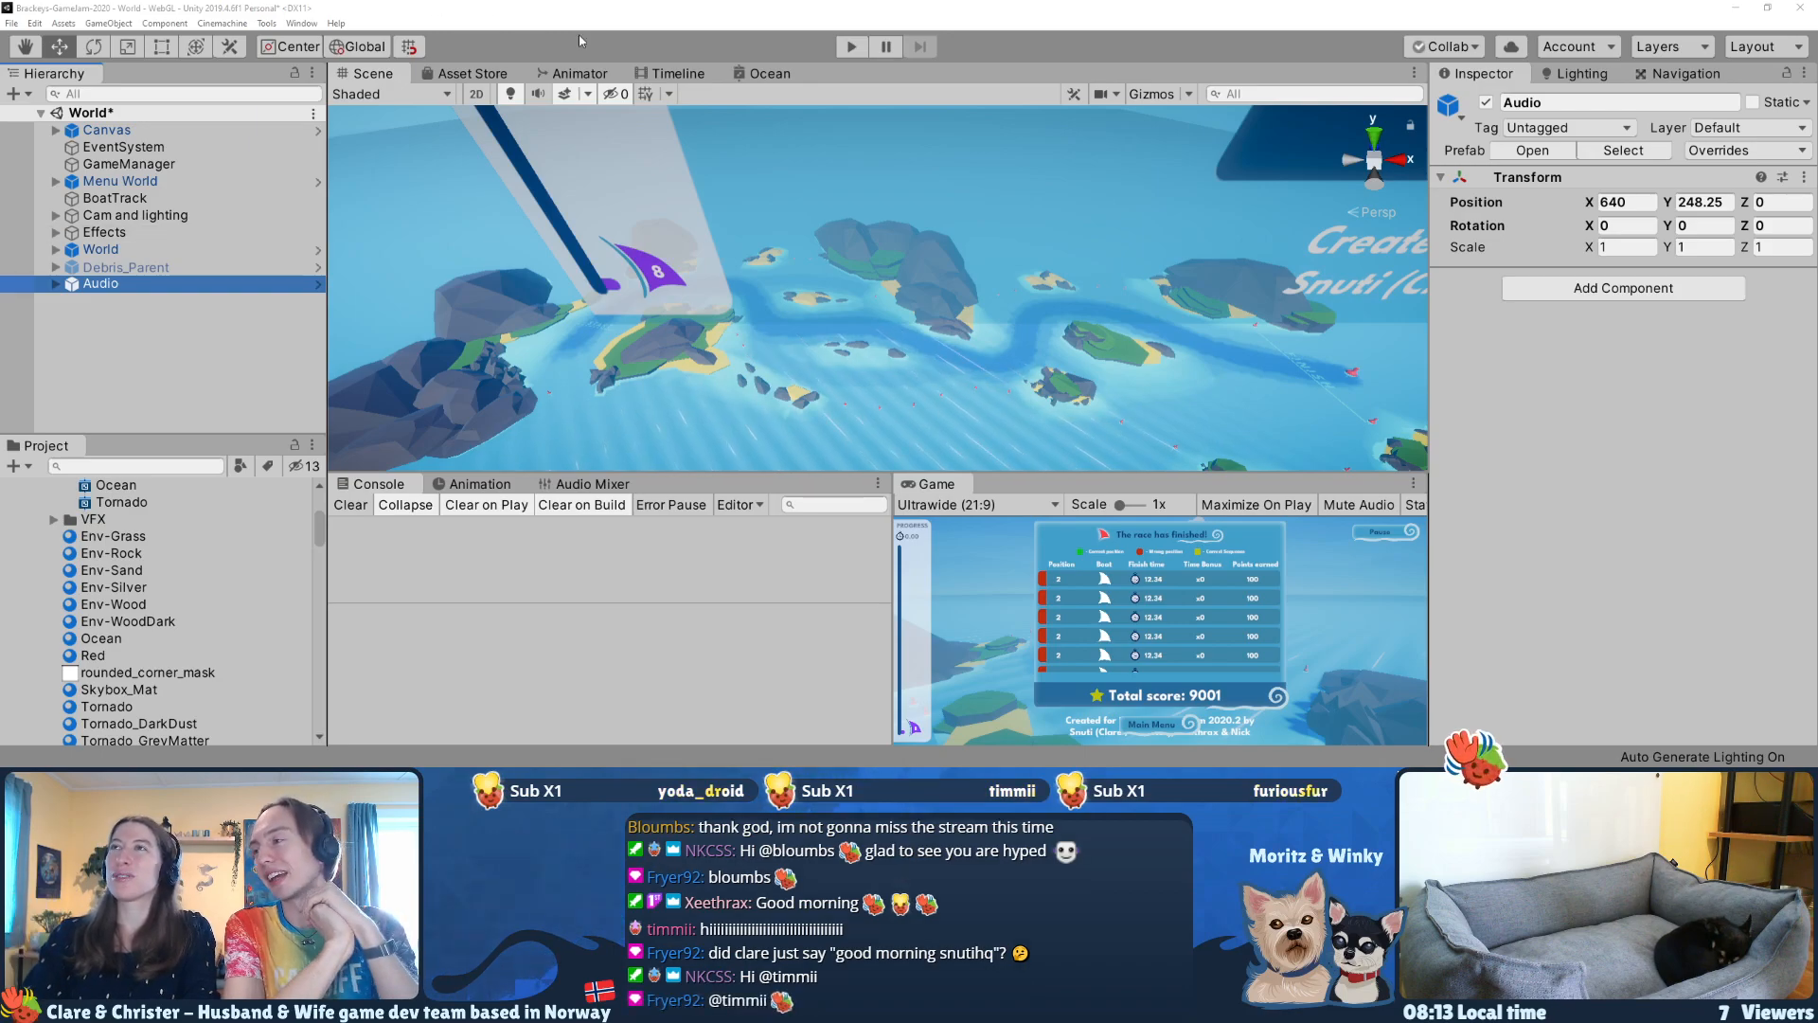
Step: Playtest the game by starting a race past the How to play screen and following boat 8
left_click(848, 53)
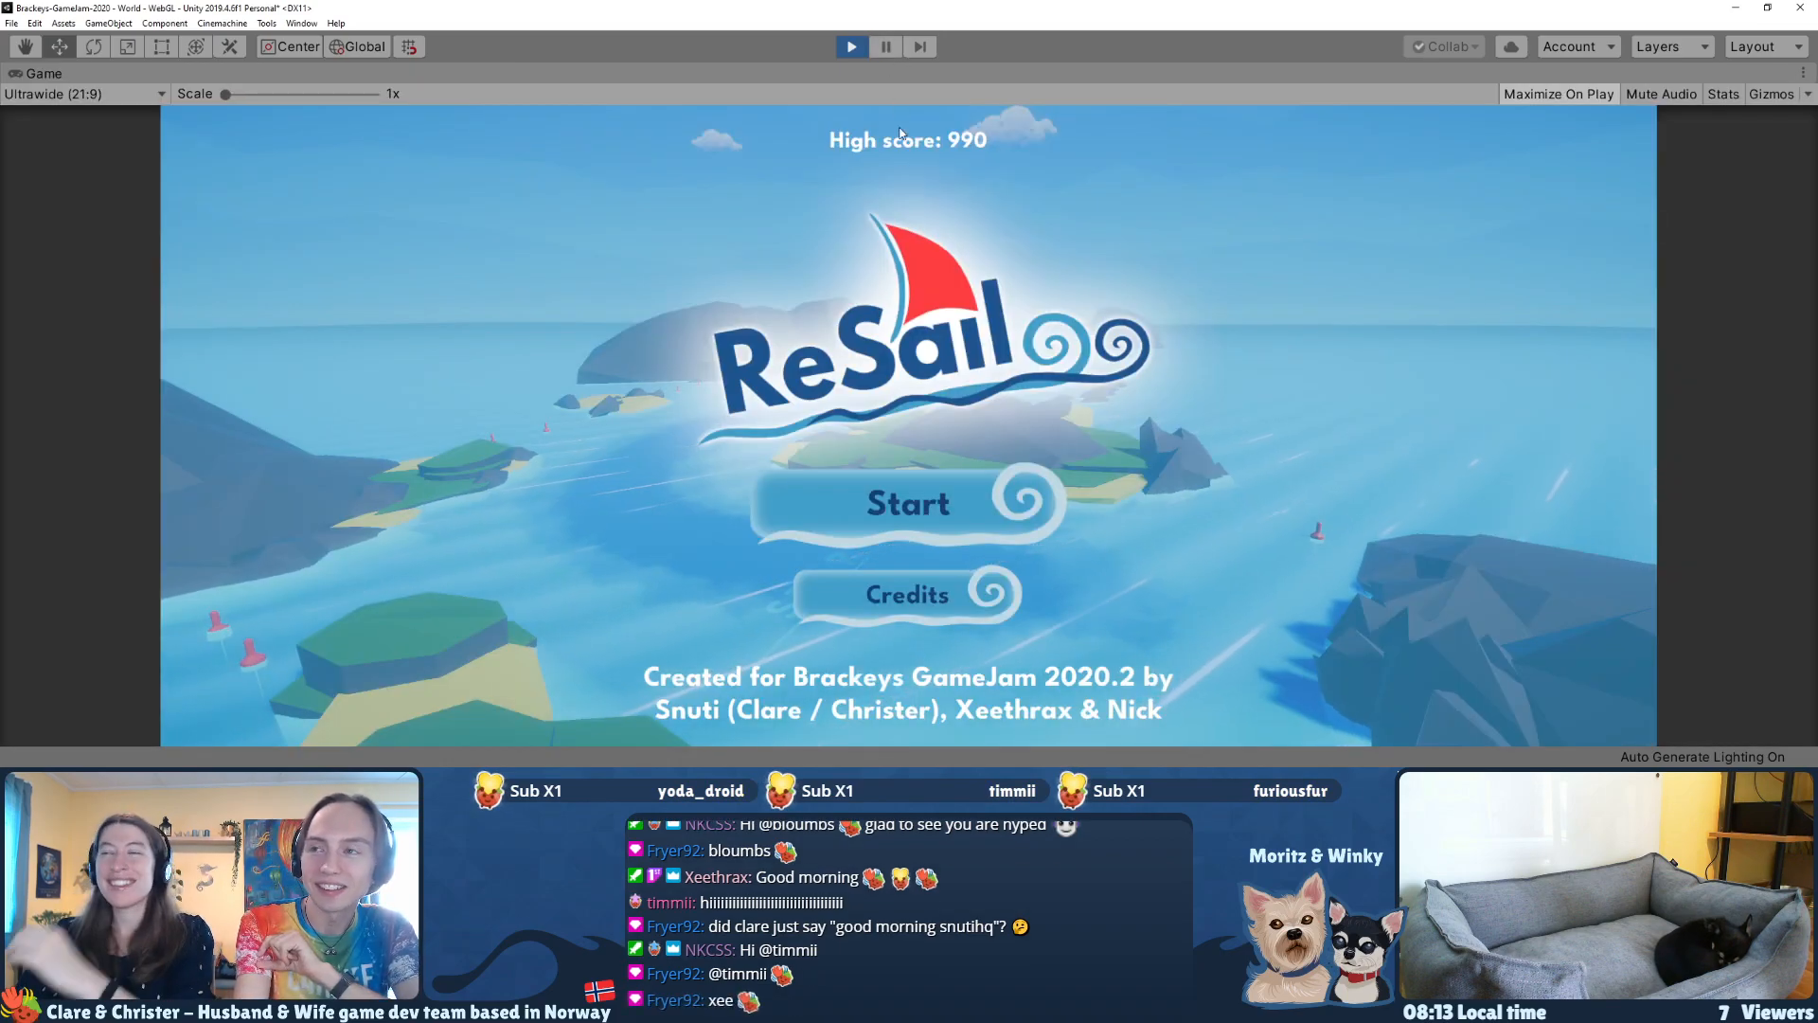
left_click(872, 497)
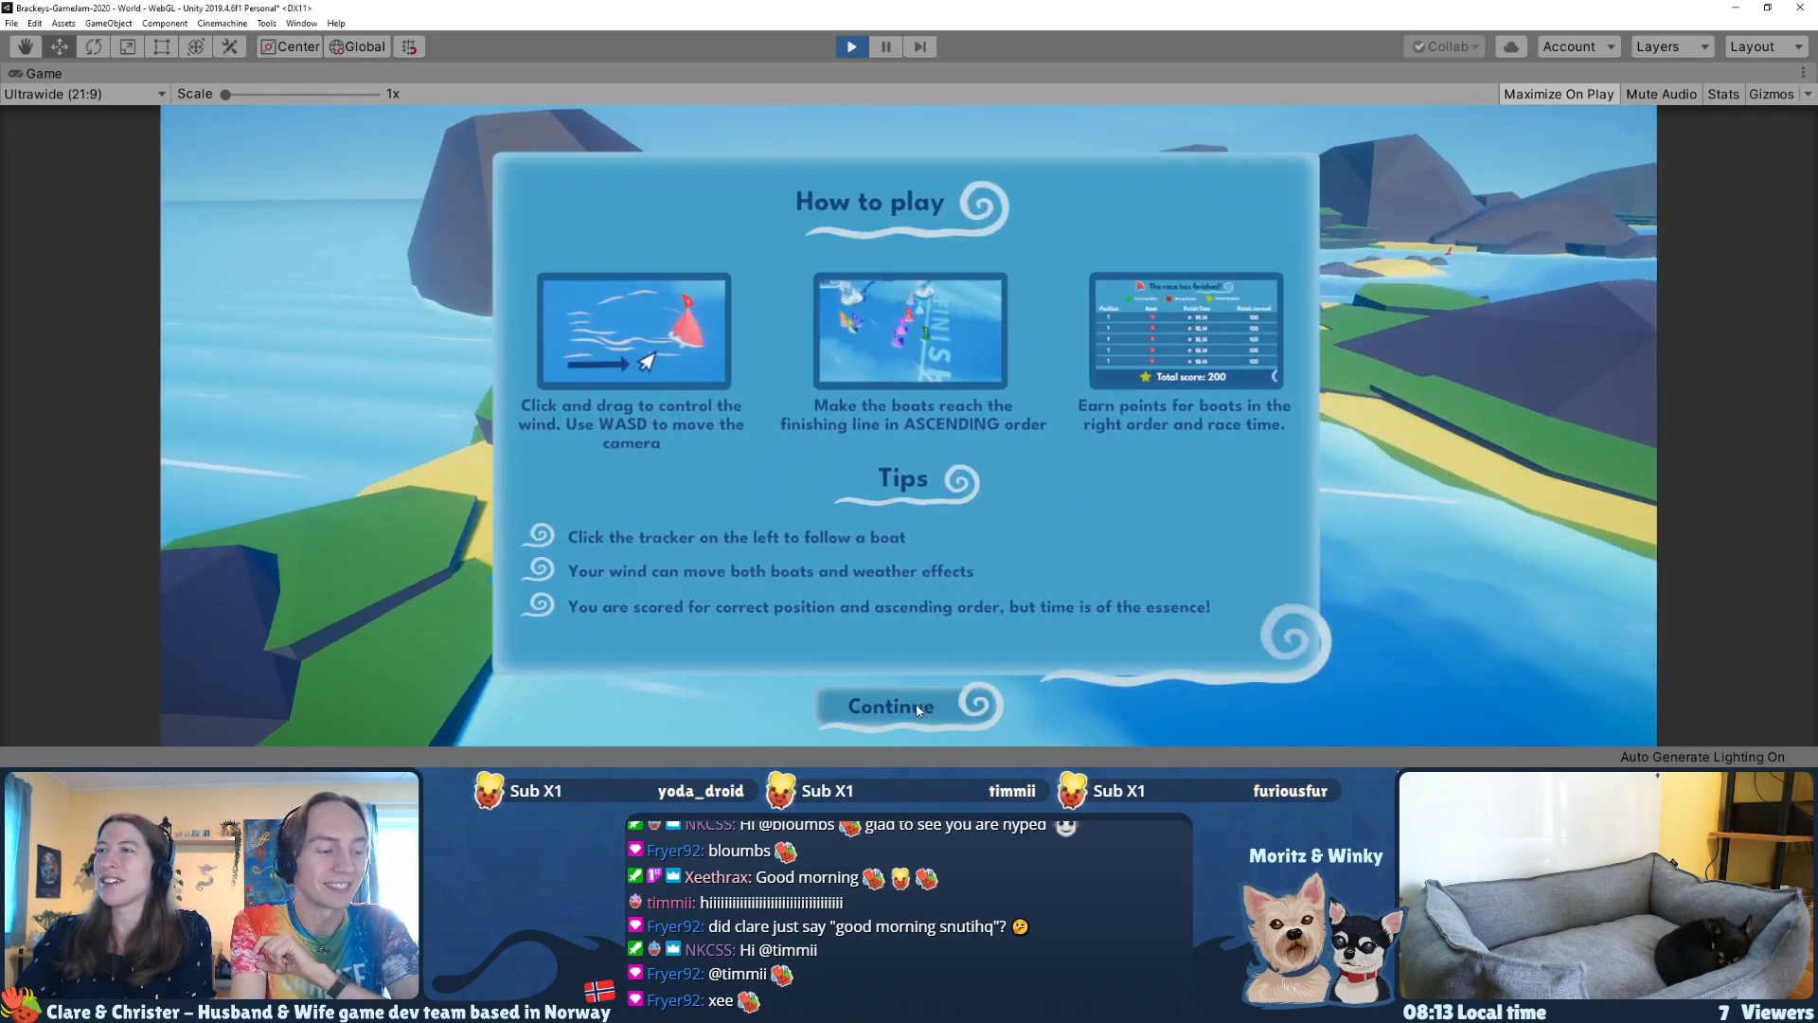
left_click(905, 703)
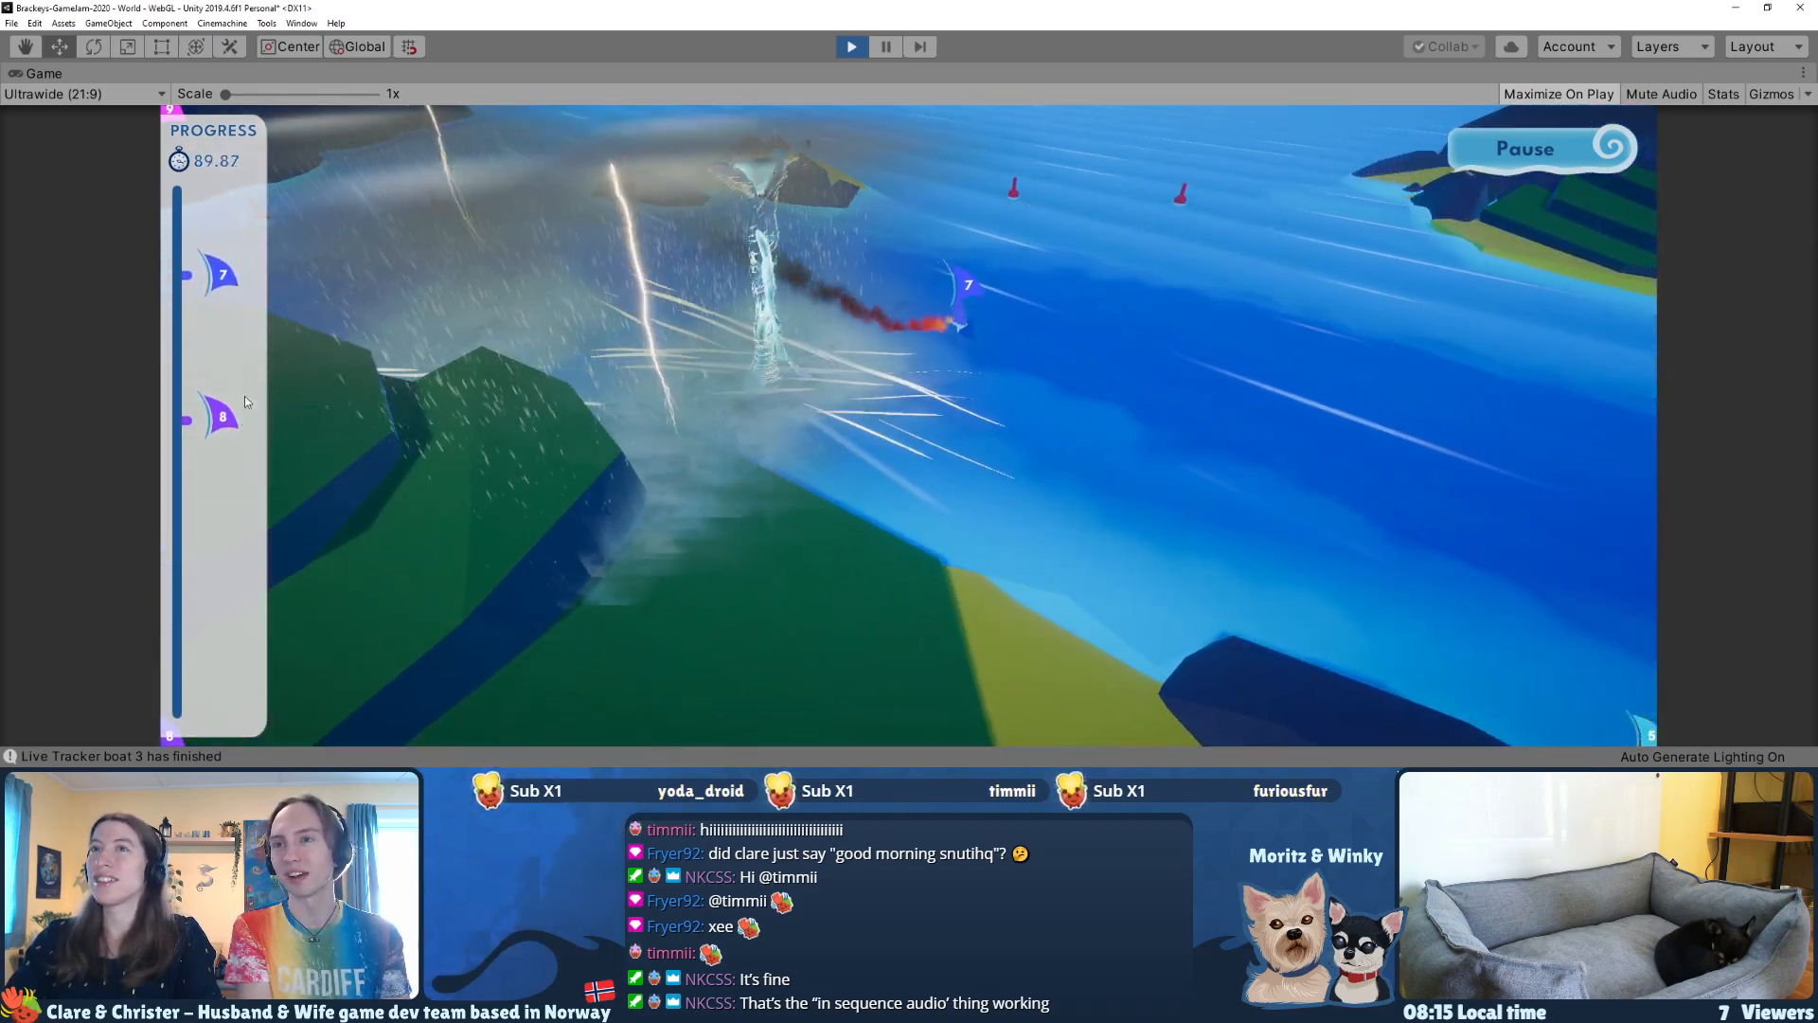
left_click(223, 417)
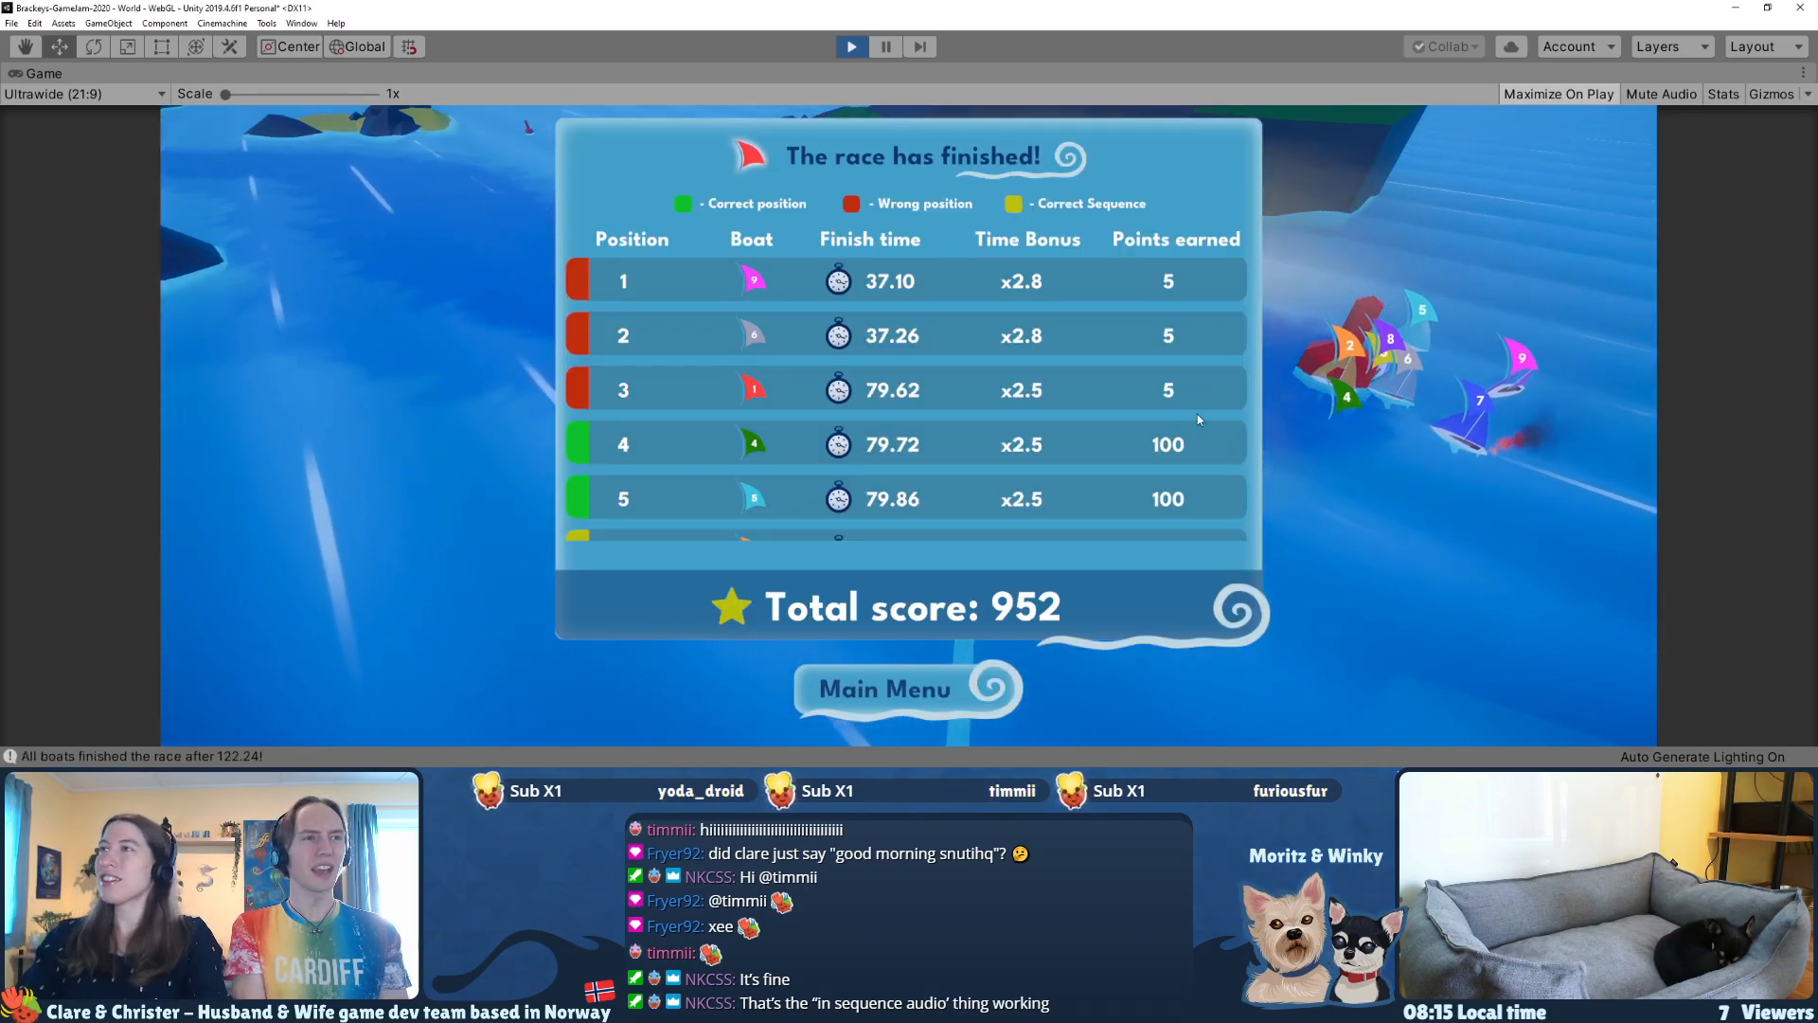
Step: Review the finish times, time bonuses and points of all boats in the race results table
scroll(1053, 353, "down", 4)
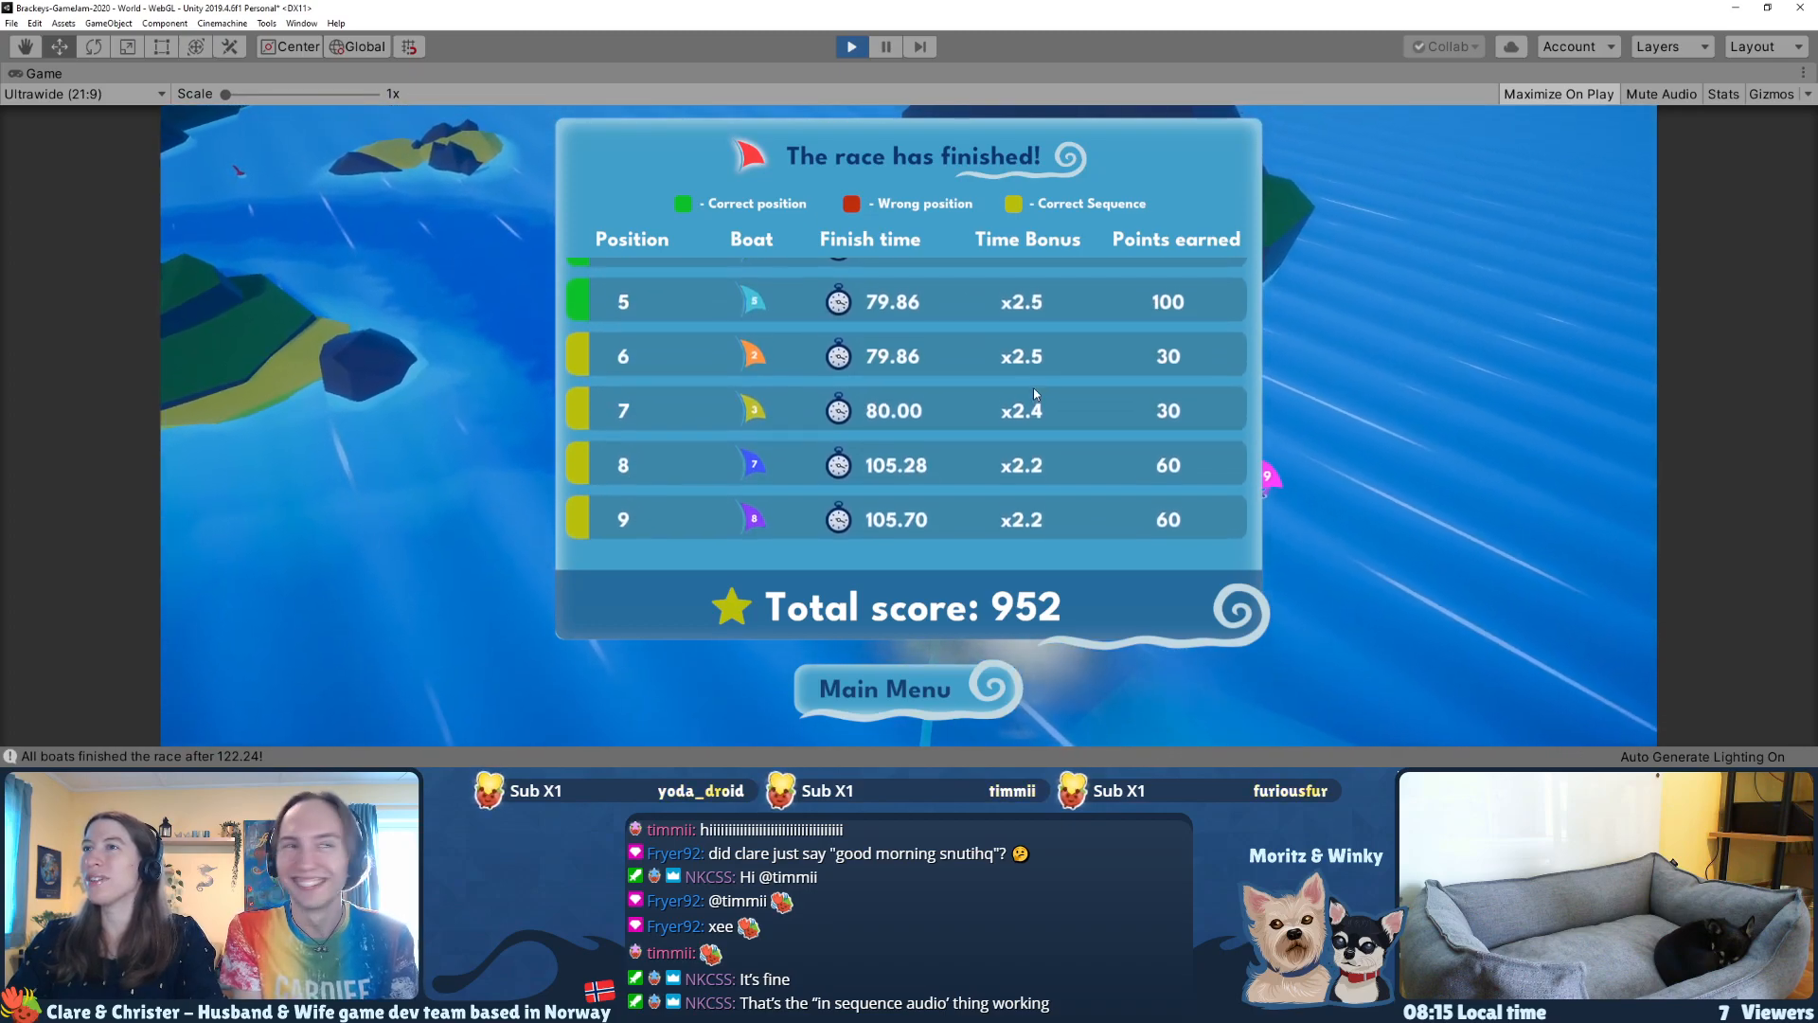
scroll(1034, 390, "up", 4)
scroll(1036, 394, "down", 4)
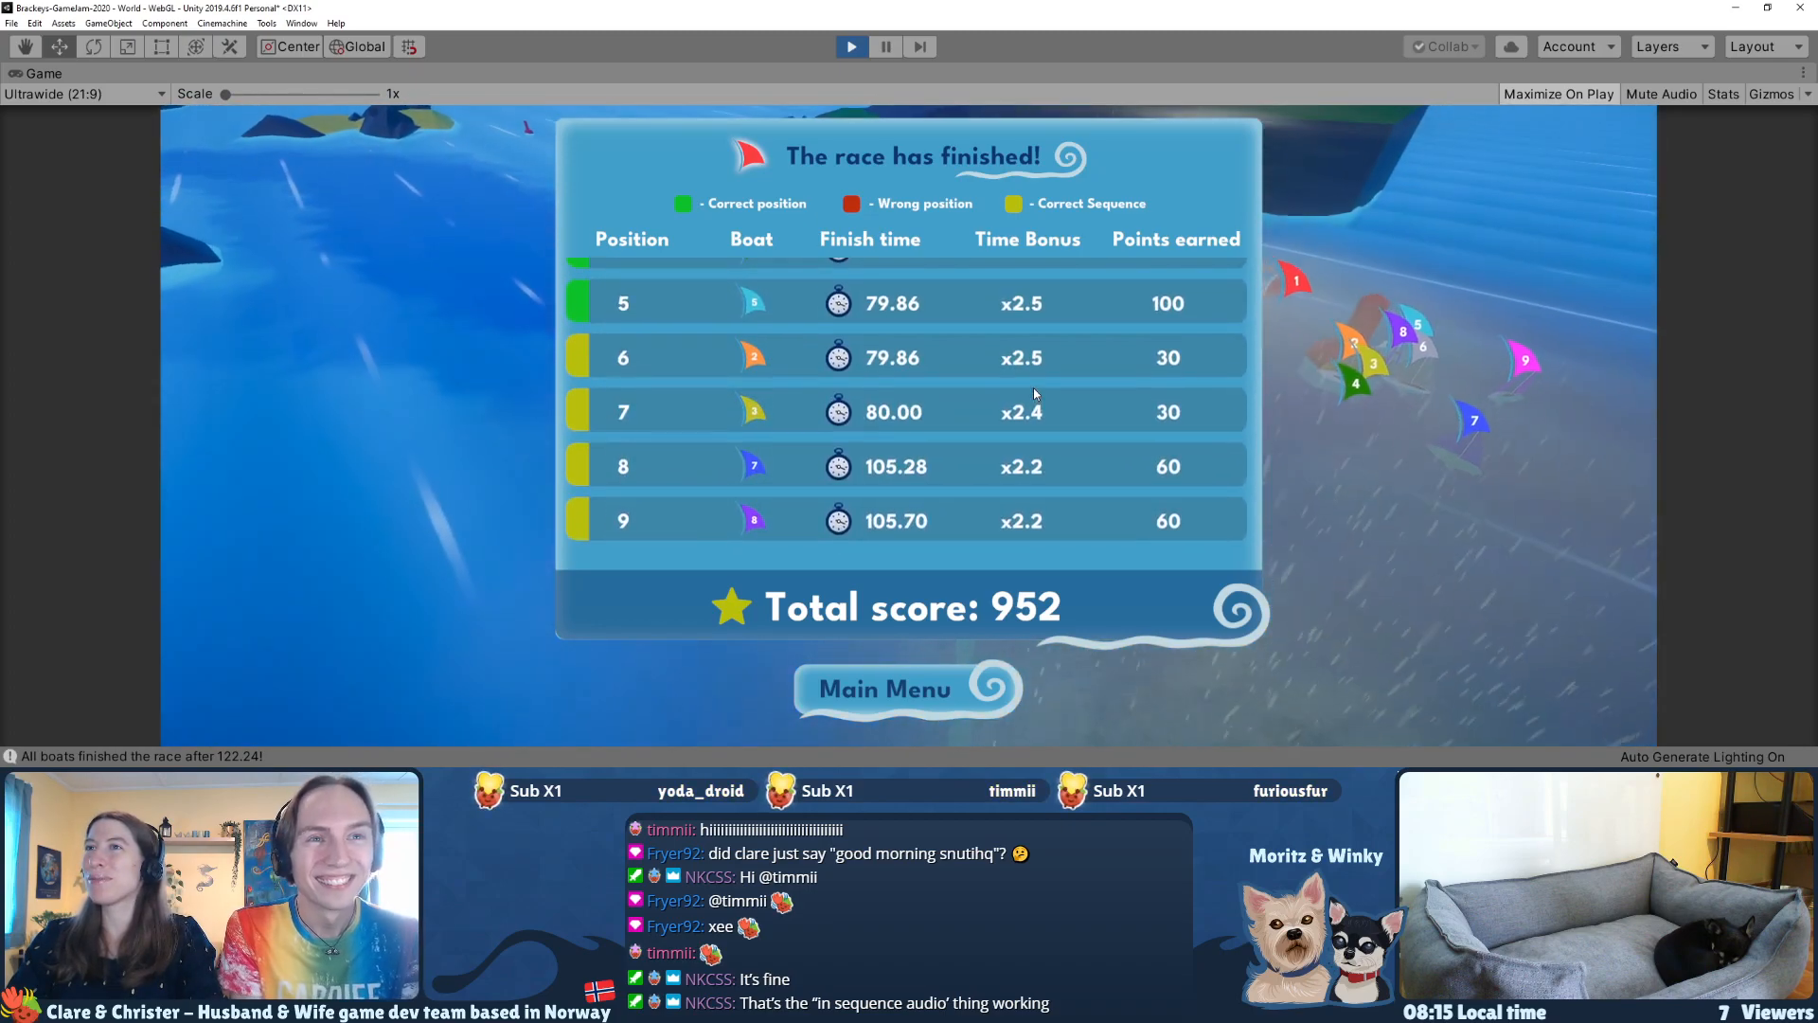
scroll(1004, 383, "up", 2)
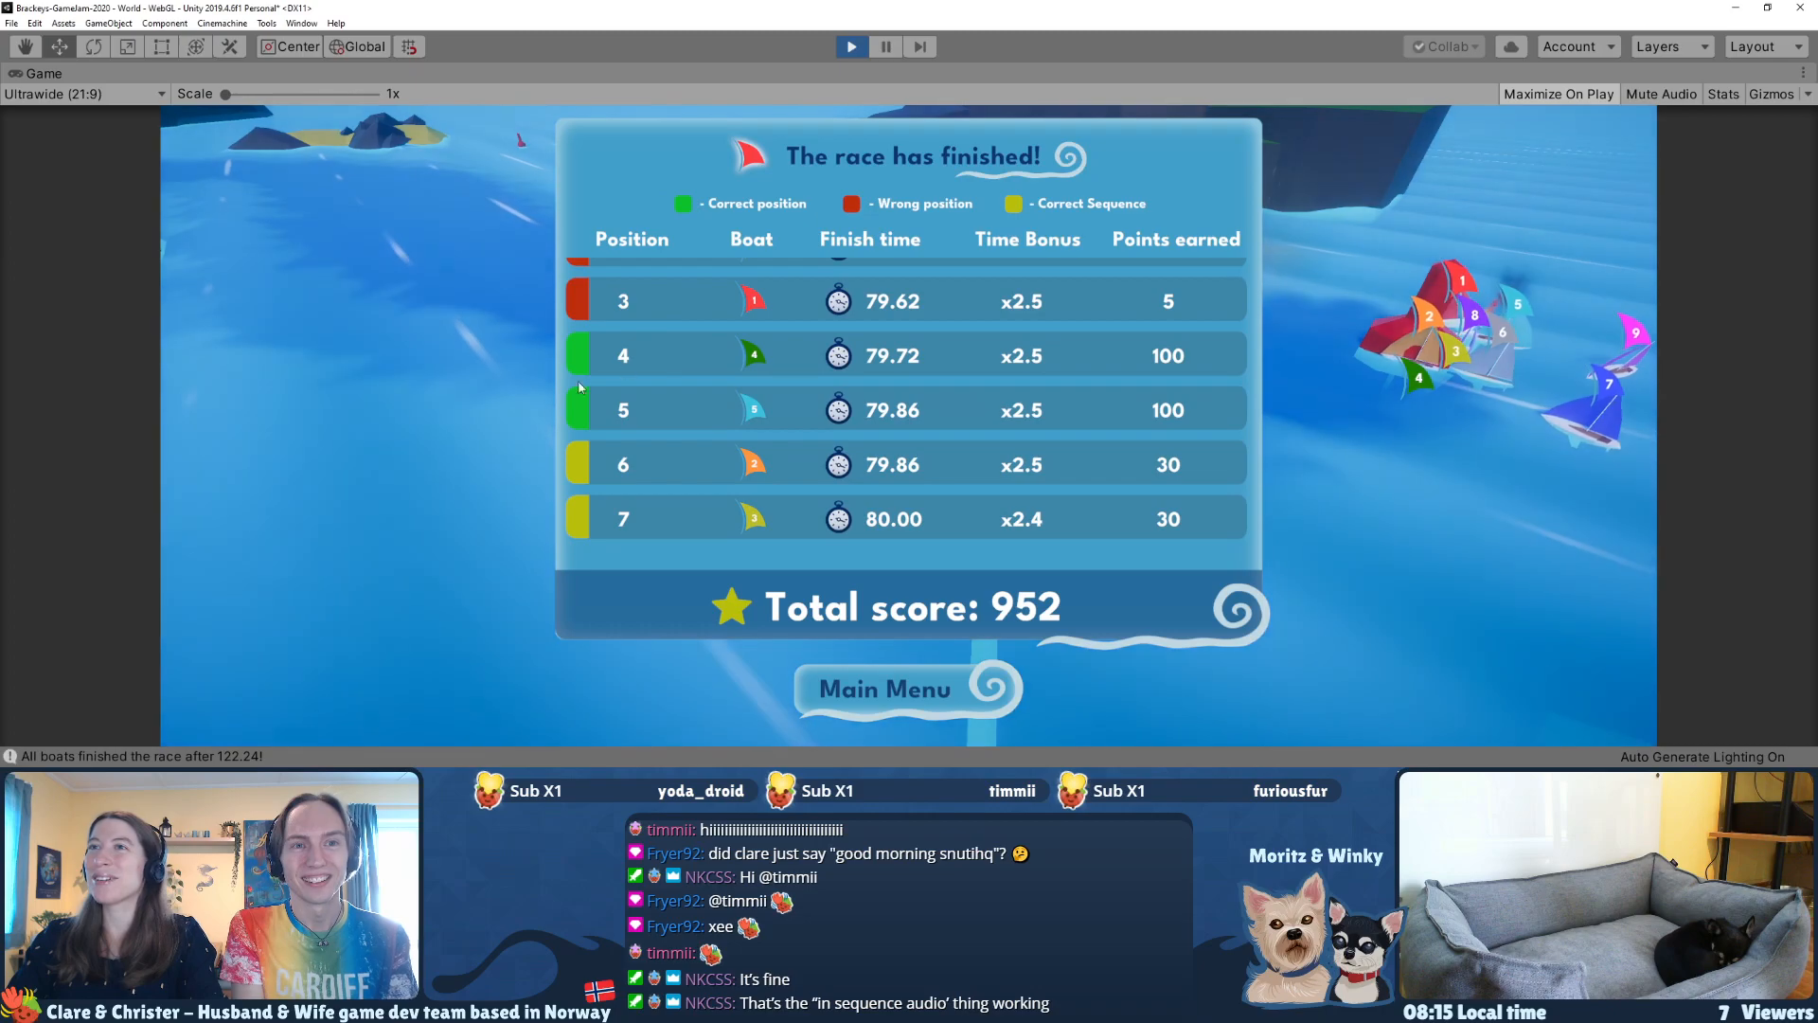
scroll(758, 398, "down", 1)
scroll(758, 398, "down", 1)
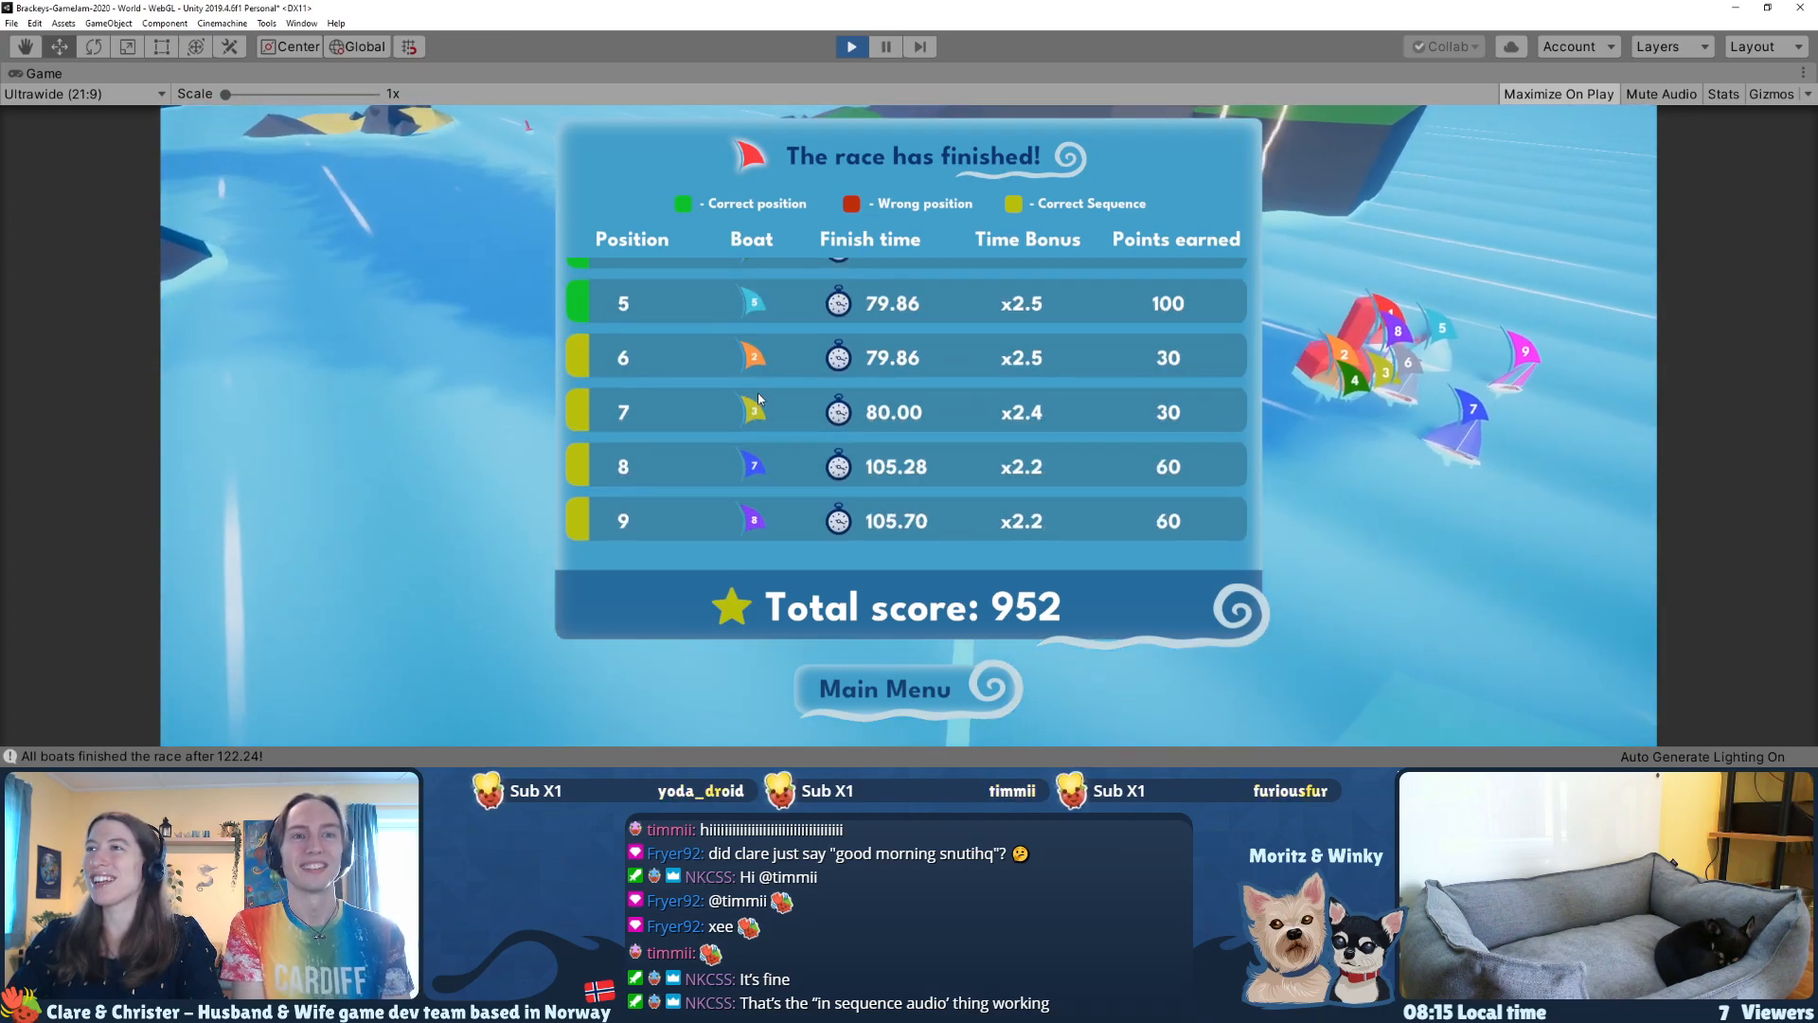
scroll(757, 392, "up", 4)
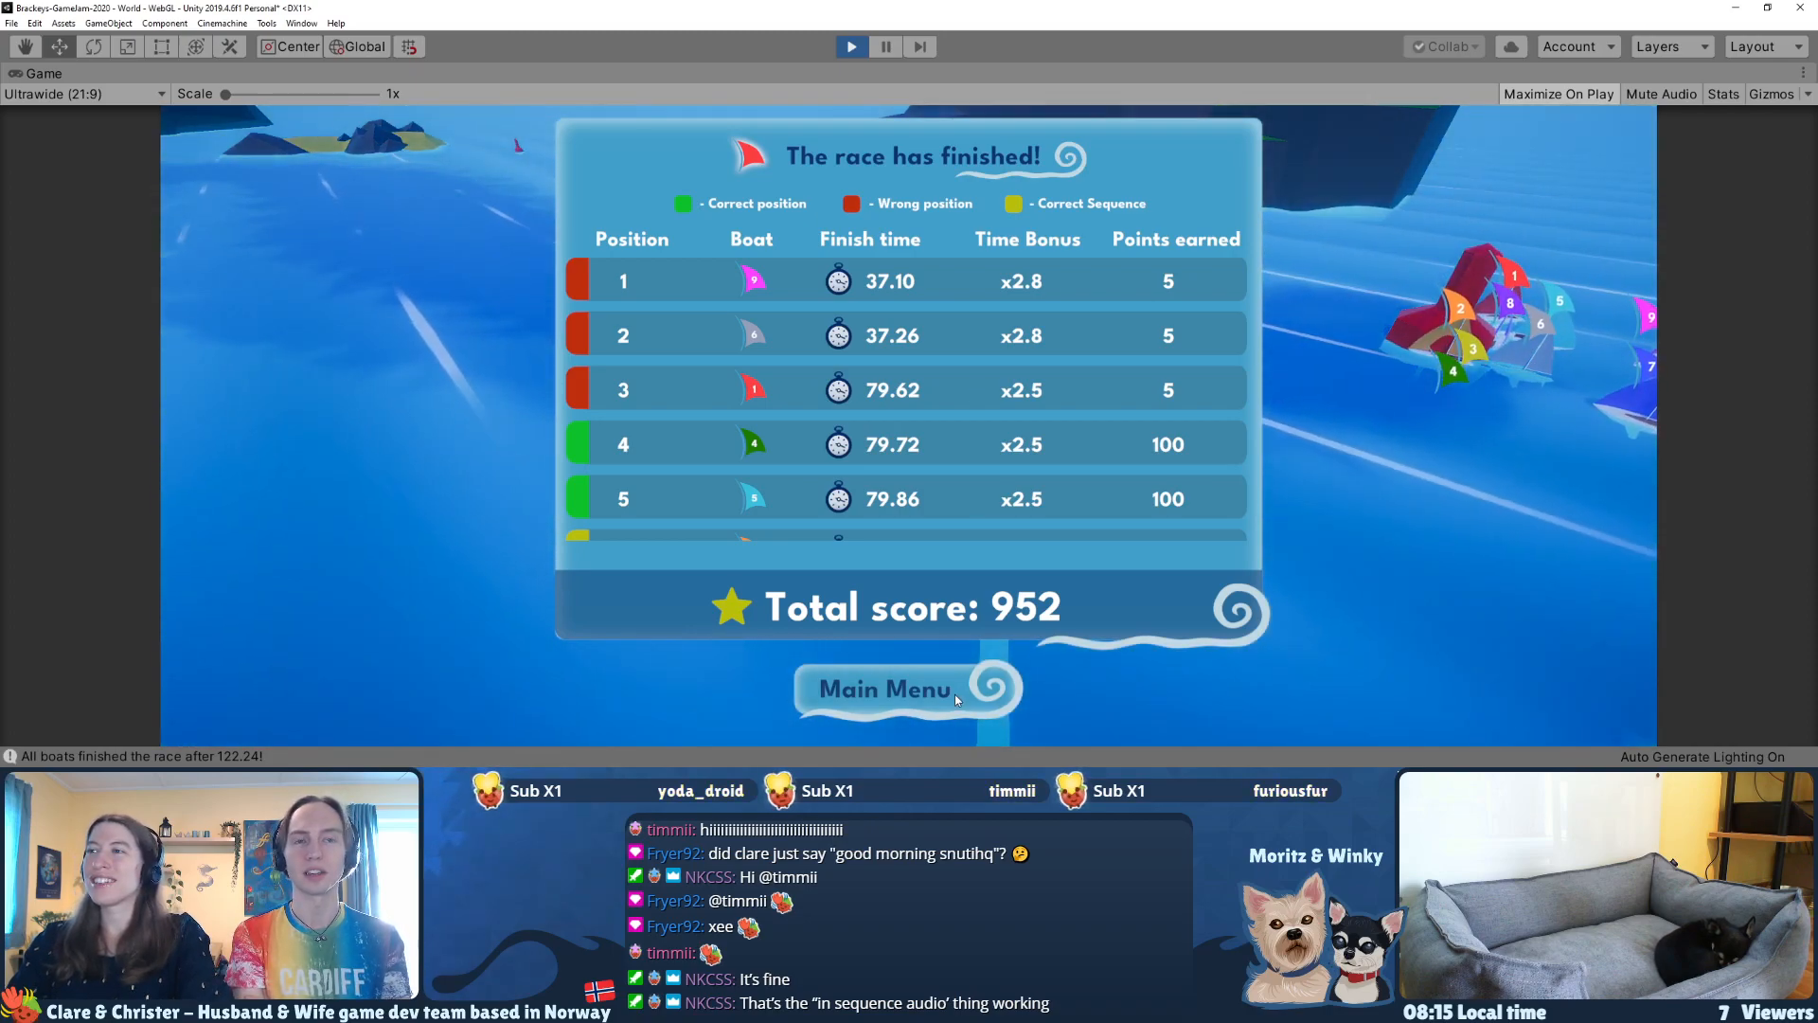
Step: Return to the game's main menu and exit Play mode
left_click(955, 695)
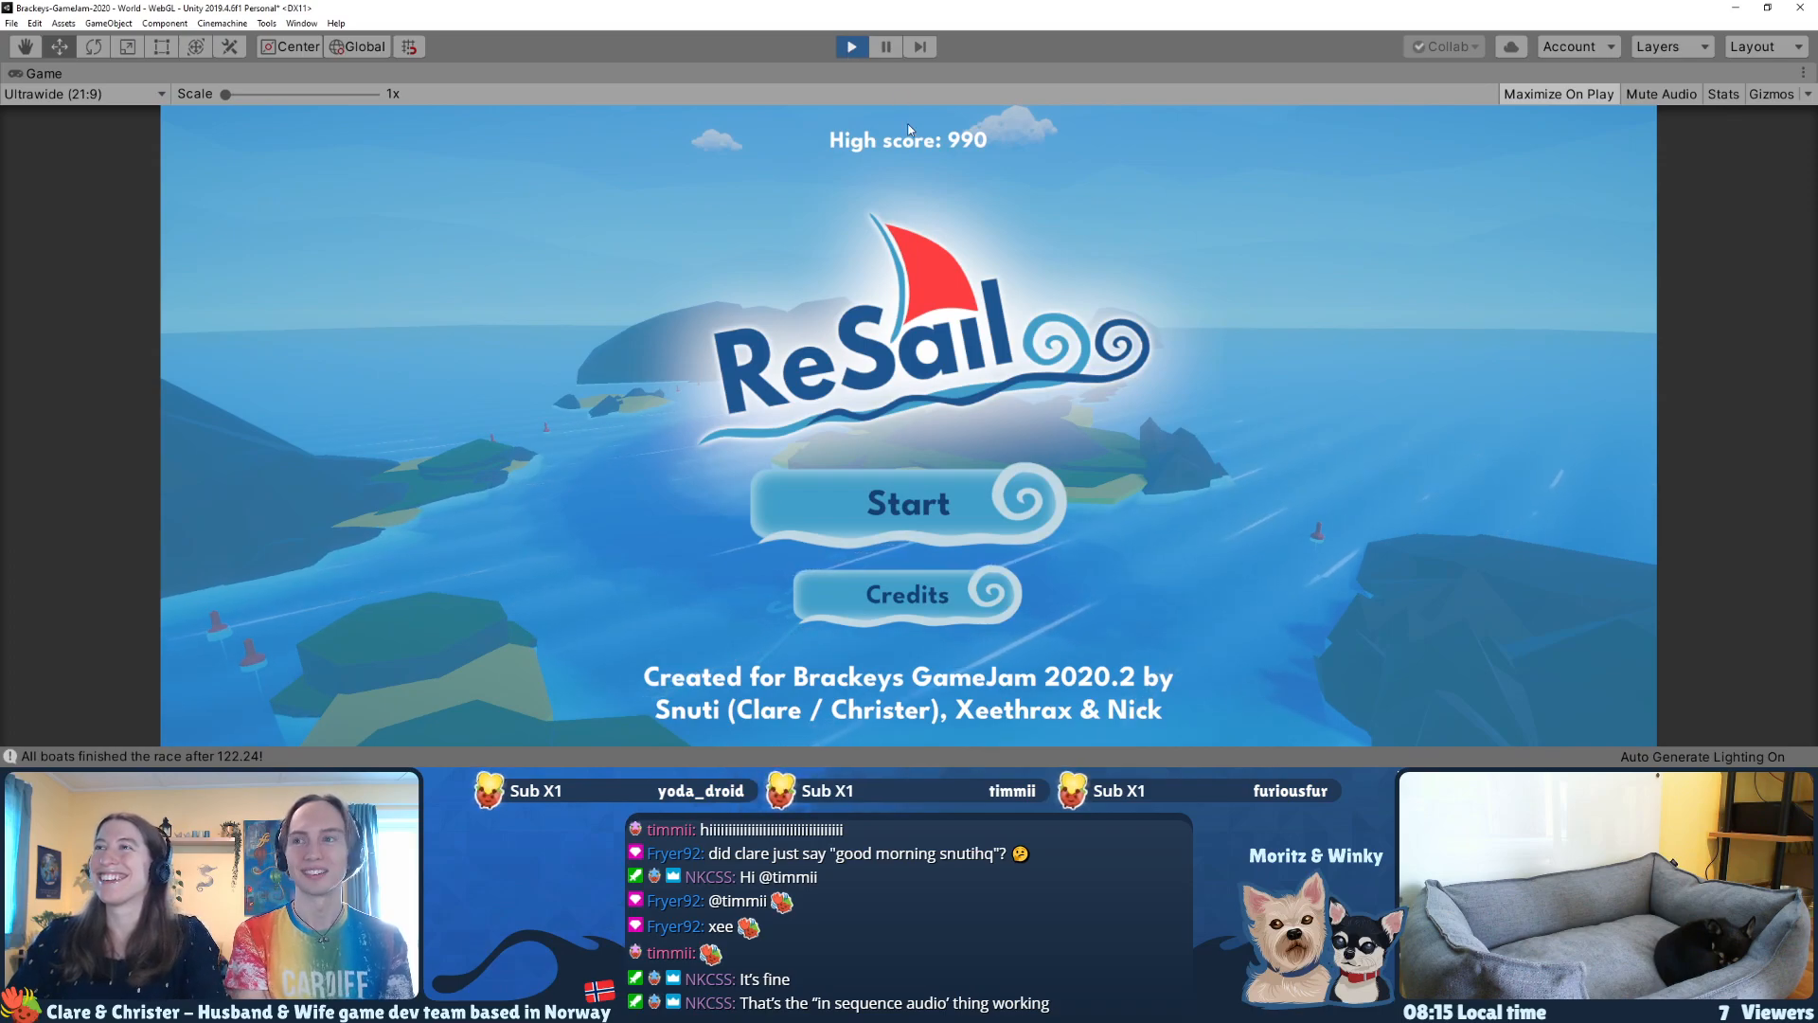
left_click(851, 47)
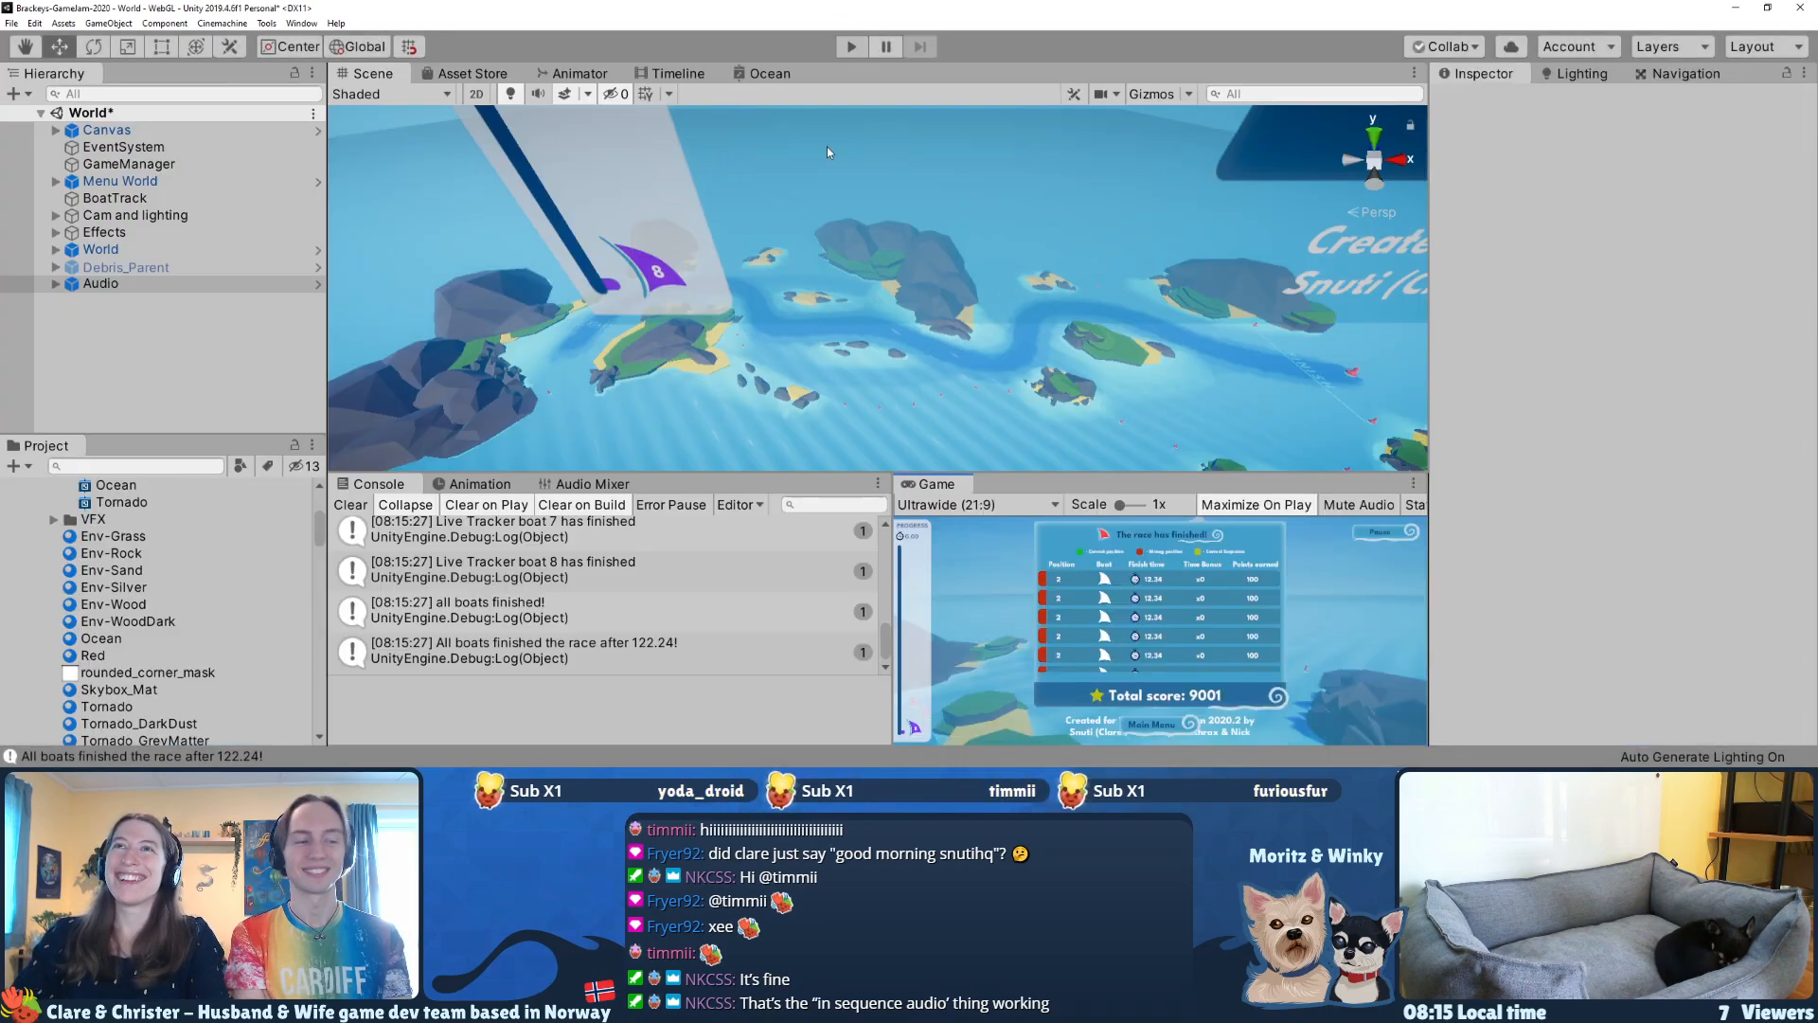
scroll(622, 651, "up", 10)
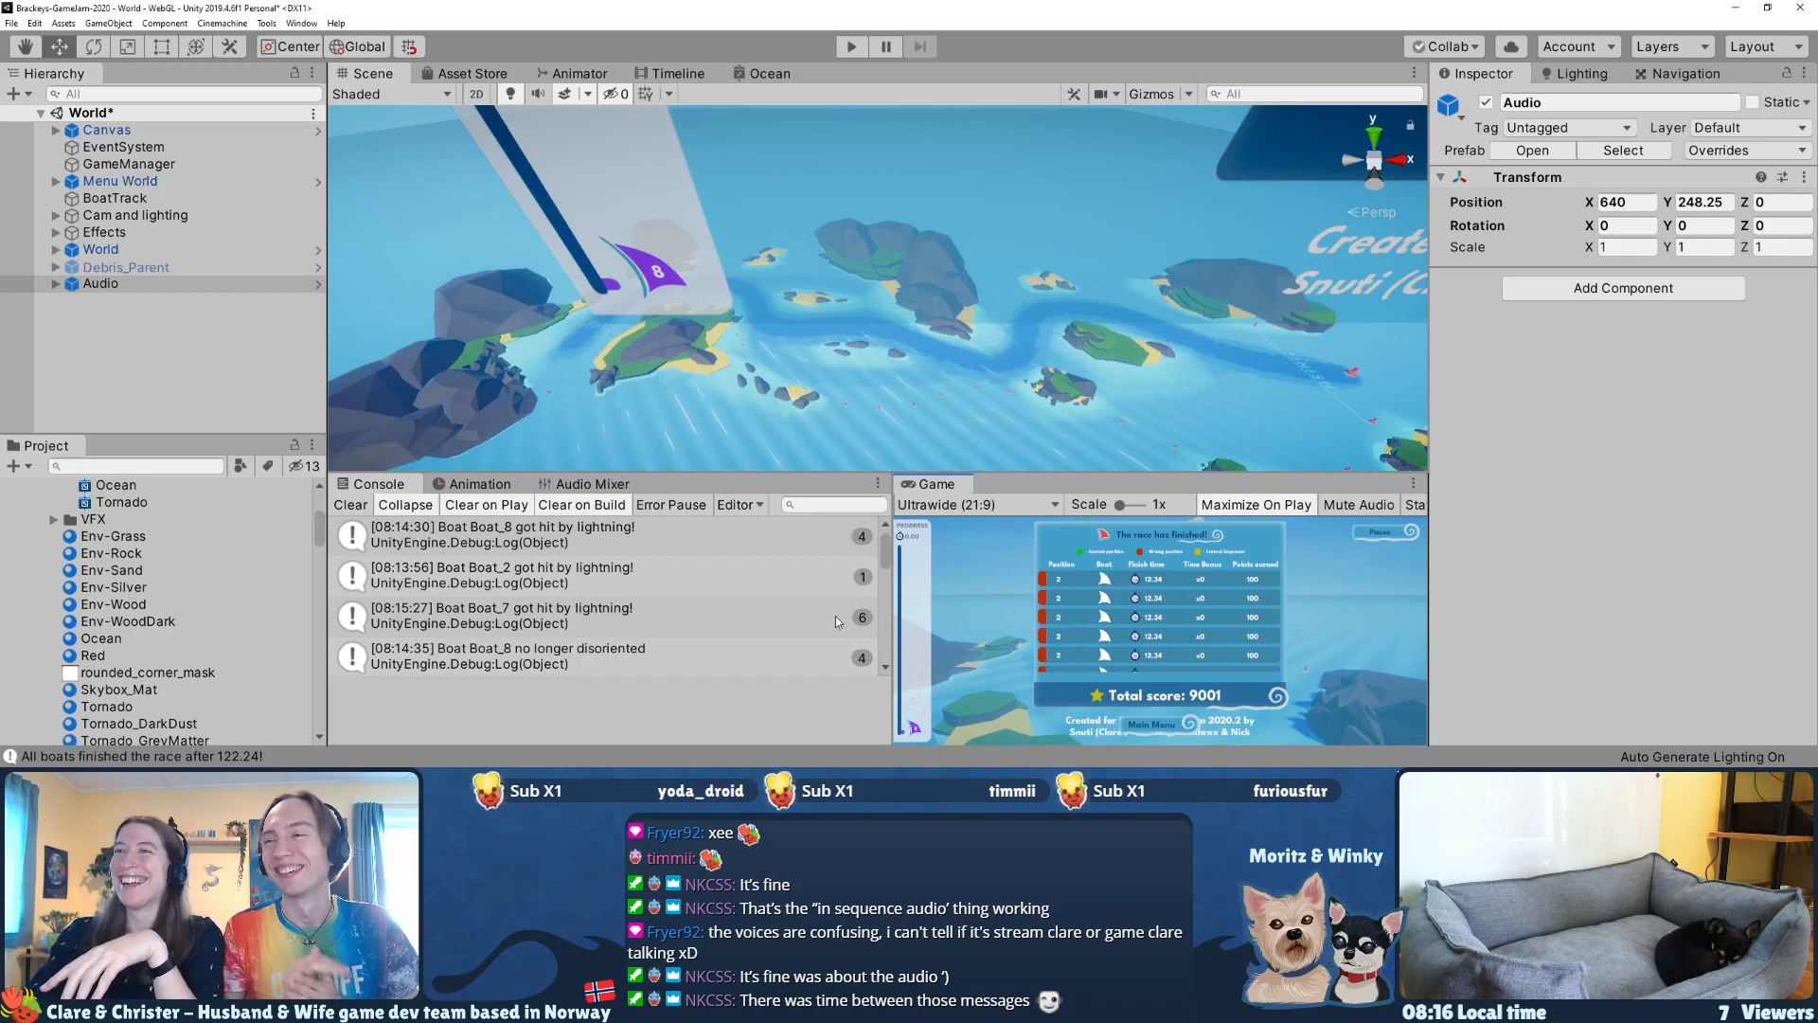
Step: Select the Canvas object and expand it to show its child screens in the scene hierarchy
left_click_drag(916, 375, 1149, 194, "alt")
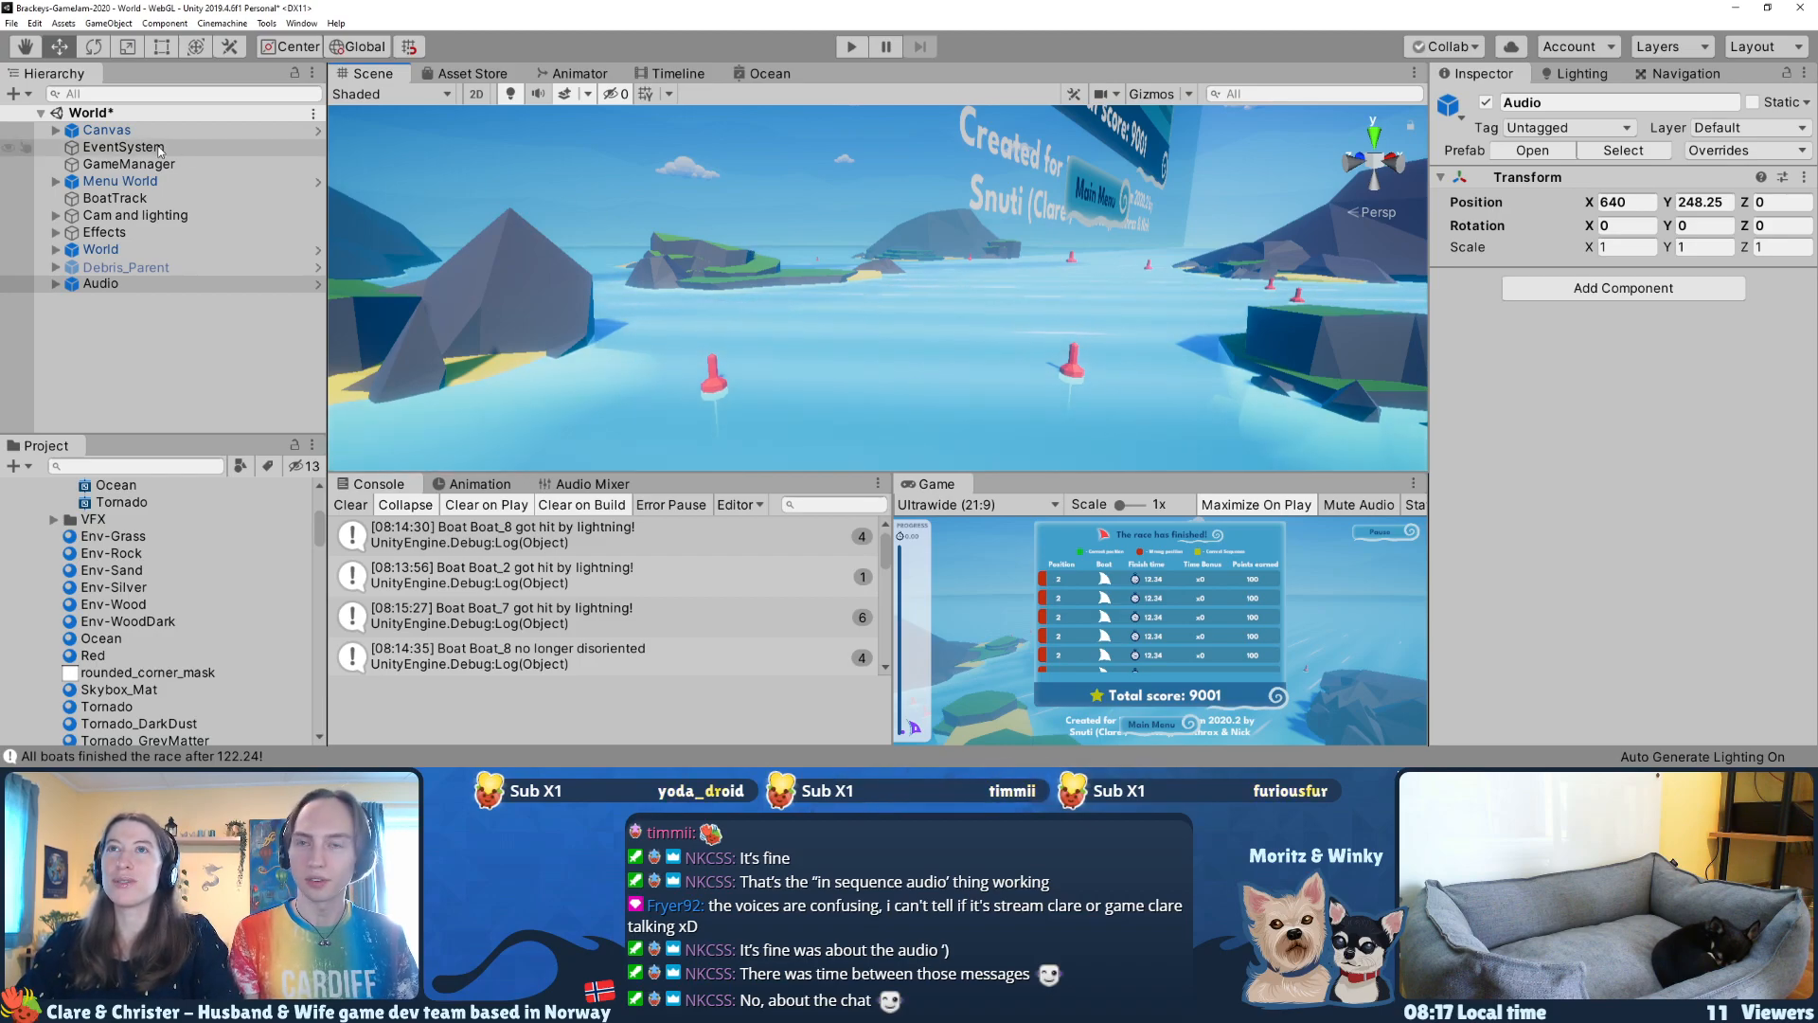
left_click(57, 136)
left_click(56, 131)
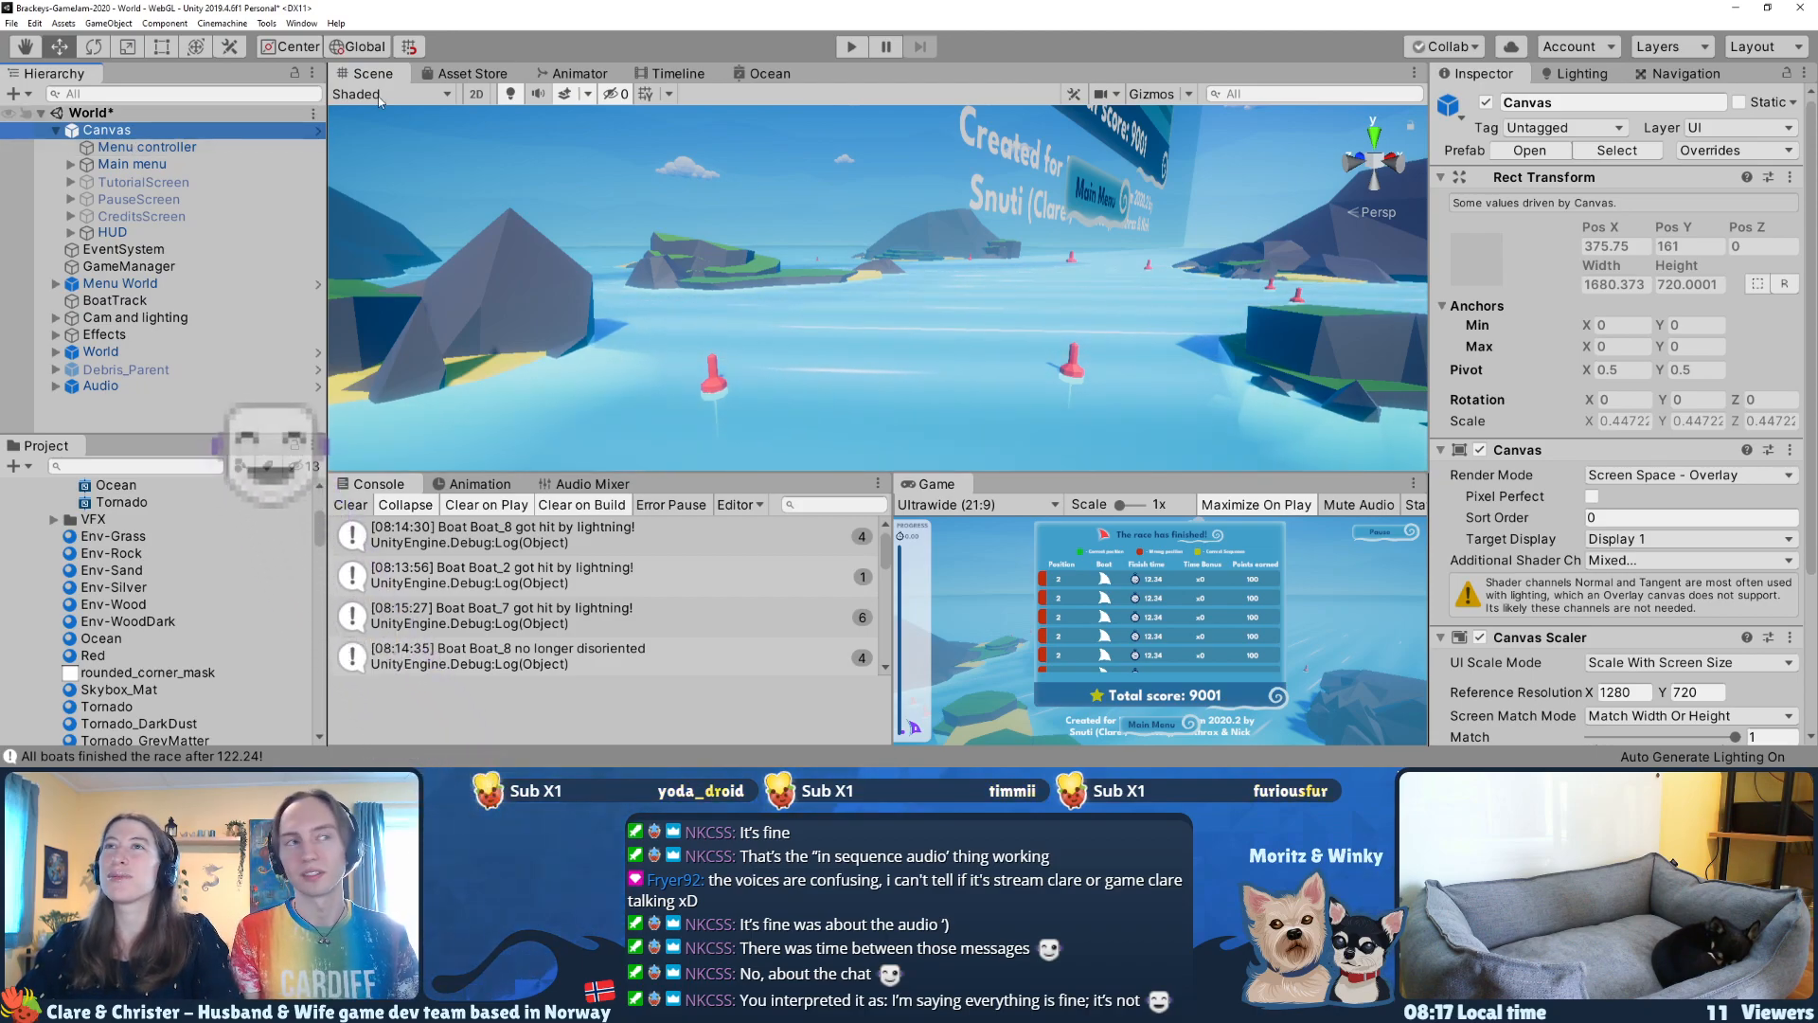
right_click_drag(782, 393, 820, 349)
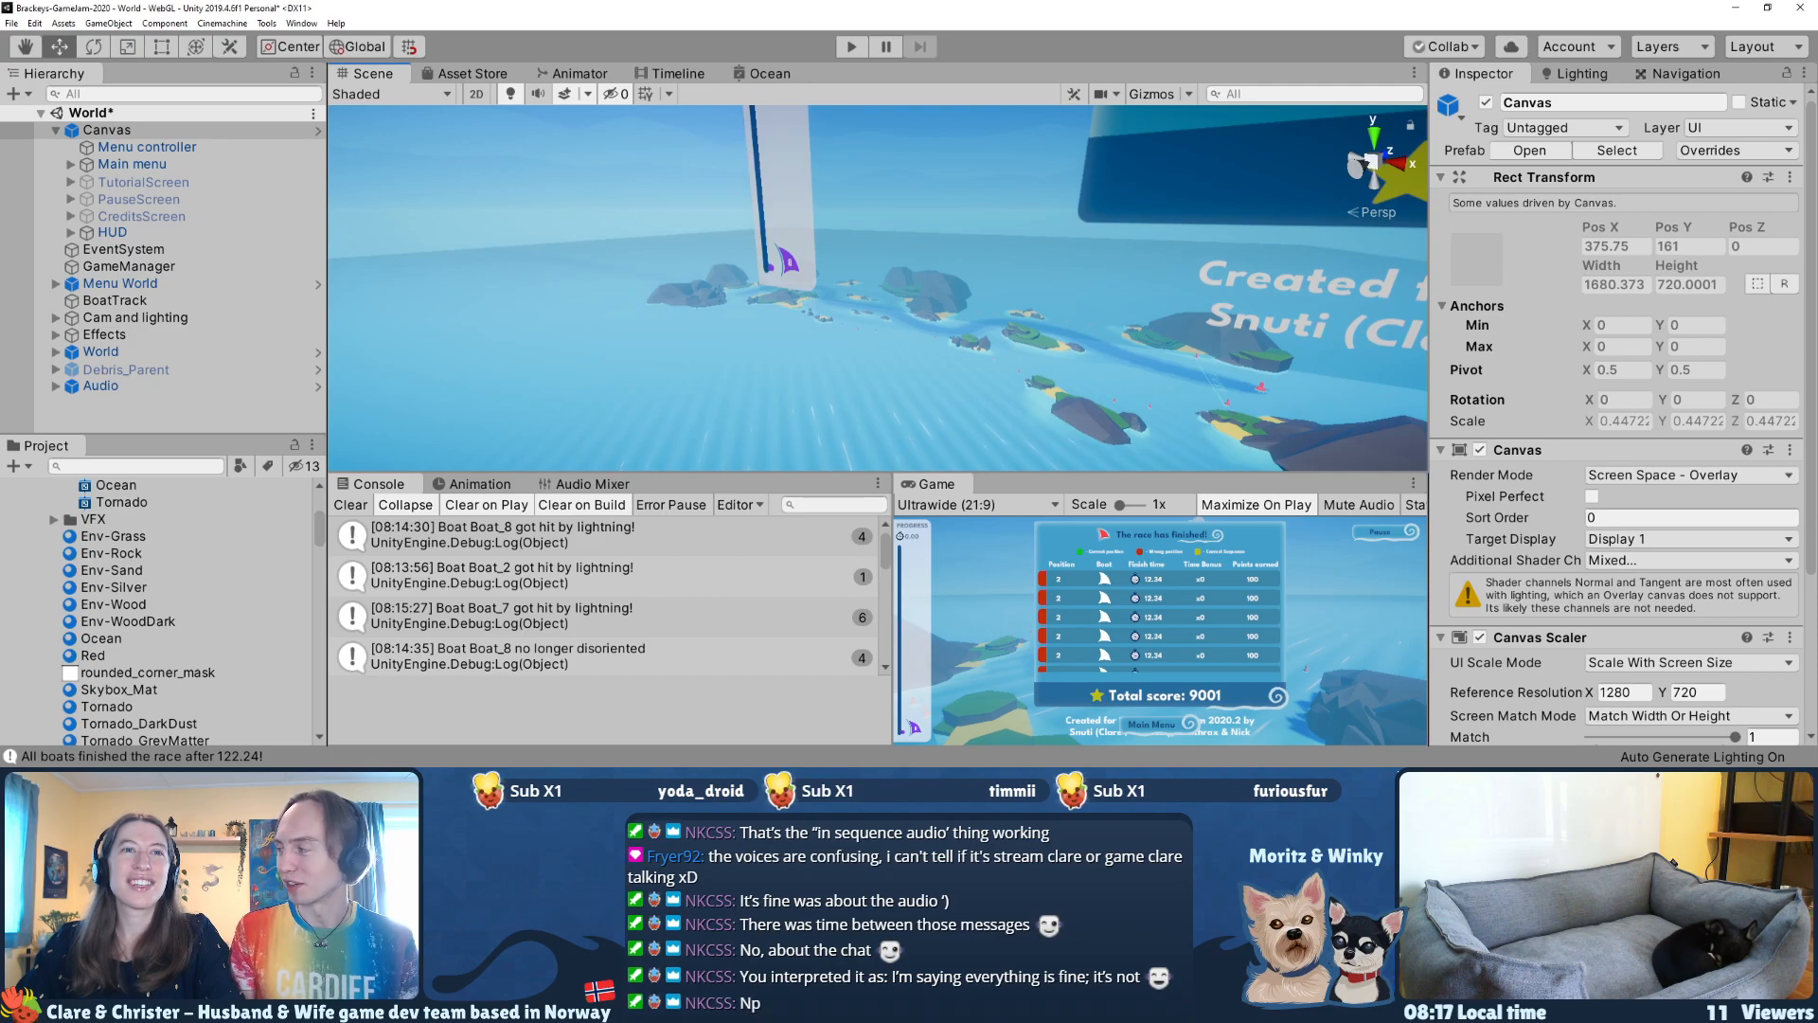
Step: Switch to the browser with the "REWIND: Brackey's Game Jam" Trello board and disable Dark Reader for trello.com
key("alt+Tab")
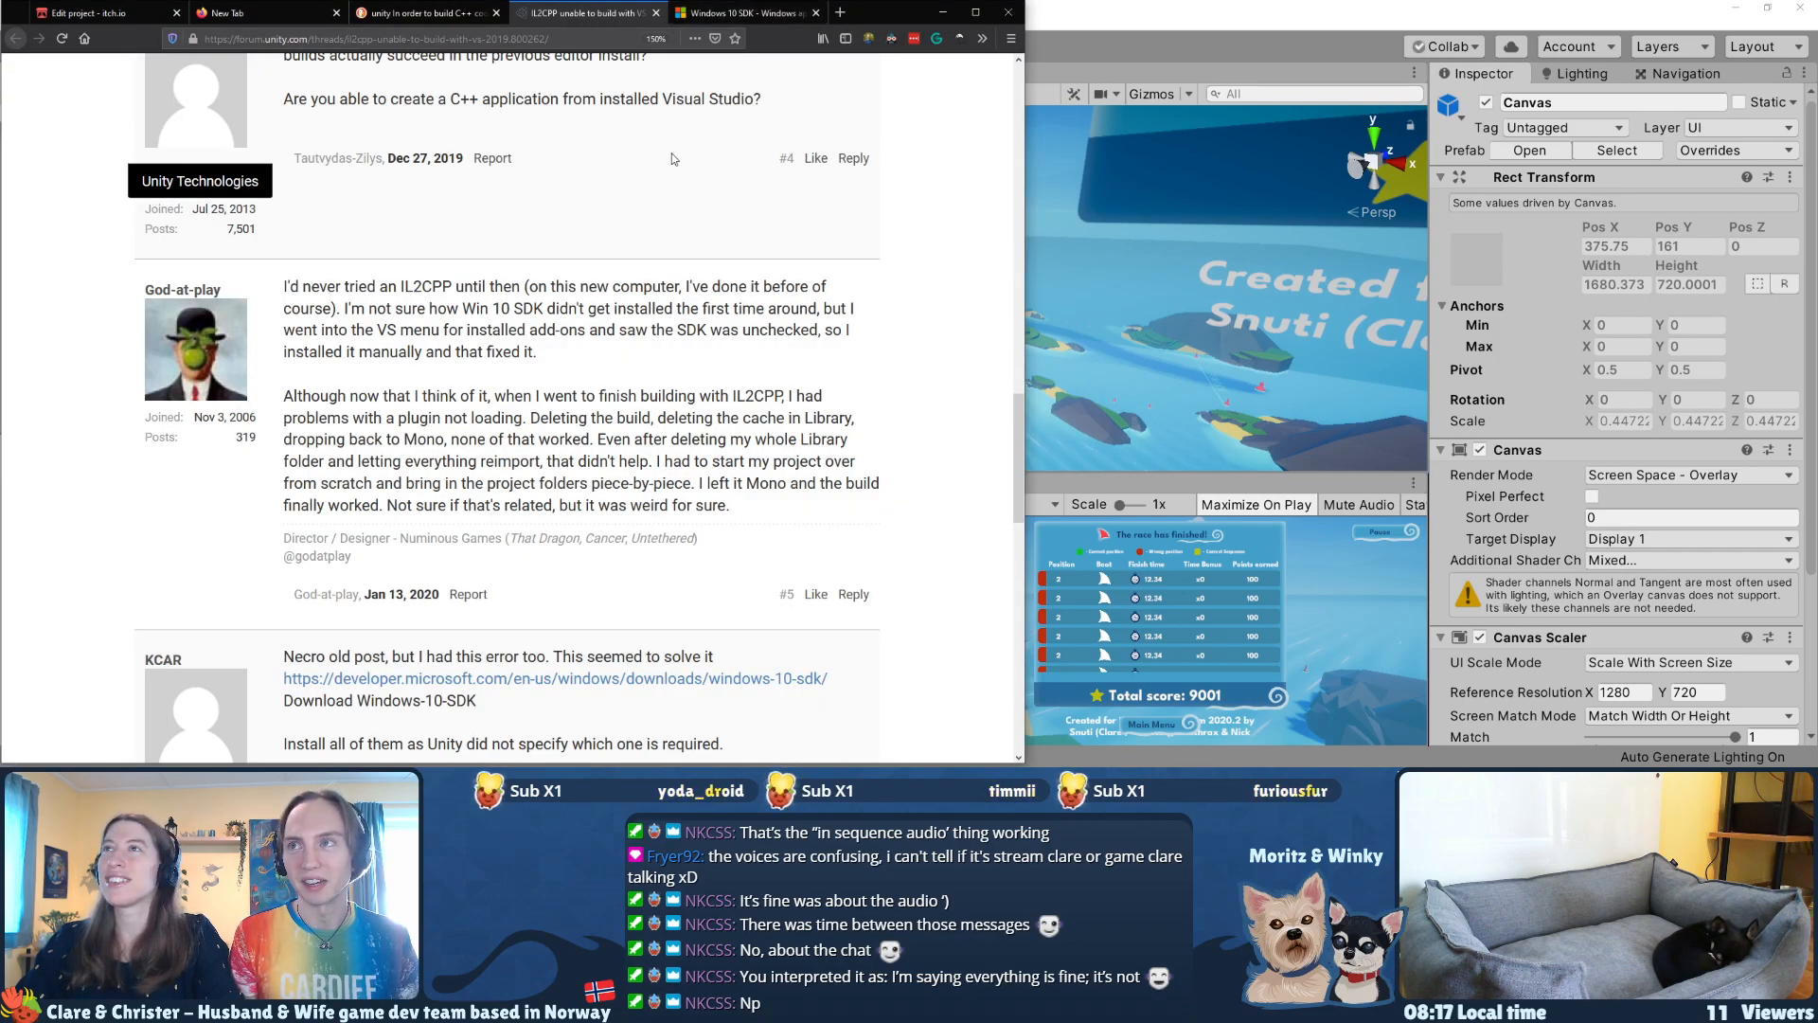
left_click(934, 13)
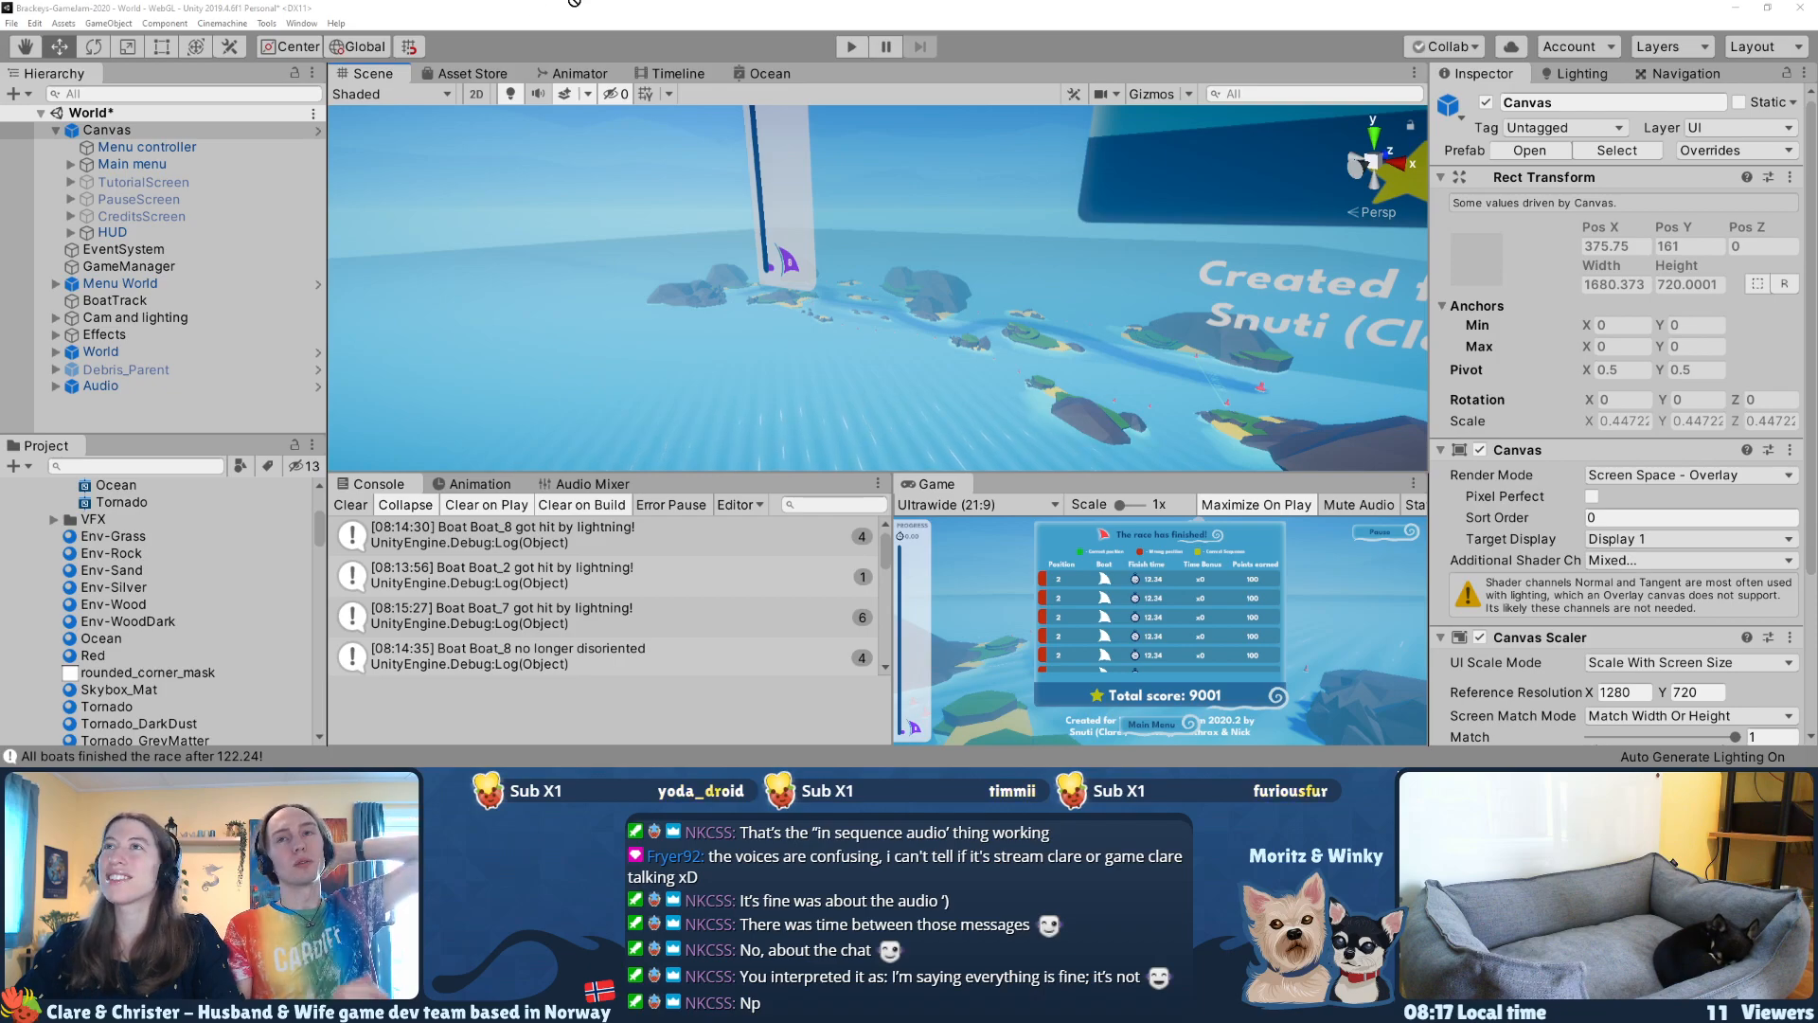
key("alt+Tab")
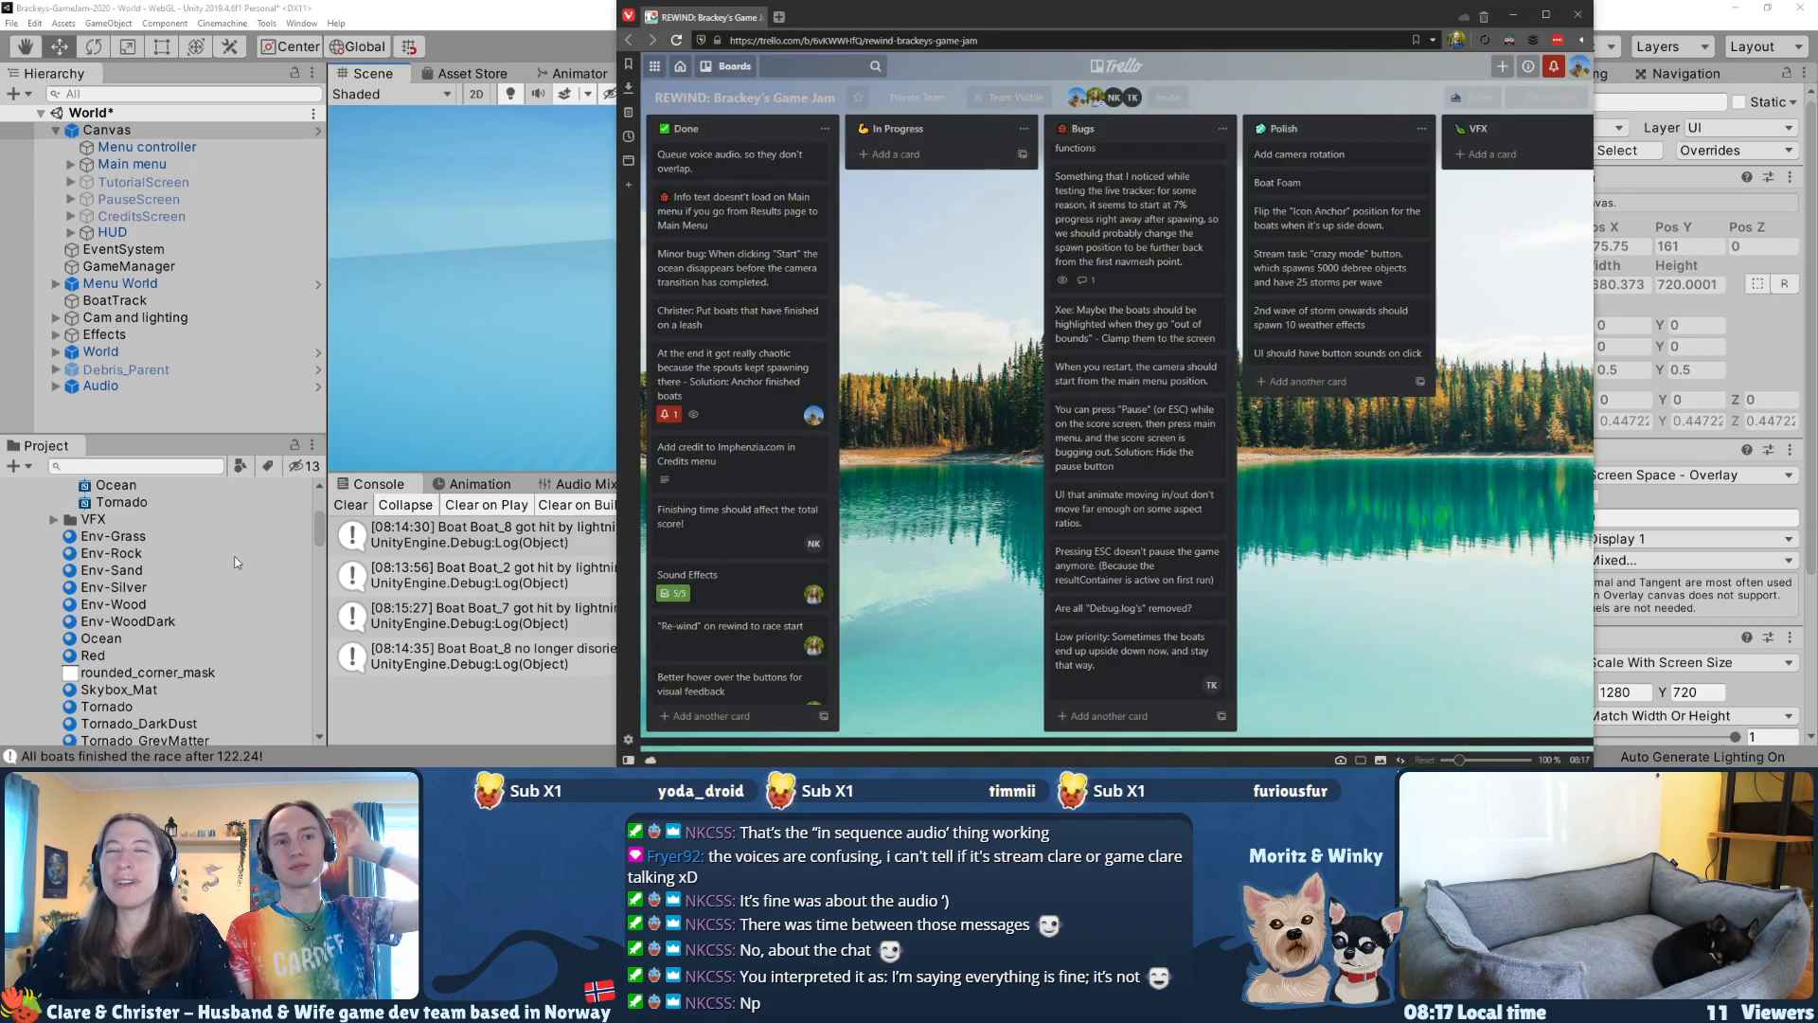
left_click_drag(1177, 15, 765, 29)
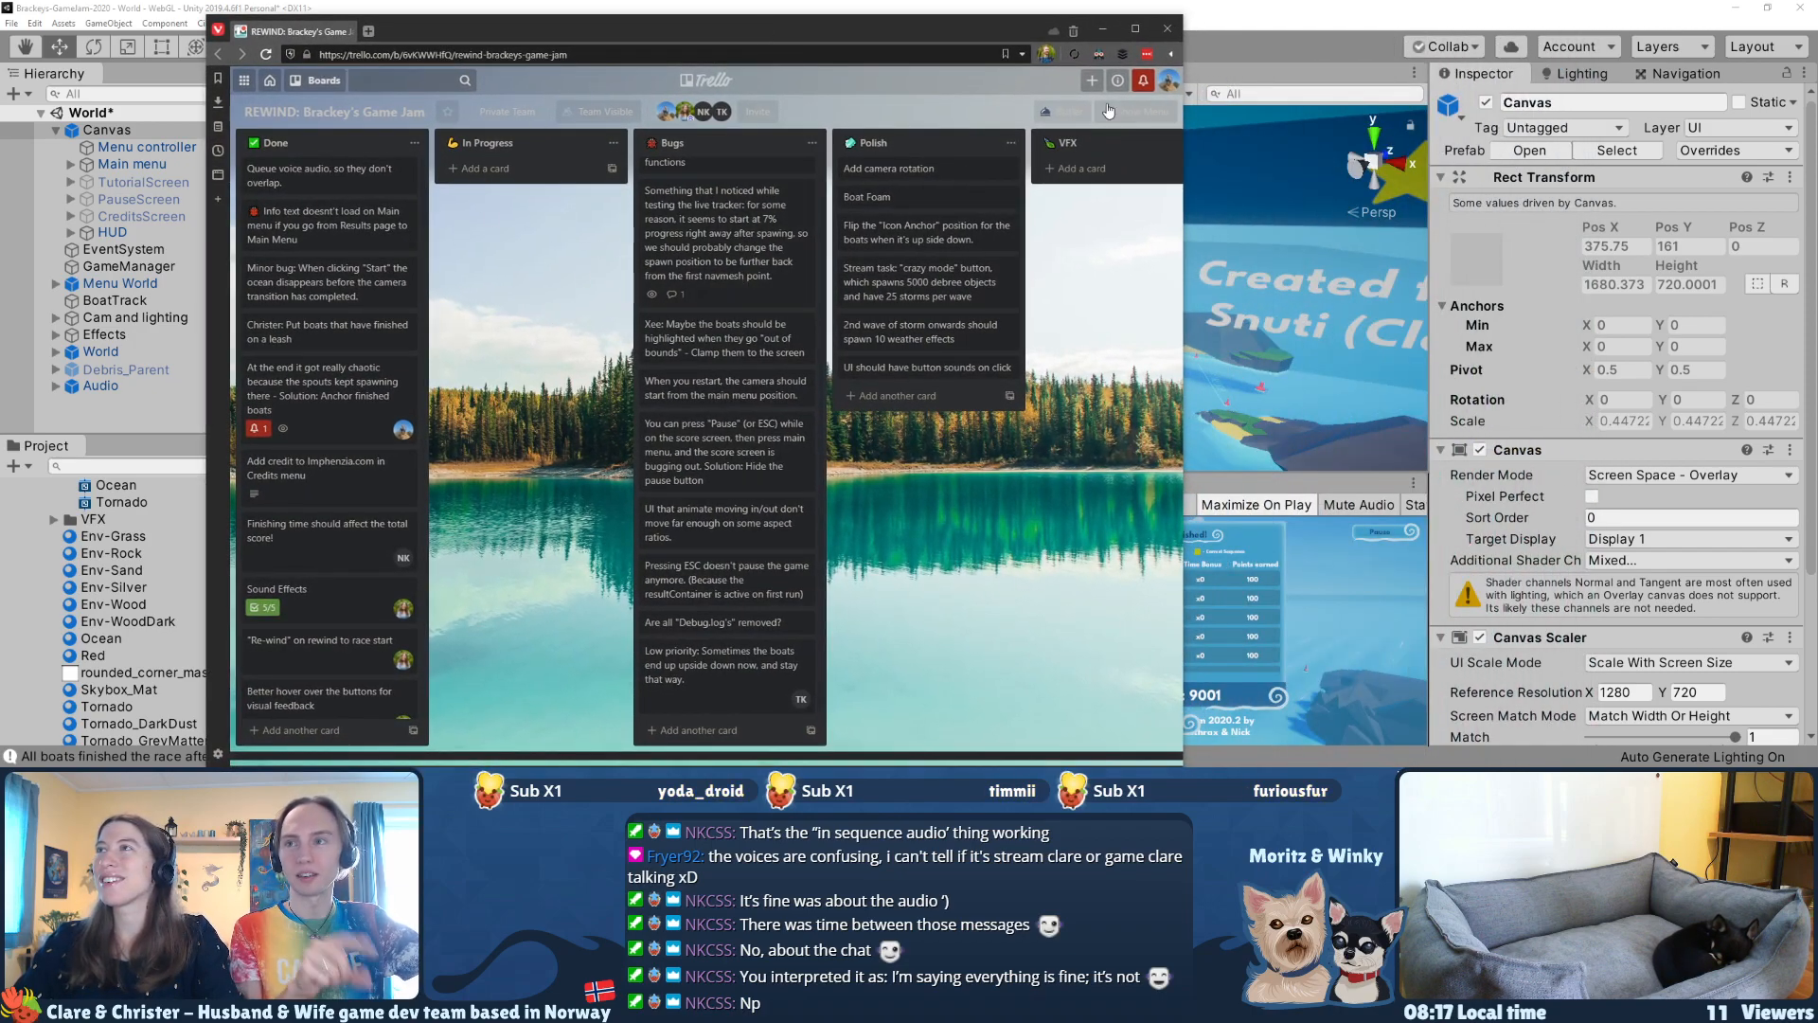
left_click(1106, 54)
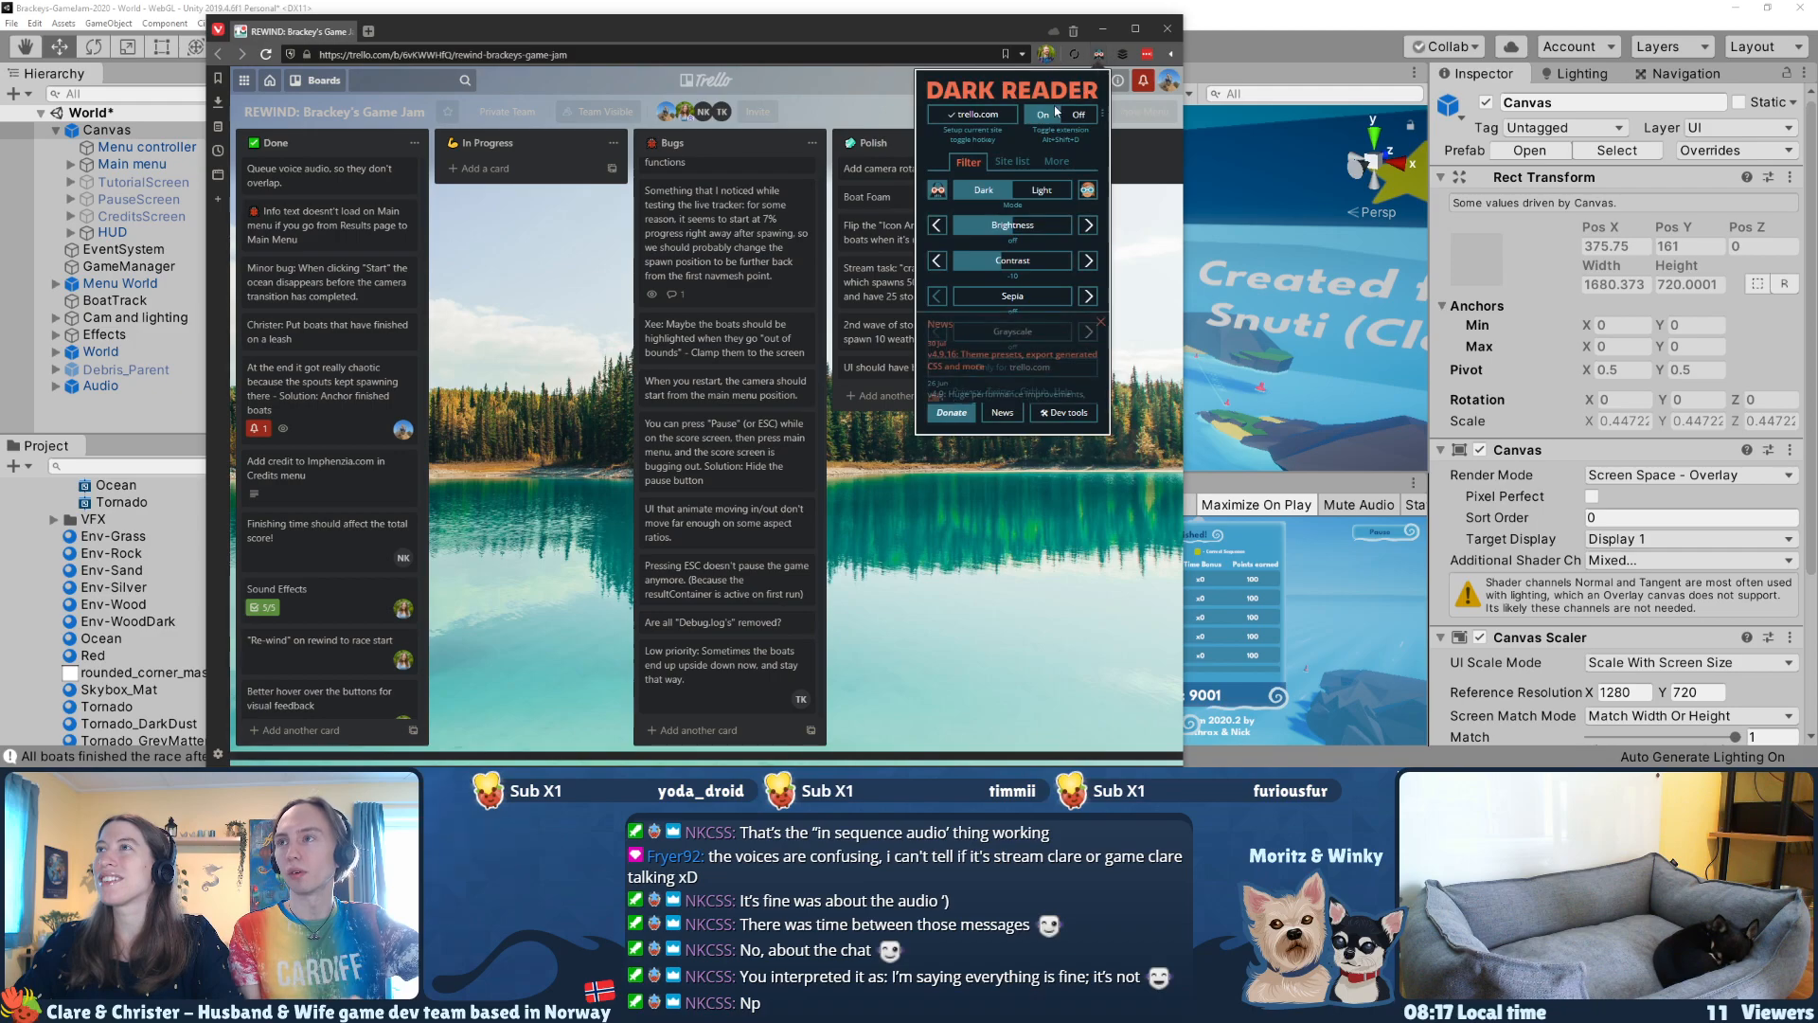
left_click(973, 114)
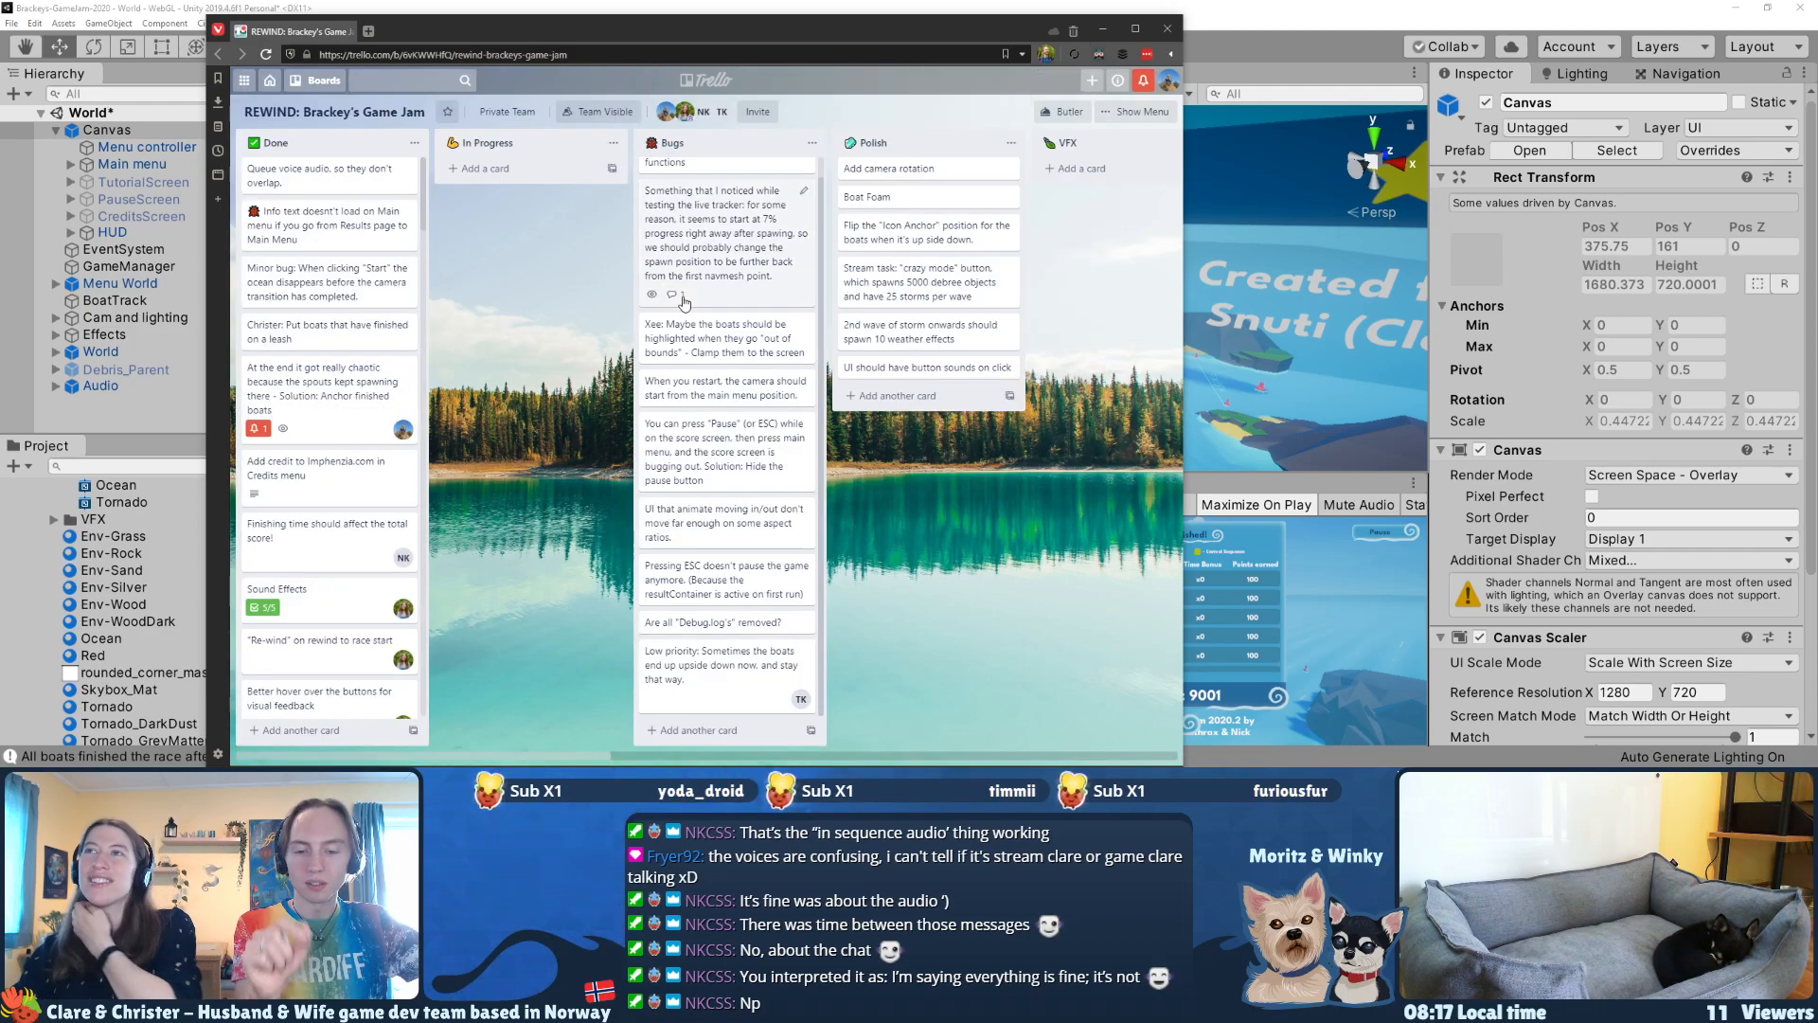
Step: Maximize the Trello board window and enlarge the page zoom to 140%
scroll(691, 295, "up", 1)
left_click(1133, 29)
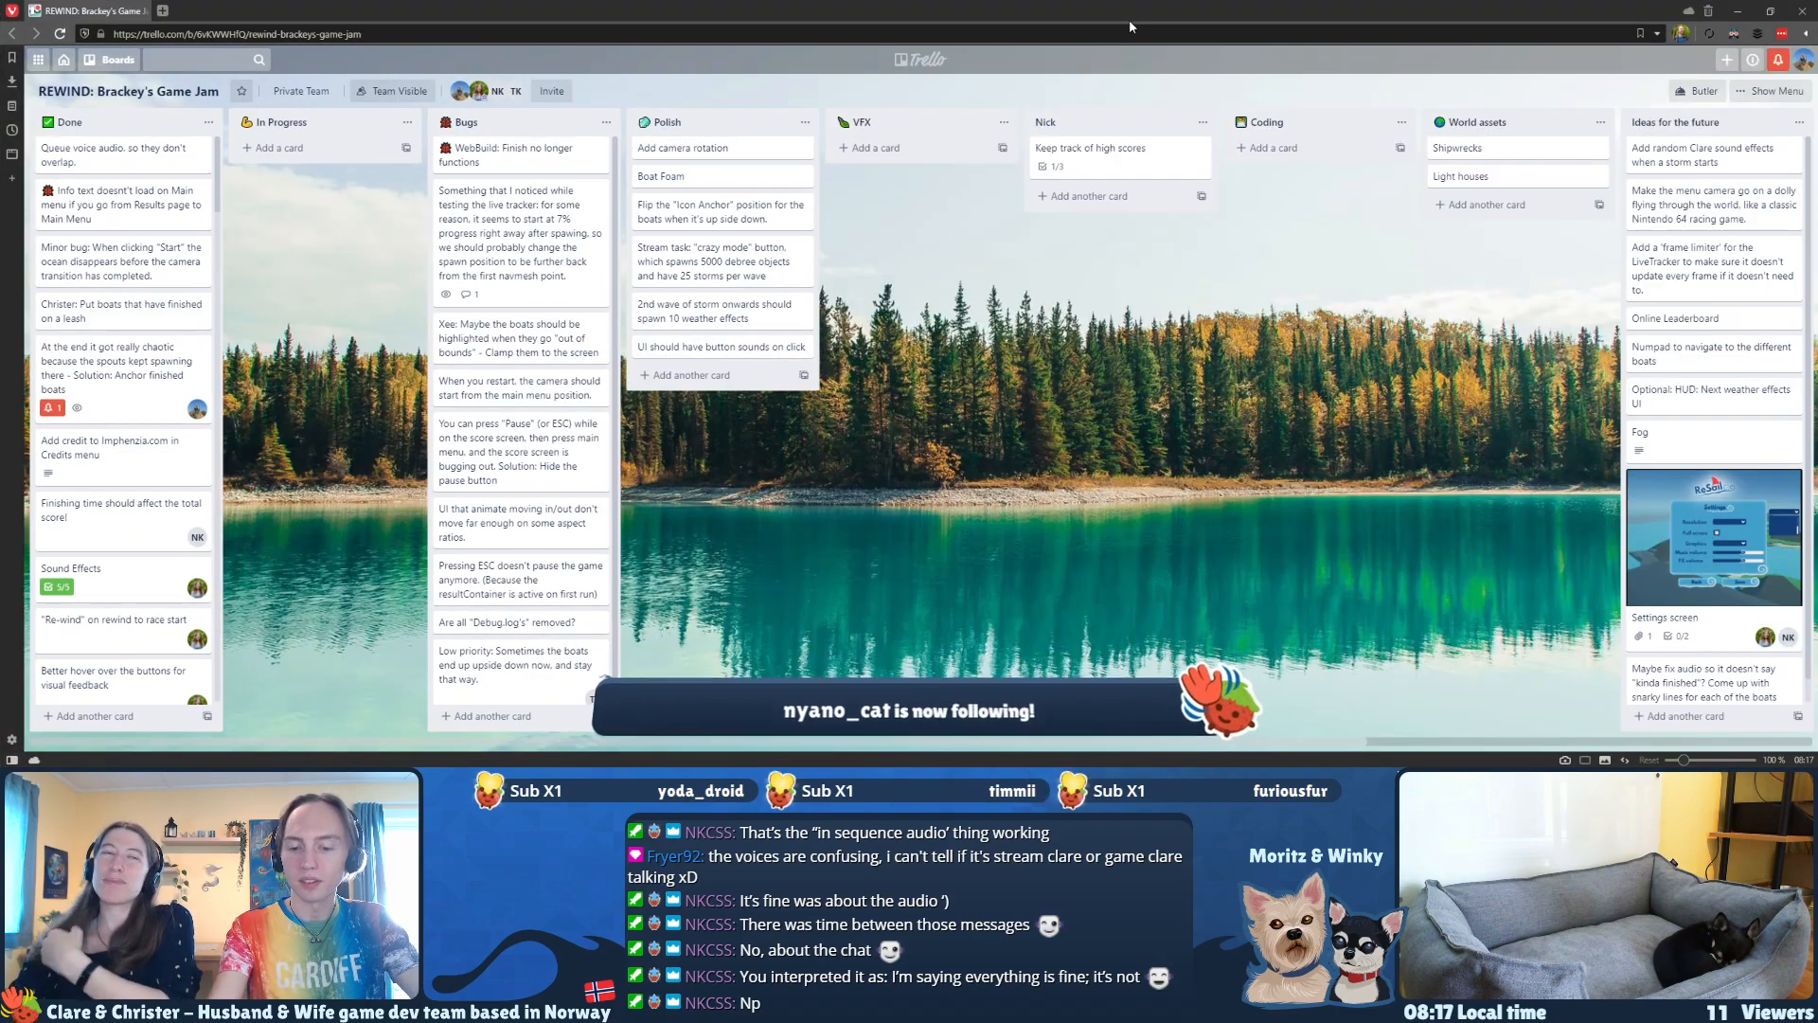
key("ctrl+plus")
key("ctrl+plus")
key("ctrl+plus")
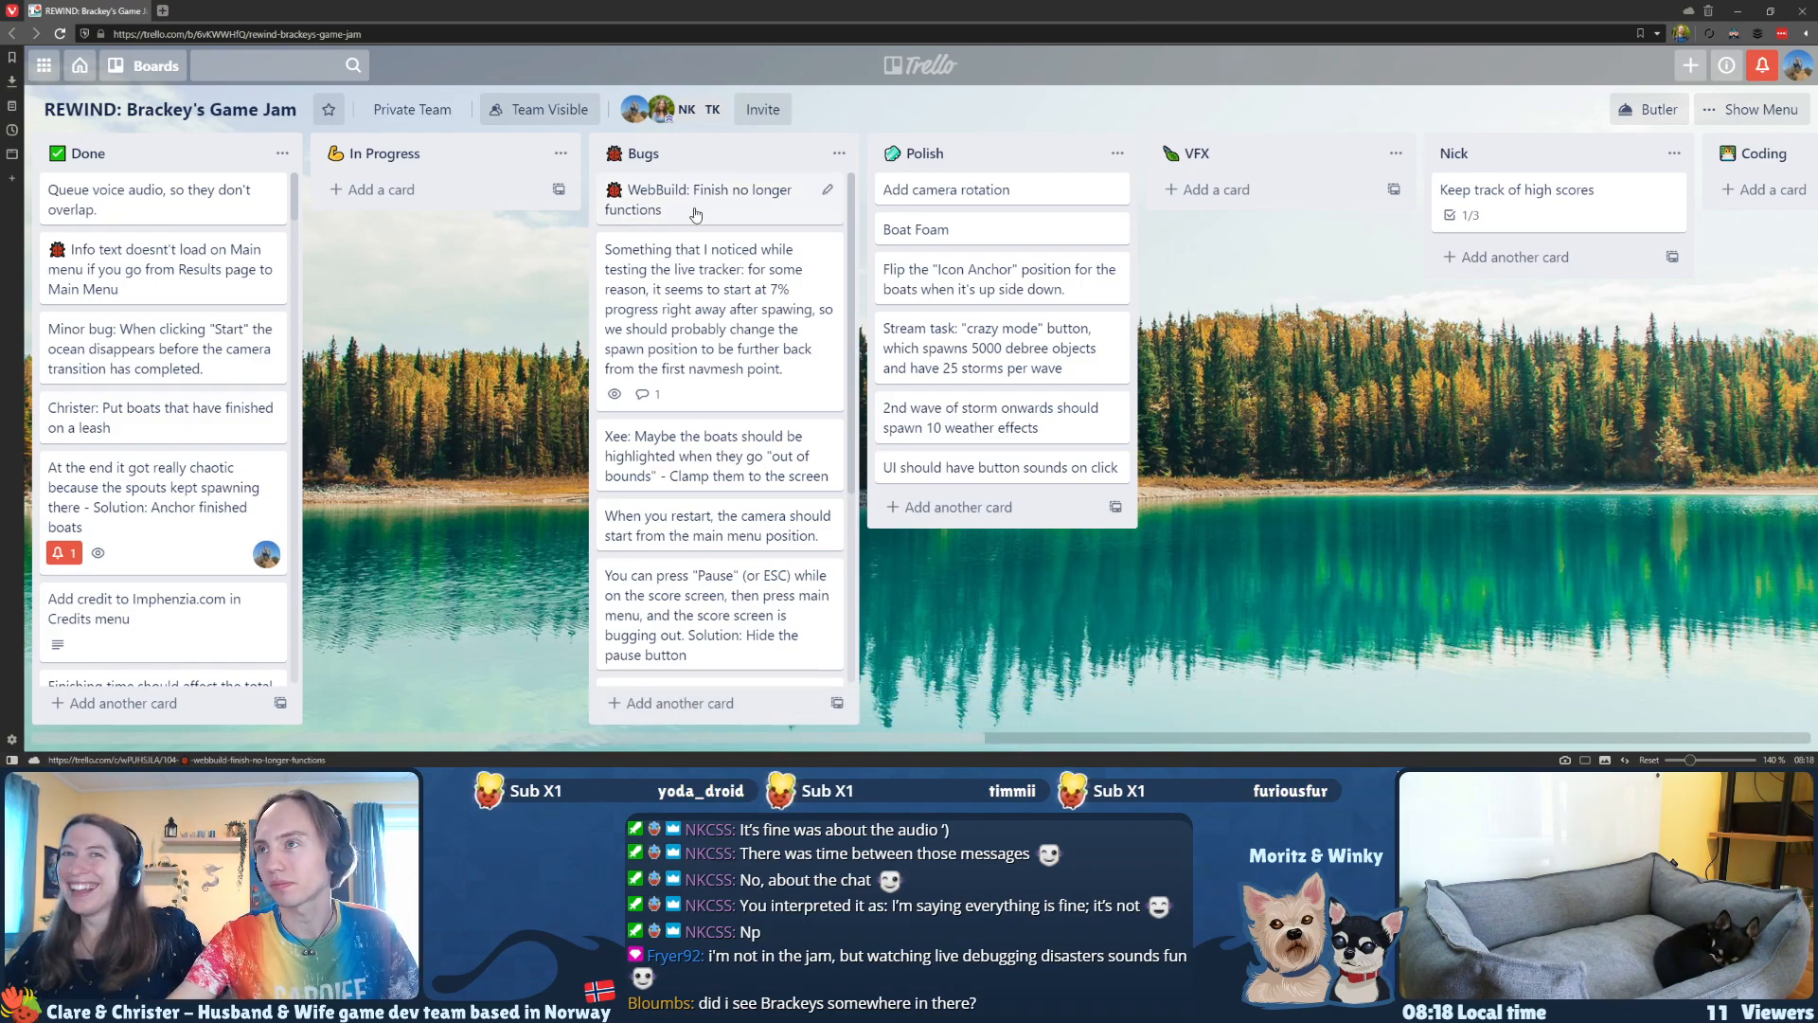
Step: Rename the "WebBuild" card in the Bugs list as "All Builds: Finish no longer functions", keeping its bug emoji
left_click(830, 193)
key("End")
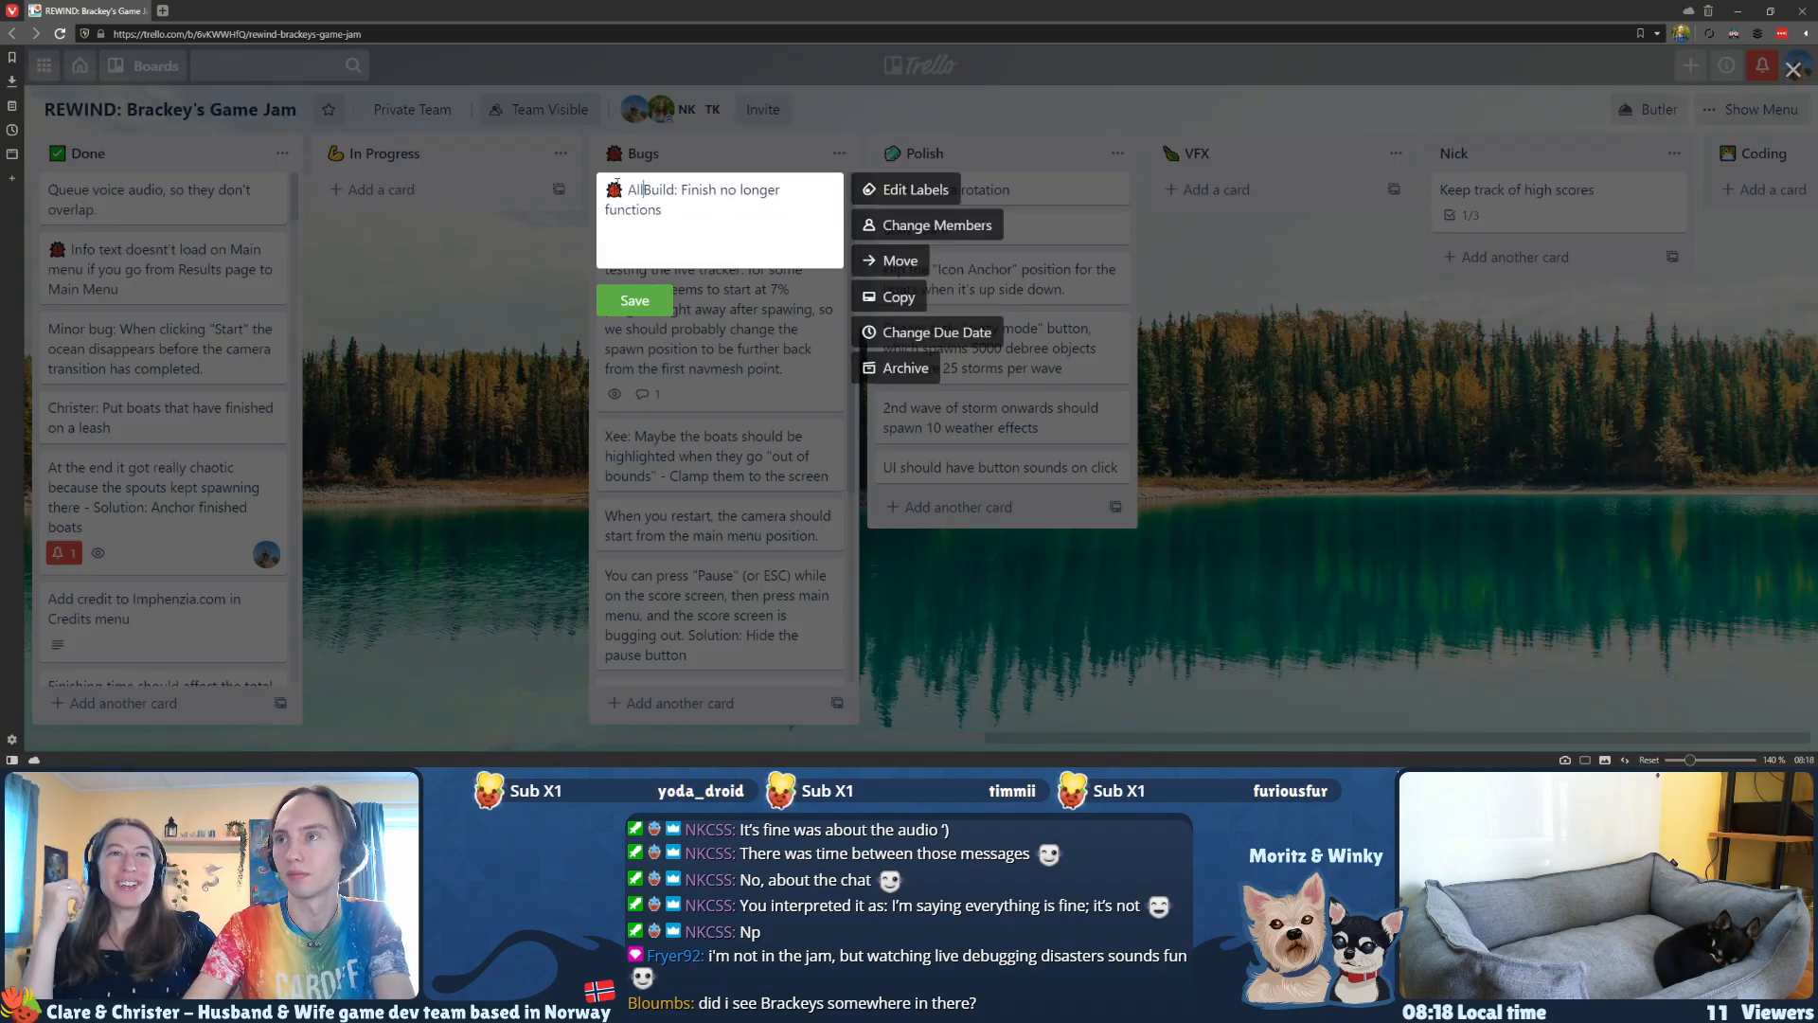
key("Return")
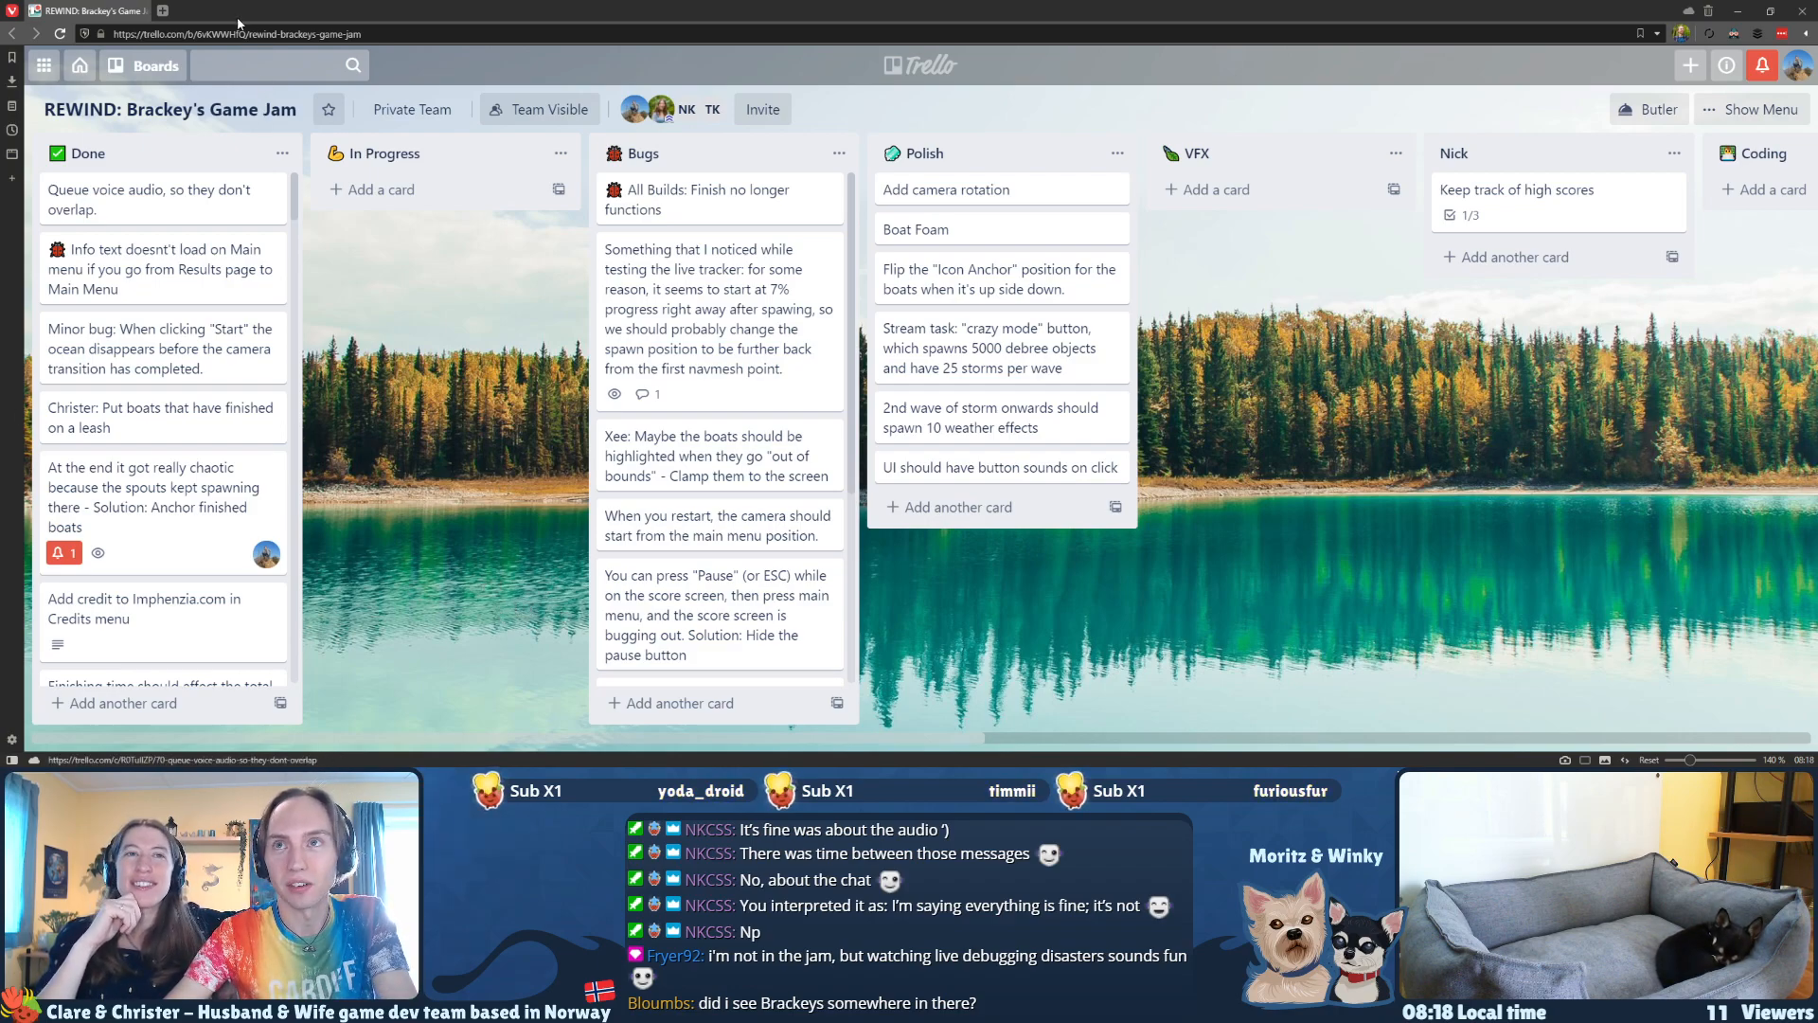
Step: Open itch.io in a new browser tab and go to its game jams page
left_click(163, 11)
type("itch.io/")
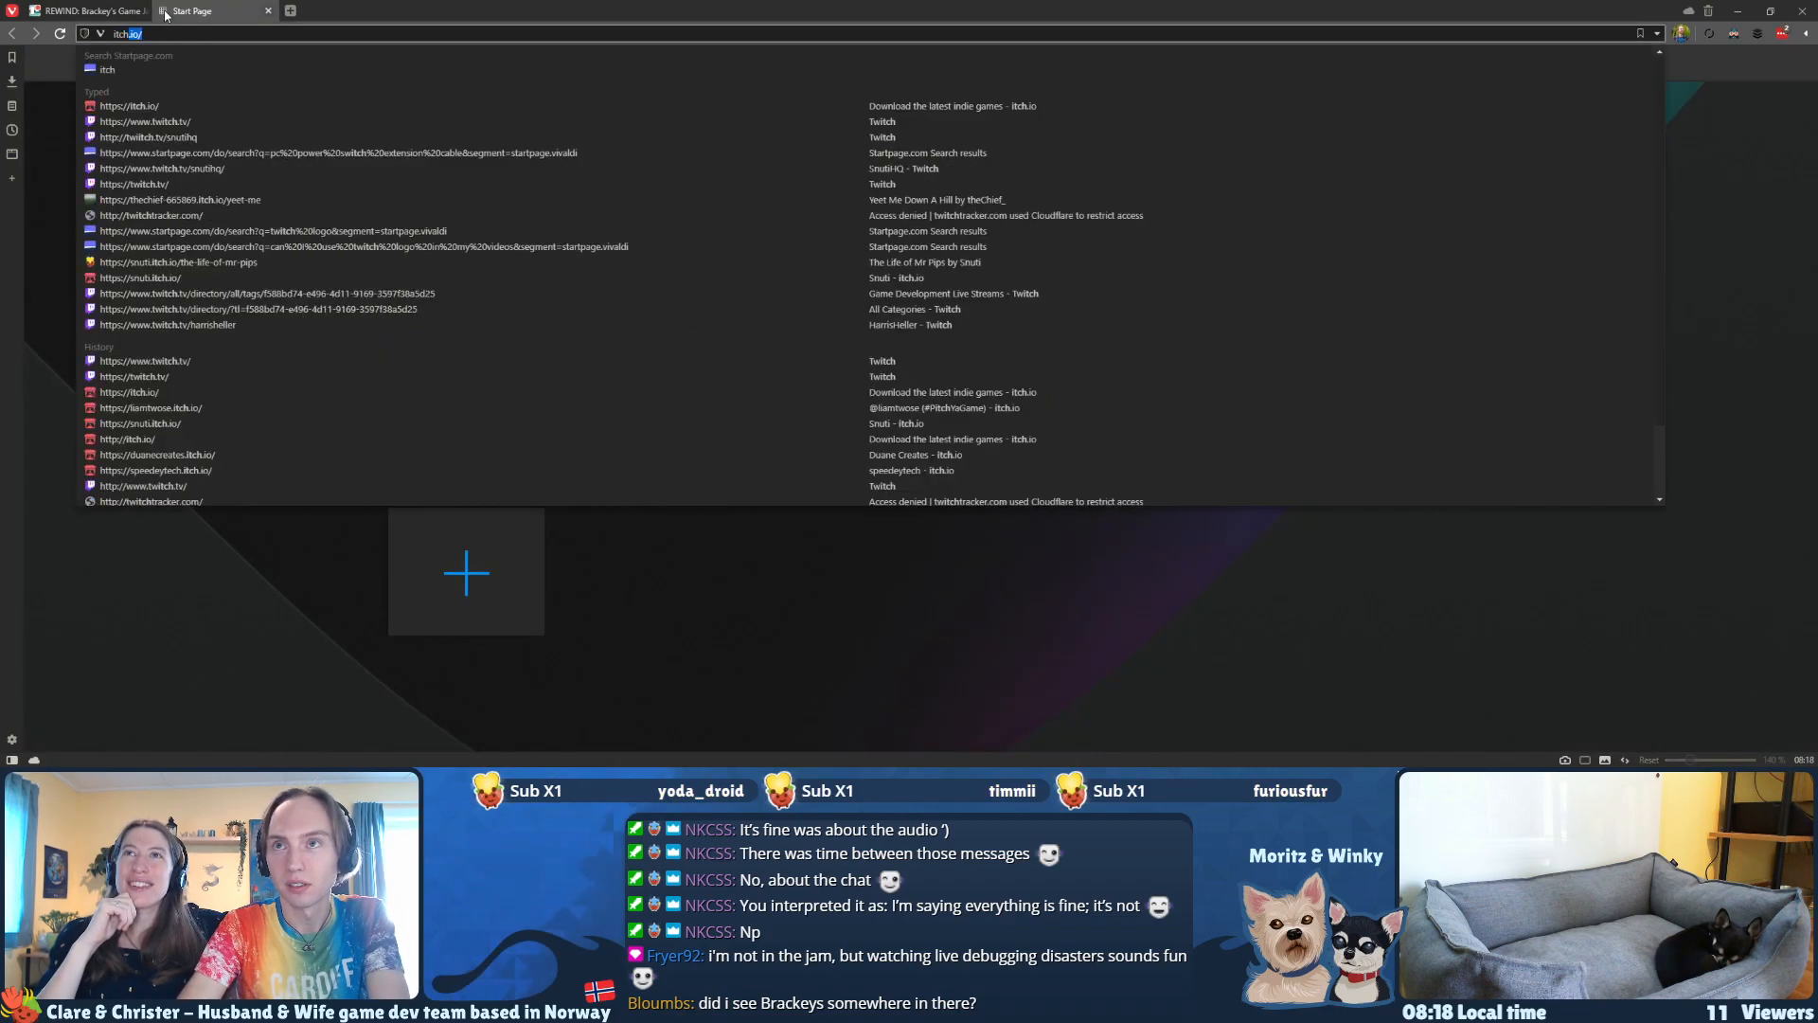
key("Return")
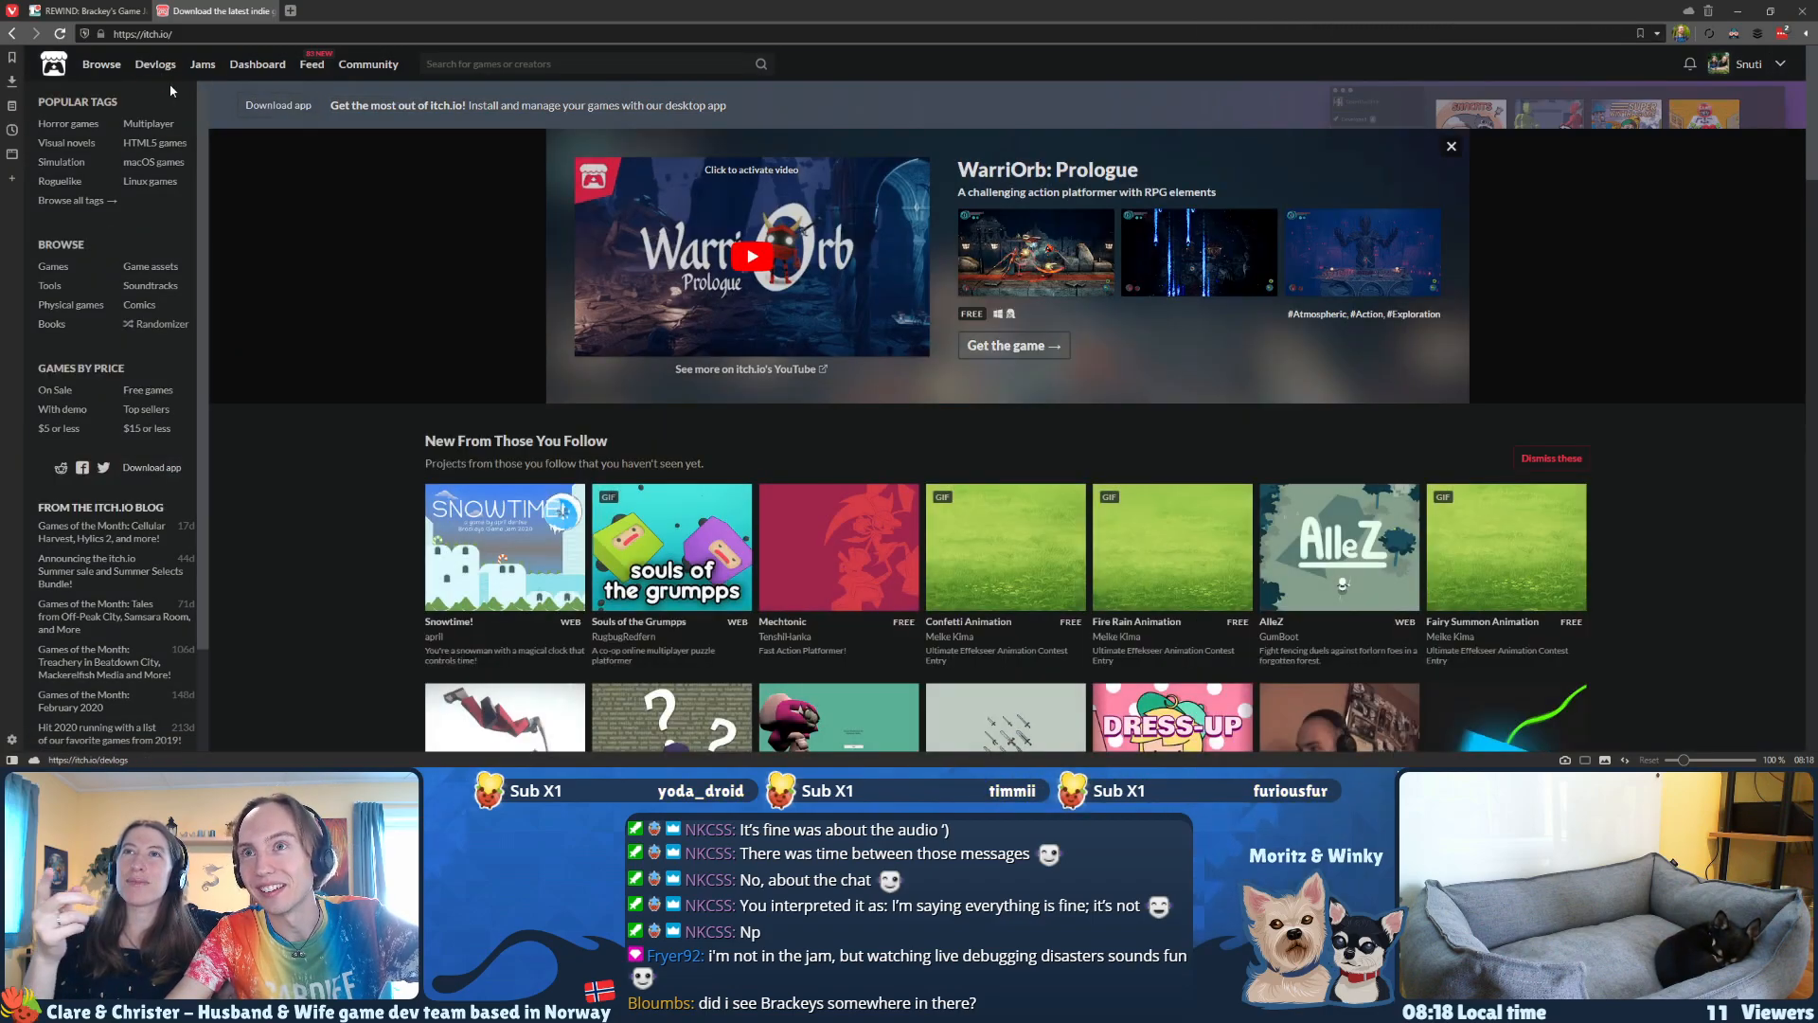
left_click(208, 64)
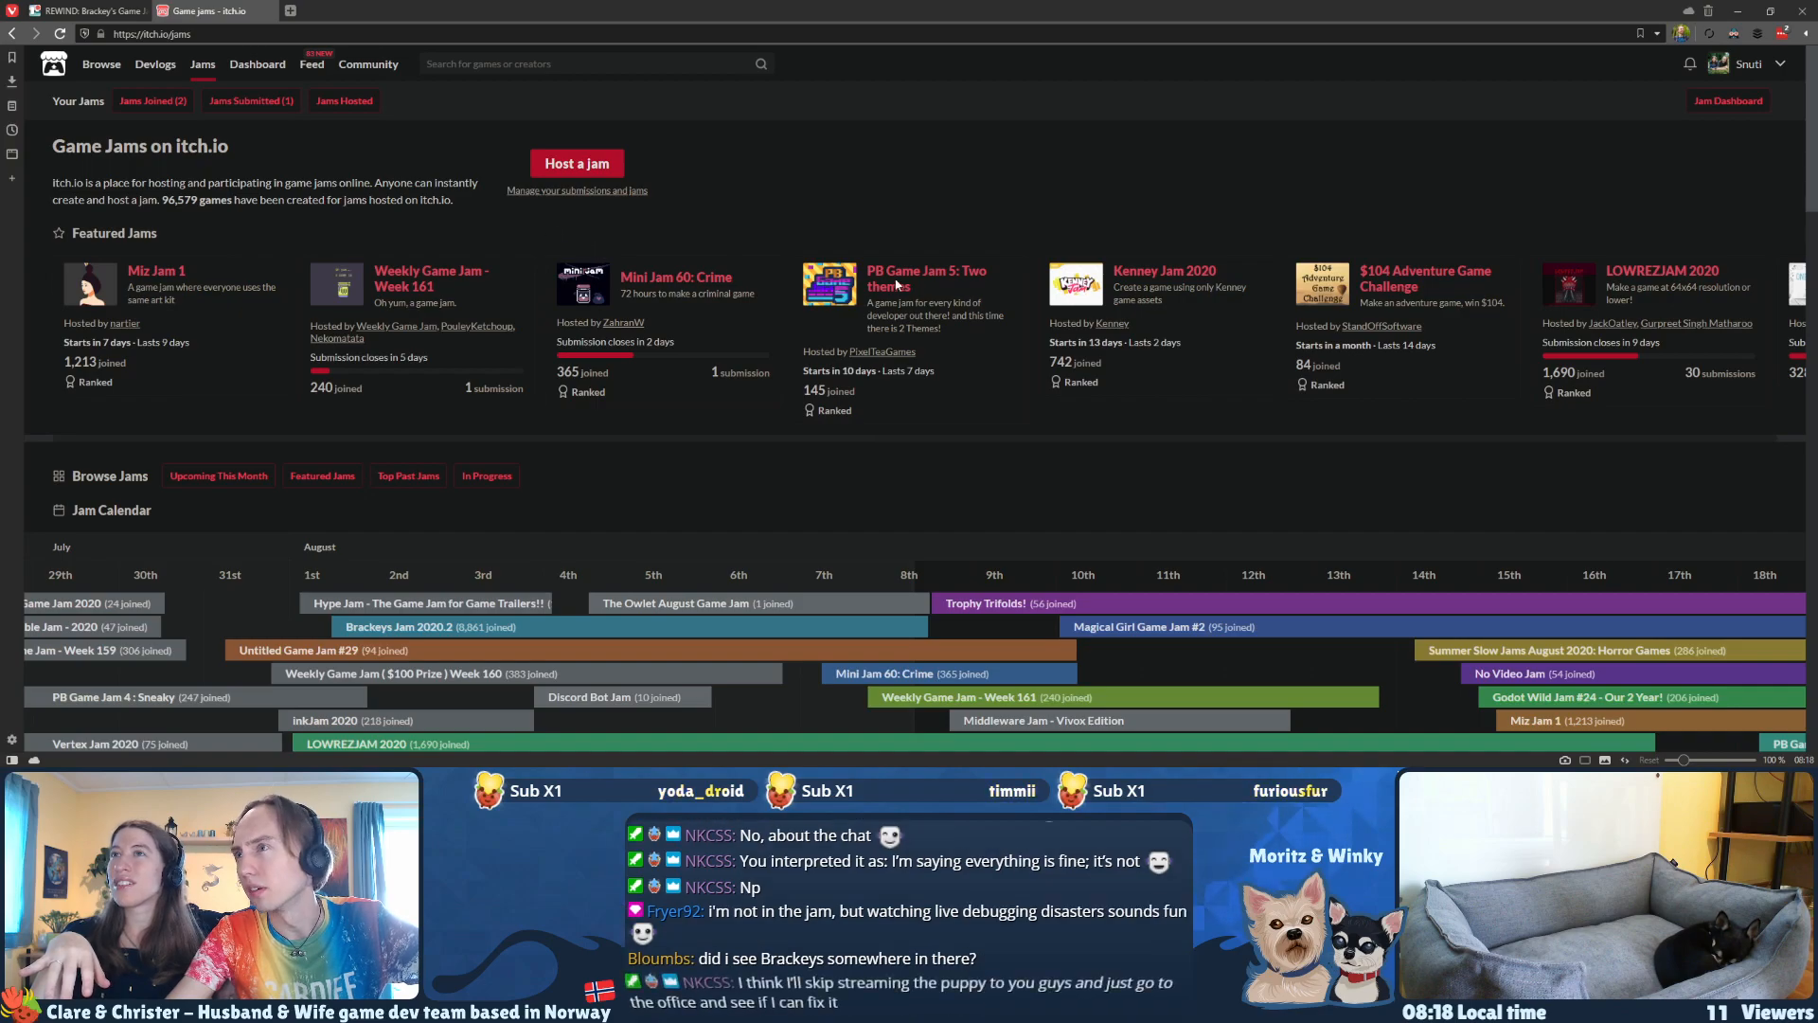
Step: Find "brac" on the game jams page and open the Brackeys Jam 2020.2 entry from the jam calendar
scroll(898, 348, "down", 2)
scroll(898, 348, "down", 2)
scroll(721, 332, "up", 3)
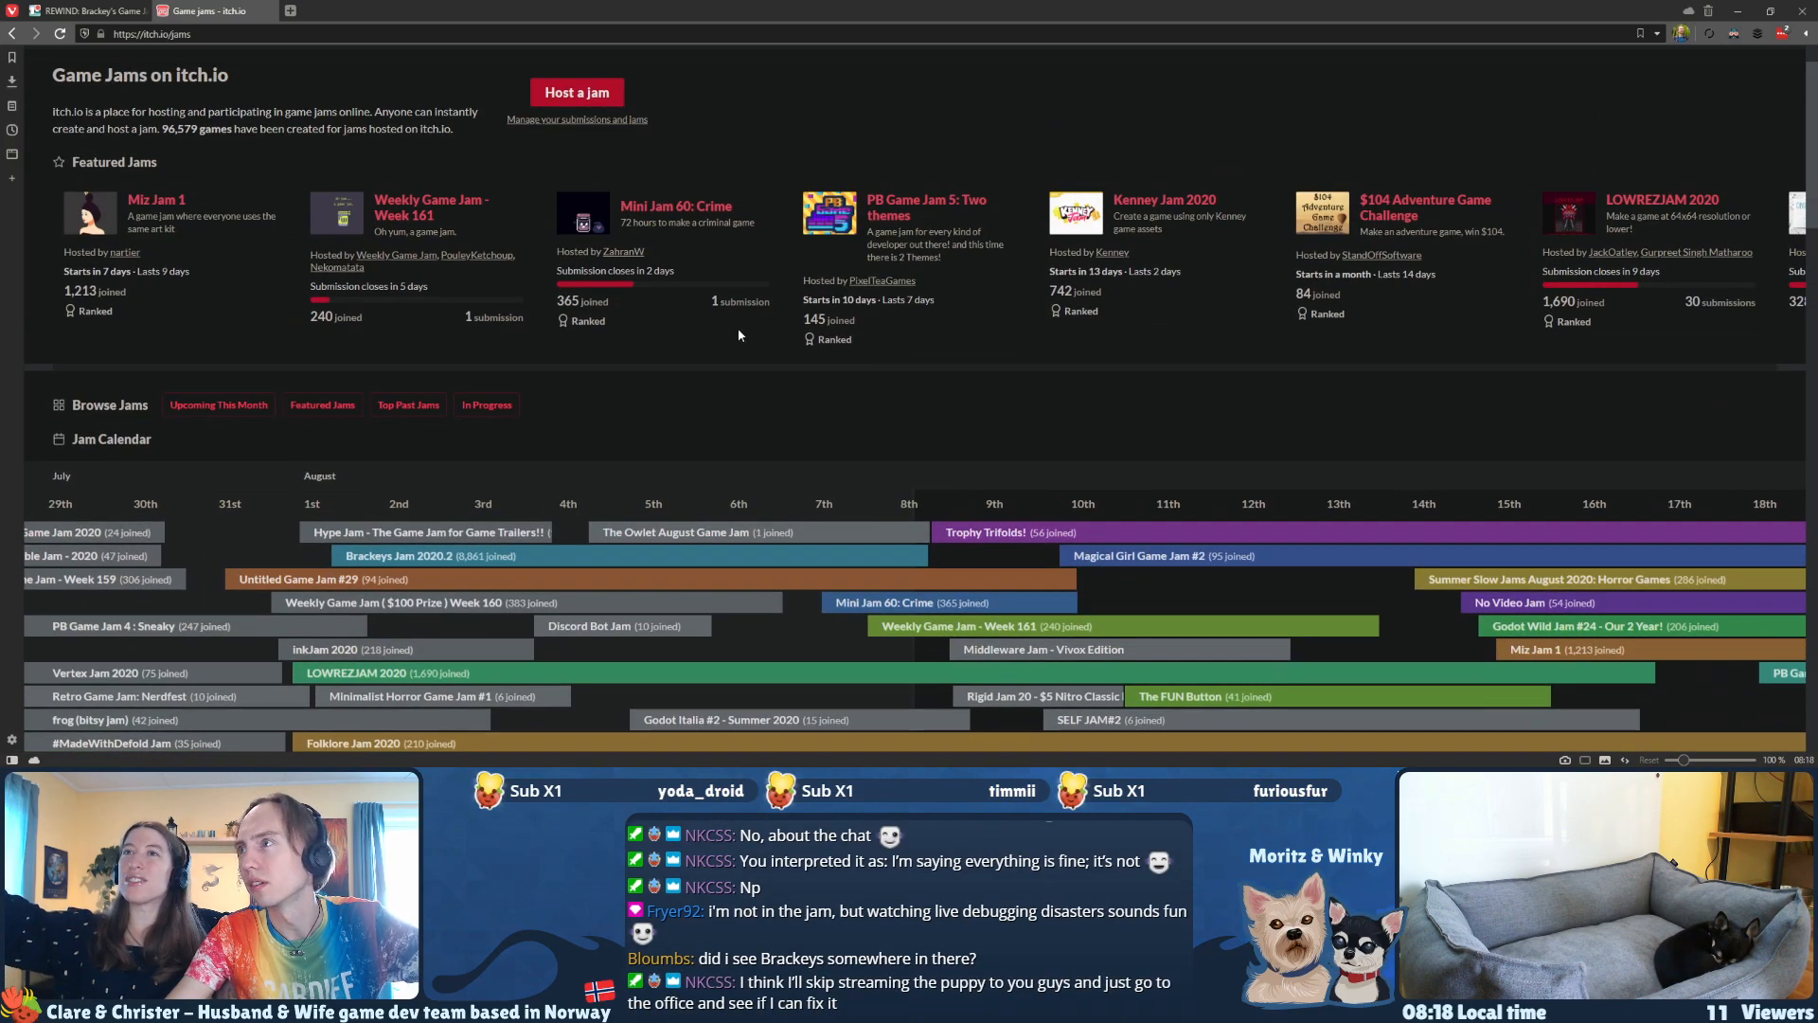
scroll(1241, 208, "up", 1)
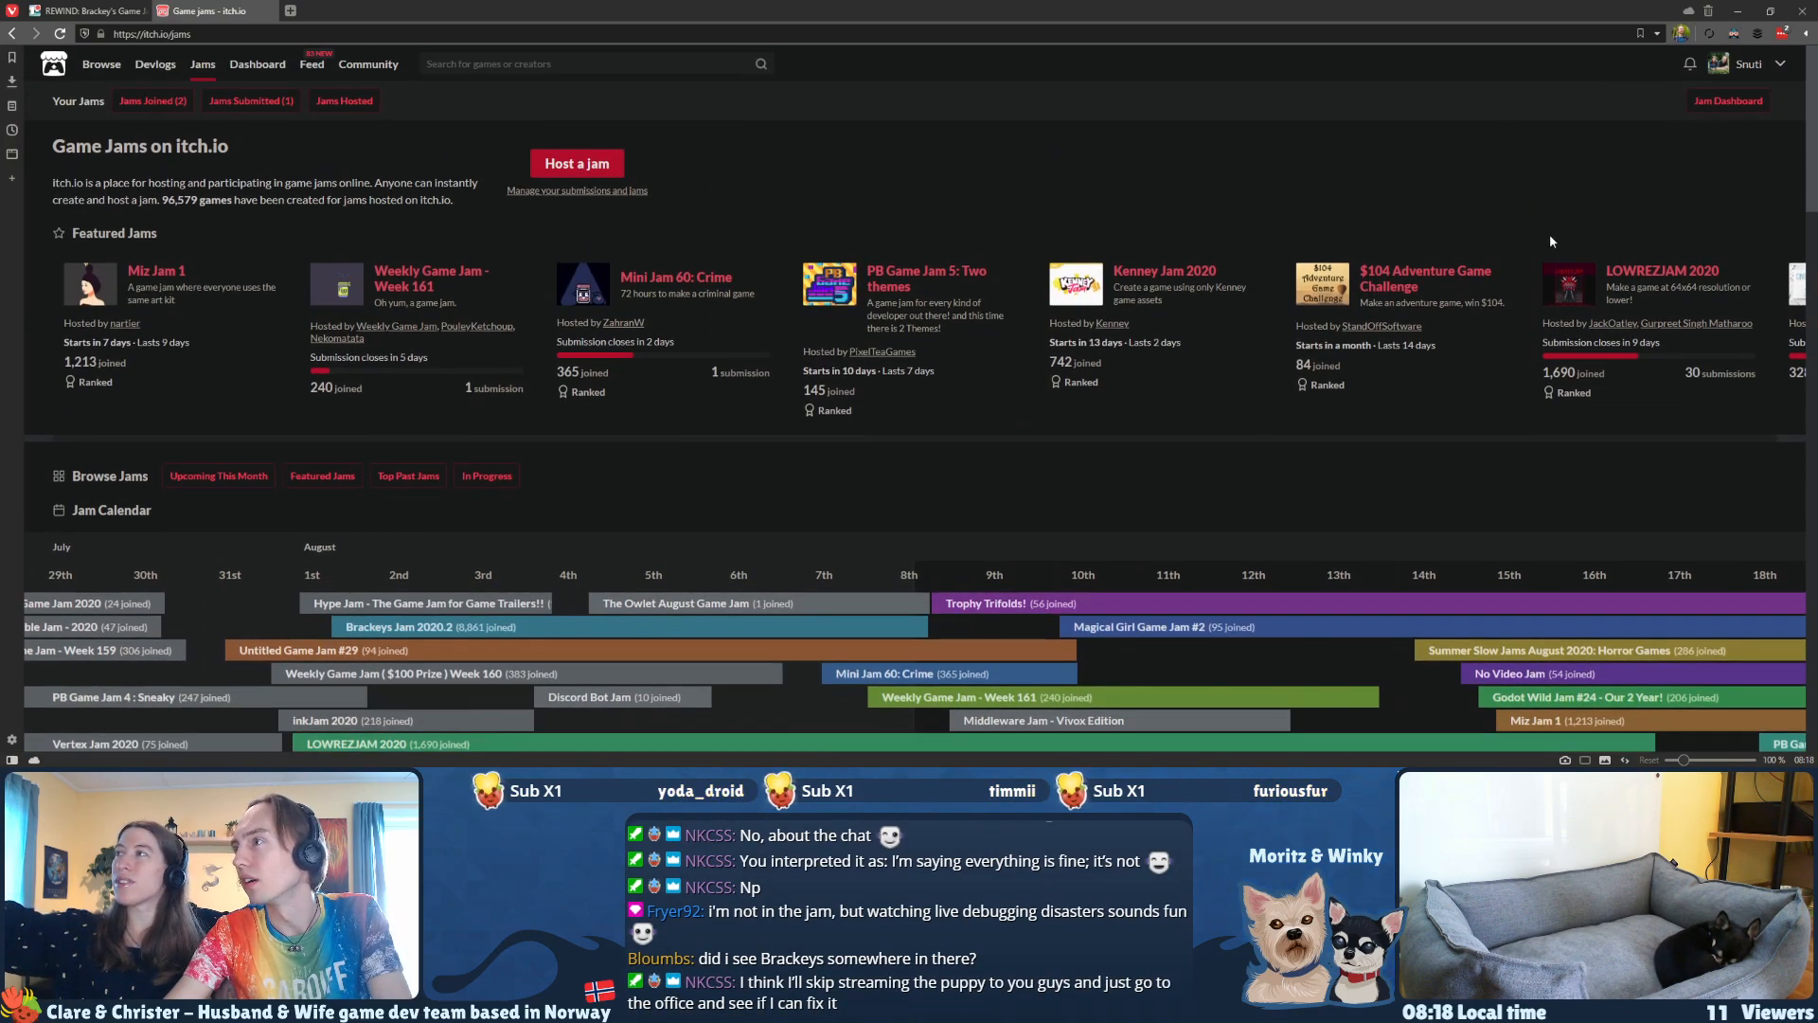
scroll(1457, 309, "right", 20)
scroll(873, 284, "right", 20)
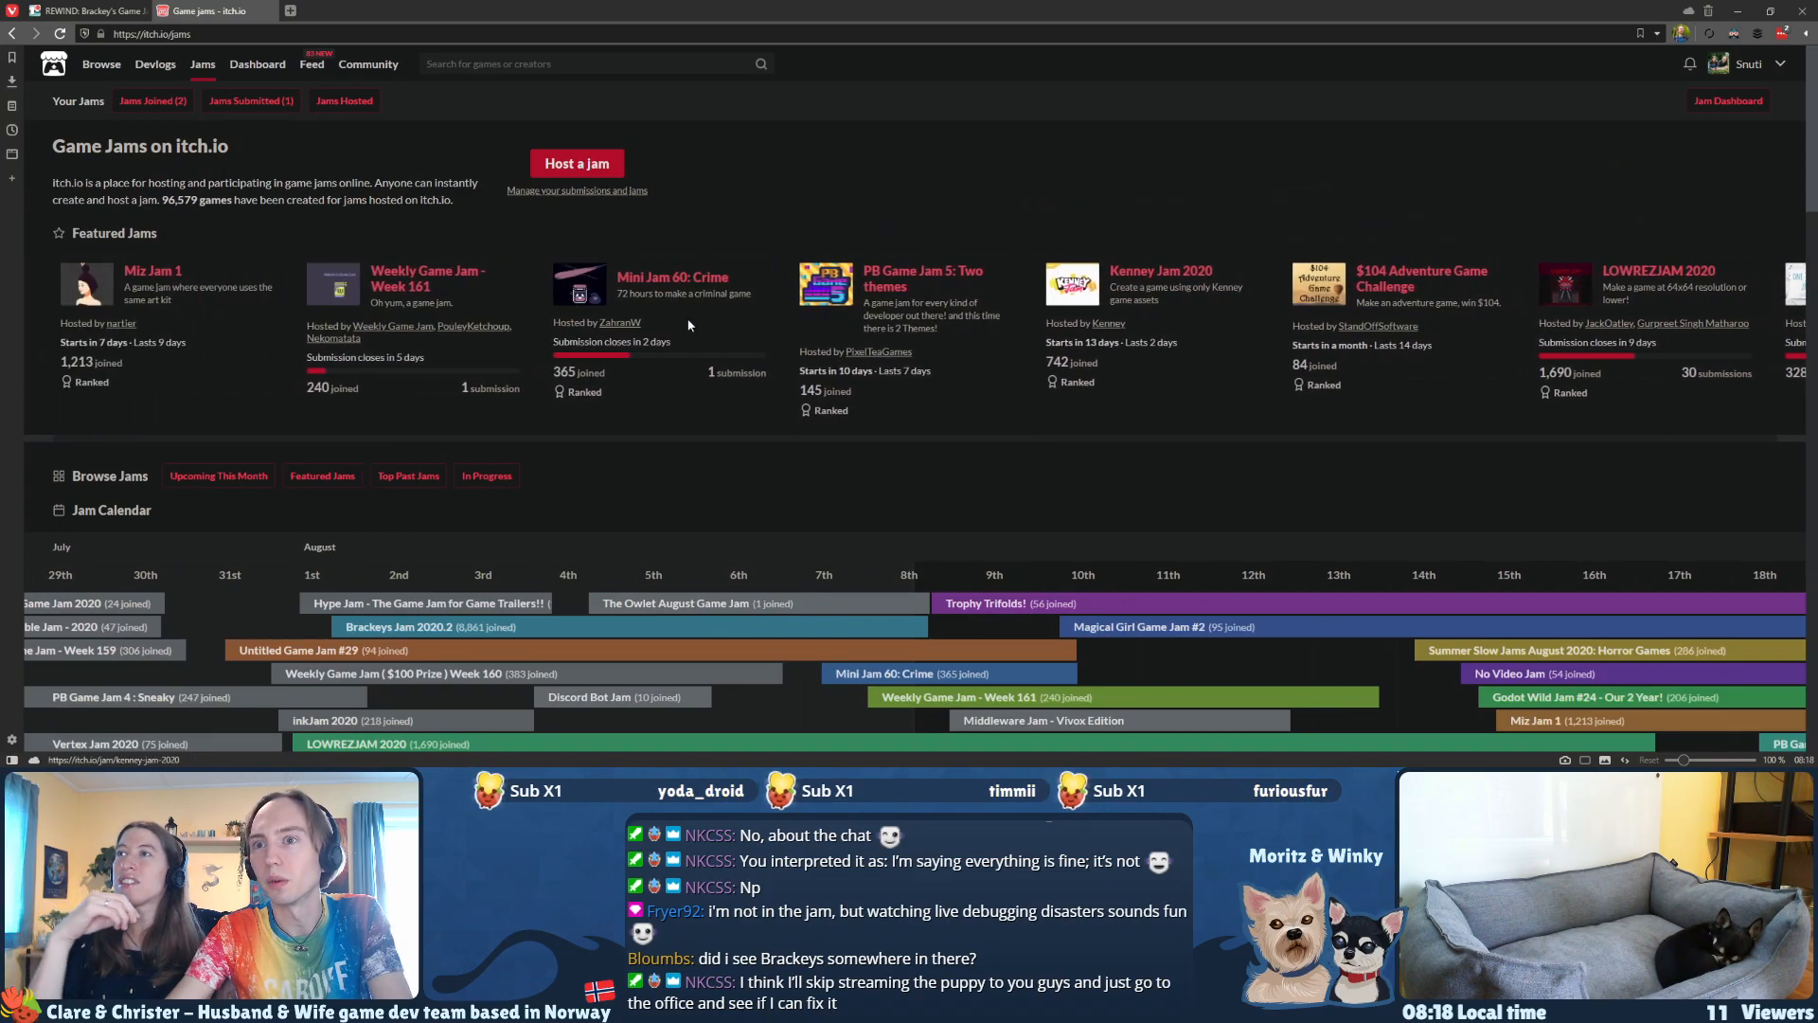
key("ctrl+f")
type("brac")
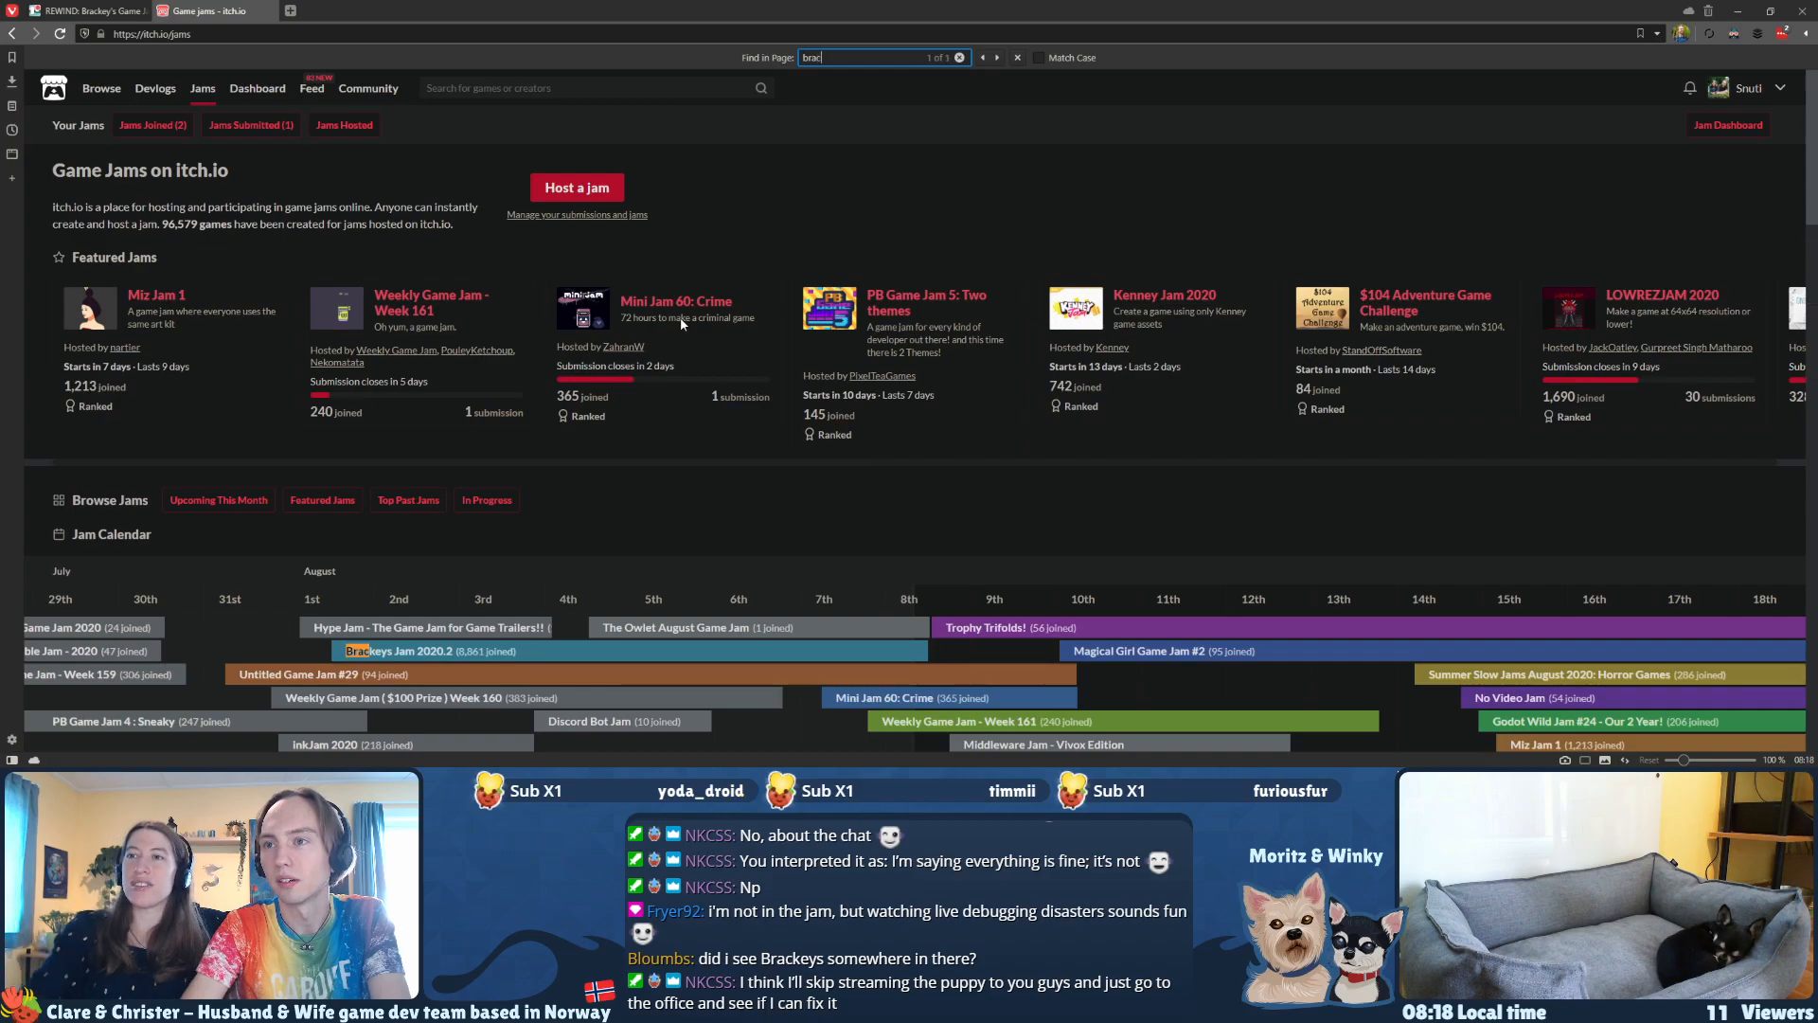
left_click(388, 654)
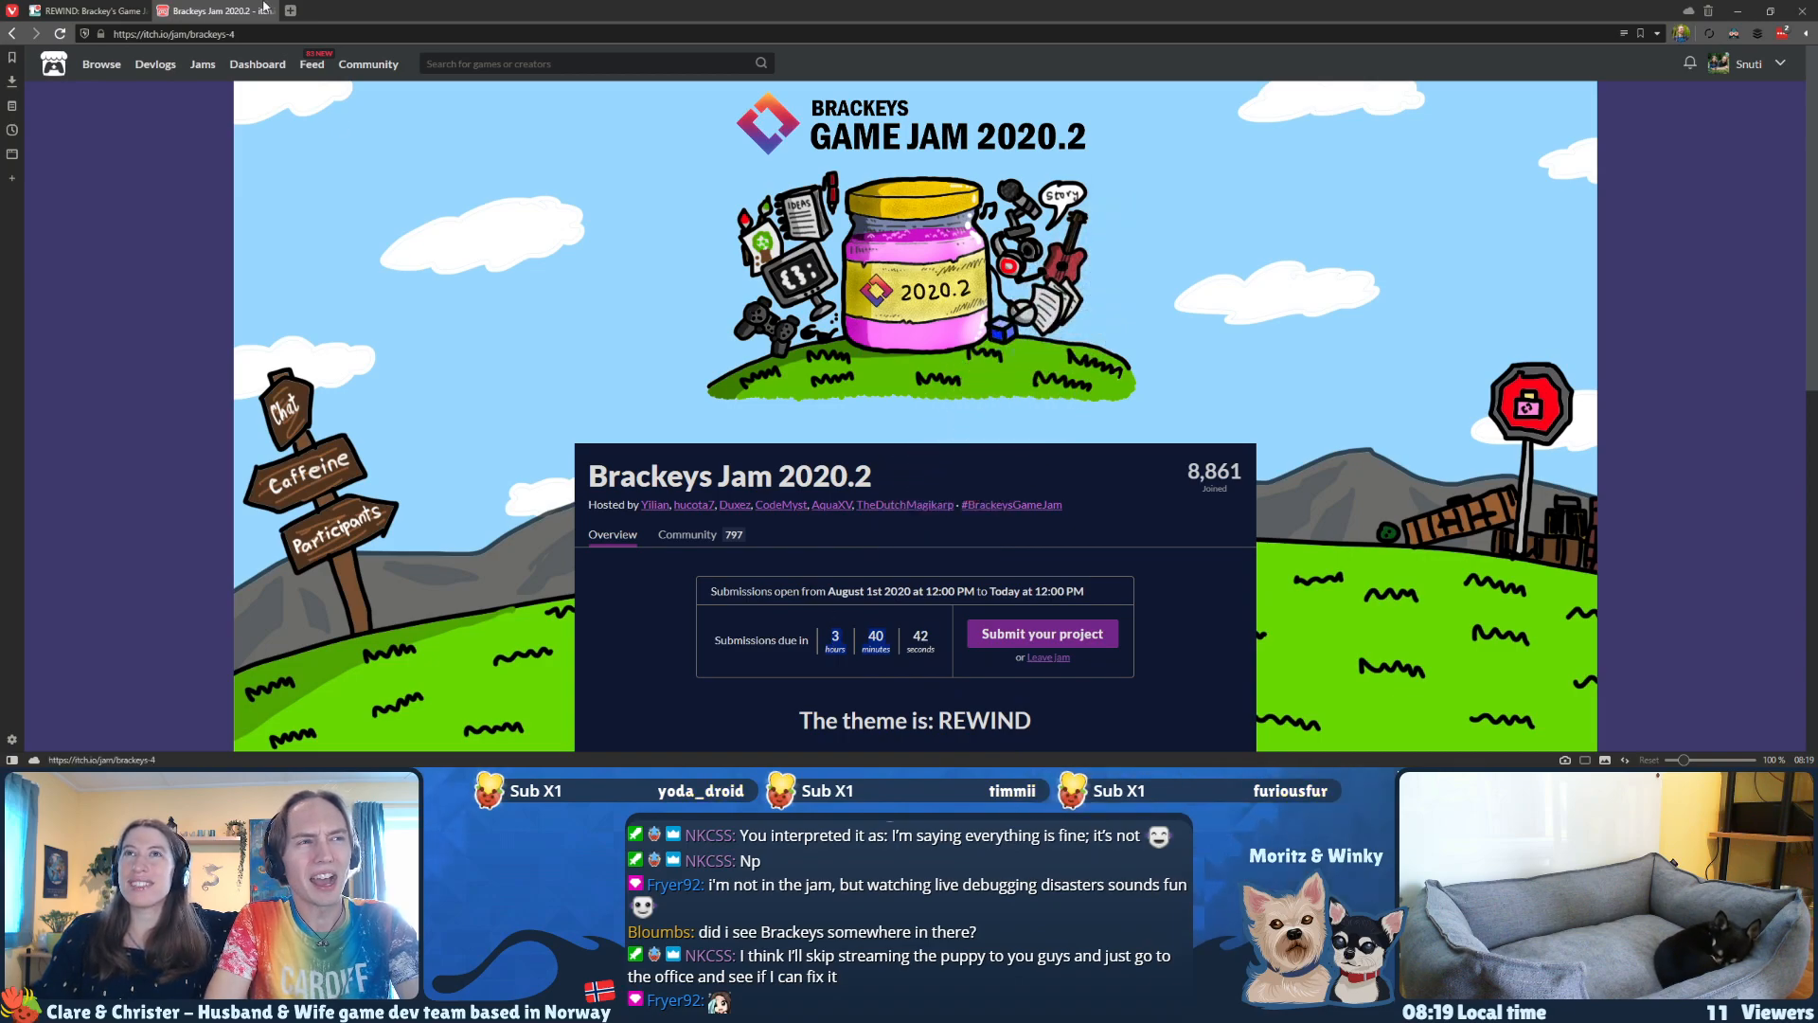
Step: Return to the Trello board and examine the remaining cards in the Bugs list
mouse_move(111, 13)
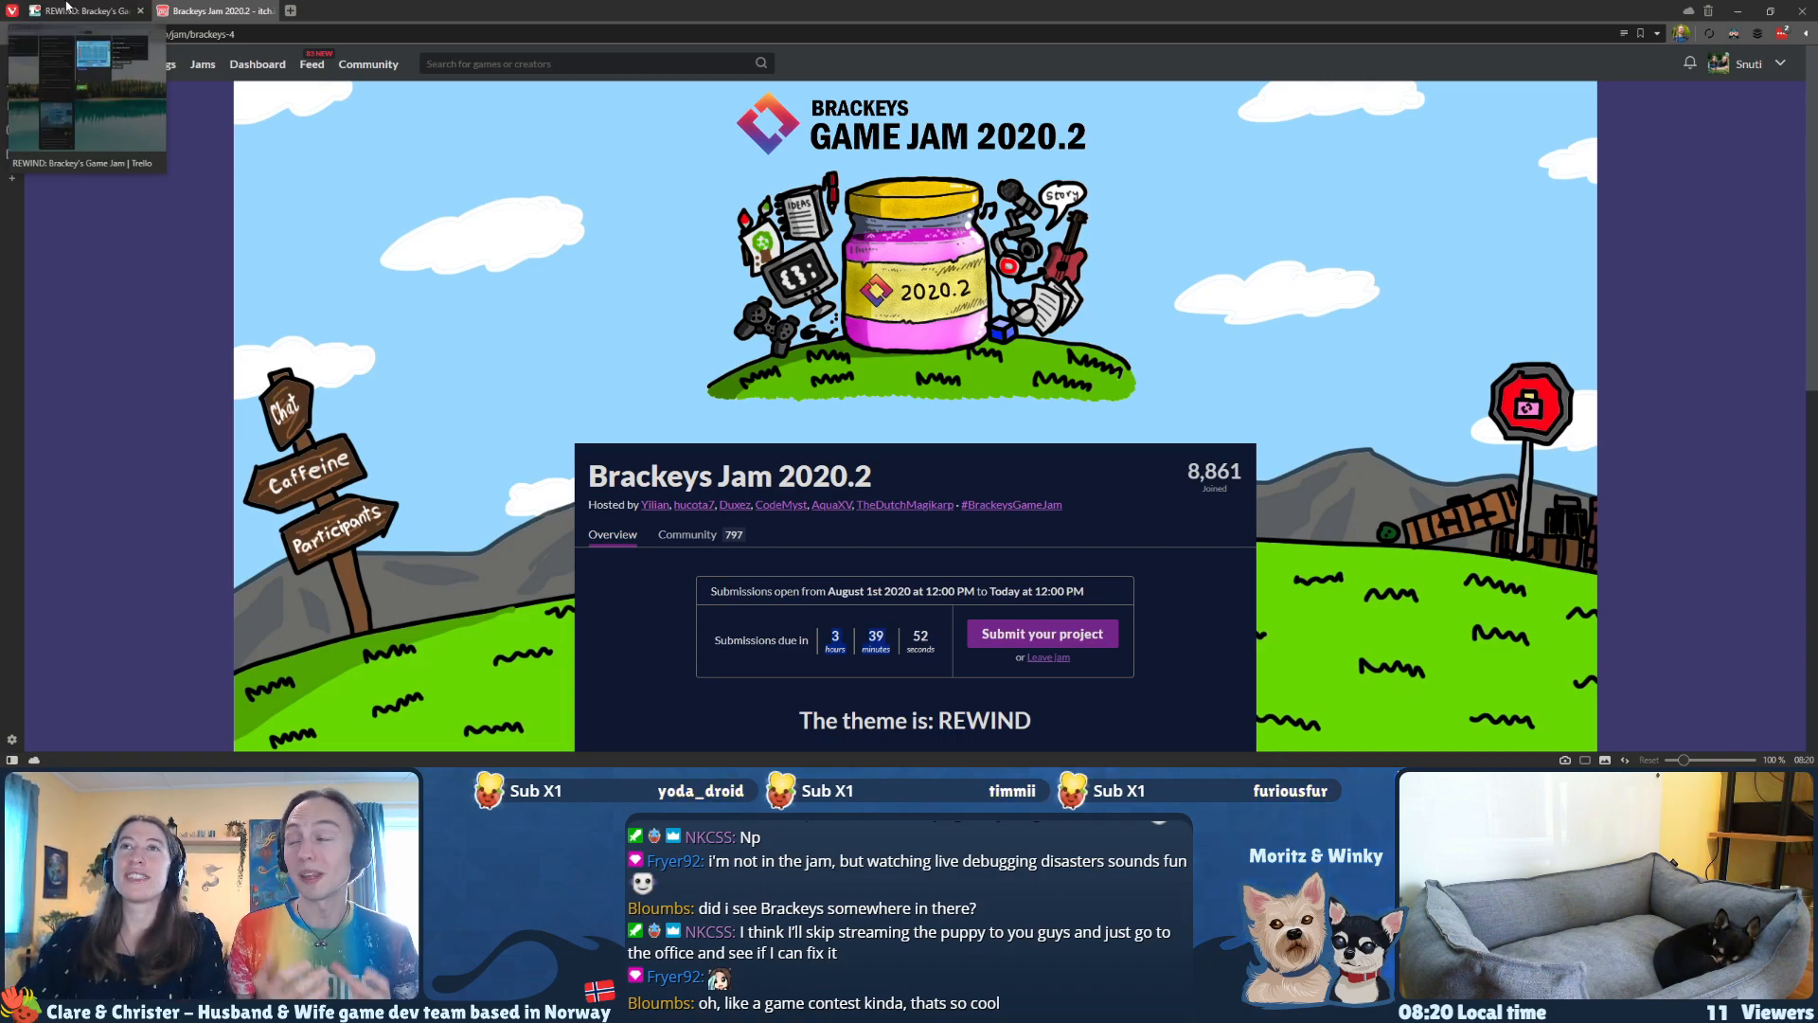
left_click(66, 6)
scroll(765, 447, "down", 5)
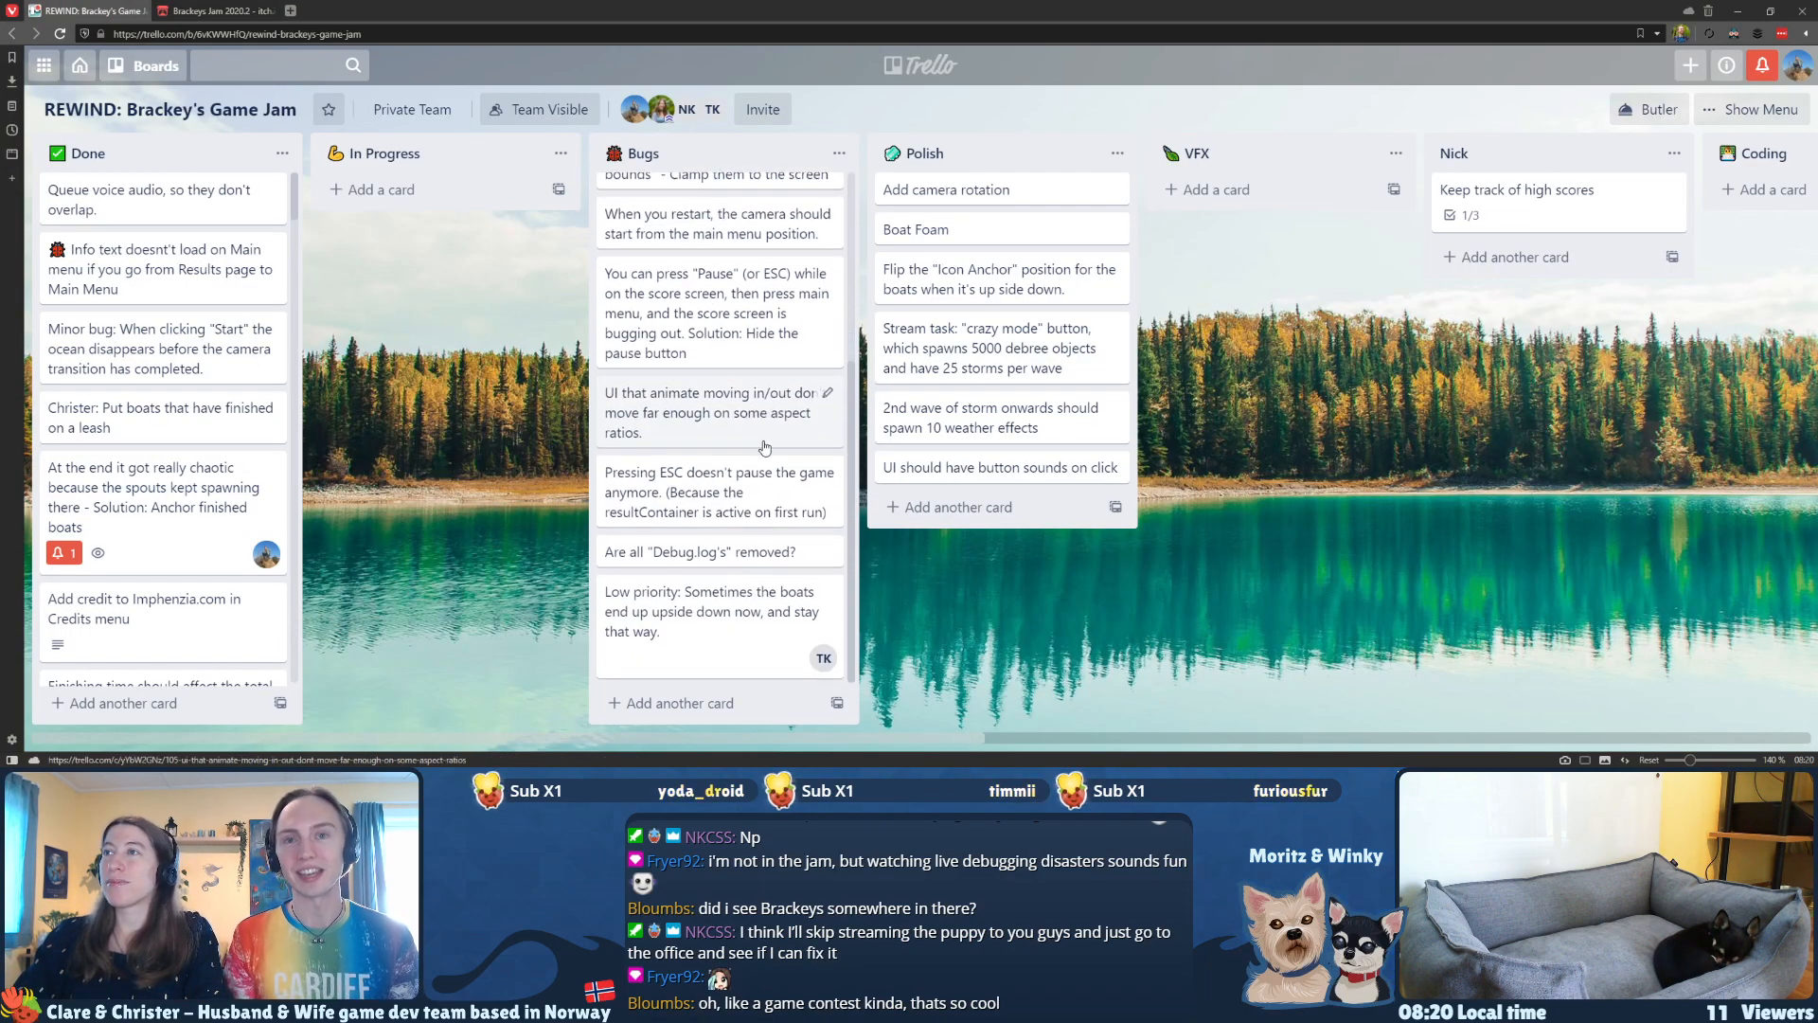
Step: Review the first cards of the Bugs list and open the teammate's Twitch channel in a new browser tab
scroll(765, 443, "up", 4)
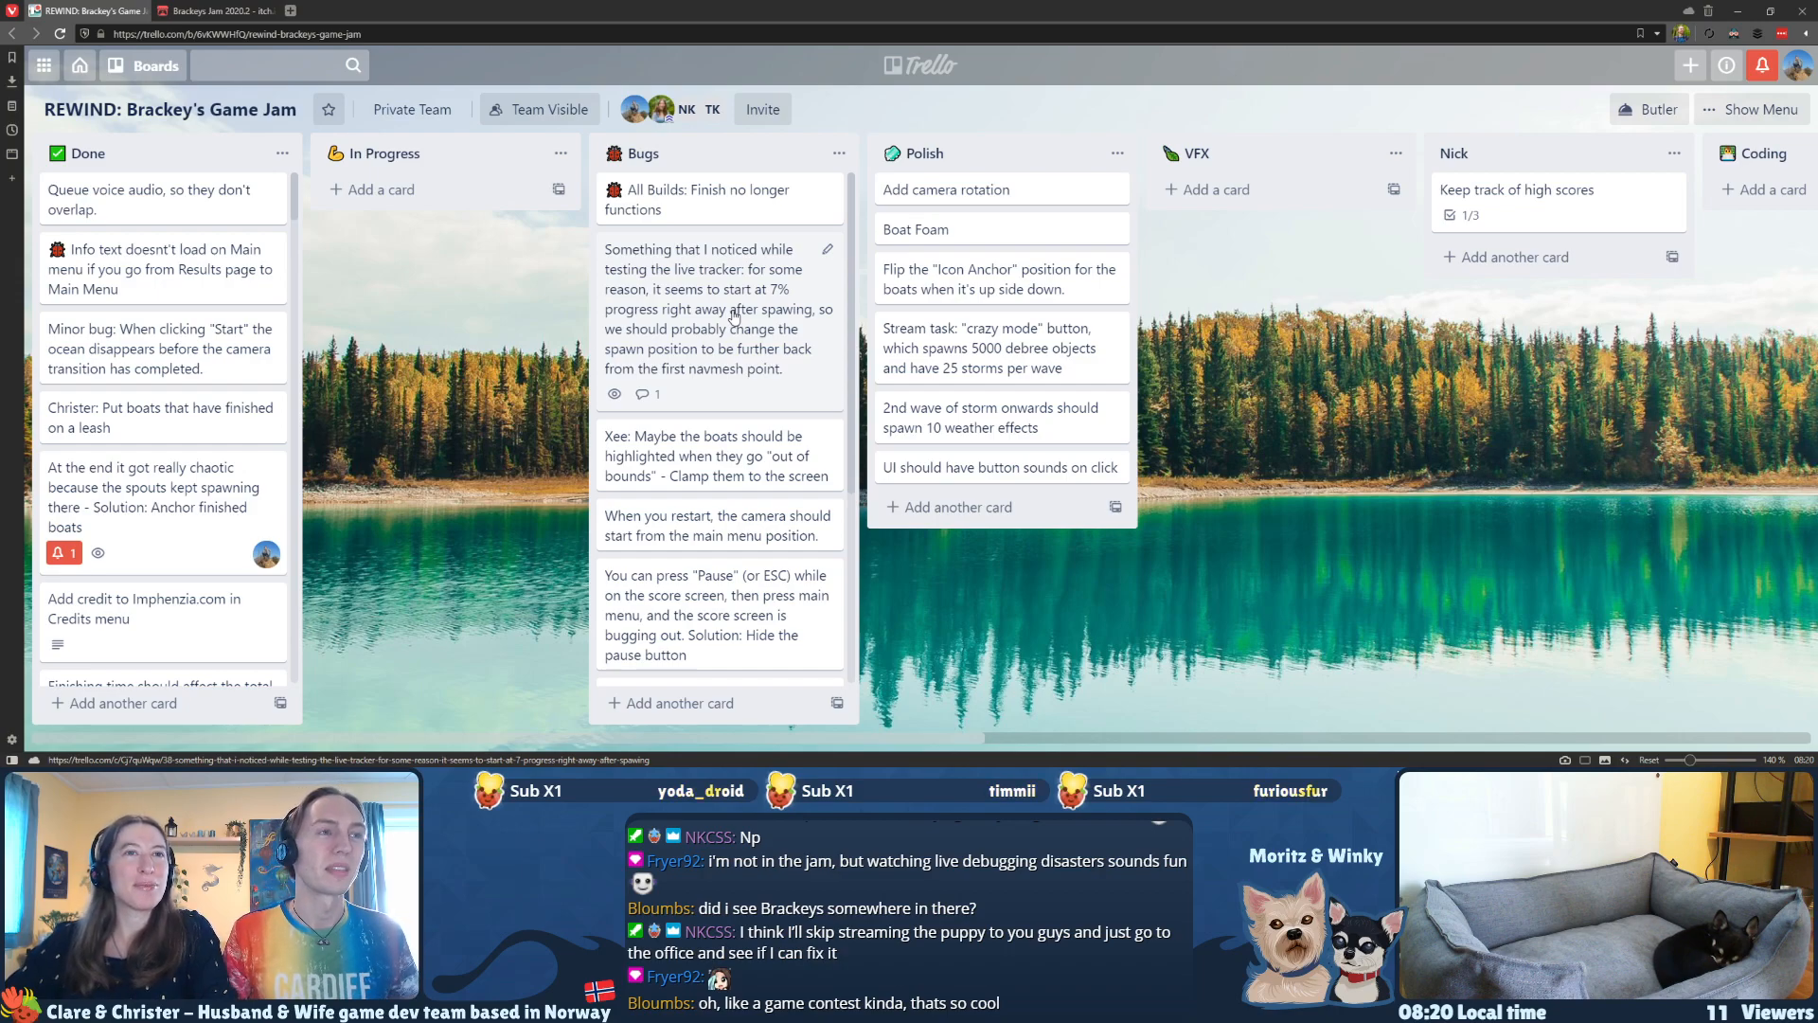
key("ctrl+t")
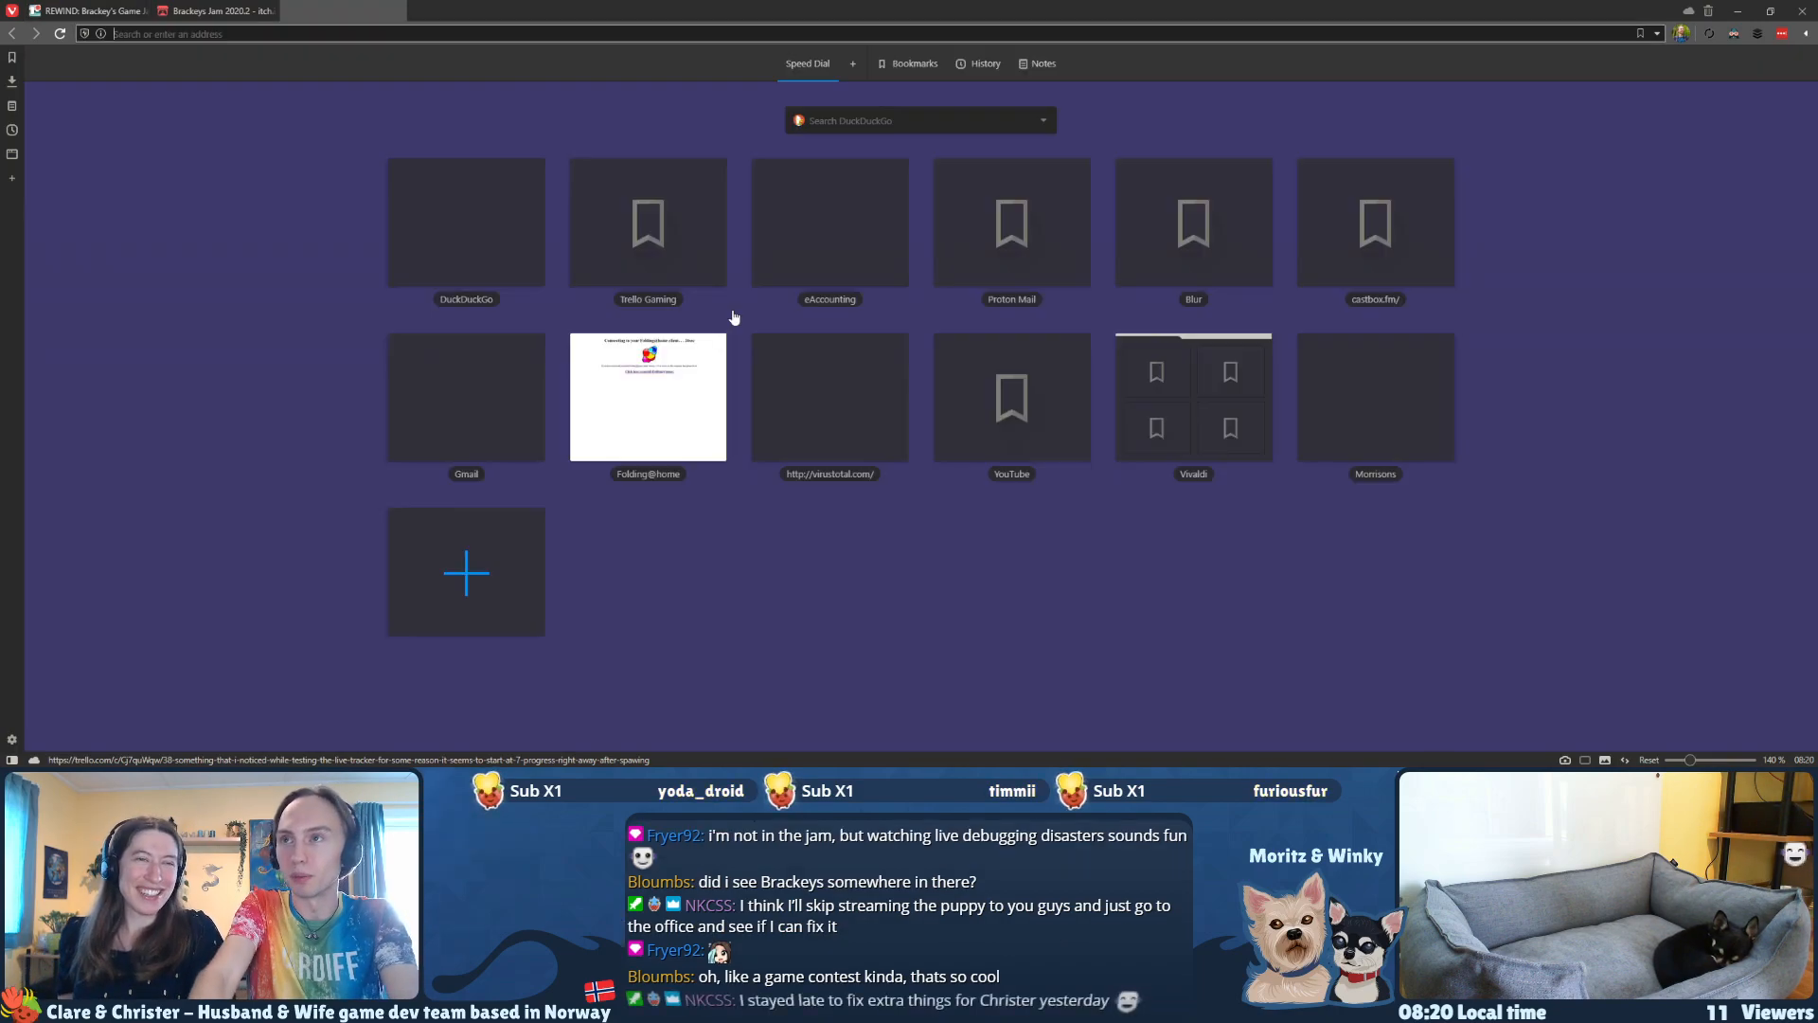
type("twitch")
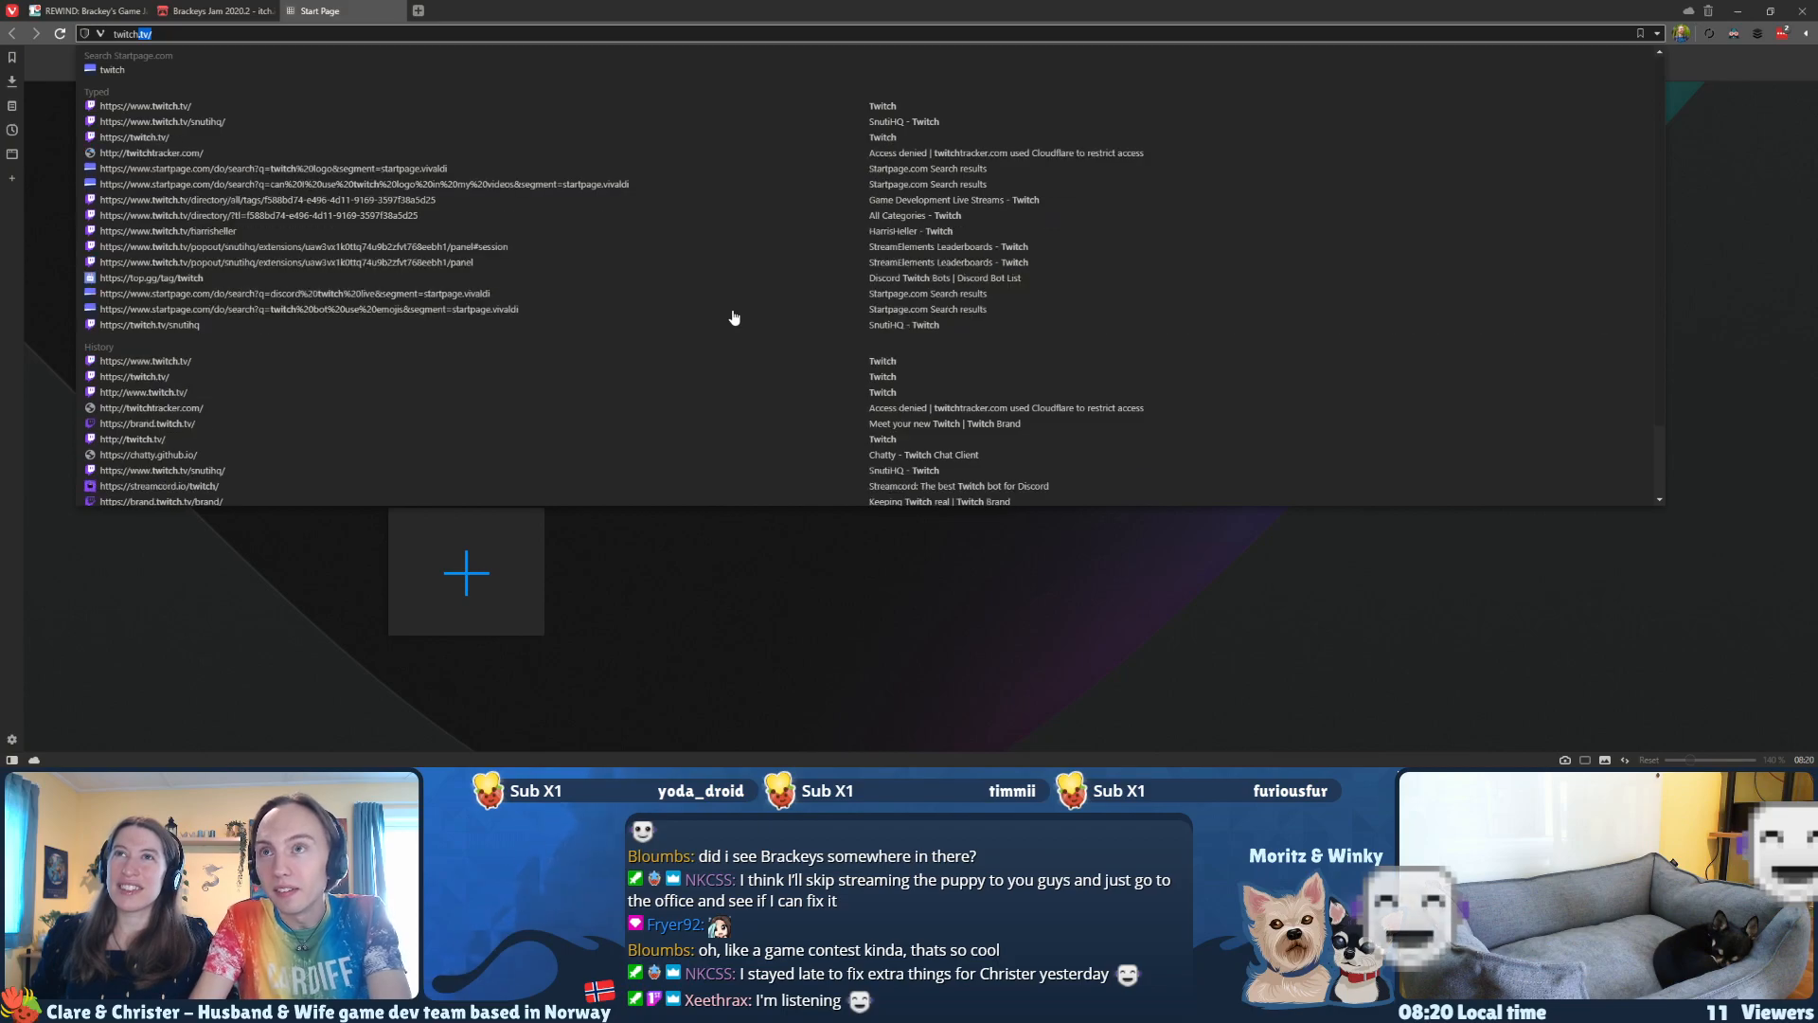
type(".tv/n")
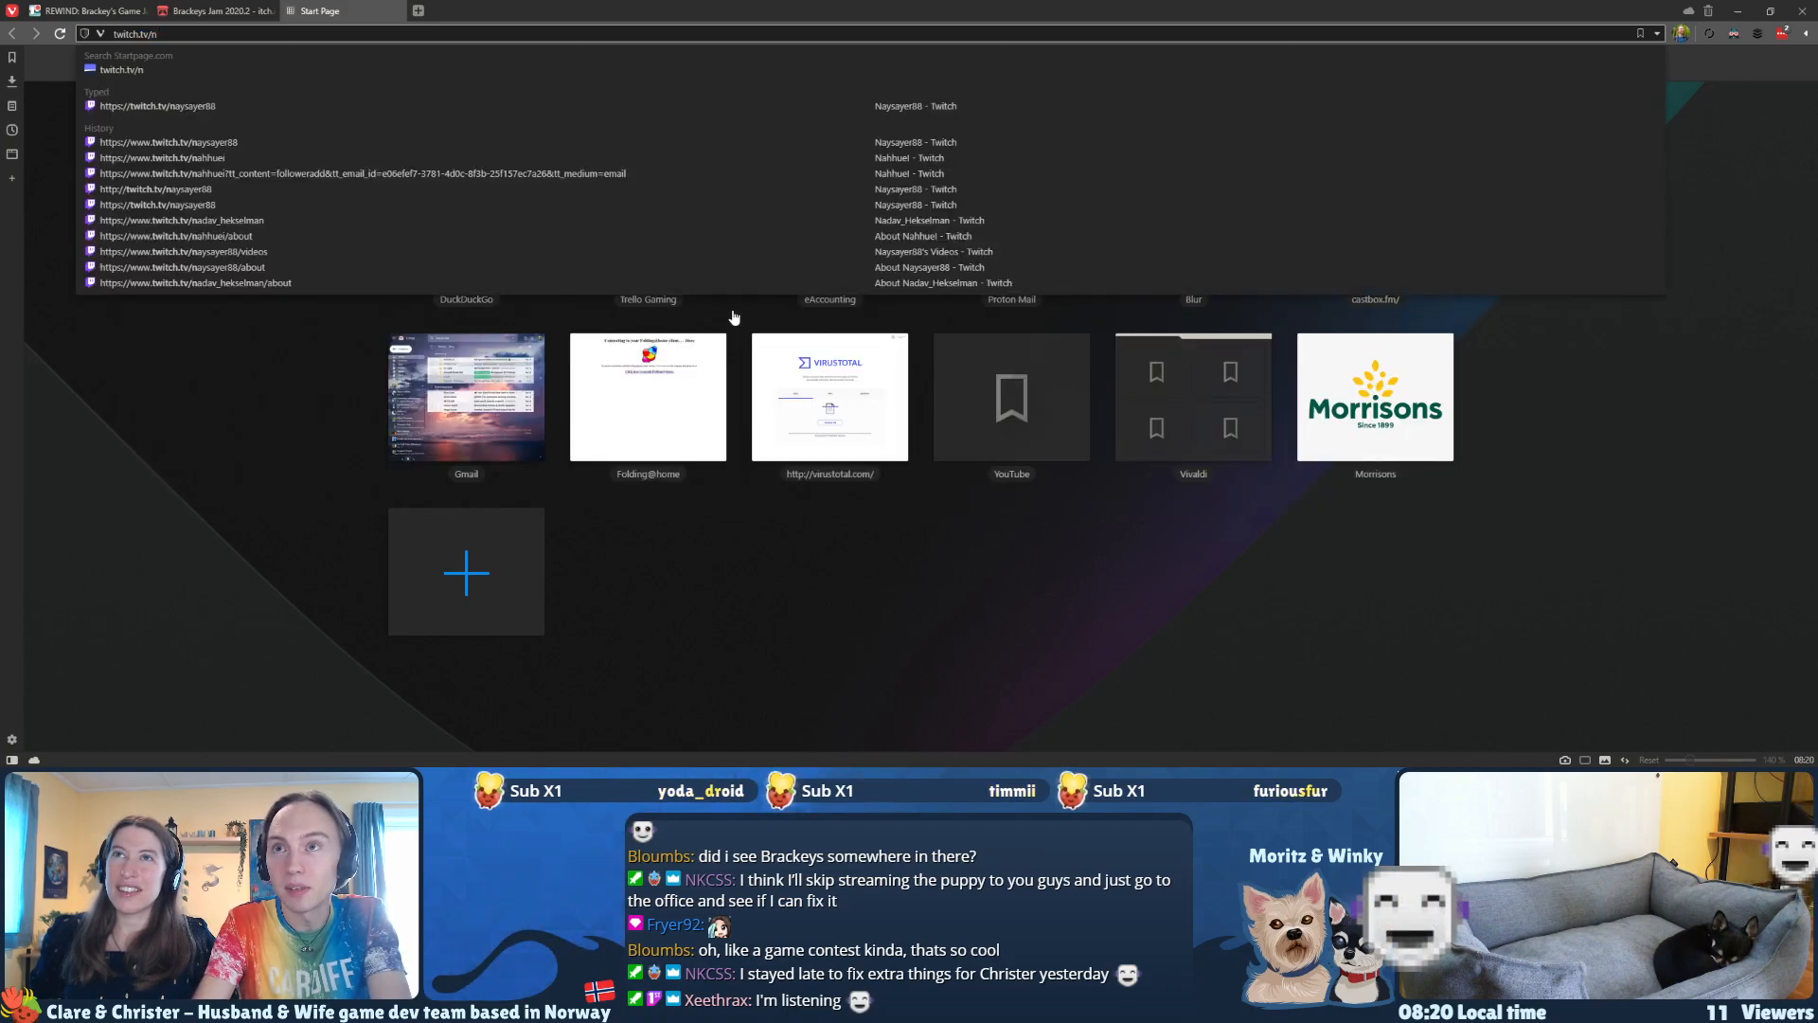
type("kcss")
key("Return")
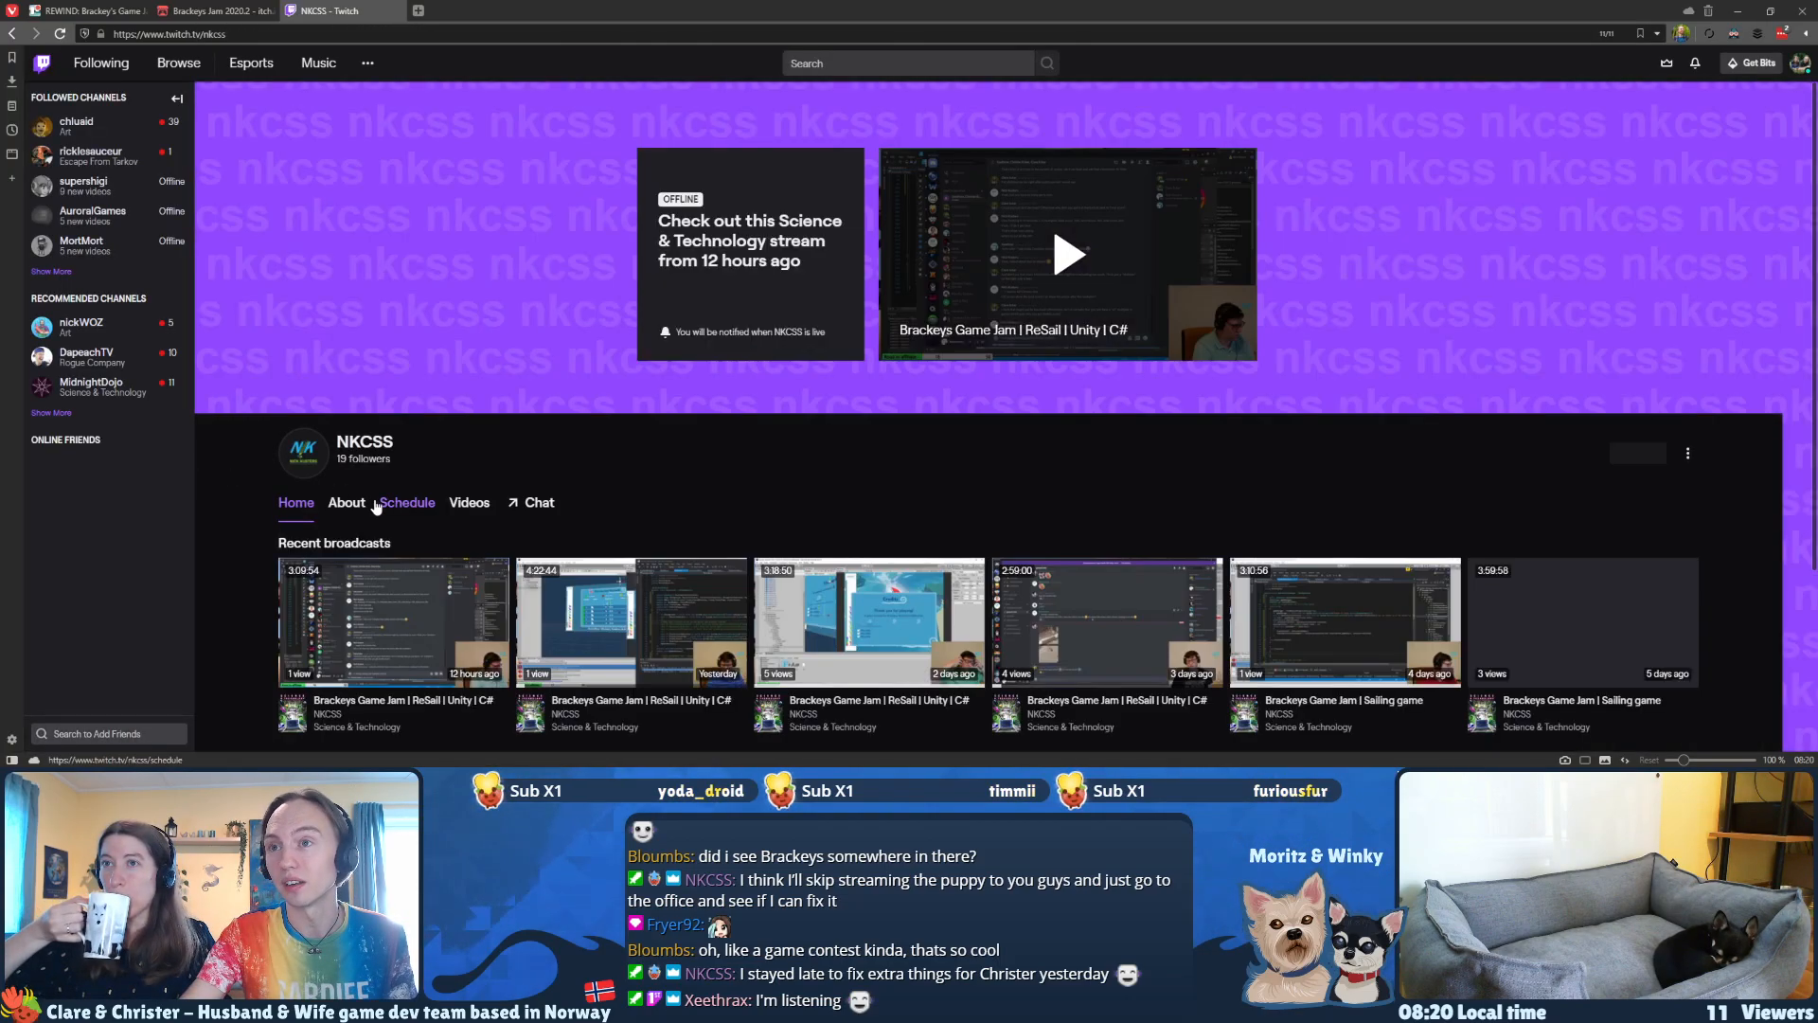
Step: View the channel's recent broadcasts and clips on its videos page and select the channel address in the URL
left_click(469, 503)
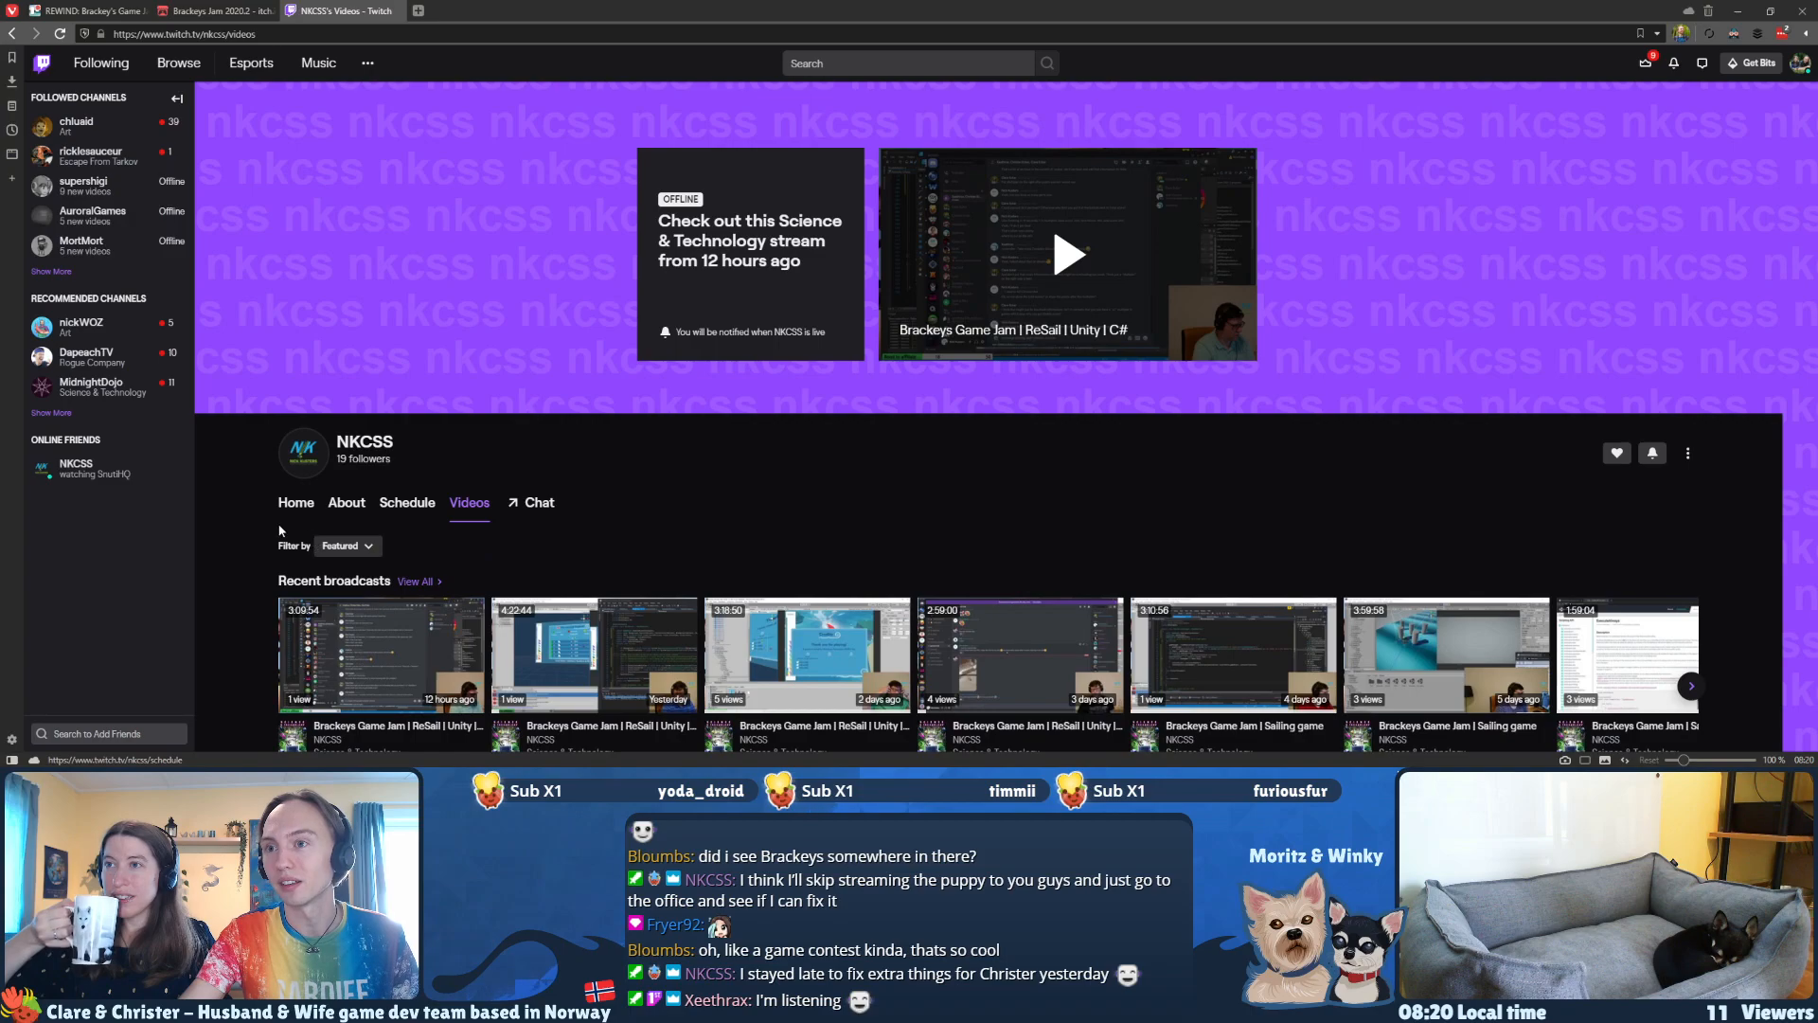
scroll(263, 519, "down", 2)
scroll(259, 513, "down", 3)
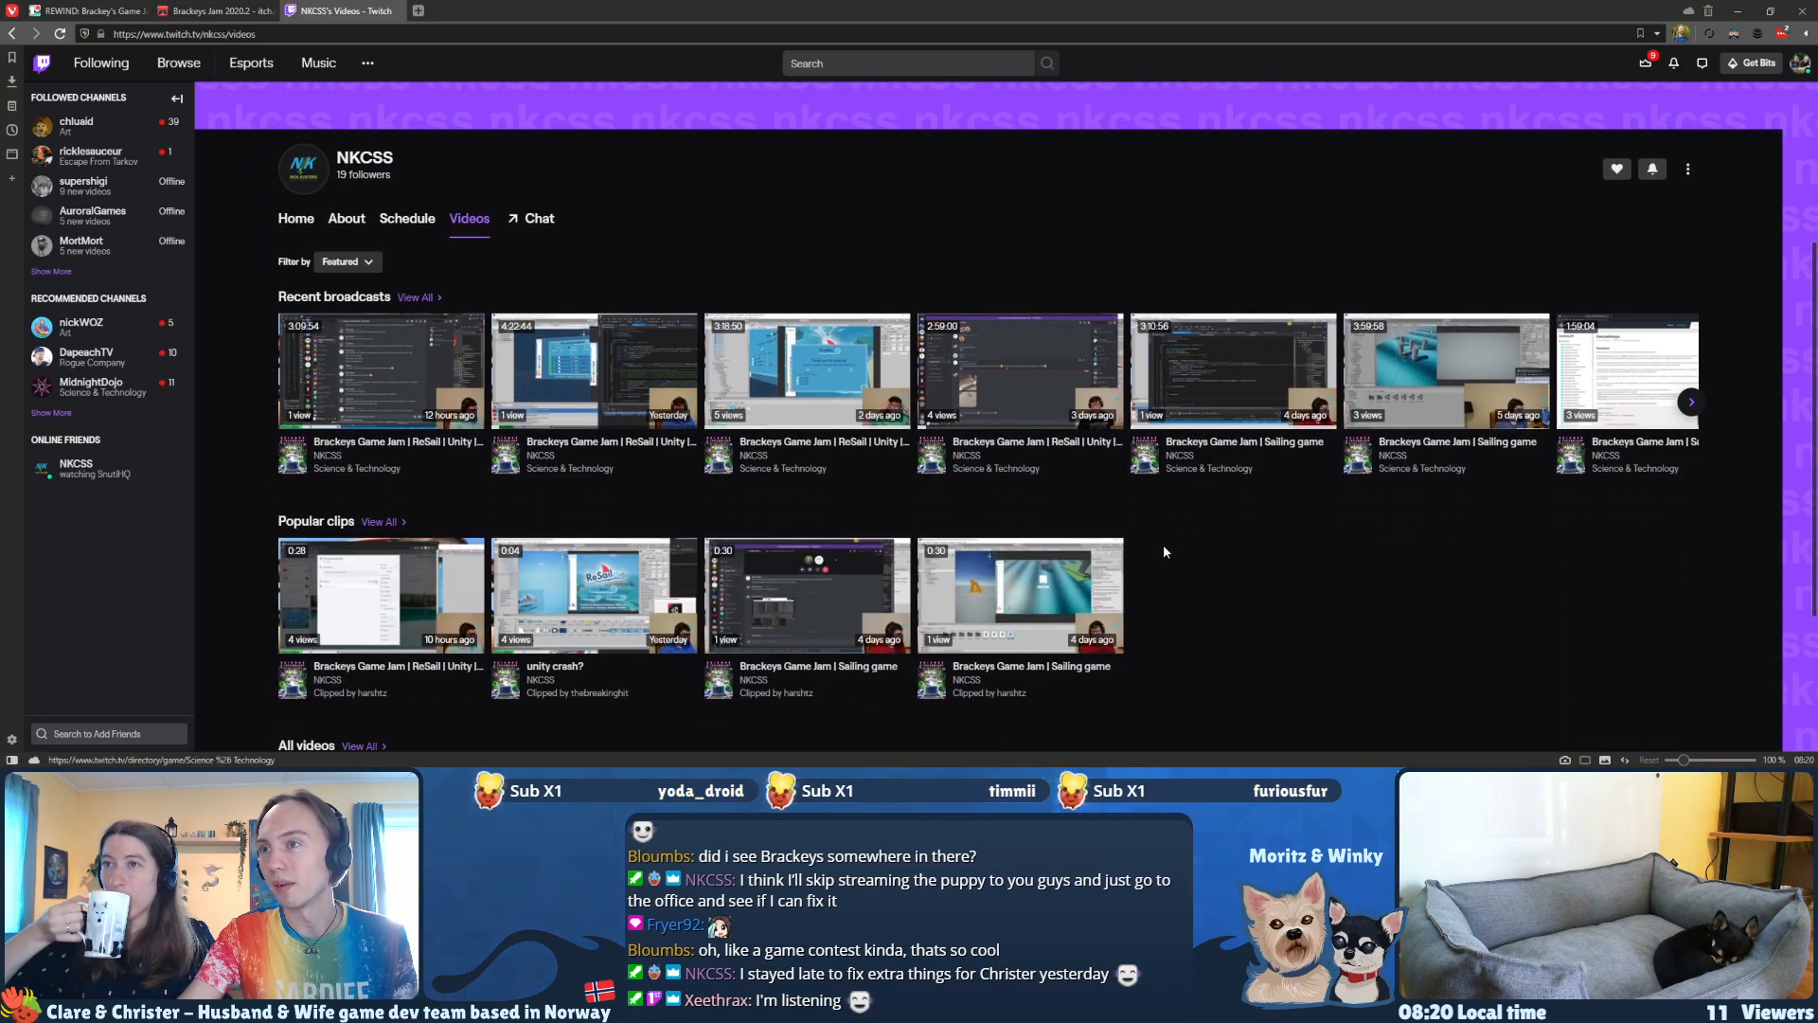
scroll(702, 552, "up", 3)
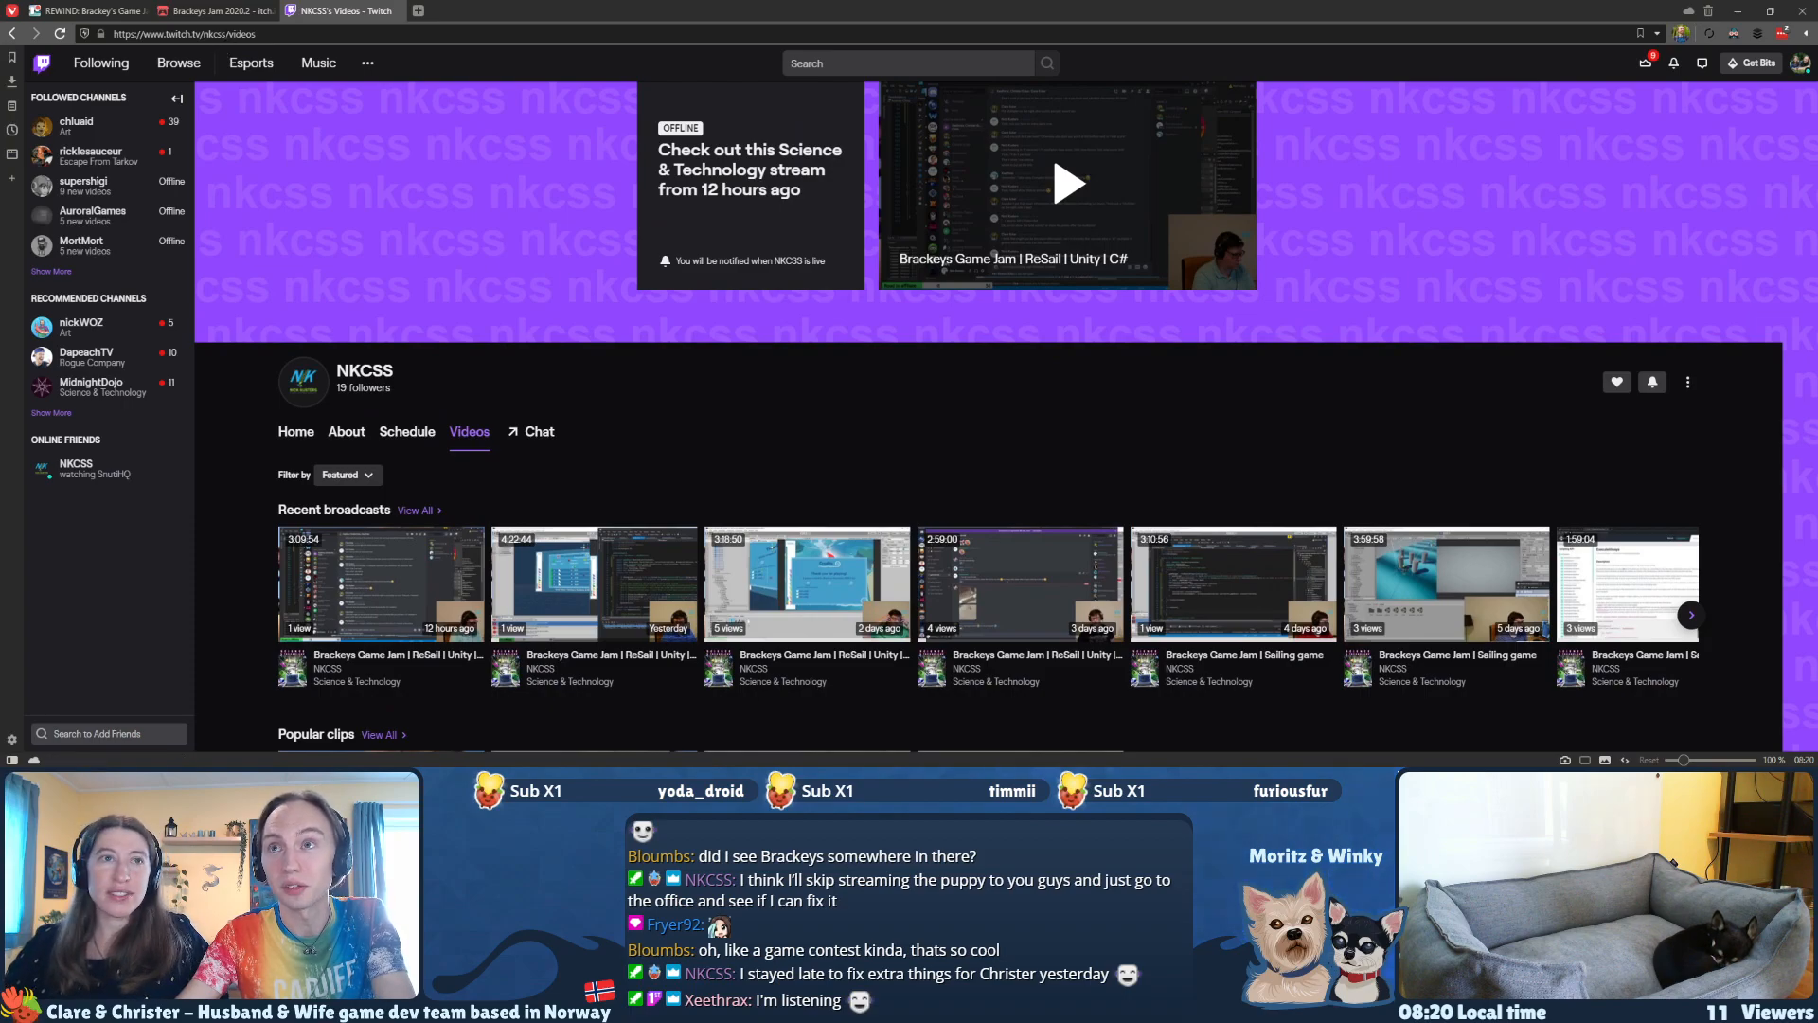
left_click_drag(226, 33, 162, 34)
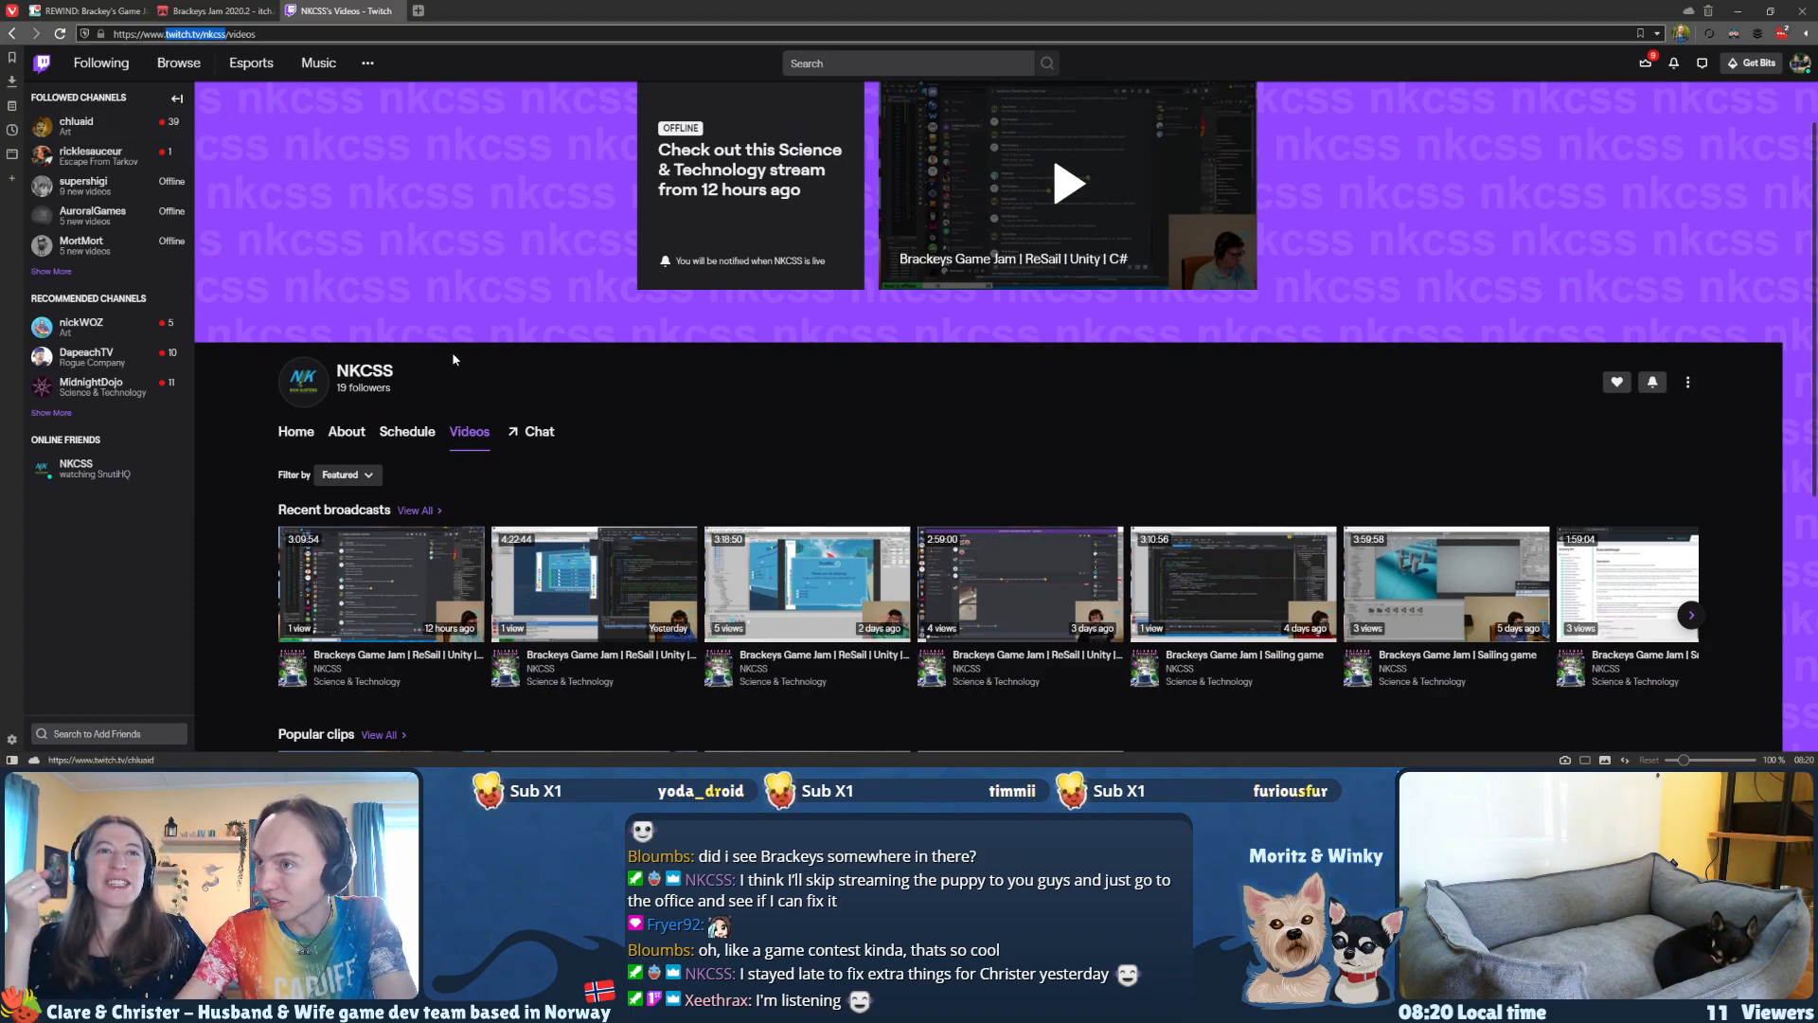
scroll(344, 320, "up", 1)
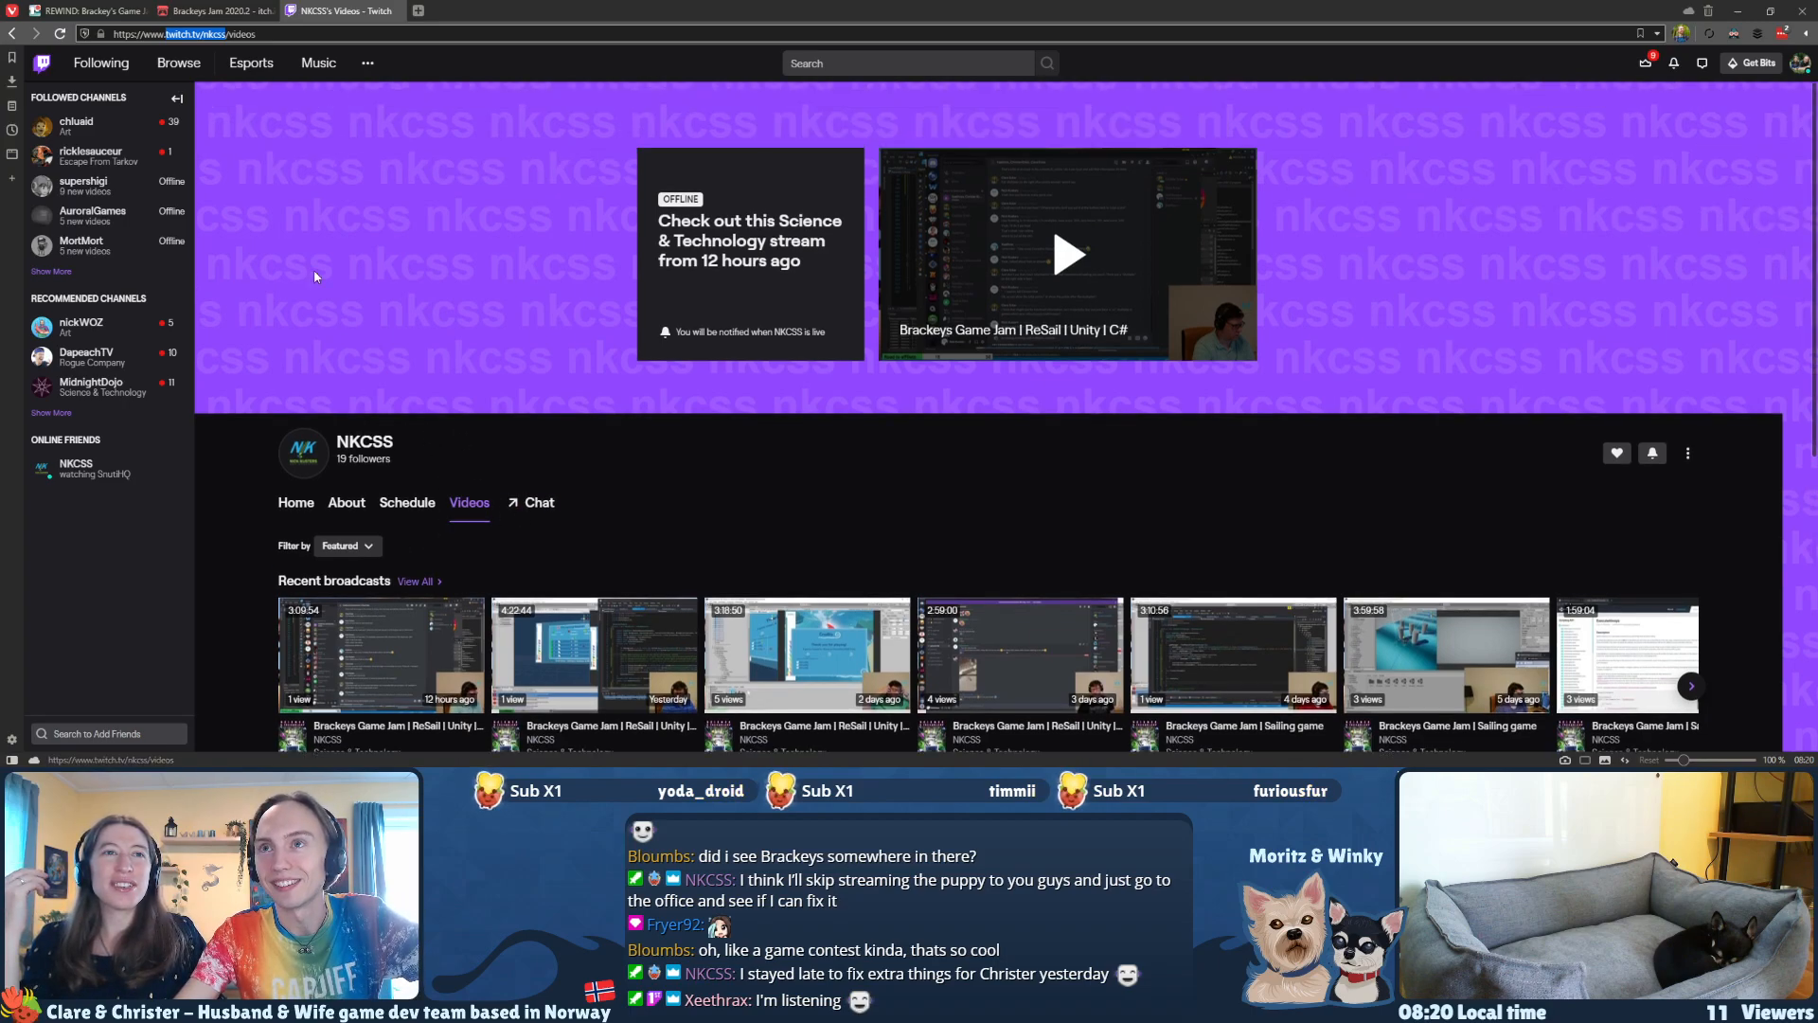
mouse_move(205, 16)
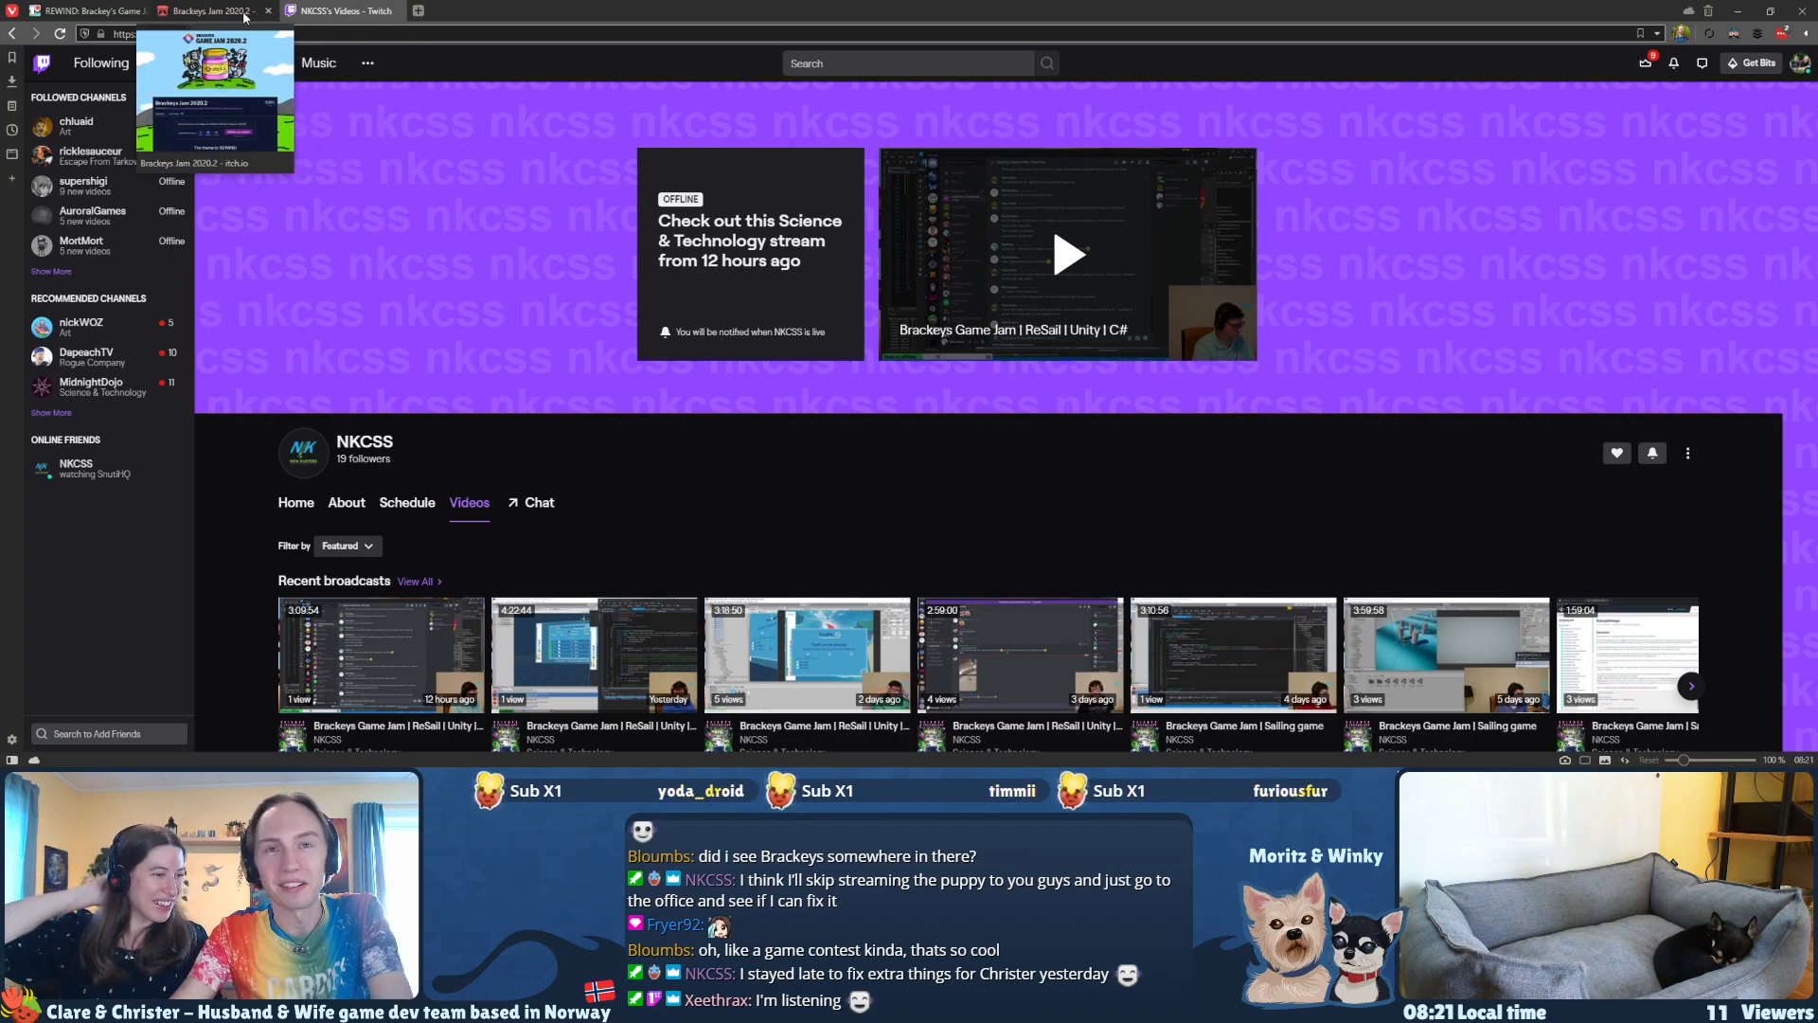
Step: Check the remaining submission time on the Brackeys Jam 2020.2 page and return to the Trello board
left_click(81, 16)
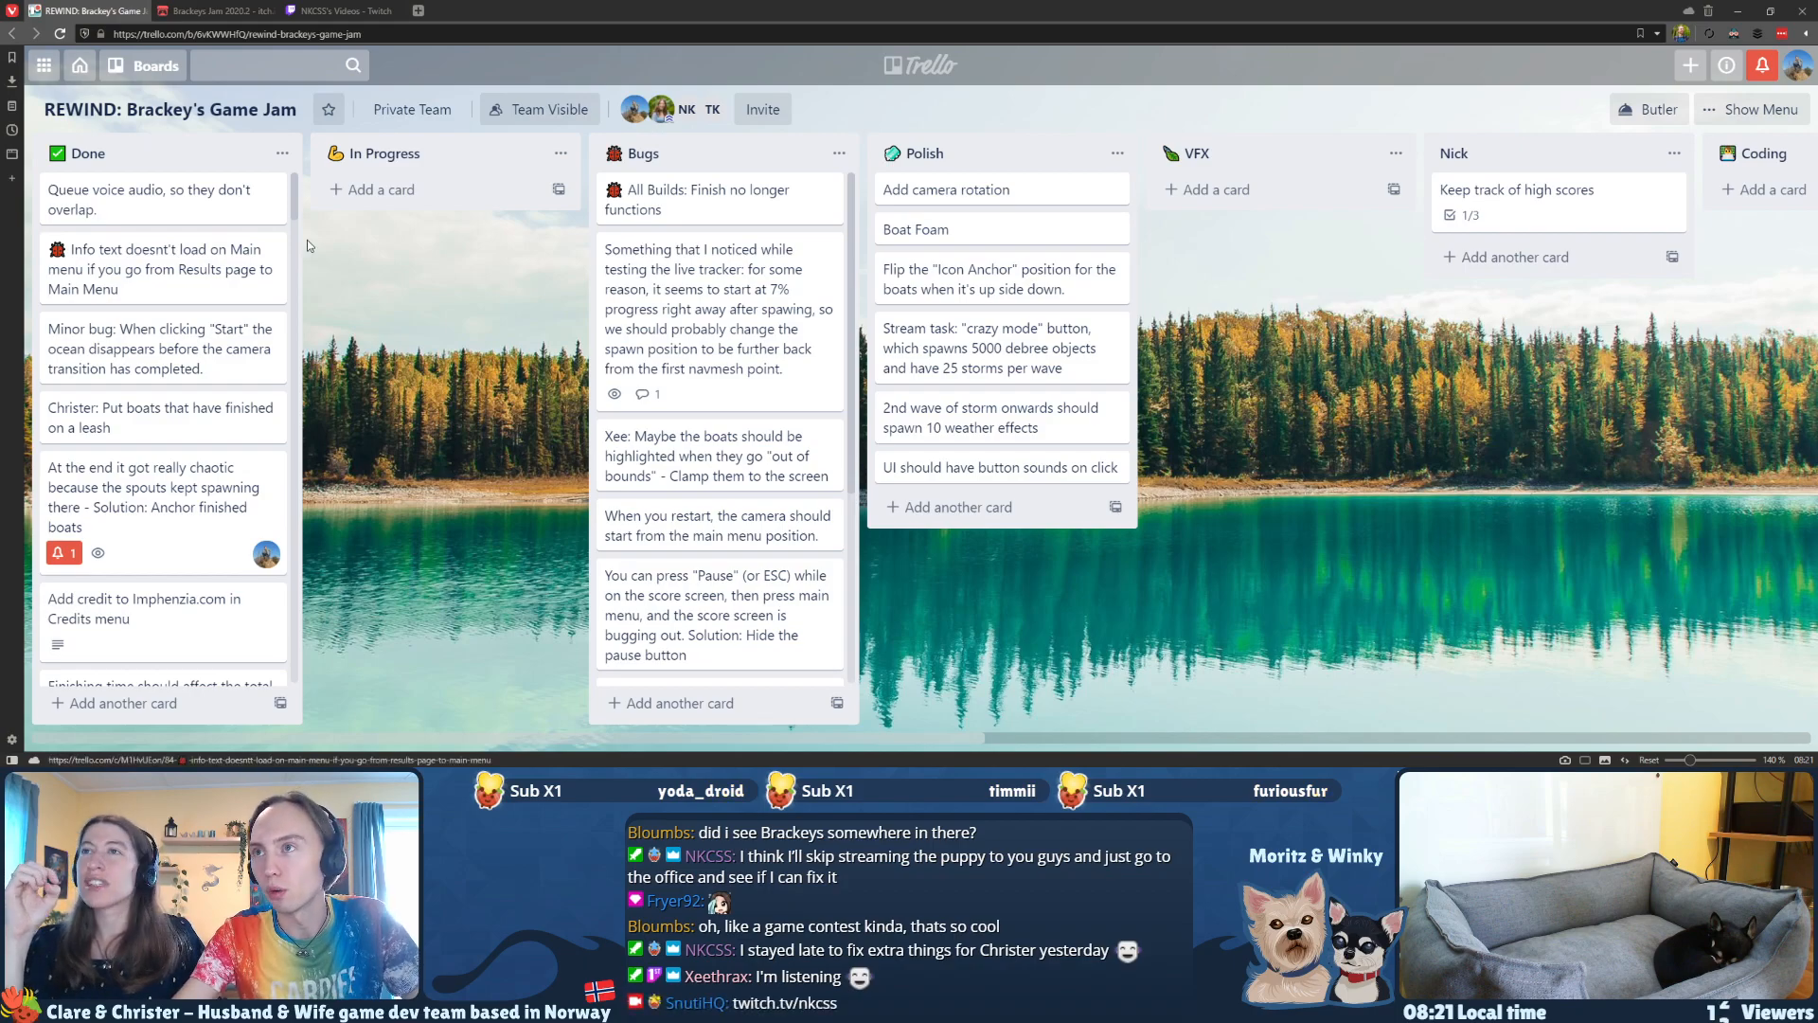
left_click(216, 11)
scroll(471, 441, "down", 5)
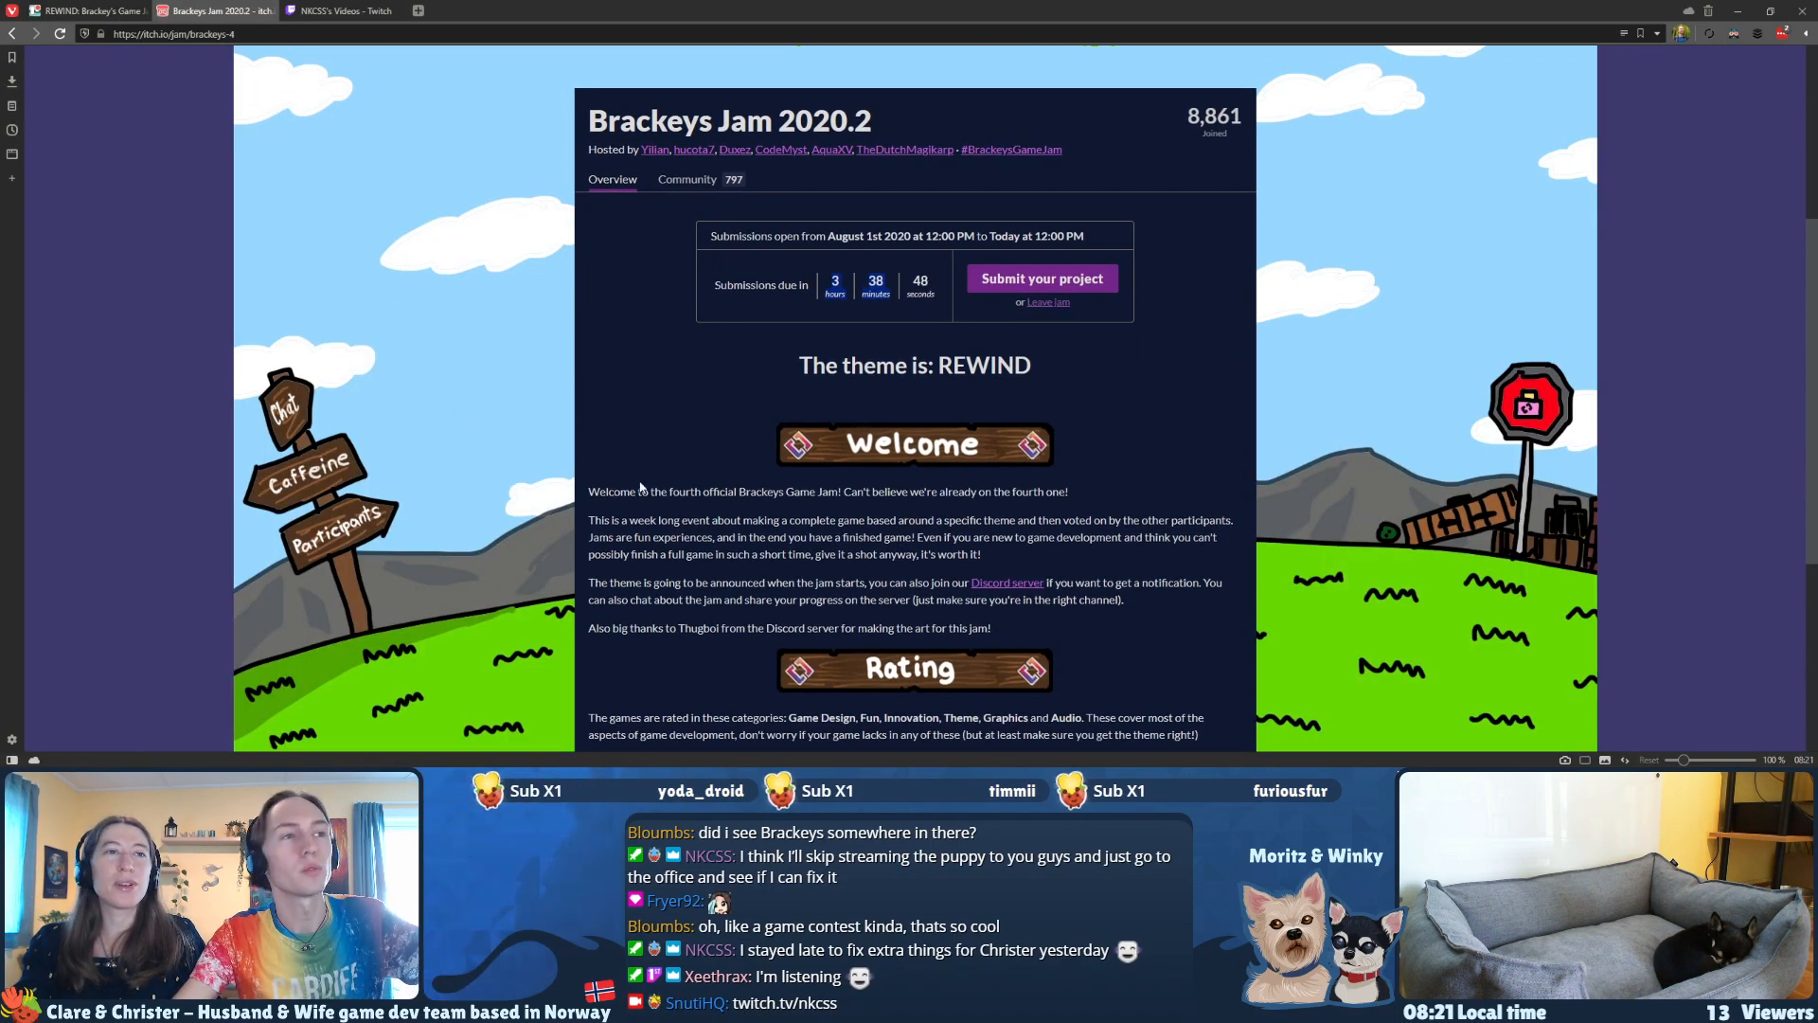
scroll(1047, 516, "up", 2)
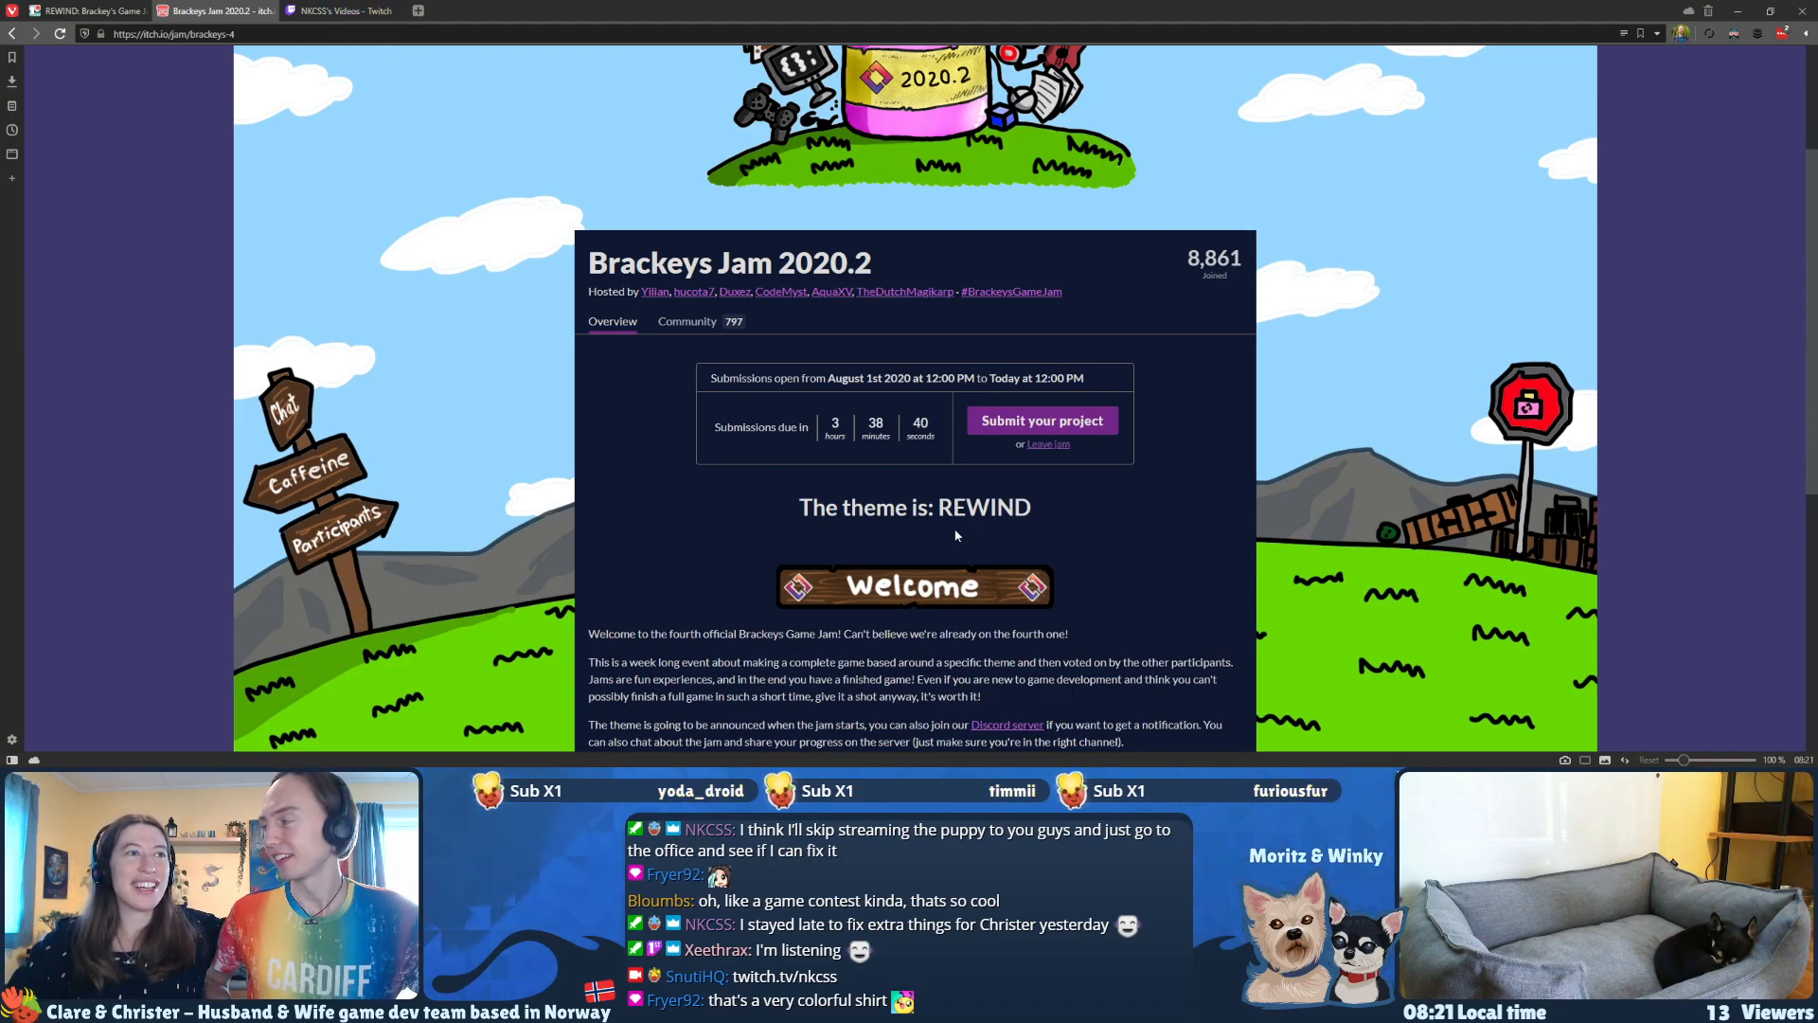
left_click(85, 9)
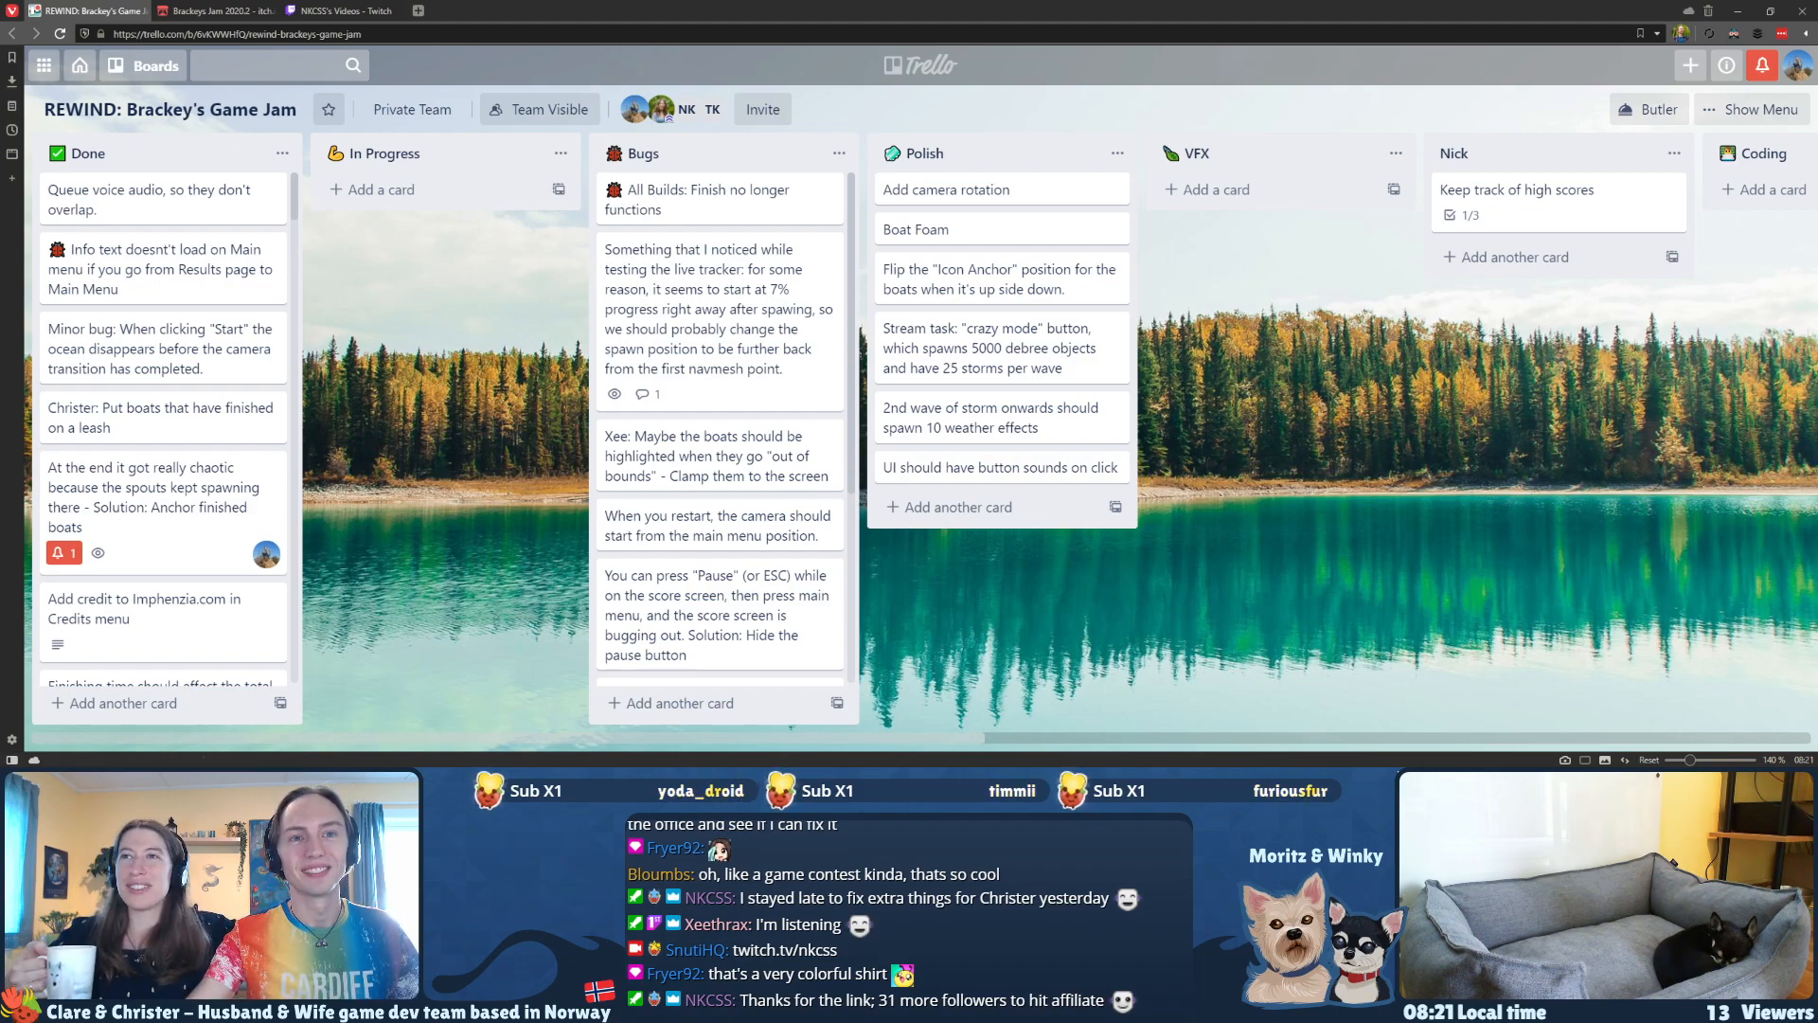
Step: Switch to Unity, hide the Canvas in the Scene view and inspect the sailing track around the START line
key("alt+Tab")
key("w")
right_click_drag(886, 315, 855, 387)
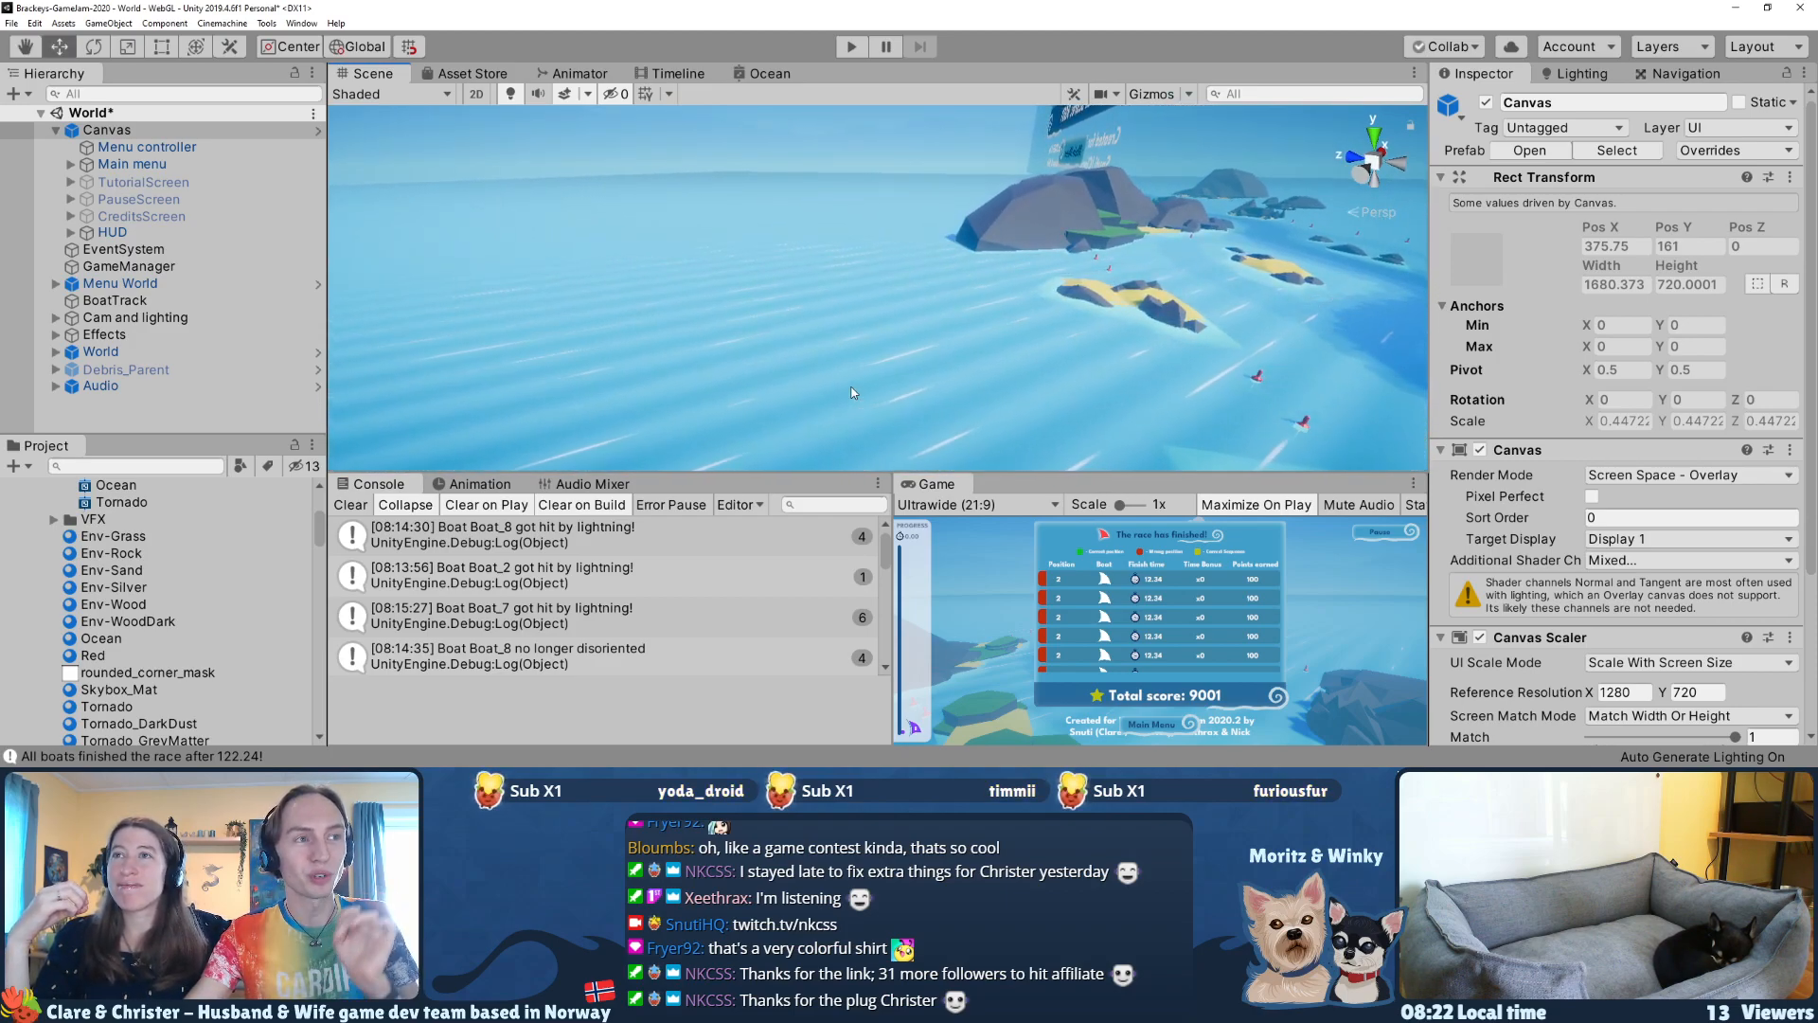
right_click_drag(822, 367, 861, 367)
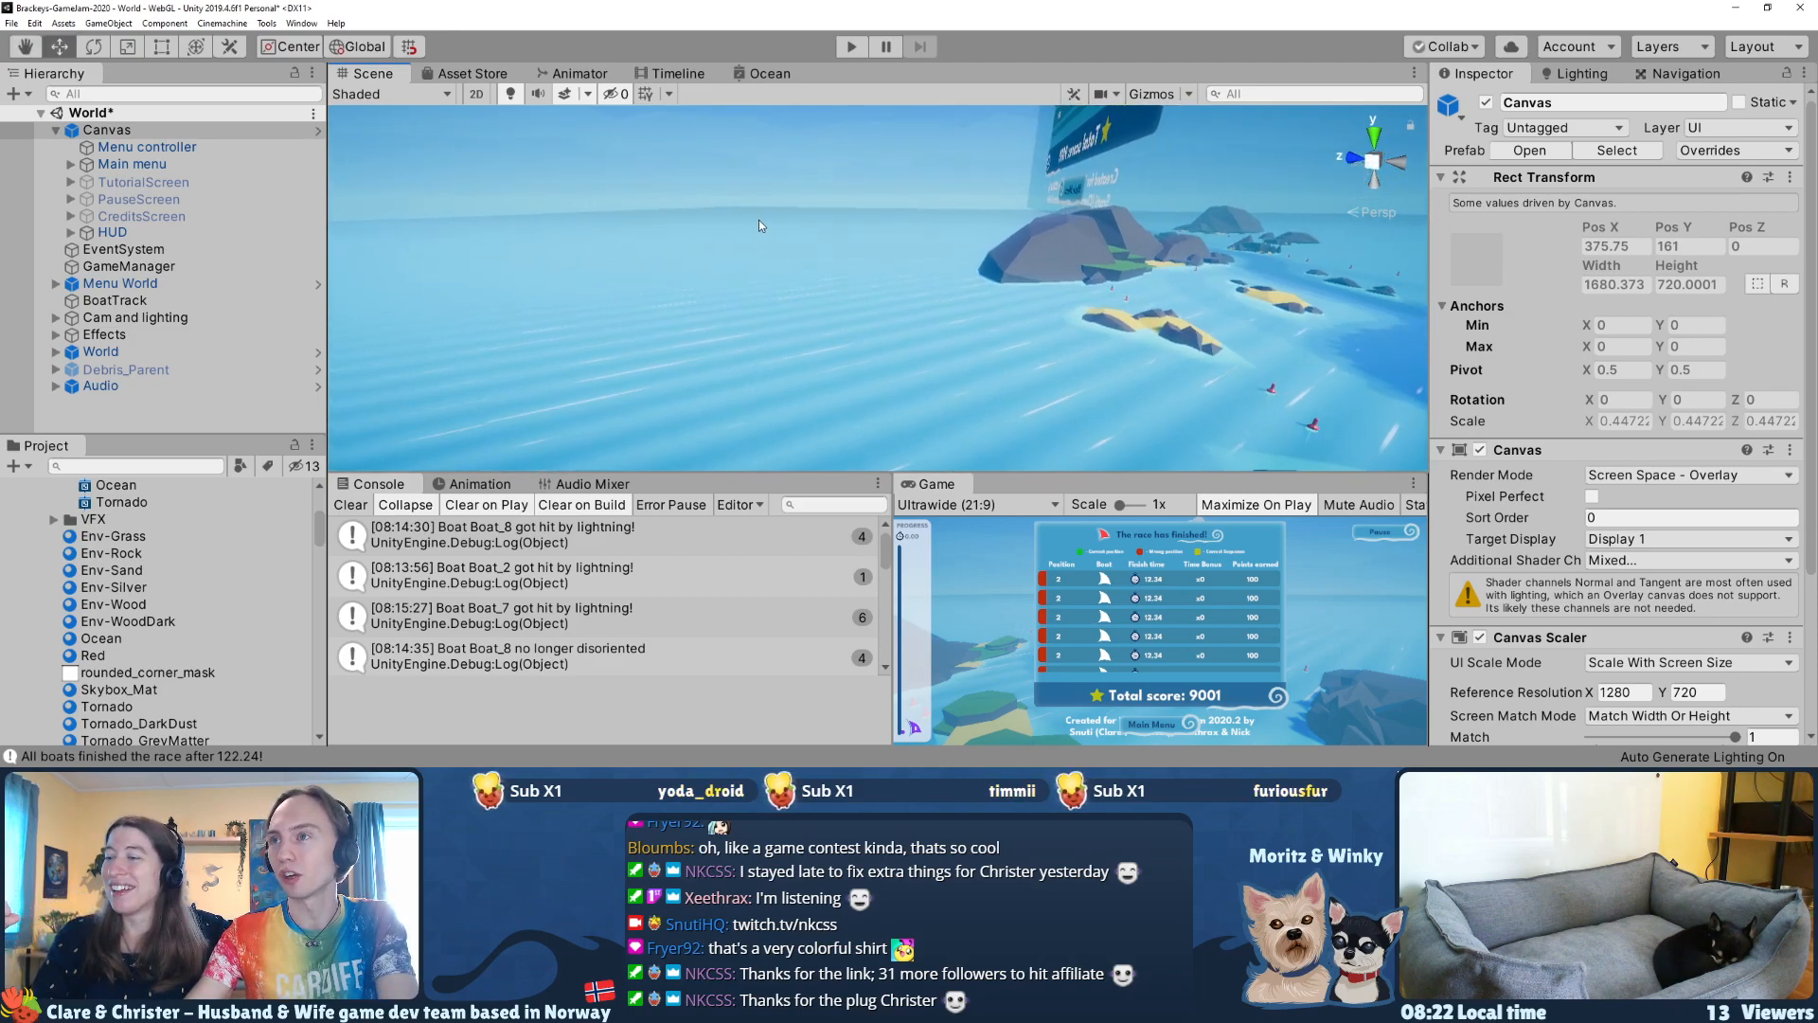
right_click_drag(778, 275, 883, 478)
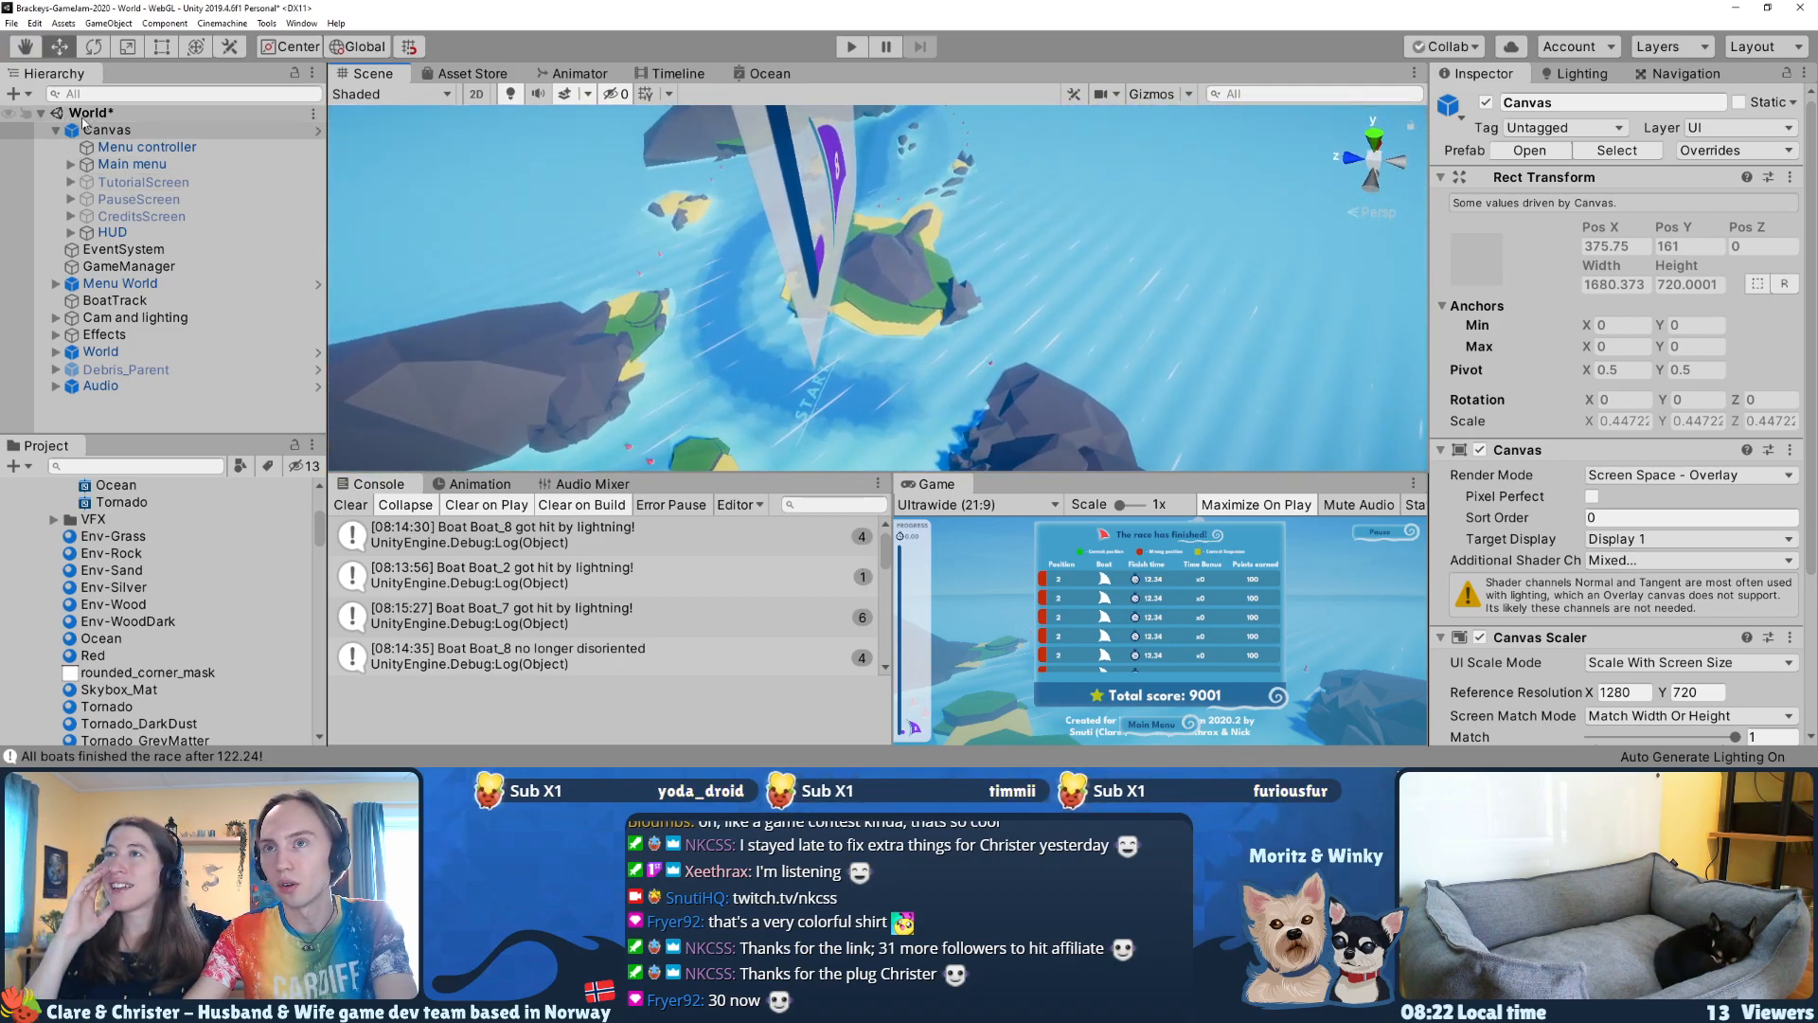
left_click(8, 130)
right_click_drag(734, 293, 790, 231)
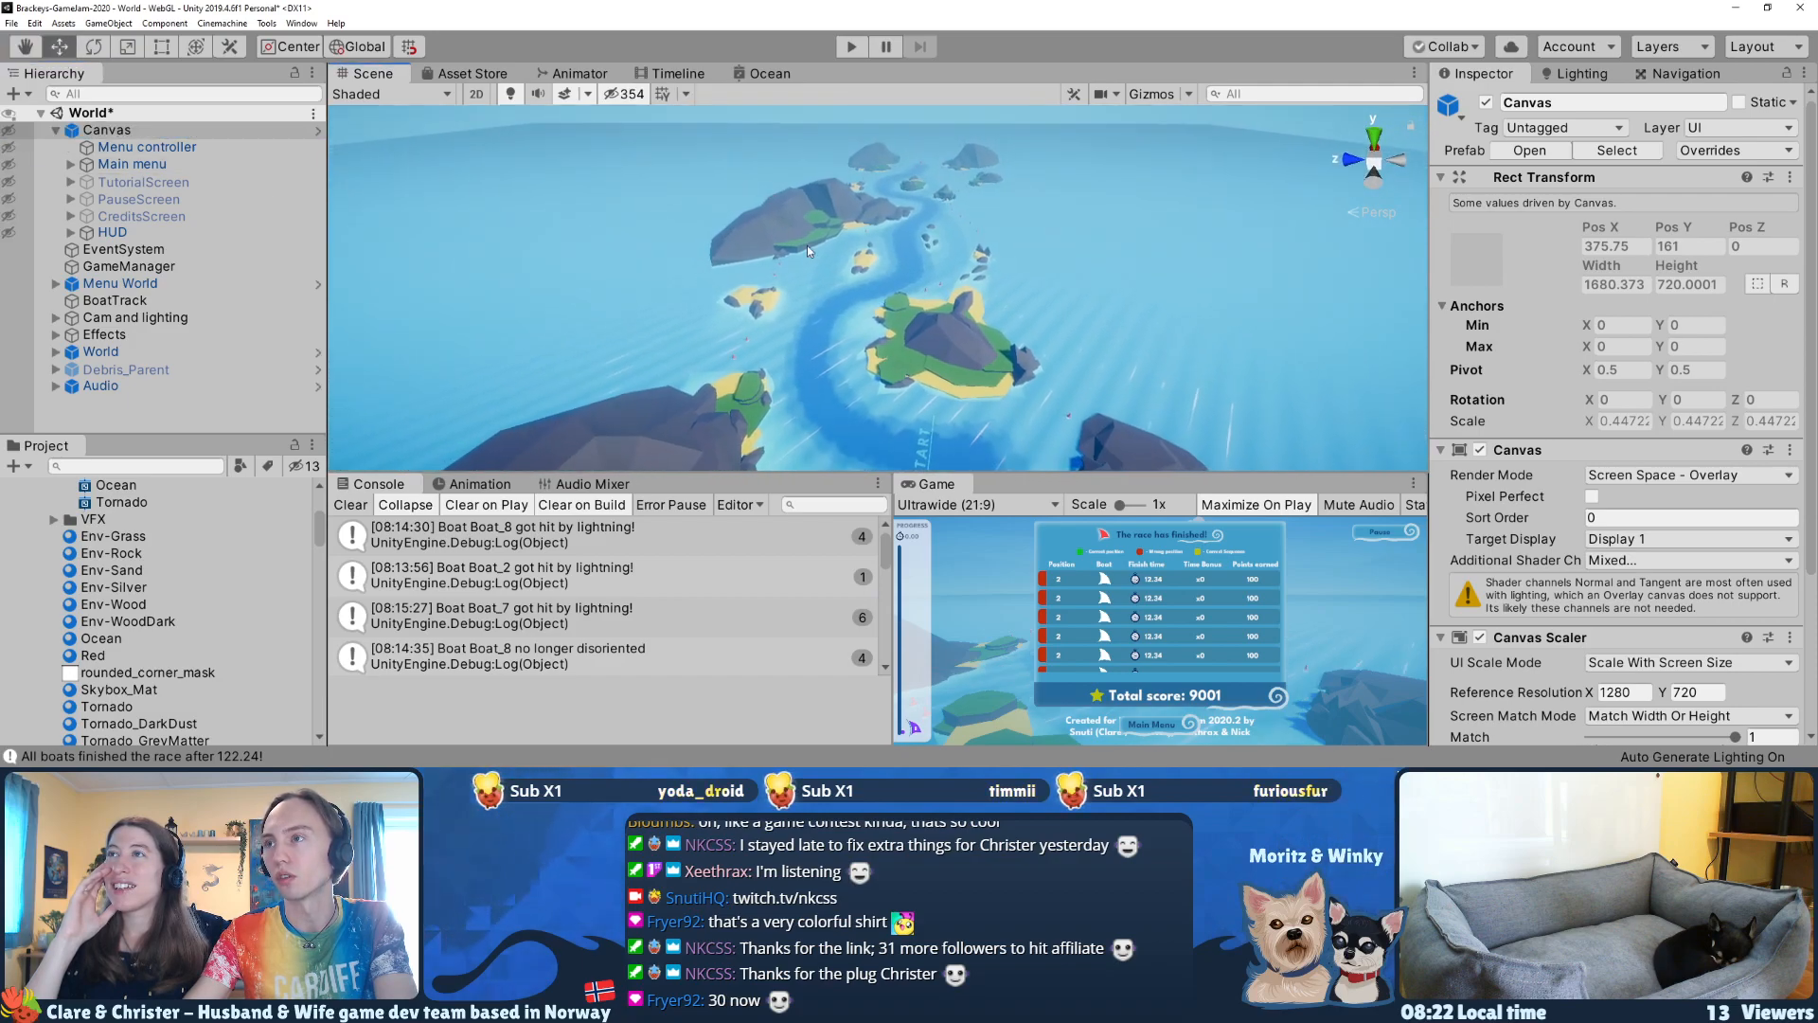
right_click_drag(880, 163, 895, 301)
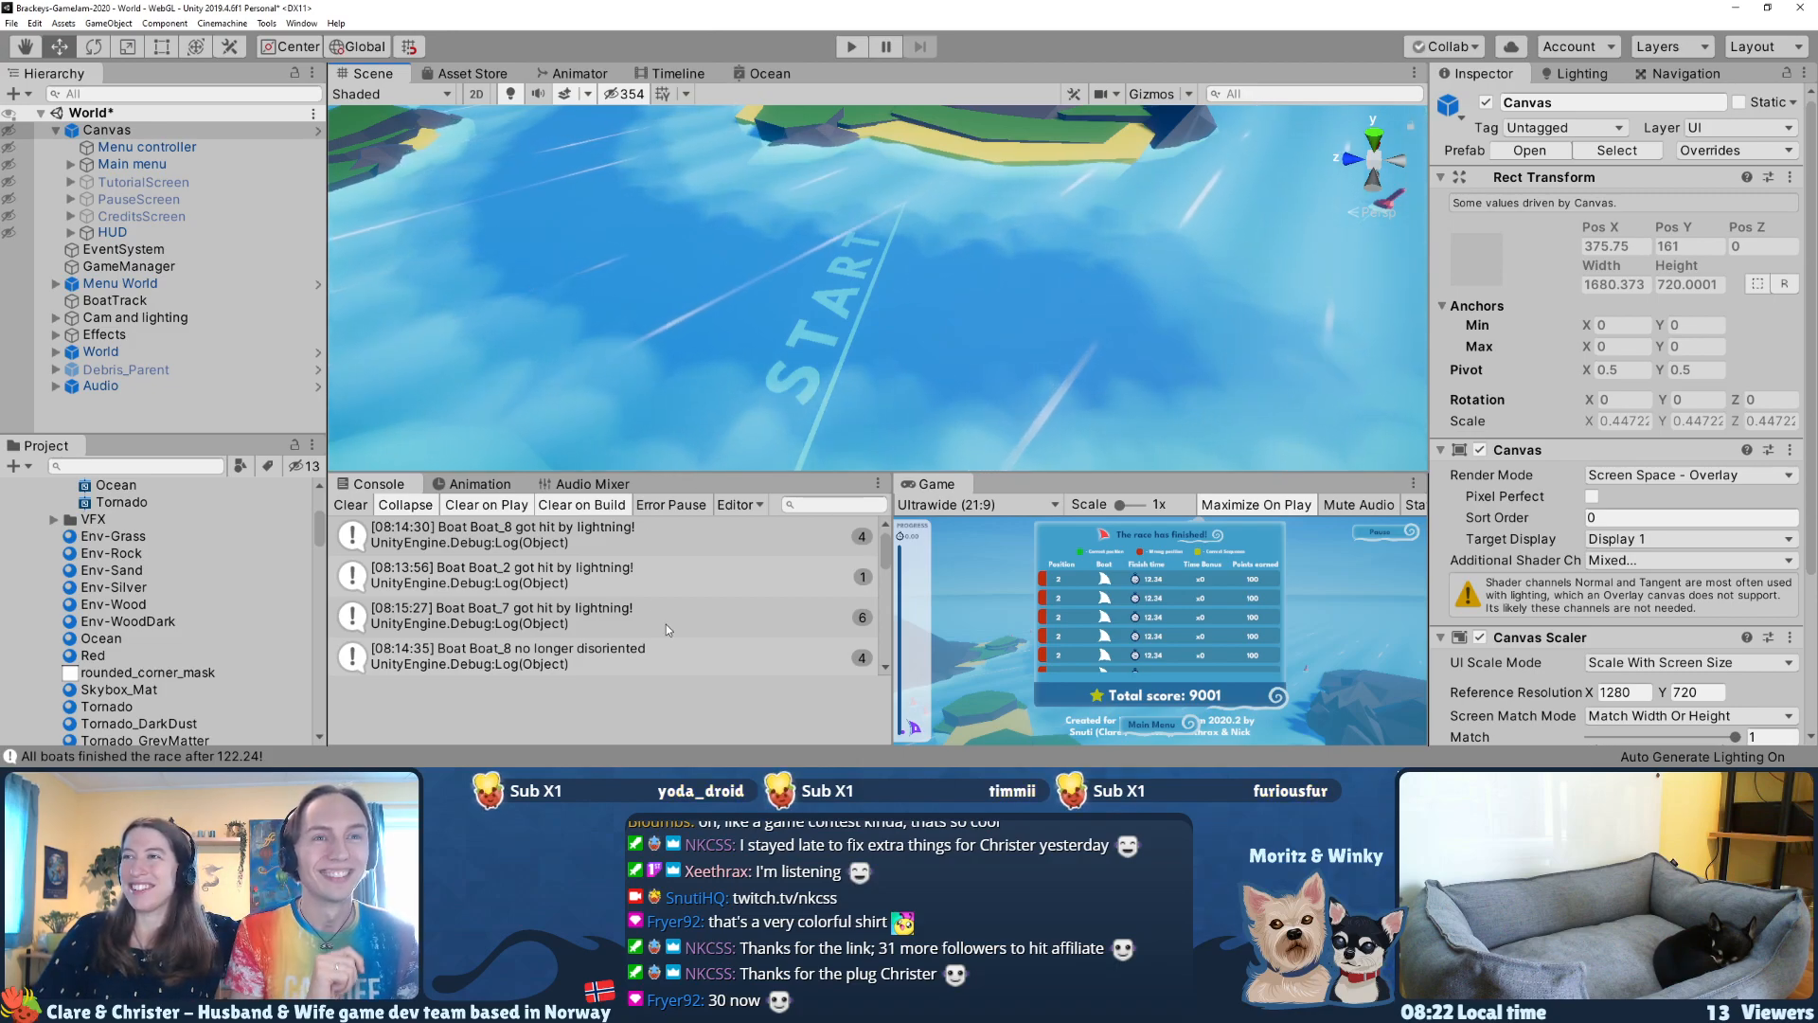
Step: Examine the latest console messages and the islands near the start, and make the Canvas visible in the scene again
scroll(667, 623, "down", 15)
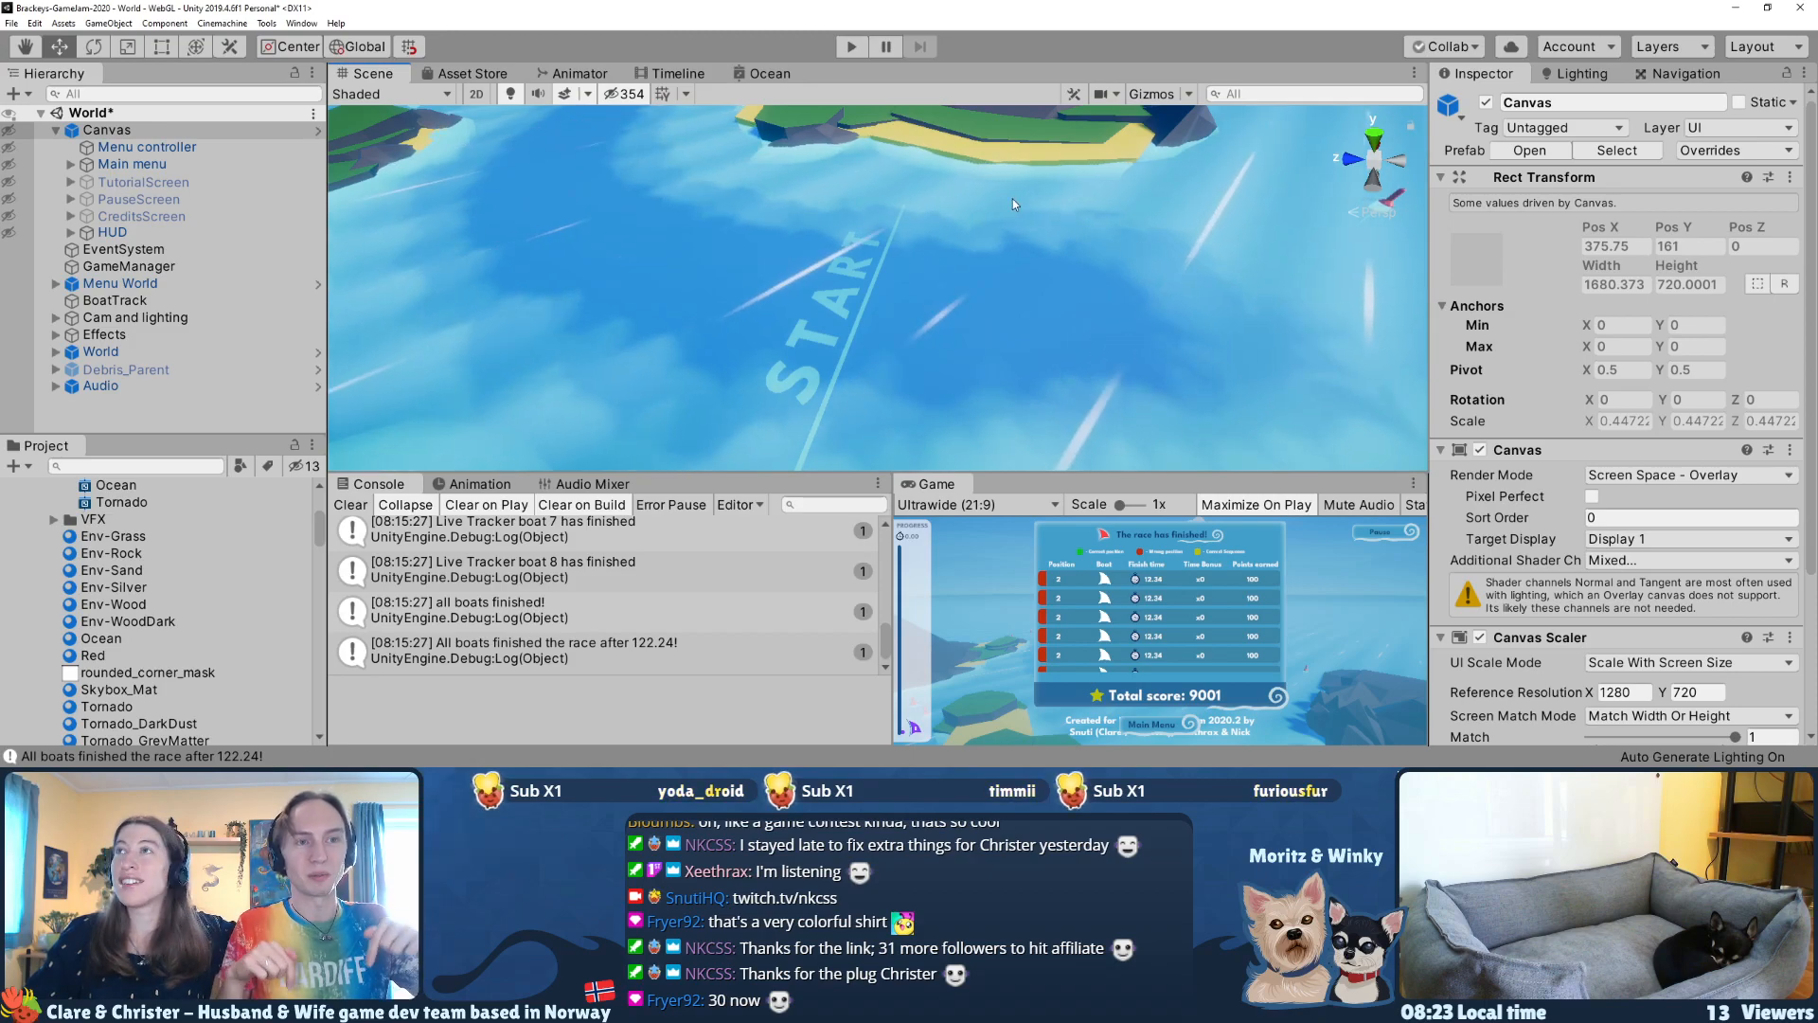
middle_click_drag(988, 262, 1231, 332)
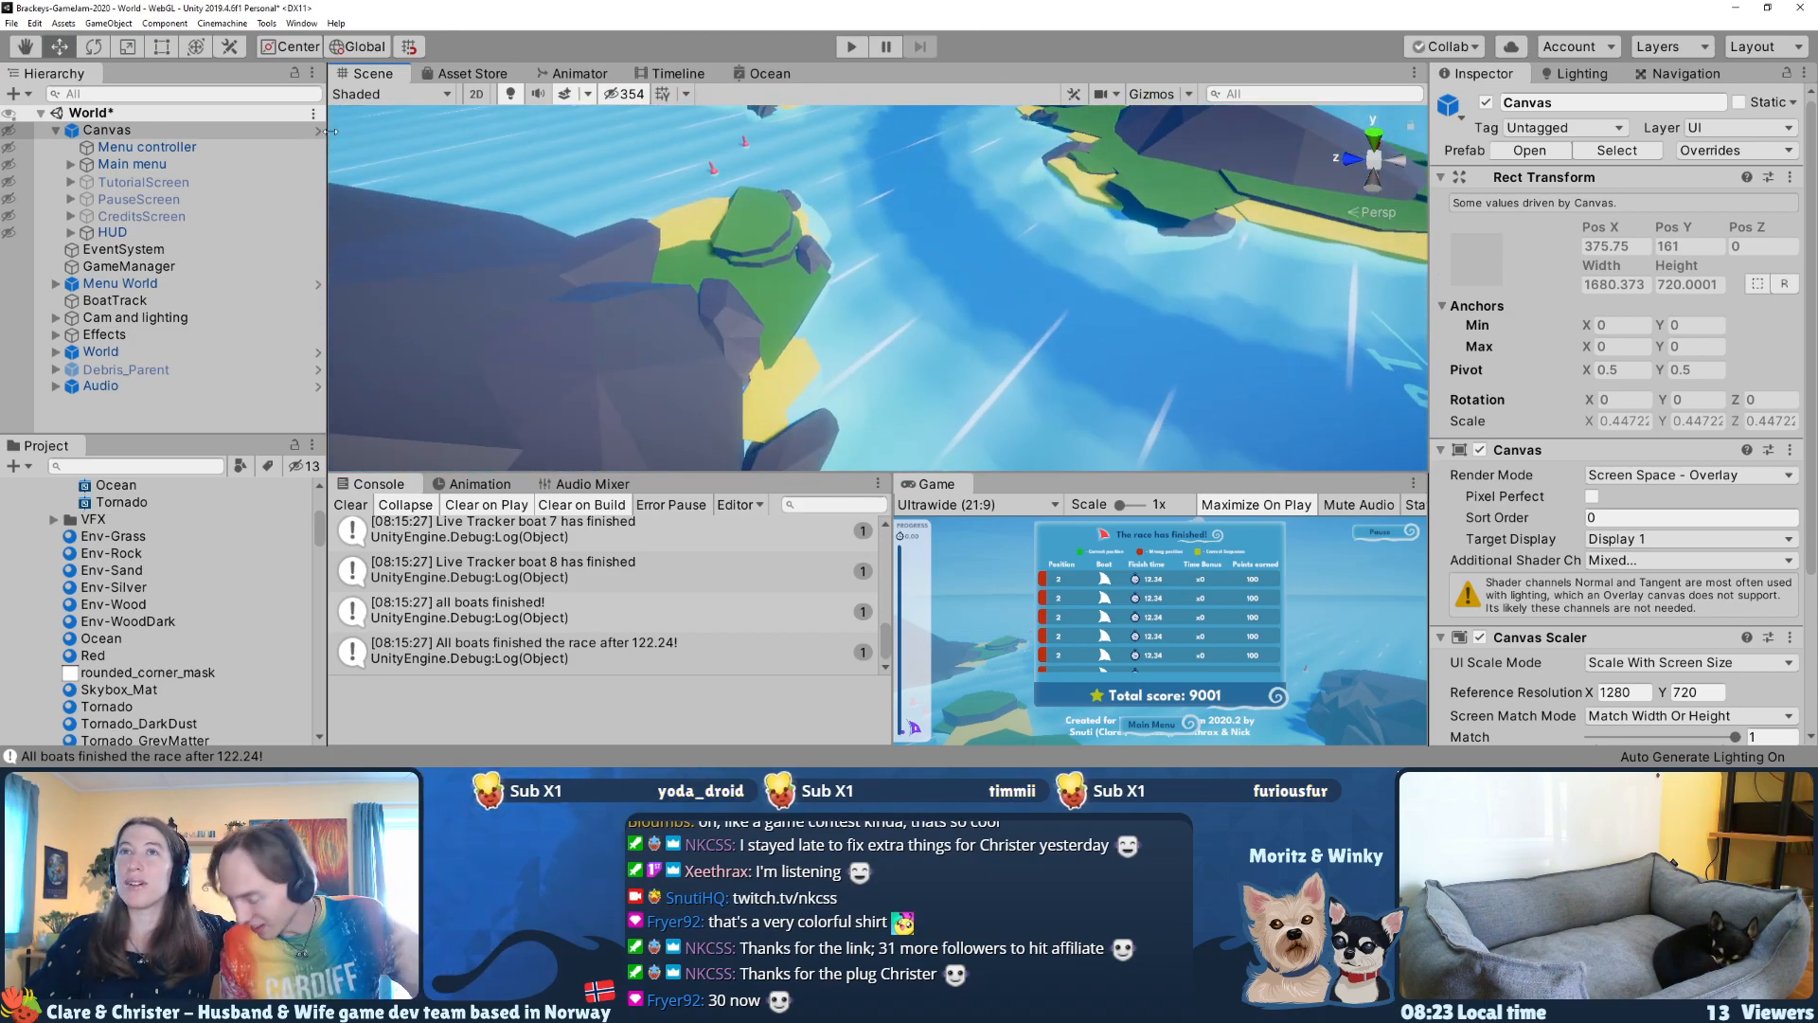
left_click(7, 133)
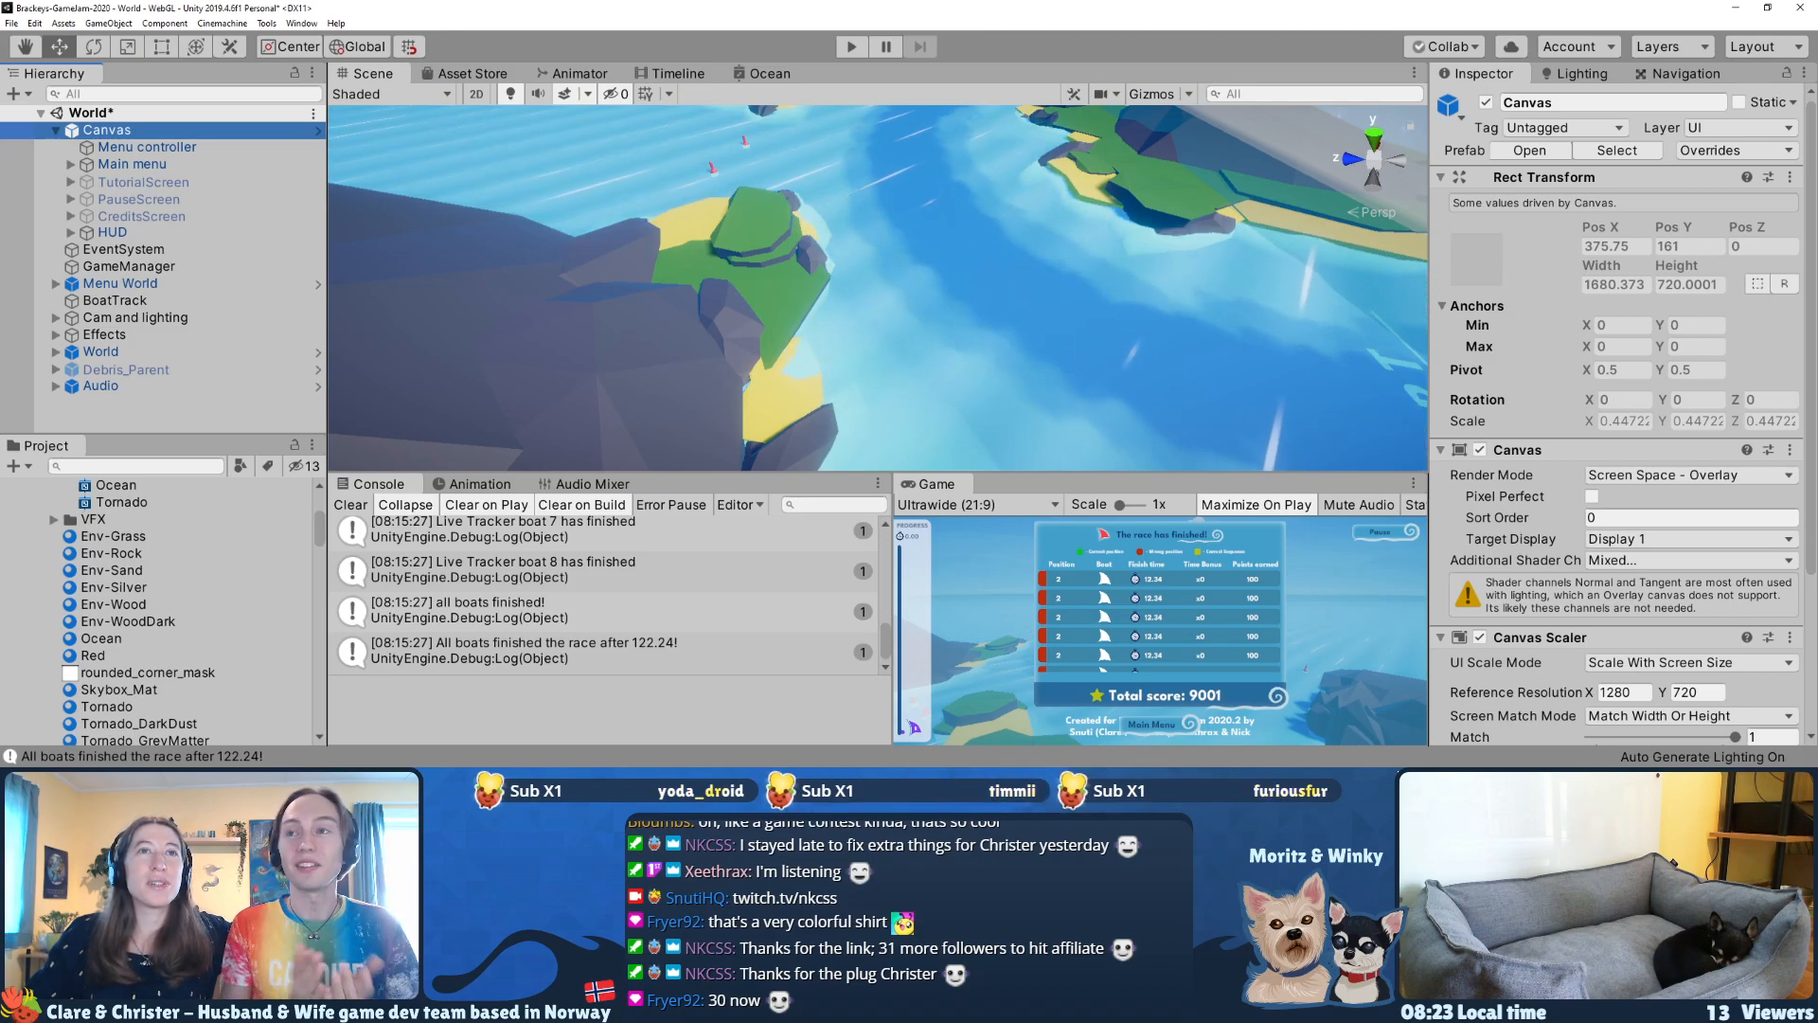
Step: Switch to the Trello board to recheck the Bugs list, close the Twitch tab and return to Unity
key("alt+Tab")
scroll(701, 305, "down", 4)
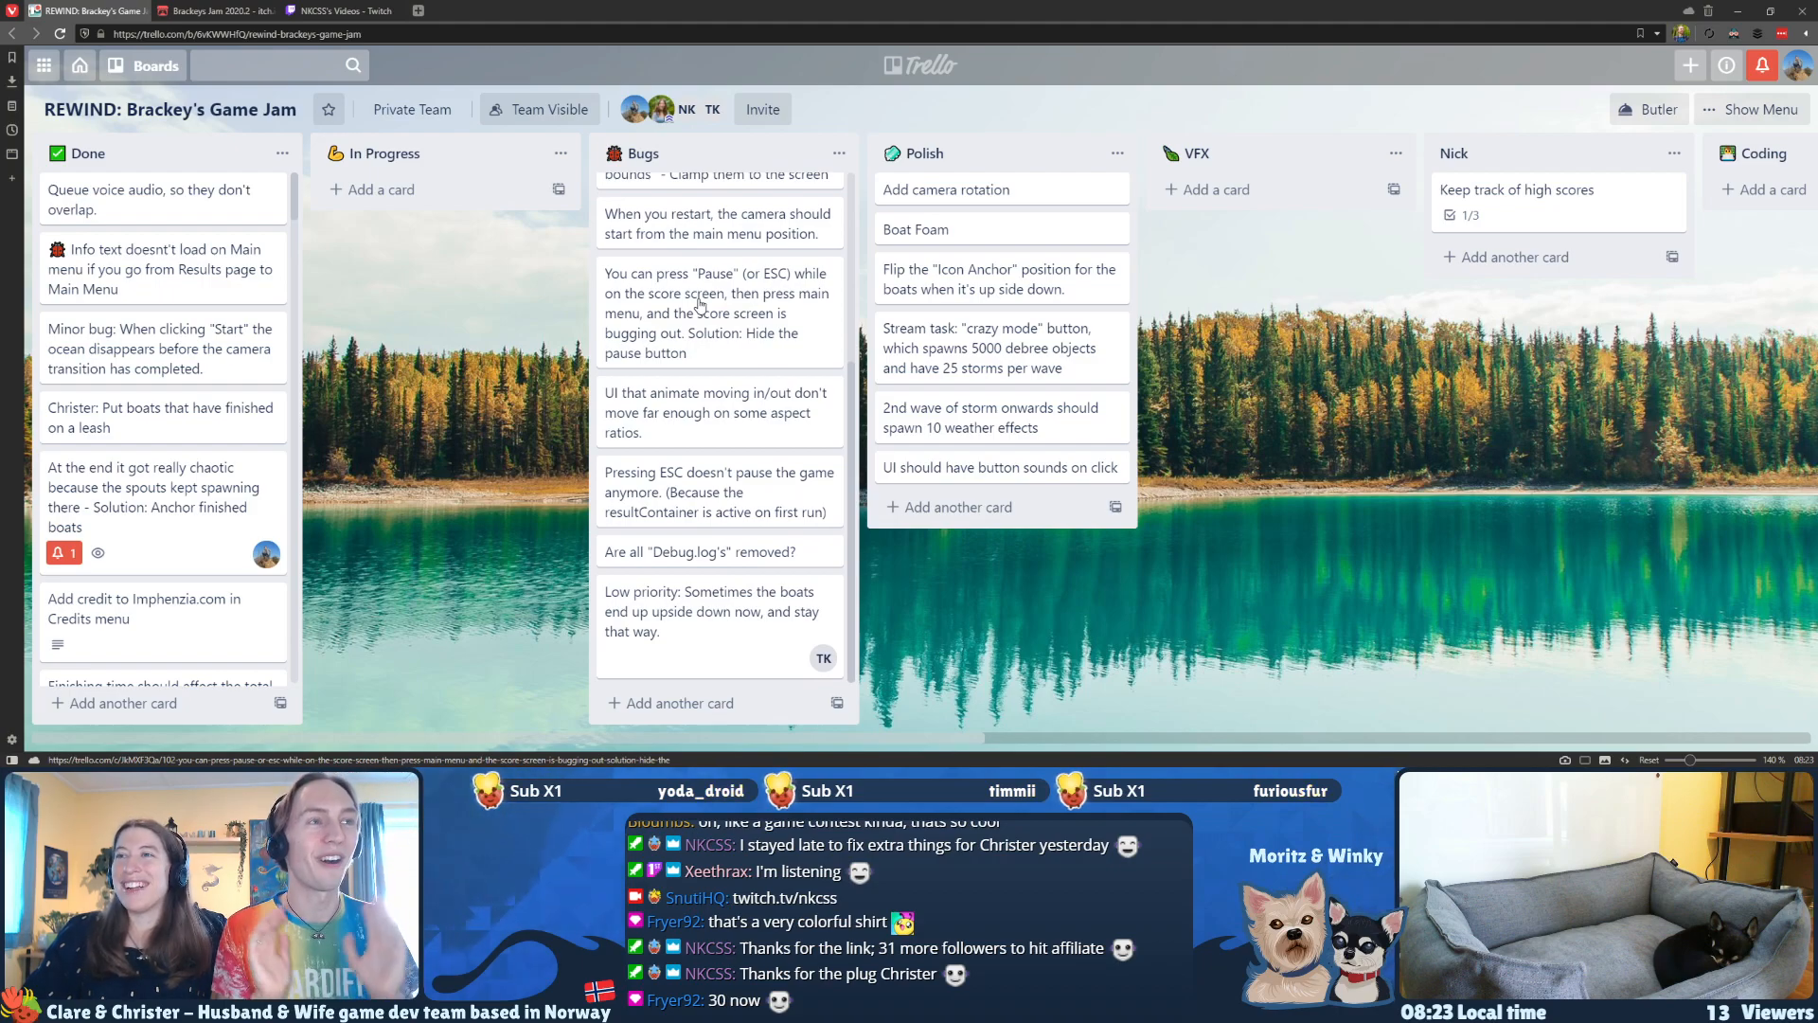
scroll(701, 305, "up", 4)
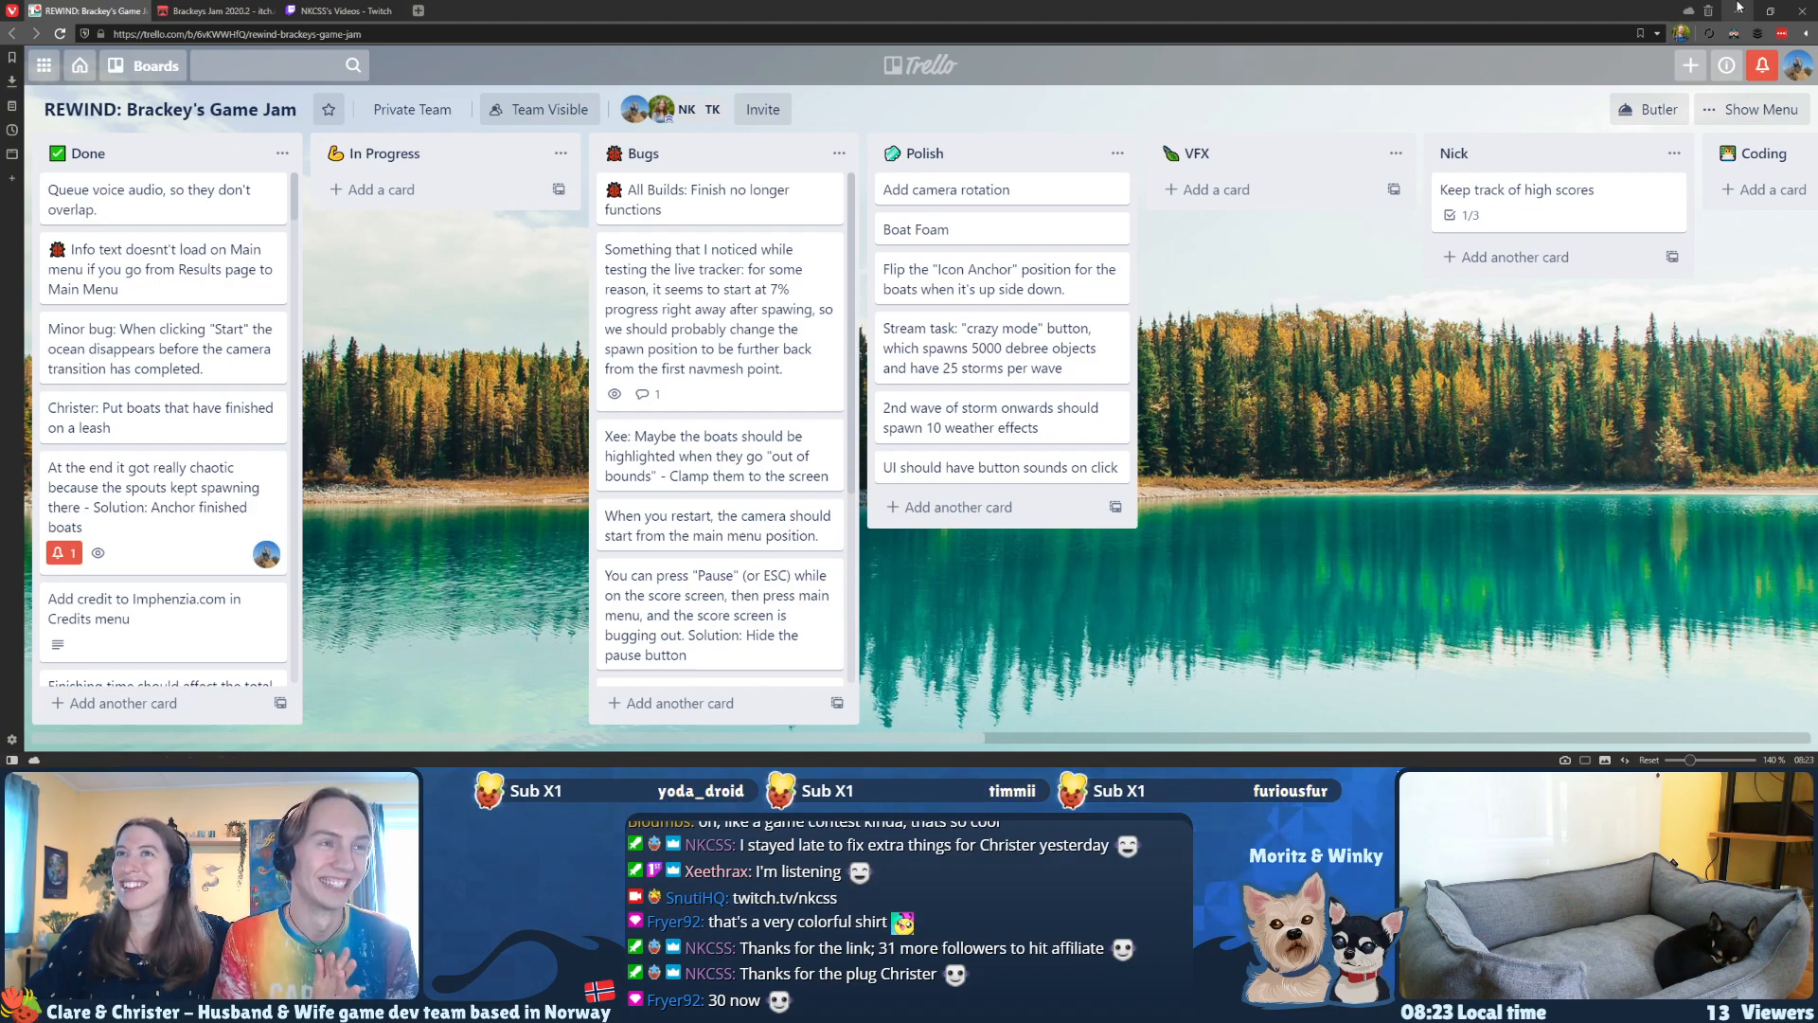
left_click(394, 11)
left_click(1738, 10)
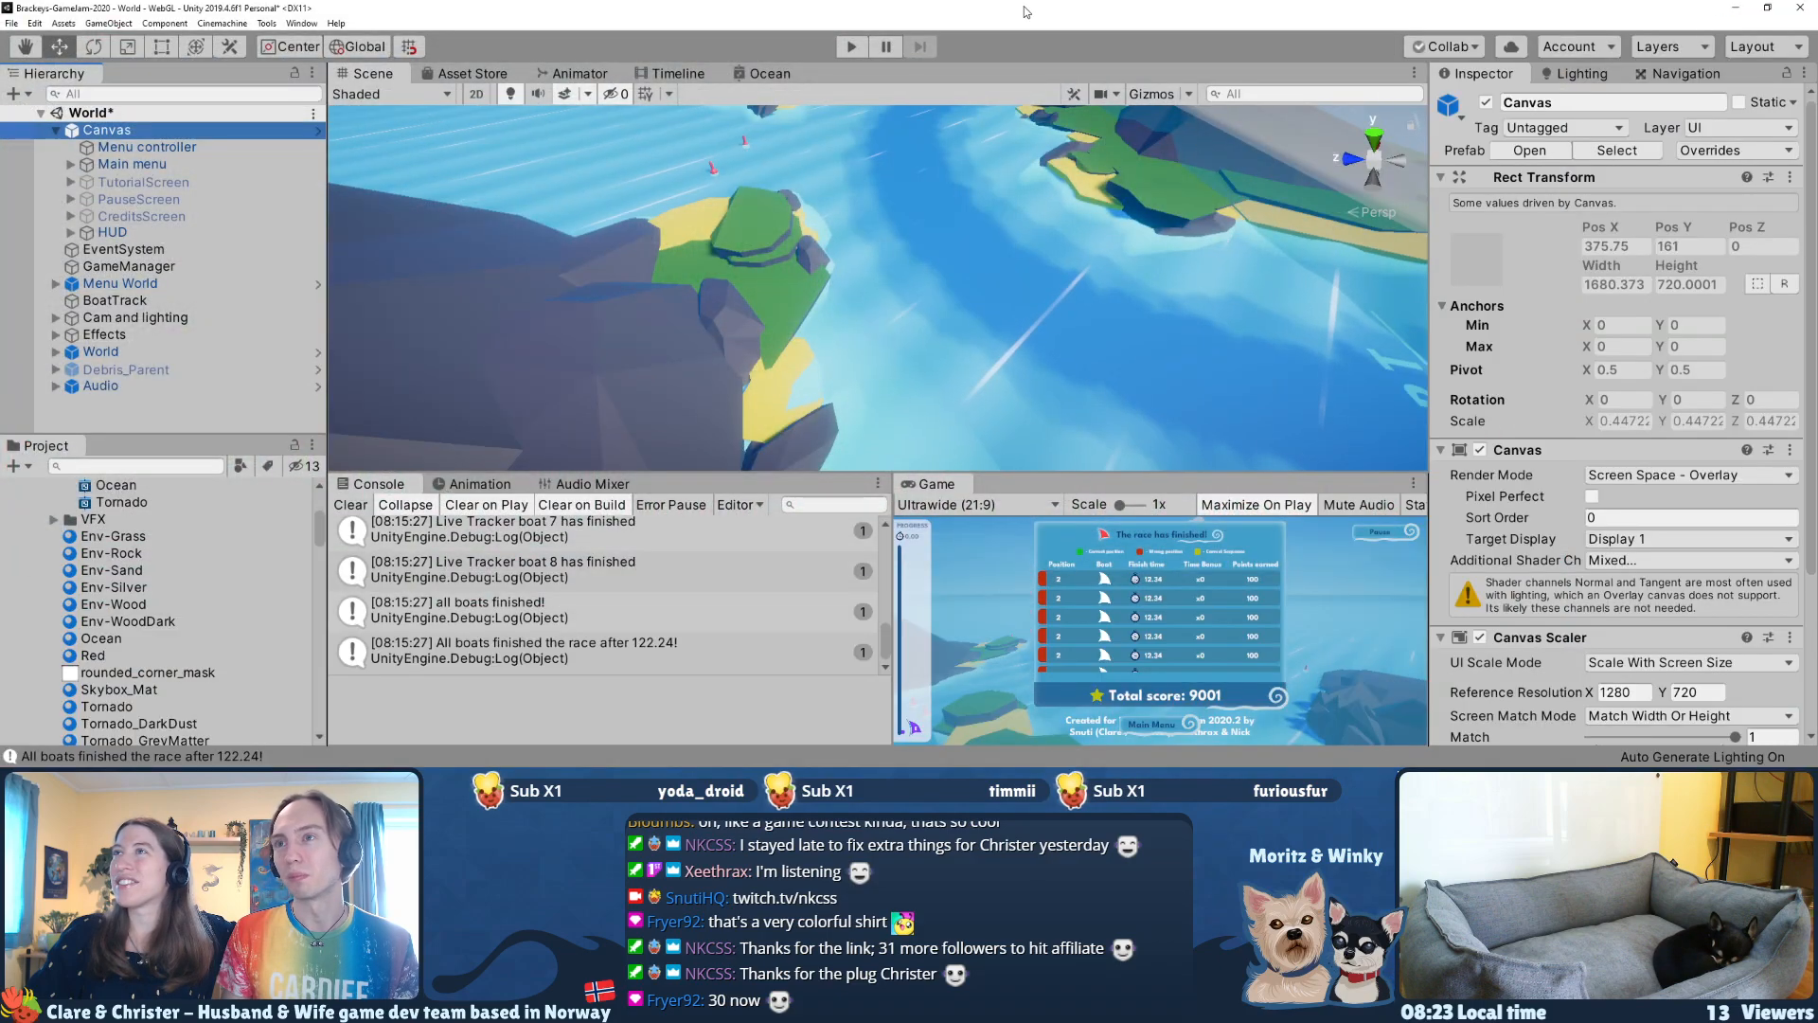
Step: Locate the Models folder in the project assets and switch to Blender, dismissing its splash screen to the default cube scene
scroll(133, 609, "up", 3)
scroll(132, 608, "down", 6)
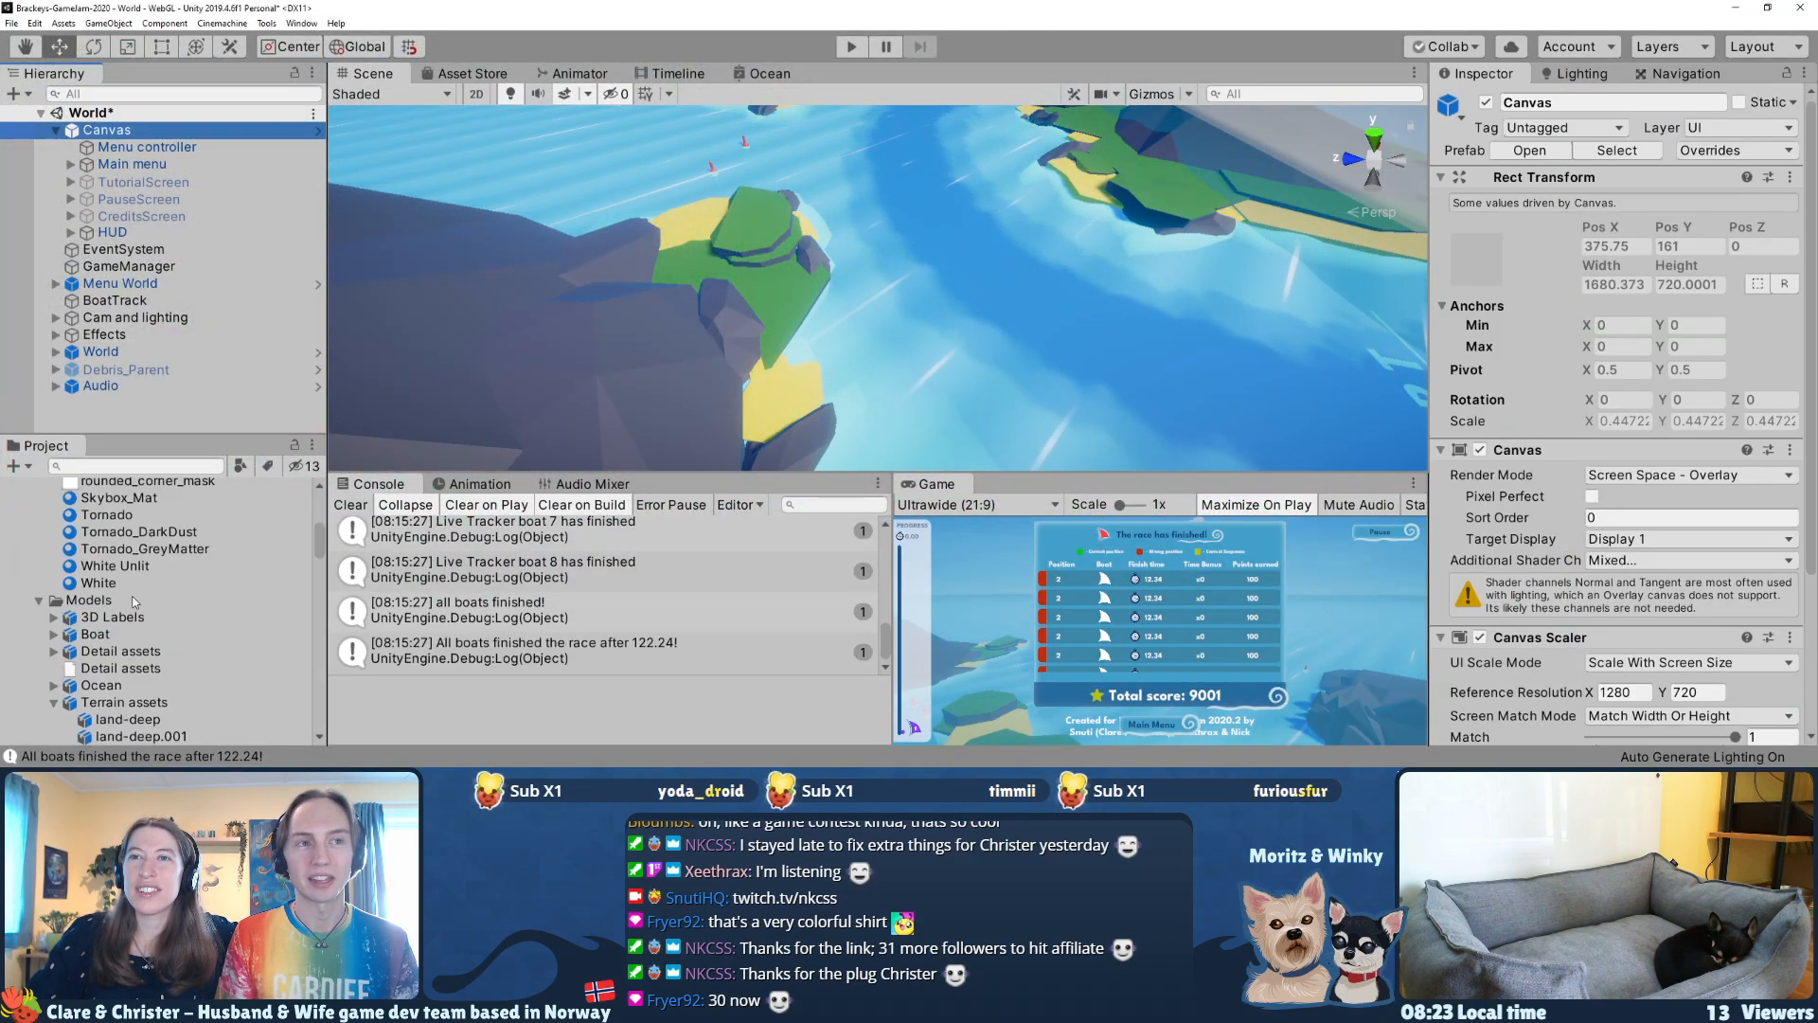
left_click(87, 603)
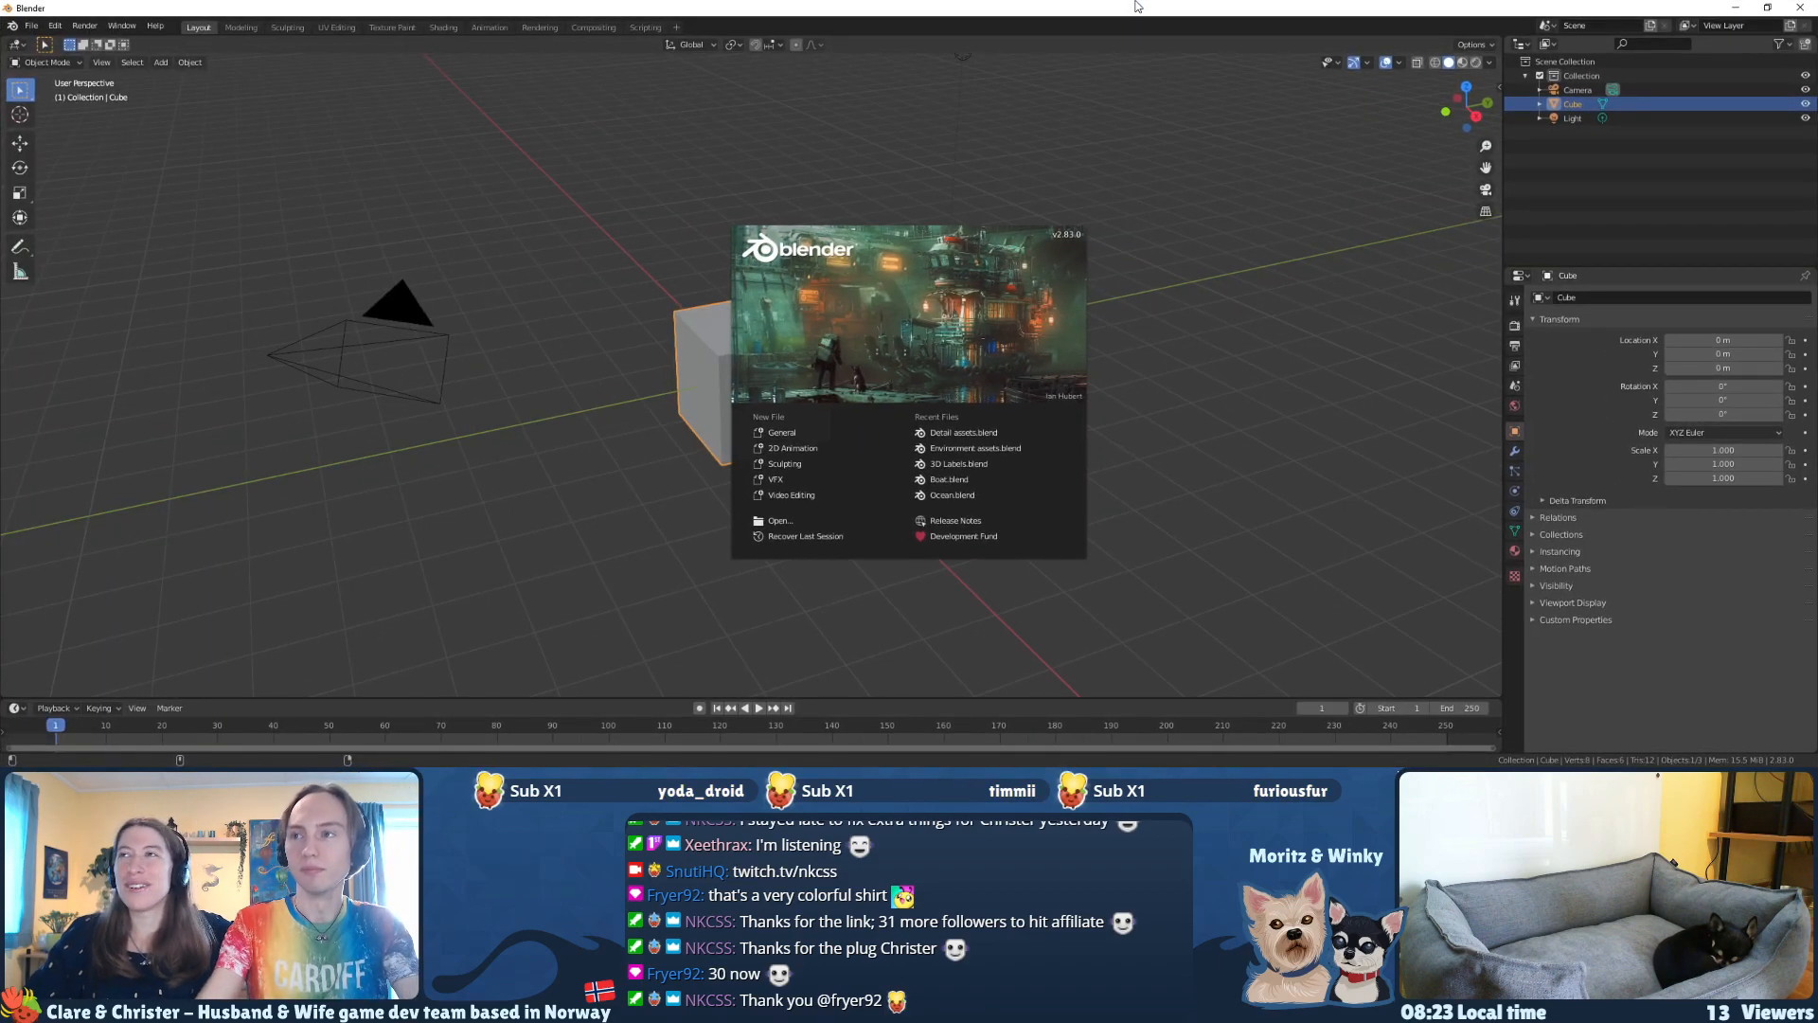
left_click(550, 572)
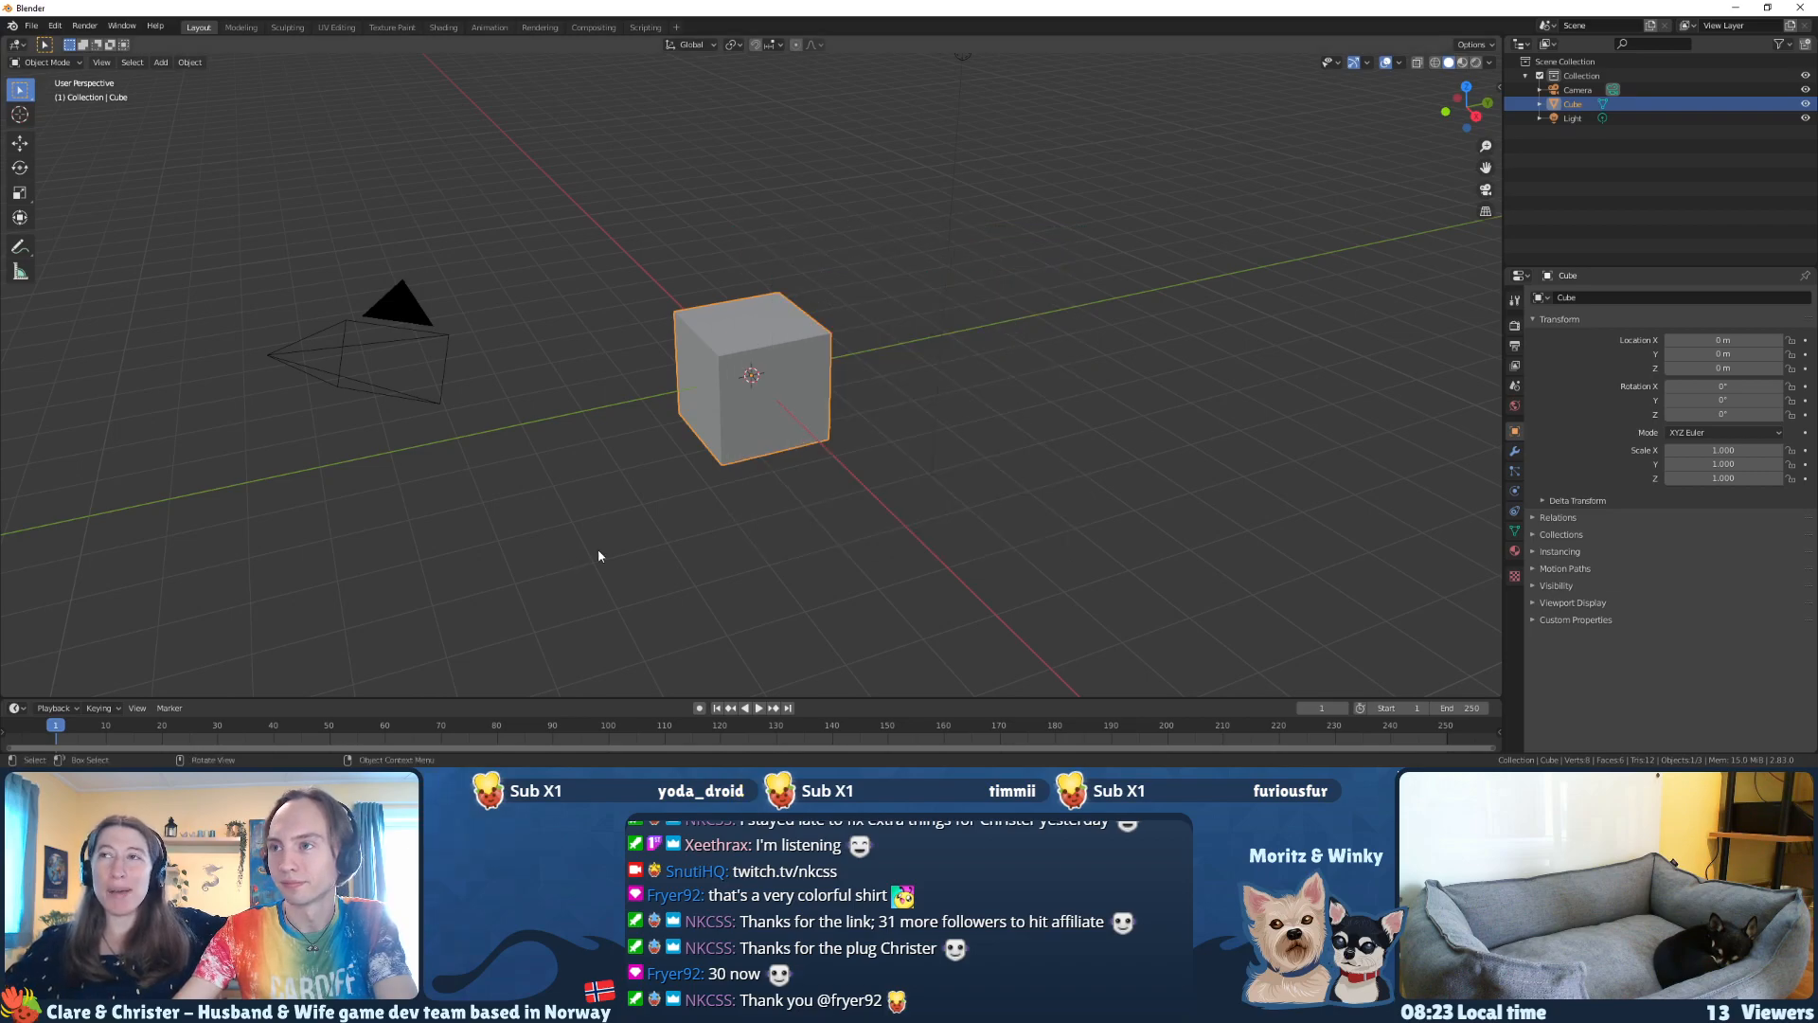
middle_click_drag(593, 557, 637, 523)
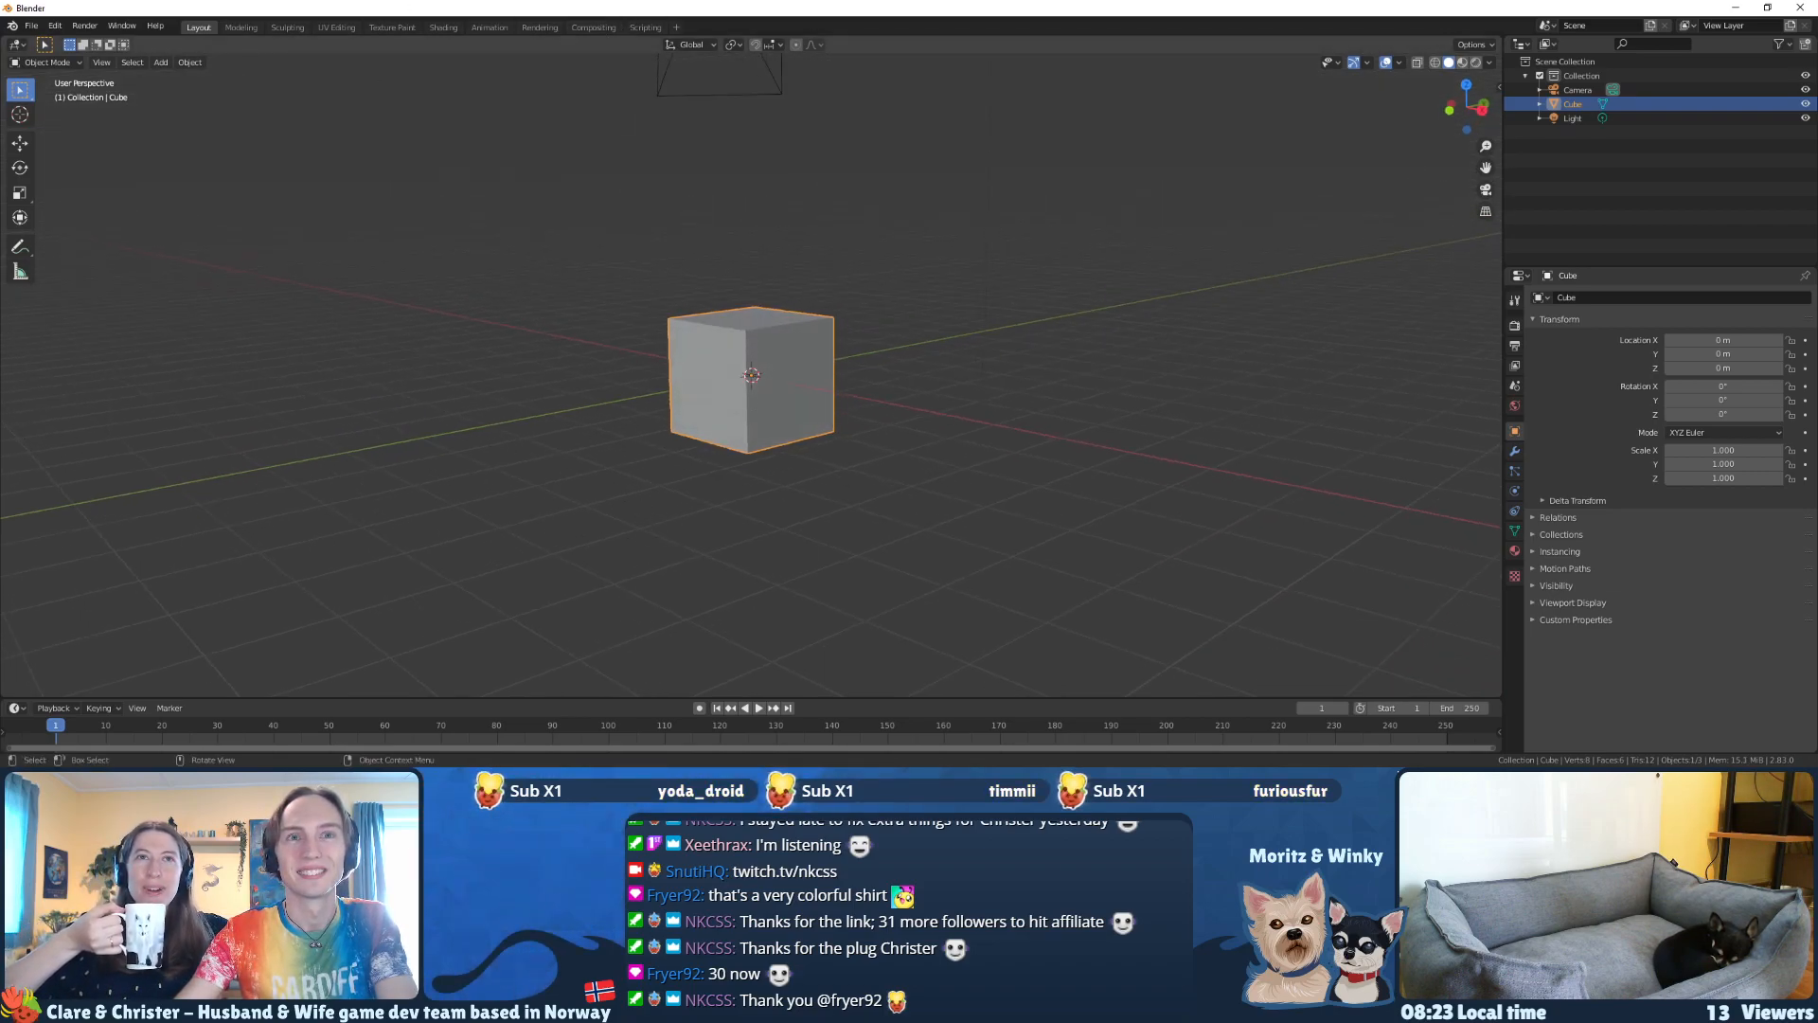
Step: Switch to Firefox, close the IL2CPP forum page and search DuckDuckGo images for "lighthouse low poly"
key("alt+Tab")
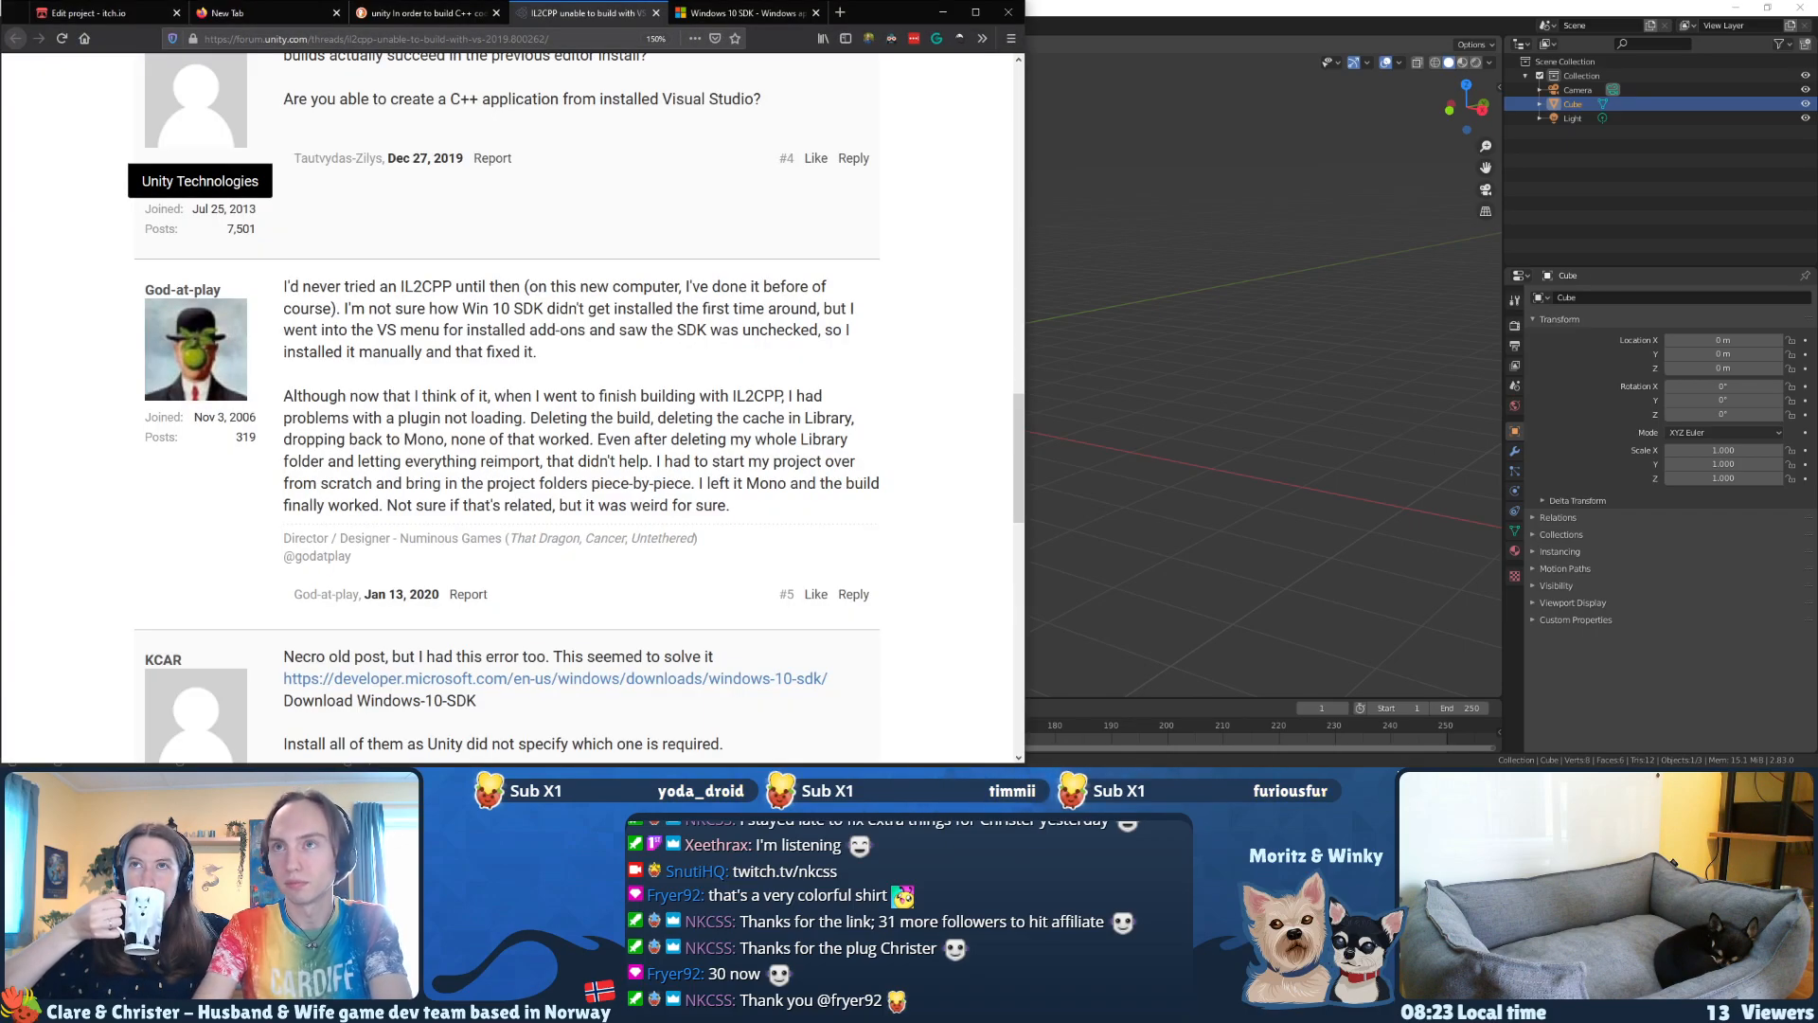
key("ctrl+w")
key("ctrl+t")
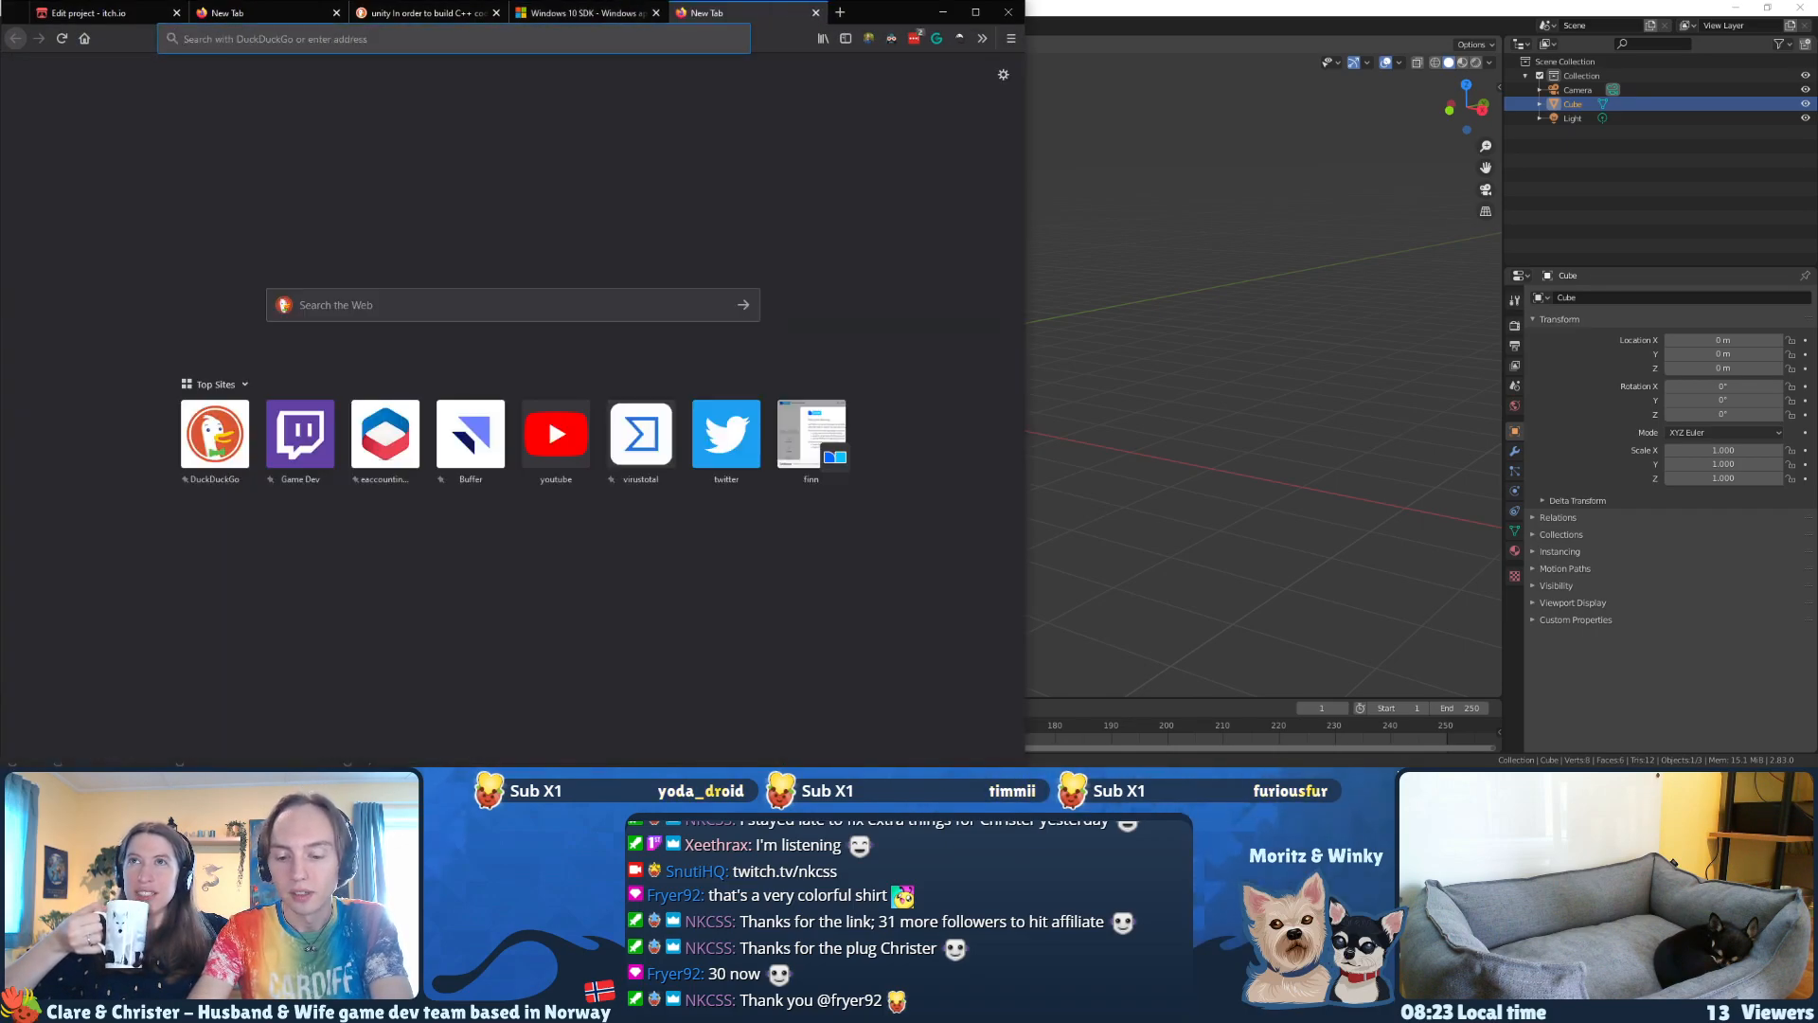
type("lighthouse")
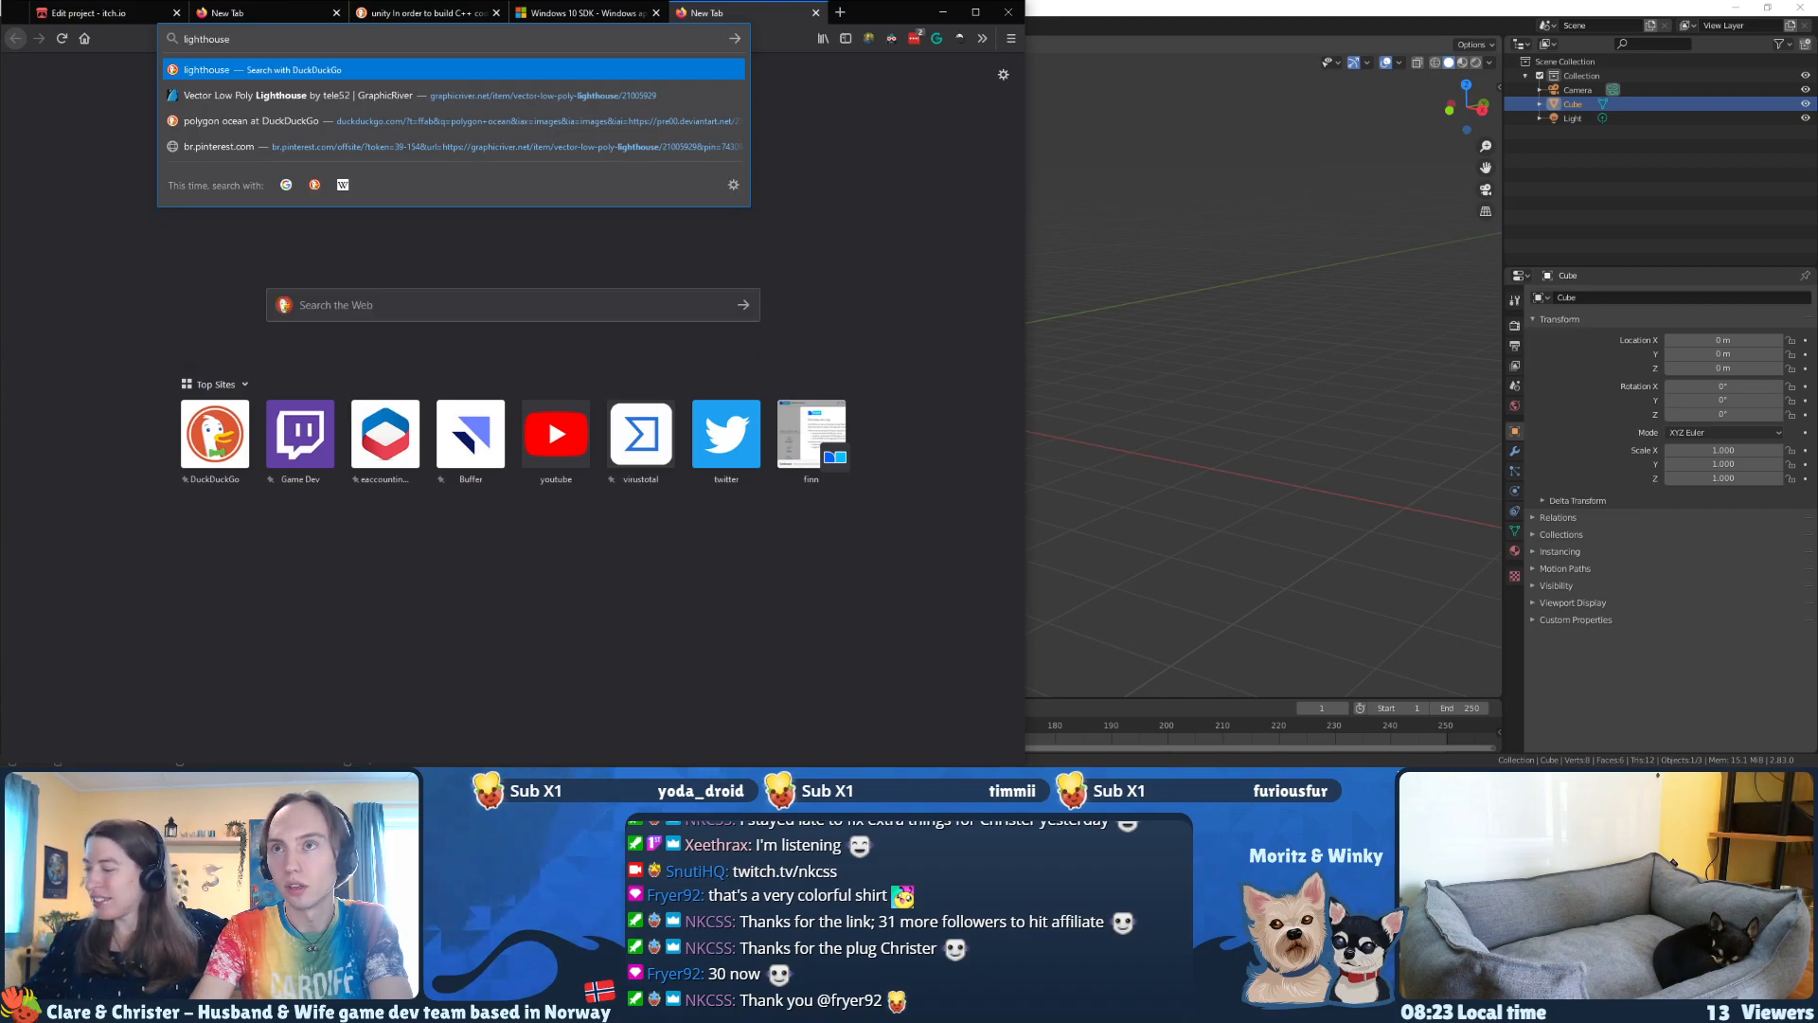
type(" low poly")
key("Return")
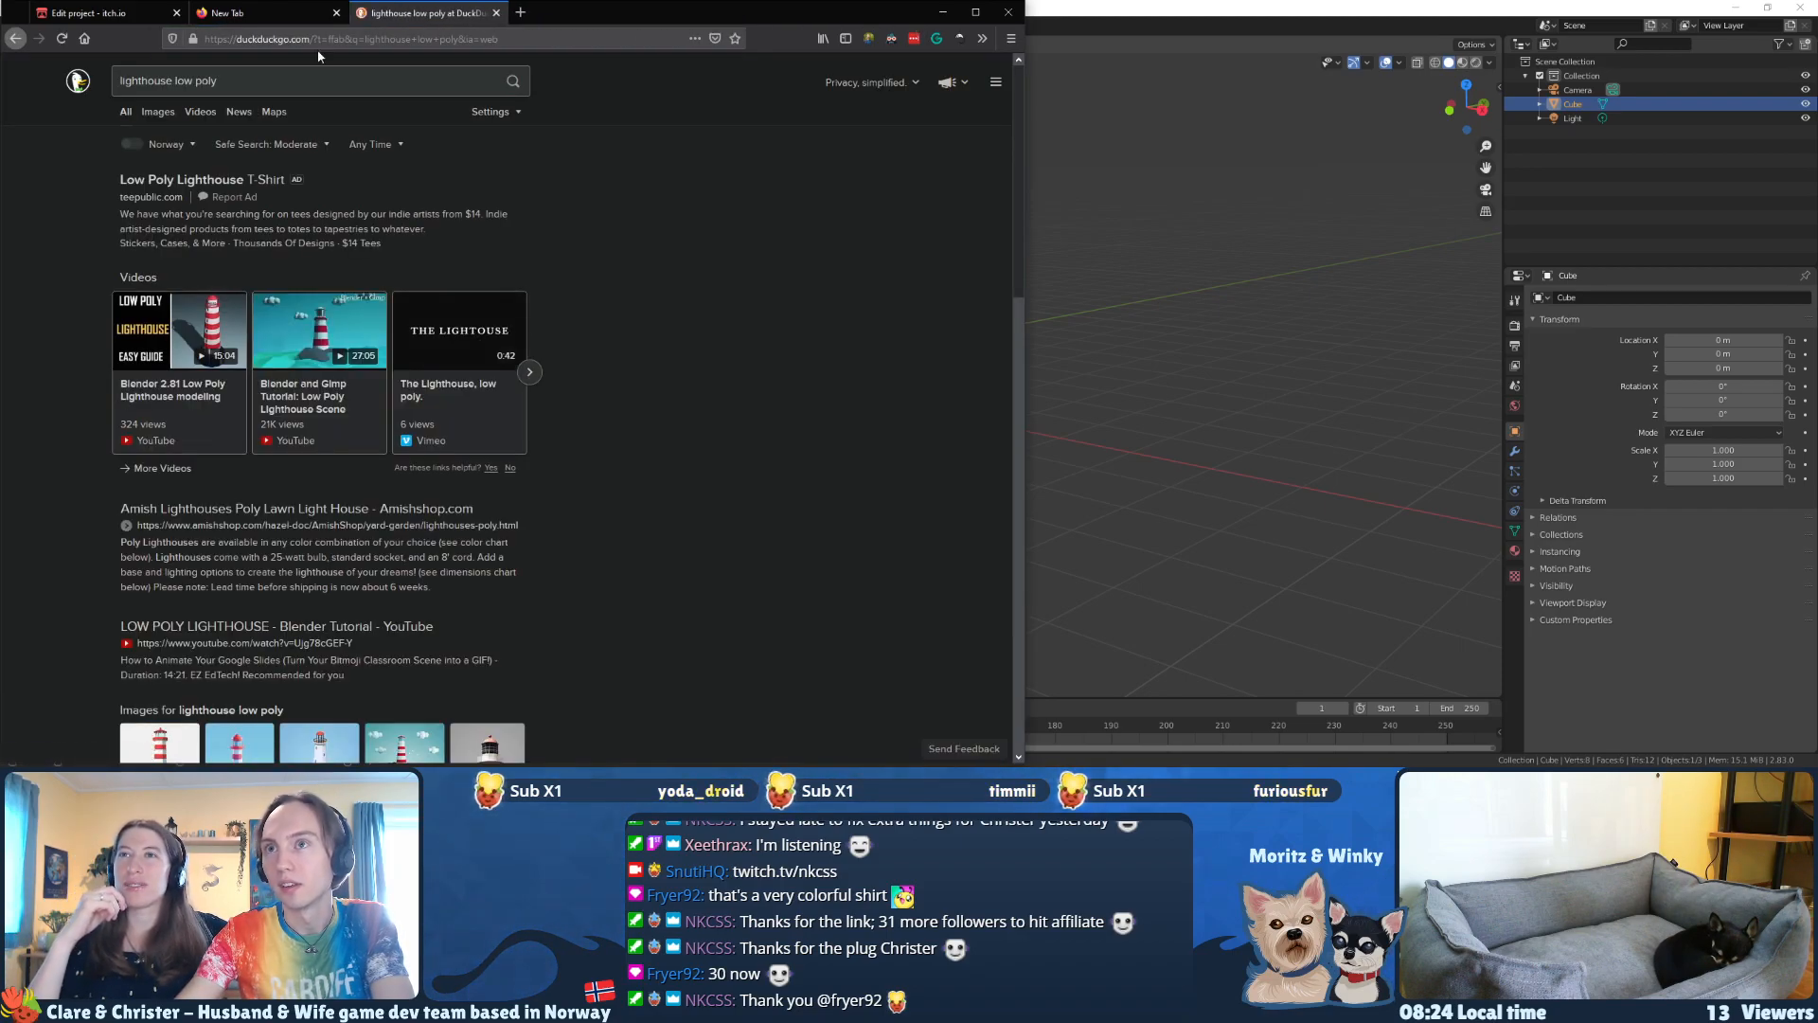
left_click(158, 113)
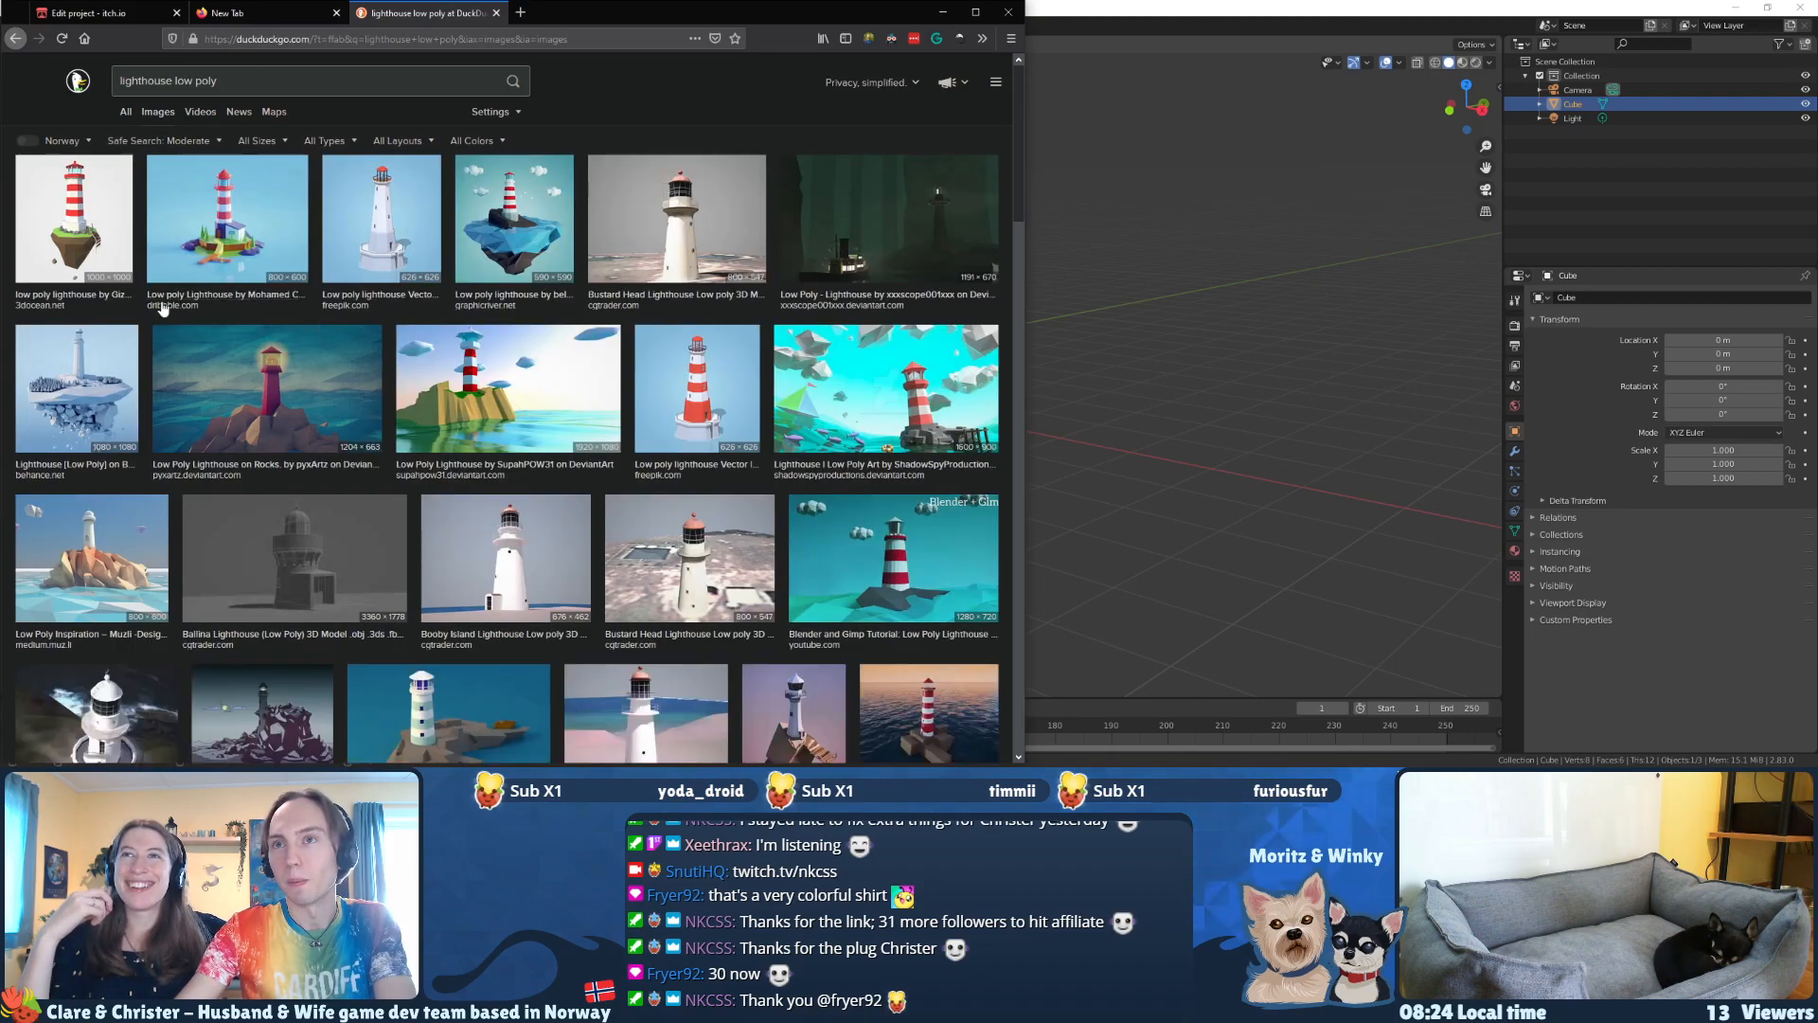
Step: Preview the 3DOcean lighthouse on its floating island and compare it with the Dribbble and white Freepik lighthouses
left_click(86, 246)
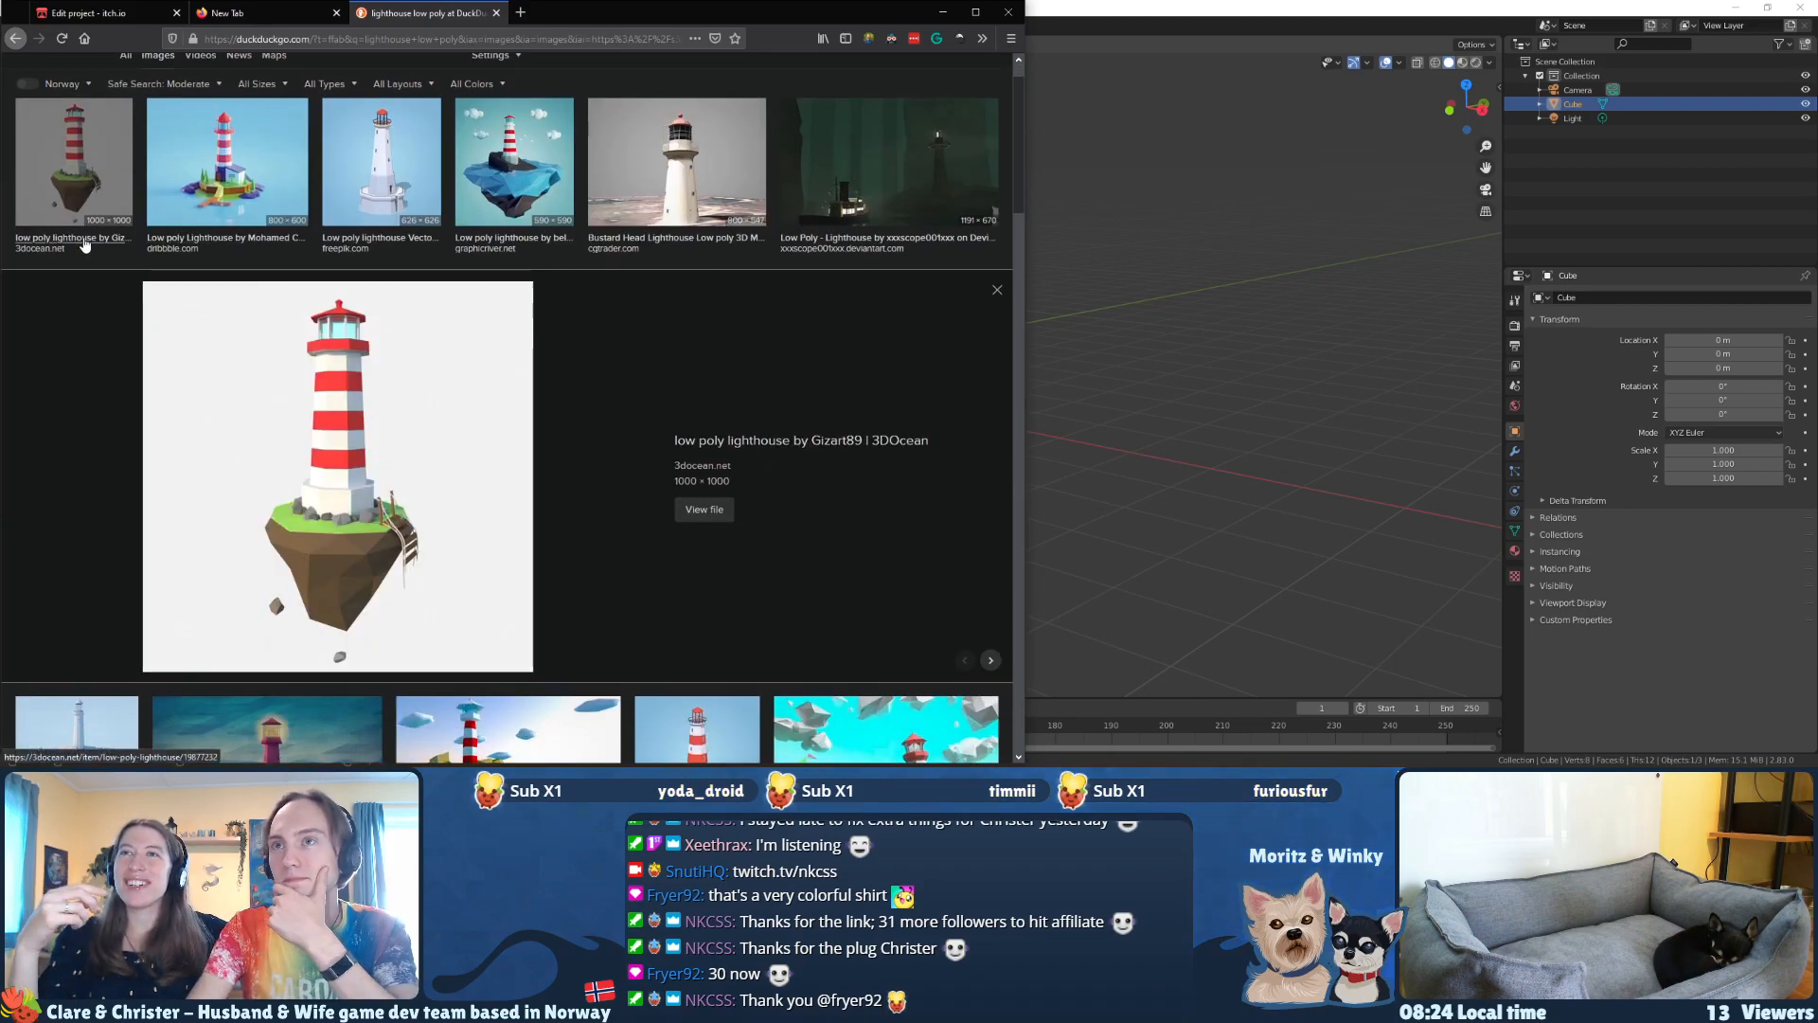
key("Right")
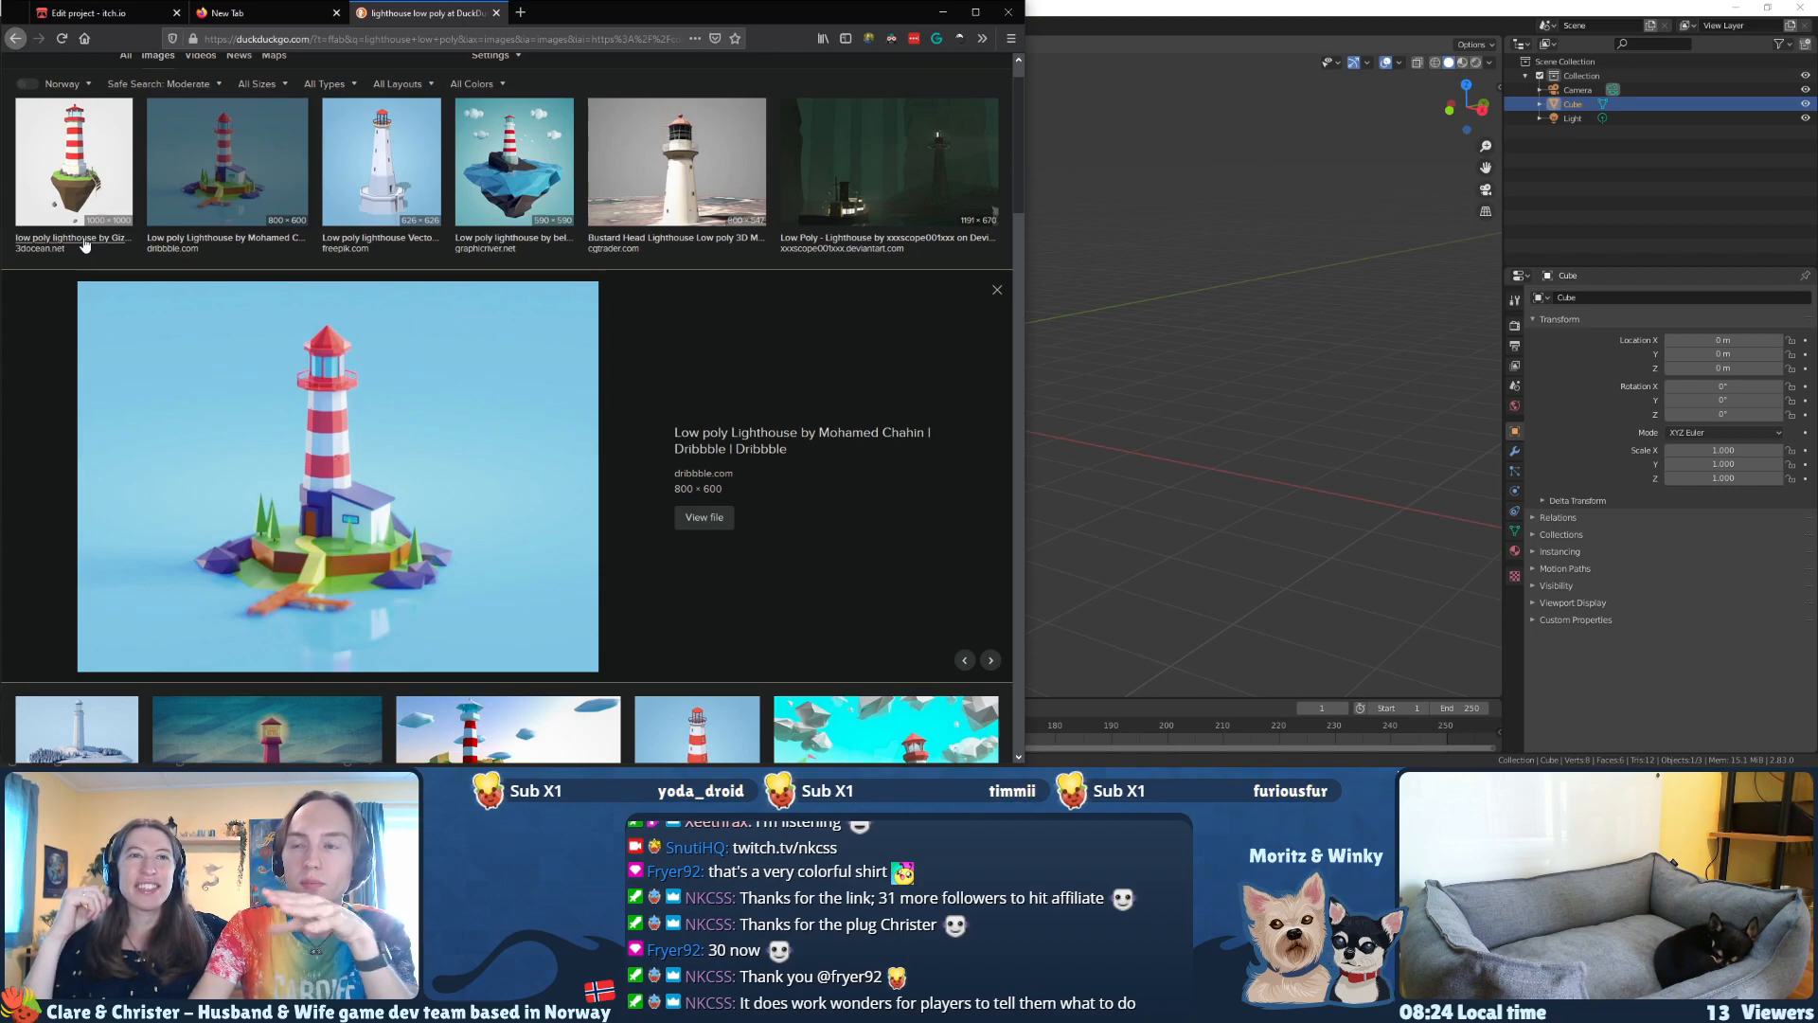
key("Left")
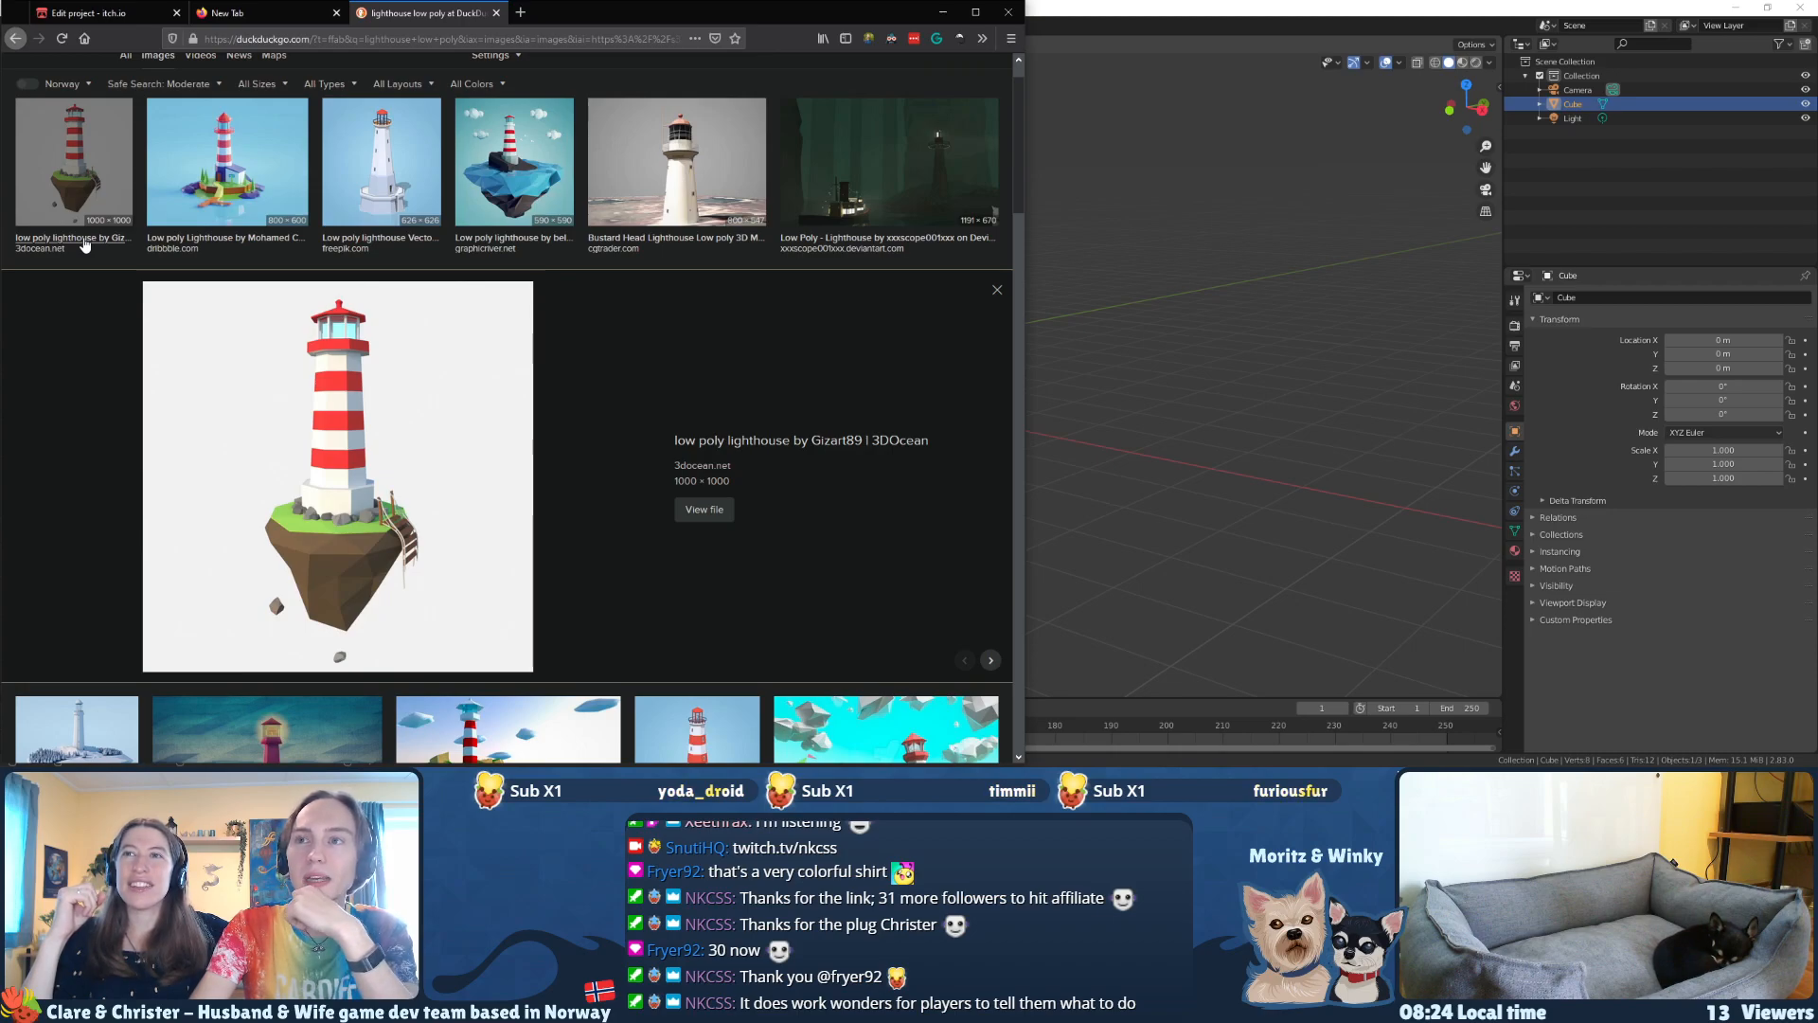
key("Right")
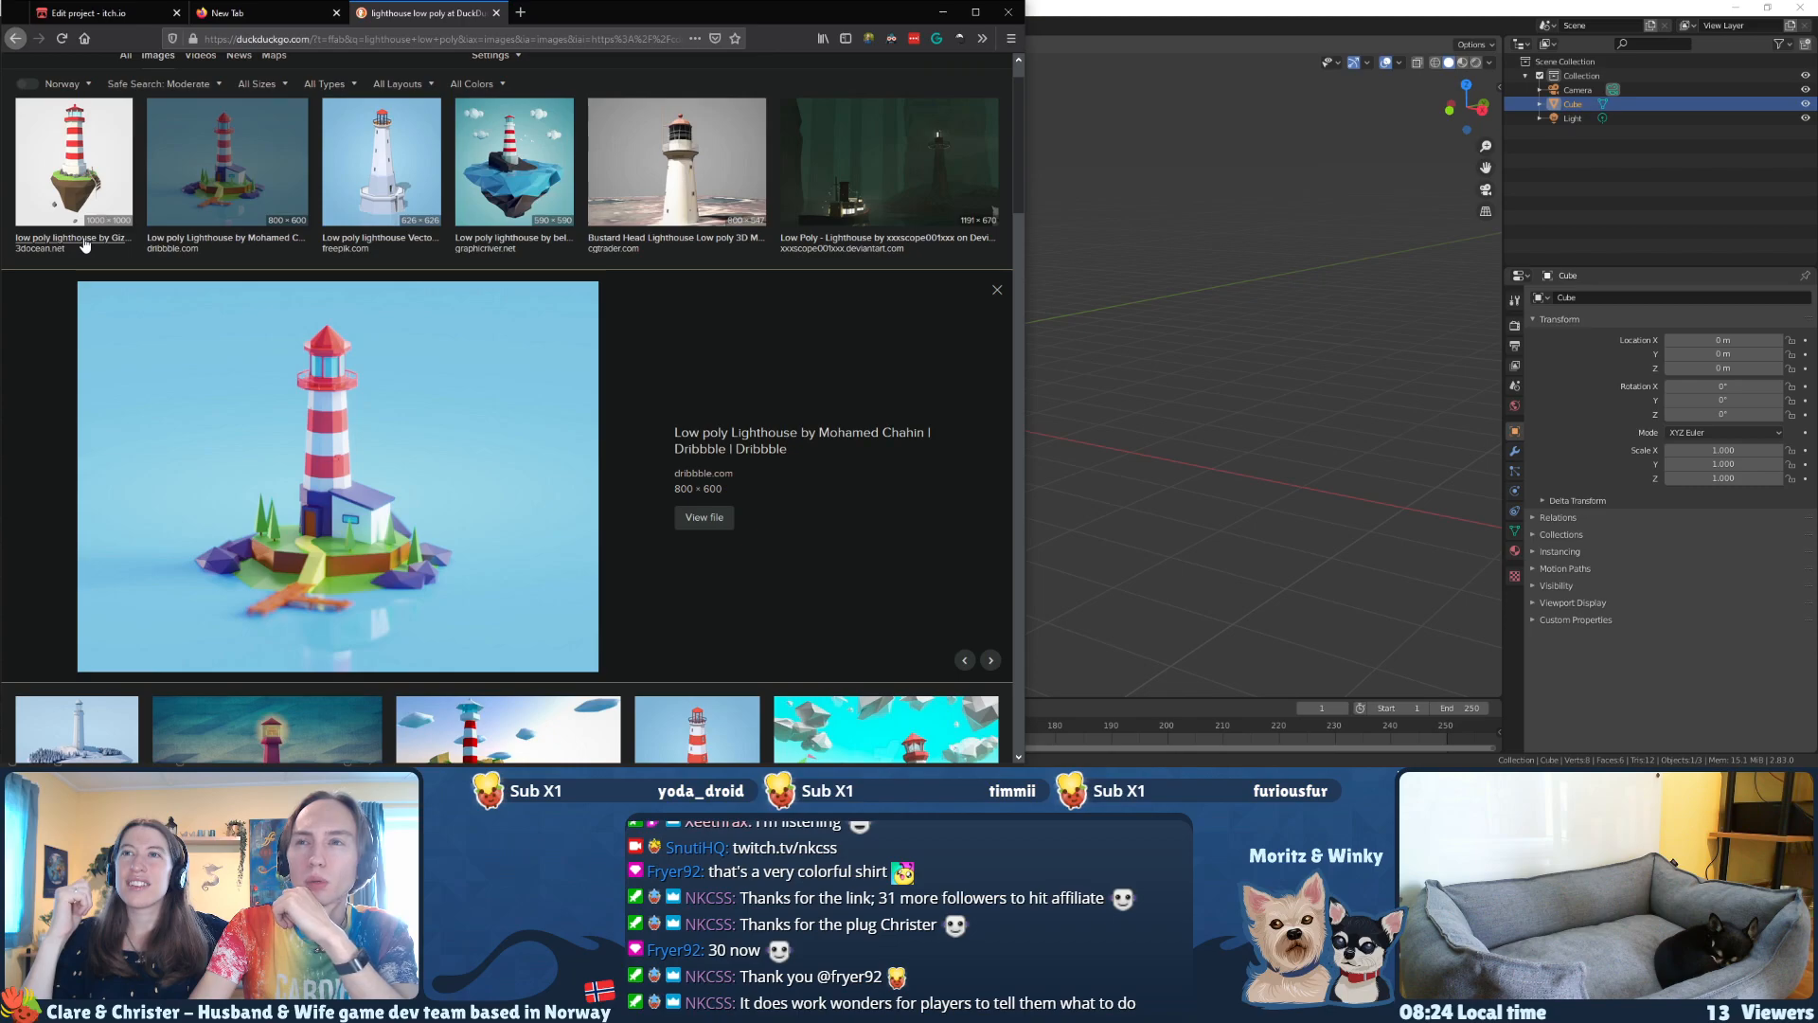
key("Right")
key("Left")
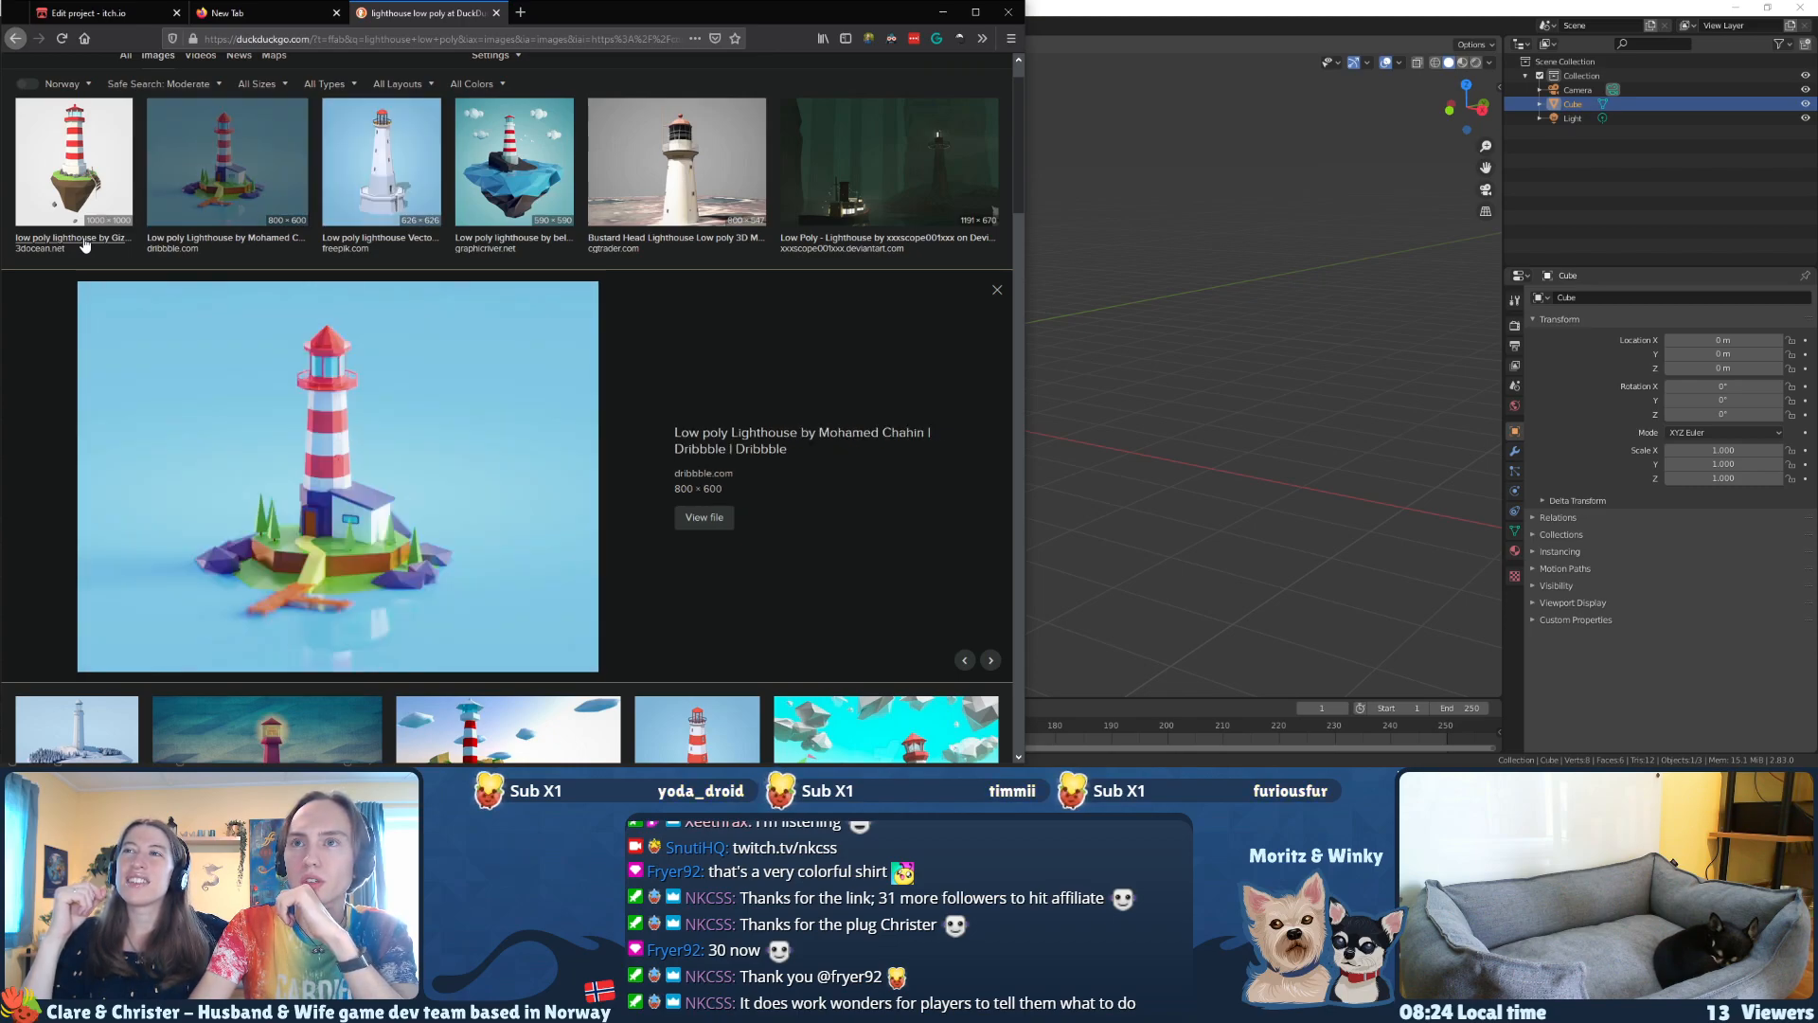
key("Left")
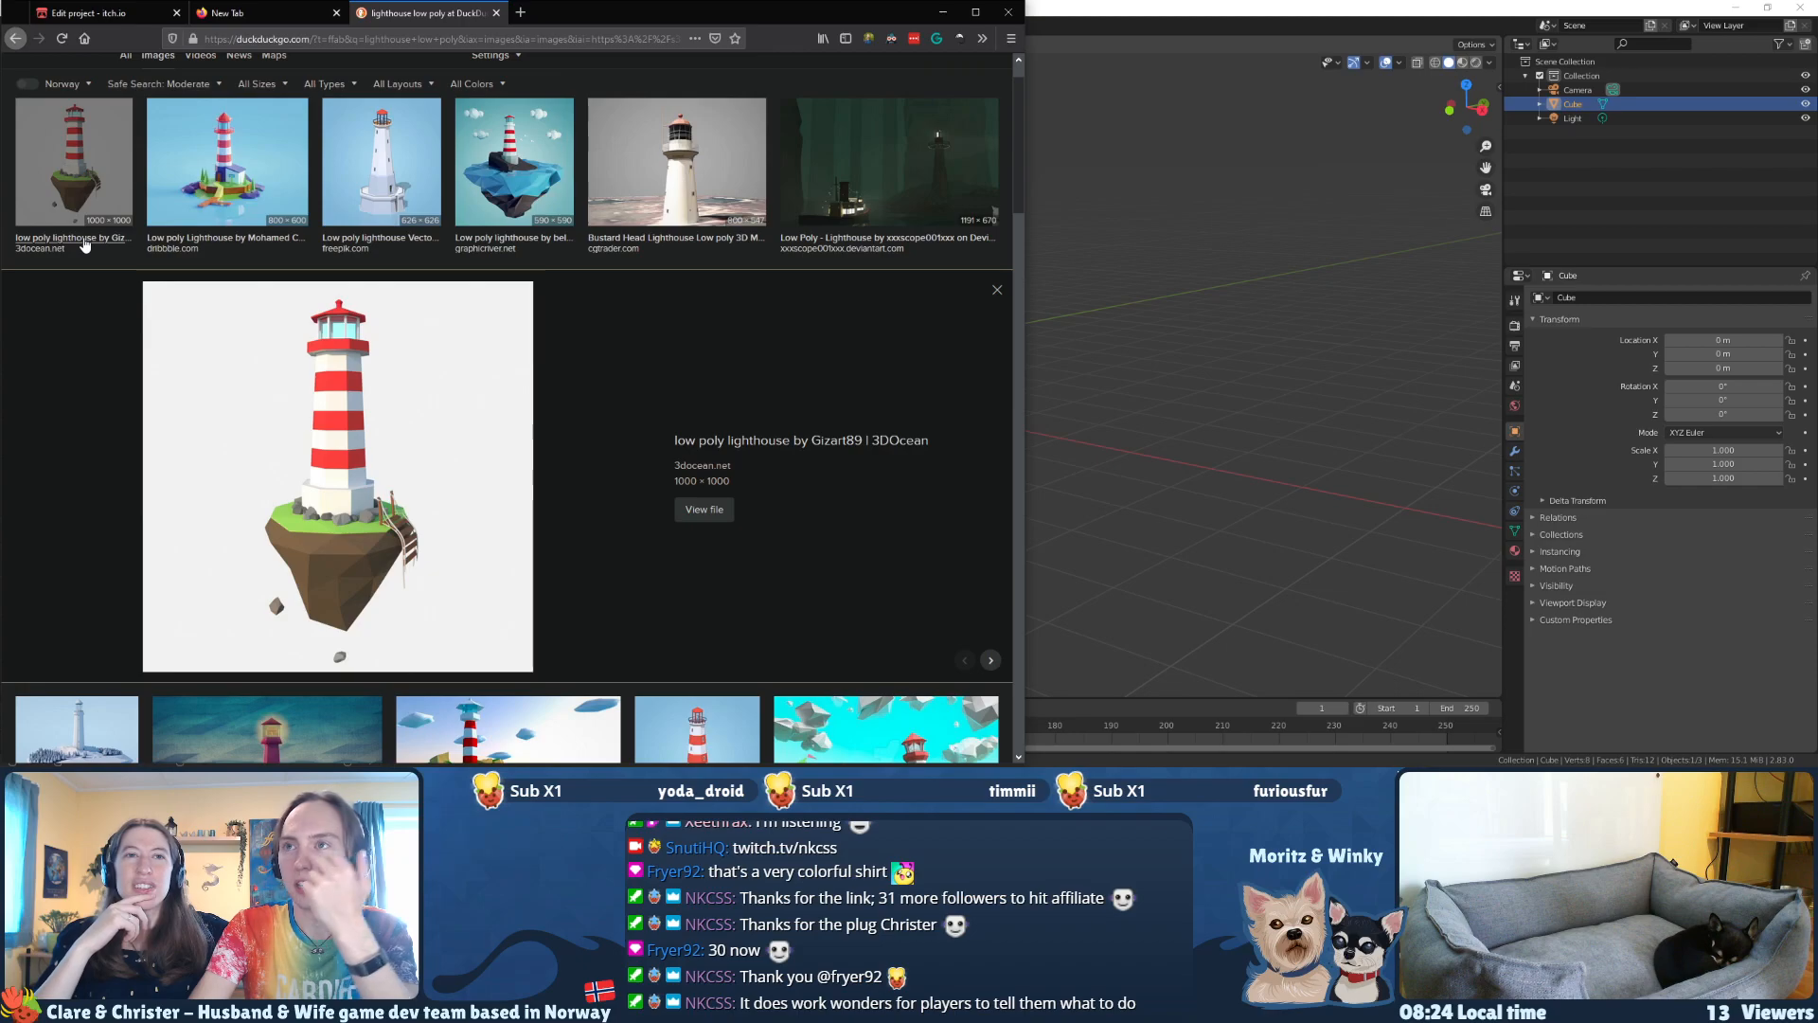
key("Right")
Step: Browse the enlarged previews from the GraphicRiver floating island through the Reddit red-and-white lighthouse on the yellow-green island
key("Right")
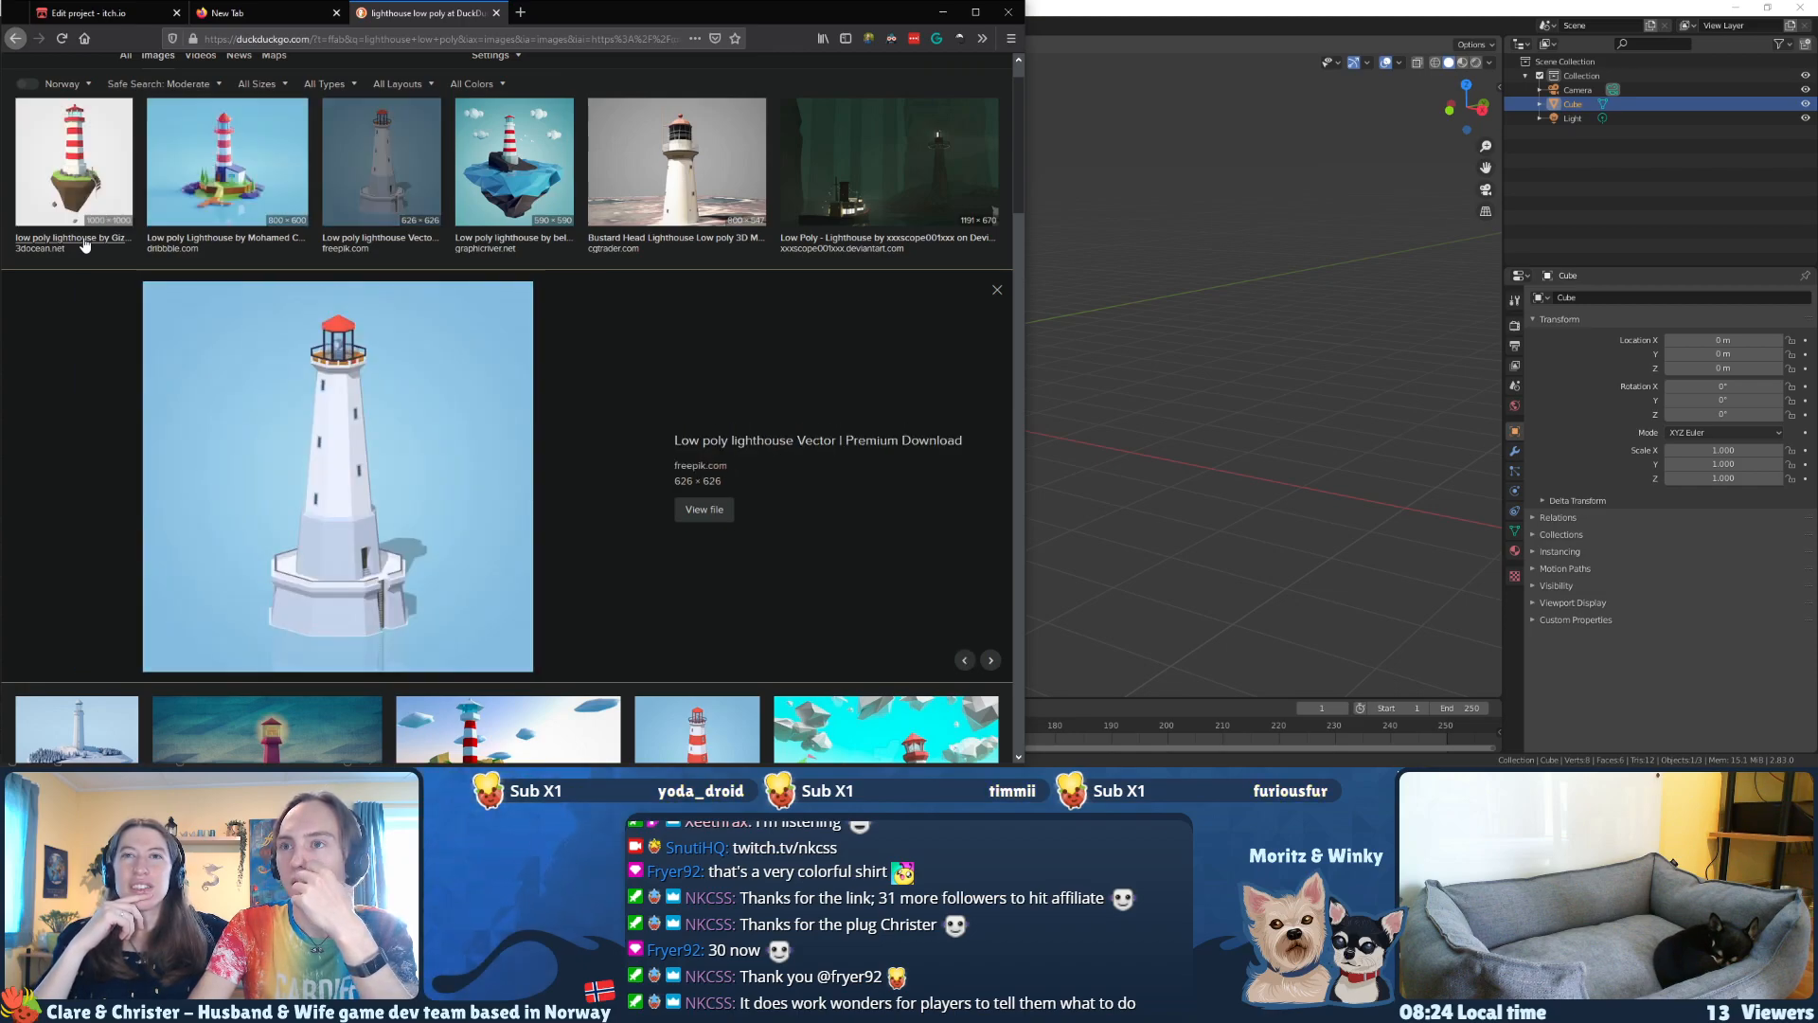
key("Right")
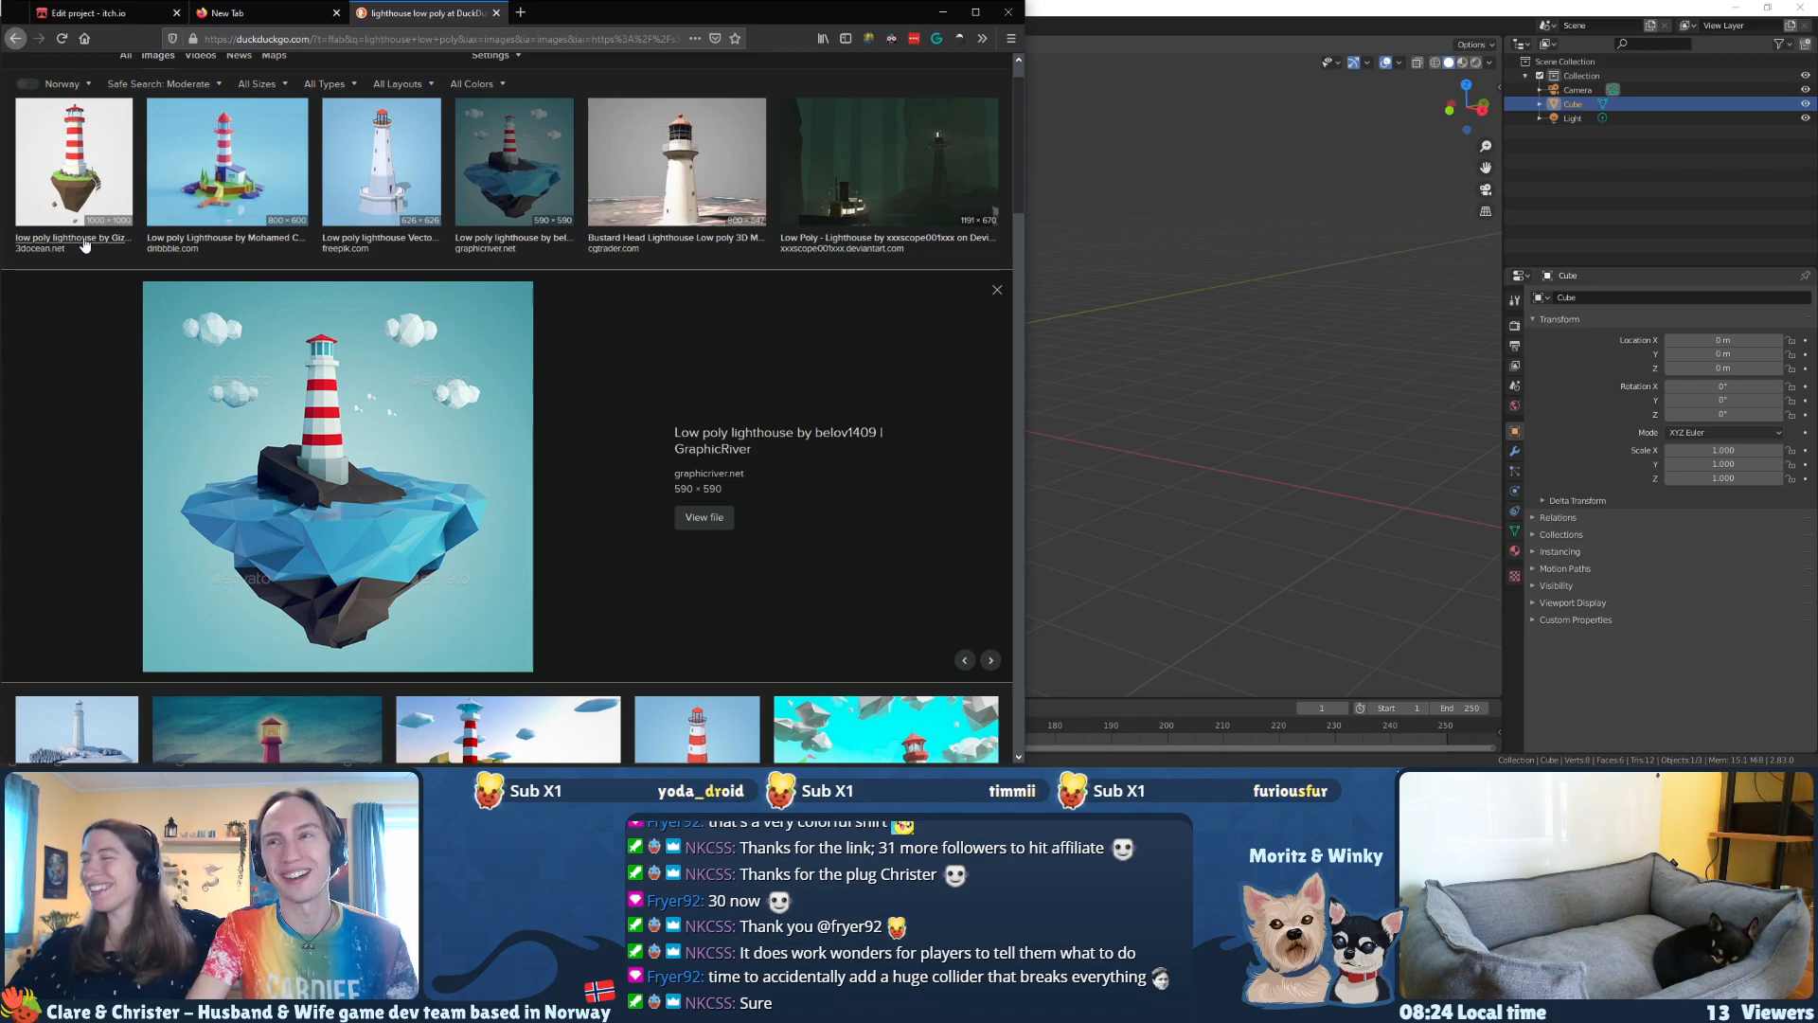
key("Right")
key("Right")
key("Right")
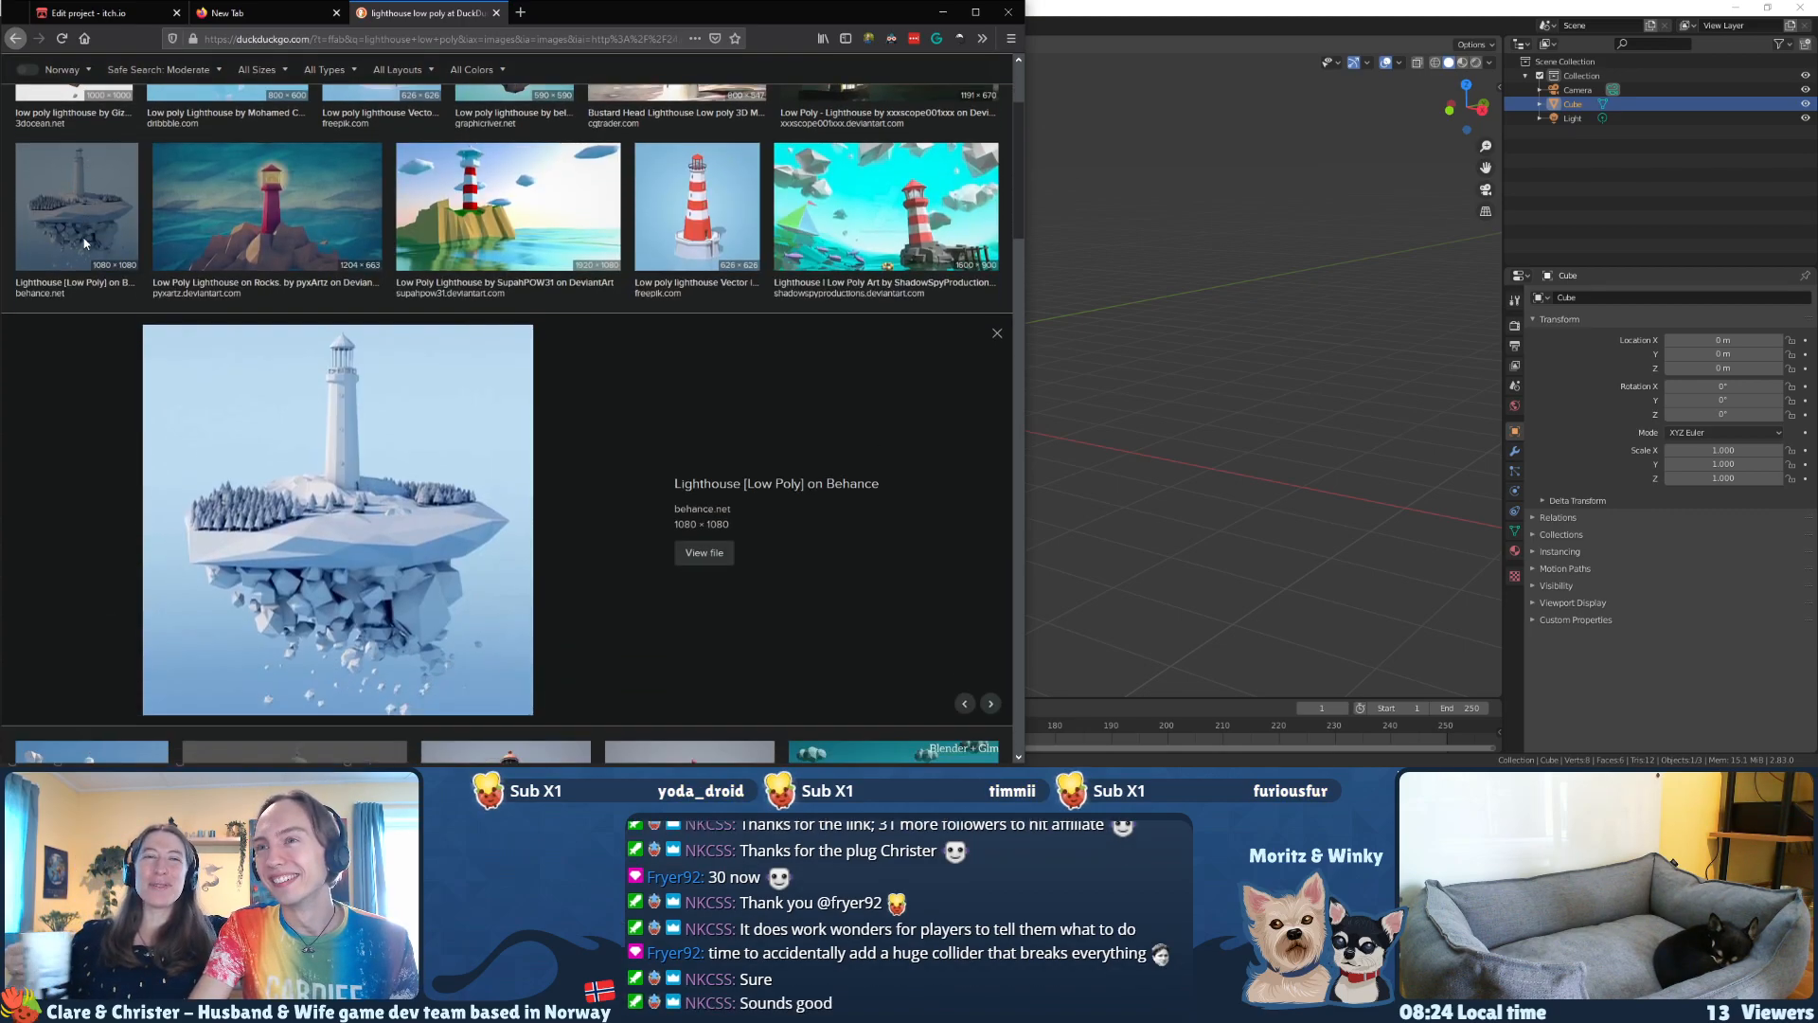
key("Right")
key("Right")
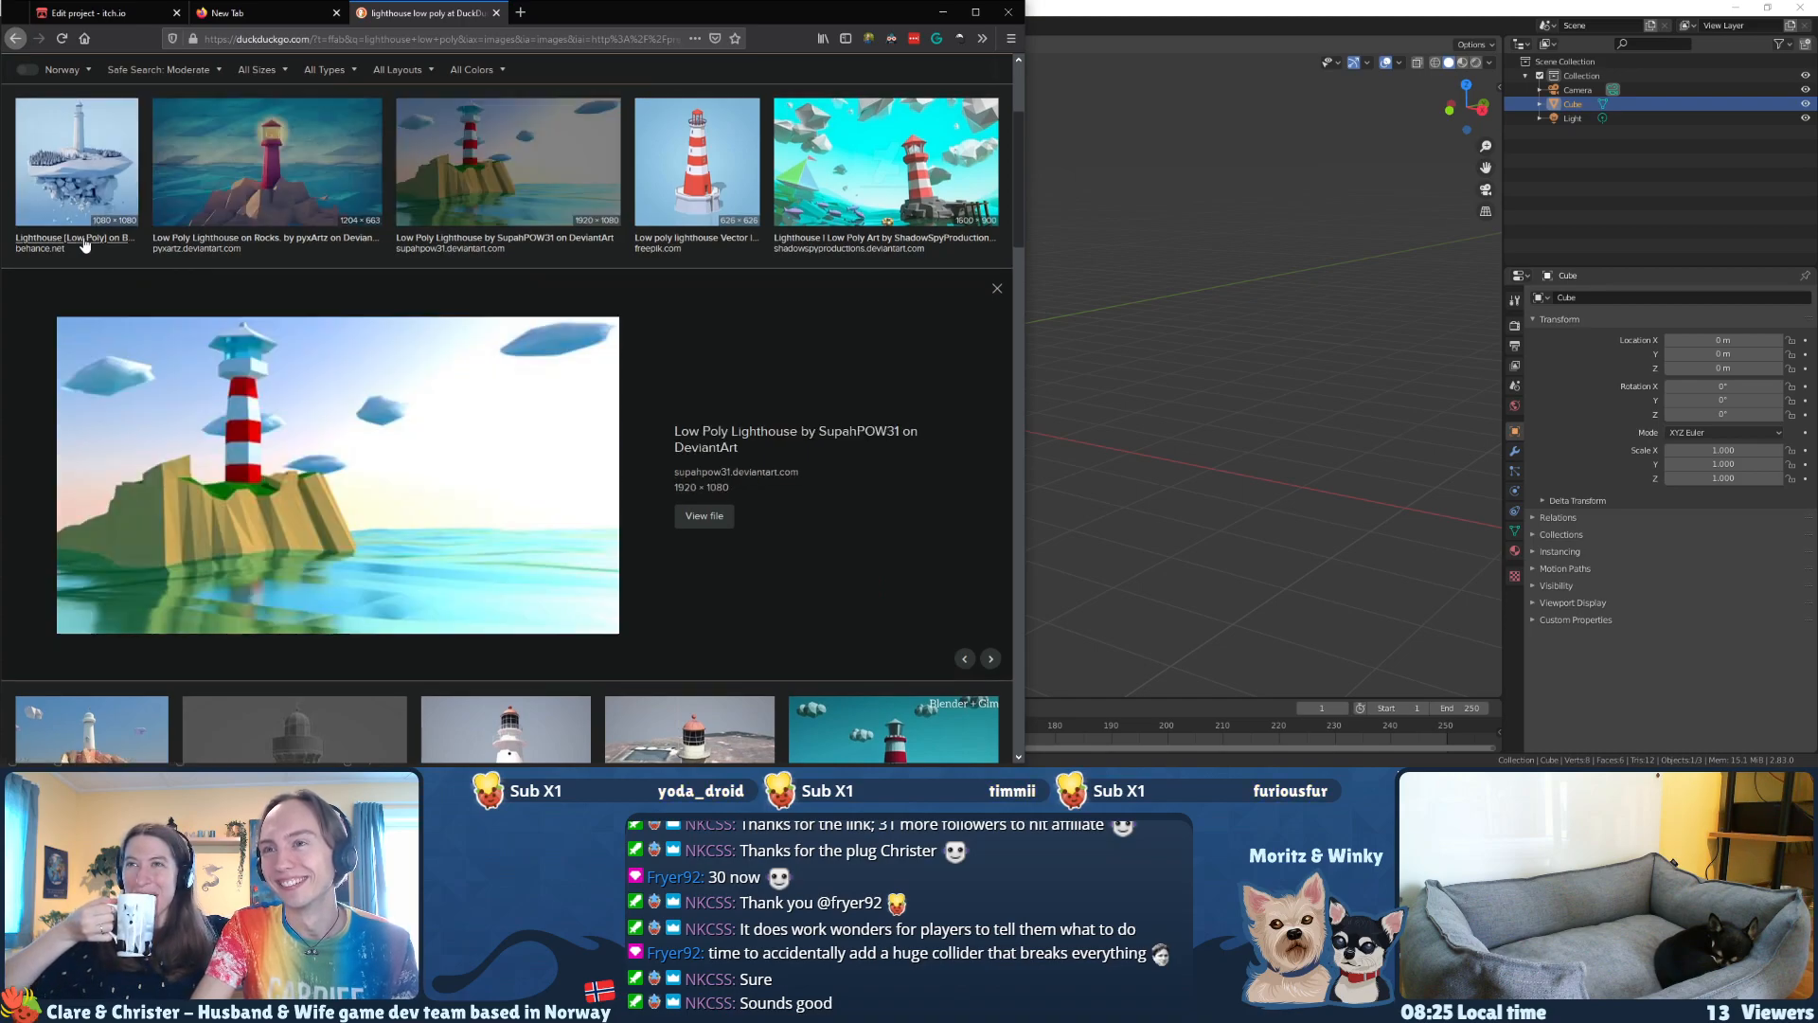
key("Right")
key("Left")
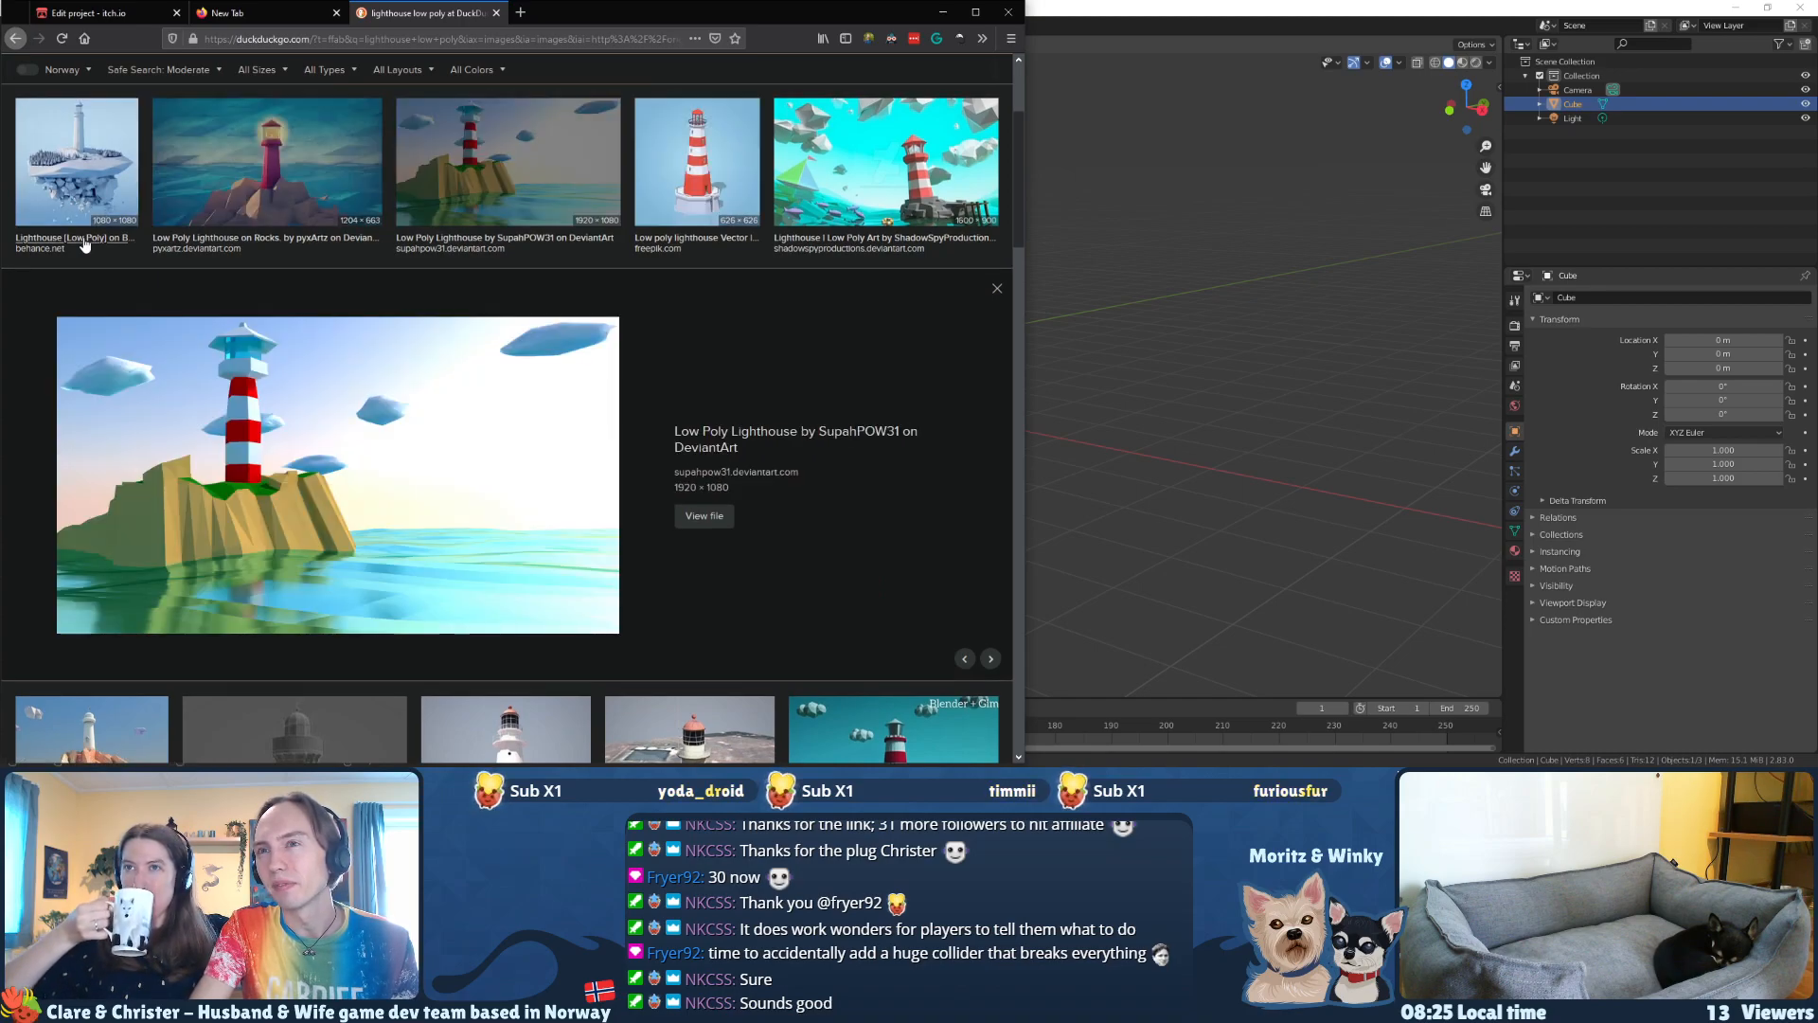
key("Right")
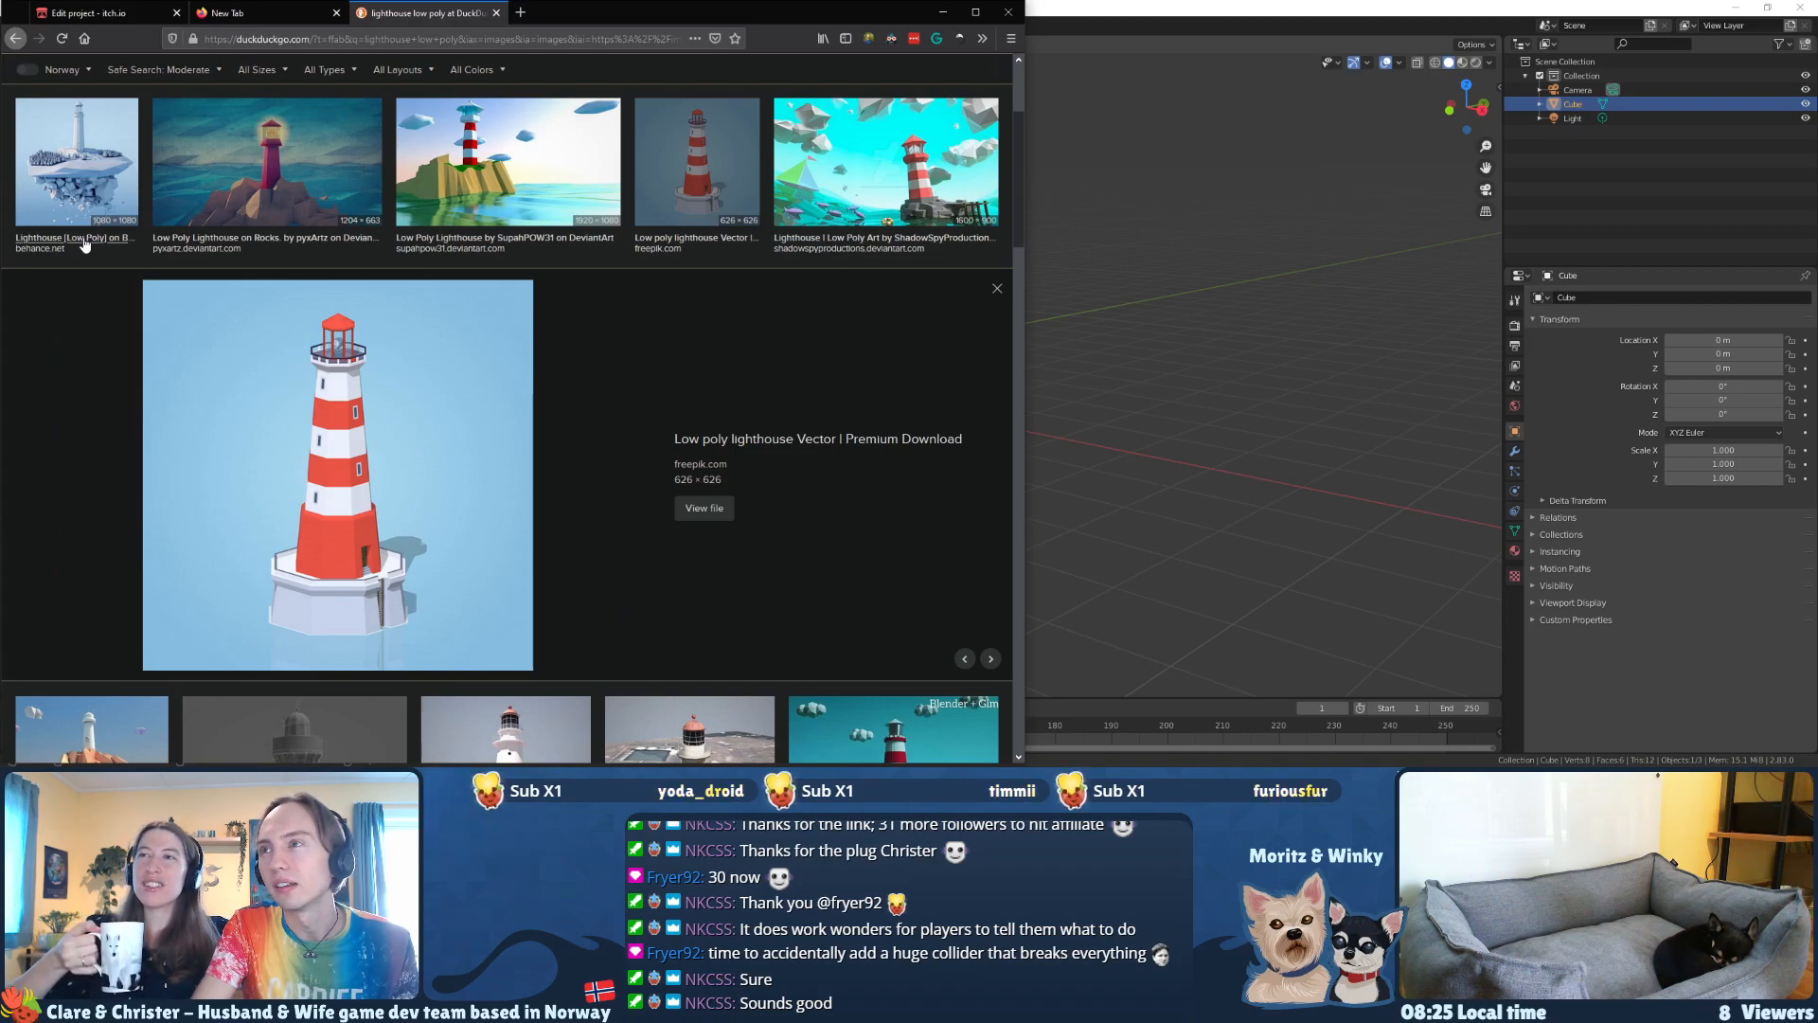
key("Right")
key("Right")
key("Right")
key("Right")
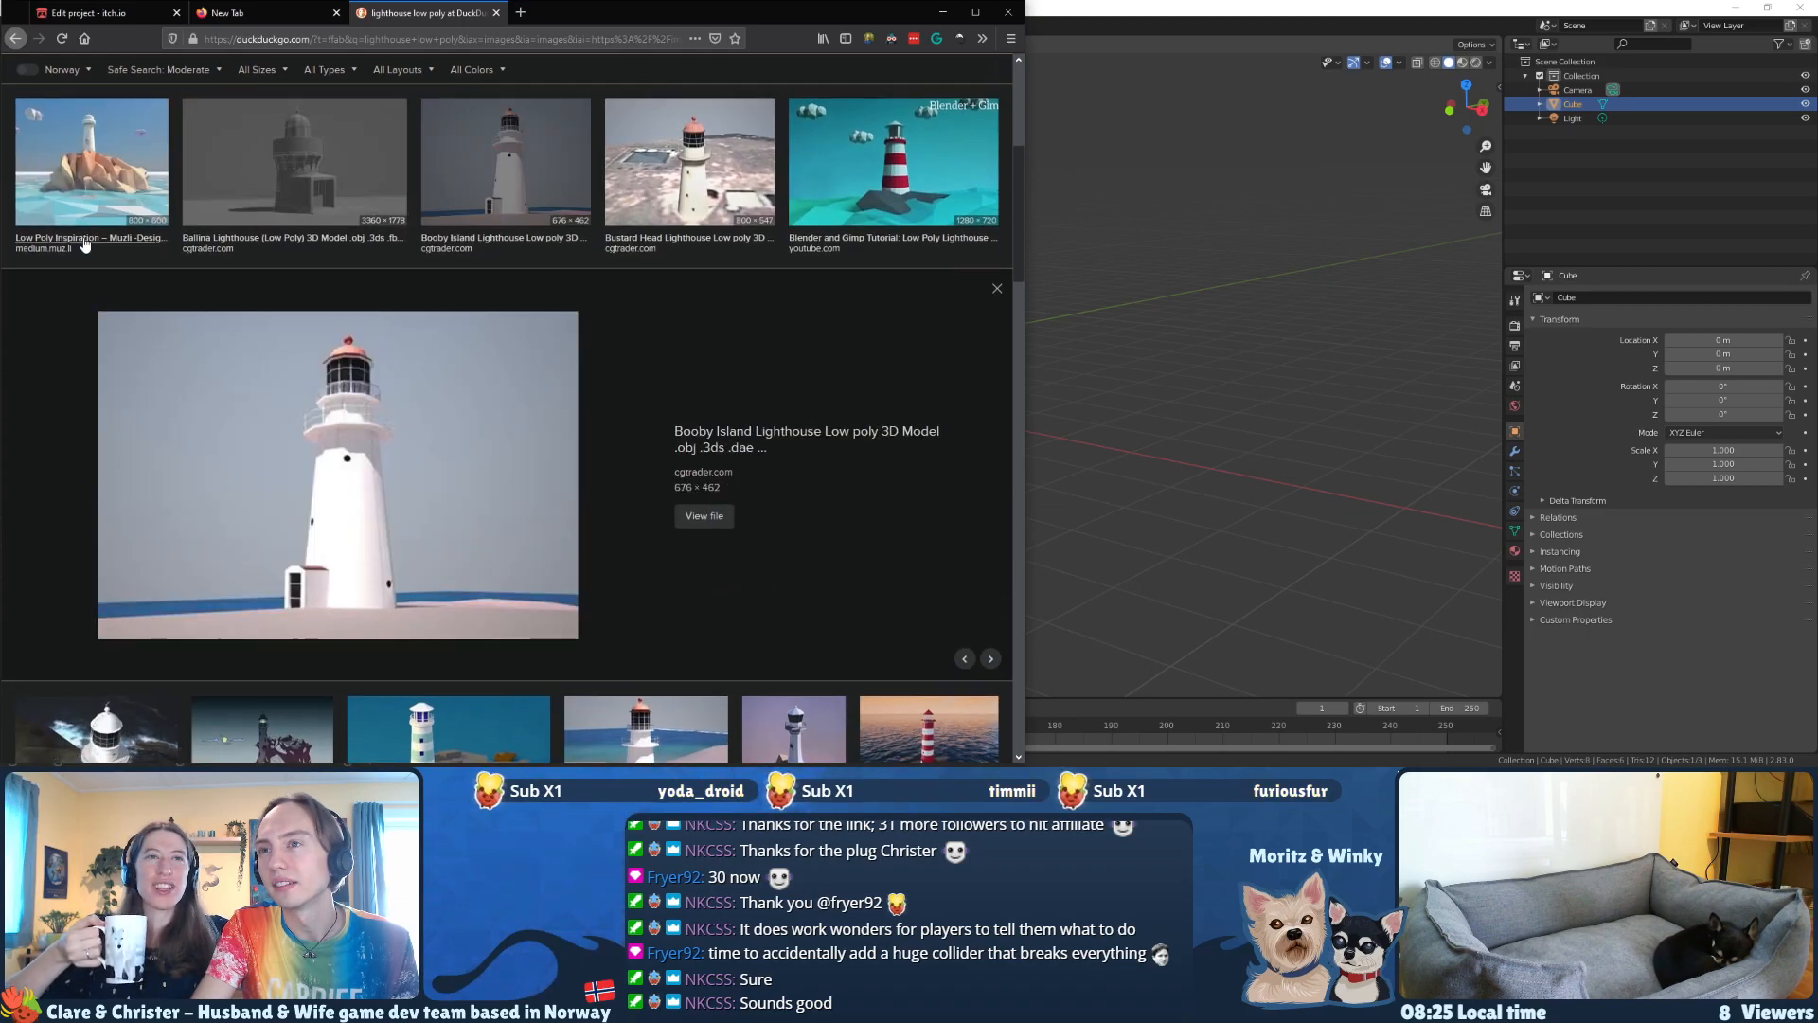
key("Right")
key("Right")
key("Right")
key("Right")
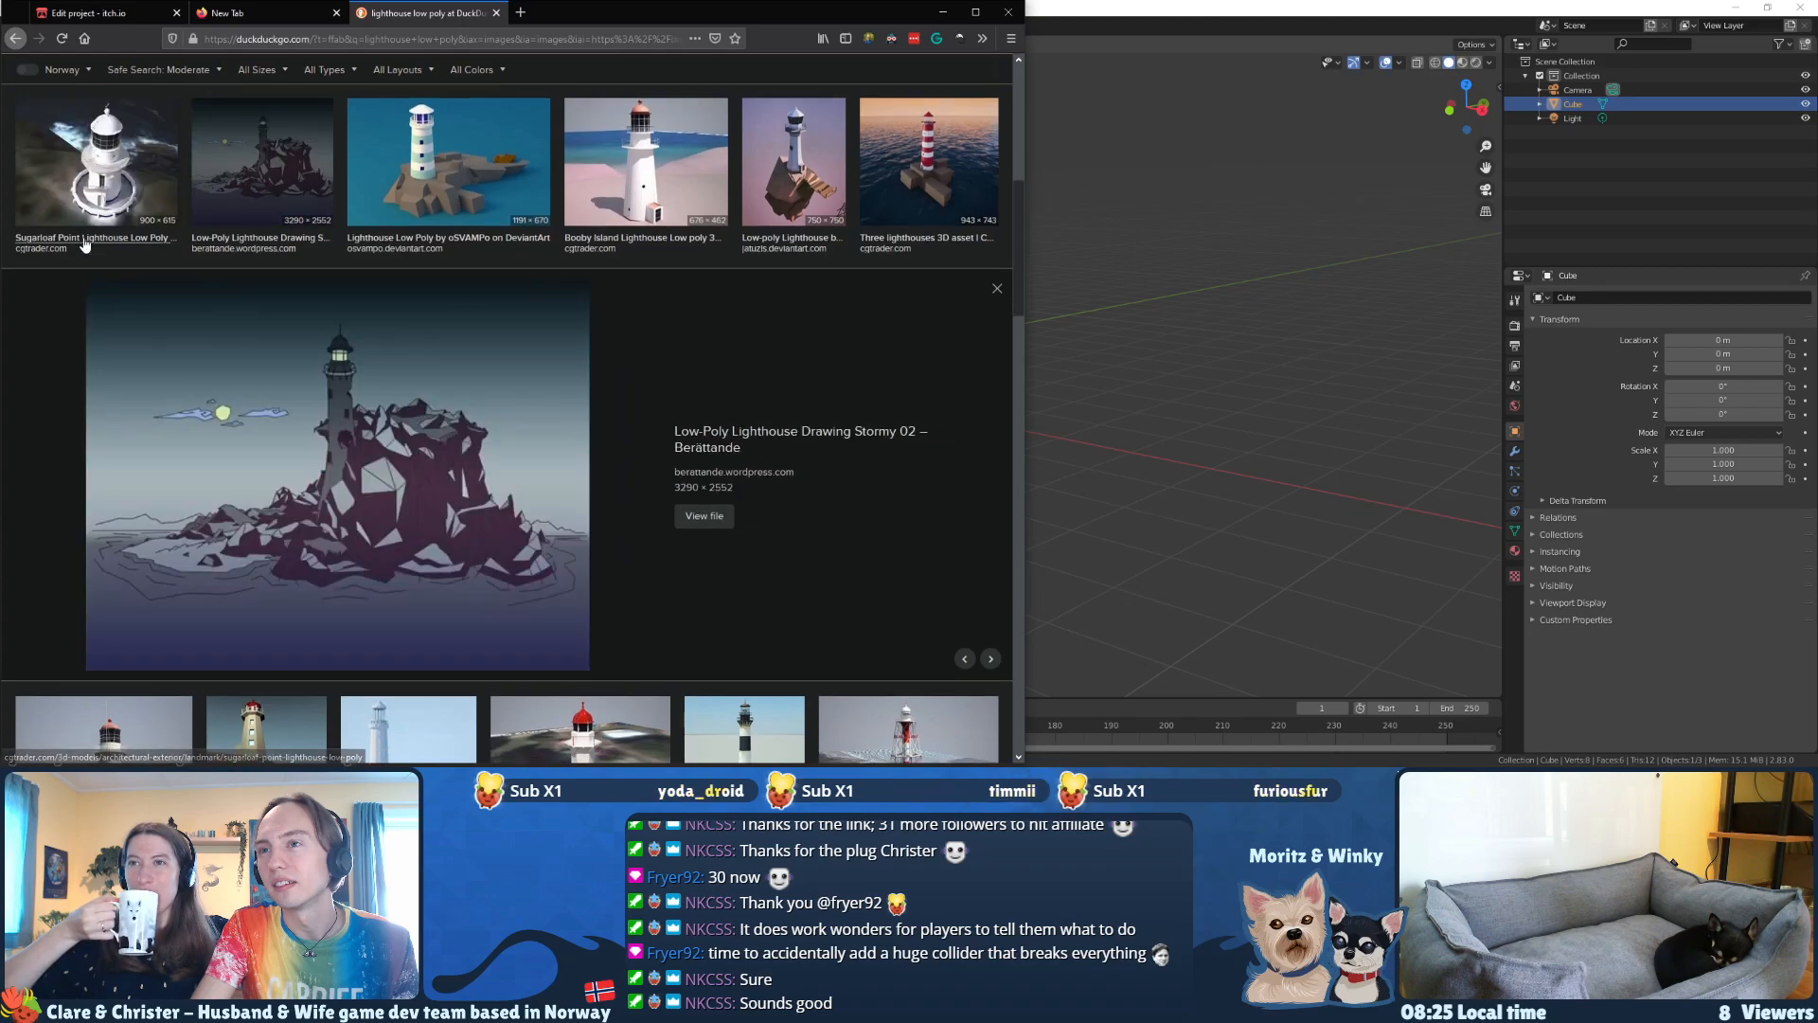
key("Right")
key("Right")
key("Right")
key("Right")
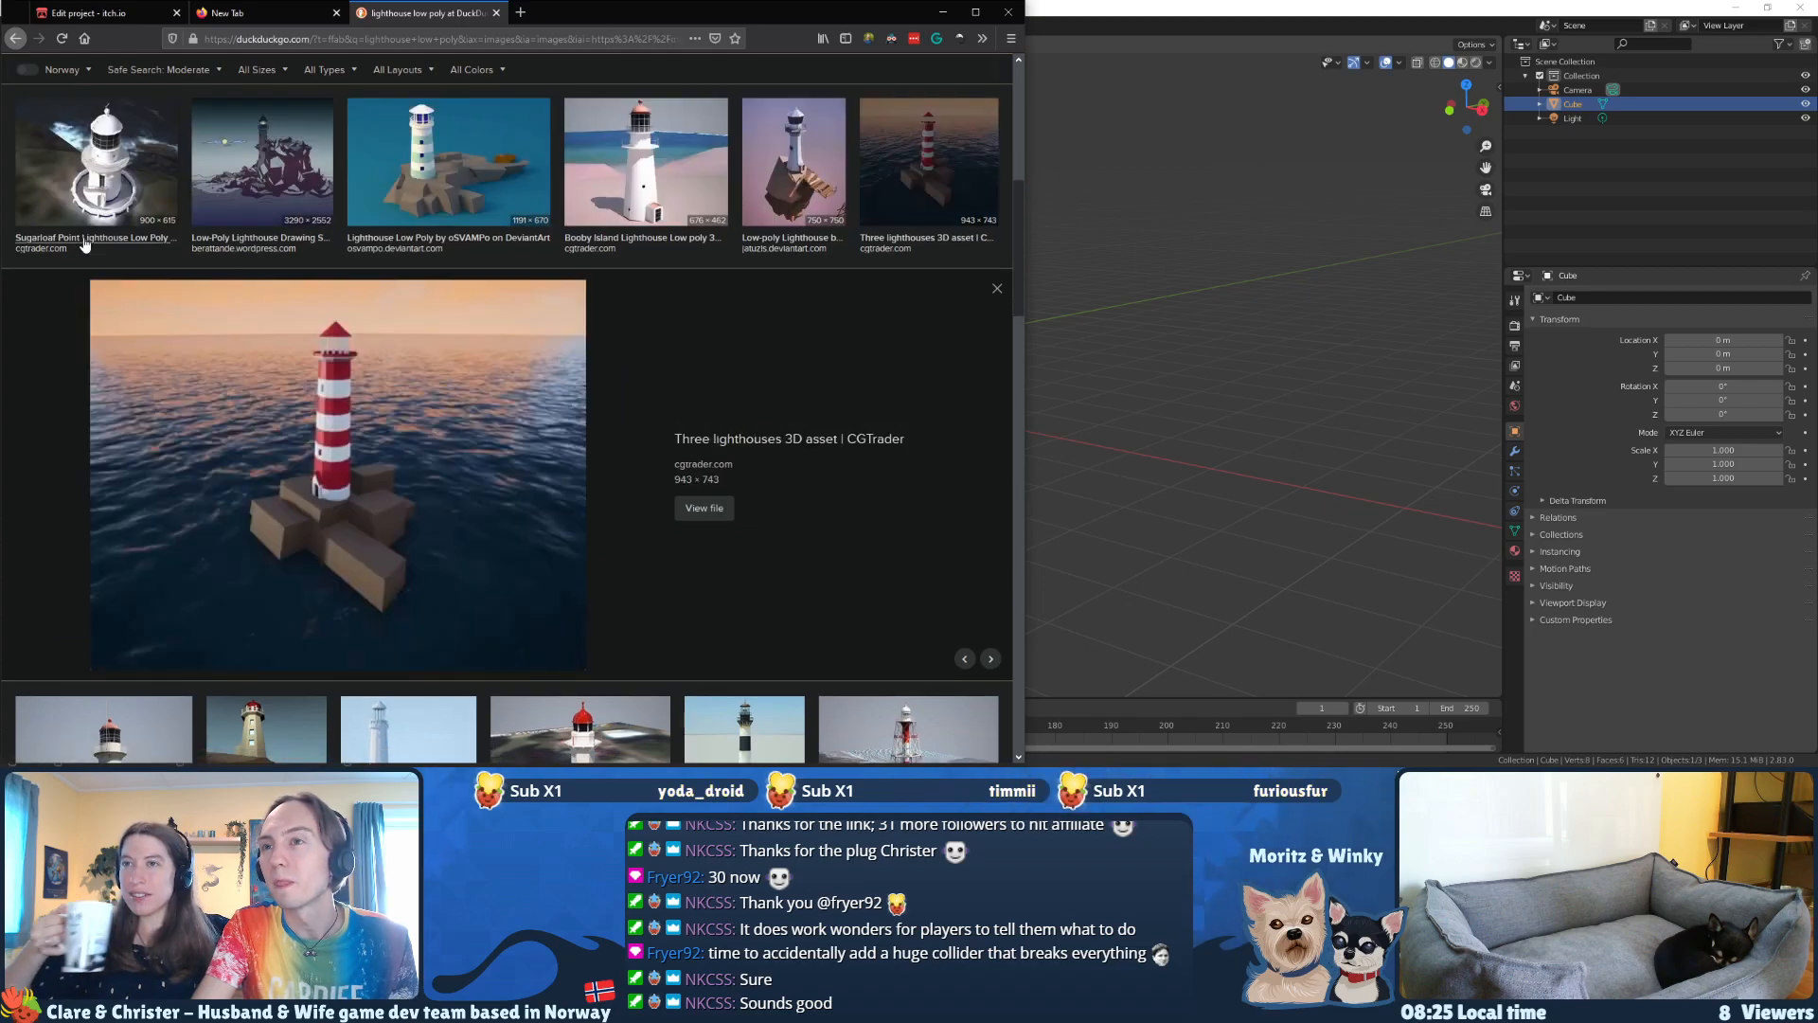
key("Right")
key("Right")
key("Right")
key("Right")
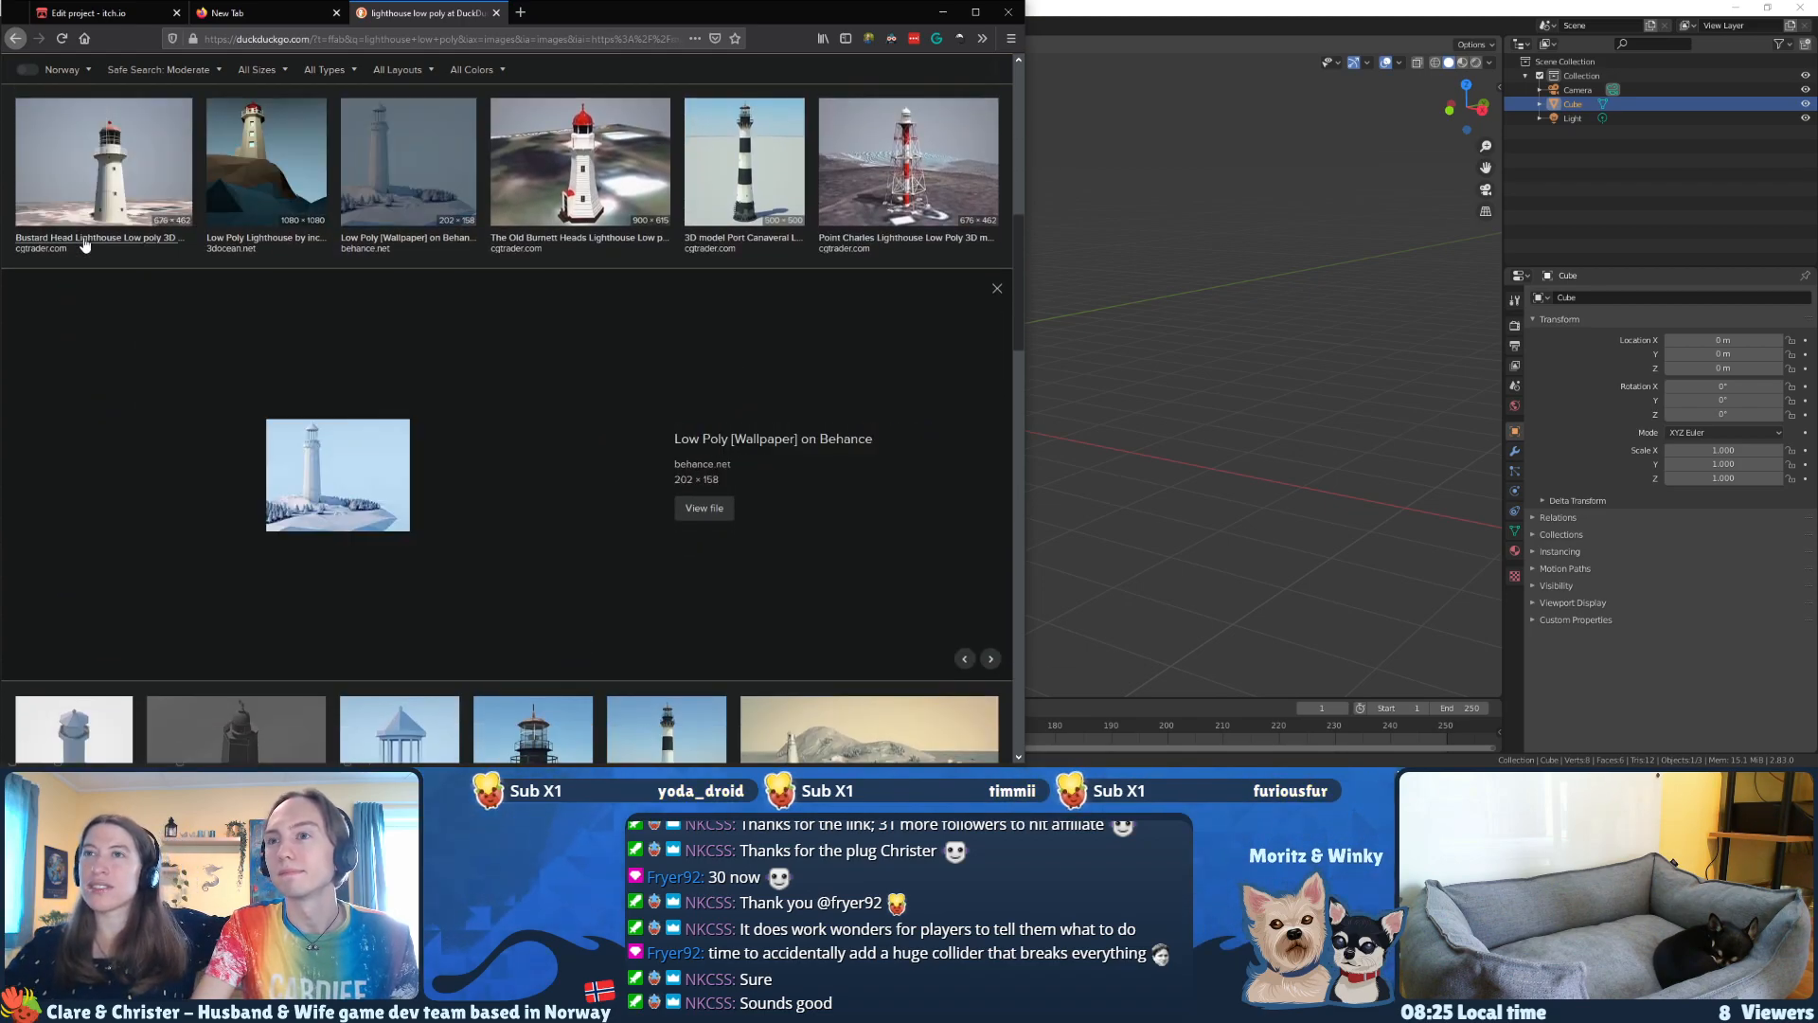
key("Right")
key("Left")
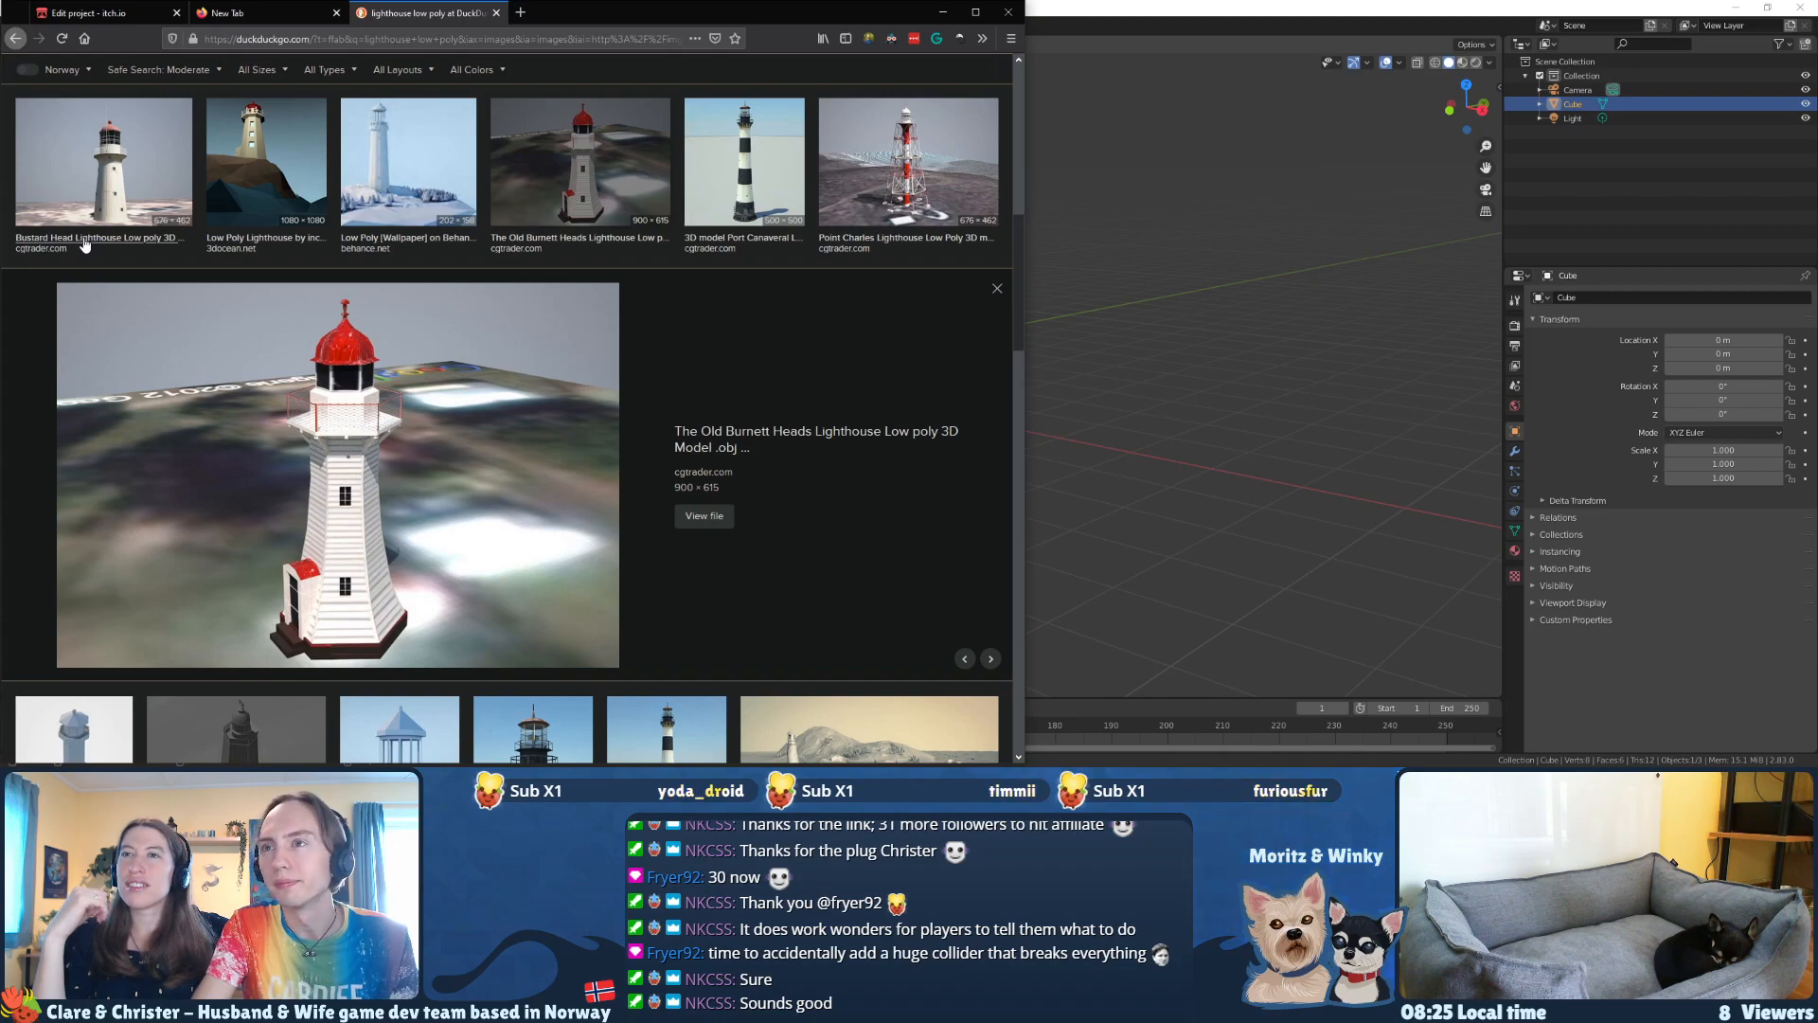
key("Right")
key("Right")
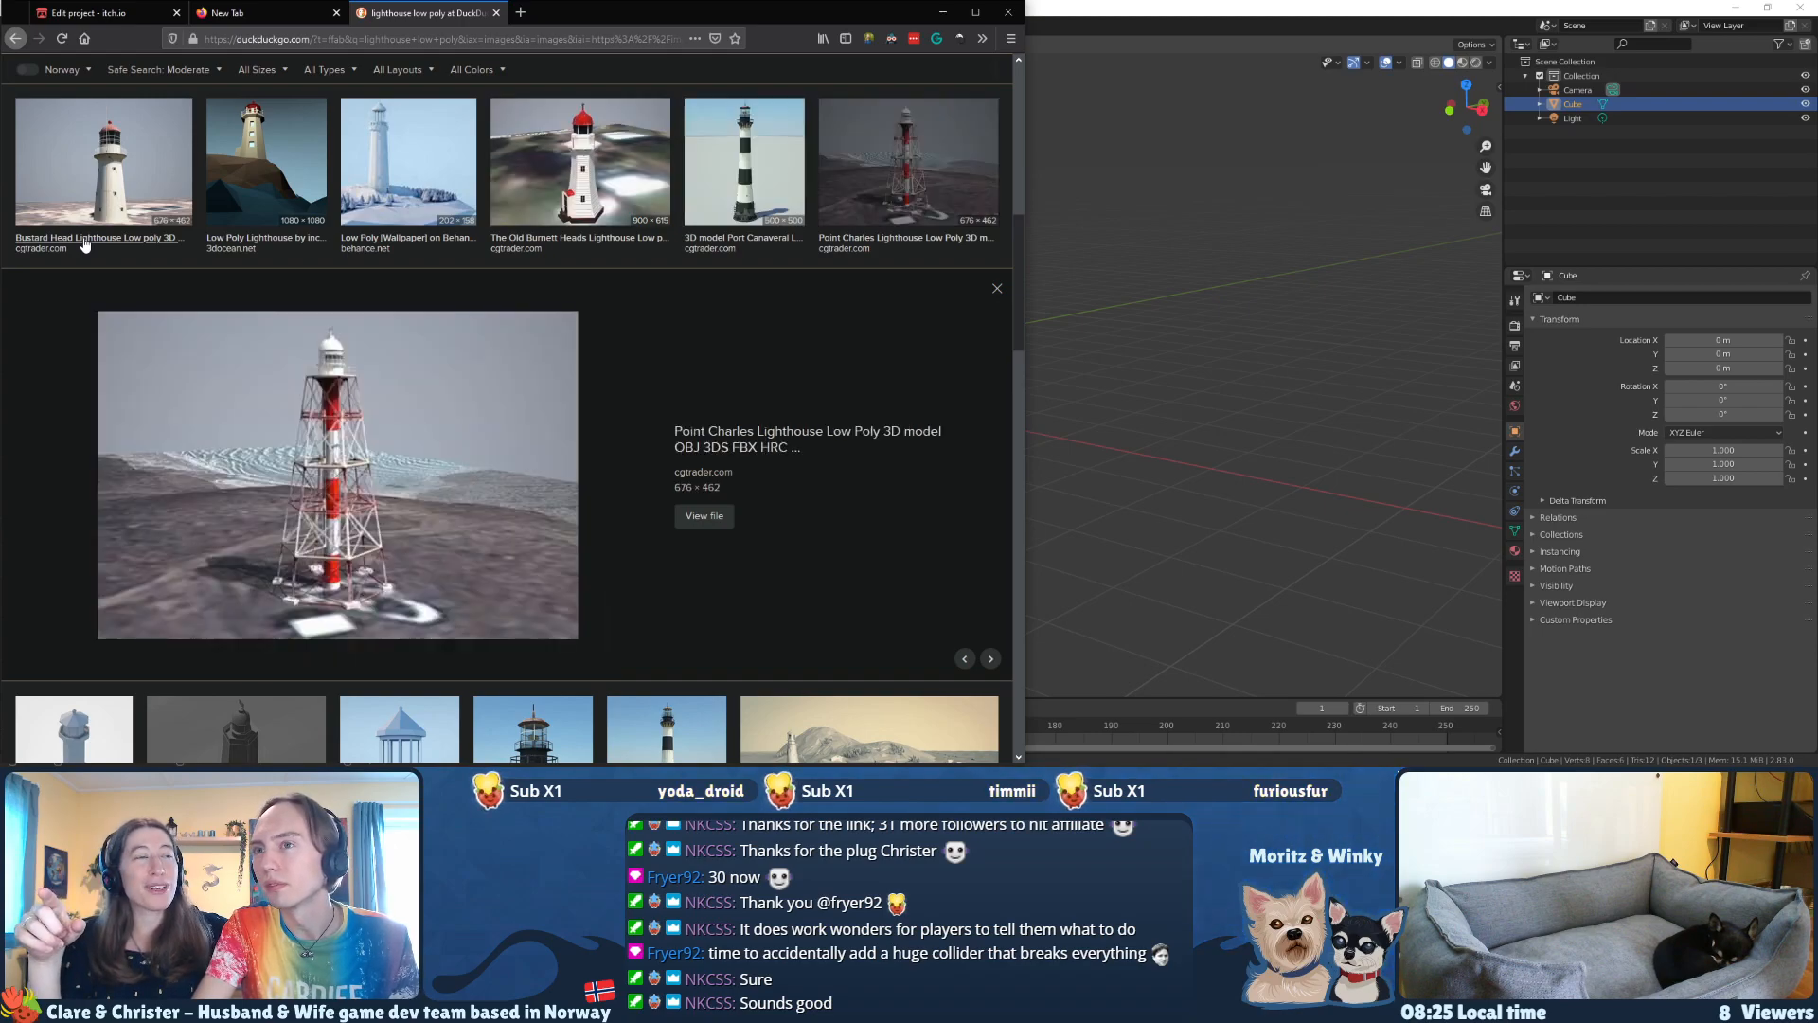
key("Right")
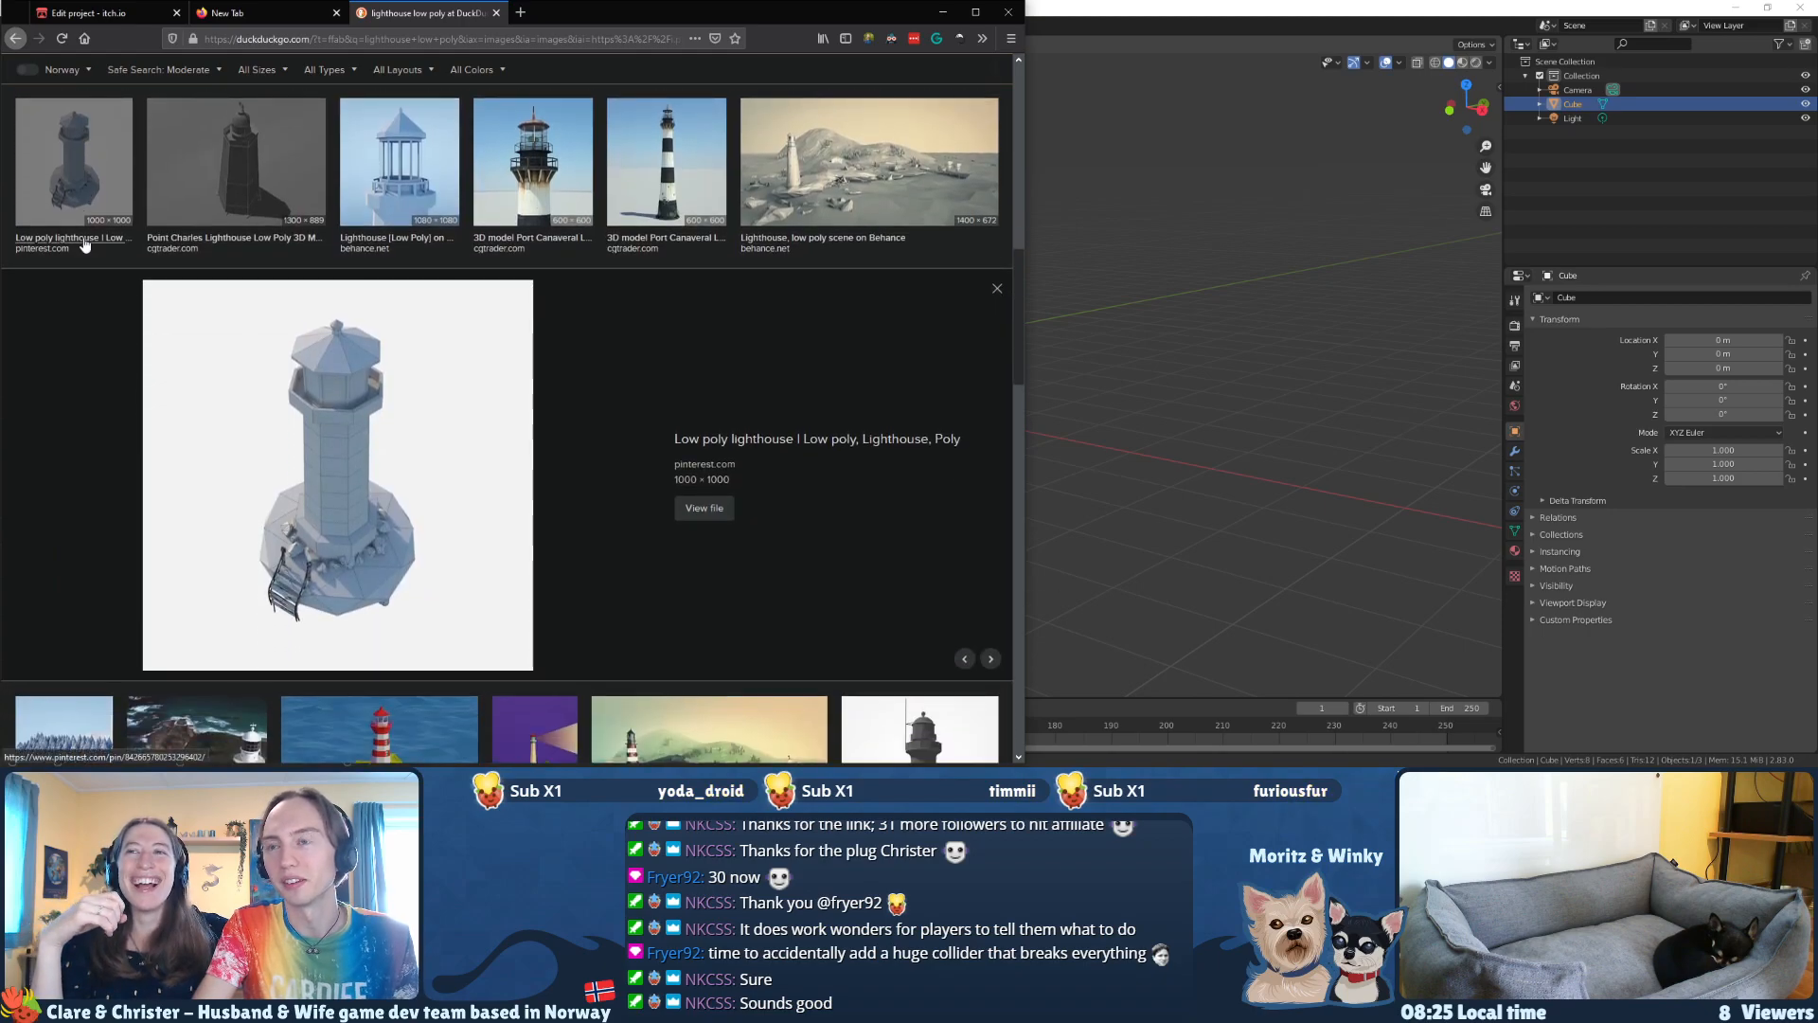
key("Right")
key("Right")
key("Right")
key("Right")
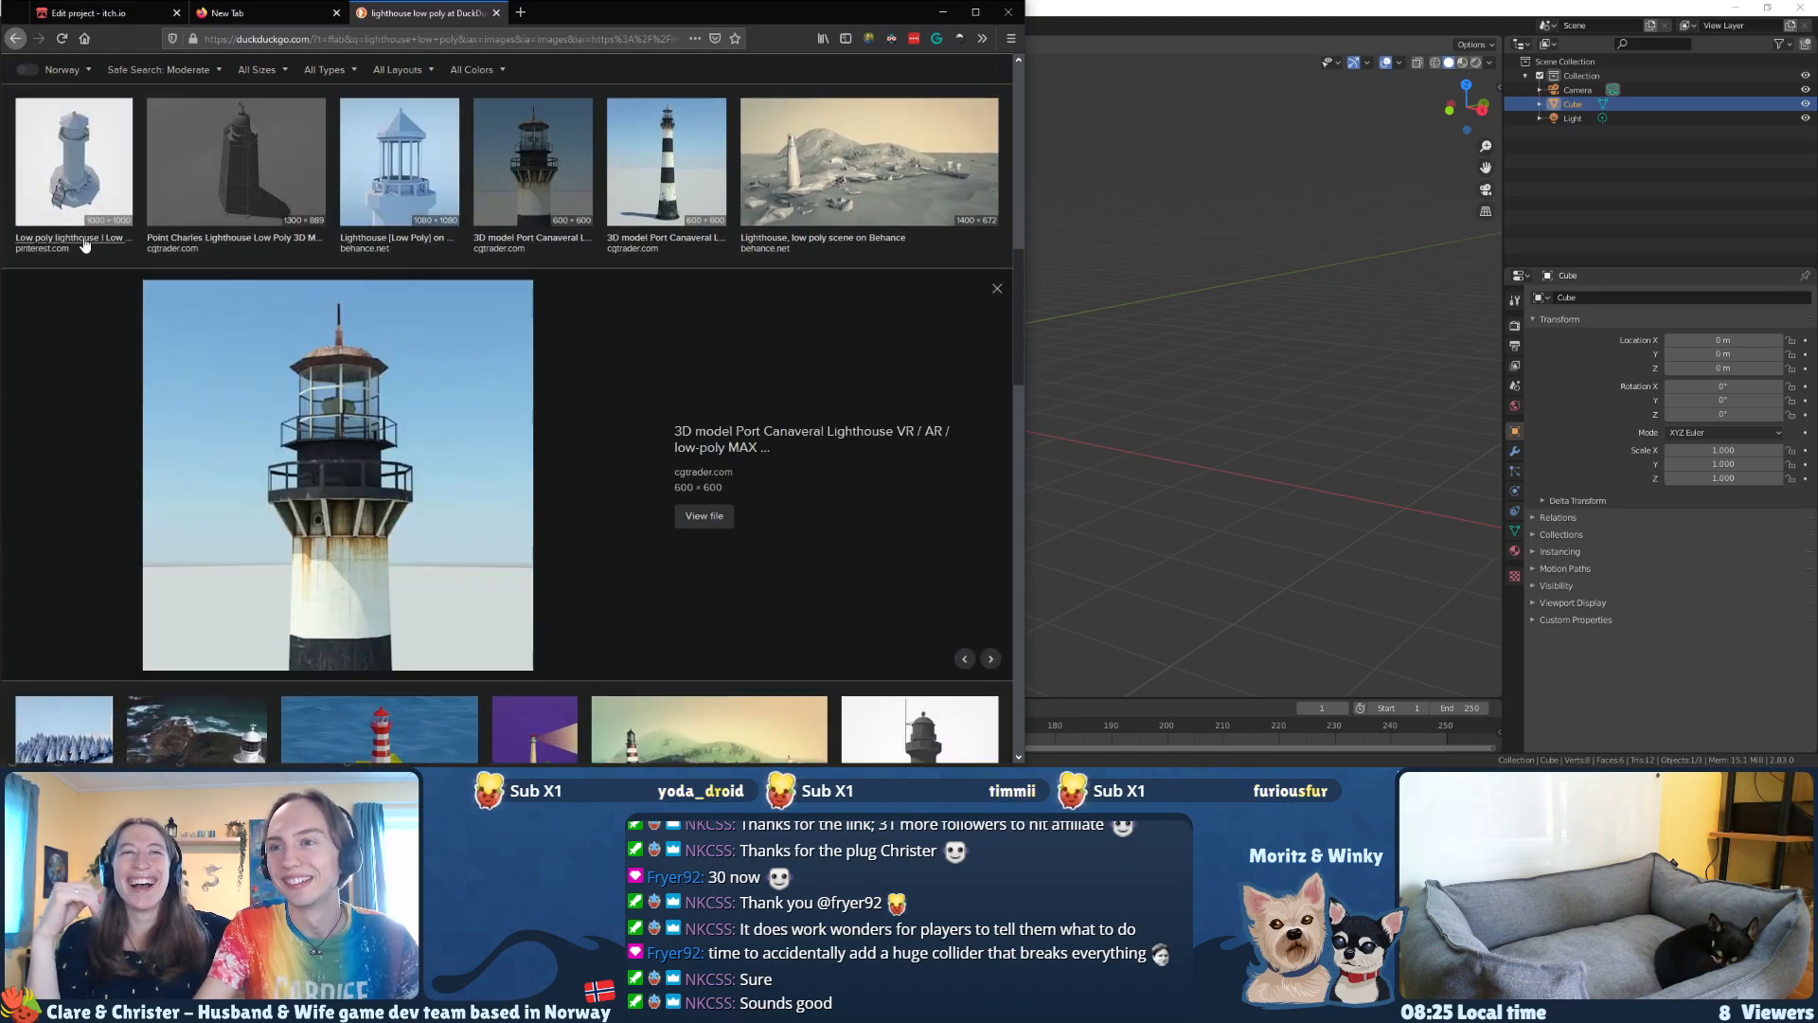
key("Right")
key("Right")
key("Right")
key("Right")
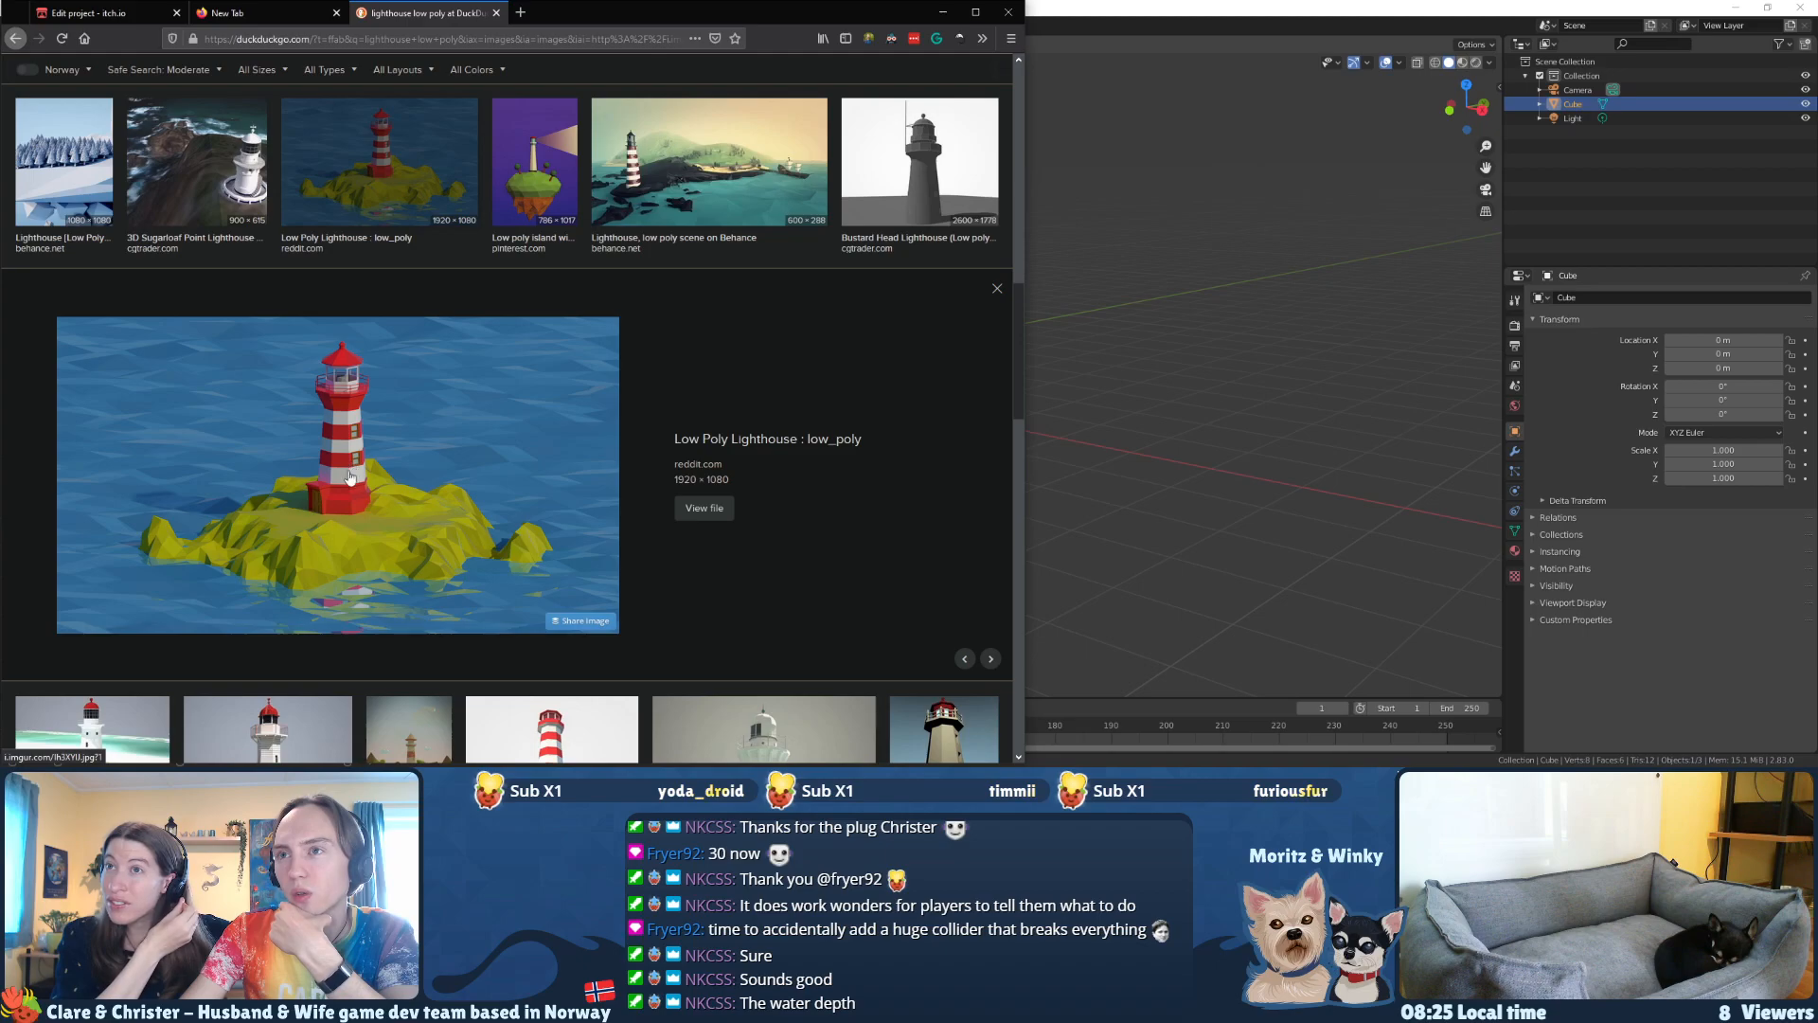
Step: Reopen the preview of the first result, the 3DOcean red-and-white lighthouse, and move the browser window off Blender
scroll(344, 516, "up", 11)
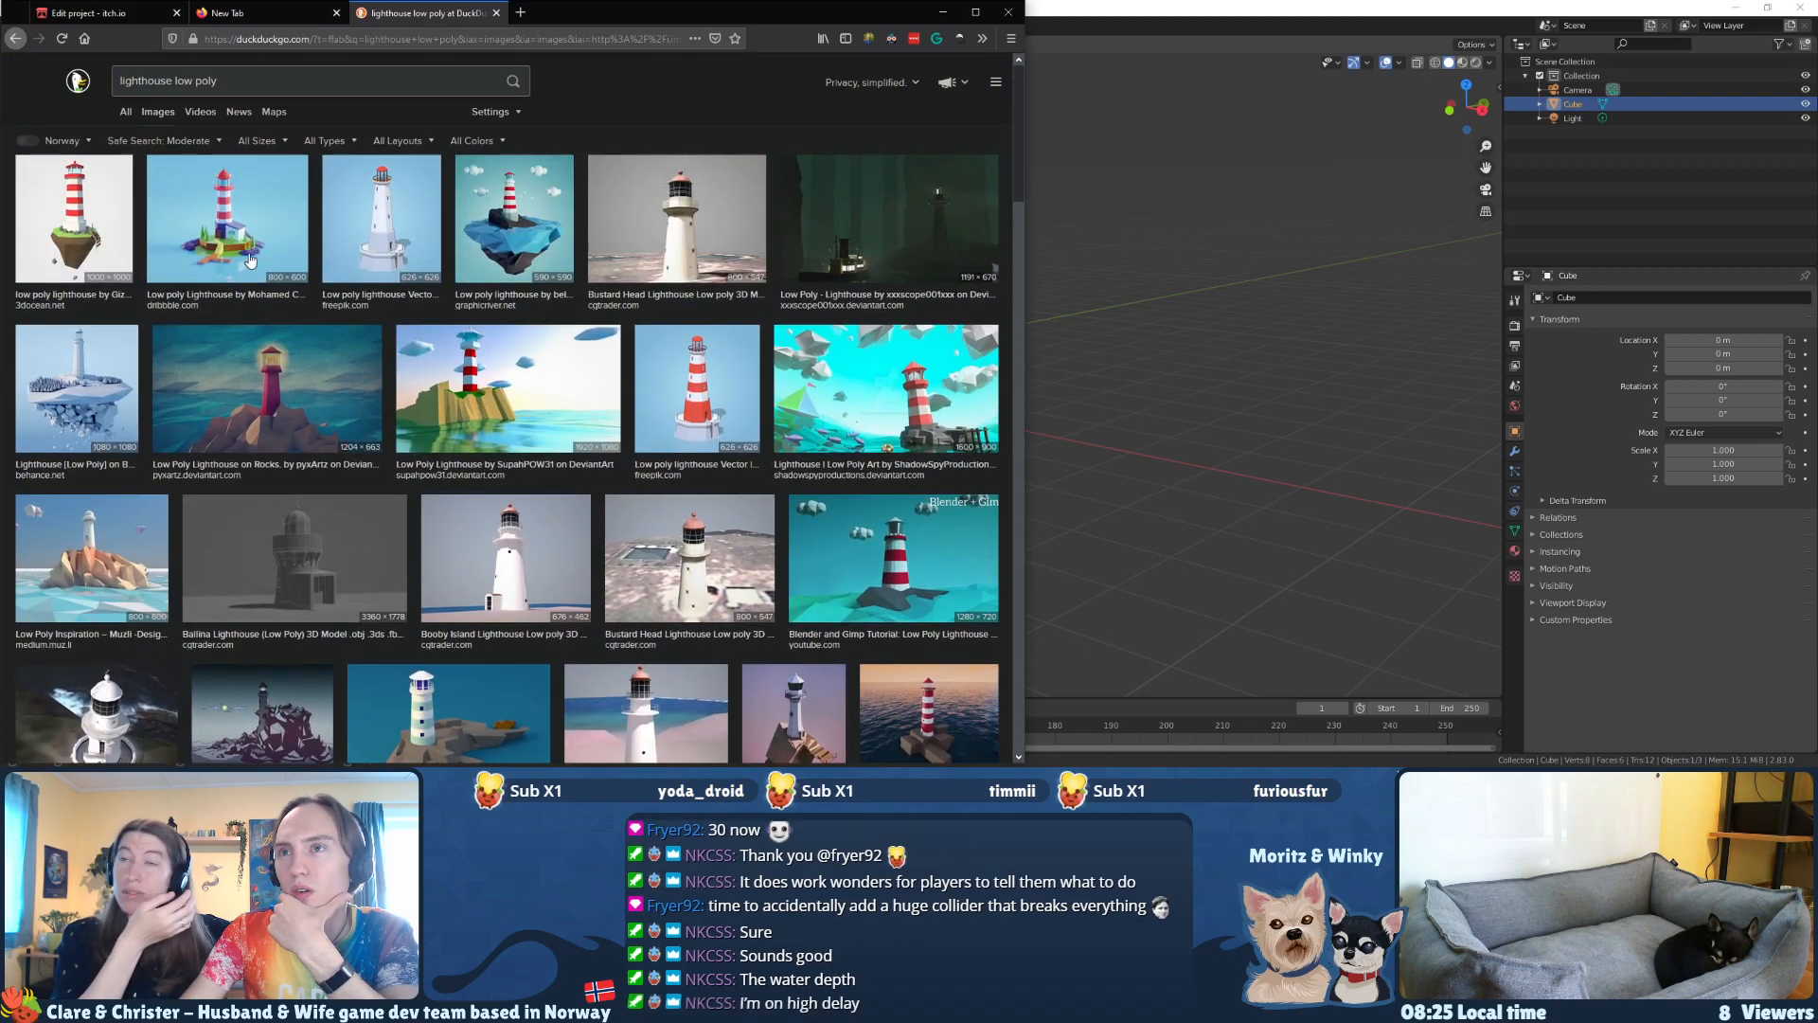
left_click(87, 193)
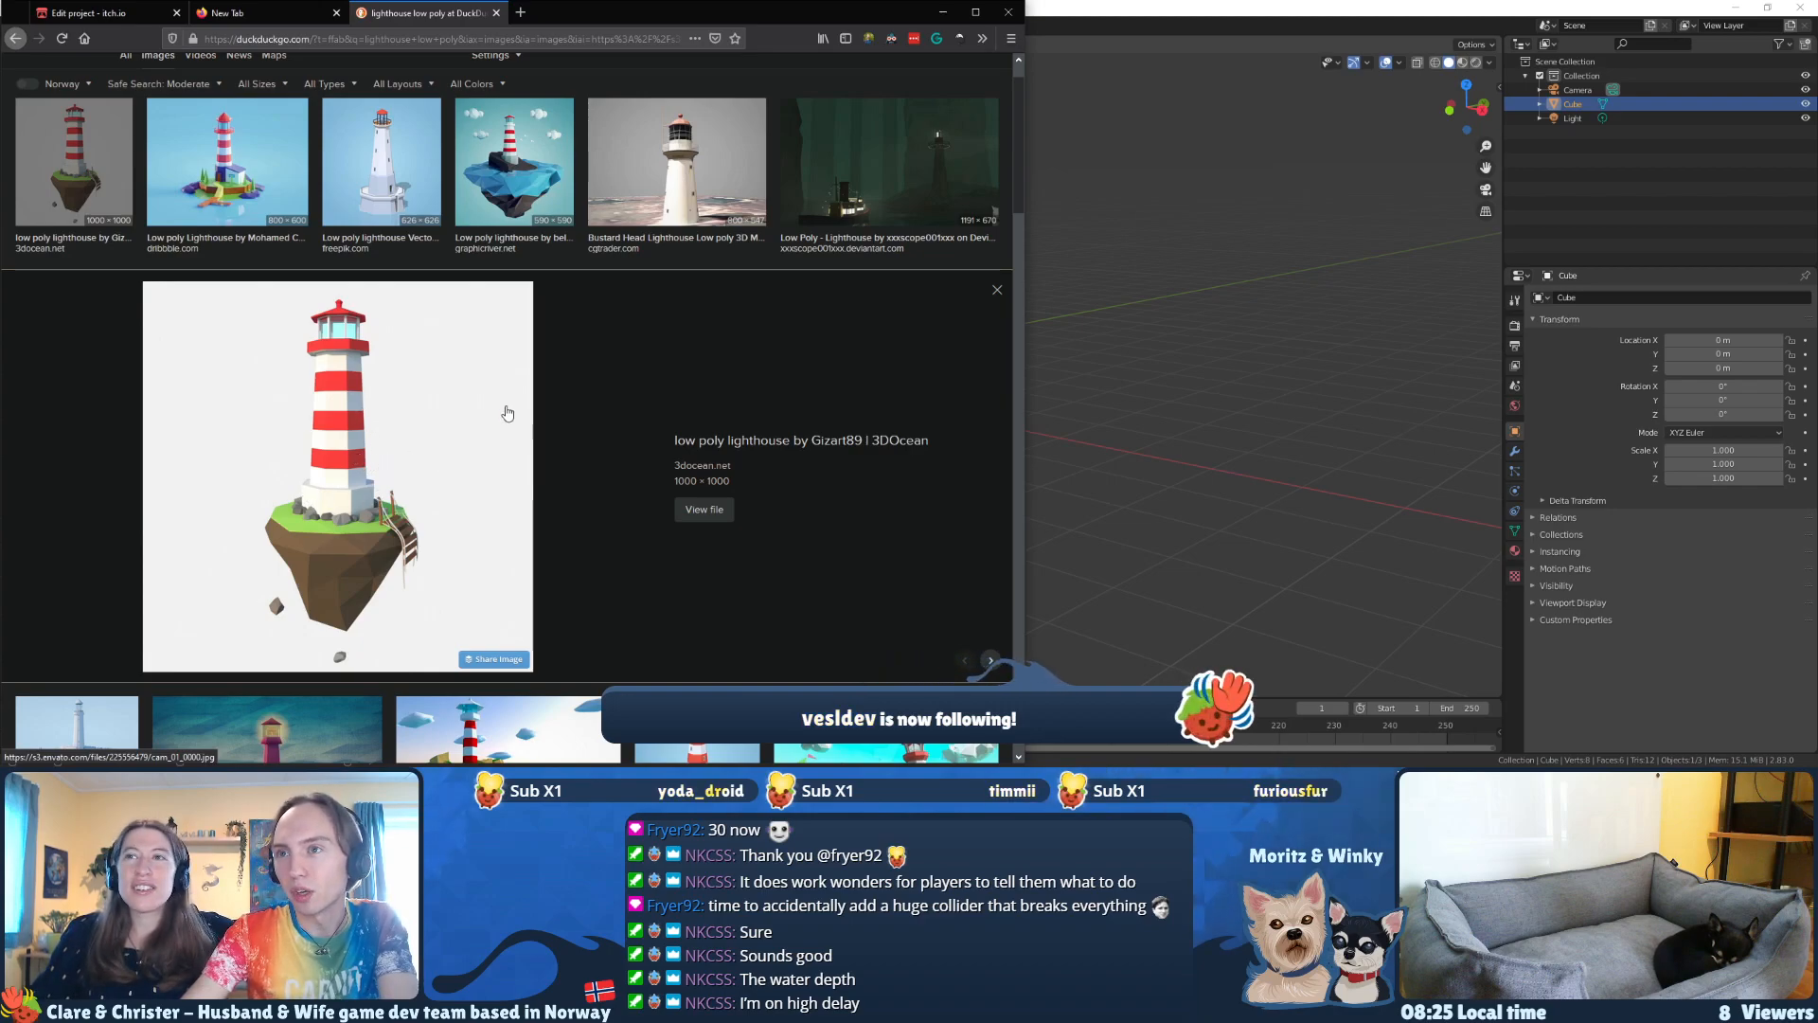
left_click_drag(564, 11, 0, 204)
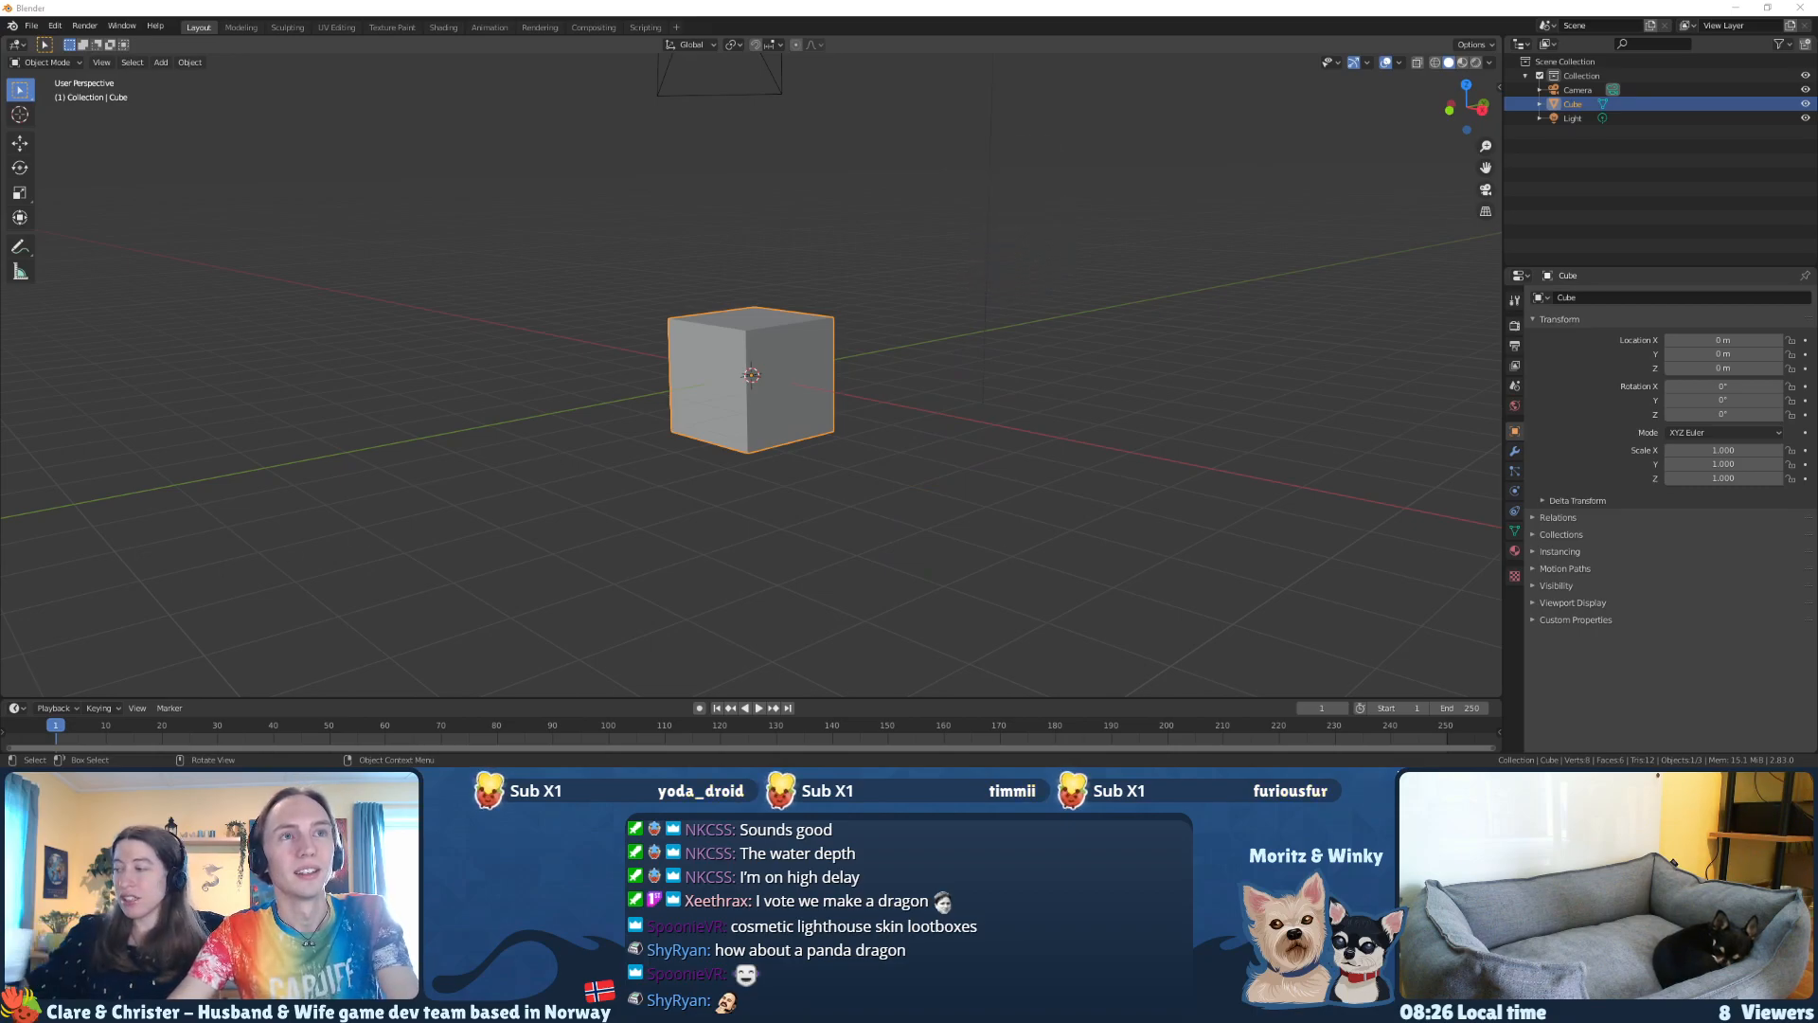
Step: In Edit Mode, move the default cube's bottom vertices up 1 m along Z, then return to Object Mode
left_click(832, 447)
middle_click_drag(832, 447, 808, 462)
left_click(784, 365)
key("Tab")
middle_click_drag(897, 498, 904, 424)
left_click_drag(922, 512, 655, 398)
middle_click_drag(818, 437, 820, 509)
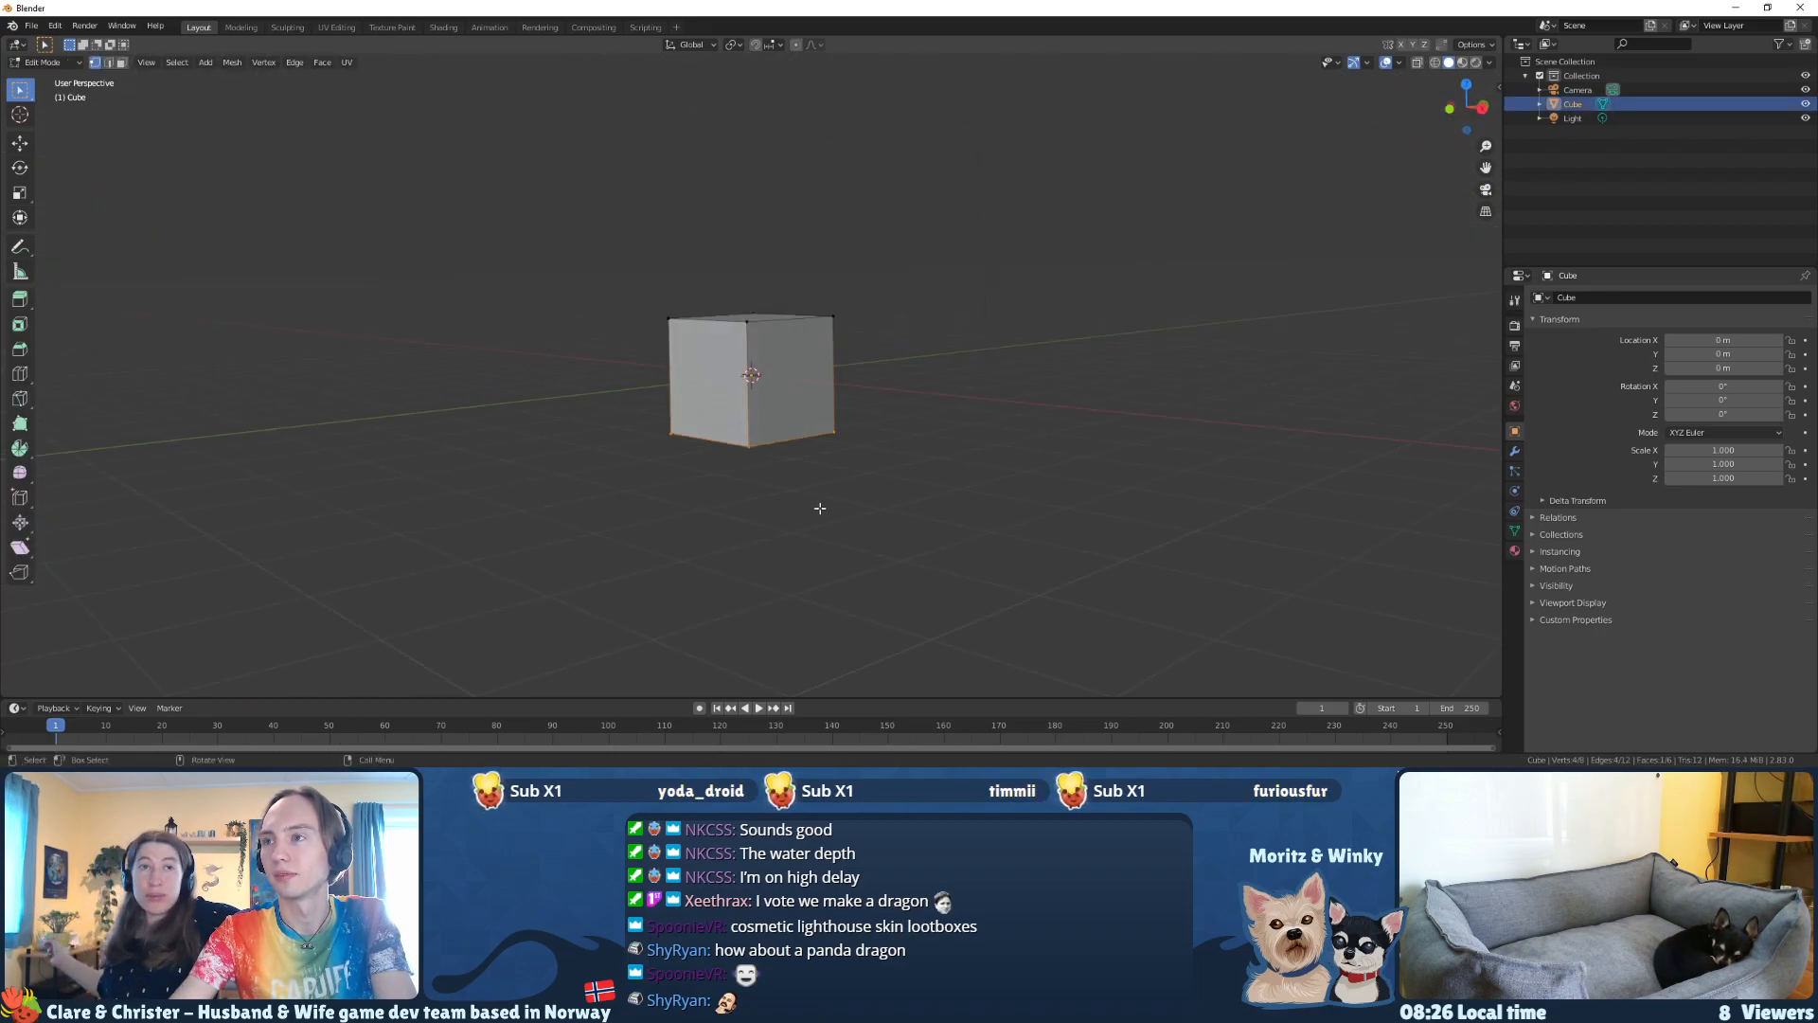
type("gz")
type("1")
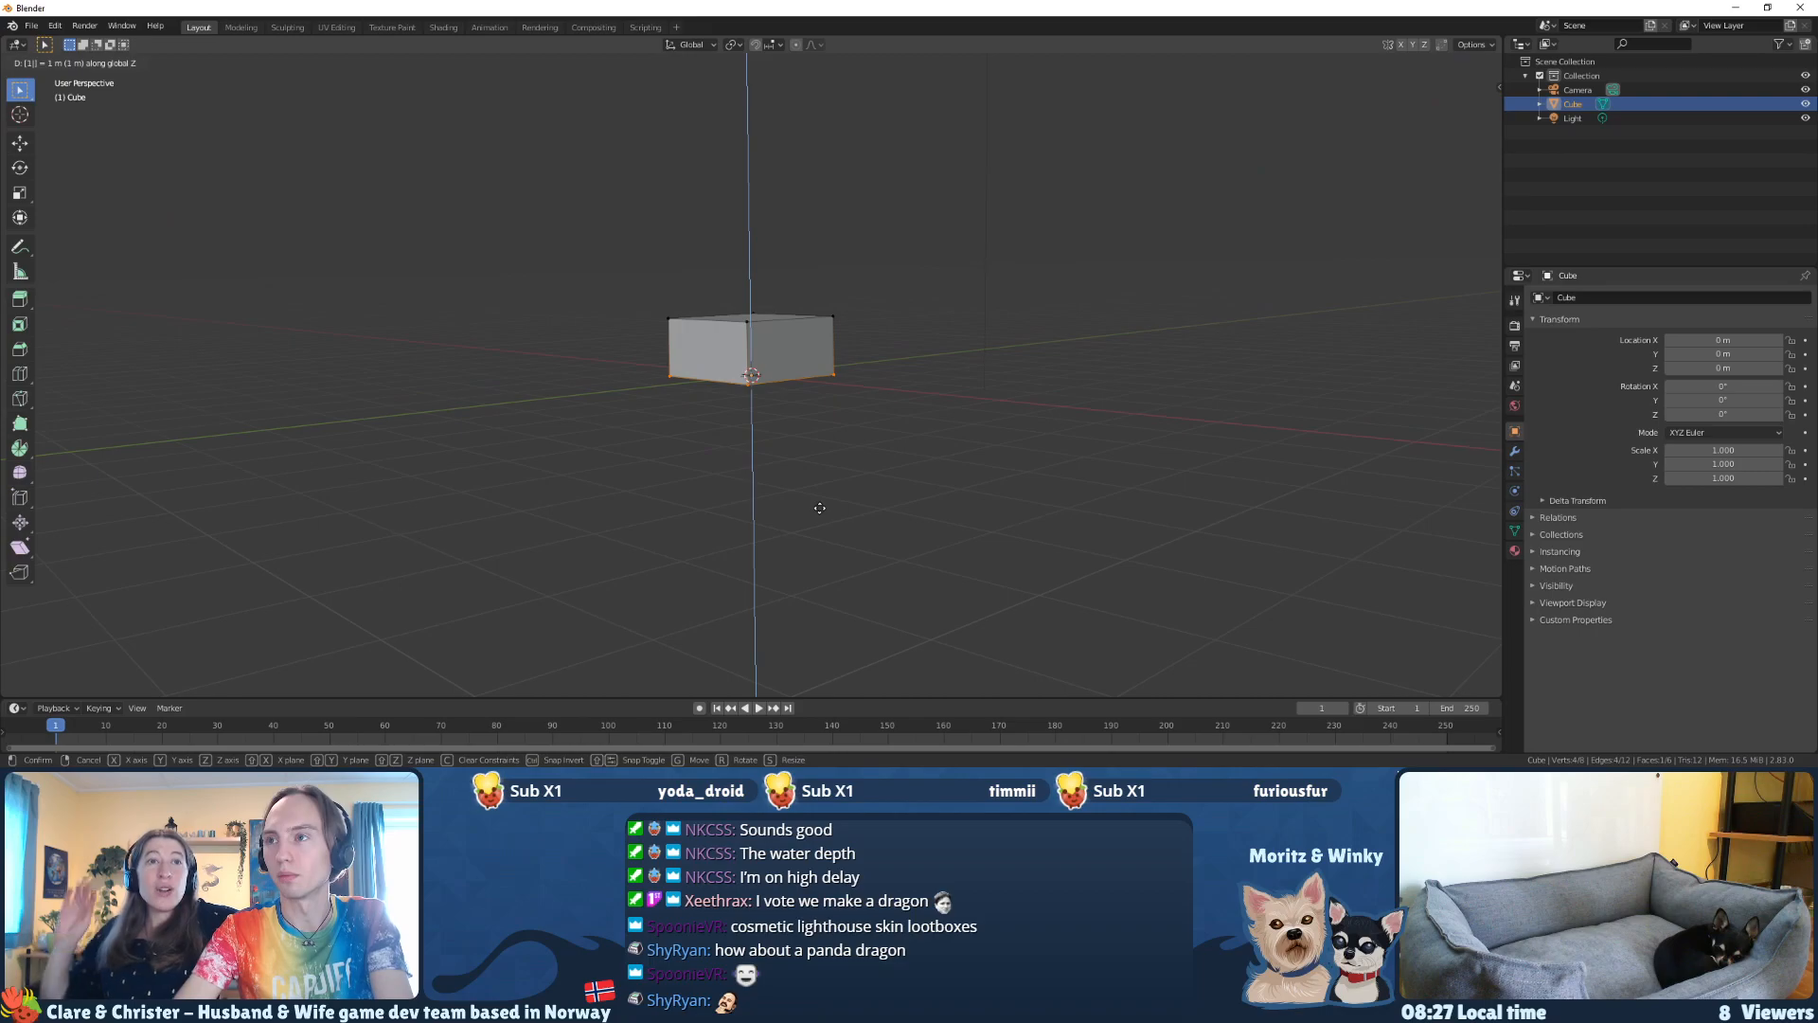
key("Return")
mouse_move(769, 454)
middle_mouse_down()
mouse_move(786, 502)
mouse_move(738, 536)
mouse_move(758, 475)
middle_mouse_up()
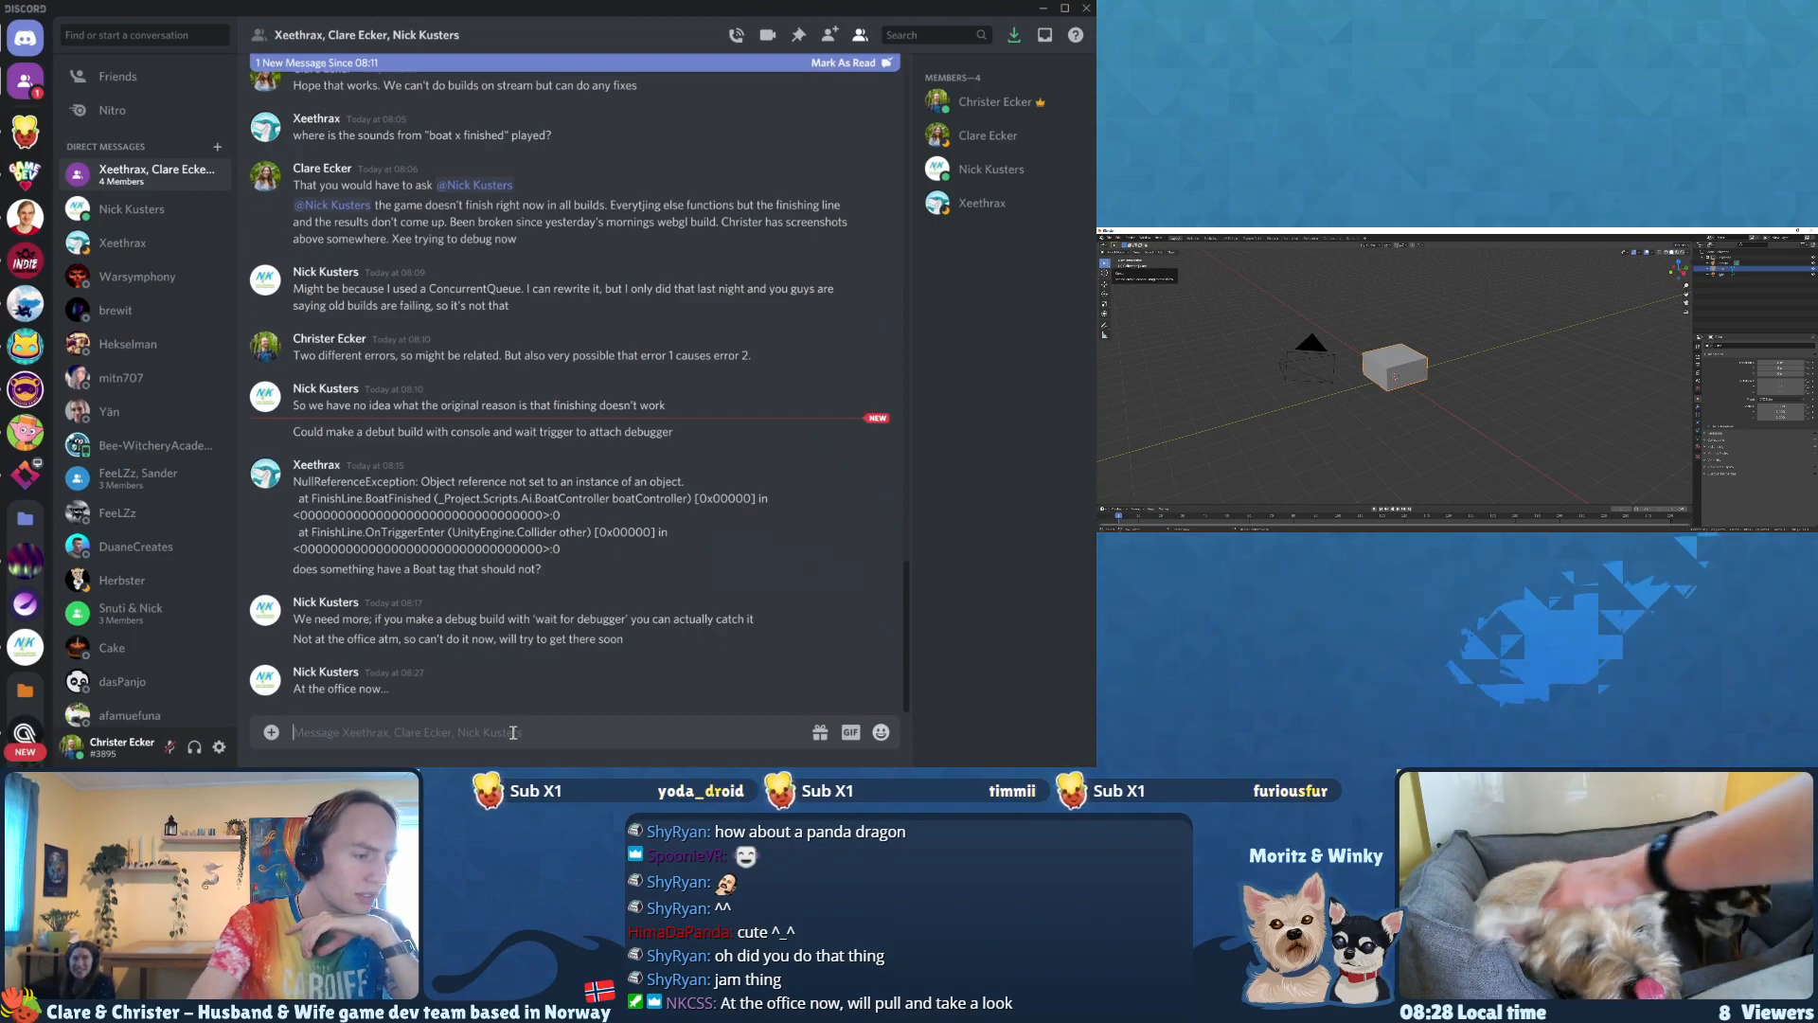
Step: Switch to Discord and read the NullReferenceException error posted in the group chat
left_click_drag(414, 481, 525, 551)
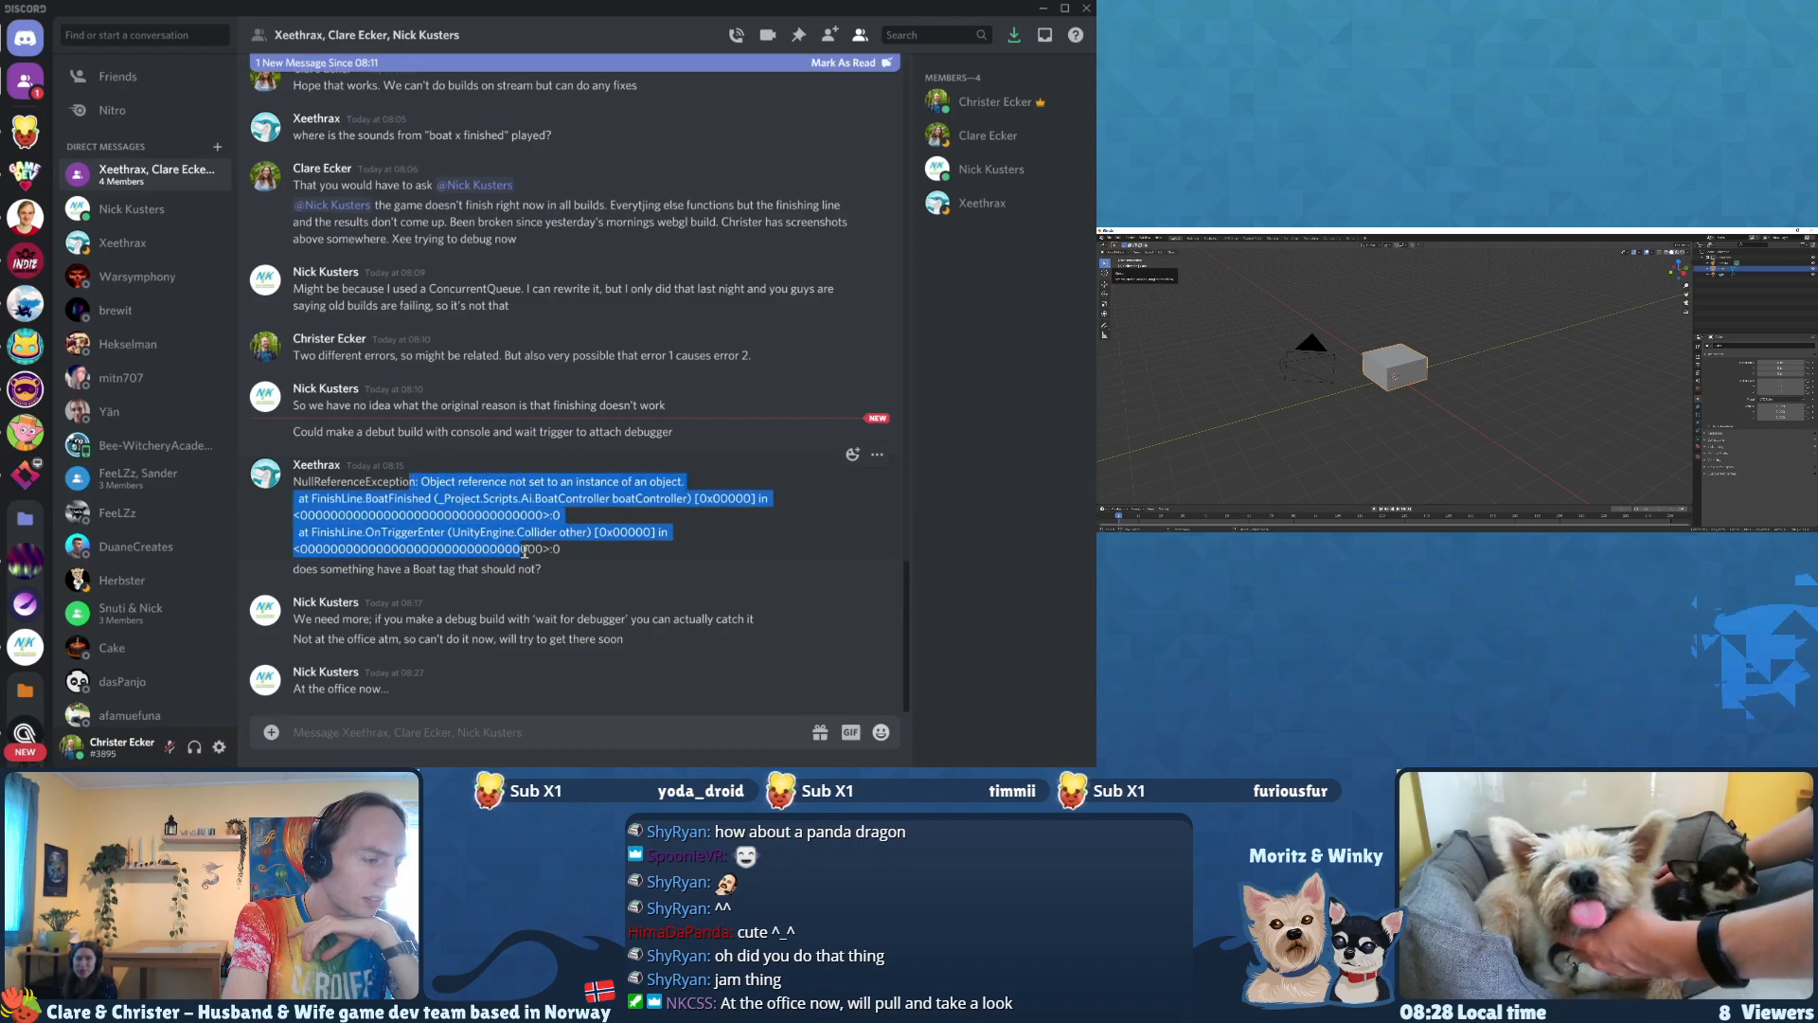
left_click(525, 552)
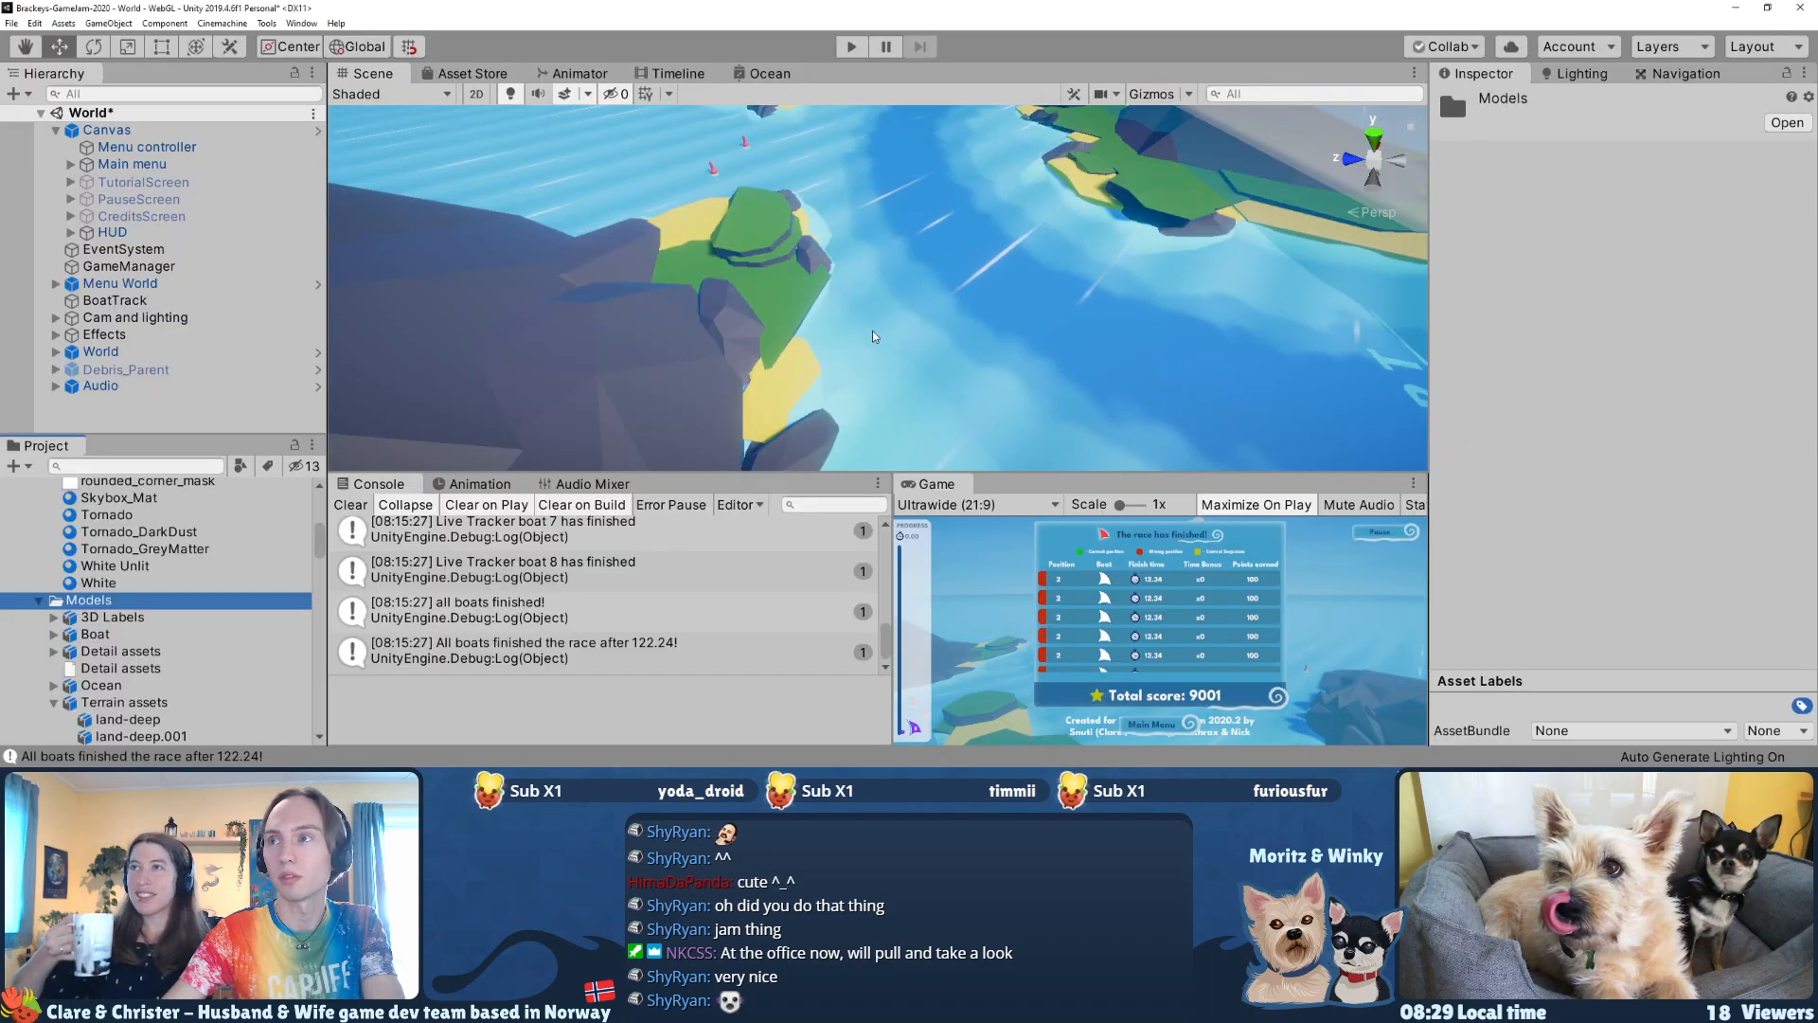
Step: Switch to Unity and examine the islands and water around the race track in the scene from several viewpoints
right_click_drag(974, 241, 880, 238)
key("s")
key("d")
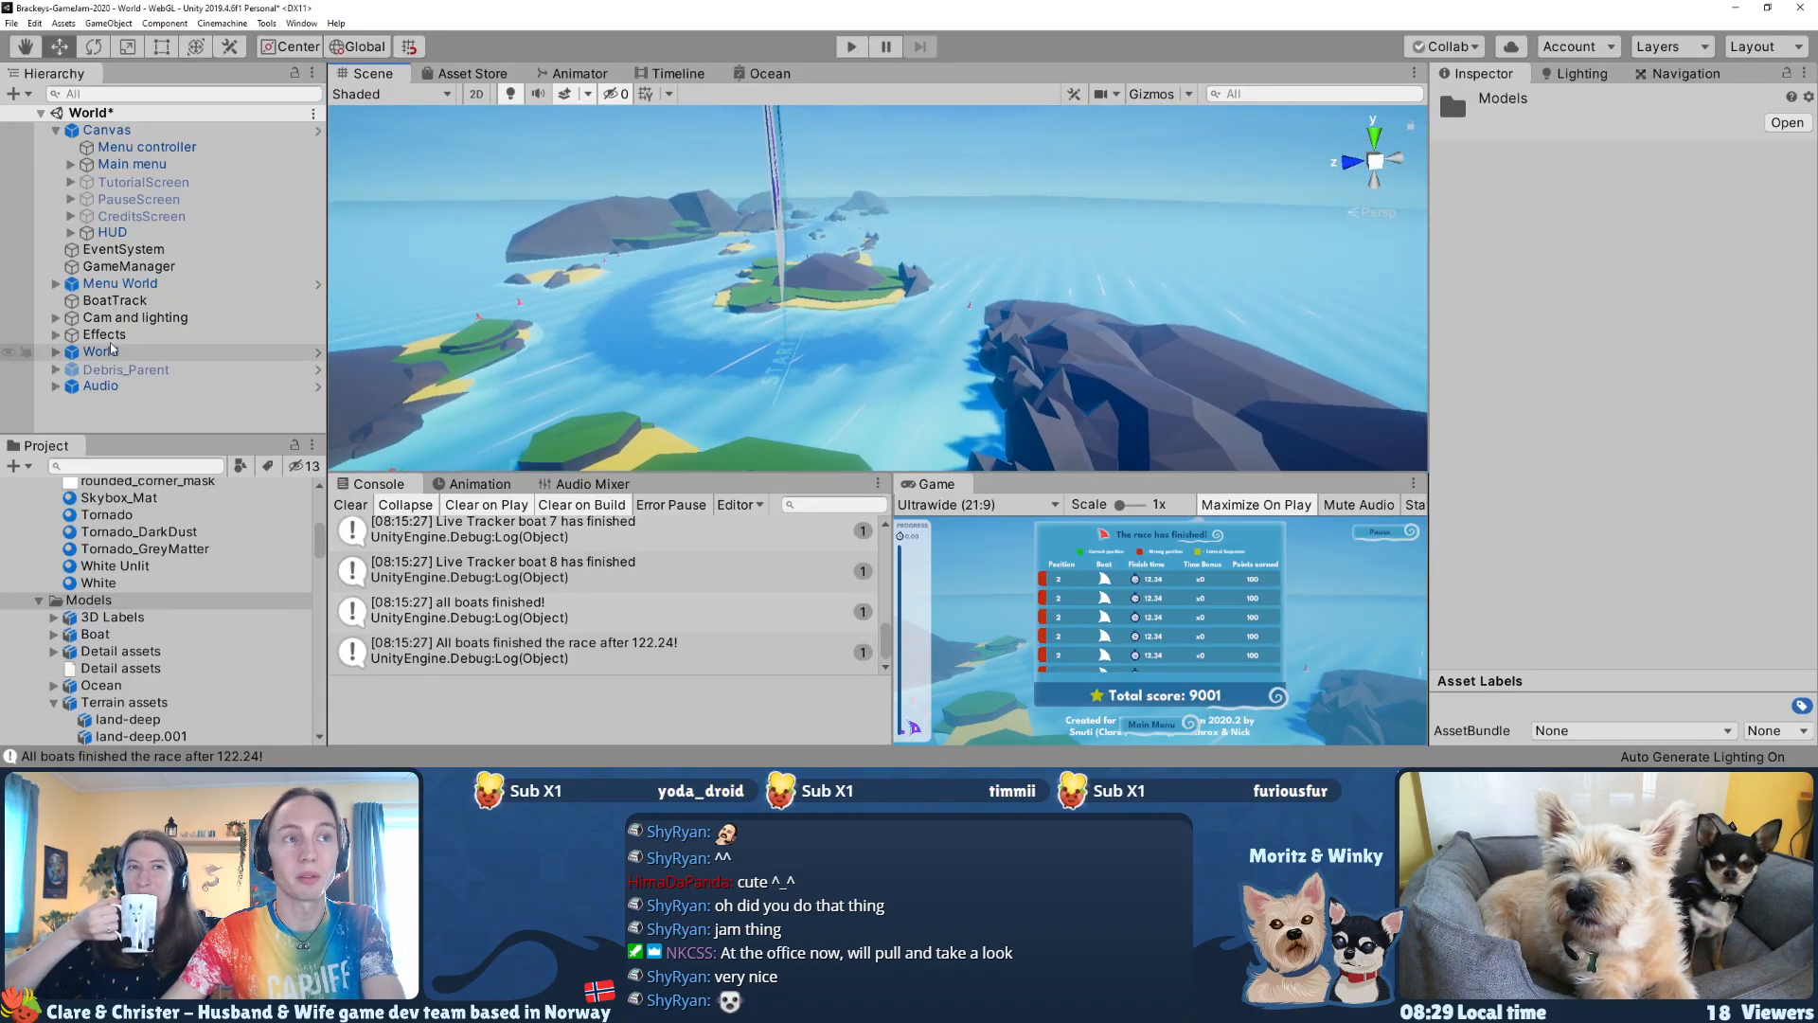
key("w")
right_click_drag(699, 231, 581, 256)
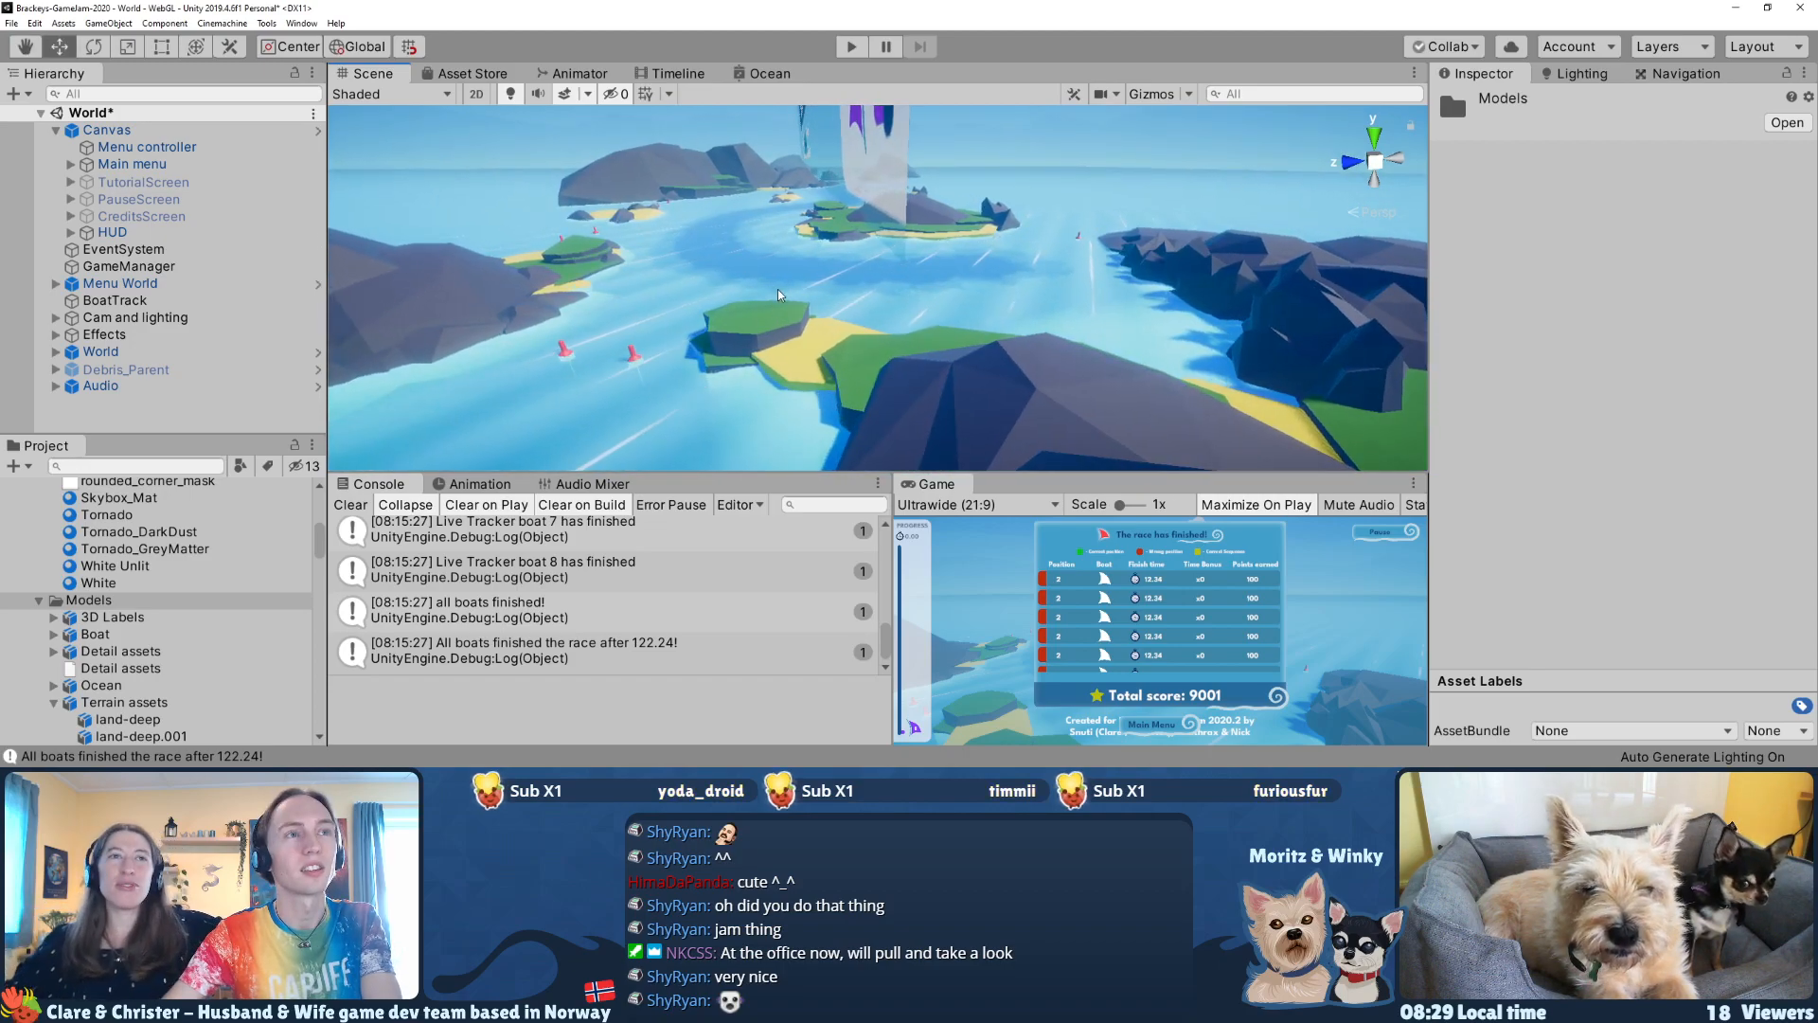
key("q")
Step: Switch back to Blender and delete the default cube, camera and light from the scene
key("alt+Tab")
key("x")
left_click(772, 352)
left_click_drag(631, 432, 383, 250)
key("Delete")
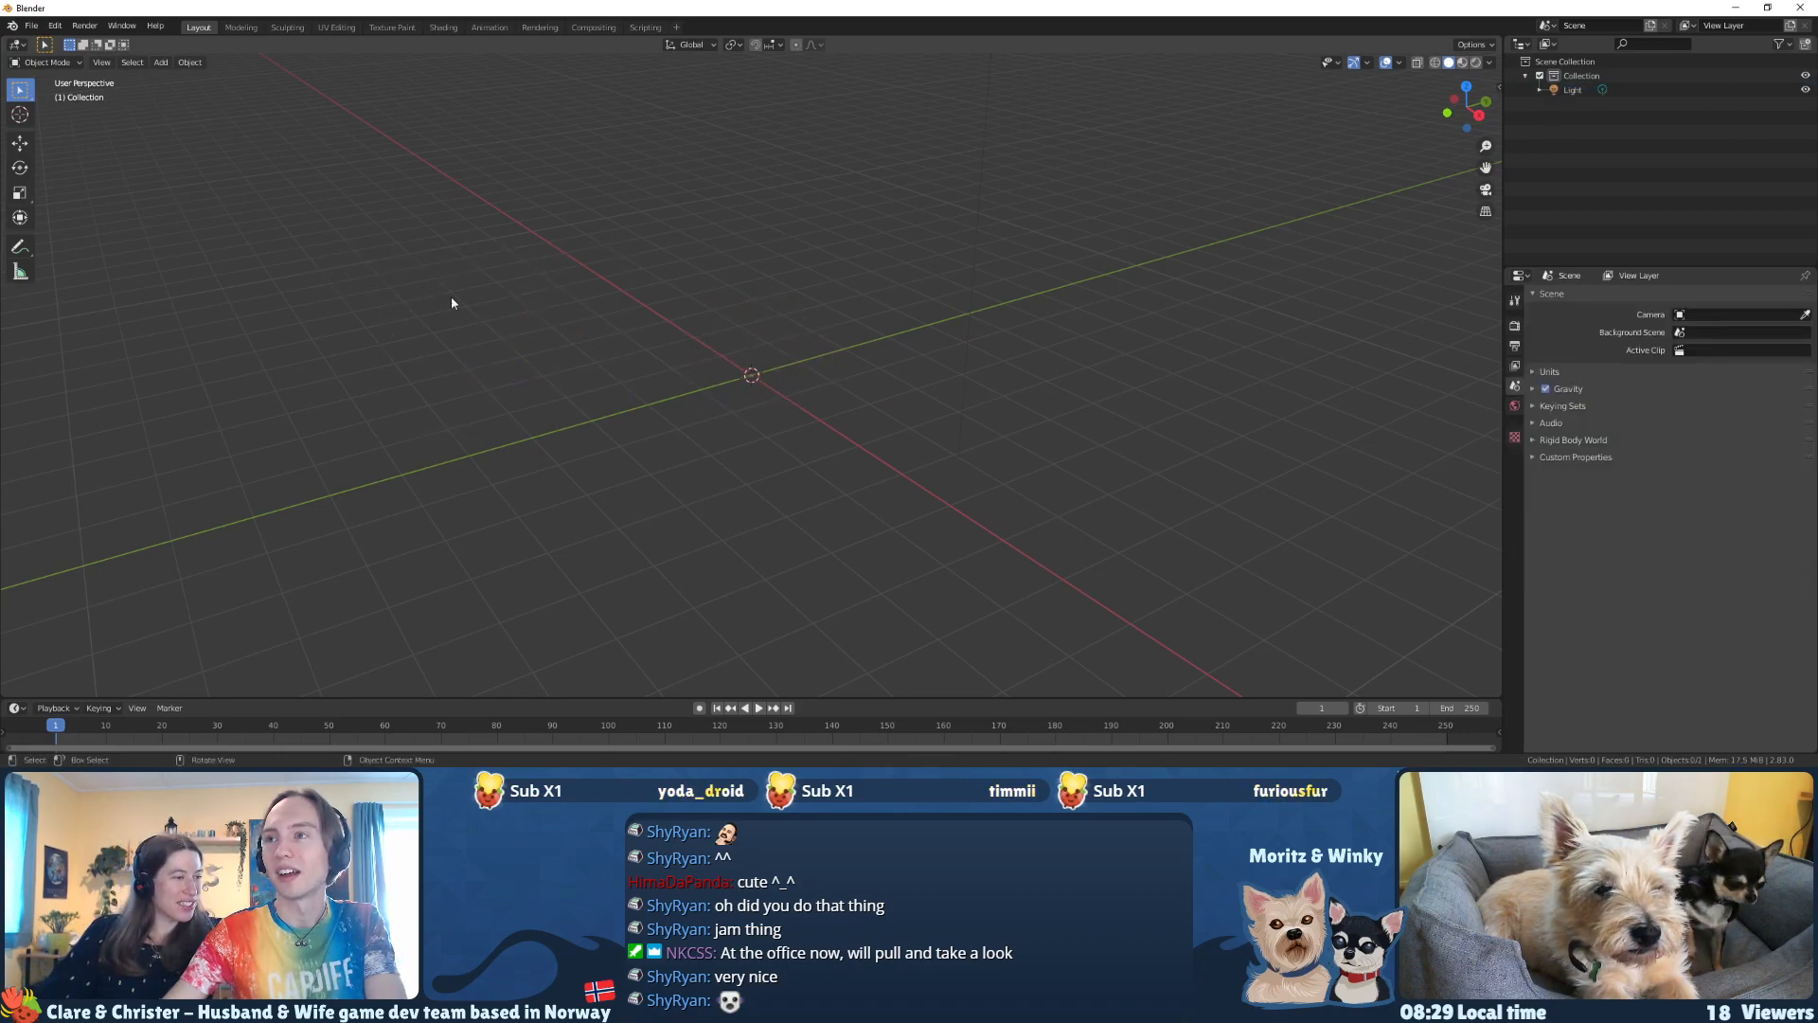
left_click_drag(990, 403, 831, 233)
left_click(809, 258)
Step: Add a cylinder mesh at the world origin
middle_click_drag(762, 327, 738, 341)
key("shift+a")
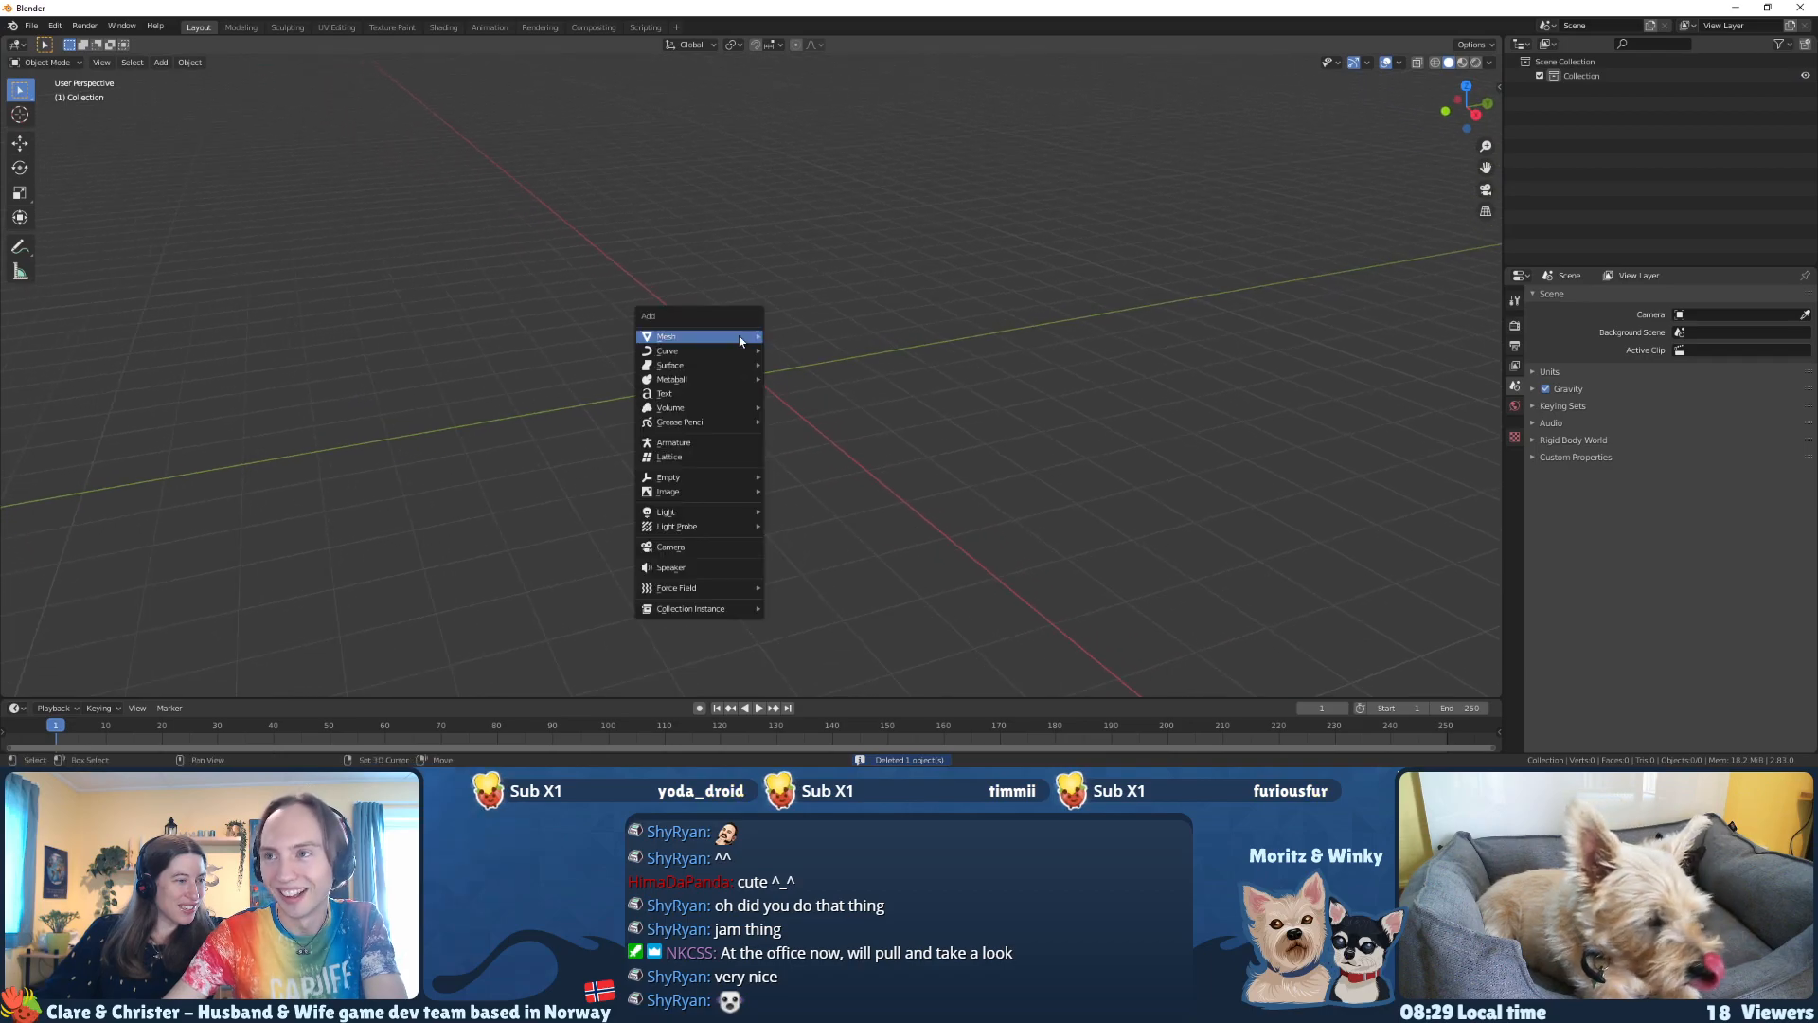
mouse_move(701, 336)
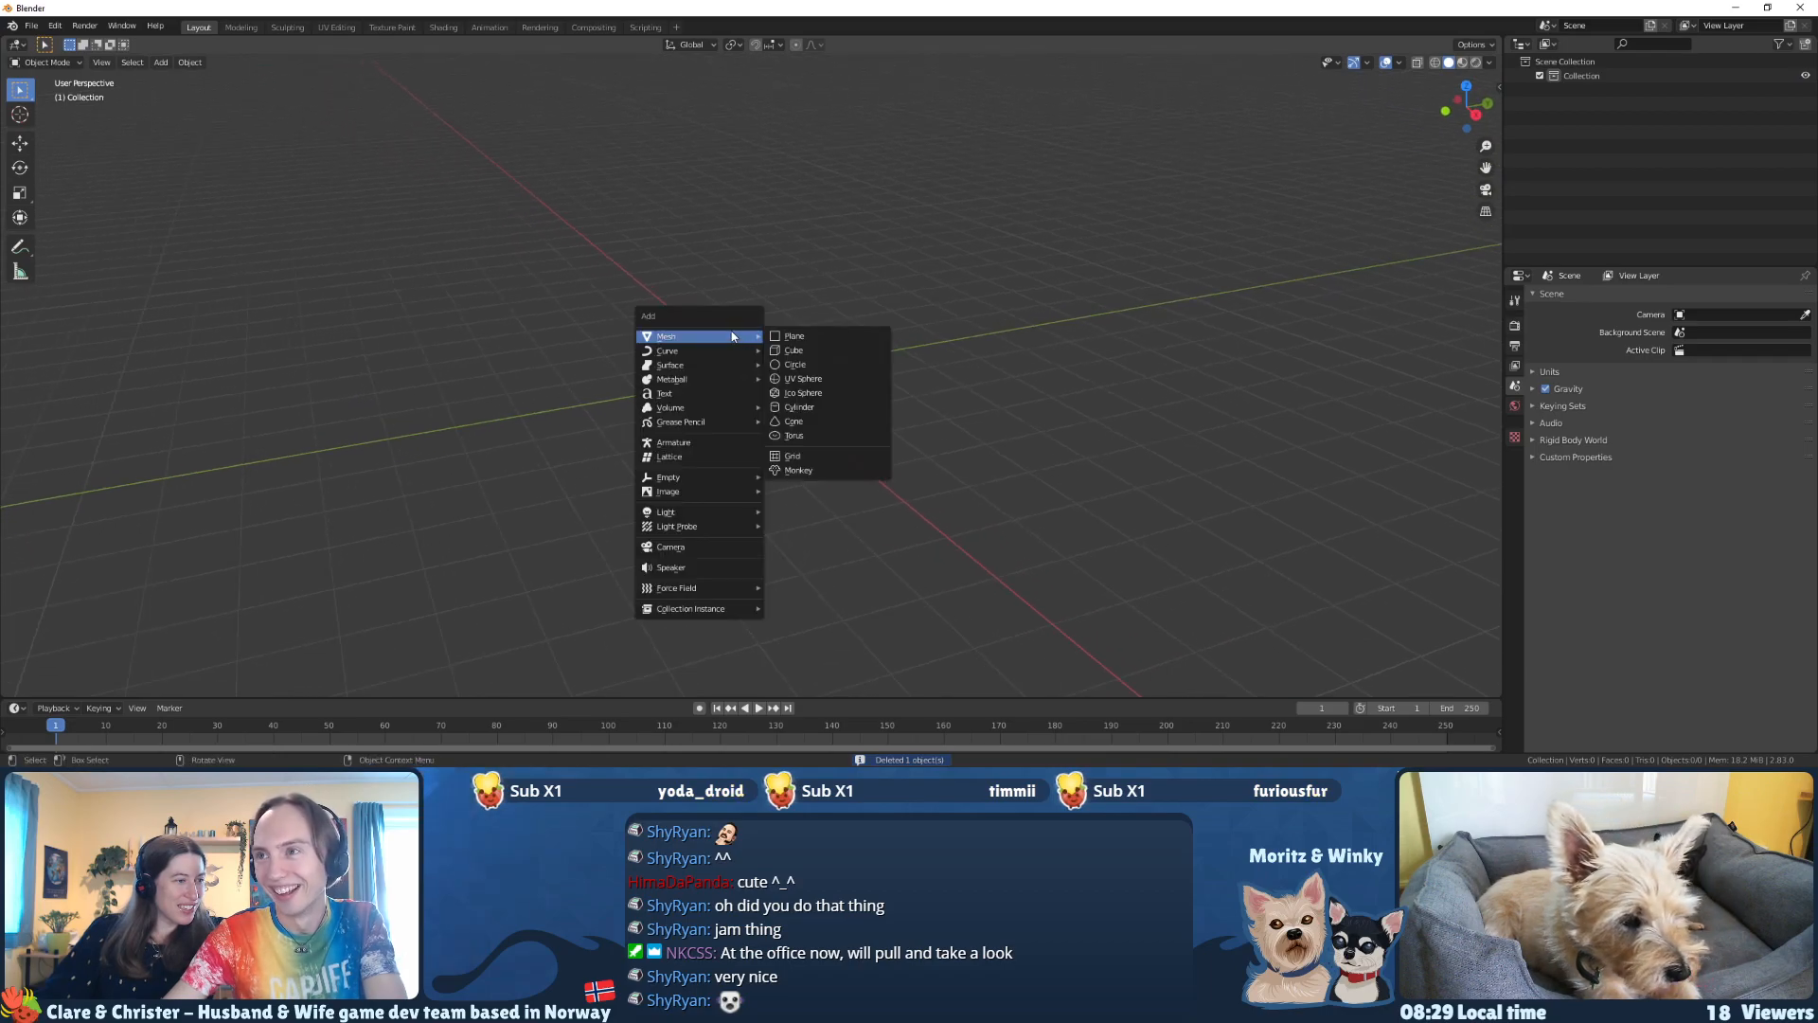
left_click(805, 407)
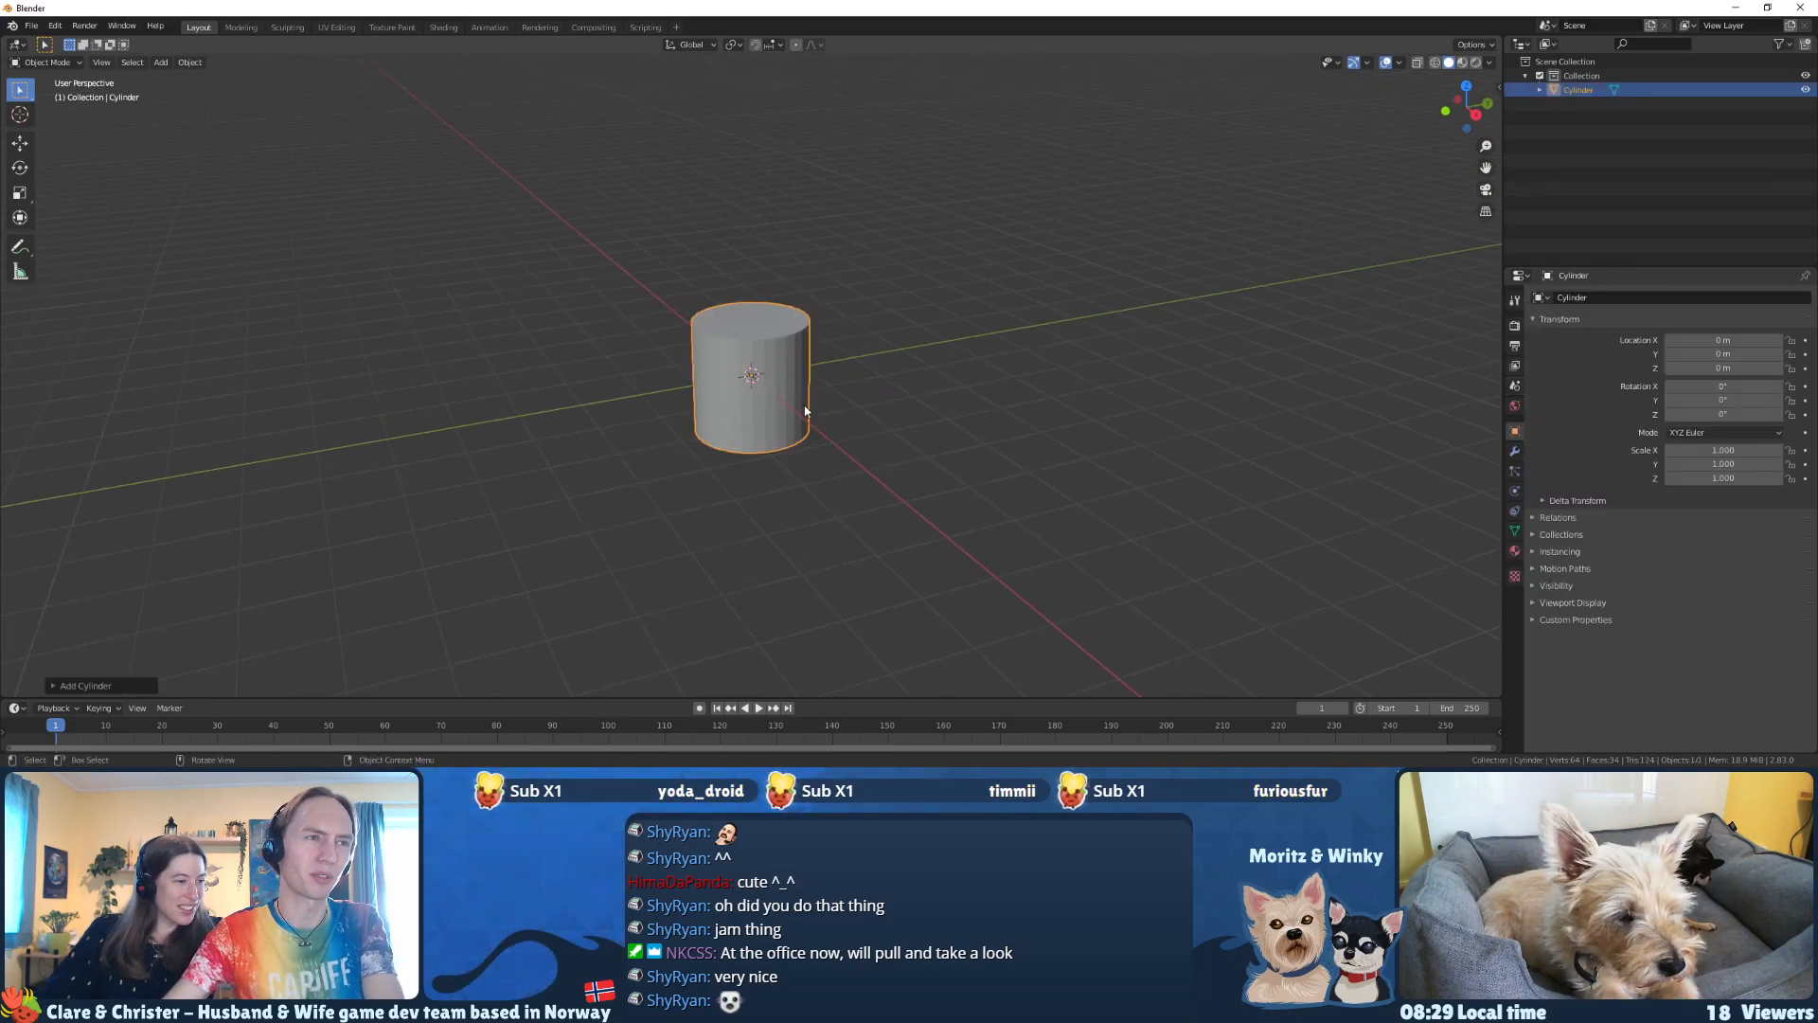
Step: Check the browser's low poly lighthouse reference and set the new cylinder's vertex count to 8
left_click(53, 685)
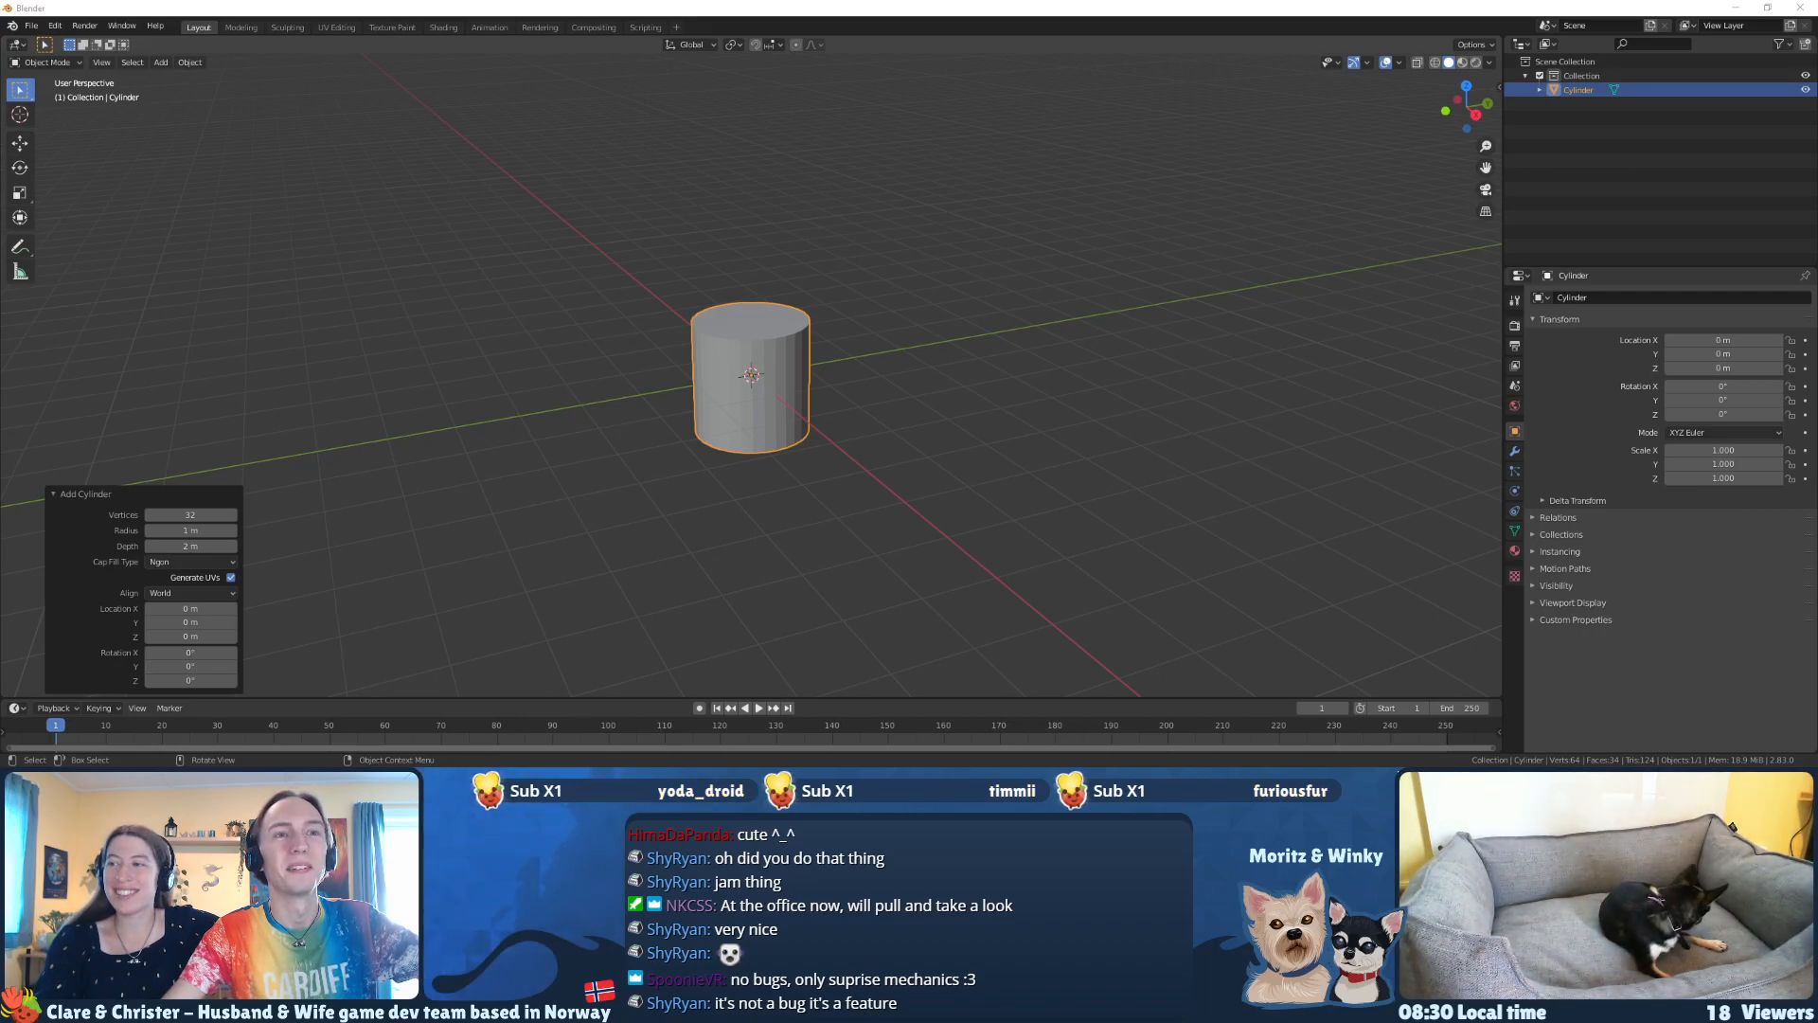
left_click_drag(0, 595, 853, 18)
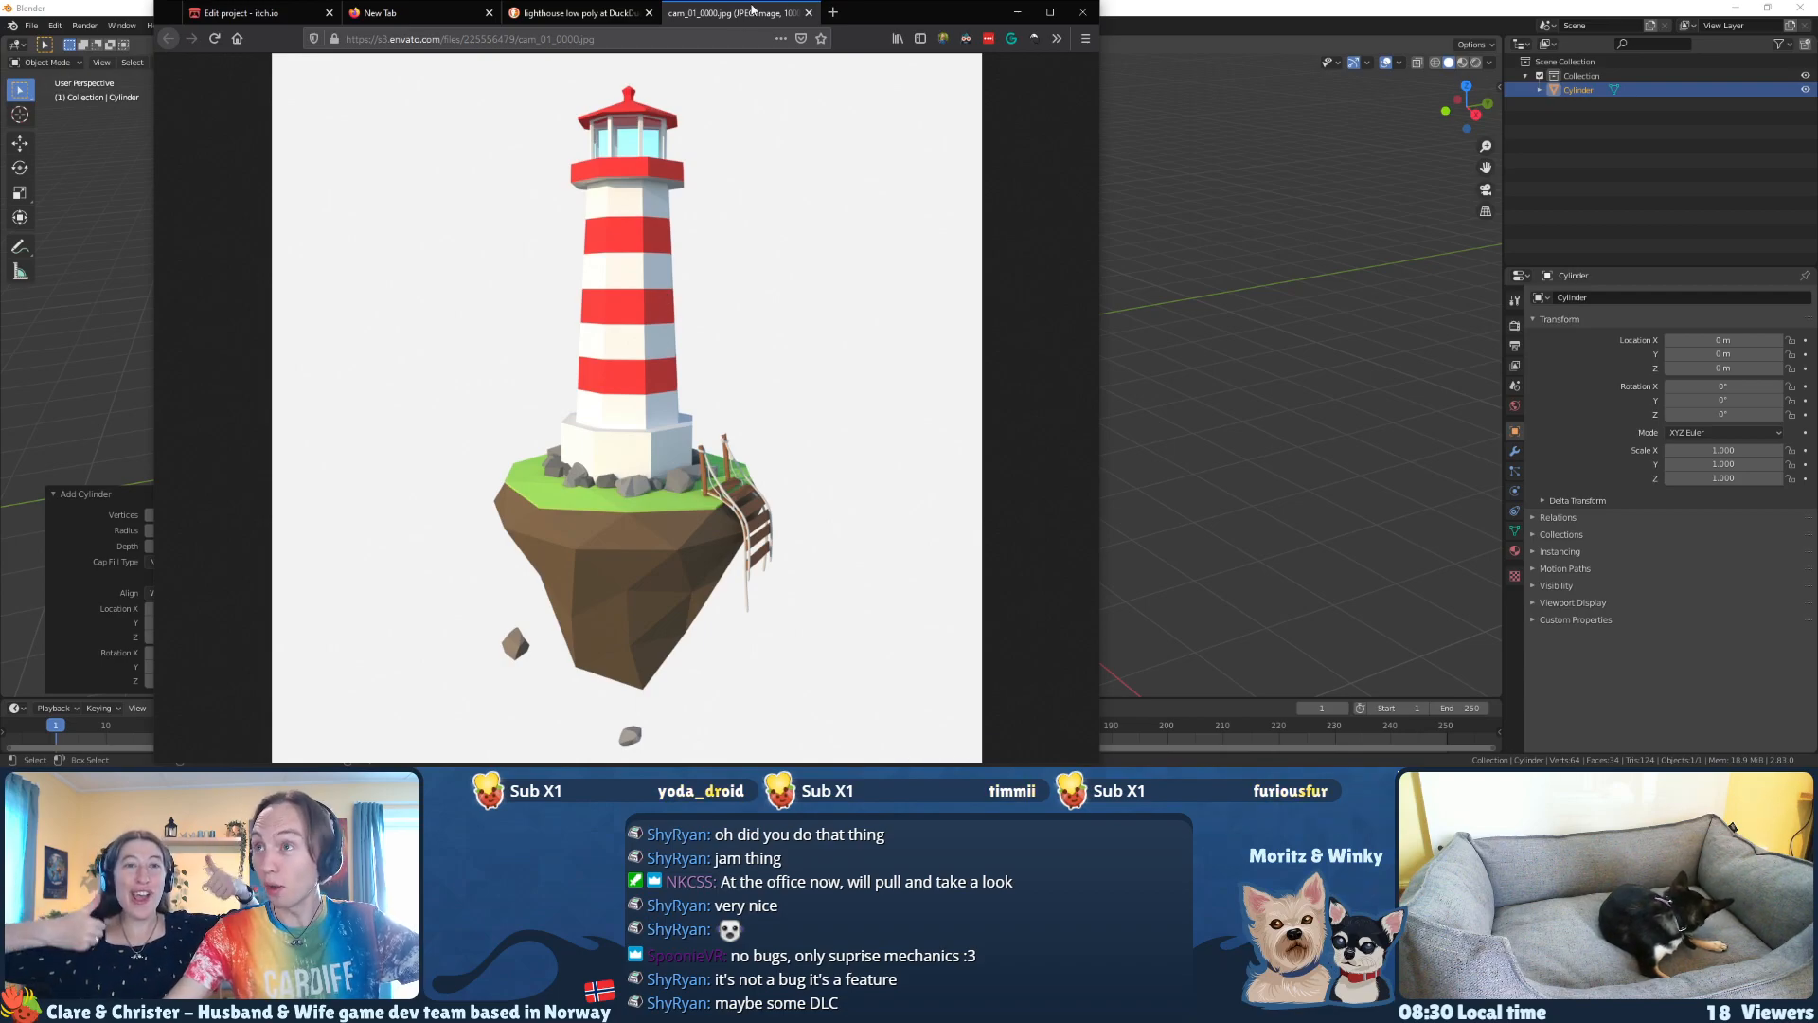
left_click_drag(879, 13, 0, 152)
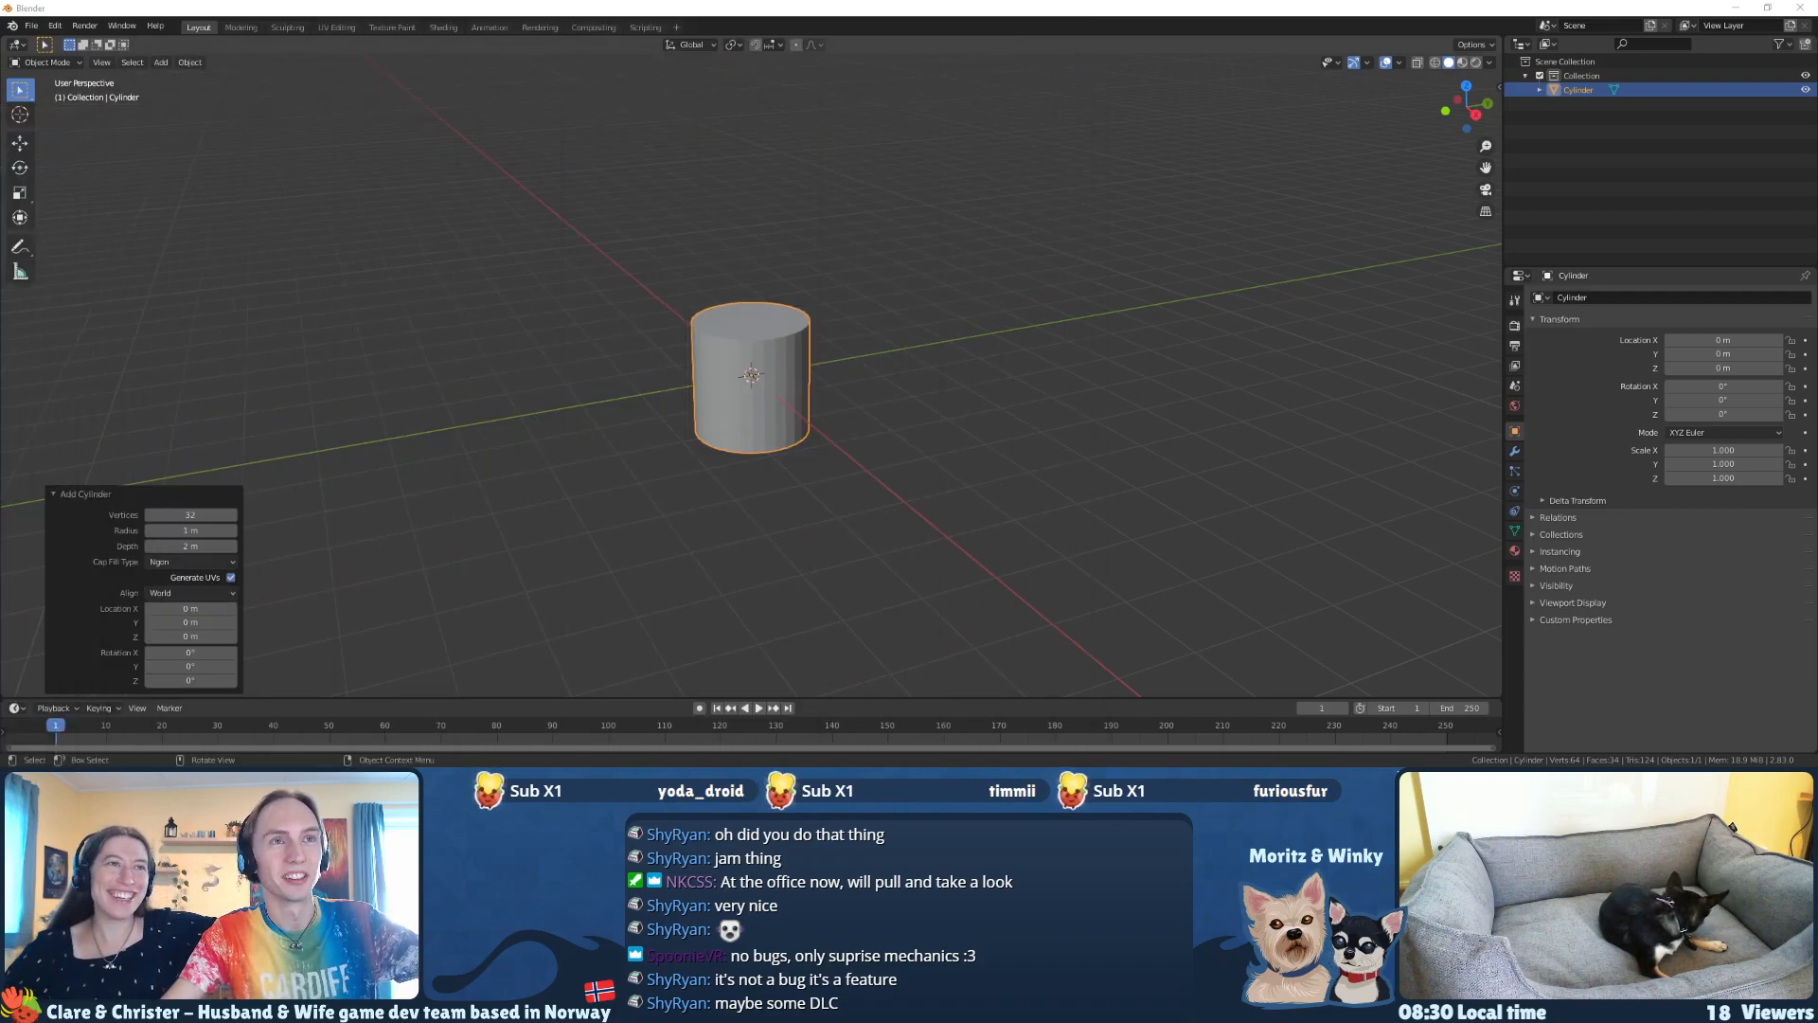
middle_click_drag(561, 282, 292, 460)
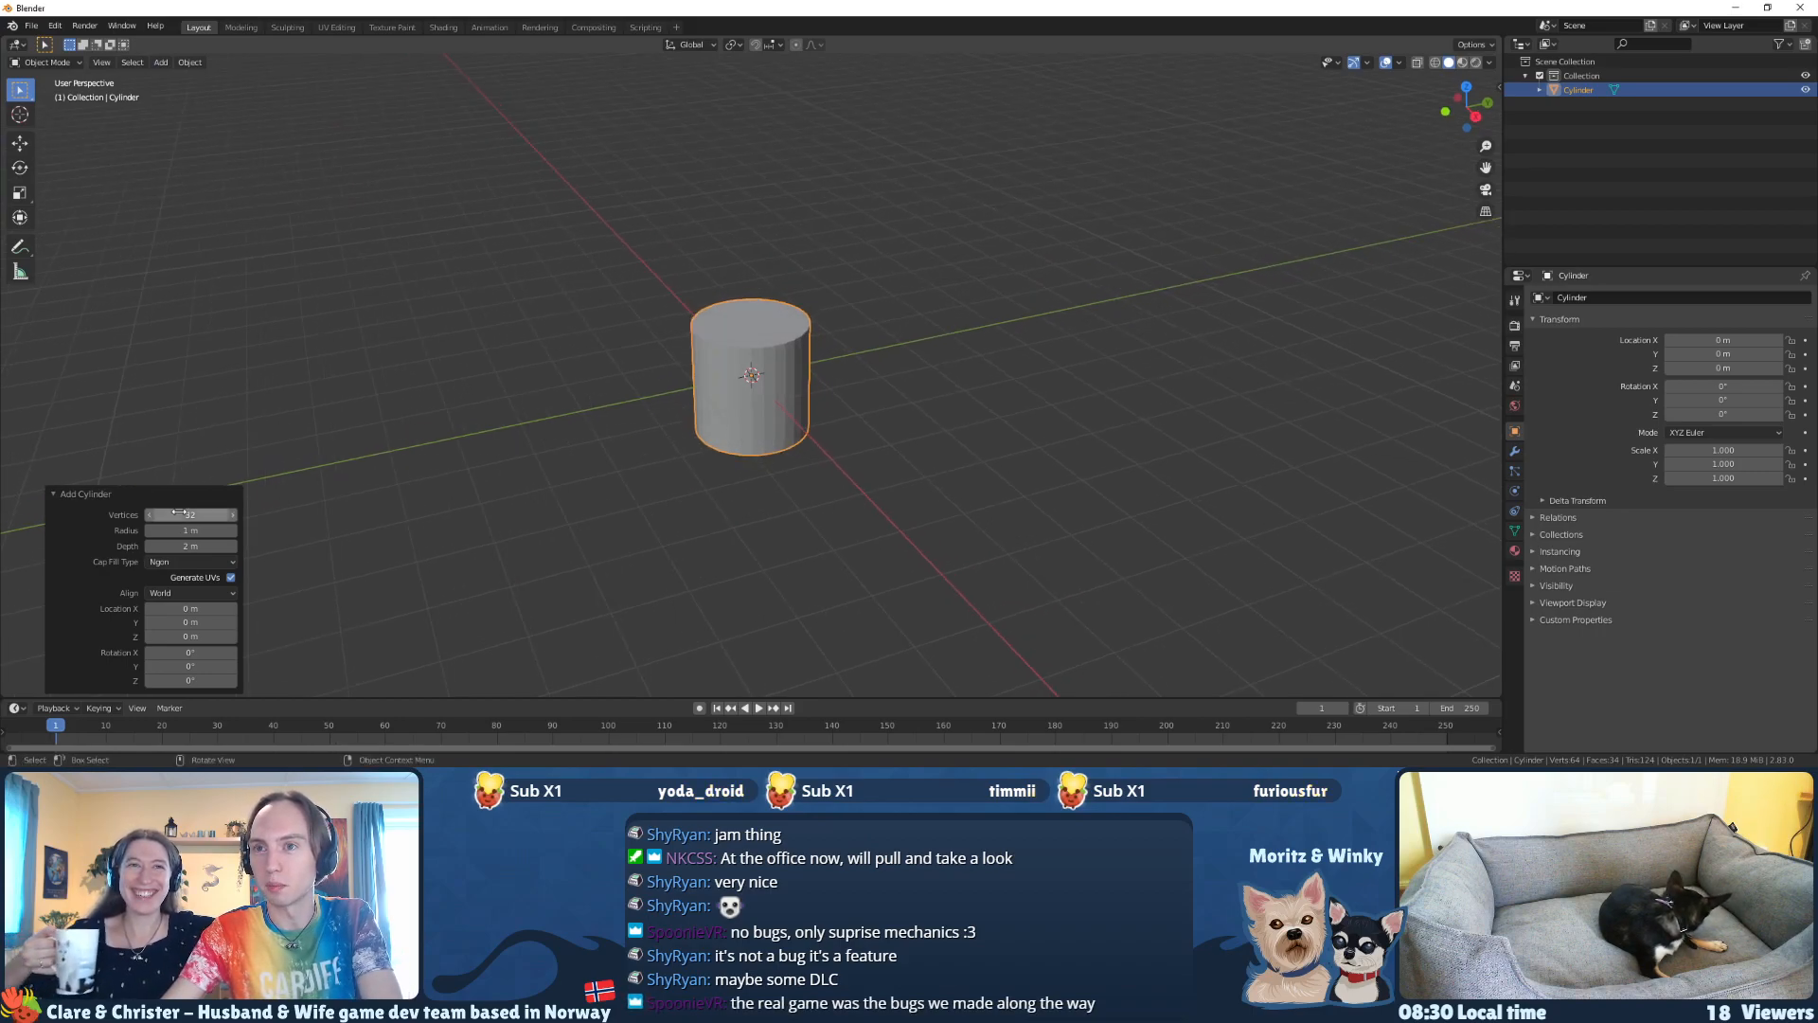
type("8")
key("Return")
mouse_move(686, 433)
middle_mouse_down()
mouse_move(653, 516)
mouse_move(682, 438)
mouse_move(701, 470)
mouse_move(678, 447)
middle_mouse_up()
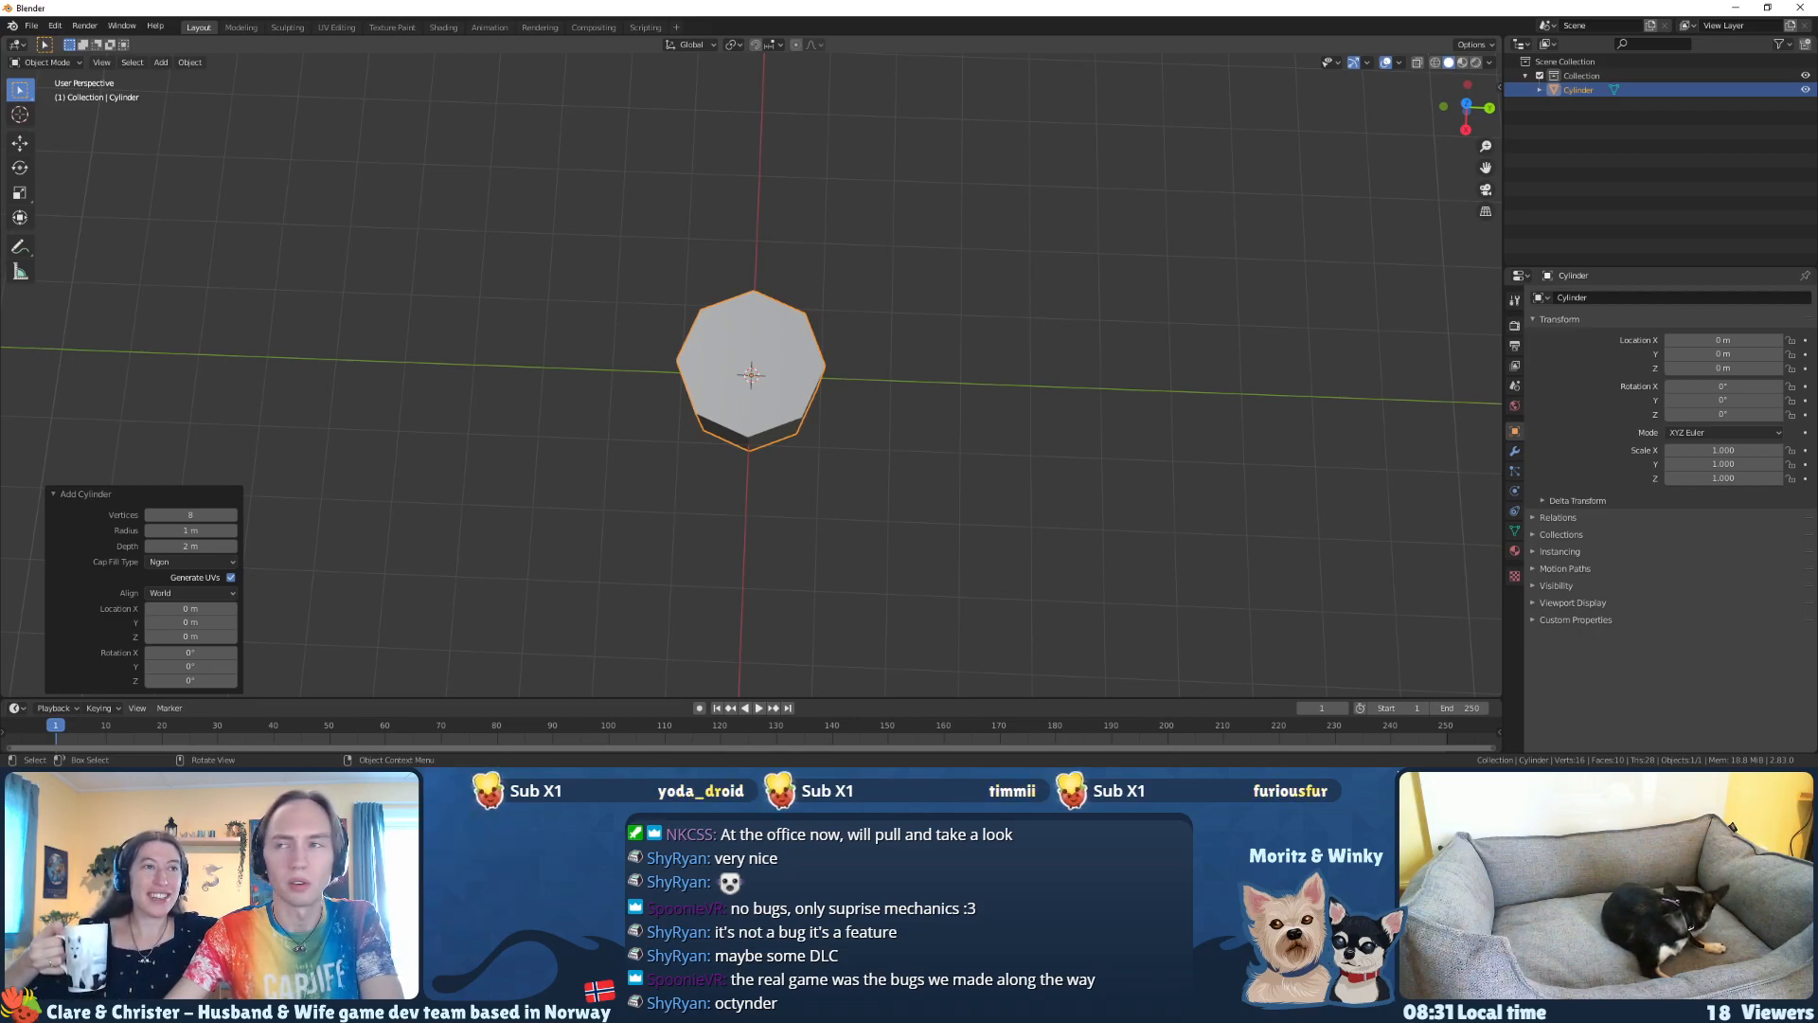
middle_click_drag(528, 434, 644, 425)
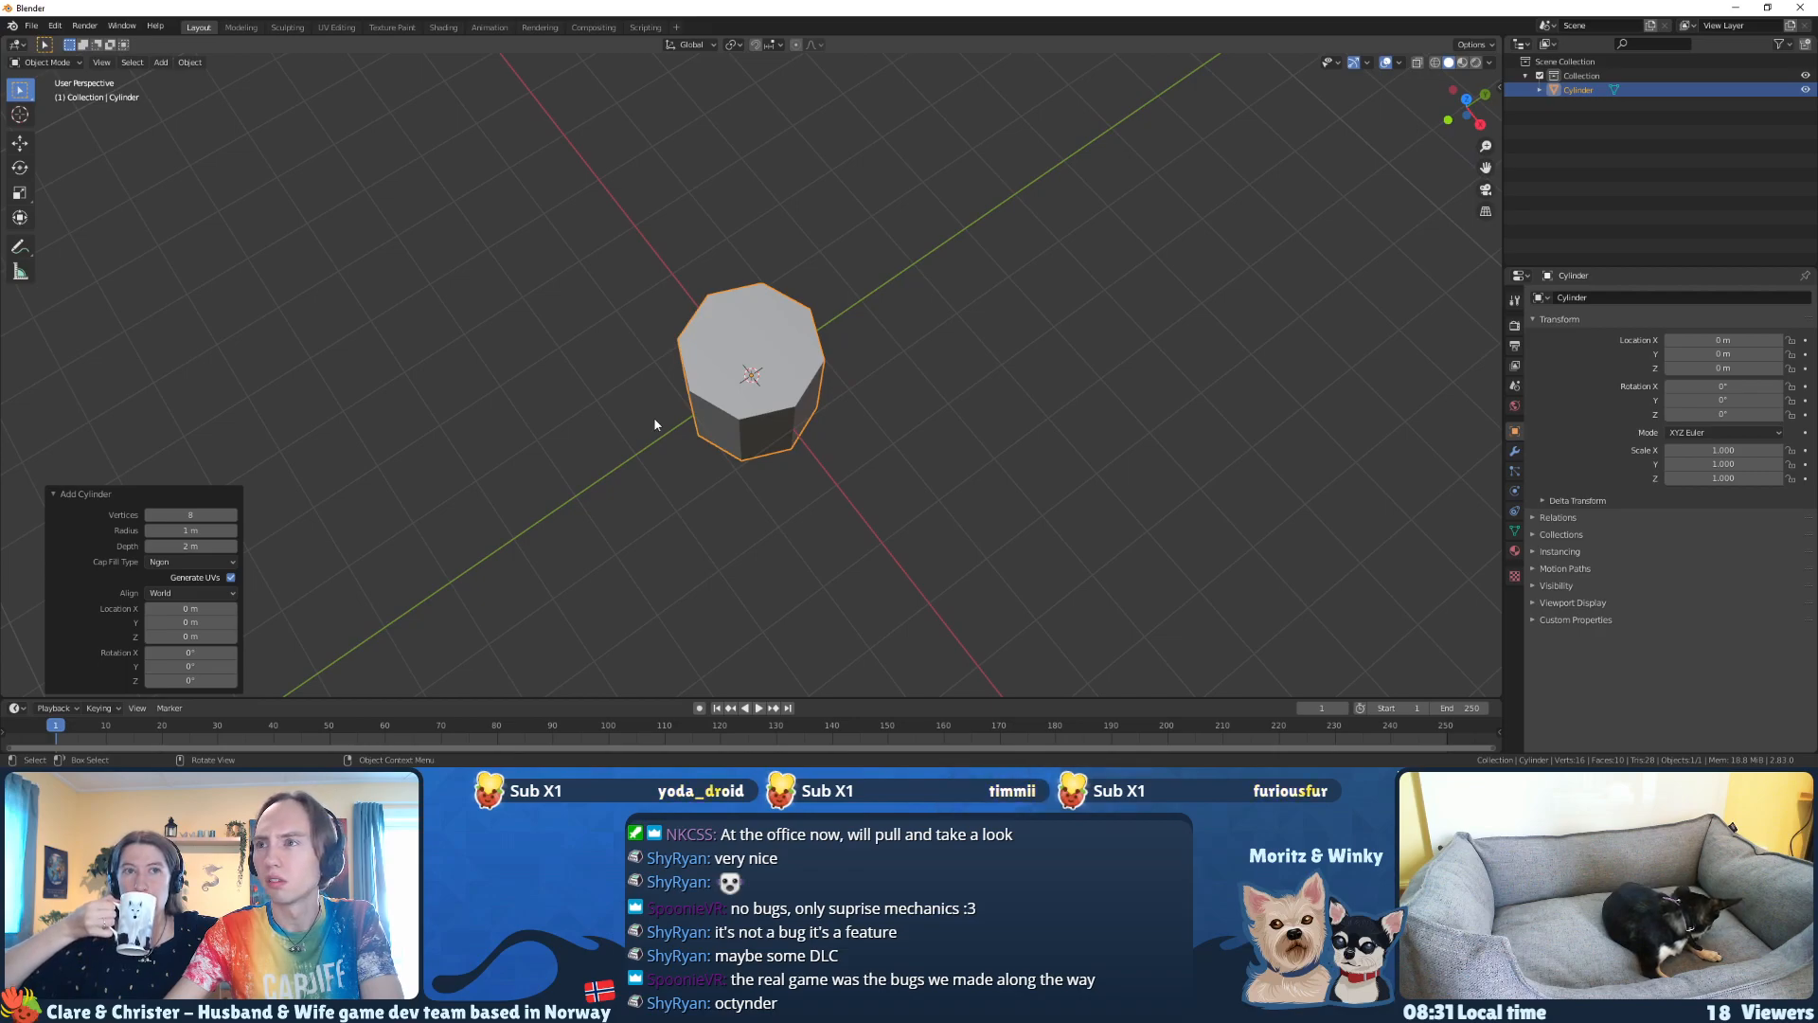
Step: Enter Edit Mode on the eight-sided cylinder and move its bottom face up 1 m along Z
middle_click_drag(836, 433, 757, 273)
key("Tab")
left_click_drag(900, 525, 642, 408)
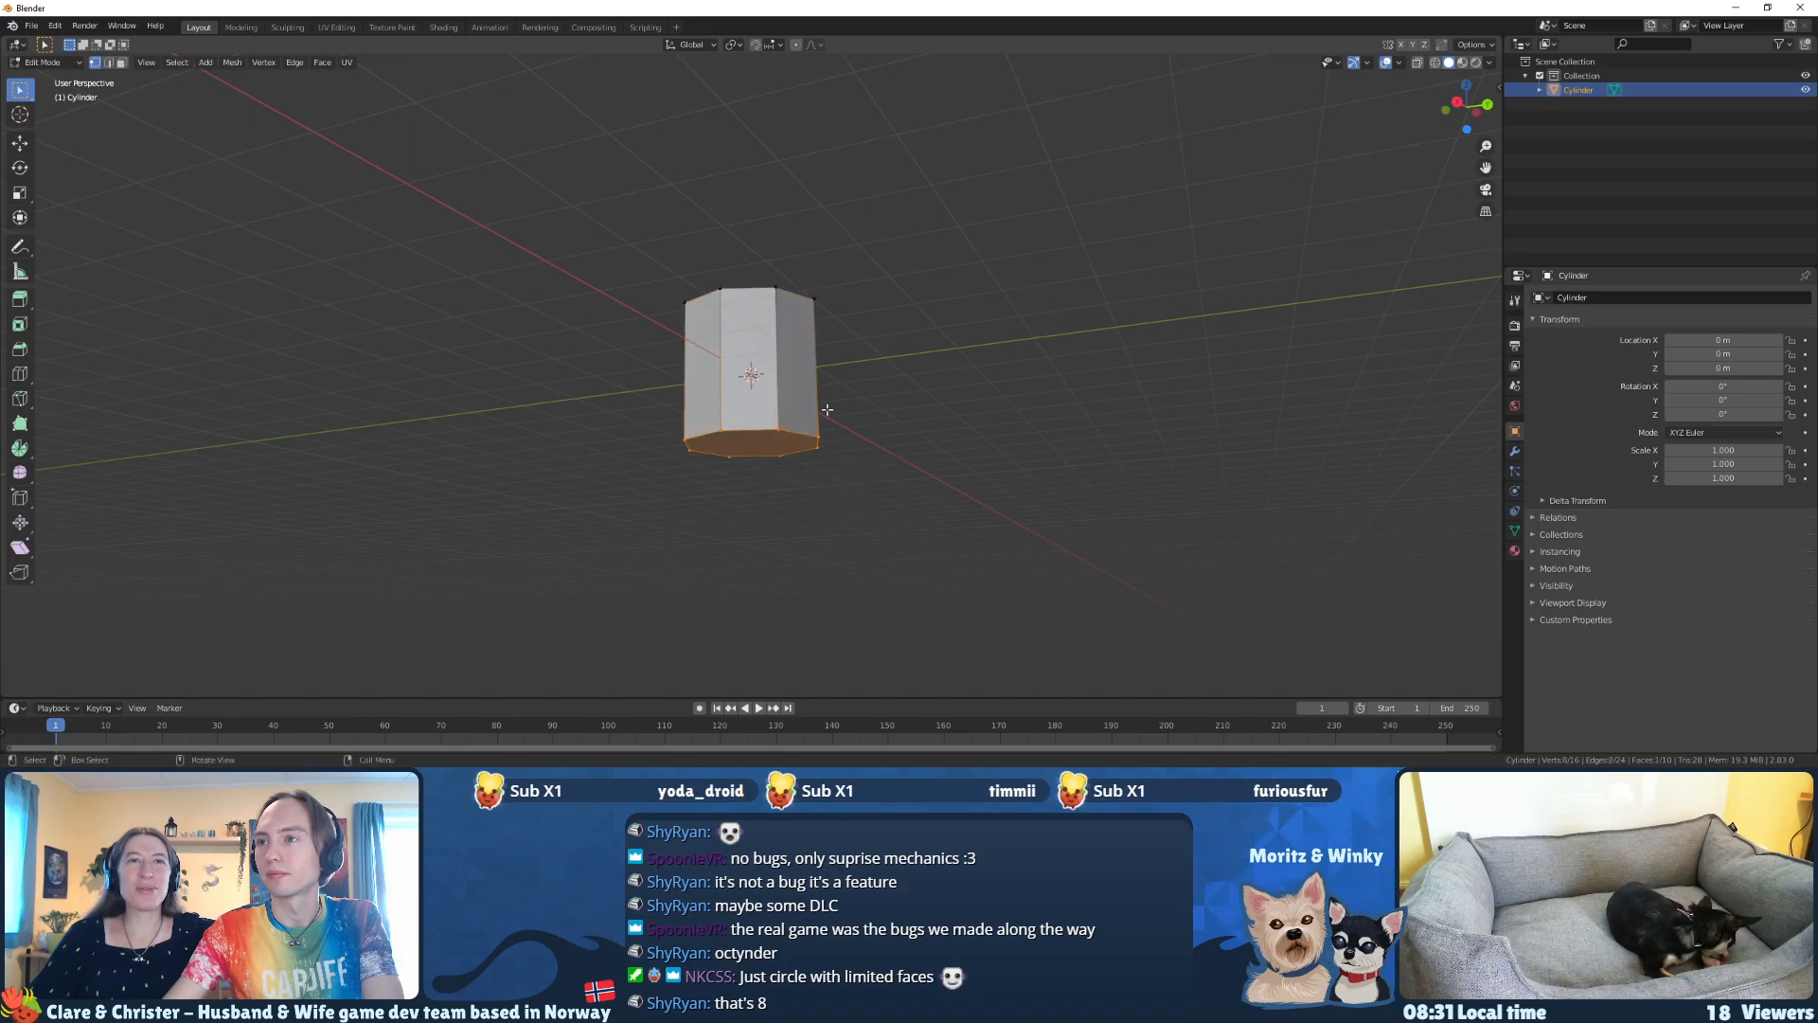
key("g")
key("z")
key("1")
key("Return")
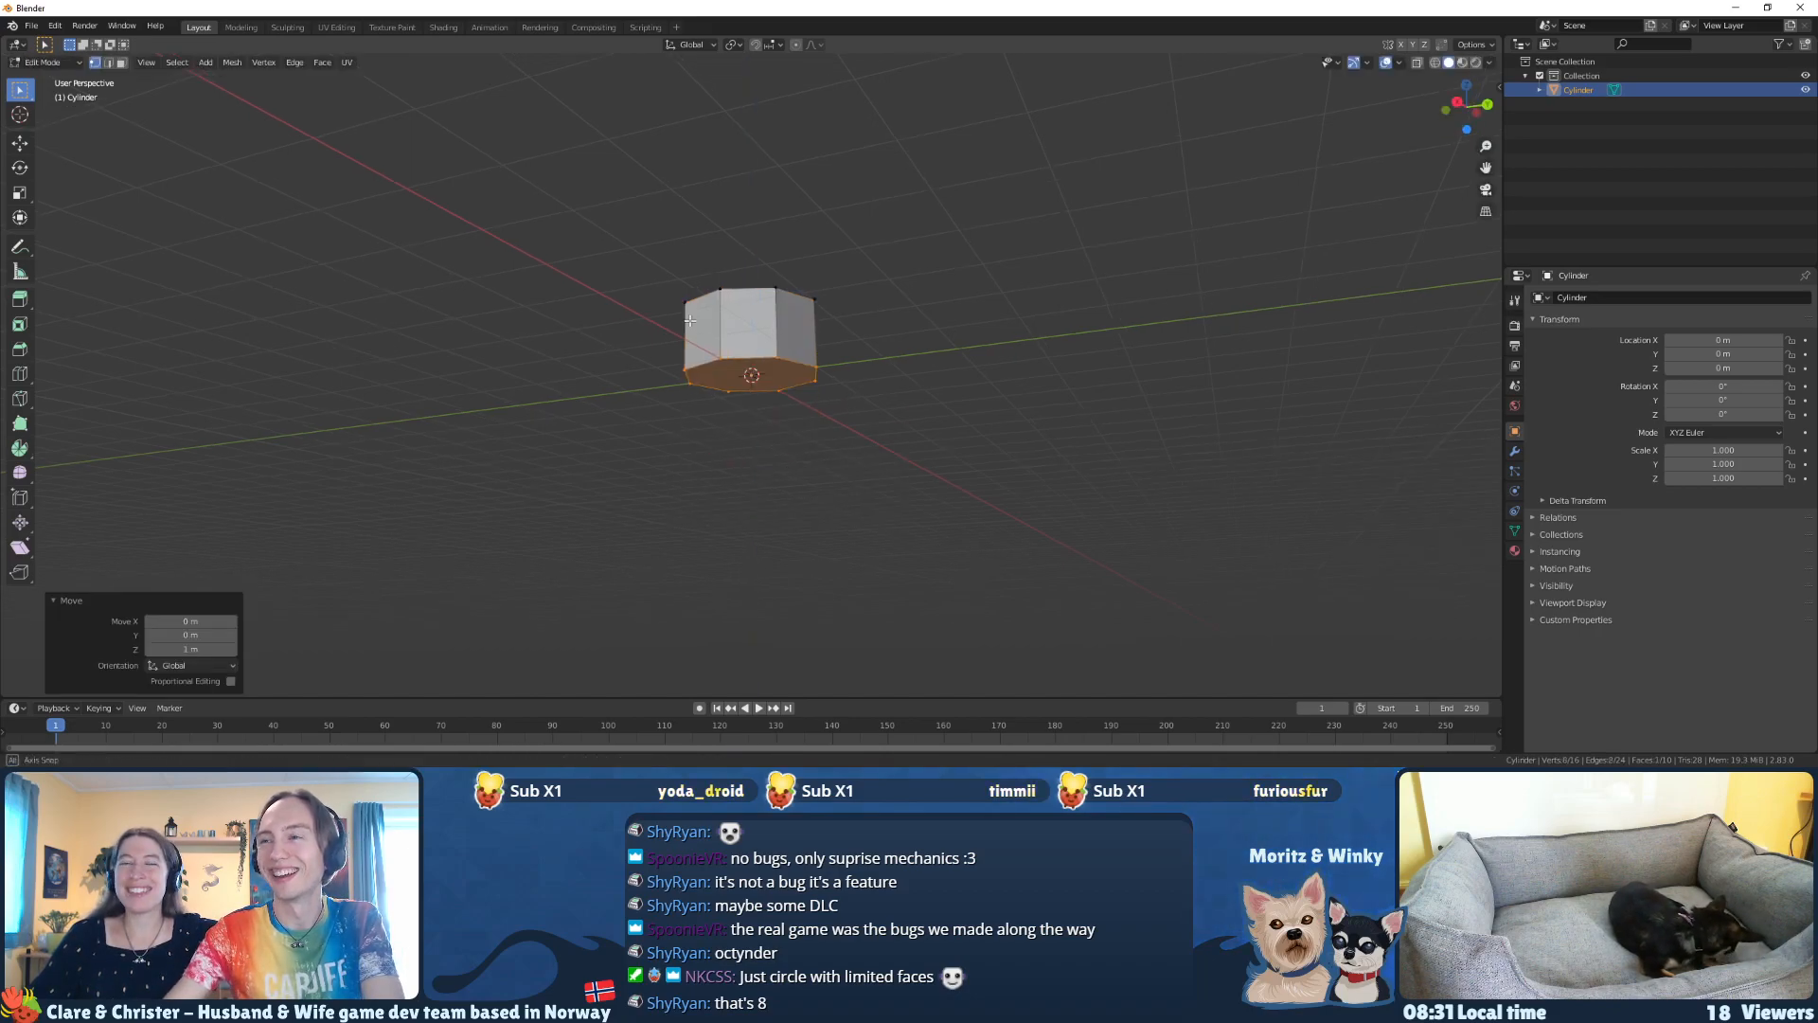
Step: Select the whole linked mesh and scale it by 2.5 in X and Y, keeping its height
middle_click_drag(690, 312, 764, 465)
key("ctrl+l")
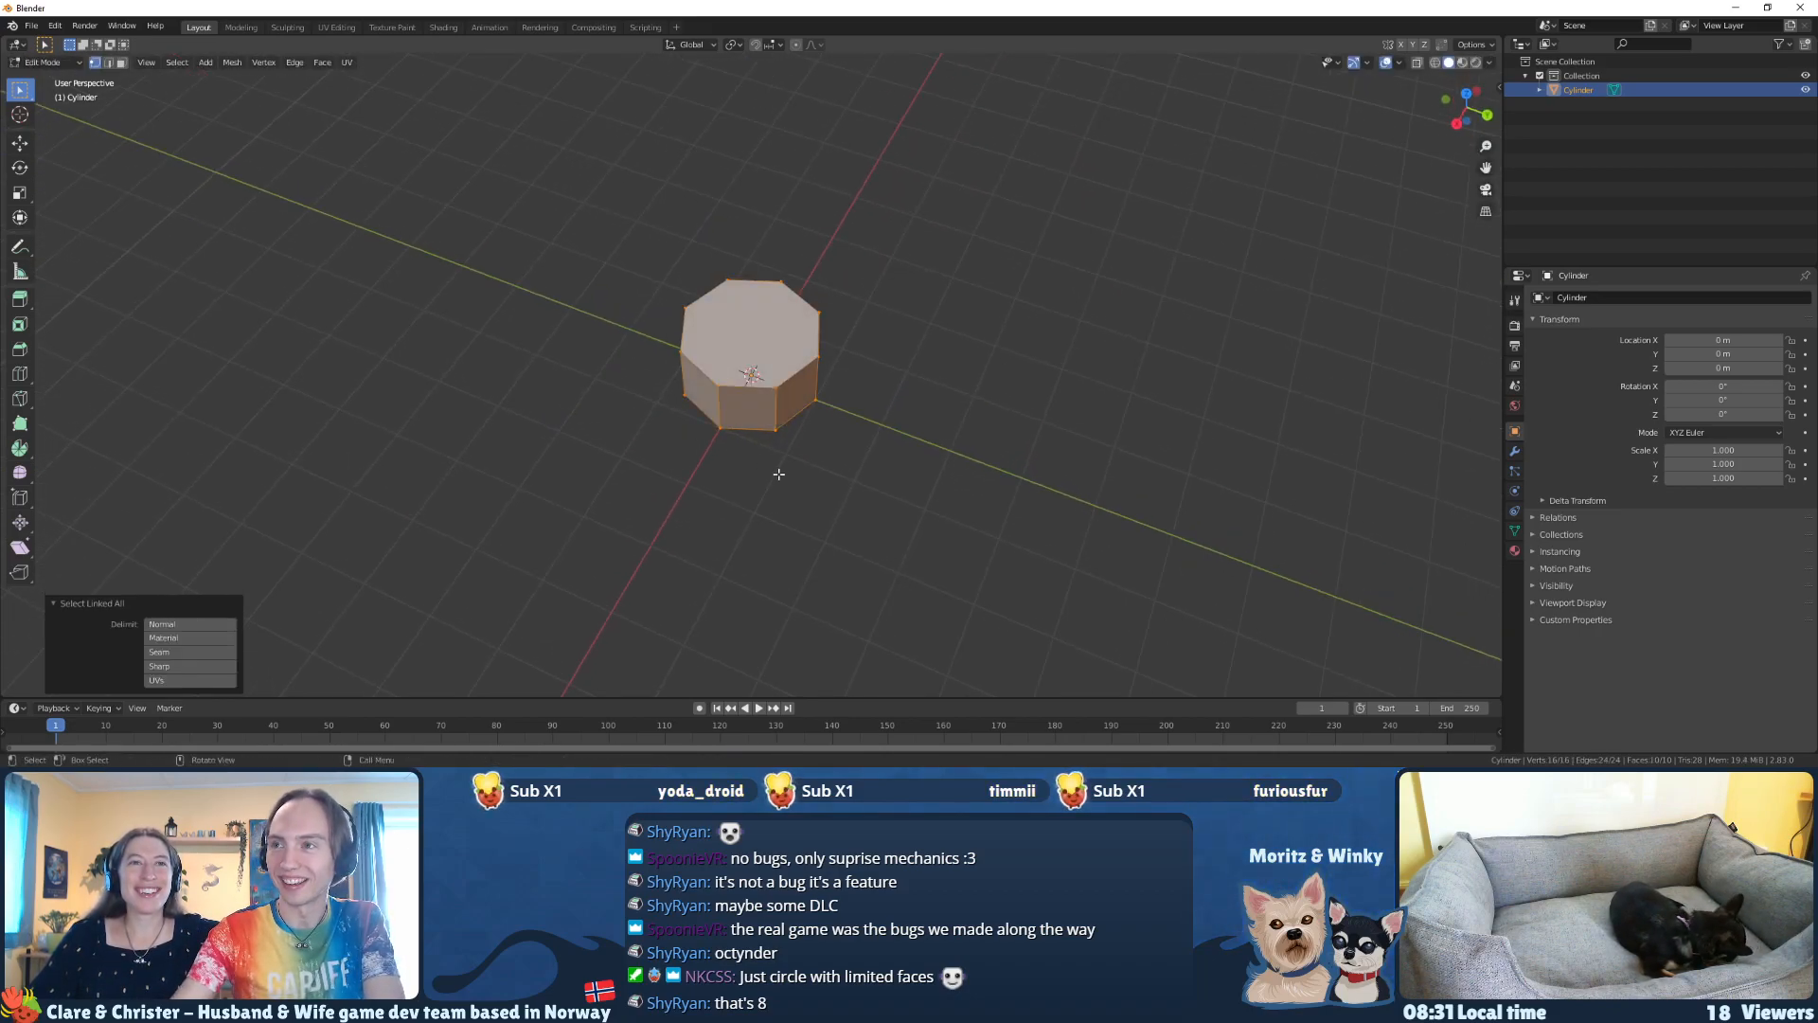
key("s")
key("shift+z")
key("2")
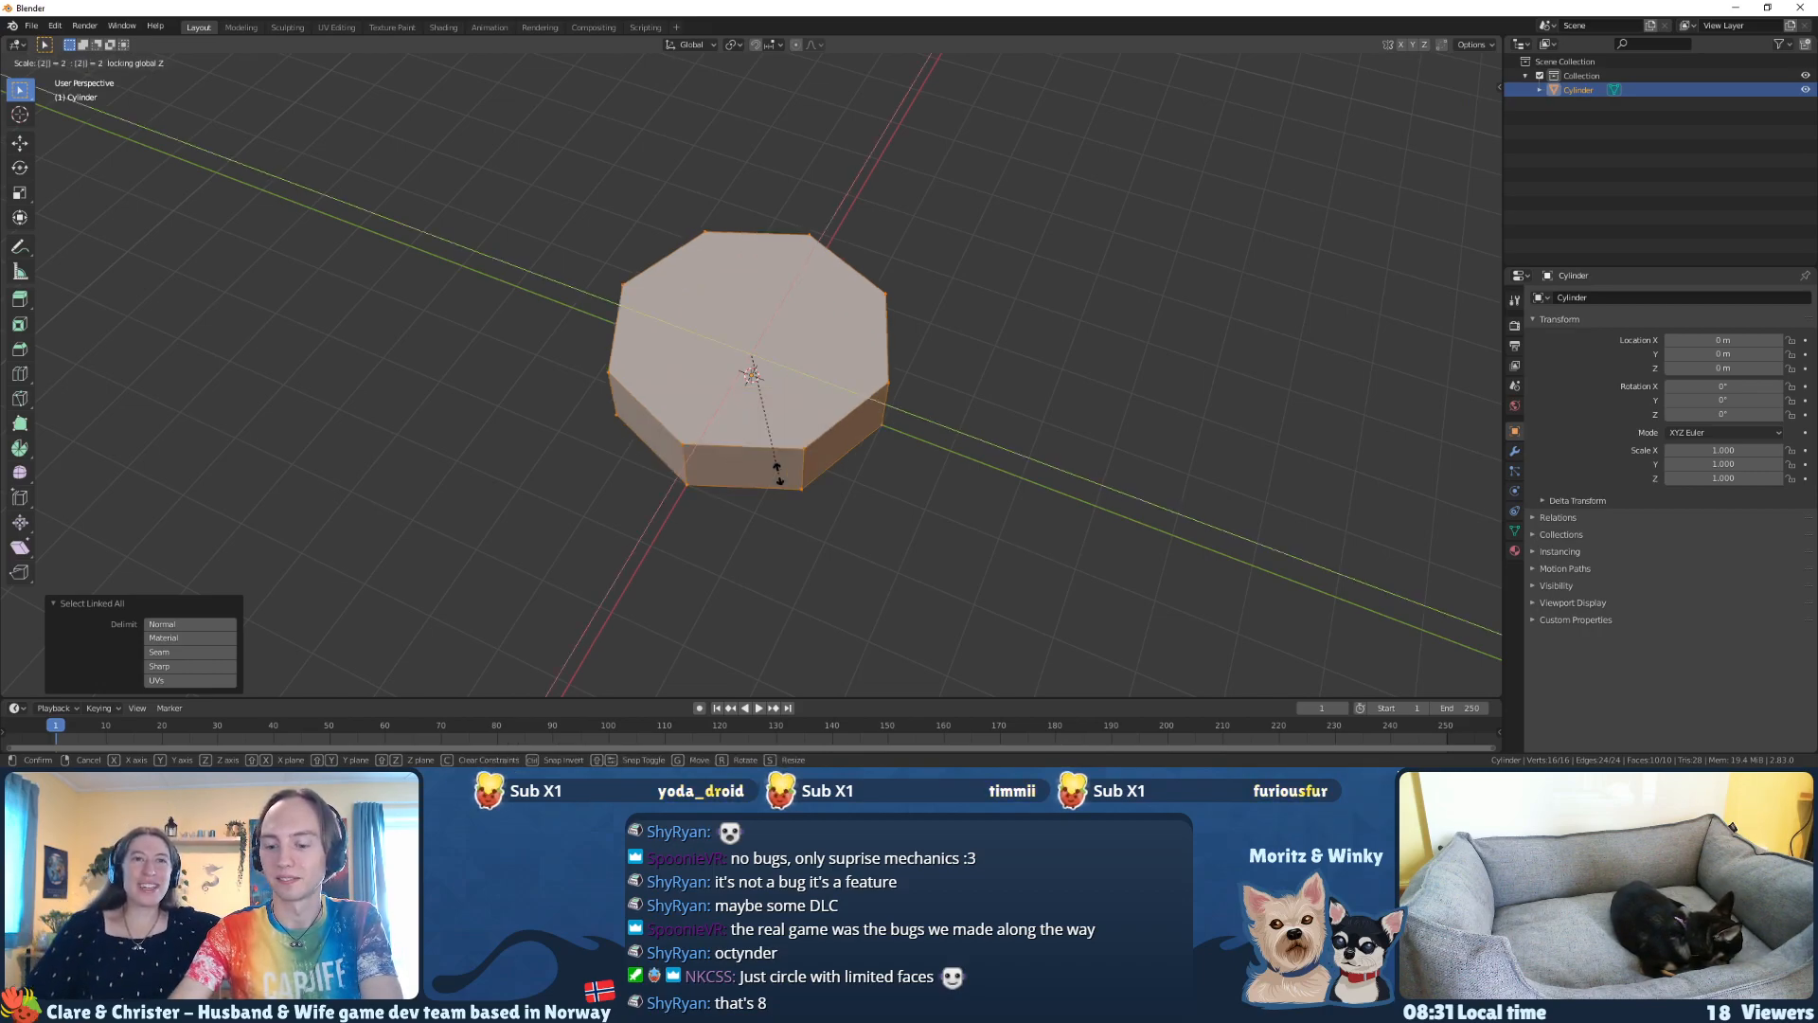
type(".5")
key("Return")
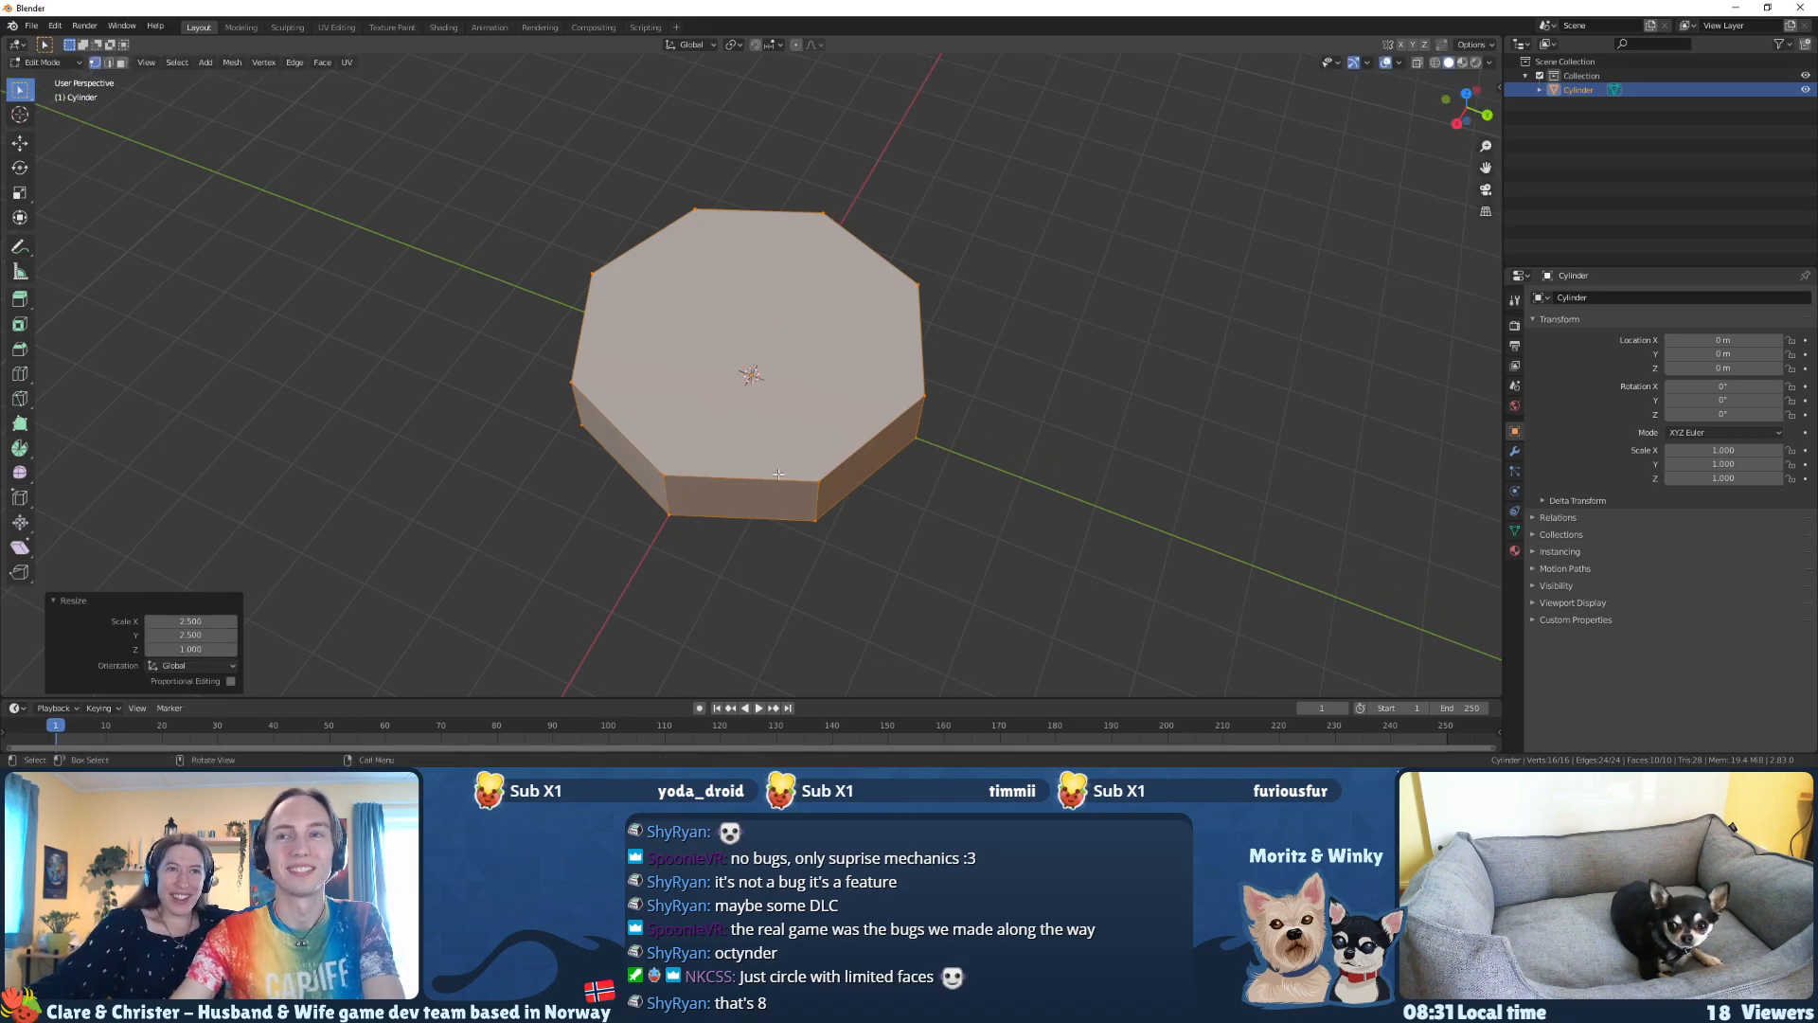
middle_click_drag(645, 446, 366, 434)
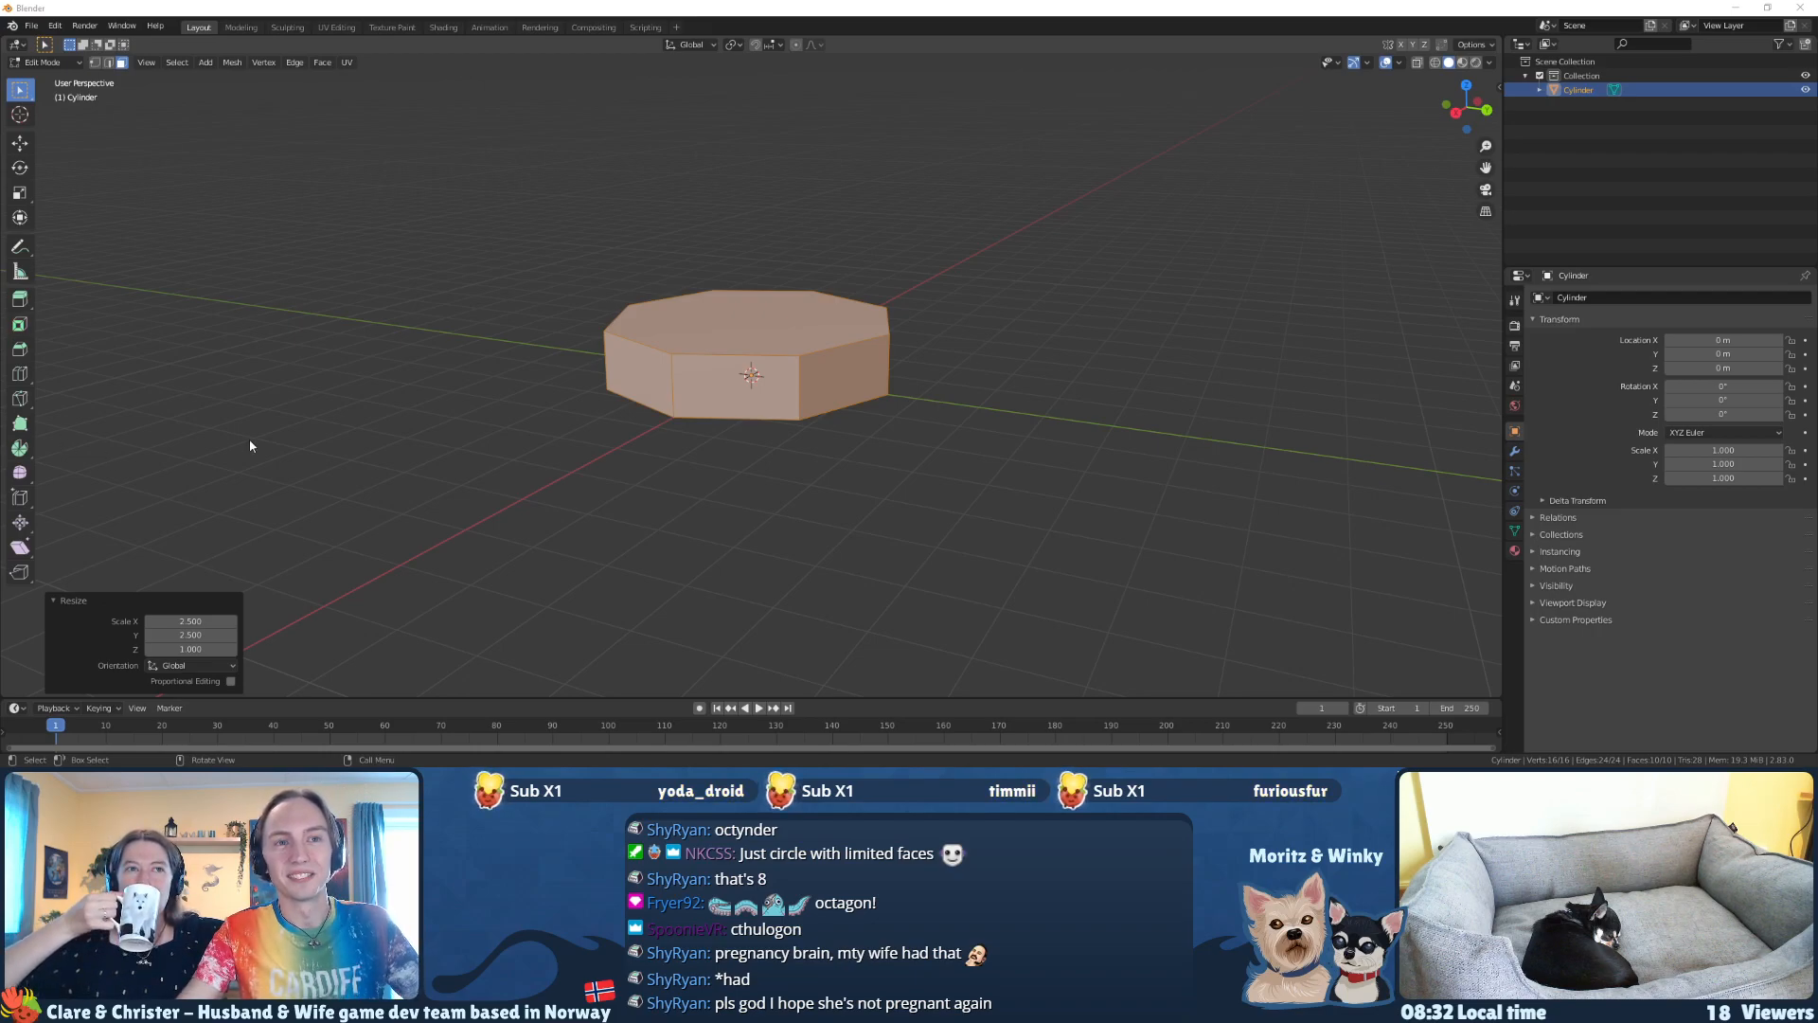
middle_click_drag(245, 385, 458, 389)
left_click(676, 336)
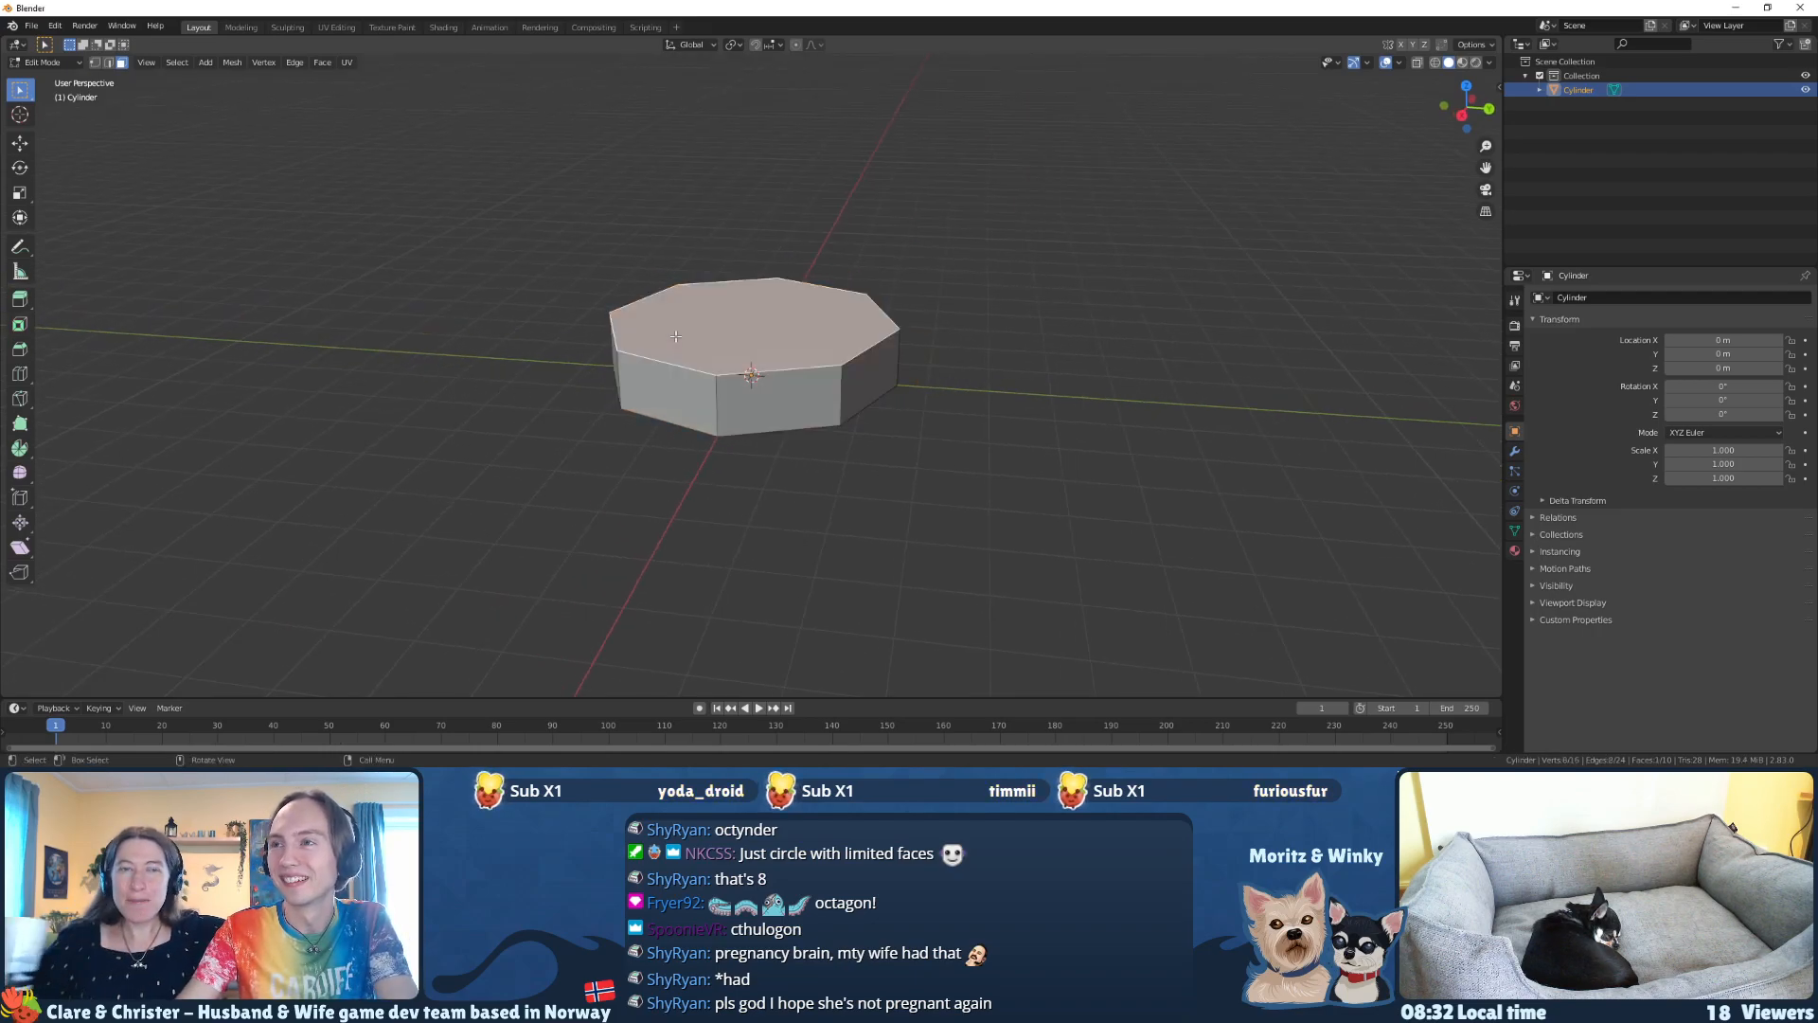
middle_click_drag(681, 373, 669, 443)
scroll(669, 442, "up", 2)
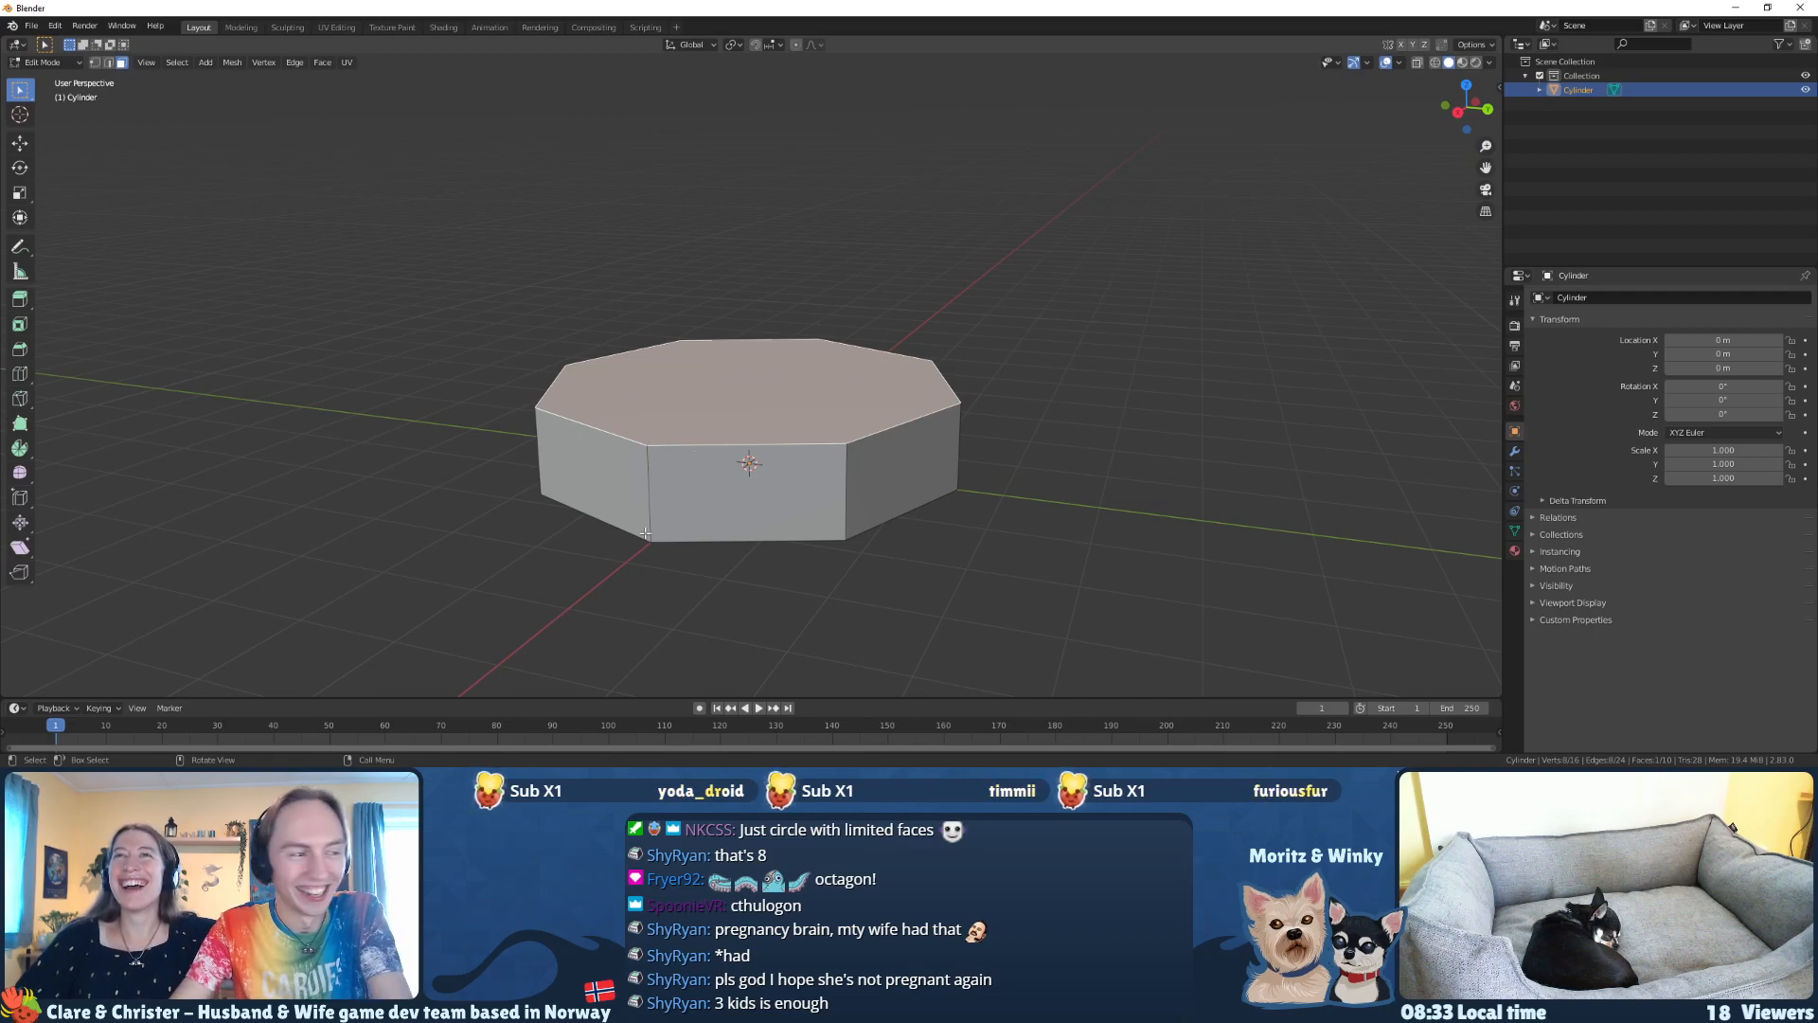
middle_click_drag(645, 567, 652, 527)
type("gz2")
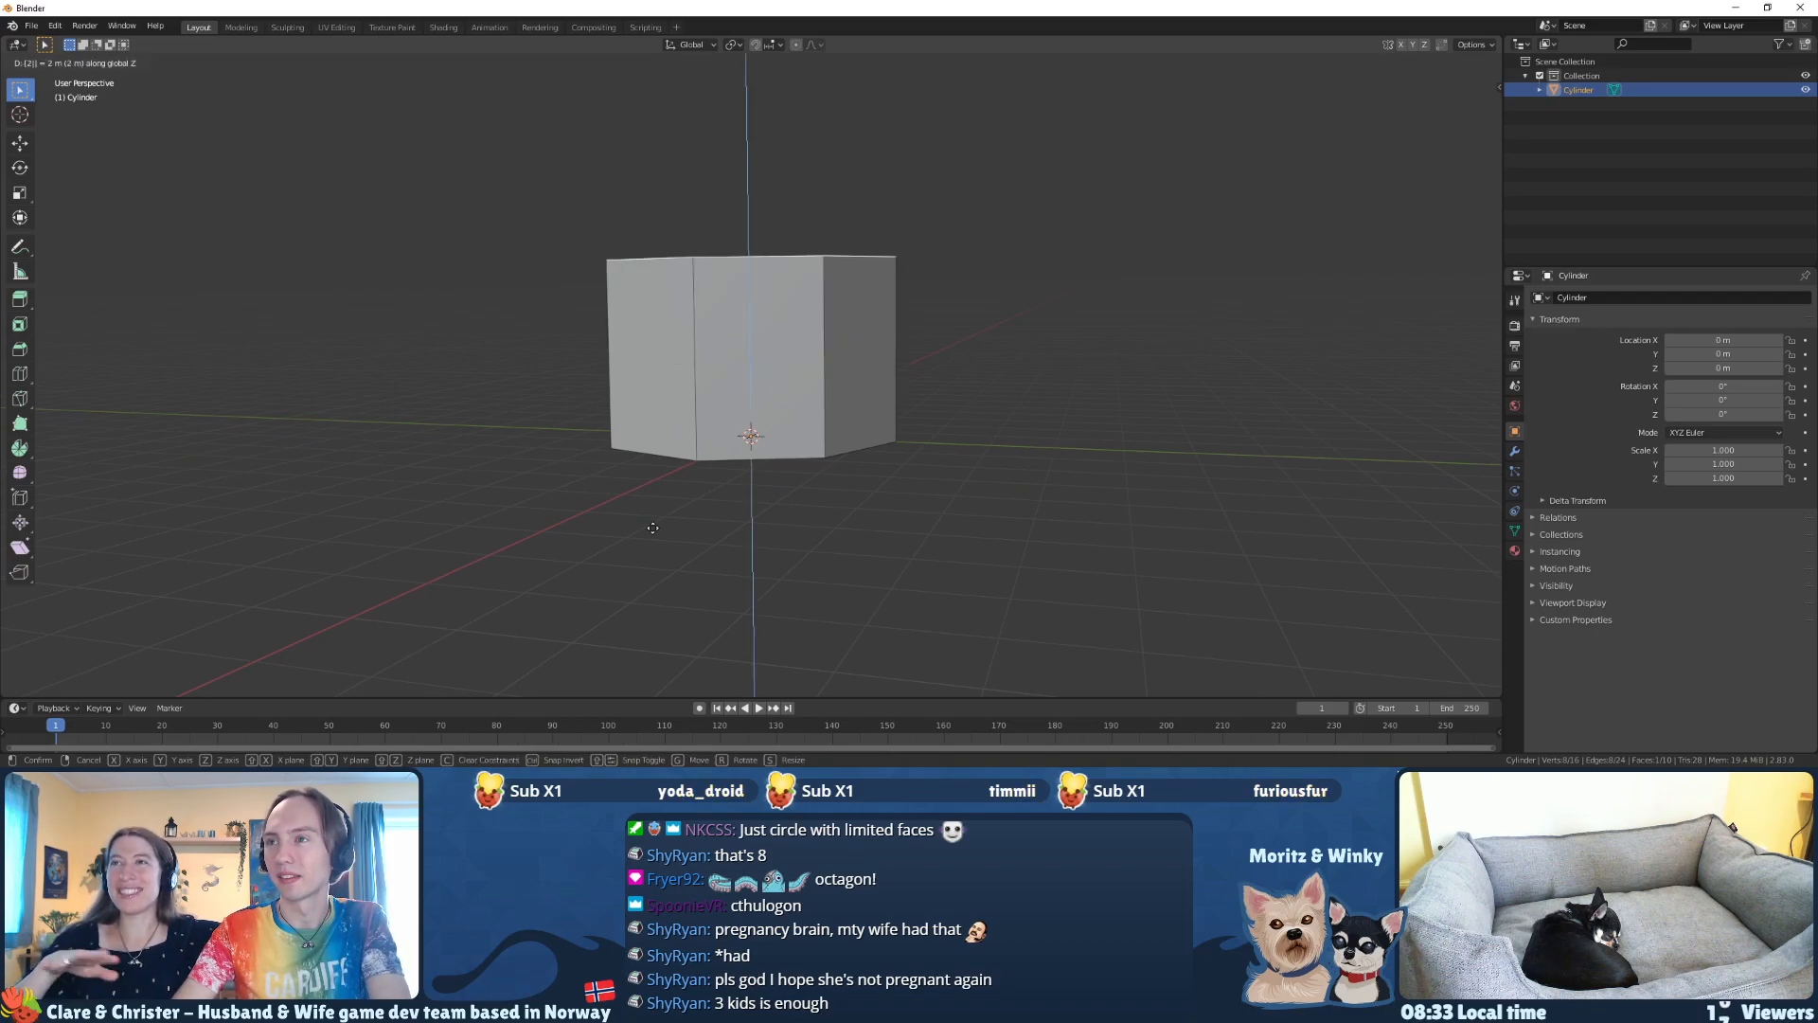
key("Escape")
Step: Move the base's bottom face down 1 m and its top face up 0.5 m along Z
middle_click_drag(666, 520, 768, 379)
type("gz-1")
key("Return")
left_click(768, 377)
type("gz.5")
key("Return")
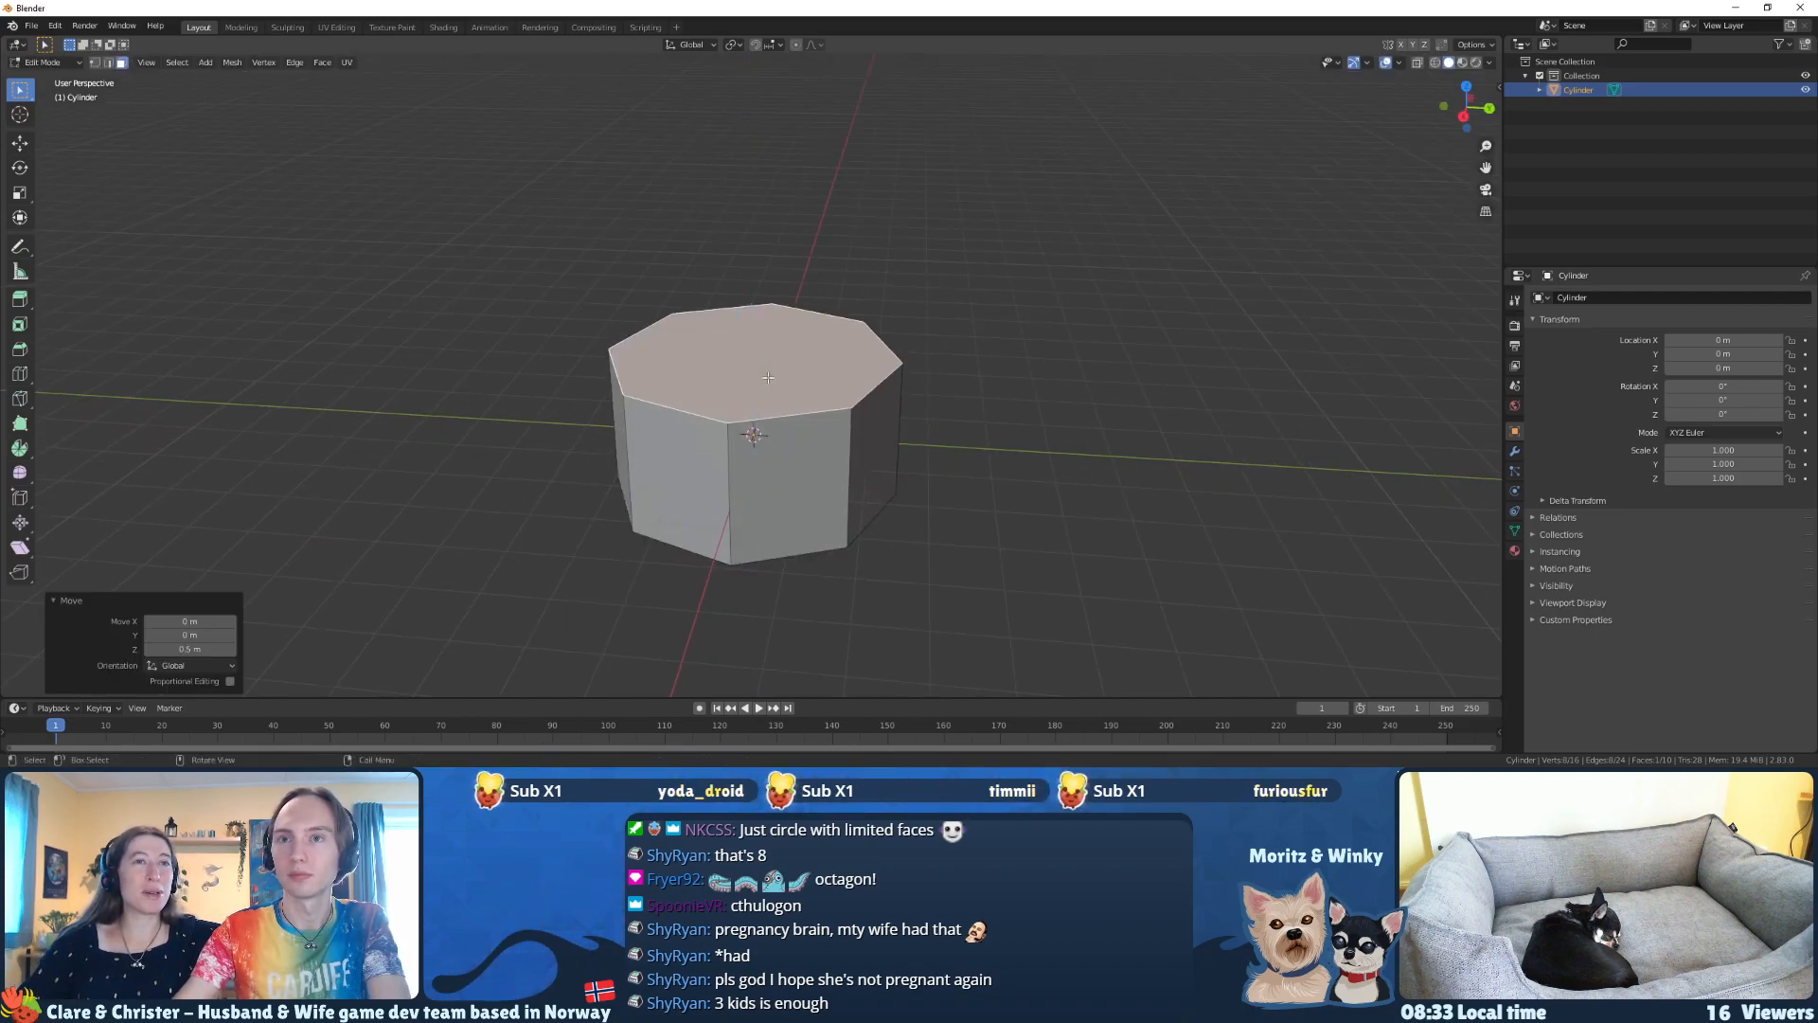
Step: Extrude the base's top face in place and scale the new face down to about 0.78
key("e")
right_click(745, 372)
key("s")
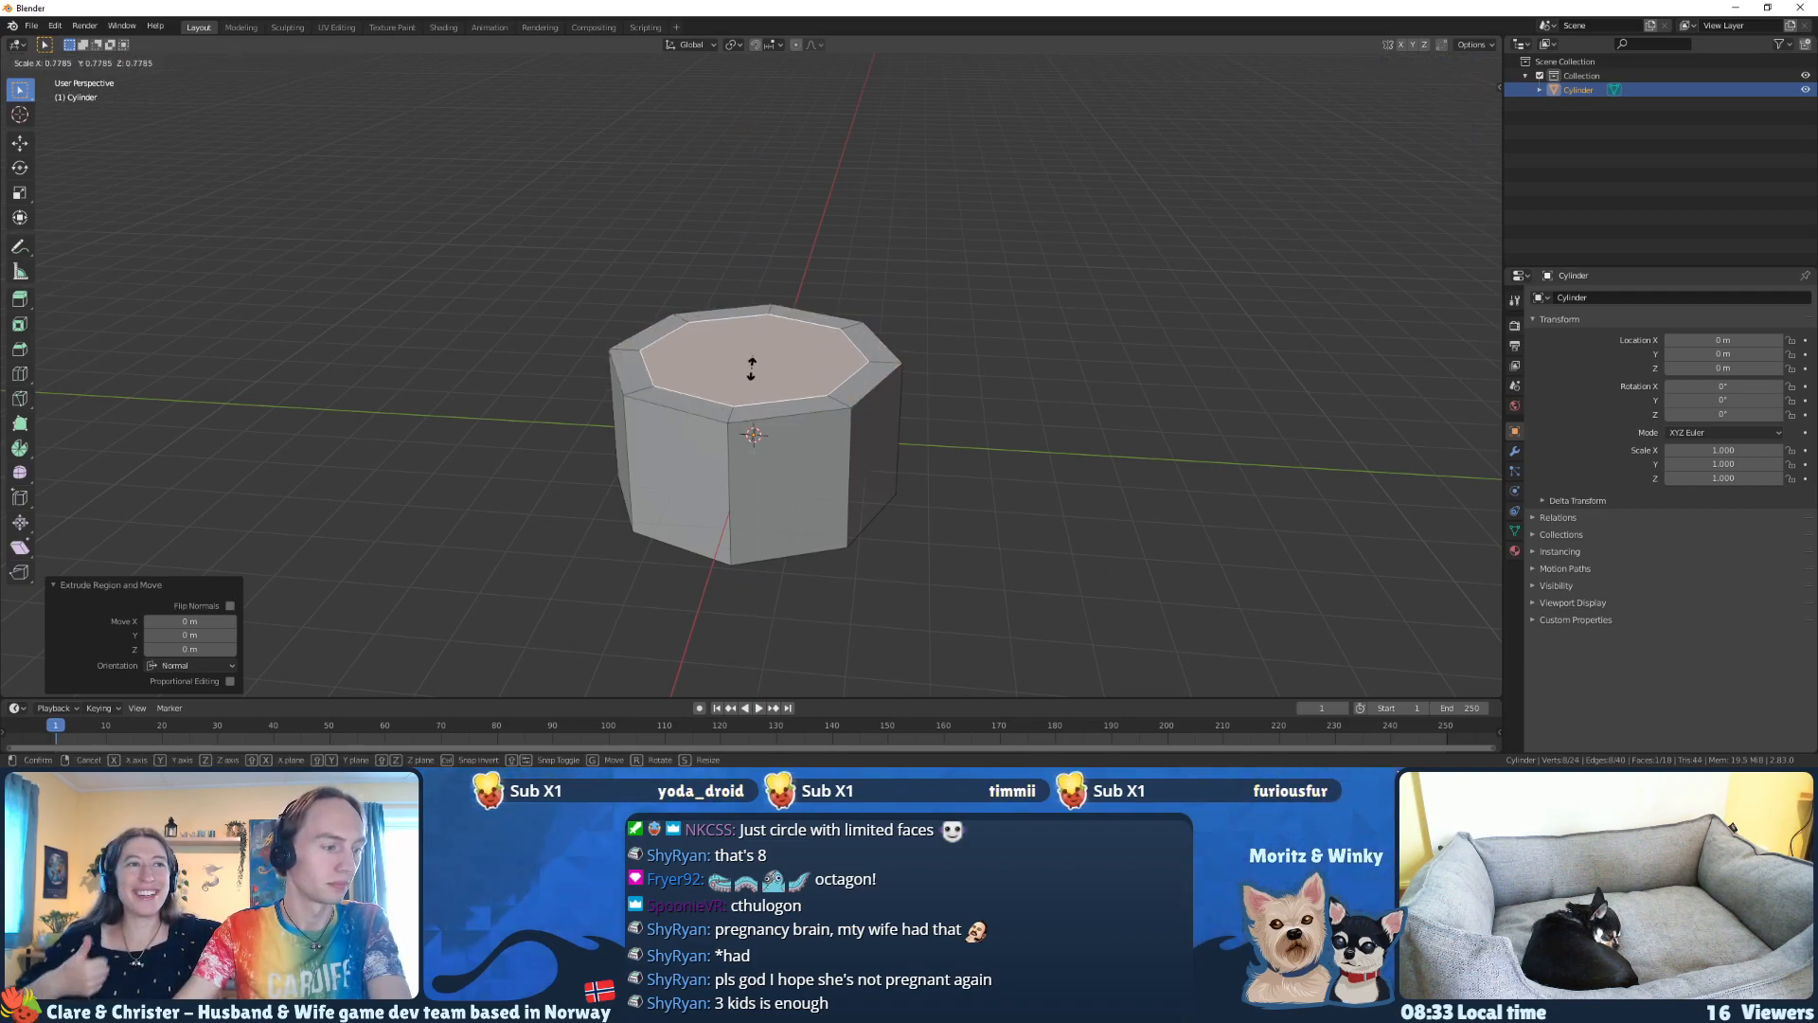
left_click(751, 369)
Step: Extrude the inner top face up about 2.8 m and raise it another 7.6 m along Z for the tower shaft
middle_click_drag(751, 369, 909, 412)
key("e")
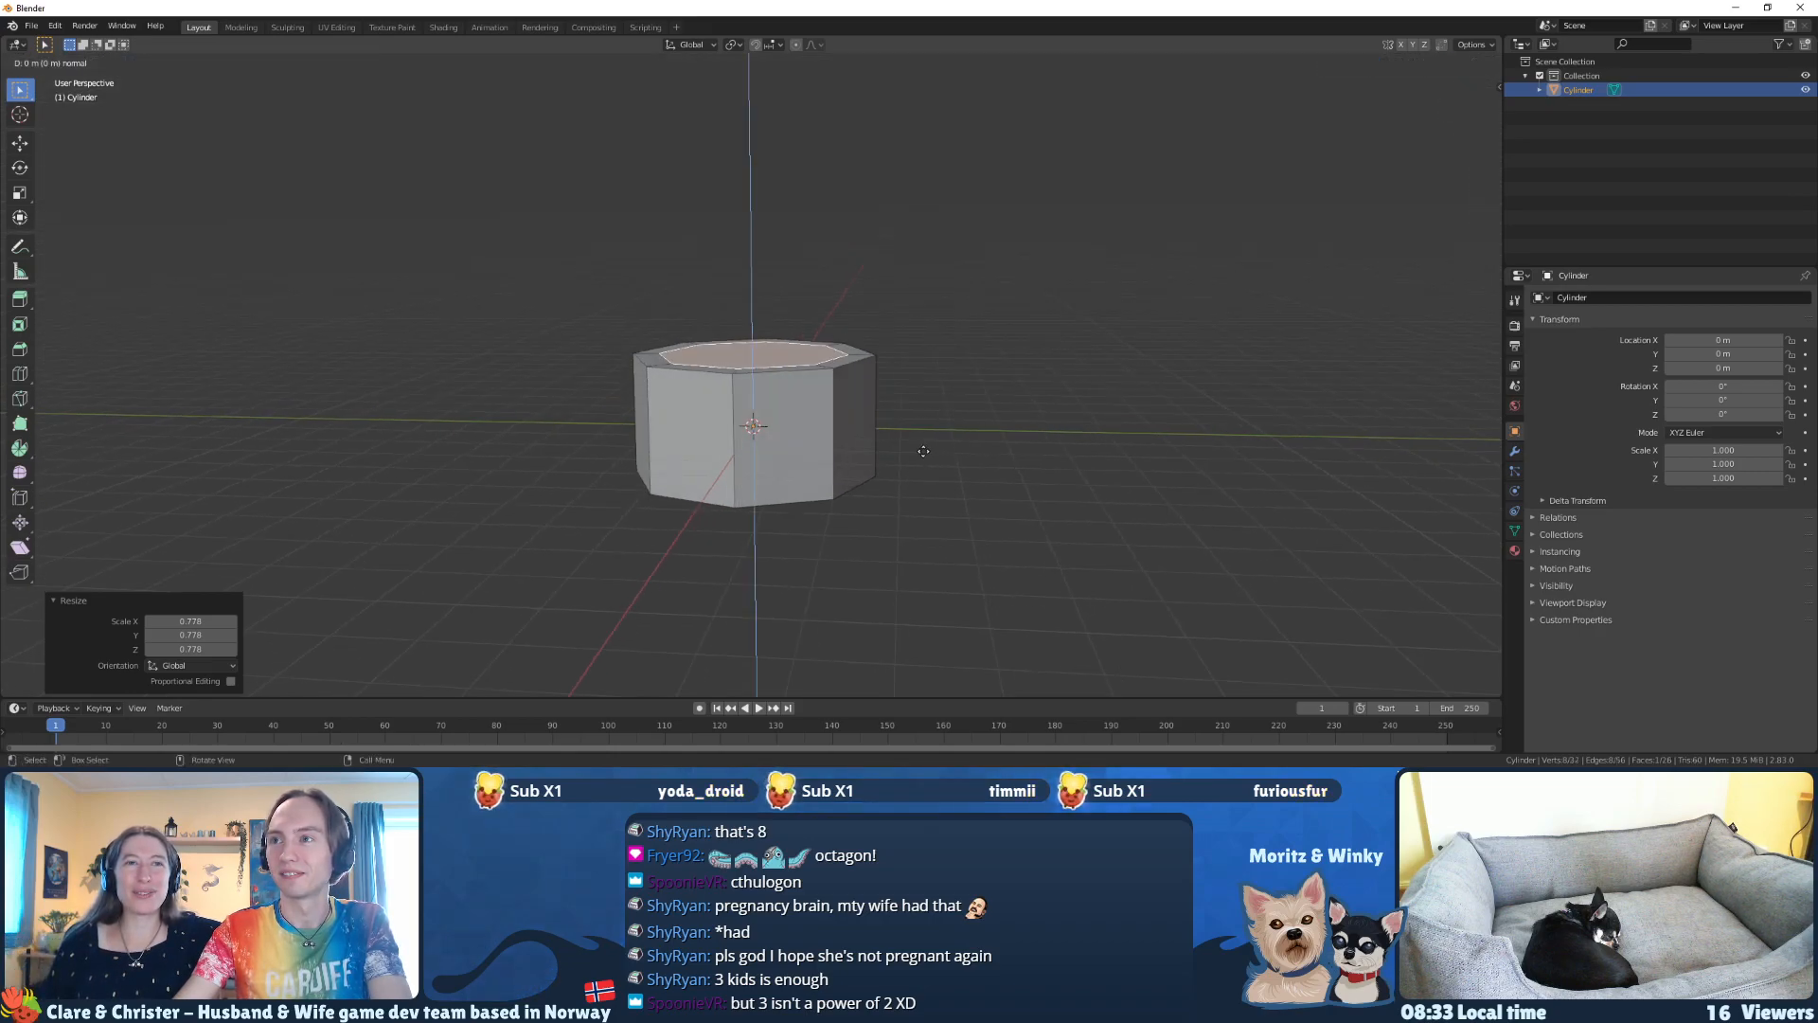
left_click(893, 314)
scroll(894, 311, "down", 4)
scroll(893, 313, "down", 1)
key("g")
key("z")
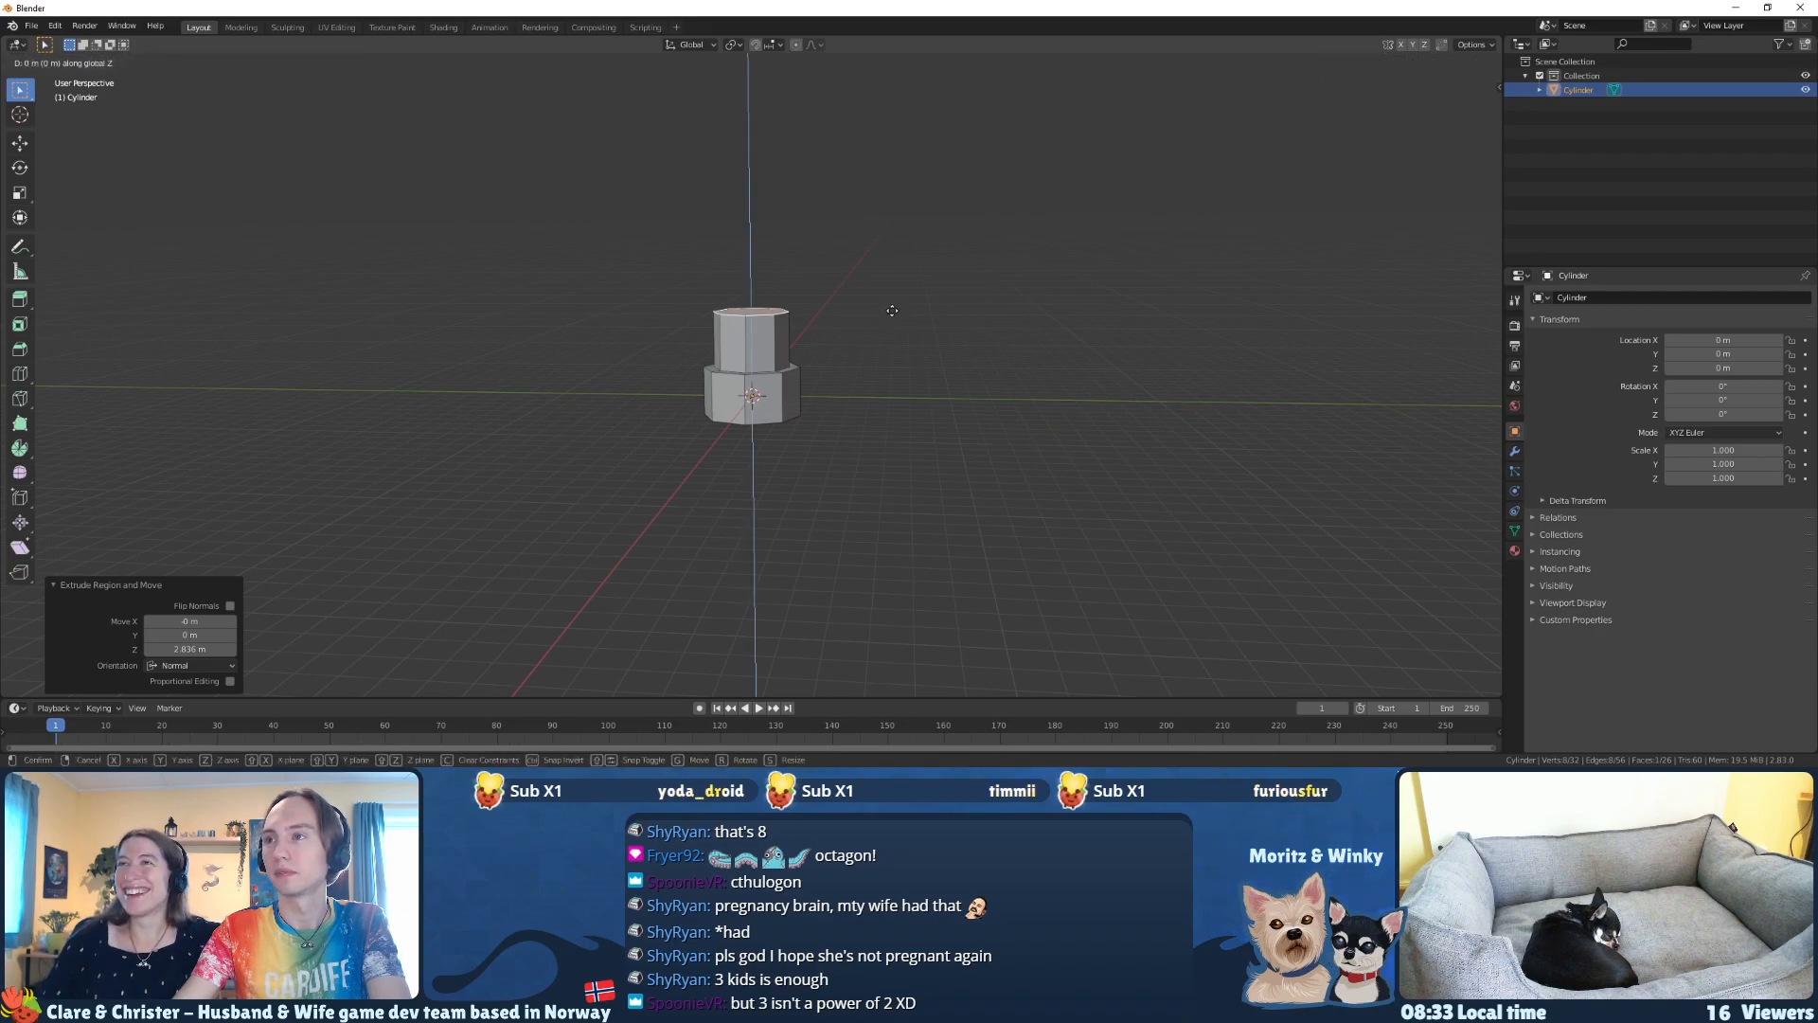
left_click(865, 166)
middle_click_drag(864, 167, 870, 282)
scroll(870, 282, "up", 2)
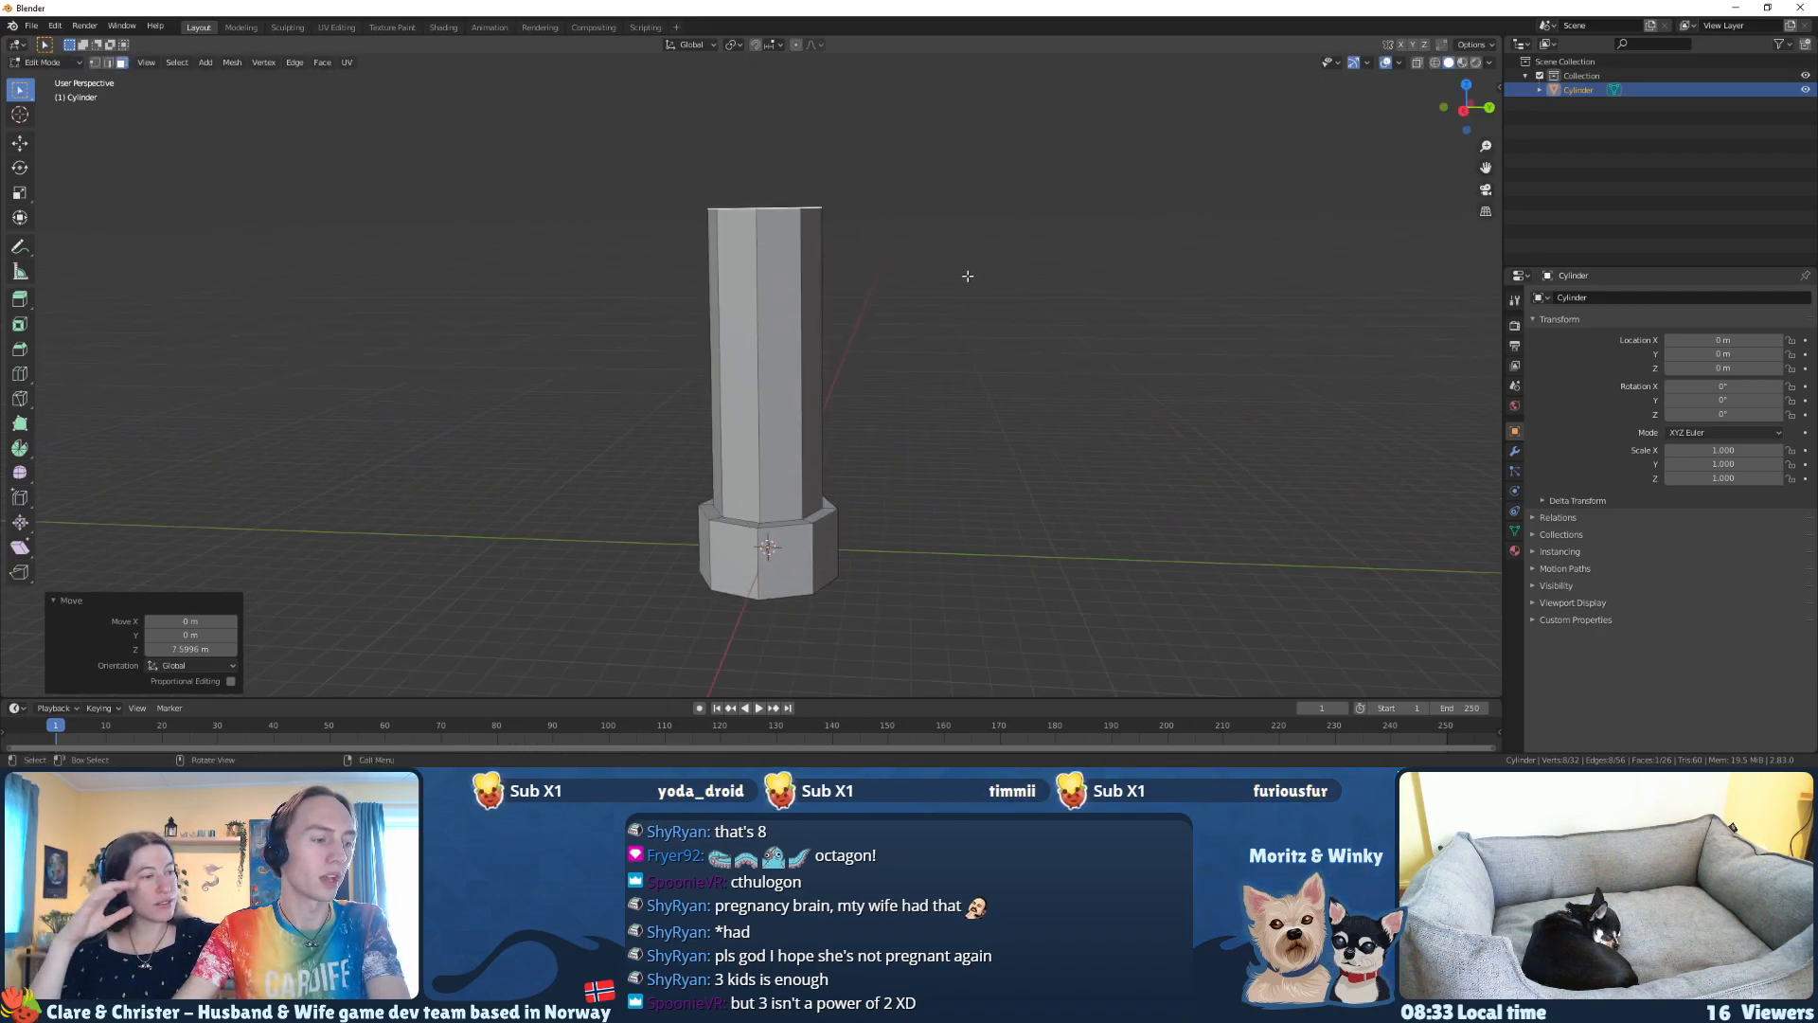
Step: Undo the tower shaft's extrusion and raising, and redo both operations
key("ctrl+z")
key("ctrl+z")
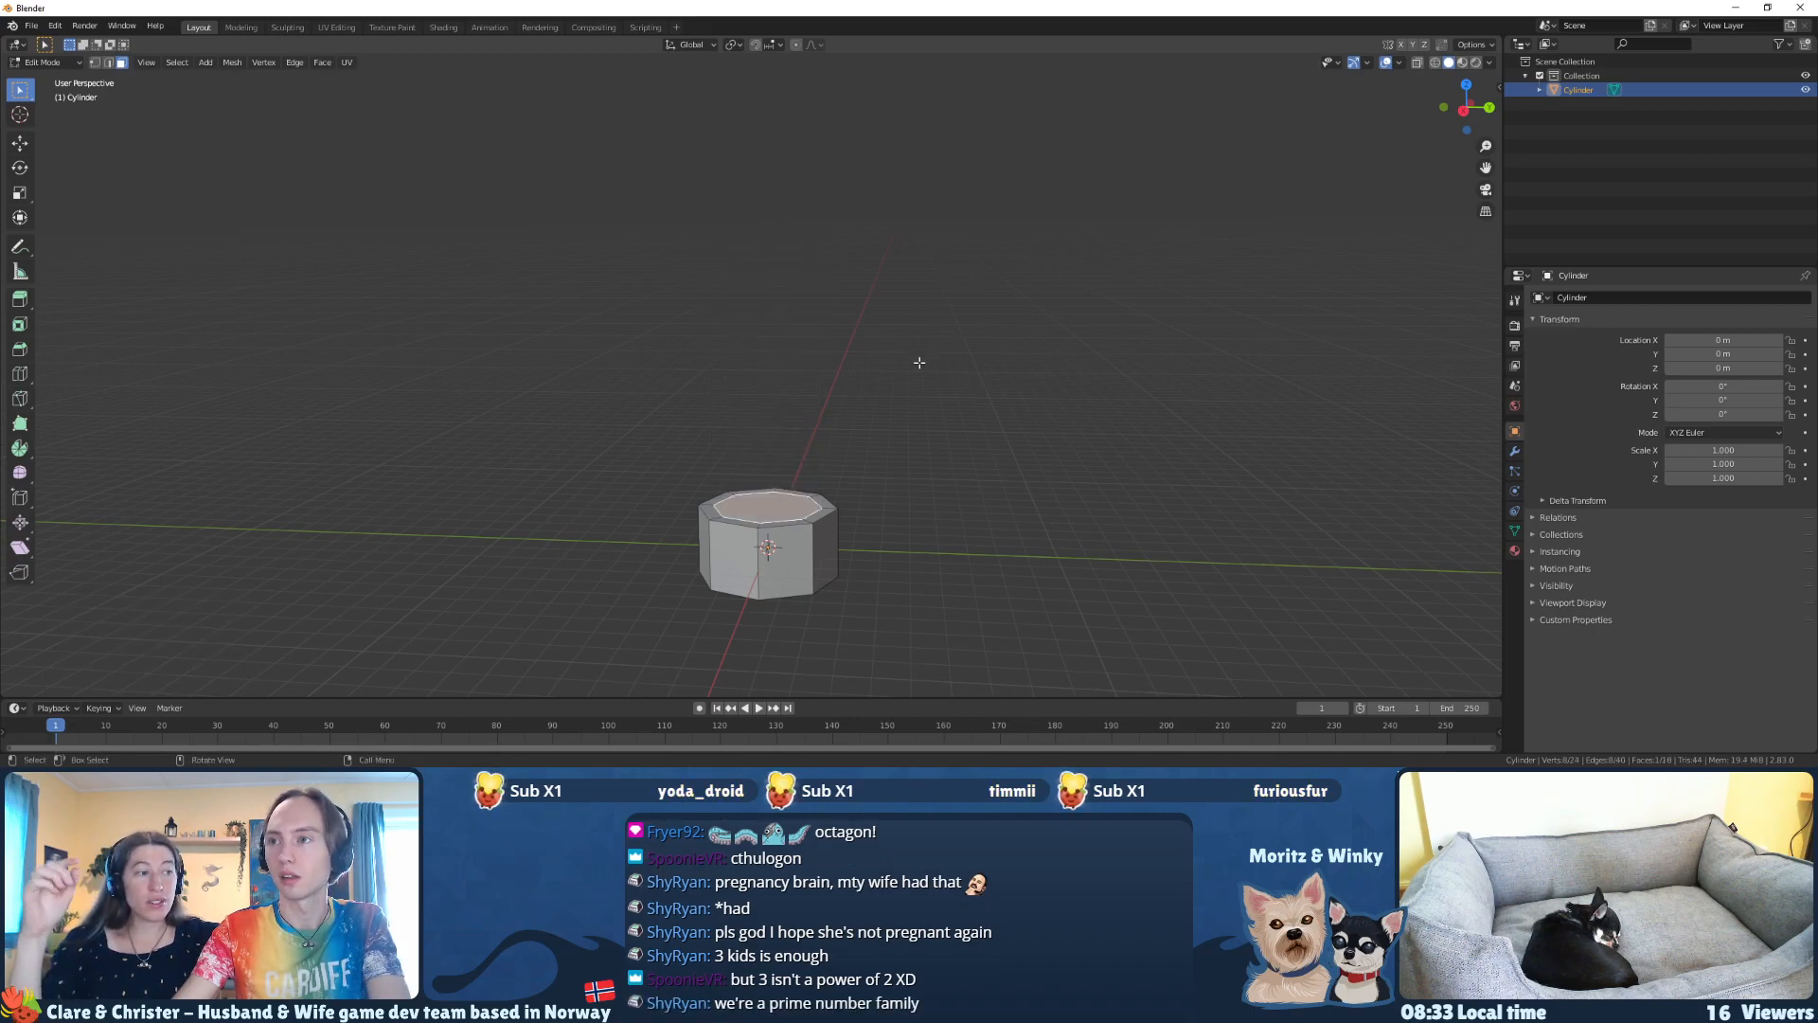
key("ctrl+shift+z")
key("ctrl+shift+z")
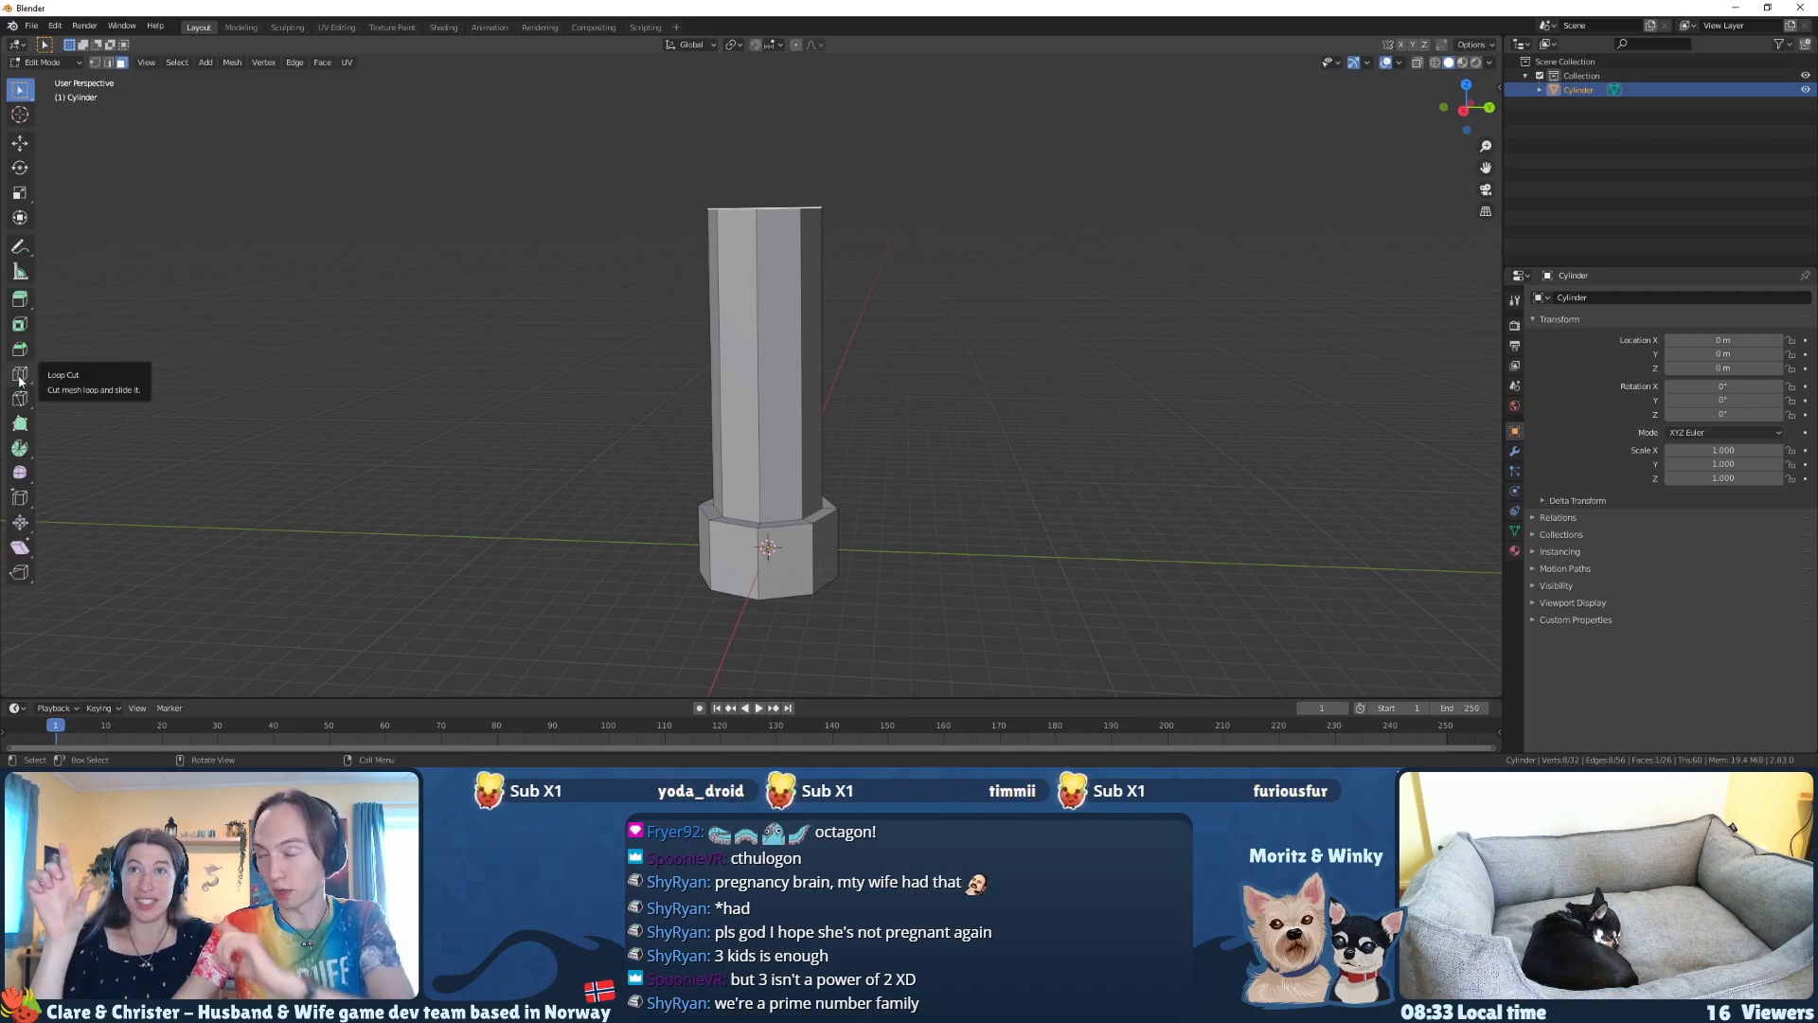
Step: Taper the tower shaft by scaling its top face down to about 0.7 and enlarging it slightly by about 1.04
key("s")
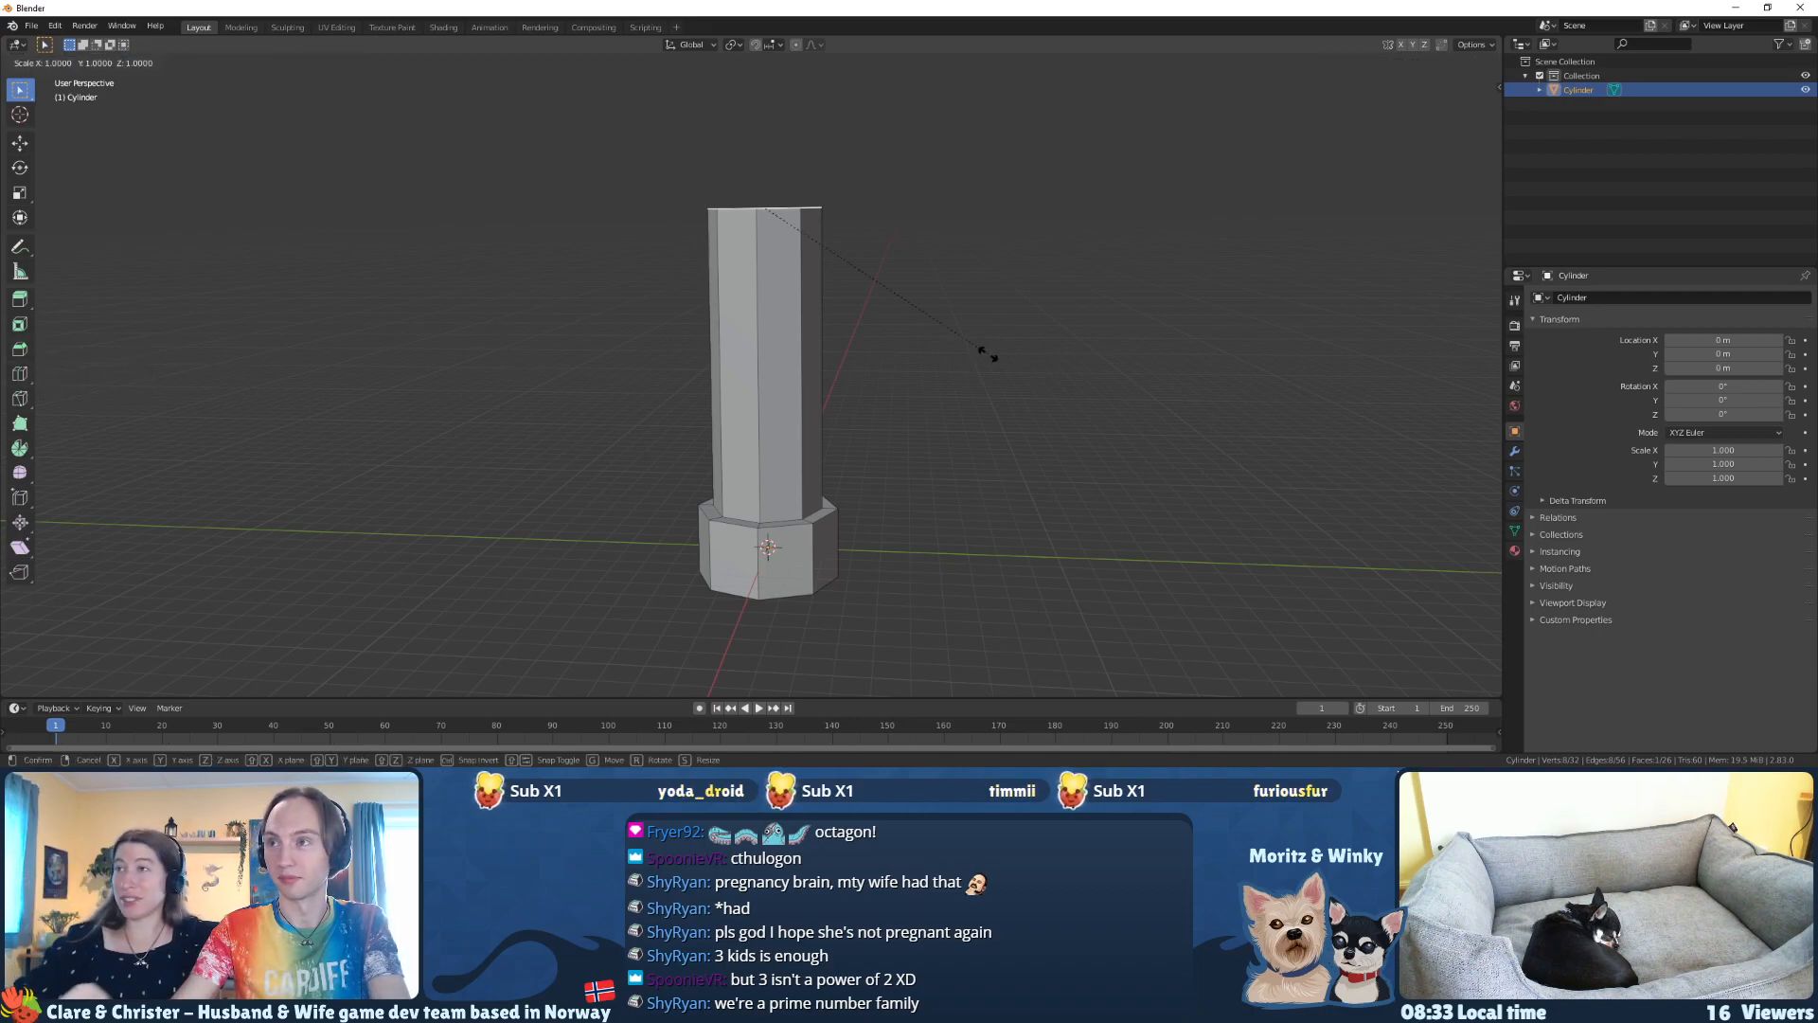
left_click(913, 312)
middle_click_drag(929, 321, 925, 321)
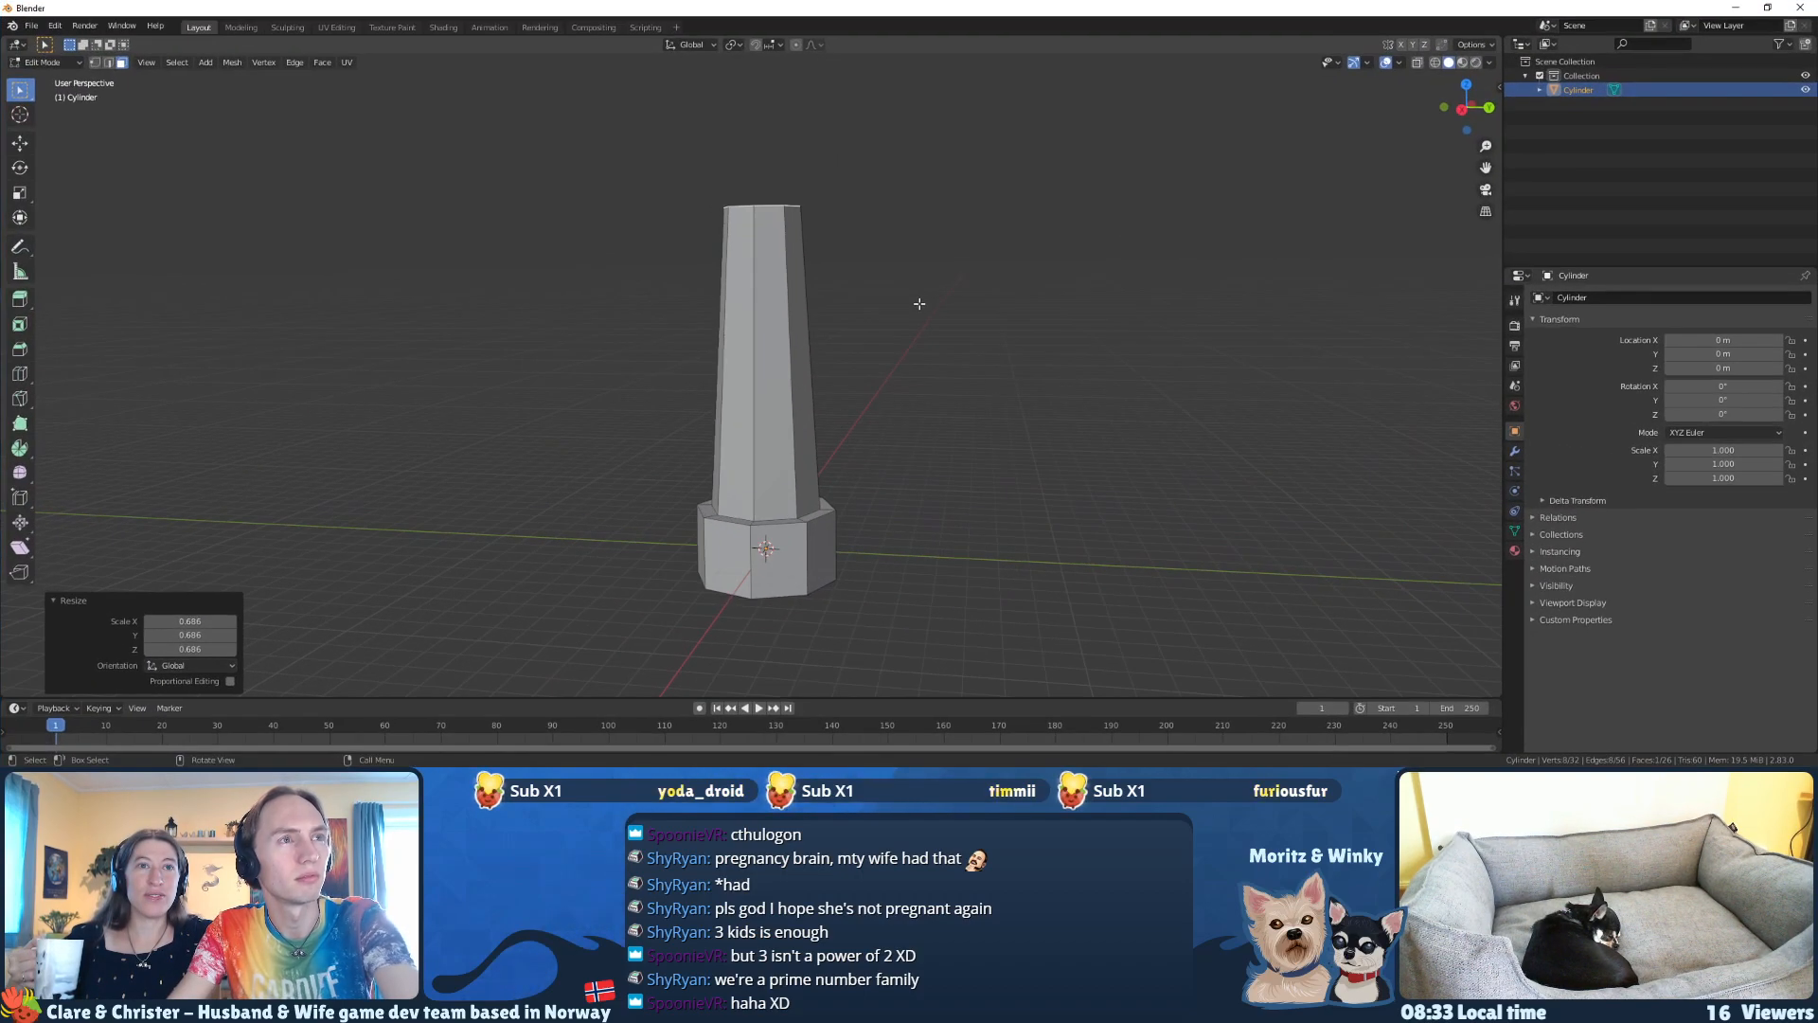
key("s")
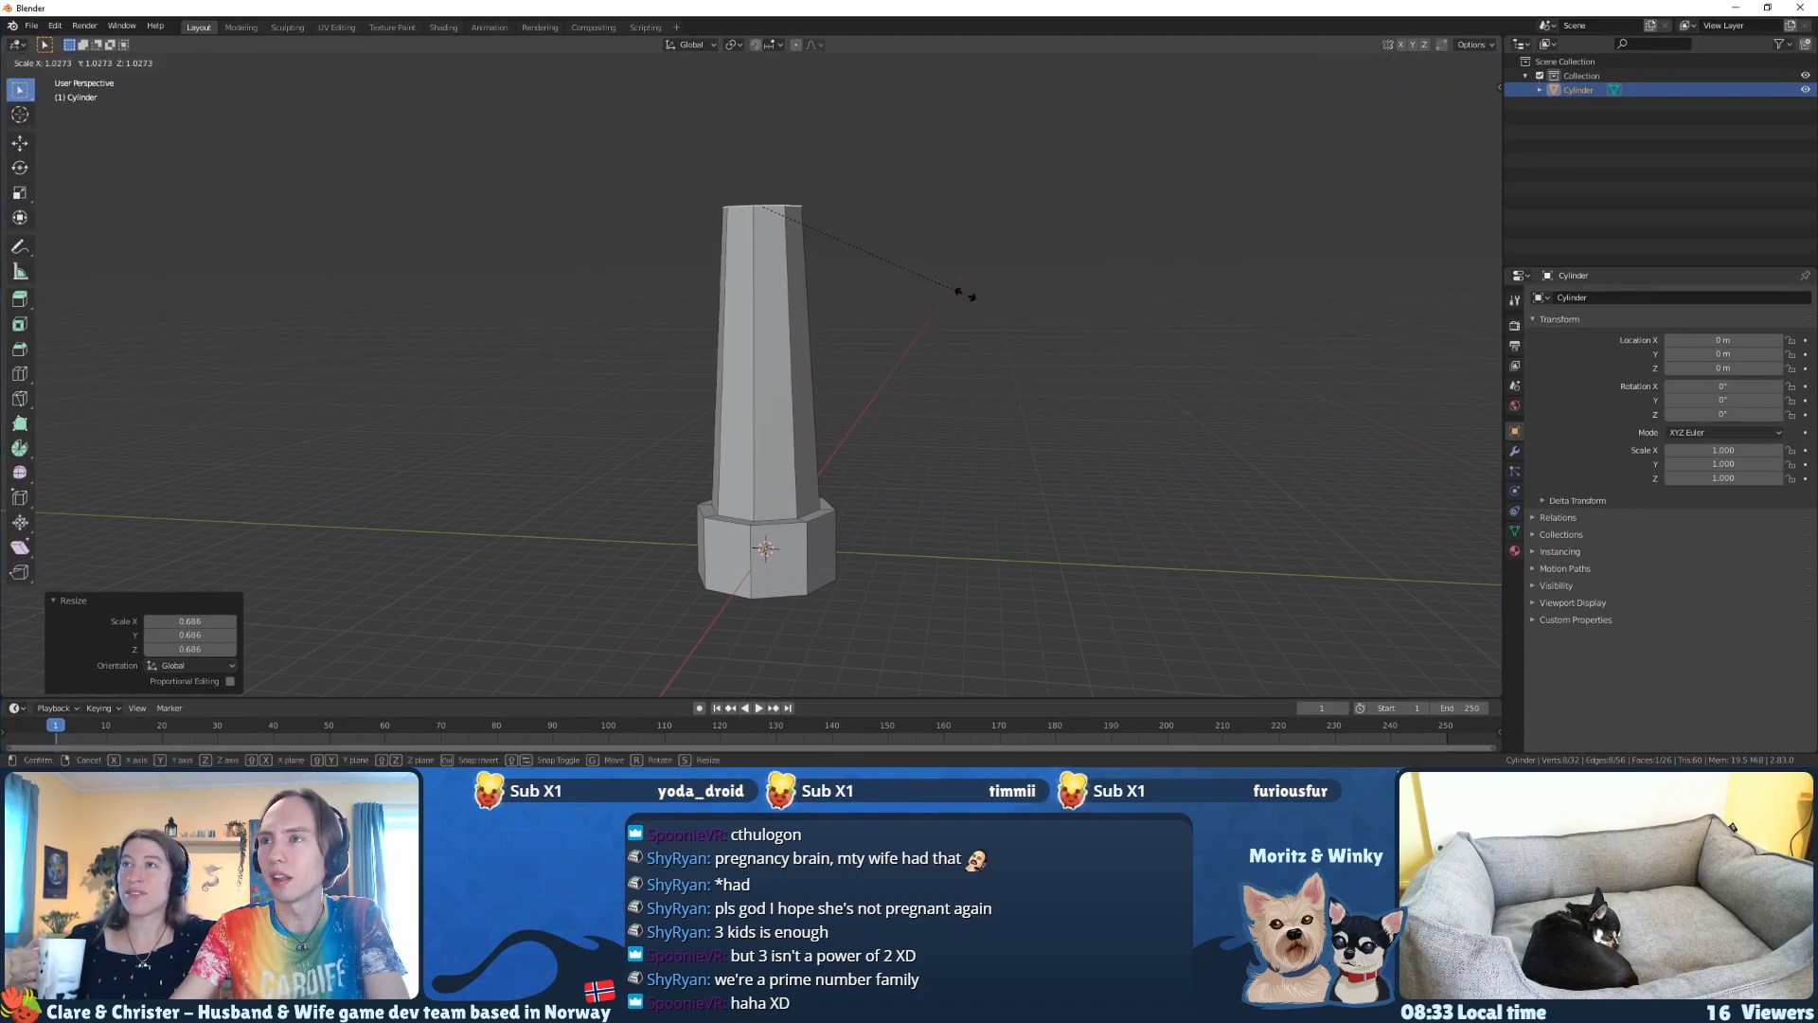
left_click(967, 295)
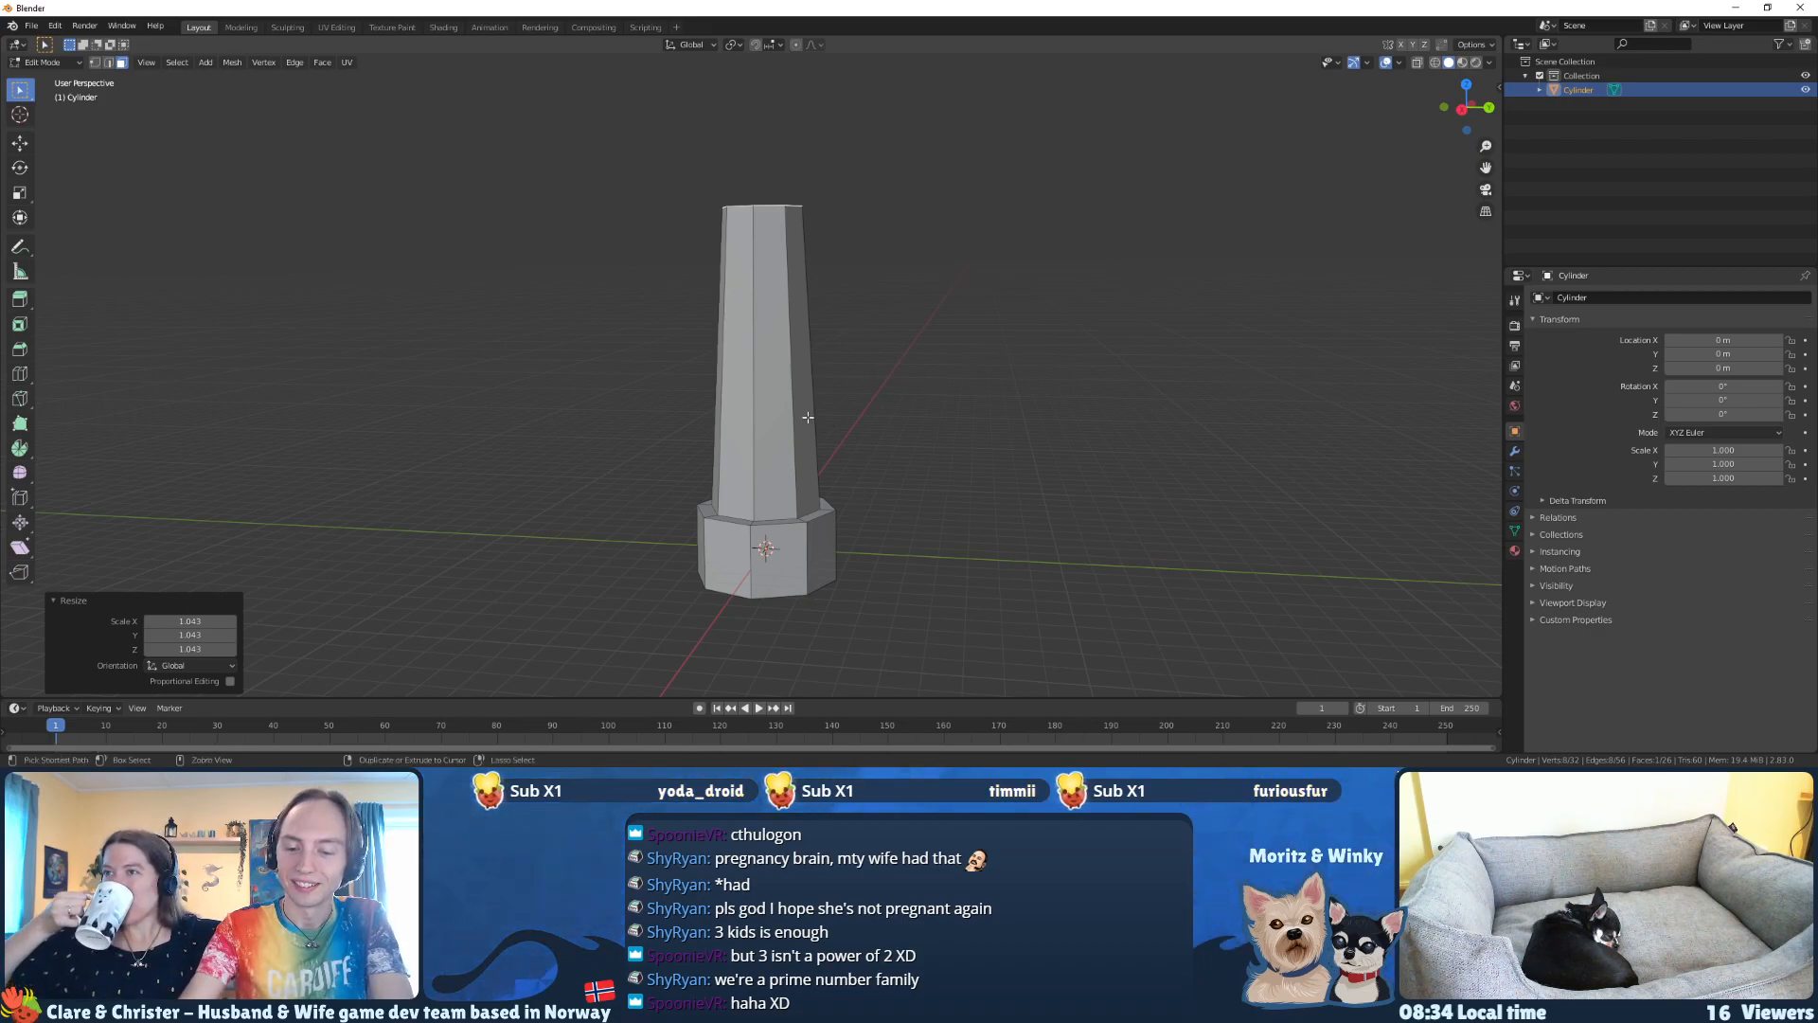
Step: Select the whole linked lighthouse mesh and widen it by about 1.08 in X and Y only
key("ctrl+l")
key("s")
key("shift+z")
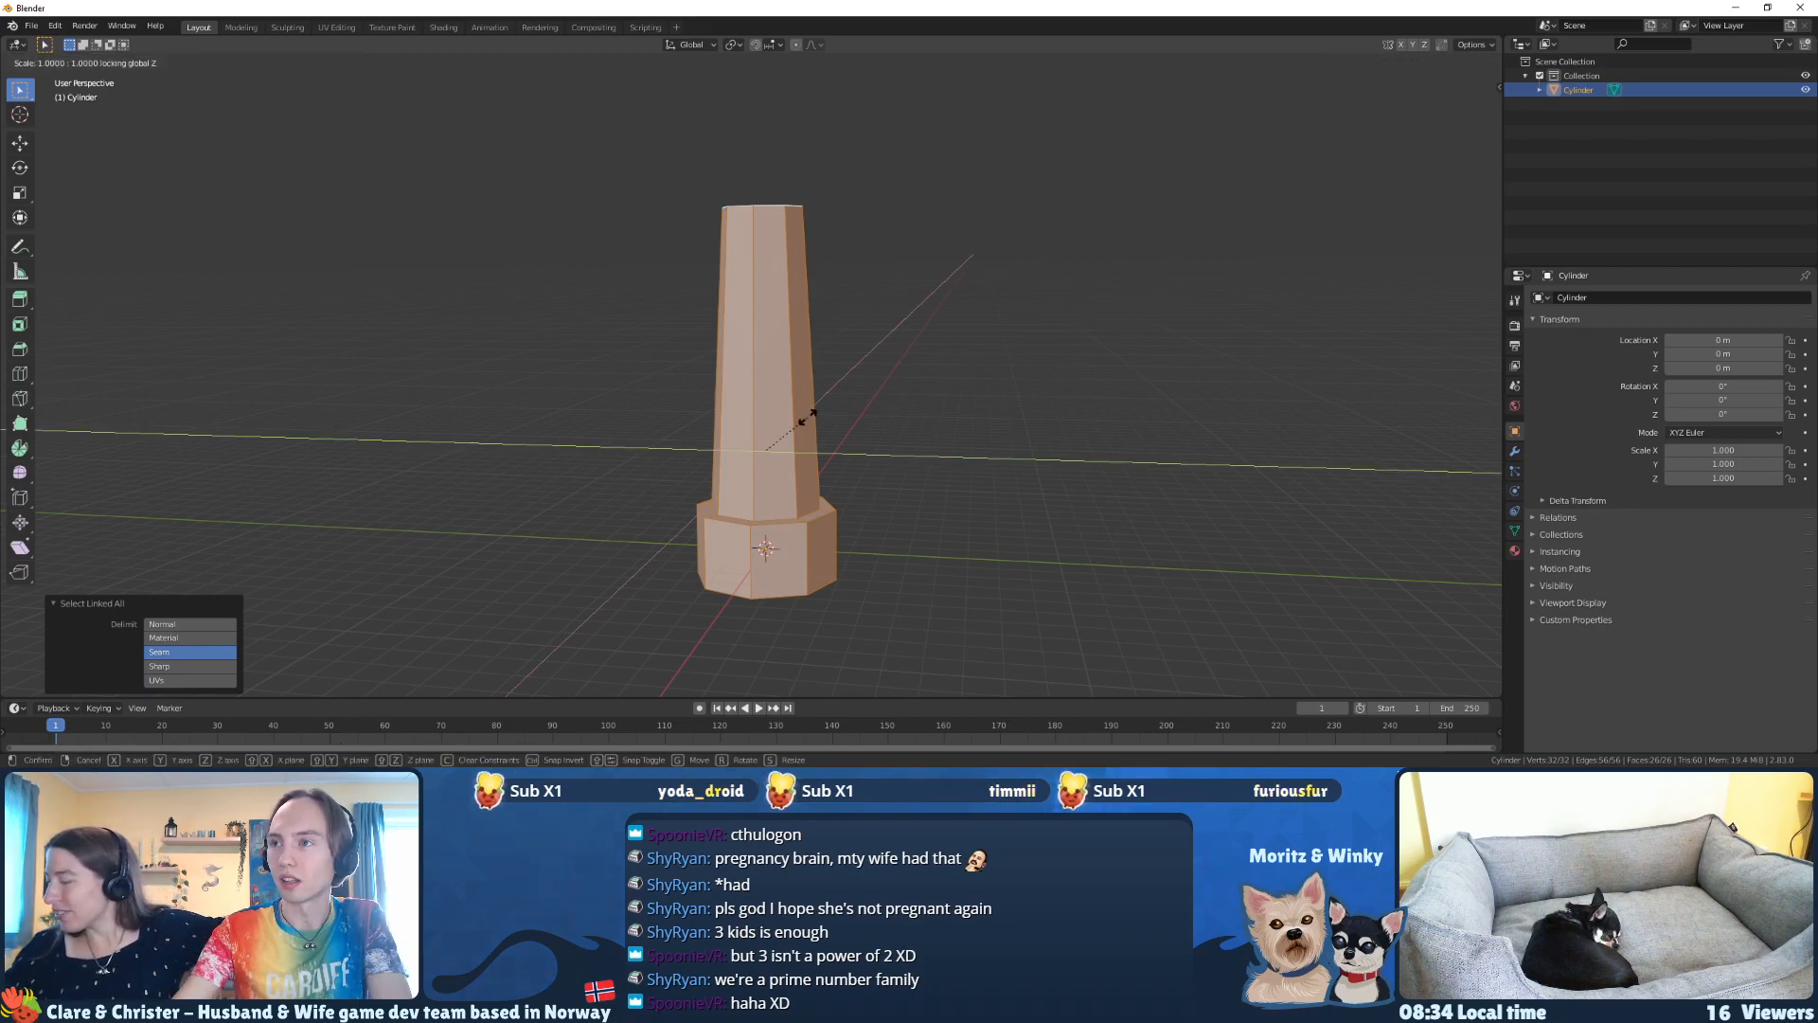
left_click(814, 416)
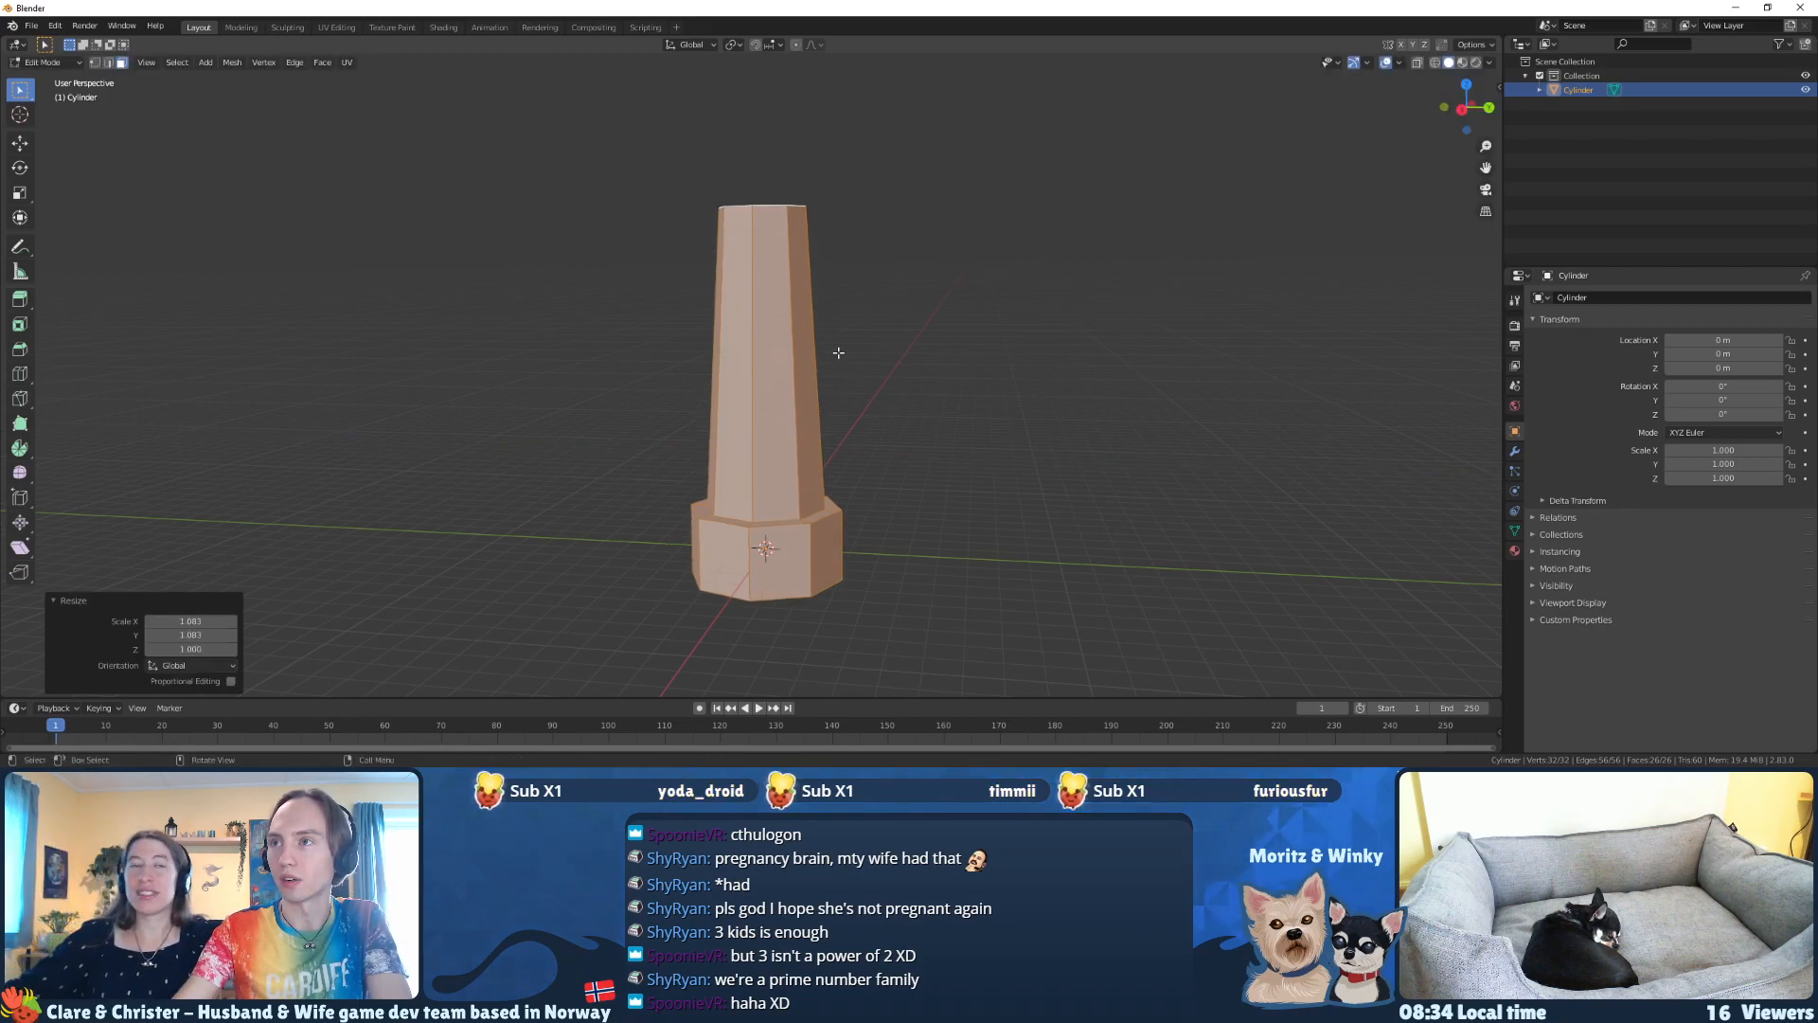
middle_click_drag(852, 366, 855, 405)
key("ctrl+z")
key("ctrl+shift+z")
Step: Shorten the tower by lowering its top face about 3.4 m along Z
left_click(773, 251)
middle_click_drag(772, 251, 786, 203)
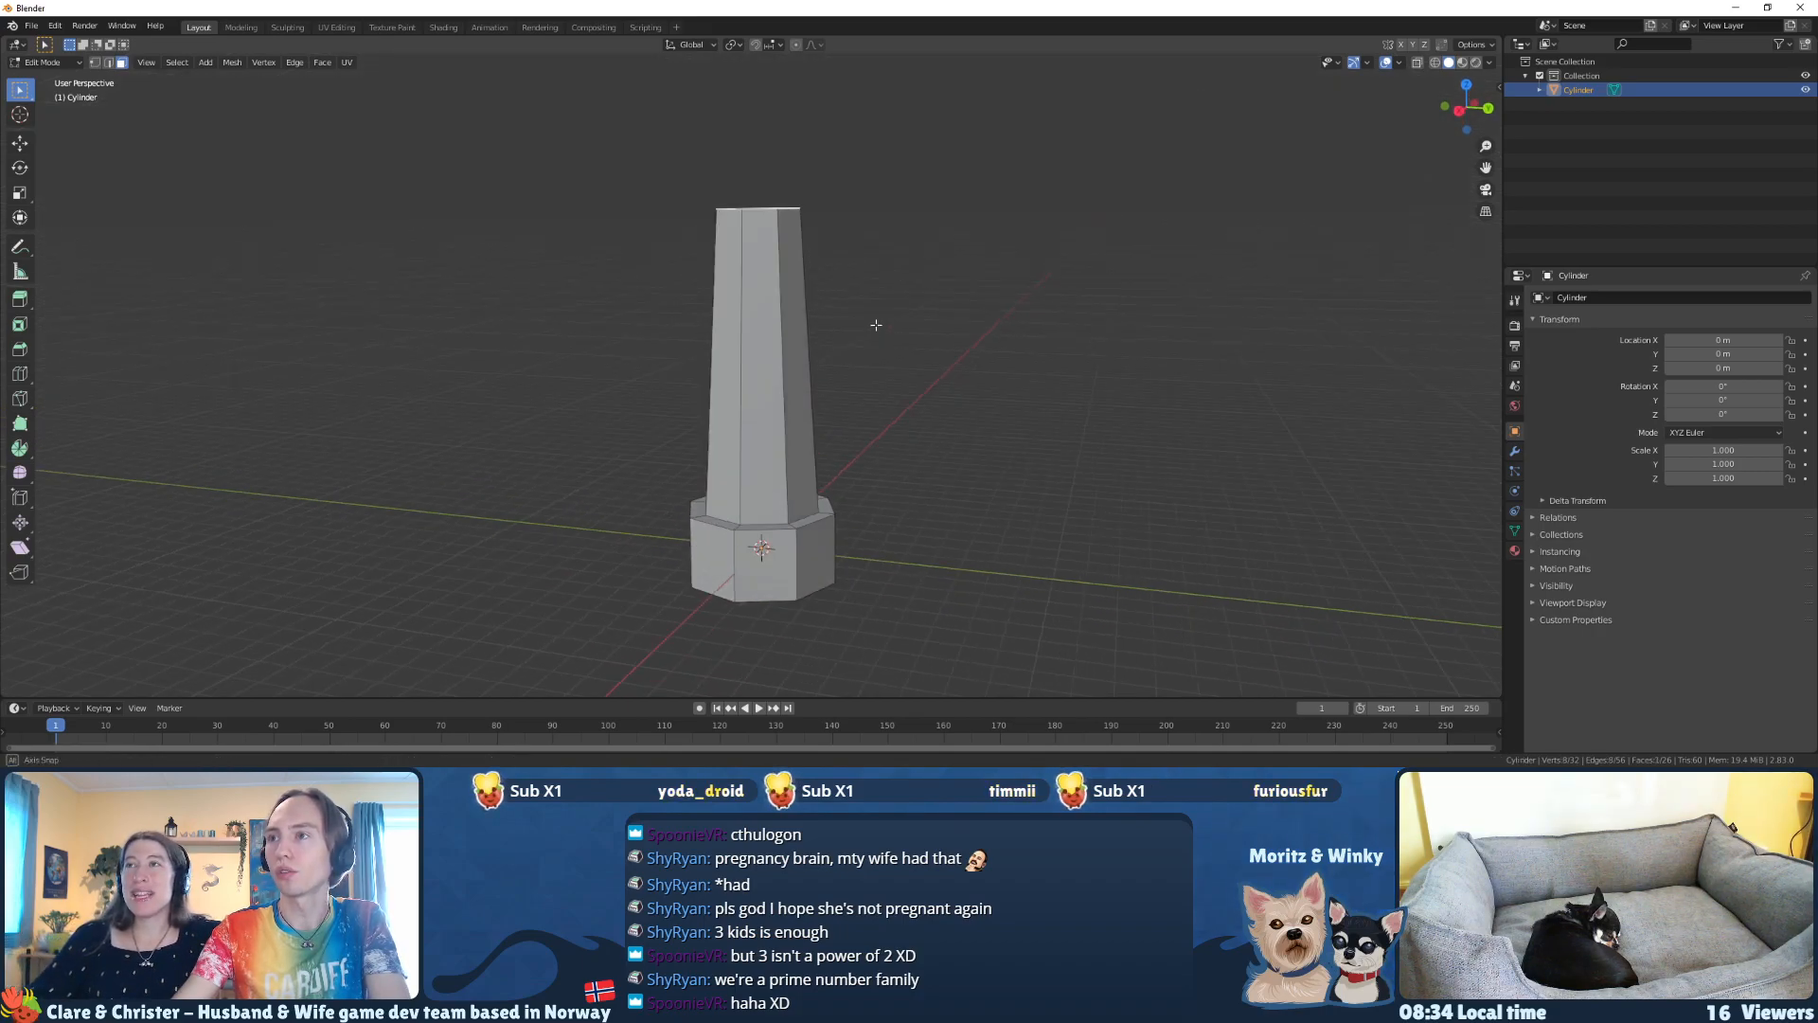
key("g")
key("z")
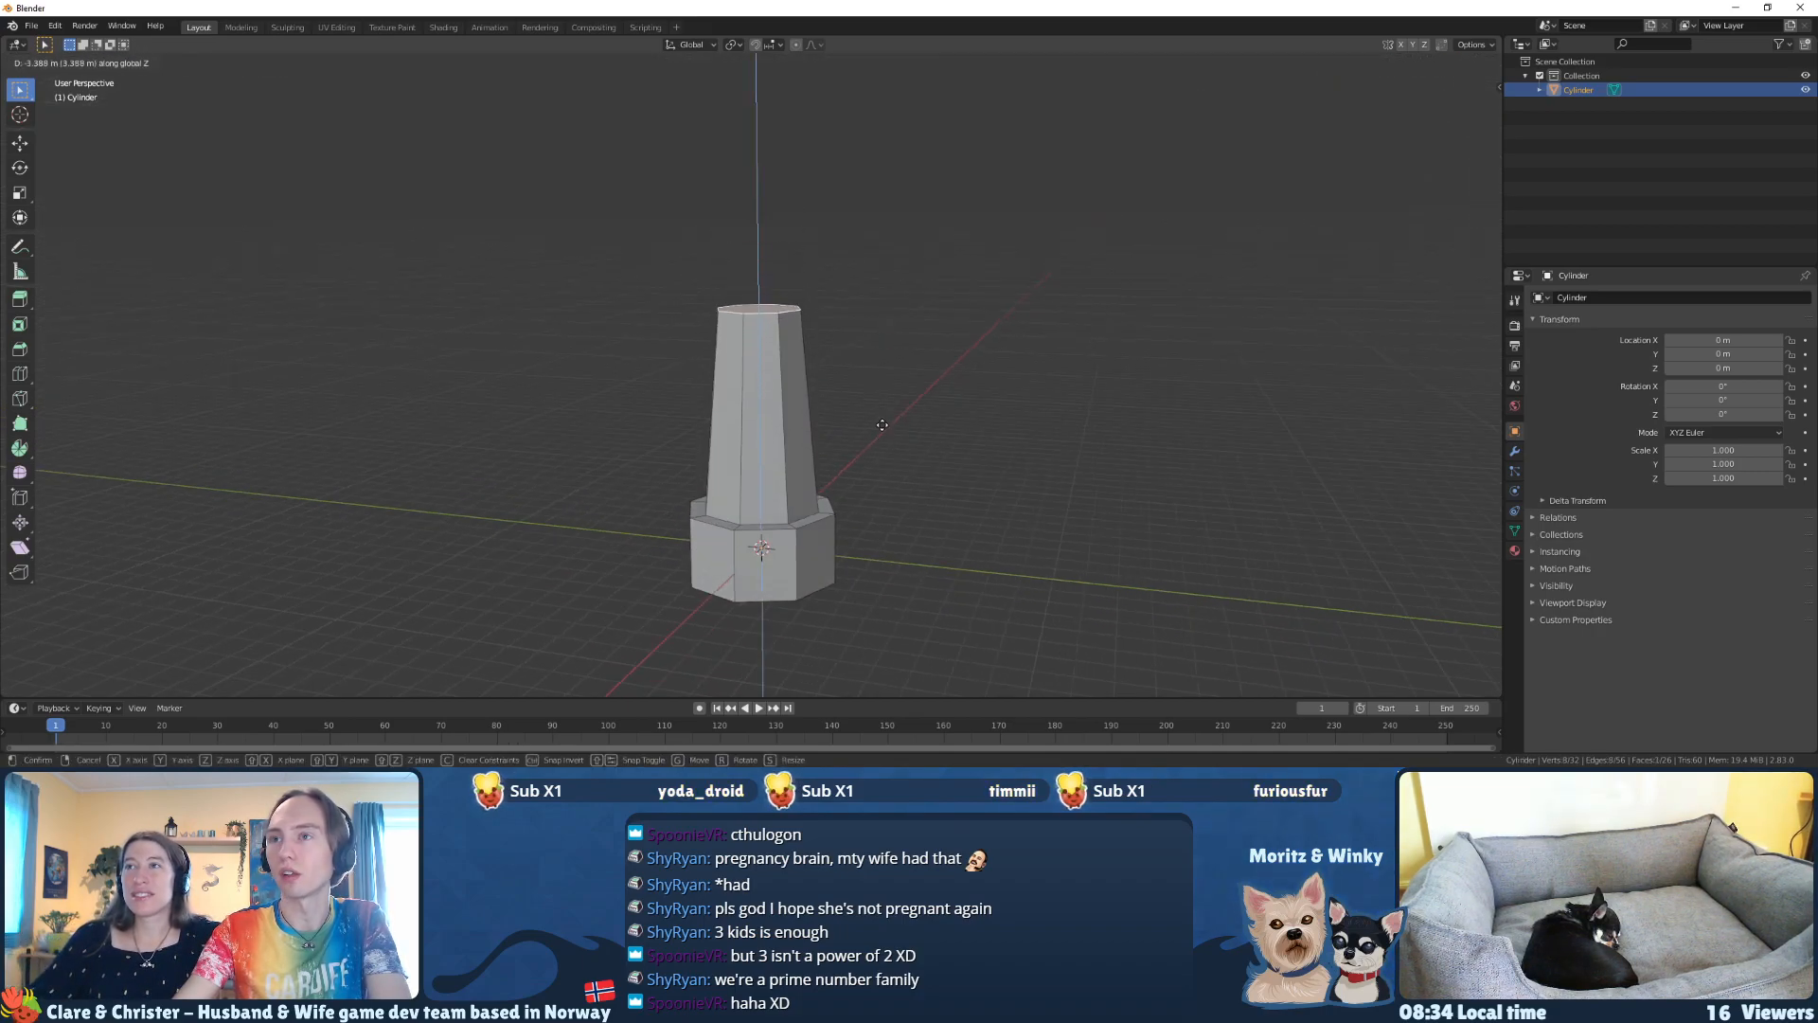
left_click(882, 425)
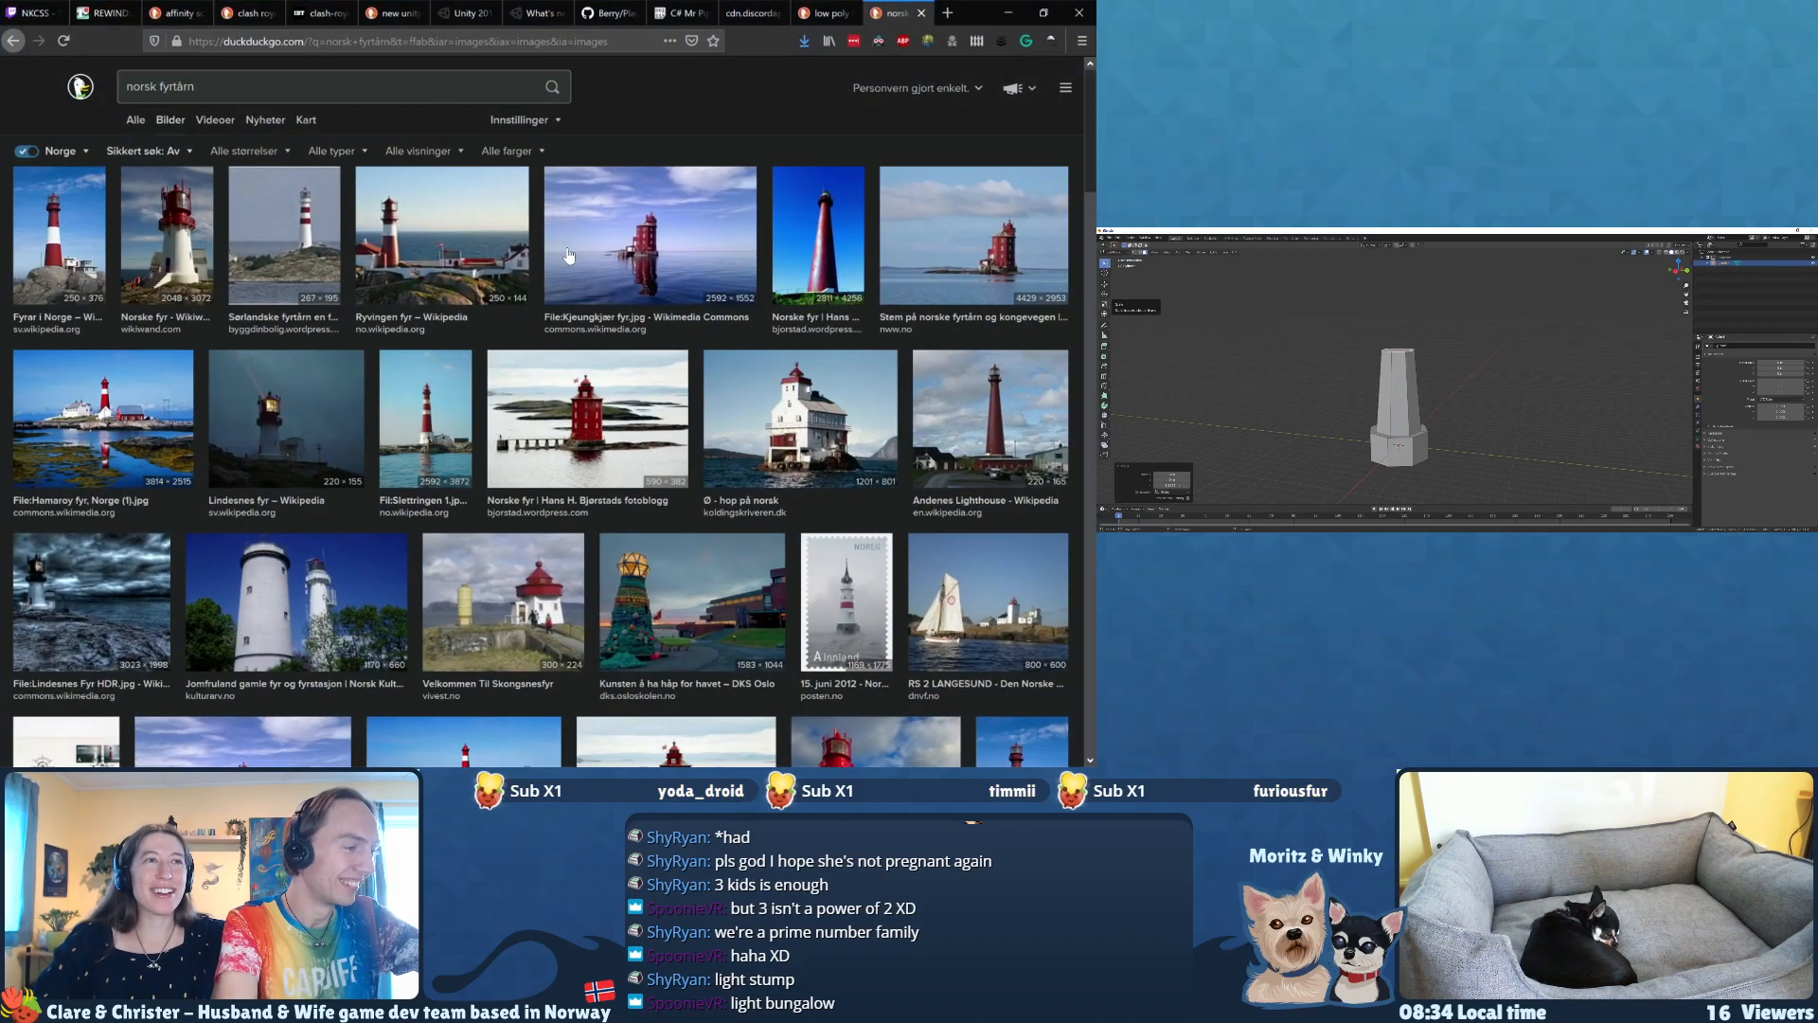
Step: Browse the norsk fyrtårn image results for lighthouse shapes and enlarge the red and white "Norske fyr - Wikiwand" photo
scroll(432, 294, "down", 1)
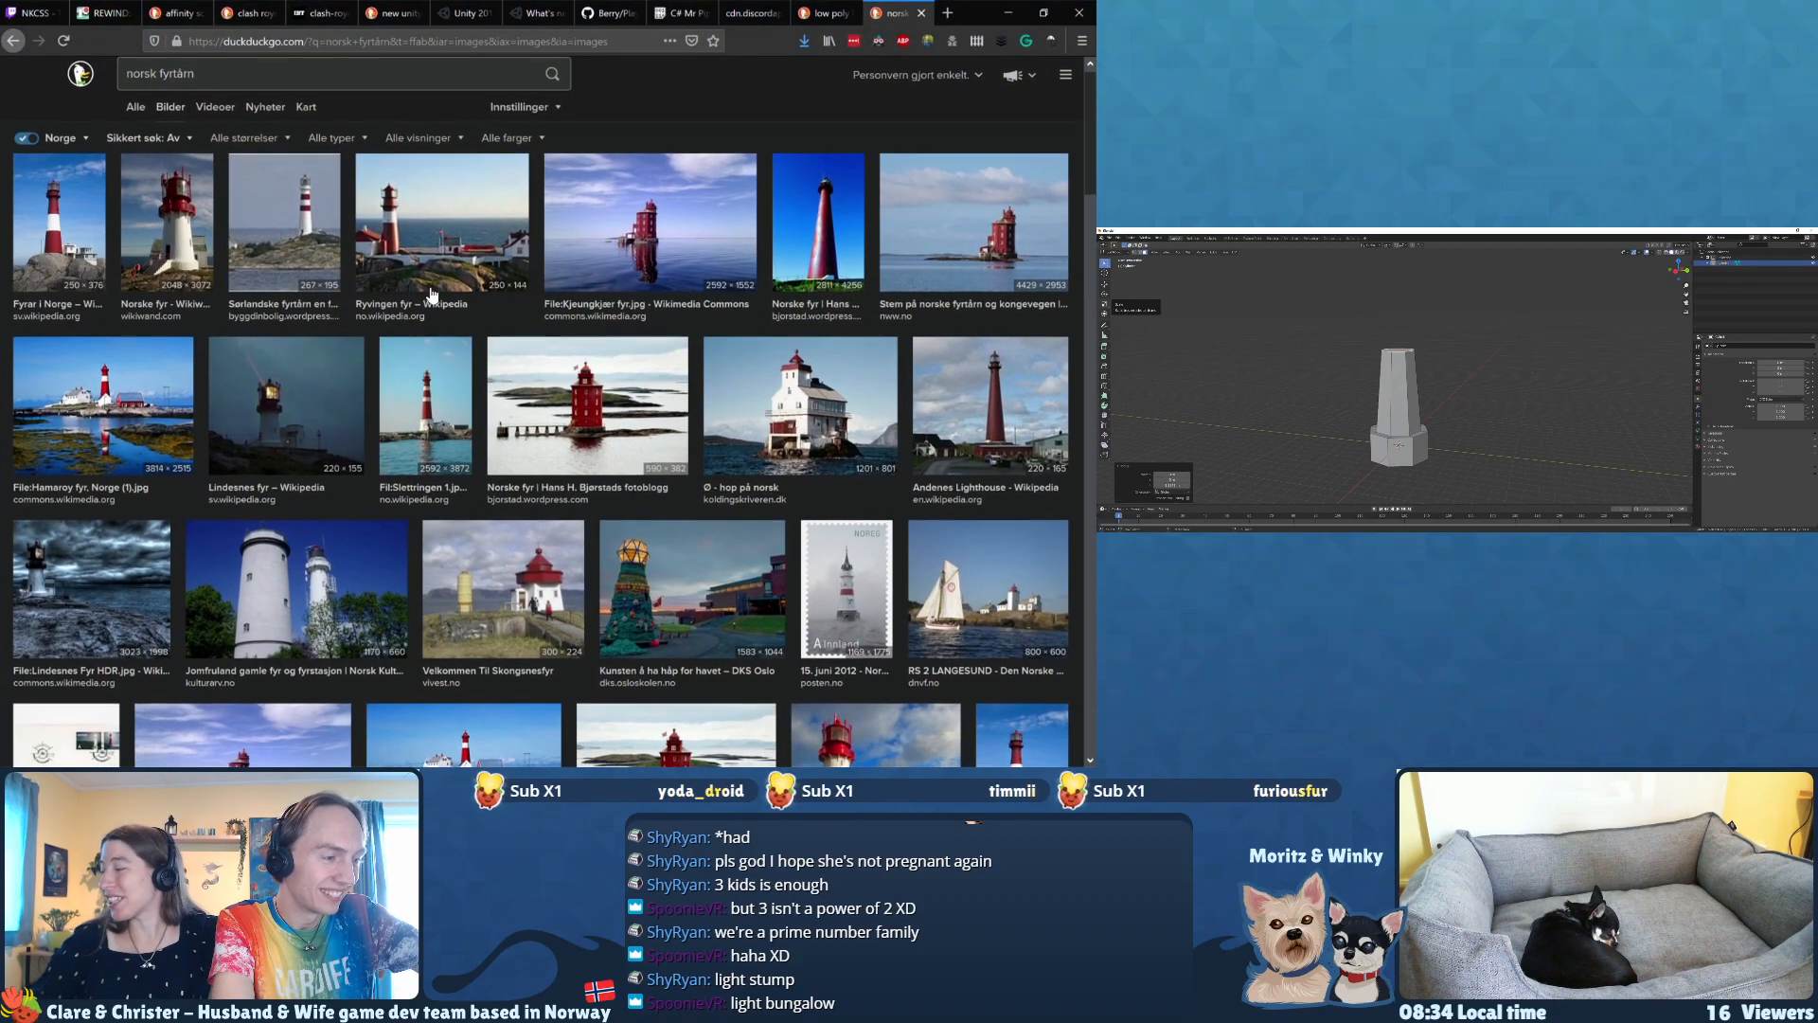
scroll(432, 295, "down", 2)
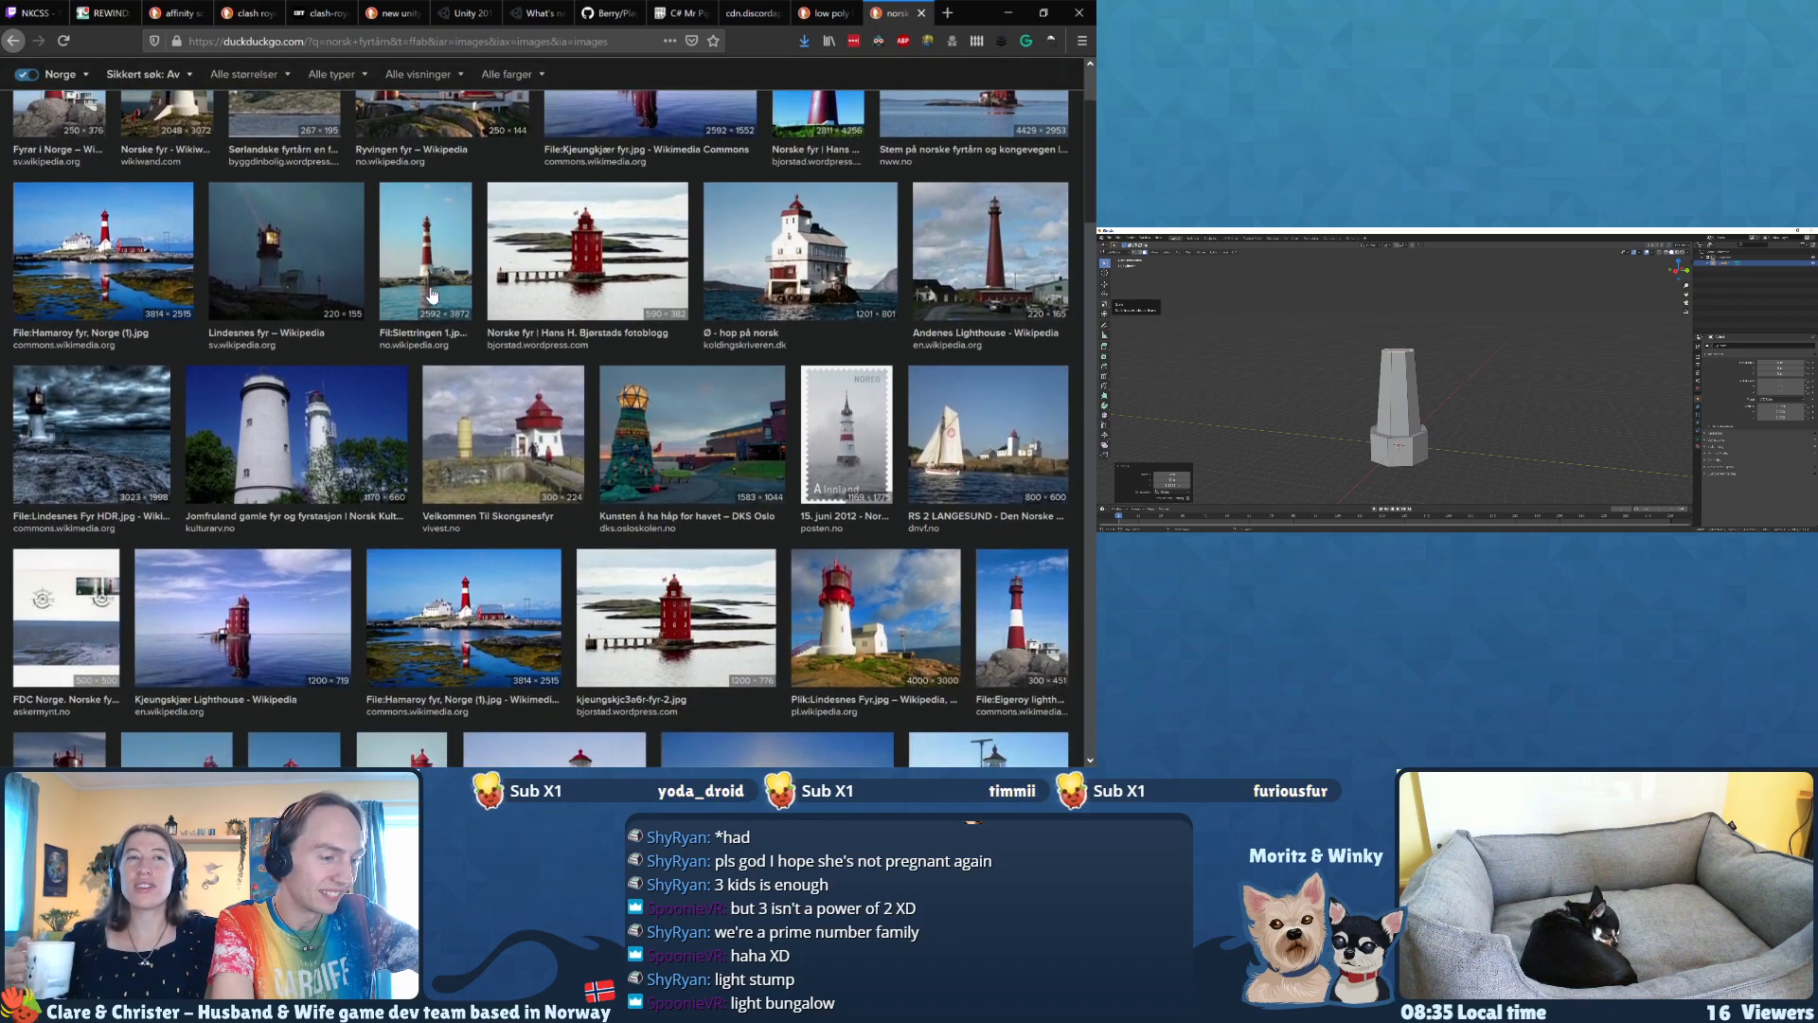
scroll(432, 294, "down", 2)
scroll(431, 294, "down", 3)
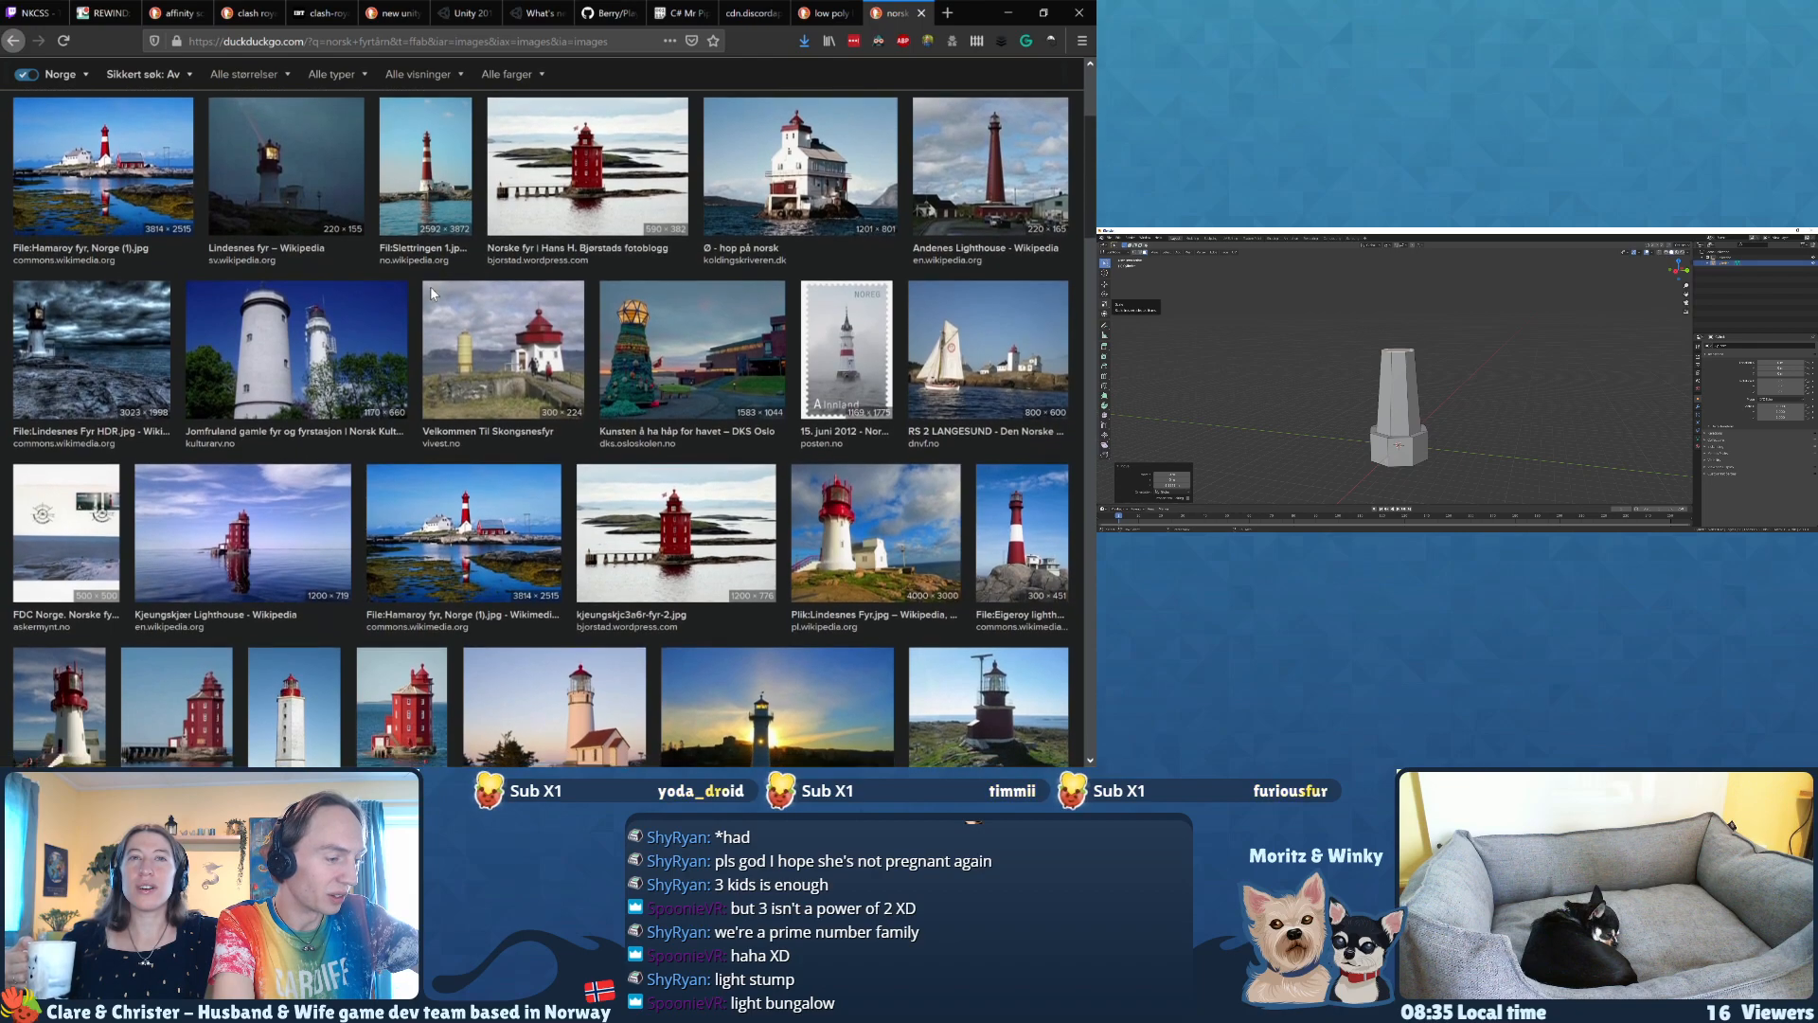
scroll(431, 294, "down", 3)
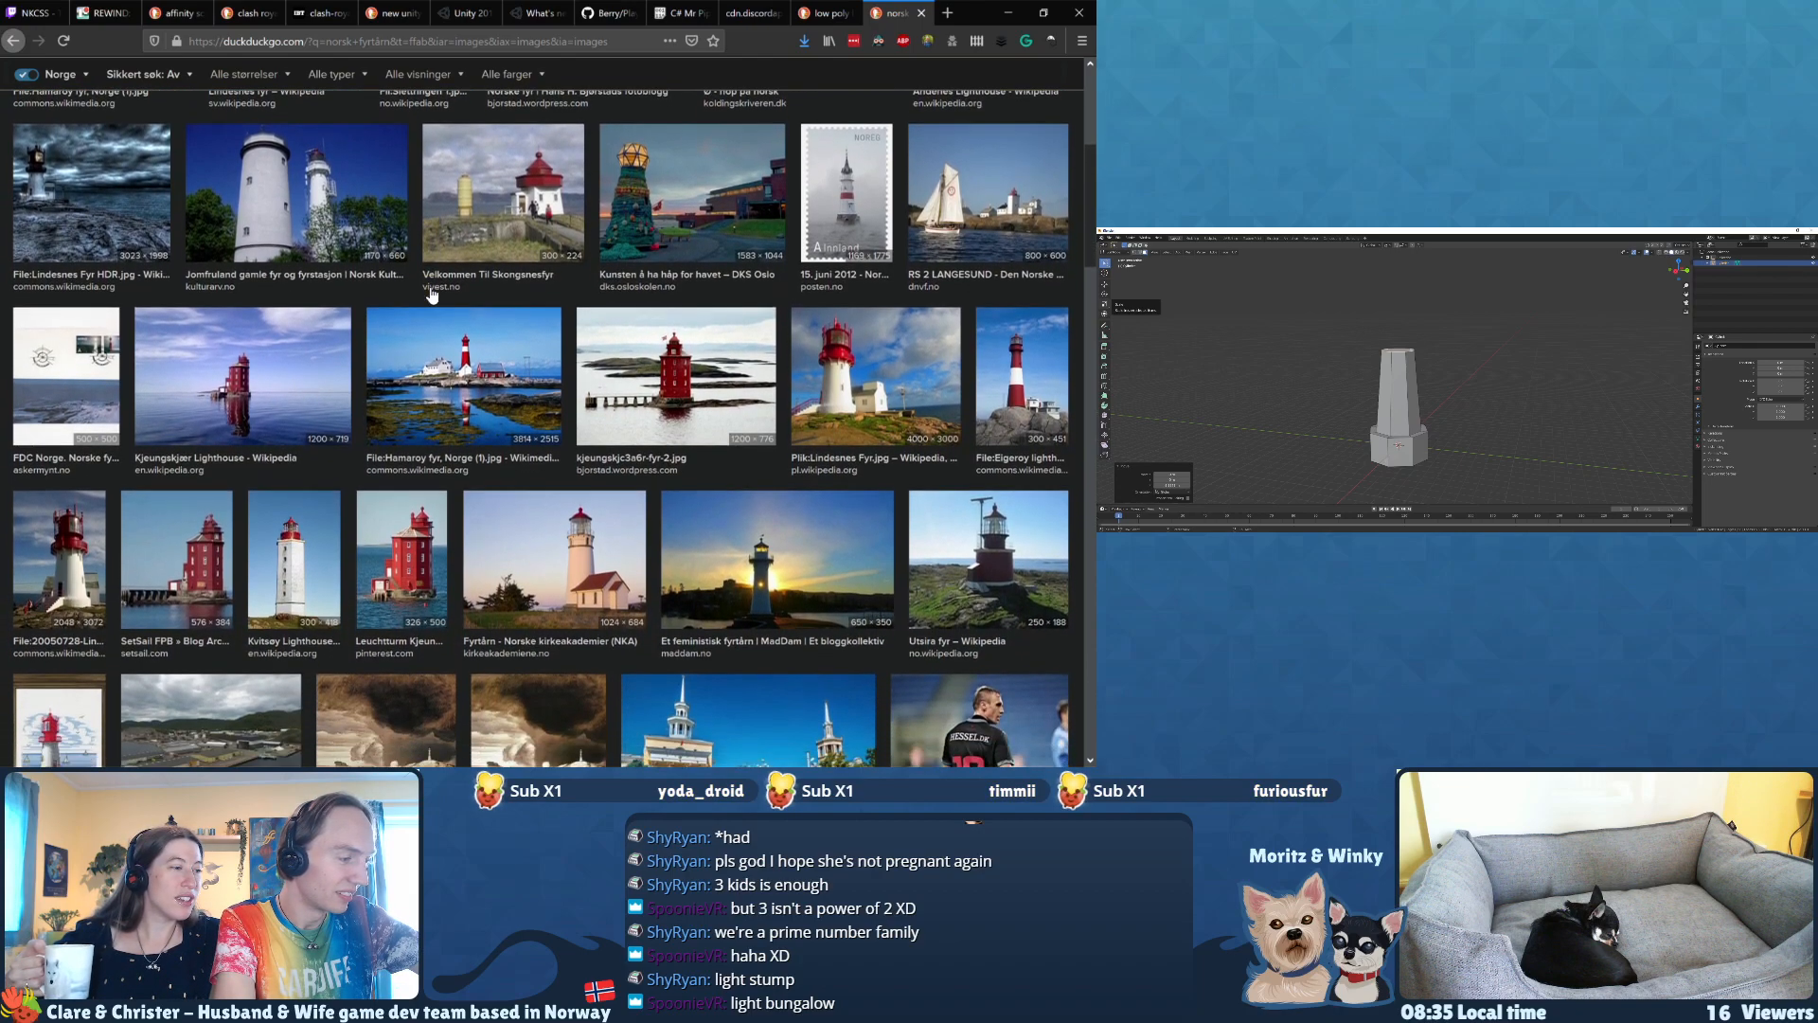
scroll(432, 294, "down", 3)
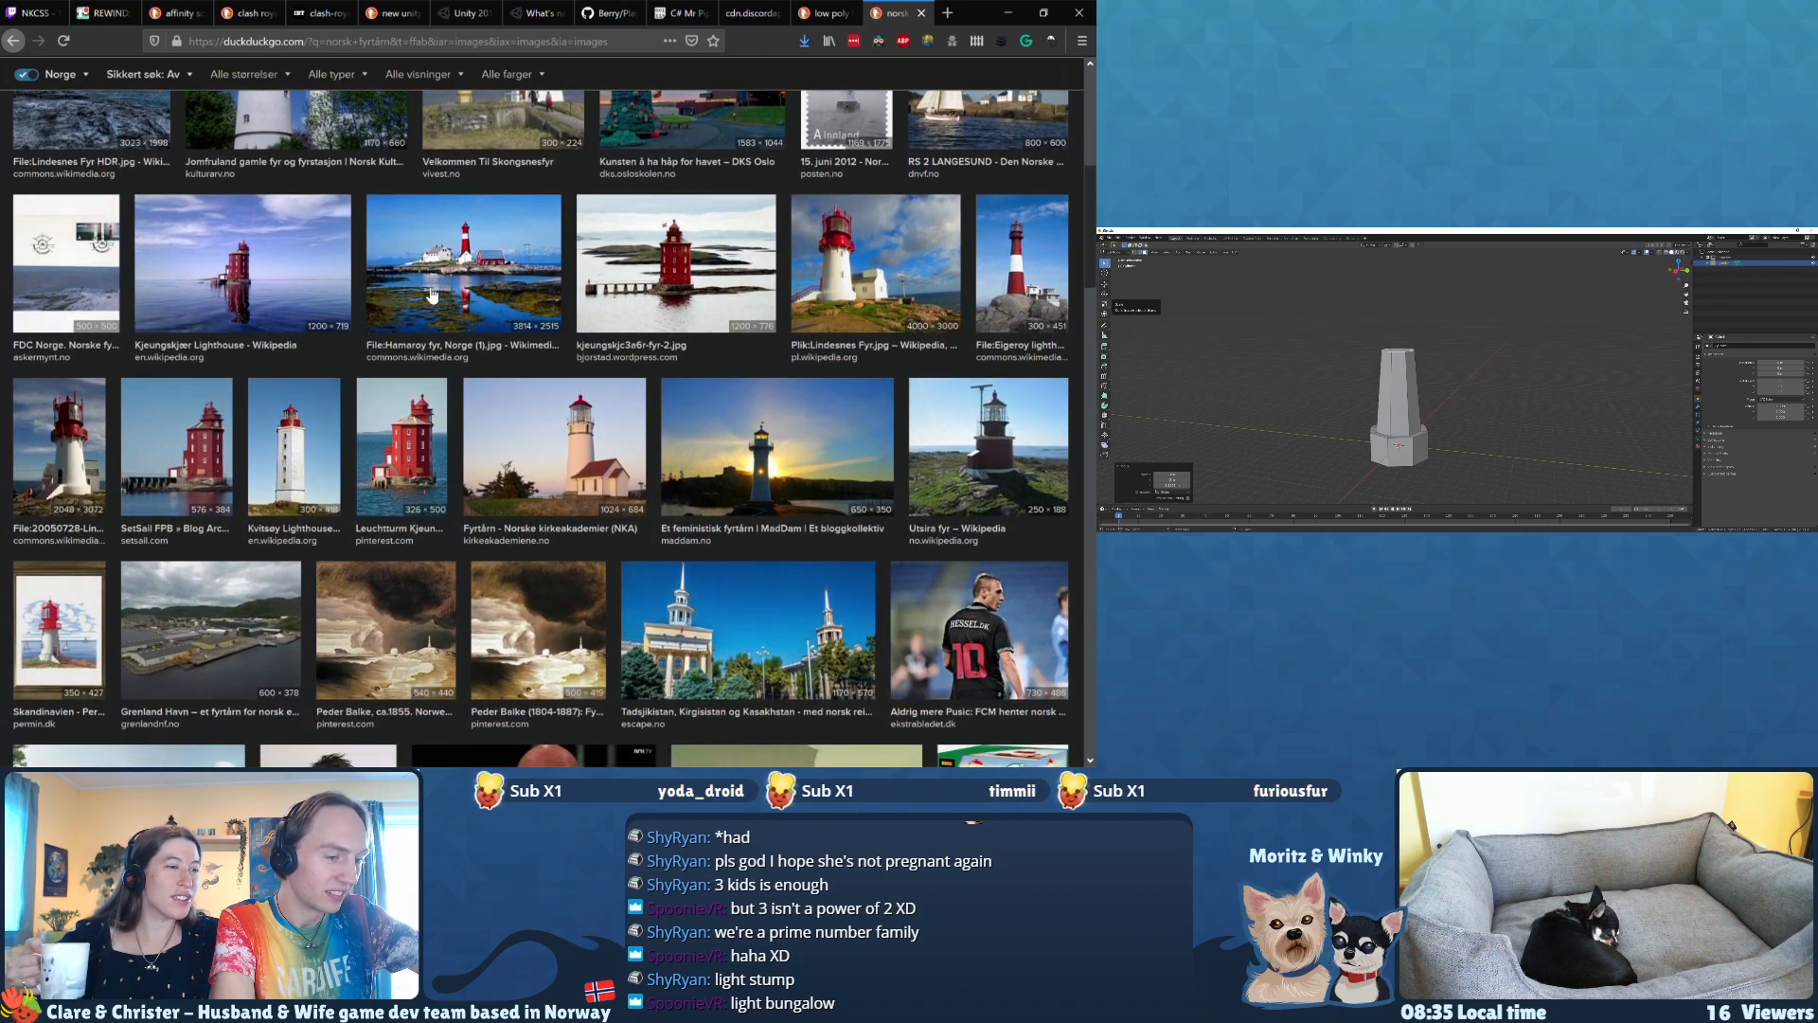
scroll(431, 293, "down", 10)
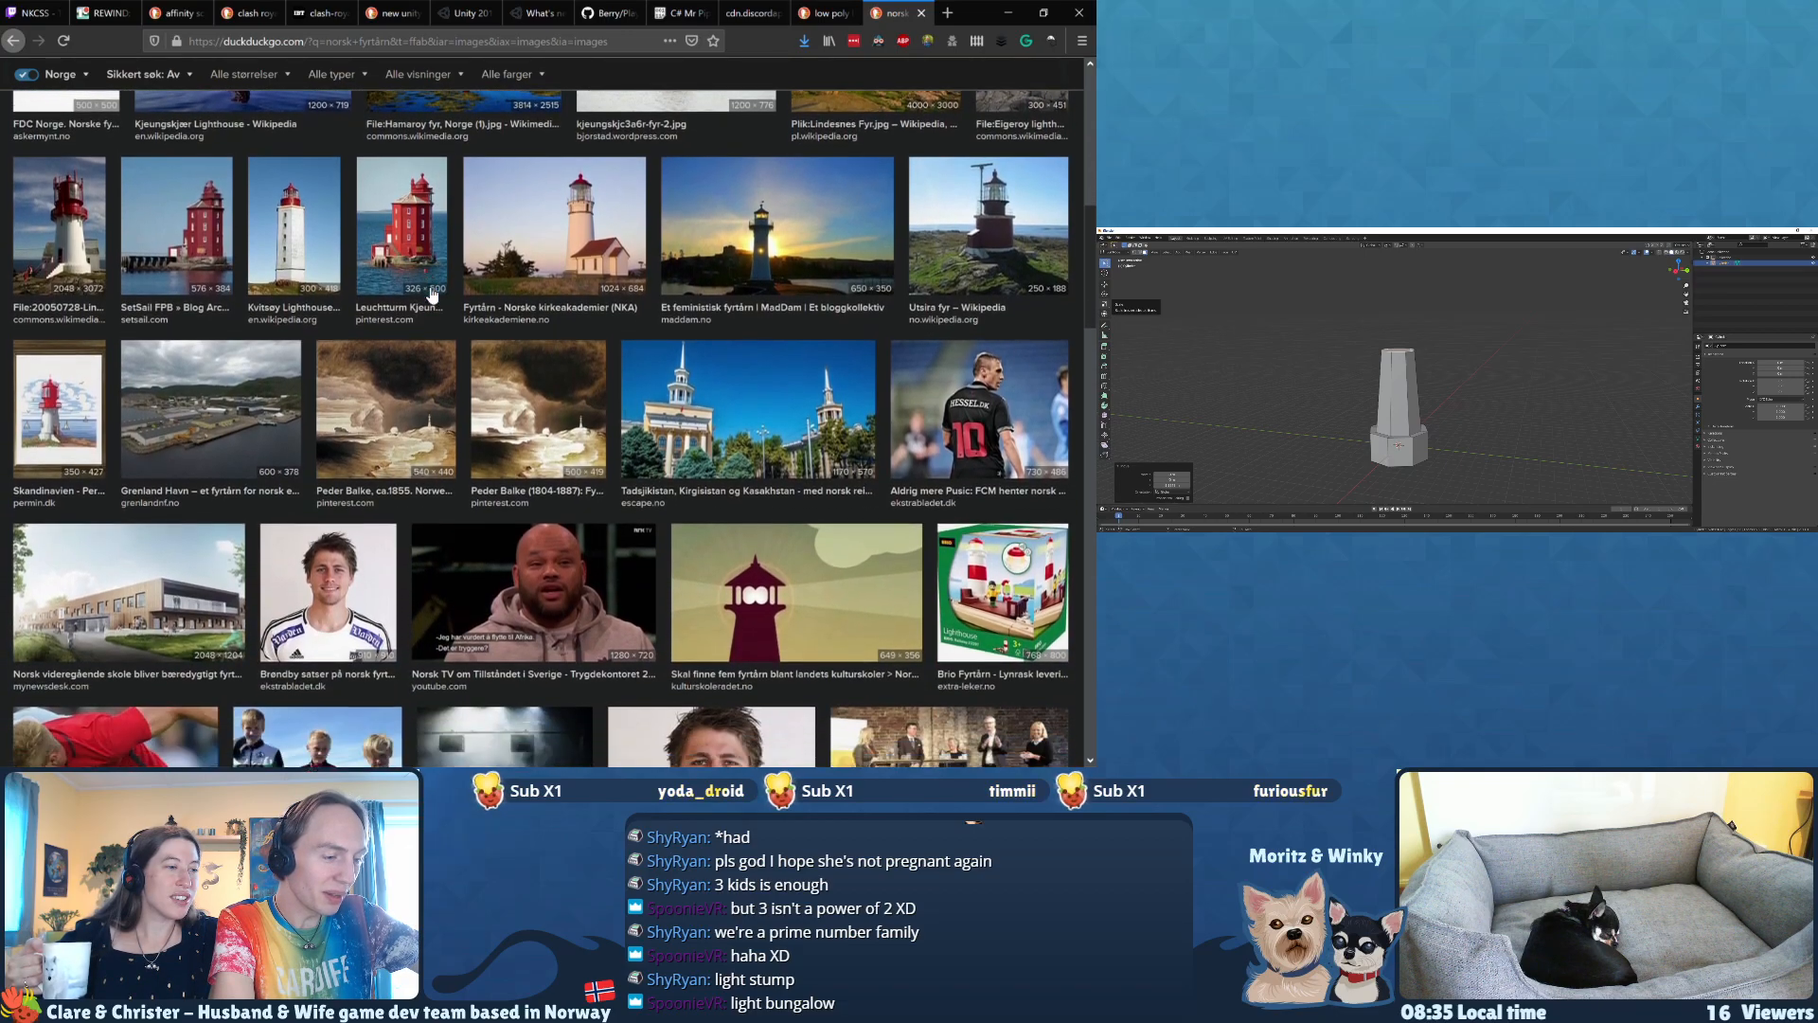
scroll(430, 286, "up", 15)
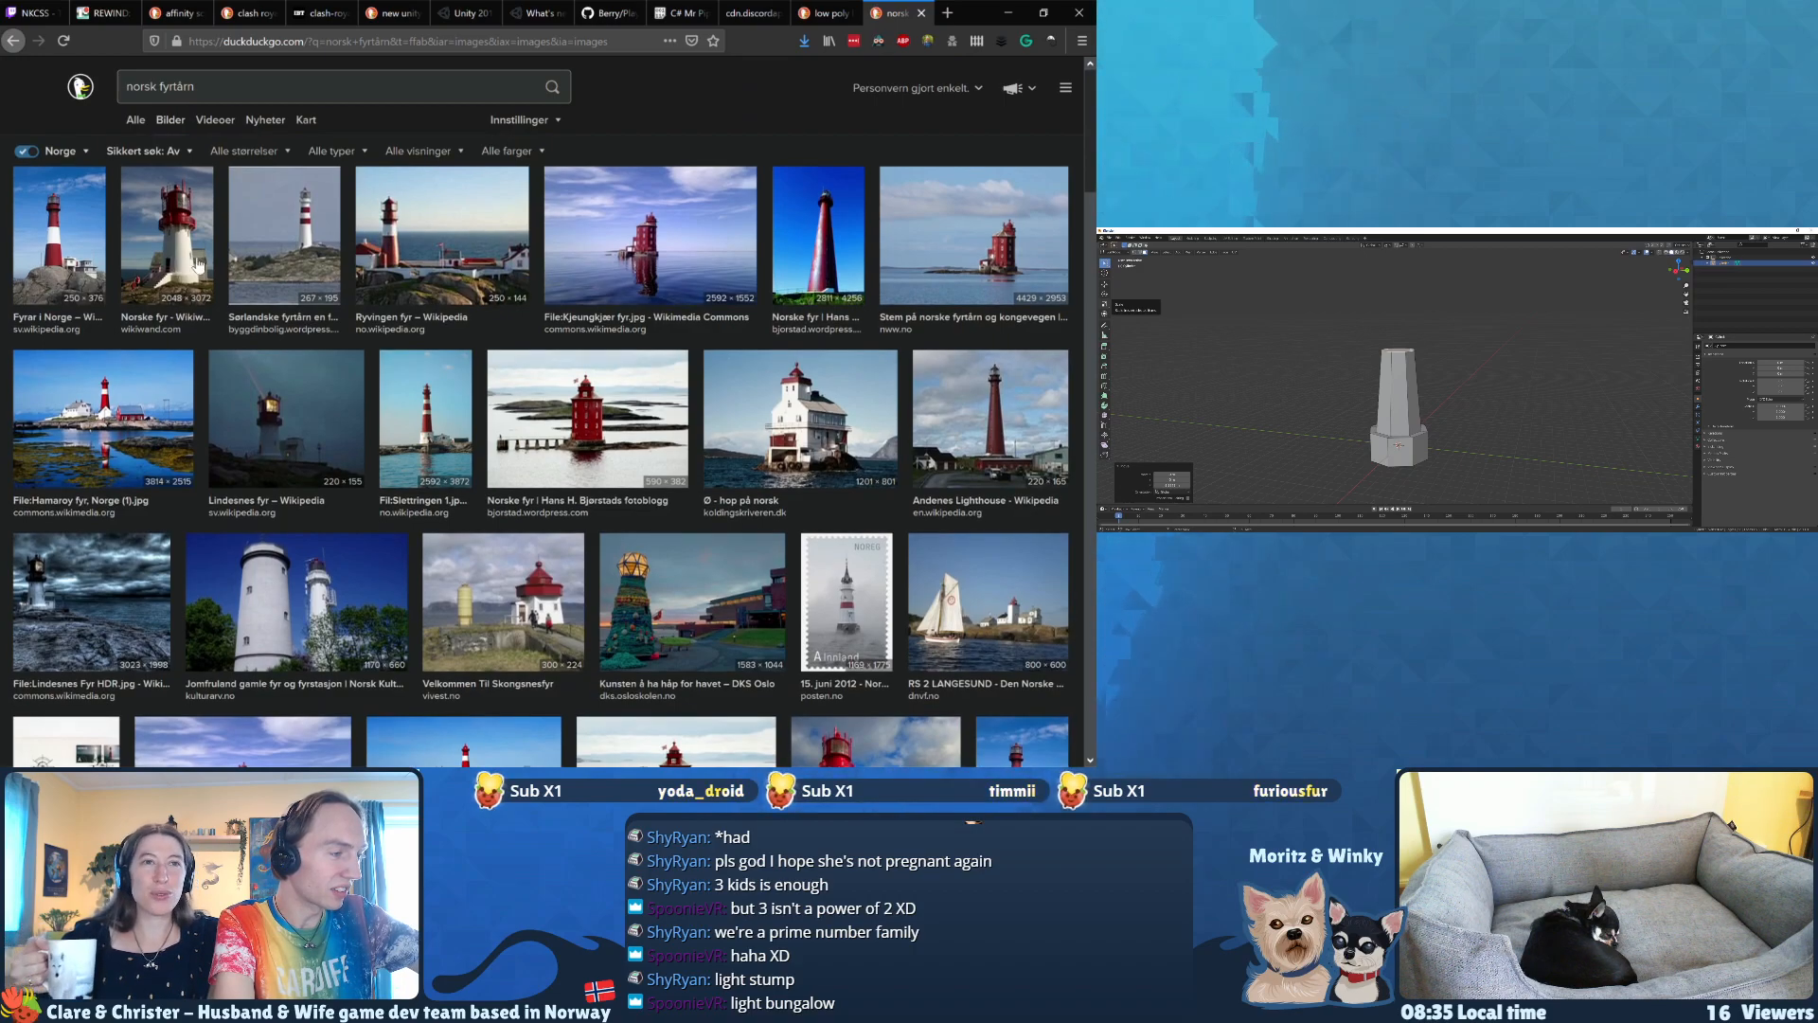
left_click(169, 268)
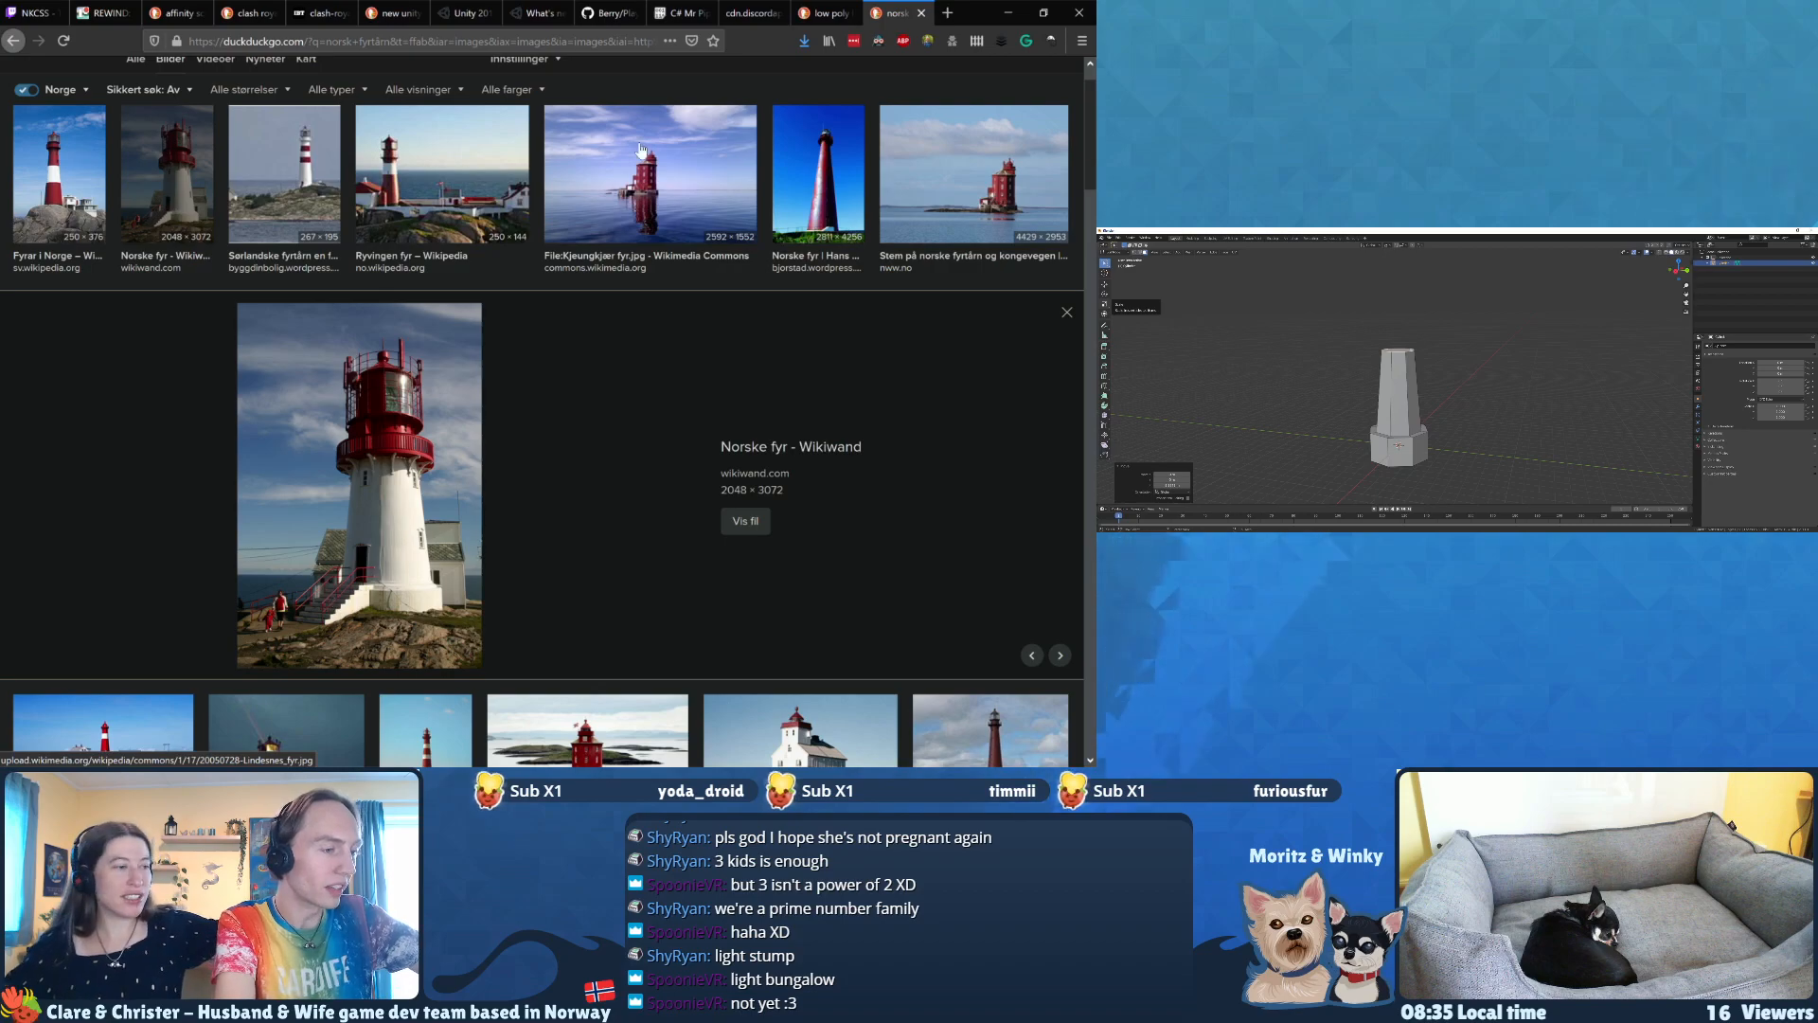
Step: Bring up the low poly lighthouse reference again and raise the tower's top rim along Z in Blender to lengthen the shaft
left_click(831, 13)
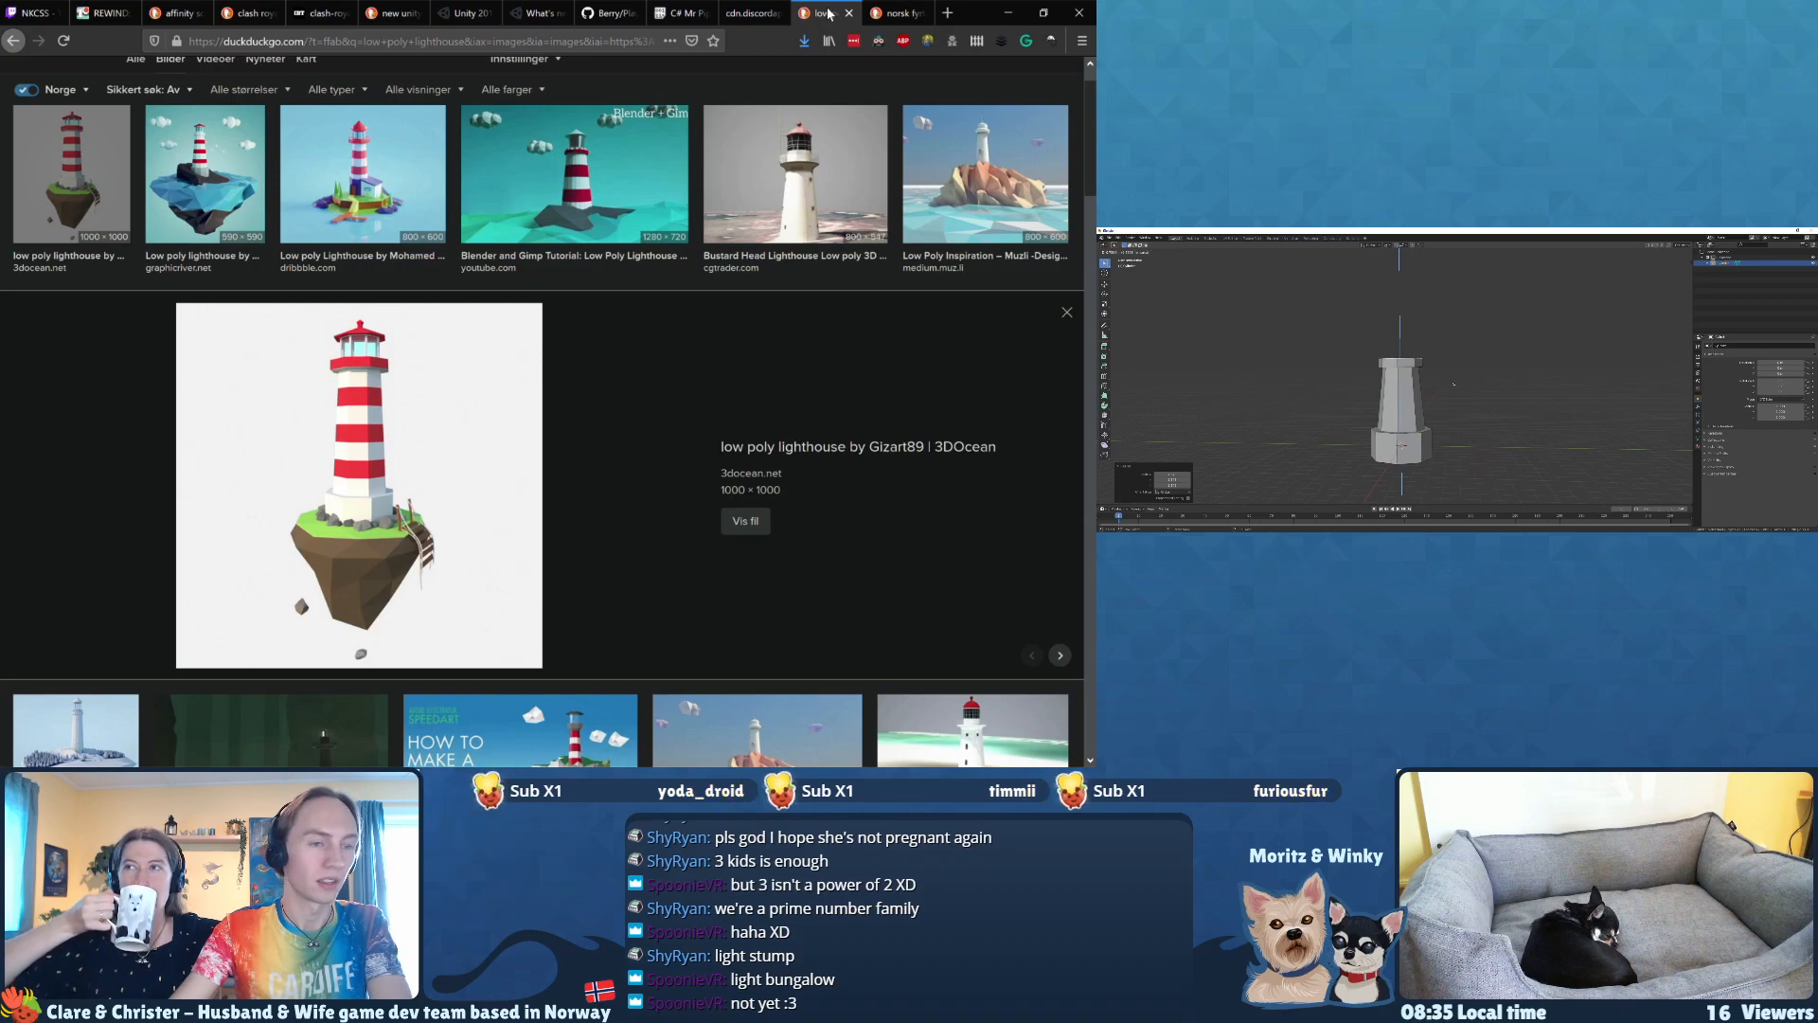
scroll(1455, 383, "up", 2)
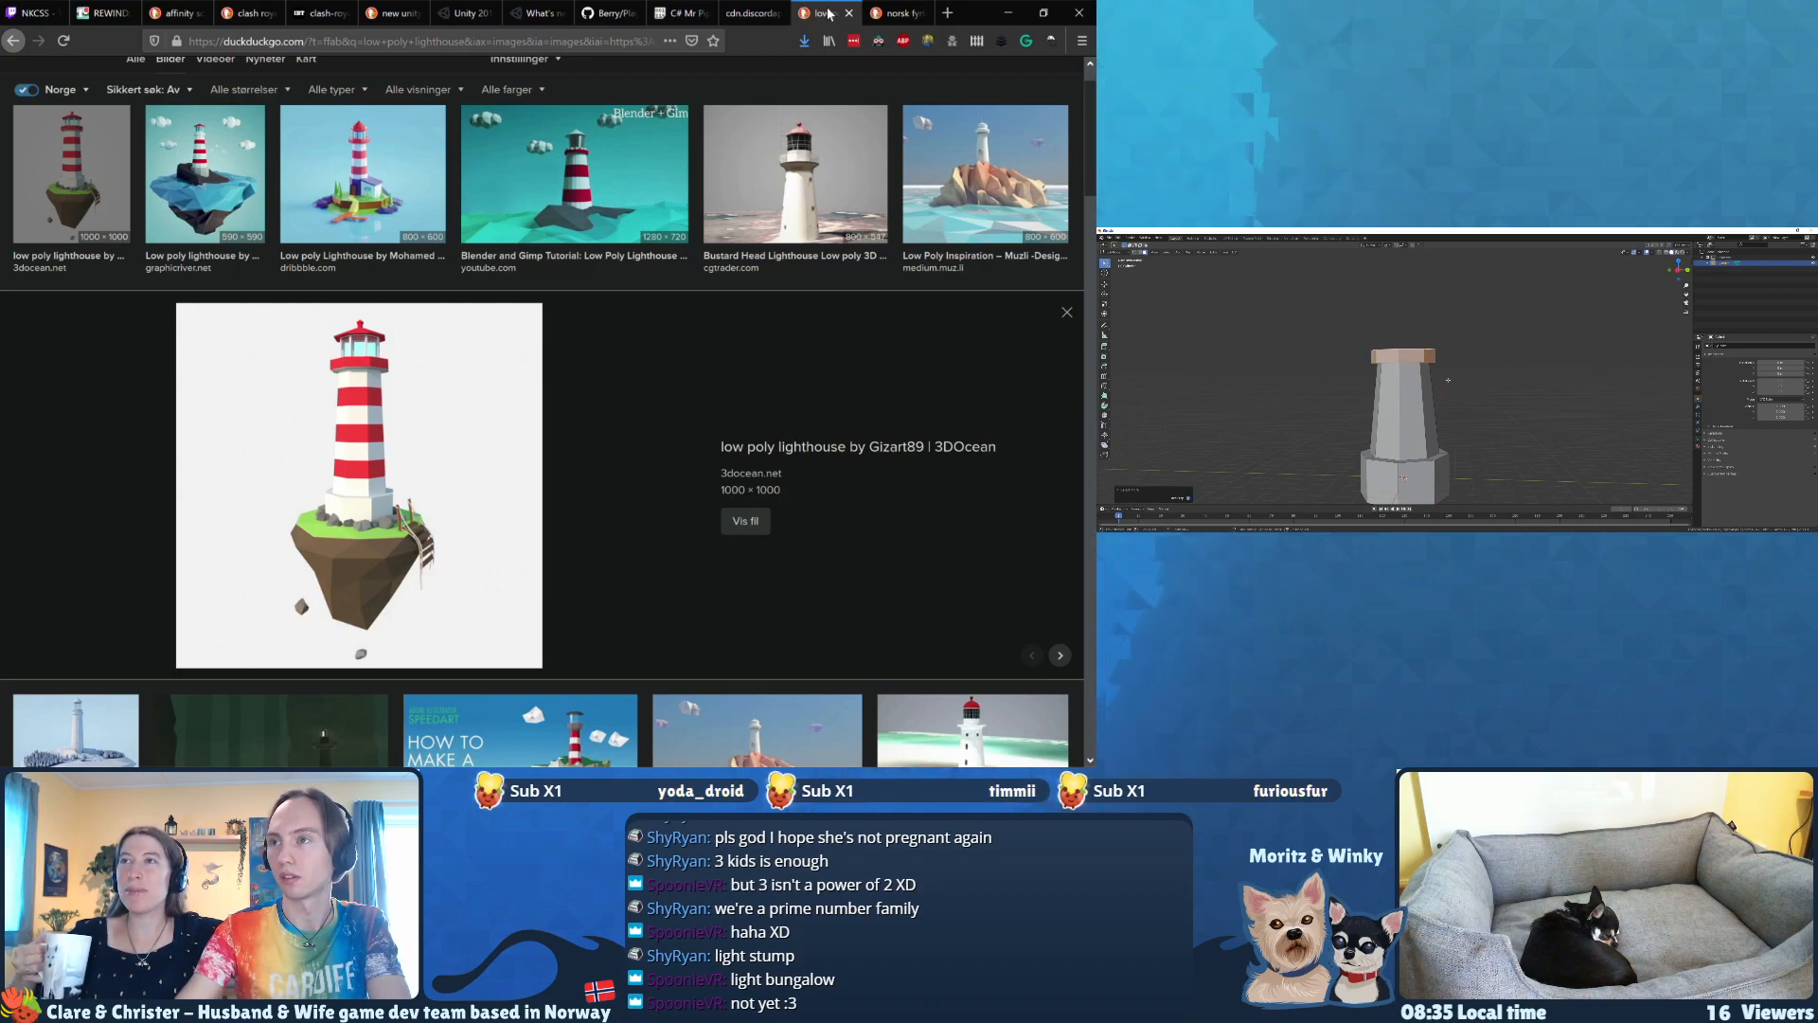
key("s")
key("z")
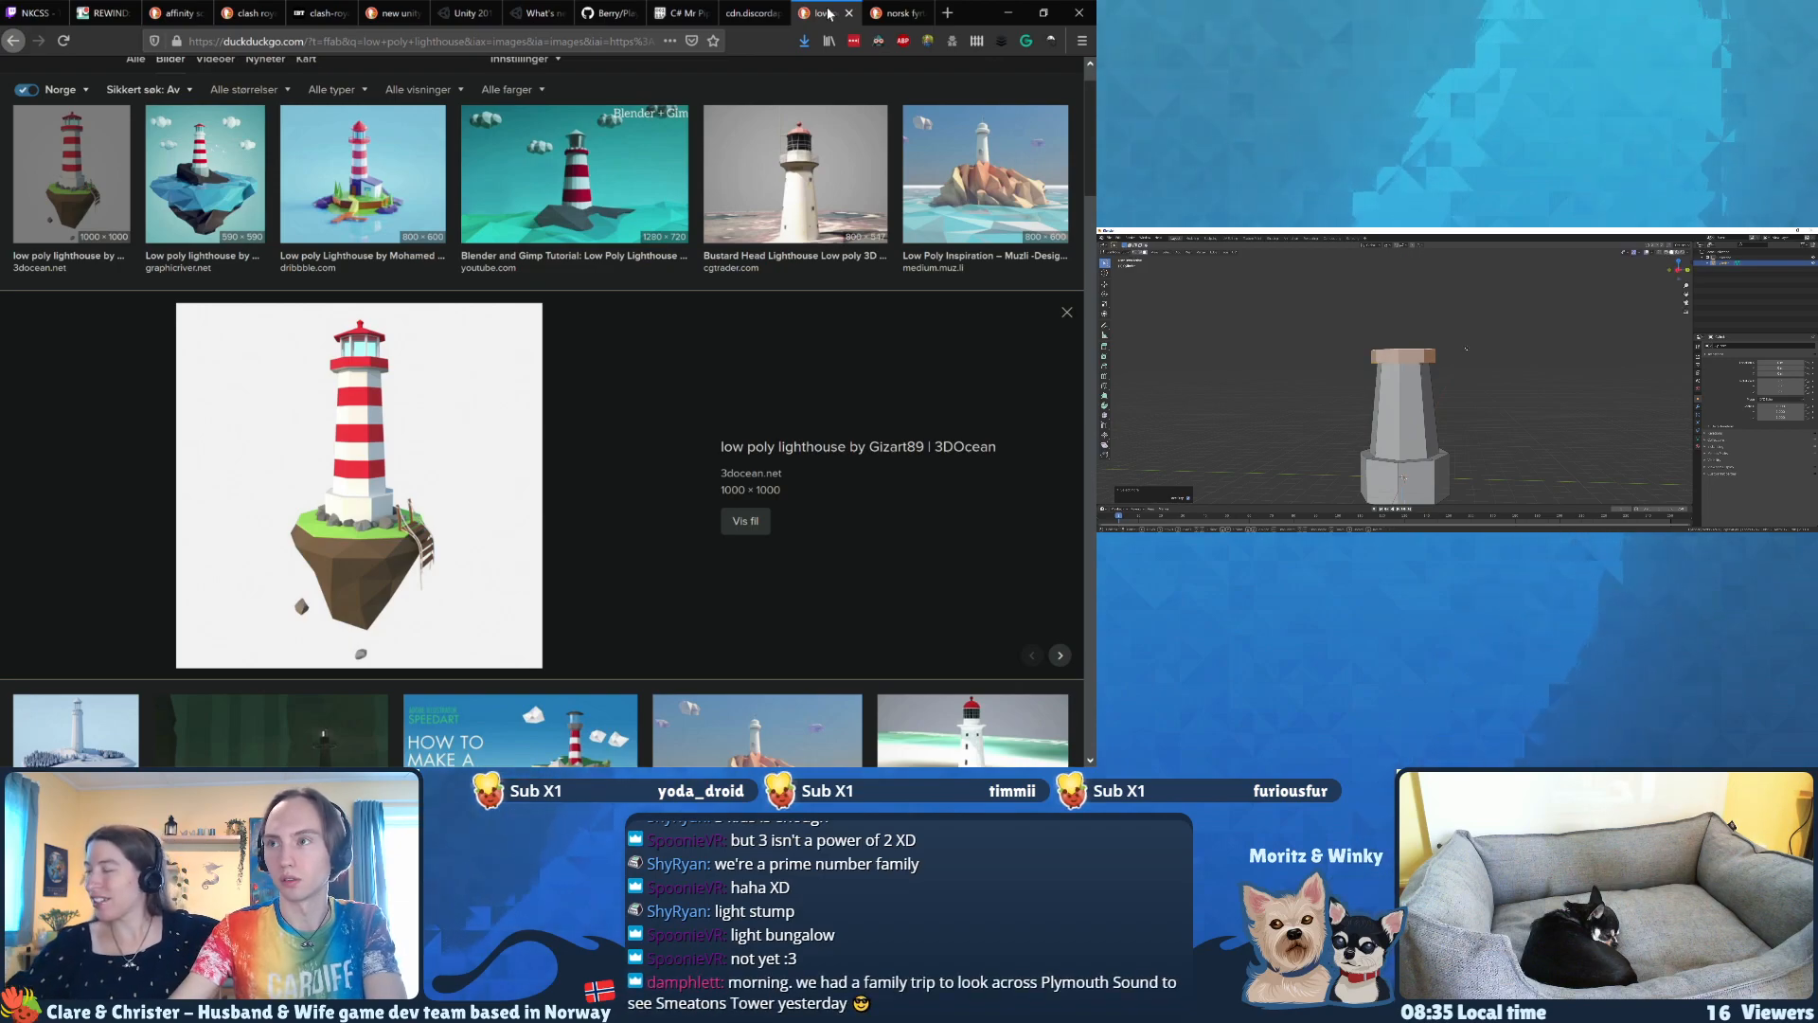
left_click(1464, 320)
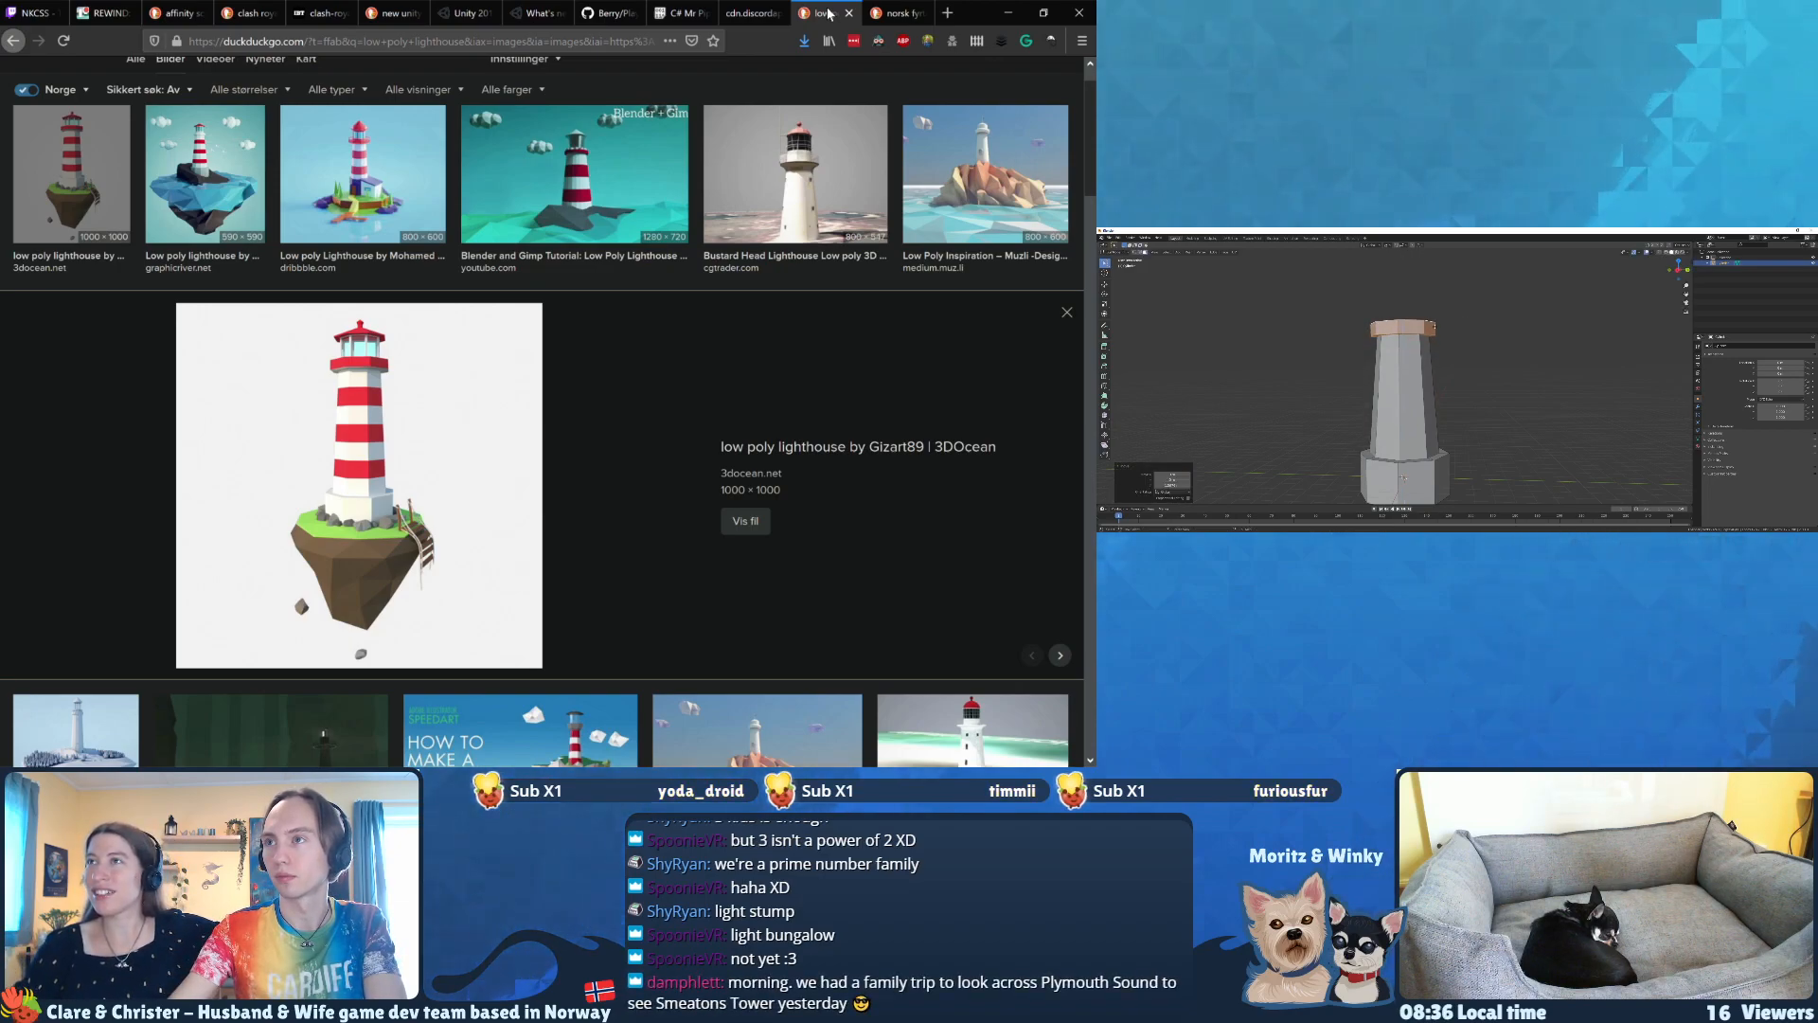
Step: Narrow the tower's top rim in X and Y only and inset its top face
middle_click_drag(1434, 328, 1431, 339)
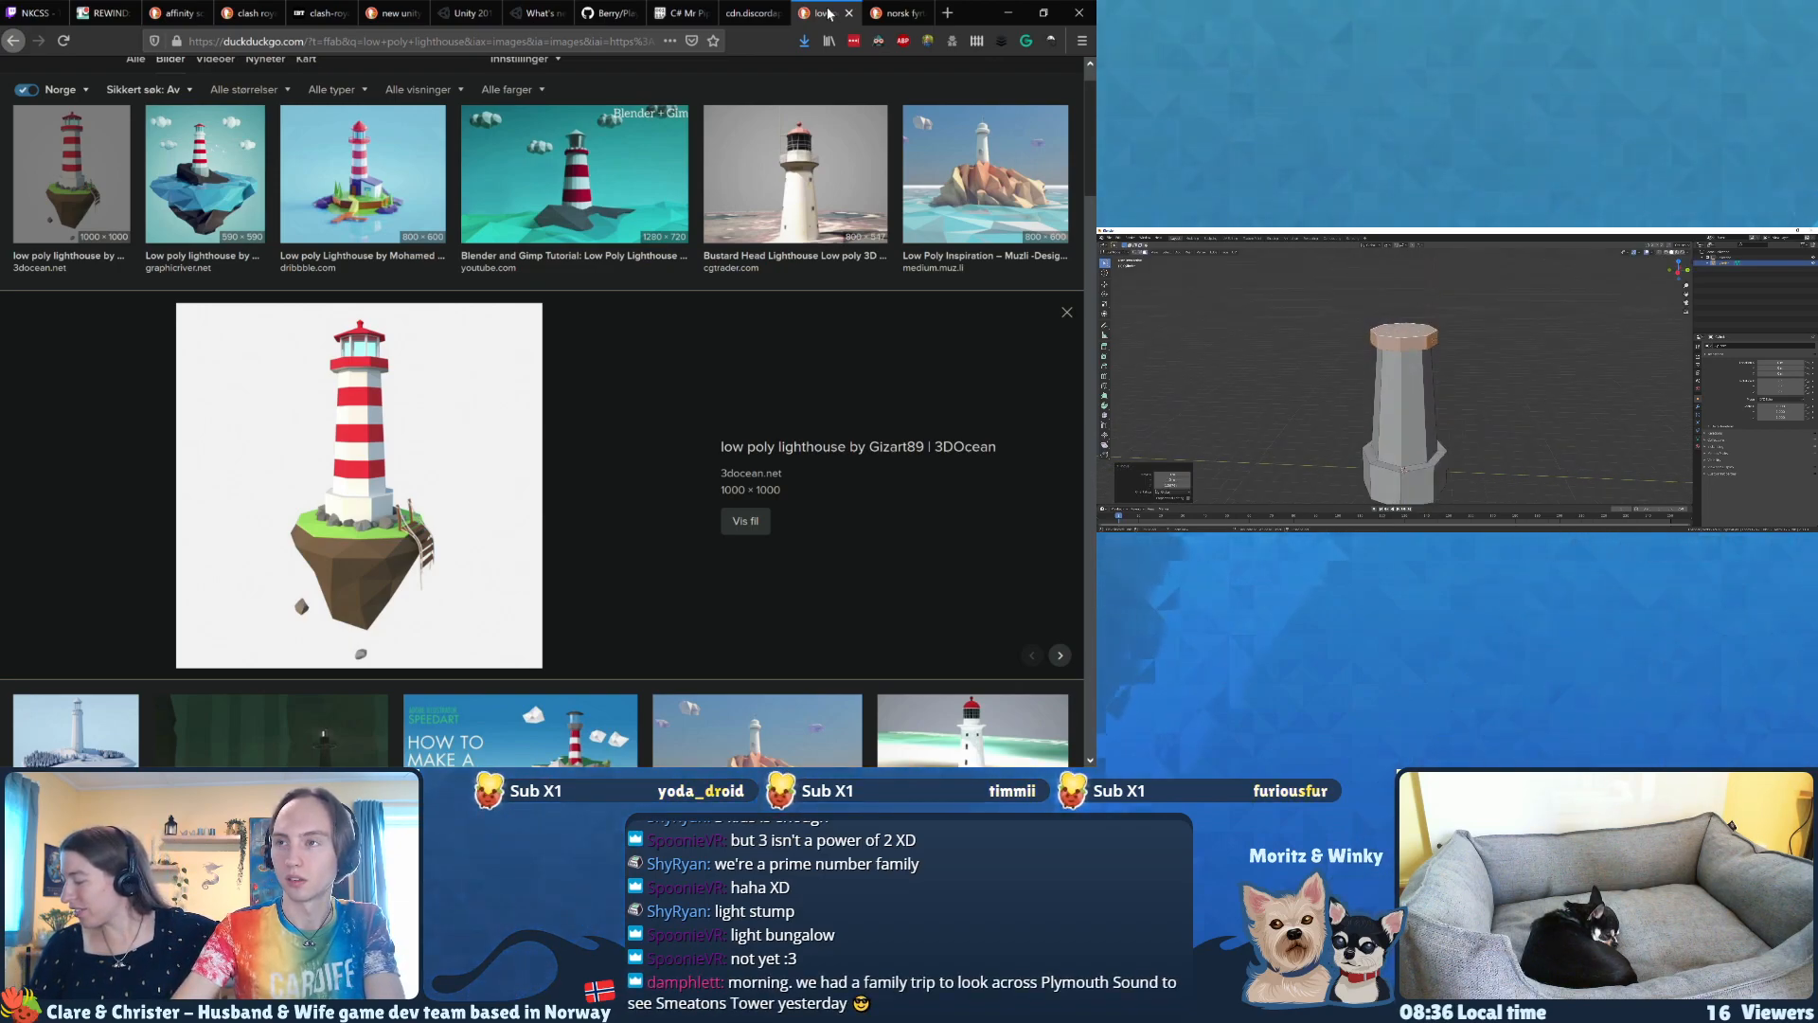
key("s")
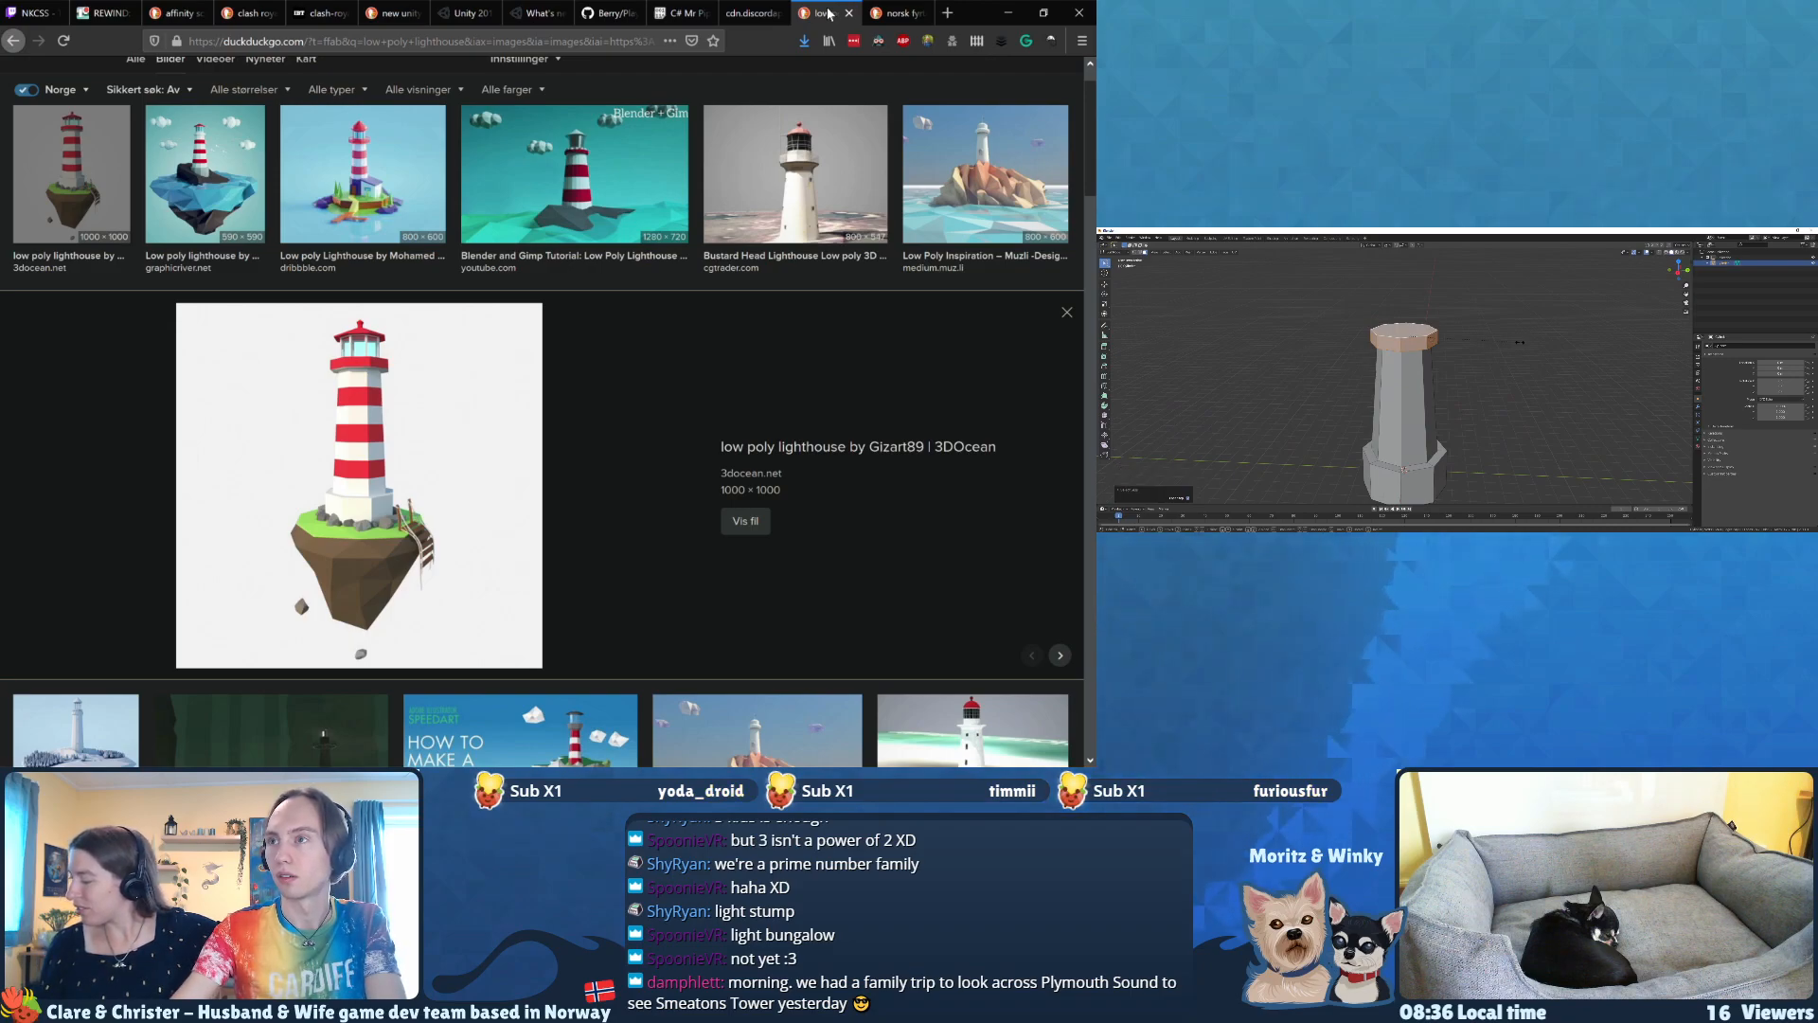
key("shift+z")
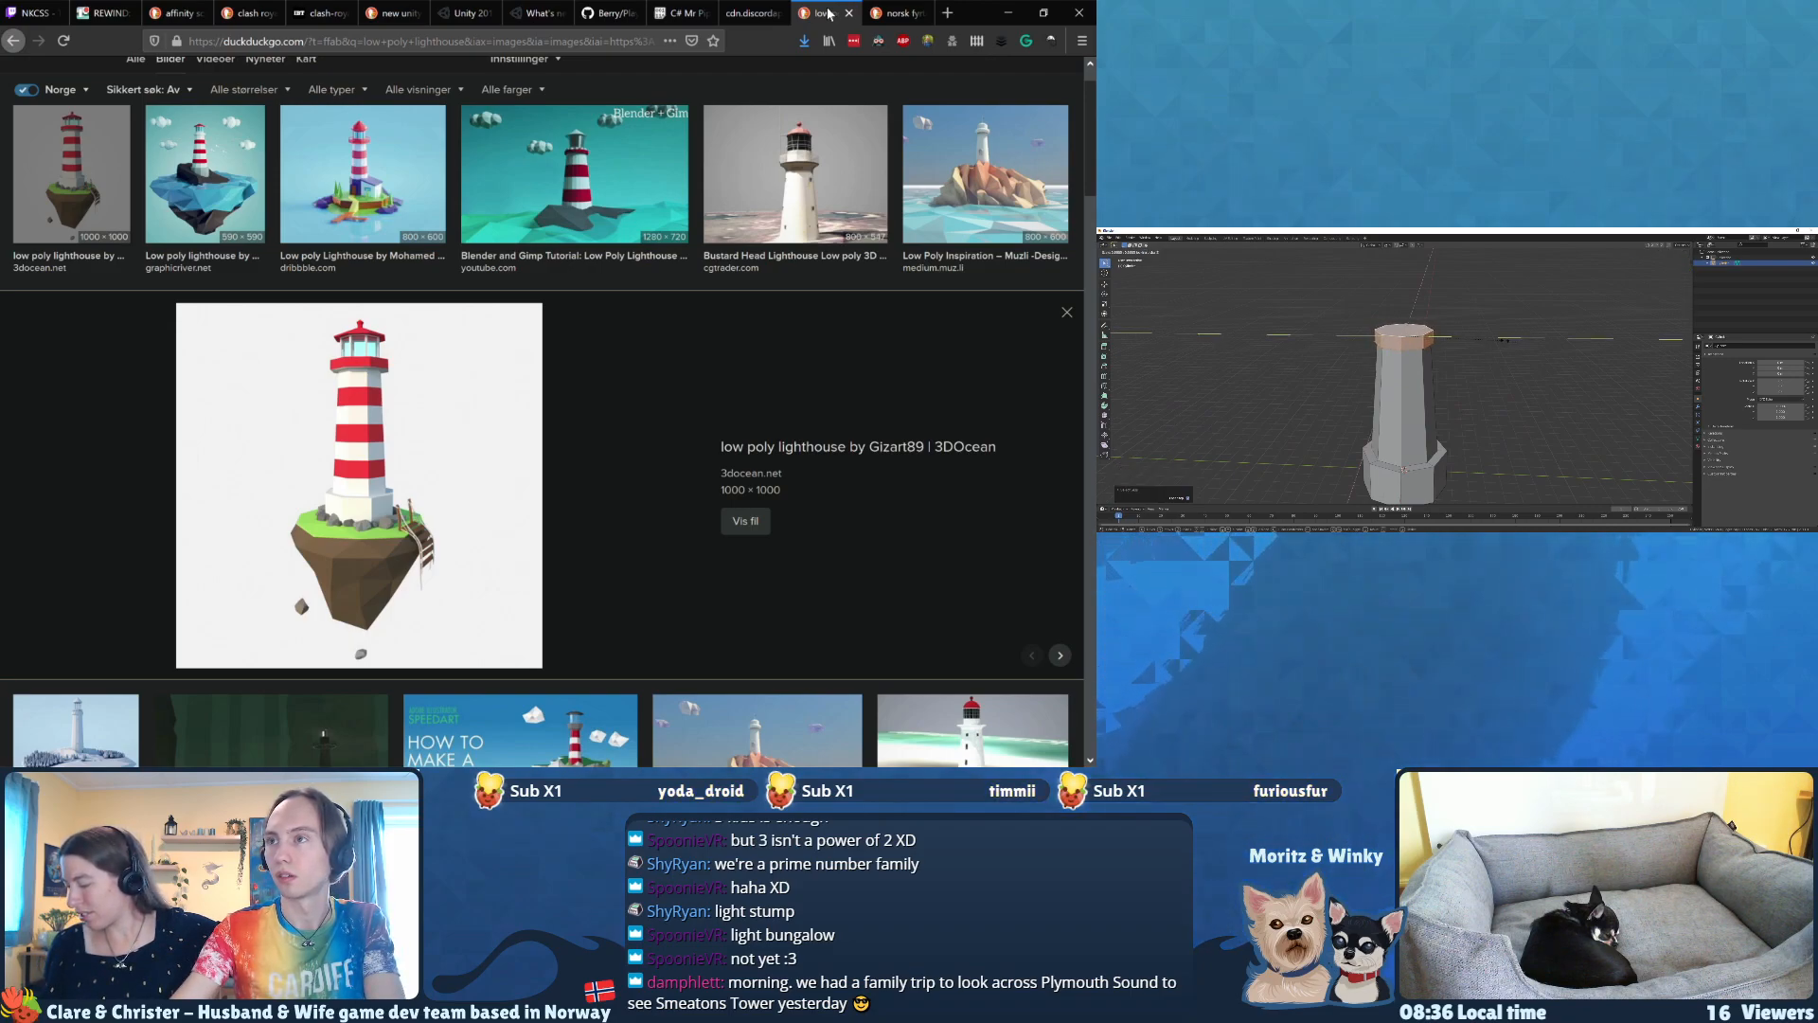
left_click(1504, 340)
middle_click_drag(1504, 340, 1504, 331)
key("s")
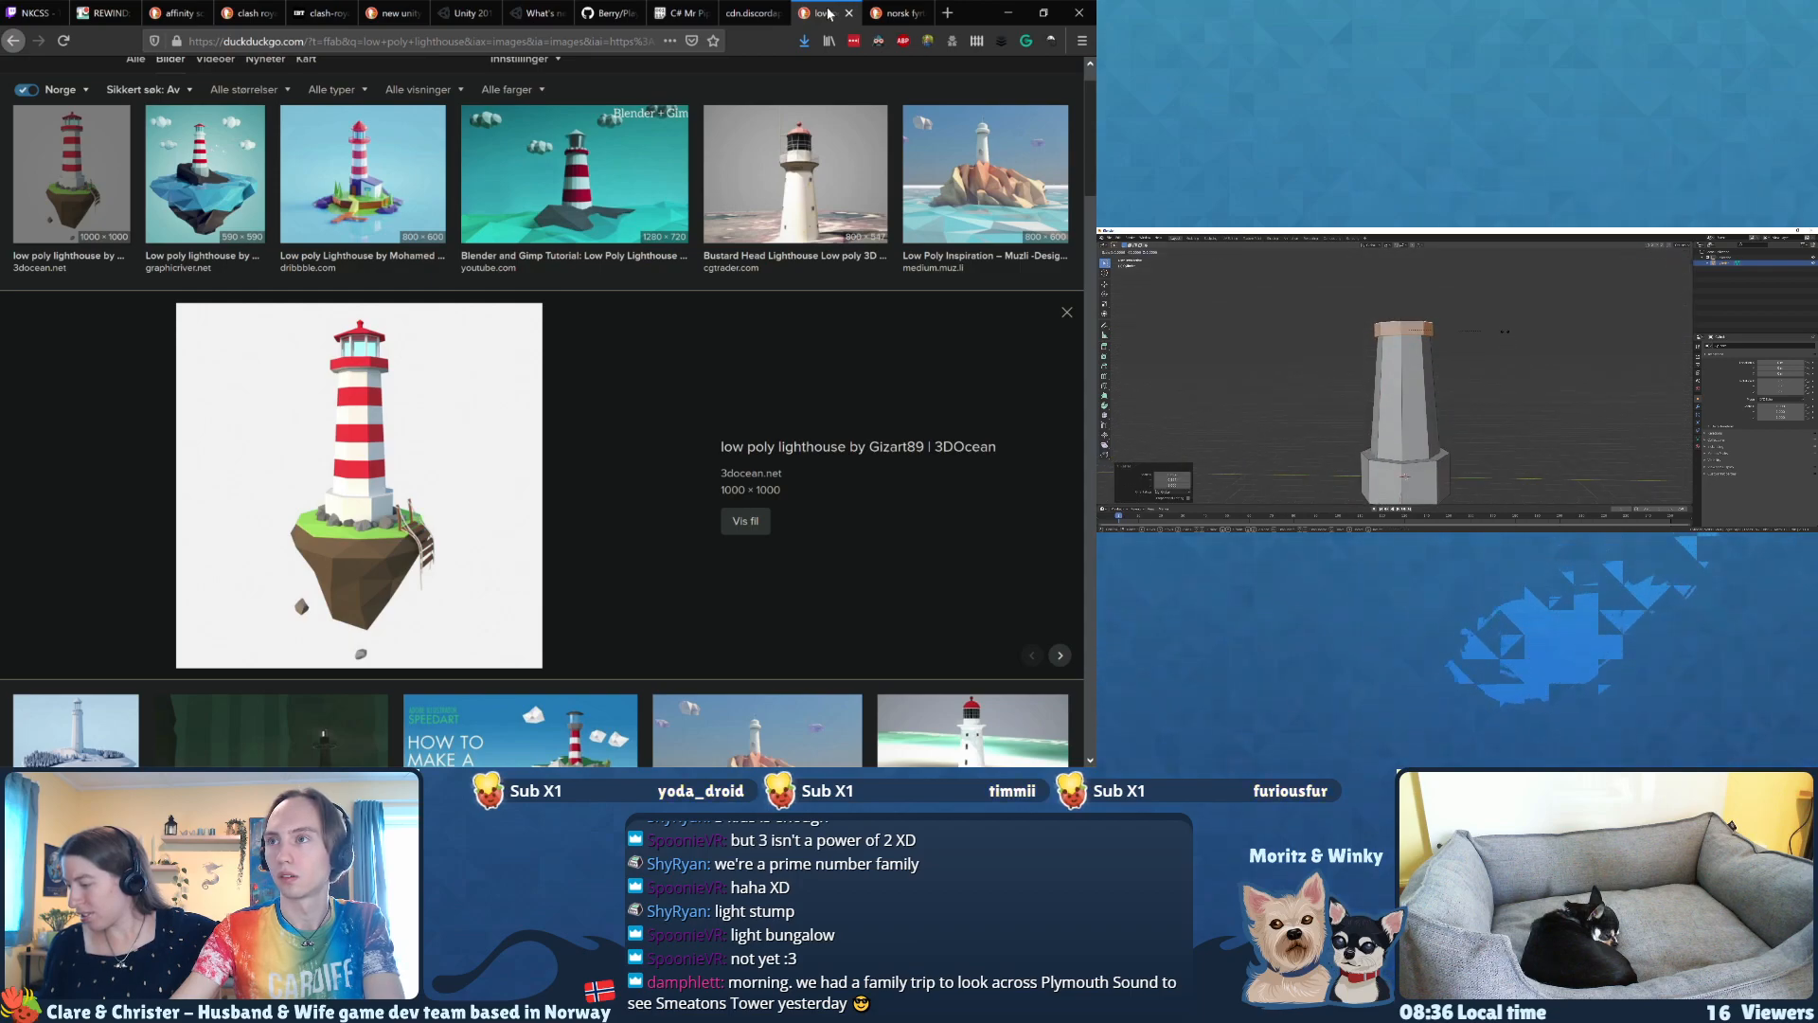
left_click(1508, 331)
middle_click_drag(1508, 331, 1447, 353)
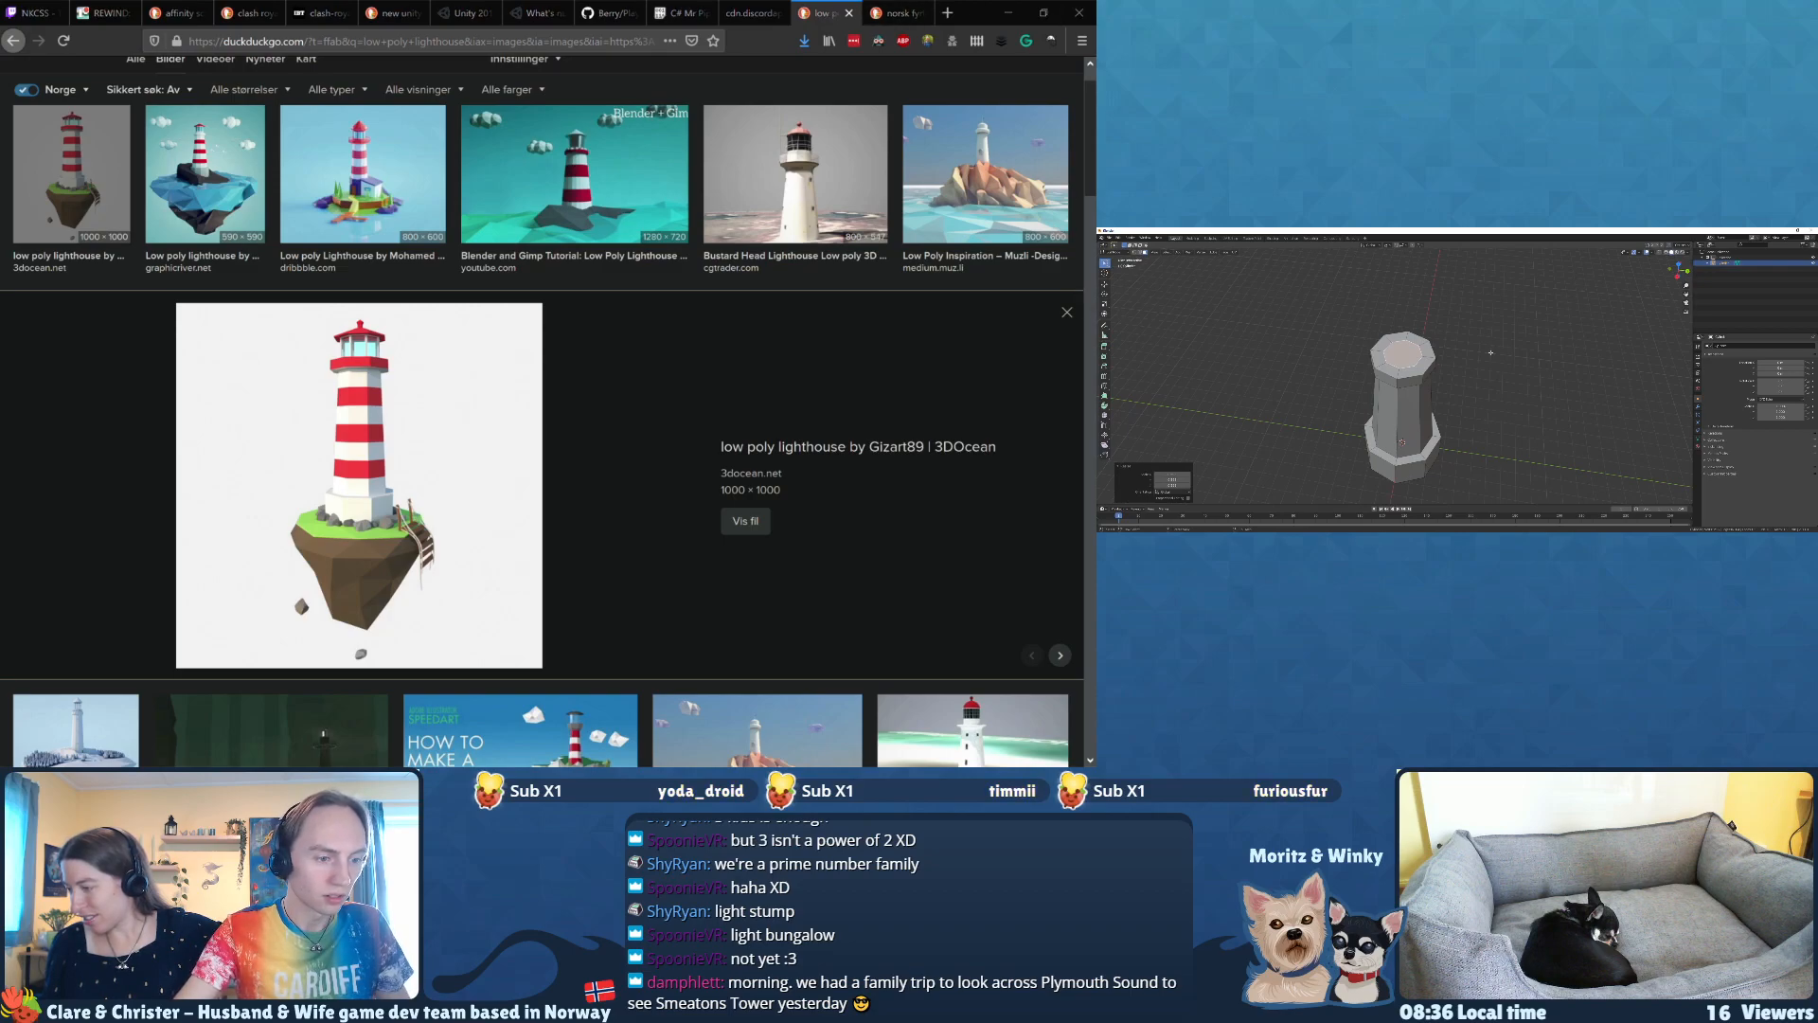
Step: Switch to Discord and read the team's recent group messages about the WebGL test and the variable reference hack
key("alt+Tab")
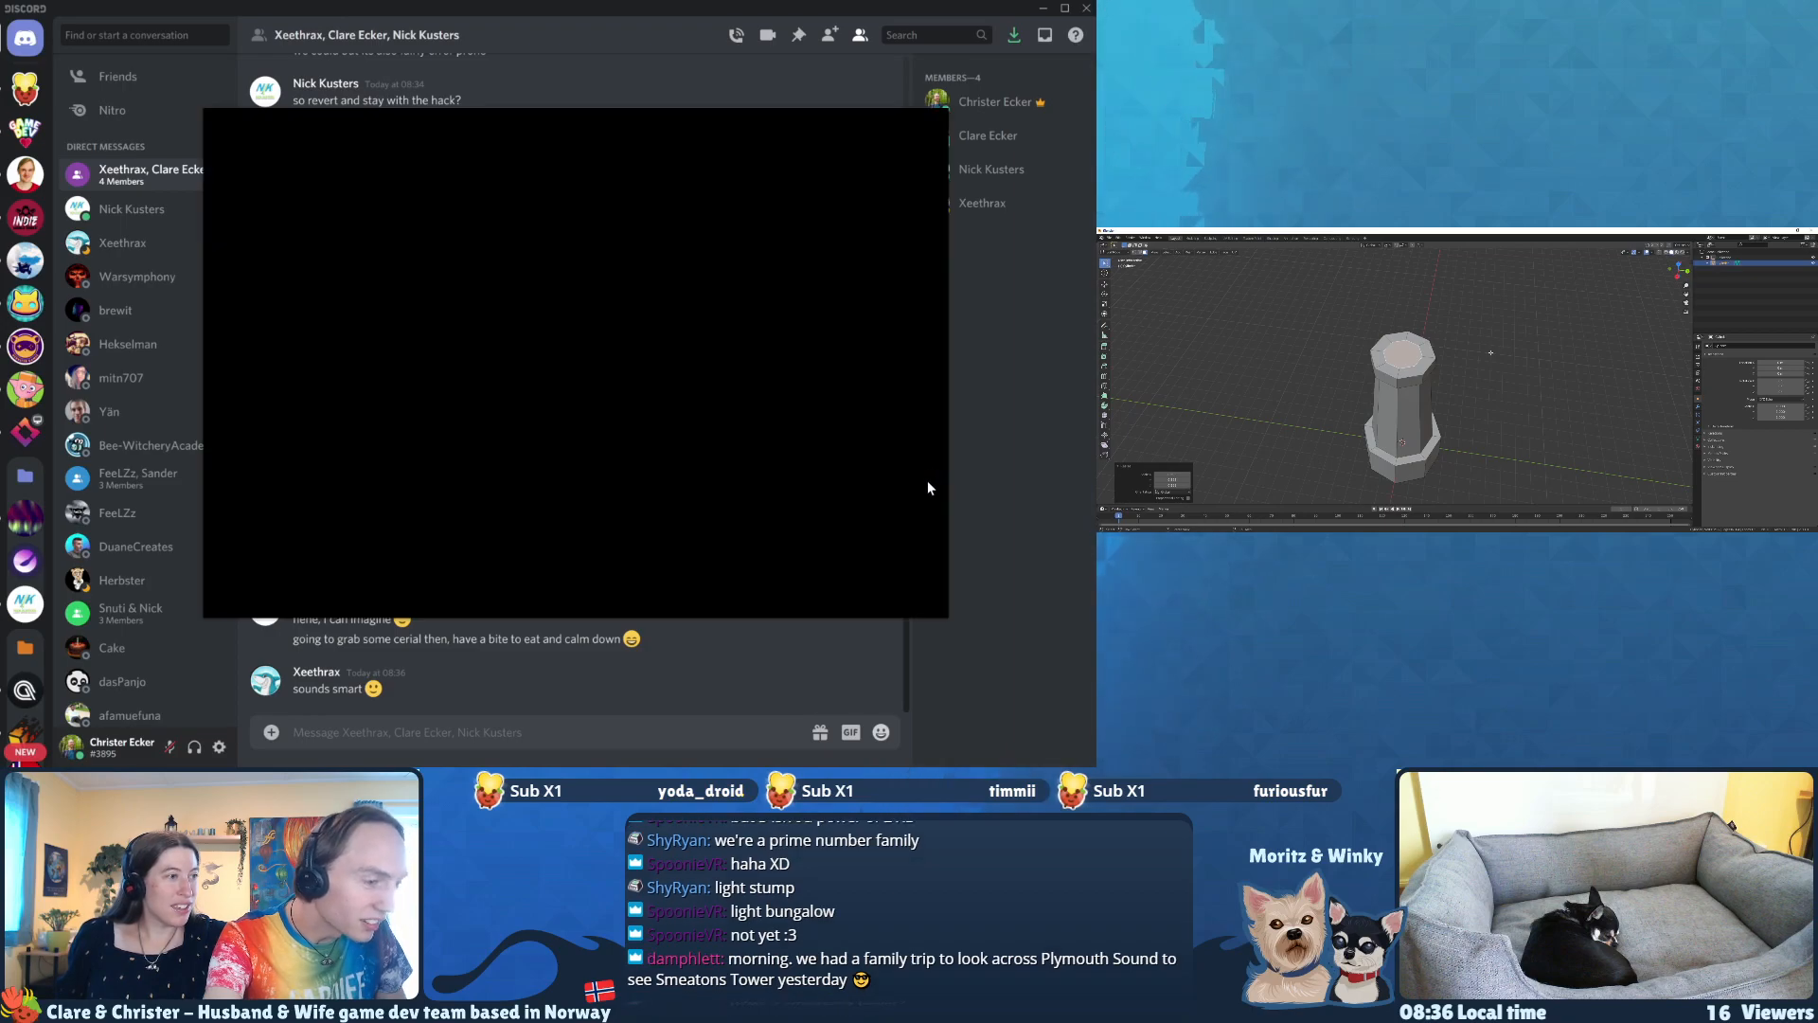
left_click(990, 461)
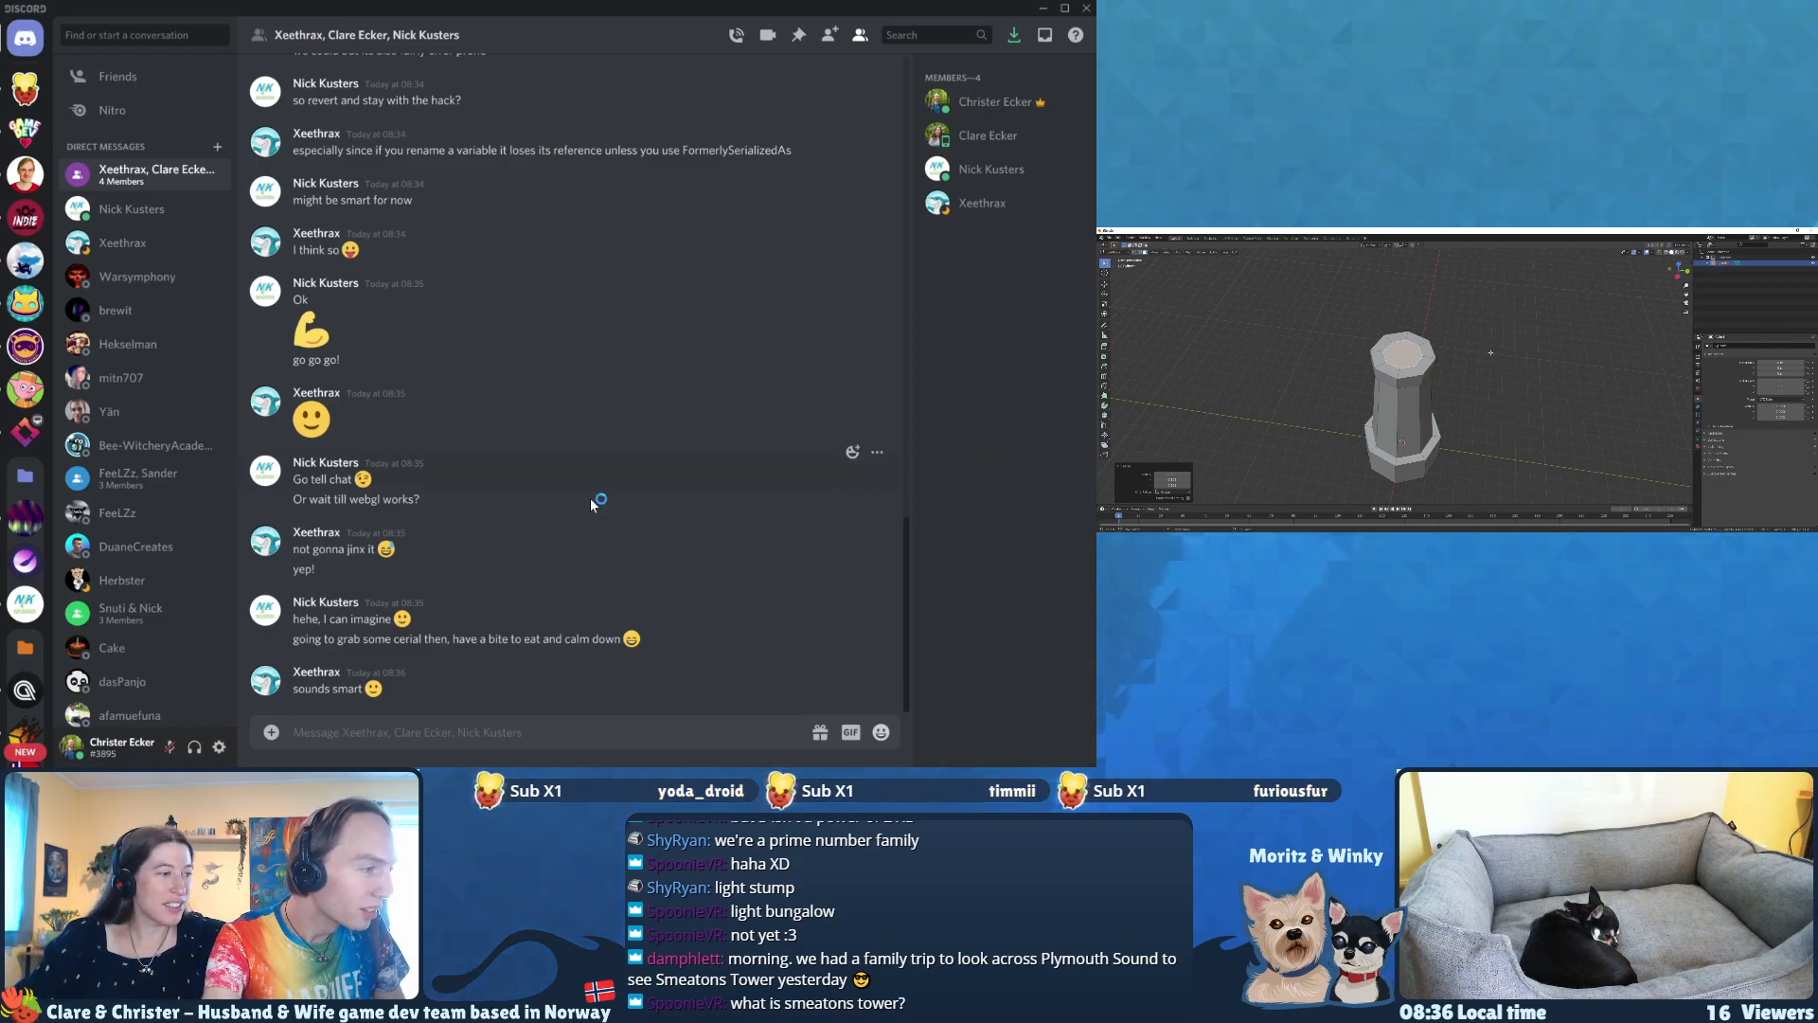
scroll(592, 500, "up", 1)
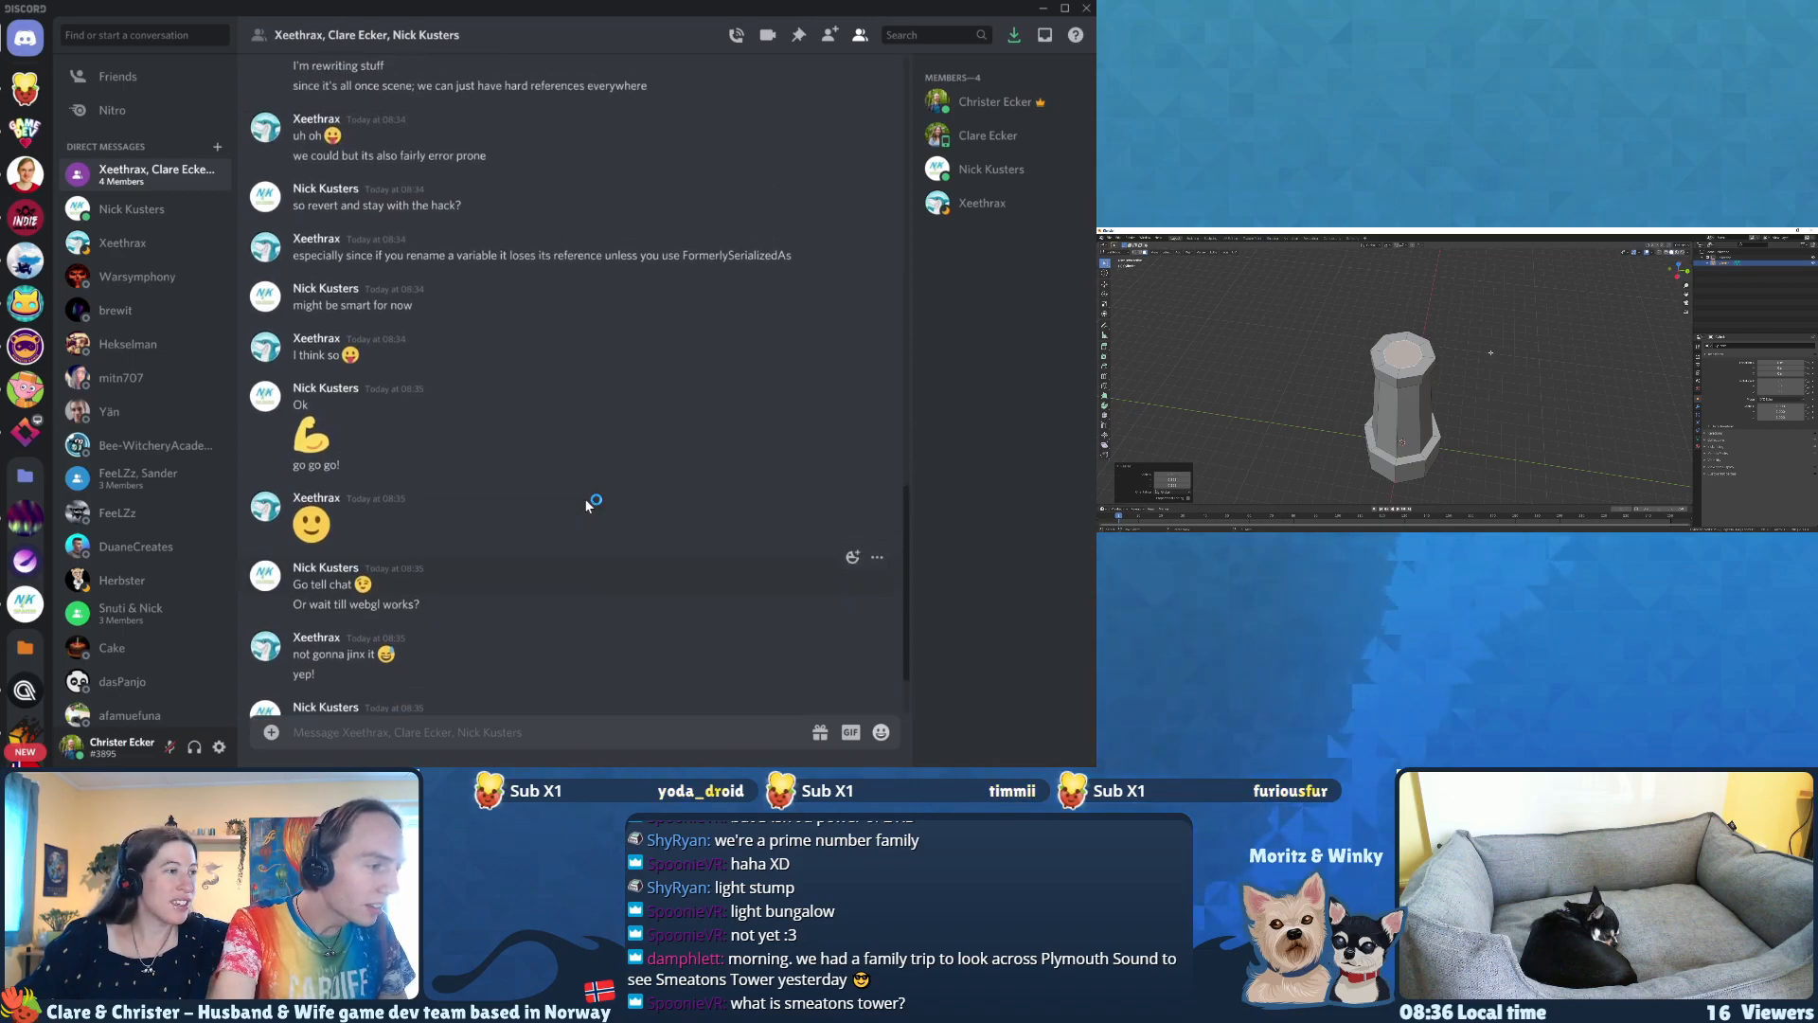
scroll(592, 504, "up", 4)
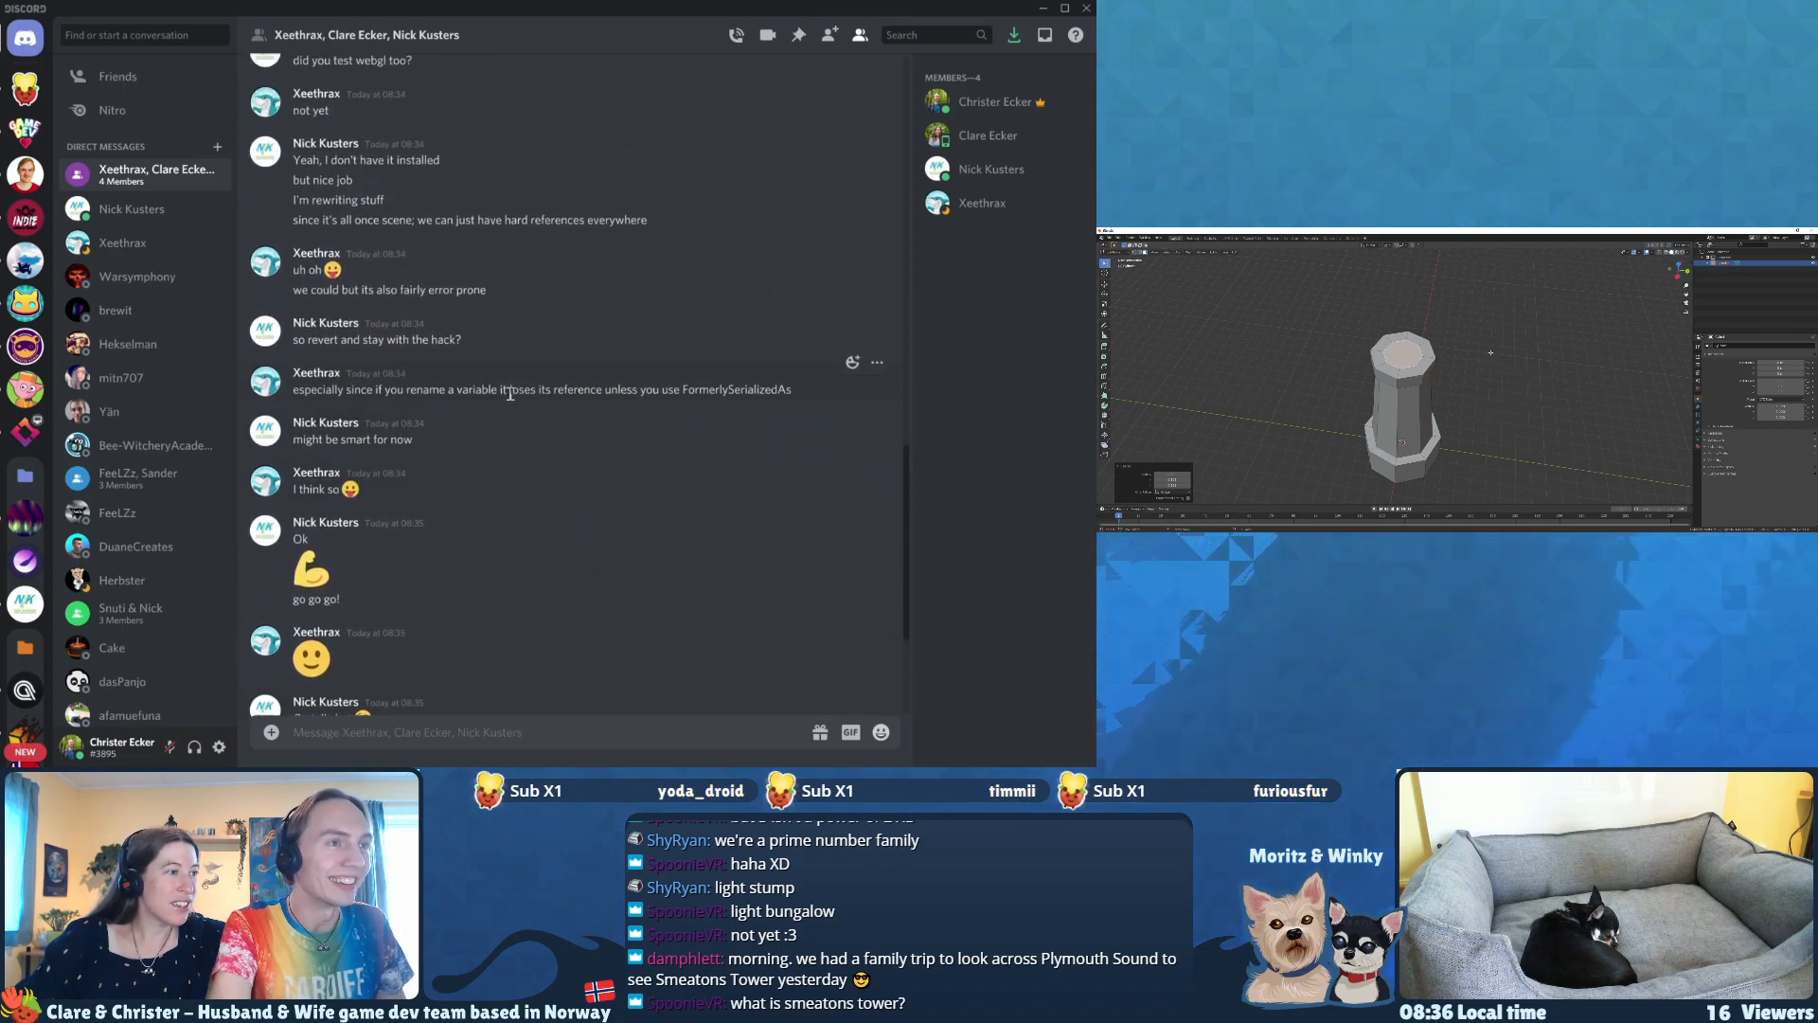
scroll(510, 392, "up", 1)
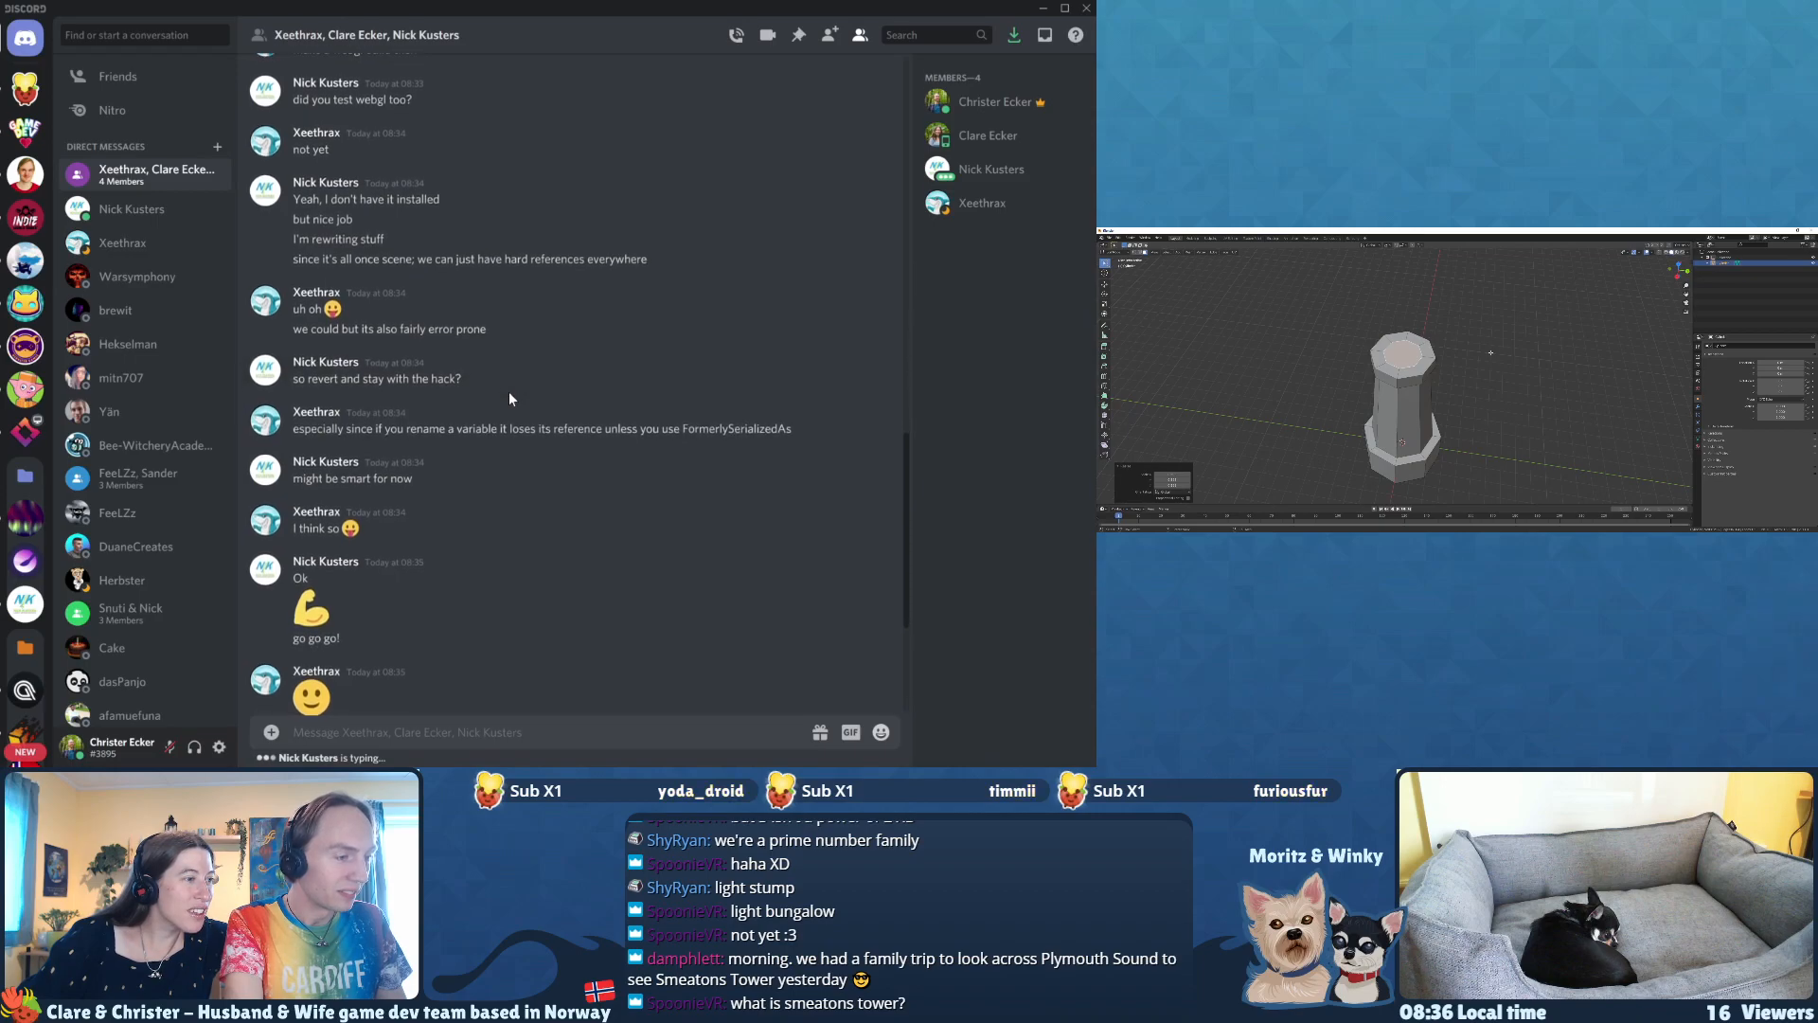
scroll(509, 390, "down", 3)
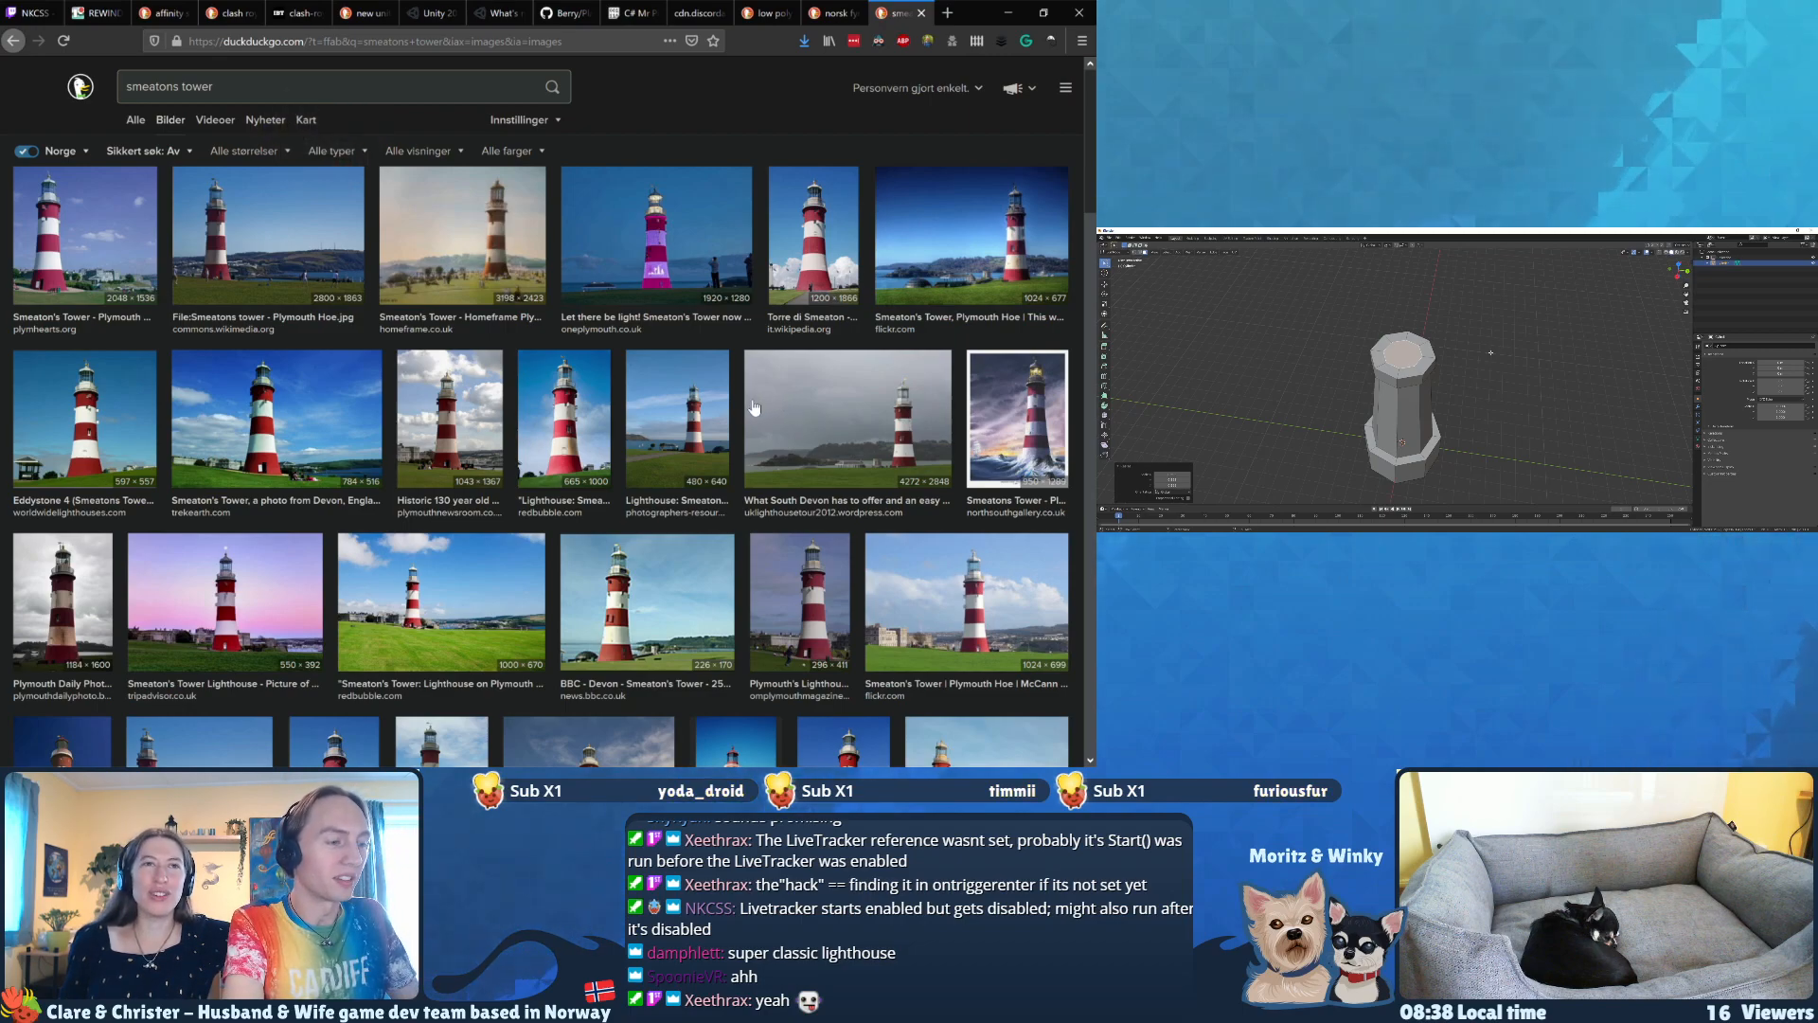
Step: Enlarge the flickr photo of Smeaton's Tower on Plymouth Hoe from the smeatons tower image results and examine it
scroll(755, 403, "down", 1)
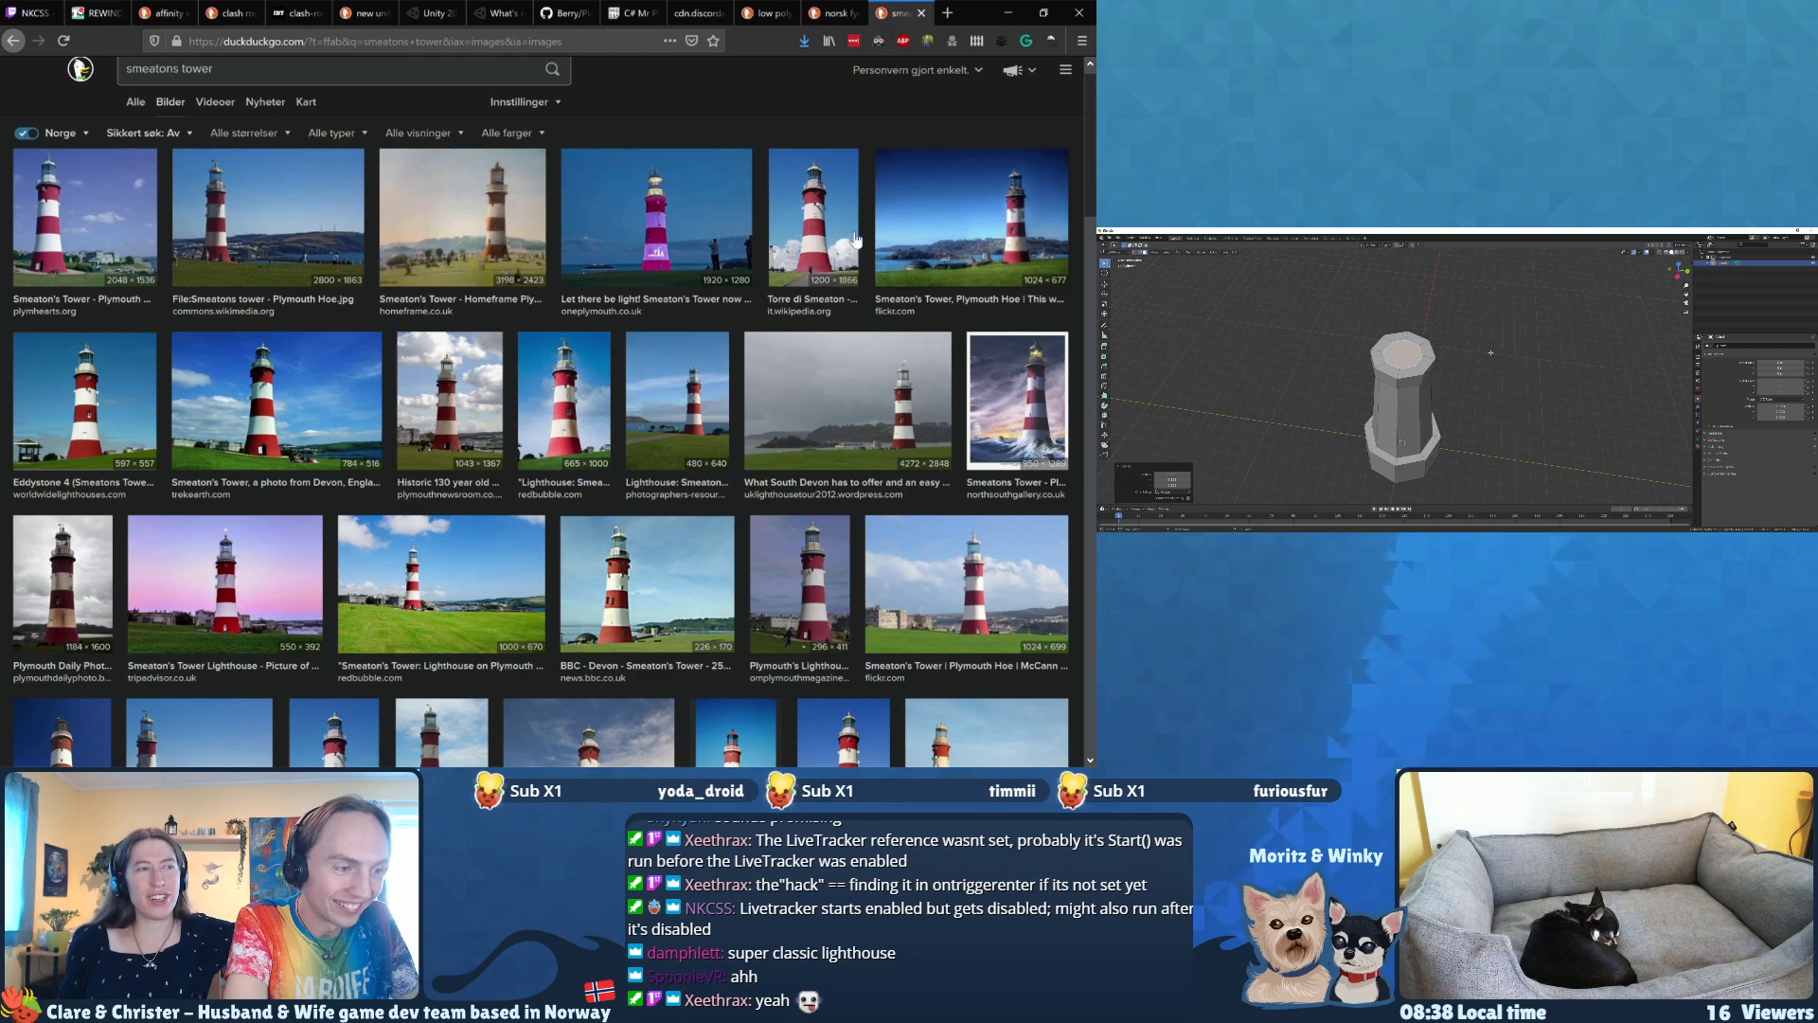
left_click(983, 249)
scroll(723, 312, "down", 2)
scroll(724, 320, "up", 1)
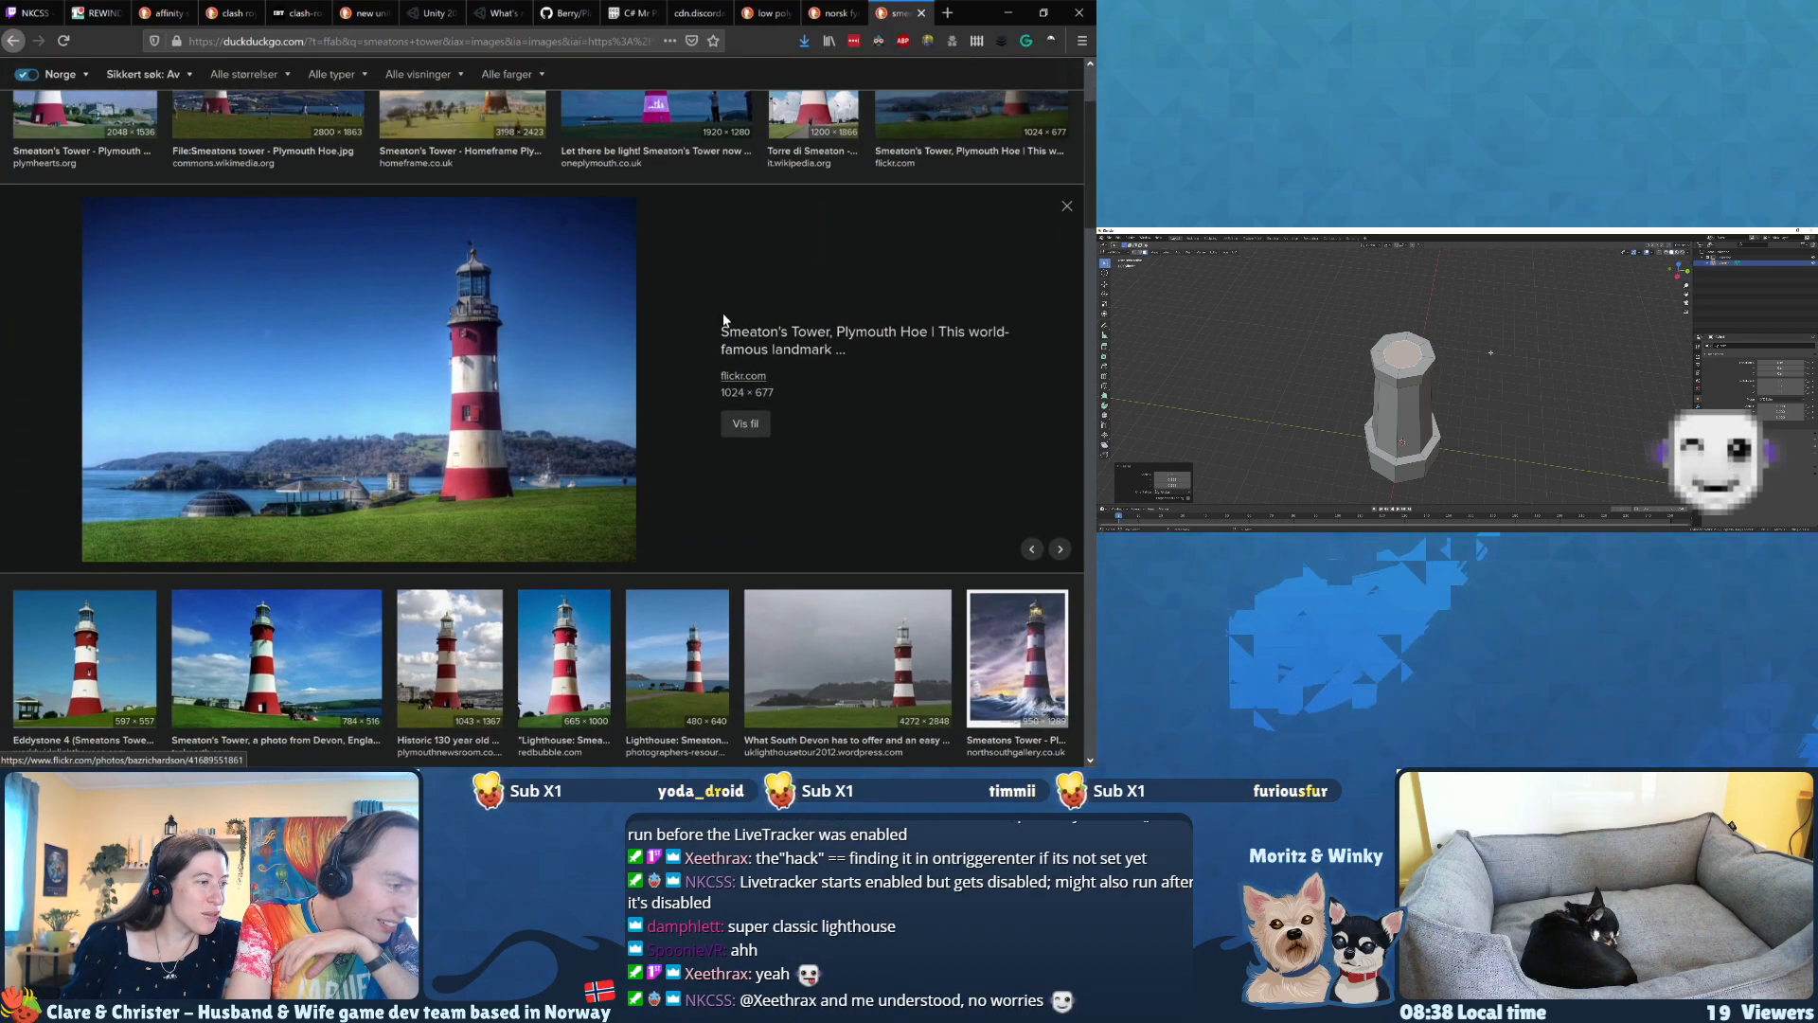
scroll(724, 313, "down", 1)
Step: Step through the following Smeaton's Tower photos and compare the tower's taper, gallery and lantern room
key("Right")
key("Right")
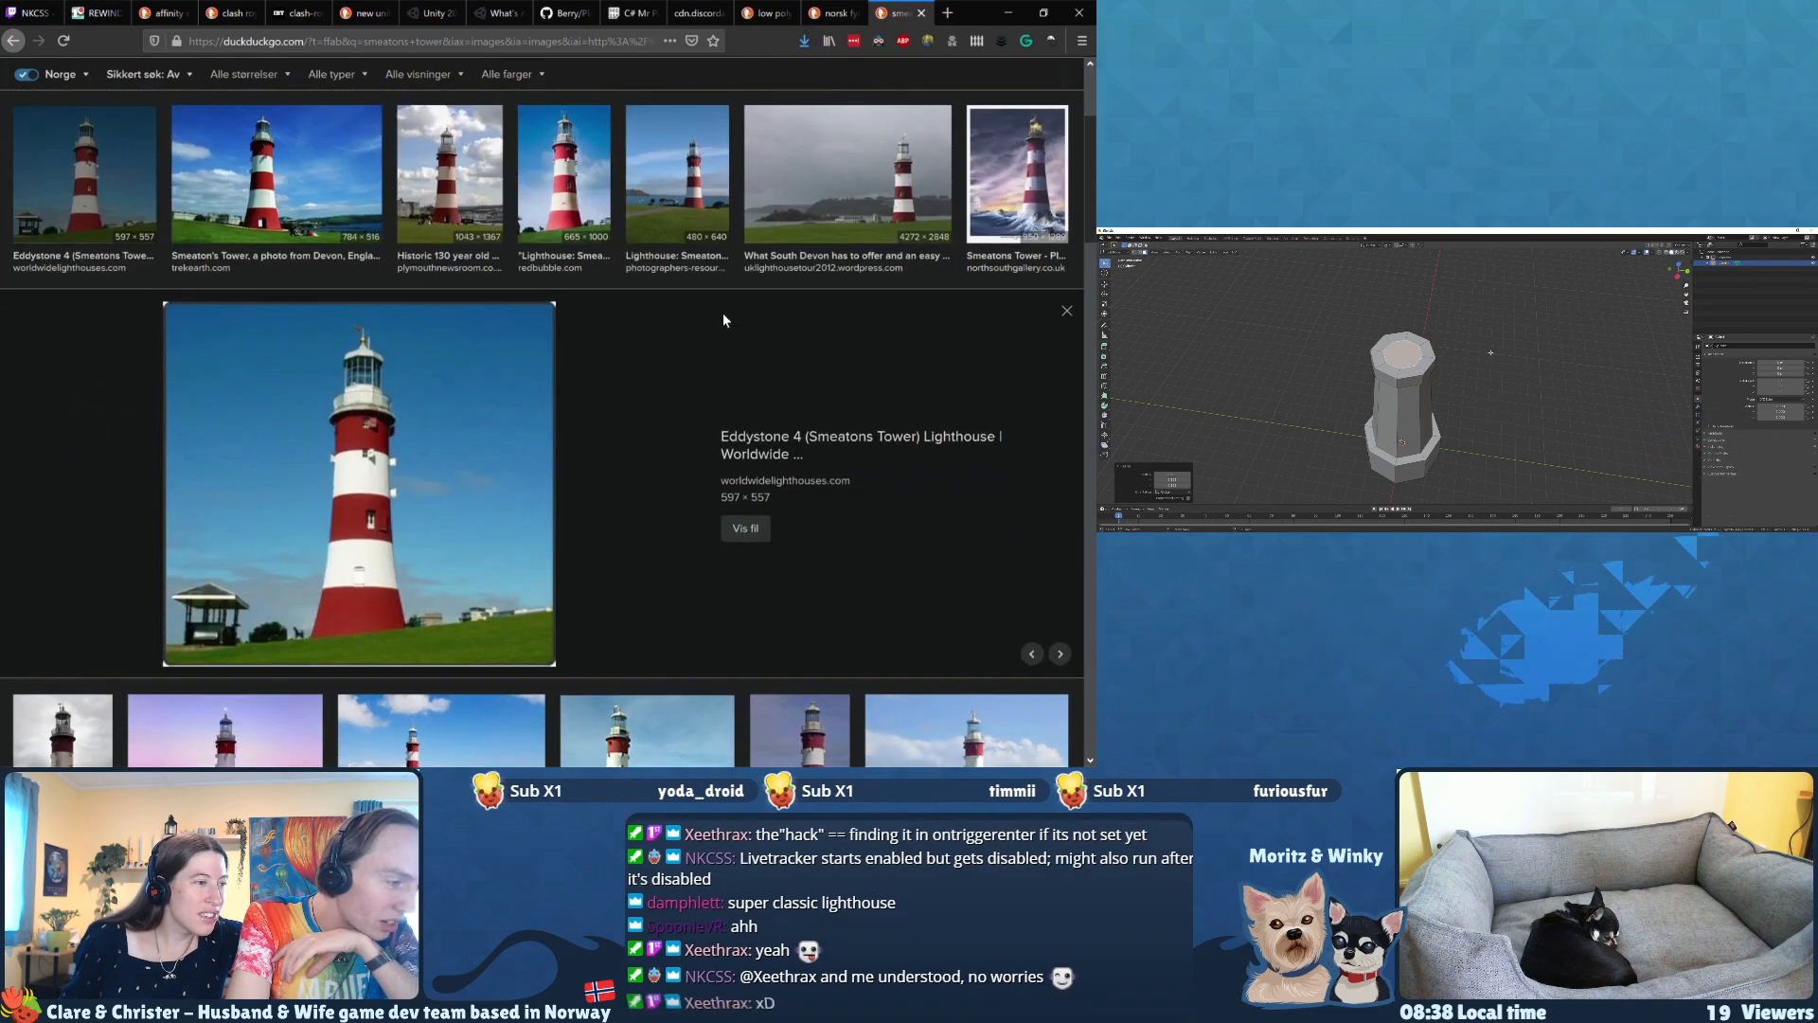
key("Left")
key("Right")
key("Right")
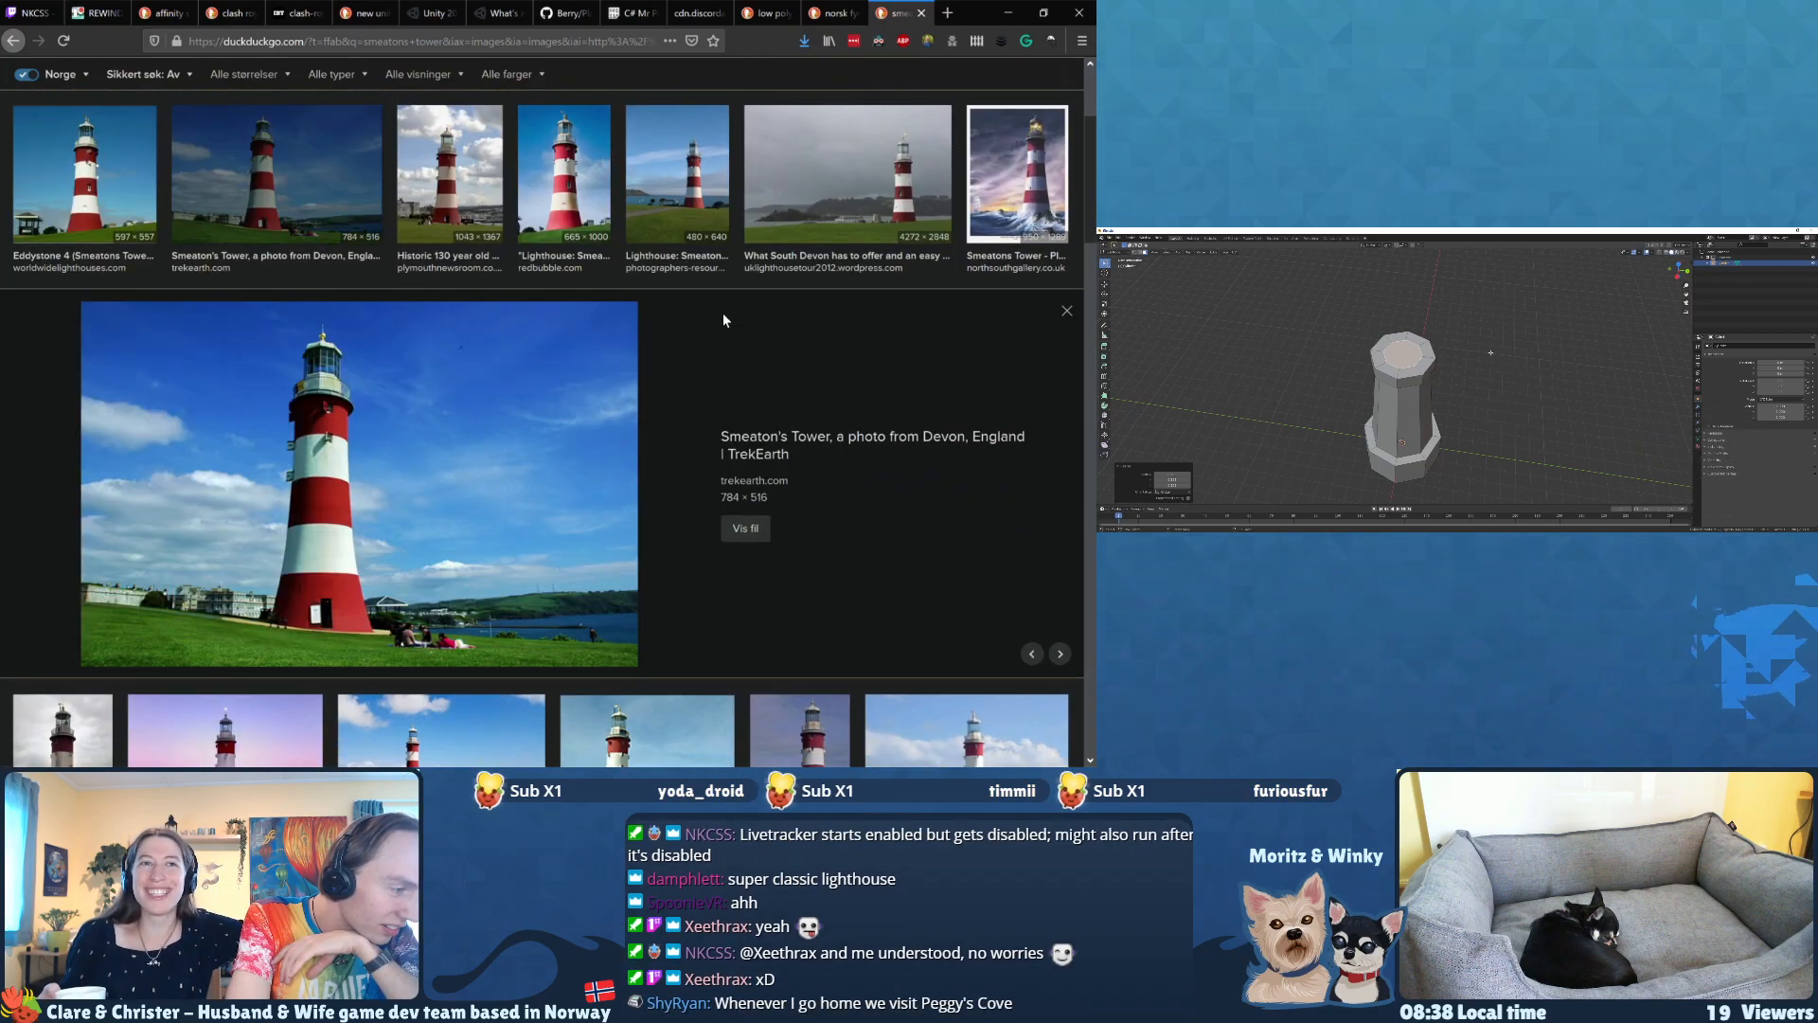
key("Right")
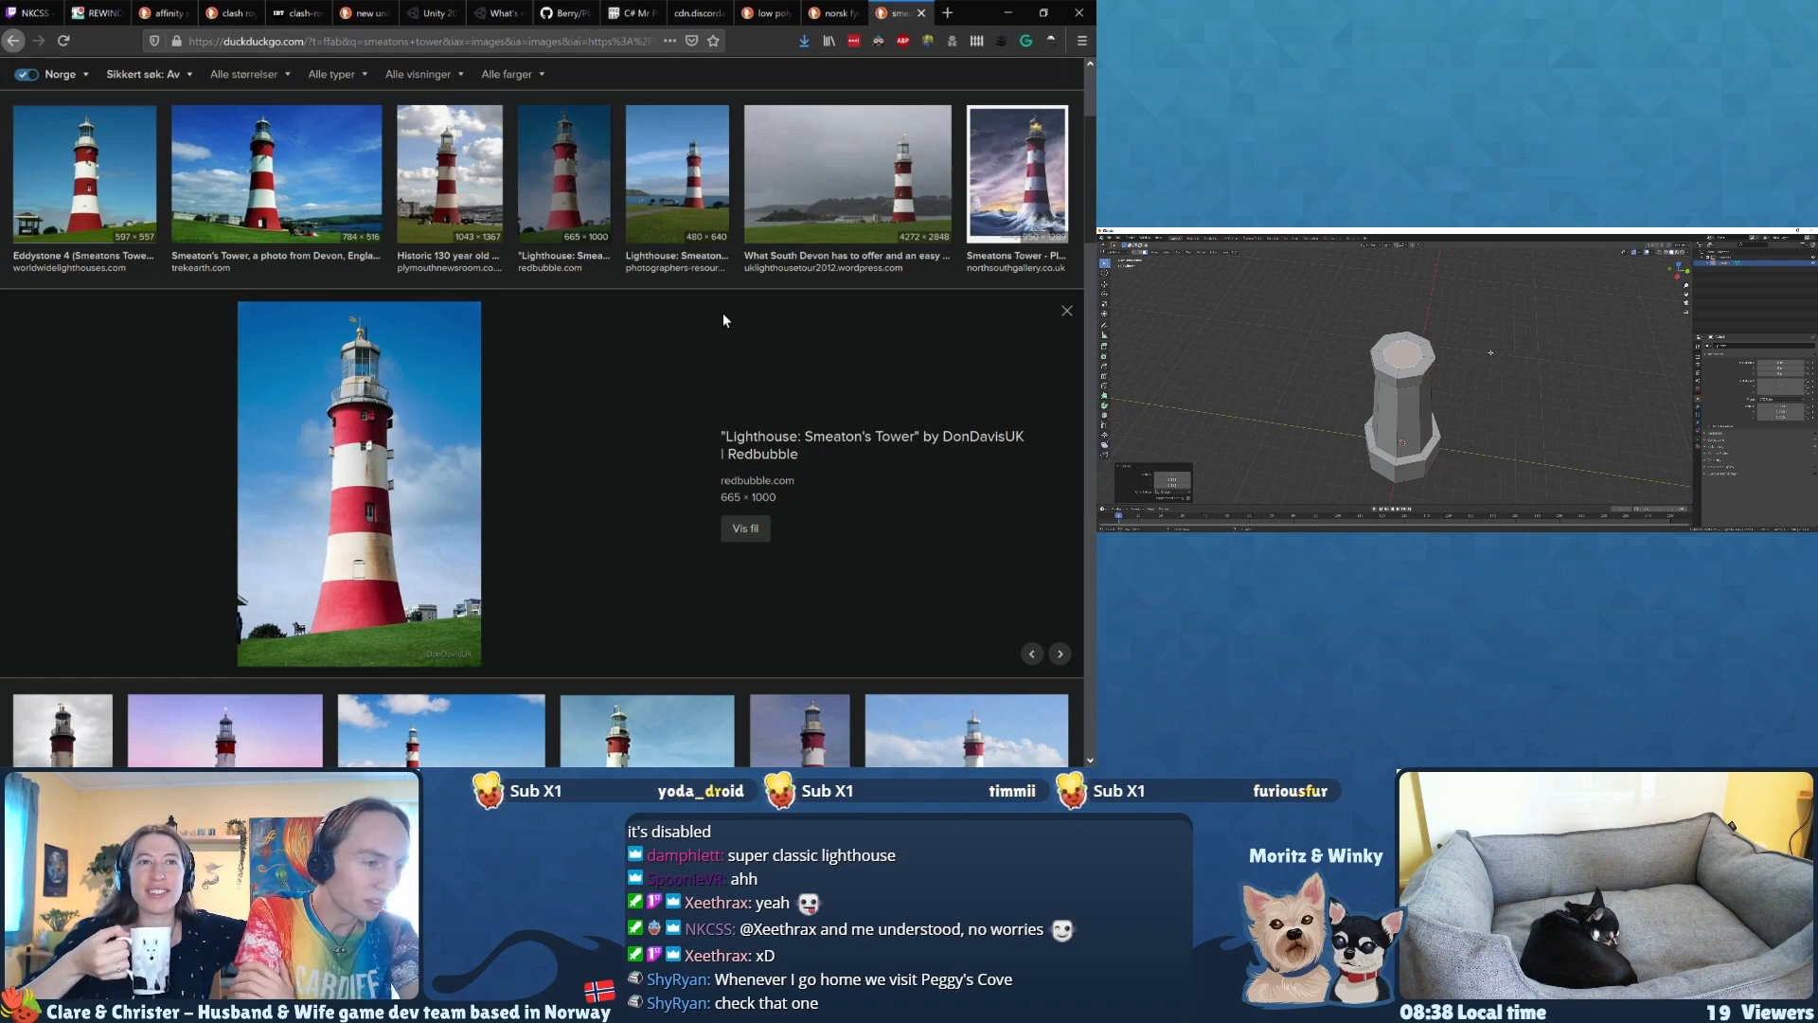
key("Right")
key("Right")
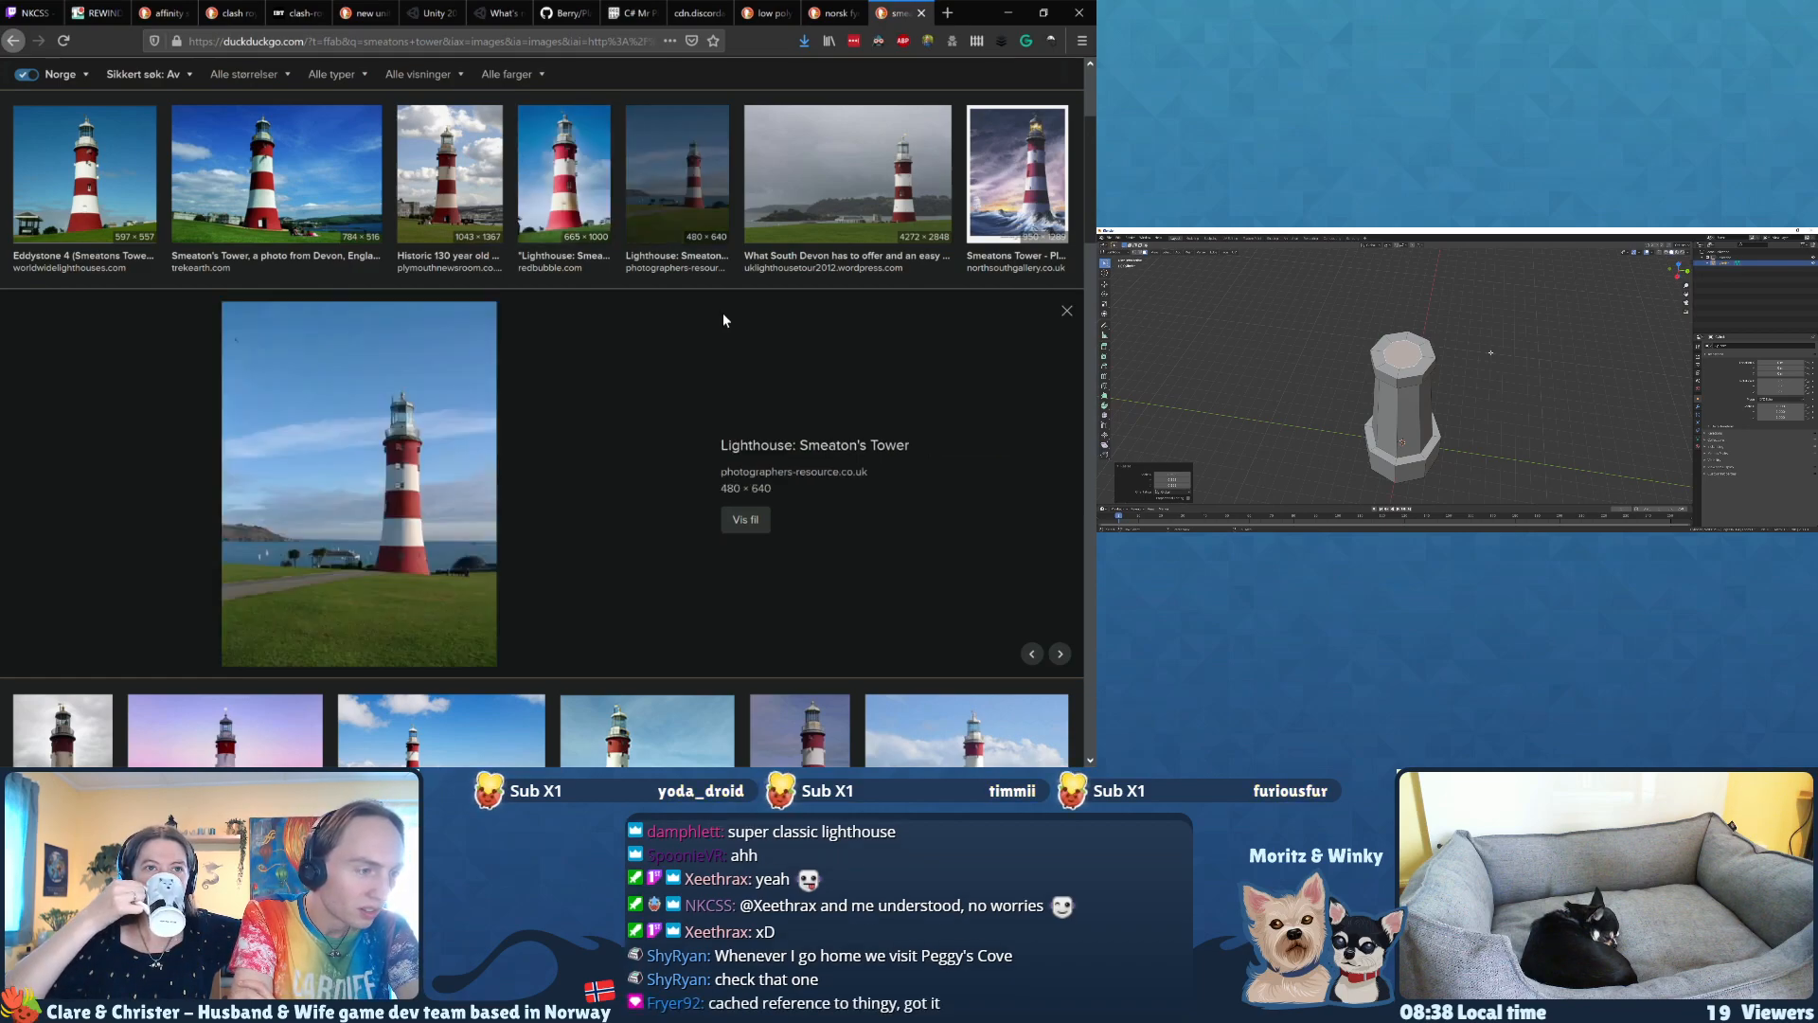
key("Right")
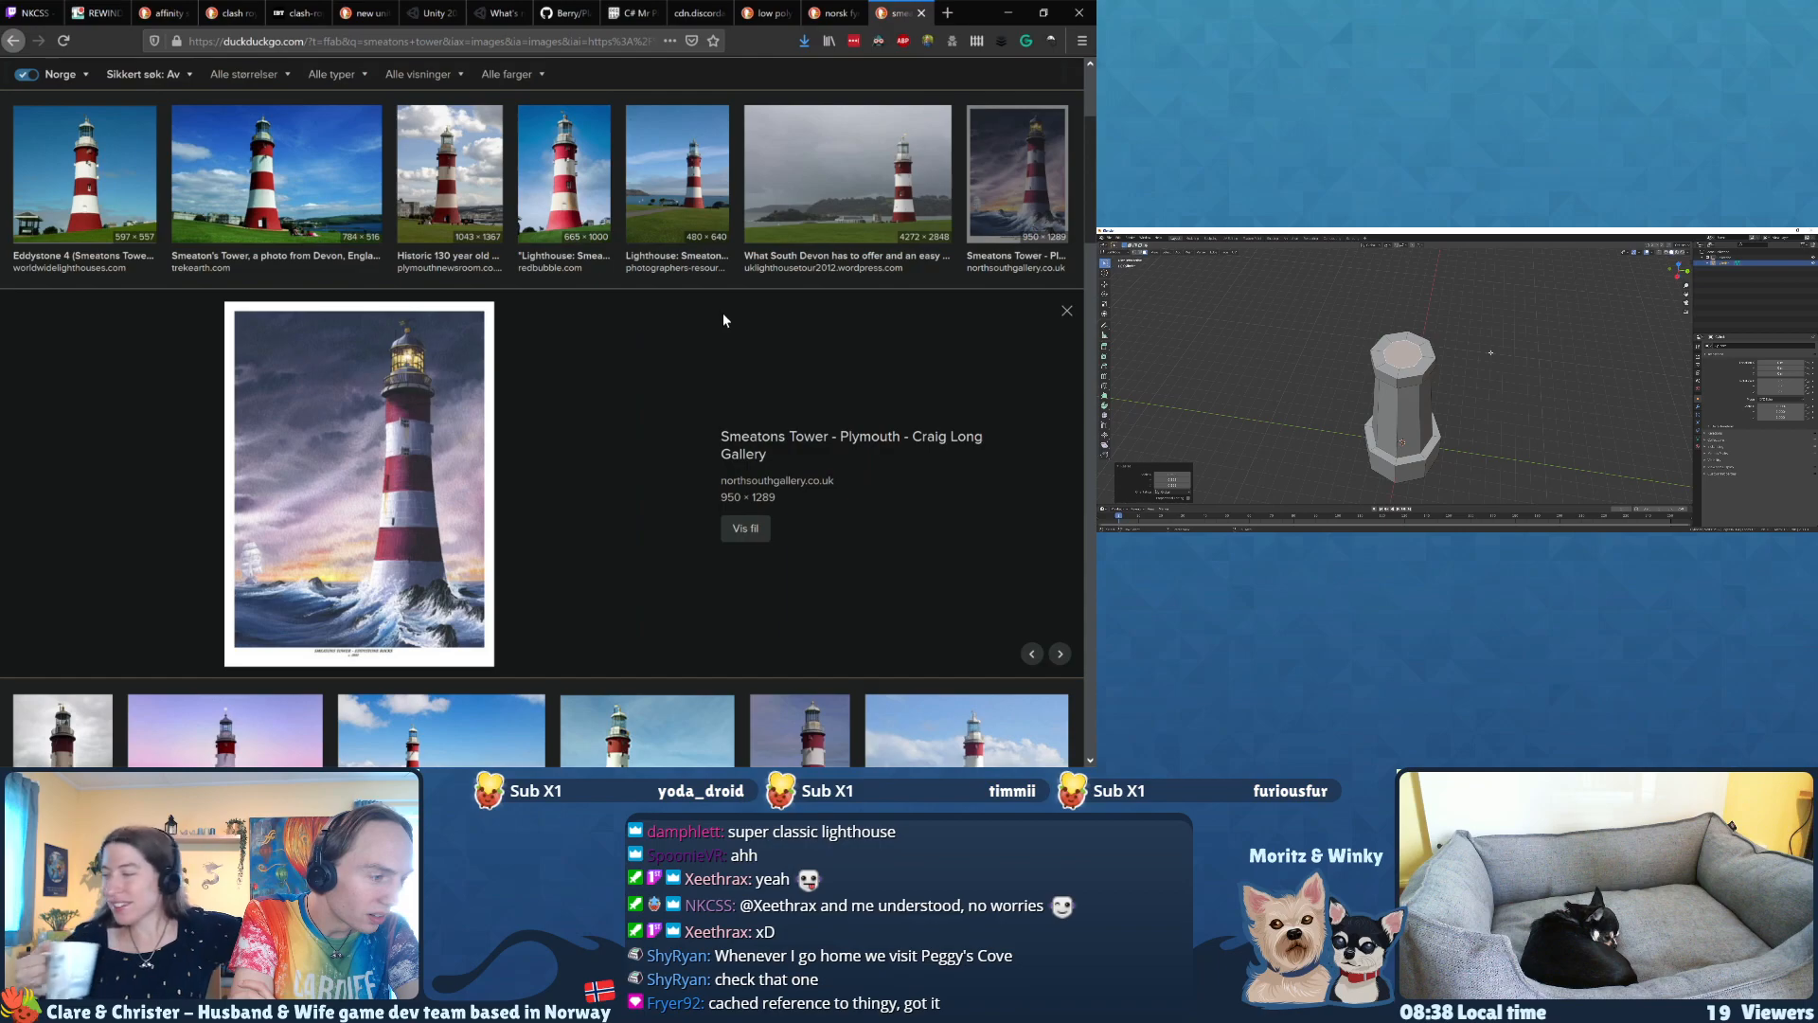
key("Left")
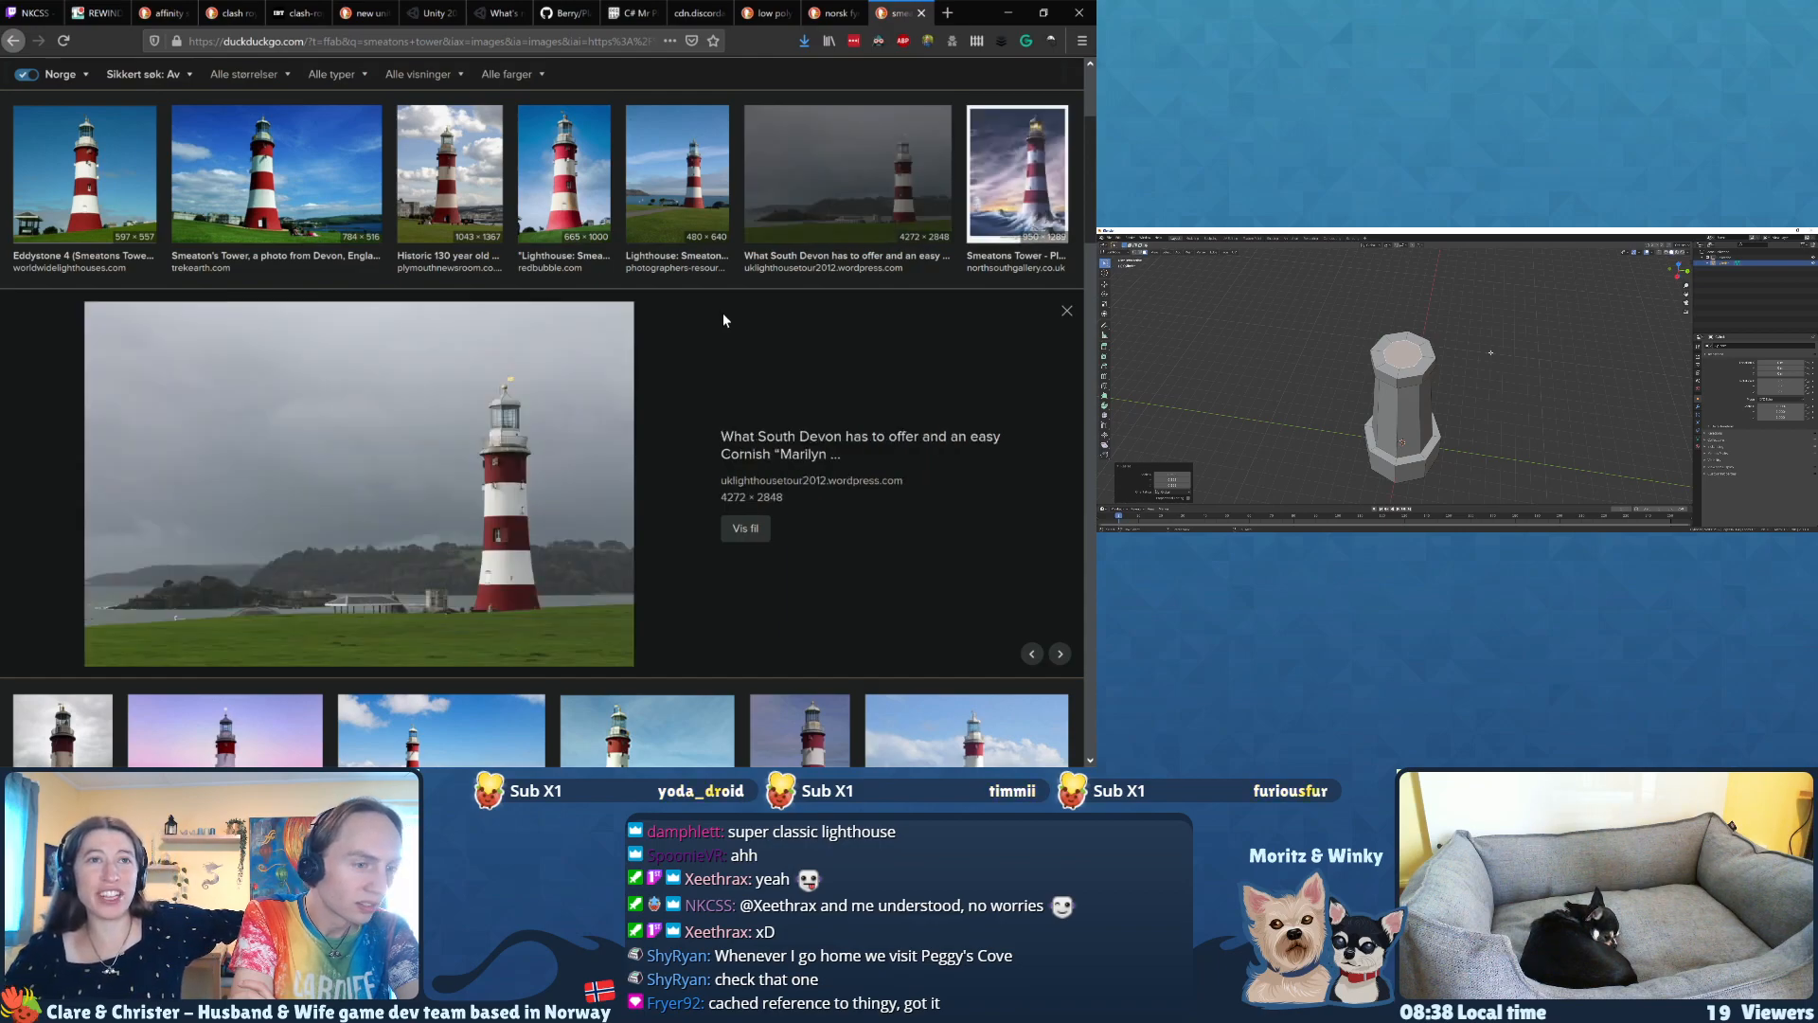
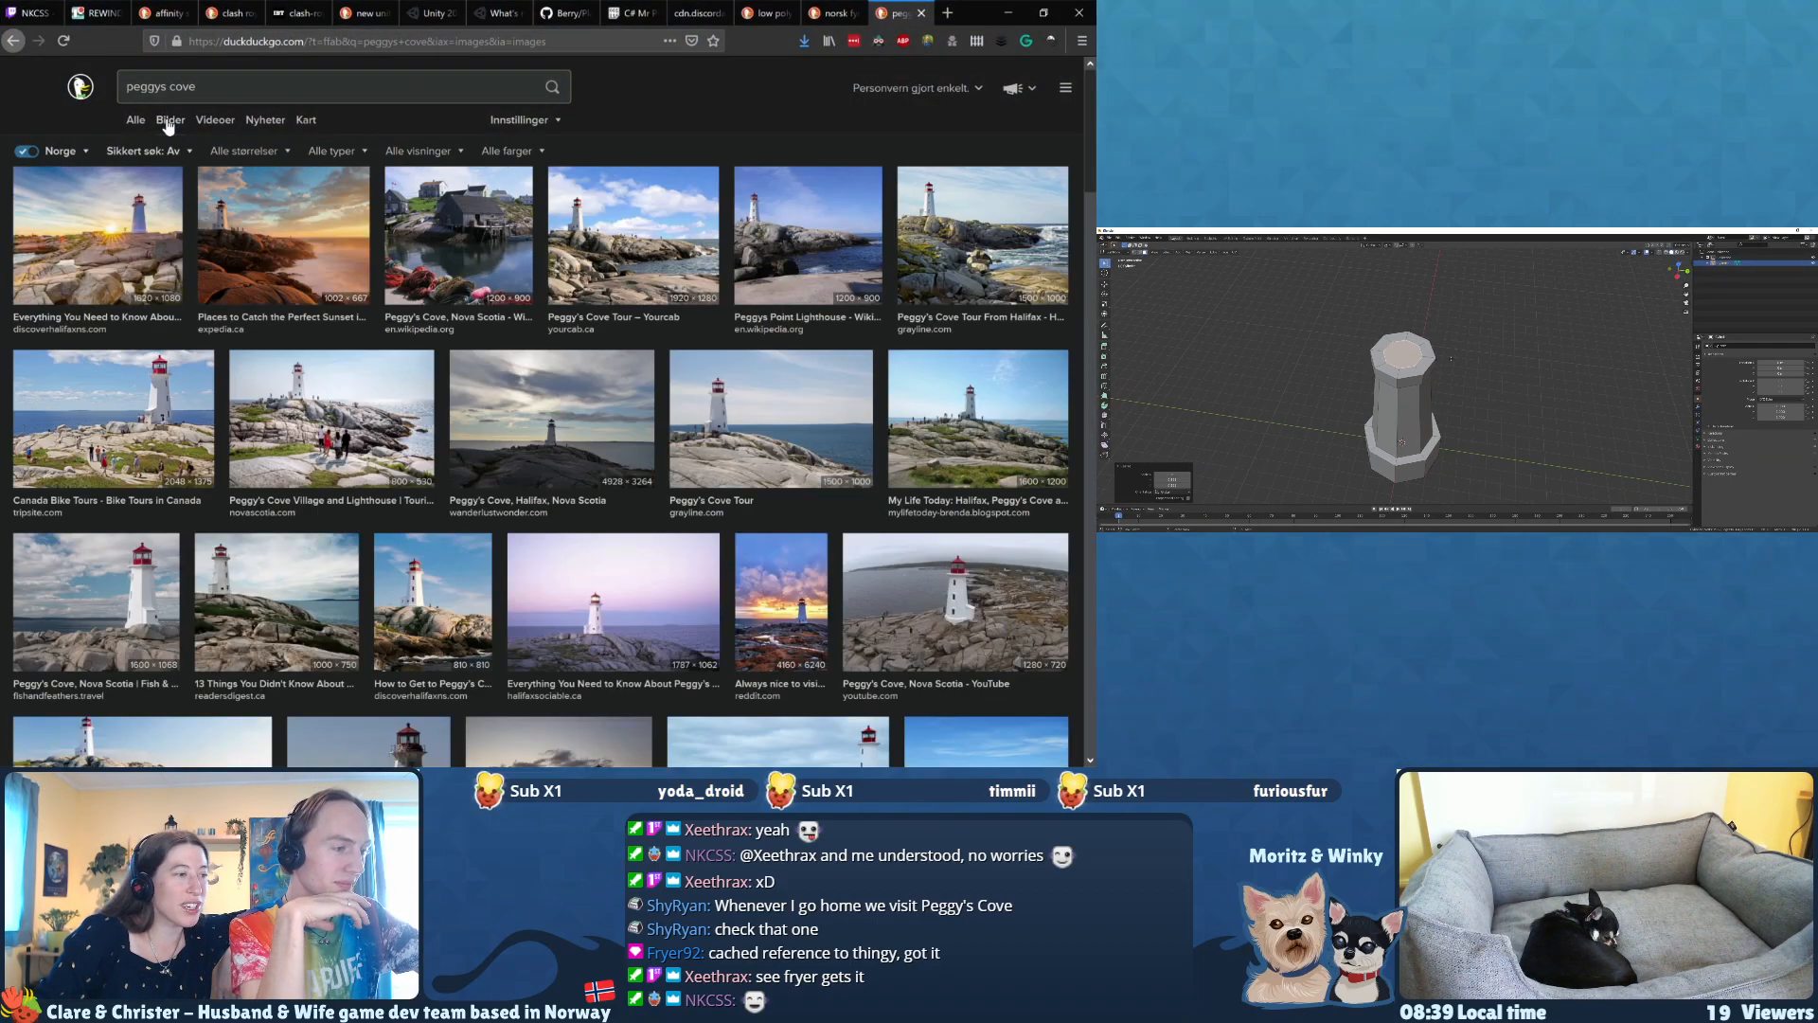
Step: Enlarge the grayline and tripsite lighthouse photos from the peggys cove image results and examine them
scroll(169, 126, "down", 1)
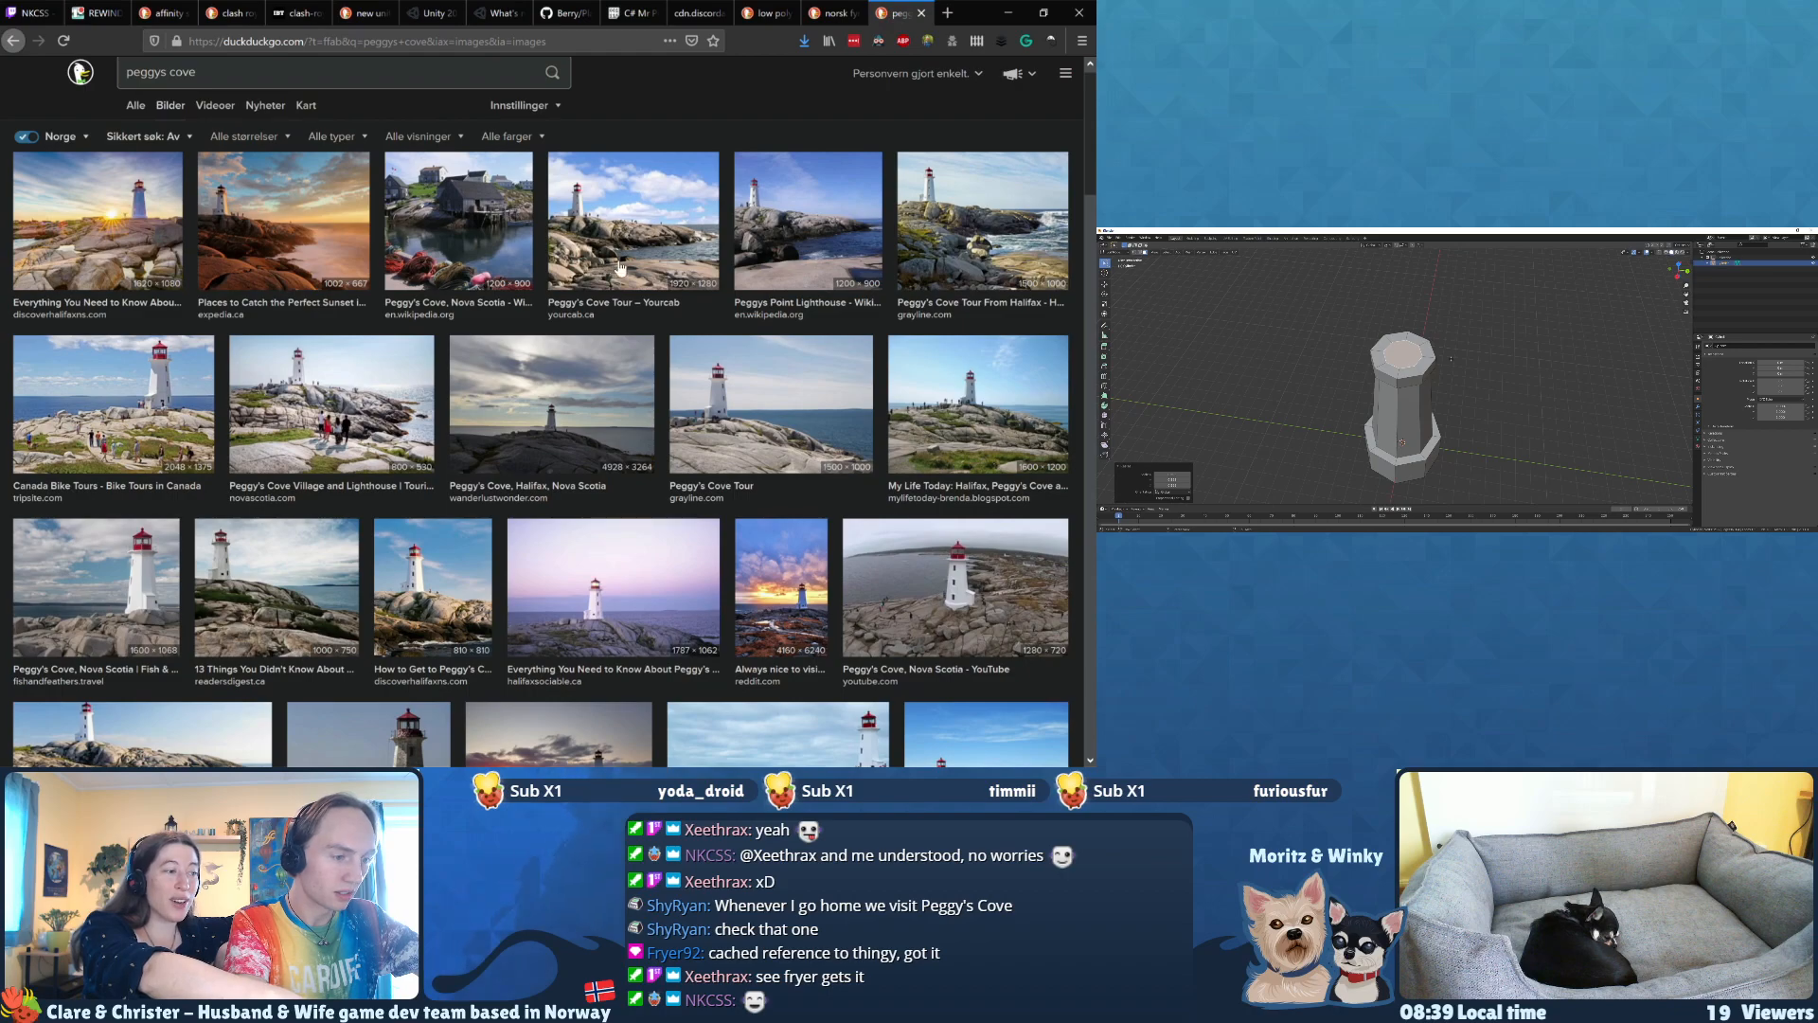
left_click(758, 407)
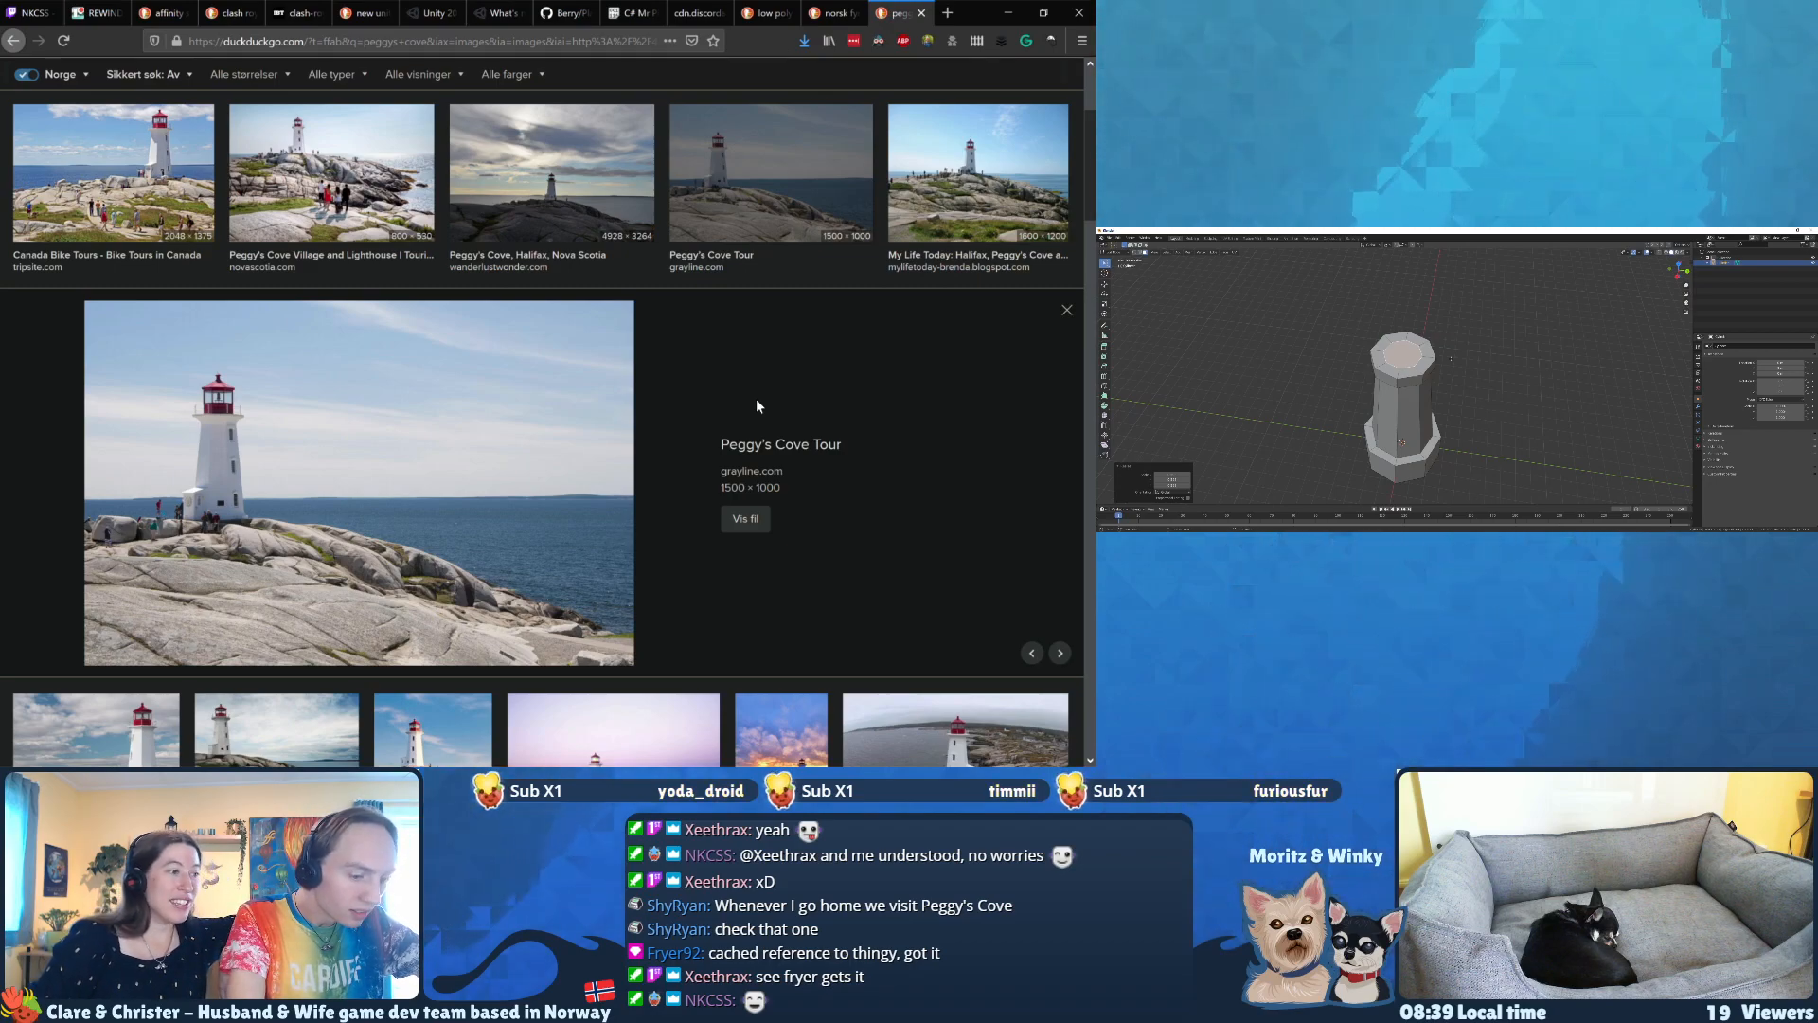
left_click(289, 209)
key("Left")
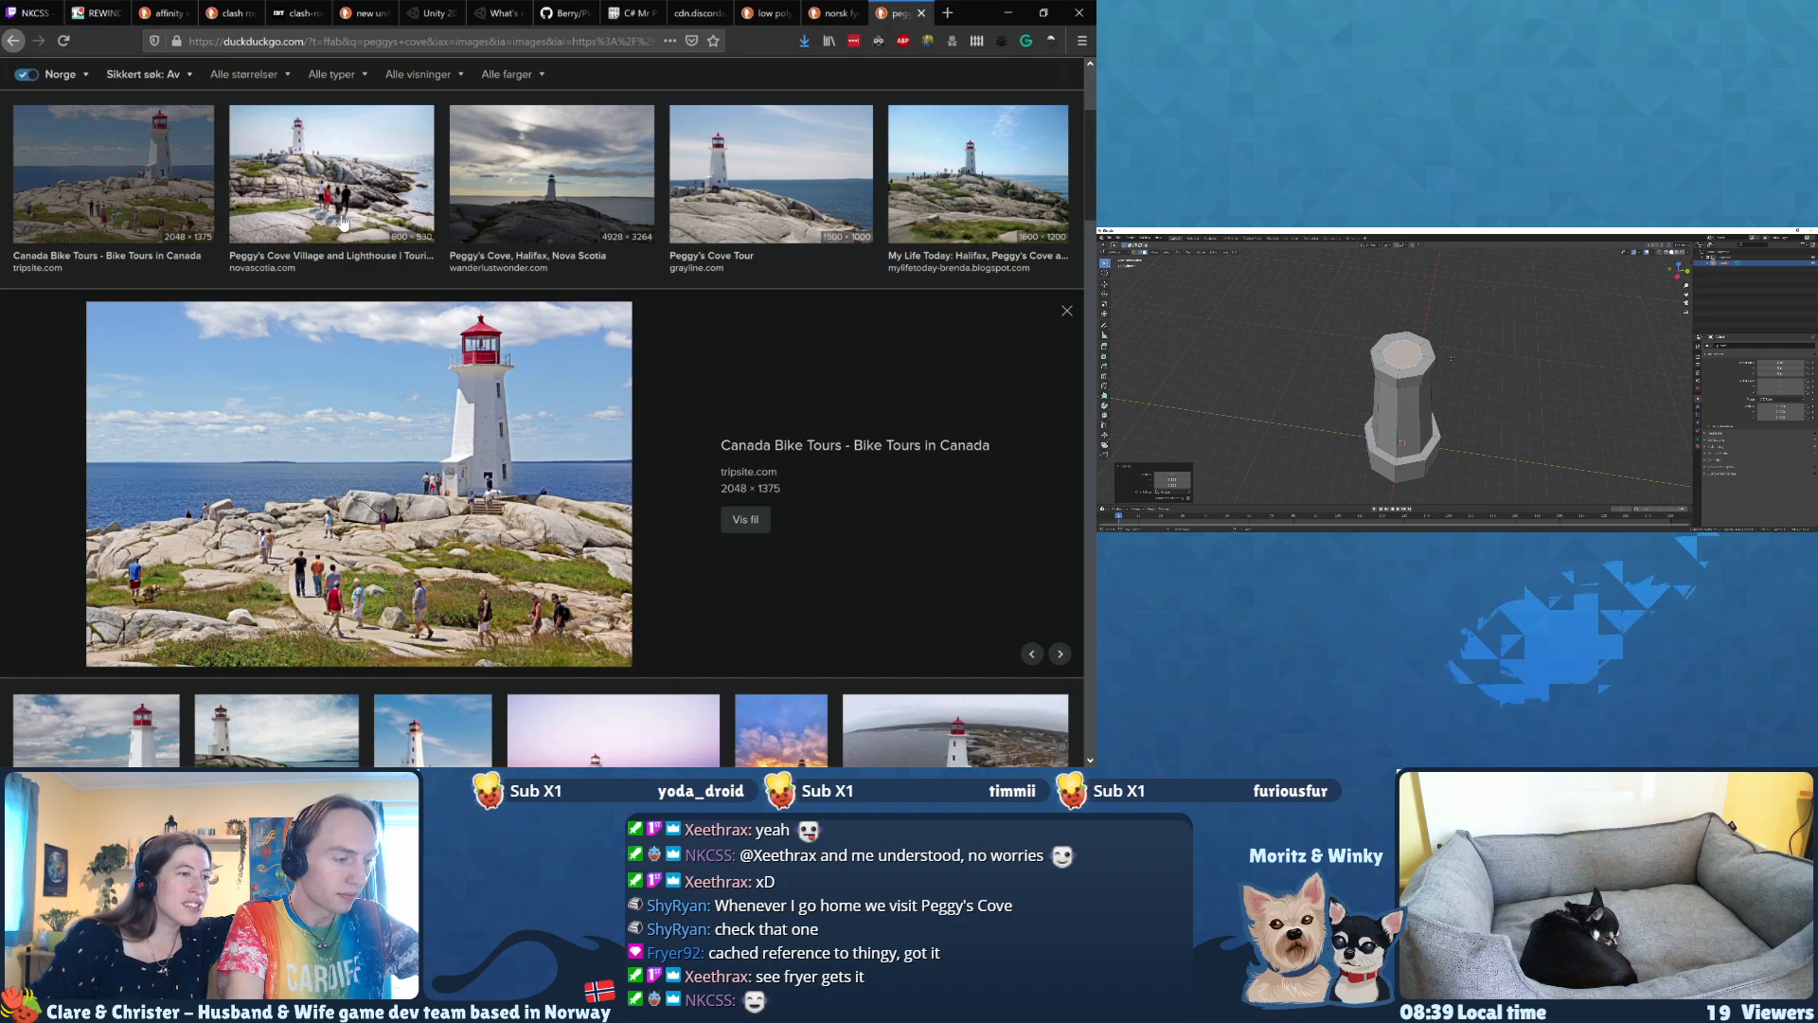
Step: Step through the other Peggy's Cove photos up to the Yourcab one, comparing the lighthouse's proportions and lantern room
key("Left")
key("Left")
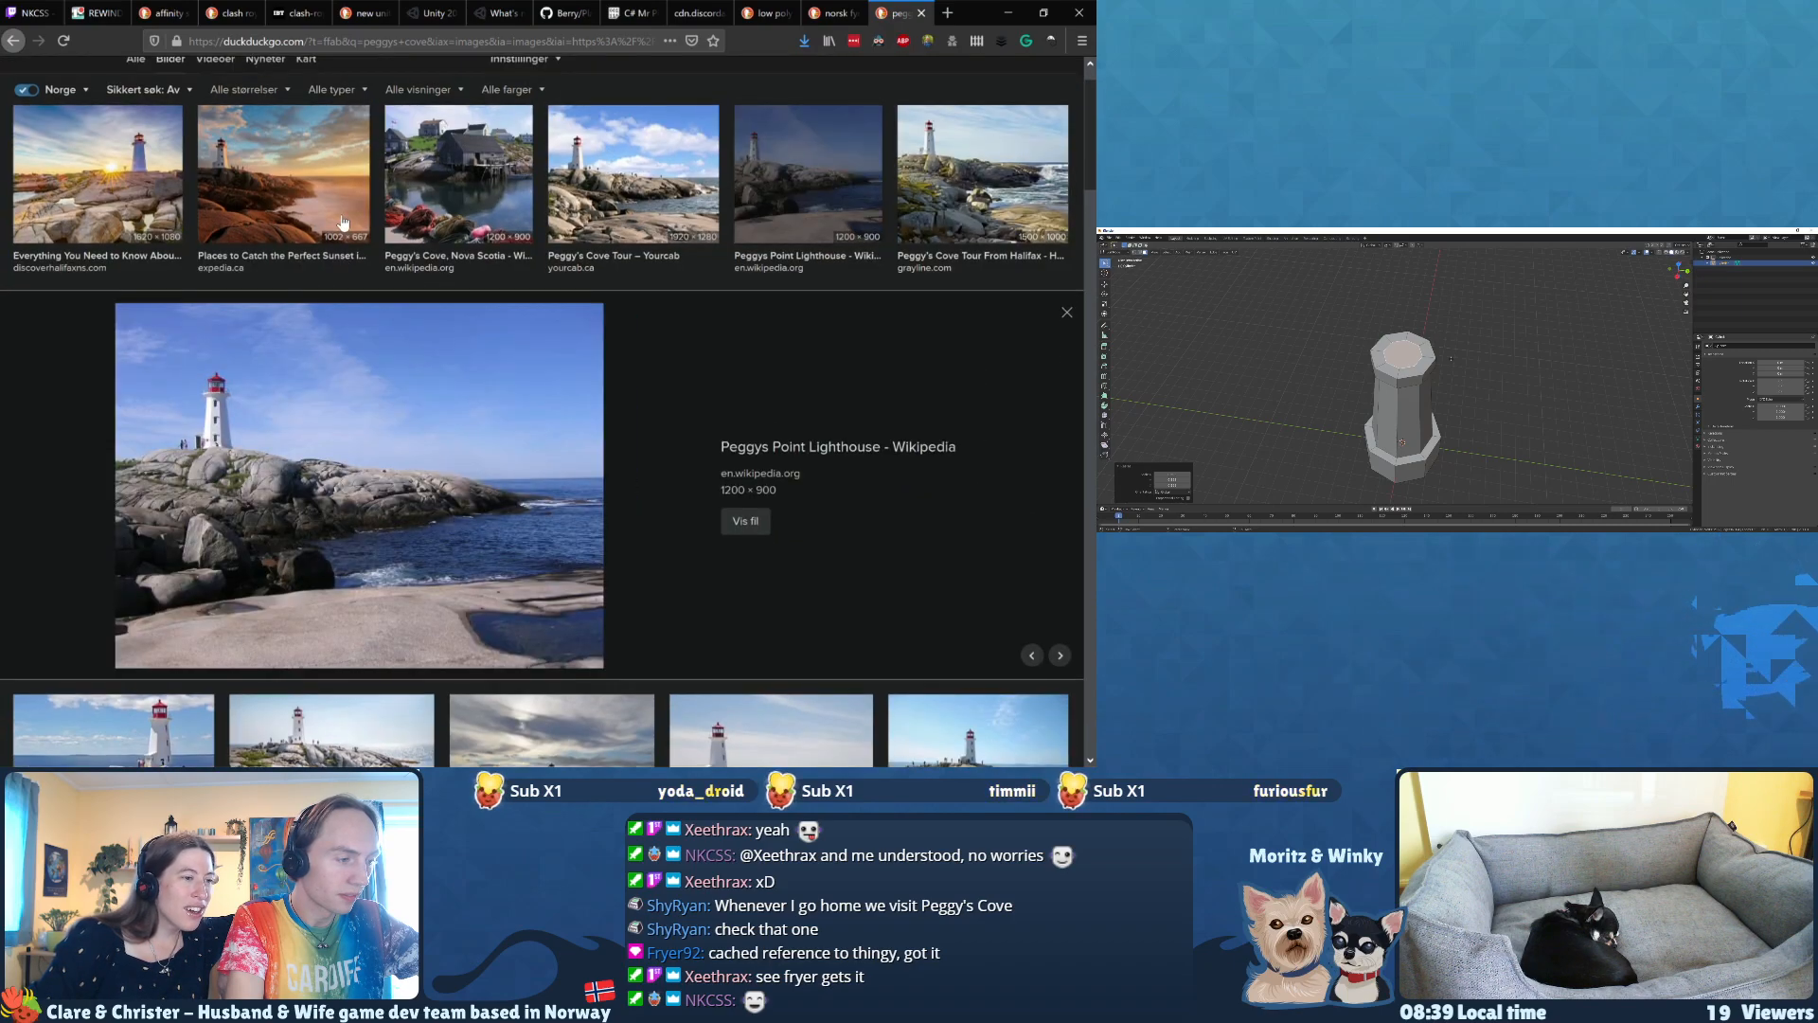
key("Left")
key("Left")
key("Left")
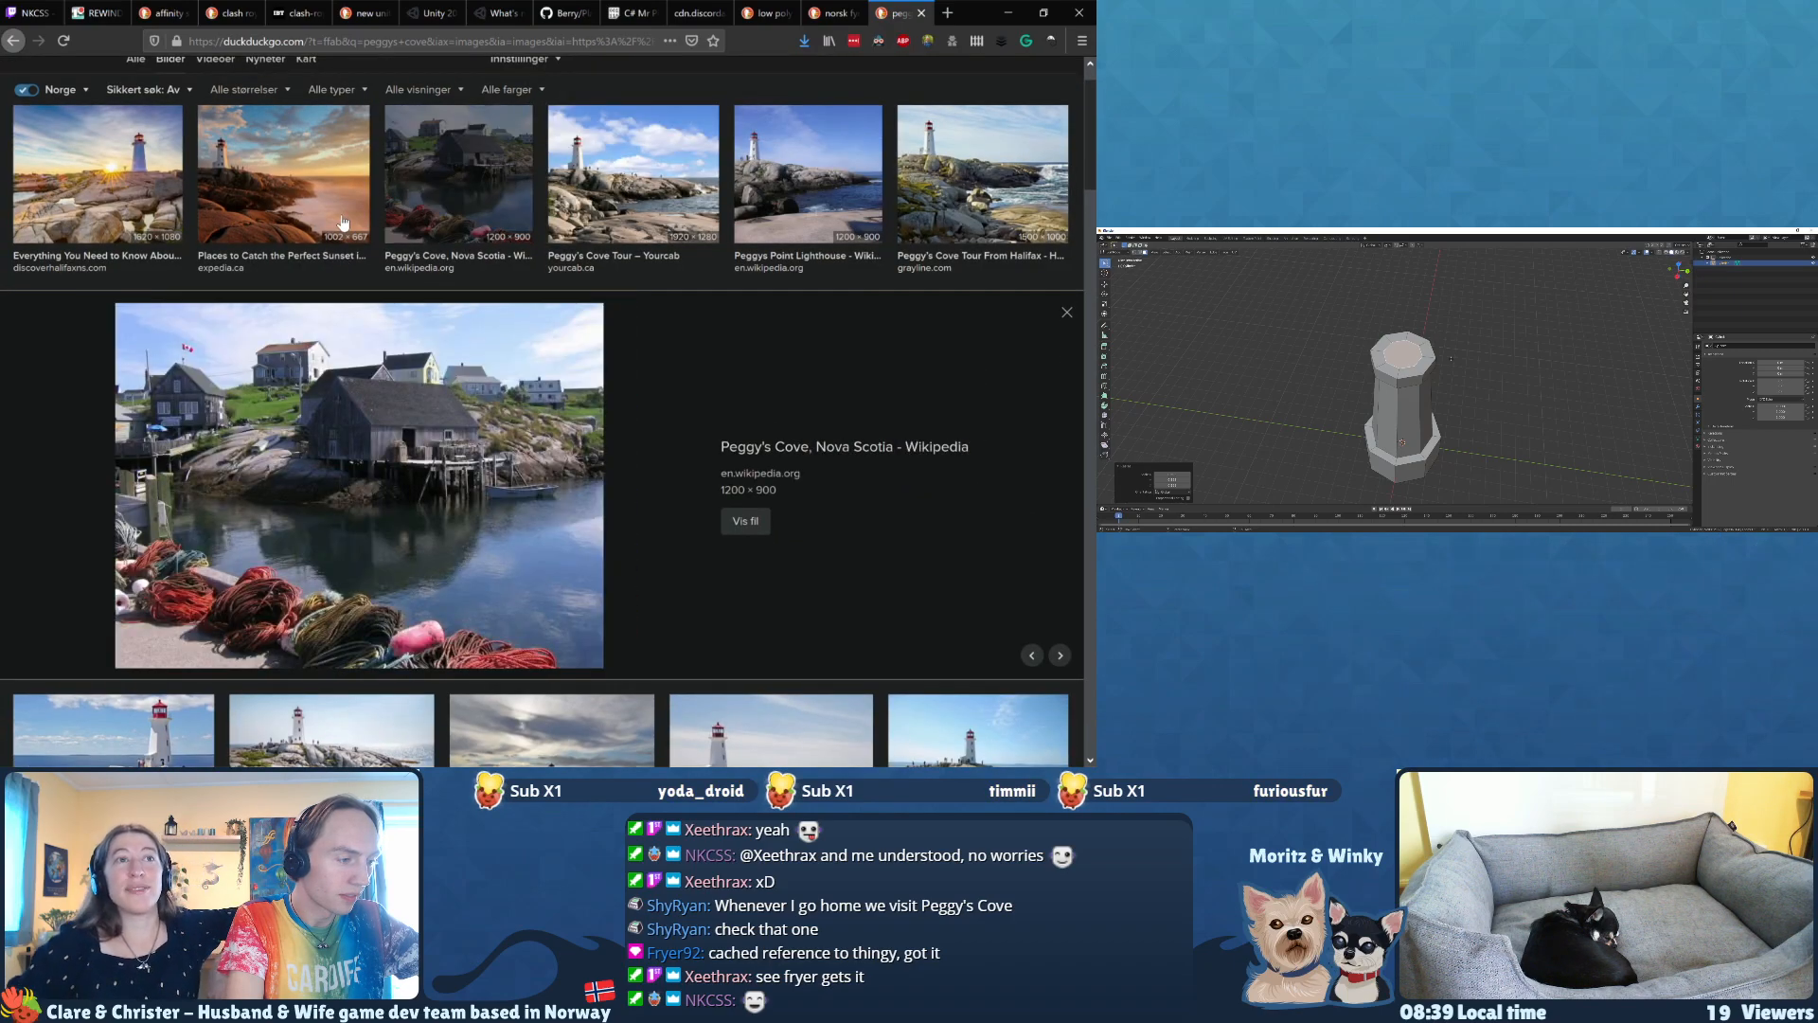
key("Left")
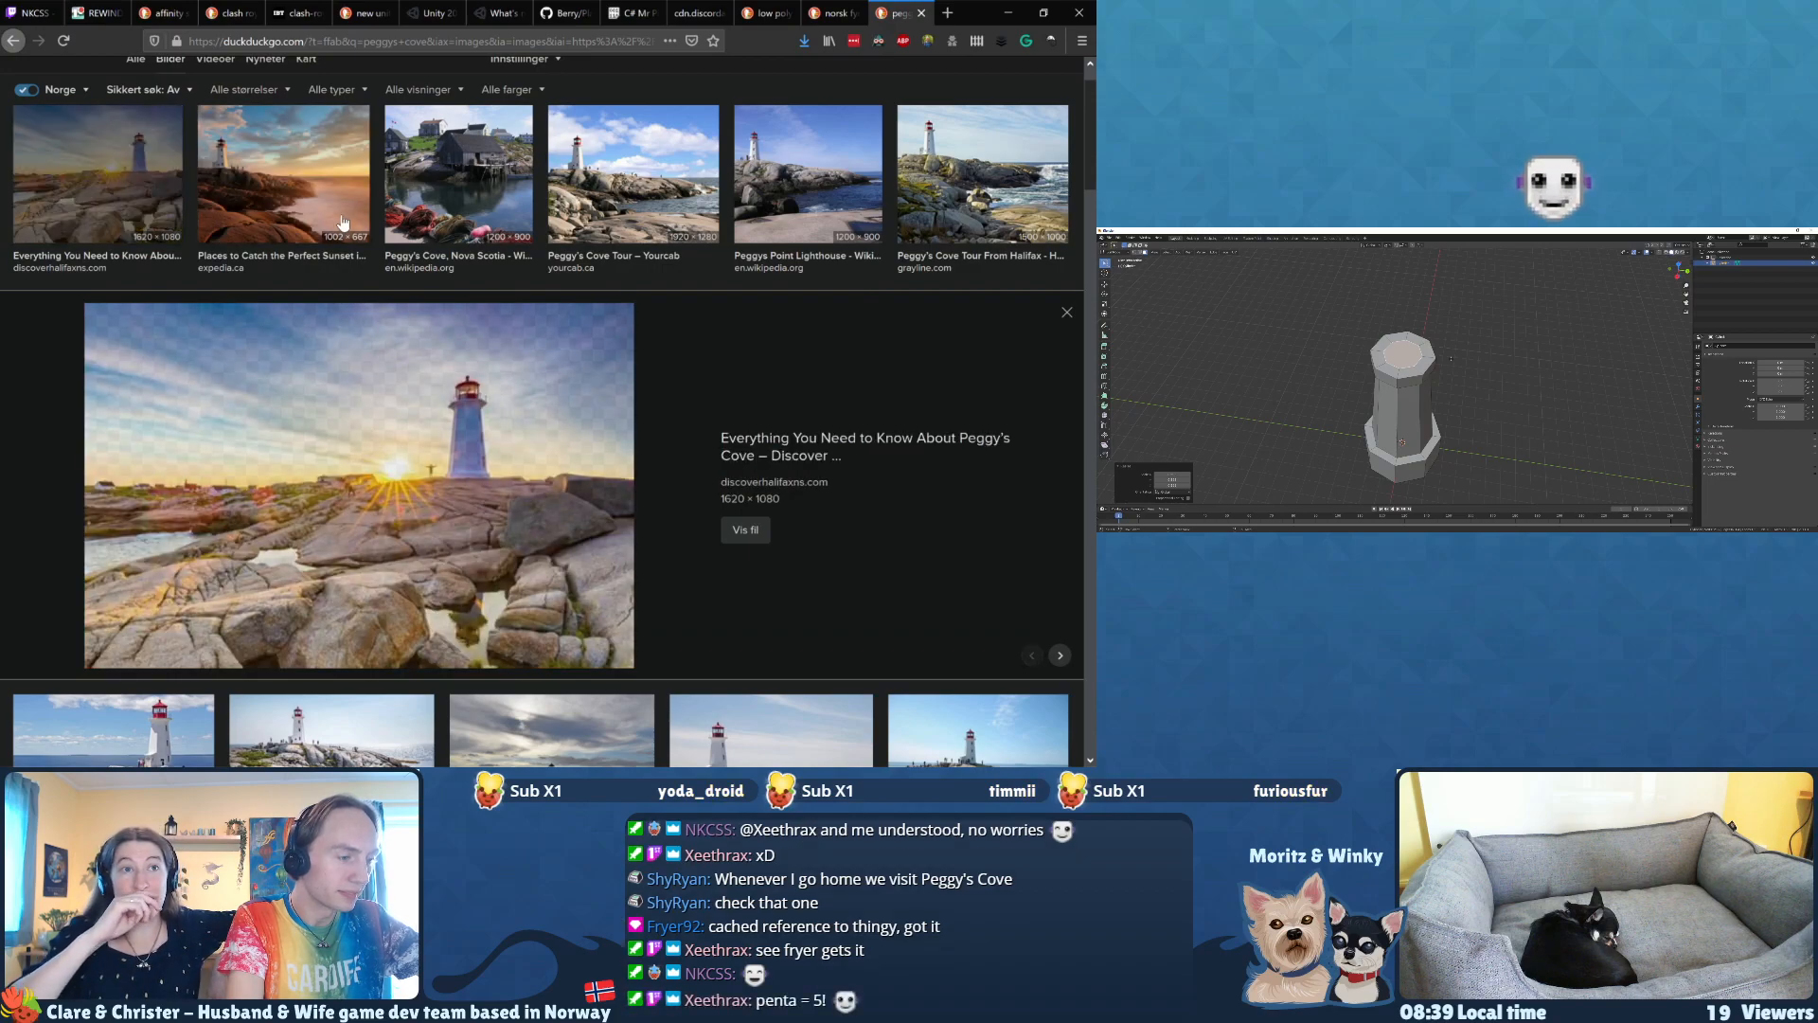
key("Right")
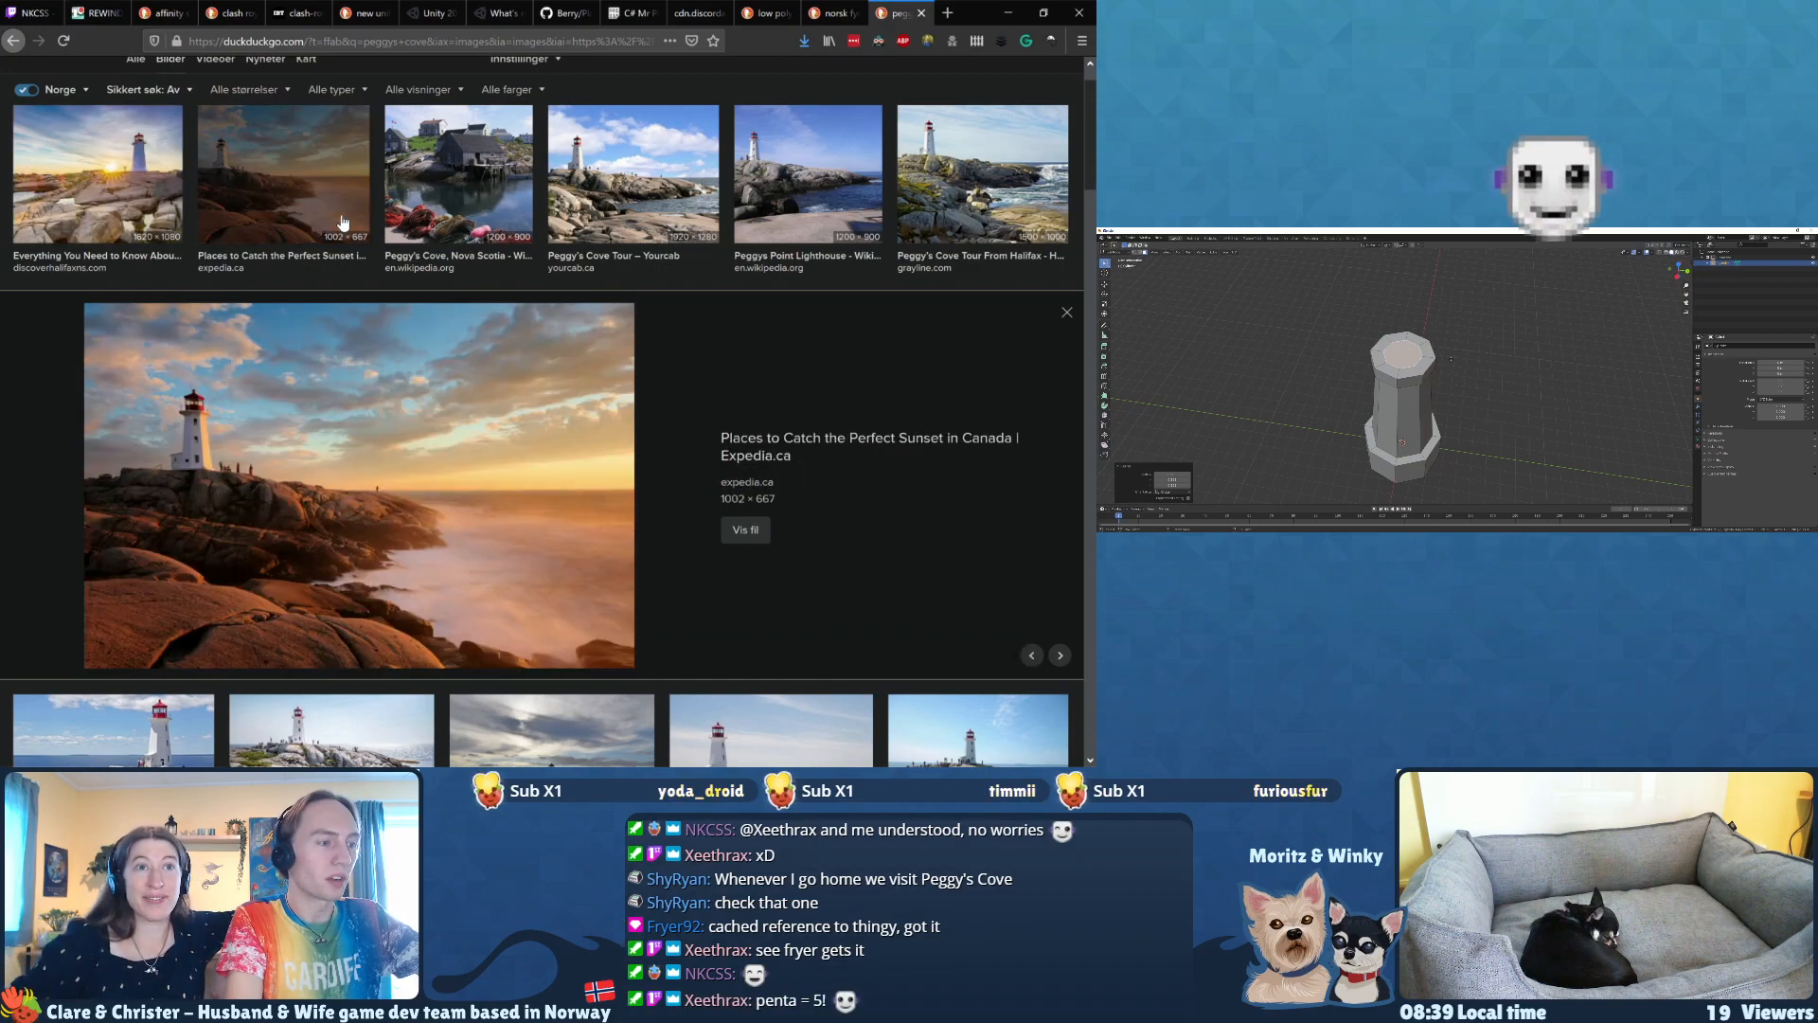
key("Right")
key("Right")
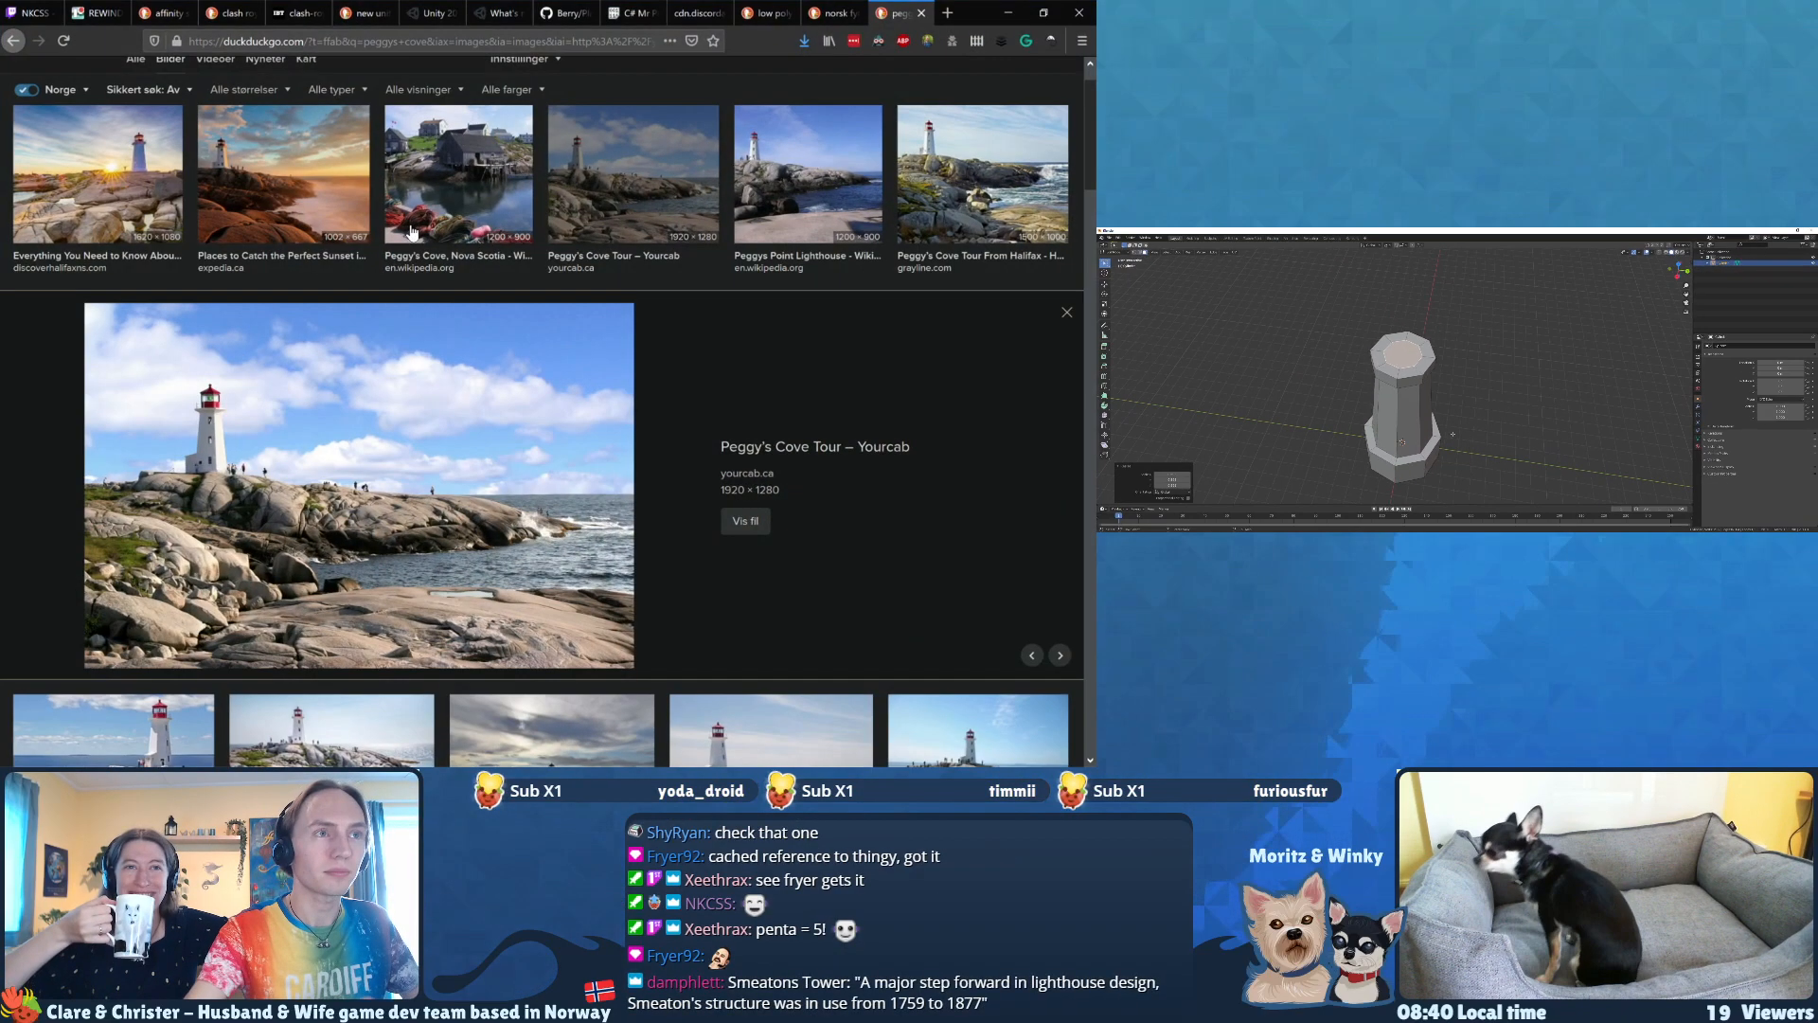
Step: Switch to Blender, leave mesh editing and move the existing lighthouse tower aside along the Y axis
mouse_move(1445, 453)
middle_mouse_down()
mouse_move(1416, 435)
mouse_move(1427, 449)
middle_mouse_up()
scroll(1417, 441, "down", 1)
key("Tab")
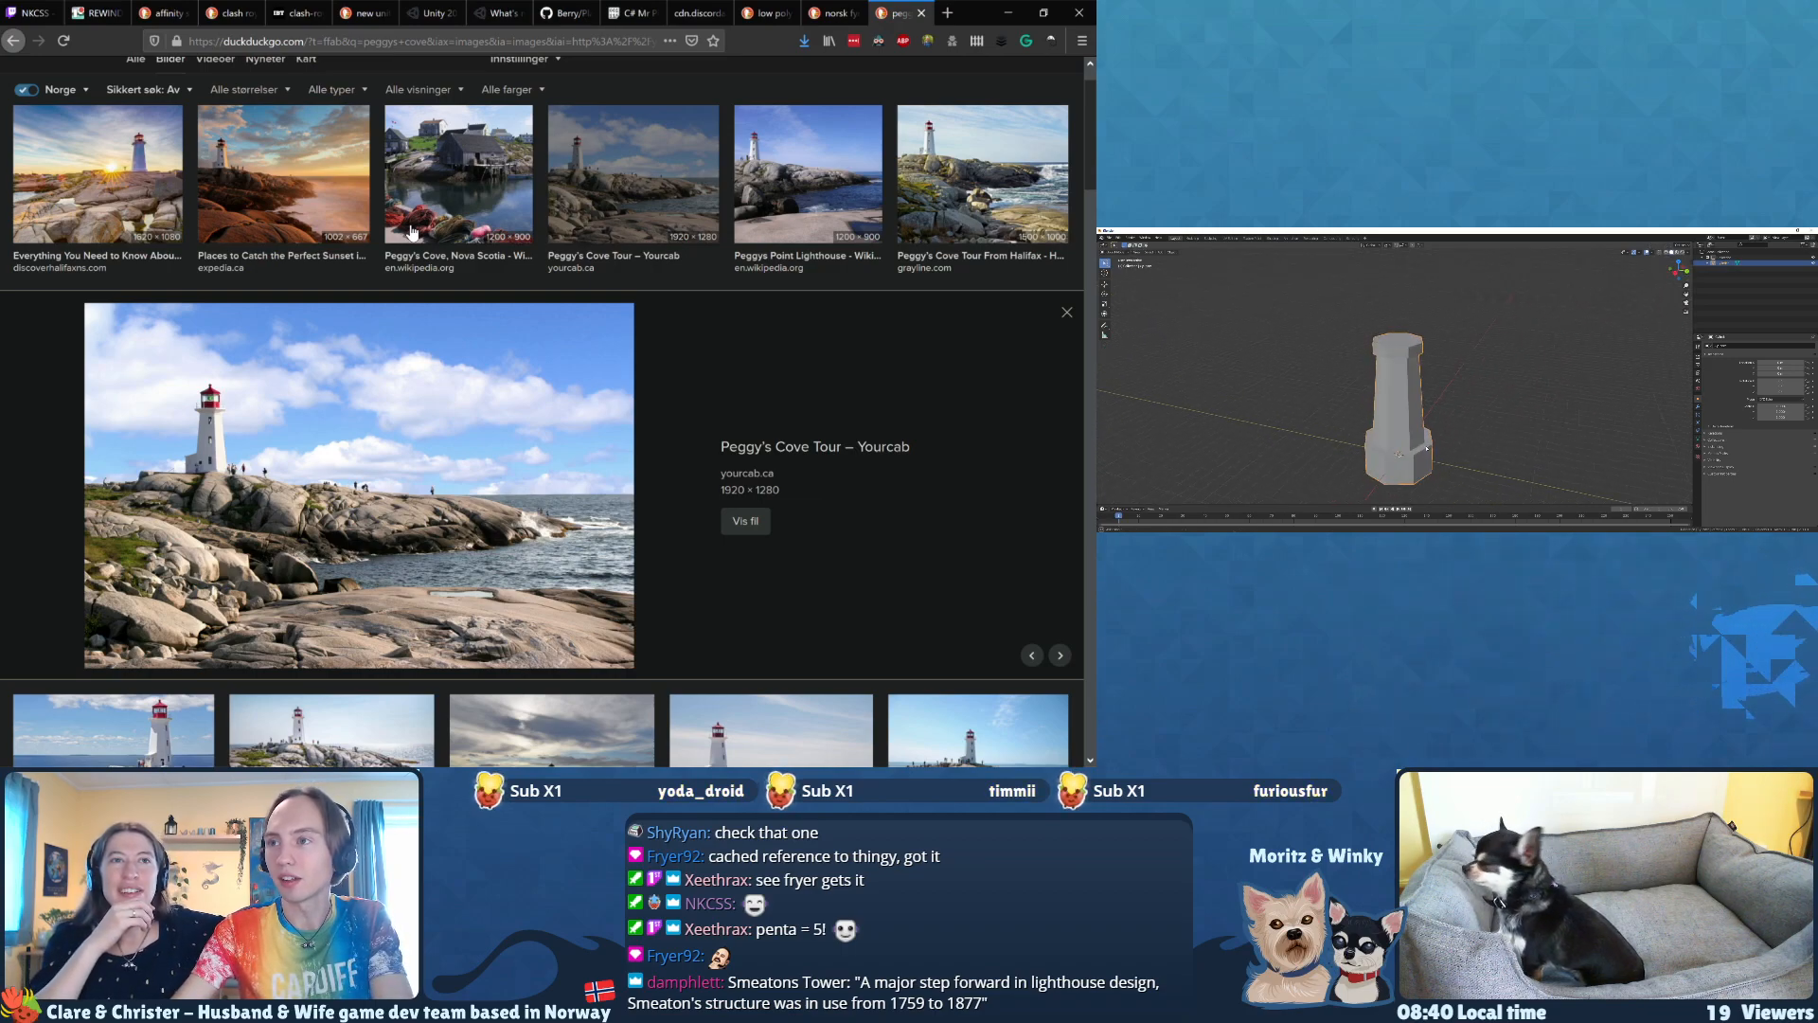
key("g")
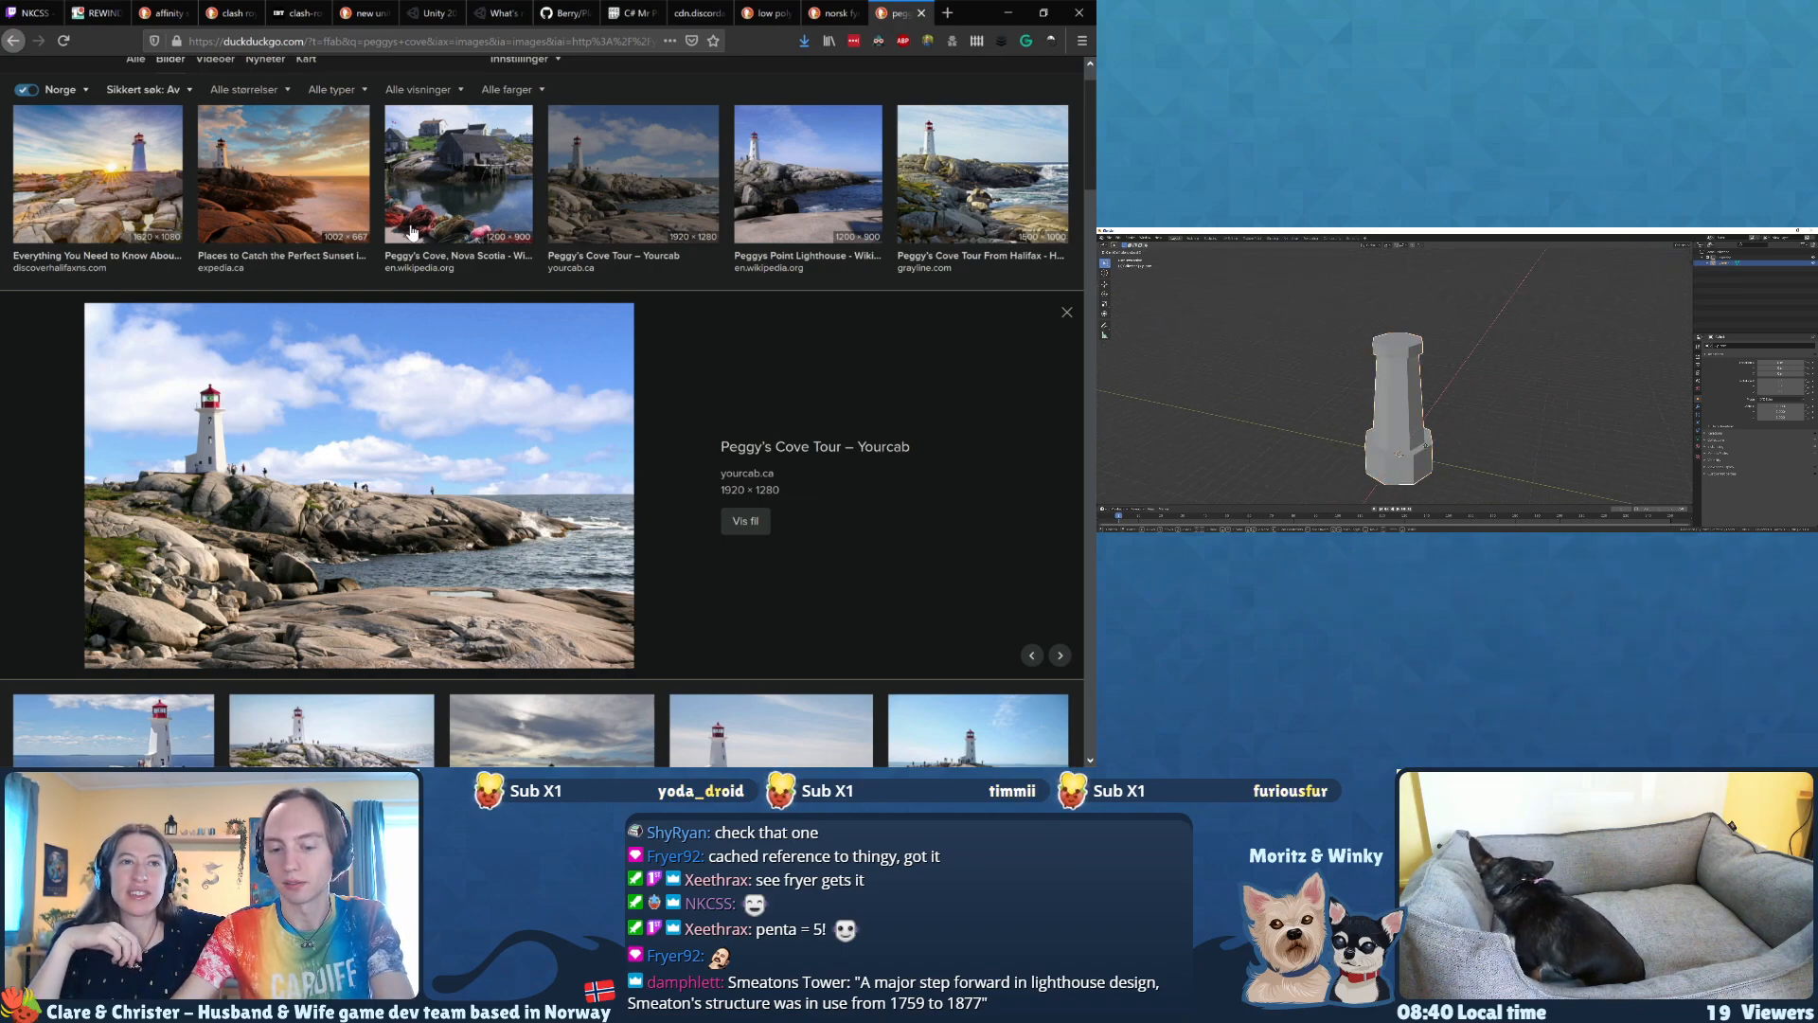
left_click(1382, 441)
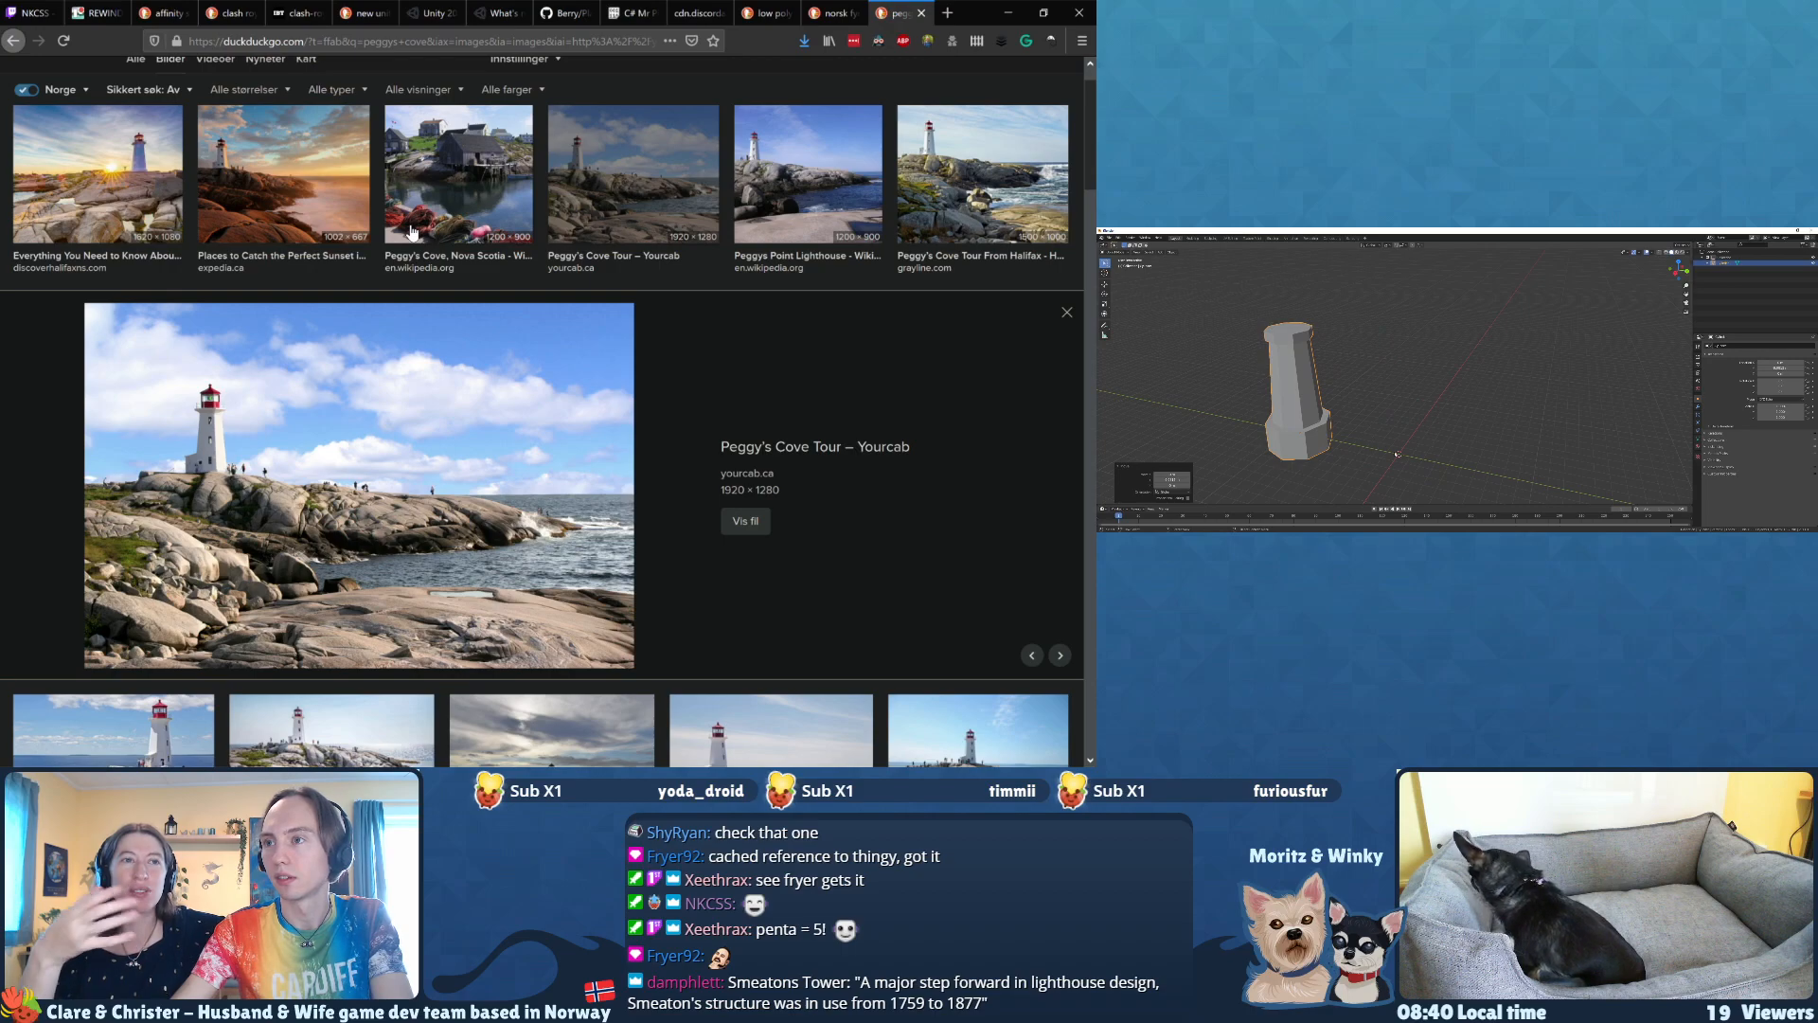
Step: Add a six-sided cylinder at the origin and widen its mesh in X and Y only to form a base block
key("shift+a")
mouse_move(1373, 418)
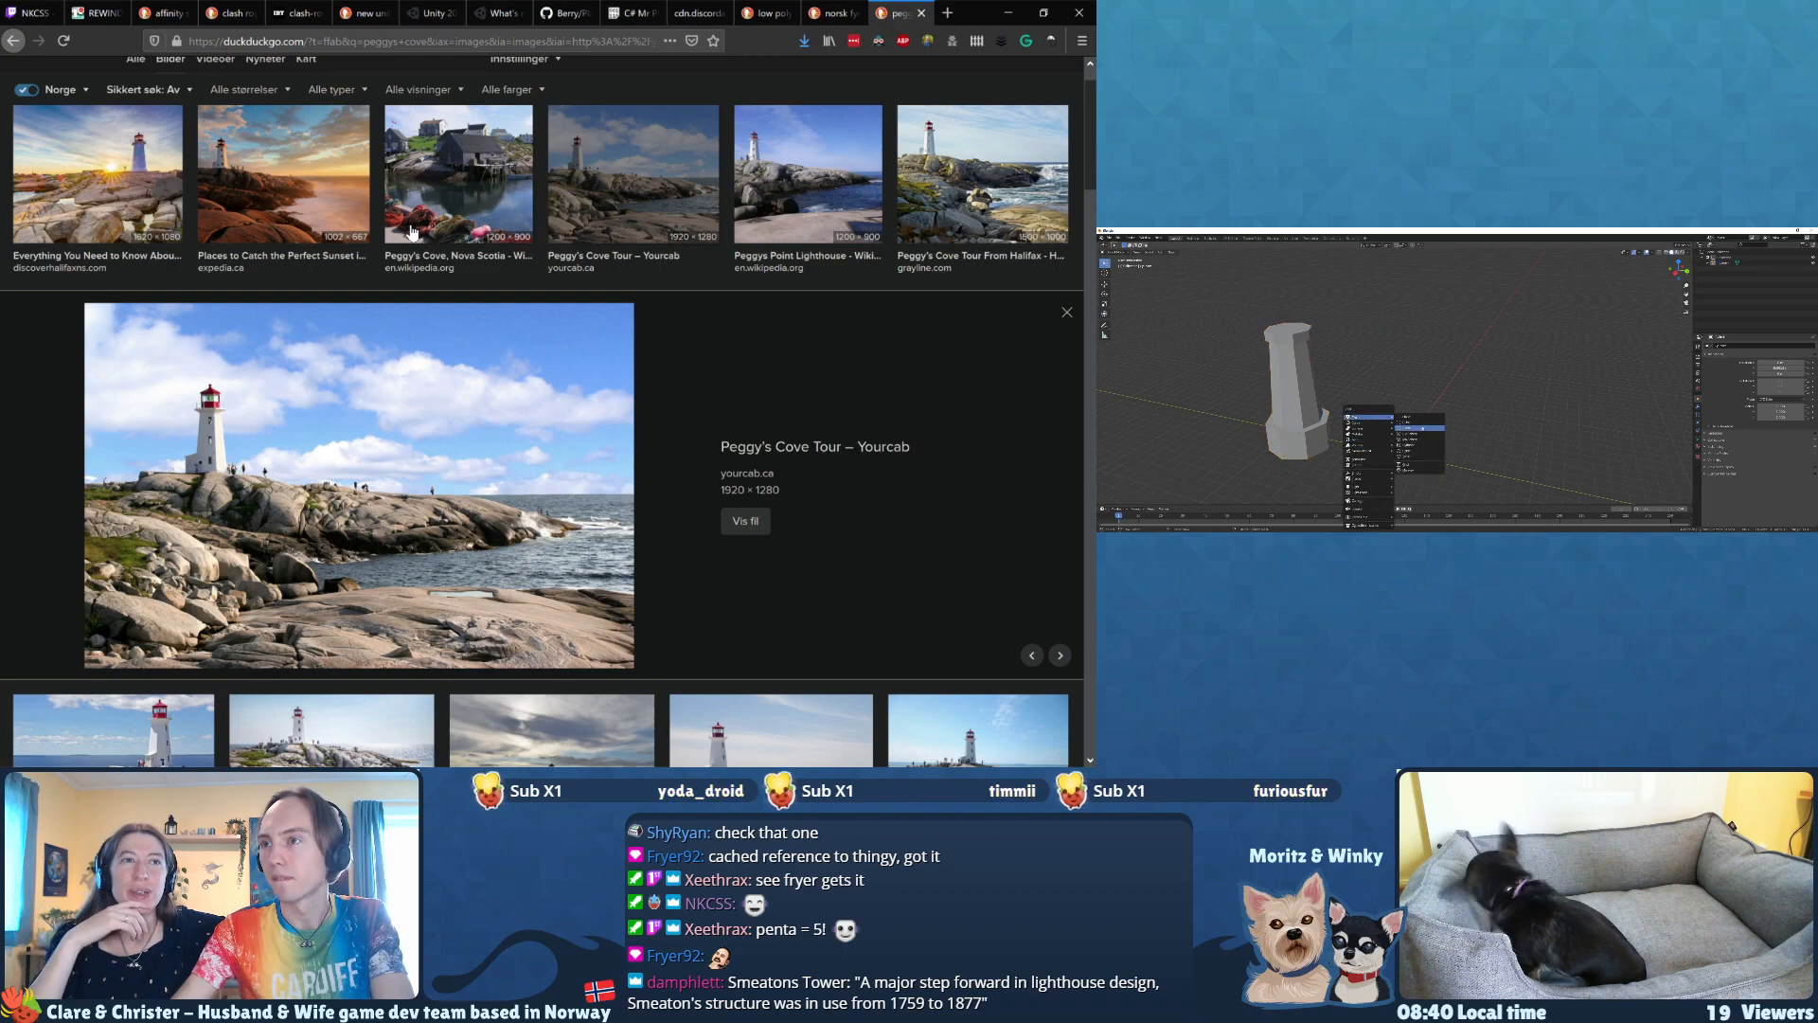
left_click(1418, 445)
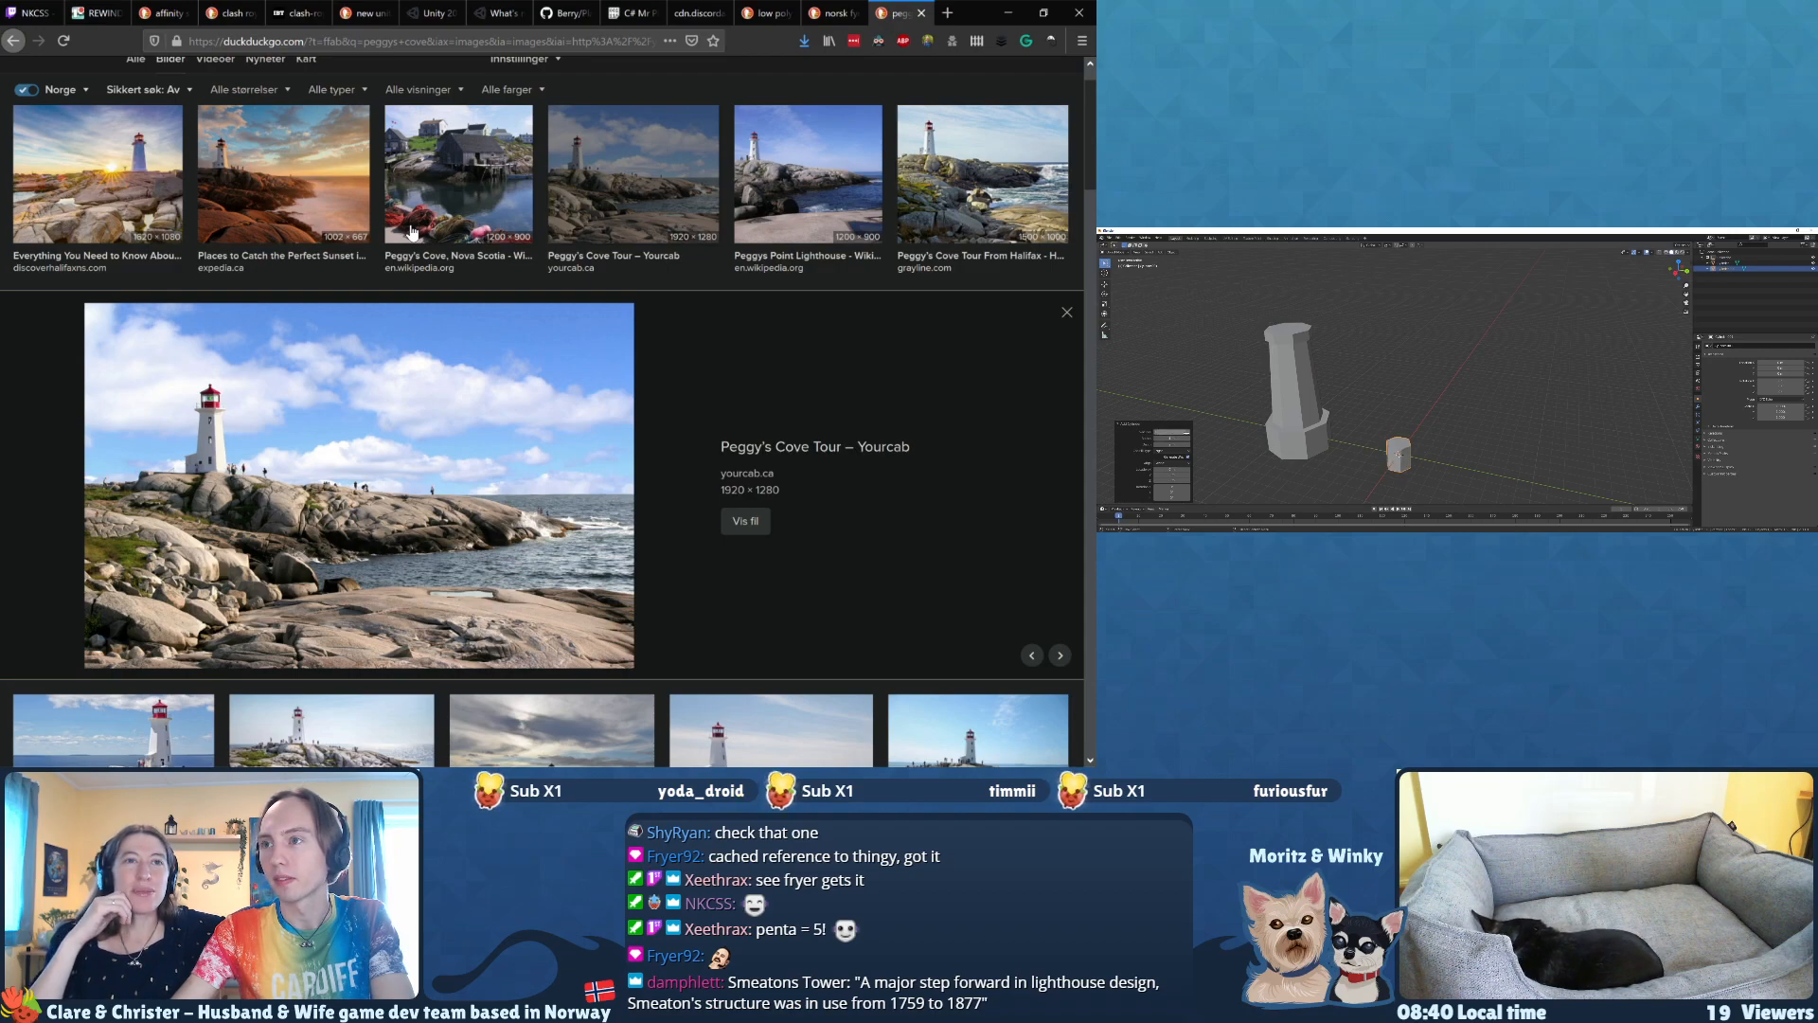
middle_click_drag(1328, 453, 1331, 448)
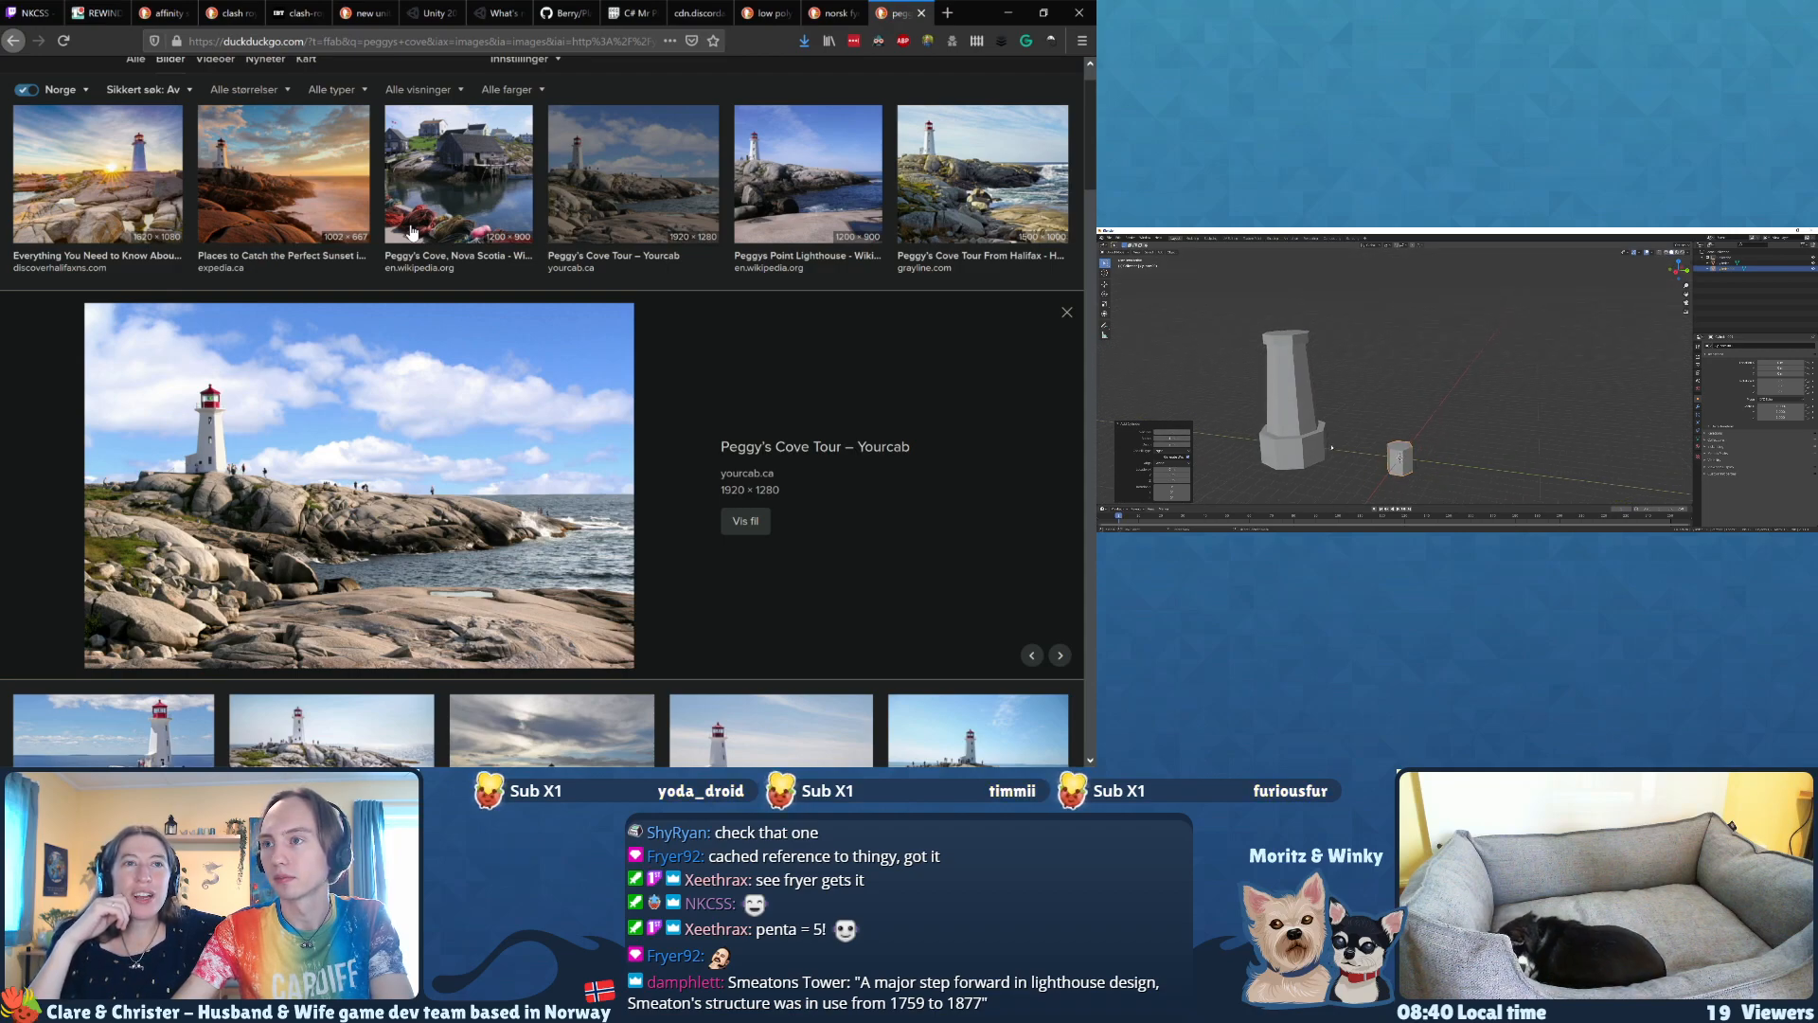
key("Tab")
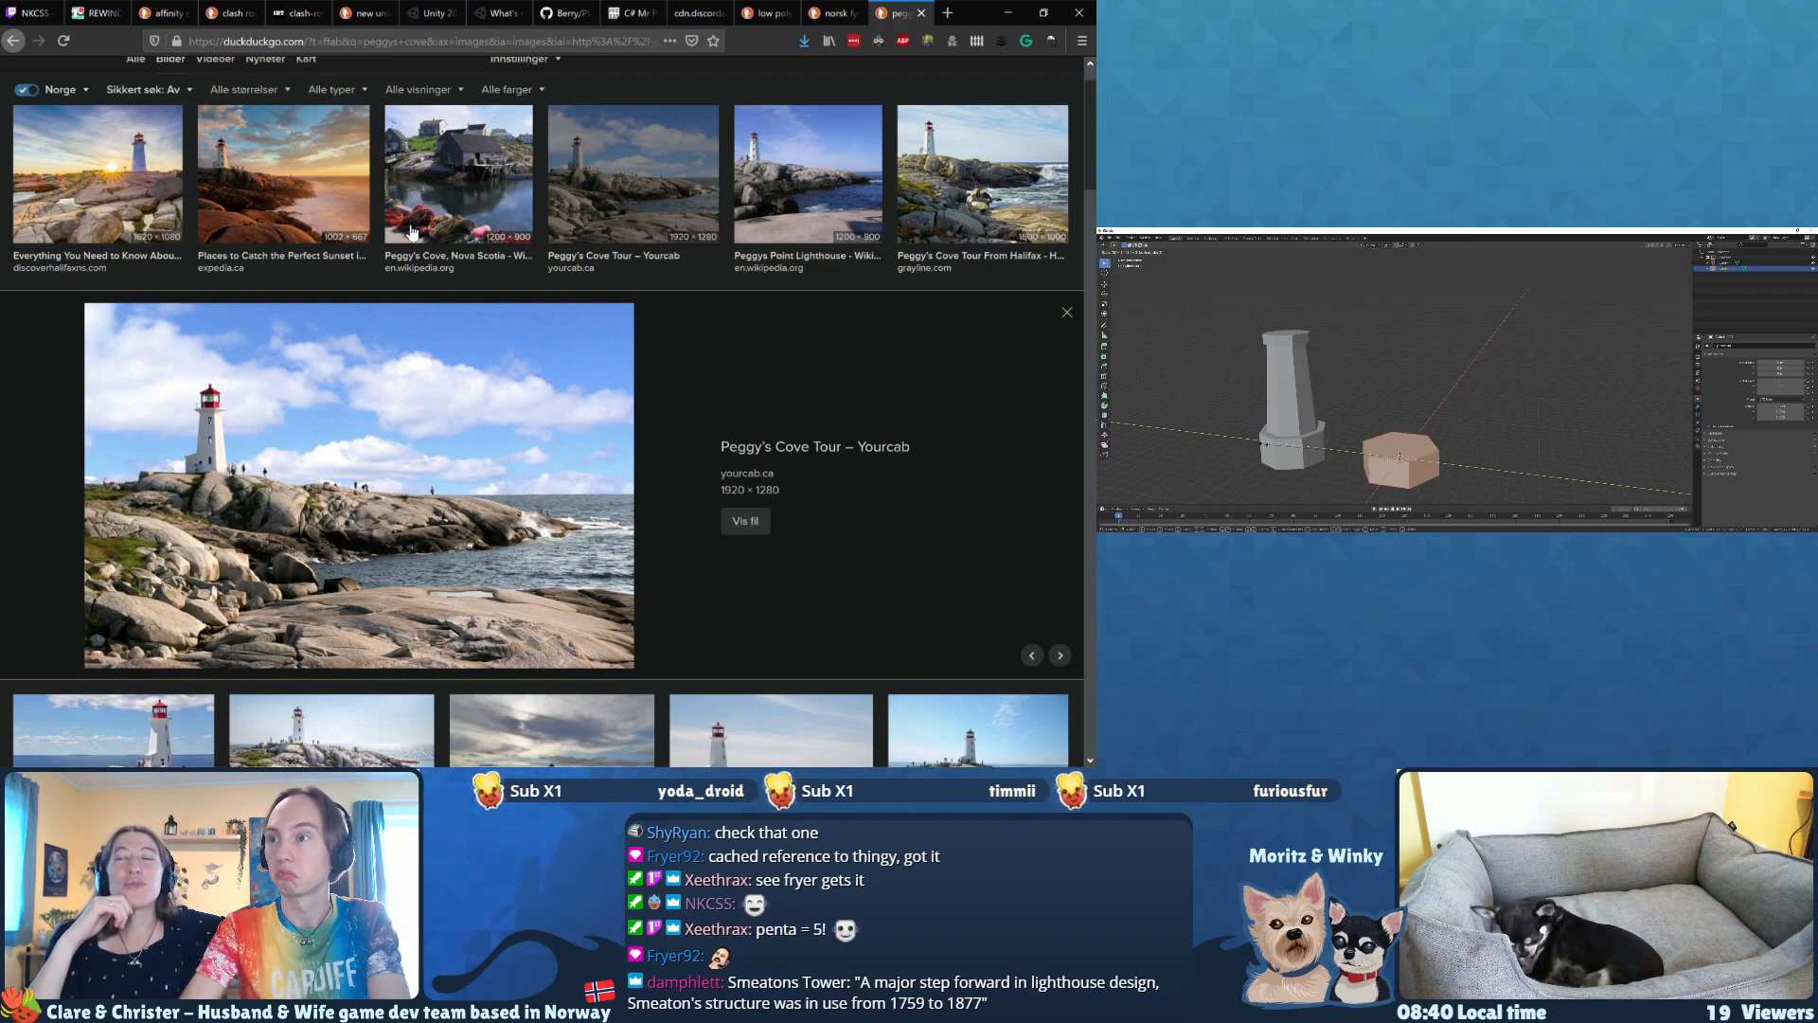
left_click(1261, 443)
Step: Adjust the base block's lower and upper faces along Z to set its height
mouse_move(1405, 457)
middle_mouse_down()
mouse_move(1418, 433)
mouse_move(1405, 470)
mouse_move(1404, 438)
middle_mouse_up()
left_click(1404, 470)
key("g")
key("z")
left_click(1403, 473)
left_click(1402, 446)
key("g")
key("z")
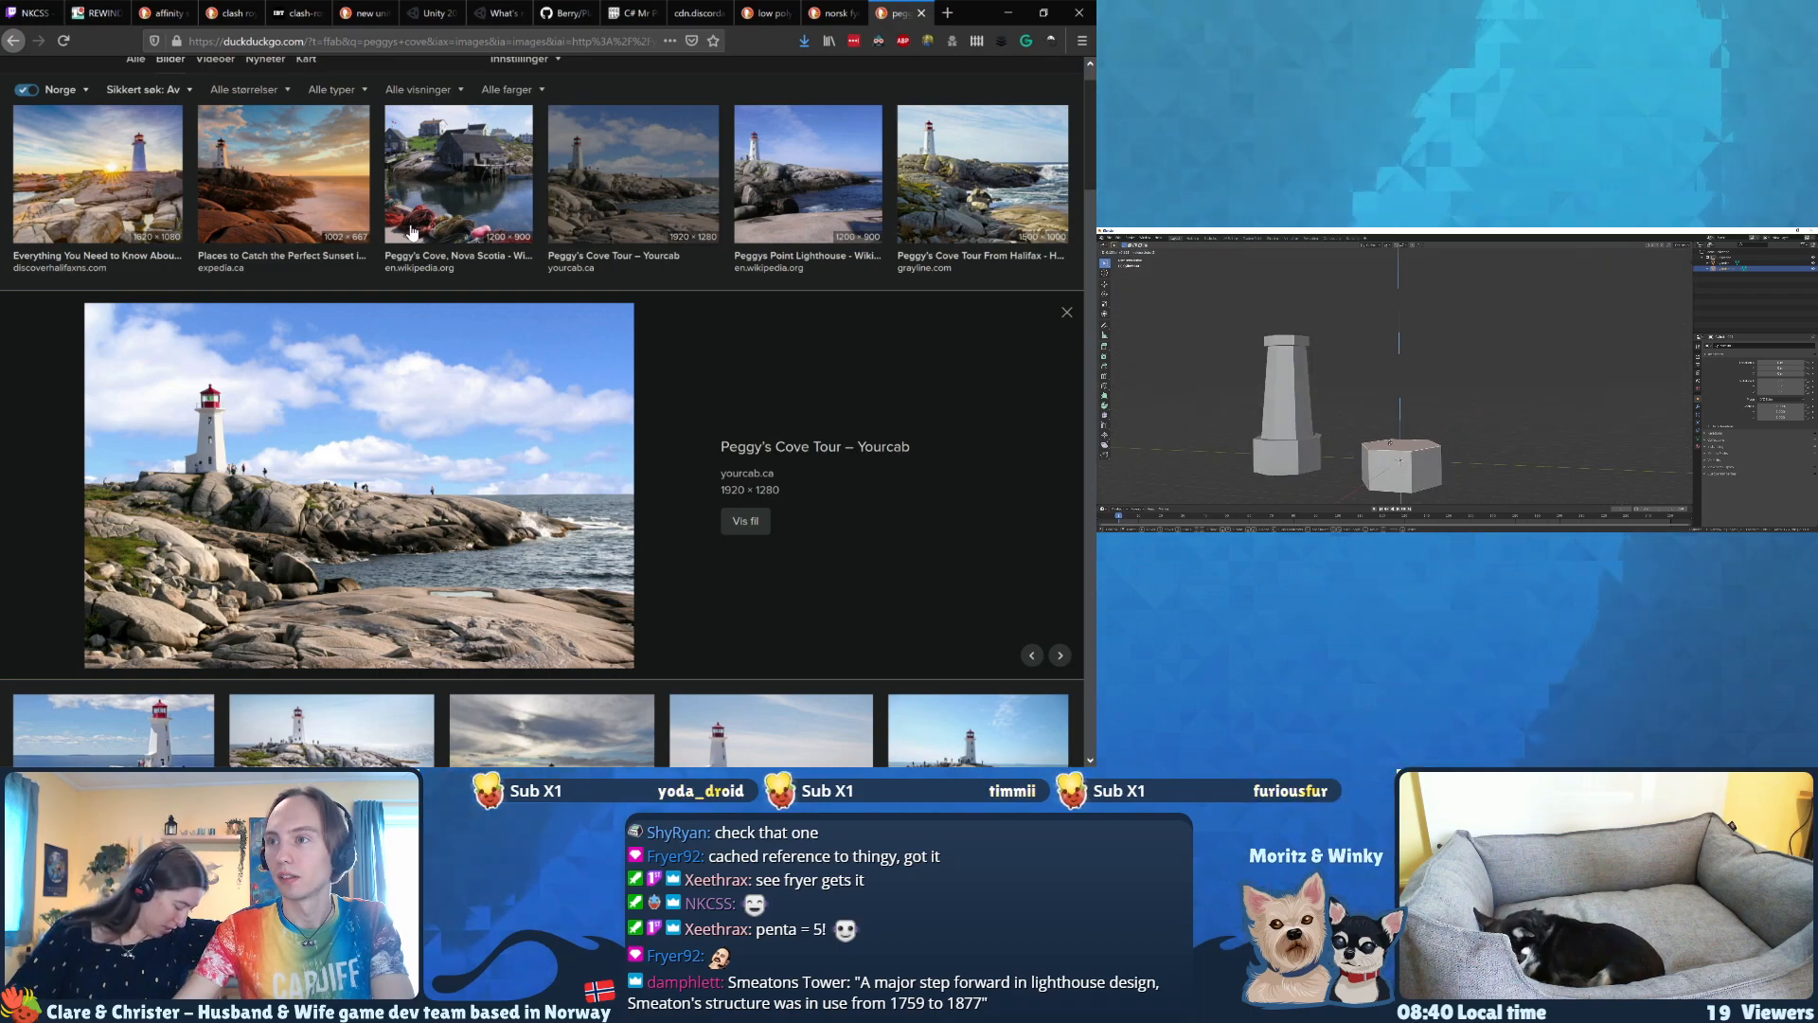
left_click(1389, 442)
Step: Extrude the base block's top face in place and scale it inward to leave a ledge around the tower
key("e")
right_click(1532, 418)
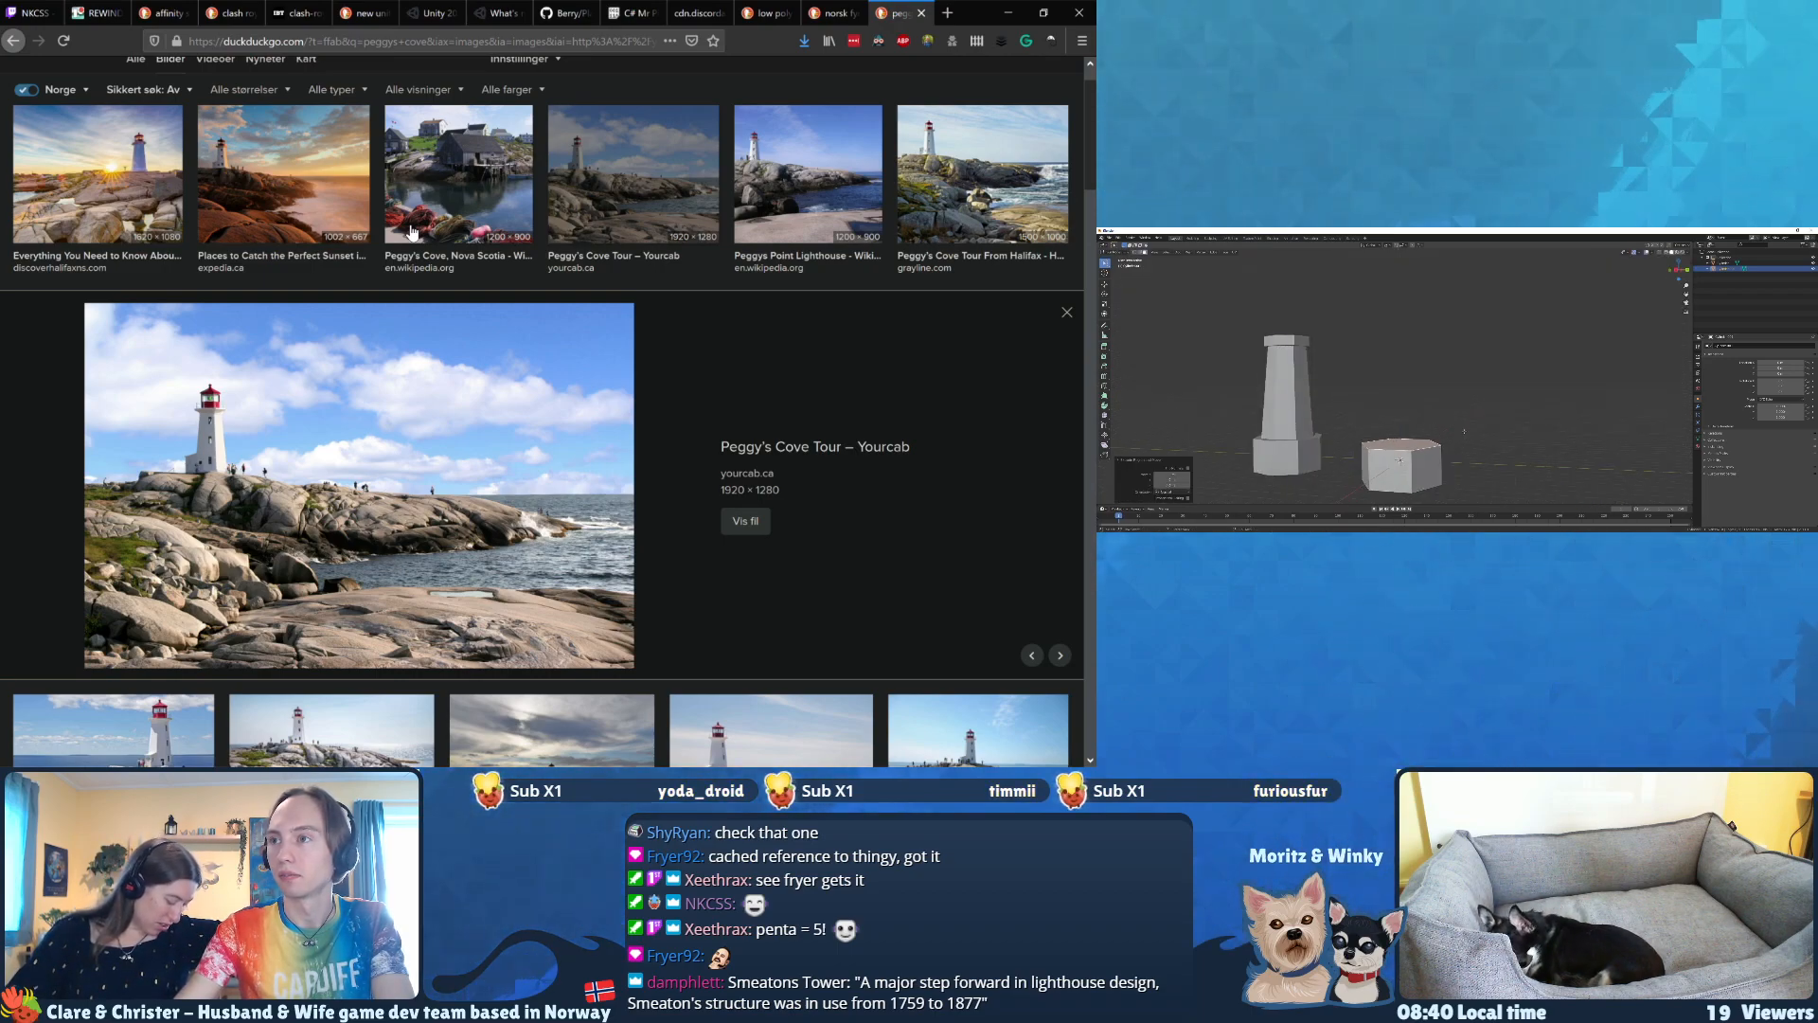
key("s")
left_click(1505, 423)
Step: Extrude the inner face upward to about the first tower's height and taper its top to a scale of 0.8
middle_click_drag(1504, 424, 1463, 388)
key("e")
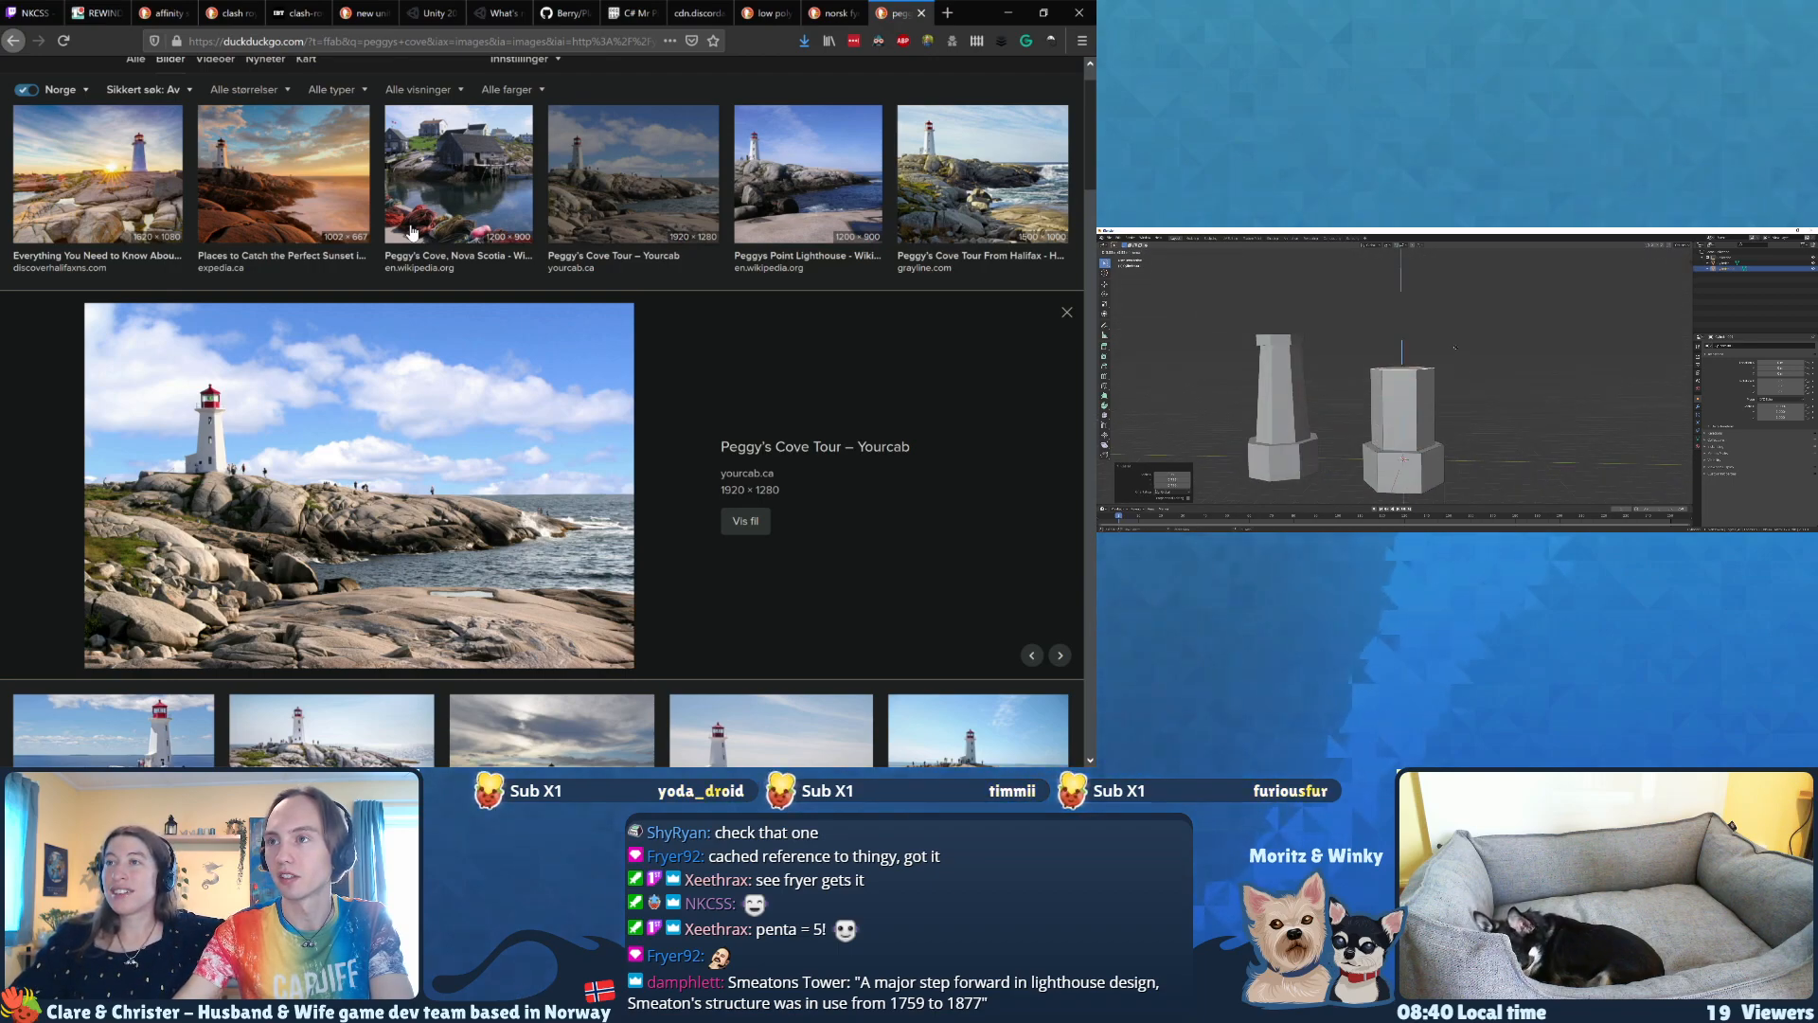
left_click(1453, 330)
key("s")
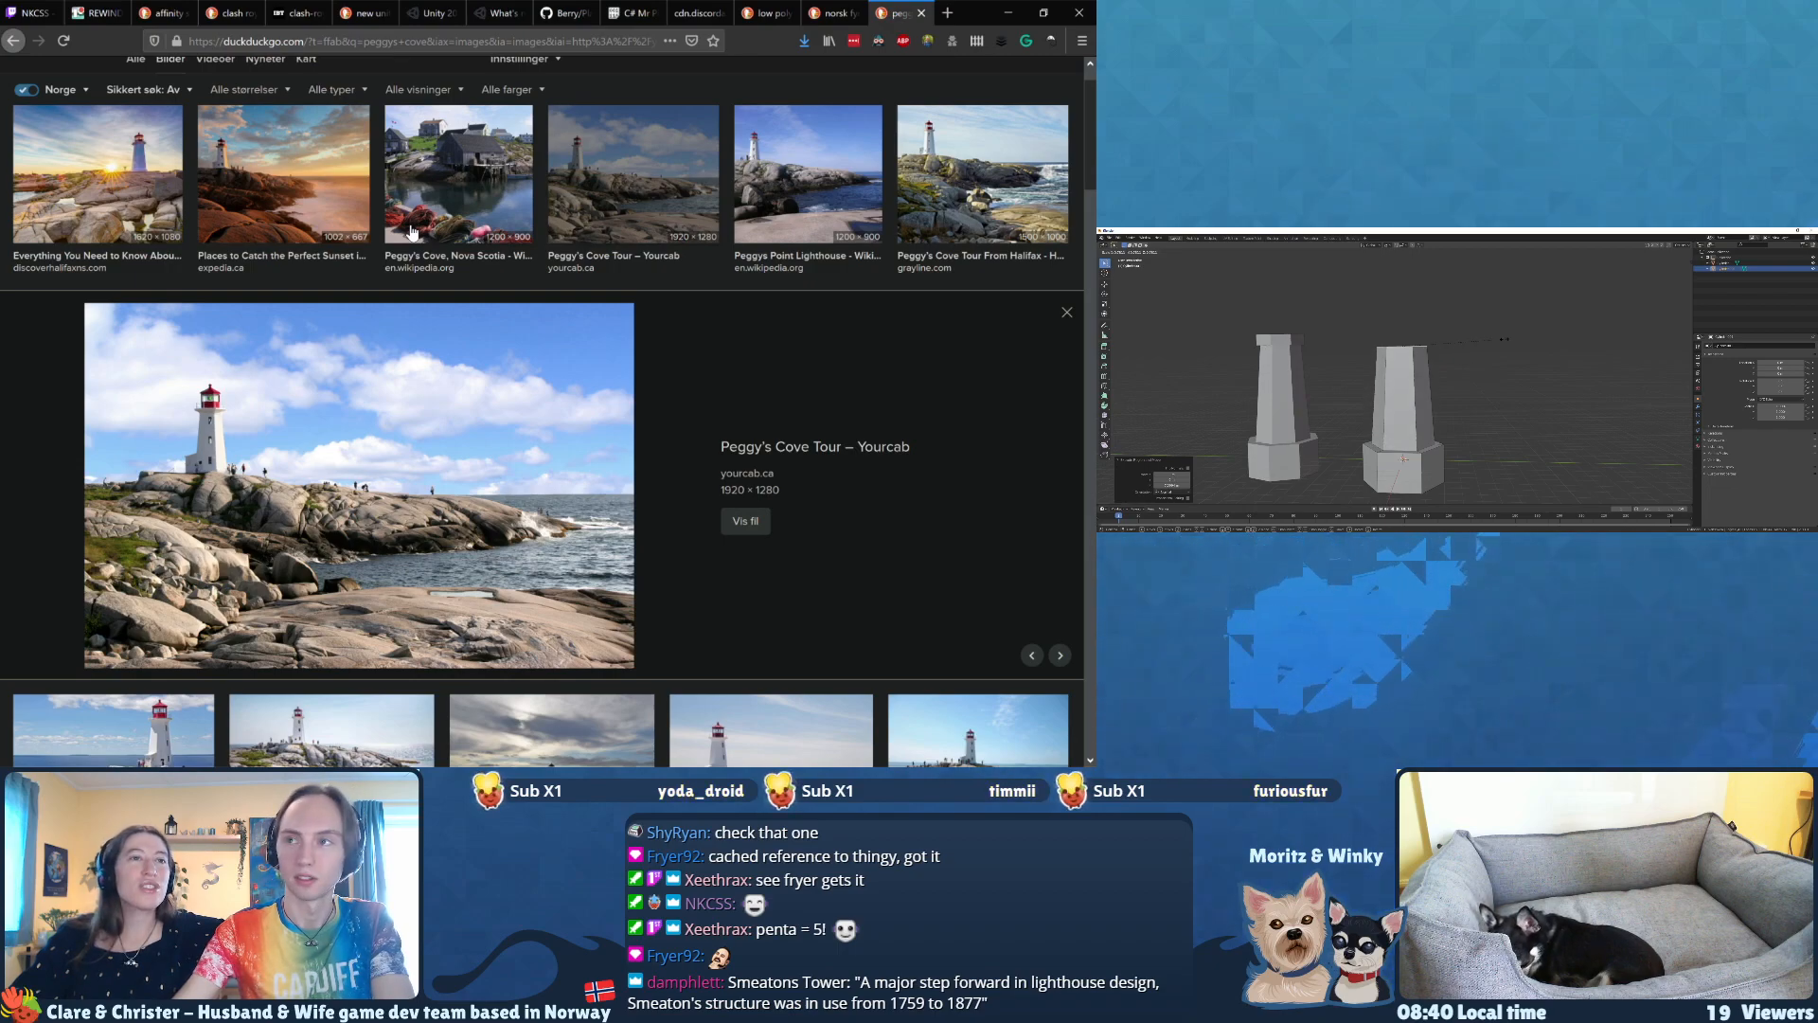
left_click(1506, 339)
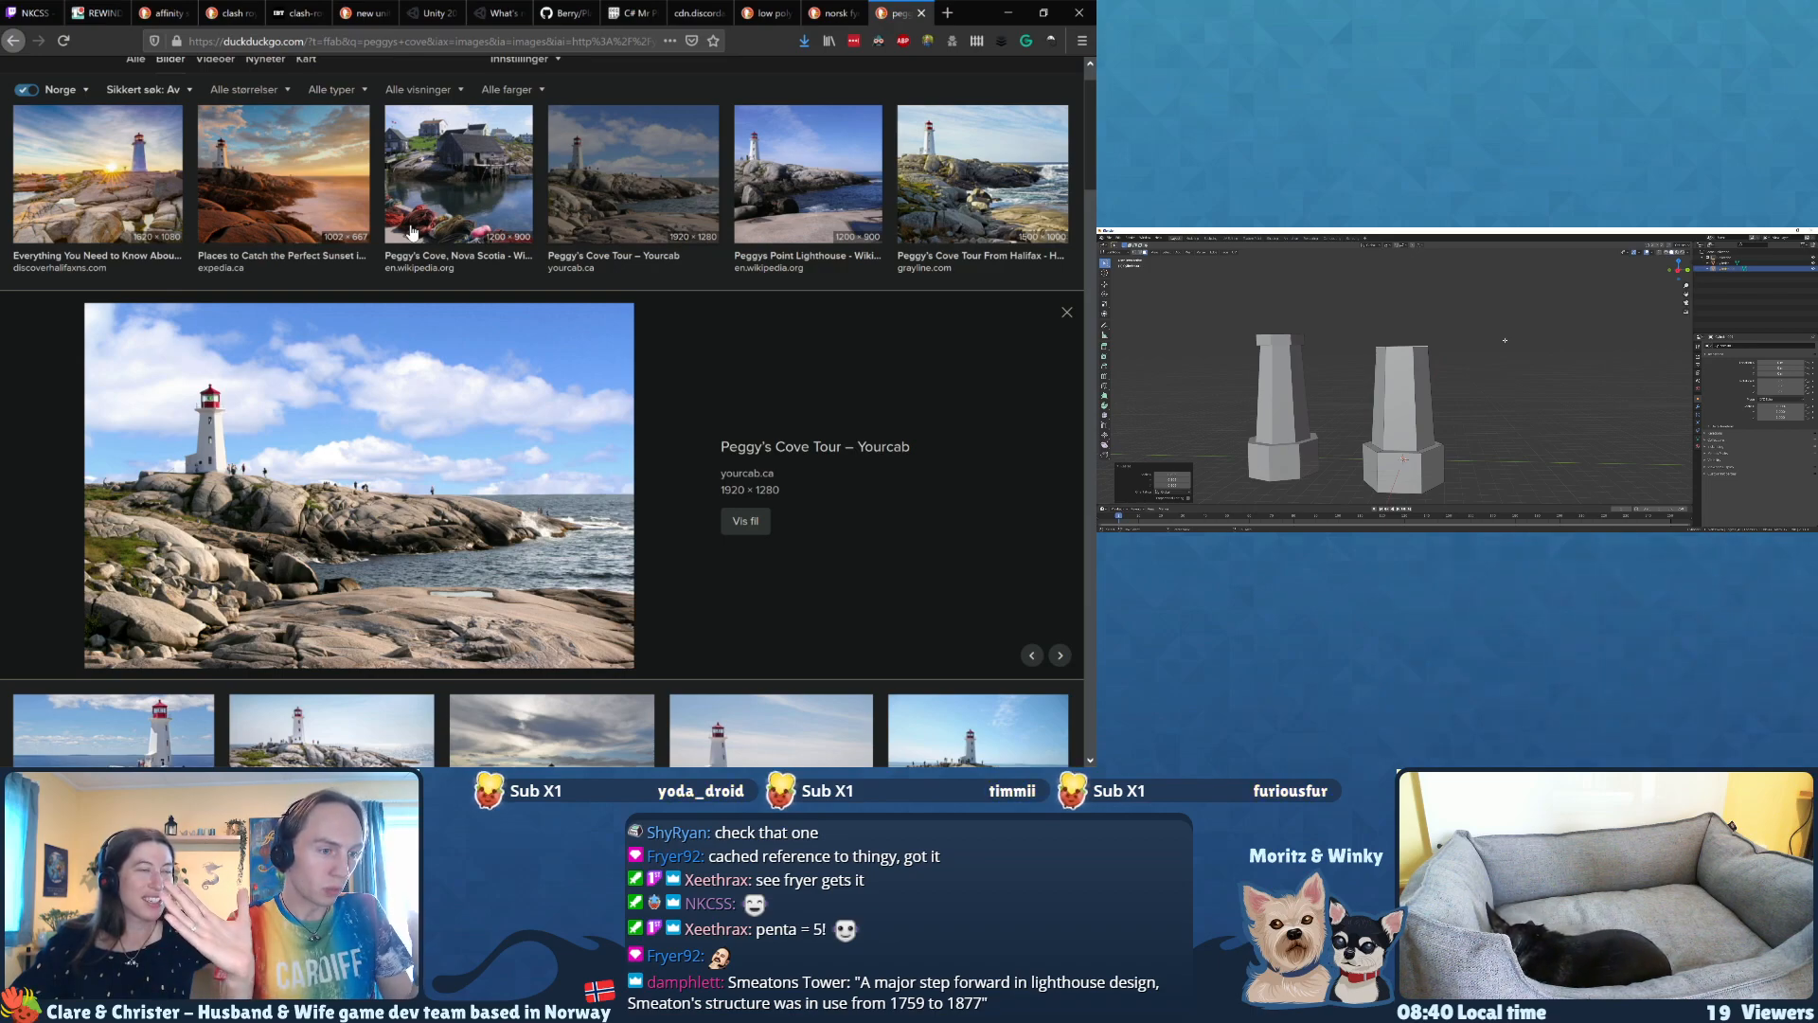
Step: Return to the Peggy's Cove photos in the browser, open the tripsite photo full size and examine the lighthouse's flared top
key("Right")
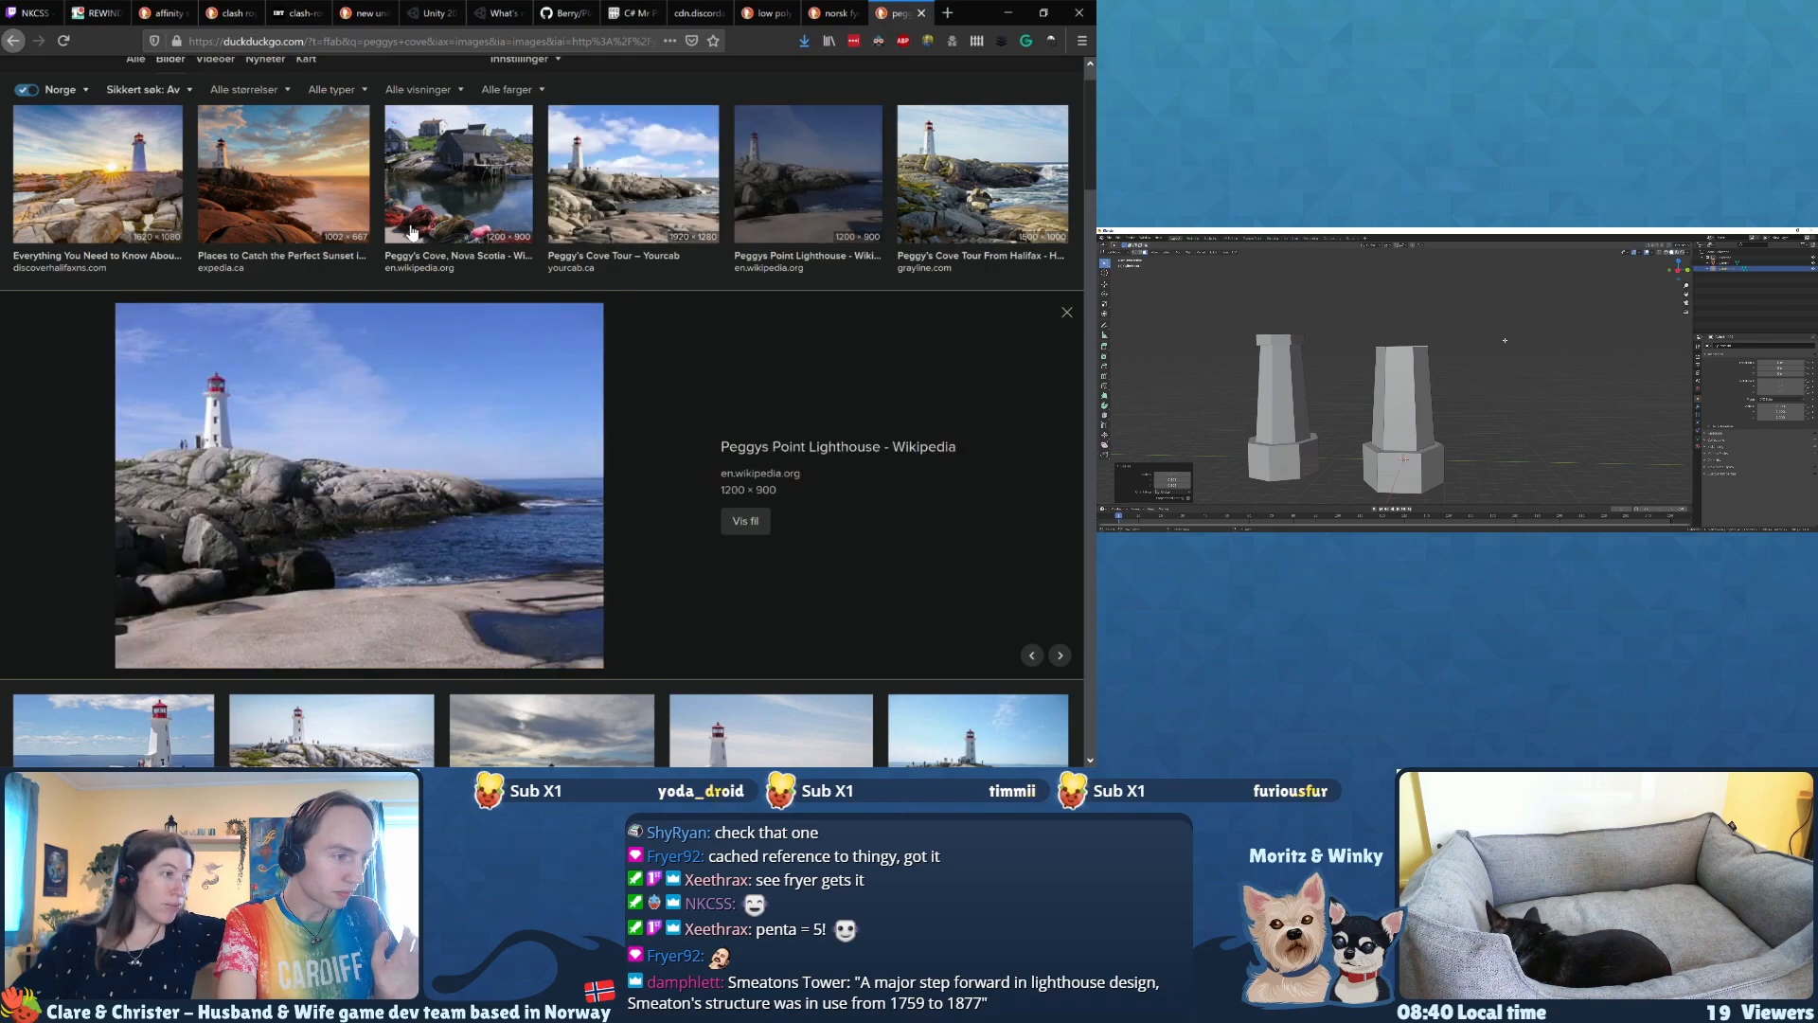
key("Right")
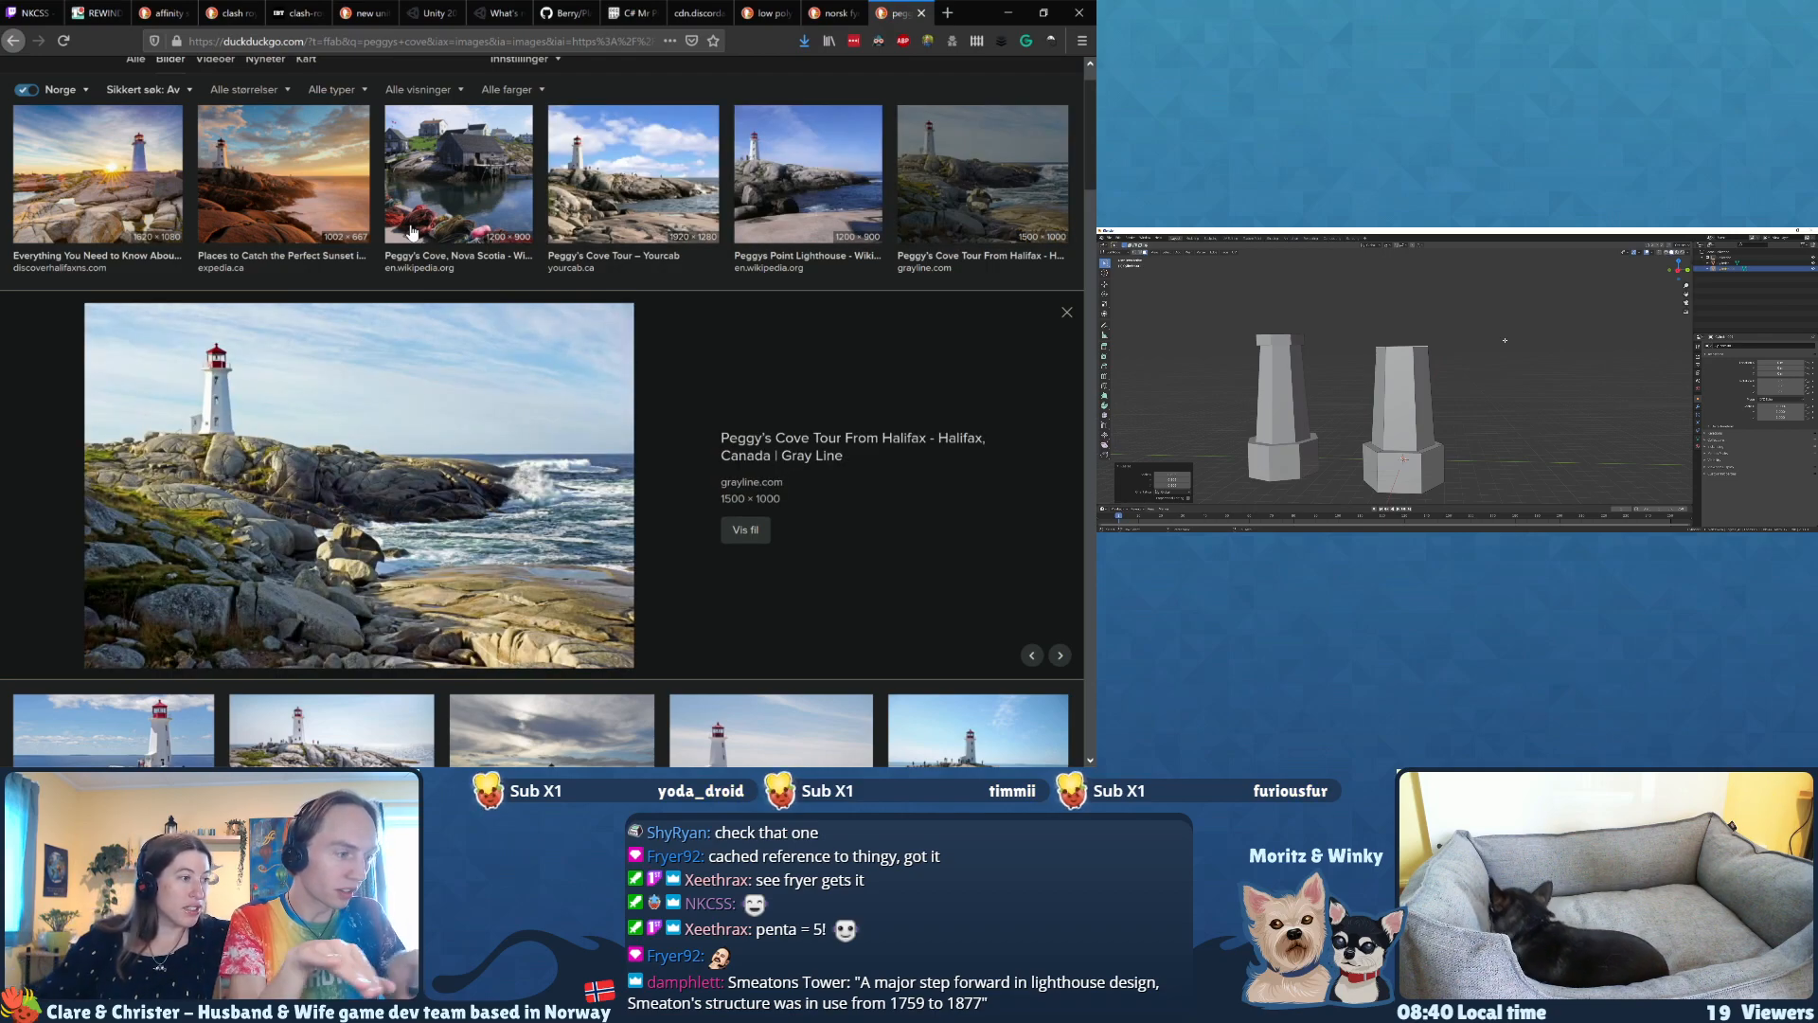
key("Right")
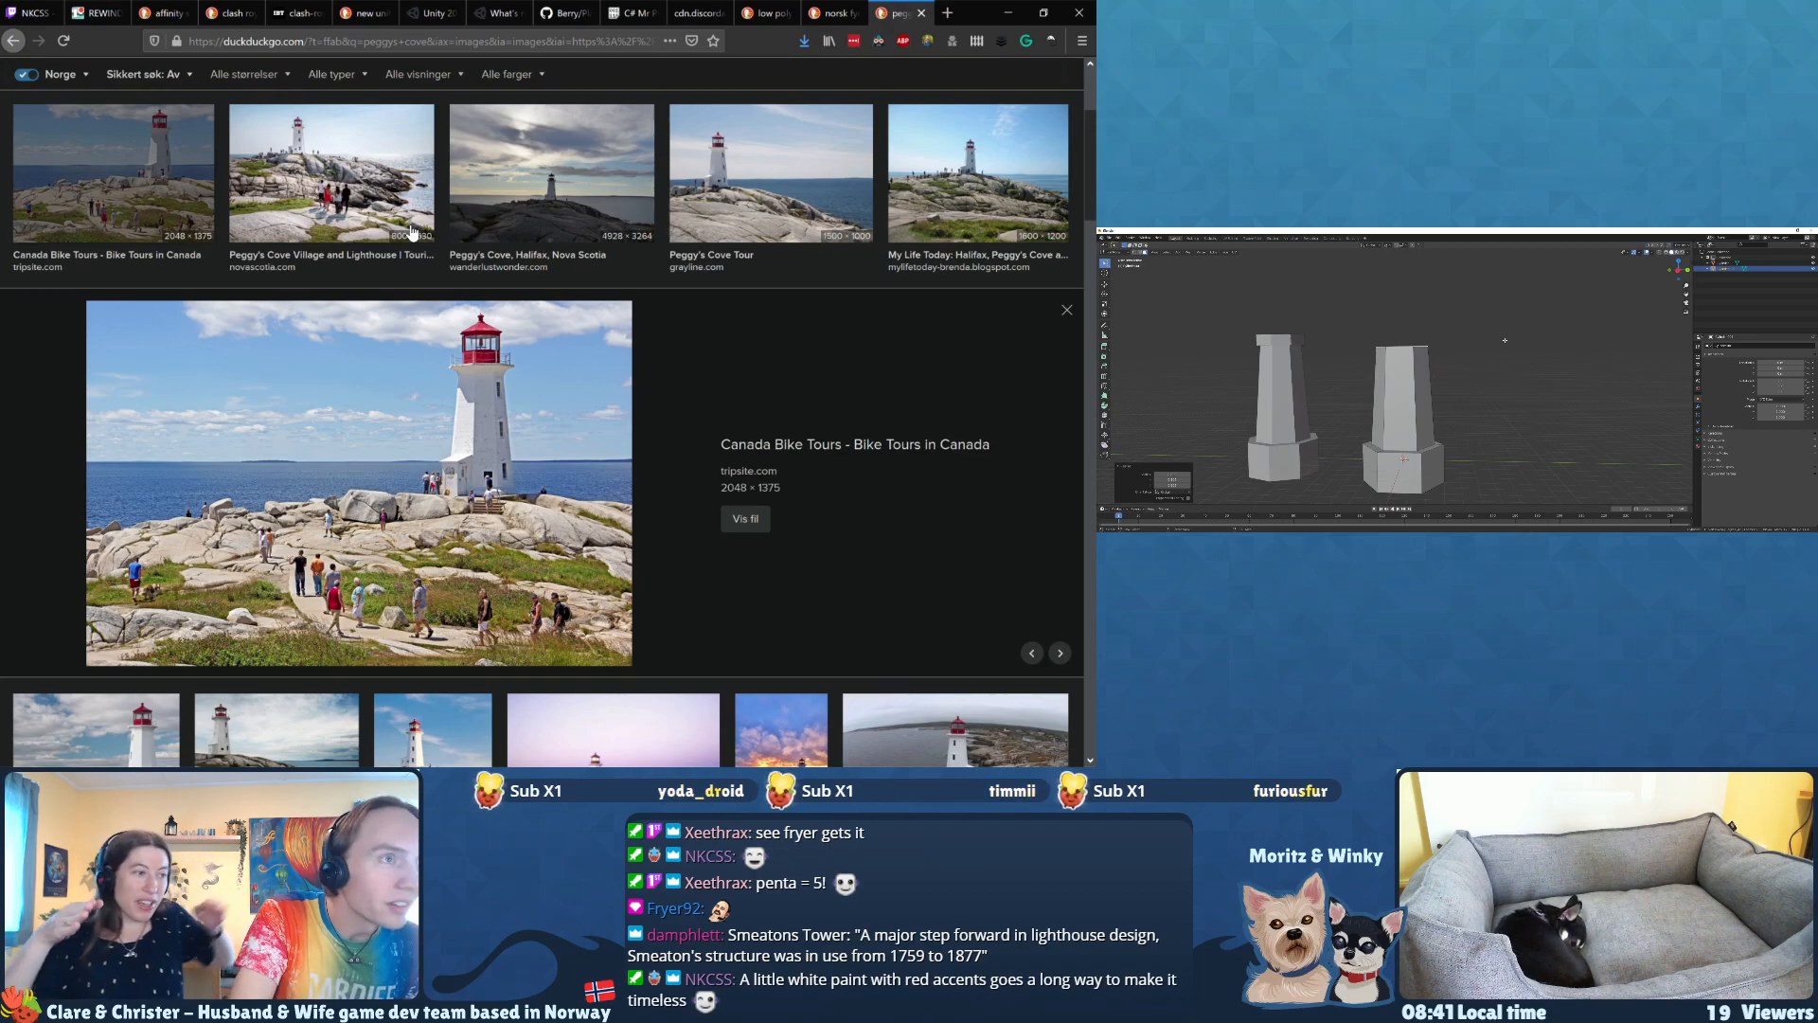
left_click(456, 478)
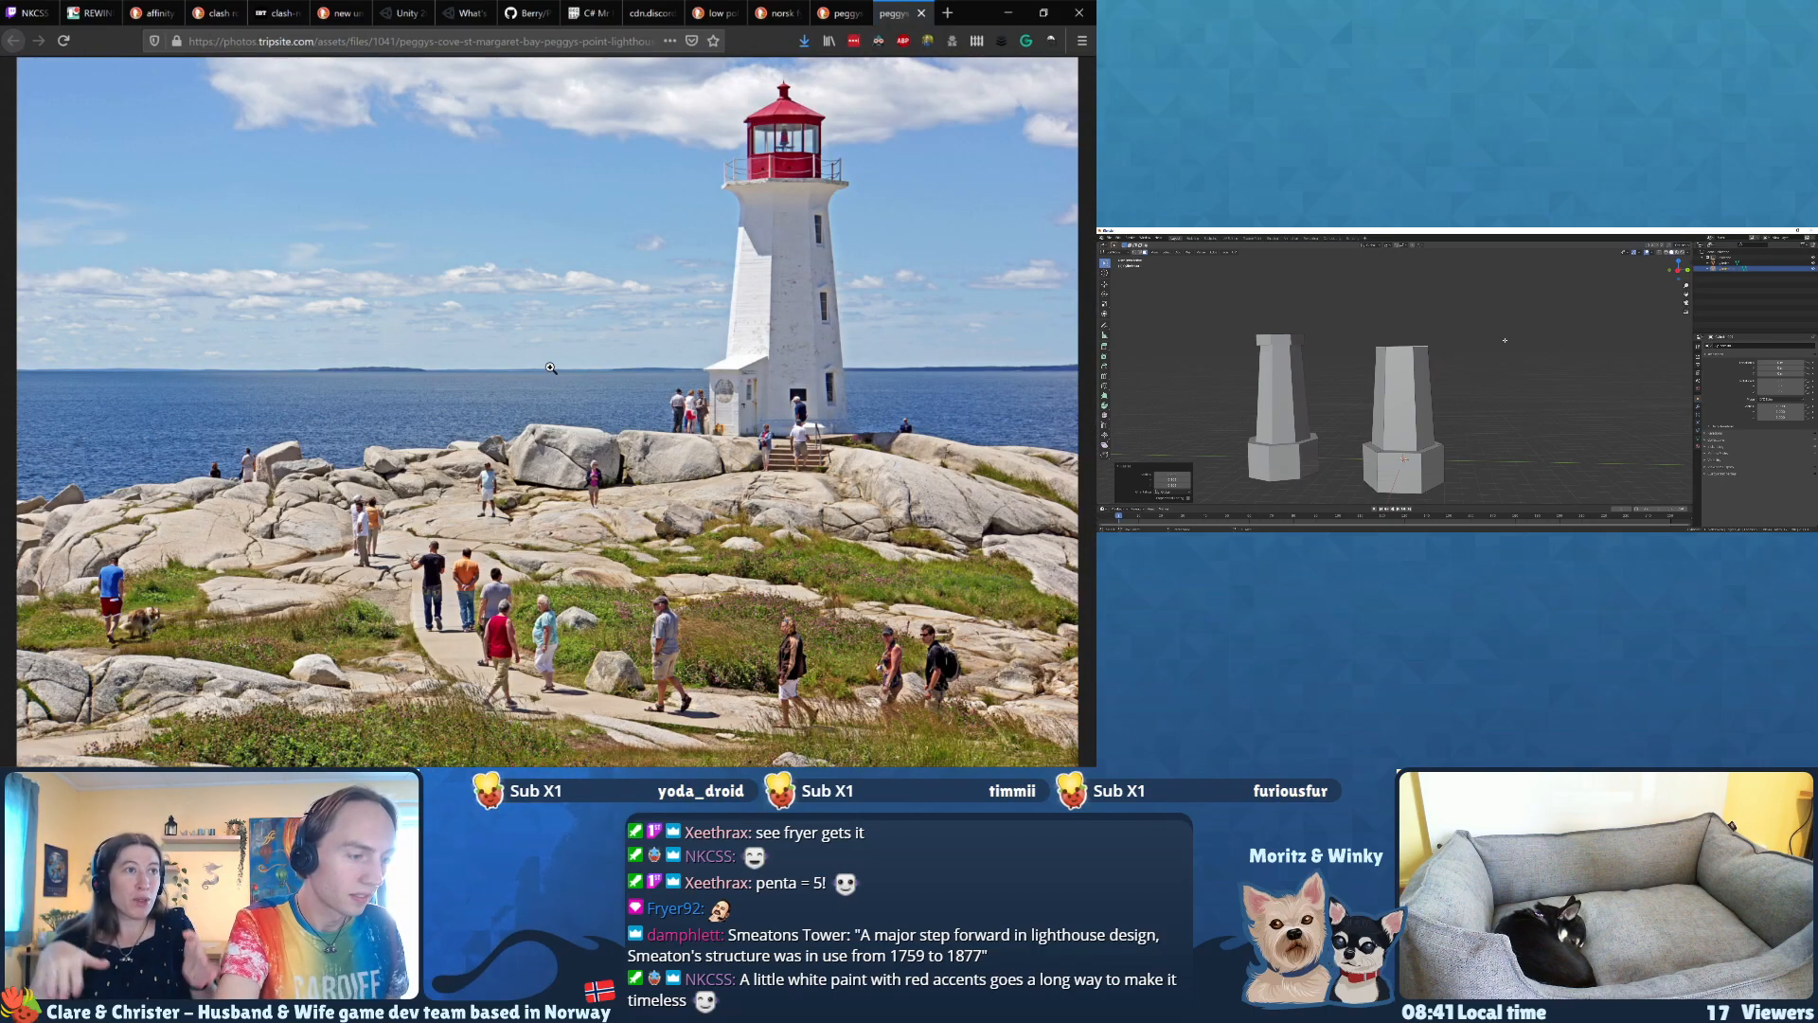
left_click(719, 303)
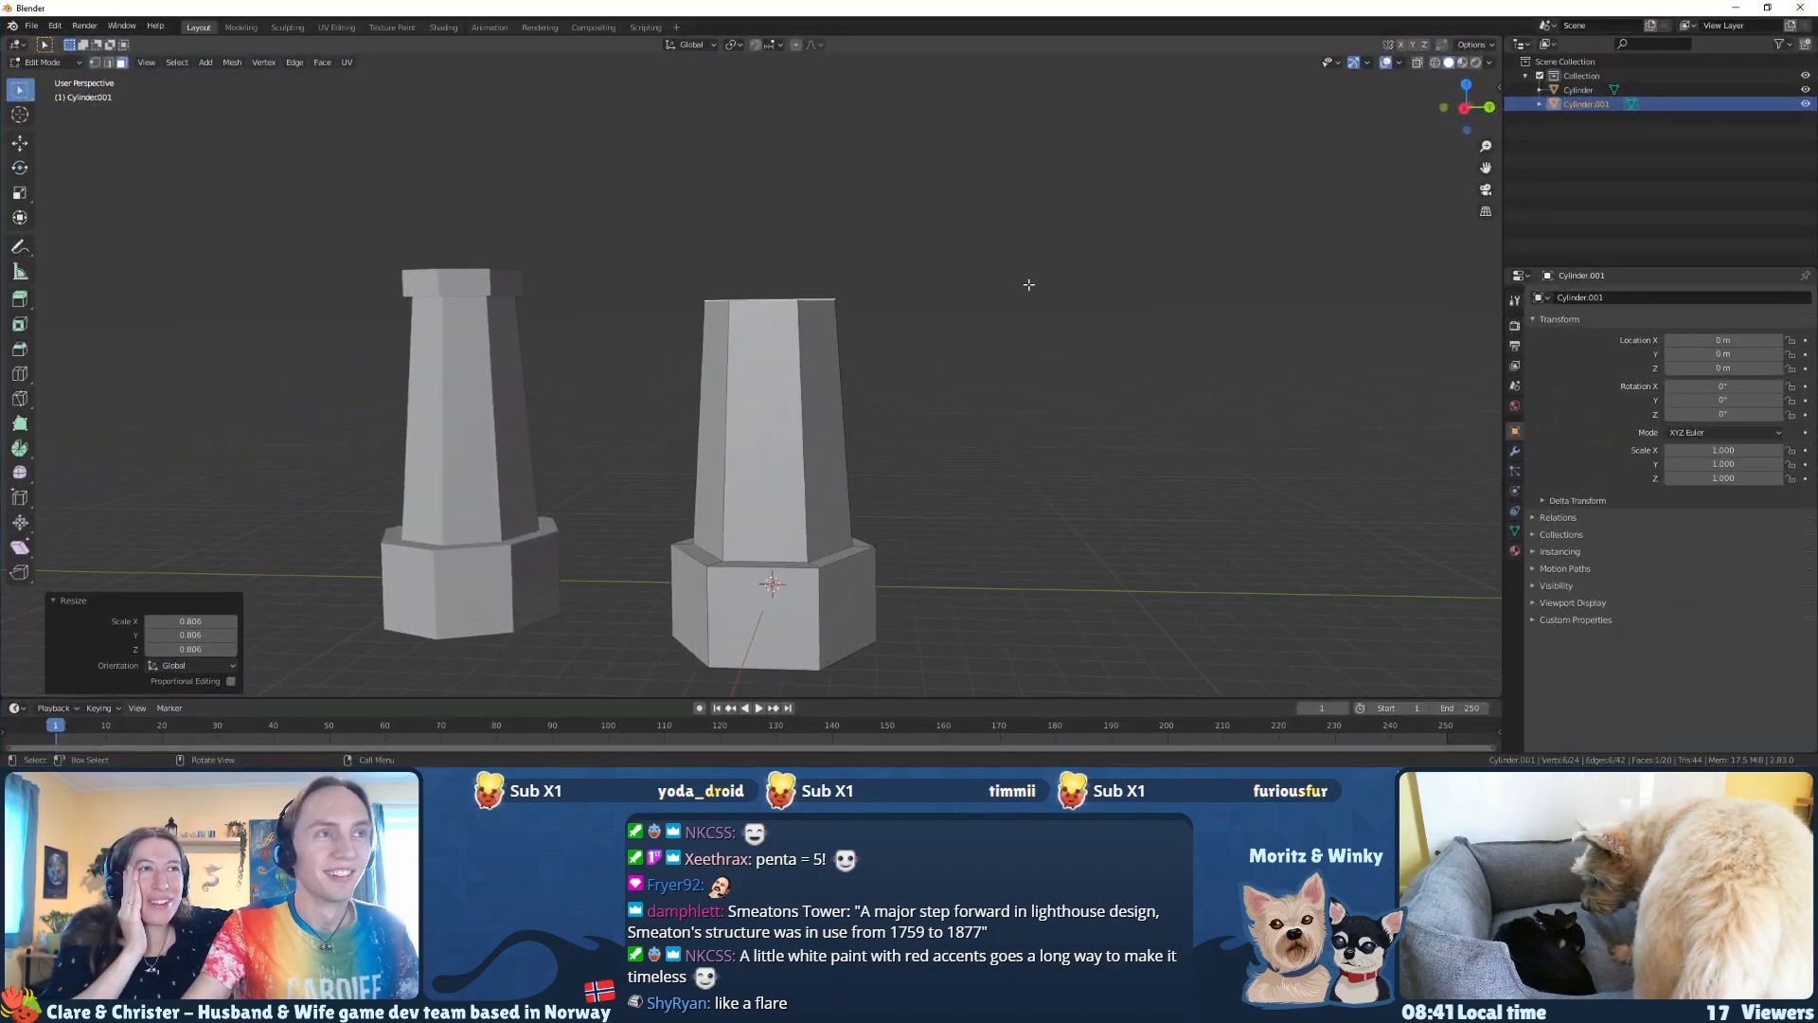
Step: Back in Blender, extrude the new tower's top face about 0.6 m upward and scale it outward into a flare
middle_click_drag(960, 392, 913, 327)
key("e")
left_click(907, 315)
key("s")
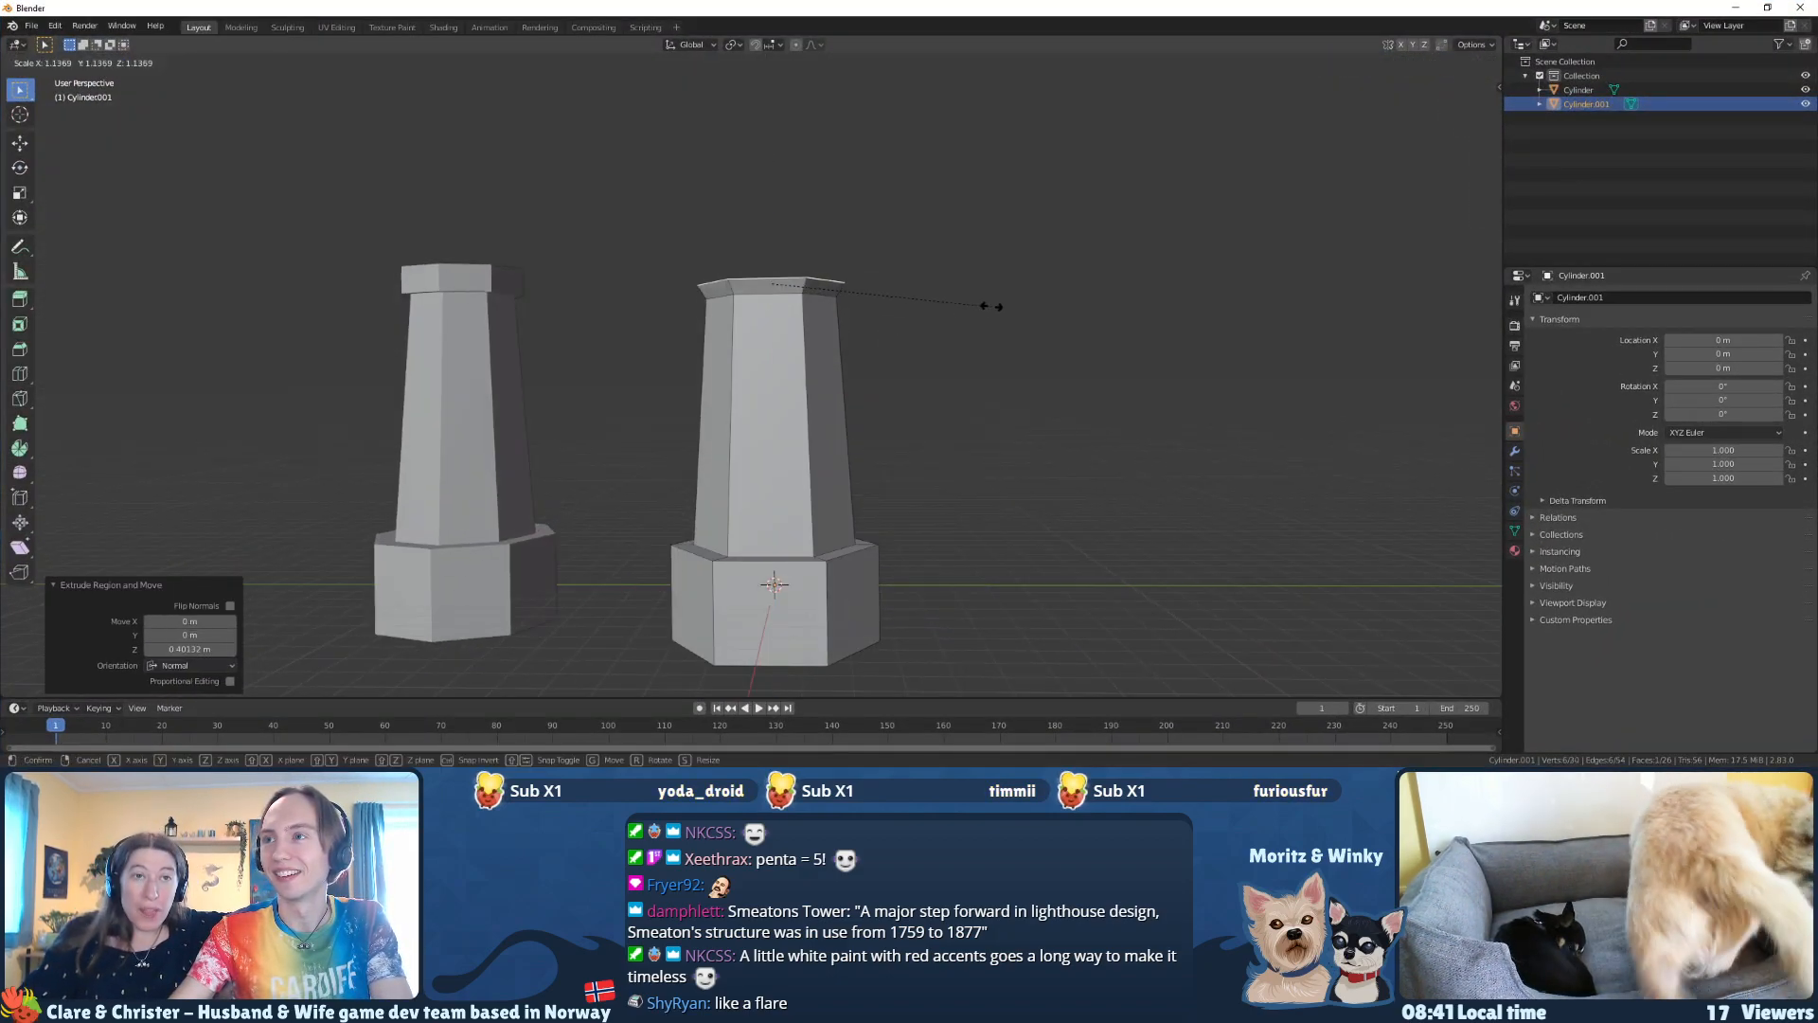
left_click(1007, 298)
Step: Try to add a second flare ring by extruding the top face in place and scaling it to 1.22
middle_click_drag(1005, 301, 1002, 311)
key("e")
right_click(1002, 310)
key("s")
left_click(1054, 309)
middle_click_drag(1039, 304, 1040, 299)
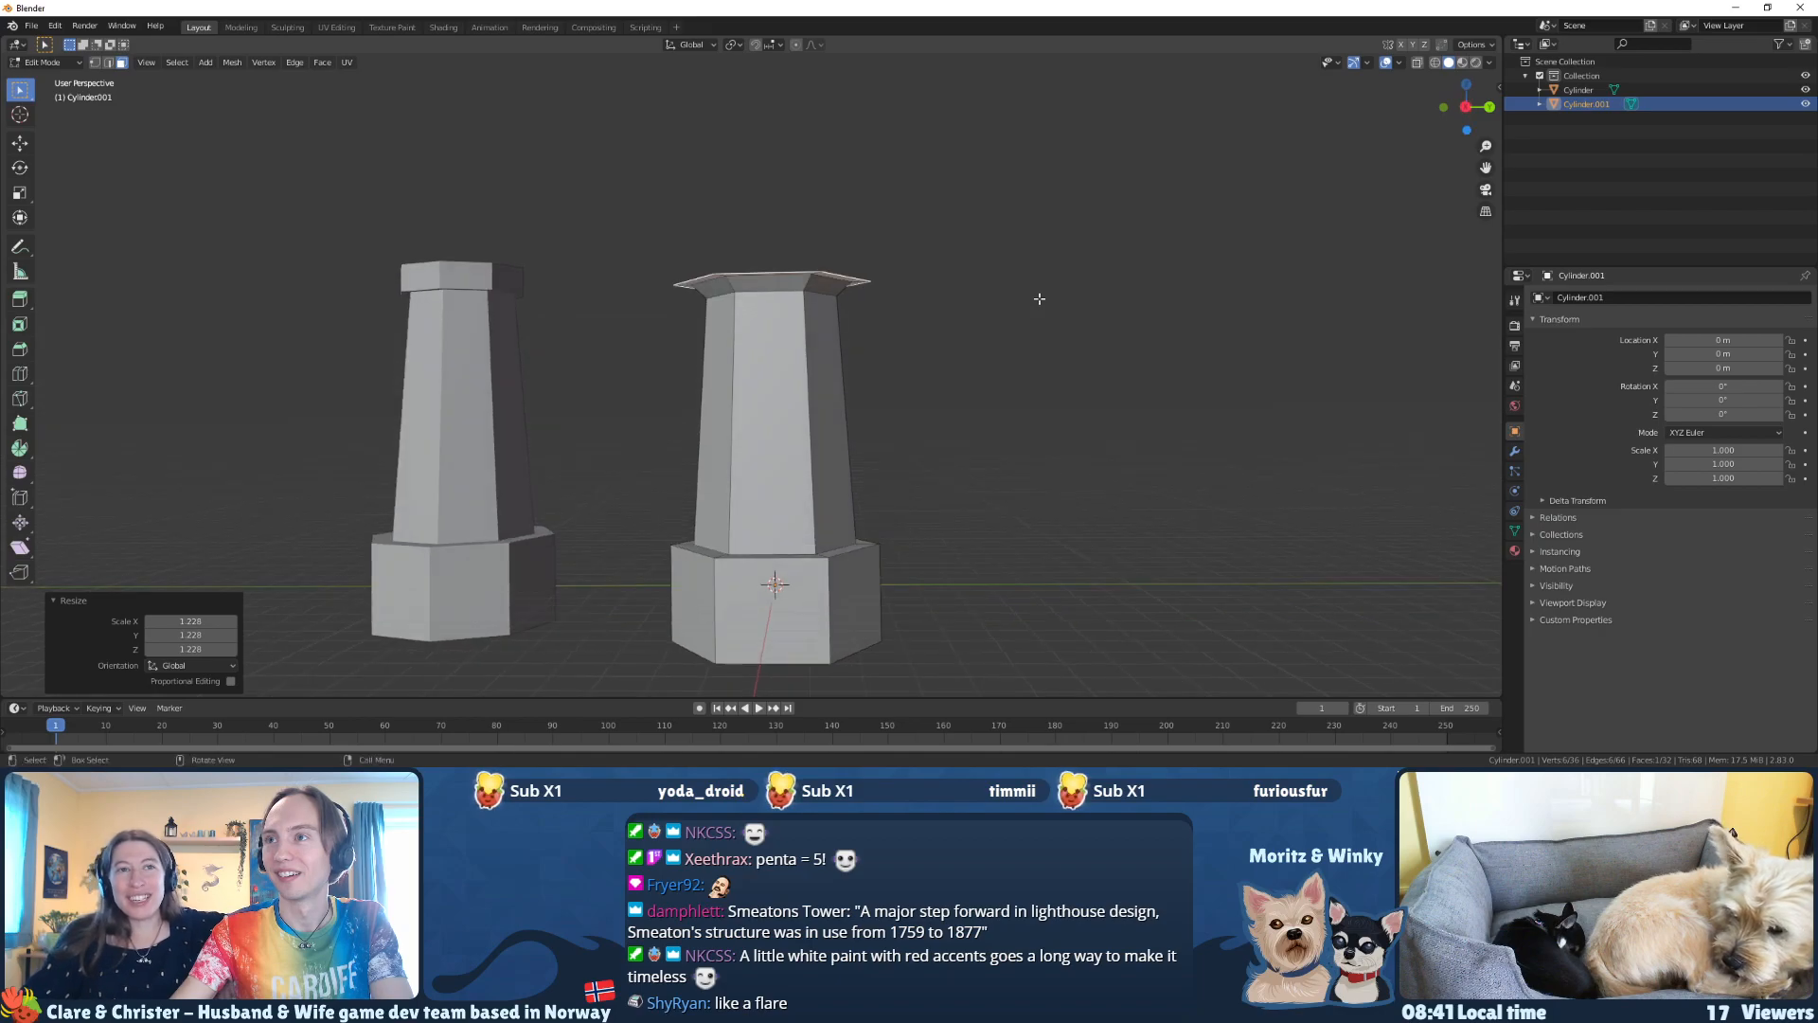
Step: Try to raise the widened rim about 0.2 m along Z and undo the move
key("g")
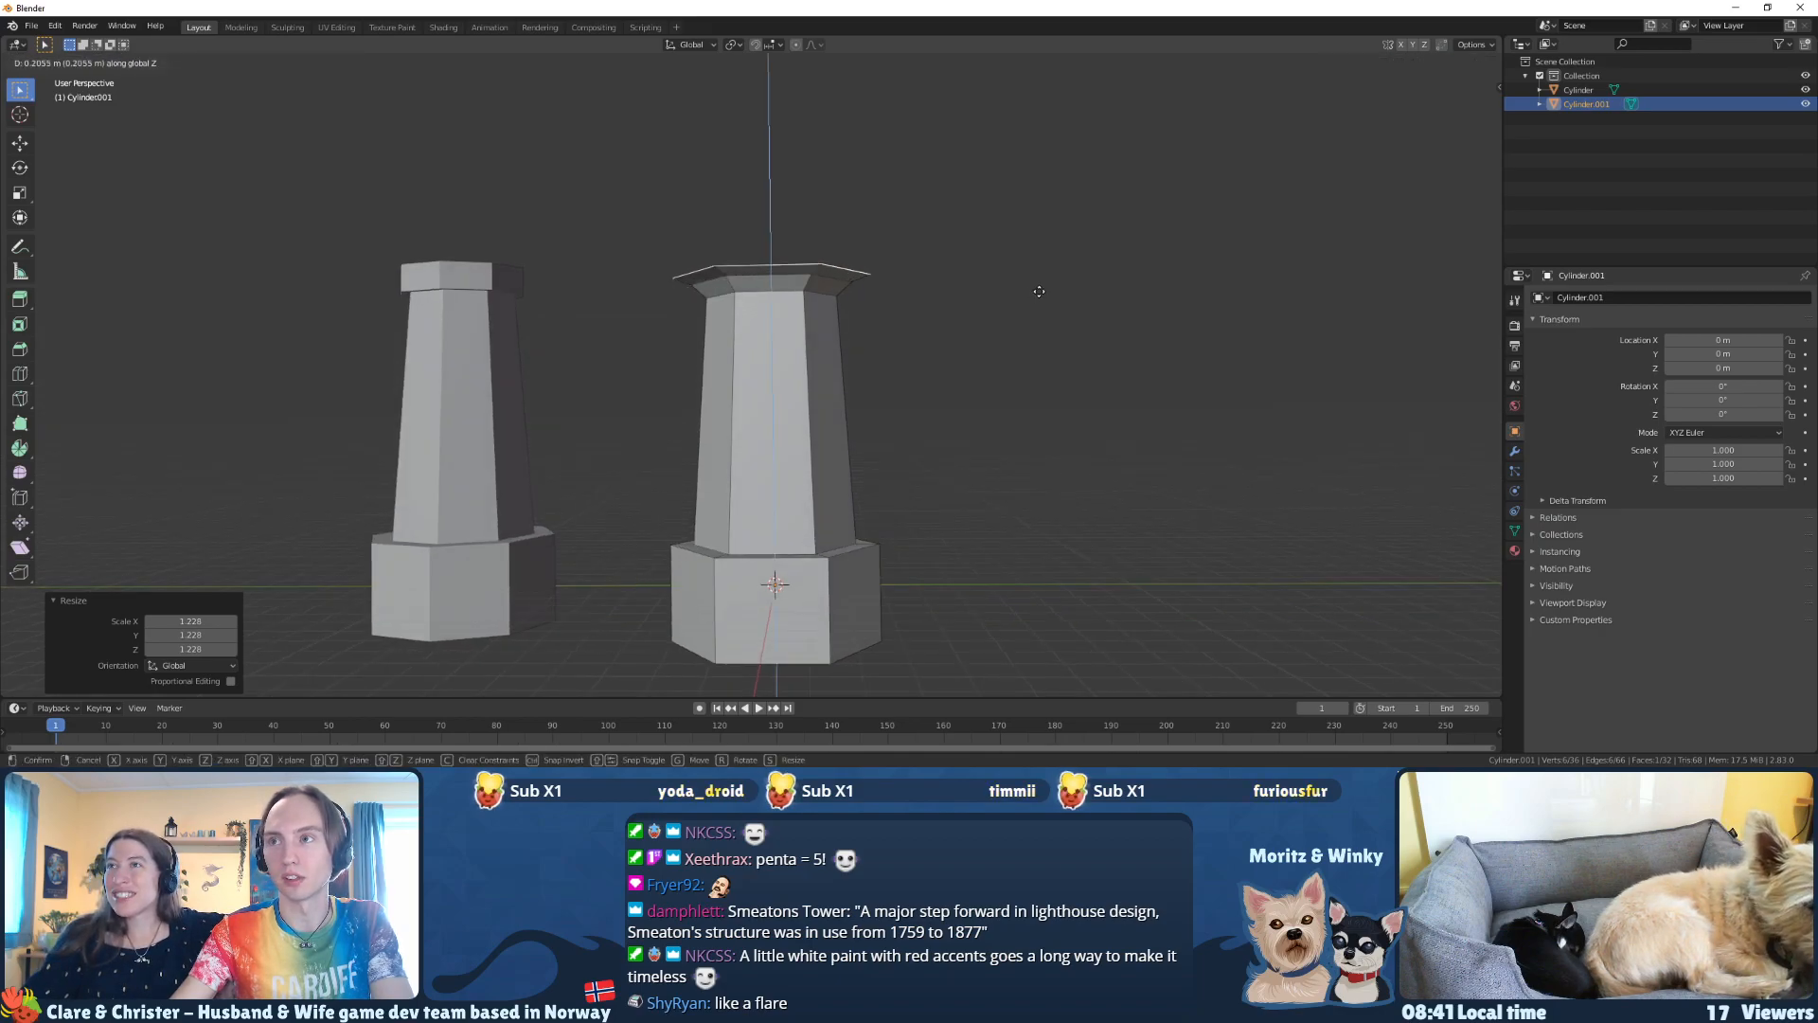
left_click(1038, 292)
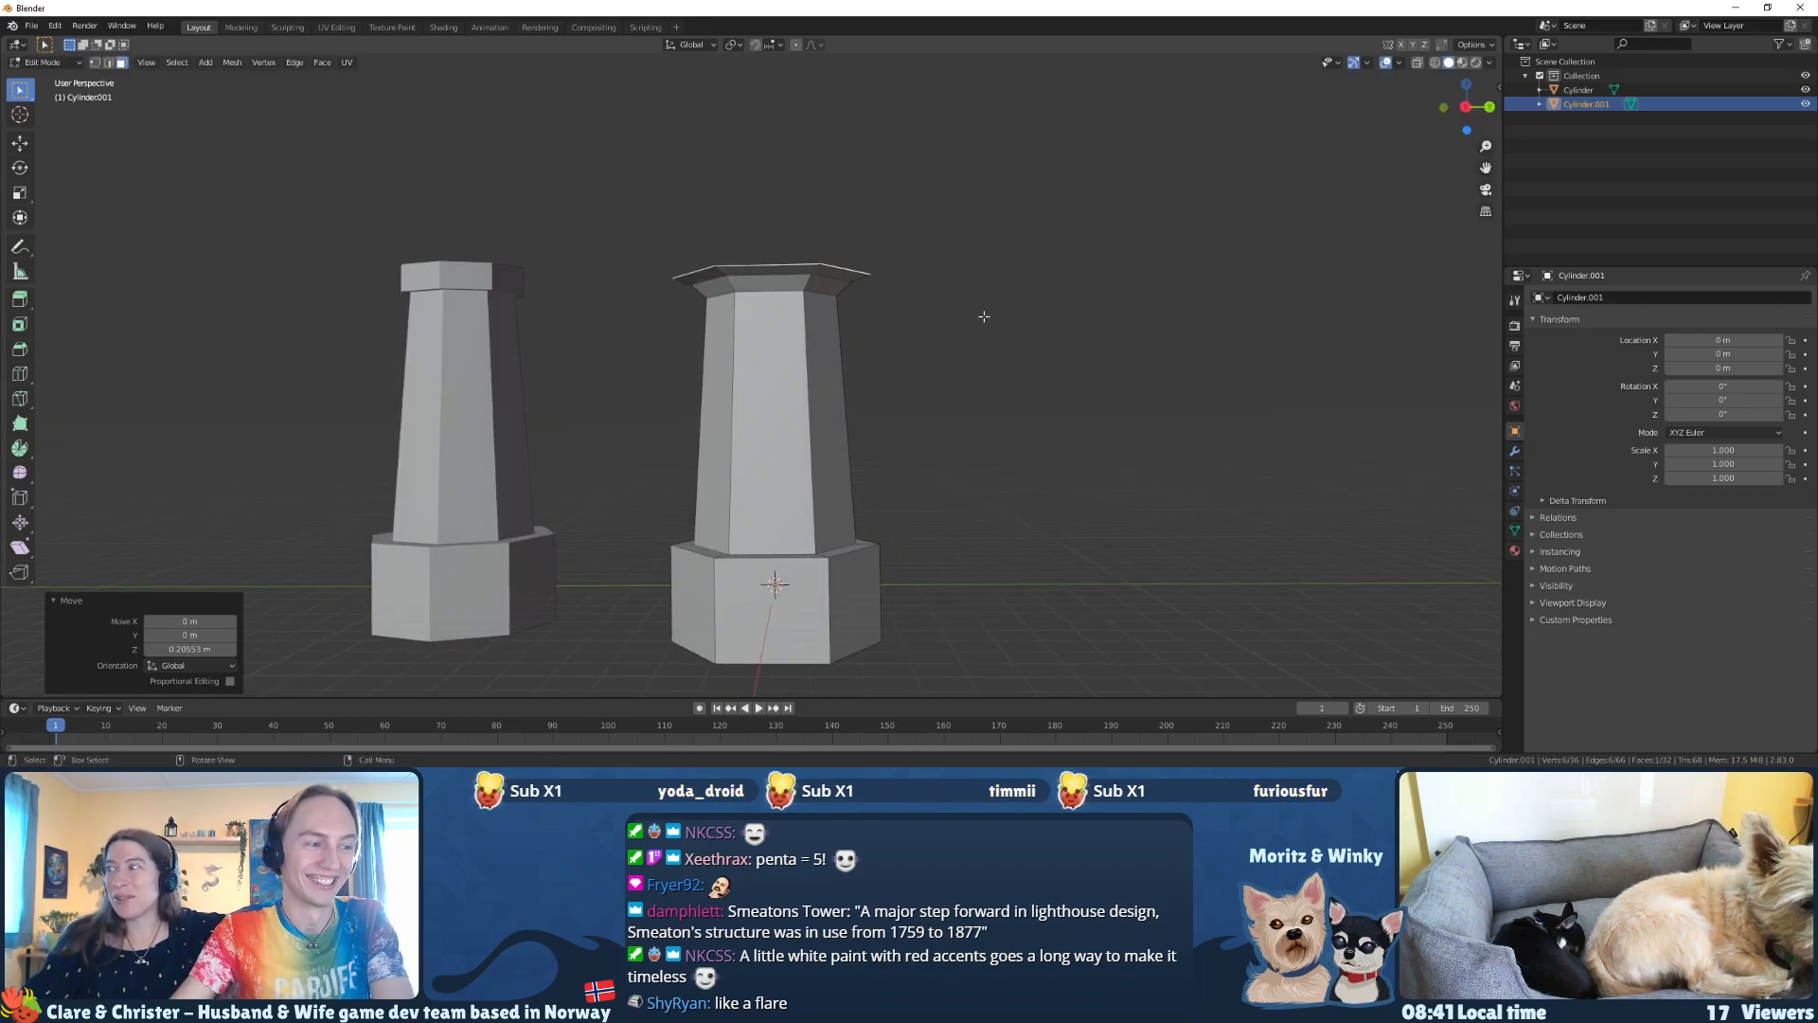
middle_click_drag(967, 306, 965, 324)
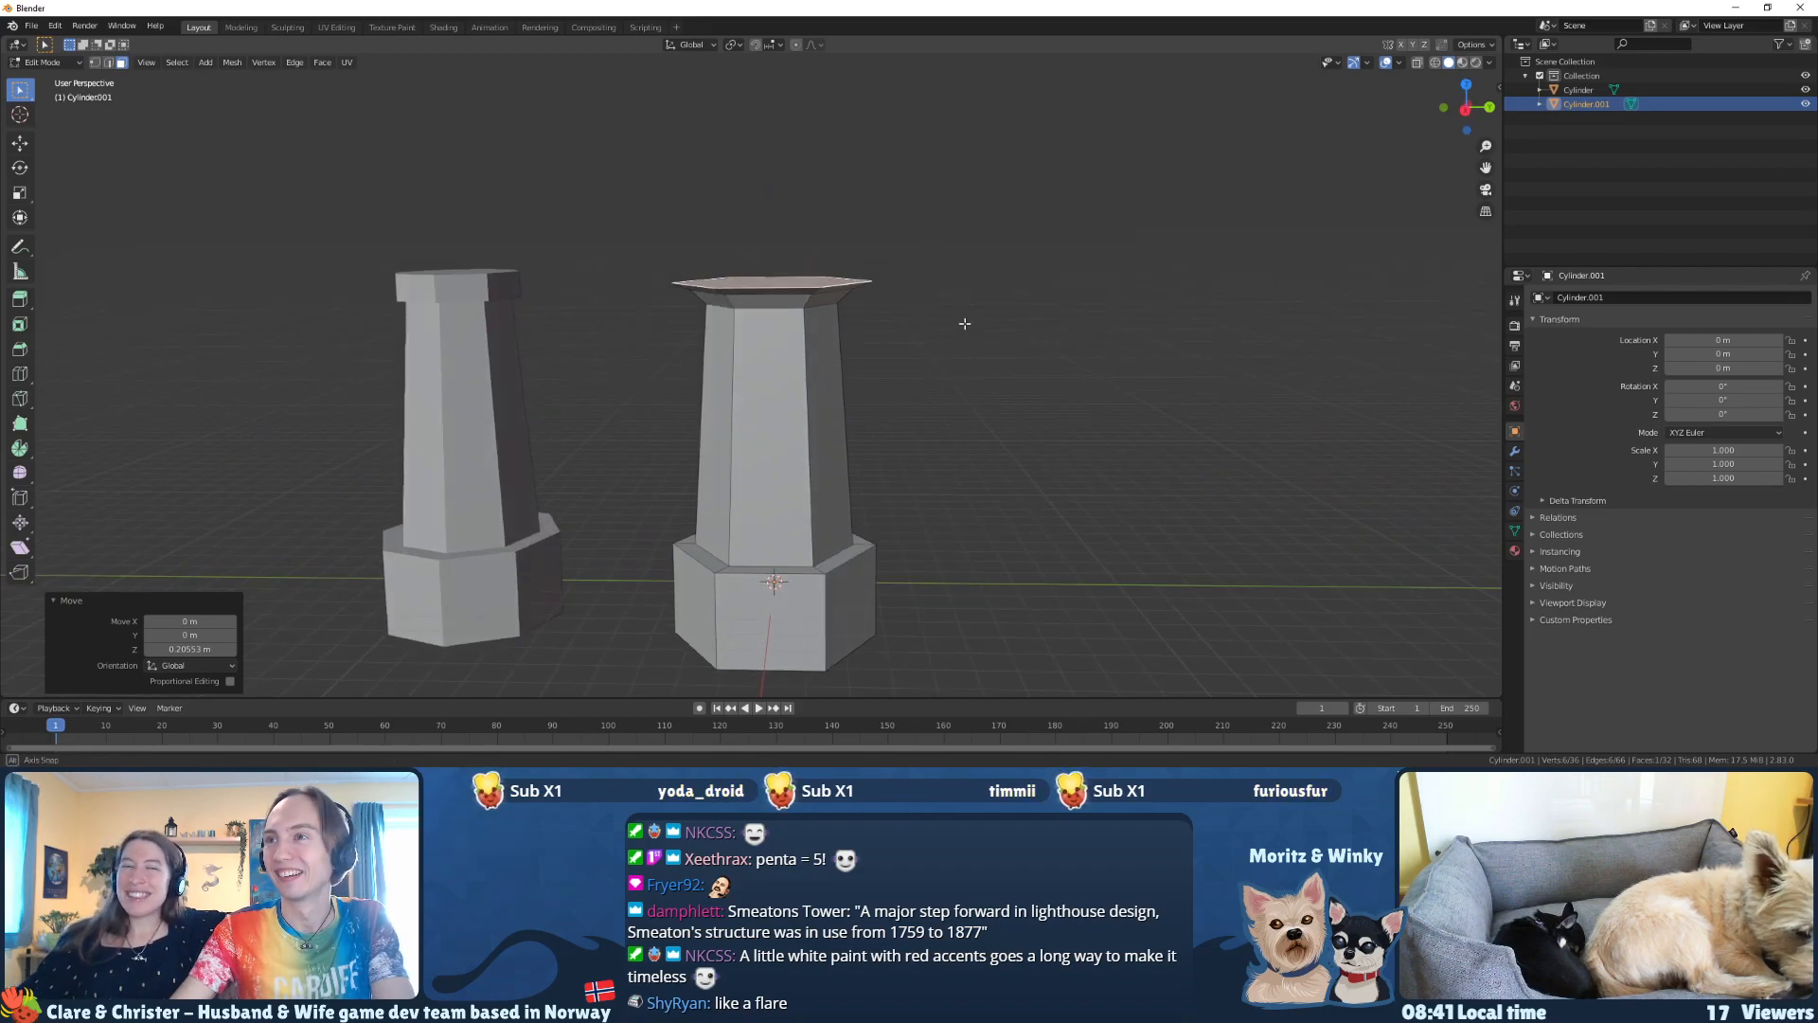
key("ctrl+z")
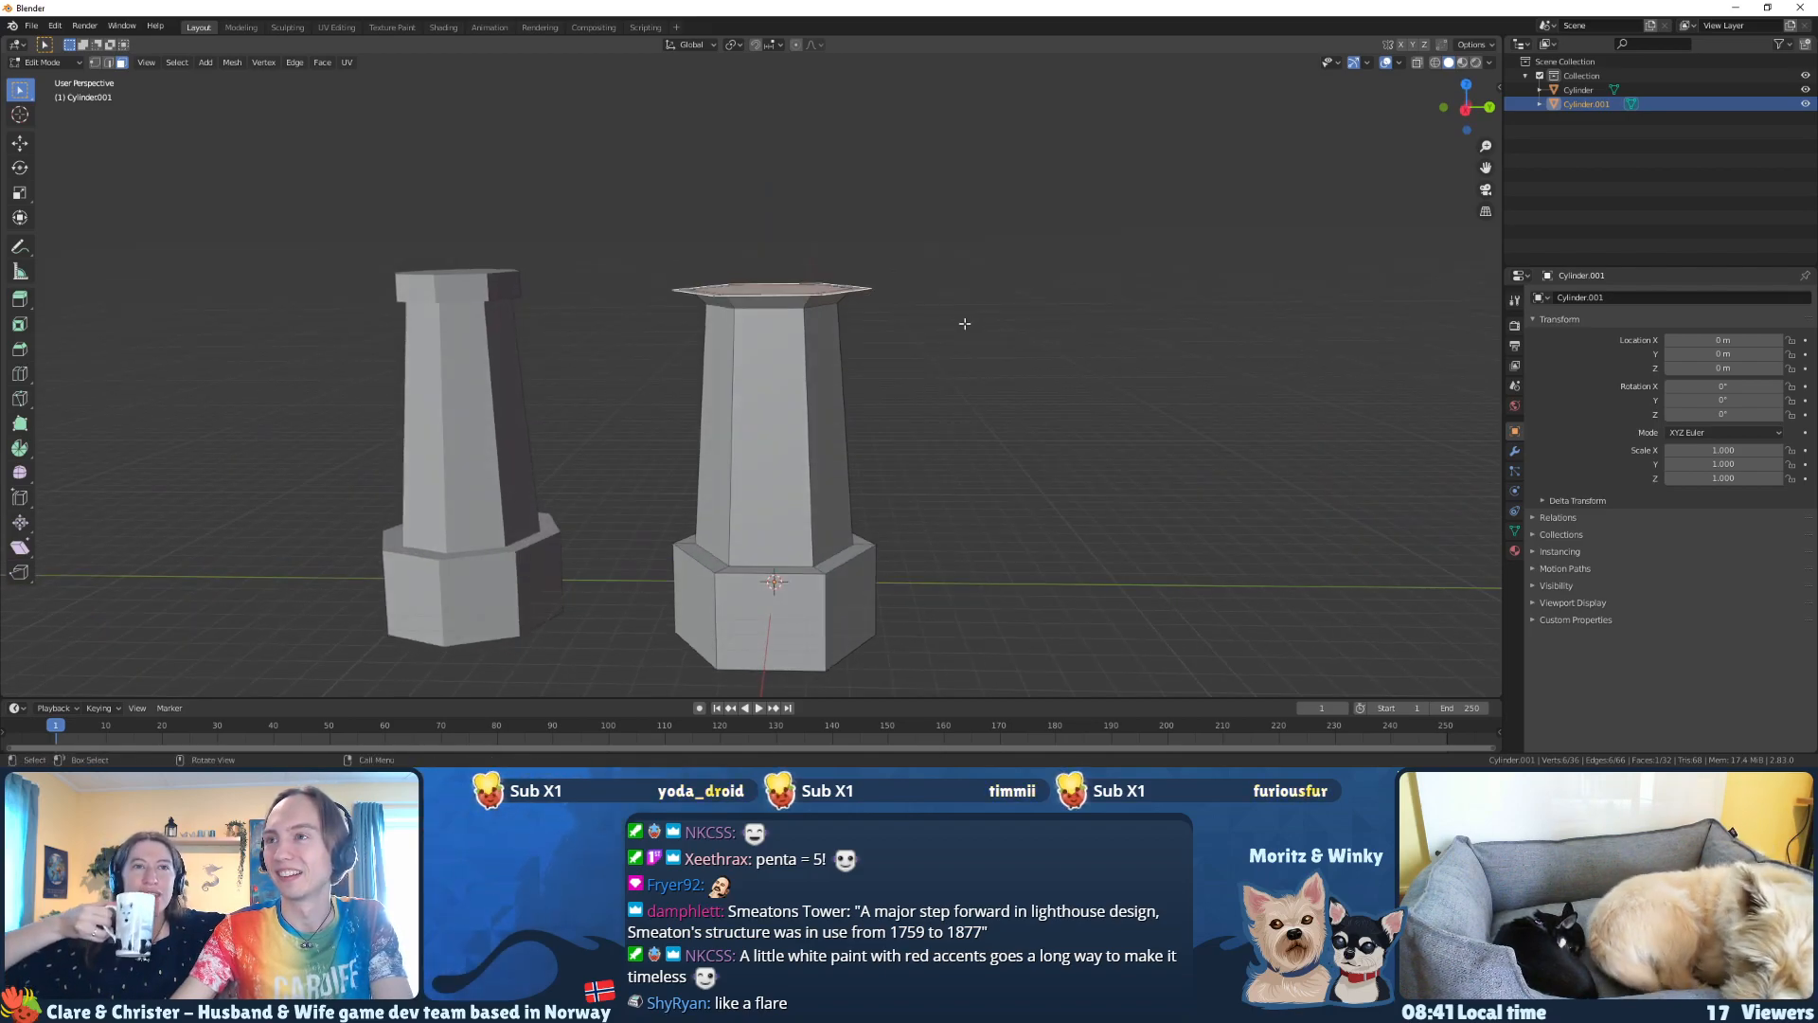
Step: Scale the flare's top face outward by 1.221 to widen the gallery overhang
mouse_move(964, 322)
middle_mouse_down()
mouse_move(962, 297)
mouse_move(963, 336)
middle_mouse_up()
key("s")
key("Escape")
key("s")
left_click(1025, 321)
Step: Extrude the widened top face about 0.2 m upward to give the gallery platform a thin vertical edge
middle_click_drag(1025, 321, 966, 317)
key("e")
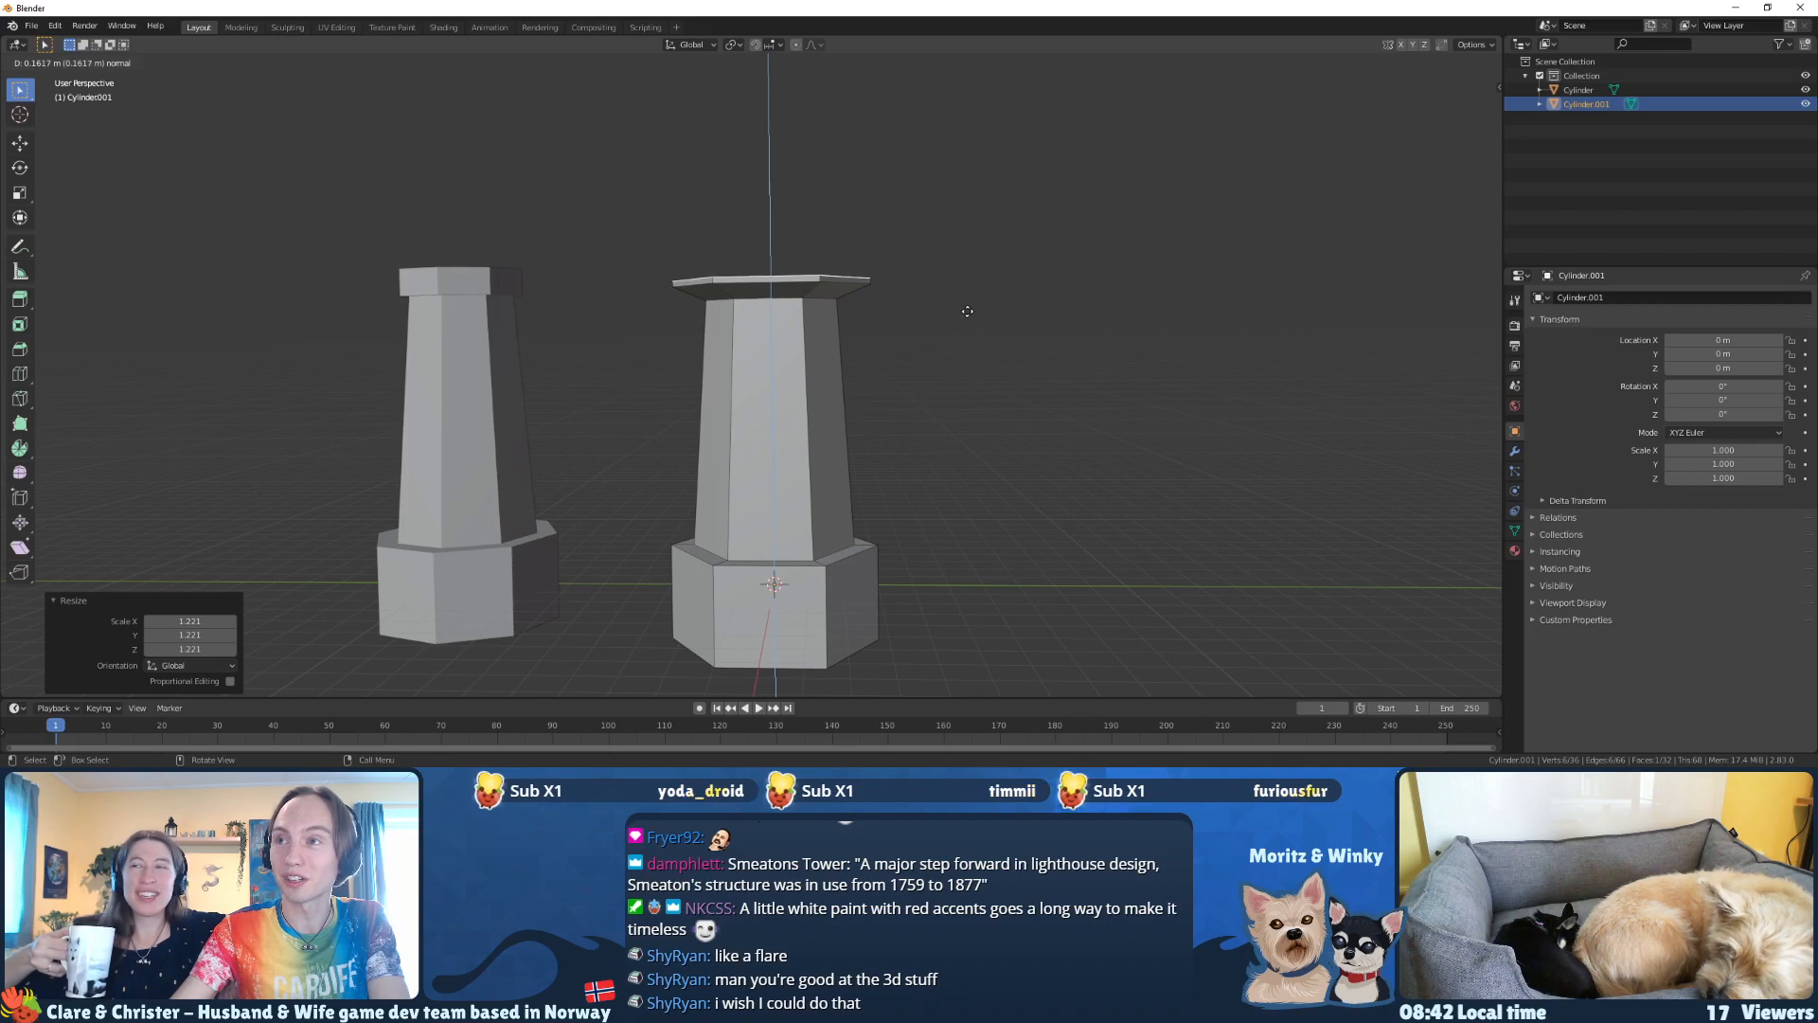
left_click(965, 308)
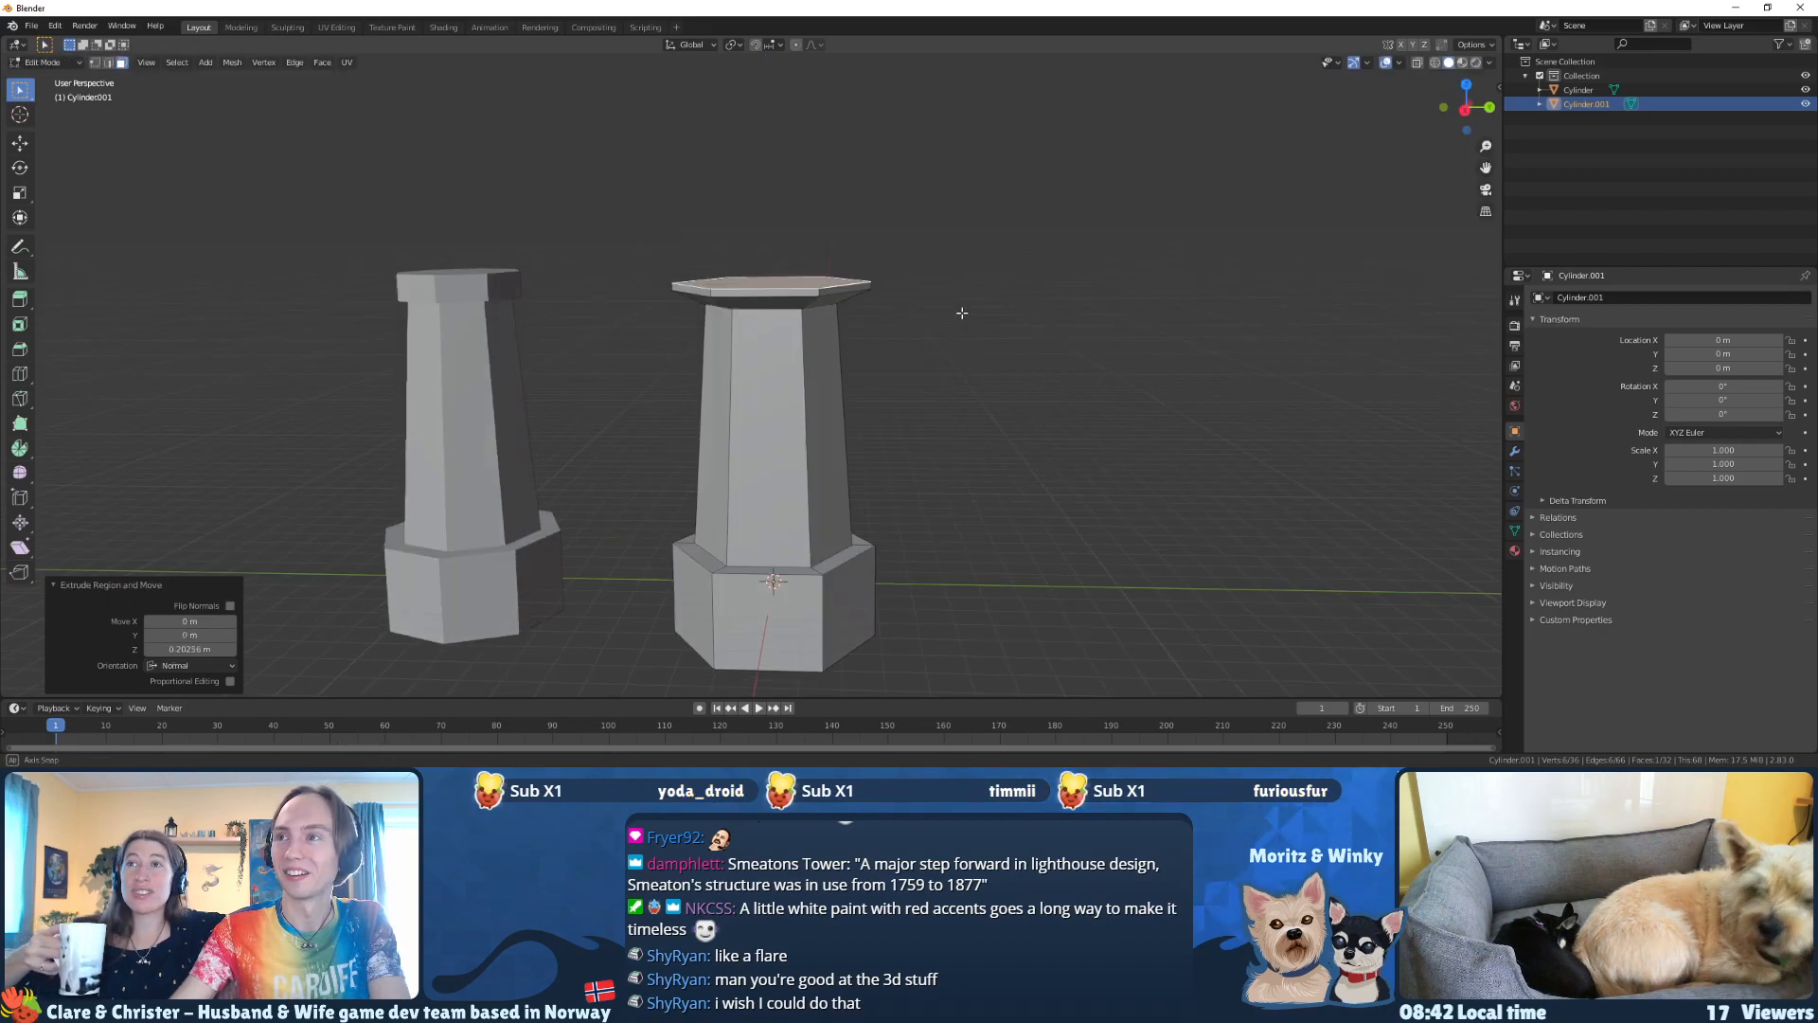
Step: Inset the gallery platform's top face by extruding it in place, scaling it by 0.553, and enlarging the inset by 1.045
middle_click_drag(962, 304, 957, 325)
key("s")
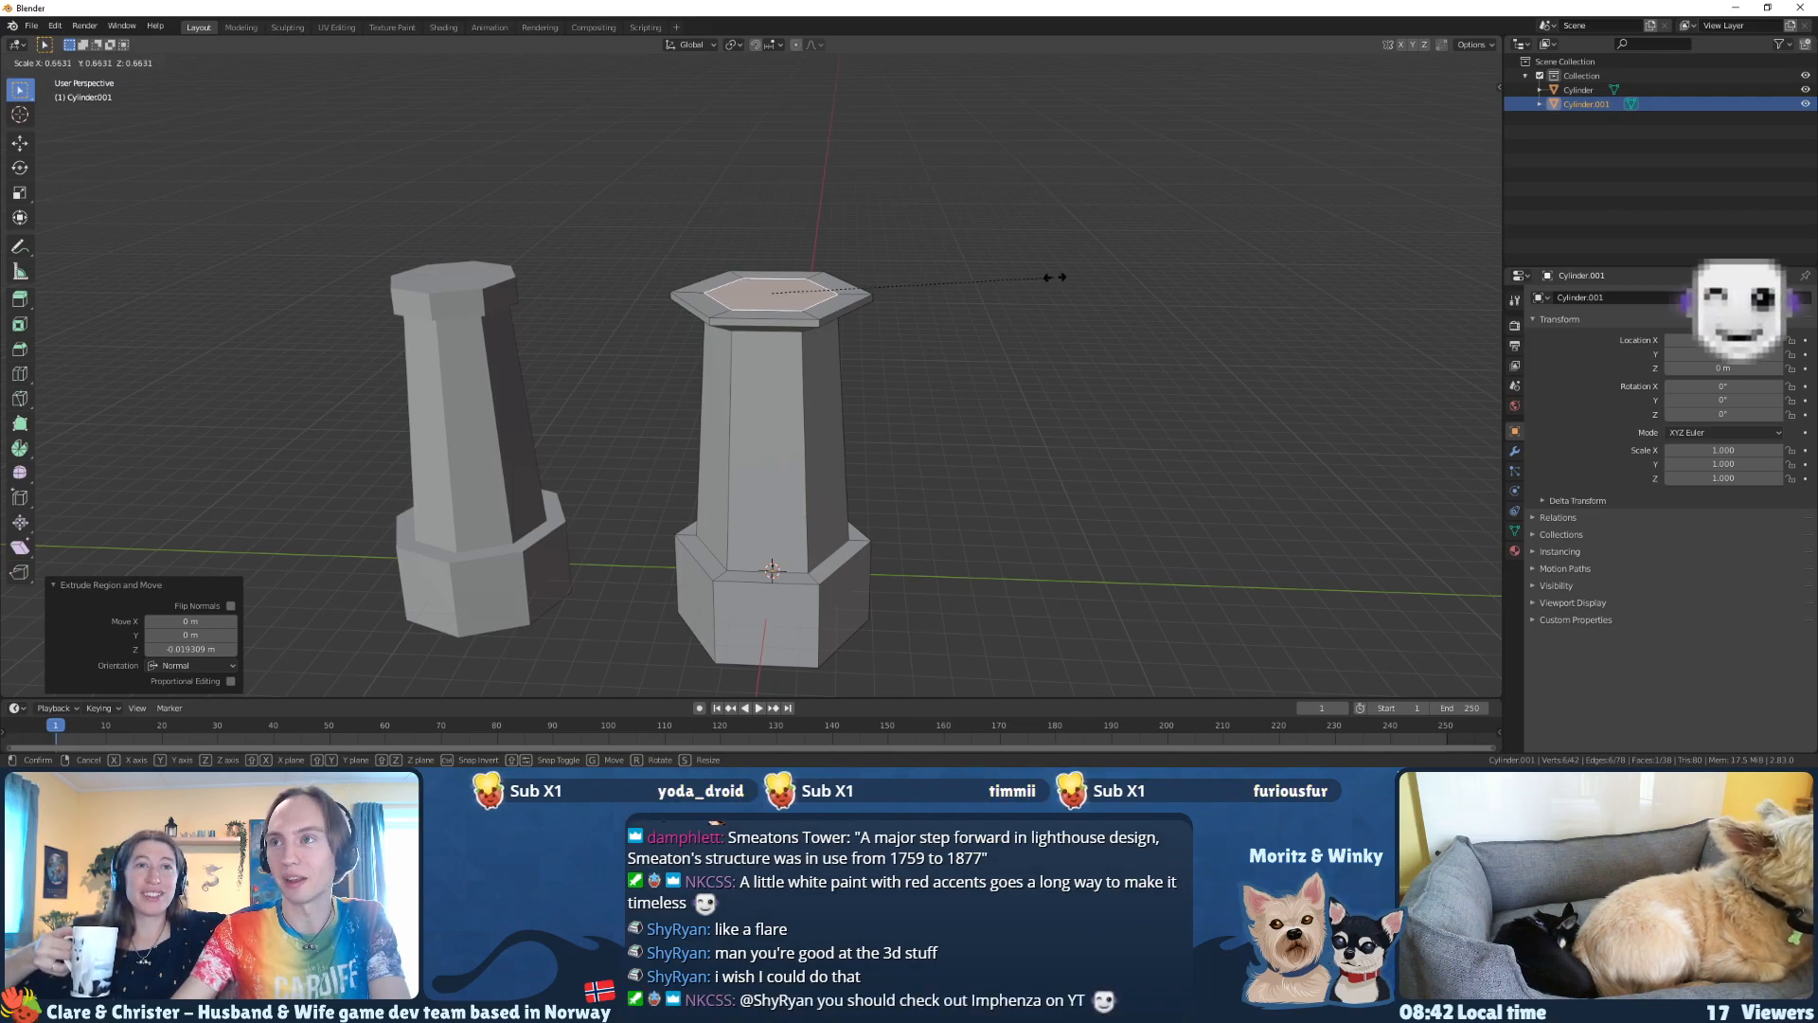
left_click(1054, 277)
key("e")
key("Escape")
key("ctrl+z")
key("s")
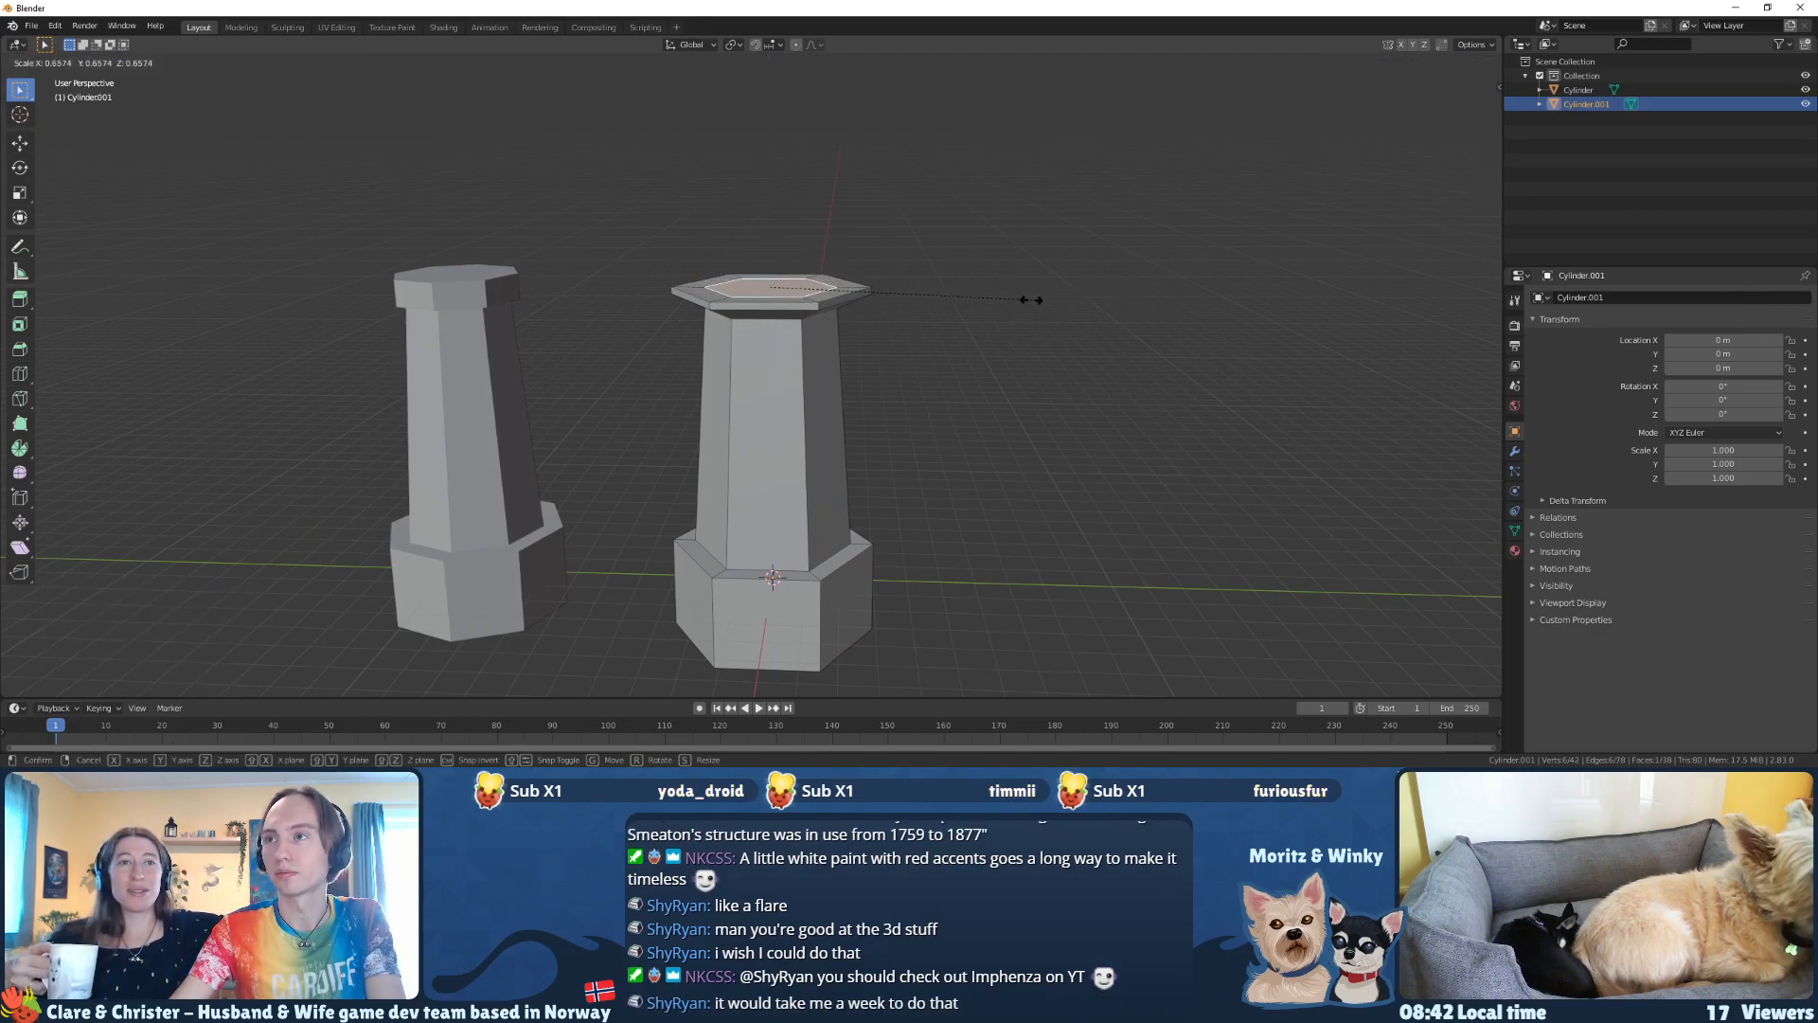
left_click(989, 295)
middle_click_drag(990, 295, 940, 313)
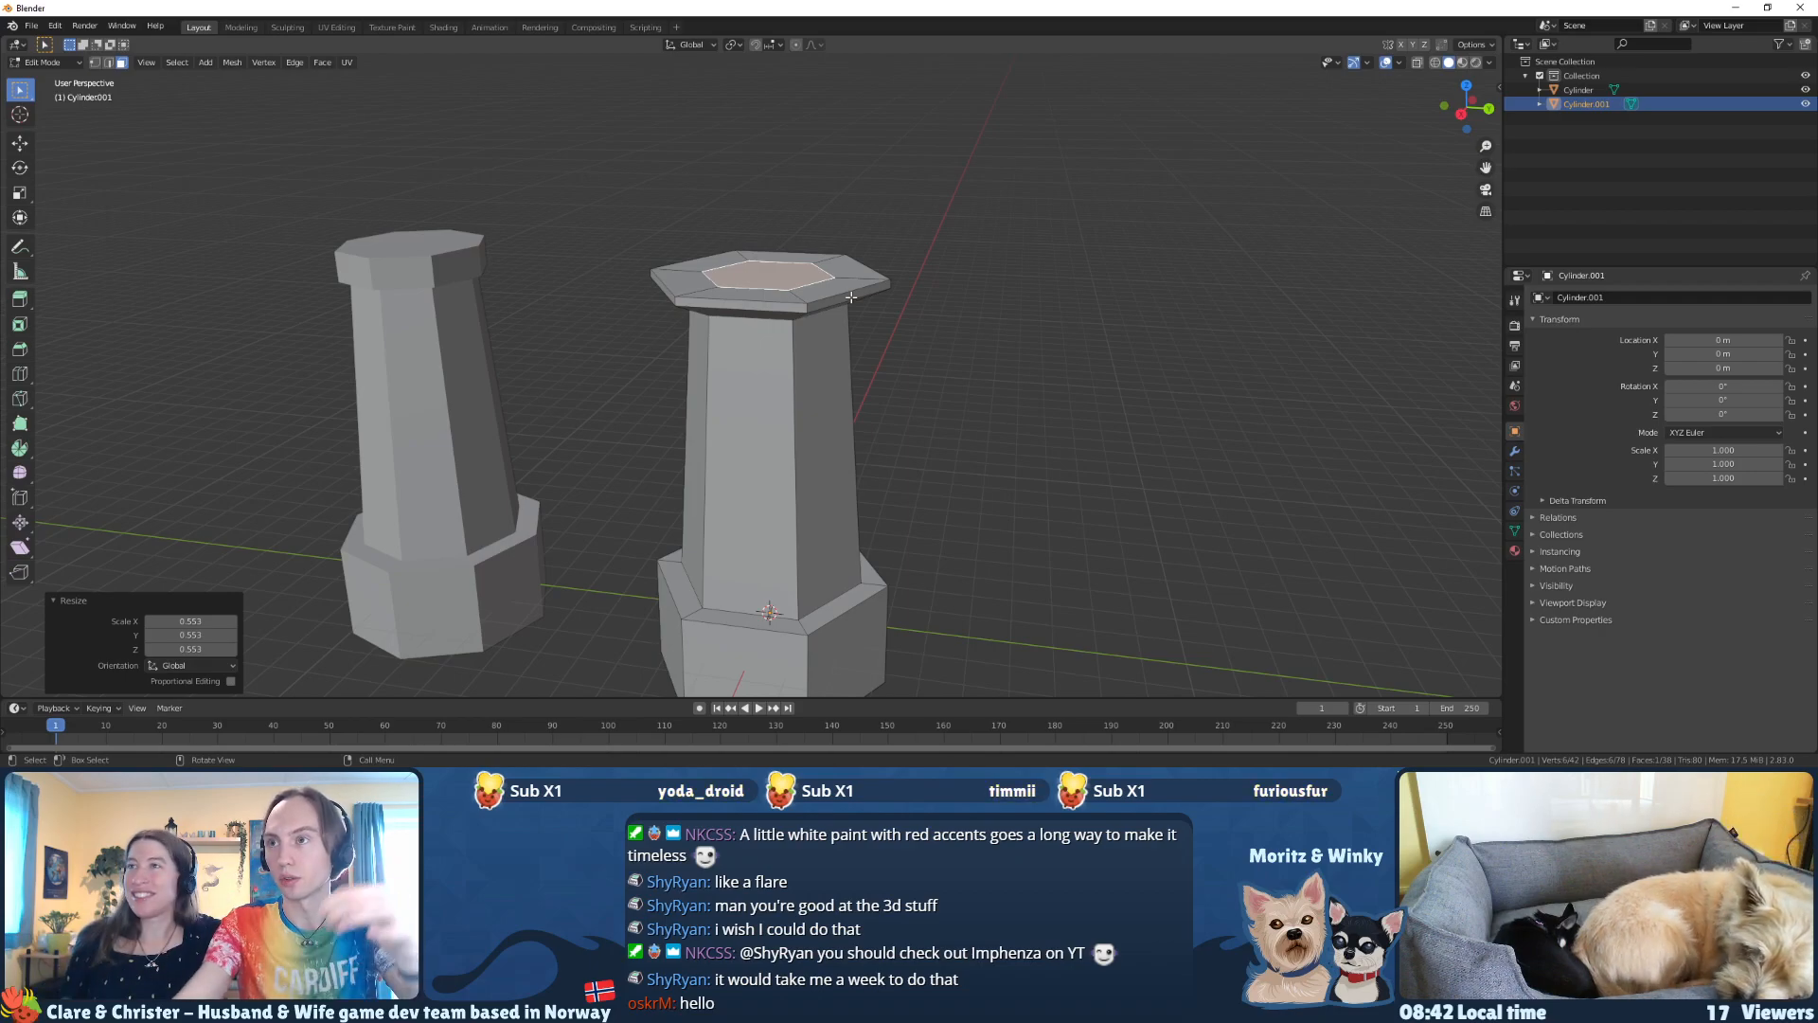
key("s")
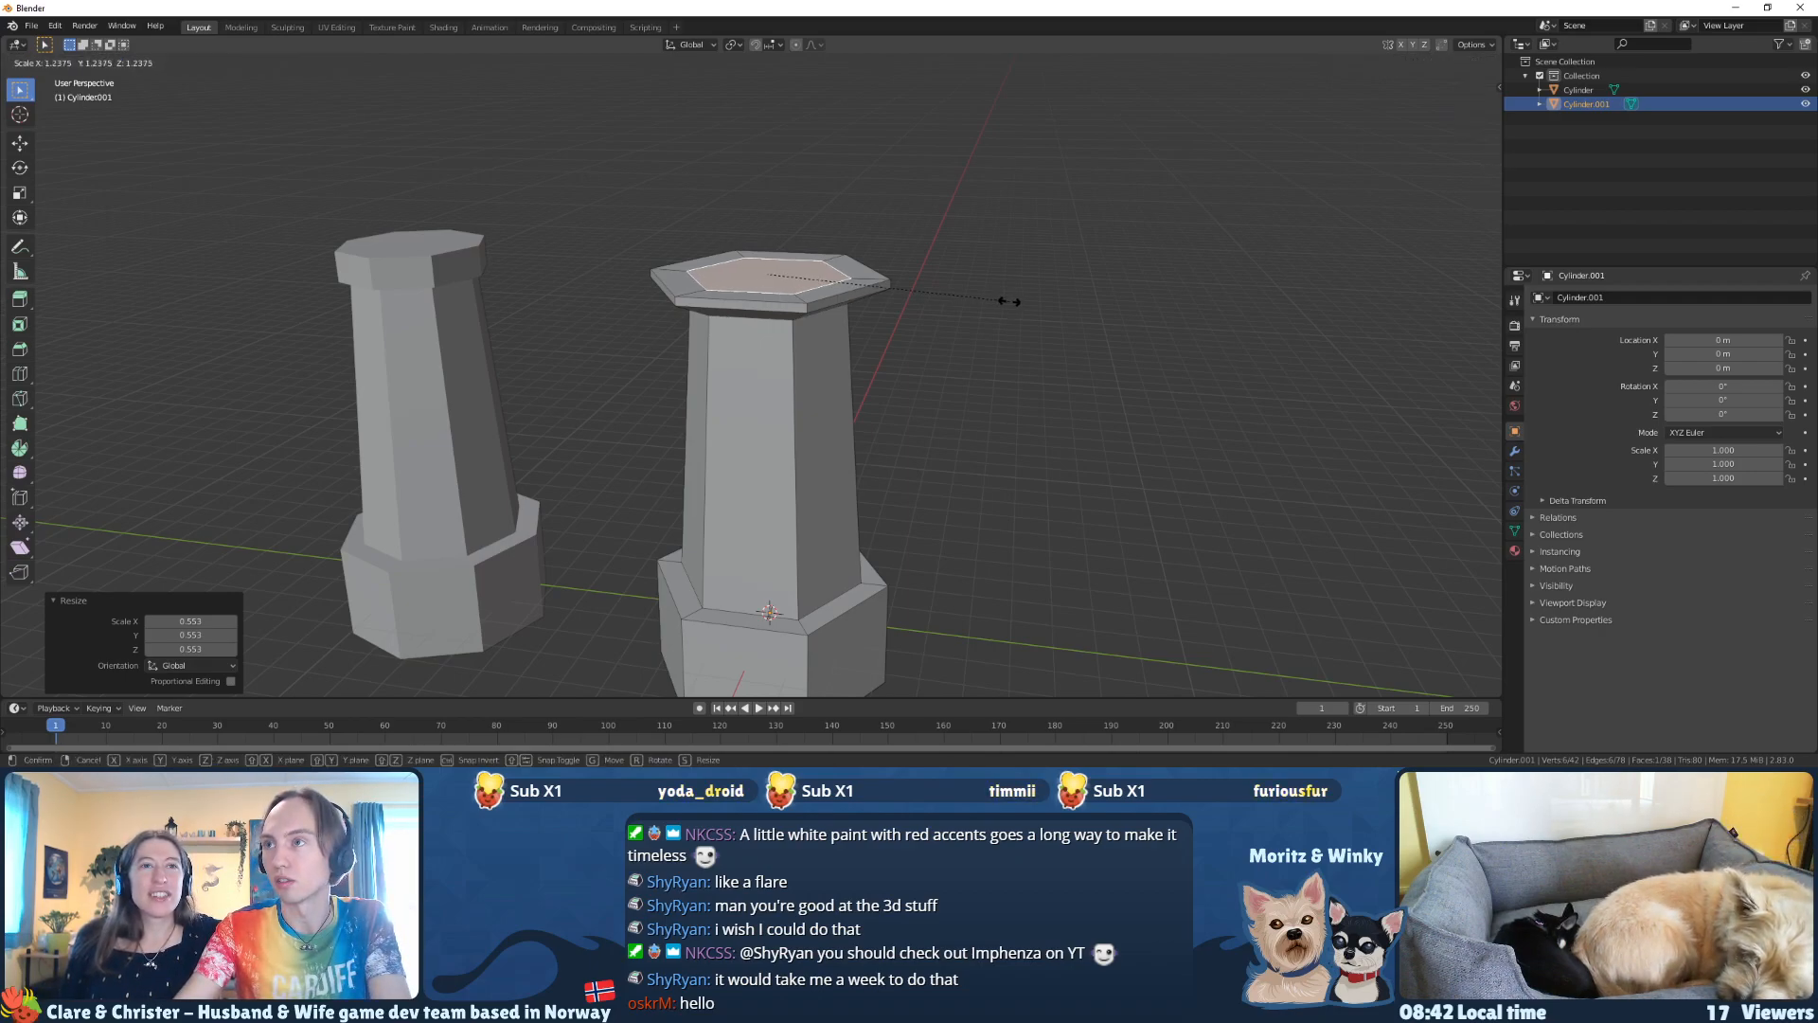
left_click(969, 297)
middle_click_drag(966, 297, 964, 262)
key("e")
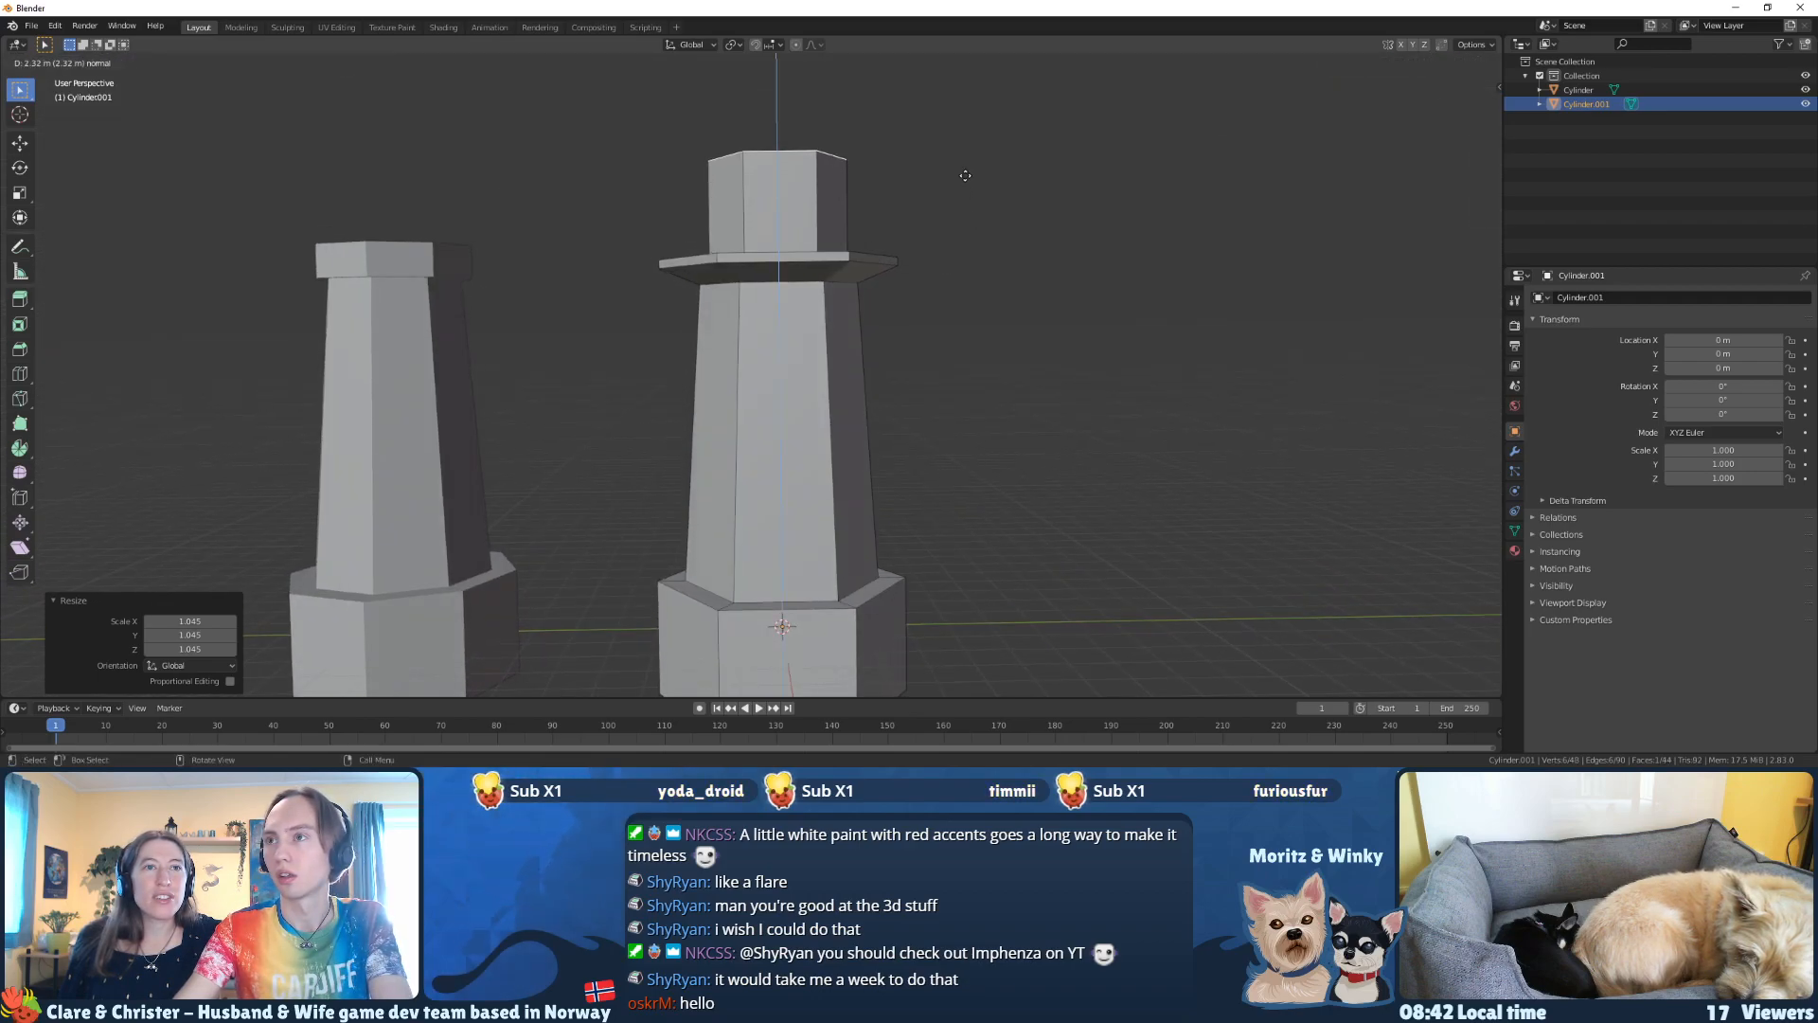
key("Escape")
middle_click_drag(963, 180, 1023, 284)
key("s")
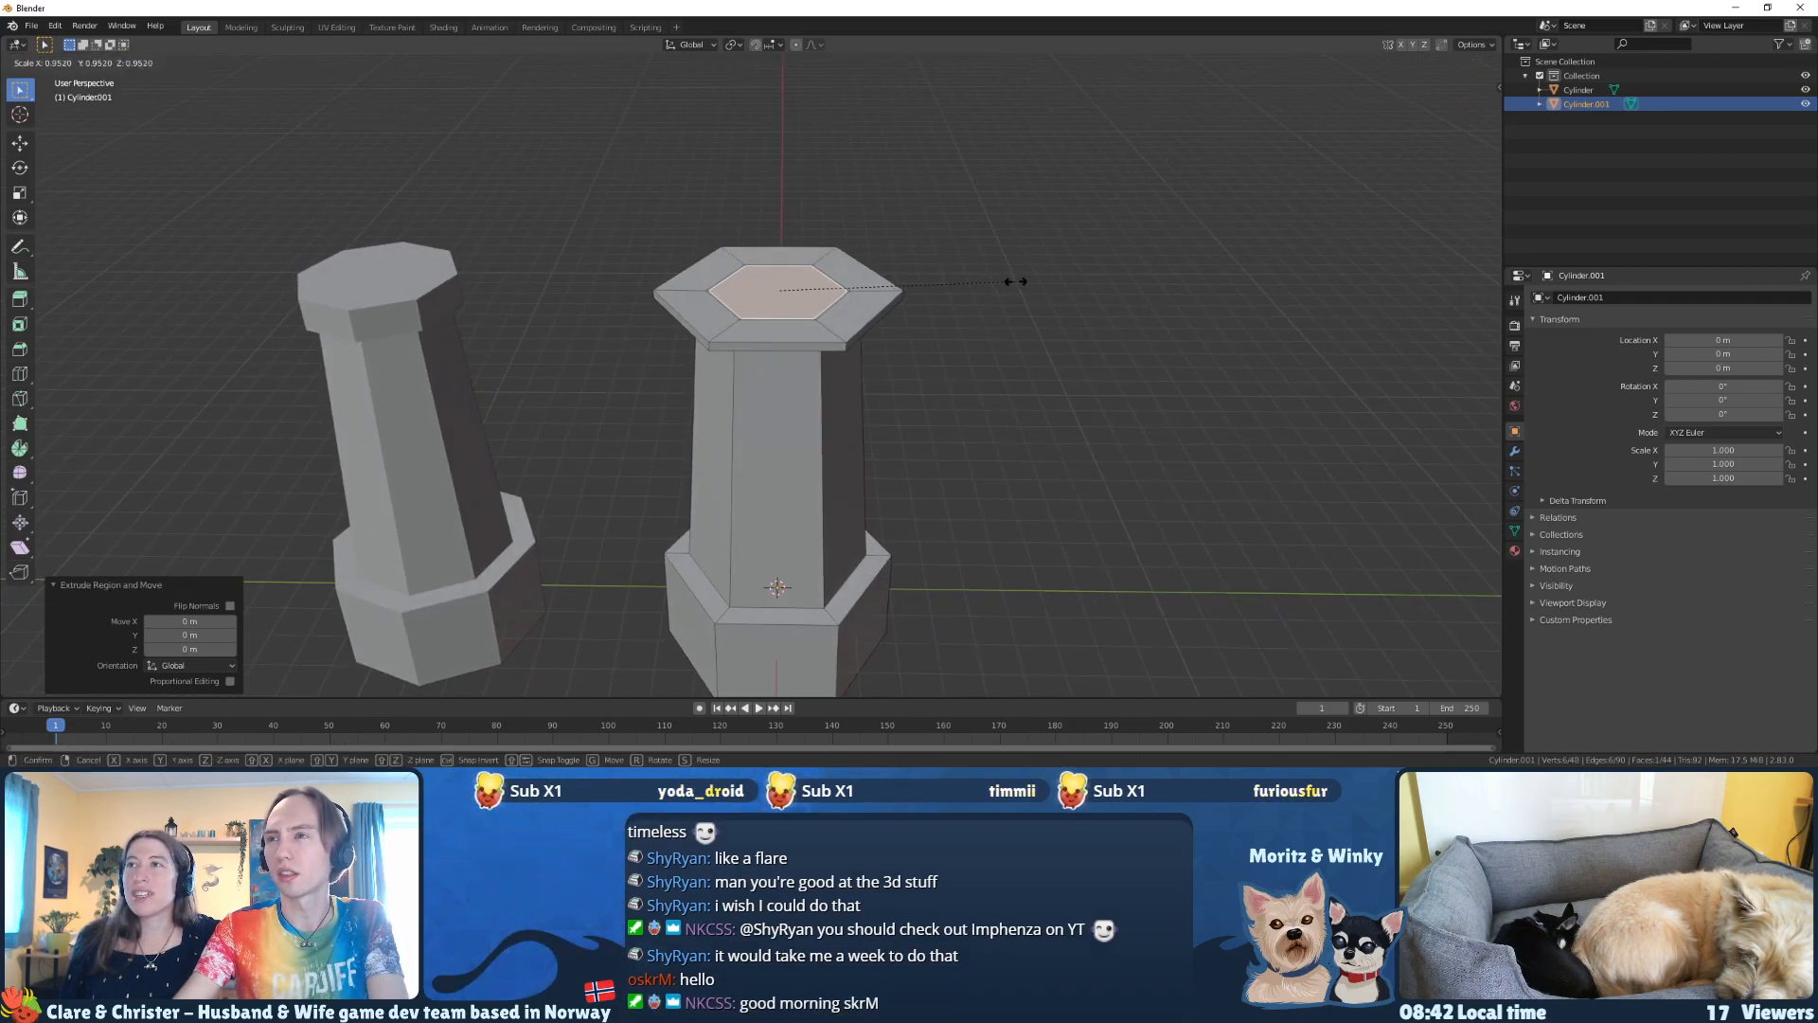
key("Escape")
key("alt+z")
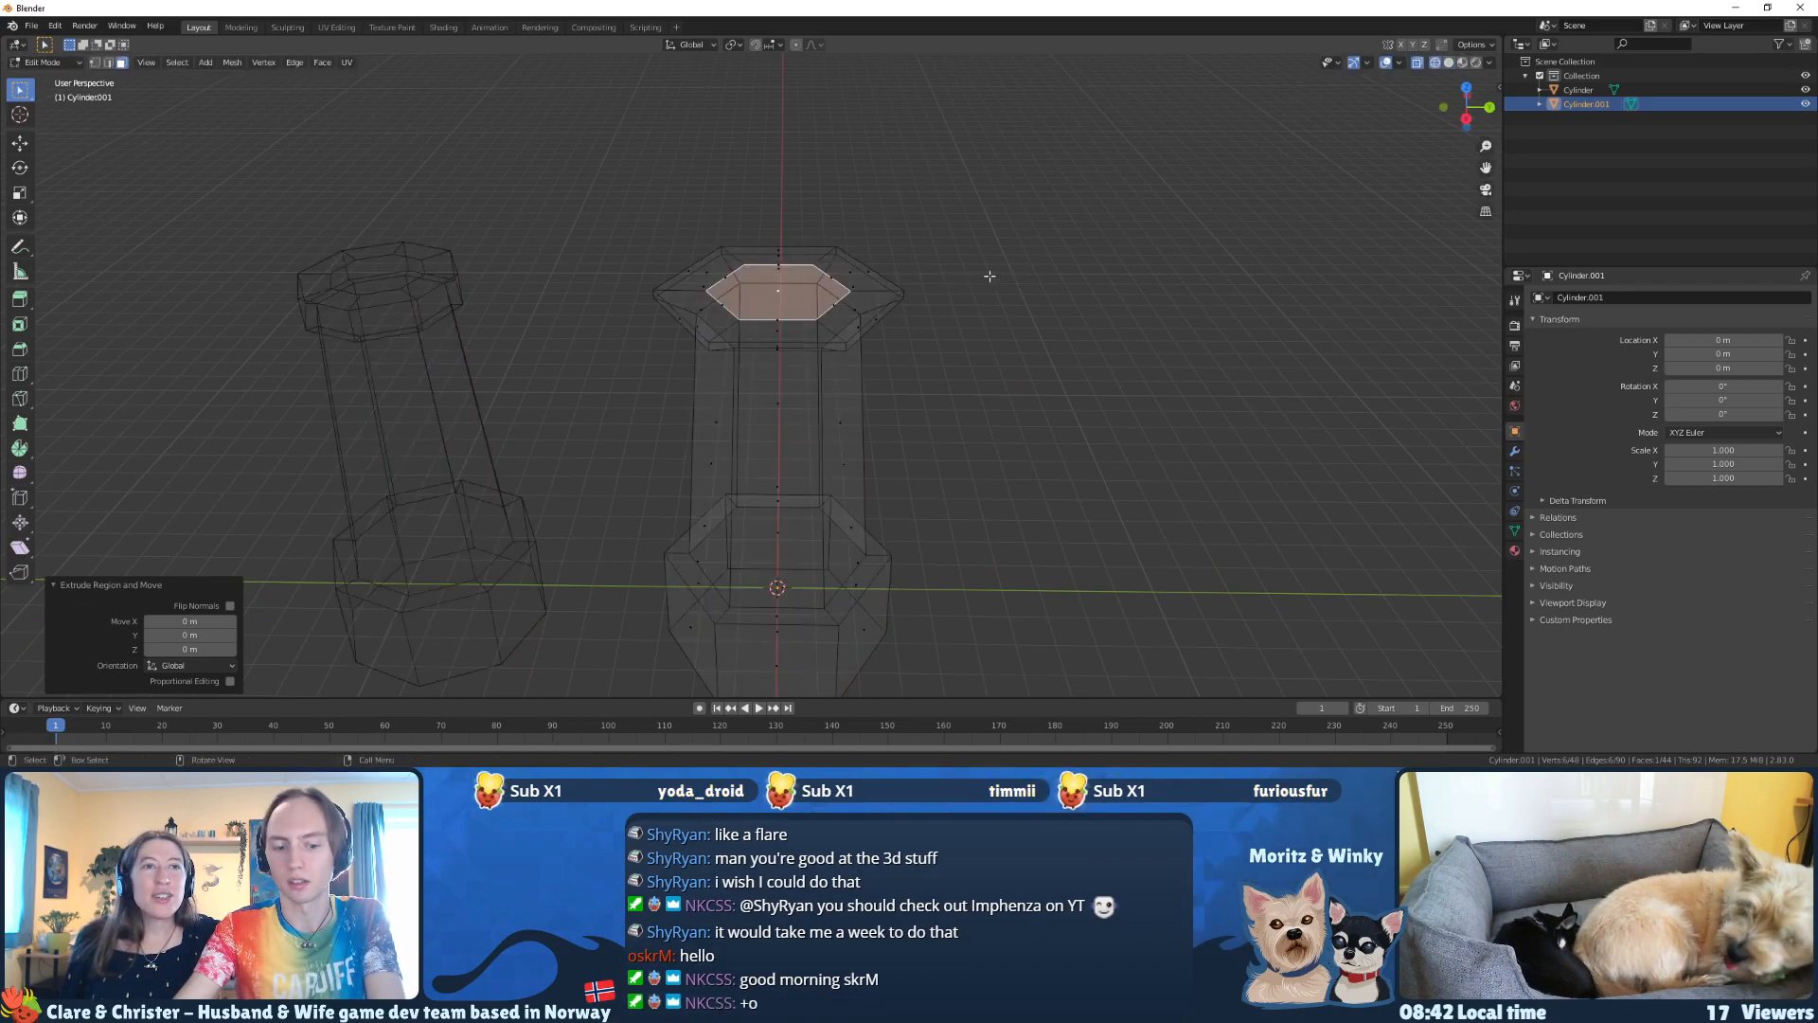
key("z")
left_click(1041, 278)
Step: Scale the inset face by 0.870 and extrude it about 2.06 m upward to form the lantern room
key("s")
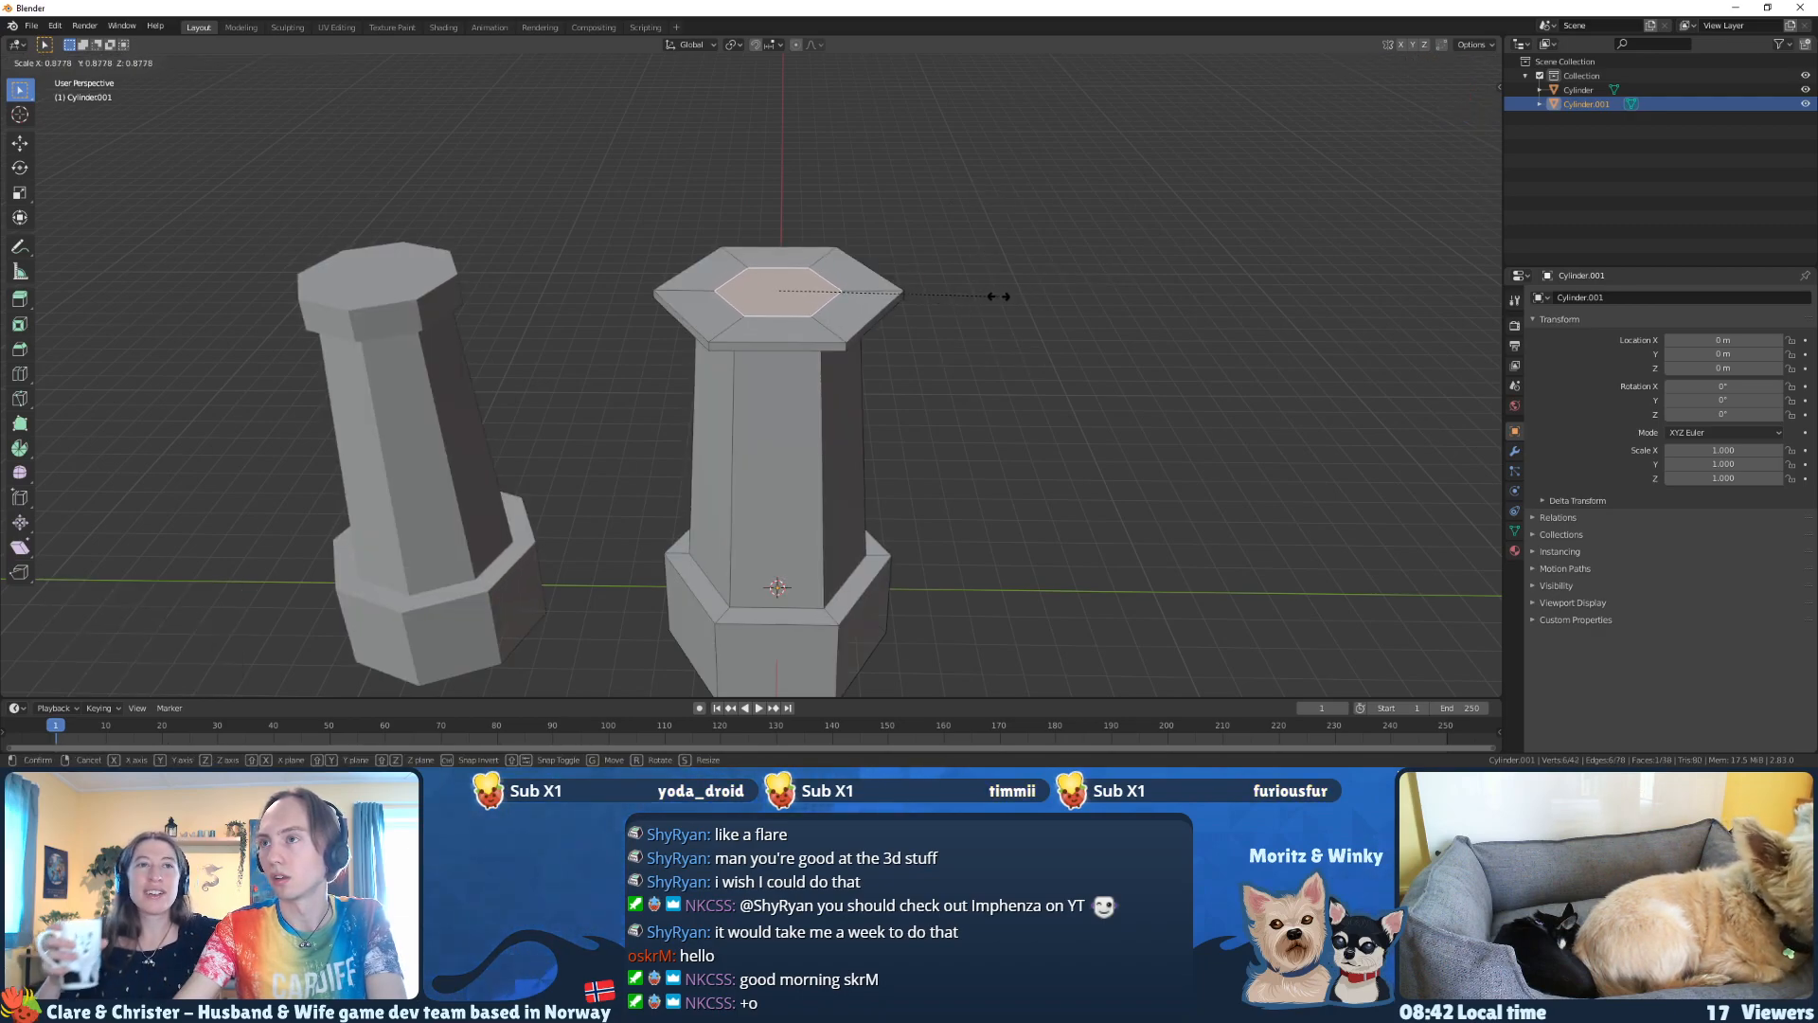
left_click(998, 296)
scroll(900, 426, "down", 2)
middle_click_drag(900, 426, 901, 394)
key("e")
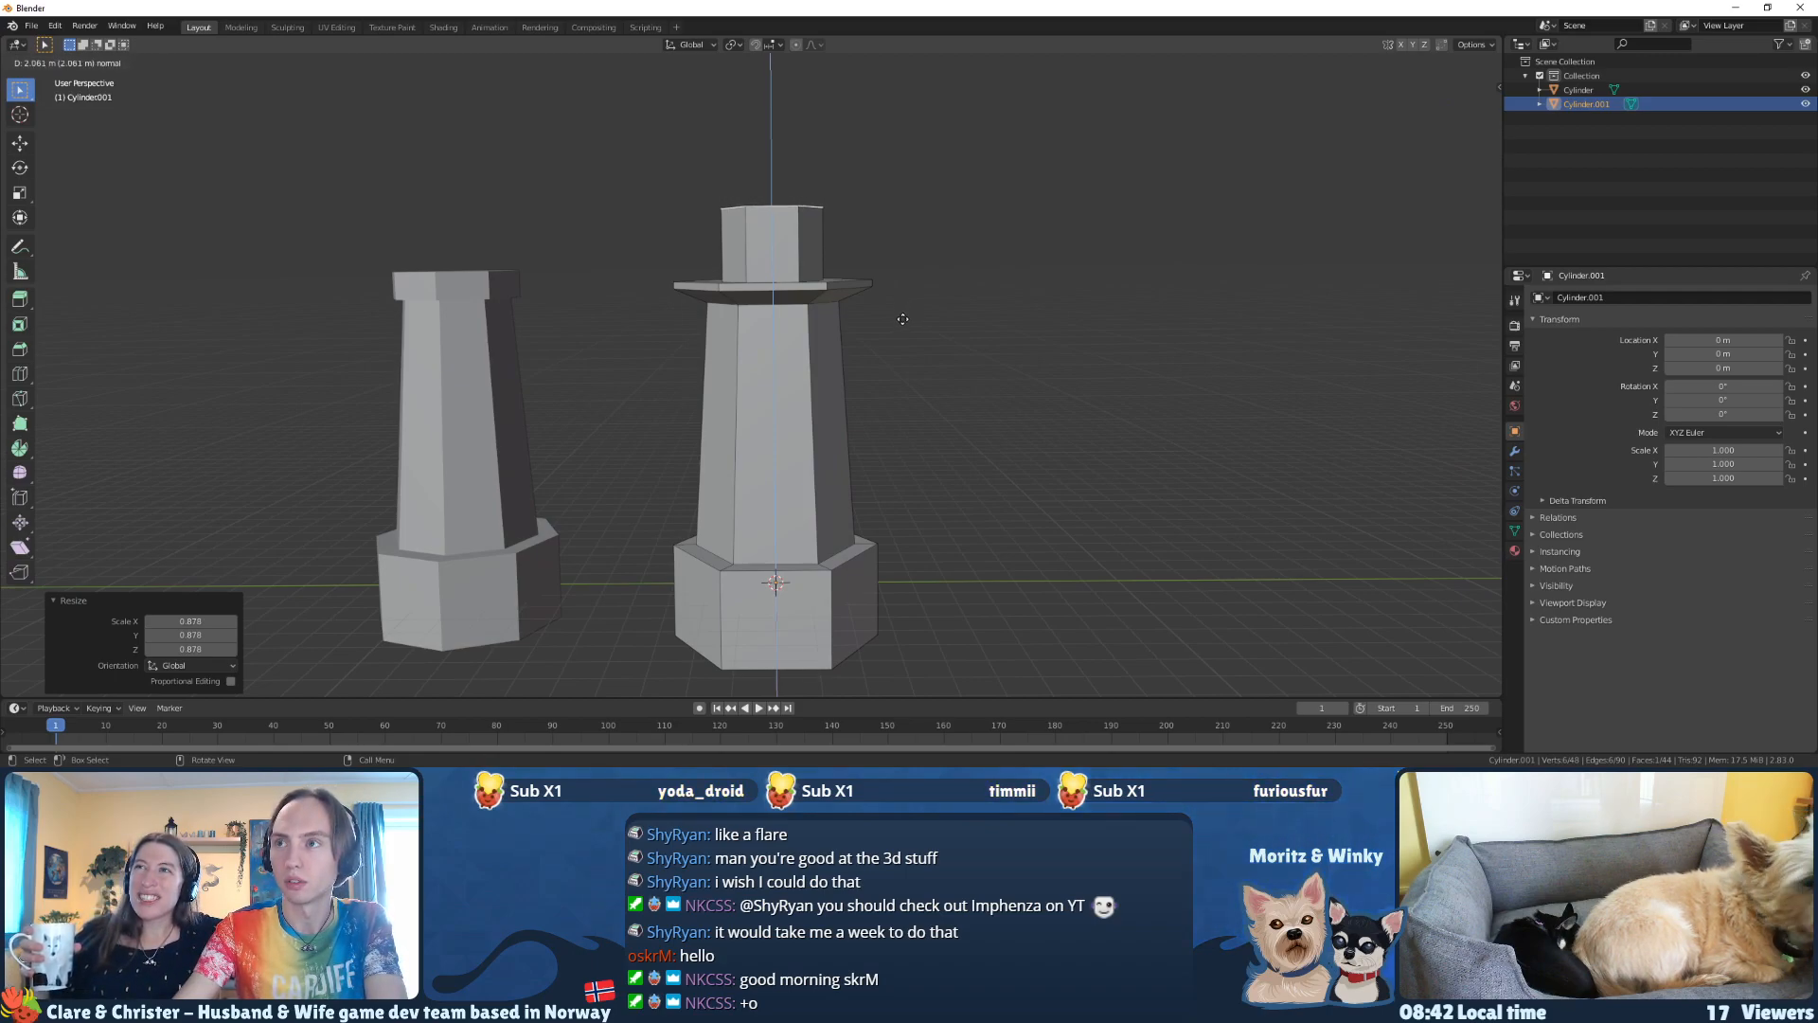
left_click(902, 319)
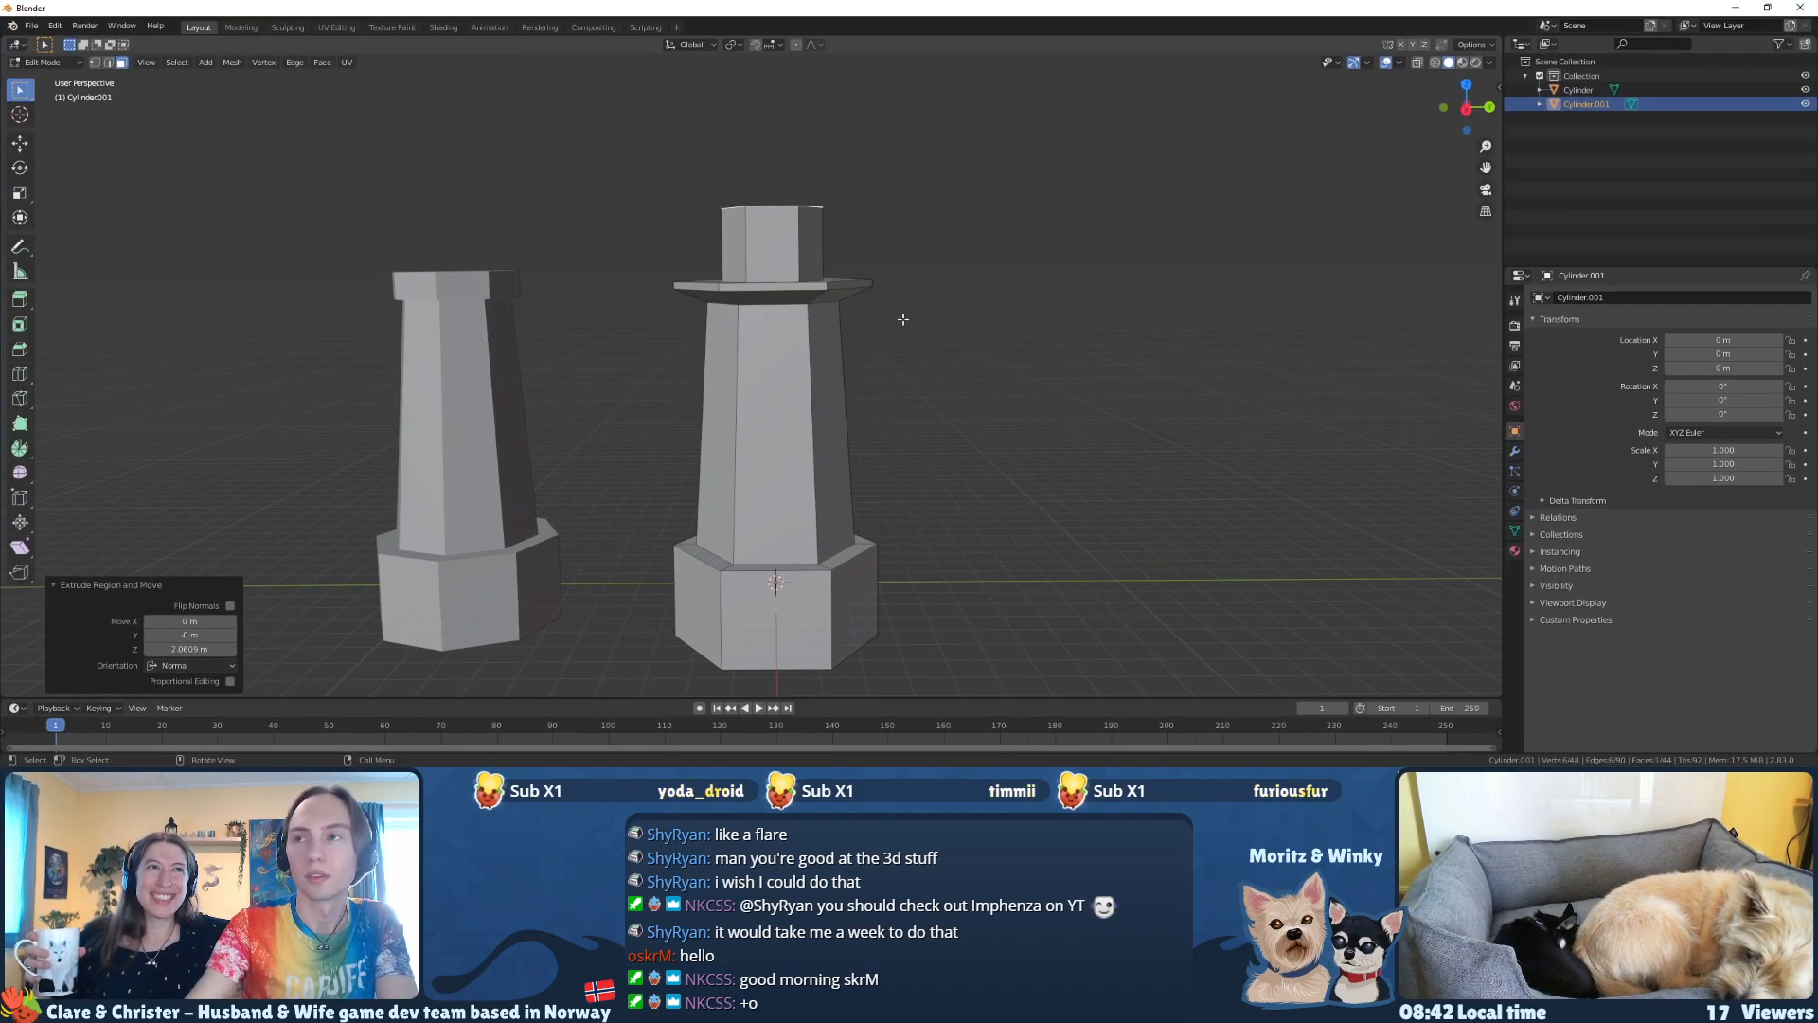
Step: Select the whole linked lighthouse mesh and widen it horizontally, excluding the Z axis from the scaling
middle_click_drag(948, 244, 975, 296)
key("ctrl+l")
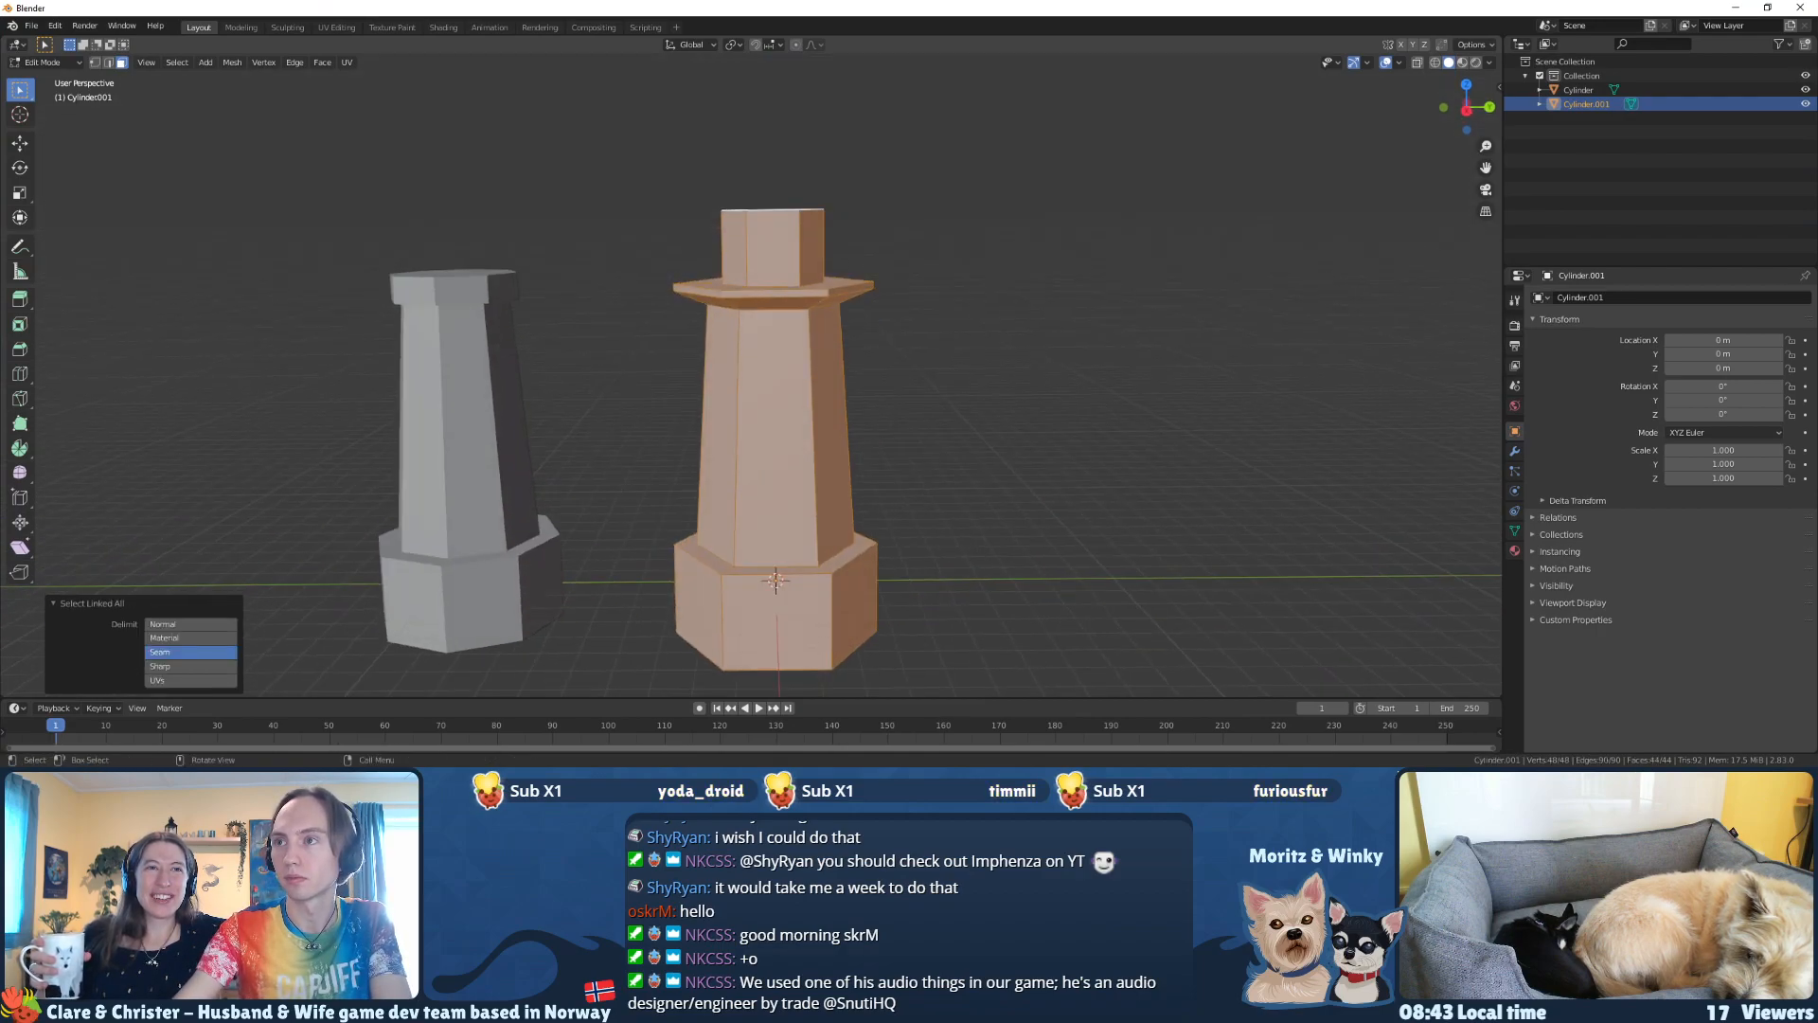
key("s")
key("shift+z")
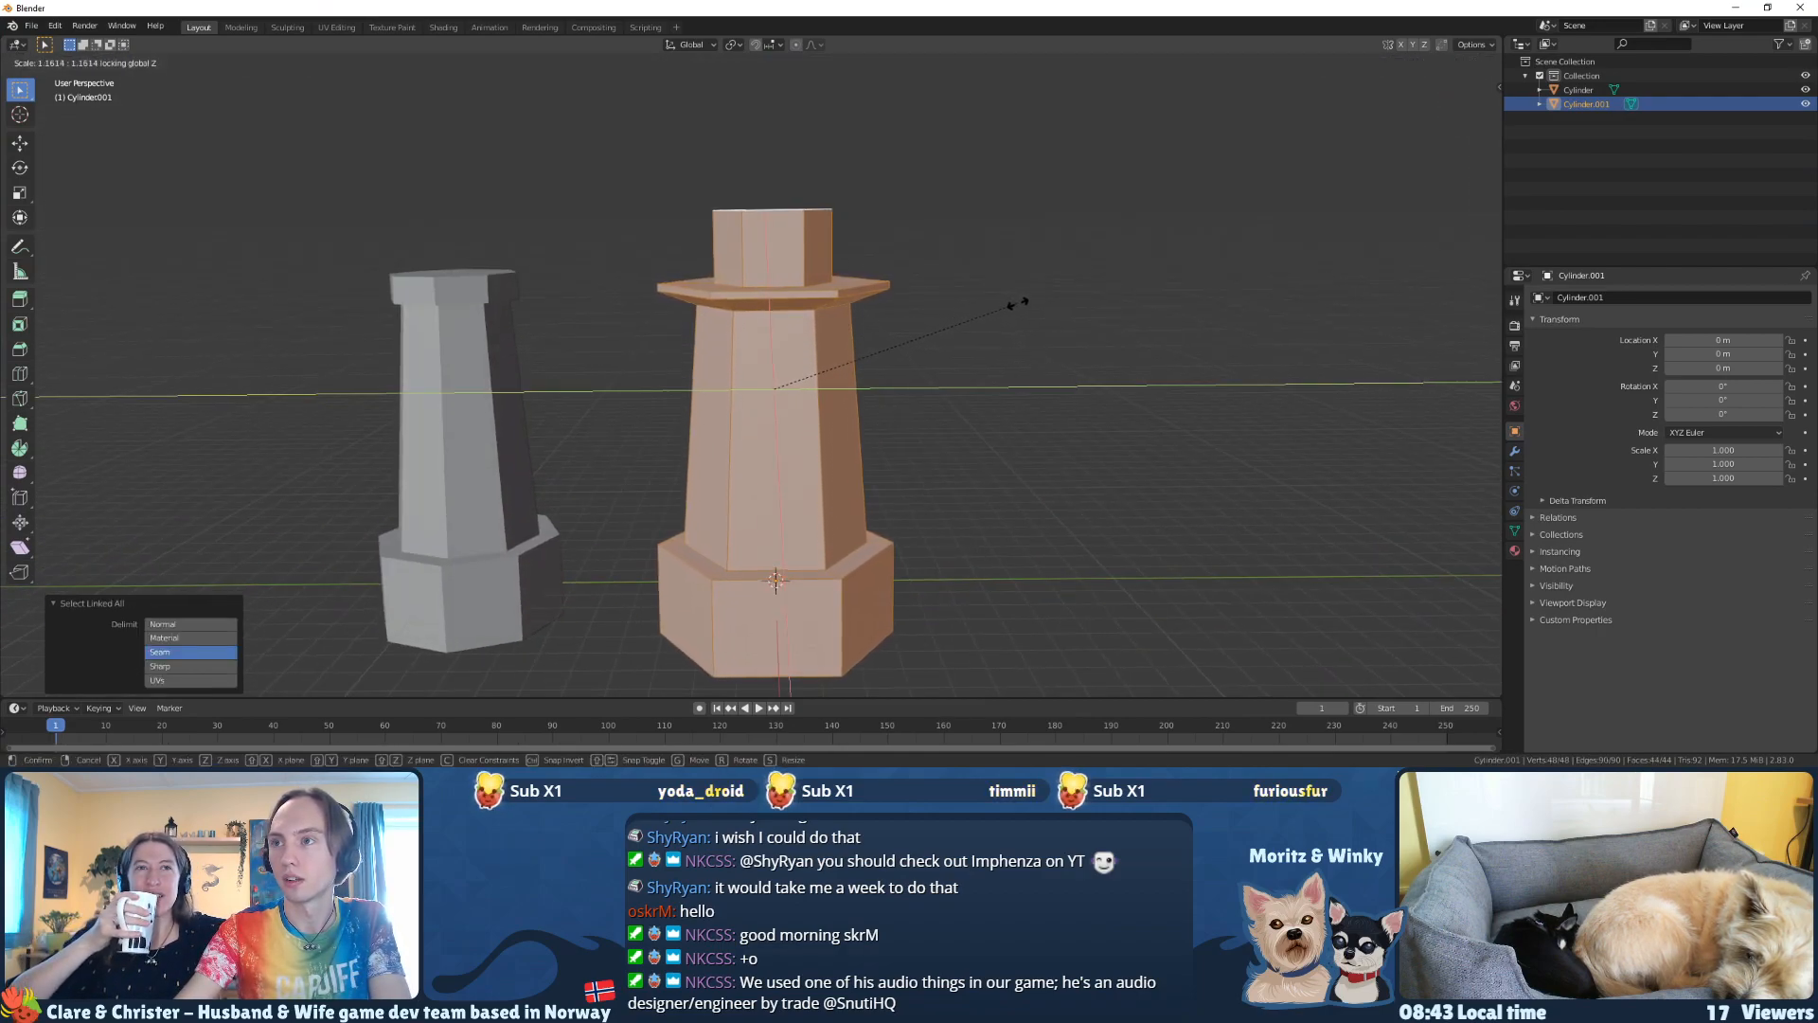
left_click(1079, 316)
Step: Select all faces of the lantern room block and narrow it to about 0.93 in X and Y only
middle_click_drag(1043, 320, 821, 295)
left_click(796, 234)
middle_click_drag(921, 519, 953, 474)
key("ctrl+KP_Add")
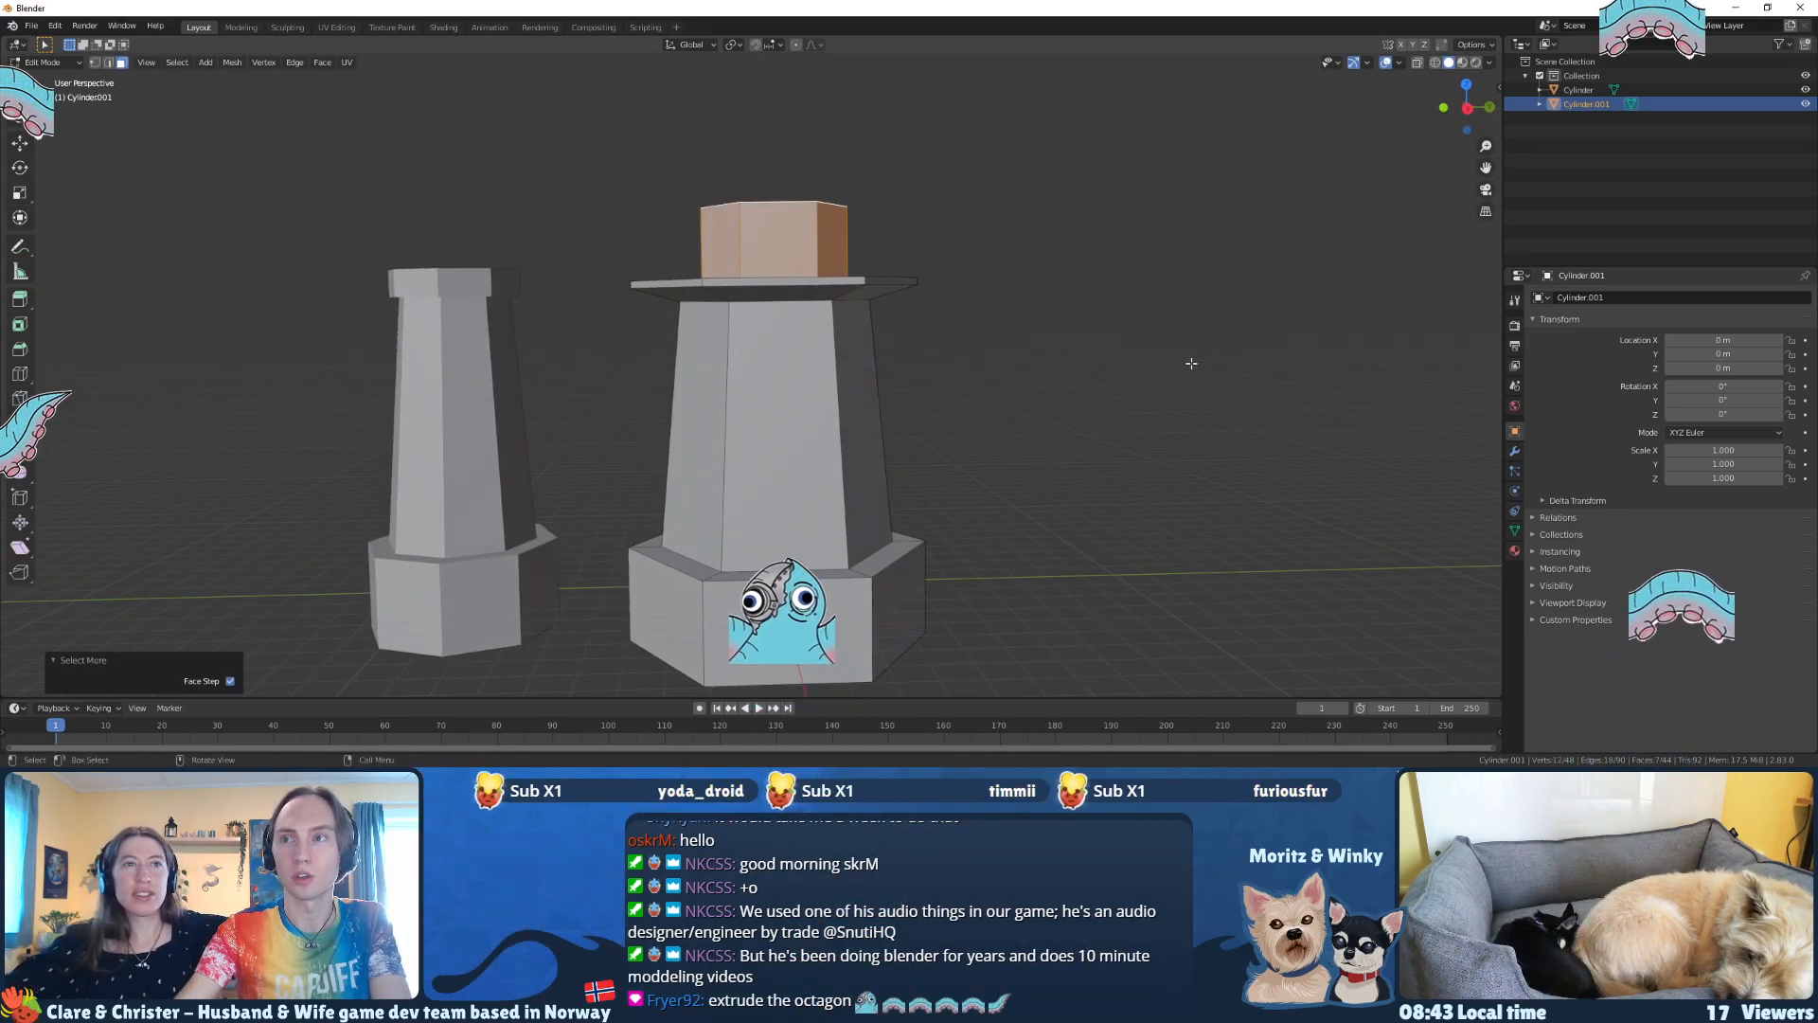
key("s")
key("shift+z")
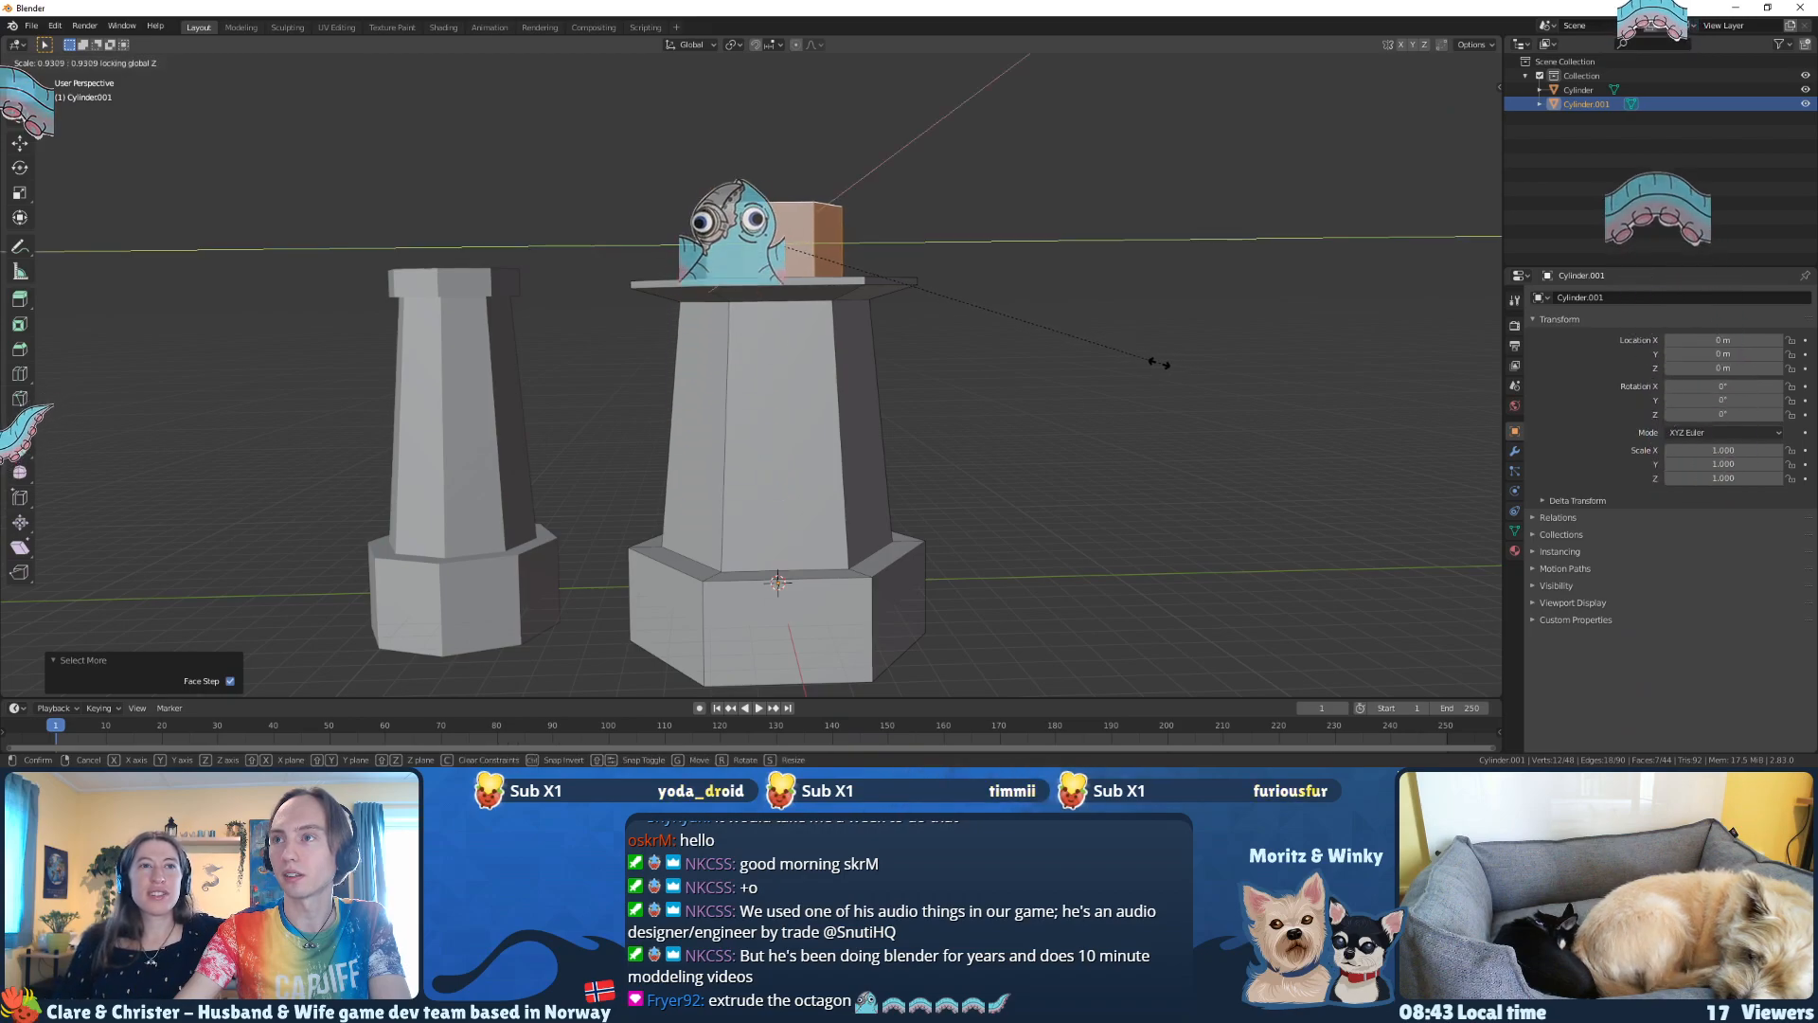
left_click(1151, 361)
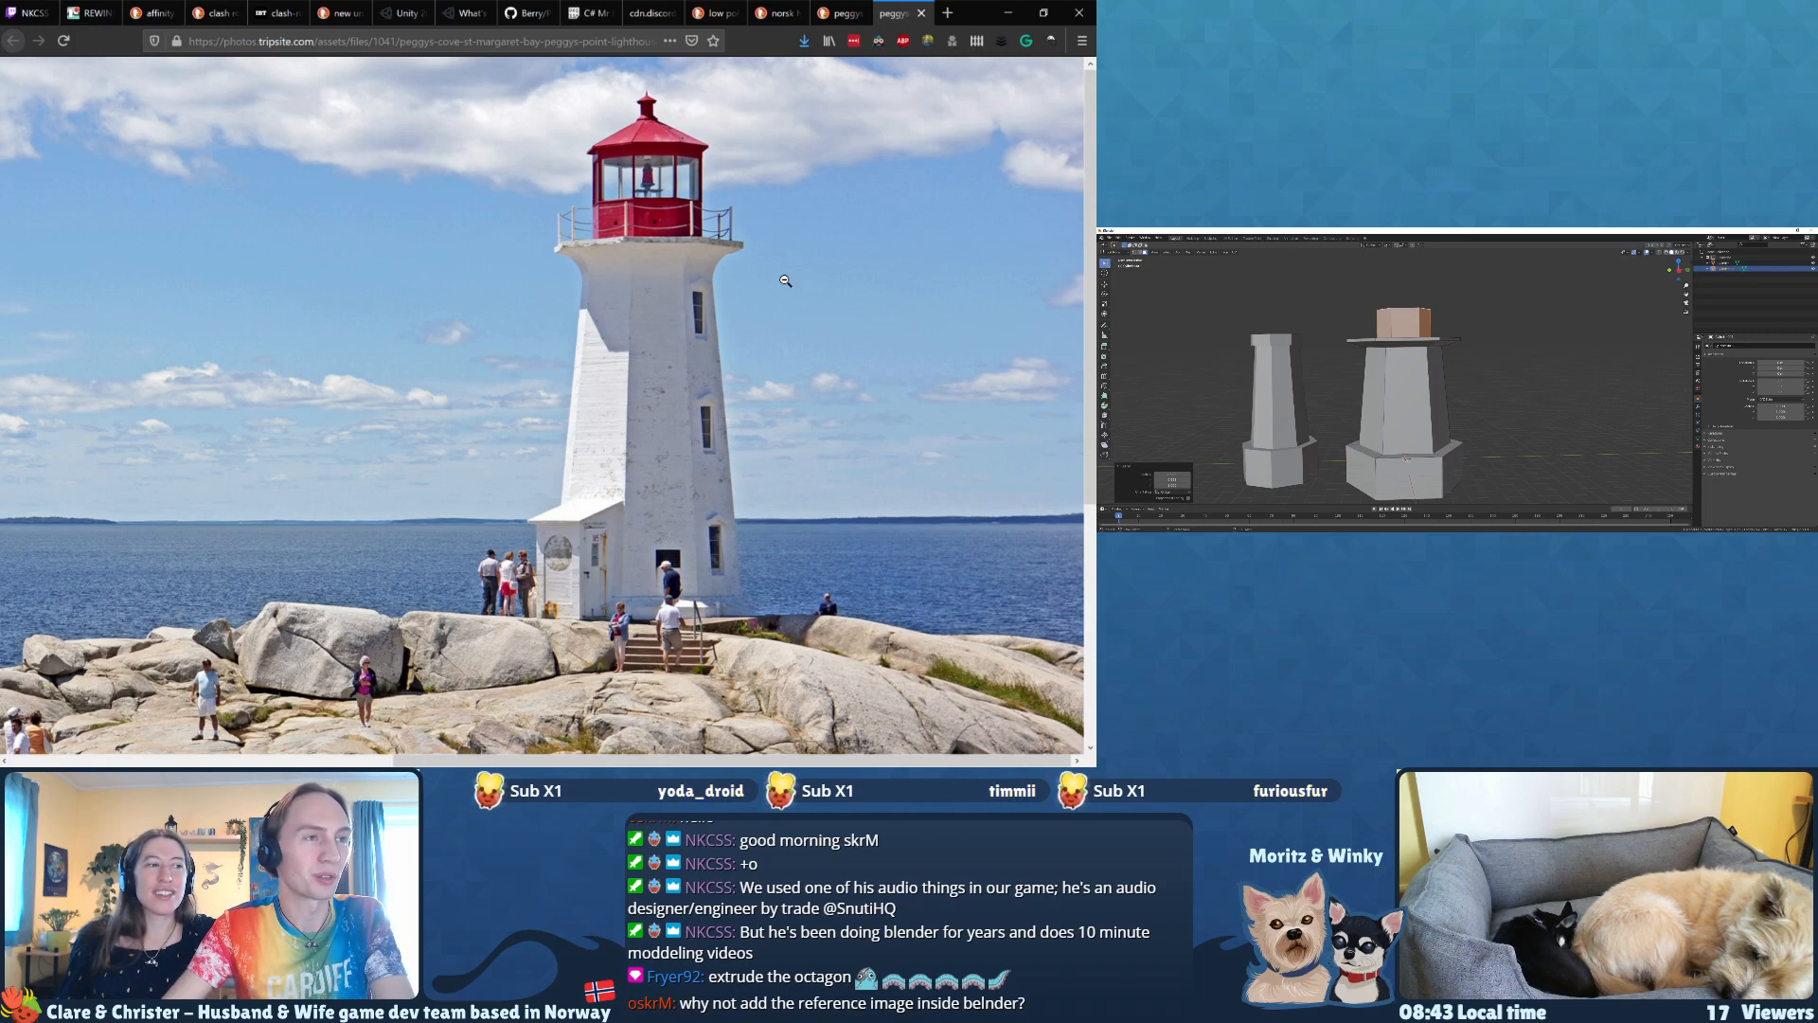
Step: Raise the lantern room's top face along Z to make the room taller, as in the reference photo
mouse_move(1449, 352)
middle_mouse_down()
mouse_move(1456, 405)
mouse_move(1452, 382)
middle_mouse_up()
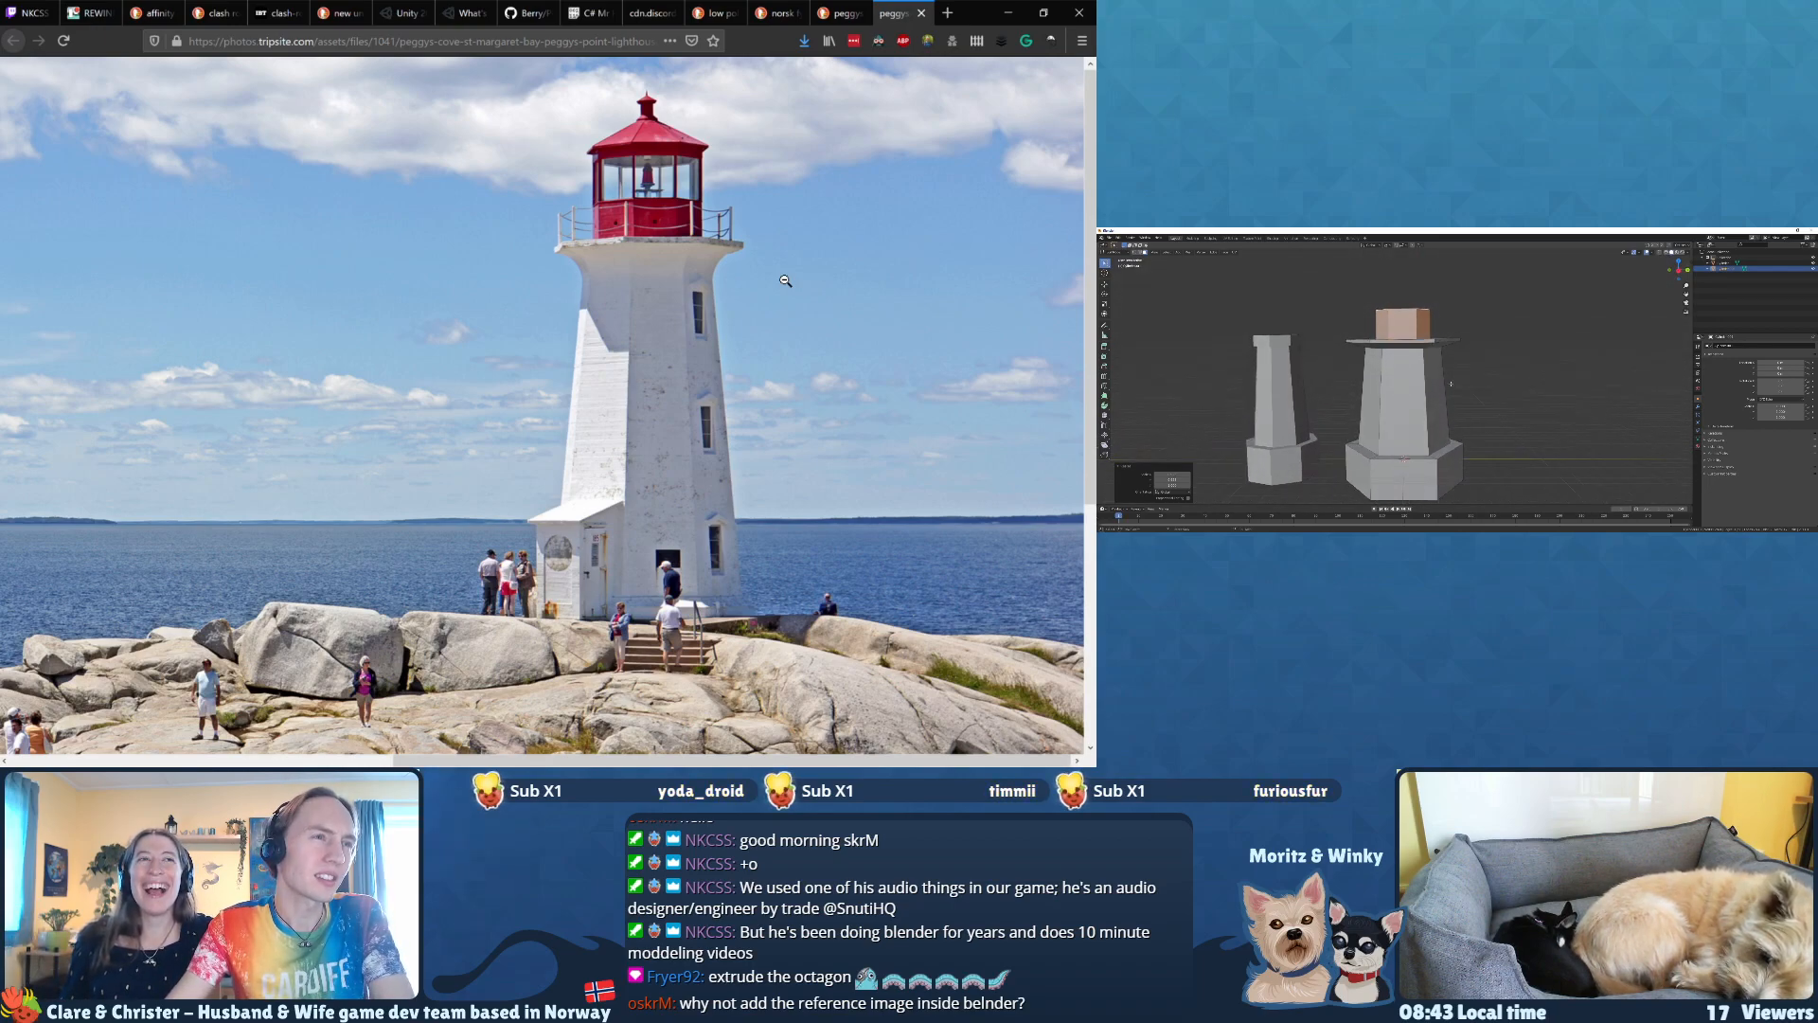
middle_click_drag(1451, 383, 1448, 405)
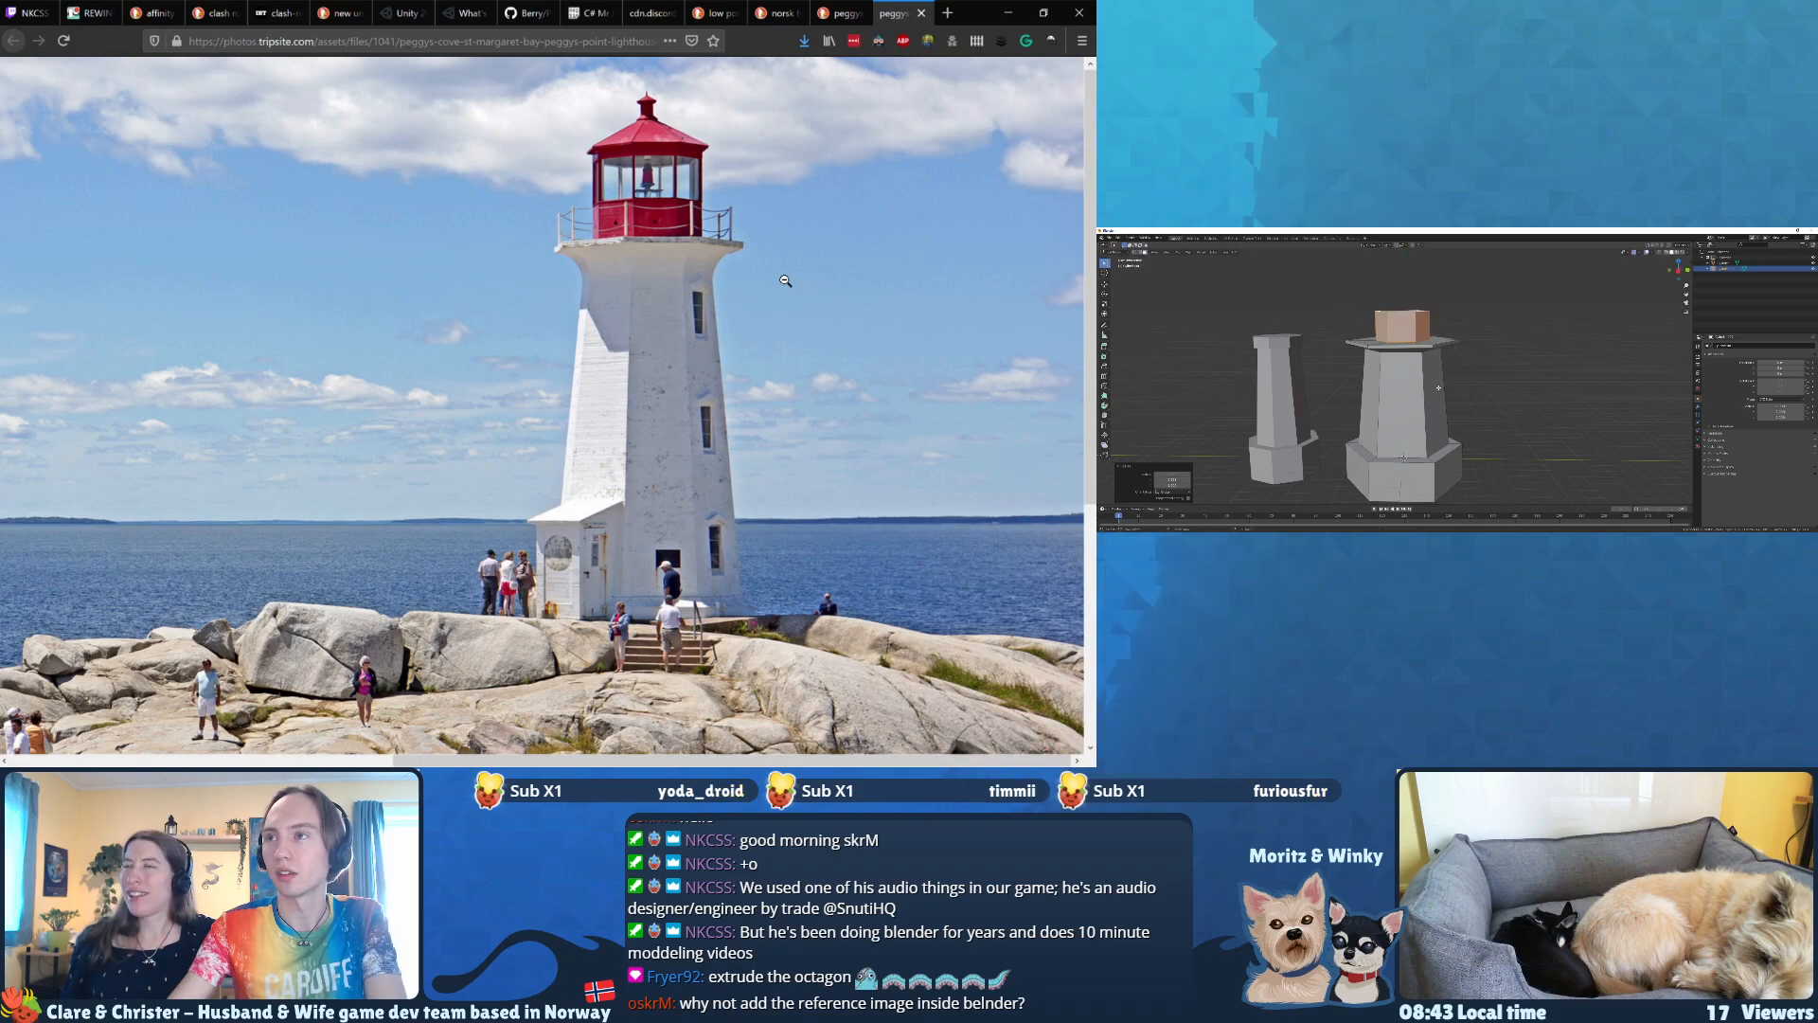
mouse_move(1429, 352)
middle_mouse_down()
mouse_move(1427, 378)
mouse_move(1418, 360)
mouse_move(1443, 356)
middle_mouse_up()
left_click(1406, 323)
key("g")
key("z")
left_click(1418, 353)
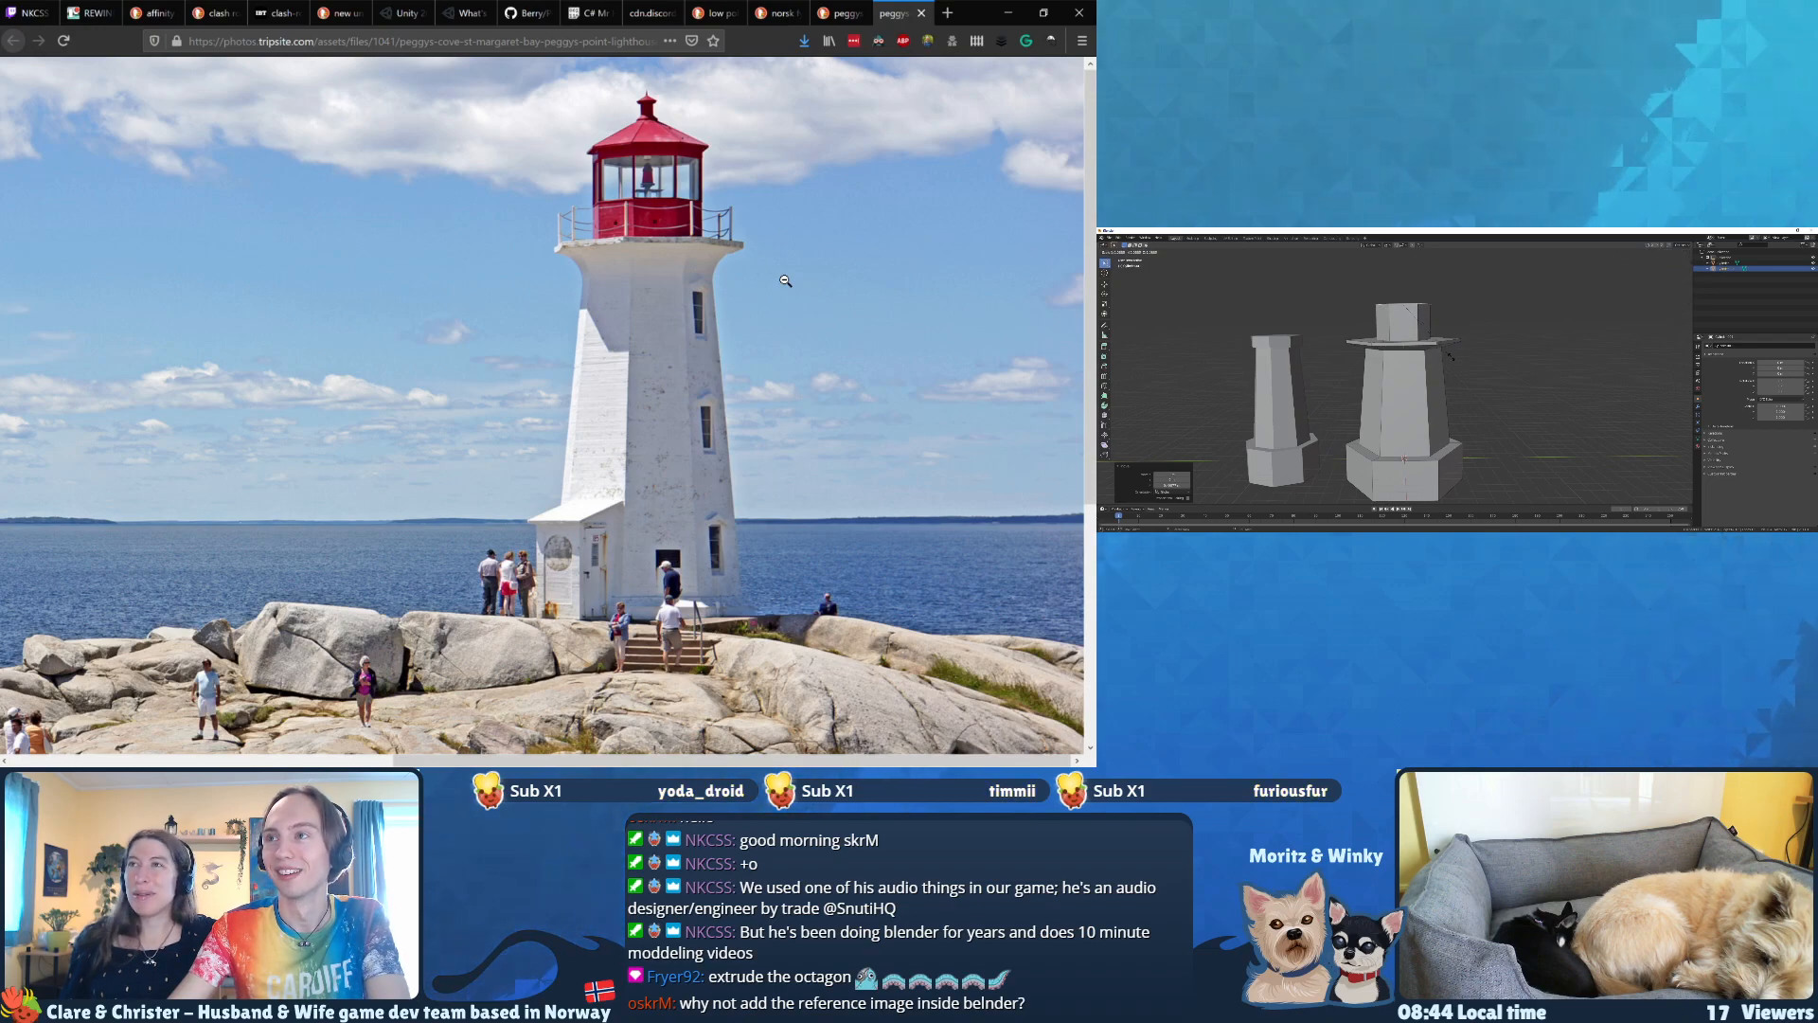
Step: Extrude the lantern room's top face, scale it outward, and adjust its height to form the roof overhang
key("s")
left_click(1459, 357)
key("e")
left_click(1459, 357)
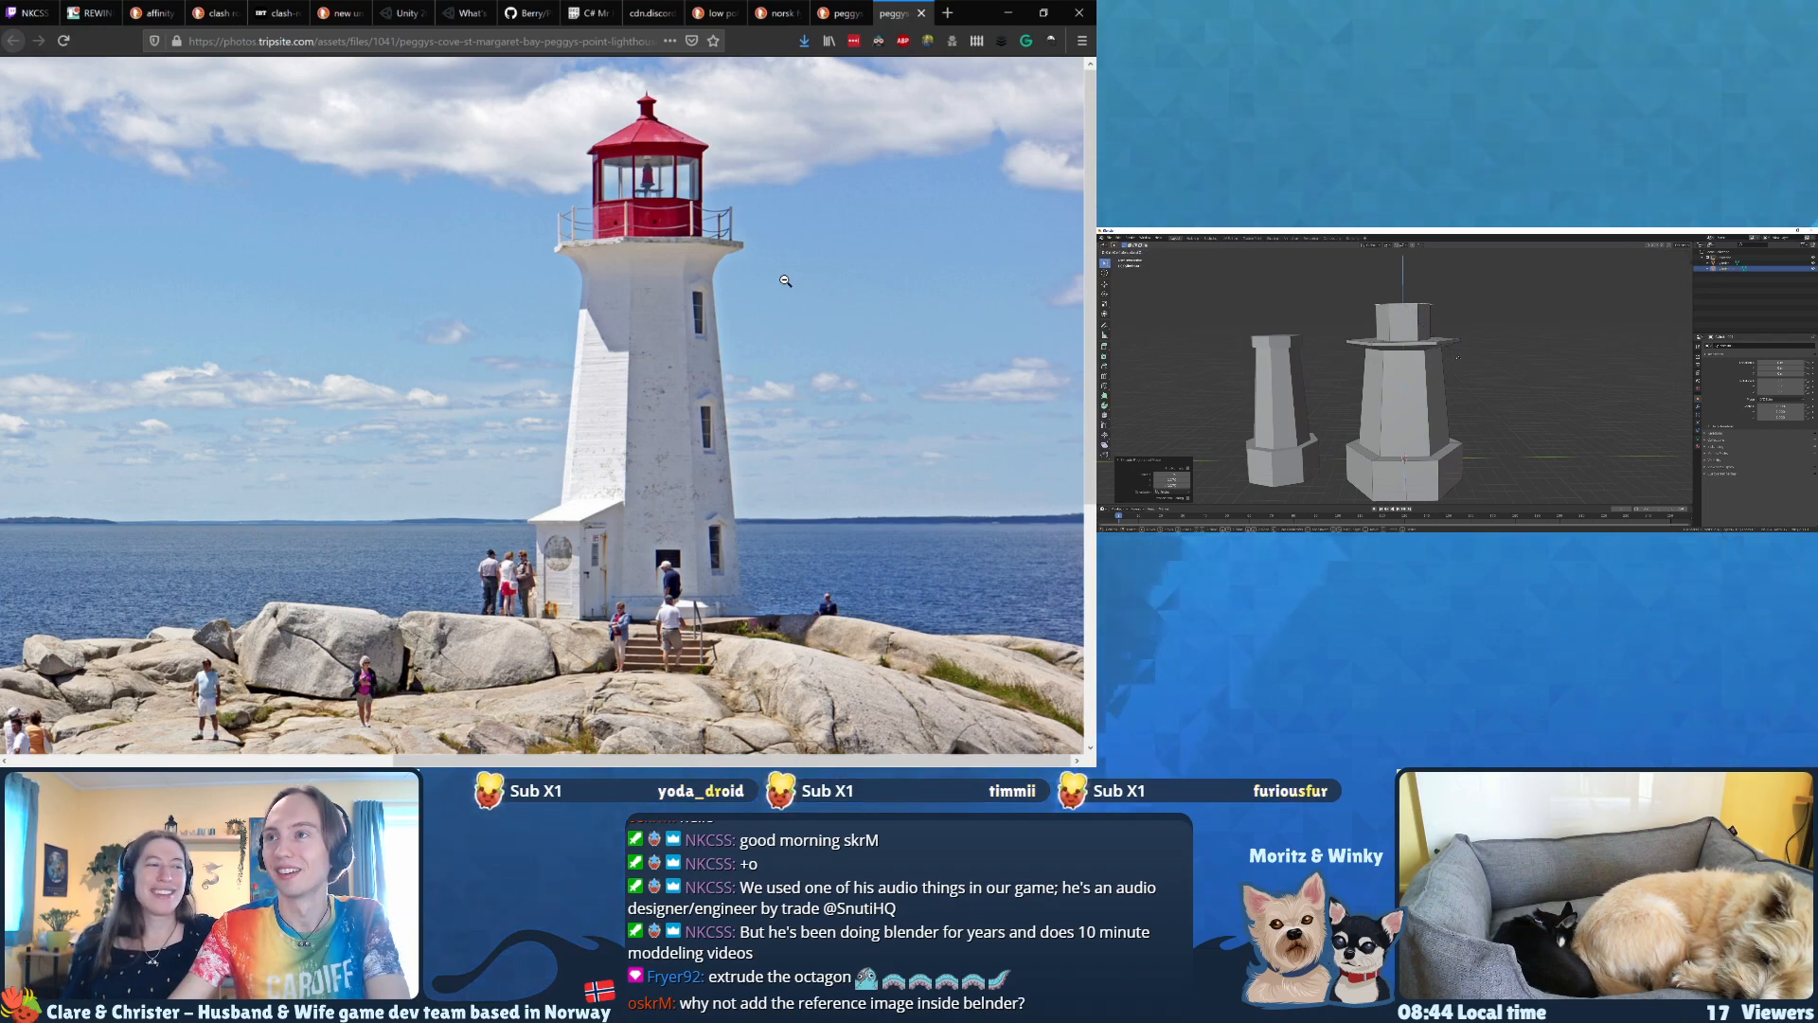
key("g")
key("z")
left_click(1455, 337)
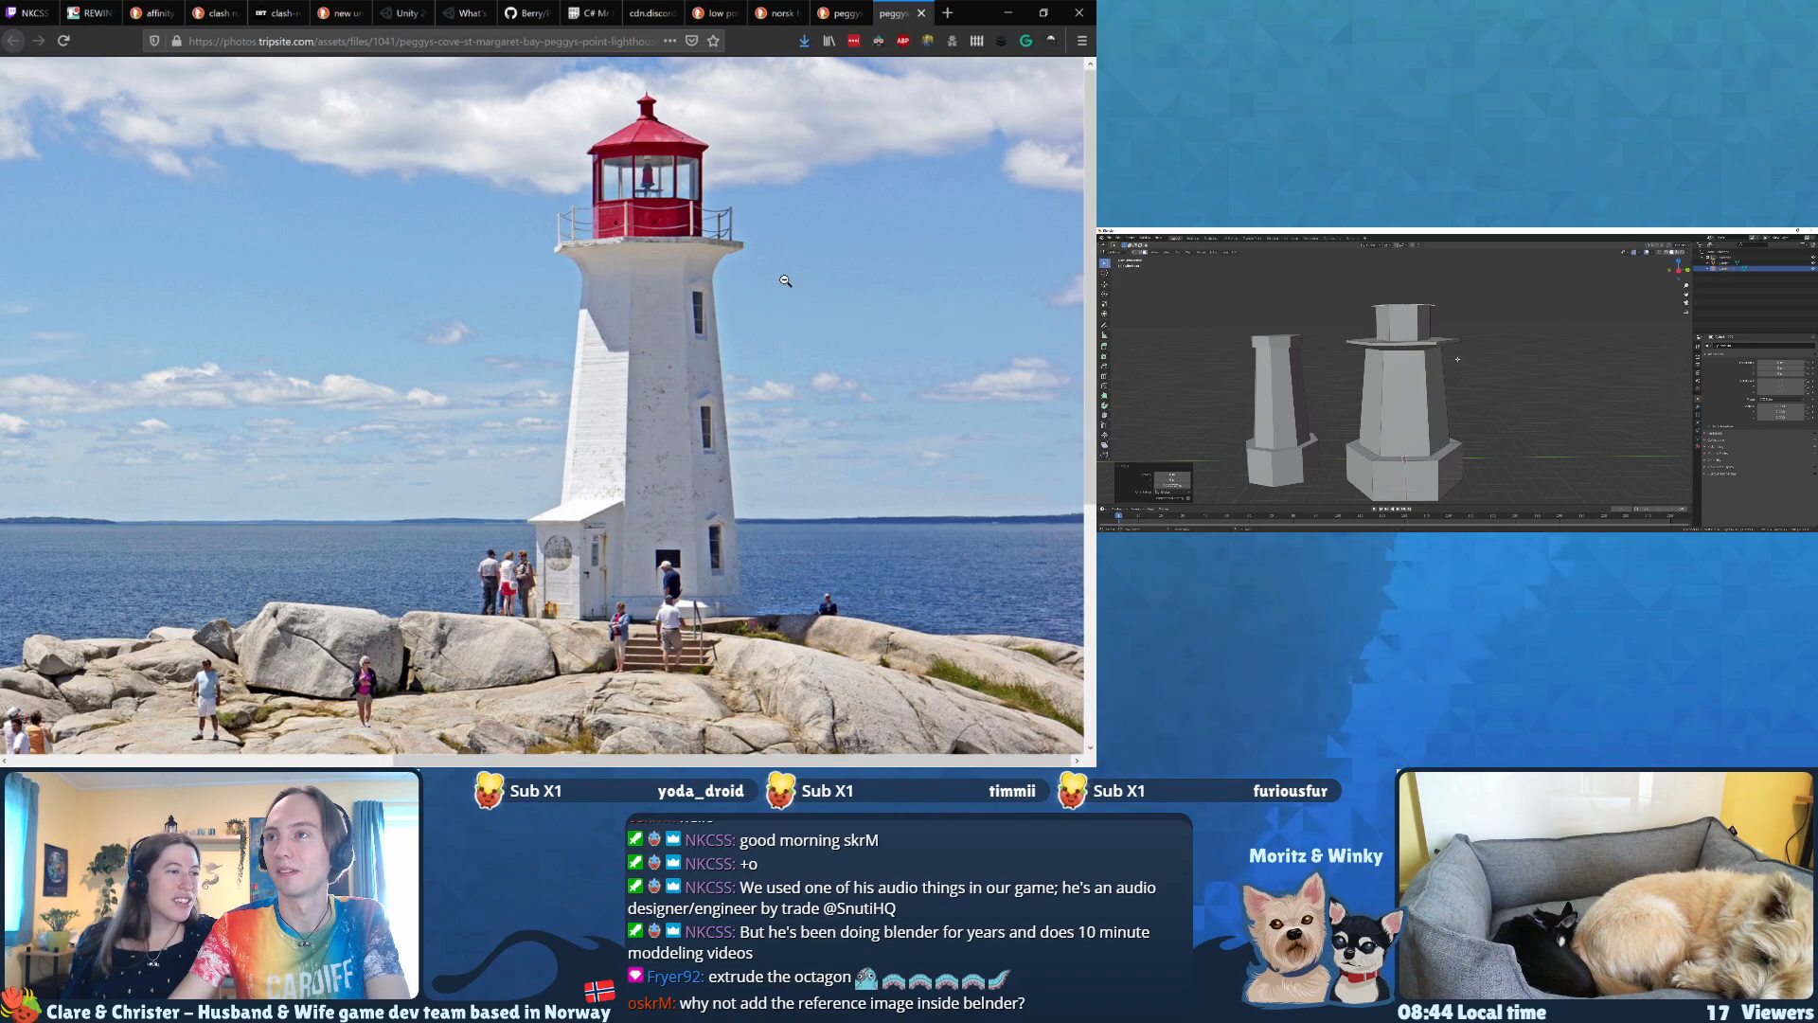
Step: Extrude the roof overhang's top face upward and scale it down to a narrow peak to form a pointed roof
key("e")
left_click(1455, 325)
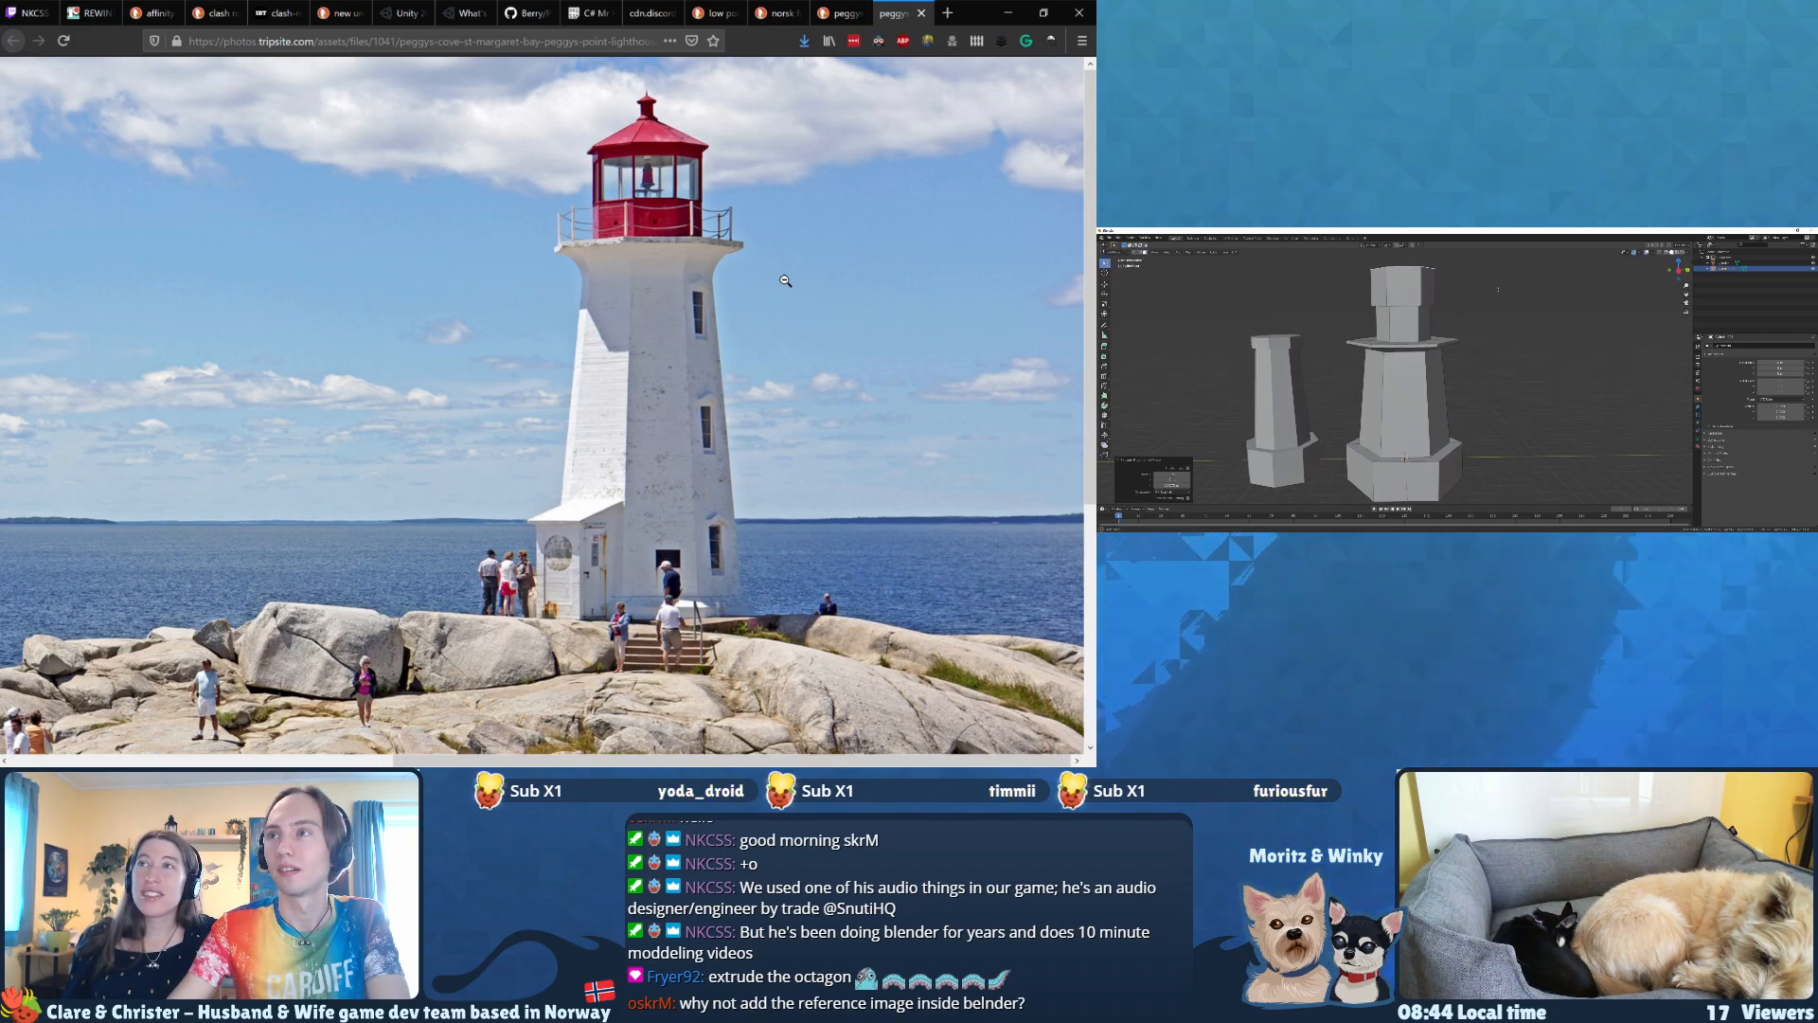
middle_click_drag(1458, 320, 1463, 326)
key("s")
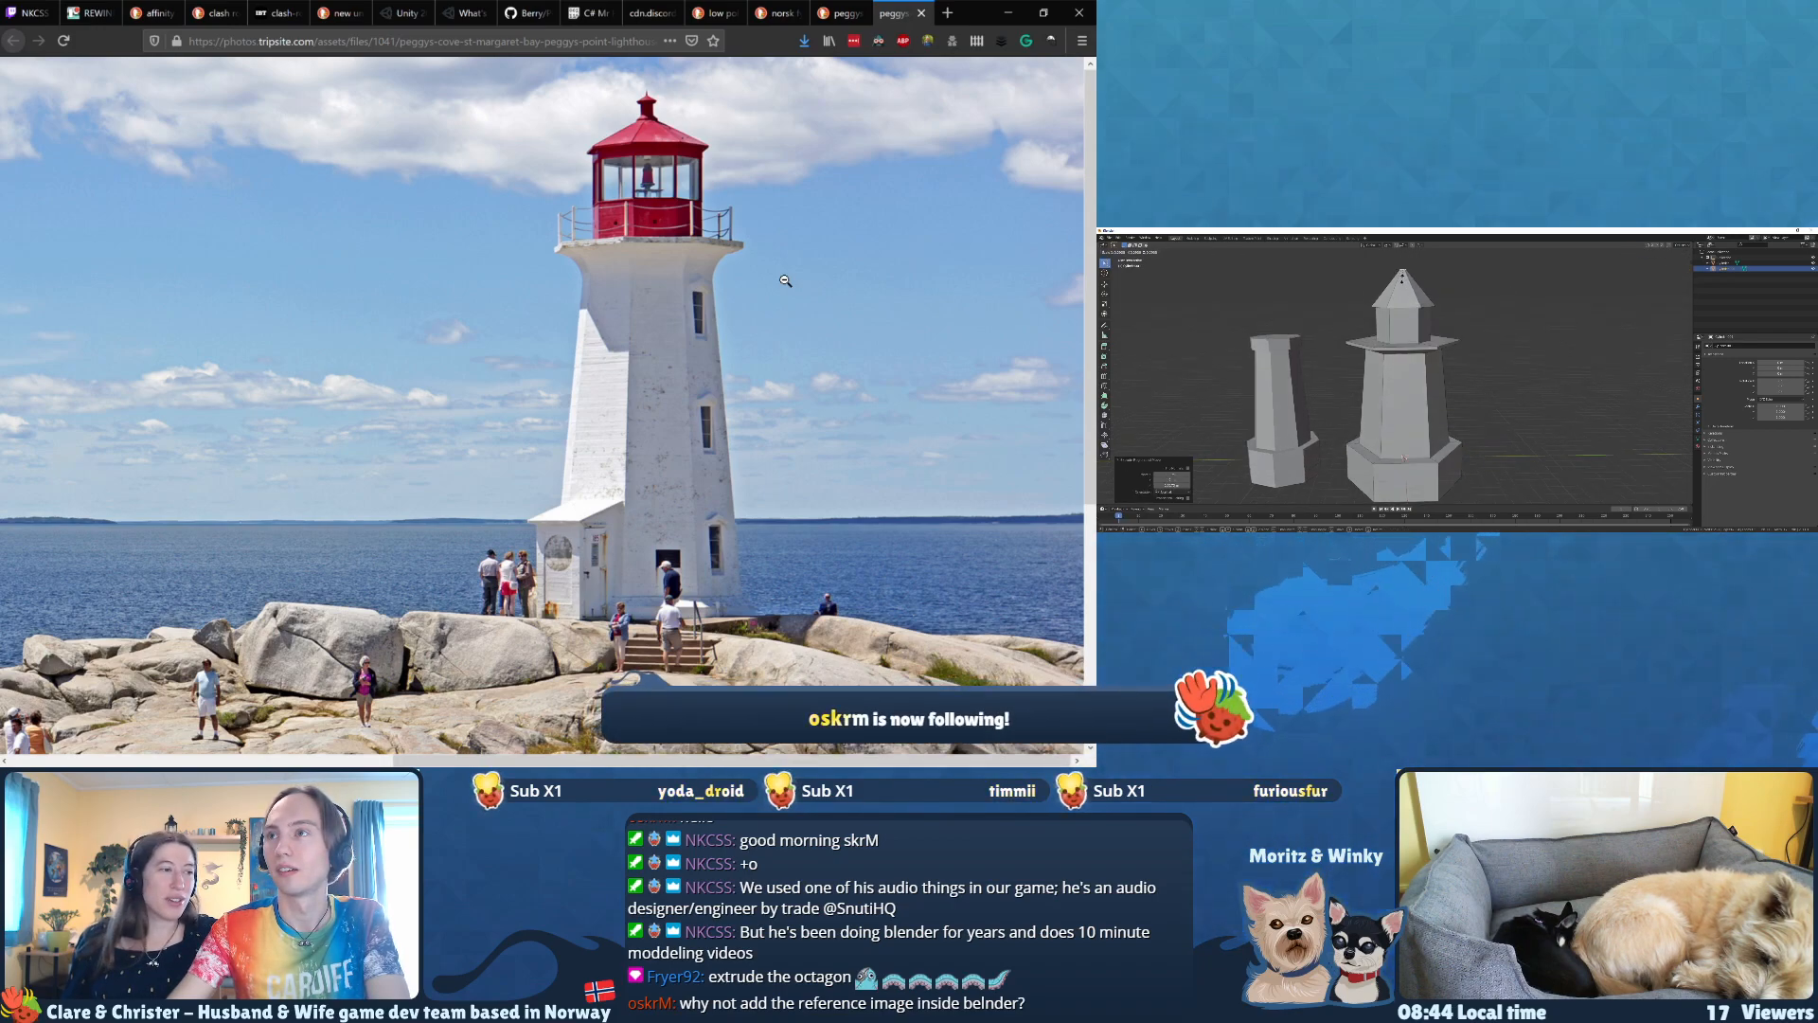
left_click(1403, 275)
Step: Lower the roof's peak along Z to give the lantern roof a shallower slope
key("g")
key("z")
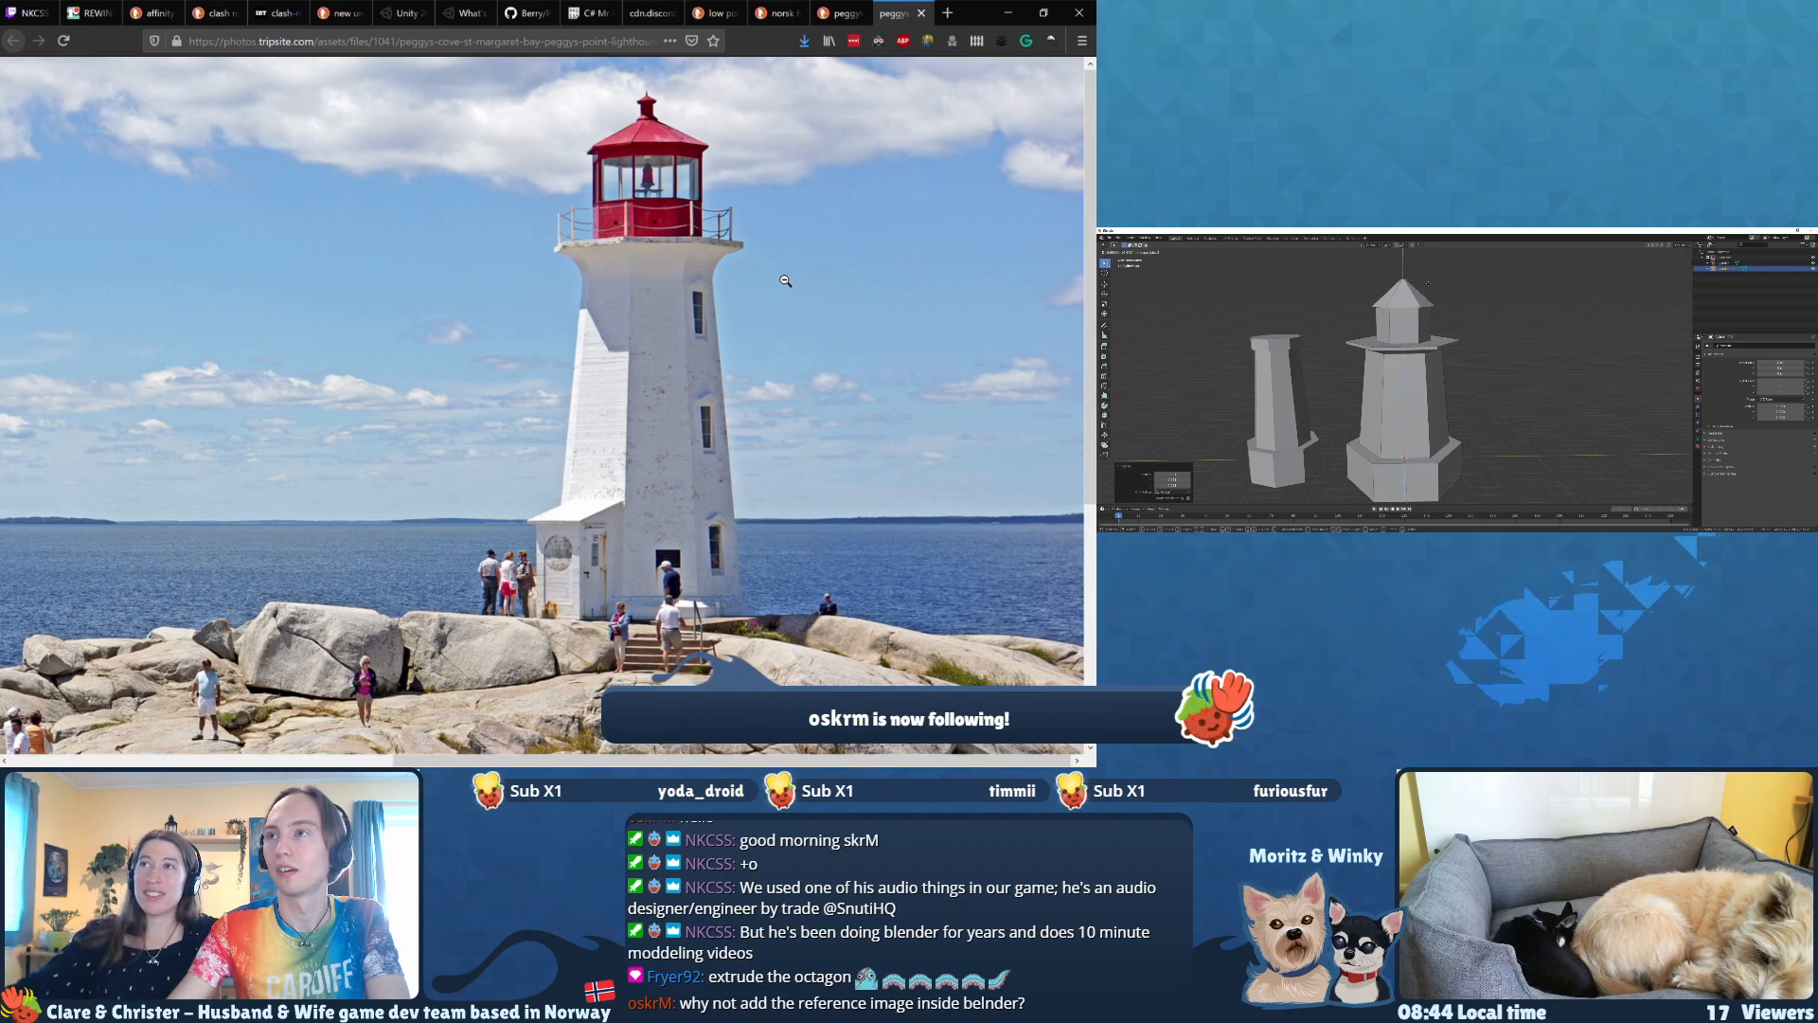
left_click(1428, 285)
middle_click_drag(1441, 288, 1451, 303)
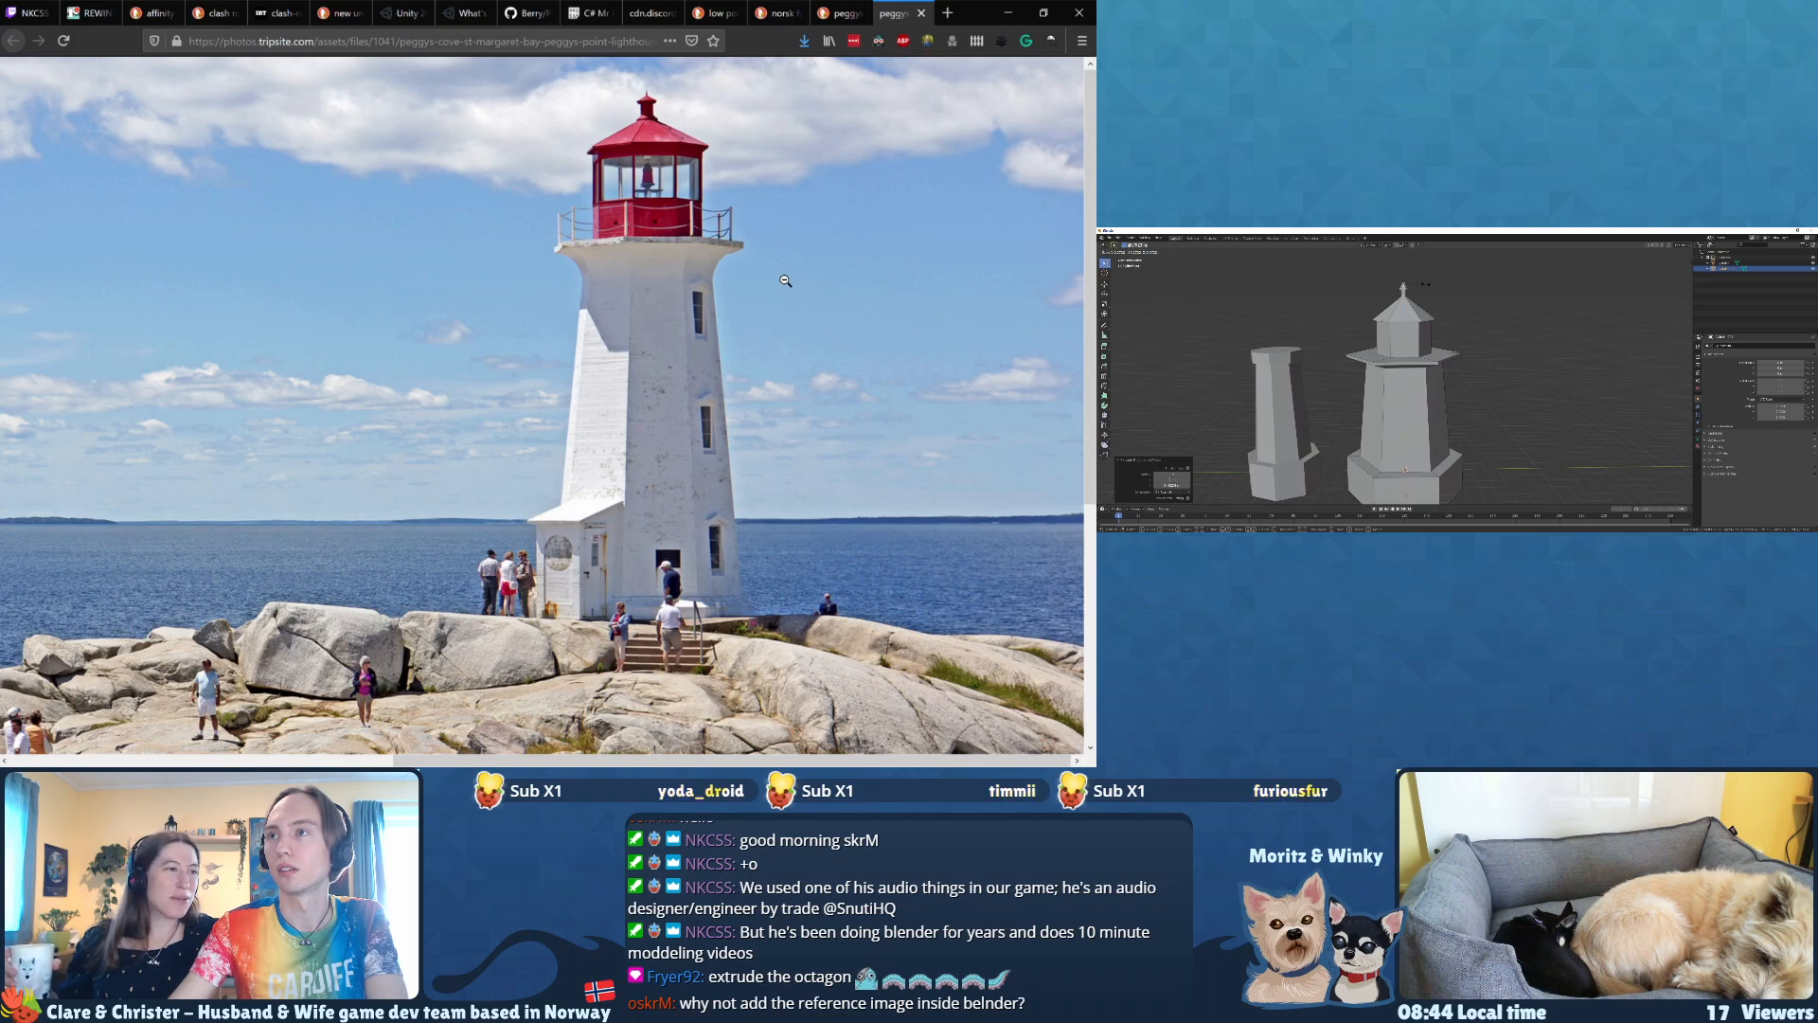
Step: Merge the vertices of the finial's top face into a single point with the Merge command
middle_click_drag(1461, 342, 1470, 342)
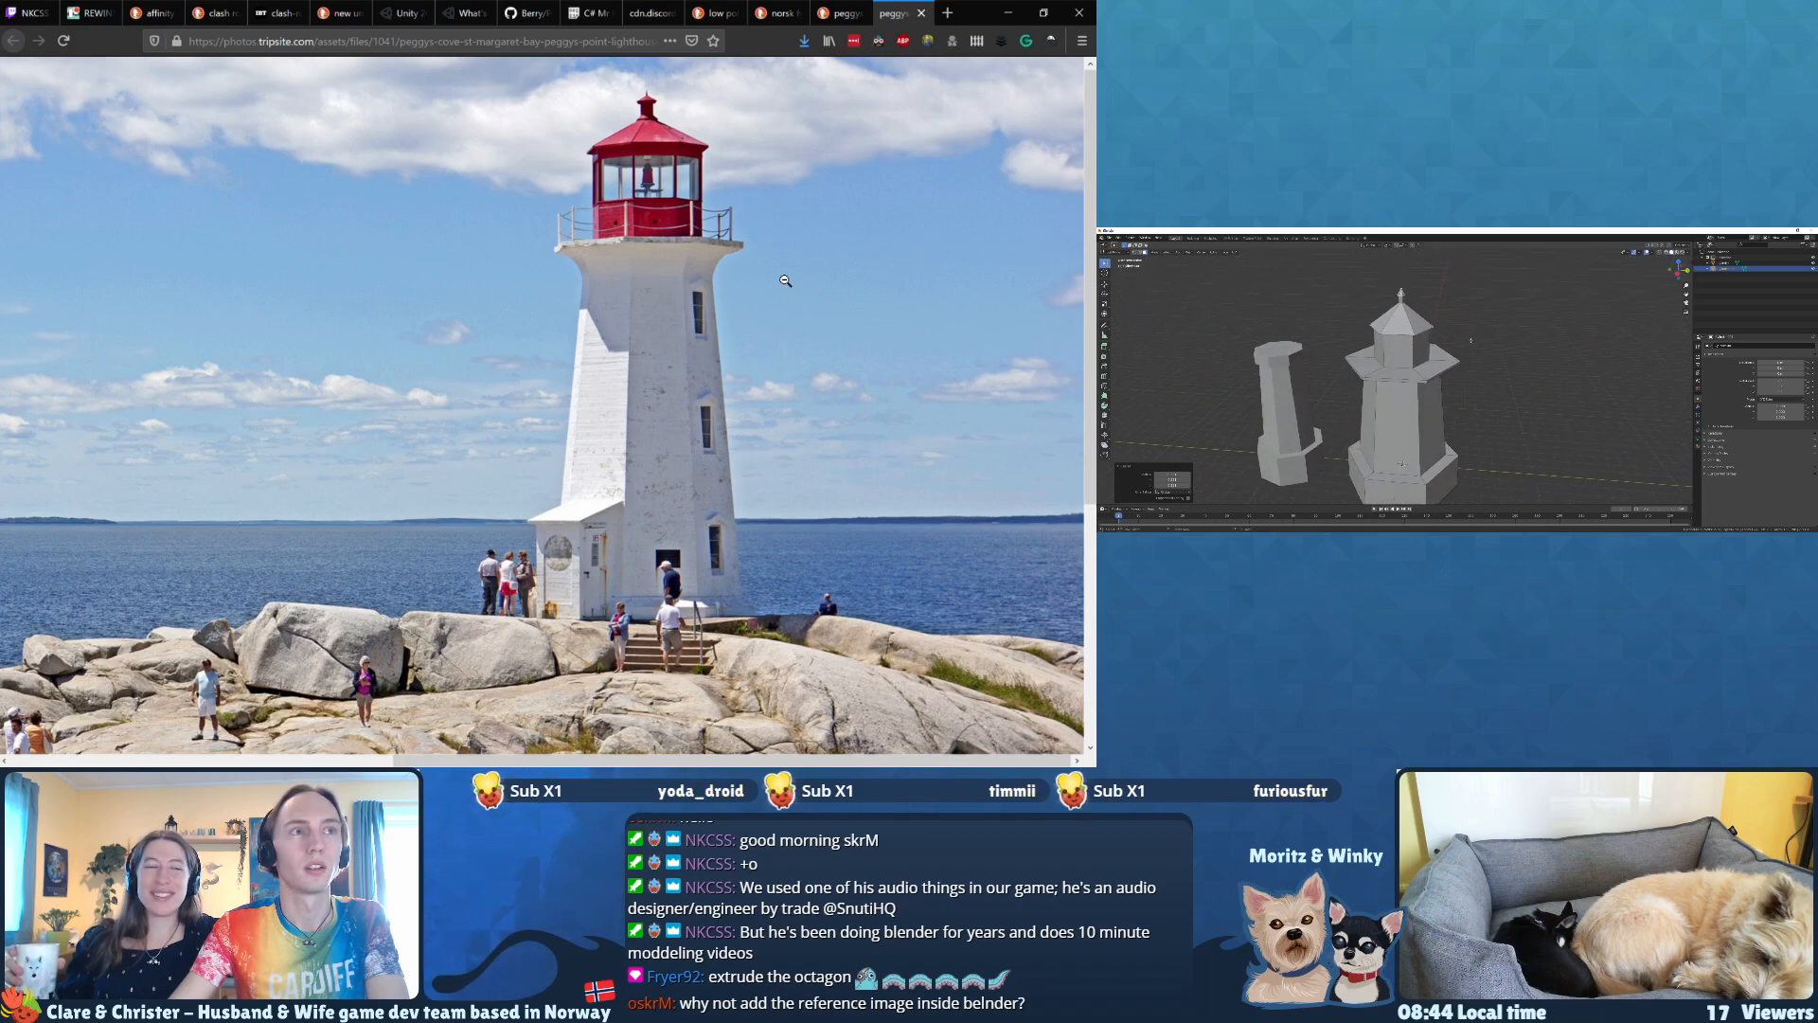
key("F3")
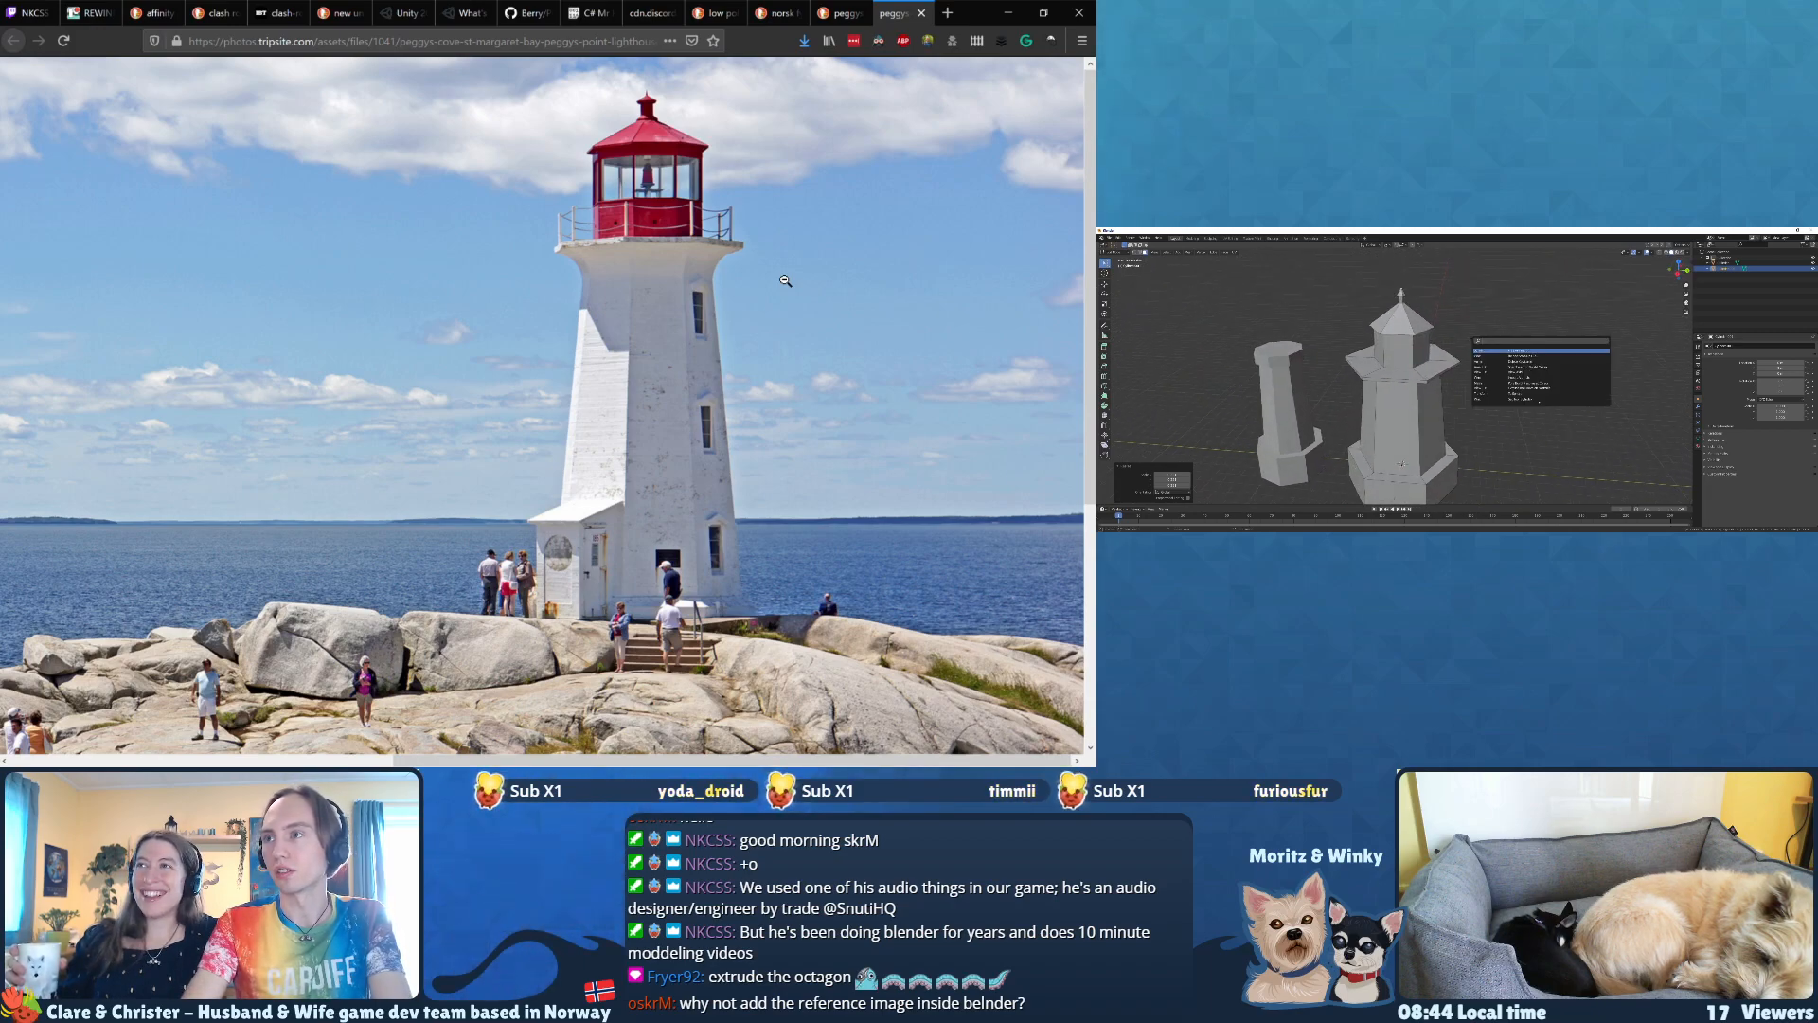
type("mrg")
key("BackSpace")
key("BackSpace")
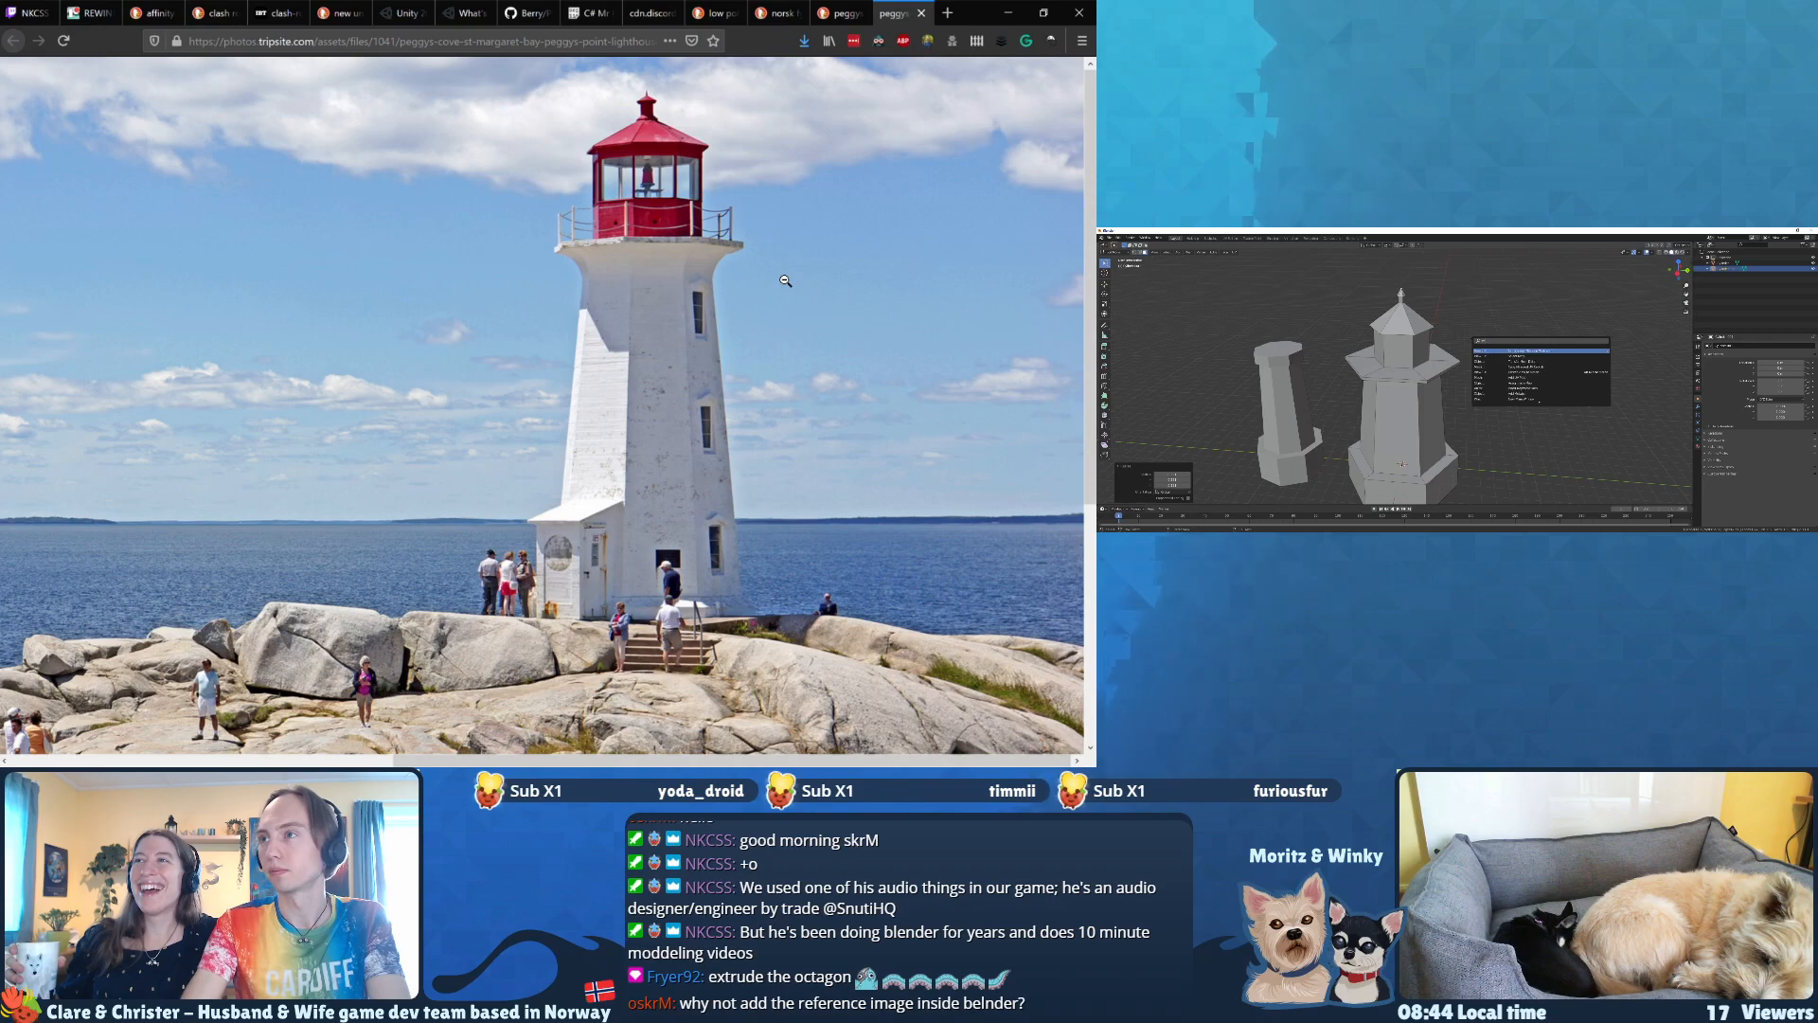
type("erge")
key("Down")
key("Return")
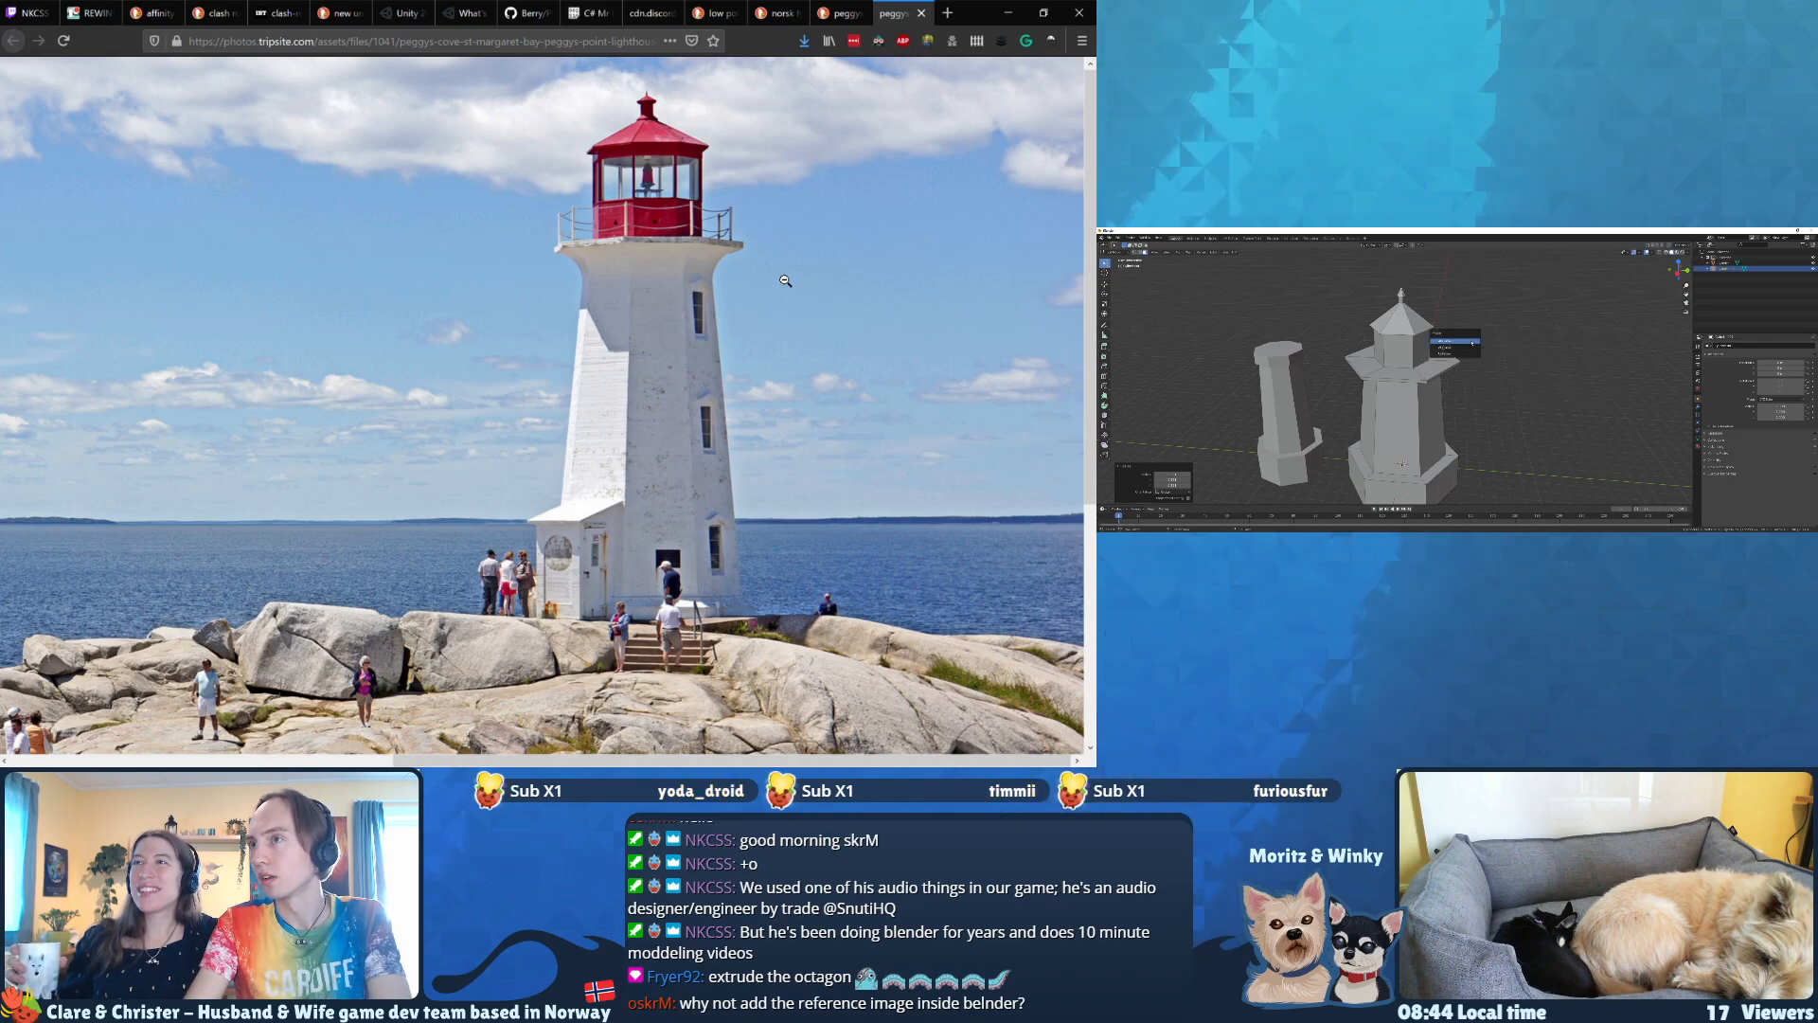
left_click(1472, 343)
Step: Select the finial's cone and stem together, starting from its tip, and adjust their height on the roof peak
scroll(1411, 314, "up", 2)
middle_click_drag(1410, 313, 1399, 384, "shift")
scroll(1398, 395, "up", 4)
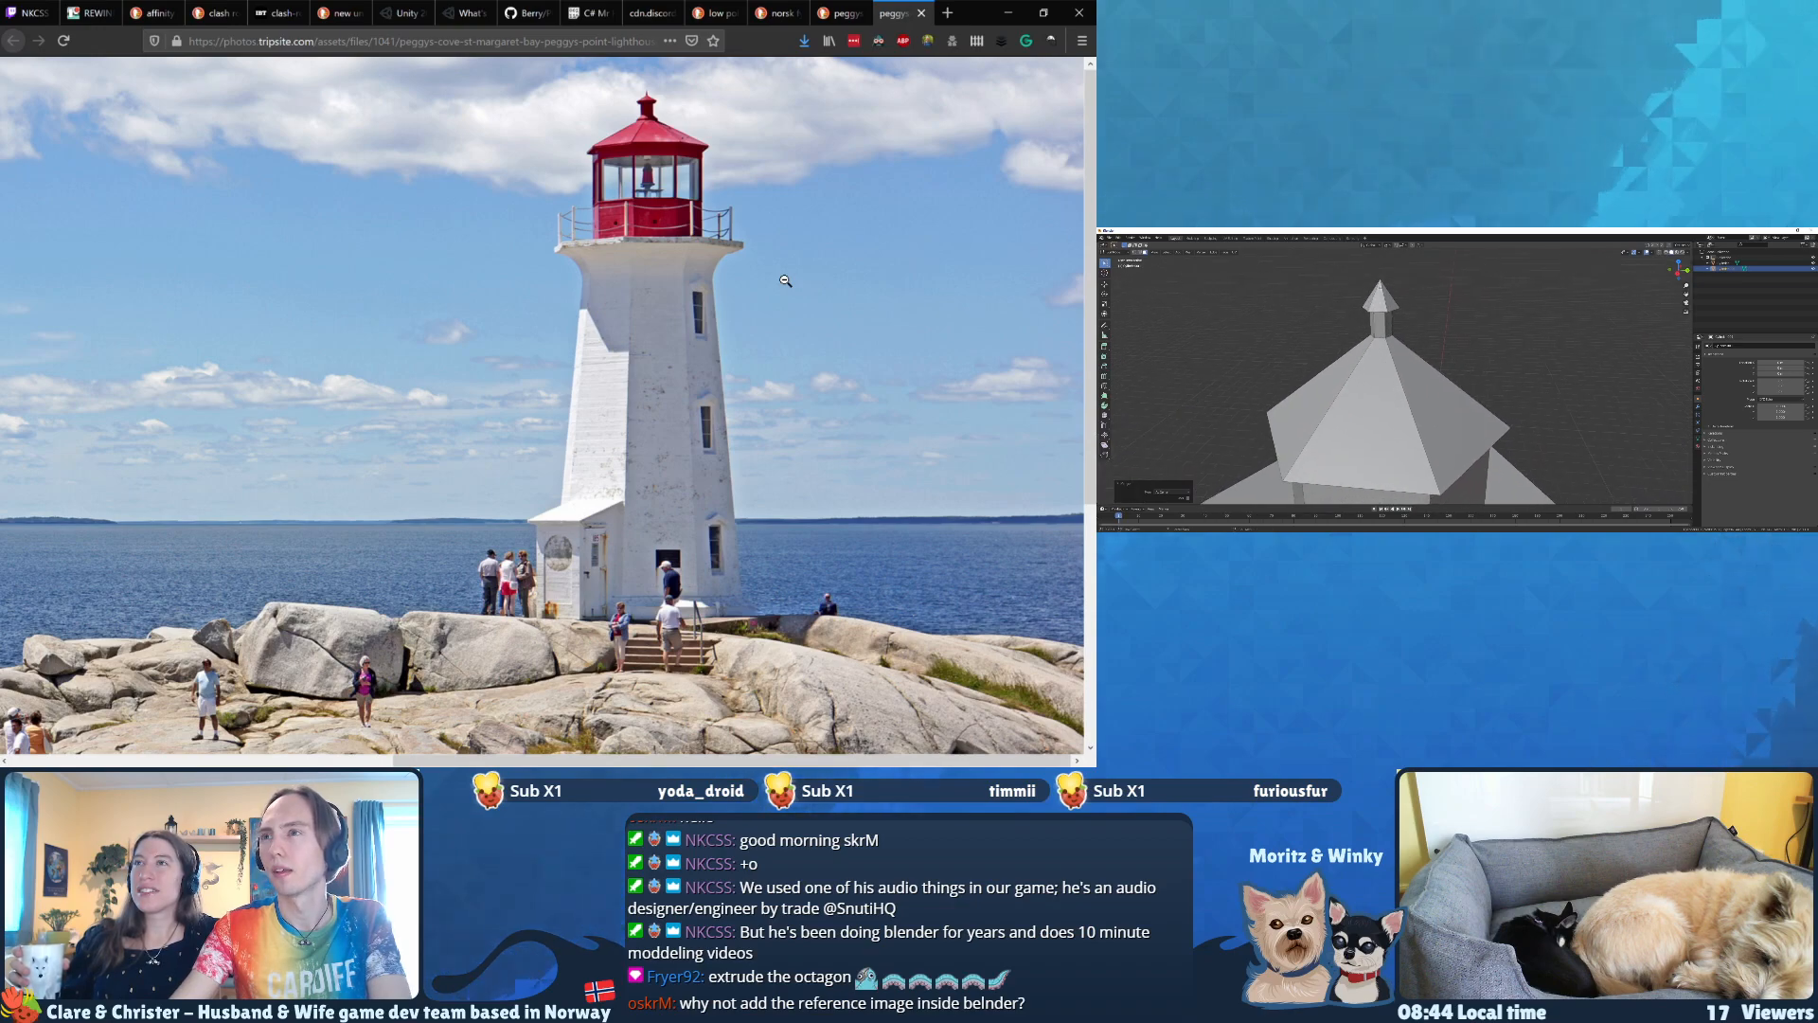
left_click(1382, 285)
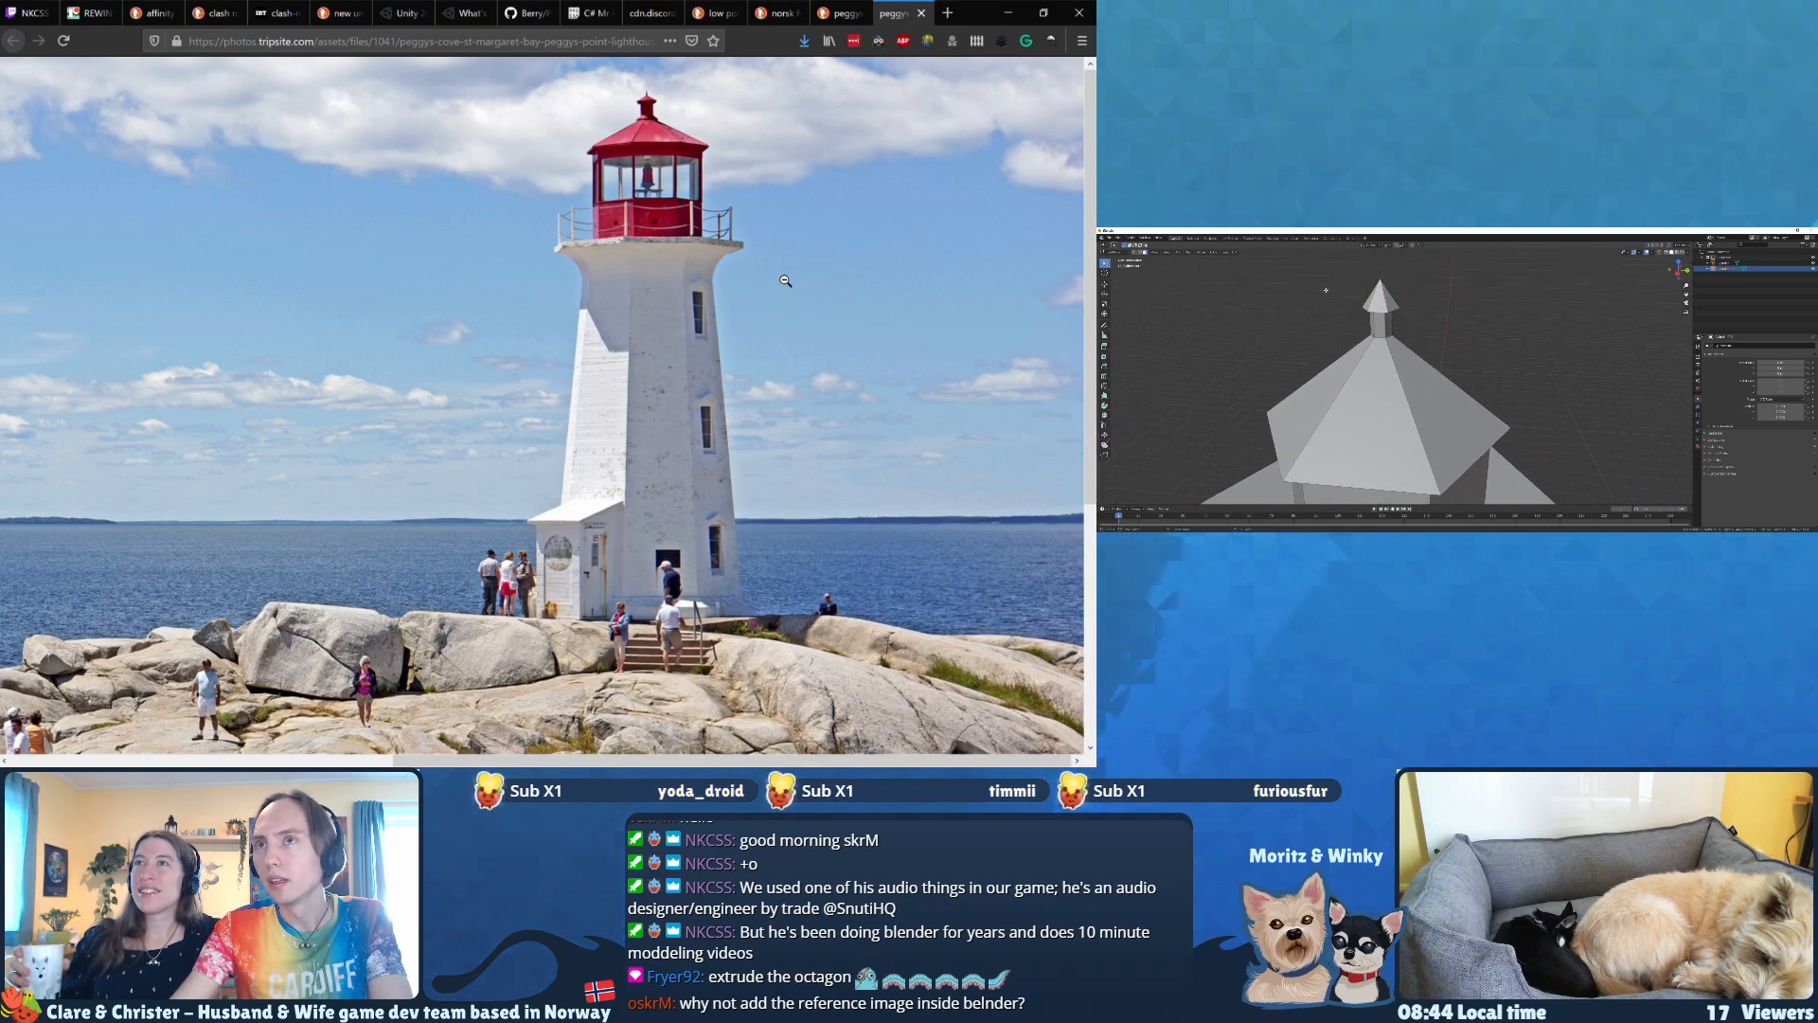
key("ctrl+KP_Add")
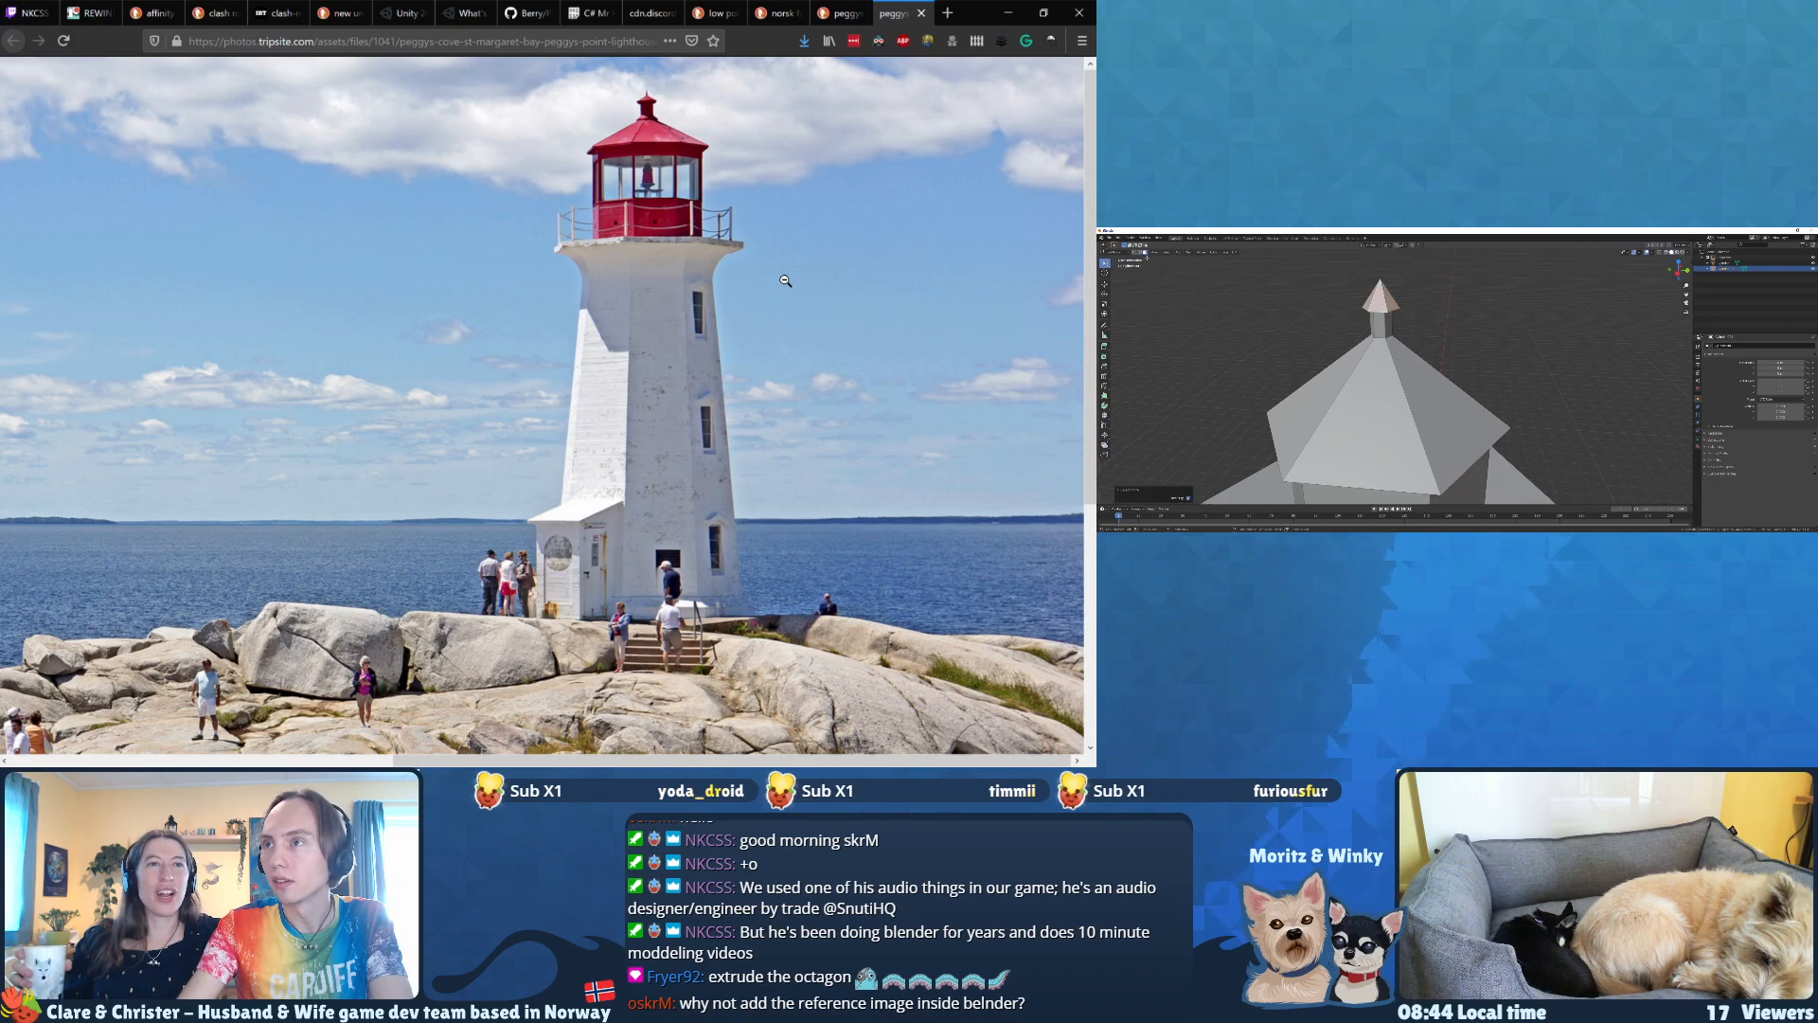
middle_click_drag(1242, 325, 1162, 258)
key("ctrl+KP_Add")
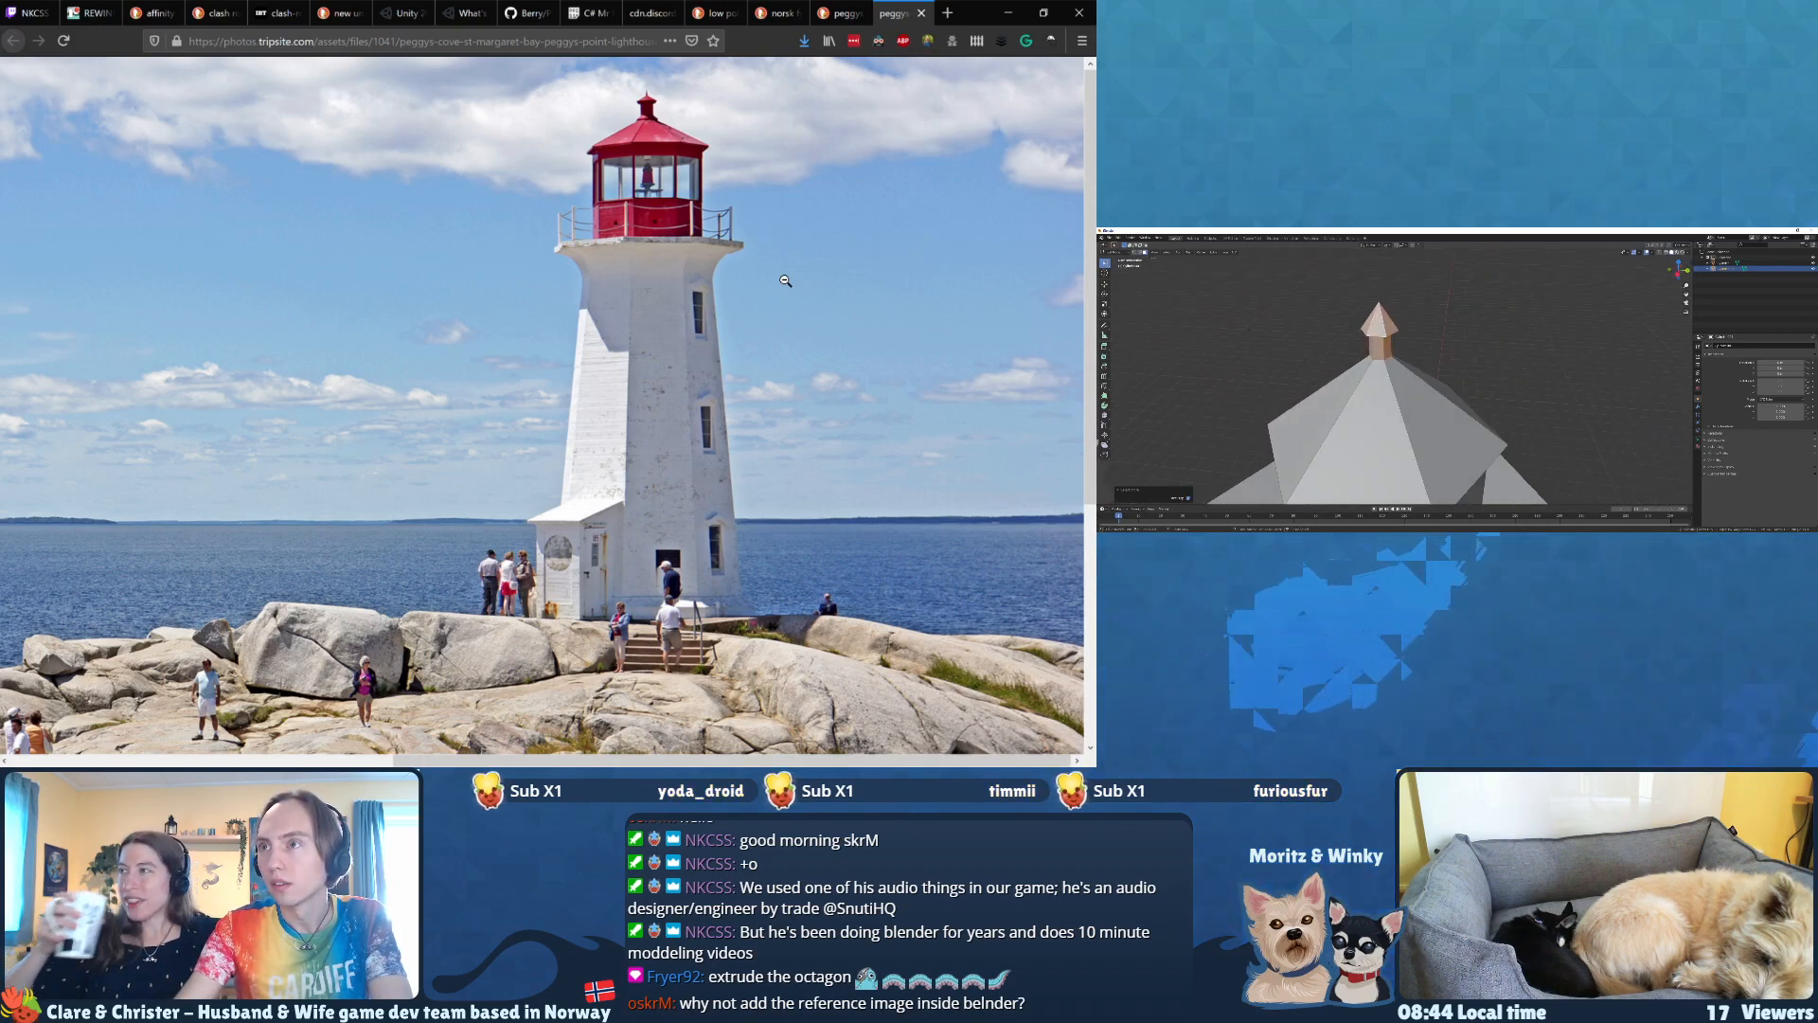
middle_click_drag(1259, 324, 1352, 417)
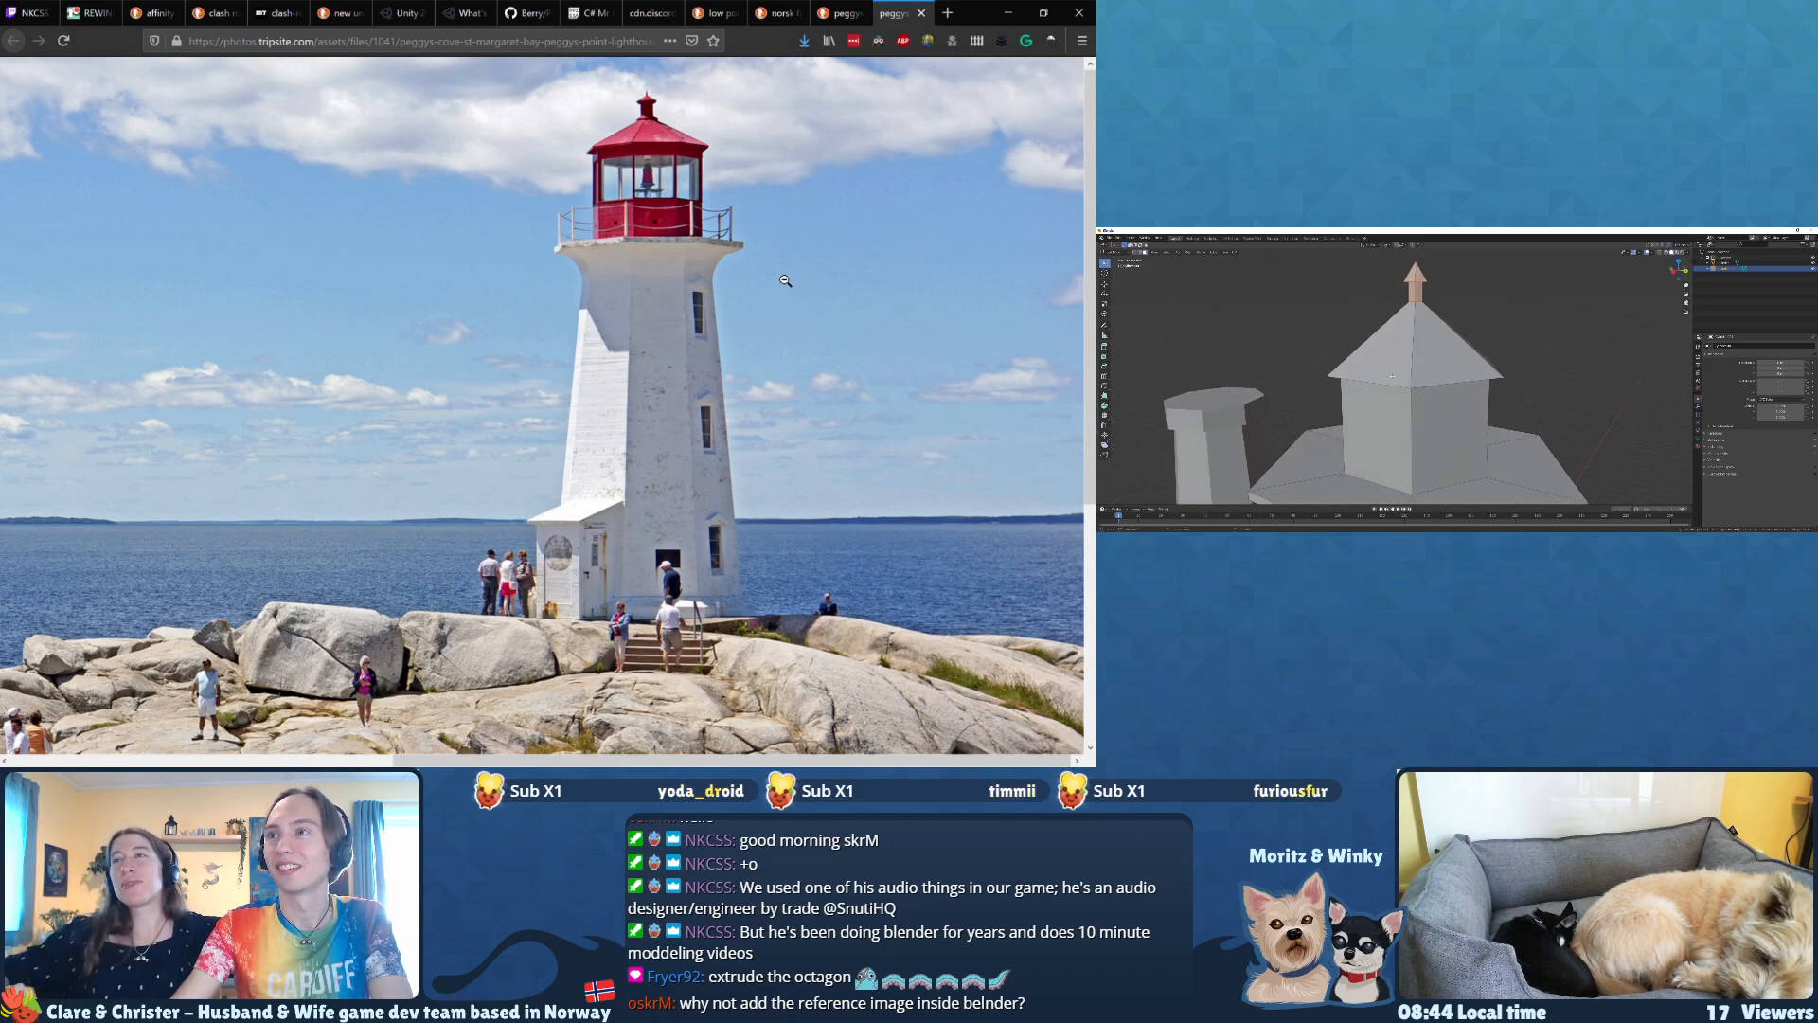
left_click(1462, 349)
Step: Reduce the selection to the finial's cone, scale it in the horizontal plane and adjust its height along Z
key("ctrl+KP_Subtract")
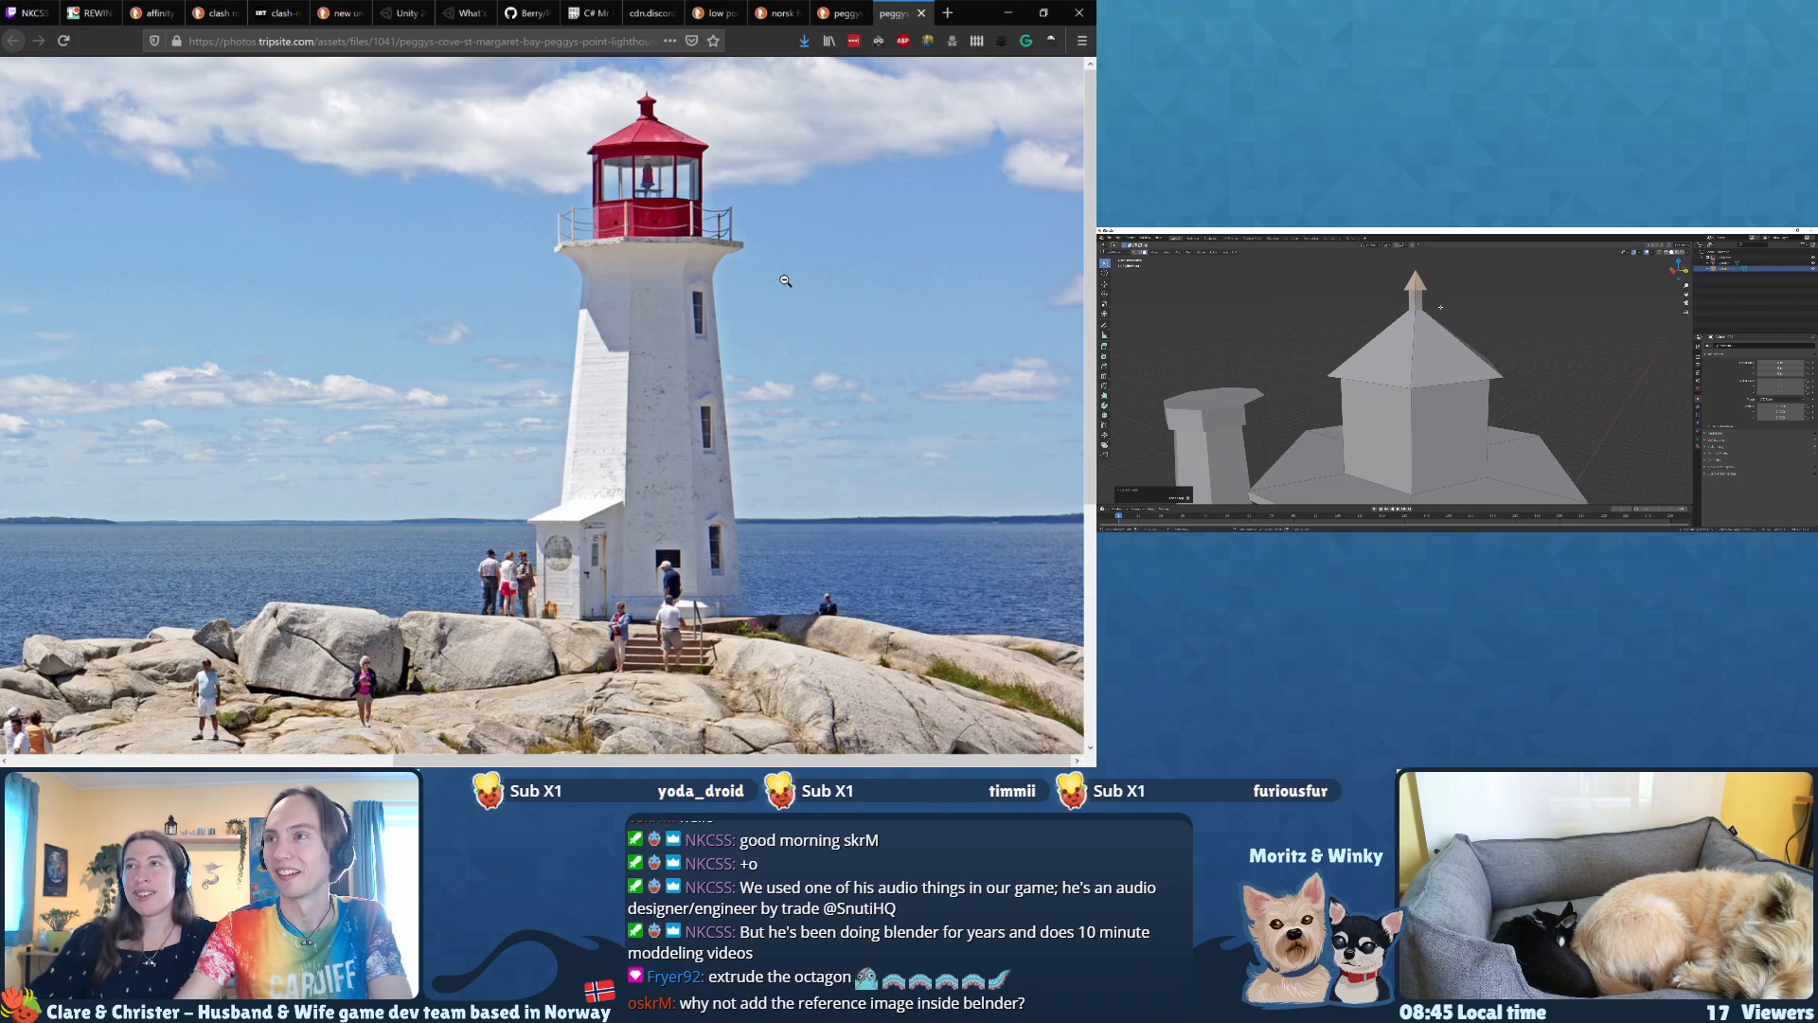
middle_click_drag(1437, 307, 1443, 337)
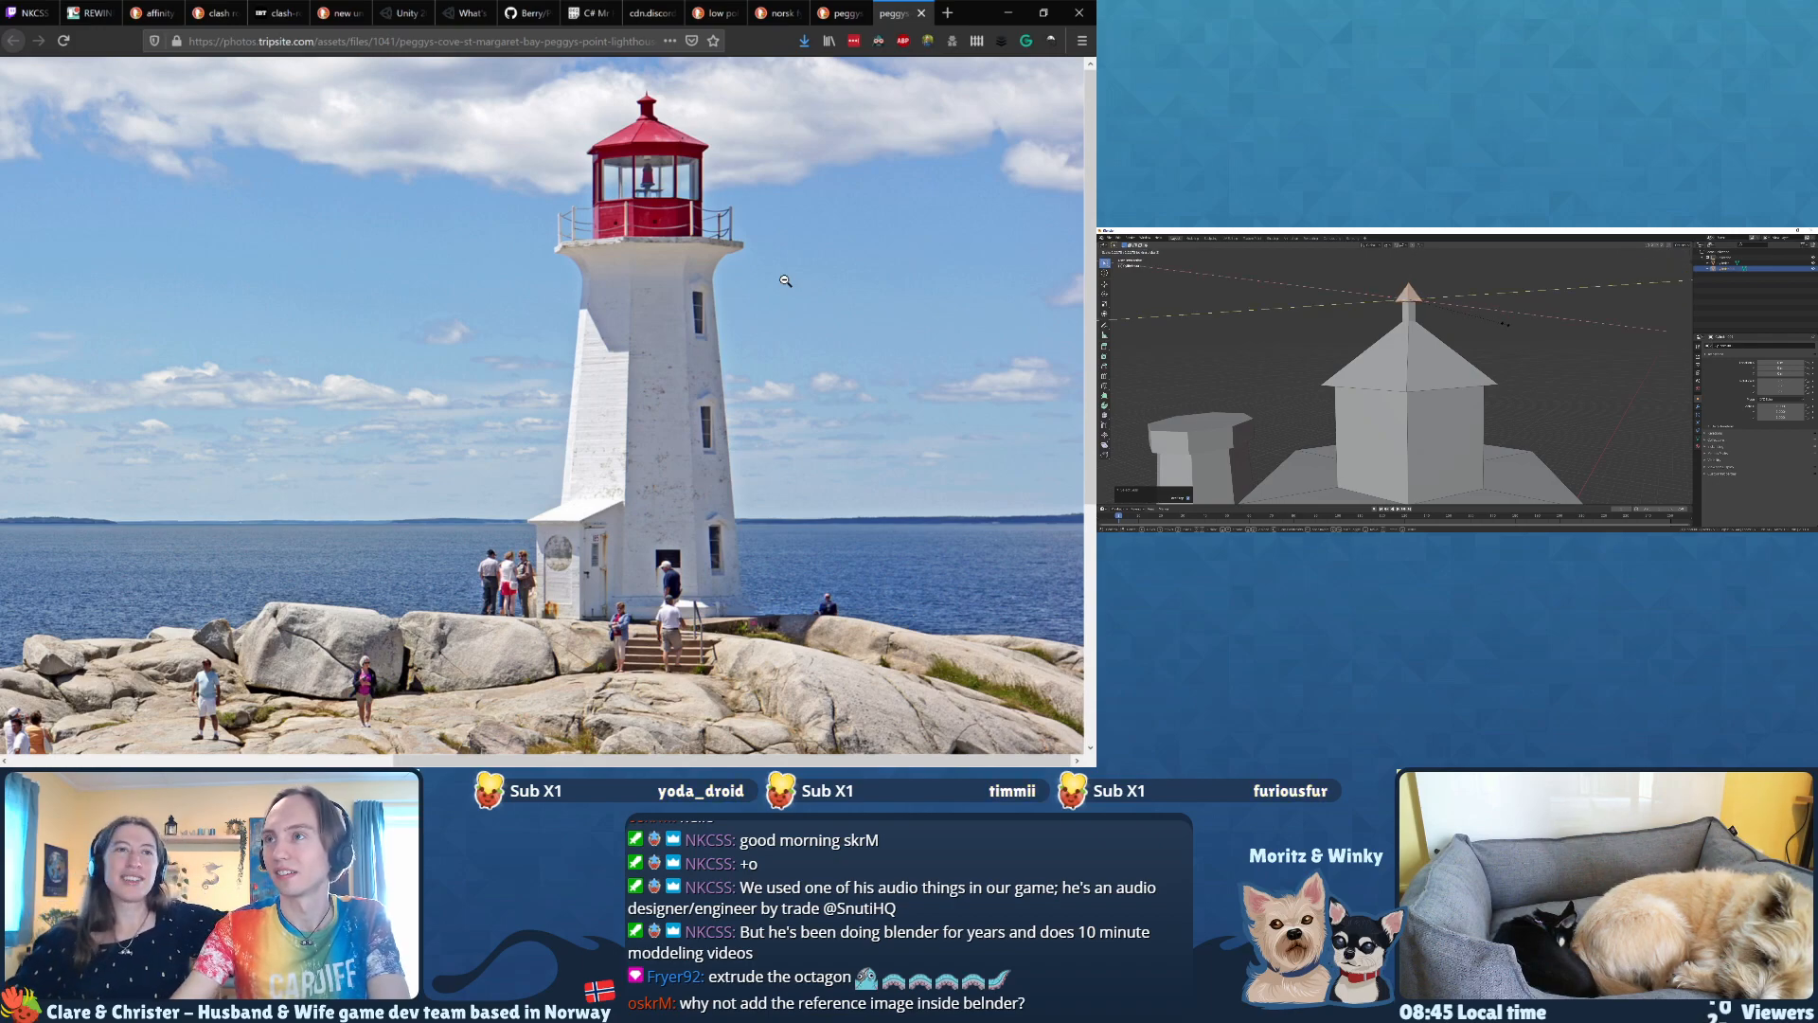
left_click(1501, 323)
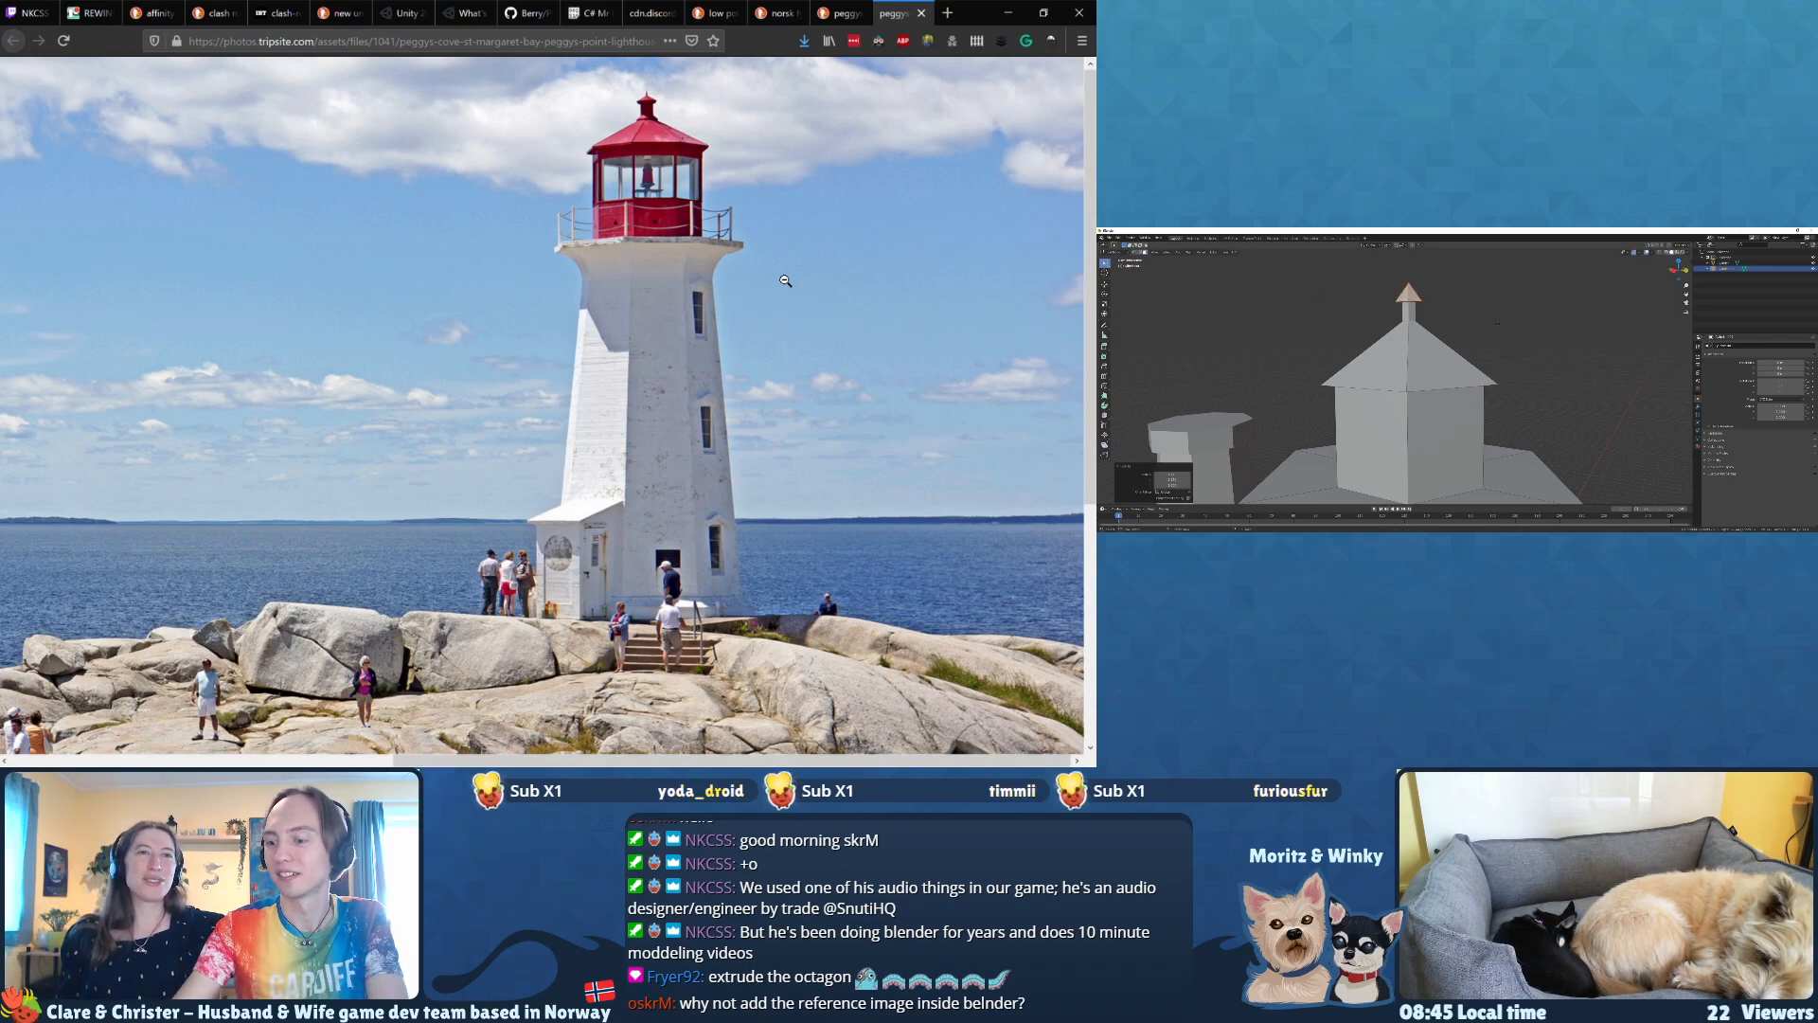
key("s")
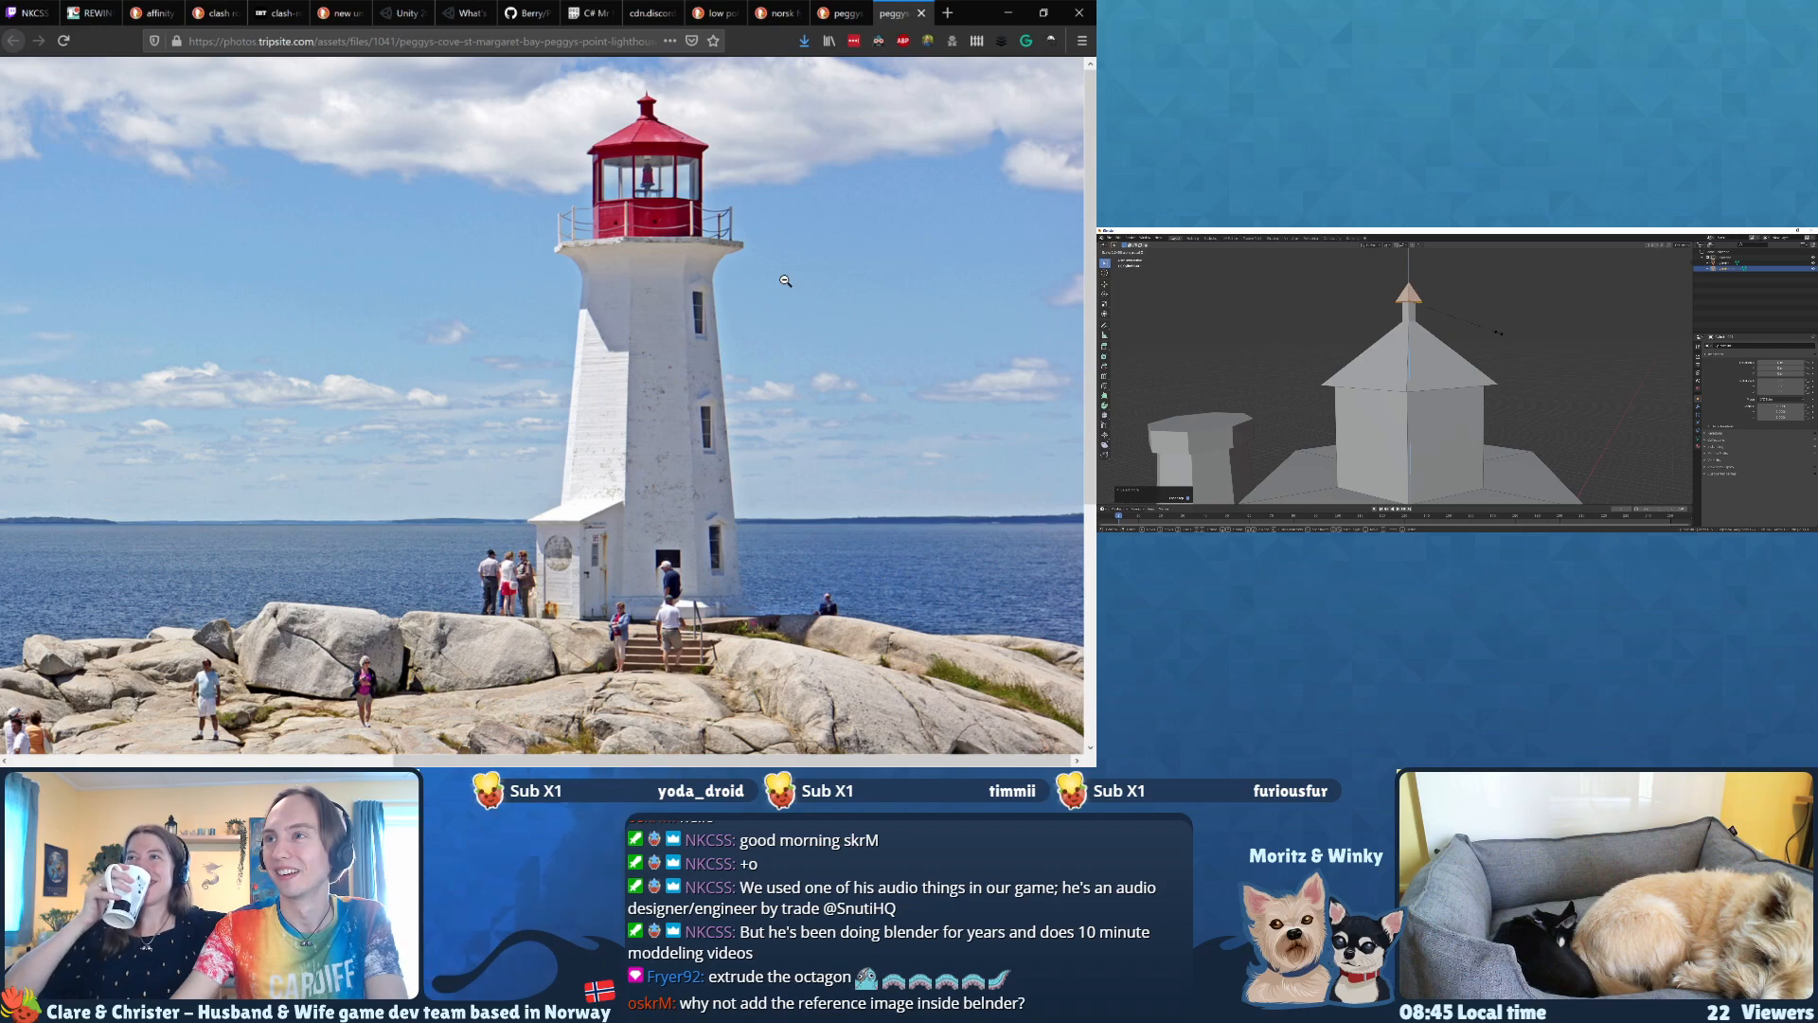
left_click(1497, 334)
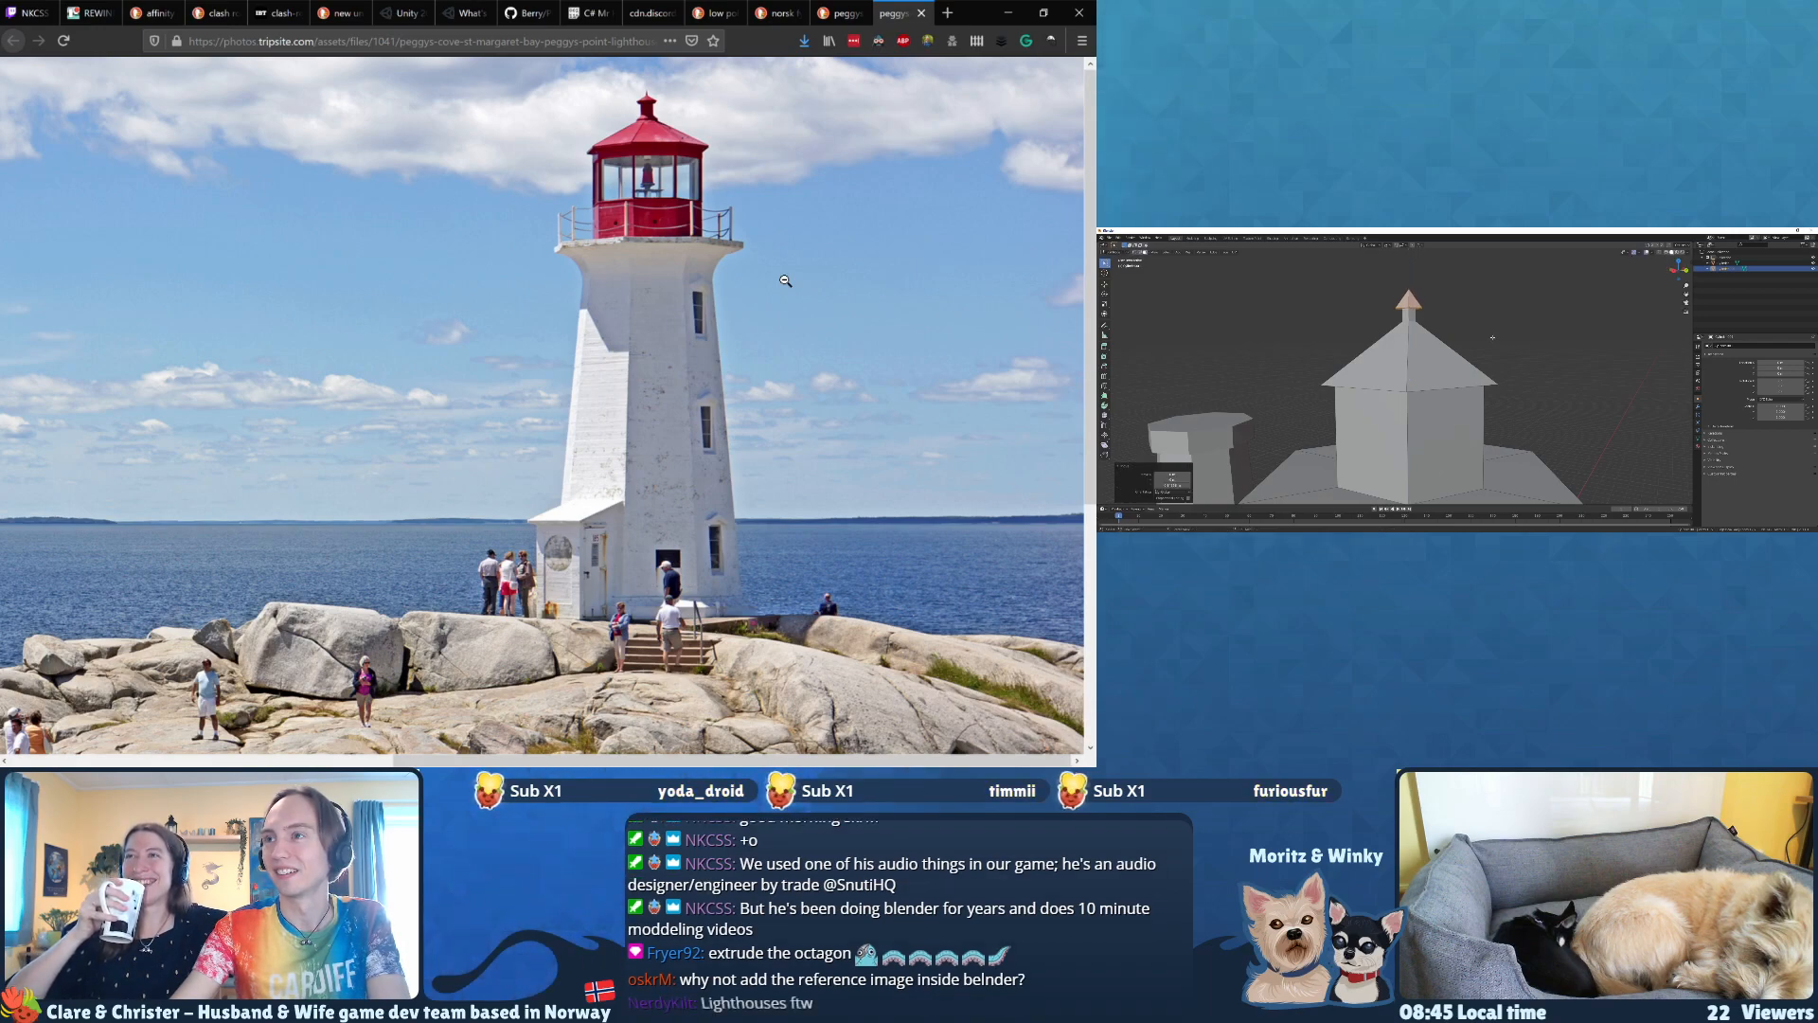
Step: Fine-tune the finial's height along Z above the lantern roof
scroll(1494, 337, "down", 5)
middle_click_drag(1494, 337, 1460, 377)
key("g")
key("z")
left_click(1466, 359)
scroll(1465, 362, "down", 3)
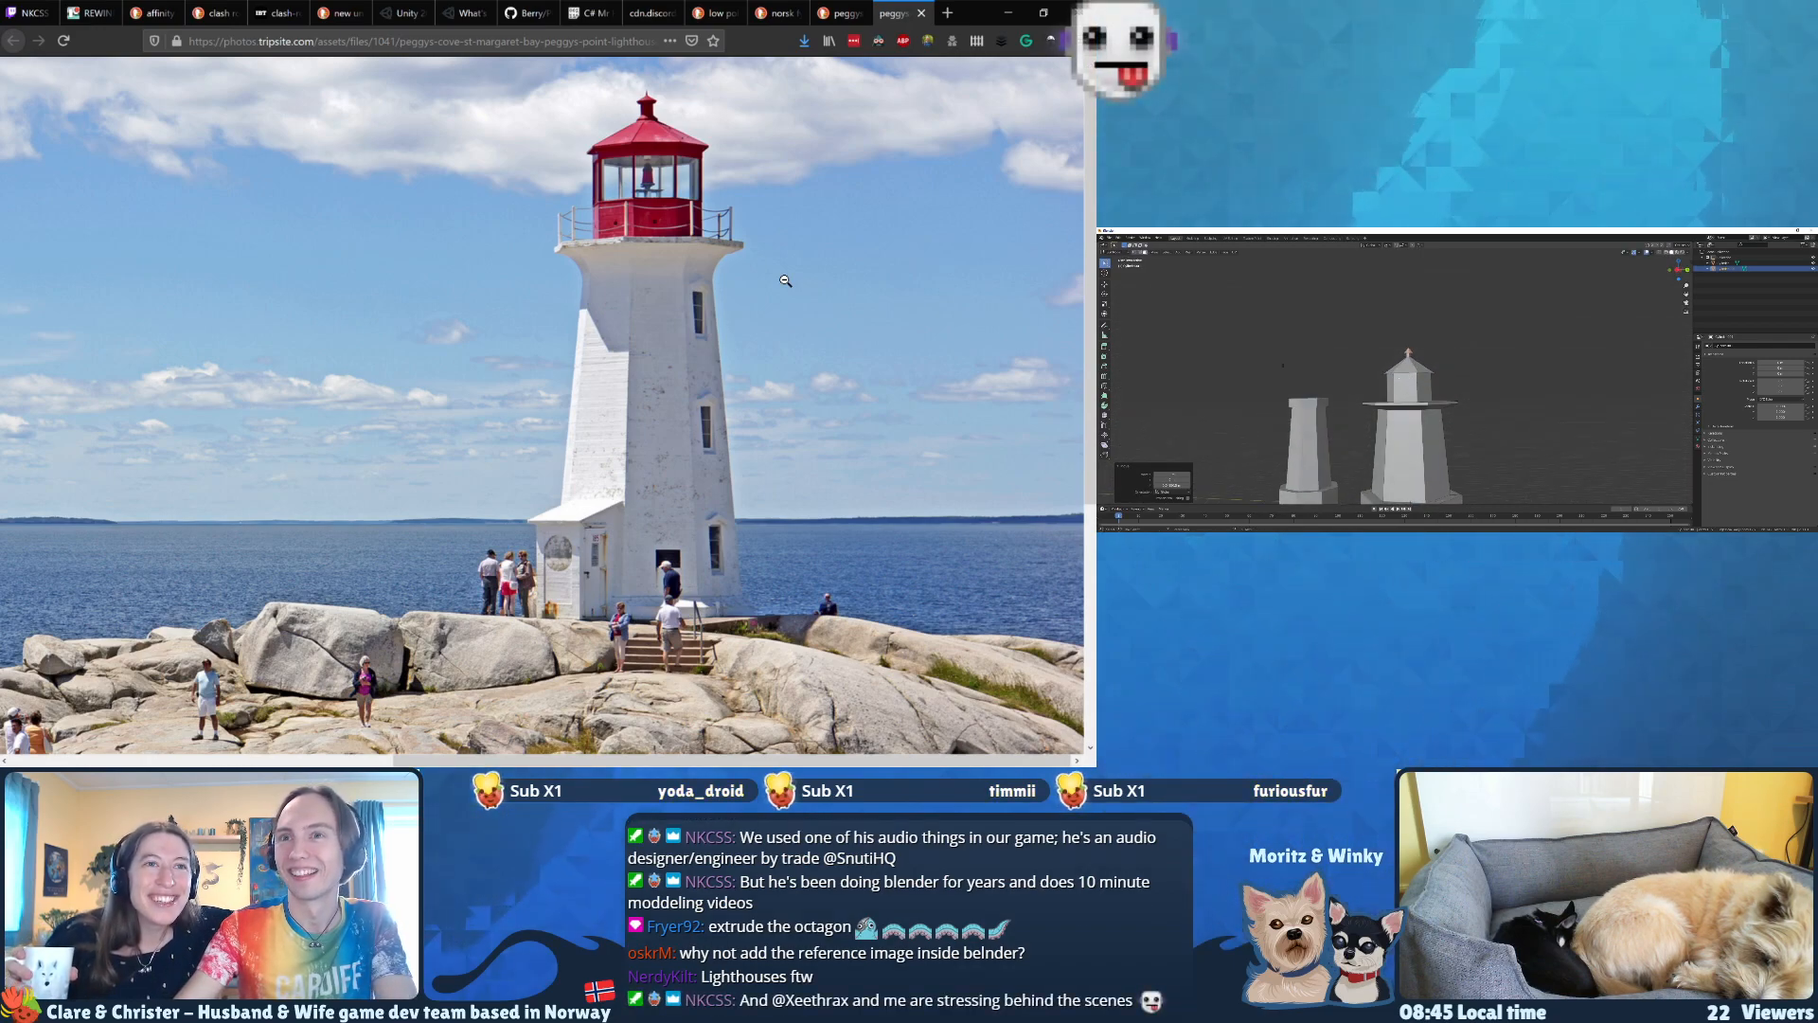
left_click(1407, 388, "shift")
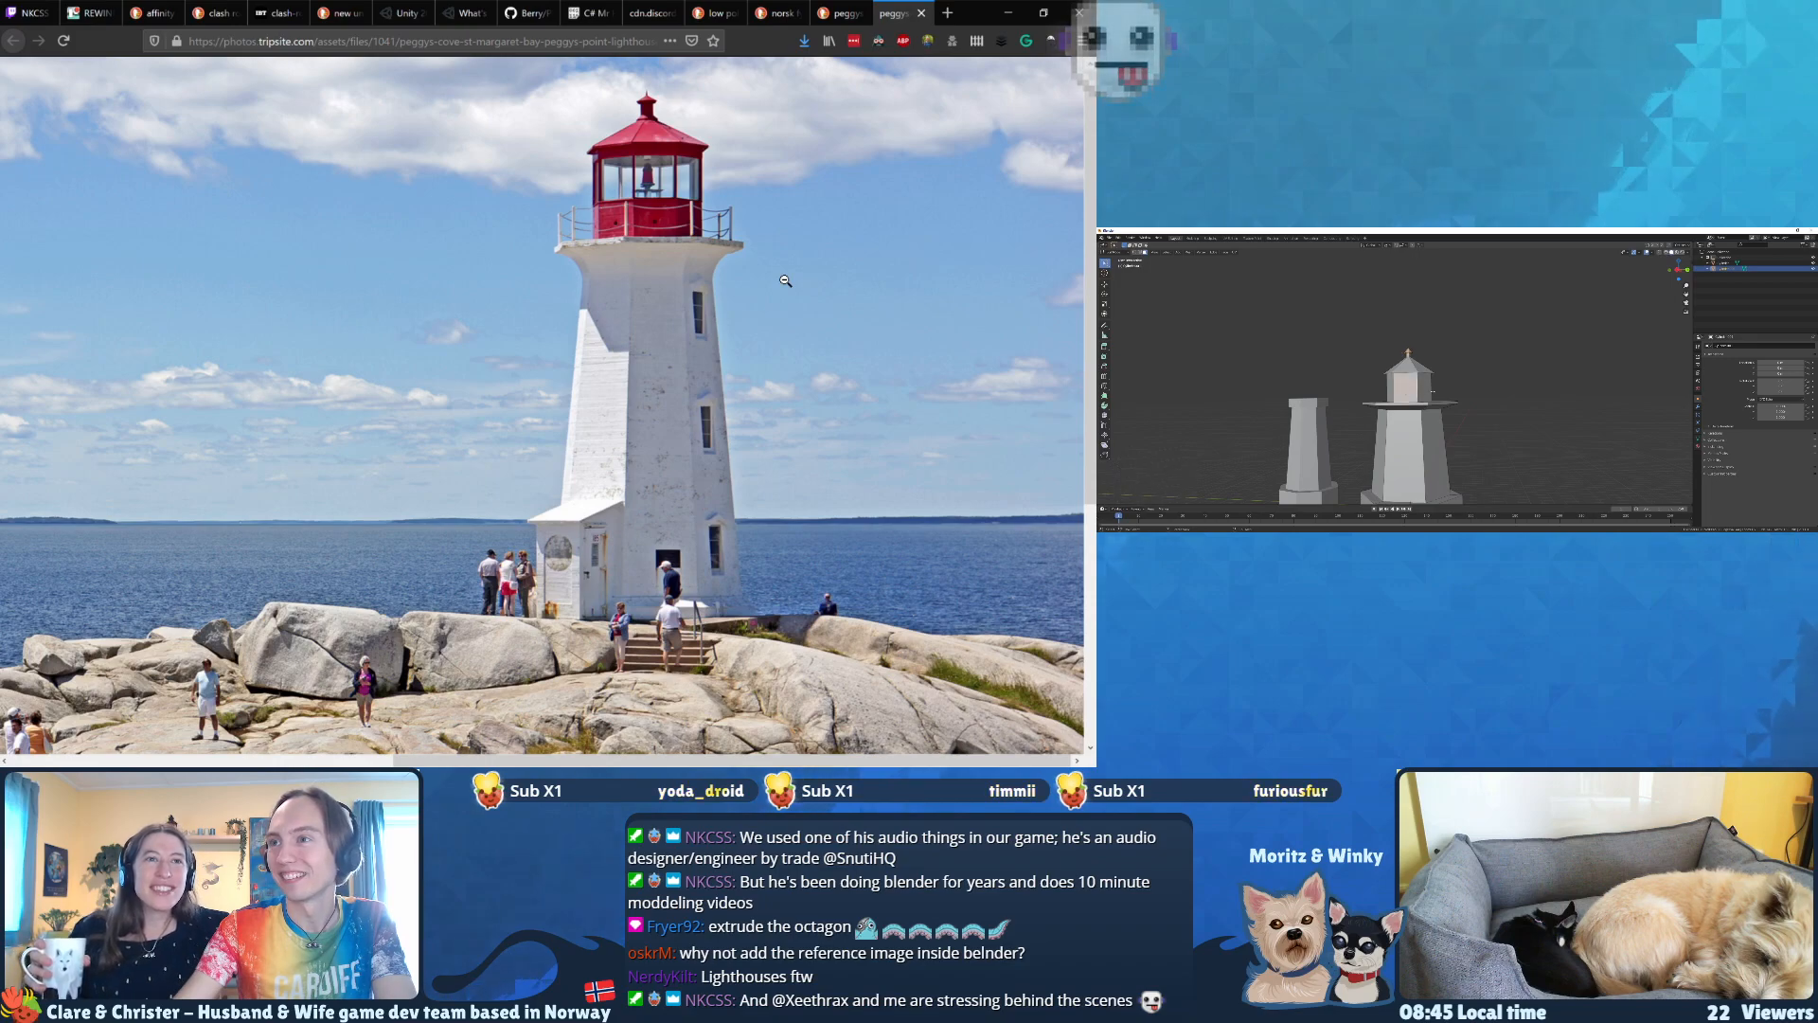
mouse_move(1432, 391)
middle_mouse_down()
mouse_move(1345, 391)
mouse_move(1374, 399)
mouse_move(1353, 407)
mouse_move(1459, 384)
middle_mouse_up()
left_click(1383, 391, "shift")
left_click(1392, 391, "shift")
left_click(1388, 398, "shift")
key("ctrl+z")
scroll(1406, 408, "up", 2)
scroll(1406, 409, "up", 3)
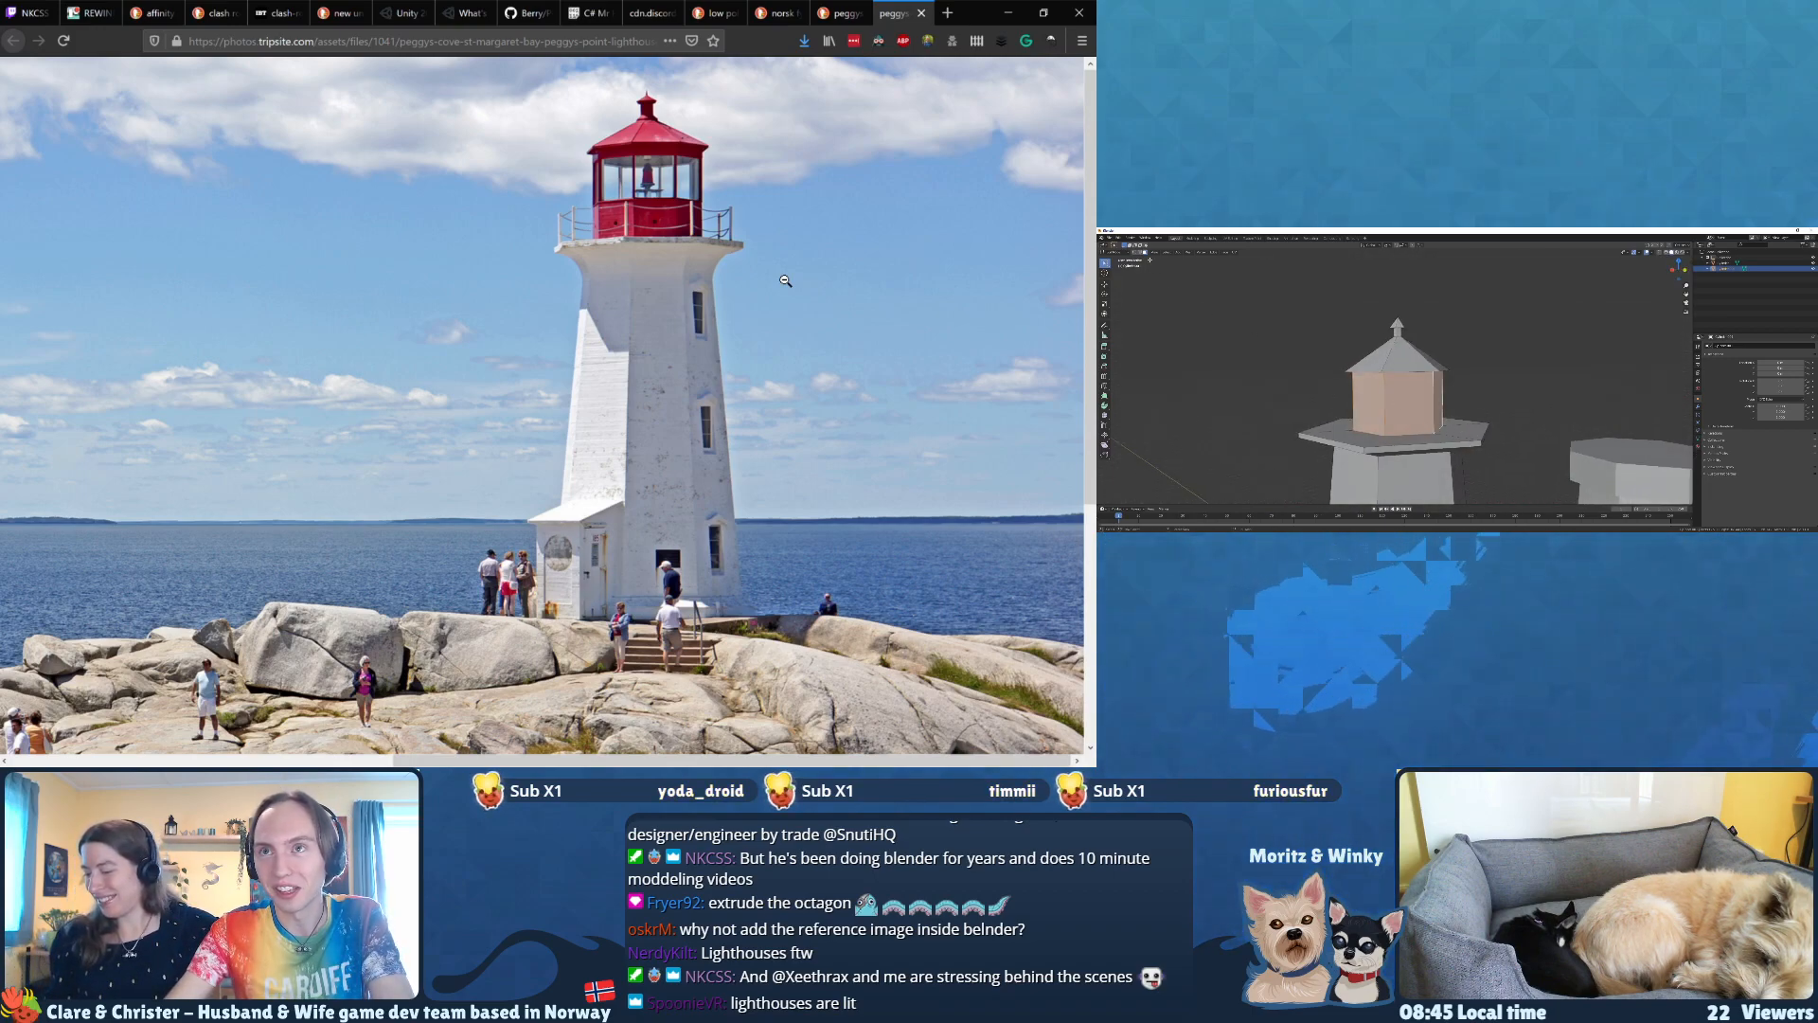
left_click(1188, 252)
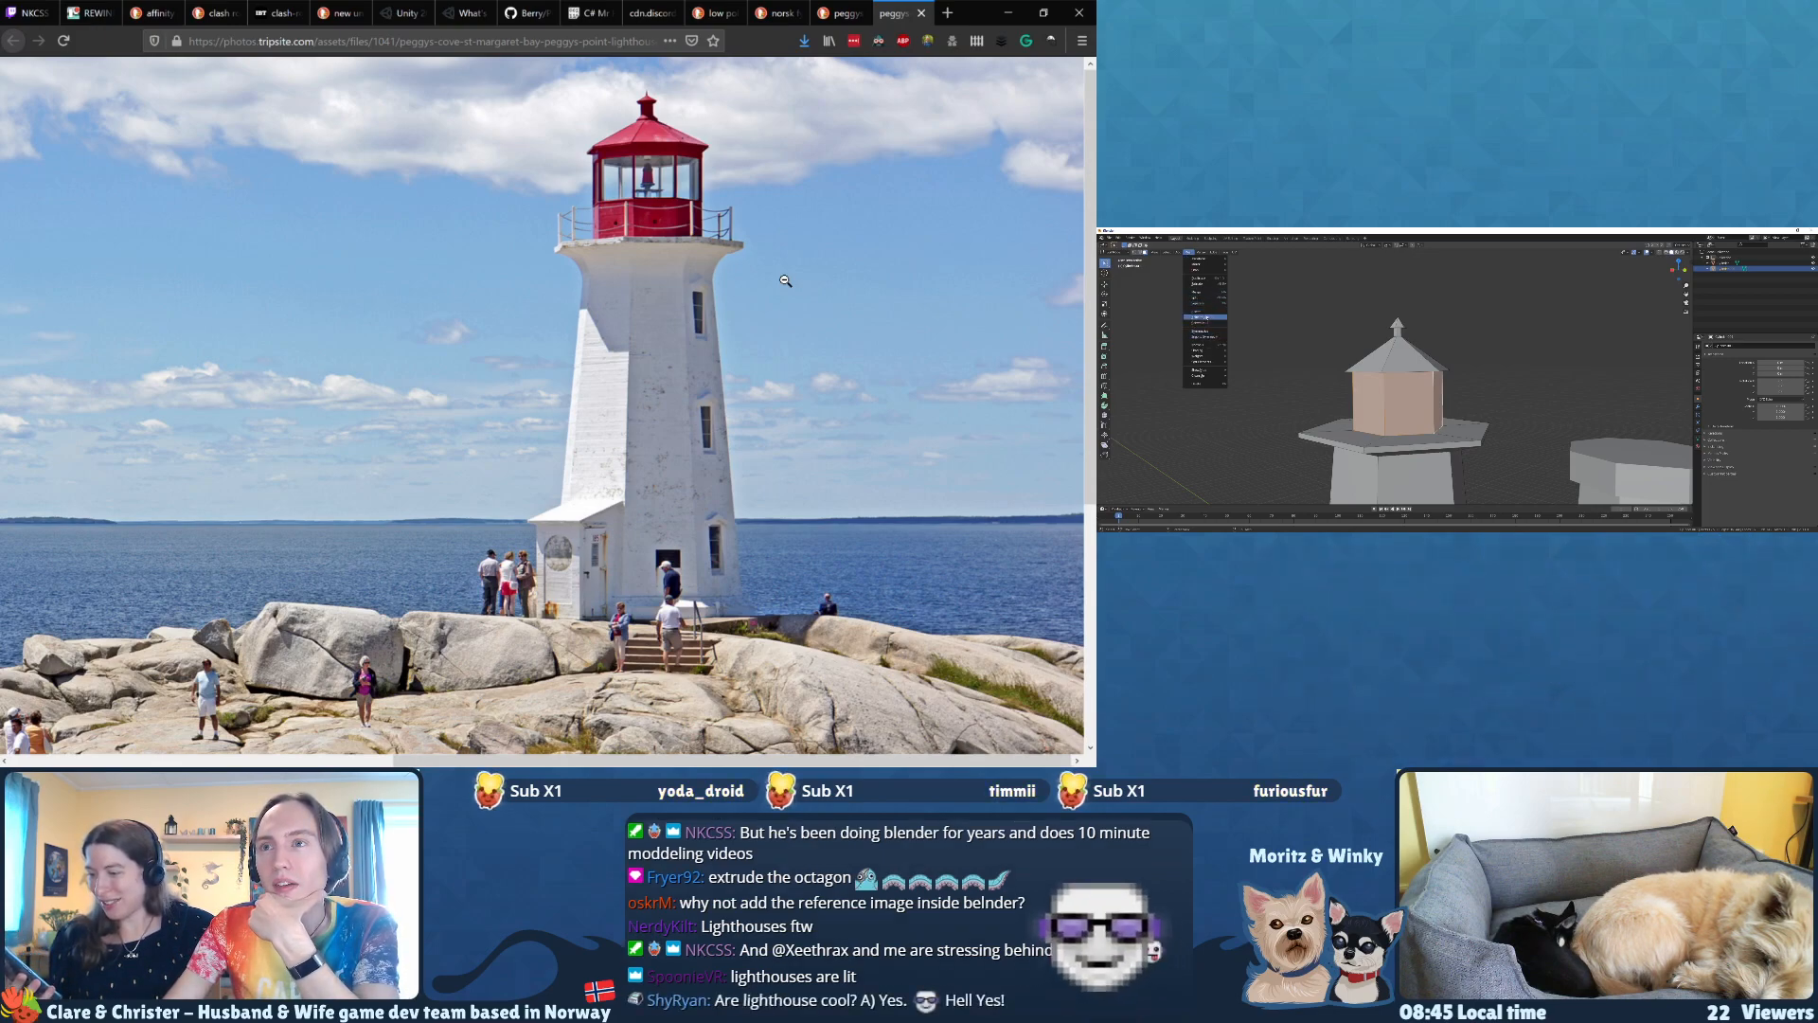
Step: Extrude one lantern room wall face in place and scale it down to form an inset window panel
left_click(1395, 395)
middle_click_drag(1396, 395, 1388, 395)
key("s")
right_click(1507, 390)
key("e")
right_click(1508, 390)
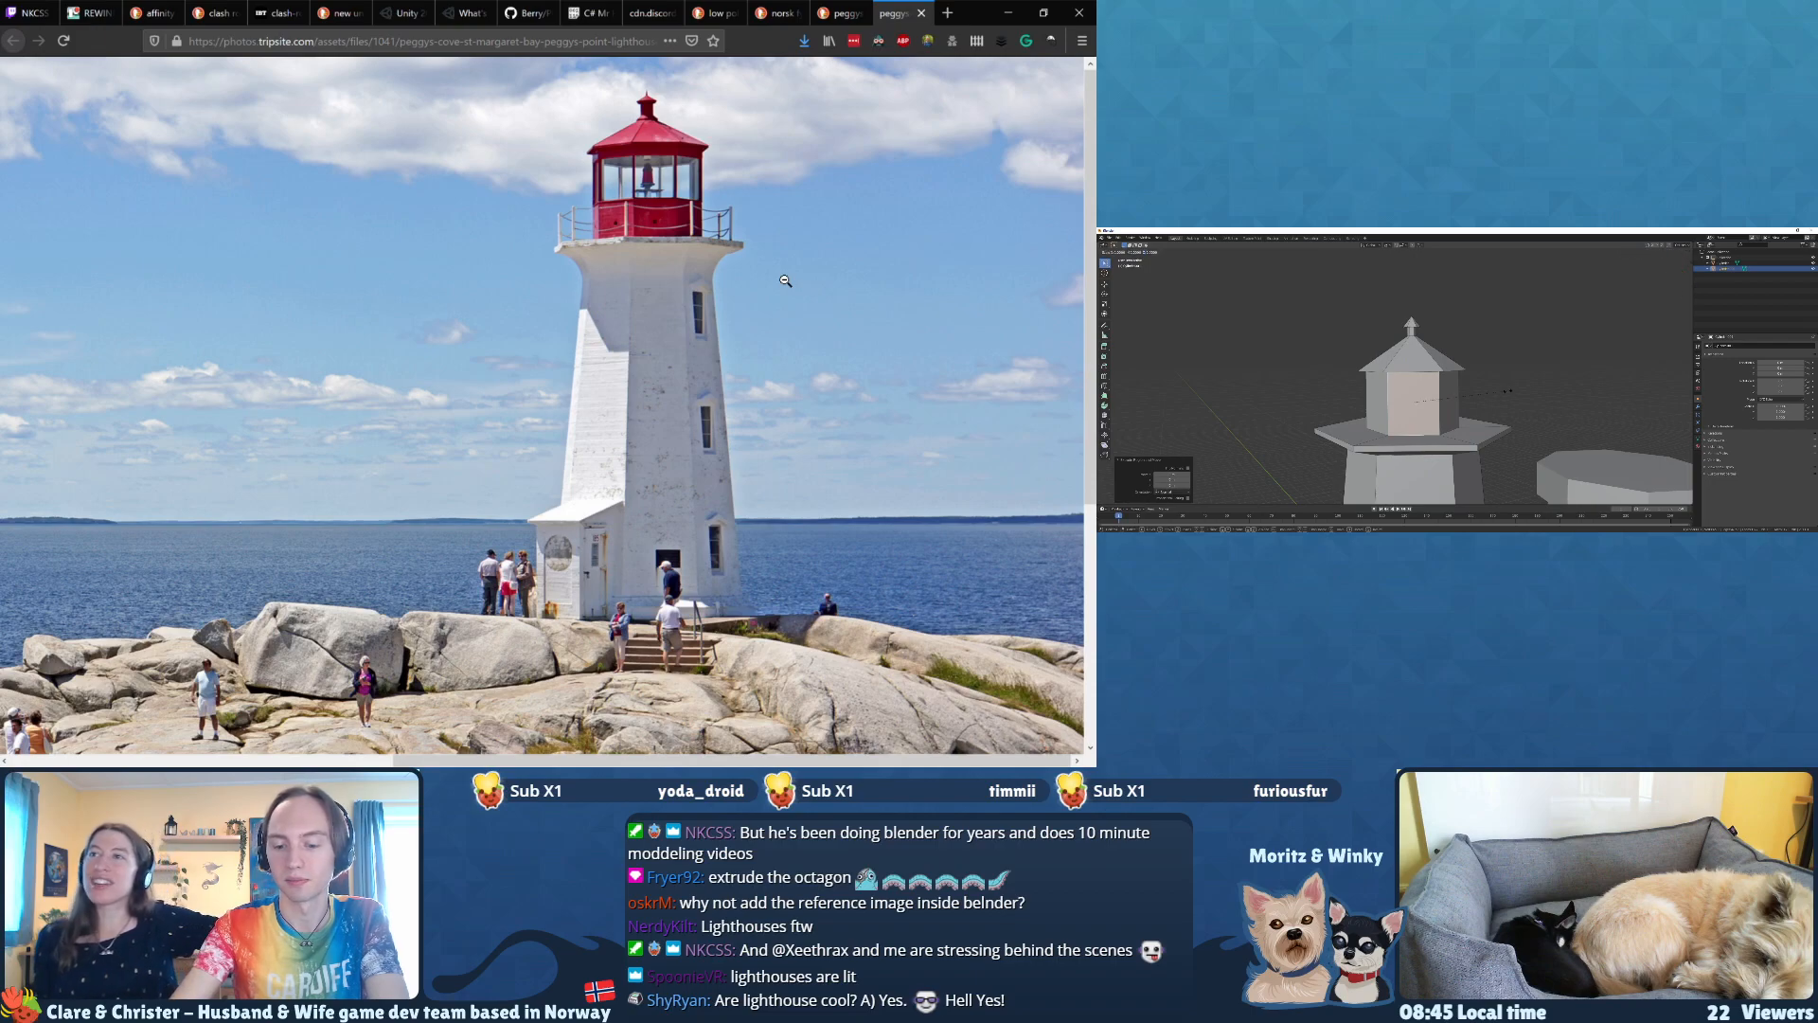
left_click(1508, 391)
Step: Inset window panels in two more lantern room walls by extruding each in place, scaling the second to 0.8
middle_click_drag(1496, 392, 1523, 400)
left_click(1368, 414)
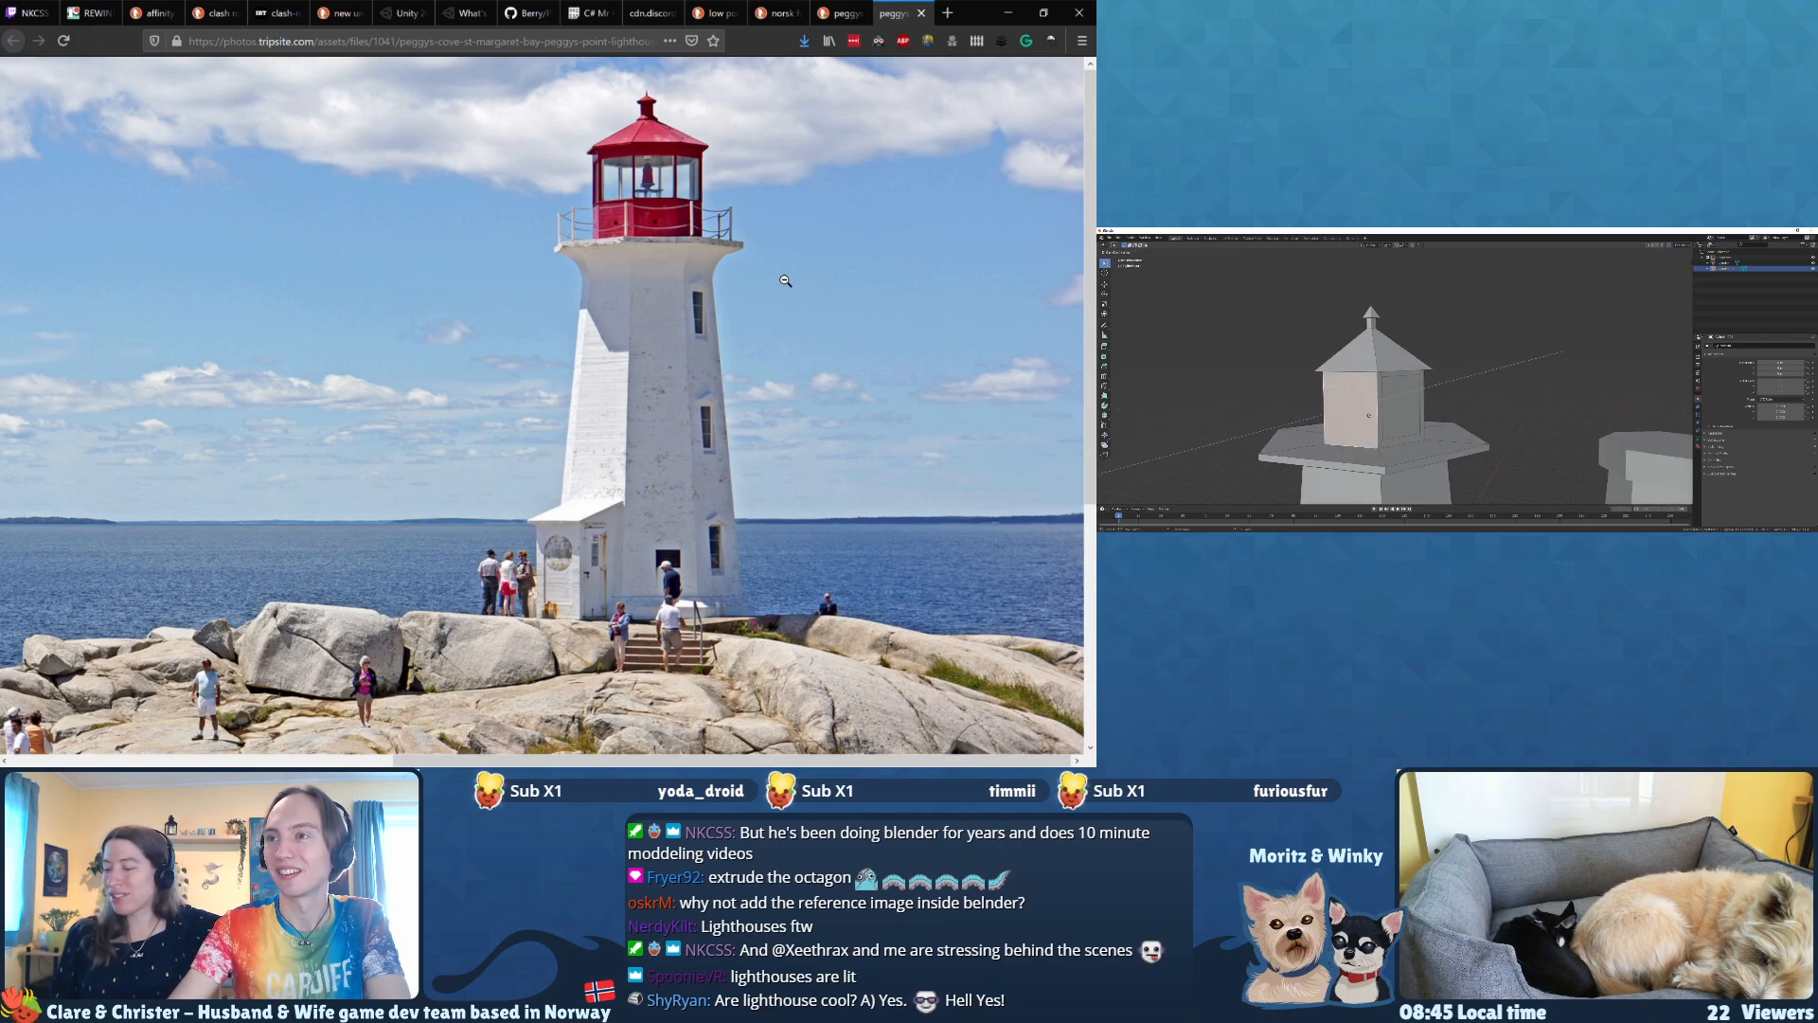
right_click(1368, 415)
key("s")
mouse_move(1369, 414)
middle_mouse_down()
mouse_move(1402, 418)
mouse_move(1343, 434)
middle_mouse_up()
left_click(1336, 432)
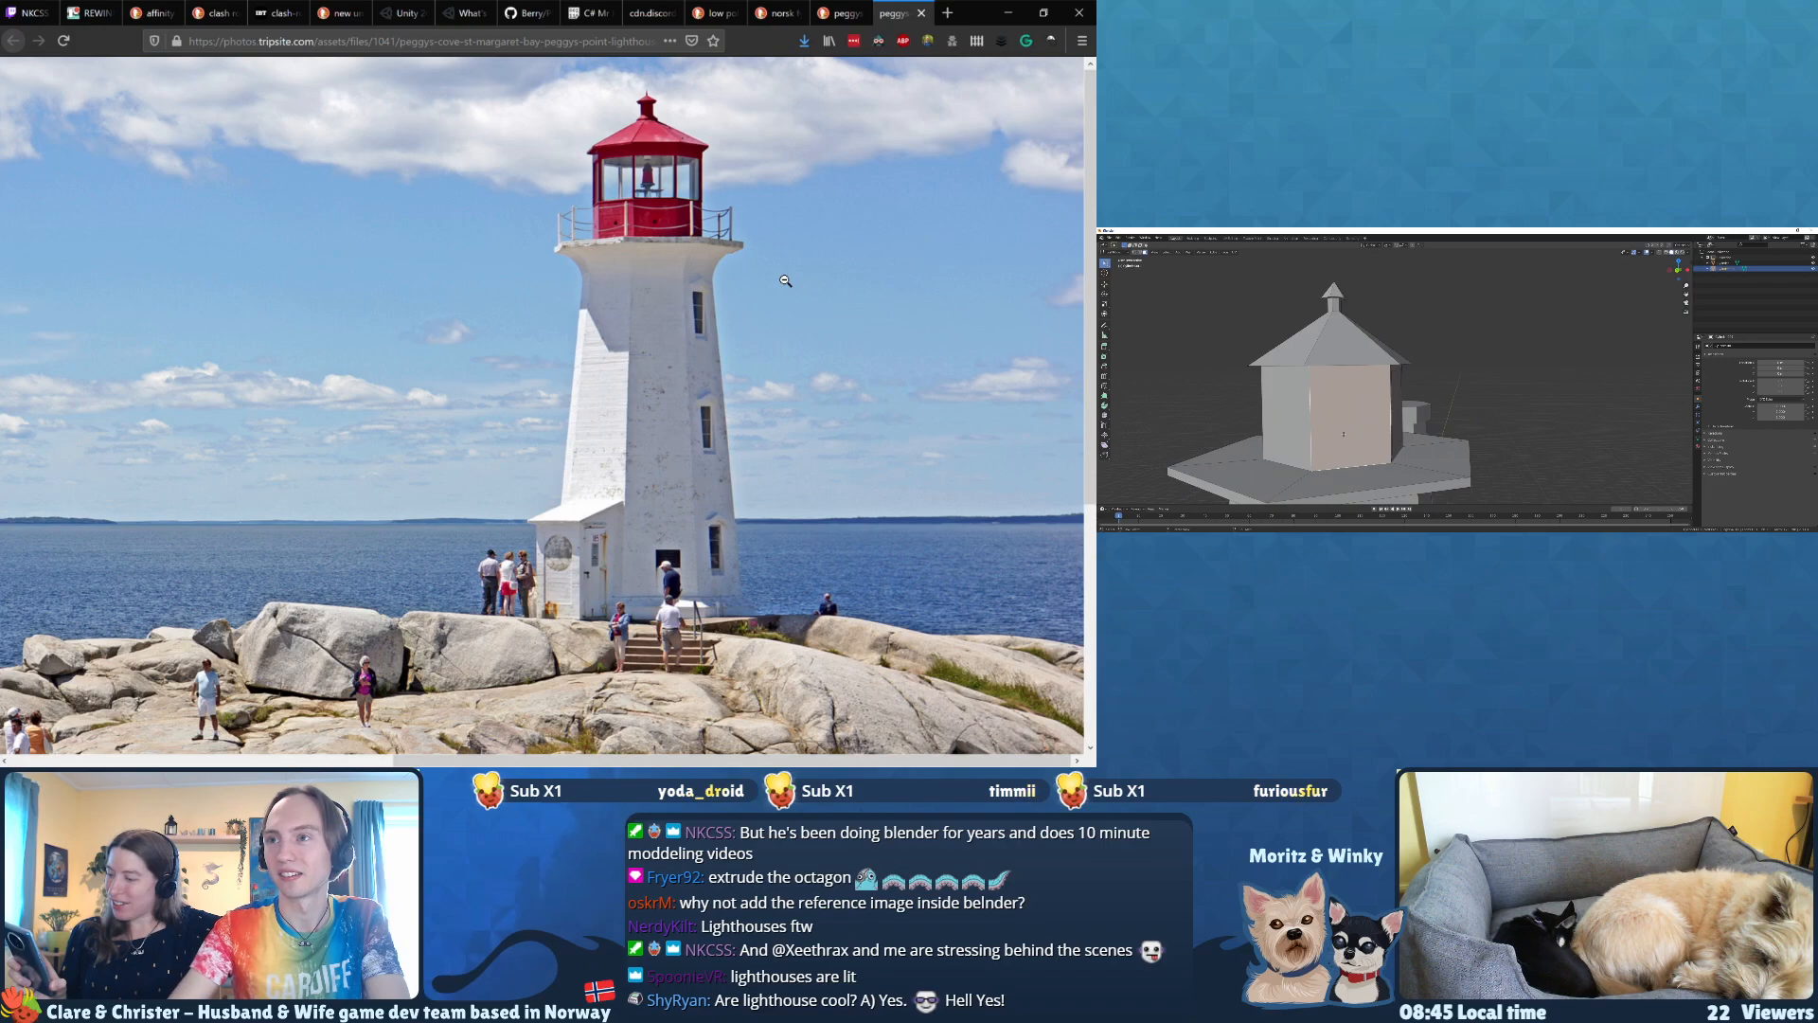
key("e")
right_click(1344, 434)
type("s.8")
key("Return")
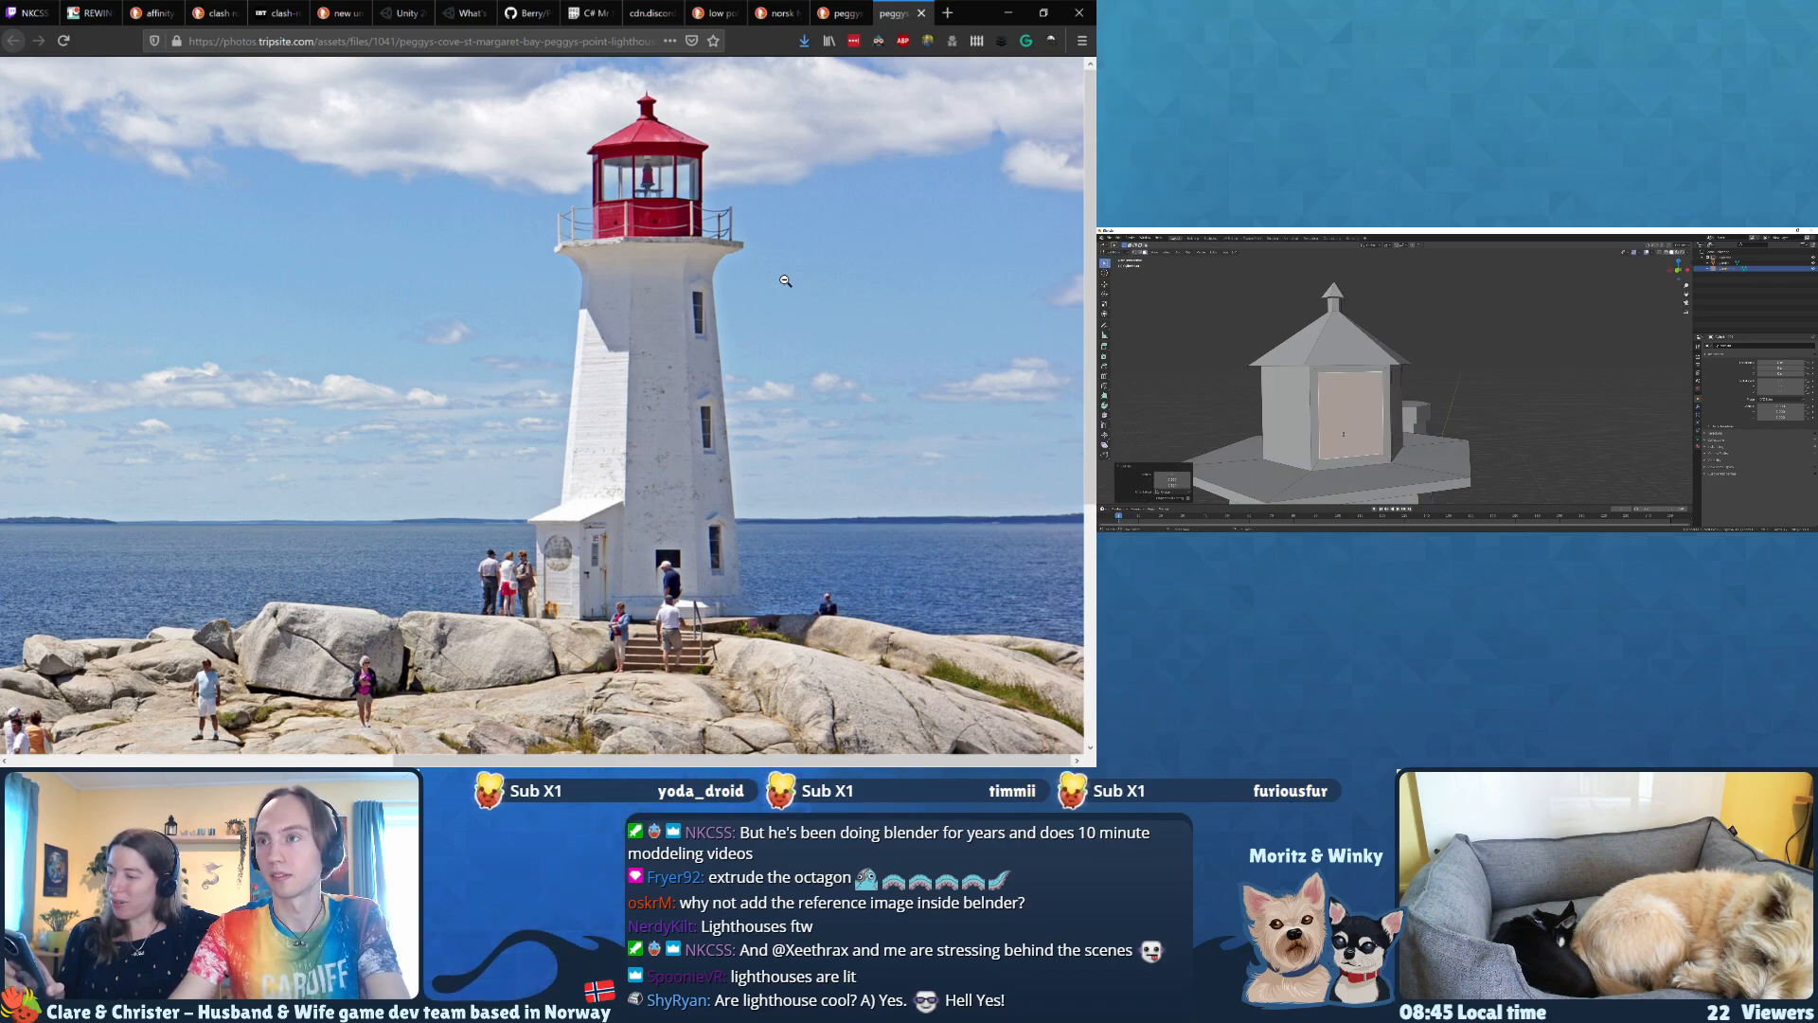
Step: Extrude the fourth lantern room wall face in place and scale it to 0.8 as a window panel
scroll(1344, 433, "down", 1)
left_click(1307, 428)
middle_click_drag(1307, 428, 1325, 426)
key("e")
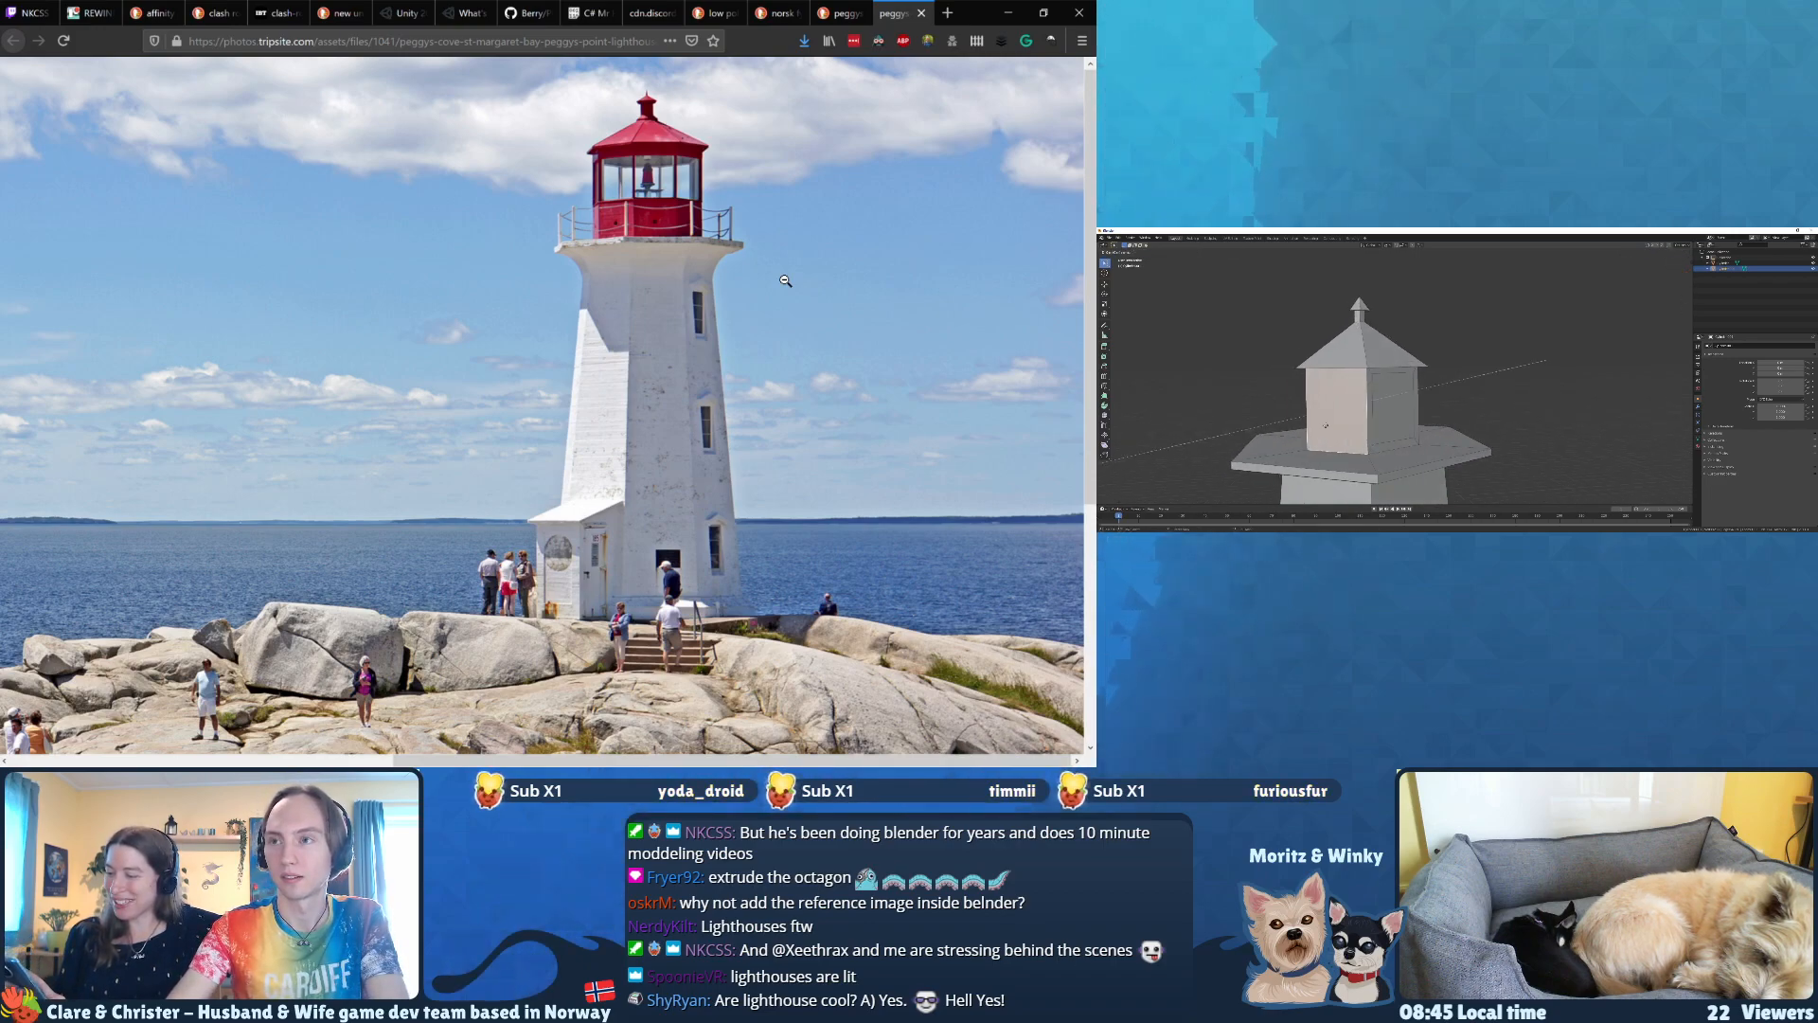
right_click(1326, 426)
type("s.8")
key("Return")
scroll(1299, 412, "down", 1)
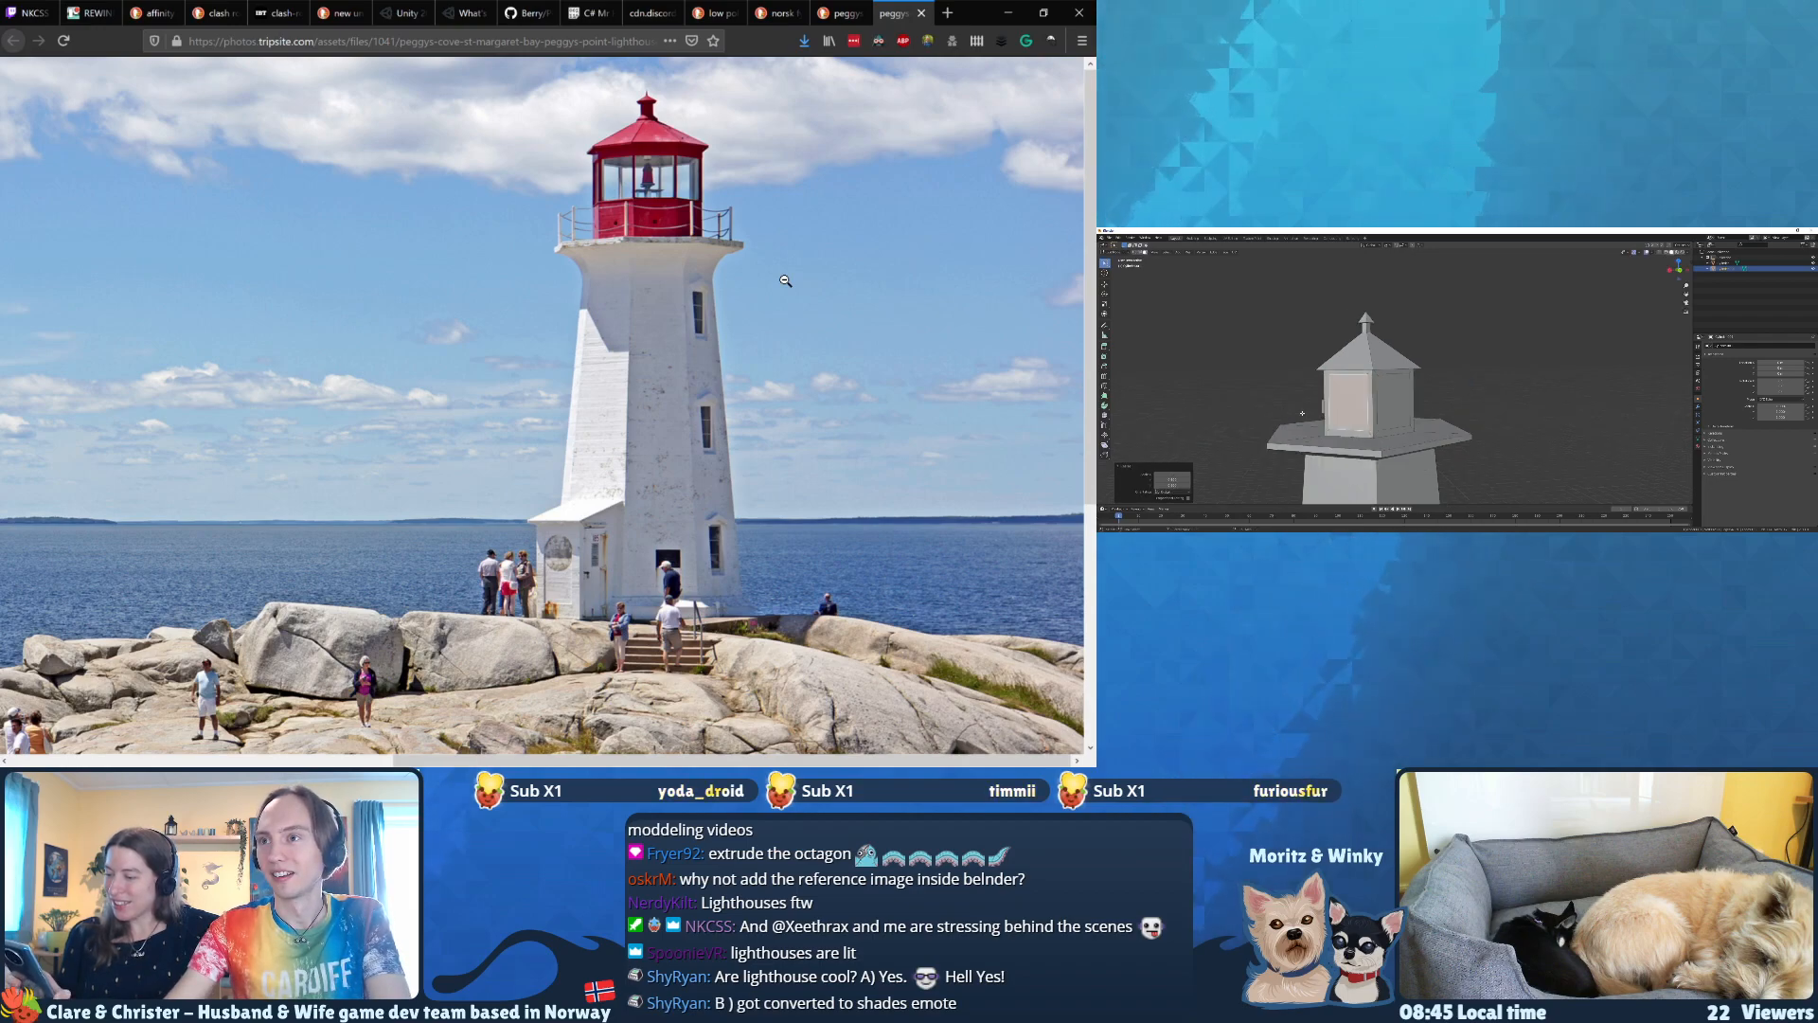
Step: Inset the fifth lantern room wall by extruding its face in place and scaling it to 0.8
middle_click_drag(1299, 412, 1348, 414)
left_click(1430, 413)
key("e")
right_click(1427, 414)
key("s")
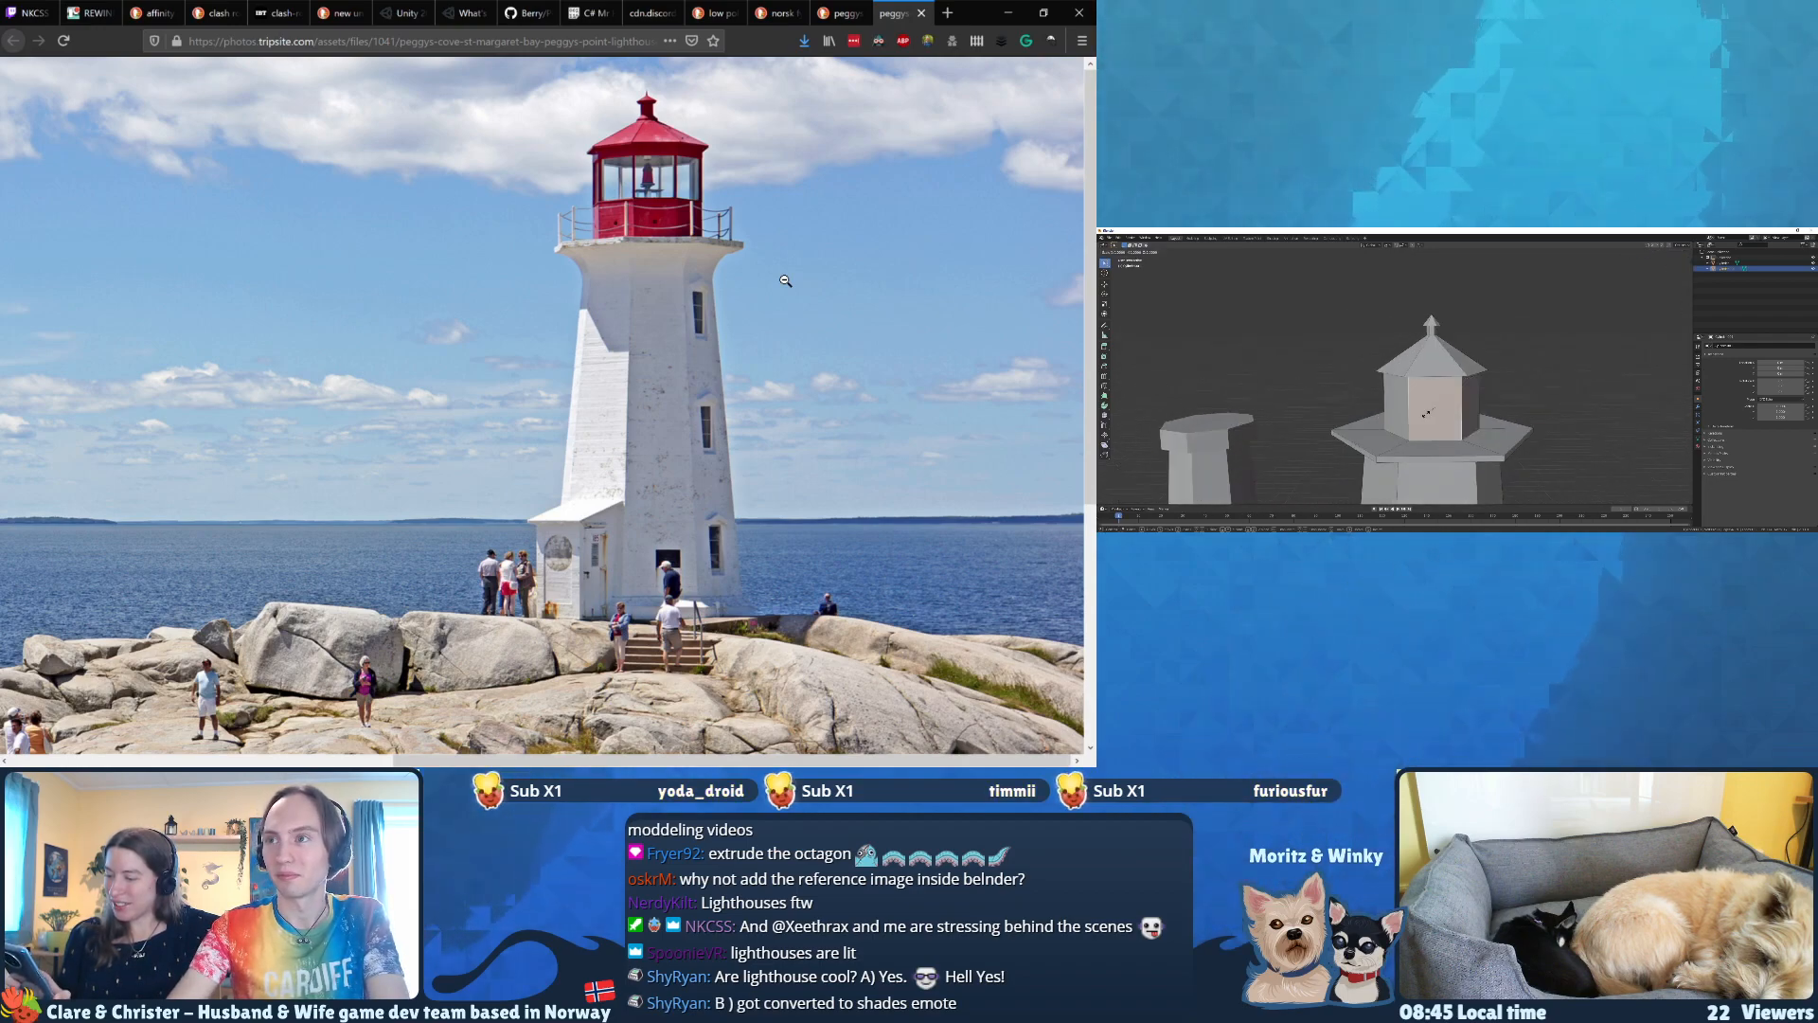
right_click(1427, 413)
type("s")
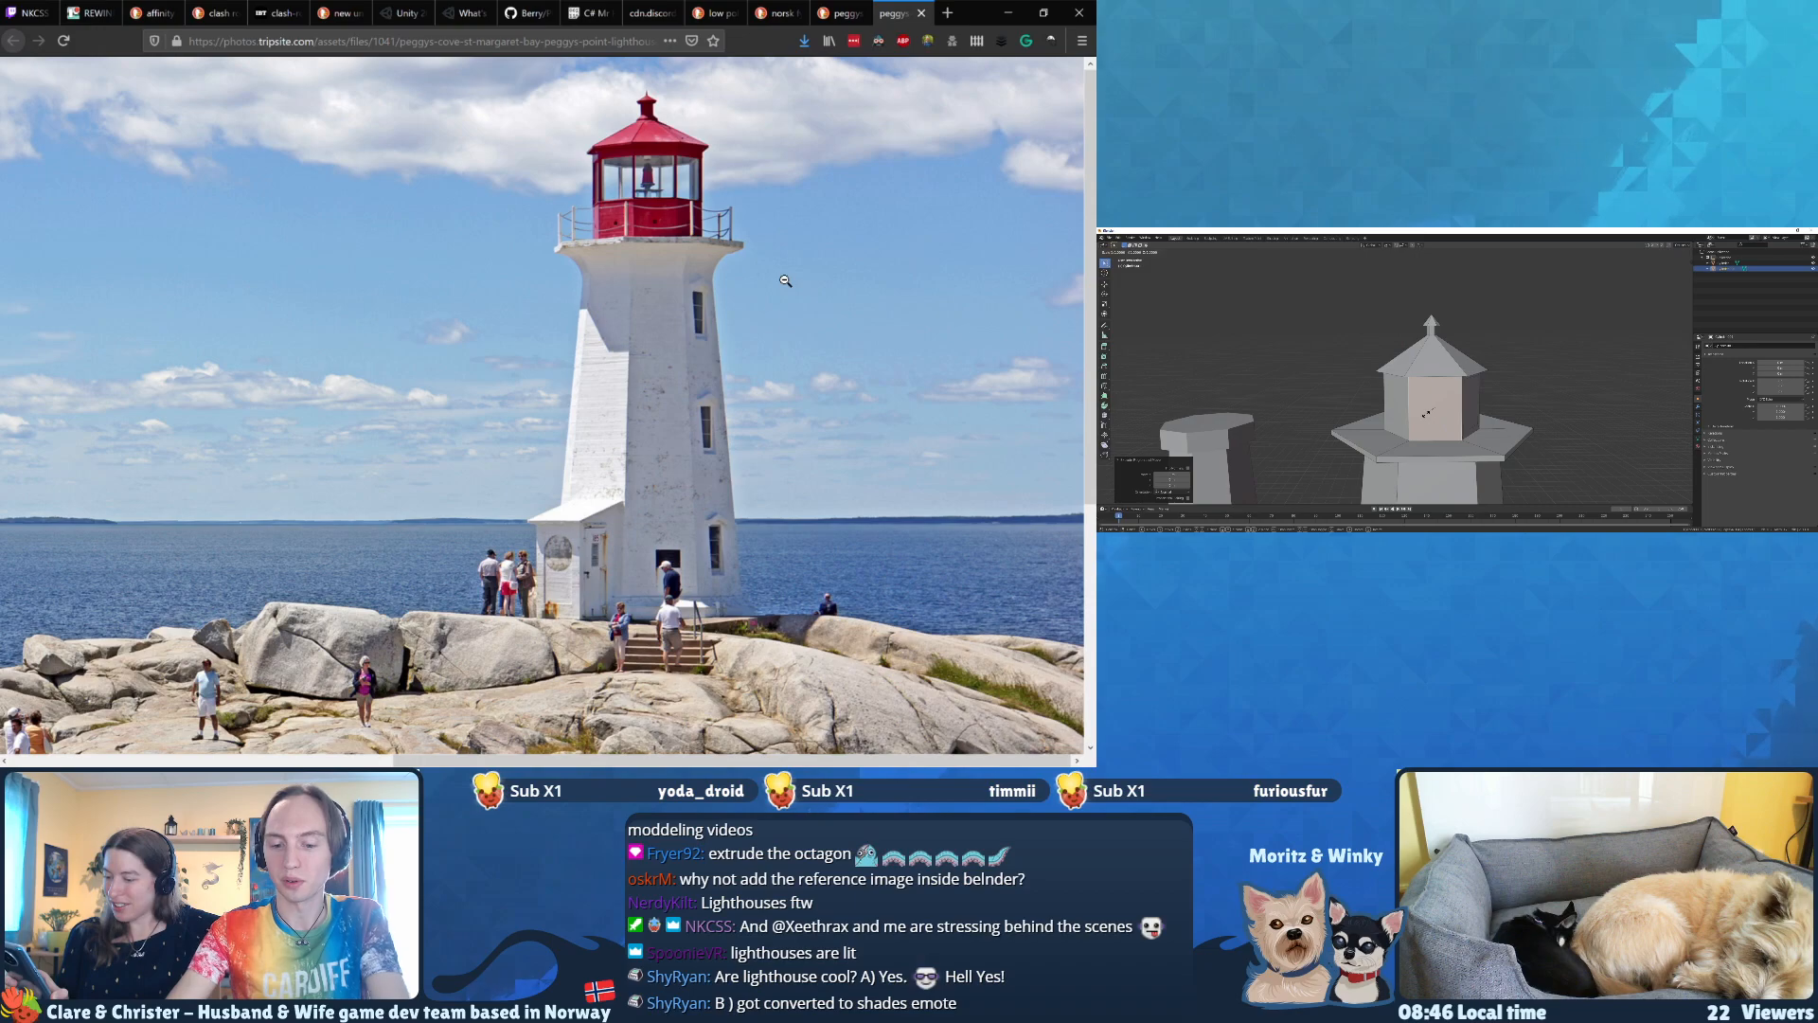
type(".8")
key("Return")
Step: Extrude the last plain lantern room wall in place and scale the new face to 0.8
middle_click_drag(1442, 402, 1386, 406)
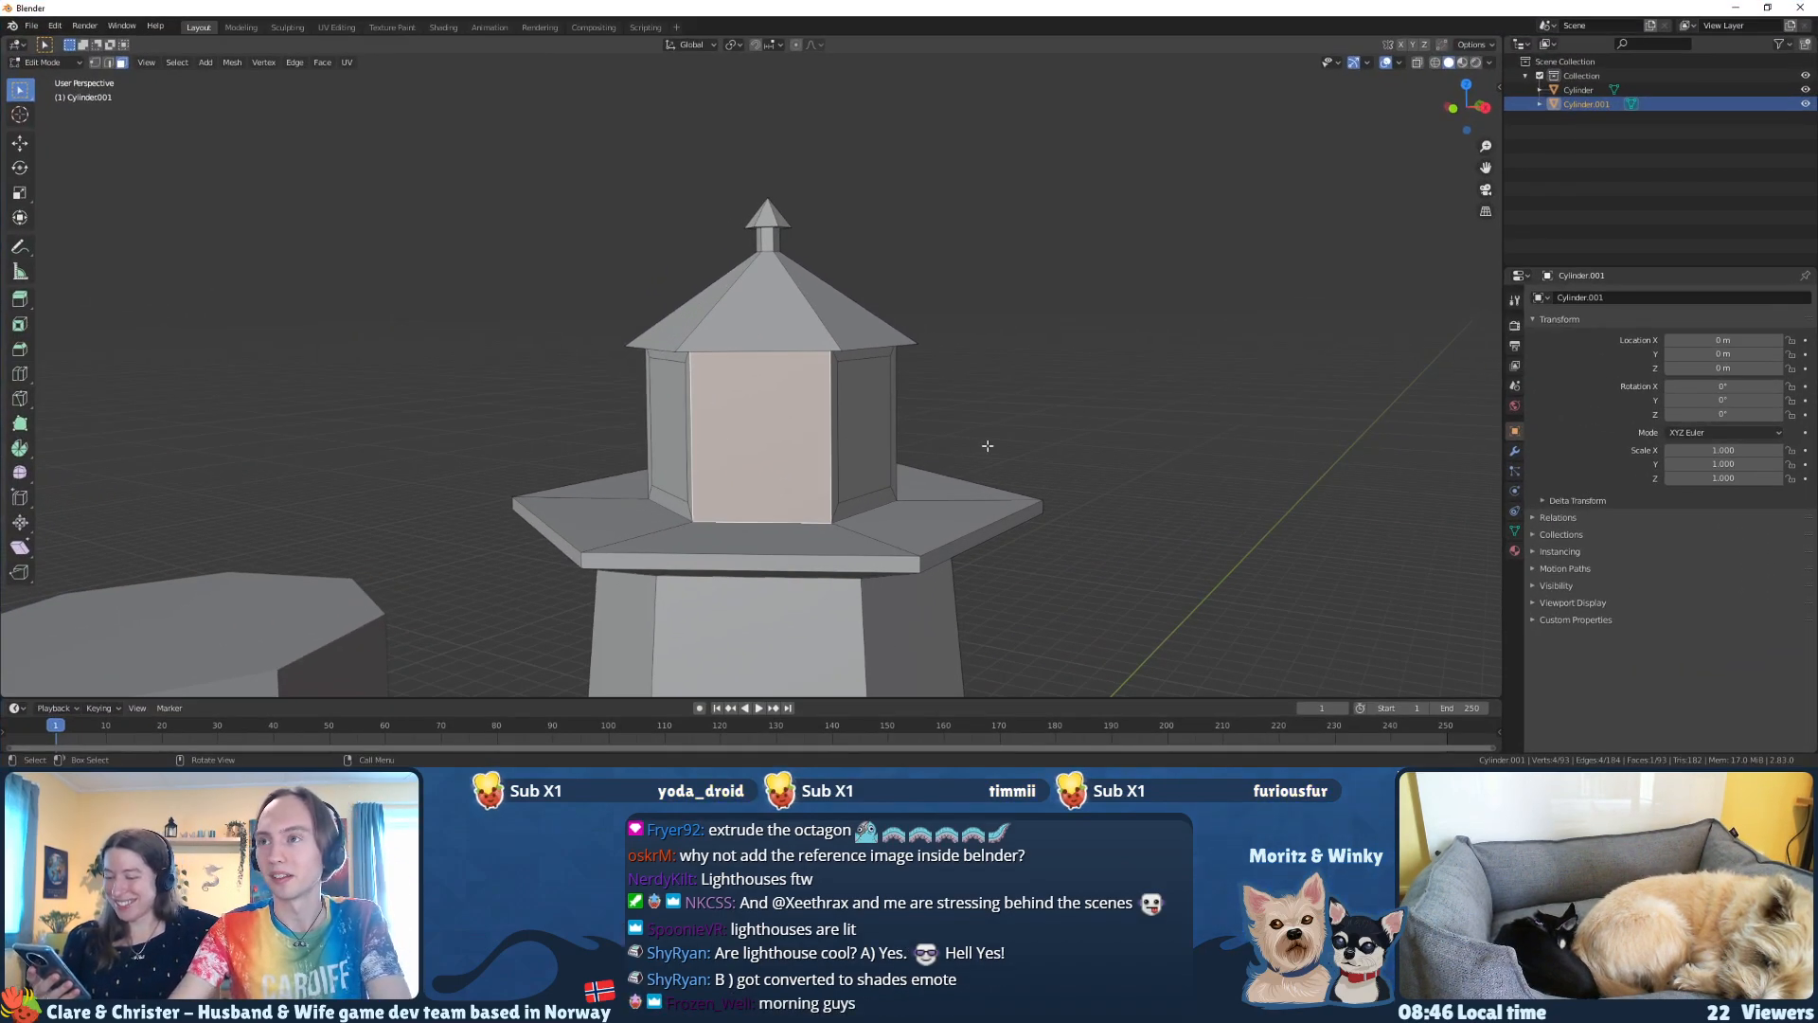
middle_click_drag(990, 451, 942, 482)
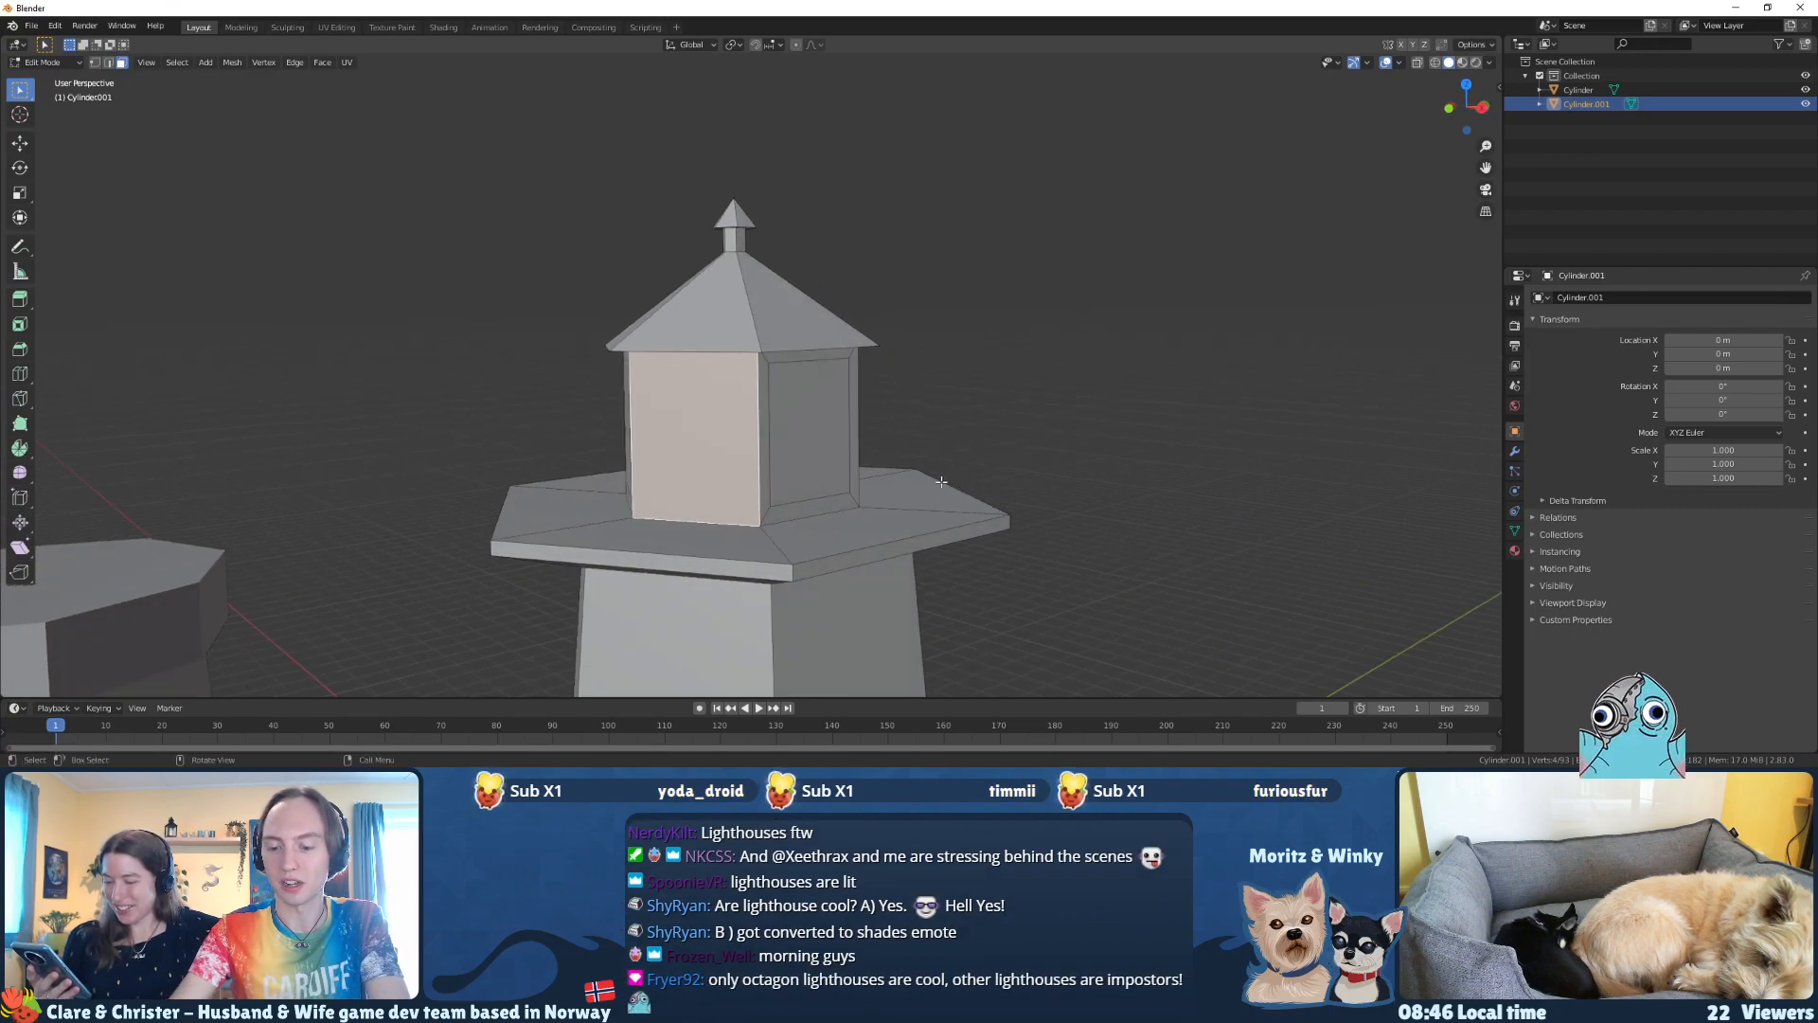
type("s.8")
key("Return")
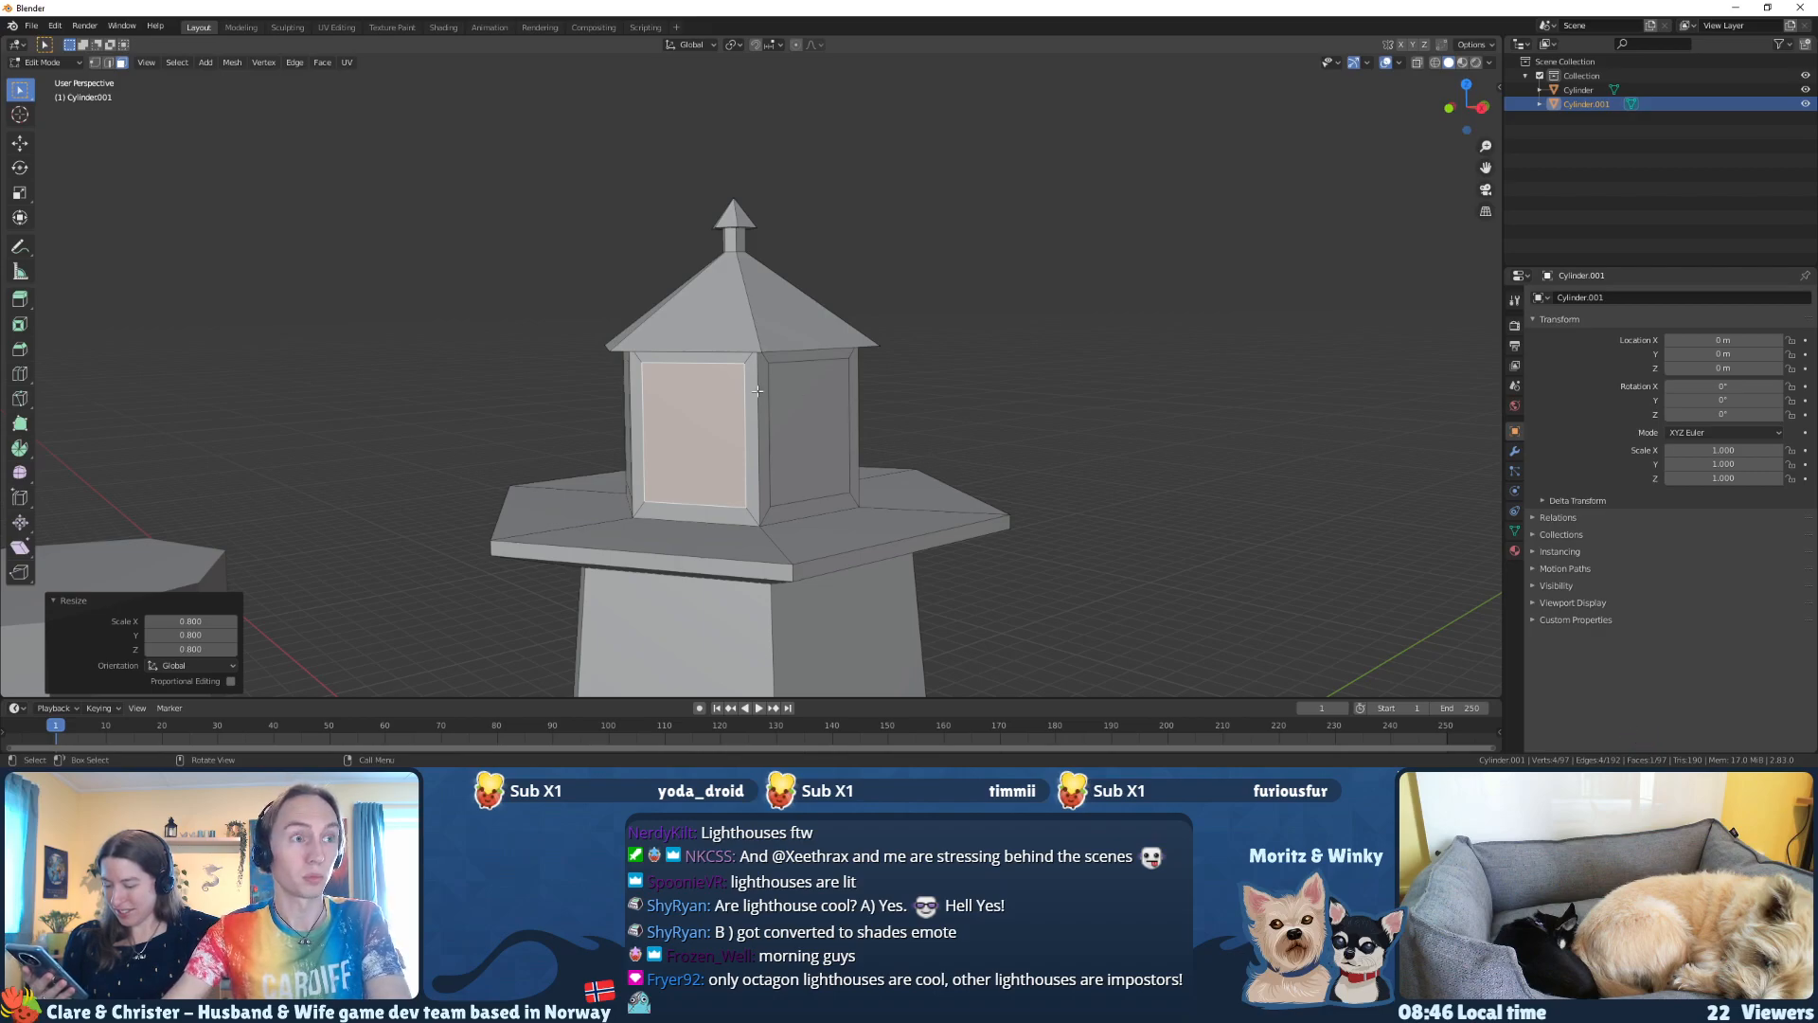
Step: Select the bottom edges of all six window panels in edge mode and raise them together along Z
middle_click_drag(637, 405, 555, 422)
key("2")
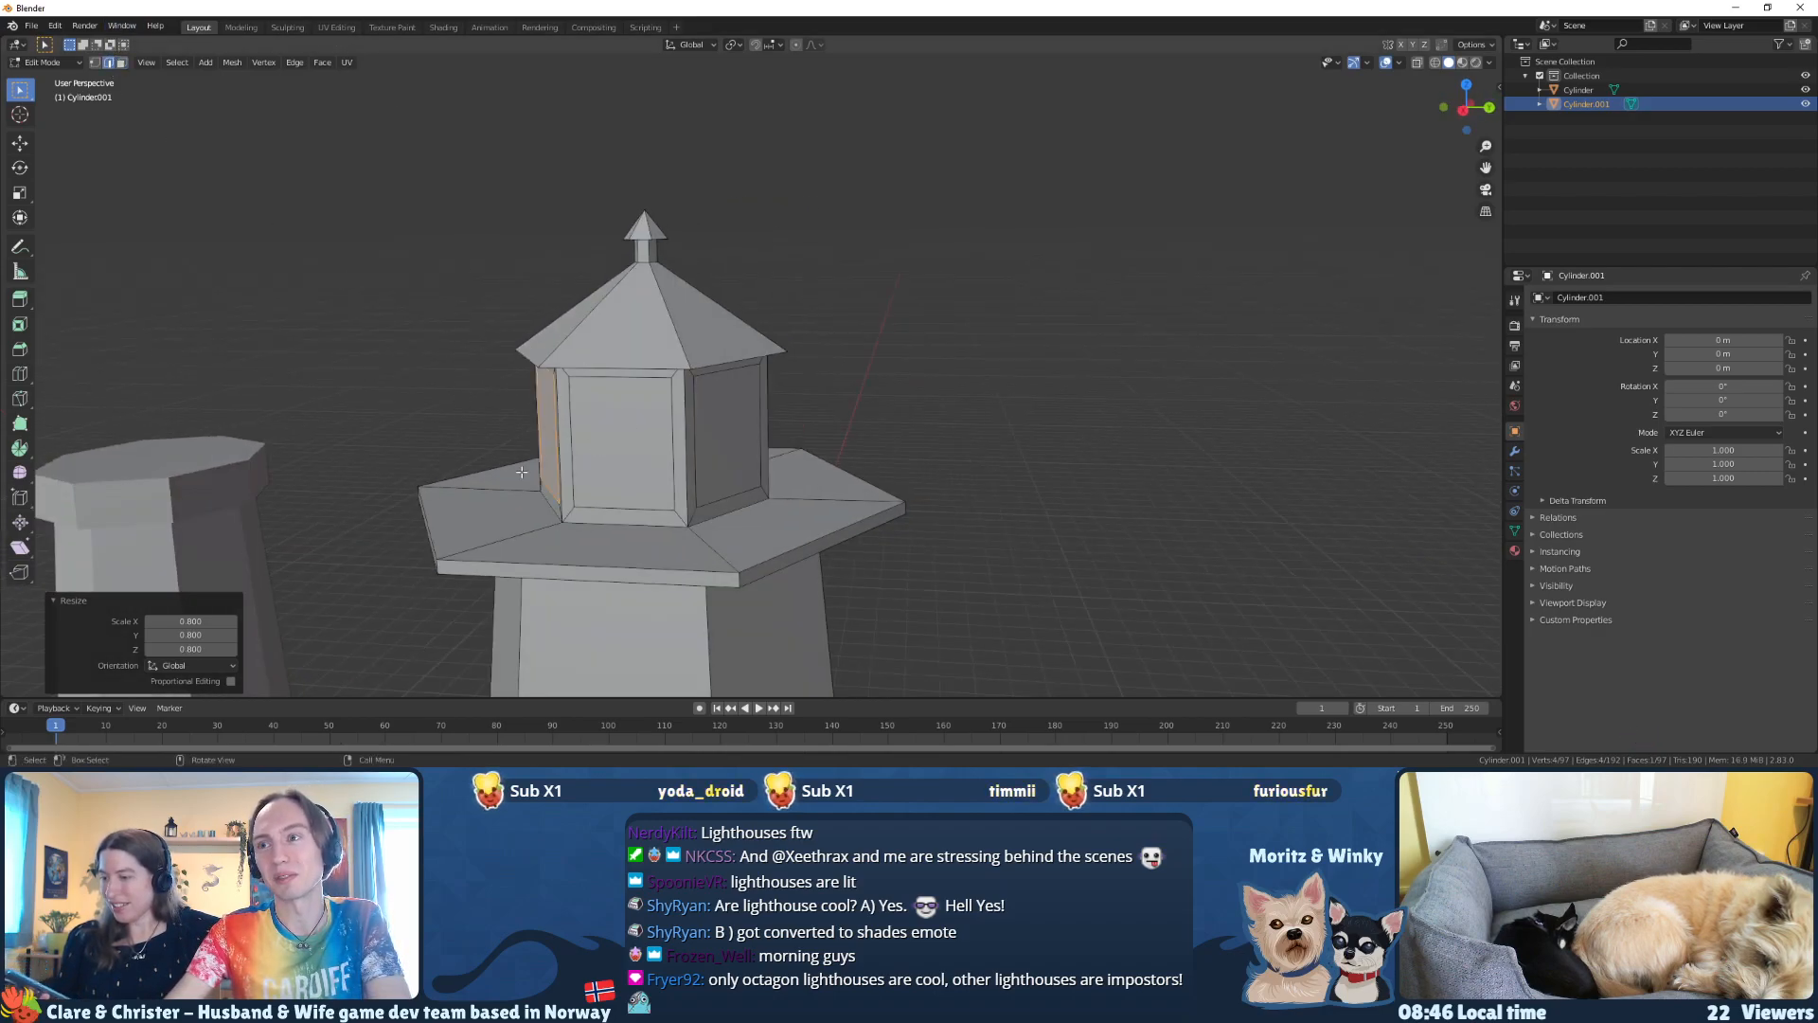
left_click(699, 505)
middle_click_drag(739, 495, 793, 465)
left_click(655, 472, "shift")
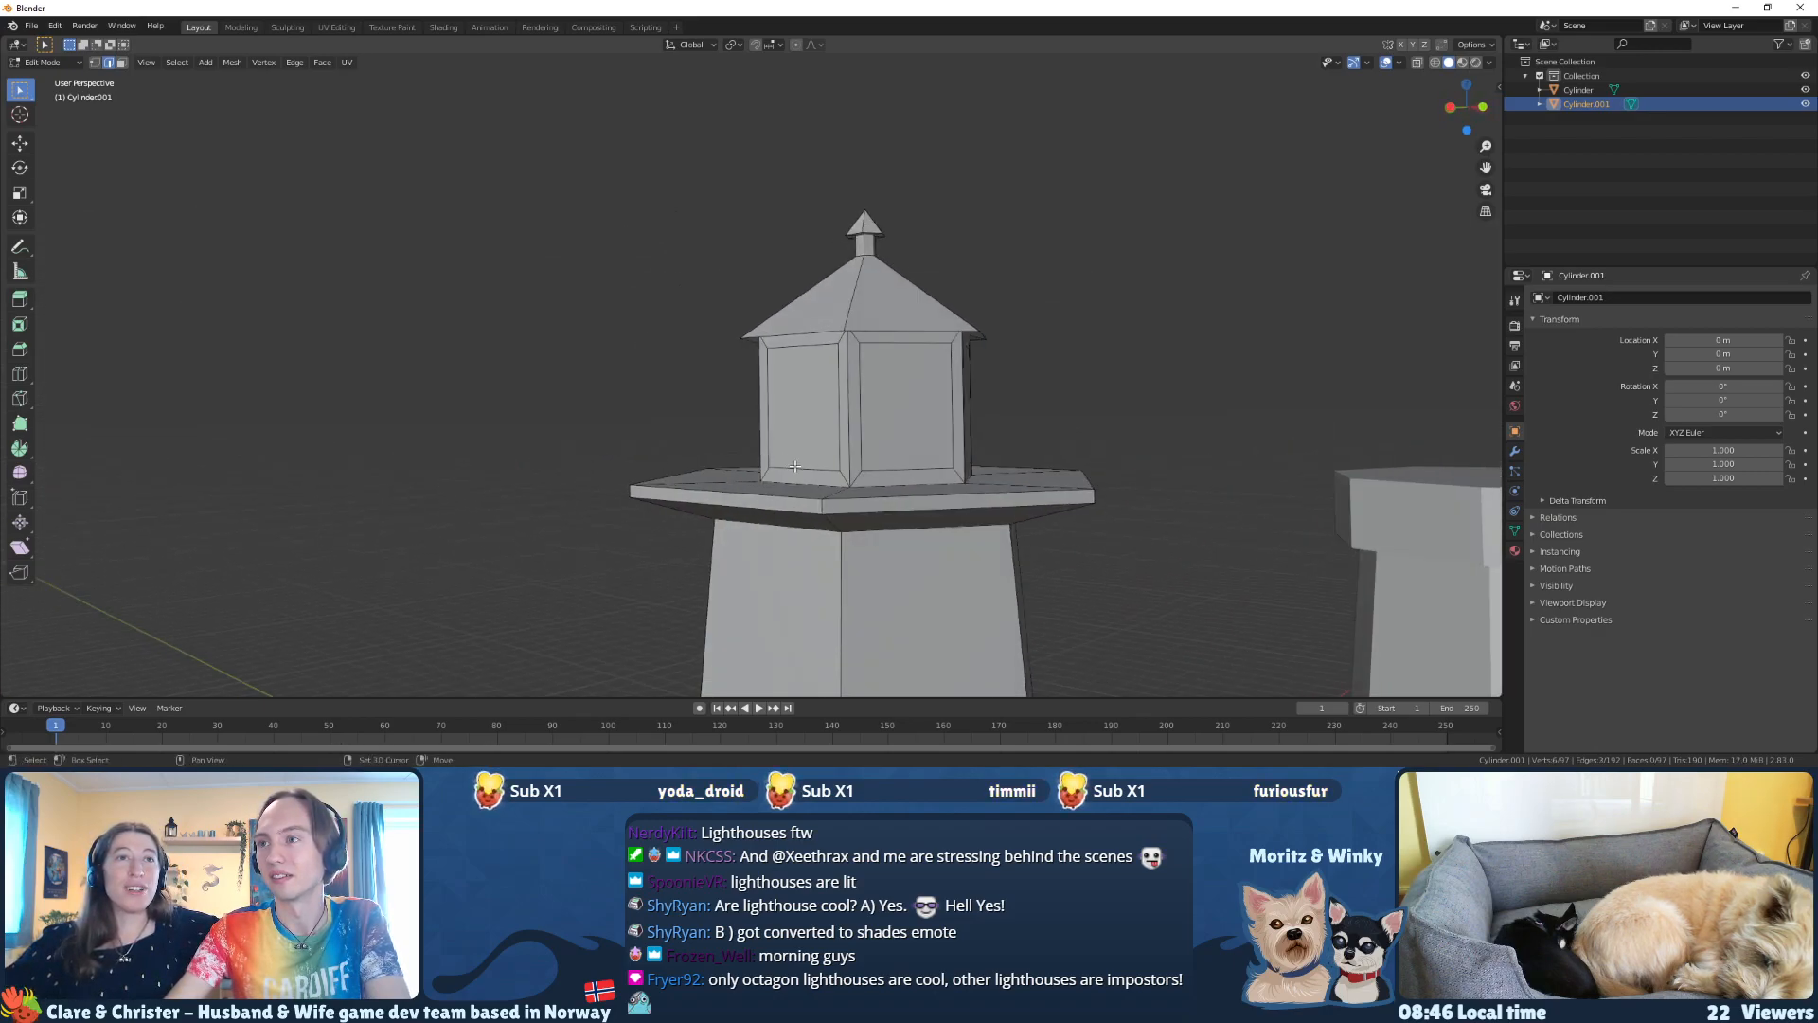
middle_click_drag(929, 474, 728, 491)
left_click(864, 497, "shift")
key("g")
key("z")
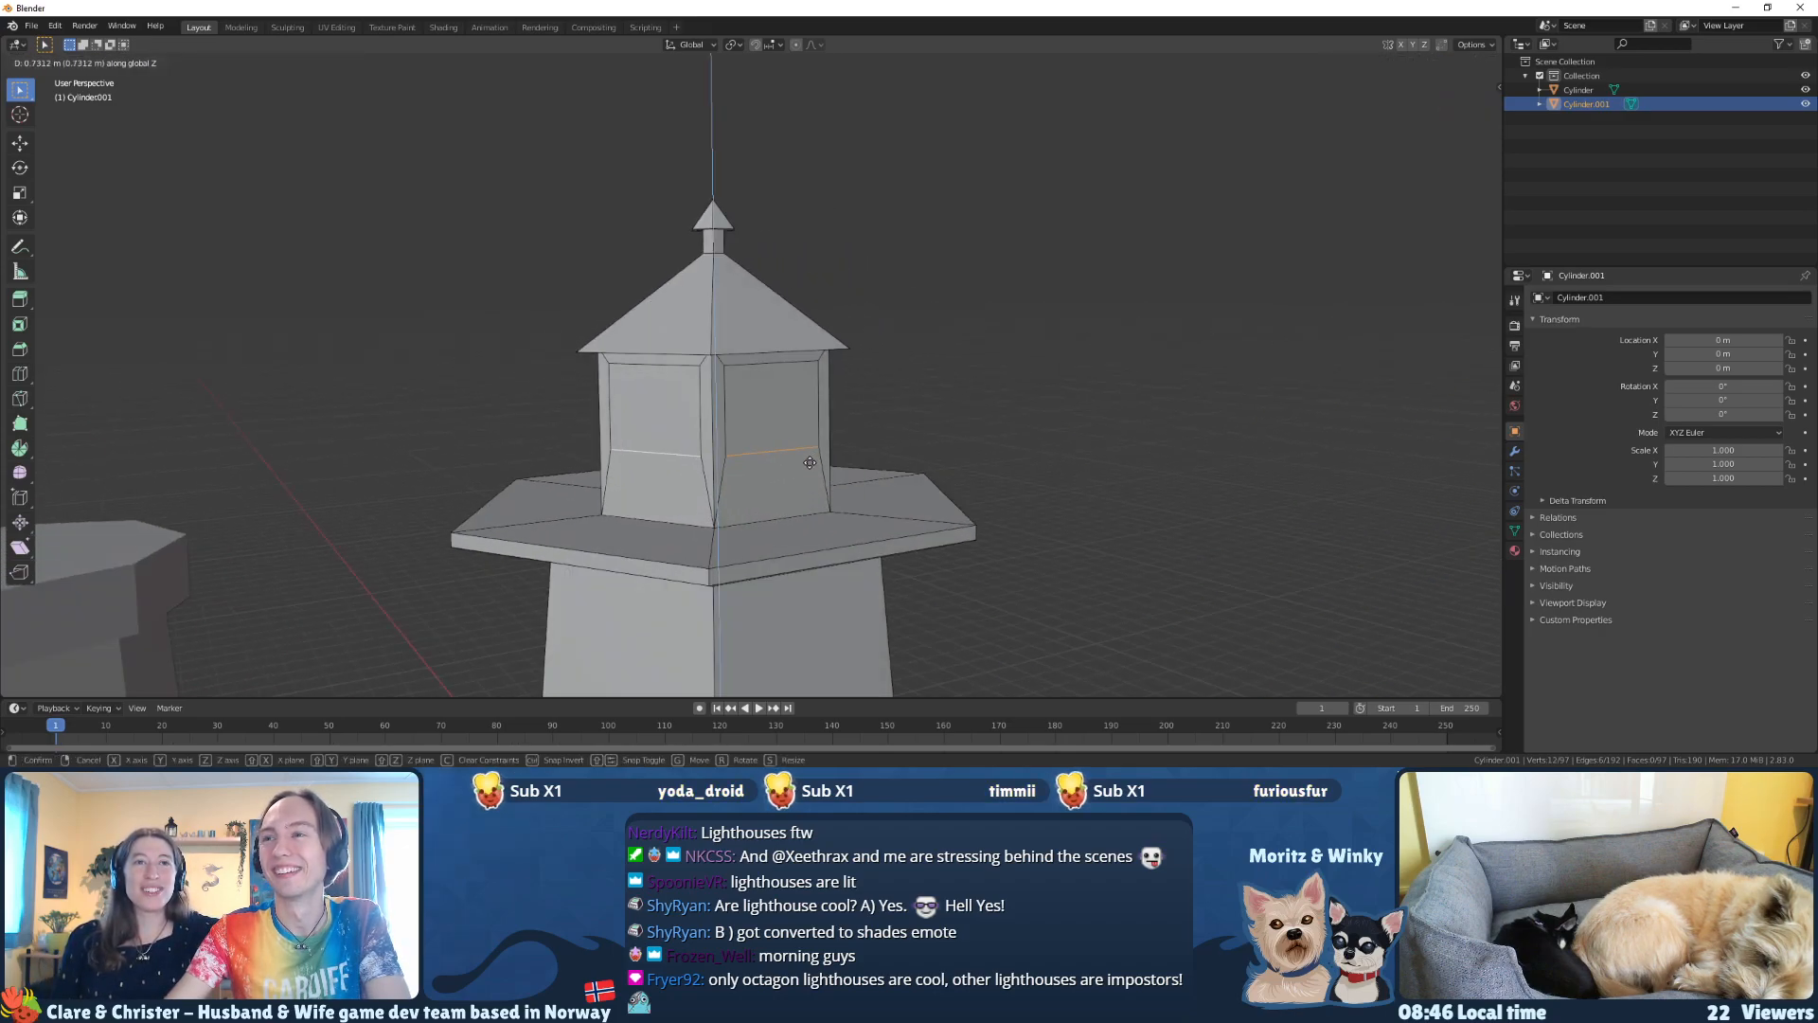
left_click(810, 485)
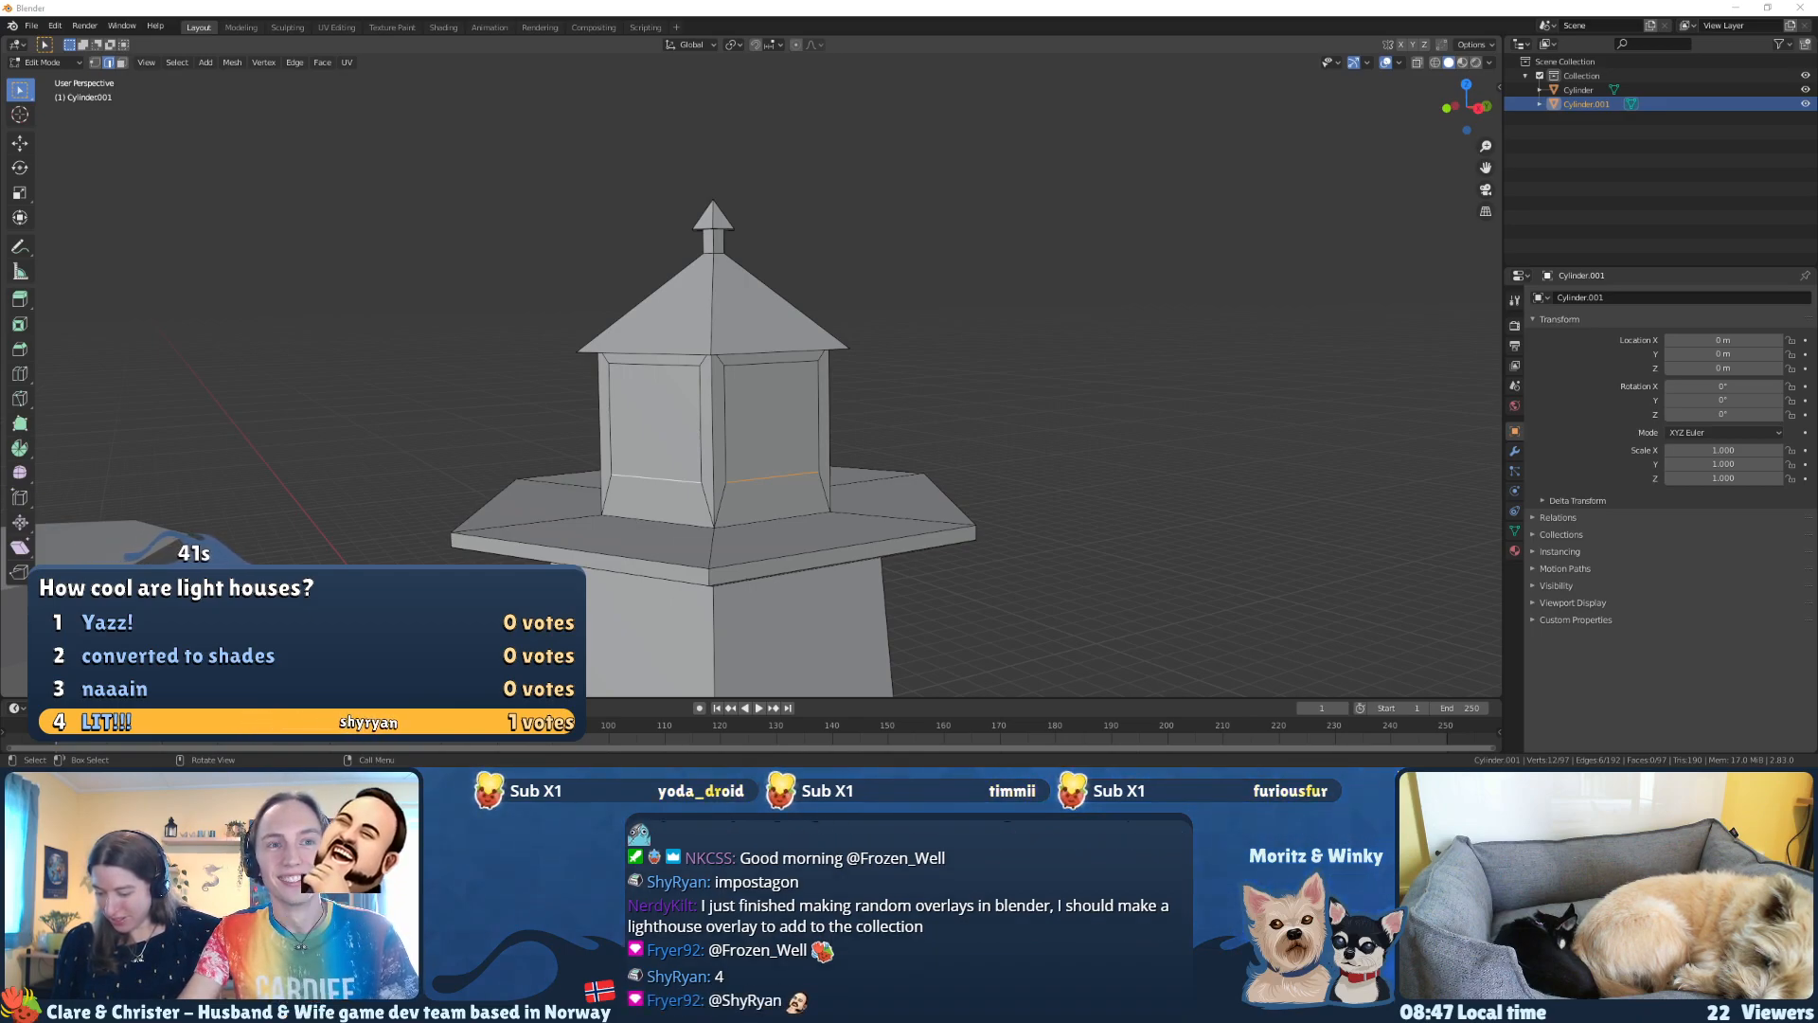
Step: Raise the window panels' bottom edges further along Z to leave a taller wall below the windows
middle_click_drag(1063, 479, 1011, 469)
key("g")
key("z")
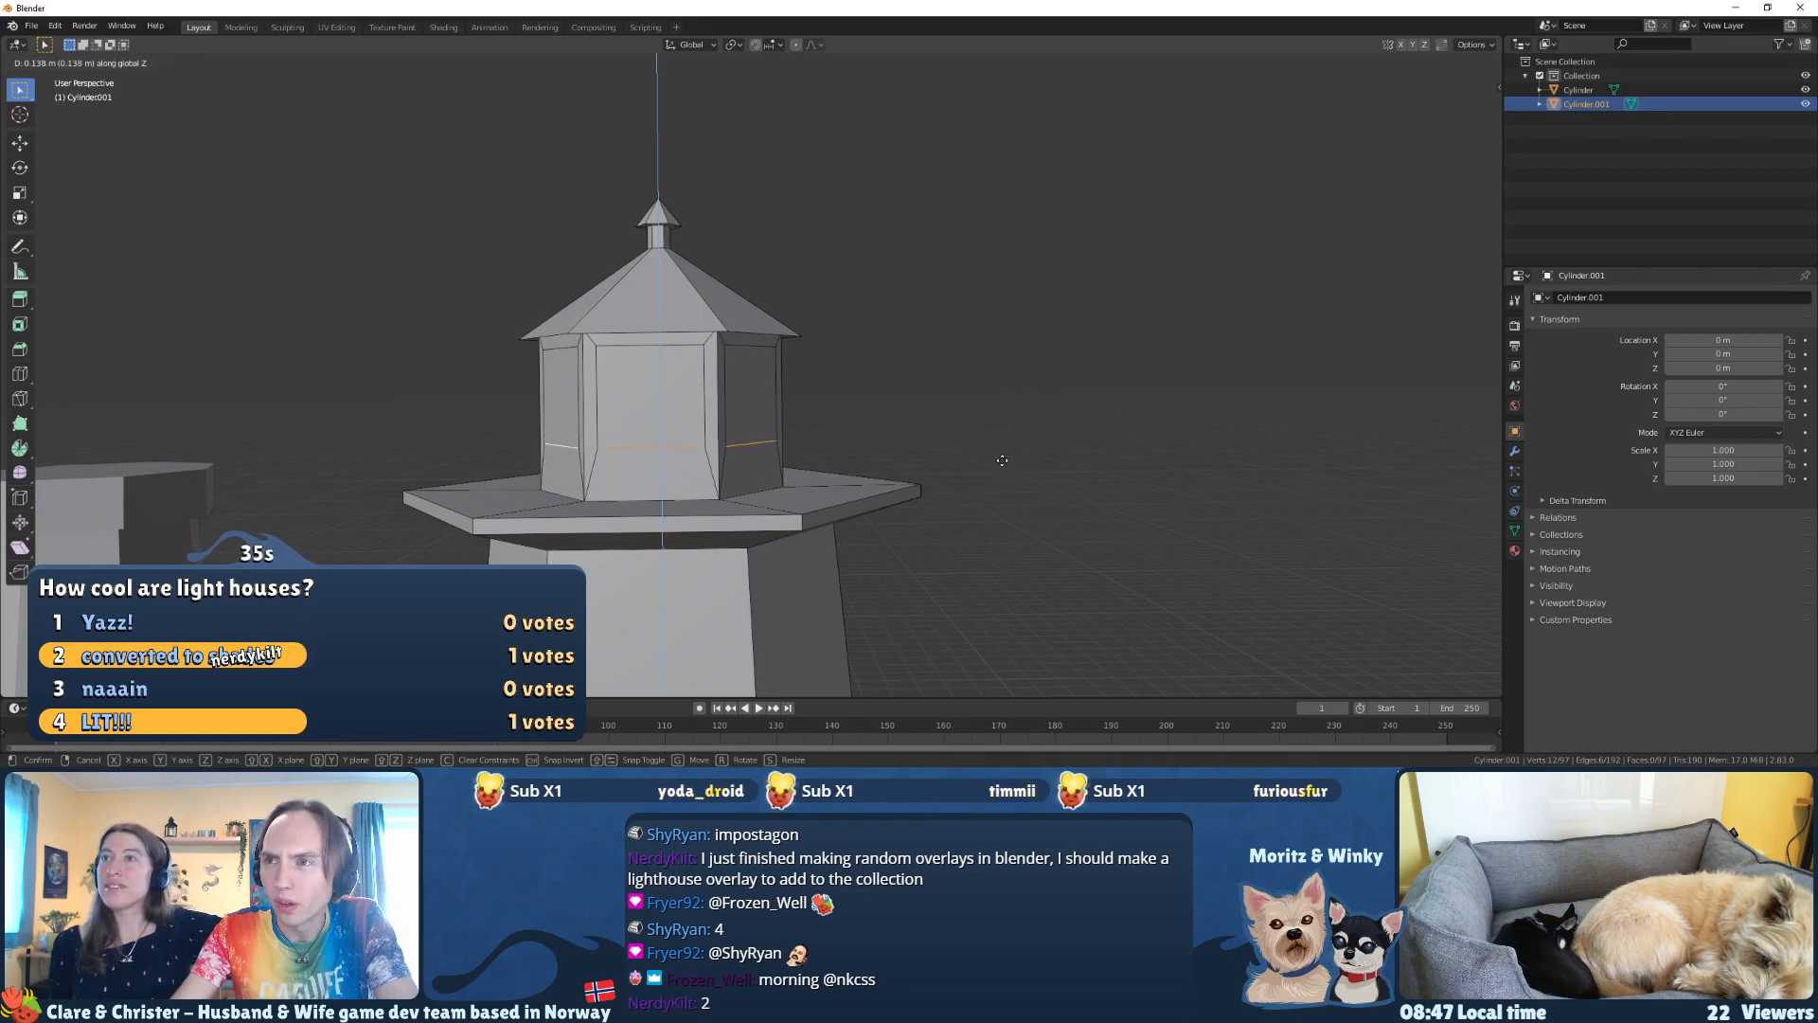
left_click(797, 486)
middle_click_drag(798, 487, 766, 491)
key("g")
key("z")
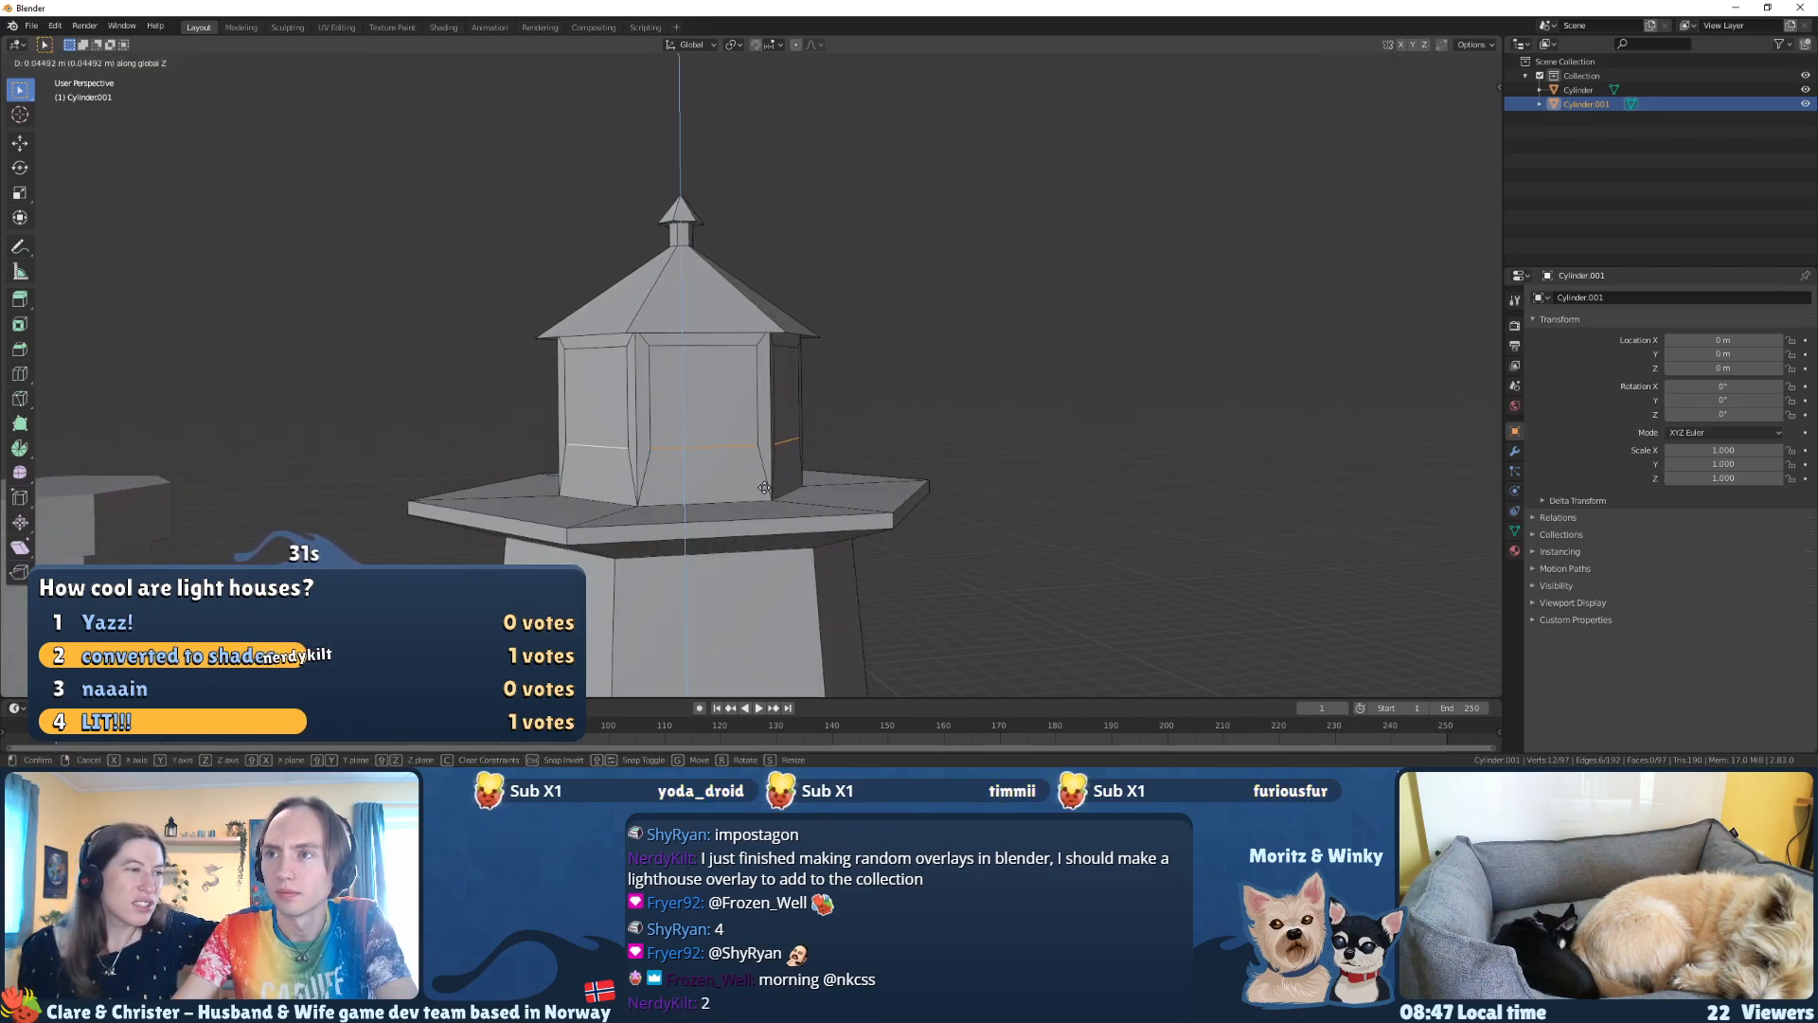
left_click(765, 488)
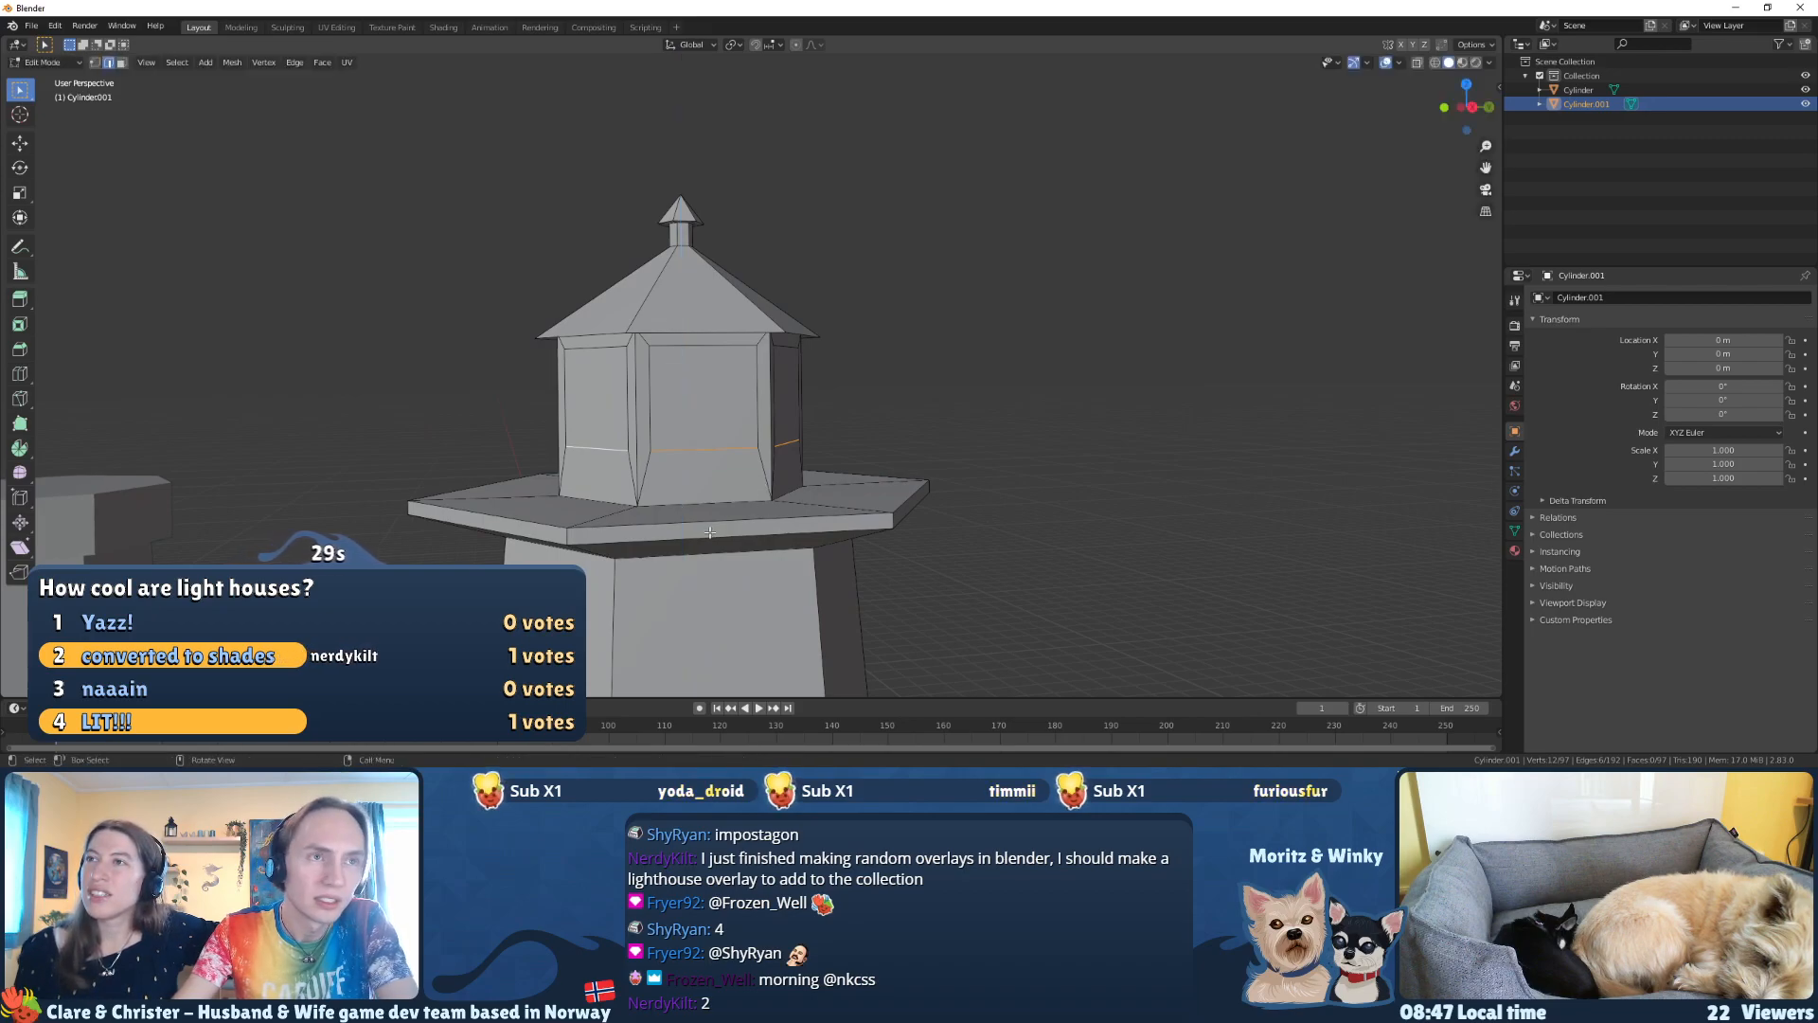
Step: Add three horizontal loop cuts around the tower body with Loop Cut, at the middle, upper and lower sections
middle_click_drag(685, 507, 808, 408)
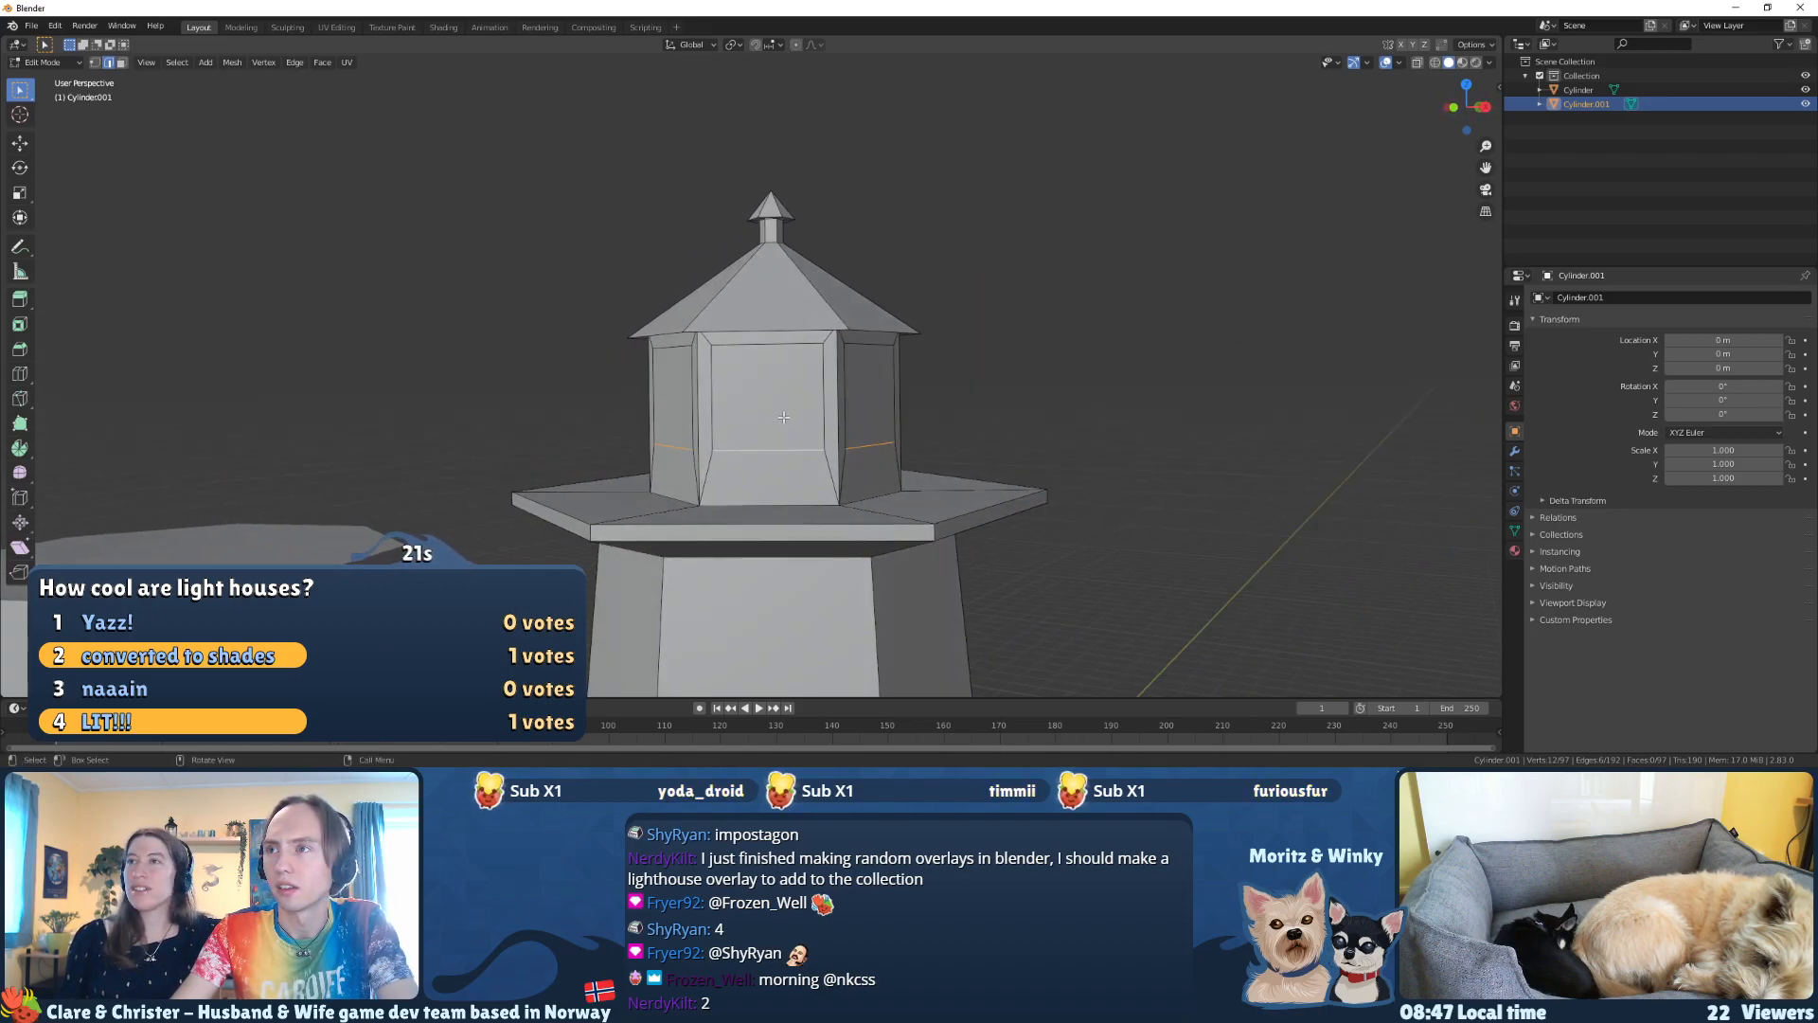
scroll(796, 487, "down", 2)
middle_click_drag(796, 486, 784, 404)
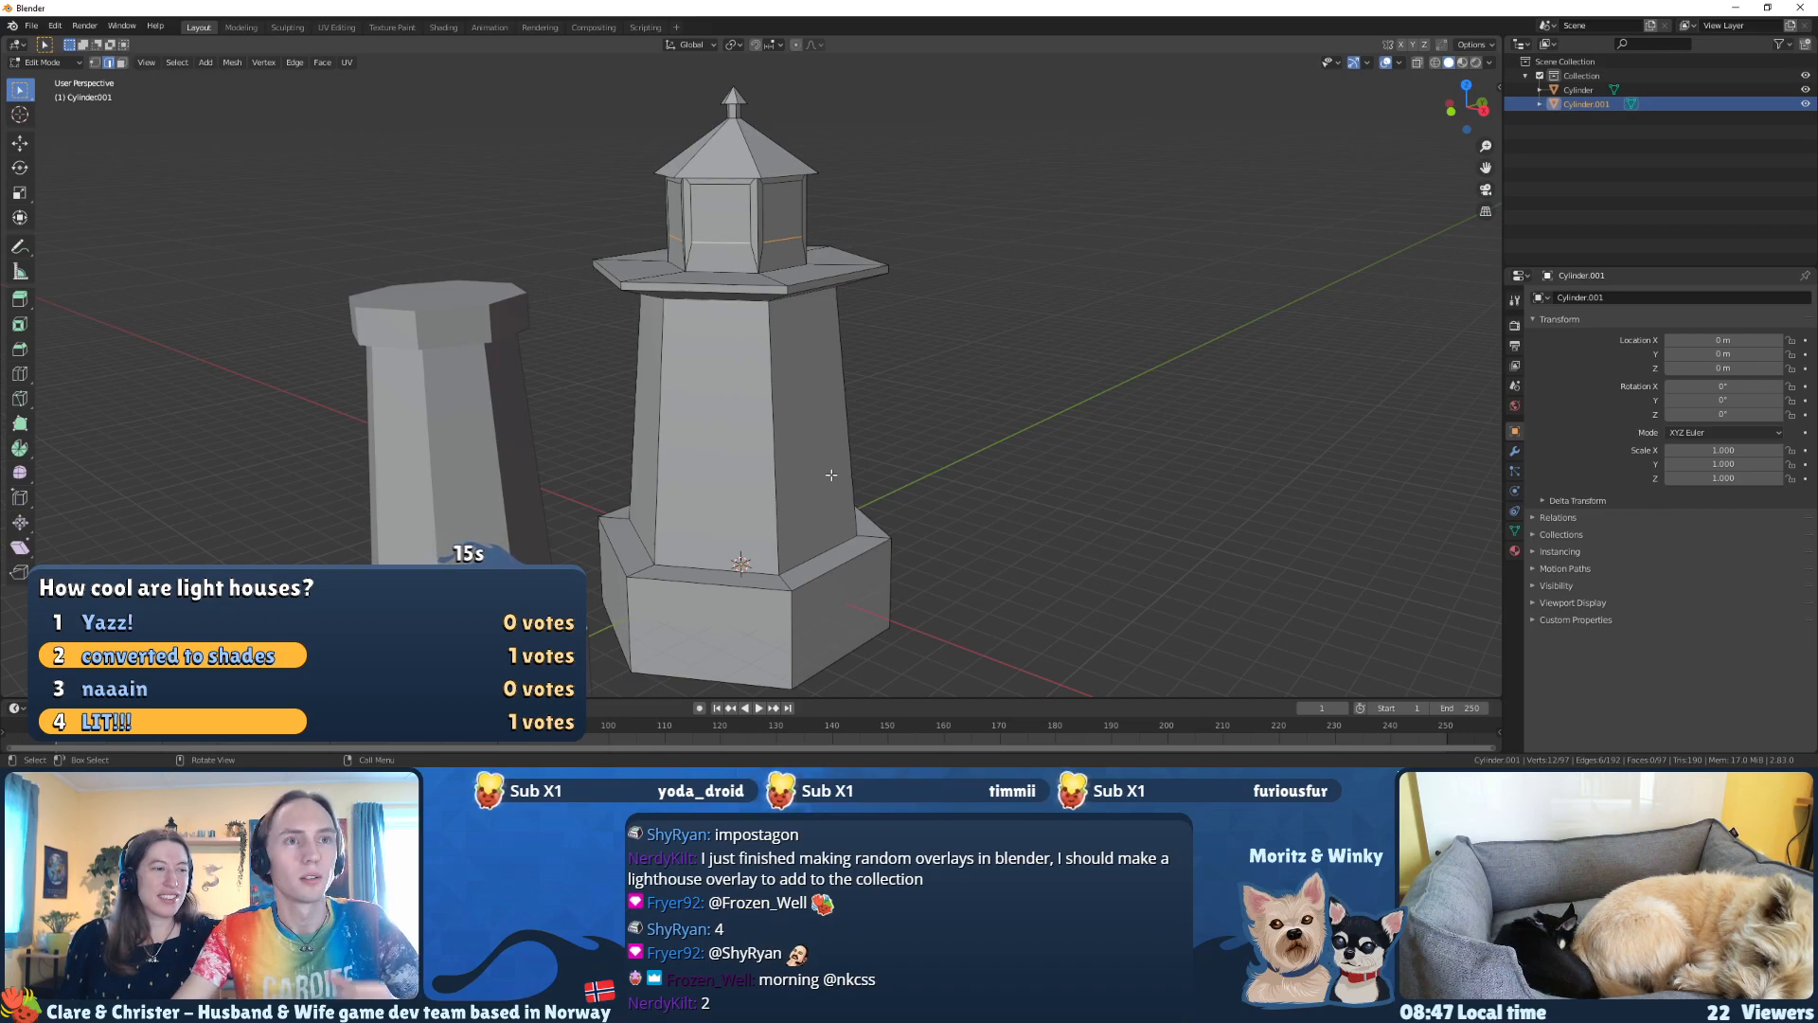
left_click(19, 373)
scroll(755, 442, "up", 2)
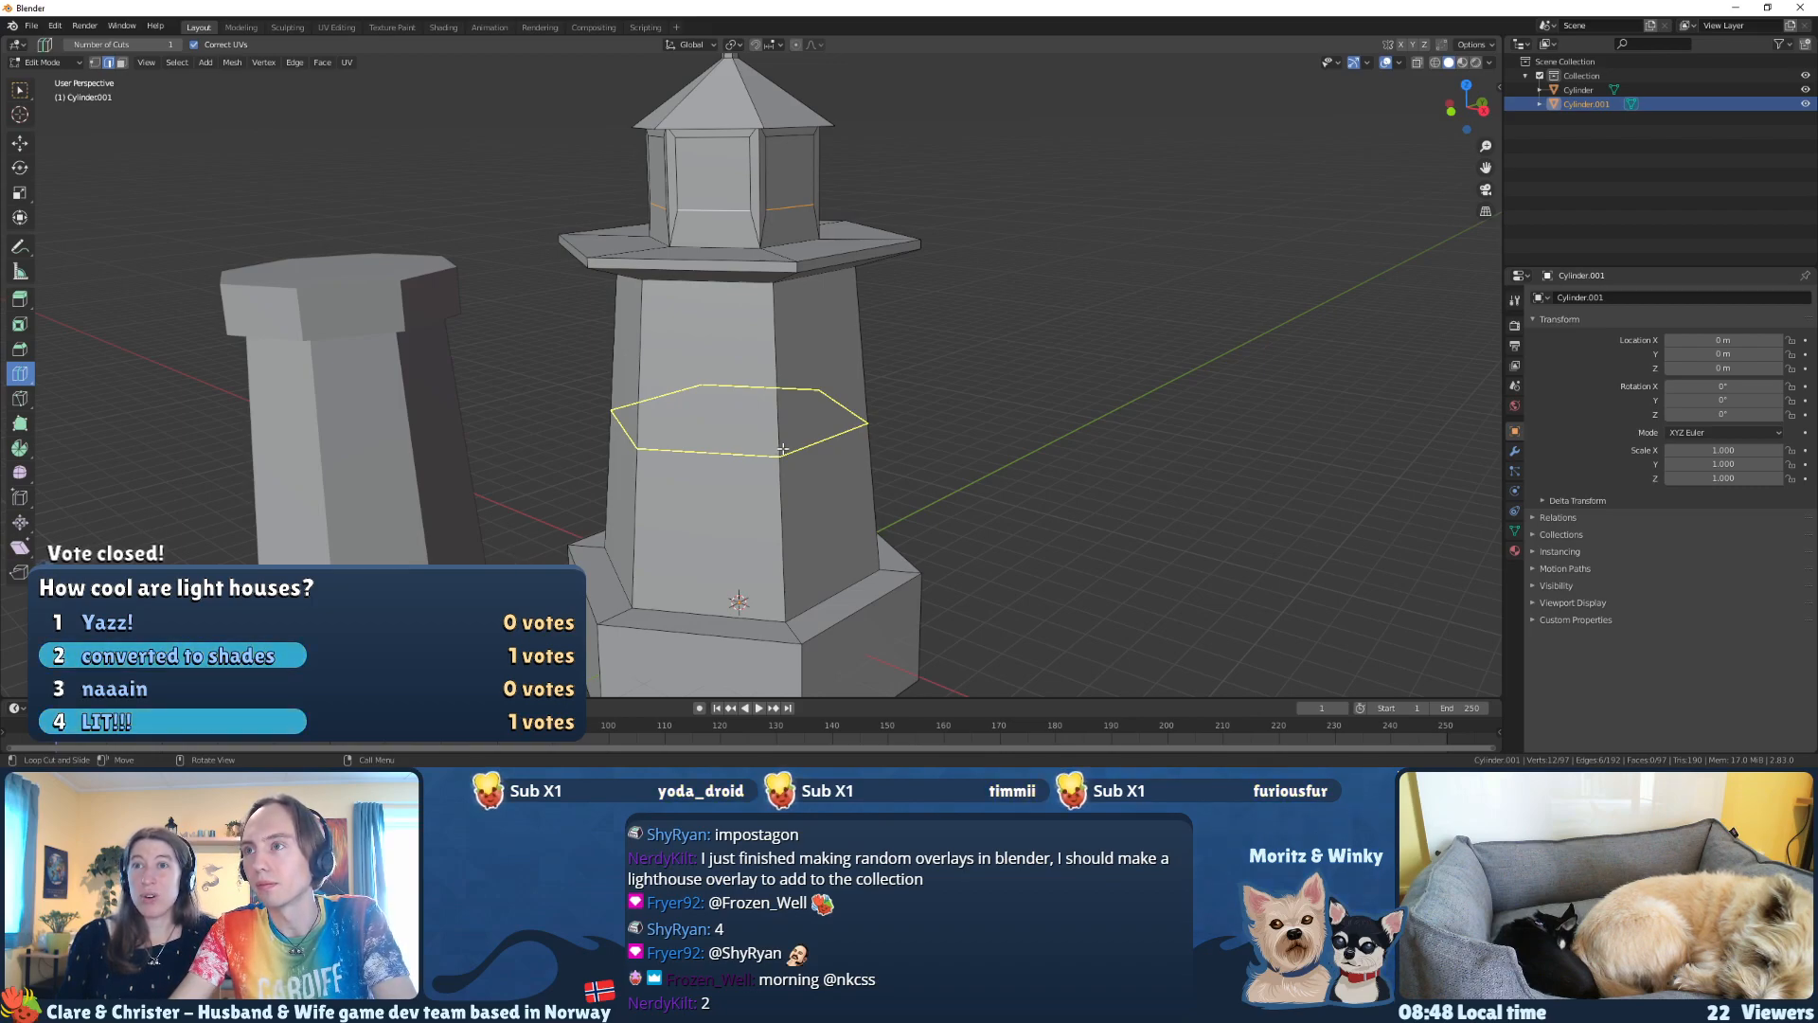
left_click(783, 449)
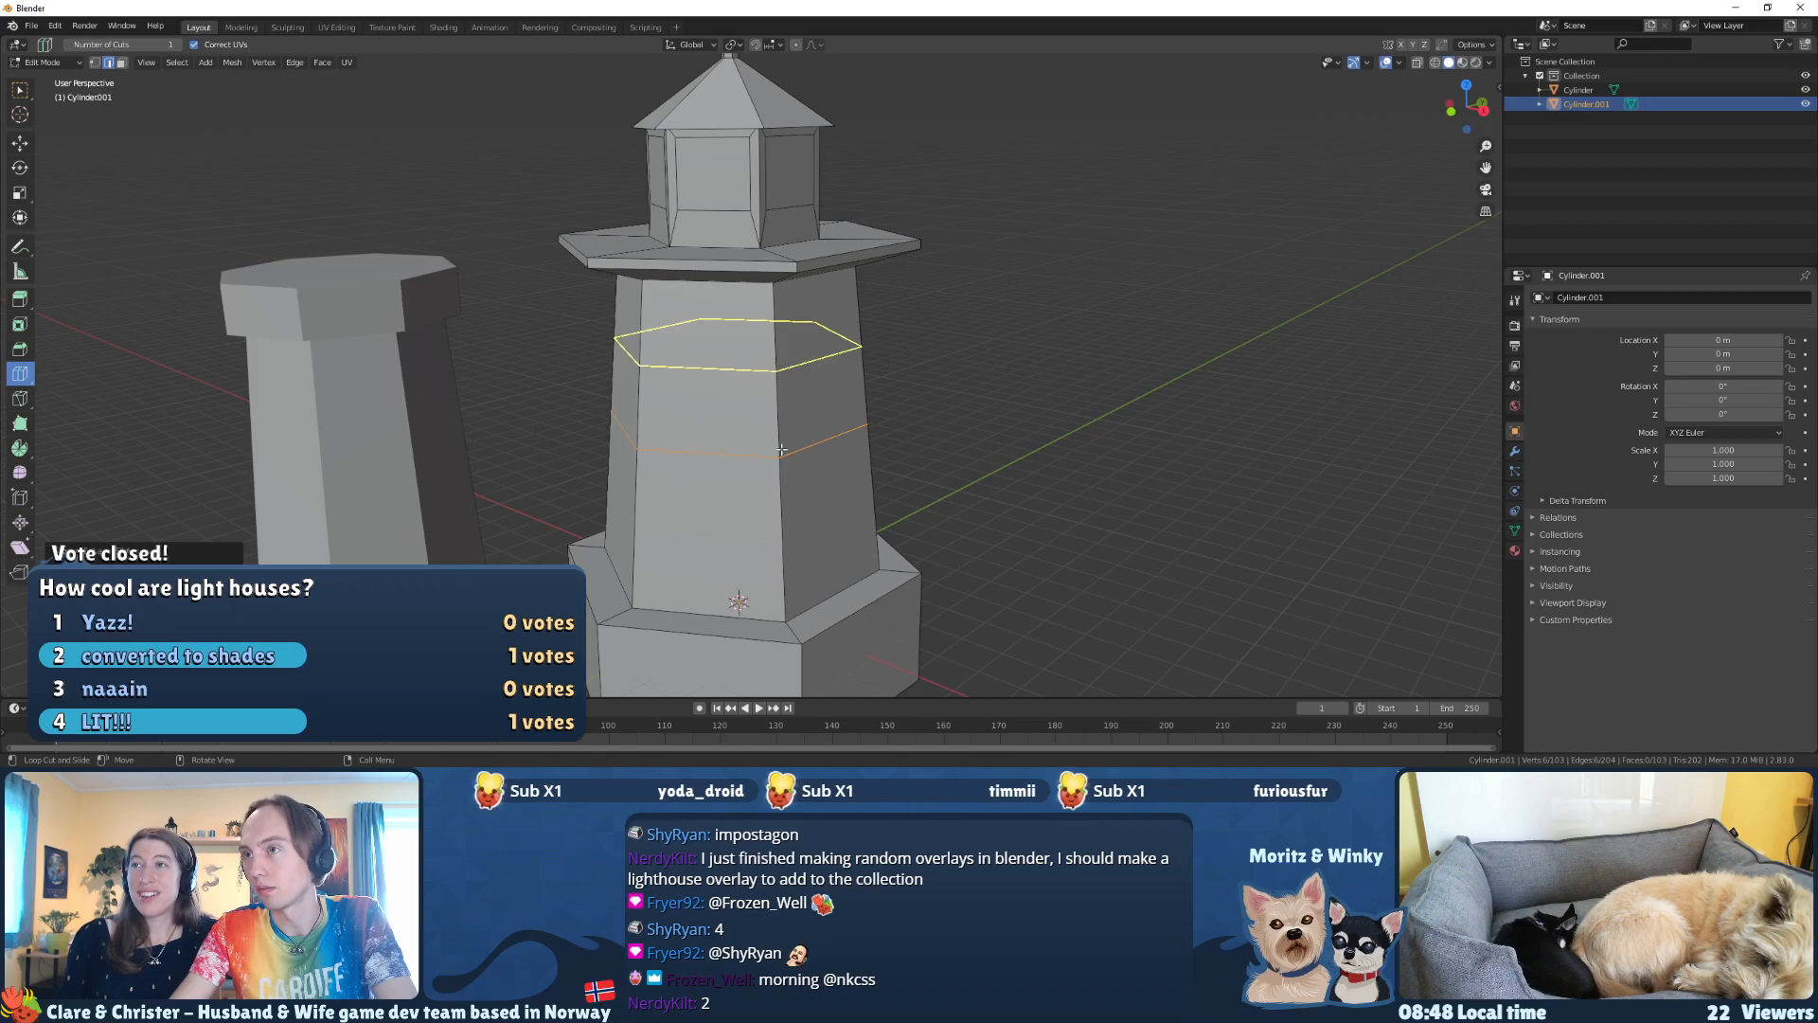
left_click(778, 448)
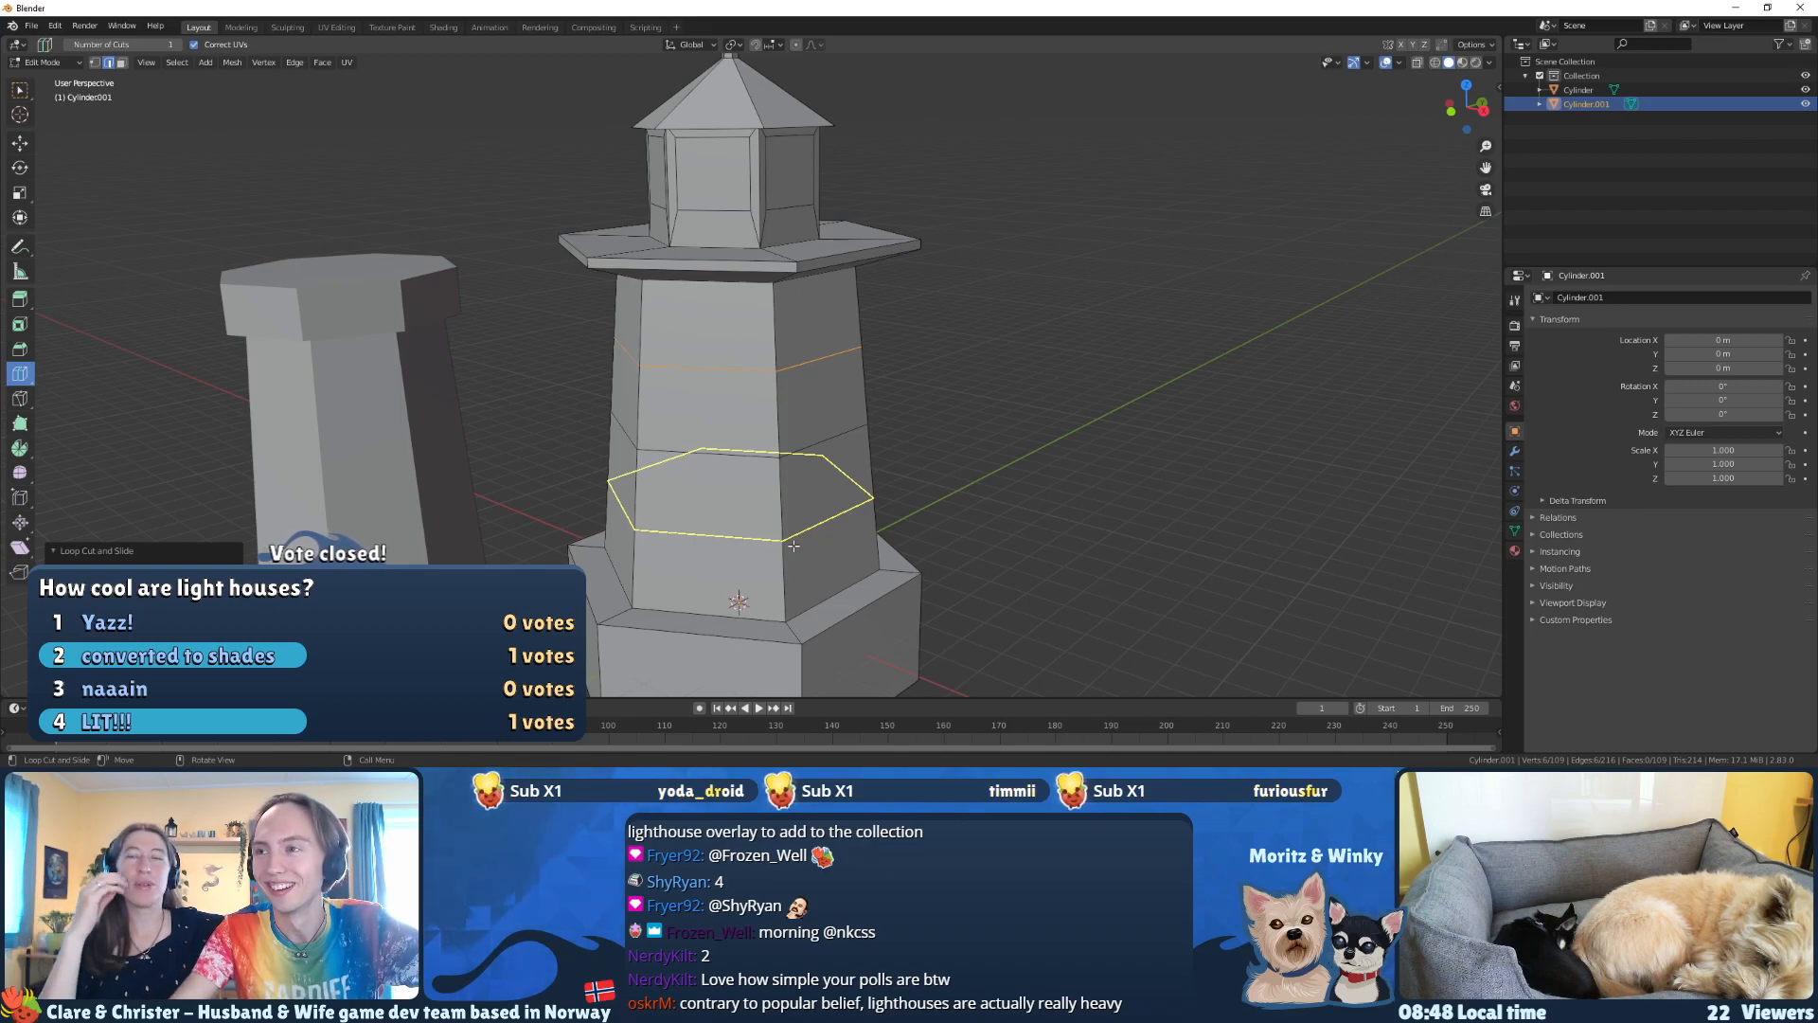
middle_click_drag(793, 546, 785, 523)
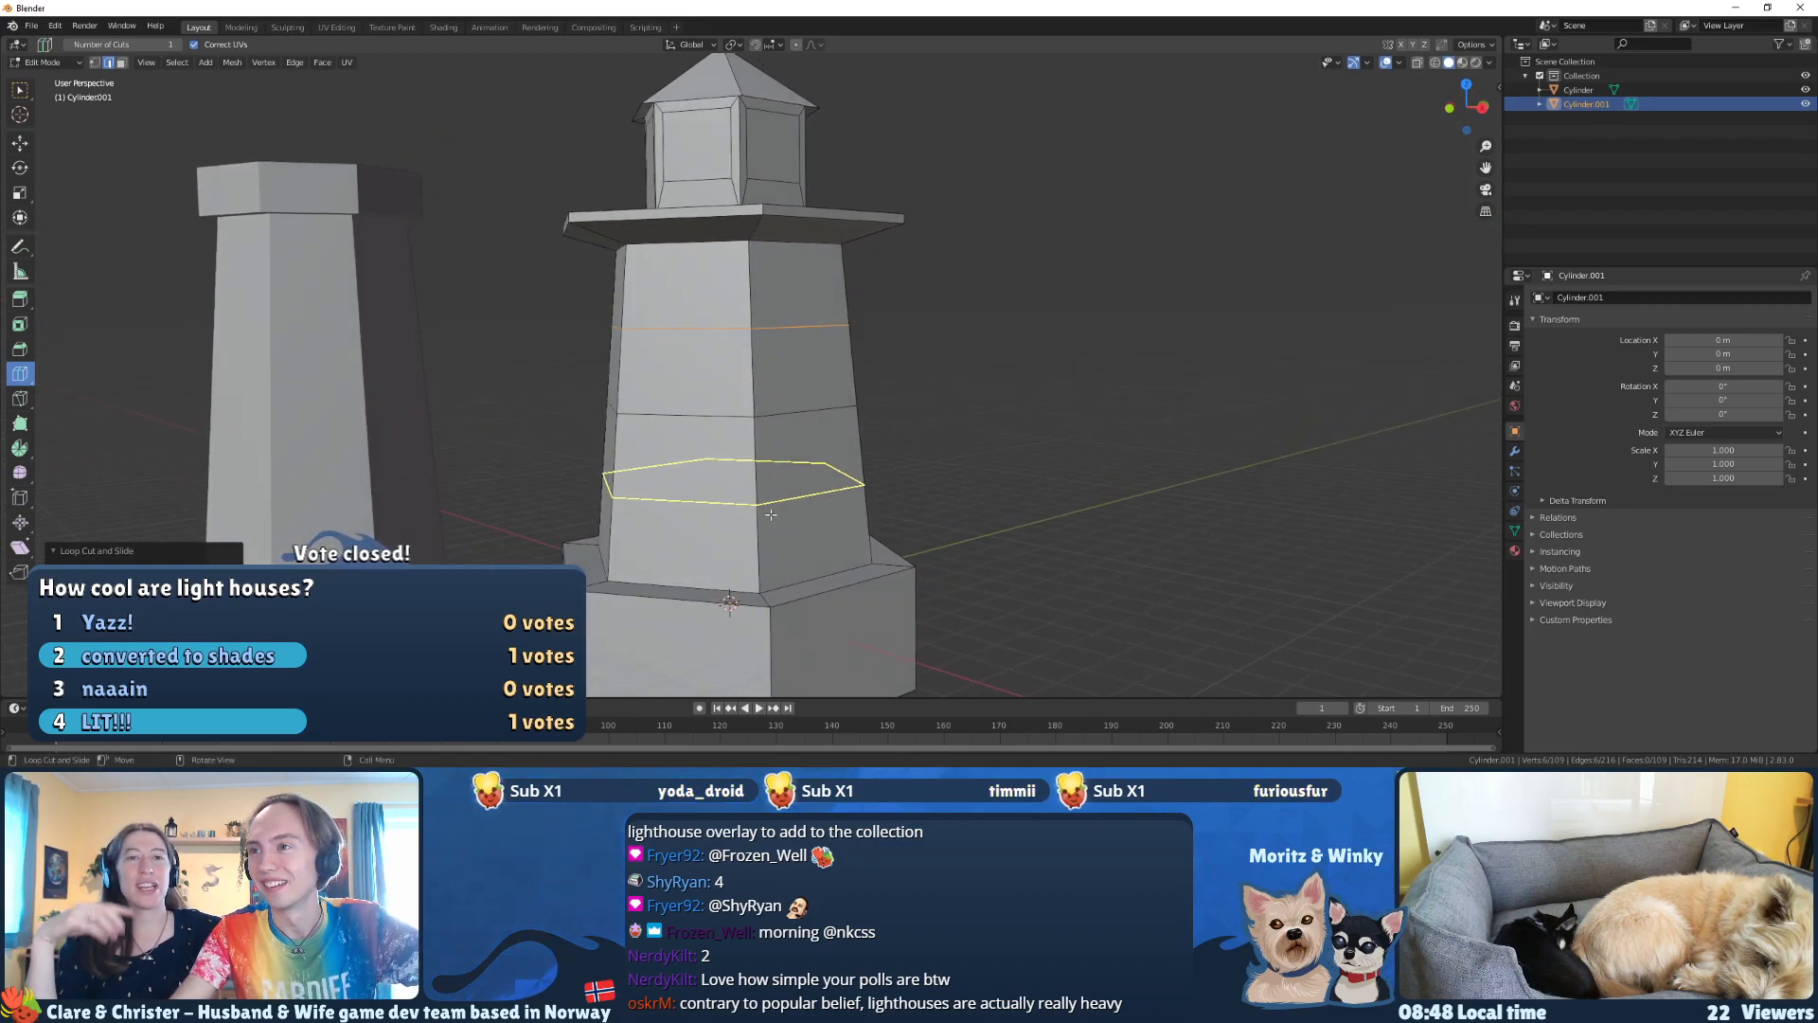
left_click(758, 530)
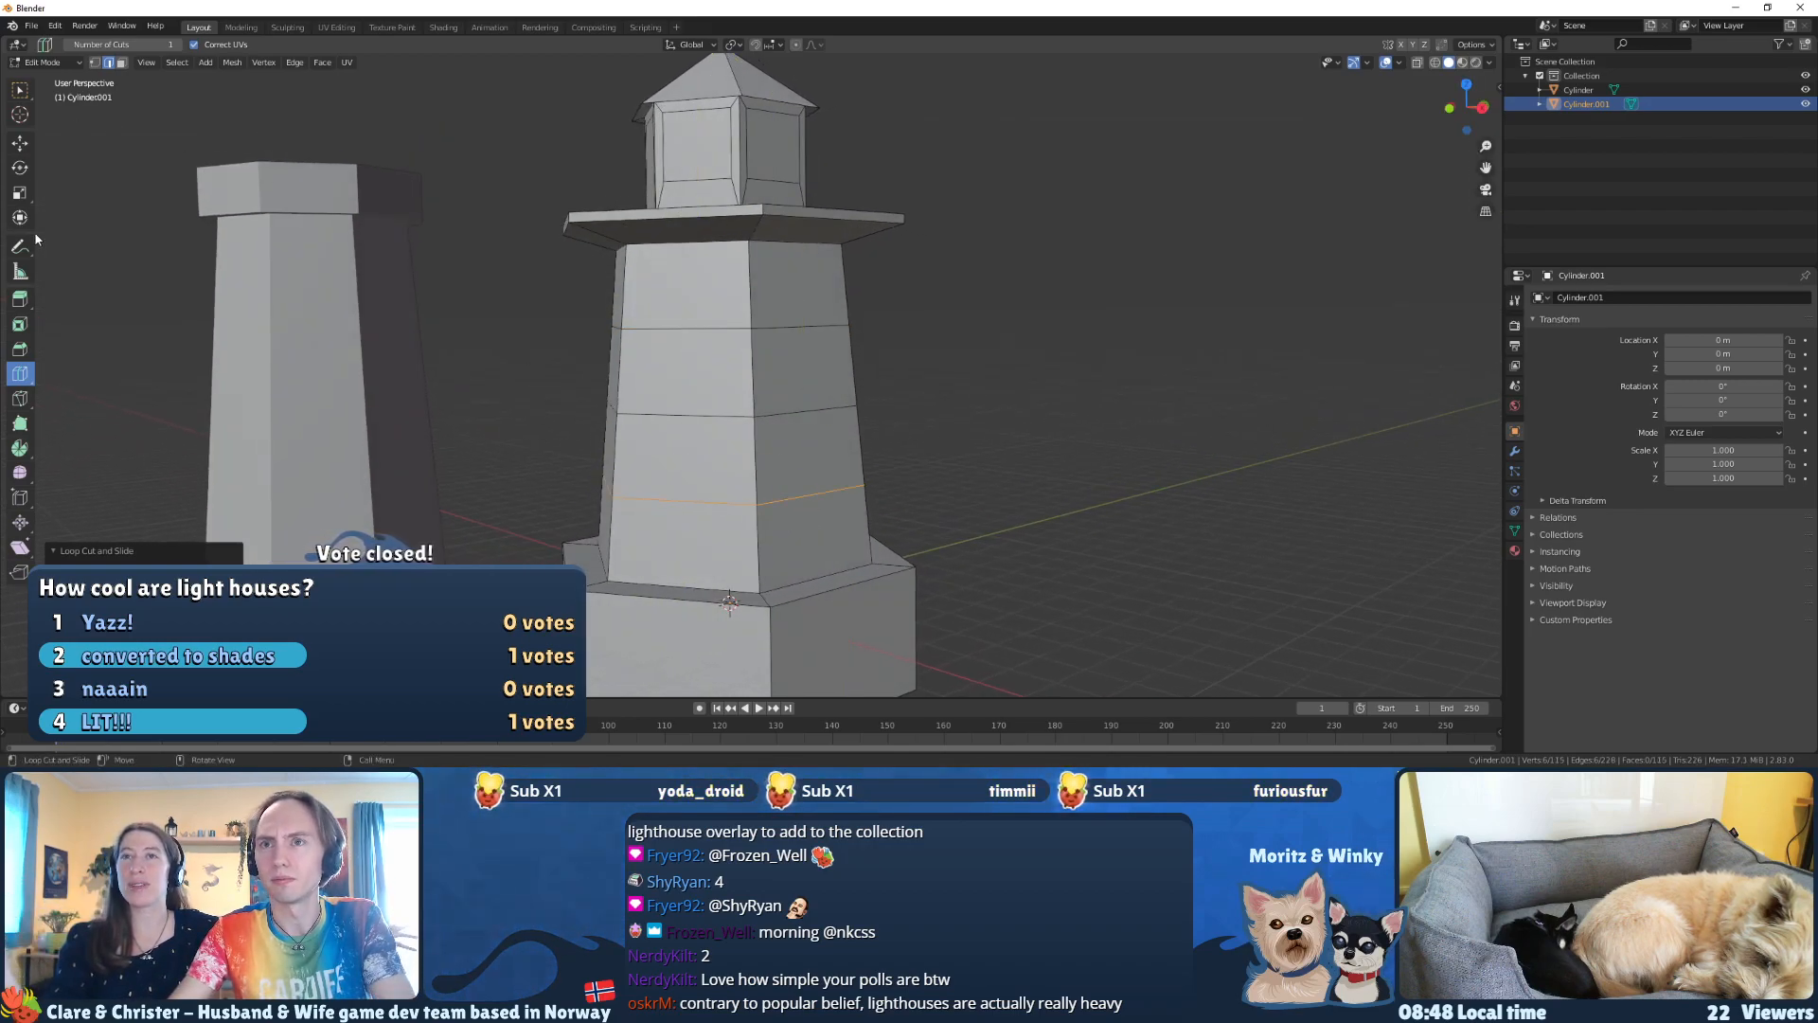
middle_click_drag(1044, 364, 1039, 365)
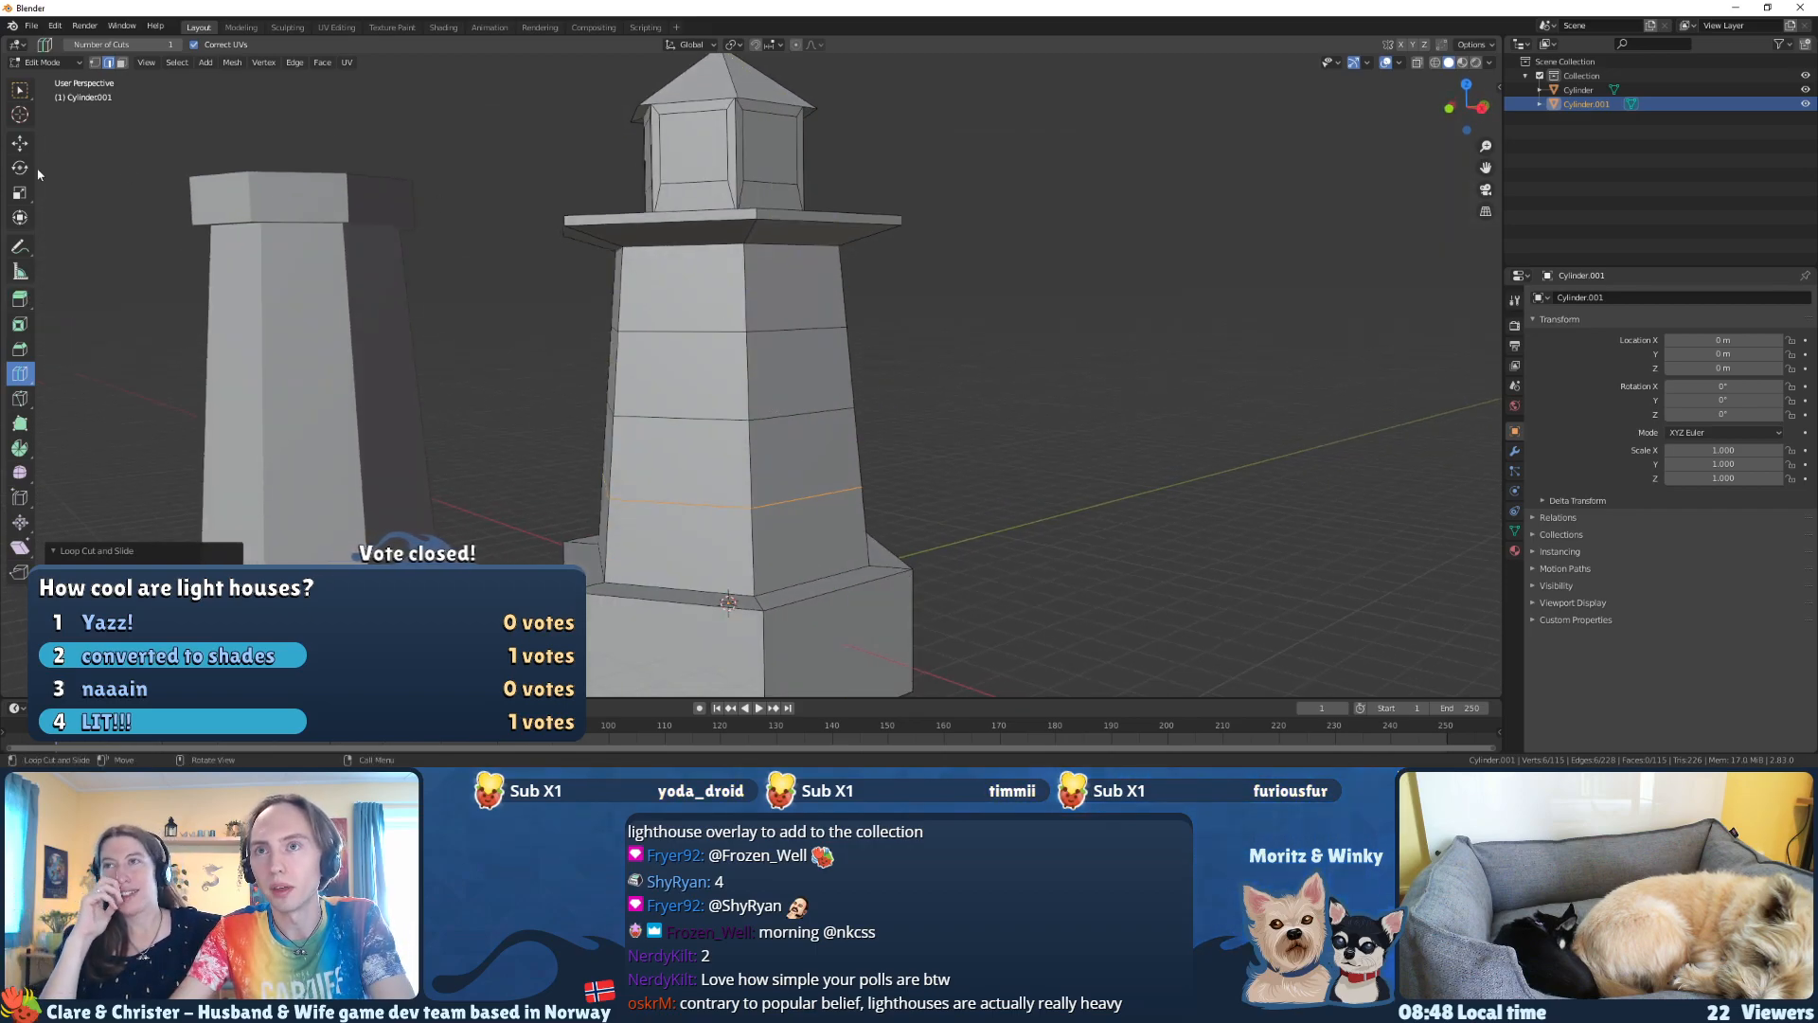
Step: Undo the lowest loop cut on the tower body so only the middle and upper loops divide it
key("w")
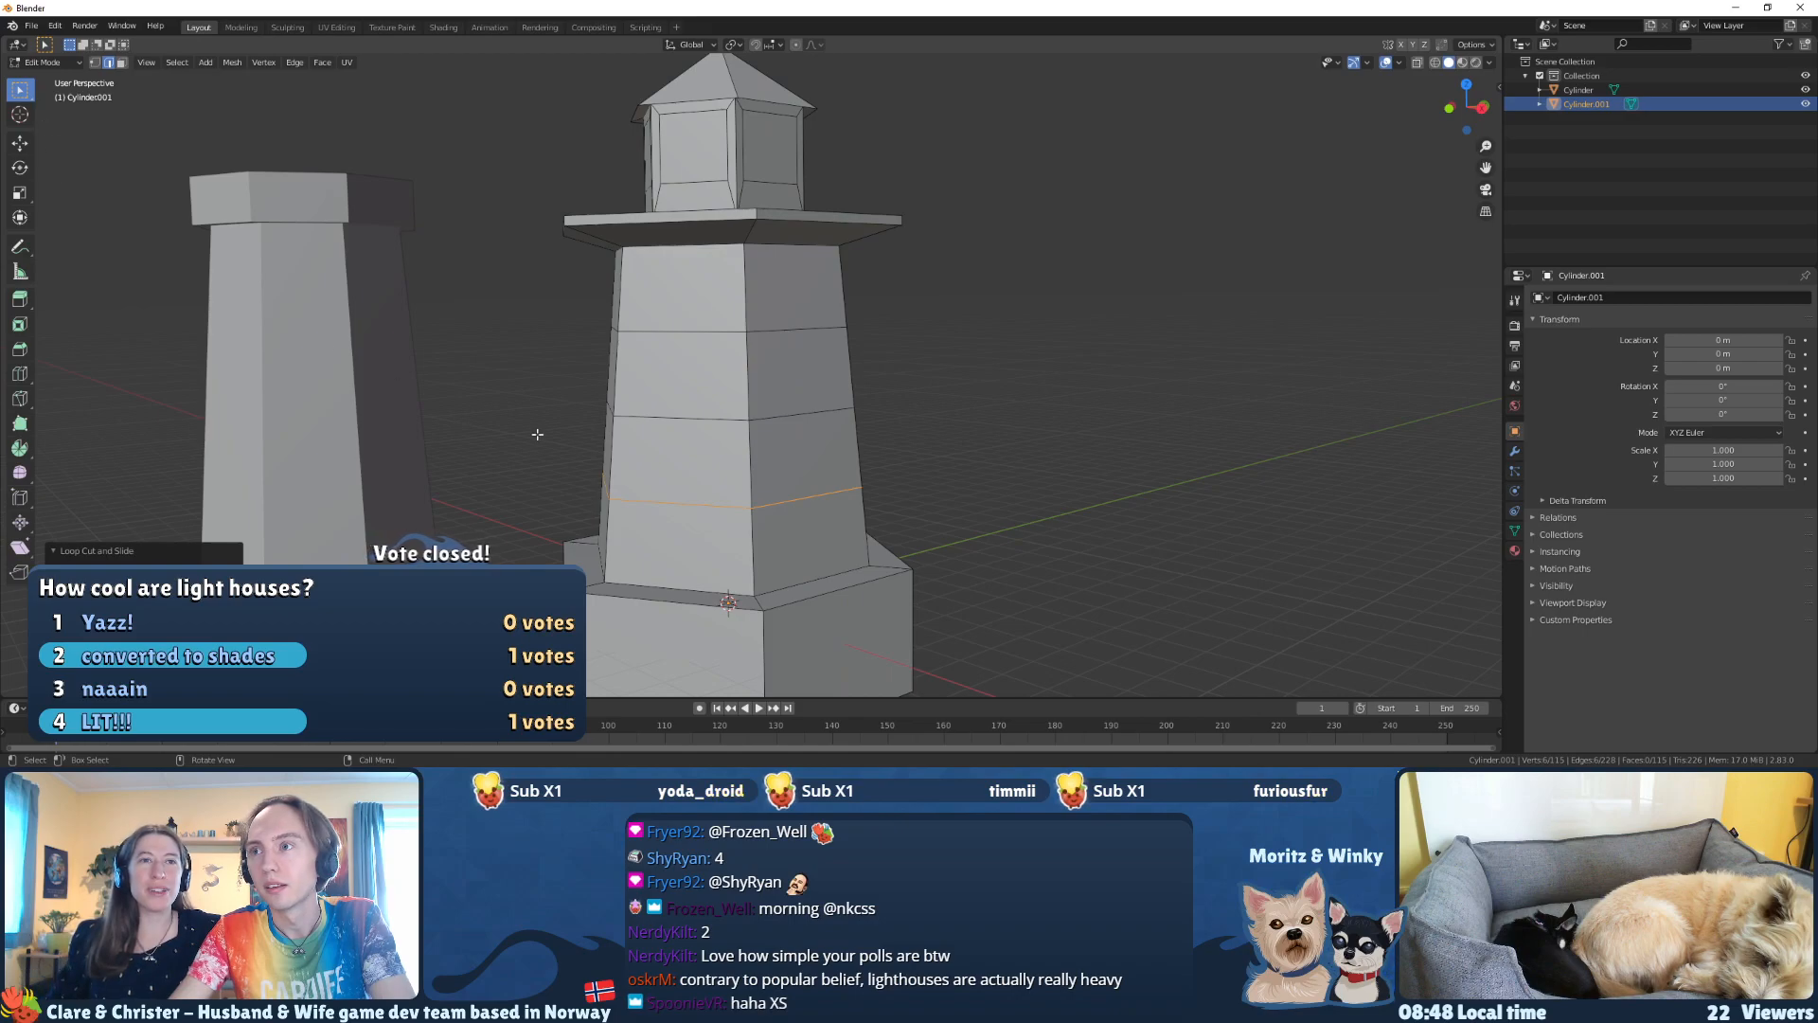
left_click(710, 415)
middle_click_drag(709, 414, 615, 438)
middle_click_drag(755, 414, 646, 422)
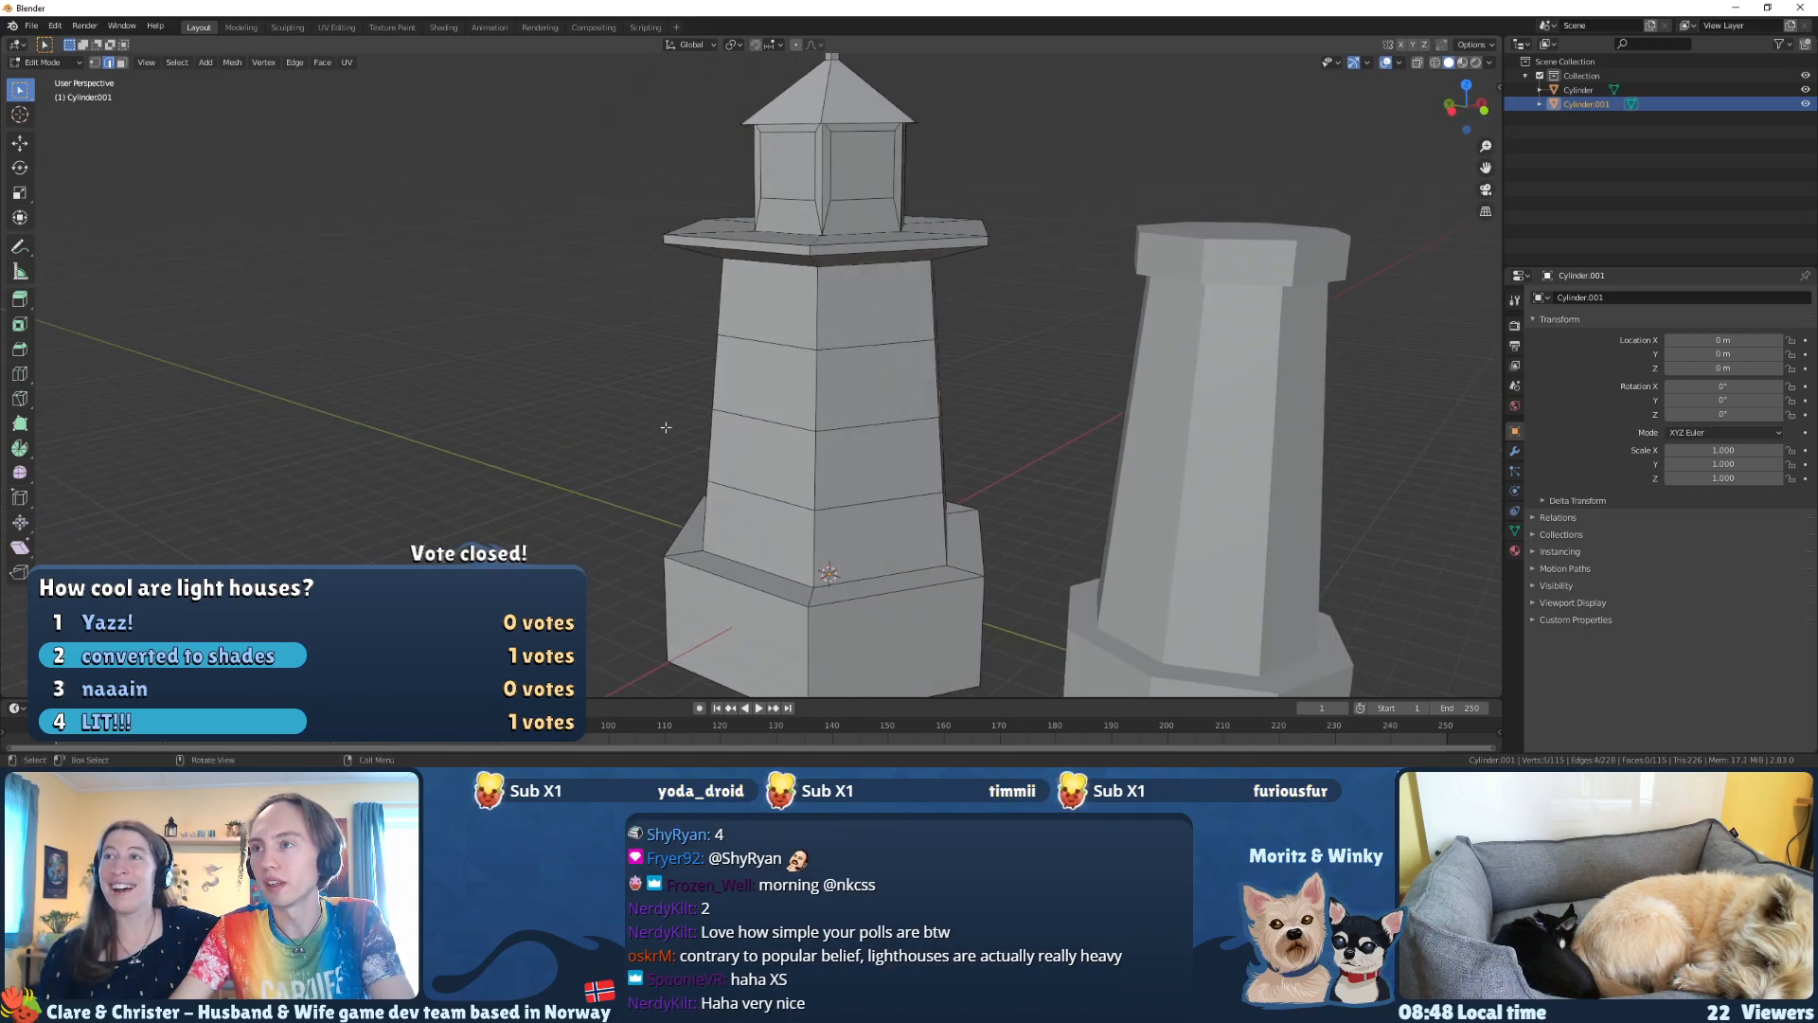
middle_click_drag(758, 421, 957, 473)
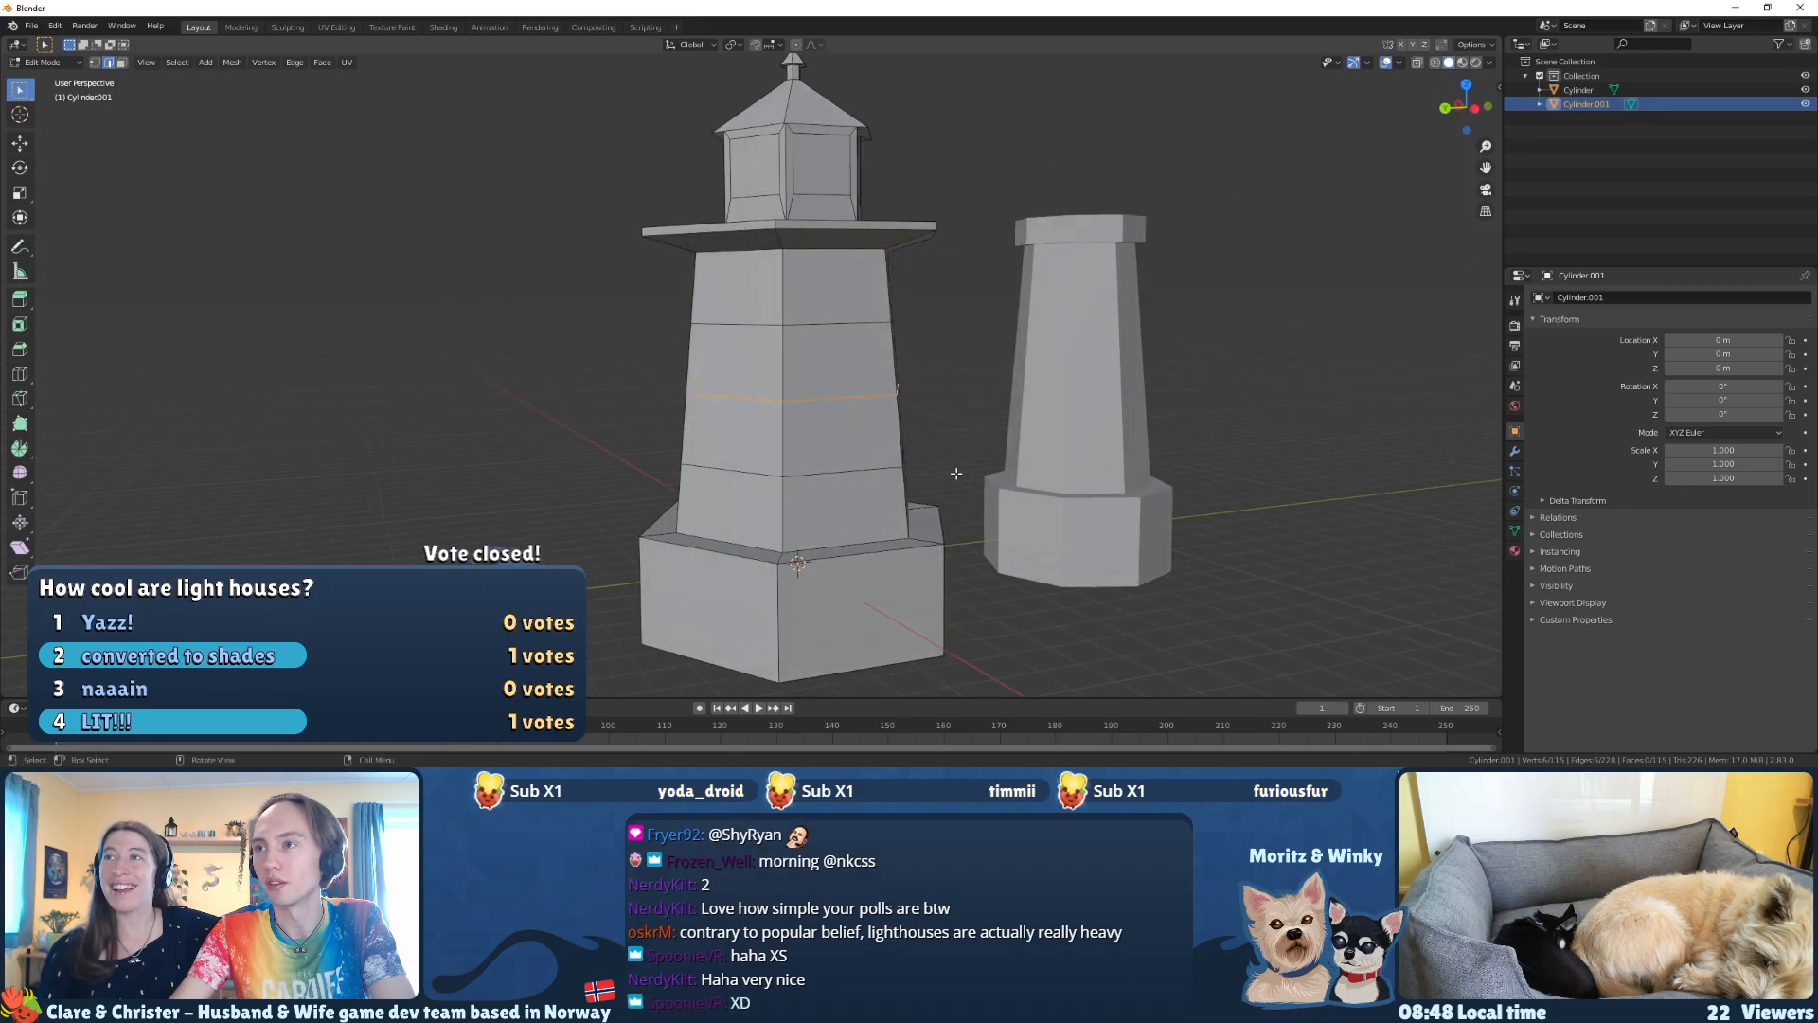
scroll(826, 481, "up", 5)
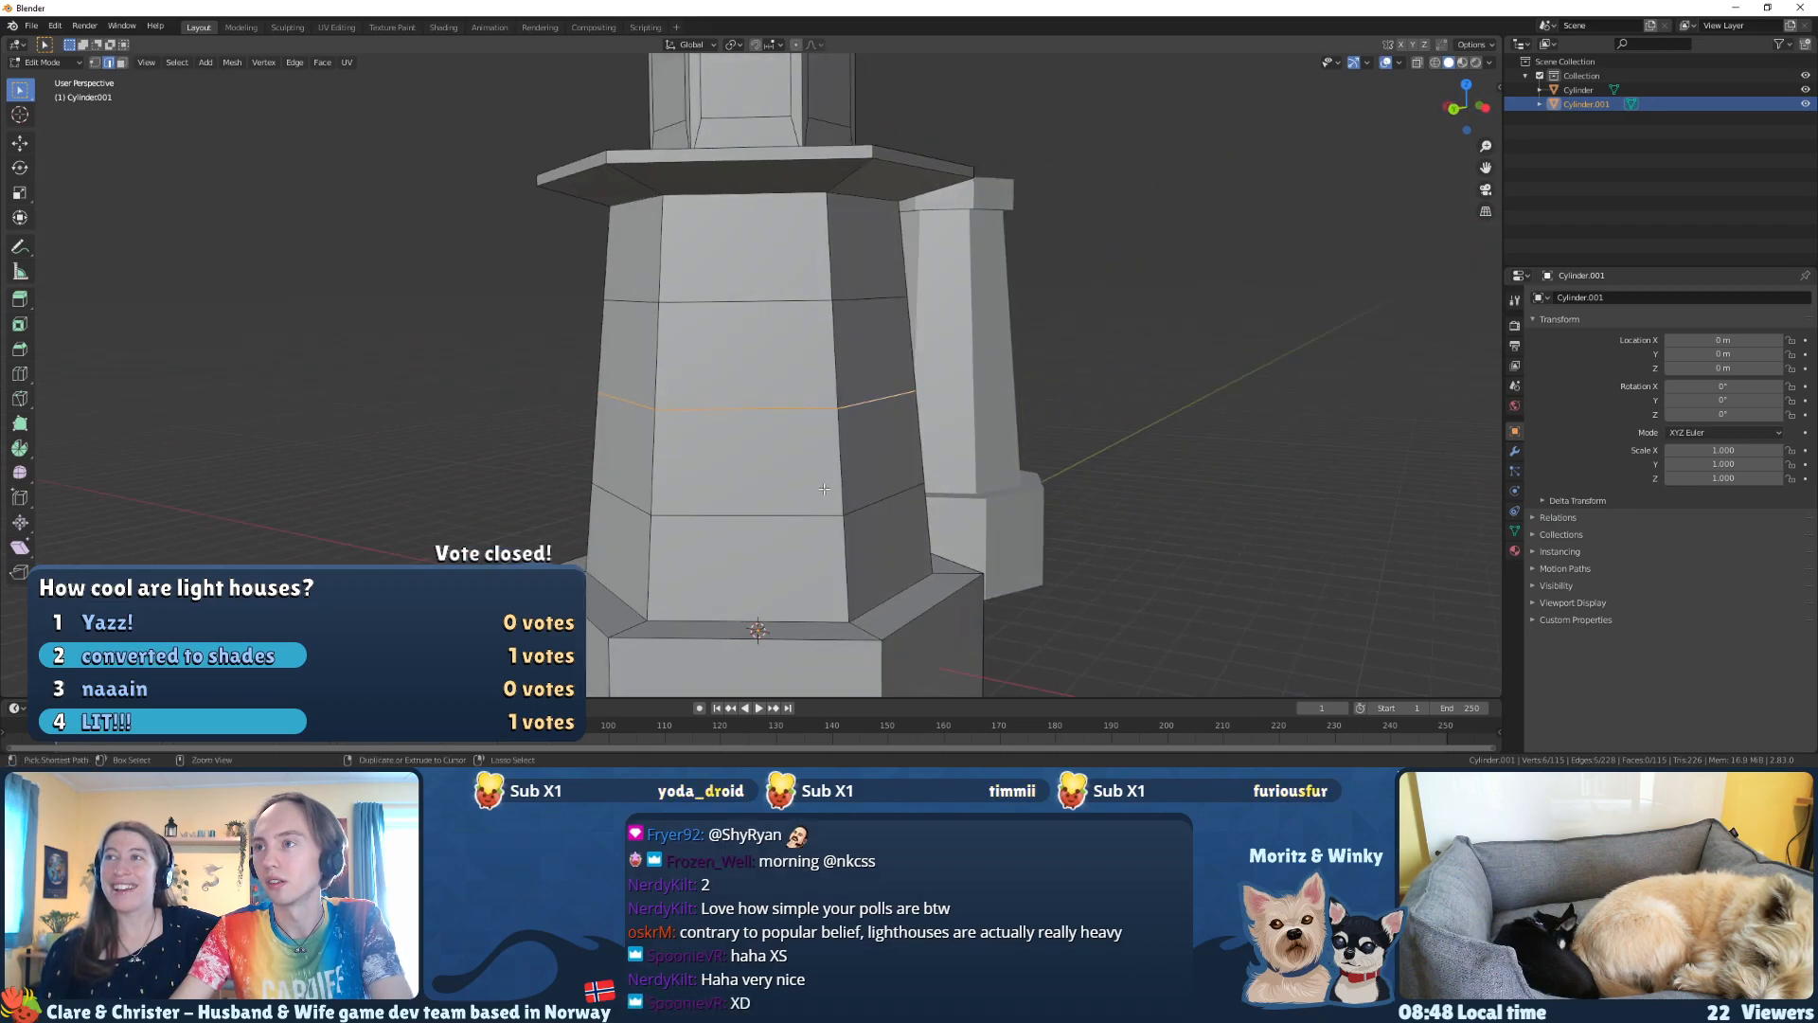
left_click(804, 503, "alt")
middle_click_drag(804, 504, 937, 506)
scroll(758, 502, "down", 4)
middle_click_drag(587, 502, 627, 502)
key("ctrl+z")
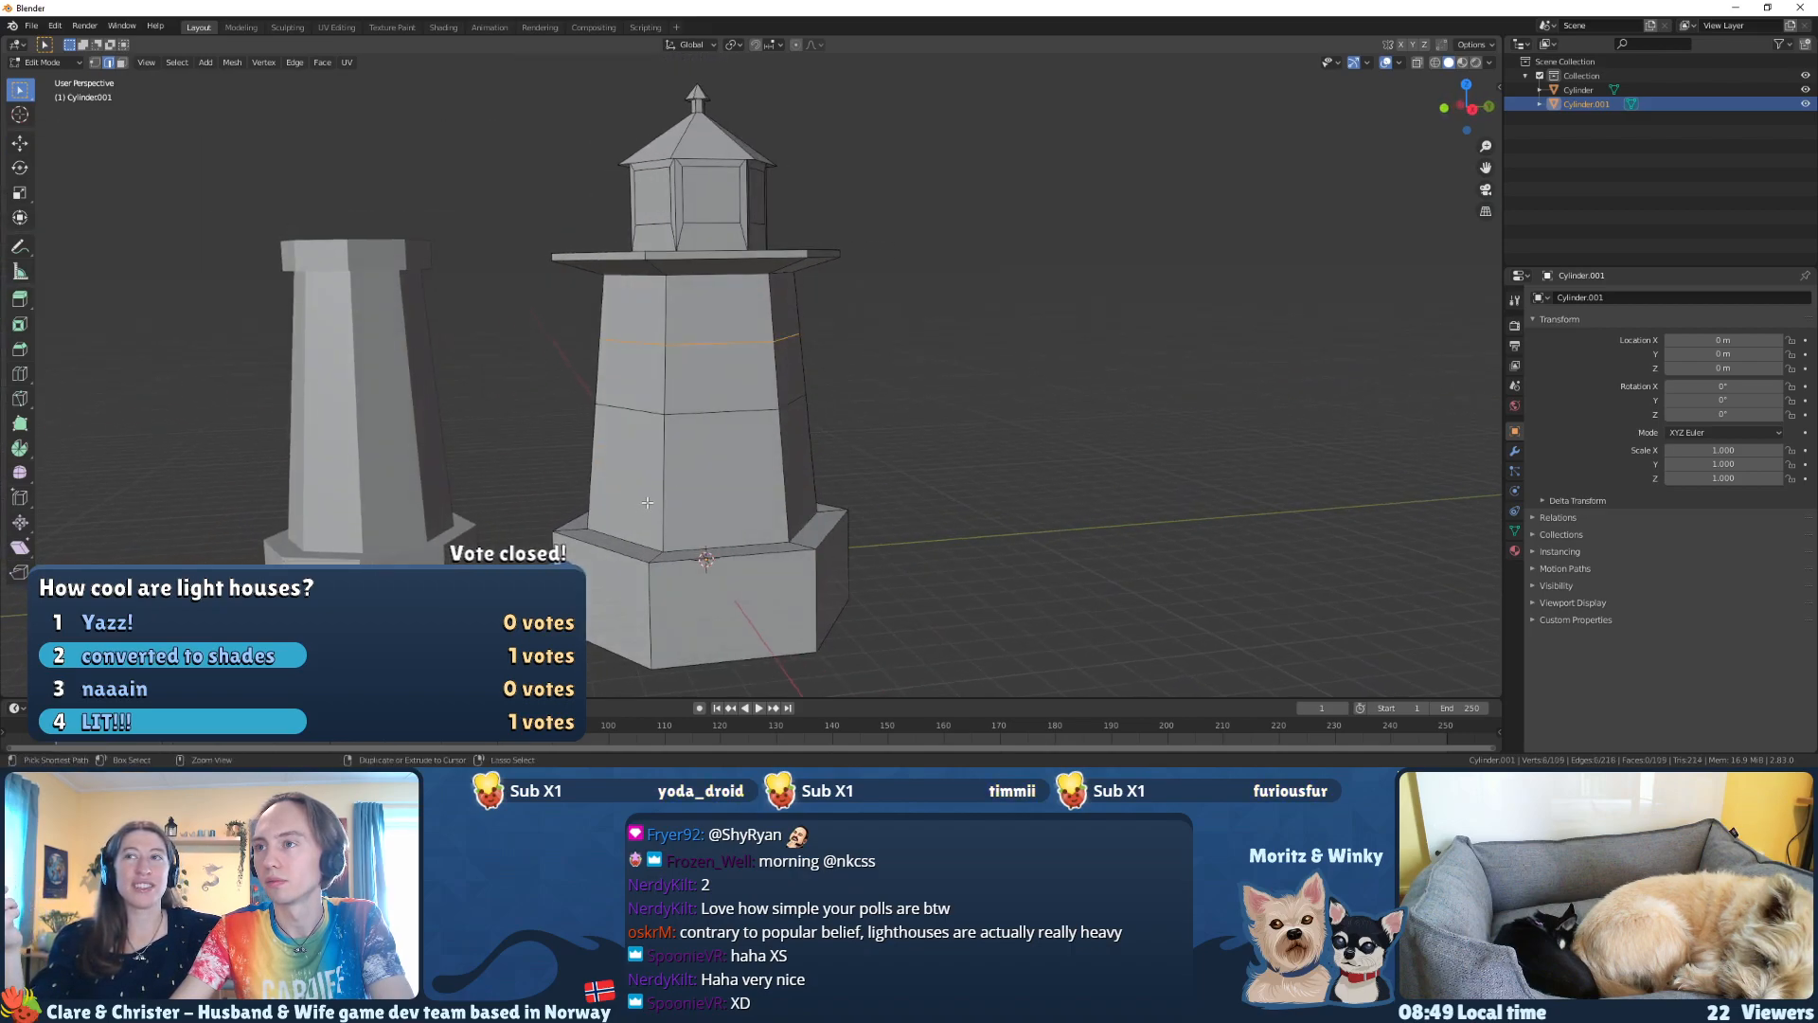
left_click(713, 411)
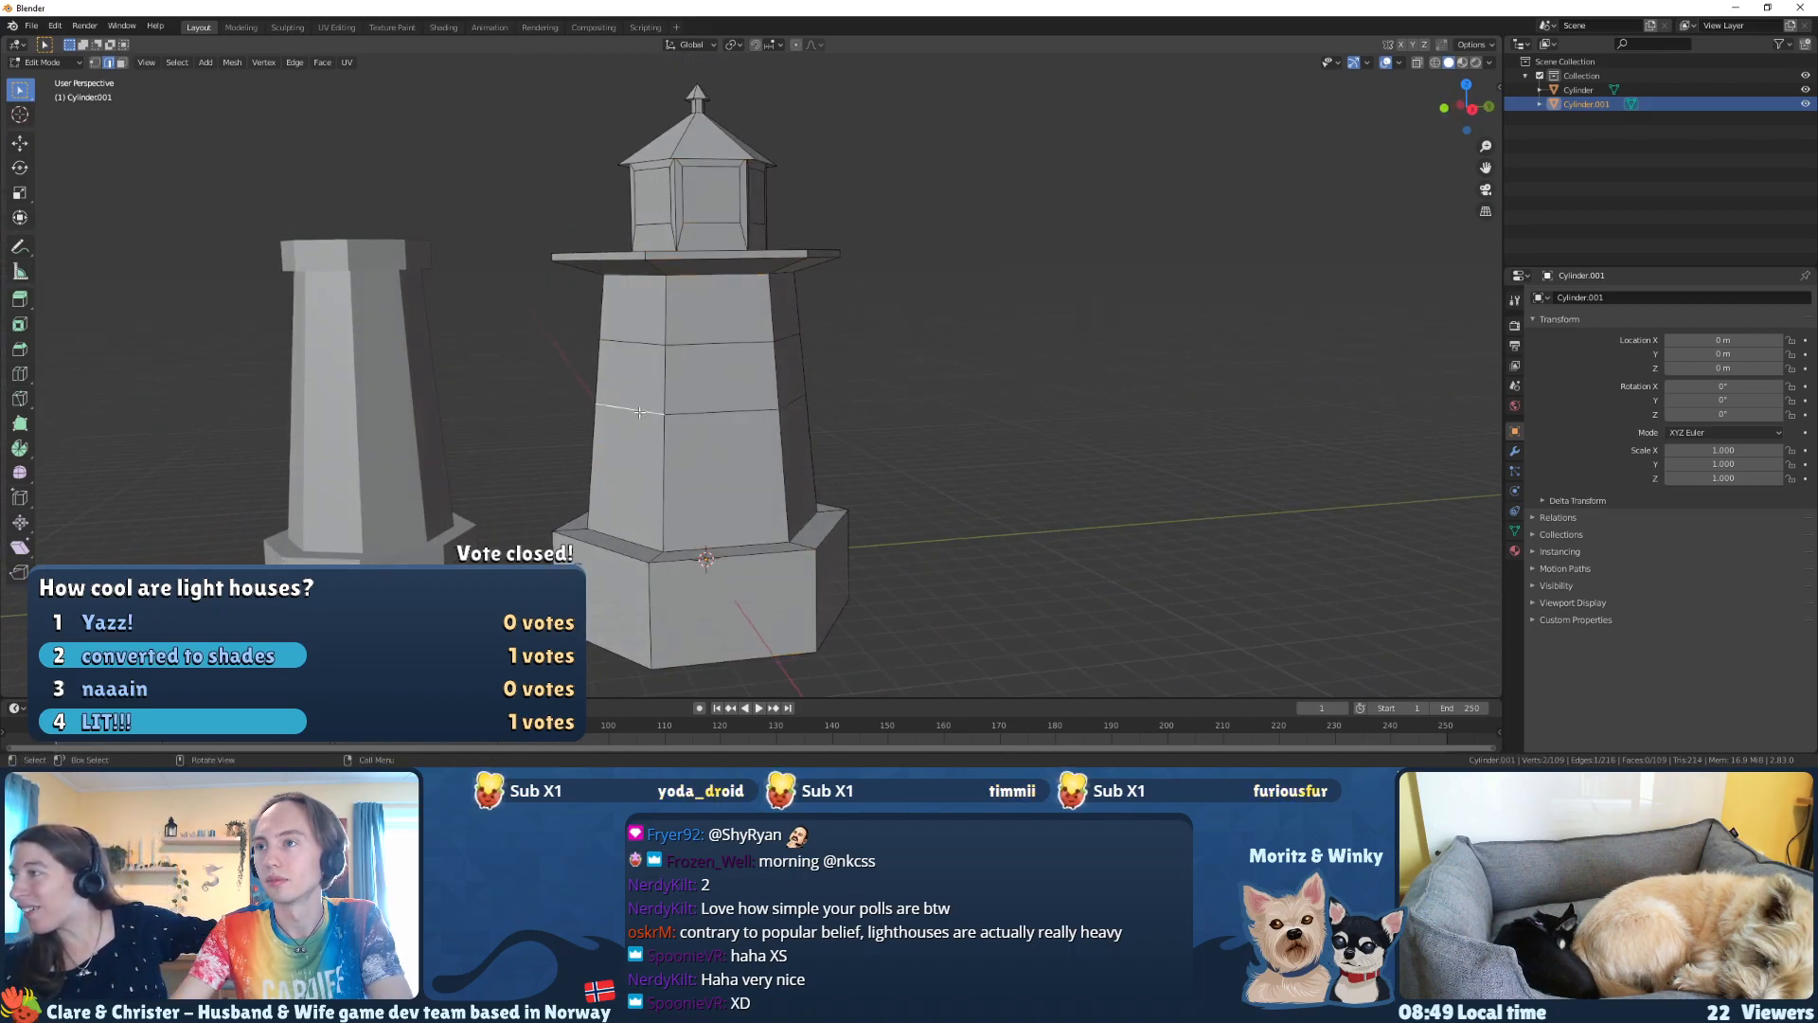
middle_click_drag(713, 412, 681, 454)
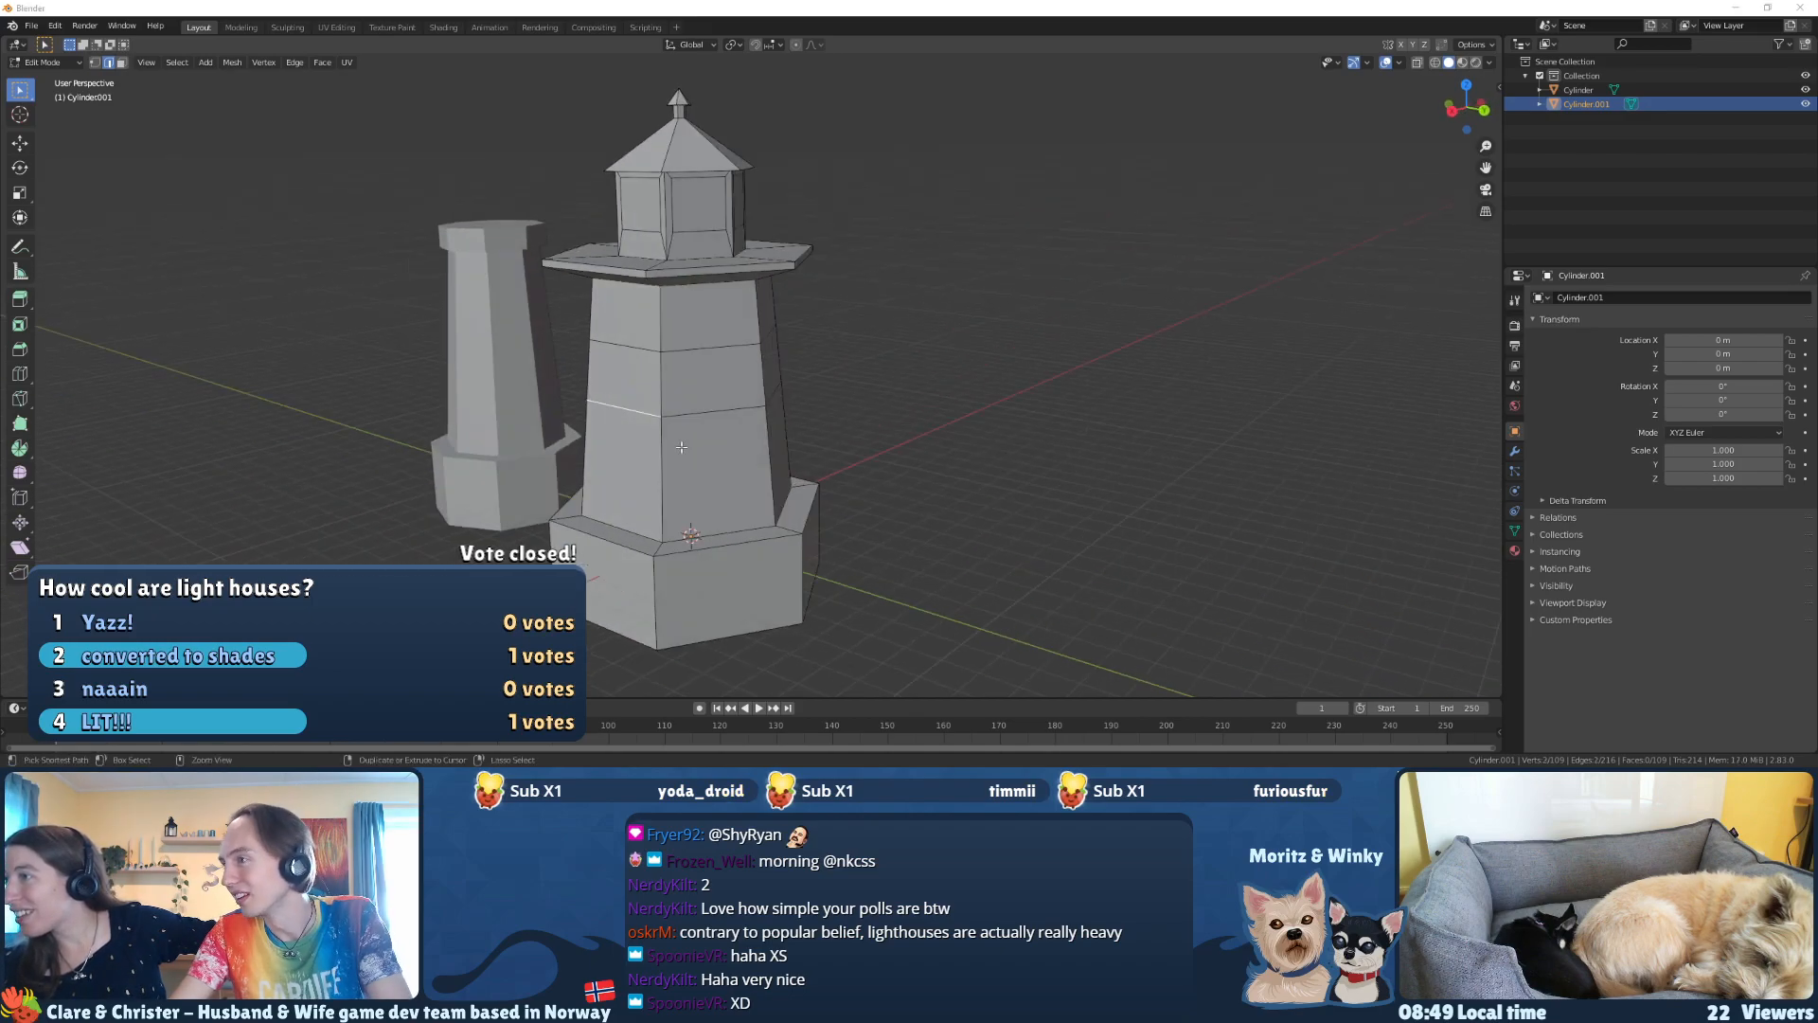
Step: Save the file as Lighthouse.blend in the project's Models folder
key("ctrl+s")
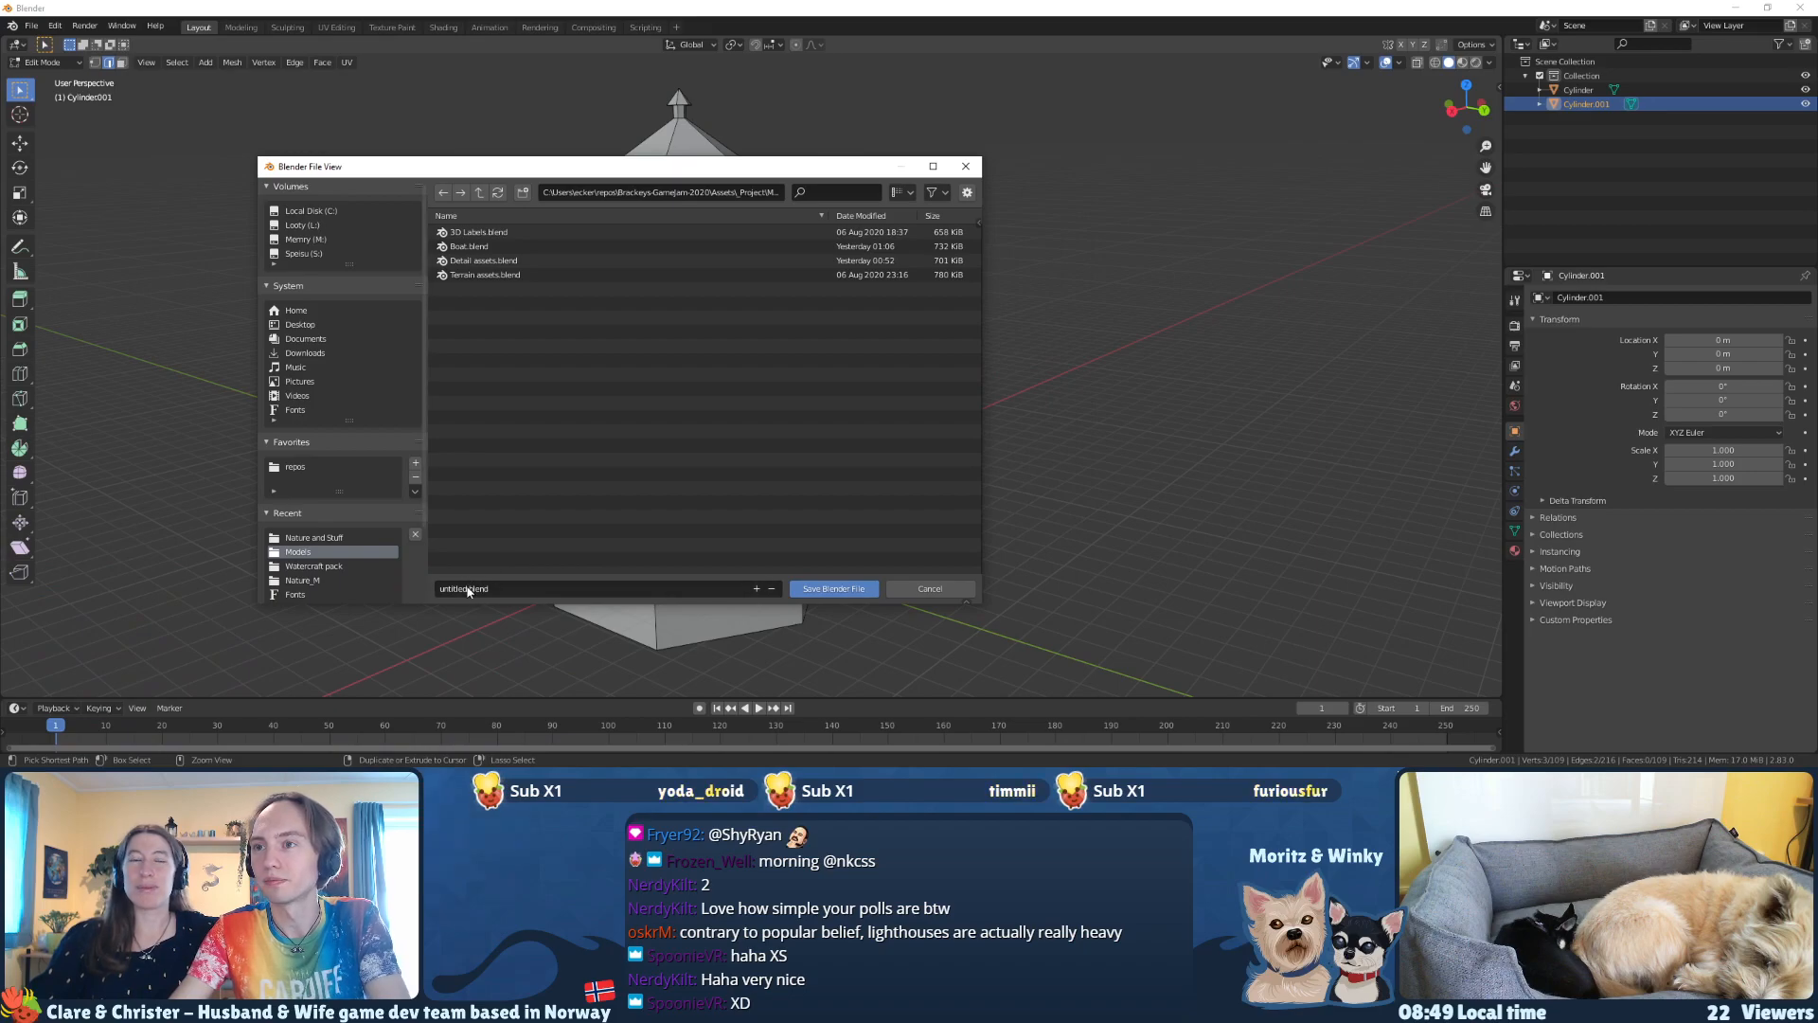
left_click(467, 589)
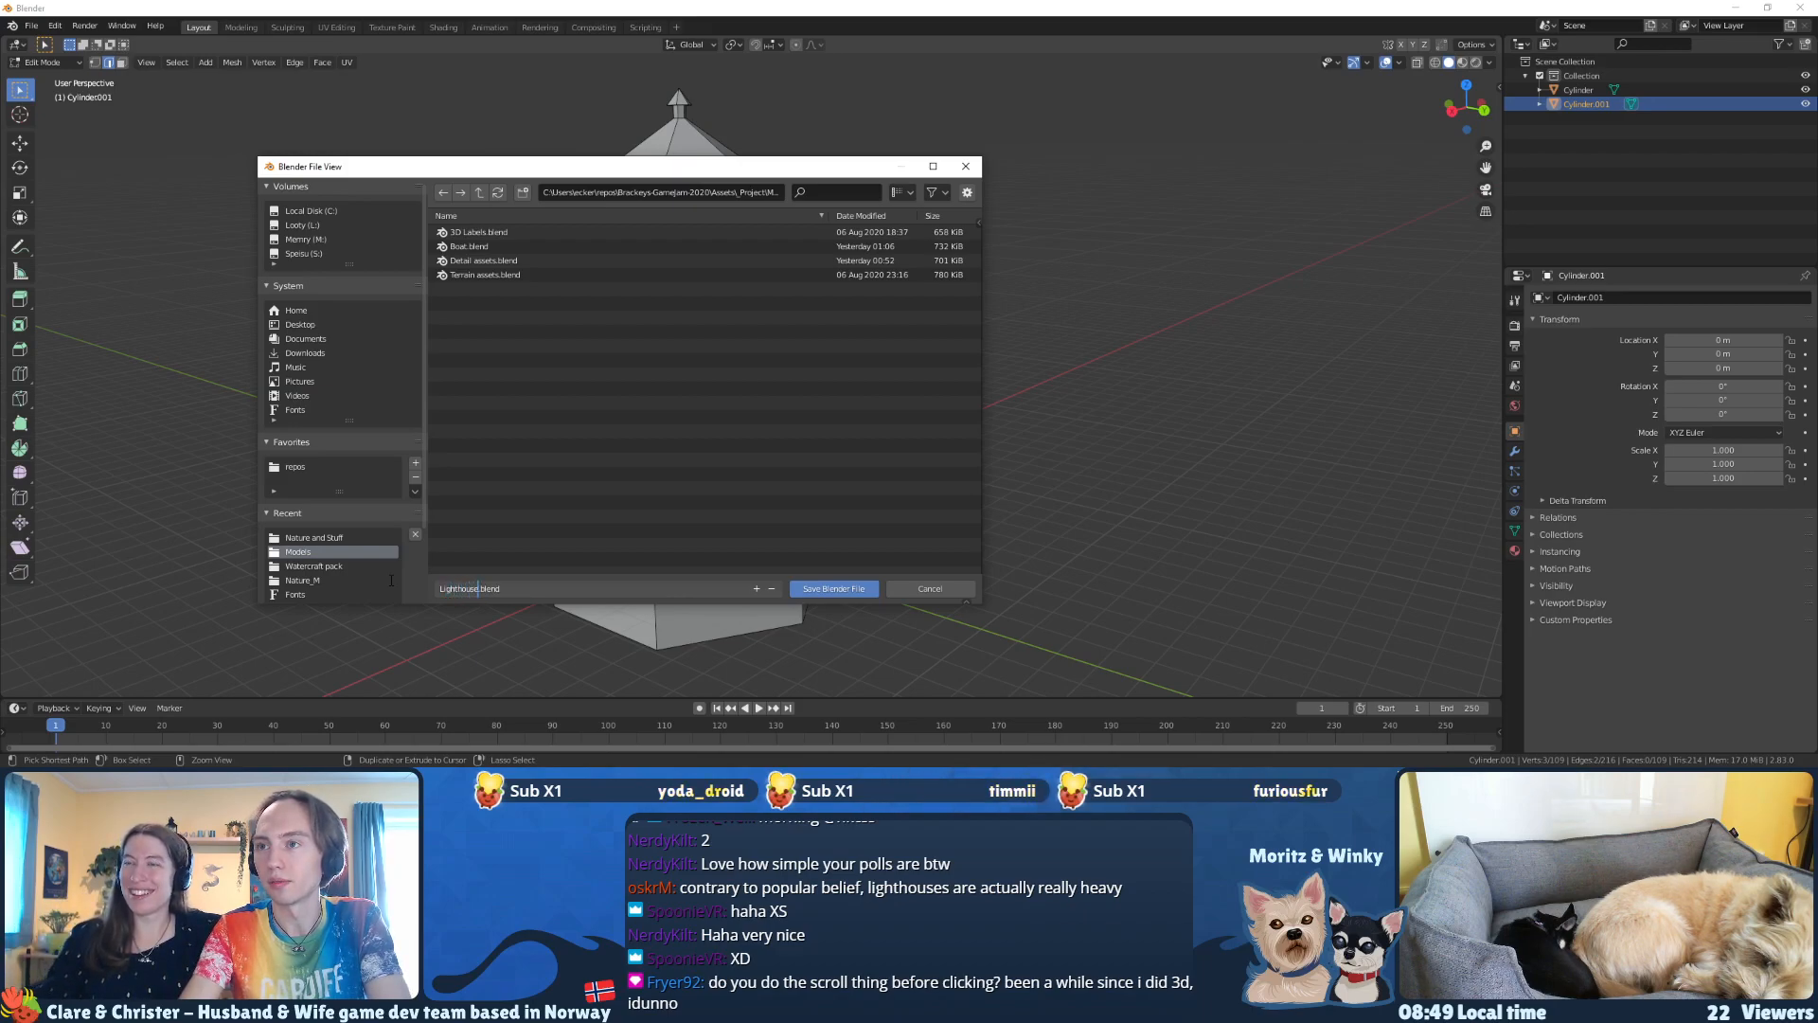
key("Return")
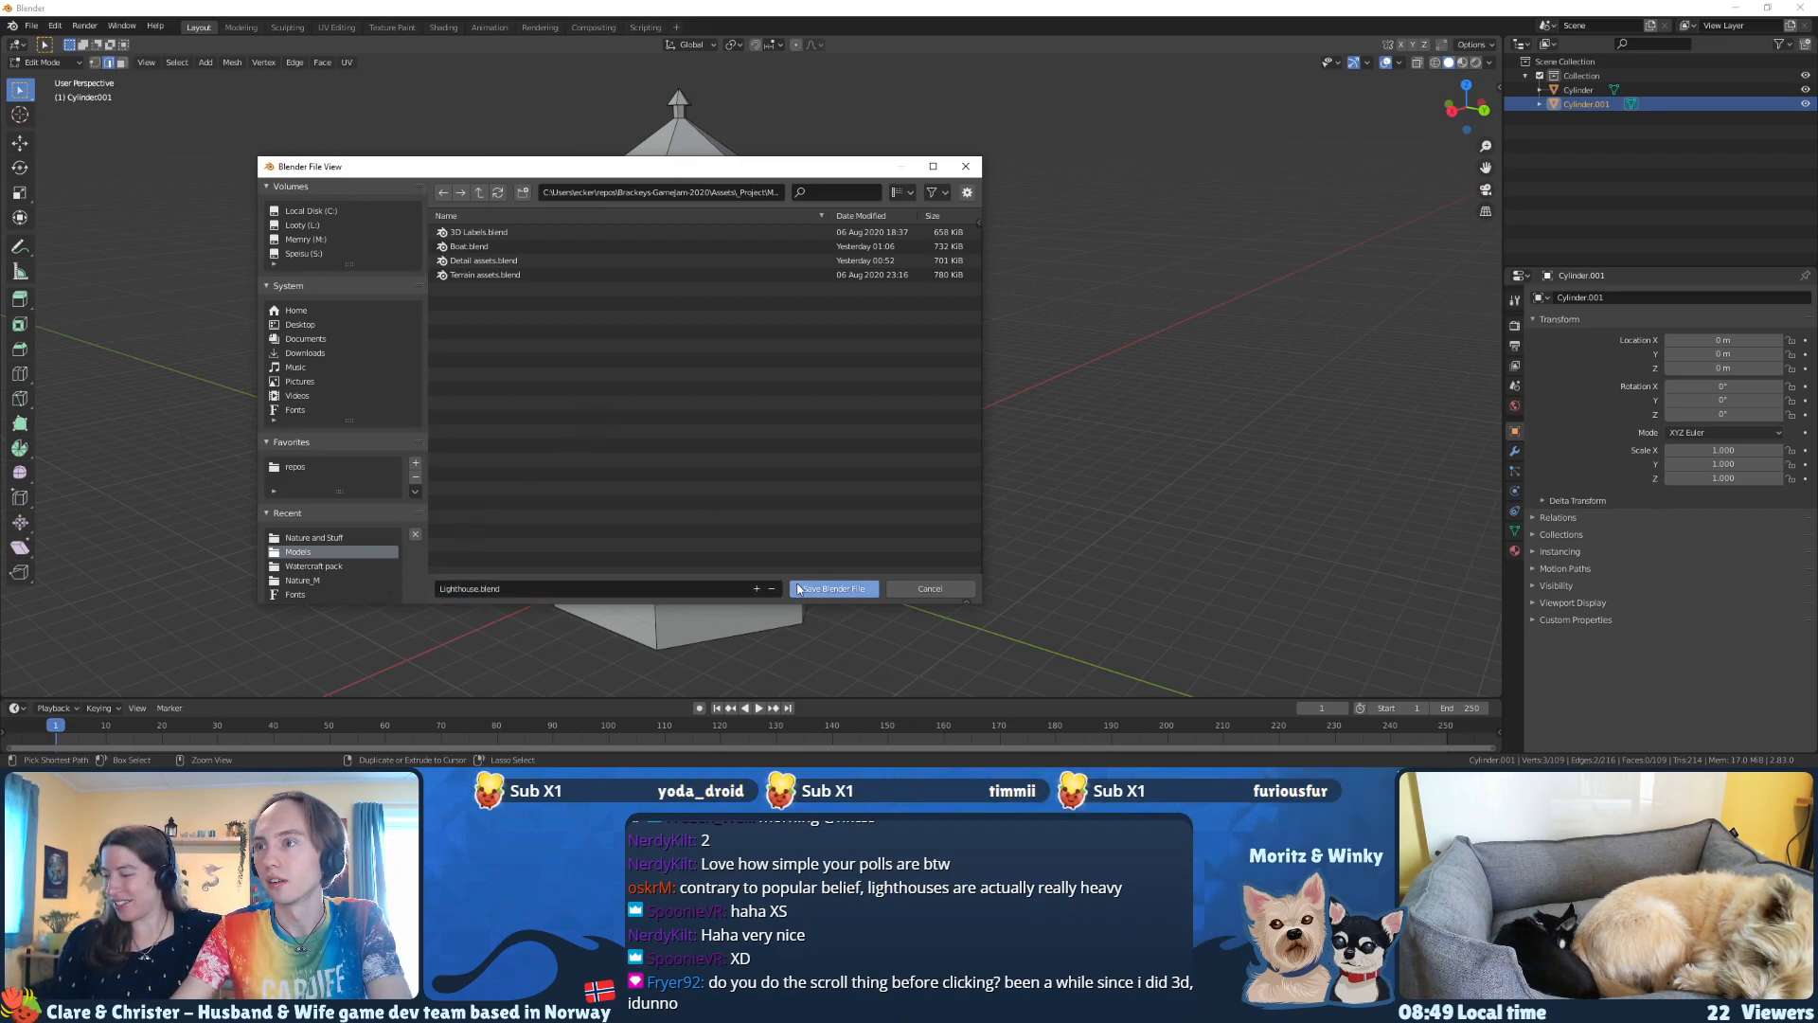
left_click(833, 589)
Step: Select the middle edge loop around the tower body and slide it down toward the base with Edge Slide
mouse_move(958, 495)
middle_mouse_down()
mouse_move(862, 480)
mouse_move(985, 516)
middle_mouse_up()
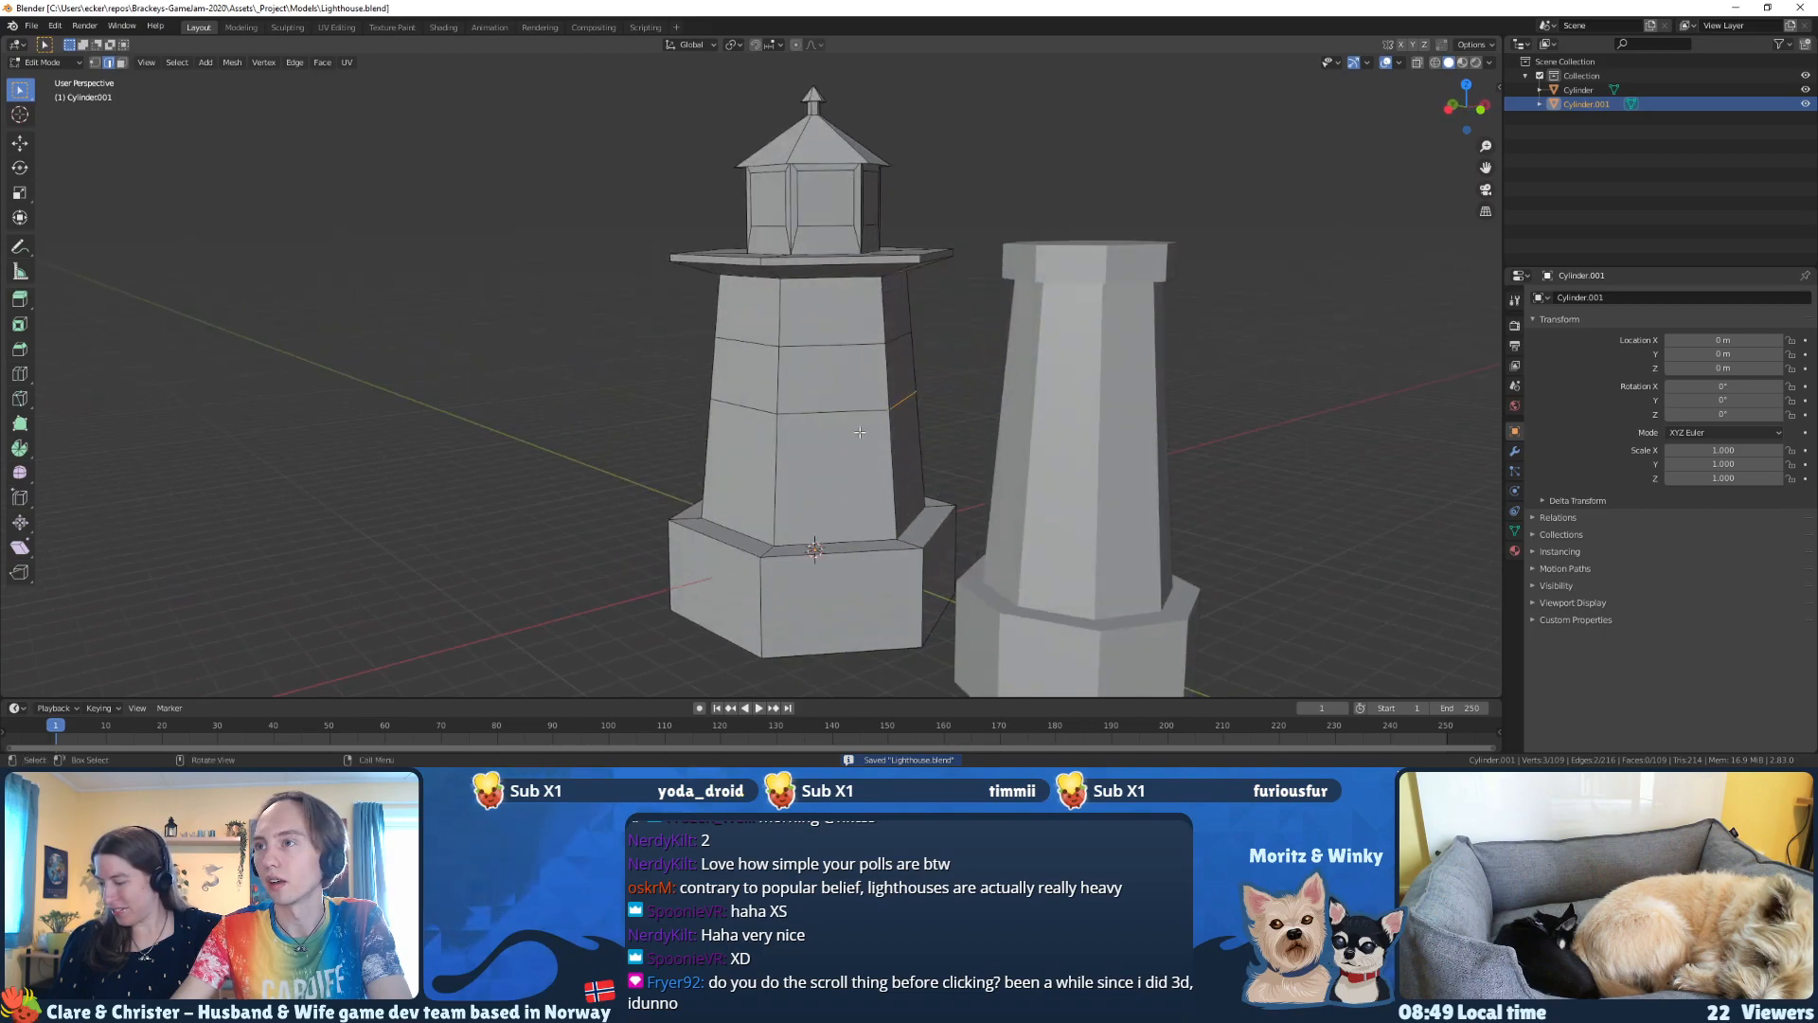
left_click(843, 409, "shift")
left_click(757, 407, "shift")
middle_click_drag(756, 412, 926, 443)
left_click(750, 400, "shift")
middle_click_drag(621, 423, 815, 394)
left_click(734, 399, "shift")
key("g")
key("g")
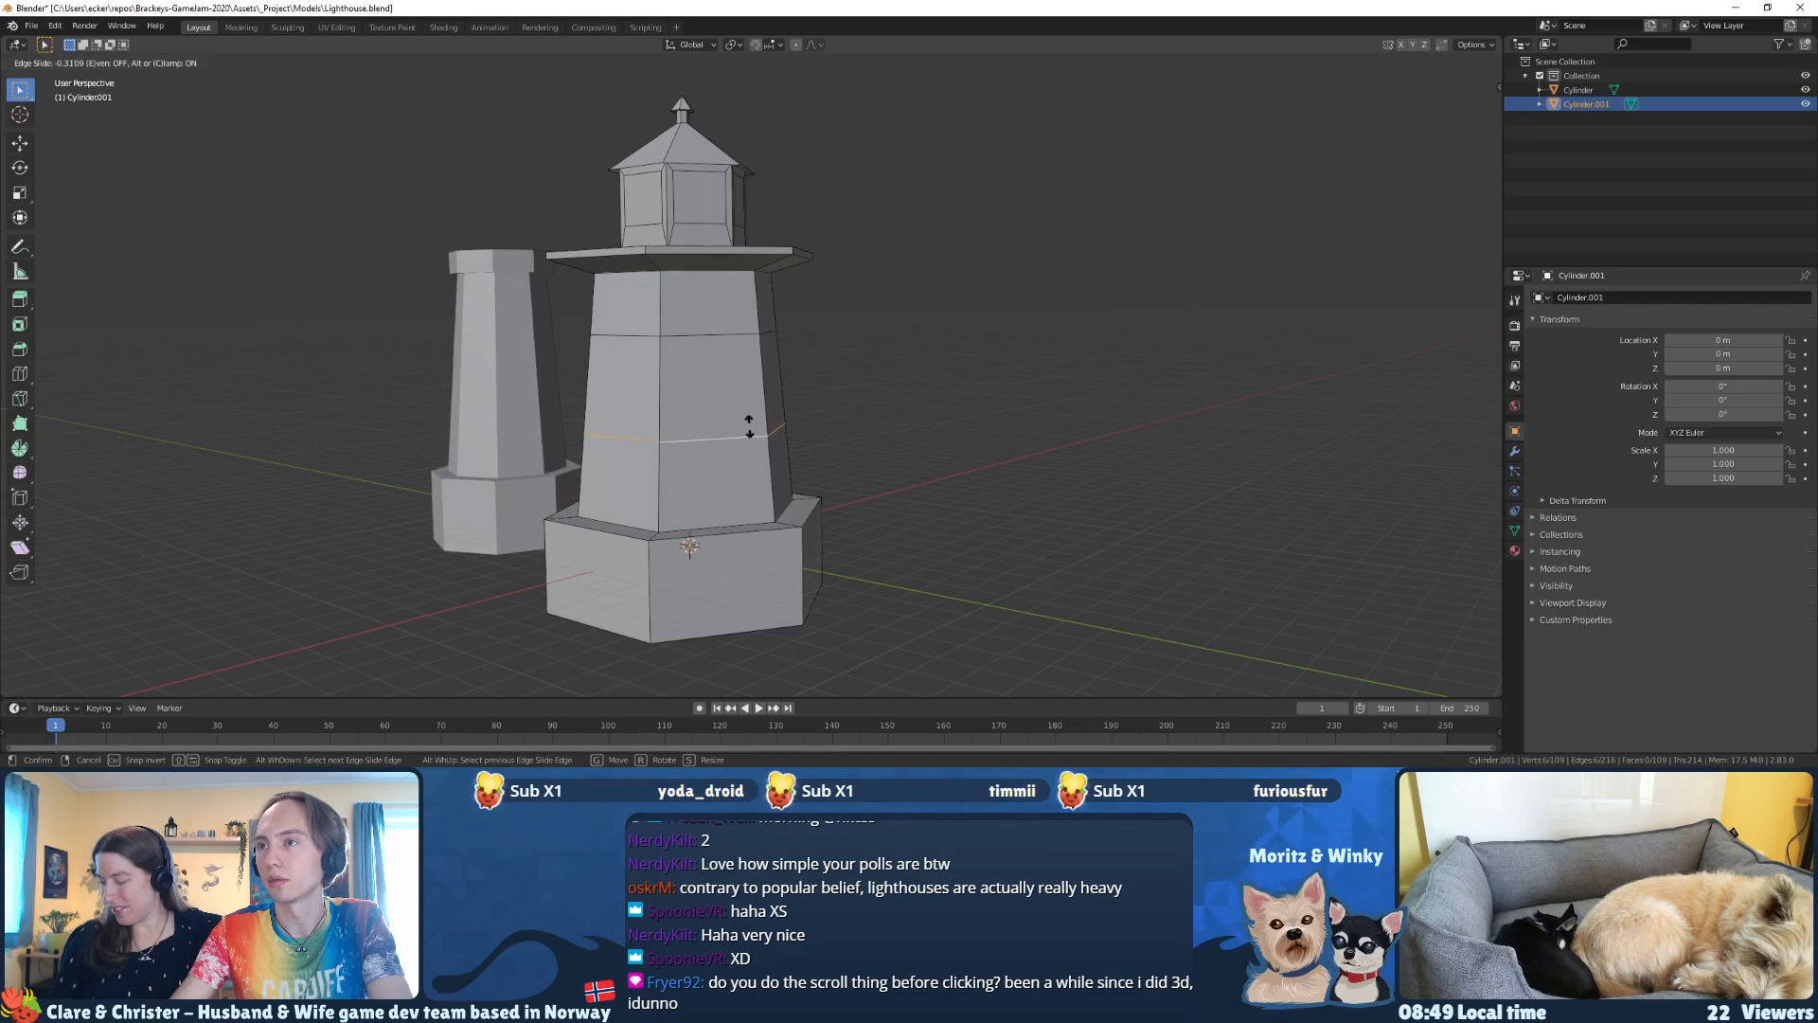
left_click(746, 431)
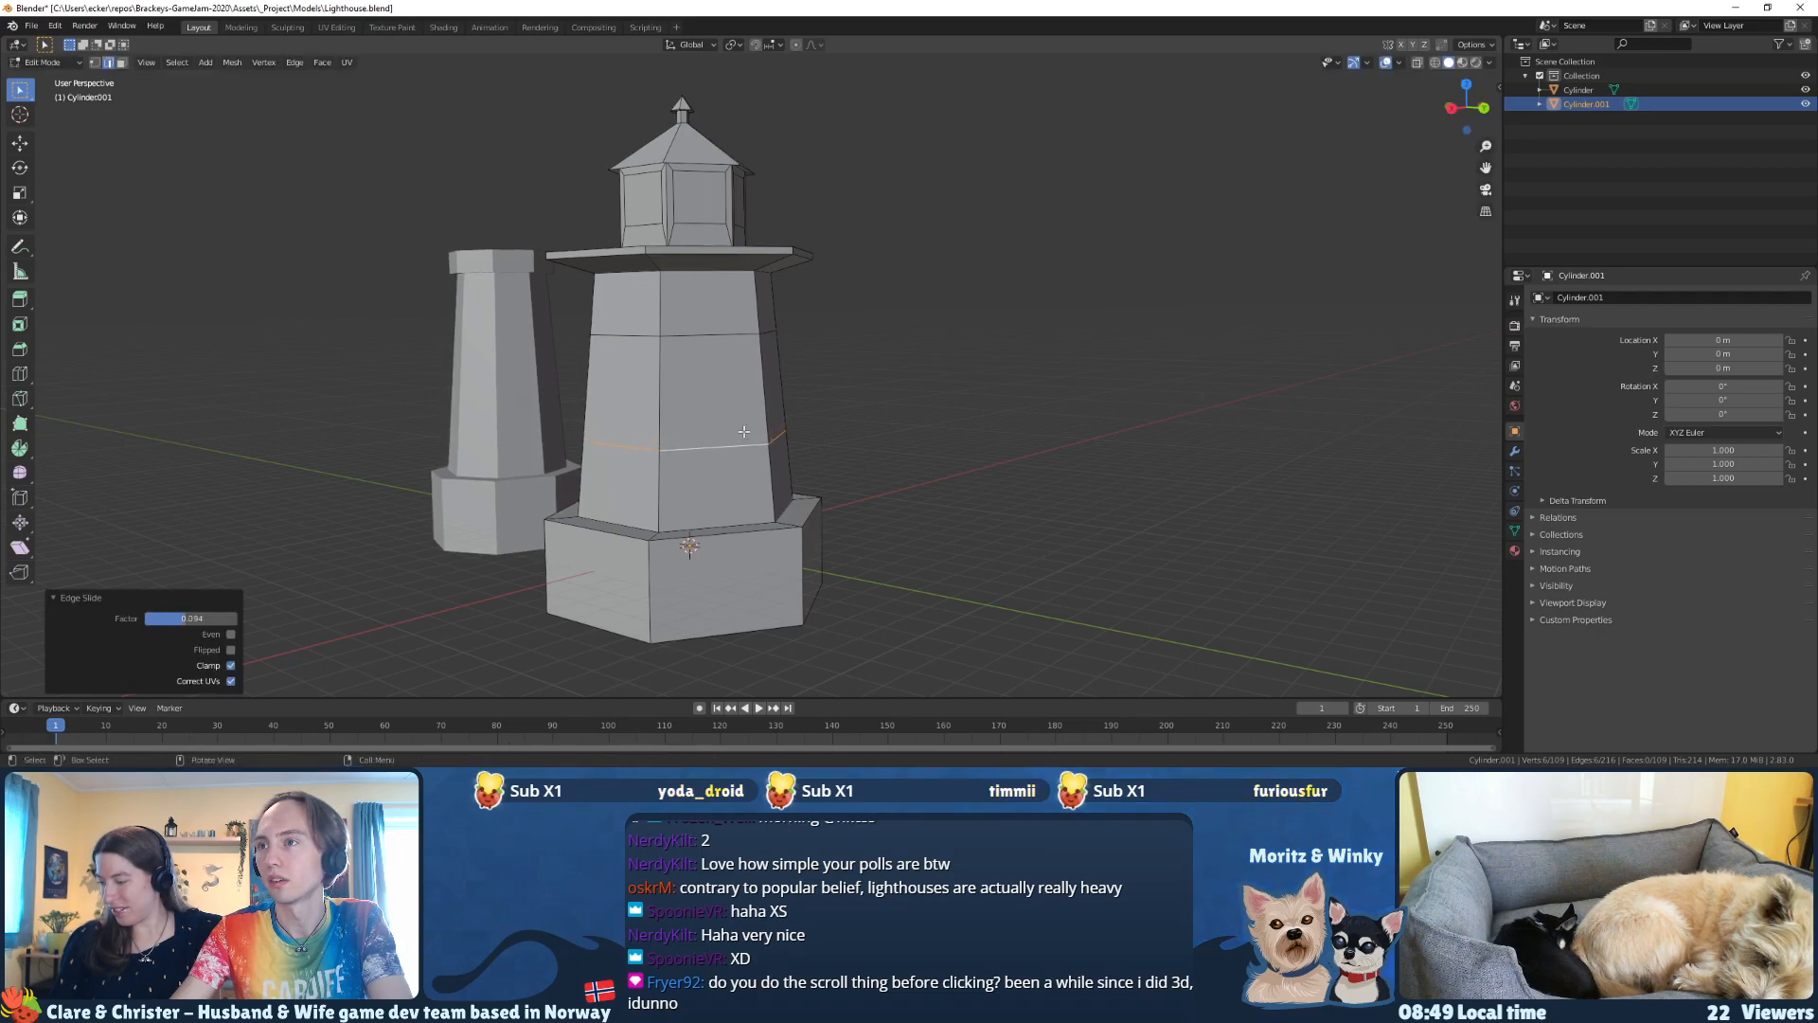
Step: Select the upper edge loop around the tower body and slide it slightly down to even out the bands
left_click(708, 339)
middle_click_drag(708, 339, 646, 351)
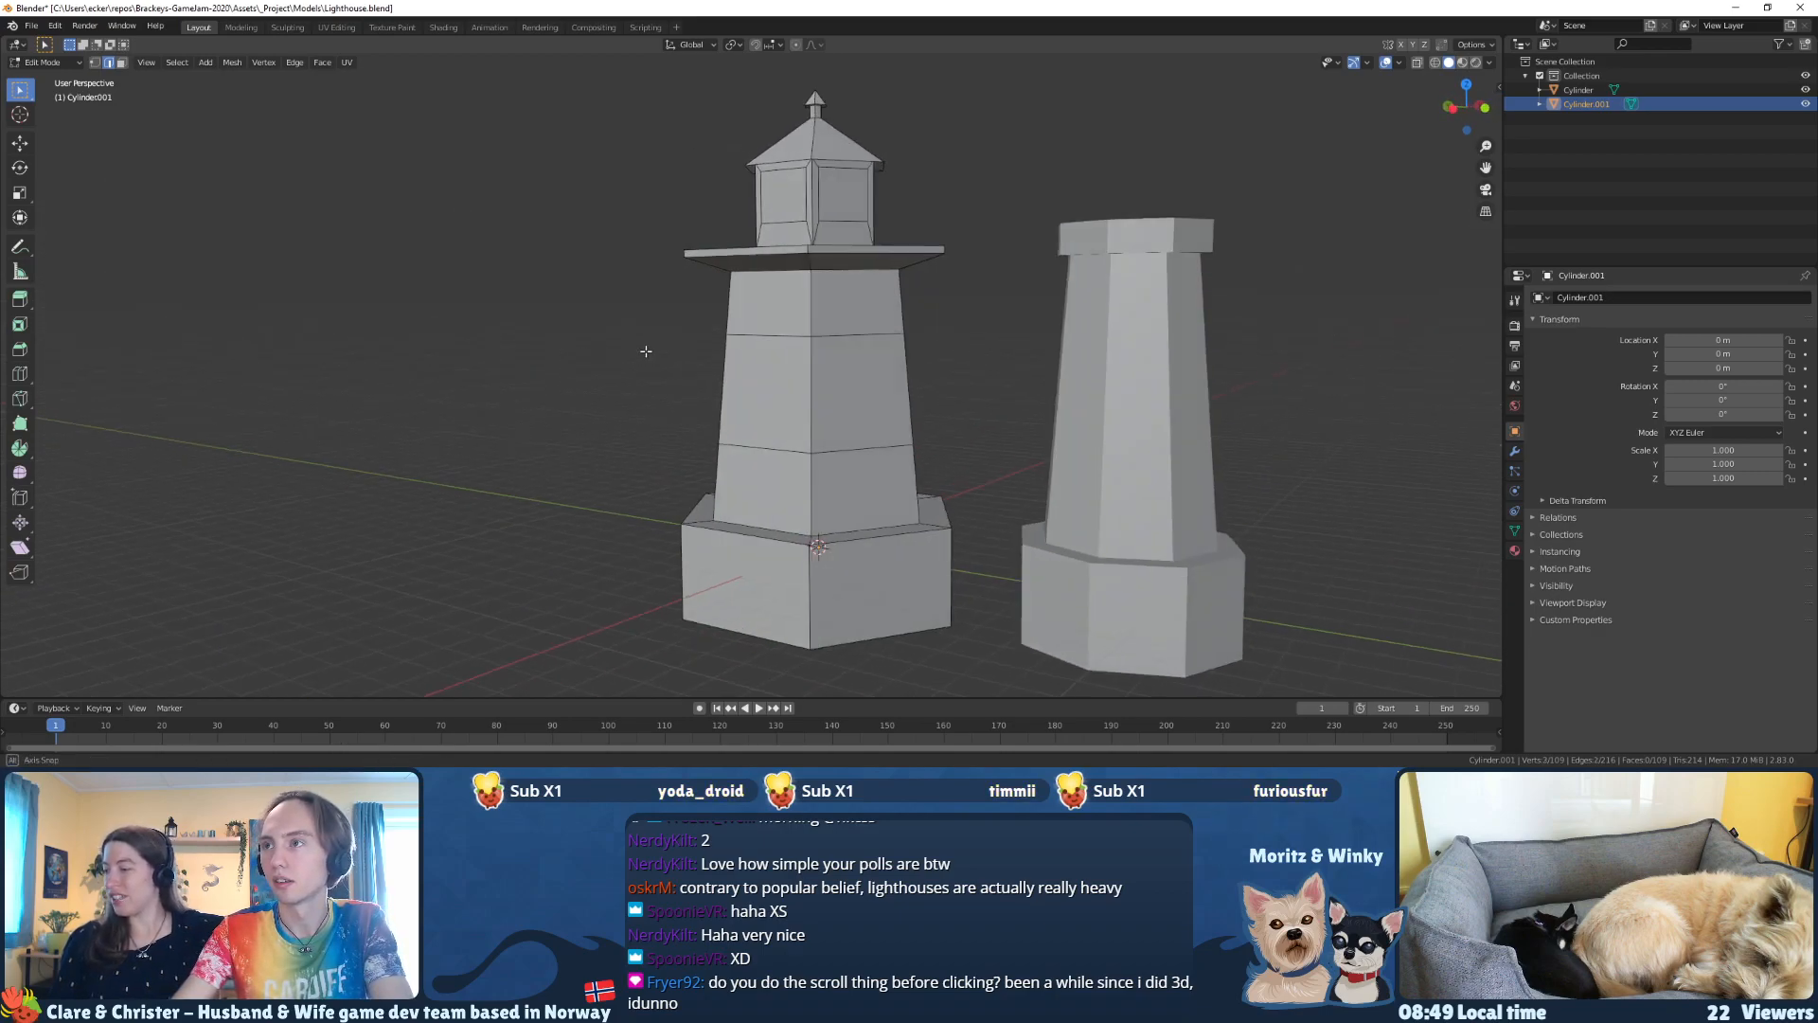
left_click(768, 332, "shift")
middle_click_drag(768, 332, 663, 399)
left_click(799, 350, "shift")
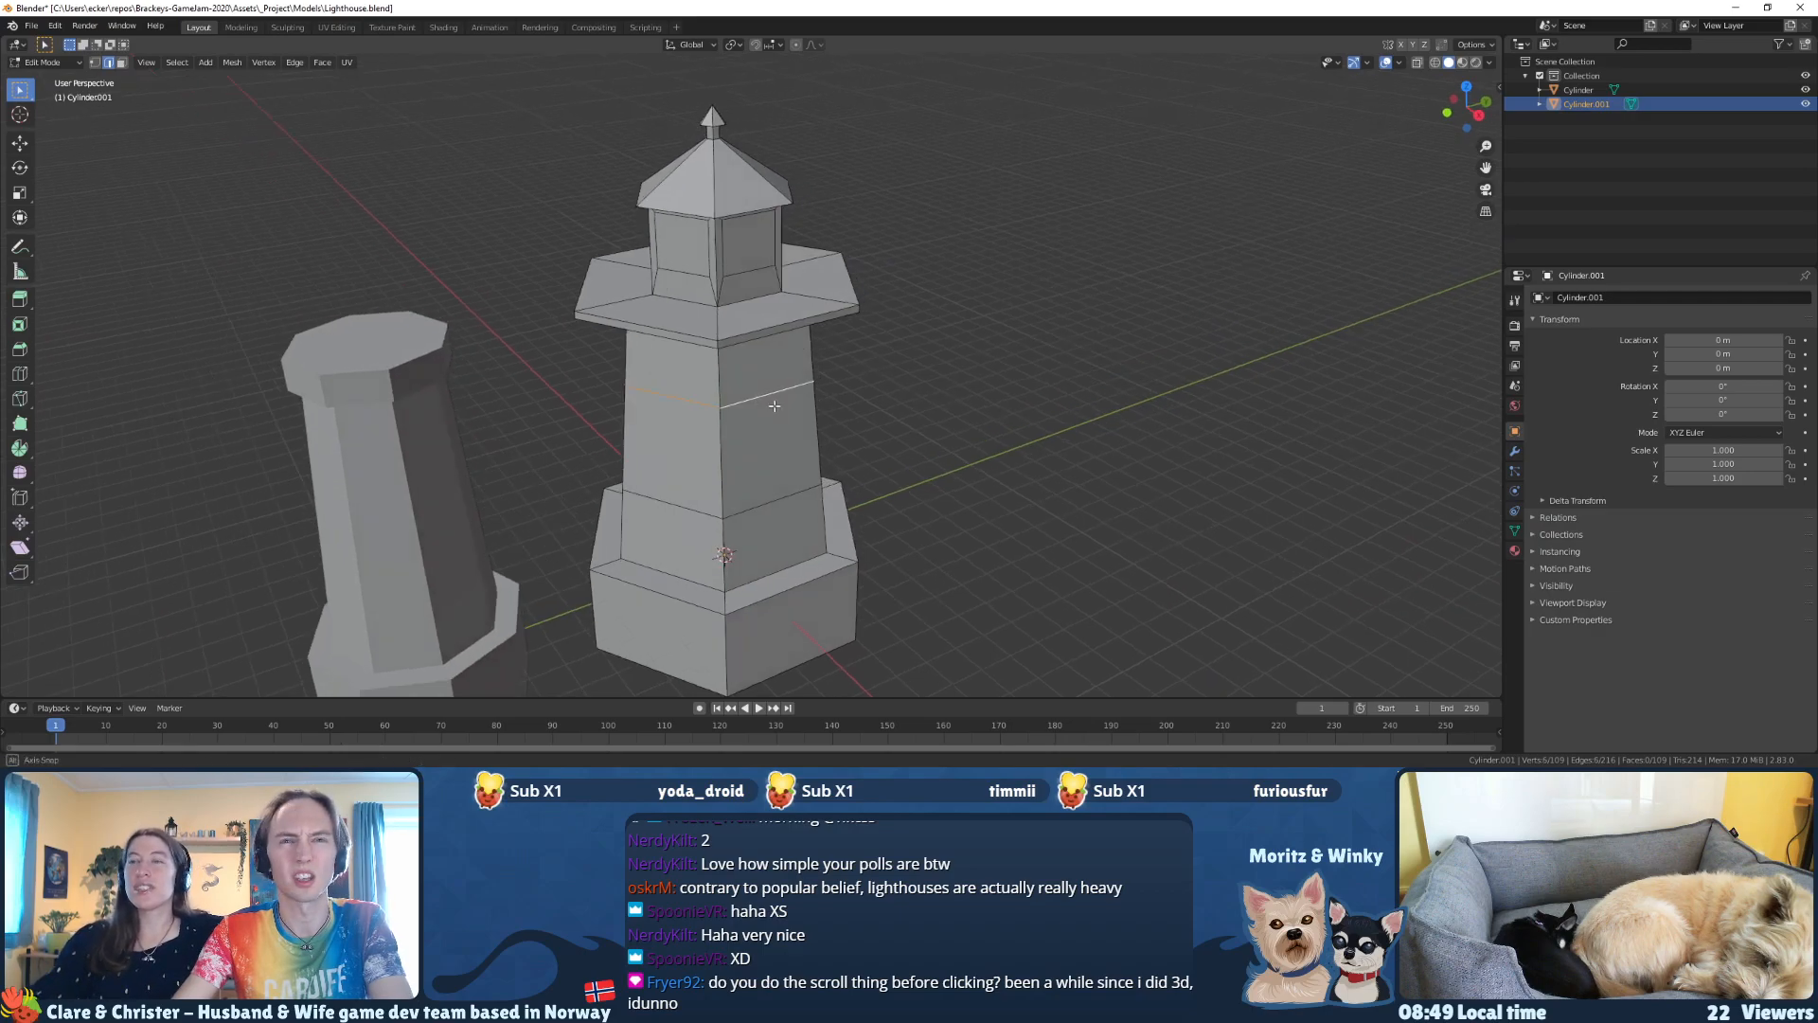
middle_click_drag(776, 405, 664, 381)
key("g")
key("g")
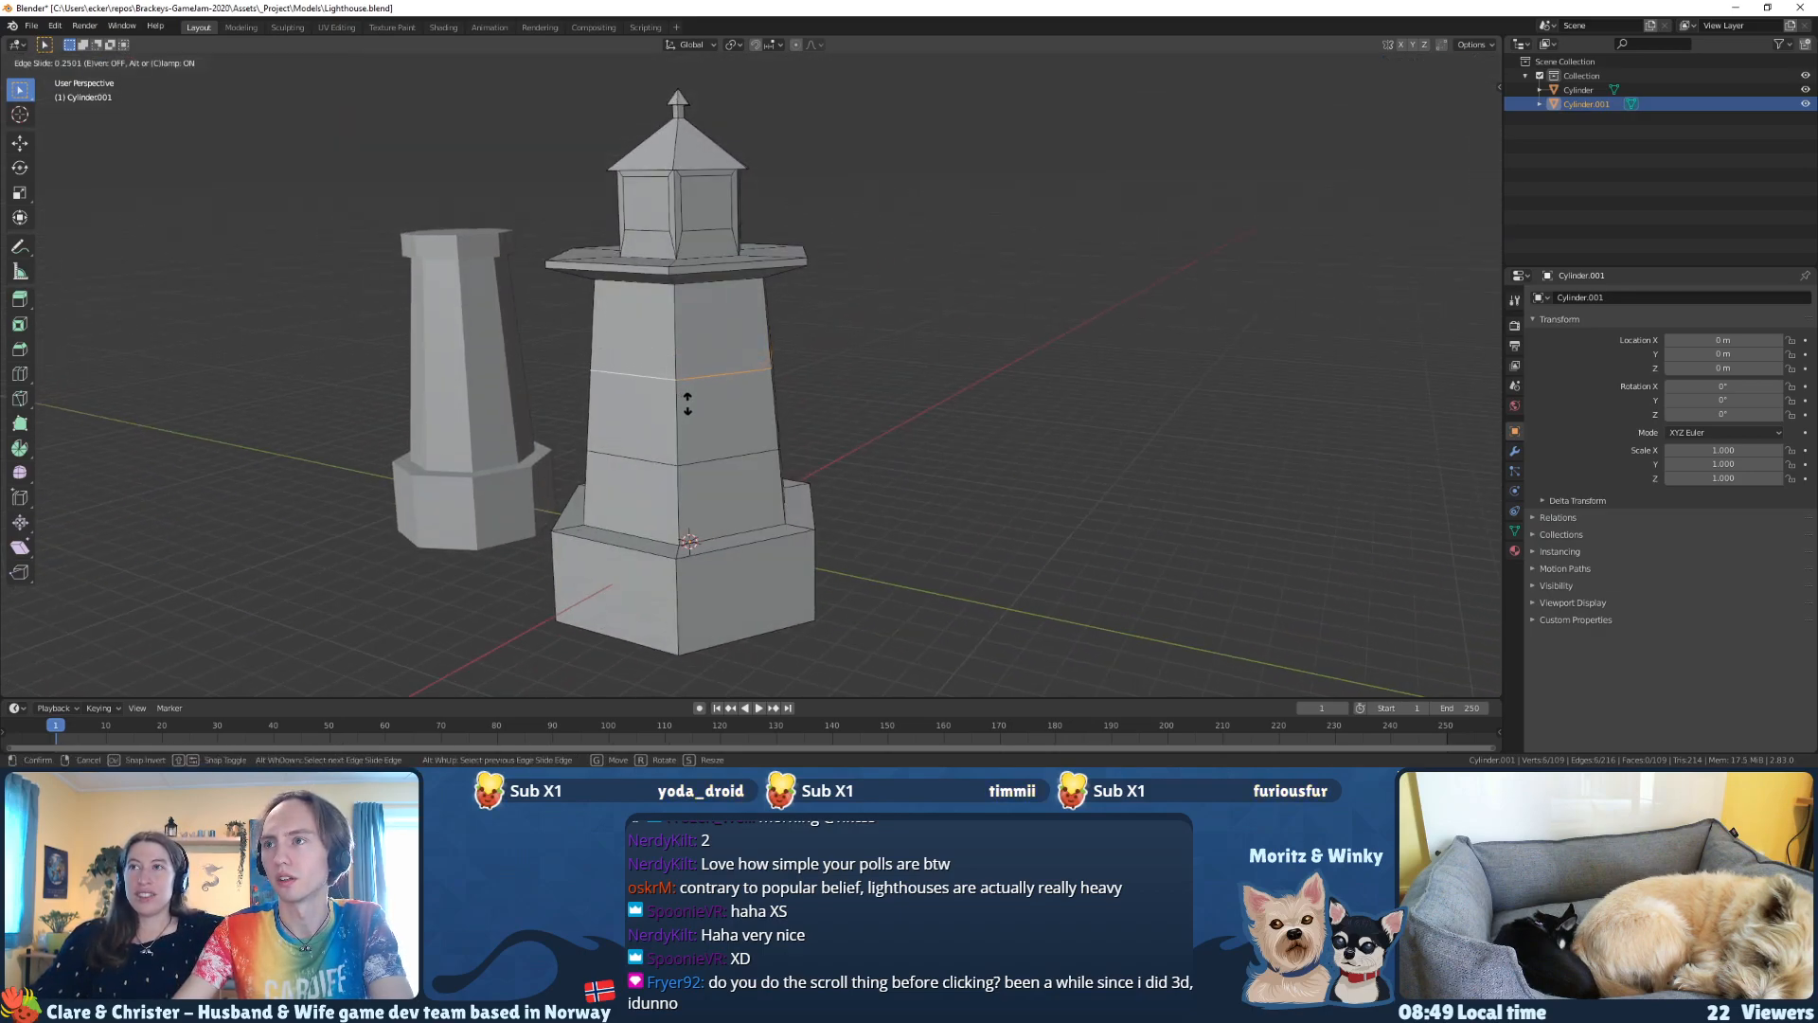
left_click(690, 389)
middle_click_drag(690, 389, 798, 238)
scroll(716, 393, "up", 4)
scroll(716, 393, "down", 2)
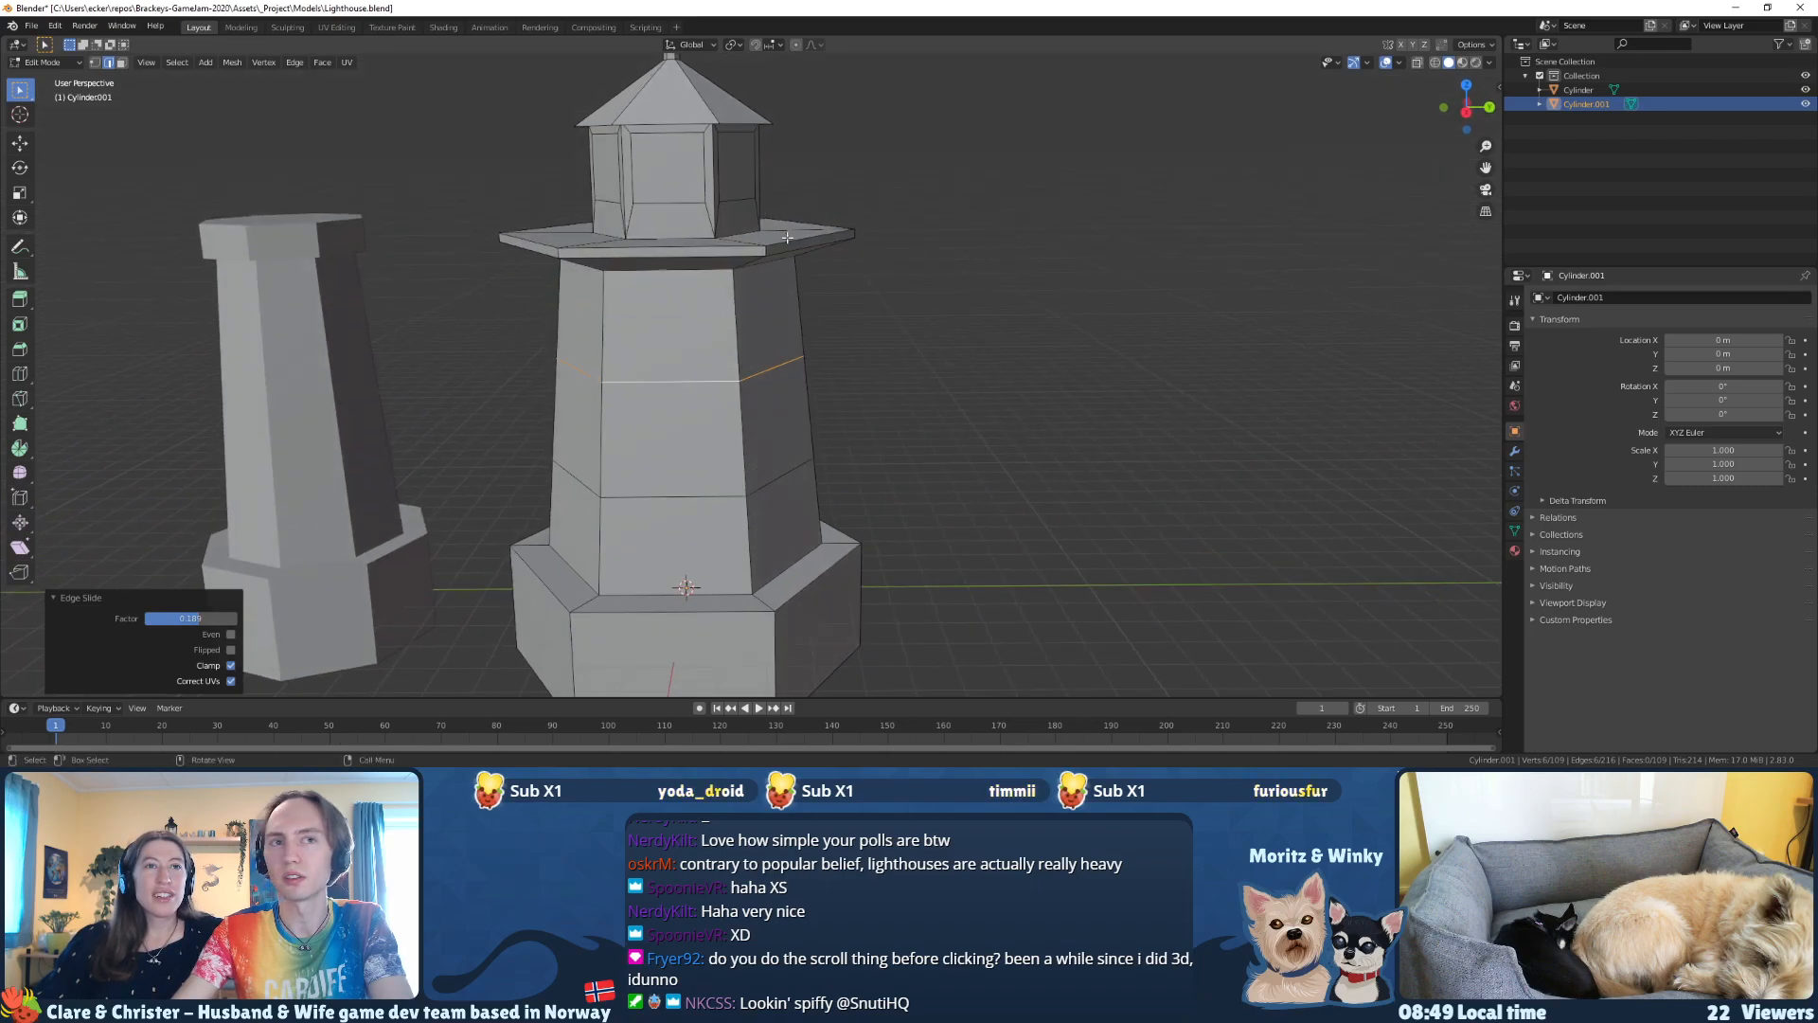
Step: Try to select the ring of faces around the gallery platform in face mode
middle_click_drag(786, 382, 685, 333)
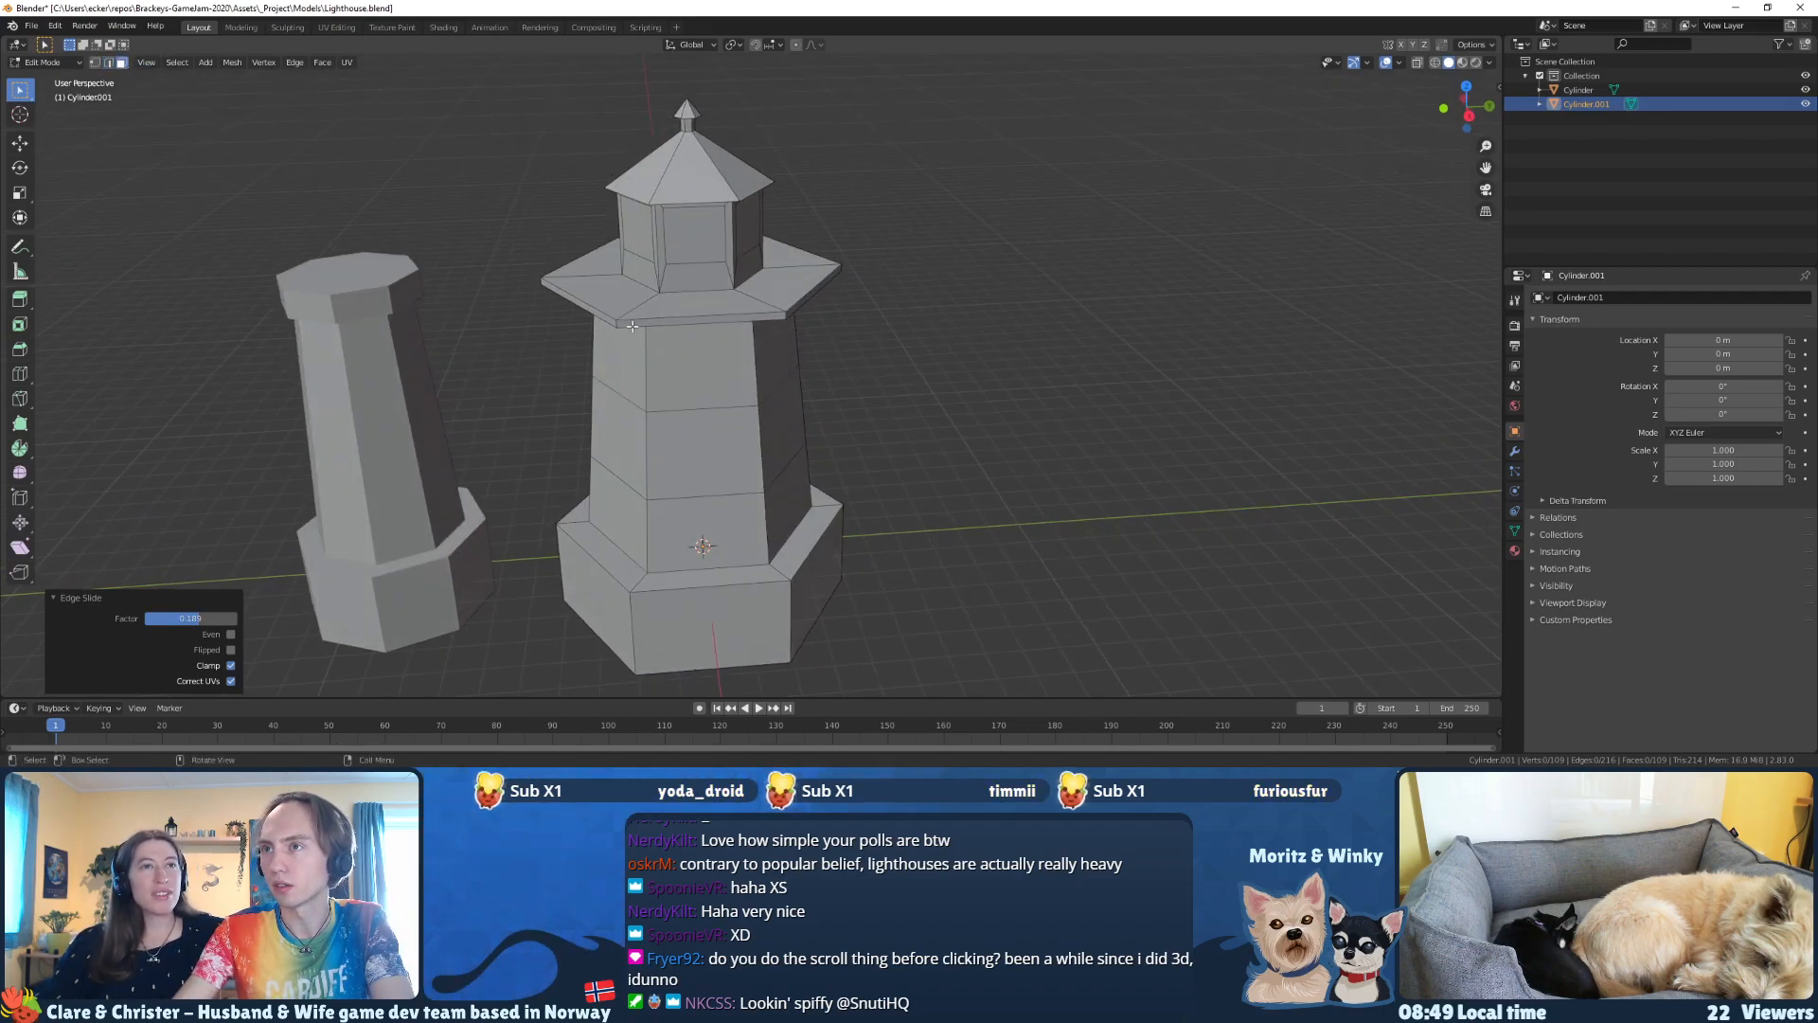
left_click(632, 324)
middle_click_drag(631, 325, 654, 282)
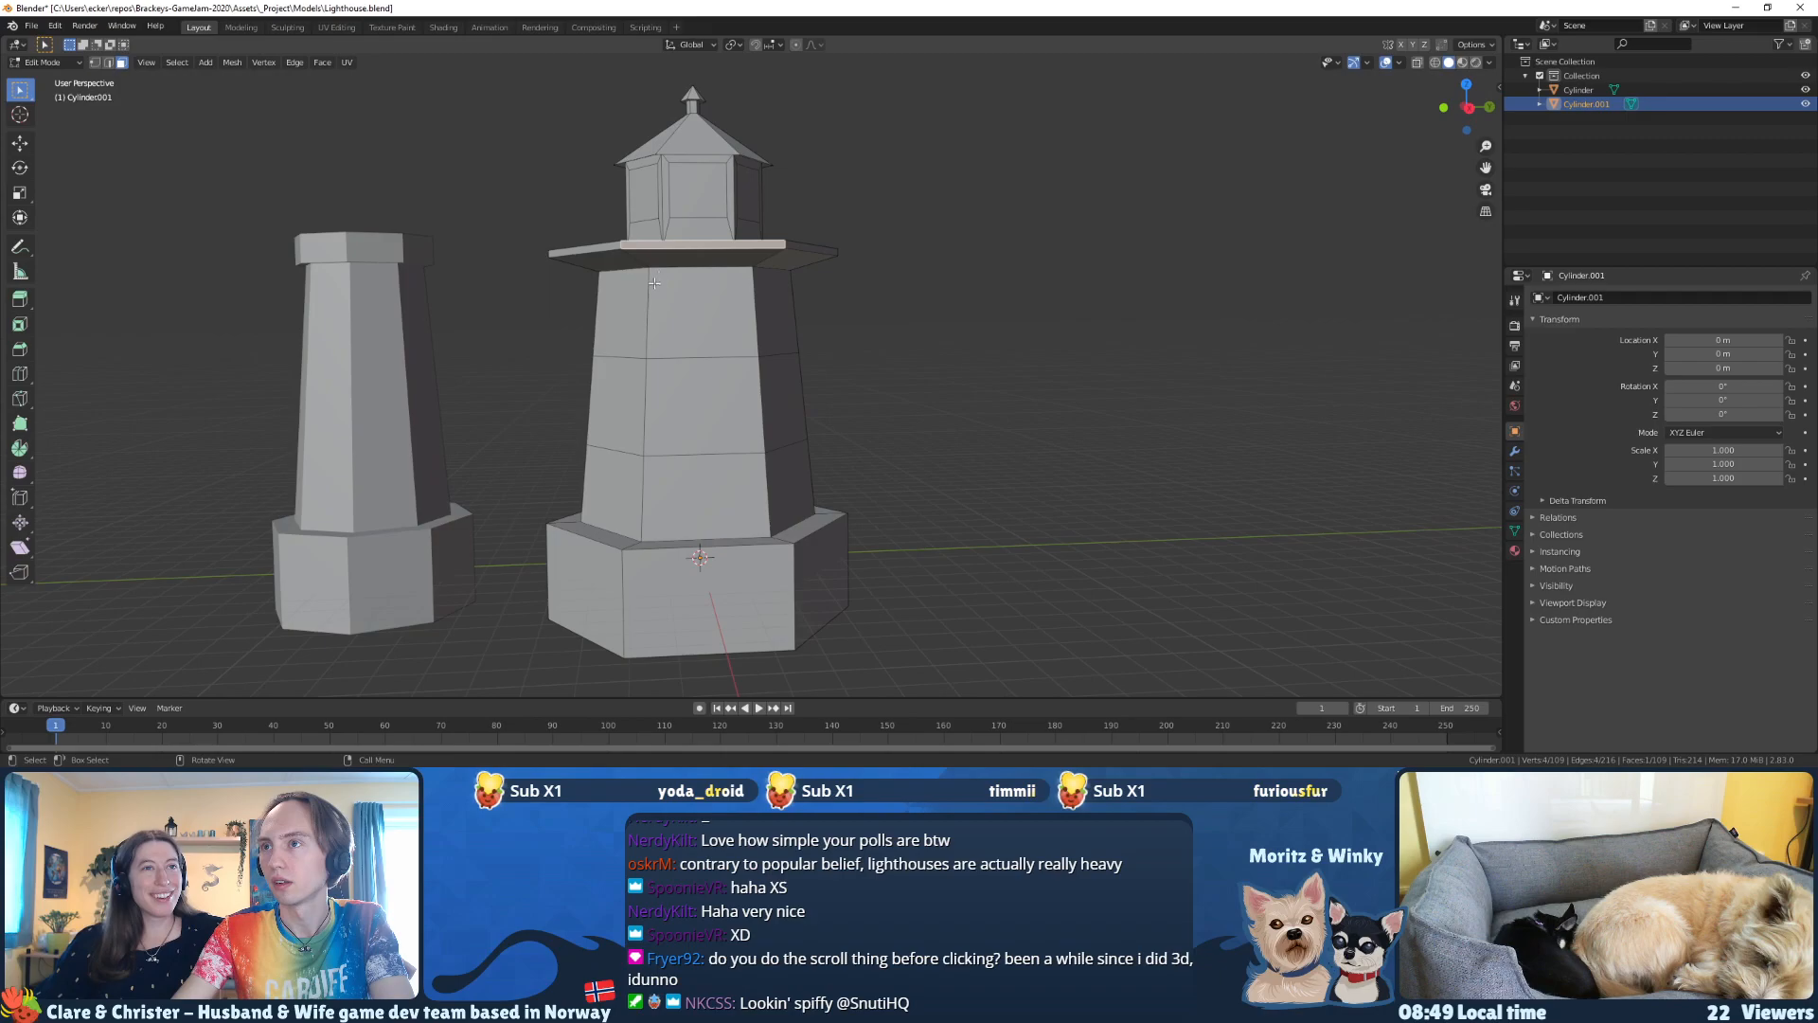
left_click(599, 250)
left_click(650, 248, "ctrl+alt")
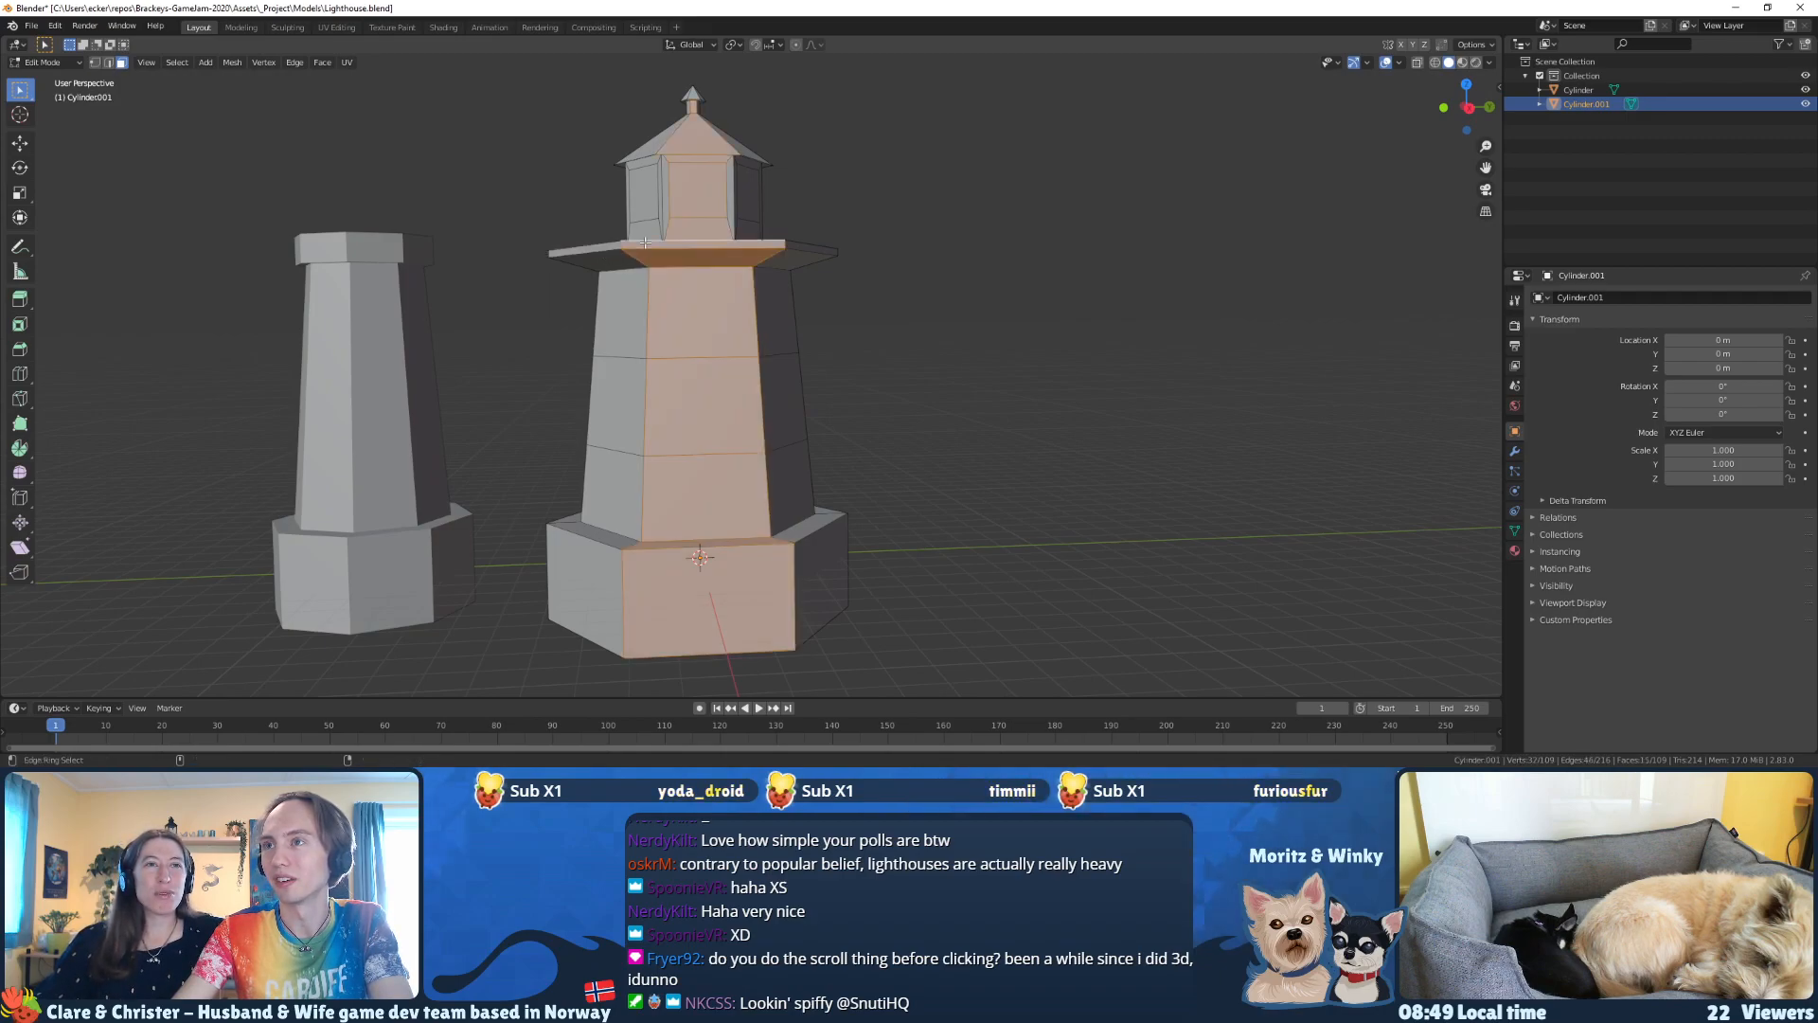
left_click(648, 247)
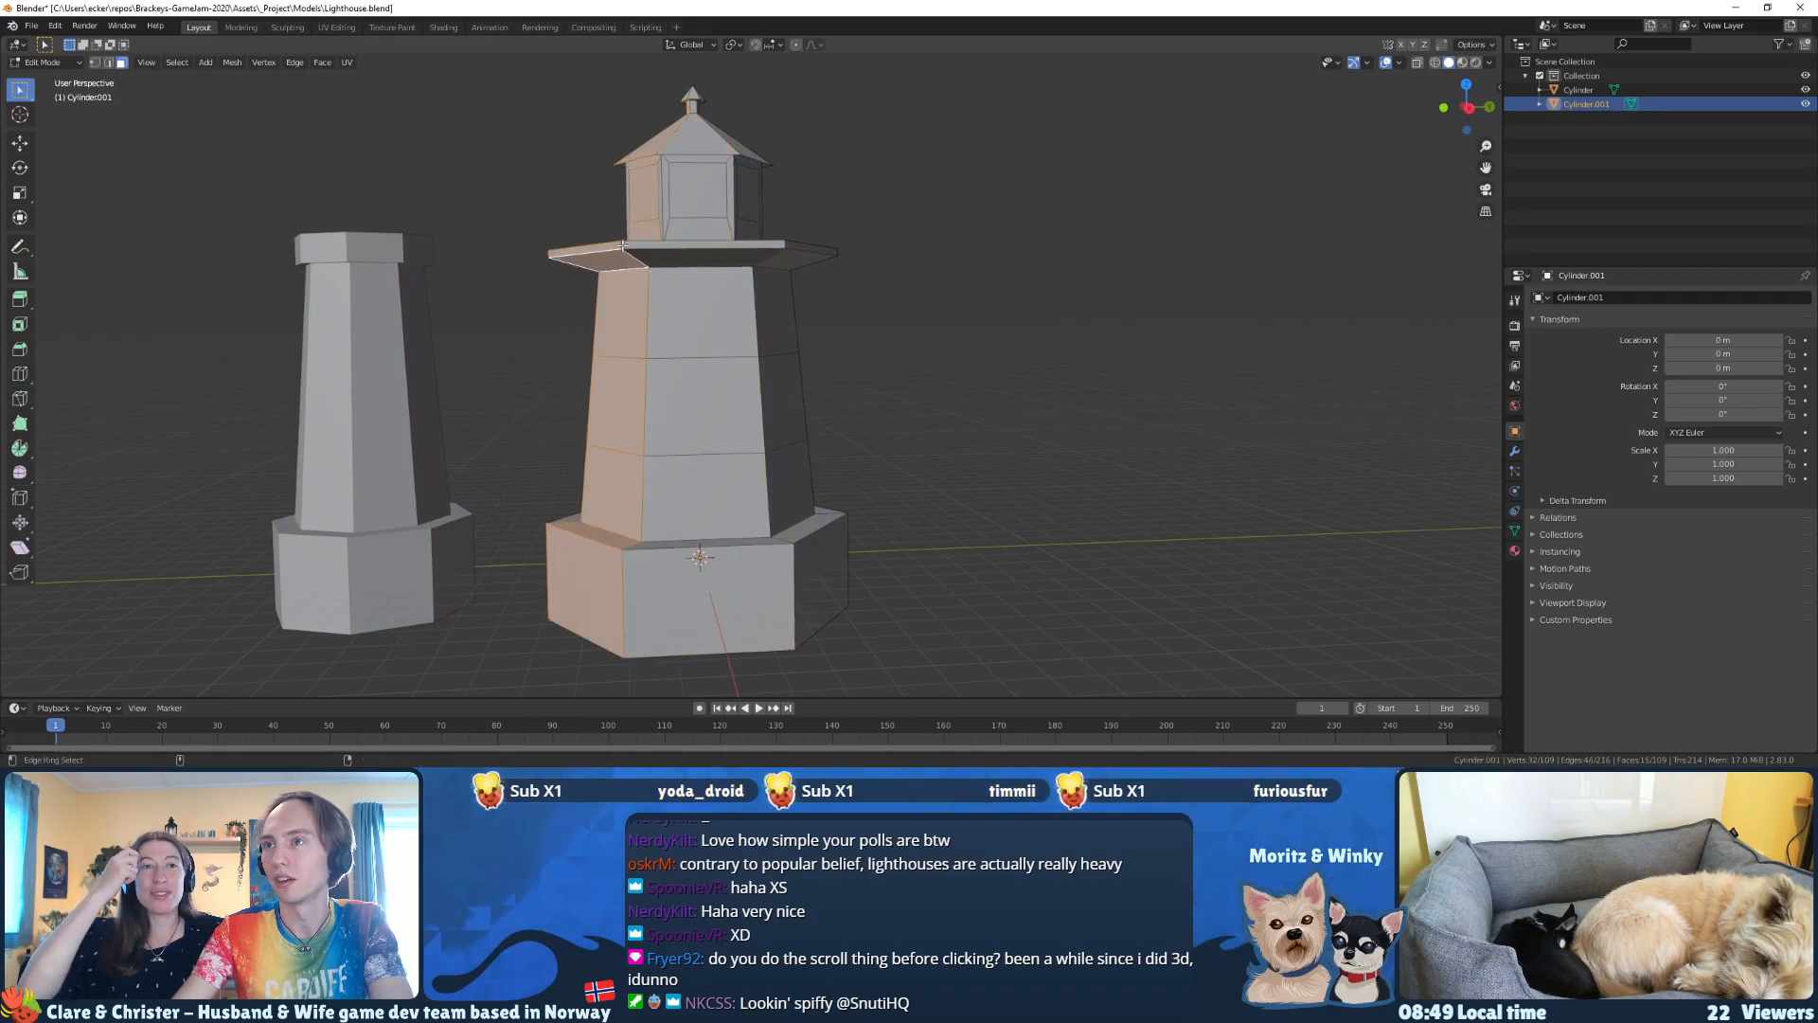
left_click(812, 251, "shift")
middle_click_drag(812, 251, 886, 284)
left_click(770, 314, "shift")
left_click(793, 256, "shift")
mouse_move(686, 257)
middle_mouse_down()
mouse_move(747, 252)
mouse_move(641, 305)
mouse_move(553, 308)
middle_mouse_up()
left_click(744, 258, "shift")
left_click(748, 265, "shift")
Step: Show the model as wireframe in the right orthographic view and switch to vertex selection
key("z")
left_click(616, 306)
key("KP_1")
key("KP_3")
scroll(615, 236, "up", 2)
scroll(614, 236, "up", 1)
middle_click_drag(616, 234, 707, 303, "shift")
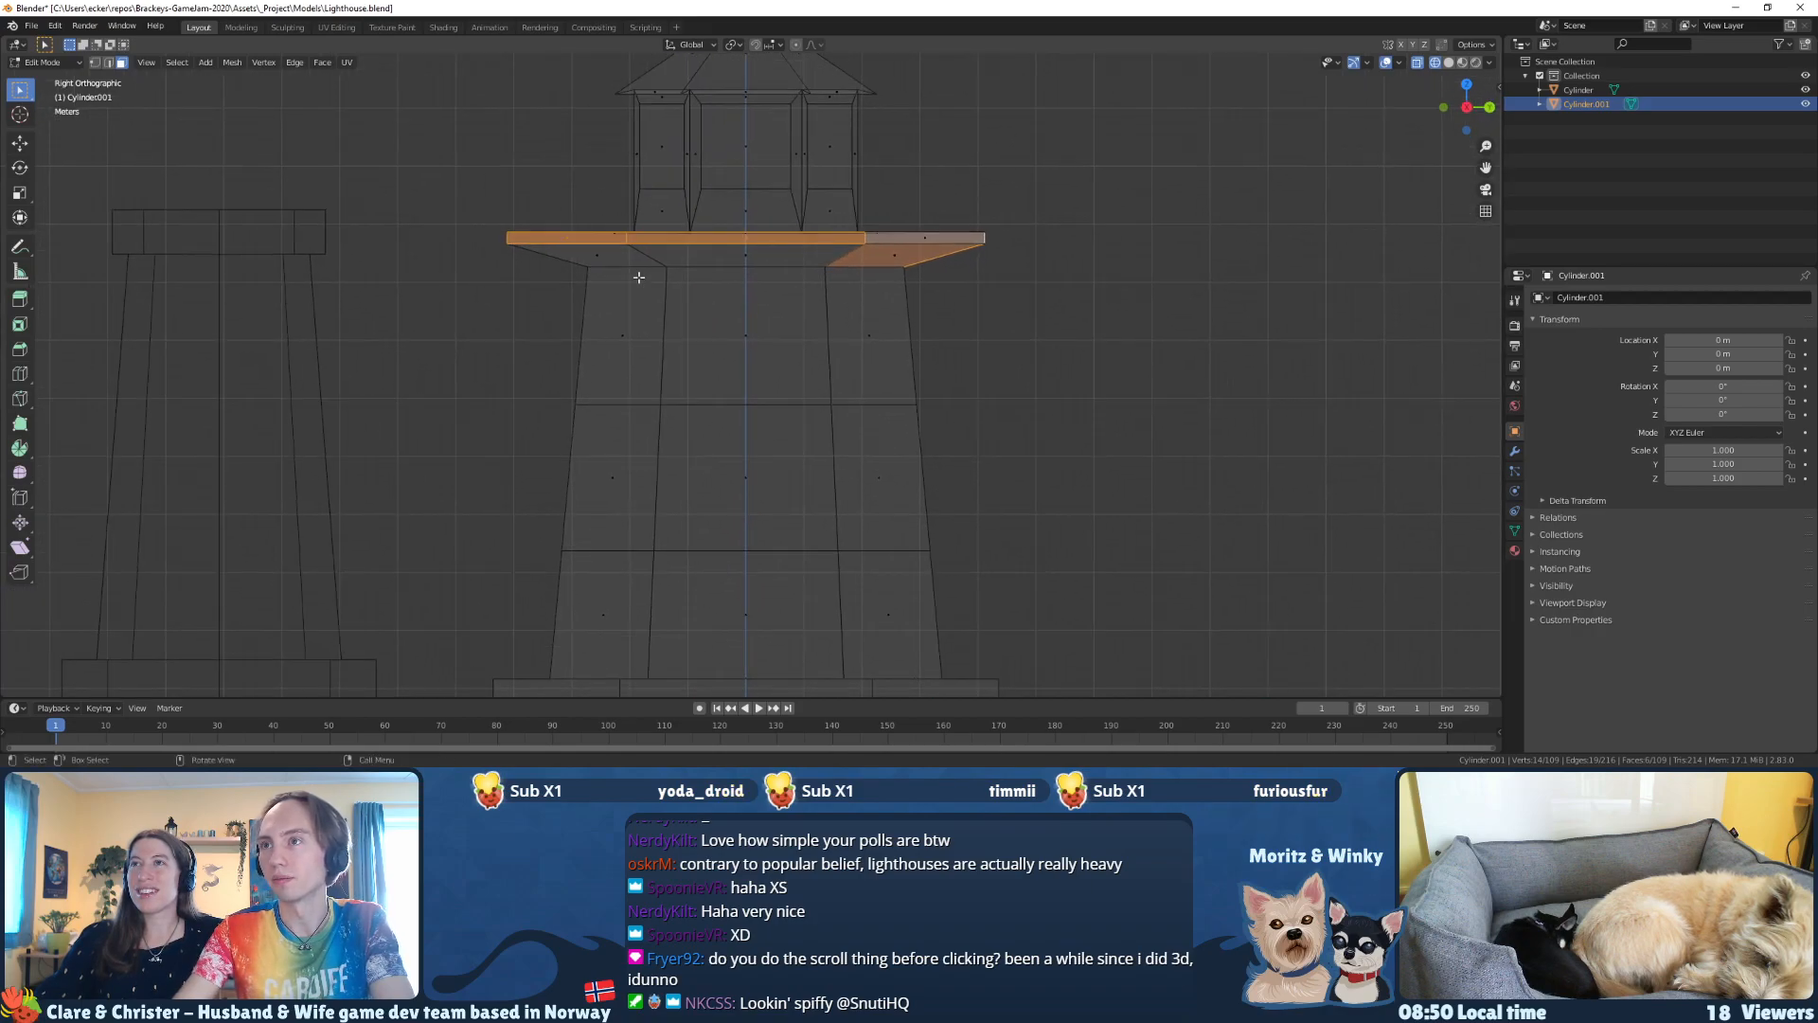
left_click(95, 62)
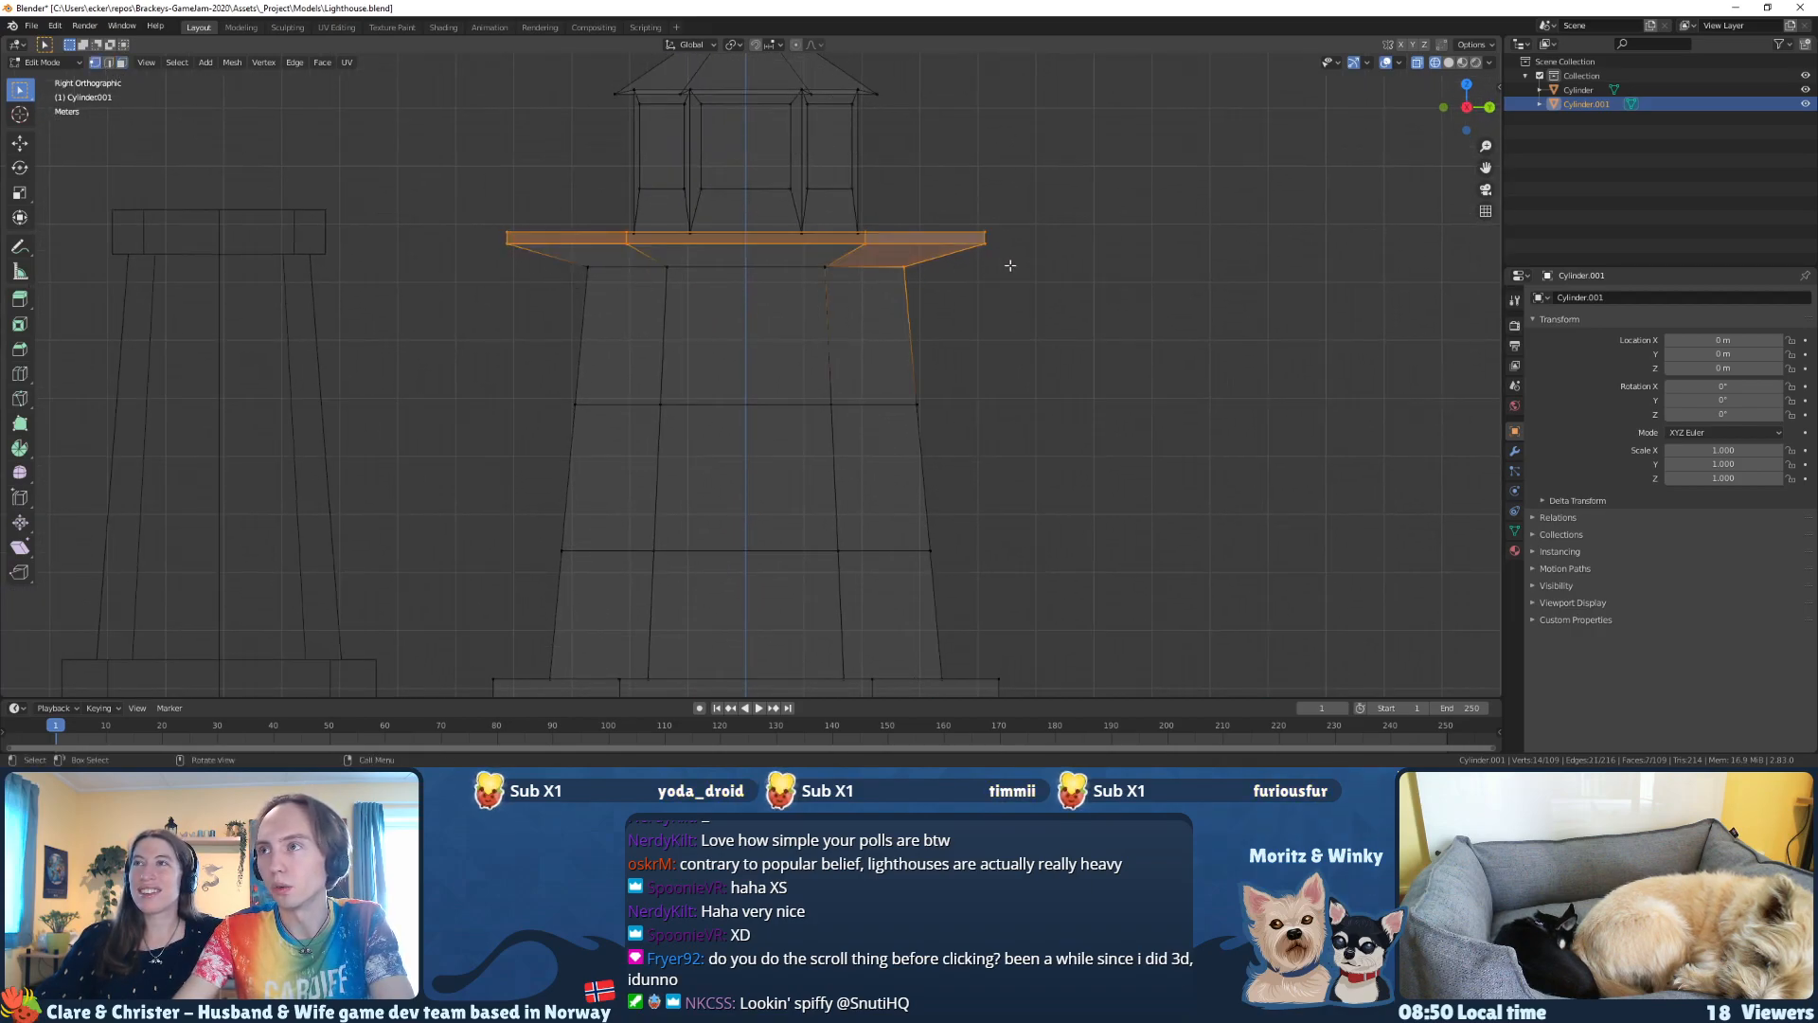
scroll(1029, 329, "down", 1)
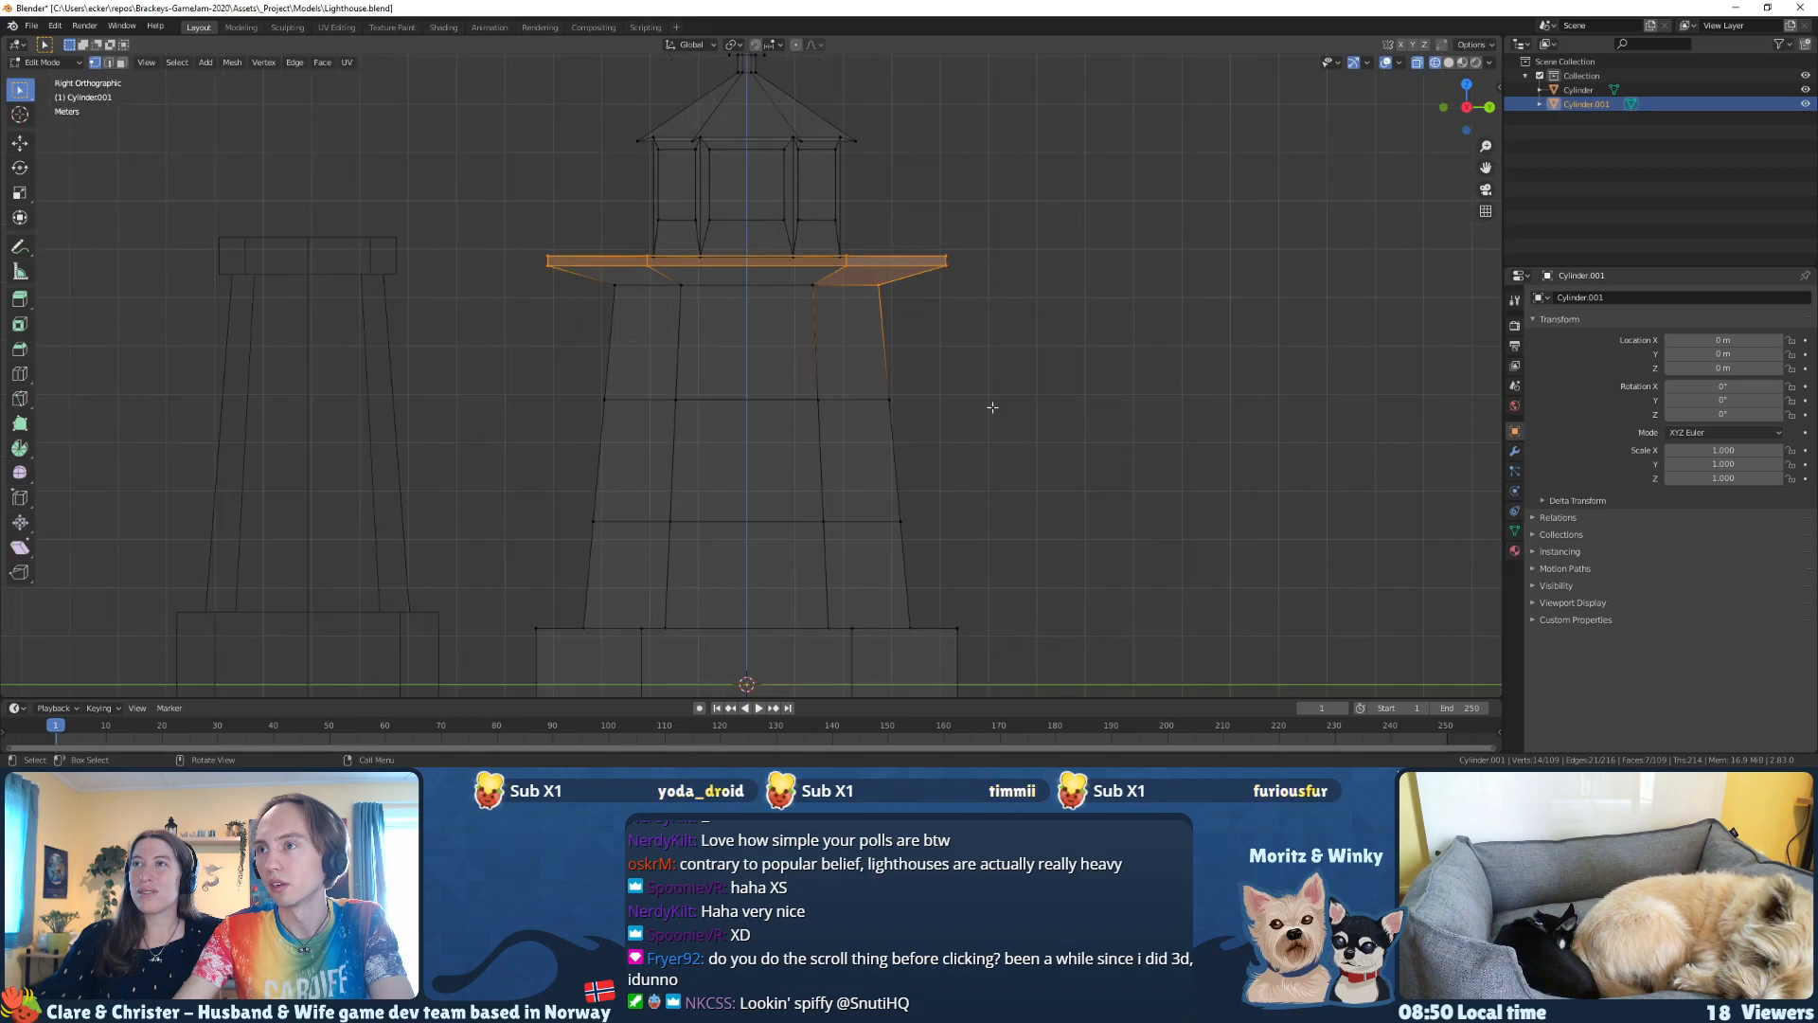
Step: Try to select the tower body and gallery platform by box selection and growing the selection
left_click_drag(1041, 516, 452, 220)
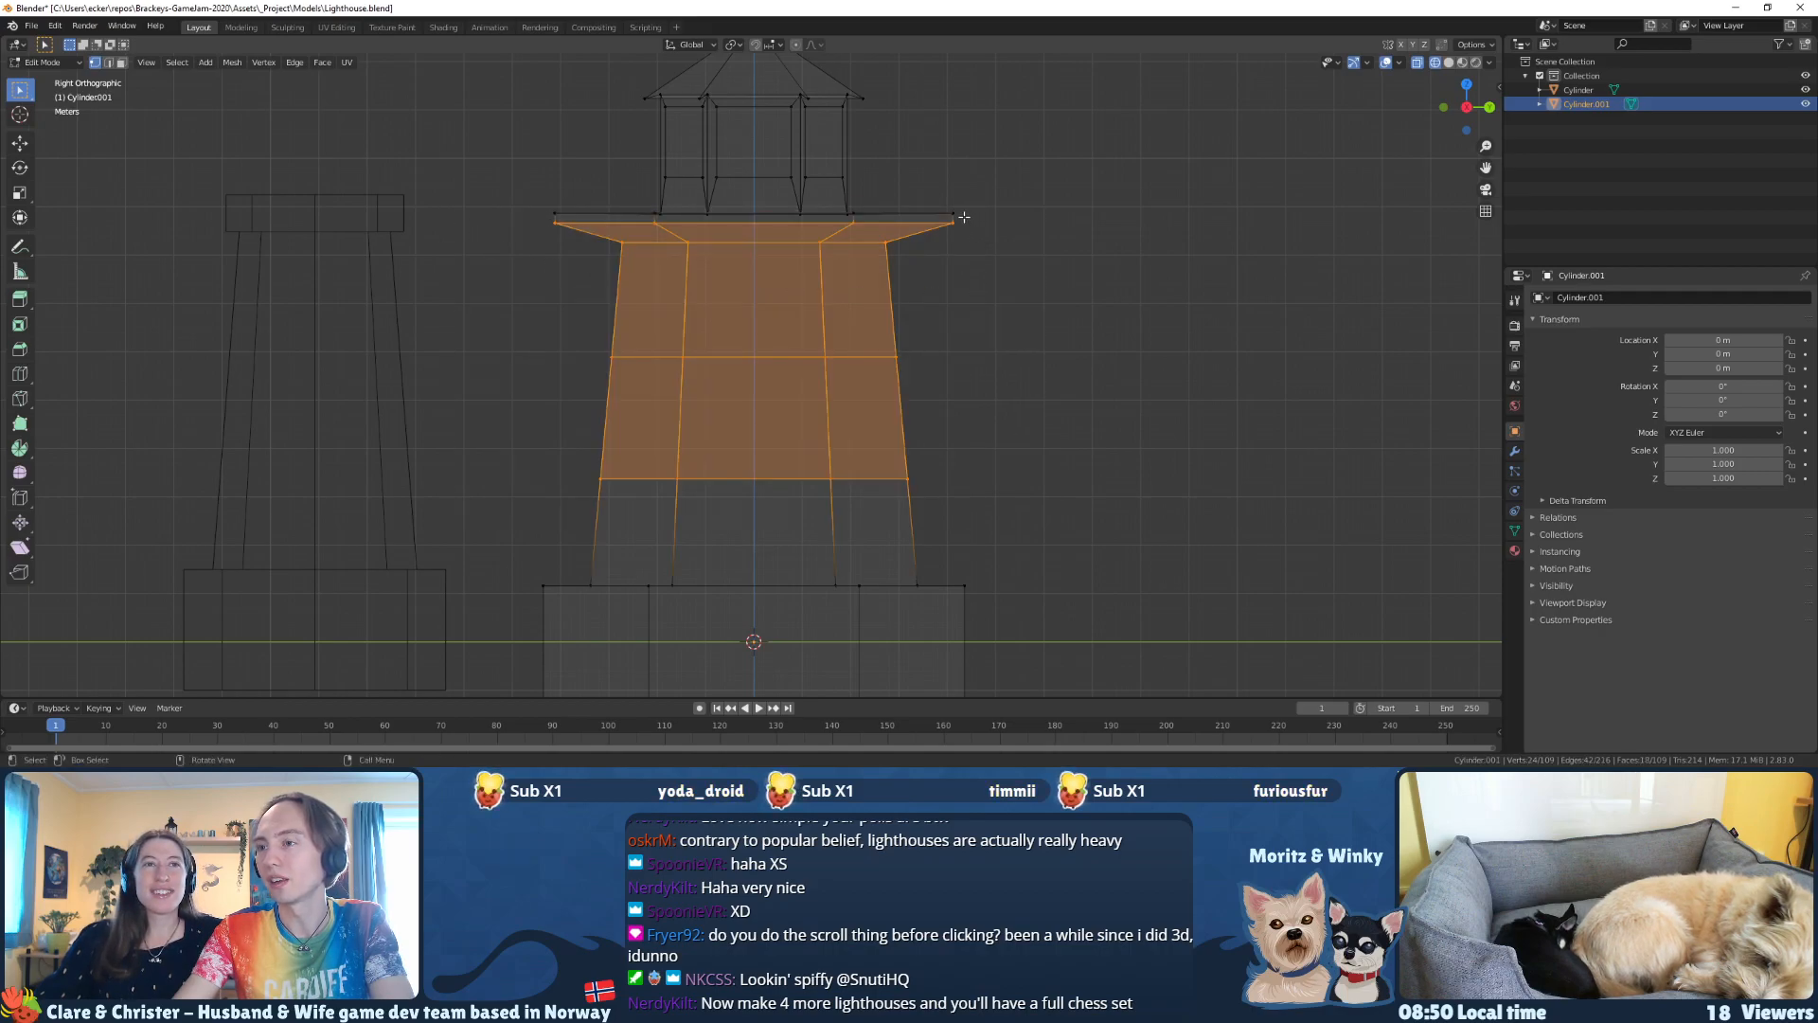
left_click_drag(1012, 410, 510, 234)
key("ctrl+KP_Add")
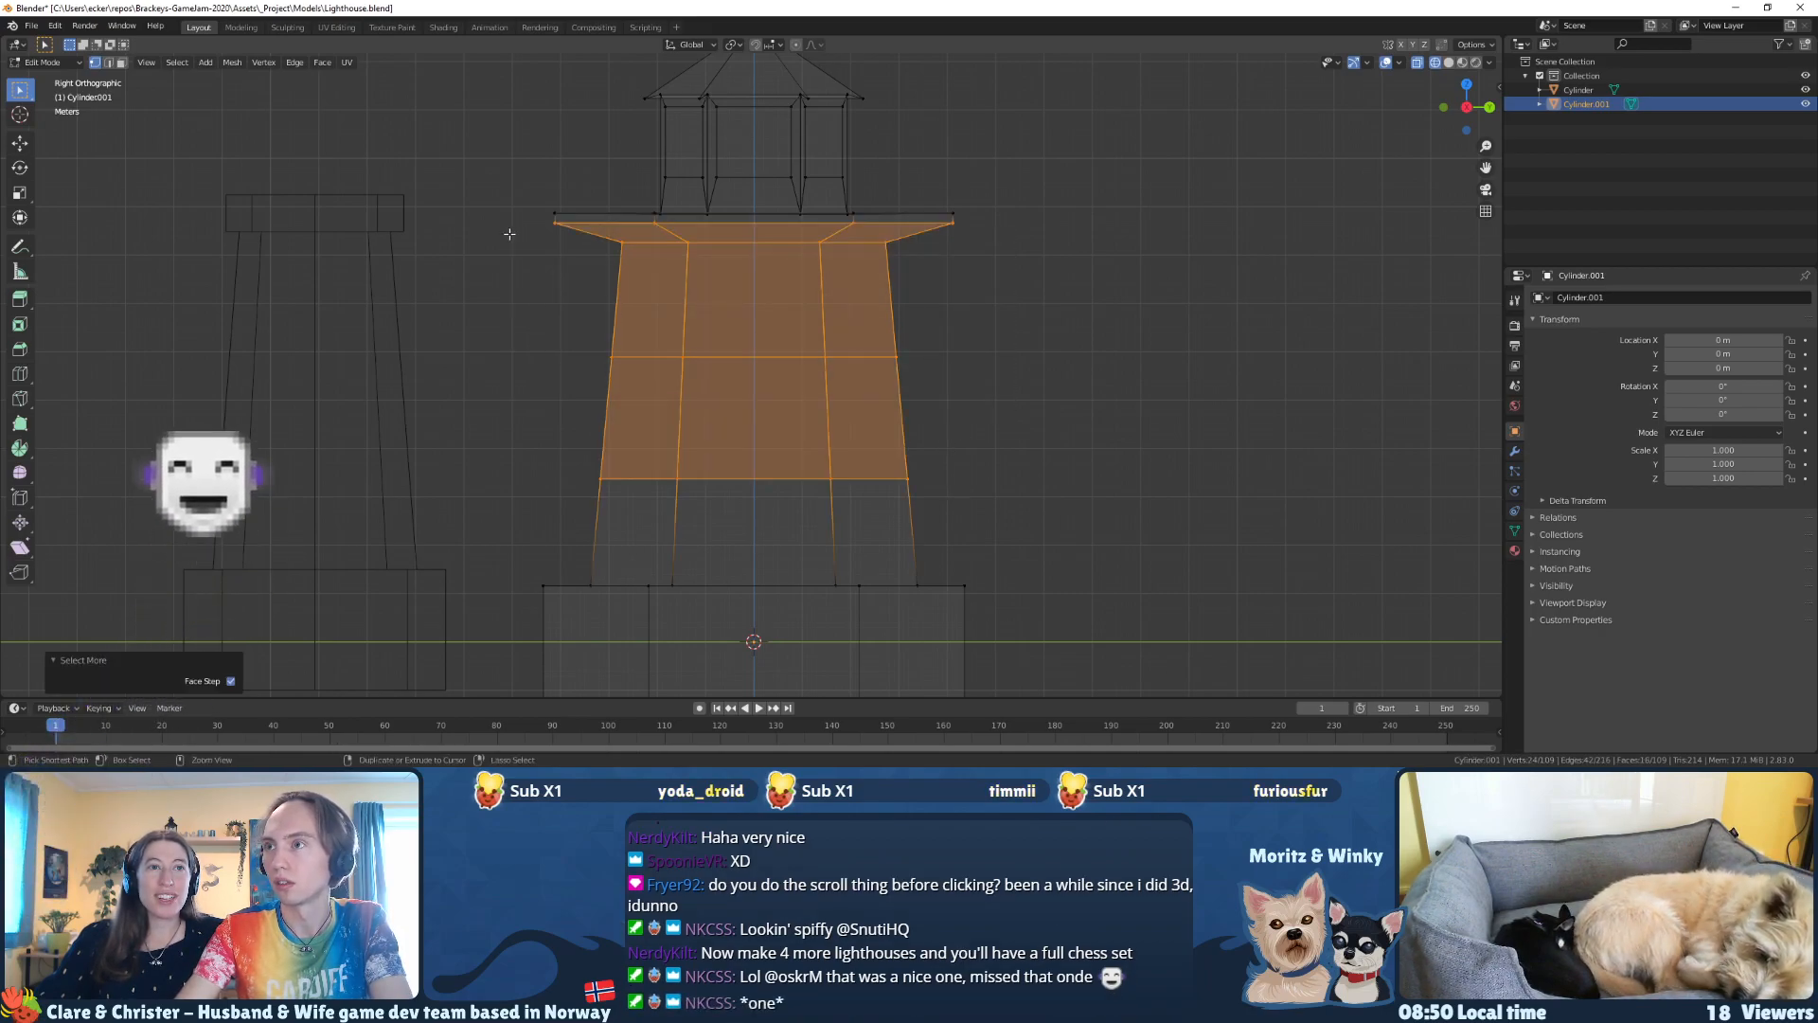
key("ctrl+KP_Add")
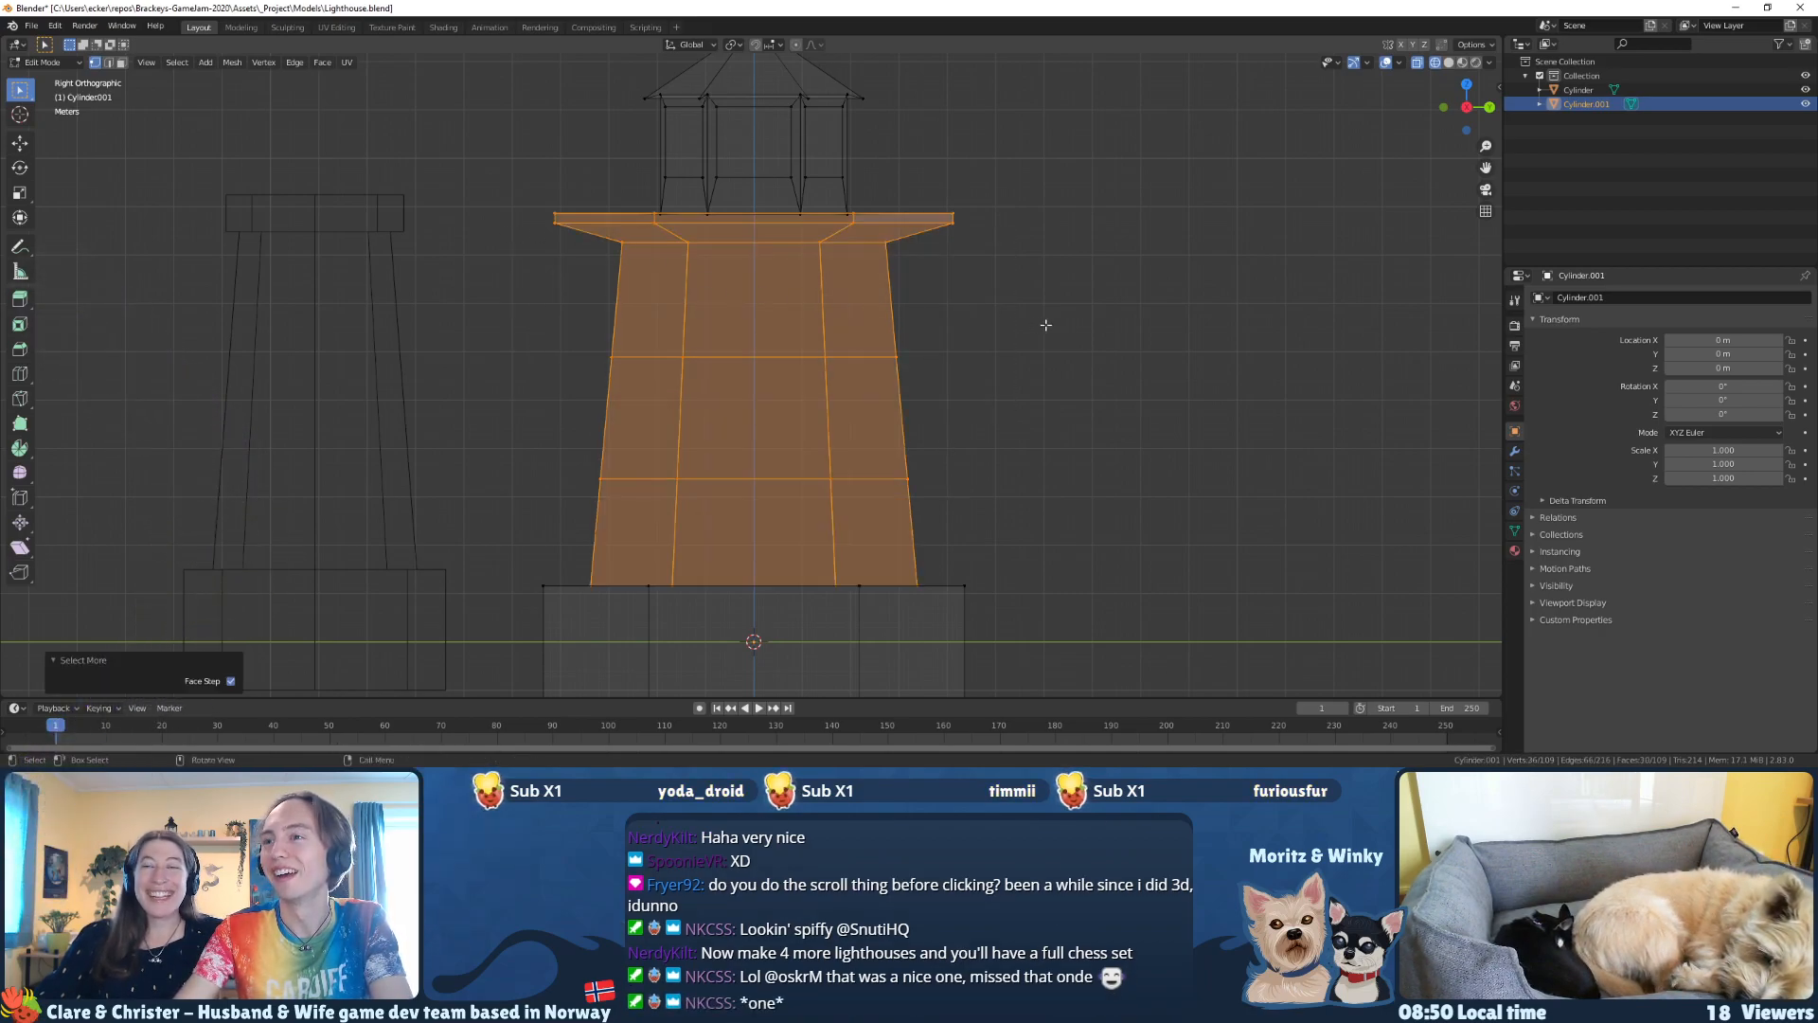
left_click_drag(965, 373, 425, 247)
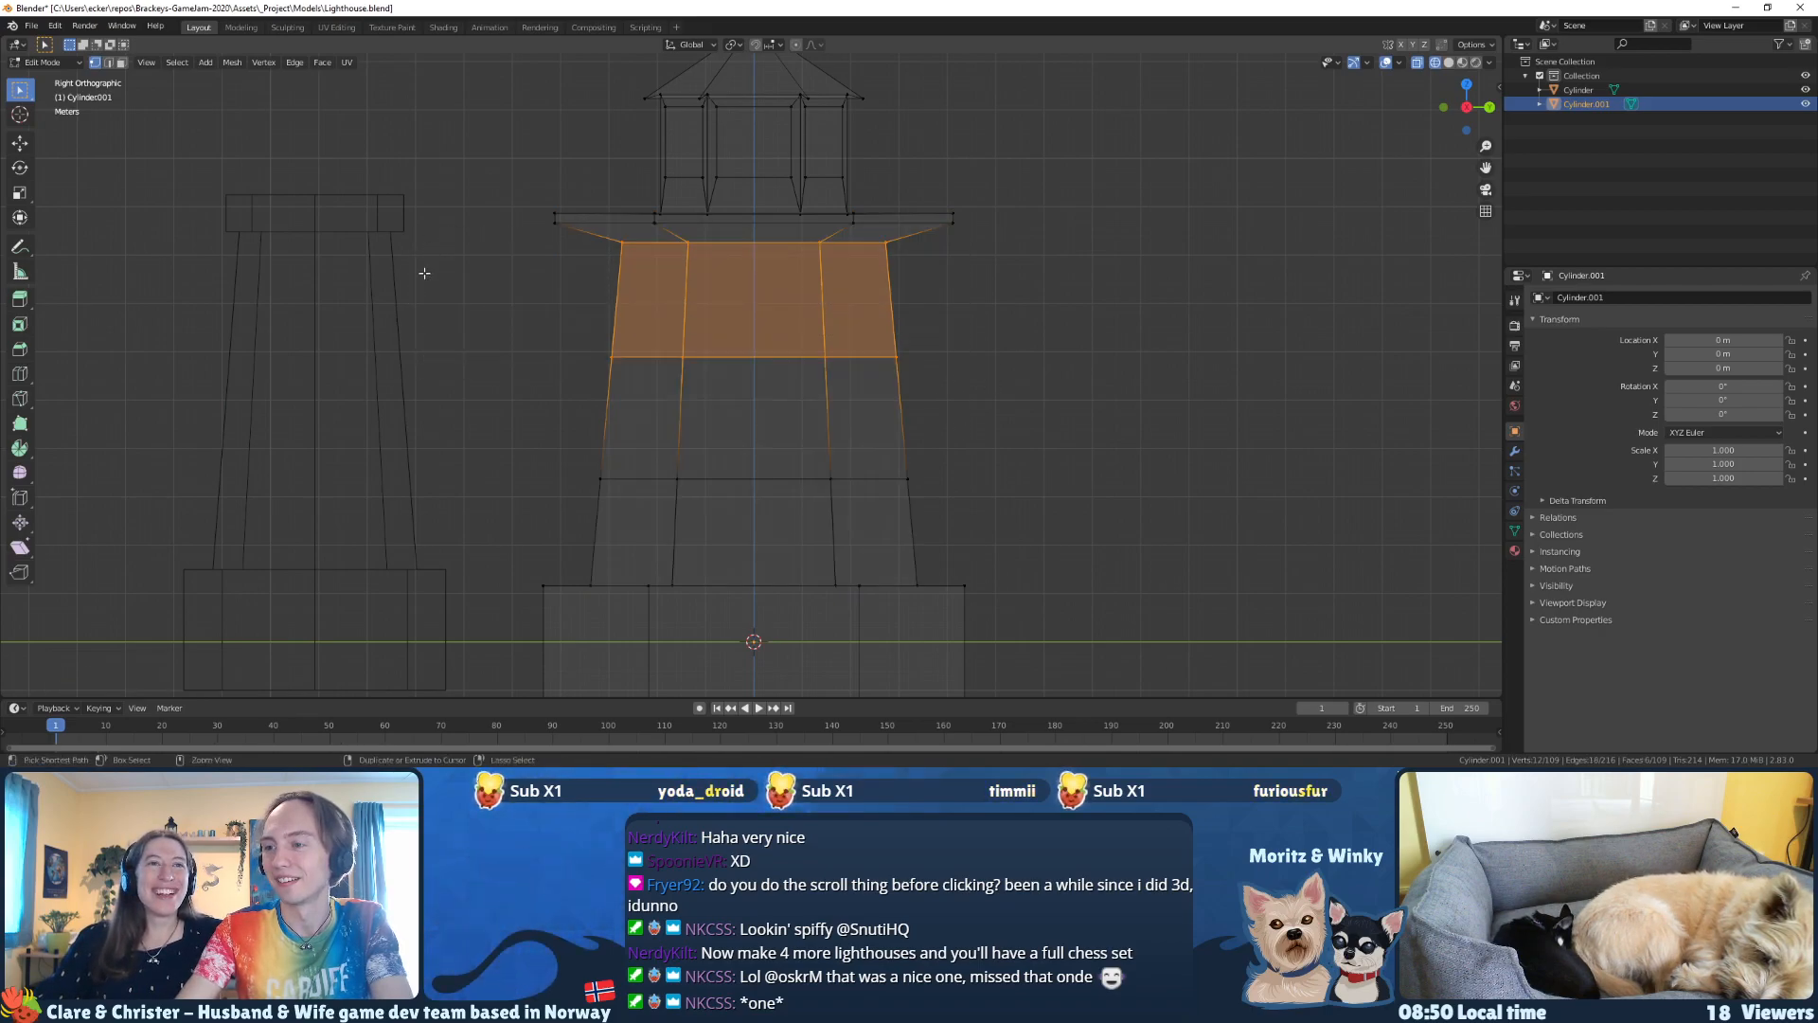
key("ctrl+z")
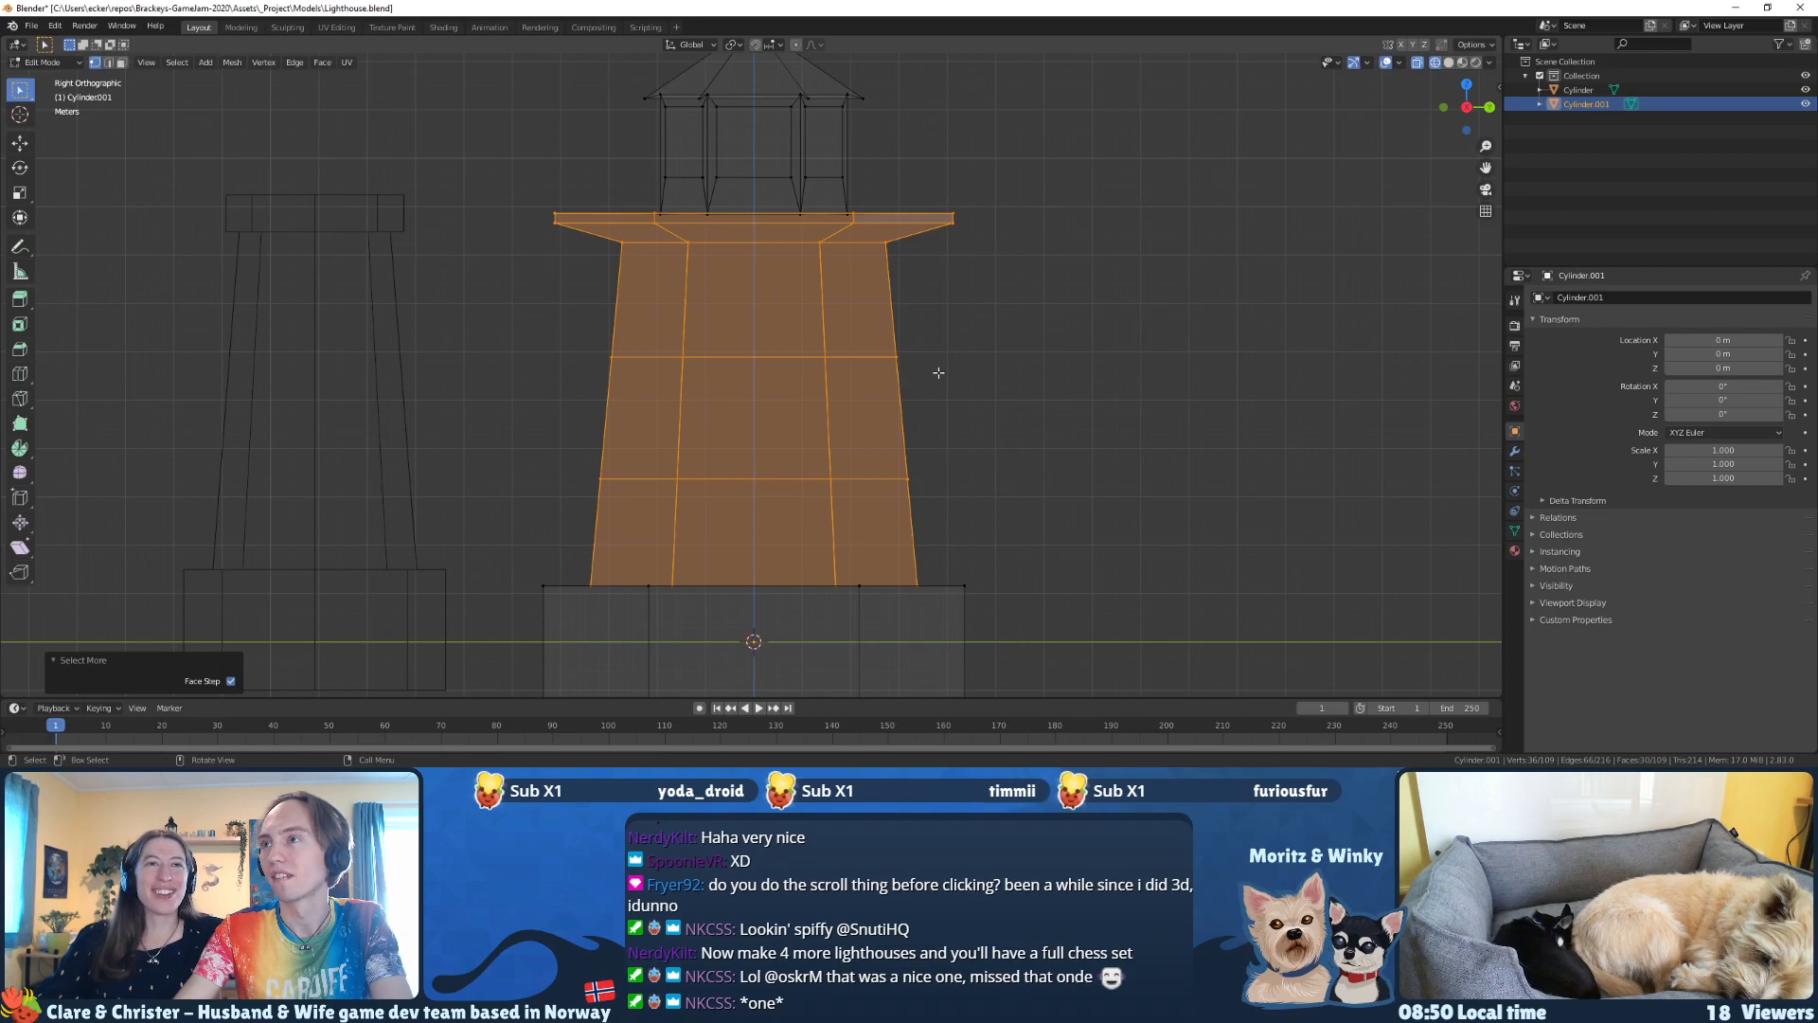
Step: Select the vertex ring beneath the gallery, grow the selection twice, and scale it inward with the Z axis locked
left_click(563, 227)
key("ctrl+KP_Add")
key("ctrl+KP_Add")
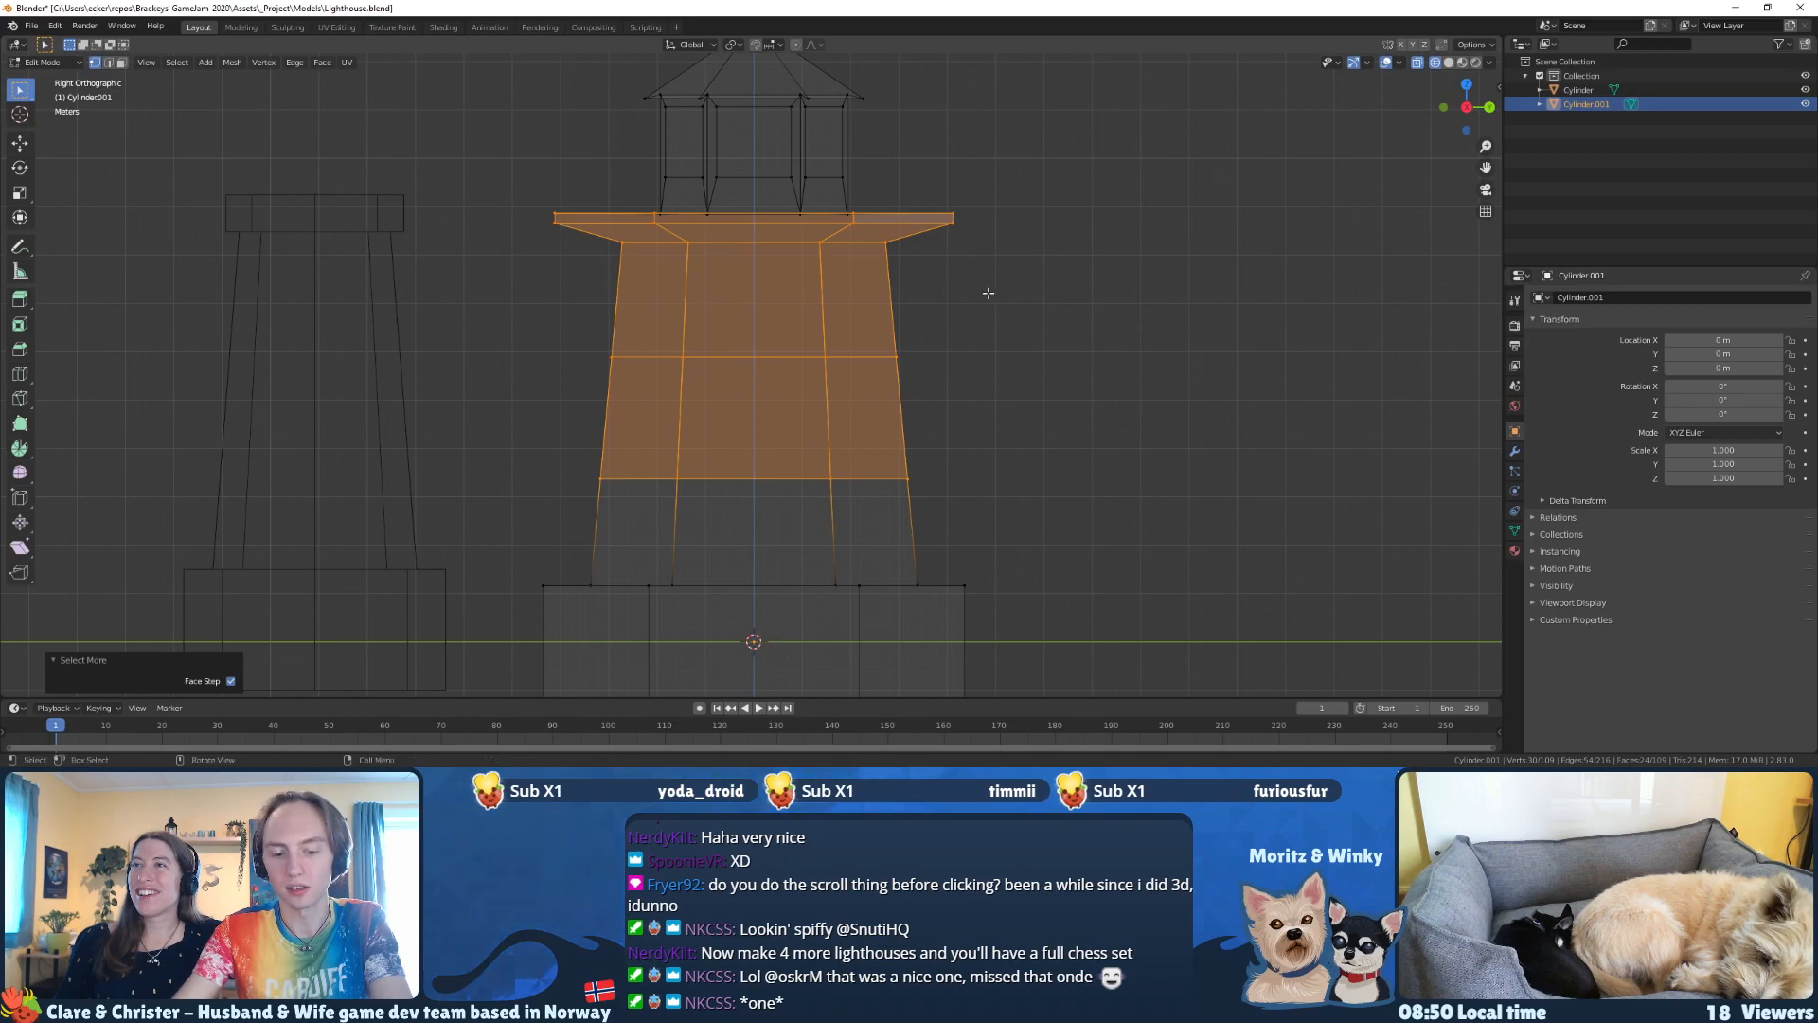
key("s")
key("shift+z")
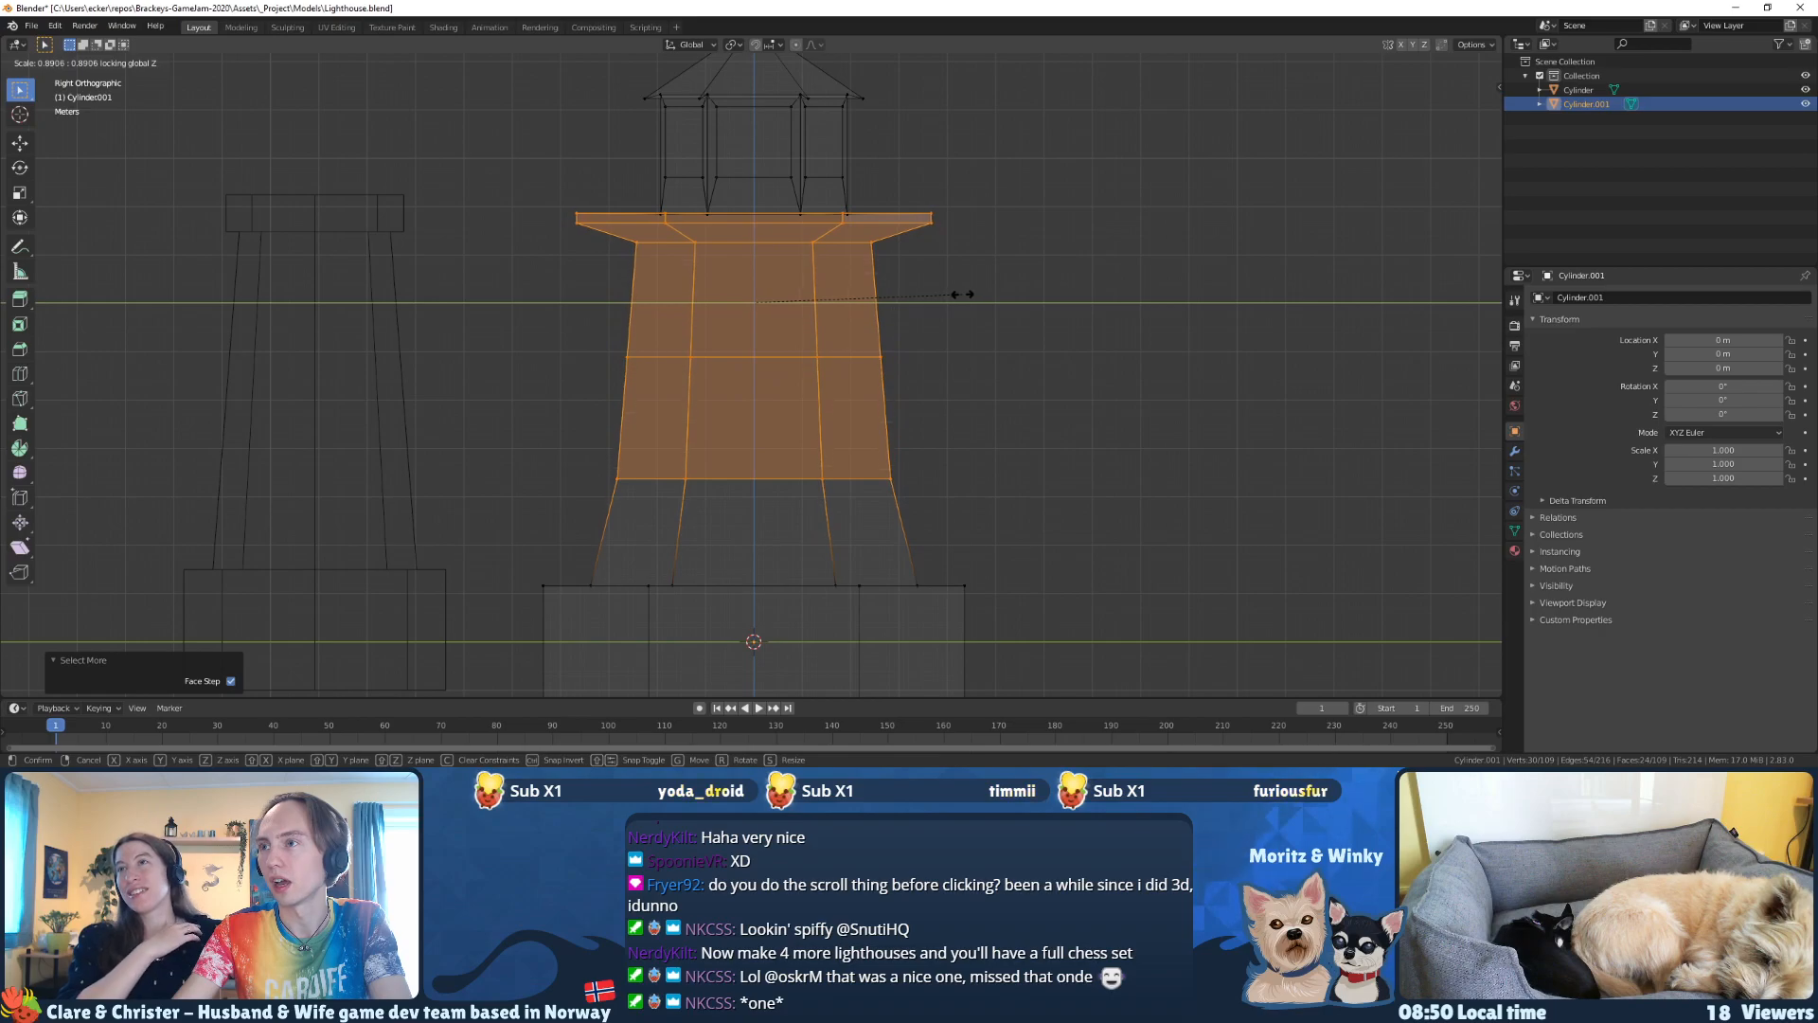
left_click(957, 295)
Step: Scale the lower tower loop to about 1.07 and the upper loop to 1.023 to smooth the body's taper
left_click_drag(960, 404, 565, 340)
left_click_drag(946, 496, 568, 442)
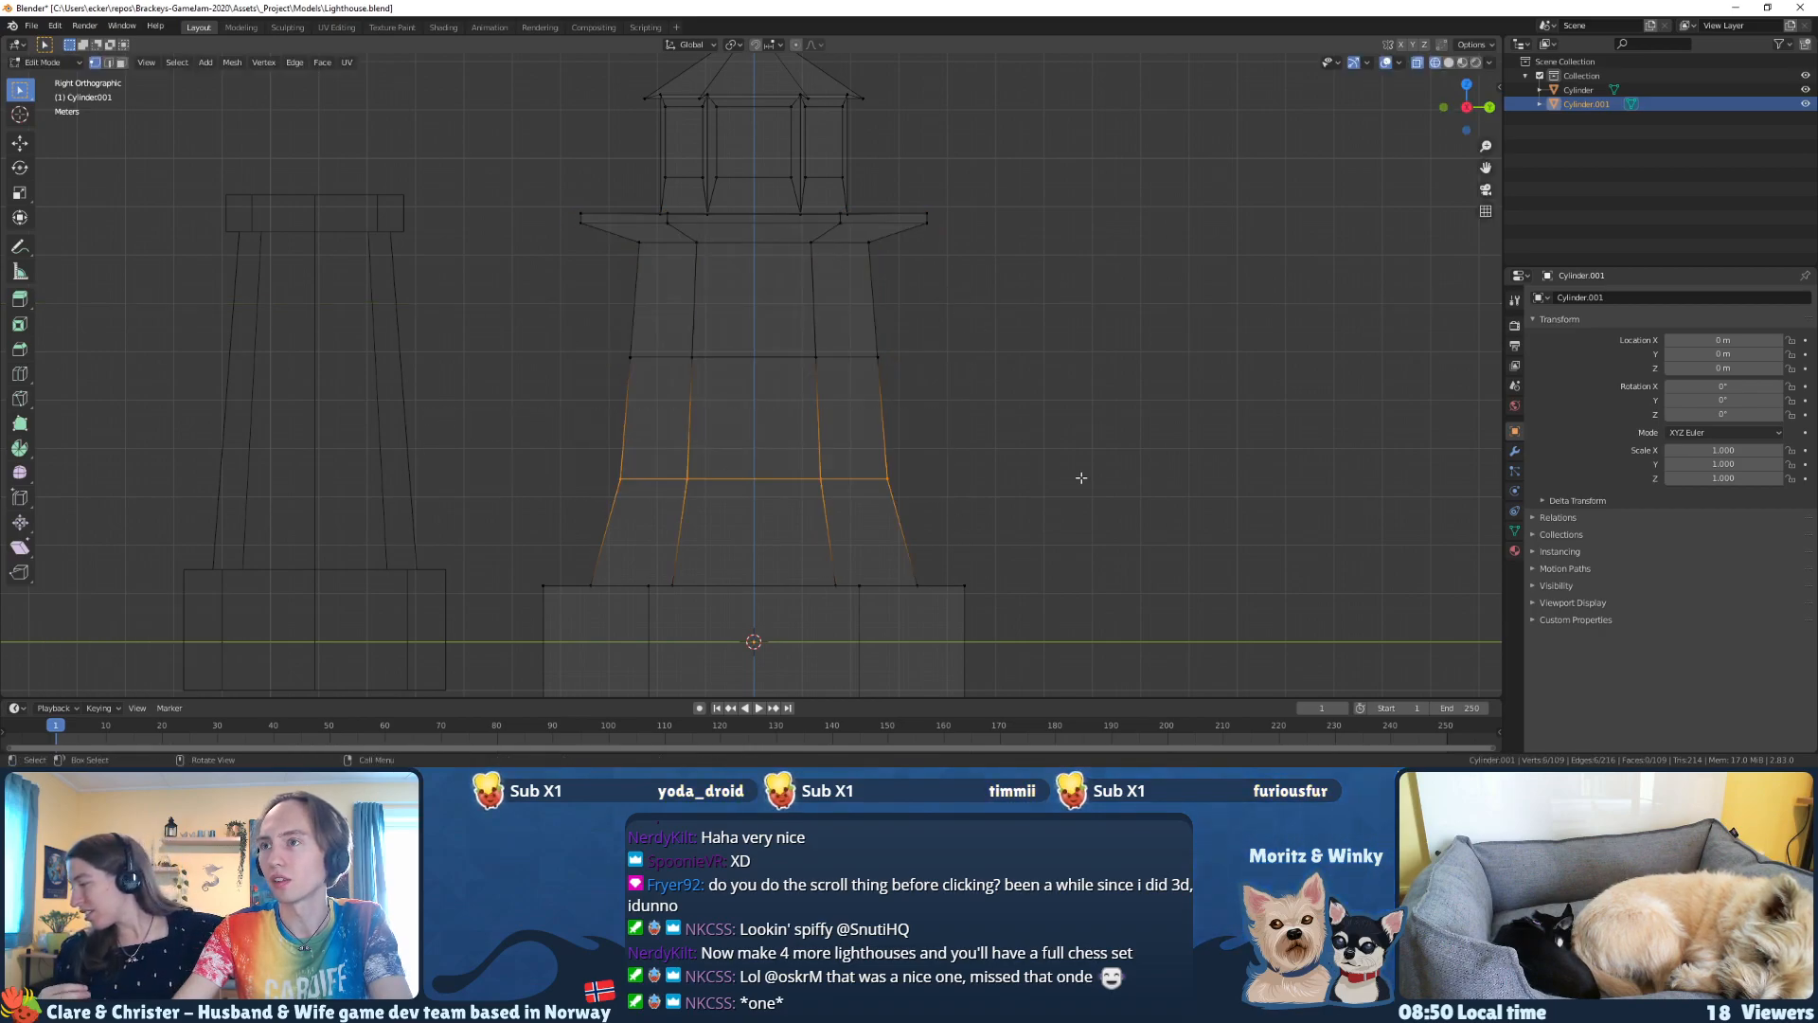
key("s")
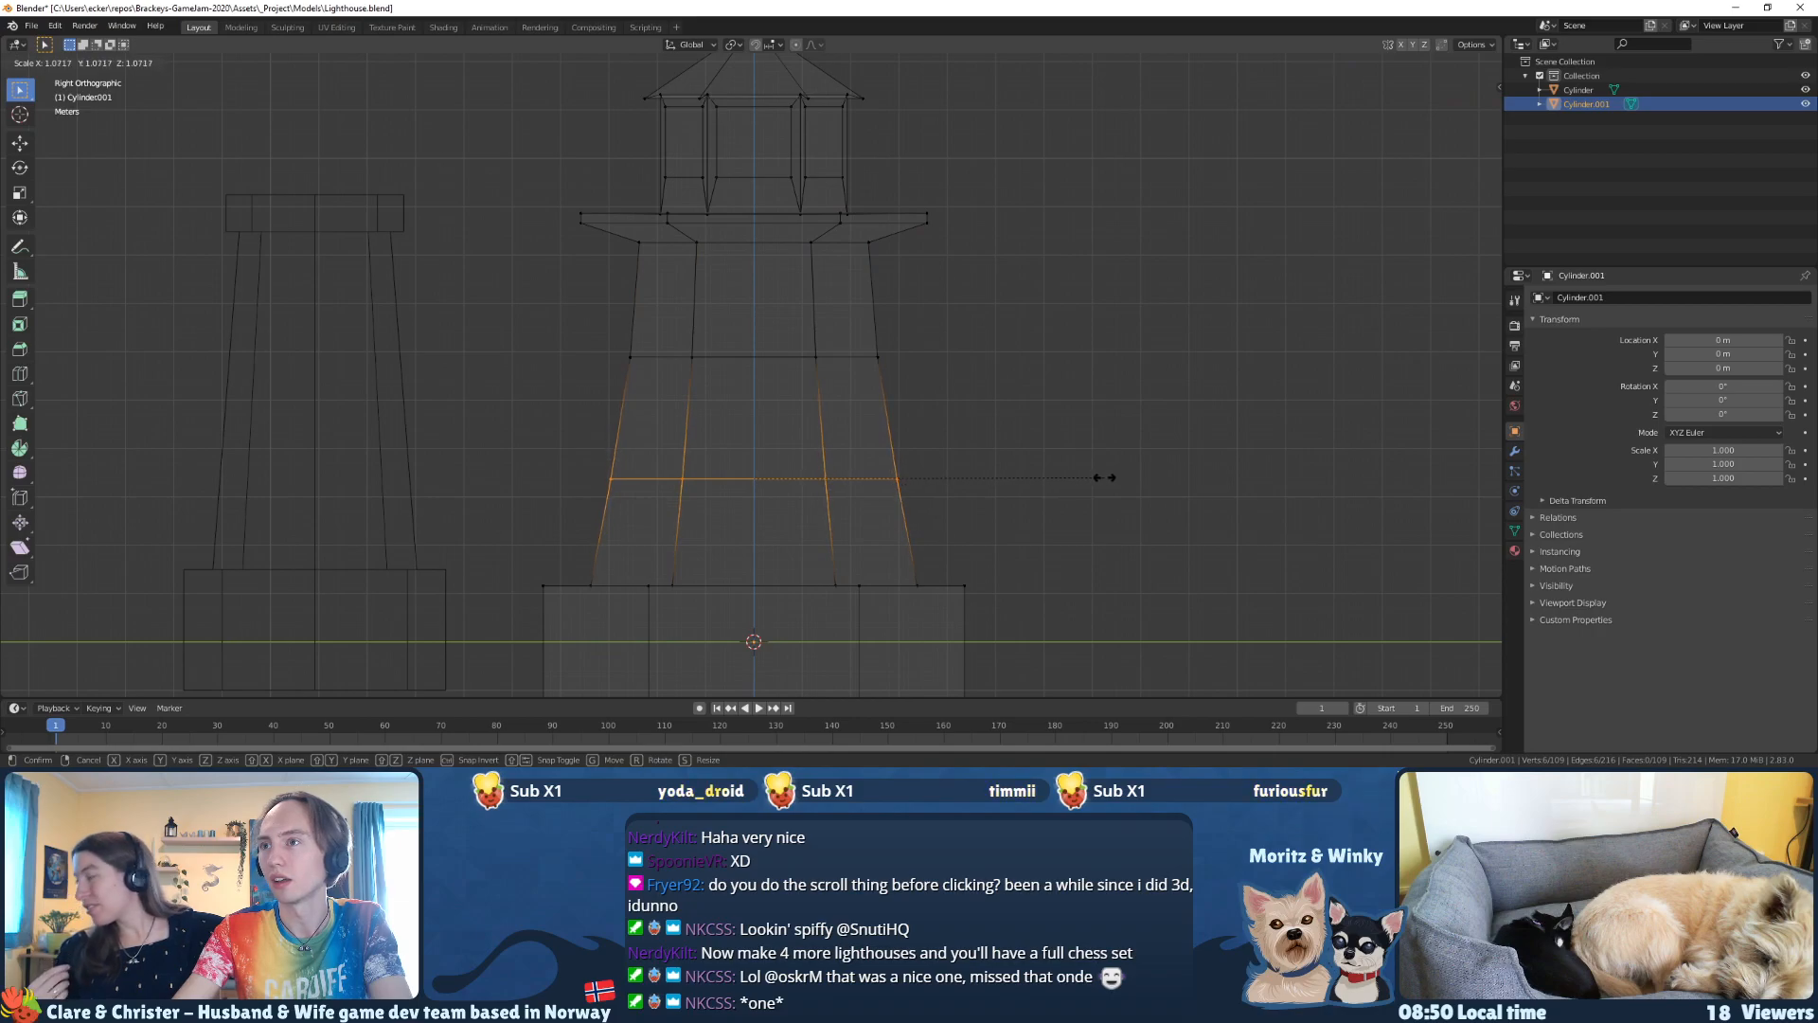
left_click(1108, 477)
left_click_drag(954, 410, 625, 256)
key("s")
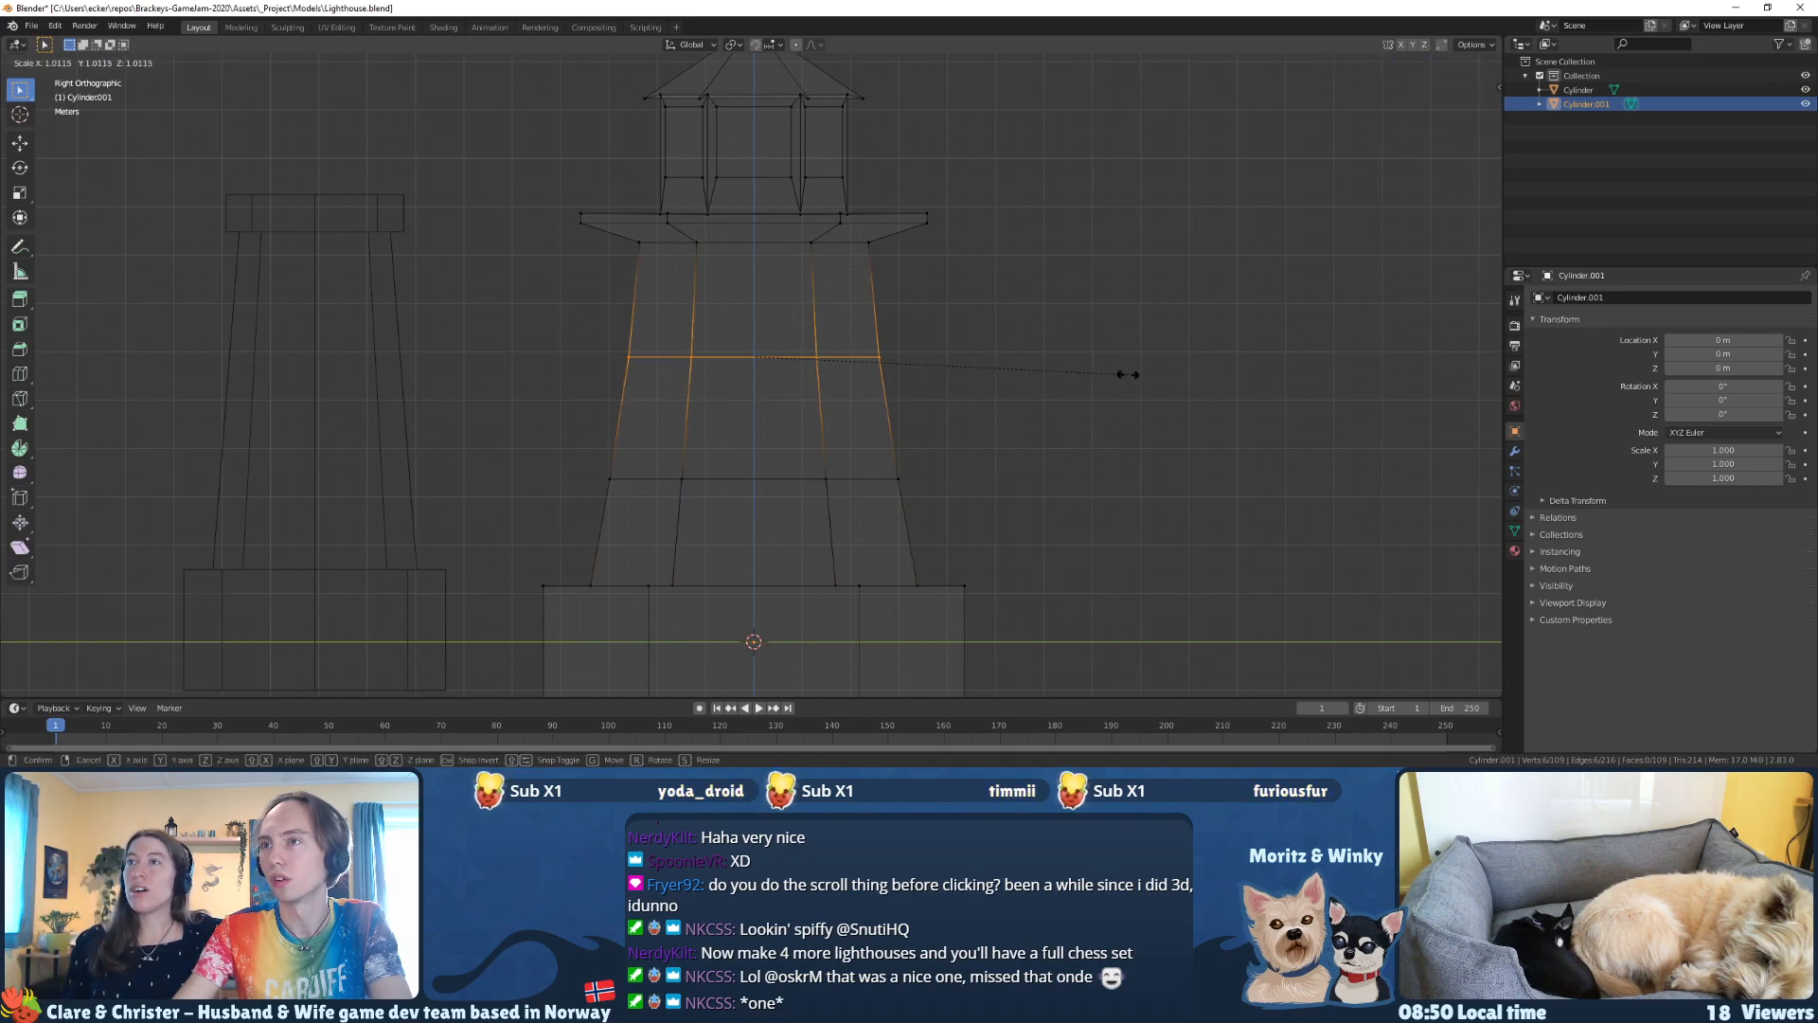
left_click(1132, 375)
key("z")
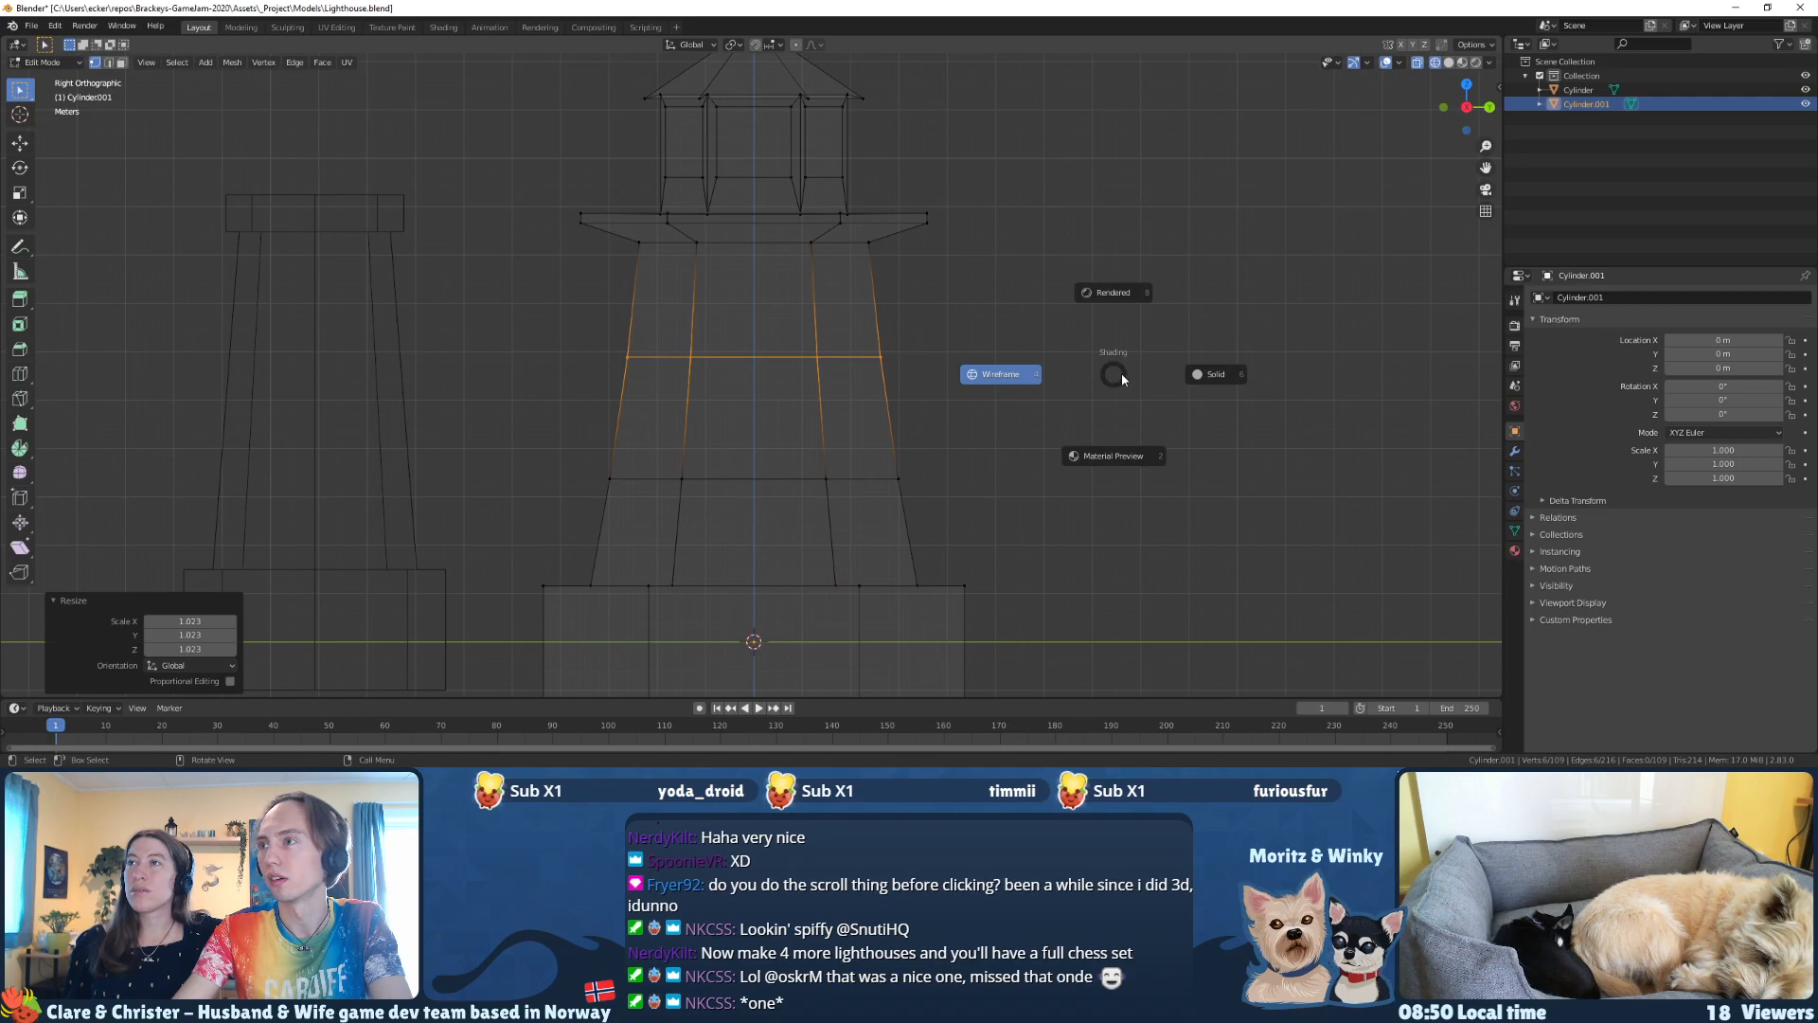
Step: Show the lighthouse in solid shading and leave mesh editing to inspect the smoothed taper in perspective
left_click(1177, 374)
middle_click_drag(1177, 375, 832, 426)
scroll(1007, 398, "down", 3)
middle_click_drag(625, 502, 807, 476)
key("Tab")
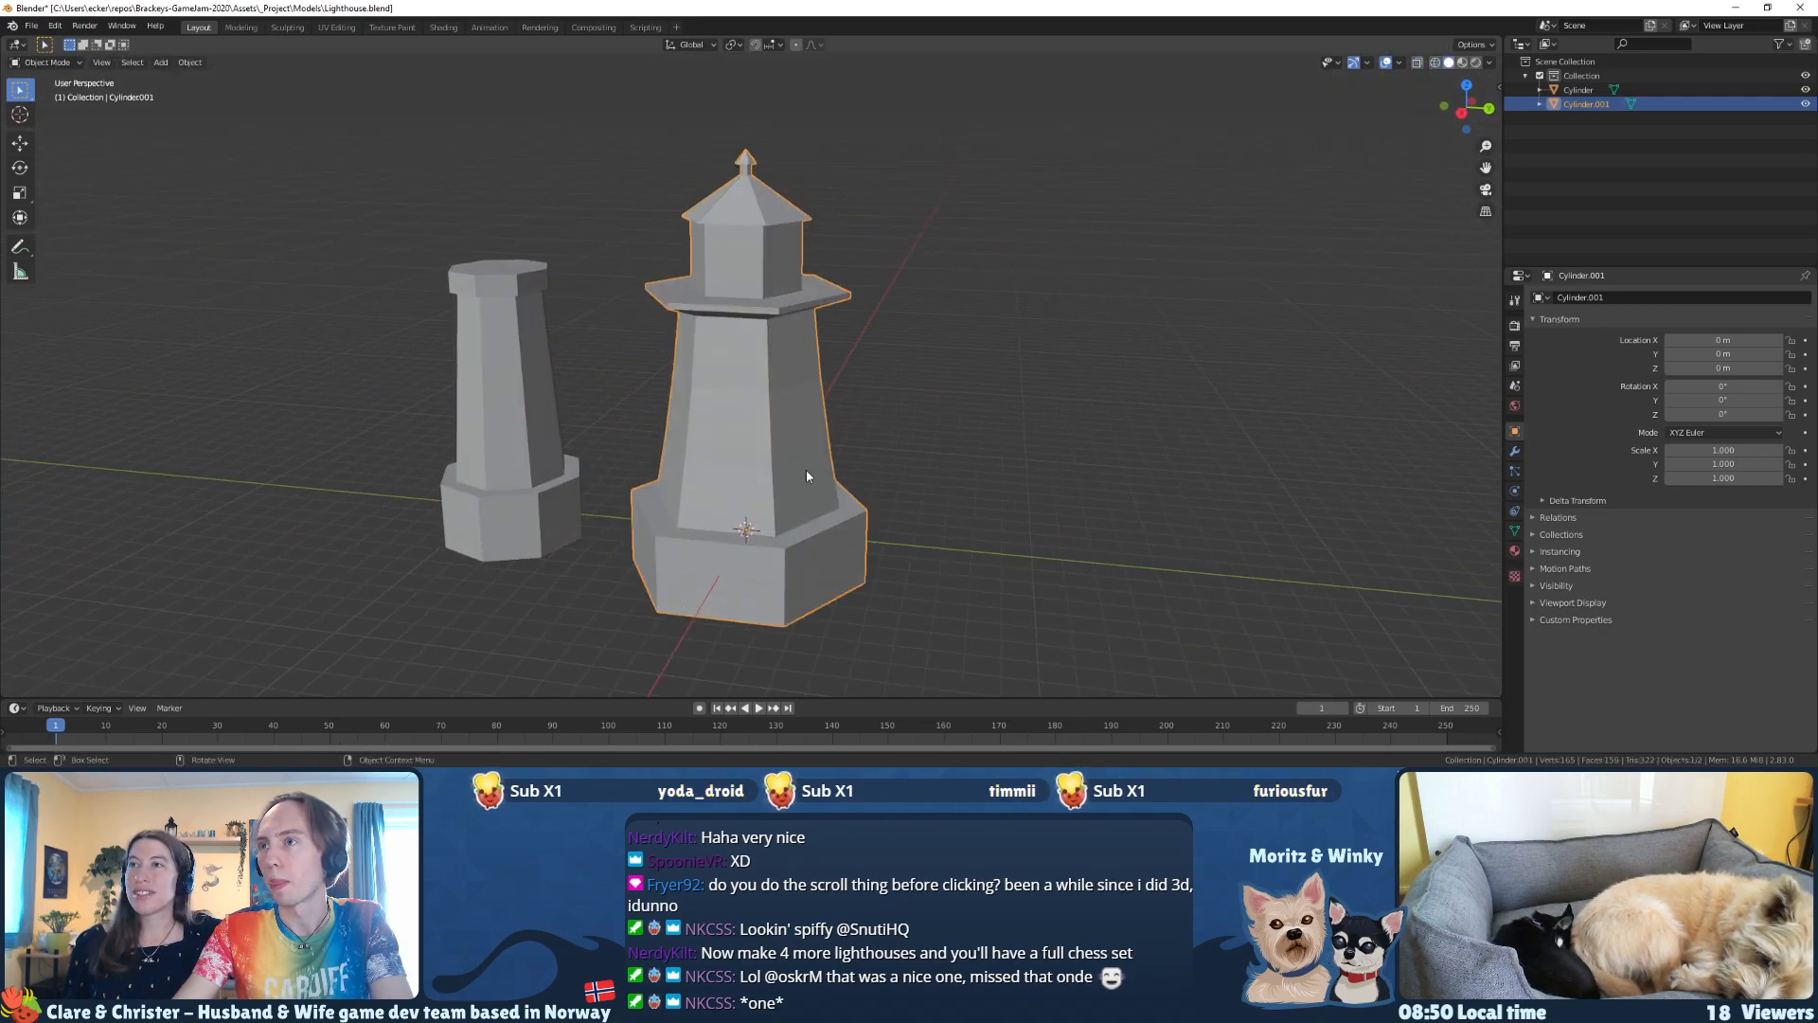
Step: Add a Simple Deform modifier to the lighthouse
left_click(1514, 452)
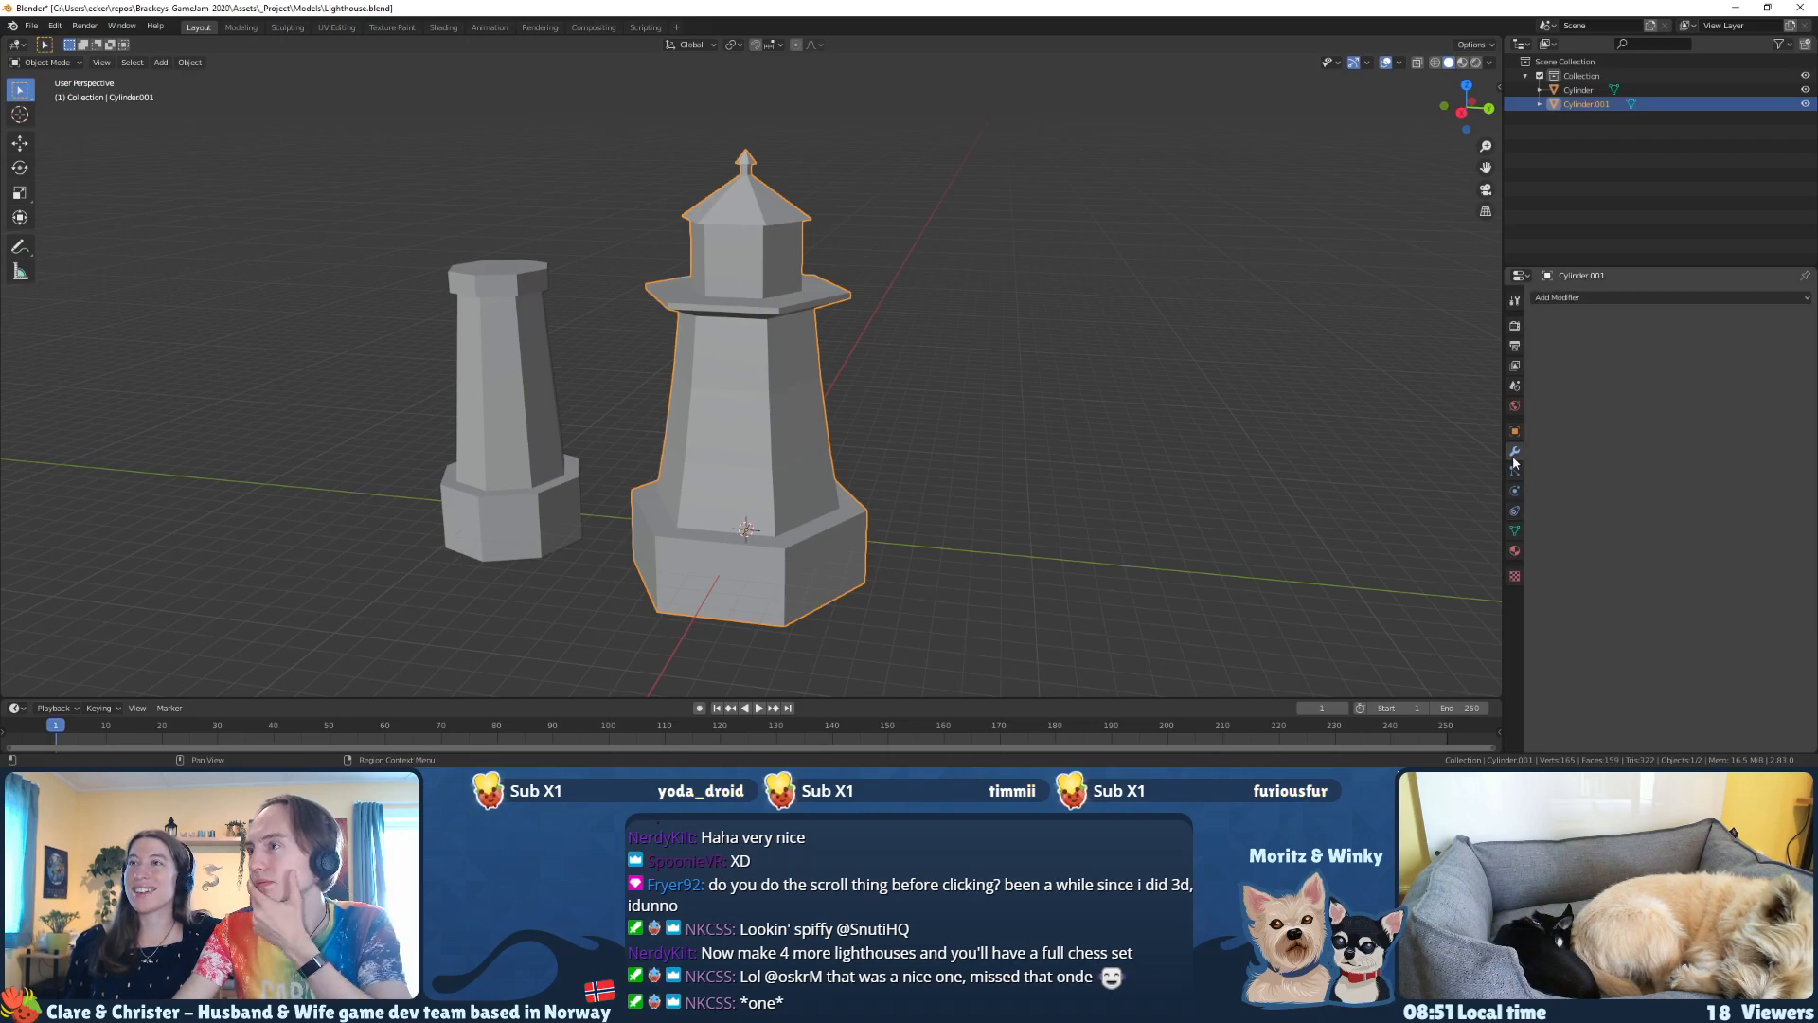
left_click(1567, 297)
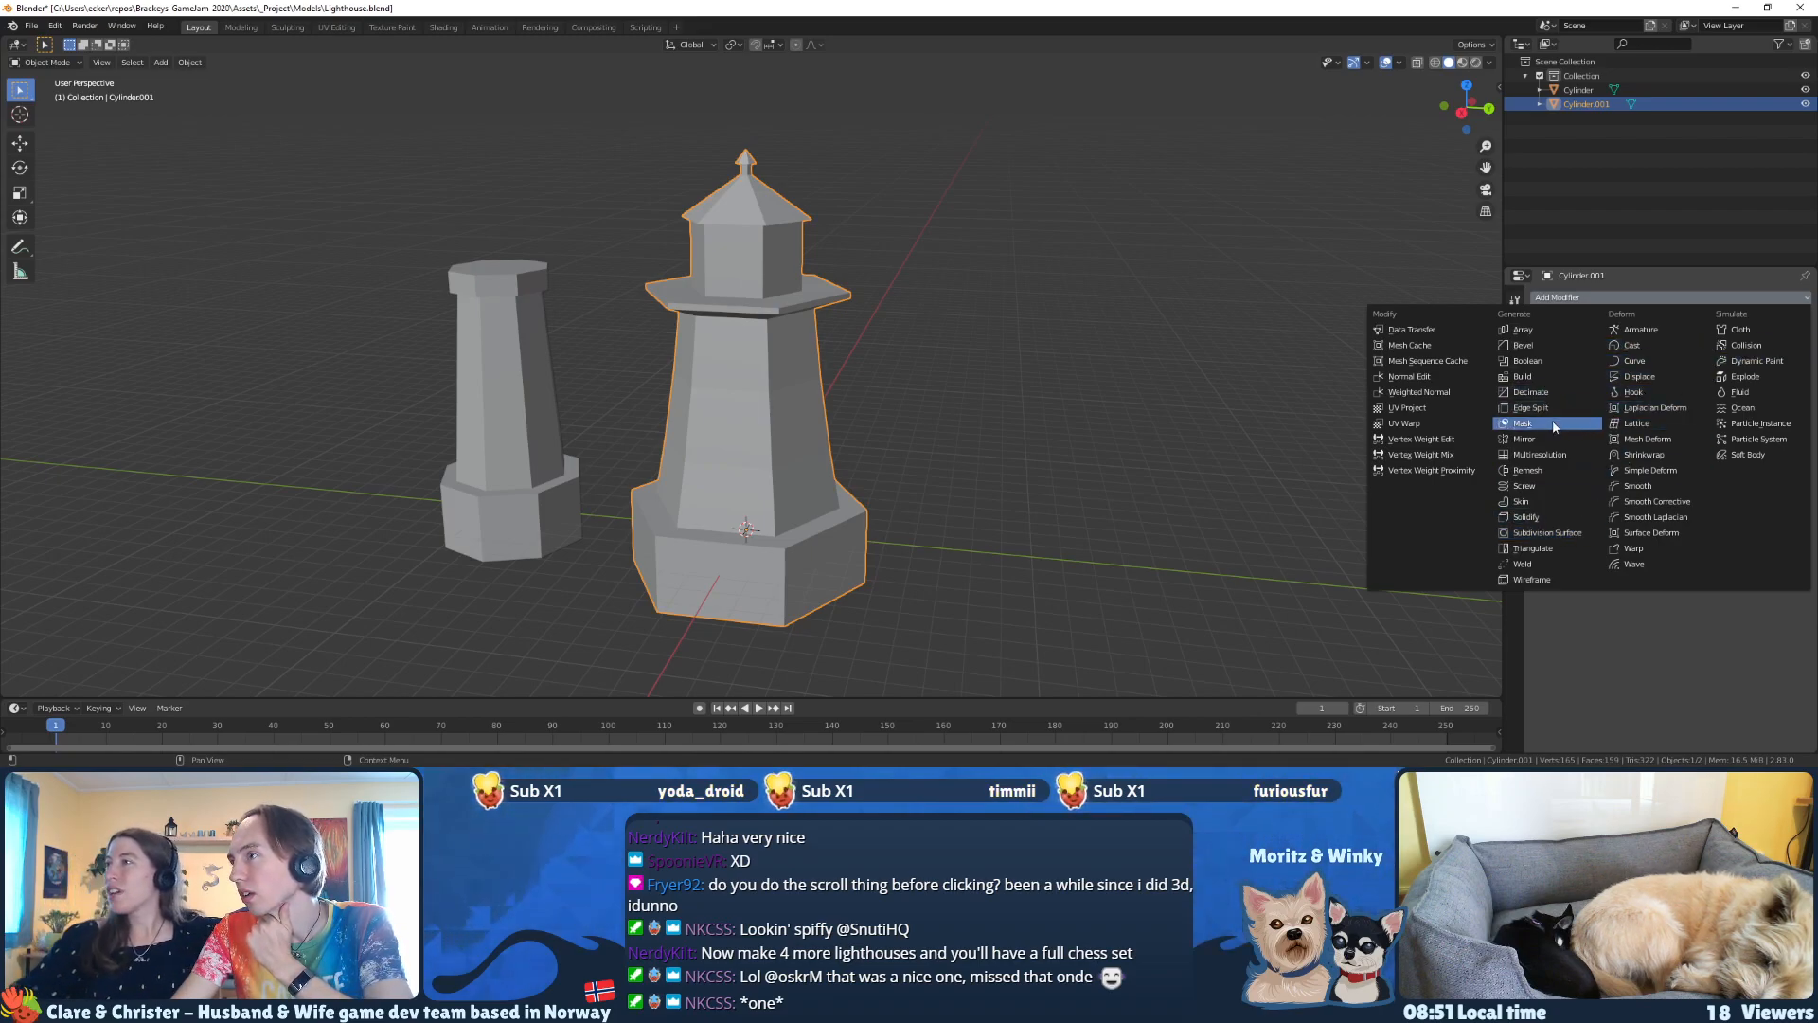
left_click(1649, 470)
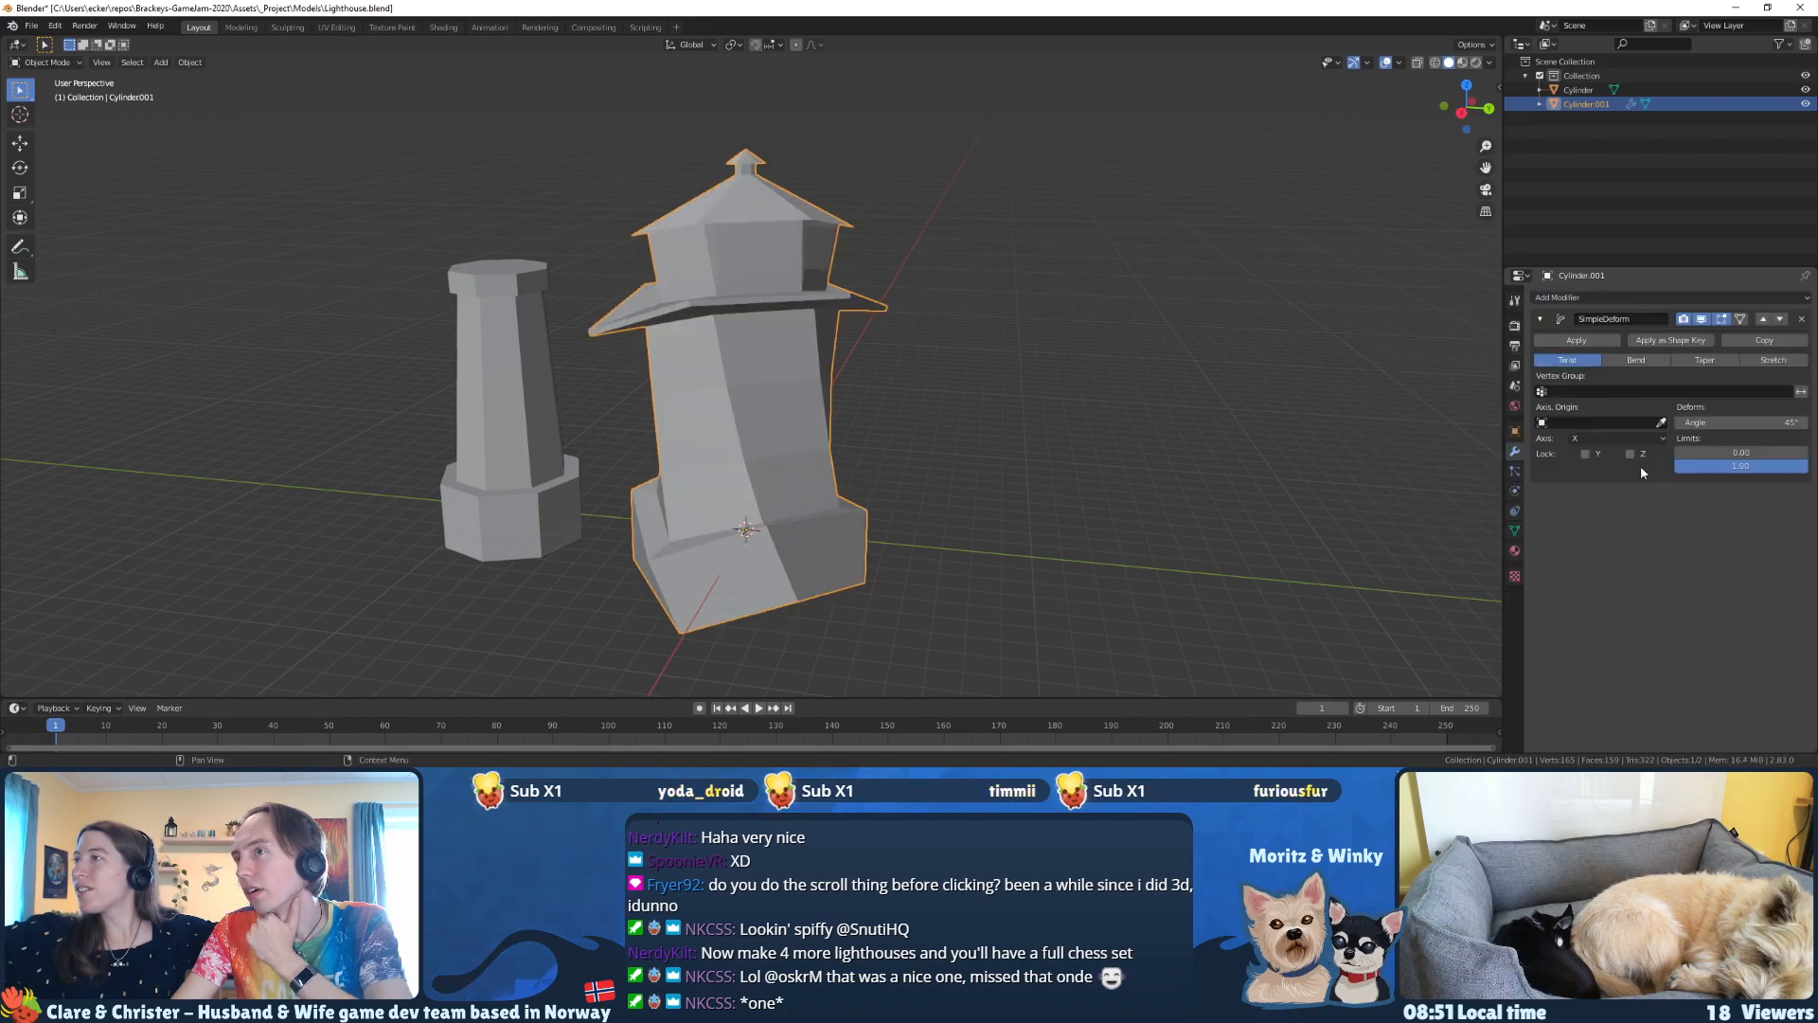
middle_click_drag(1262, 439, 1263, 362)
Step: Preview the Bend, Taper and Stretch modes of the Simple Deform modifier and return it to Twist
left_click(1617, 361)
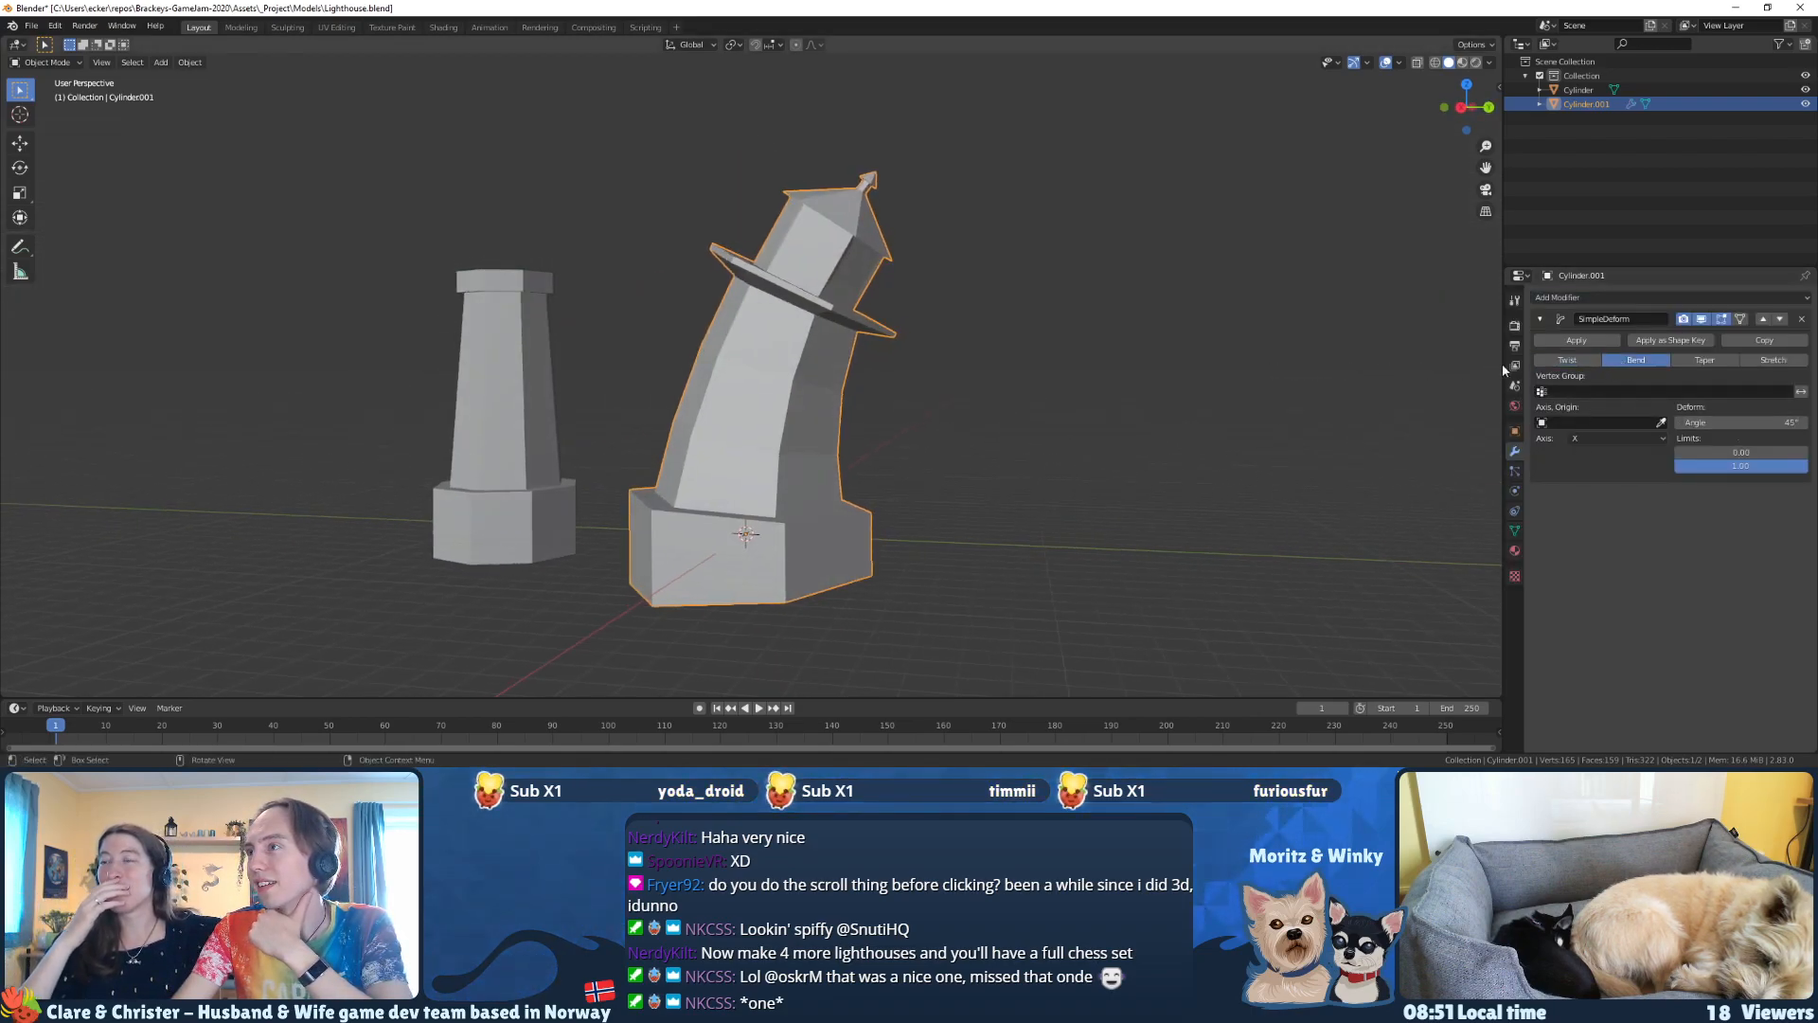
left_click(1705, 361)
middle_click_drag(881, 384, 942, 389)
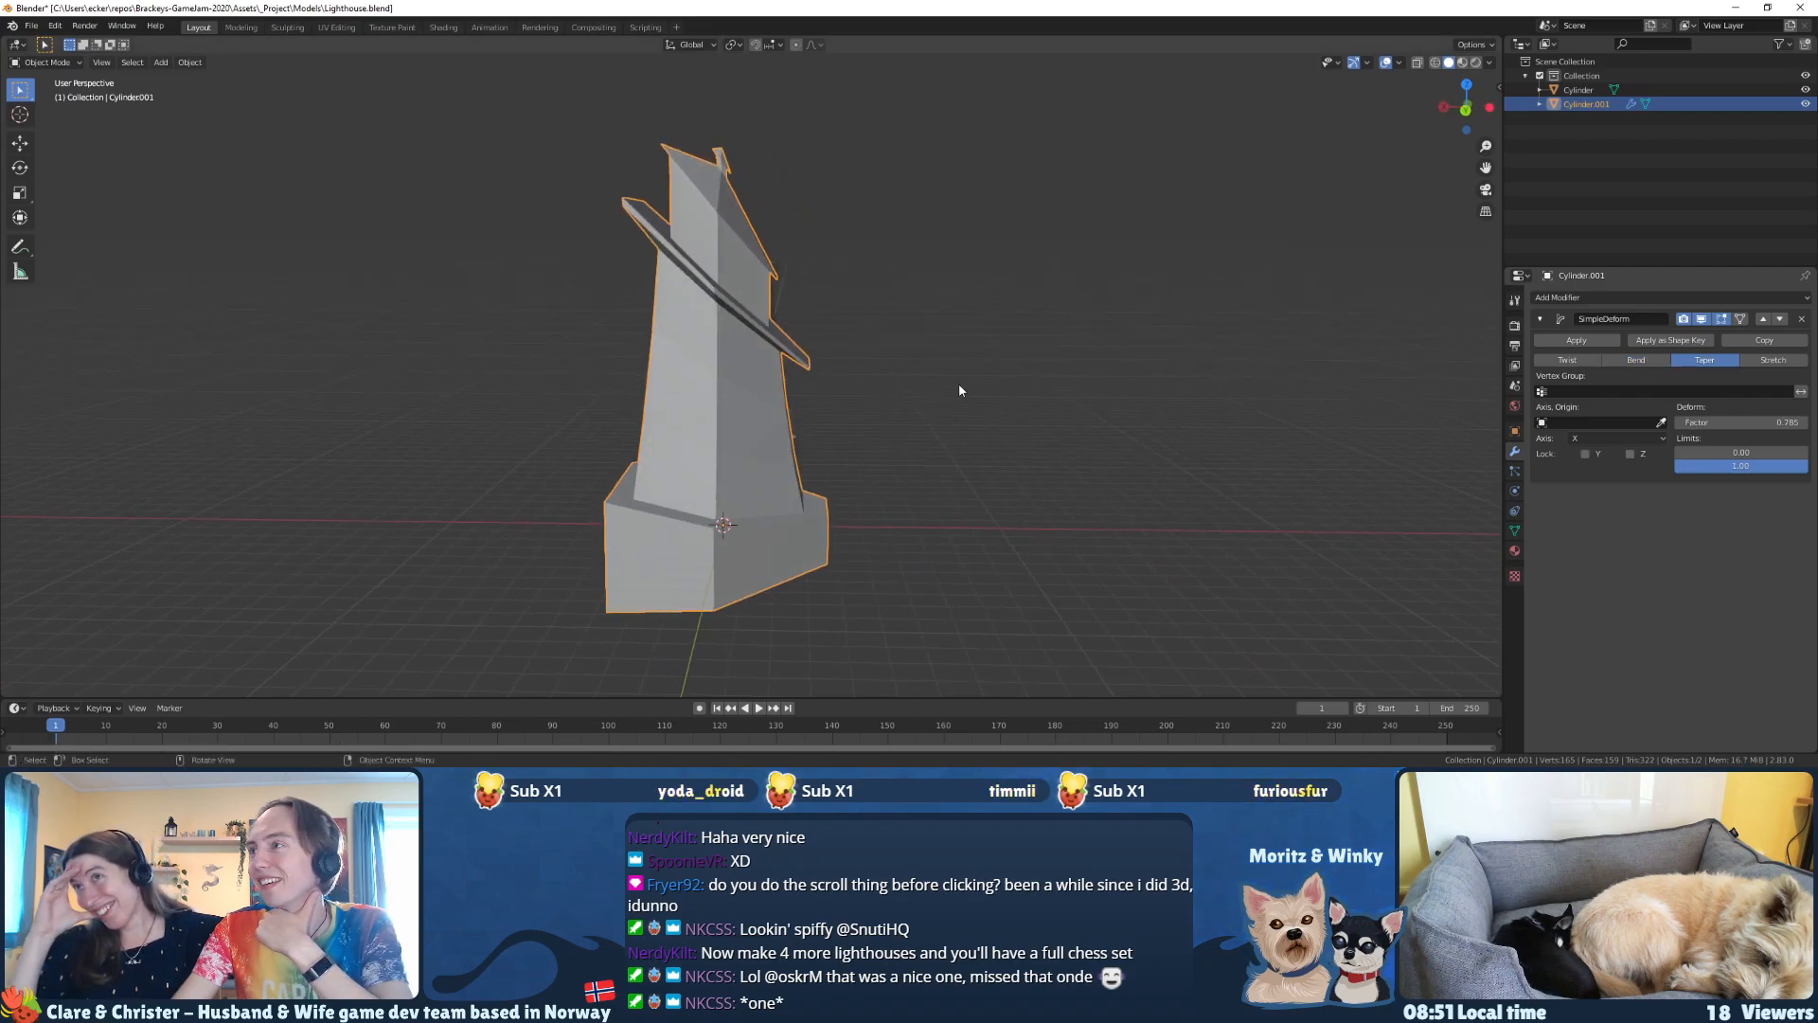
left_click(1757, 367)
left_click(1636, 360)
mouse_move(1212, 381)
middle_mouse_down()
mouse_move(1232, 387)
mouse_move(1195, 406)
middle_mouse_up()
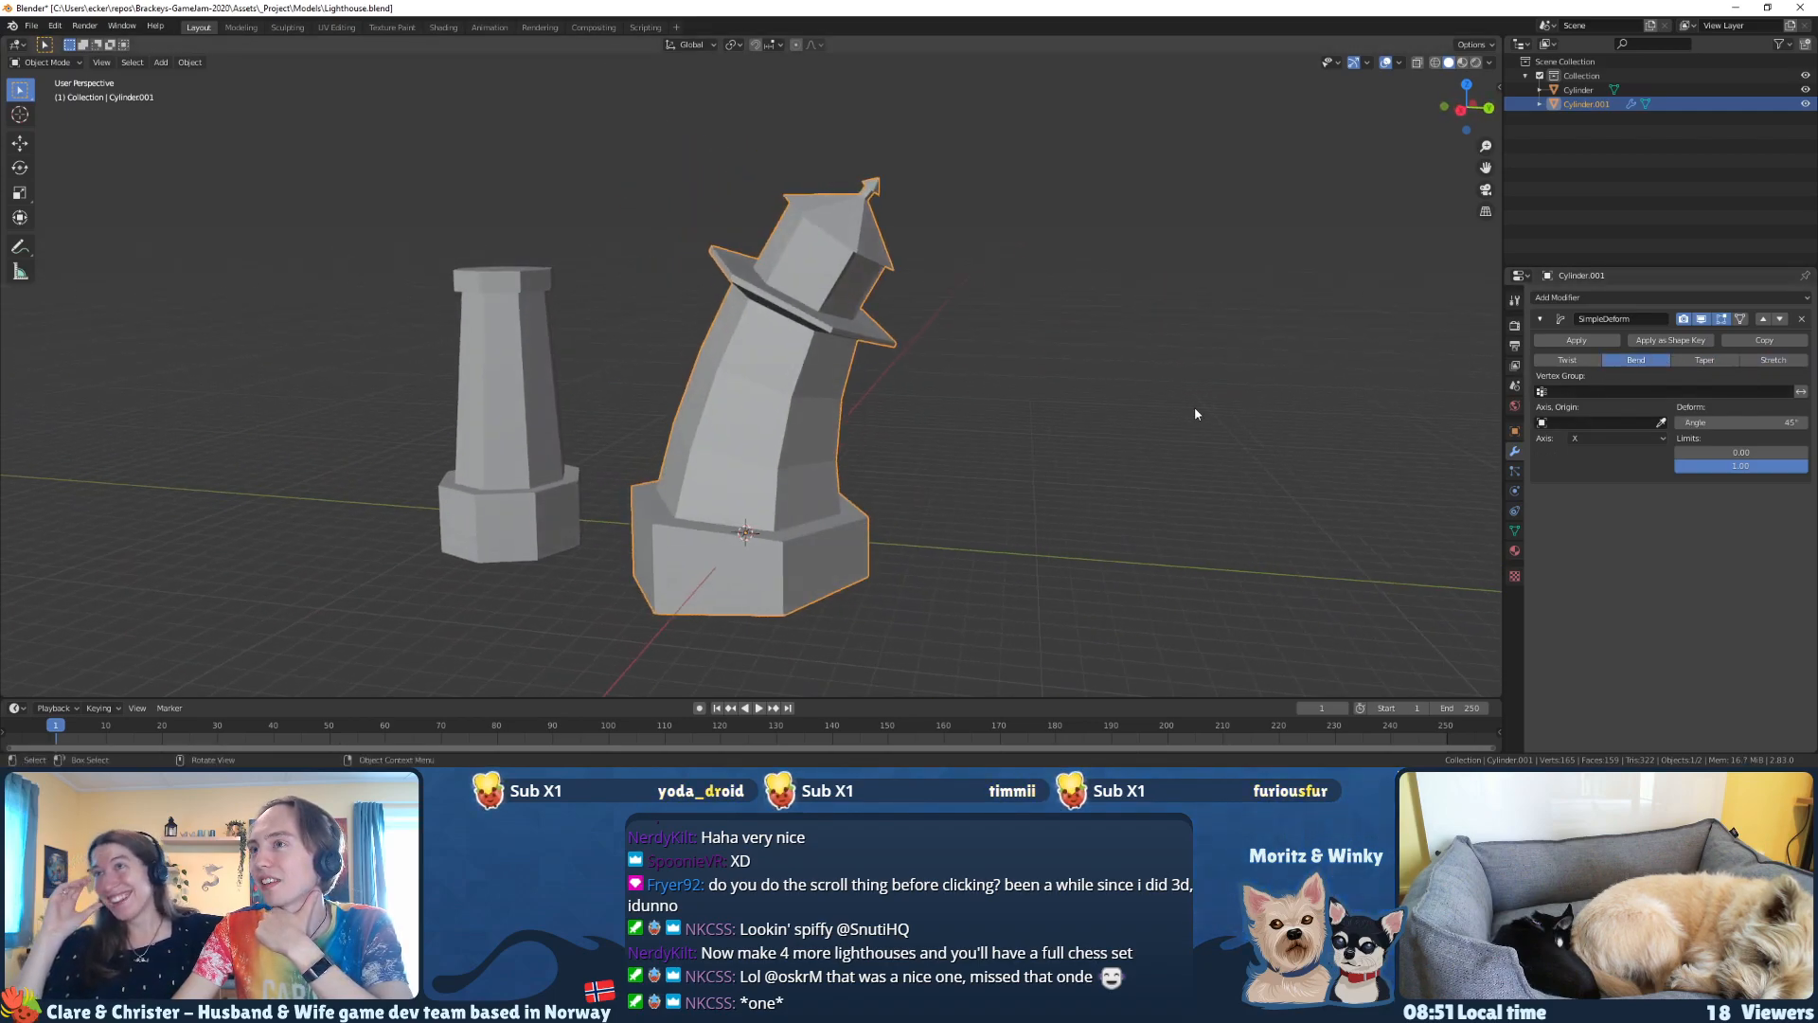
left_click(1567, 360)
middle_click_drag(1418, 392, 1101, 408)
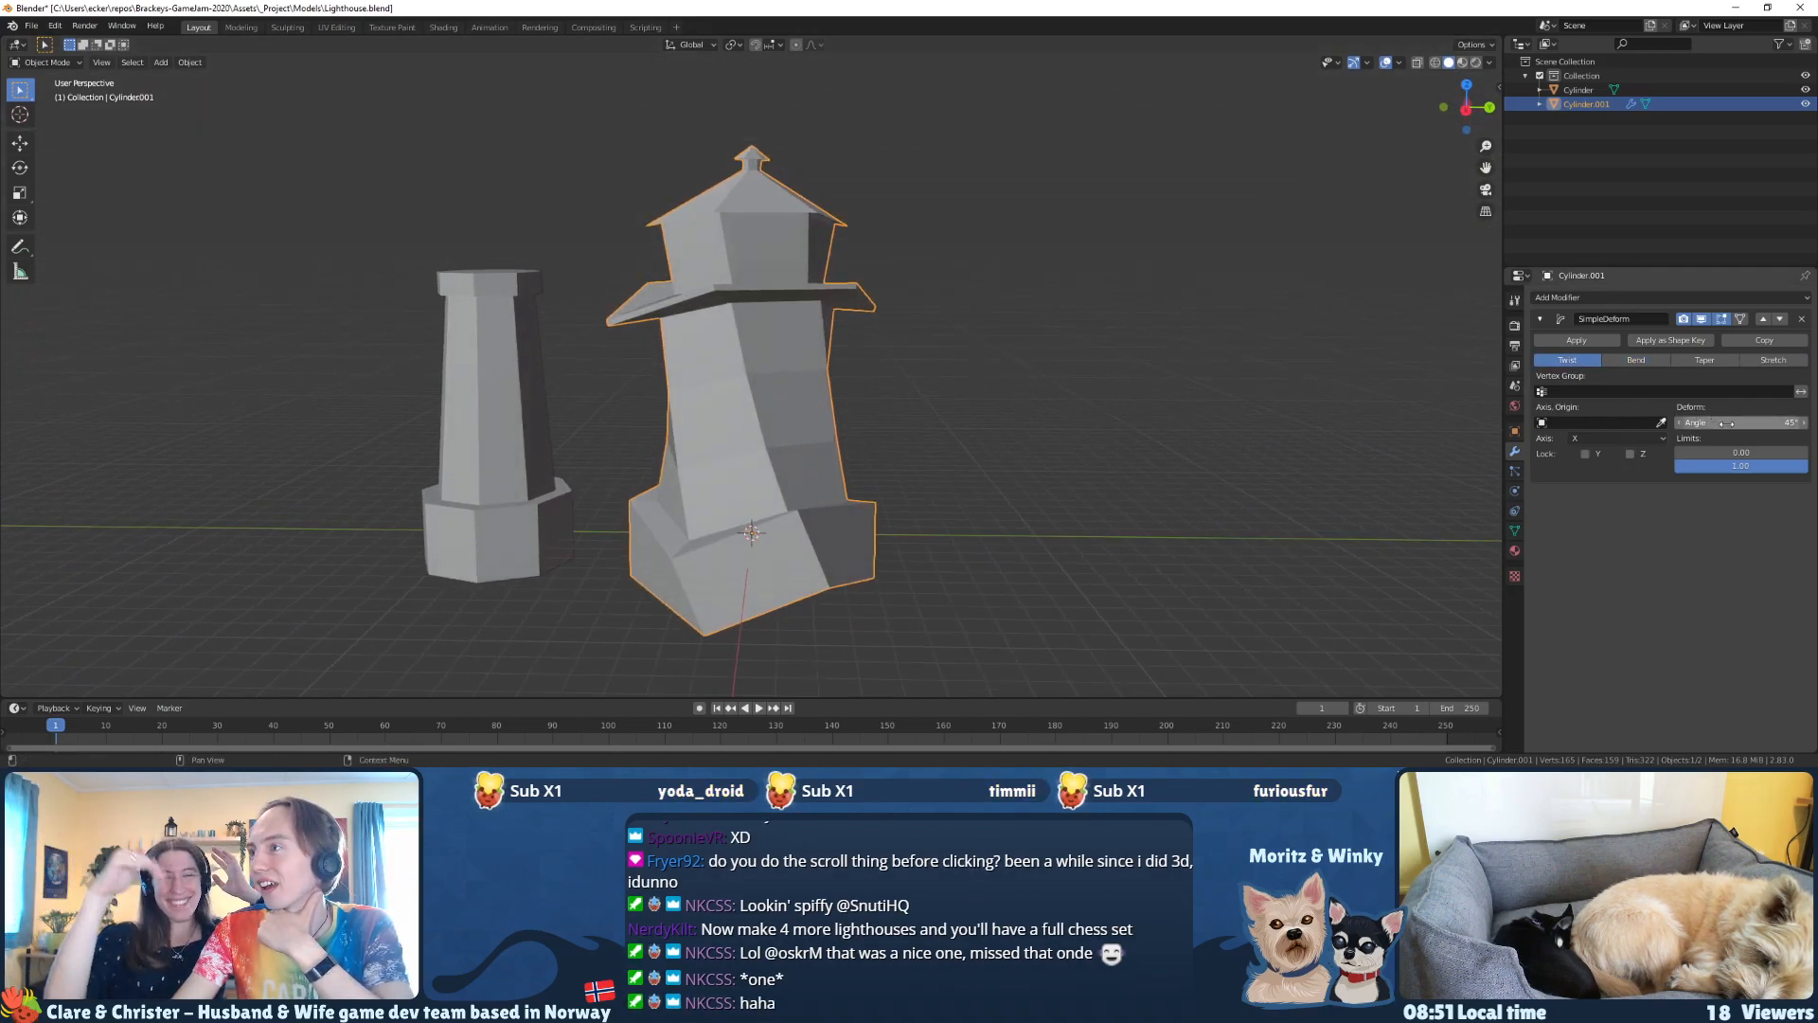
Step: Reduce the twist to a slight angle and toggle the modifier's viewport display to compare the lighthouse with and without it
left_click_drag(1742, 422, 1699, 422)
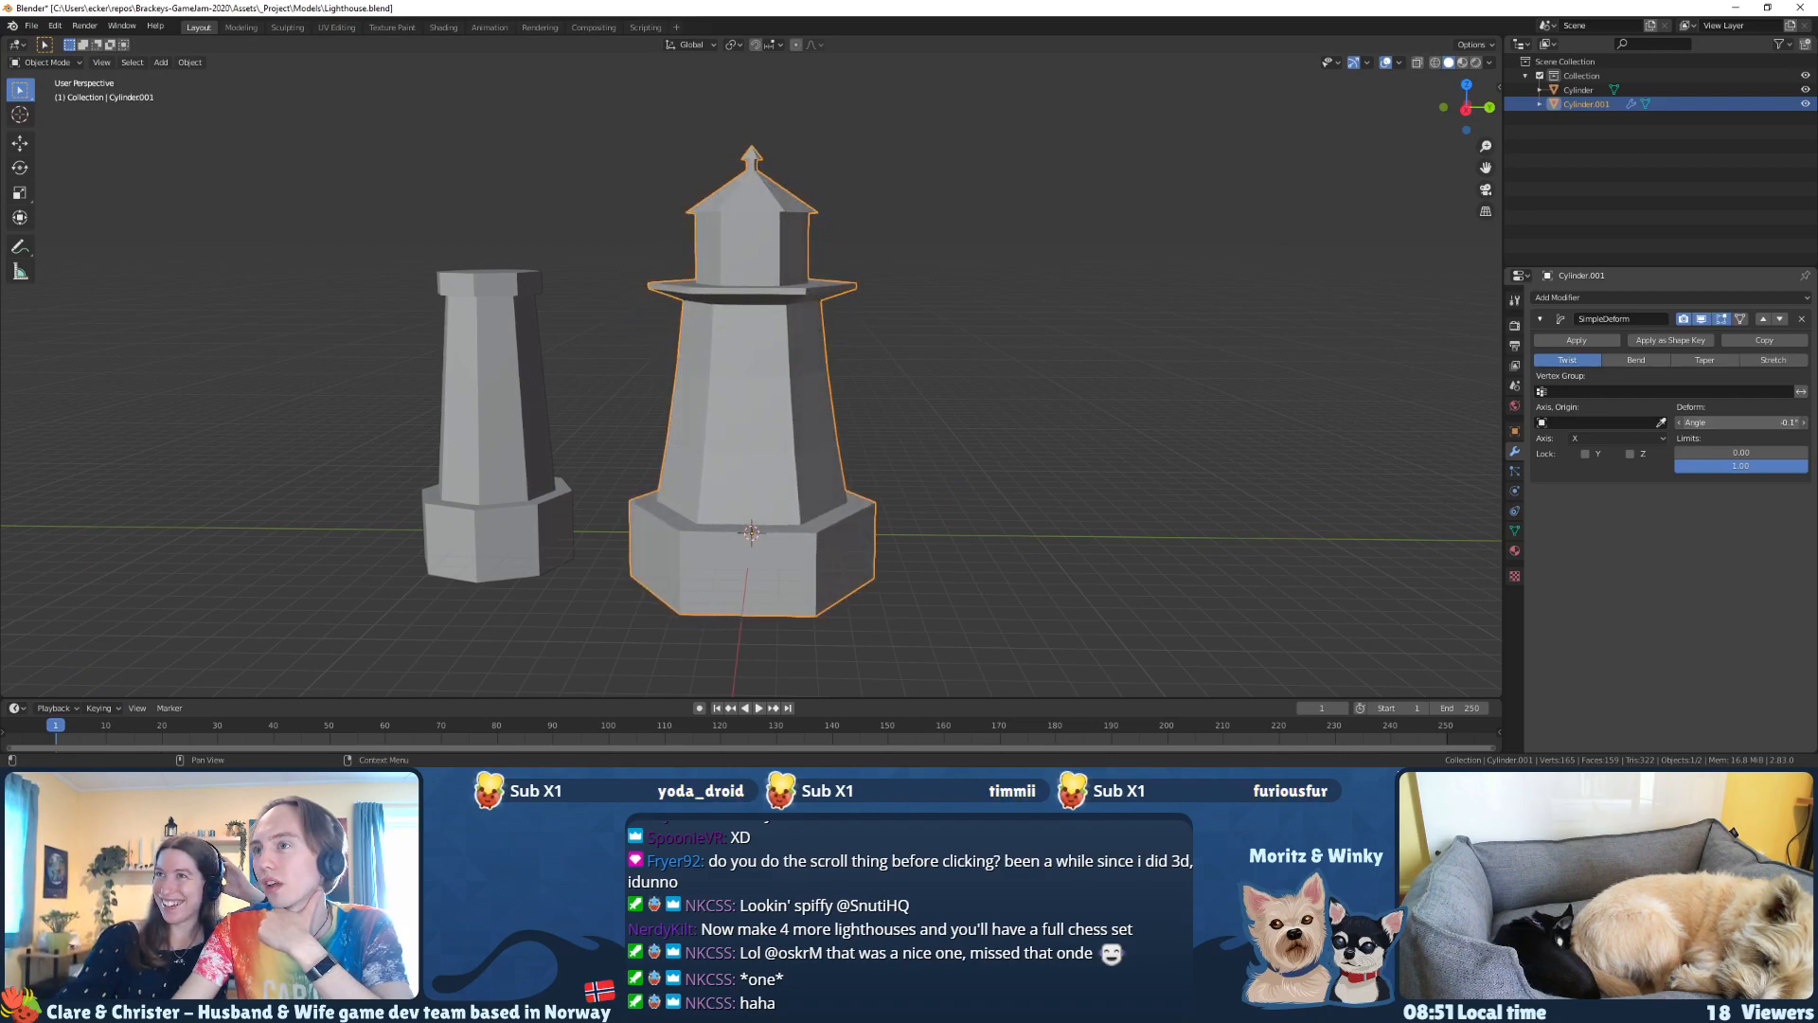
middle_click_drag(1288, 407, 1153, 426)
left_click(1701, 324)
left_click(1701, 323)
left_click(1701, 324)
left_click(1701, 324)
left_click(1701, 324)
left_click(1700, 320)
left_click(1701, 320)
left_click(1701, 320)
left_click(1700, 321)
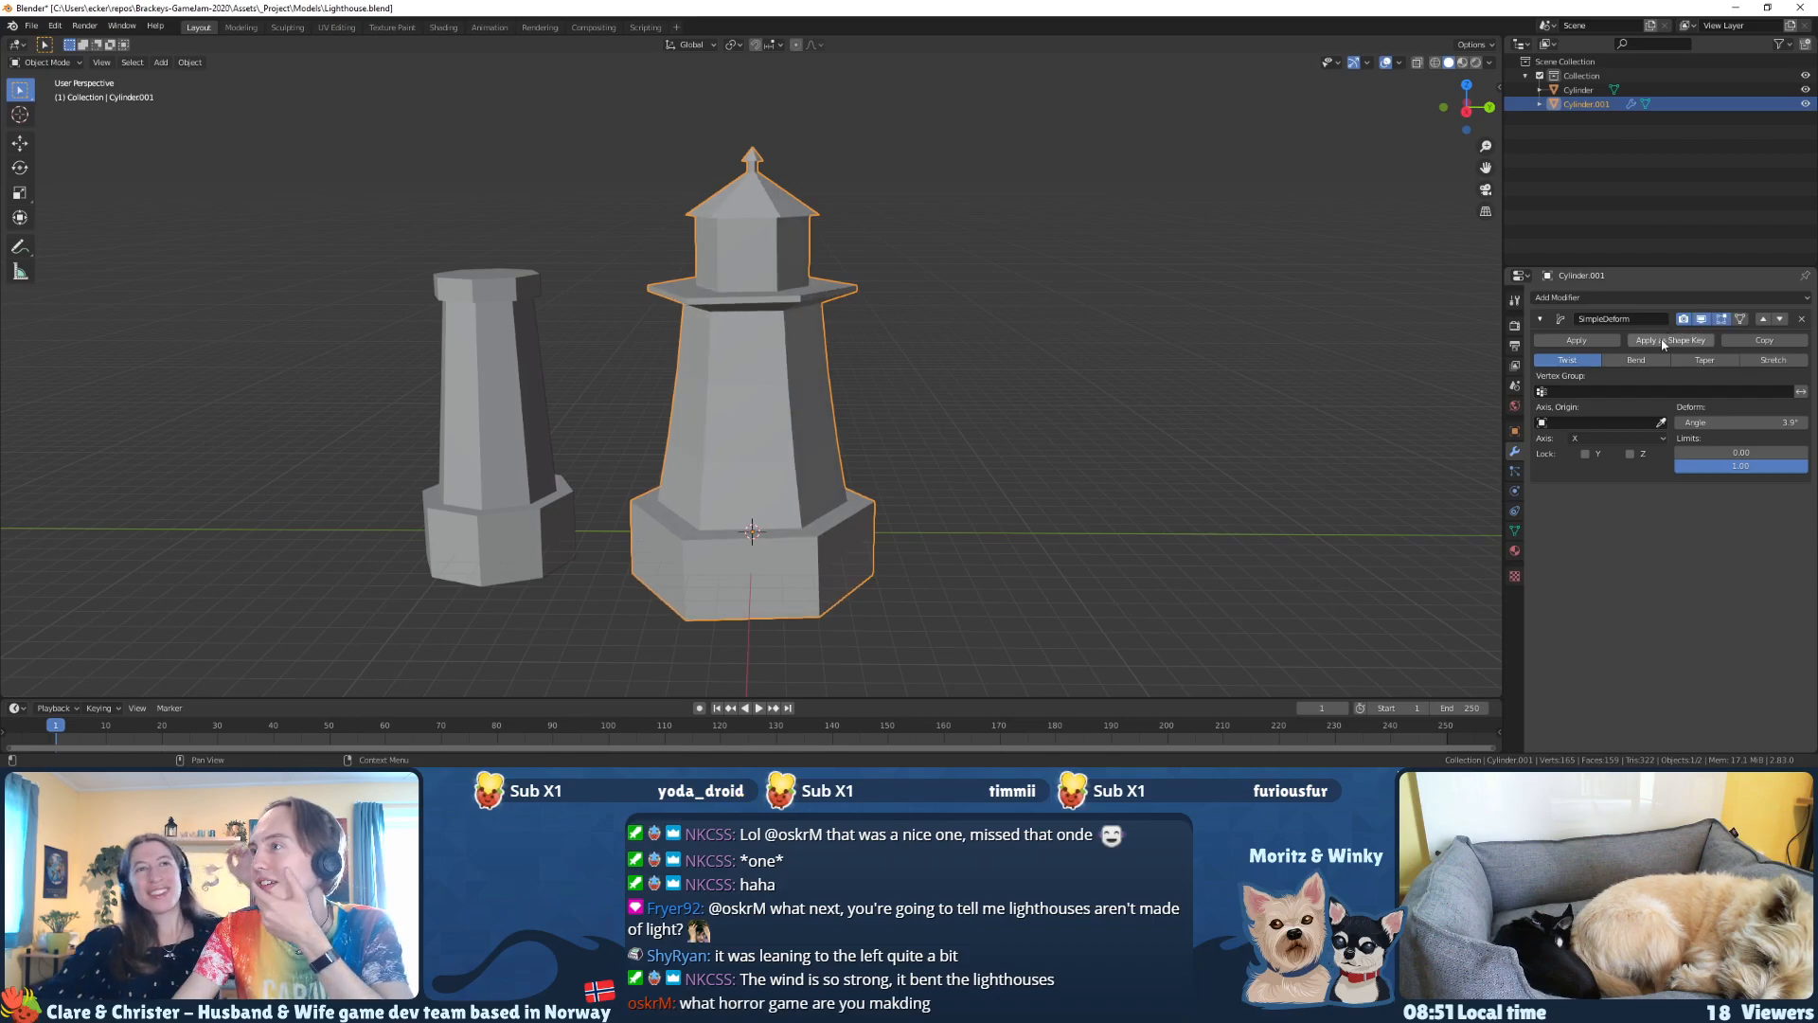
Step: Compare the Bend and Taper deformations at the small angle and switch the modifier back to Twist
left_click(1637, 360)
mouse_move(1392, 353)
middle_mouse_down()
mouse_move(1375, 349)
mouse_move(1406, 356)
middle_mouse_up()
left_click(1704, 360)
middle_click_drag(937, 352, 1049, 350)
left_click(1567, 360)
middle_click_drag(1184, 412, 1379, 382)
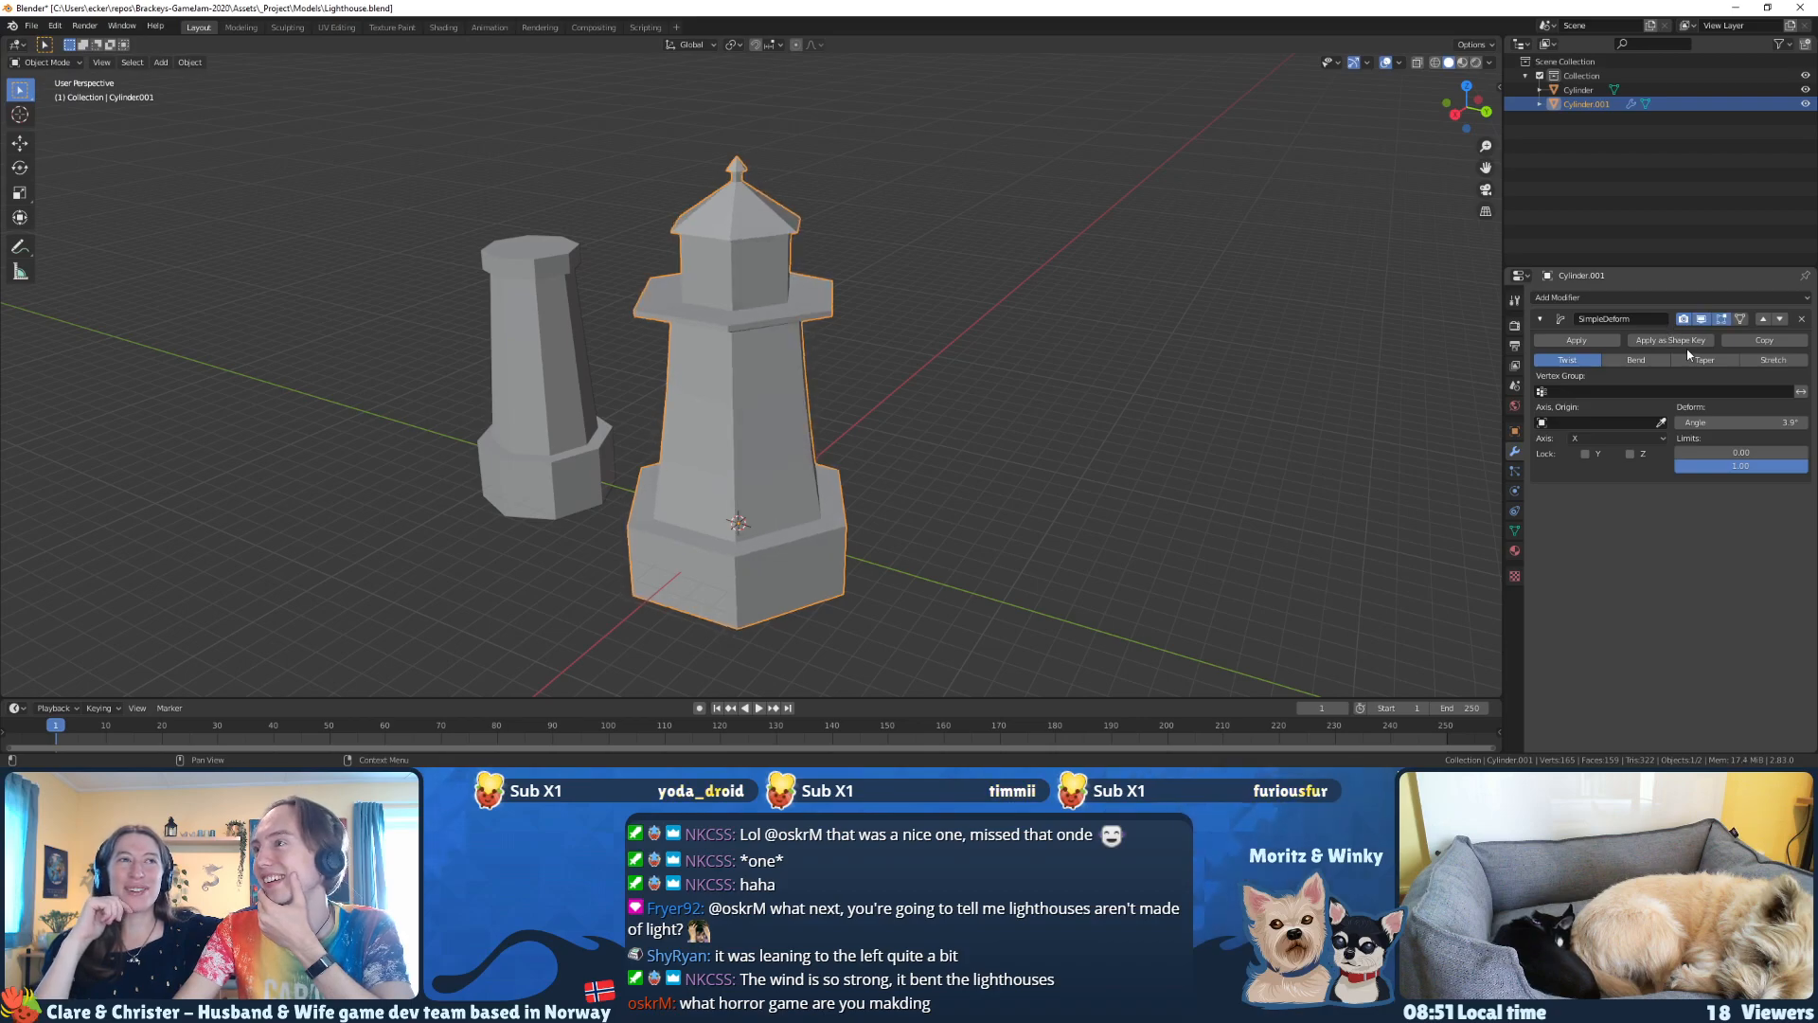
Step: Set the Simple Deform twist angle to 3° and compare the lighthouse with the modifier shown and hidden
left_click(1727, 422)
type("3")
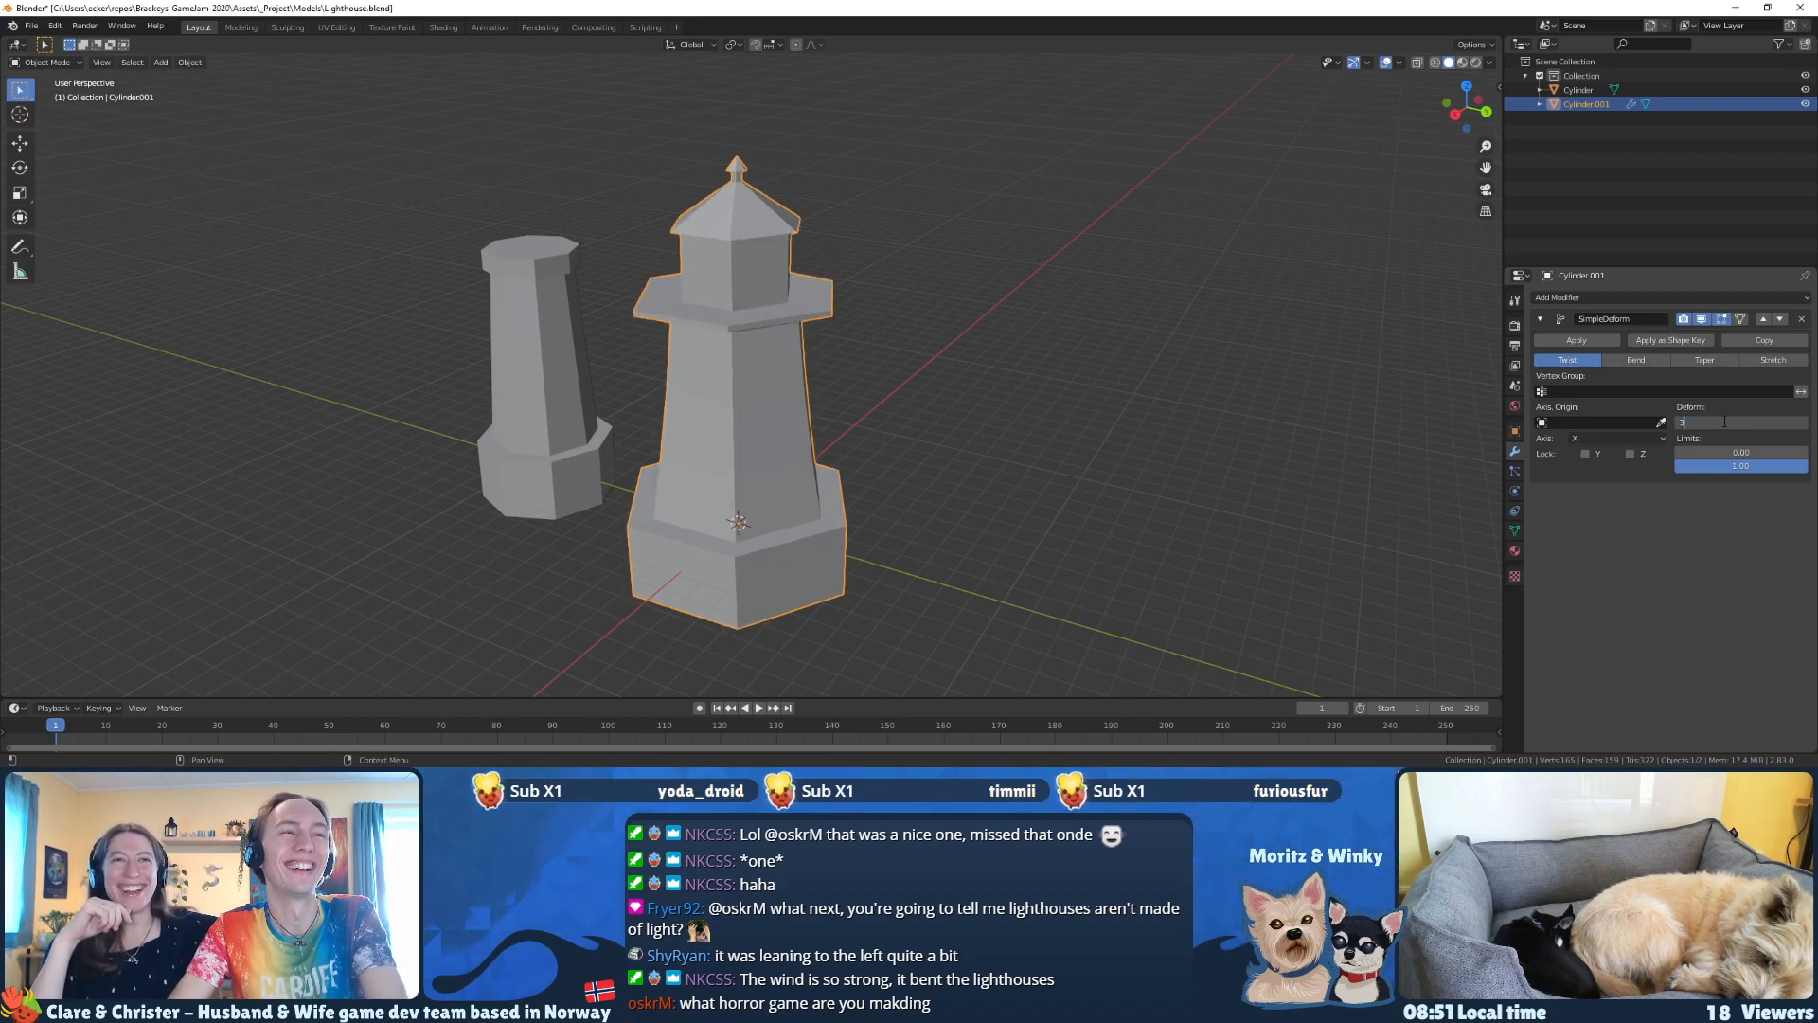
key("Return")
middle_click_drag(1021, 484, 1074, 438)
left_click(1701, 321)
left_click(1702, 321)
left_click(1702, 321)
left_click(1702, 321)
middle_click_drag(975, 349, 935, 383)
Step: Edit the lighthouse mesh, add three material slots and put the existing Material in the first one
key("Tab")
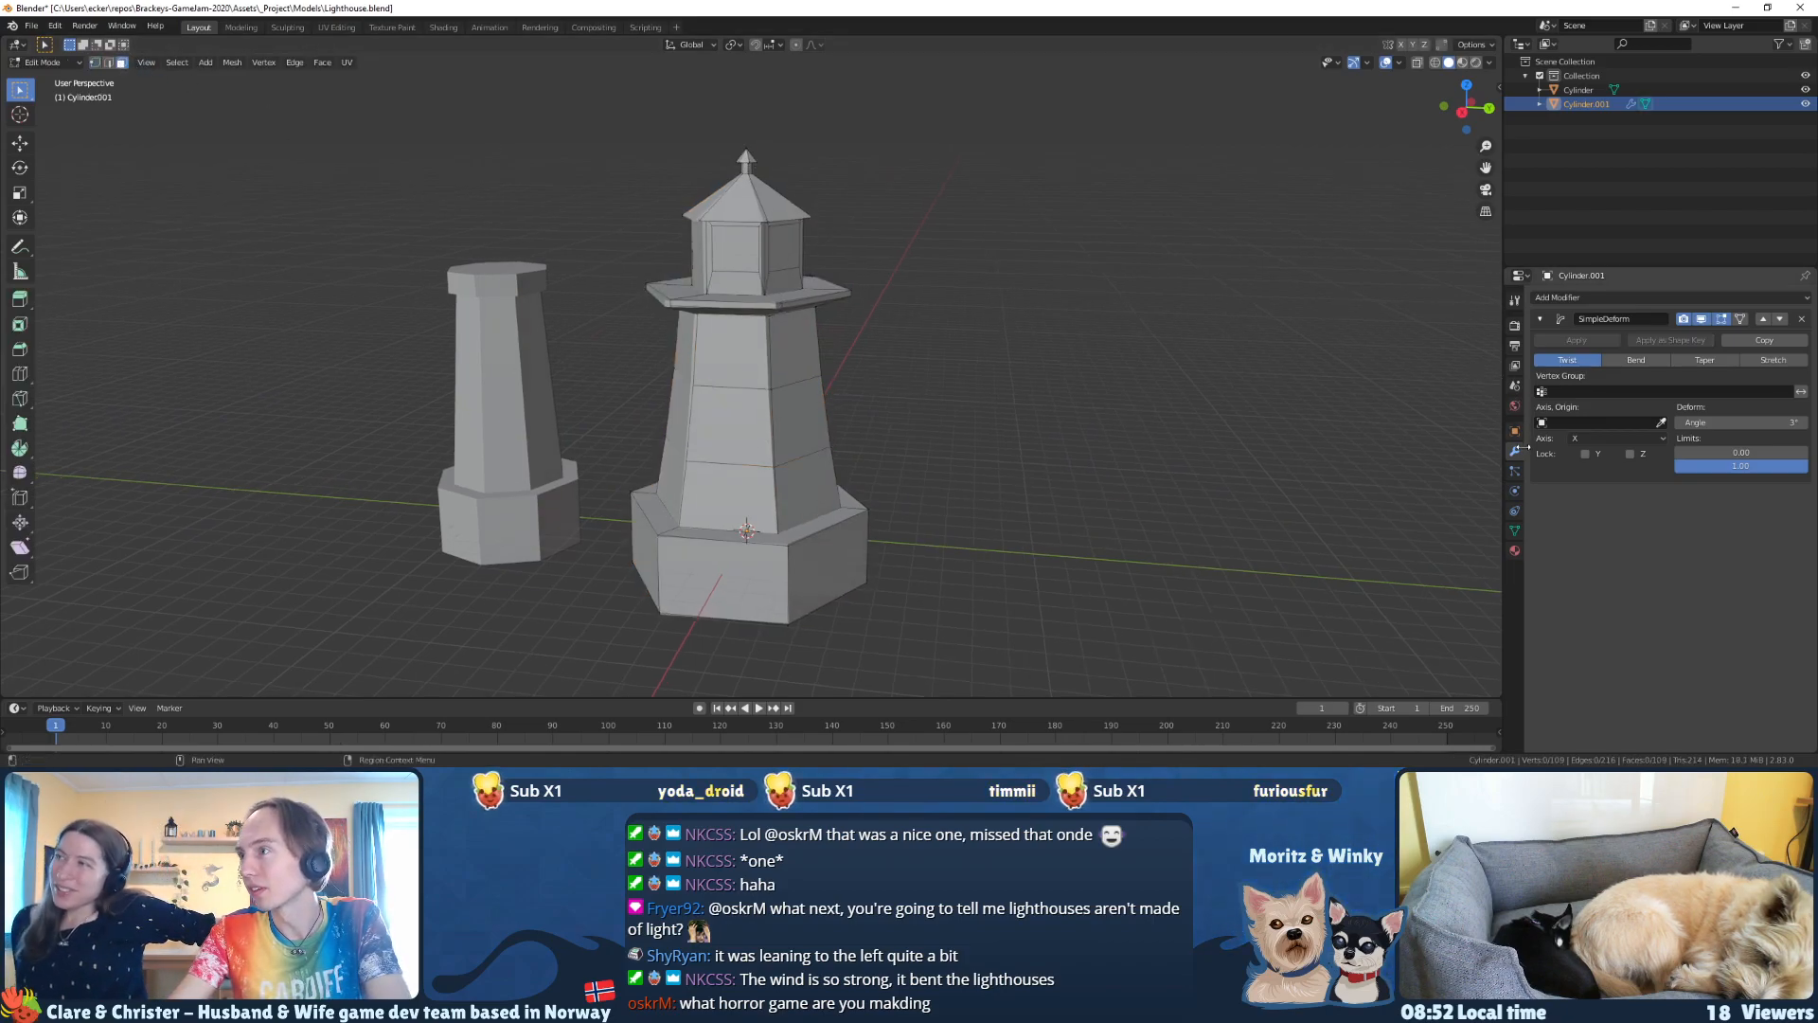
left_click(1515, 550)
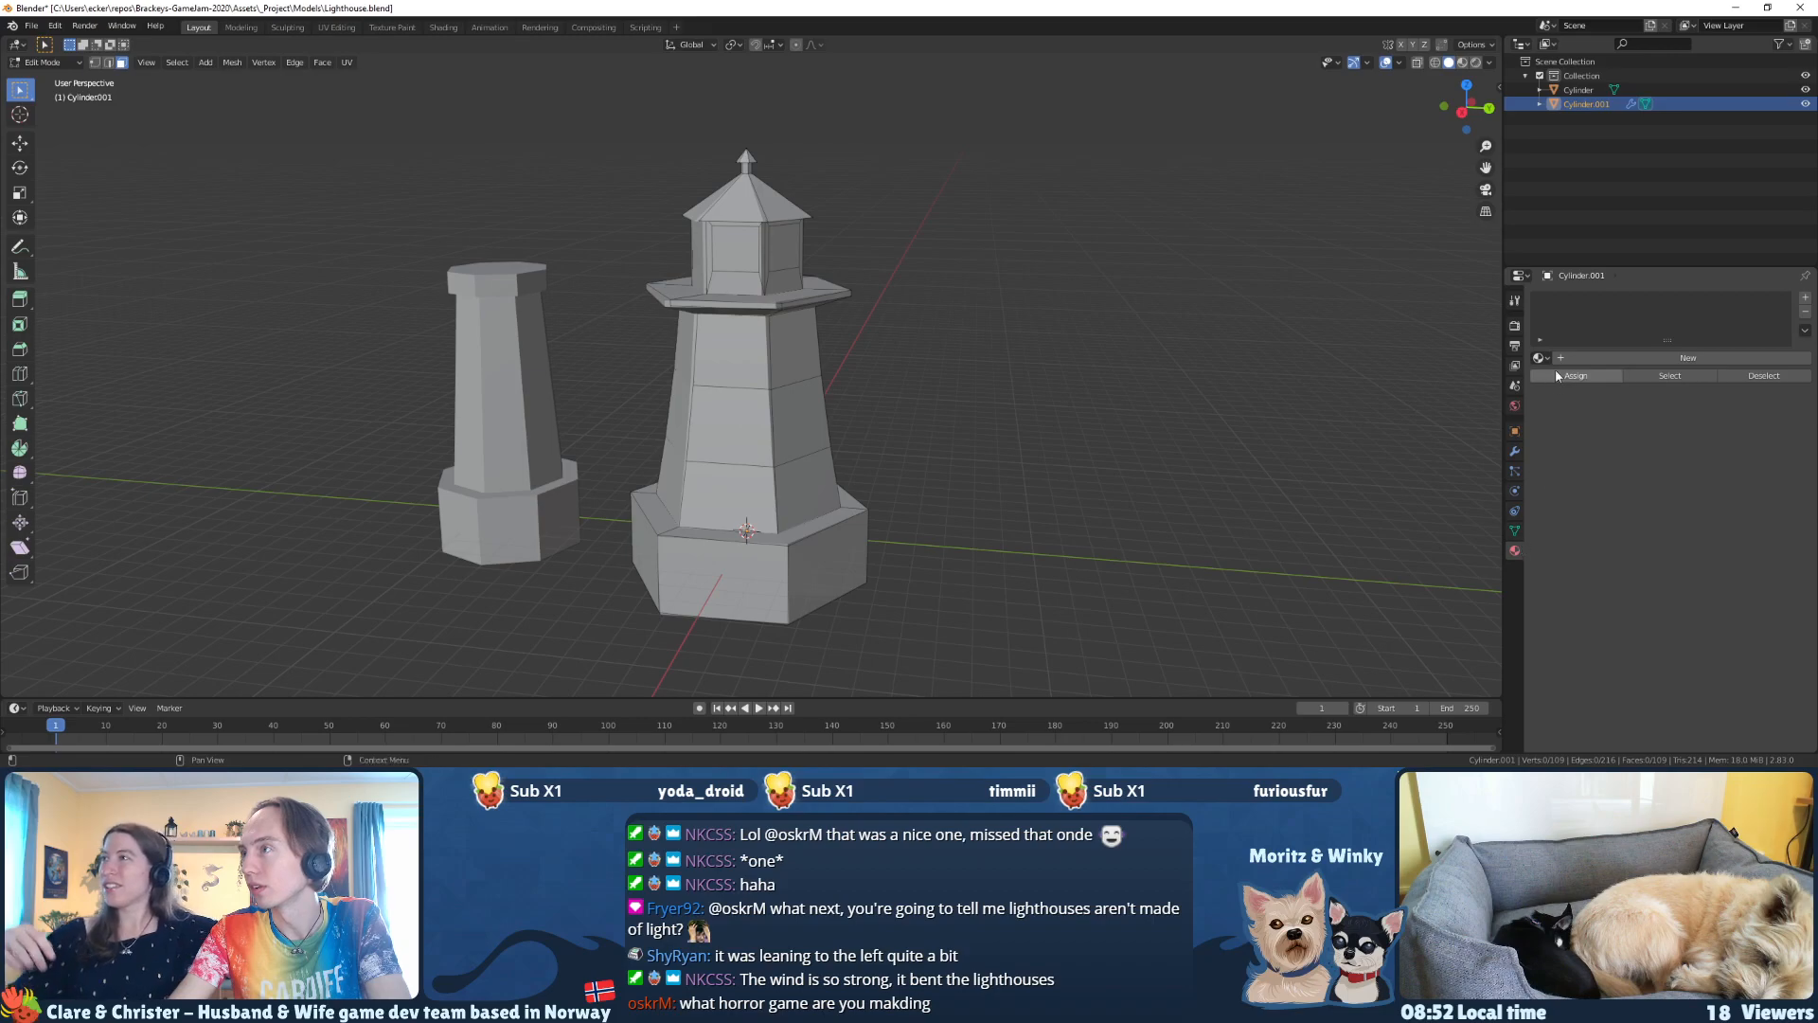
left_click(1804, 297)
left_click(1805, 298)
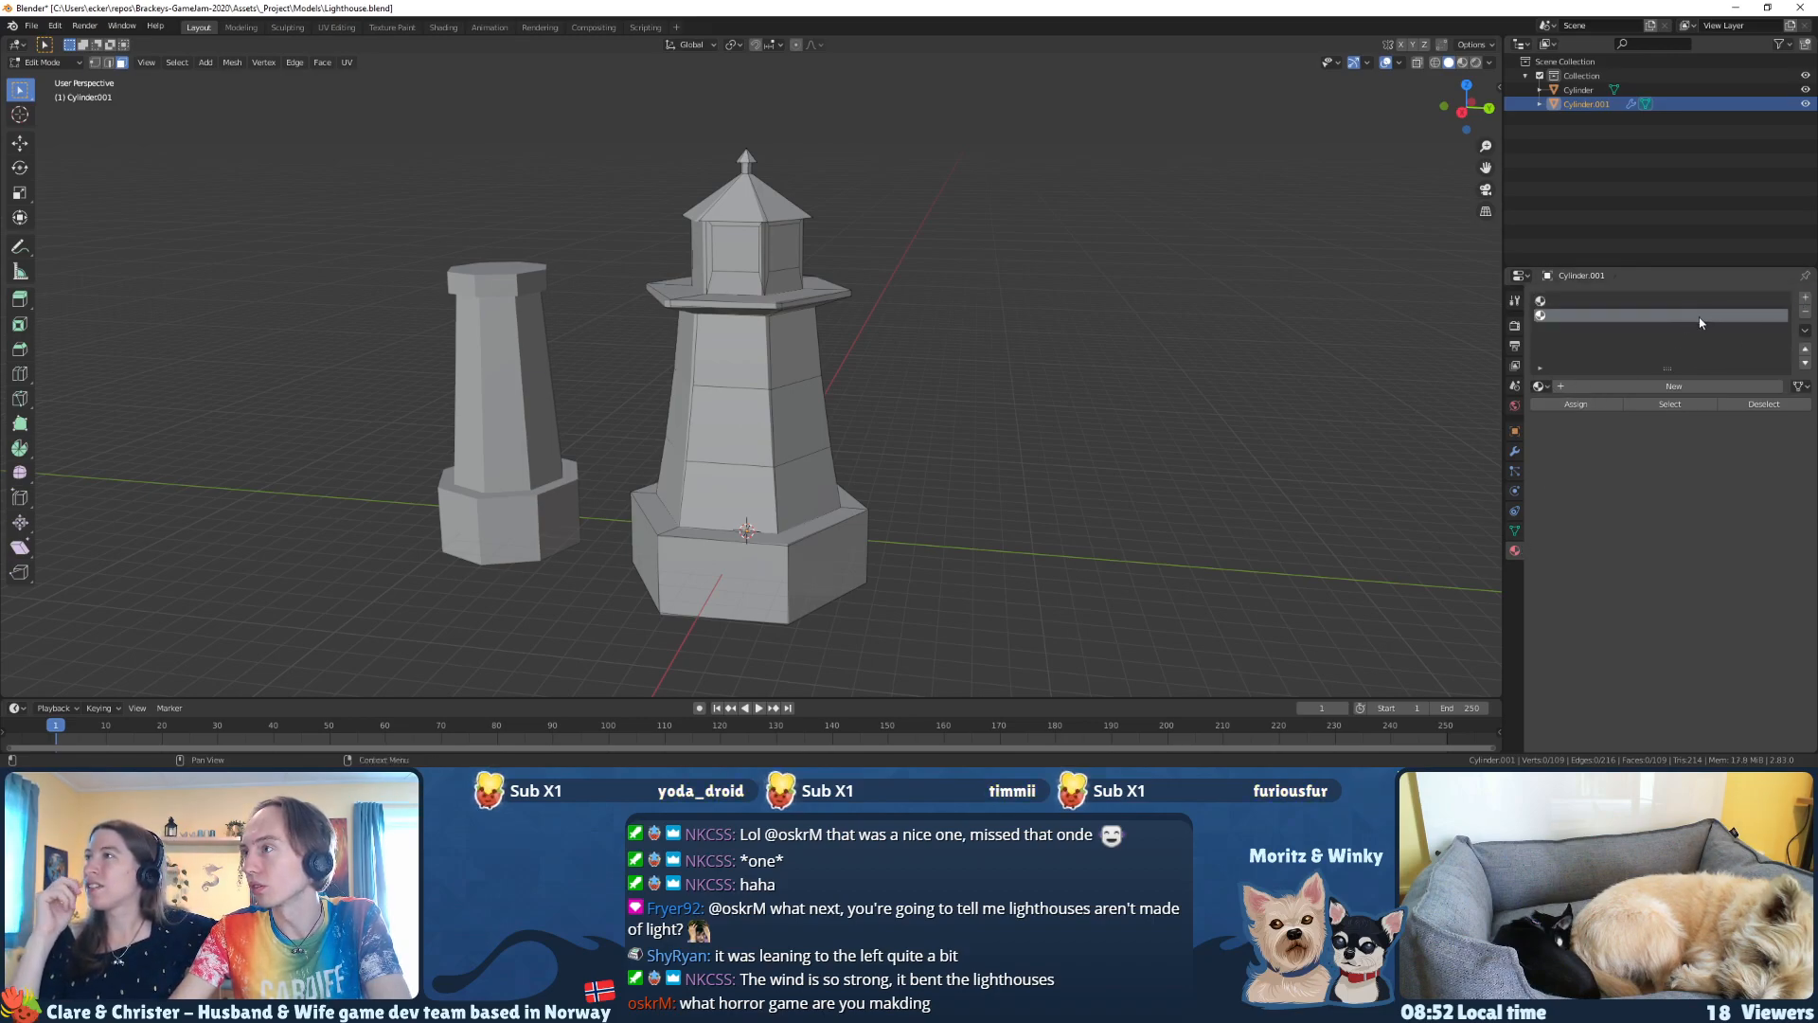
left_click(1807, 301)
left_click(1583, 301)
left_click(1539, 386)
left_click(1554, 416)
left_click(1552, 315)
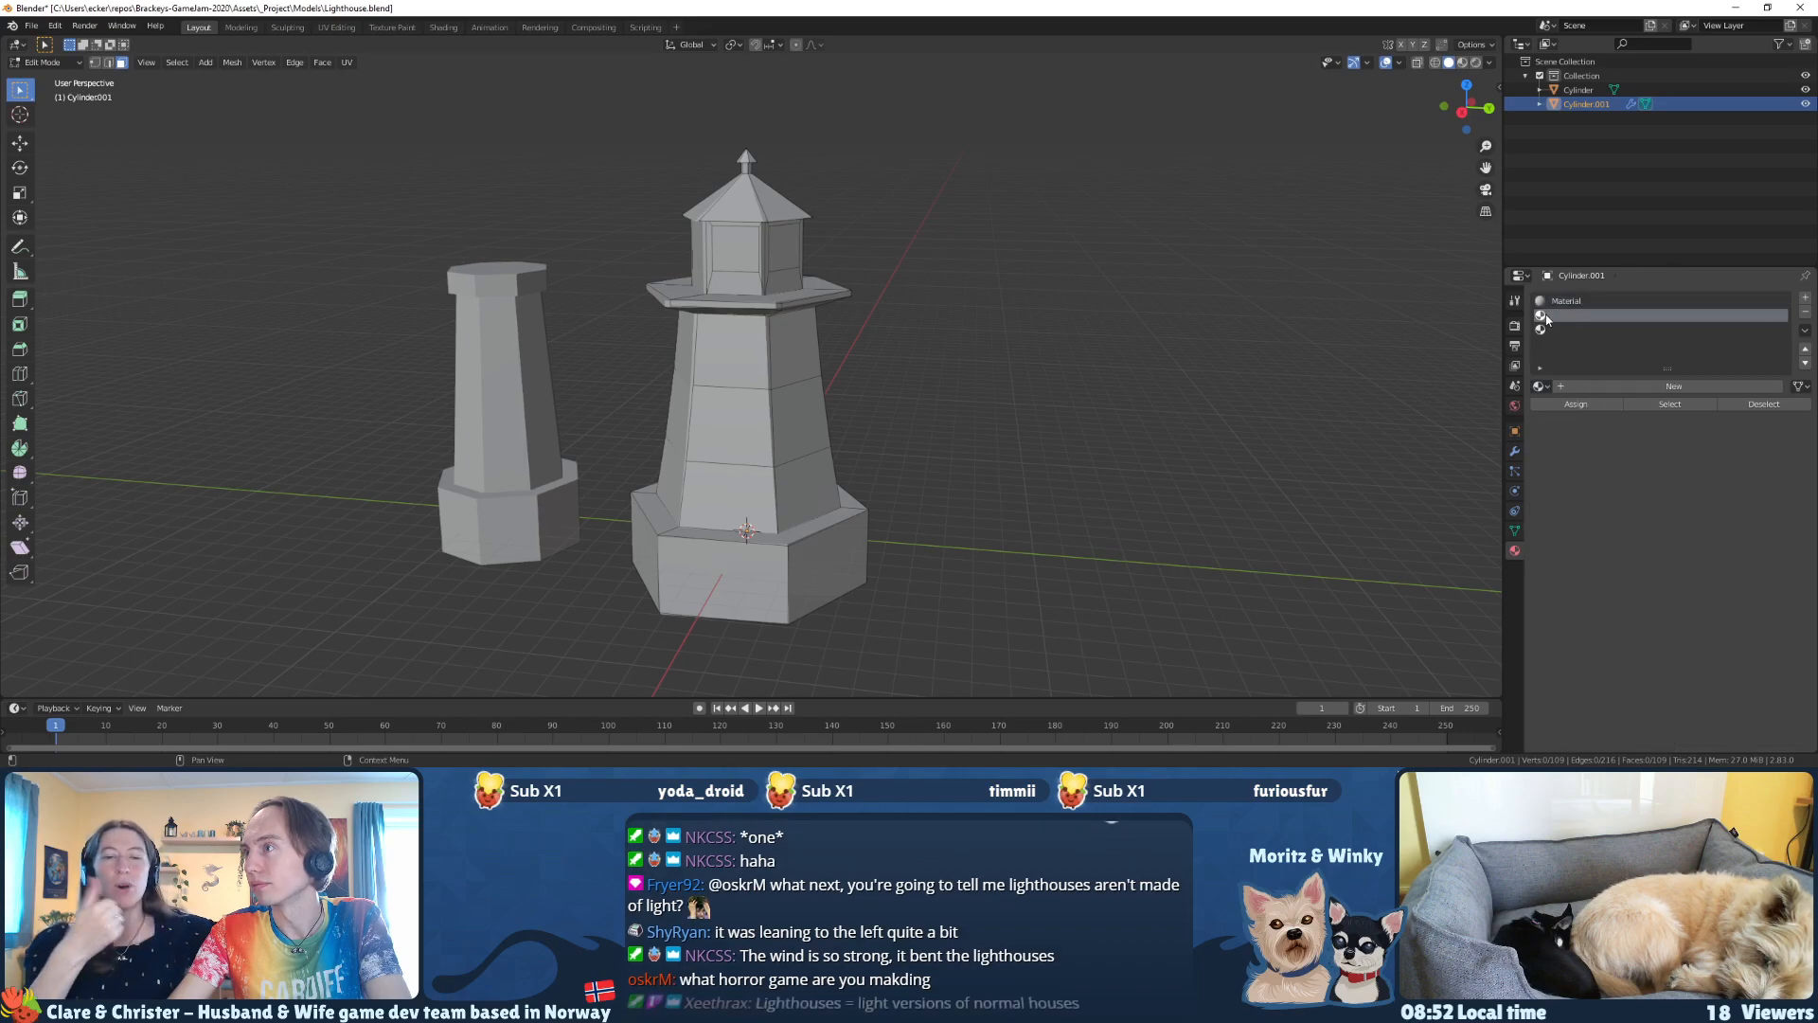
Step: Select the faces of the tower's middle band all the way around
middle_click_drag(700, 455, 768, 452)
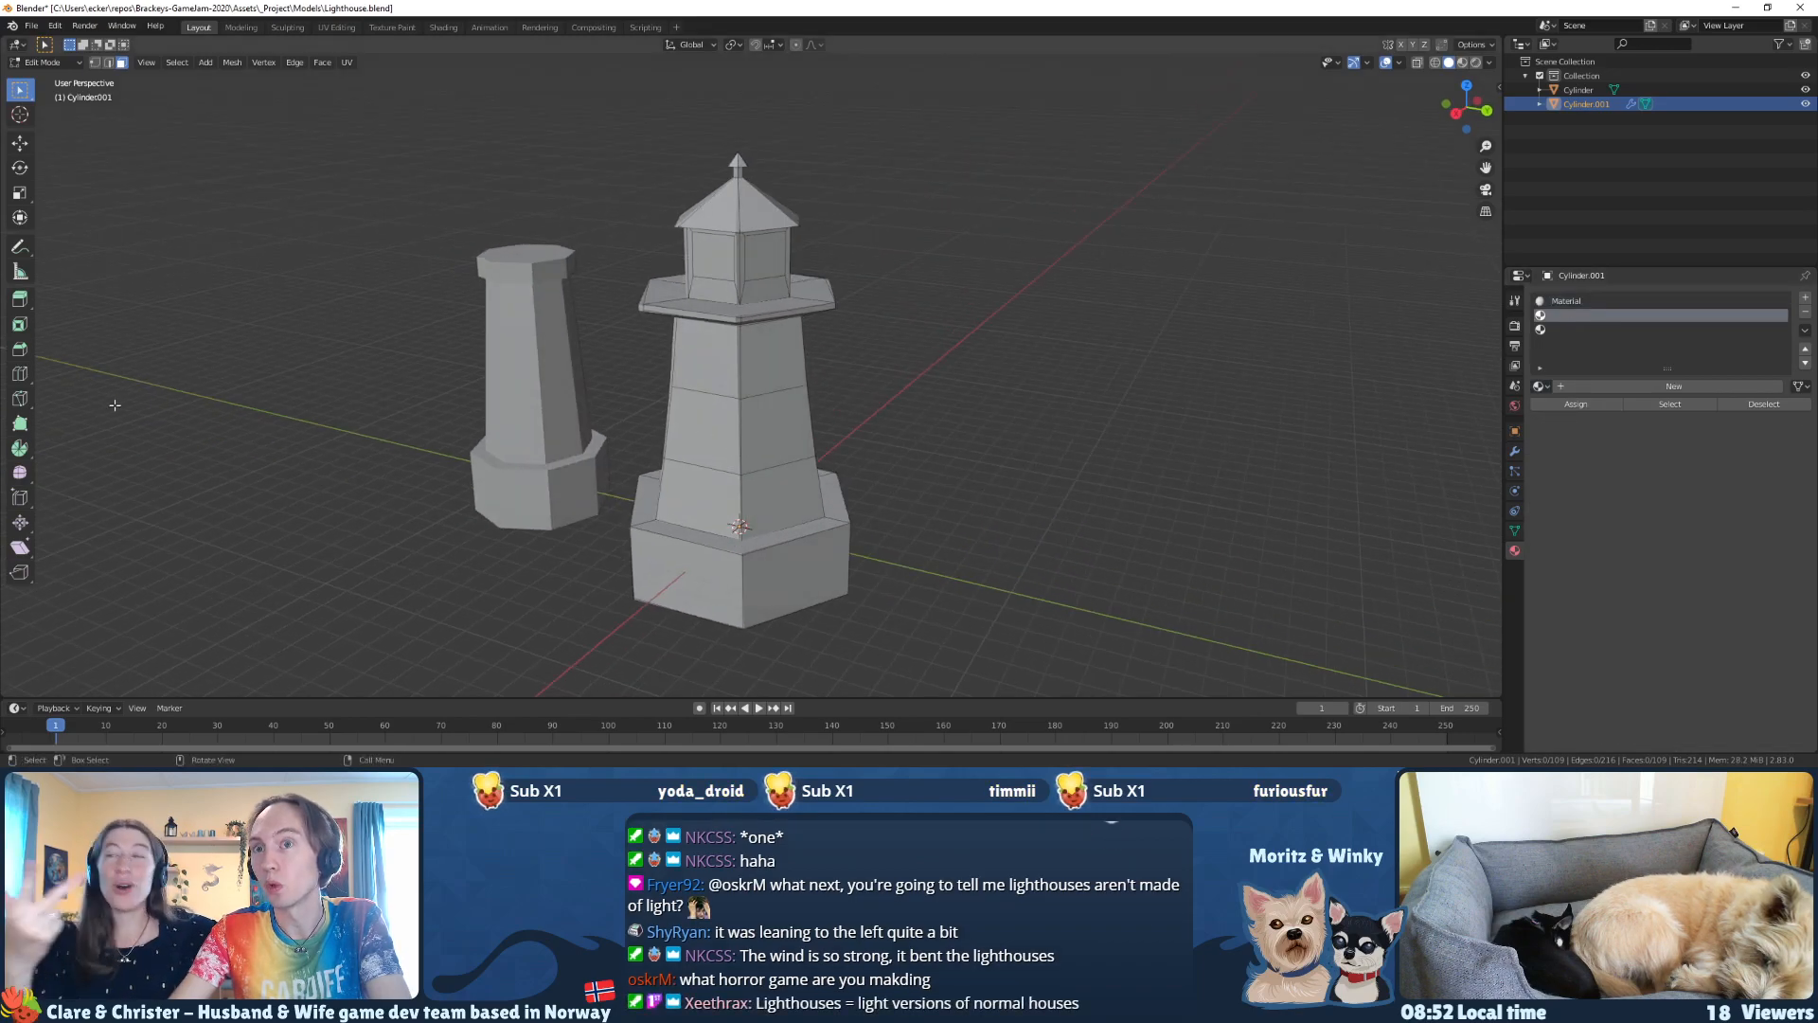
left_click(767, 423)
left_click(705, 426, "shift")
middle_click_drag(703, 426, 937, 426)
left_click(727, 423, "shift")
left_click(793, 419, "shift")
left_click(727, 420, "shift")
middle_click_drag(727, 420, 852, 428)
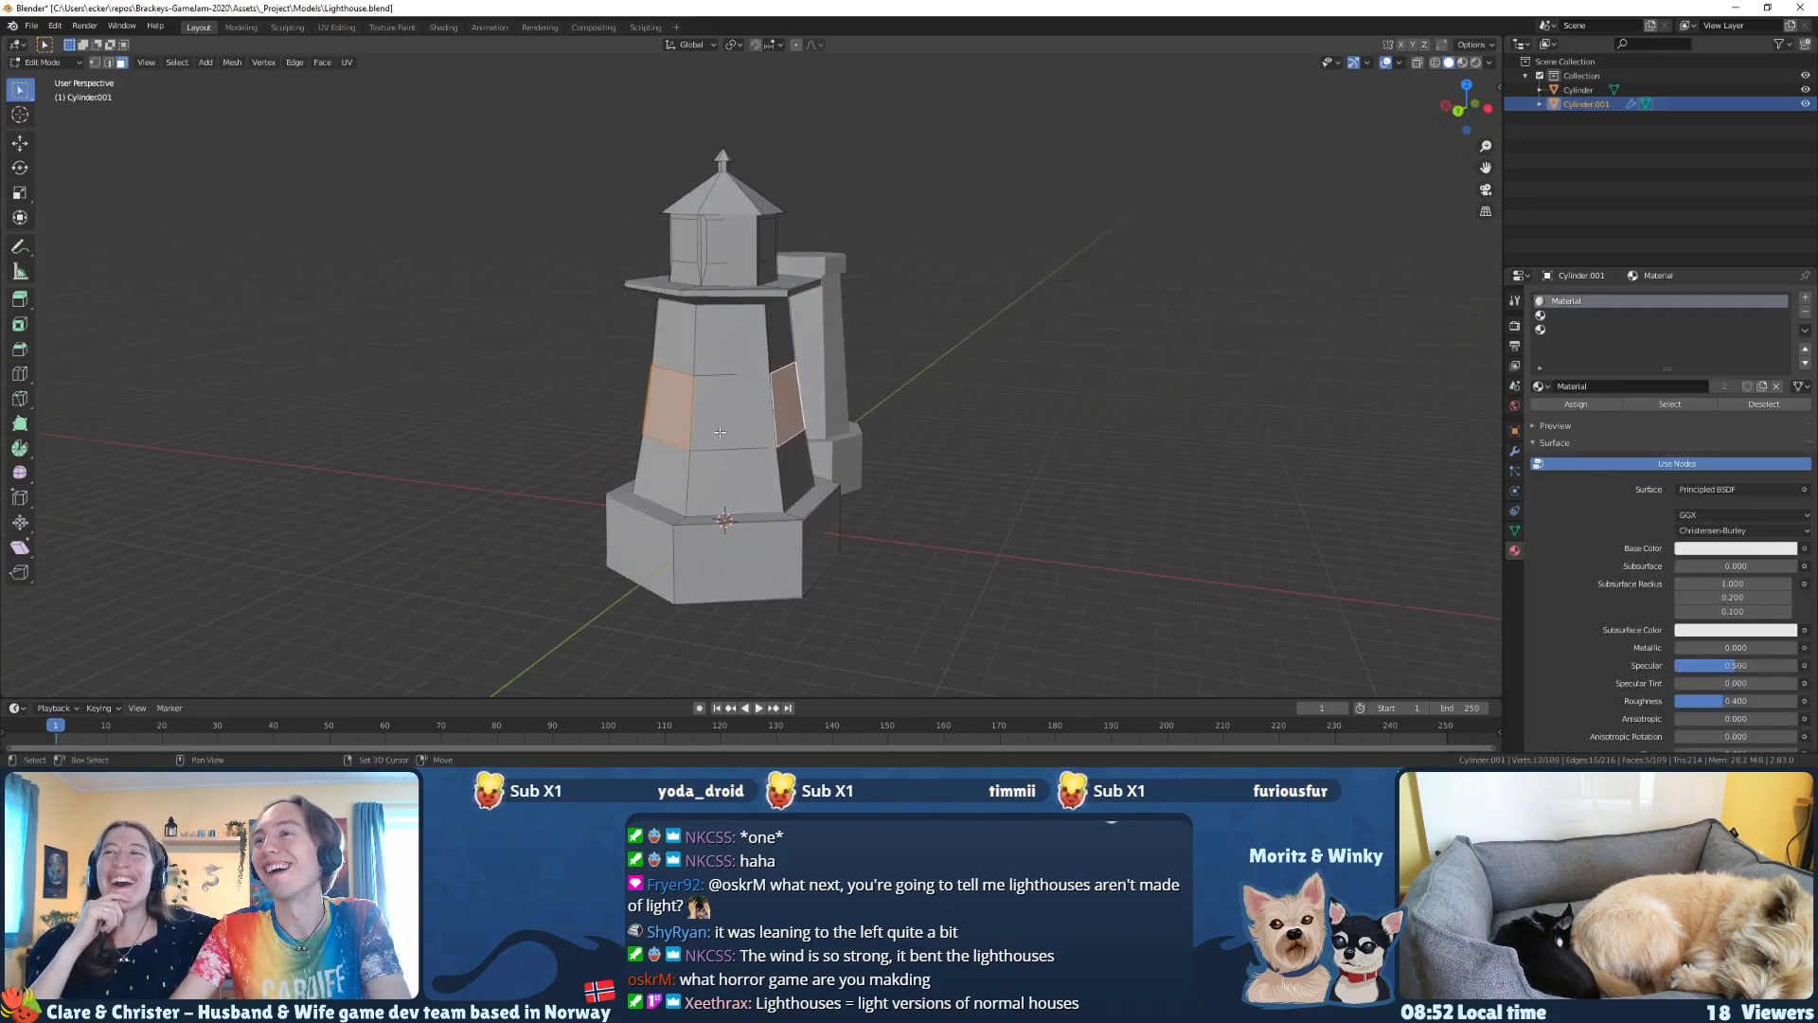
left_click(733, 432, "shift")
middle_click_drag(733, 432, 880, 432)
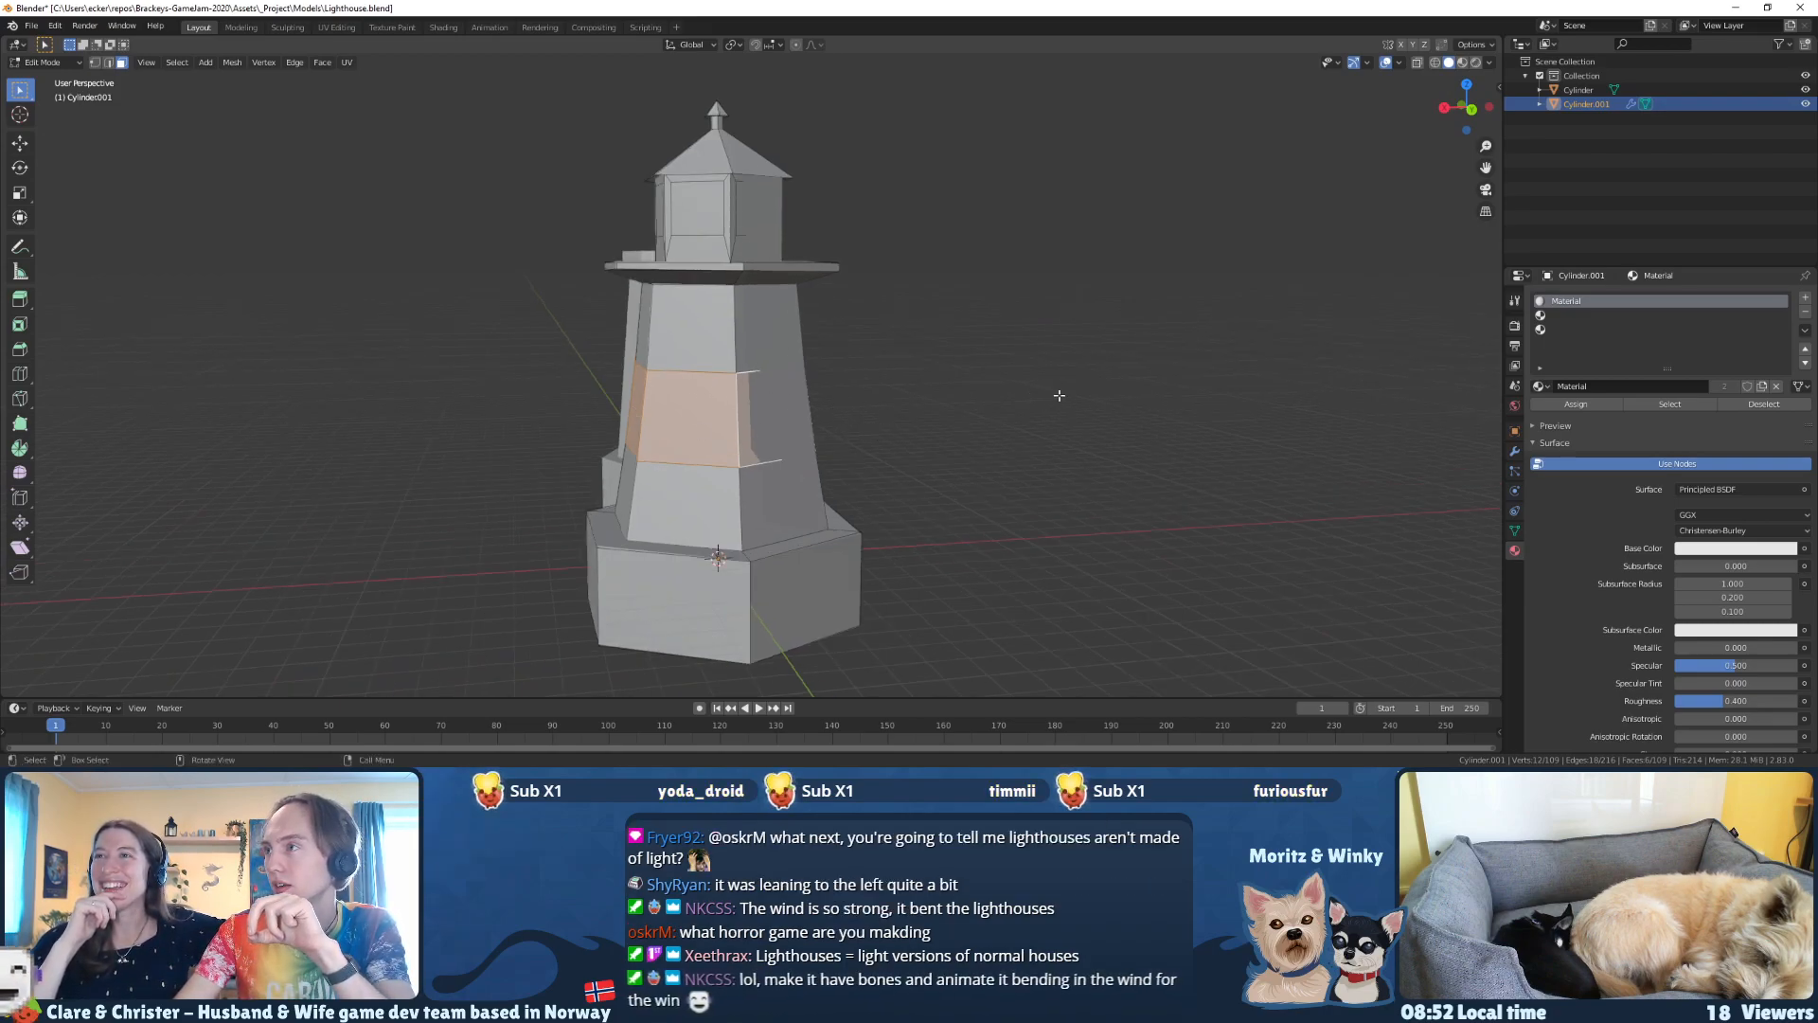
Step: Create a new material named Red in the second slot and show the model as wireframe
left_click(1547, 316)
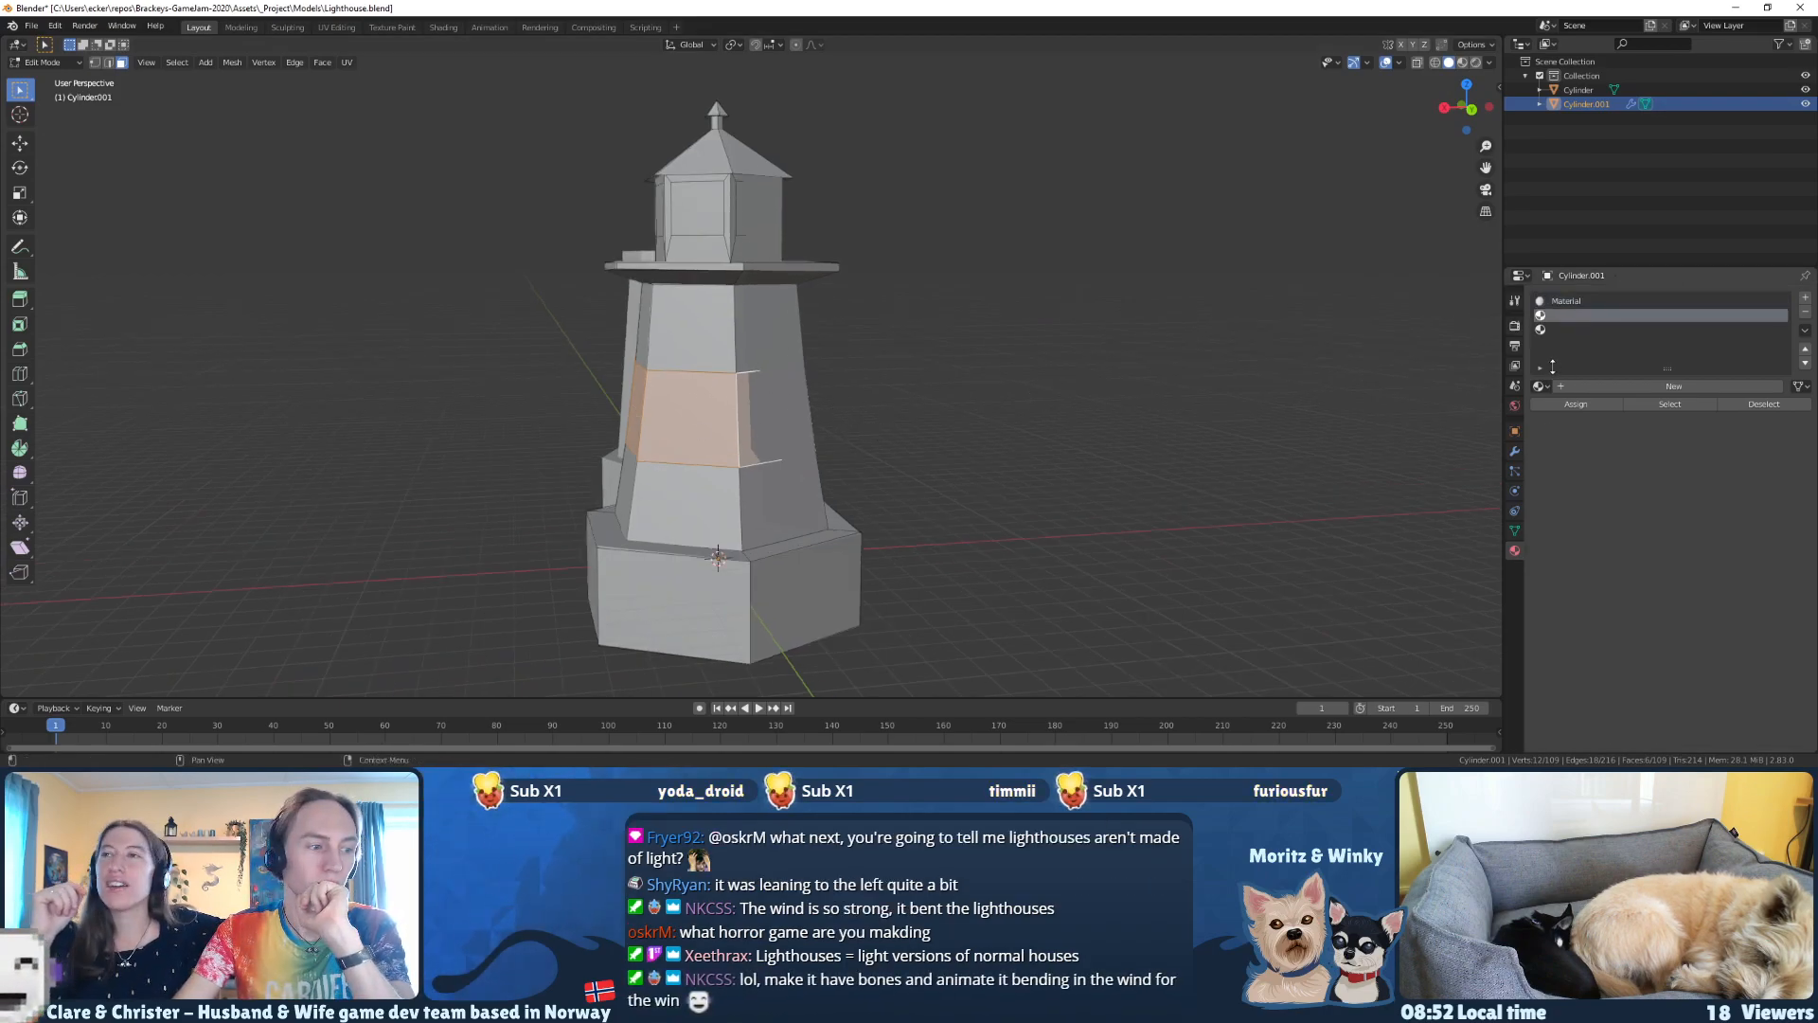
mouse_move(1037, 292)
middle_mouse_down()
mouse_move(1023, 345)
mouse_move(1015, 310)
middle_mouse_up()
key("z")
left_click(923, 315)
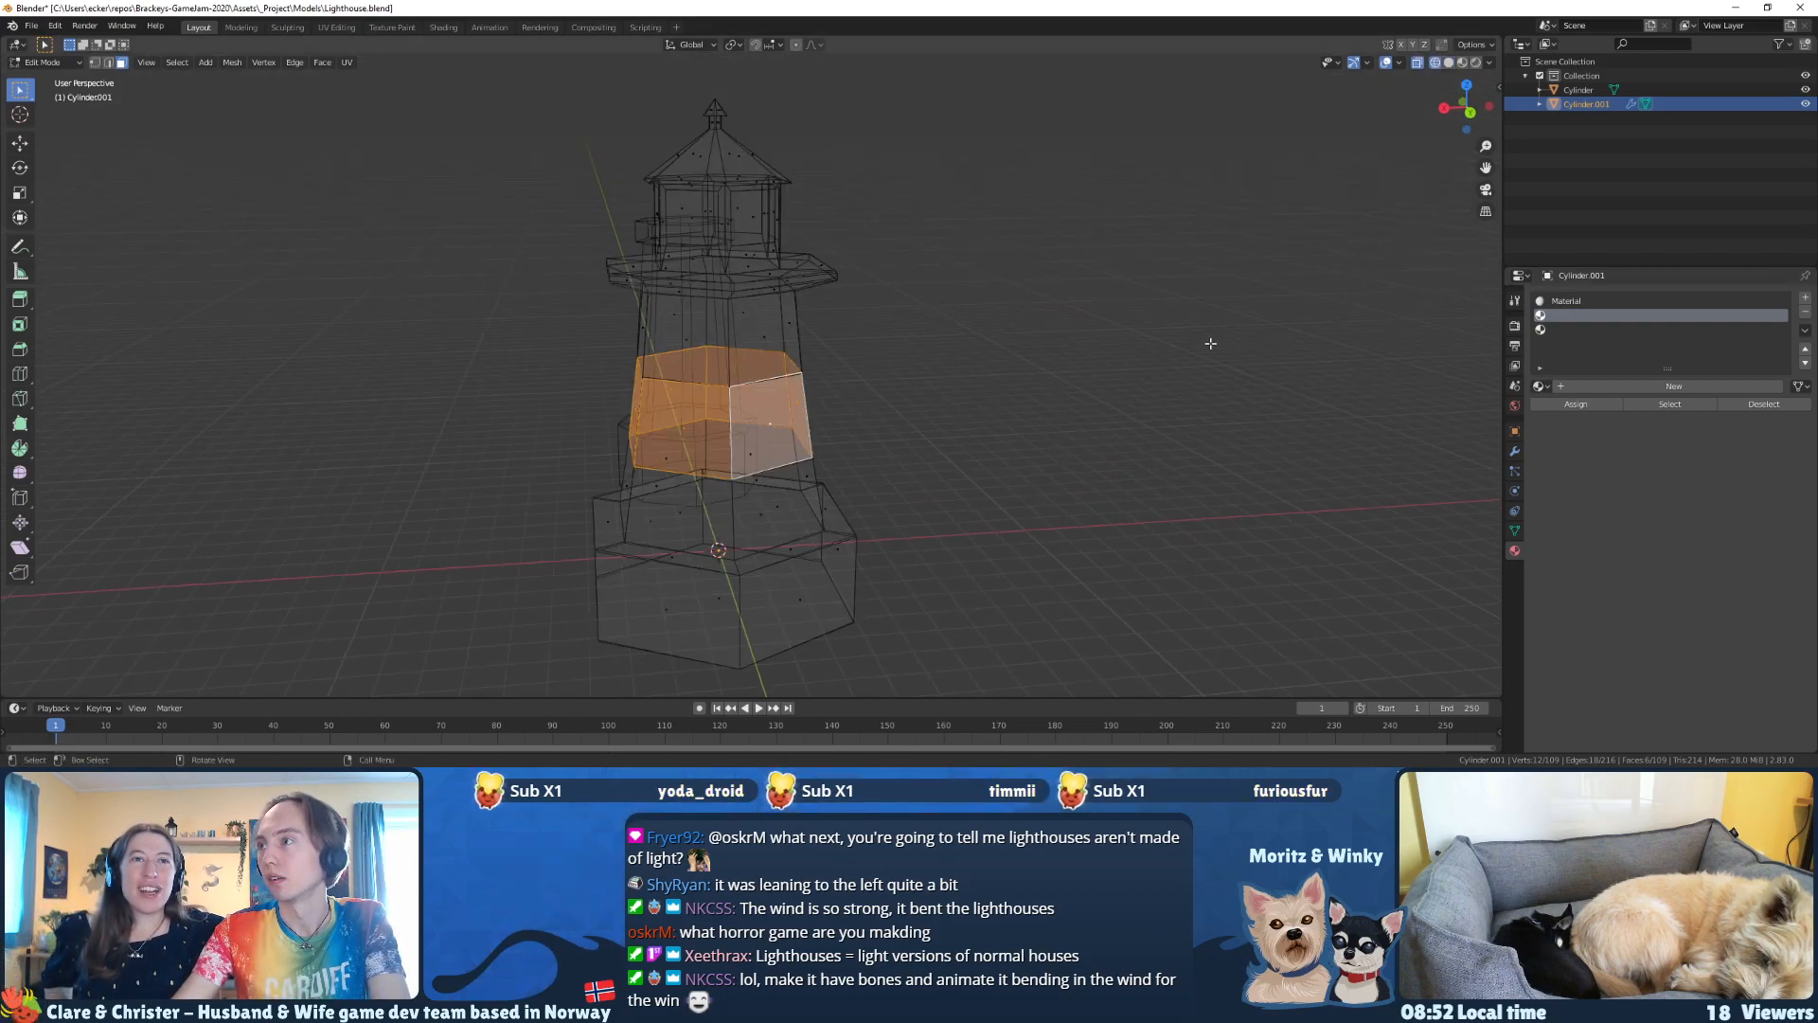
left_click(1600, 386)
left_click(1594, 385)
type("Red")
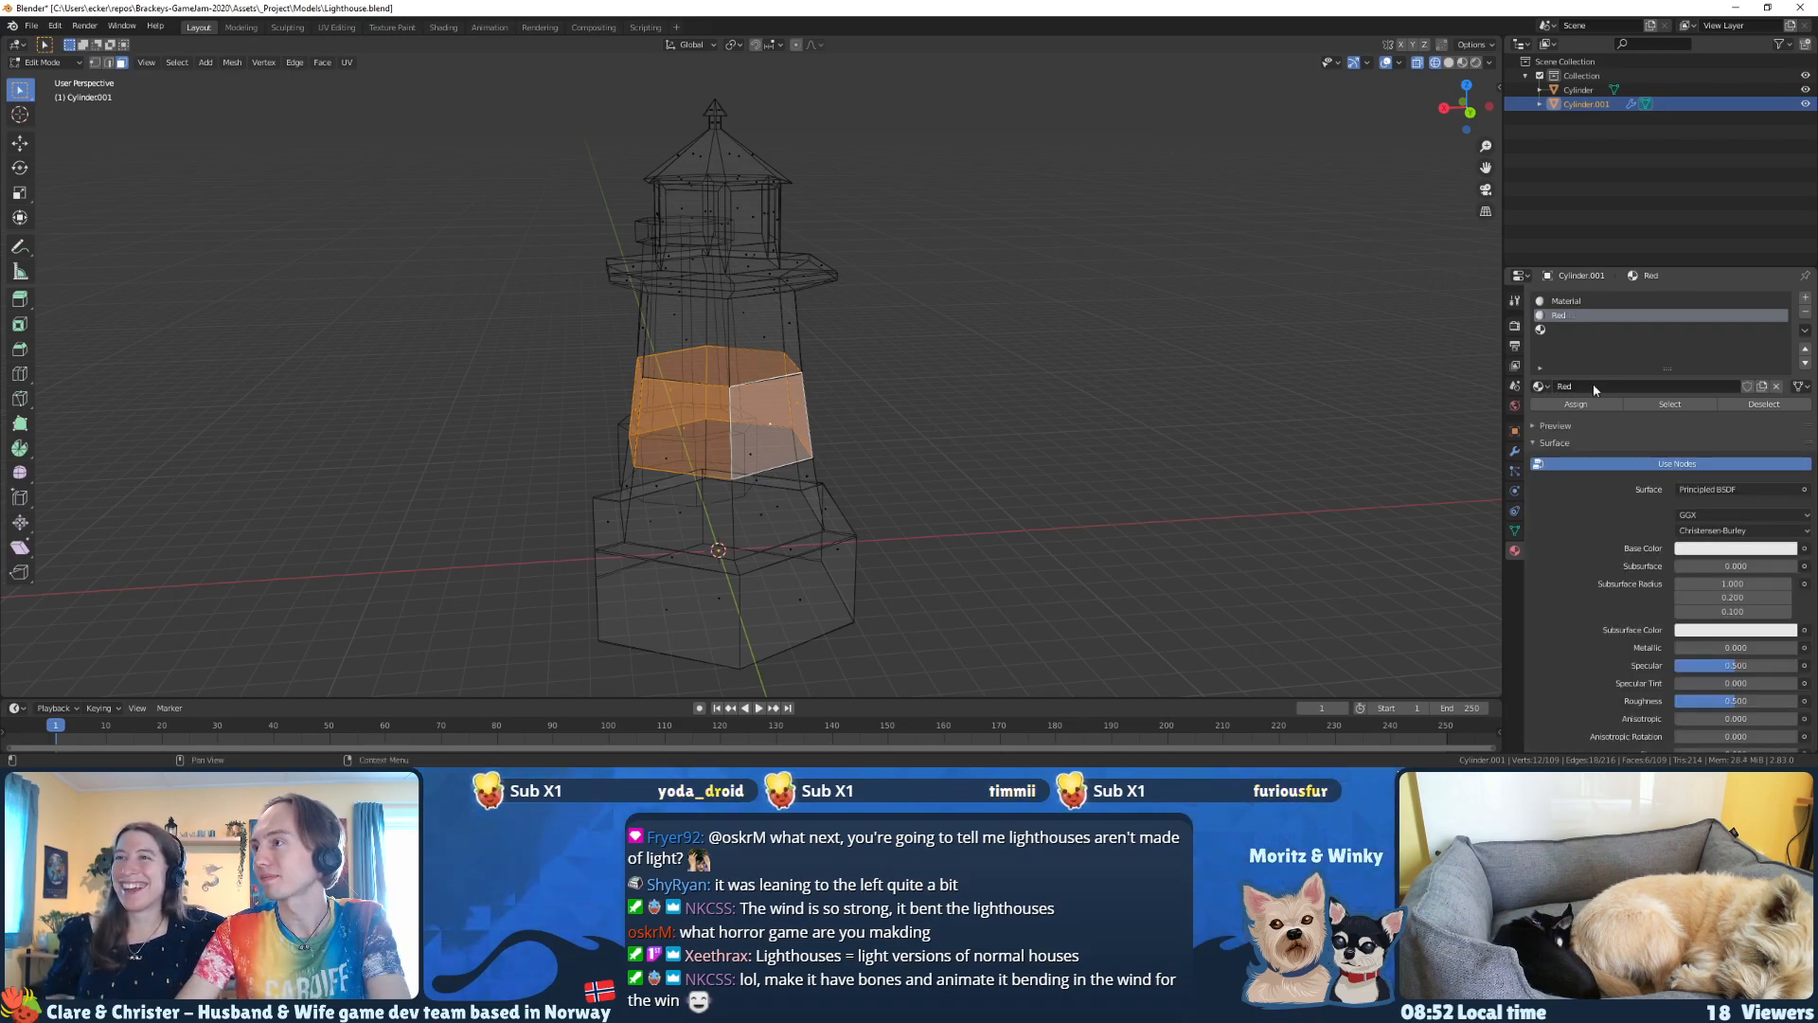
key("Return")
Step: Select the finial on the lighthouse top and grow the selection down over the roof and lantern posts
middle_click_drag(830, 275, 755, 141)
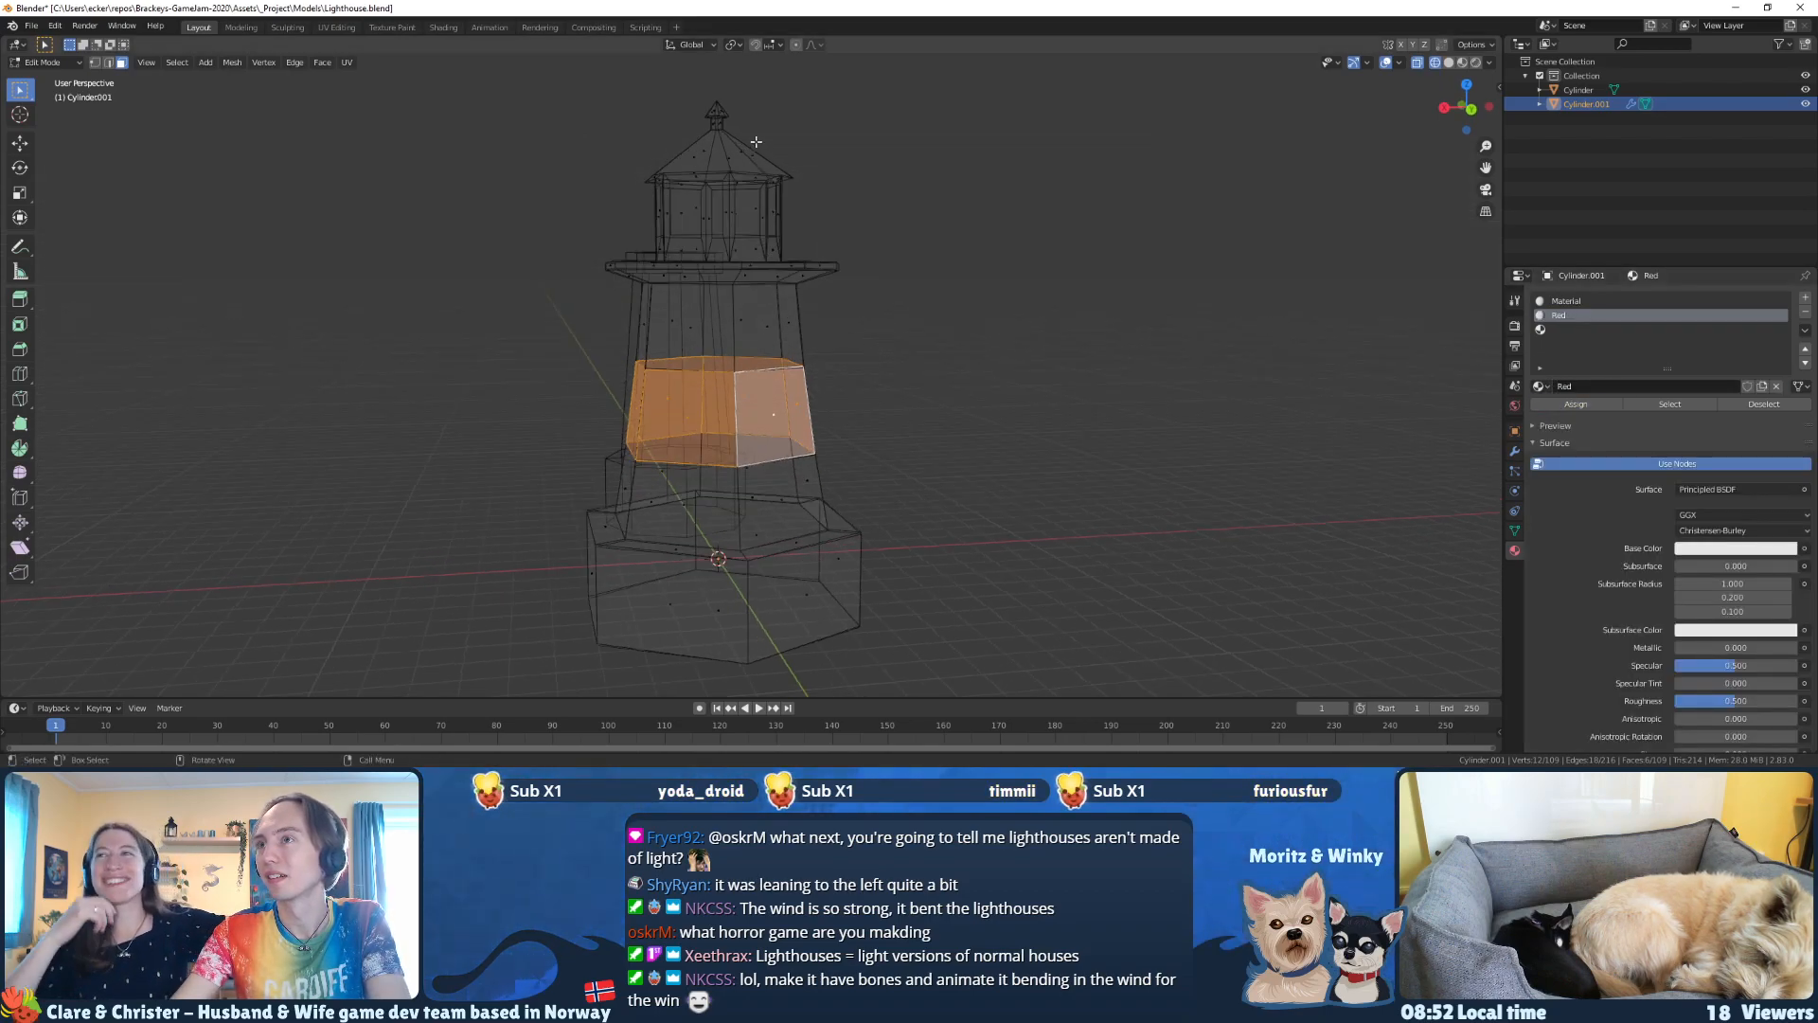
double_click(717, 117)
key("z")
left_click(760, 123)
middle_click_drag(760, 123, 819, 161)
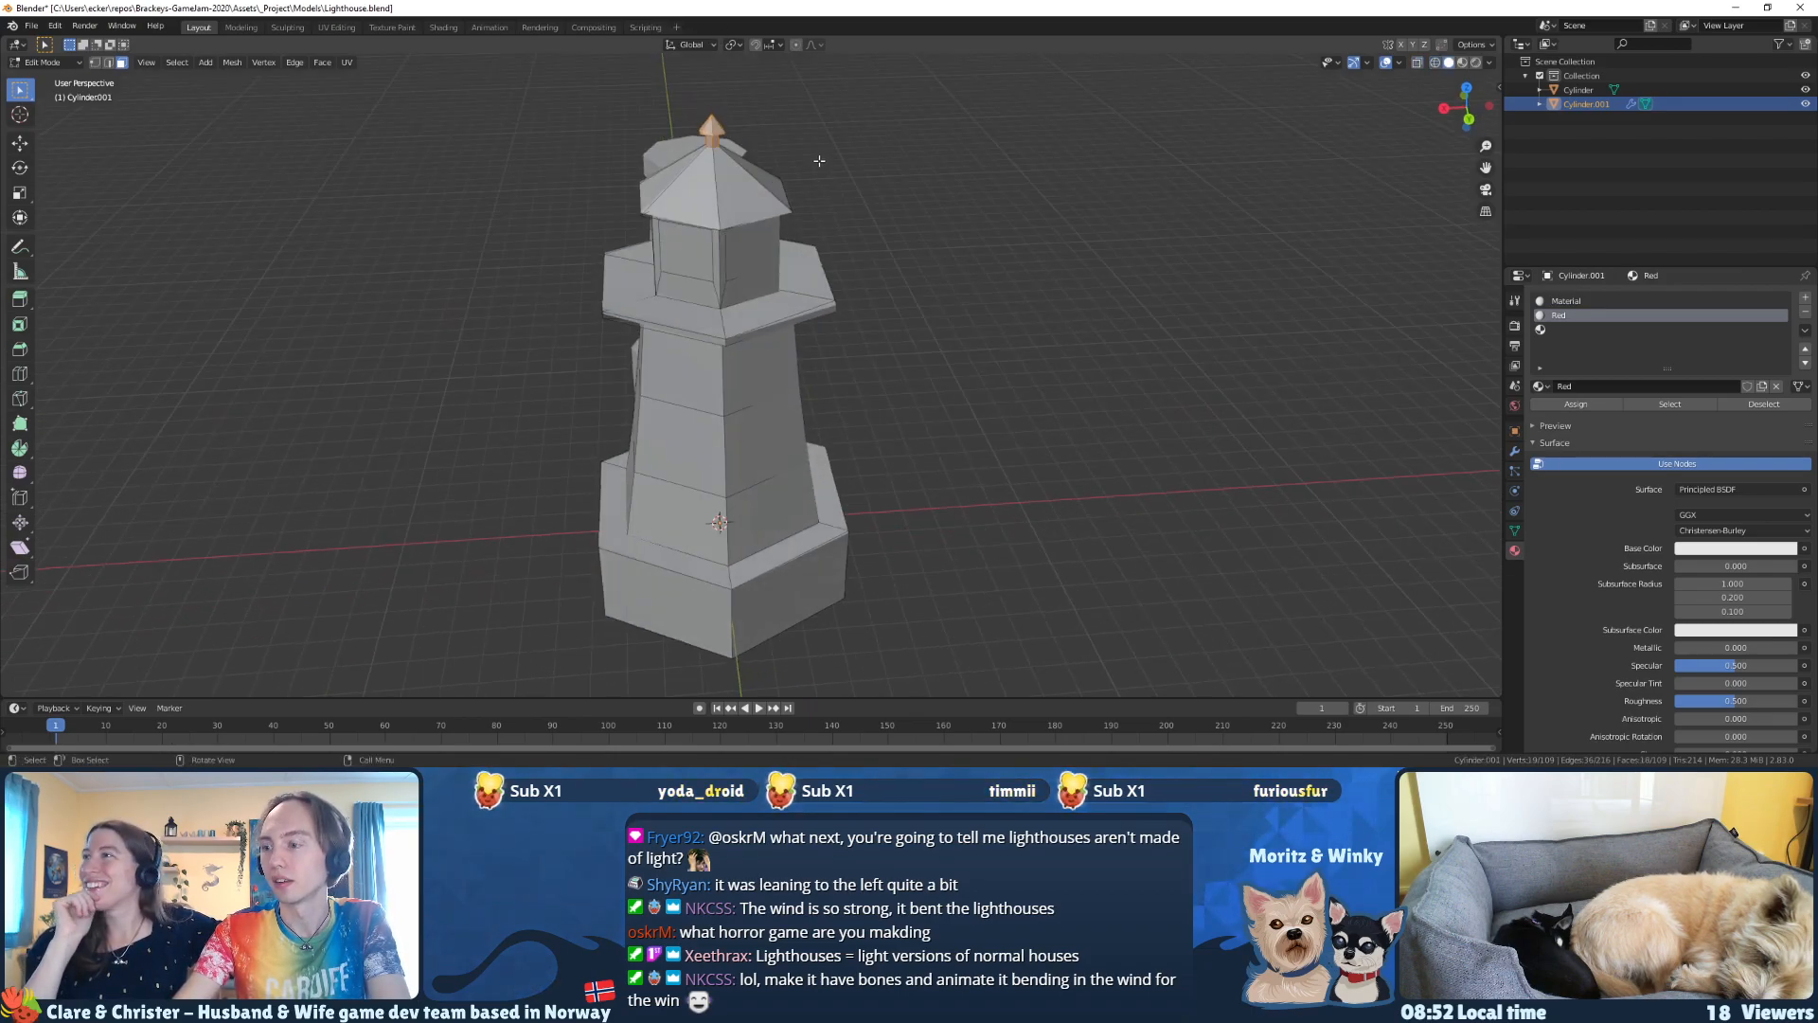
key("ctrl+KP_Add")
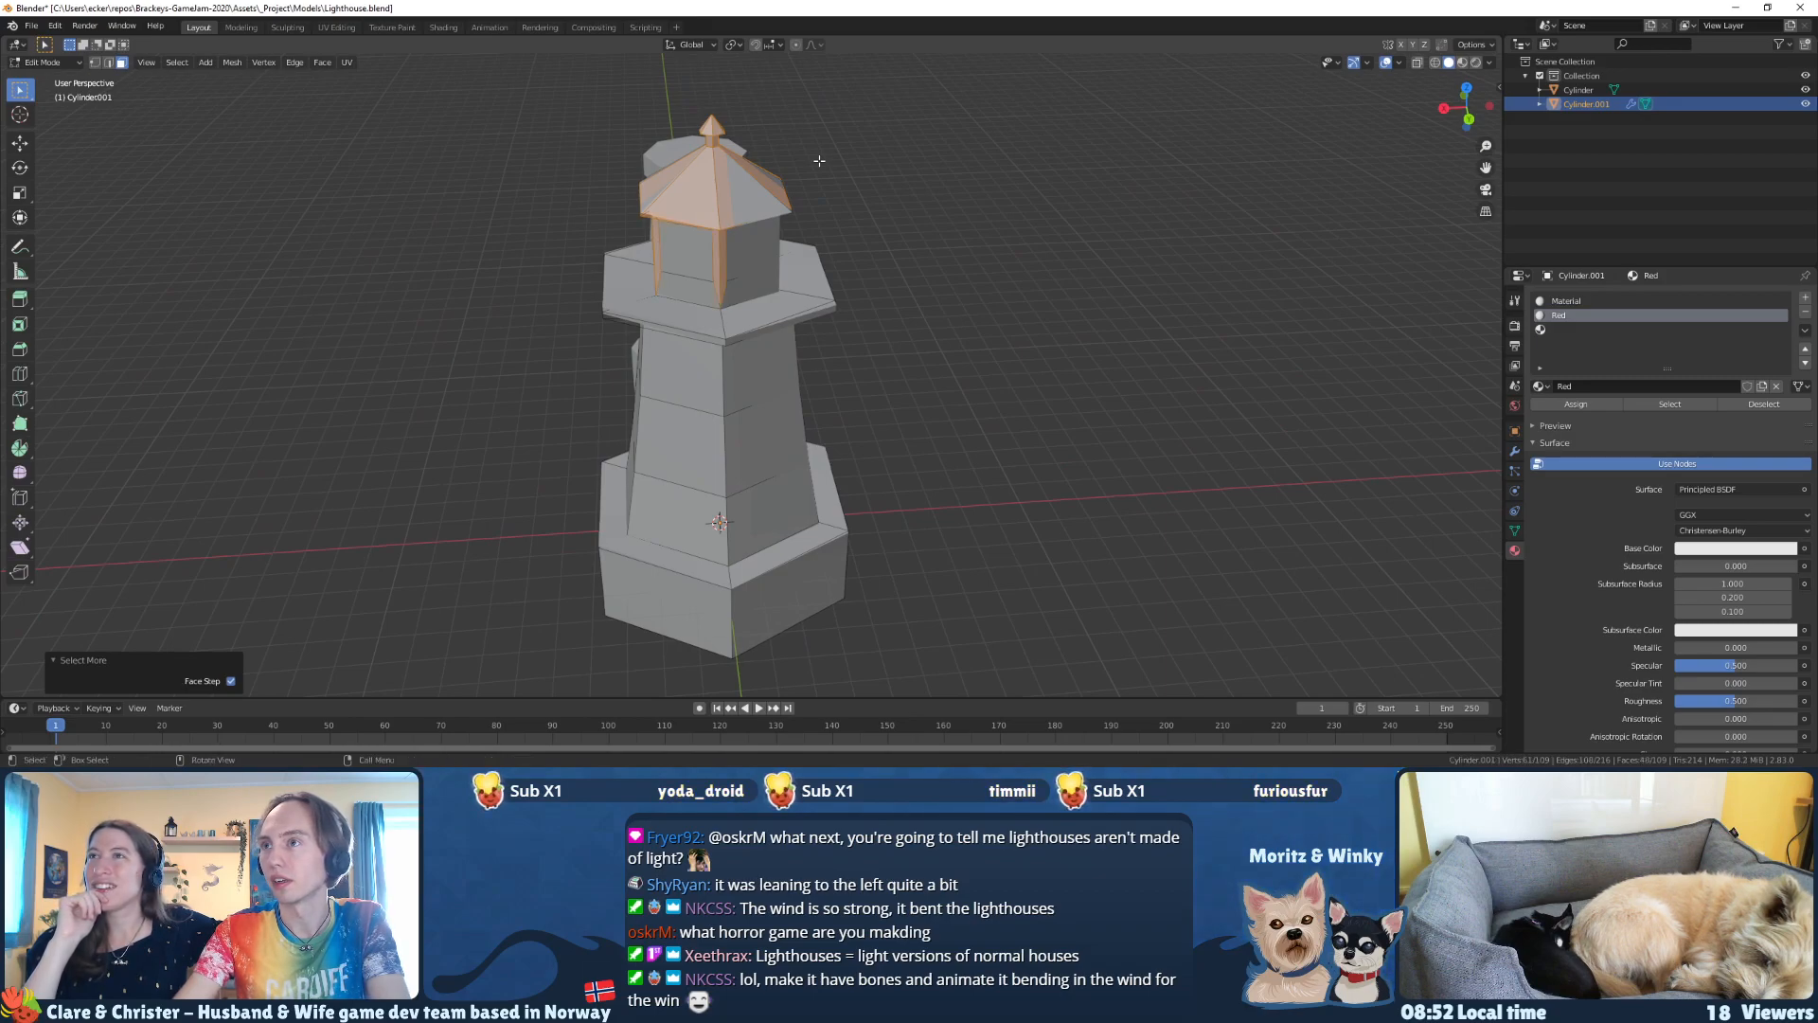
Step: Extend the selection in wireframe to the lower wall faces around the lantern room
key("shift+z")
mouse_move(819, 161)
middle_mouse_down()
mouse_move(775, 184)
mouse_move(733, 300)
mouse_move(668, 289)
mouse_move(740, 292)
mouse_move(678, 272)
mouse_move(706, 268)
mouse_move(644, 270)
middle_mouse_up()
left_click(729, 304, "shift")
left_click(742, 292, "shift")
left_click(725, 267, "shift")
left_click(757, 262, "shift")
mouse_move(757, 262)
middle_mouse_down()
mouse_move(696, 269)
mouse_move(773, 272)
middle_mouse_up()
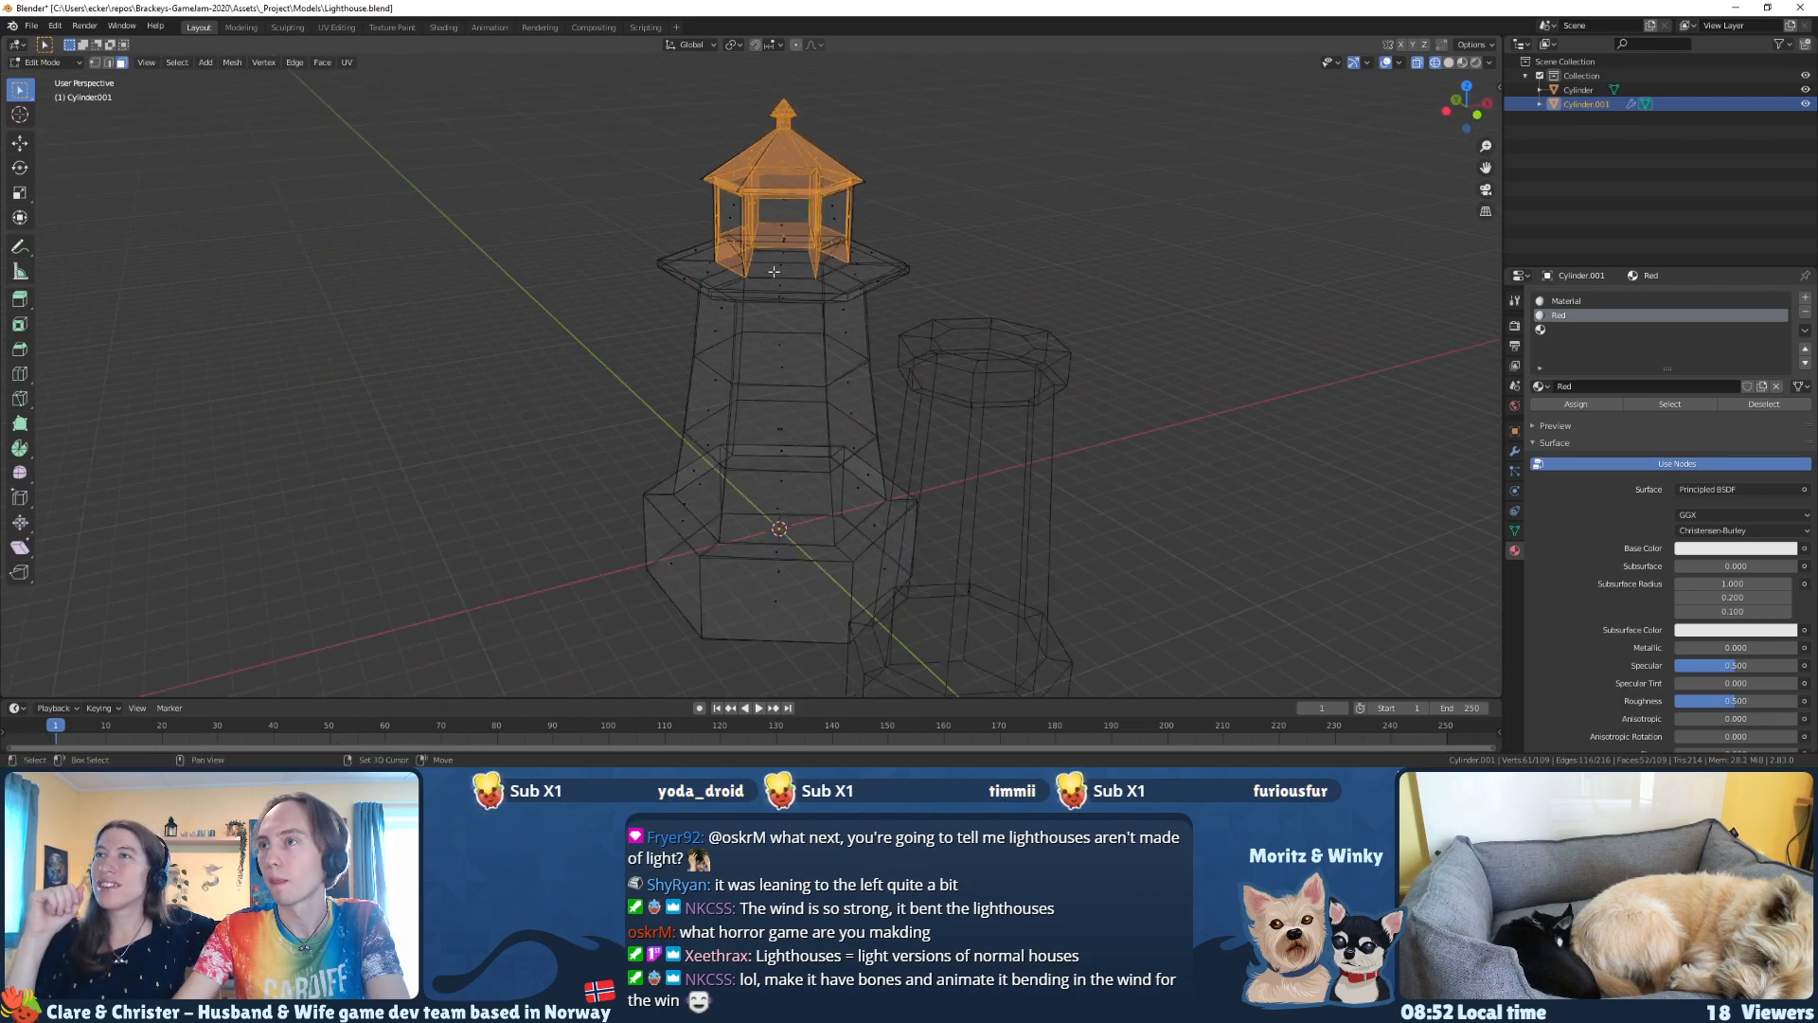
left_click_drag(798, 266, 799, 267, "shift")
middle_click_drag(799, 267, 694, 283)
left_click_drag(786, 279, 803, 305, "shift")
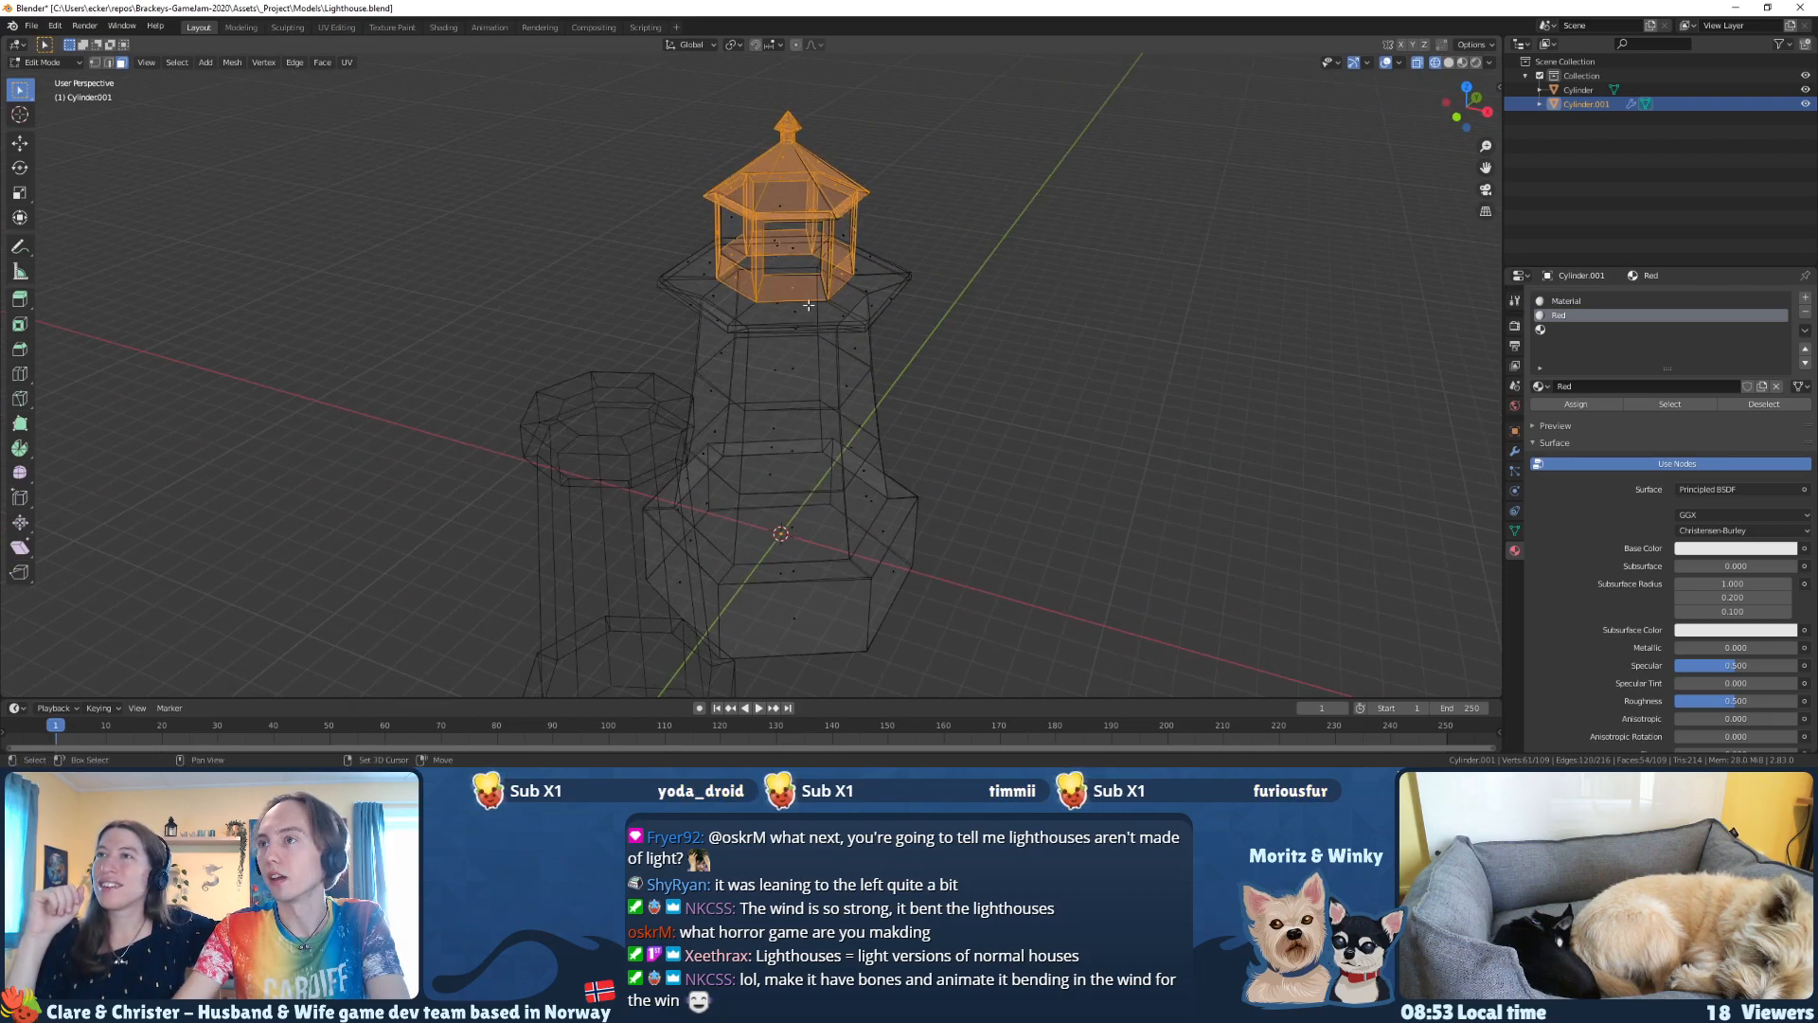
middle_click_drag(803, 305, 711, 307)
Step: Turn off the Simple Deform modifier's viewport display and return to the lighthouse's material settings
key("KP_Decimal")
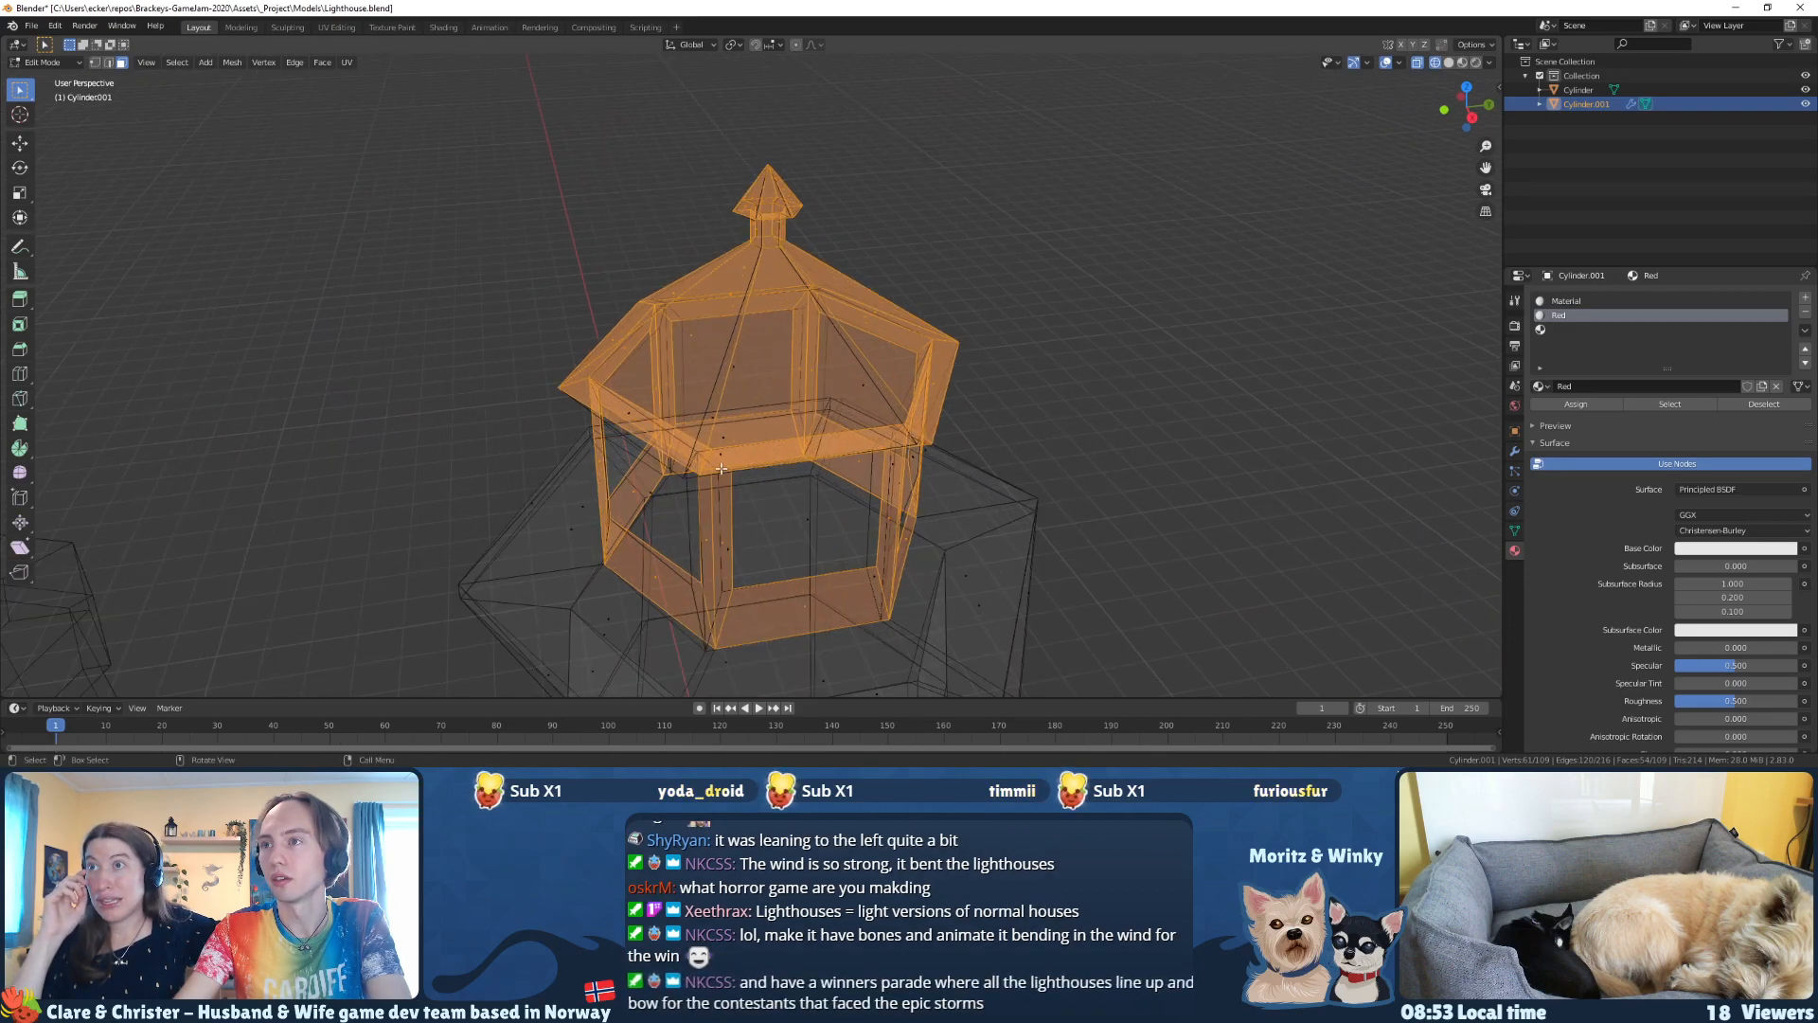
scroll(835, 468, "down", 2)
left_click(1515, 451)
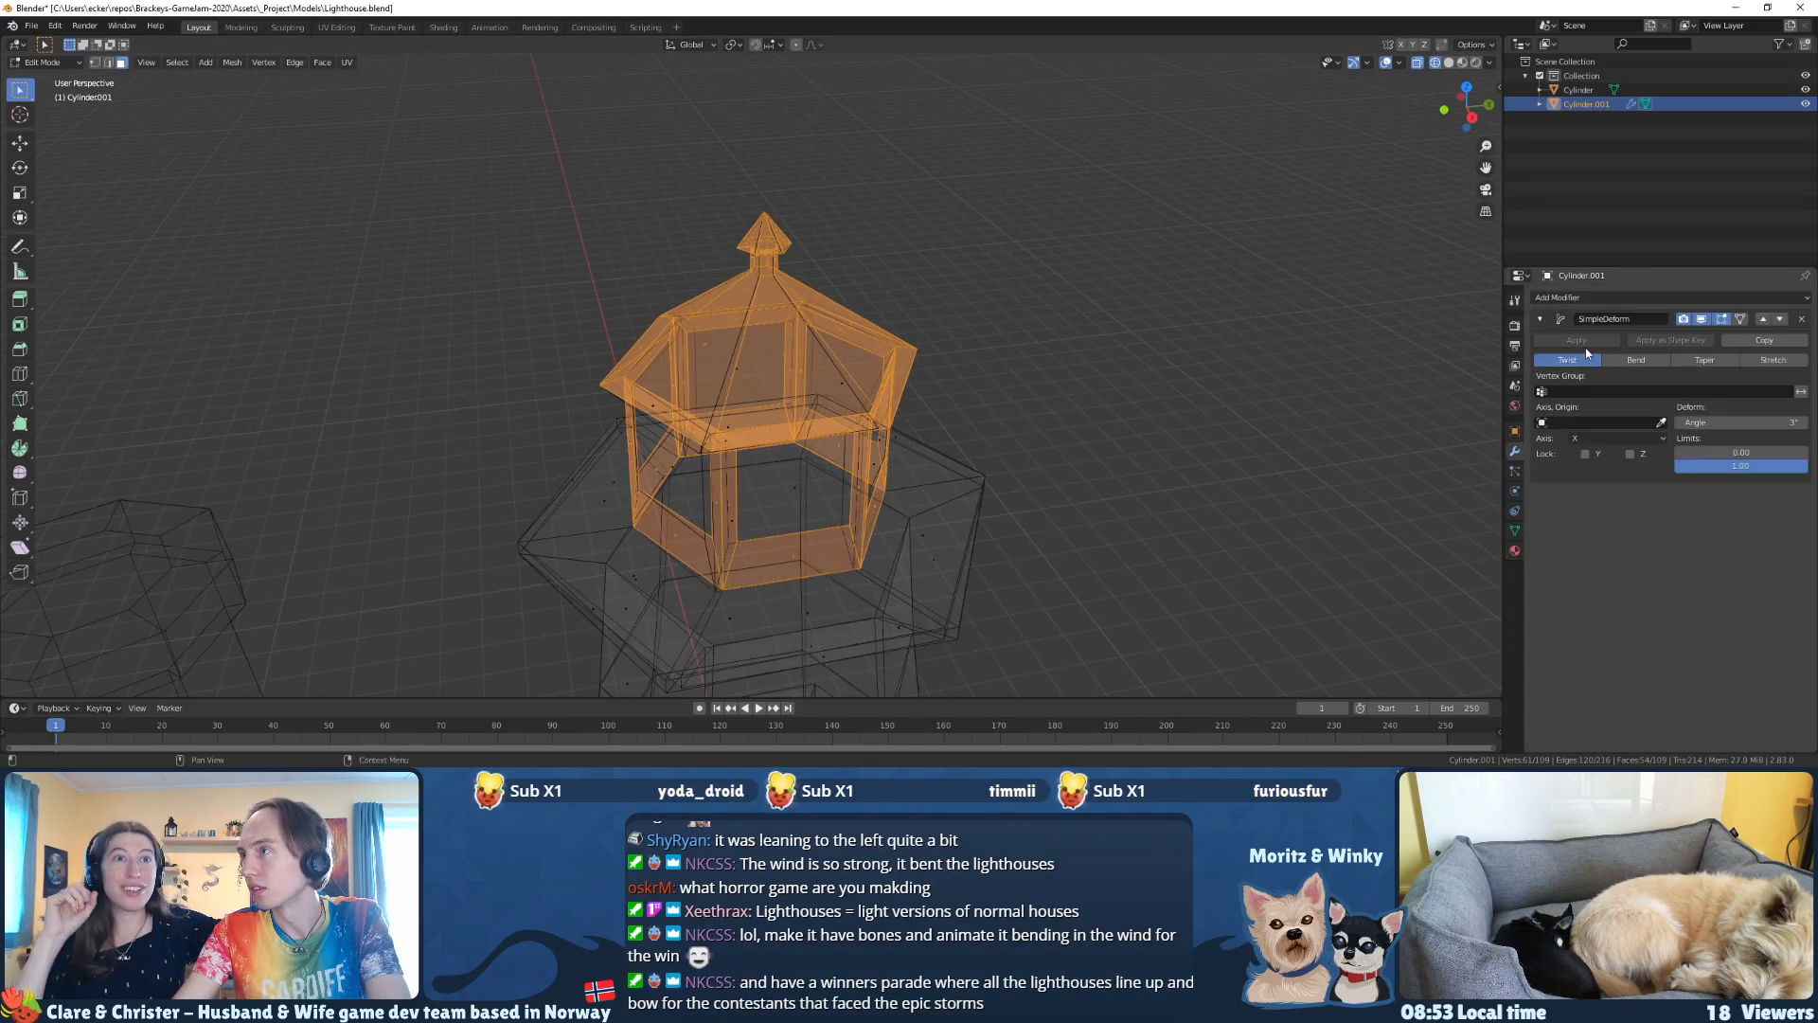
left_click(1701, 319)
scroll(948, 473, "down", 1)
middle_click_drag(948, 473, 935, 421)
scroll(935, 421, "down", 1)
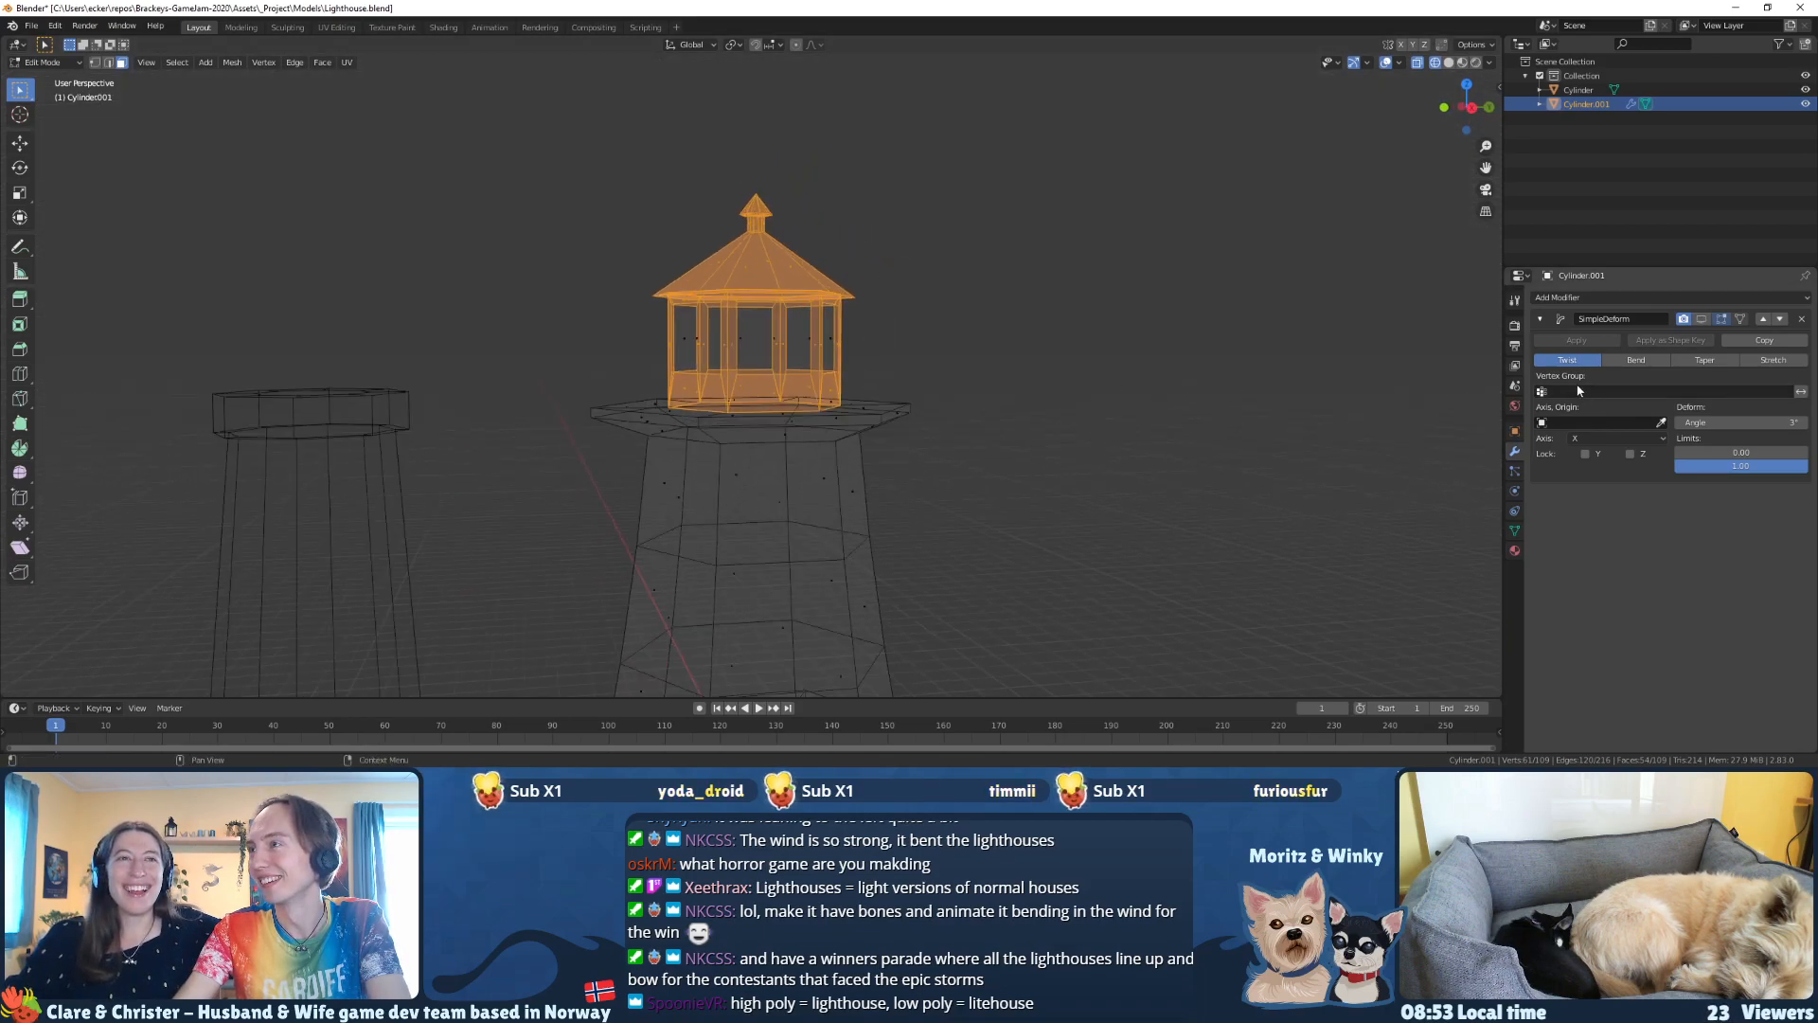
left_click(1517, 432)
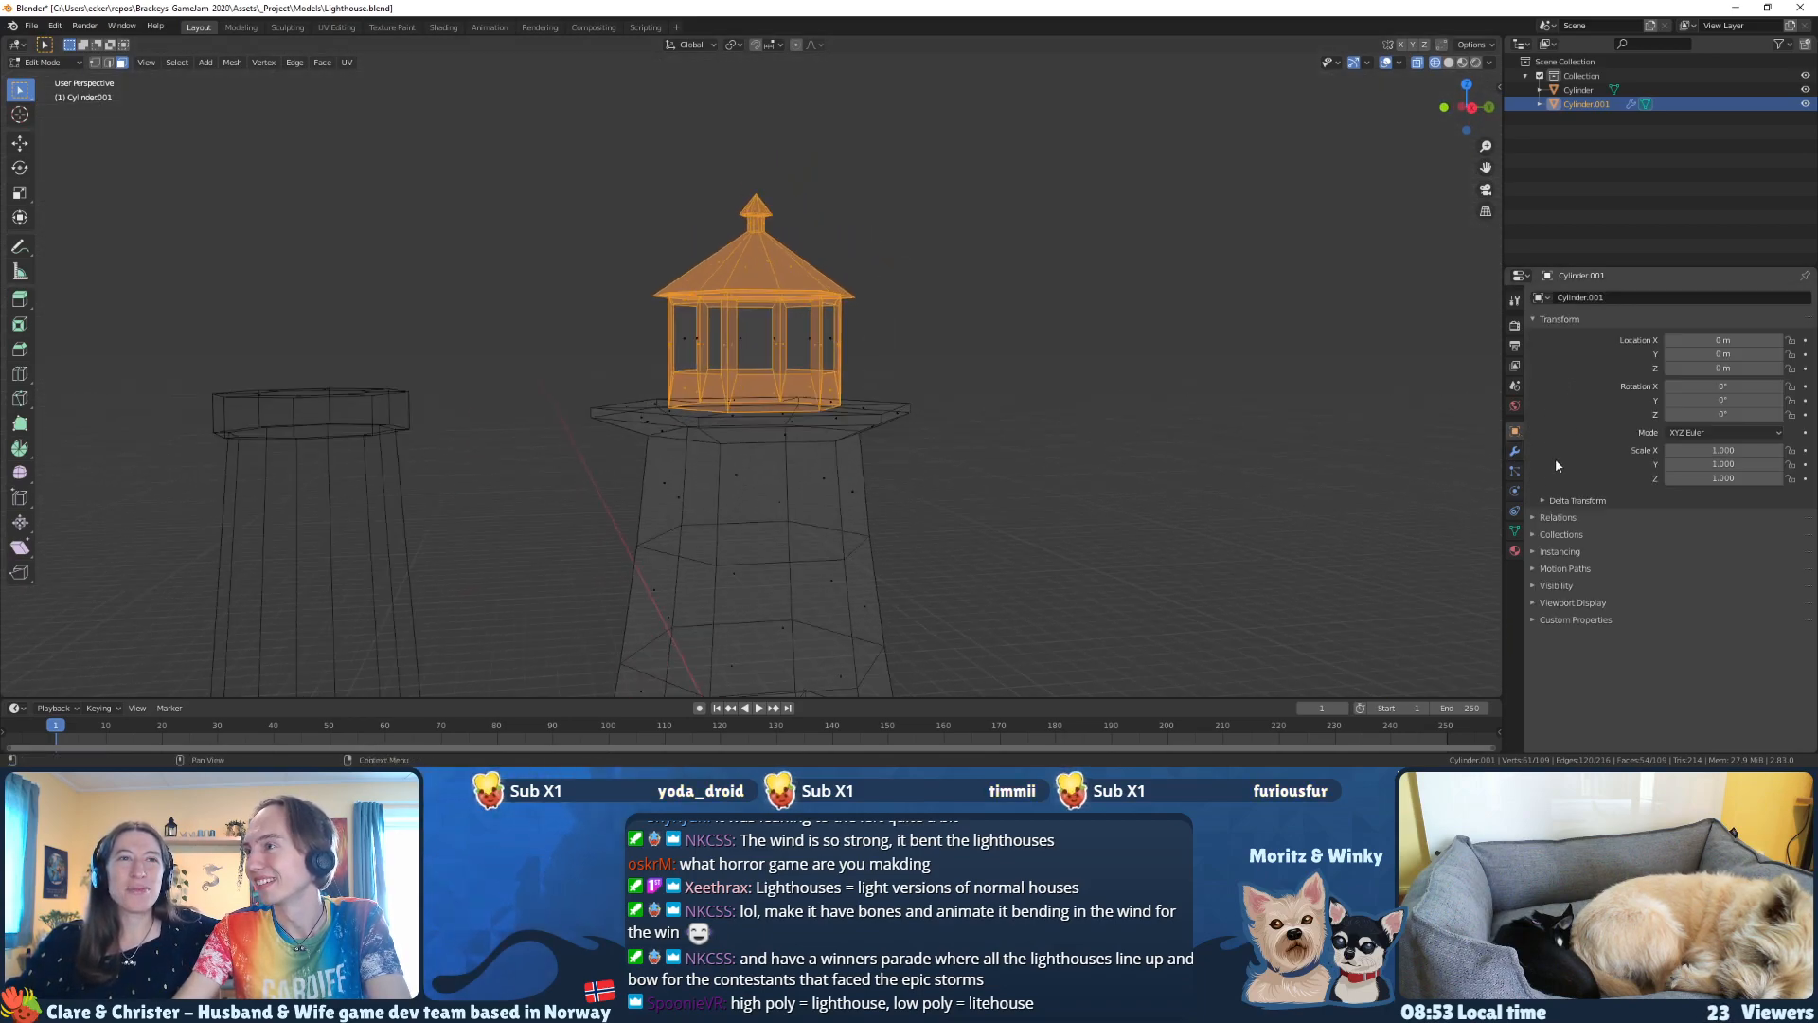
left_click(1516, 492)
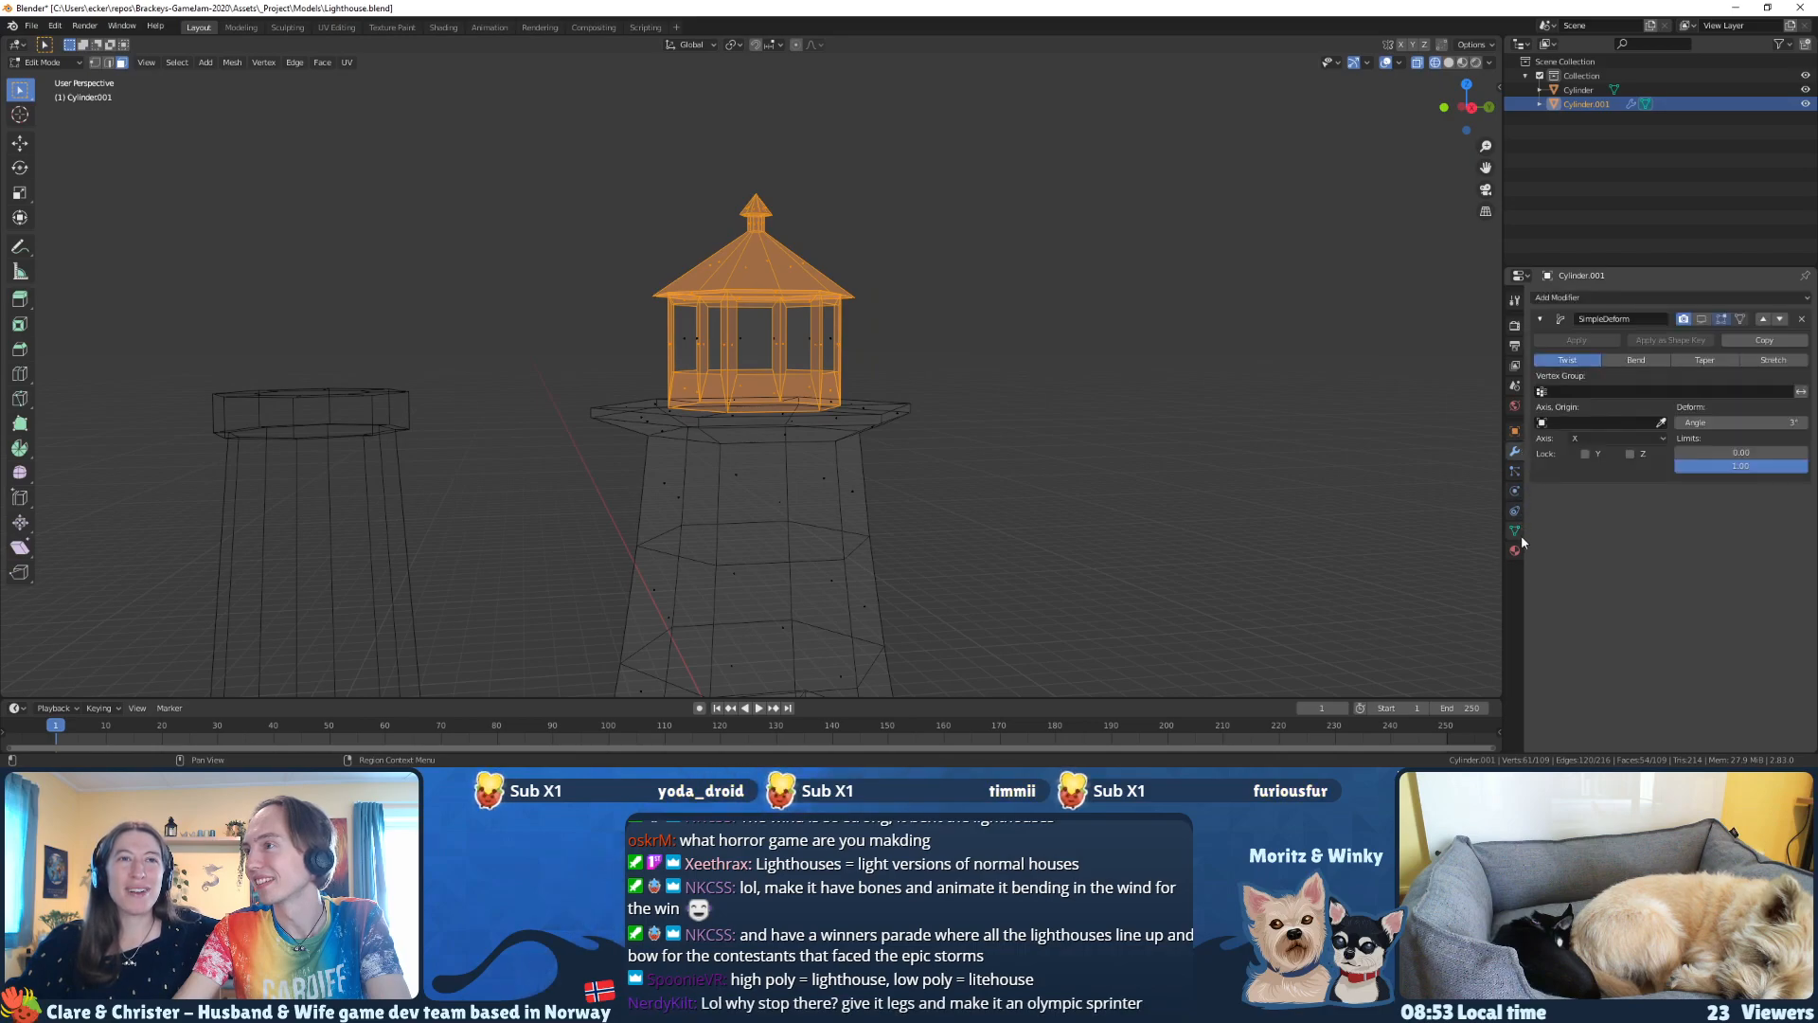
left_click(1515, 550)
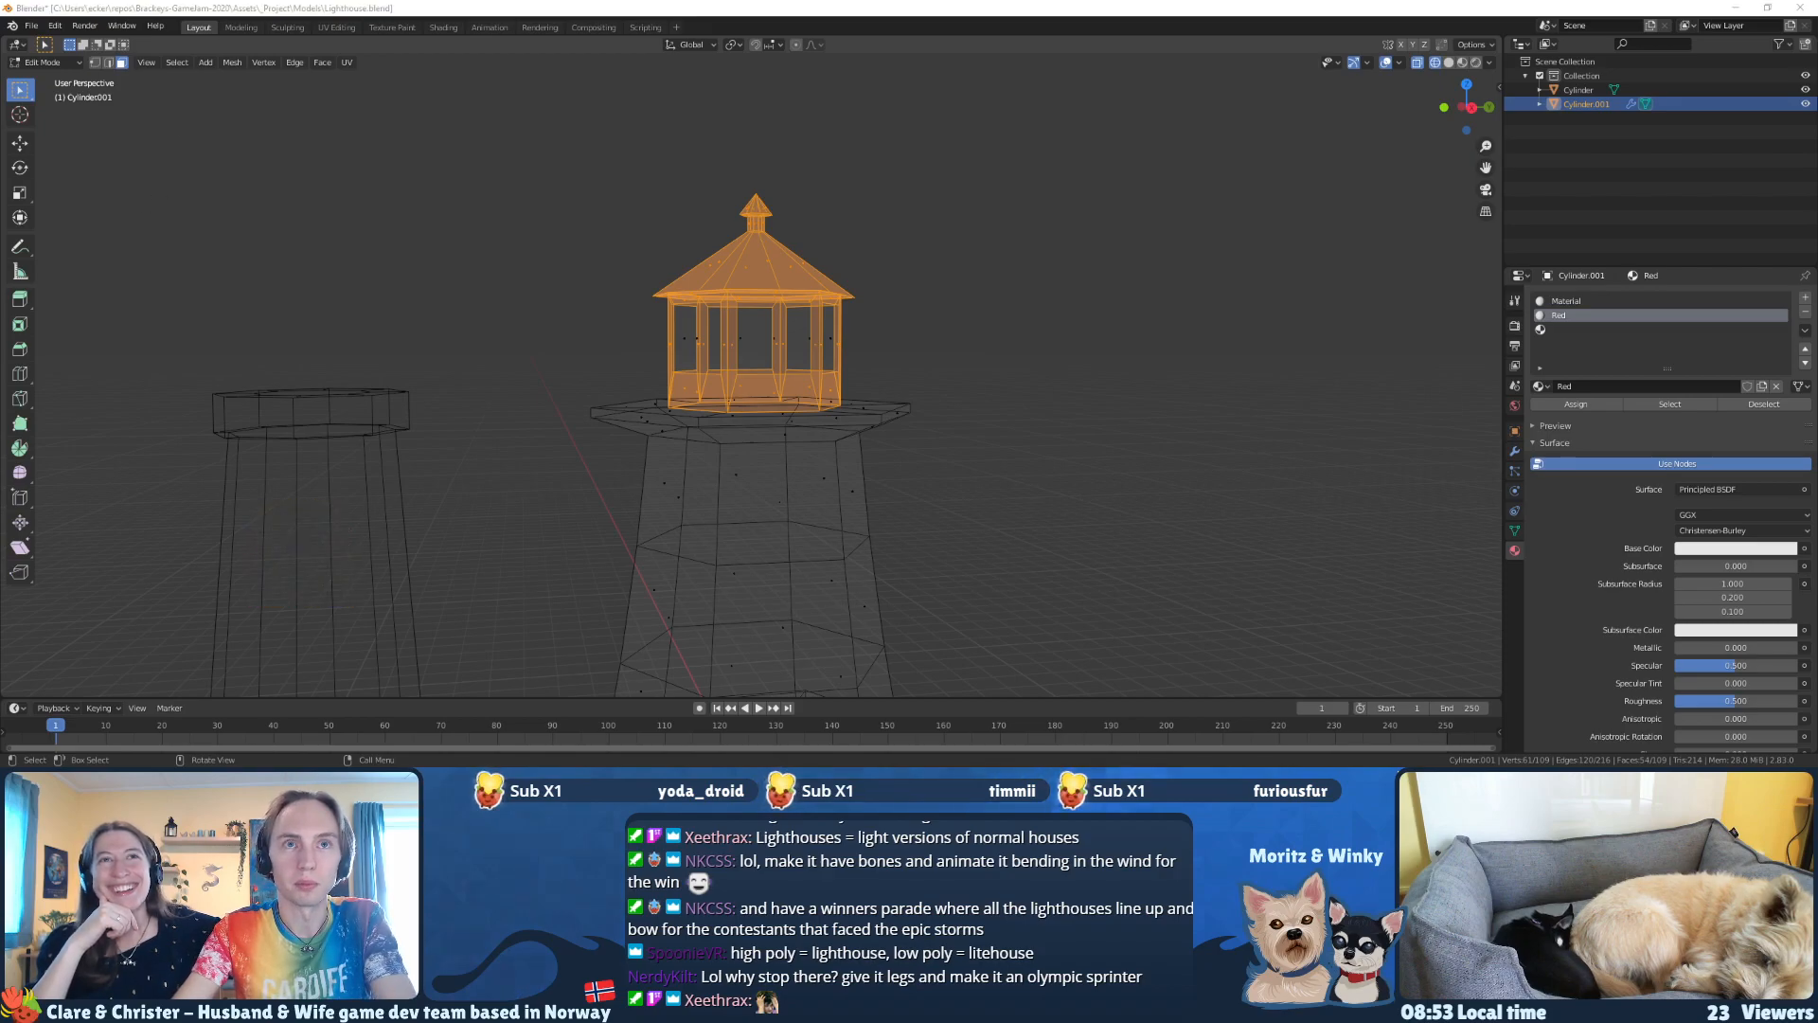
Step: Switch to Photos and enlarge the saved chat screenshot about feature creep
left_click_drag(1246, 101, 0, 46)
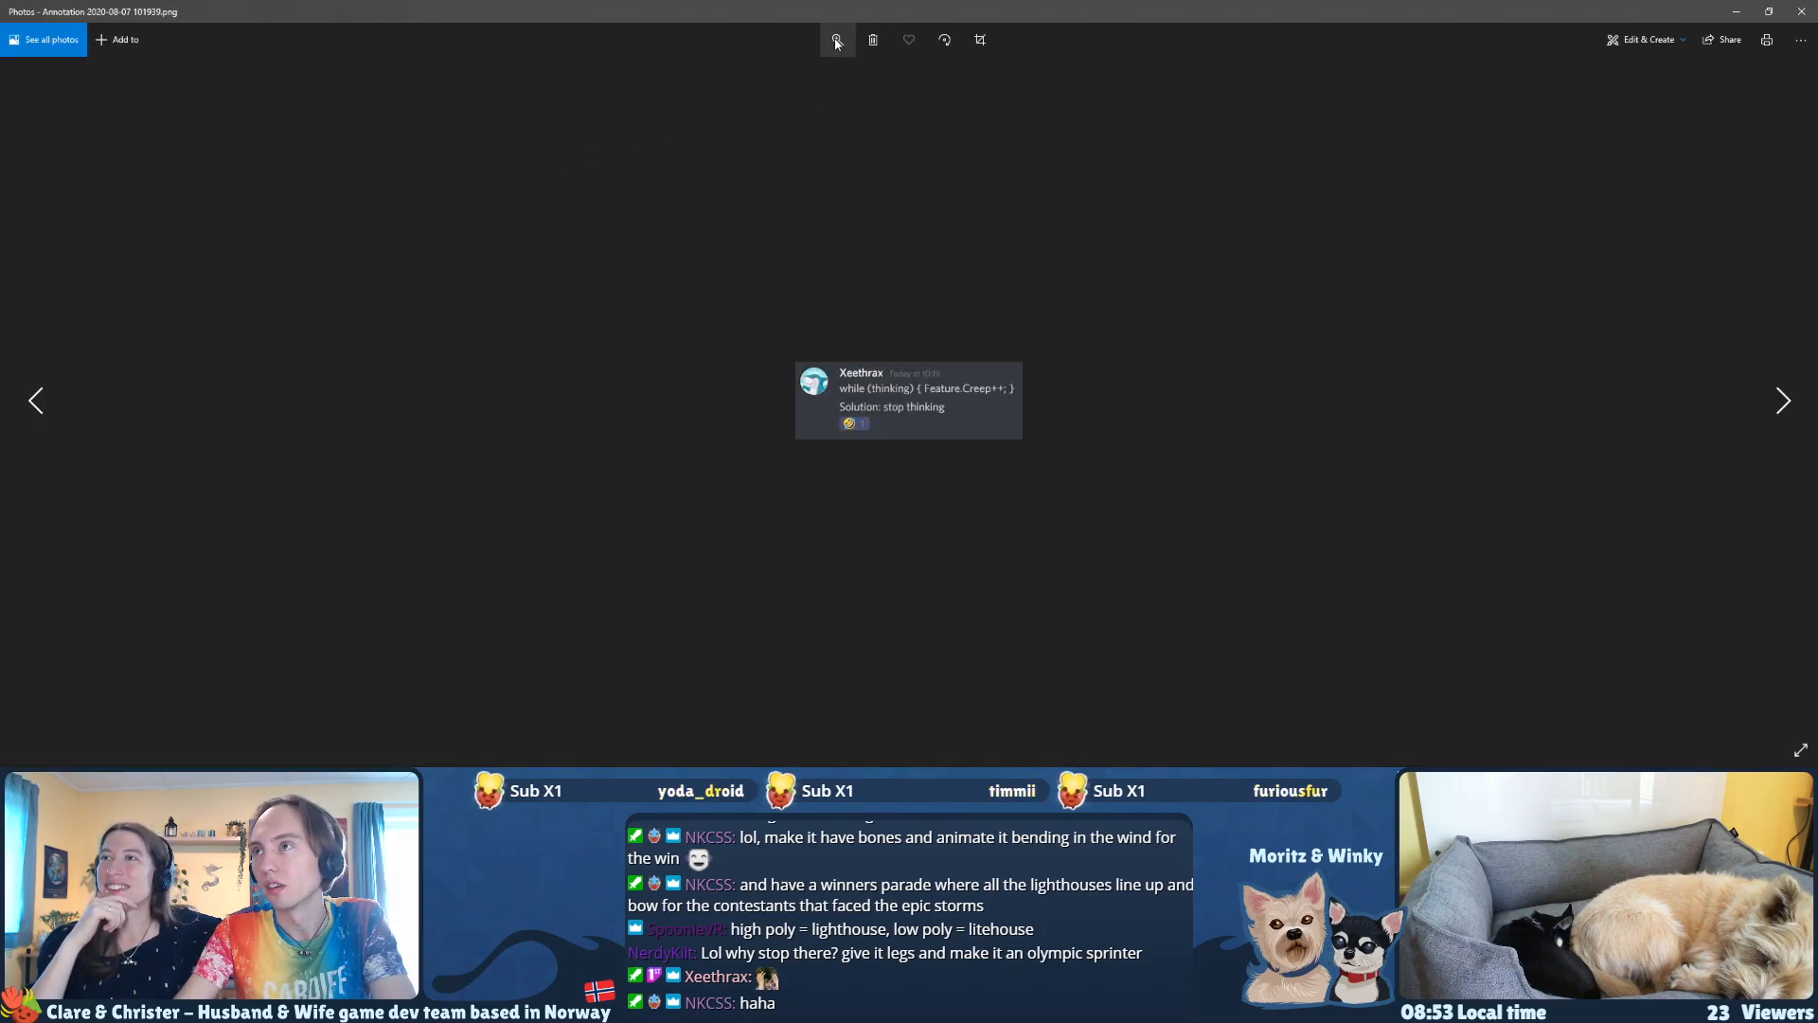
left_click(836, 42)
left_click_drag(832, 76, 999, 85)
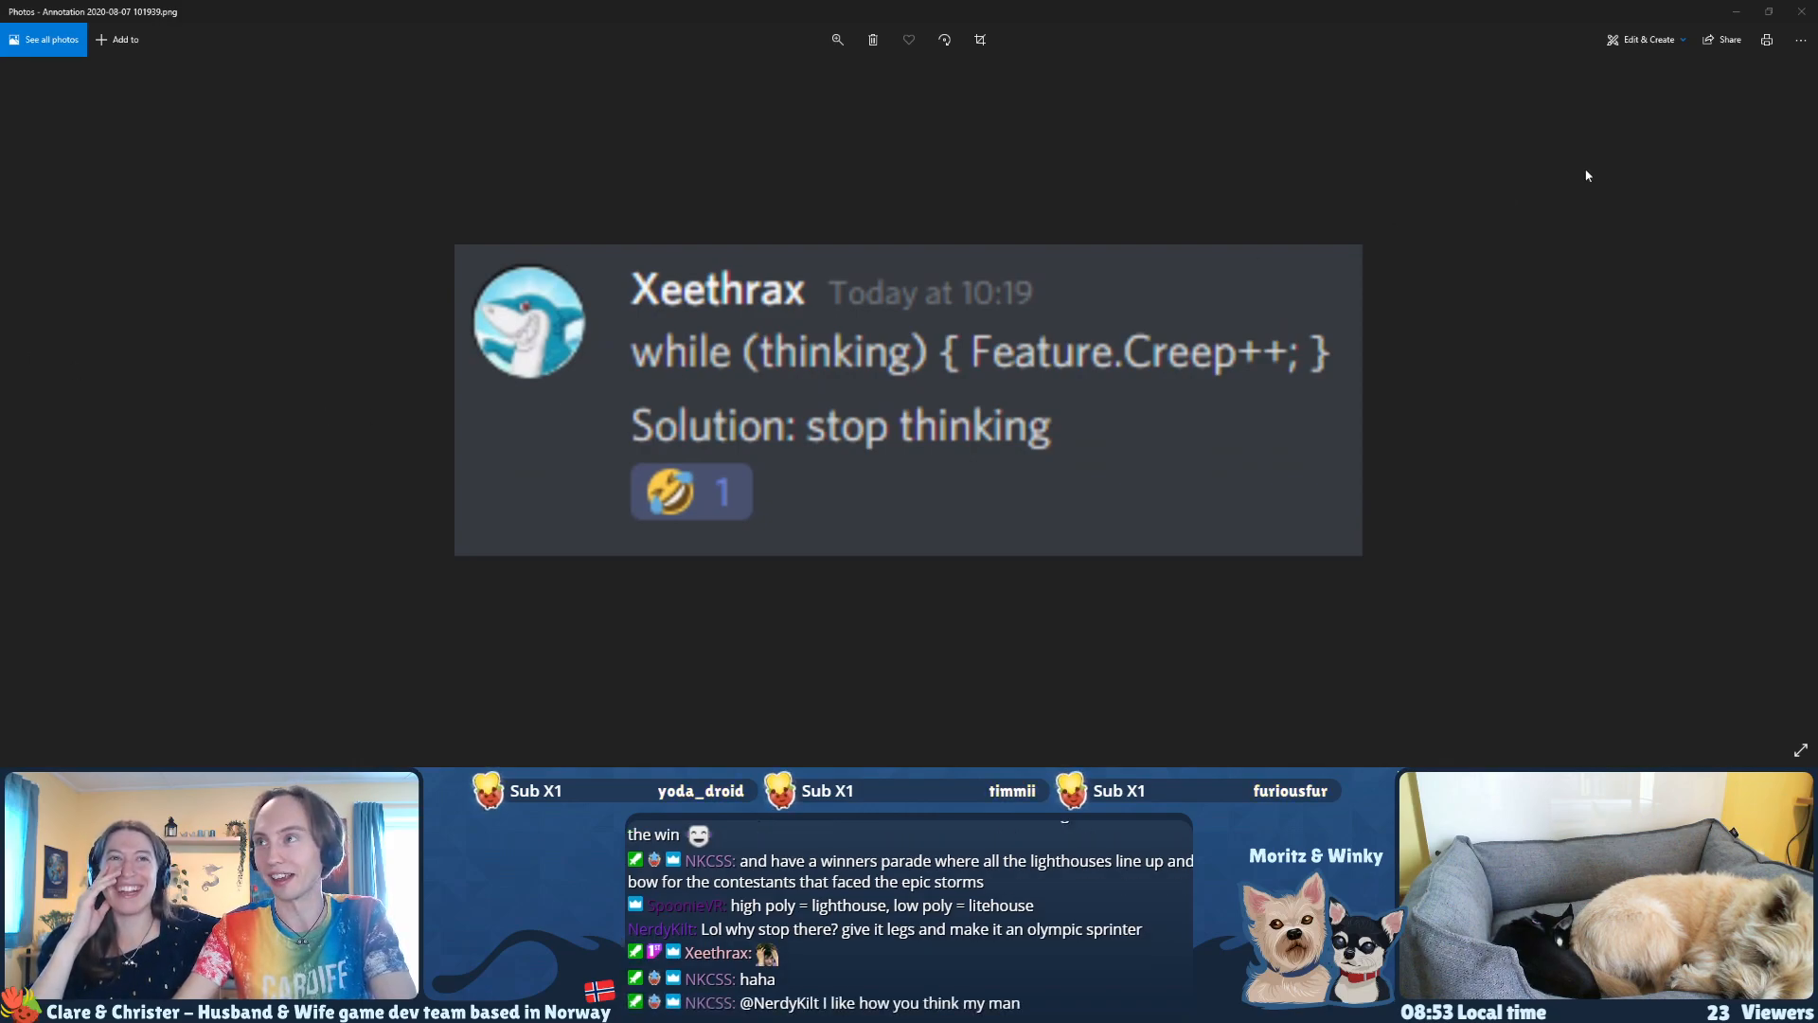
Step: Close the chat screenshot and assign the Red material to the selected roof, posts and walls of the lantern room
left_click(1607, 20)
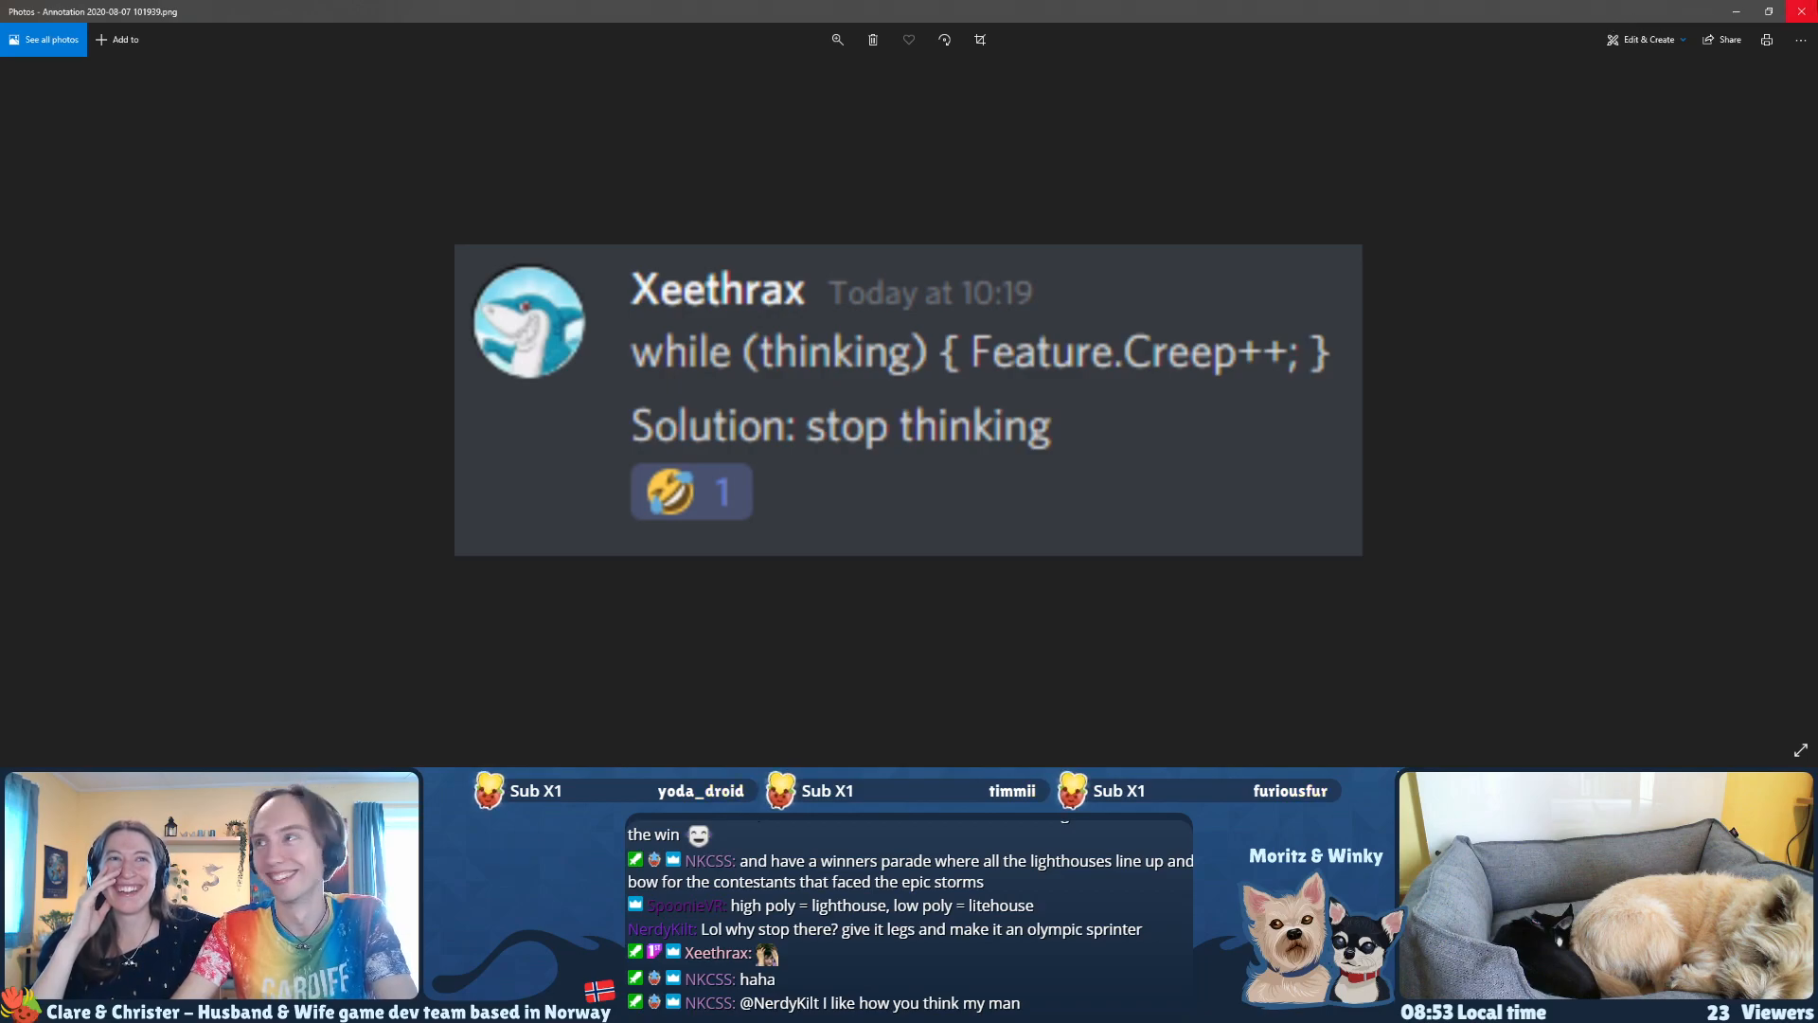
left_click(1801, 12)
middle_click_drag(929, 313, 1023, 333)
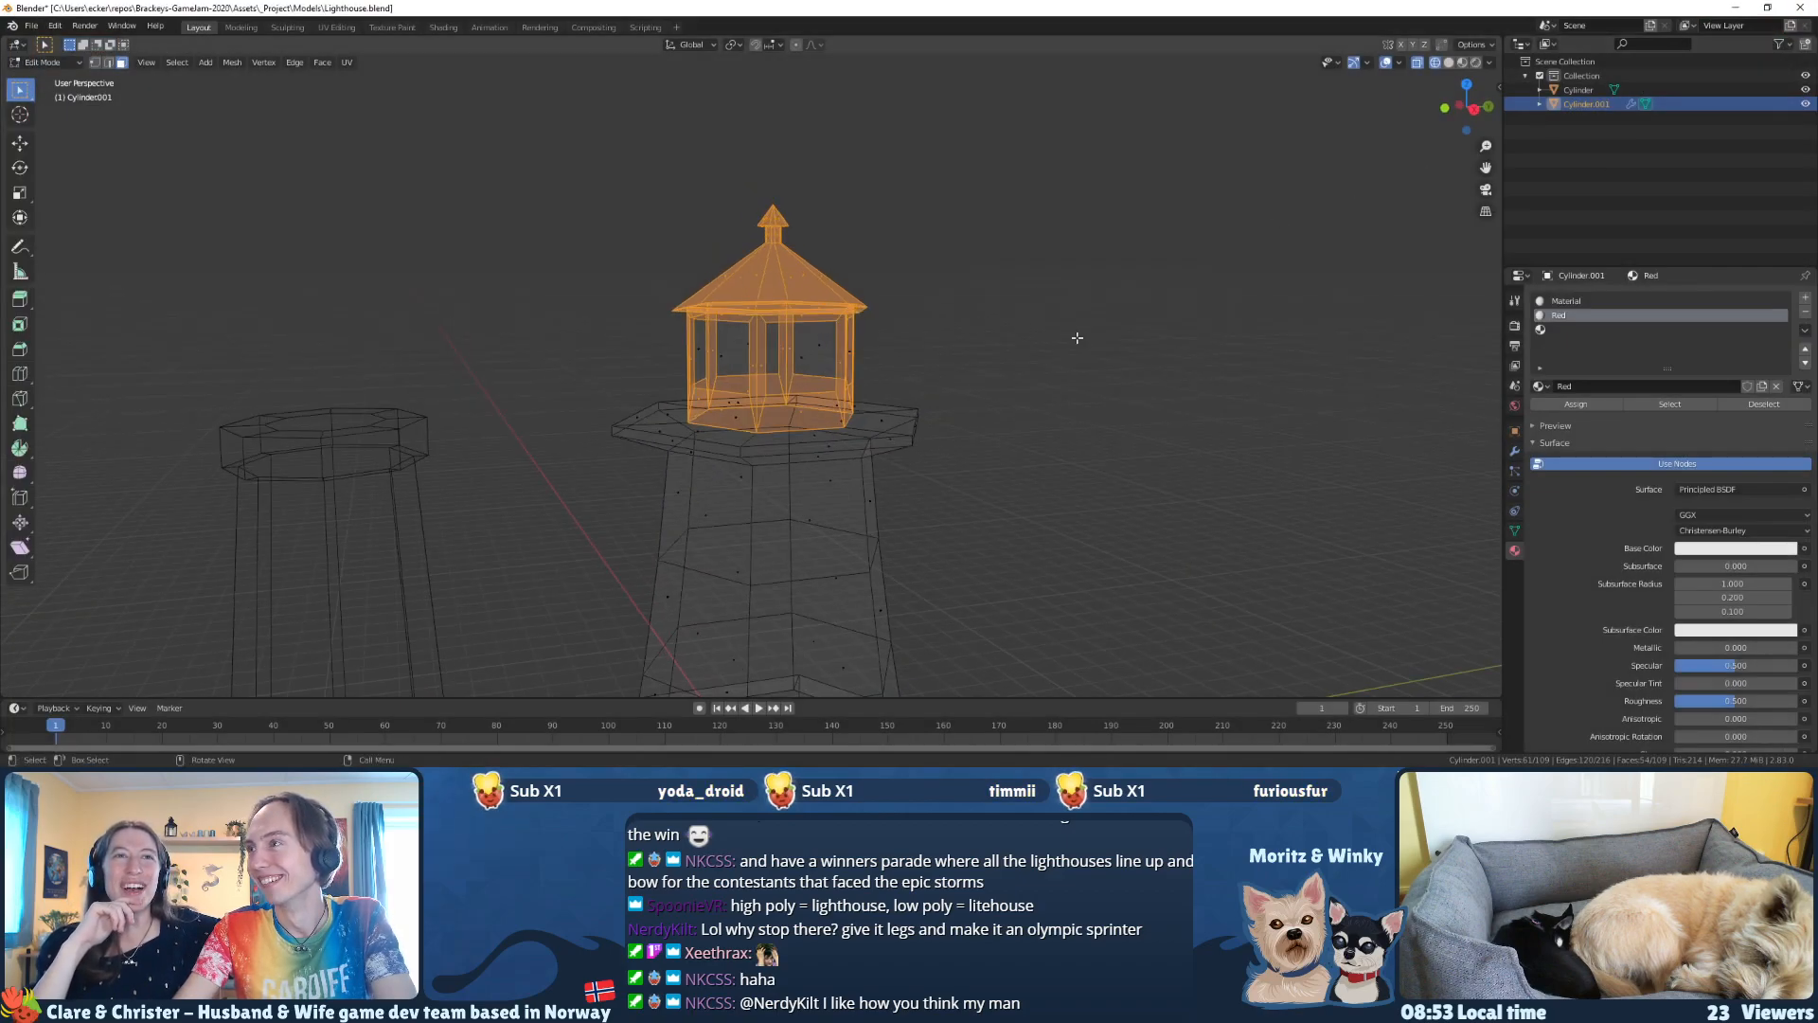
left_click(1576, 405)
Step: Select all the window panes around the lantern room in wireframe
middle_click_drag(757, 352, 644, 345)
left_click(726, 334)
left_click_drag(615, 328, 656, 357)
middle_click_drag(673, 336, 558, 333)
key("b")
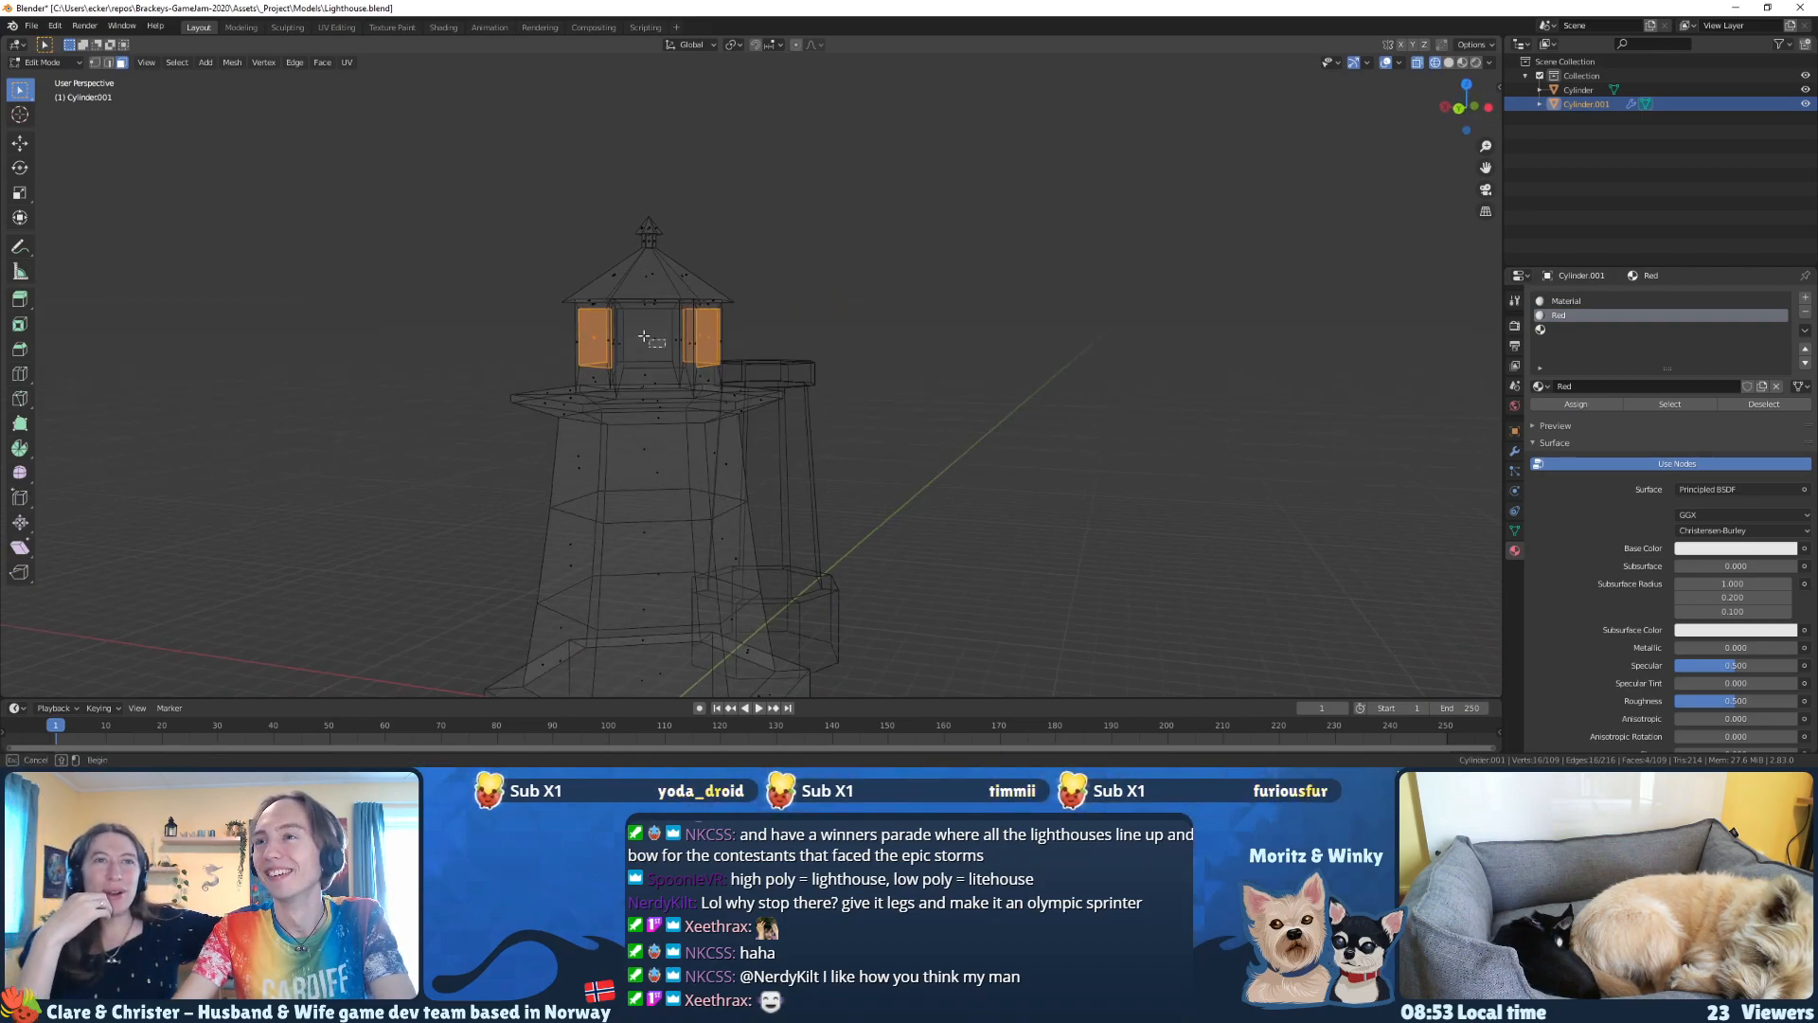
left_click_drag(620, 311, 674, 367)
Step: Create a material named Windows in the empty slot and assign it to the selected panes
left_click(1610, 330)
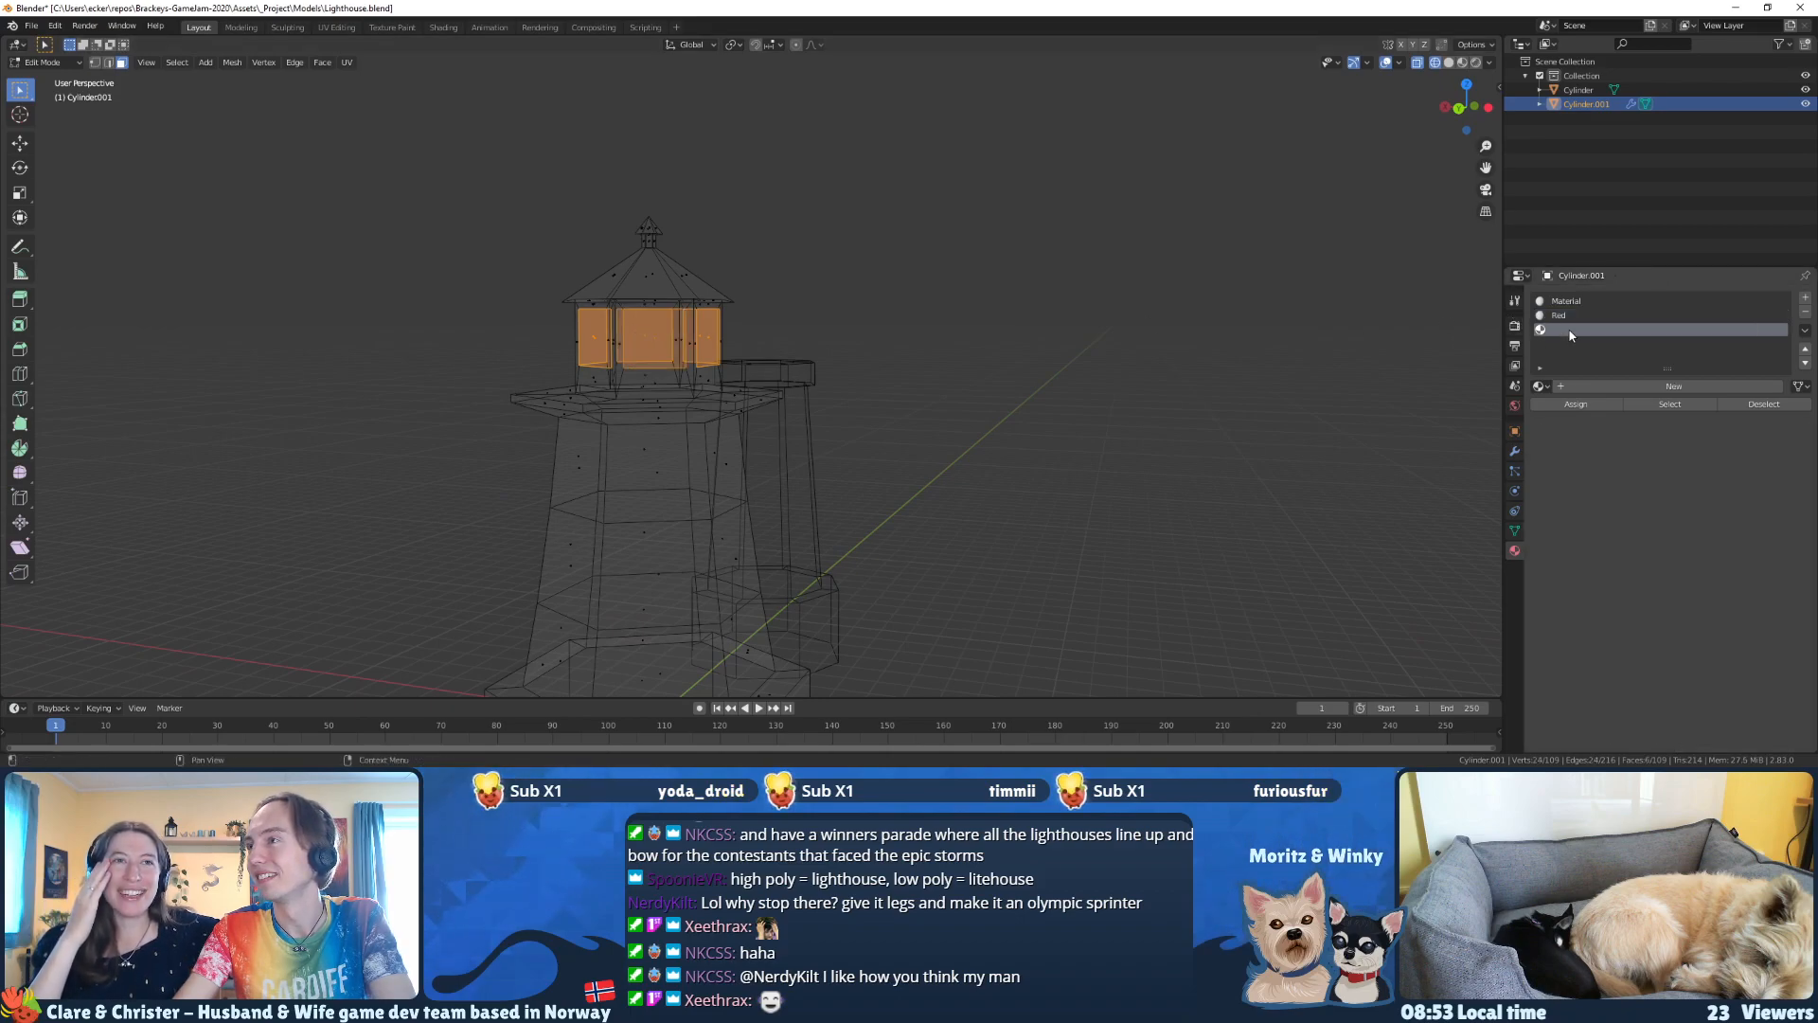
left_click(1587, 382)
left_click(1594, 386)
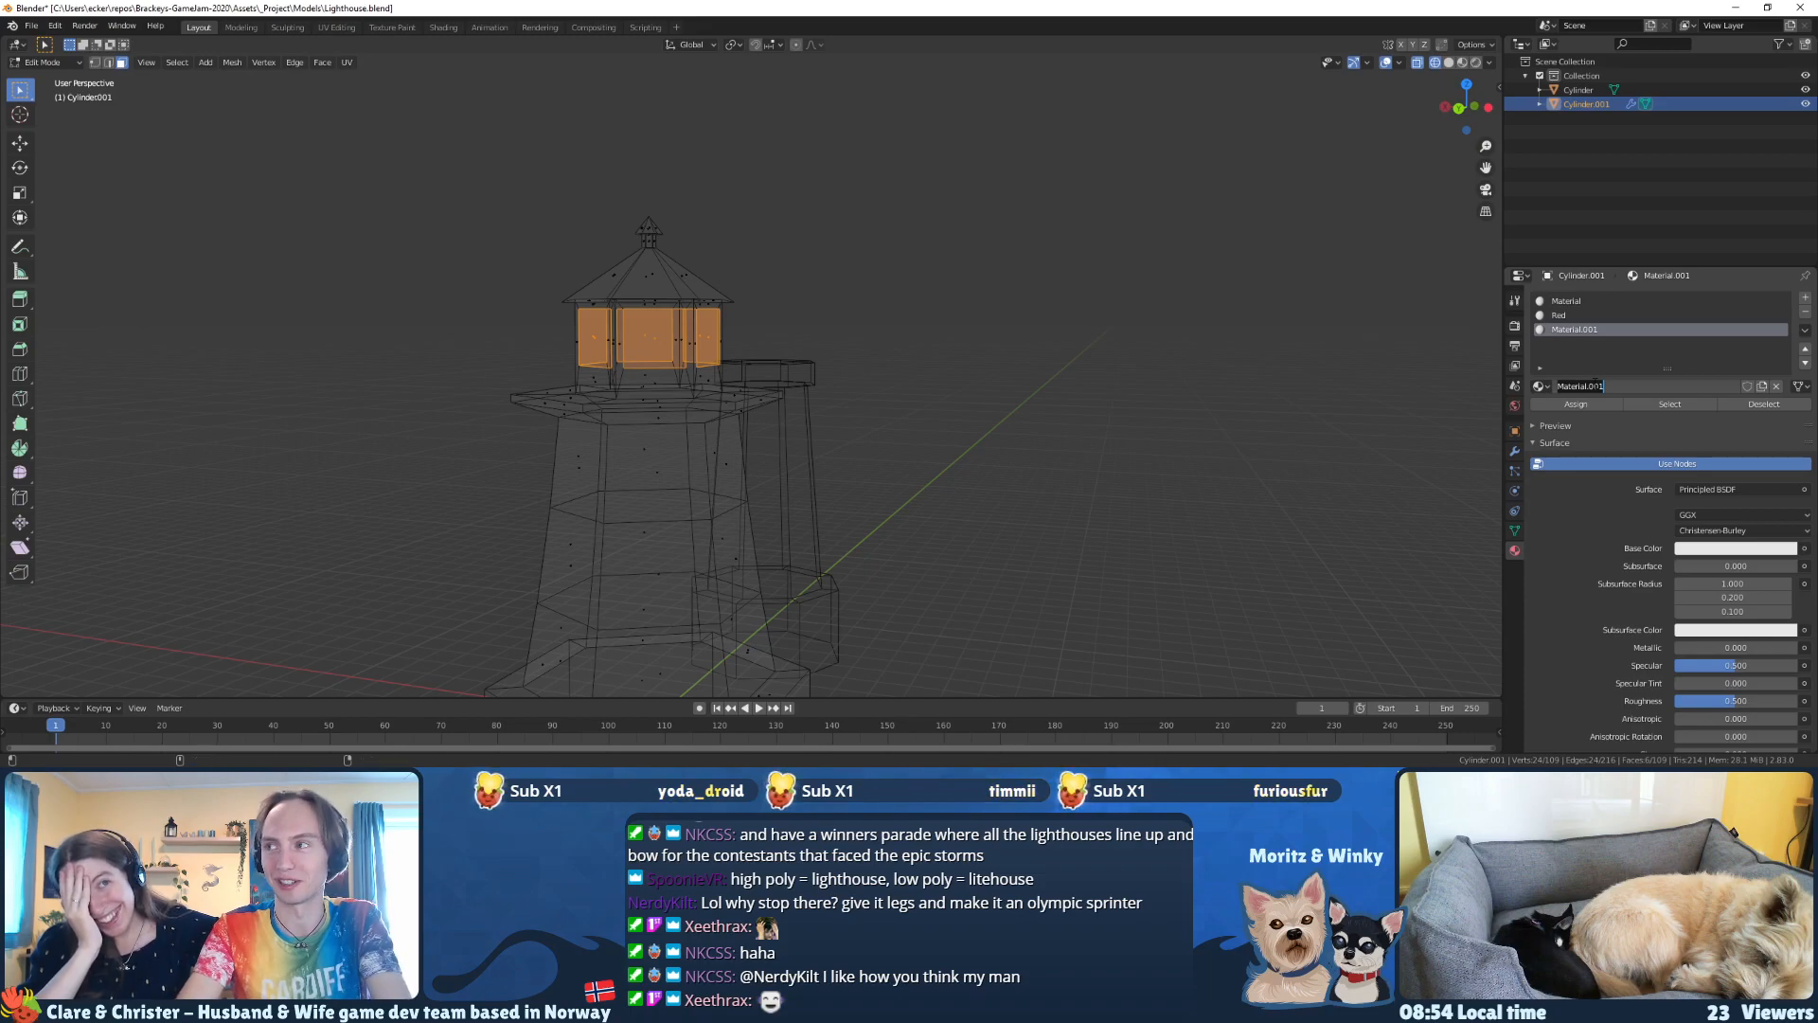
type("Windows")
key("Return")
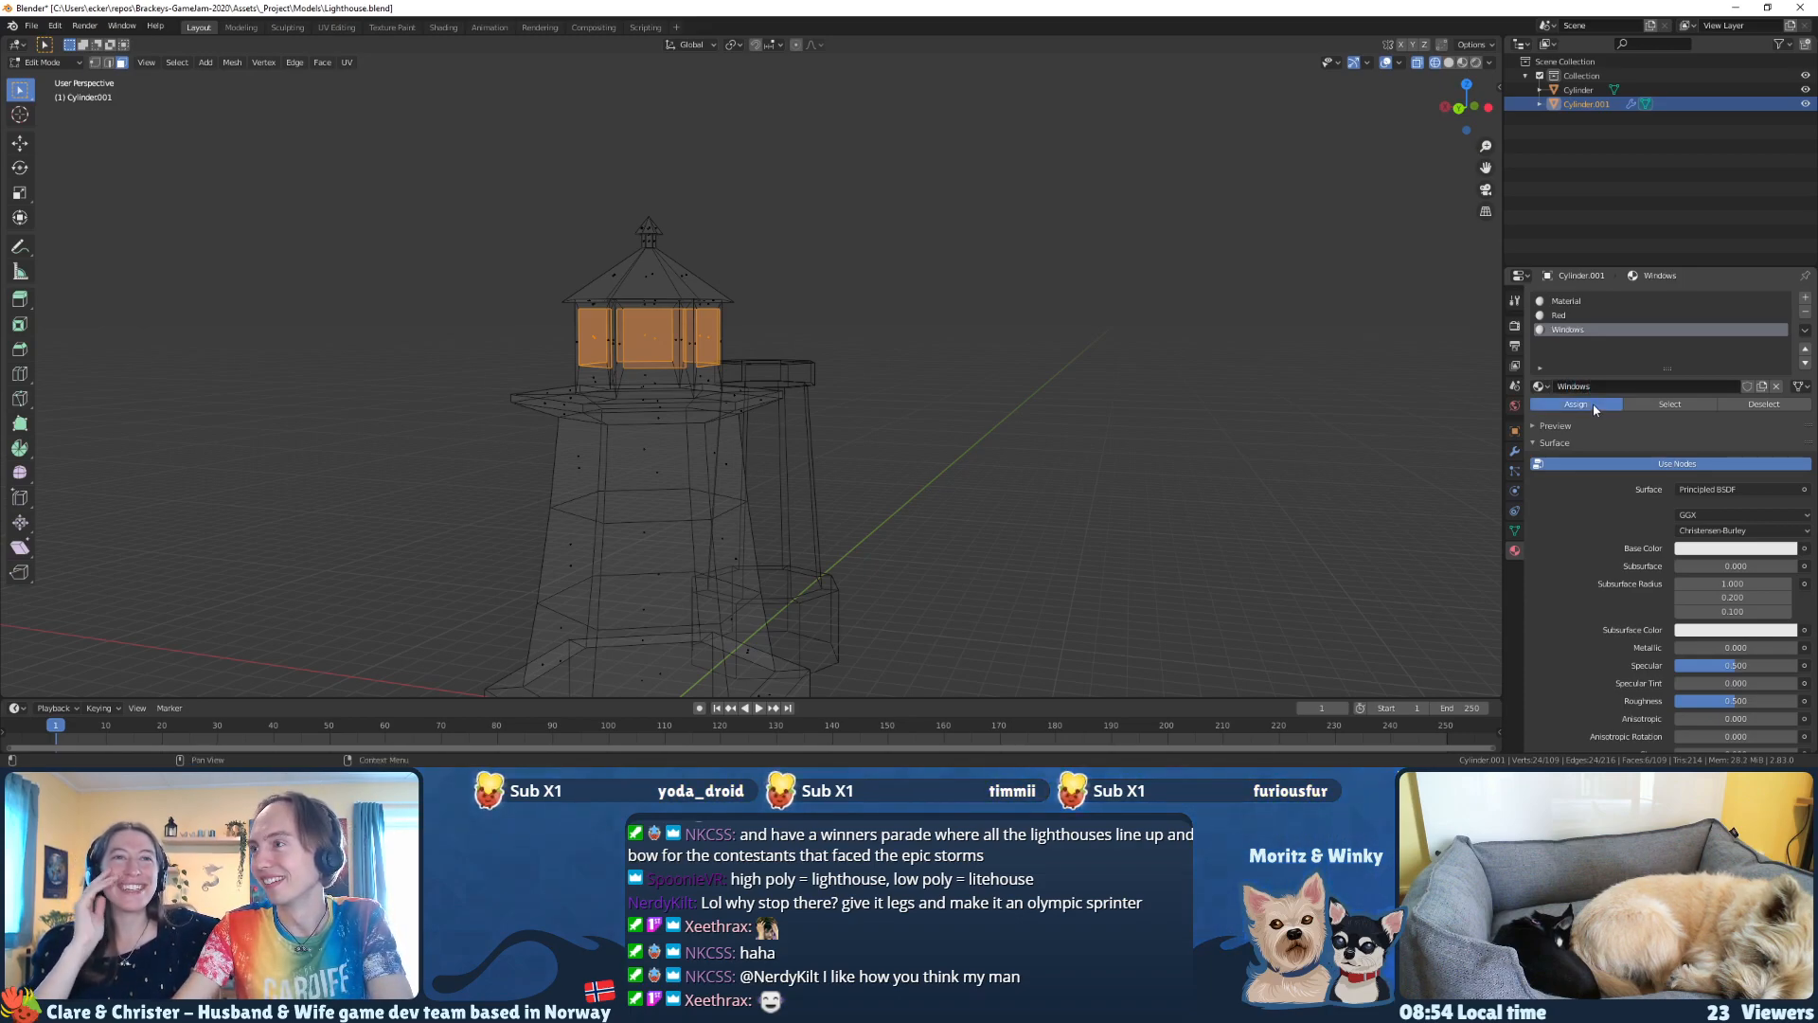
middle_click_drag(872, 352, 864, 365)
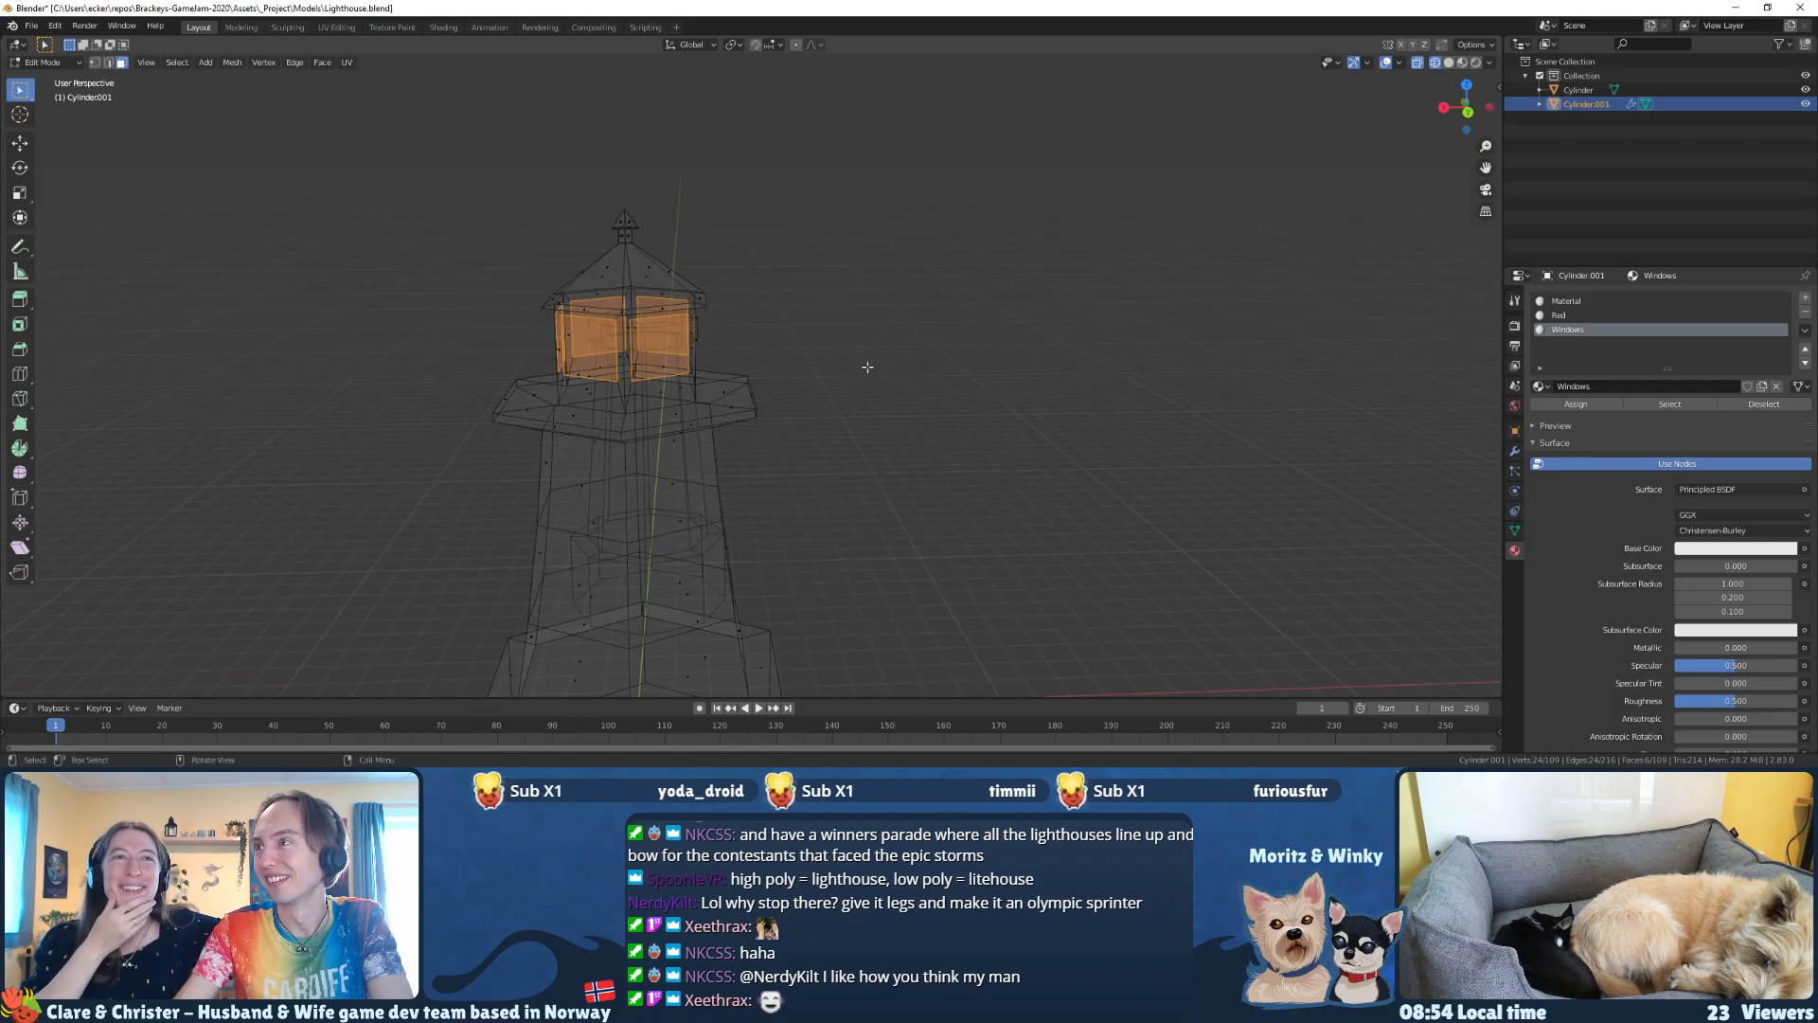
Step: Switch the viewport to Material Preview and give the Windows material a bright cyan-blue base color
left_click(1721, 550)
left_click_drag(1725, 392, 1744, 380)
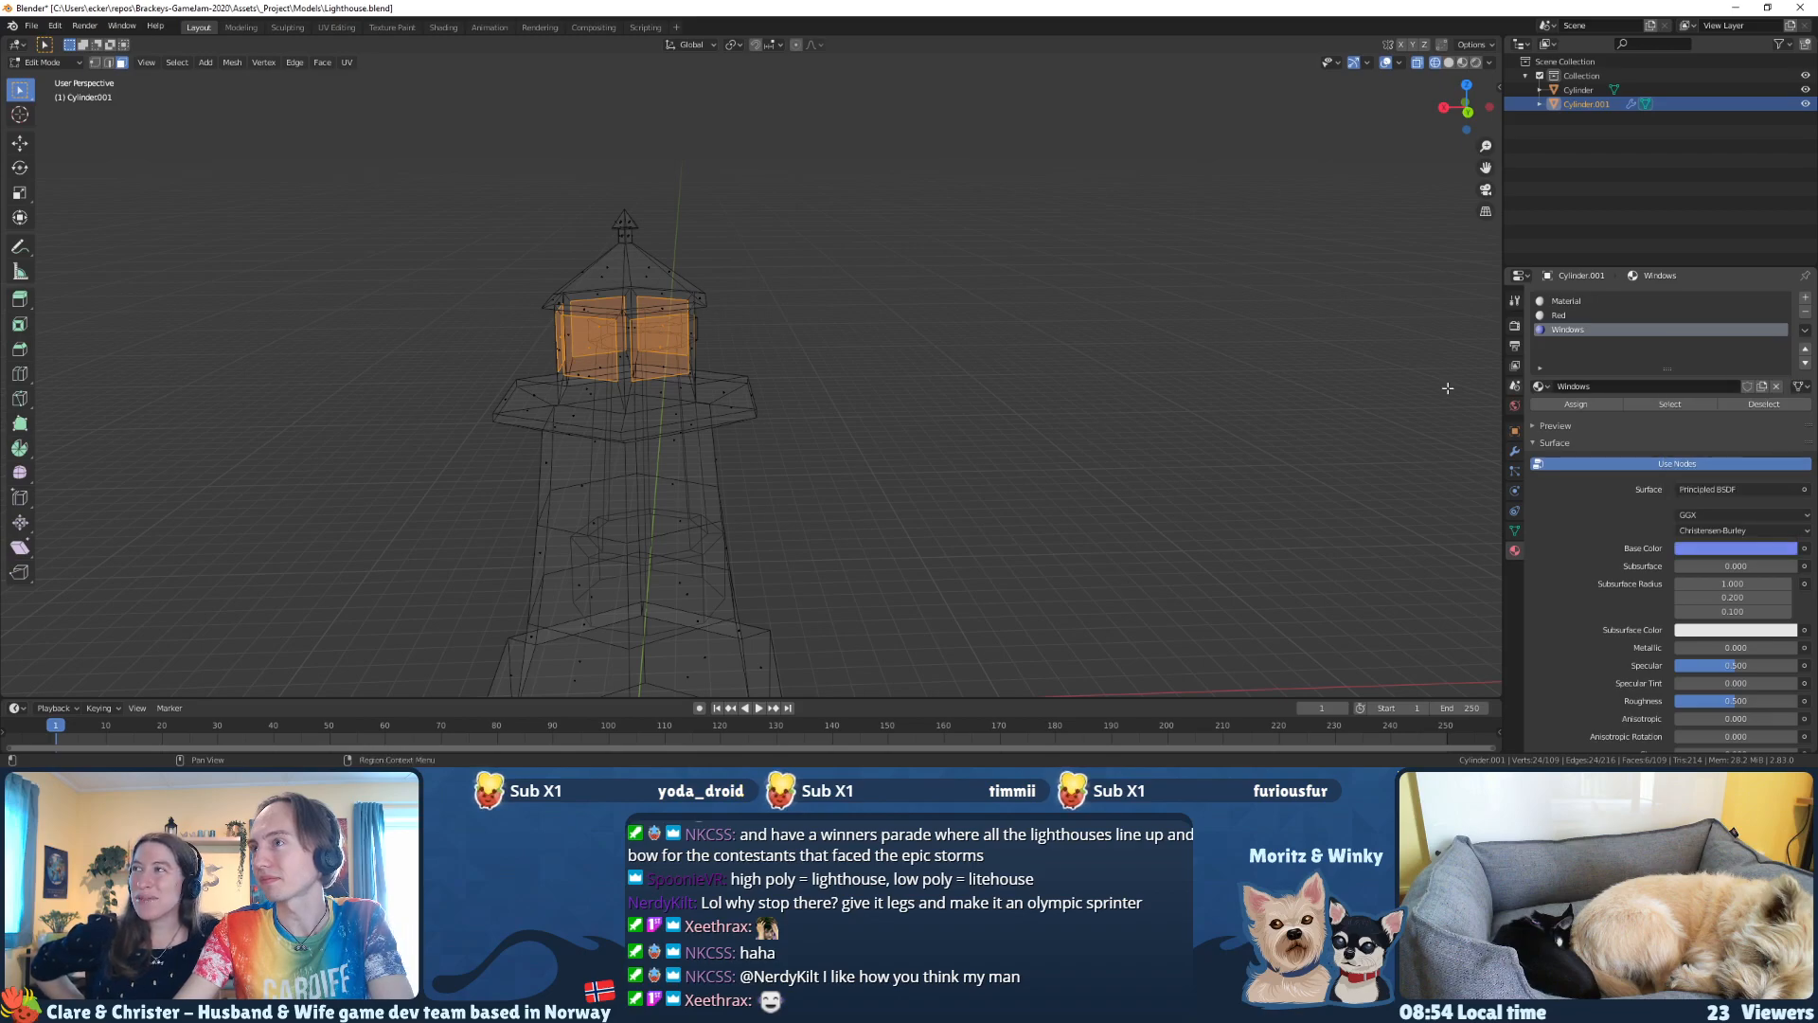
key("z")
left_click(923, 369)
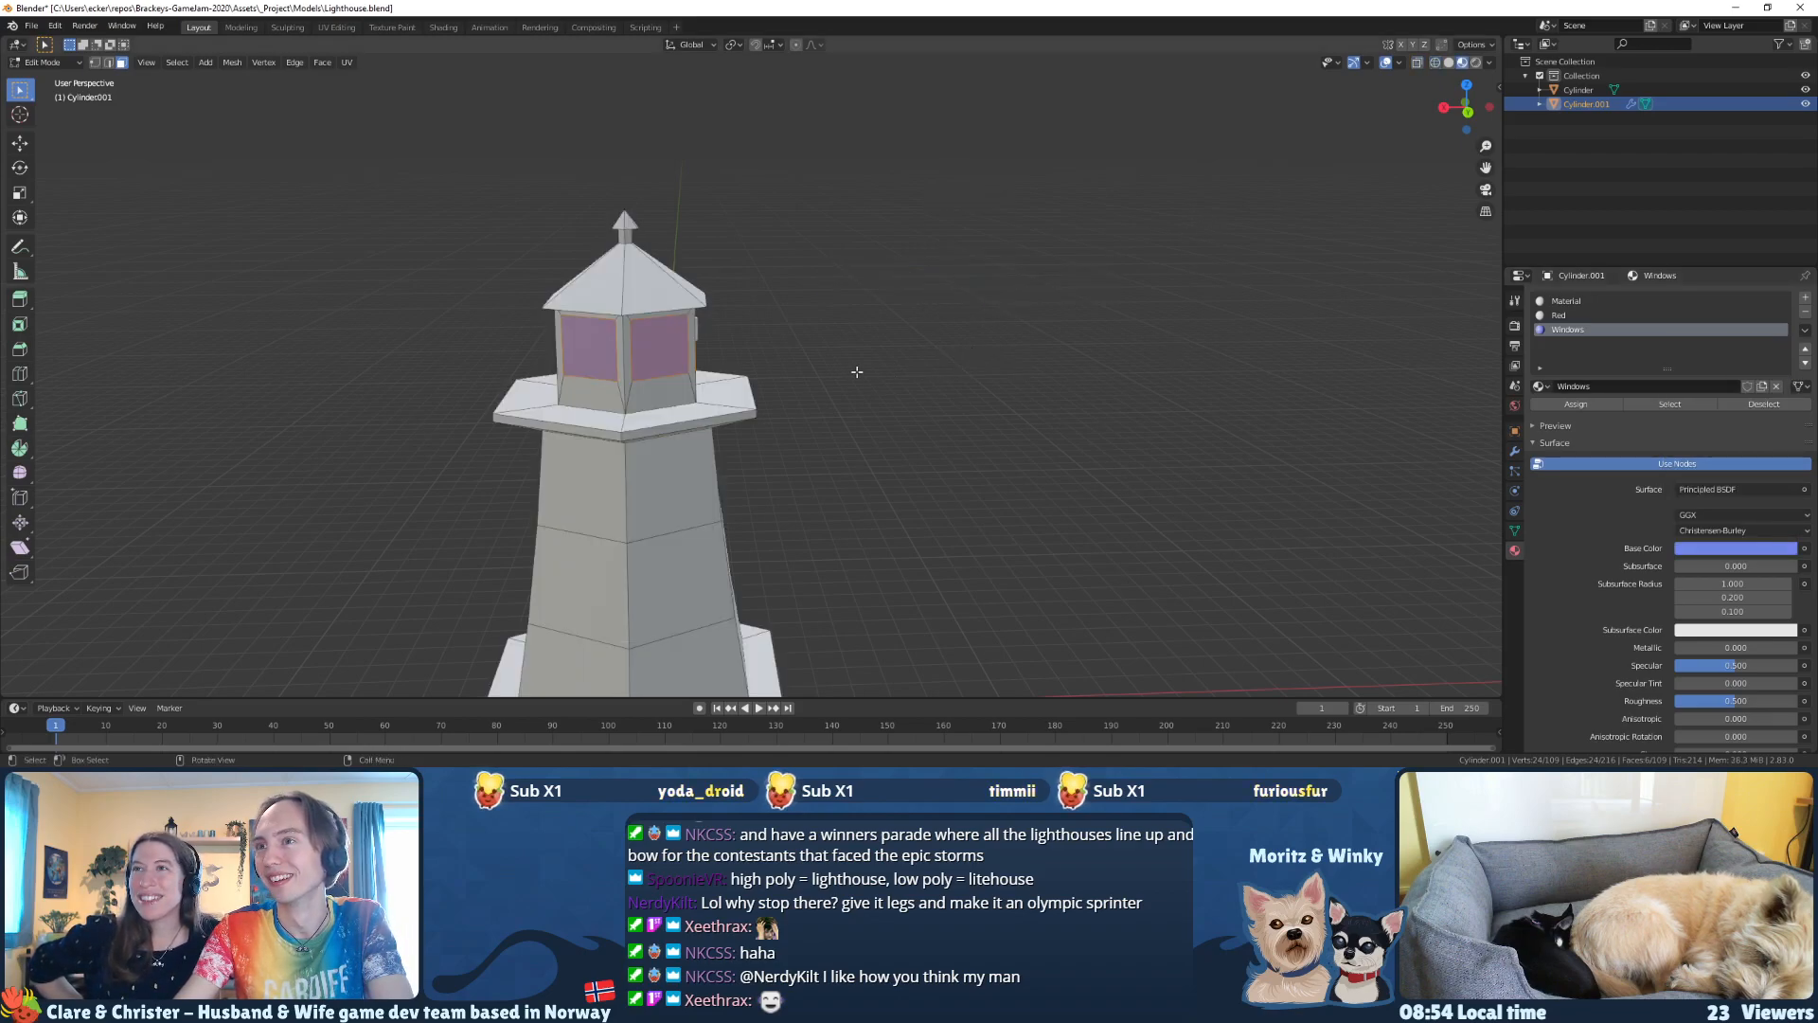
middle_click_drag(924, 369, 1278, 435)
left_click(1724, 548)
mouse_move(1742, 377)
left_mouse_down()
mouse_move(1713, 365)
mouse_move(1736, 361)
left_mouse_up()
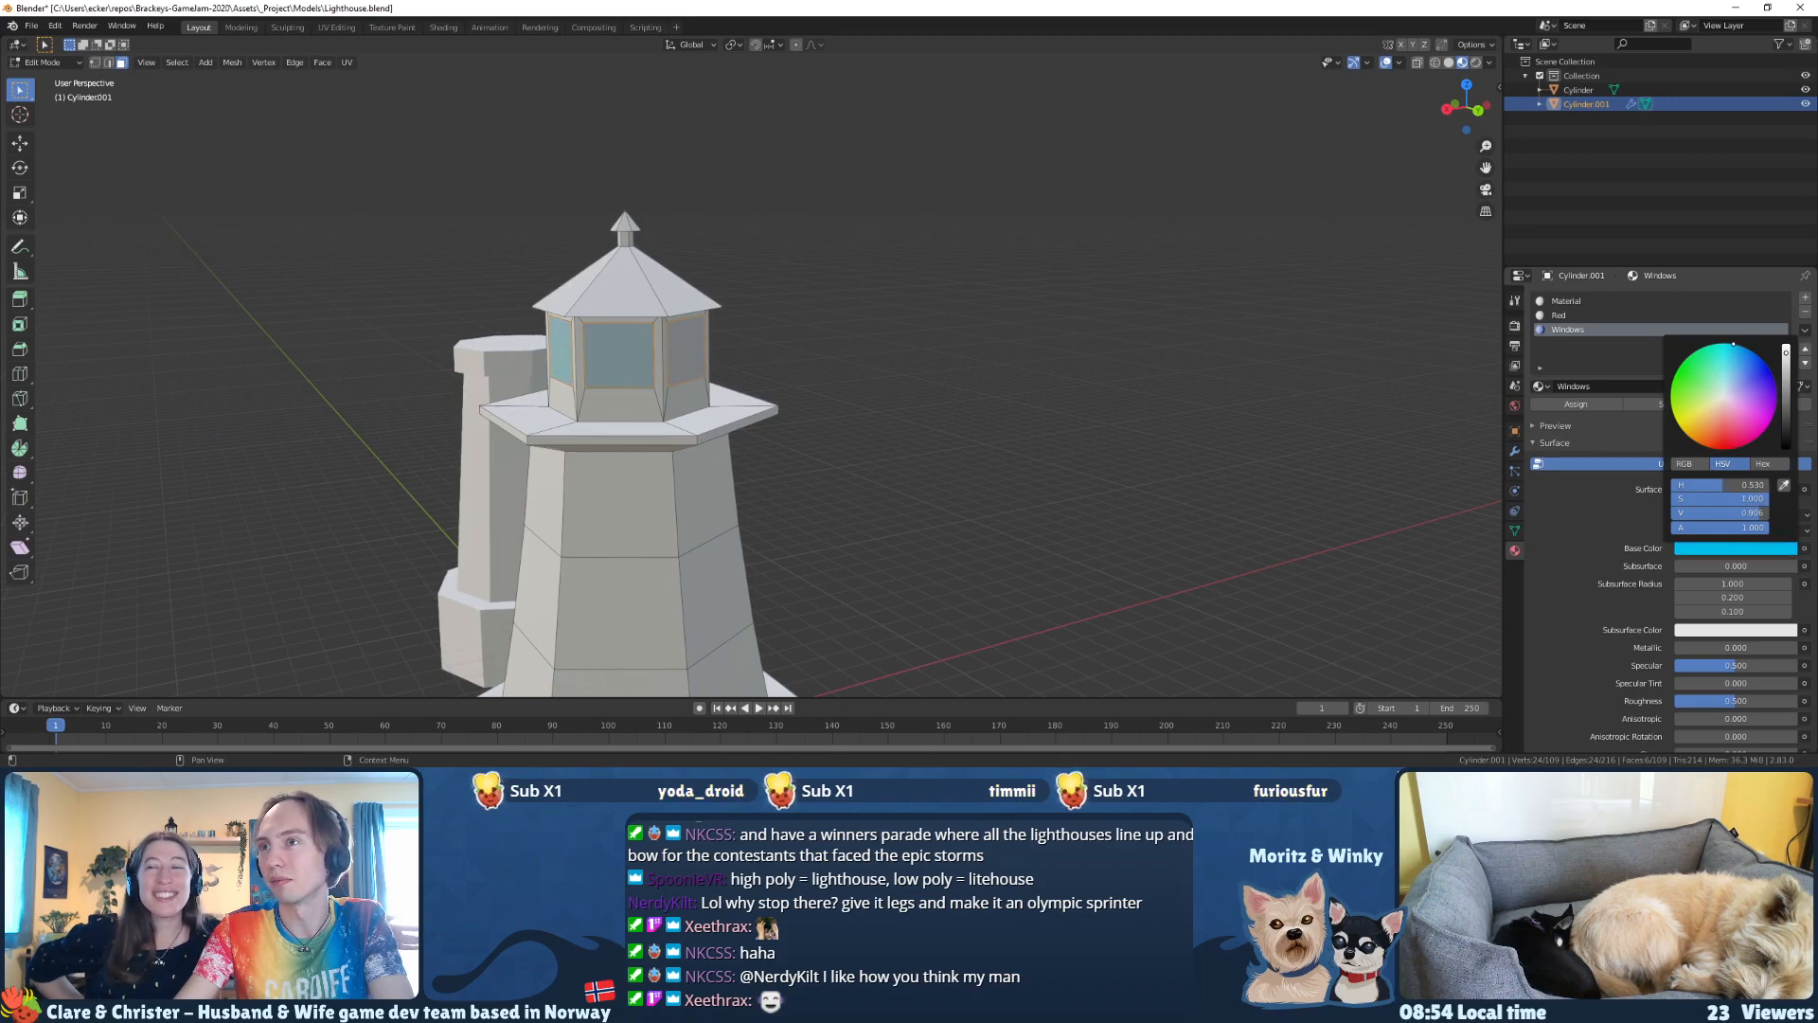
Step: Set the Red material's base color to a fully saturated red
left_click(1578, 317)
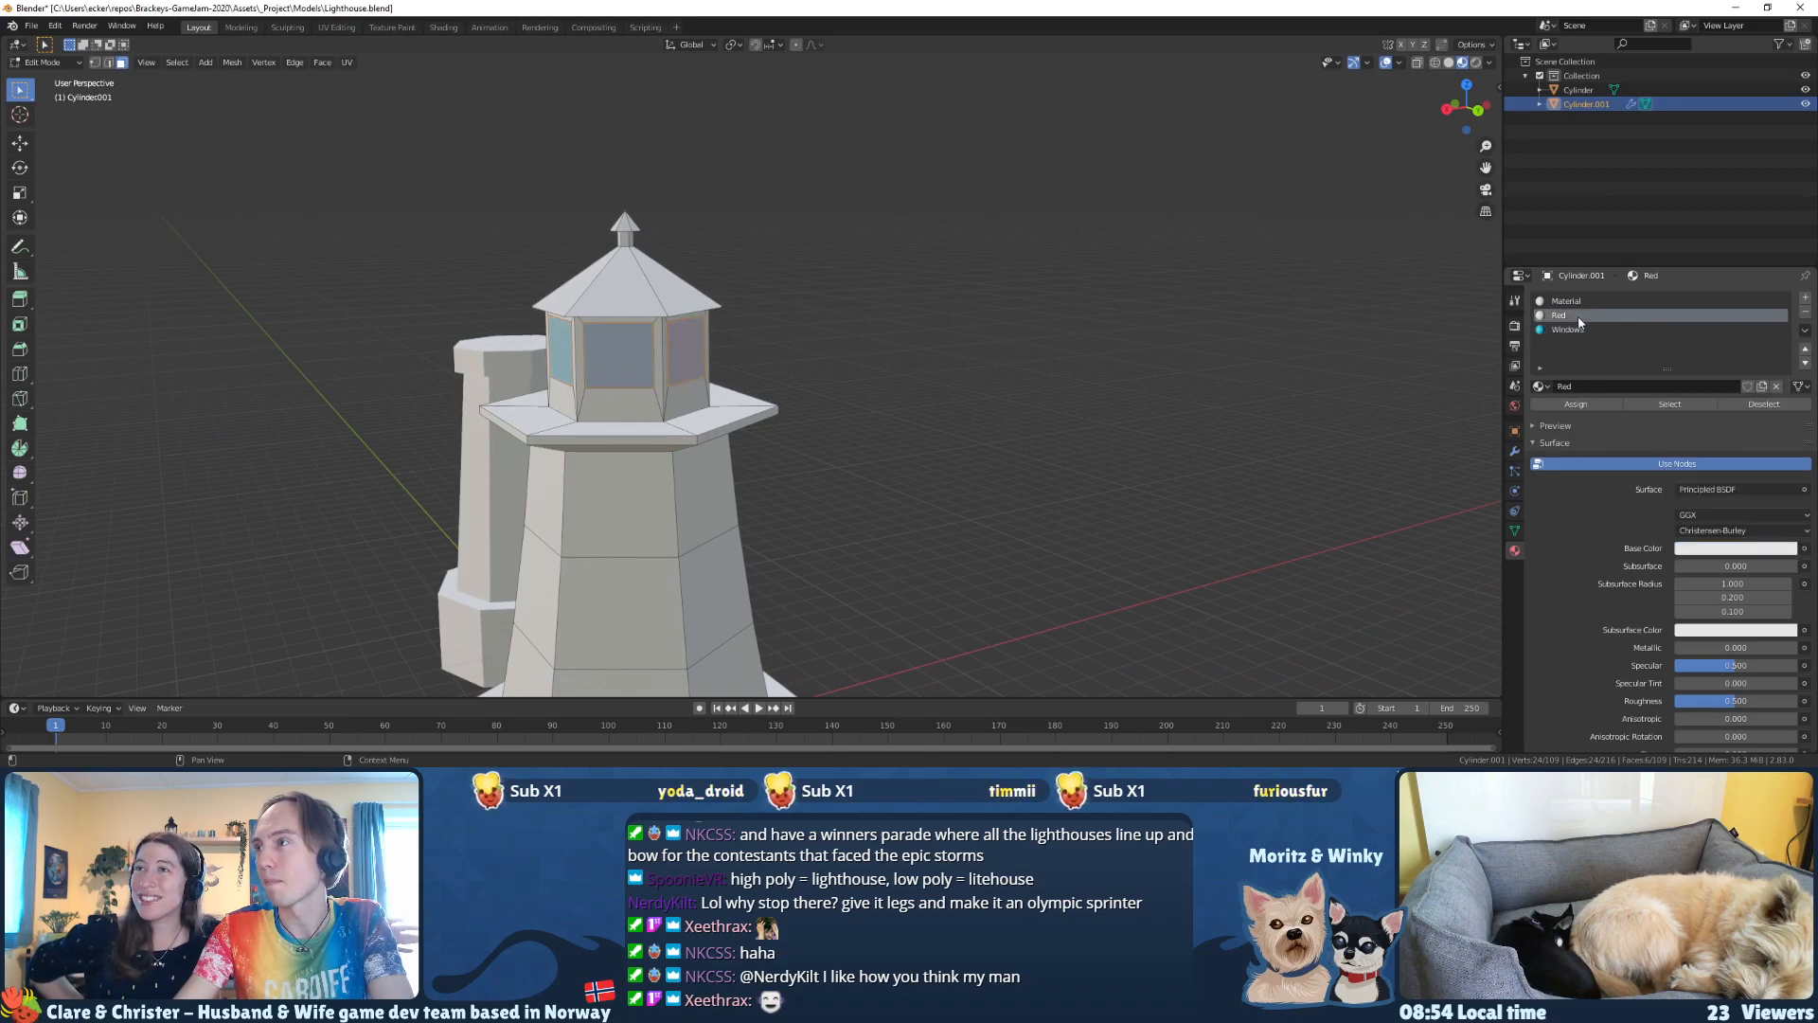
left_click(1723, 545)
left_click_drag(1722, 414, 1724, 448)
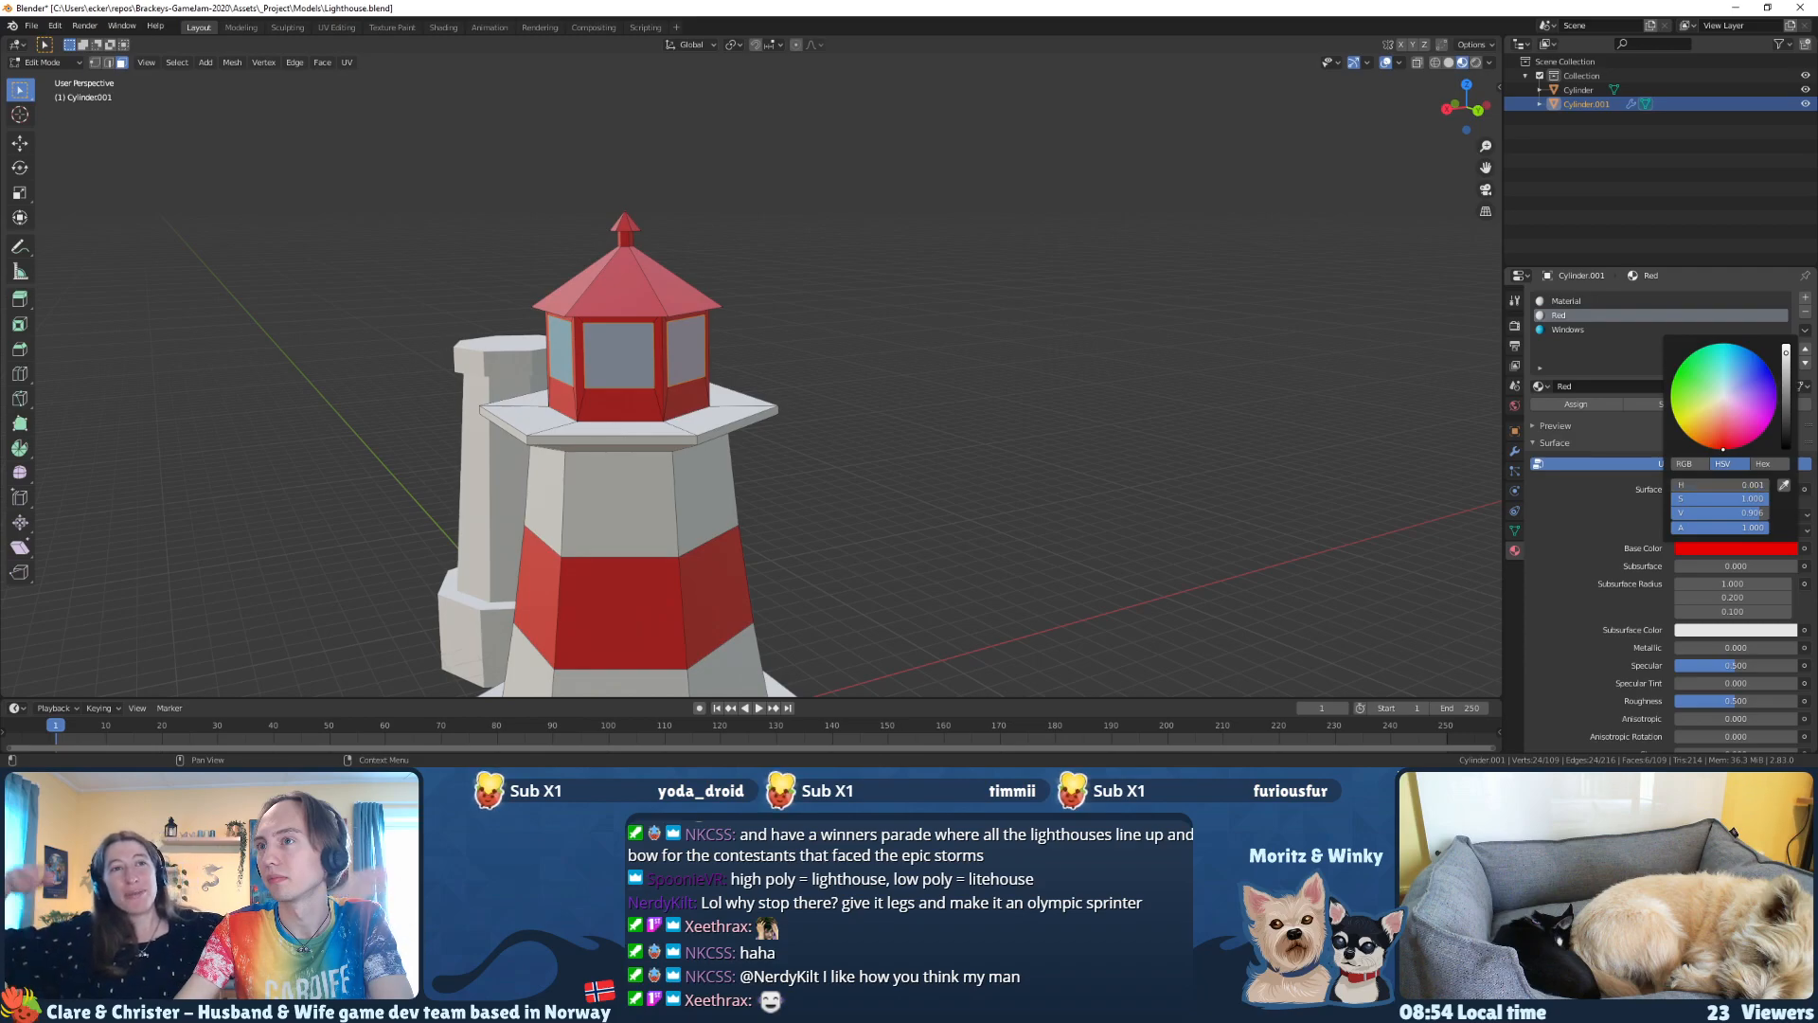
Step: Return to Object Mode, delete the older plain tower beside the lighthouse and select the lighthouse
key("Tab")
middle_click_drag(929, 385, 797, 462)
left_click(499, 502)
key("Delete")
left_click(828, 455)
Step: Delete the hidden face on the underside of the lighthouse's base in Edit Mode
key("Tab")
left_click(797, 461)
key("x")
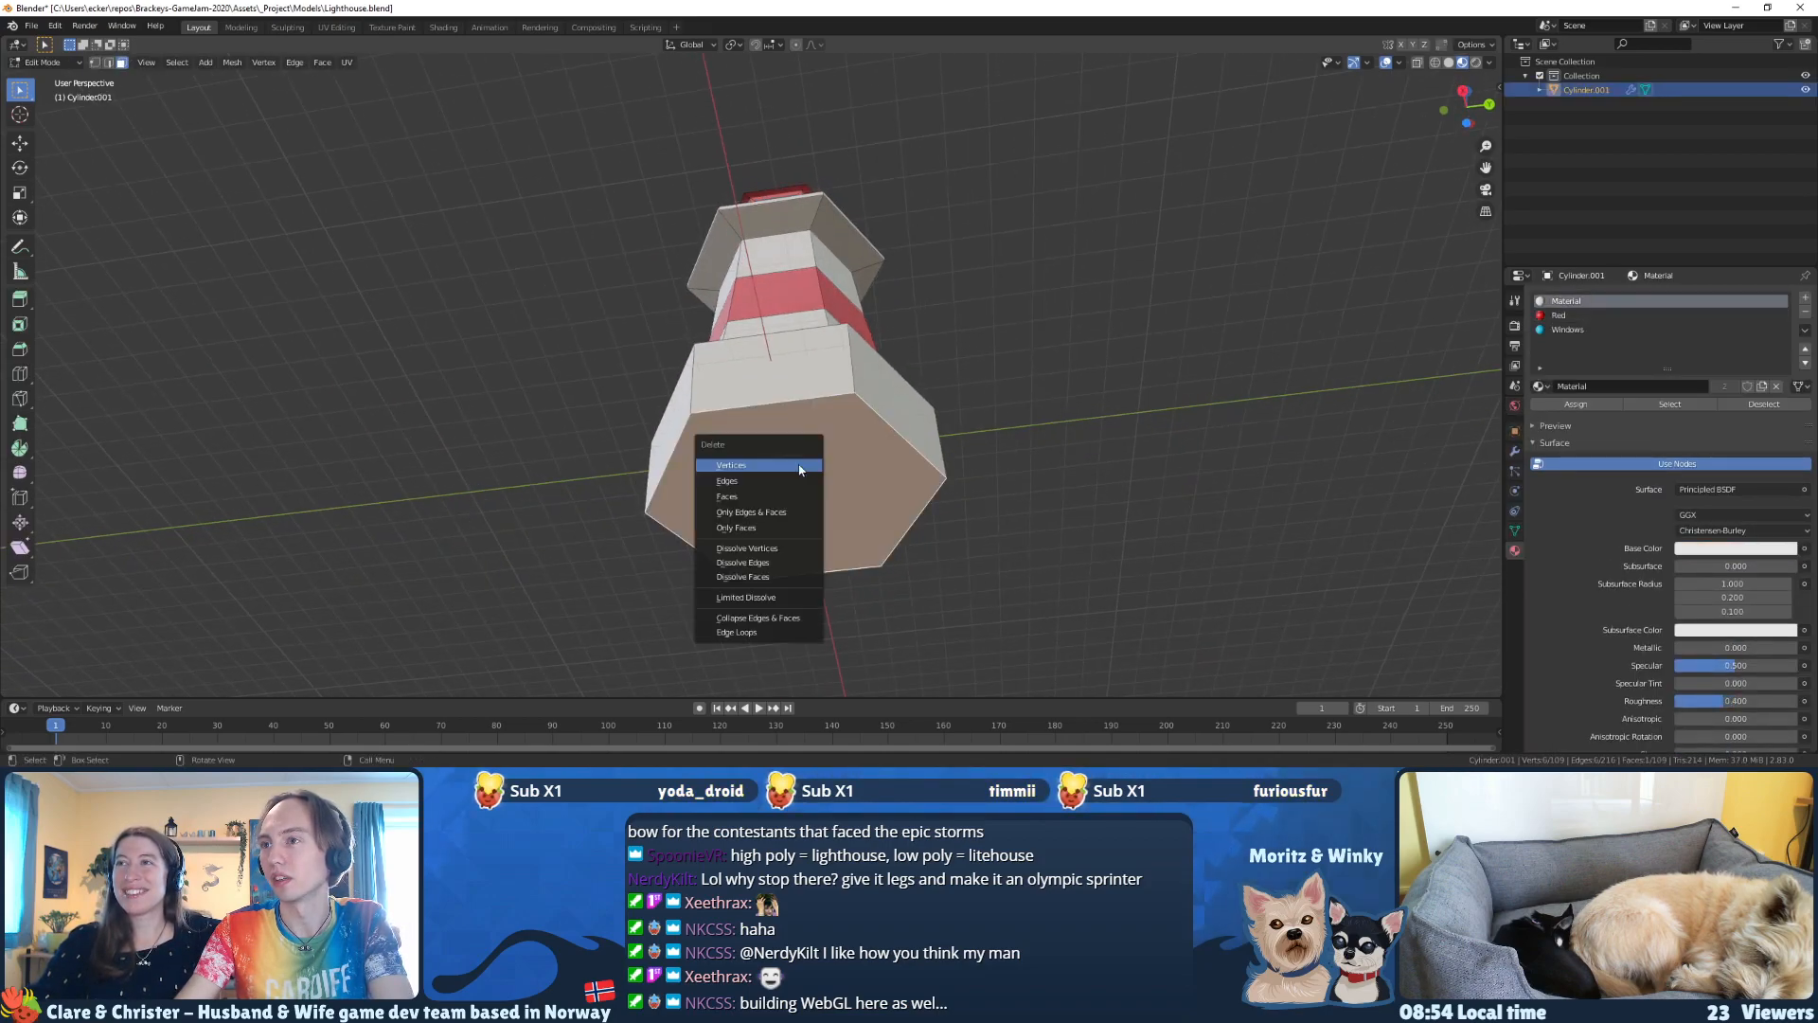
left_click(758, 496)
mouse_move(757, 496)
middle_mouse_down()
mouse_move(785, 524)
mouse_move(819, 510)
middle_mouse_up()
Step: Select the faces of the lighthouse's base in wireframe, return to Material Preview and clear the selection
key("z")
left_click(690, 524)
scroll(743, 524, "down", 1)
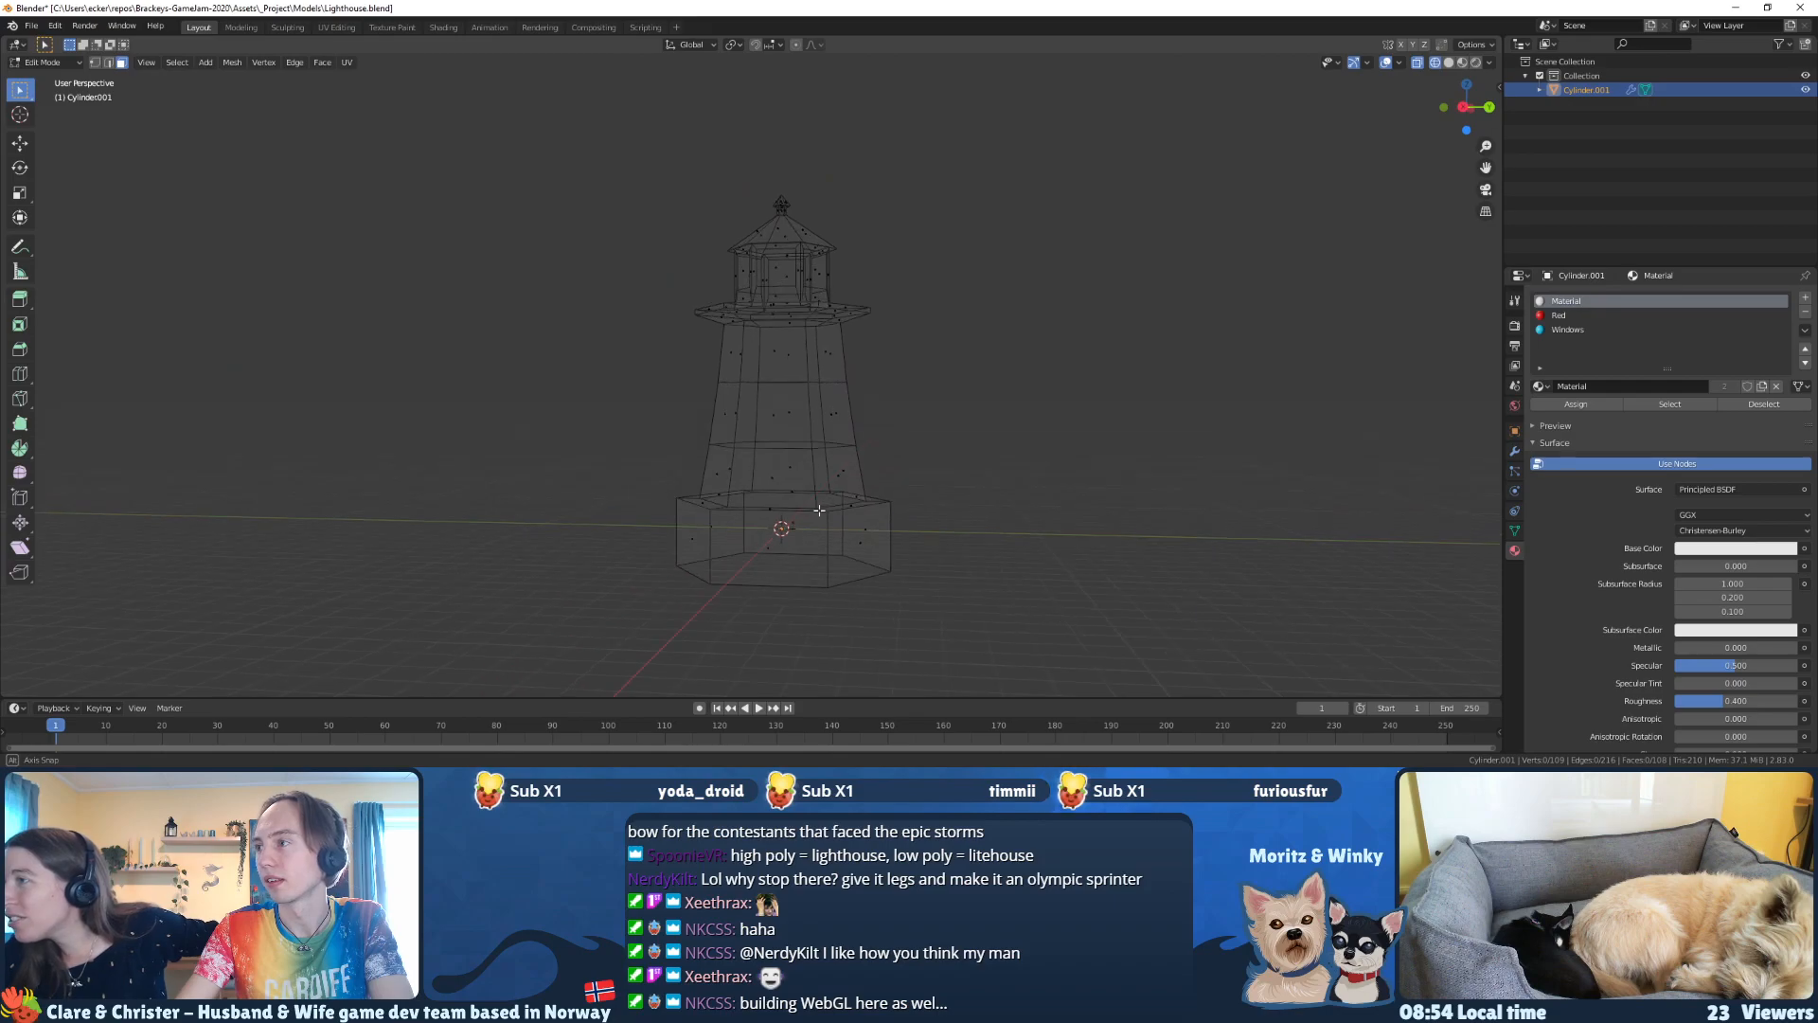
mouse_move(909, 638)
middle_mouse_down()
mouse_move(897, 609)
mouse_move(918, 608)
middle_mouse_up()
mouse_move(958, 607)
left_mouse_down()
mouse_move(619, 536)
mouse_move(614, 517)
left_mouse_up()
key("z")
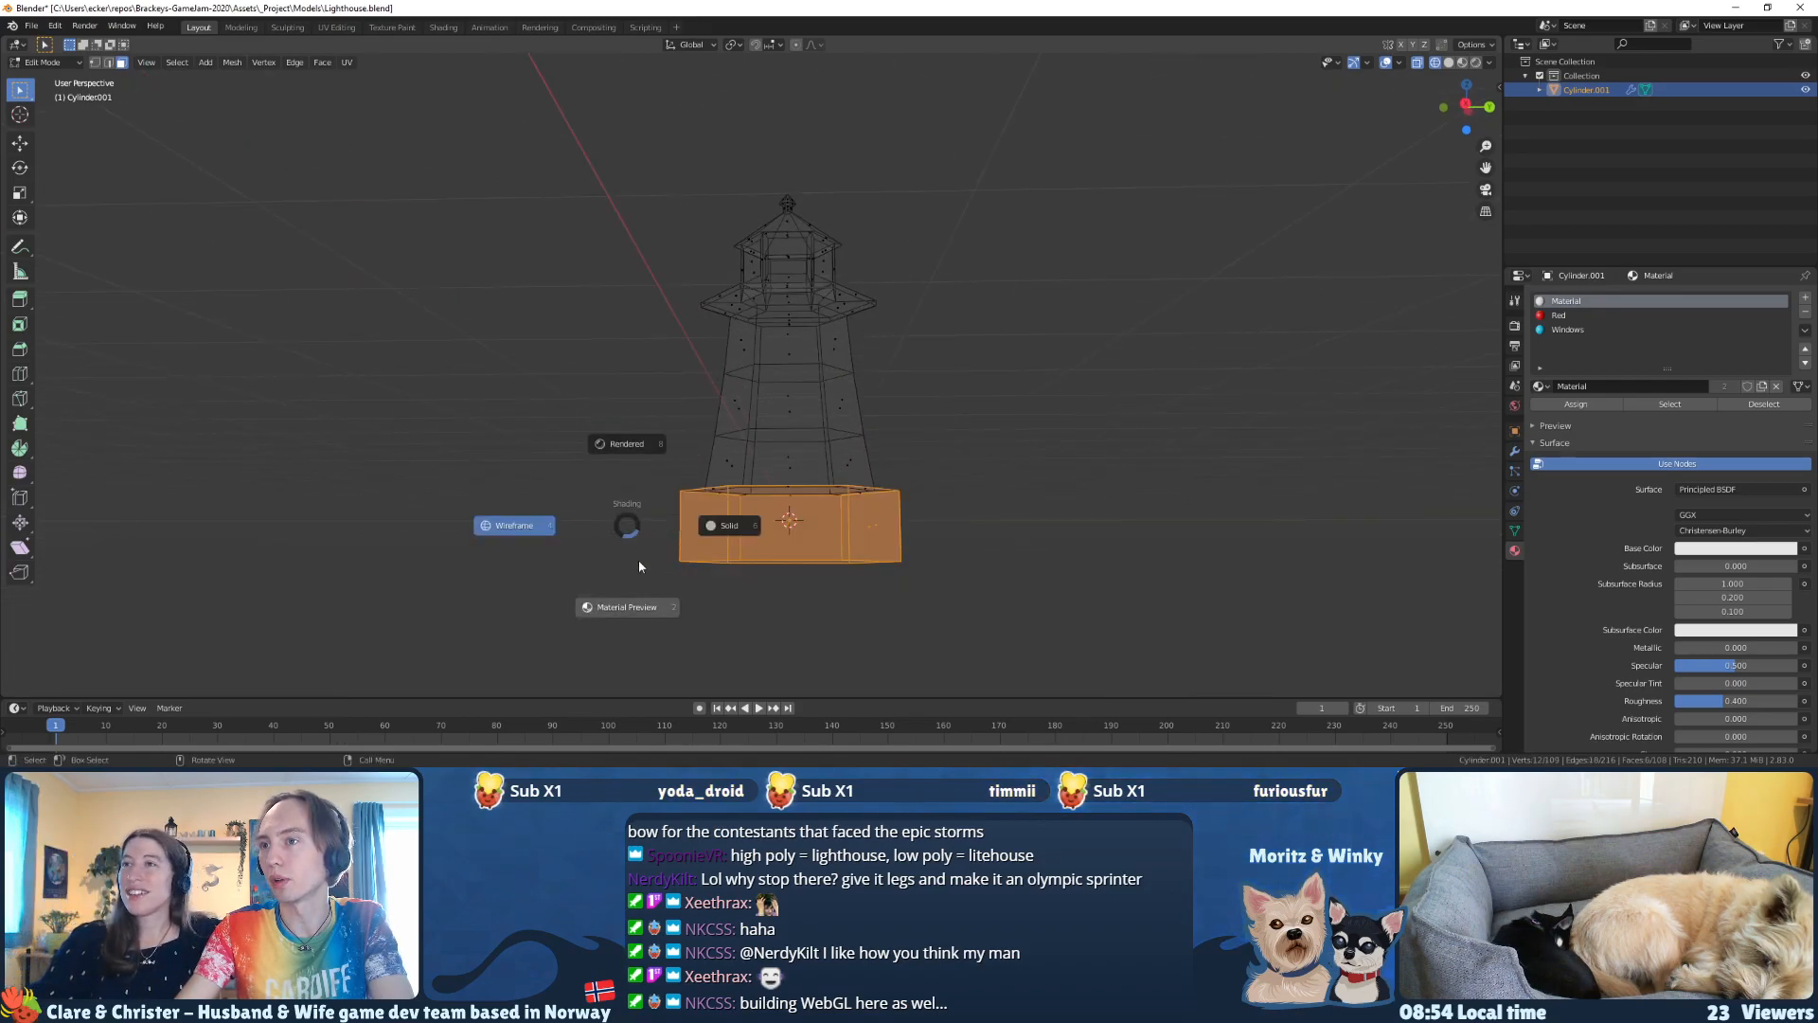
left_click(639, 572)
mouse_move(833, 408)
middle_mouse_down()
mouse_move(826, 447)
mouse_move(949, 454)
mouse_move(886, 458)
middle_mouse_up()
left_click(826, 453)
left_click(955, 392)
middle_click_drag(955, 392, 905, 374)
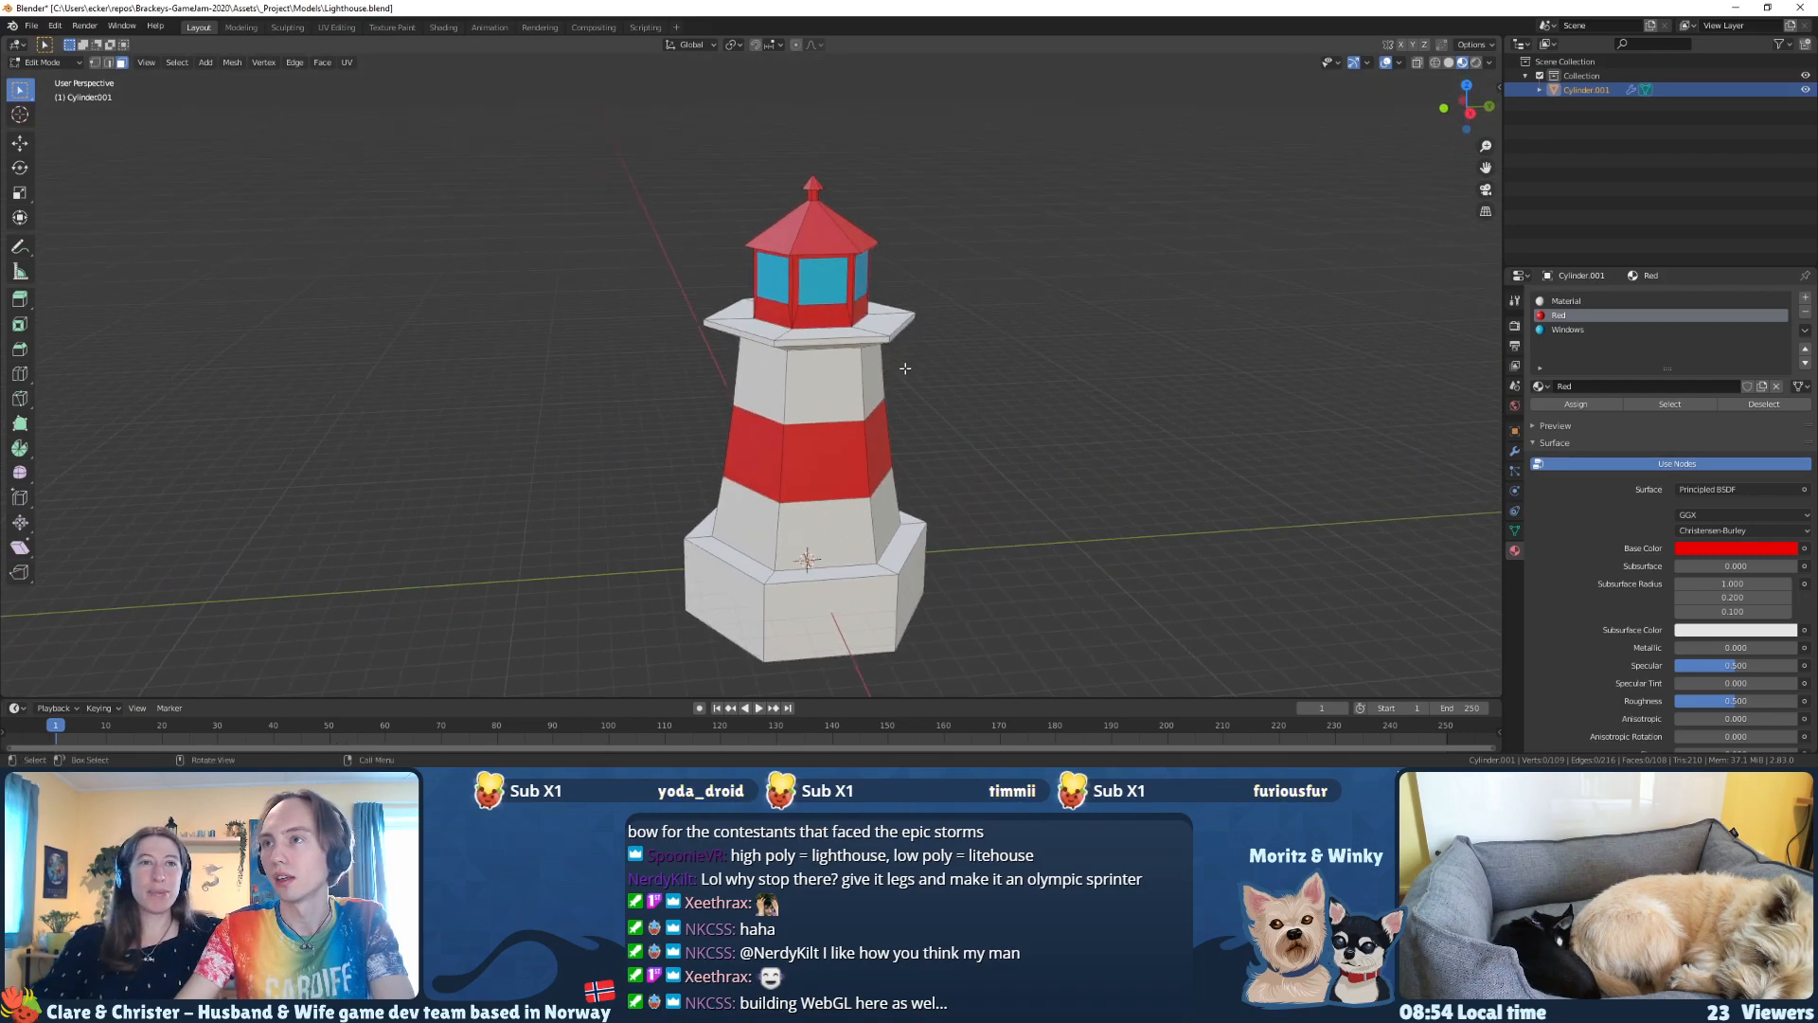
Step: Return to Object Mode and save the Lighthouse.blend file
key("Tab")
key("ctrl+s")
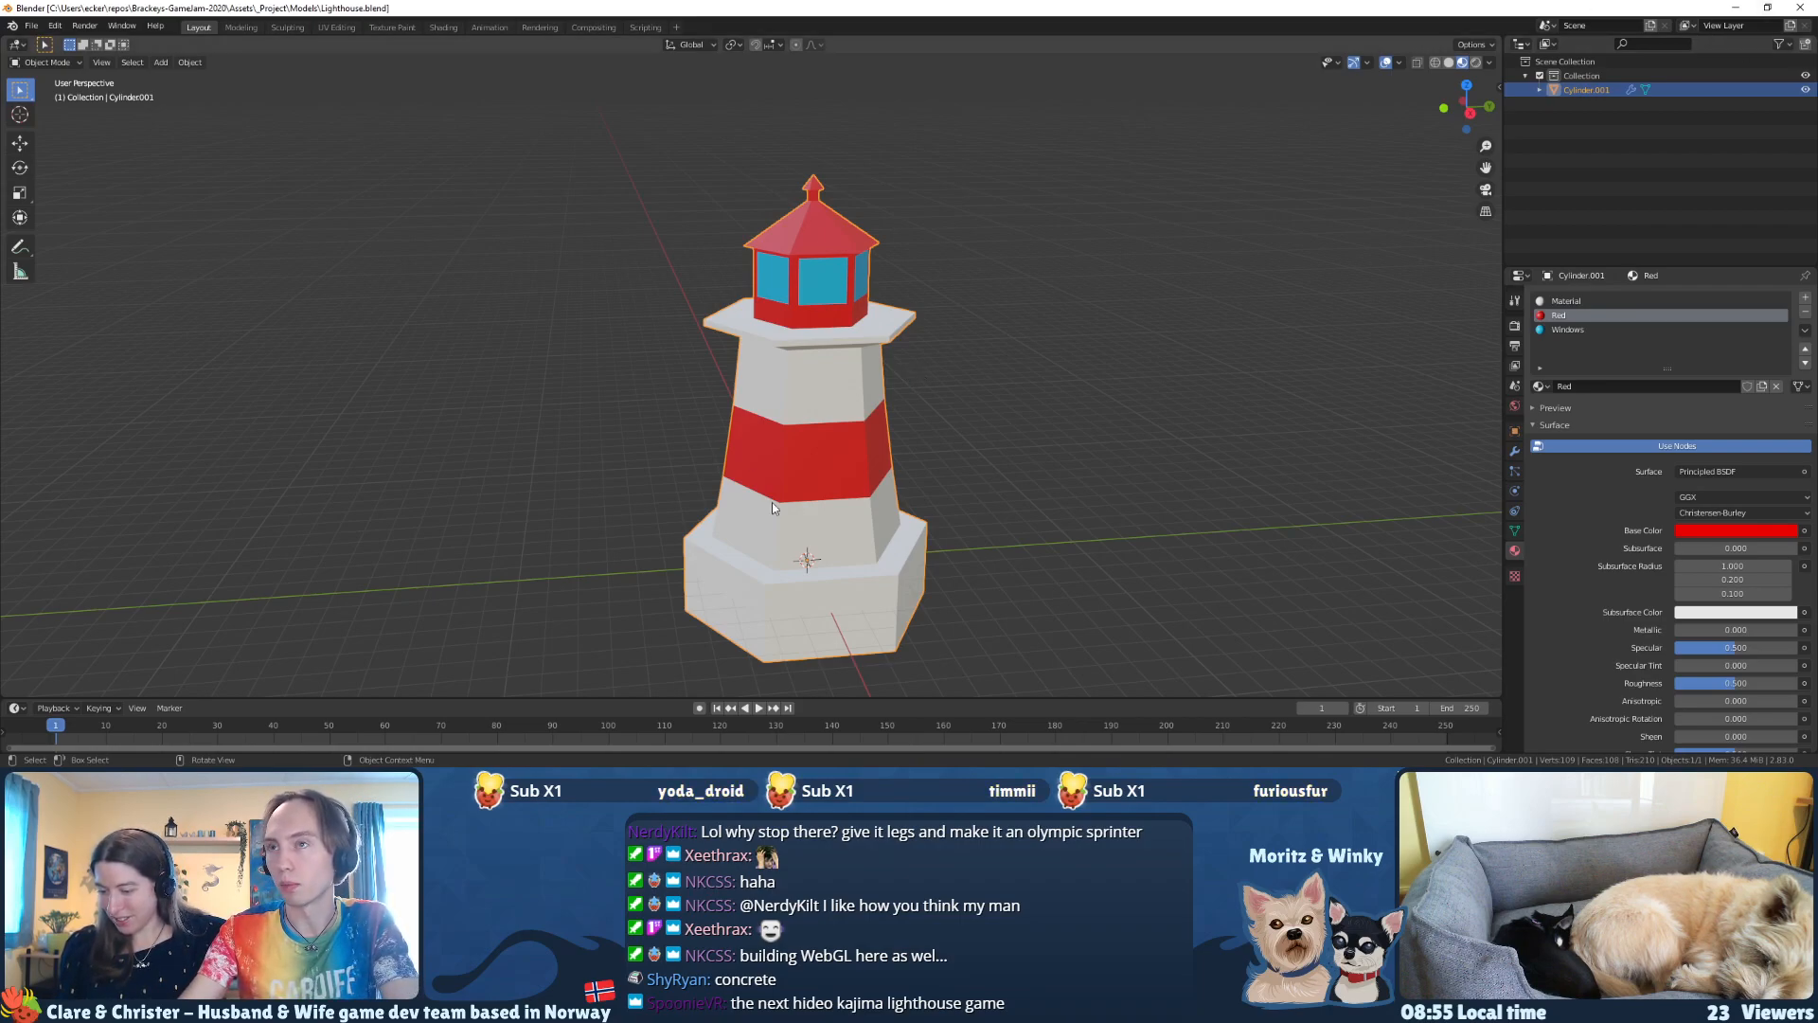
middle_click_drag(825, 306, 852, 299)
key("ctrl+s")
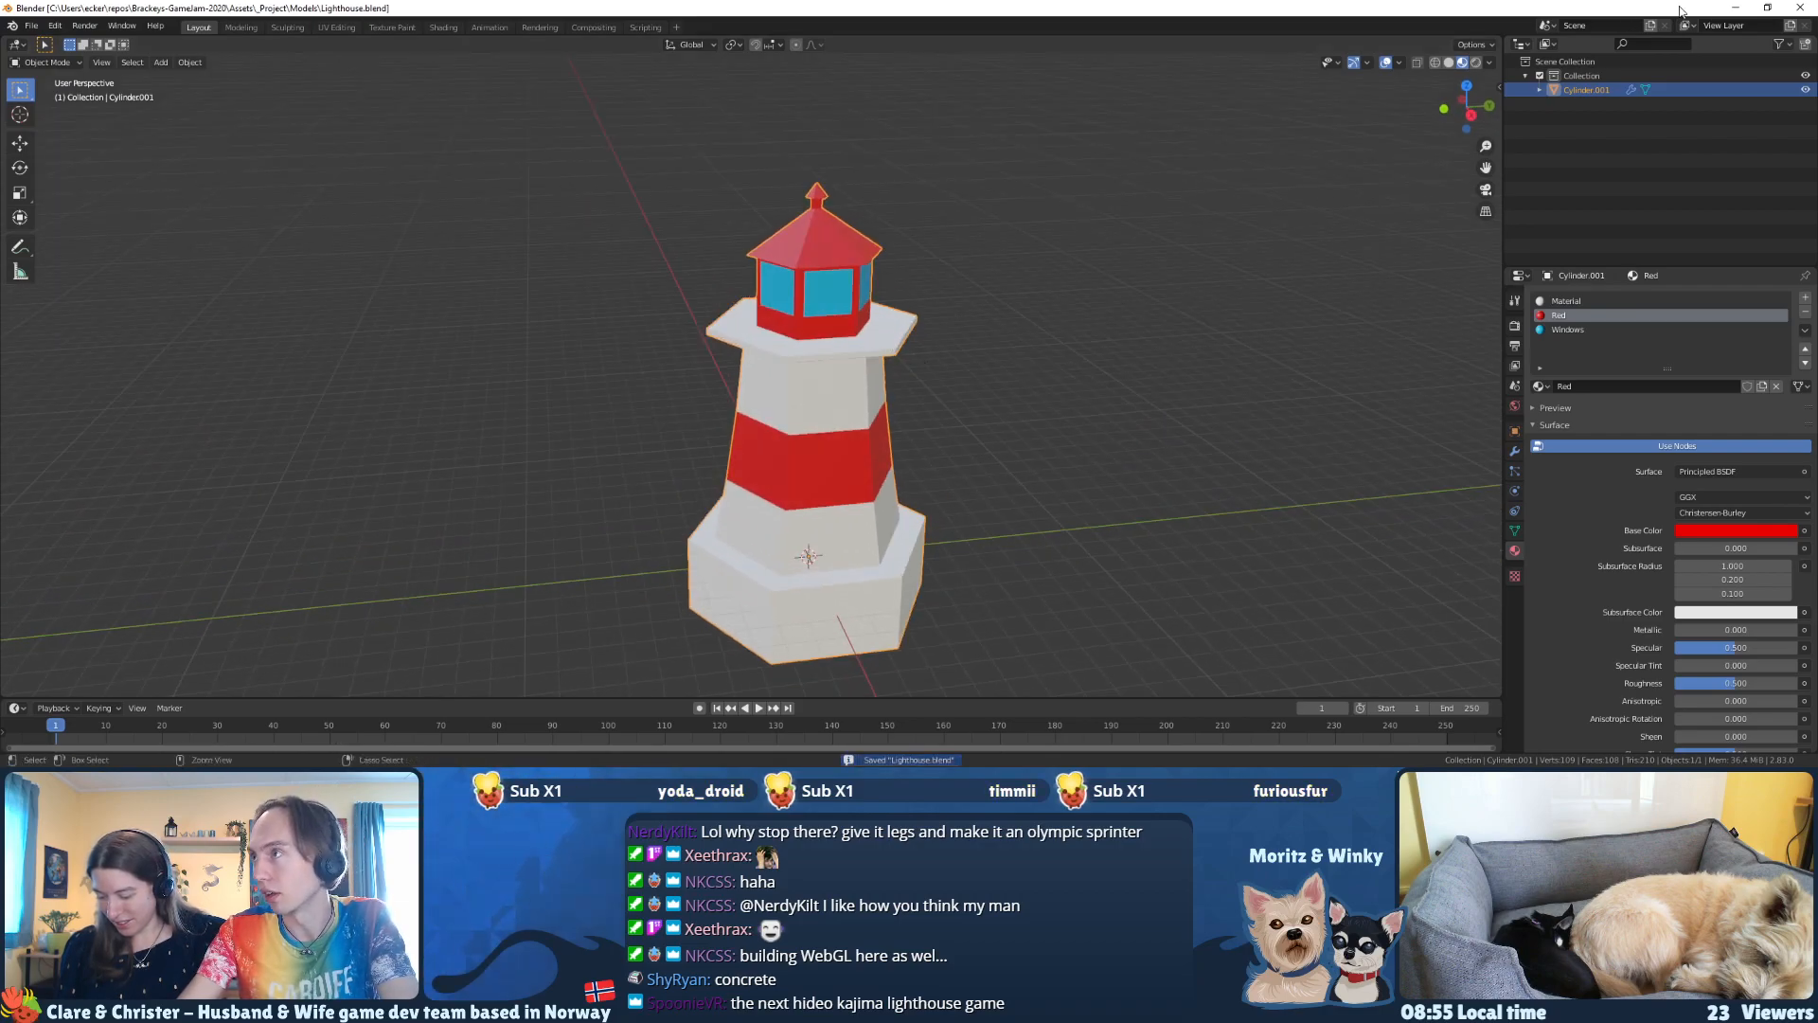
Step: Switch to Unity and collapse the Terrain assets, Environment and Landmasses entries in the project files
left_click(1736, 9)
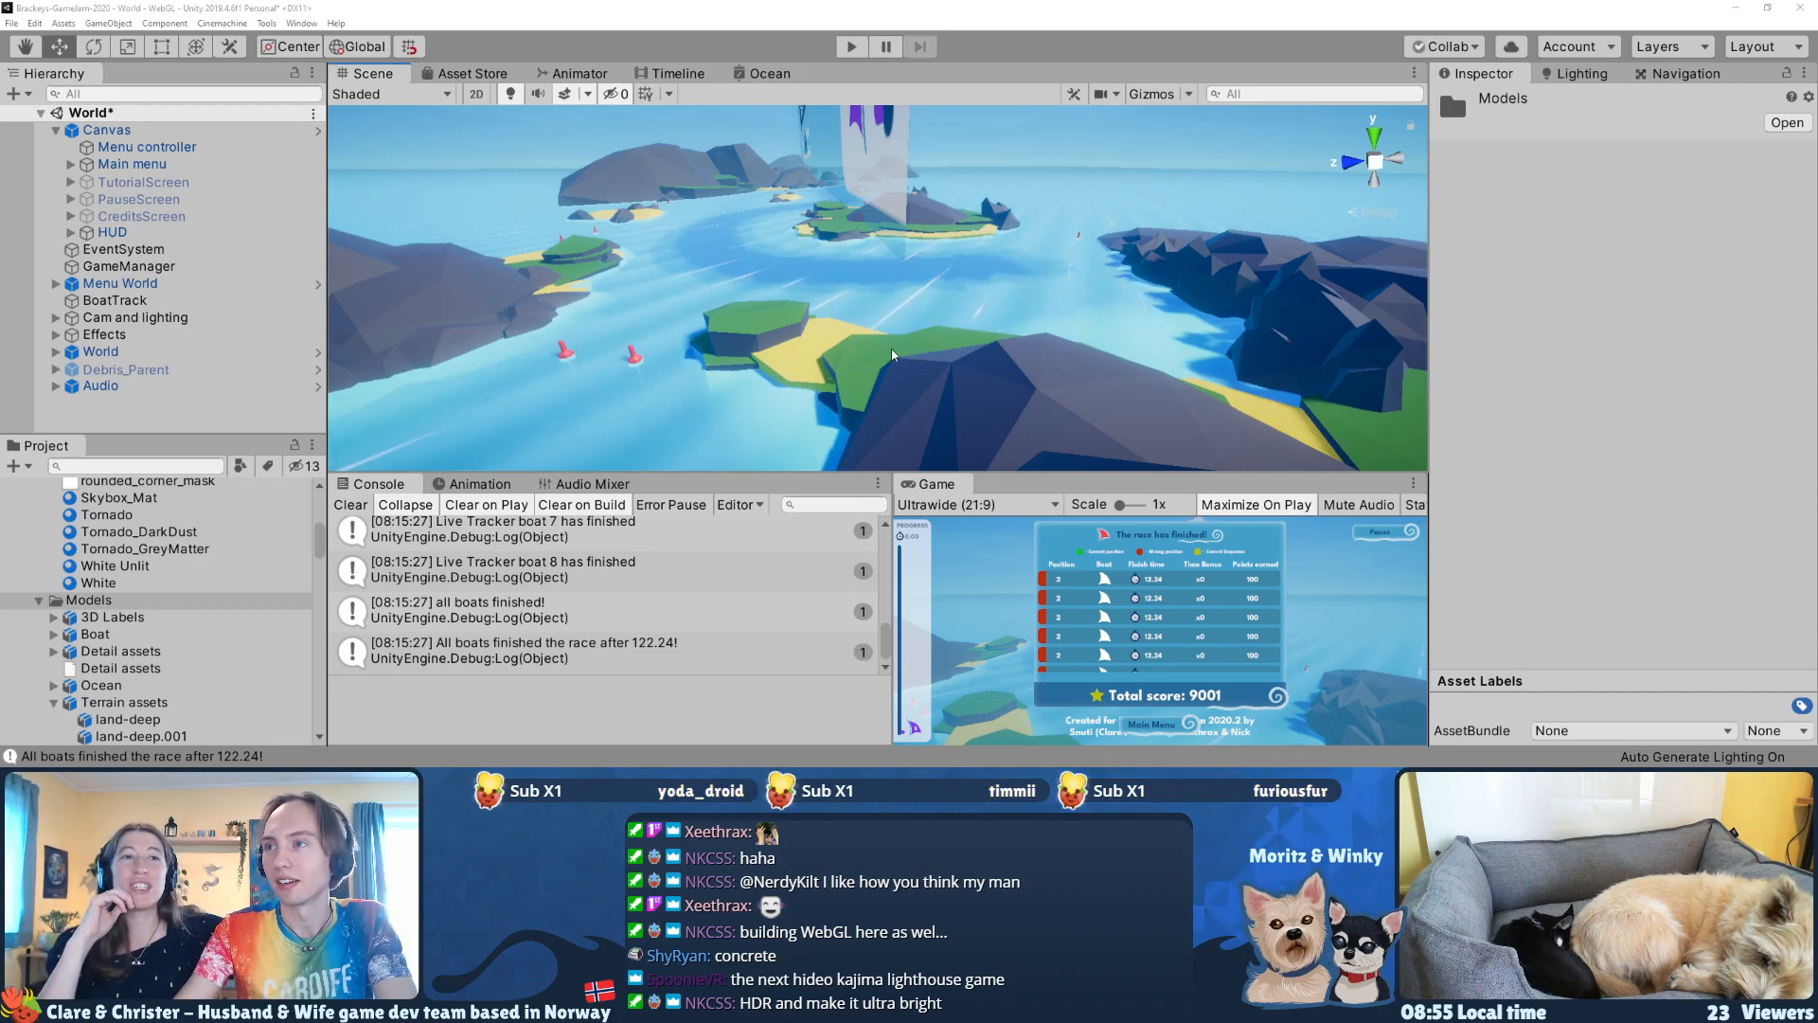
right_click_drag(895, 358, 465, 402)
key("w")
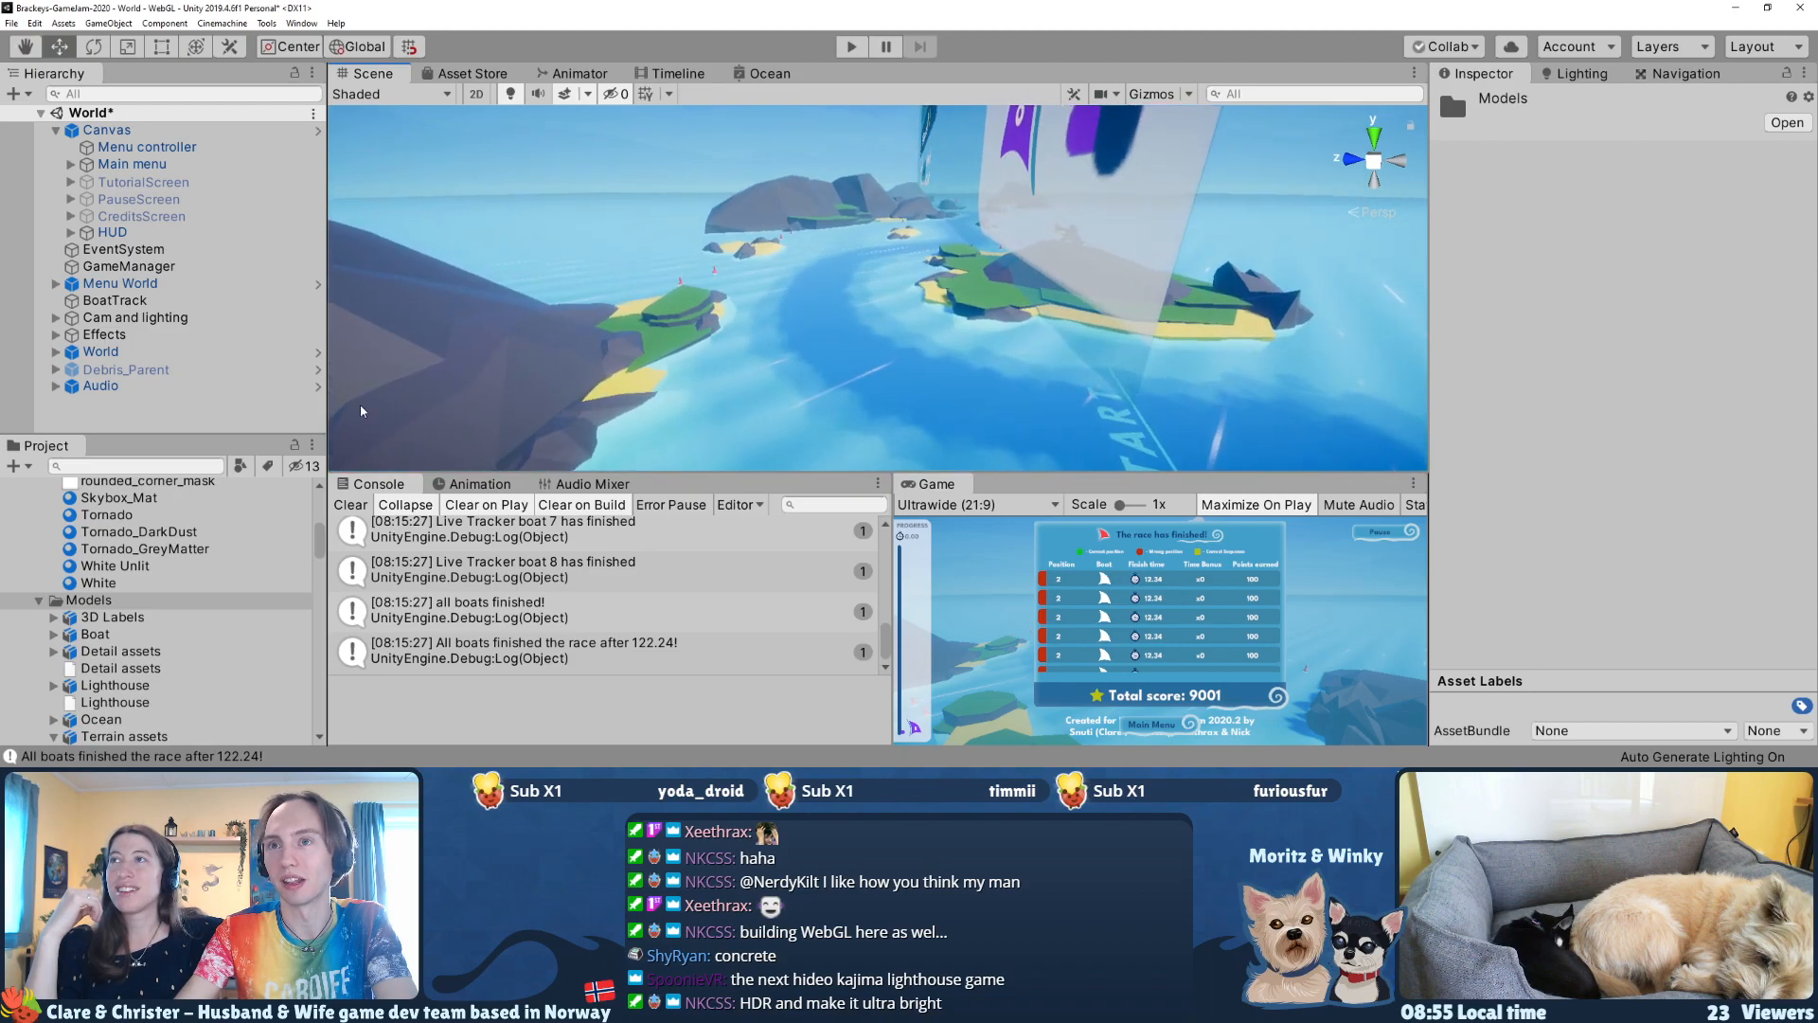
scroll(257, 541, "up", 10)
scroll(87, 598, "down", 8)
left_click(66, 611)
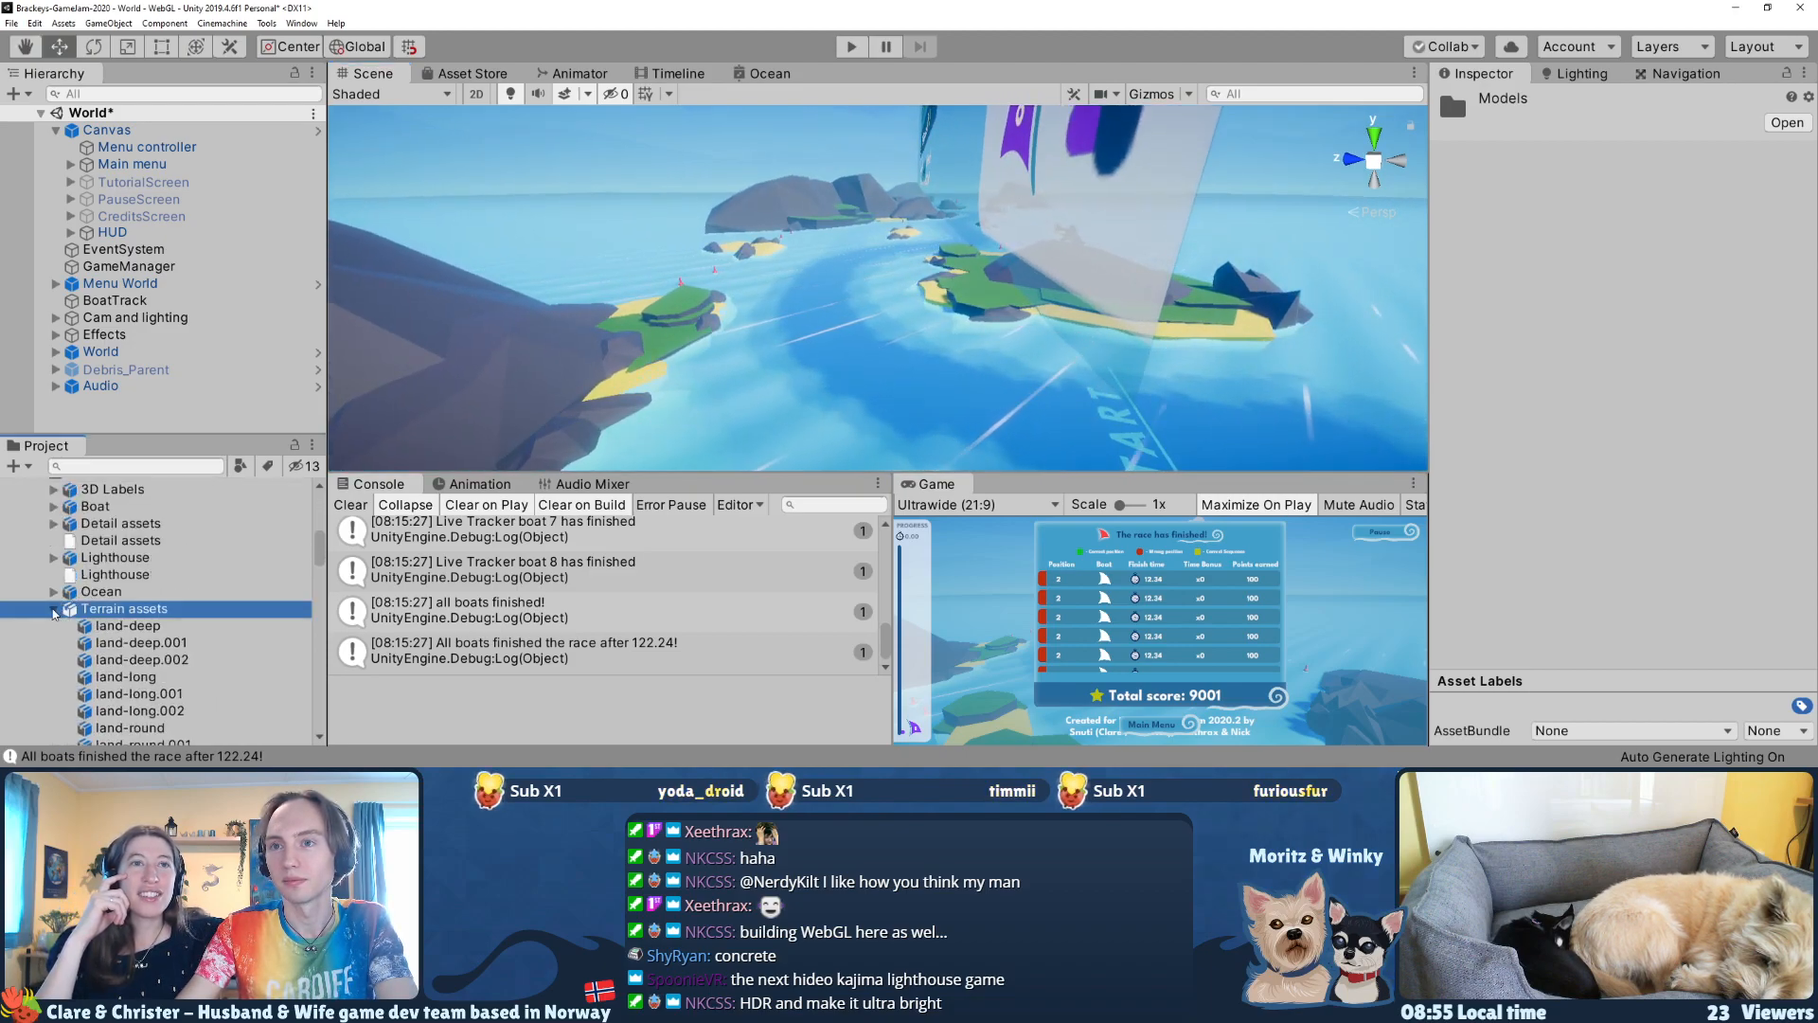
left_click(53, 609)
scroll(57, 615, "down", 2)
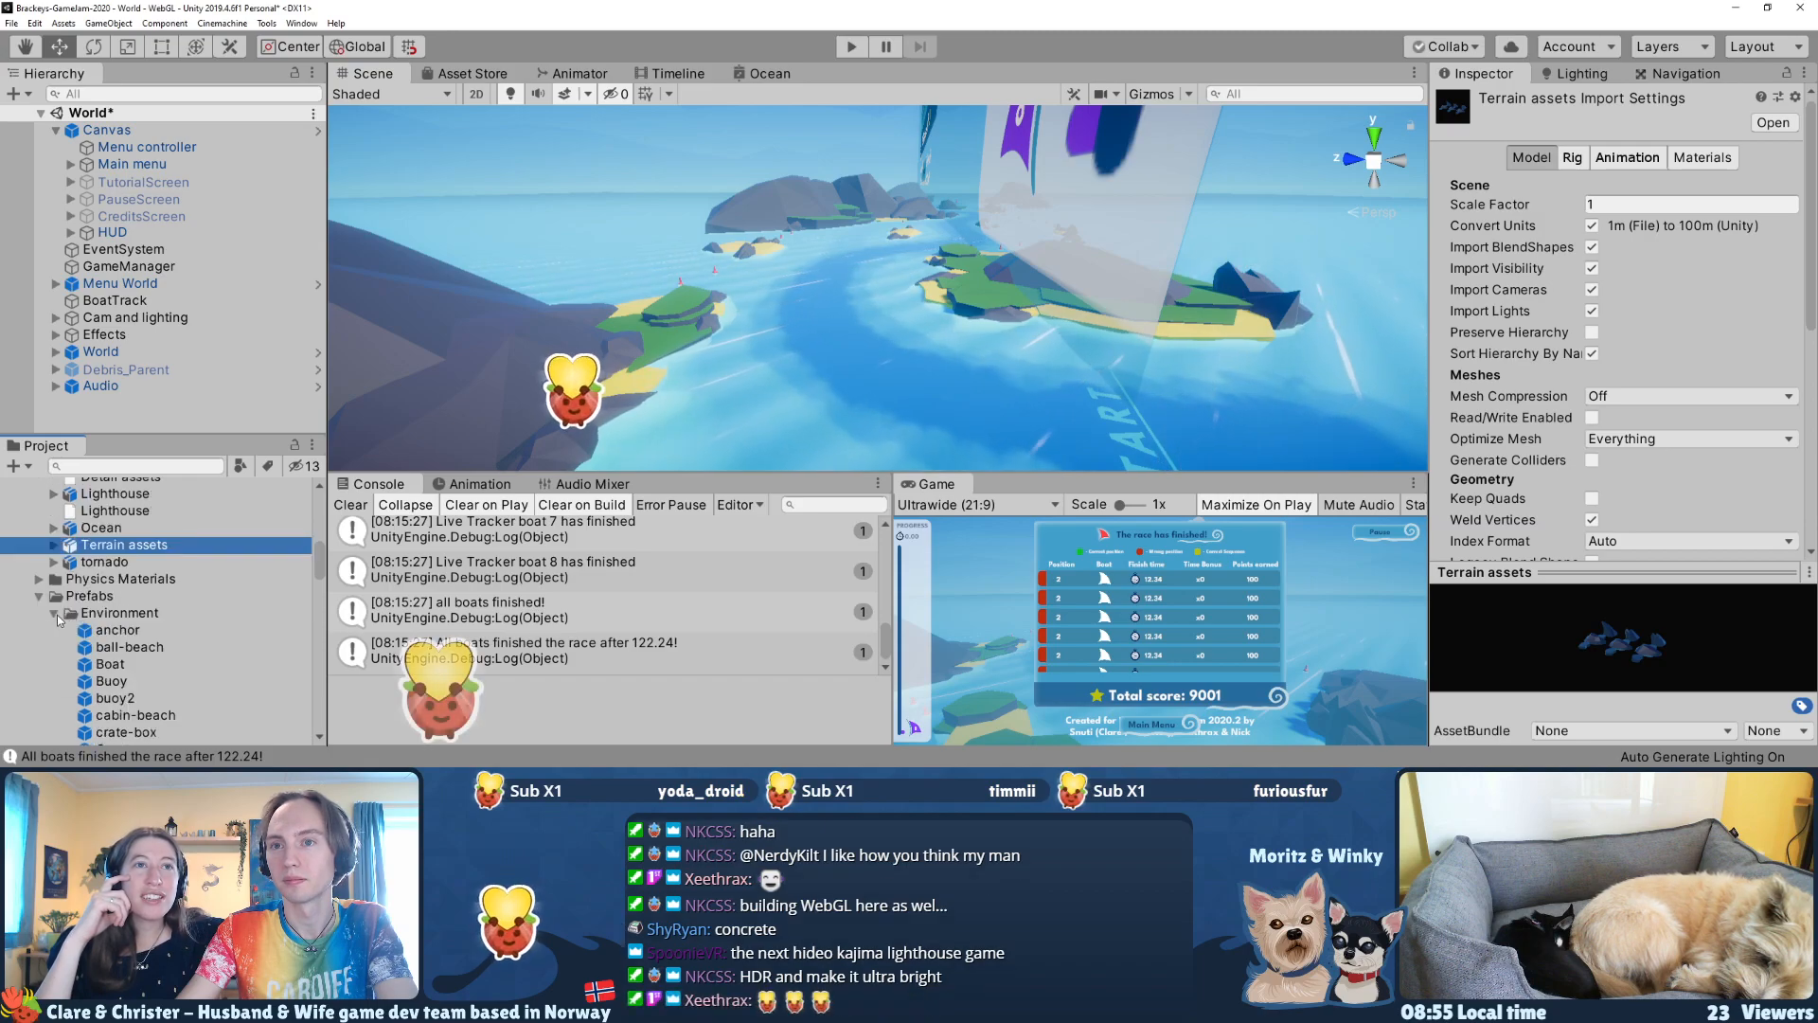
left_click(57, 616)
left_click(56, 585)
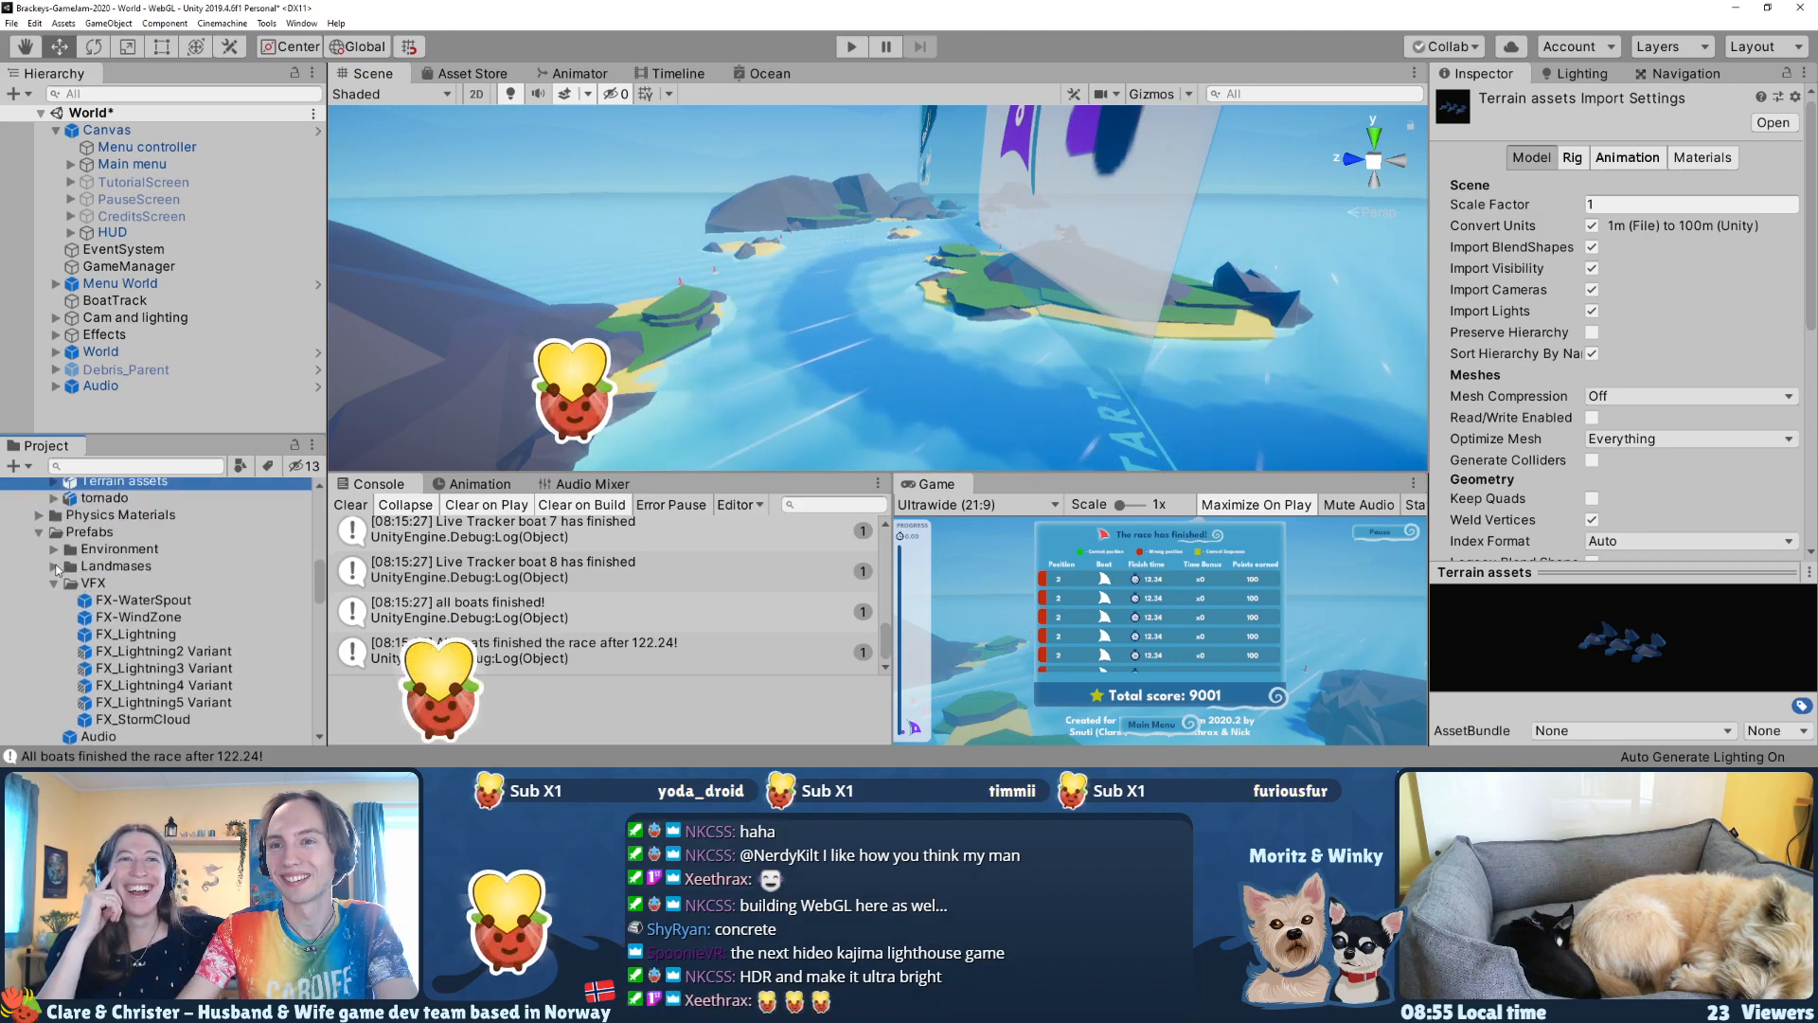
scroll(57, 569, "up", 5)
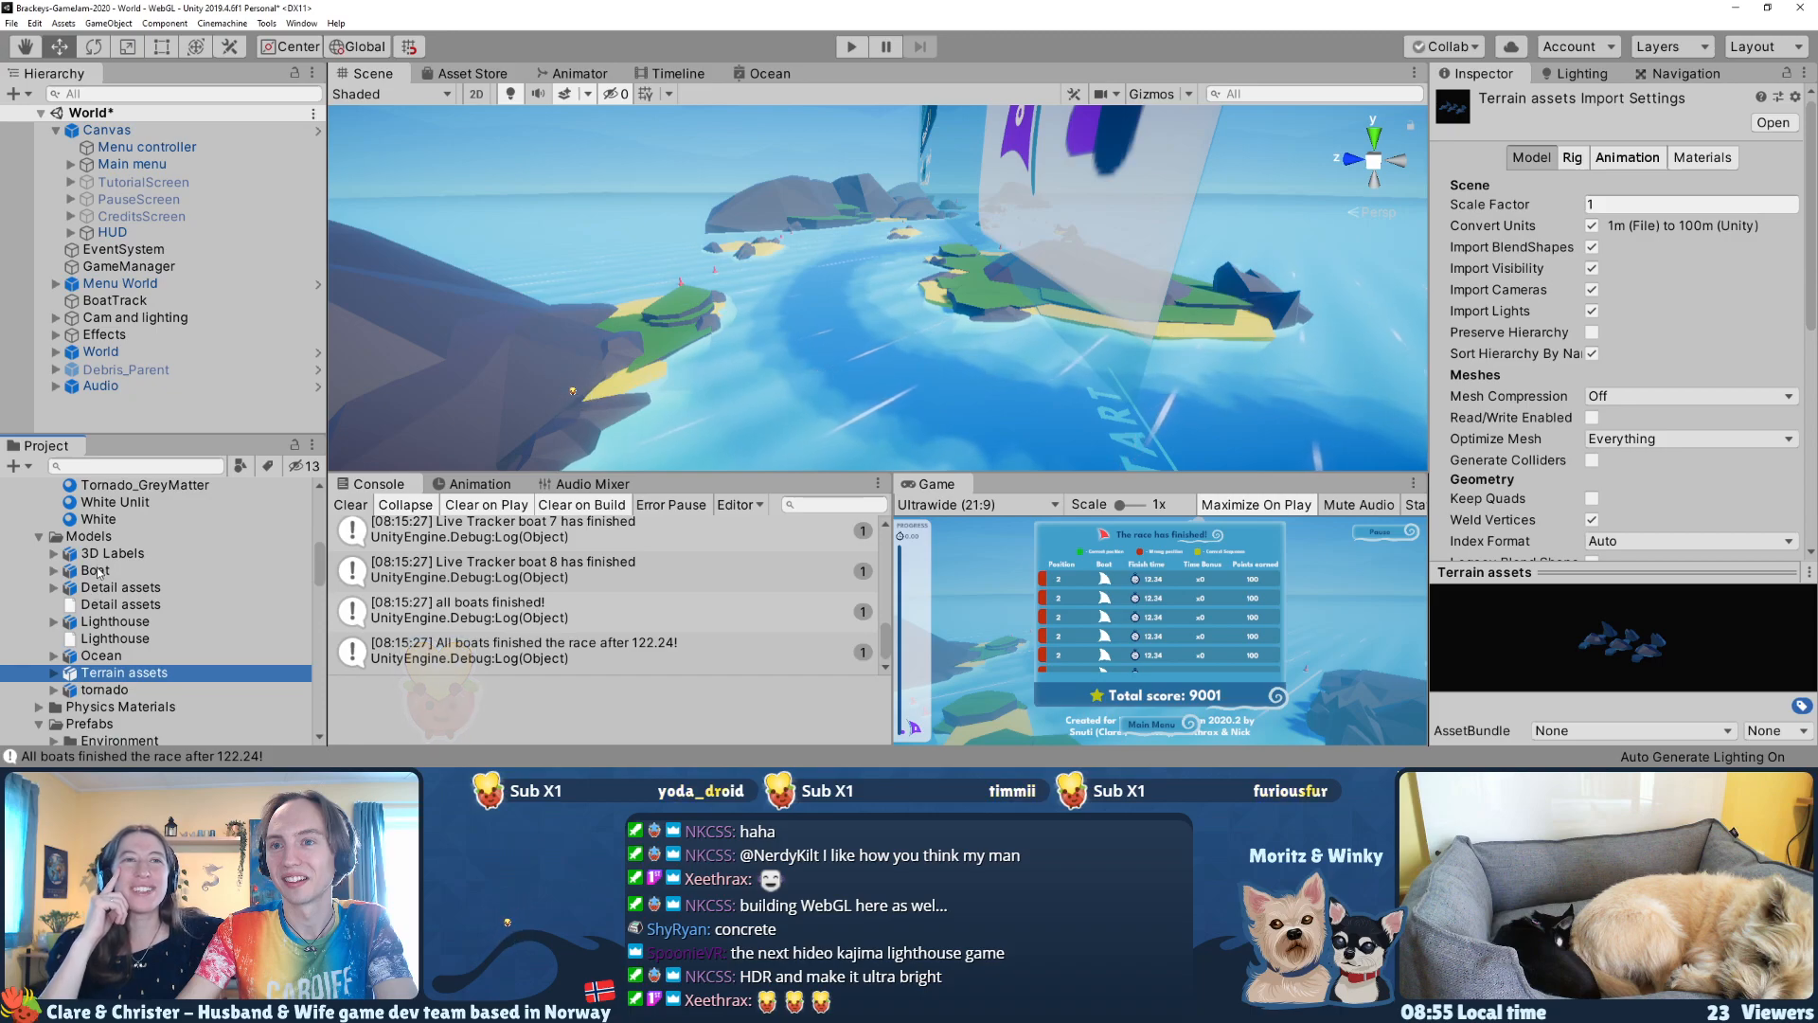
Step: Browse the imported models and open the Lighthouse model's import settings
left_click(97, 571)
left_click(100, 587)
left_click(97, 622)
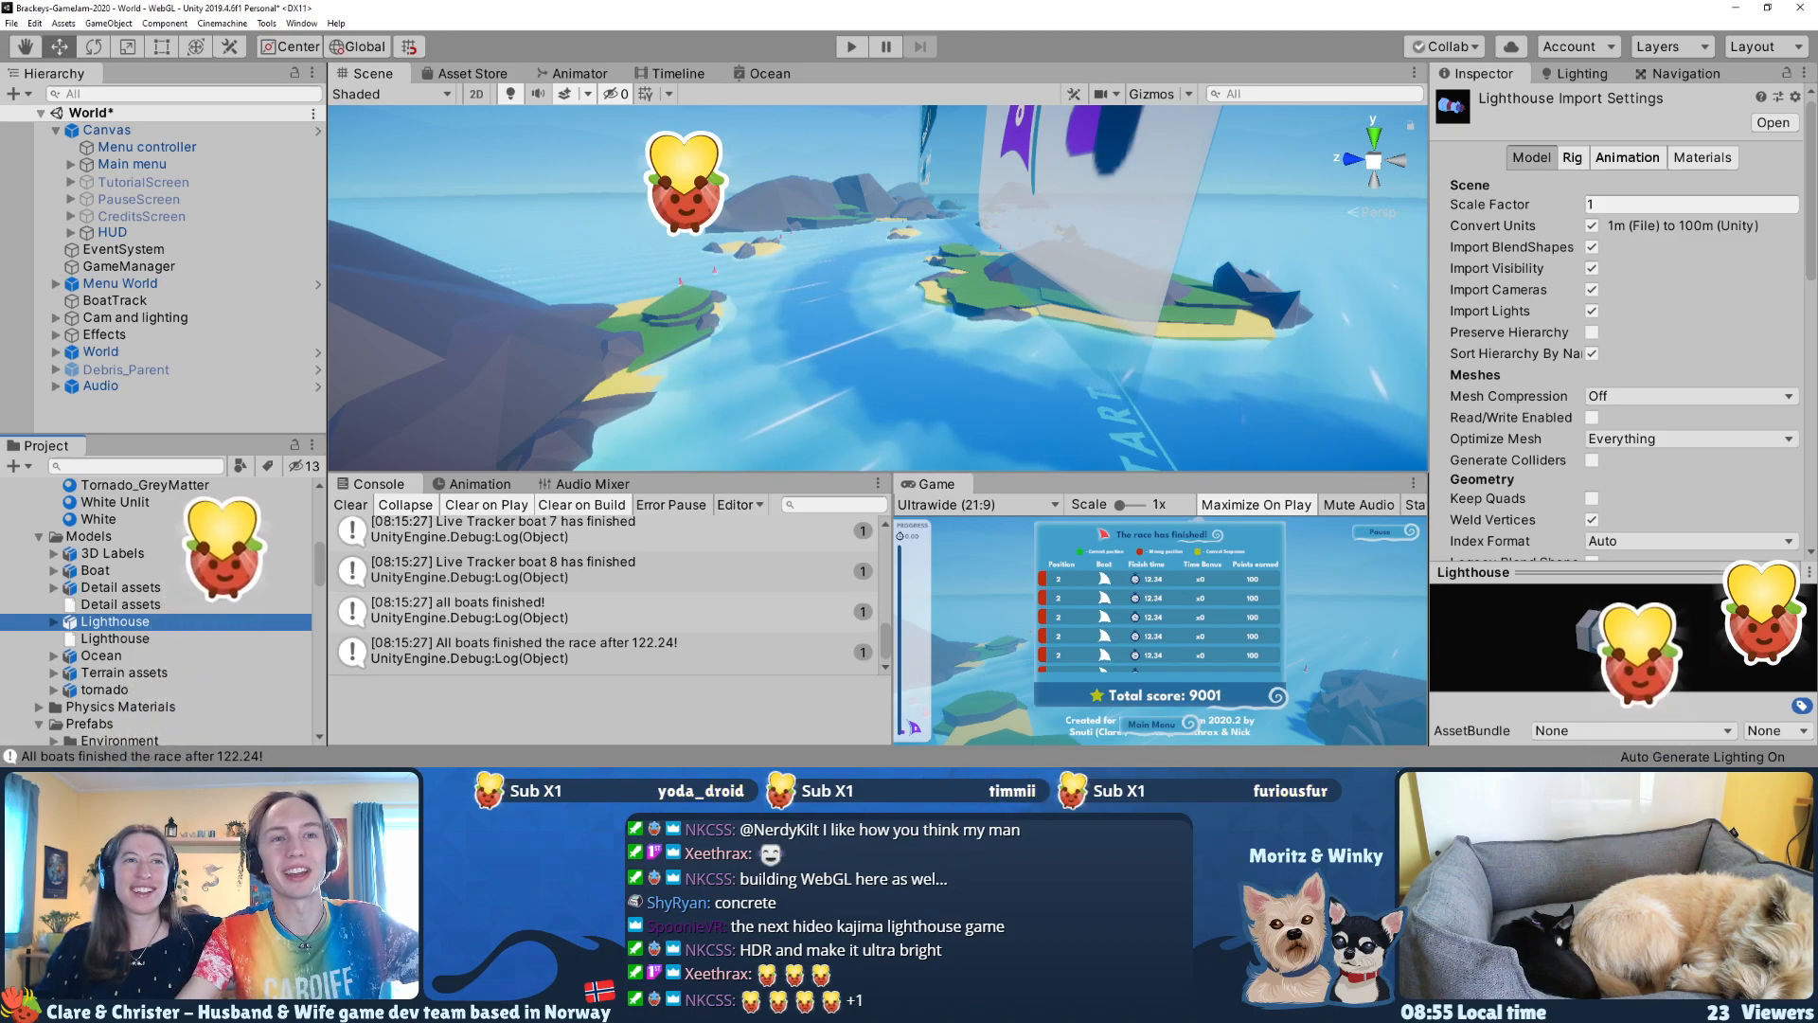
Step: Add the Lighthouse model to the scene as a child of the World object
right_click_drag(696, 333, 906, 282)
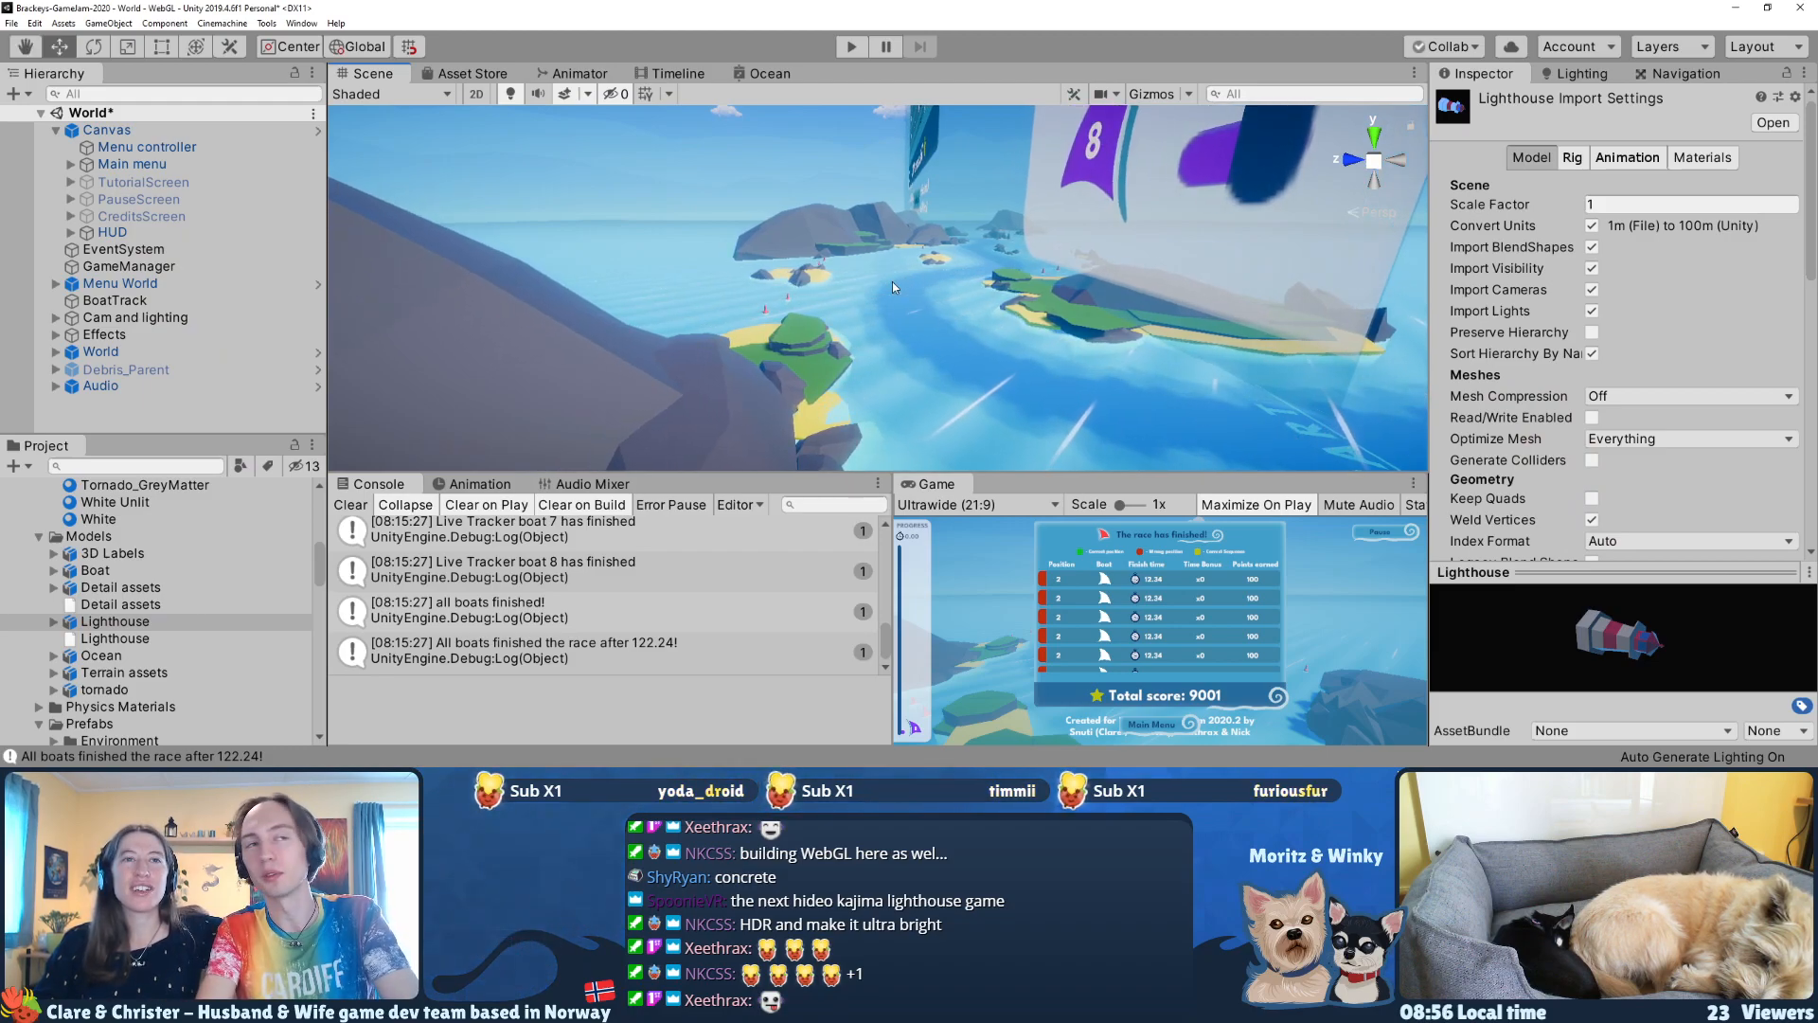
right_click_drag(892, 281, 827, 276)
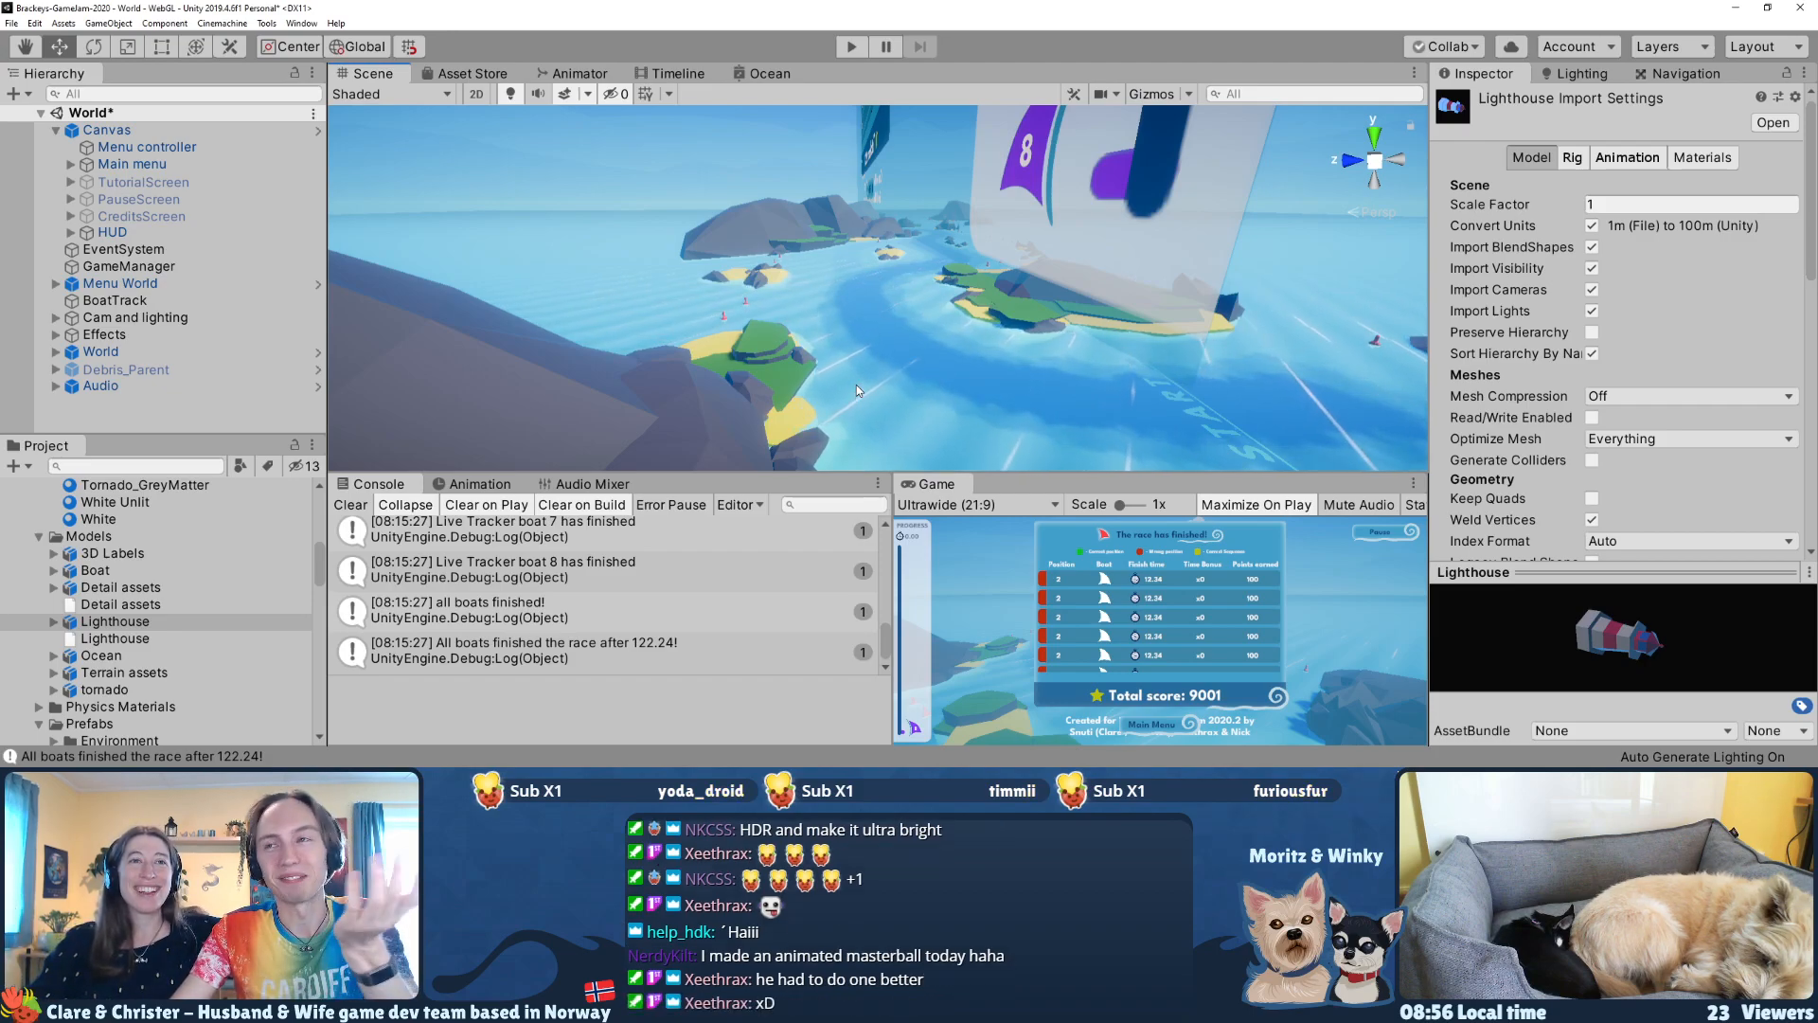
right_click_drag(848, 413, 917, 406)
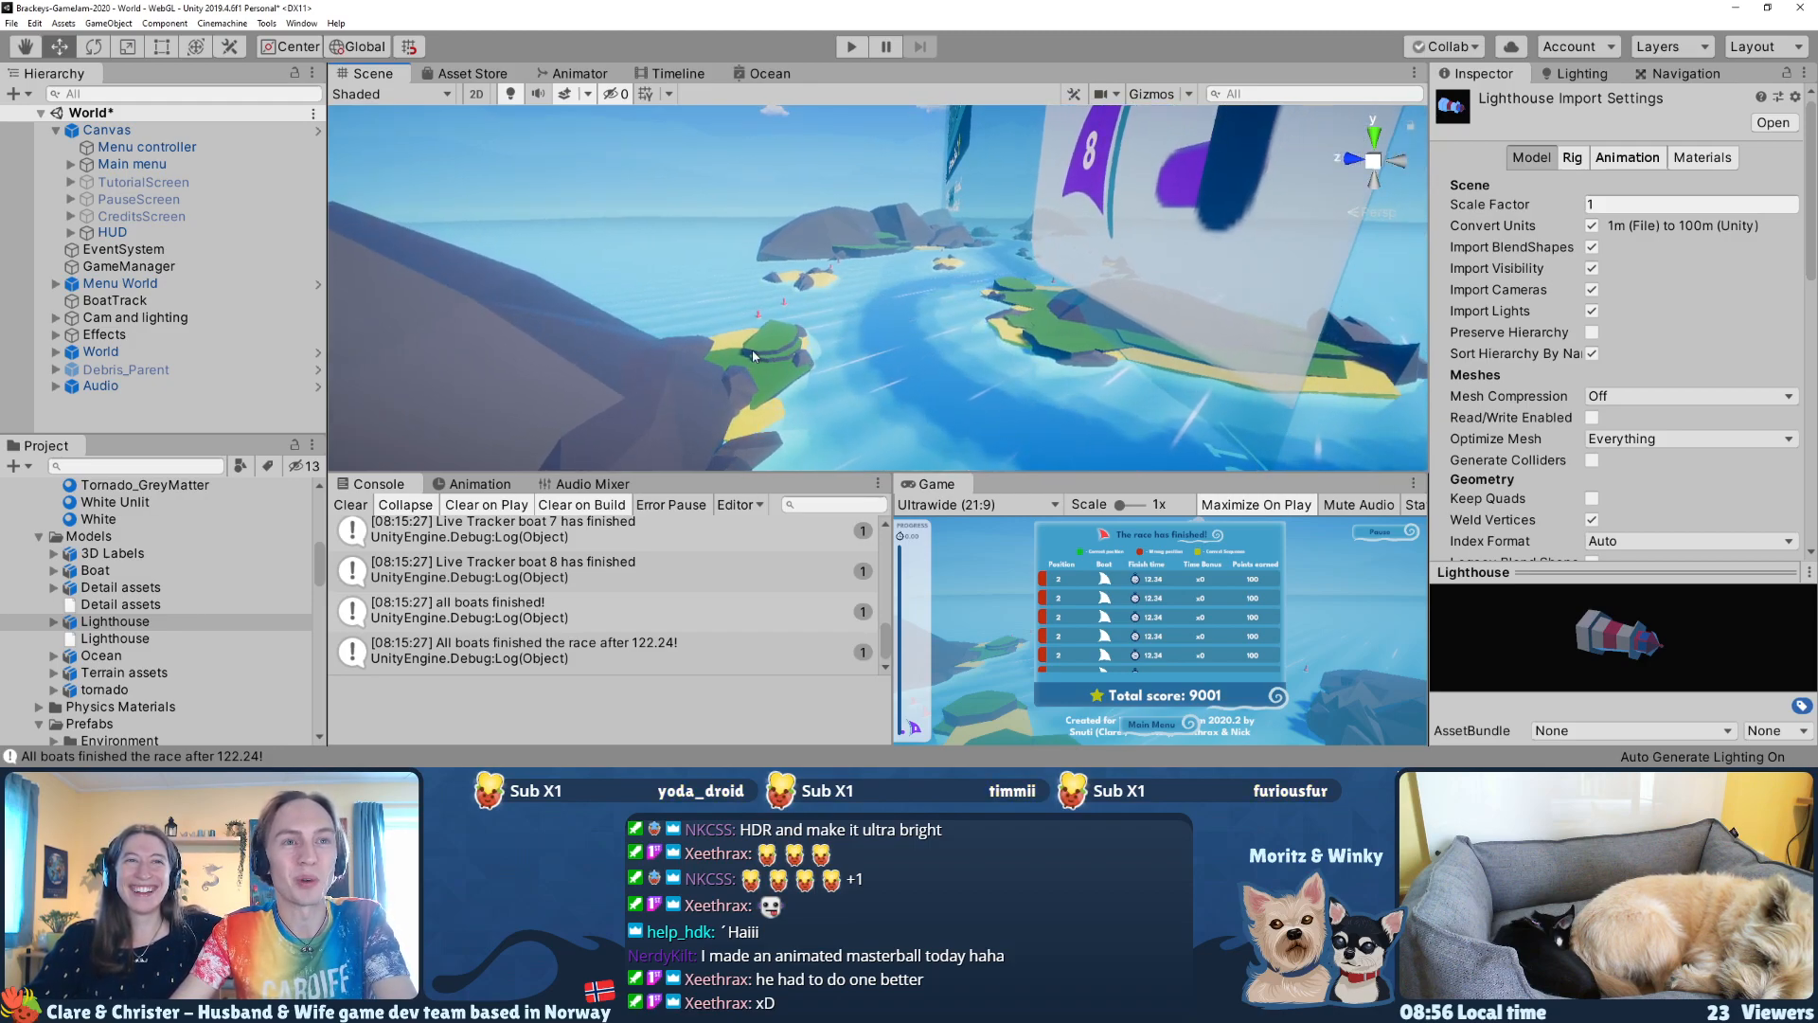
right_click_drag(753, 350, 835, 316)
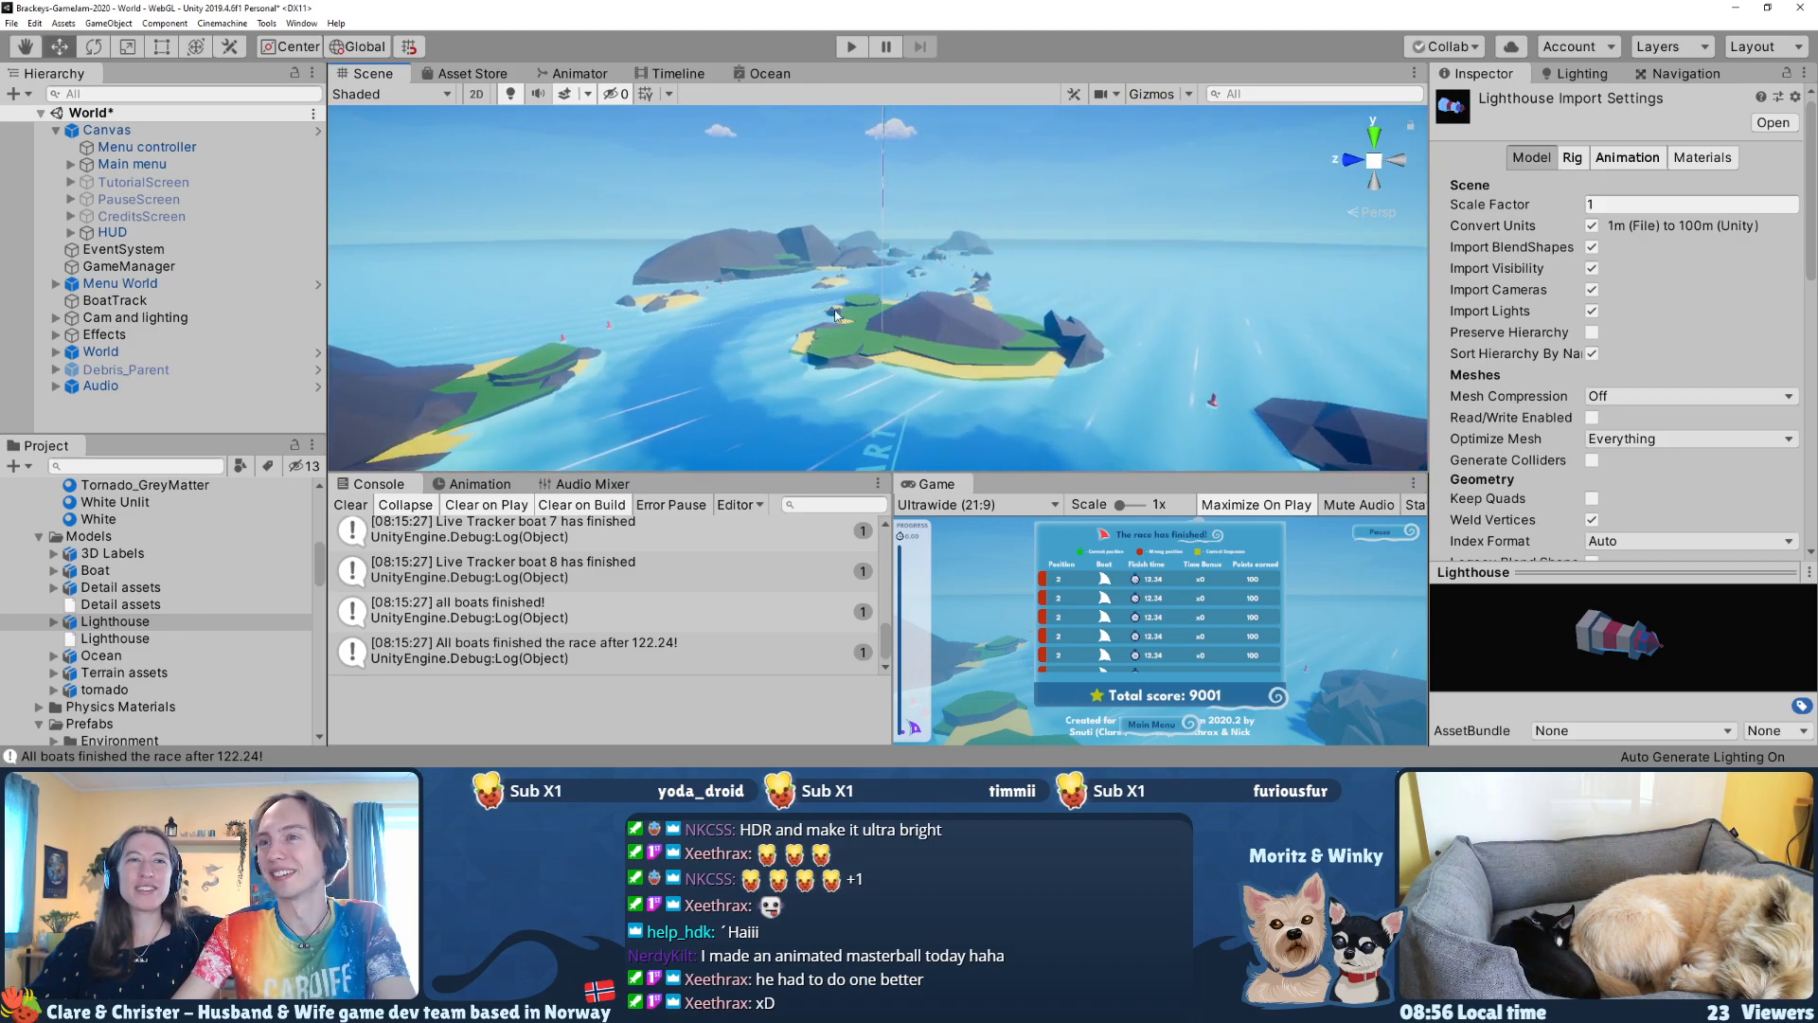
right_click_drag(639, 326, 522, 471)
left_click(105, 623)
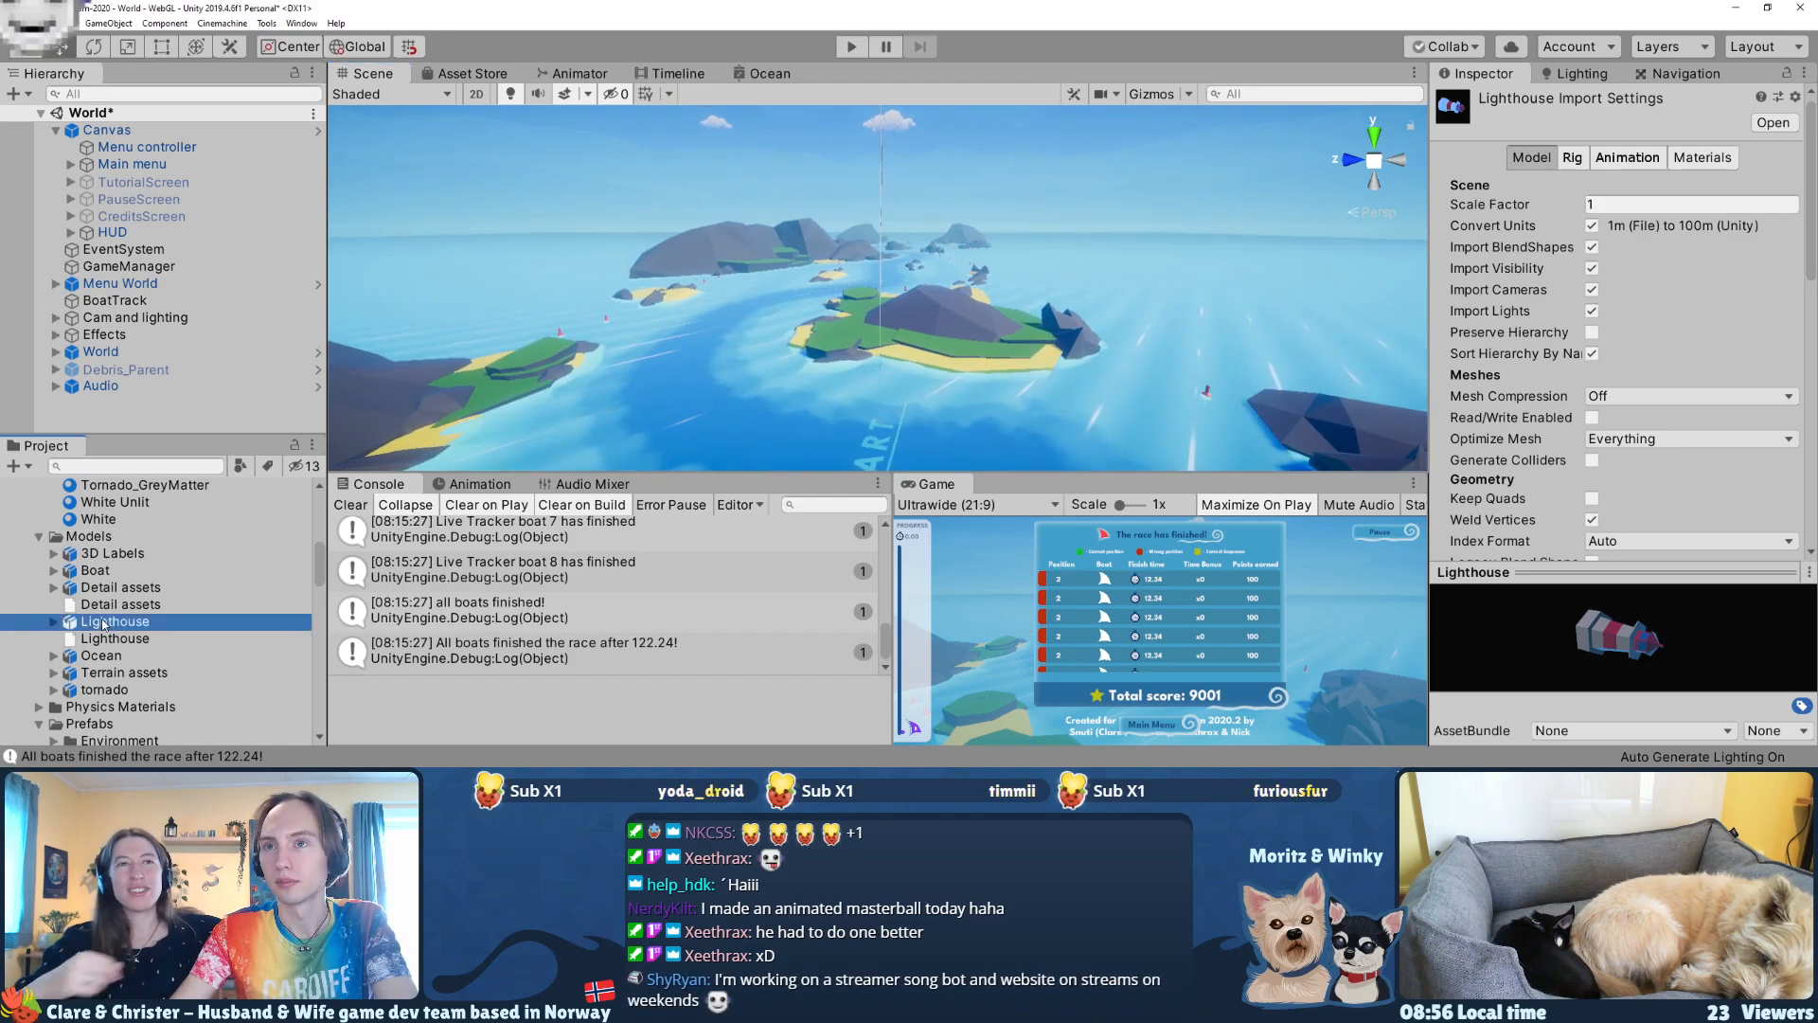
left_click_drag(101, 626, 100, 353)
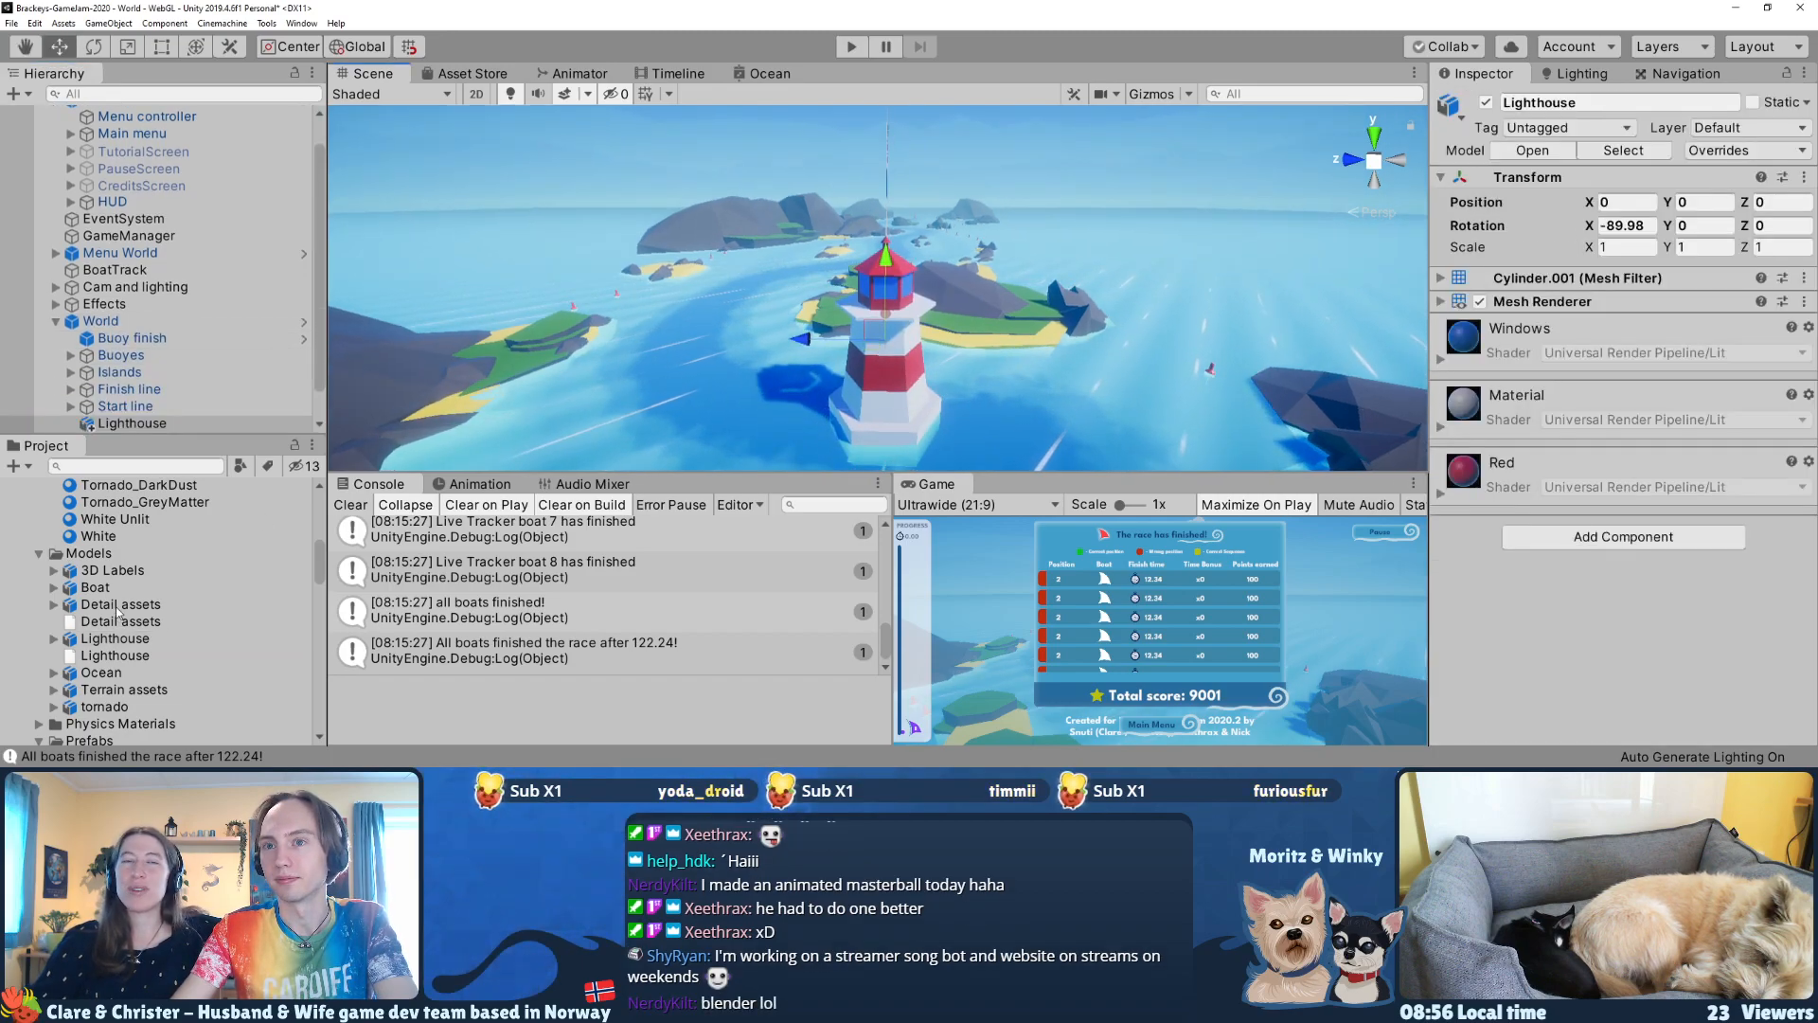
Step: View the placed lighthouse up close and open the Lighthouse model's material import settings
right_click_drag(549, 379, 512, 436)
key("w")
left_click_drag(258, 528, 99, 427)
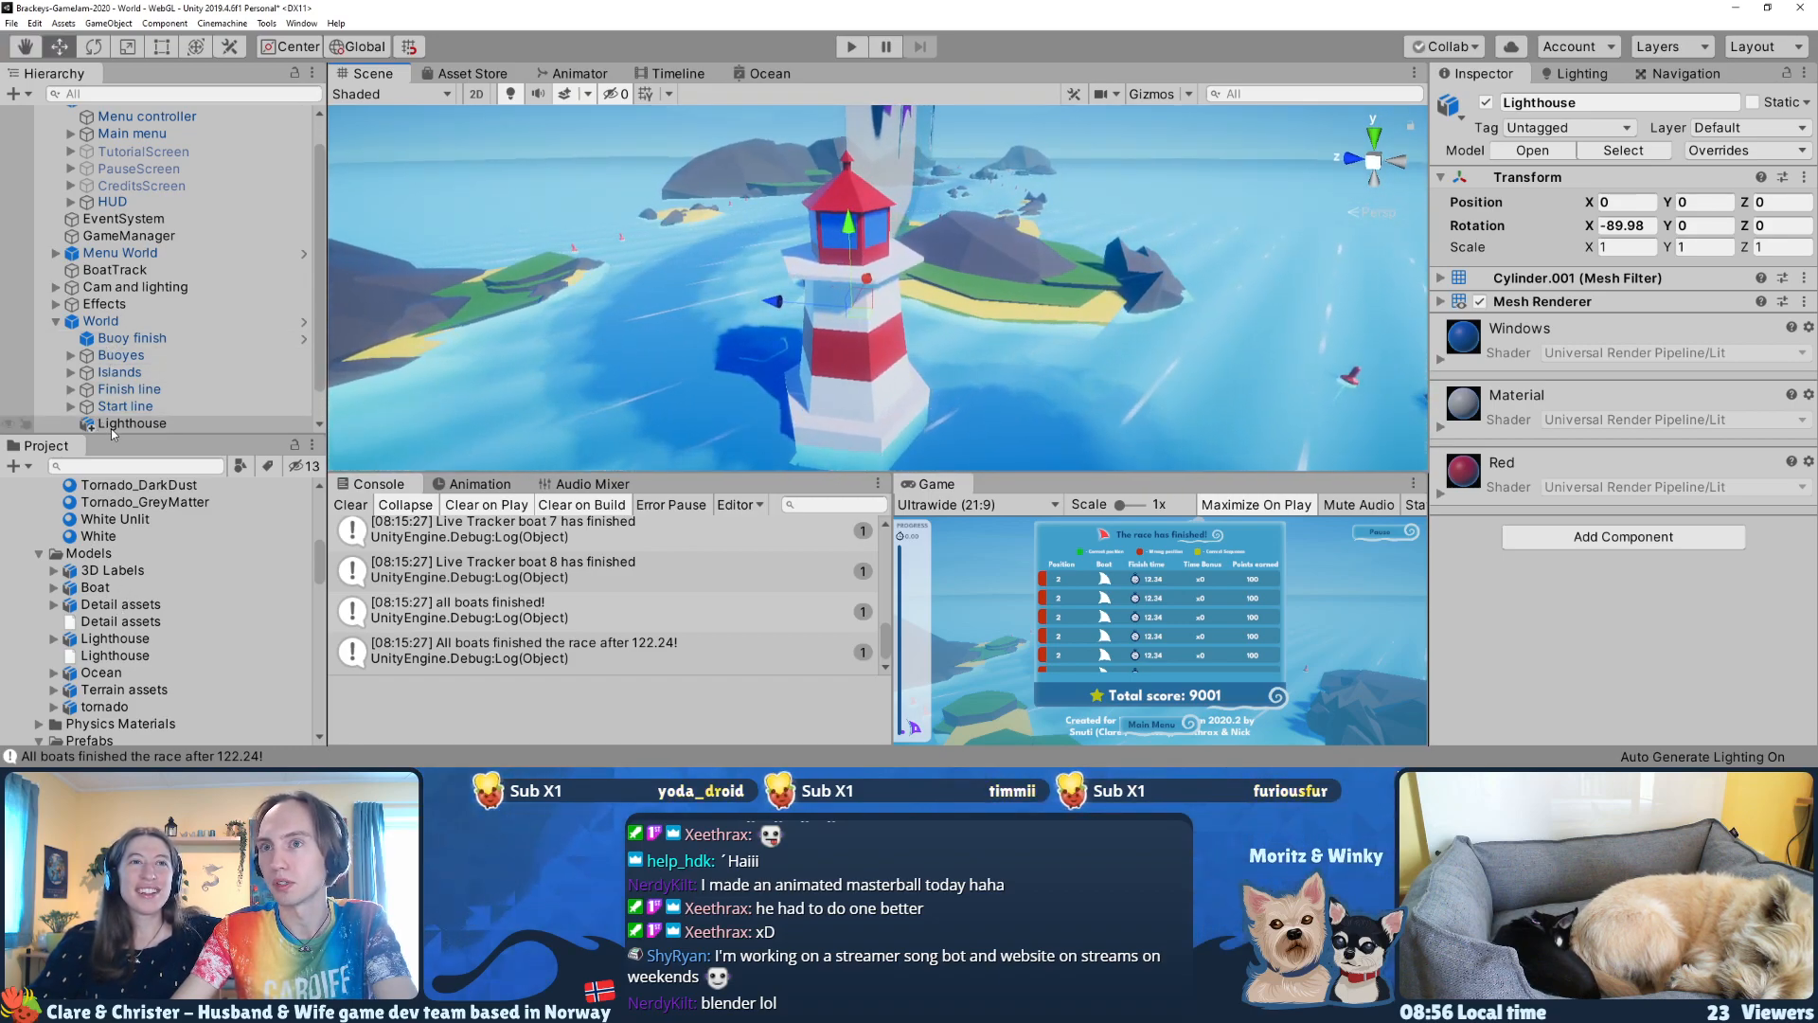
left_click(112, 429)
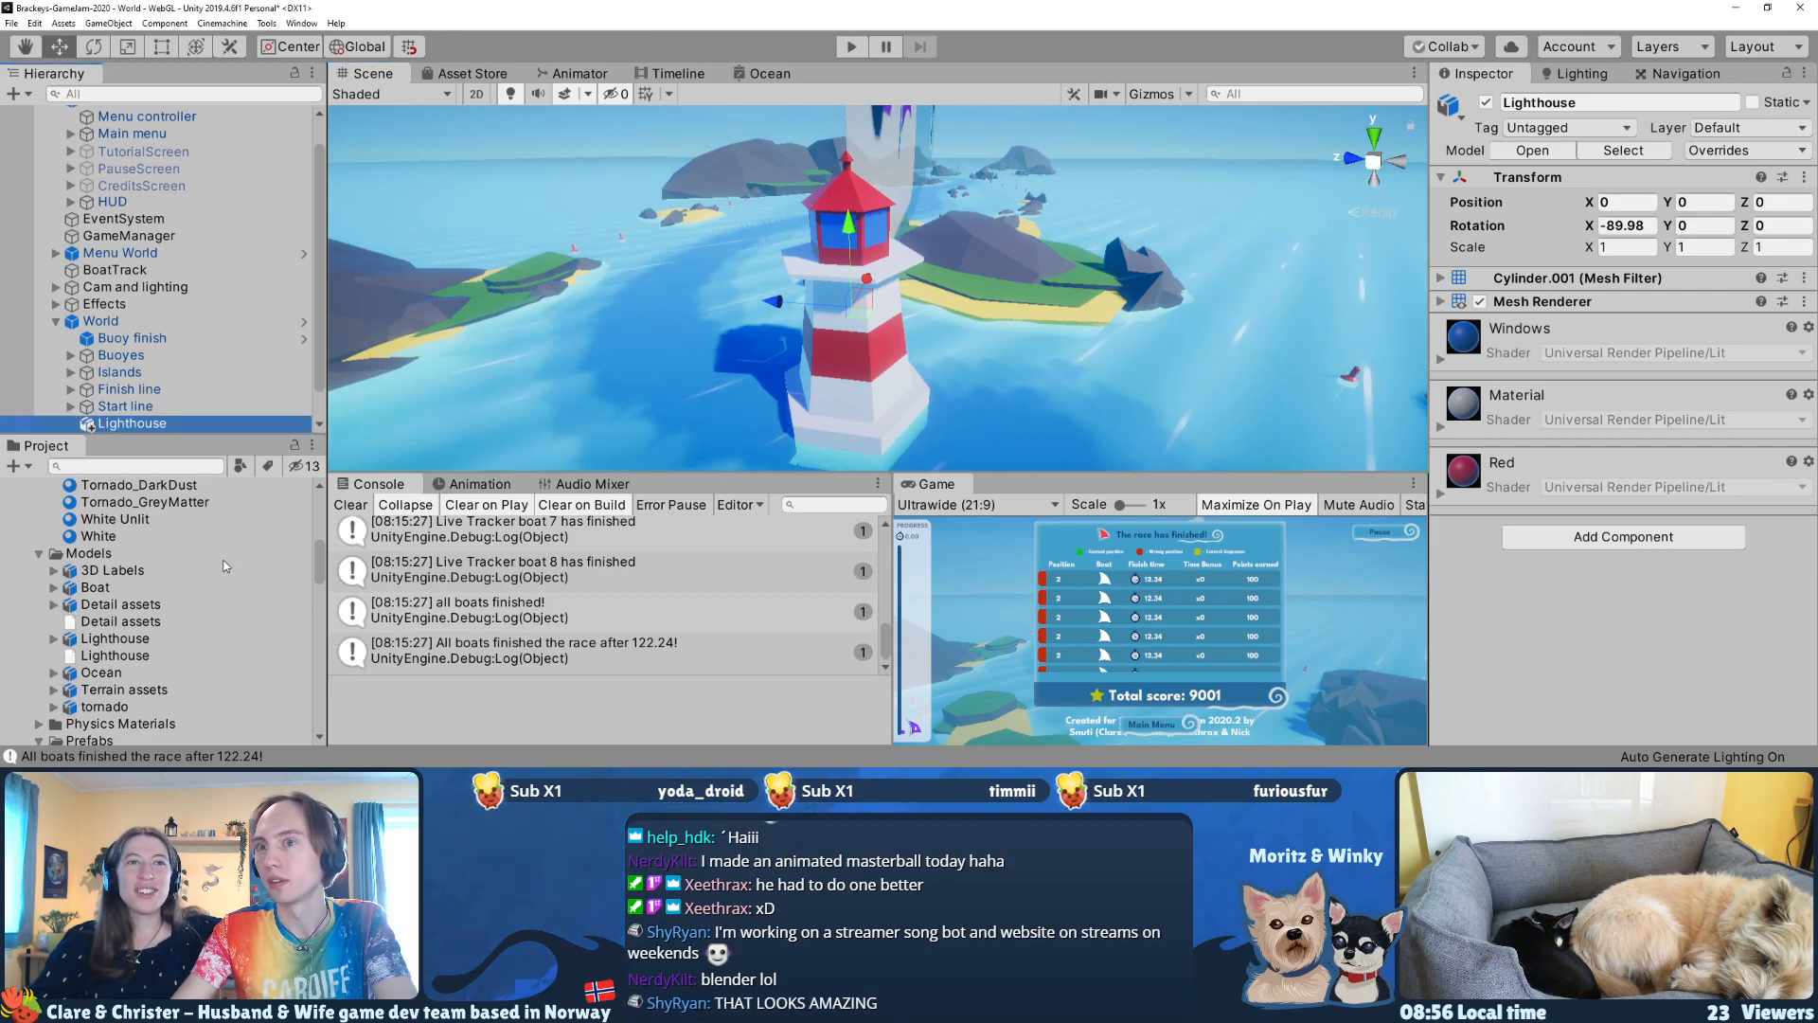
left_click(115, 639)
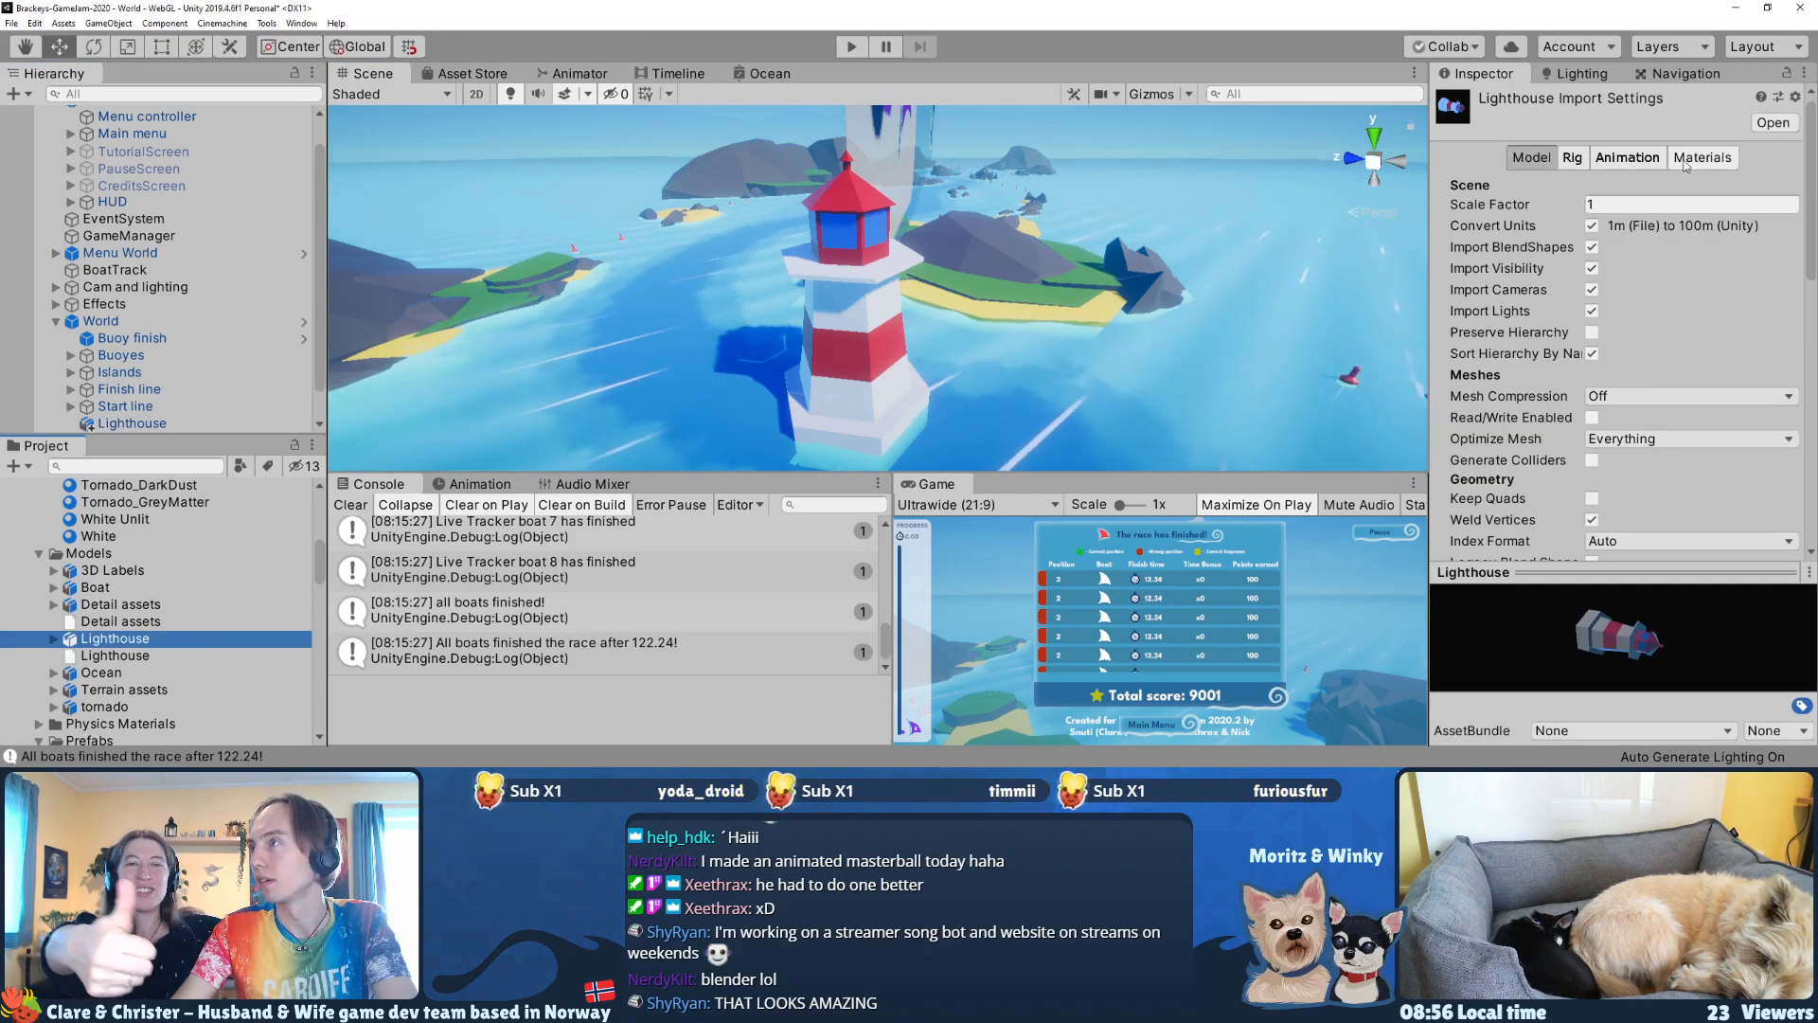
left_click(1684, 163)
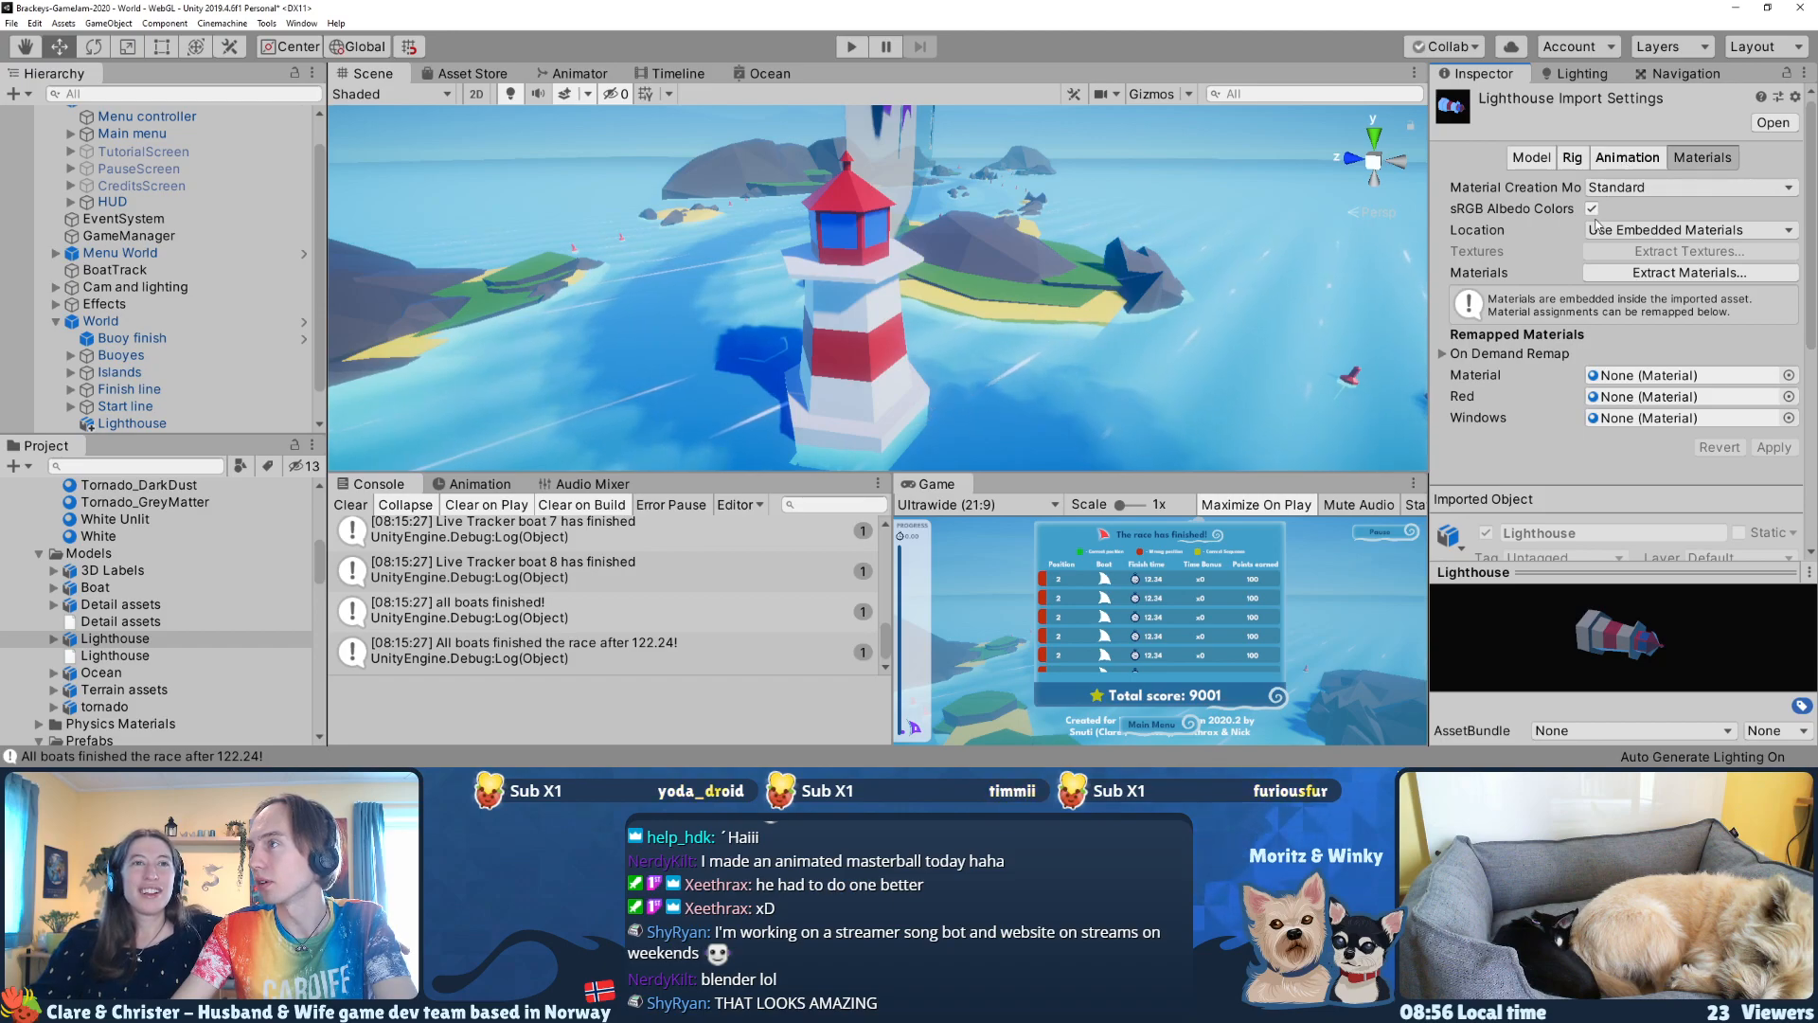
Step: Turn off material creation in the Lighthouse model's import settings and apply the change
left_click(1667, 186)
left_click(1629, 204)
left_click(1772, 260)
Step: Review the Lighthouse model's animation, rig, mesh and geometry import settings
left_click(1638, 161)
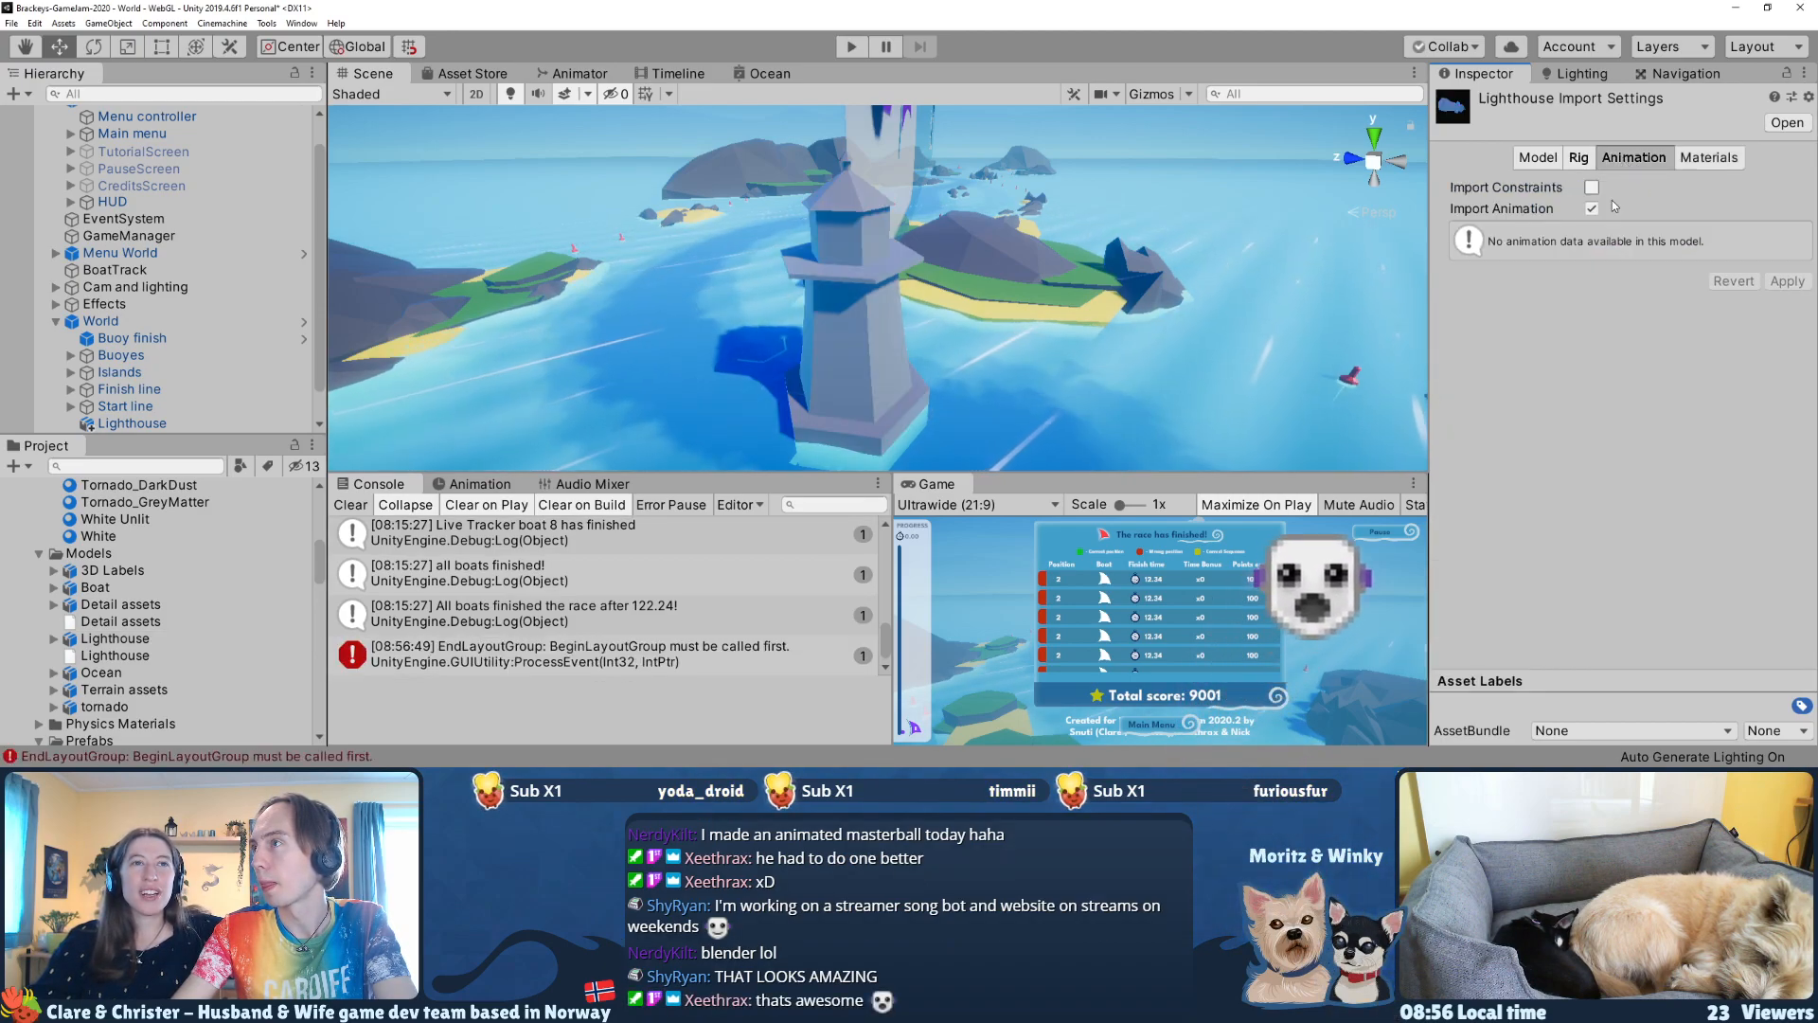
left_click(1578, 157)
left_click(1621, 187)
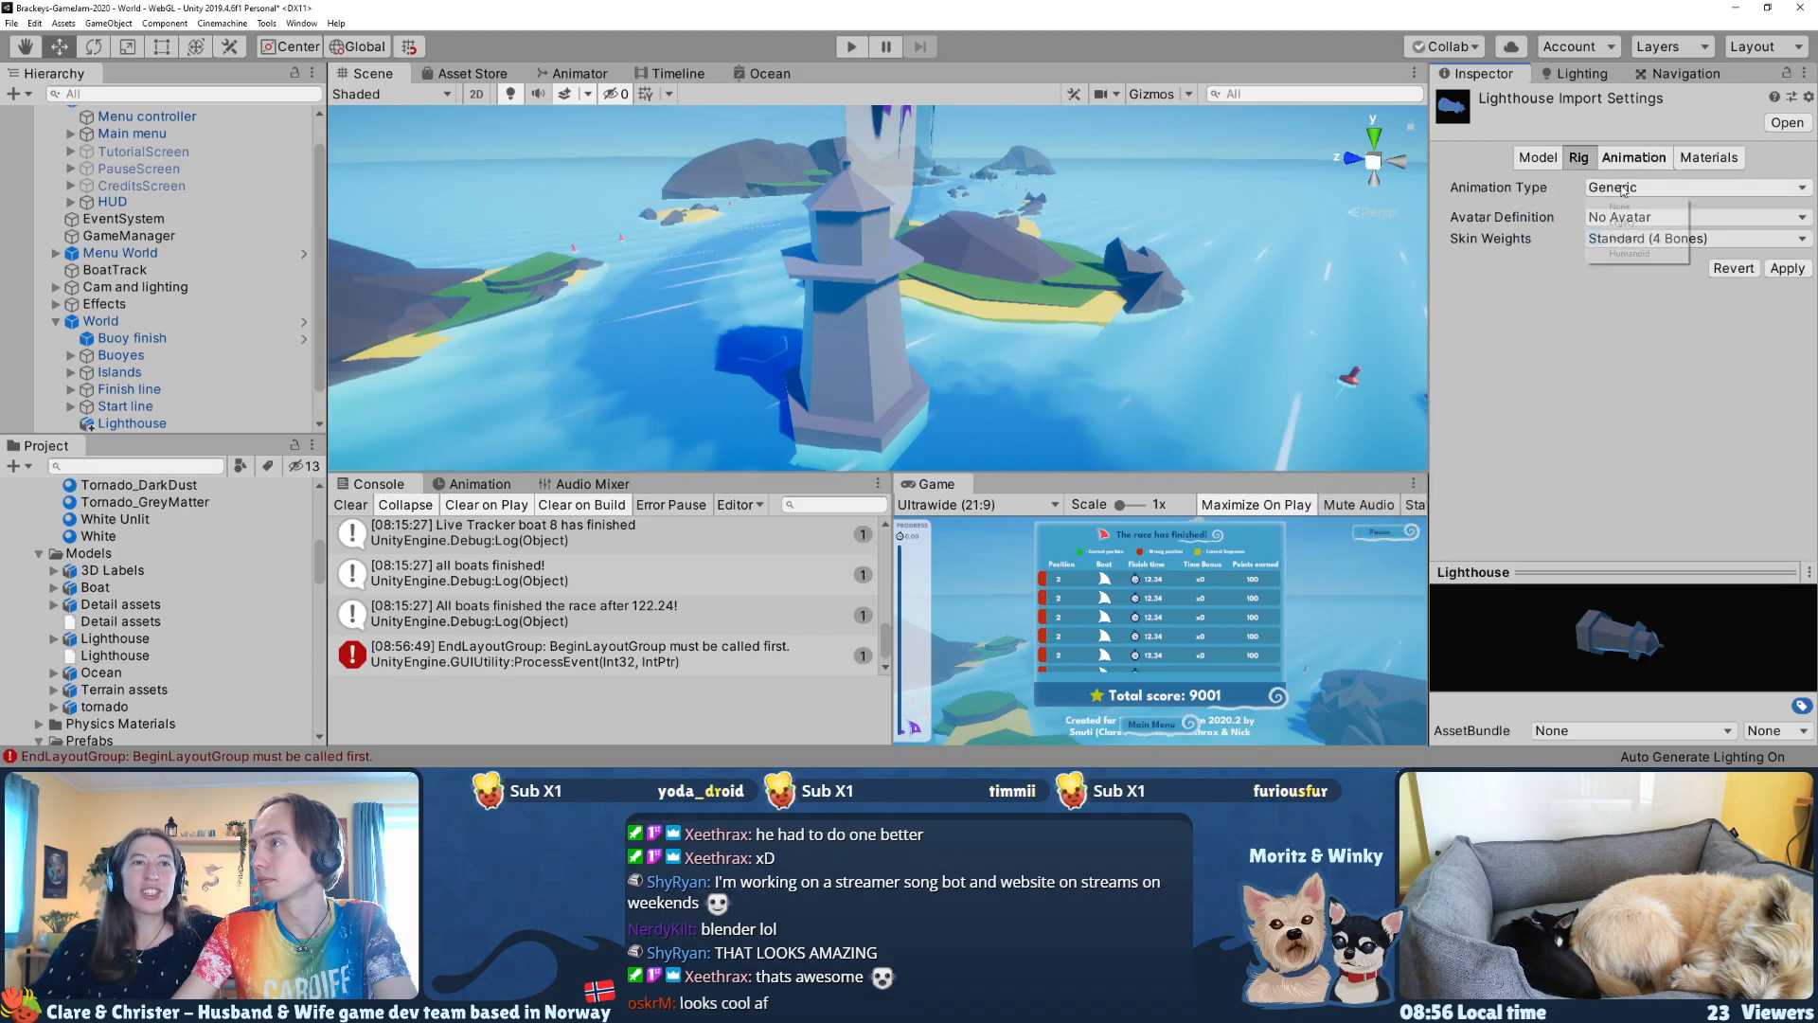
left_click(1537, 157)
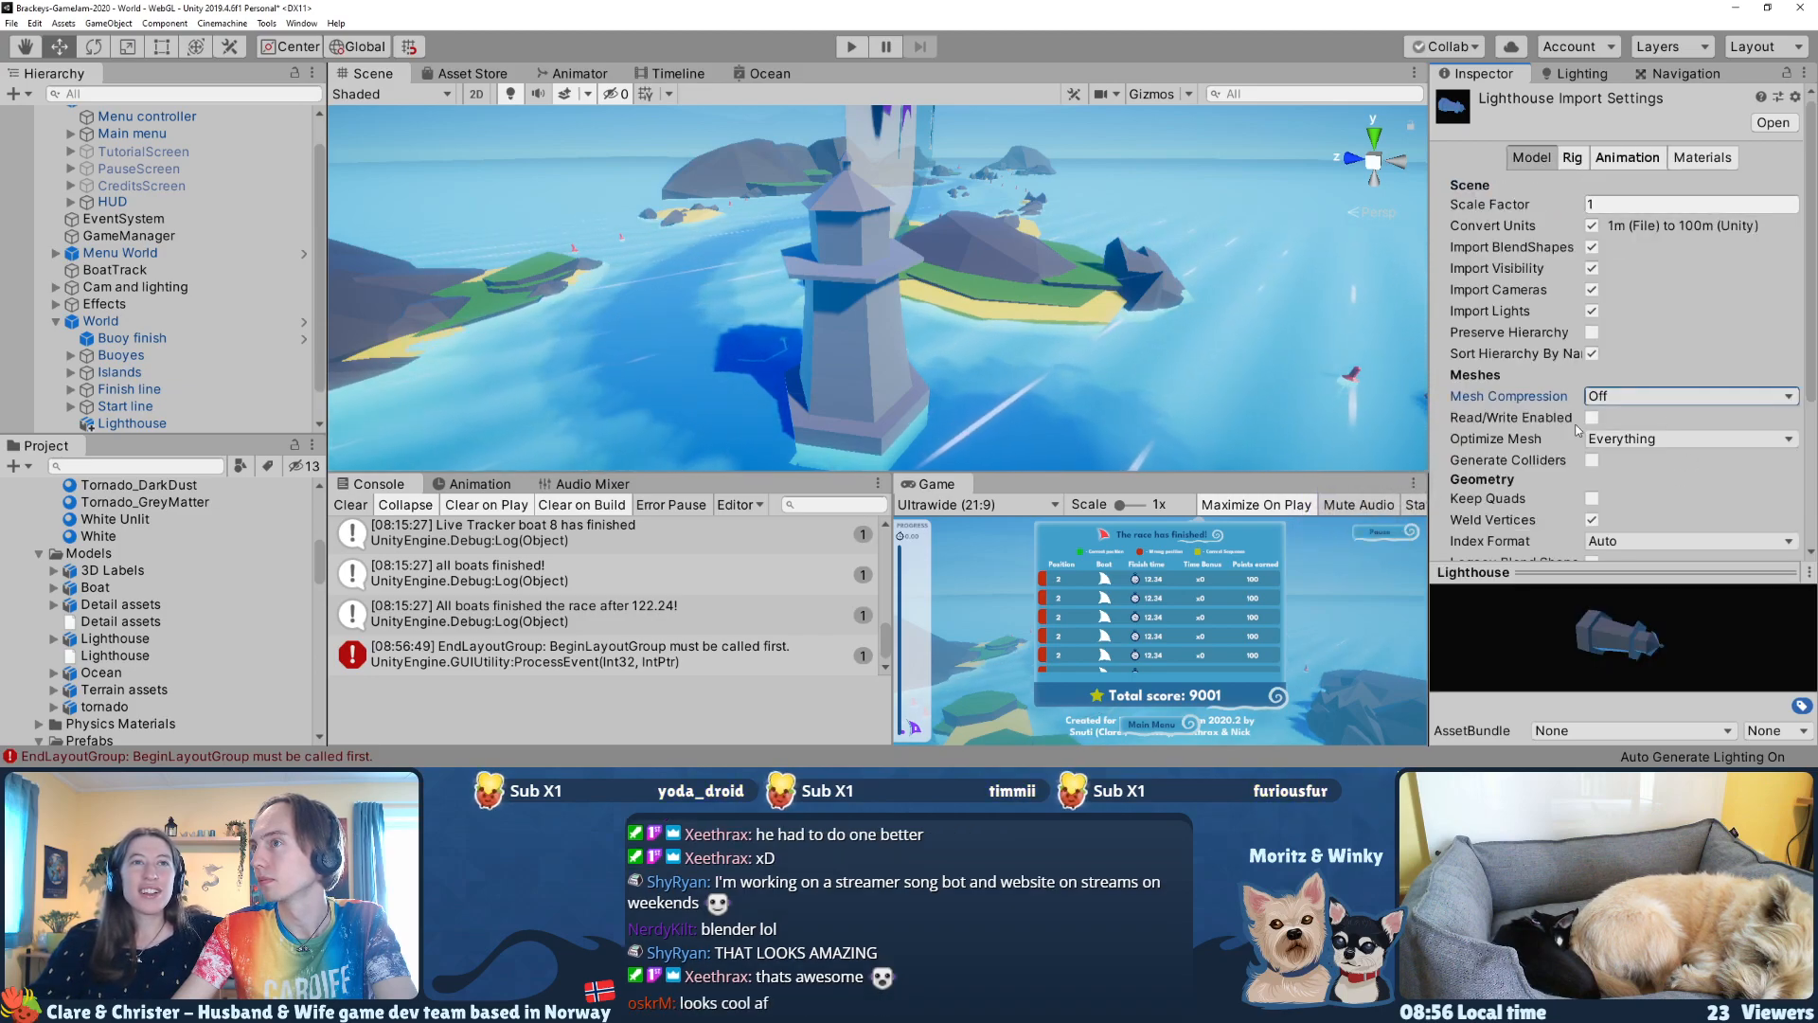
scroll(1515, 426, "down", 5)
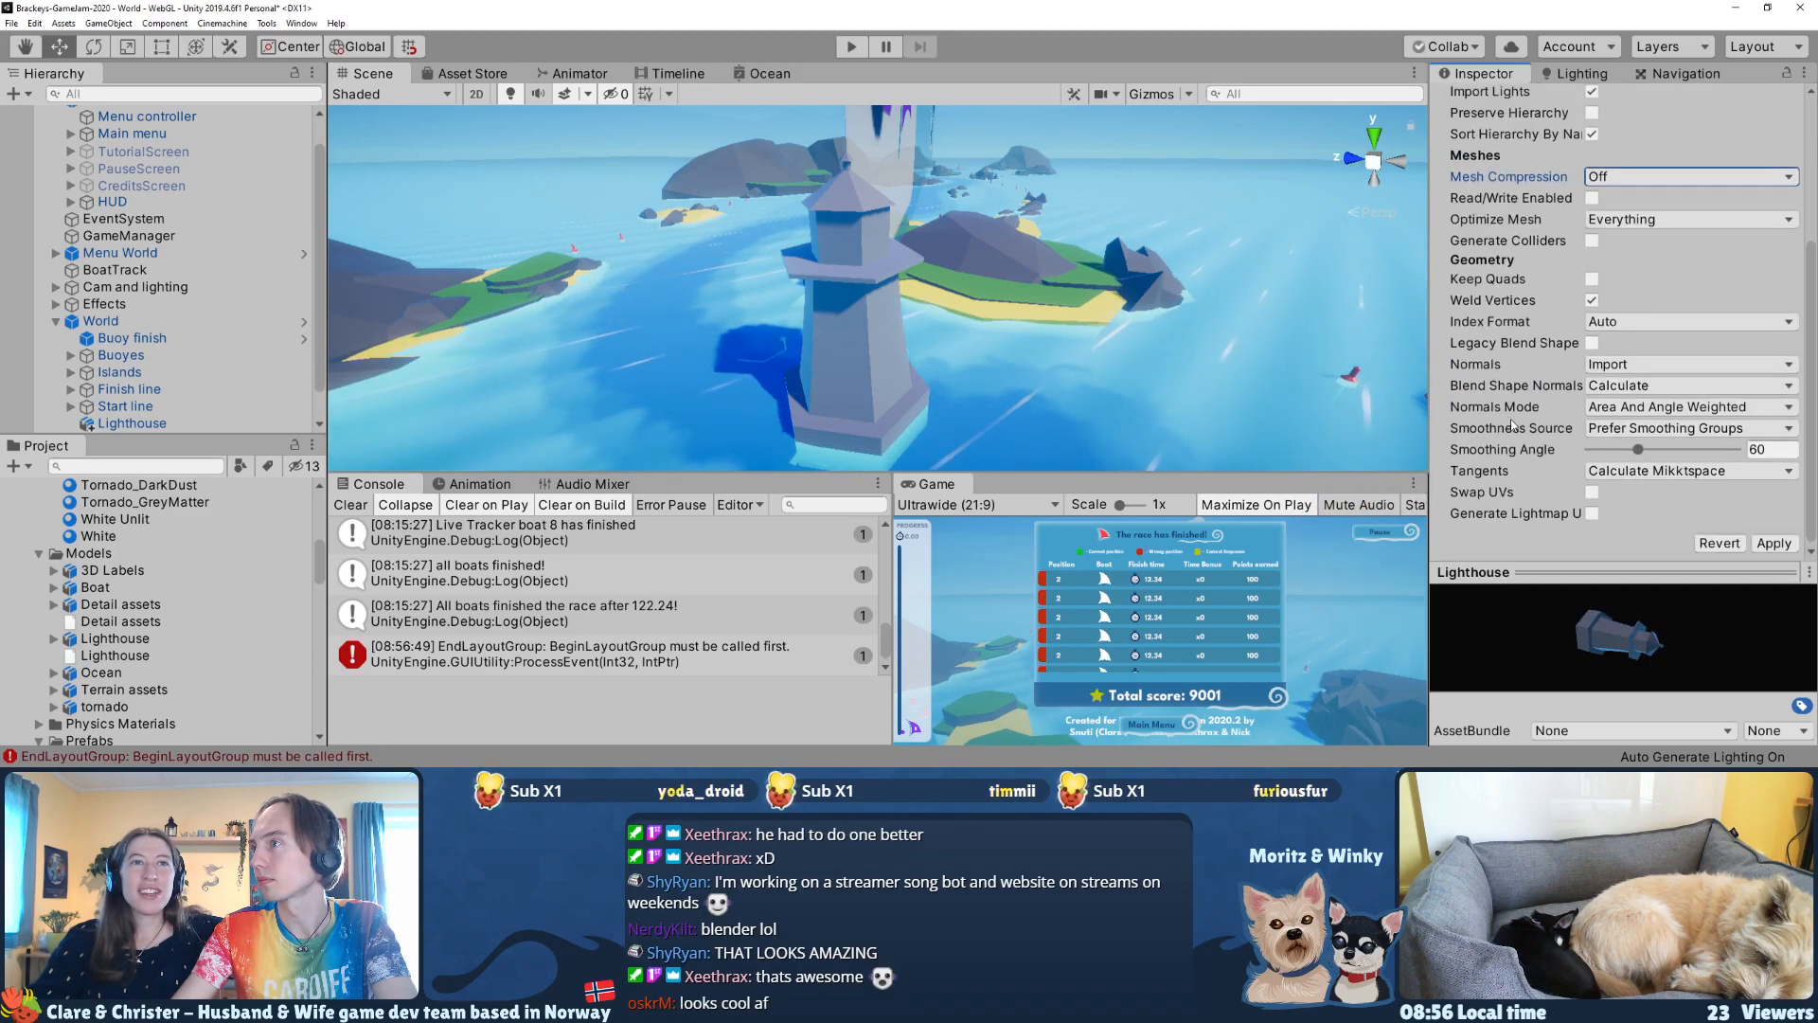
Step: Unpack the prefab instance of the Lighthouse placed under the World object
left_click(884, 320)
left_click_drag(912, 367, 917, 339, "alt")
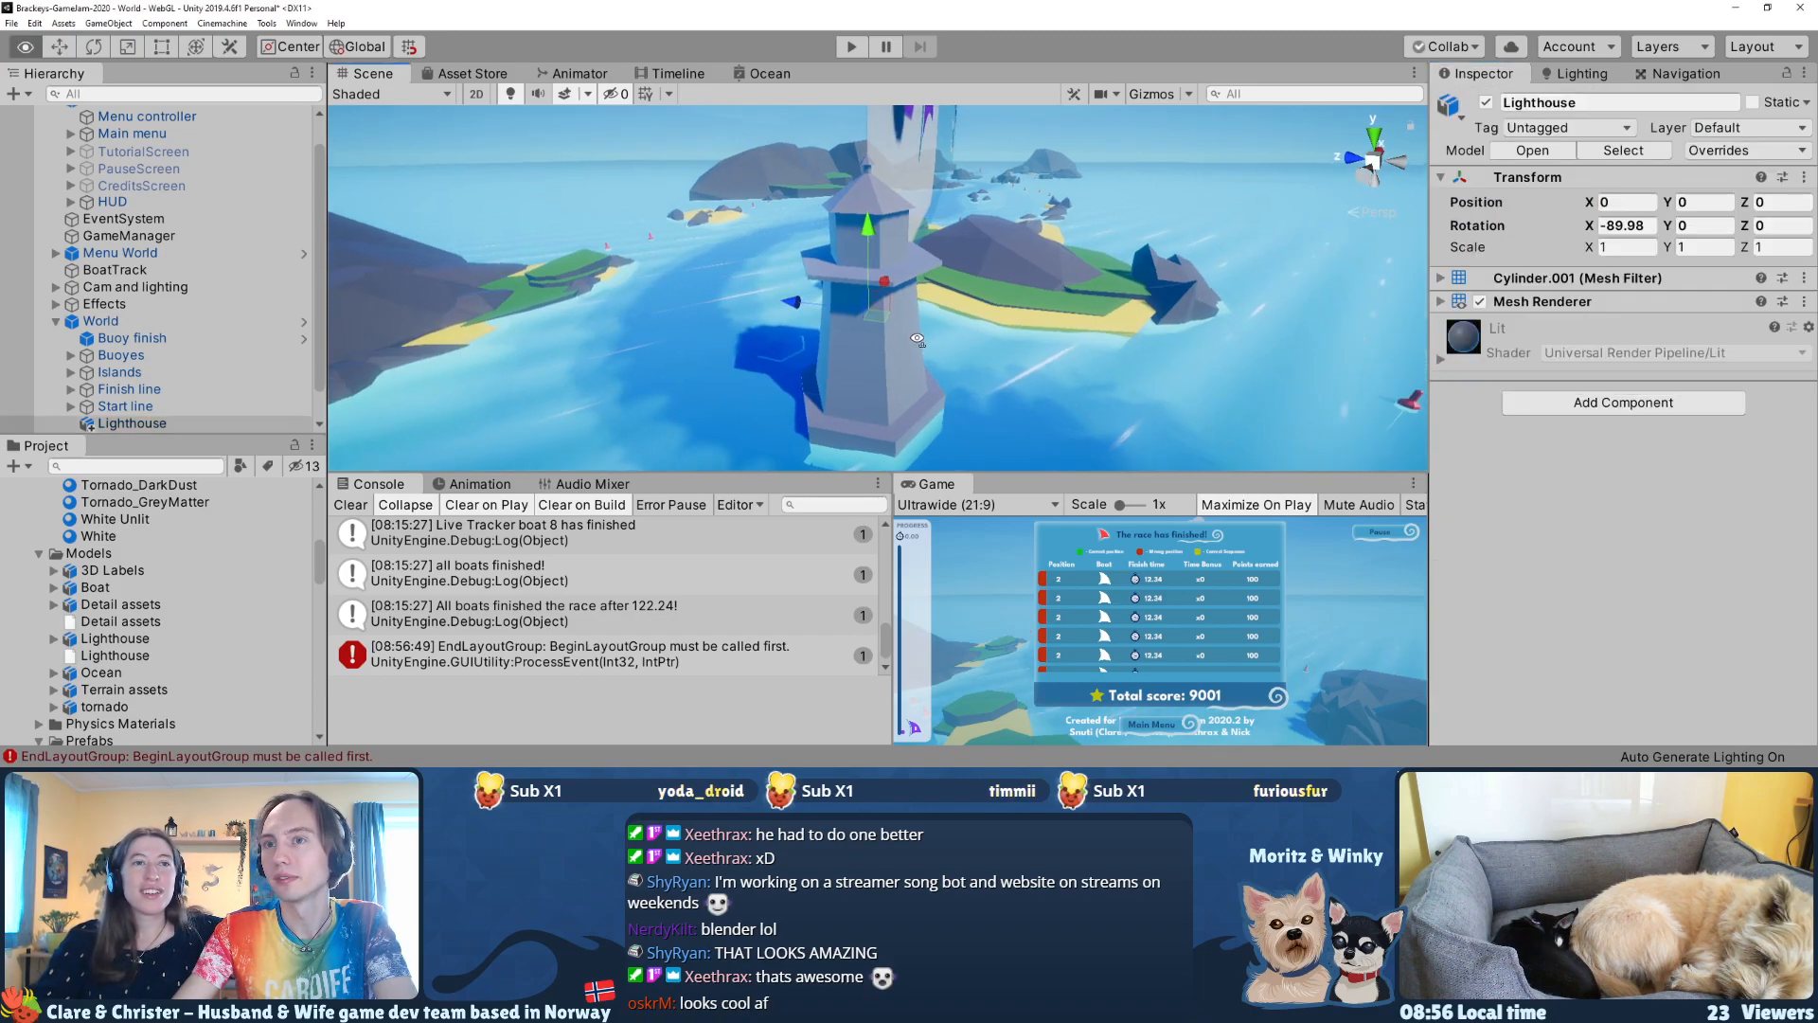
right_click(132, 423)
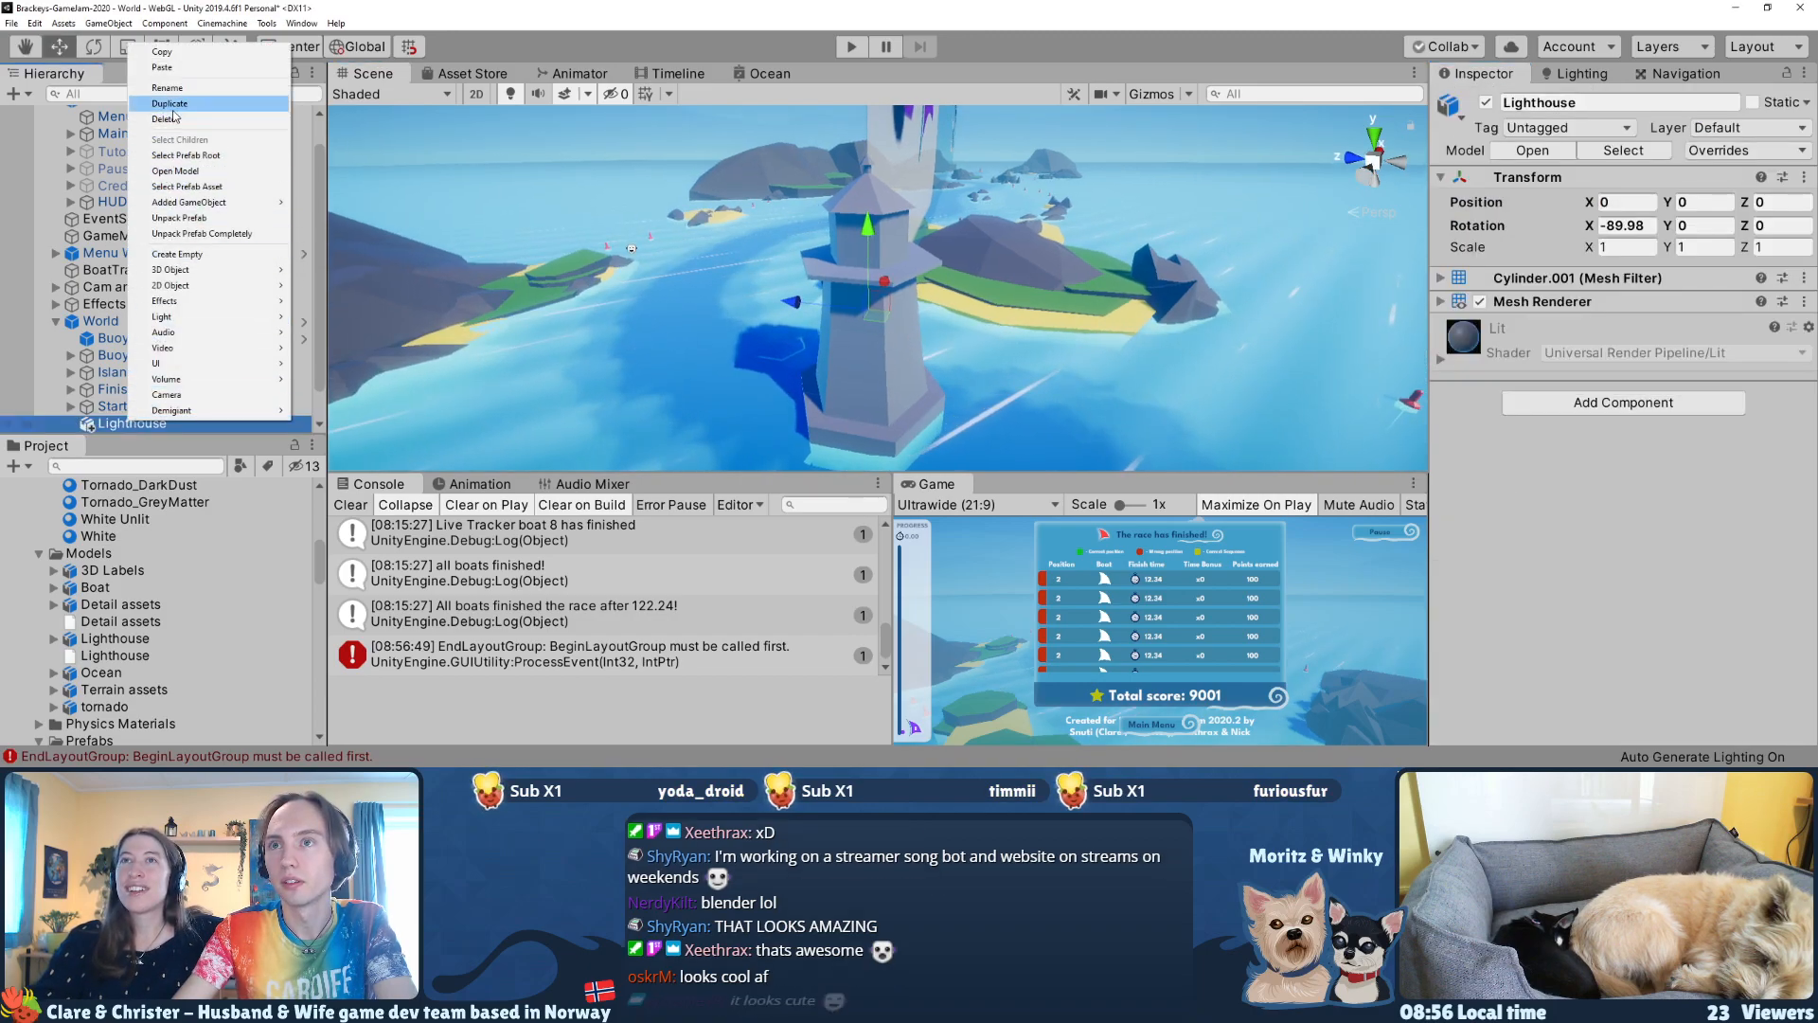
left_click(179, 218)
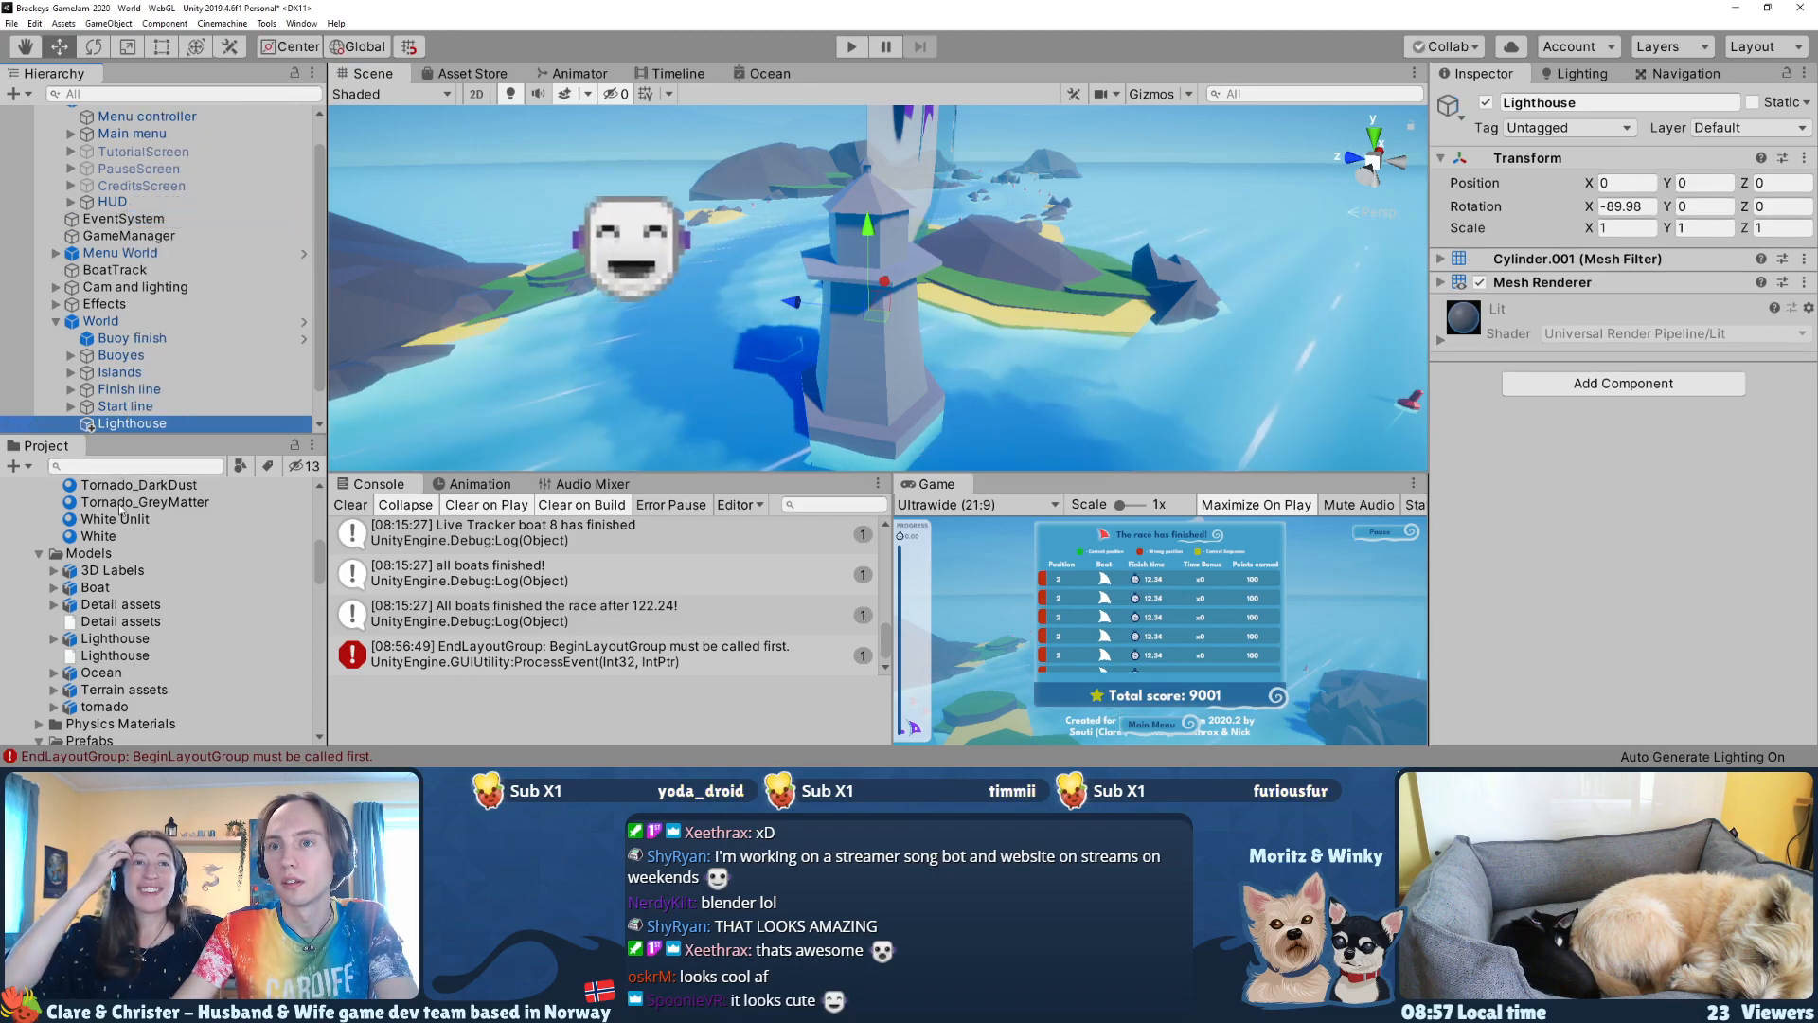
Step: Save the unpacked Lighthouse object as a new prefab in the Environment prefabs folder
scroll(119, 507, "up", 10)
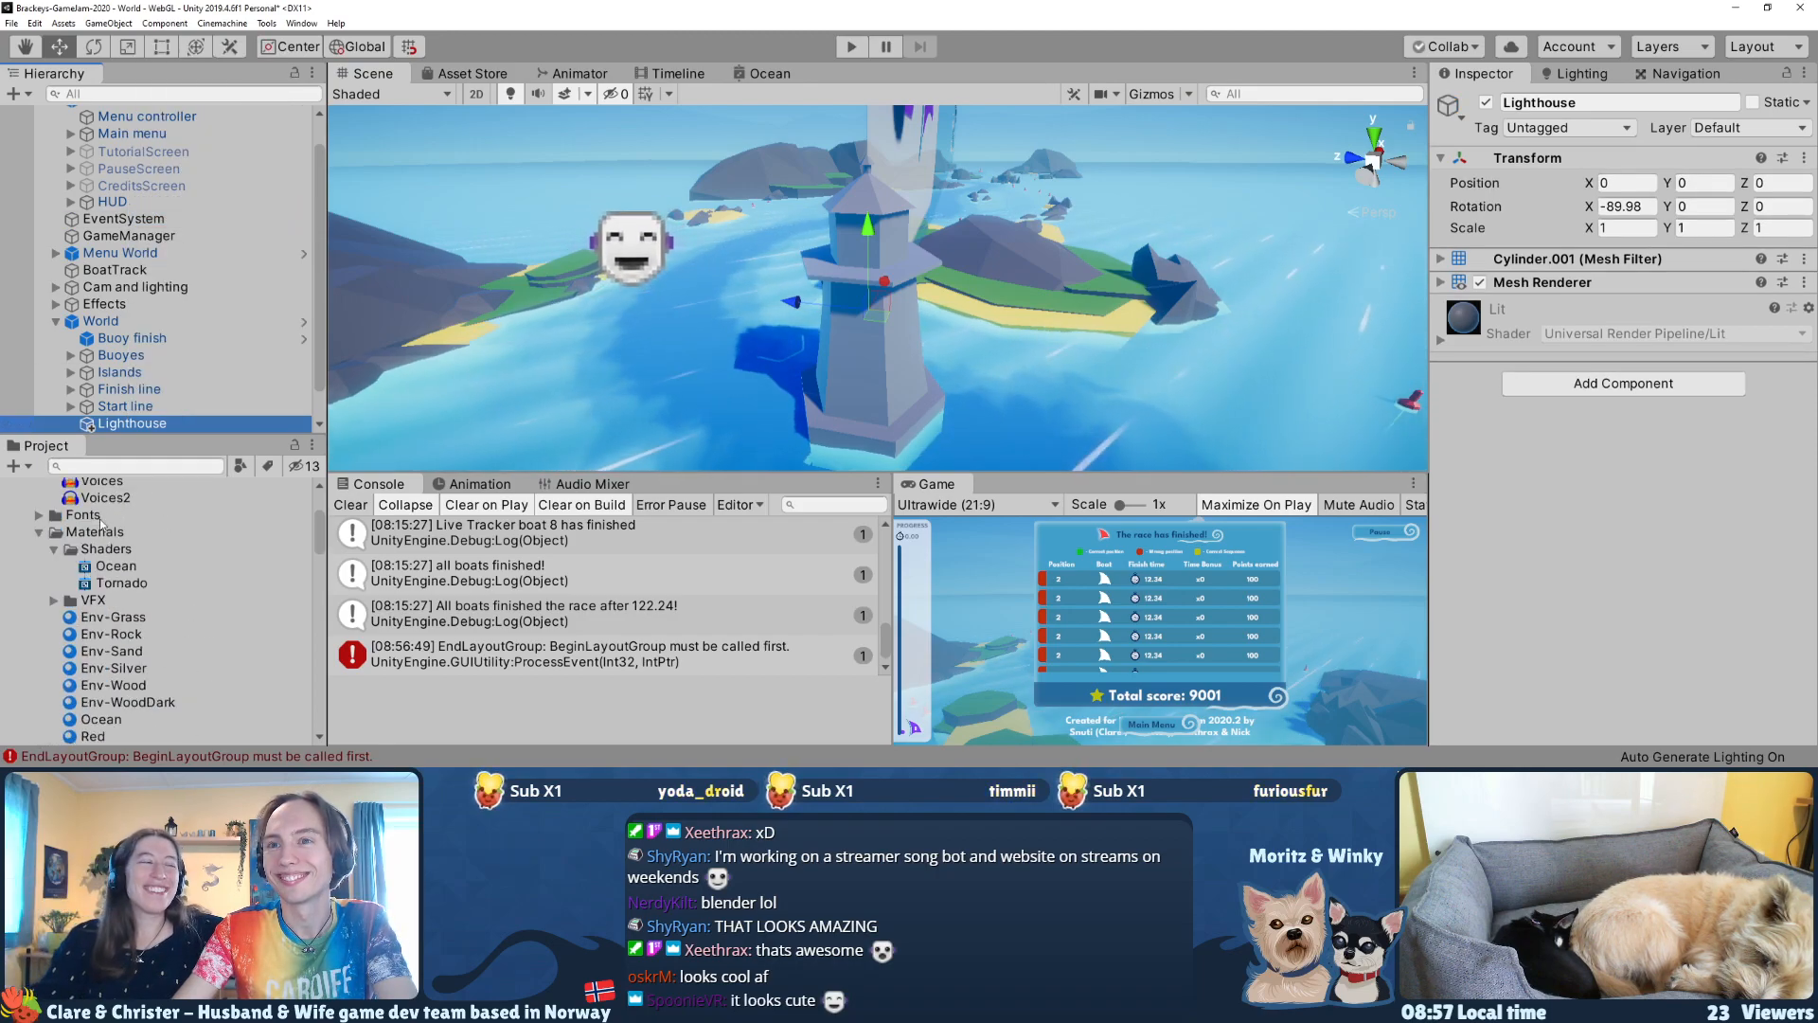
scroll(95, 530, "down", 10)
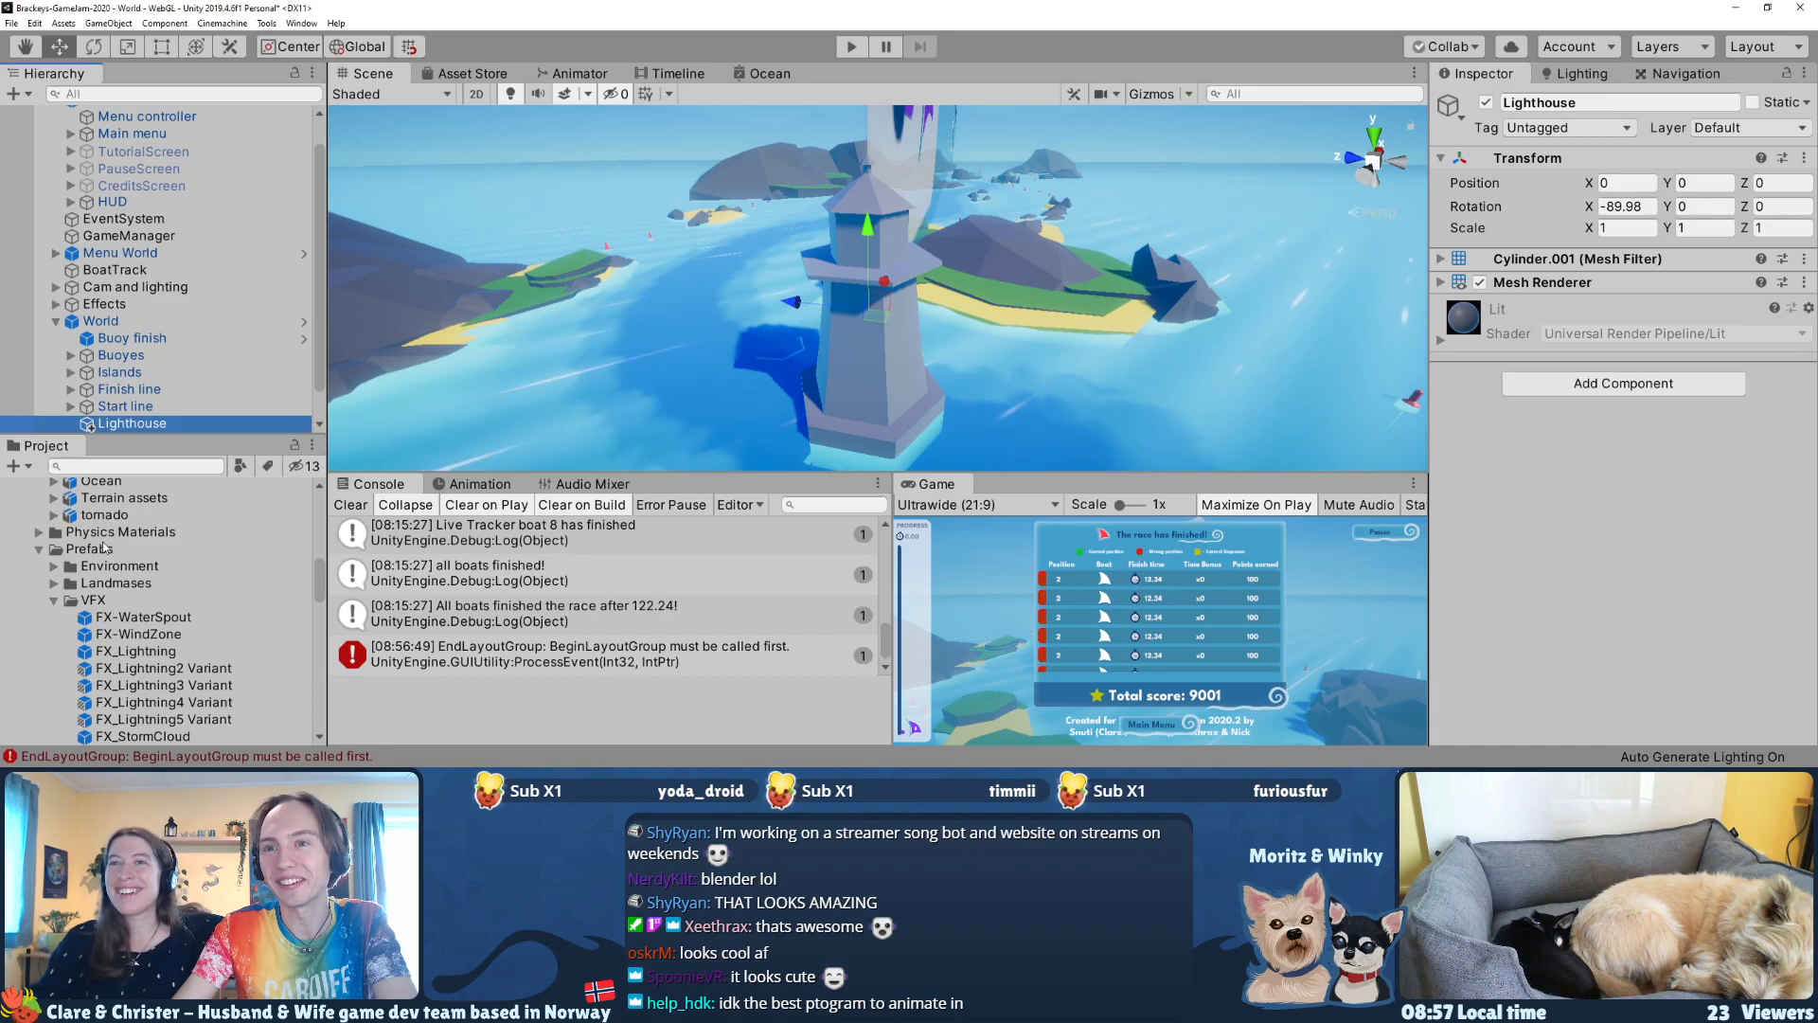
left_click_drag(112, 428, 94, 603)
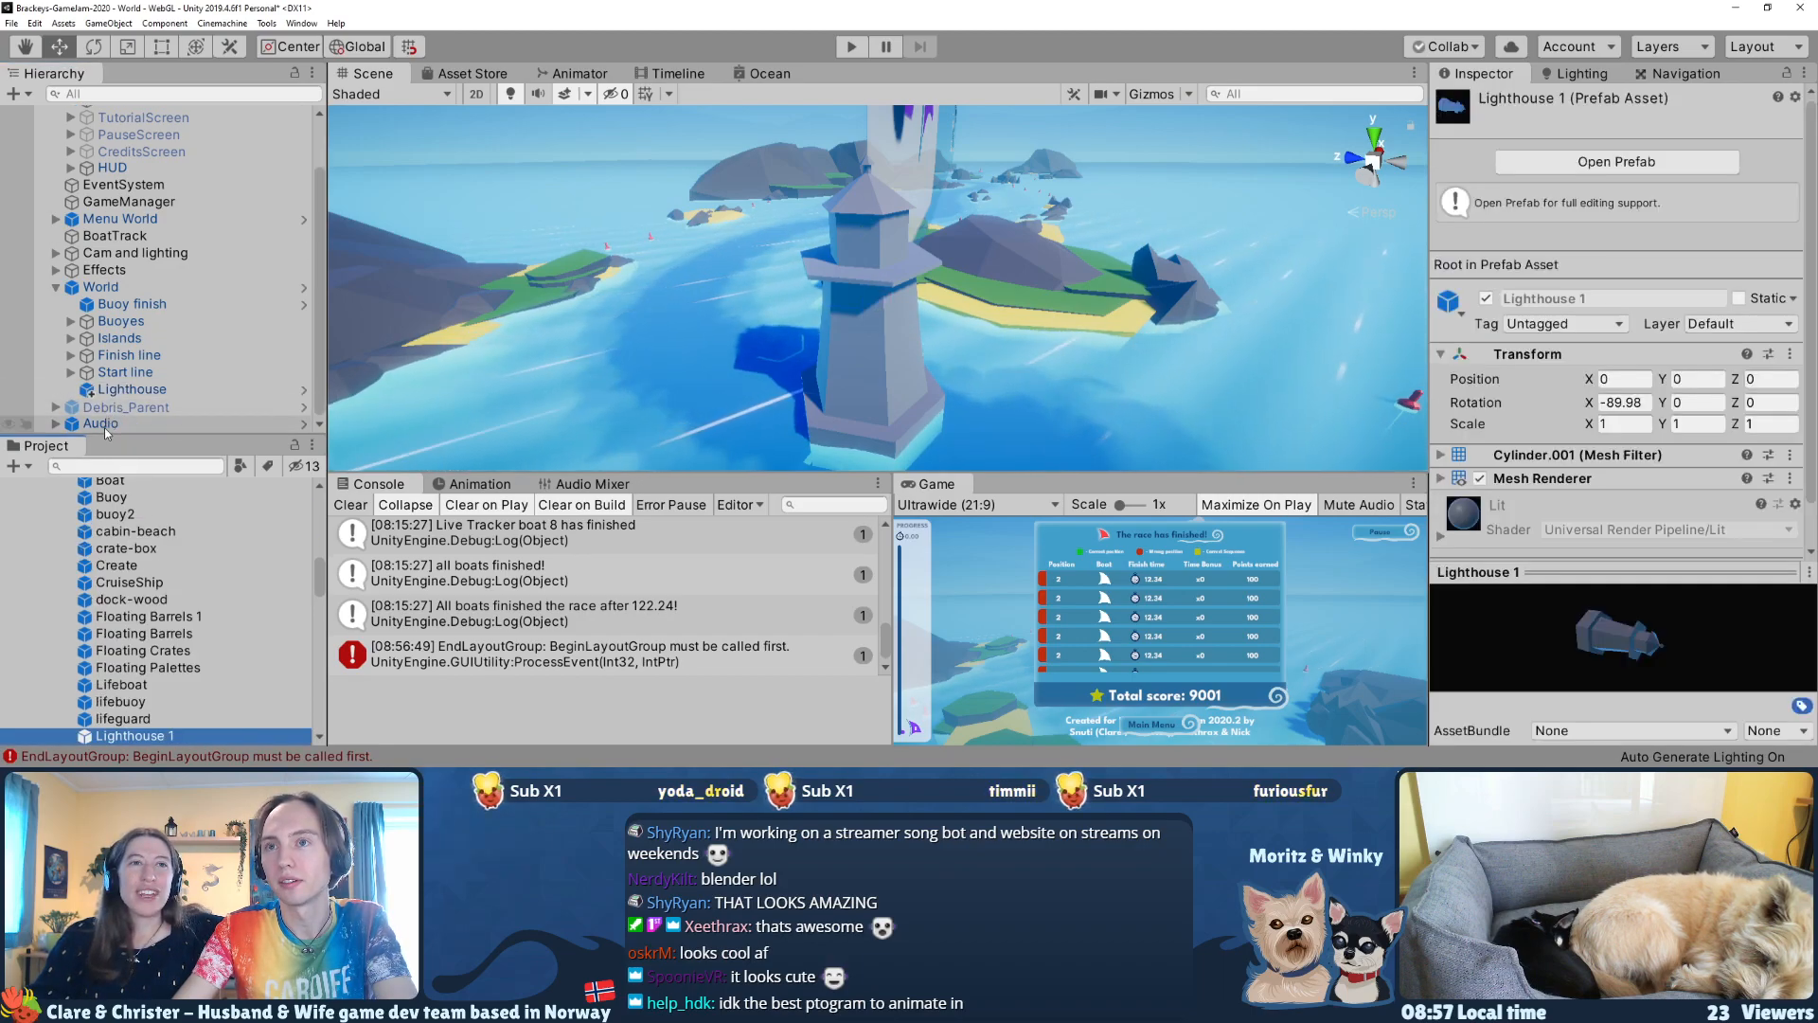
Step: Open the new lighthouse prefab for editing and apply the Red material to its roof and middle band and White to its walls
left_click(121, 394)
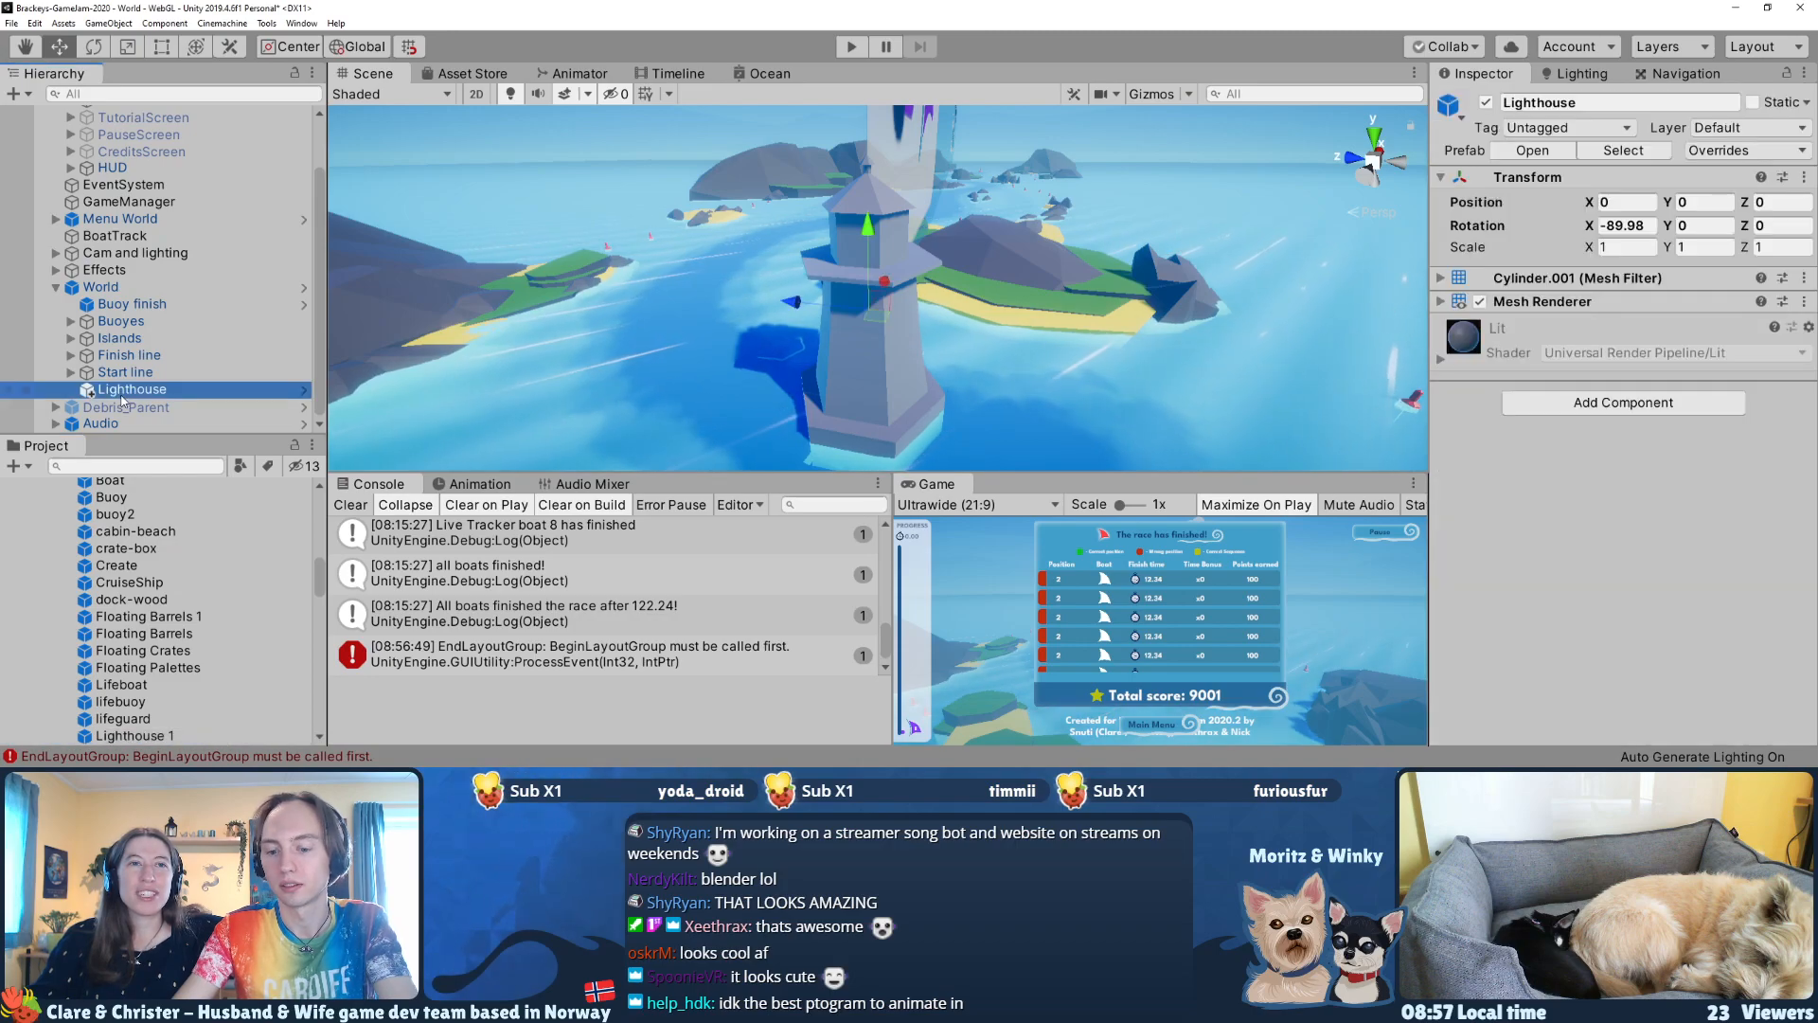
key("p")
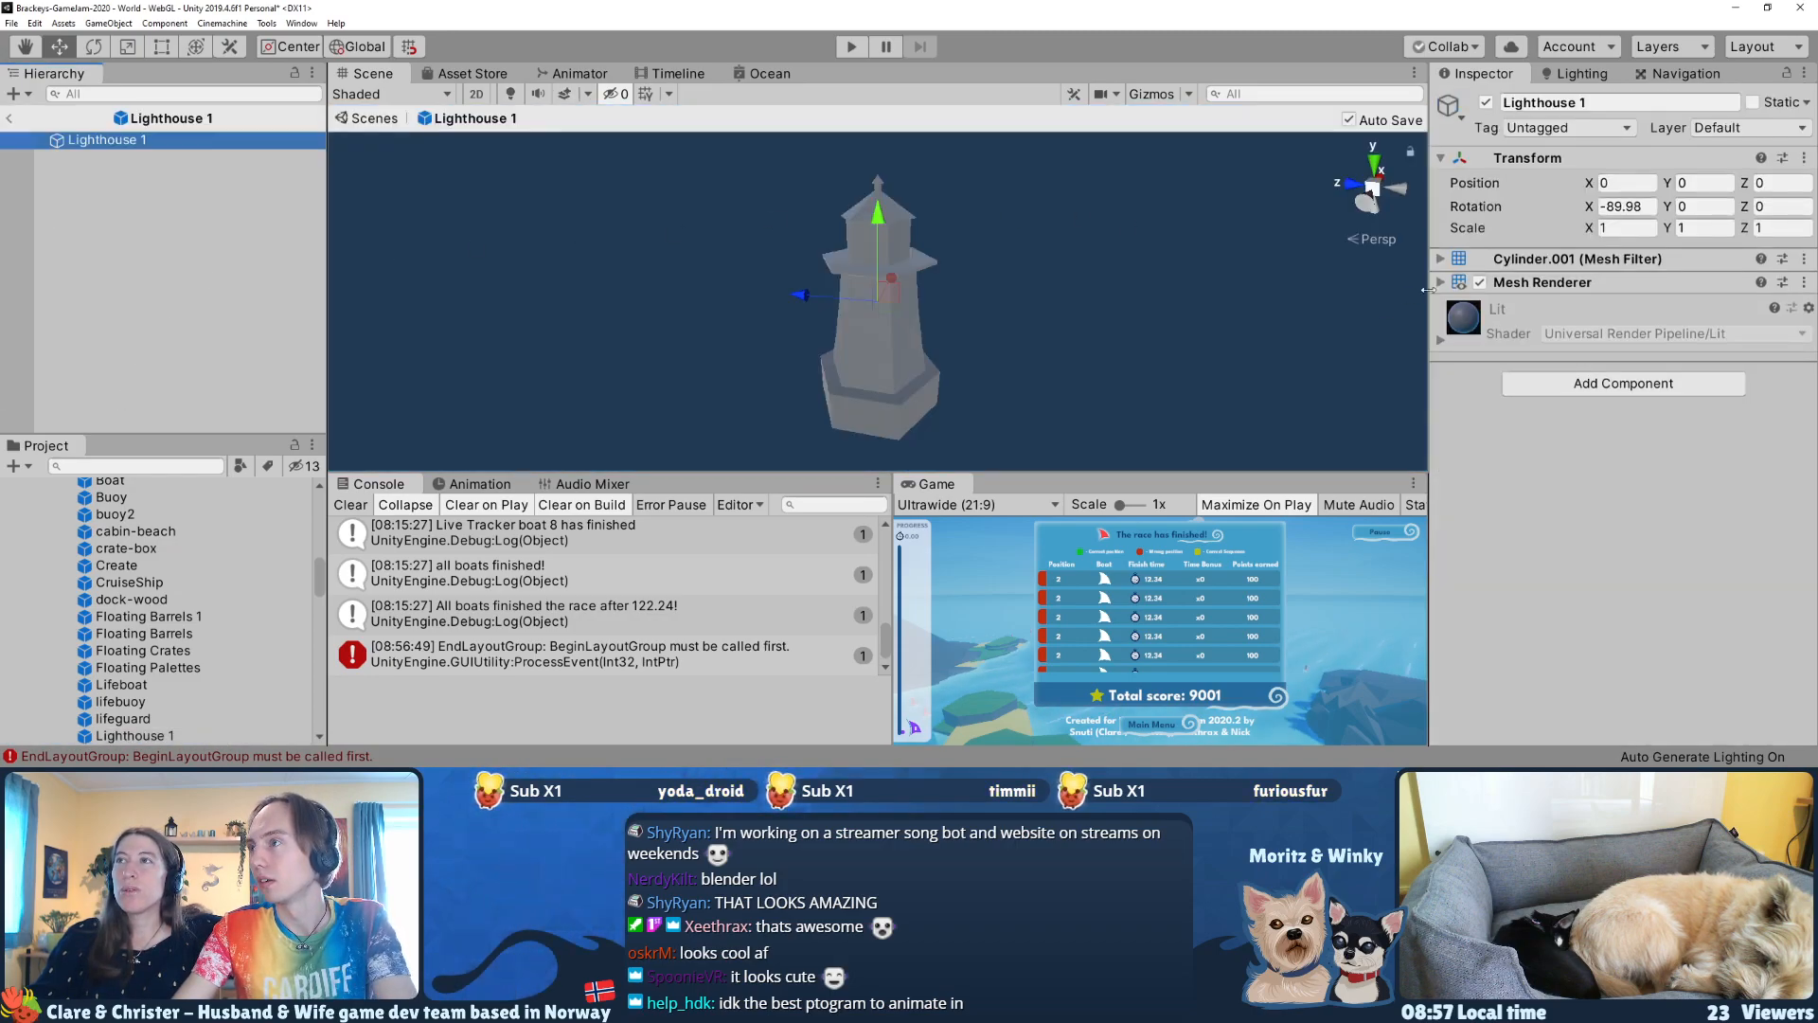
scroll(93, 585, "up", 5)
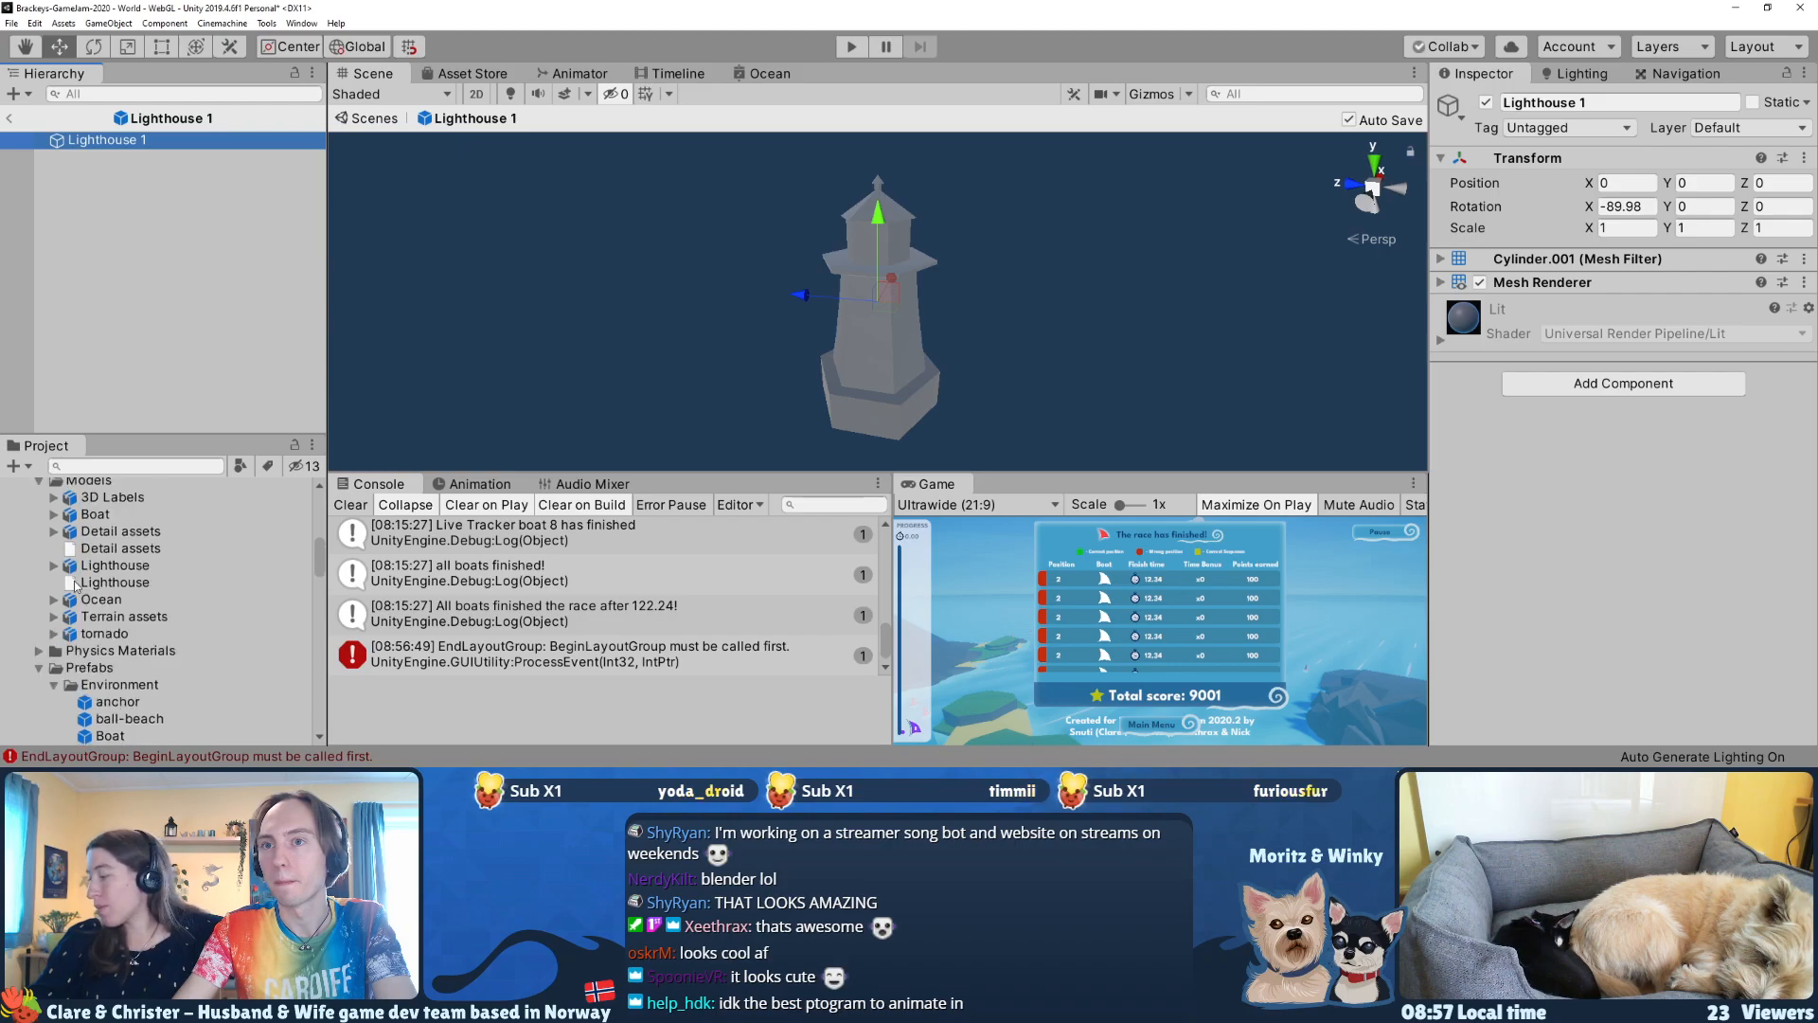
scroll(73, 566, "up", 8)
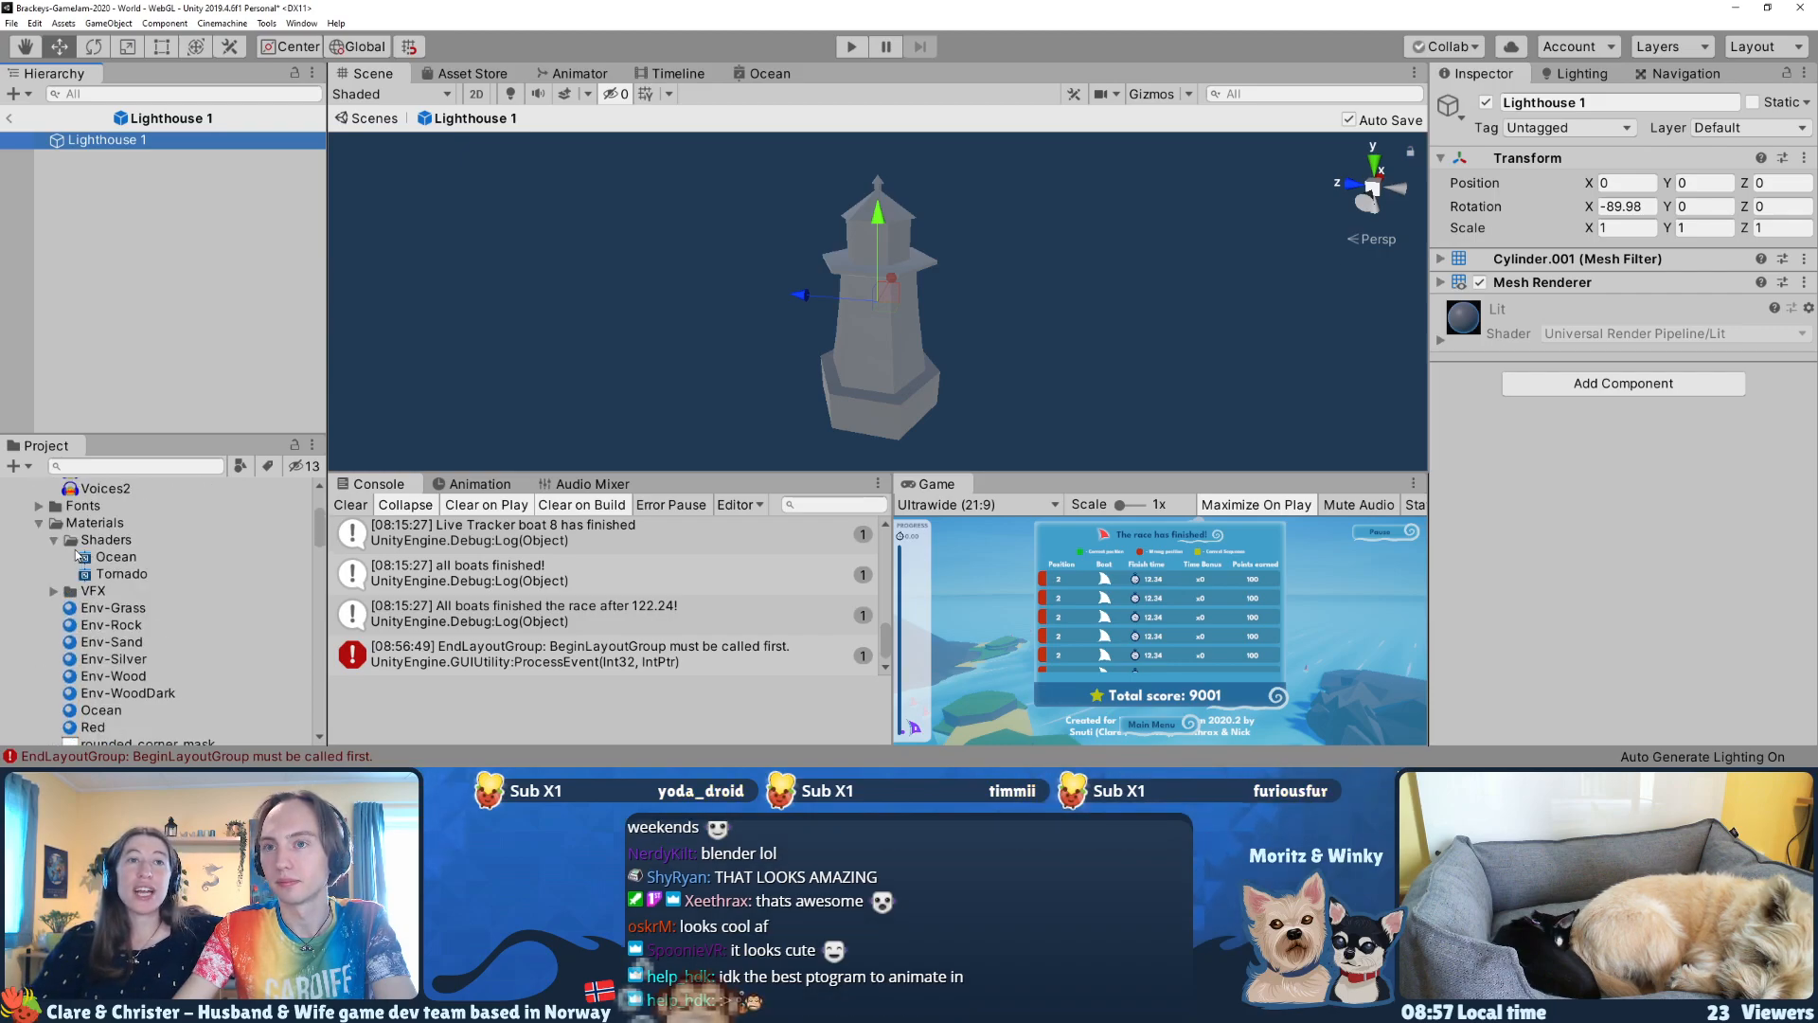
scroll(98, 596, "down", 3)
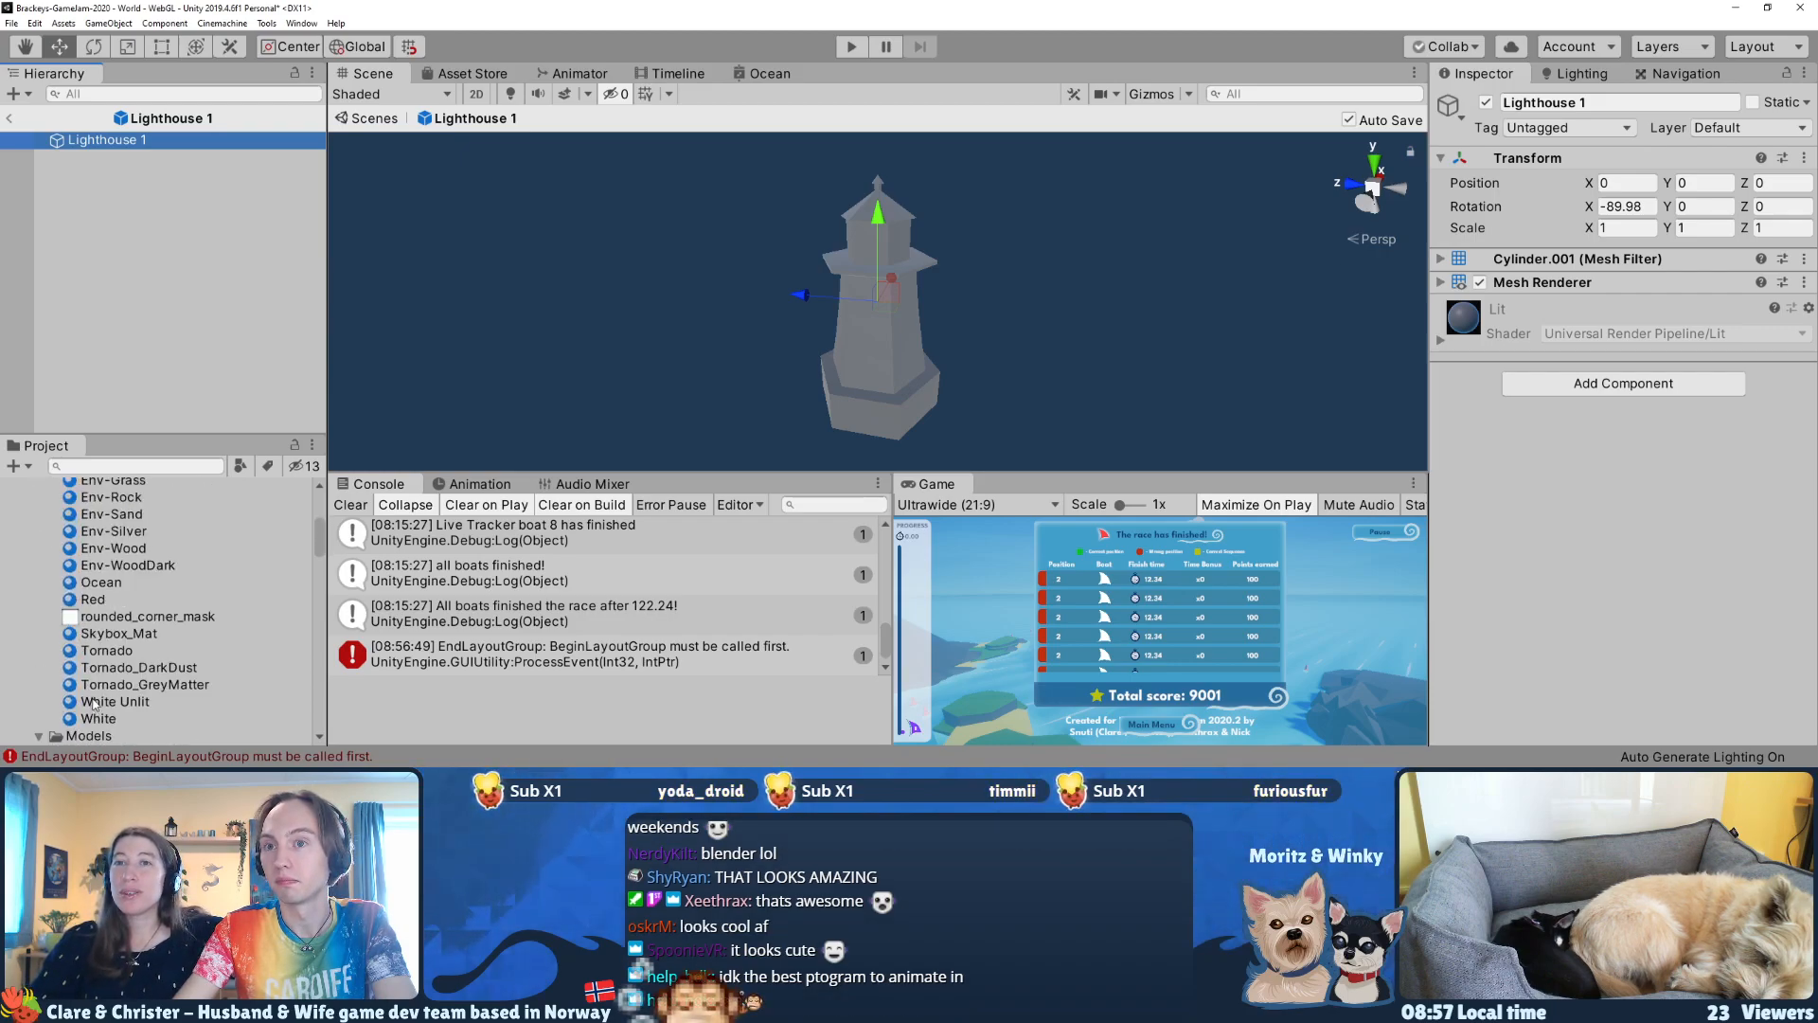
left_click_drag(101, 603, 879, 333)
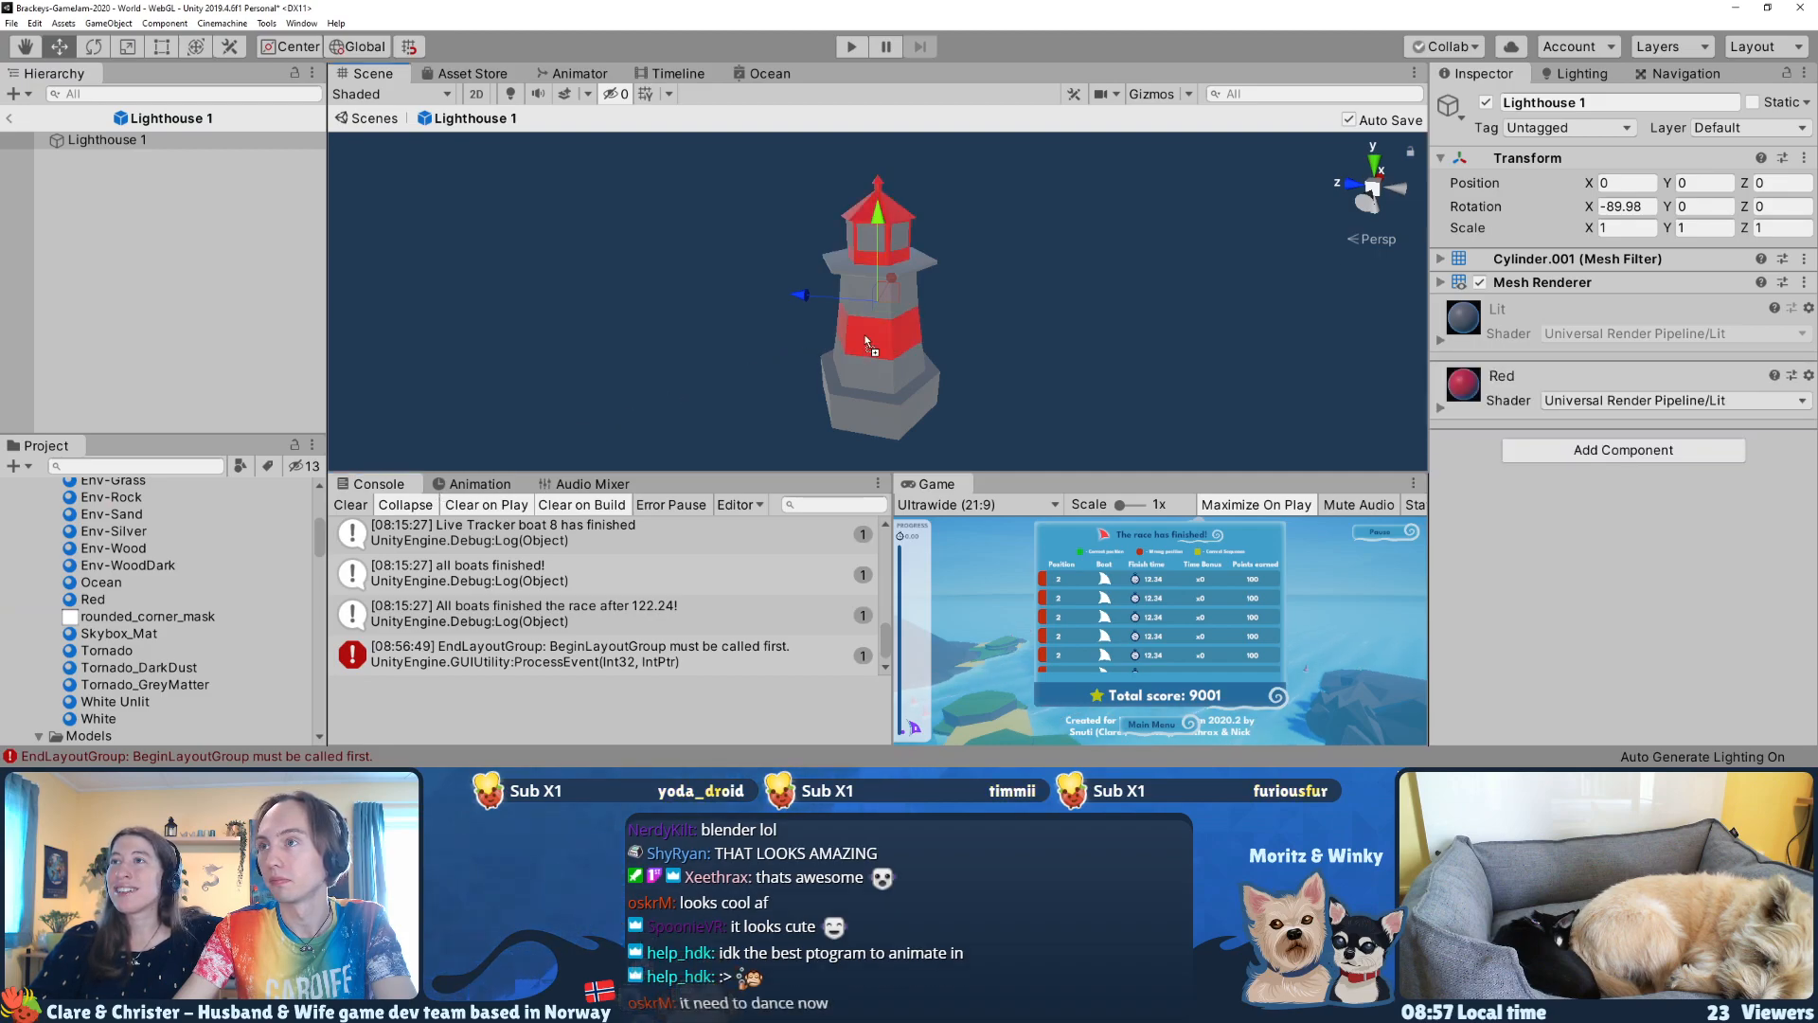
left_click_drag(102, 720, 883, 378)
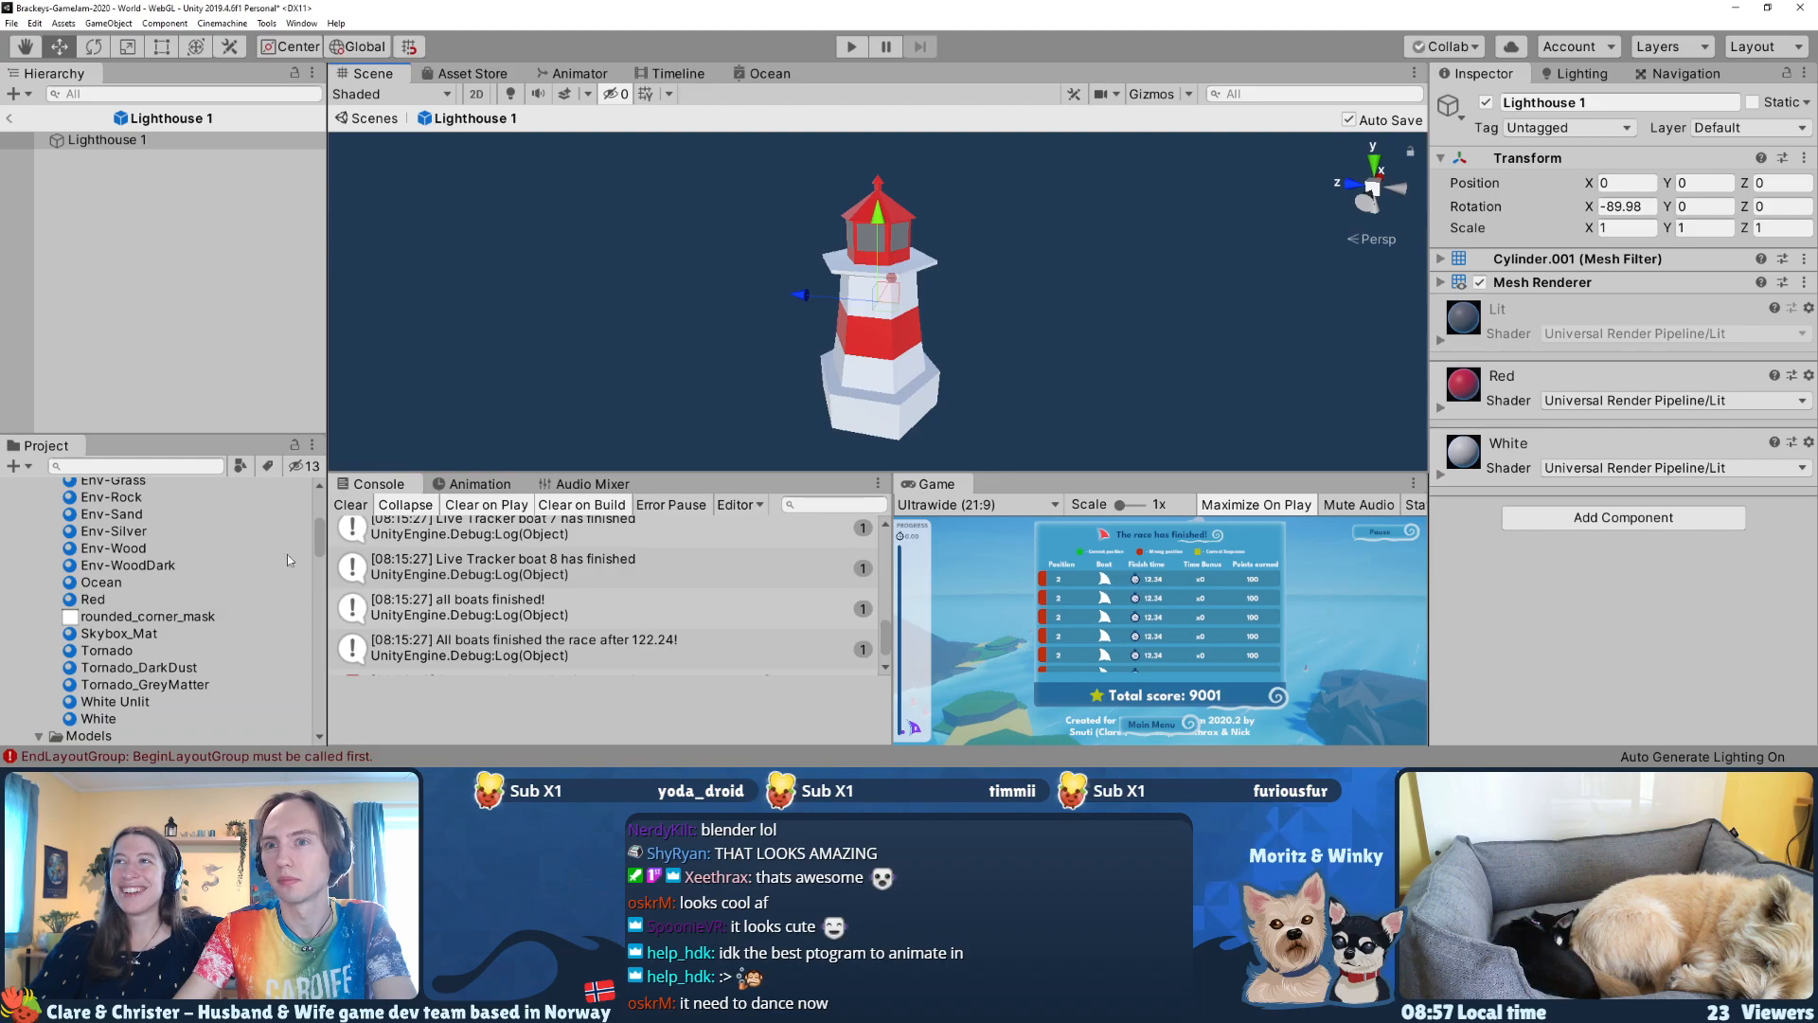
Step: Try several existing project materials on the lighthouse's lantern room windows, ending with Env-Grass
left_click_drag(101, 581, 869, 239)
key("w")
right_click_drag(869, 241, 729, 253)
left_click_drag(109, 549, 957, 284)
left_click_drag(106, 532, 904, 275)
right_click_drag(637, 347, 772, 390)
left_click_drag(124, 500, 835, 233)
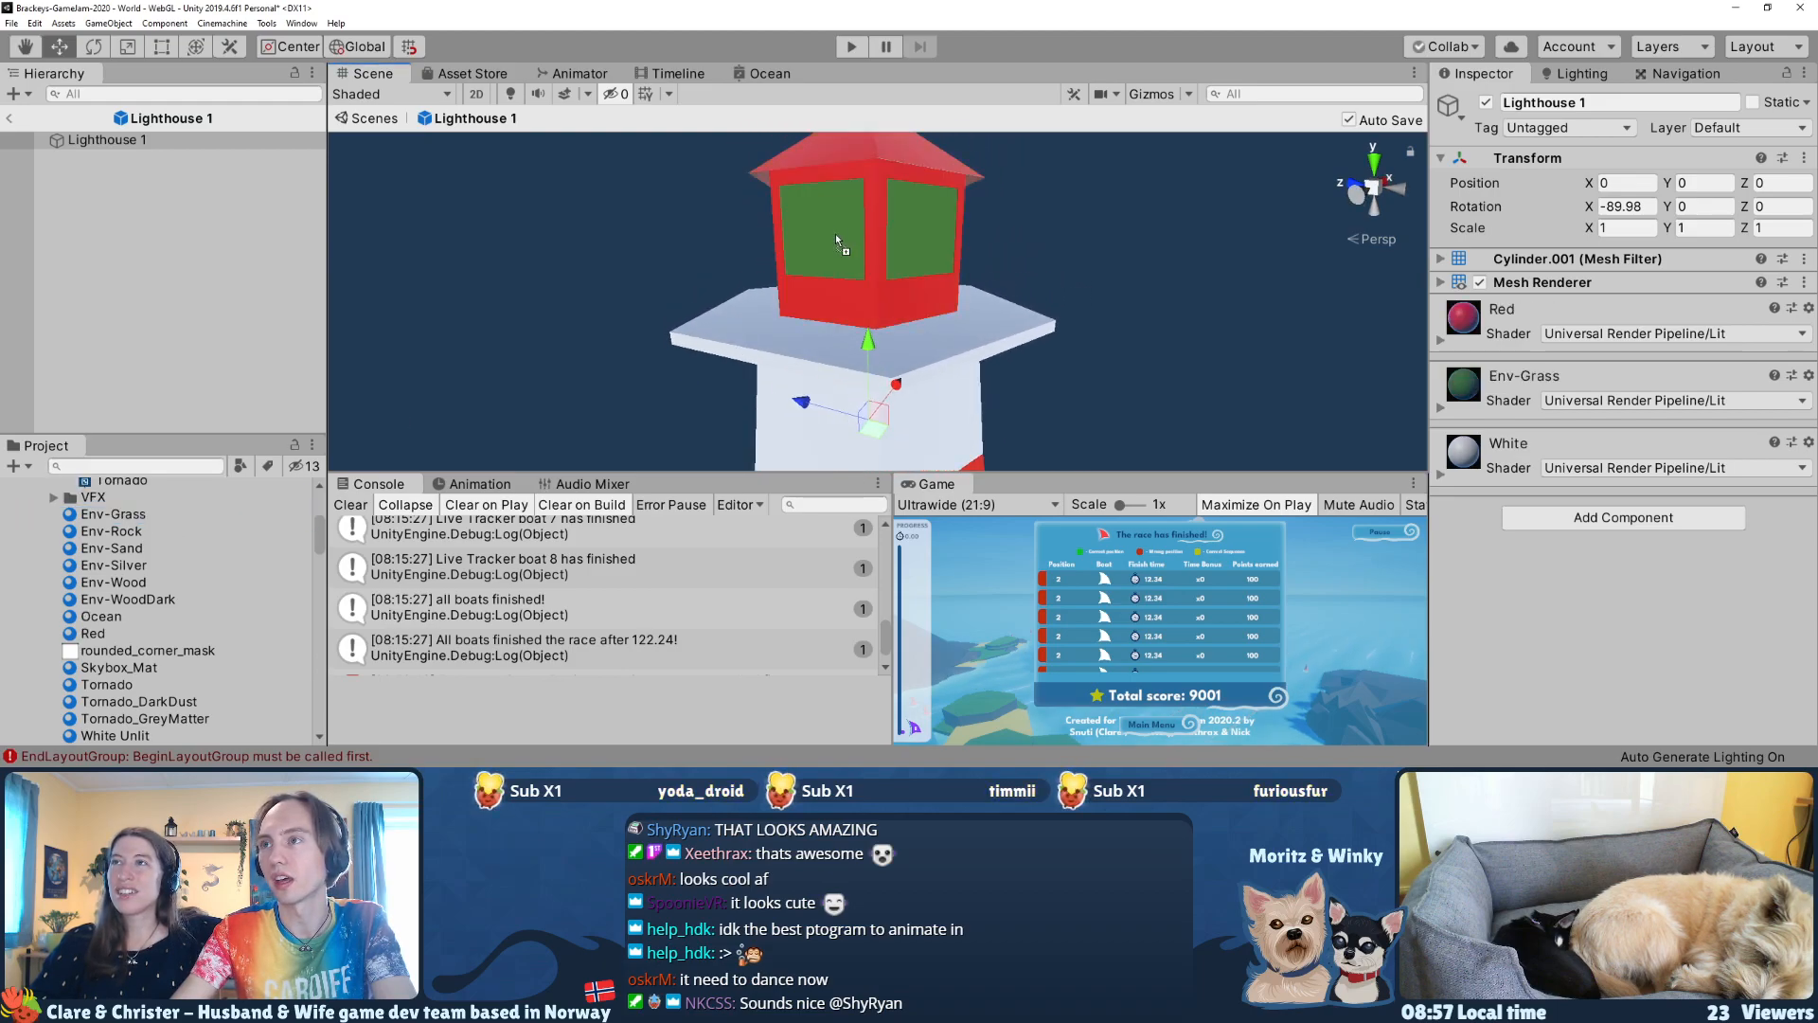
Step: Duplicate the Red material, name the copy Windows, and apply it to the lighthouse's lantern room windows
left_click(133, 600)
scroll(132, 610, "down", 3)
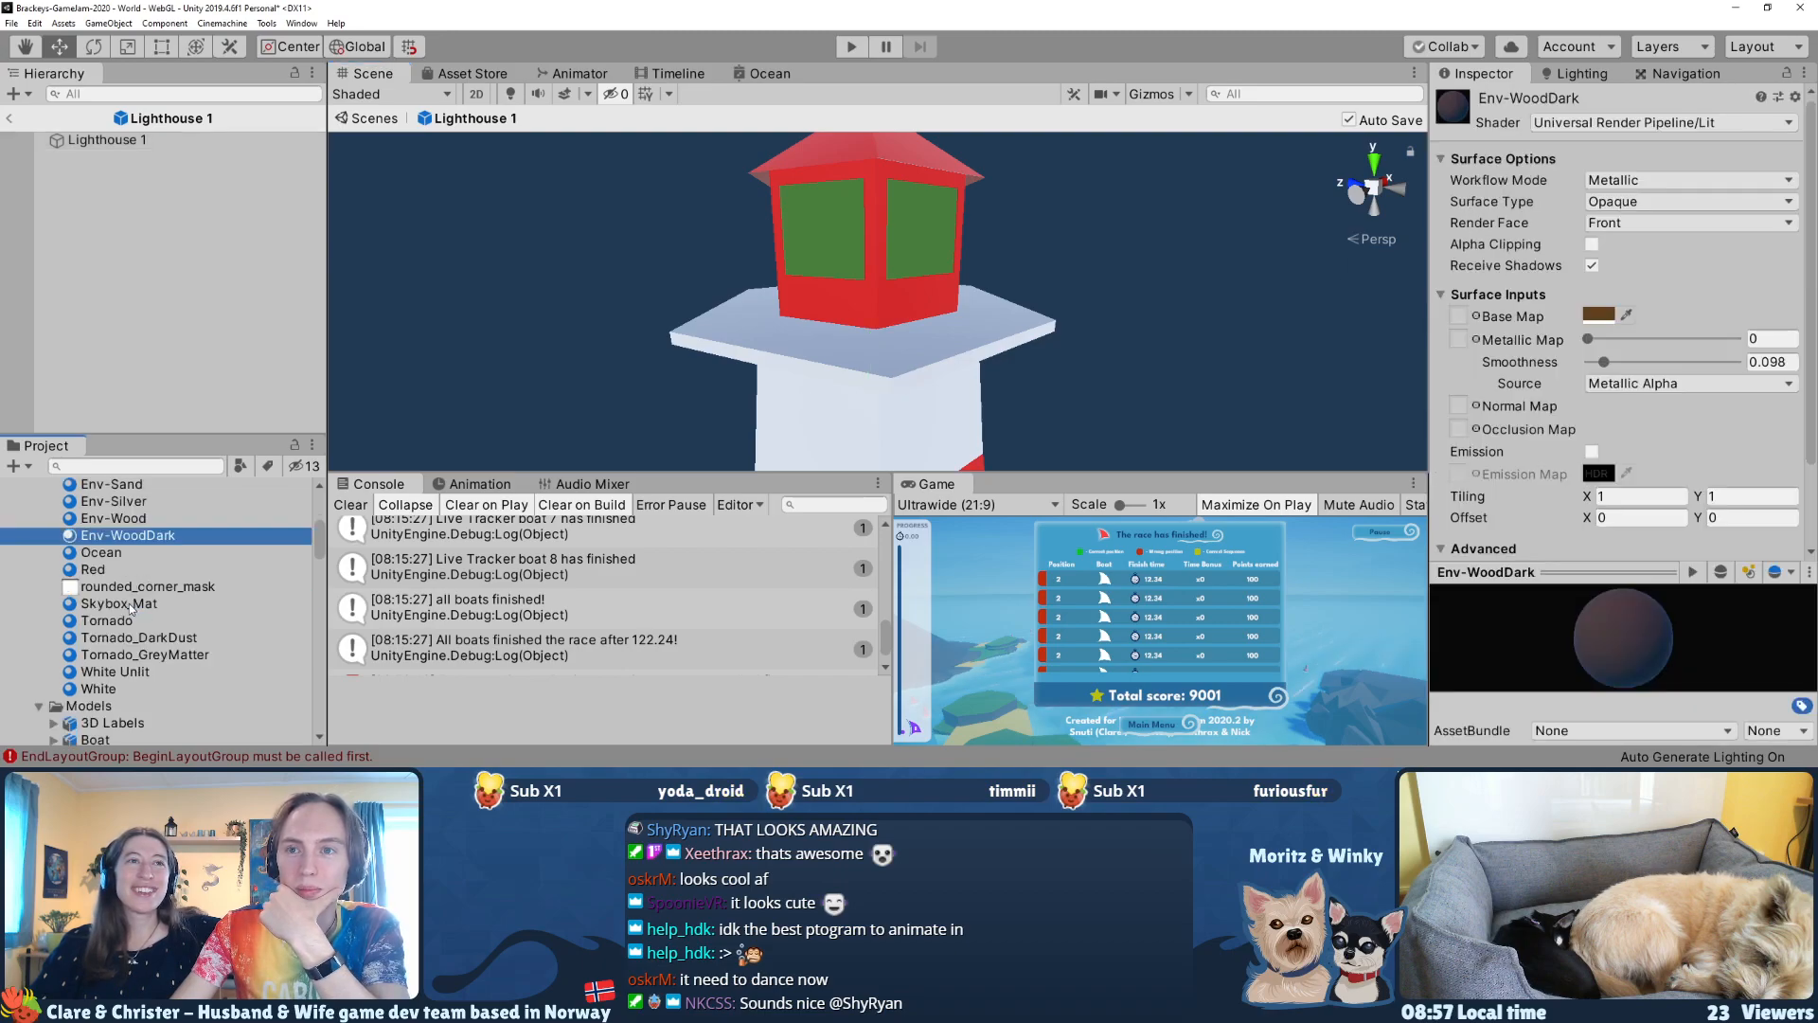
left_click(94, 570)
key("ctrl+d")
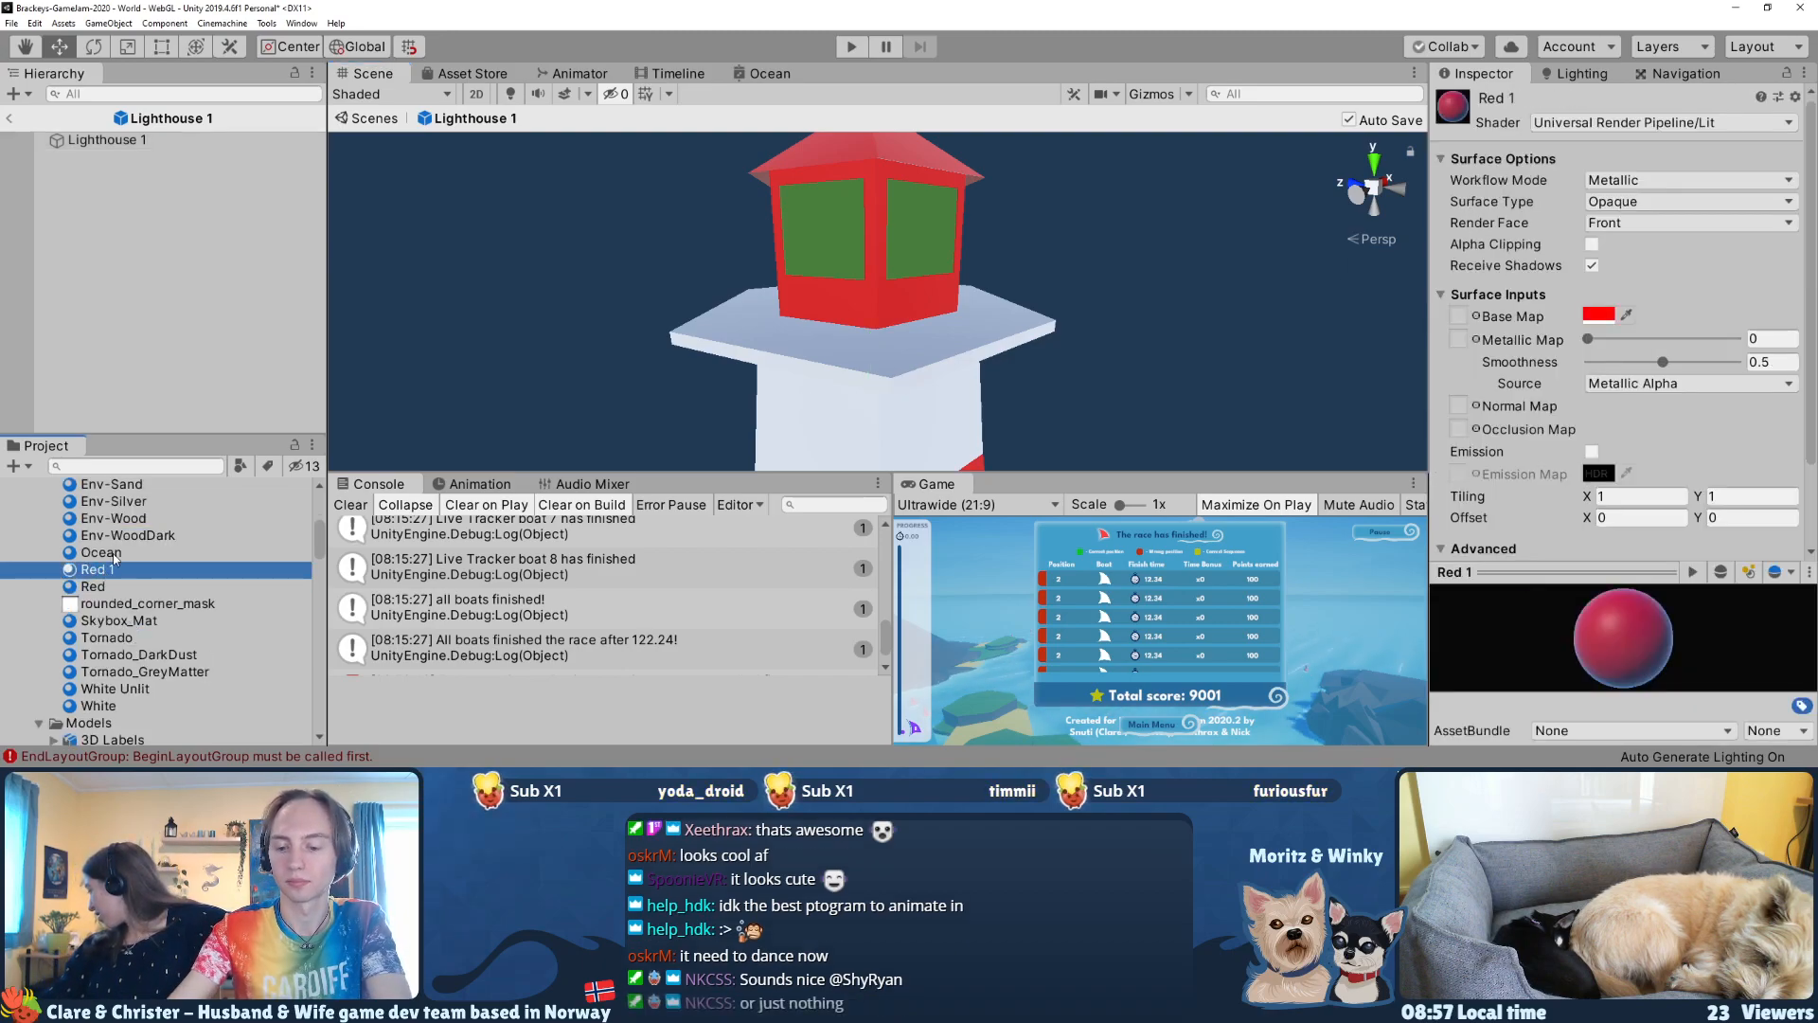
type("Windows")
key("Return")
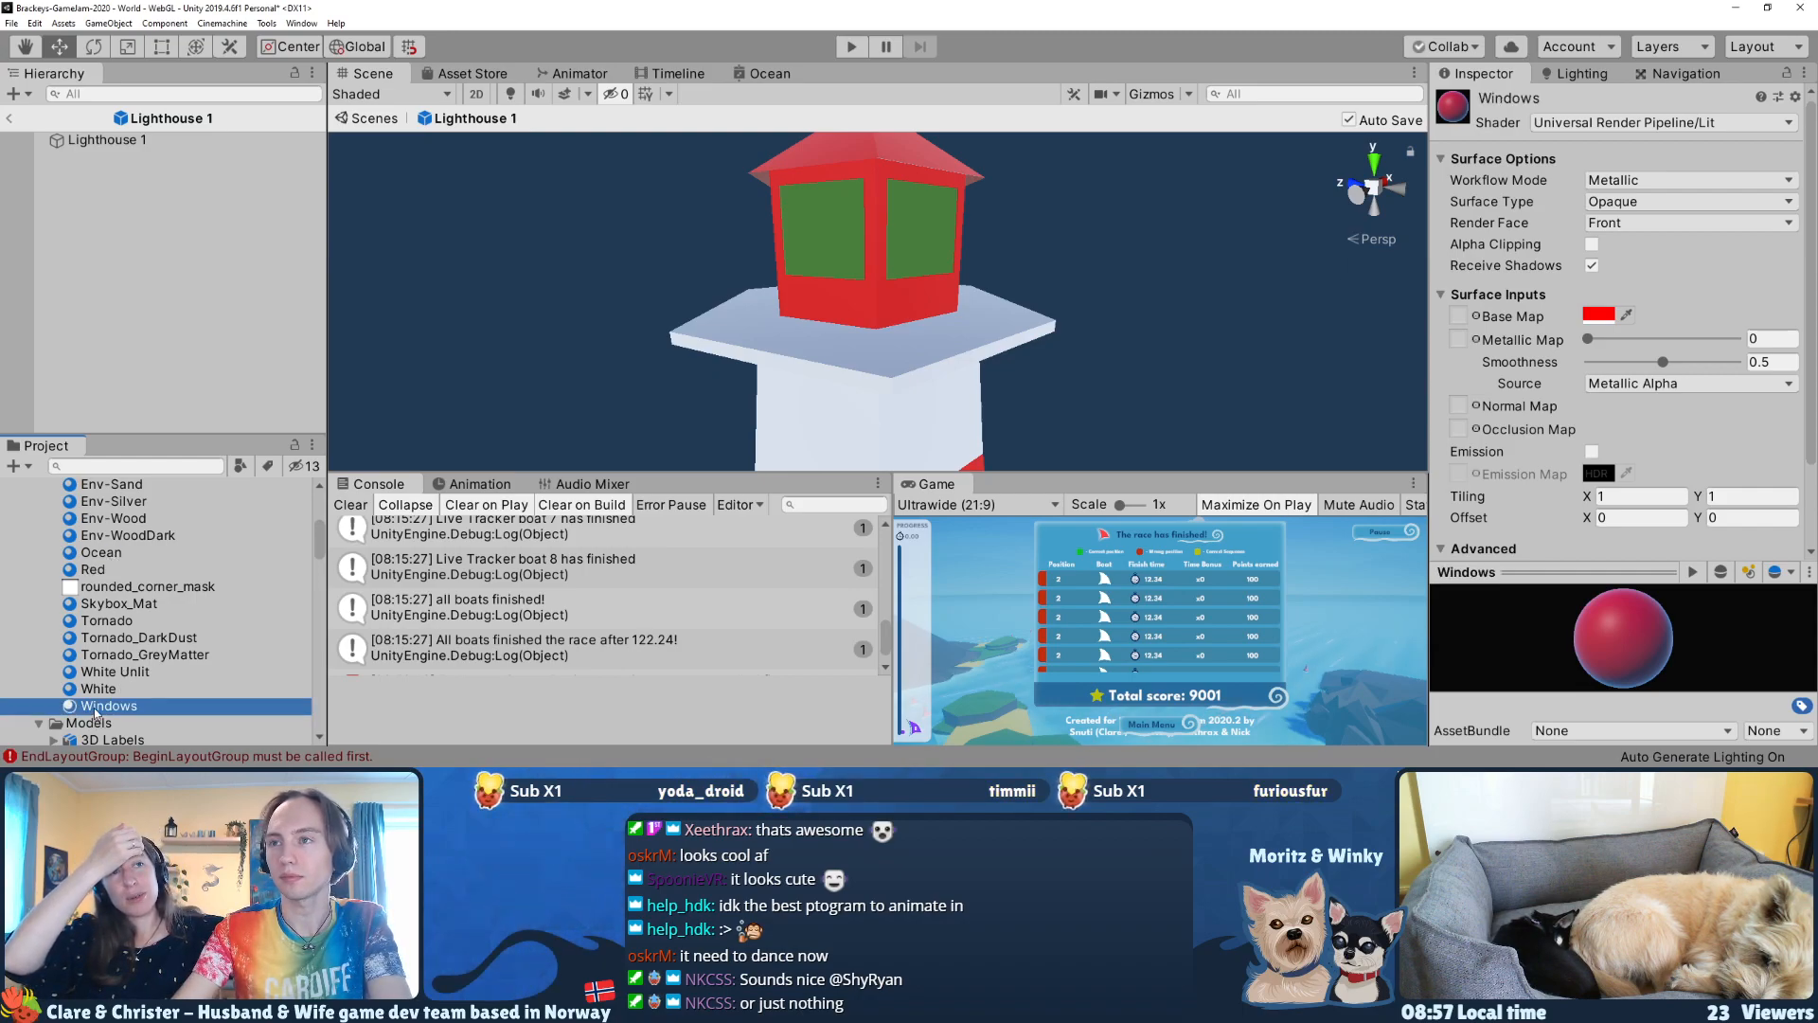
left_click_drag(95, 712, 897, 207)
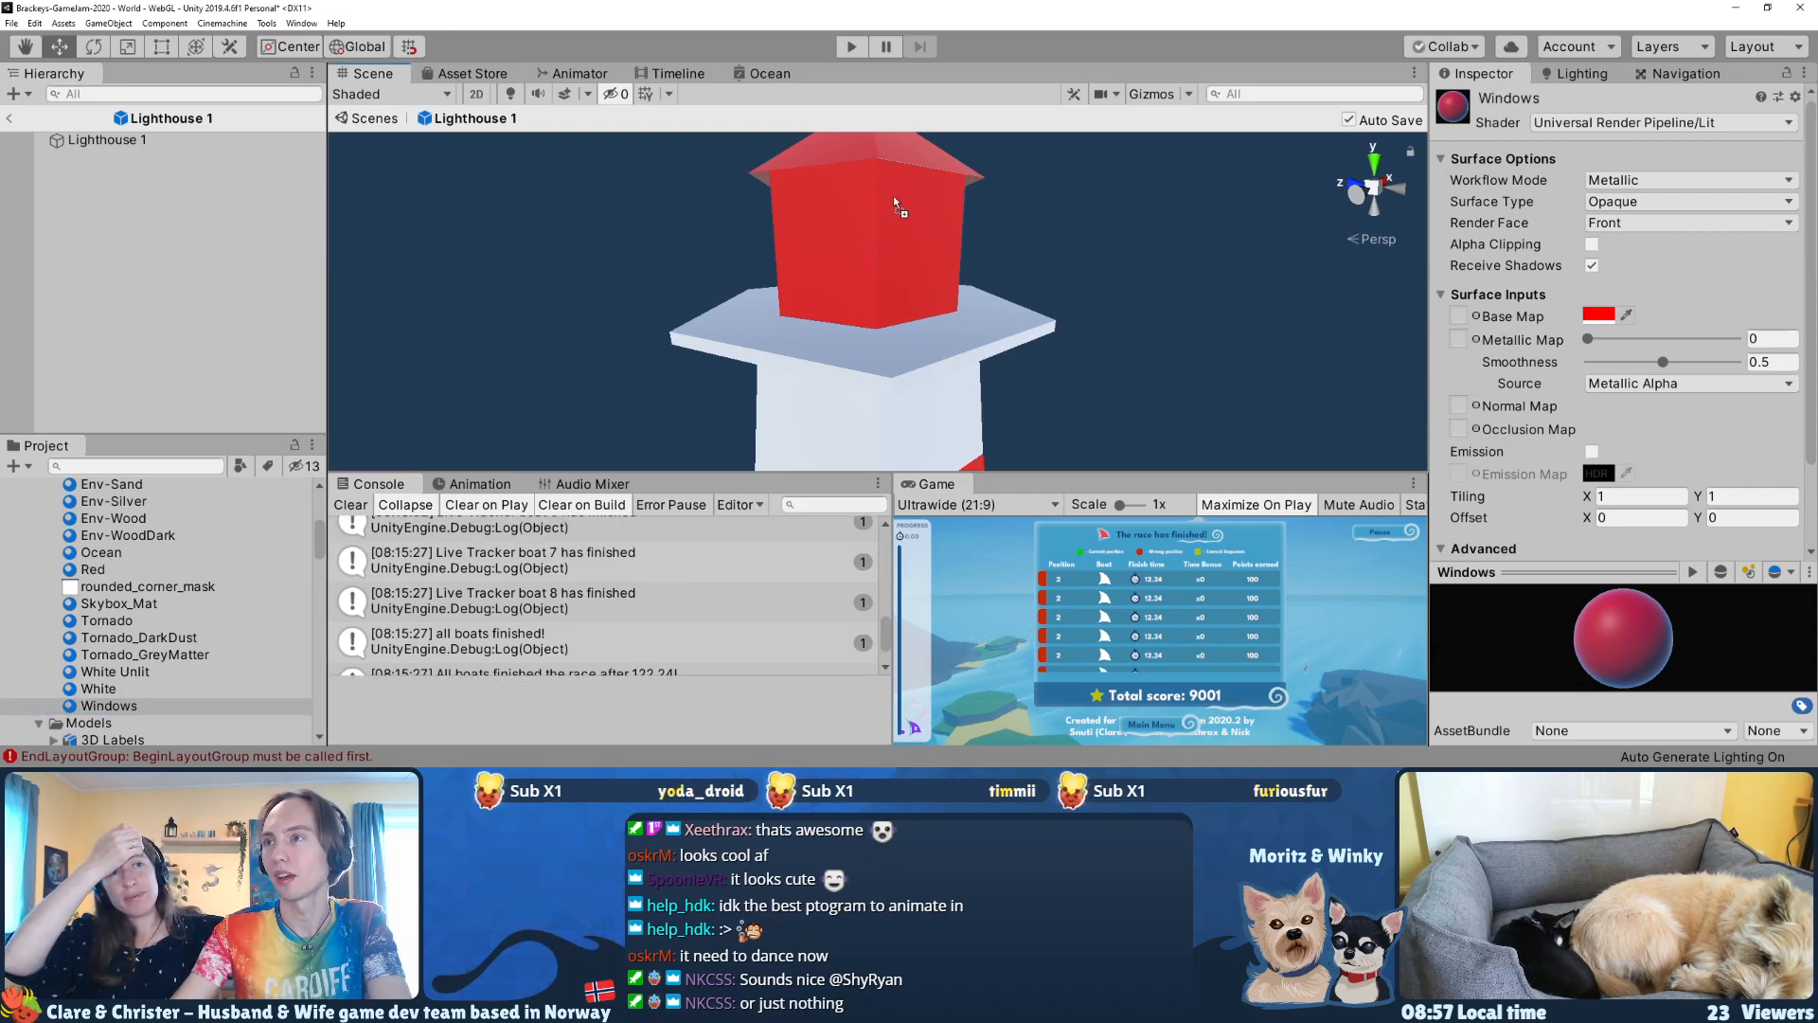
Step: Set the Windows material's base map color to light blue 96E4FF
left_click(1598, 314)
mouse_move(1458, 304)
left_mouse_down()
mouse_move(1445, 269)
mouse_move(1514, 281)
mouse_move(1512, 243)
left_mouse_up()
left_click(1397, 341)
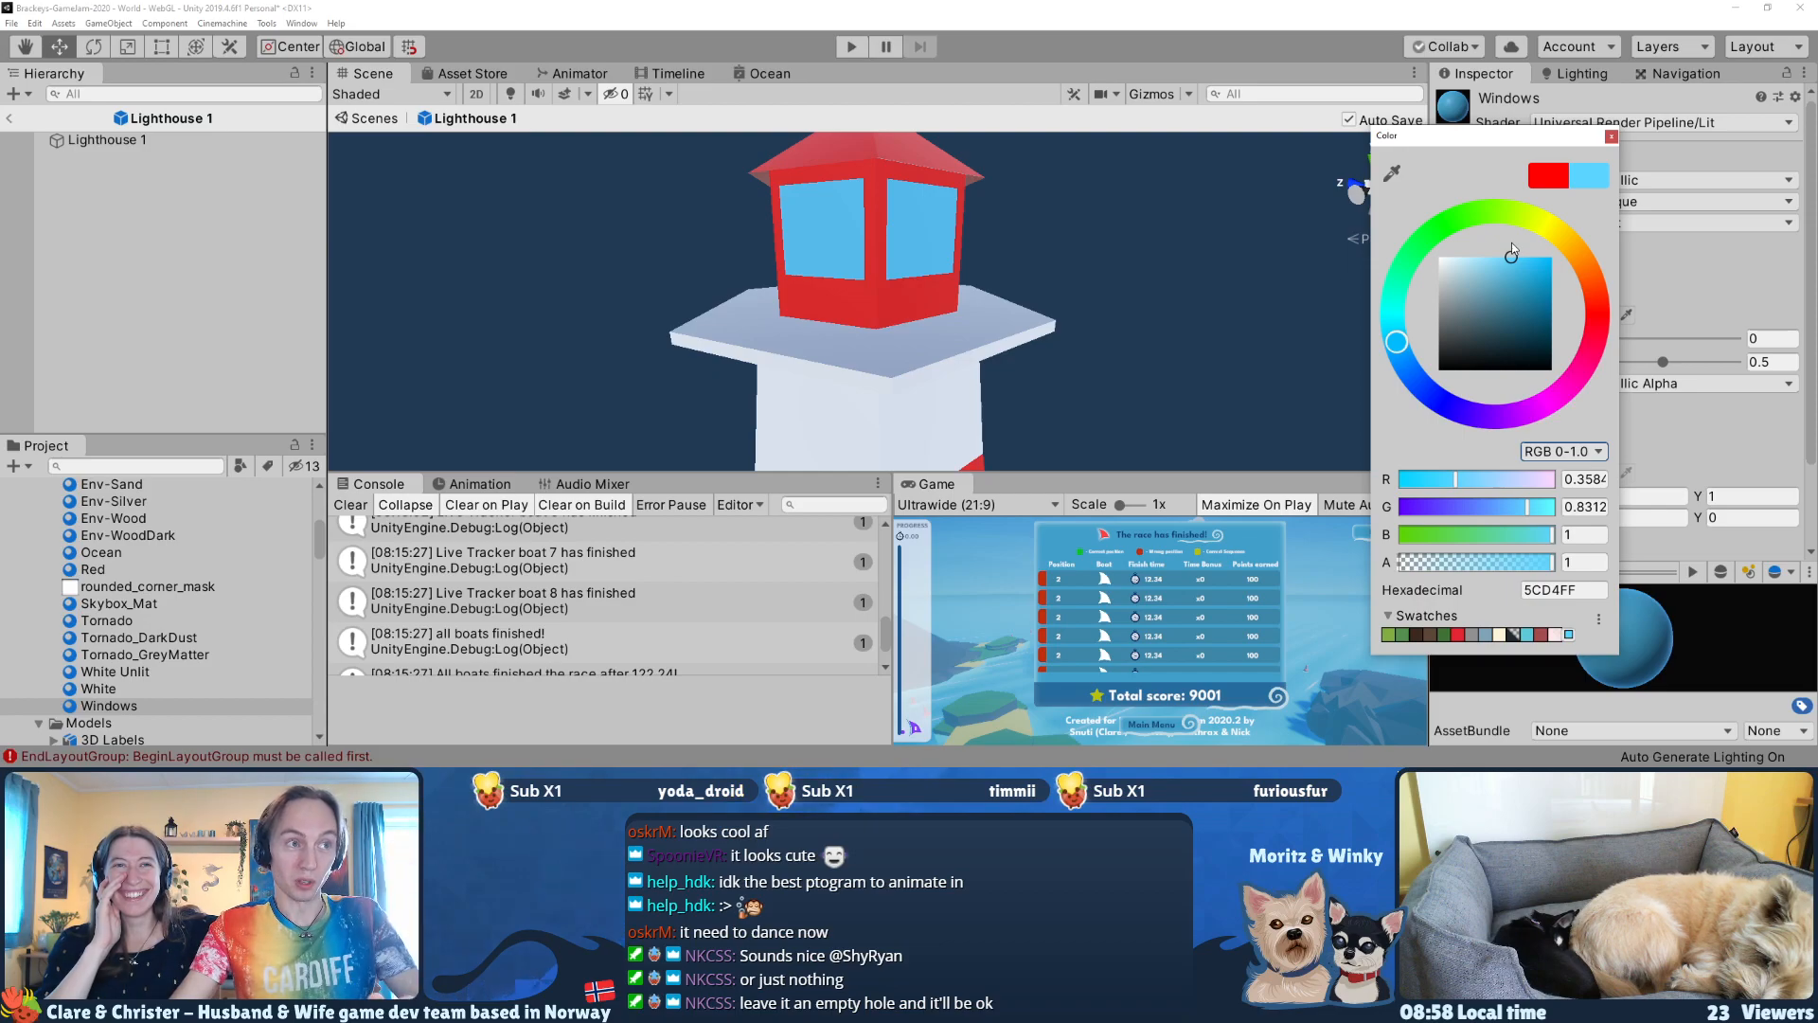
left_click_drag(1513, 244, 1472, 258)
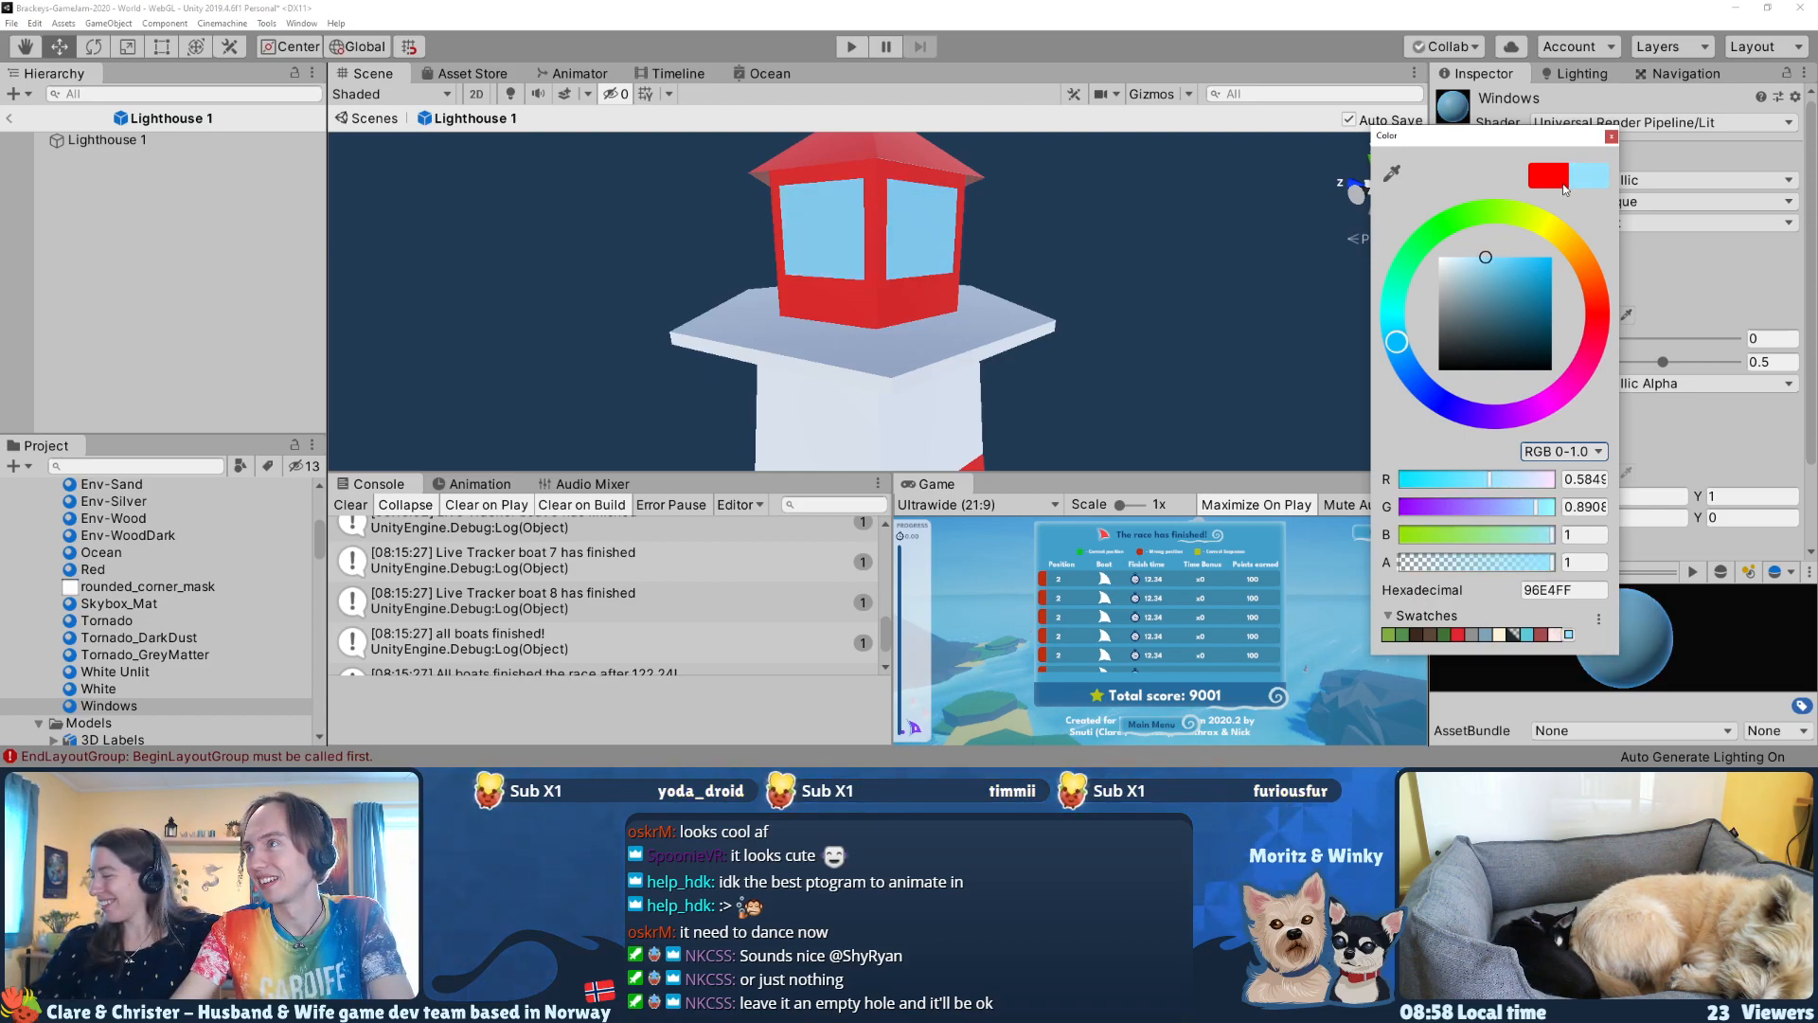
left_click(1610, 137)
Step: Raise the Windows material's smoothness to 0.973 and inspect the panes up close
right_click_drag(1021, 237, 1017, 246)
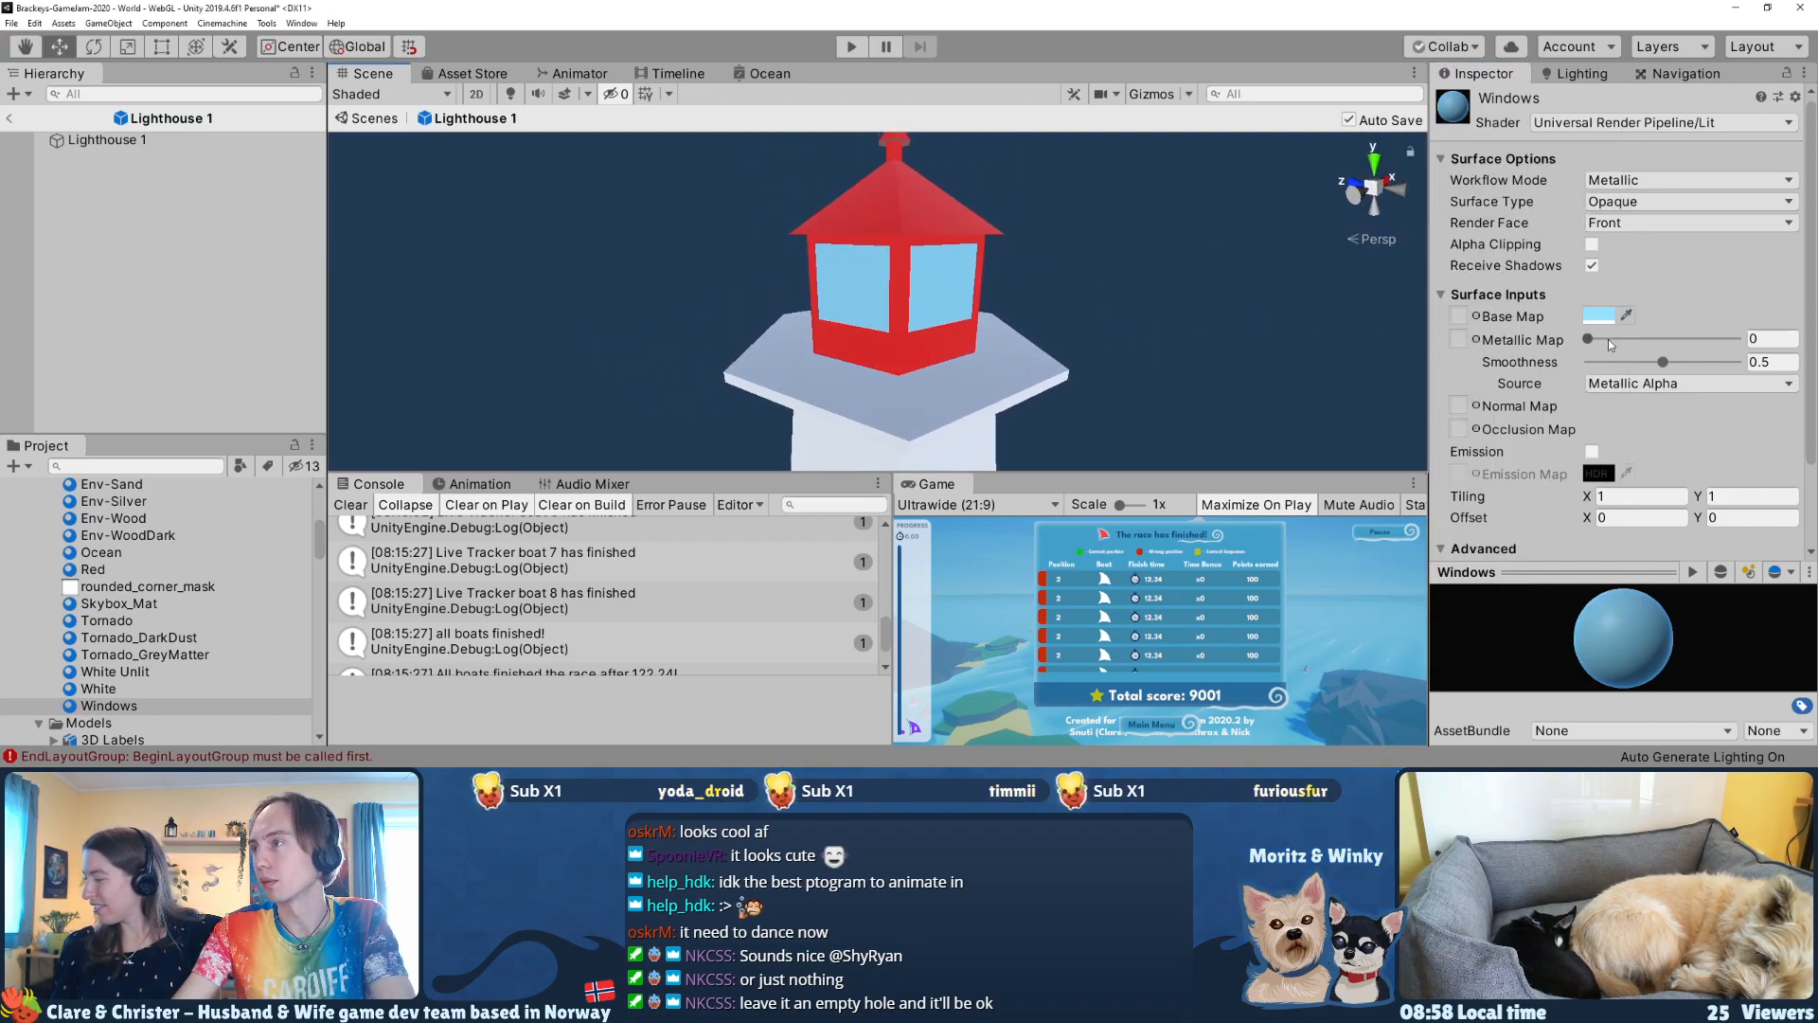
left_click_drag(1653, 366, 1788, 345)
right_click_drag(908, 350, 872, 321)
key("w")
key("w")
key("s")
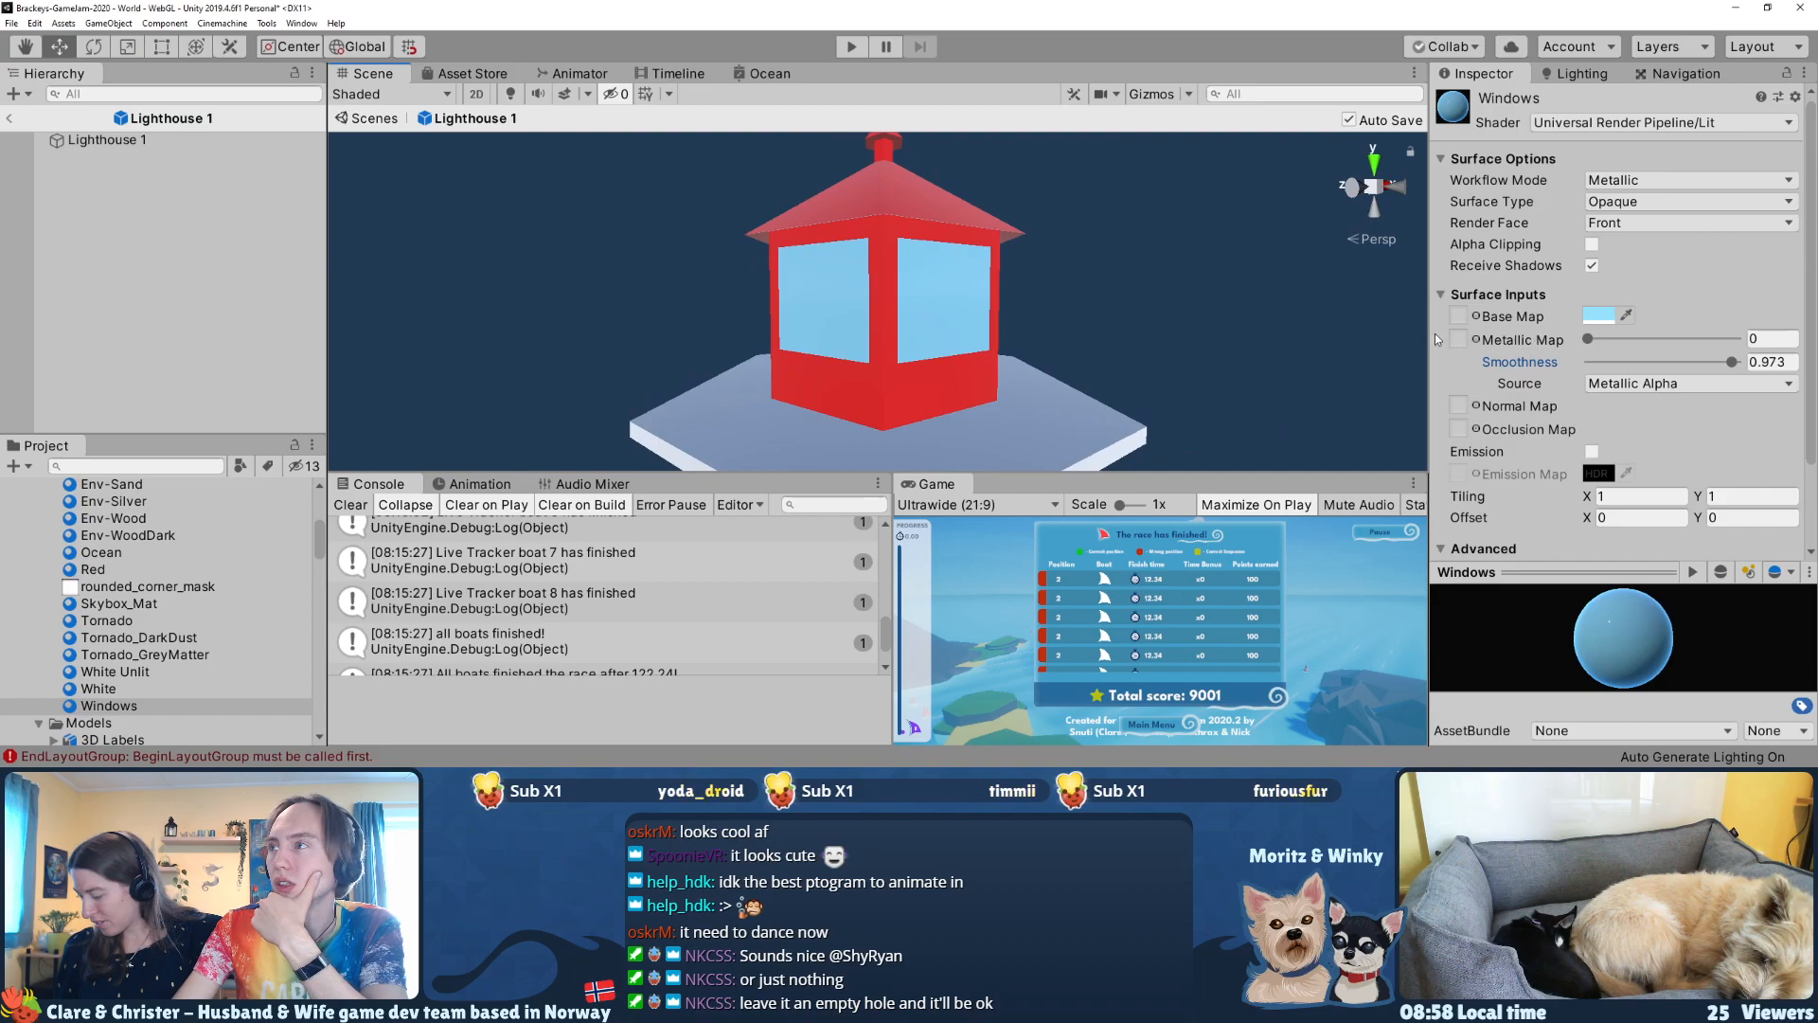
Step: Switch the Windows material's workflow mode to Specular and set its smoothness to 1
left_click(1674, 180)
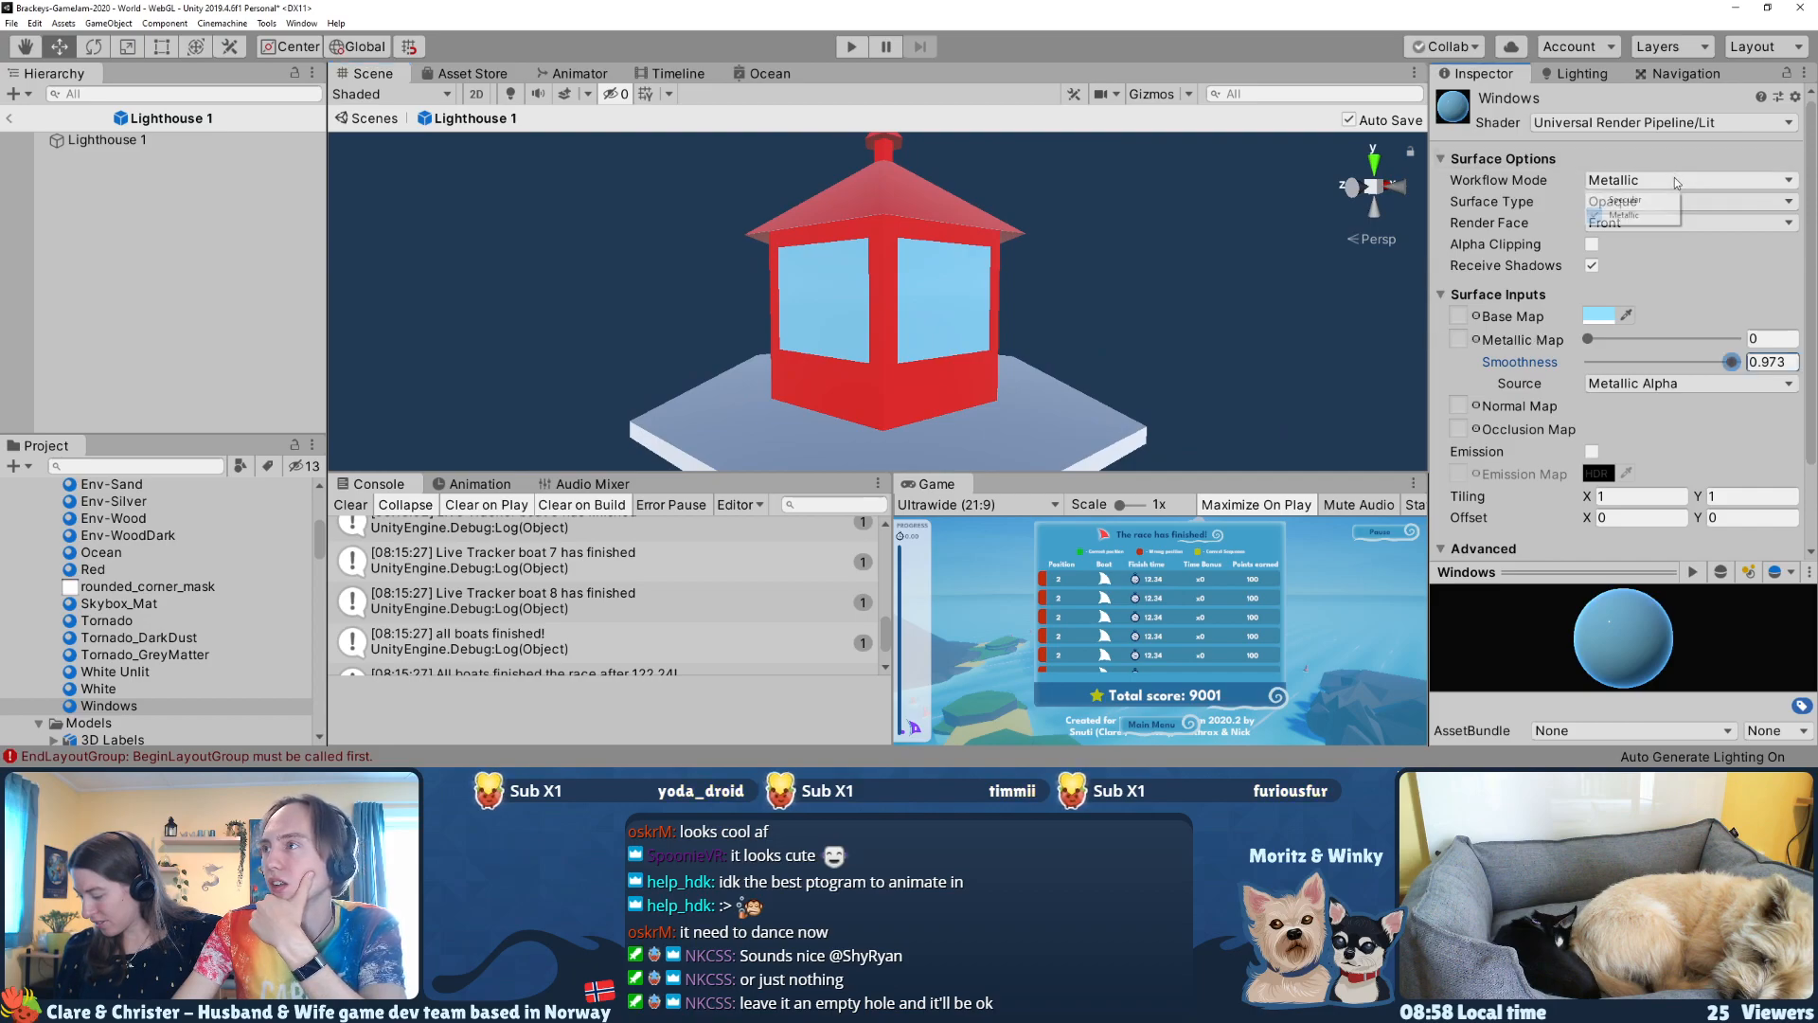
left_click(1632, 201)
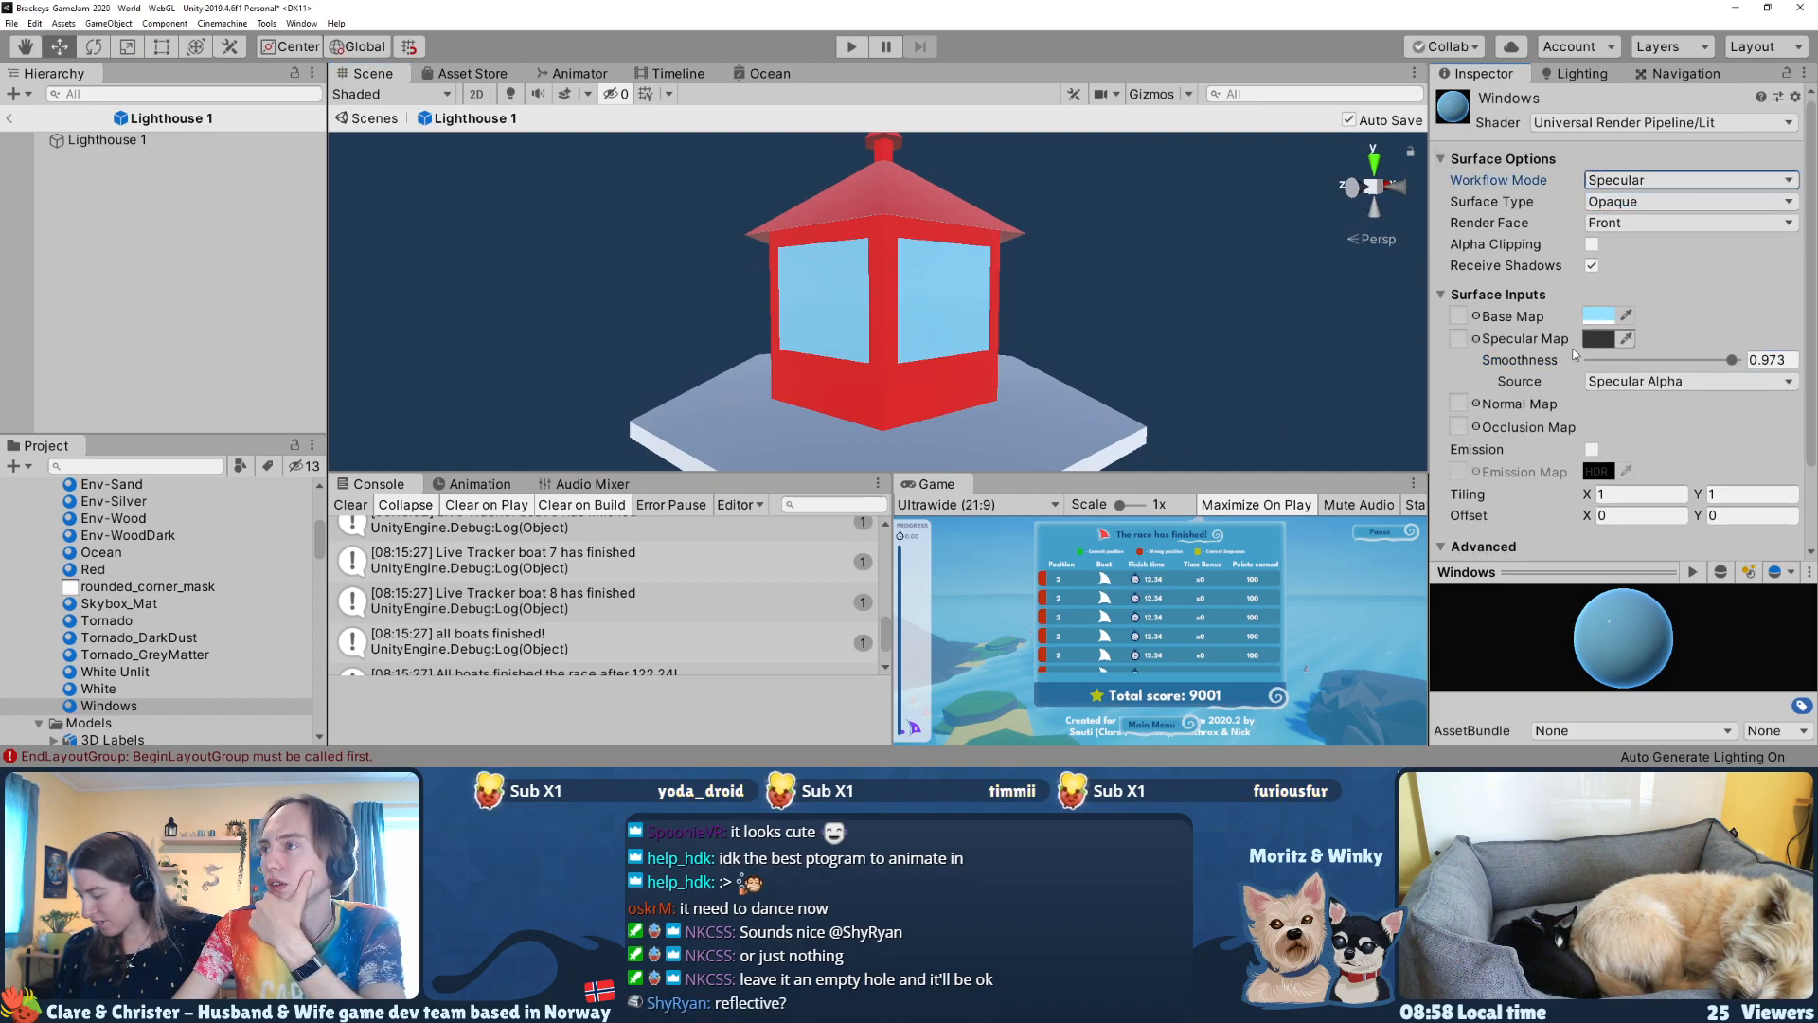
left_click_drag(1705, 361, 1736, 360)
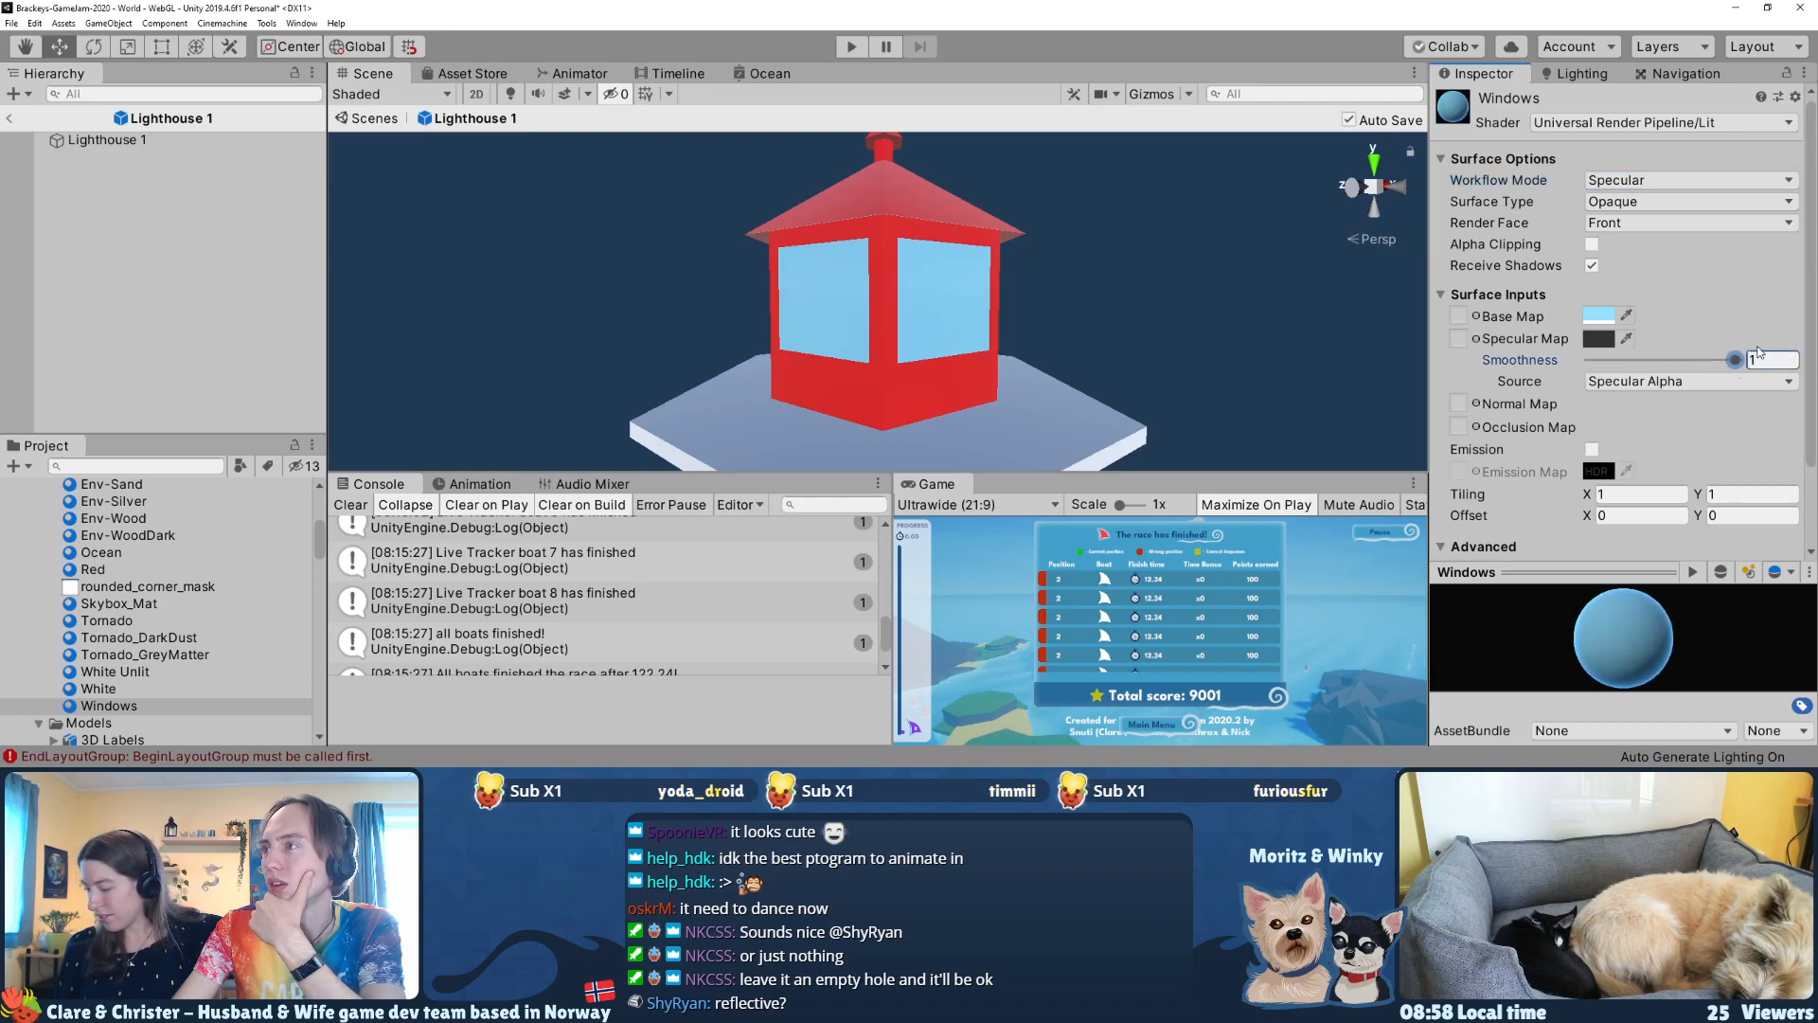
Step: Leave prefab editing and view the placed lighthouse's lantern room in the World scene
left_click(11, 124)
right_click_drag(940, 203, 1089, 214)
key("w")
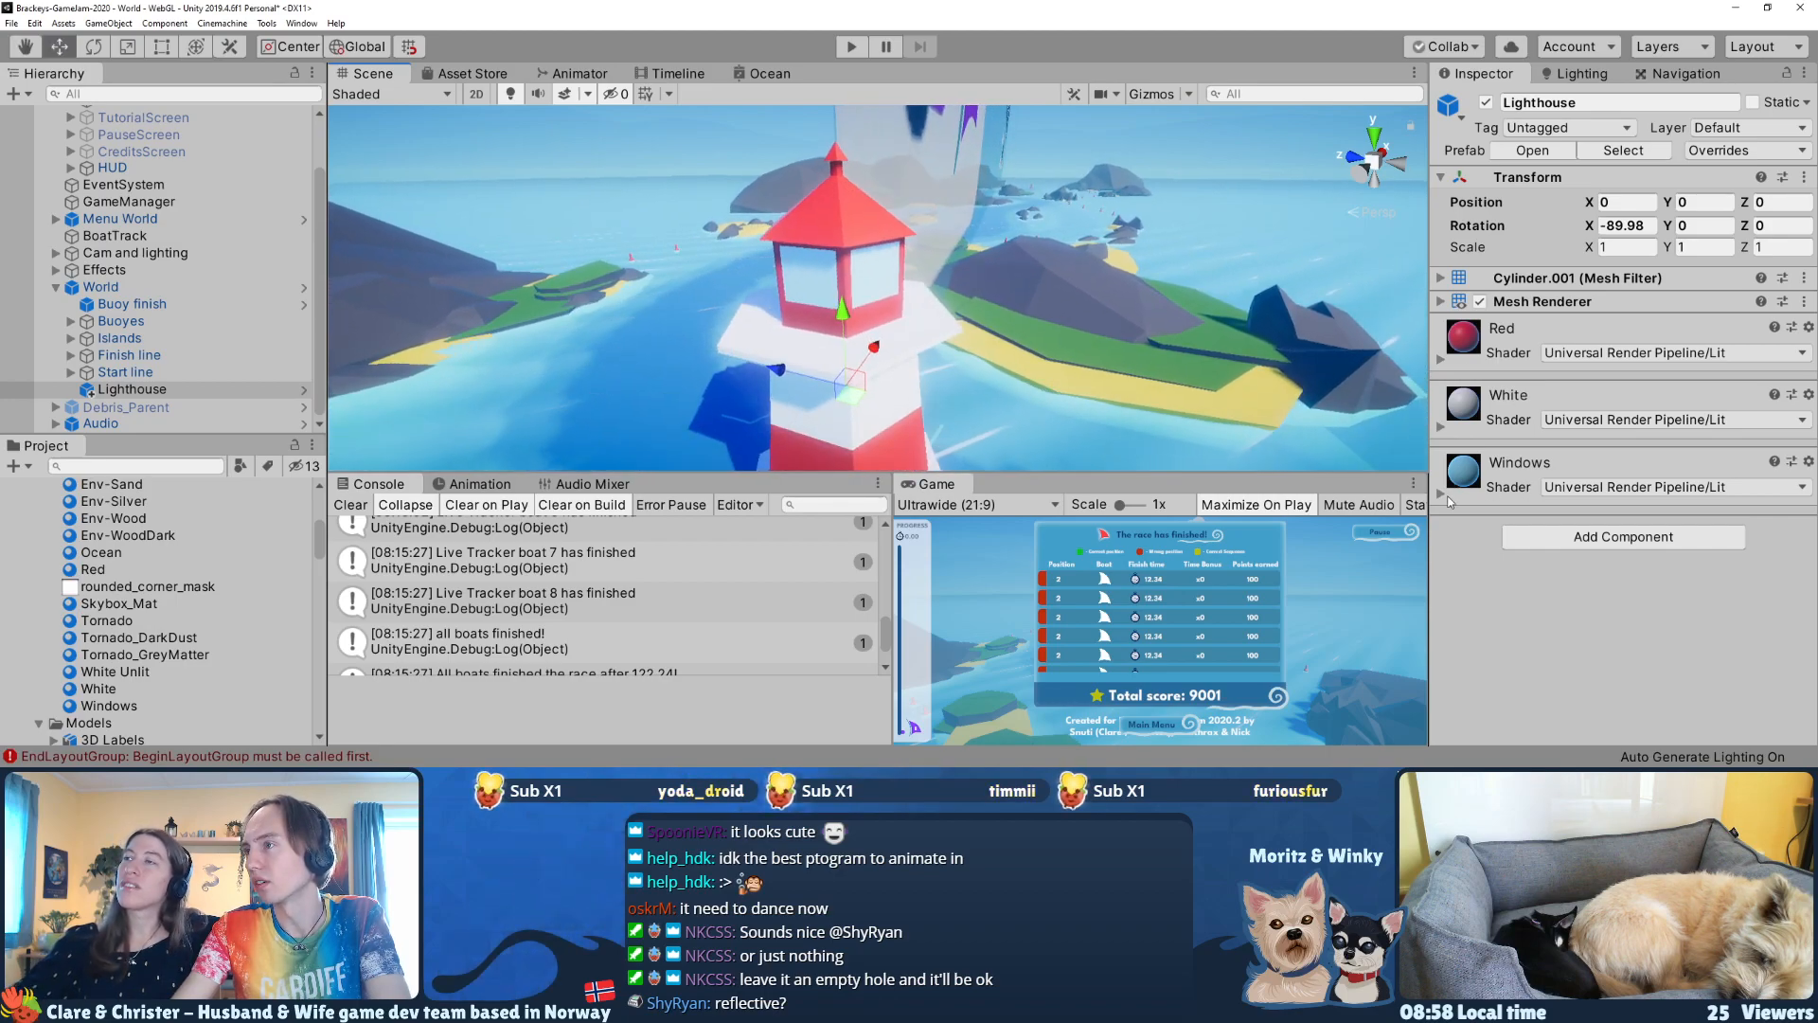
Step: Expand the Windows material's settings on the placed lighthouse and test its smoothness between about 0.28 and 1
left_click(1501, 494)
scroll(1543, 506, "down", 3)
left_click_drag(1676, 531, 1618, 549)
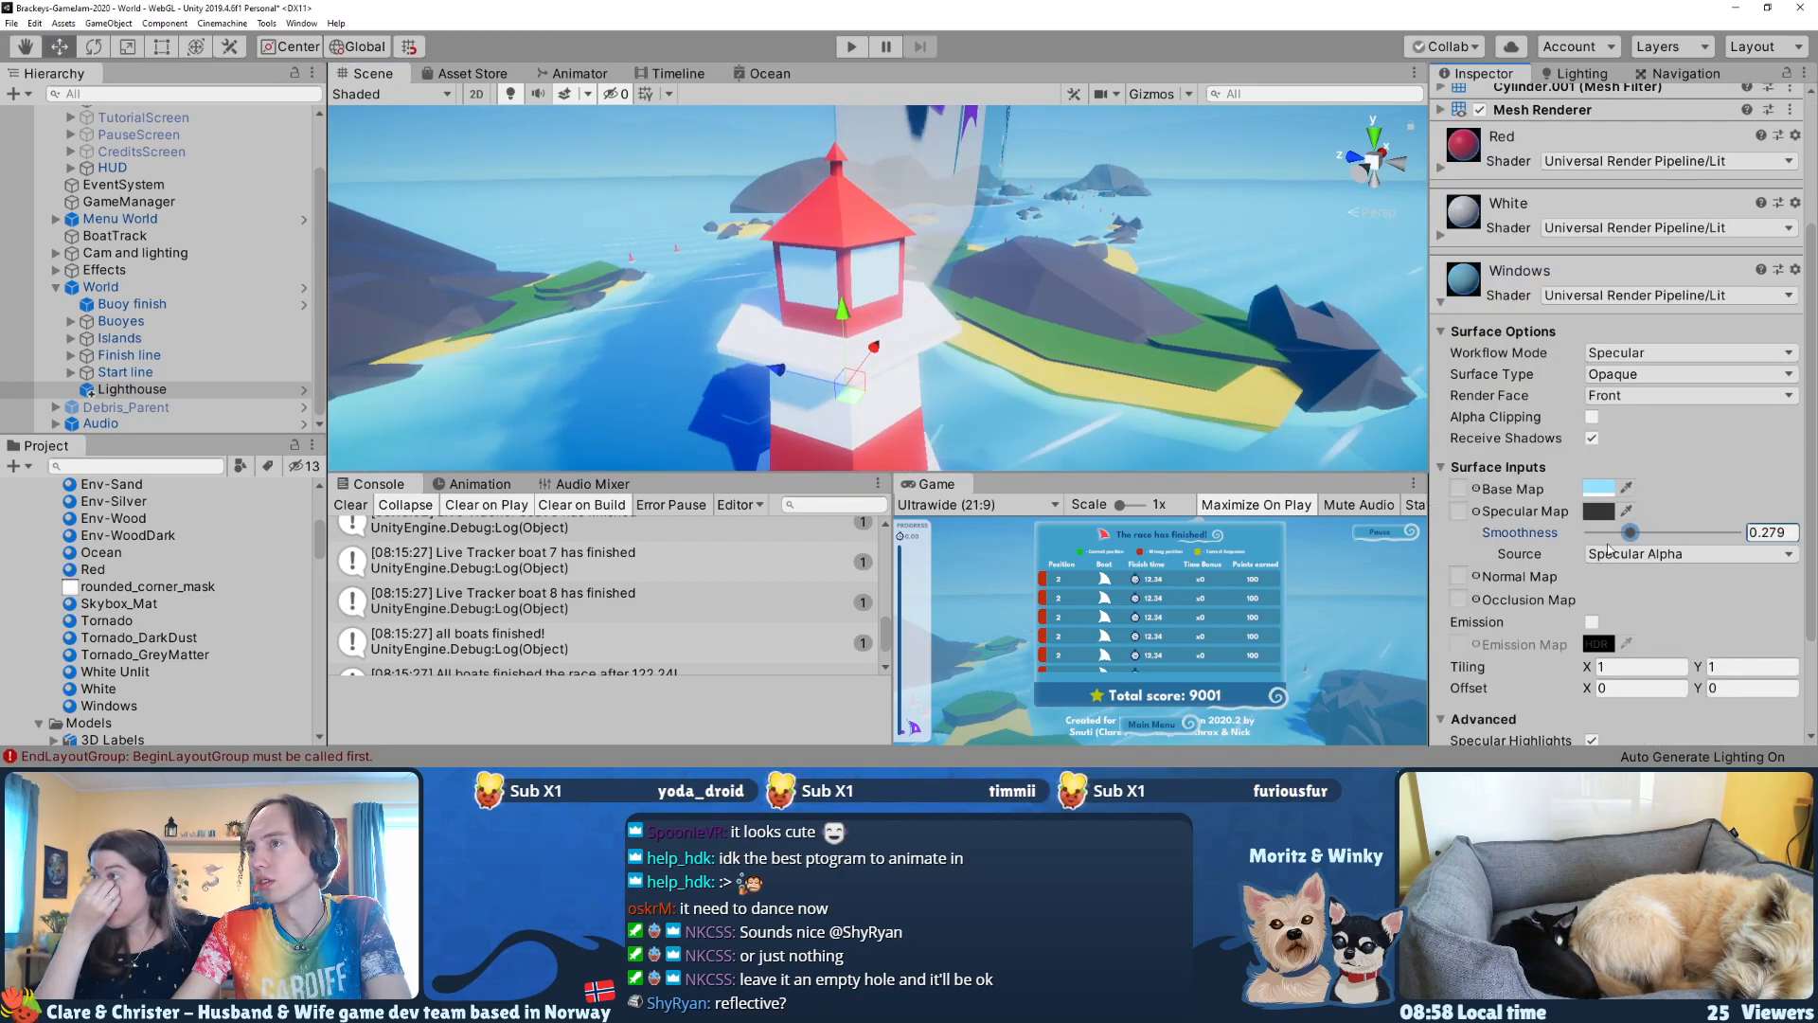
right_click_drag(1231, 313, 1189, 274)
Step: Change the Windows material's specular map color to near white and lower its smoothness to 0.658
left_click(1597, 512)
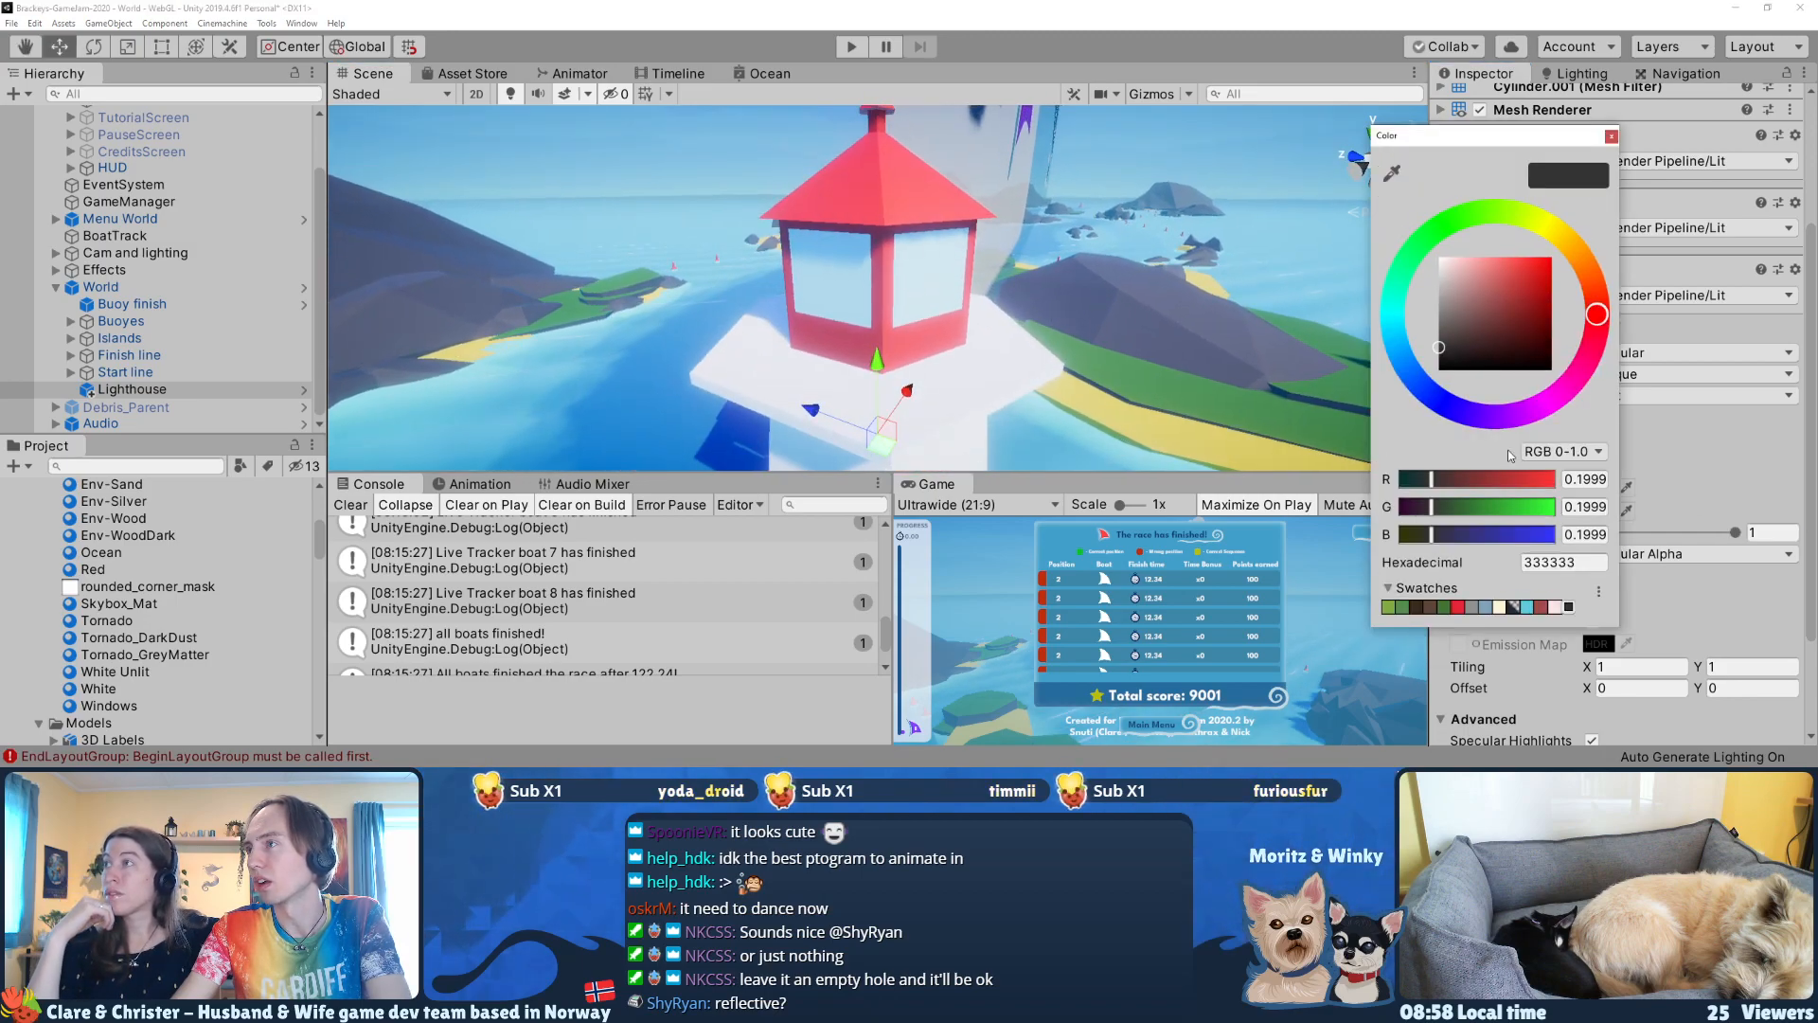
left_click(1610, 135)
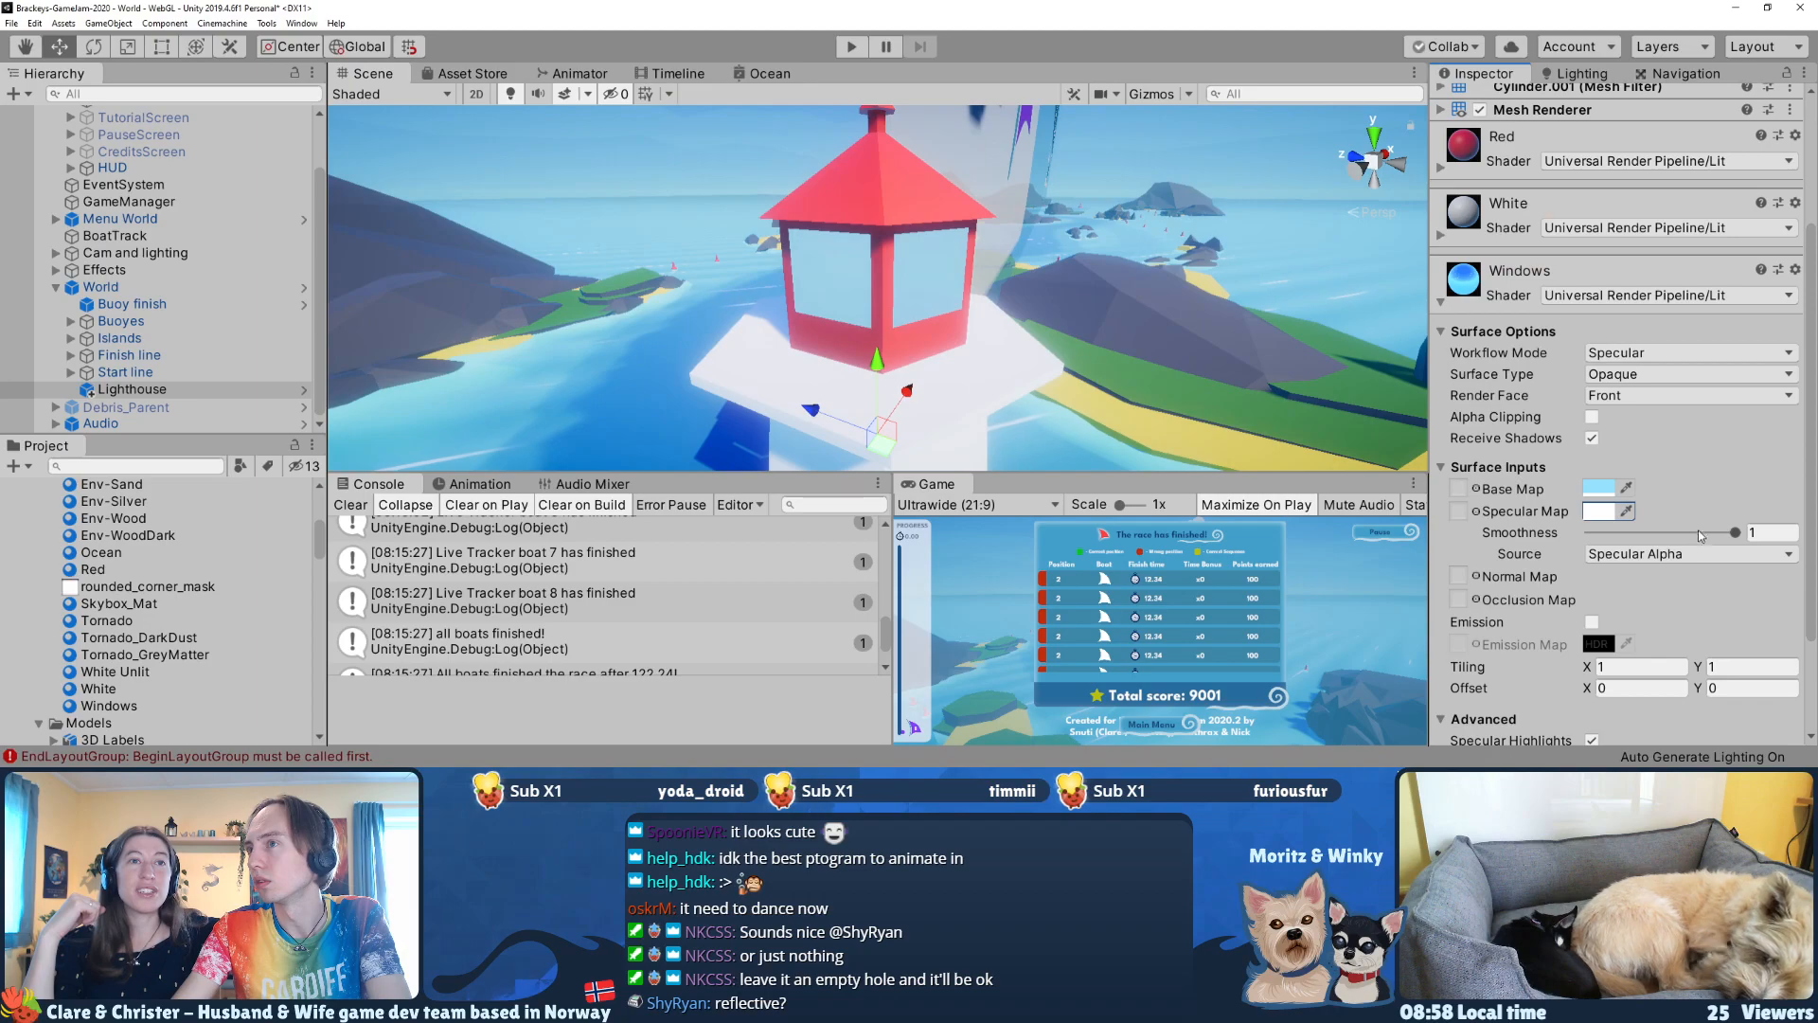
left_click_drag(1541, 536, 1687, 485)
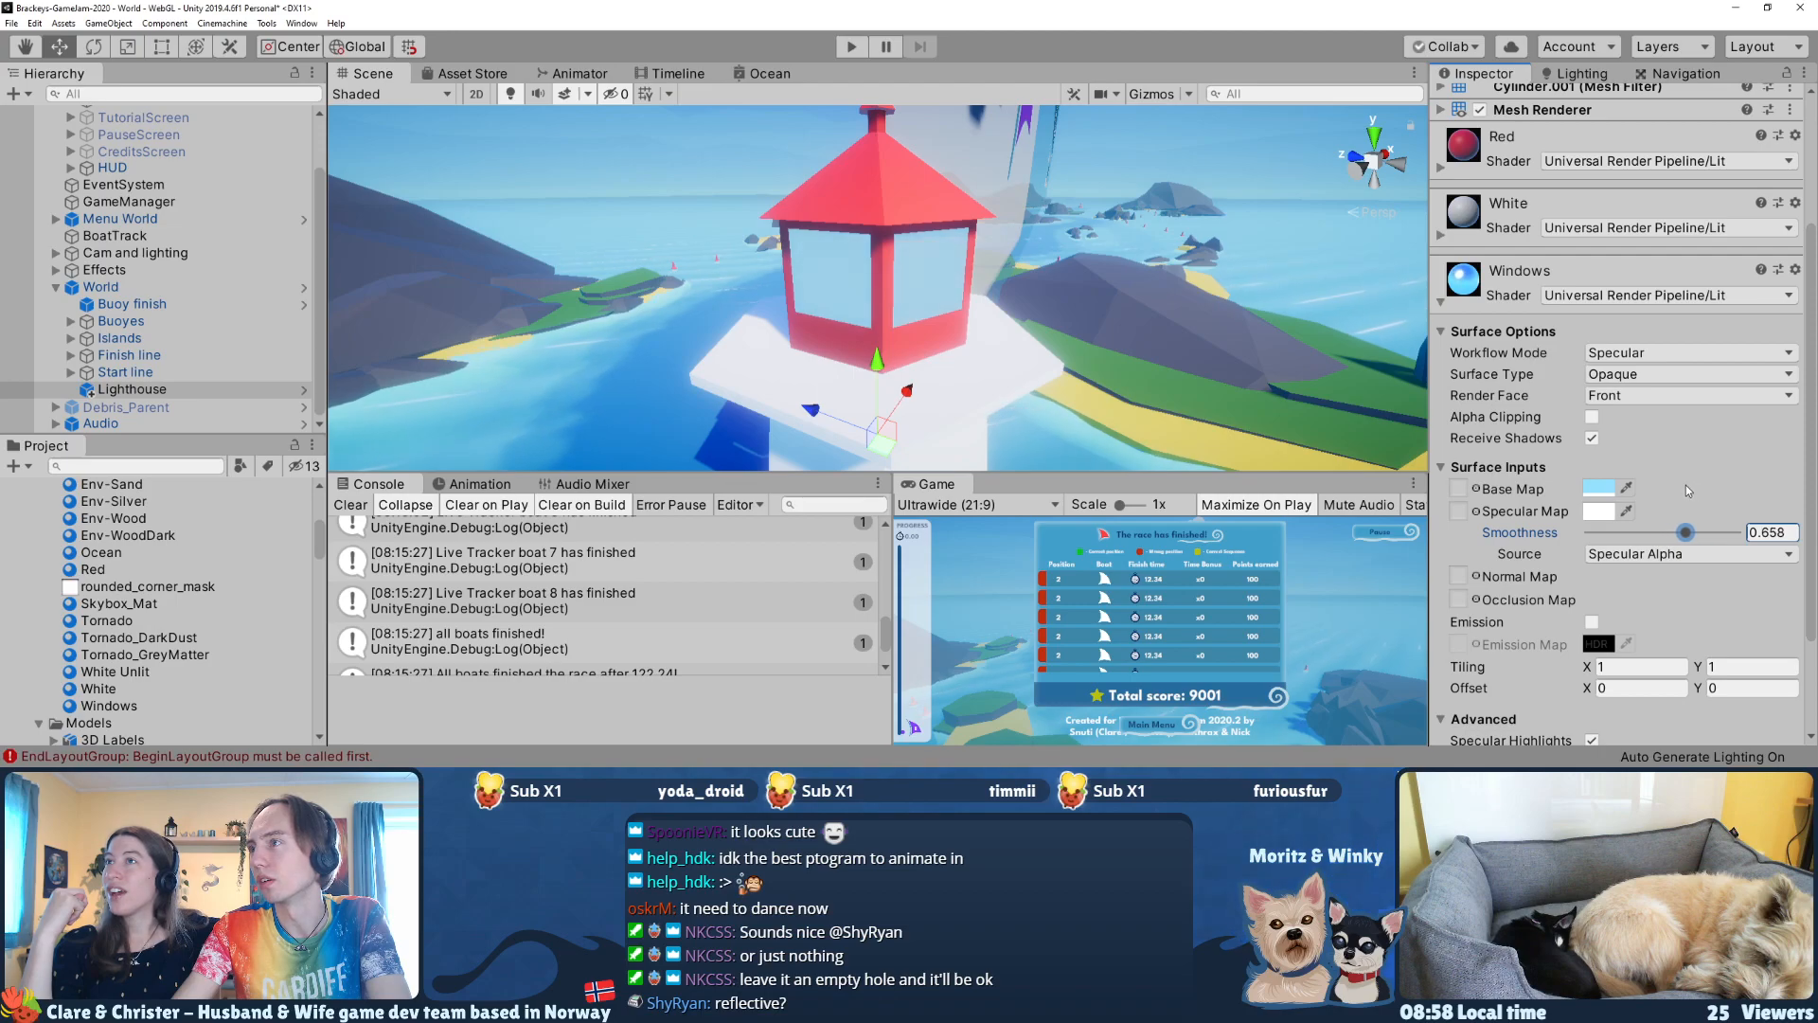
Step: Adjust the Windows material's base map color to a slightly stronger light blue in HSV, saturation 46 (8BE1FF)
left_click(1599, 487)
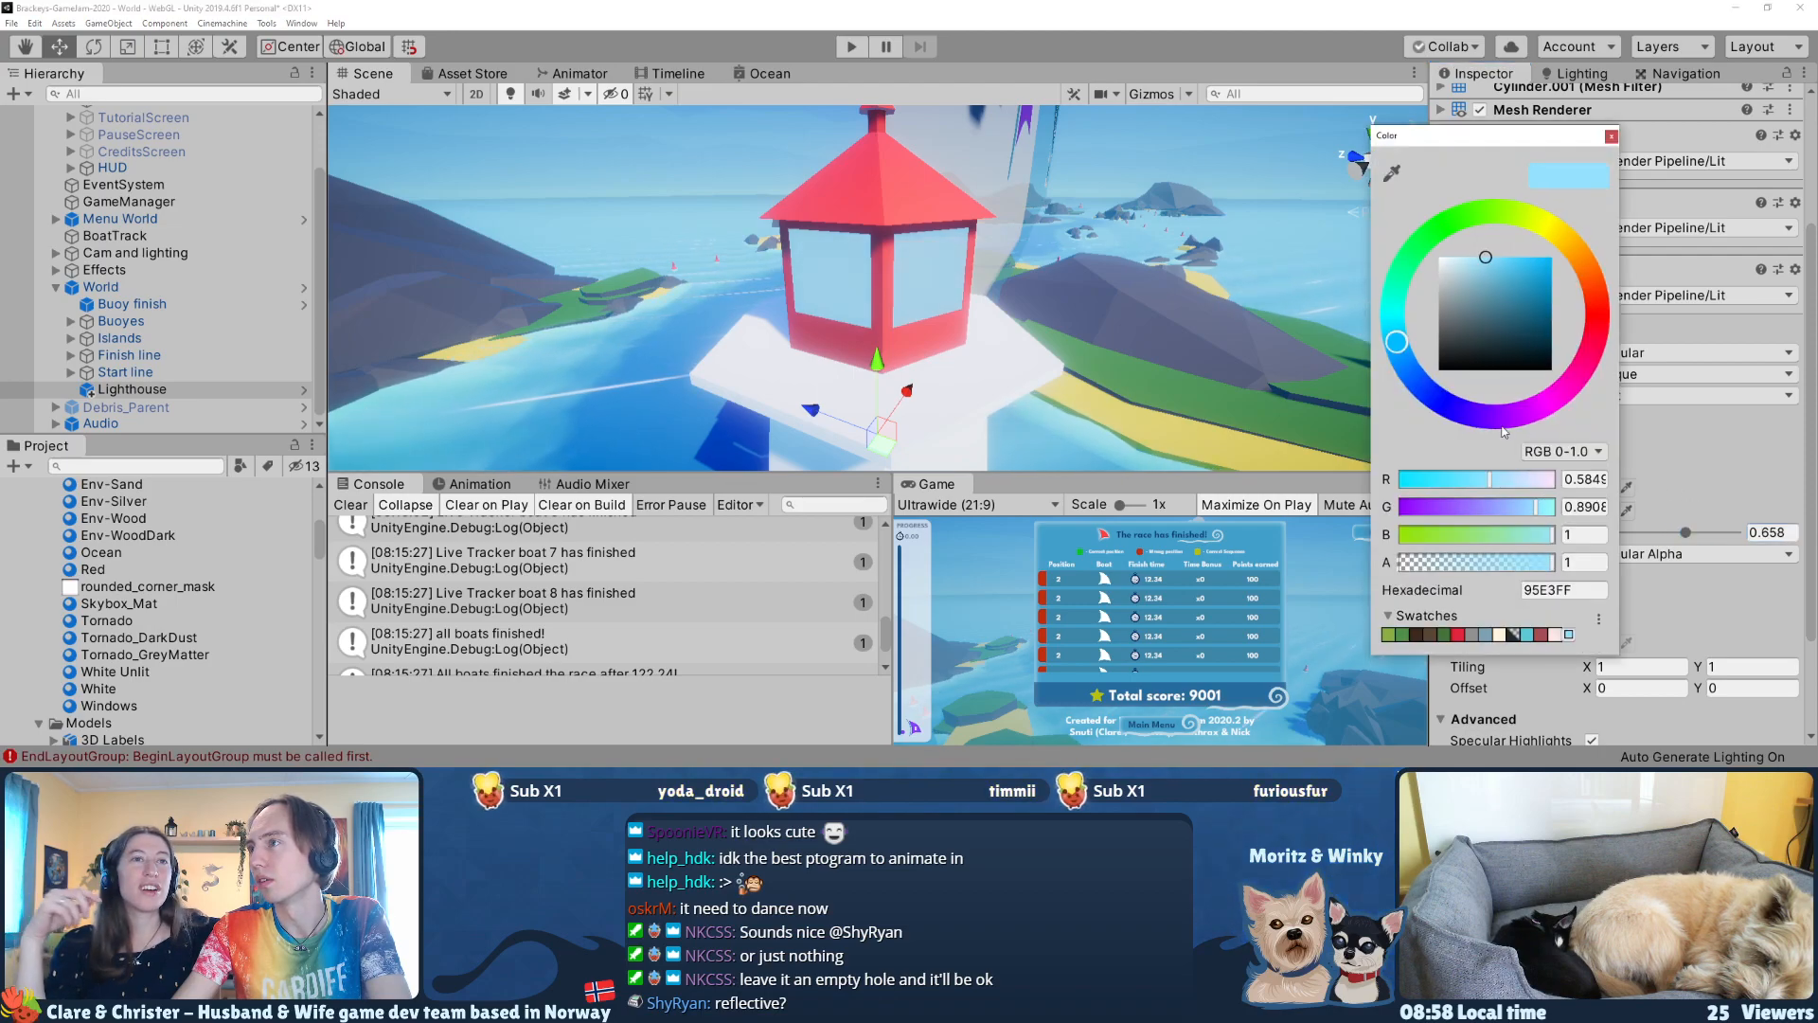
left_click(1562, 452)
left_click(1564, 470)
left_click(1562, 452)
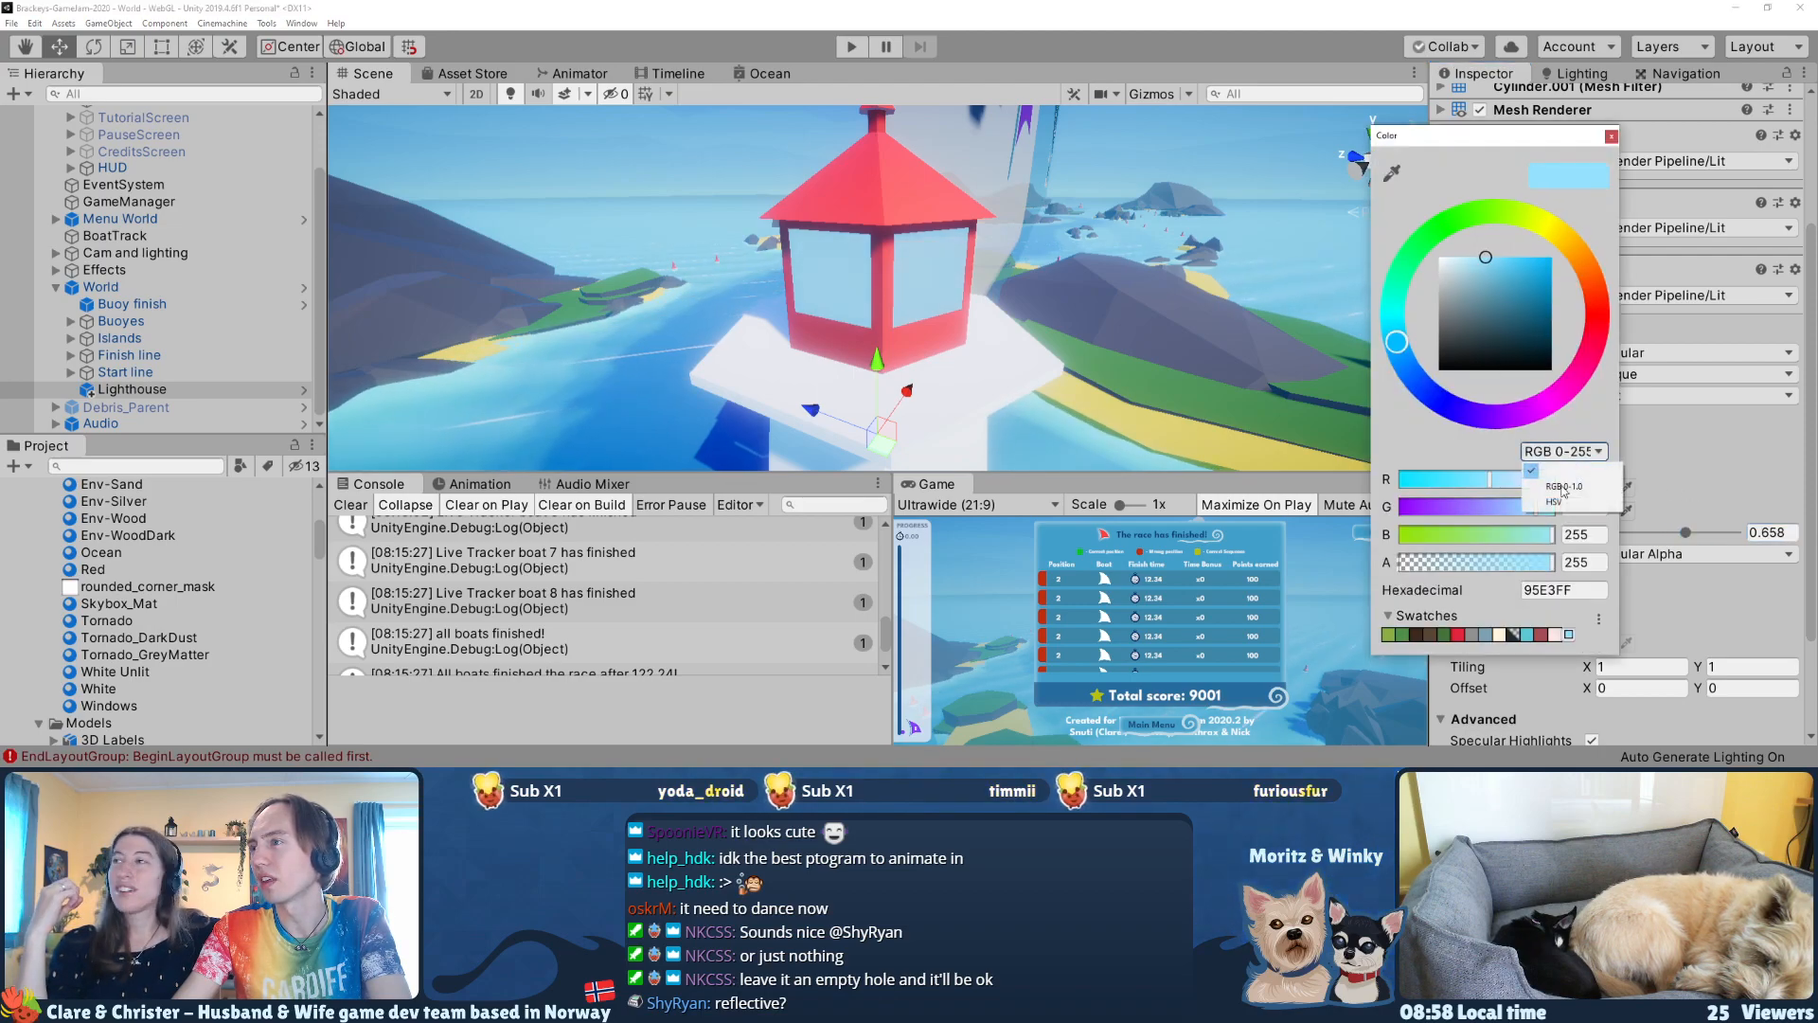
left_click(1557, 503)
mouse_move(1463, 512)
left_mouse_down()
mouse_move(1534, 511)
mouse_move(1484, 511)
left_mouse_up()
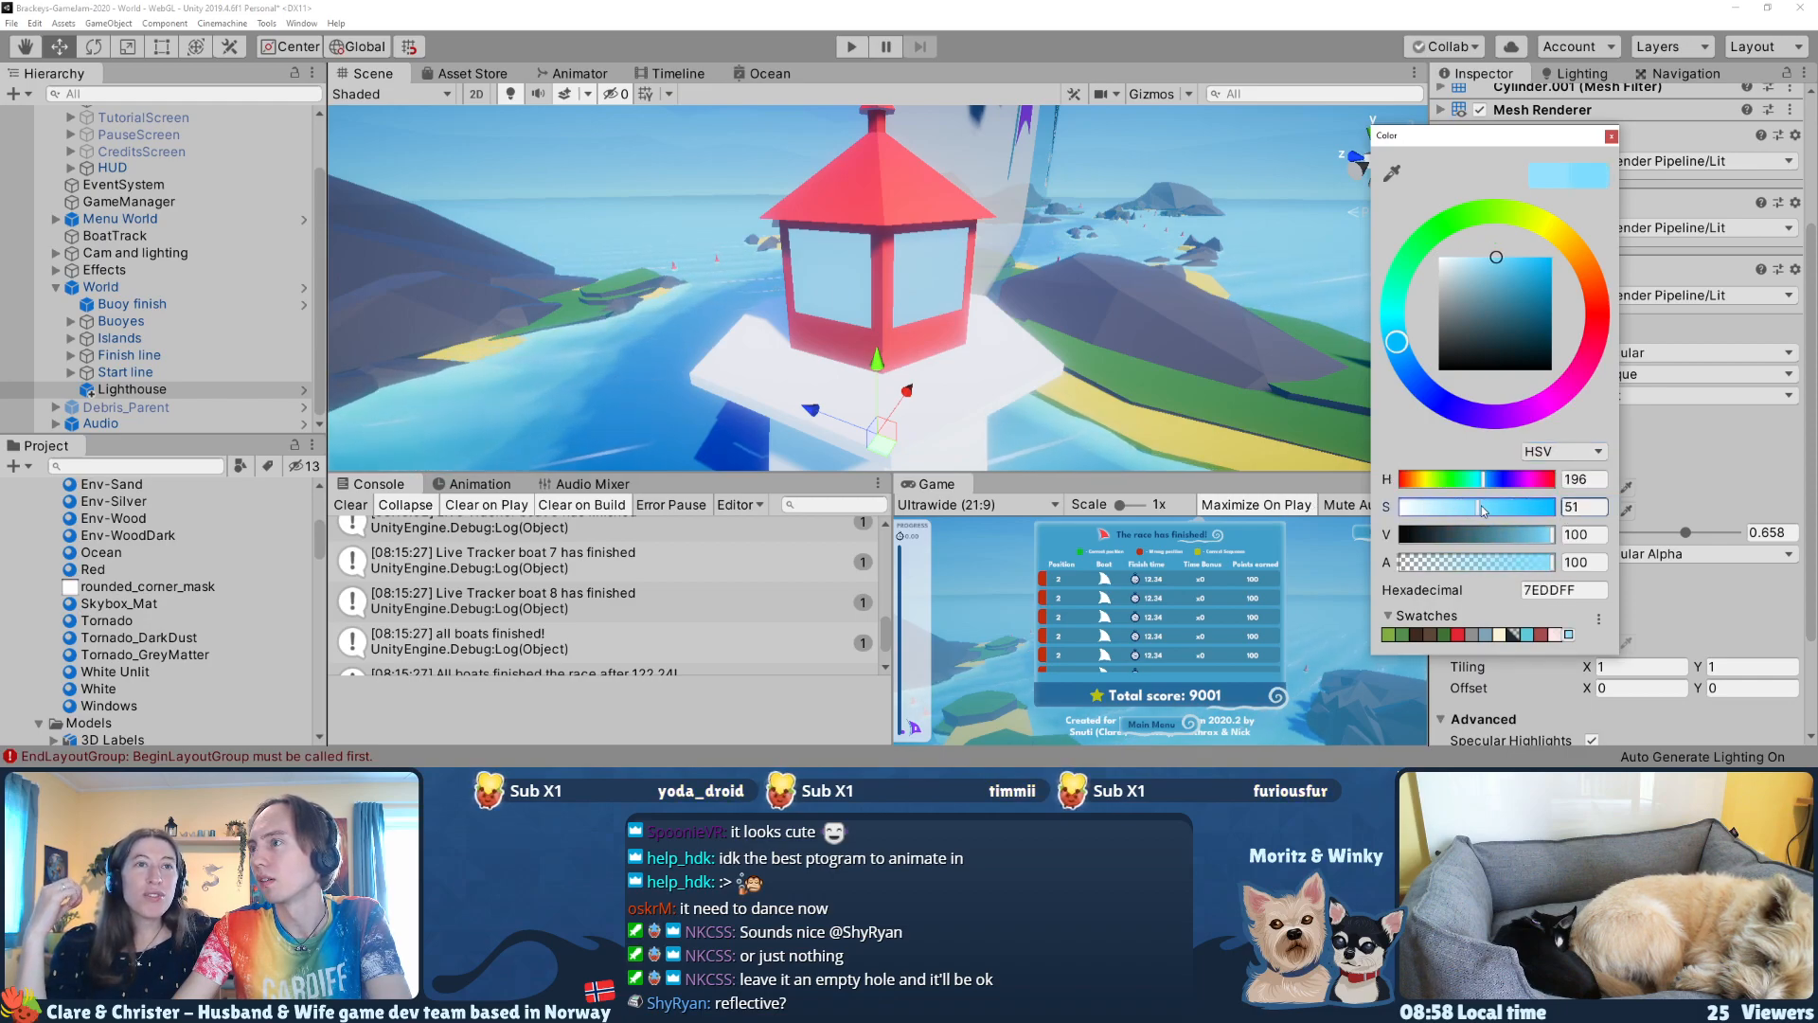
left_click(1611, 137)
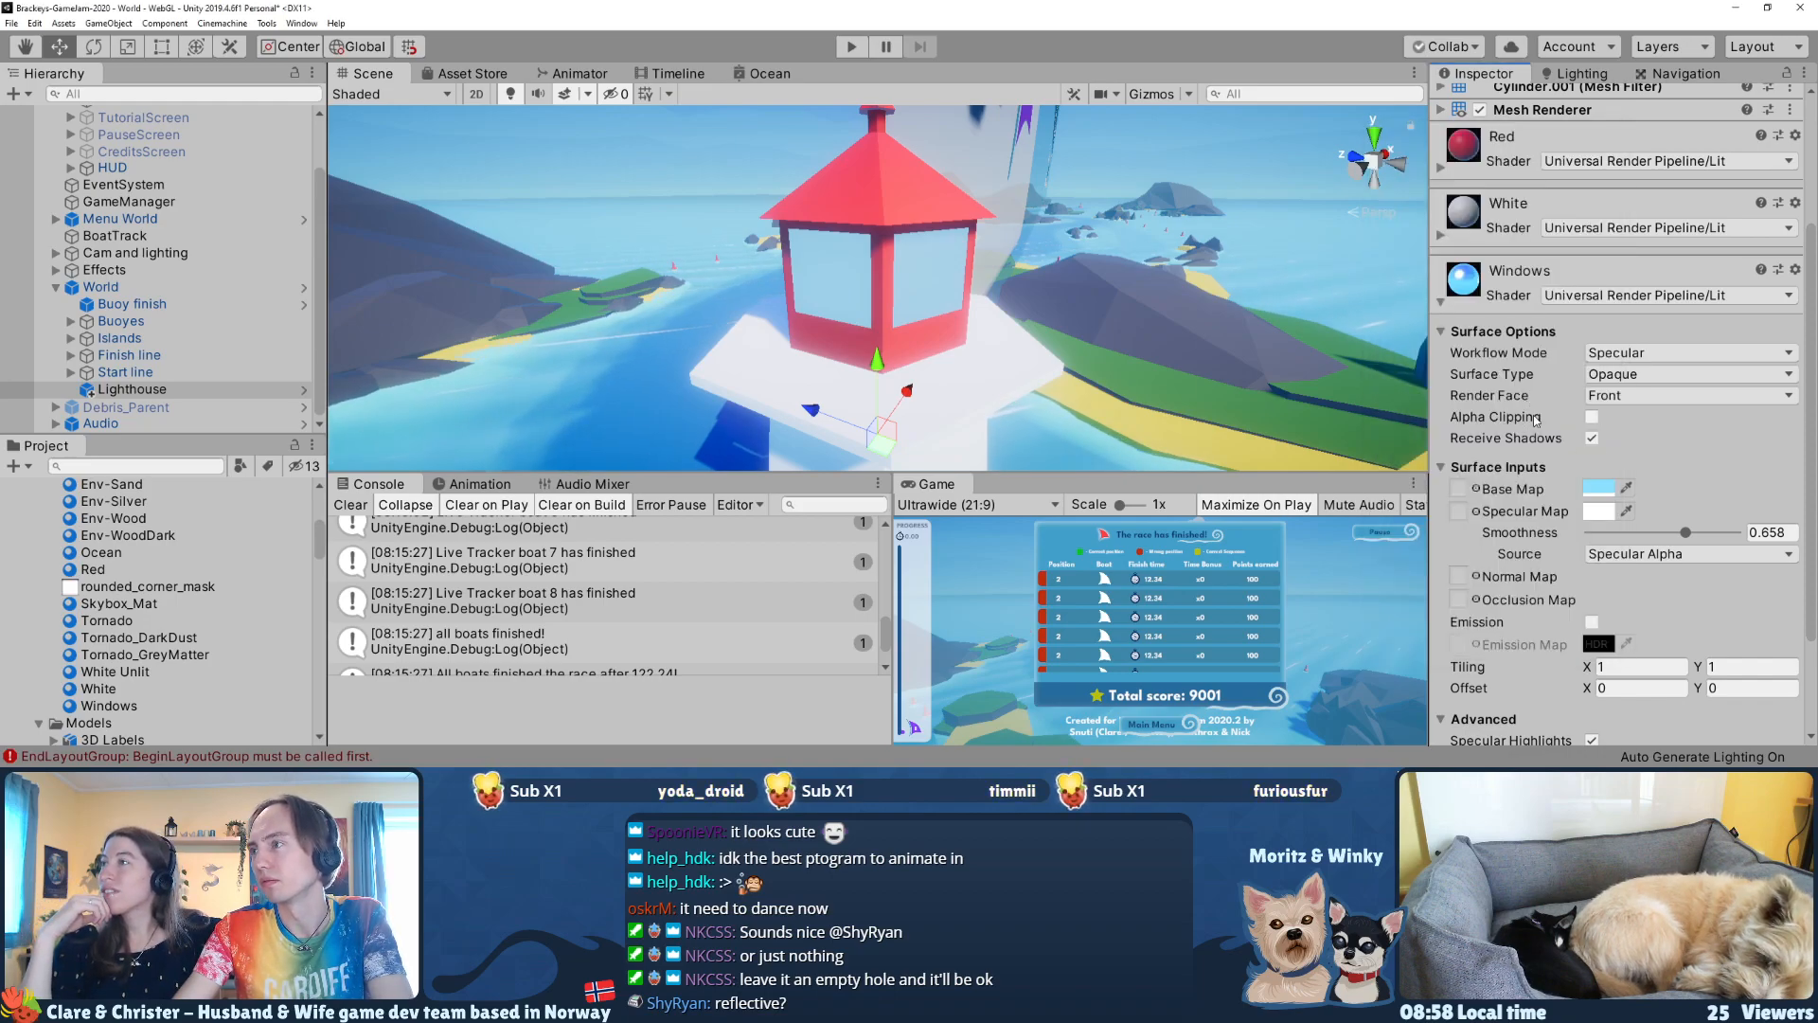
Step: Examine the Windows material's advanced settings, the whole lighthouse in the scene, and its prefab overrides
scroll(1494, 598, "down", 3)
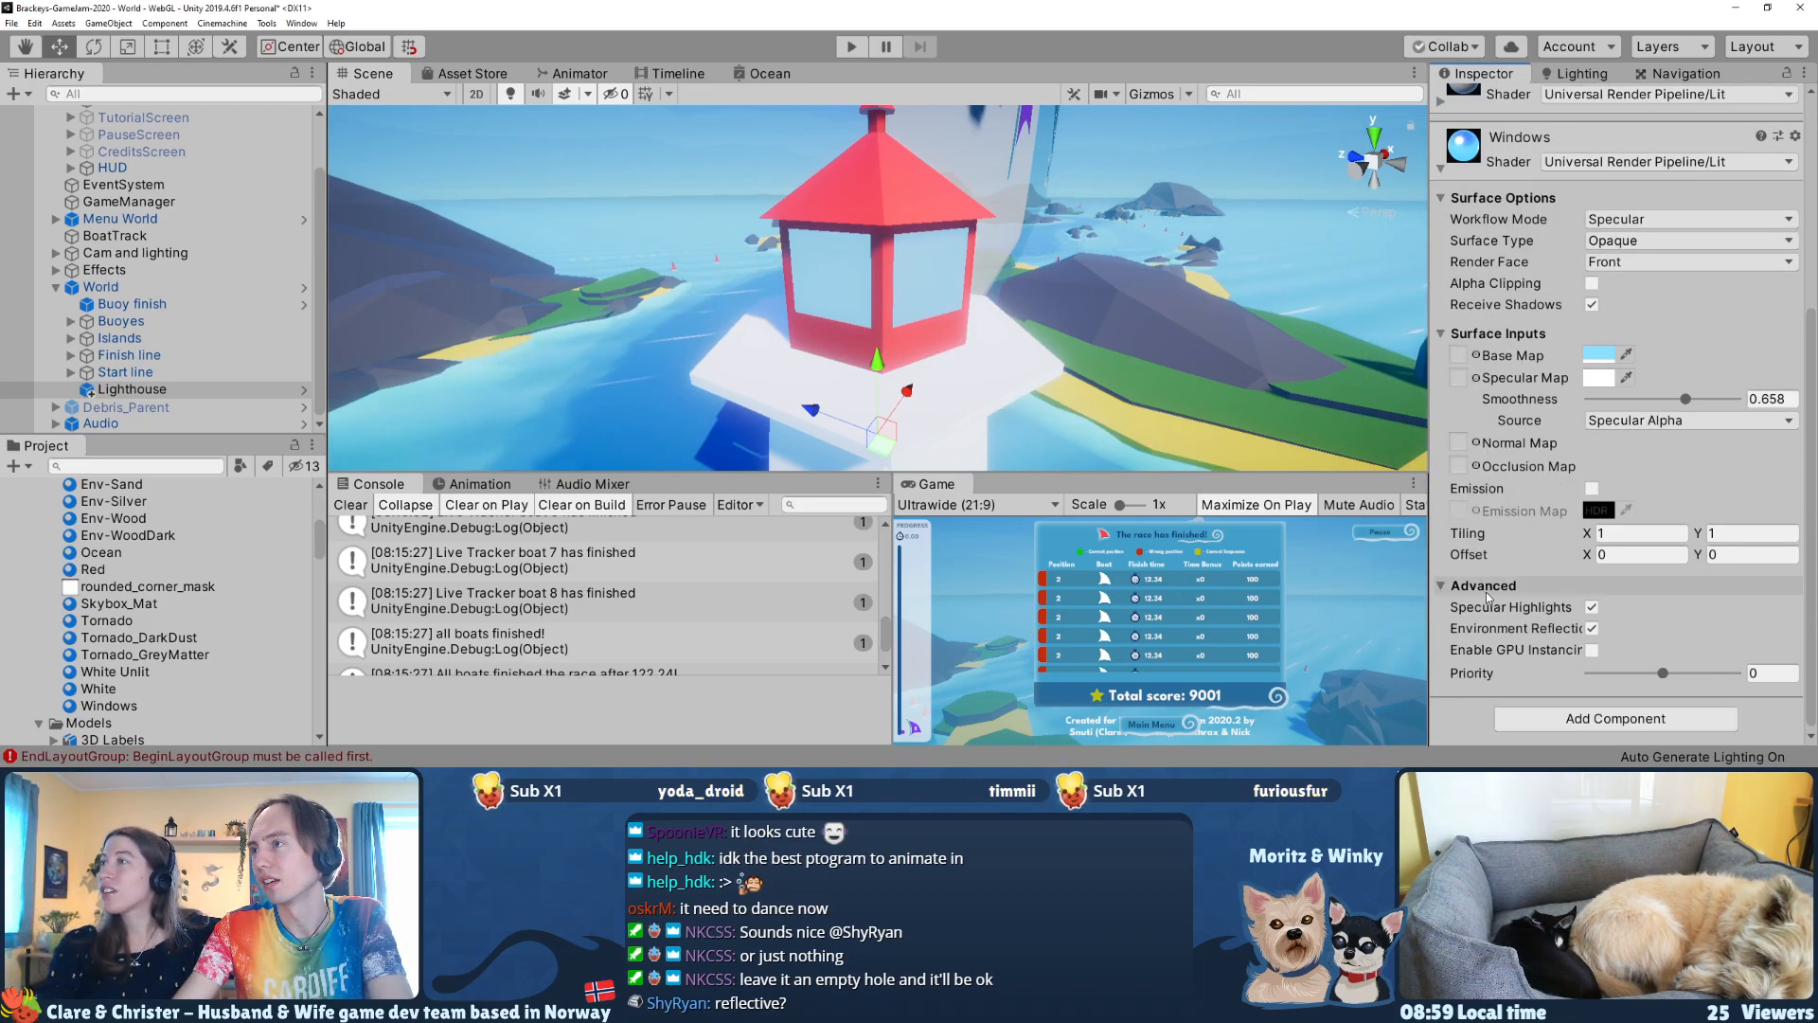
scroll(1490, 596, "up", 5)
right_click_drag(1073, 315, 1036, 286)
key("s")
right_click_drag(1024, 371, 994, 431)
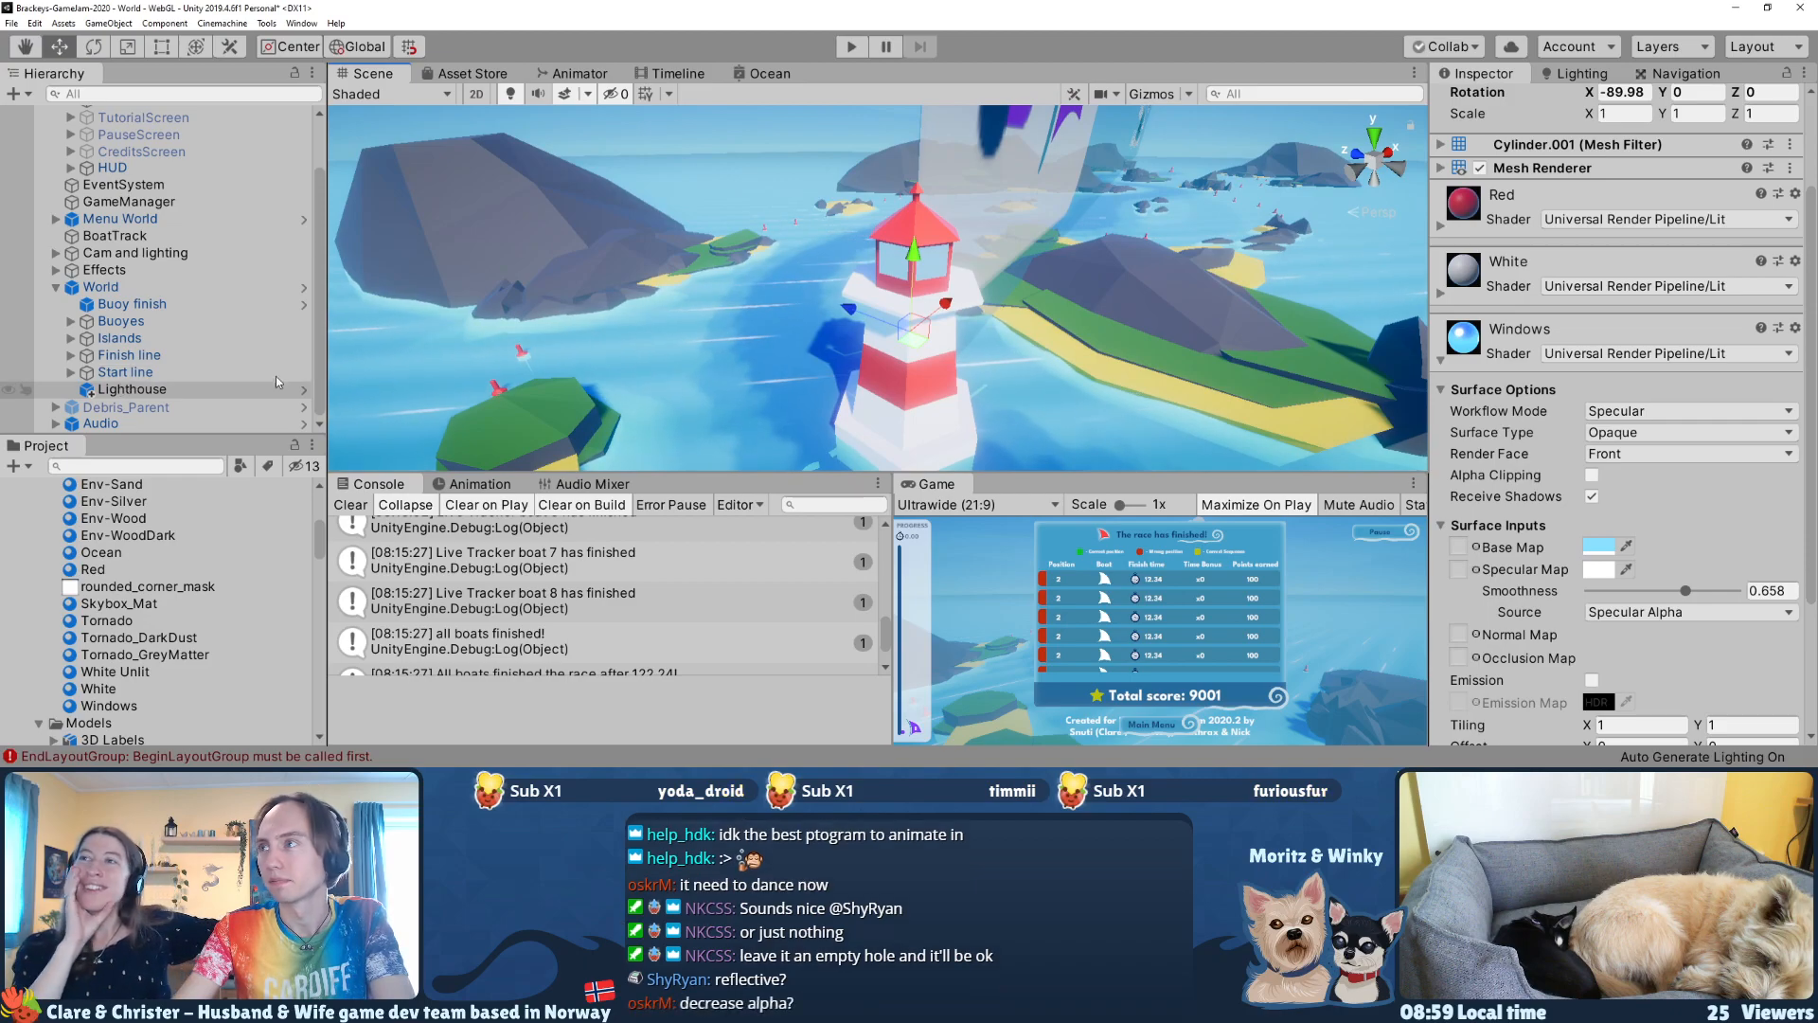
scroll(1504, 223, "up", 3)
left_click(1741, 150)
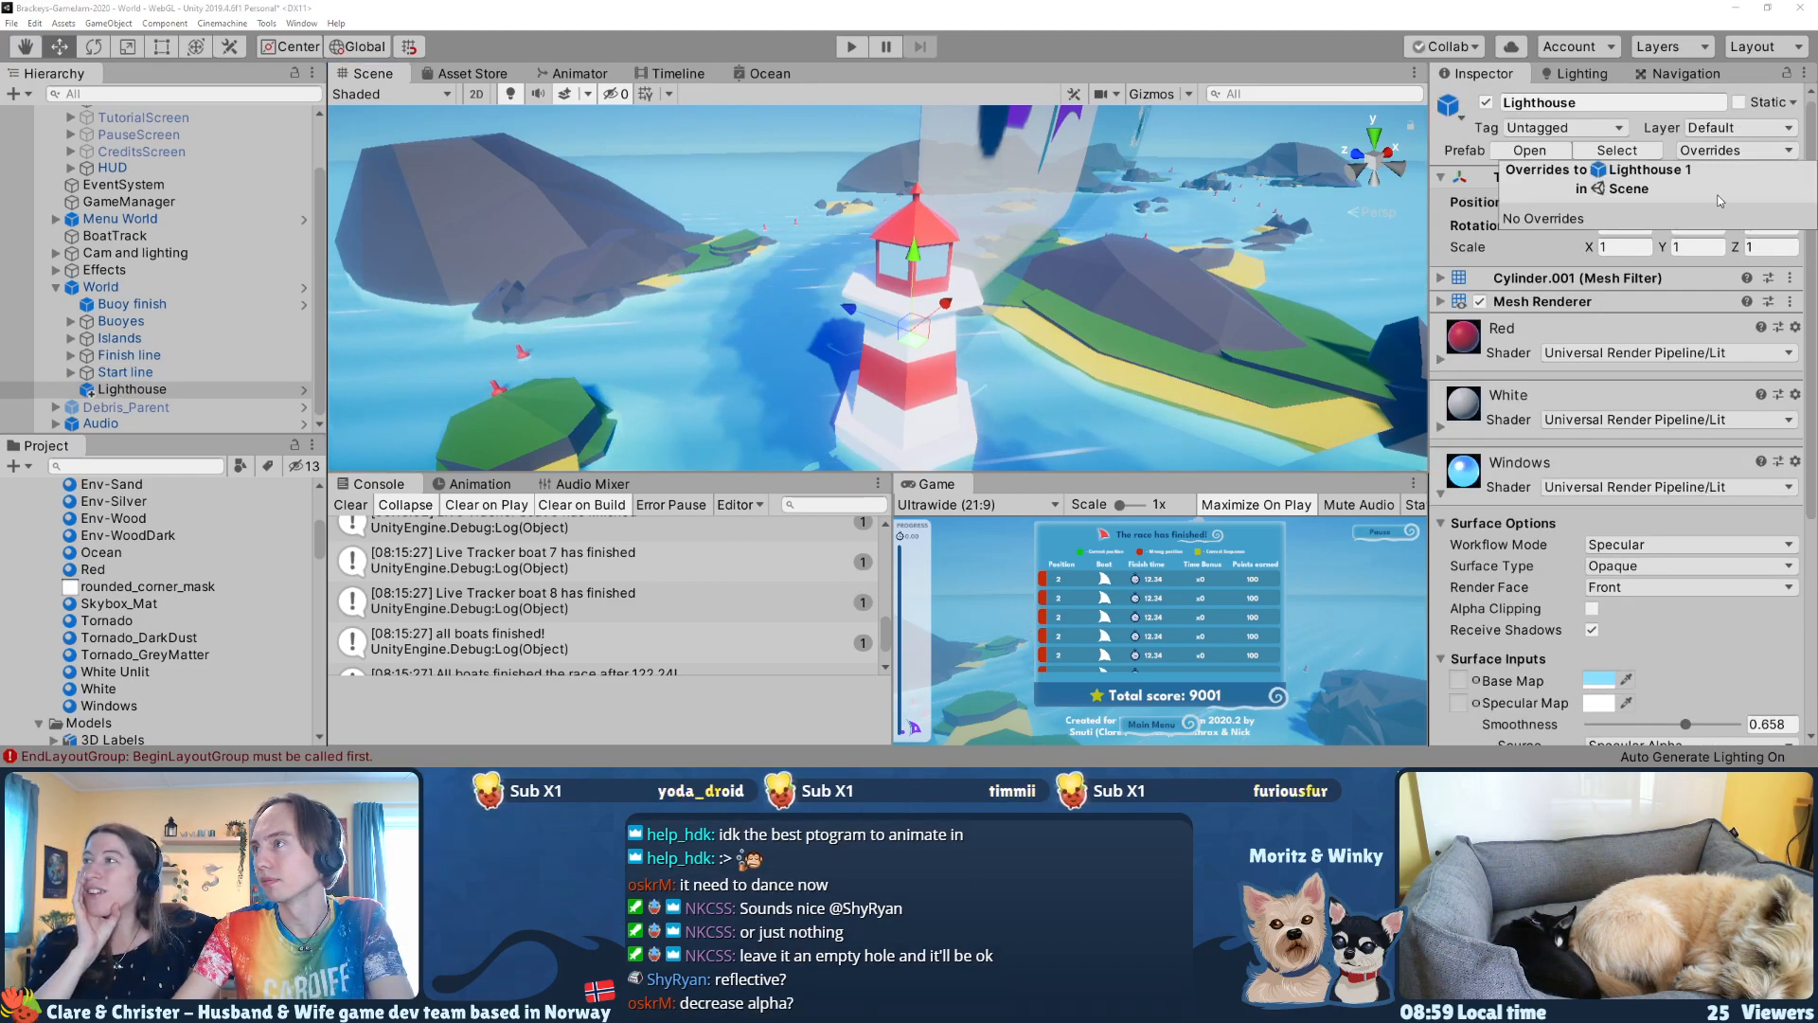
Step: Move the lighthouse away from the start line to X -13.55, Z 13.08, beside the small island
right_click_drag(1144, 310, 808, 629)
key("w")
key("s")
key("w")
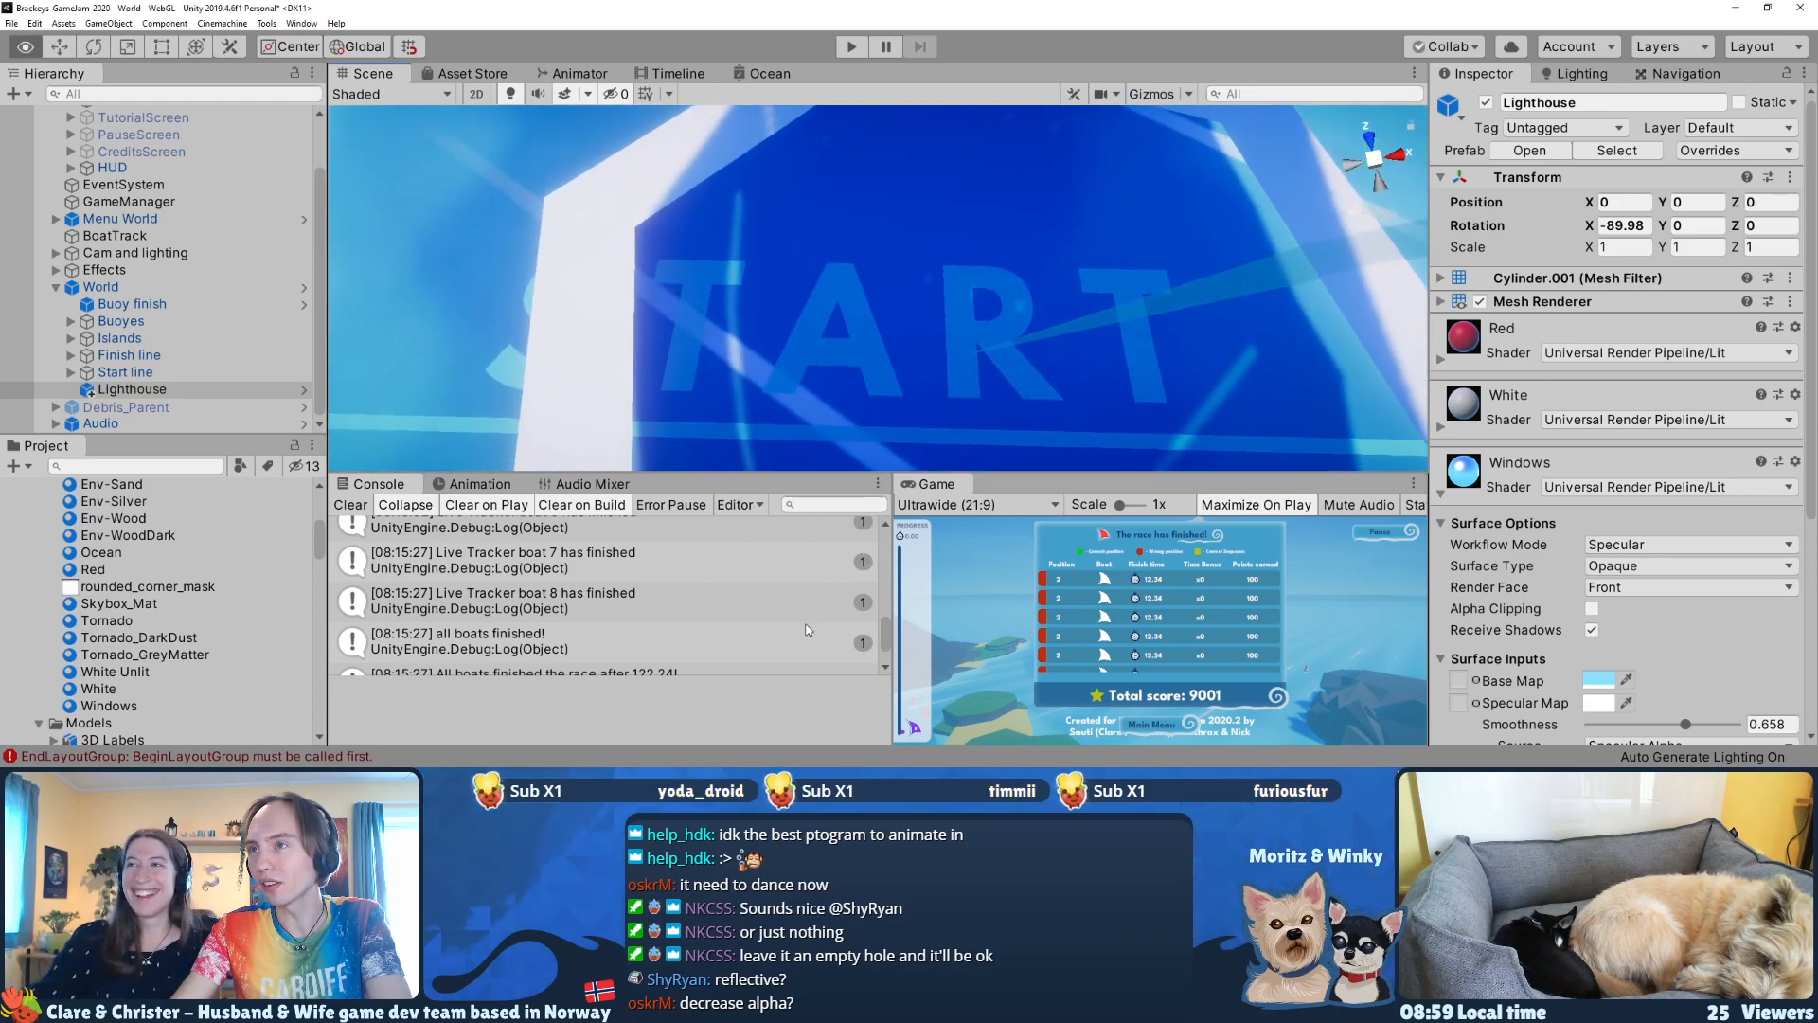
key("f")
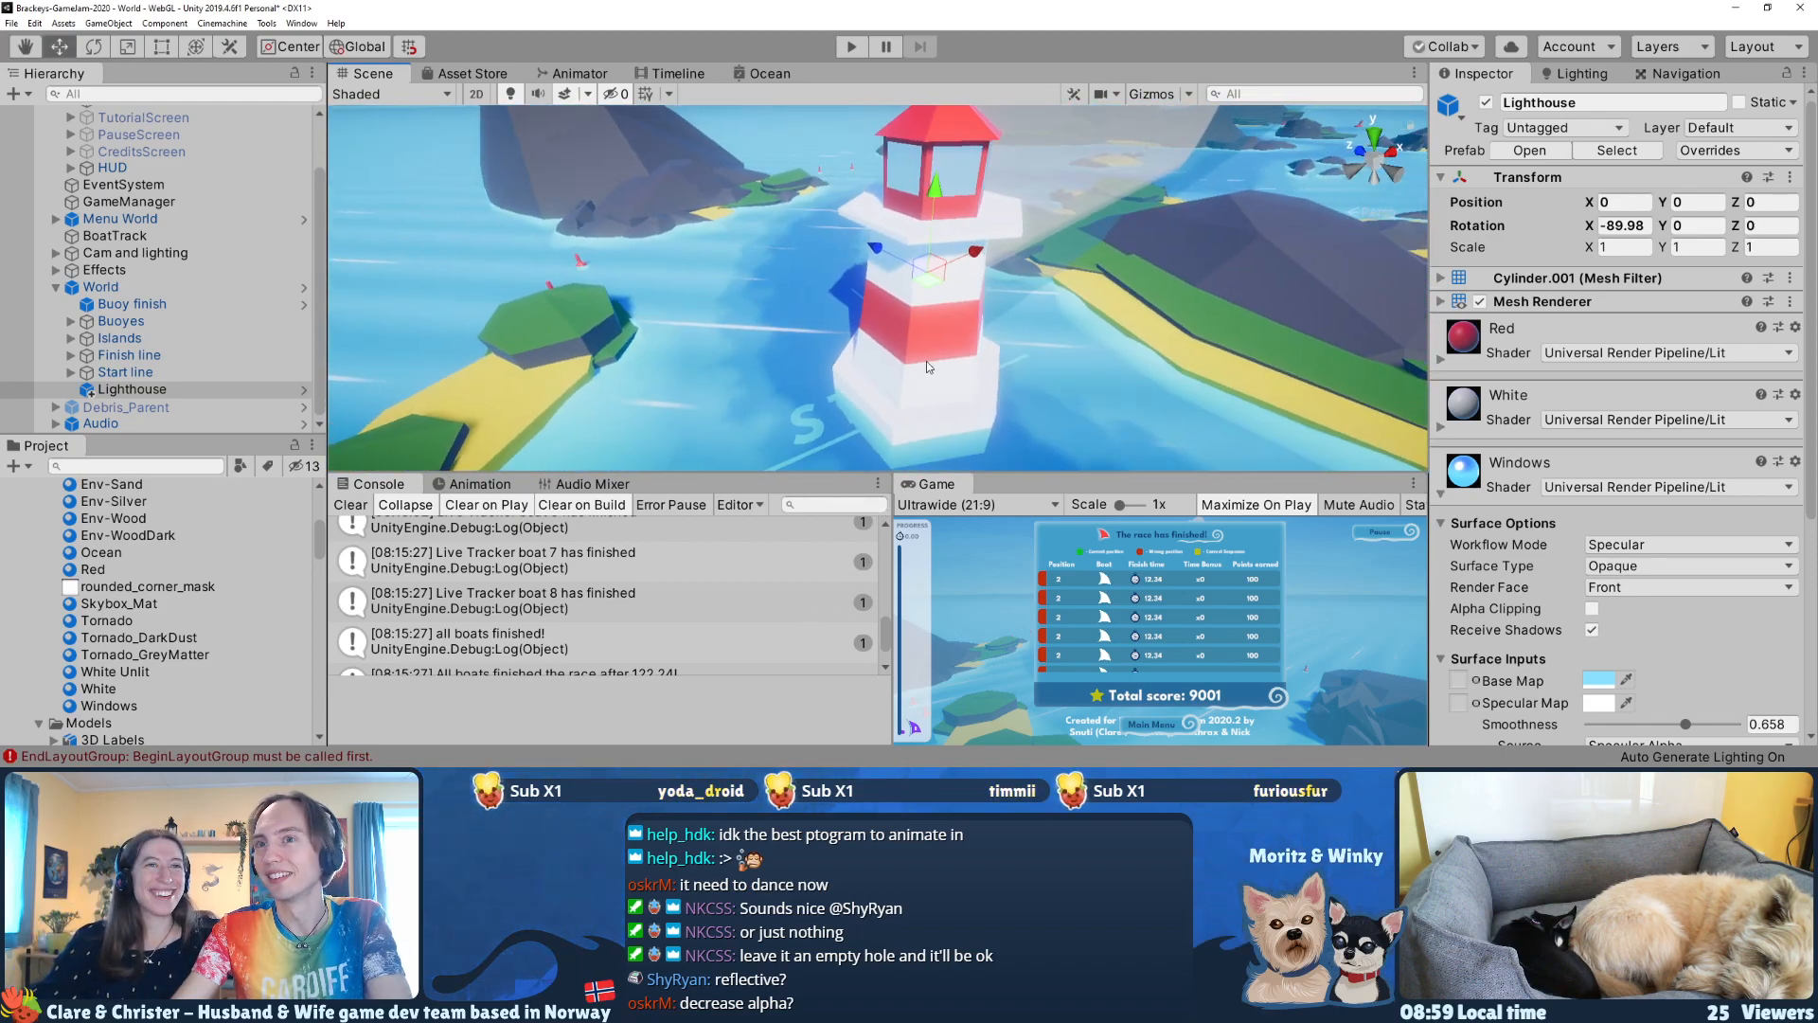
left_click_drag(927, 289, 496, 273)
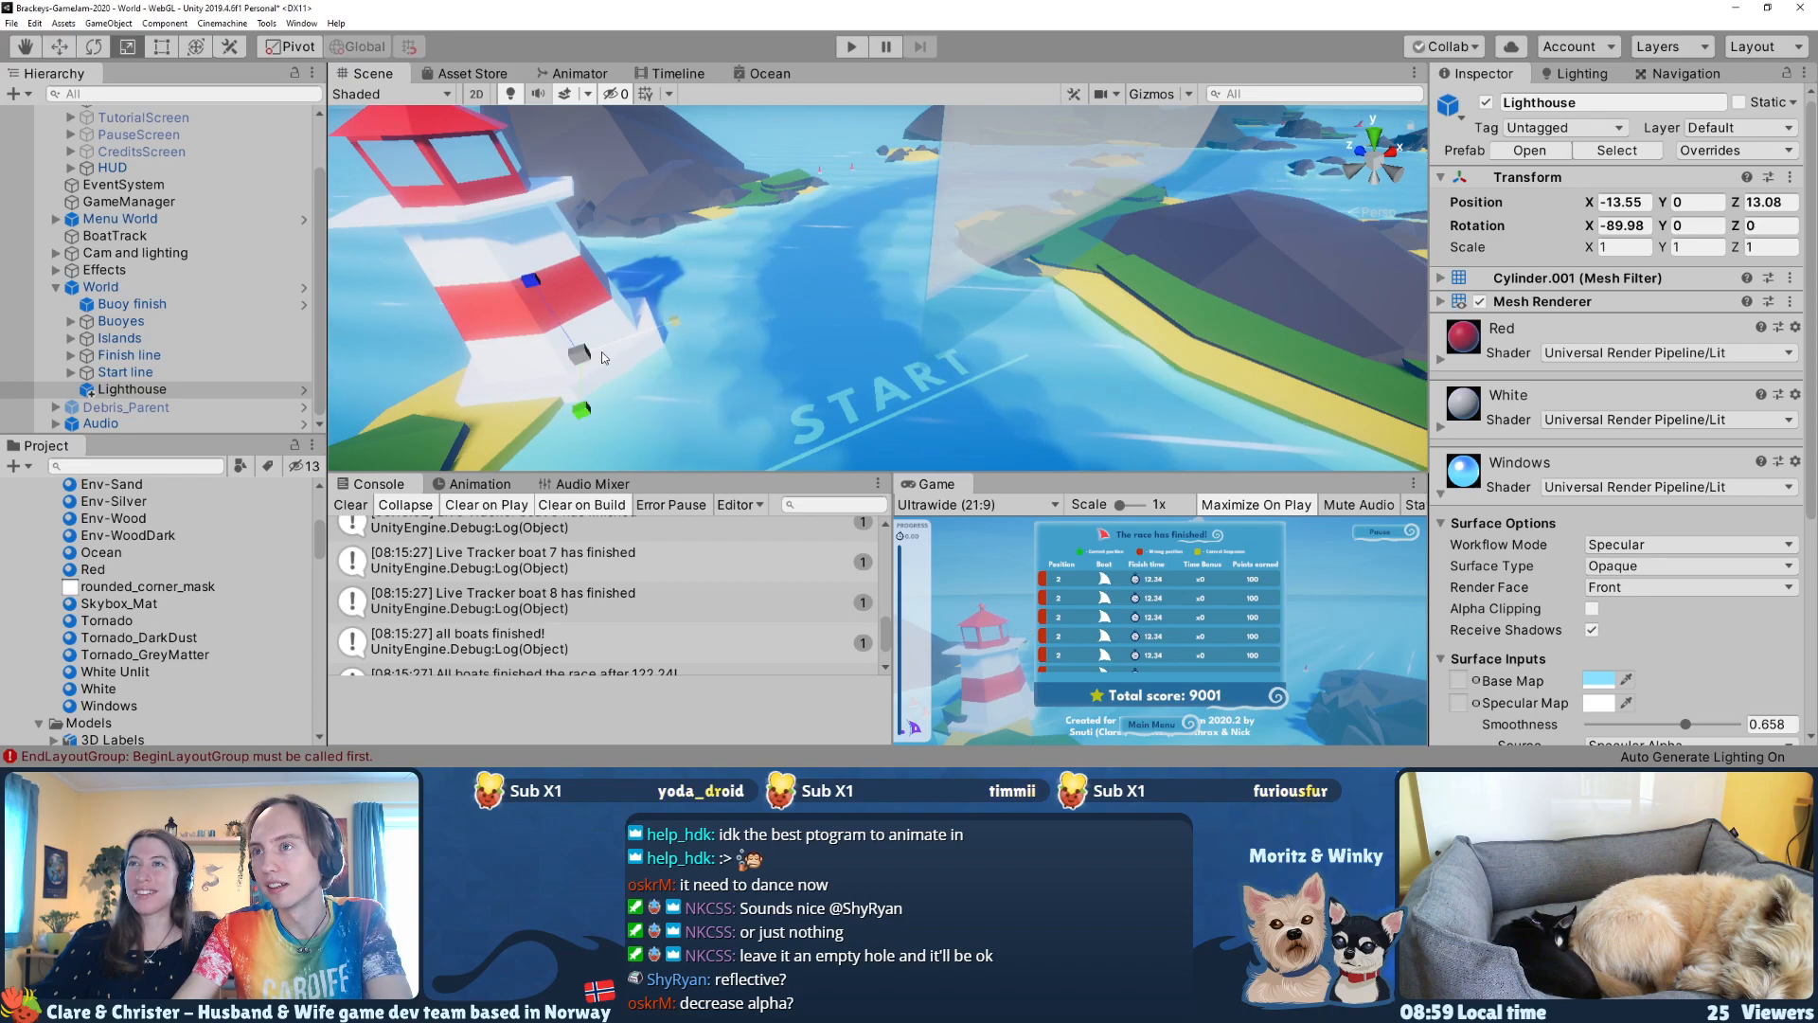
left_click_drag(579, 355, 583, 362)
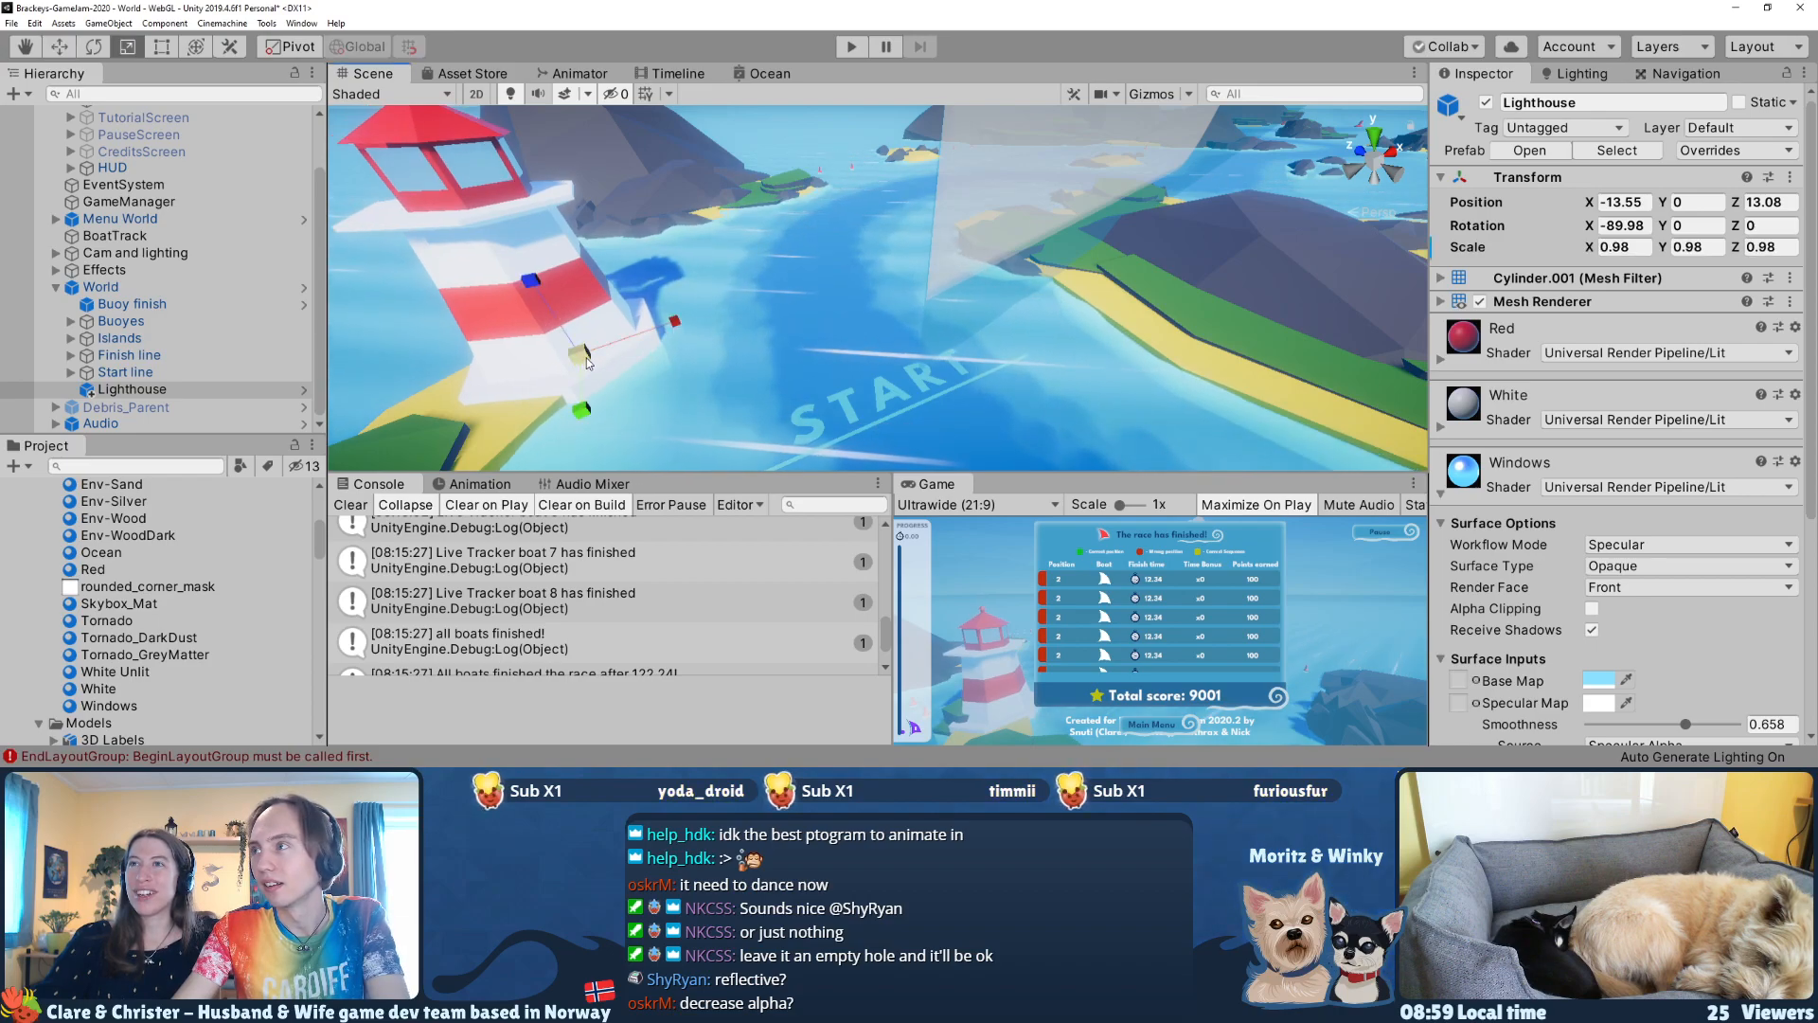
key("ctrl+z")
scroll(699, 364, "down", 3)
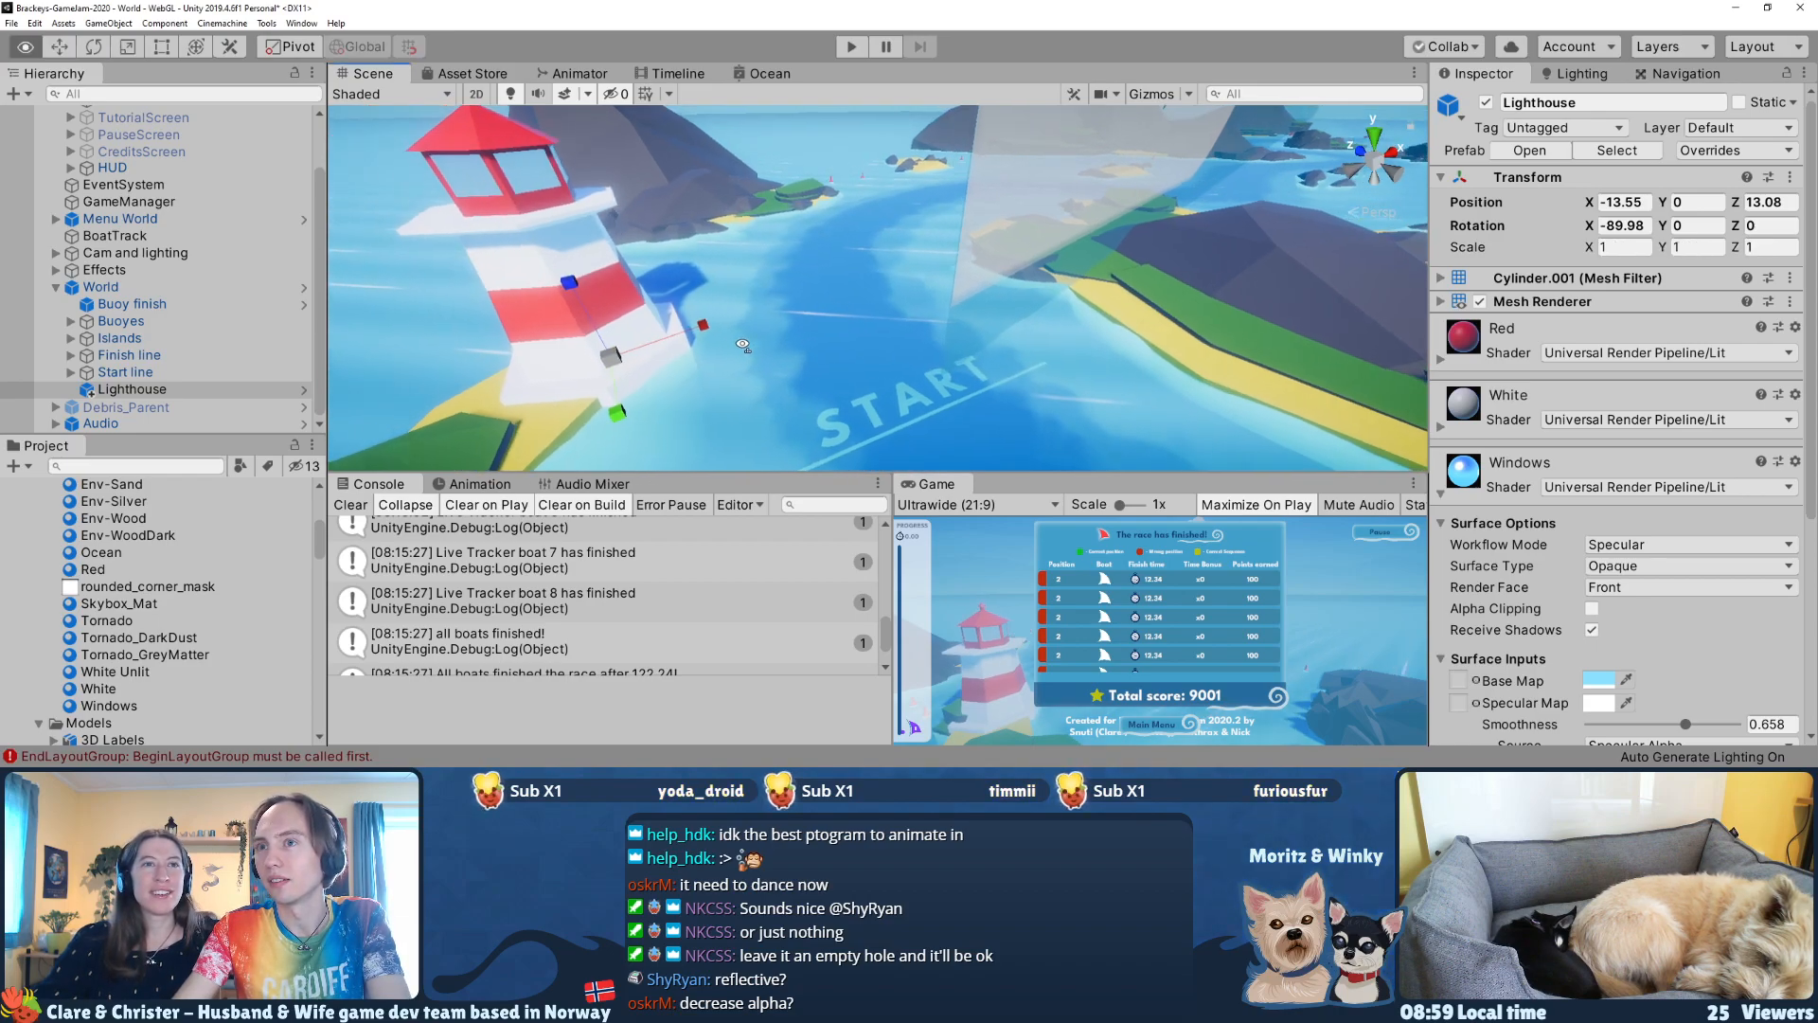
Step: Shrink the lighthouse uniformly and move it onto the small island at X -14.14, Y 2.02, Z 15.56
left_click(169, 391)
mouse_move(635, 356)
left_mouse_down()
mouse_move(583, 368)
mouse_move(625, 354)
mouse_move(626, 330)
left_mouse_up()
key("w")
left_click_drag(574, 267, 567, 224)
right_click_drag(666, 320, 660, 331)
key("a")
key("s")
Step: Scale the lighthouse uniformly to 0.36911 and center it on the island at X -13.8, Z 15.2
key("r")
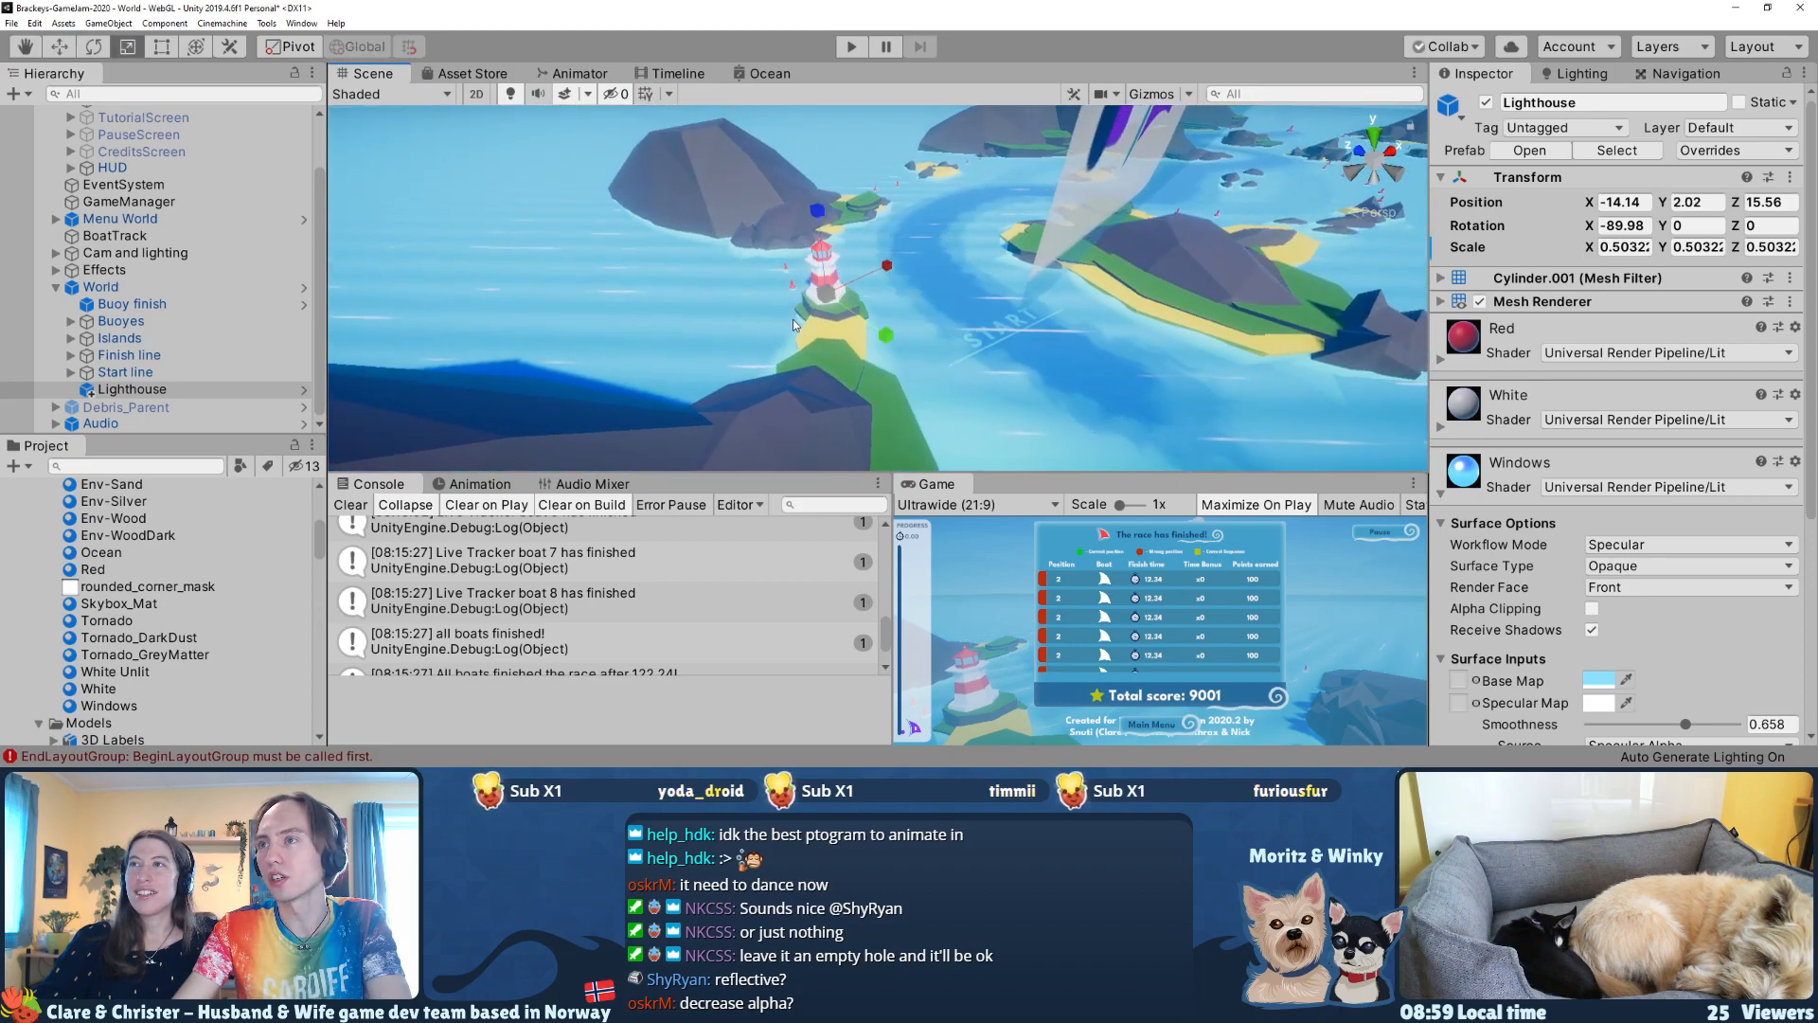
left_click_drag(794, 309, 788, 312)
right_click_drag(876, 320, 858, 329)
key("w")
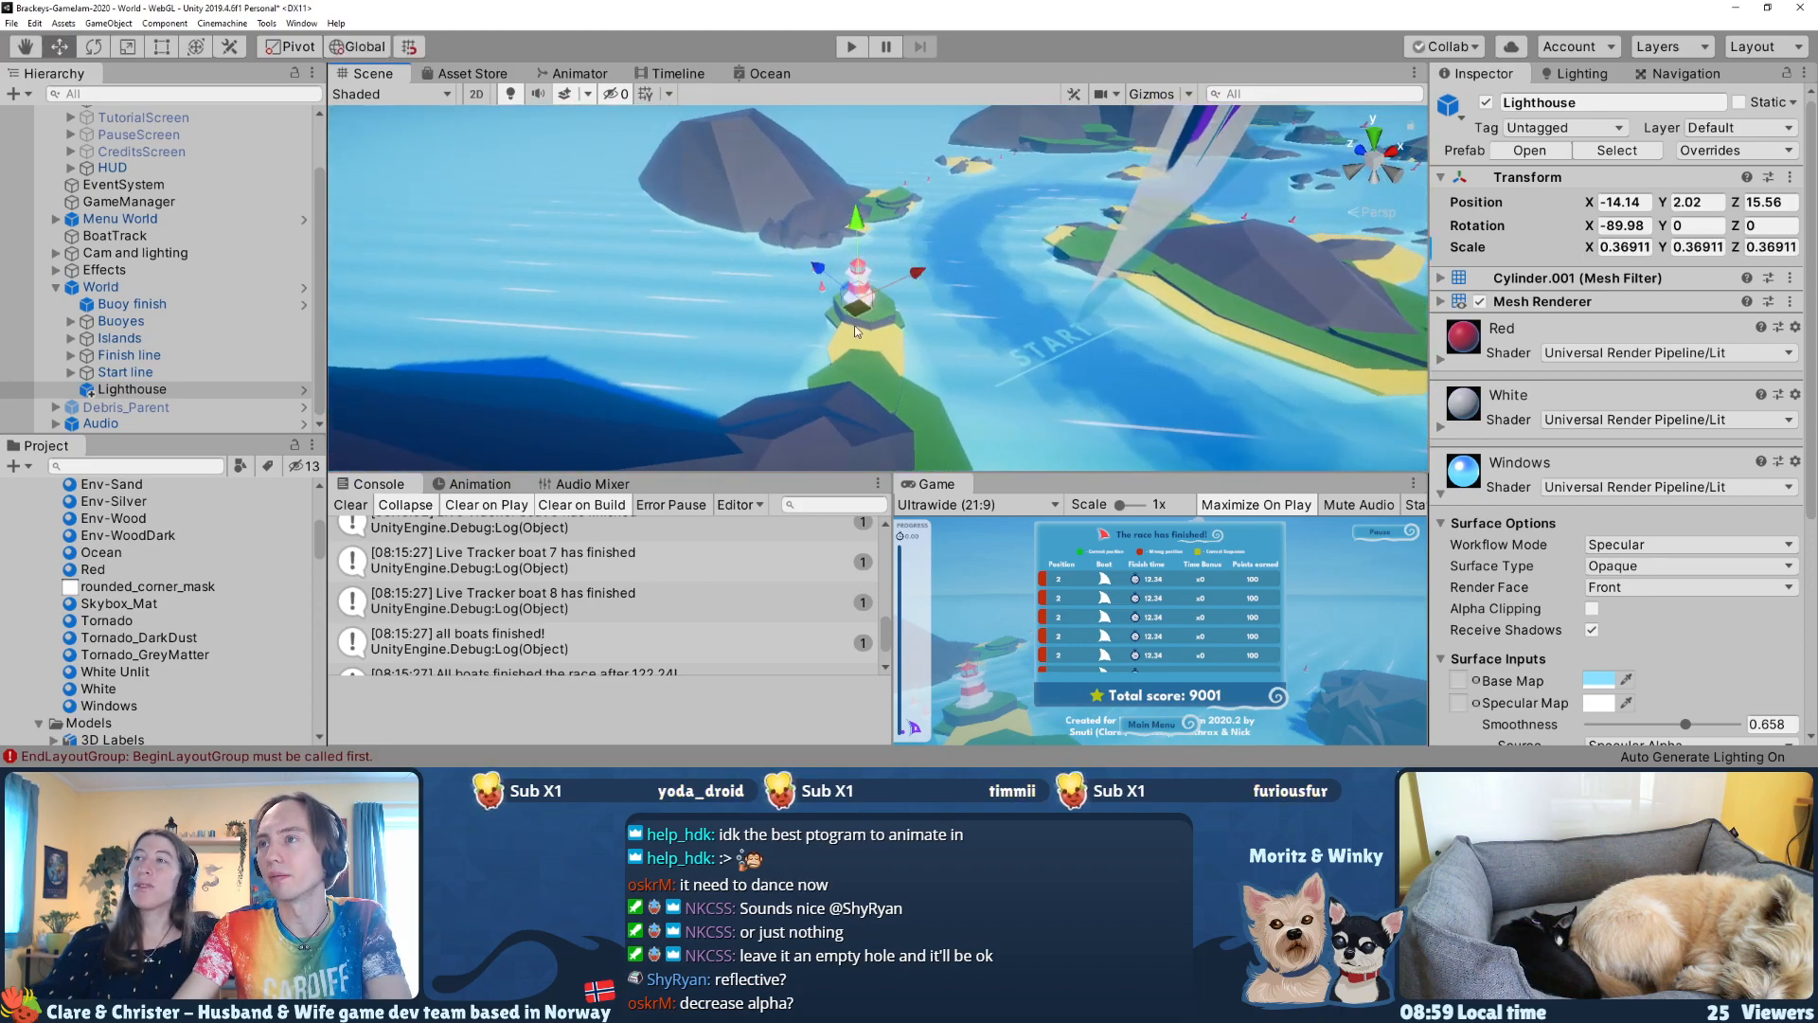
left_click_drag(860, 319, 911, 199)
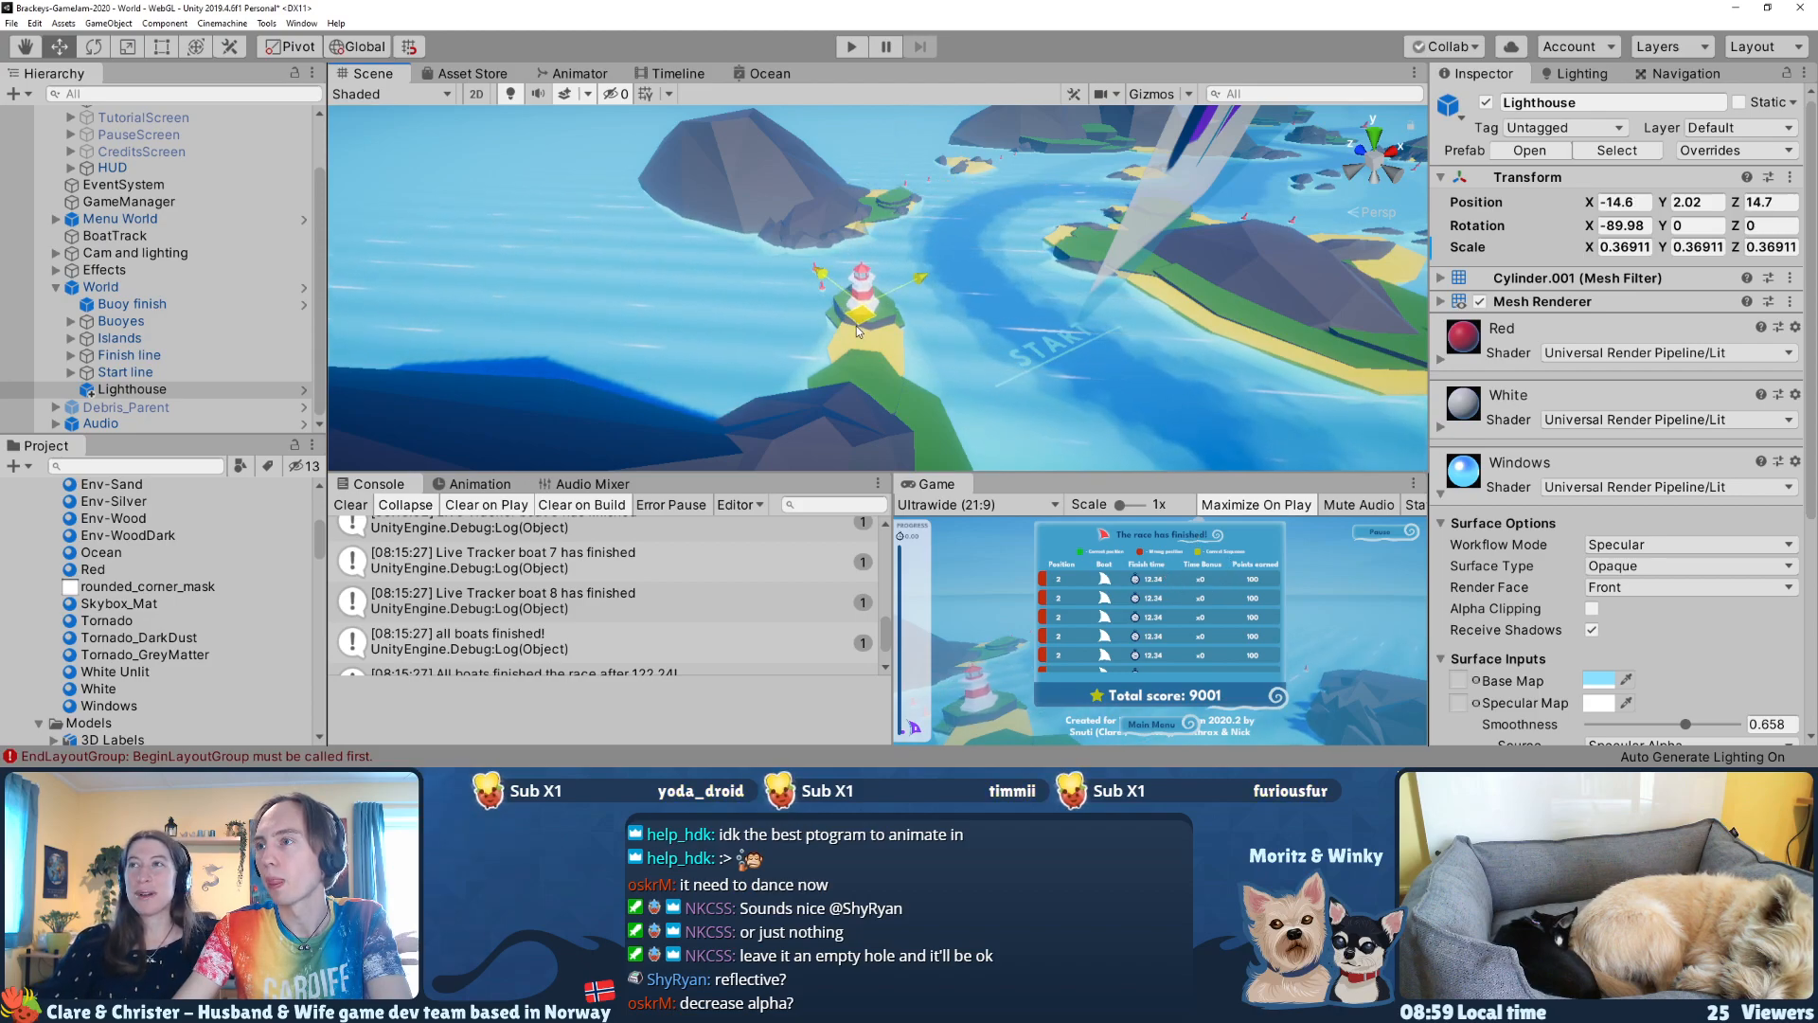
left_click_drag(859, 318, 858, 318)
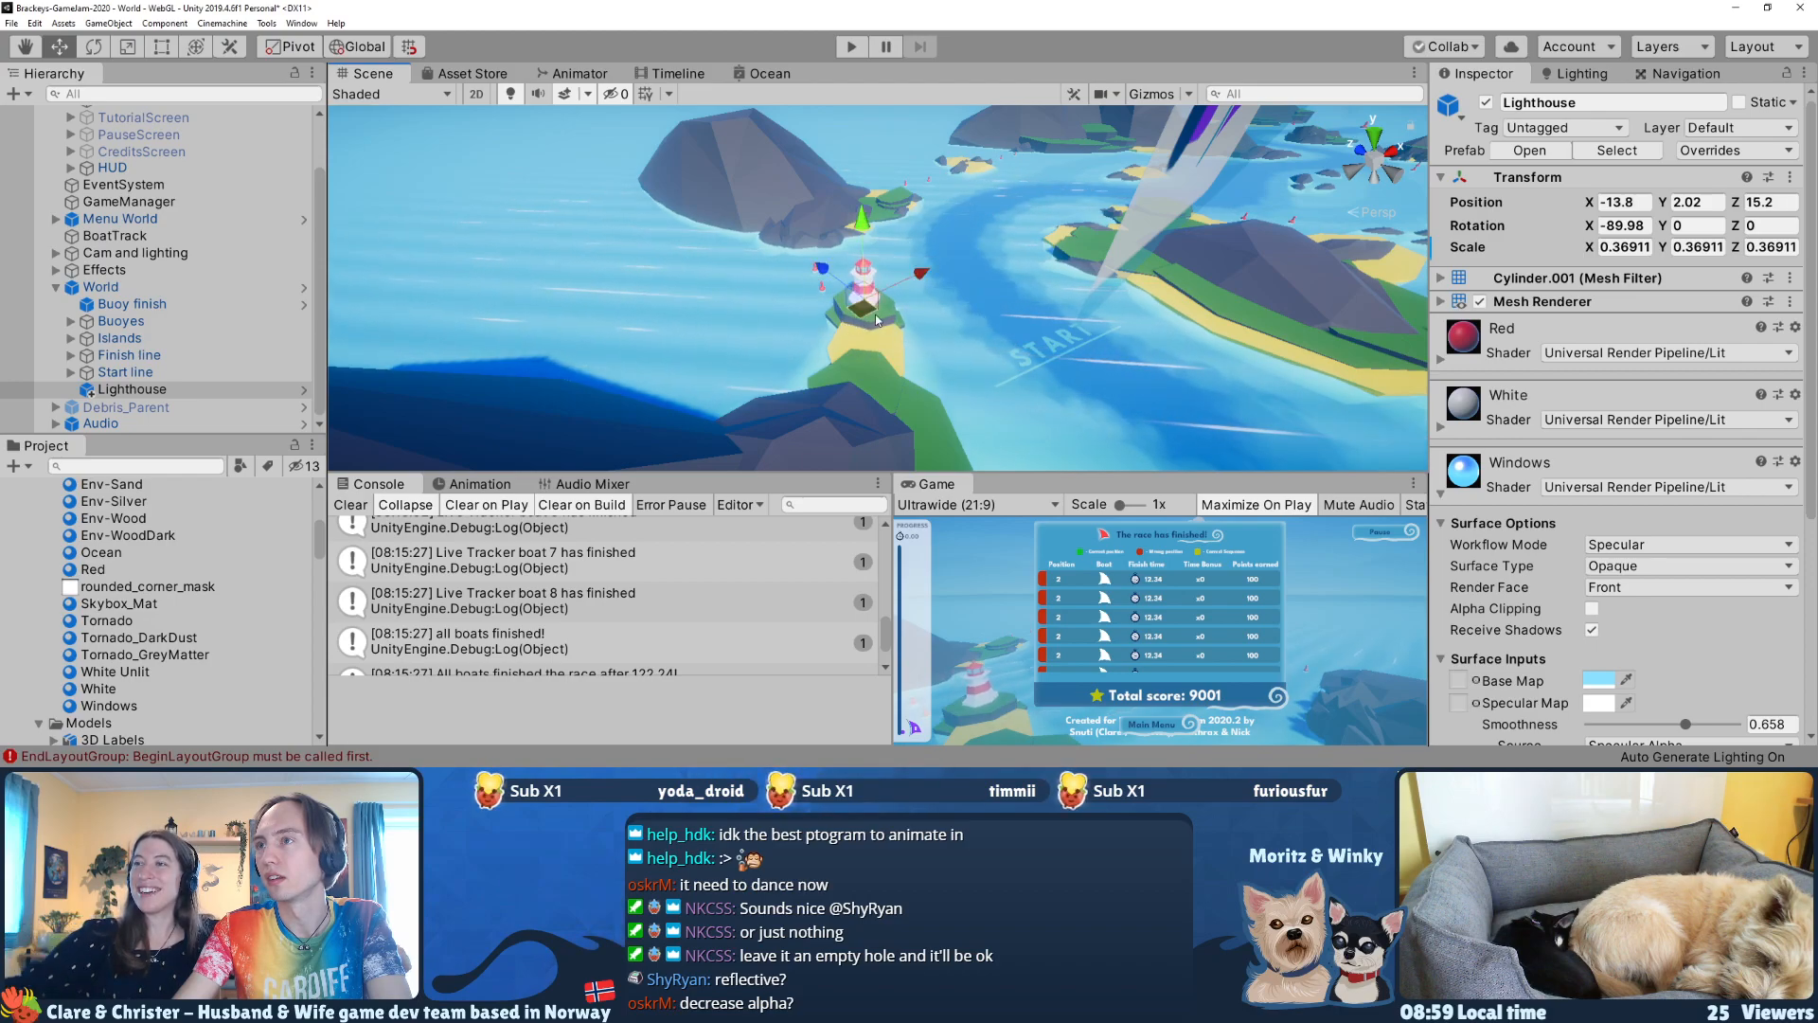
Step: Tilt the lighthouse slightly on its island to an X rotation of -91.507
key("f")
right_click_drag(881, 308, 1026, 262)
key("a")
key("e")
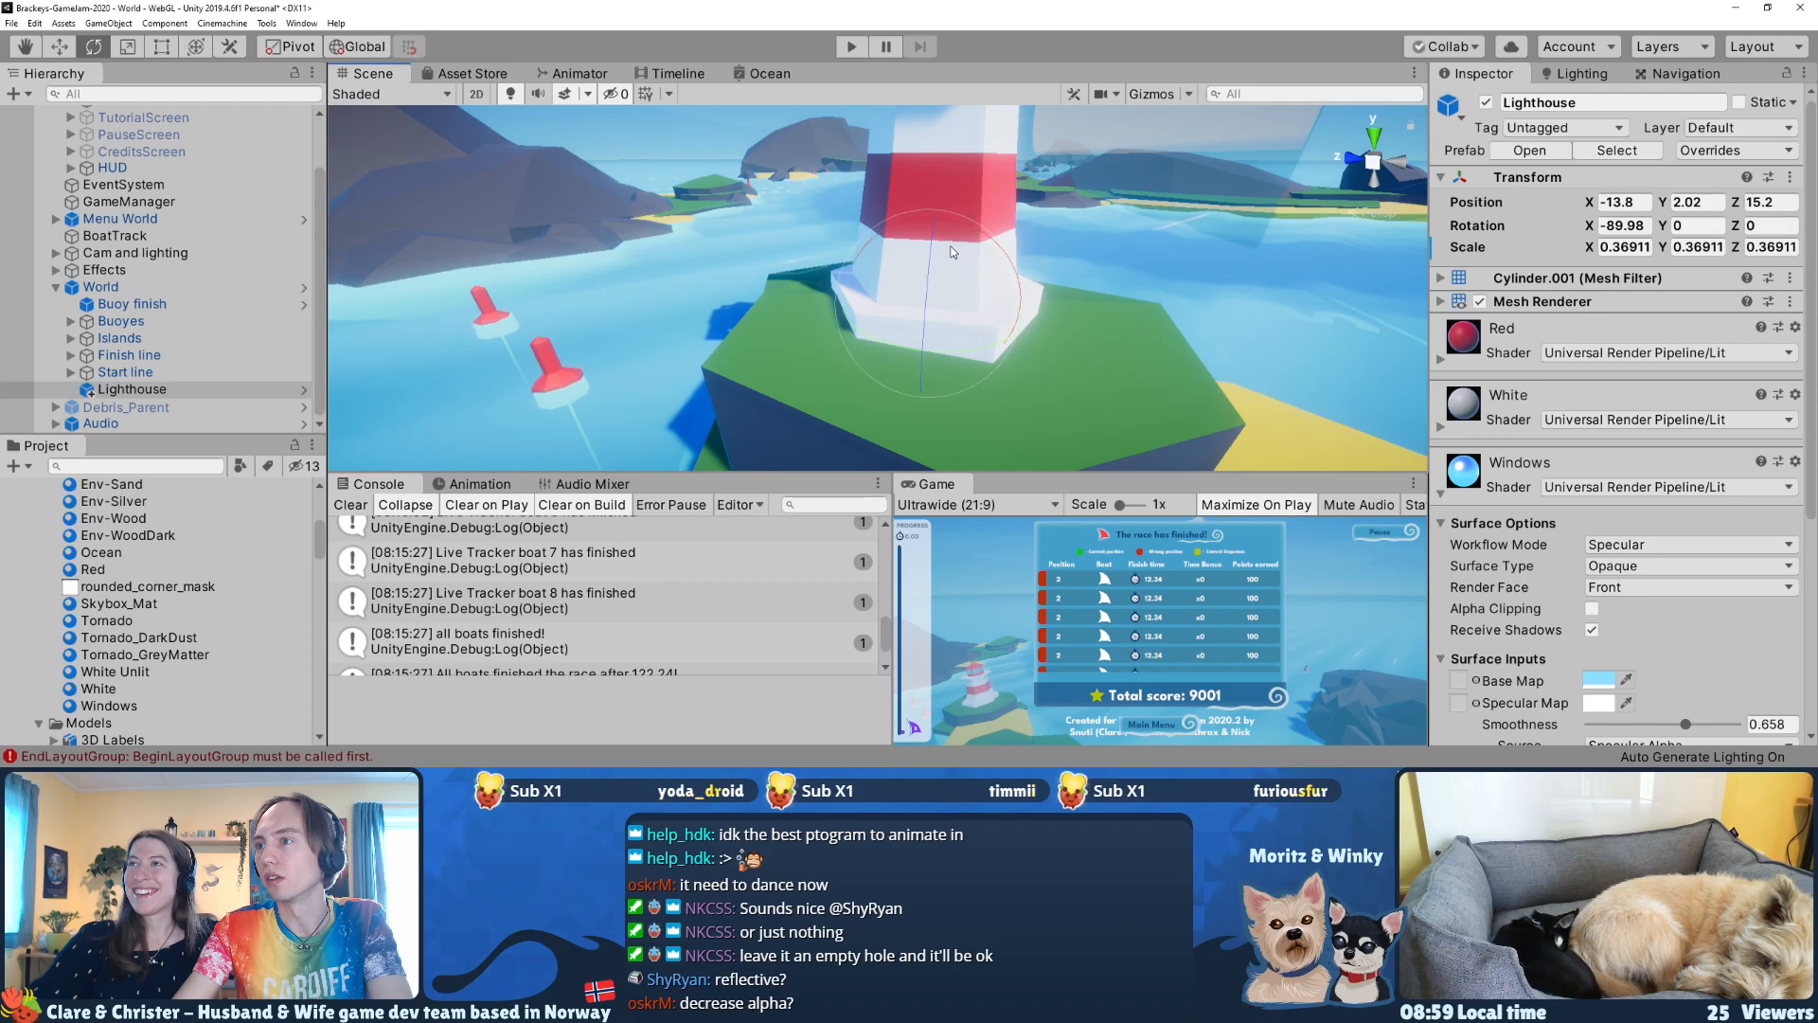
left_click_drag(981, 239, 977, 233)
right_click_drag(971, 249, 1016, 242)
key("d")
key("ctrl+z")
key("ctrl+y")
key("s")
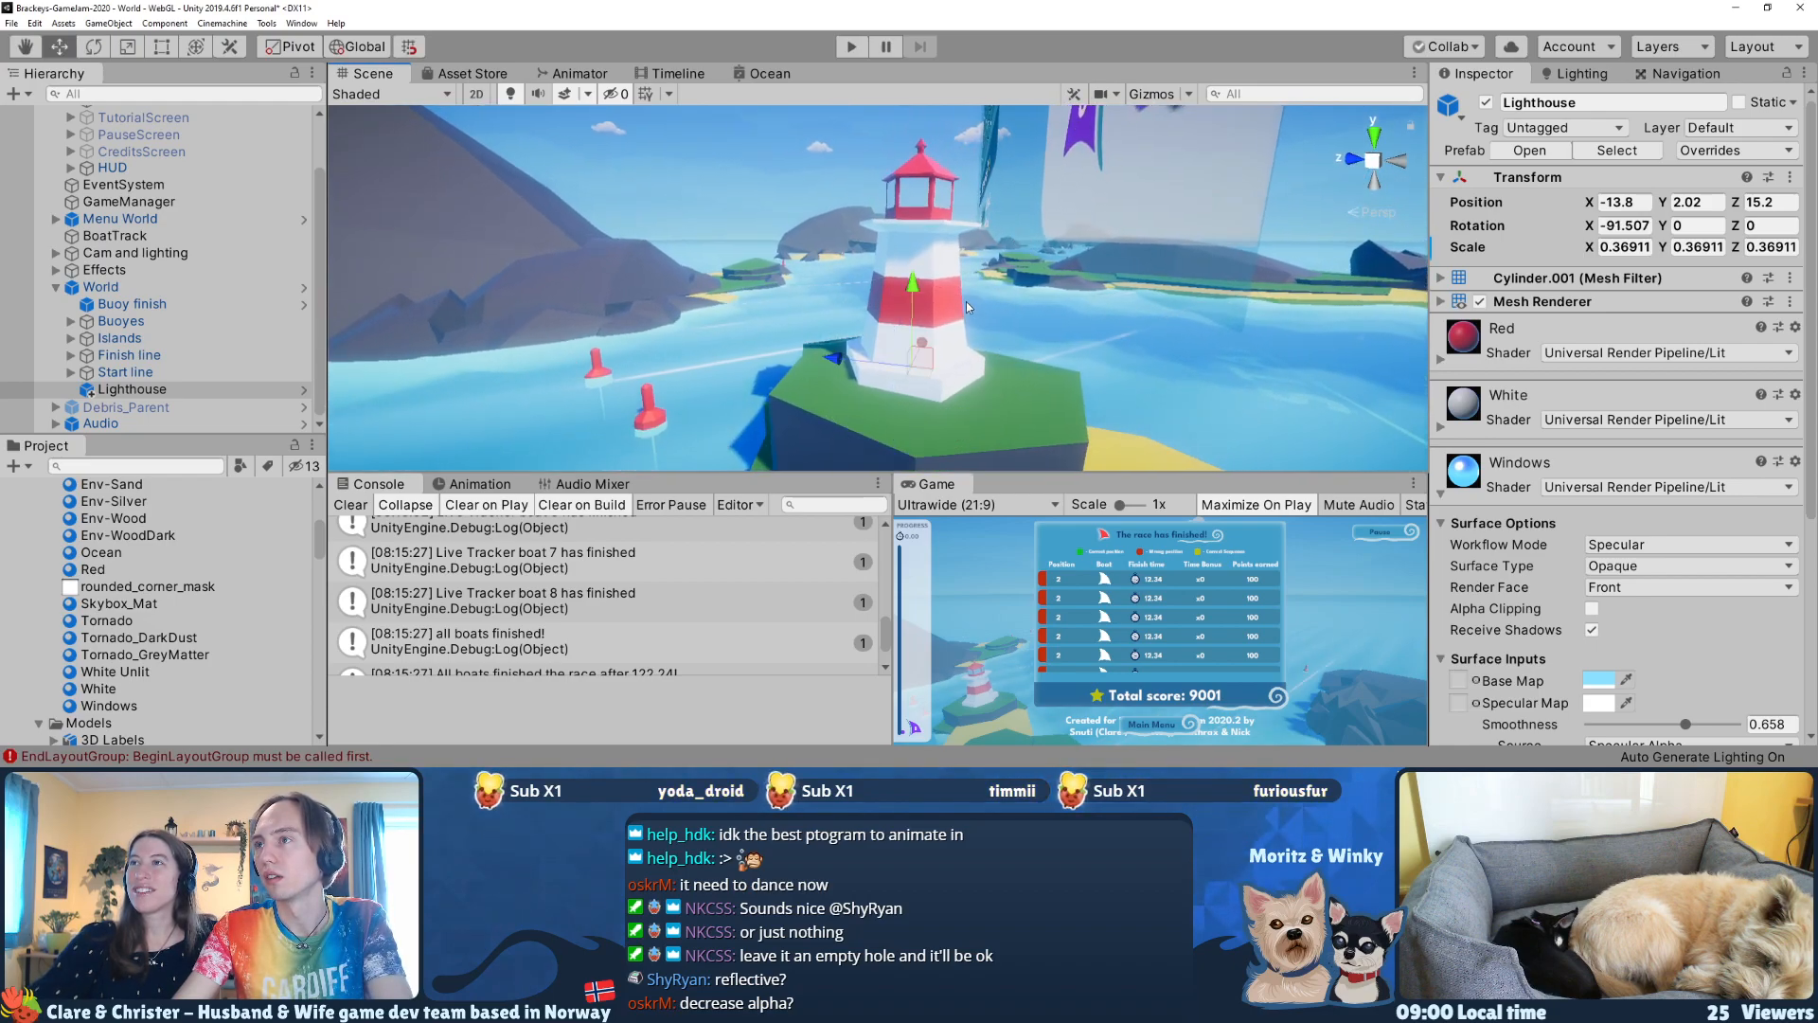
Step: Turn the lighthouse about its vertical axis to a Y rotation of about 15.4, undoing a stronger trial tilt first
key("e")
left_click_drag(966, 301, 1008, 375)
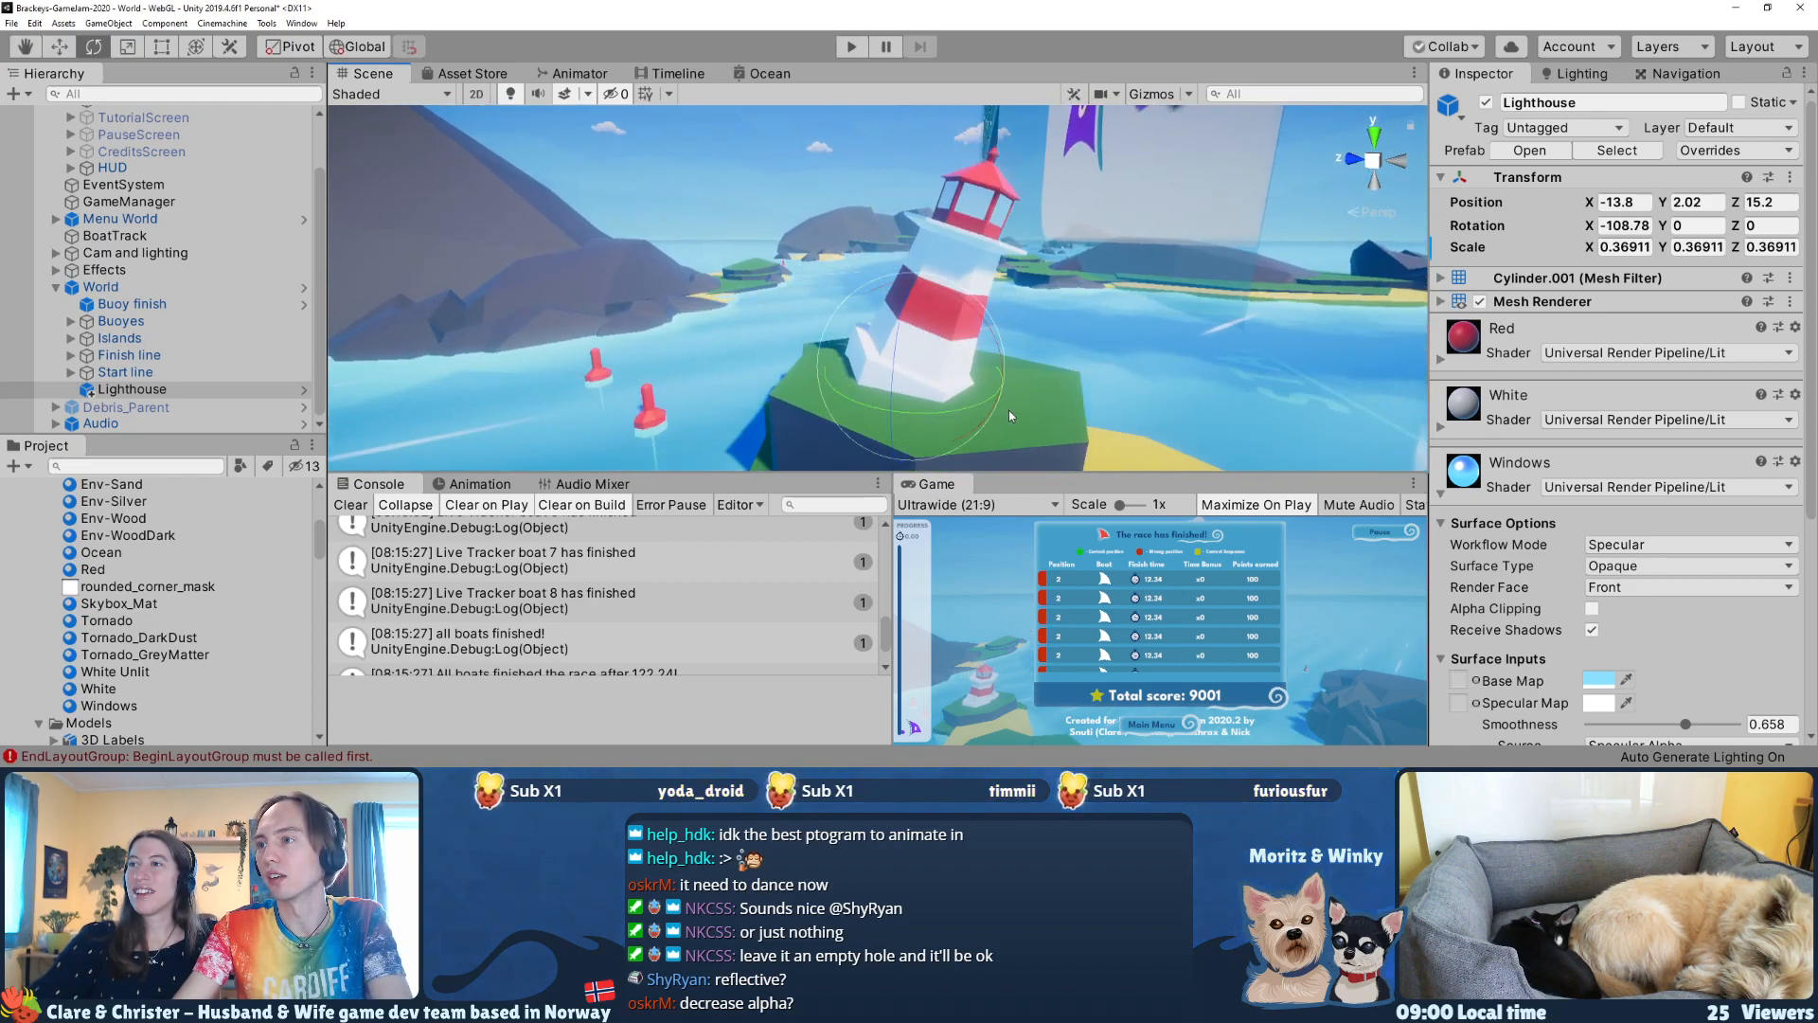
key("ctrl+z")
left_click_drag(949, 427, 908, 409)
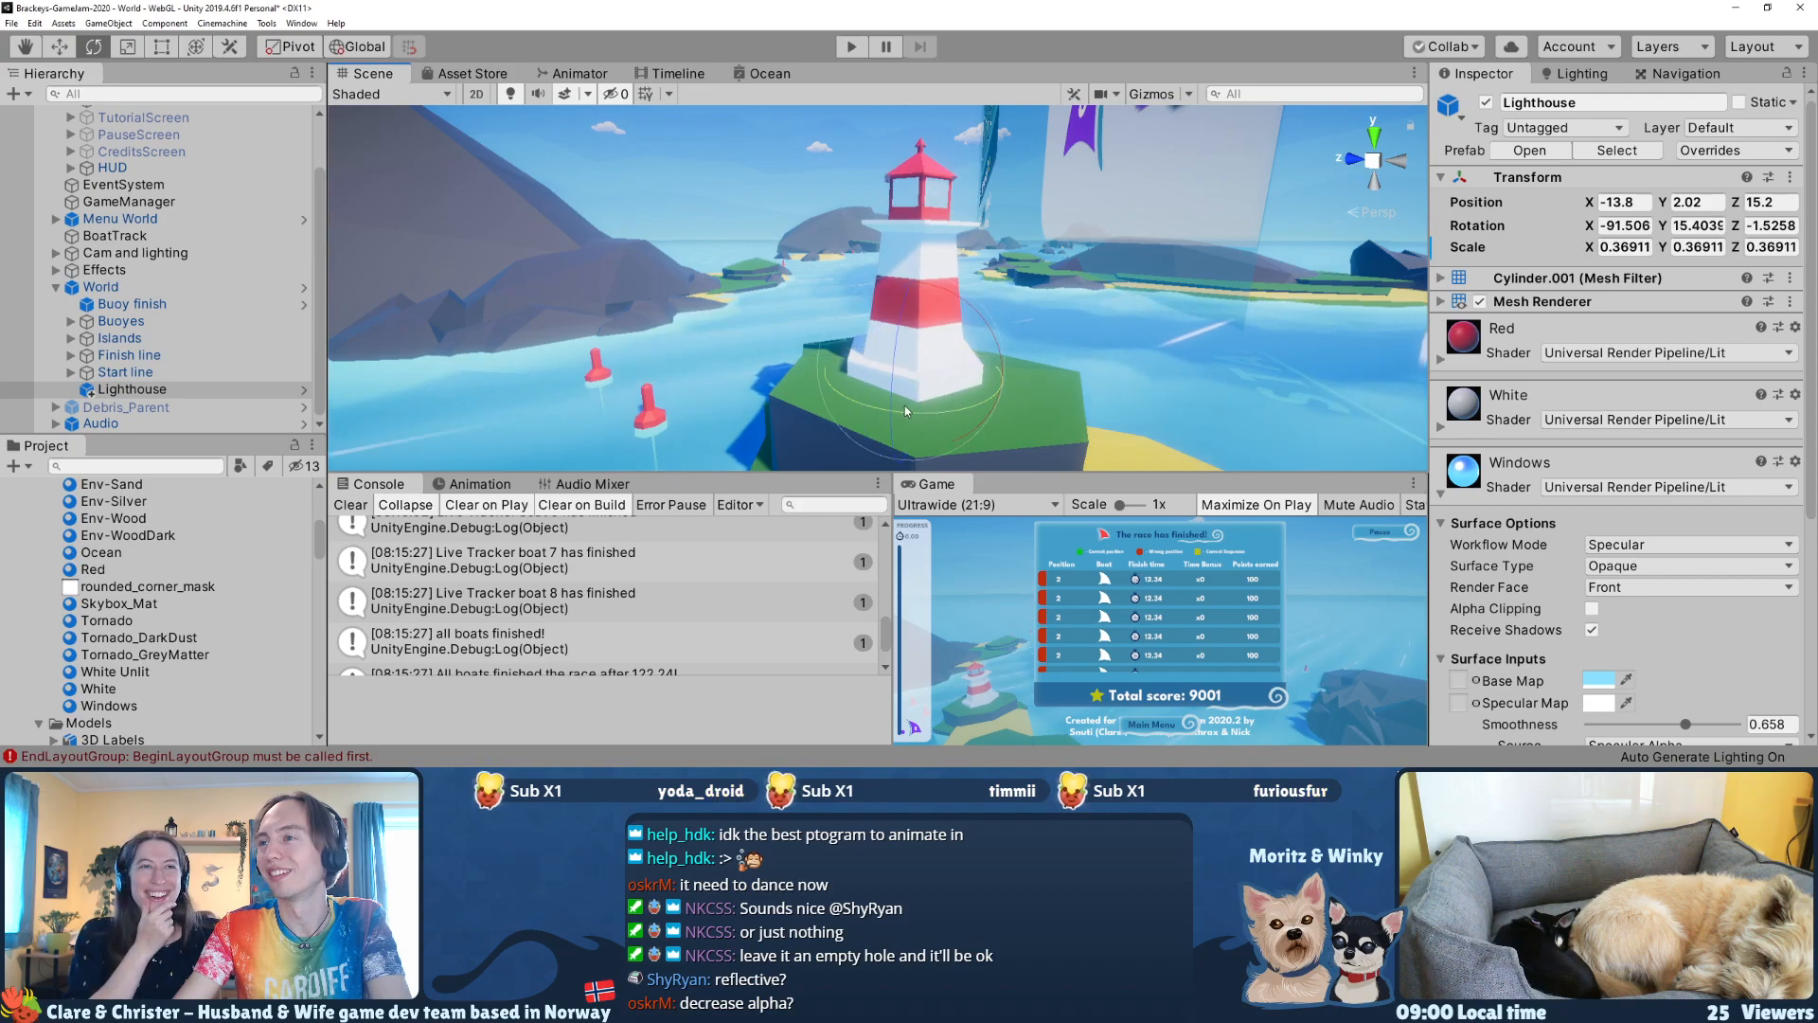
Step: View the lighthouse from farther away and run the game briefly to check it behind the main menu
key("s")
right_click_drag(990, 317, 995, 334)
key("d")
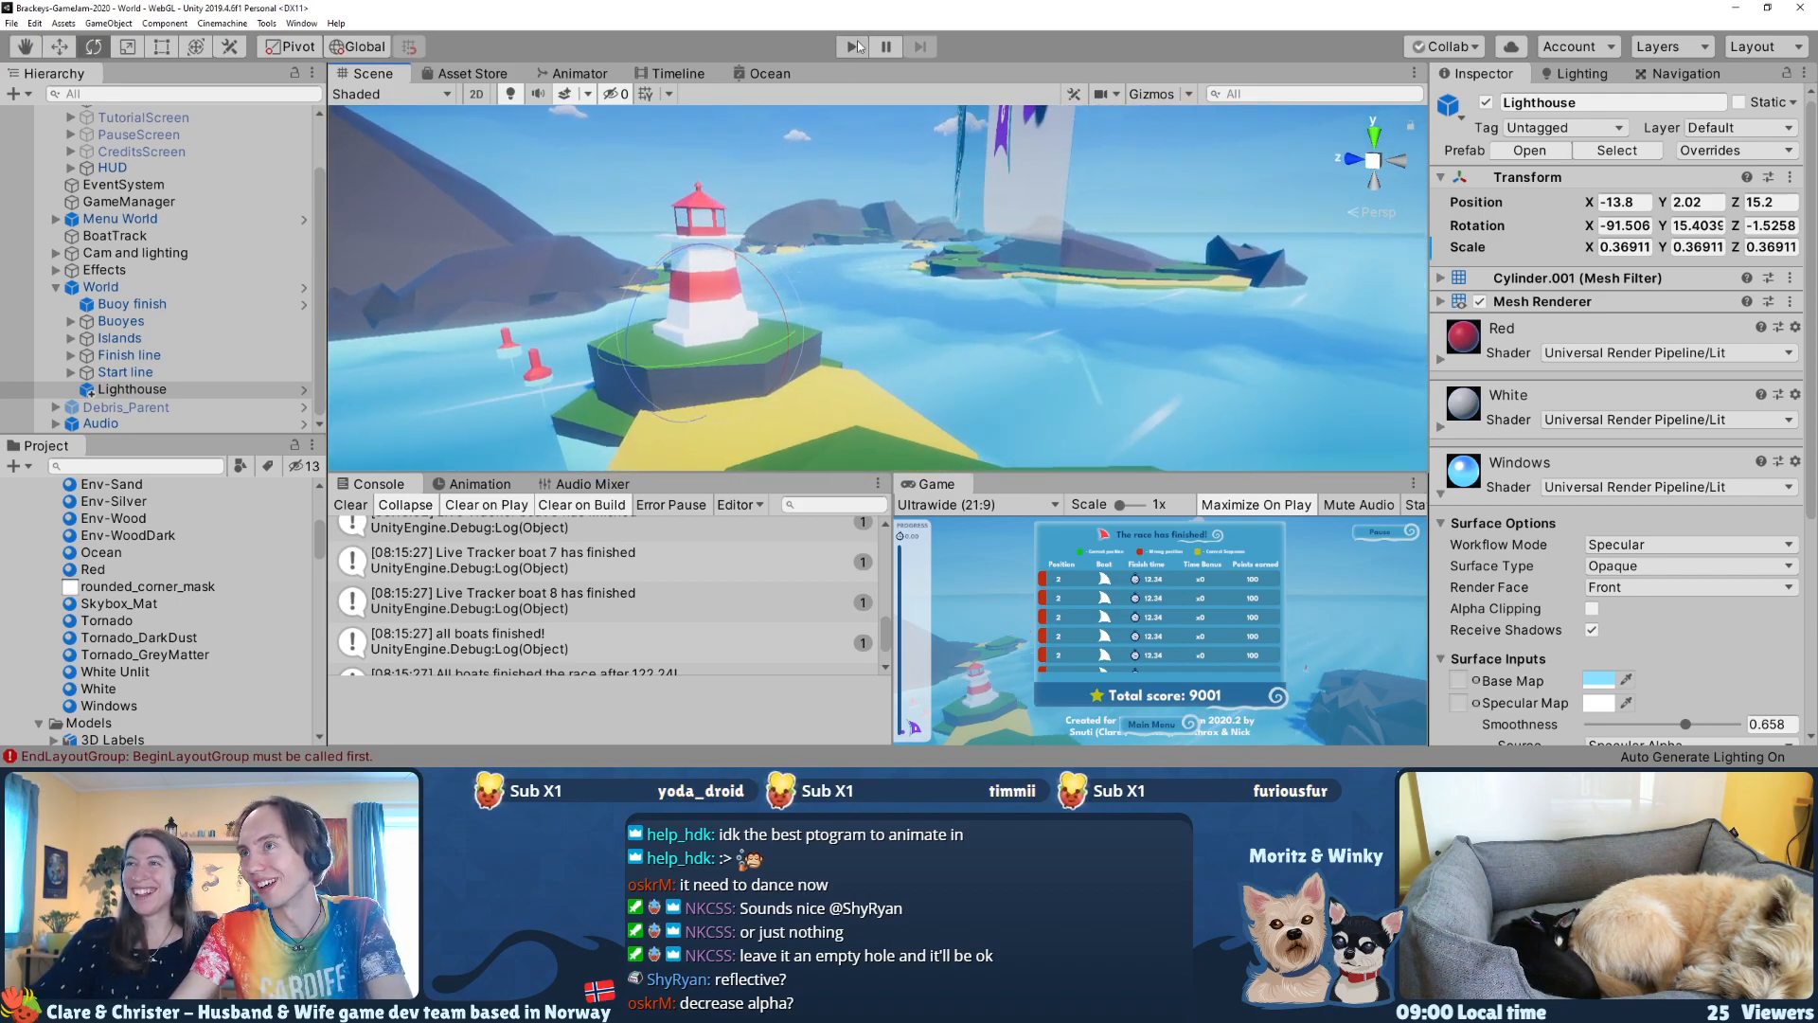
left_click(852, 47)
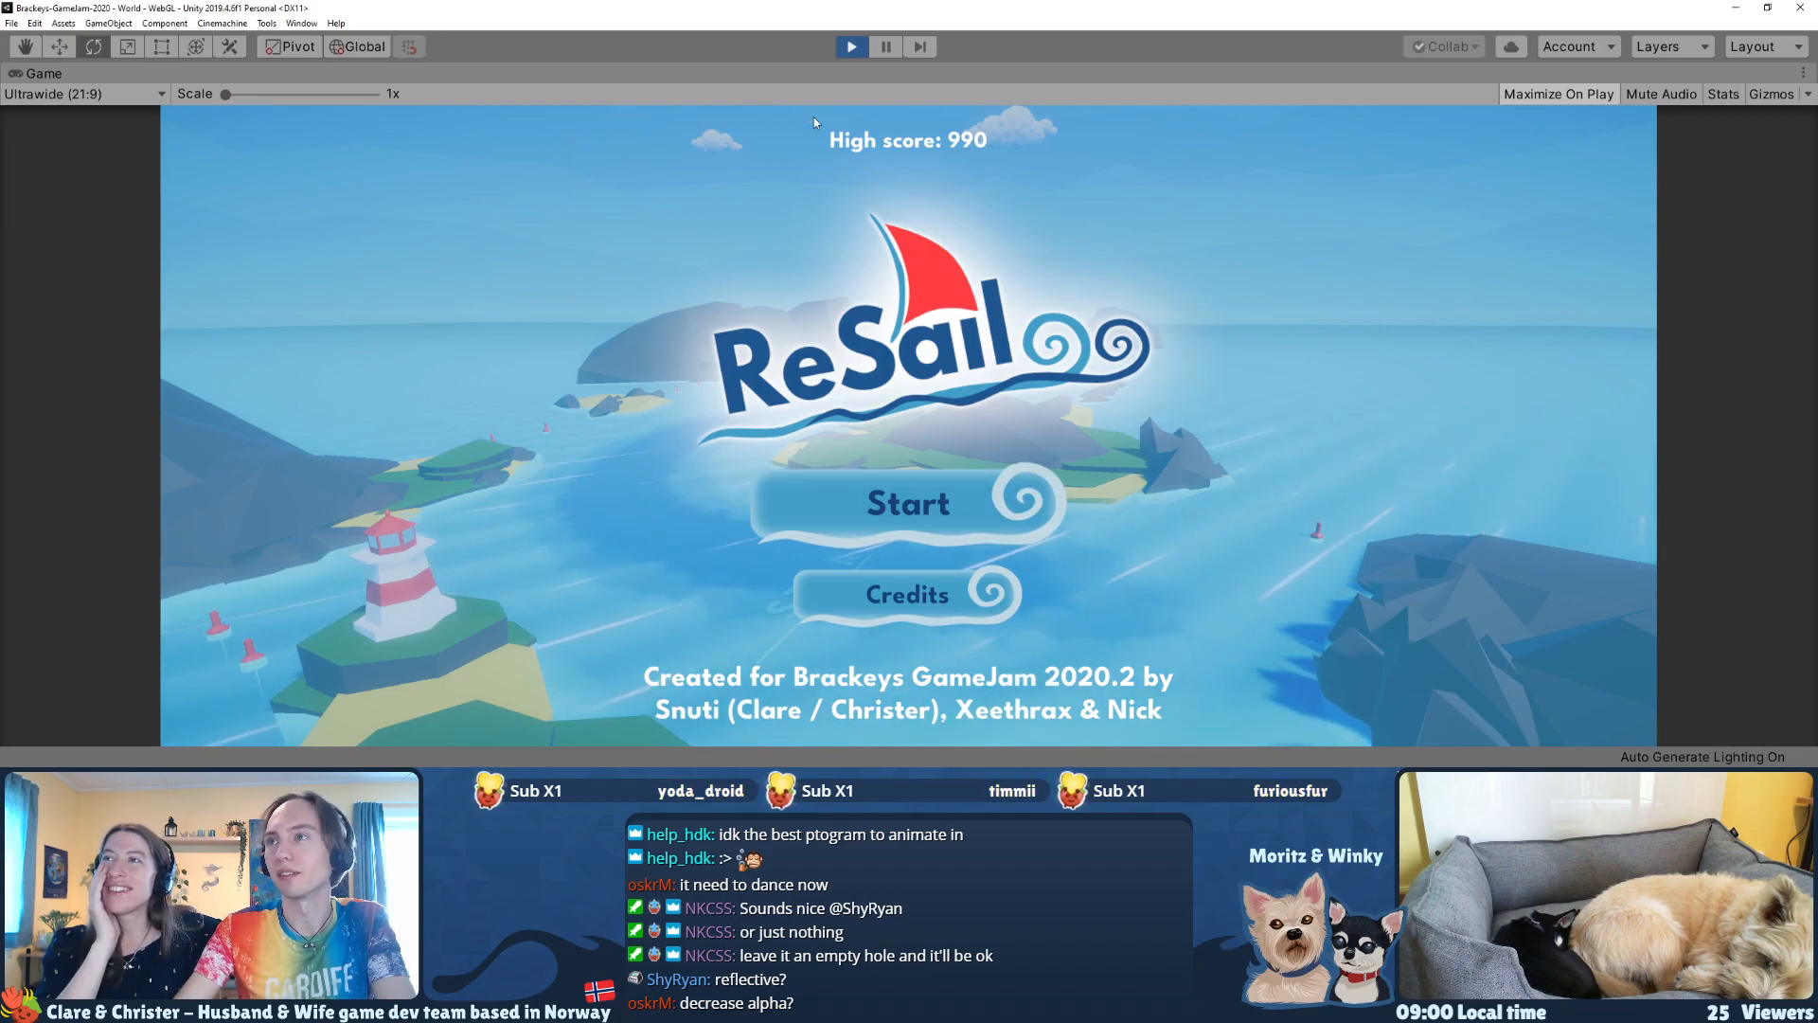
left_click(852, 48)
Step: Duplicate the lighthouse and move the copy to another island at X 45, Z 5.2
left_click(146, 395)
key("ctrl+d")
right_click_drag(909, 251, 842, 376)
key("w")
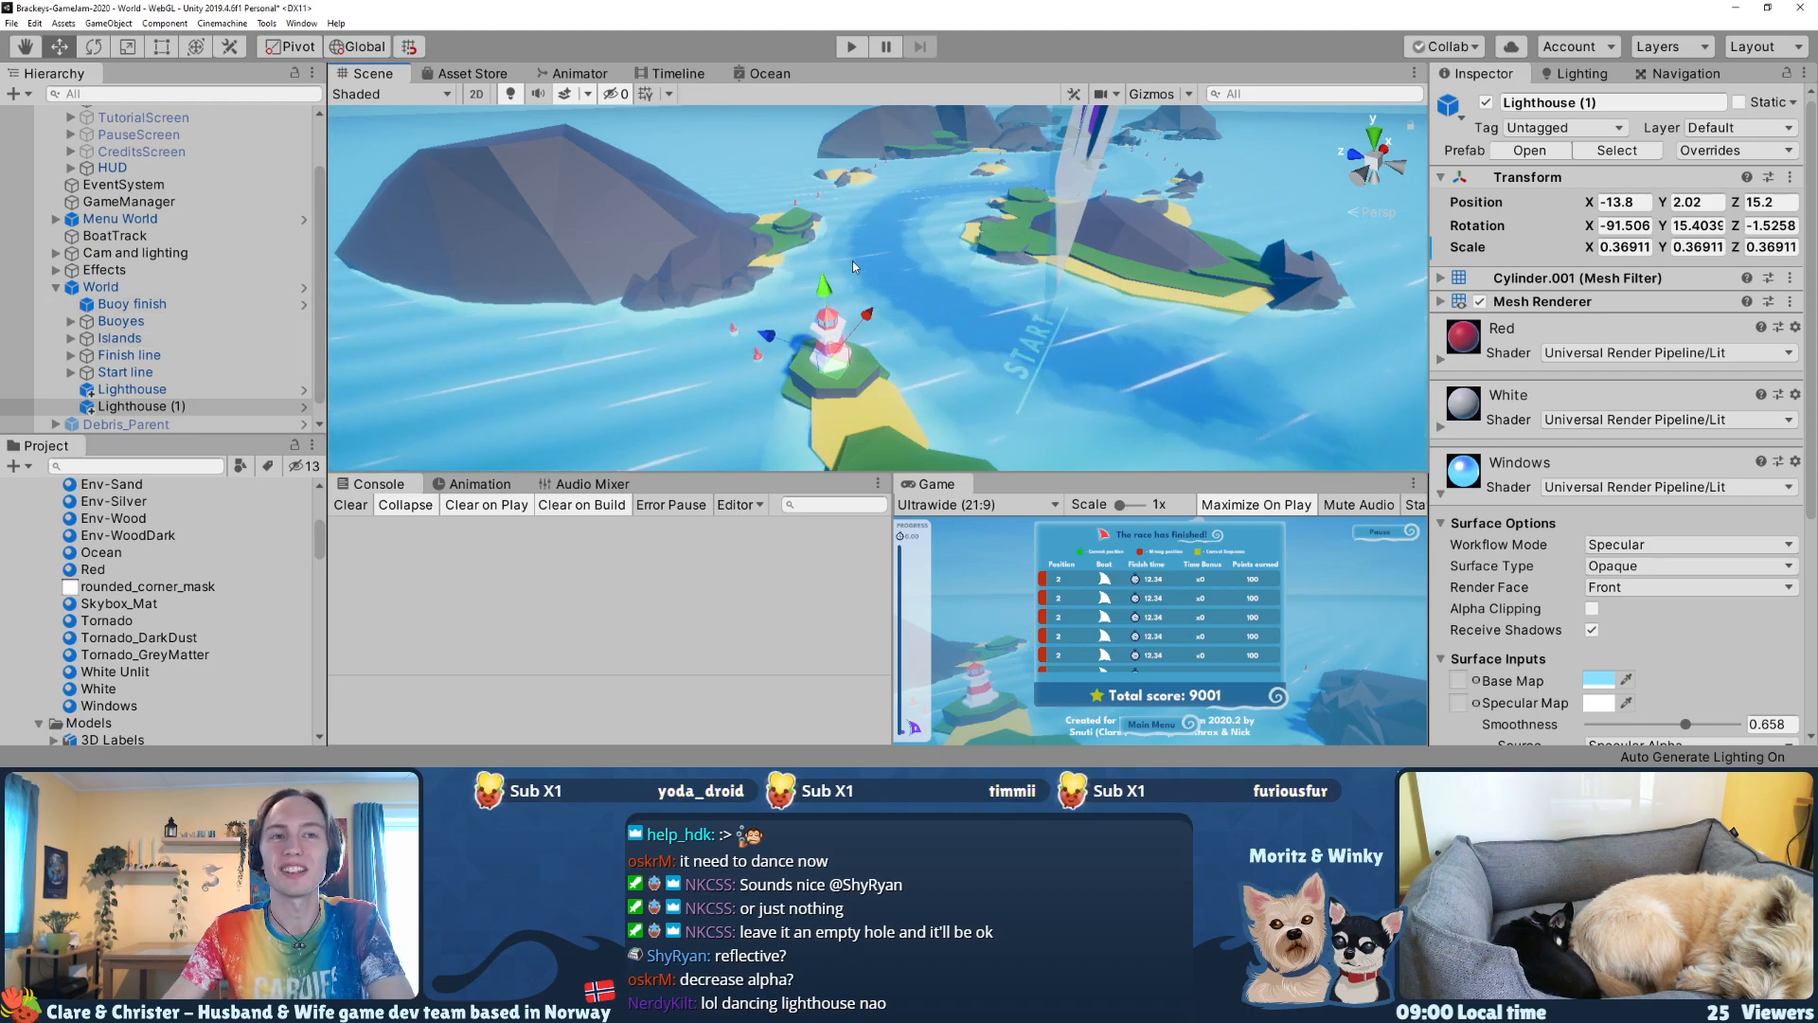
right_click_drag(883, 157, 874, 153)
left_click_drag(835, 368, 1030, 210)
key("f")
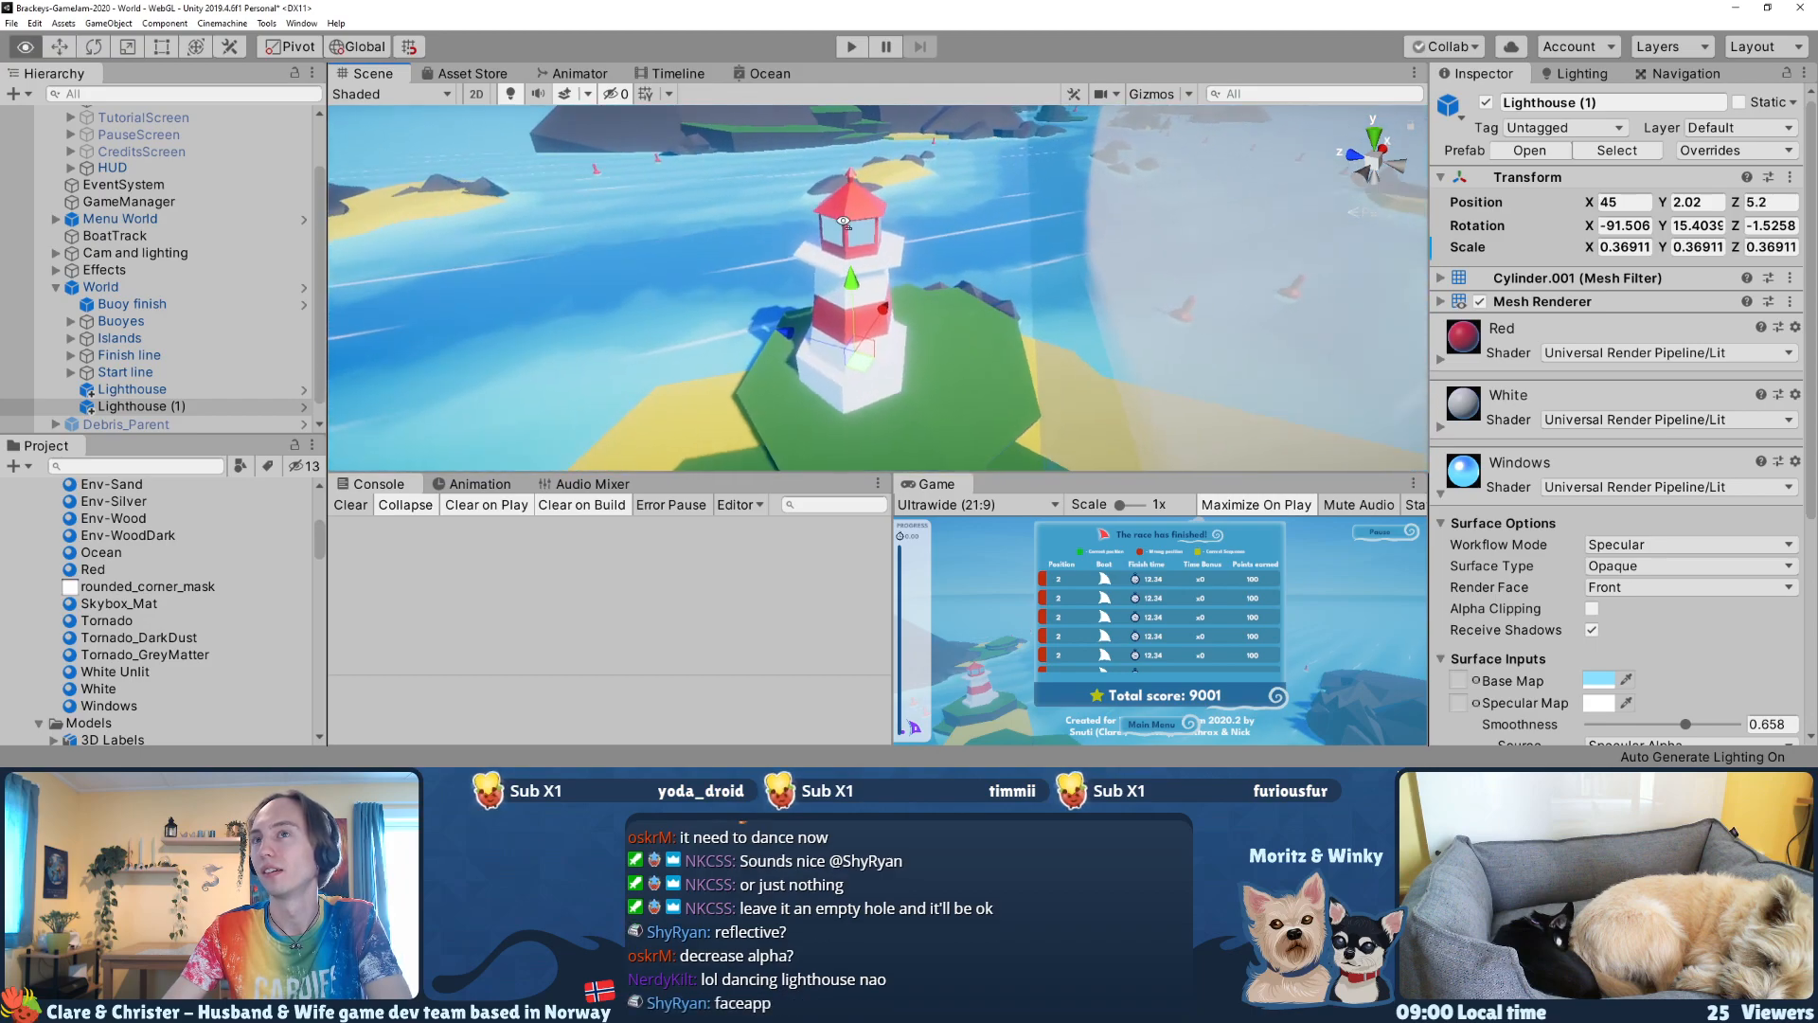
Step: Hide the Canvas and its child objects from the scene view
scroll(947, 237, "down", 8)
scroll(95, 151, "up", 3)
left_click(11, 134)
Step: Place the duplicated lighthouse on the sandy islet at X 76.1, Y 1.14, Z 15.5
left_click_drag(681, 265, 765, 369, "alt")
left_click_drag(866, 253, 888, 232)
right_click_drag(911, 235, 860, 153)
key("w")
key("s")
left_click_drag(848, 263, 849, 292)
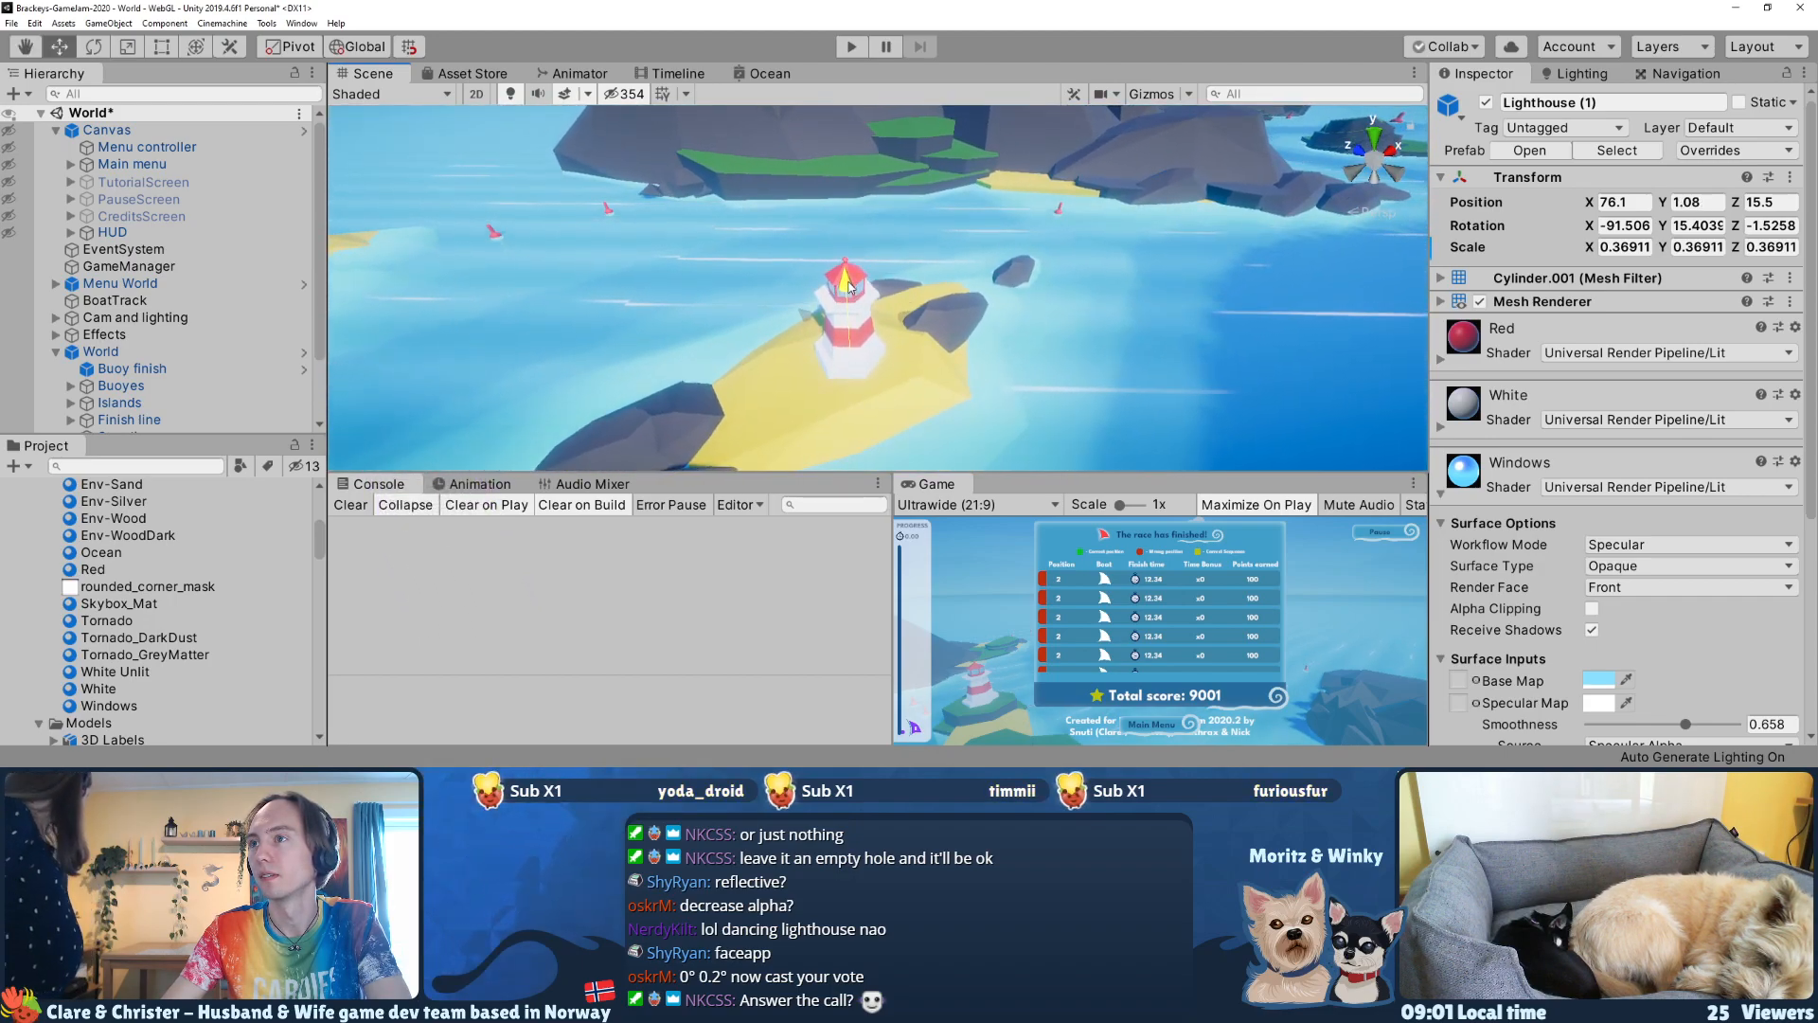
Step: Rotate the duplicated lighthouse to Y 23.935, Z 0 and view it among the surrounding islands
key("e")
left_click_drag(839, 431, 785, 433)
key("s")
mouse_move(927, 333)
right_mouse_down()
mouse_move(918, 319)
mouse_move(744, 379)
mouse_move(971, 311)
mouse_move(955, 313)
right_mouse_up()
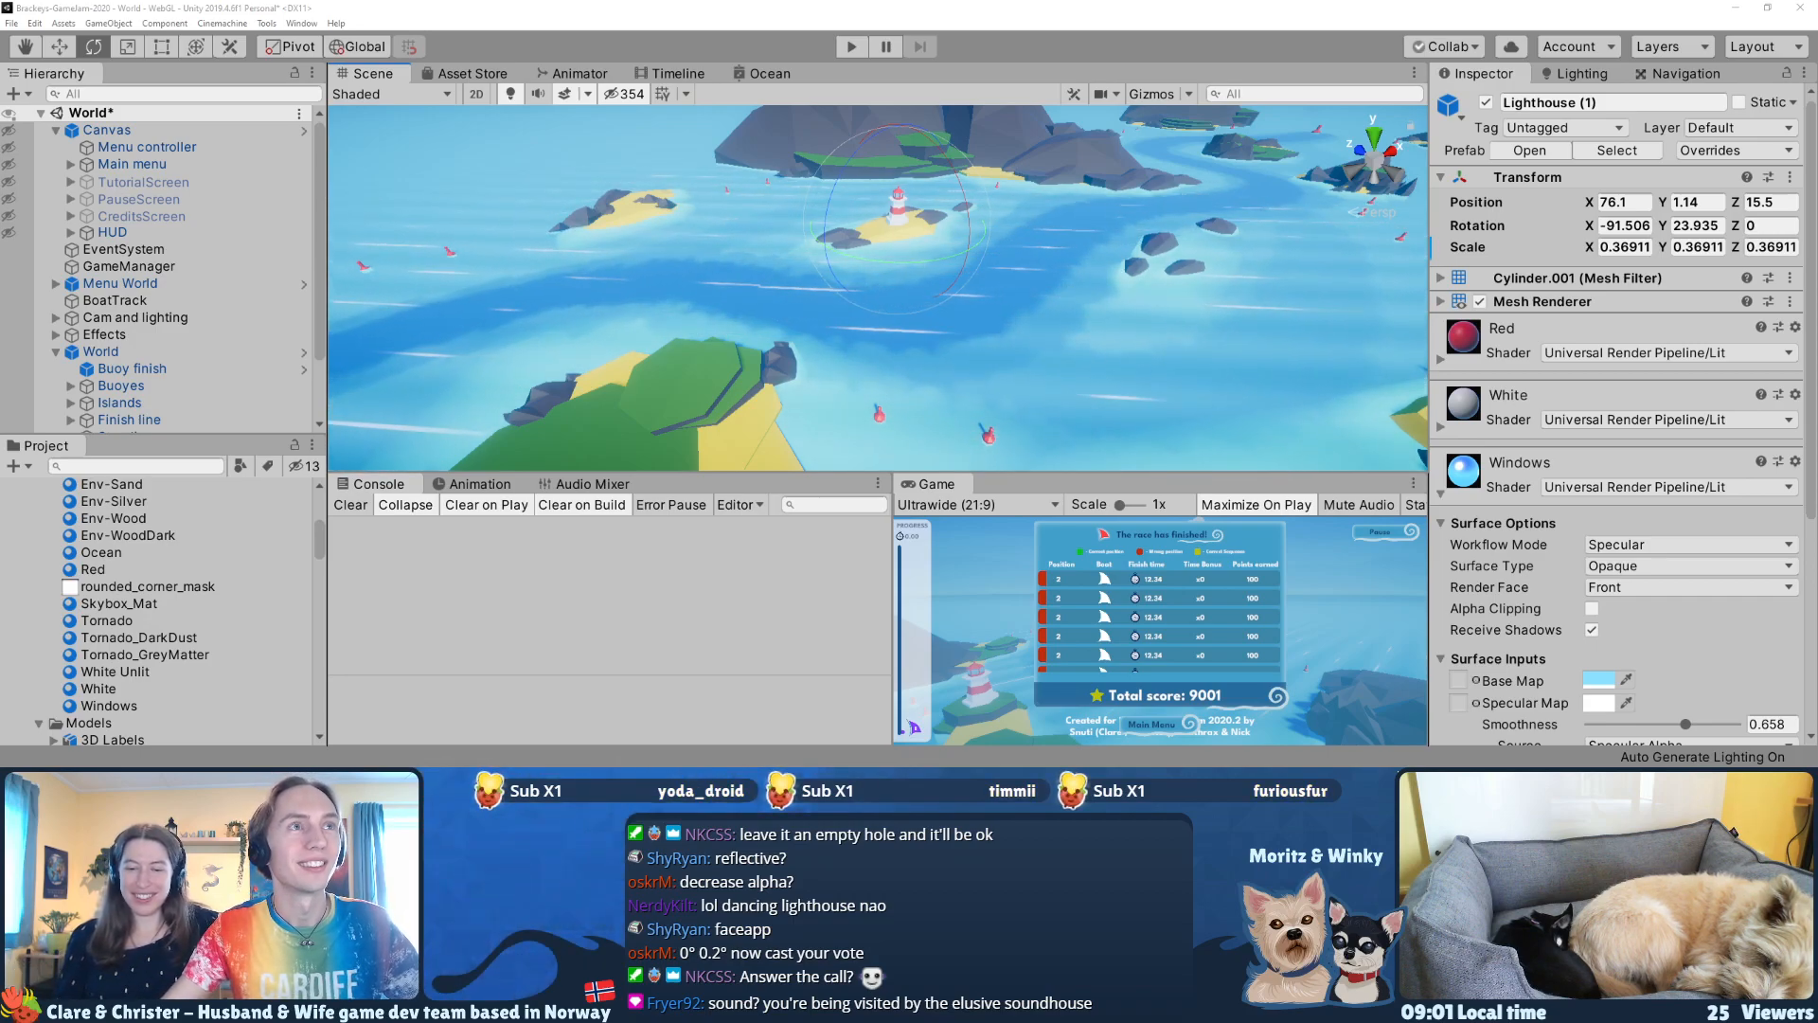
Step: Bring the Discord group call window over the Unity editor
left_click_drag(0, 142, 848, 13)
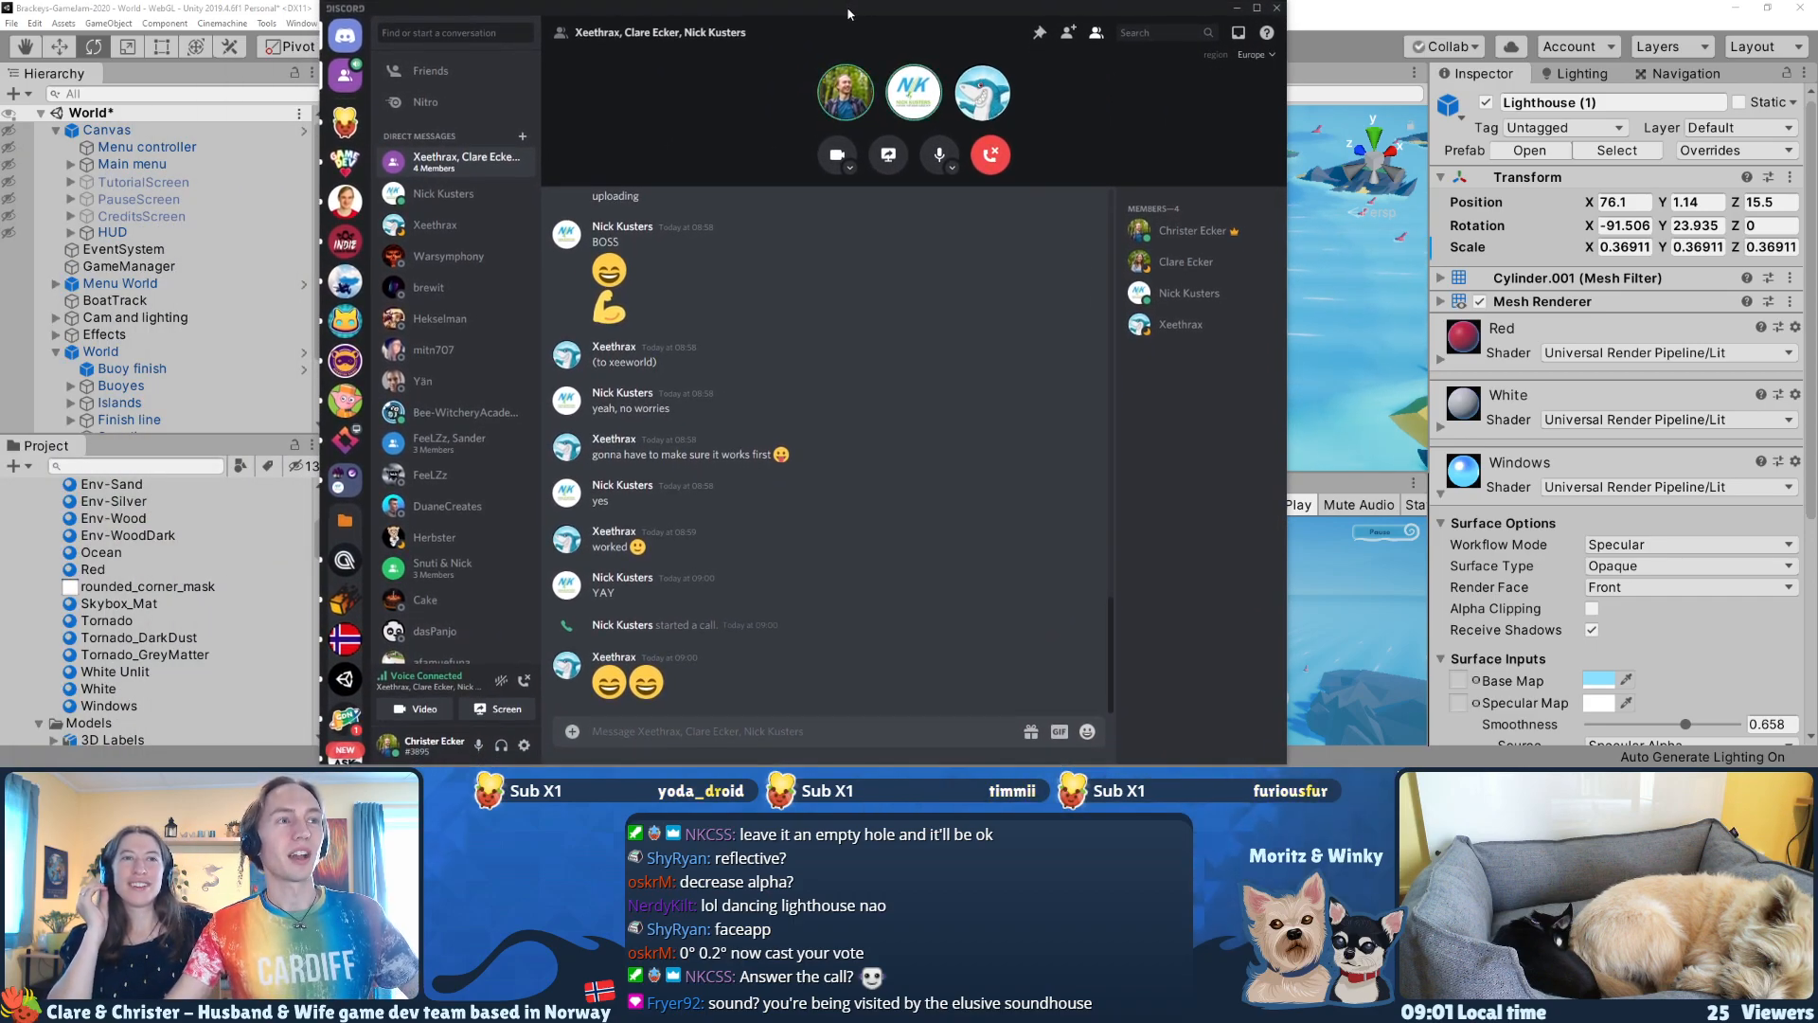
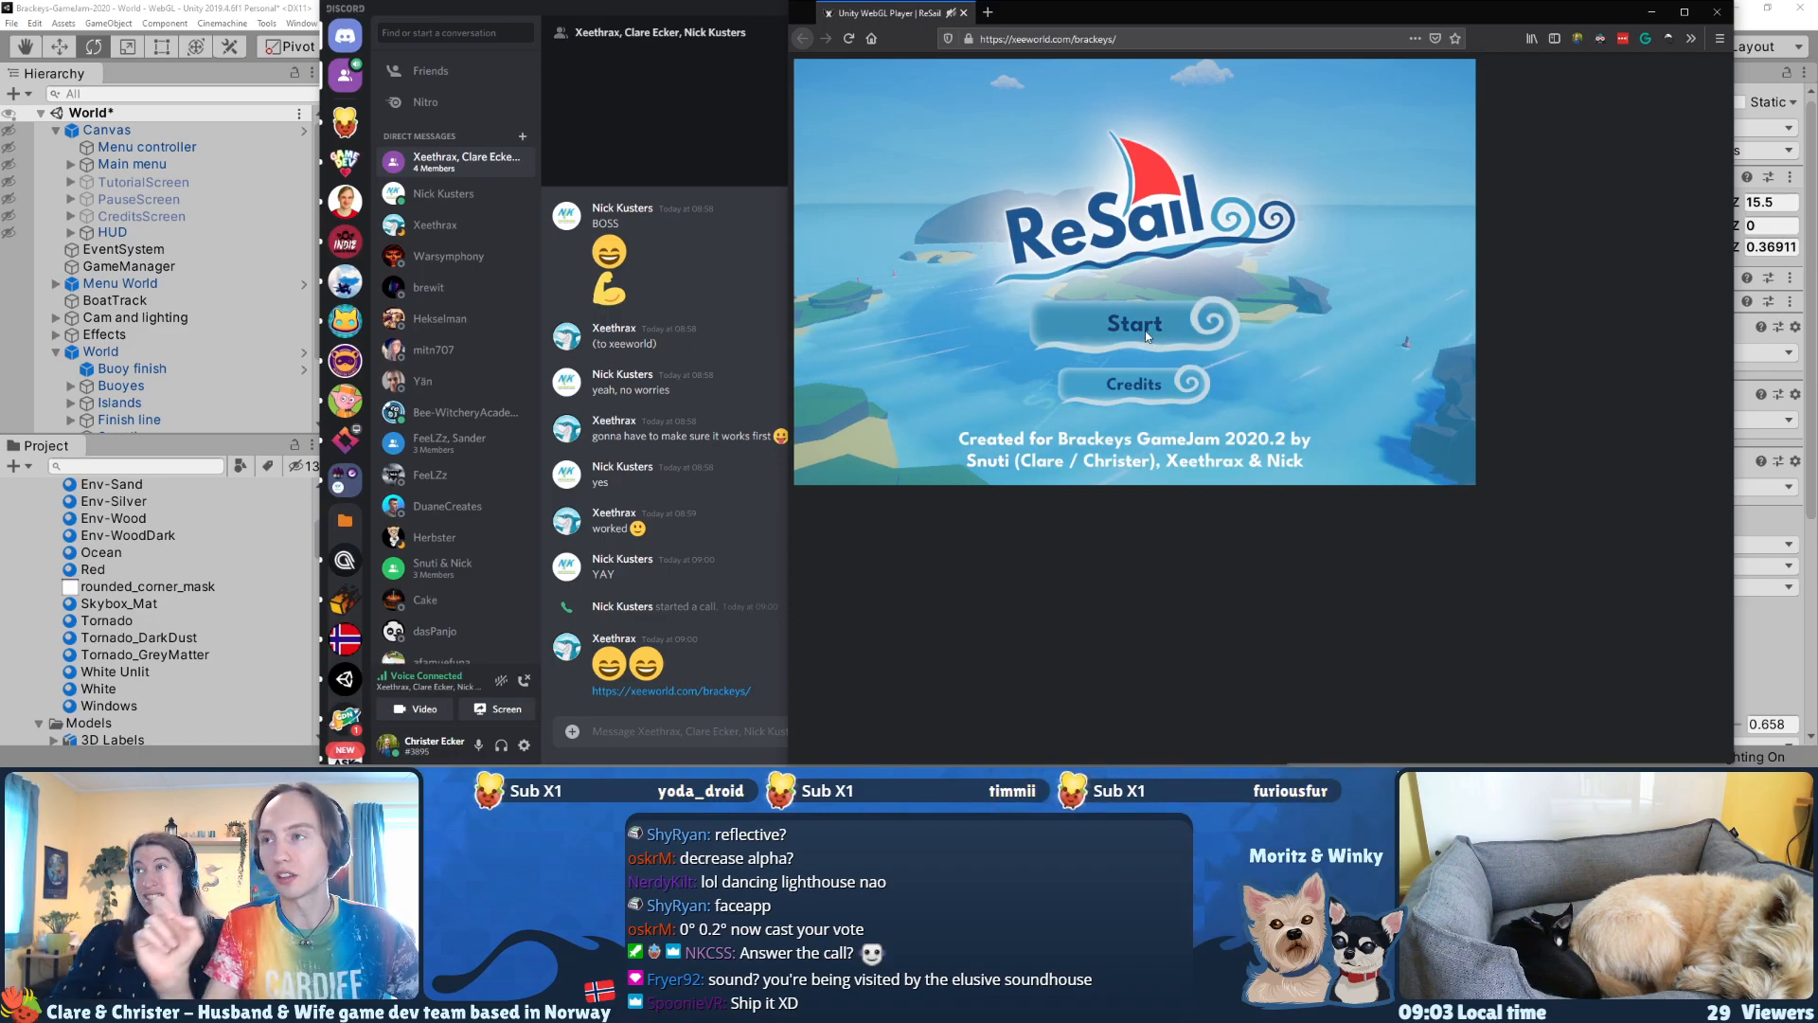
Step: Open the element inspector on the hosted ReSail game page
right_click(1156, 559)
left_click(1206, 502)
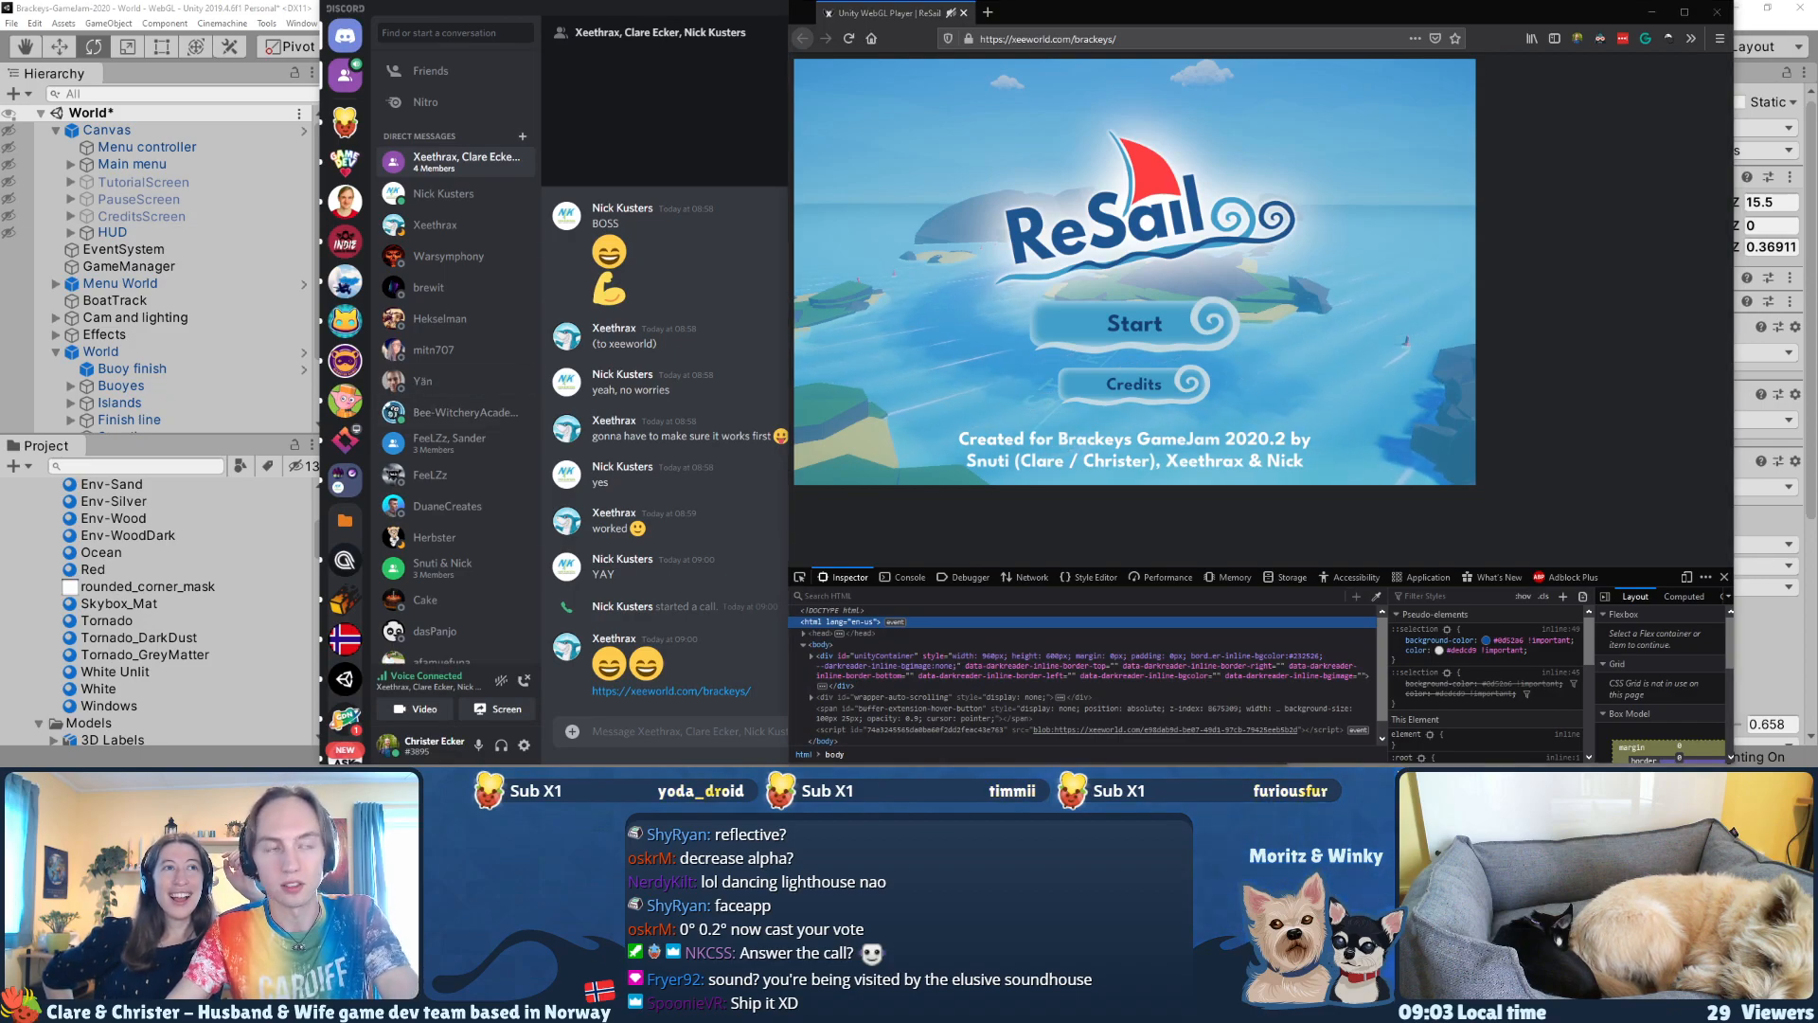
Step: Switch to File Explorer and open the Brackeys-GameJam-2020 folder inside repos
key("alt+Tab")
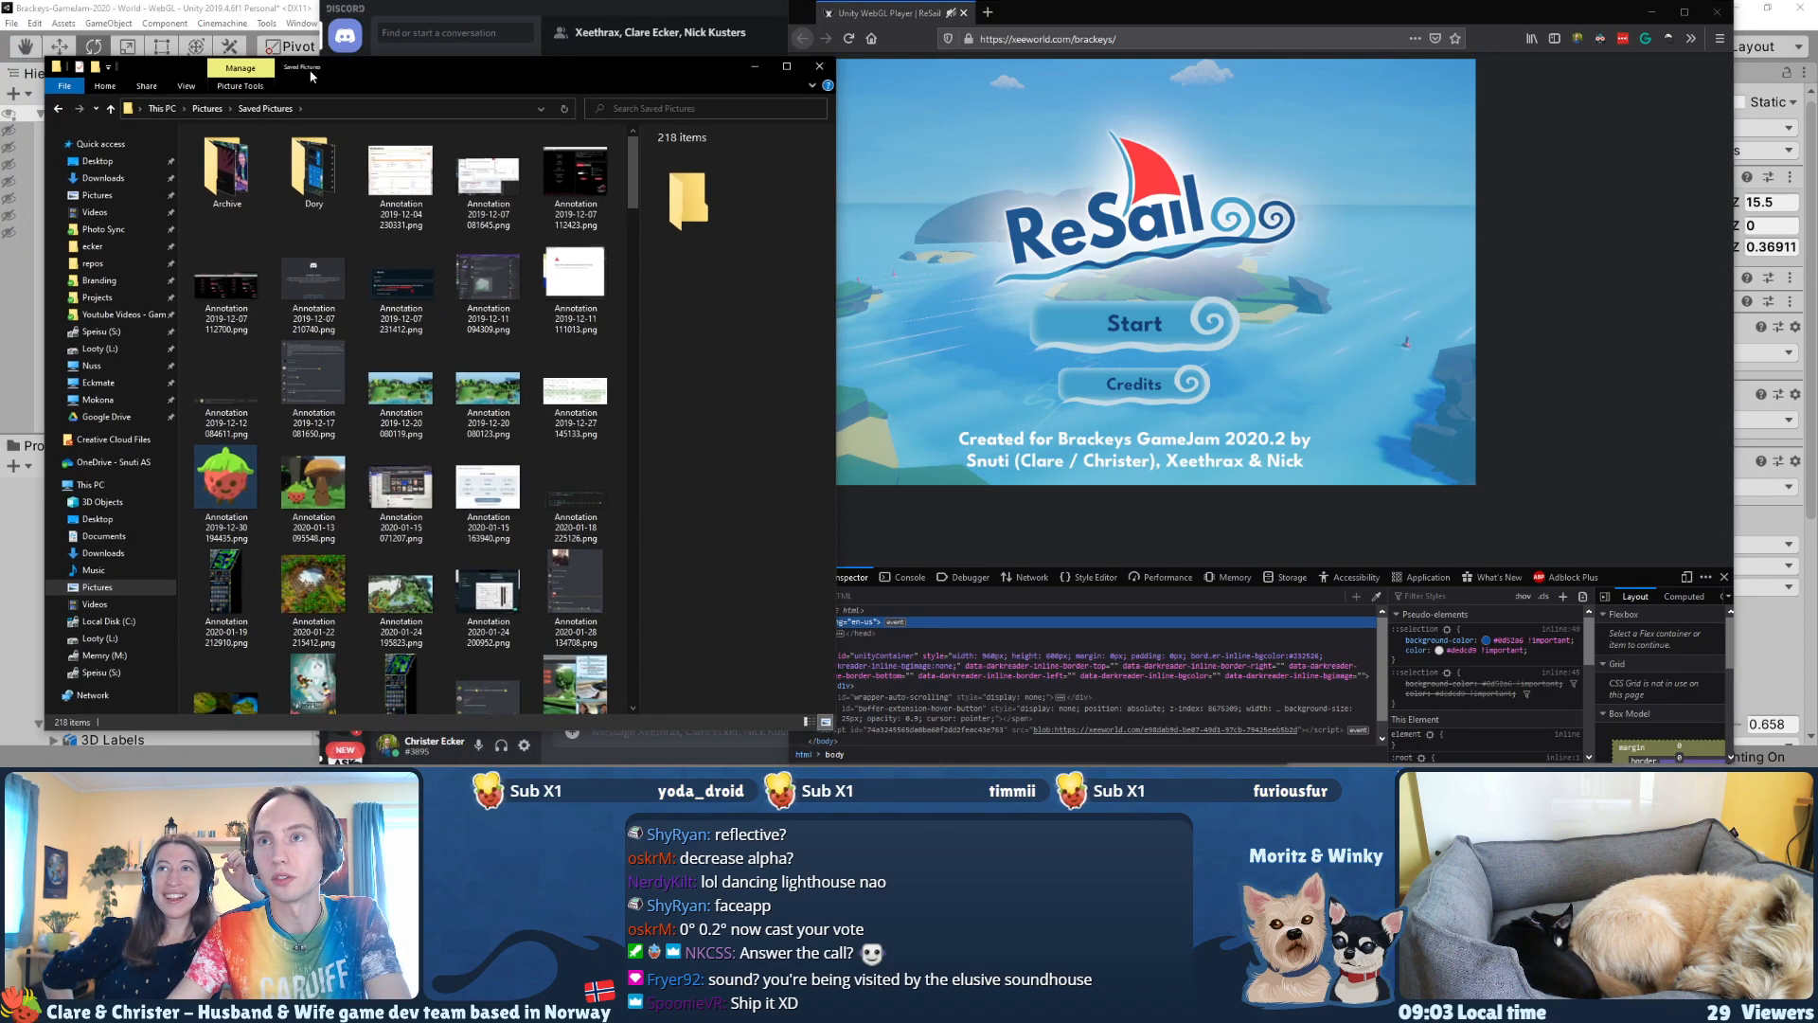
left_click(93, 194)
left_click(100, 178)
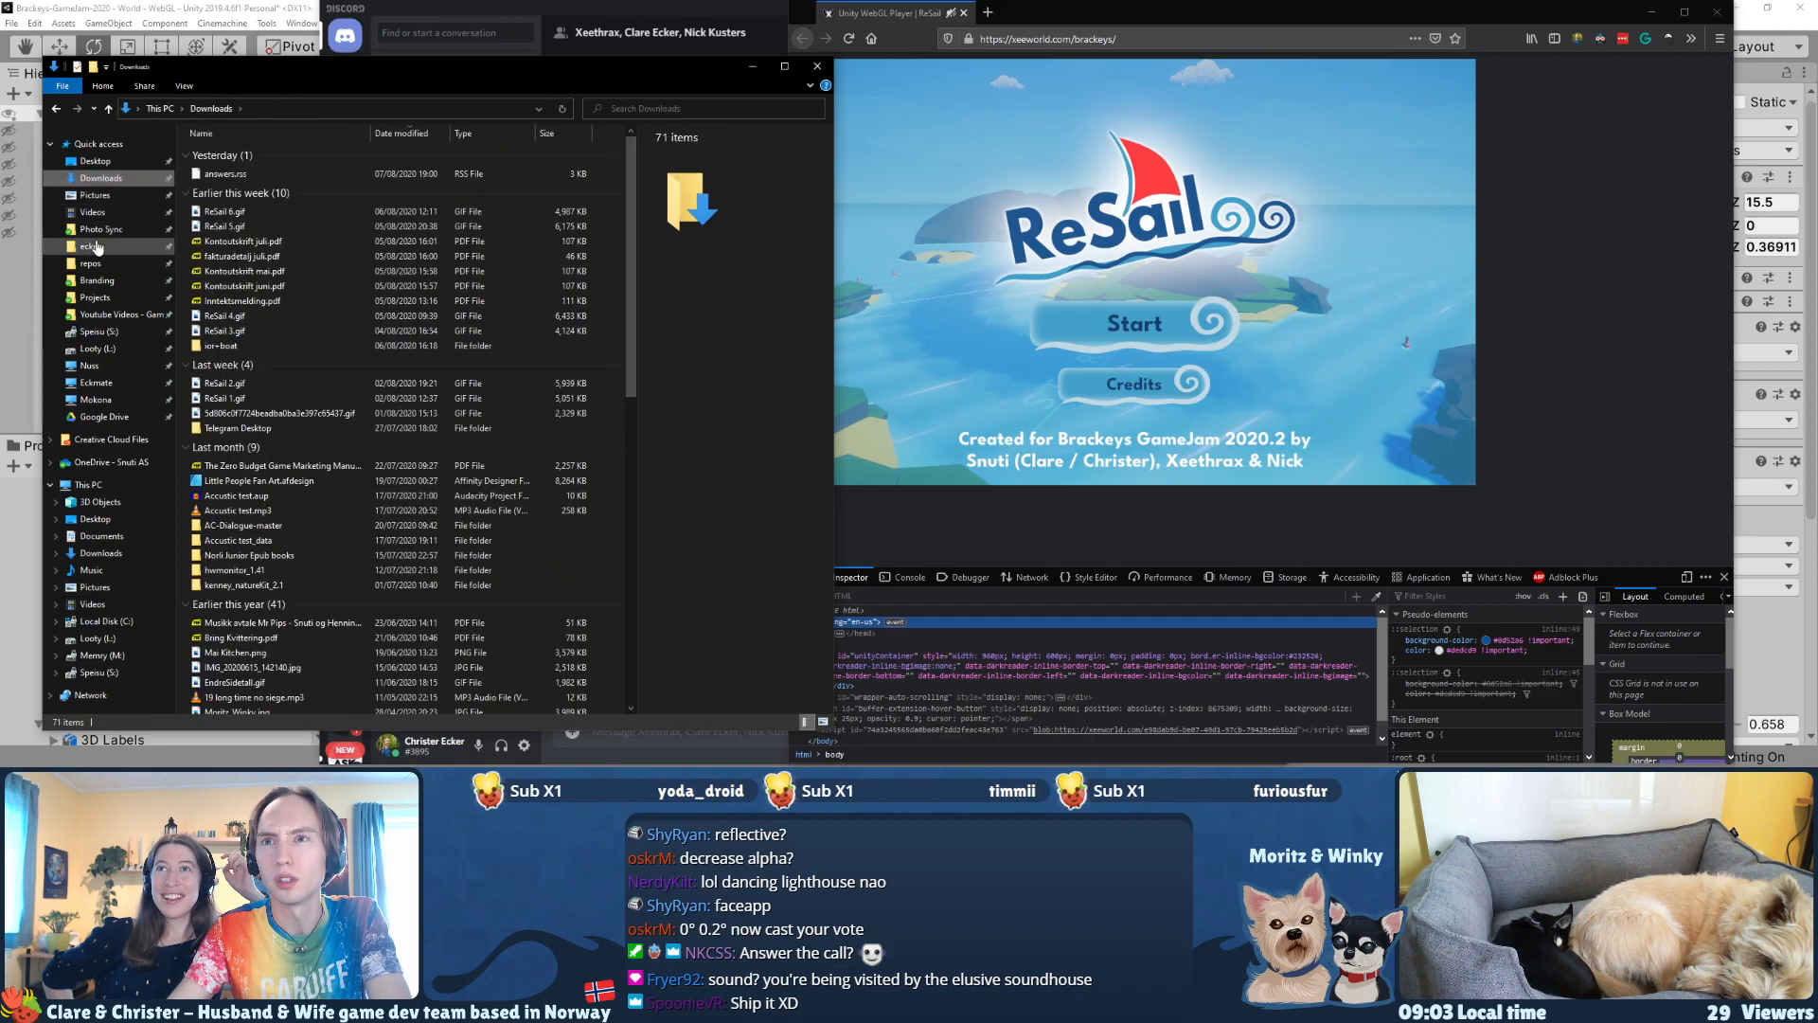
left_click(91, 246)
left_click(92, 264)
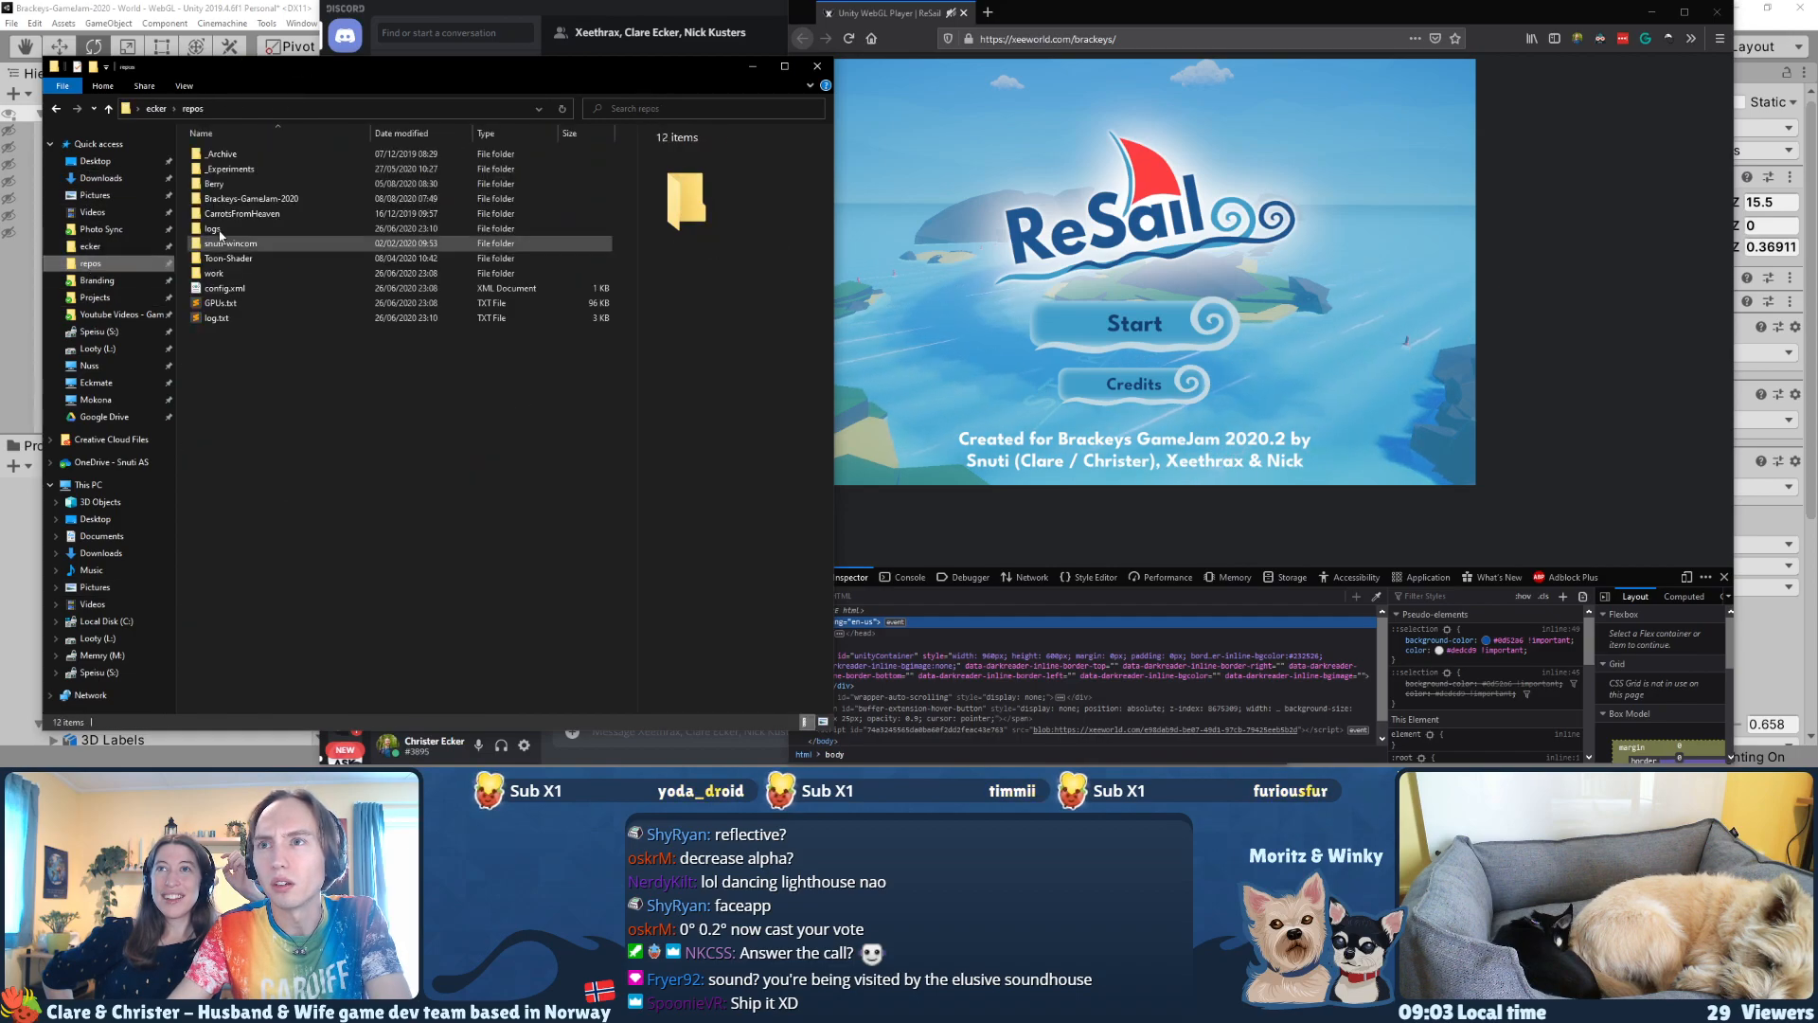
left_click(245, 202)
double_click(245, 209)
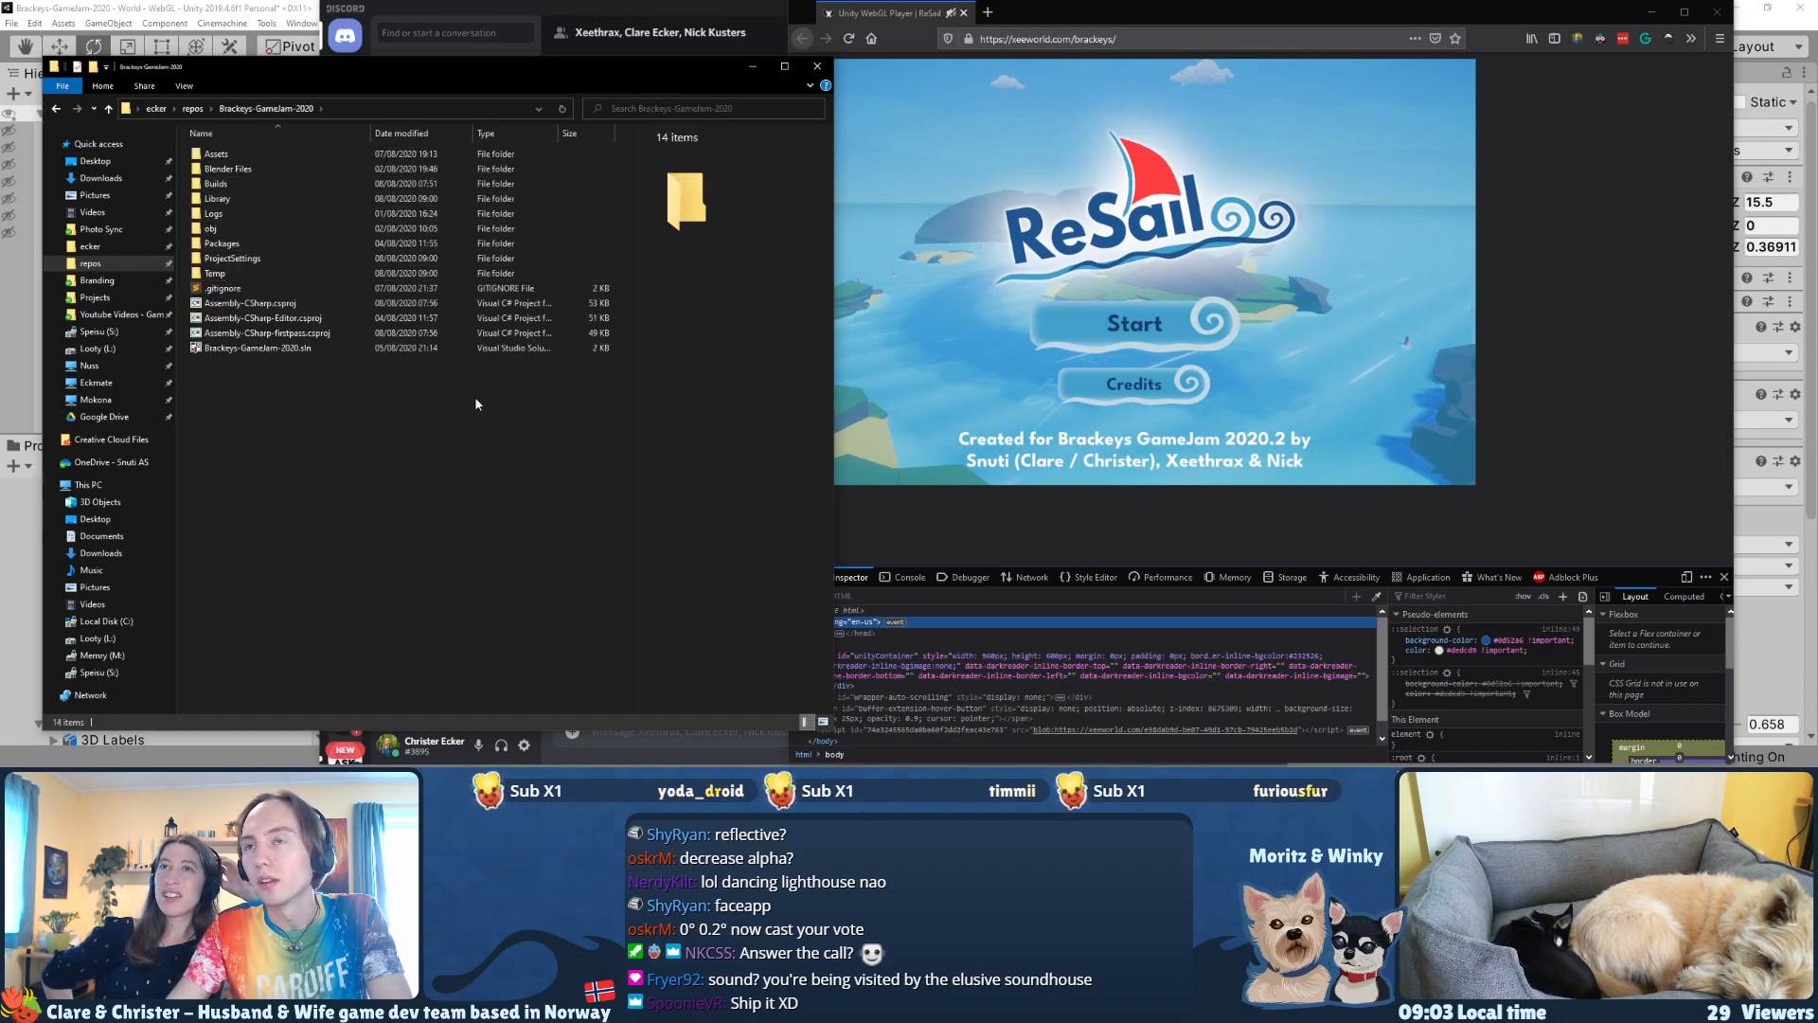
Step: Open index.html from the Builds > ReSail-8 folder in Sublime Text
double_click(219, 183)
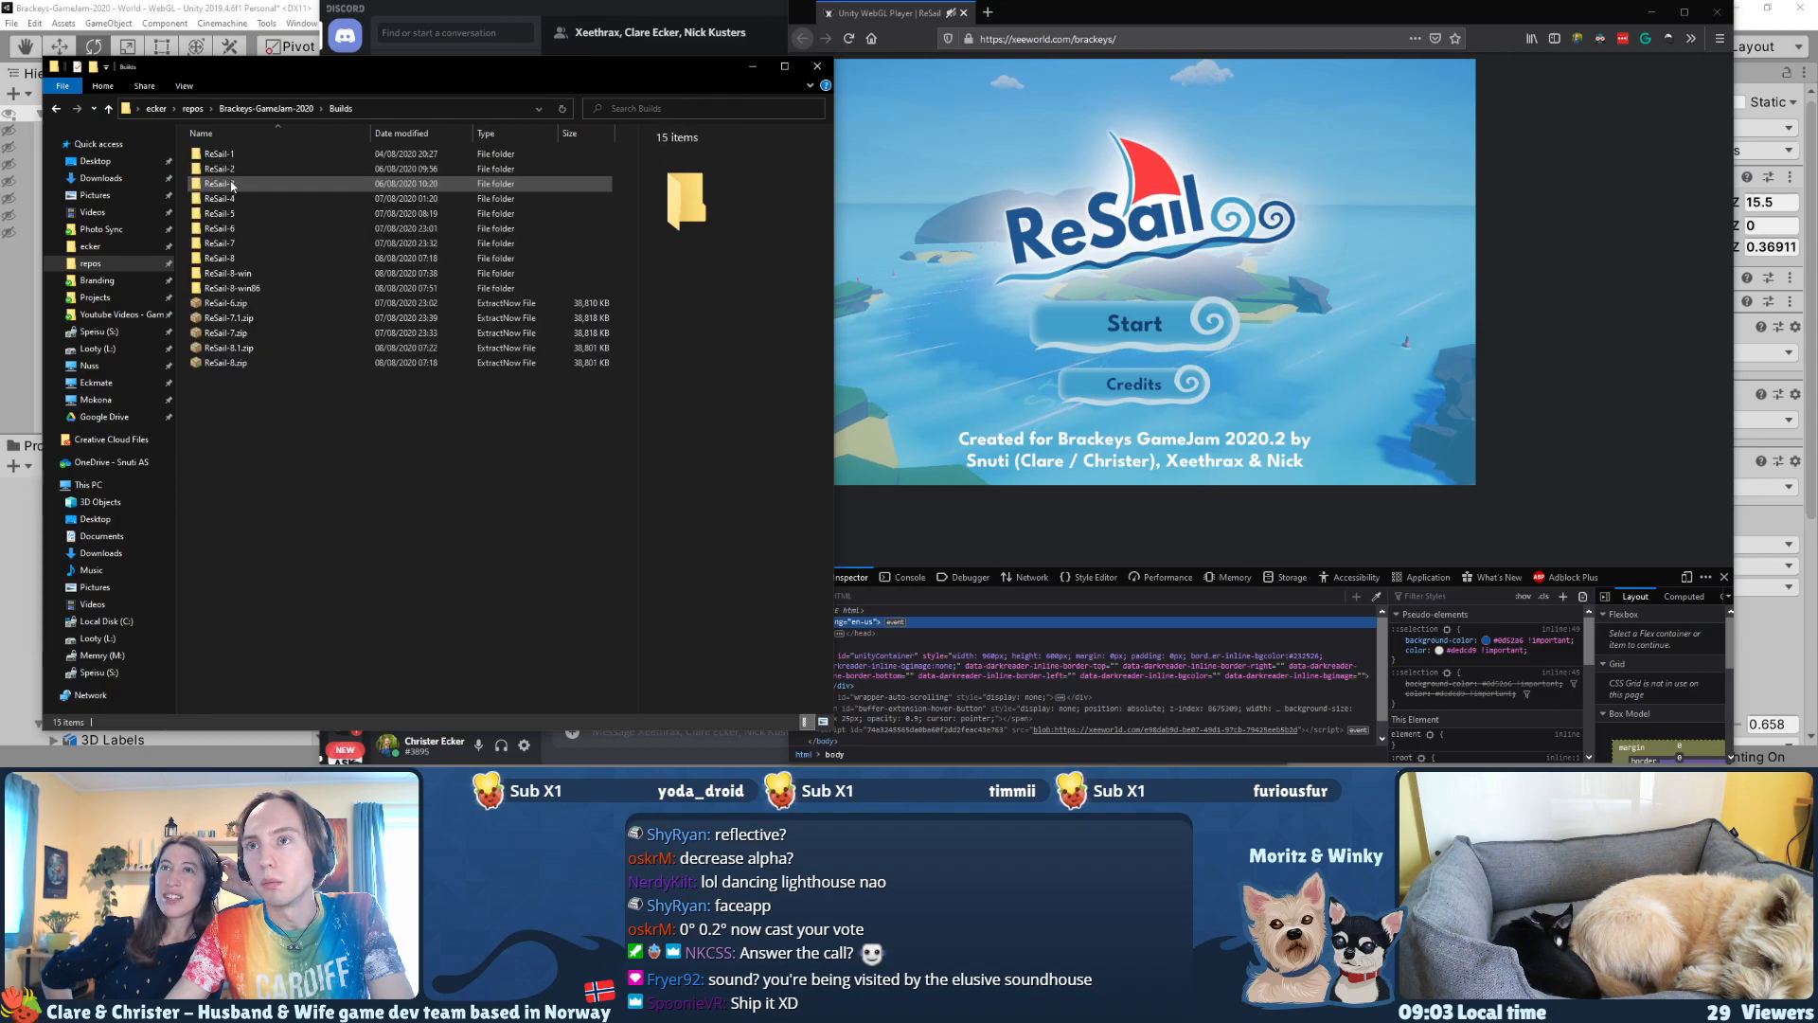
double_click(219, 258)
left_click(227, 168)
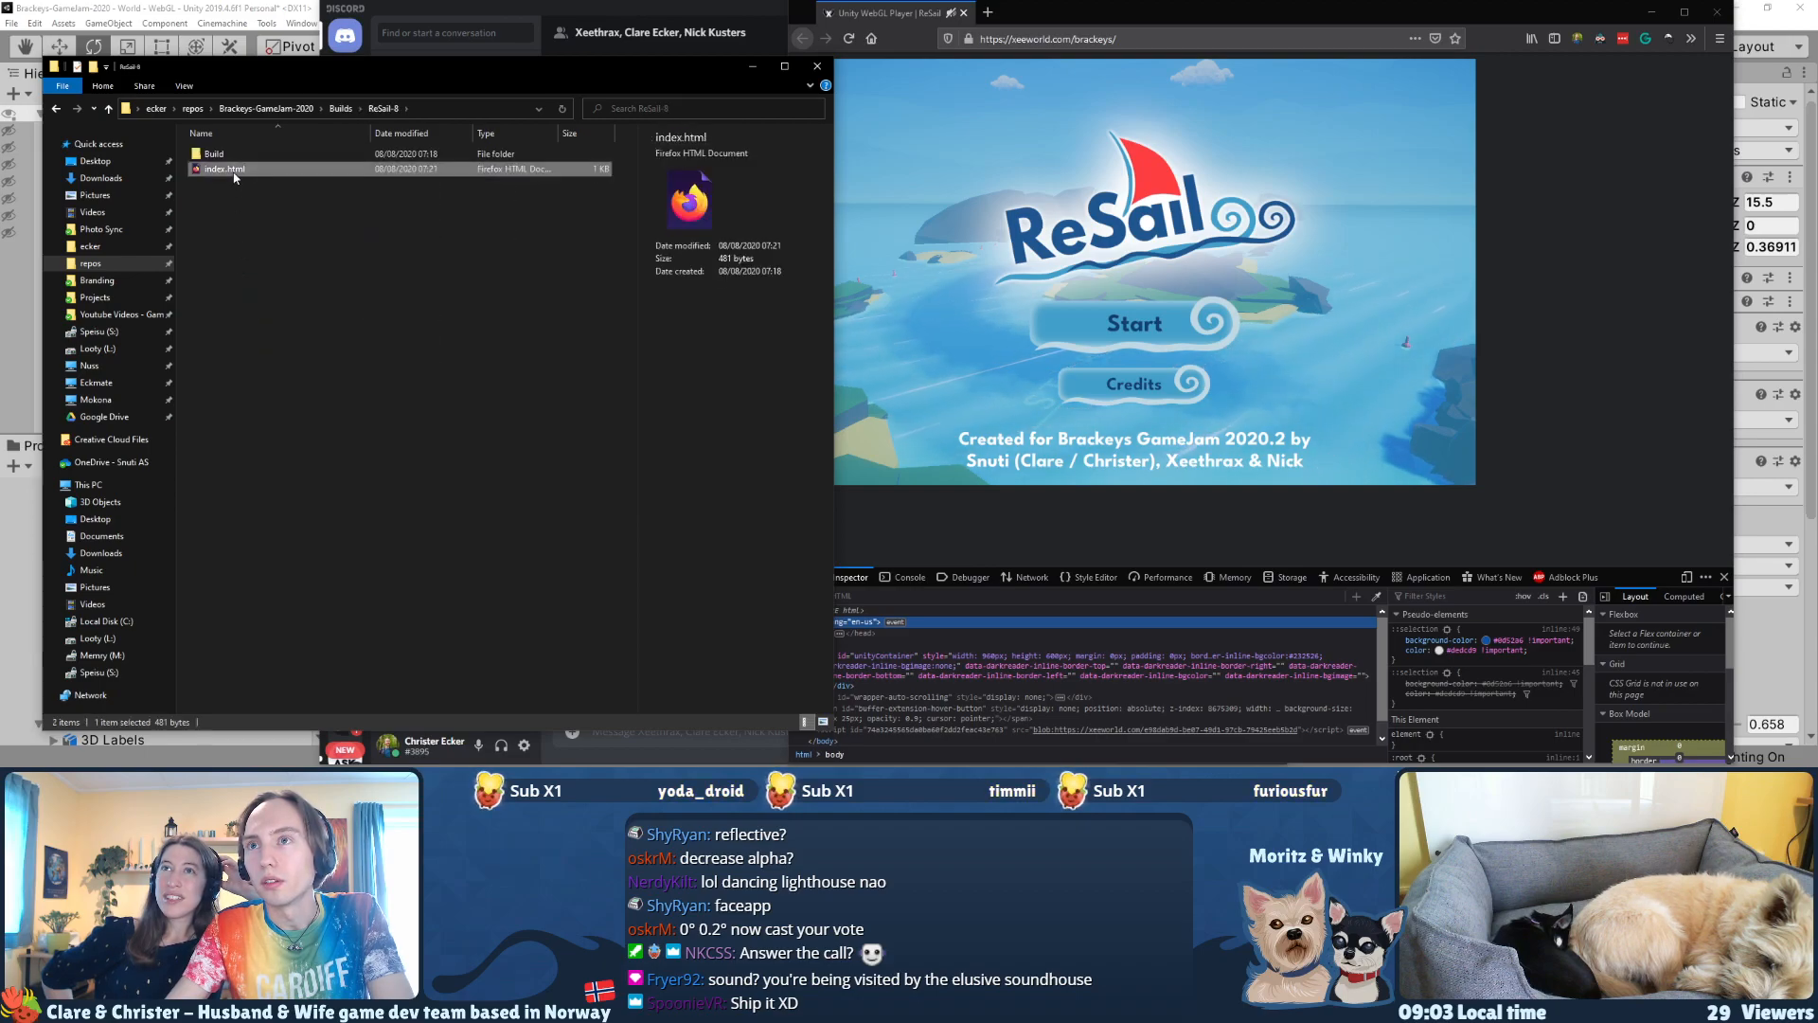
right_click(235, 177)
left_click(281, 216)
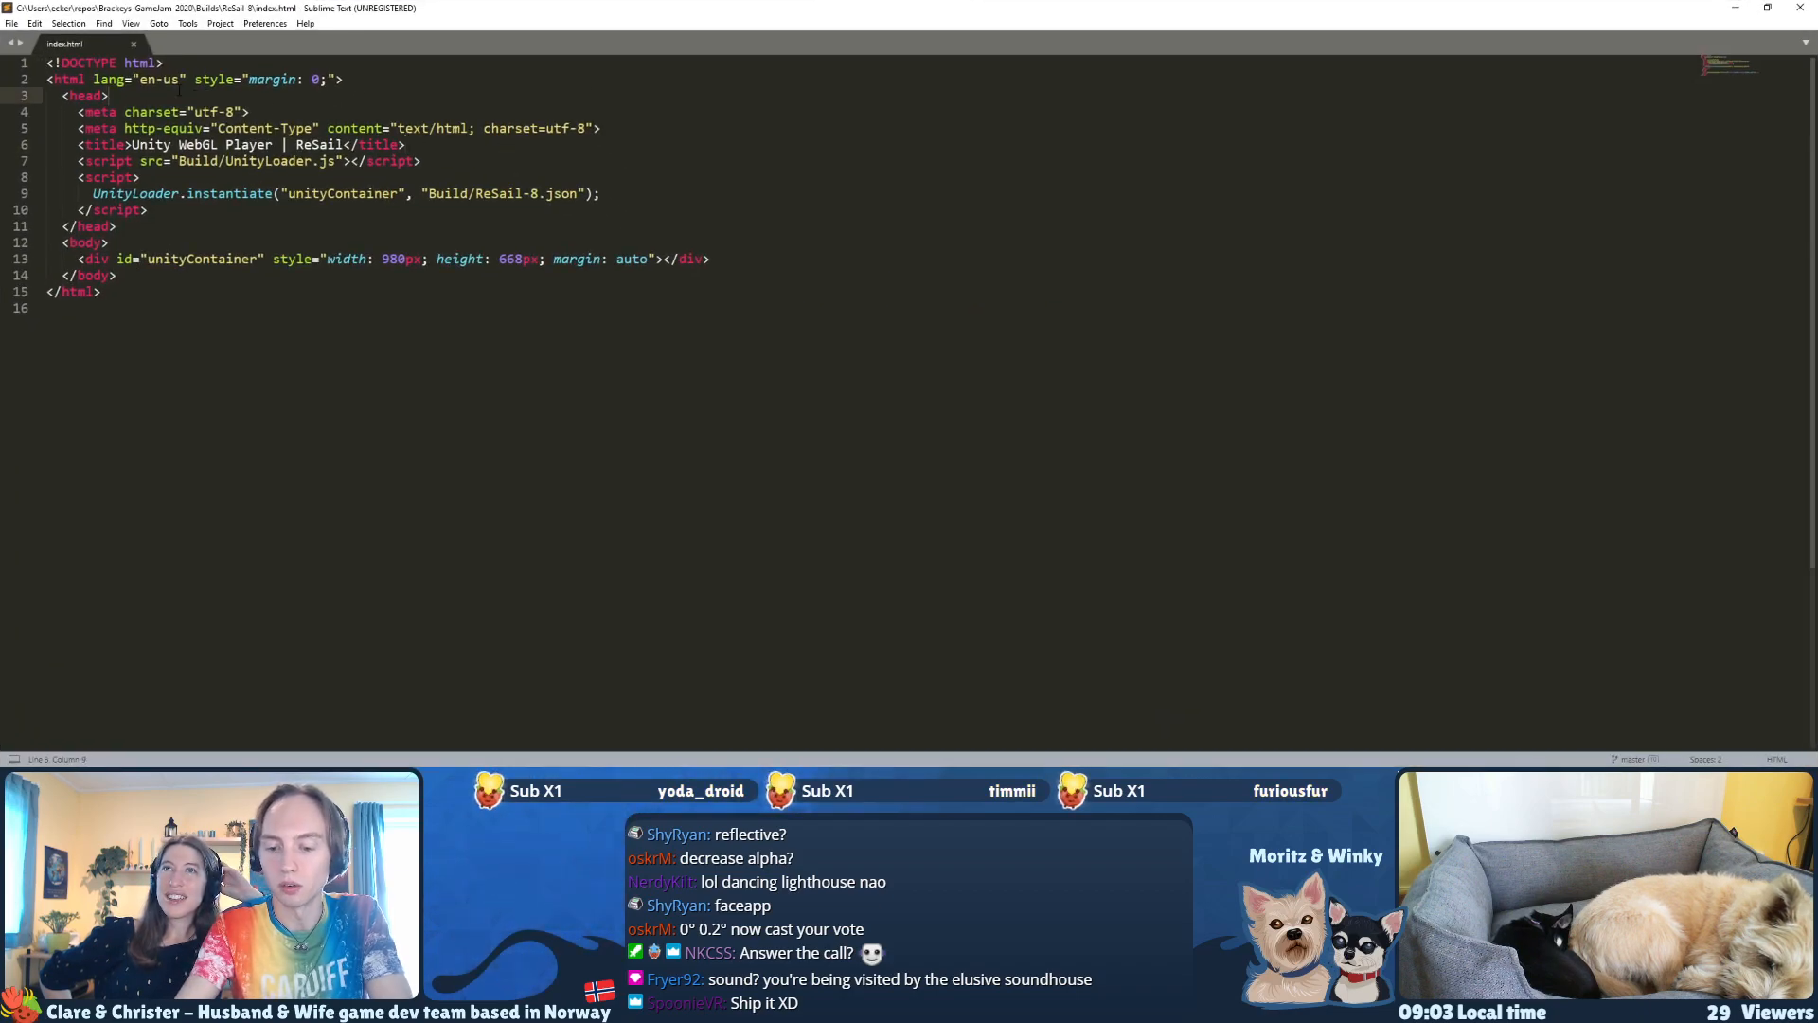
Step: Copy style="margin: 0;" from the html tag on line 2 and send it to the Discord group chat
scroll(179, 89, "up", 5, "ctrl")
left_click(157, 94)
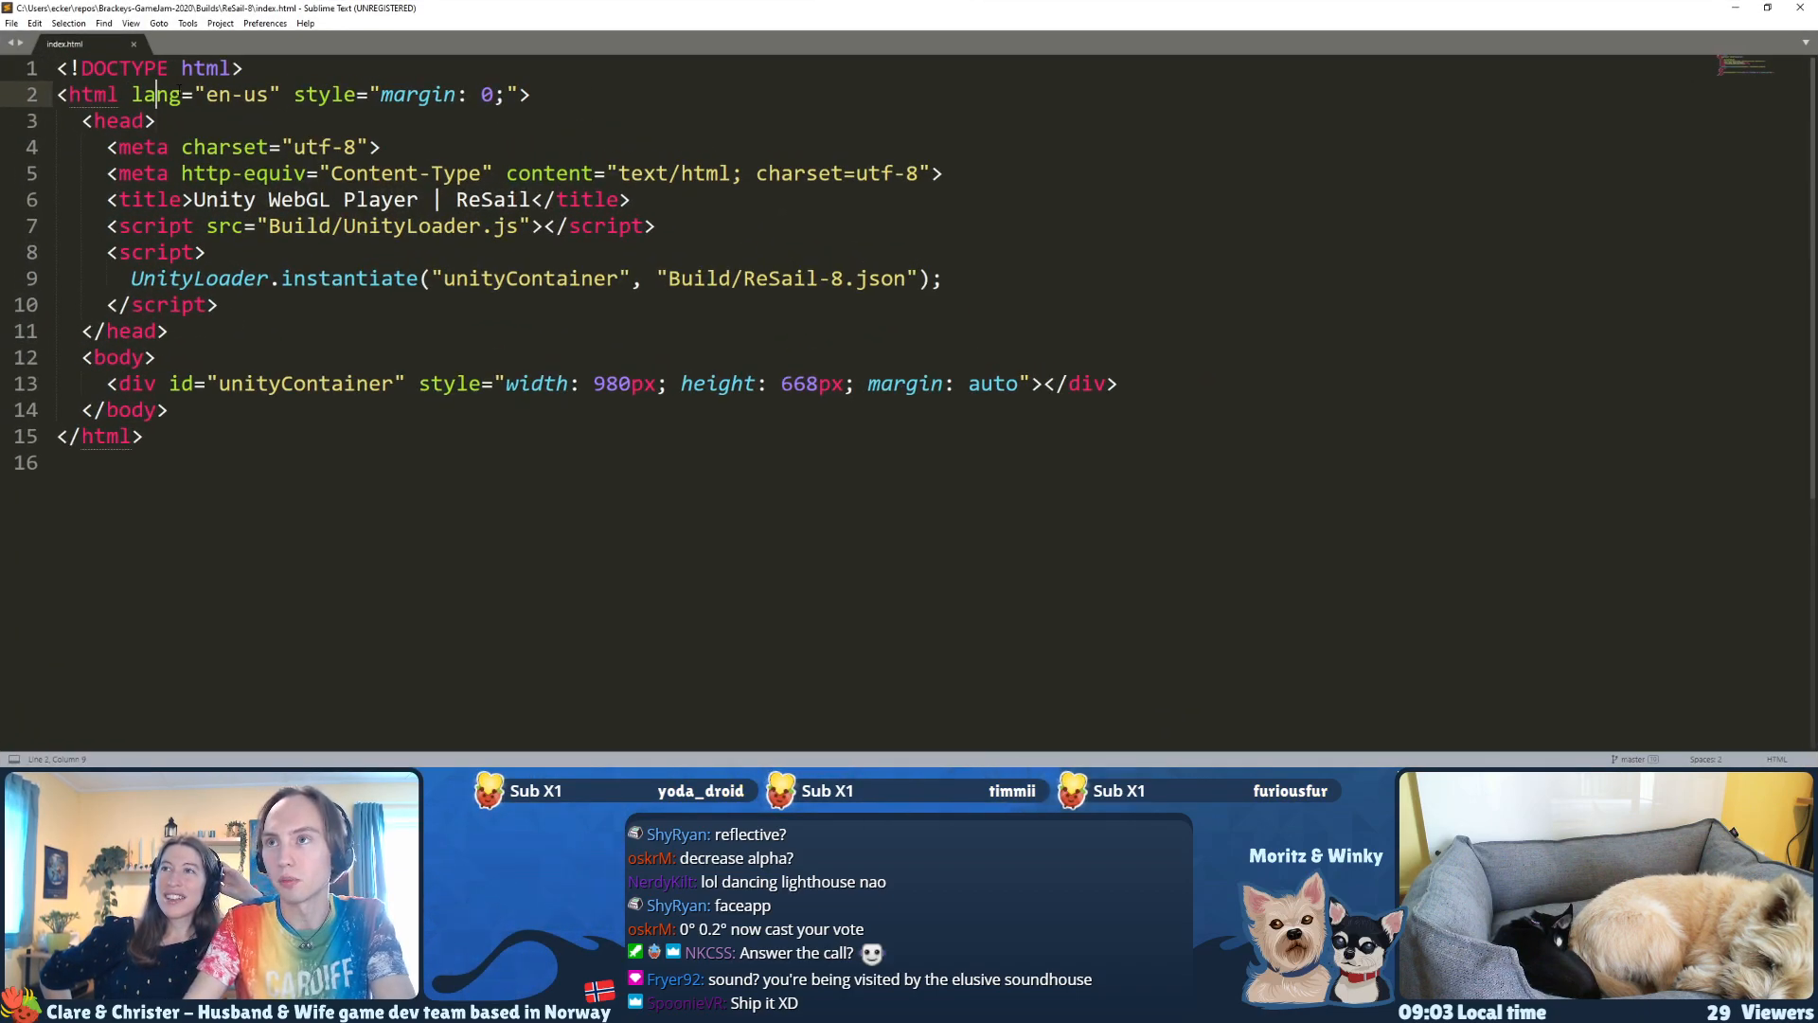
left_click_drag(295, 95, 518, 94)
key("ctrl+c")
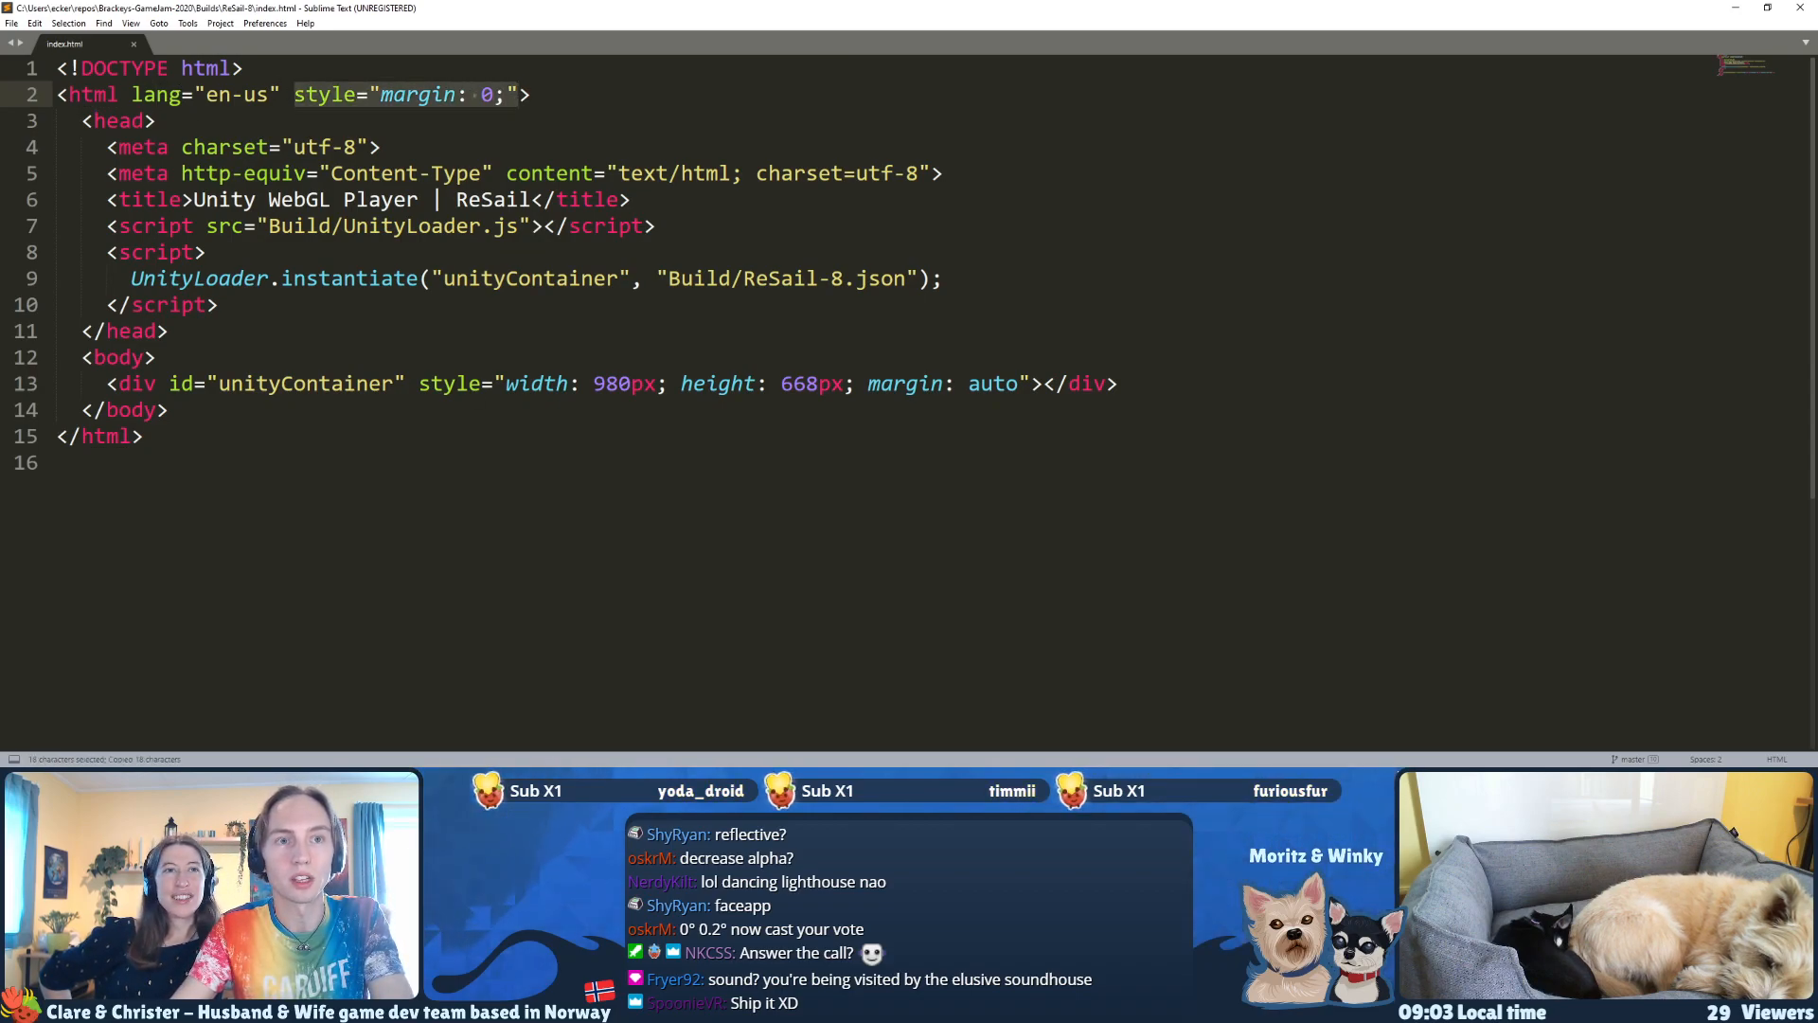
key("alt+Tab")
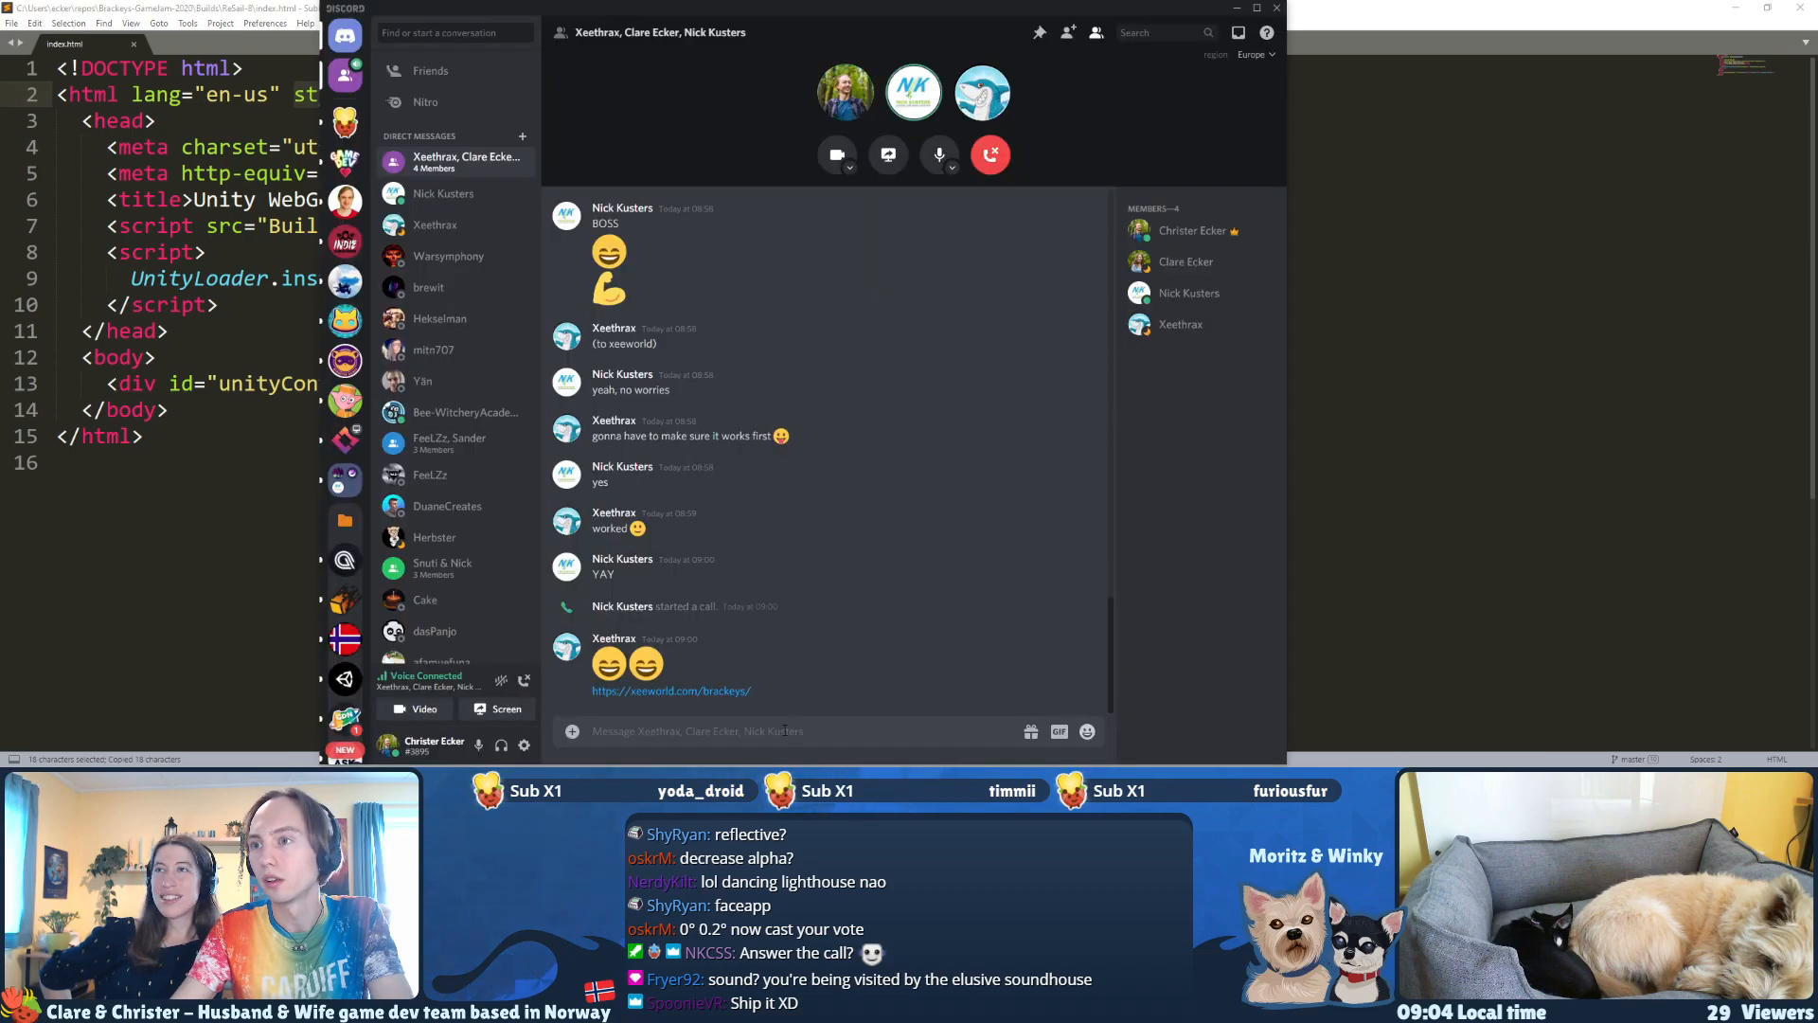
key("ctrl+v")
key("Return")
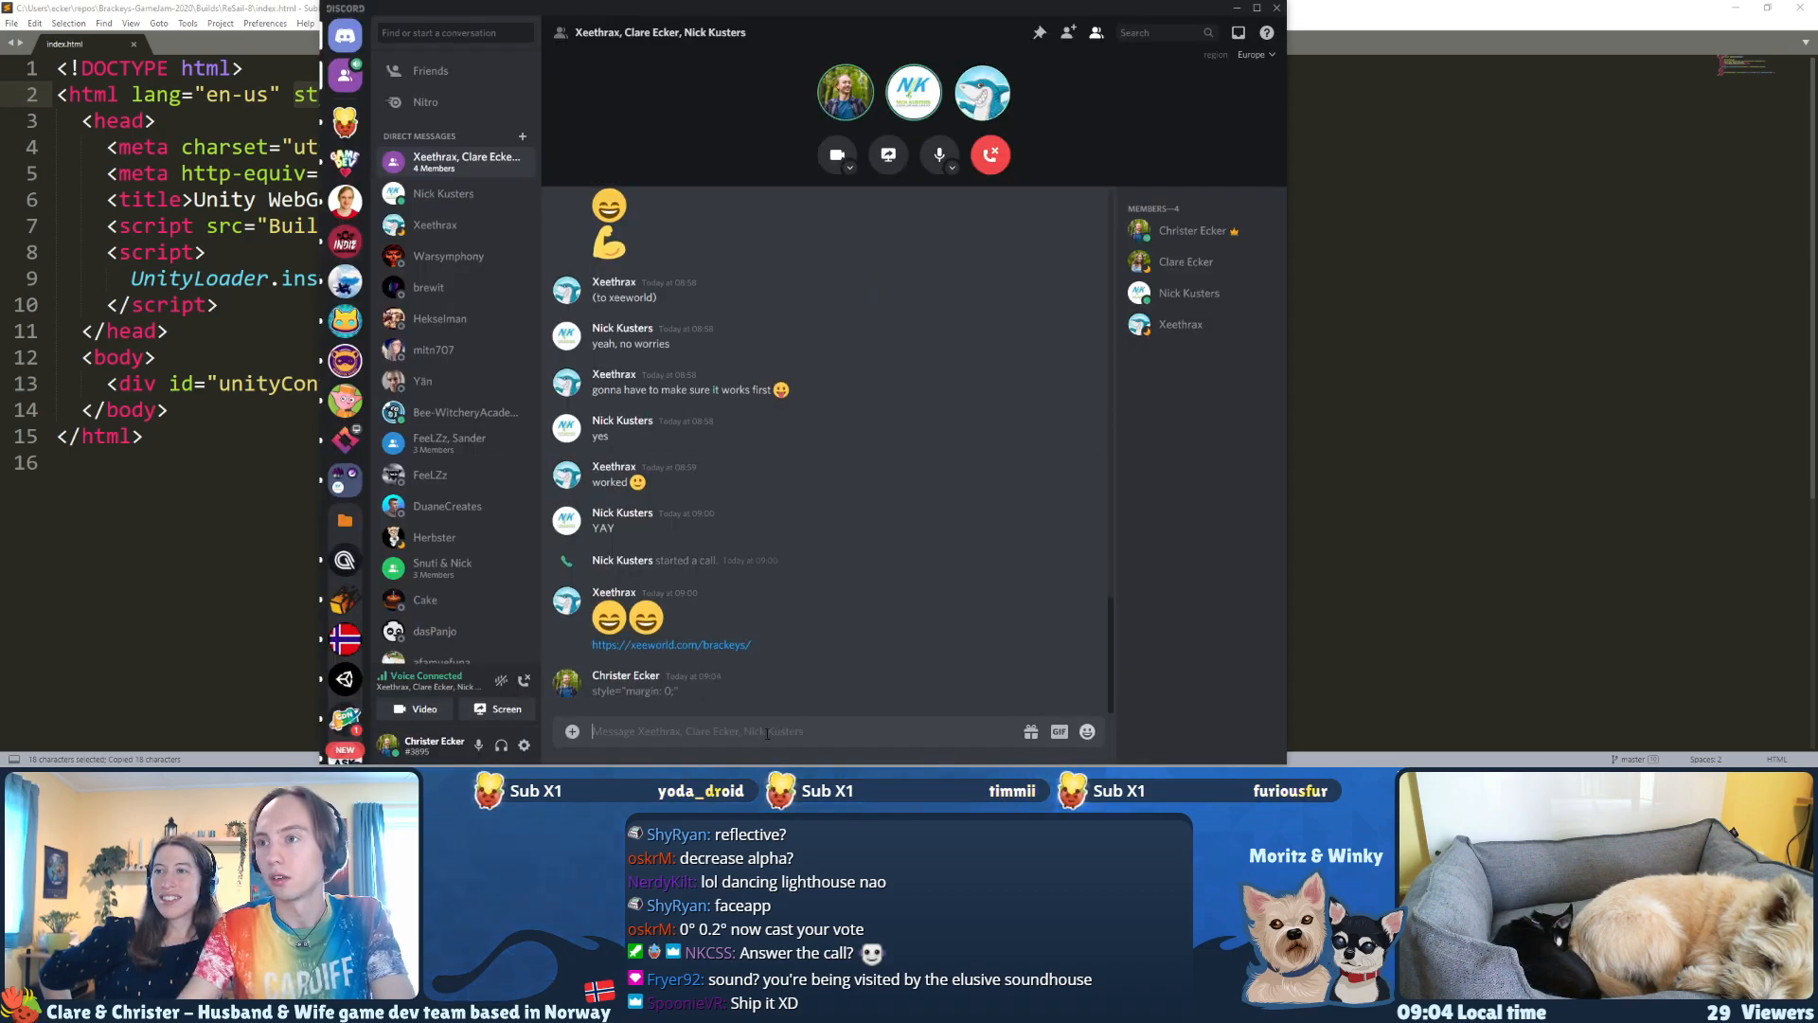
Step: Copy the full tag <html lang="en-us" style="margin: 0;"> from index.html and send it to the Discord group chat
key("alt+Tab")
left_click_drag(531, 95, 35, 101)
key("ctrl+c")
key("alt+Tab")
key("ctrl+v")
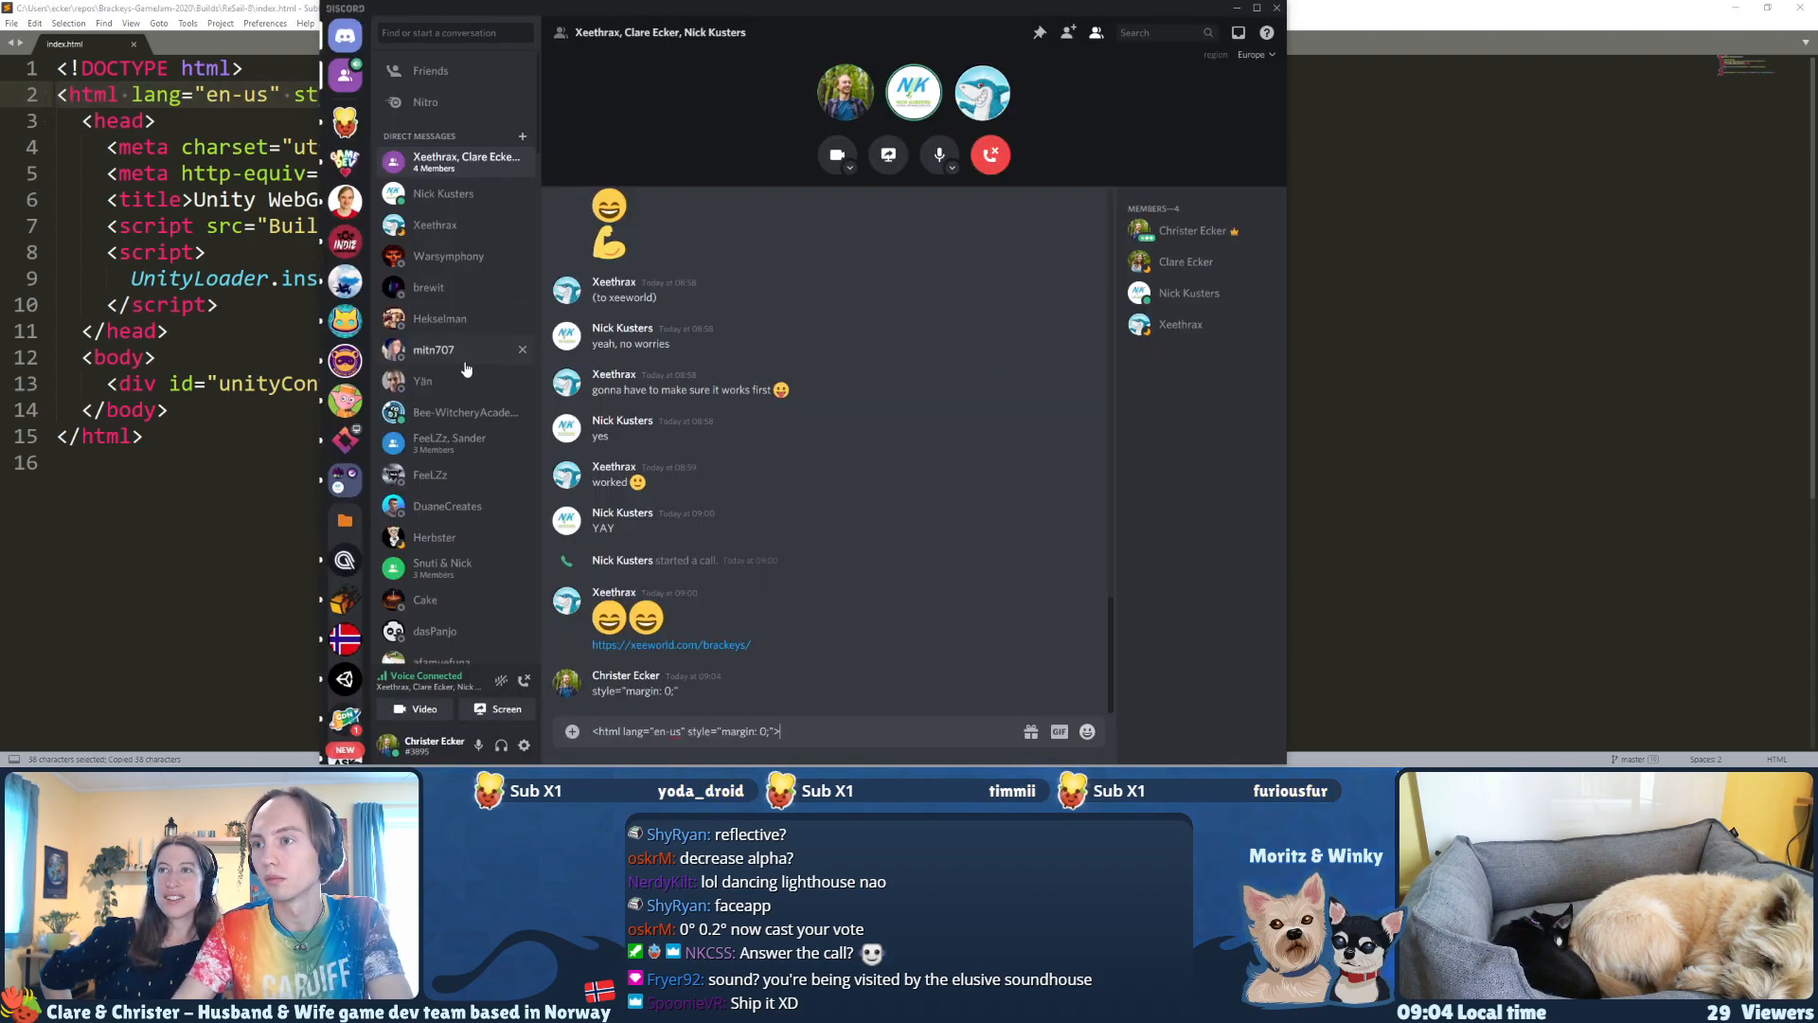
key("Return")
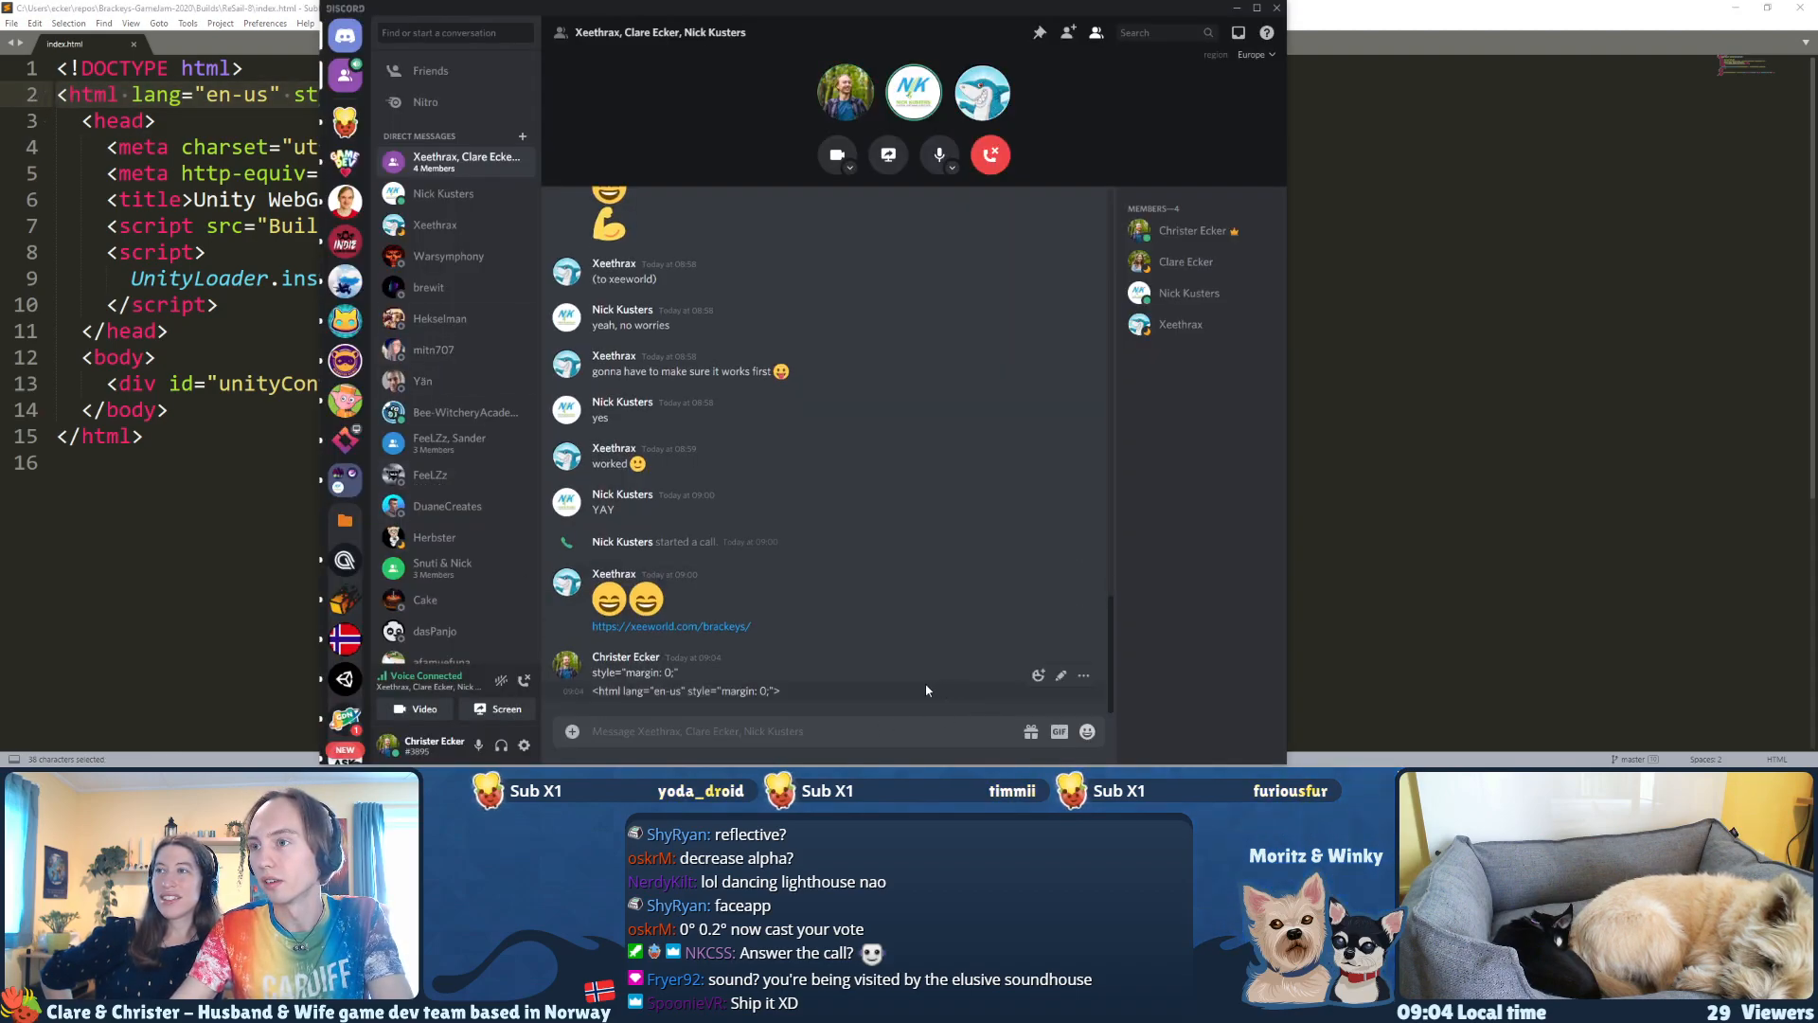
Step: Clear the Sublime Text and File Explorer windows away from the area around the Discord chat
left_click(198, 489)
left_click_drag(562, 5, 699, 75)
key("alt+Tab")
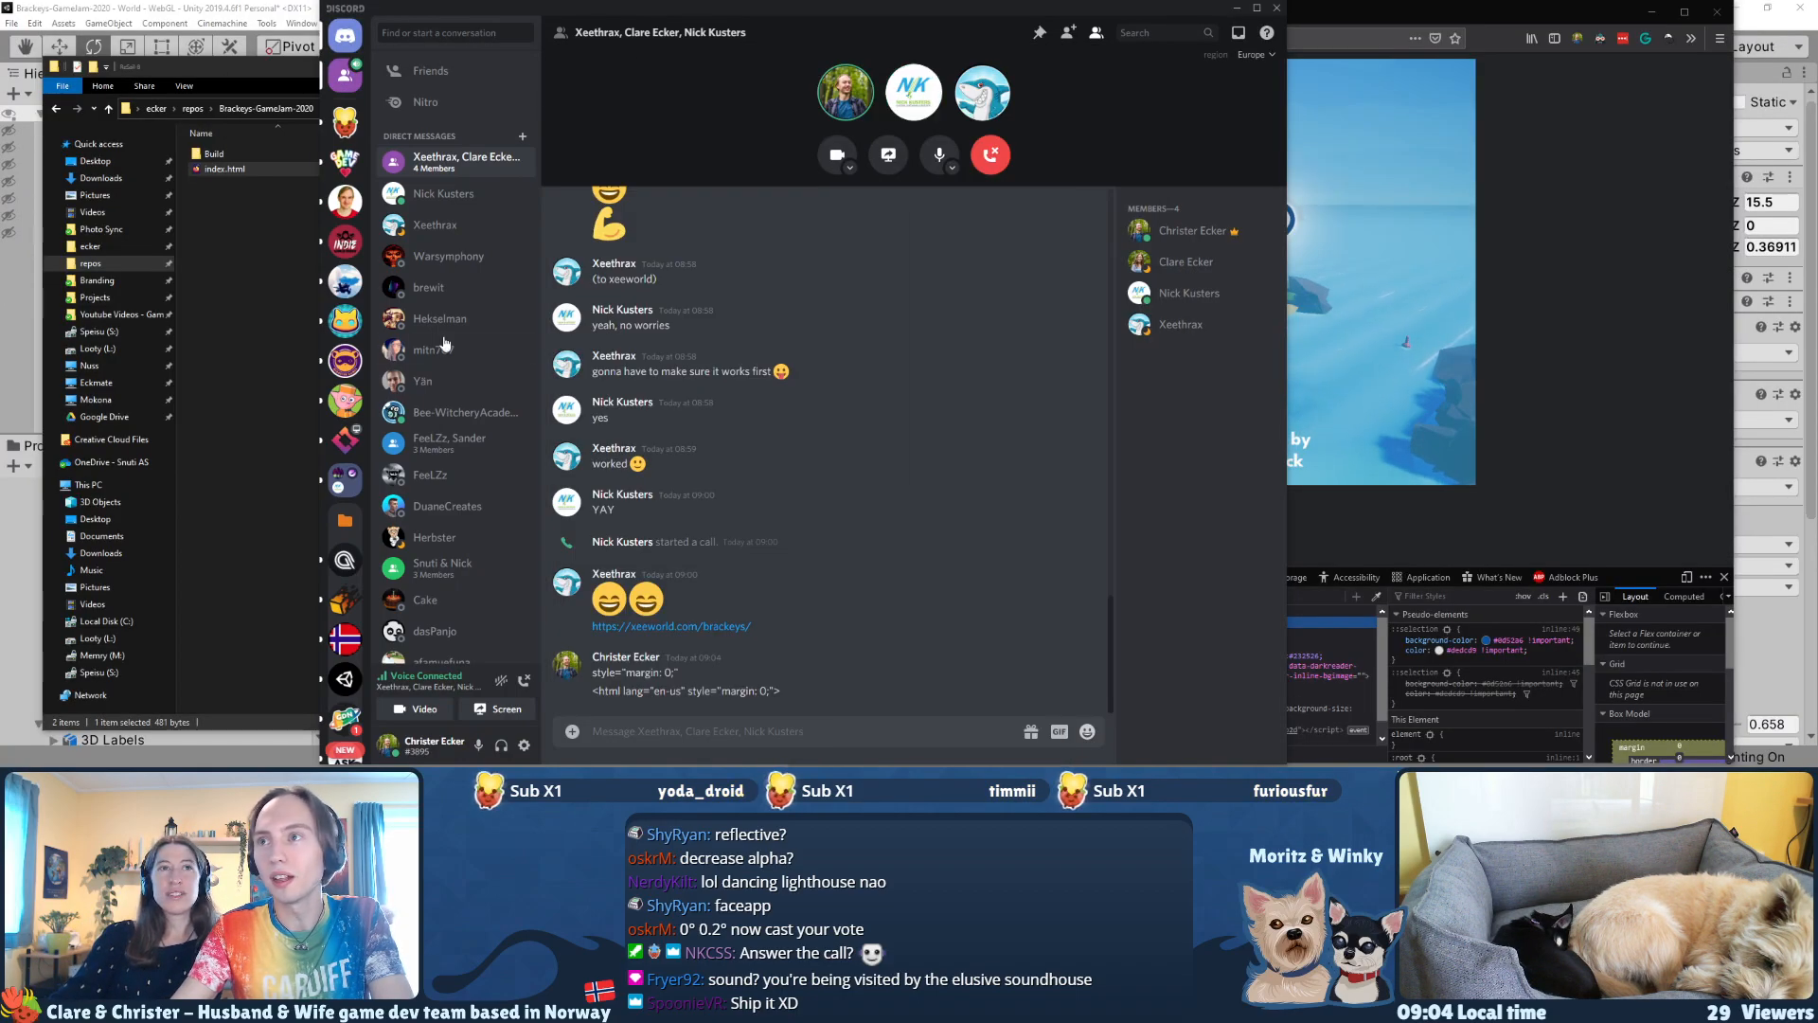
left_click(257, 253)
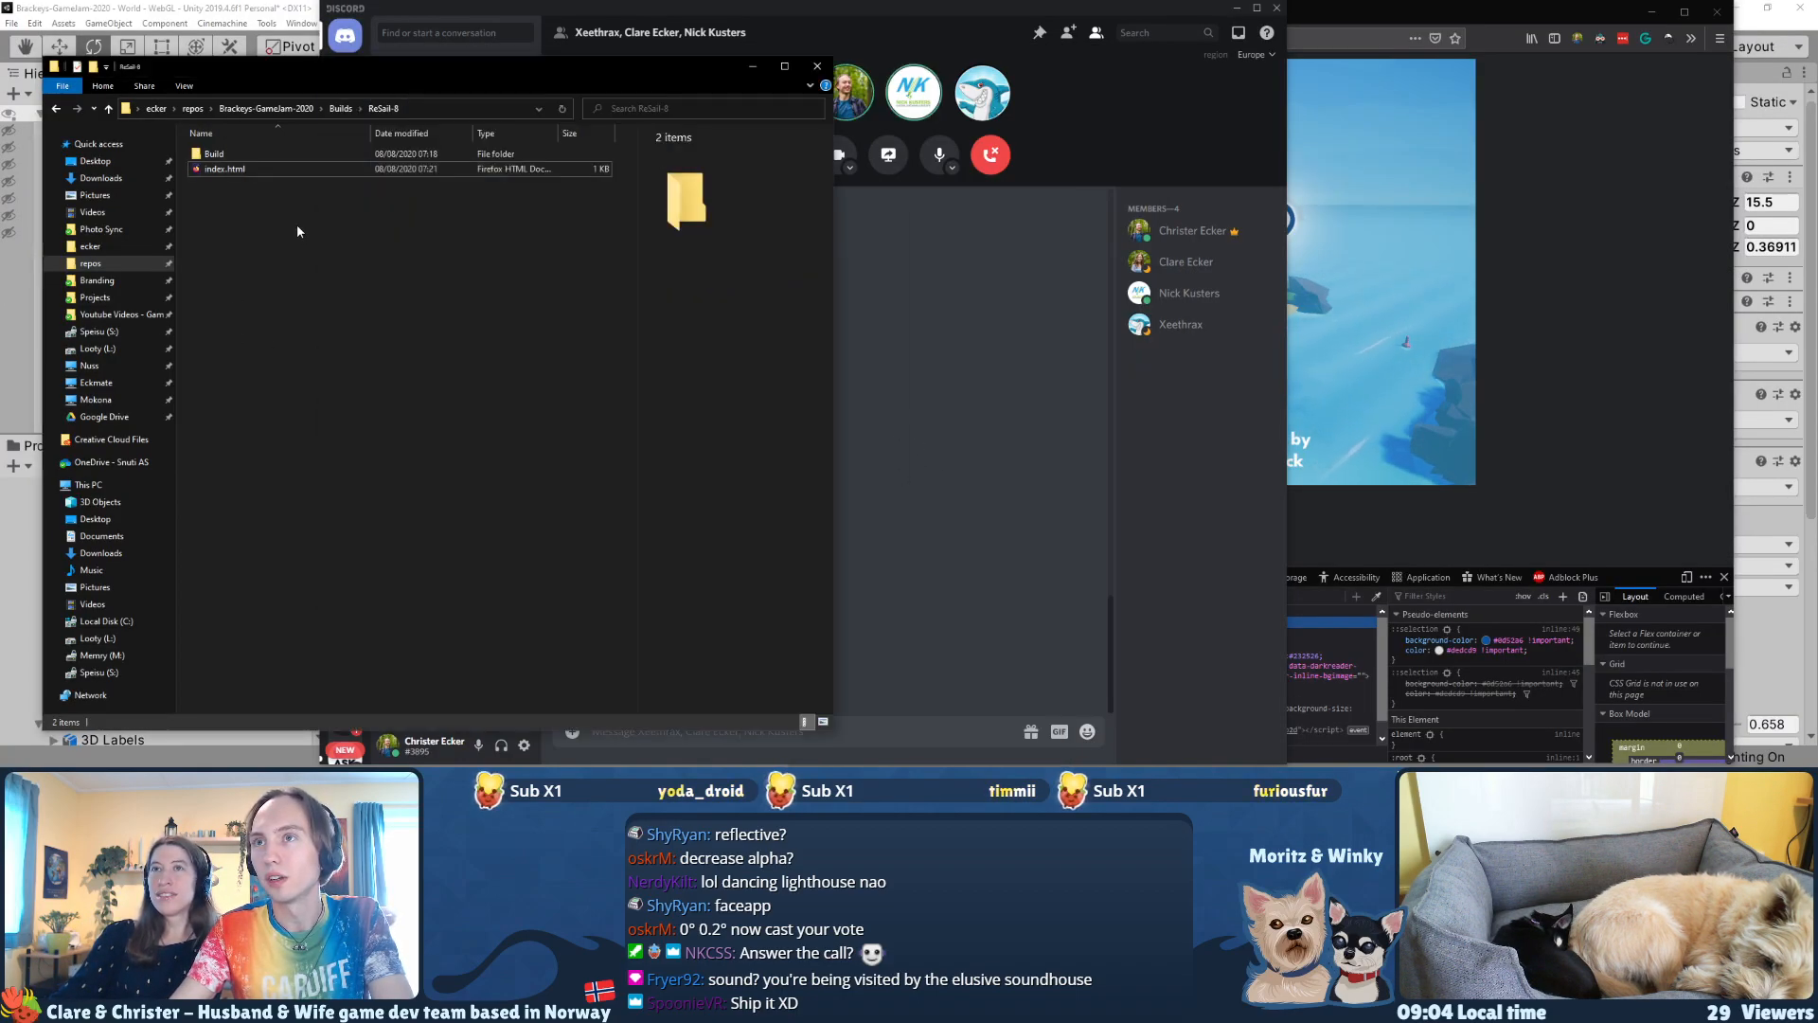
left_click(1561, 28)
left_click(694, 4)
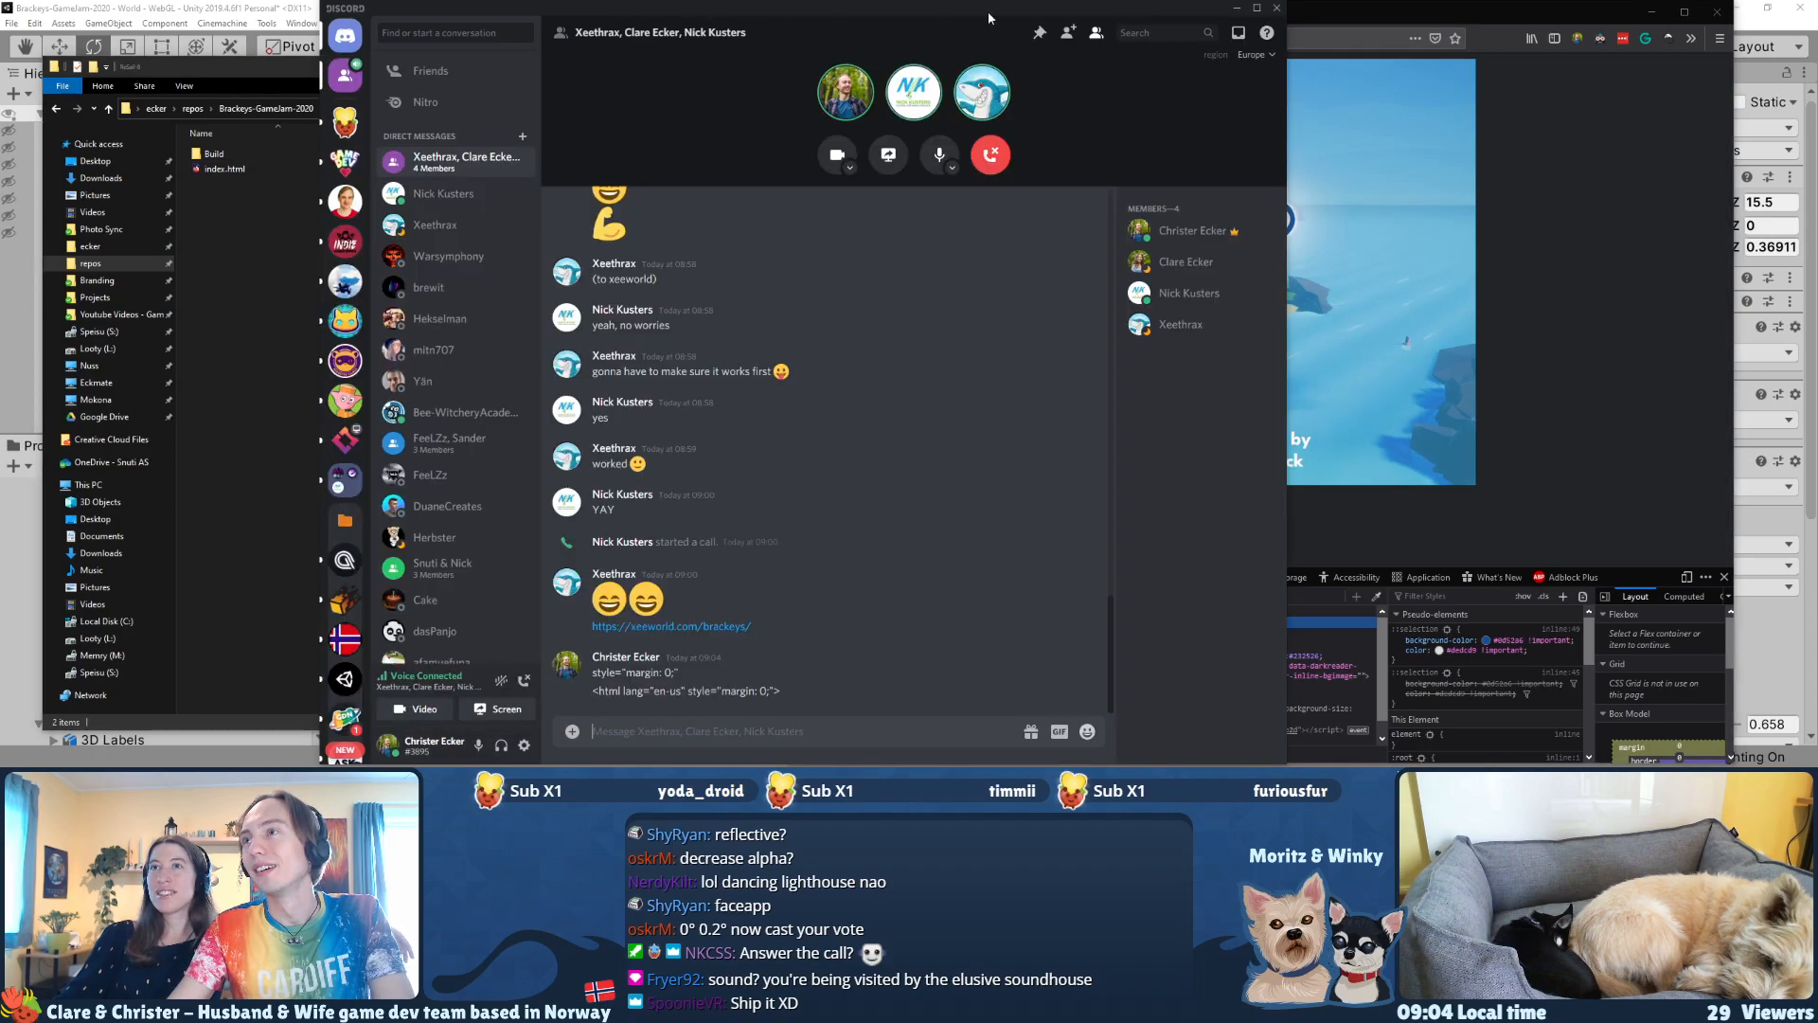
left_click_drag(223, 69, 2, 76)
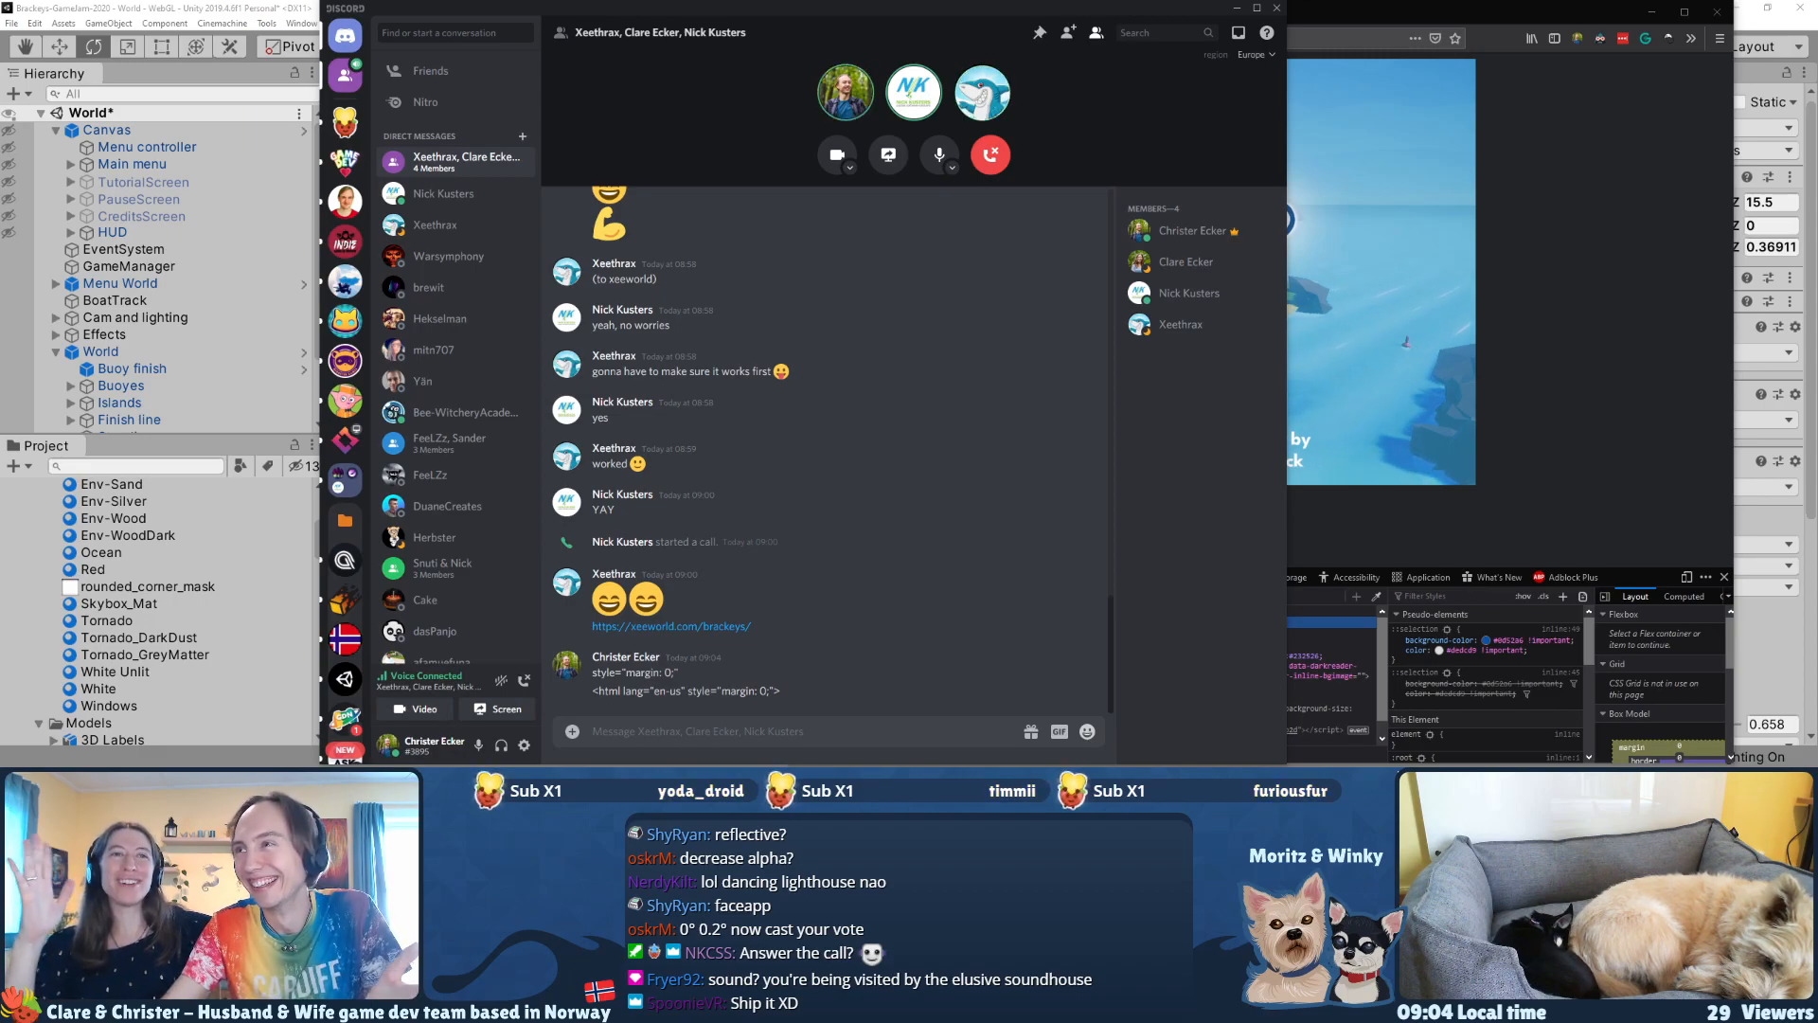
Step: Bring the ReSail browser page forward and minimize the Discord window
left_click(1526, 360)
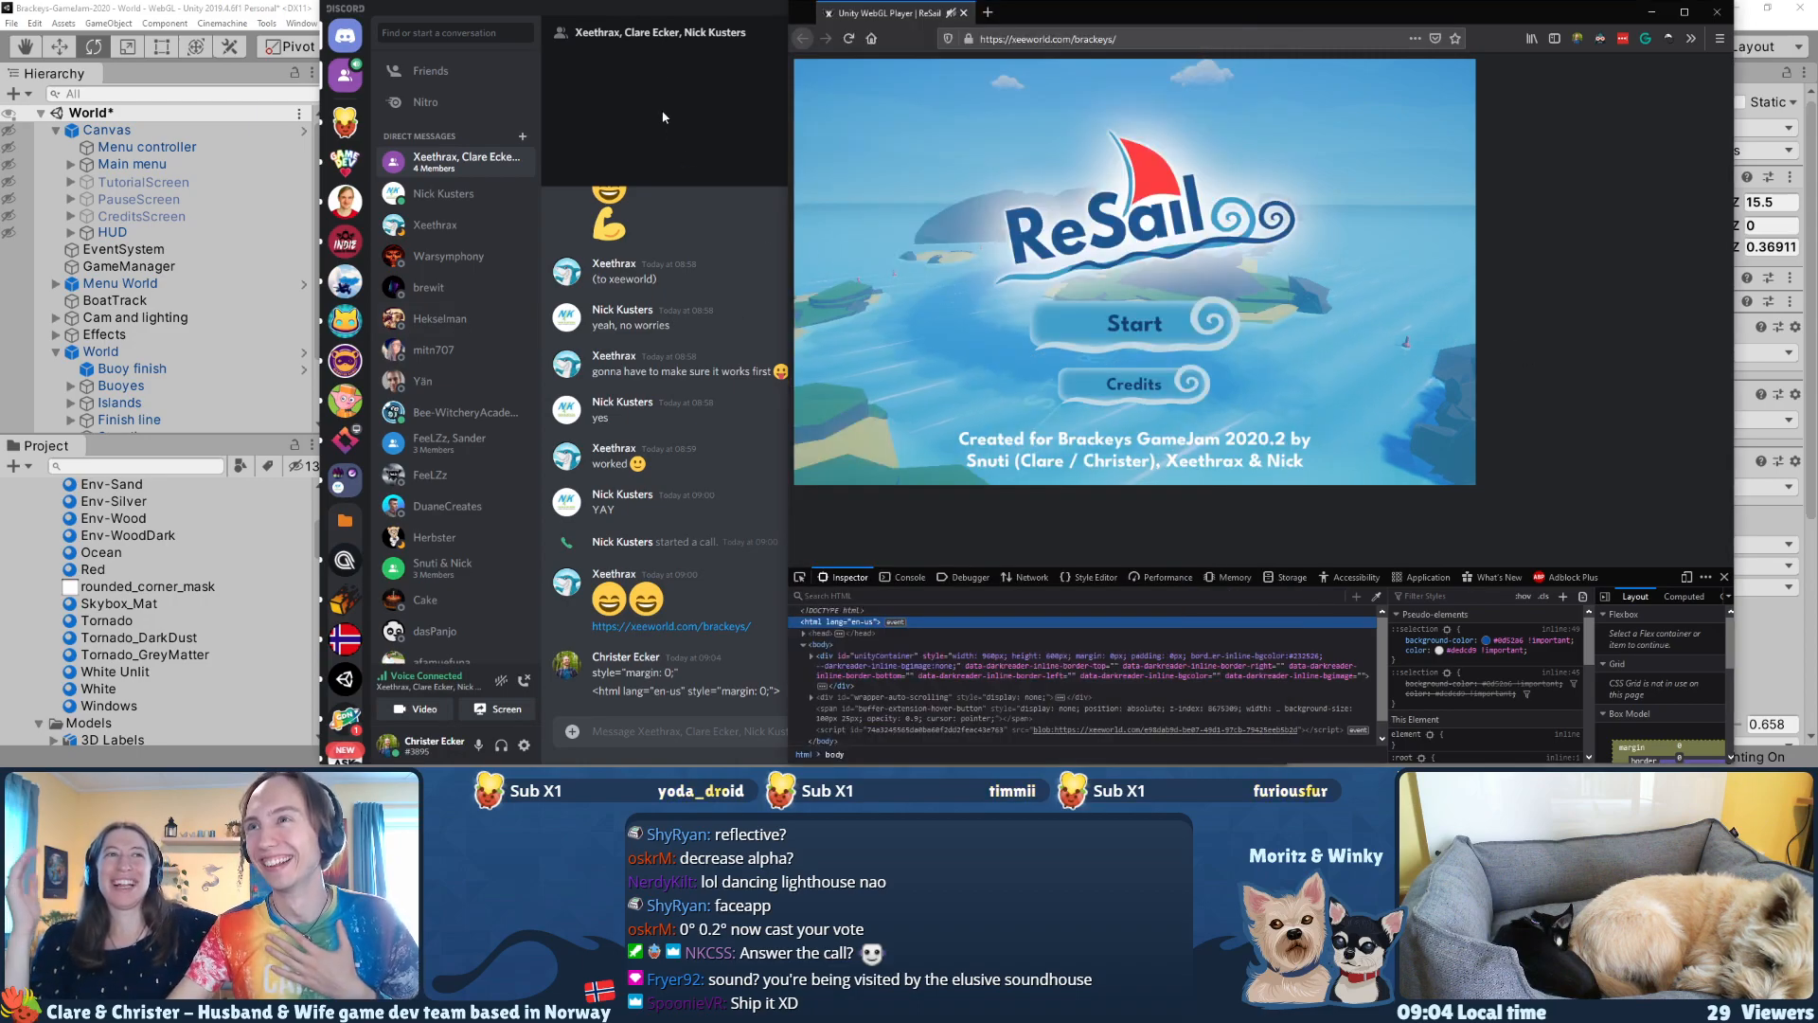
left_click(636, 8)
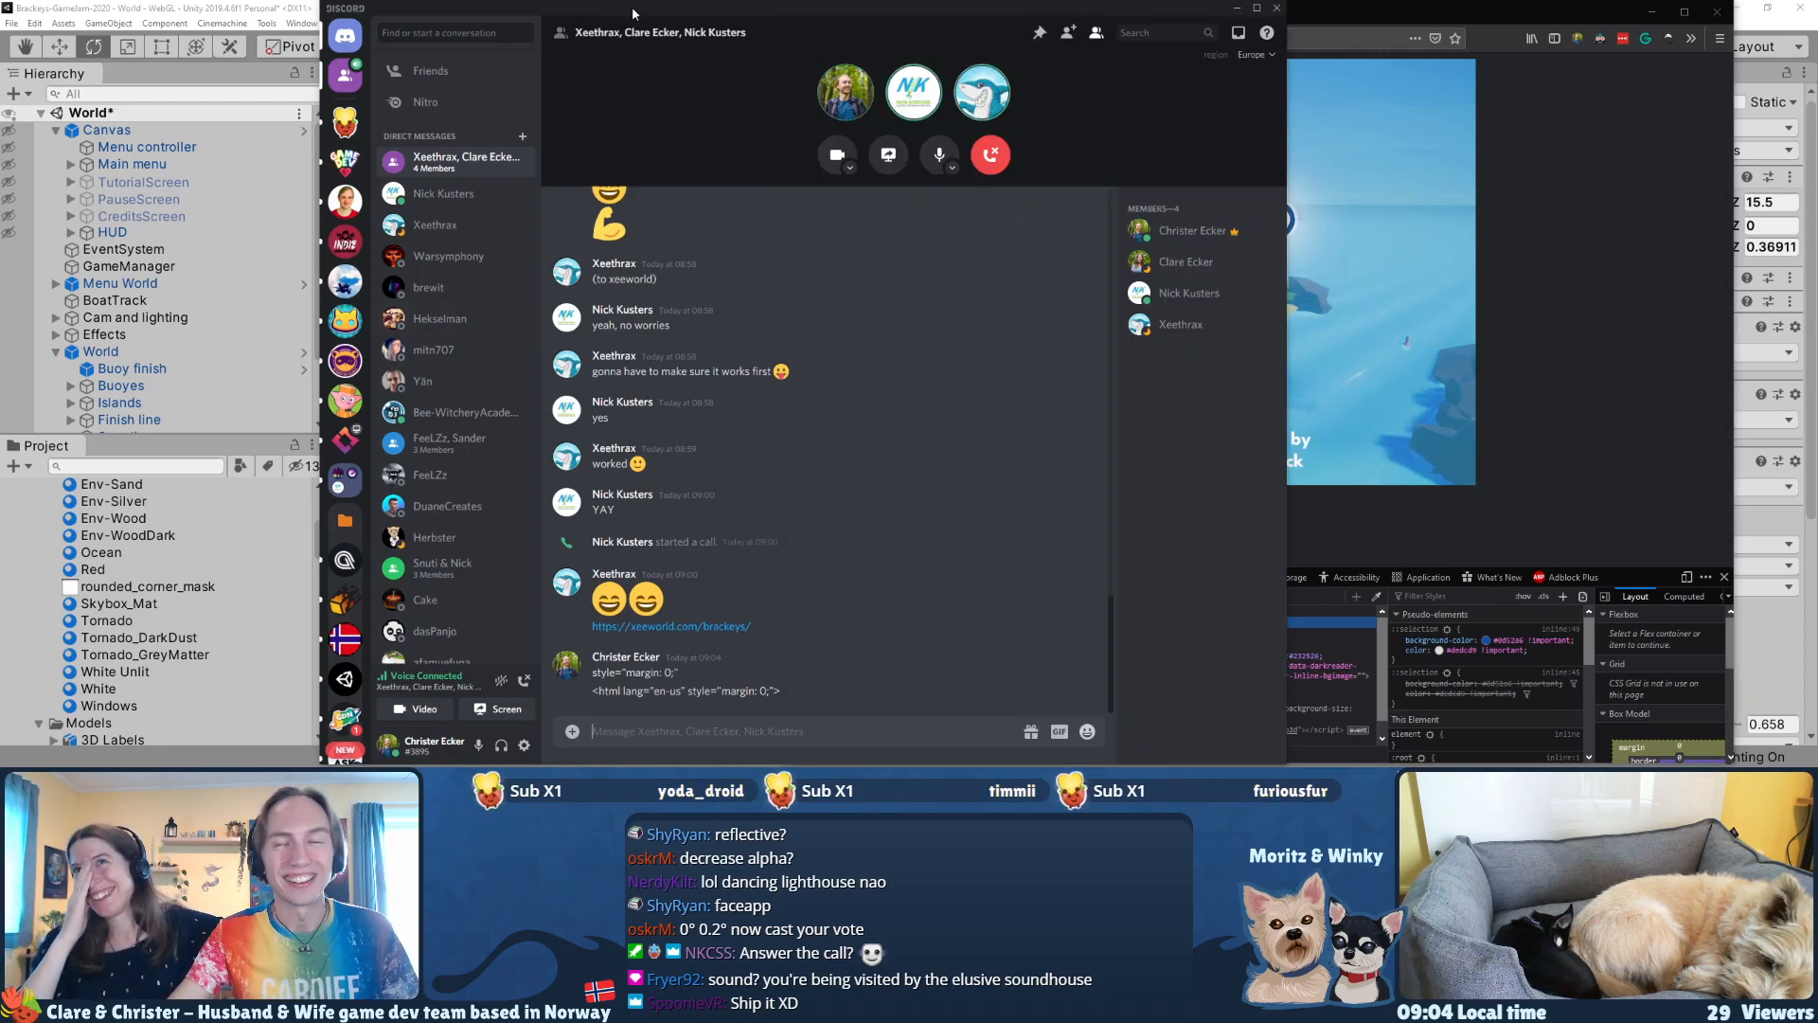
left_click(1236, 12)
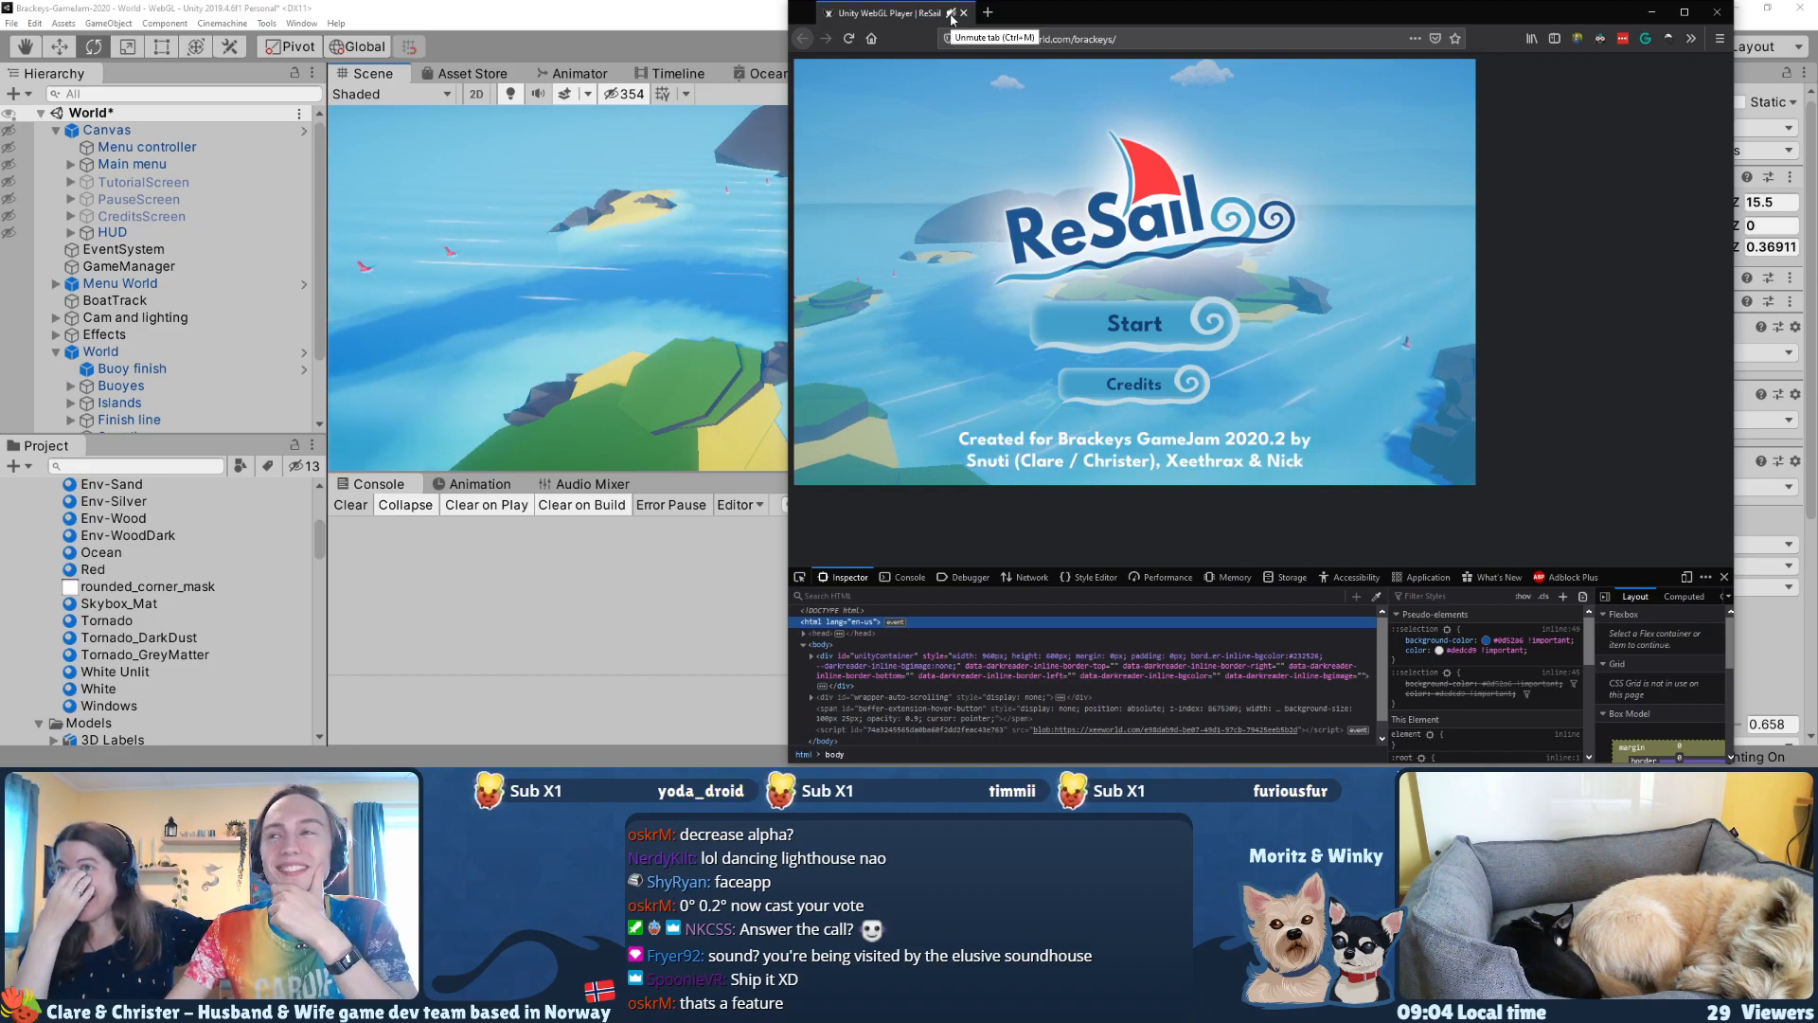
Step: Switch to the Unity editor and view the duplicated lighthouse on its islet from a lower angle
left_click(756, 33)
right_click_drag(888, 298, 906, 273)
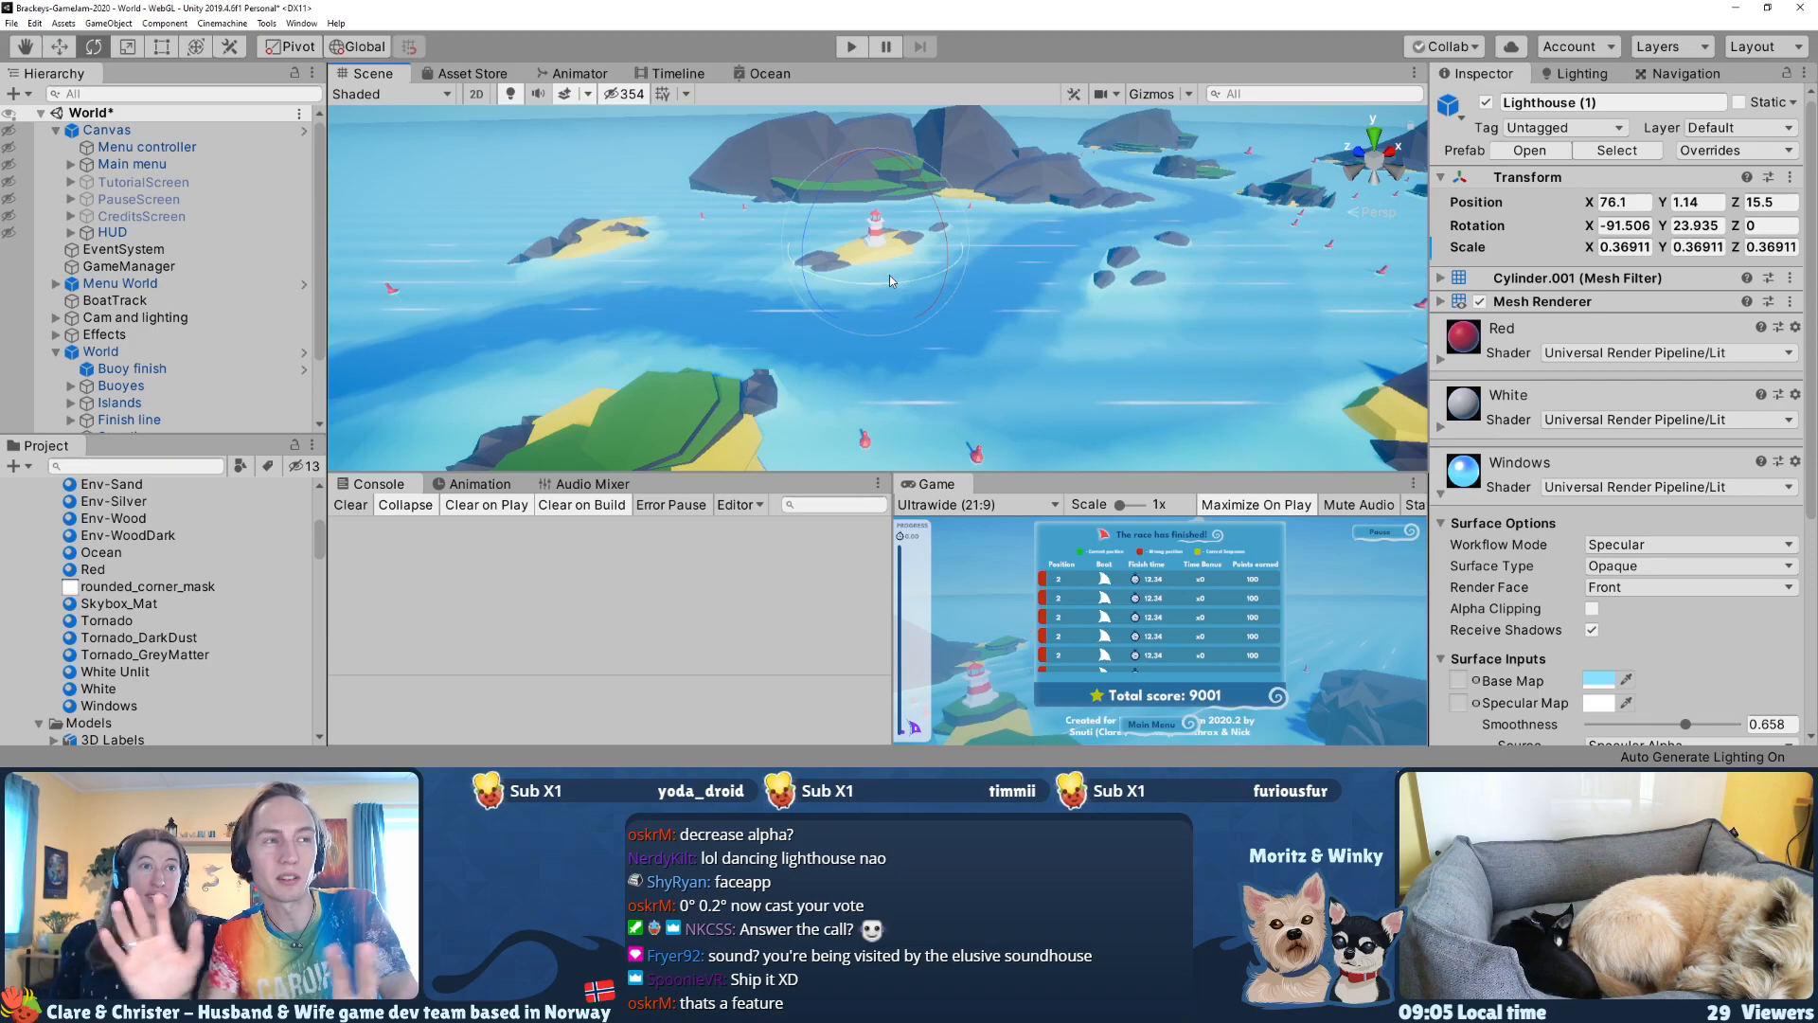
right_click_drag(879, 272, 875, 232)
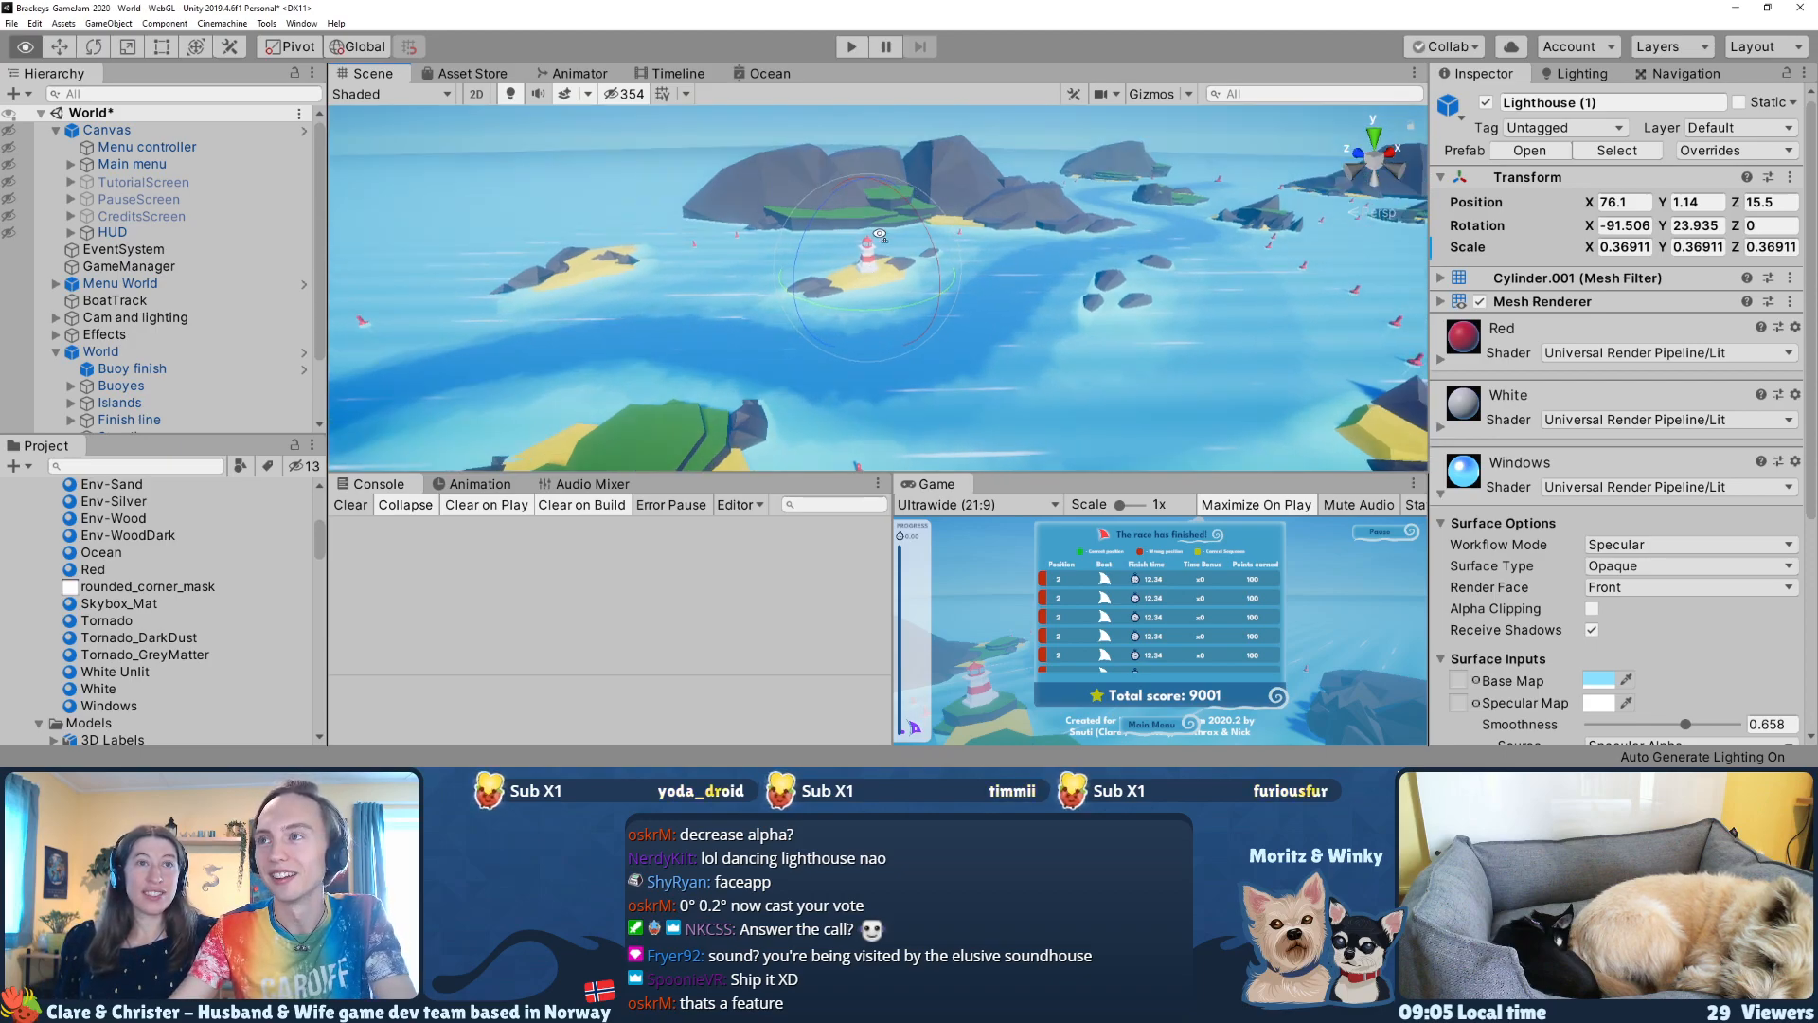
scroll(873, 230, "up", 4)
middle_click_drag(873, 230, 870, 221)
key("alt+Tab")
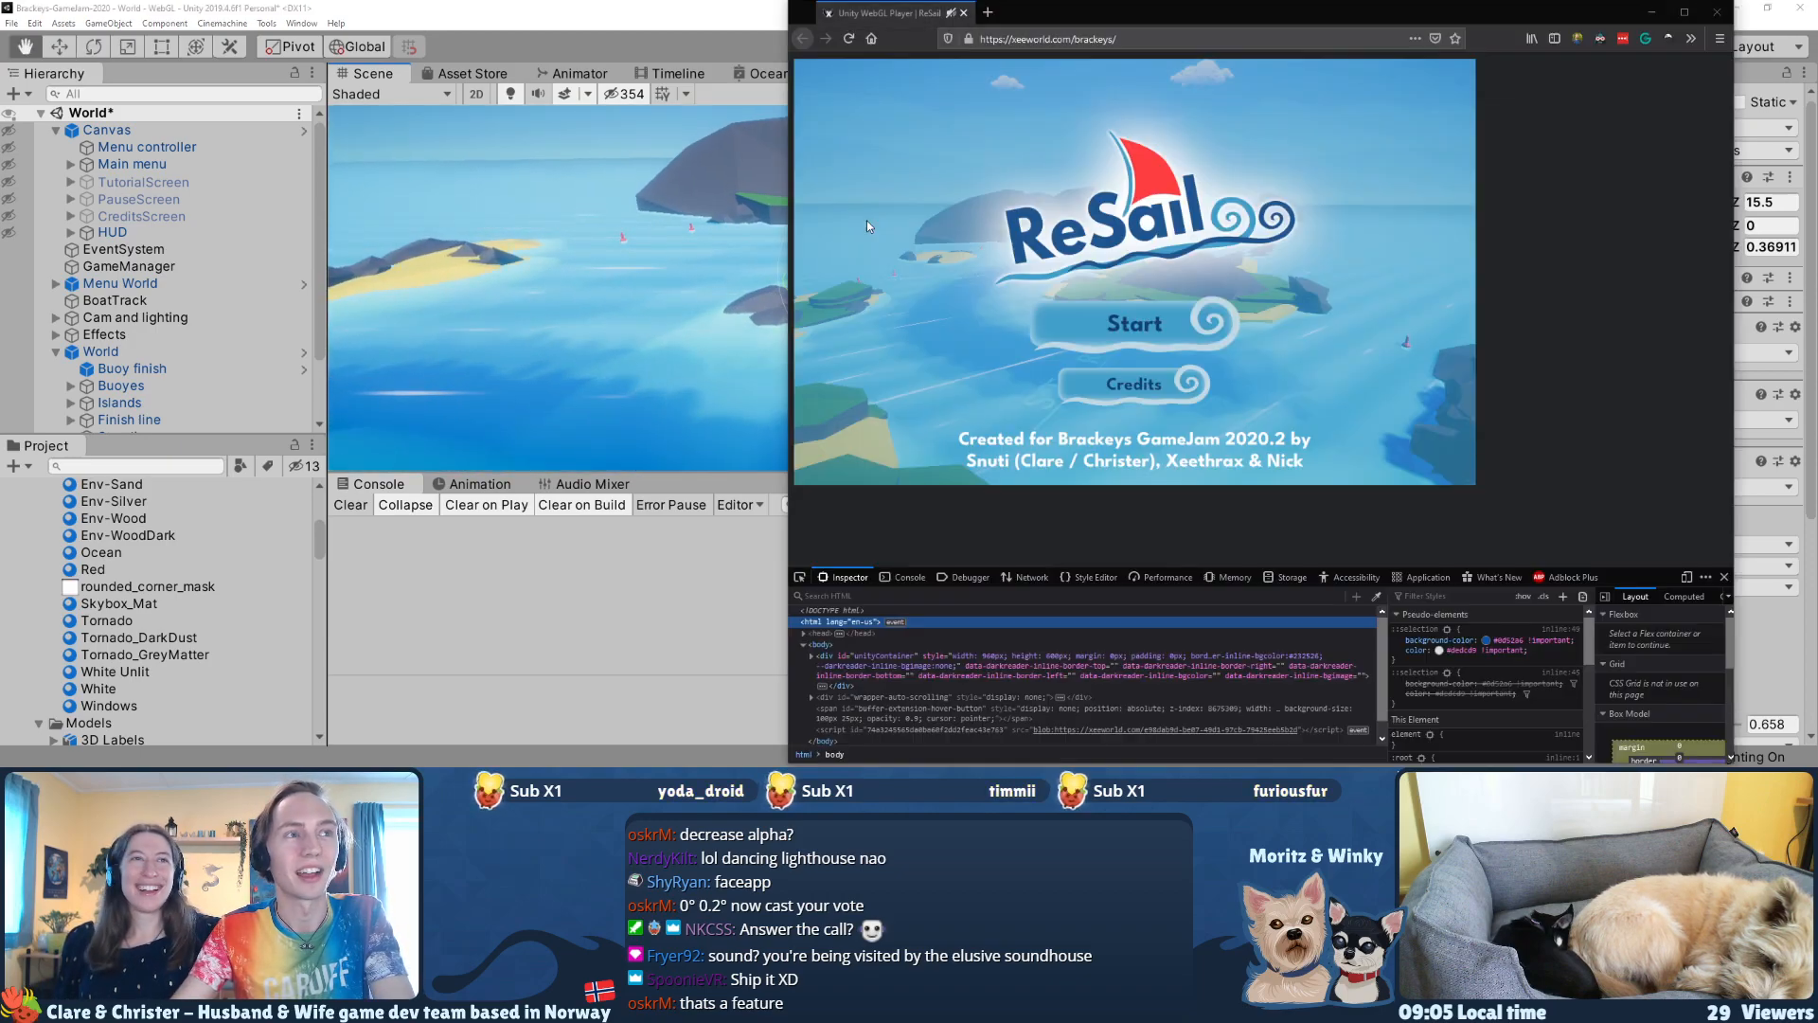
left_click(1168, 37)
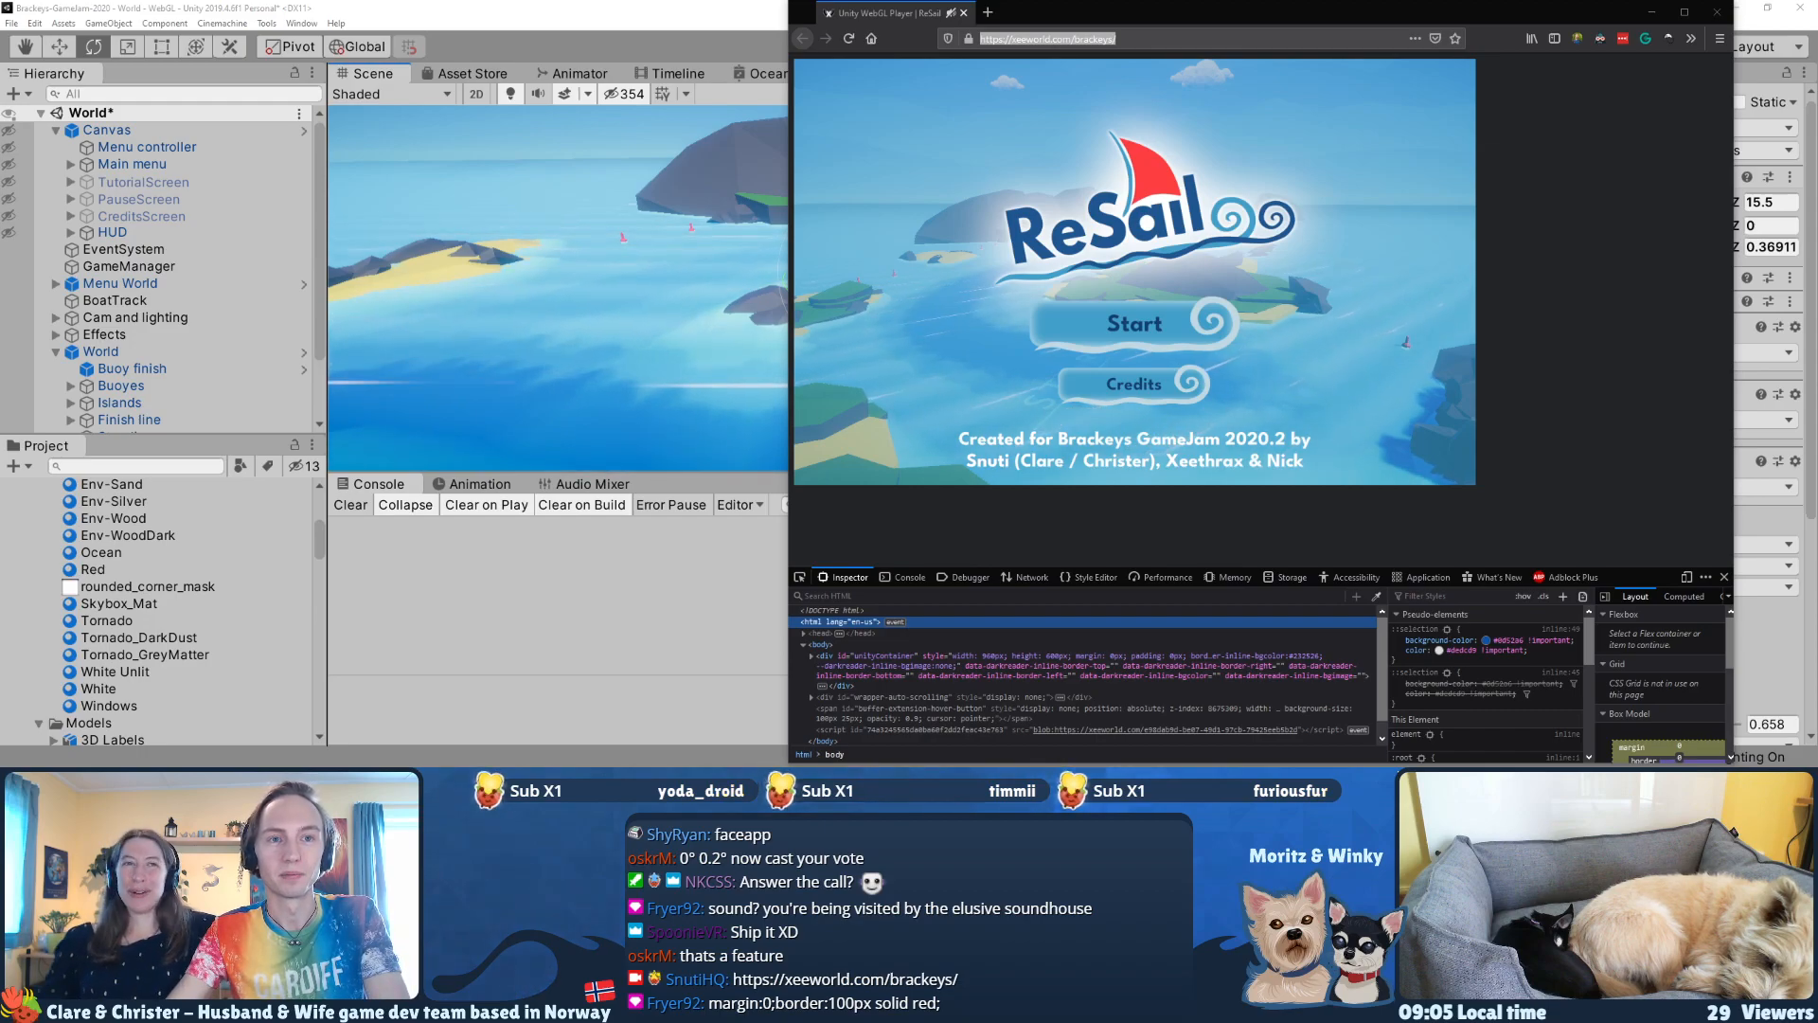
Step: Try the inline styles margin: 0 and border: 100px solid red on the page's html element in the inspector
left_click(1062, 624)
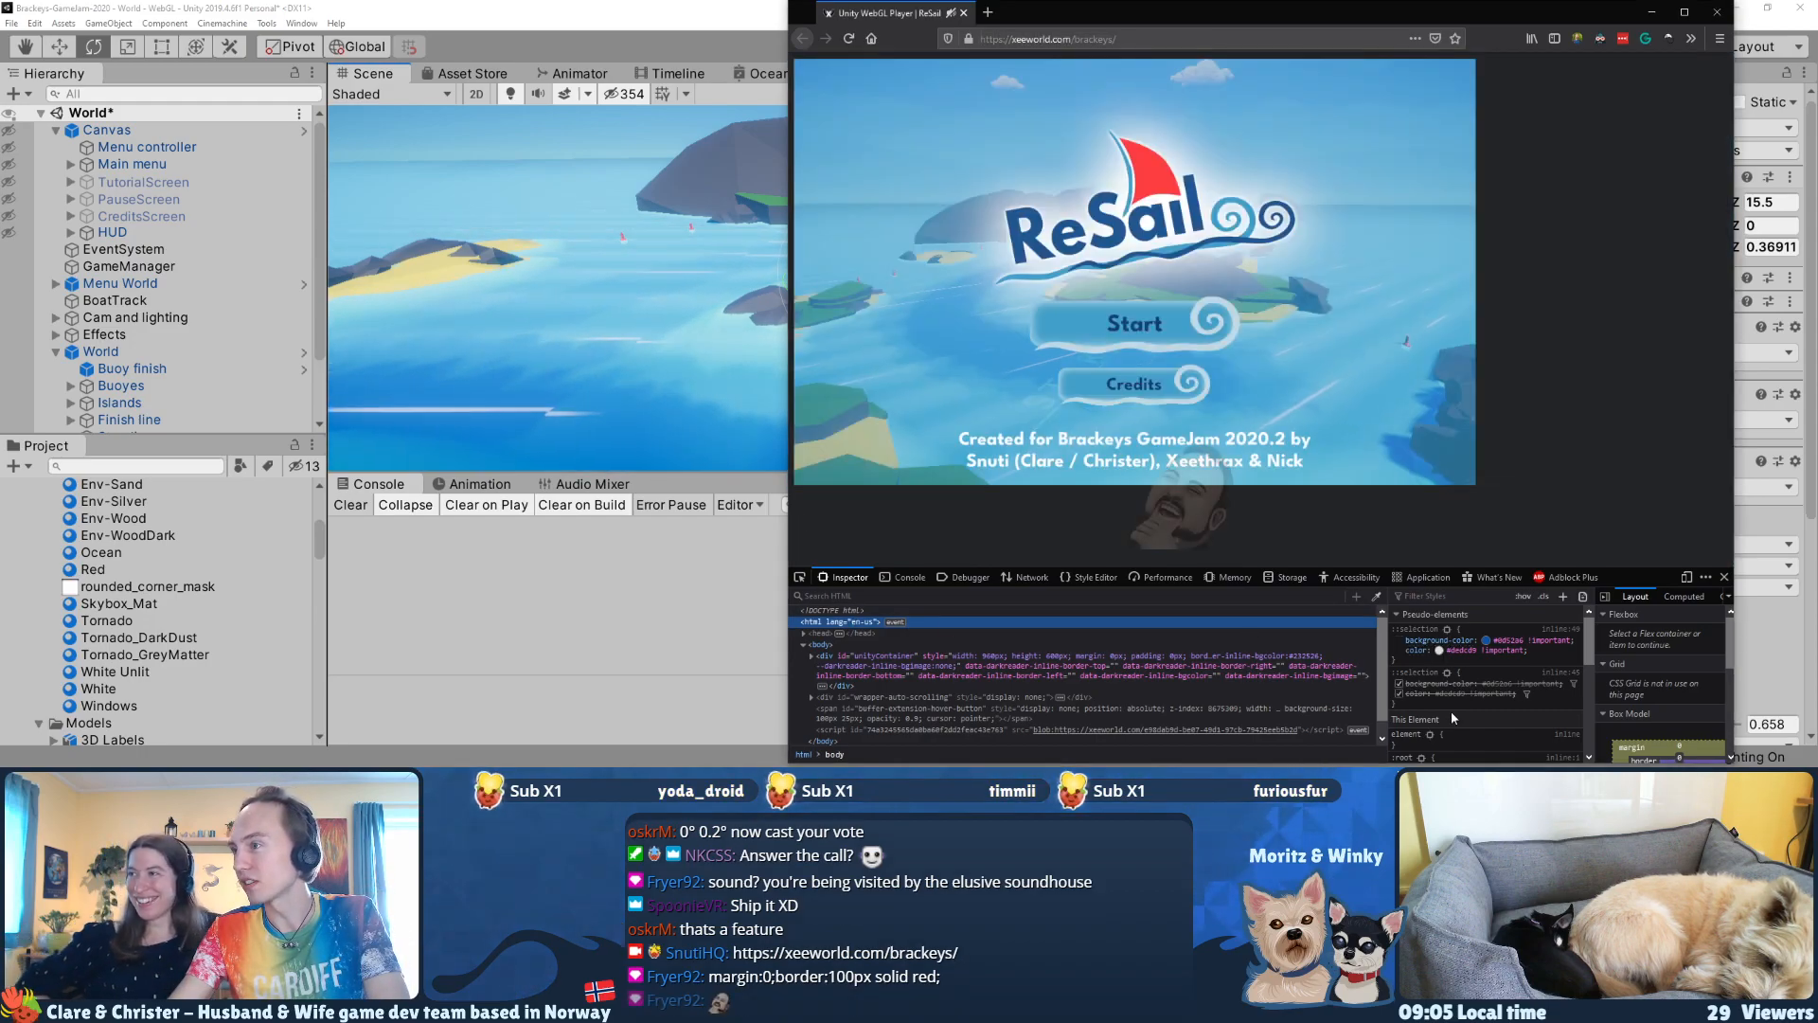
type("margin:0;border:100px solid red;")
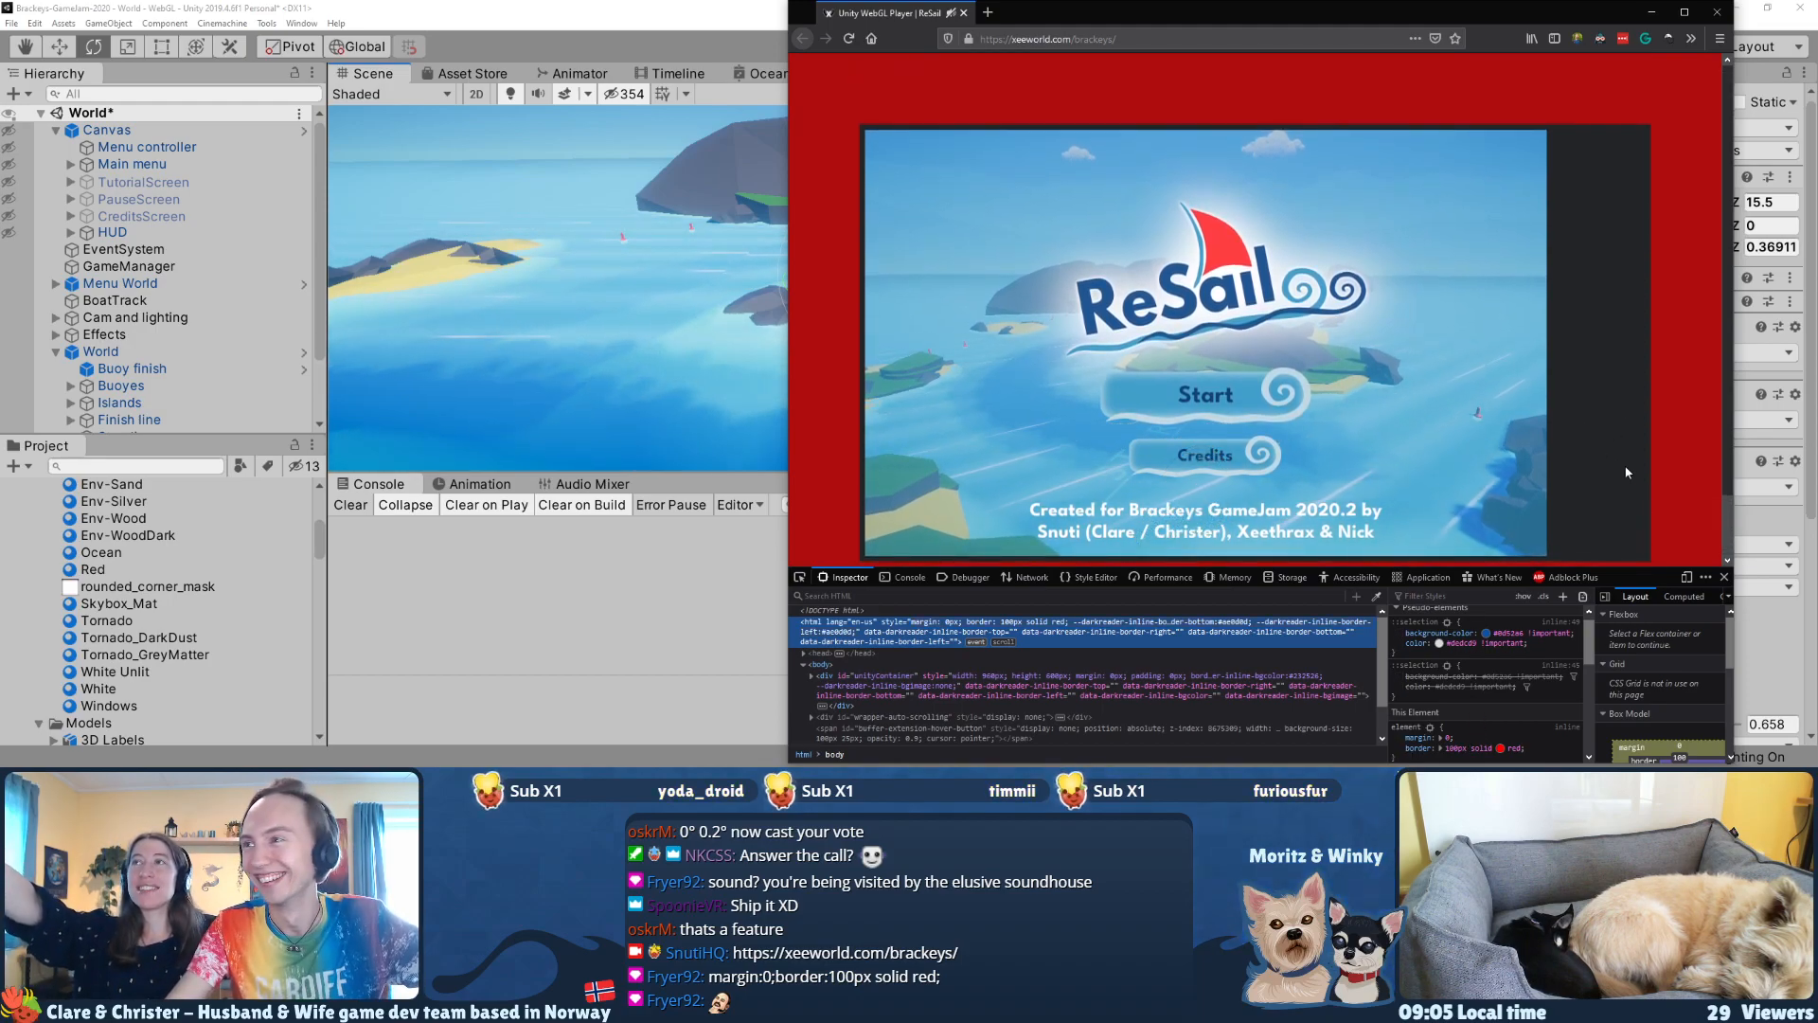
left_click_drag(1643, 567, 1641, 602)
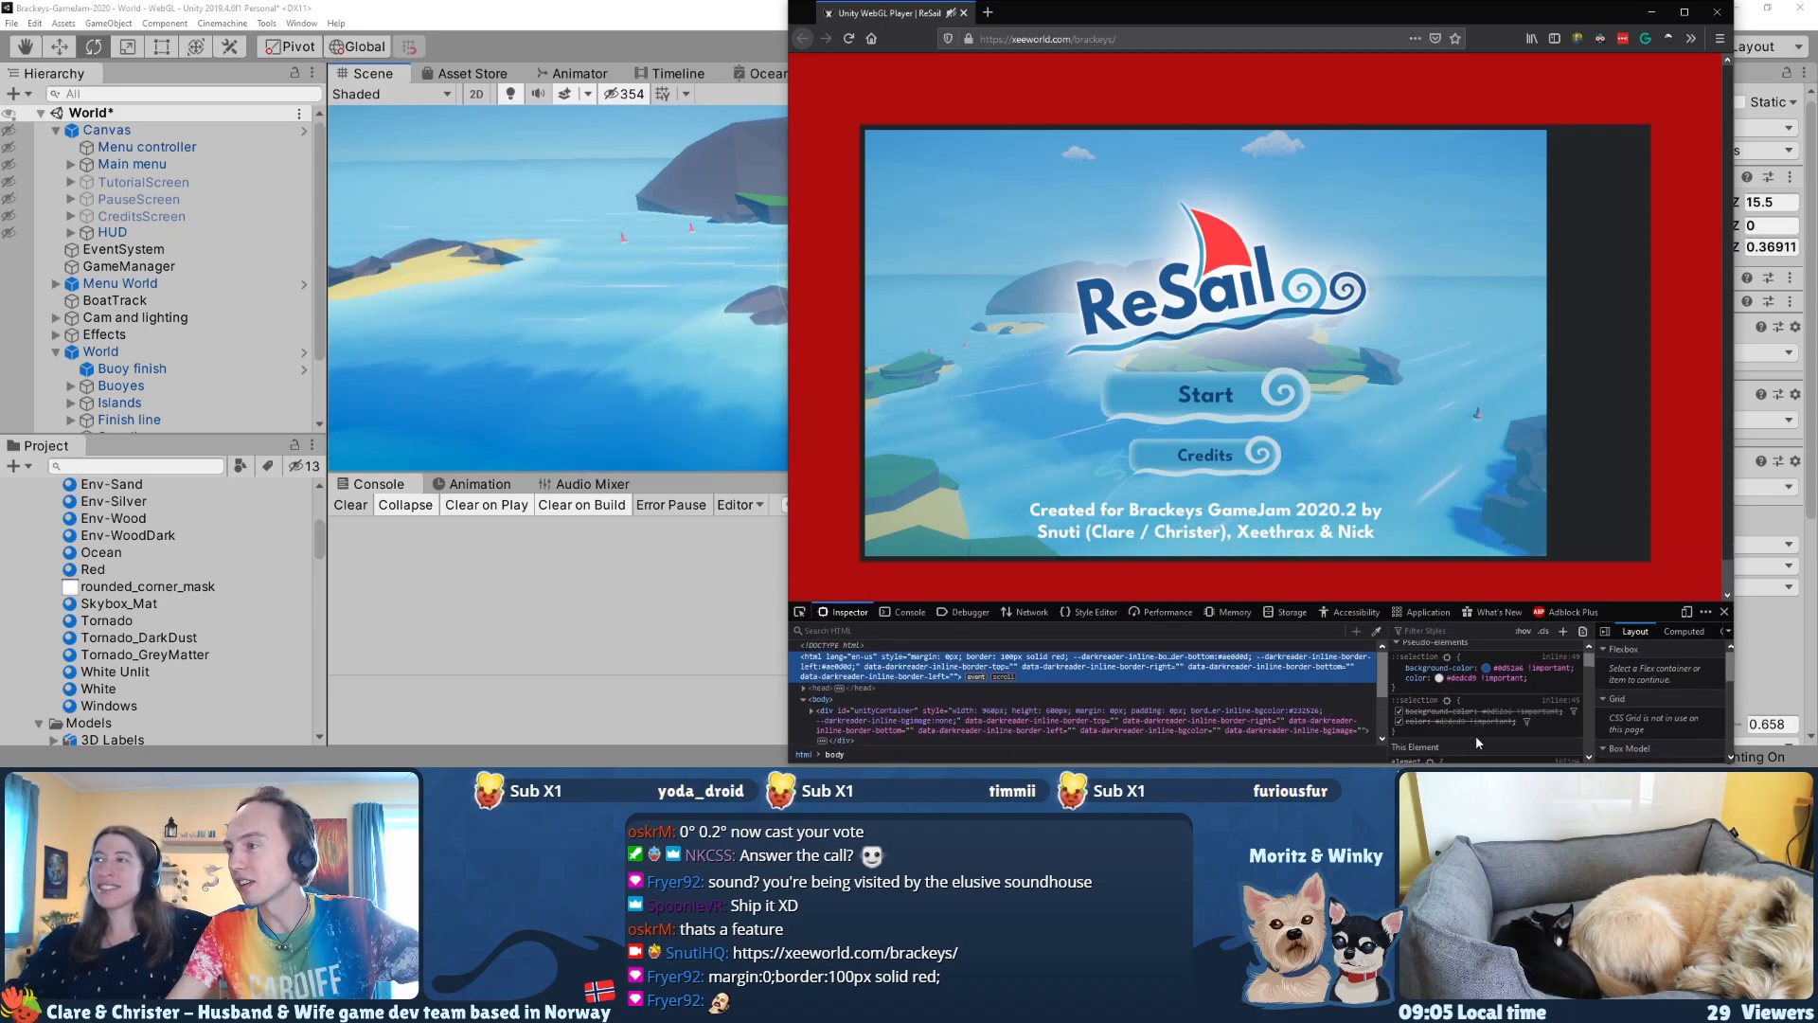
scroll(1476, 735, "down", 2)
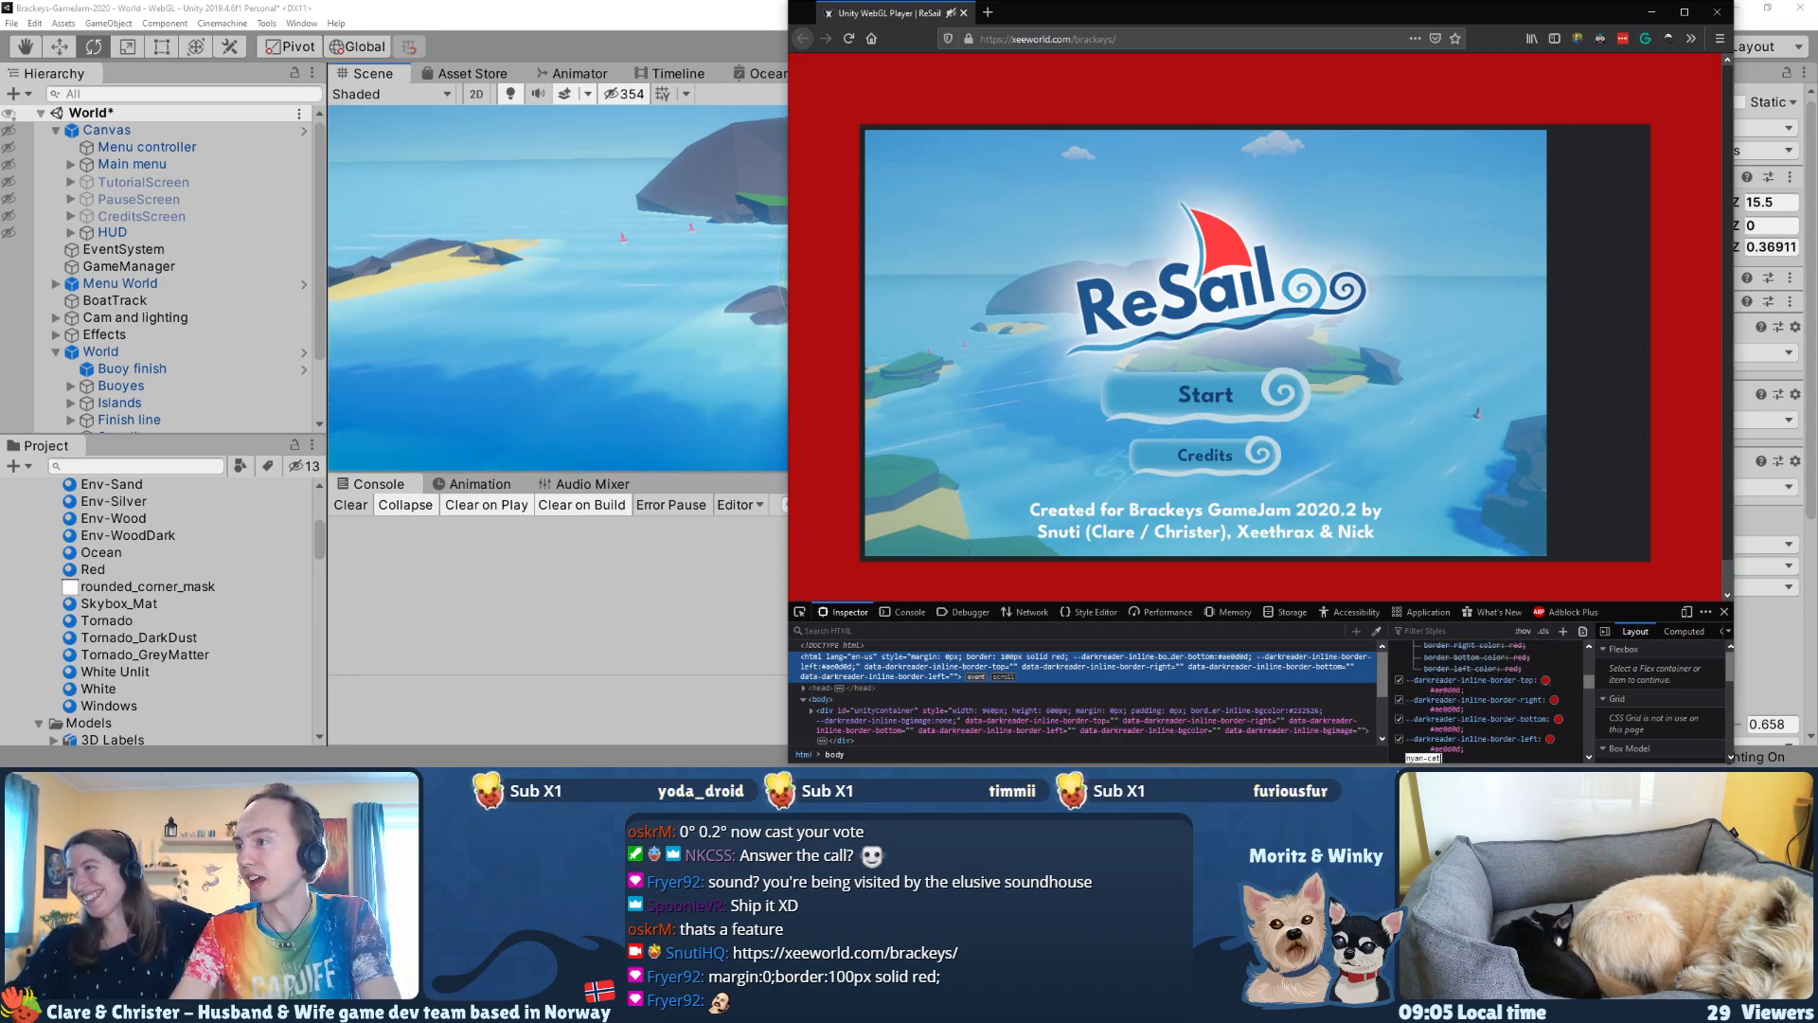
type("e")
key("Return")
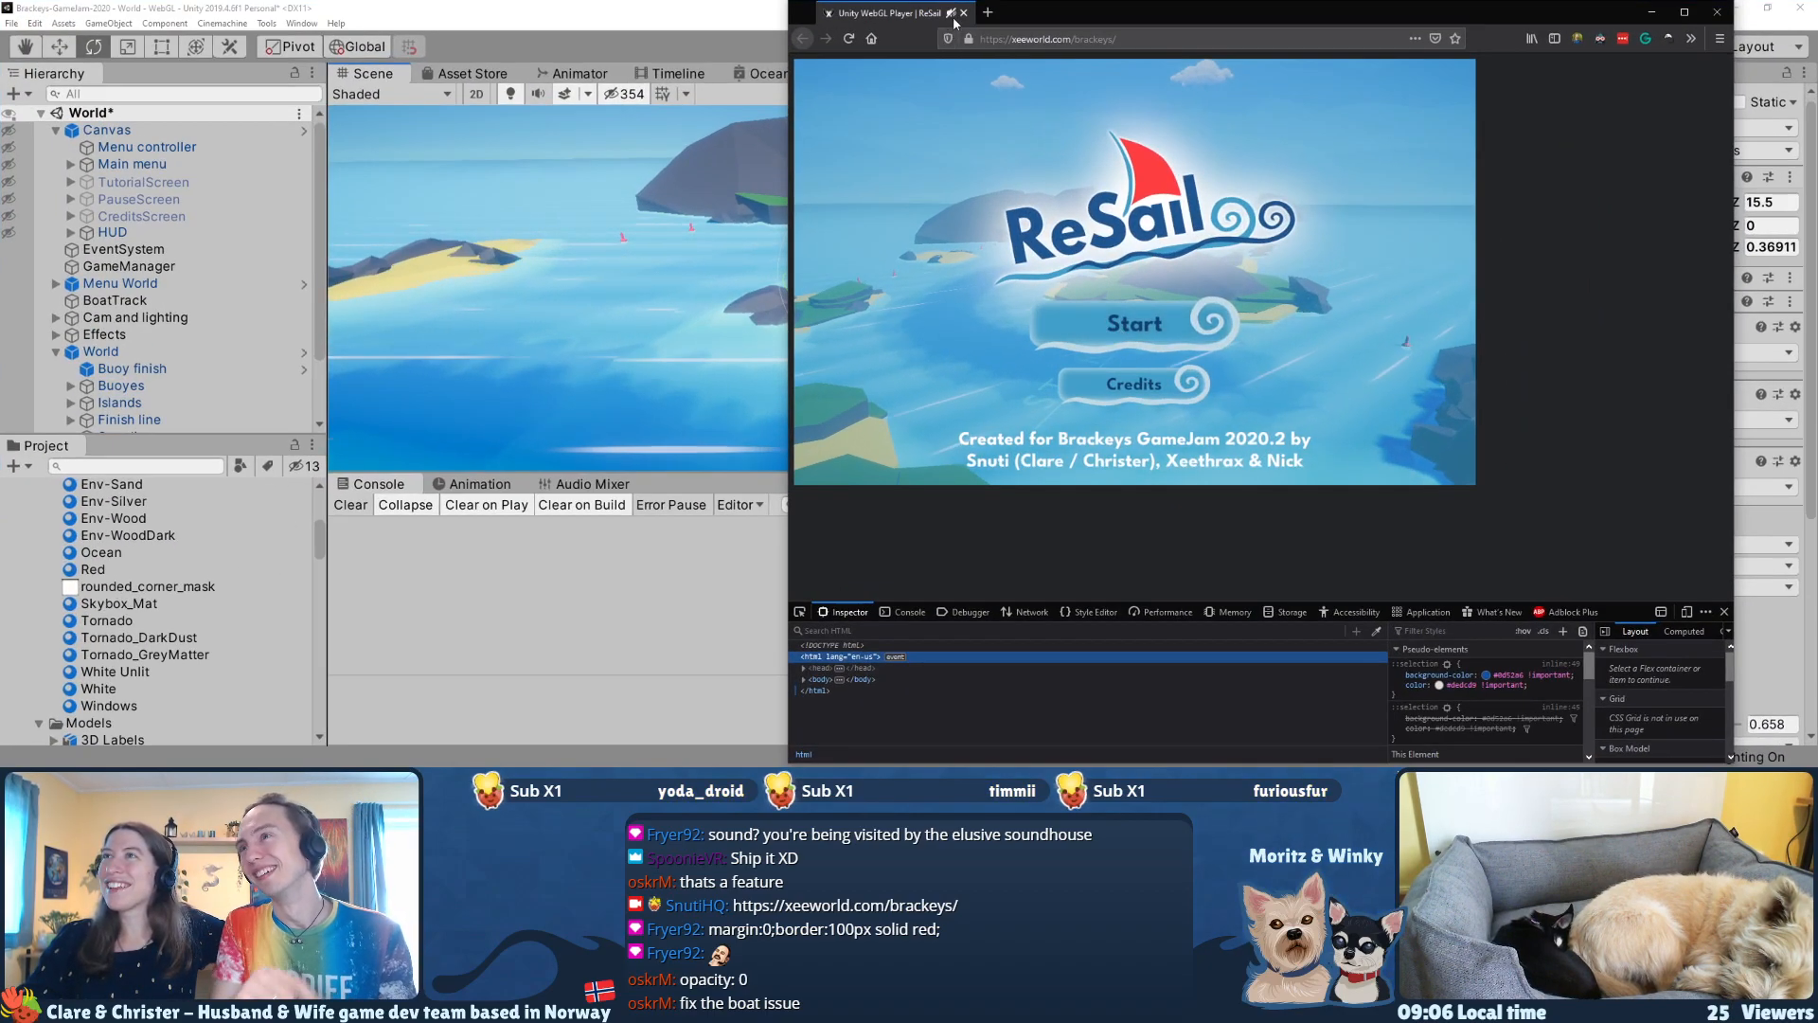
Step: Start the web build of ReSail and continue past the How to play screen into the race
left_click(1129, 319)
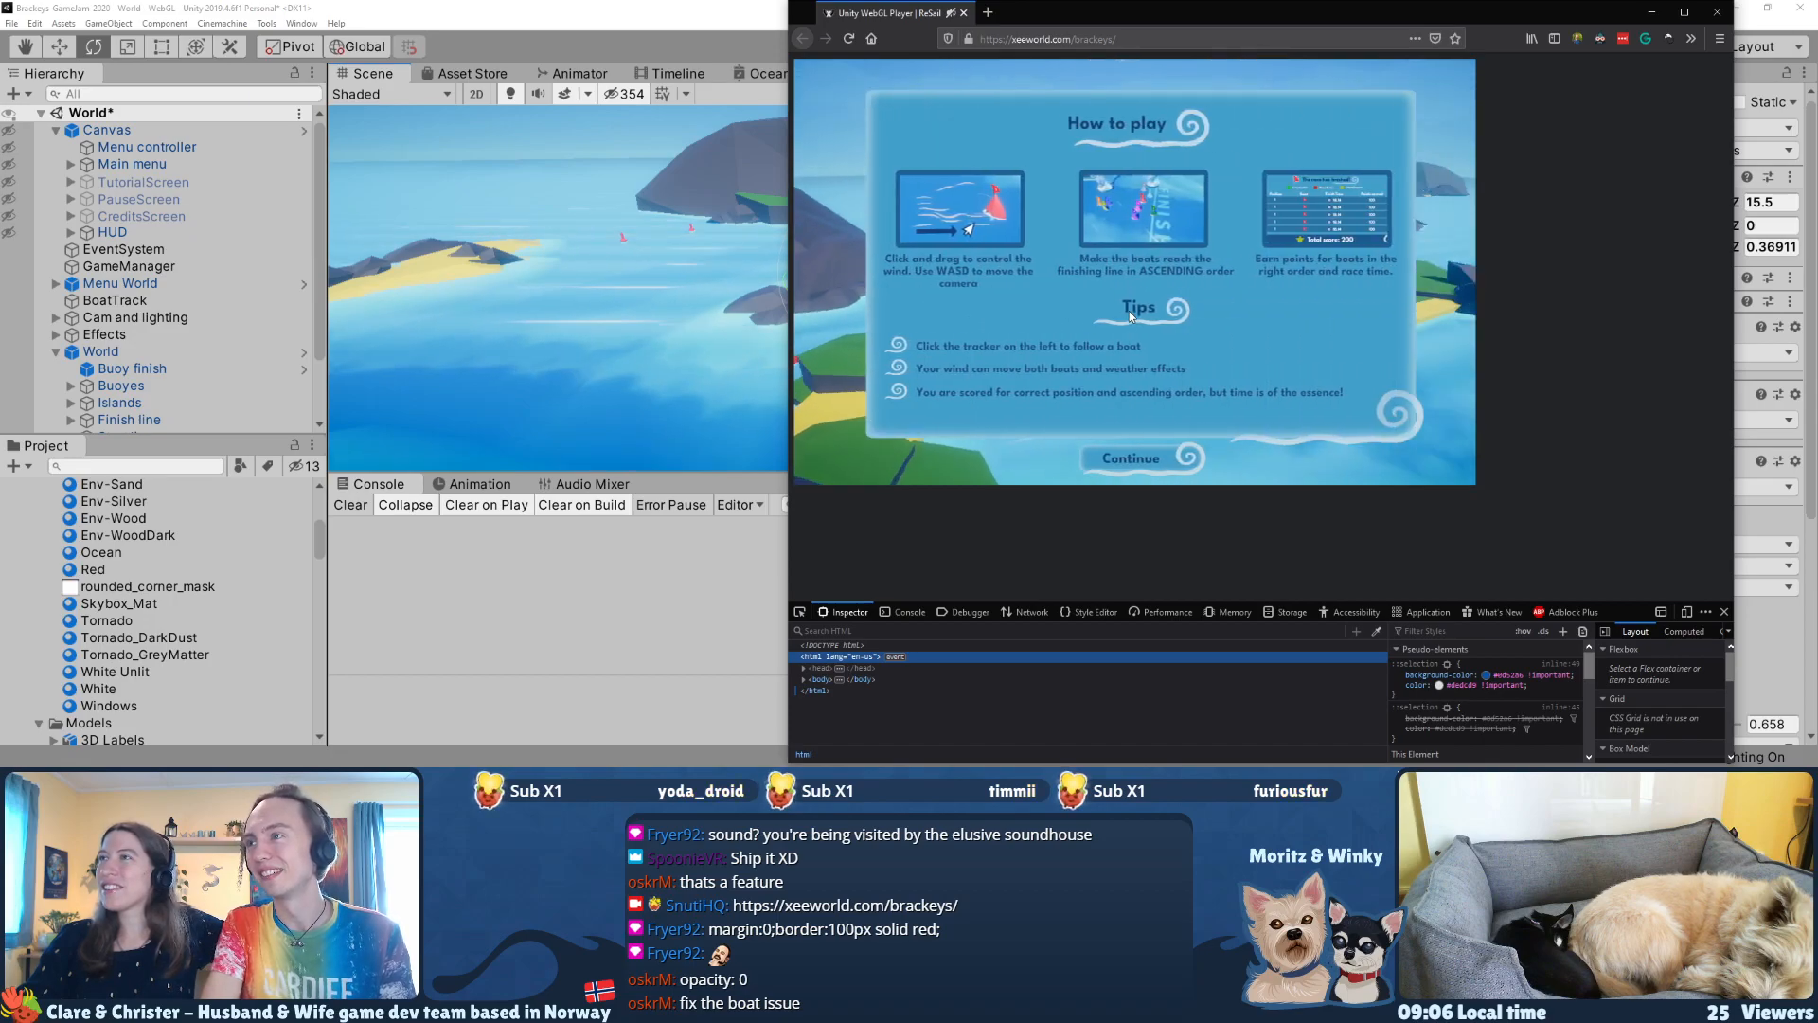
left_click(1131, 460)
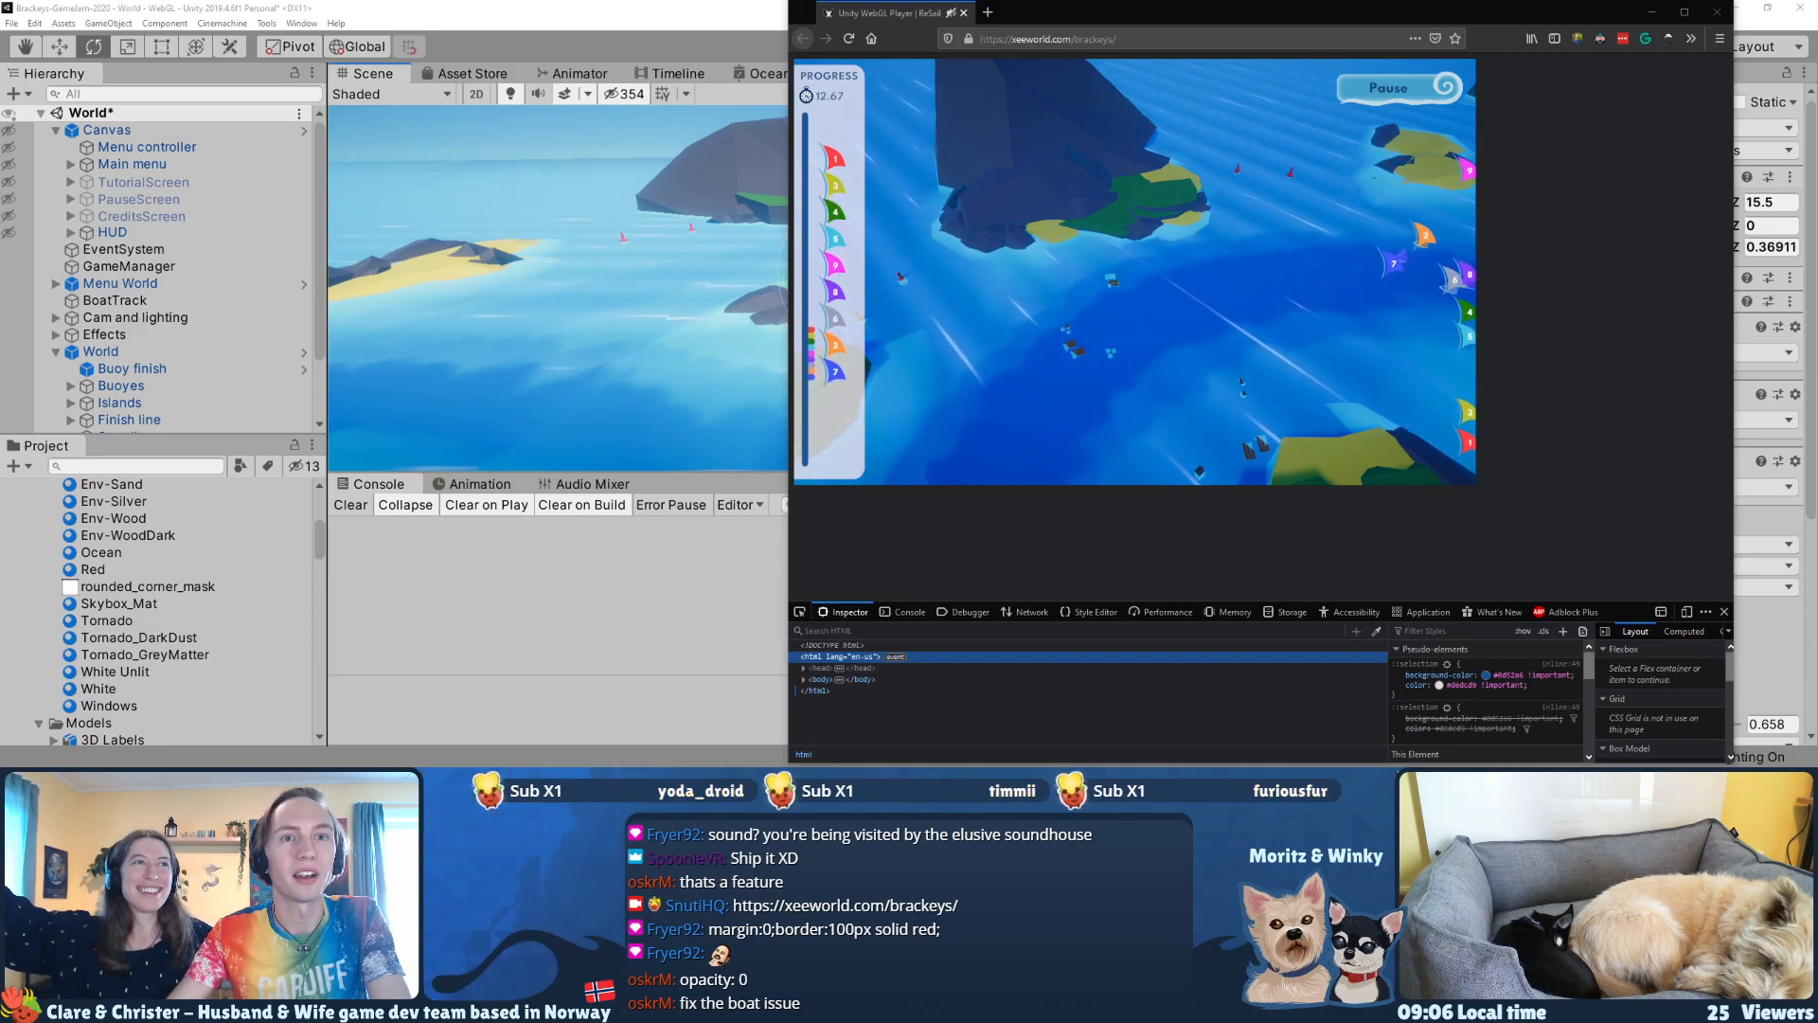
Step: Switch to Discord and post the full page HTML, with style="margin: 0;" on the html element, as a code block in the team chat
key("alt+Tab")
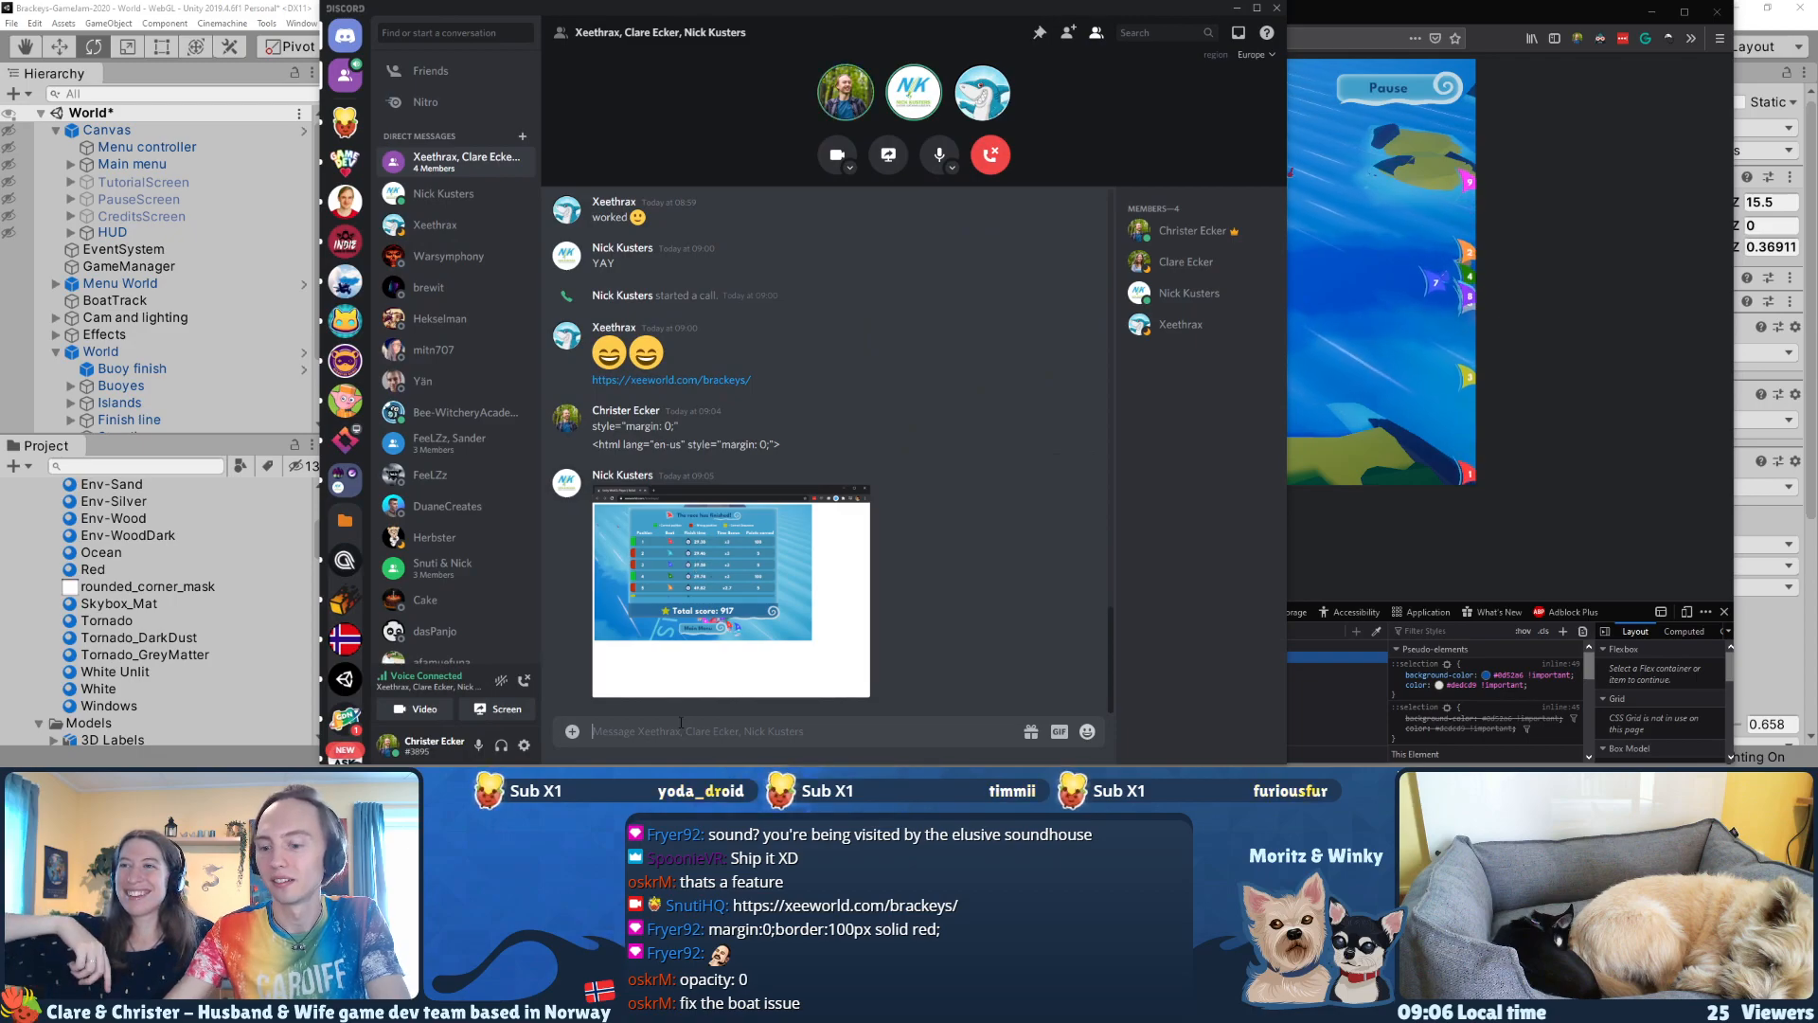
key("shift+Return")
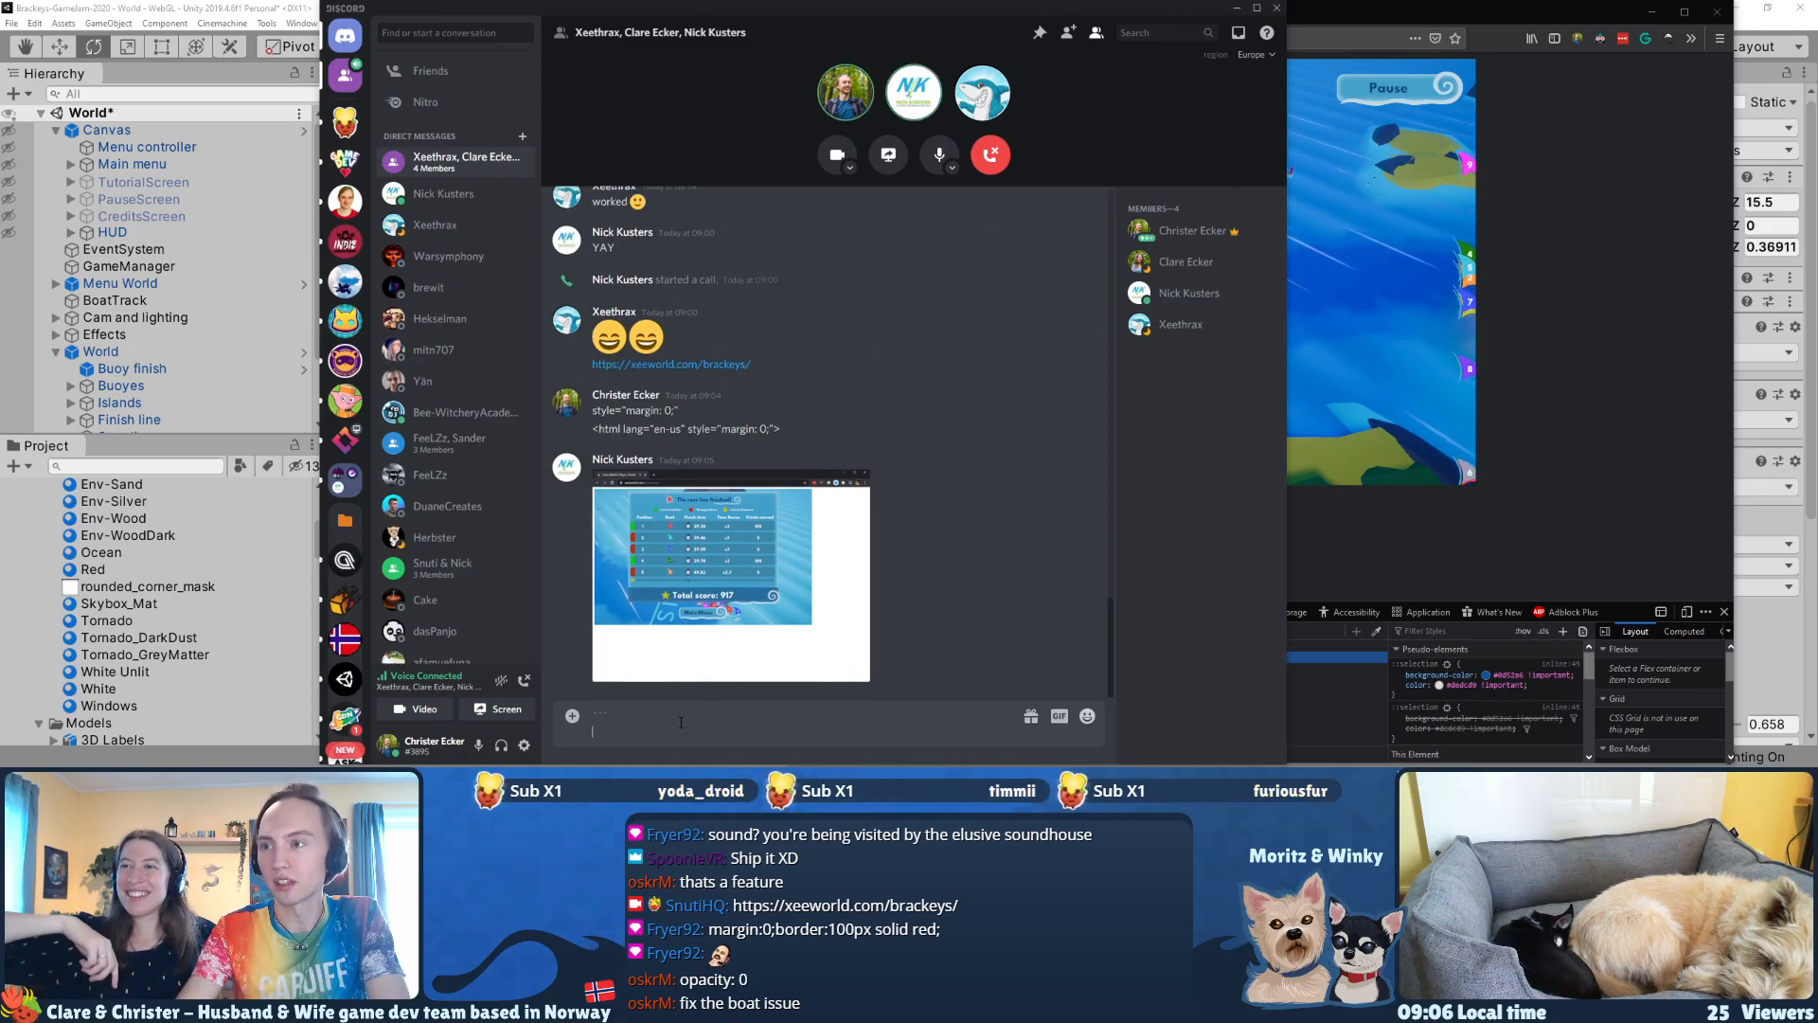
type("<!DOCTYPE html> <html lang=\"en-us\" style=\"margin: 0;\">   <head>     <meta charset=\"utf-8\">     <meta http-equiv=\"Content-Type\" content=\"text/html; charset=utf-8\">     <title>Unity WebGL Player | ReSail</title>     <script src=\"Build/UnityLoader.js\"></script>     <script>       UnityLoader.instantiate(\"unityContainer\", \"Build/ReSail-8.json\");     </script>   </head>   <body>     <div id=\"unityContainer\" style=\"width: 980px; height: 668px; margin: auto\"></div>   </body> </html>")
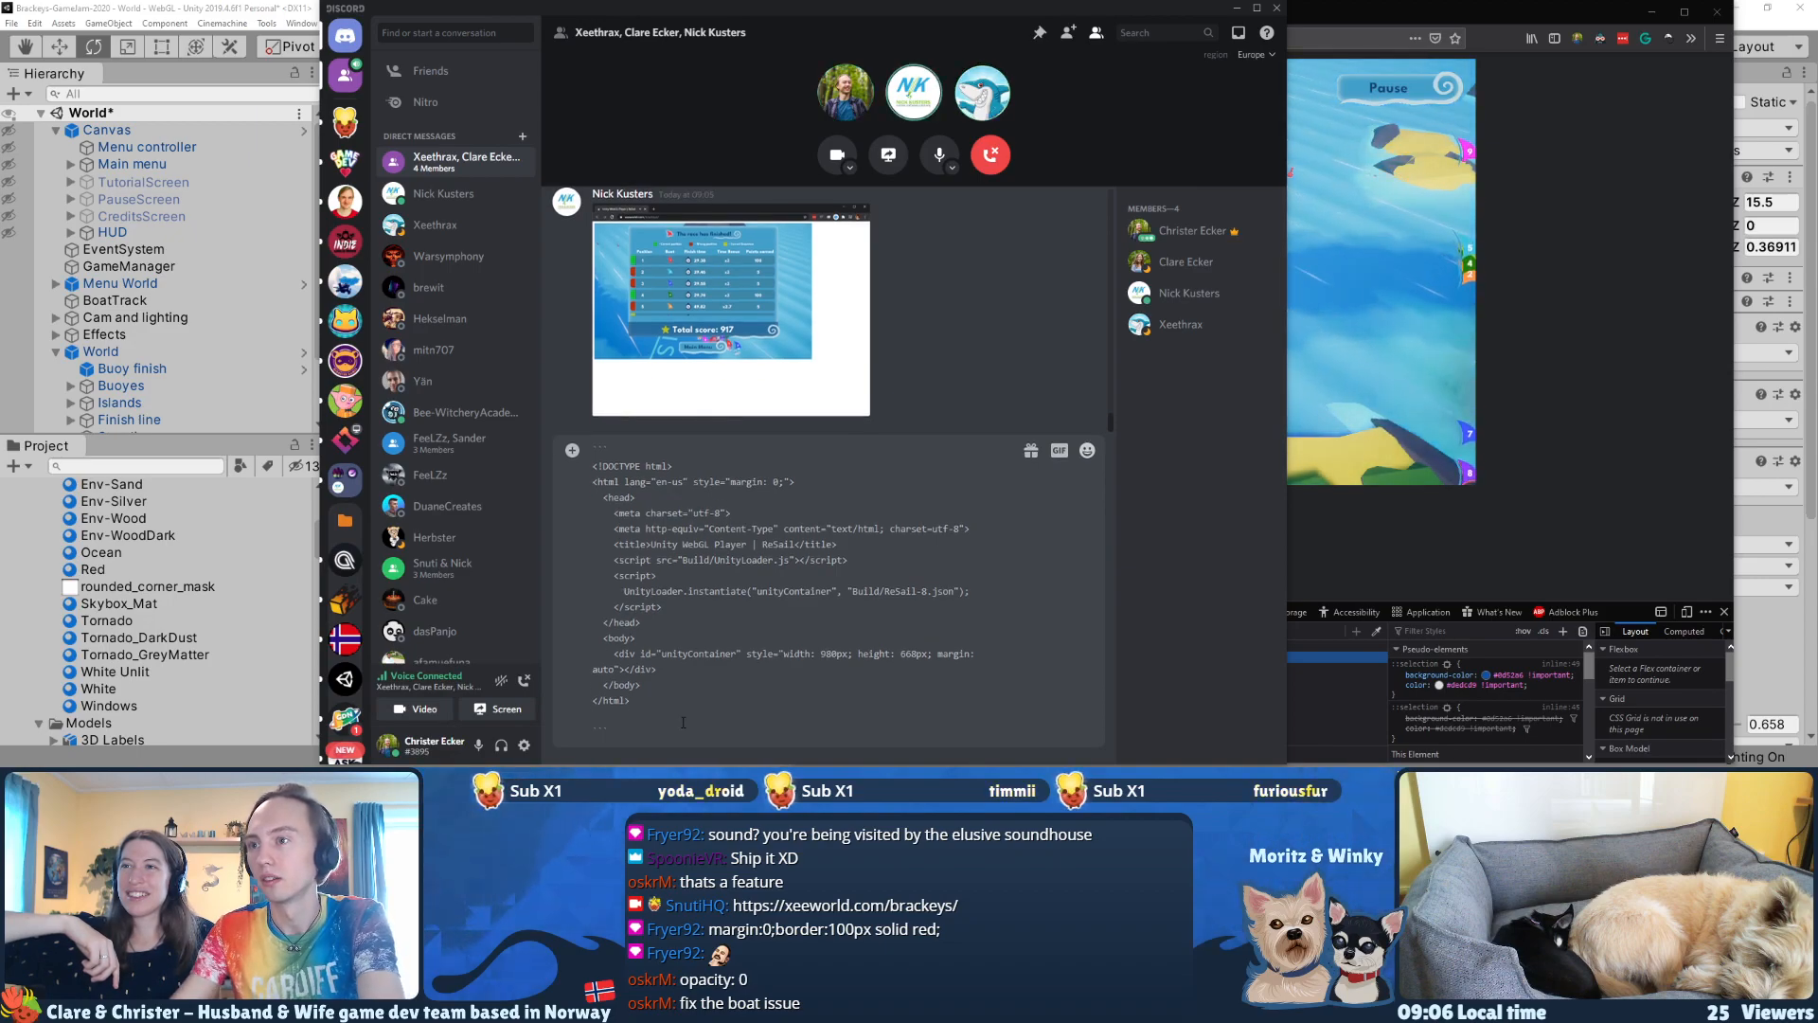
key("Return")
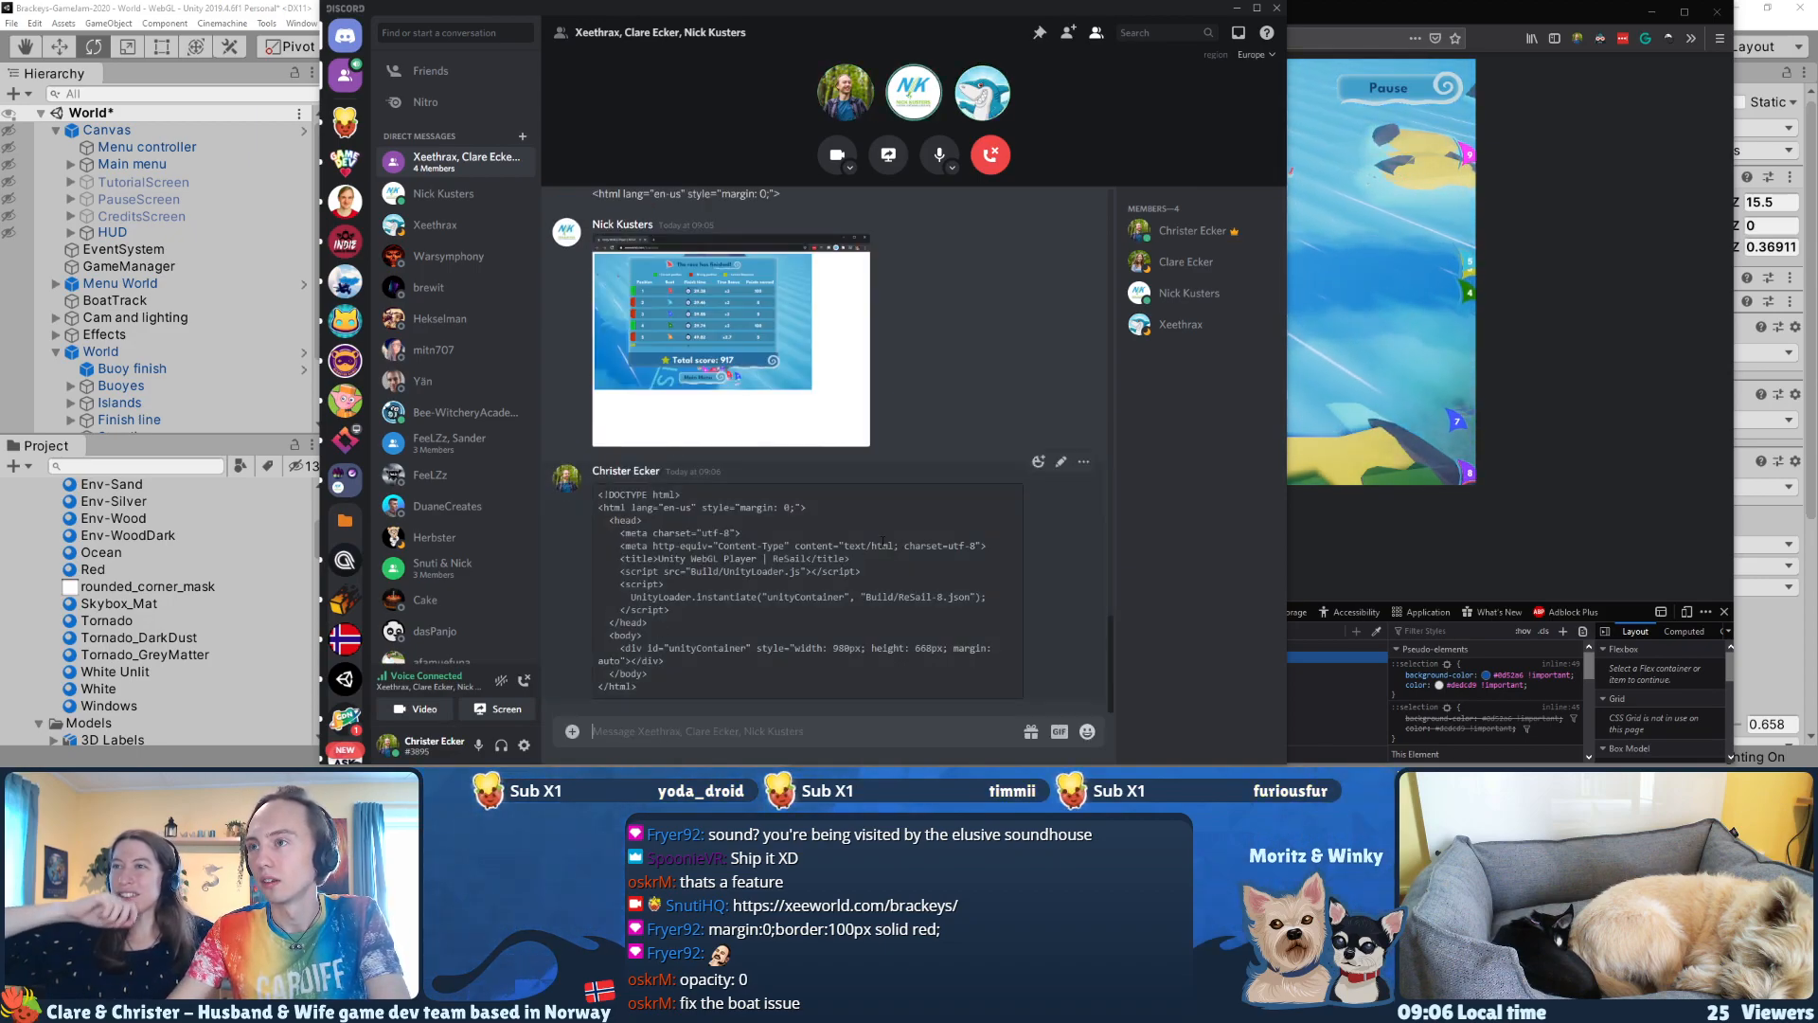
Step: Switch back to the ReSail page in the browser and watch the race to the finish, briefly unmuting the tab's sound
left_click(1328, 531)
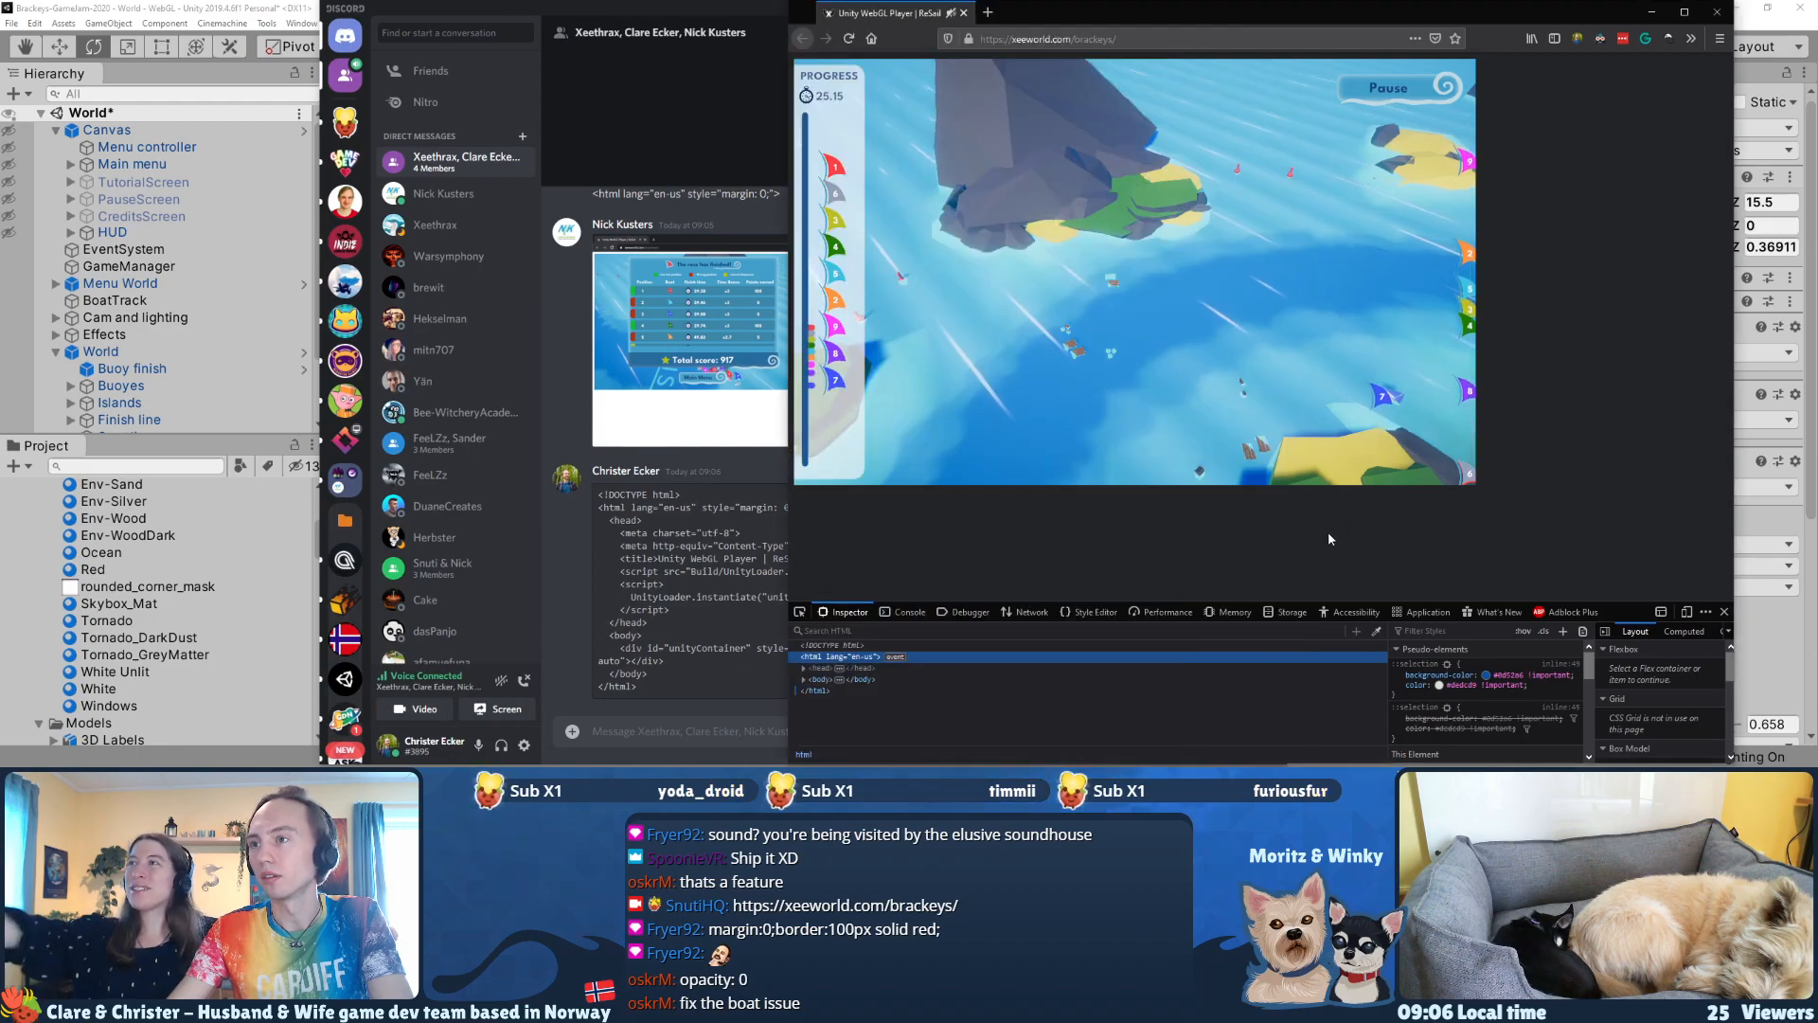
left_click(666, 10)
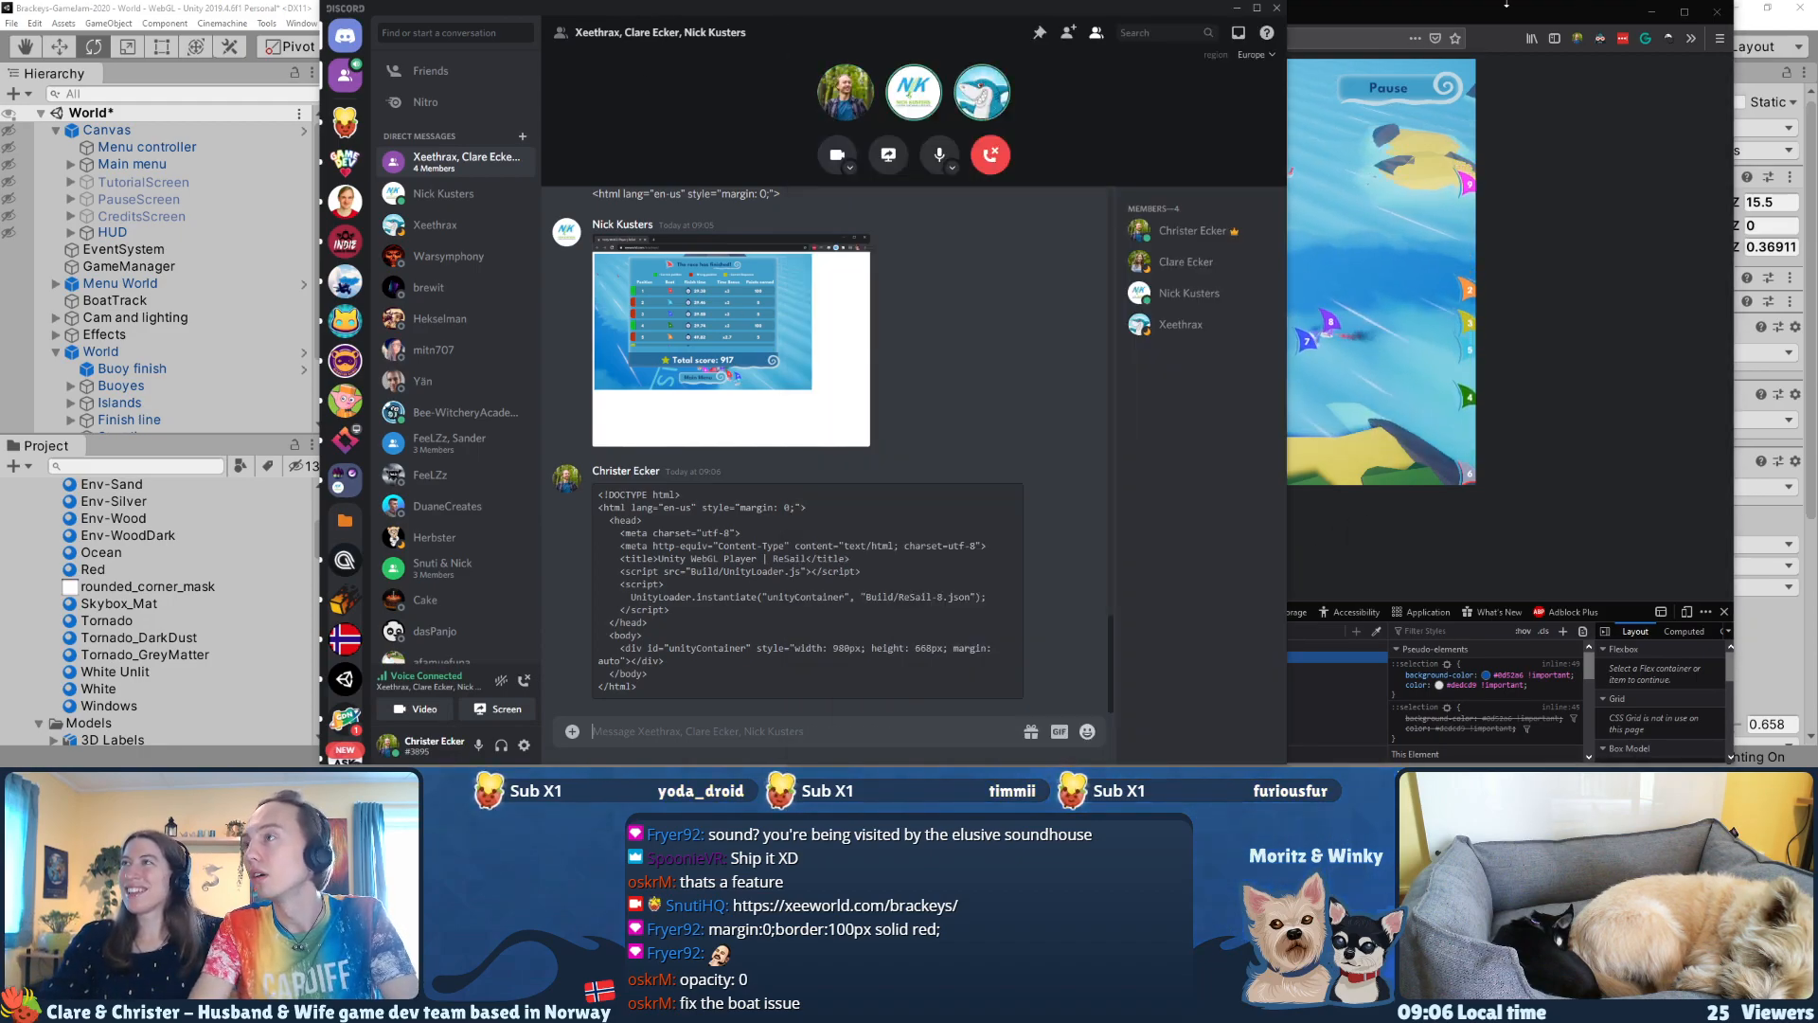
left_click(1525, 10)
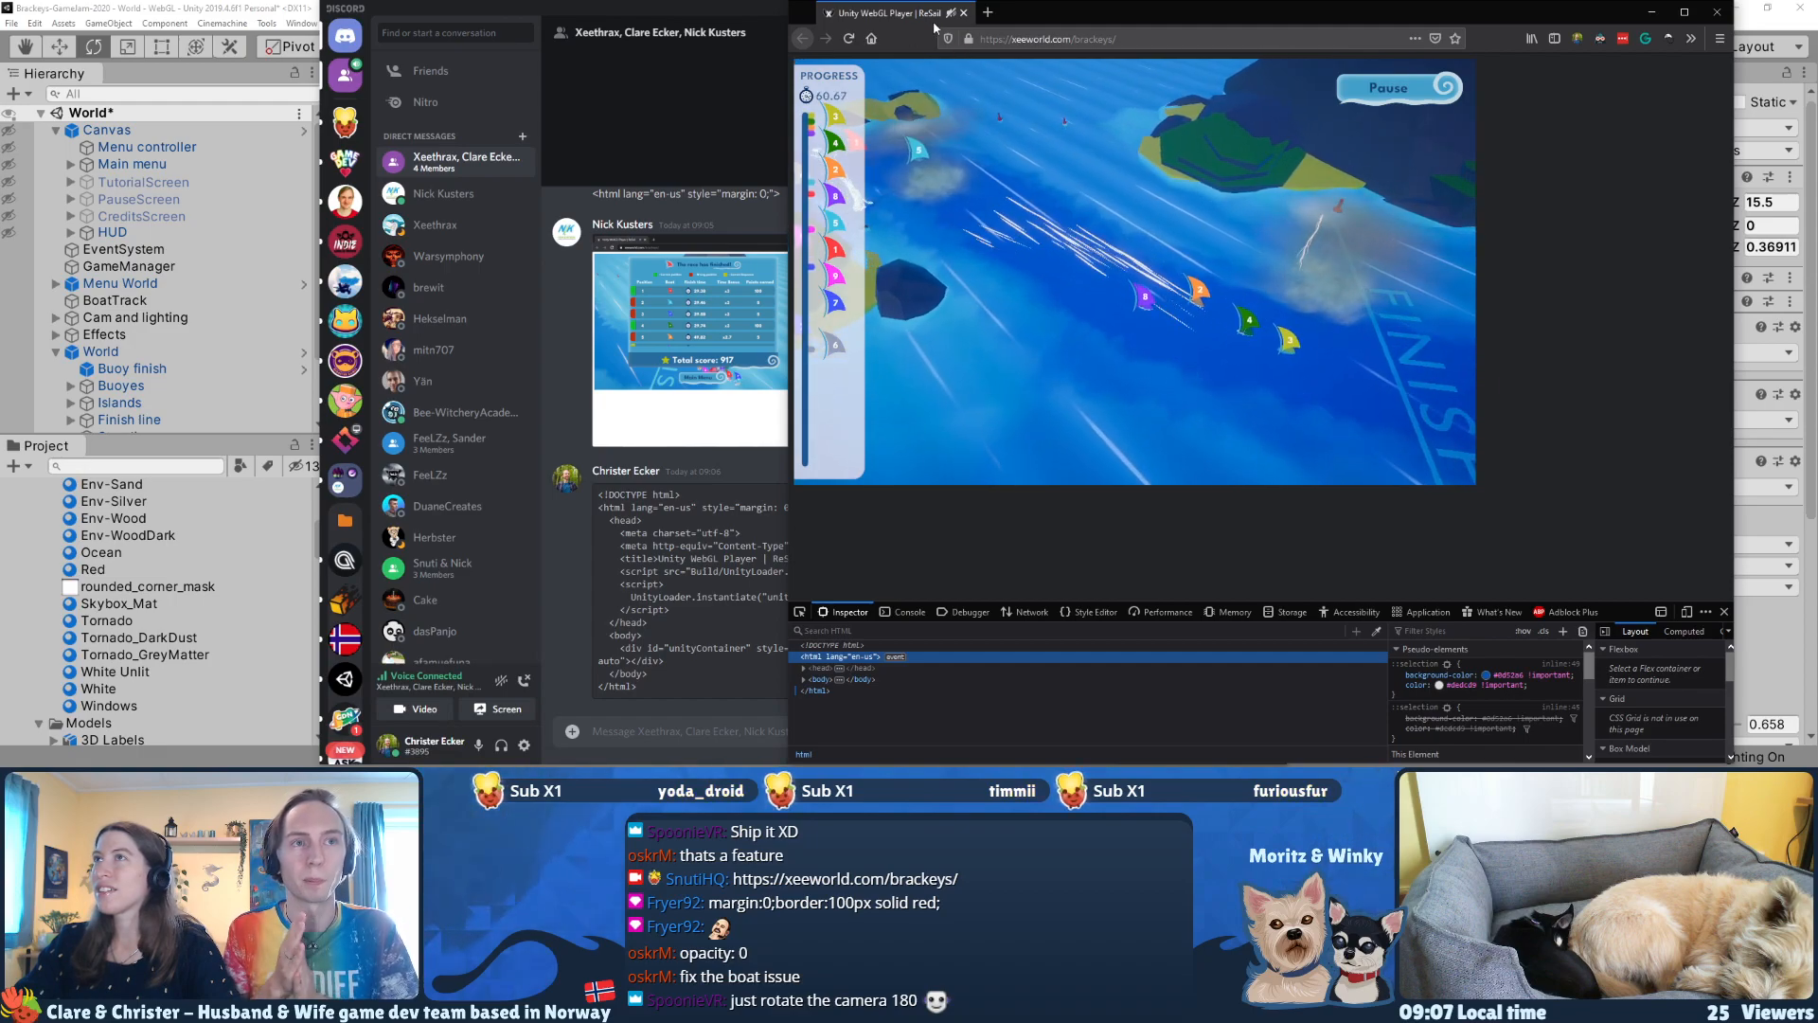
left_click(950, 14)
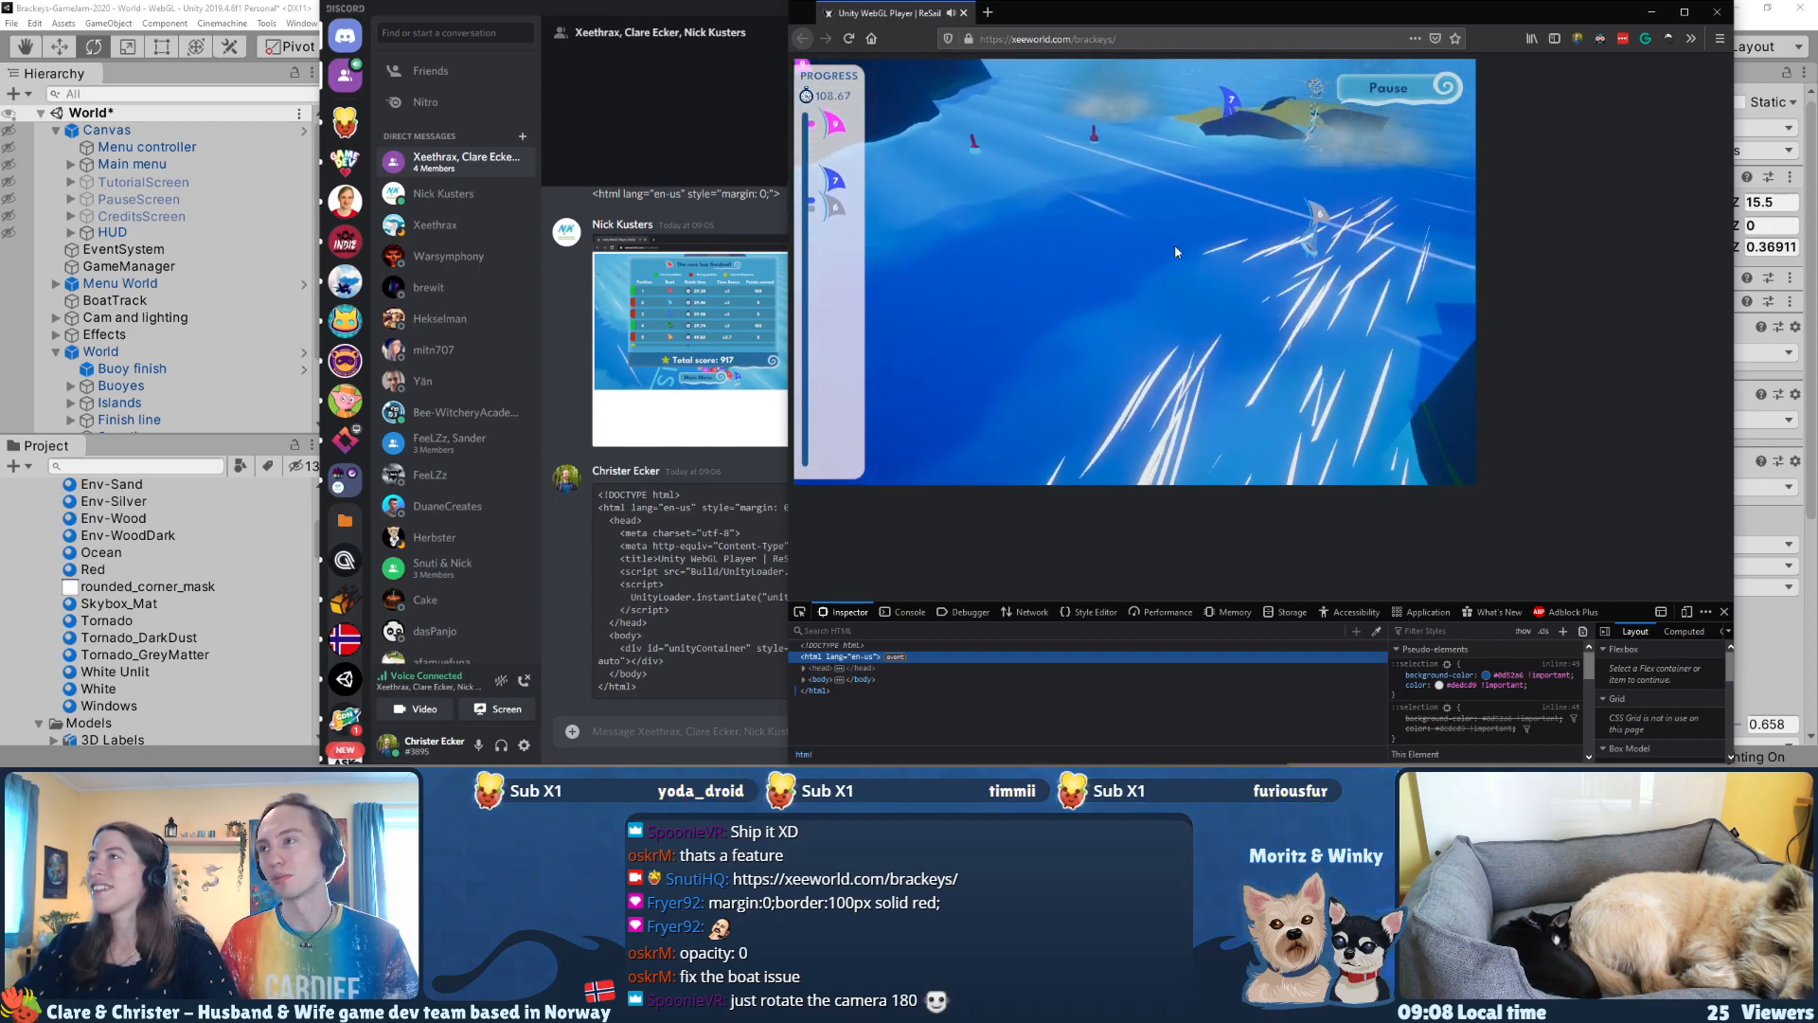
left_click(953, 13)
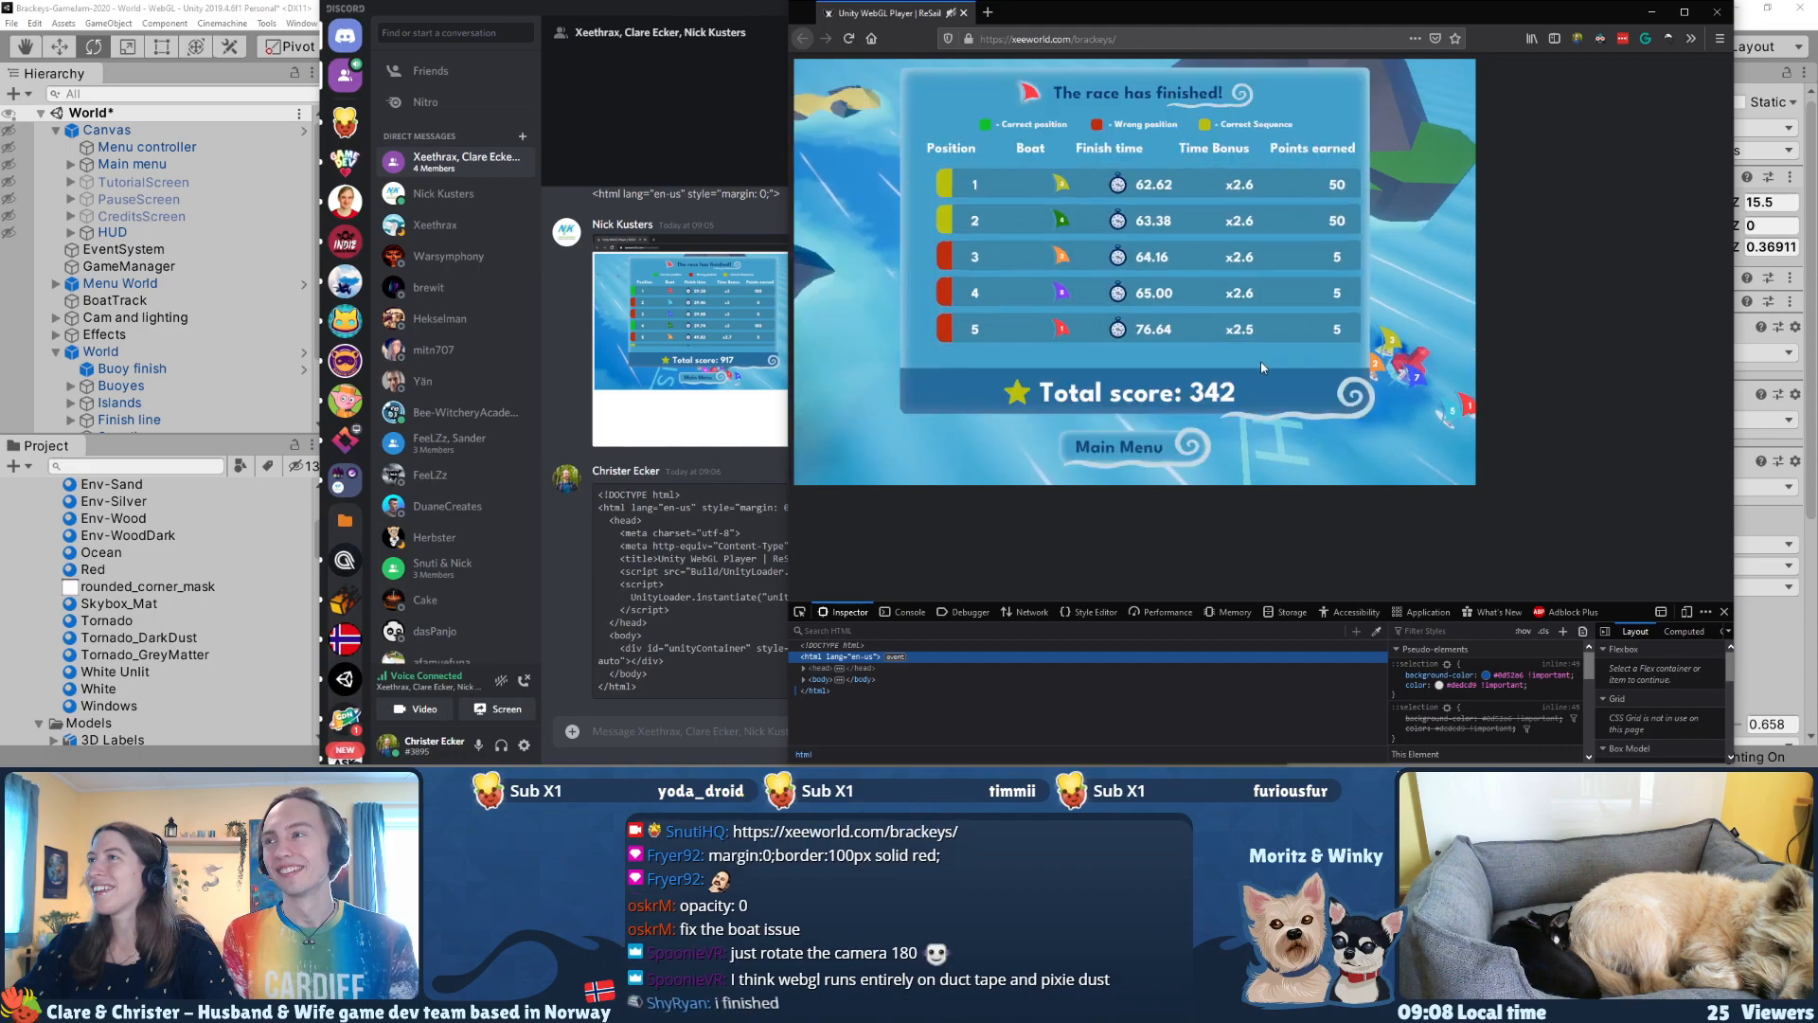
Step: Review every finishing position in the race results table and return to the game's main menu
scroll(1222, 247, "down", 3)
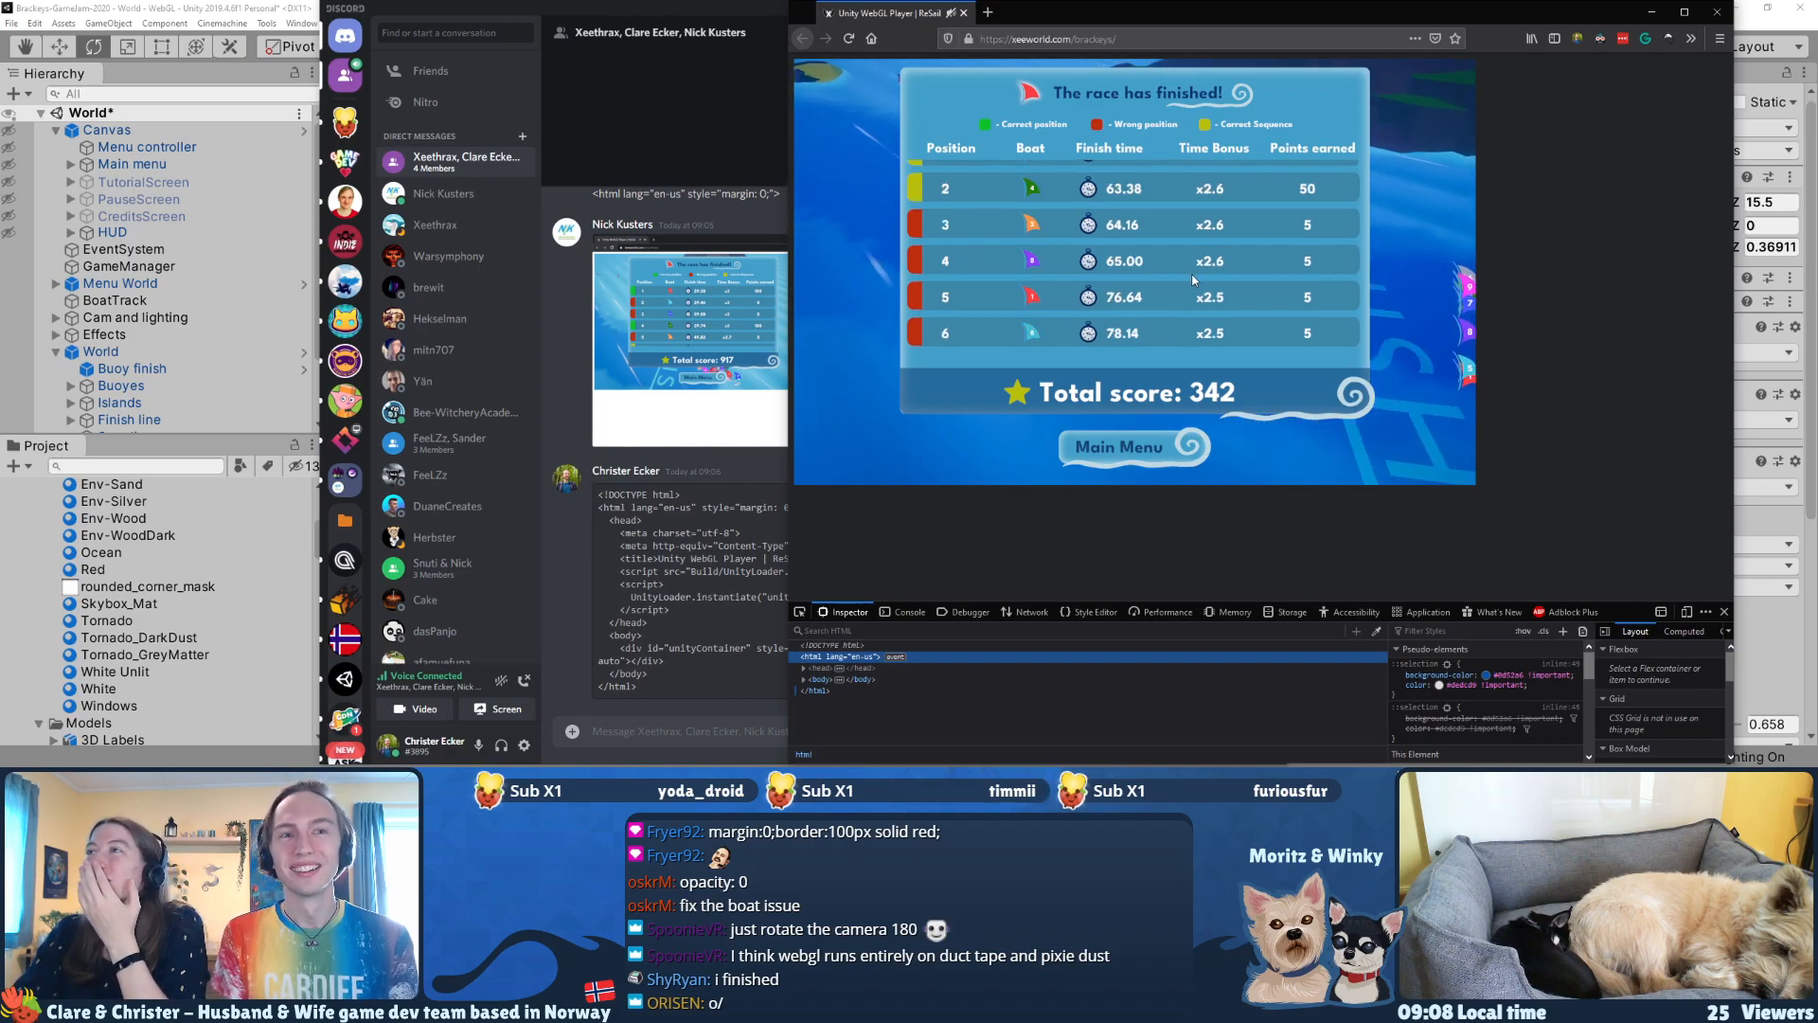
scroll(1197, 289, "up", 4)
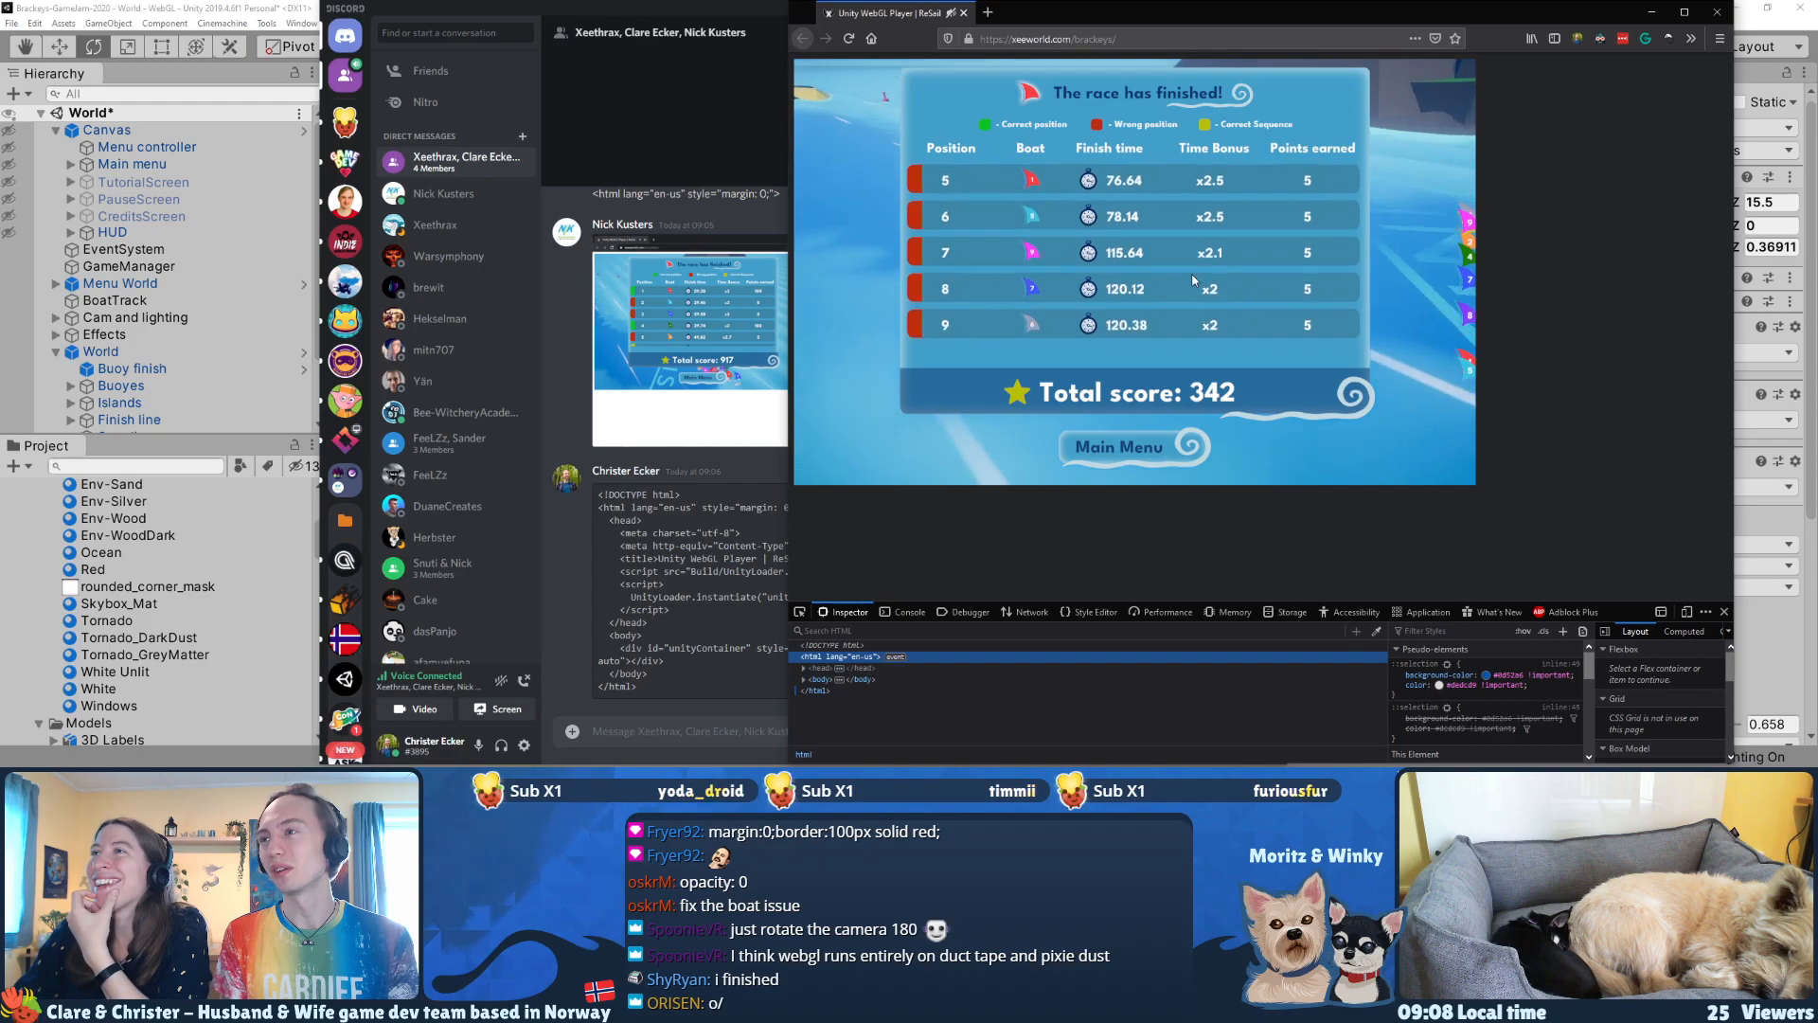
scroll(1195, 281, "down", 4)
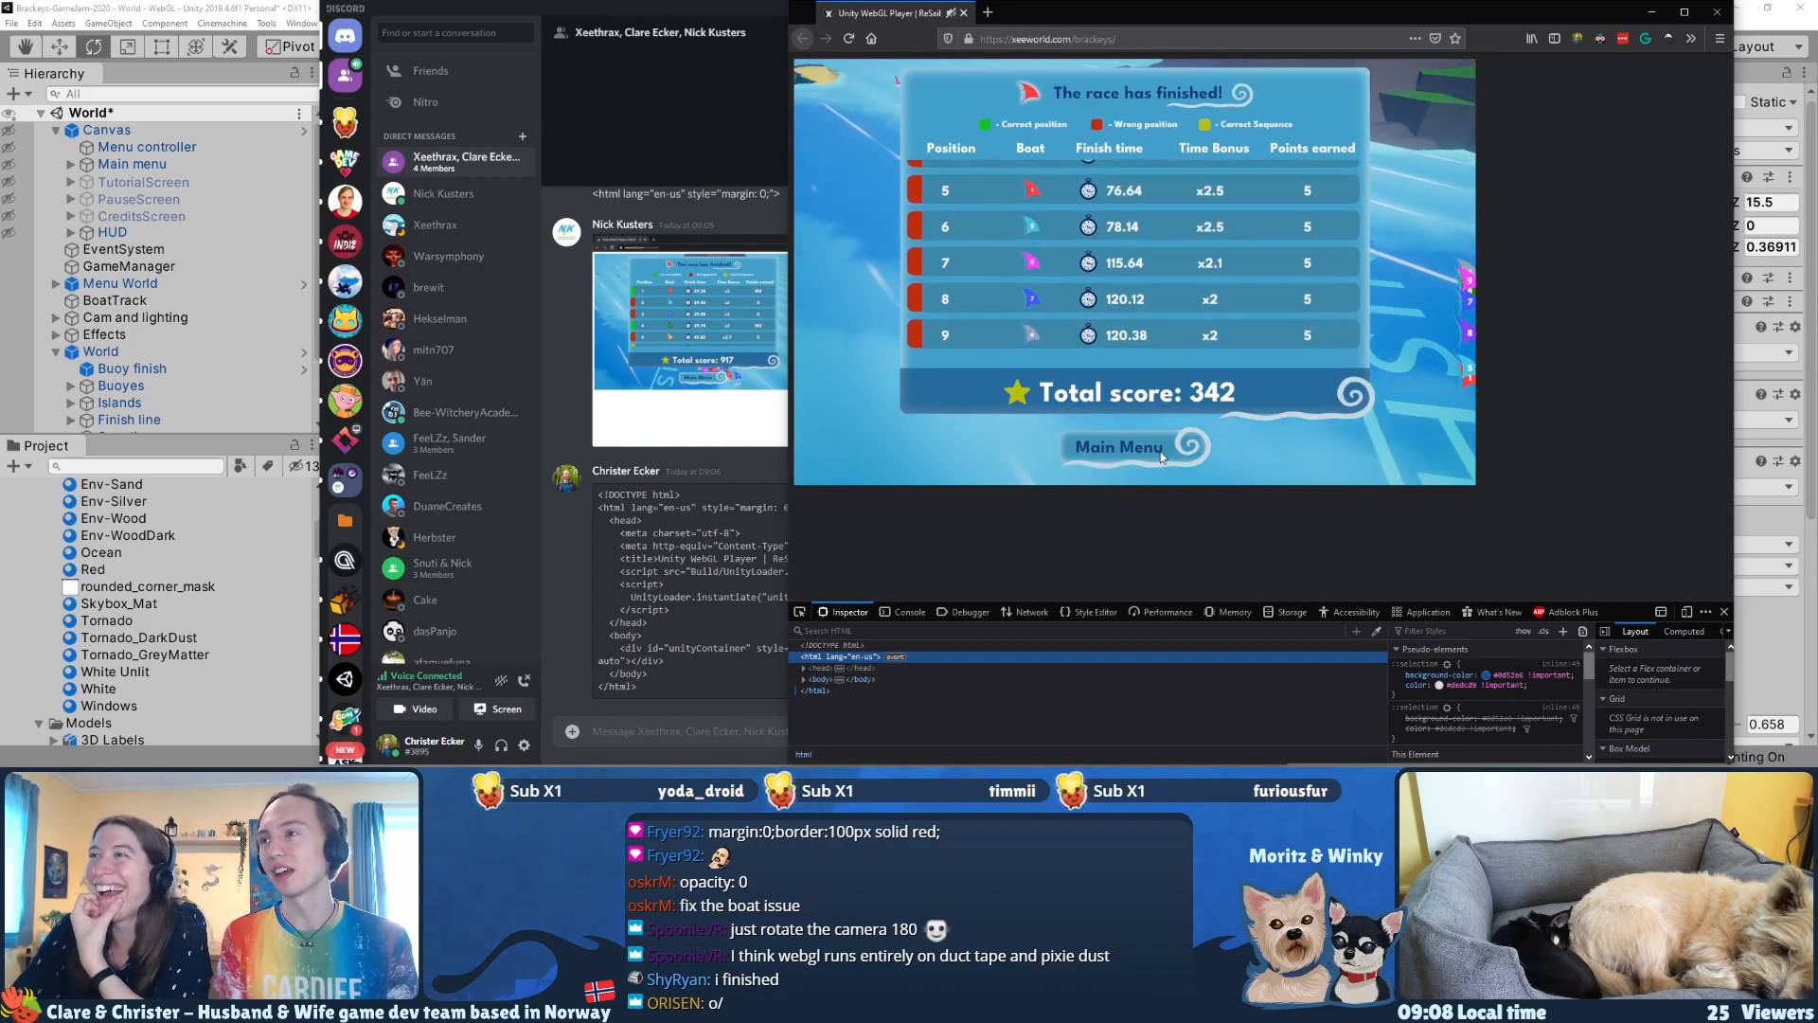
scroll(1113, 237, "up", 4)
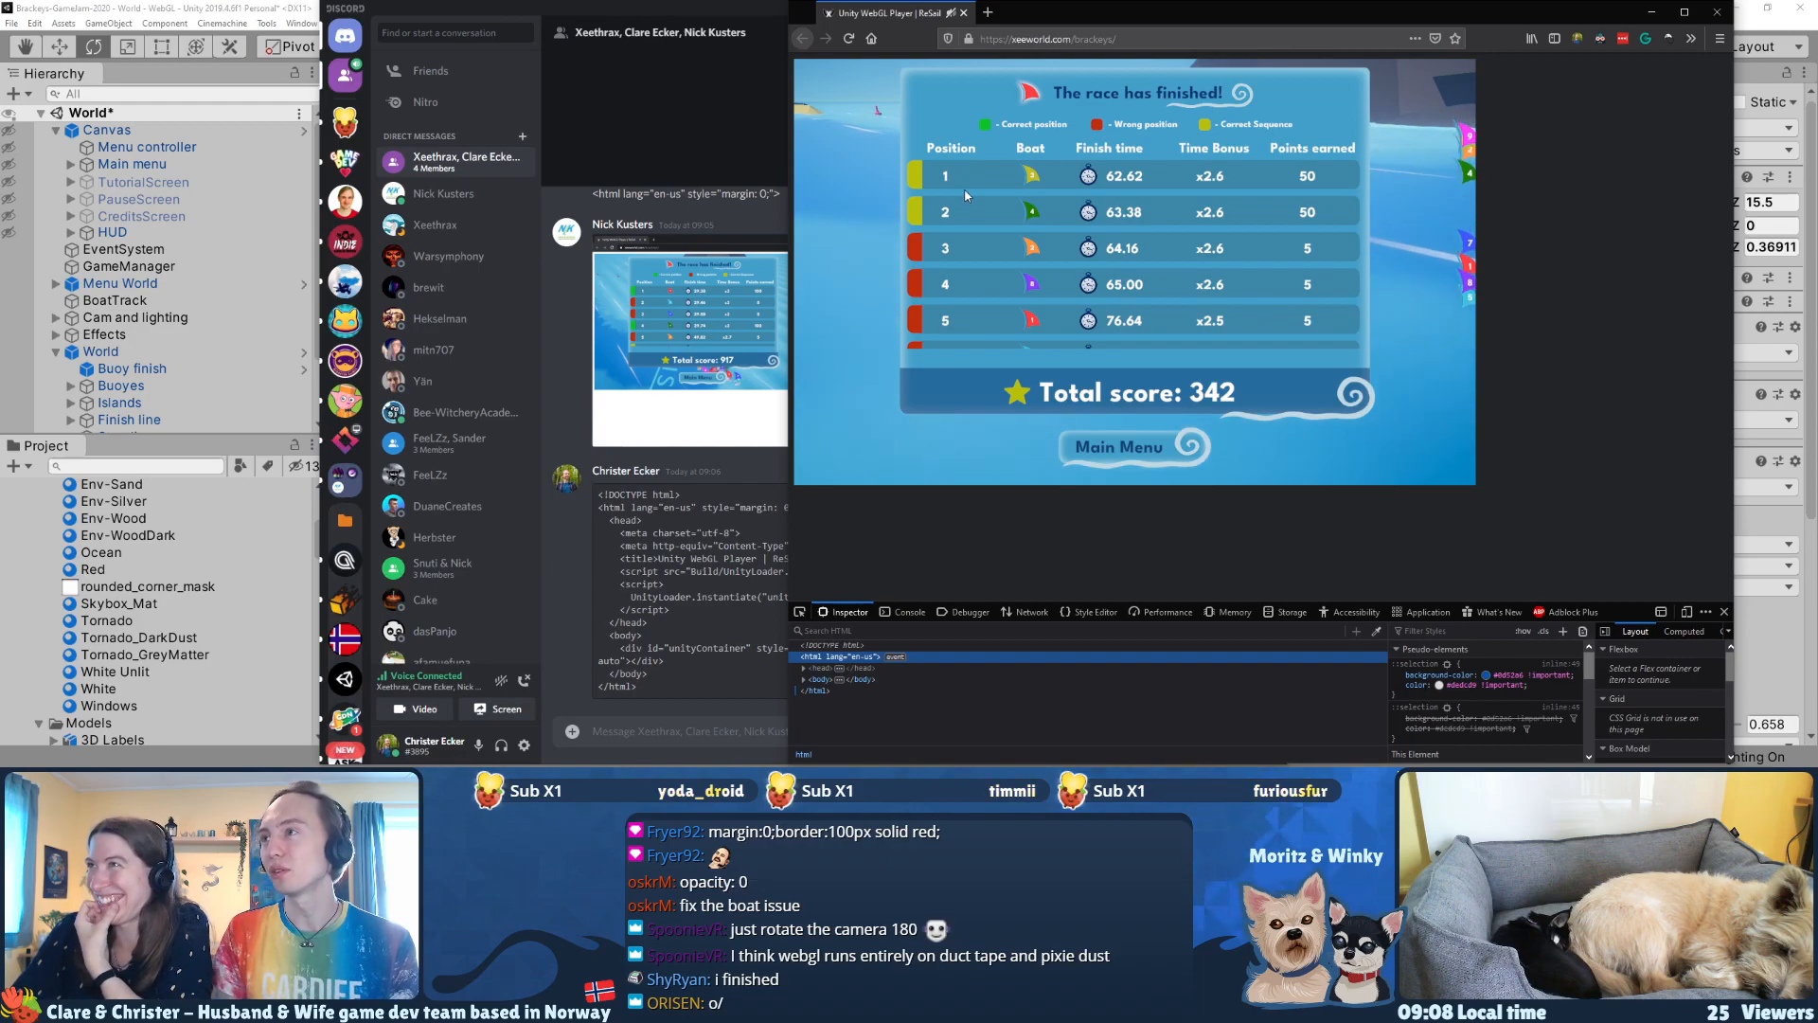
scroll(1124, 240, "down", 4)
scroll(1125, 240, "up", 4)
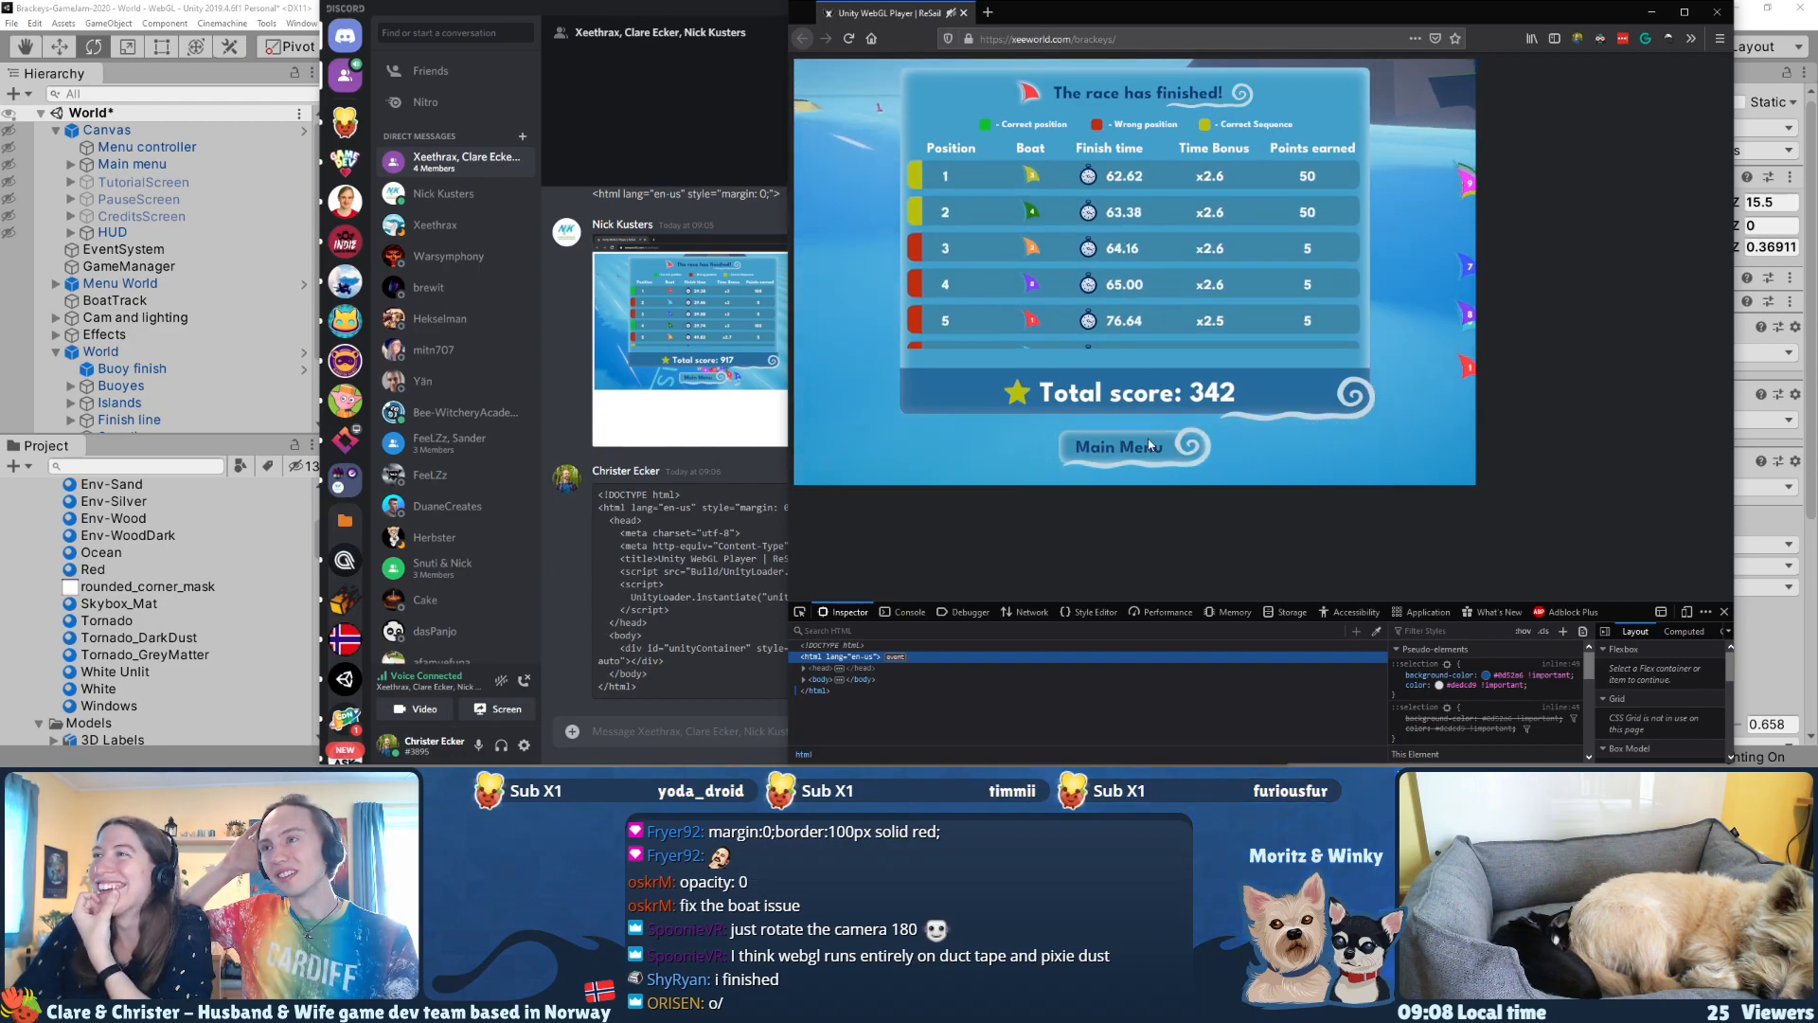
scroll(1325, 379, "down", 4)
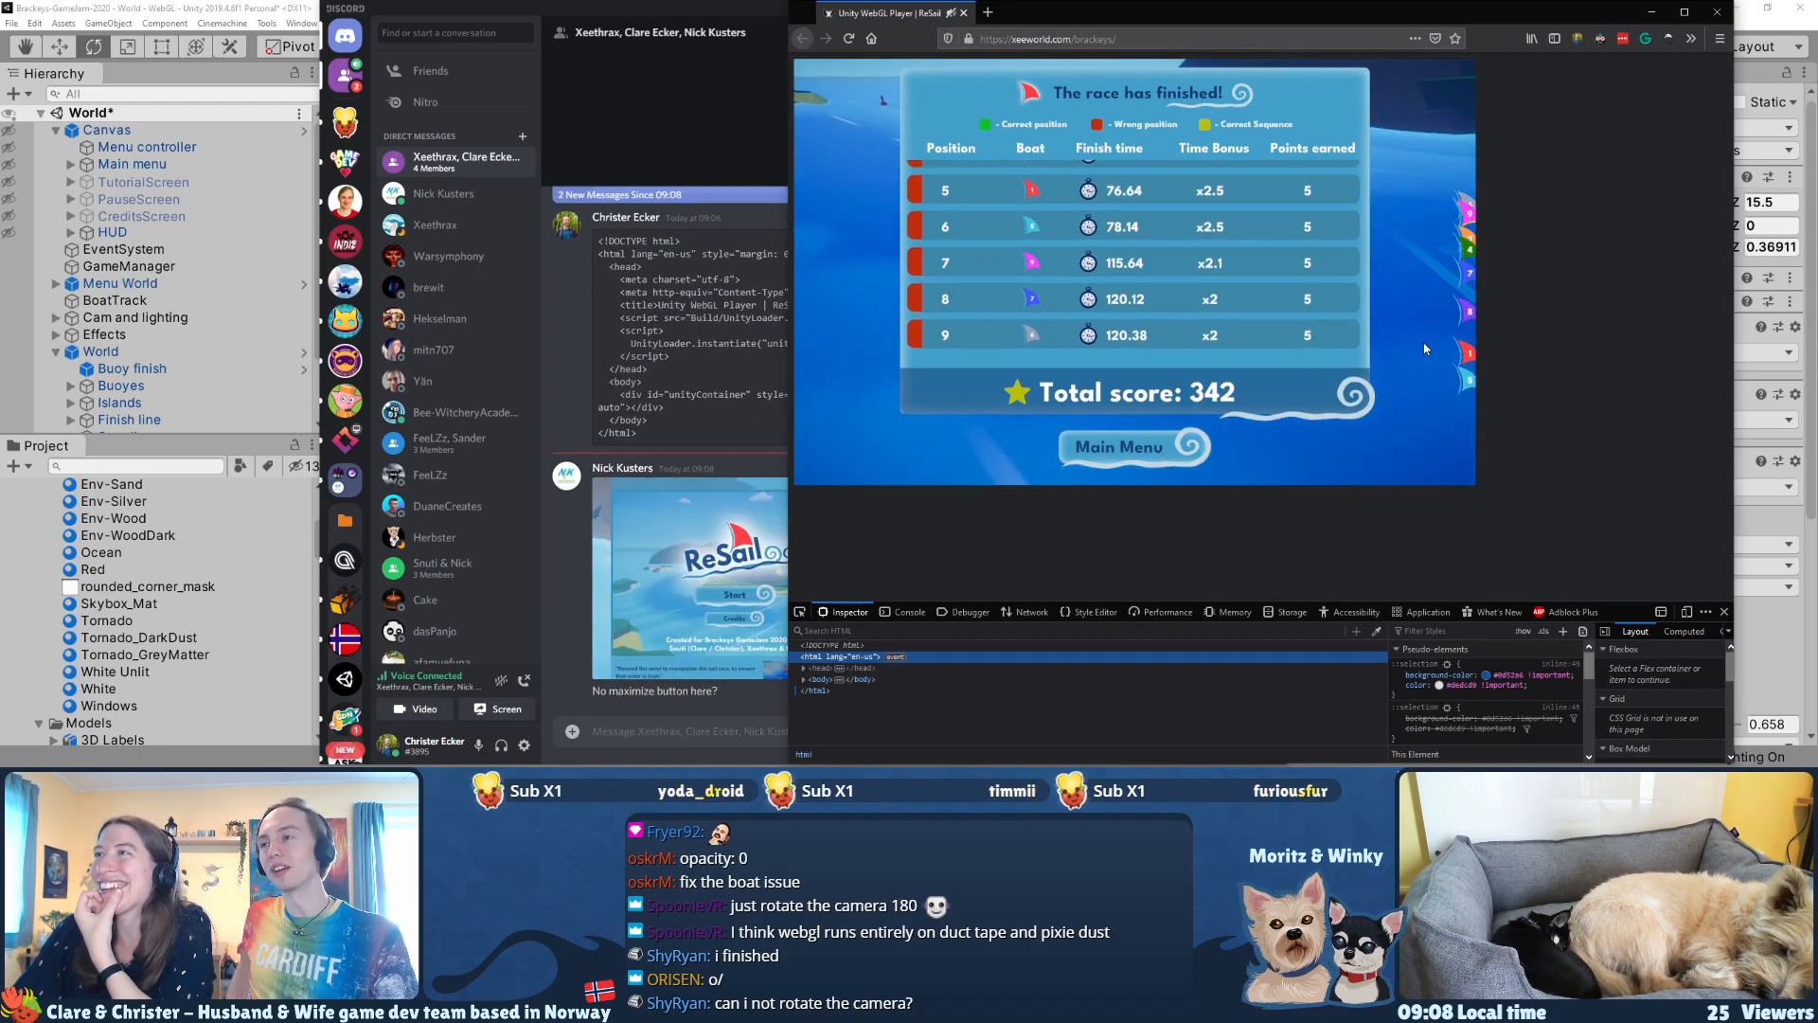
left_click(1164, 436)
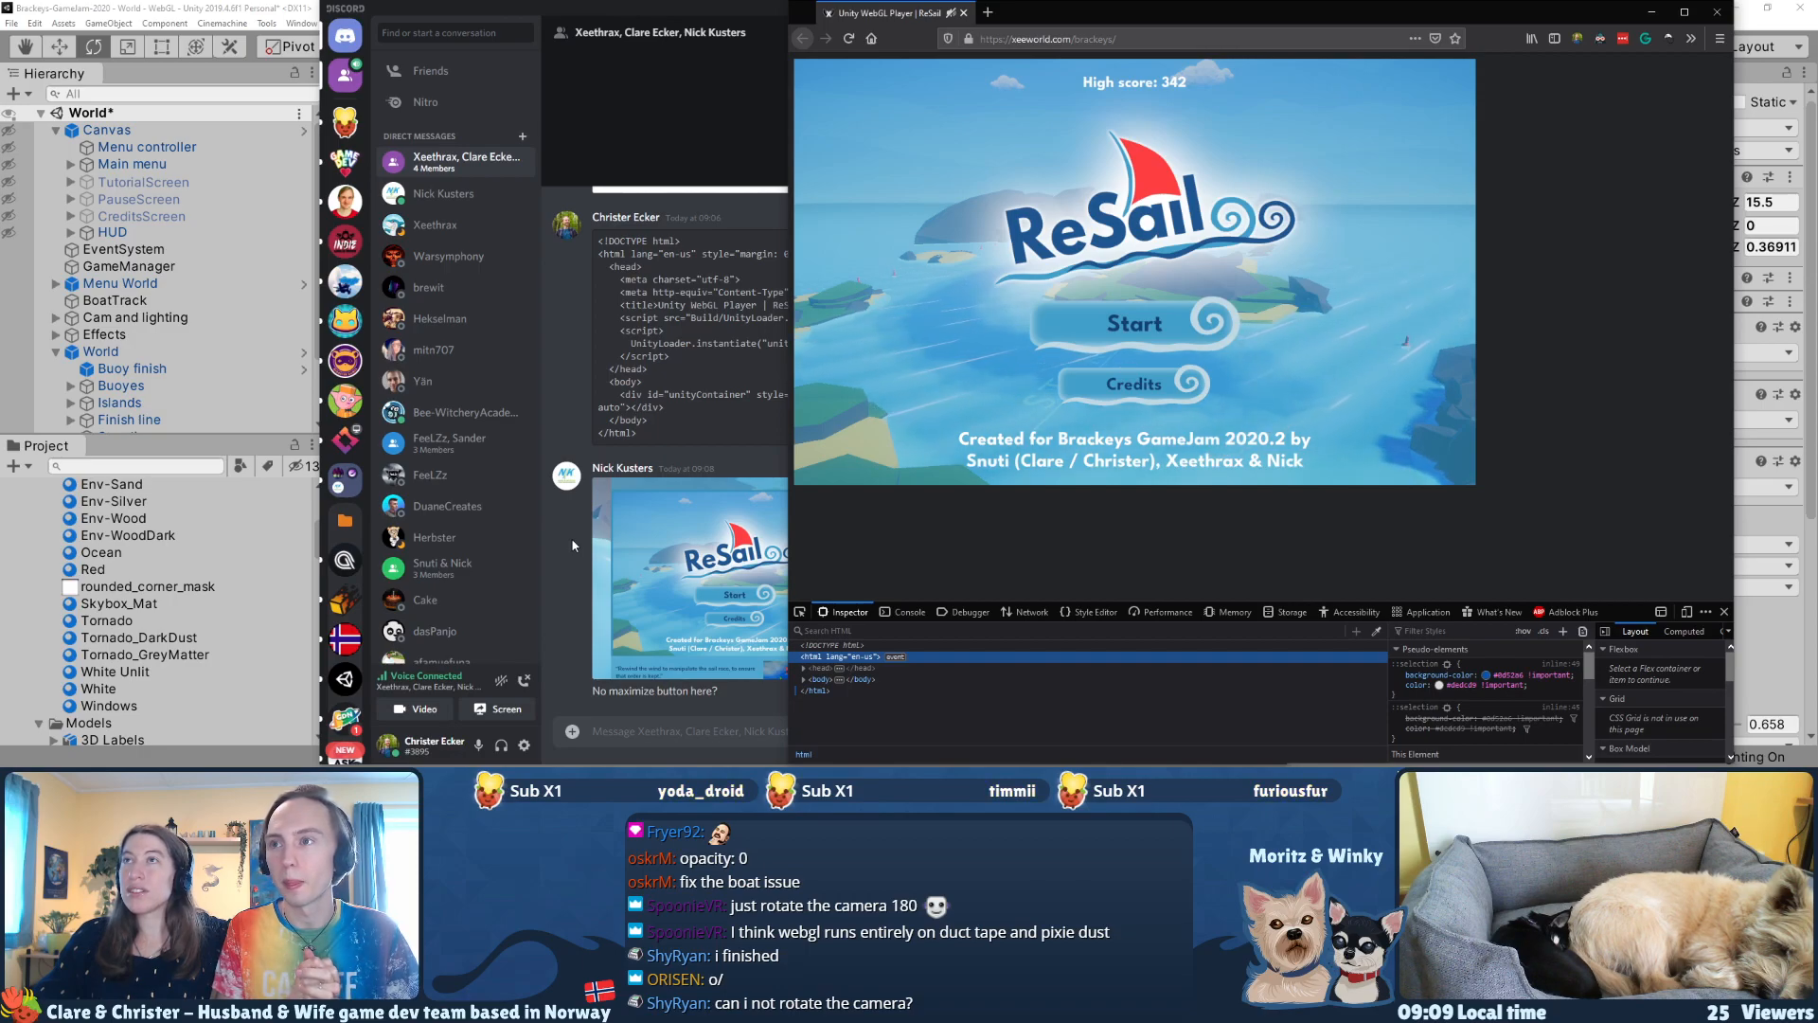
Step: Move the chat window away and shift the browser window aside, and run another ReSail race through to the main menu
left_click_drag(702, 17, 0, 57)
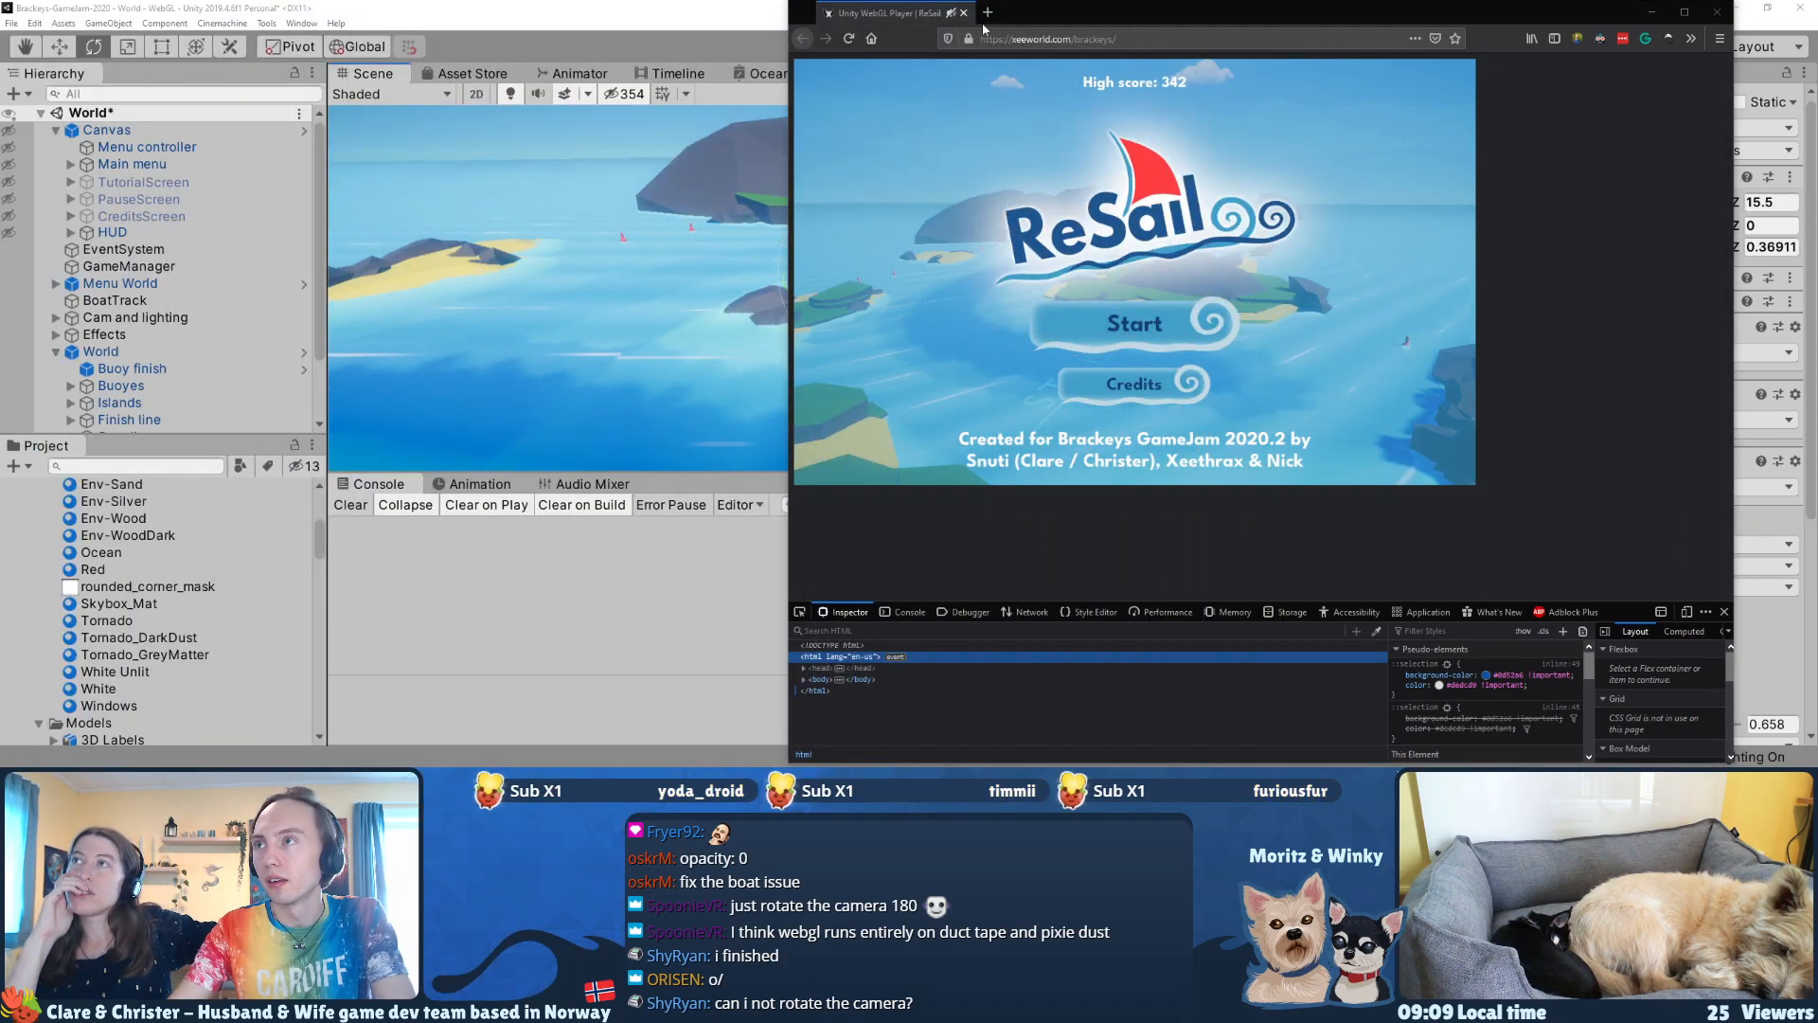
left_click_drag(982, 28, 552, 16)
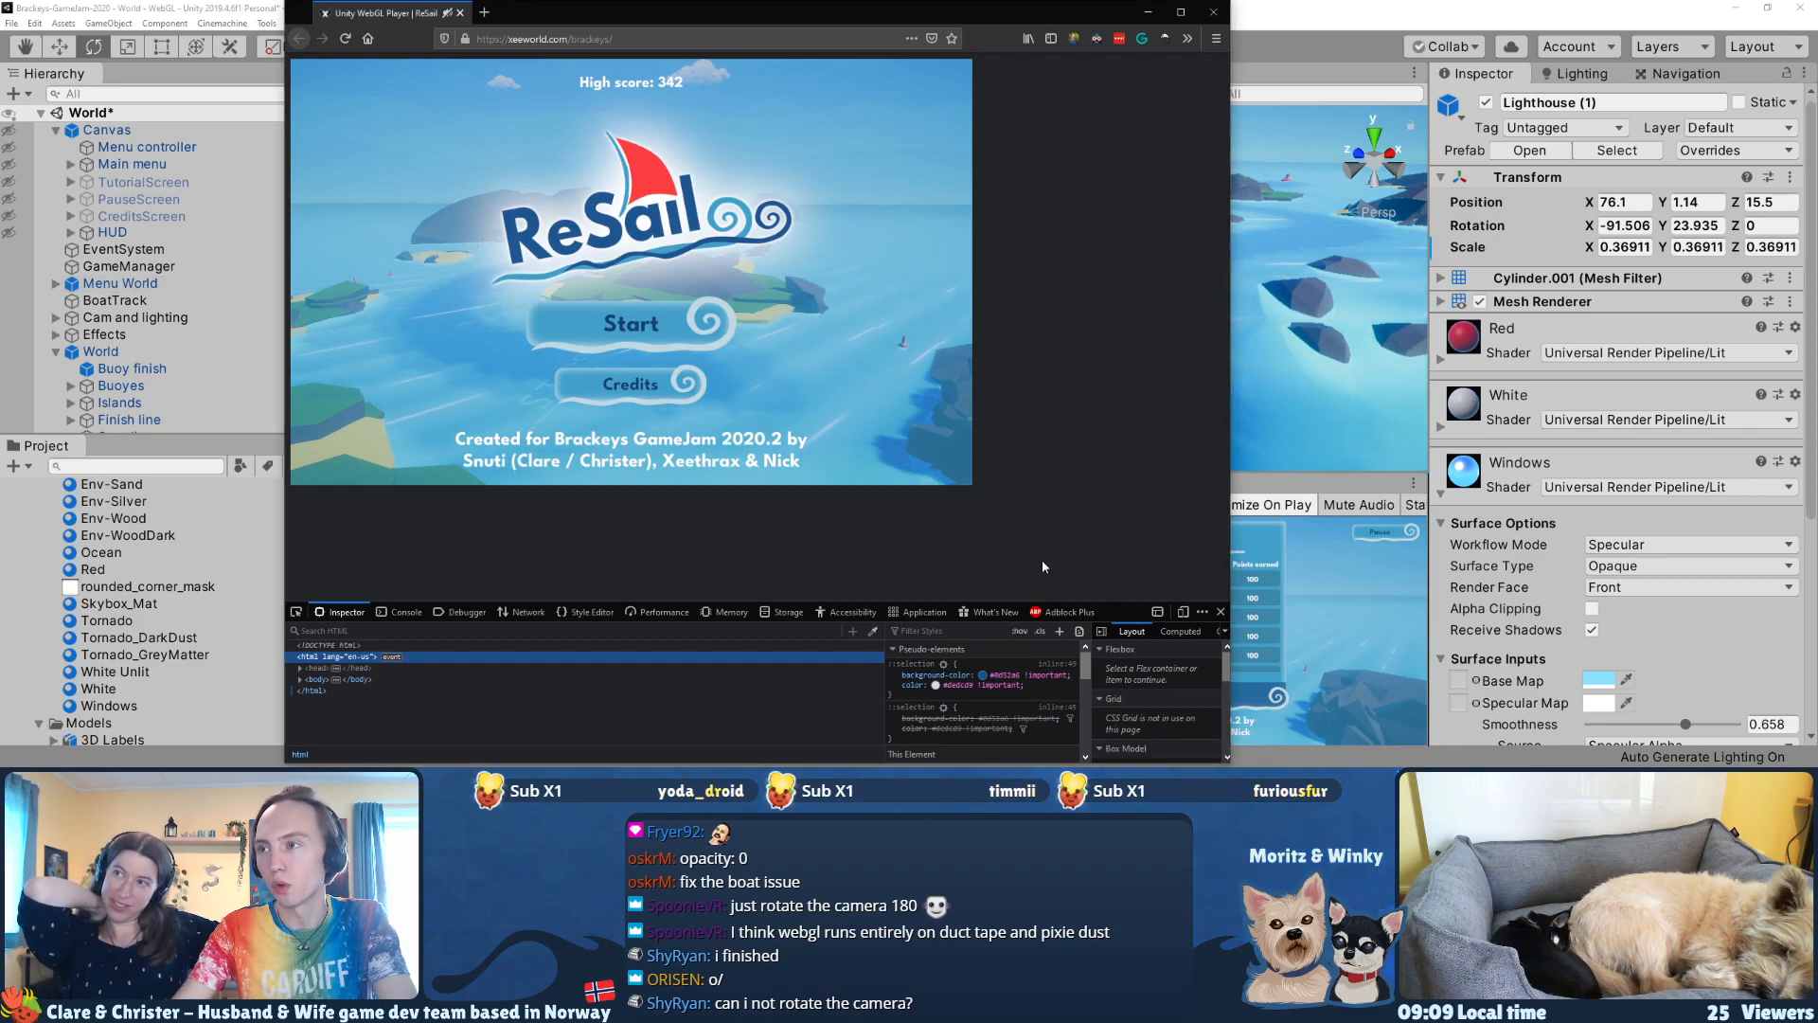
left_click(614, 349)
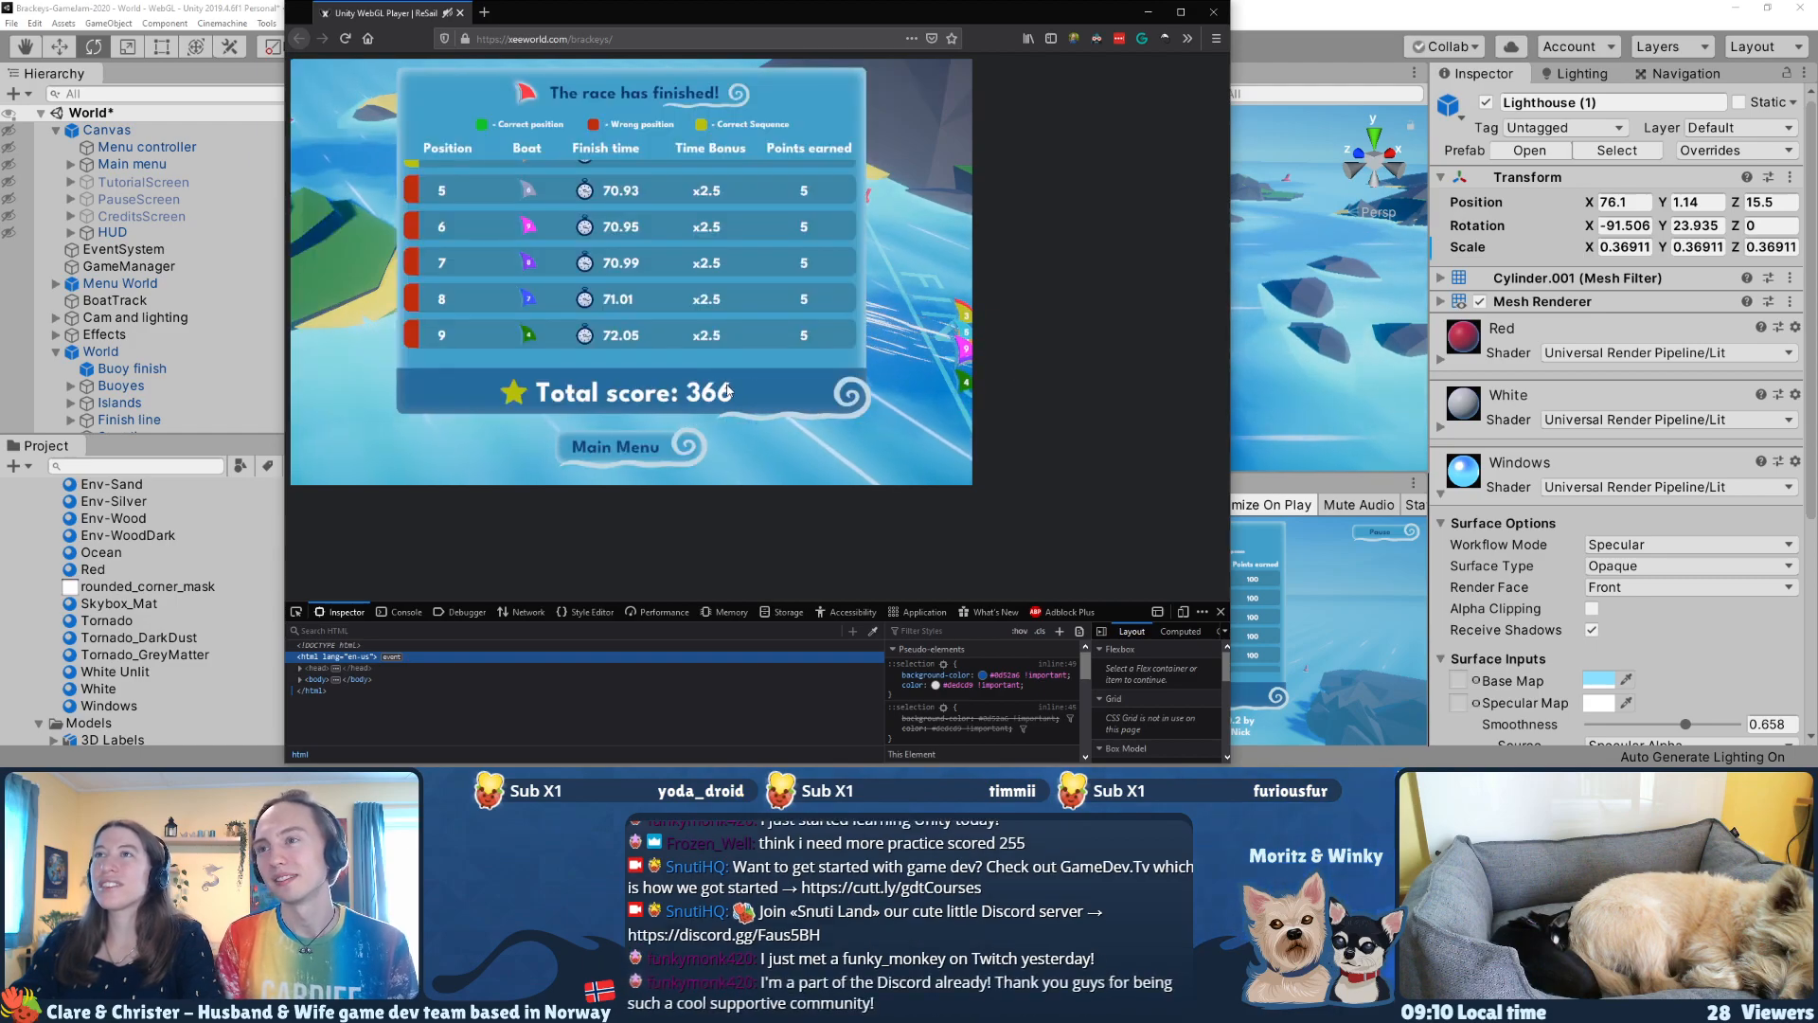
left_click(647, 443)
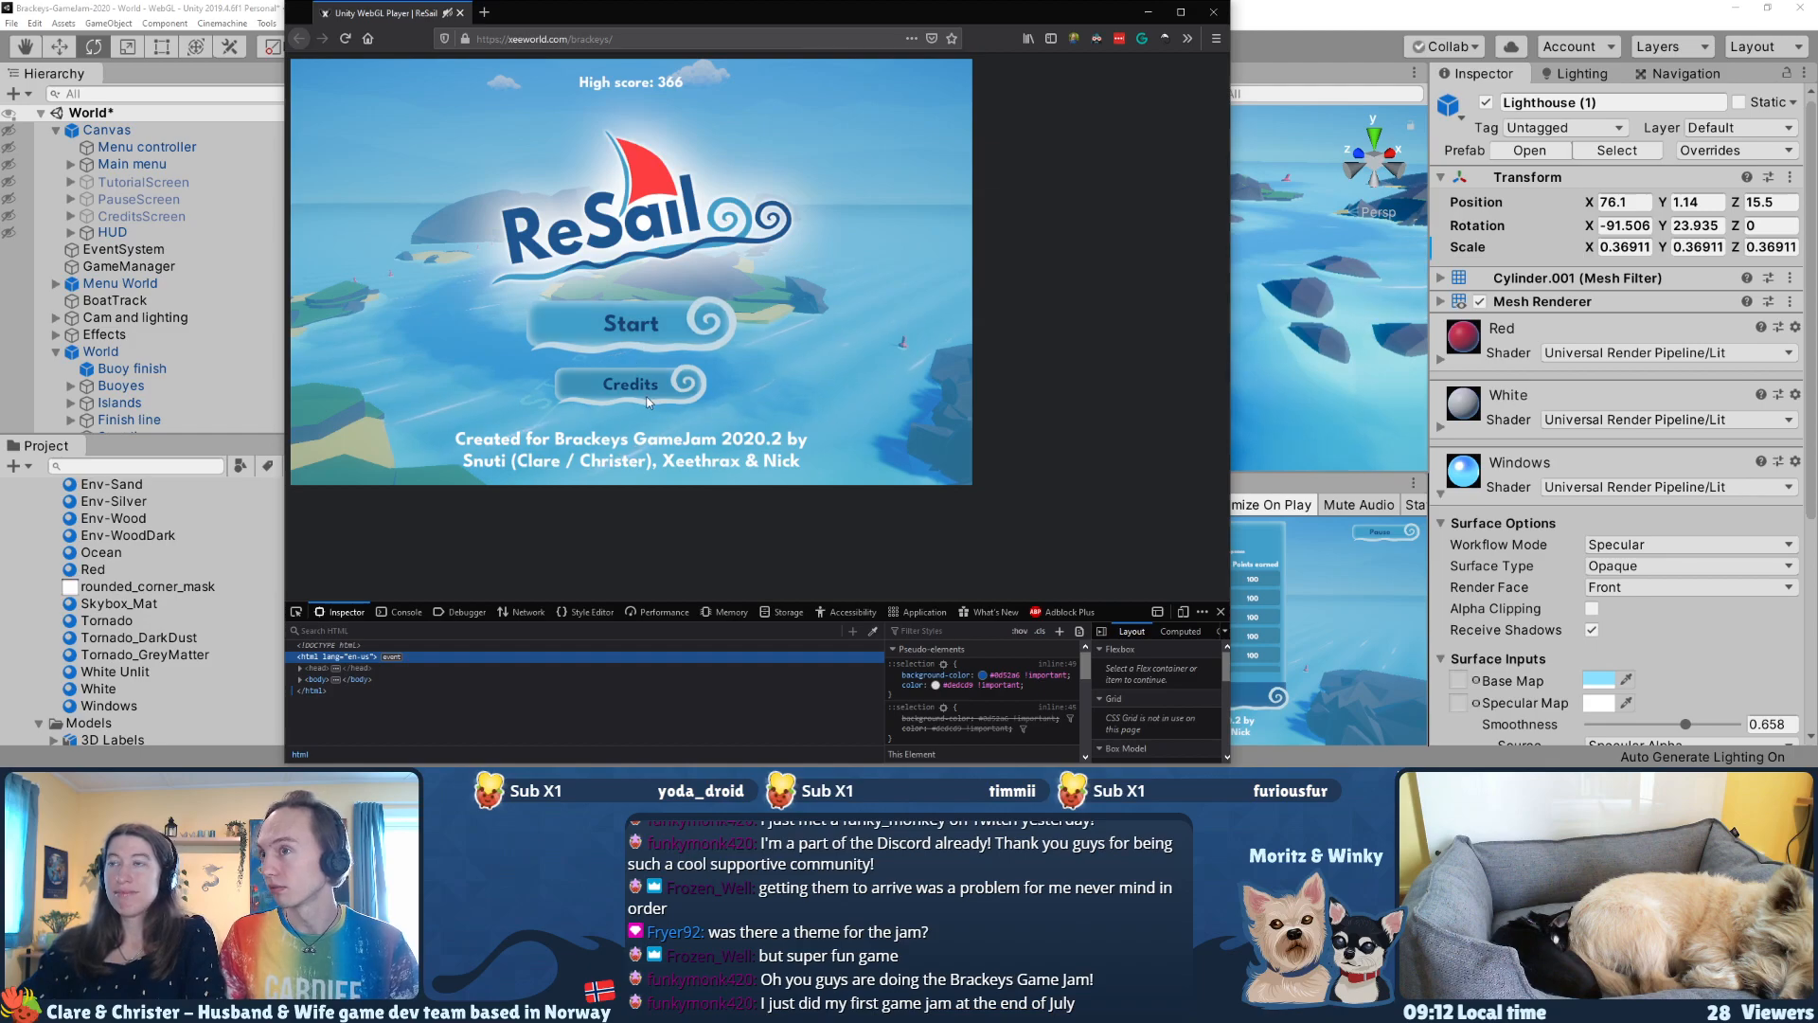
Step: Switch to the Unity editor and open the prefab of the duplicated lighthouse, Lighthouse (1), for editing
left_click(1302, 14)
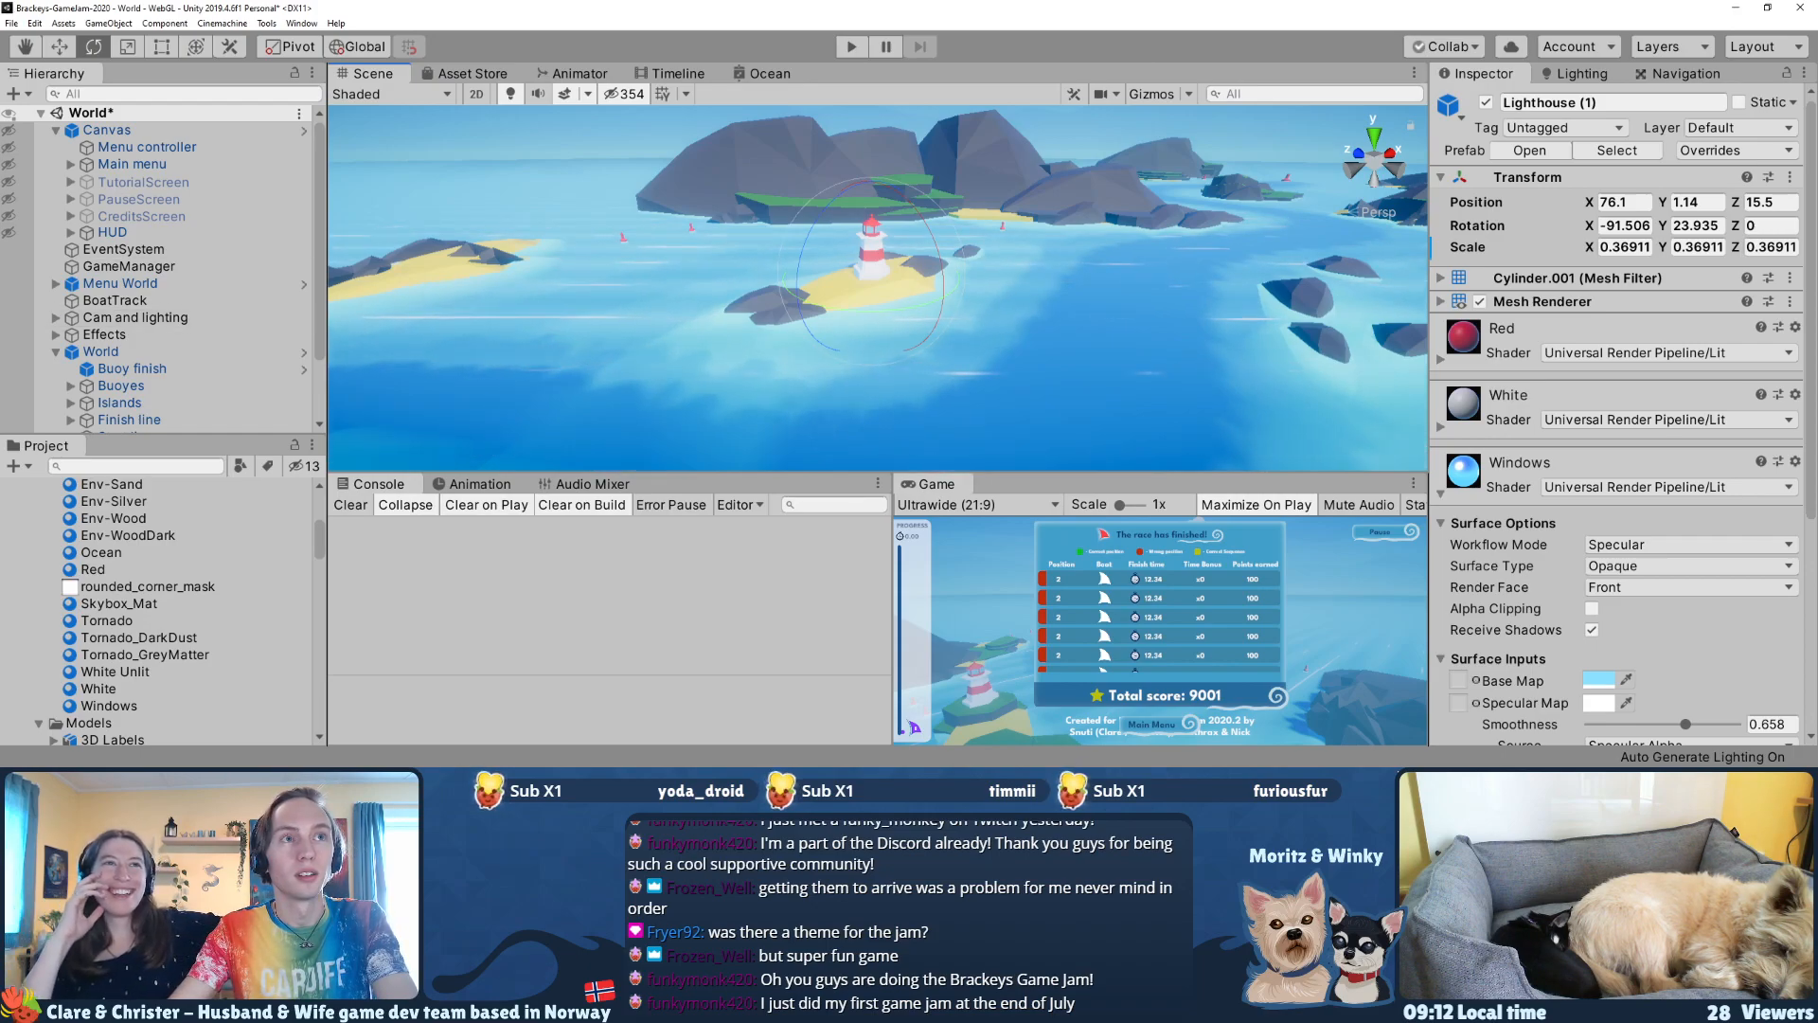
mouse_move(900, 270)
right_mouse_down()
mouse_move(942, 315)
mouse_move(925, 313)
mouse_move(928, 398)
mouse_move(920, 284)
right_mouse_up()
key("w")
key("s")
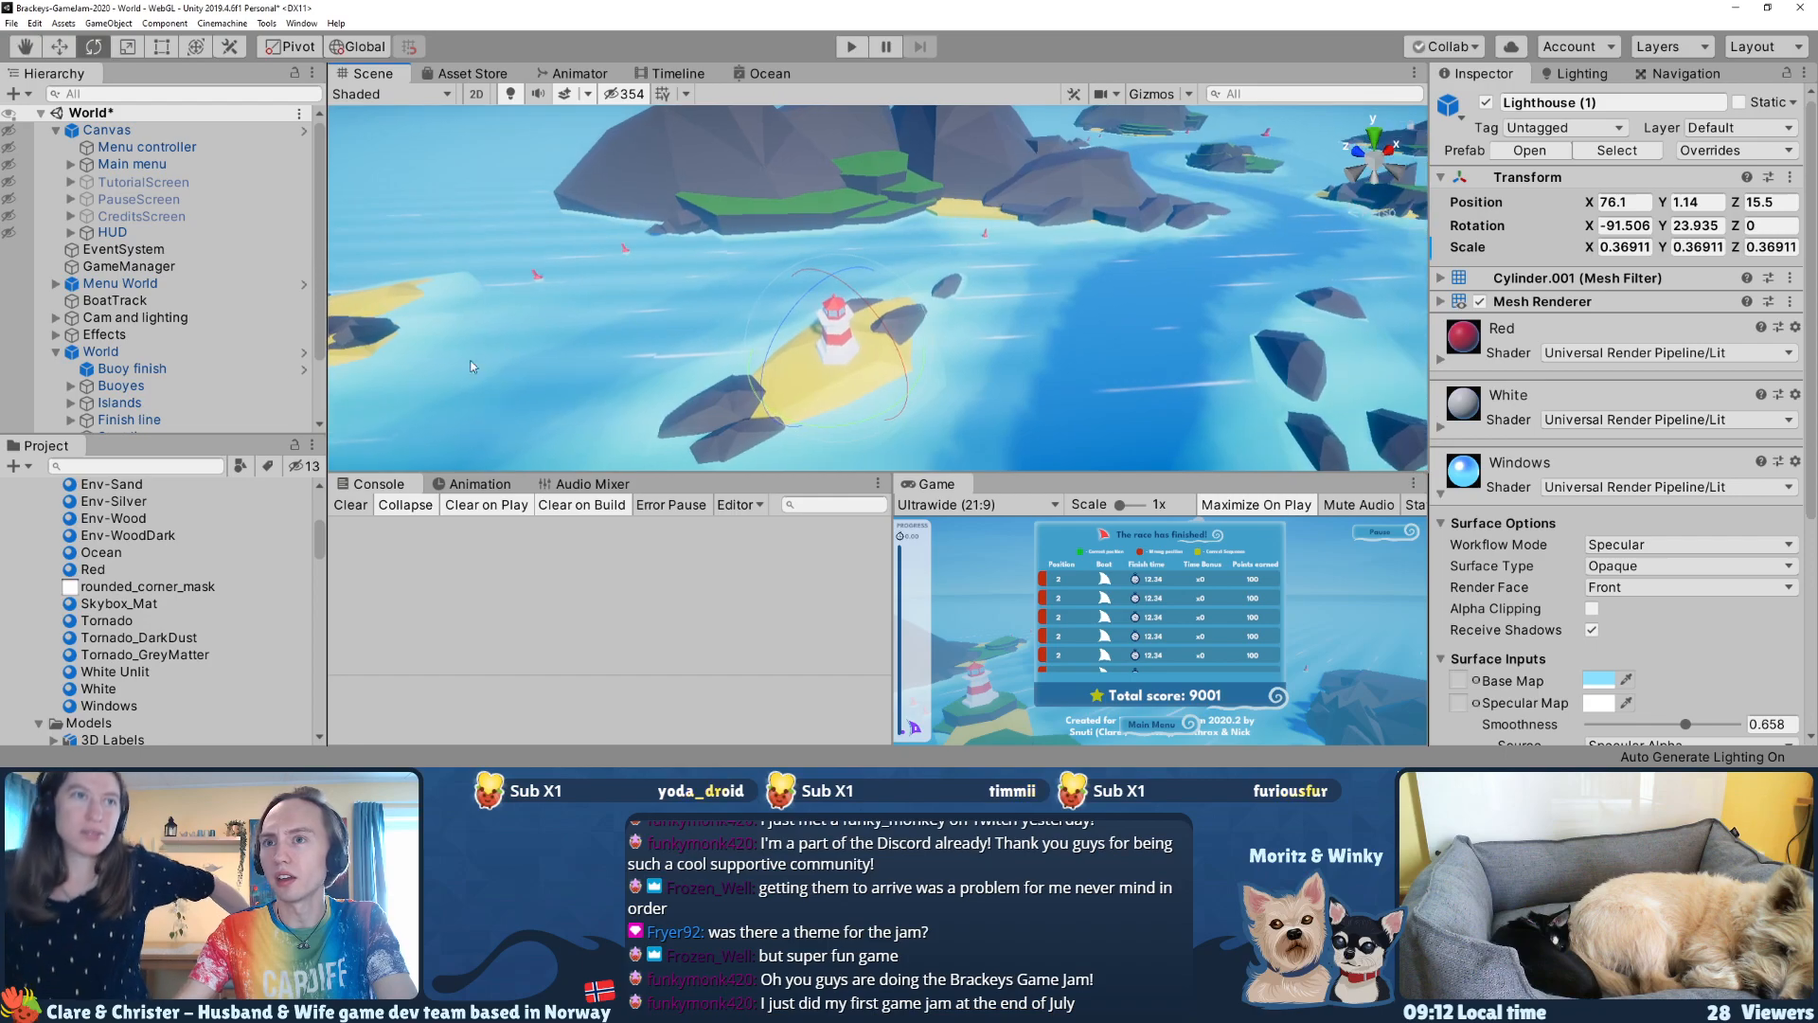
scroll(161, 369, "down", 3)
right_click_drag(1039, 343, 1036, 336)
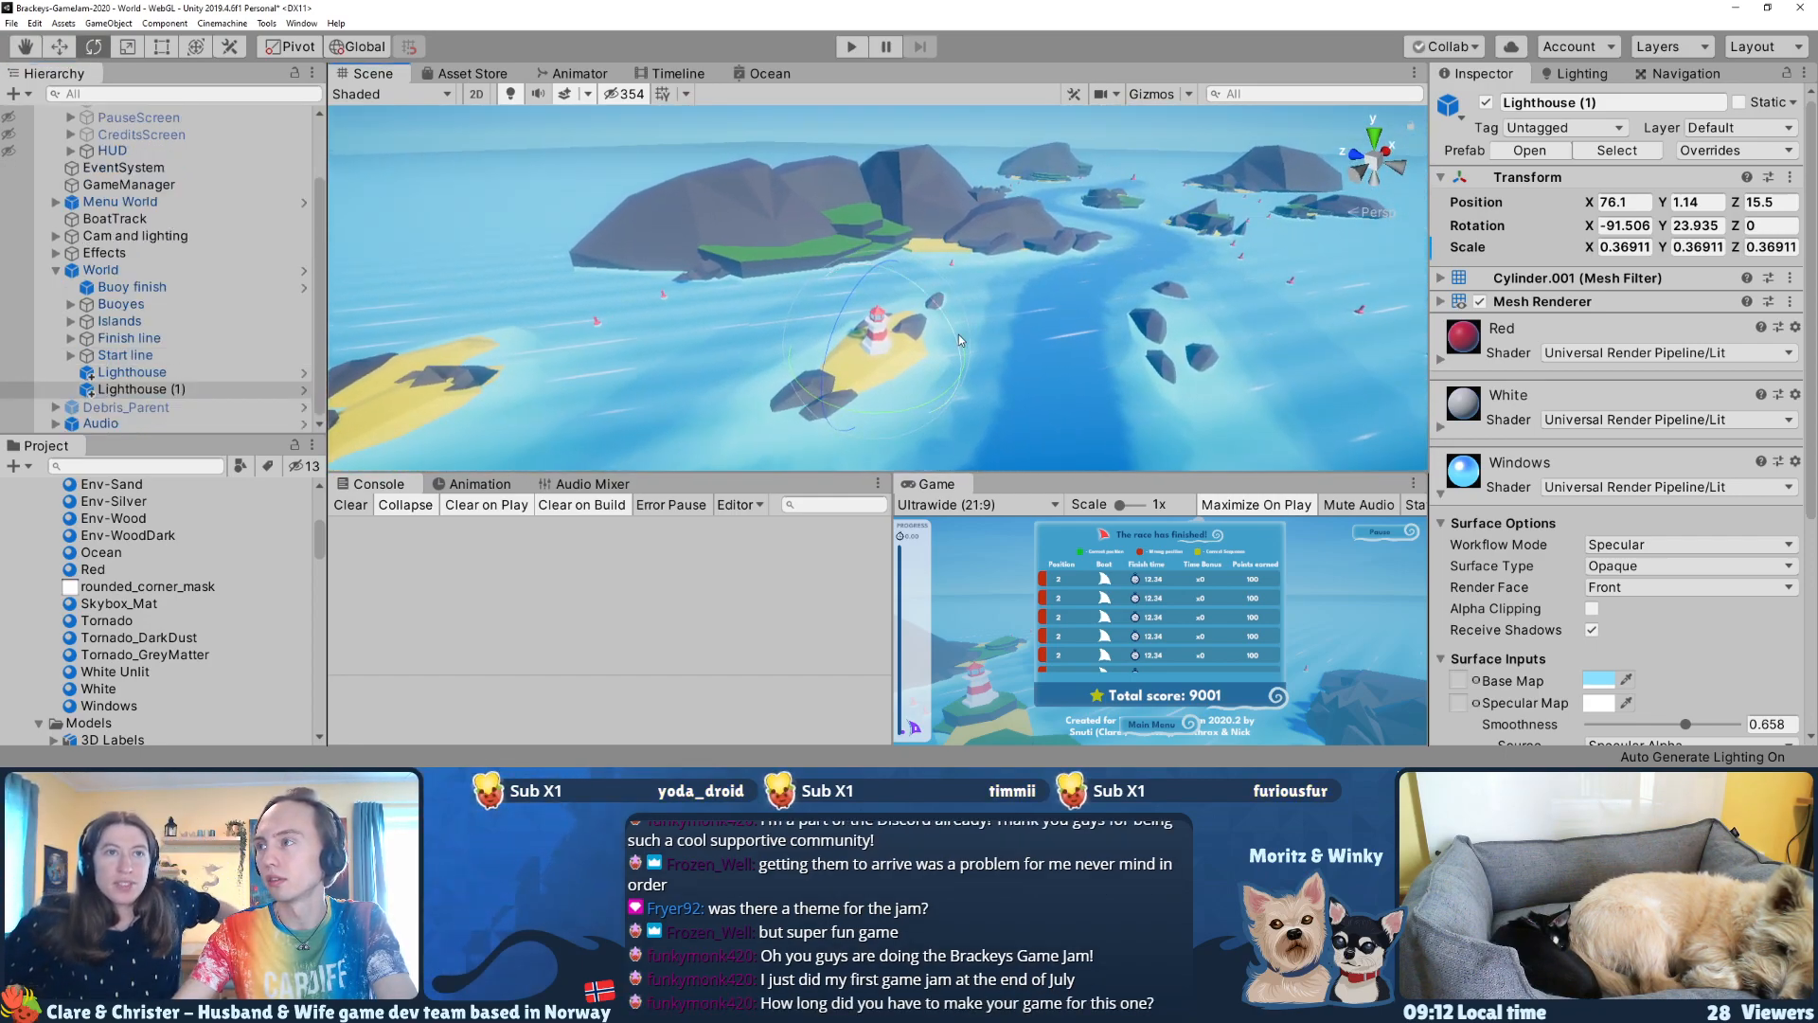
left_click(132, 390)
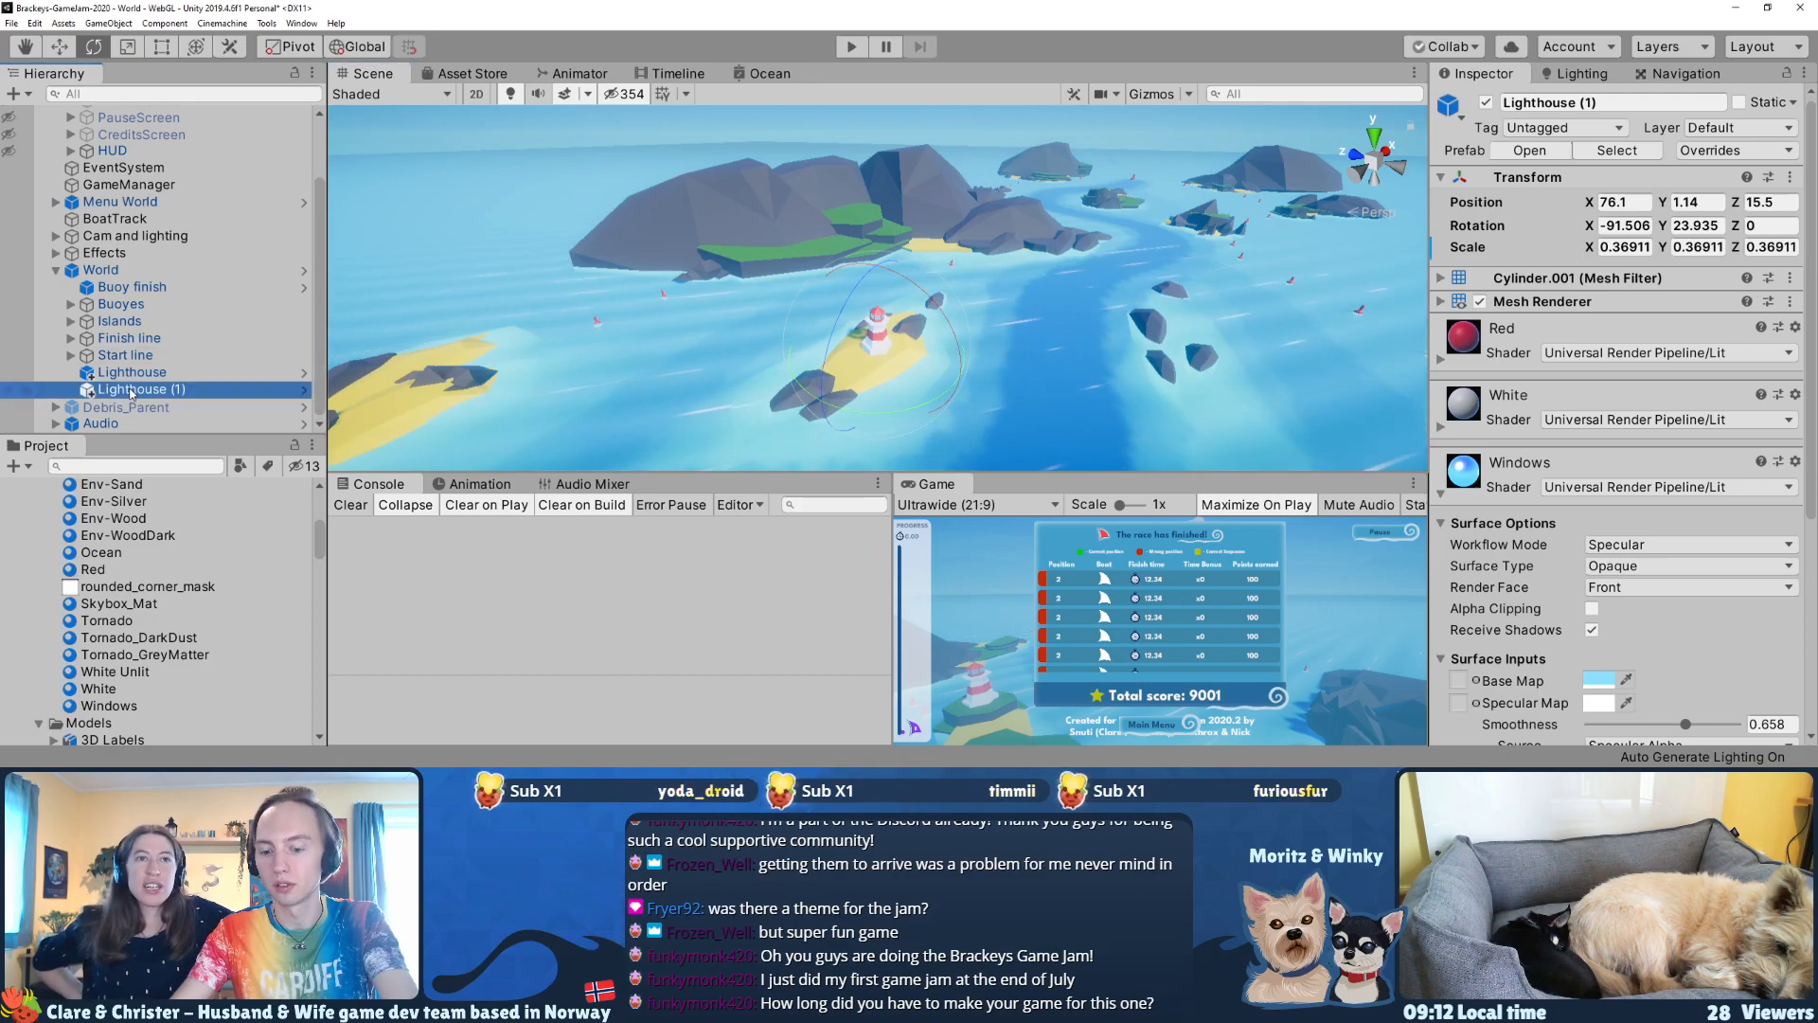
left_click(304, 389)
Step: Add a Capsule Collider component to the Lighthouse 1 prefab
scroll(710, 295, "down", 5)
middle_click_drag(938, 338, 886, 258)
scroll(1534, 578, "down", 3)
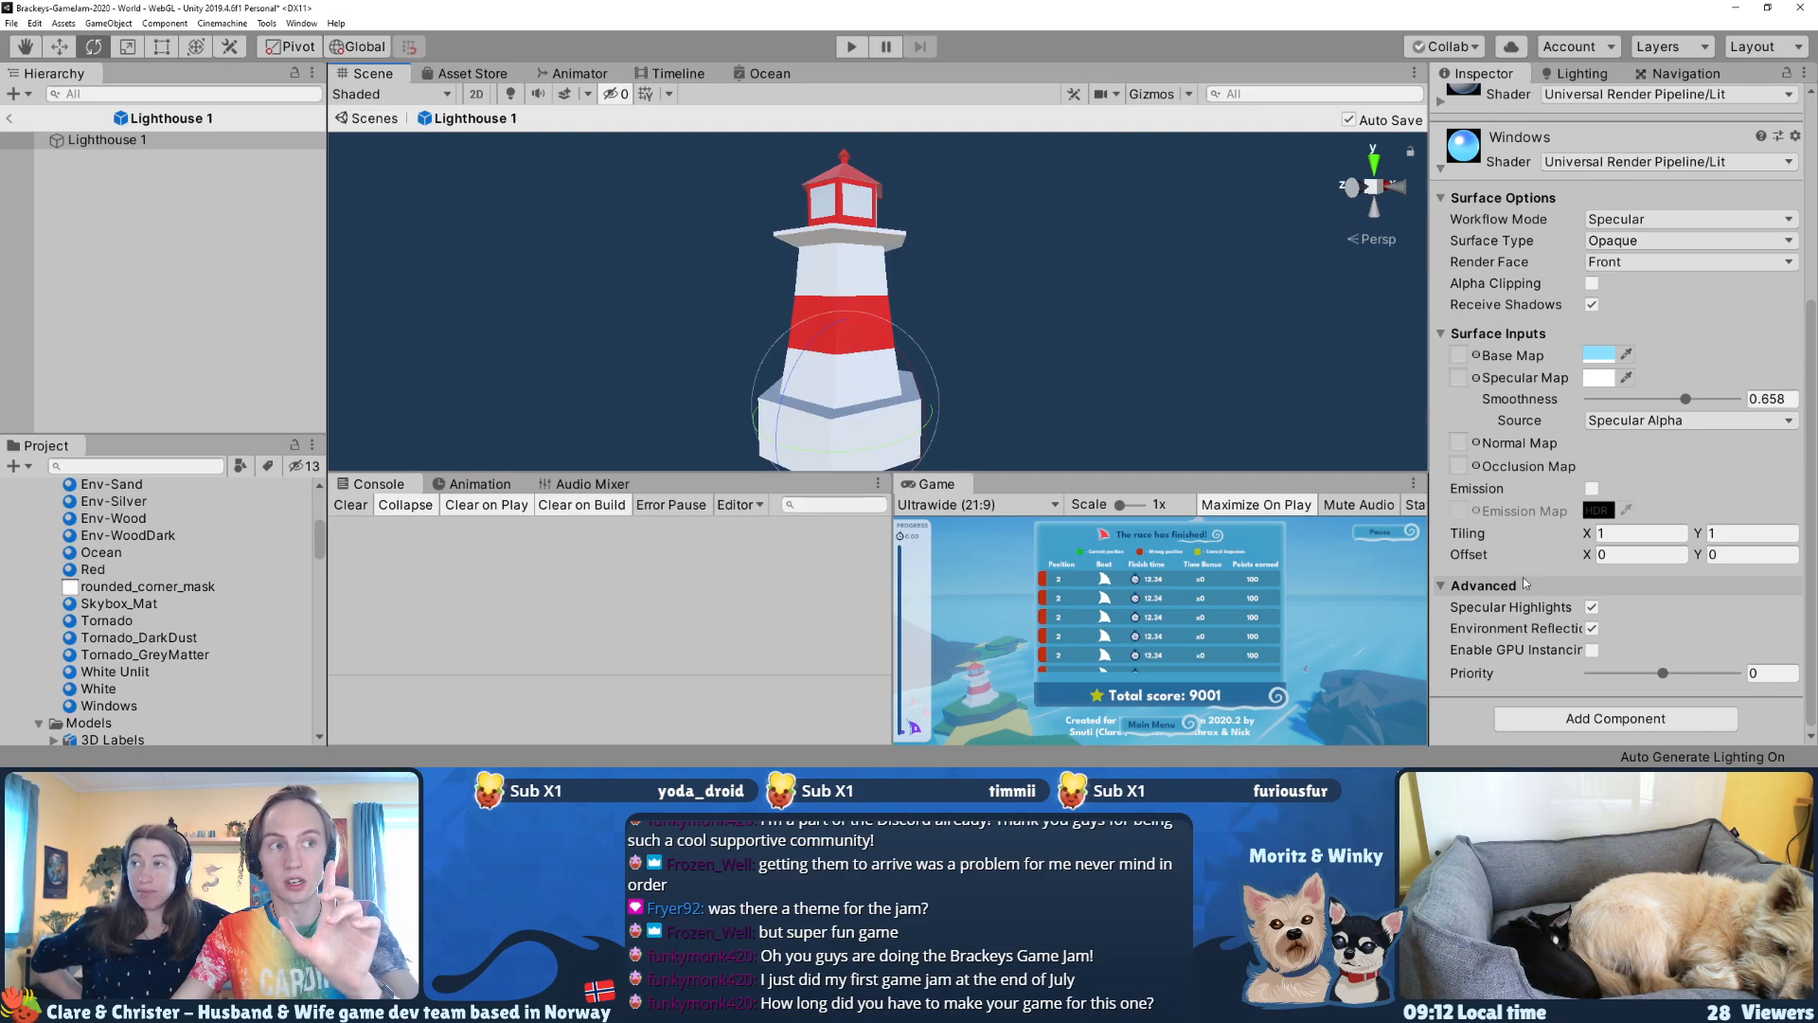
left_click(1619, 717)
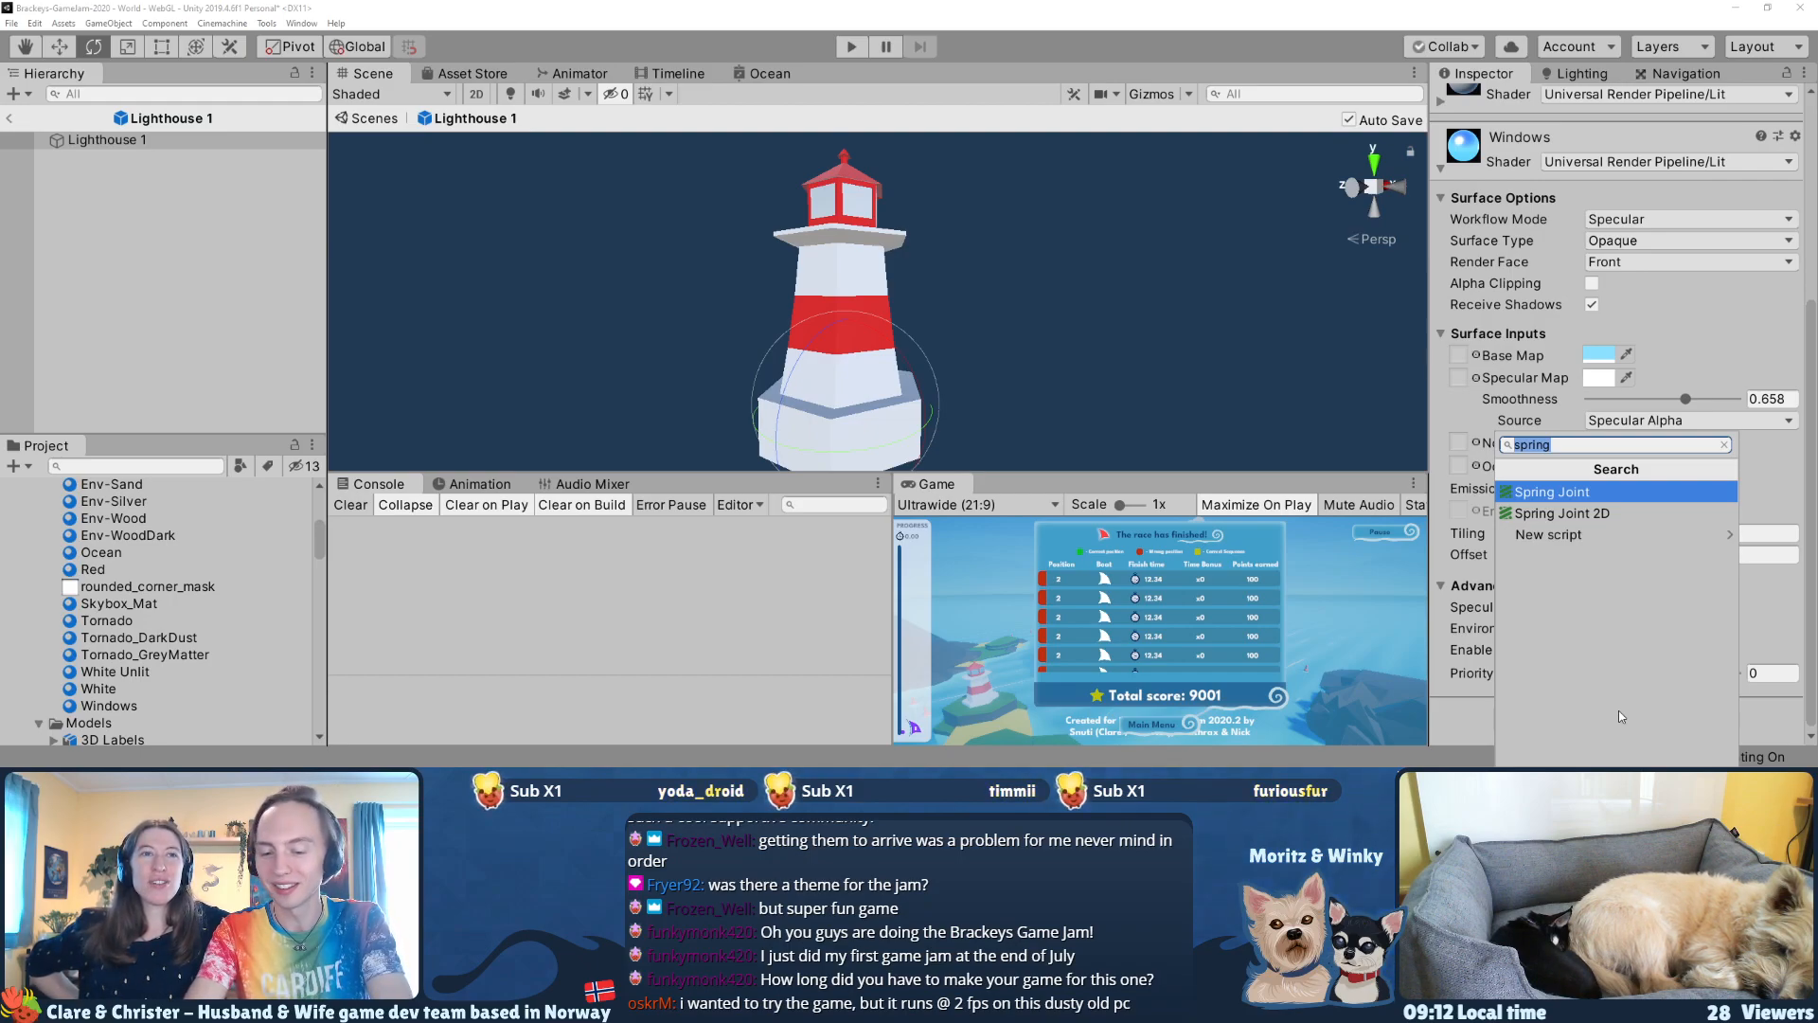
type("cap")
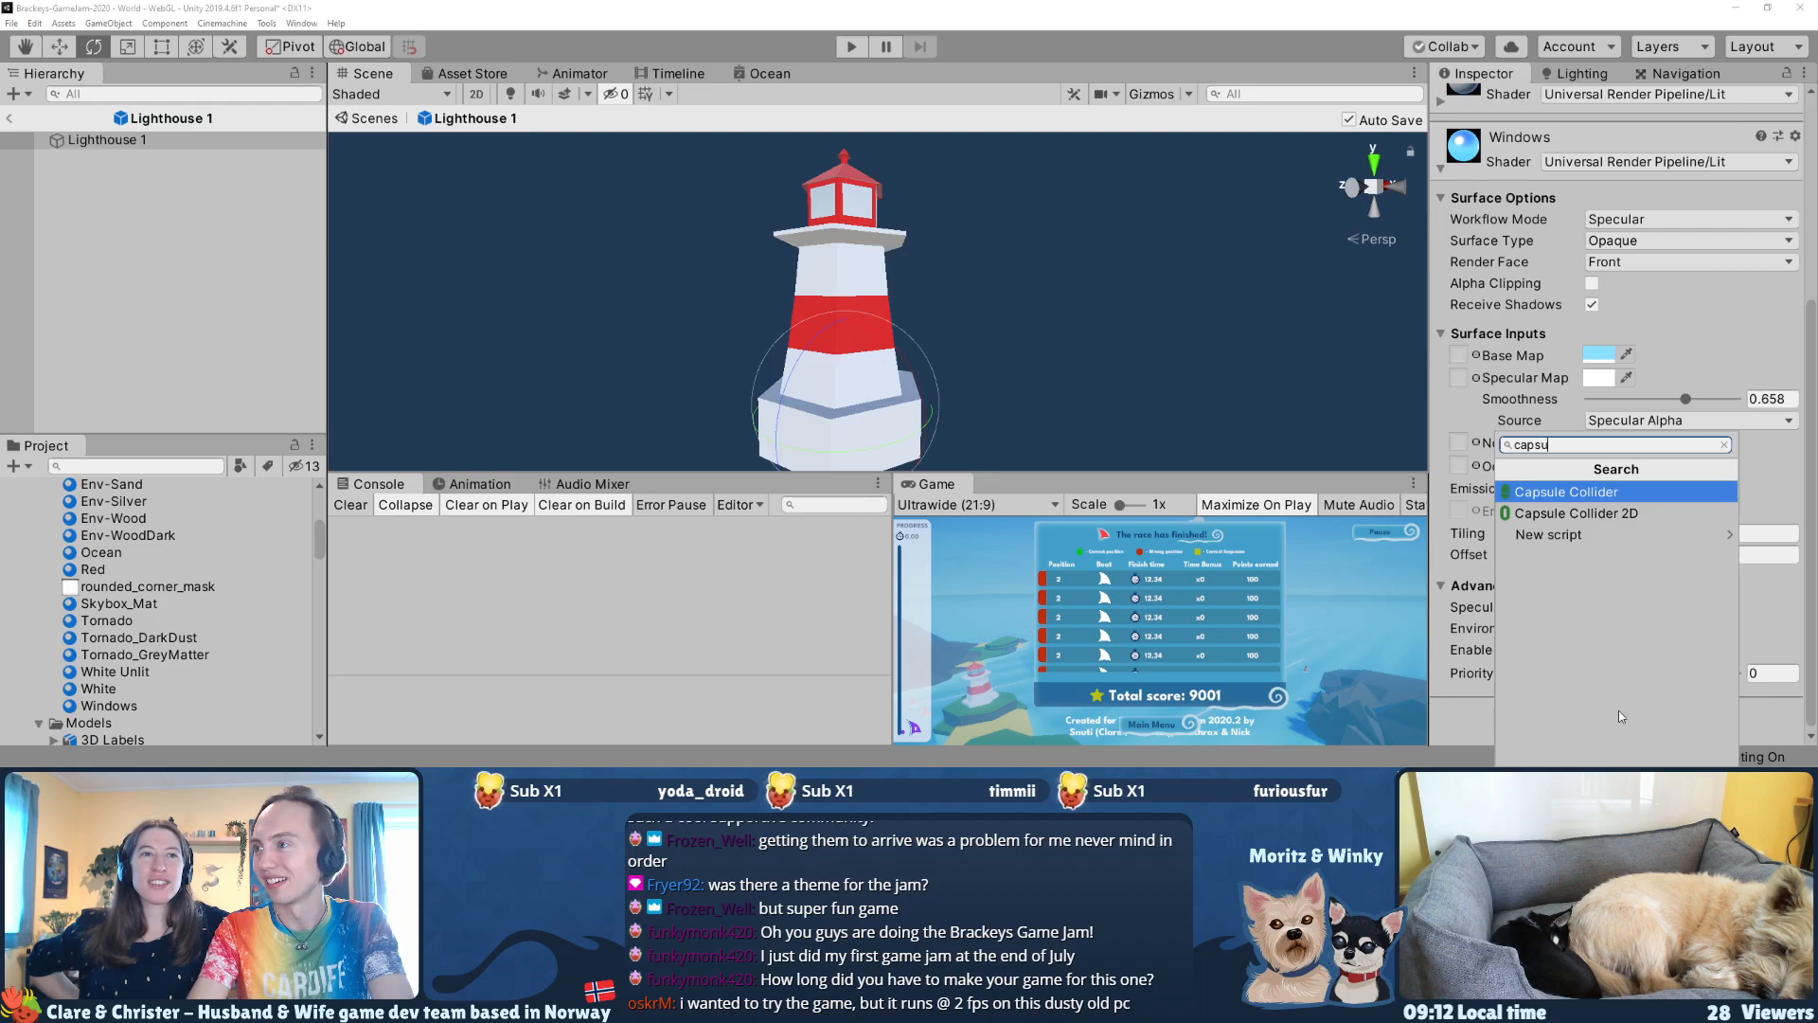
type("su")
key("Return")
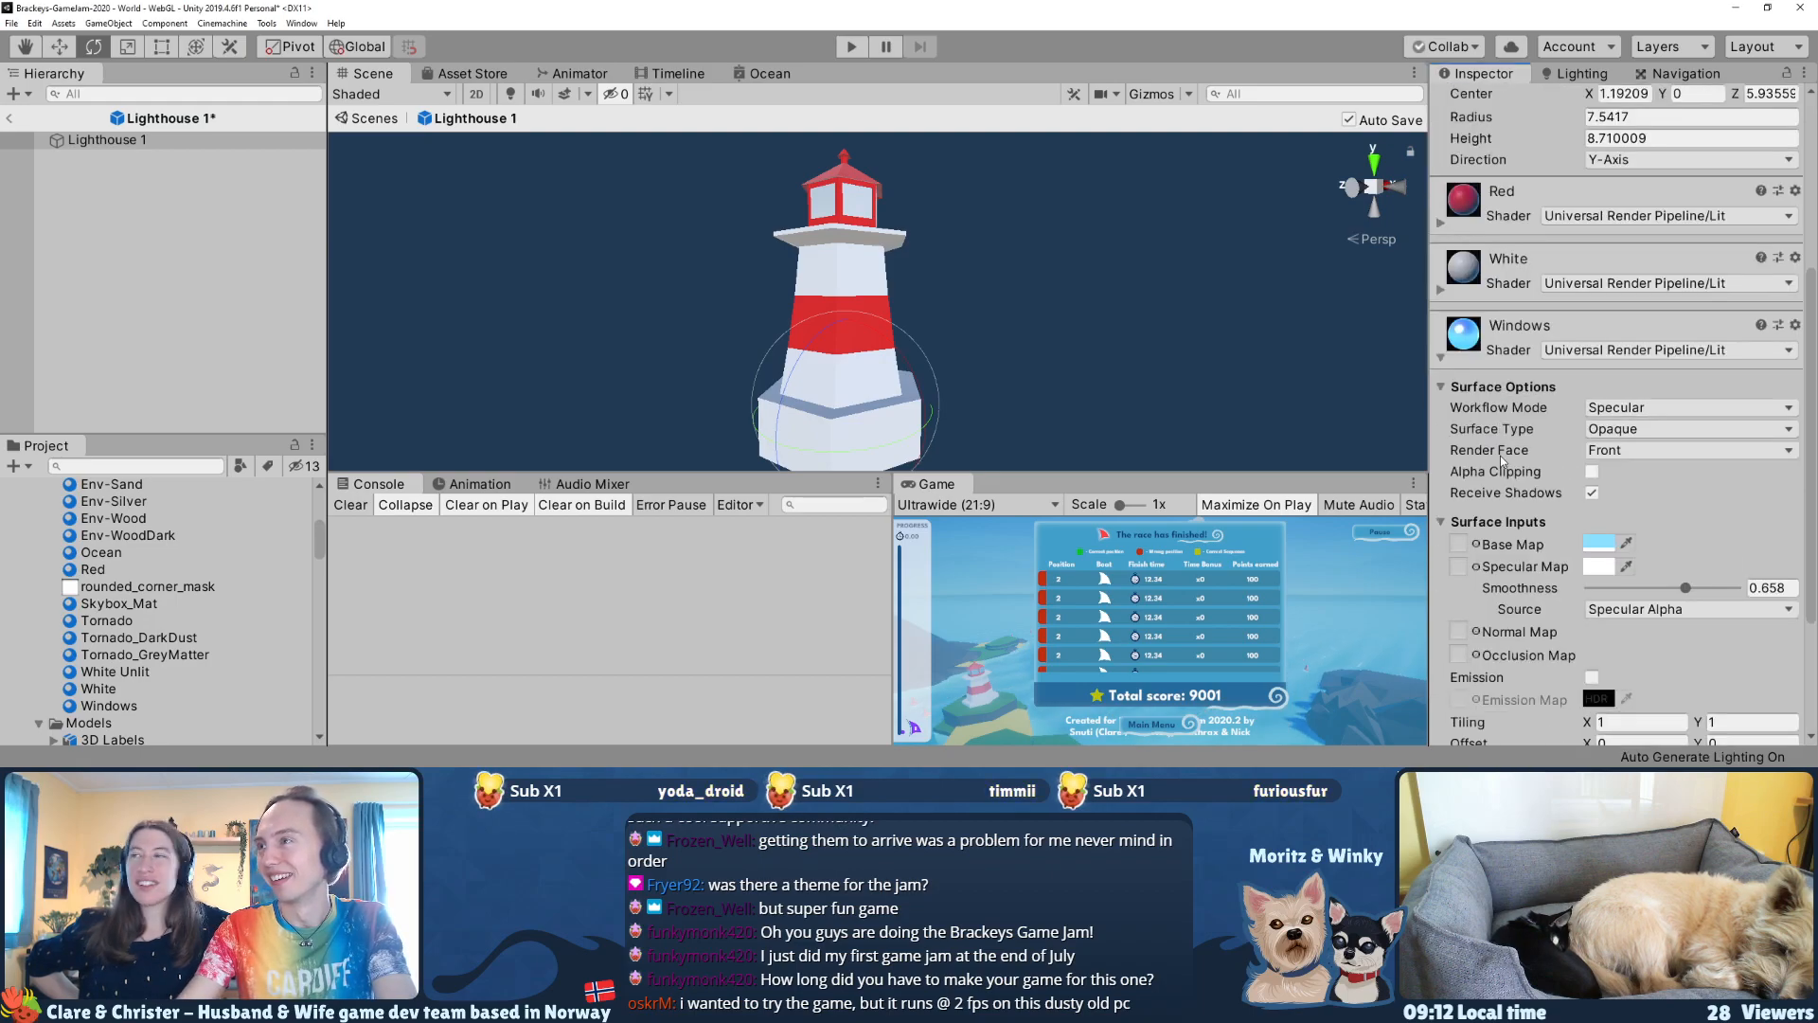
scroll(1502, 461, "up", 5)
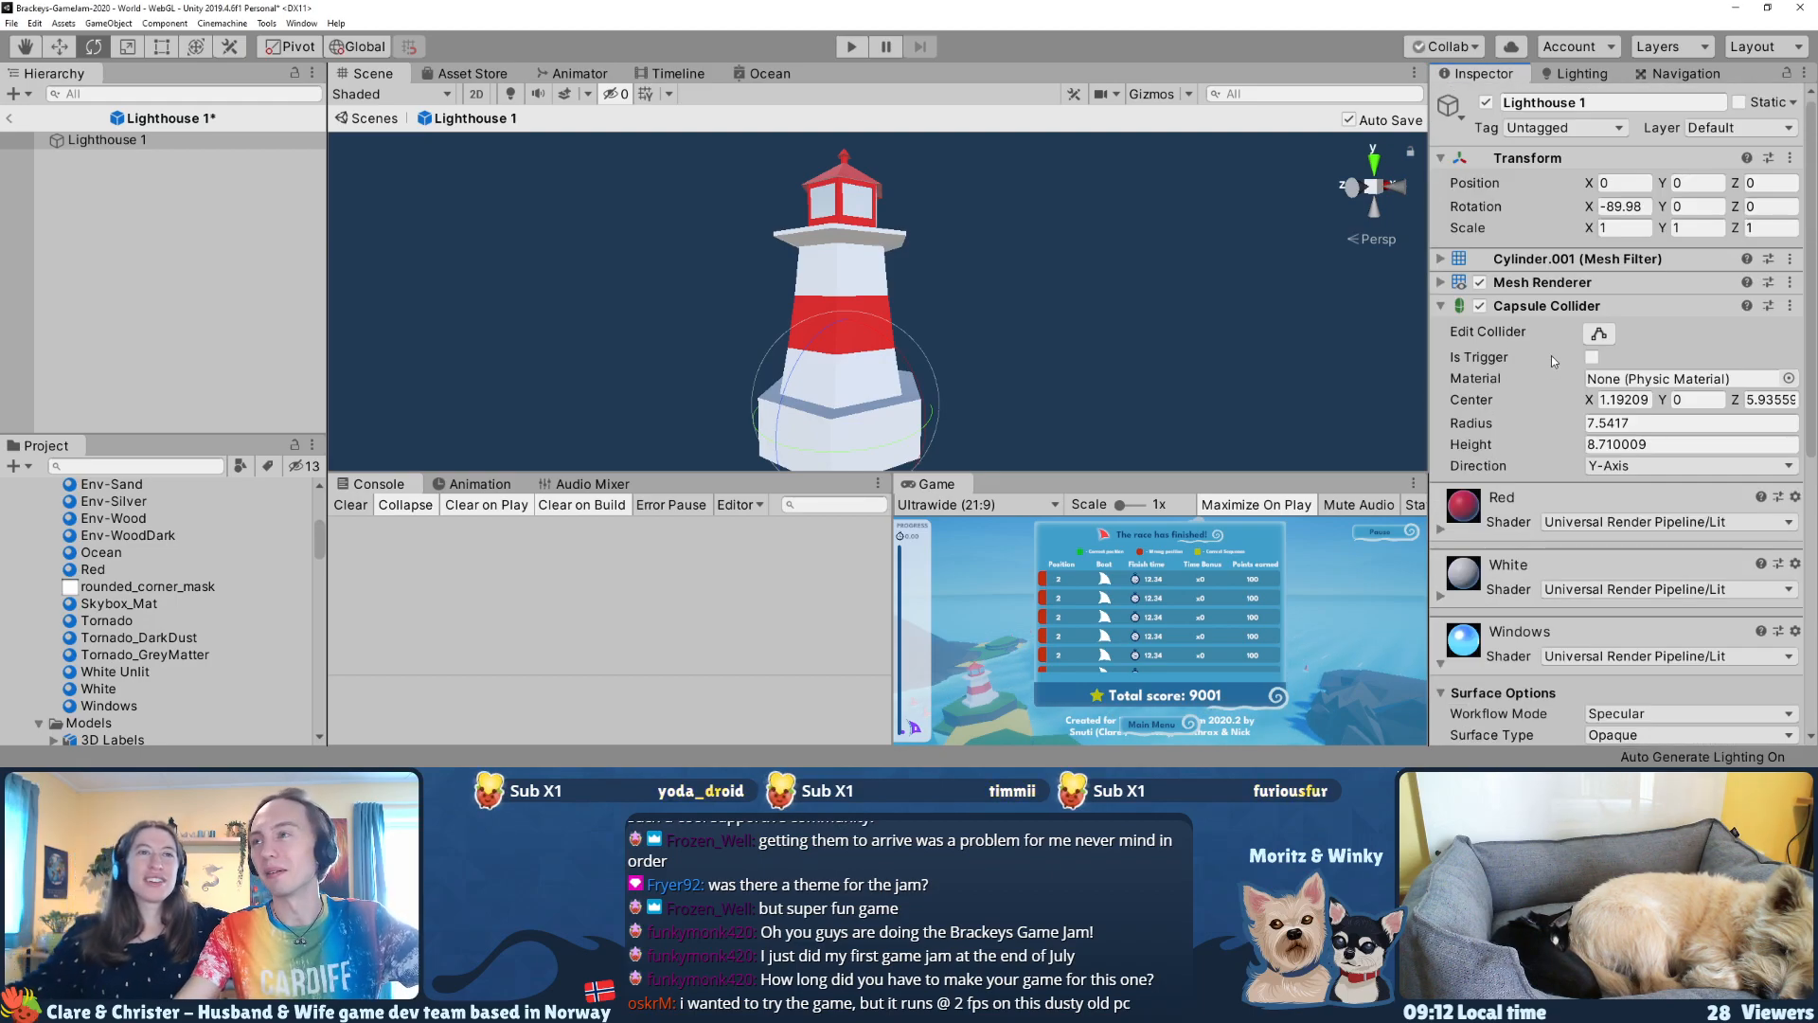
Step: Try reshaping the Capsule Collider to a radius of about 2.39 and a height of about 15.08, and remove the component from the lighthouse
left_click(1599, 333)
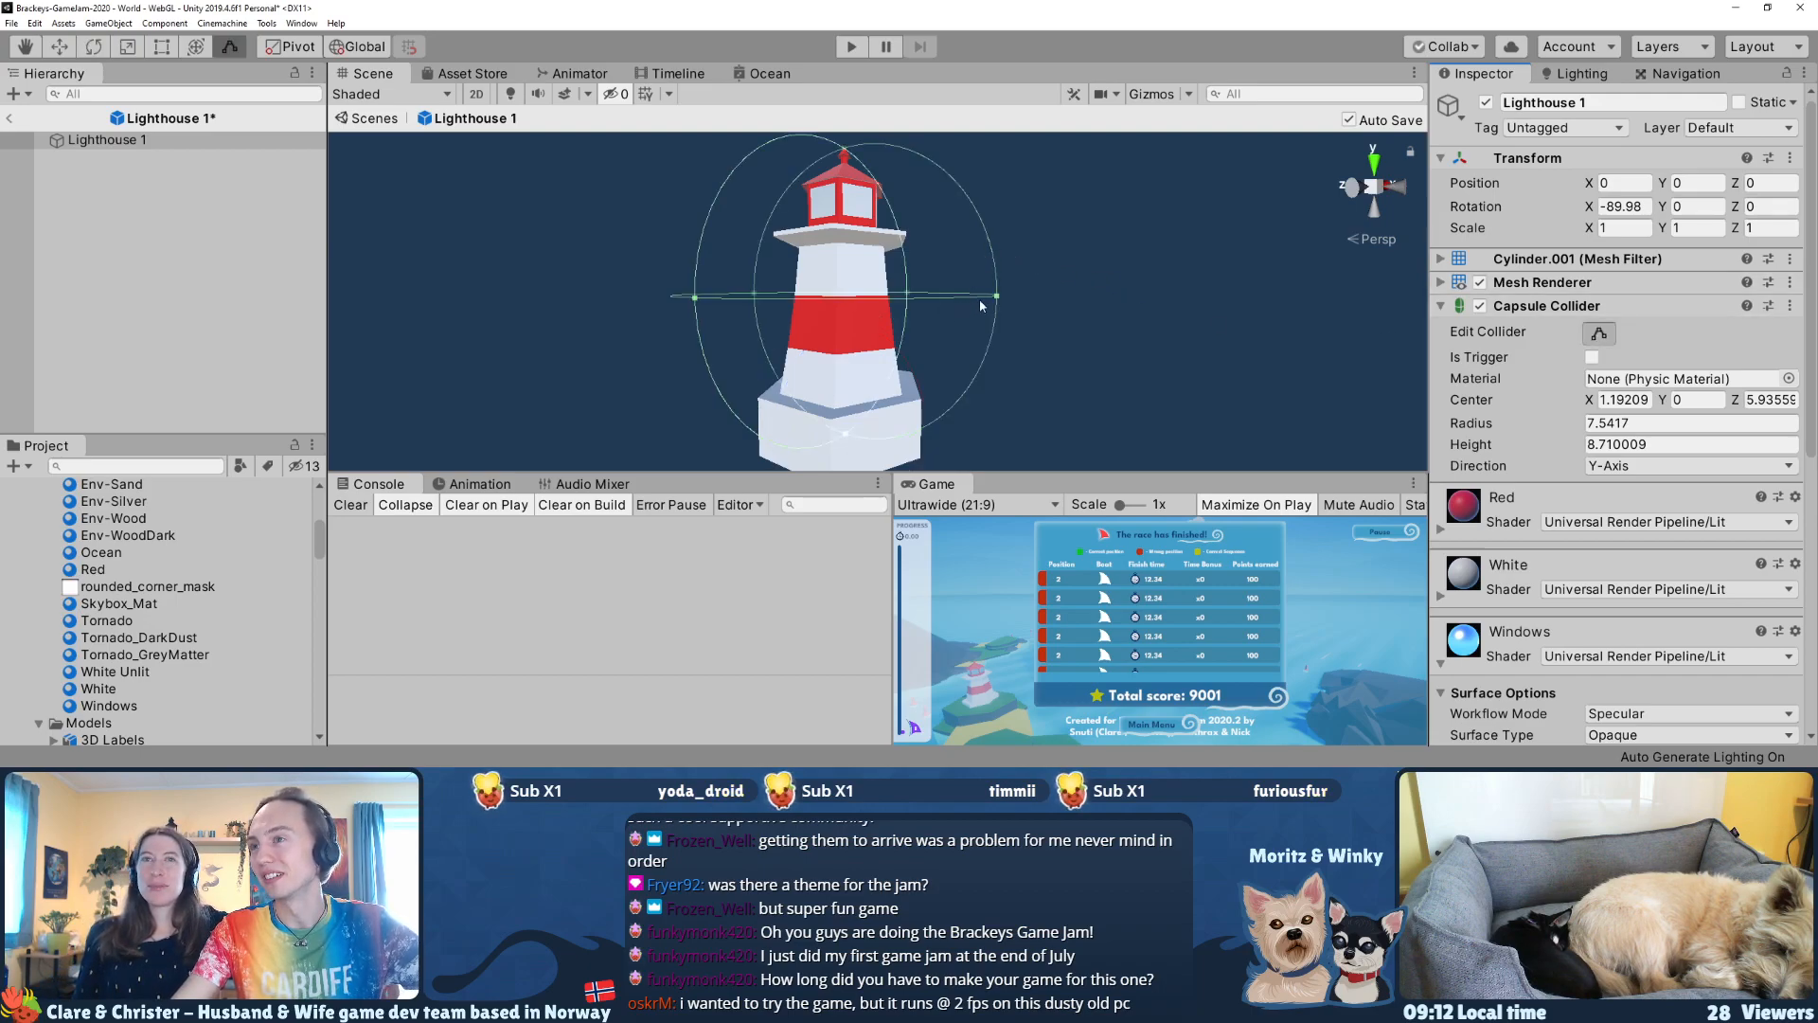
left_click_drag(992, 301, 971, 299)
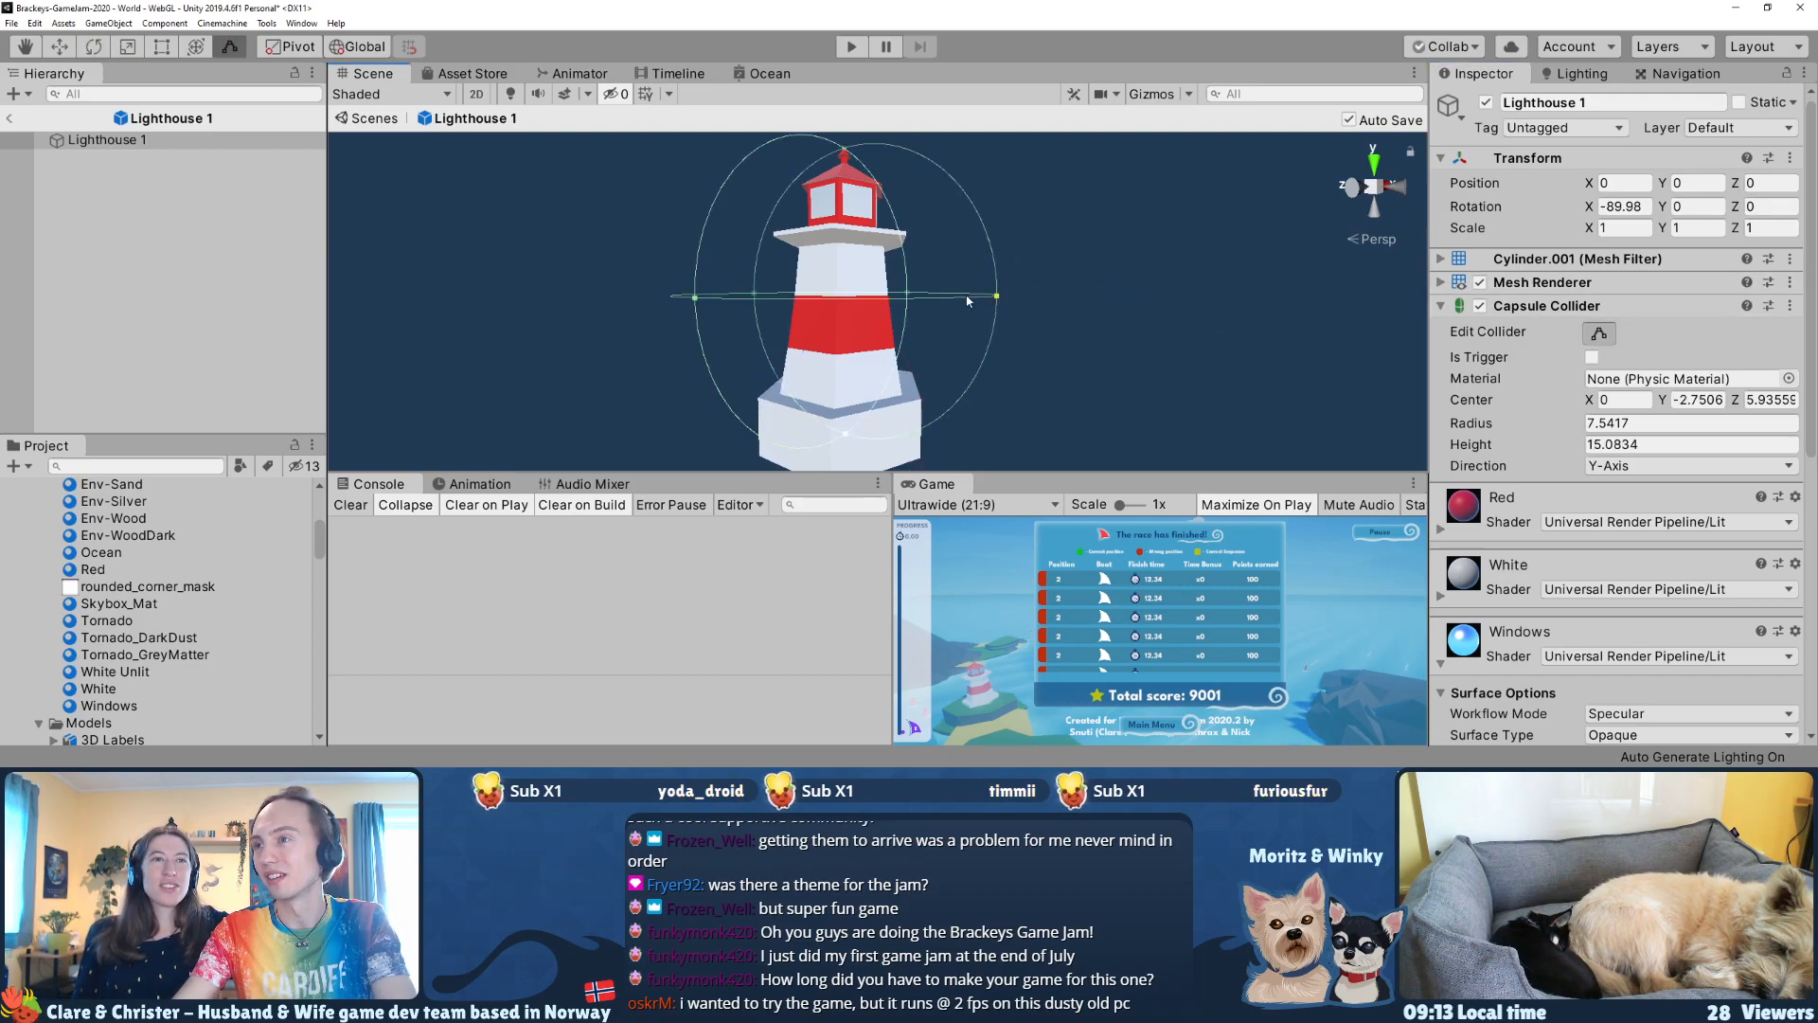
left_click_drag(975, 337, 784, 289, "alt")
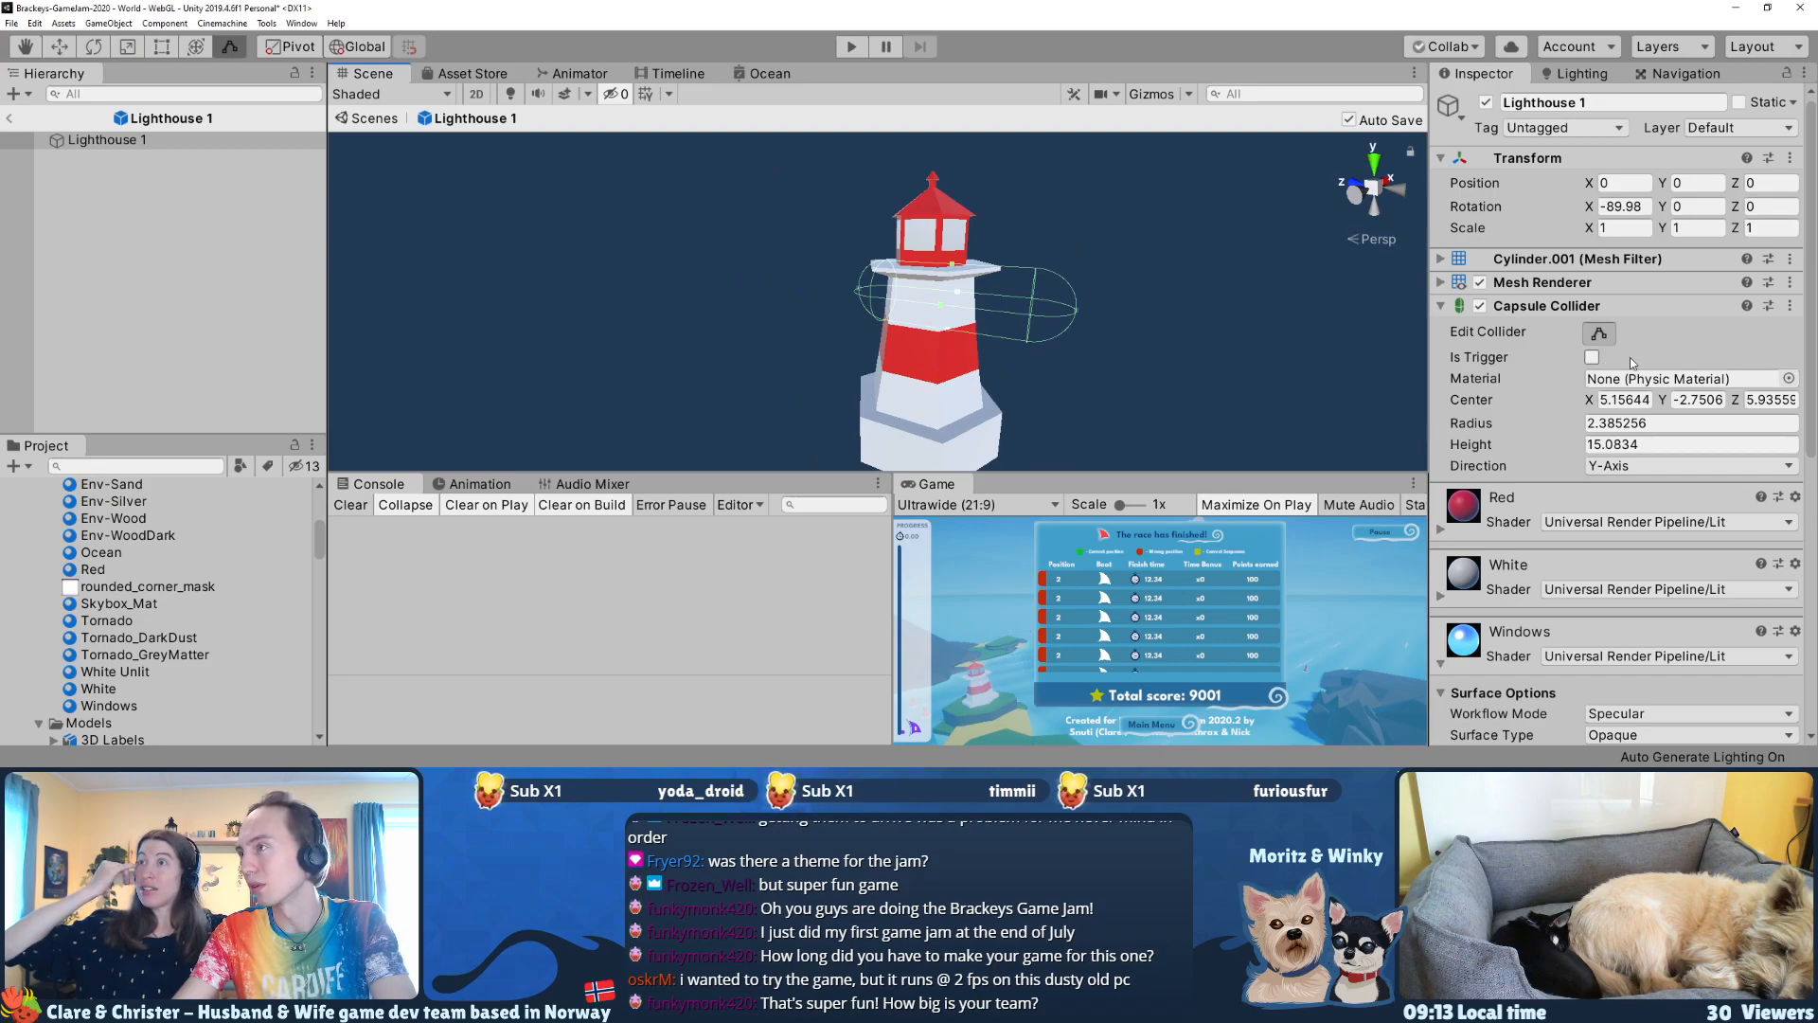
mouse_move(1103, 313)
left_mouse_down("alt")
mouse_move(1083, 315)
mouse_move(1113, 313)
left_mouse_up("alt")
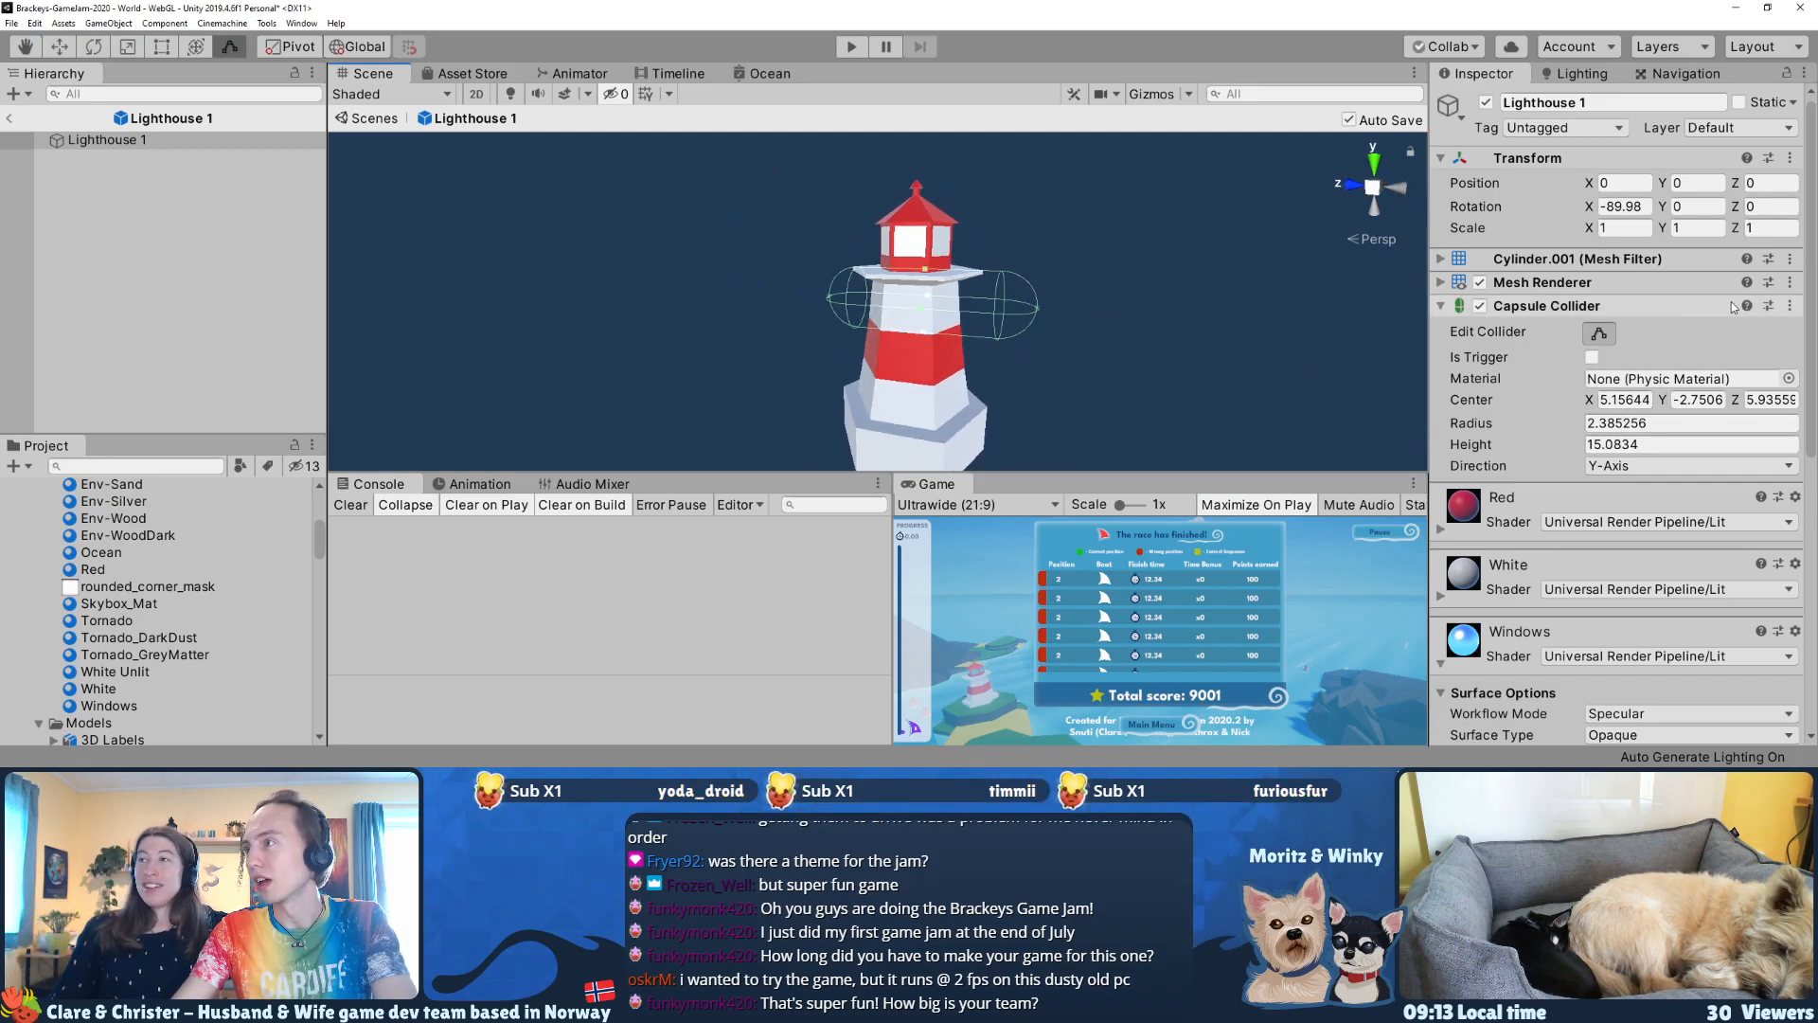
left_click(1789, 306)
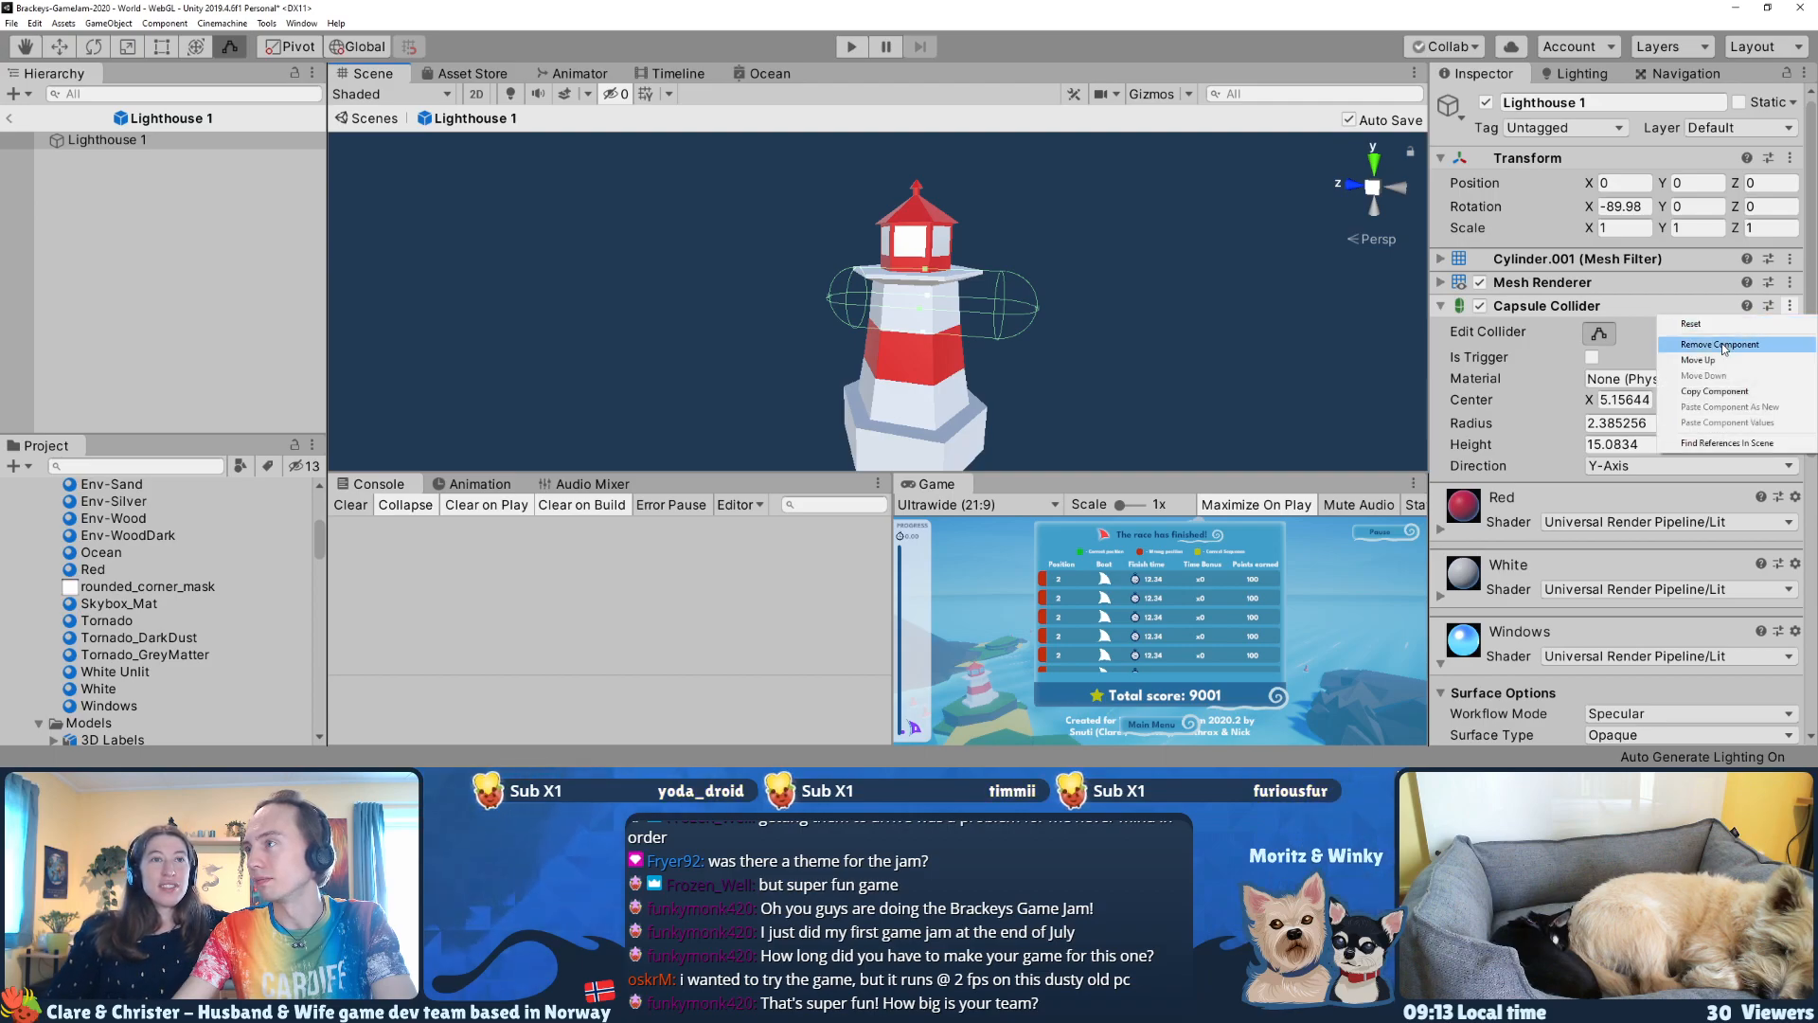
left_click(1721, 343)
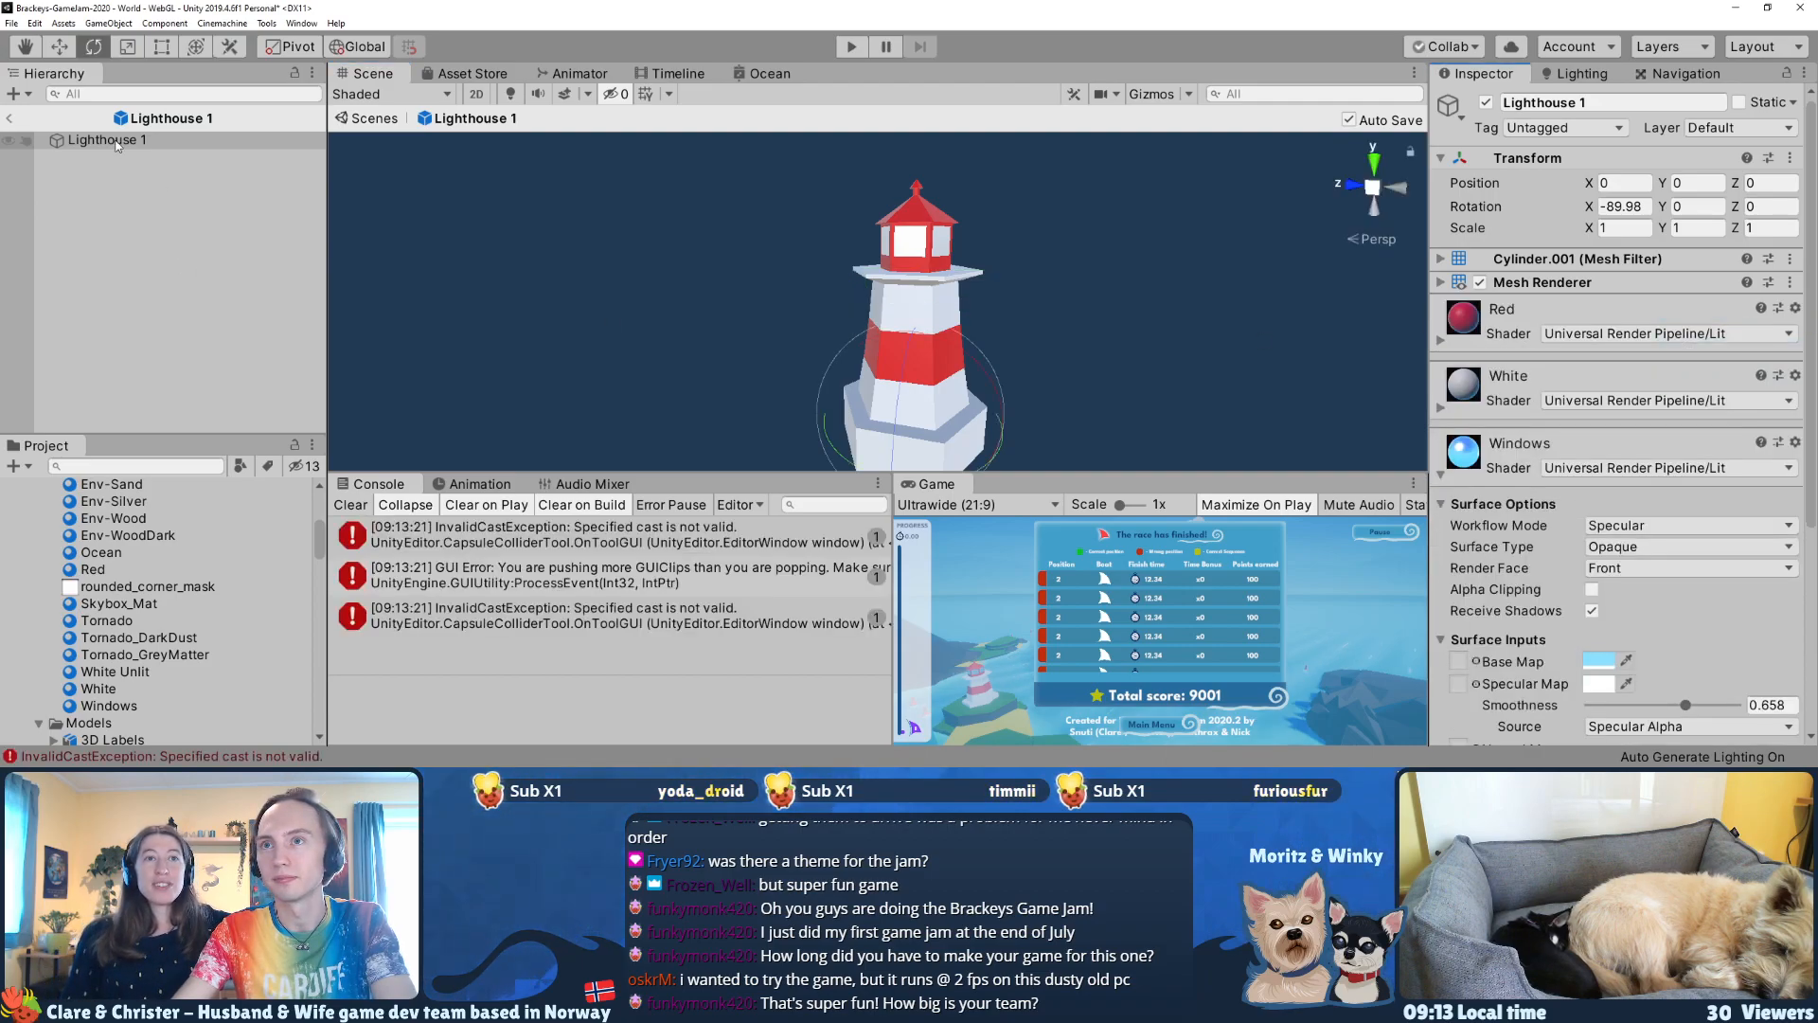
Step: Add a Capsule object as a child of Lighthouse 1 in the prefab
right_click(118, 144)
mouse_move(180, 291)
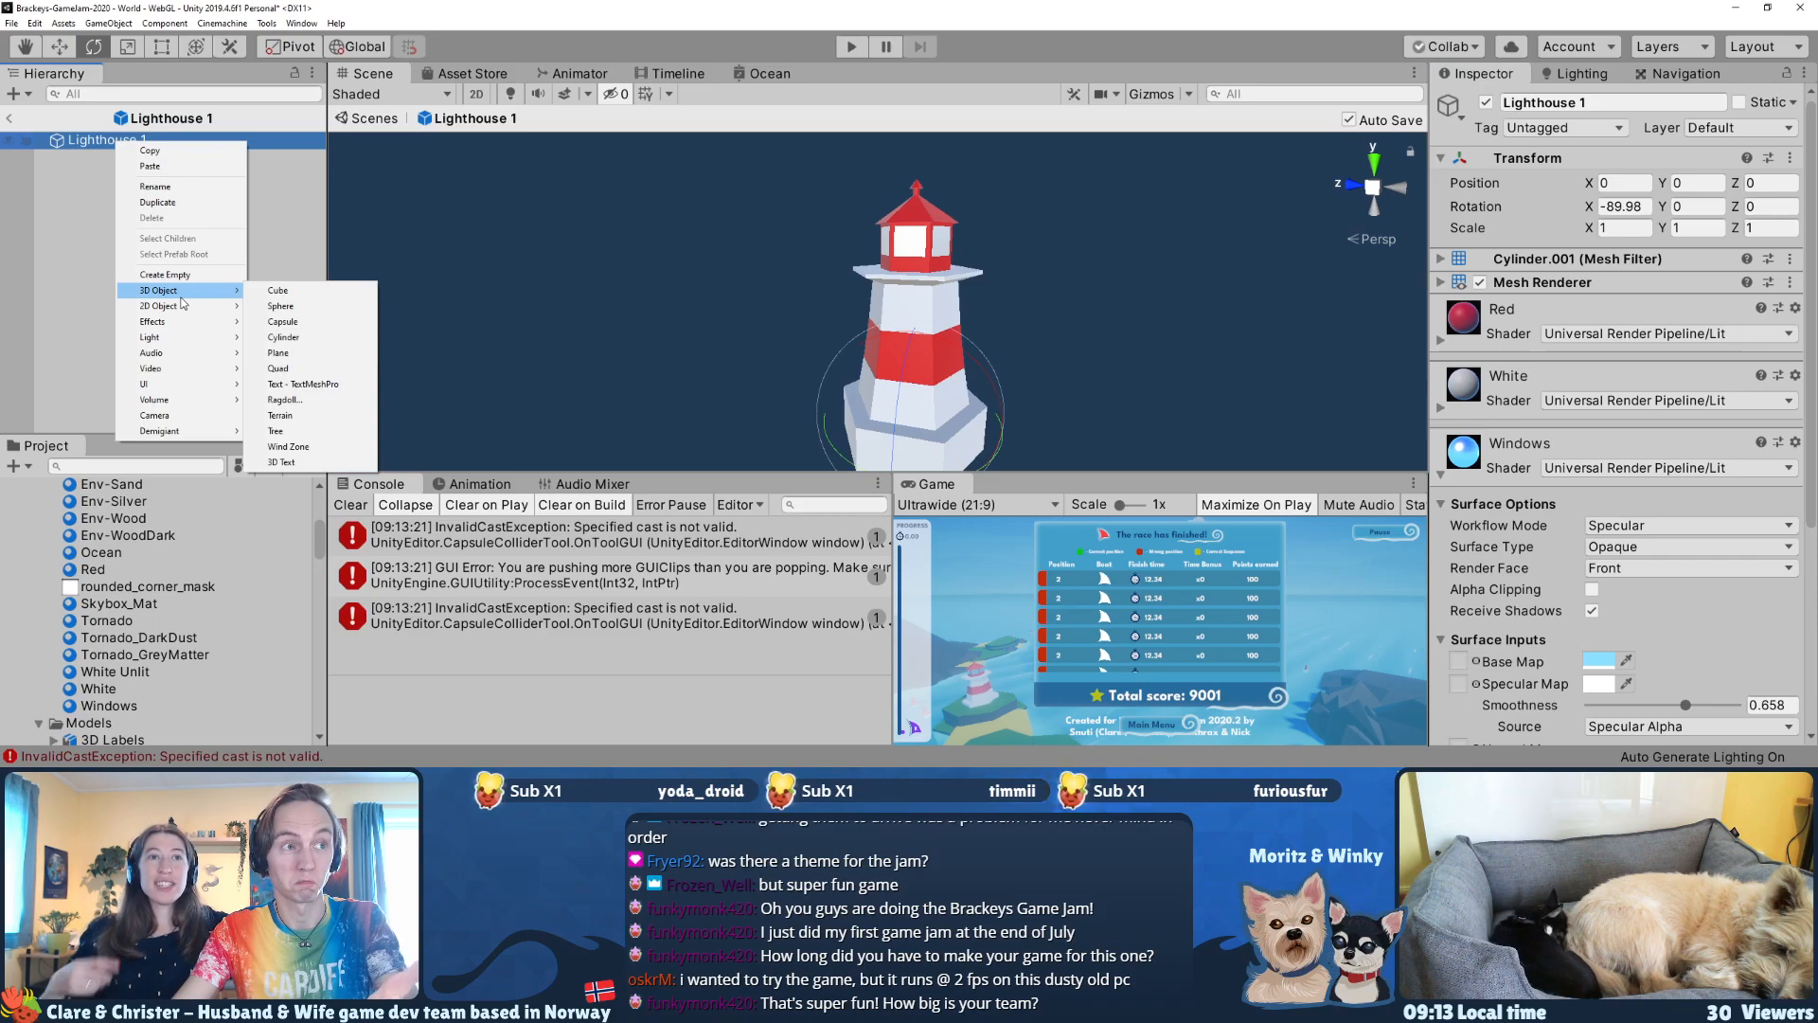
left_click(296, 322)
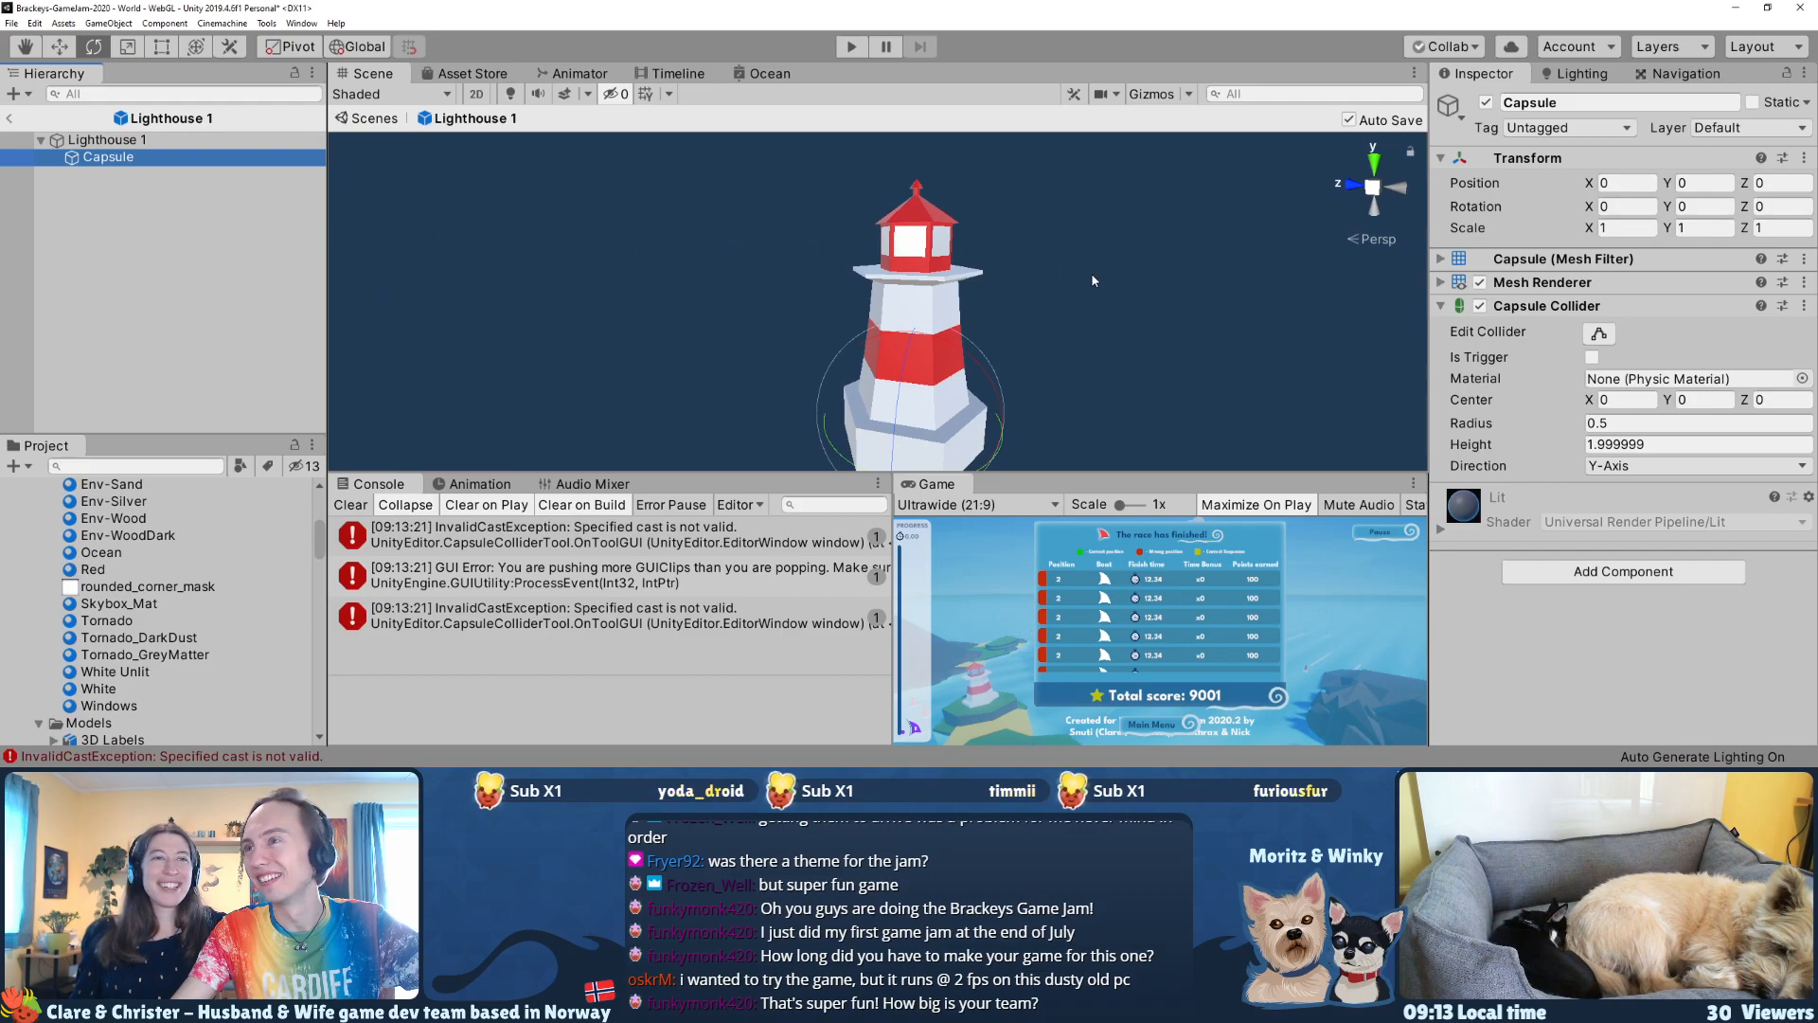
Step: Scale the capsule uniformly to about 7.12 and set its X rotation to -90
right_click_drag(1053, 333, 991, 346)
key("q")
key("r")
left_click_drag(900, 350, 1645, 289)
key("e")
left_click_drag(952, 281, 1150, 431)
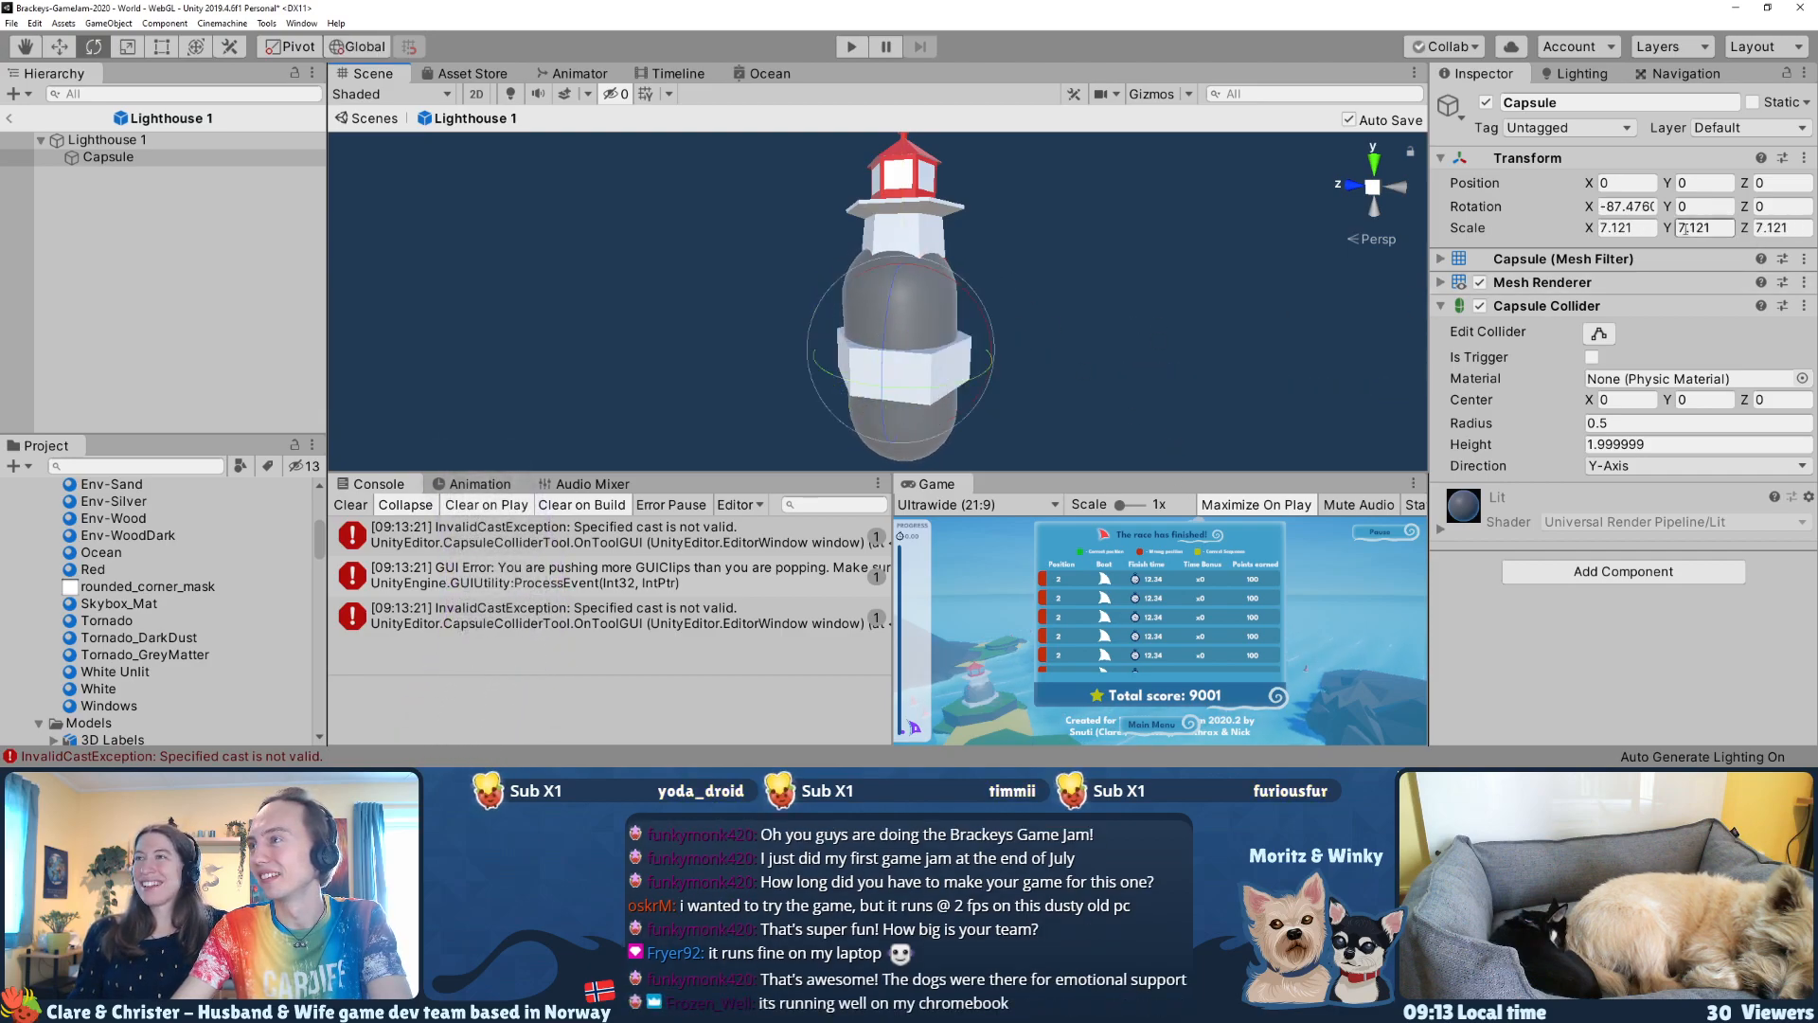
left_click(1643, 207)
type("-90")
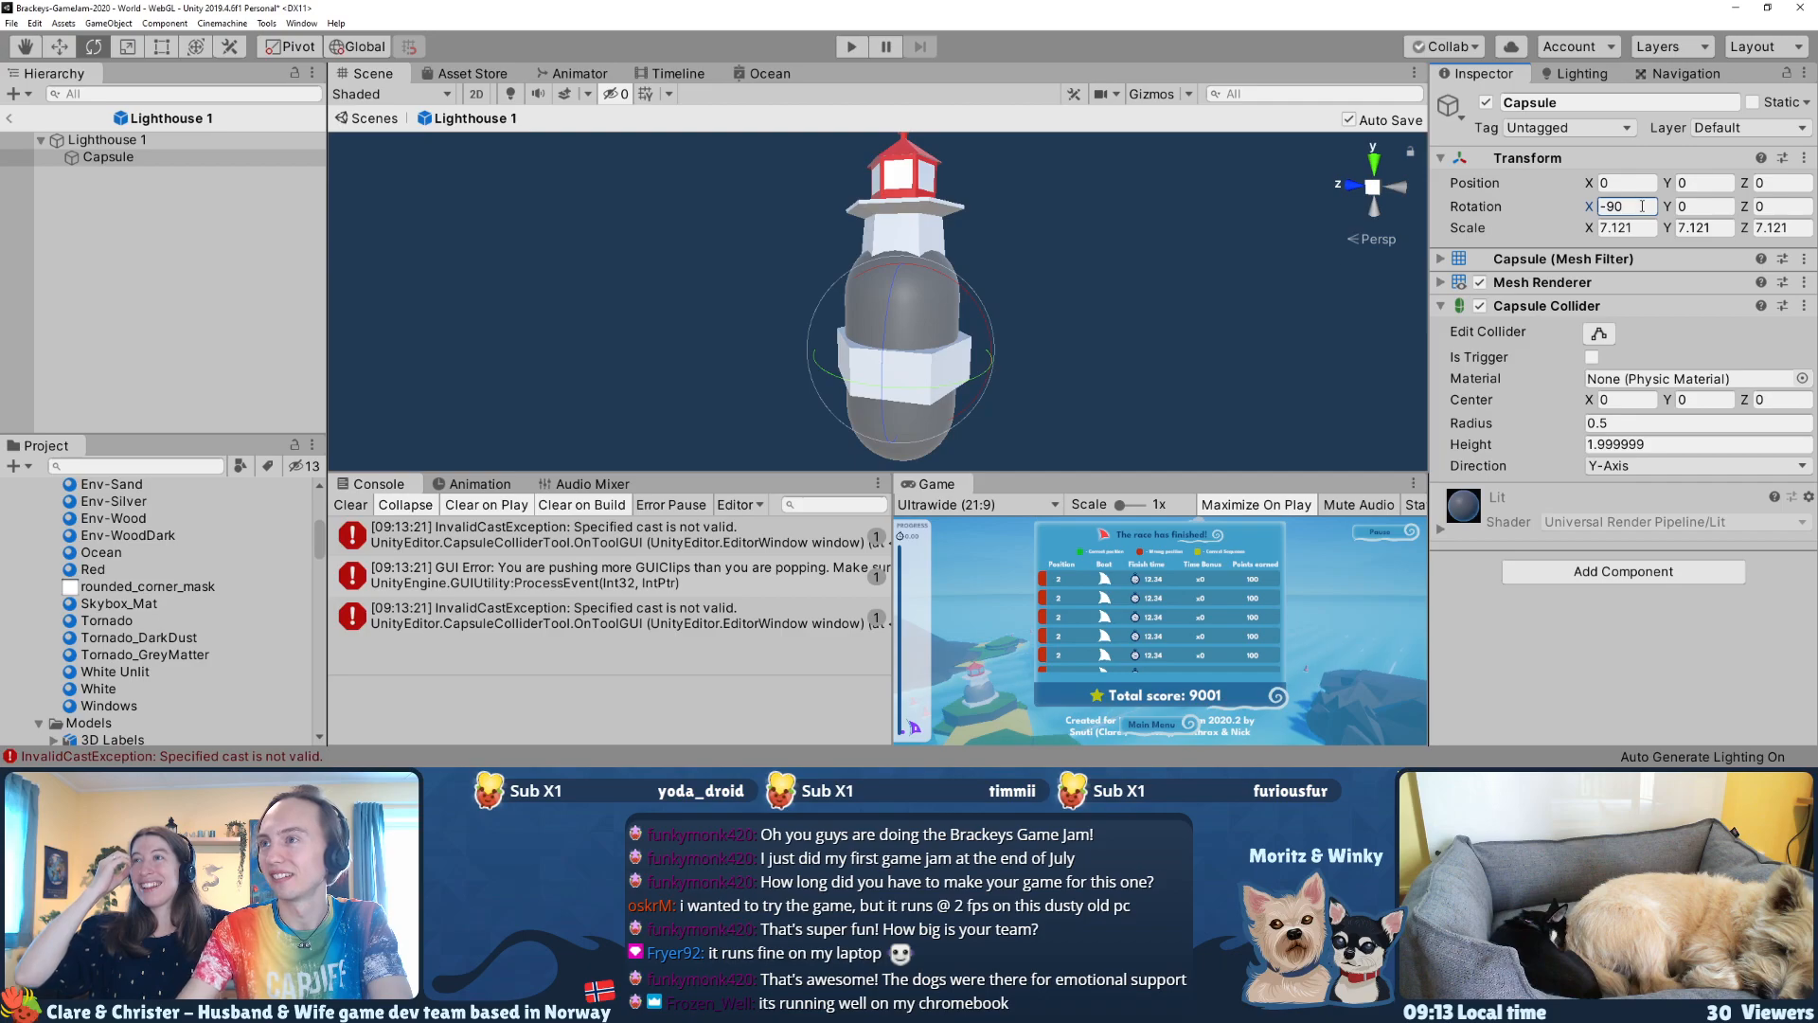
type("w")
Step: Fit the capsule over the lighthouse tower at Z position 4.93, with scale about 6.59 on X and Z and 7.26 on Y
left_click_drag(898, 267, 894, 182)
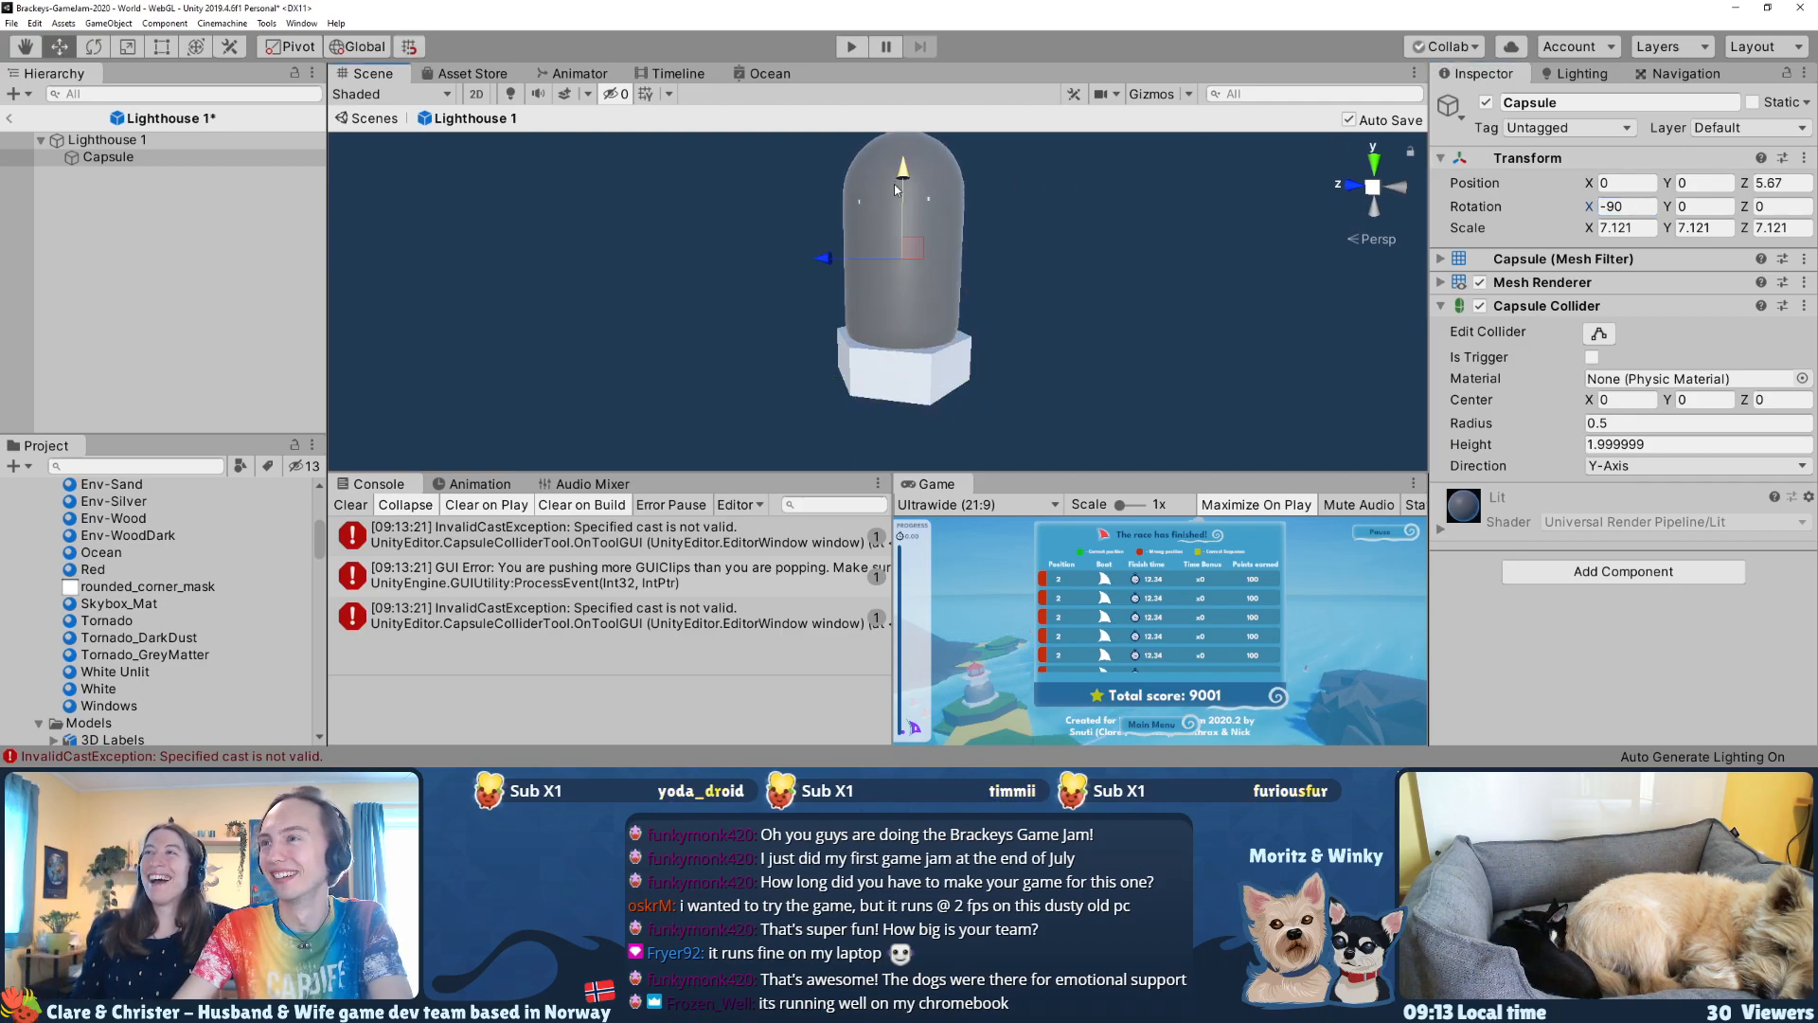
key("r")
left_click_drag(890, 276, 888, 283)
key("w")
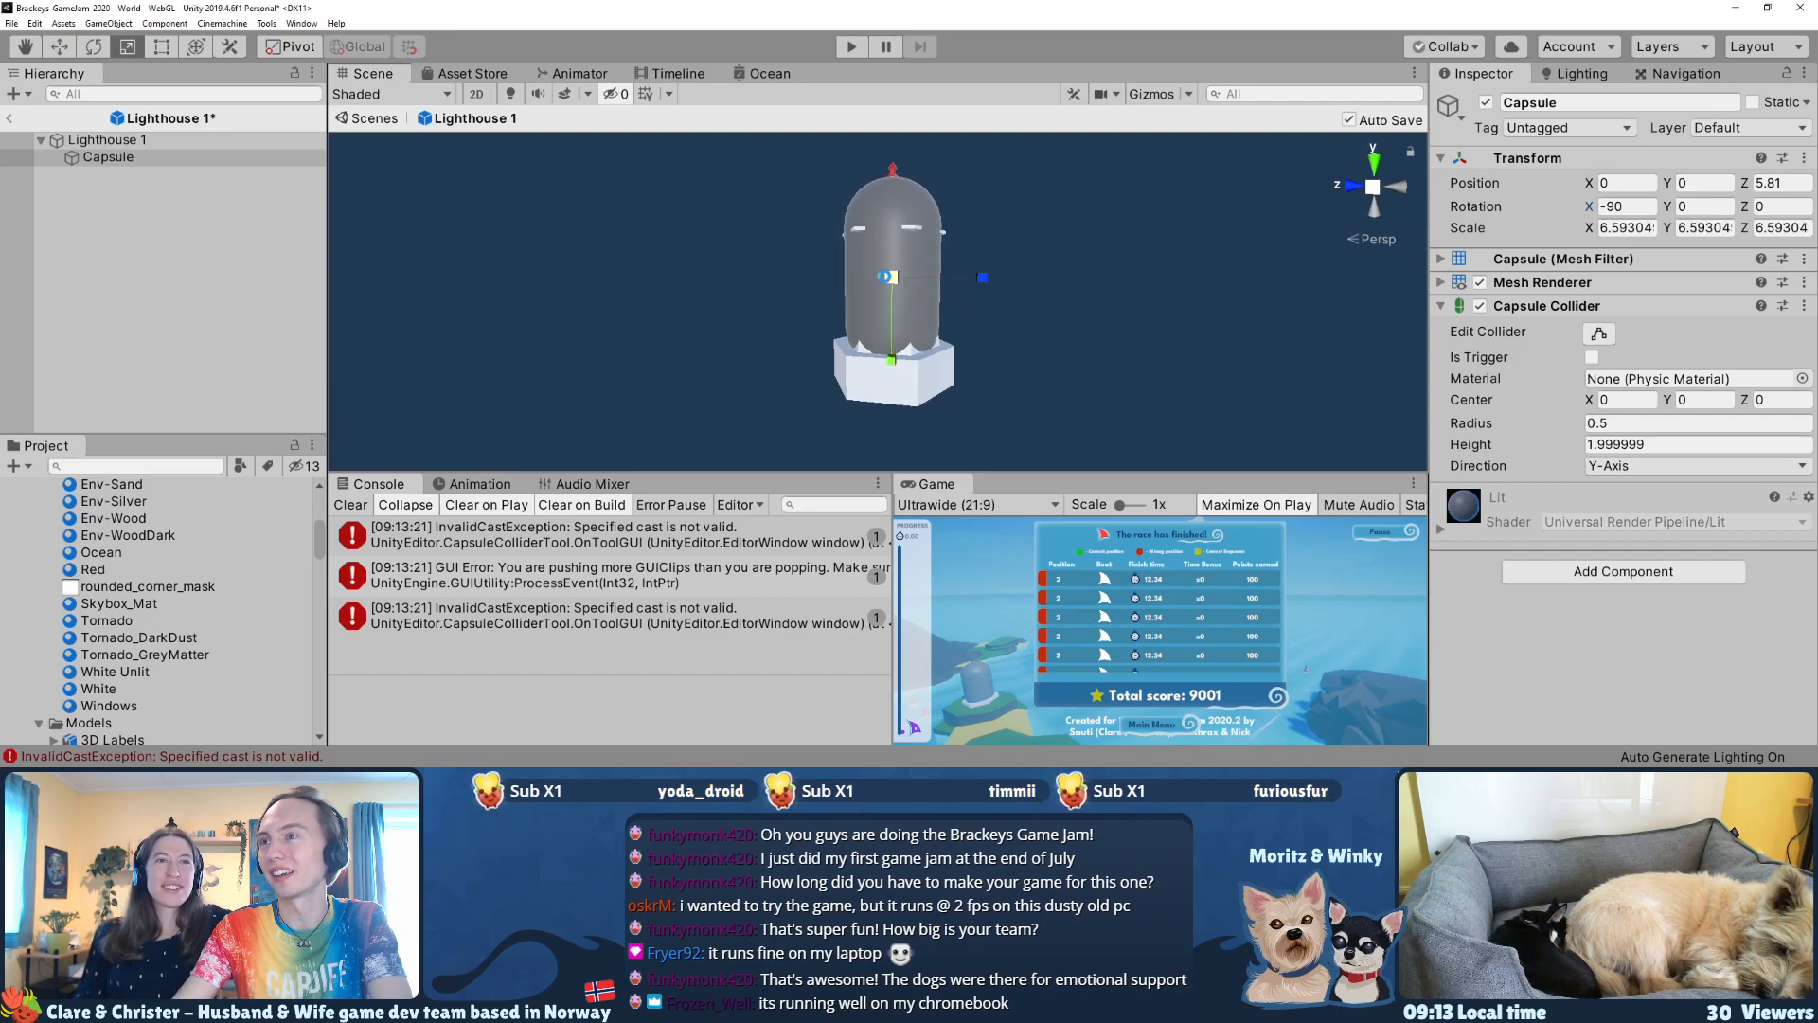
key("ctrl+s")
left_click_drag(893, 198, 894, 204)
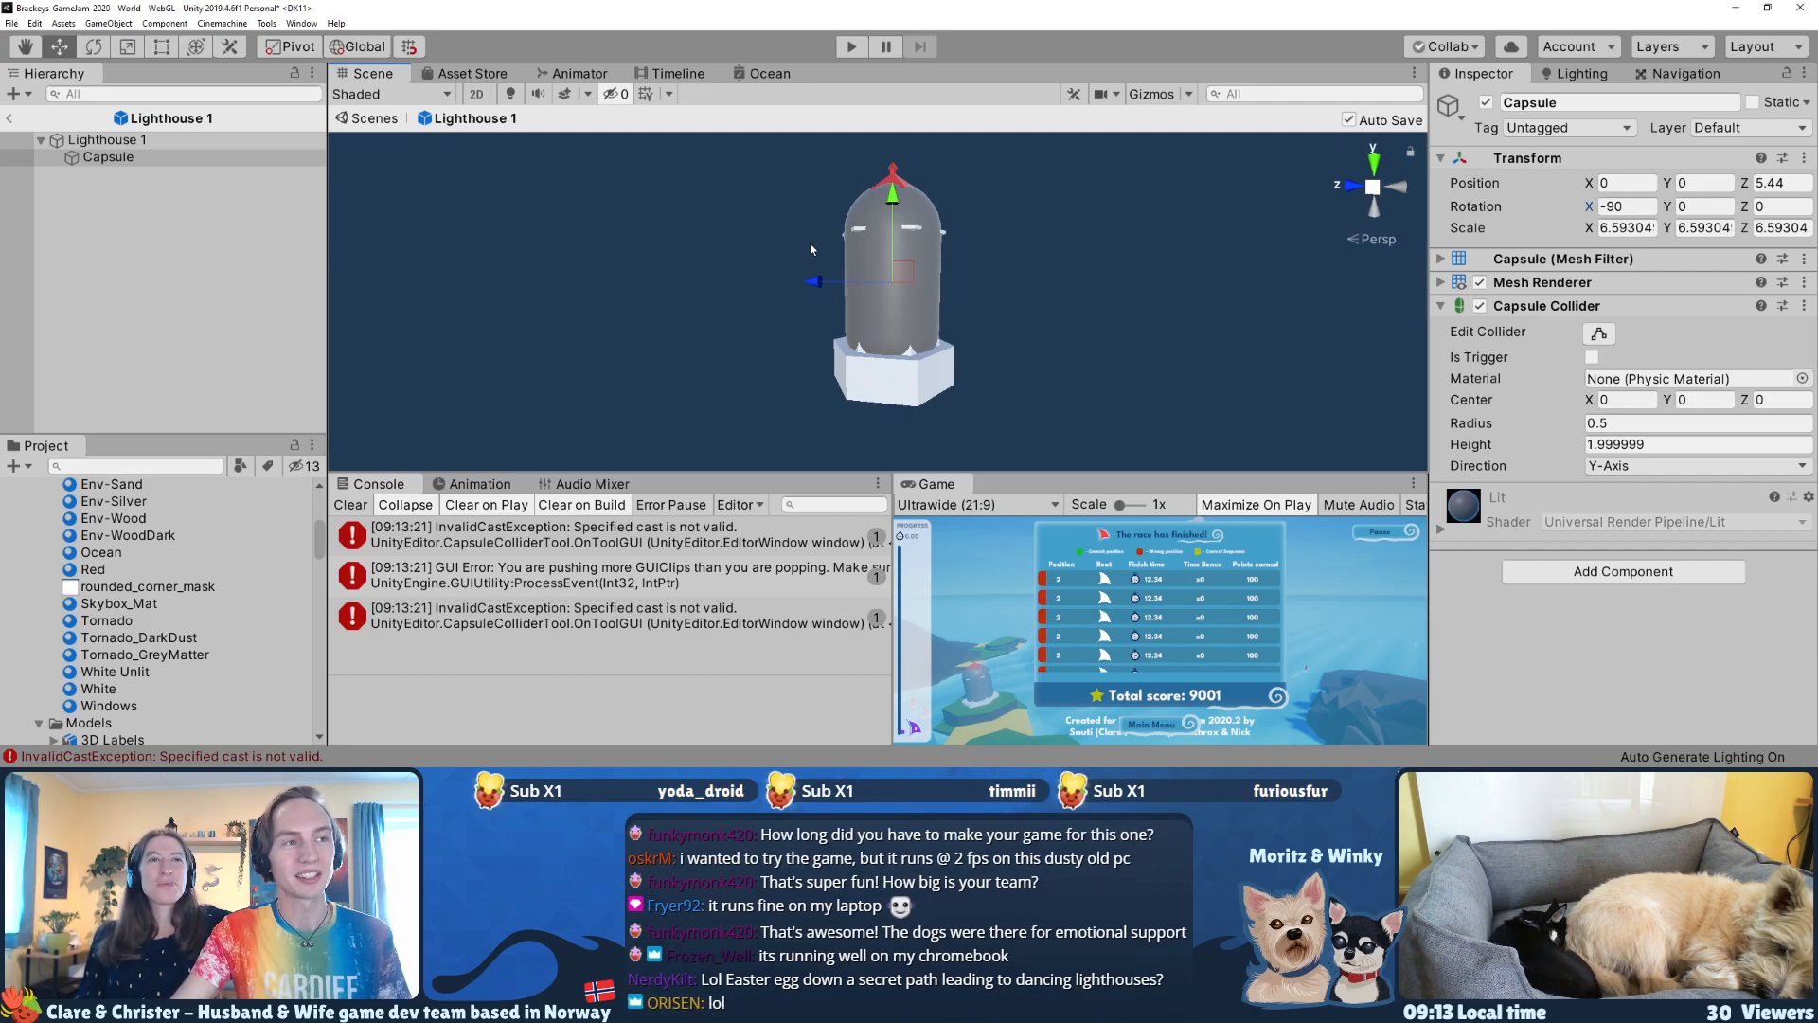
left_click_drag(887, 207, 894, 210)
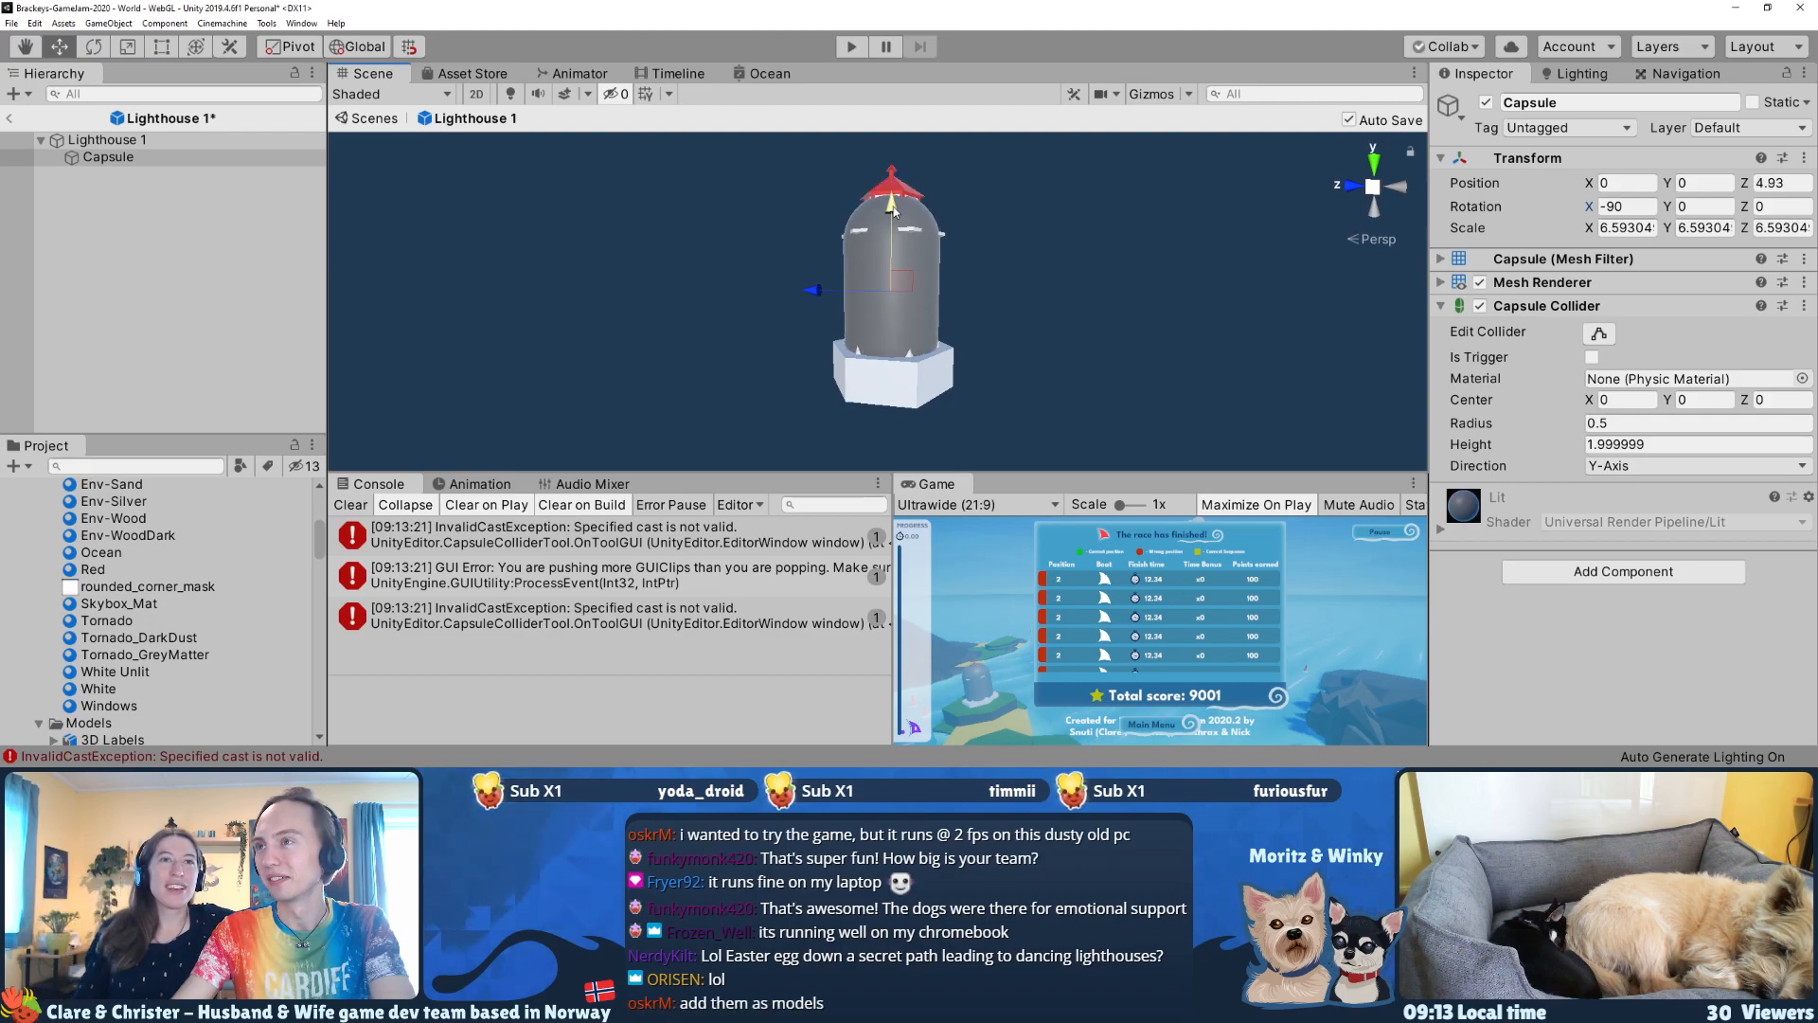
key("r")
left_click_drag(891, 374, 889, 385)
key("w")
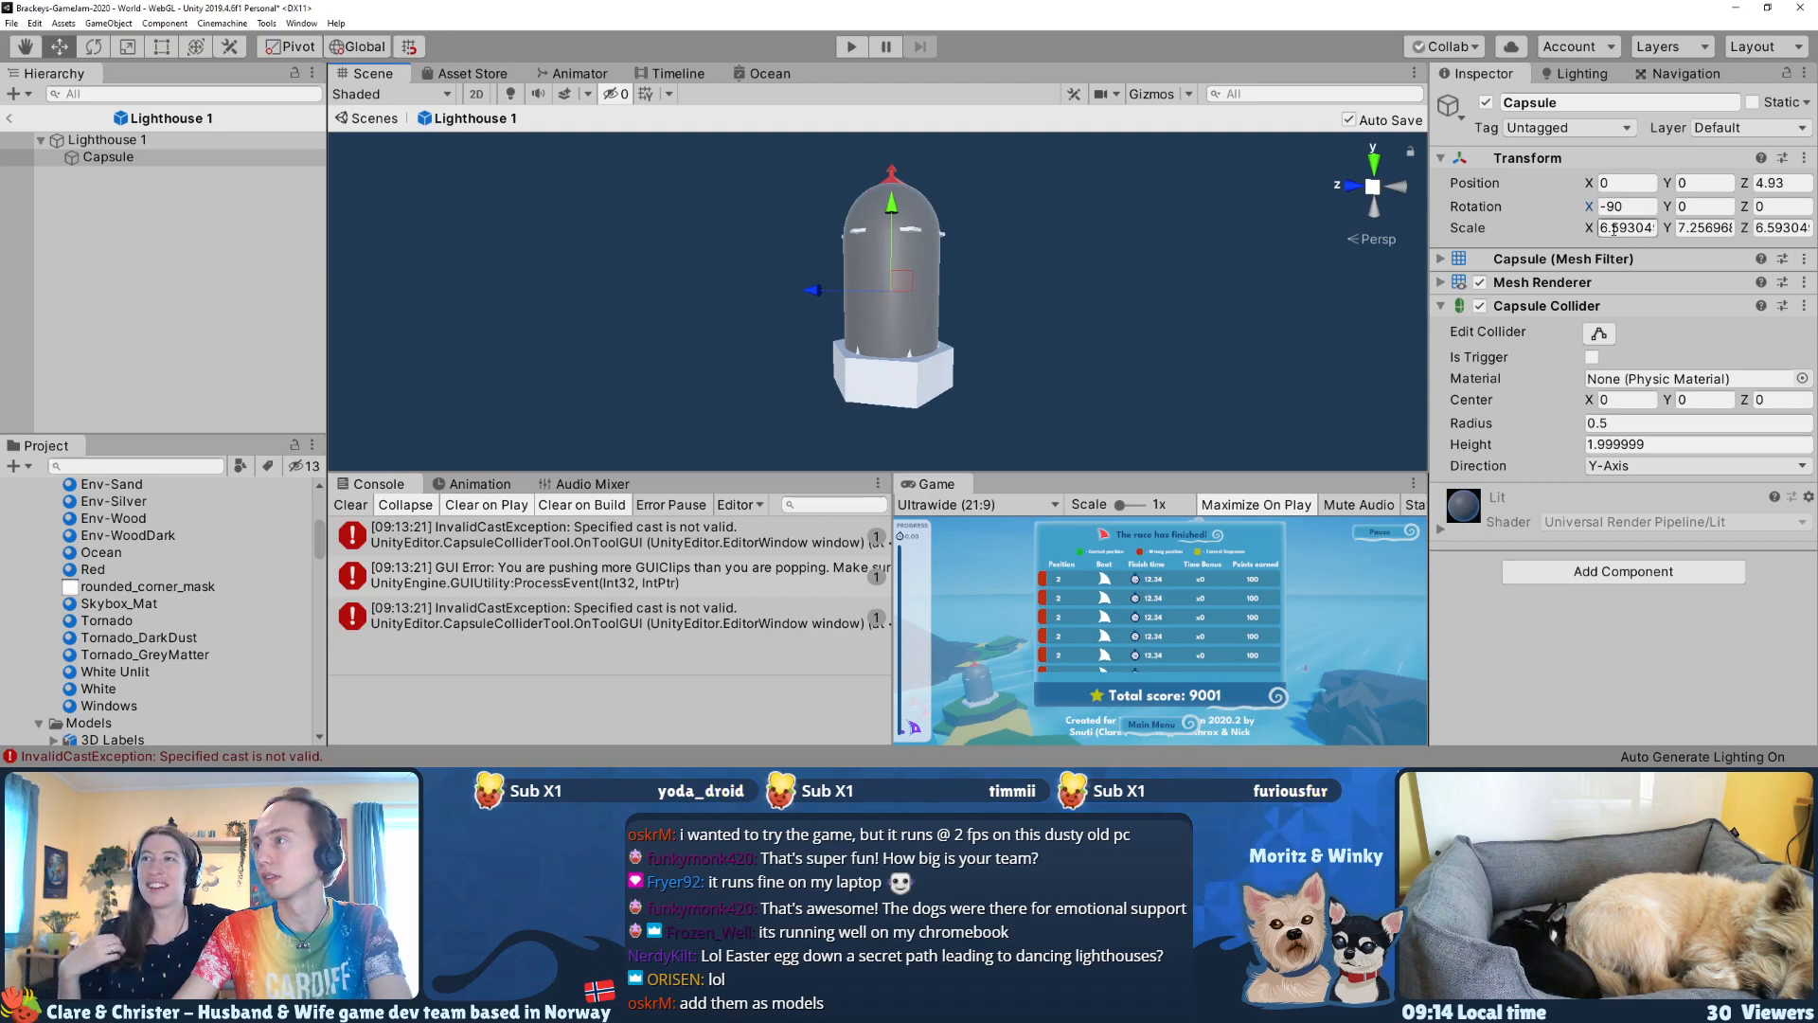
Step: Remove the Mesh Renderer and Mesh Filter components from the capsule, keeping only its Capsule Collider
left_click(1480, 283)
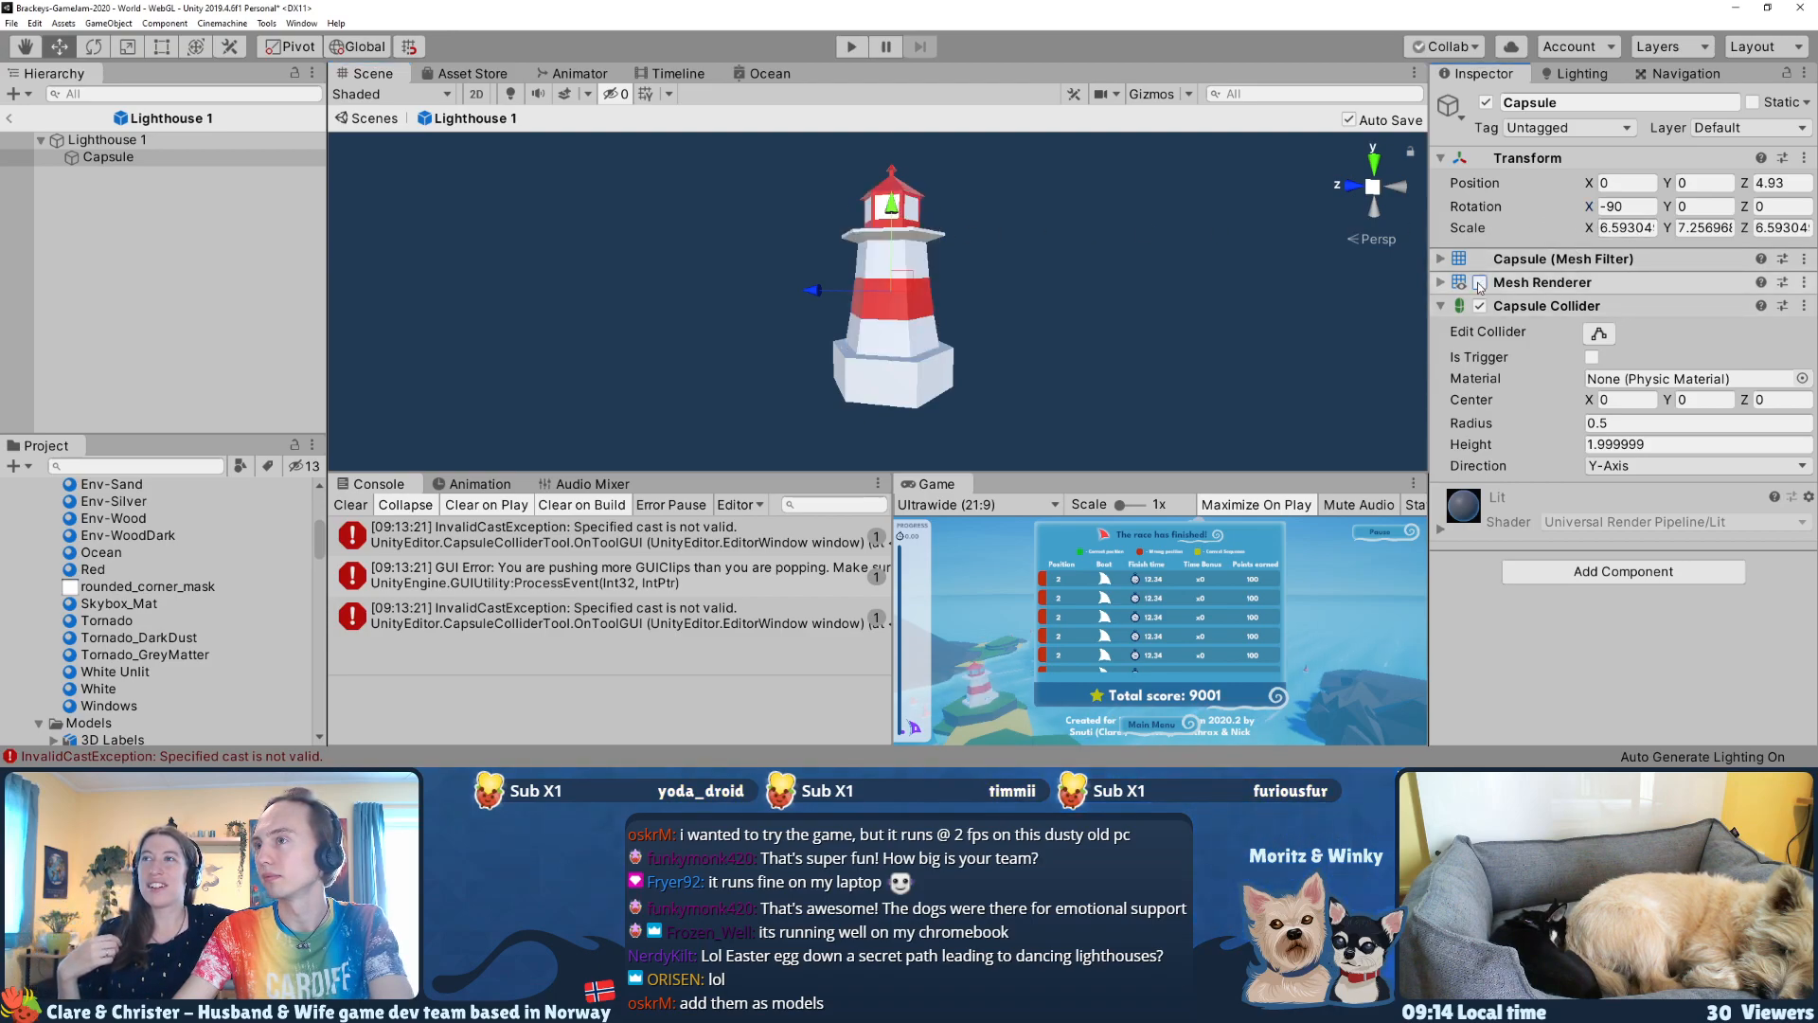
left_click(1599, 333)
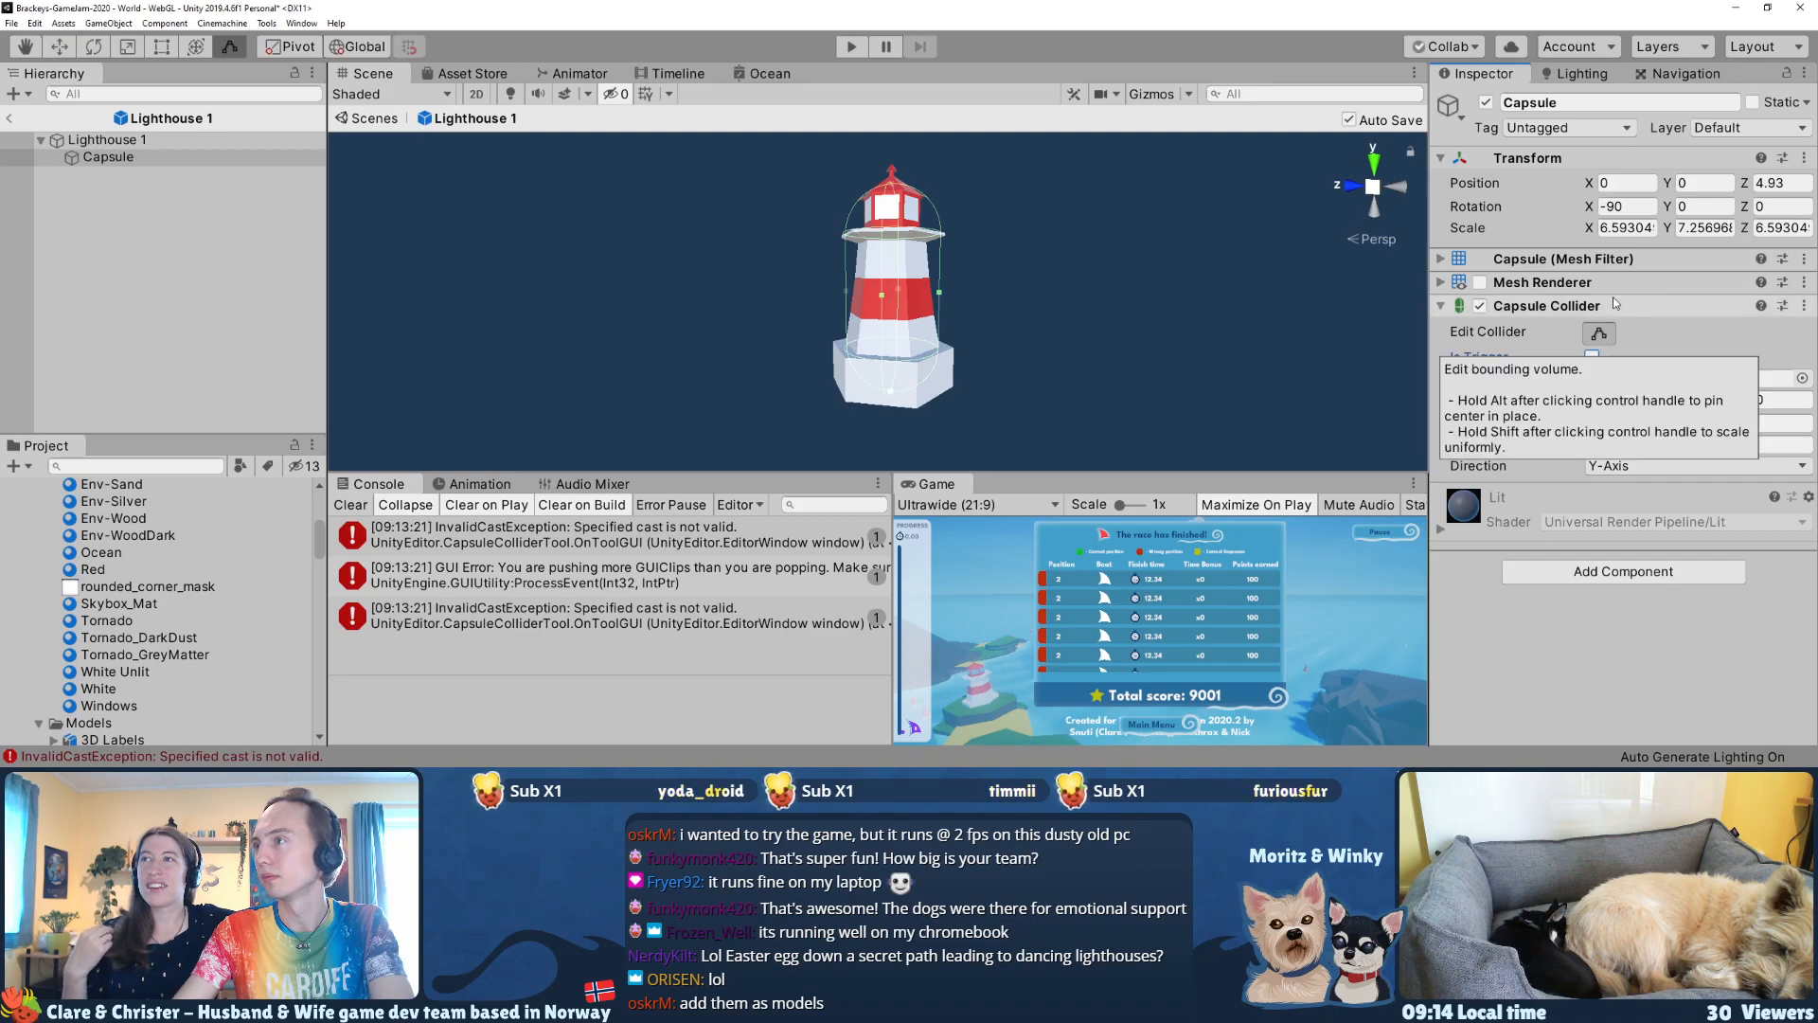
left_click(1804, 282)
left_click(1733, 324)
left_click(1804, 259)
left_click(1733, 300)
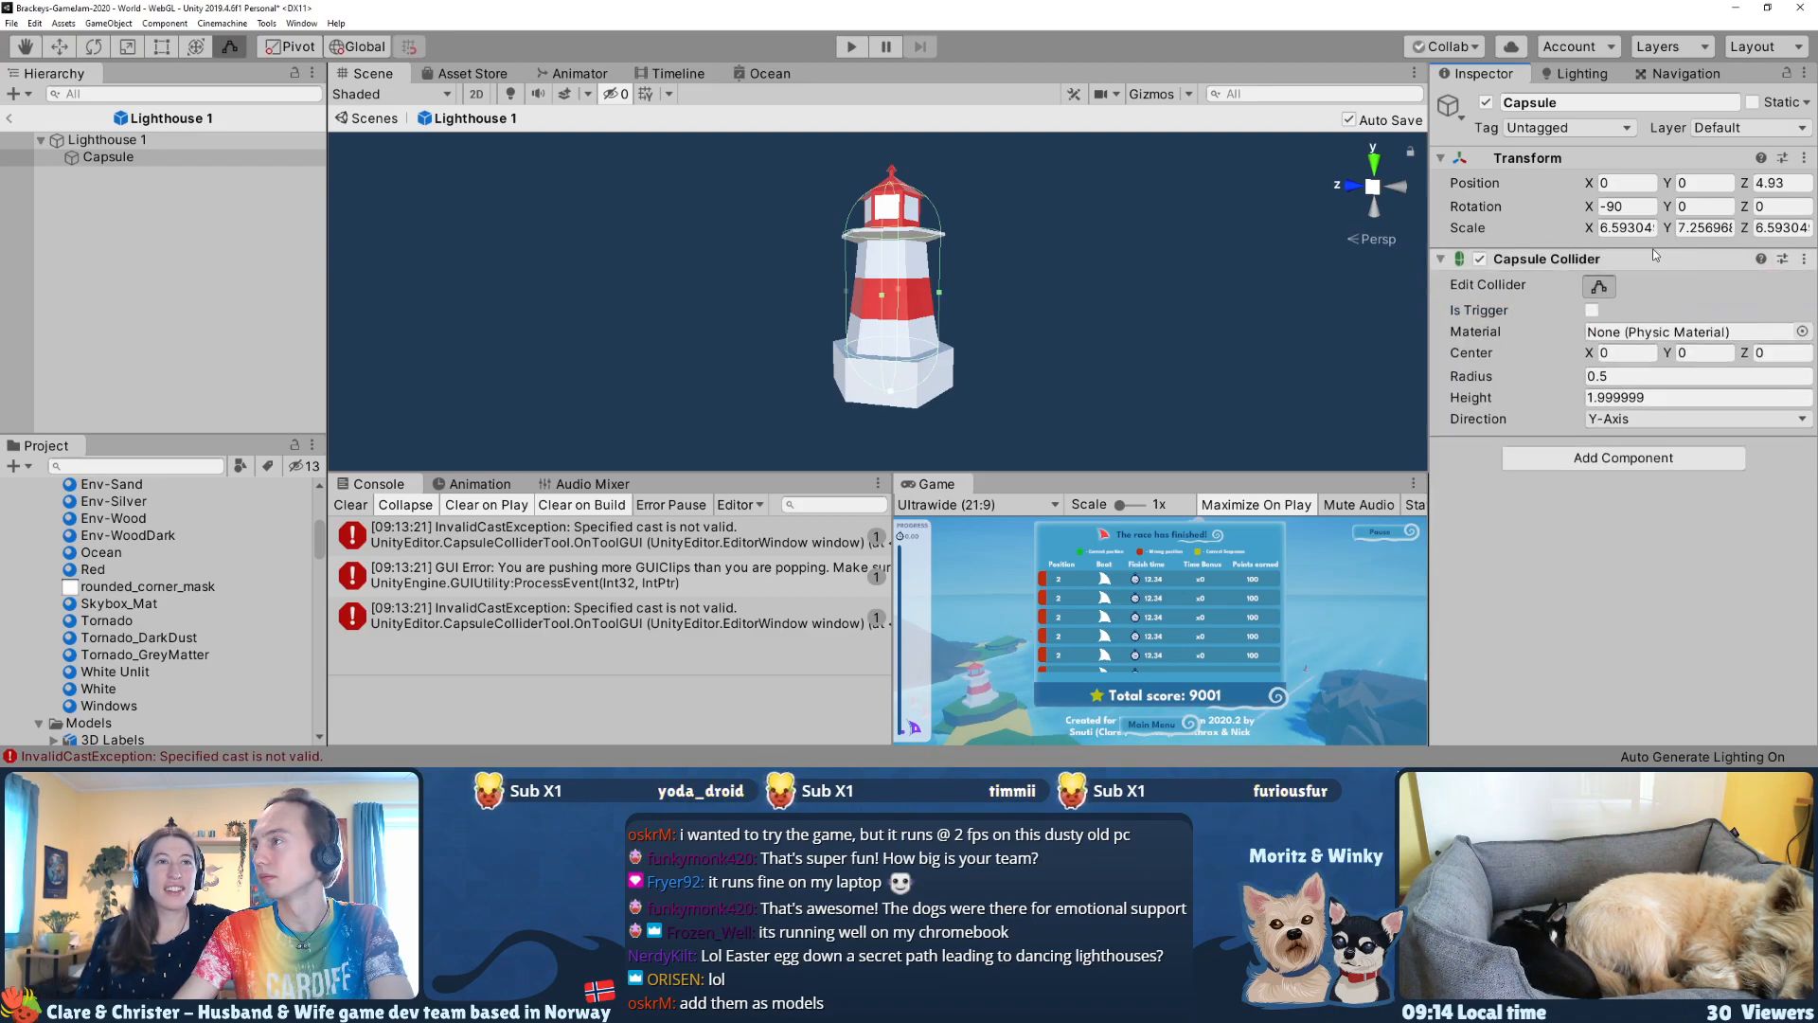
Step: Reset the capsule object's scale to 1 on all three axes
left_click(1633, 391)
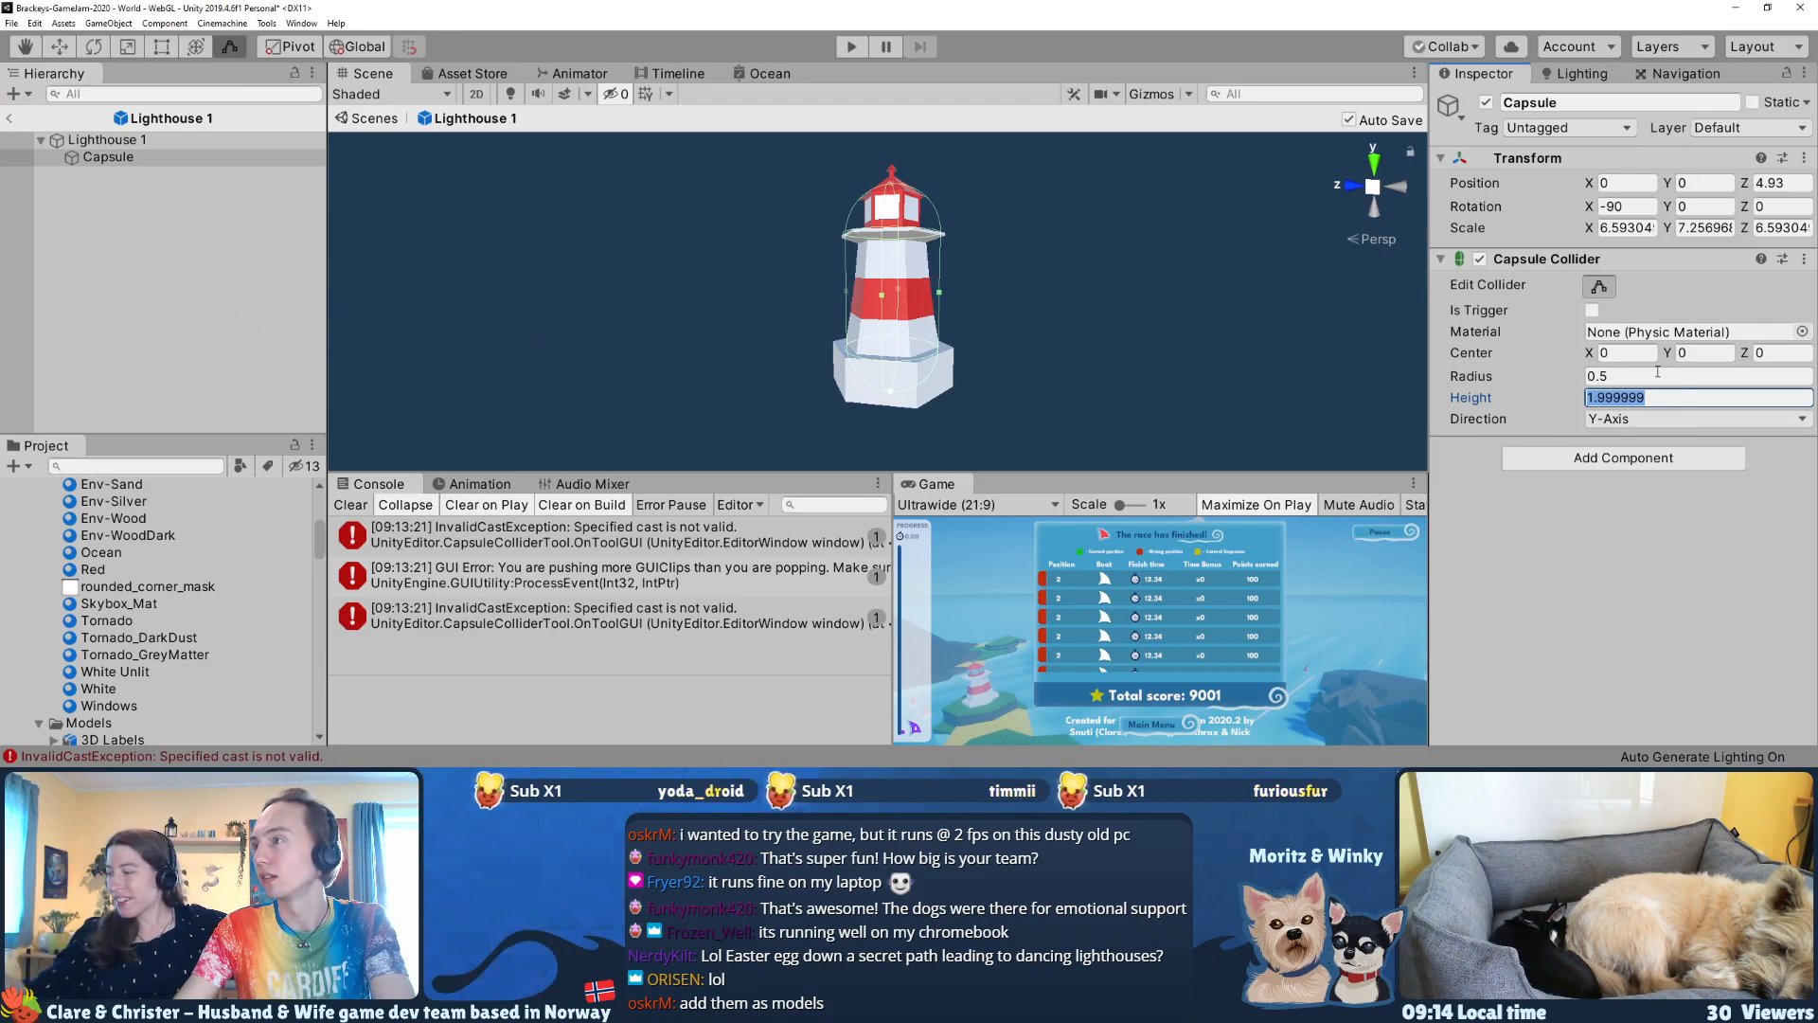
left_click(1642, 229)
key("Tab")
type("1")
key("Tab")
type("1")
key("Return")
Step: Set the Capsule Collider's radius to 3 and its height to 16
left_click_drag(1560, 398, 241, 395)
left_click_drag(1491, 377, 1546, 374)
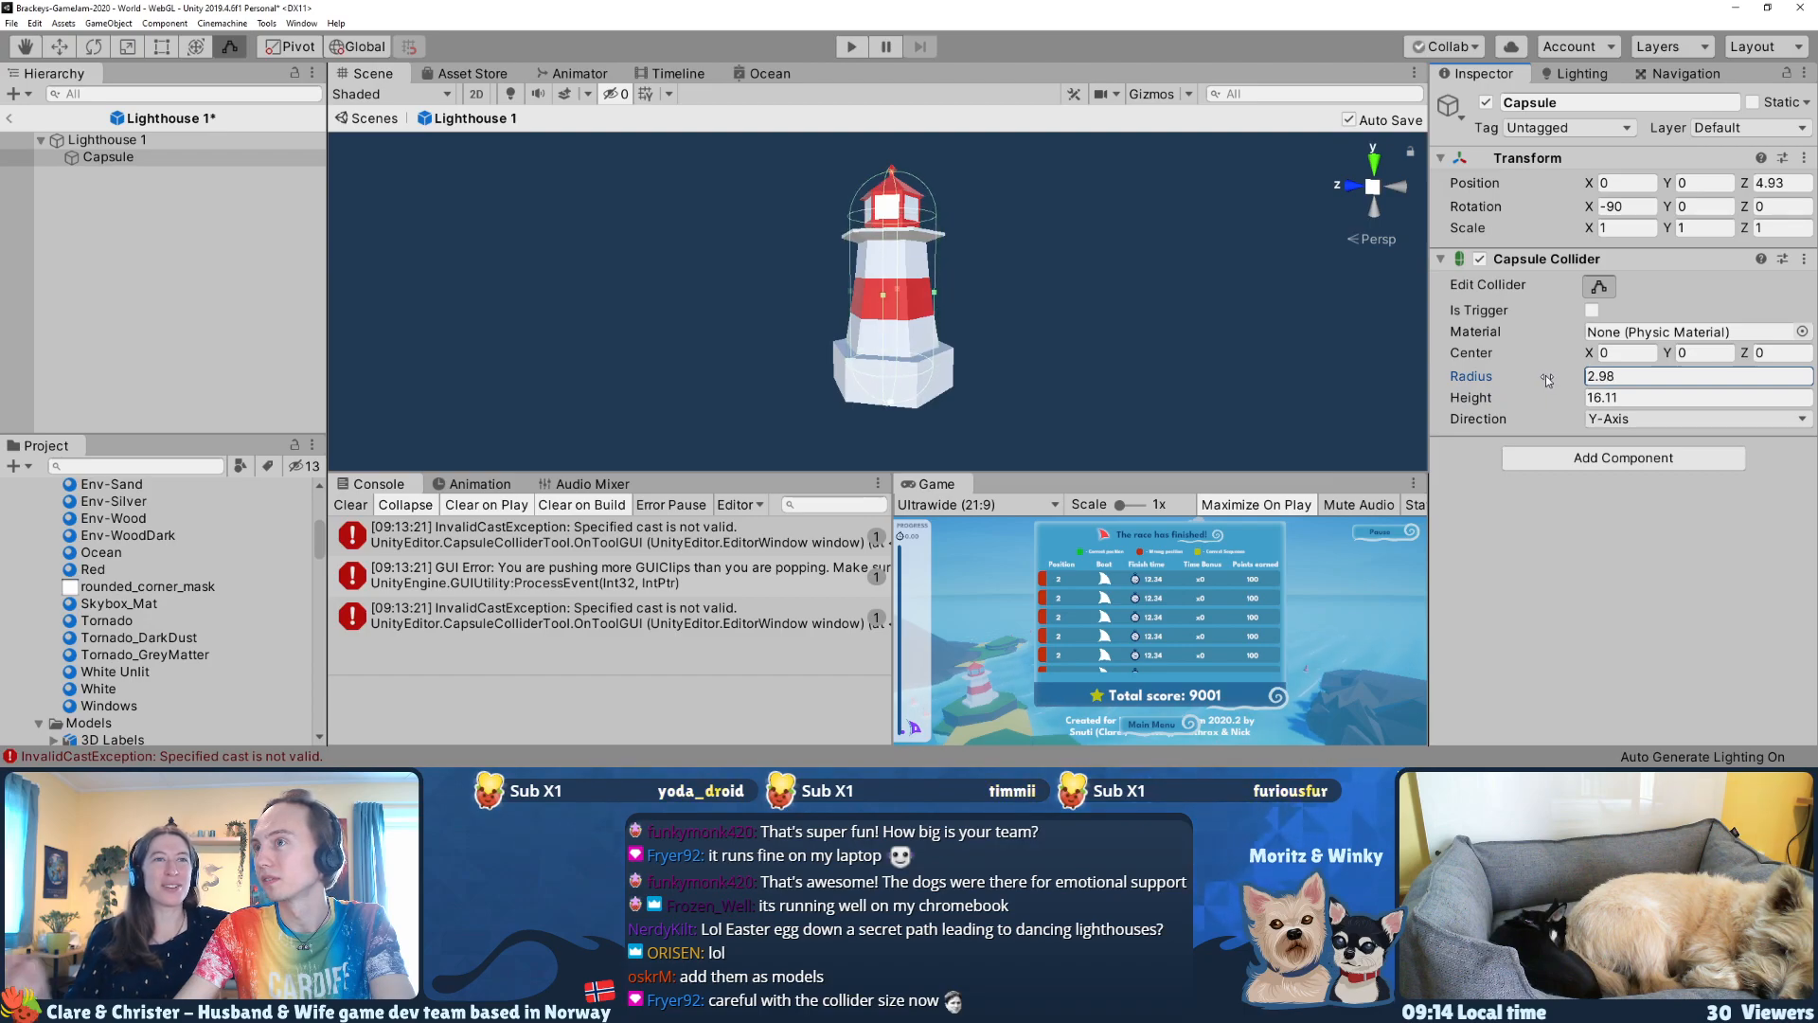
type("3")
left_click(1618, 397)
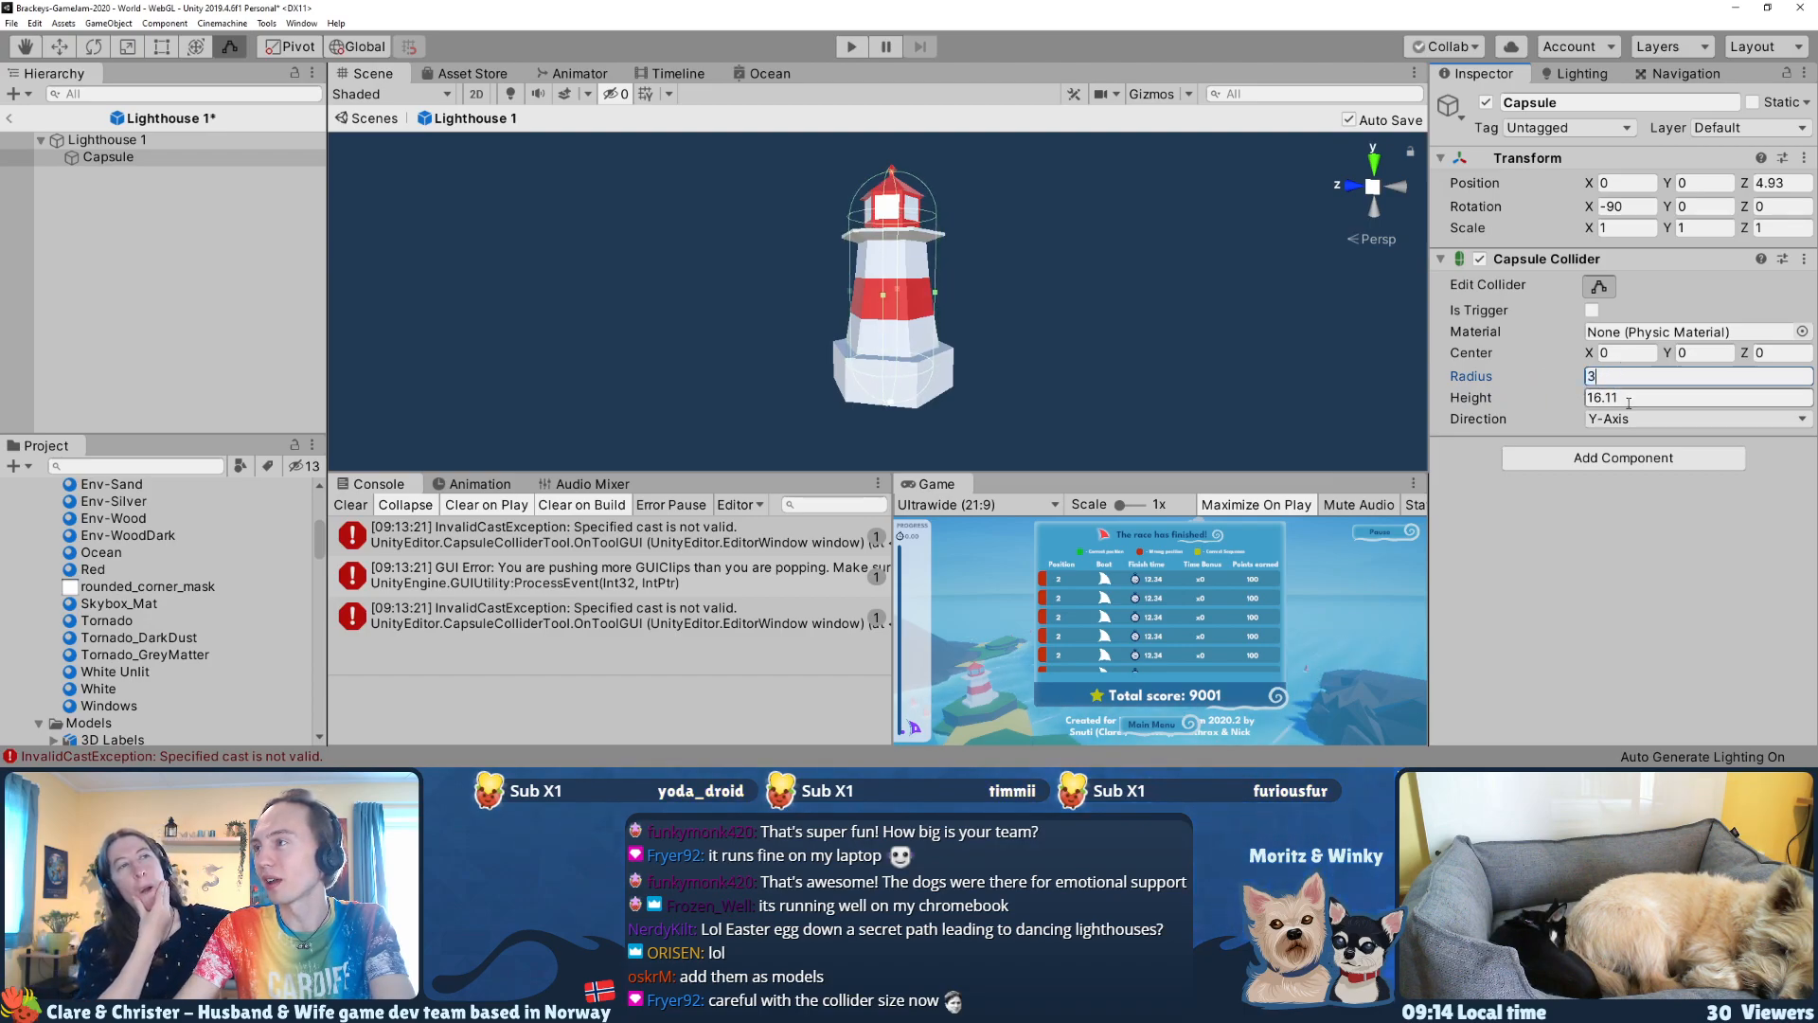
type("16")
right_click_drag(712, 284, 680, 316)
key("w")
key("s")
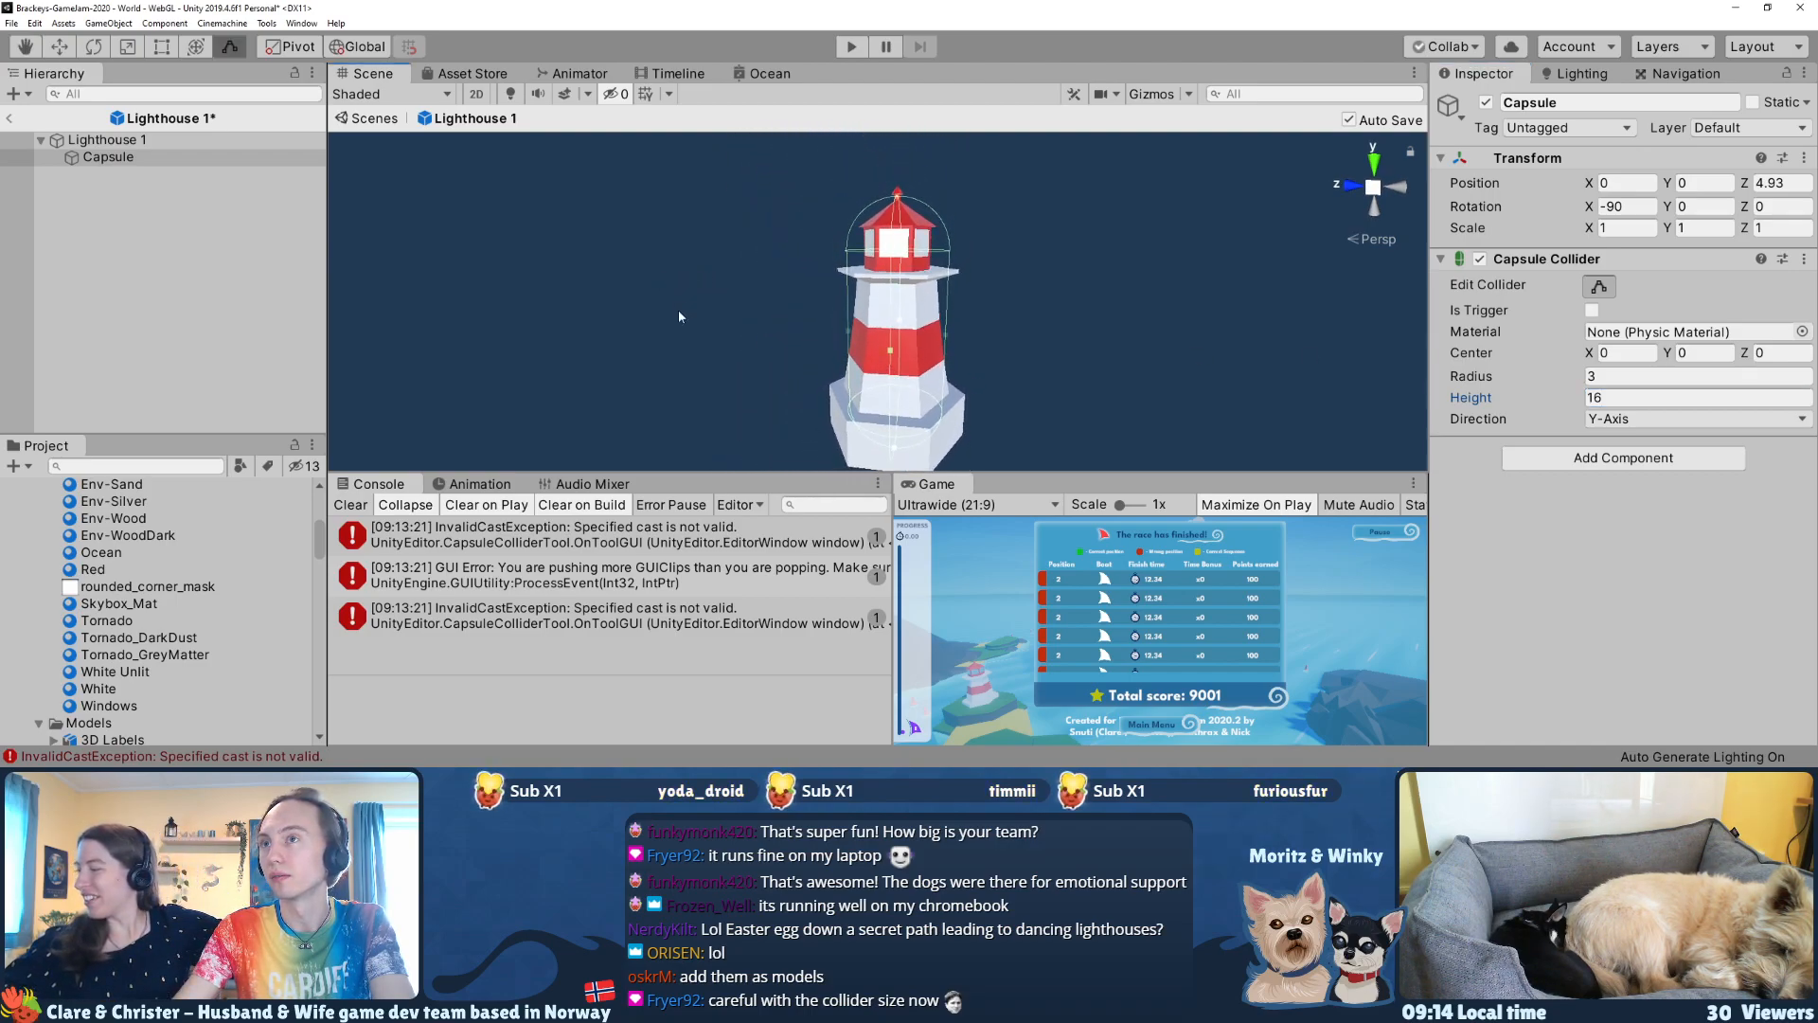
Step: Rename the Capsule child to identify it as a collider, and leave prefab editing to return to the scene
left_click(91, 159)
left_click(87, 159)
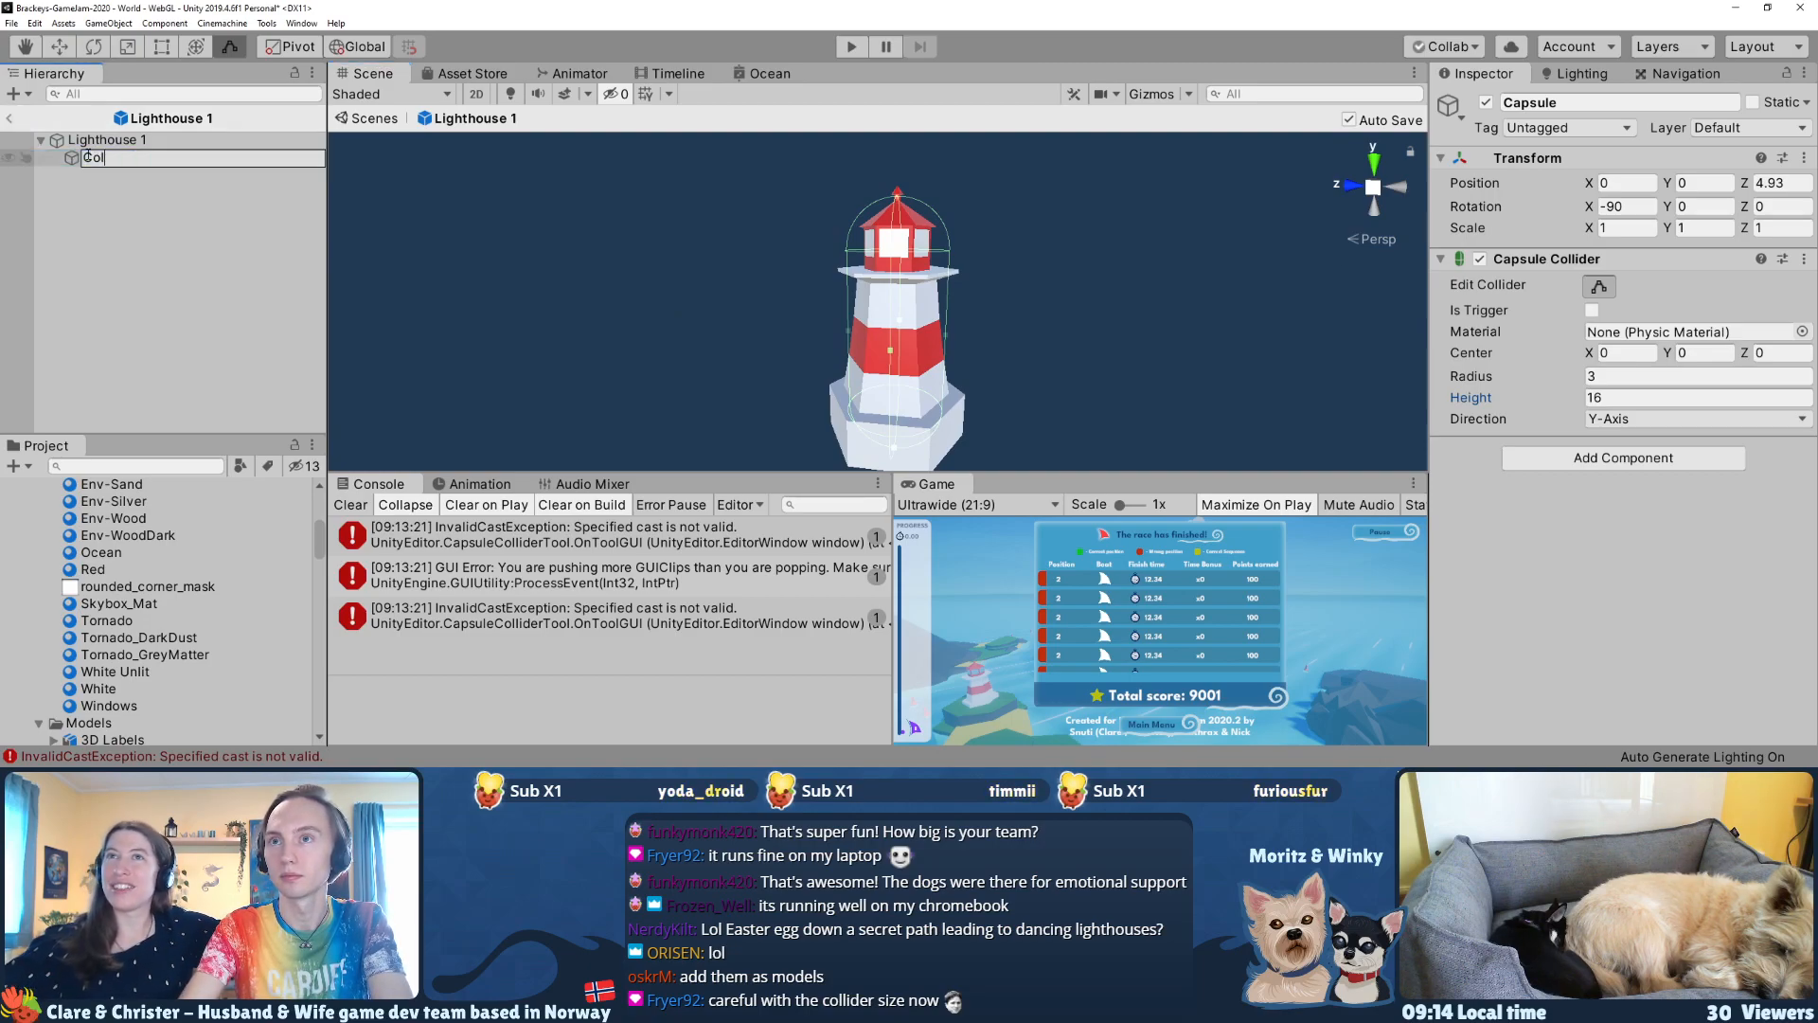
key("Return")
left_click(11, 121)
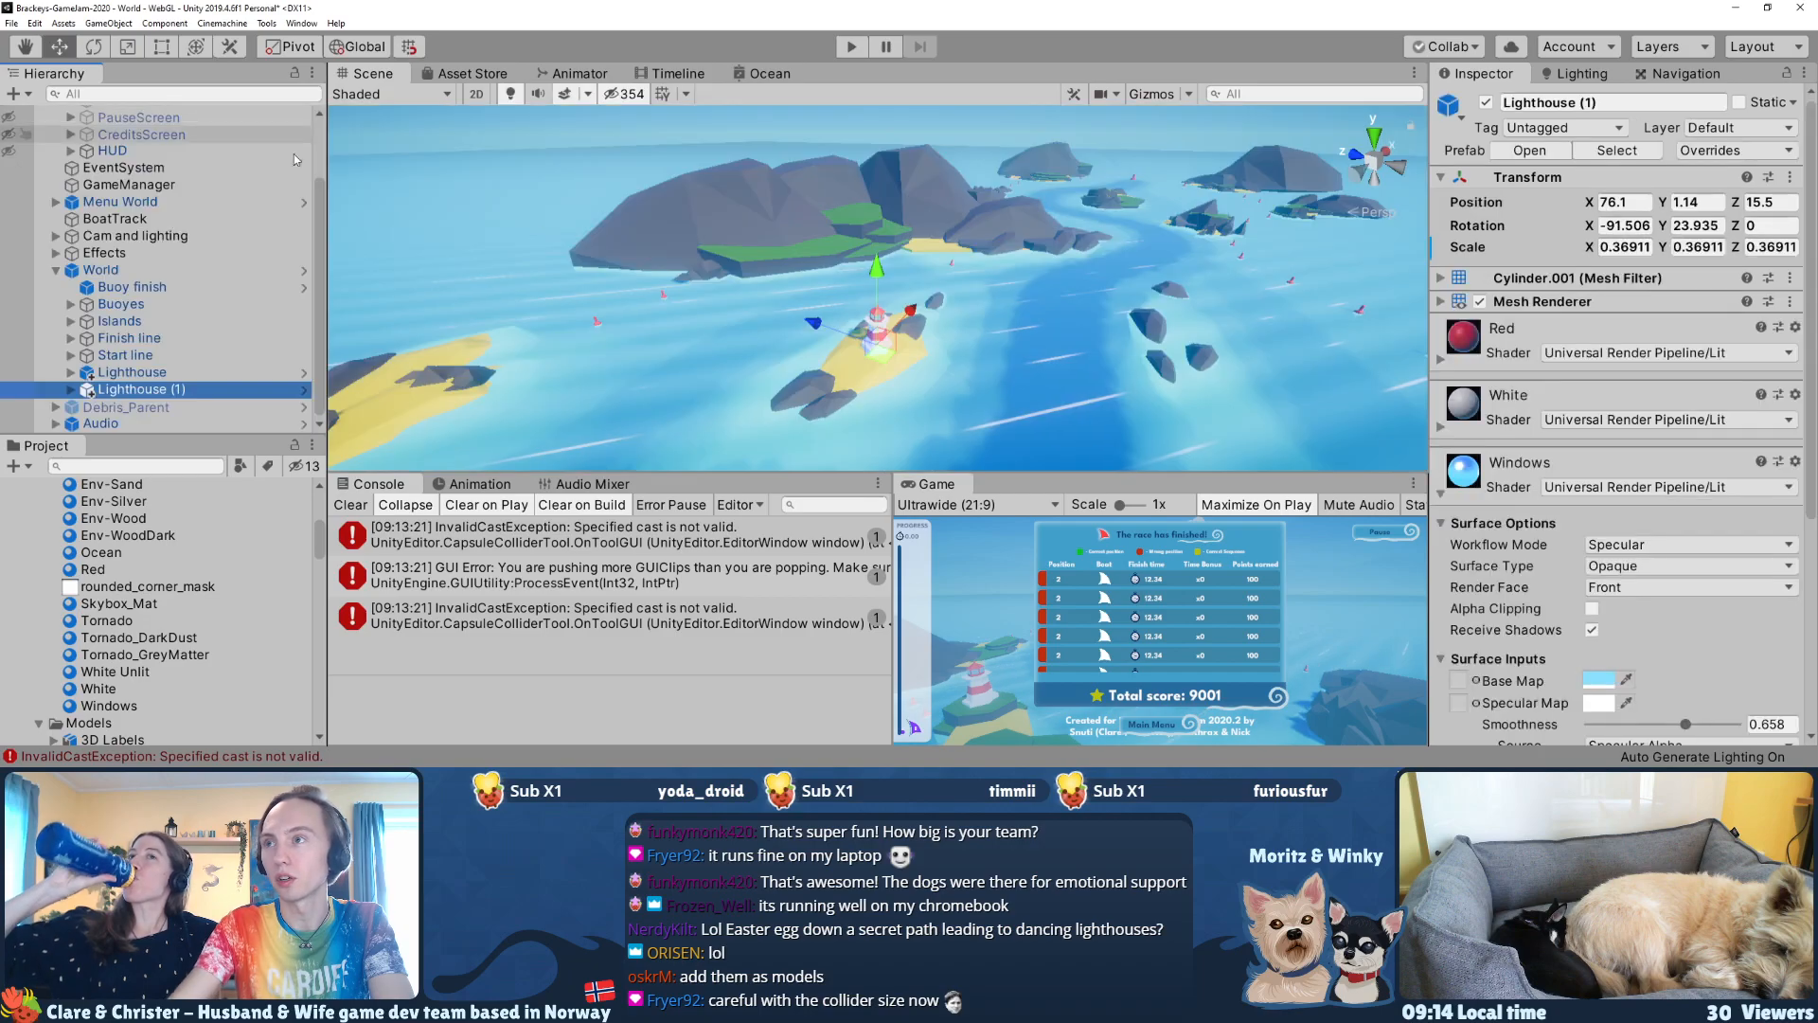
Step: Duplicate Lighthouse (1) and place the copy on the green island's rock at about X 179.34, Y 5.12, Z -6.72
key("ctrl+d")
right_click_drag(696, 334, 742, 434)
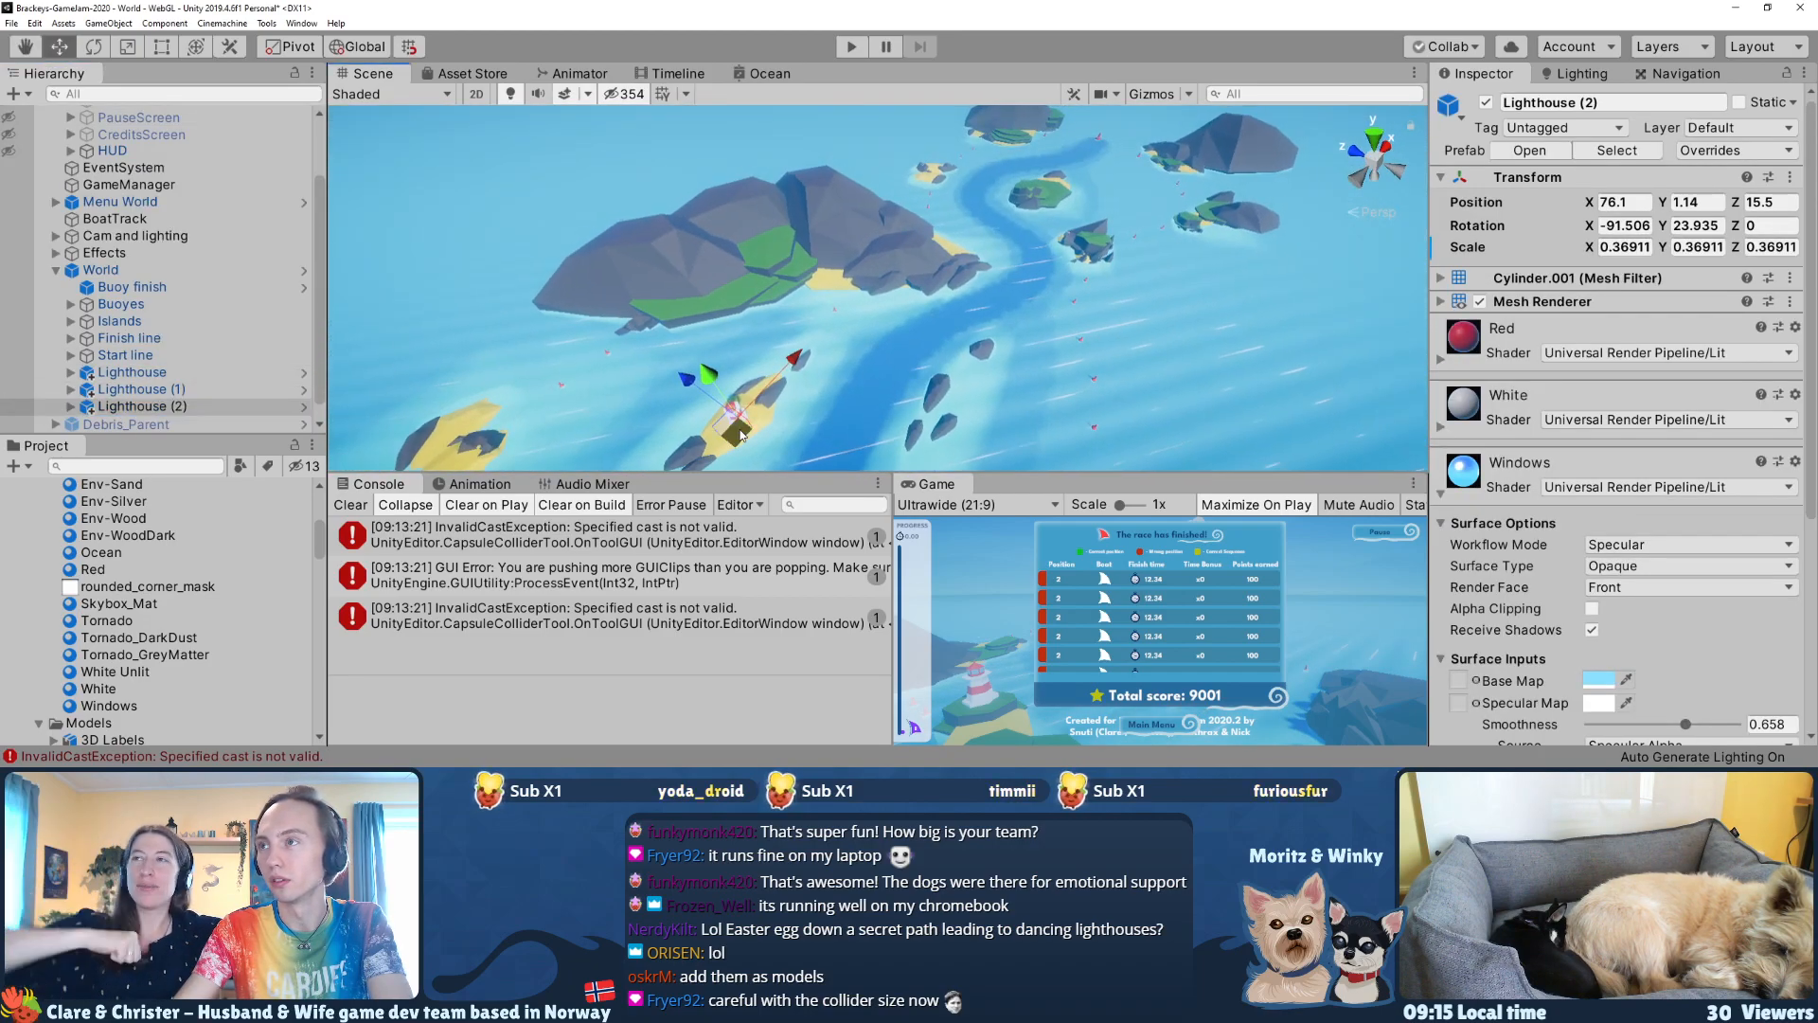
left_click_drag(1036, 207, 1029, 210)
key("f")
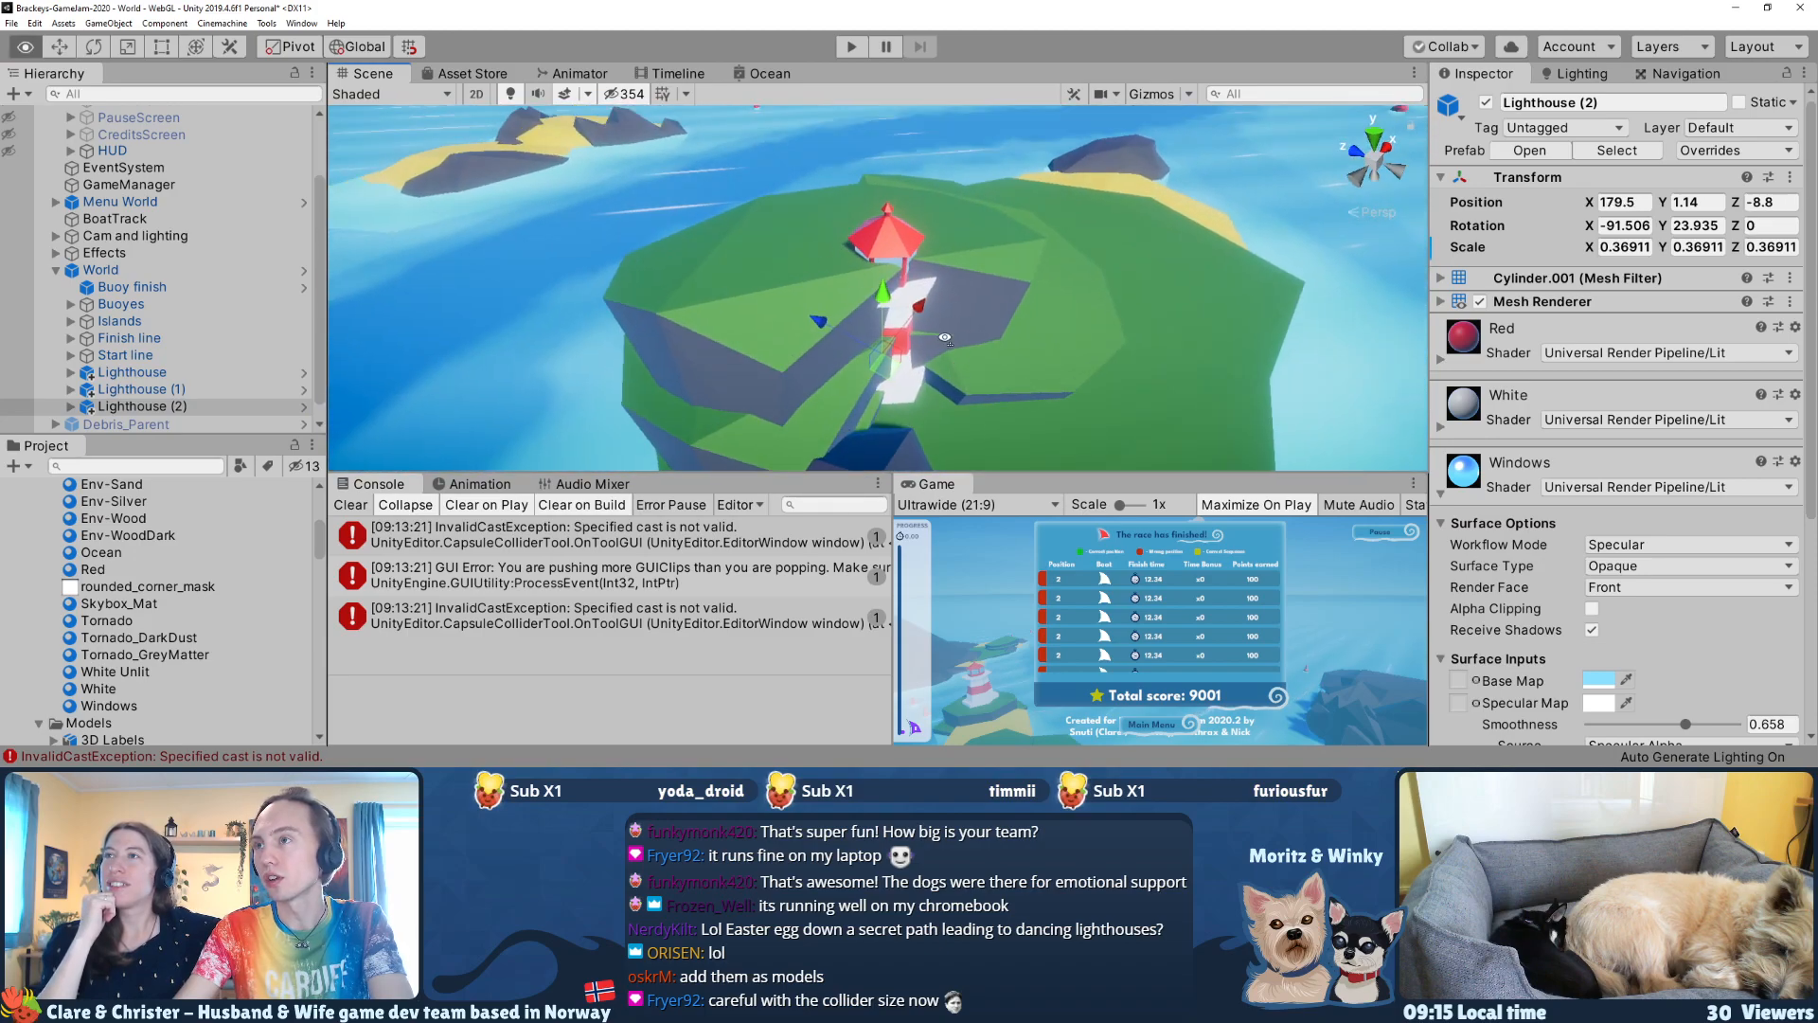
scroll(921, 315, "down", 5)
right_click_drag(917, 312, 879, 263)
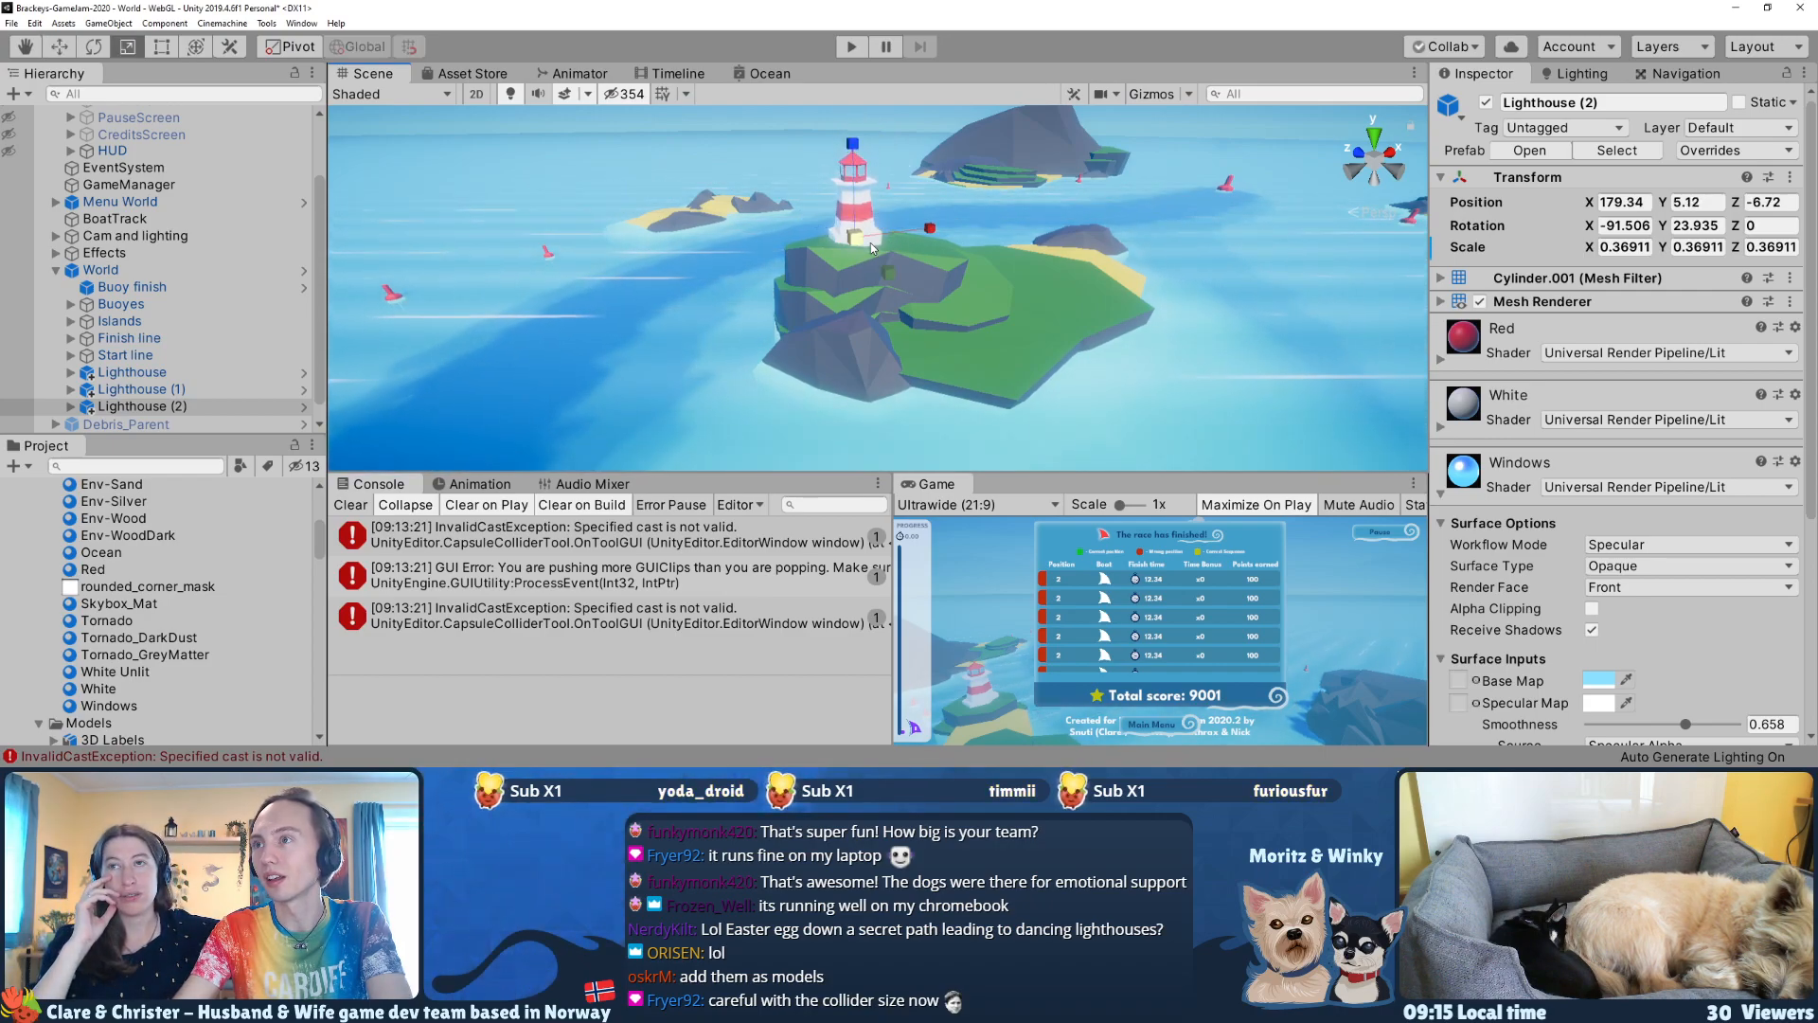
Step: Scale Lighthouse (2) to about 0.597 and reposition it on the rock at about X 178.07, Y 5.67, Z -6.77
left_click_drag(921, 237, 913, 241)
right_click_drag(899, 298, 838, 347)
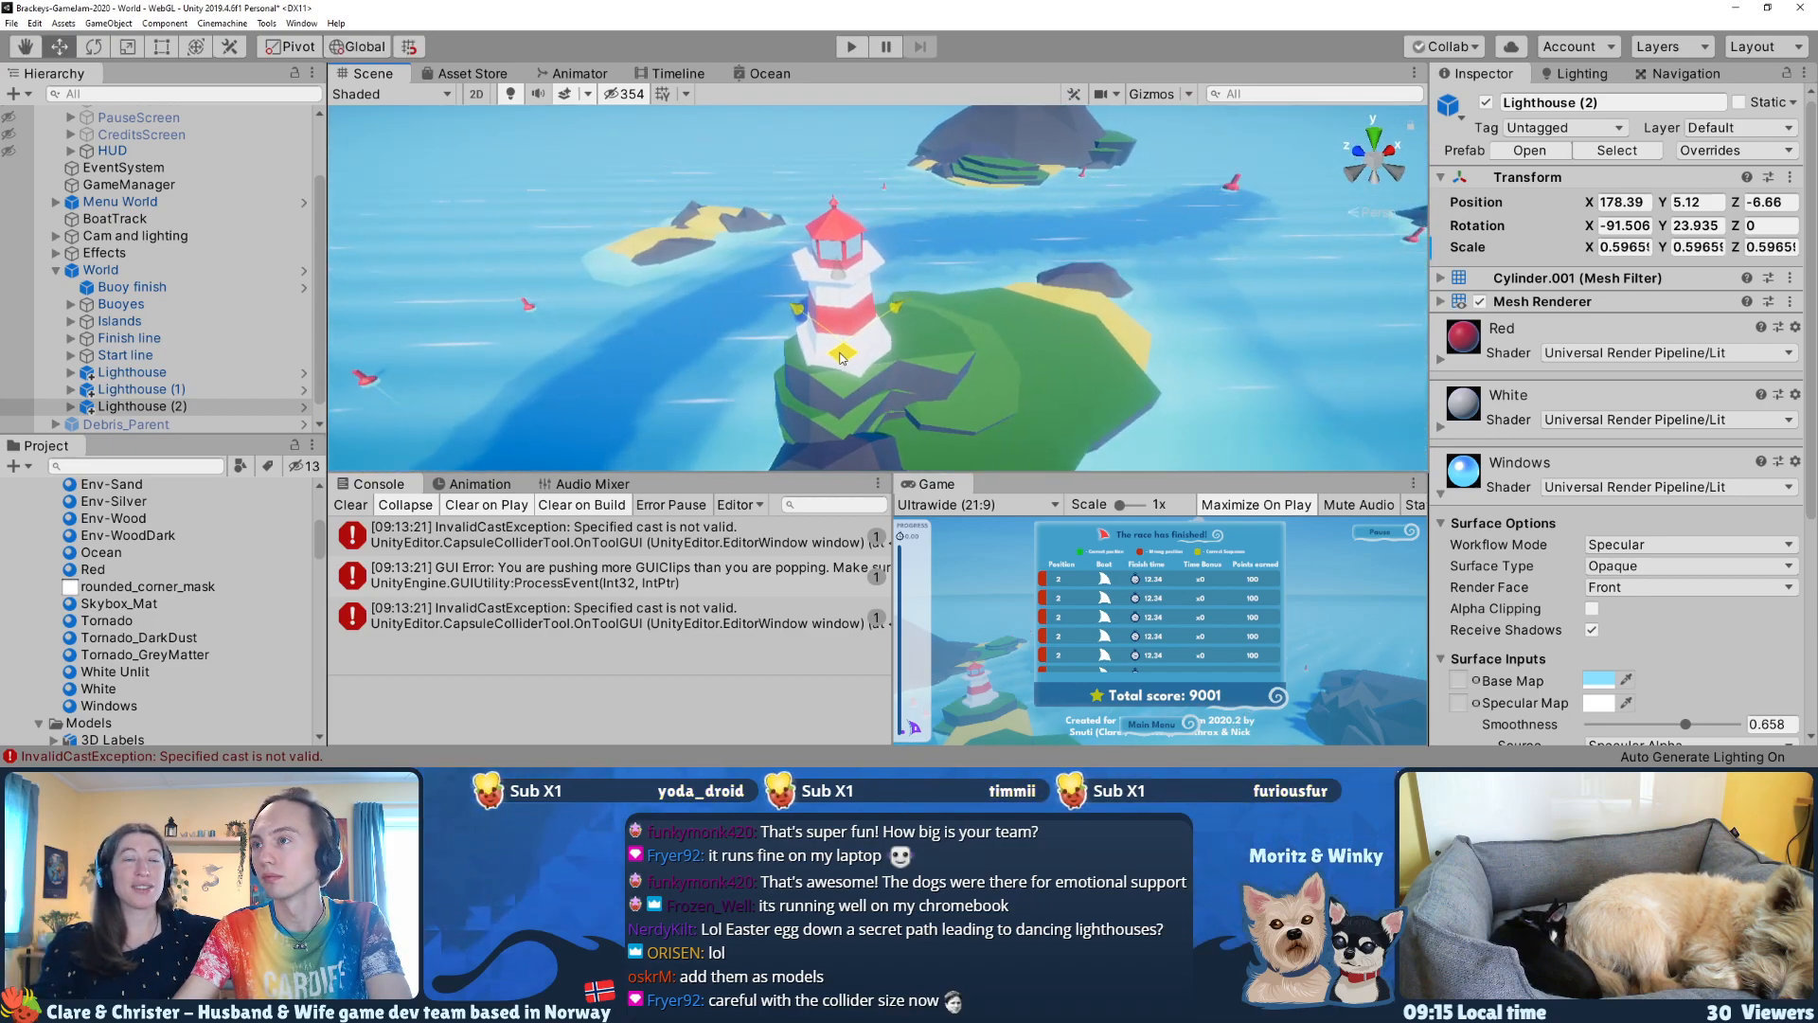
left_click_drag(840, 358, 841, 364)
right_click_drag(841, 364, 836, 298)
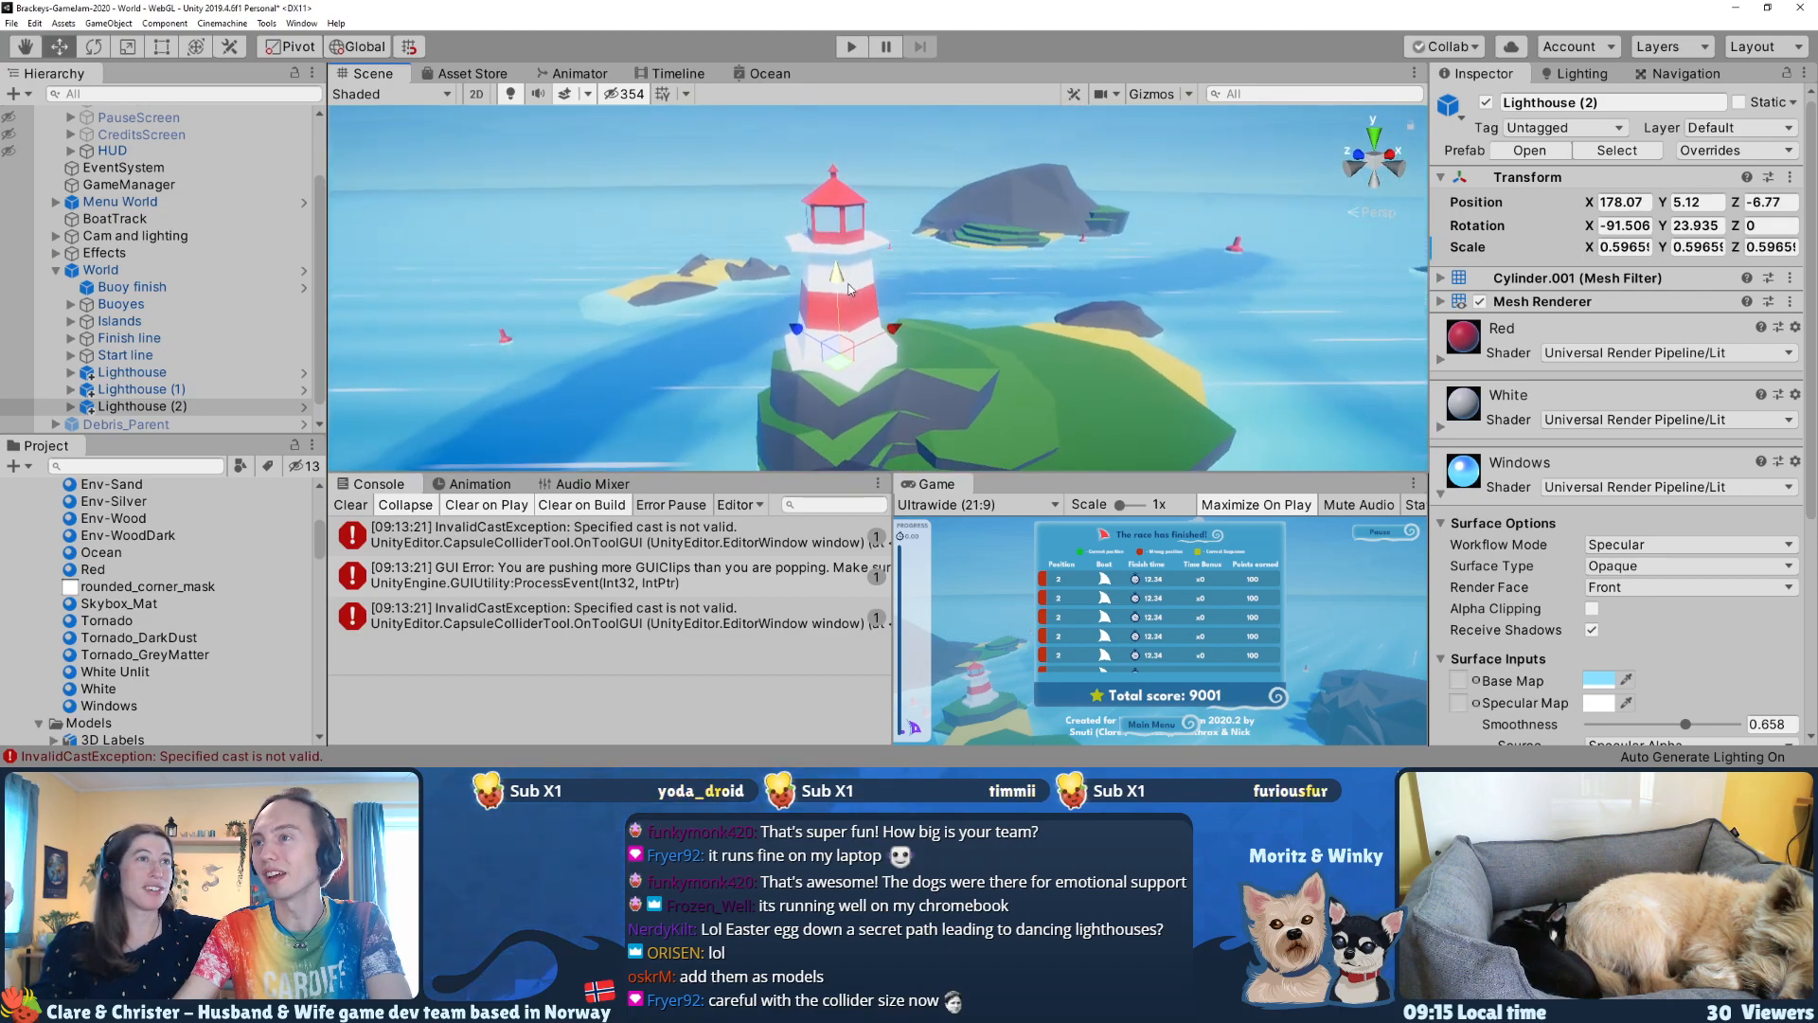
left_click_drag(835, 313, 834, 270)
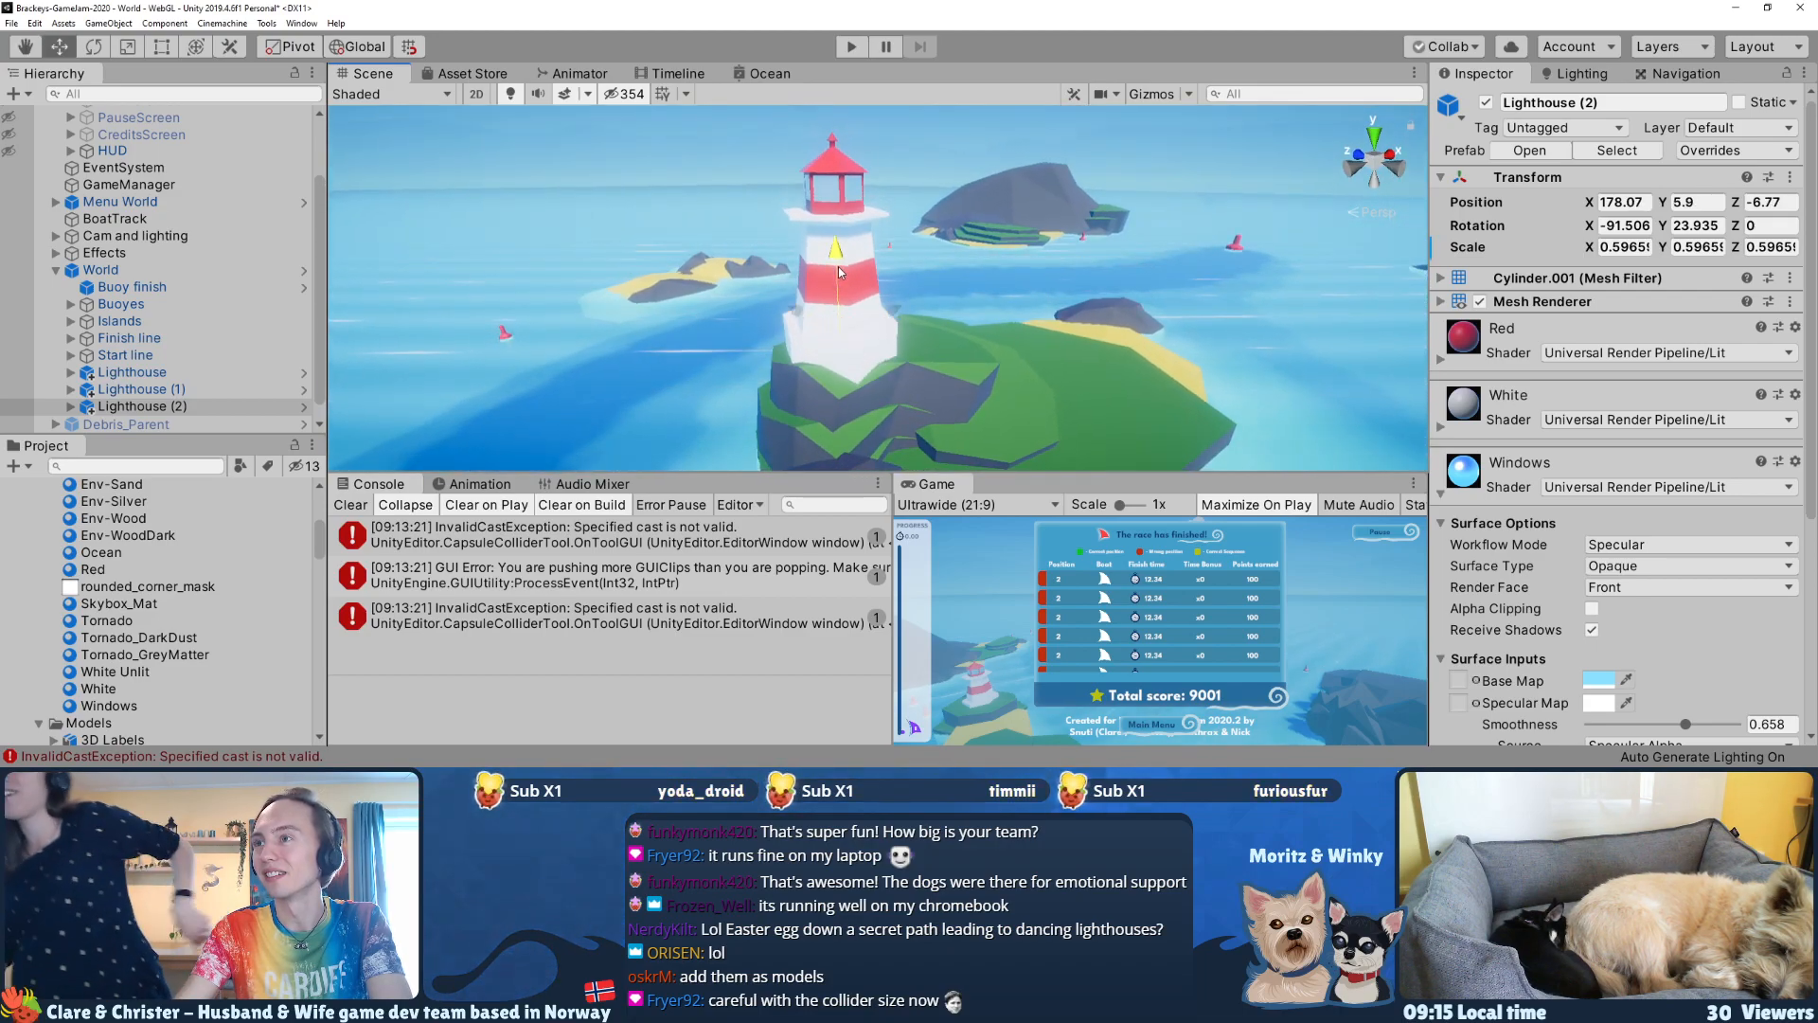
Step: Turn Lighthouse (2) to a Y rotation of about 1.75 and lower it to about Y 5.38
key("e")
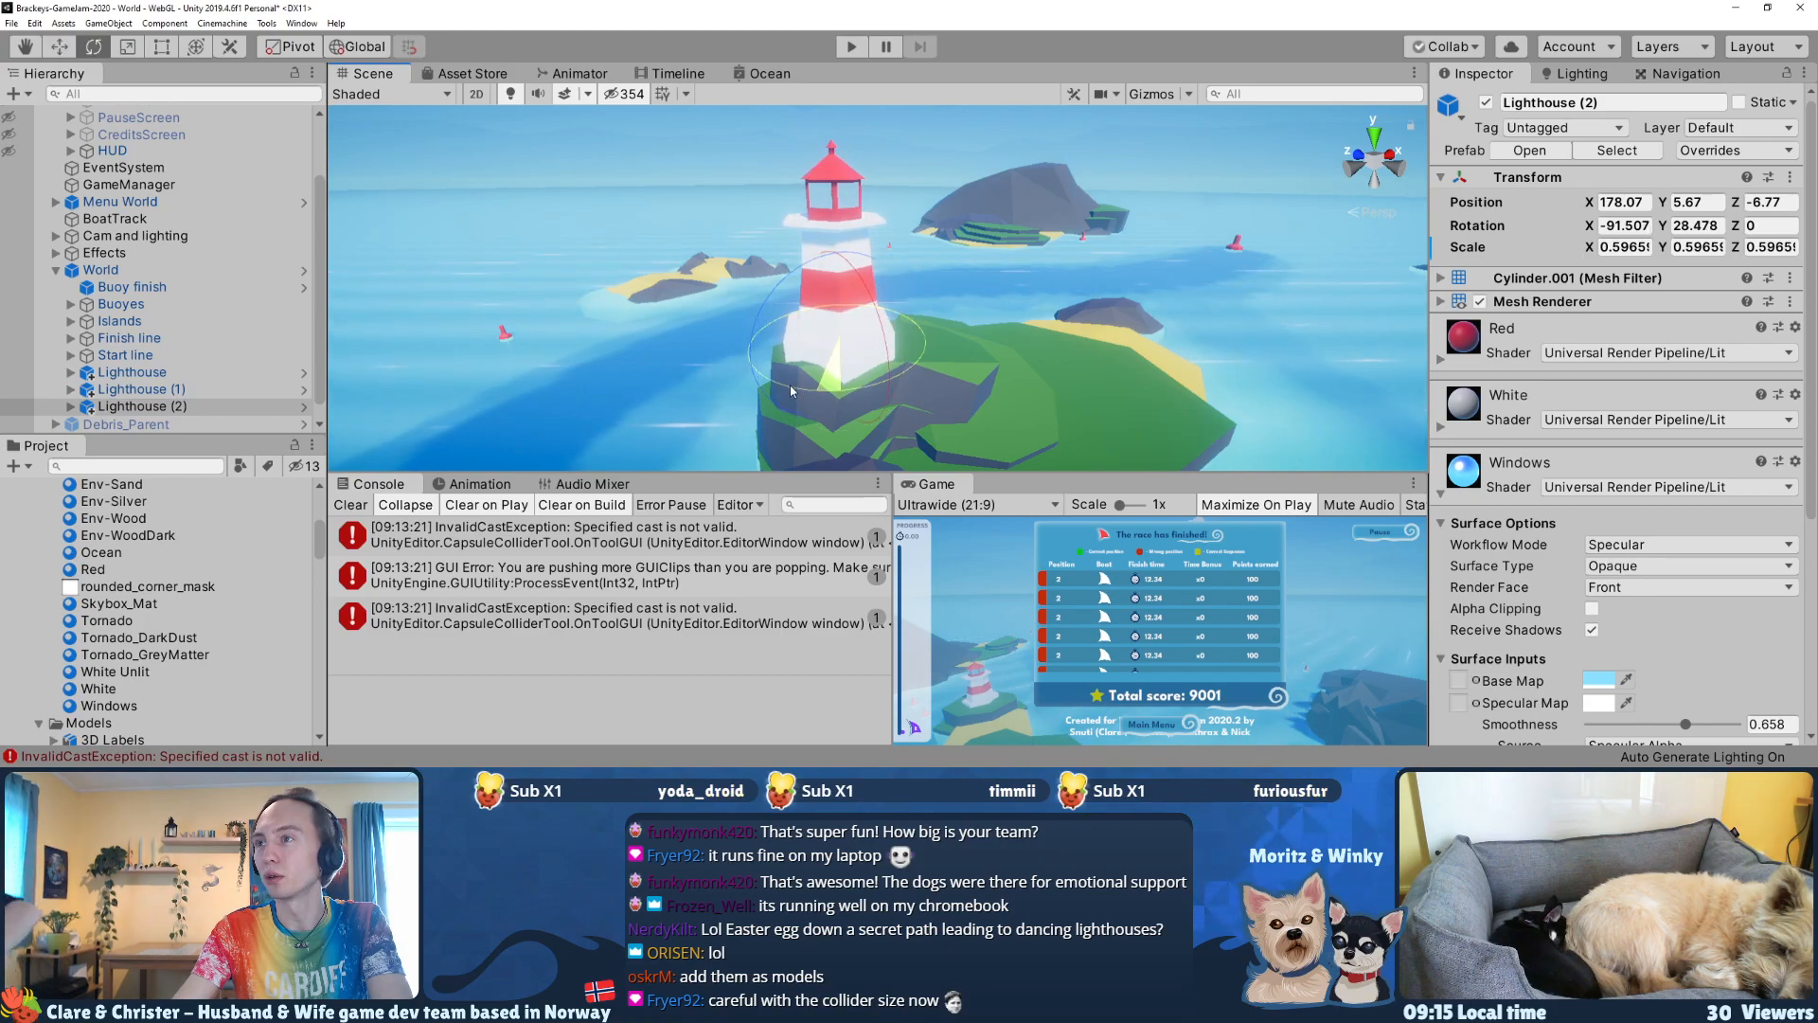
left_click_drag(856, 376, 922, 368)
mouse_move(921, 367)
right_mouse_down()
mouse_move(947, 369)
mouse_move(920, 377)
right_mouse_up()
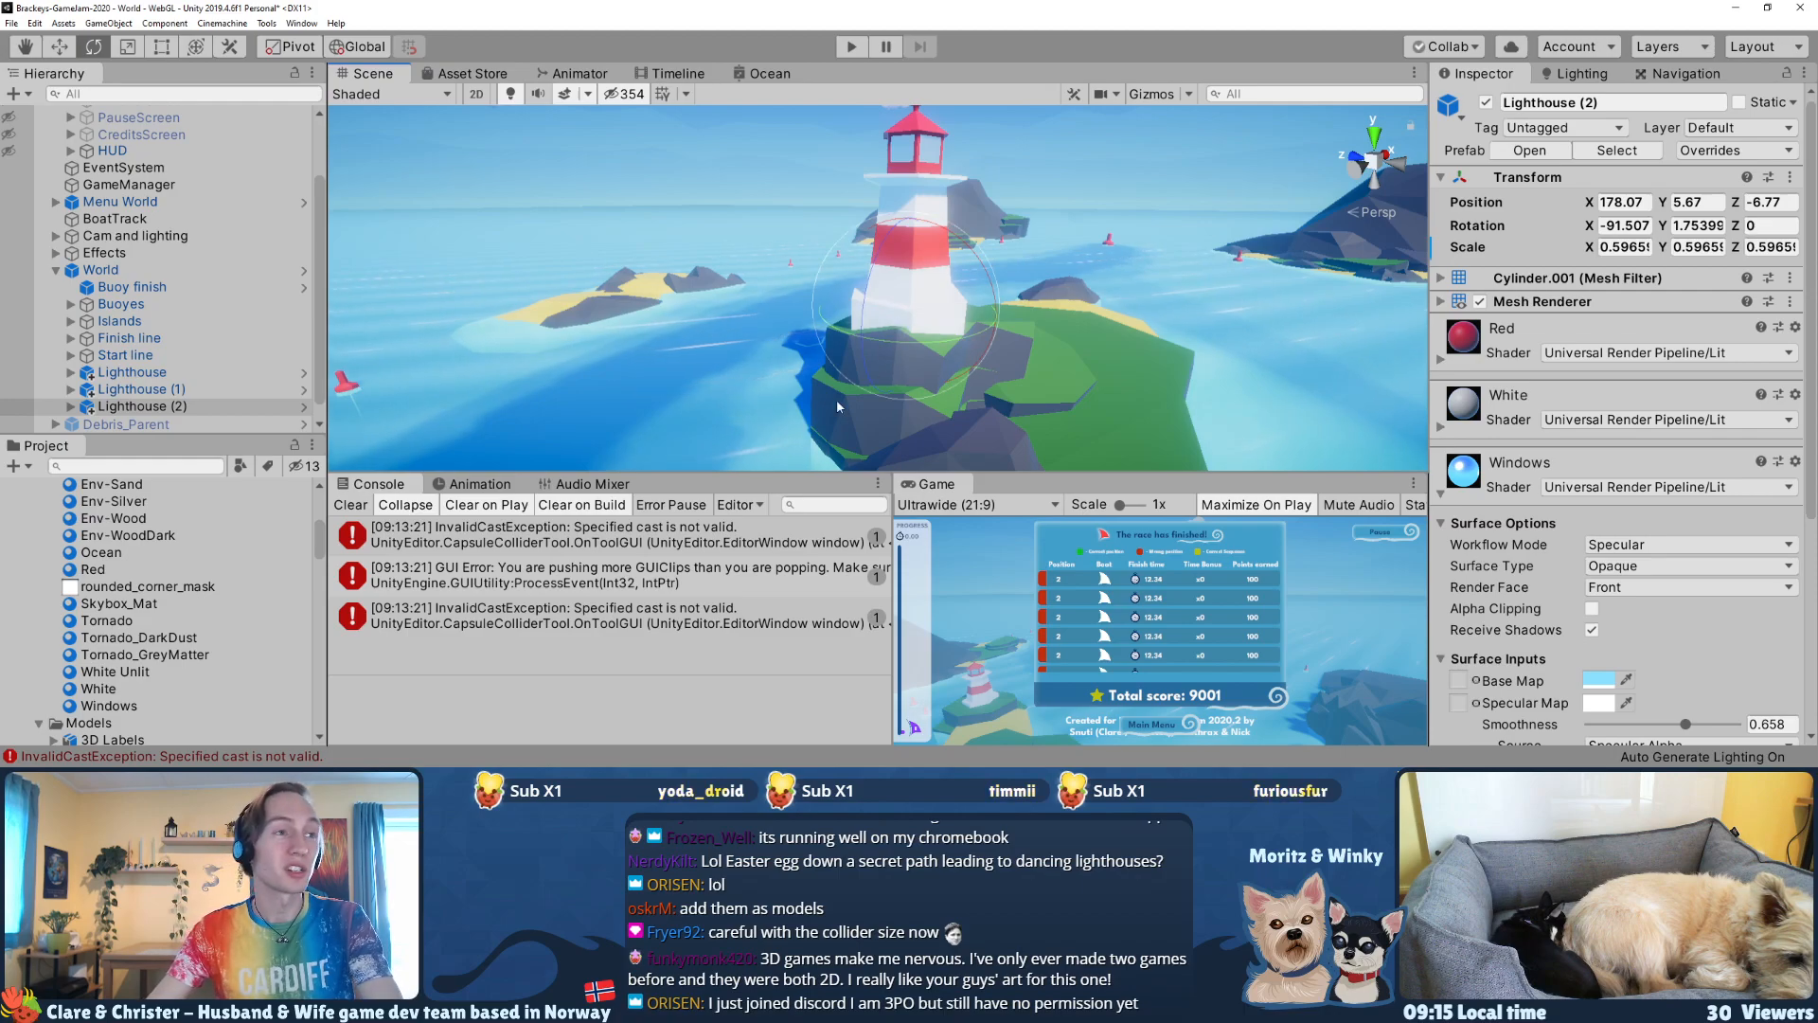
right_click_drag(766, 343, 973, 306)
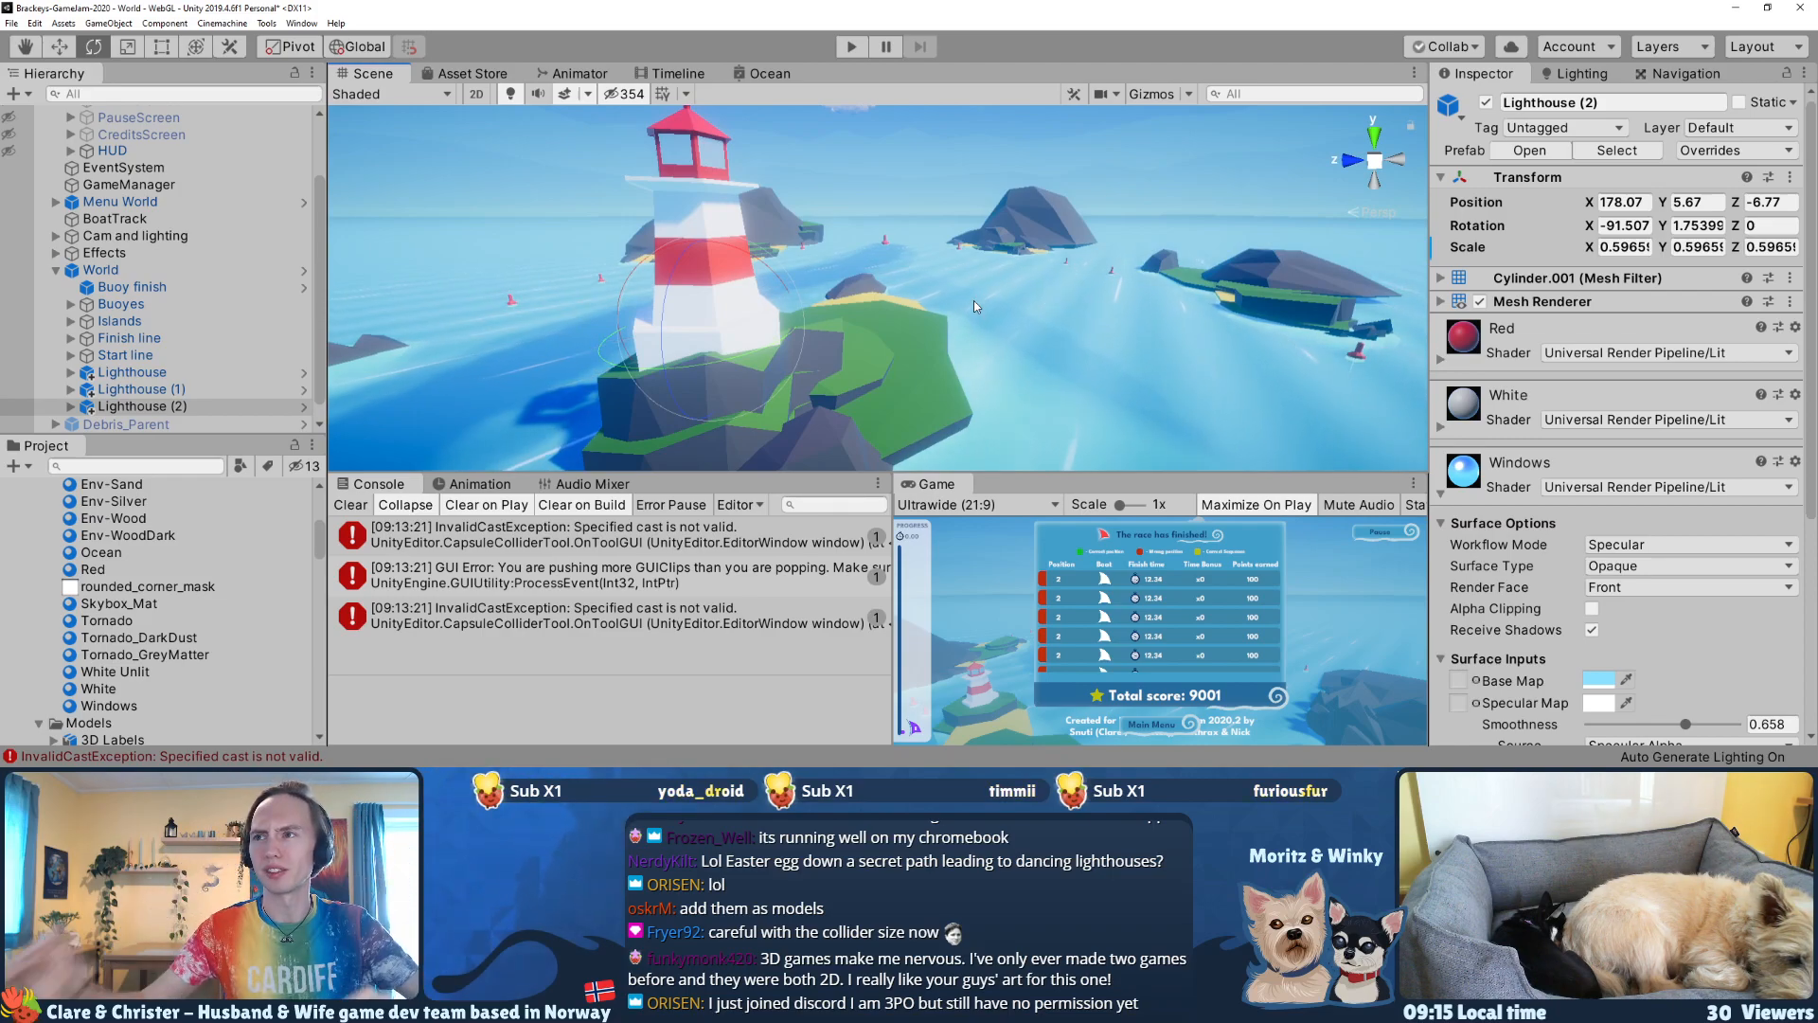
left_click_drag(656, 226, 829, 259, "alt")
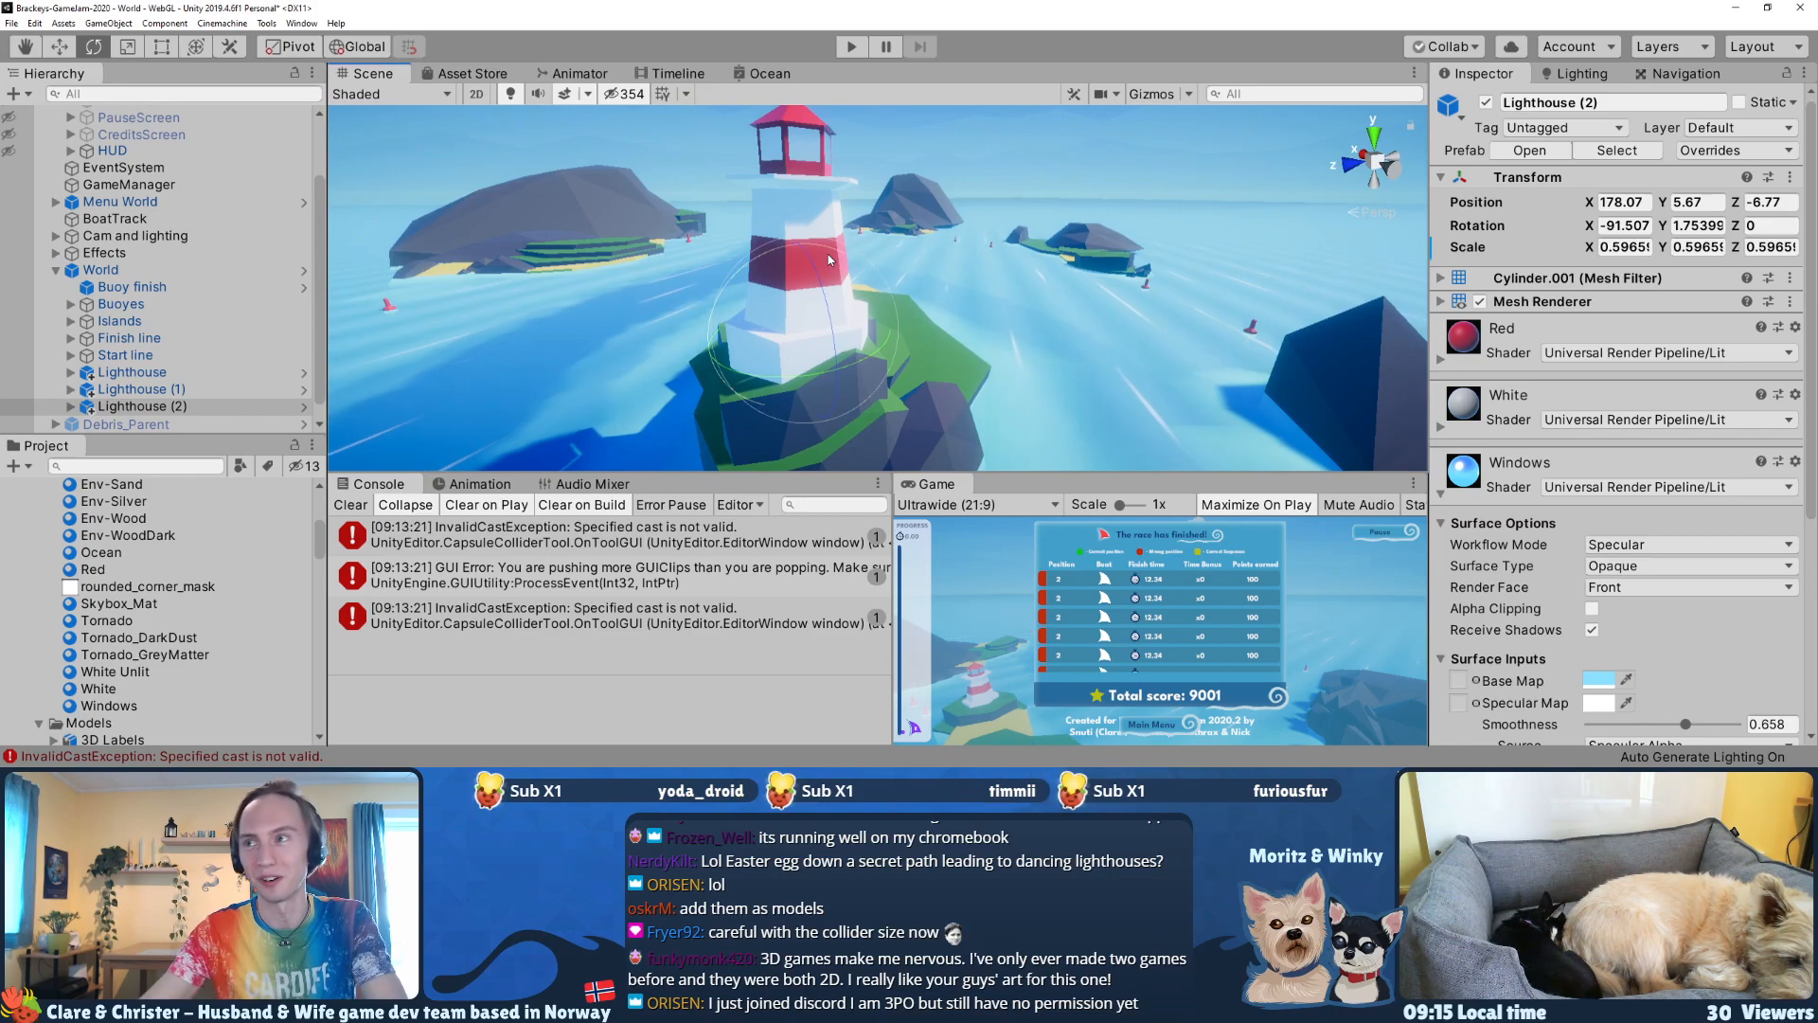
right_click_drag(836, 255, 881, 242)
key("w")
left_click_drag(898, 190, 897, 198)
Step: Tilt and turn Lighthouse (2) on its rock to a rotation of about X -85.4, Y -117.5, Z 120
right_click_drag(1151, 213, 1030, 166)
key("d")
key("e")
left_click_drag(876, 267, 977, 292)
mouse_move(977, 289)
right_mouse_down()
mouse_move(886, 272)
mouse_move(958, 313)
right_mouse_up()
key("d")
key("w")
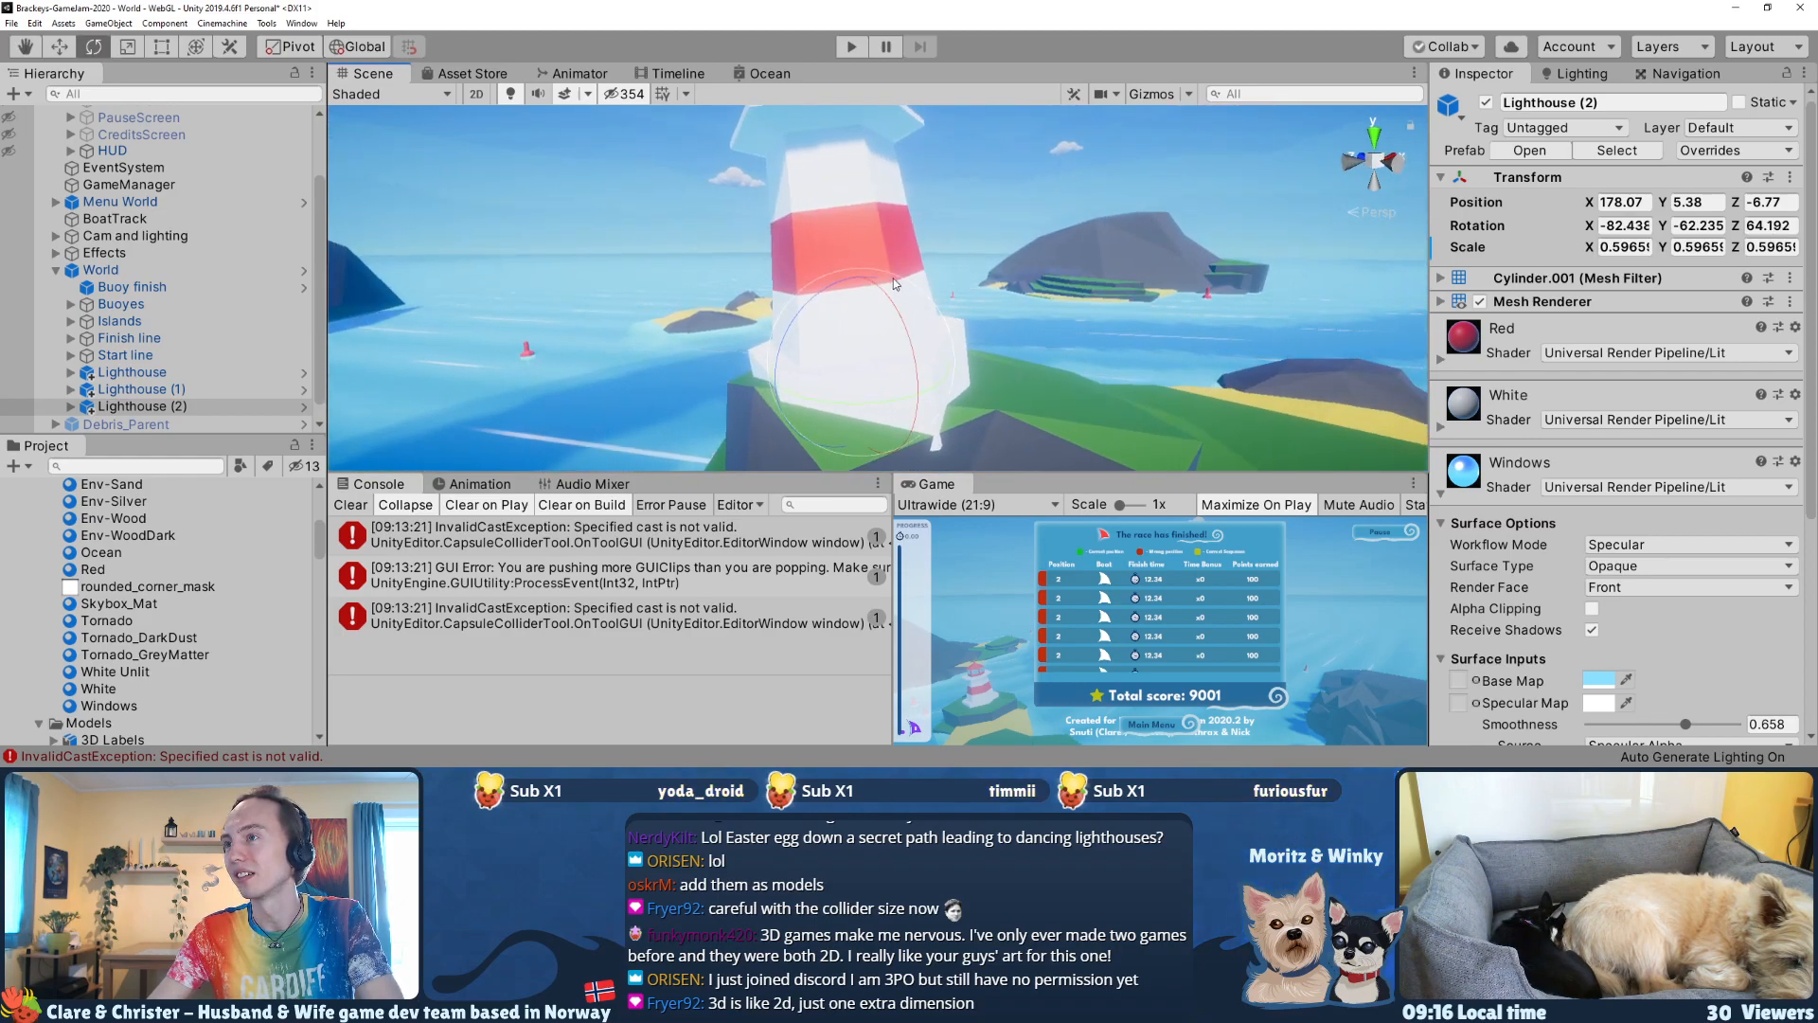
key("a")
right_click_drag(901, 341, 1023, 385)
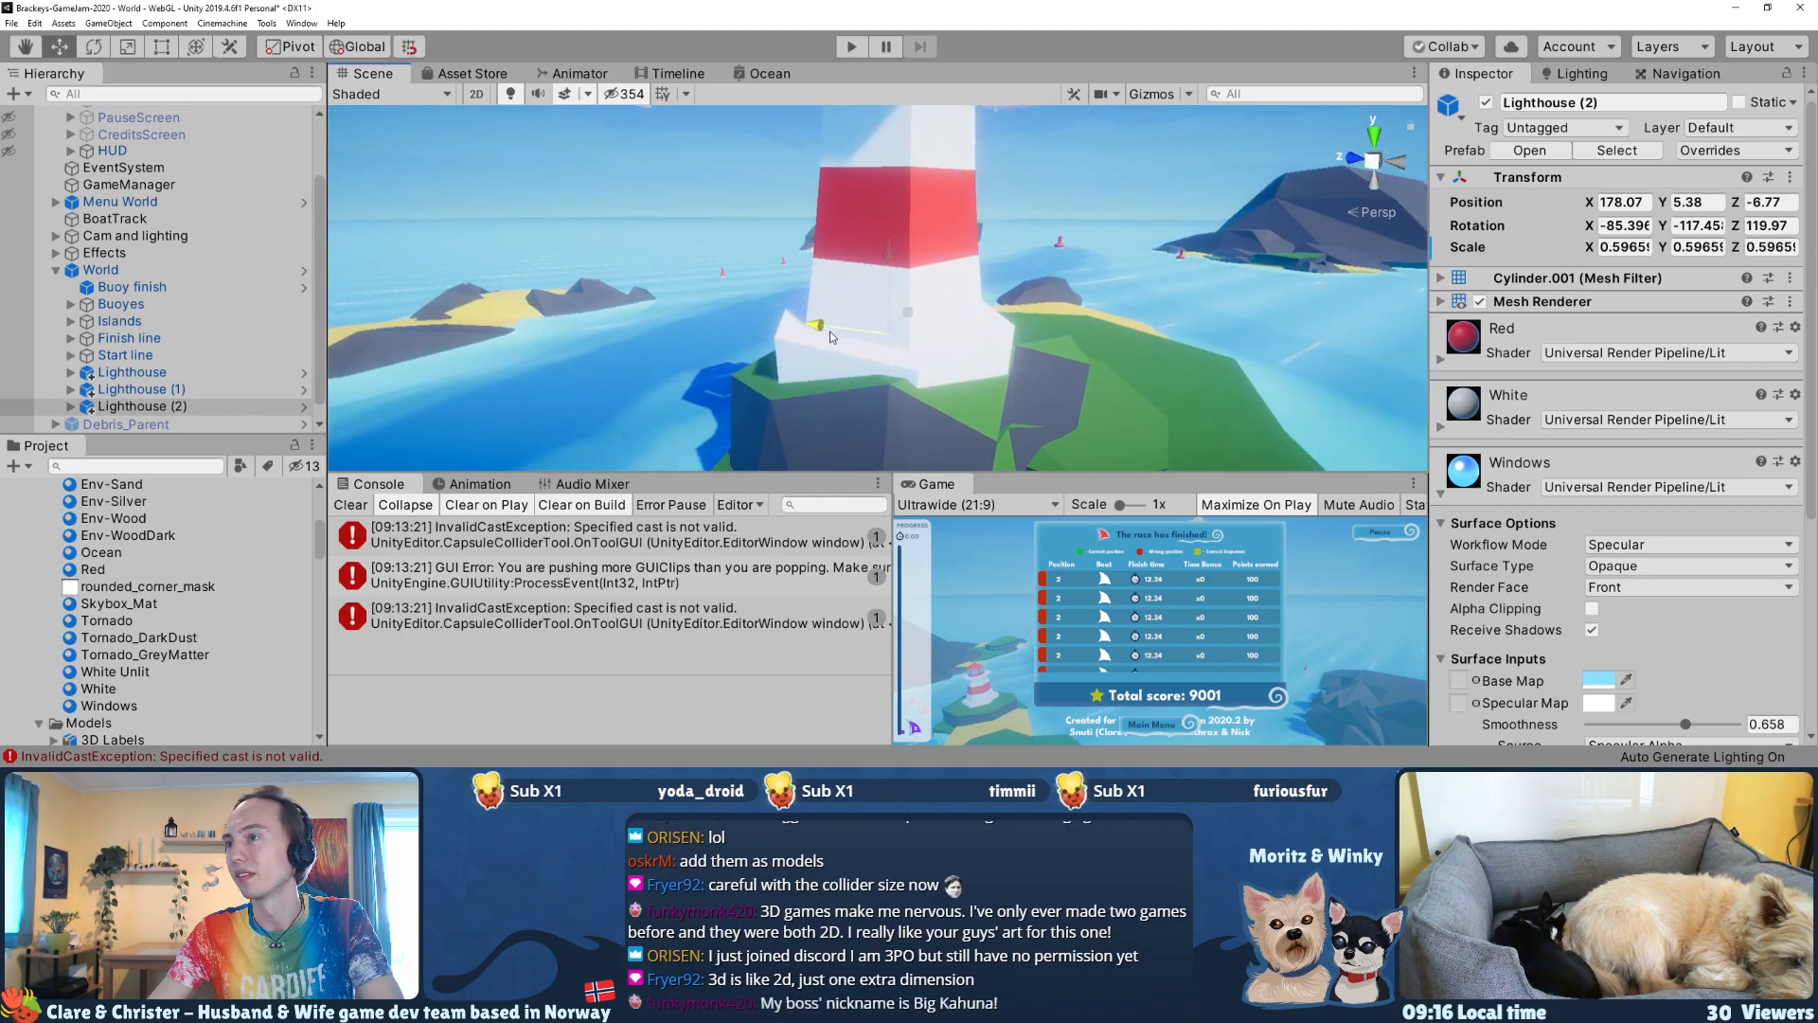
Step: Shift Lighthouse (2) to Z -6.66 and adjust its rotation to about X -85.96, Y -121.7, Z 124.2
key("s")
right_click_drag(829, 337, 784, 328)
key("w")
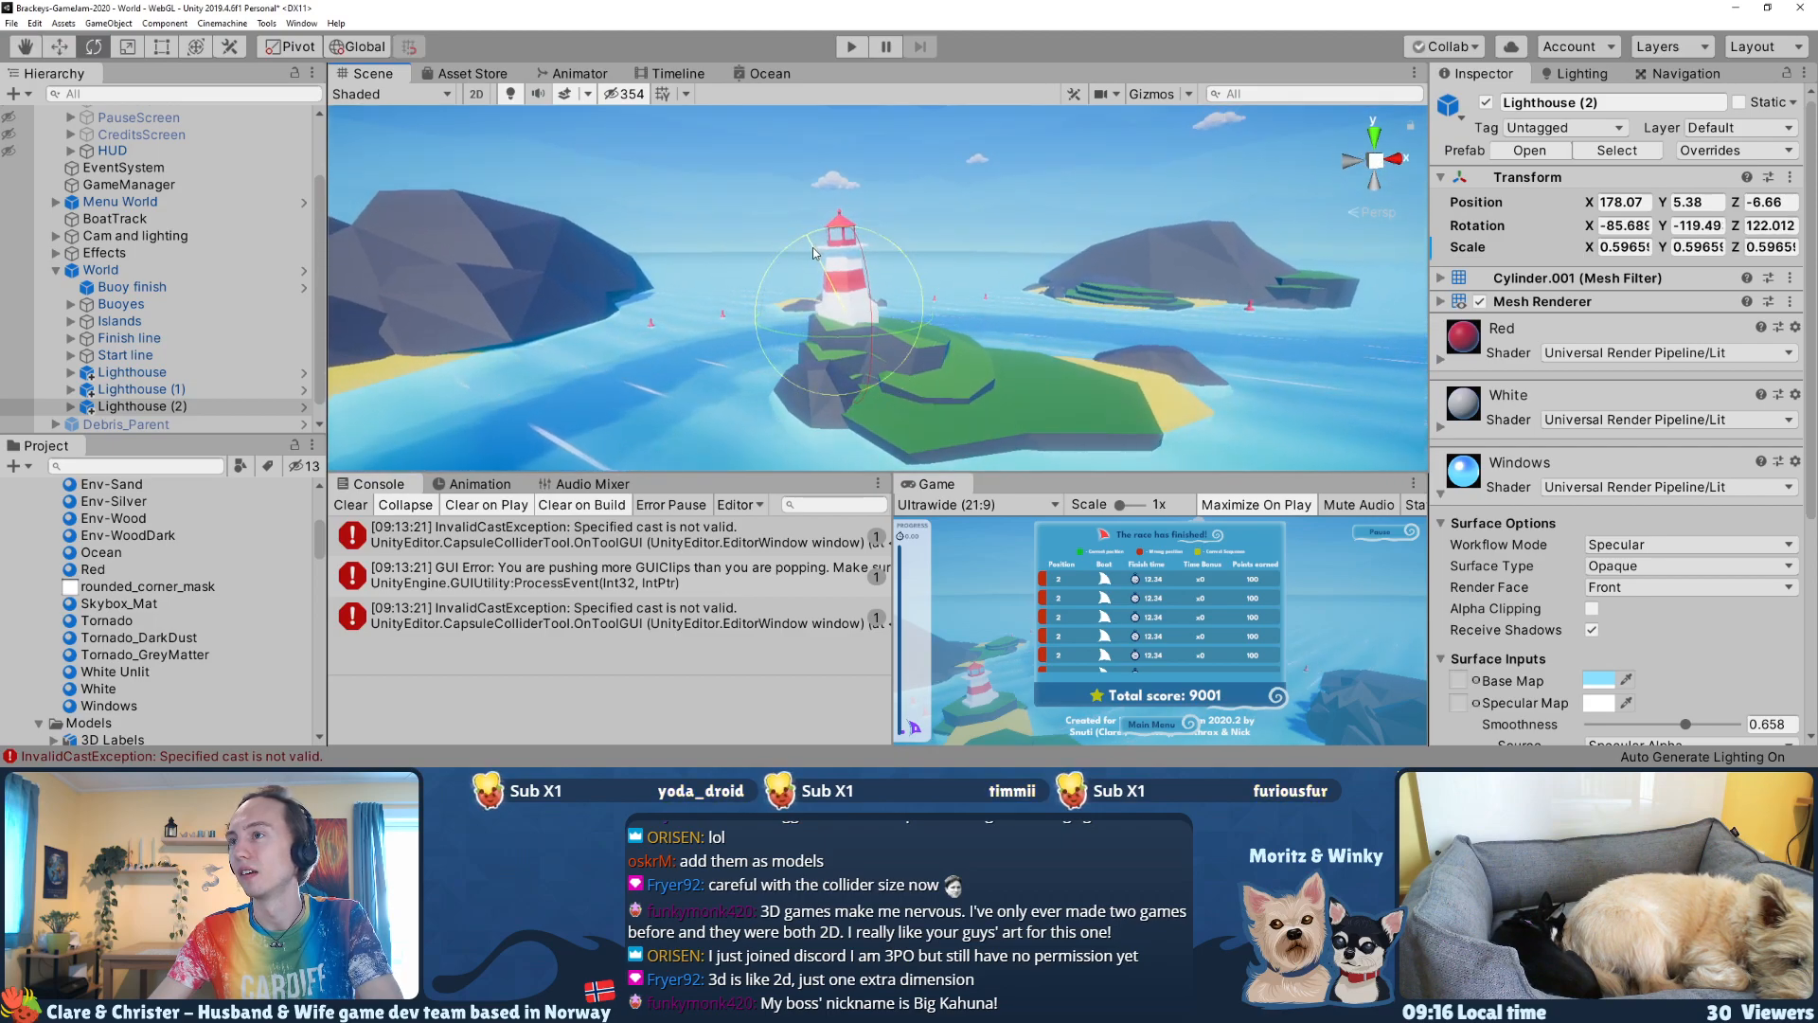
right_click_drag(813, 300, 1084, 359)
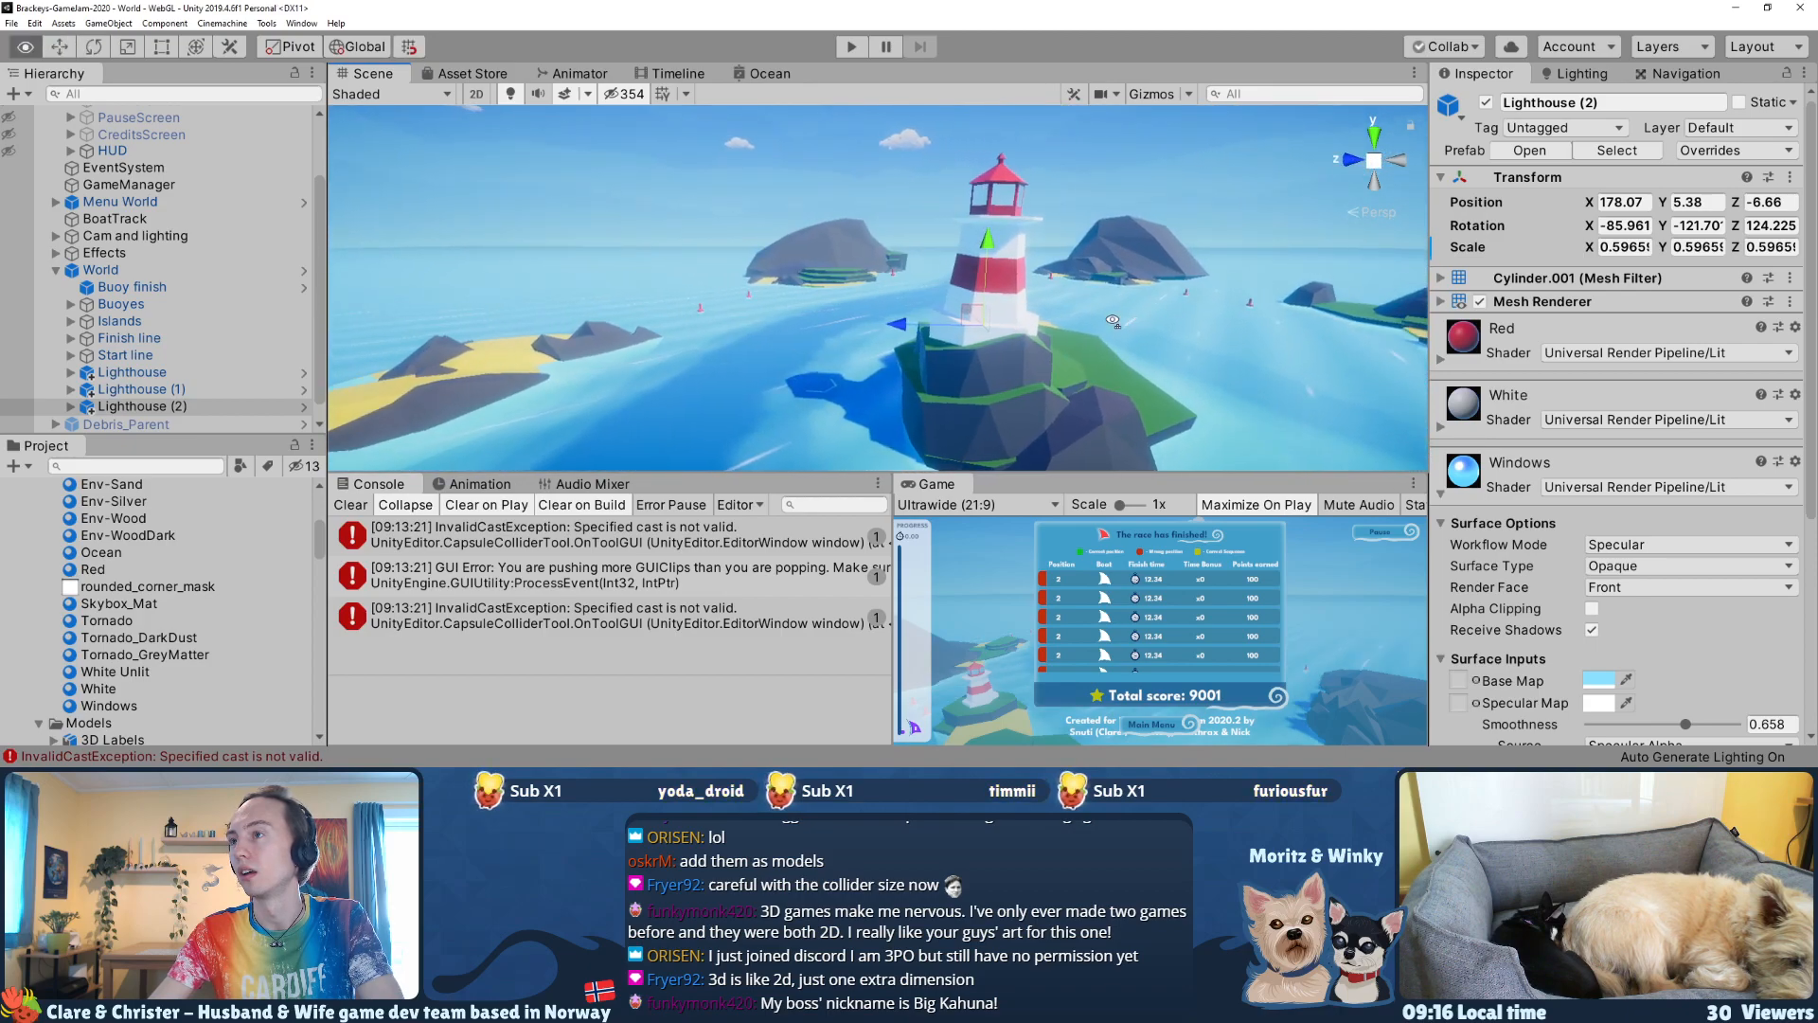
Step: Enlarge Lighthouse (1) on the sandy island to a scale of about 0.612 and turn it to a Y rotation of about 54.9
key("s")
right_click_drag(703, 342, 985, 313)
key("w")
left_click(819, 328)
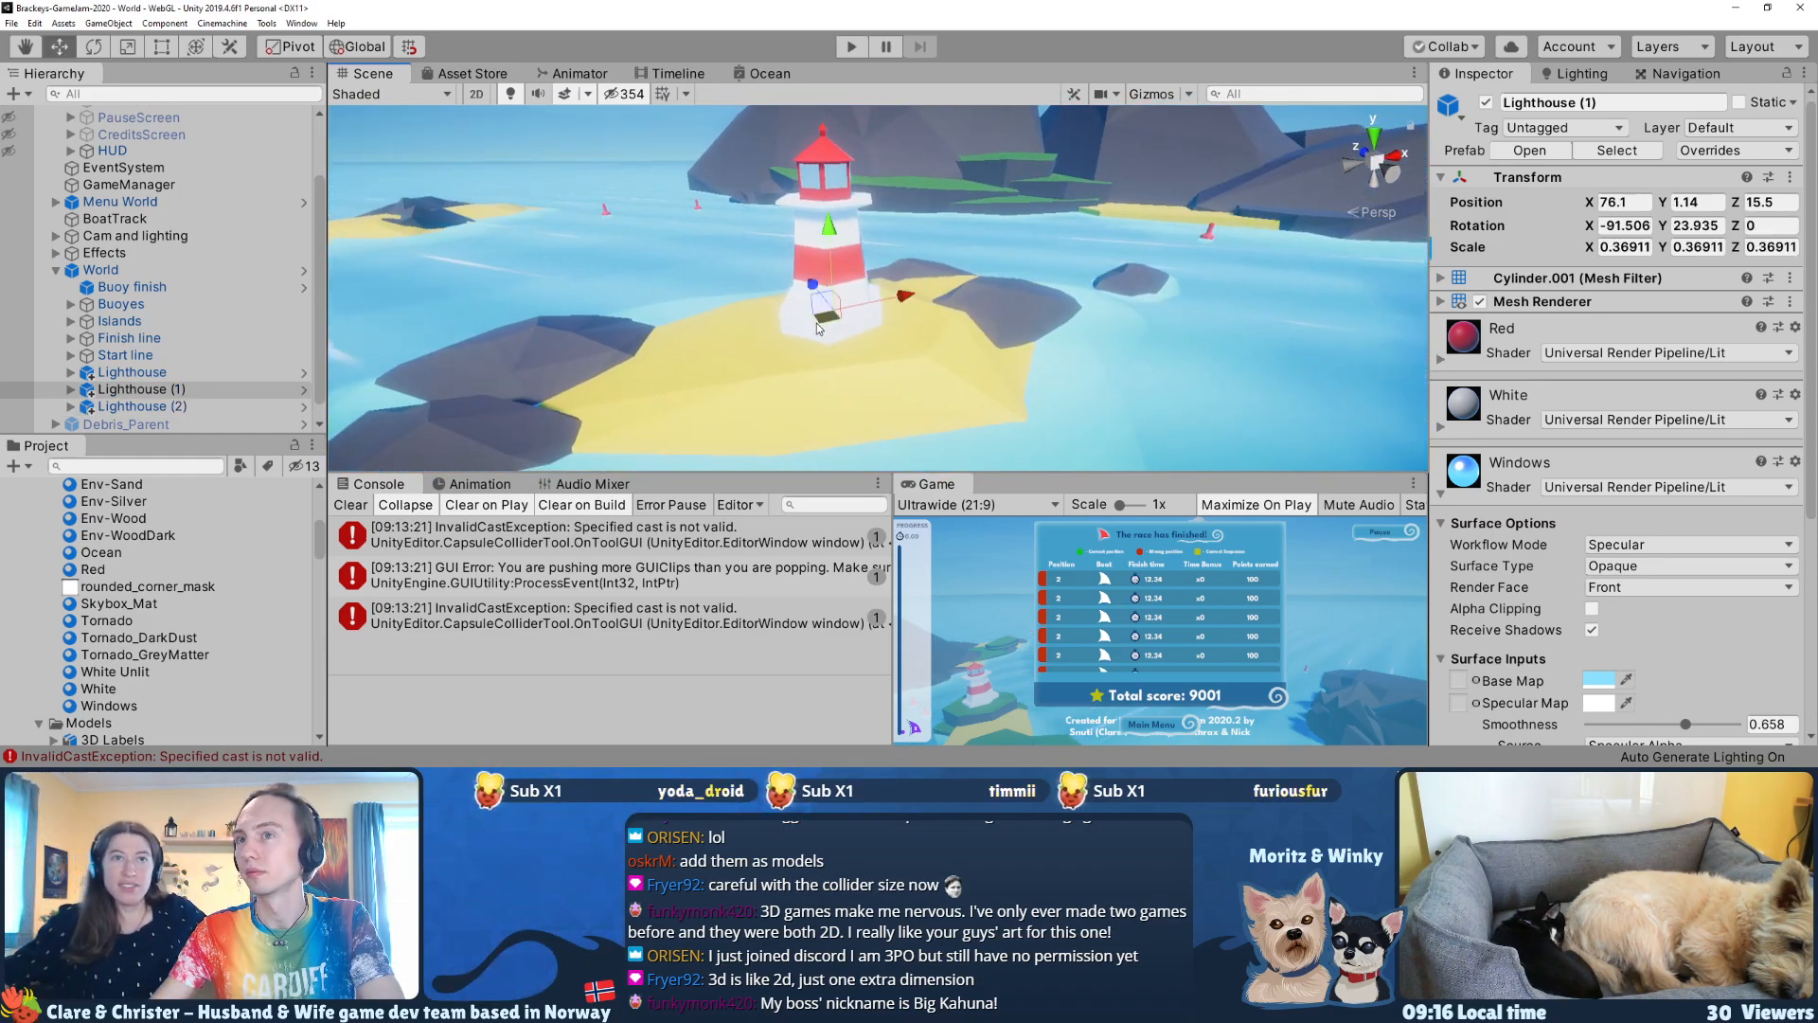
left_click_drag(935, 317, 917, 318)
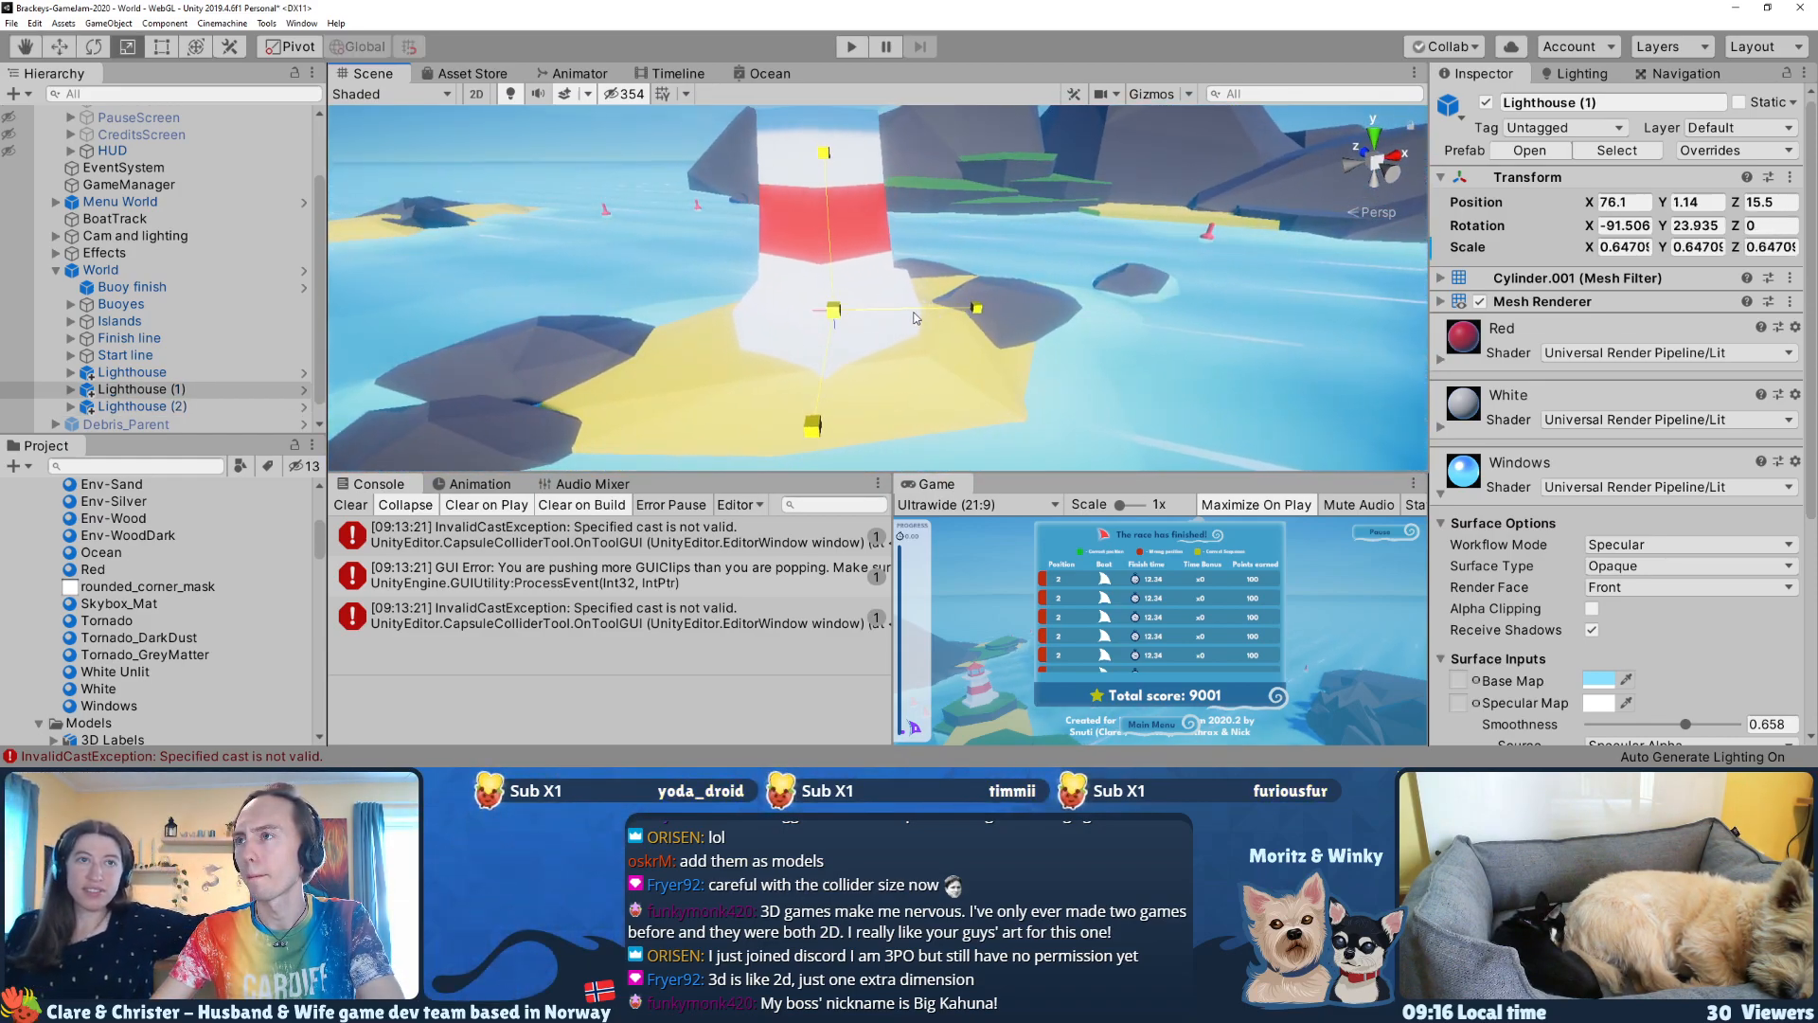
key("s")
right_click_drag(905, 315, 956, 243)
key("w")
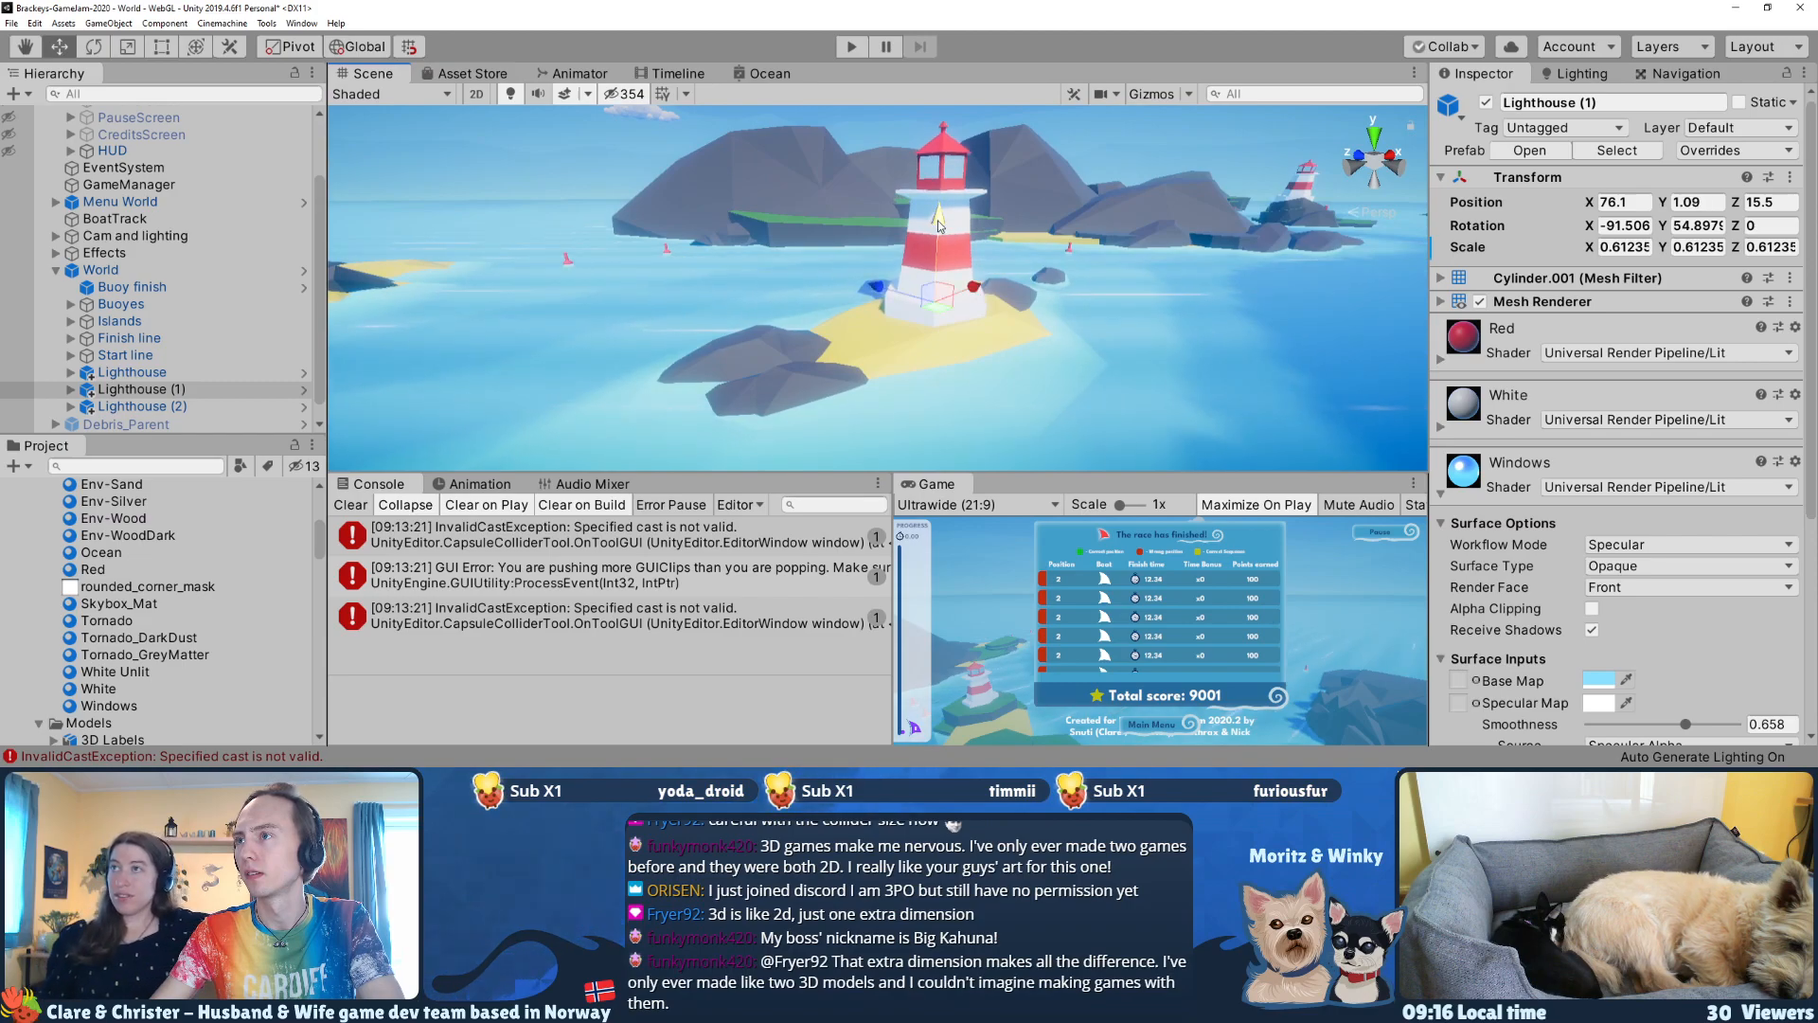
Step: Move Lighthouse (1) to about X 73.99, Z 15.99 on the sandy island and rotate it to about X -91.4, Y 118.14, Z -63.26
left_click_drag(935, 315, 933, 292)
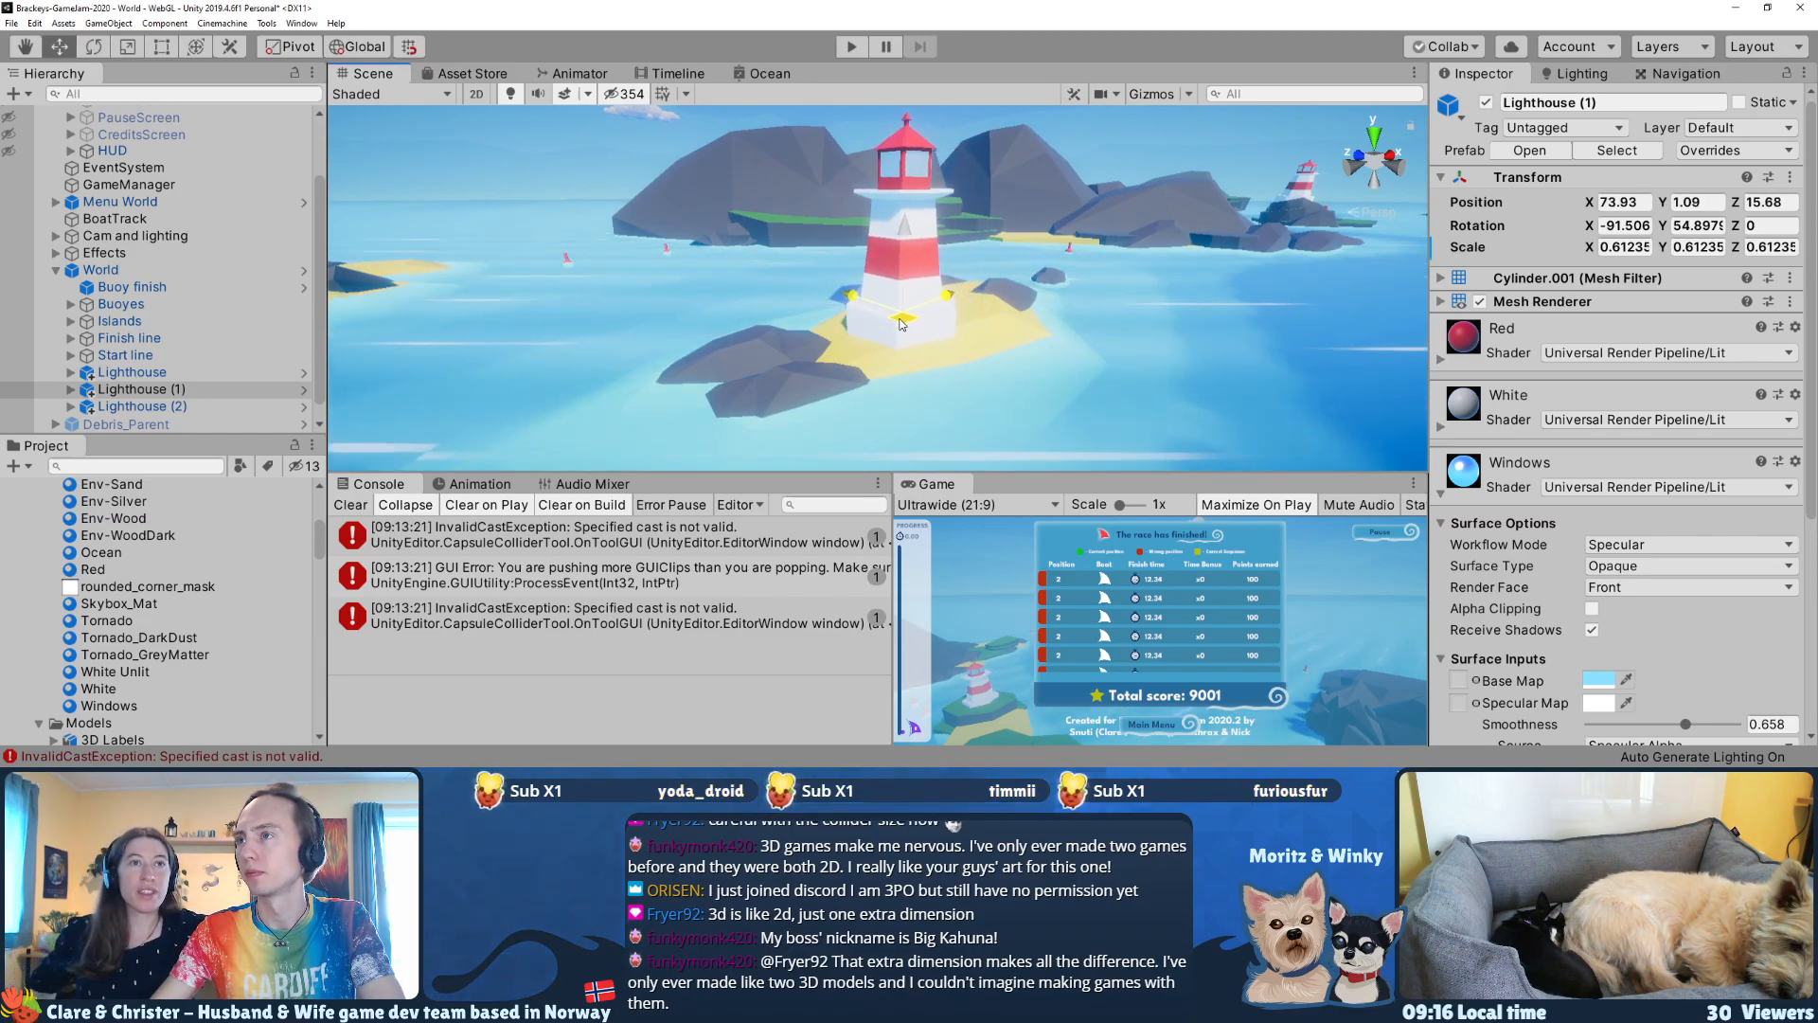
key("r")
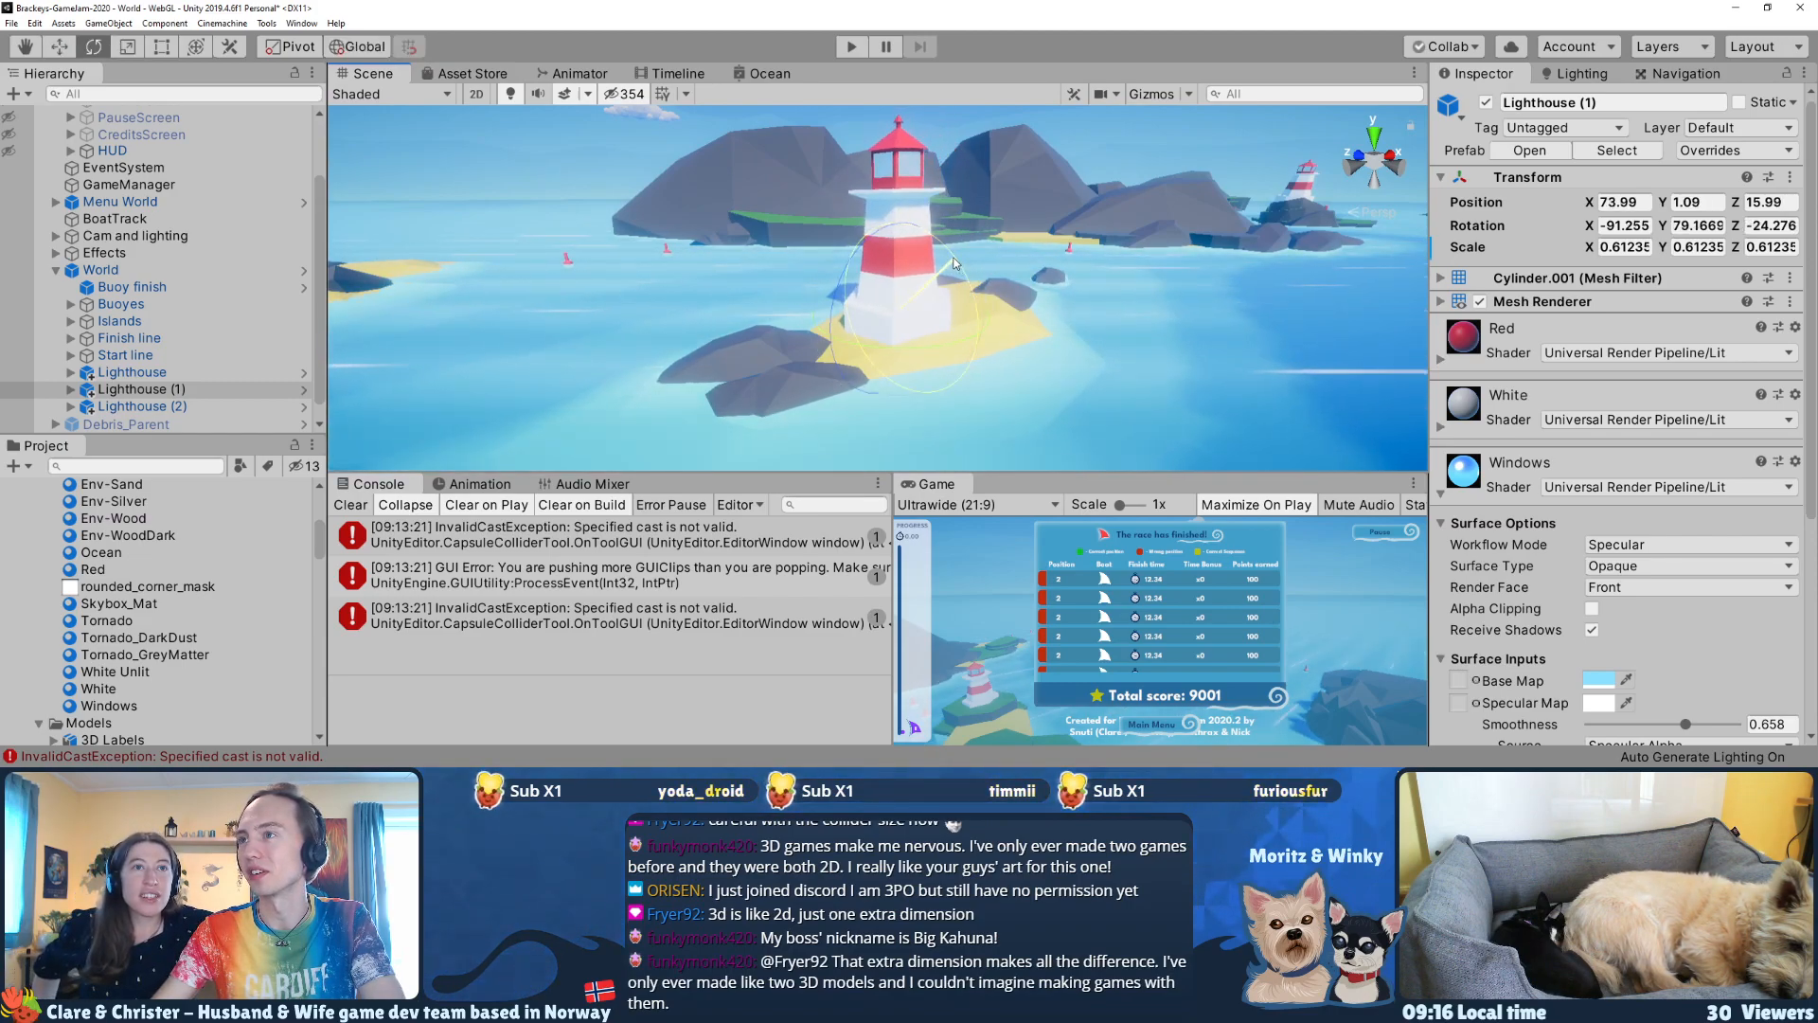
right_click_drag(920, 292, 938, 284)
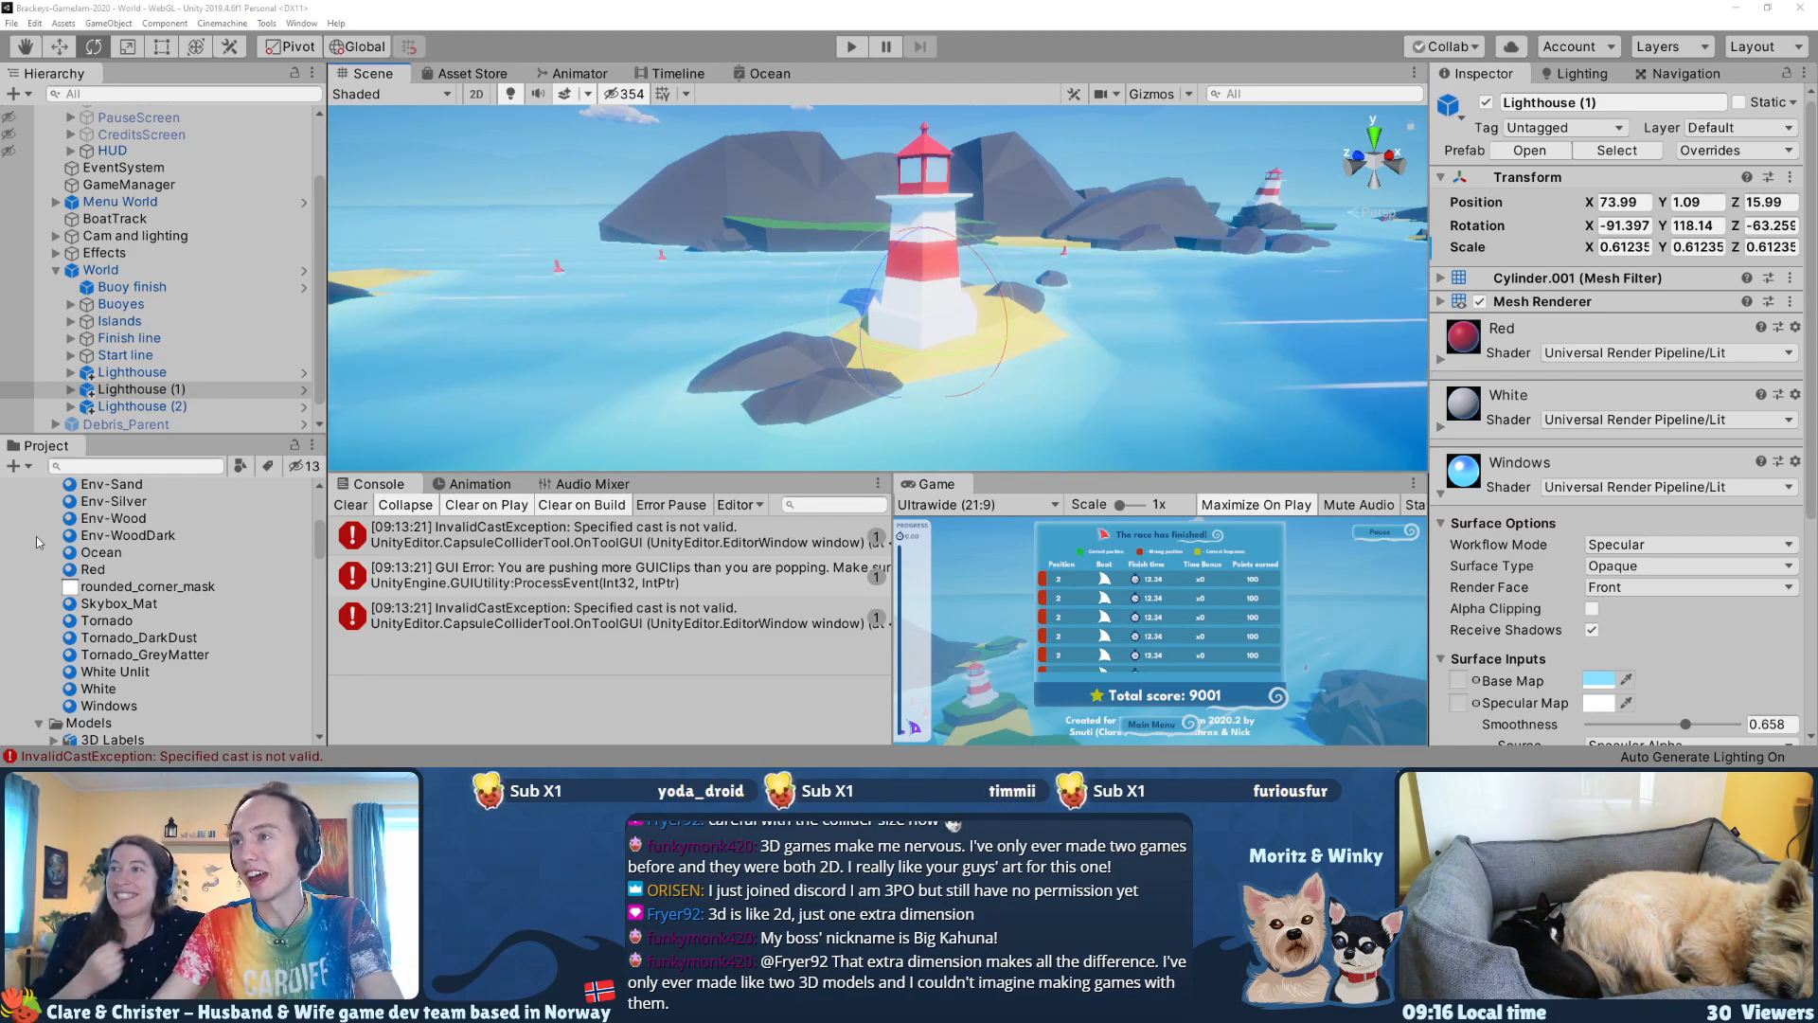
right_click_drag(736, 293, 674, 260)
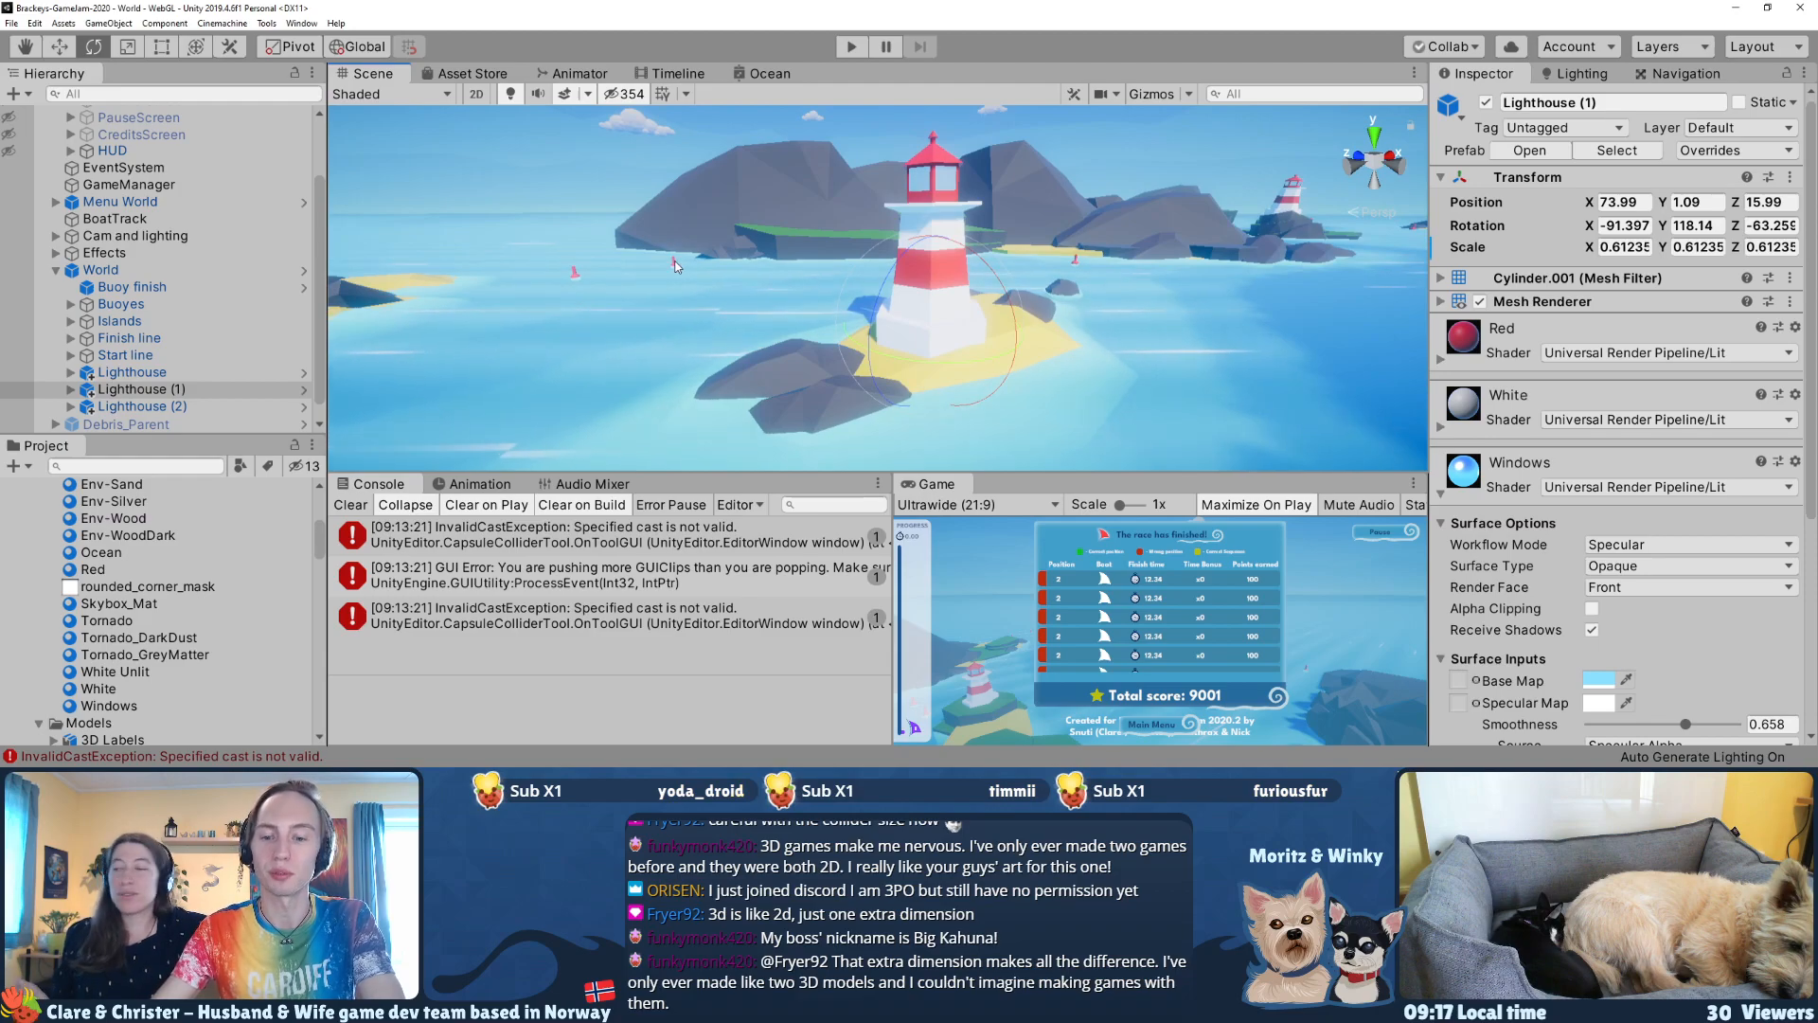
Step: Run the game, start a race and capture a screenshot of the boats in the storm beside the lighthouse, closing the image viewer
left_click(851, 46)
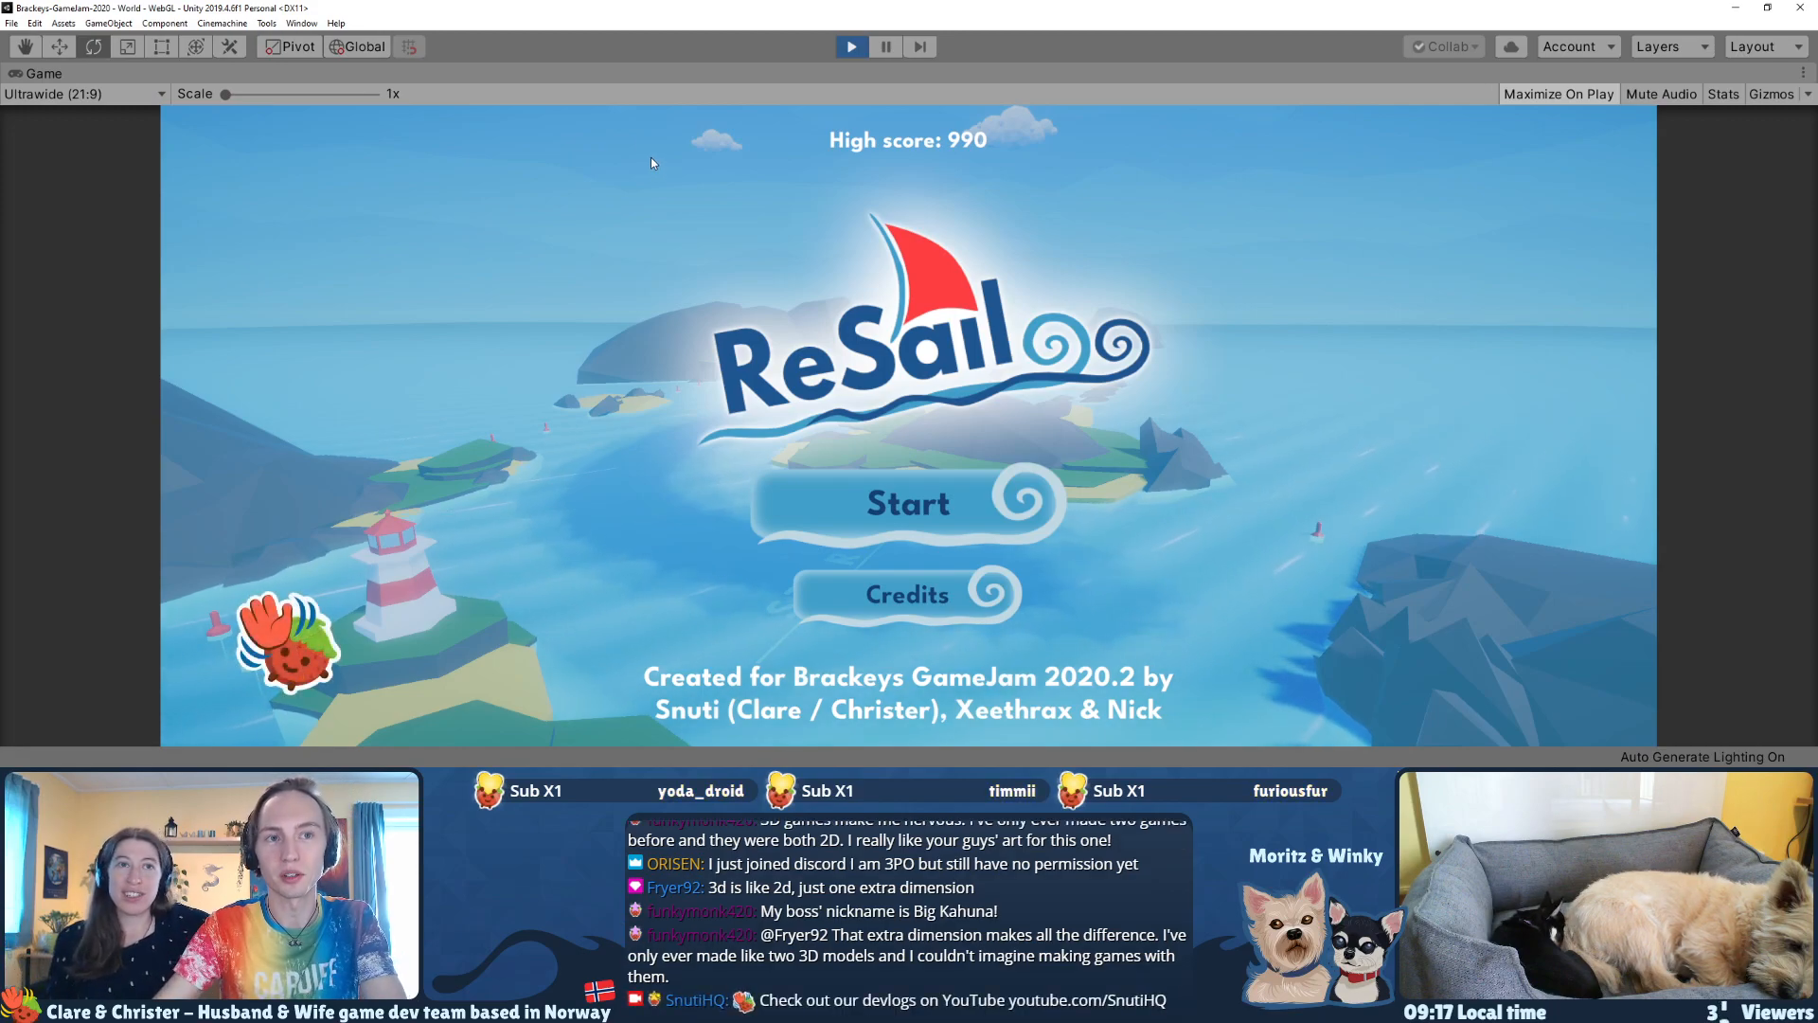
left_click(947, 499)
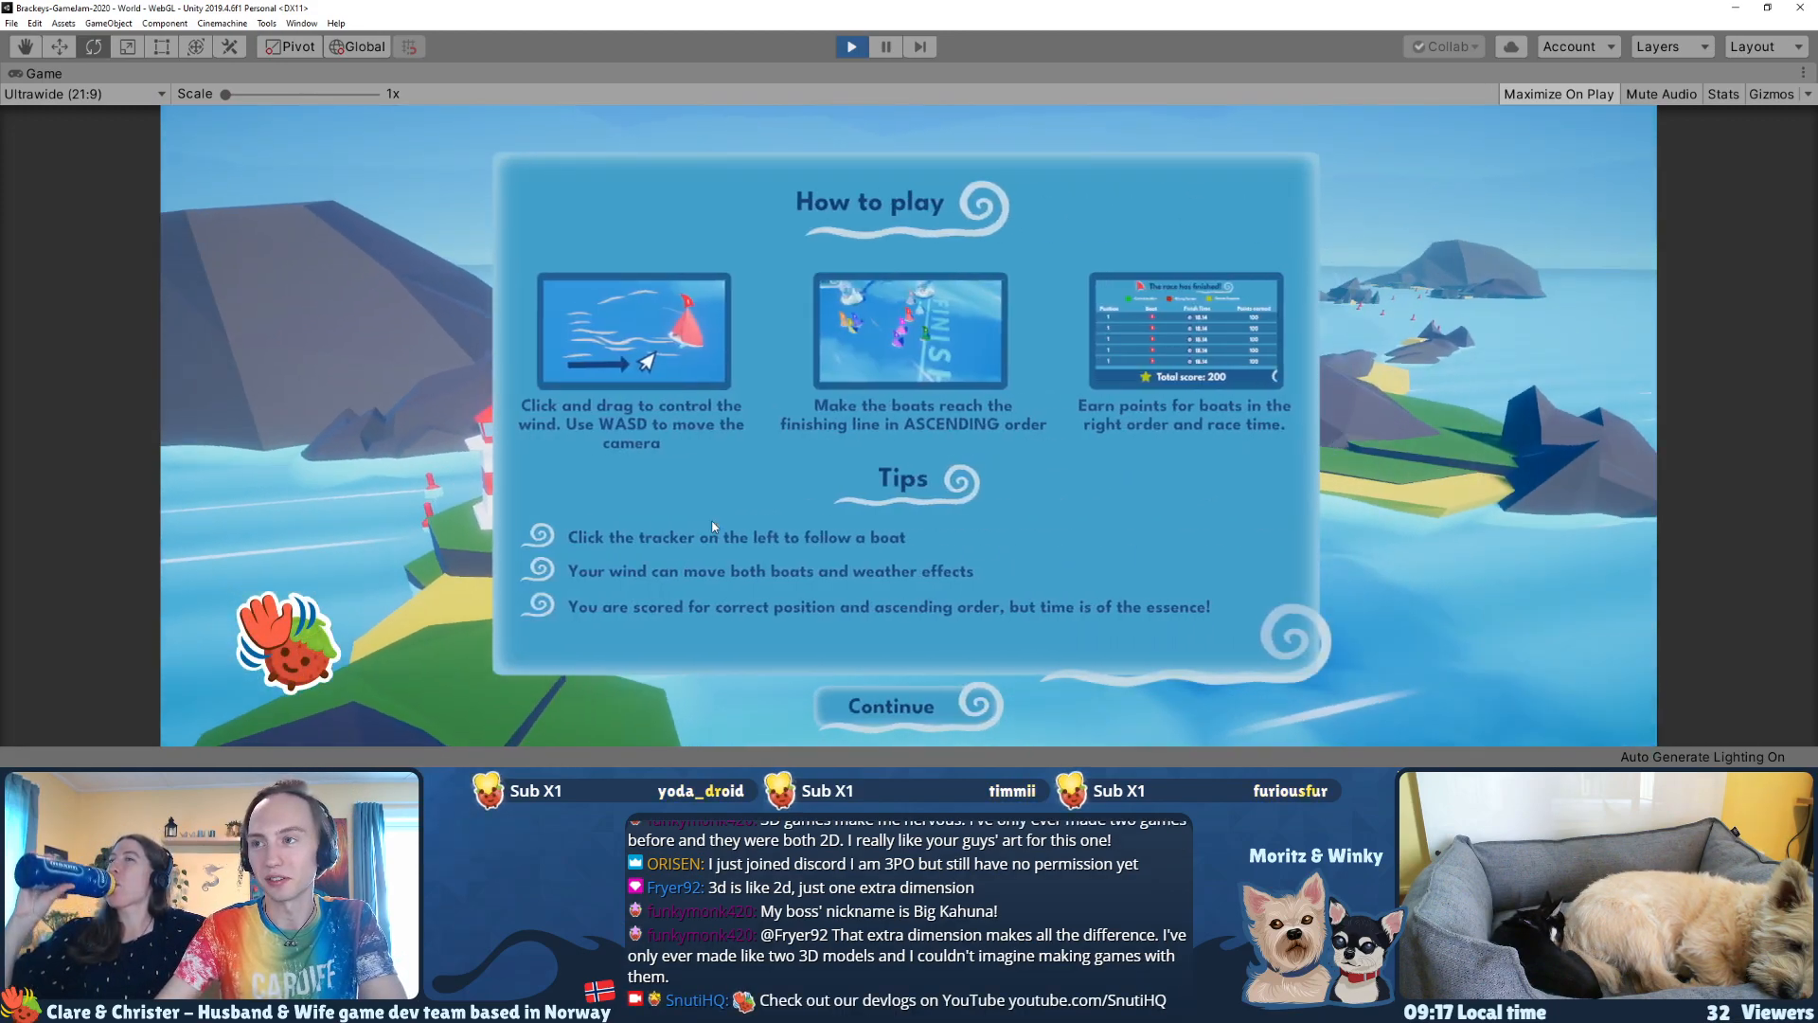
left_click(869, 729)
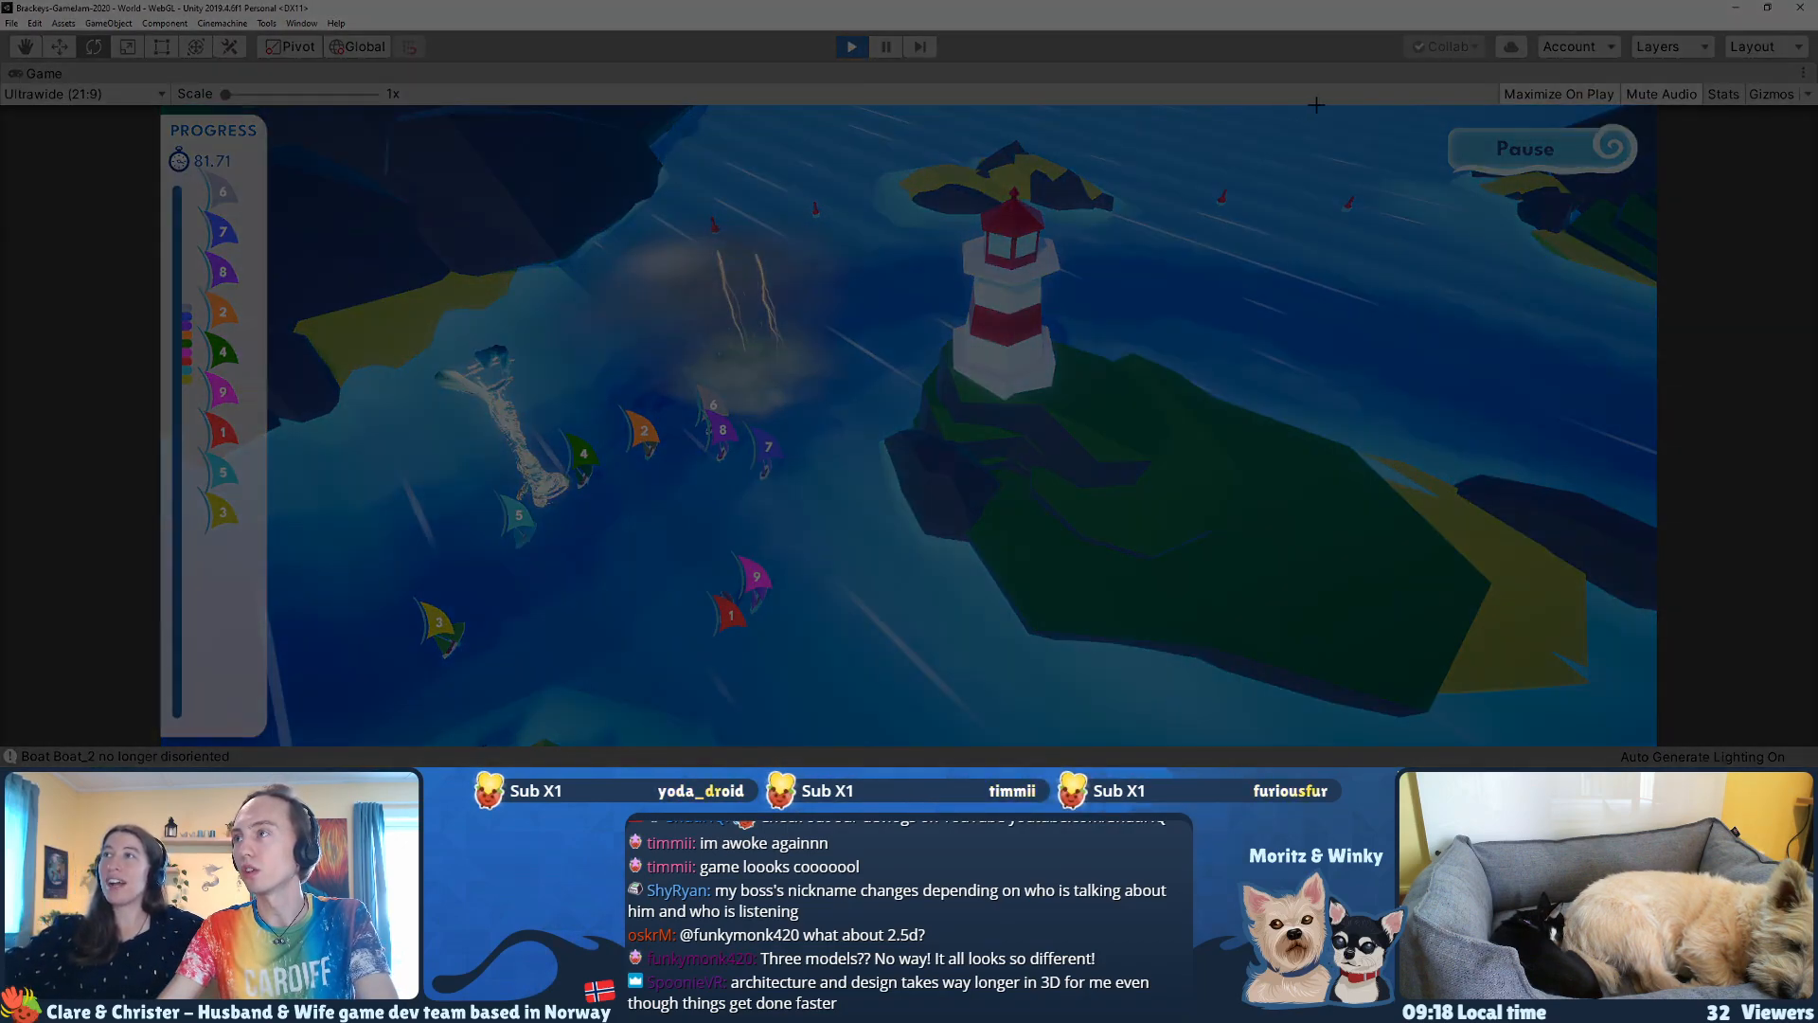
left_click_drag(1317, 104, 273, 744)
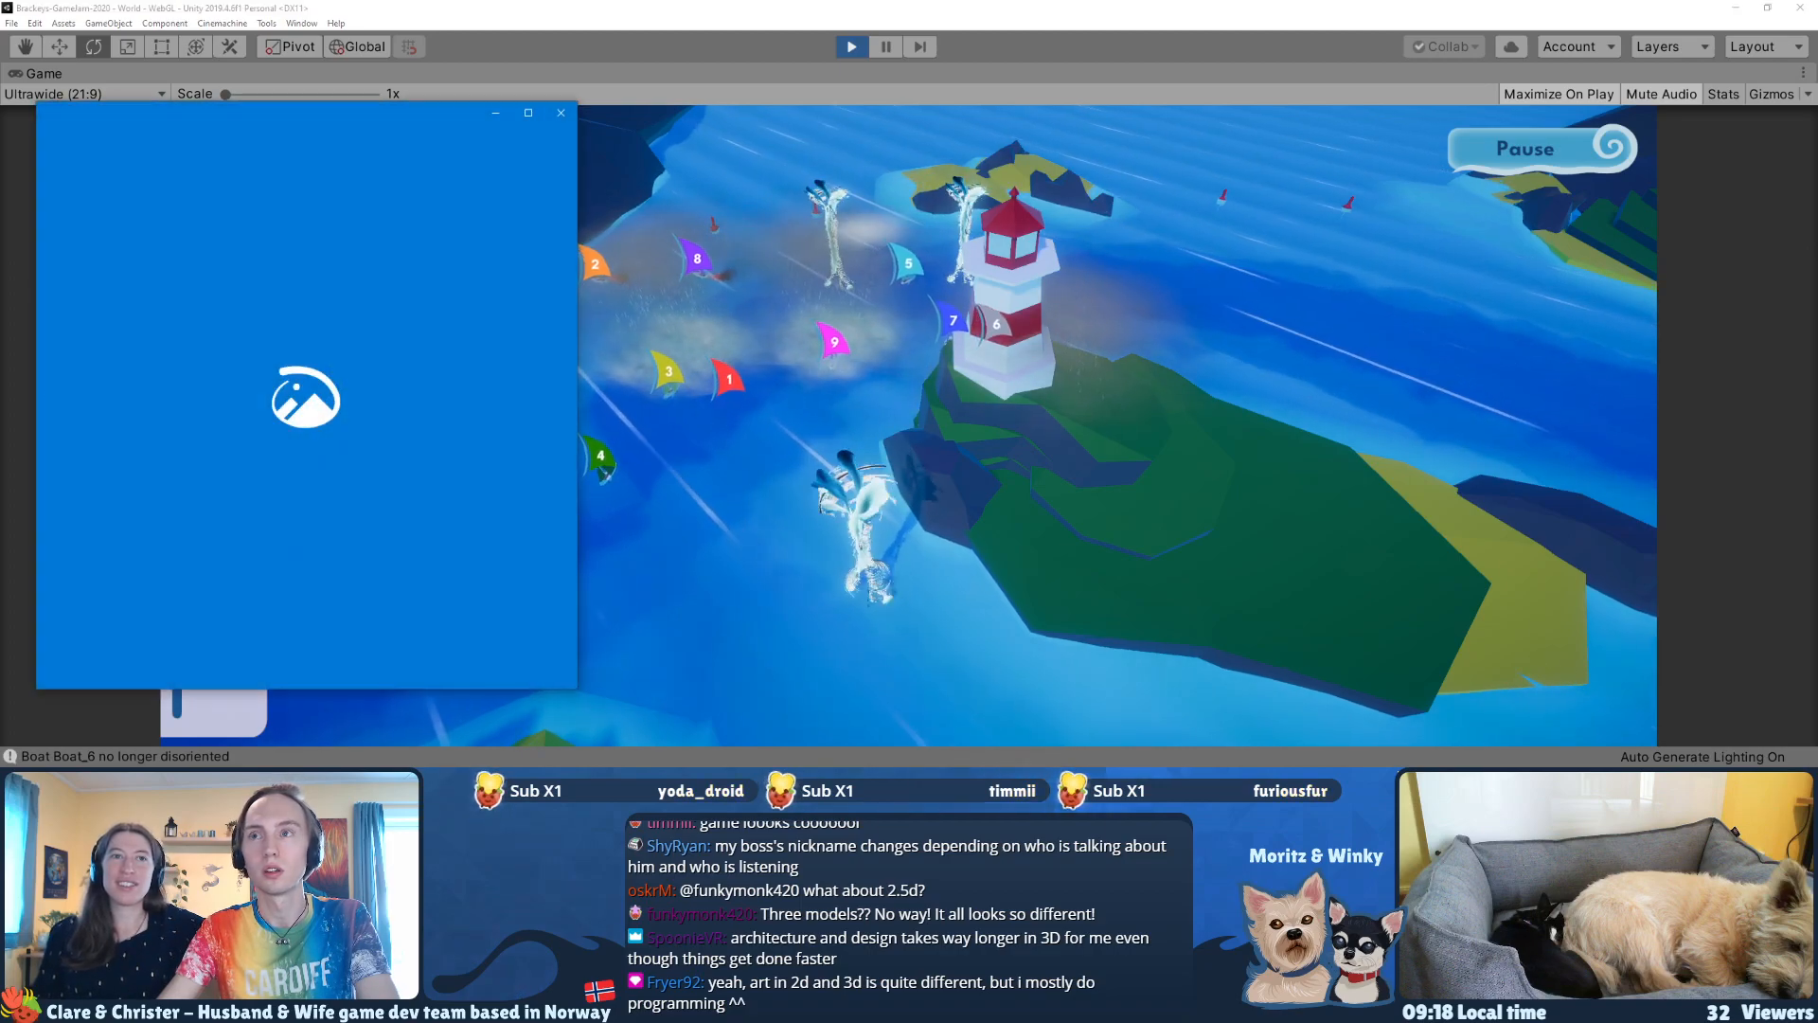
left_click(561, 113)
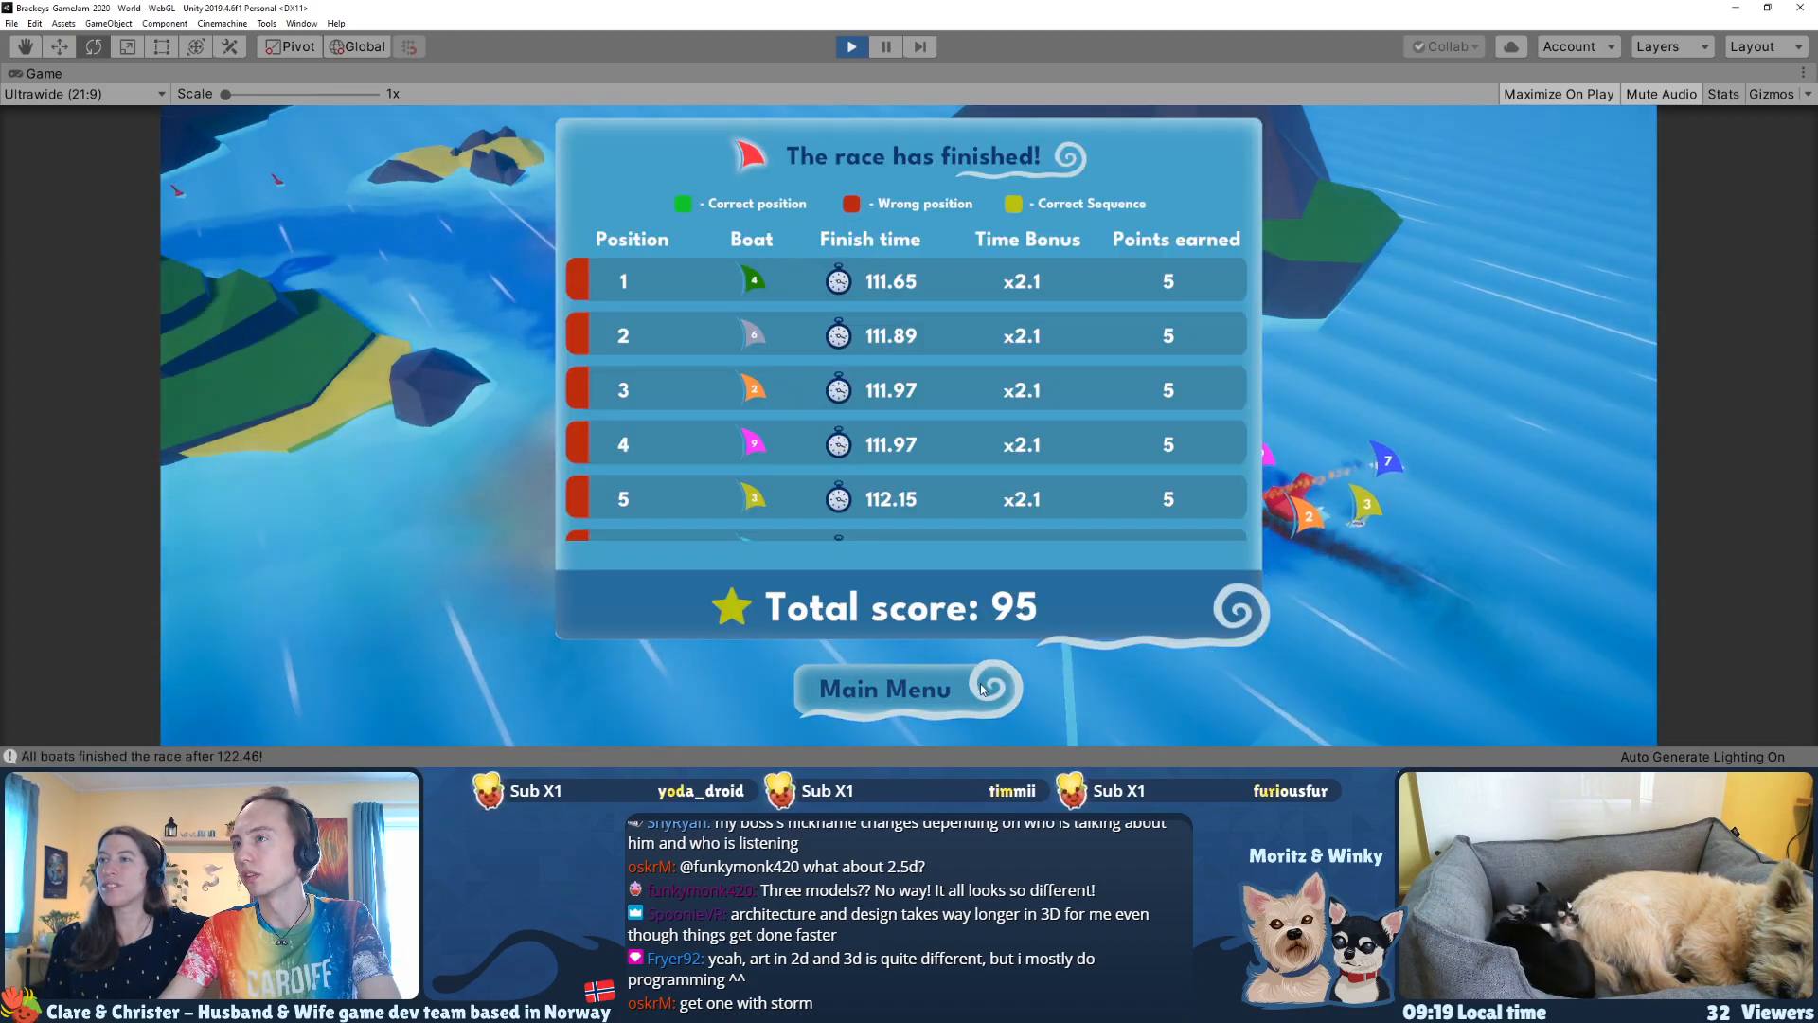
Step: Return to the main menu after the race, start another race and pause it about 30 seconds in
left_click(852, 673)
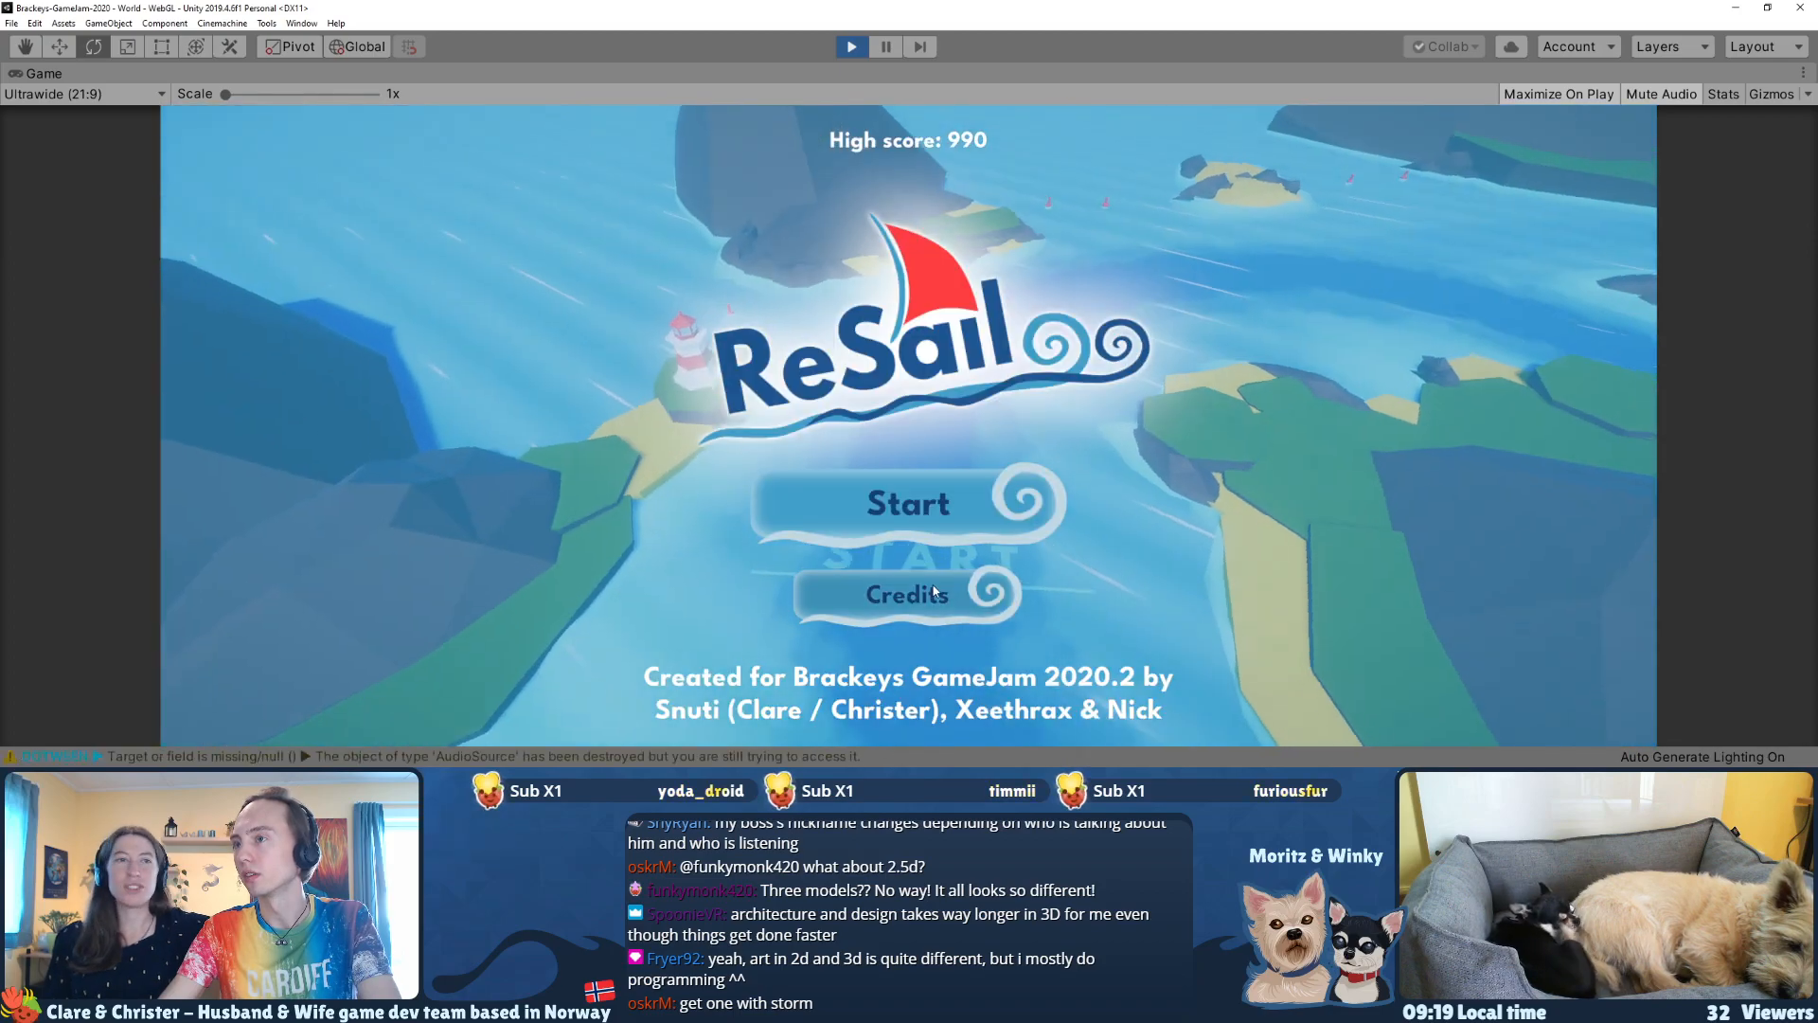
left_click(888, 519)
left_click(1150, 700)
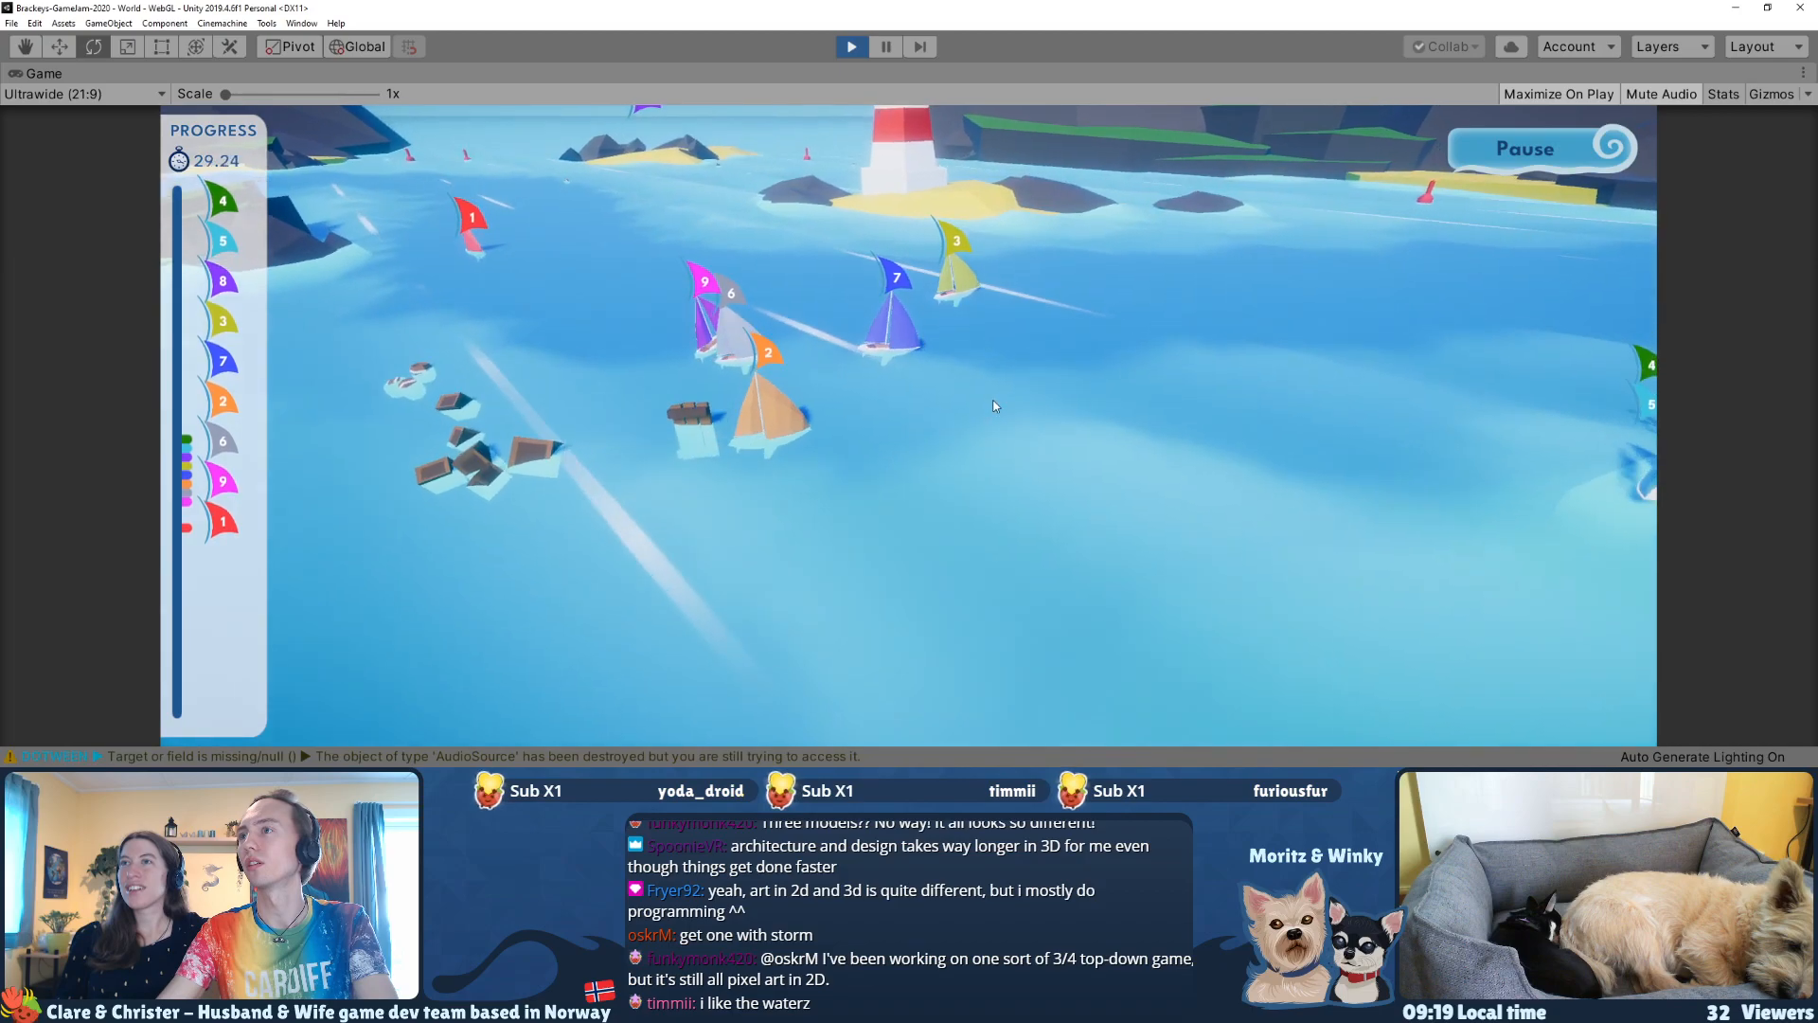
left_click(886, 48)
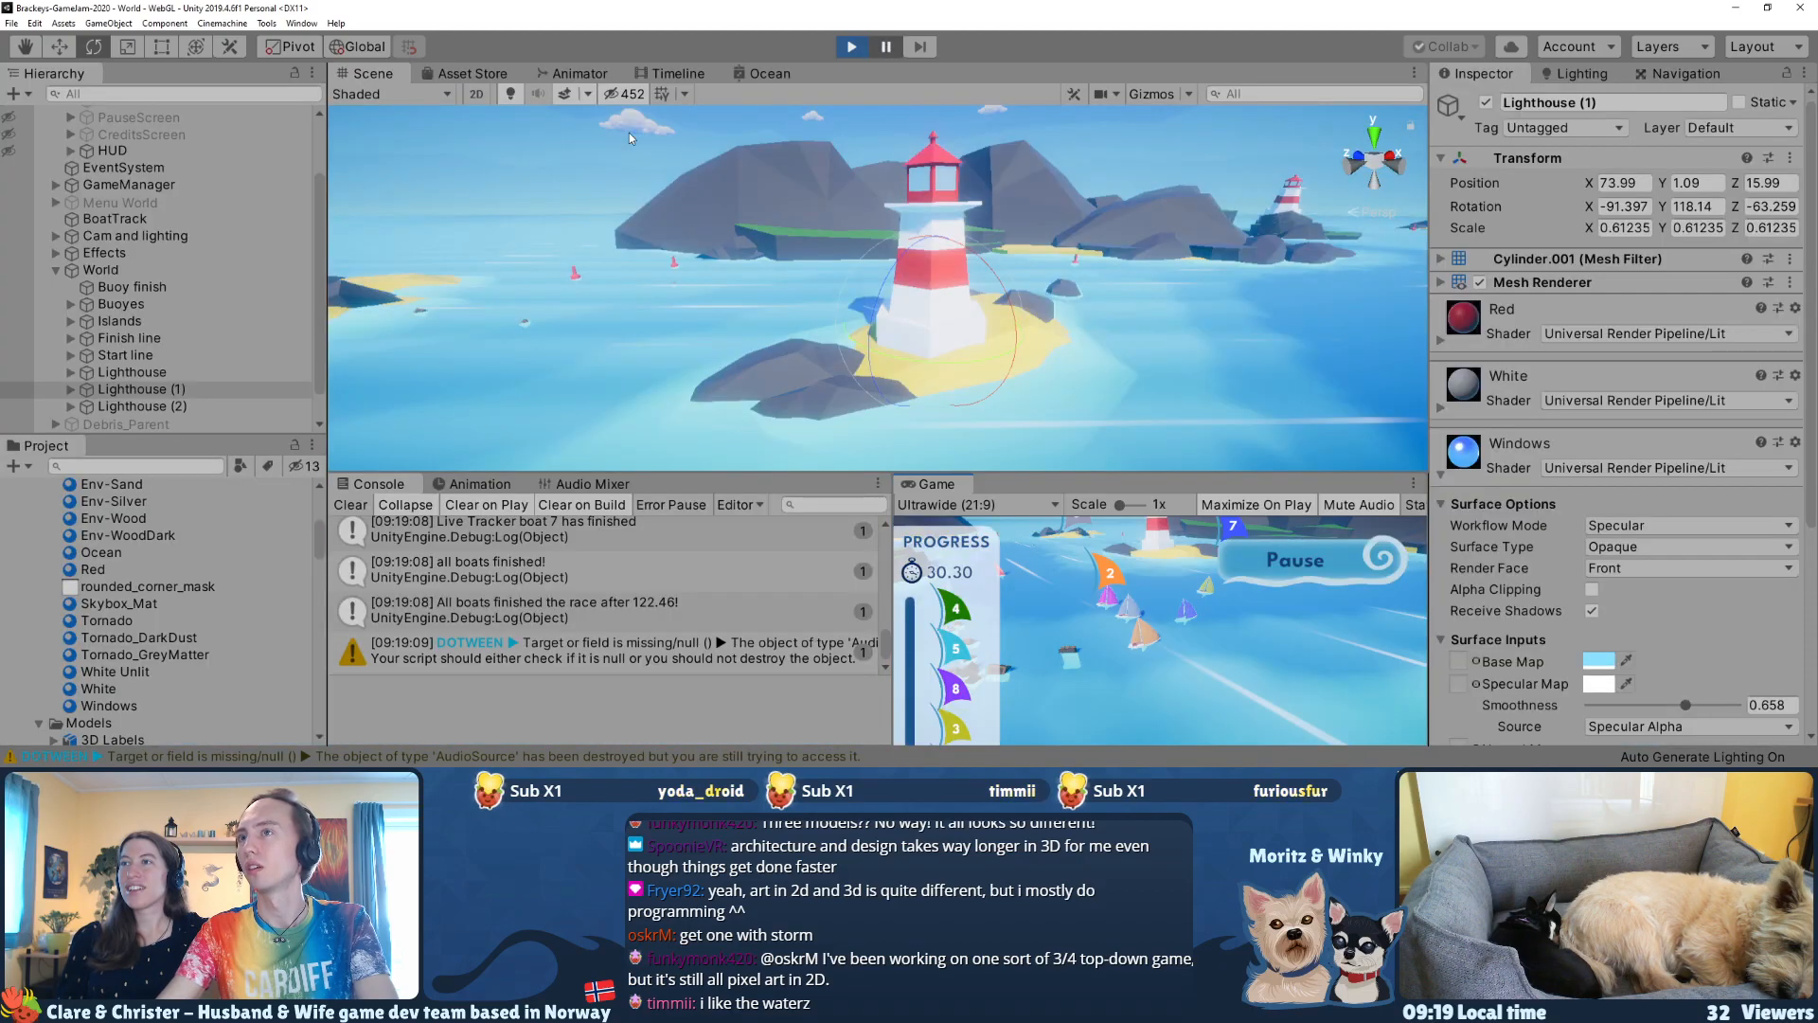
Step: Maximize the Scene view and capture a water-level screenshot of the sailboats with the lighthouse behind them
left_click(411, 82)
key("w")
right_click_drag(639, 212, 411, 198)
key("w")
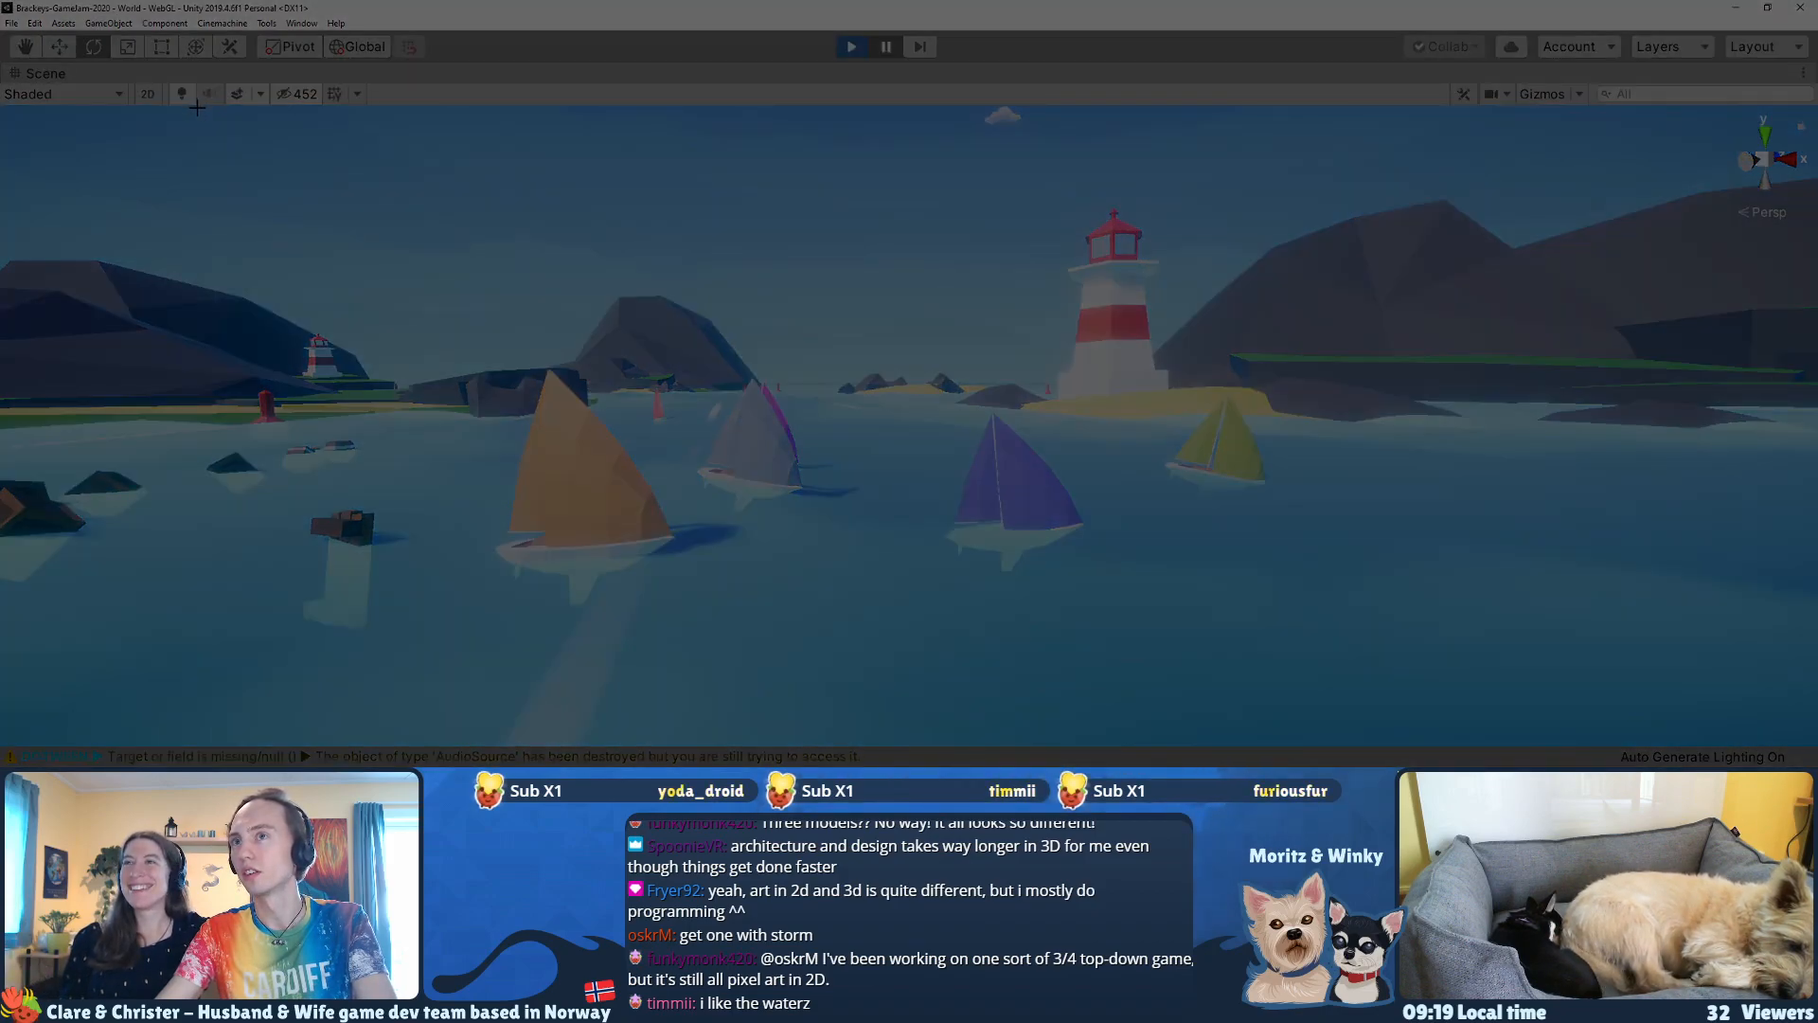
left_click_drag(197, 107, 1631, 743)
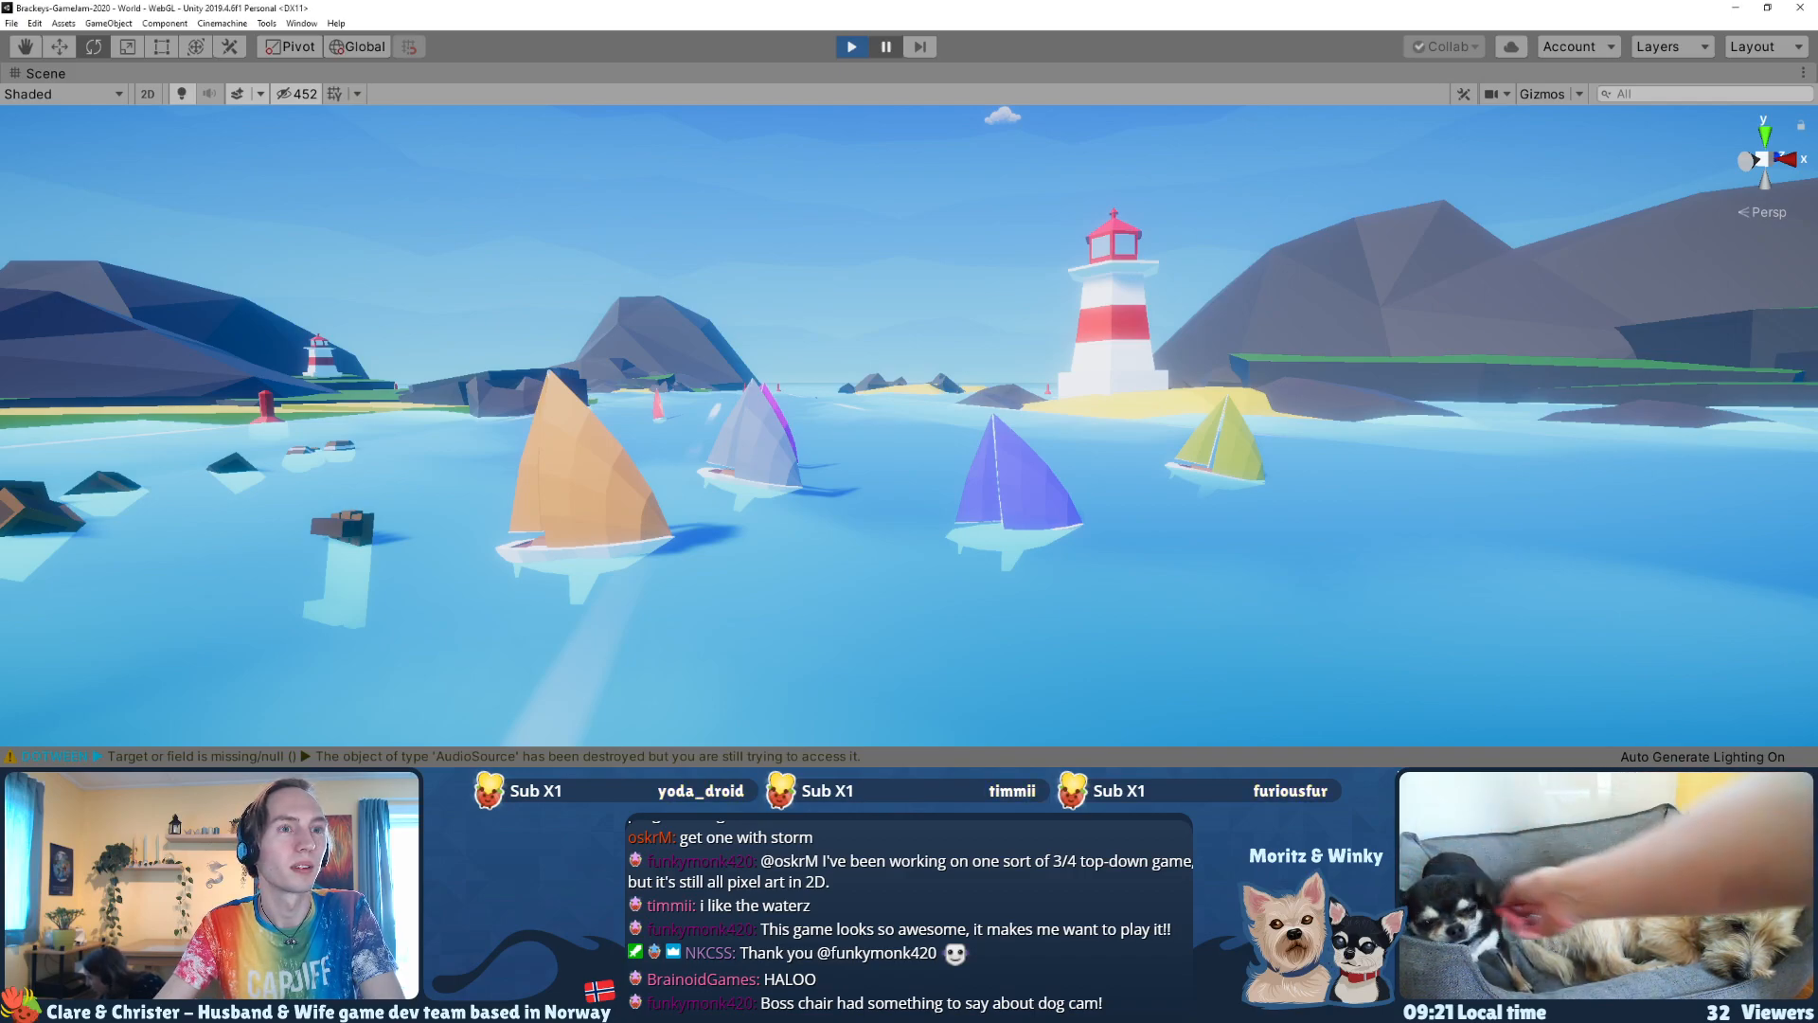
Step: Frame the purple and blue sailboats from the side with the distant lighthouse and capture a screenshot
key("d")
right_click_drag(885, 343, 1202, 419)
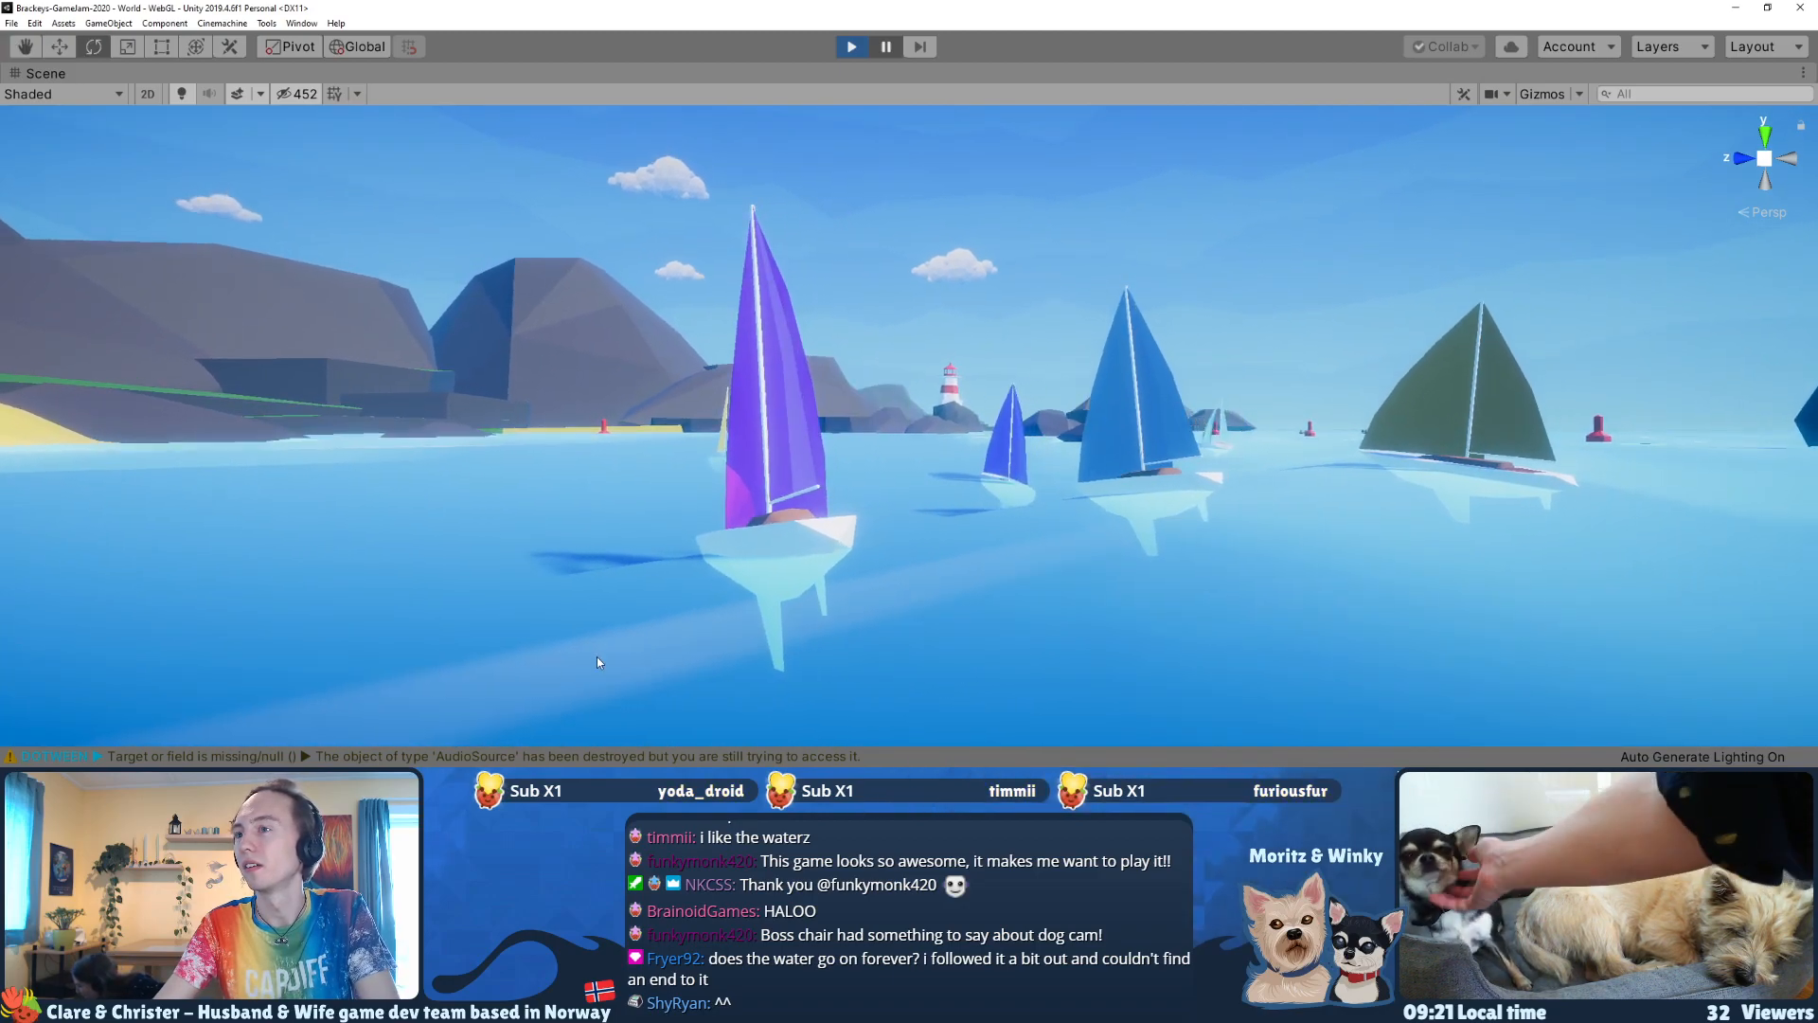
key("super+shift+s")
left_click_drag(484, 731, 1590, 109)
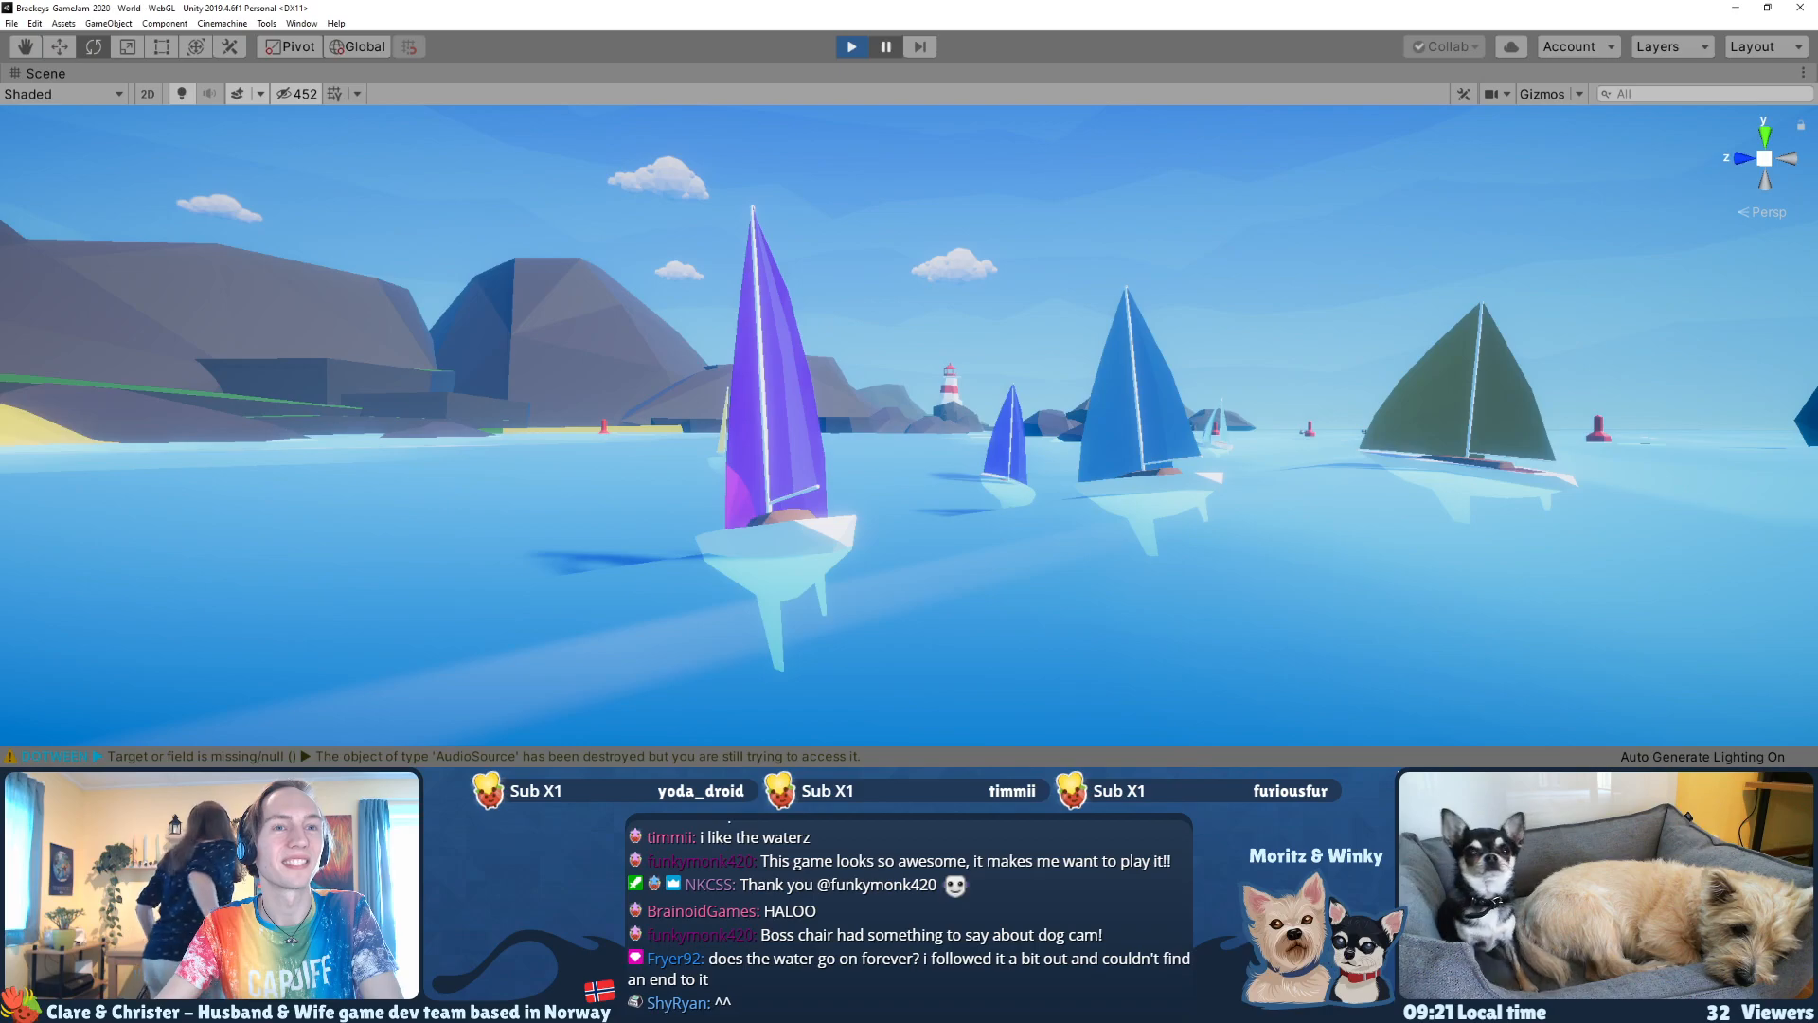
Step: Survey the fleet around the lighthouse island and rocks from above, and resume the race to watch the boats and tornadoes
right_click_drag(942, 393, 693, 456)
key("e")
key("s")
key("w")
key("e")
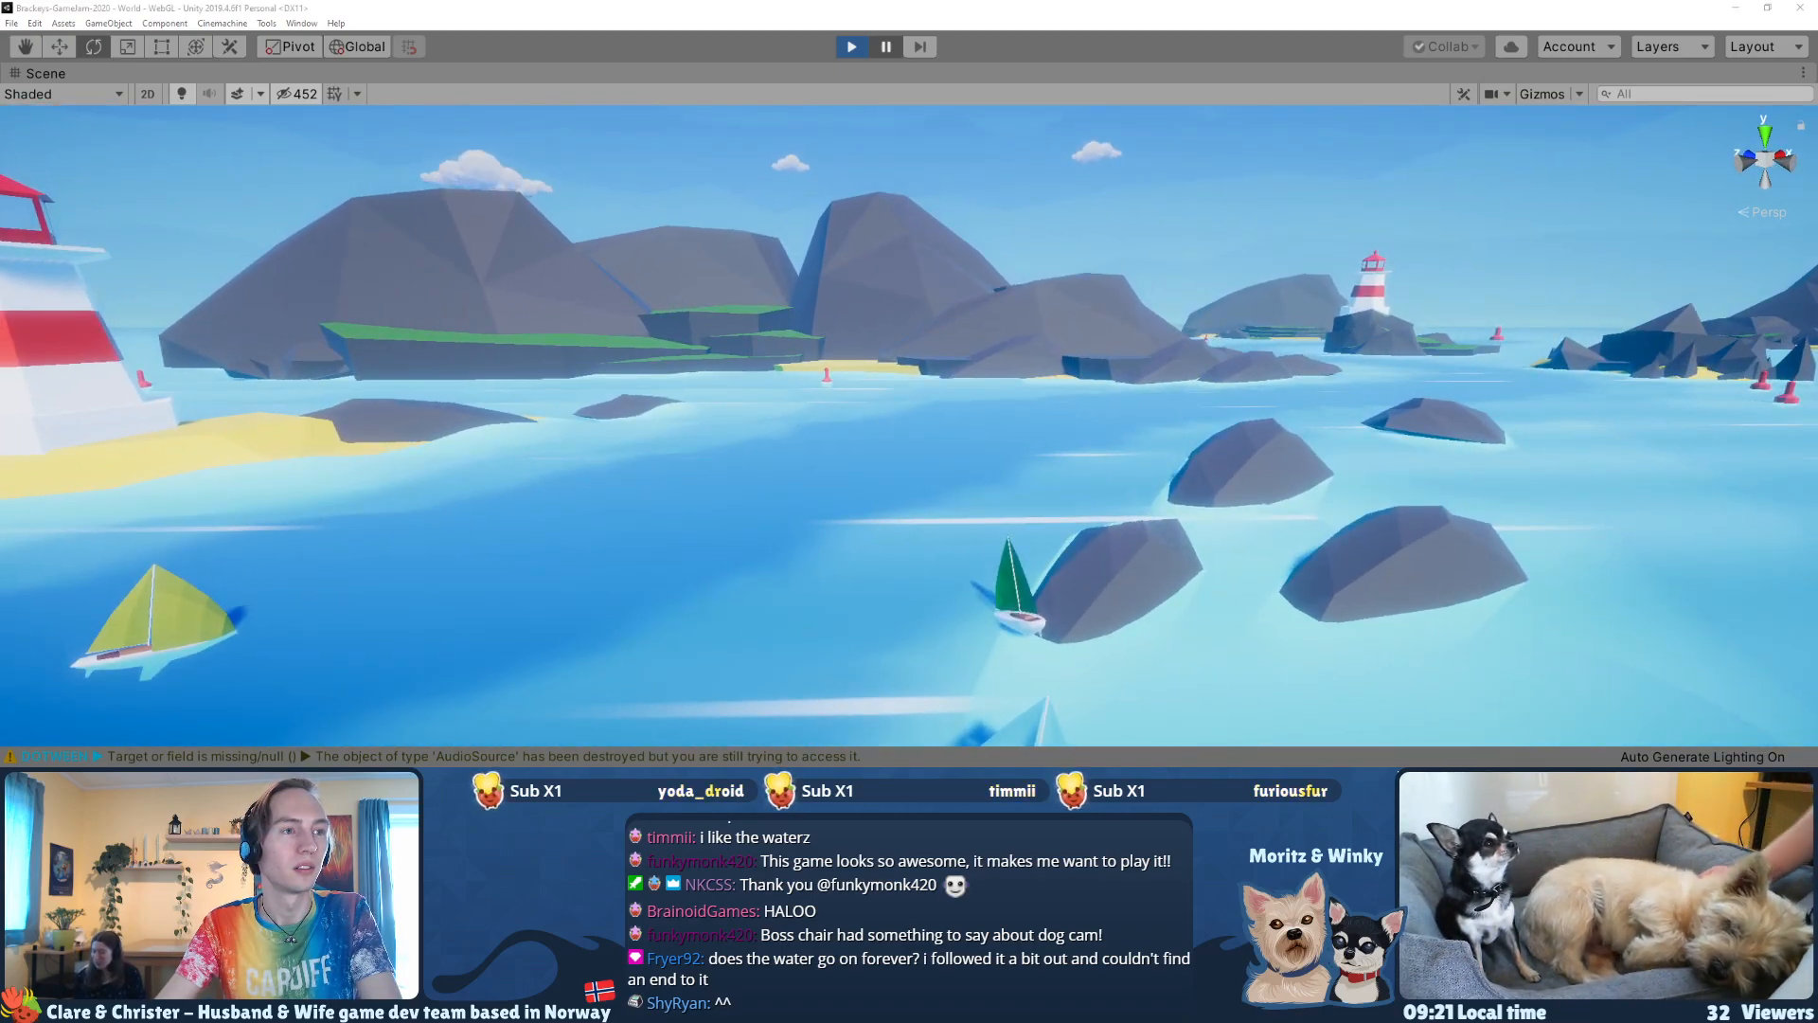
right_click_drag(1204, 468, 935, 537)
right_click_drag(916, 395, 1051, 371)
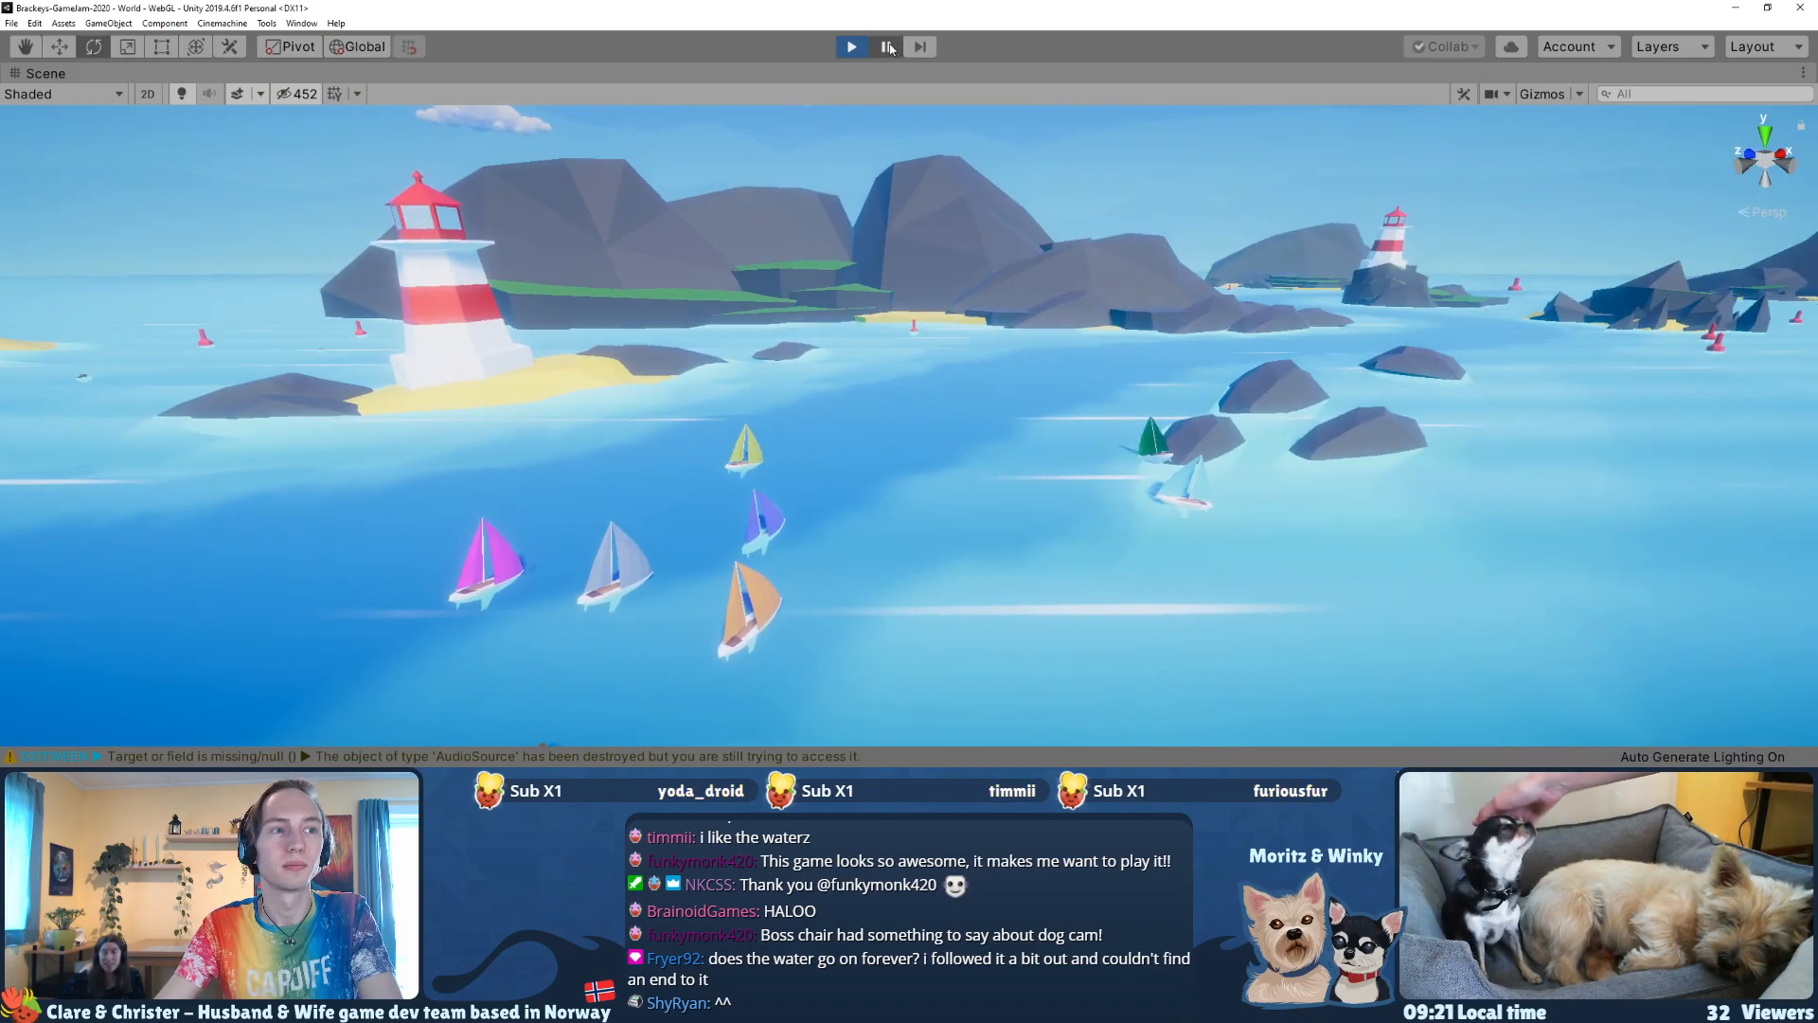
right_click_drag(783, 379, 783, 379)
left_click(509, 483)
right_click_drag(903, 359, 1369, 239)
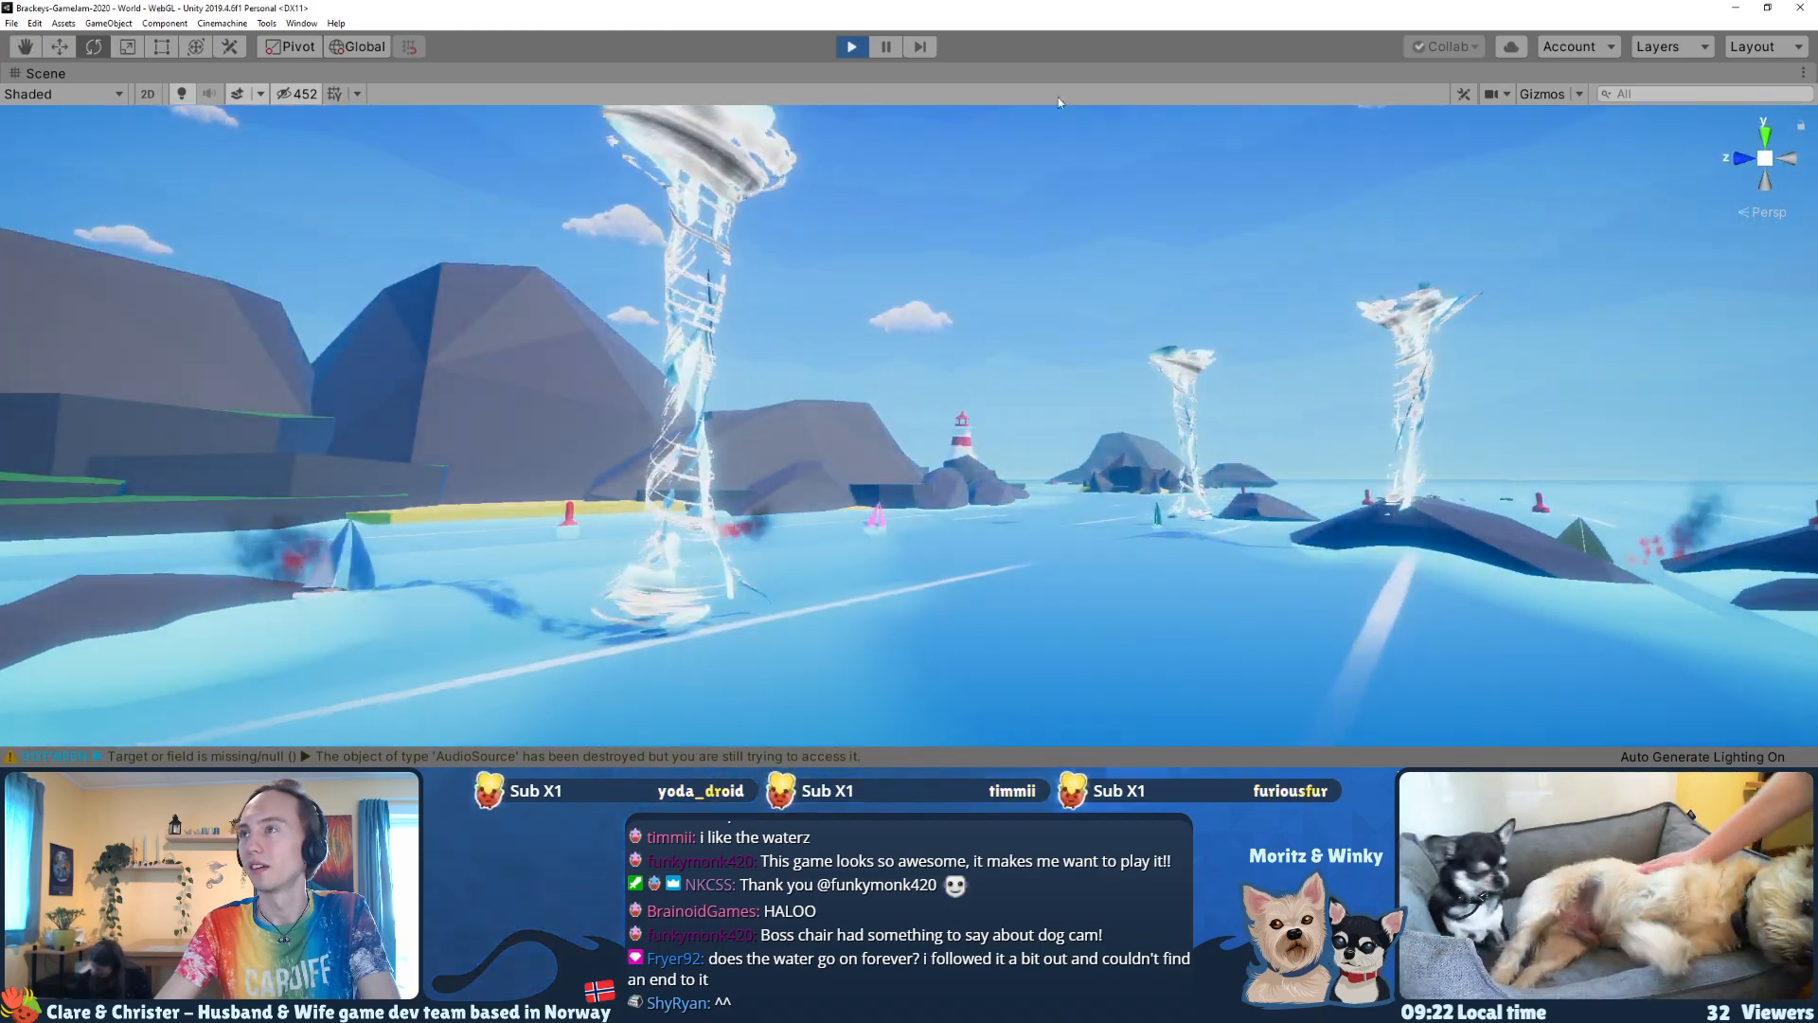
Step: Pause the race among the tornadoes and capture a screenshot of the green sailboat with the lighthouse in the background
left_click(891, 50)
right_click_drag(908, 115, 886, 464)
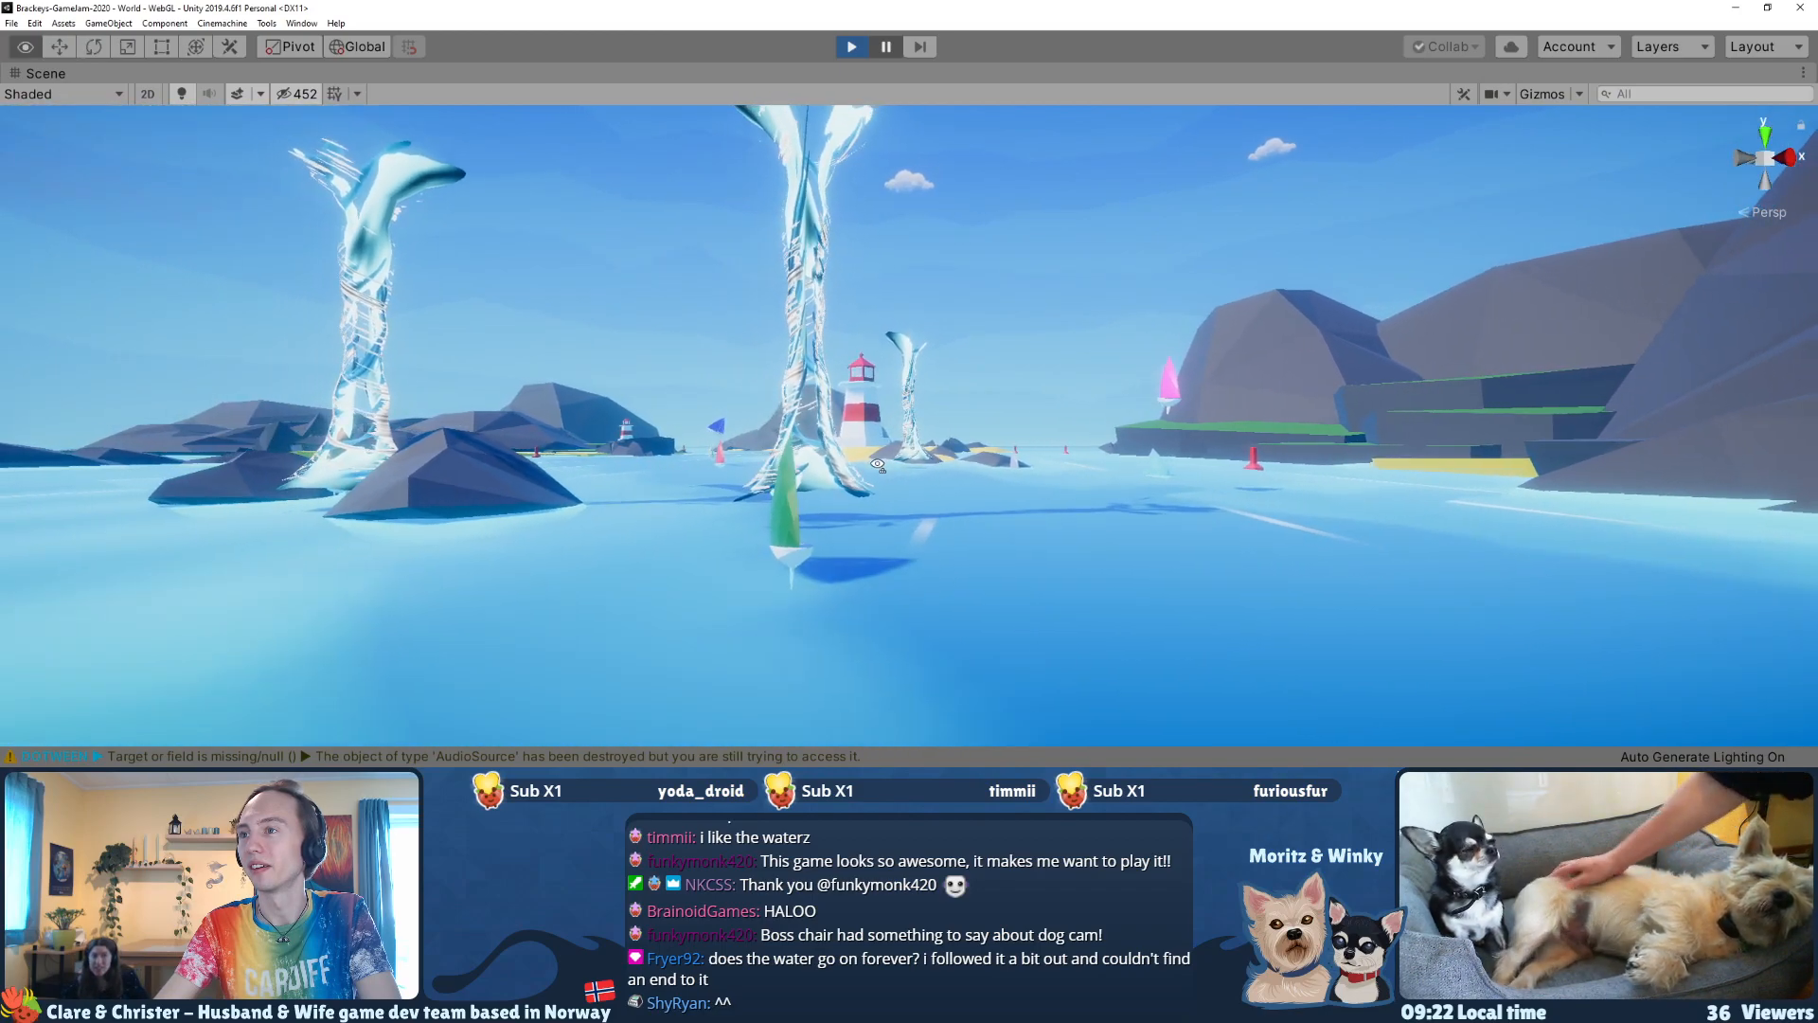
left_click(887, 46)
right_click_drag(929, 405, 1037, 468)
key("super+shift+s")
left_click_drag(1541, 740, 142, 107)
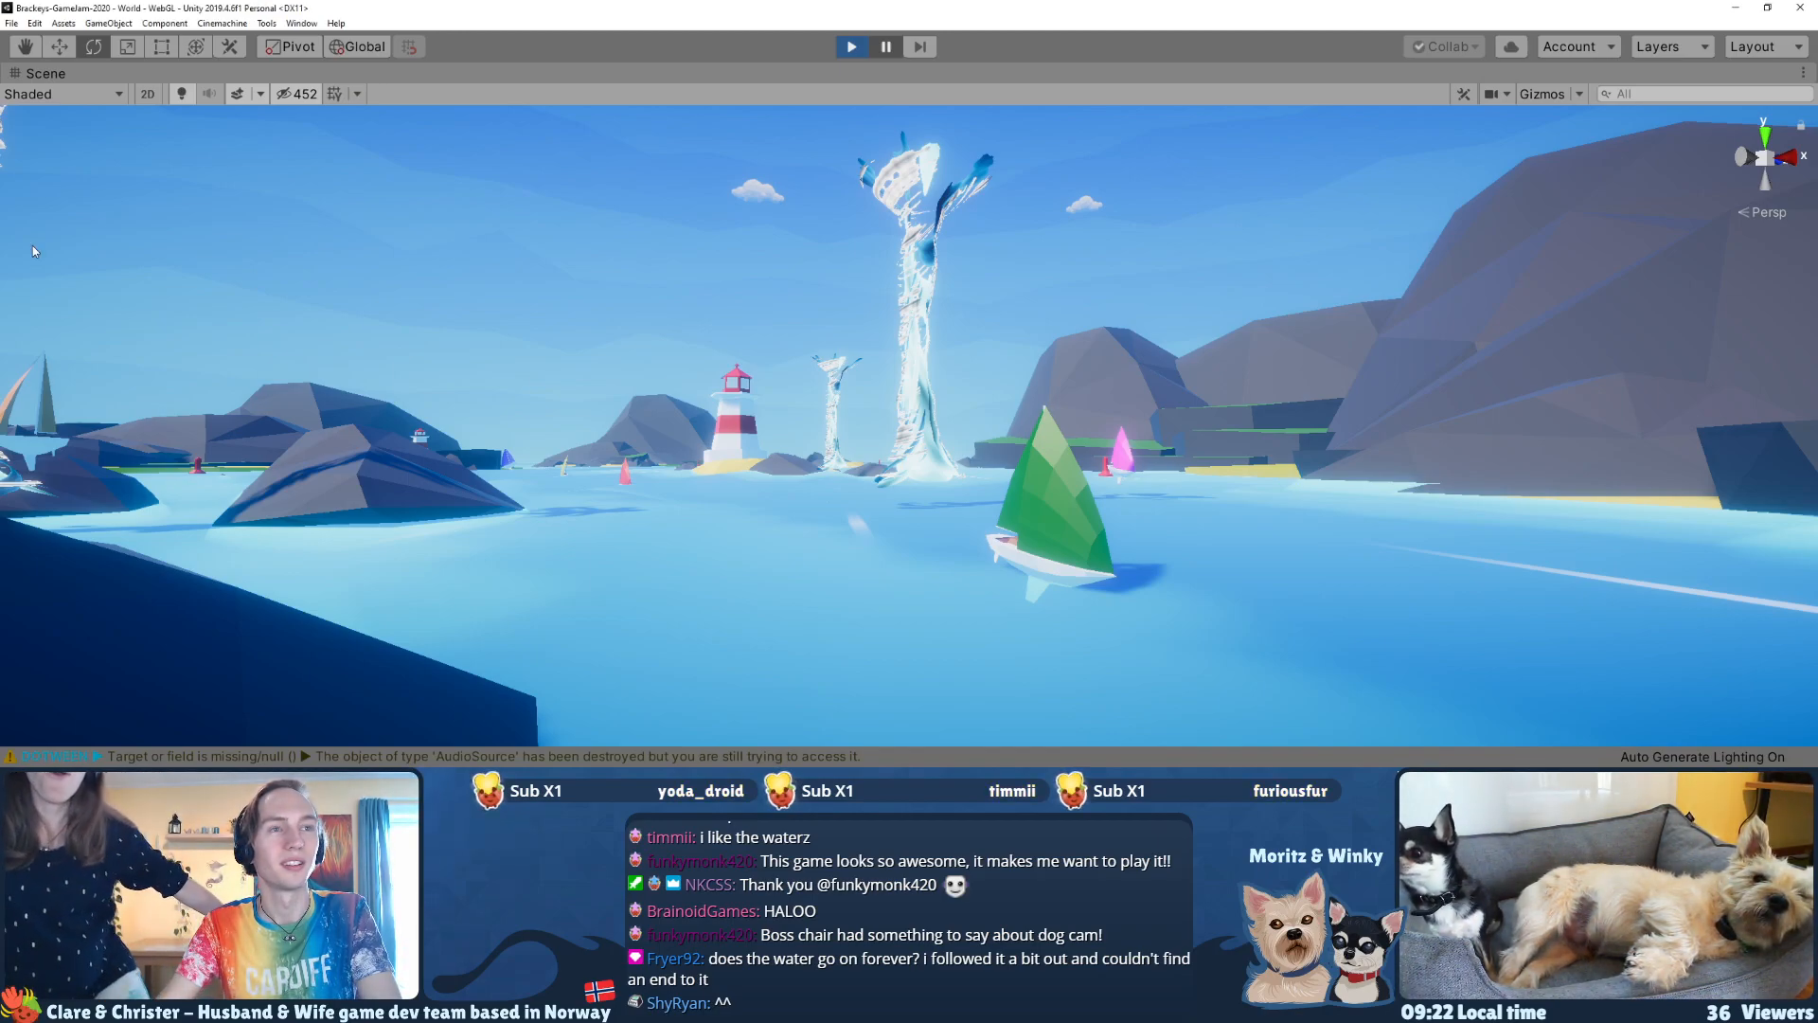
Step: Frame the yellow sailboat beside the lighthouse and tornado and capture a screenshot
key("w")
right_click_drag(878, 419, 1106, 449)
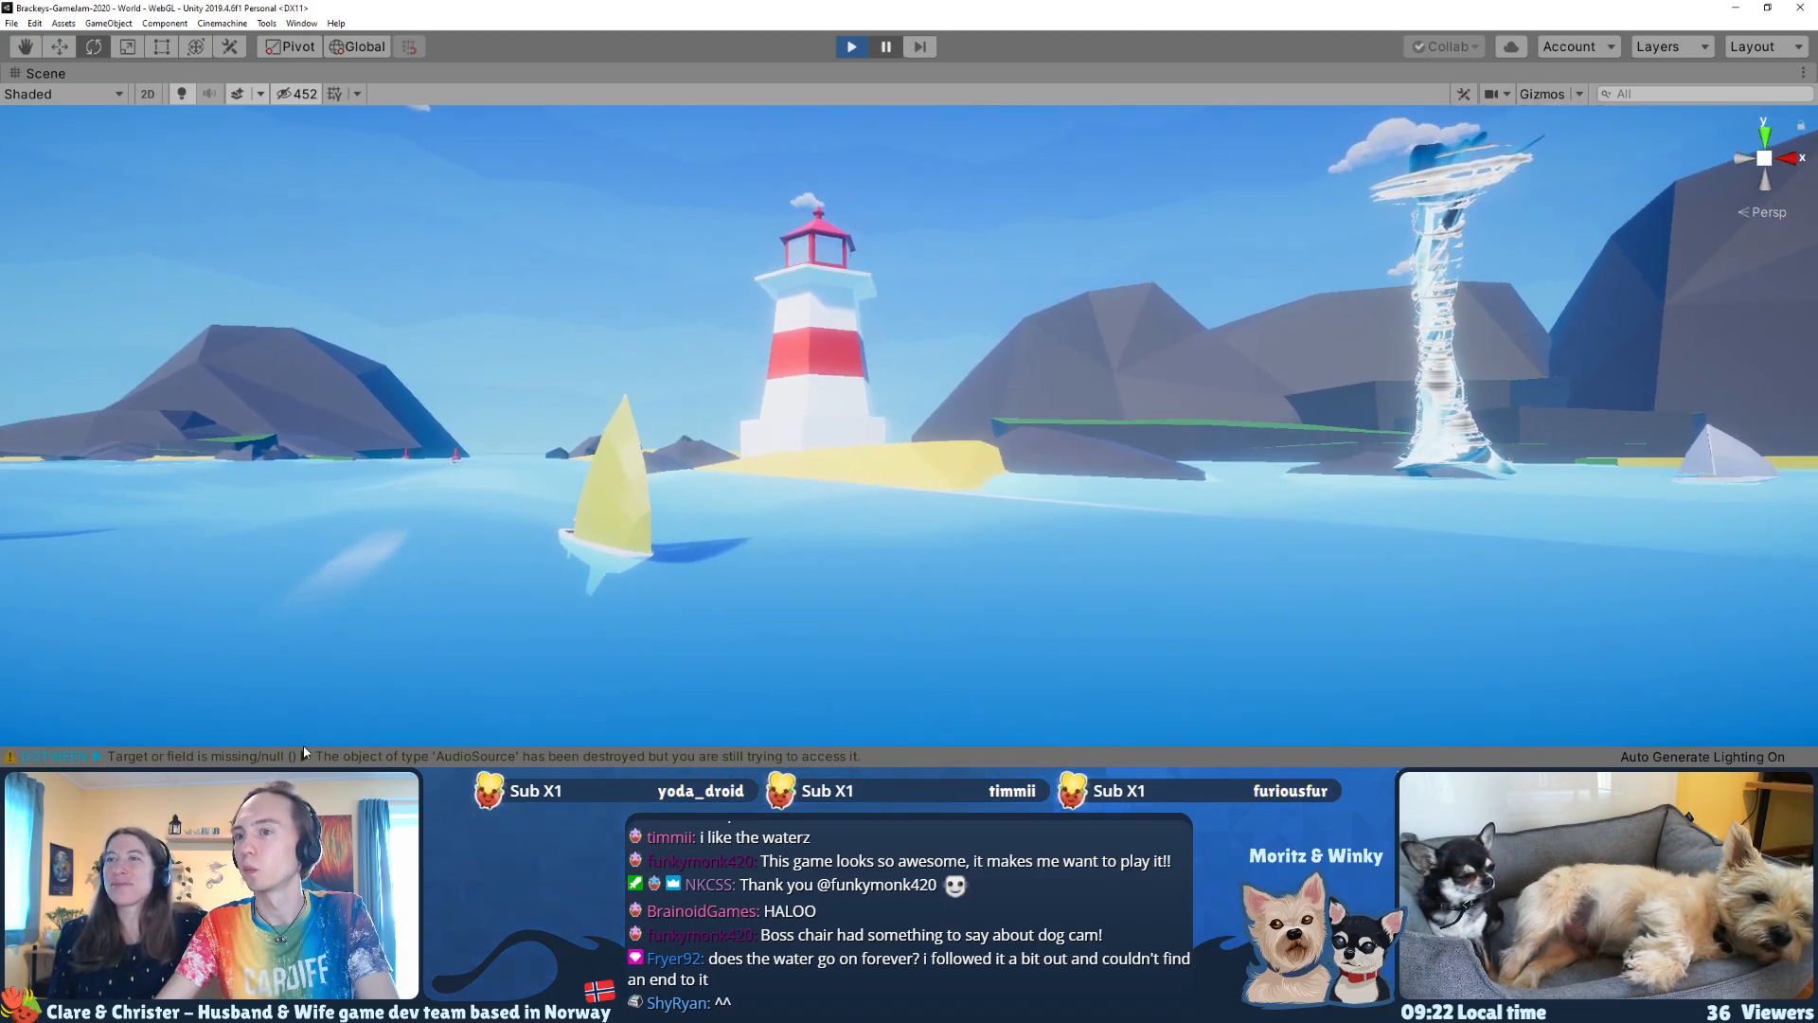
key("super+shift+s")
left_click_drag(285, 743, 1364, 106)
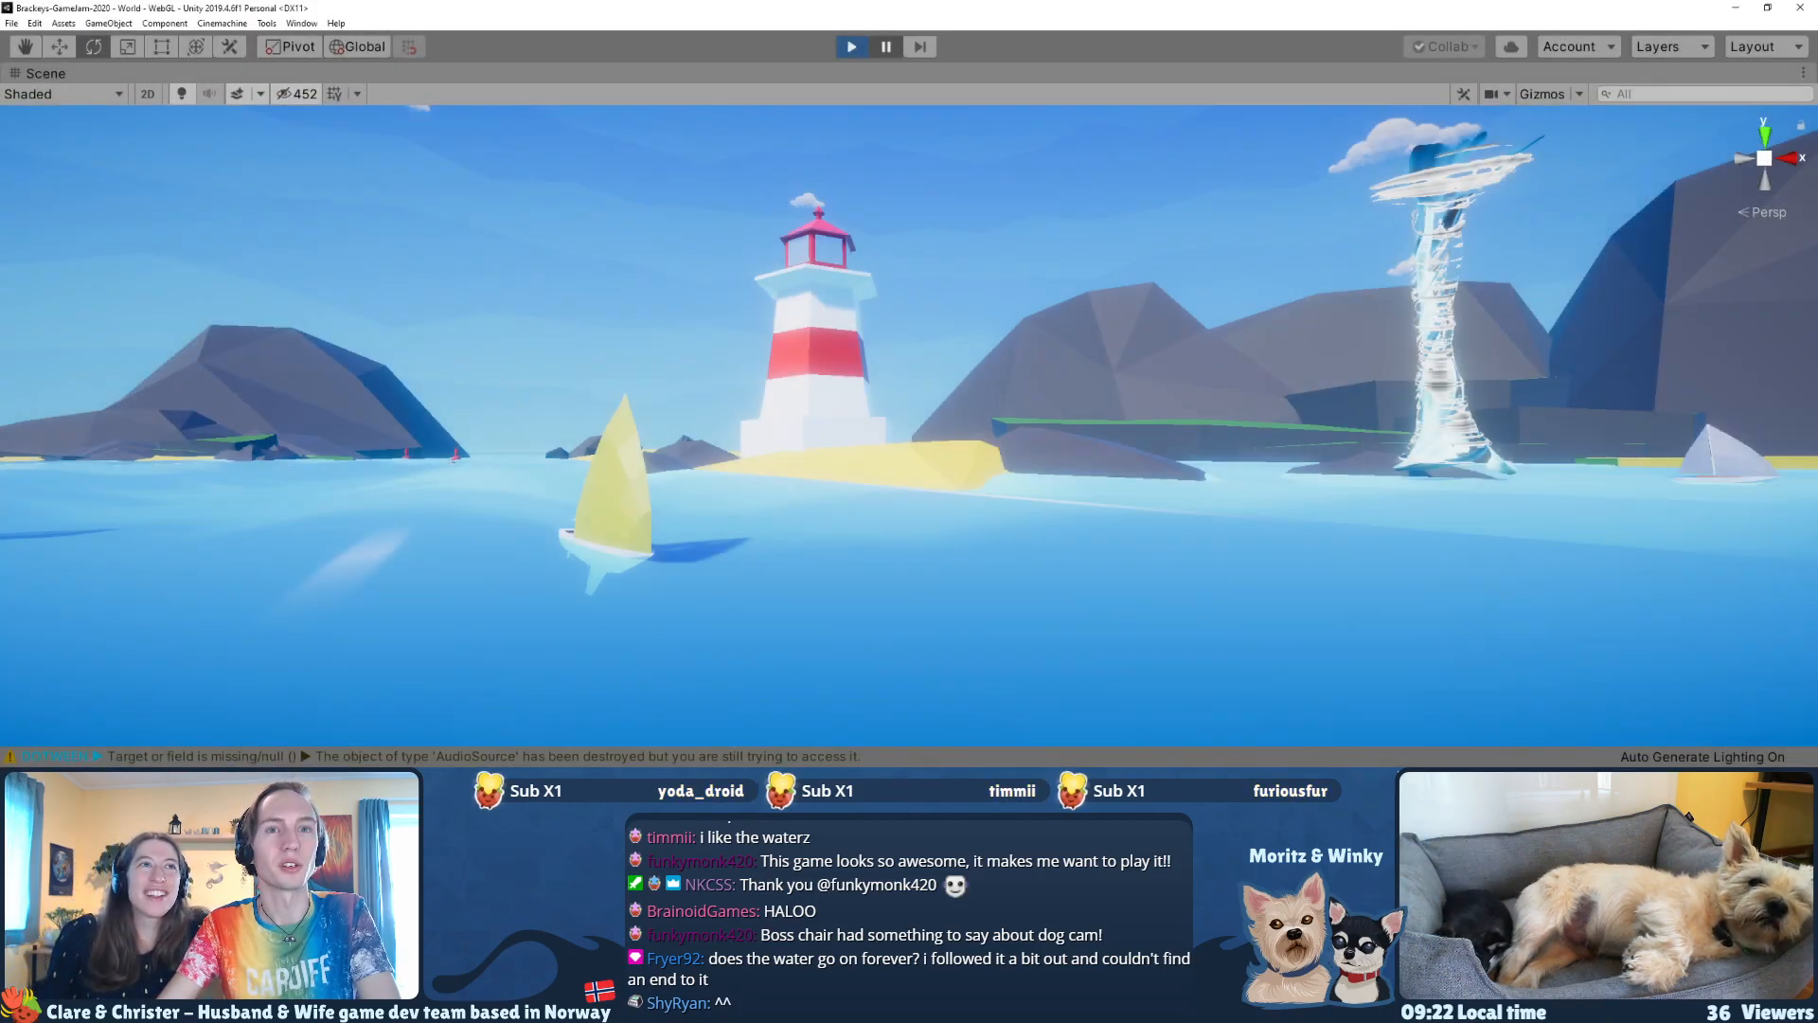
Step: Stop the running game and restore the maximized Scene view to the regular editor layout
left_click(853, 53)
right_click_drag(797, 379, 513, 303)
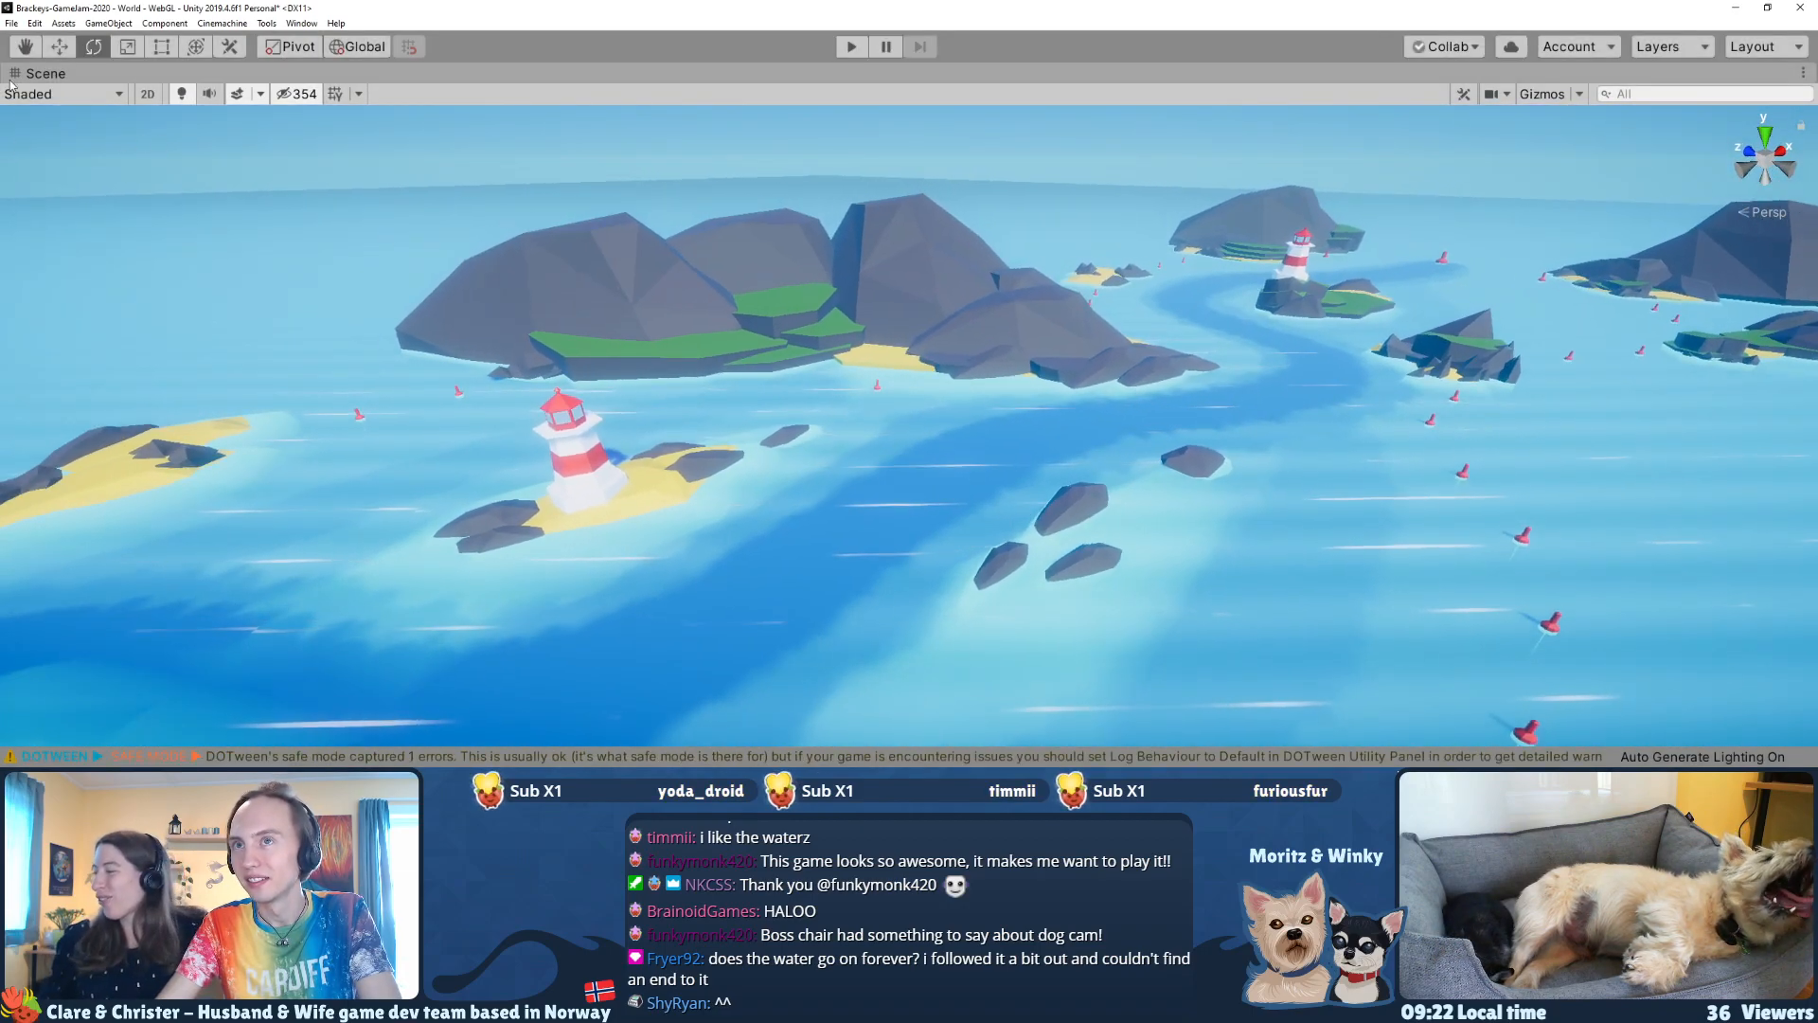
right_click(53, 75)
left_click(73, 85)
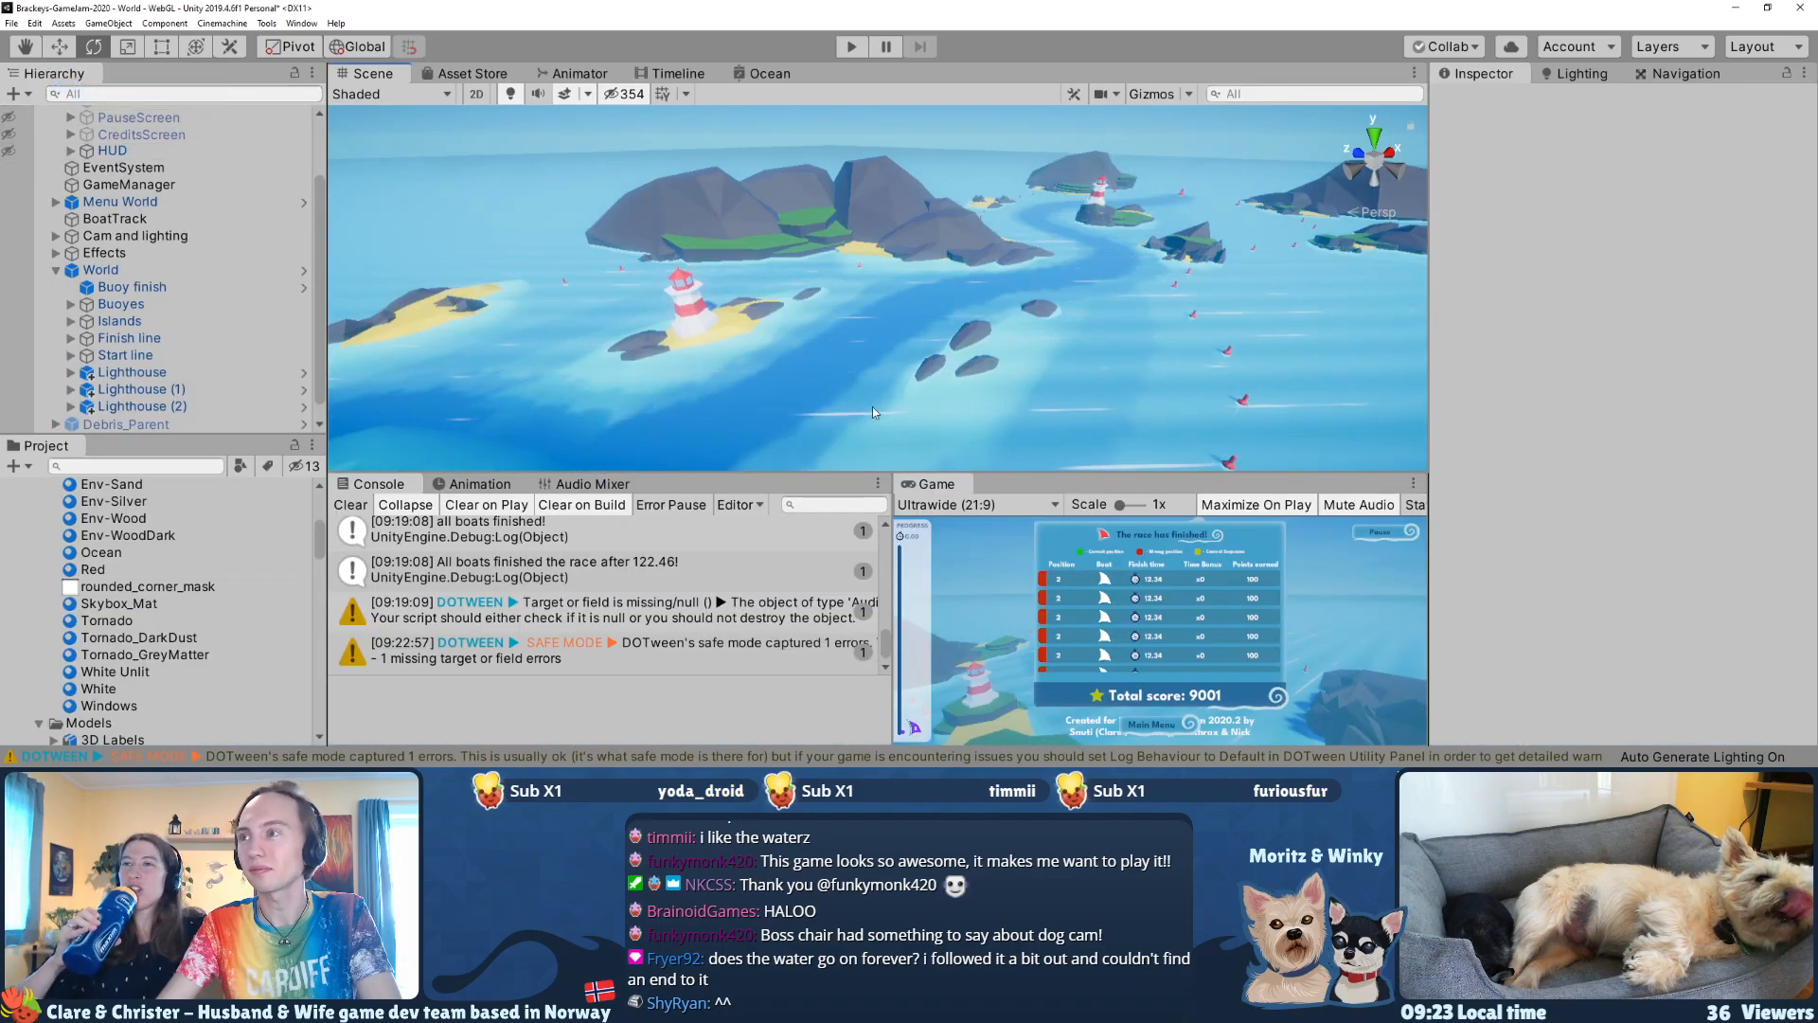
Step: Enlarge the Scene view slightly and examine up close how the lighthouse sits on its rocky, grass-covered island
right_click_drag(866, 414, 1027, 463)
left_click_drag(1056, 497, 1056, 512)
right_click_drag(1030, 384, 796, 310)
key("w")
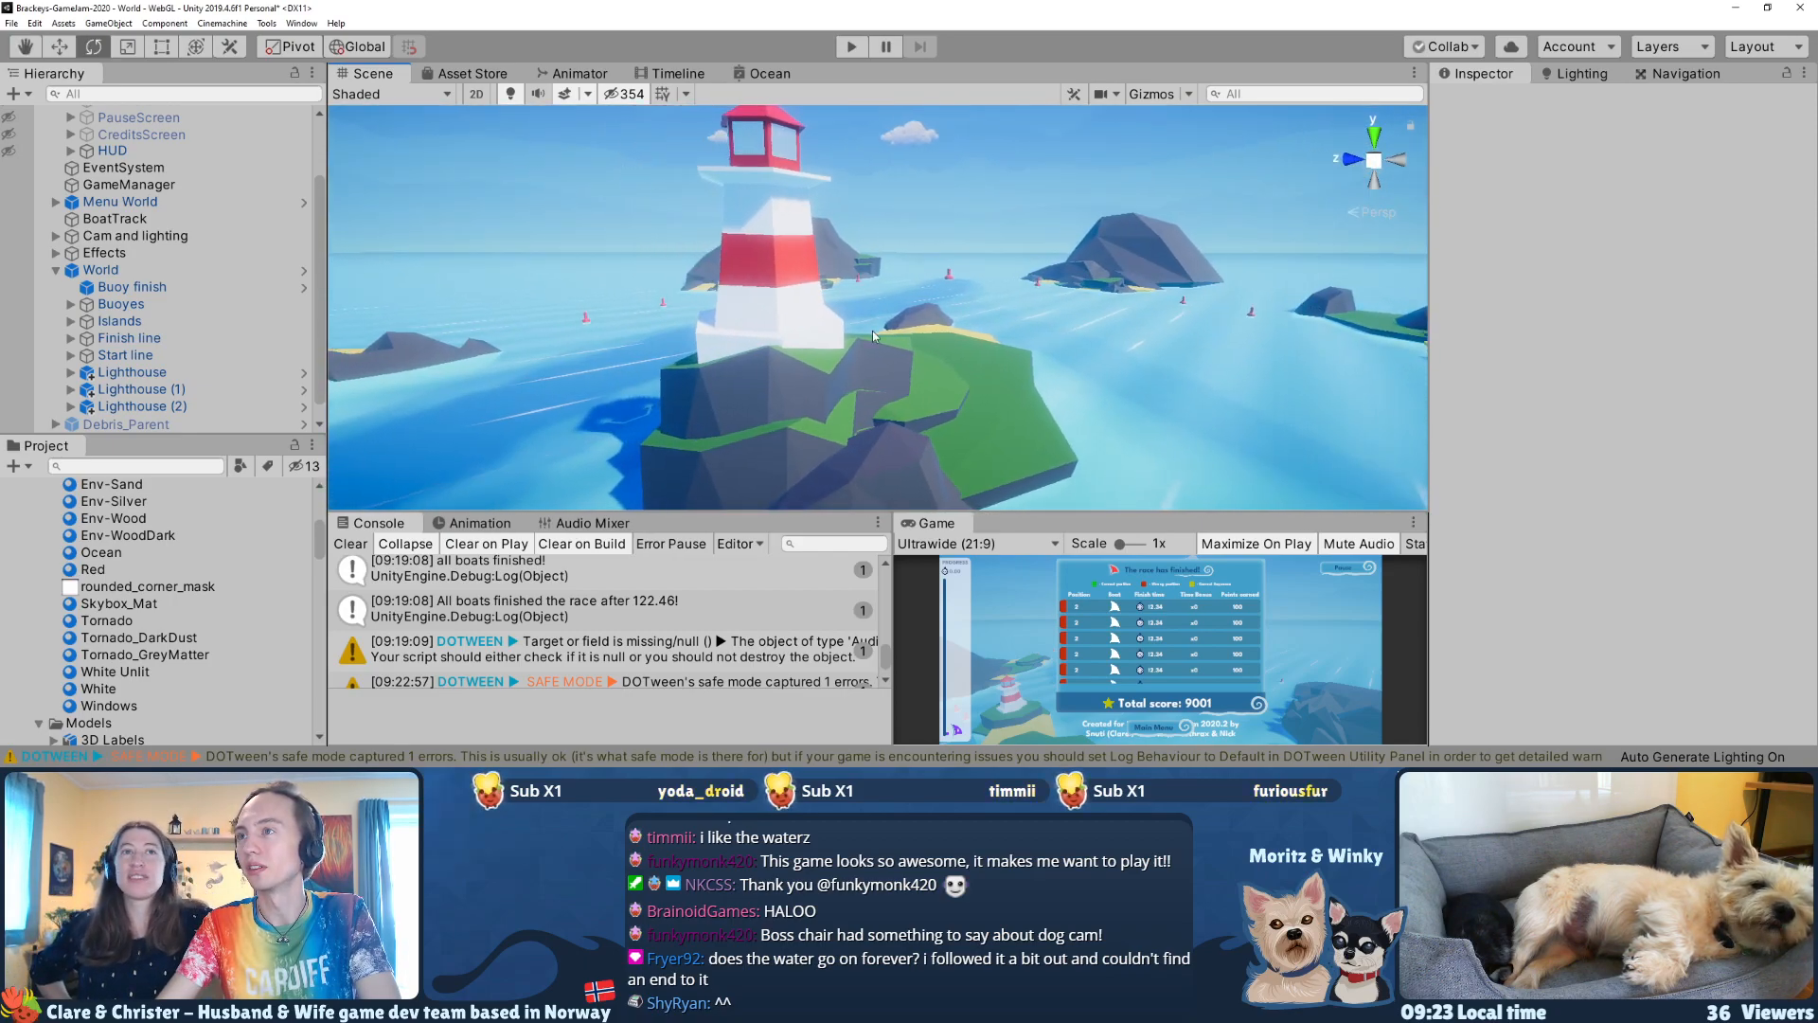
left_click(794, 307)
left_click_drag(784, 357, 774, 357)
right_click_drag(866, 348, 853, 284)
Step: Select the World prefab instance, check its overrides and look over the race course
left_click(873, 272)
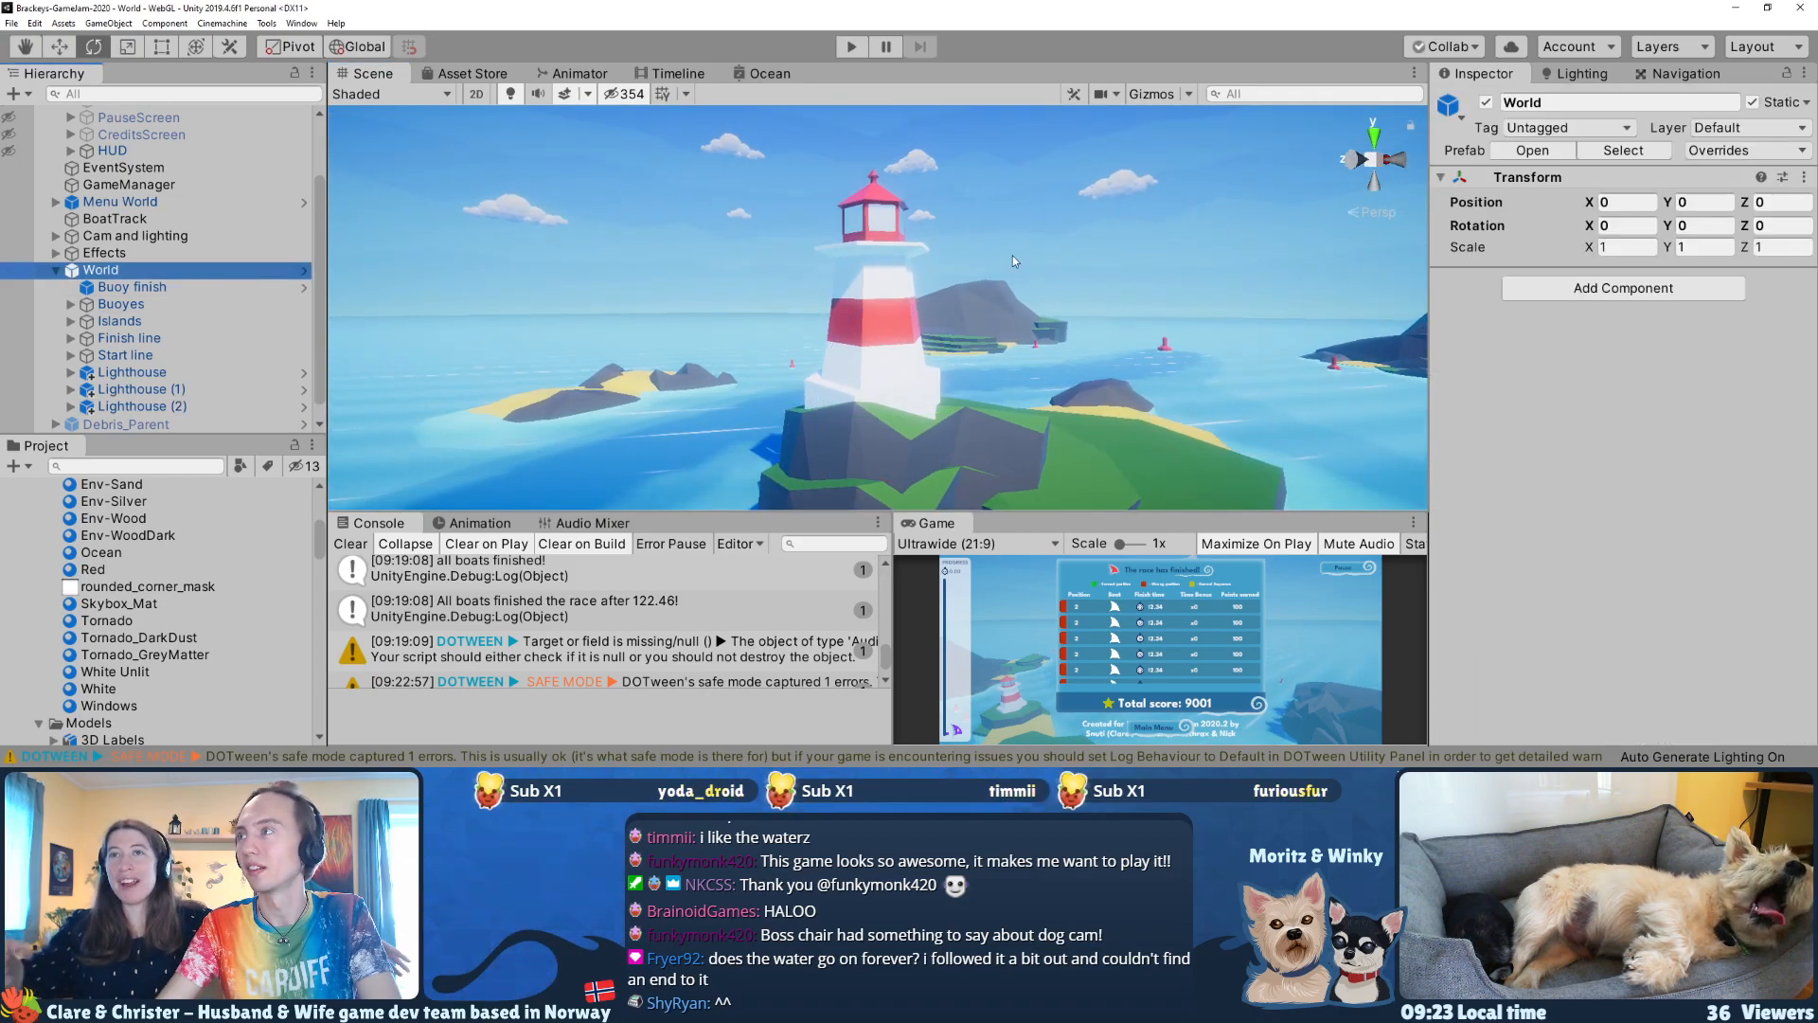
left_click(1700, 151)
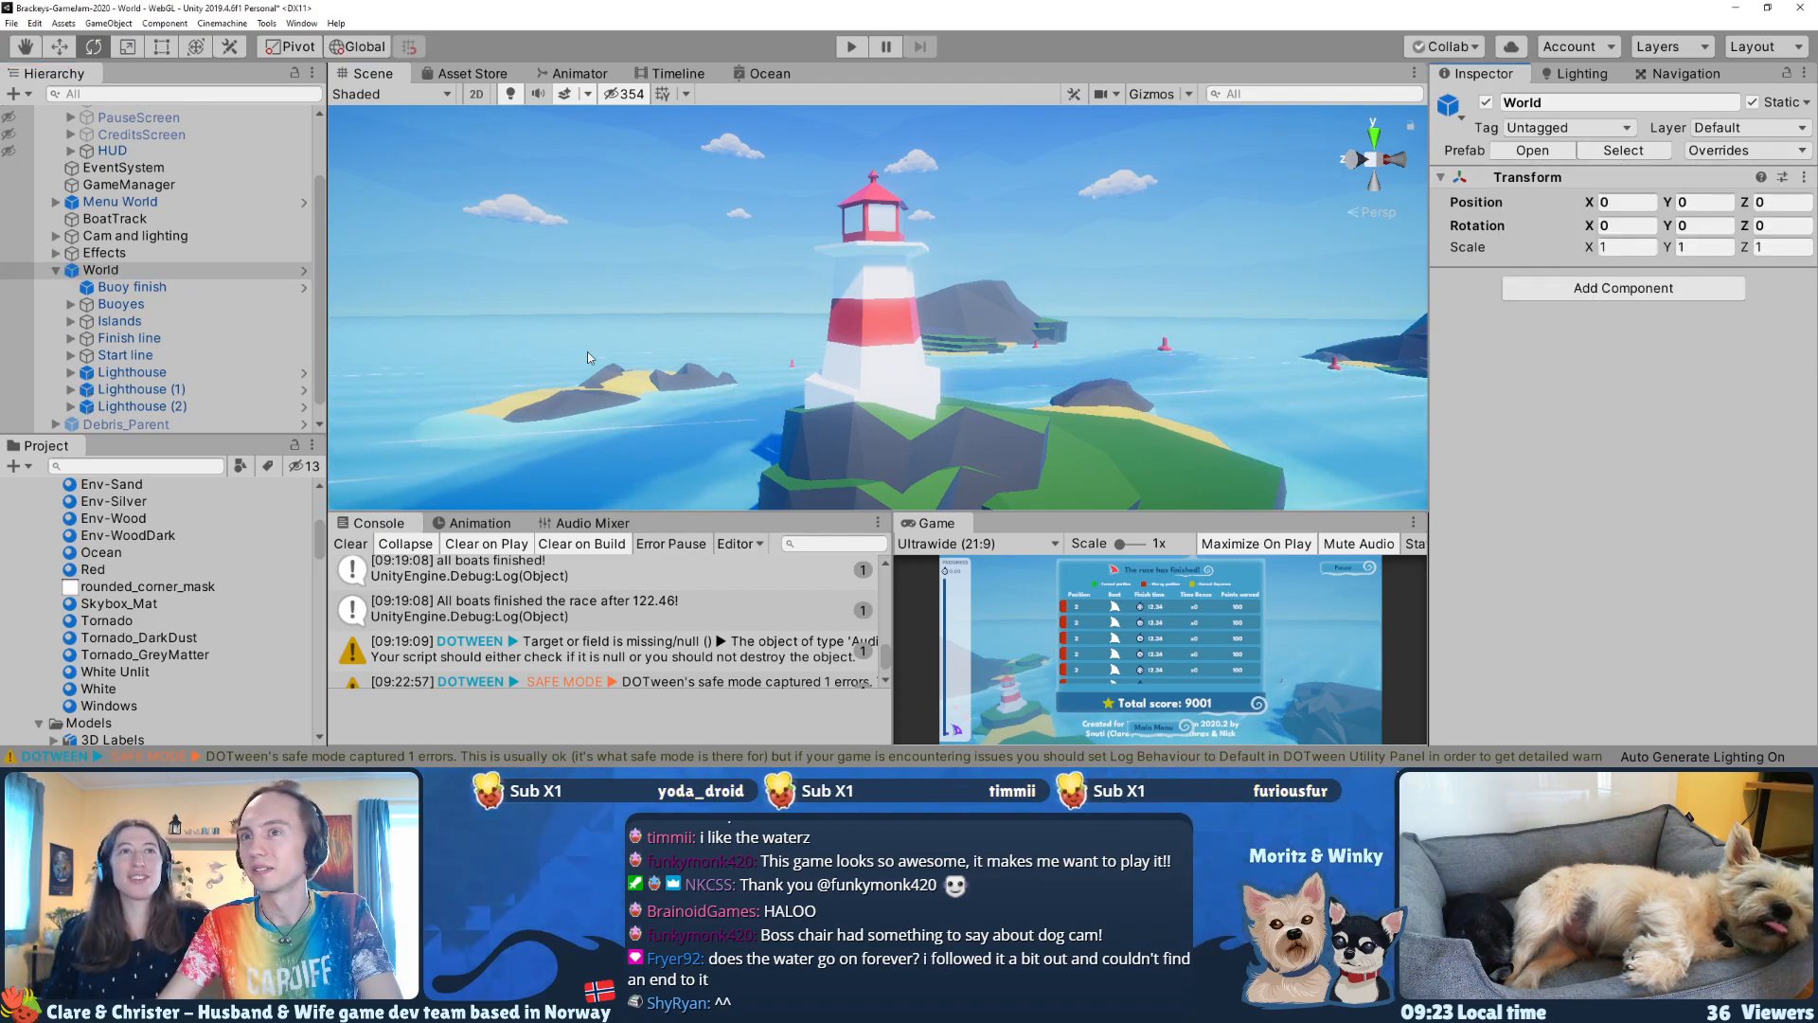
right_click_drag(1136, 279, 778, 266)
left_click(754, 223)
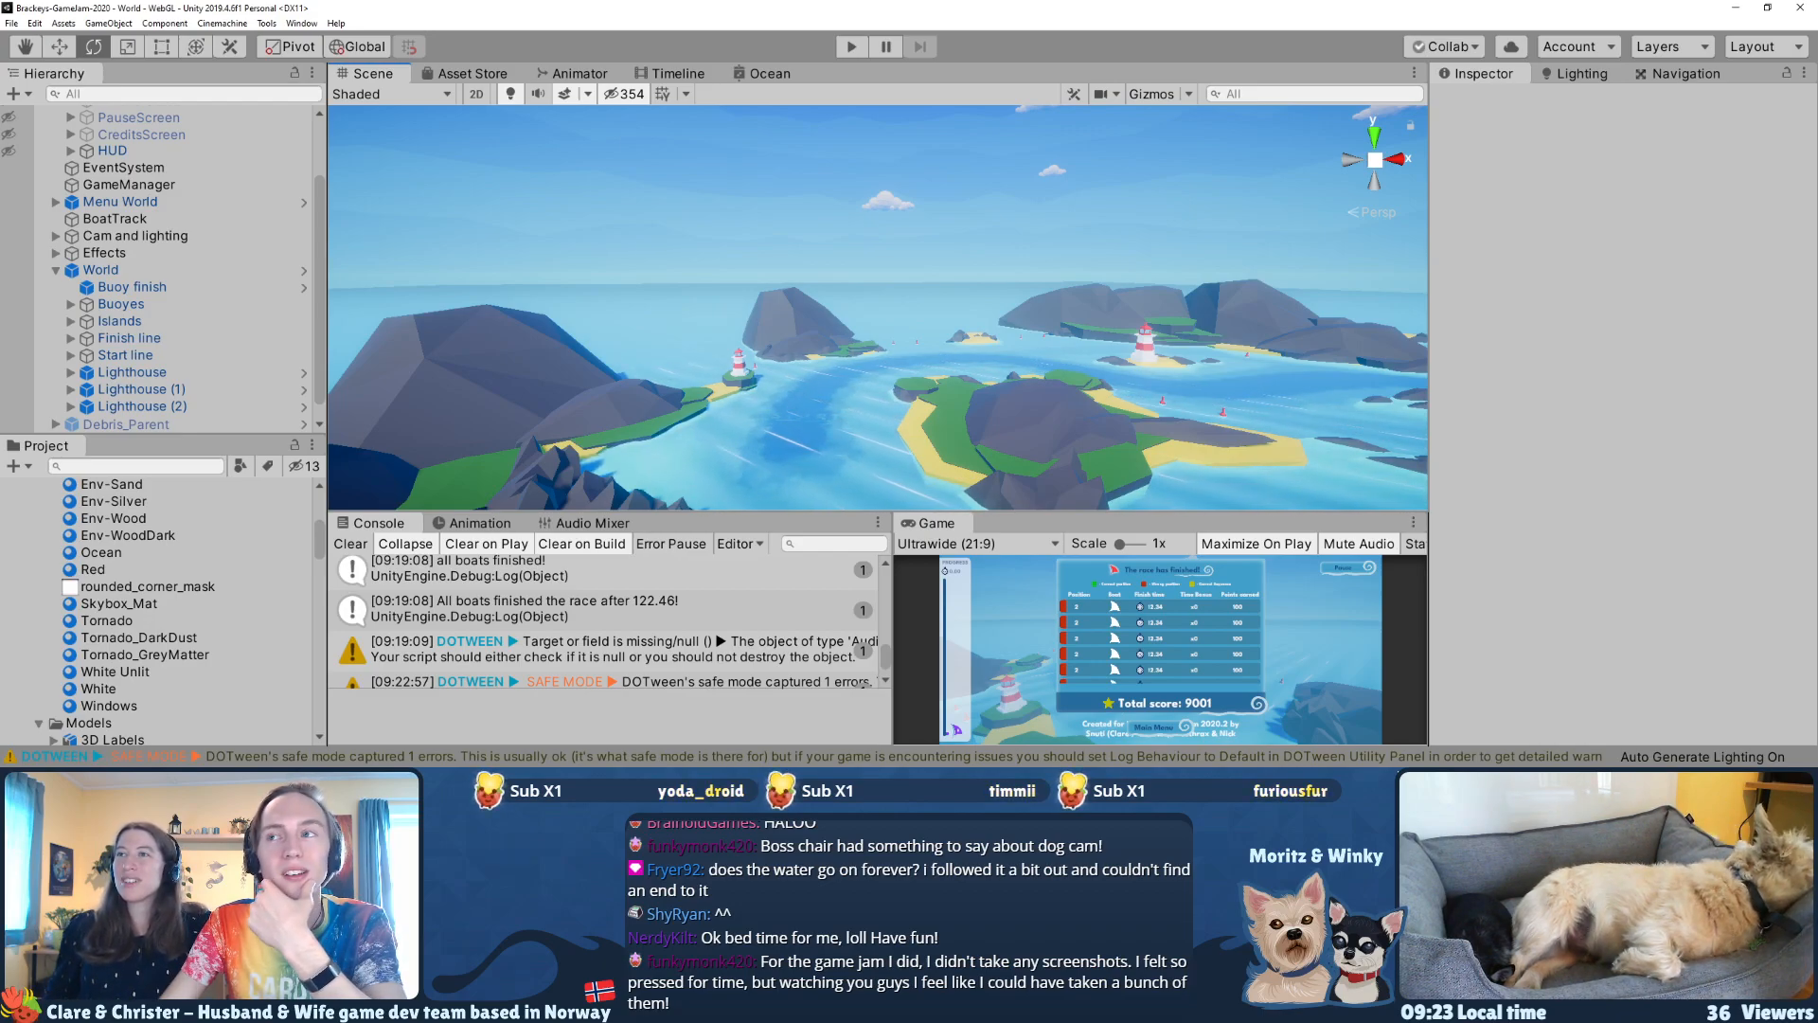
Step: Try to raise and rotate the rocky-deep (38) rock beyond the start line
right_click_drag(770, 313, 644, 385)
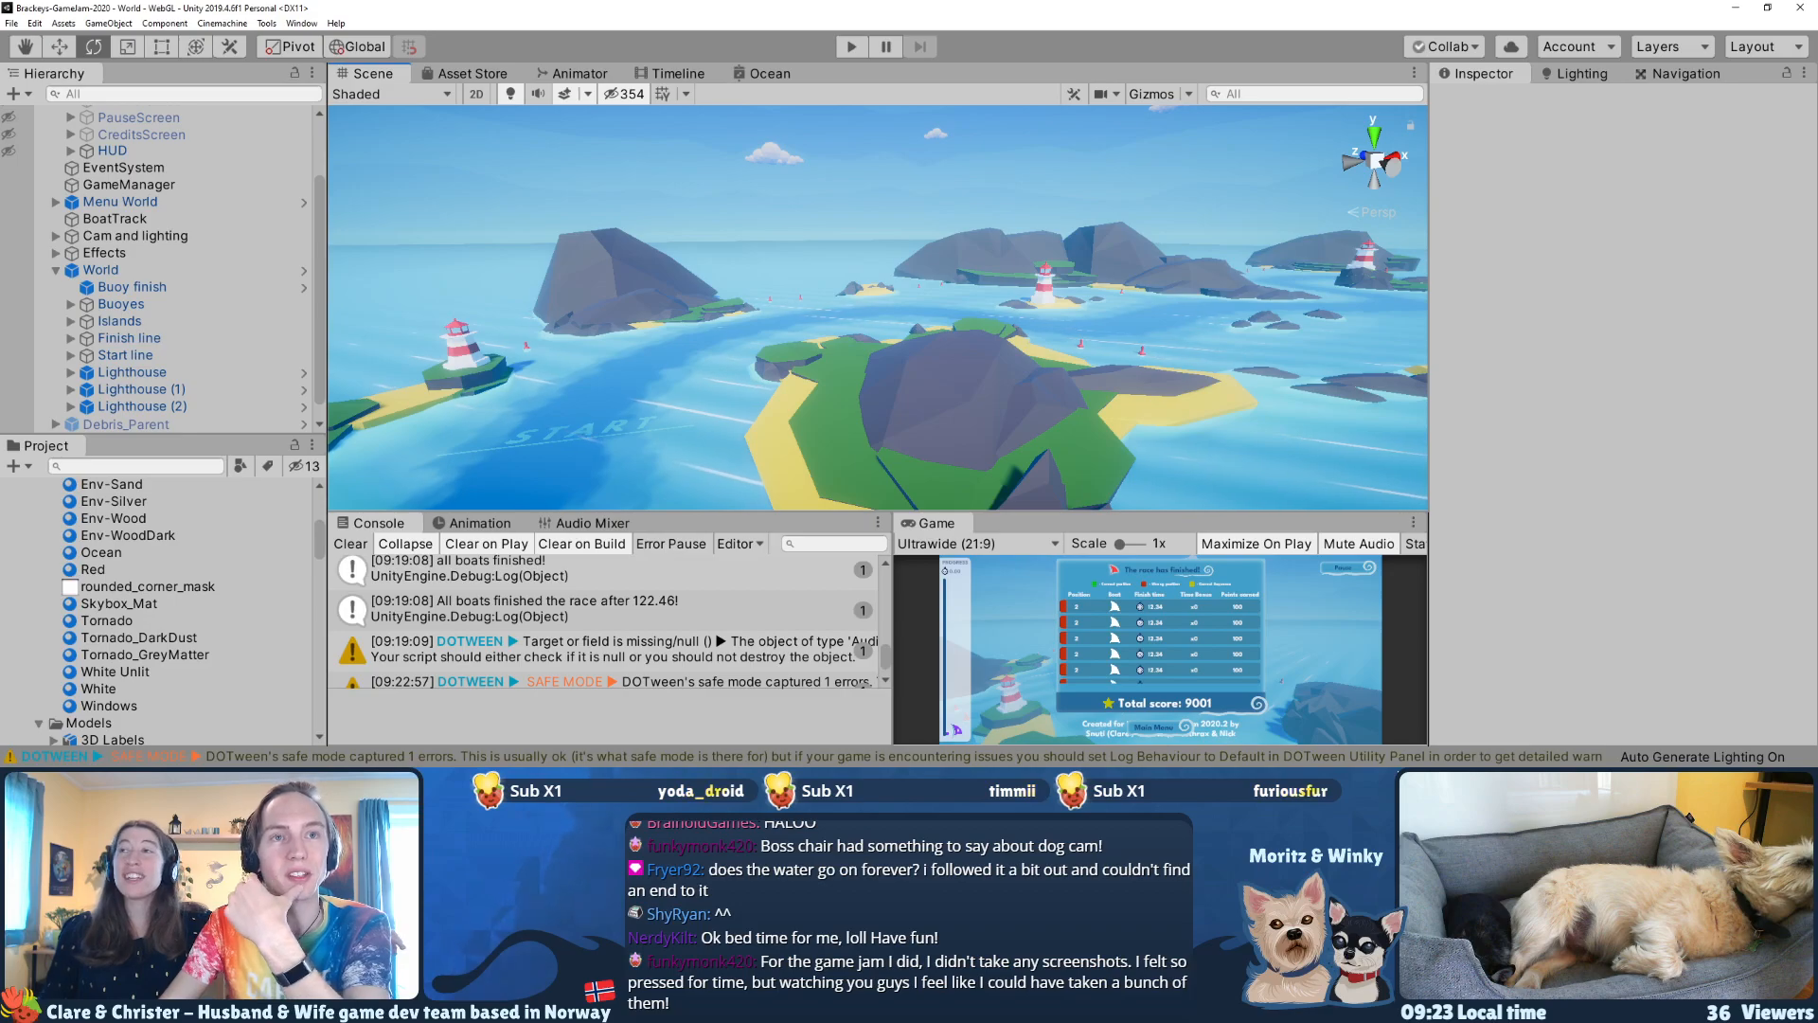
left_click(575, 267)
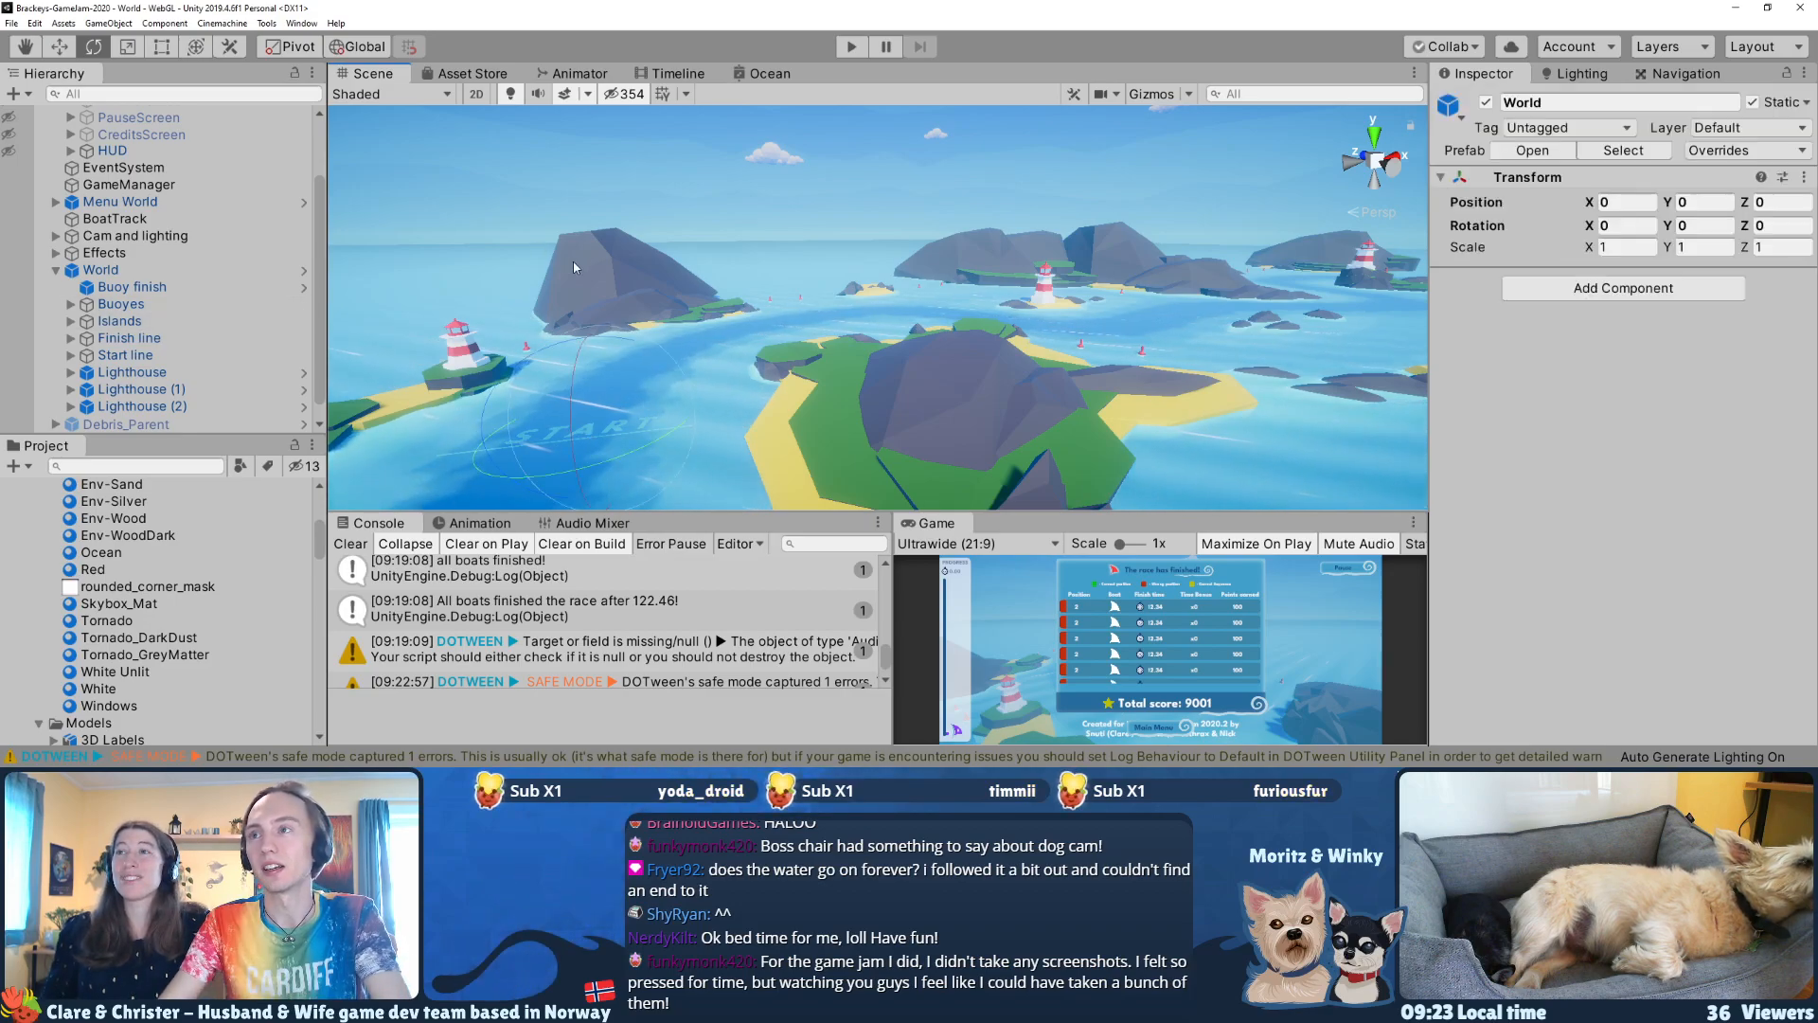
left_click(625, 314)
key("w")
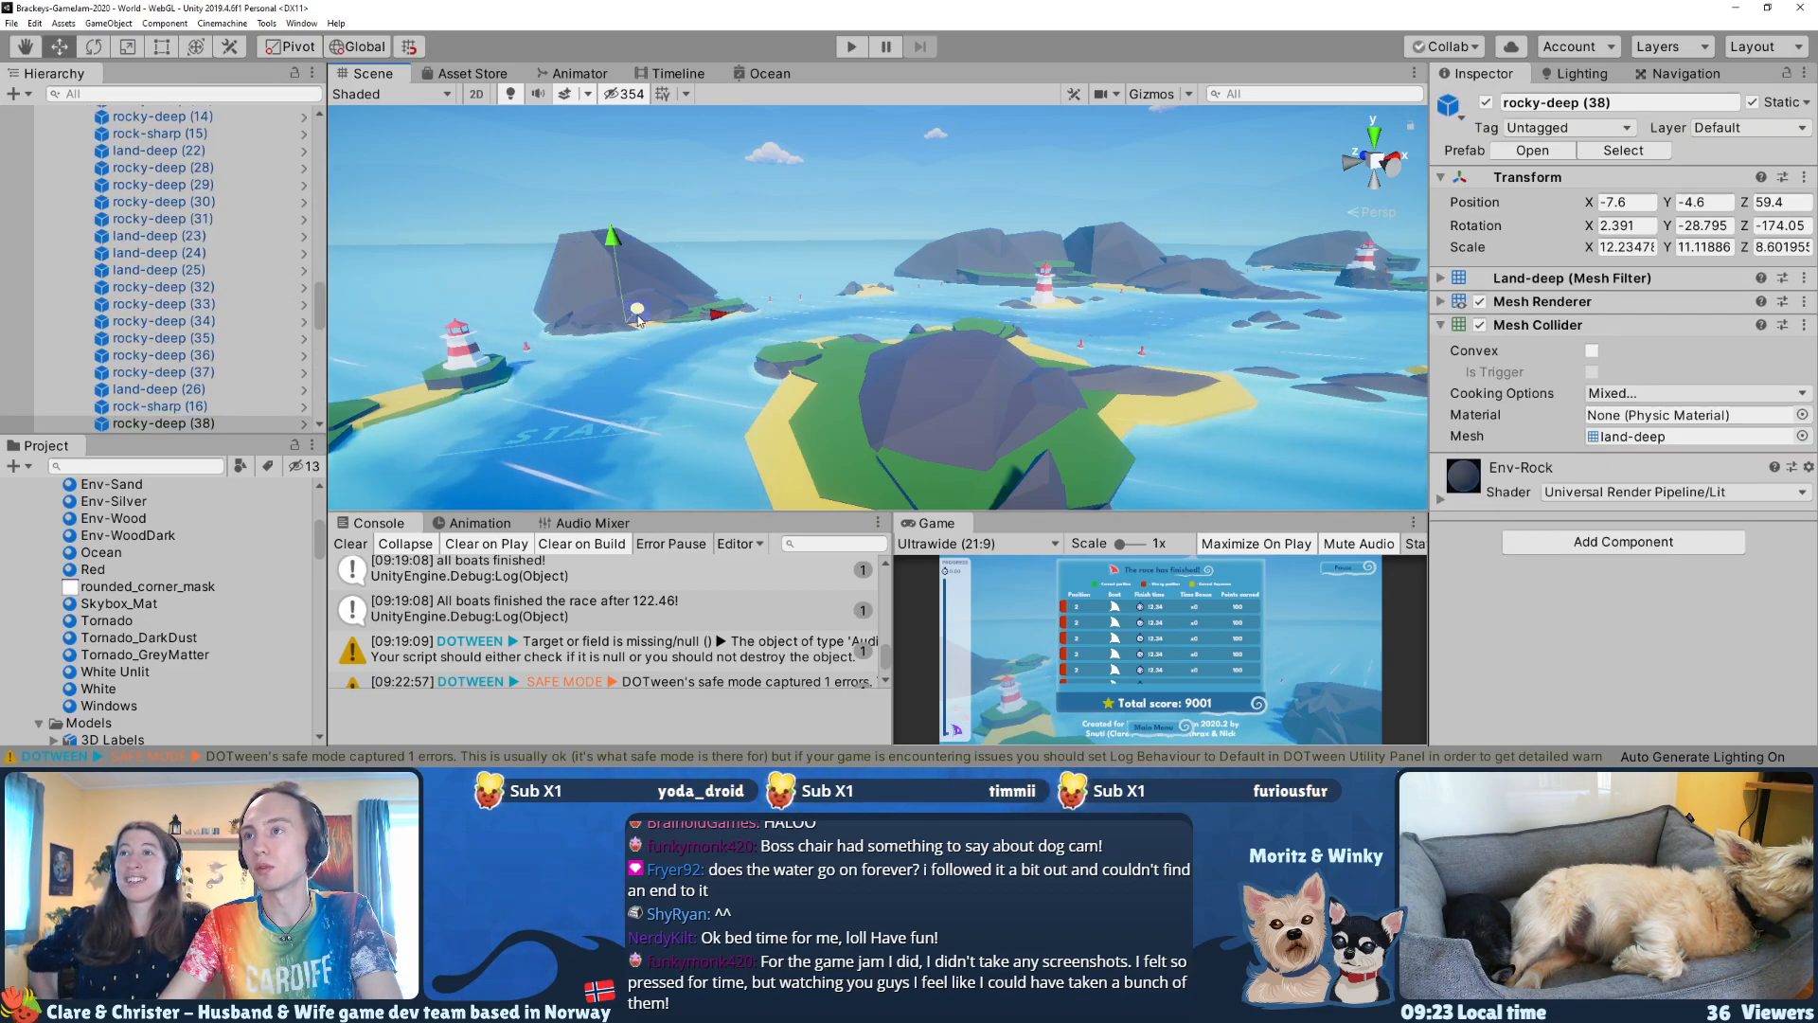
left_click_drag(618, 279, 625, 180)
key("e")
left_click_drag(644, 264, 835, 334)
key("ctrl+z")
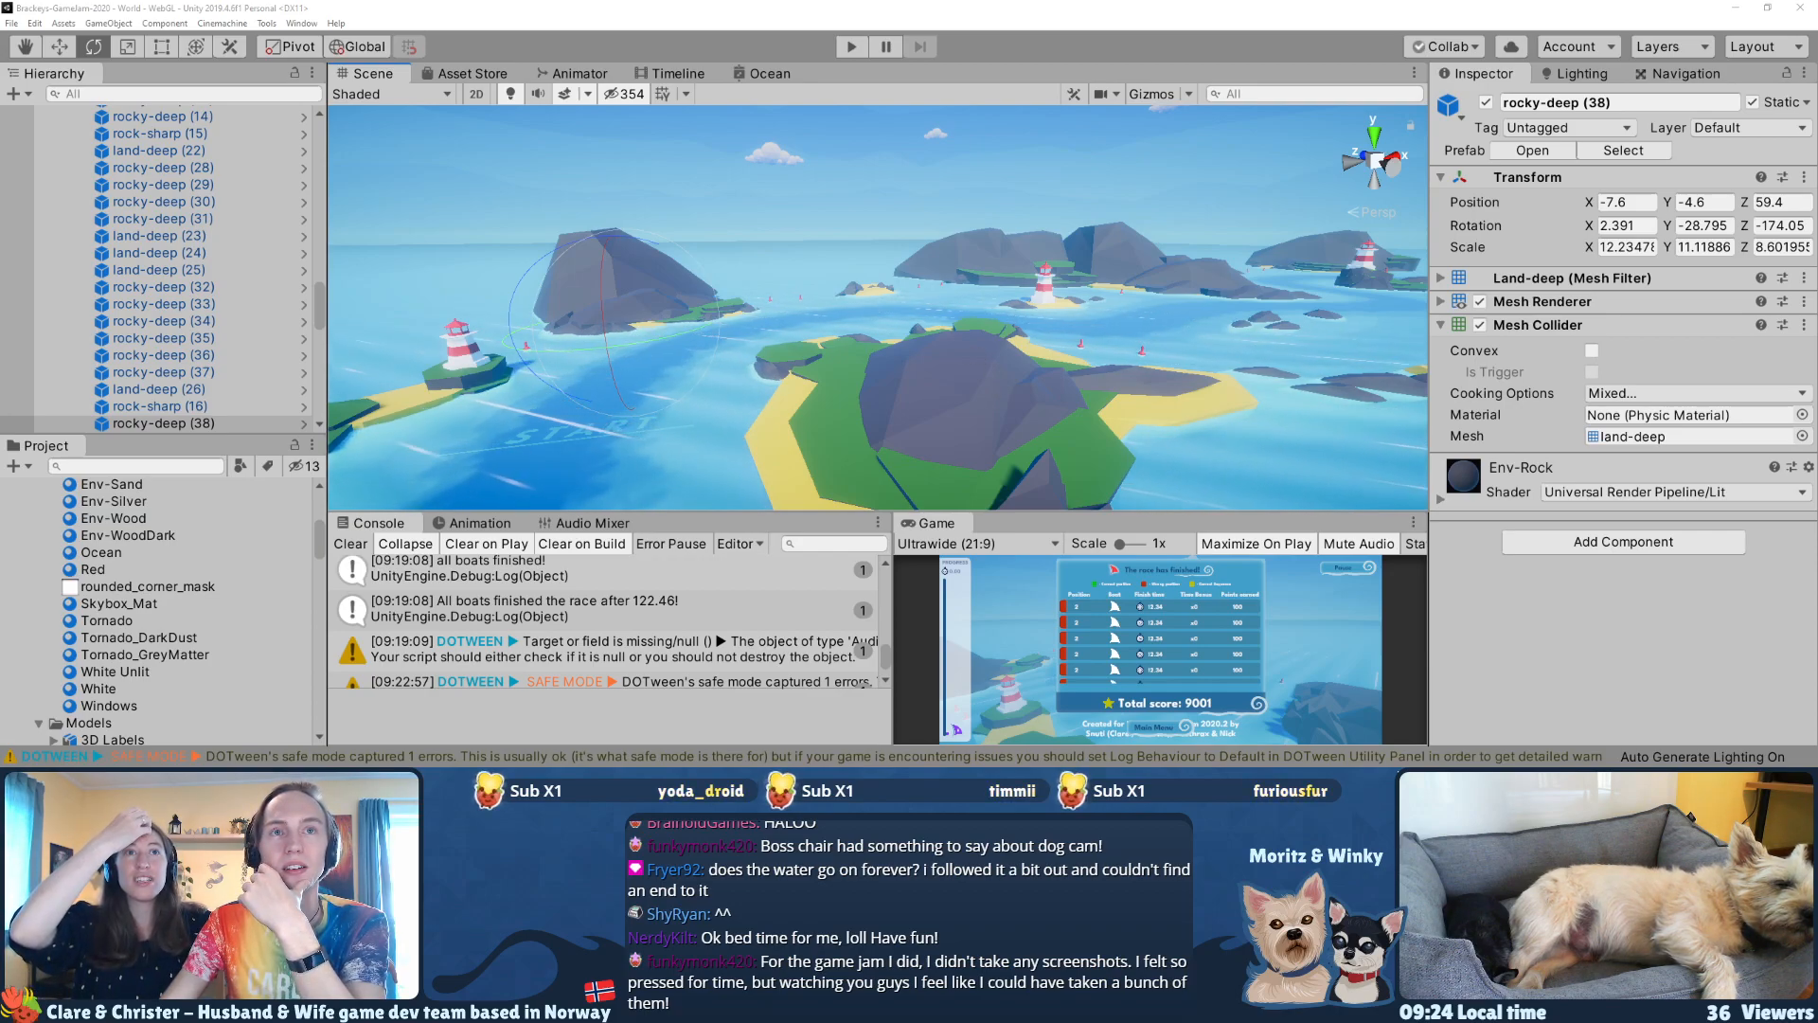
Step: Switch to the browser running the ReSail web build and copy its page address for sharing
key("alt+Tab")
left_click(678, 33)
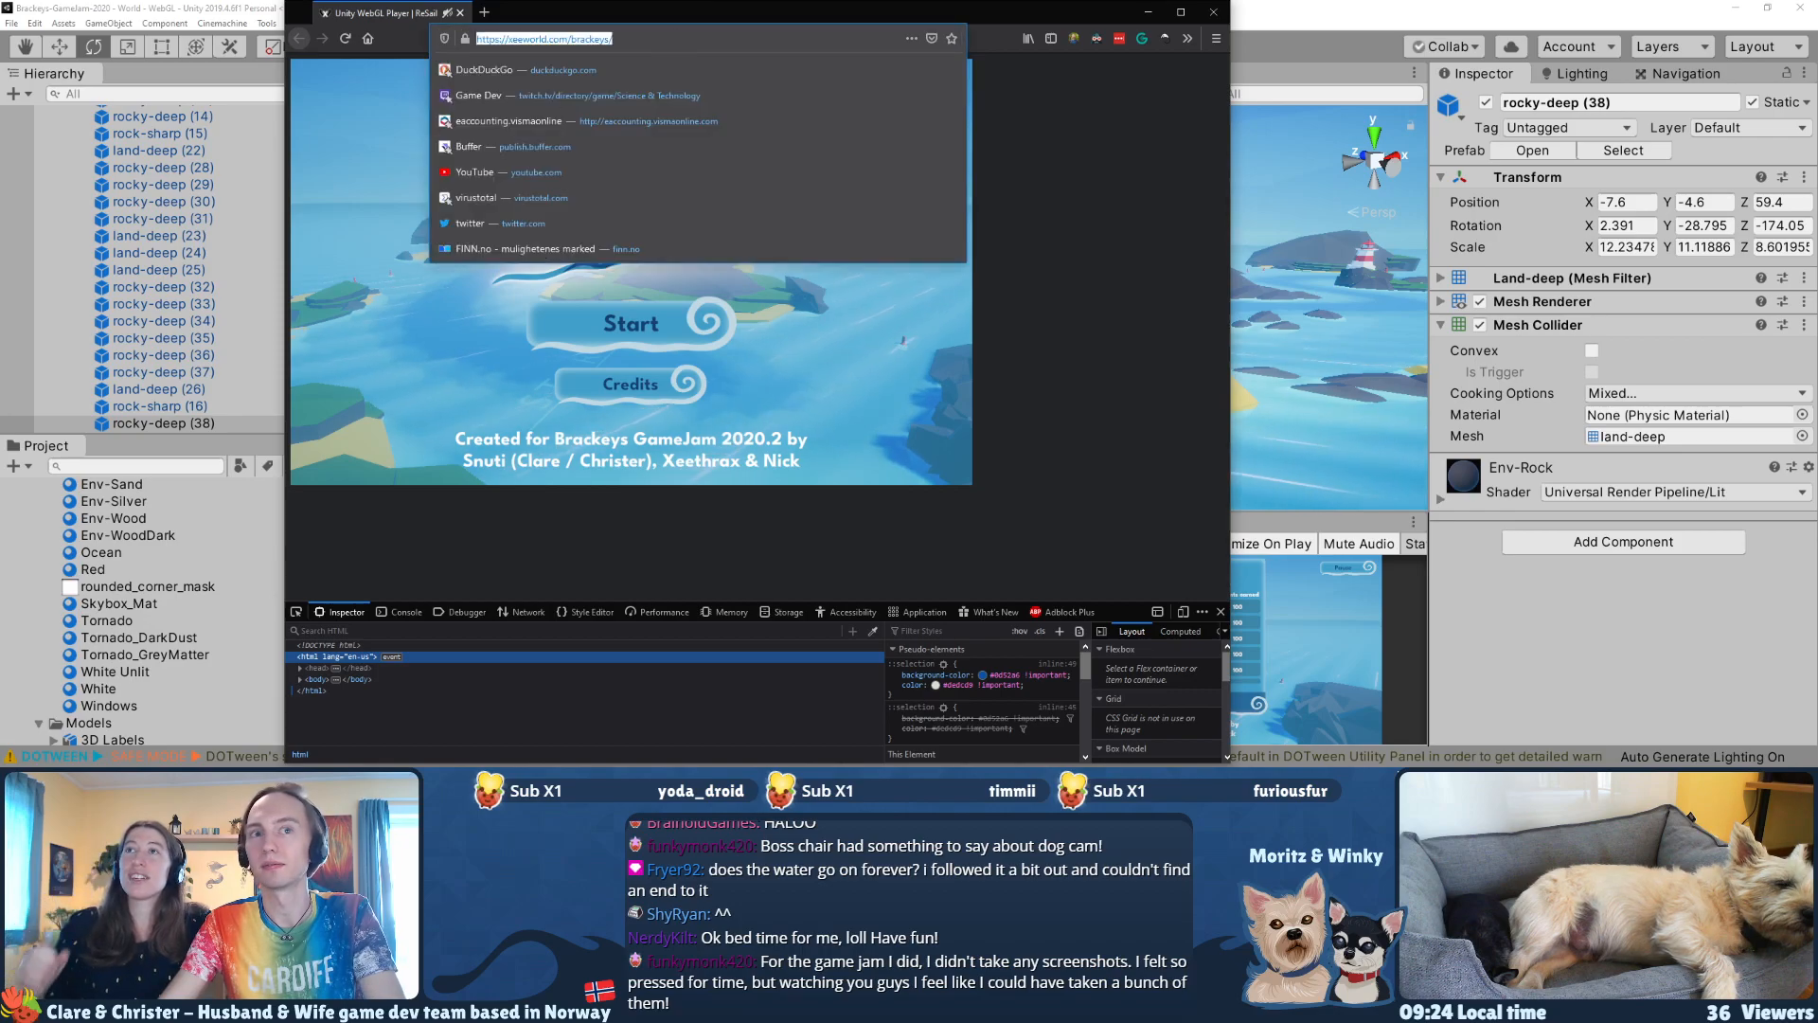
key("alt+Tab")
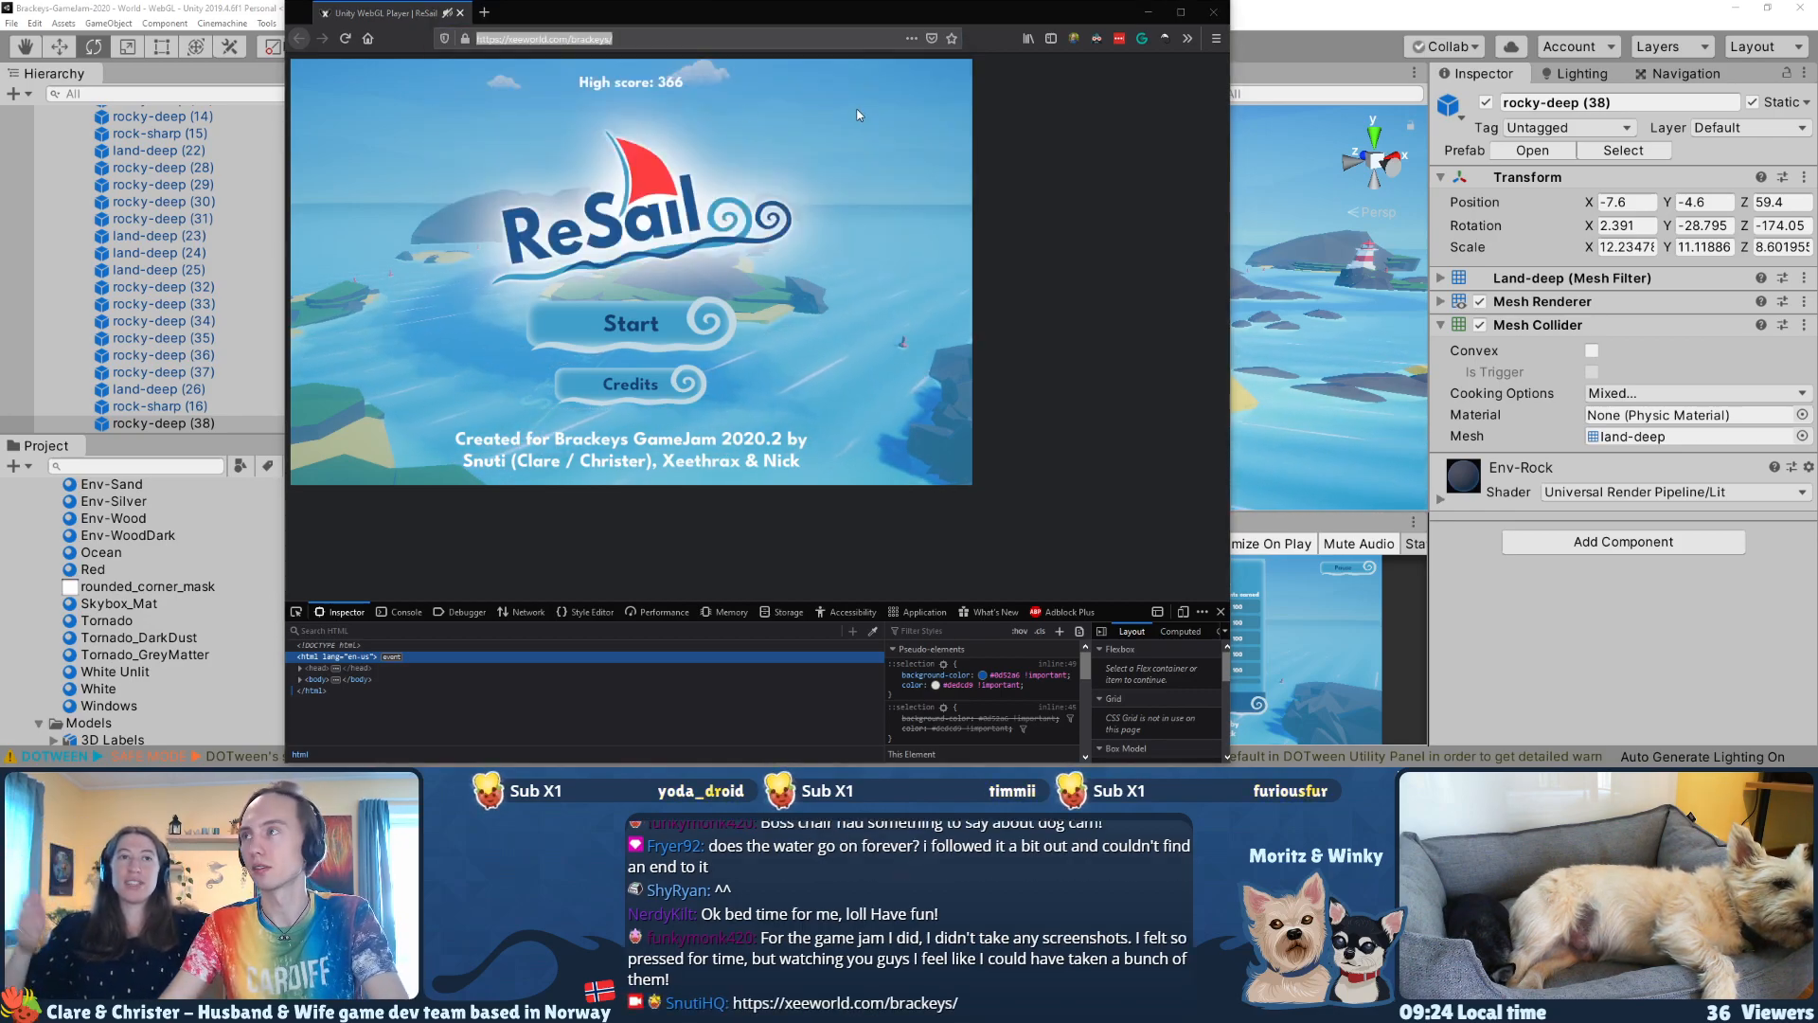
Step: Return to the Unity editor, select the Ocean object and examine how far the water extends around the race islands
left_click(1449, 16)
key("s")
right_click_drag(814, 210, 782, 208)
left_click(782, 208)
left_click_drag(783, 266, 822, 274, "alt")
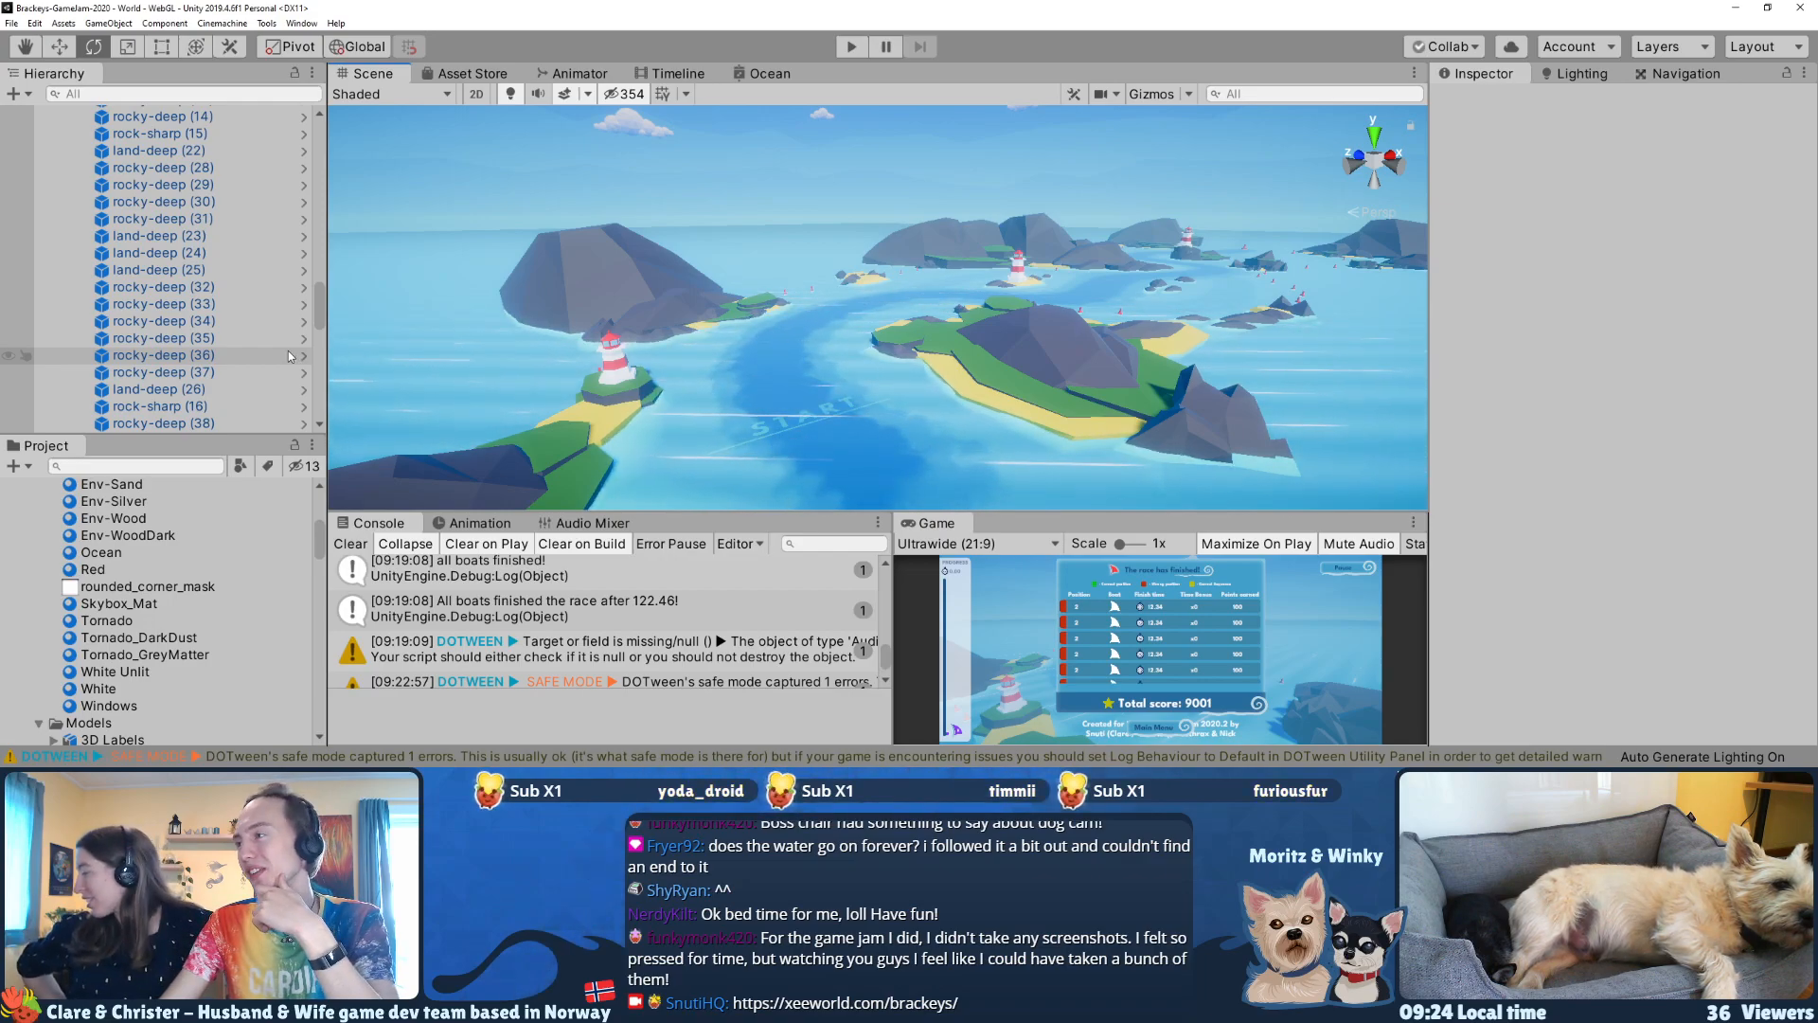
key("s")
right_click_drag(745, 410, 1098, 512)
left_click(1091, 227)
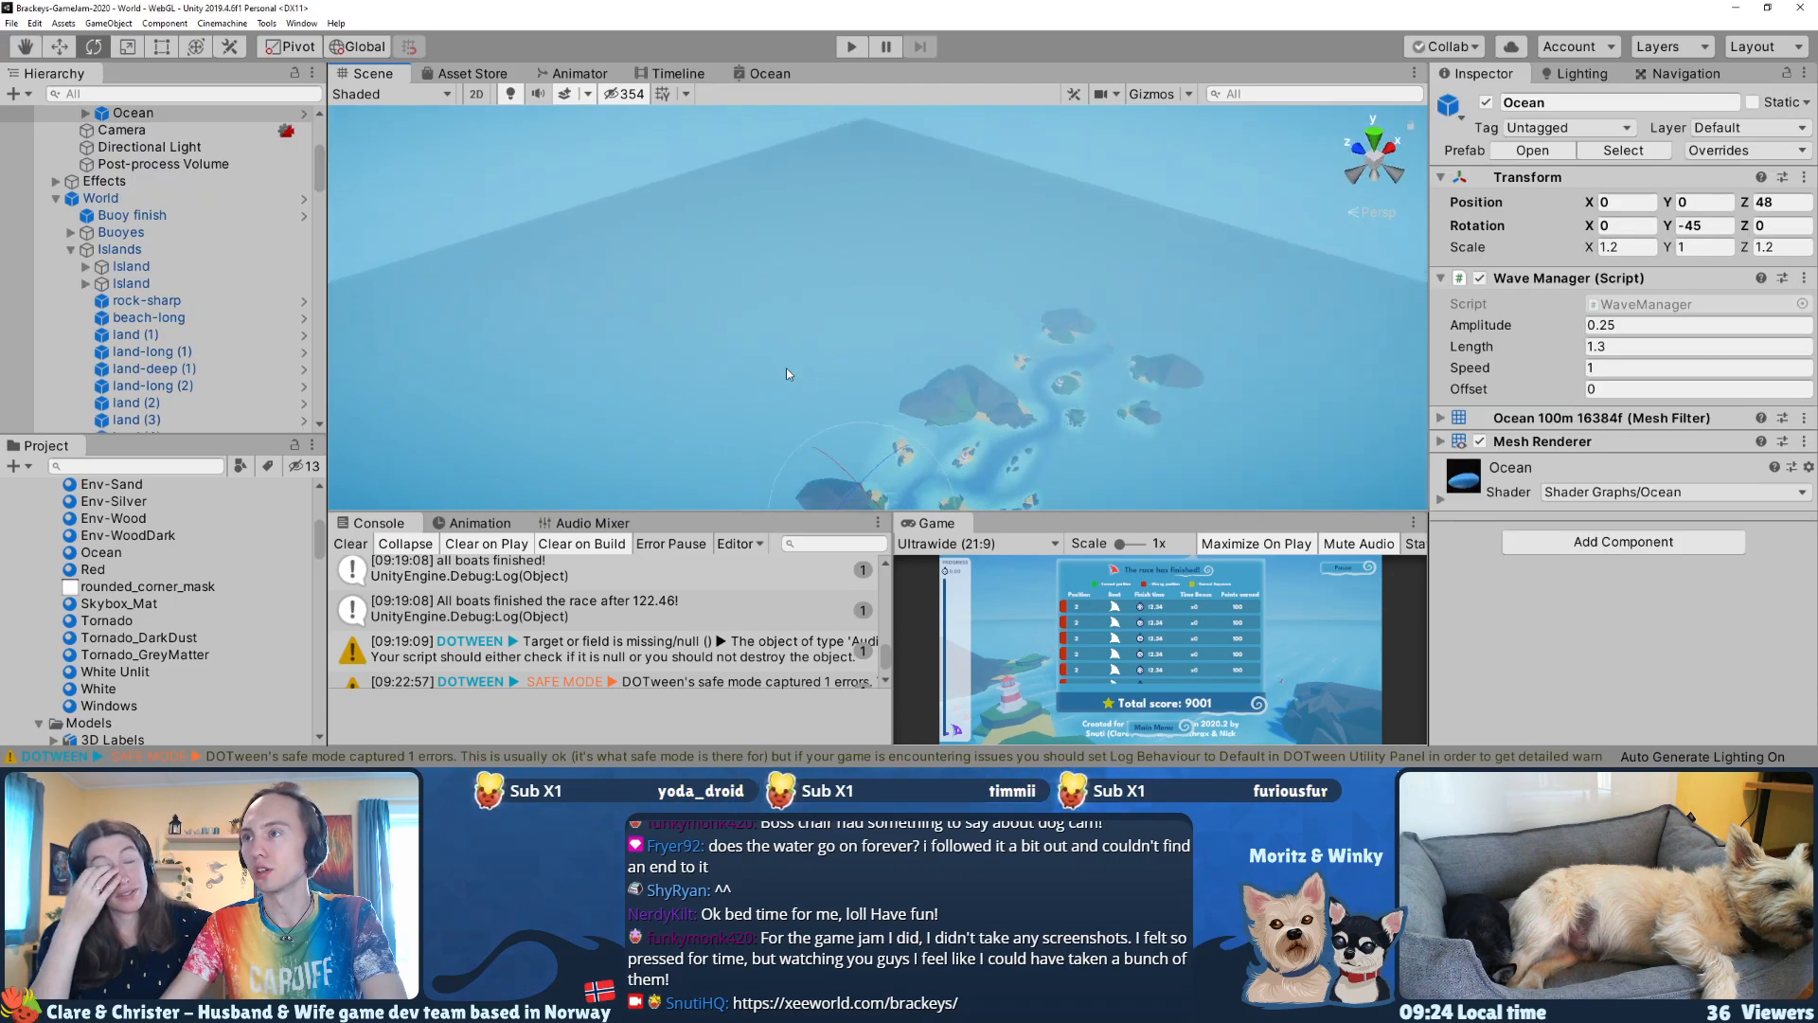
right_click_drag(786, 367, 865, 459)
left_click_drag(869, 438, 985, 201)
key("ctrl+z")
mouse_move(932, 270)
right_mouse_down()
mouse_move(937, 373)
mouse_move(935, 275)
mouse_move(977, 261)
mouse_move(964, 285)
right_mouse_up()
key("w")
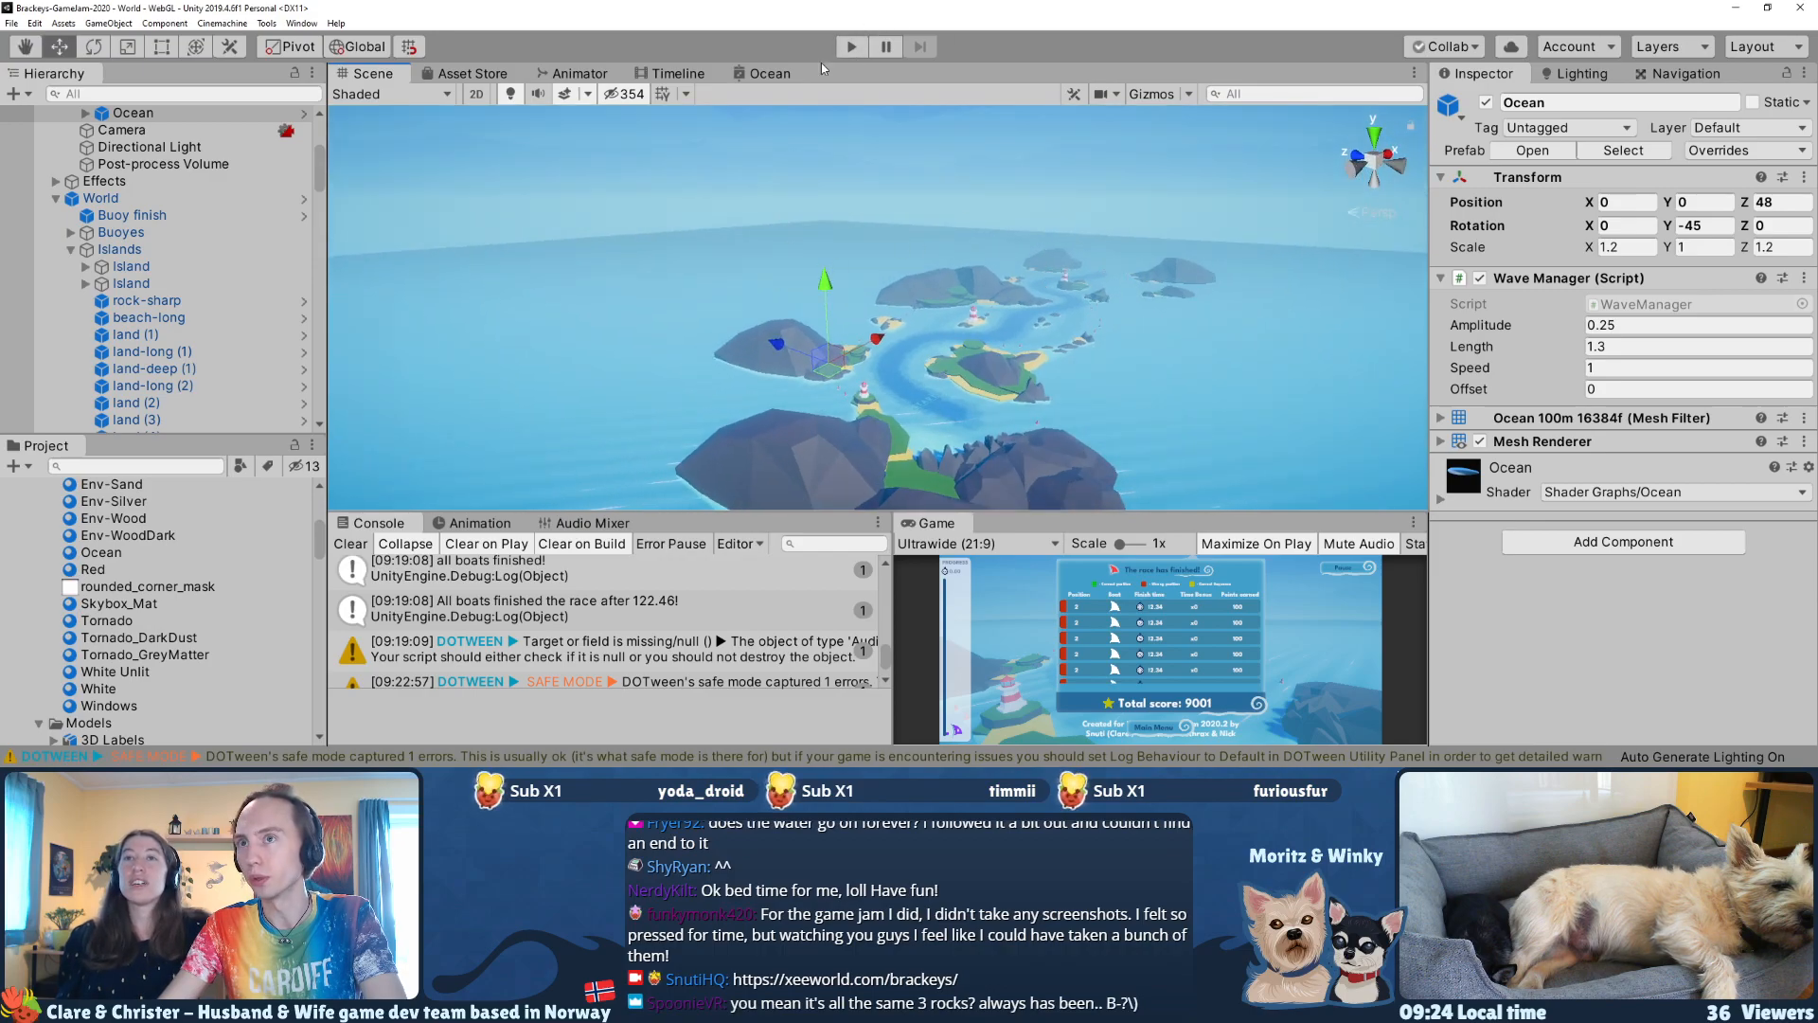
Step: Run the game, start a race and pause it shortly after the boats set off
left_click(856, 43)
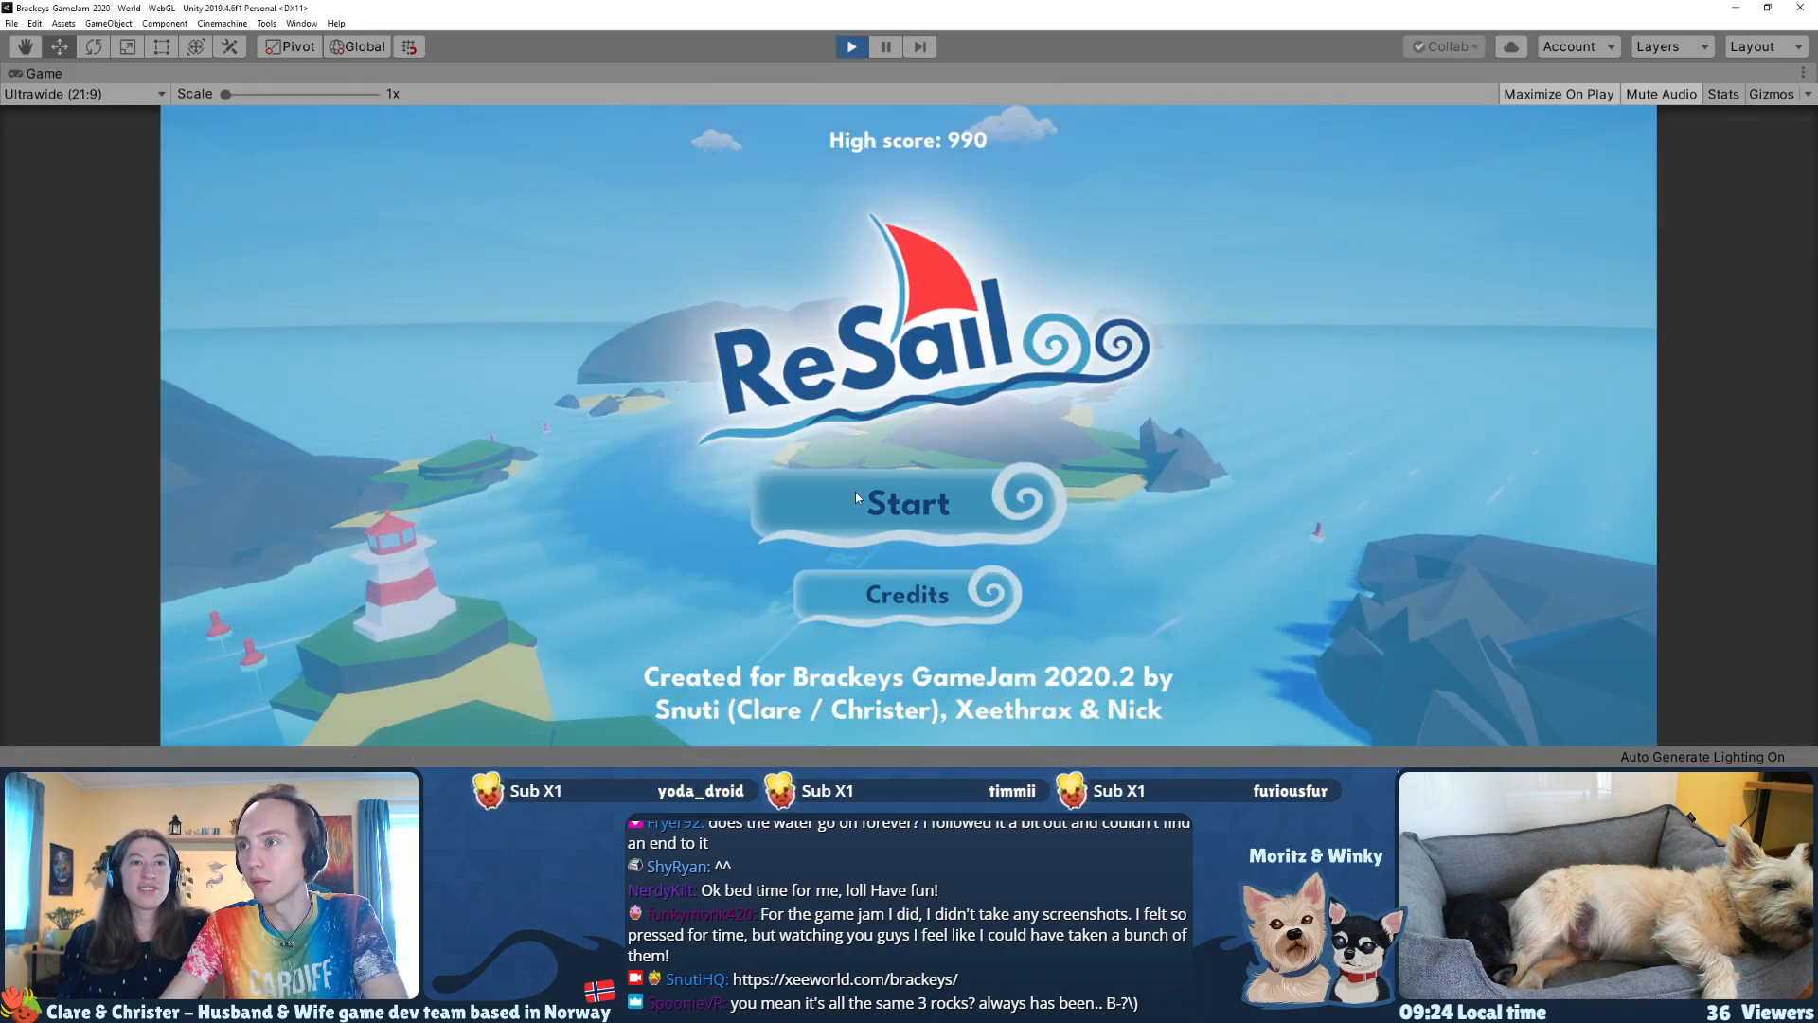
left_click(855, 491)
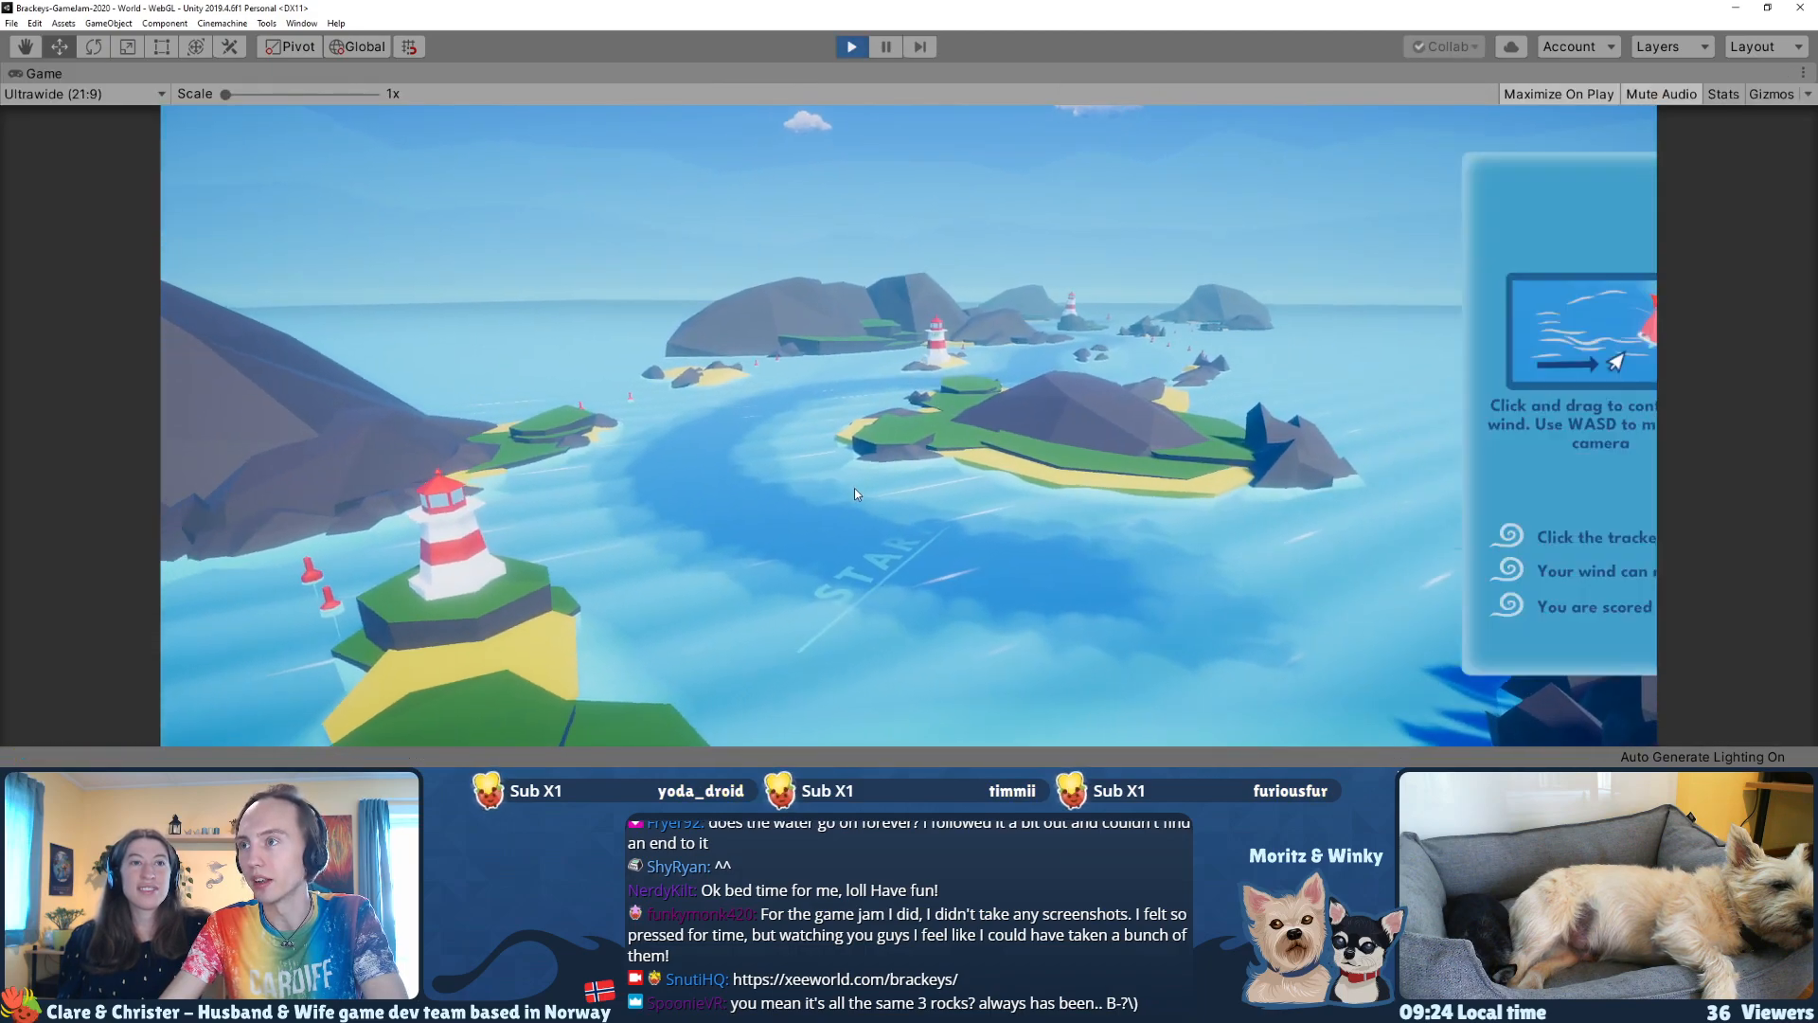
left_click(886, 705)
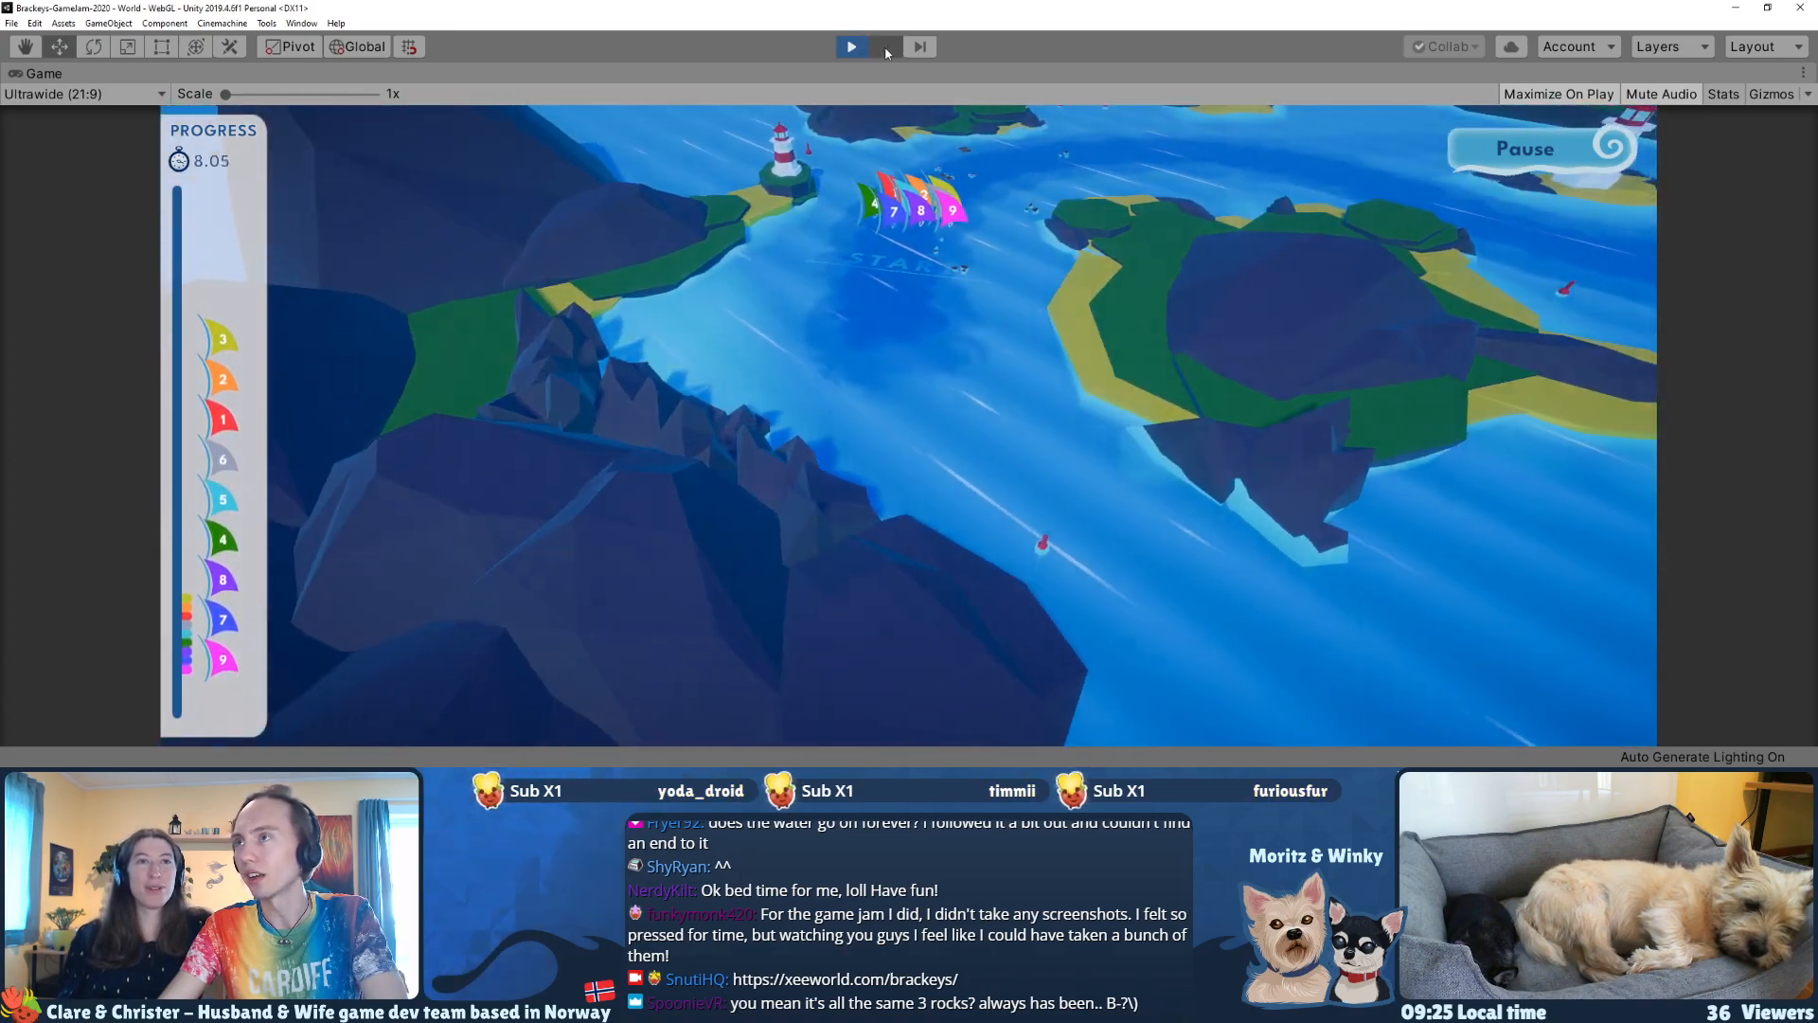
left_click(886, 47)
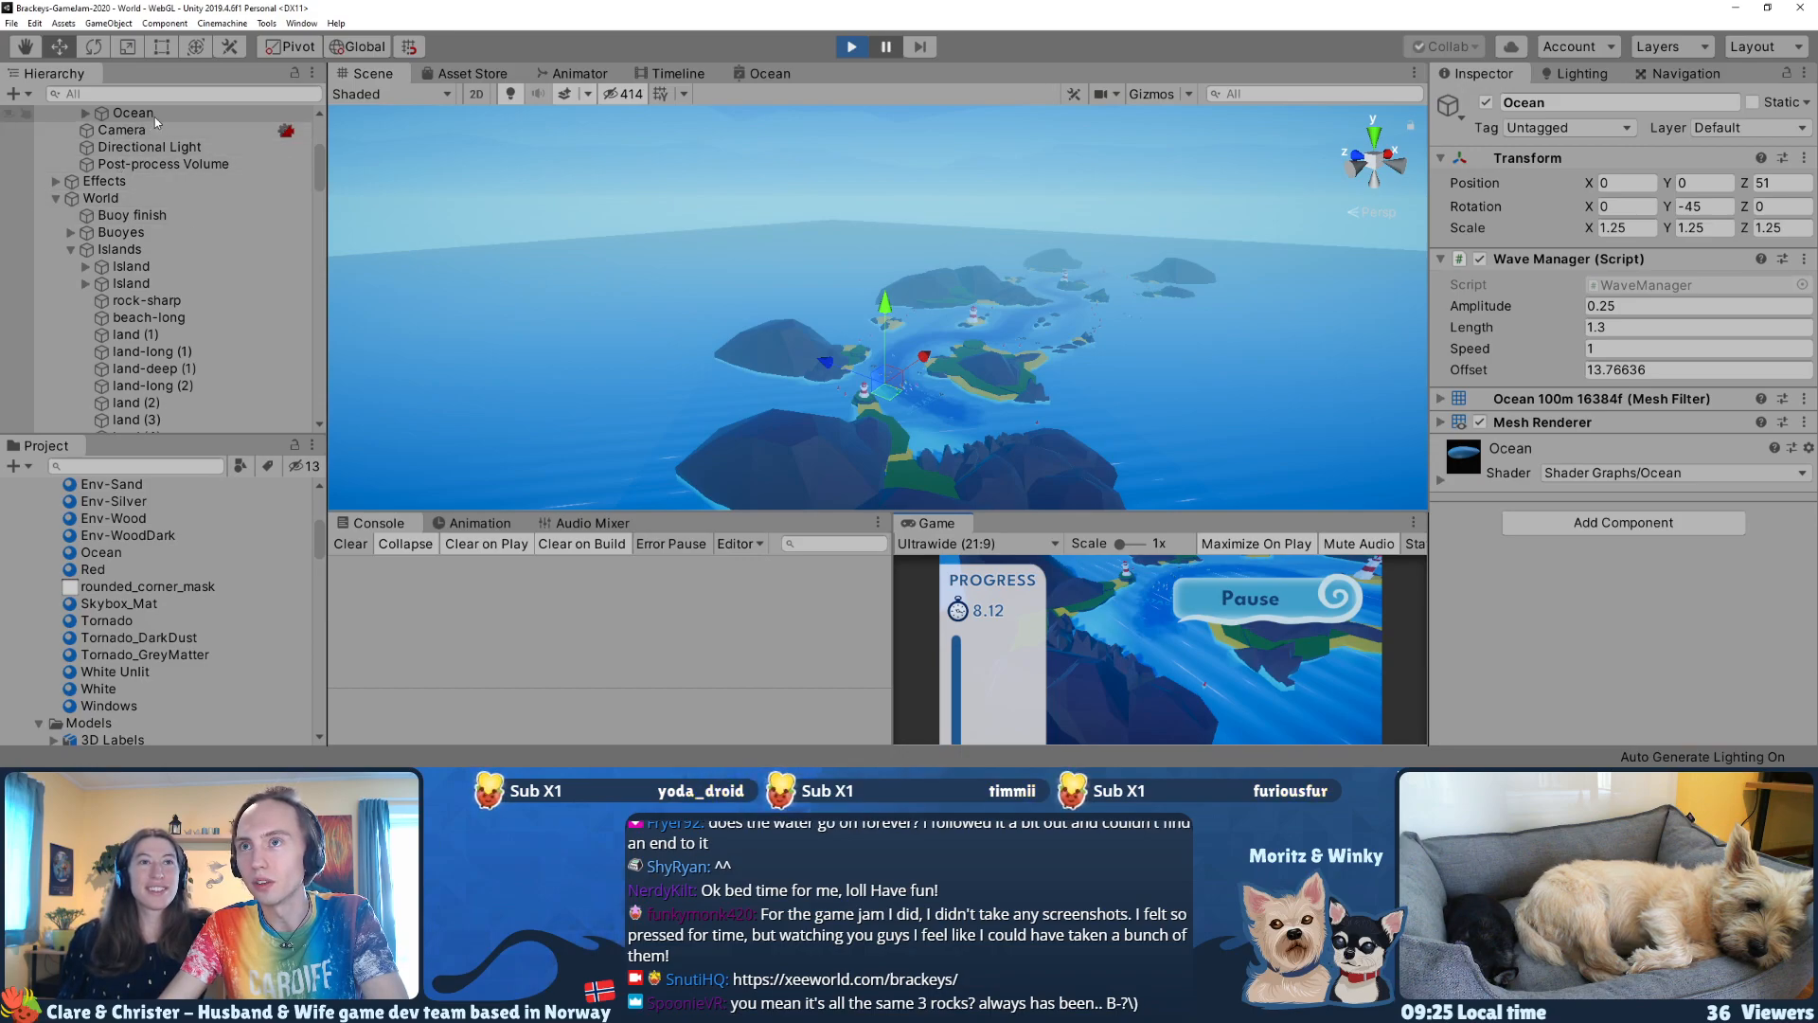
Step: Collapse the Islands group in the hierarchy and select the World object
scroll(138, 227, "down", 5)
scroll(123, 330, "up", 10)
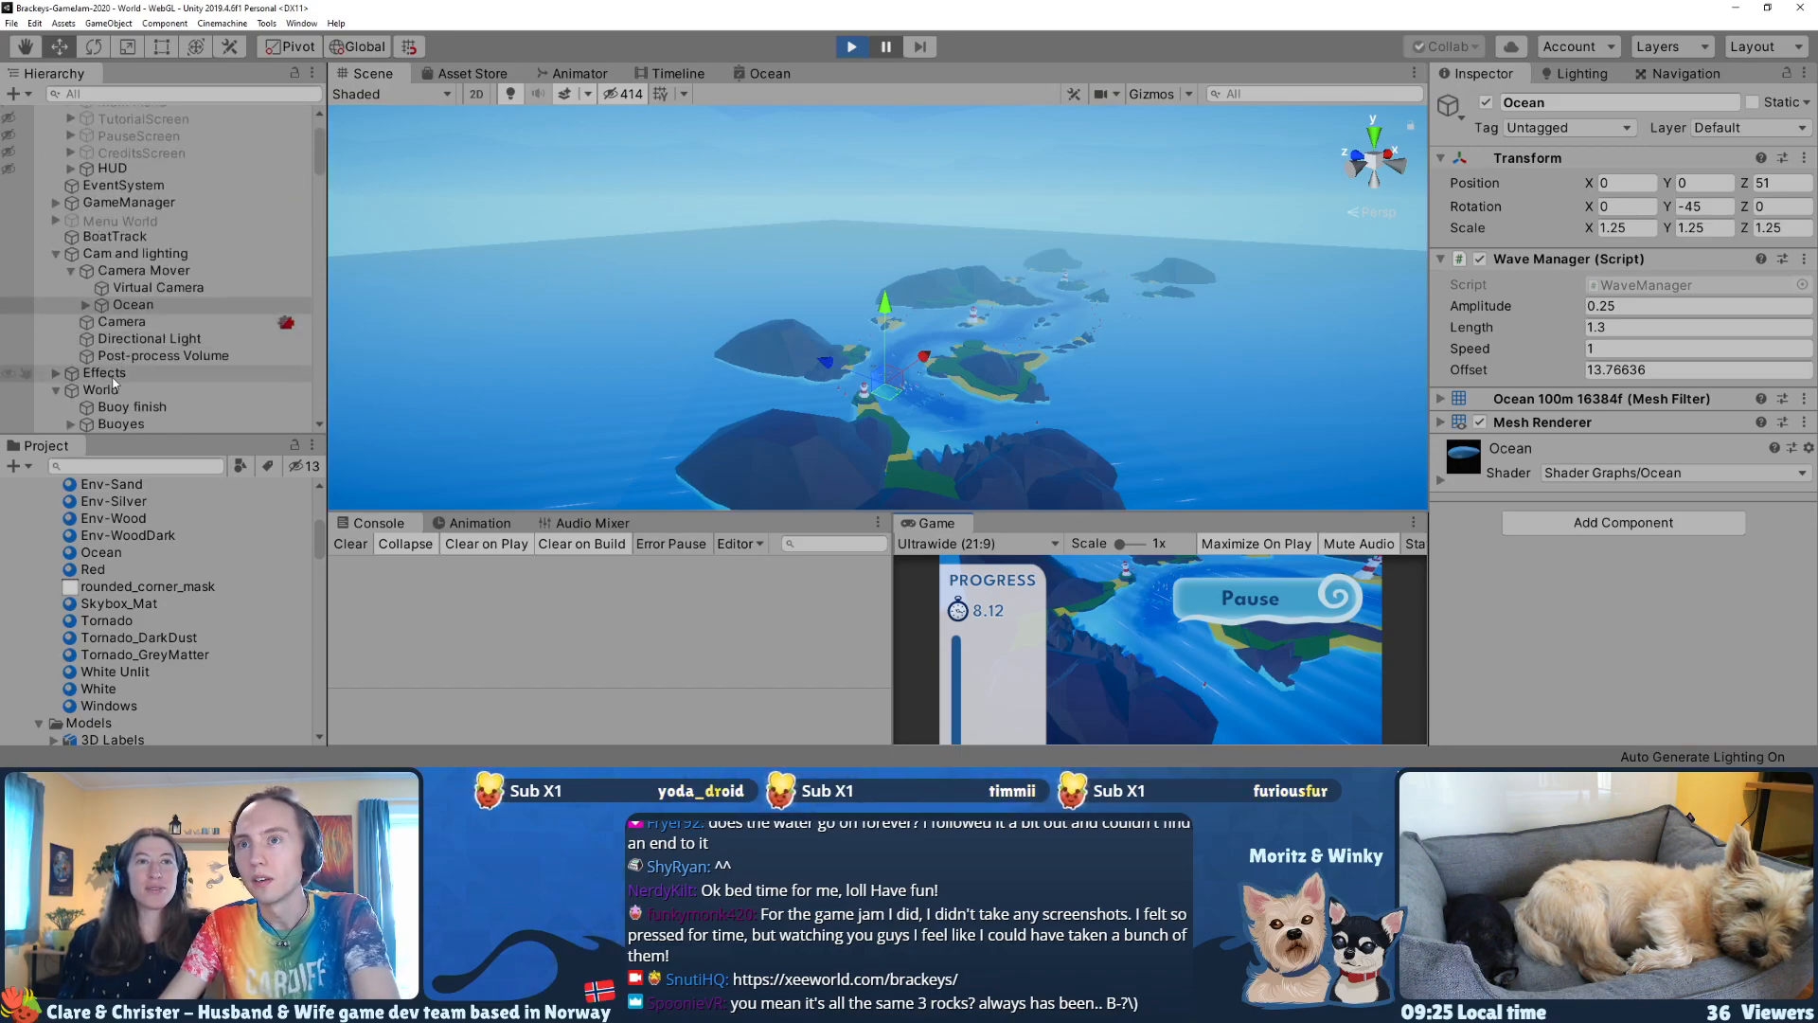
left_click(110, 405)
scroll(118, 378, "down", 3)
left_click(122, 318)
key("Left")
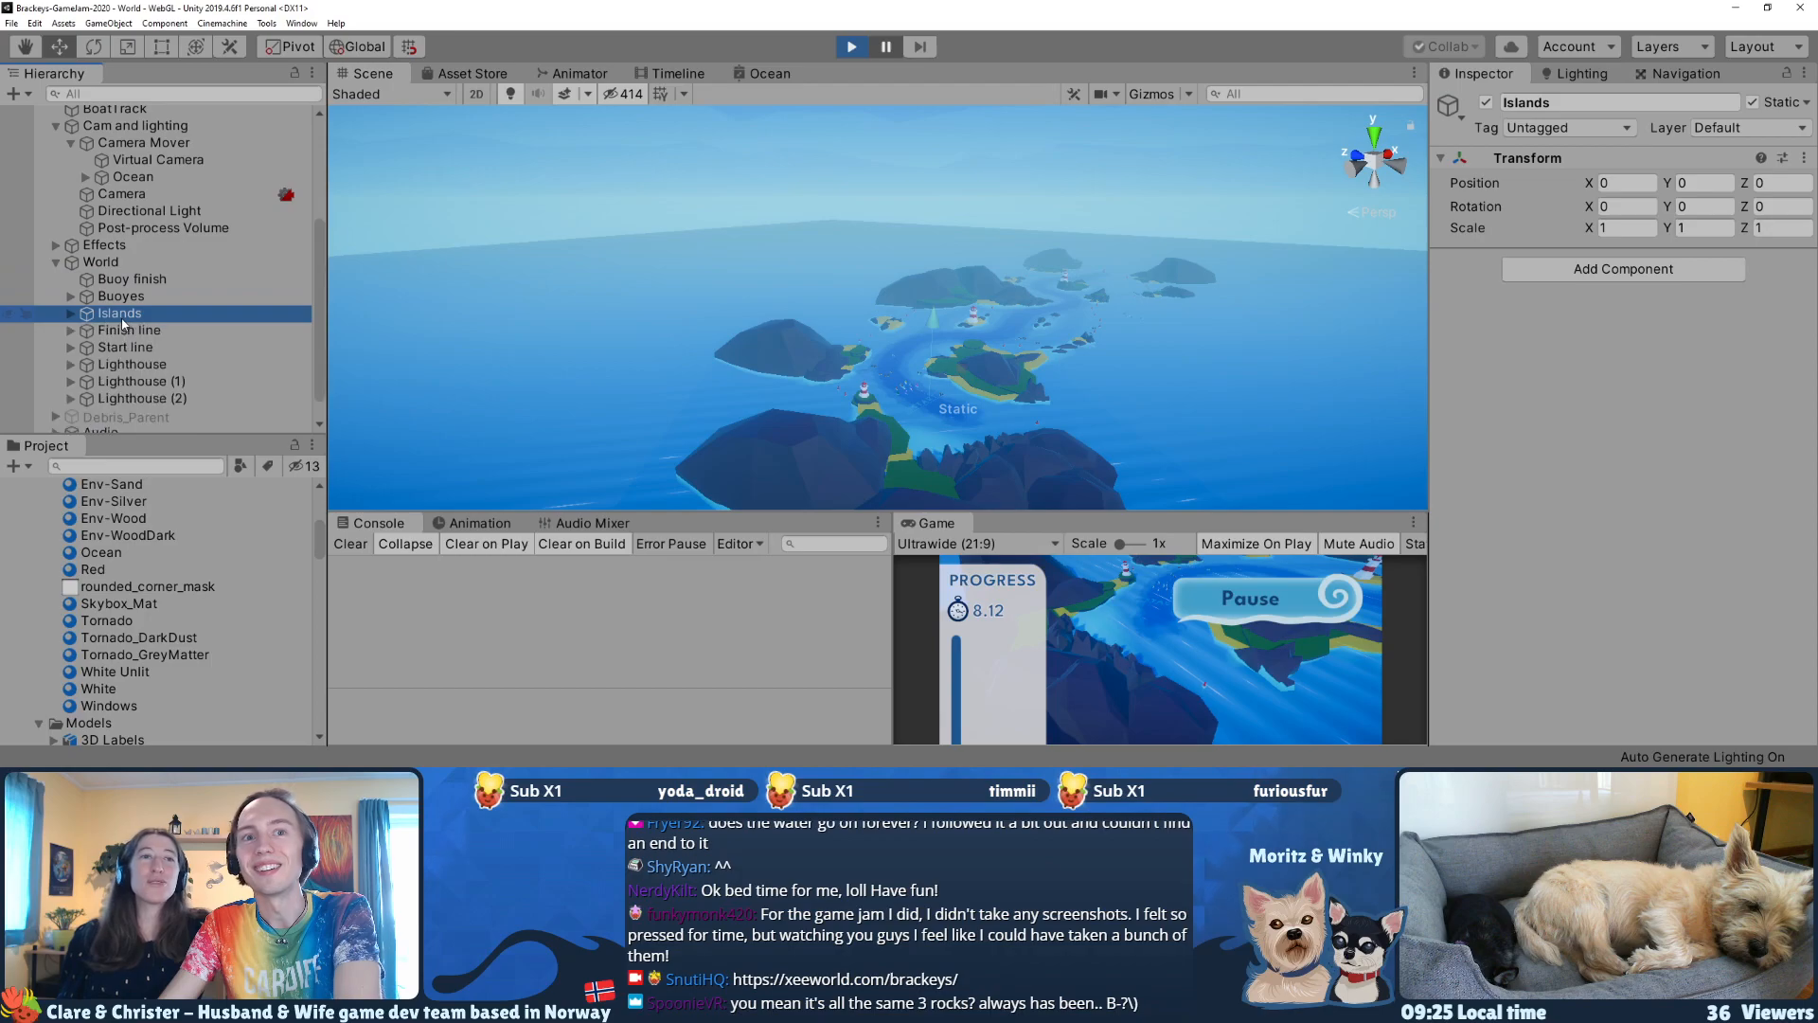
left_click(111, 264)
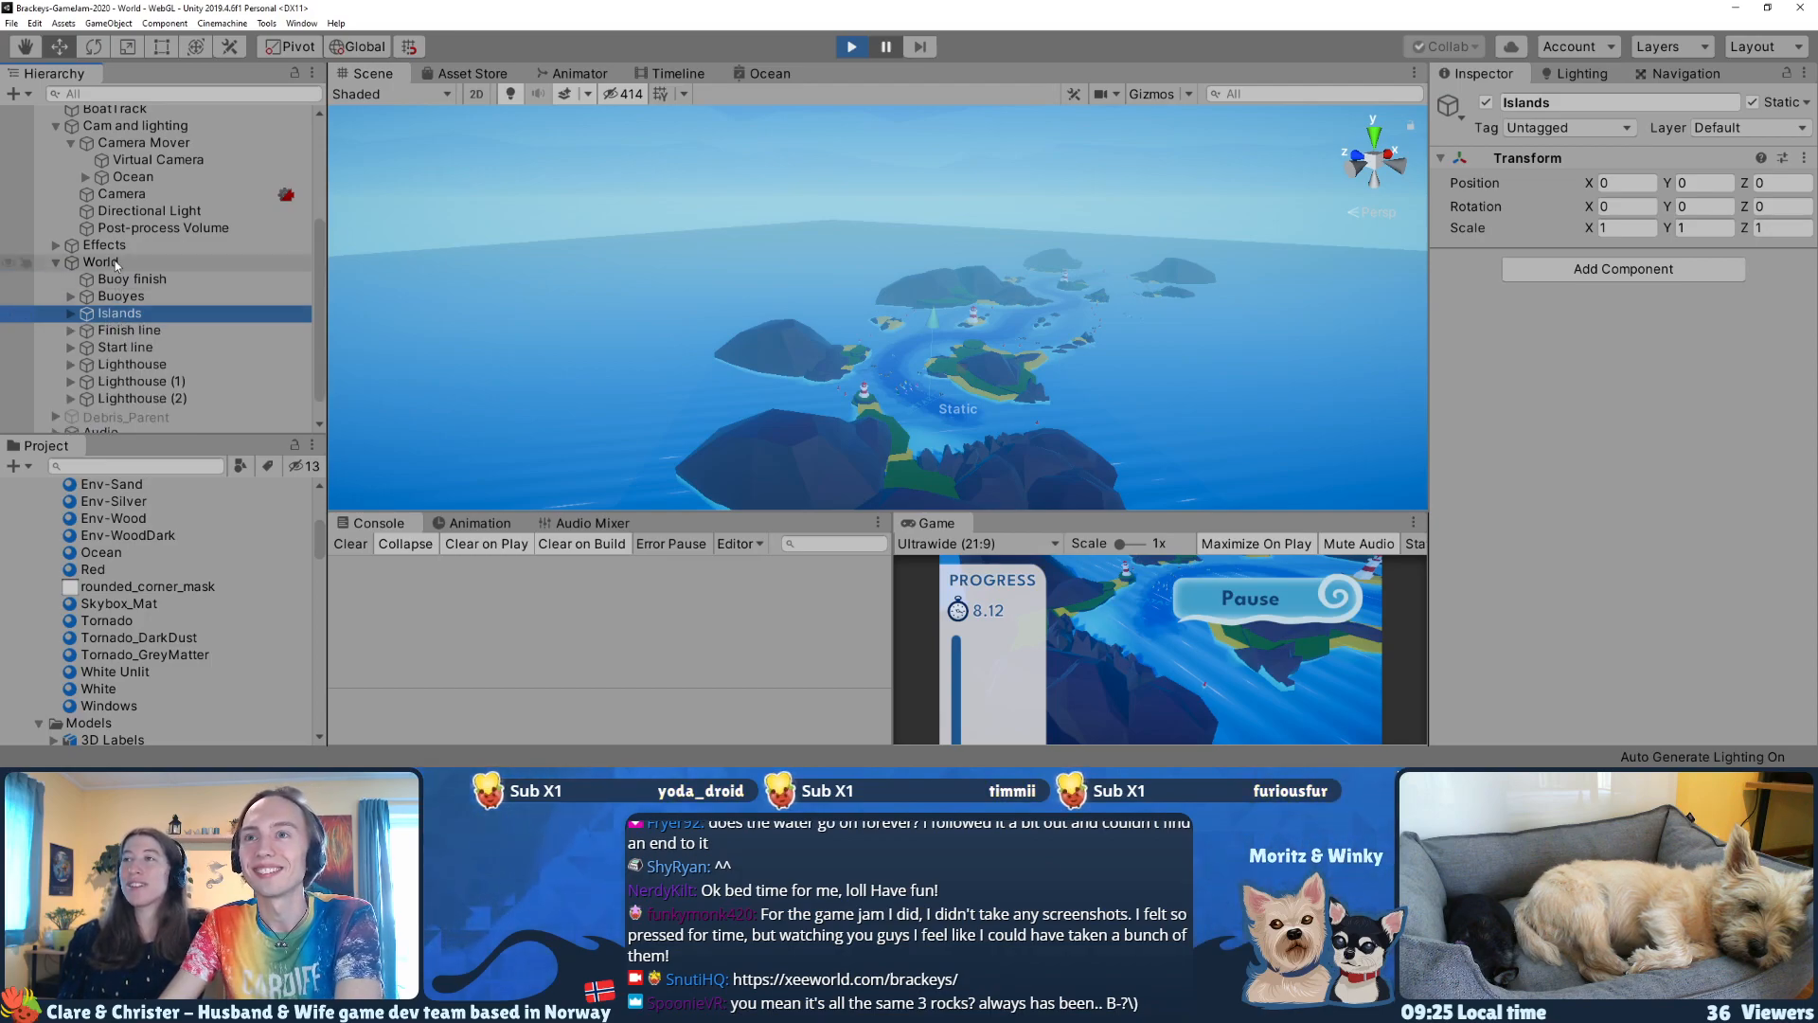
scroll(112, 314, "down", 1)
Step: Deactivate the Ocean horizon object in the running game to expose the ocean tile's extent, and resume the race
left_click(731, 243)
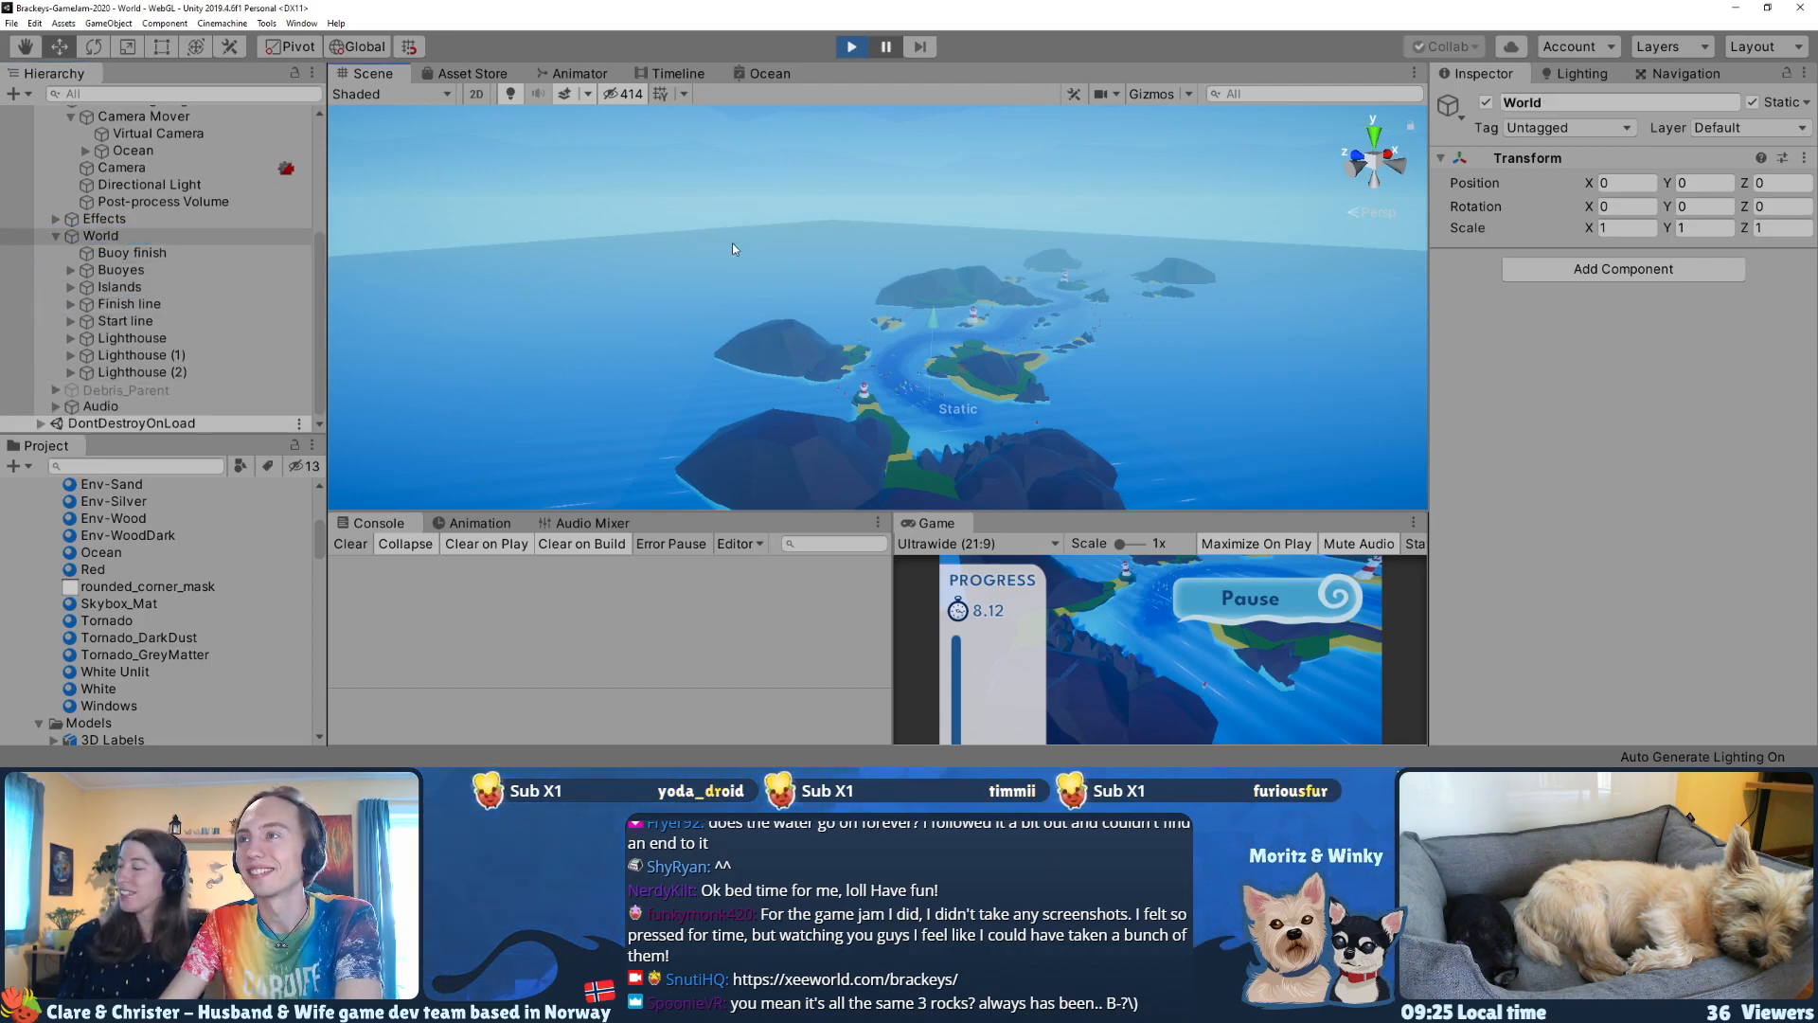
left_click(1491, 103)
right_click_drag(916, 195, 901, 247)
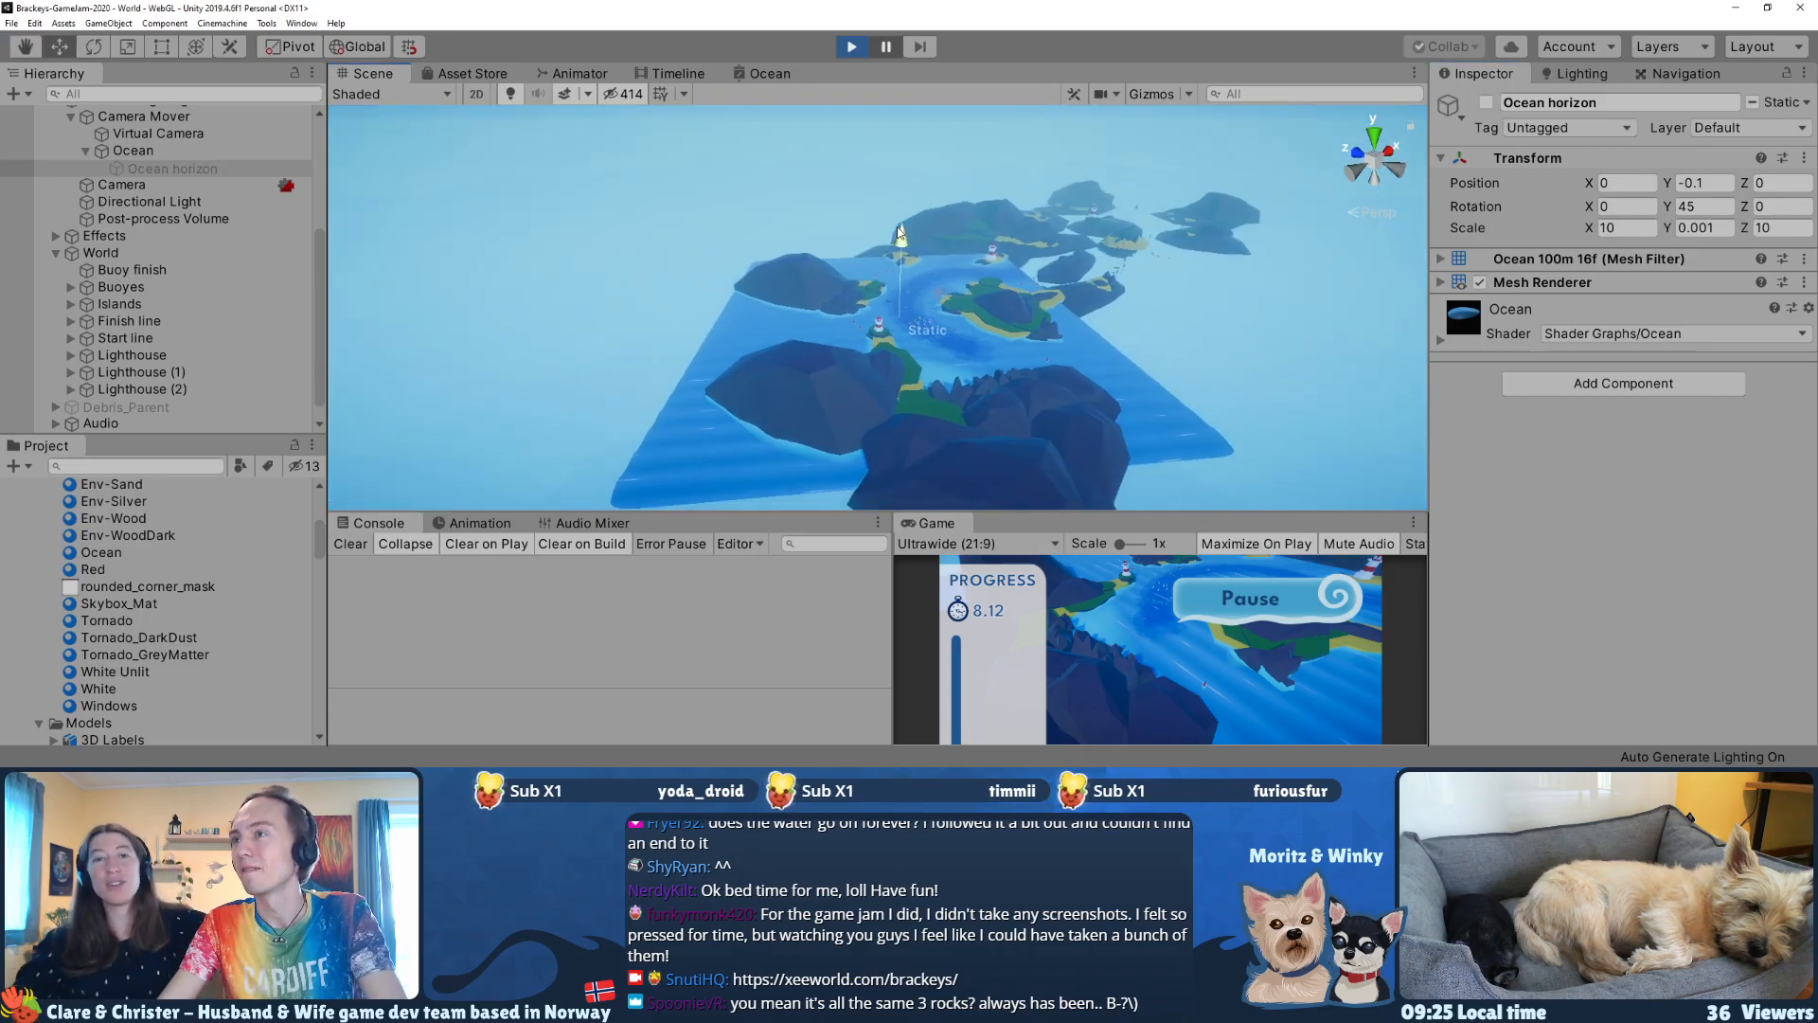
left_click(896, 51)
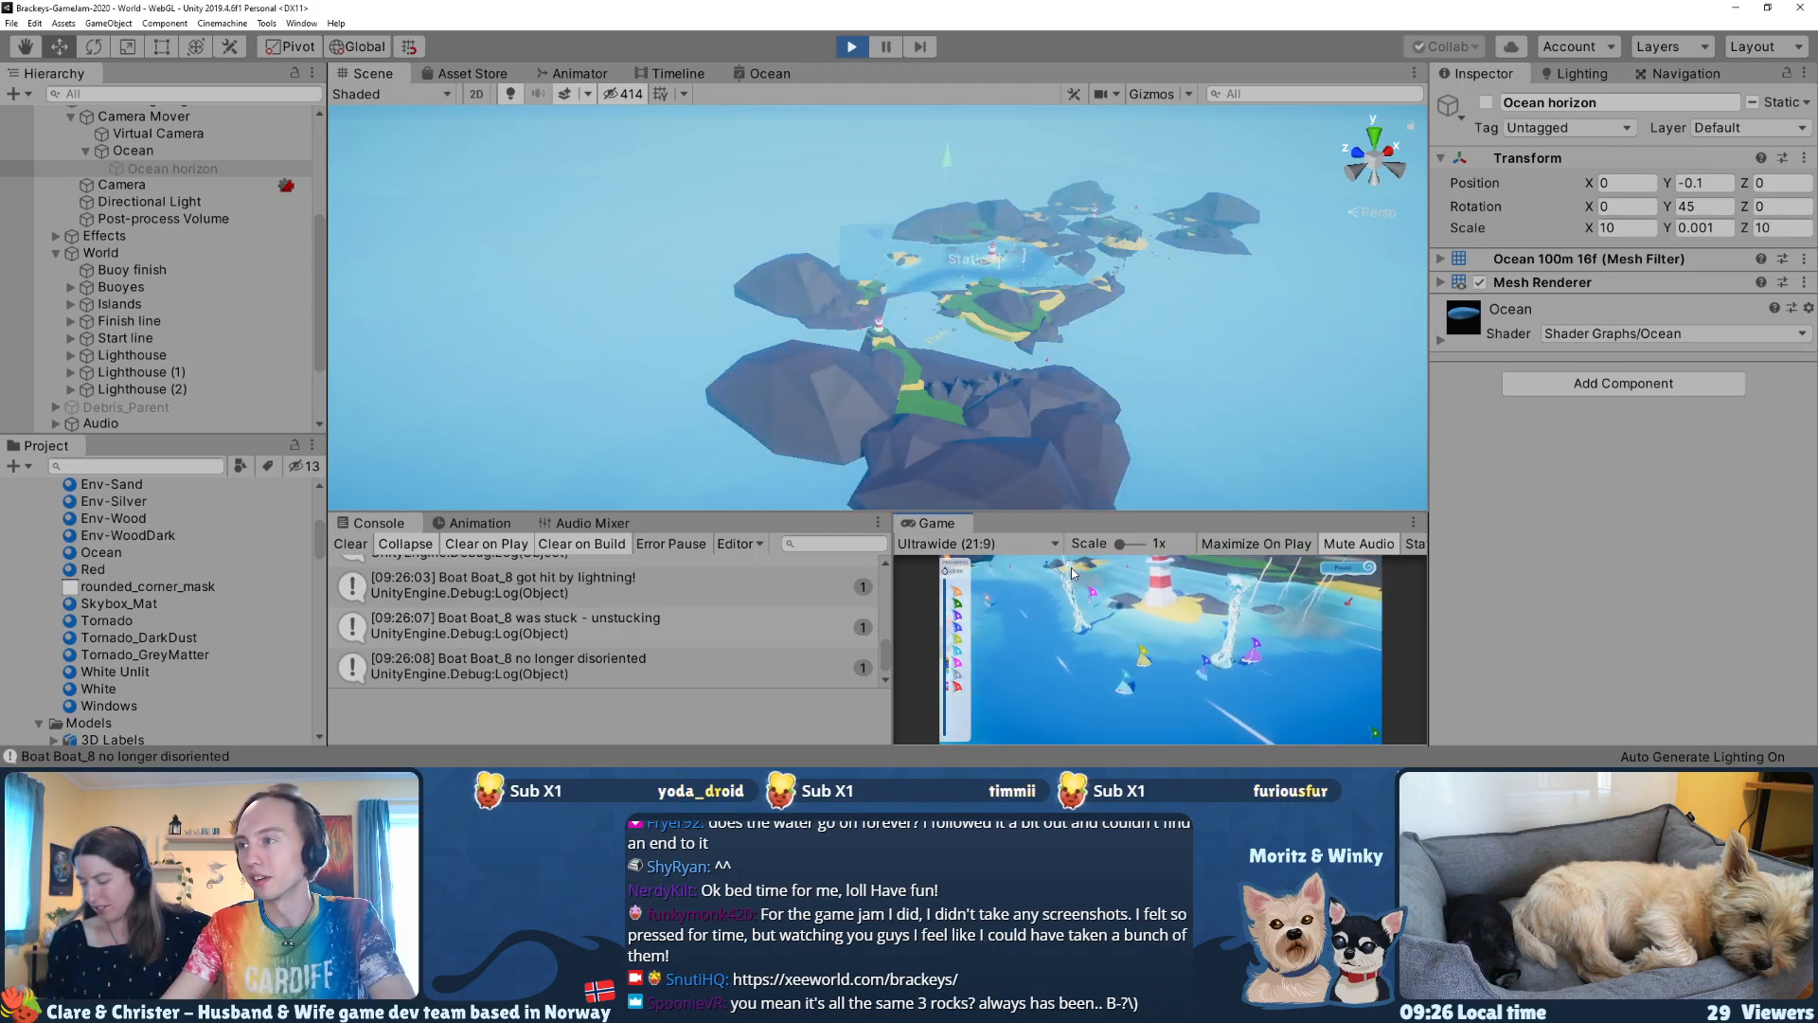
Step: Capture a promotional screenshot of the boats sailing past the lighthouse in the maximized game view, excluding the progress panel
key("super+shift+s")
key("Escape")
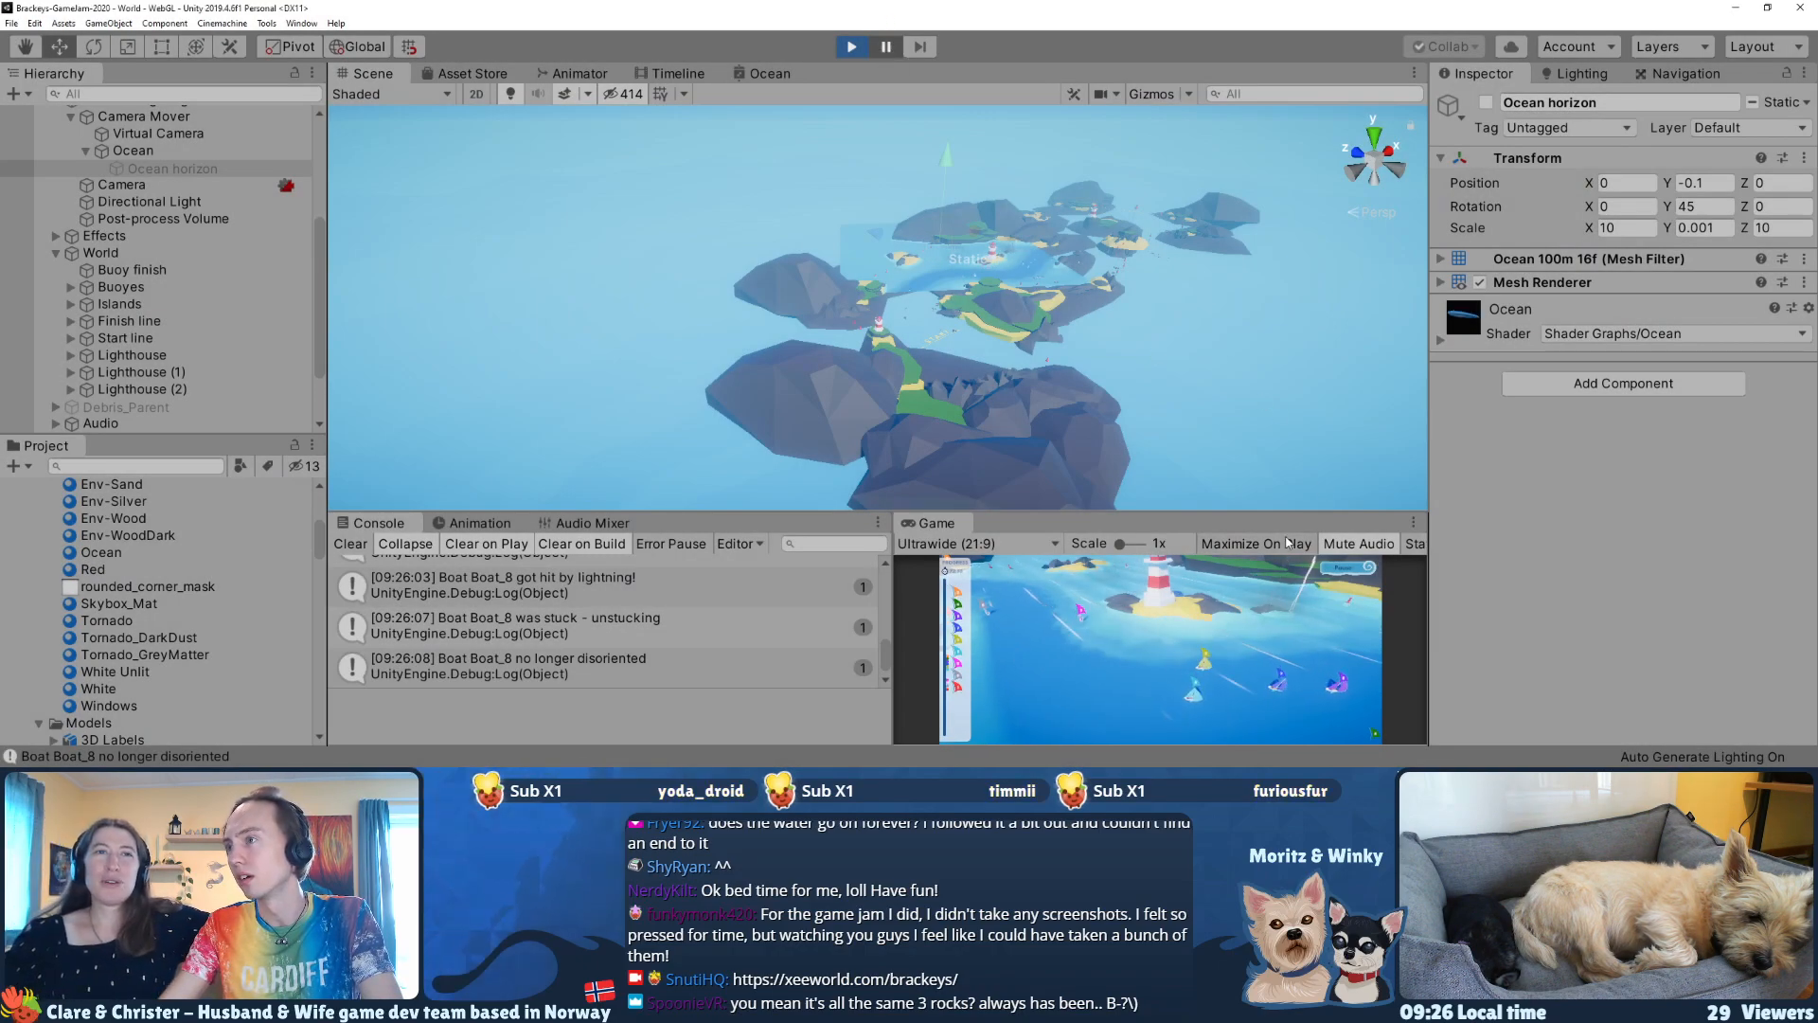
left_click(888, 47)
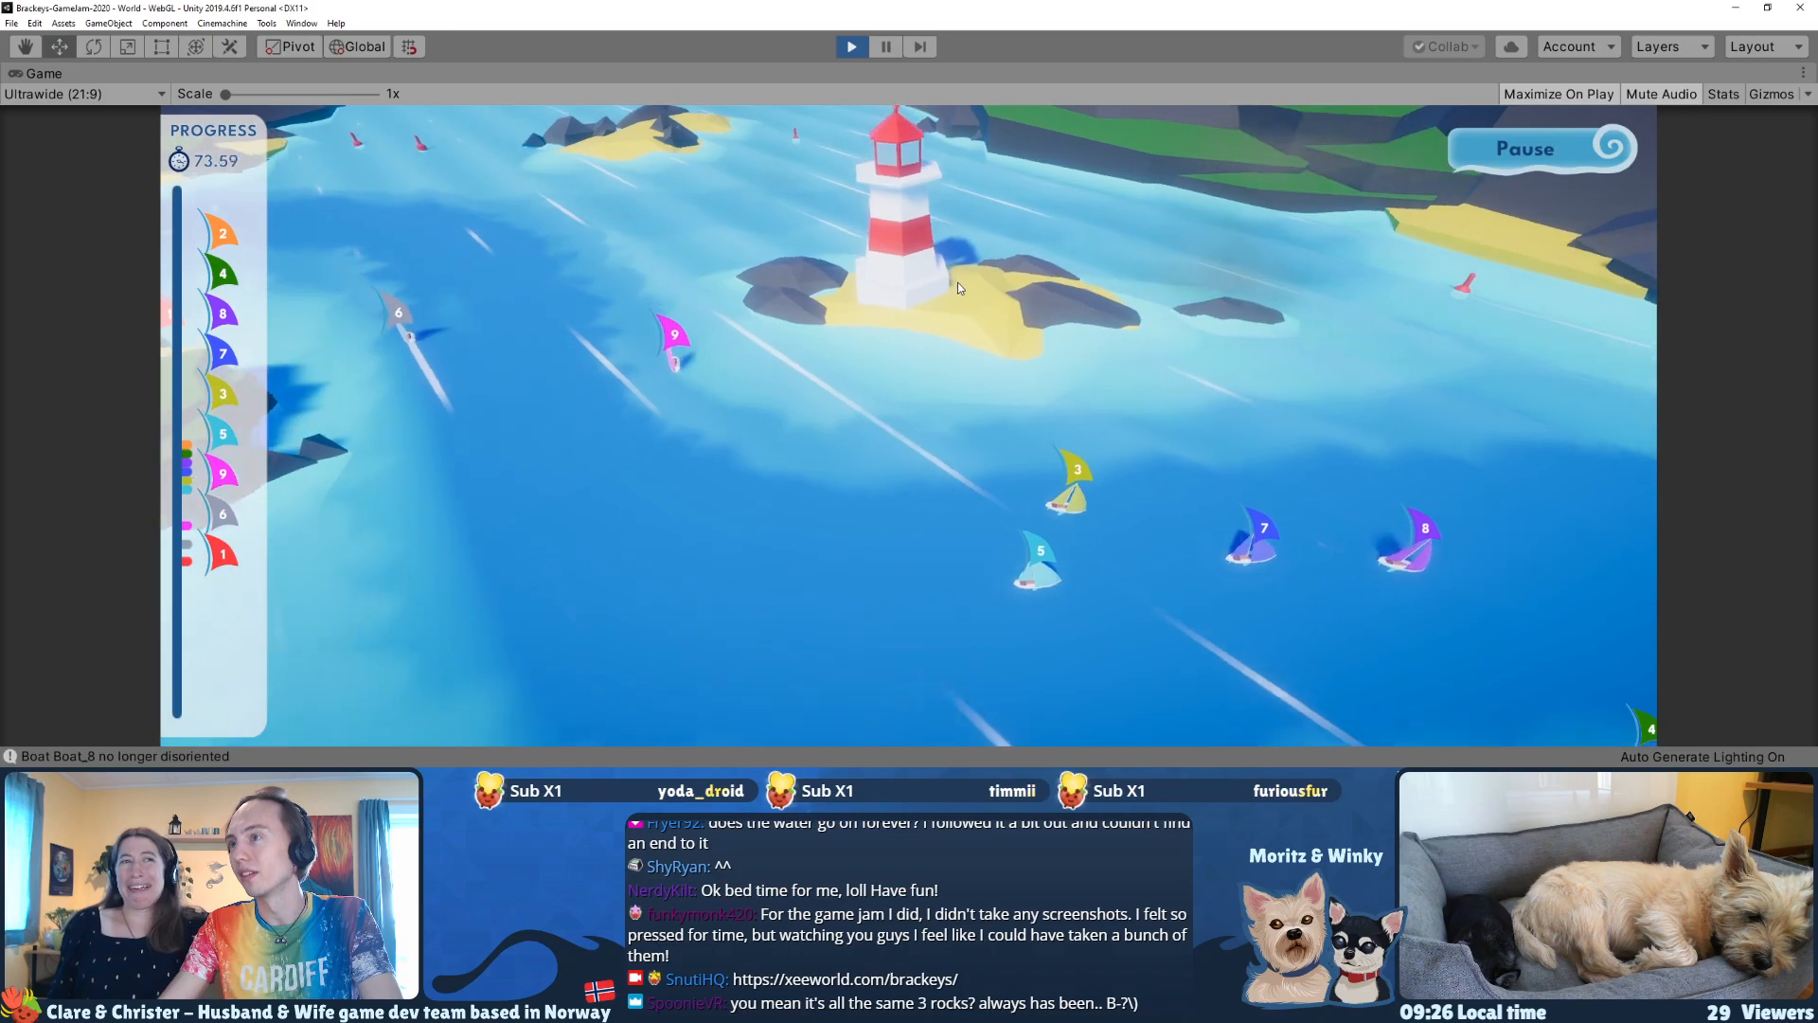
key("super+shift+s")
left_click_drag(1468, 743, 271, 108)
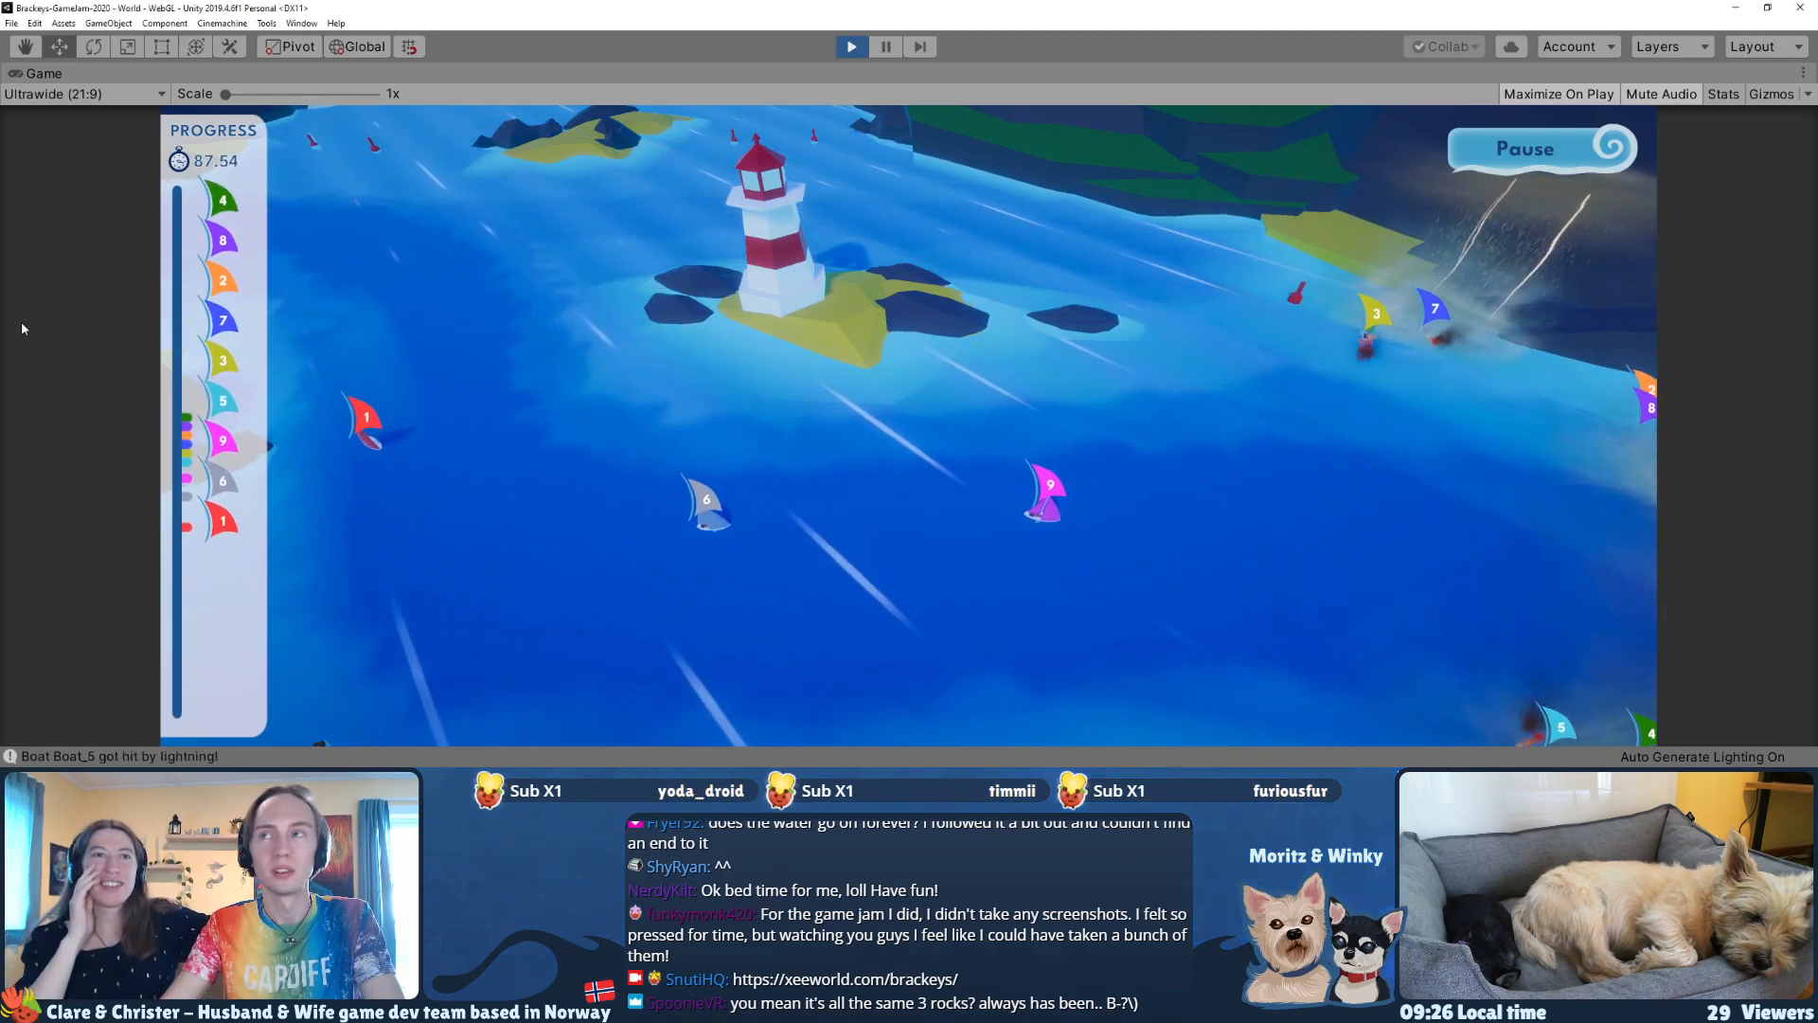
Step: Stop the running game, look over the race course from nearer the first lighthouse and clear the object selection
left_click(850, 47)
right_click_drag(895, 307, 896, 311)
key("w")
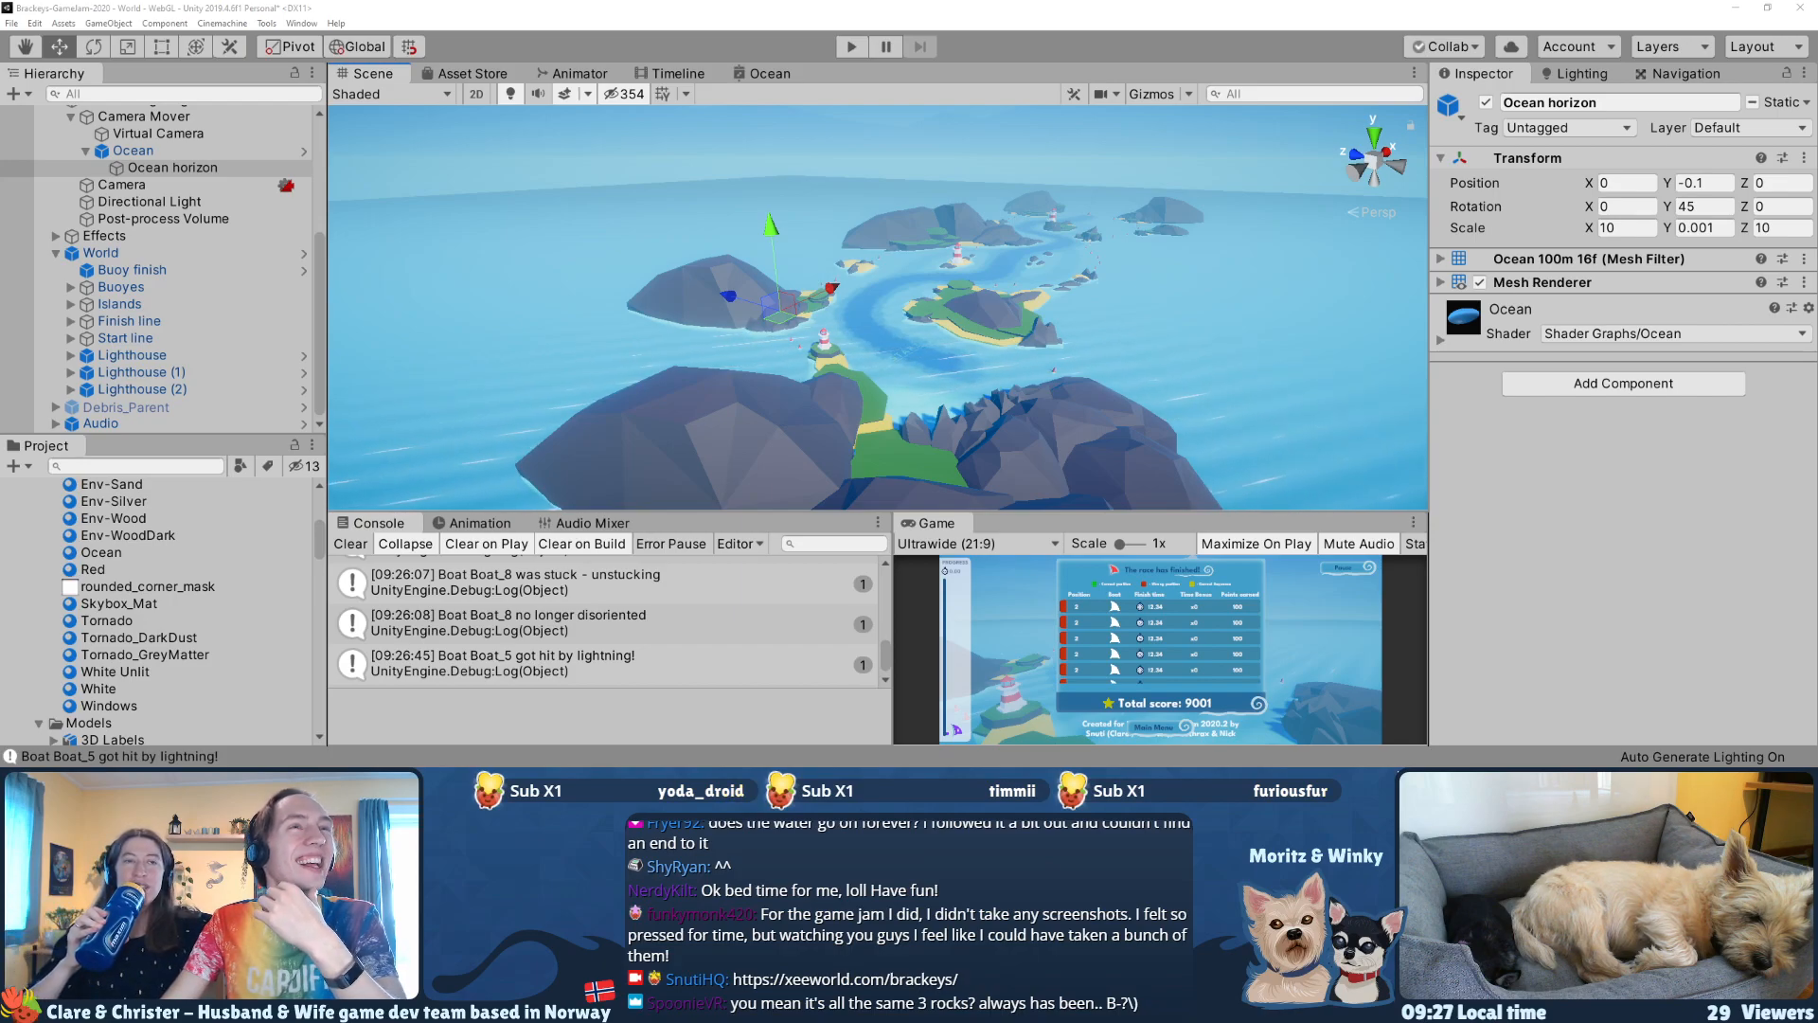
right_click_drag(853, 351, 816, 346)
left_click(804, 204)
key("w")
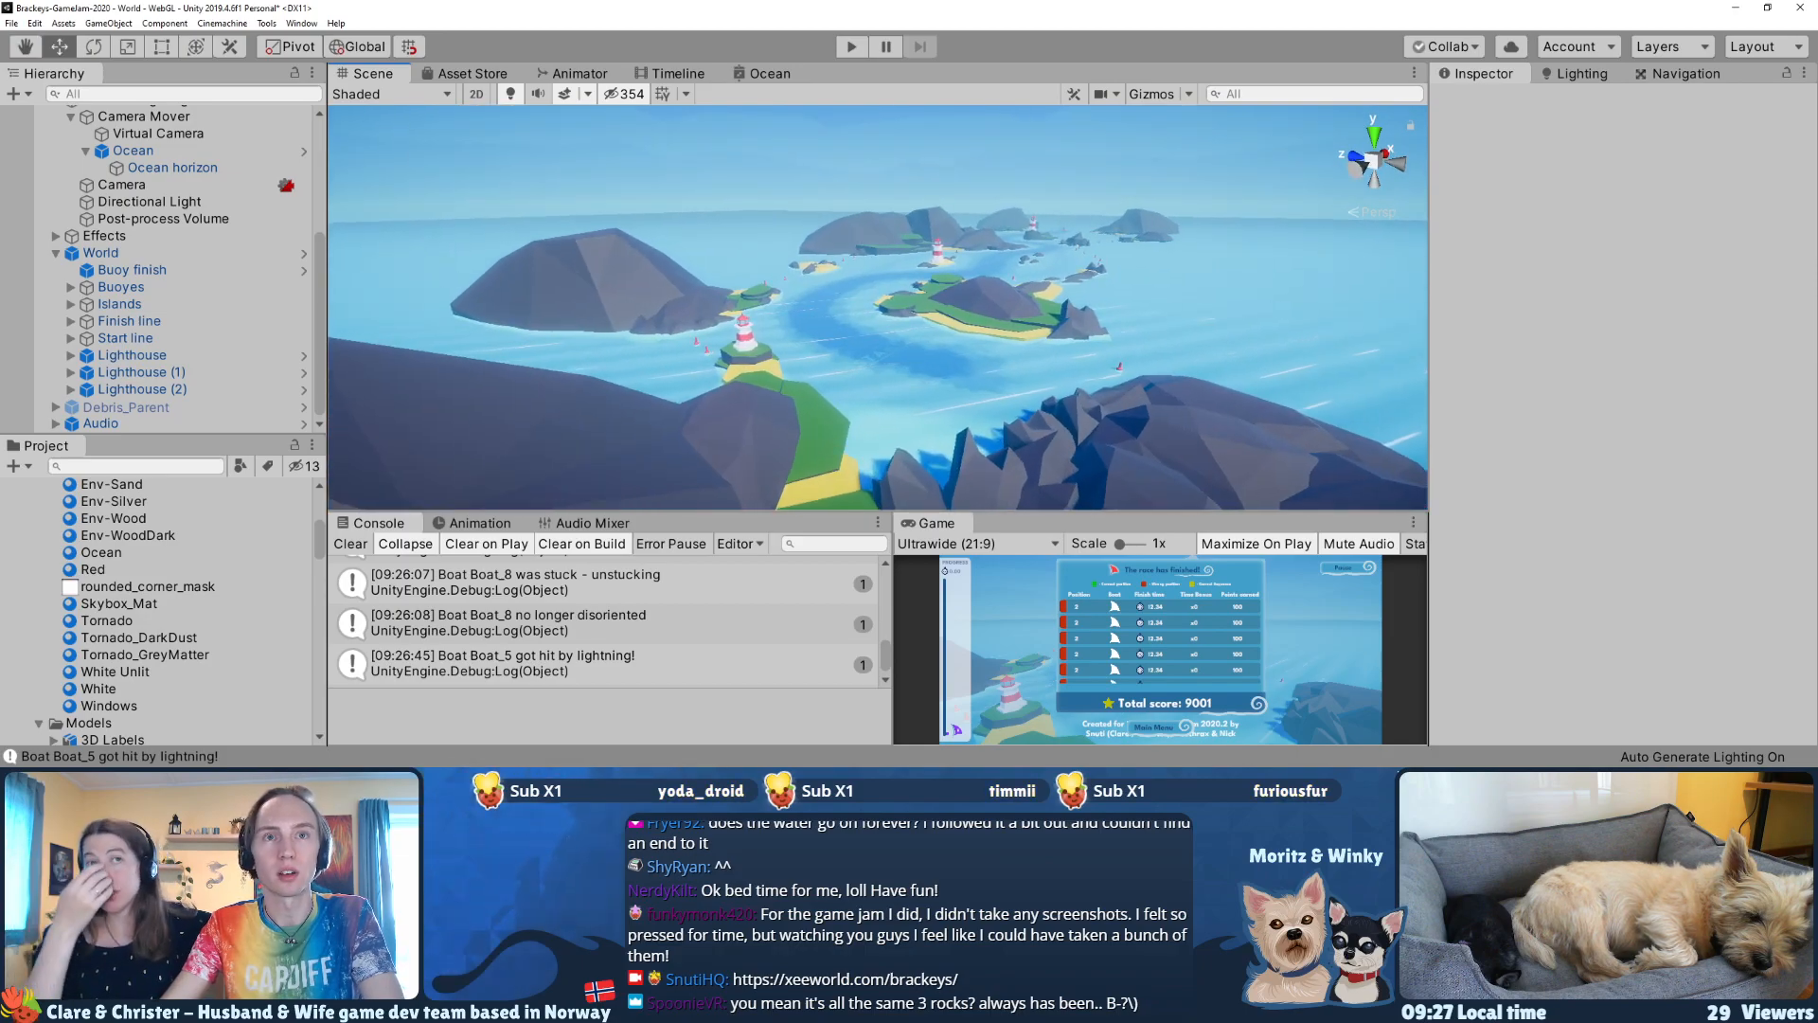
Step: Switch to GitHub Desktop and try to pull the latest changes from origin into the master branch
key("alt+Tab")
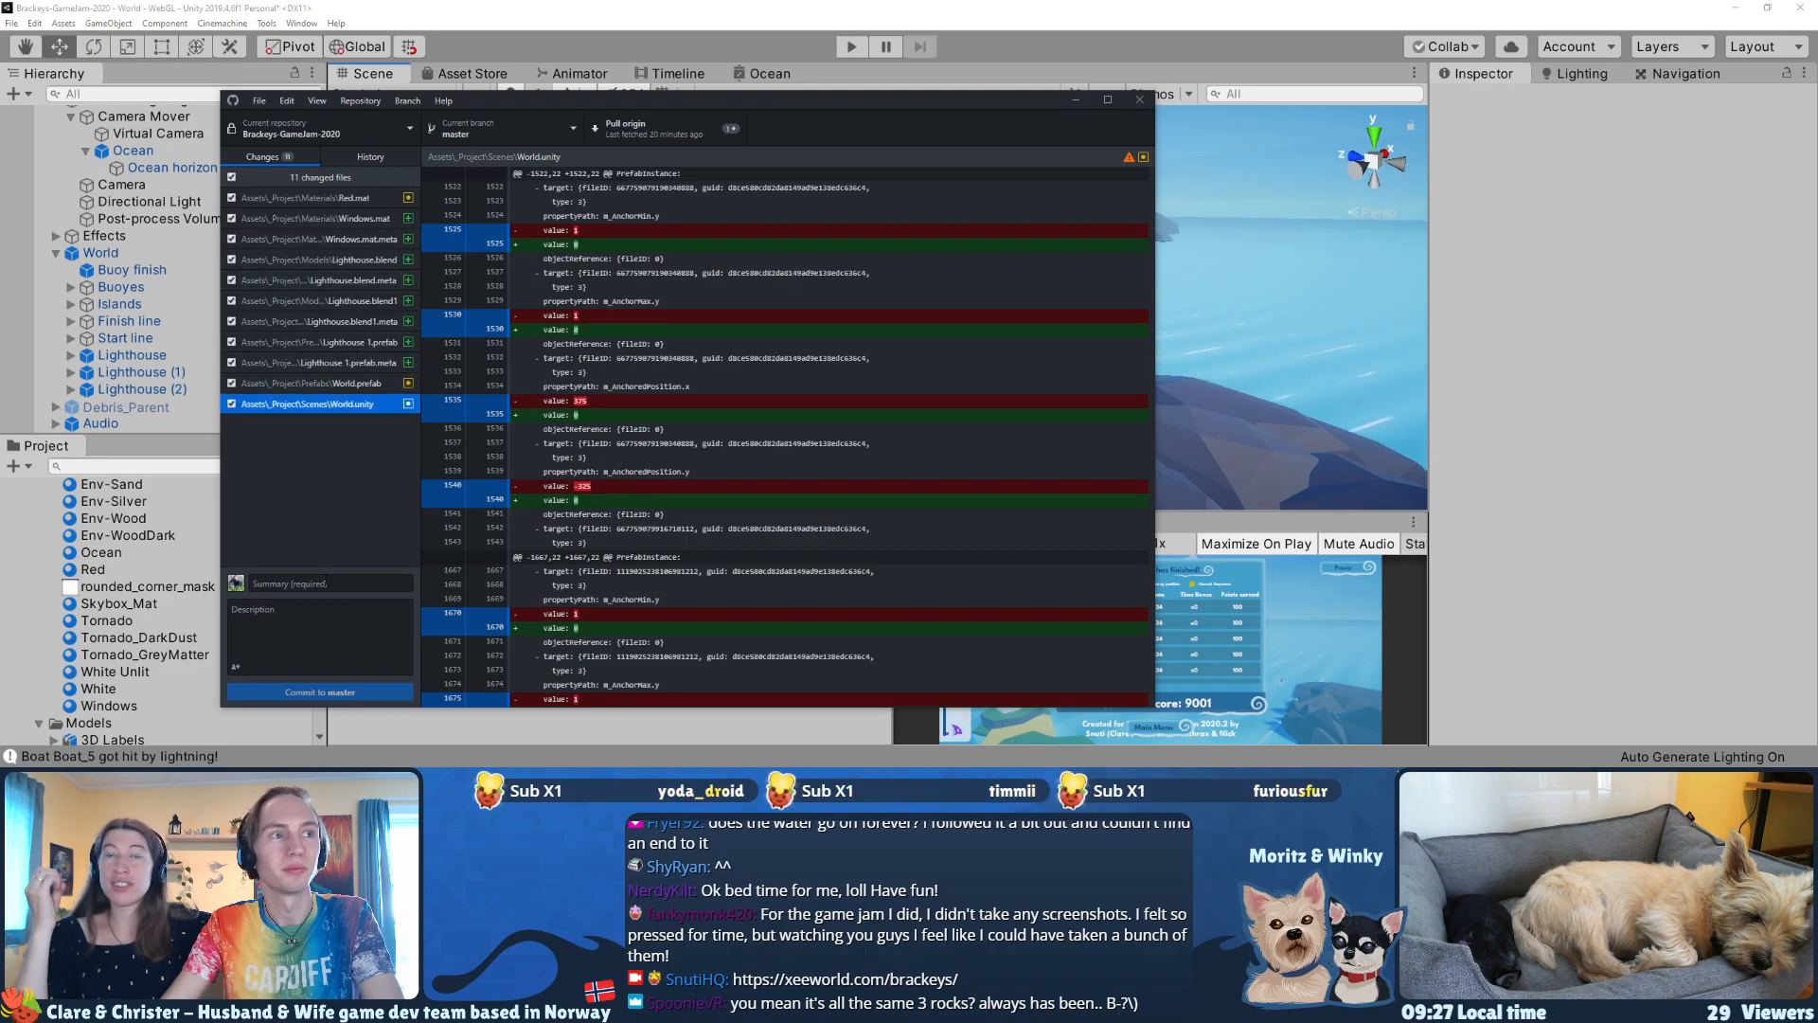
left_click(331, 584)
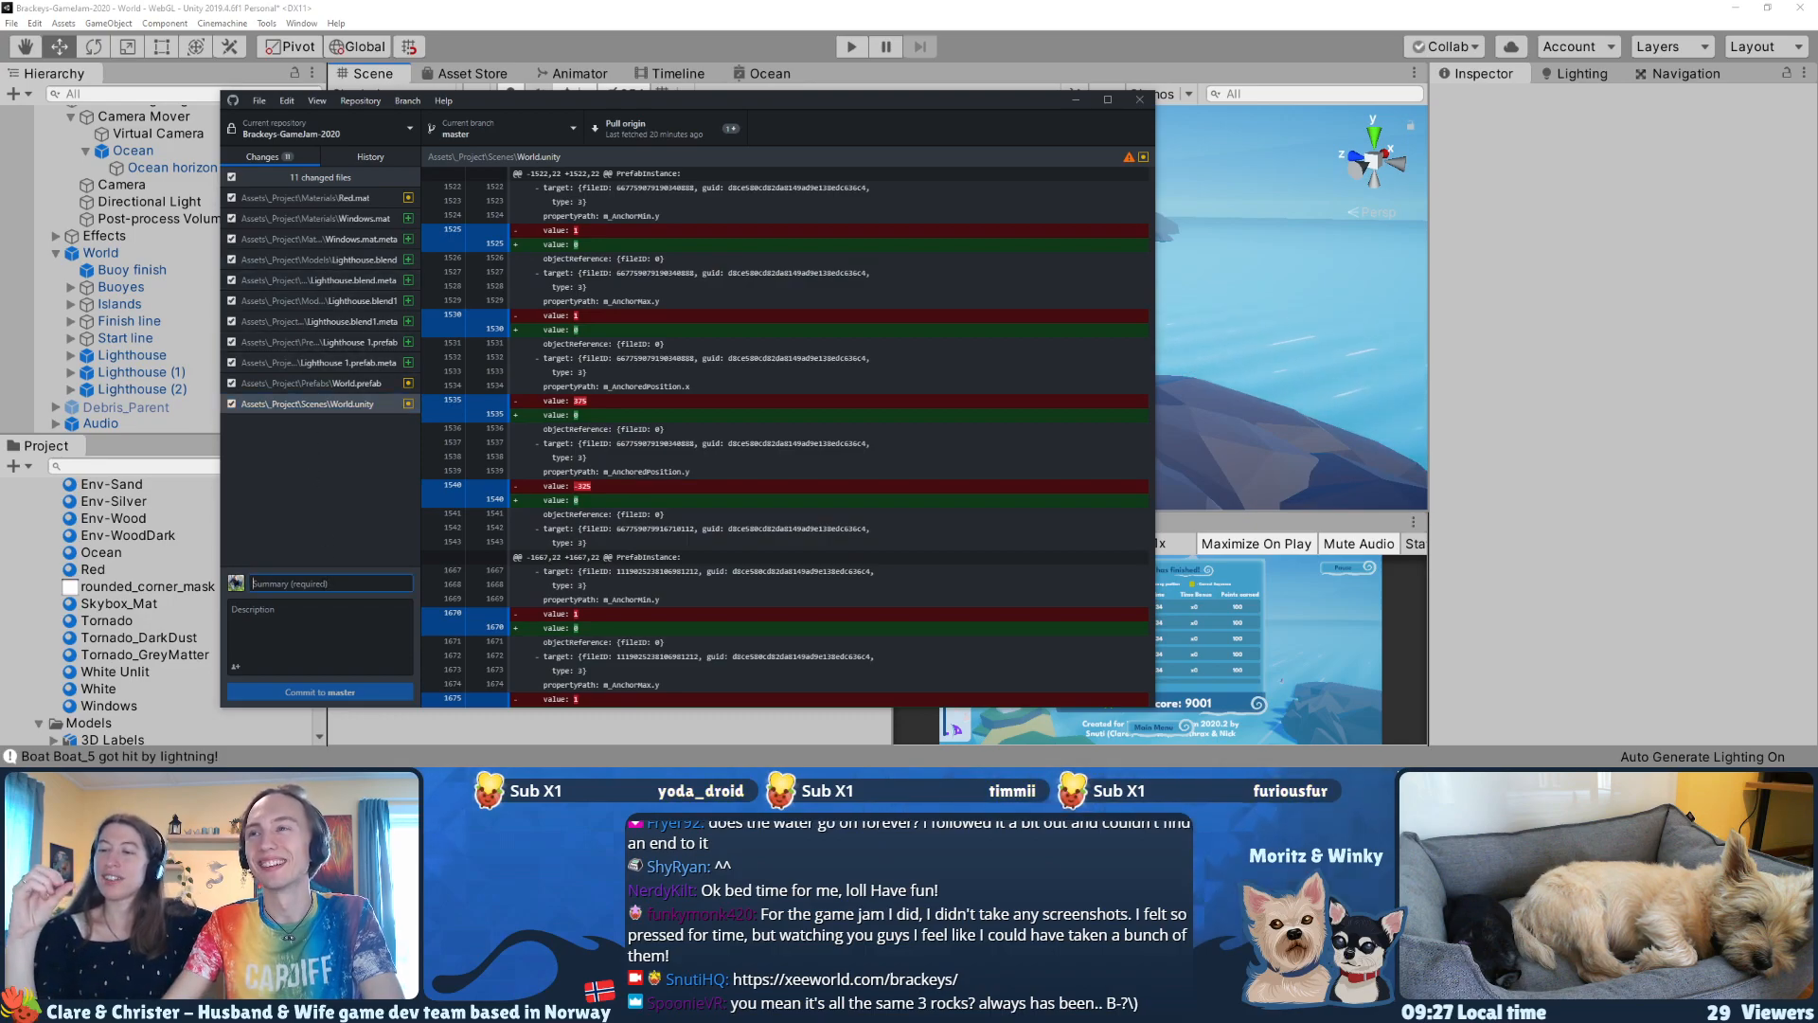
left_click(629, 129)
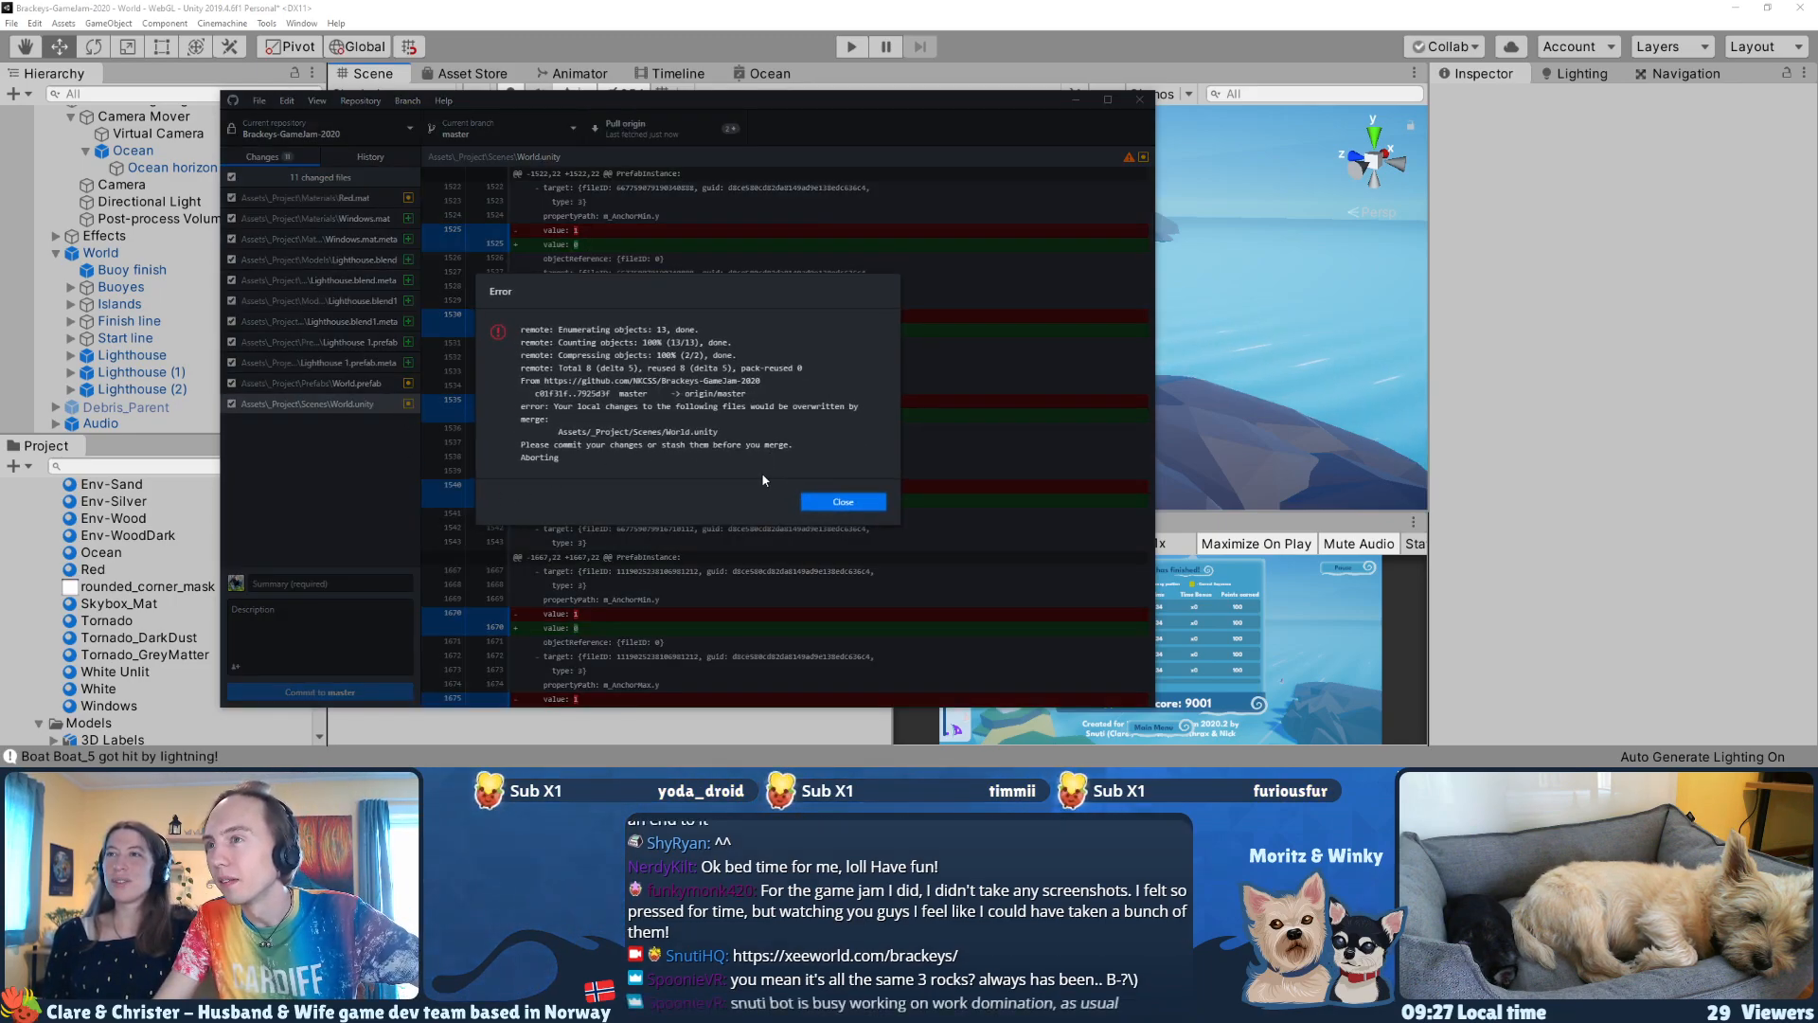
left_click(843, 501)
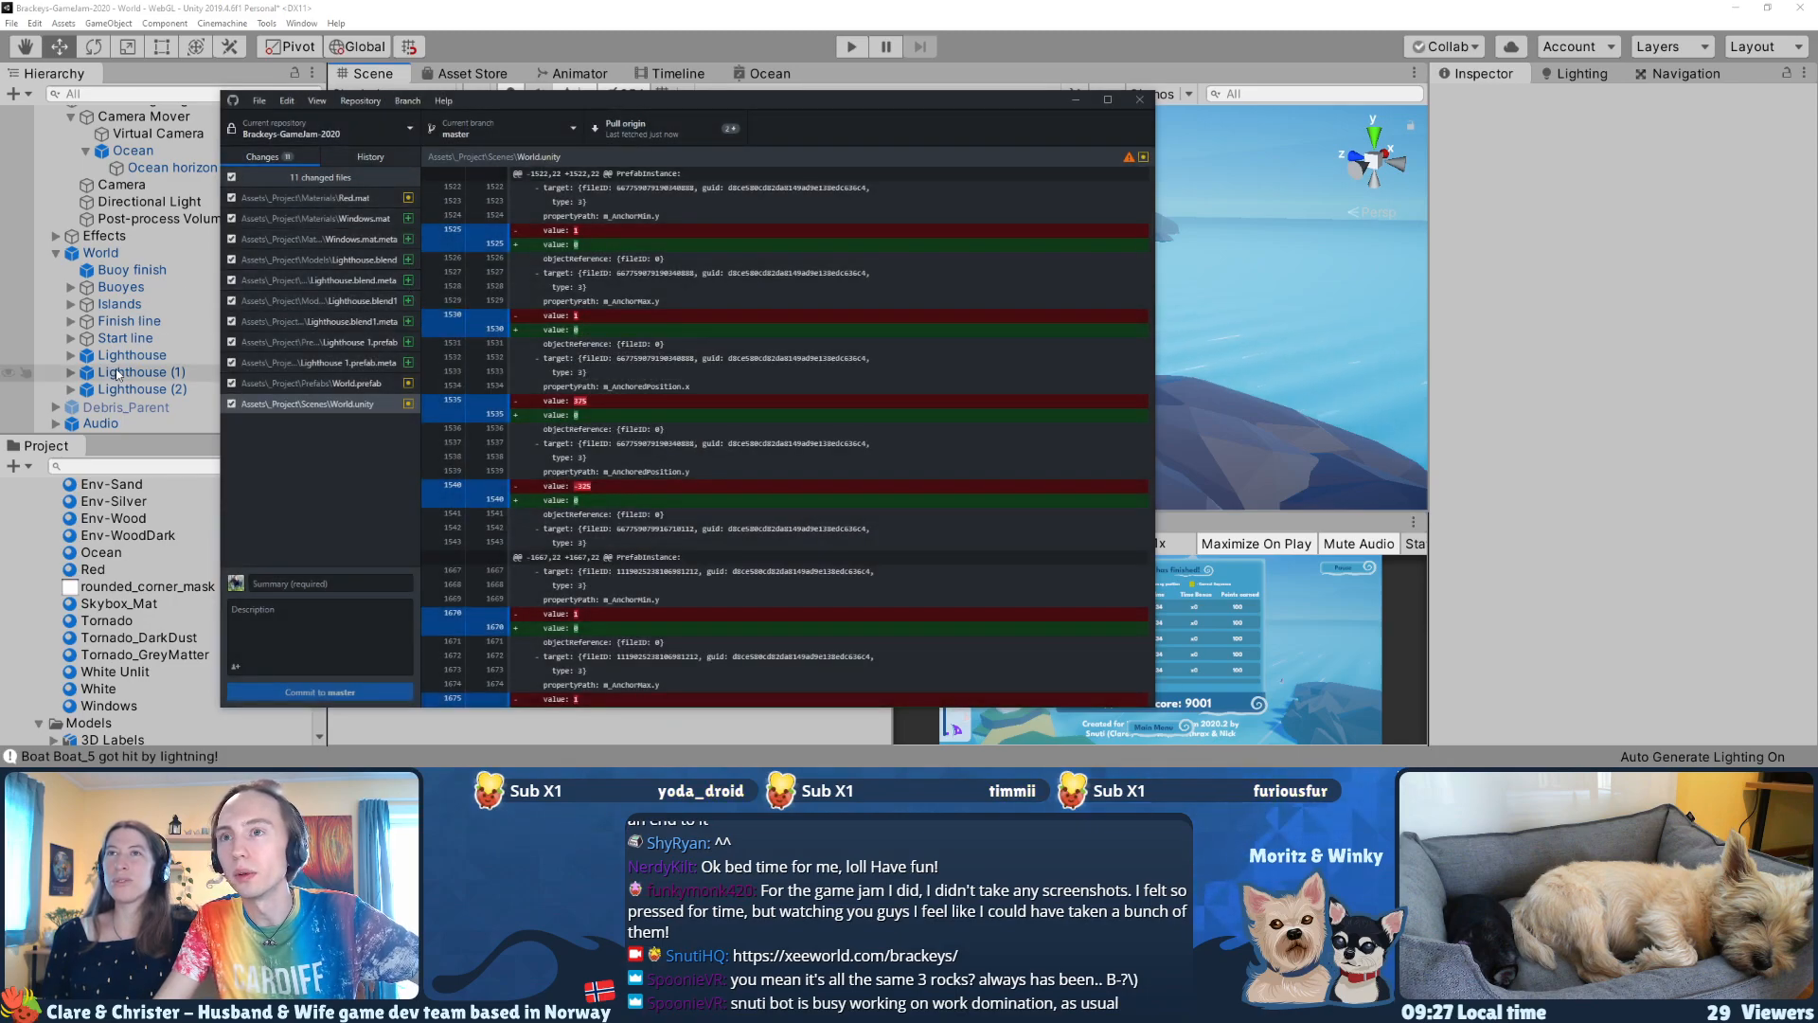
Step: Return to Unity, select the World prefab instance and check its overrides
left_click(129, 252)
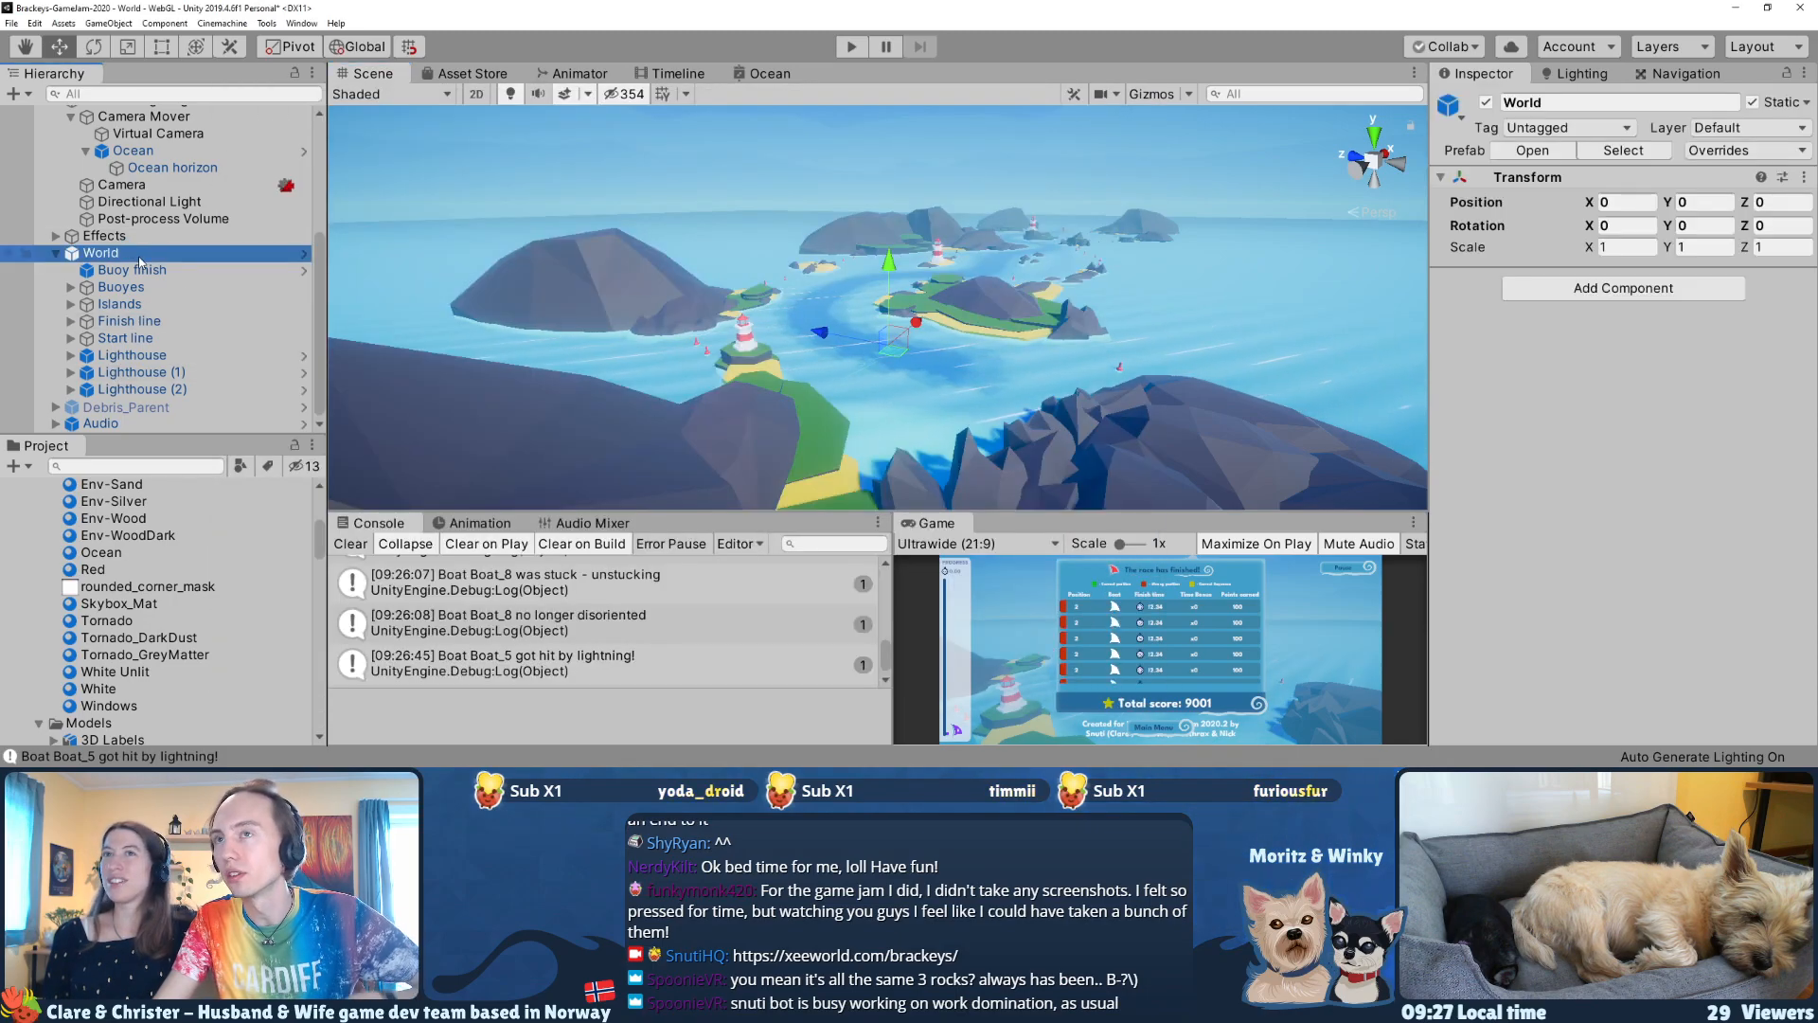
right_click(139, 257)
left_click(131, 252)
left_click(1735, 152)
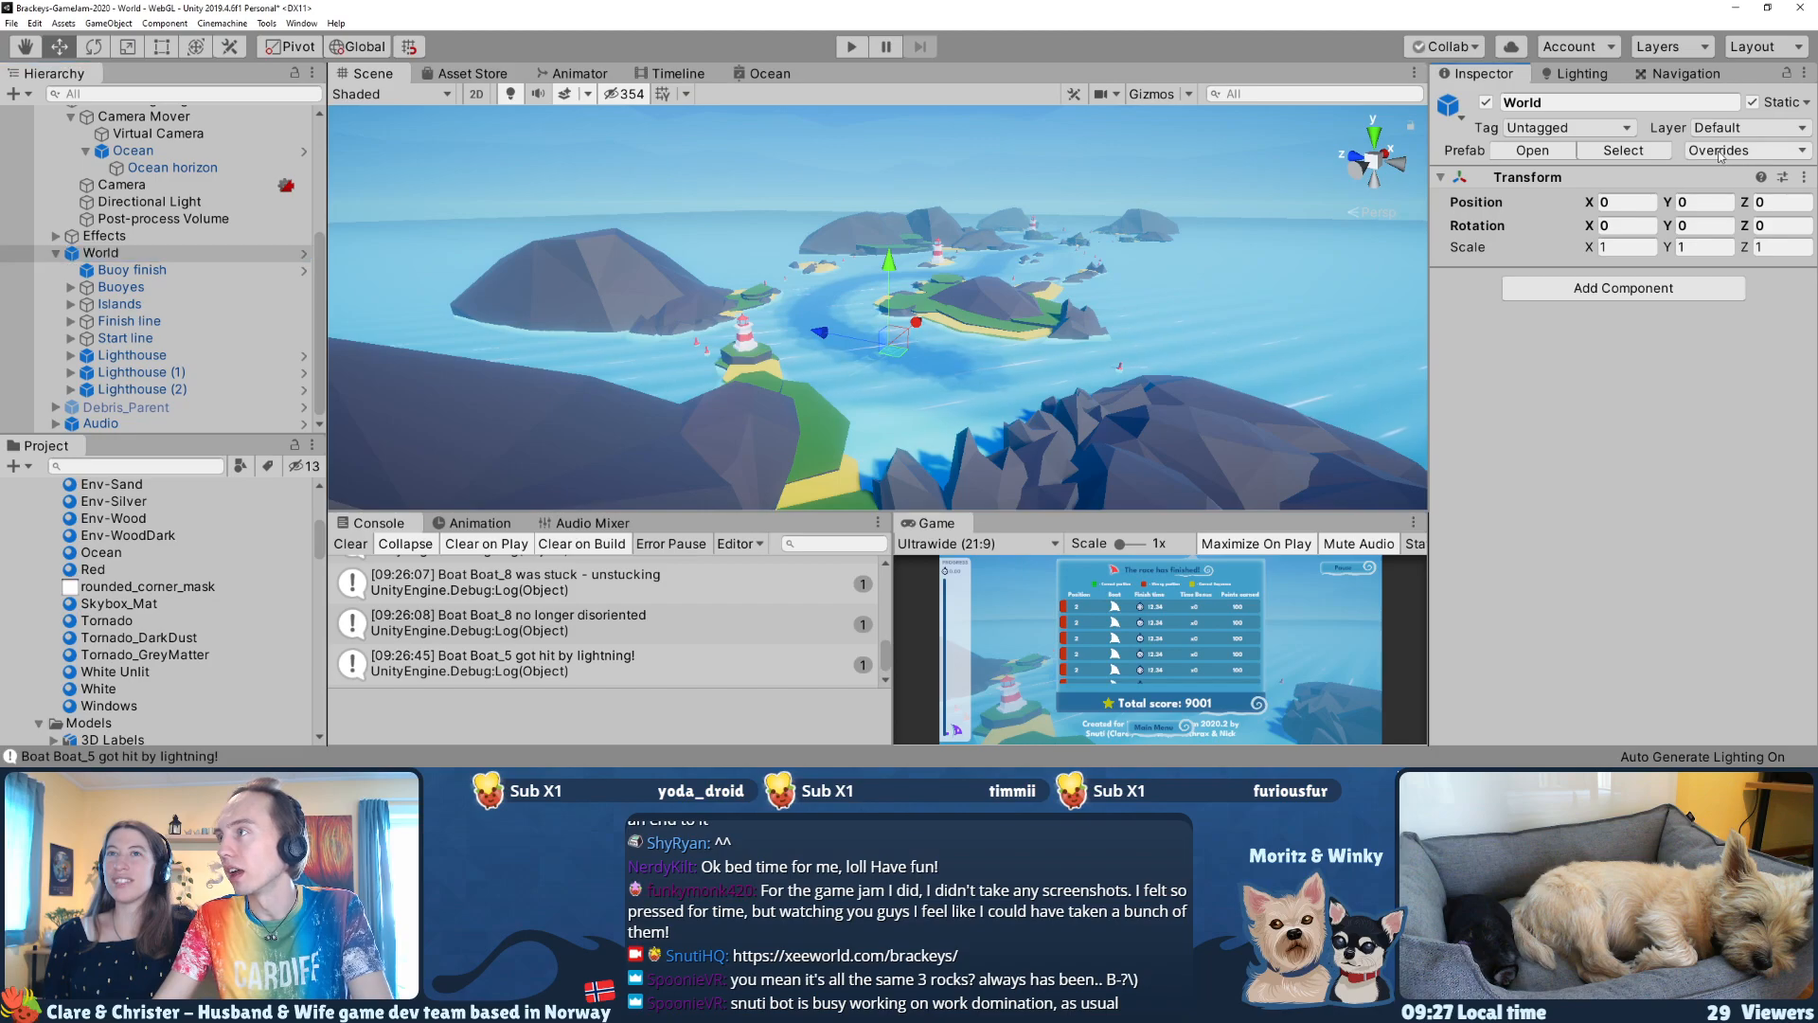
left_click(1721, 159)
Step: In GitHub Desktop, review the diff of the World.unity scene file and discard its changes
key("alt+Tab")
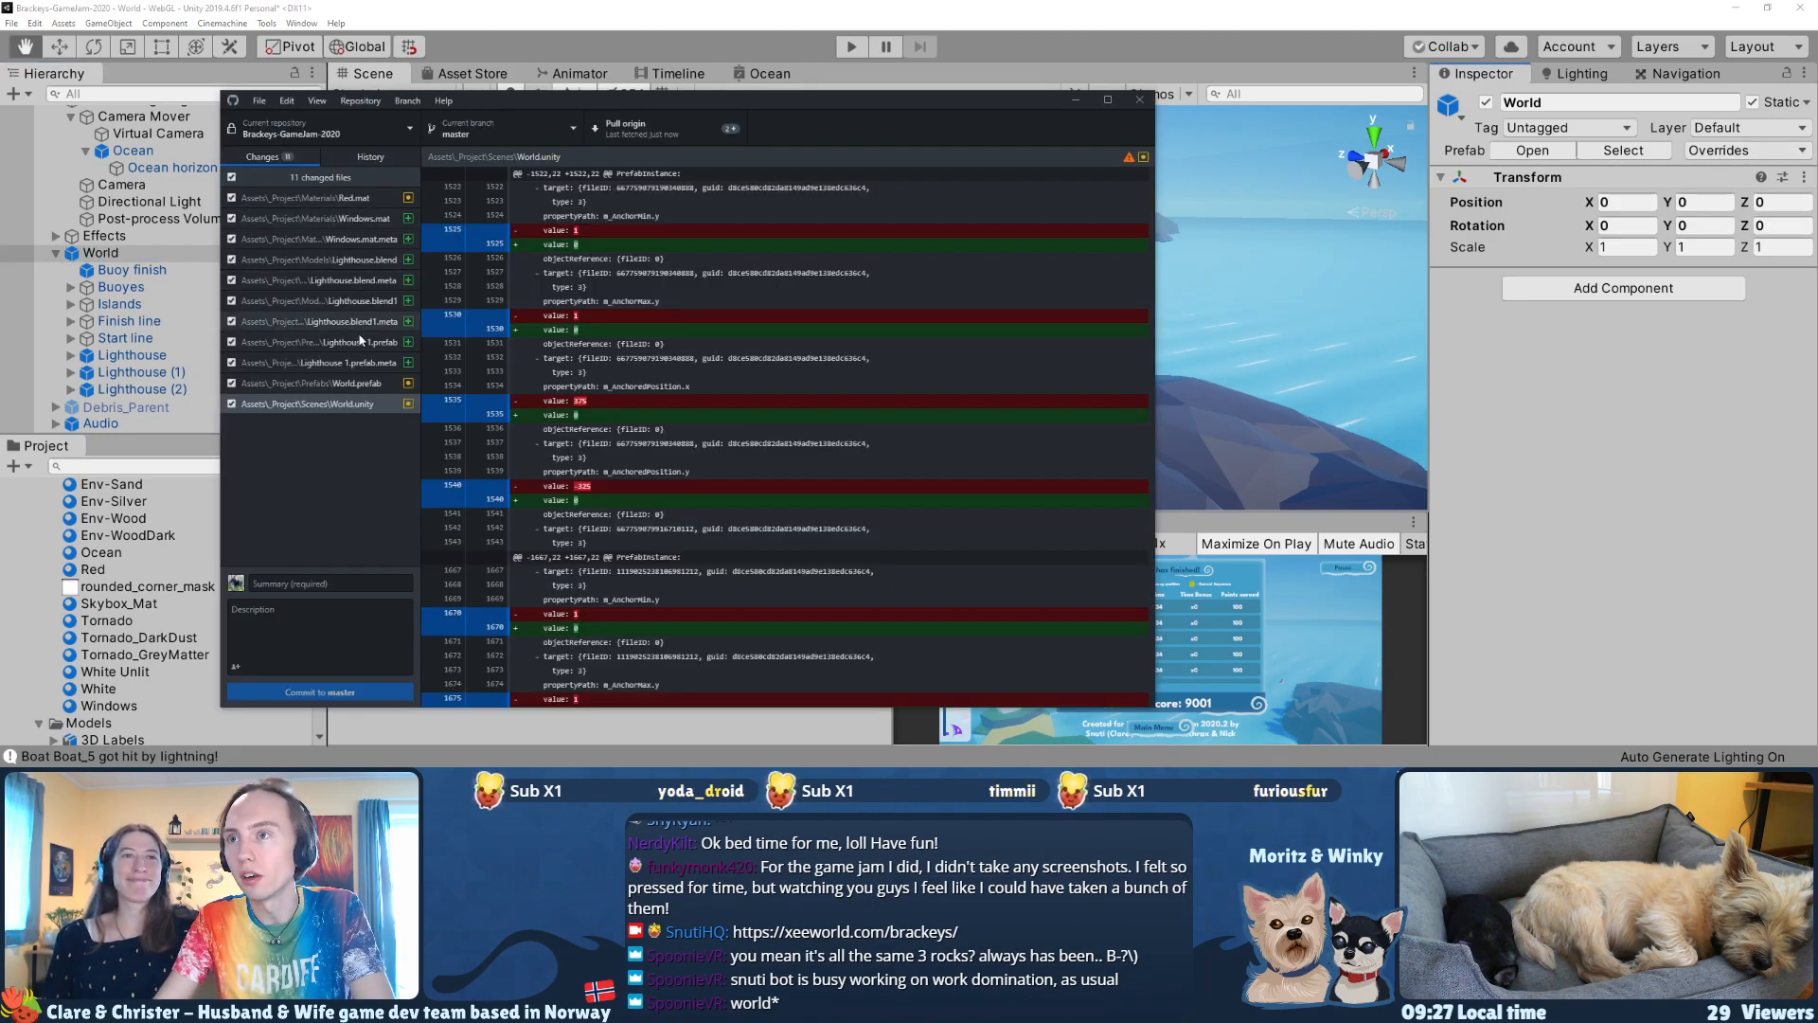
right_click(347, 403)
left_click(652, 426)
scroll(653, 426, "down", 20)
scroll(653, 426, "down", 3)
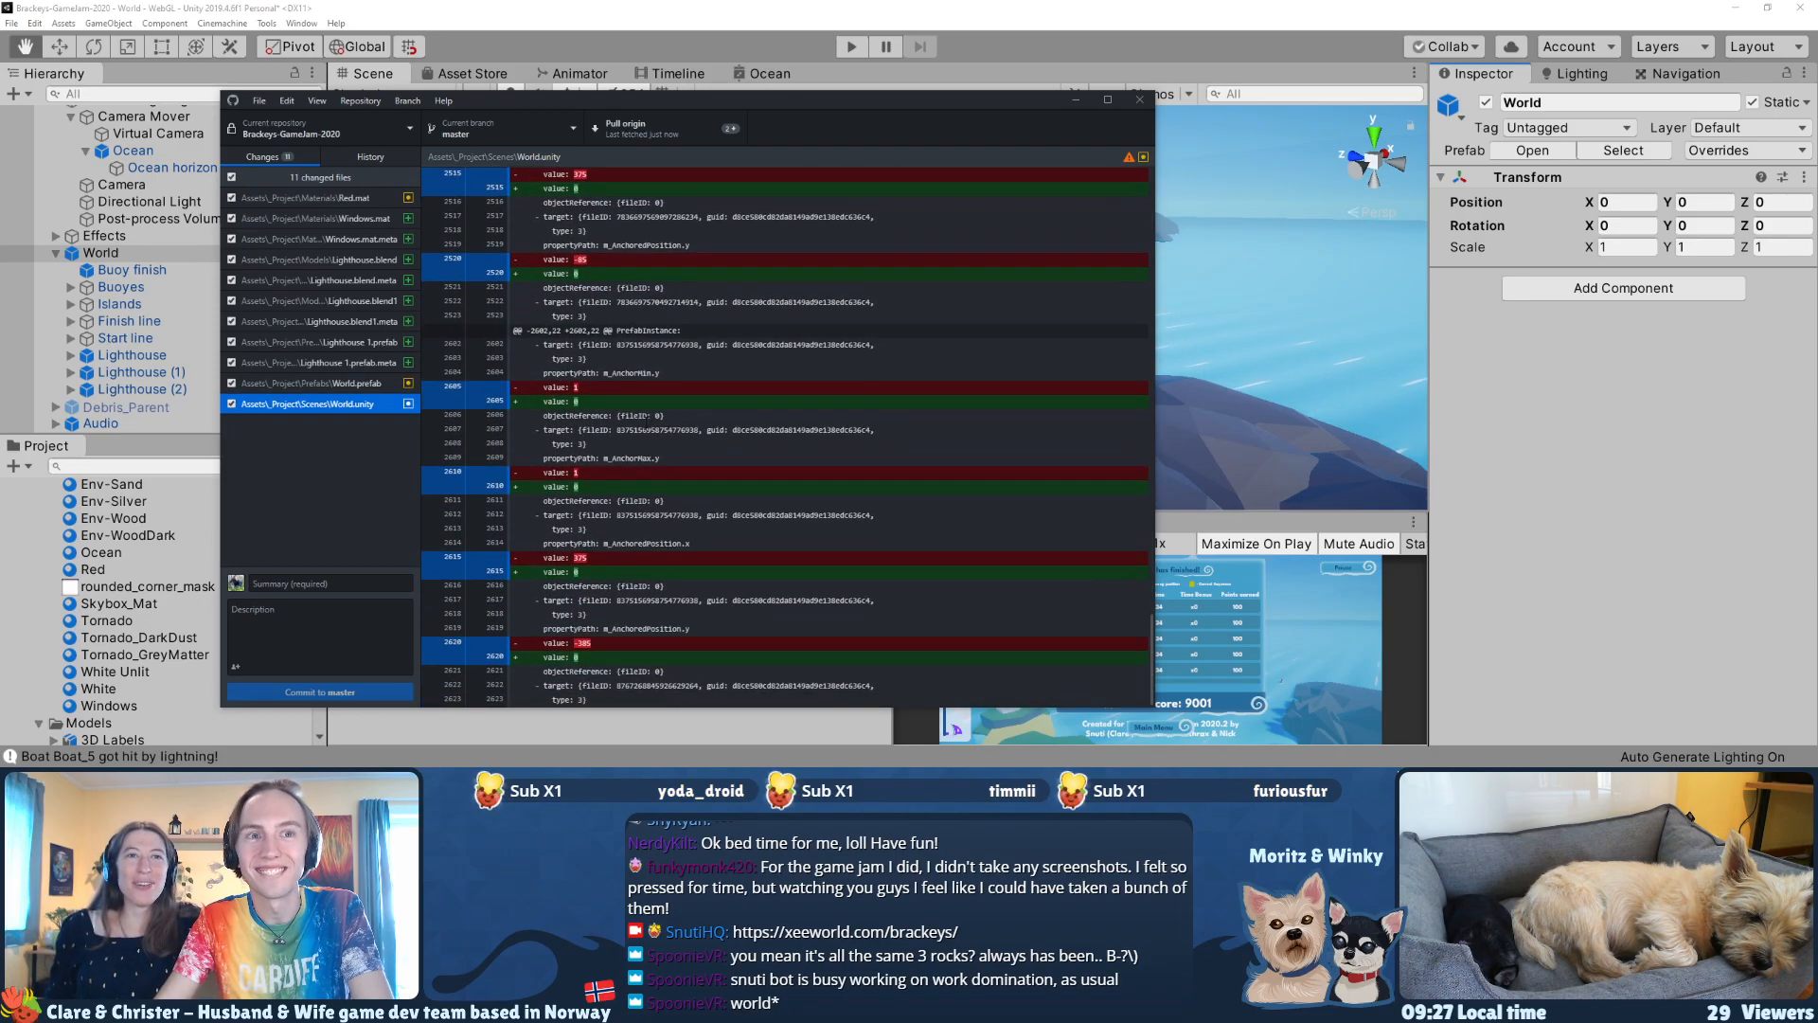
right_click(379, 408)
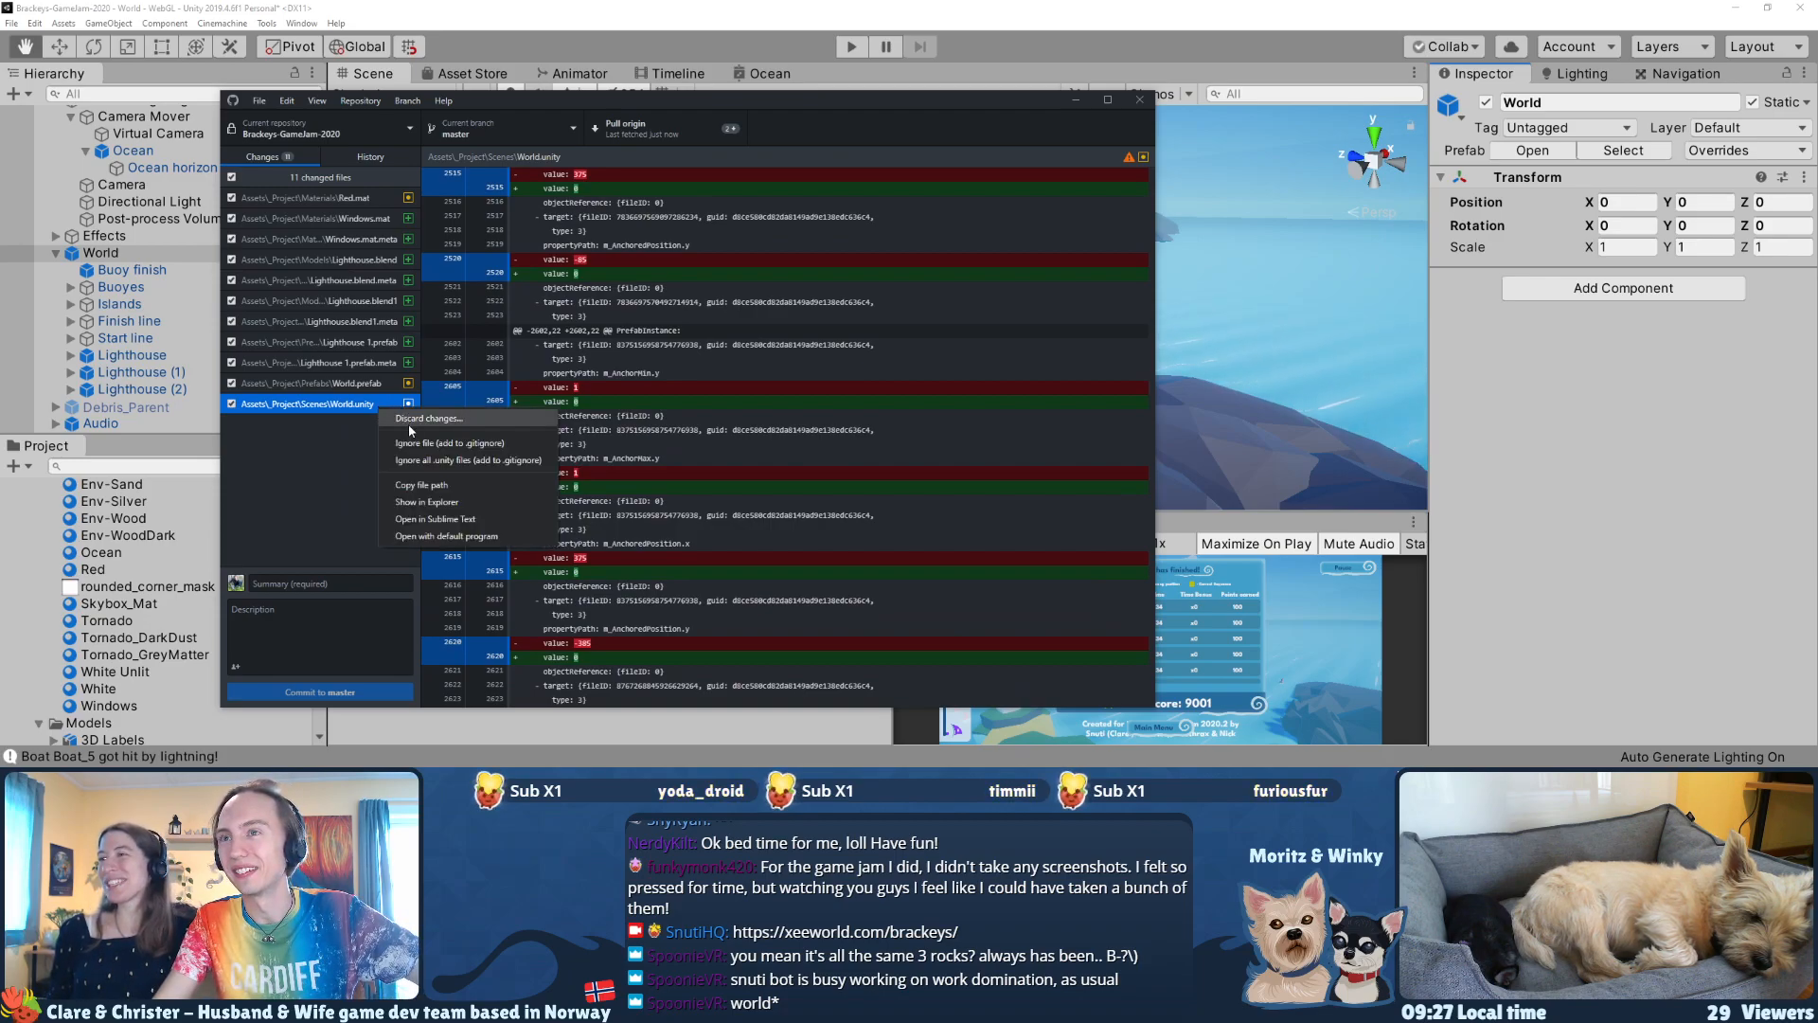
left_click(409, 423)
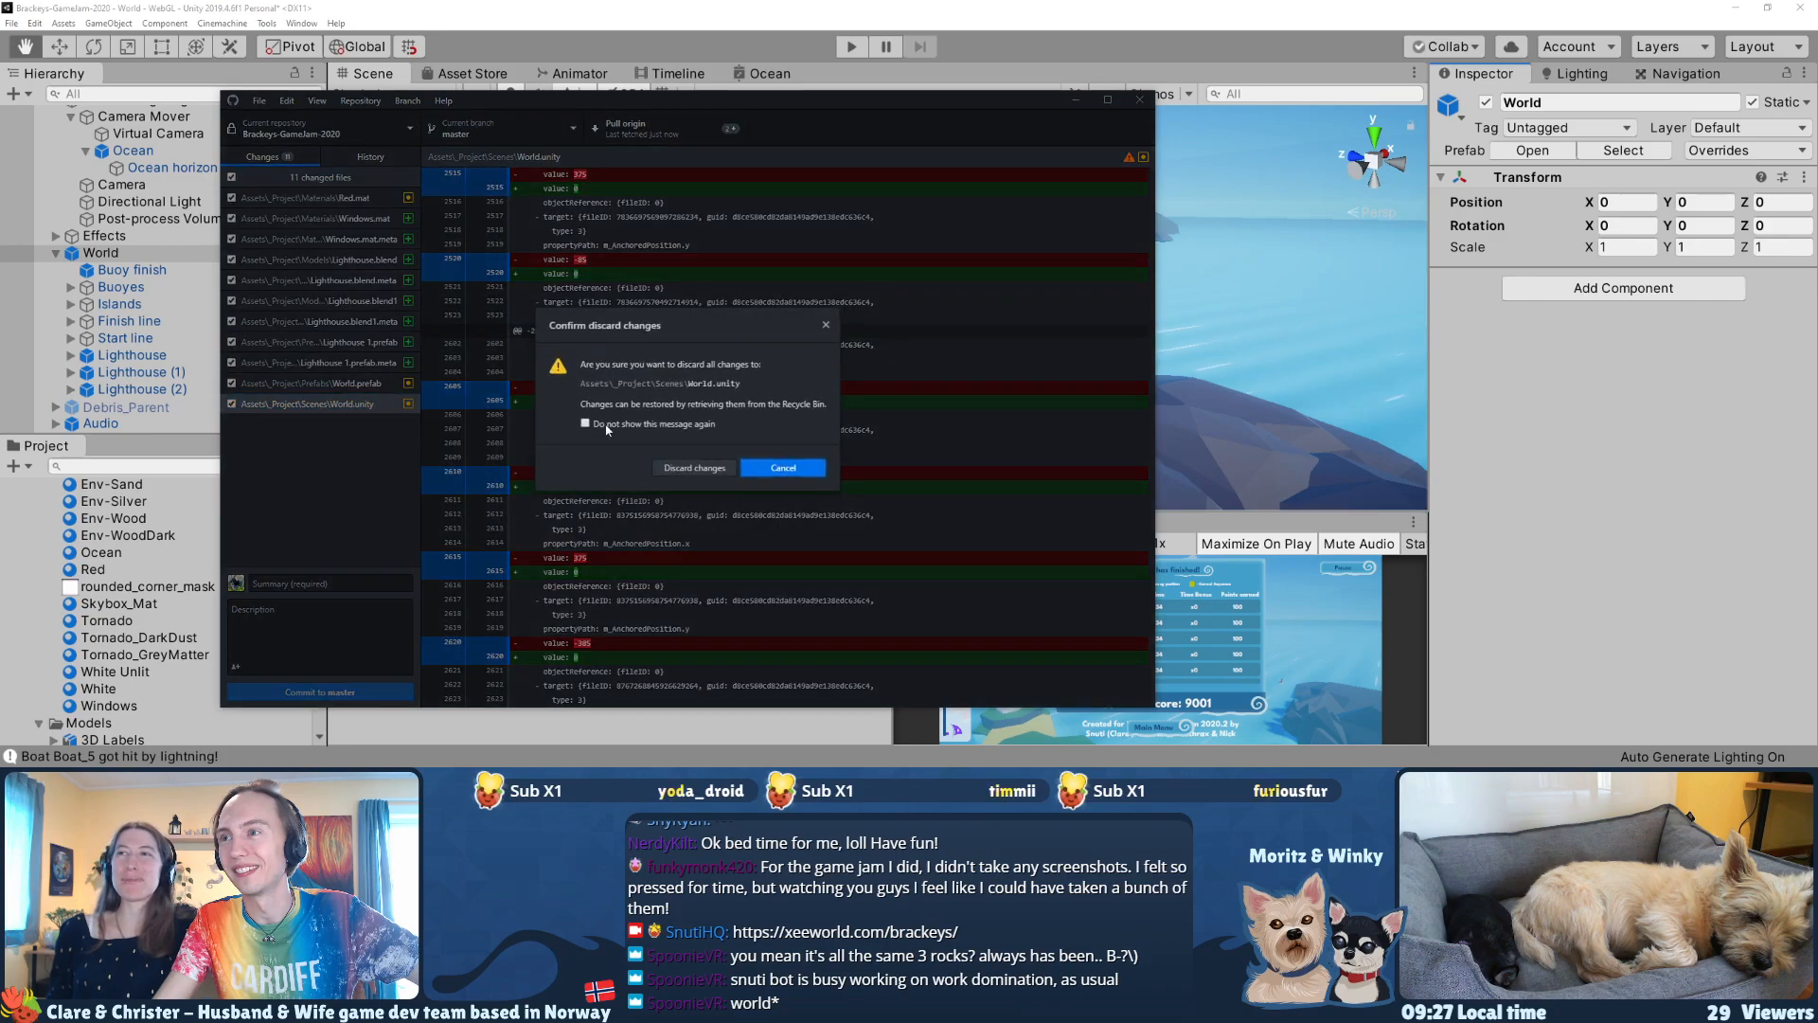
left_click(689, 467)
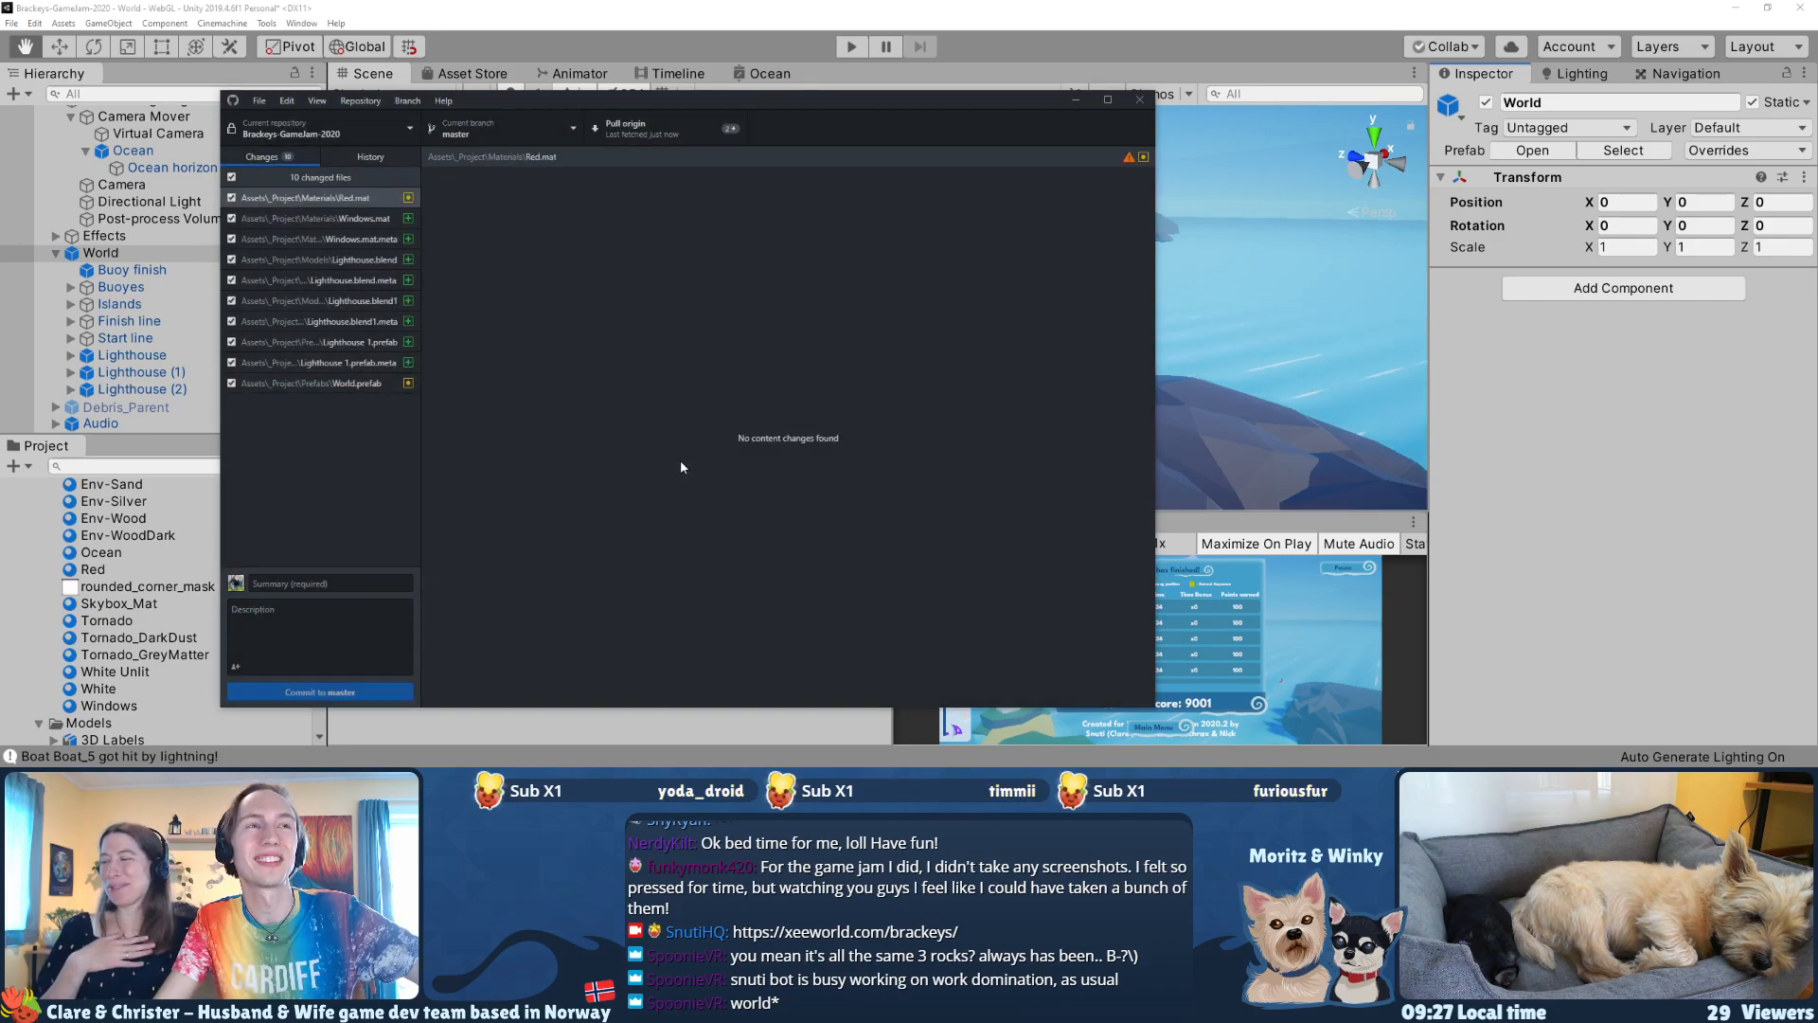
Step: Enter the commit summary "Added very important light houses" and finish it with a fire emoji
left_click(342, 448)
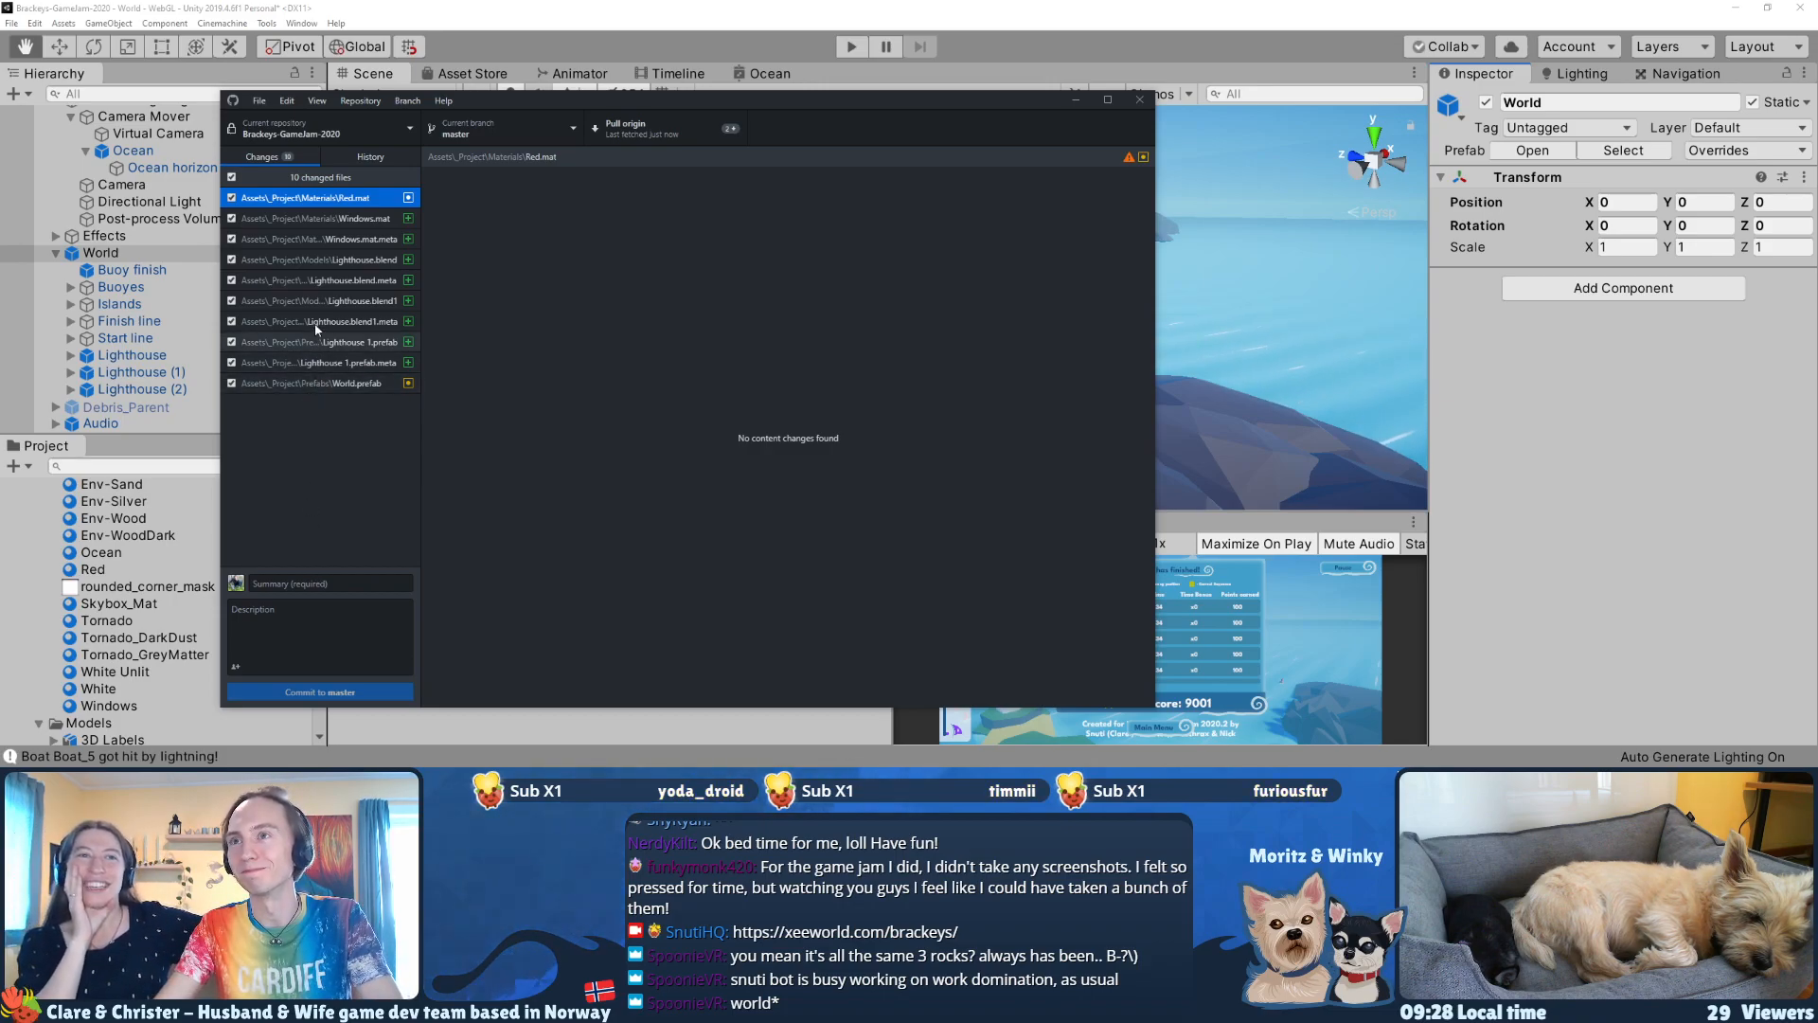
left_click(286, 581)
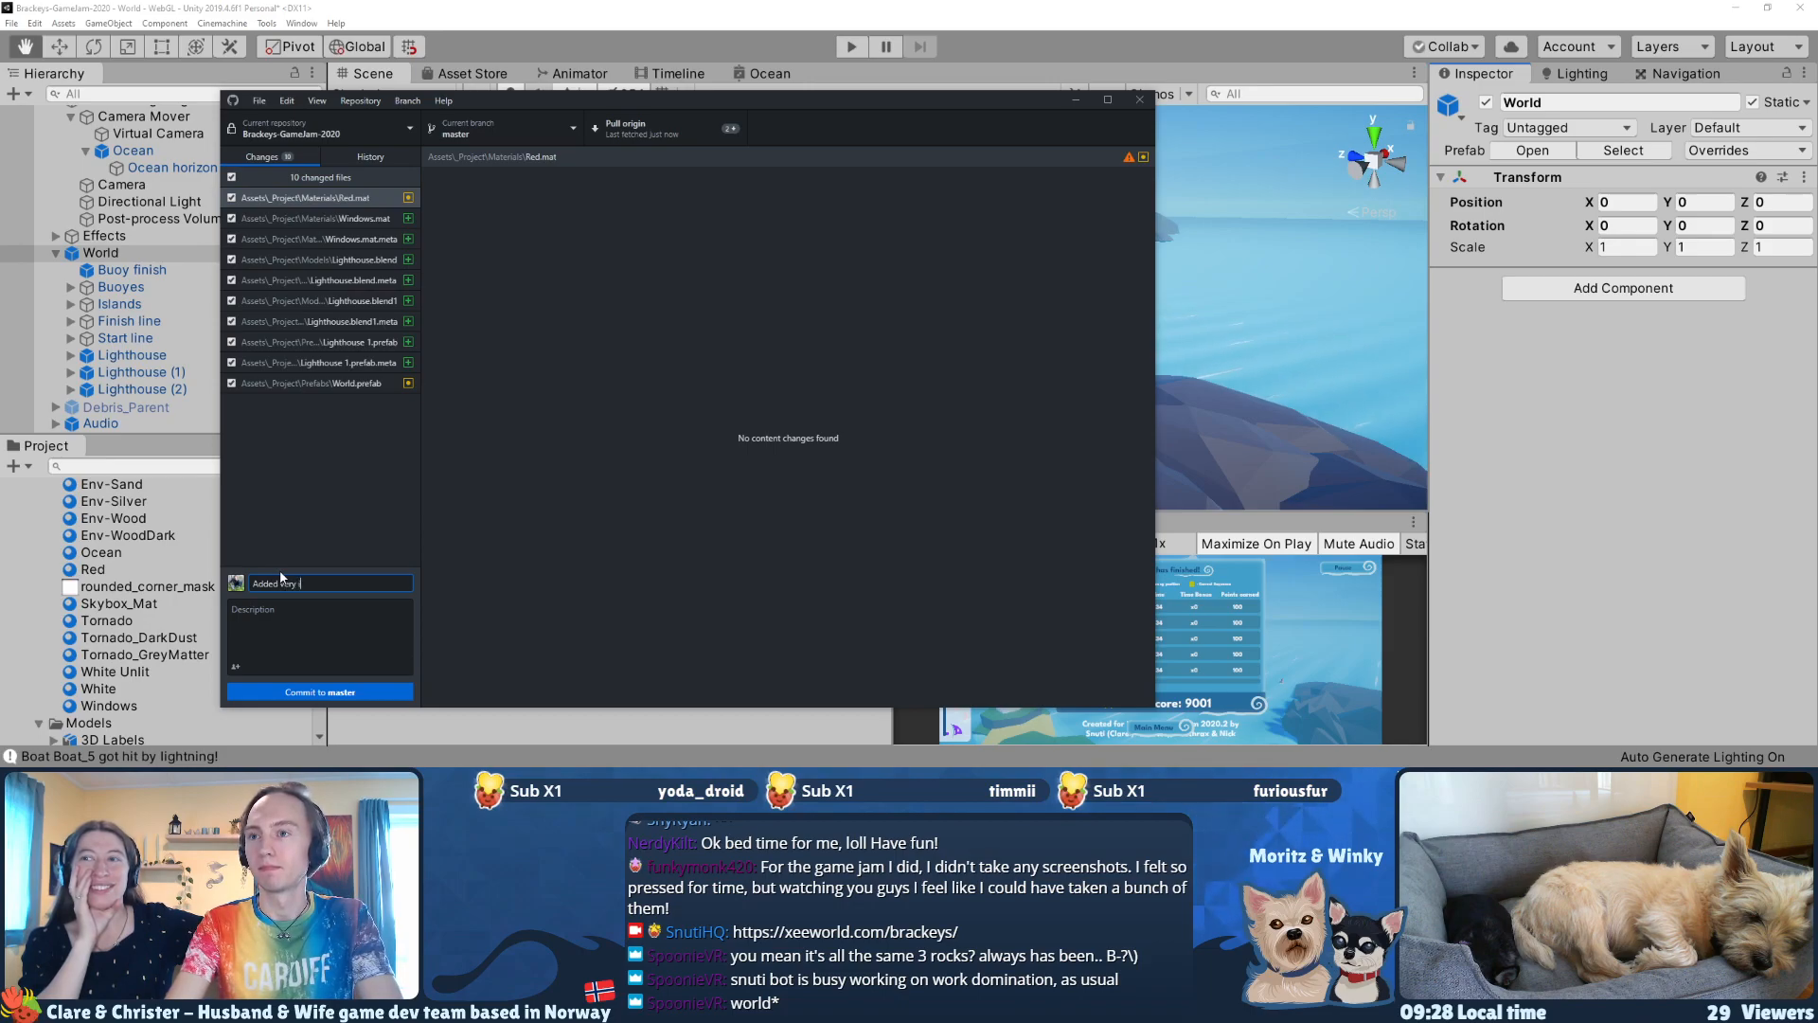
type("Added very important ")
type("light h")
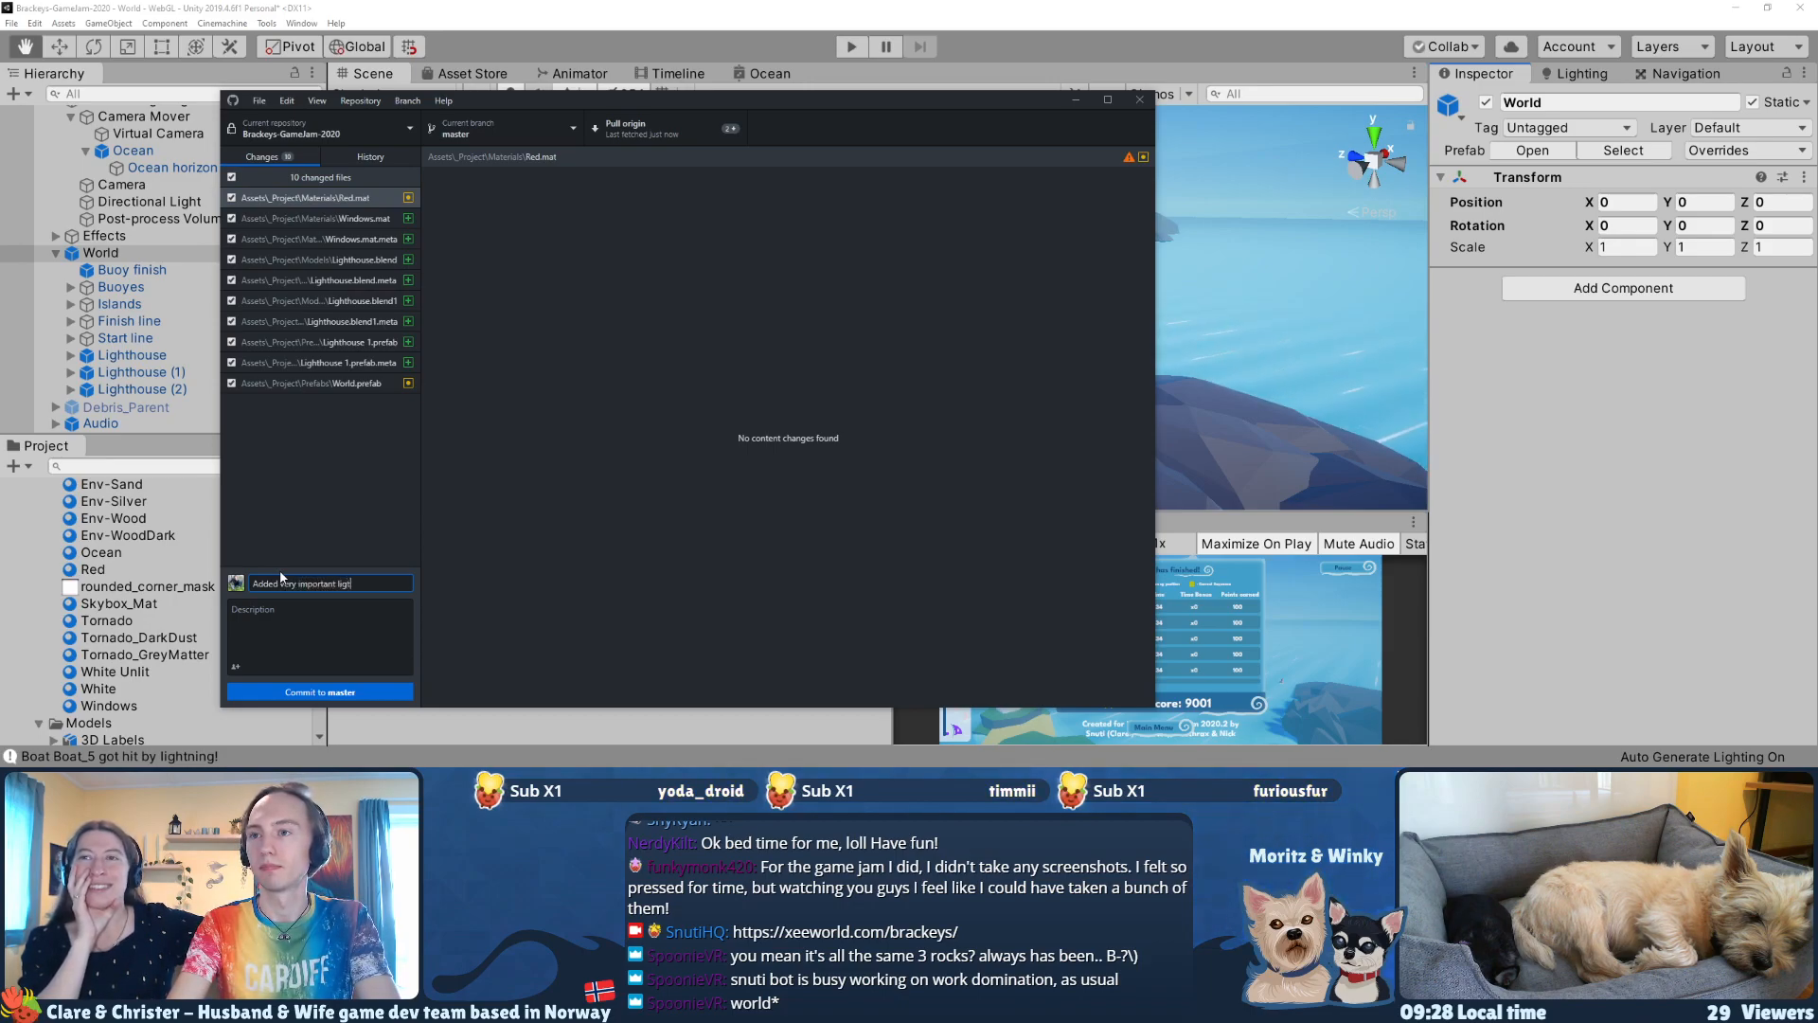
type("ouses")
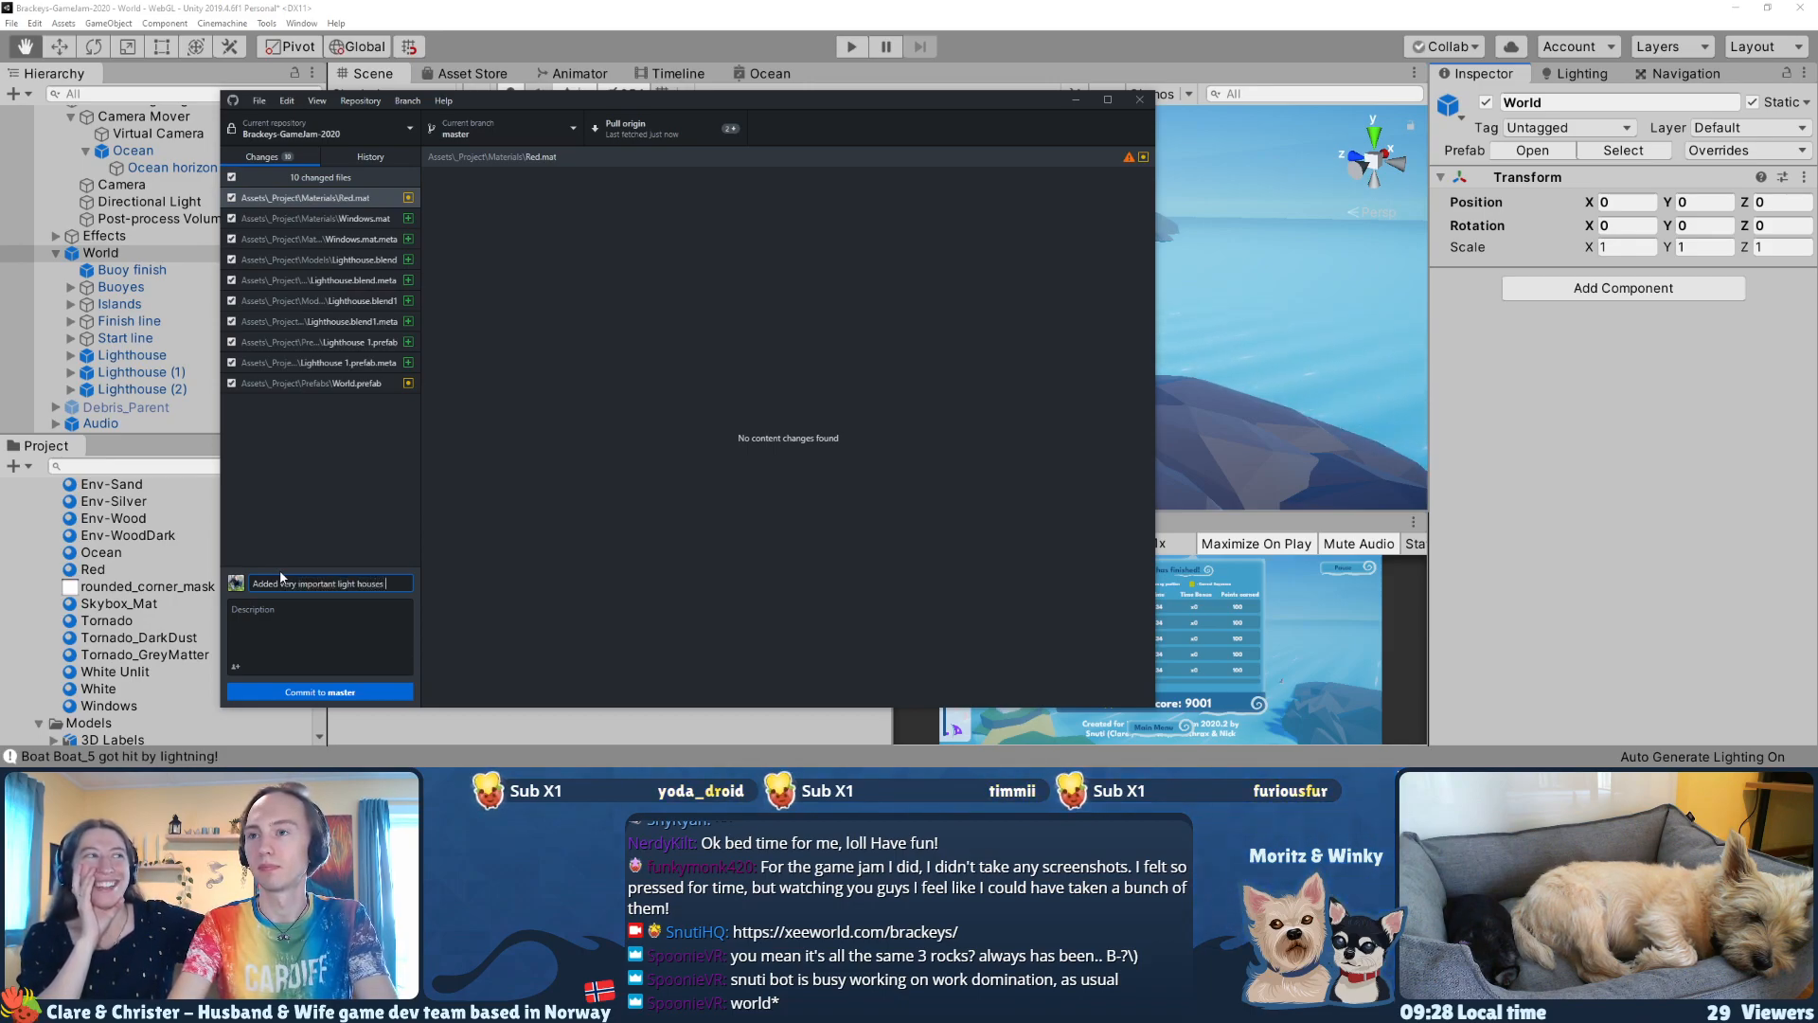
key("super+period")
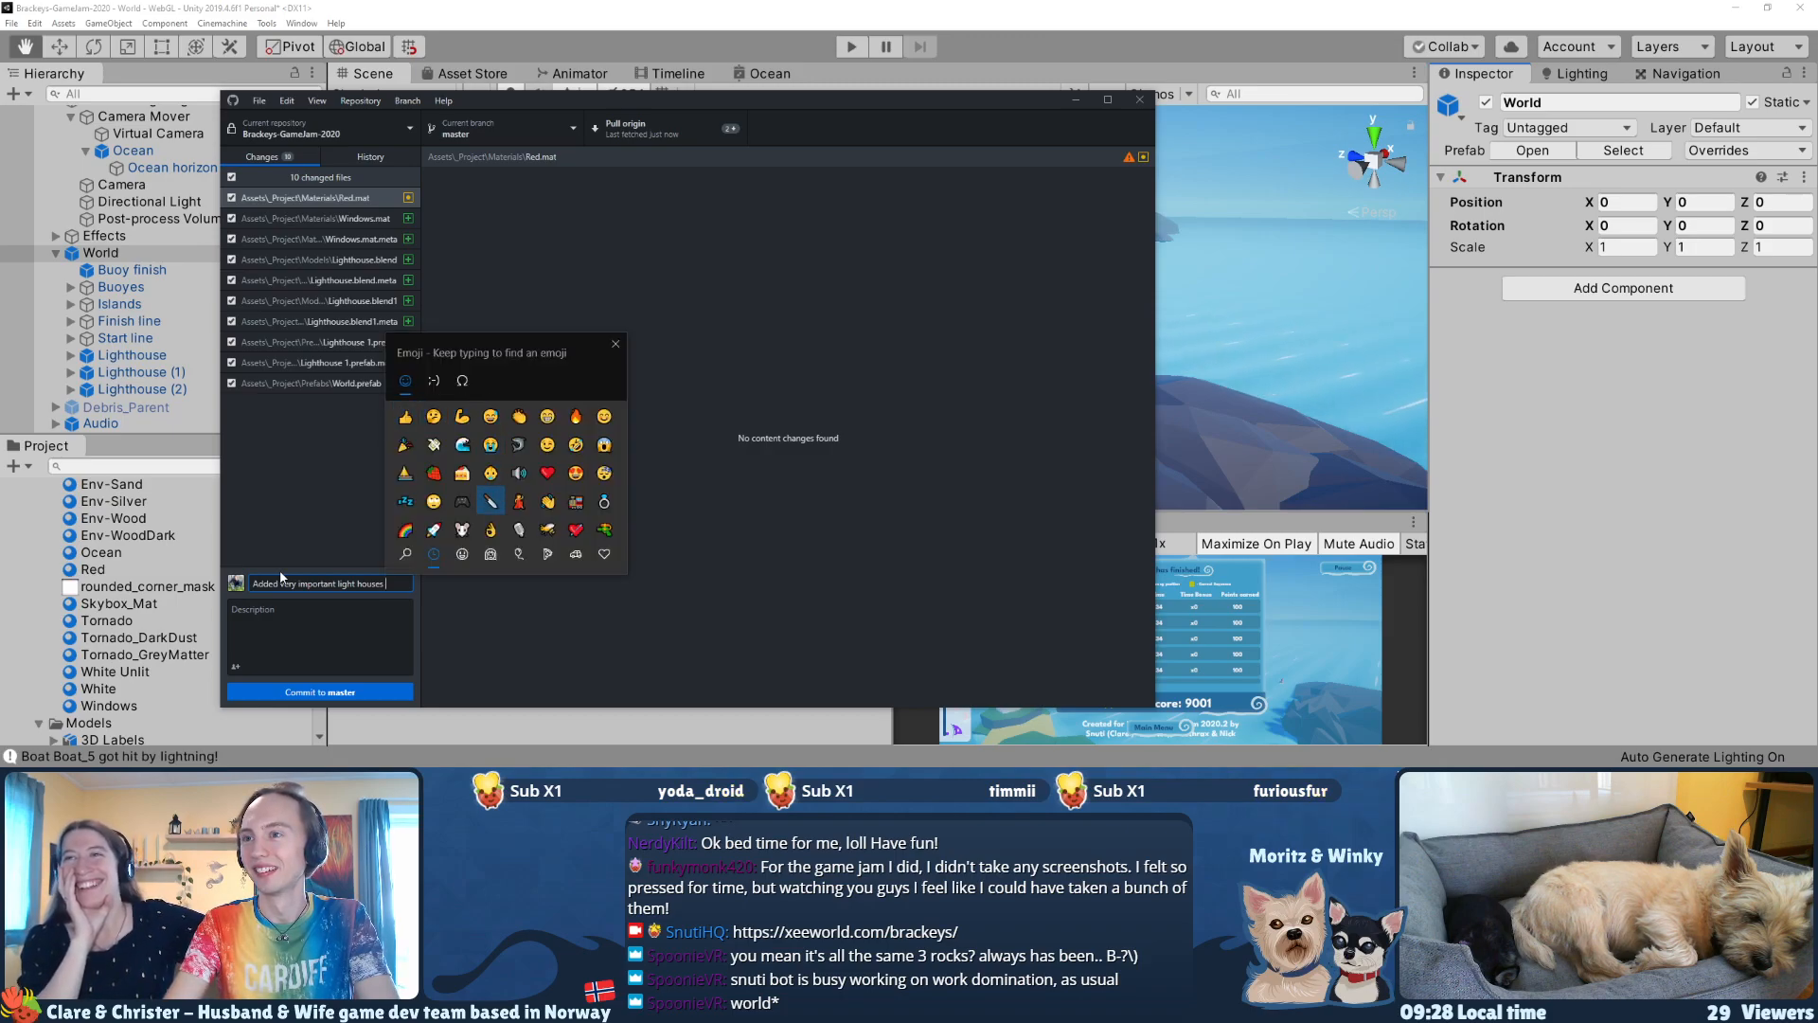
key("Down")
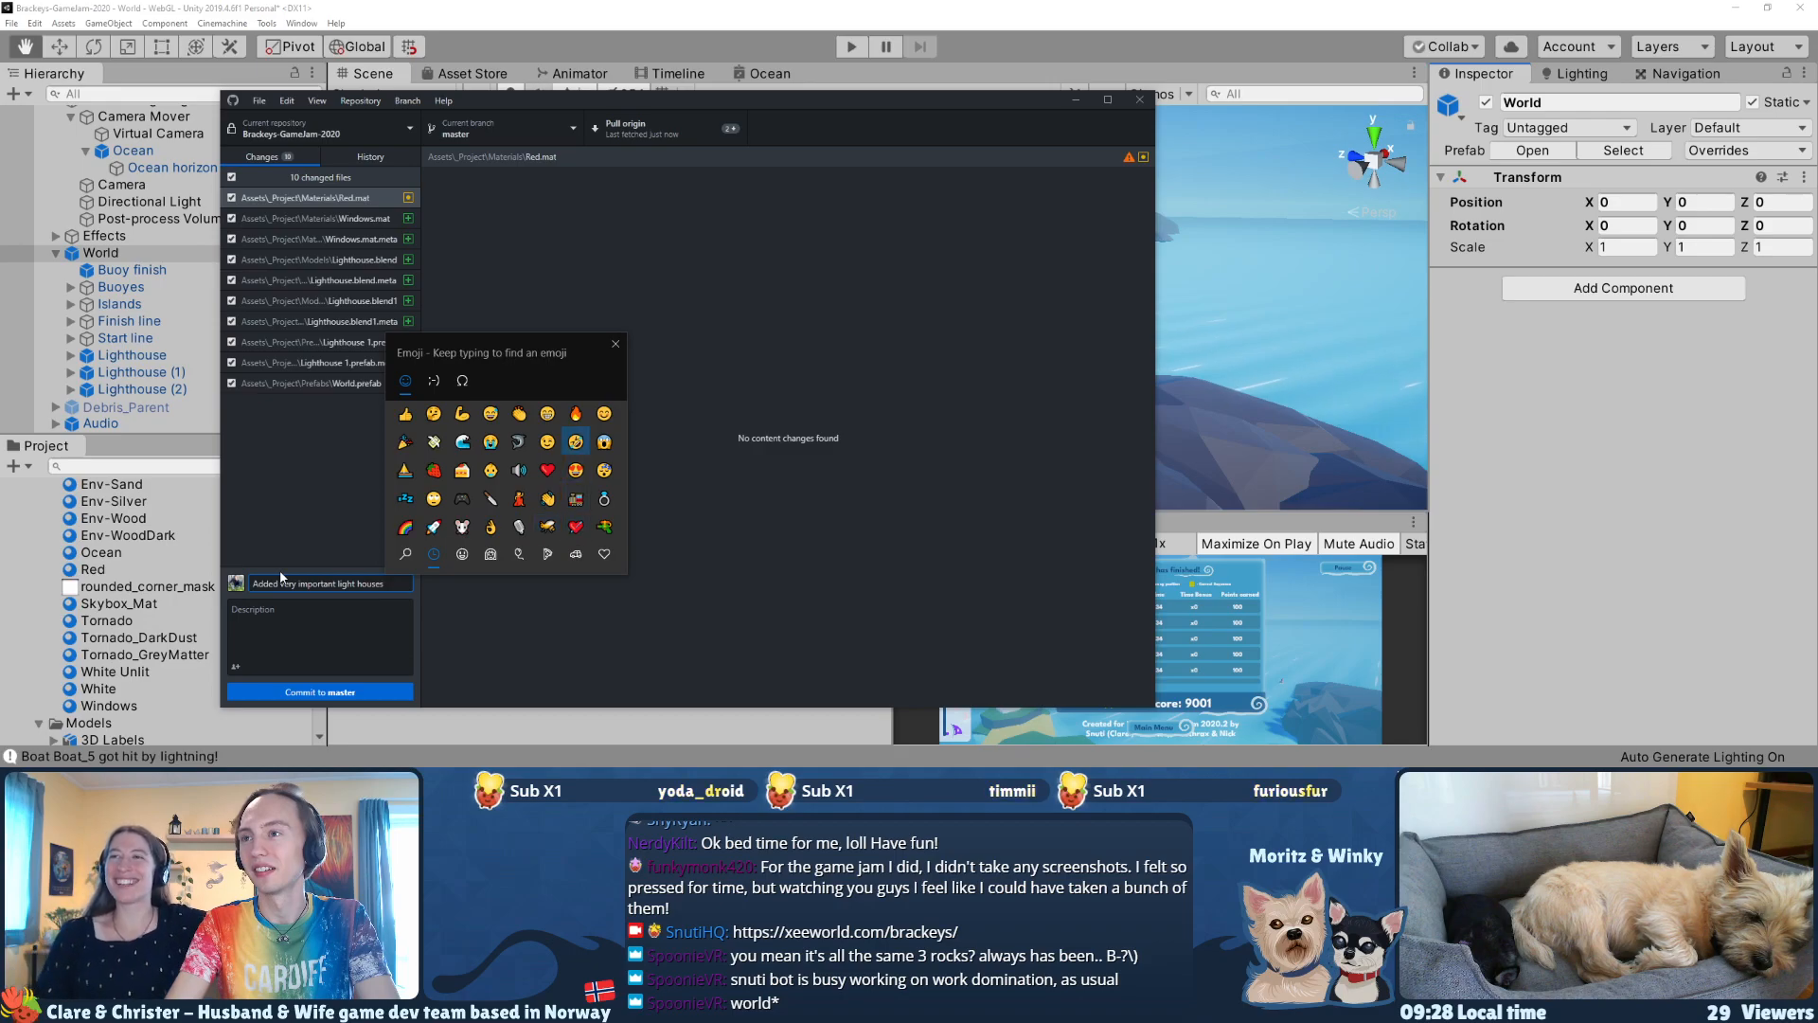
key("Up")
key("Return")
key("Escape")
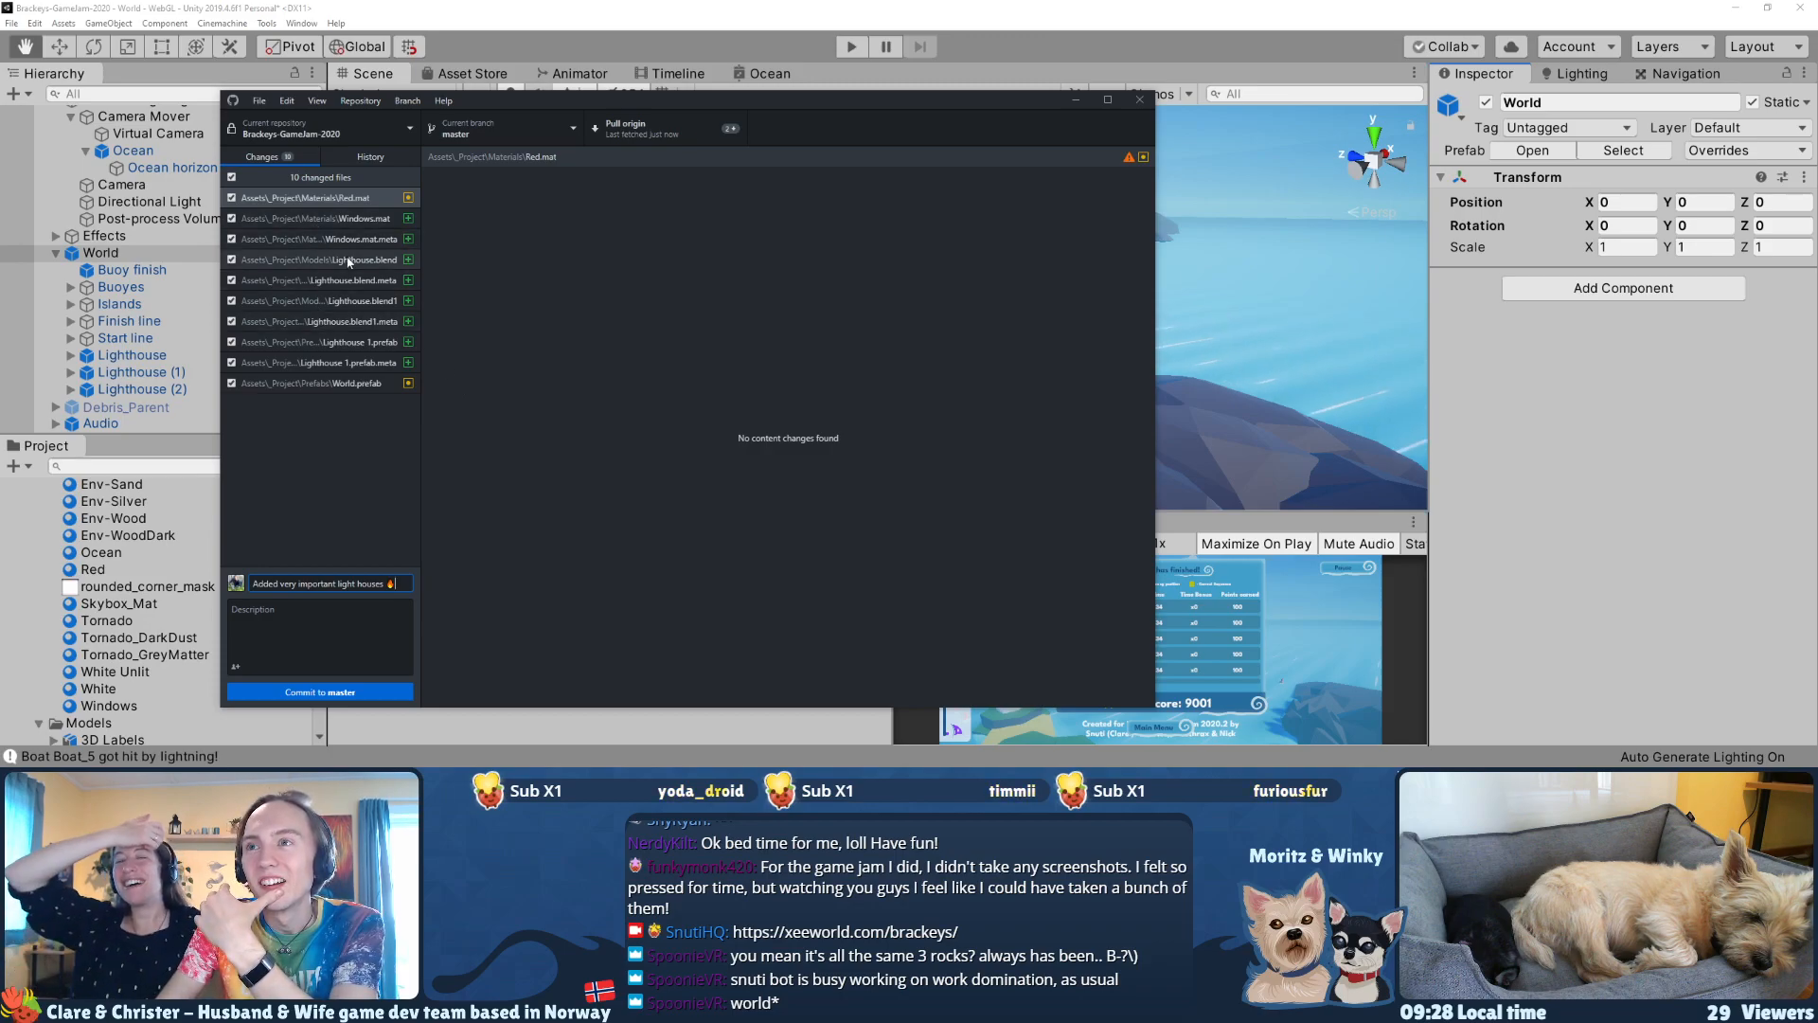
Step: Discard the changes to Lighthouse.blend1, Lighthouse 1.prefab and both of their .meta files
left_click(334, 300)
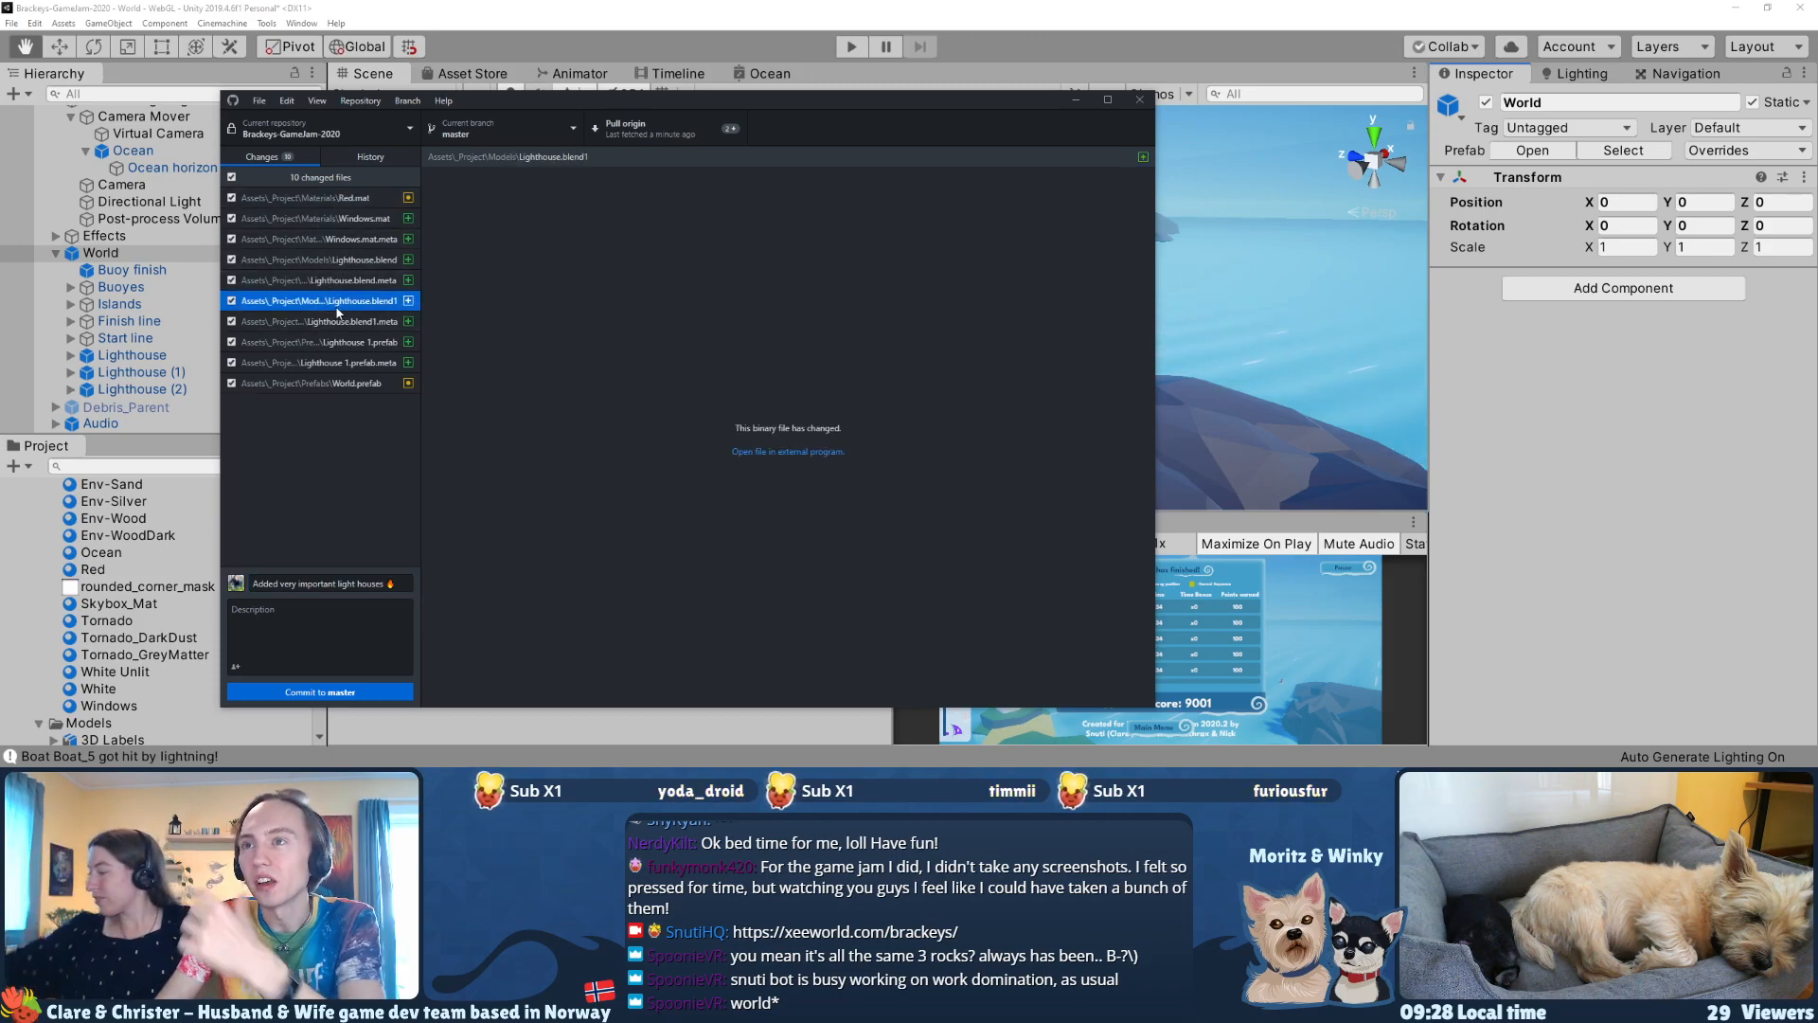
left_click(331, 322, "shift")
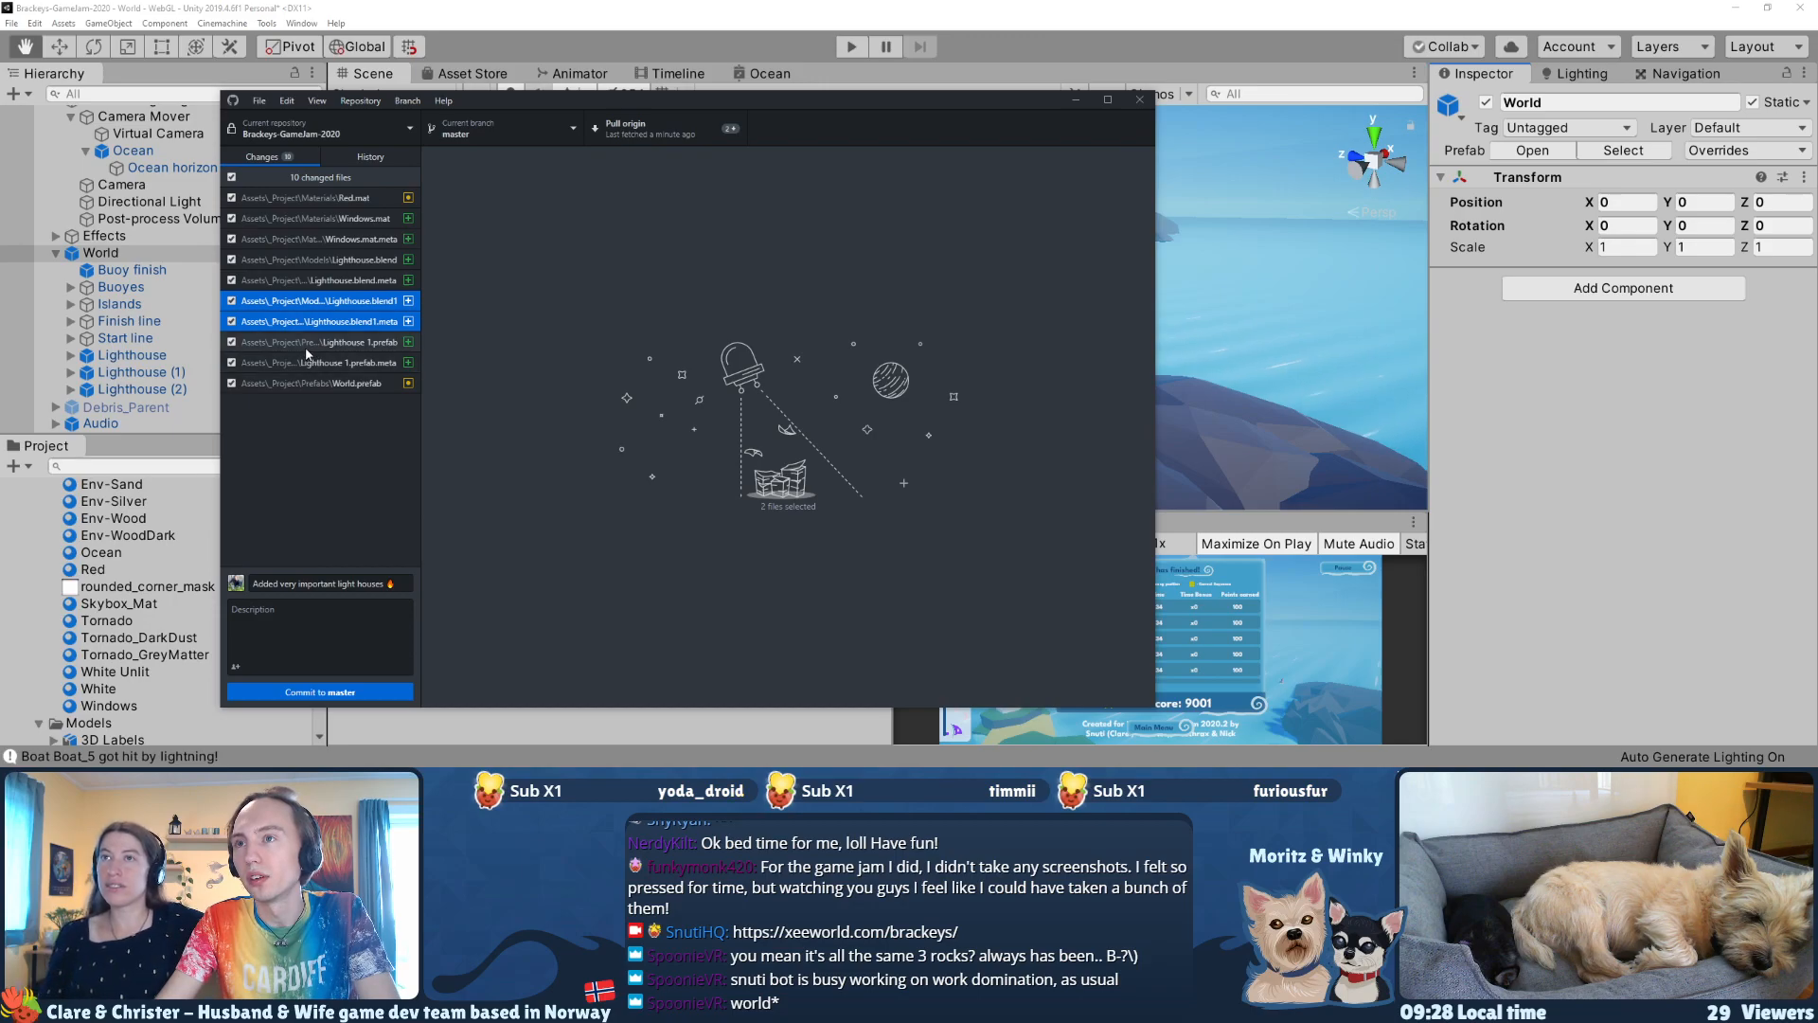
left_click(308, 362, "shift")
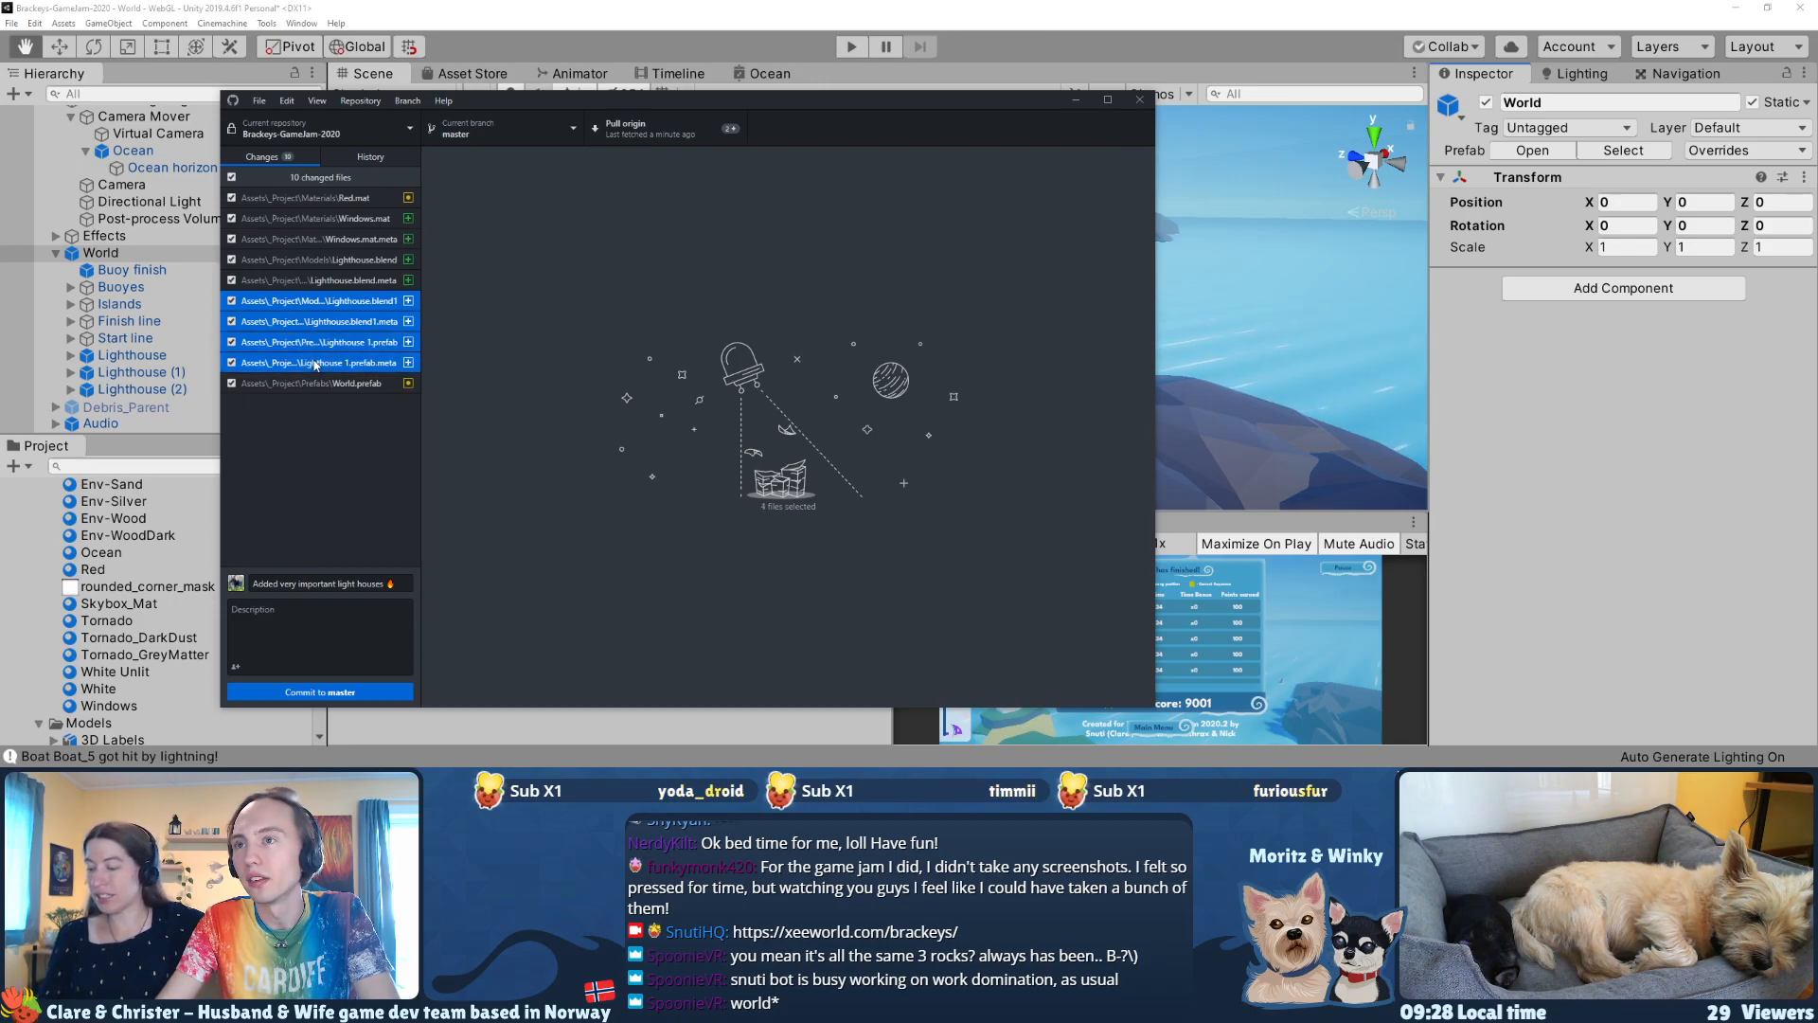
right_click(314, 361)
left_click(369, 374)
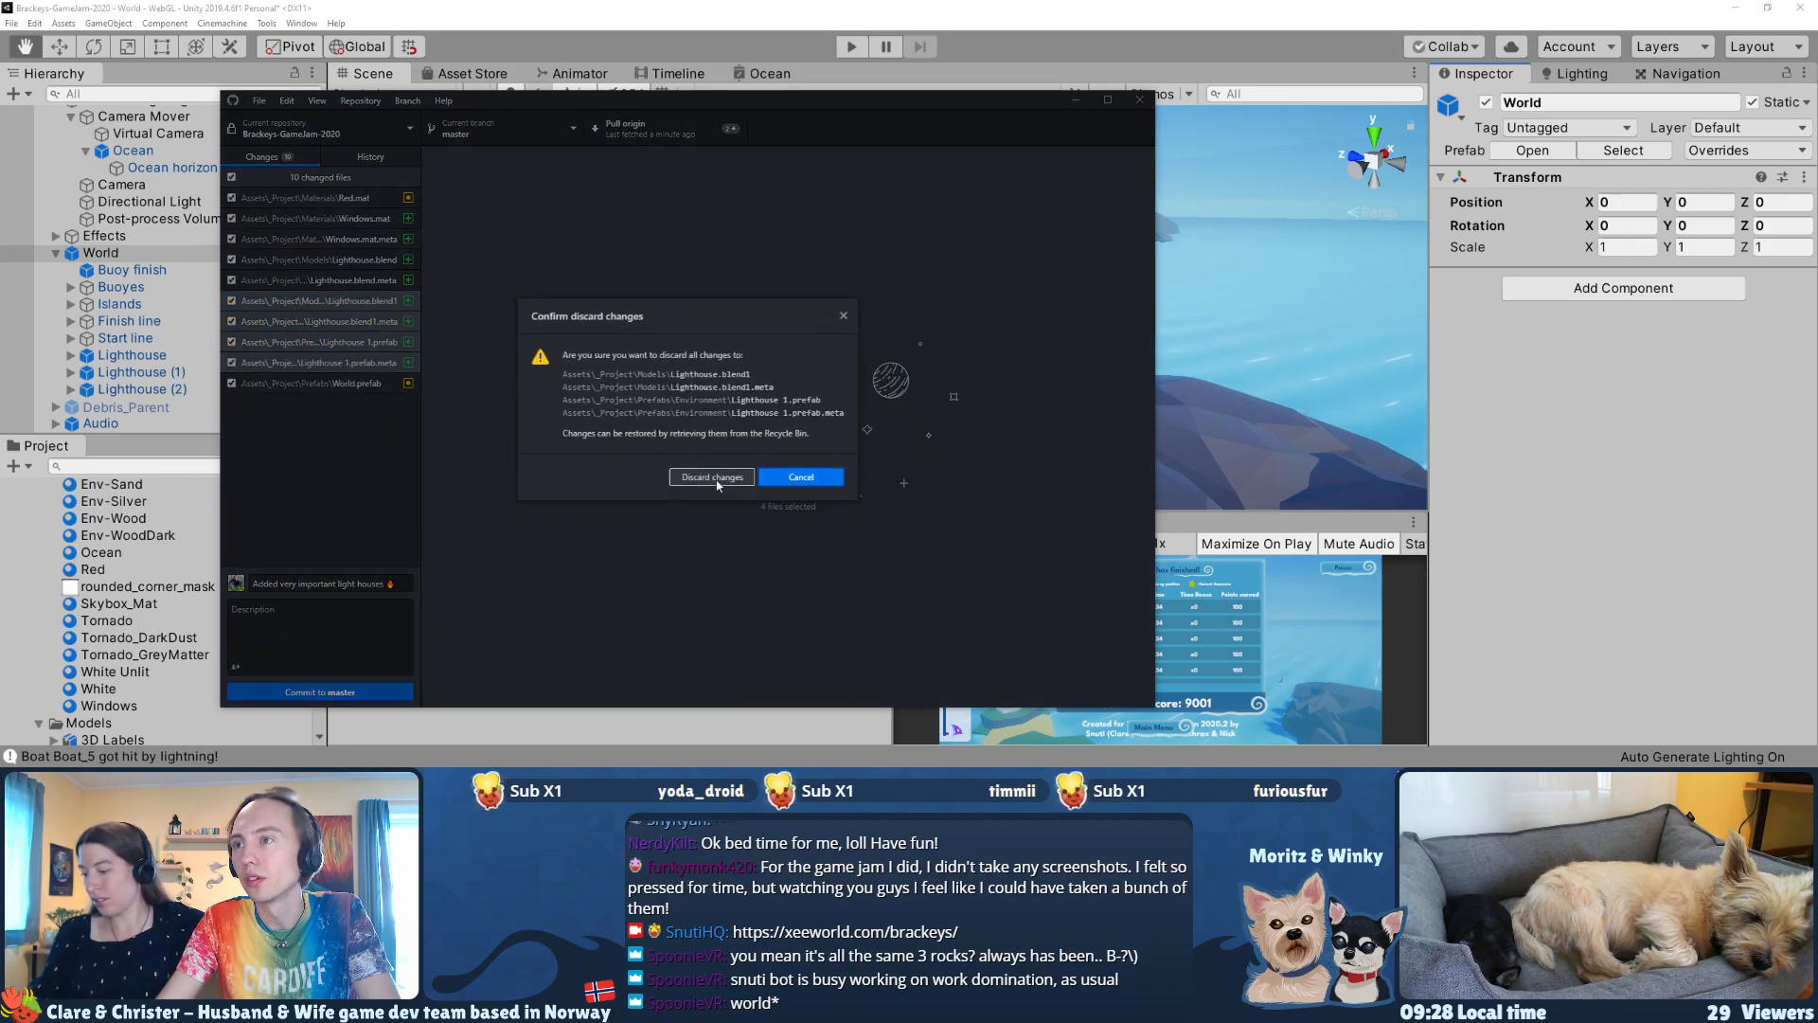
left_click(712, 478)
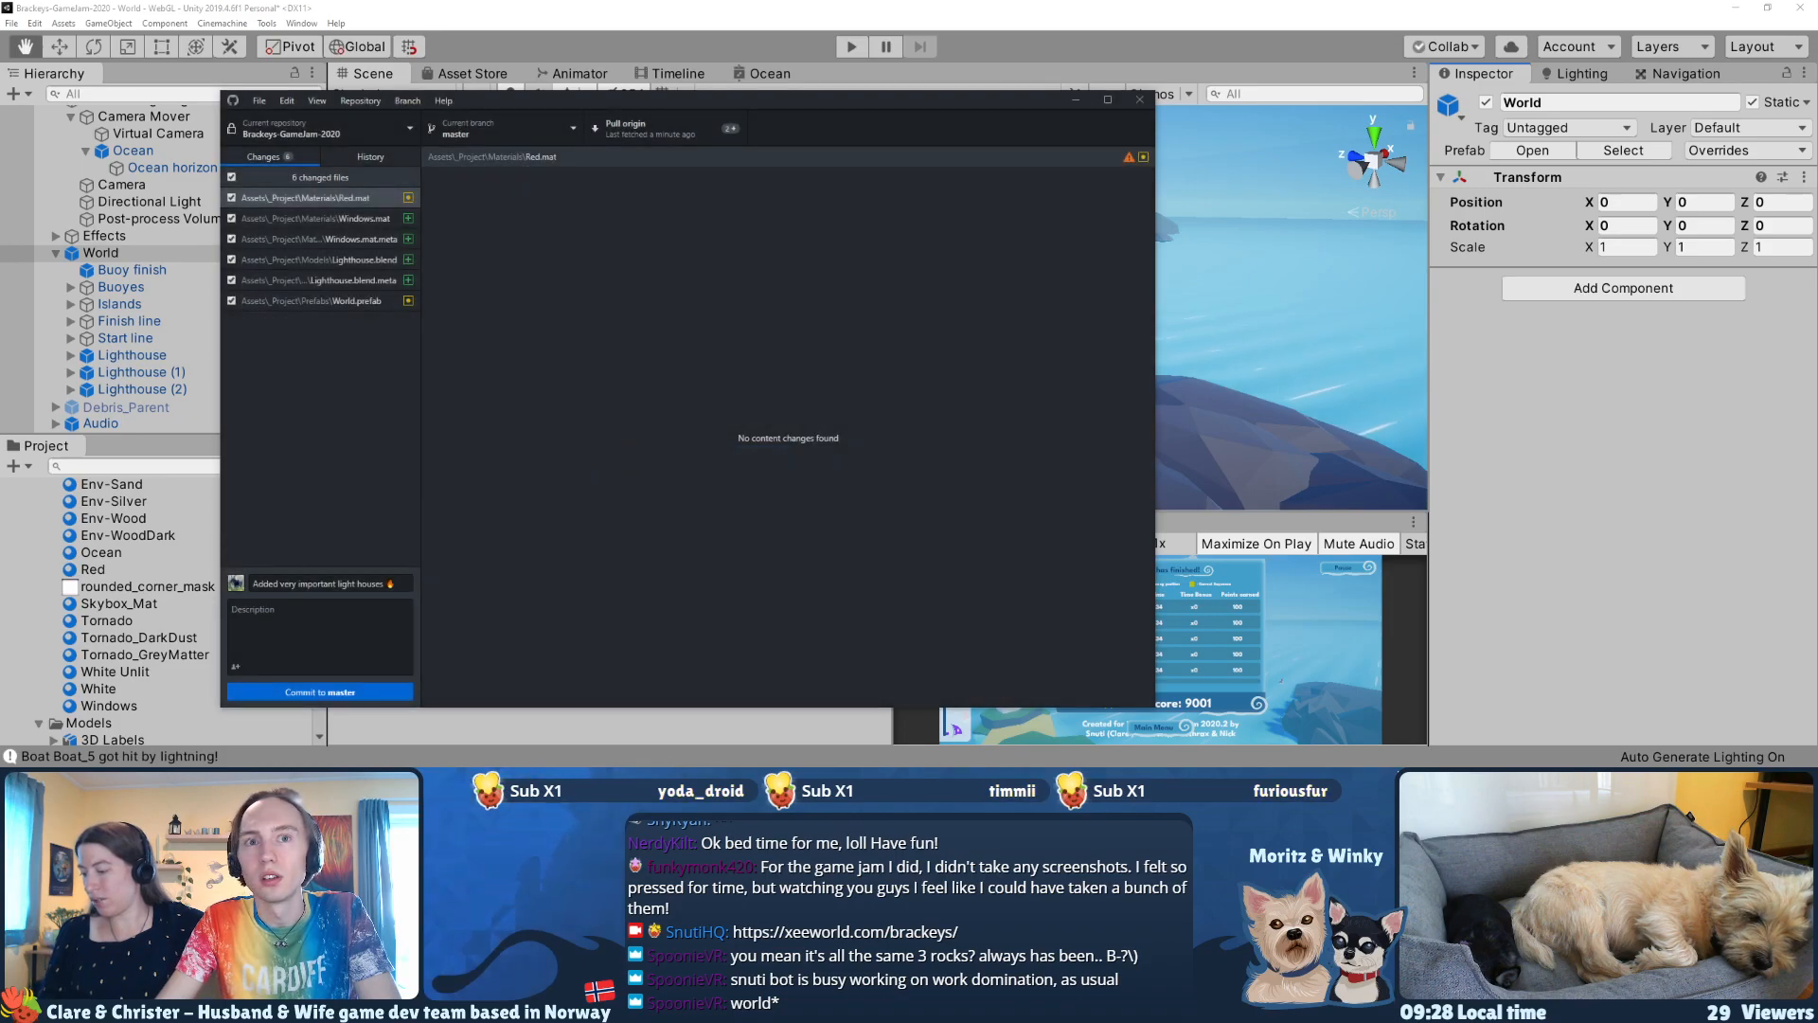
Step: Pull the latest changes from origin into the master branch and move the GitHub Desktop window aside
key("alt+Tab")
left_click(1802, 8)
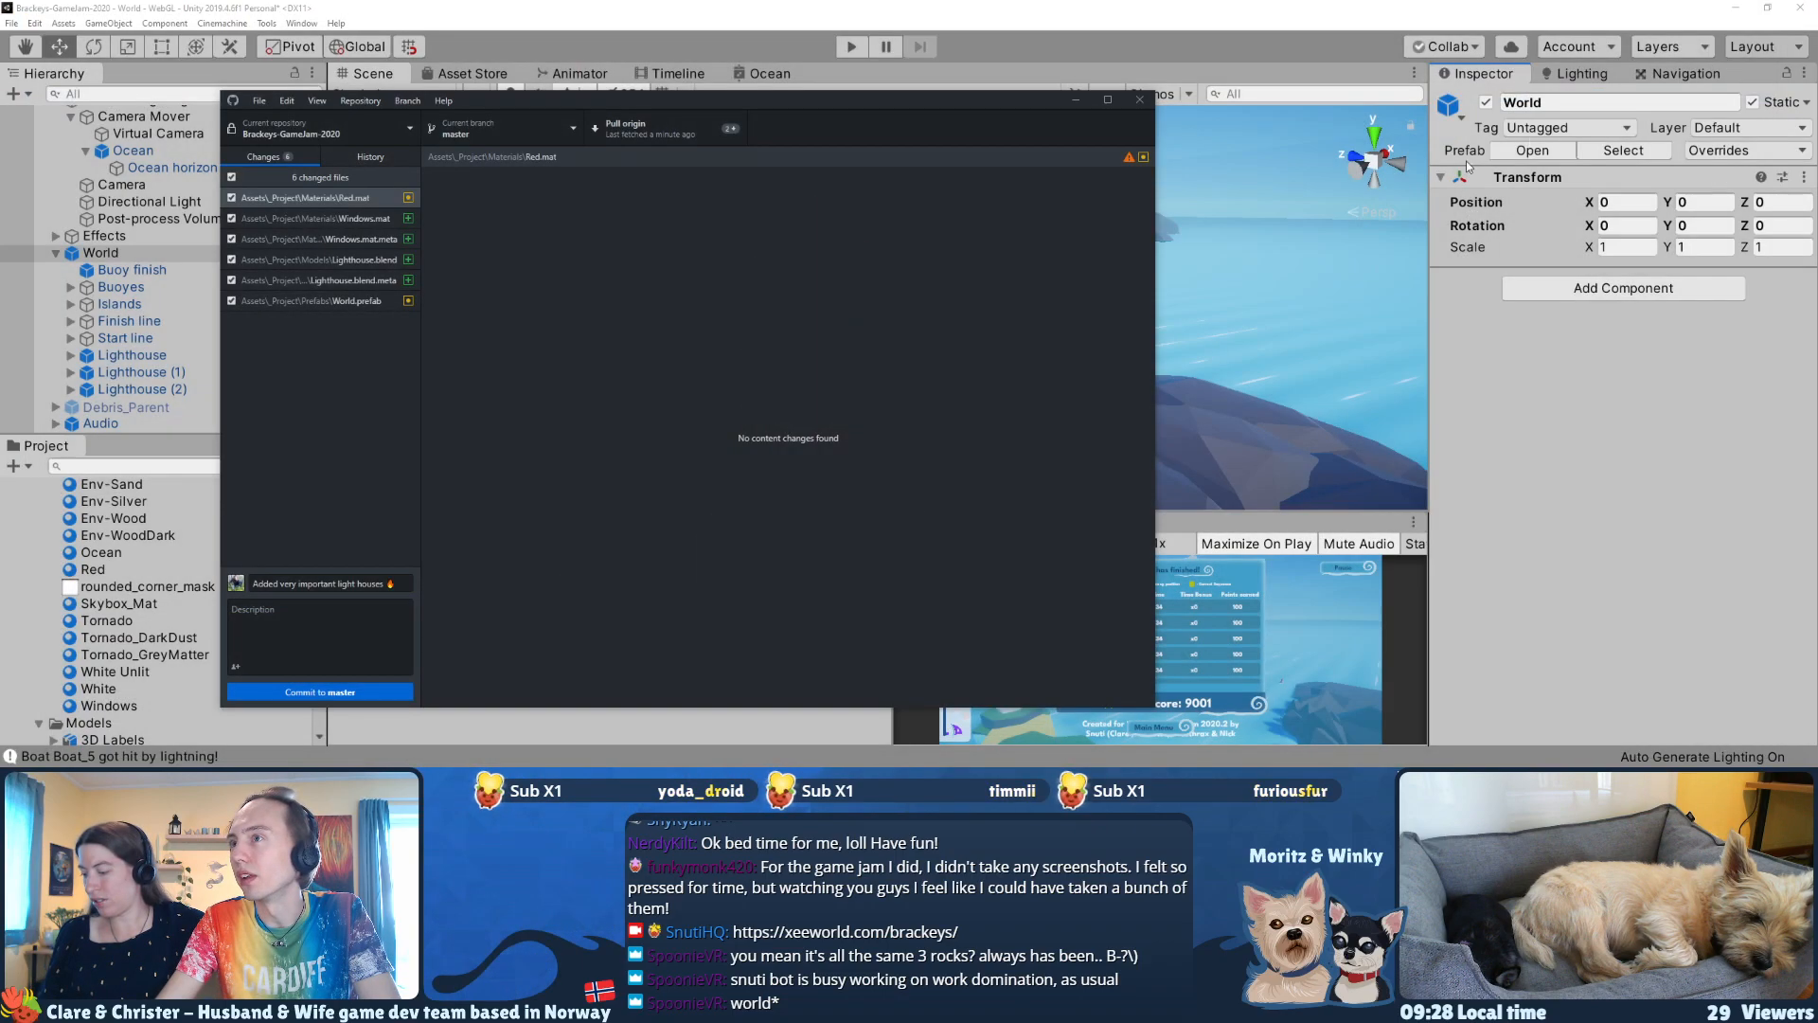
left_click(362, 372)
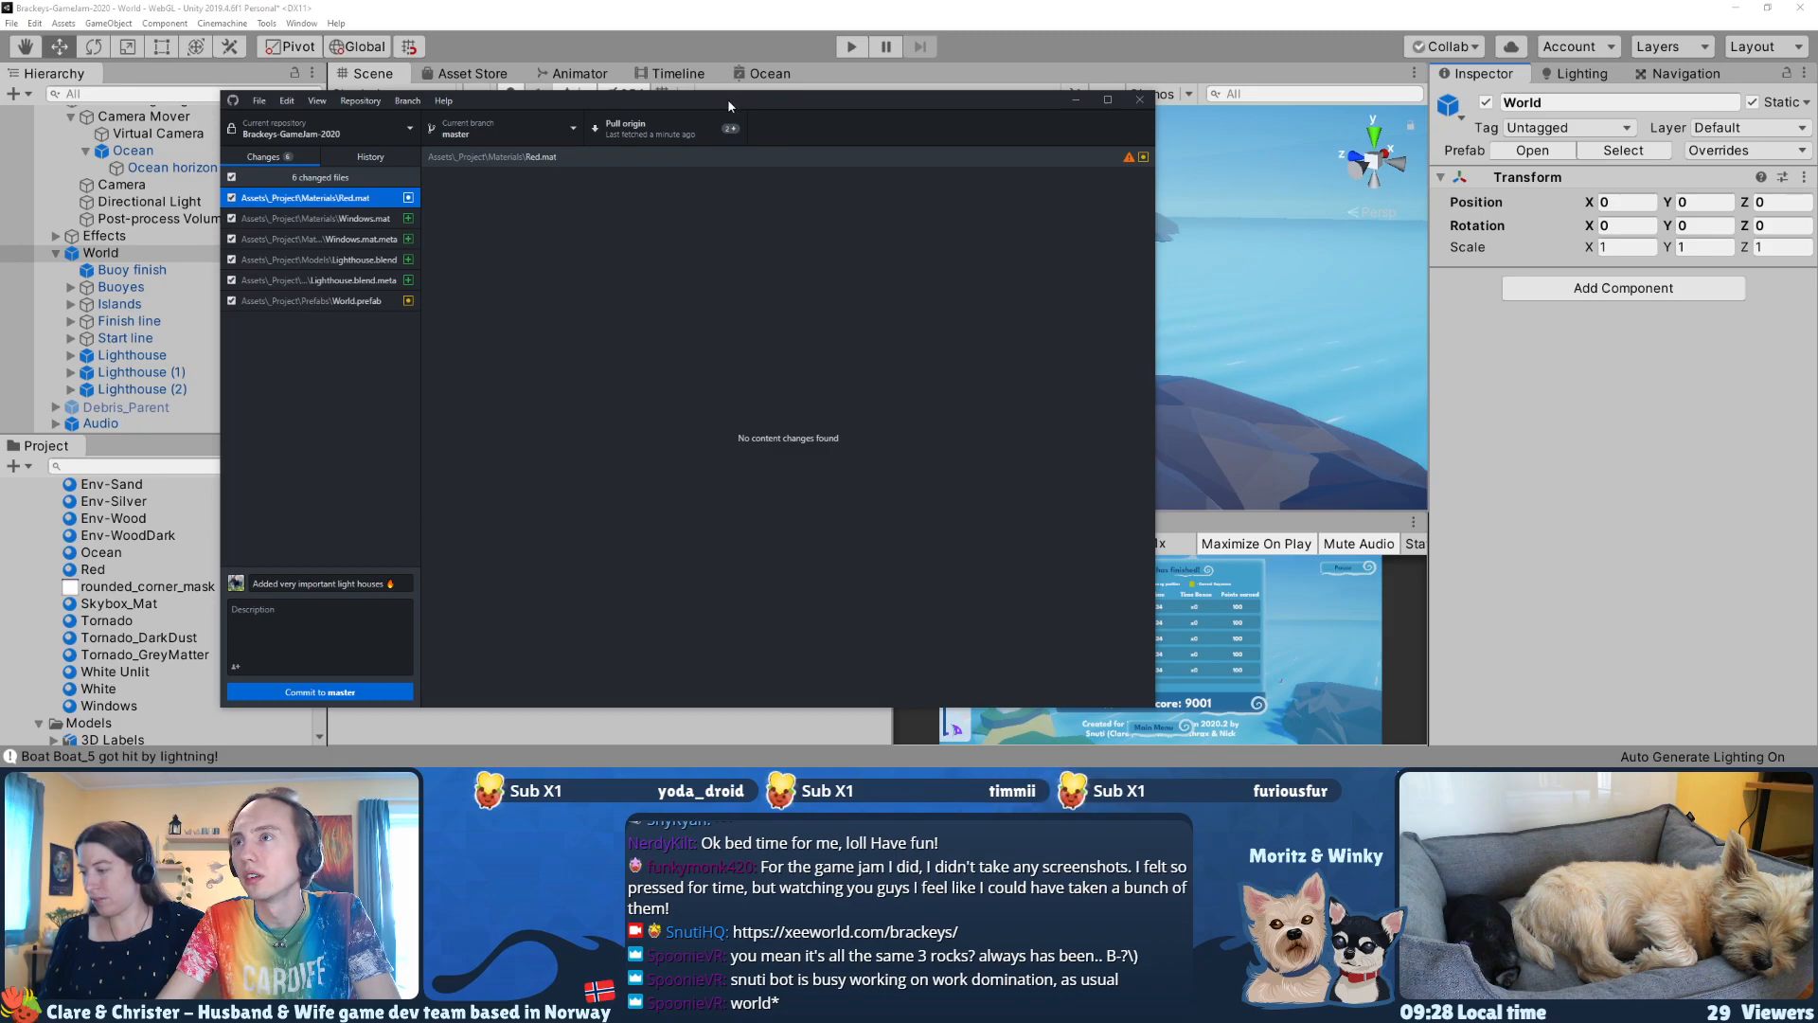
left_click_drag(727, 99, 711, 96)
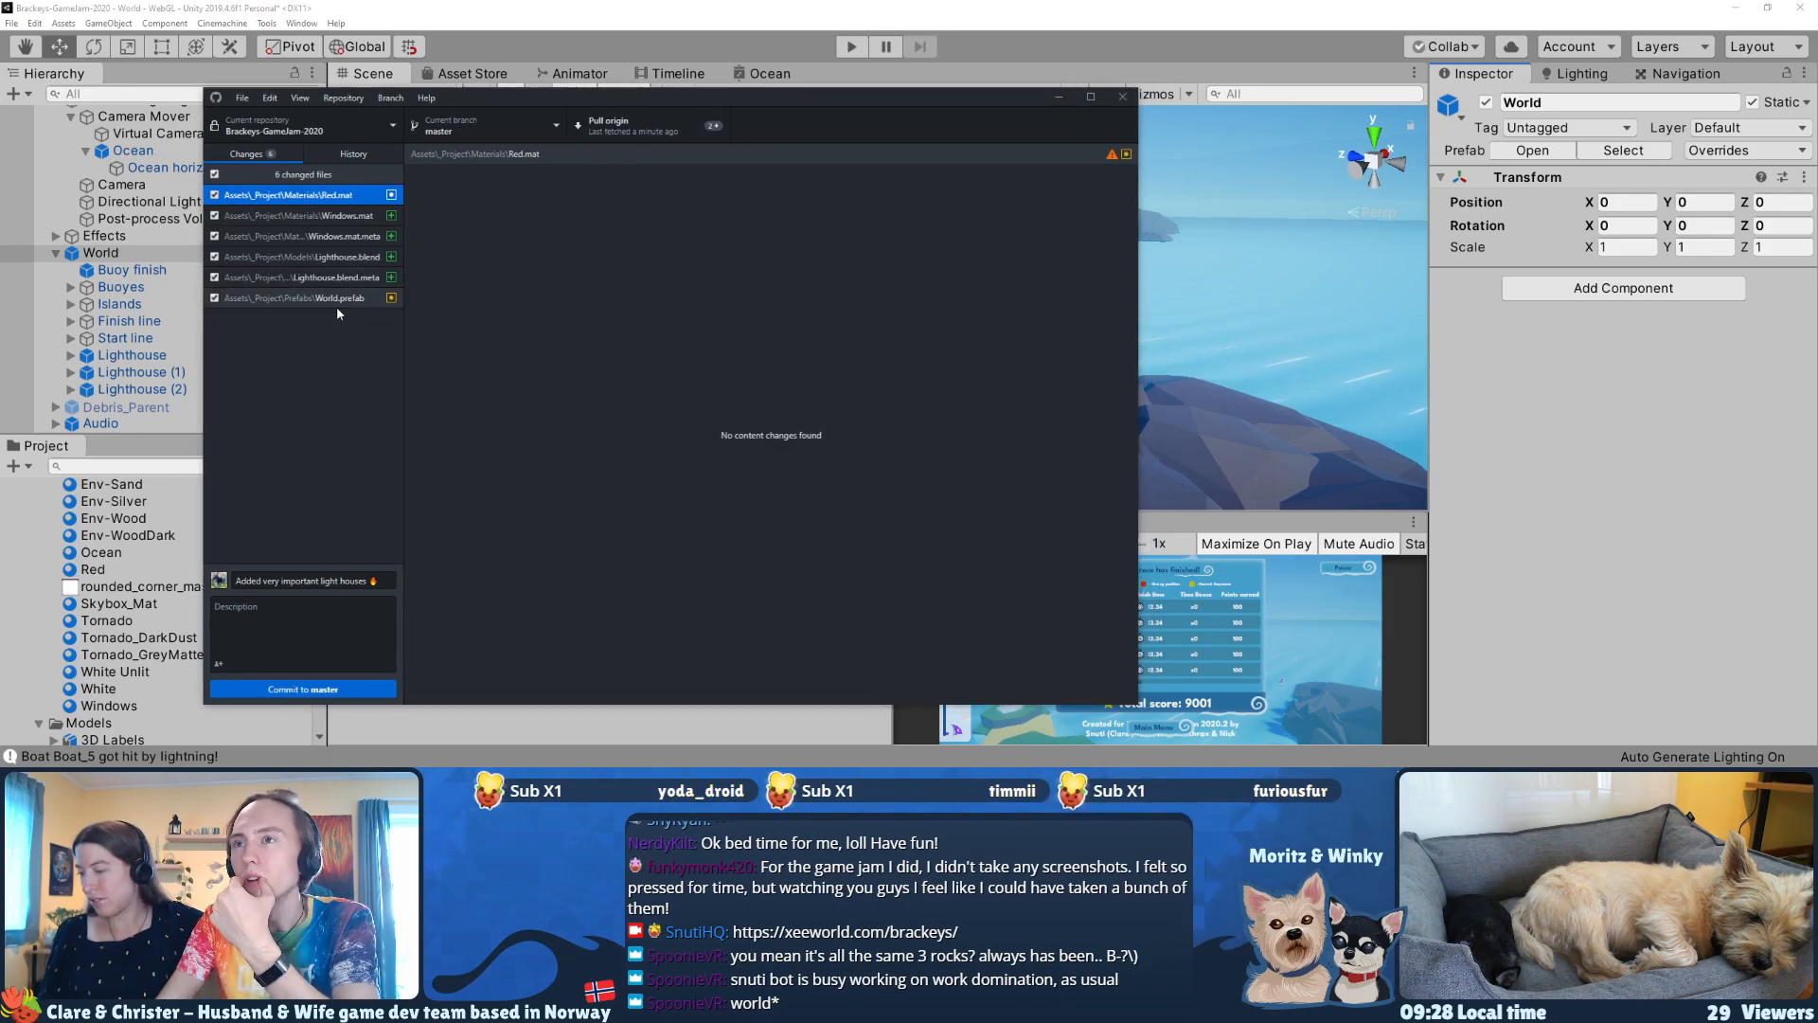
left_click(615, 126)
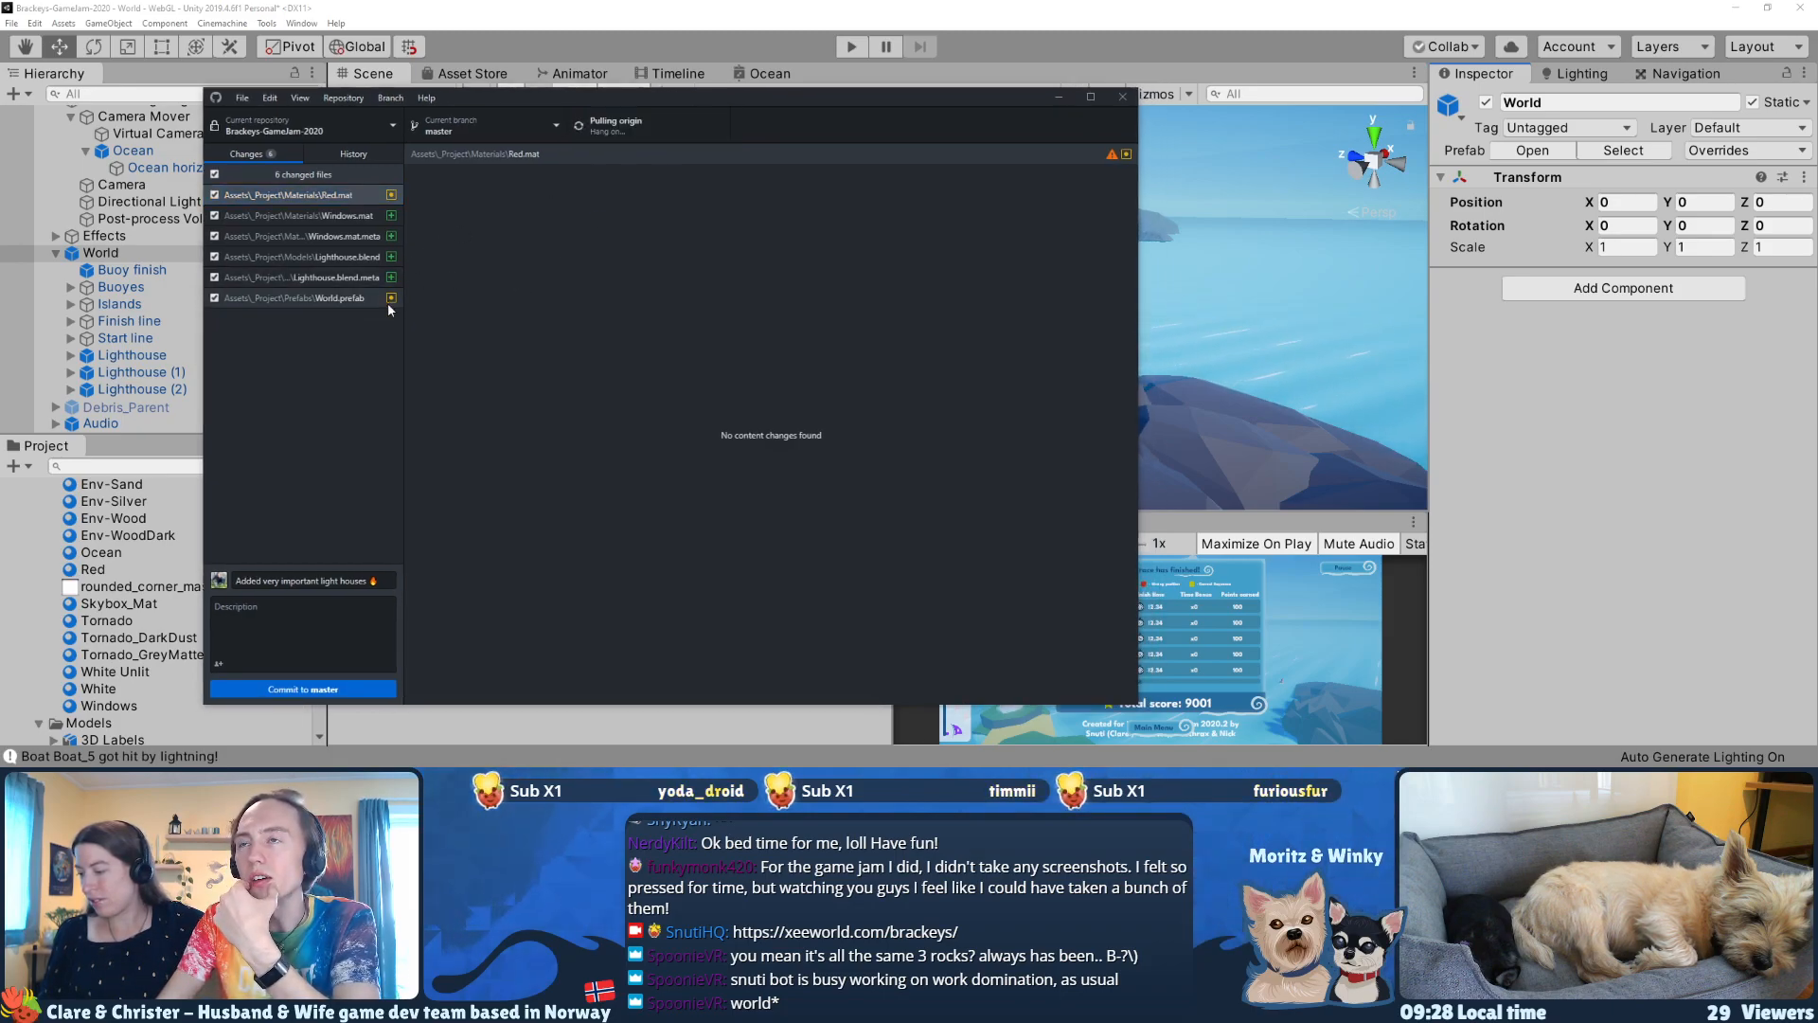
left_click_drag(443, 91, 755, 75)
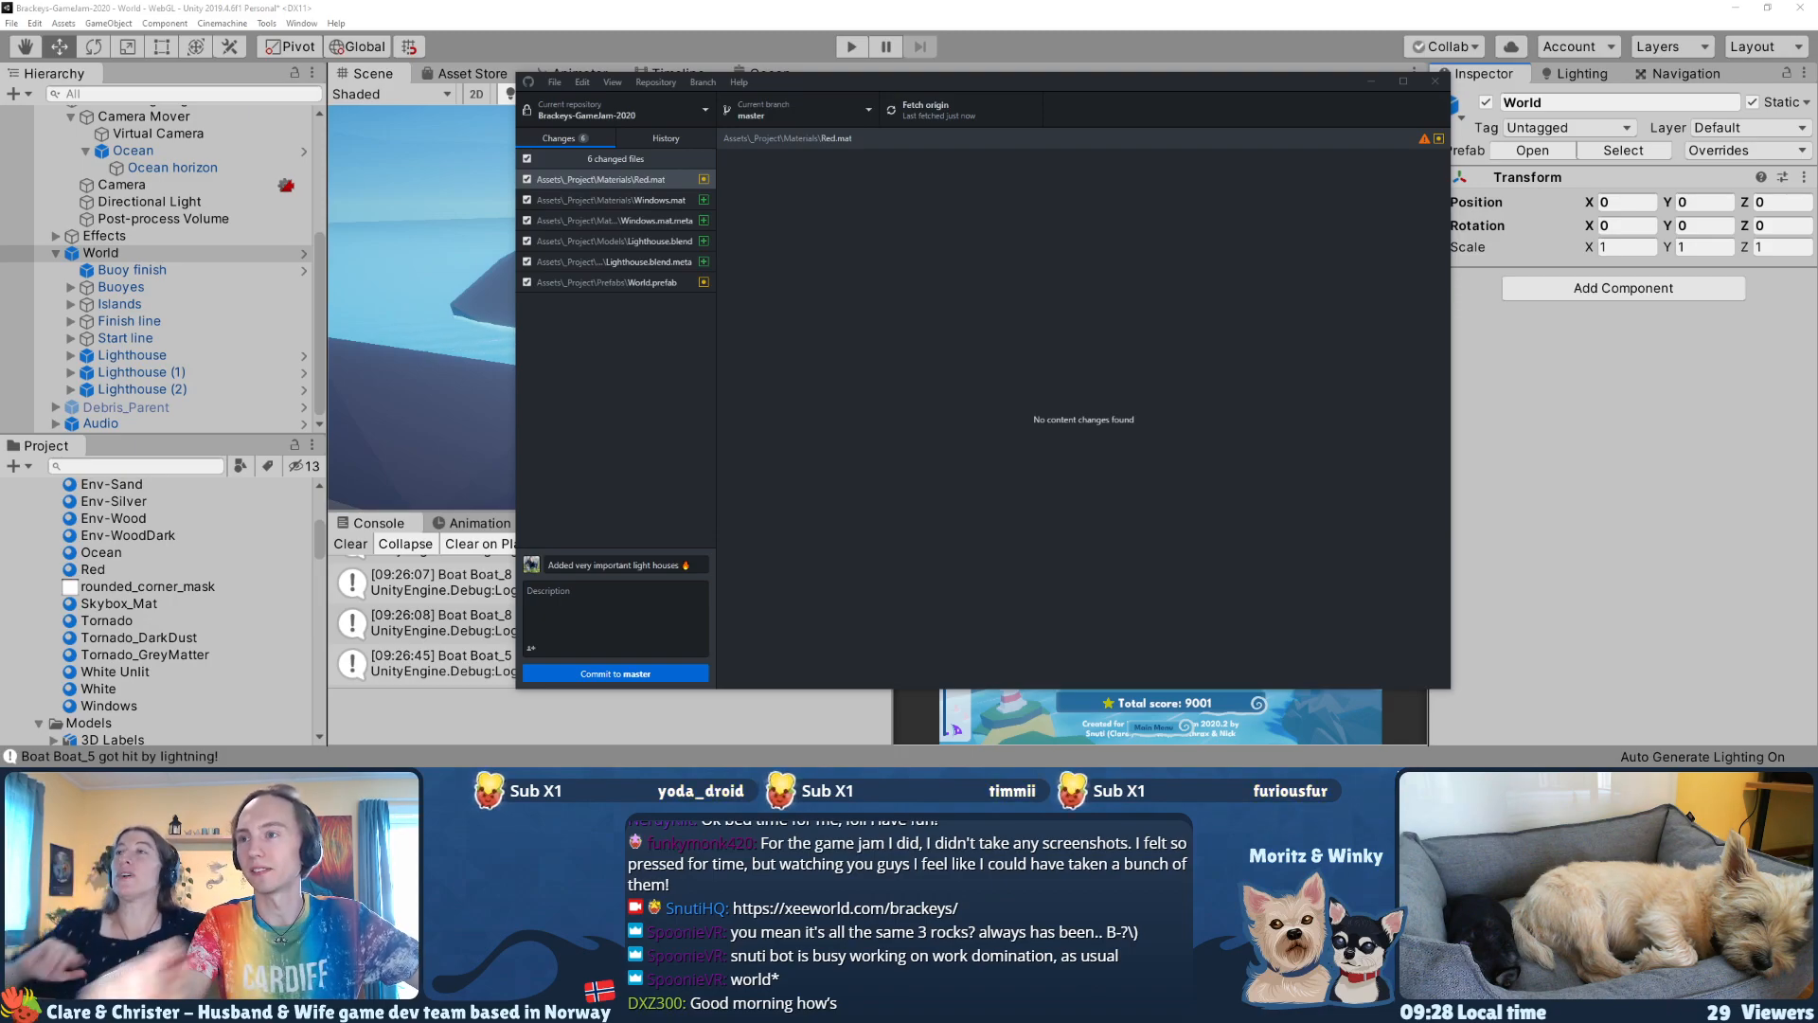
Step: Check the diffs of the remaining changed files down to World.prefab and commit them to master
left_click(634, 219)
left_click(617, 242)
left_click(612, 261)
left_click(607, 286)
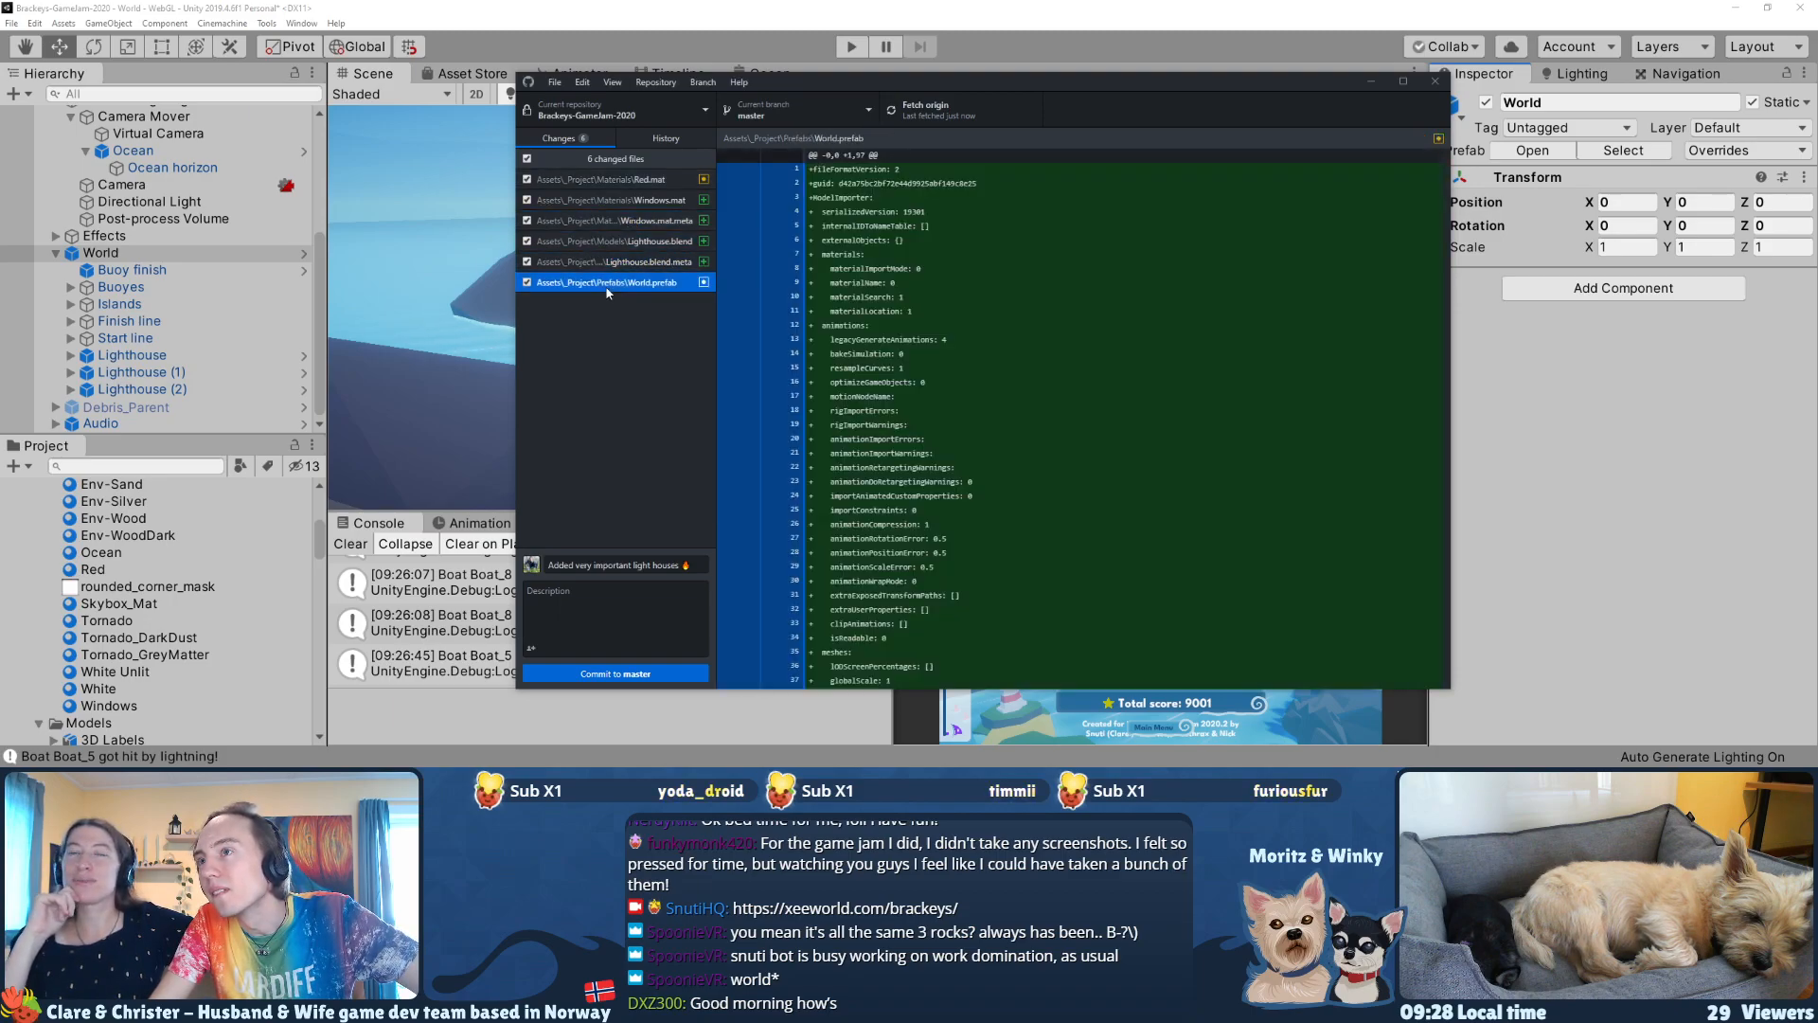
left_click(617, 674)
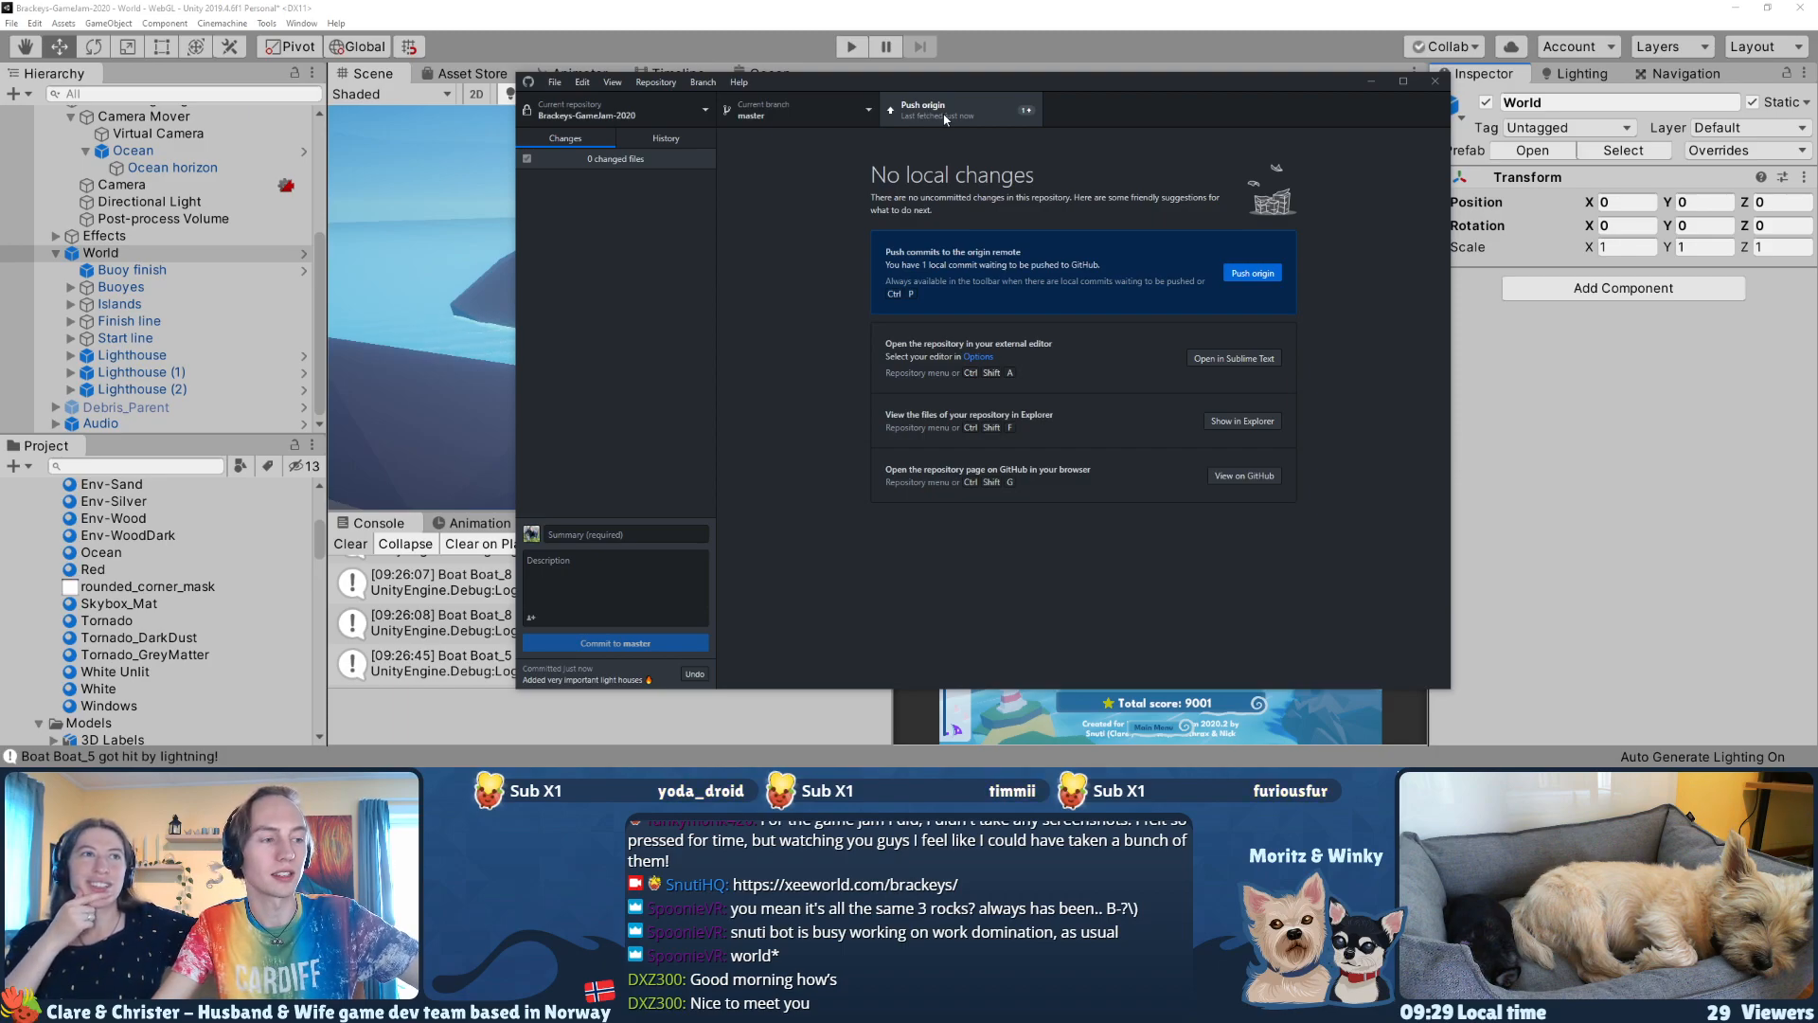
Step: Push the lighthouse commit to origin, then close GitHub Desktop to return to Unity
left_click(944, 114)
left_click_drag(945, 82, 1437, 79)
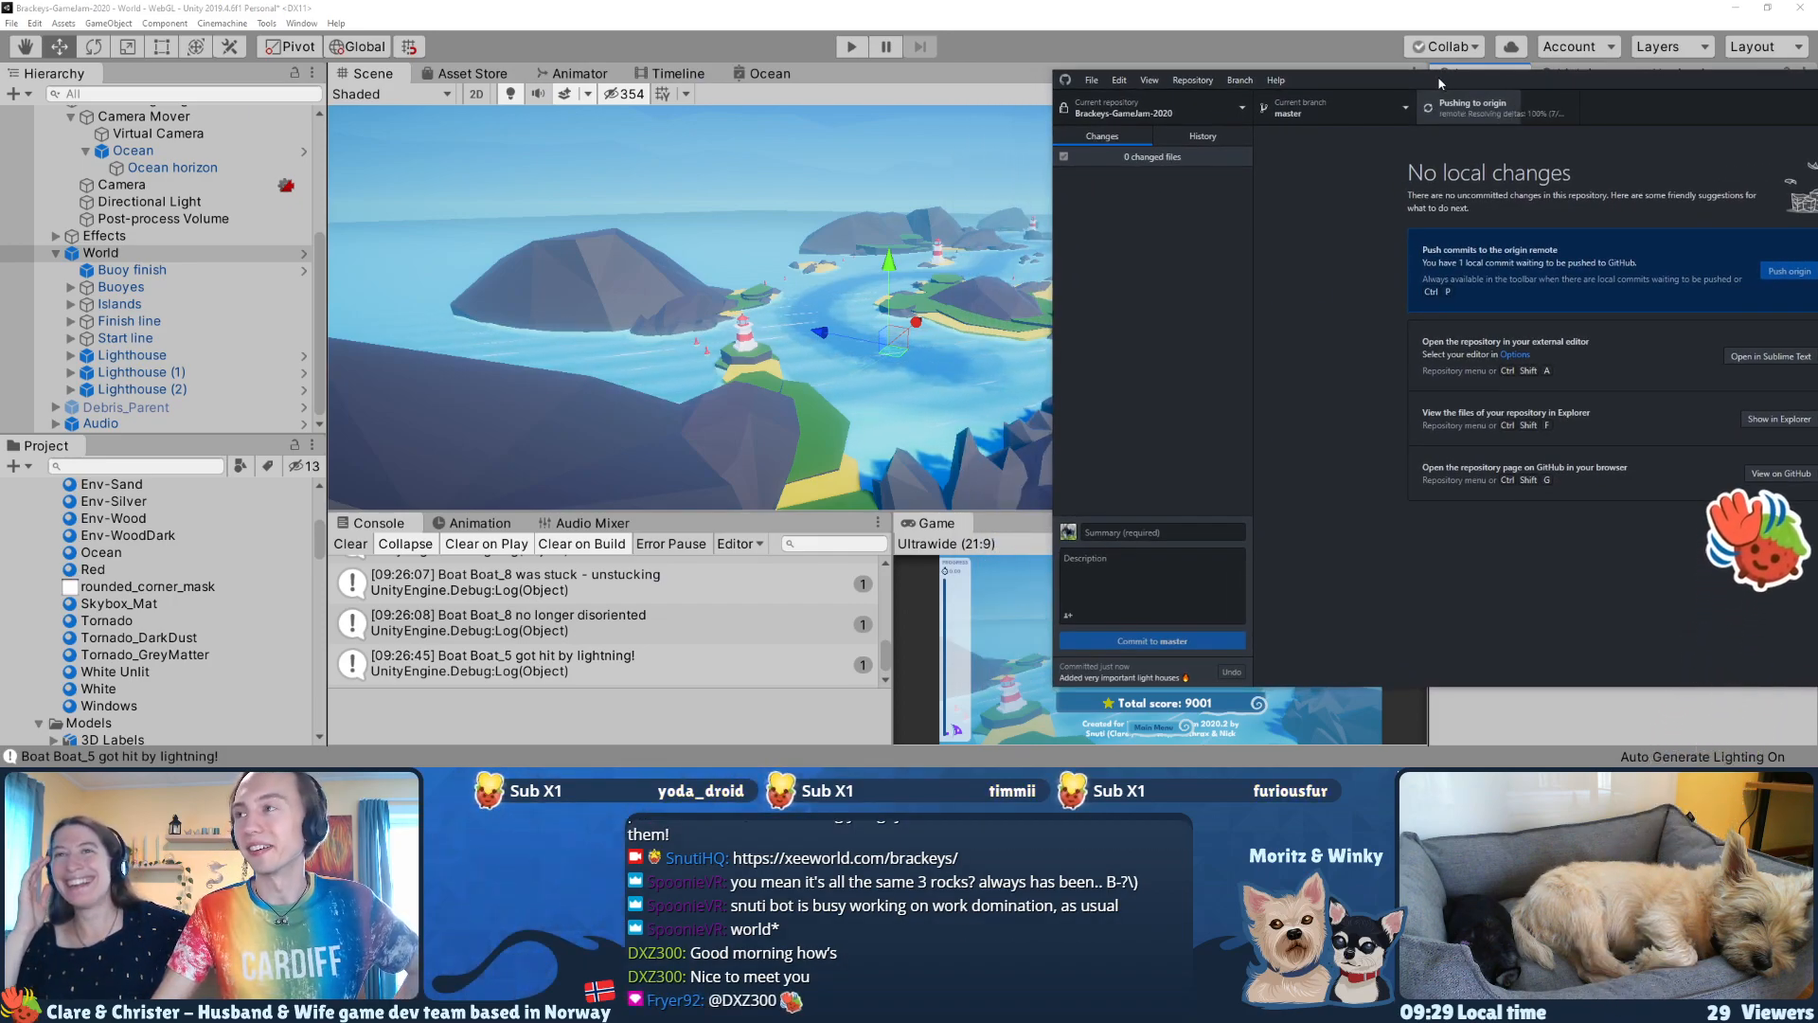
left_click_drag(1437, 76, 1257, 91)
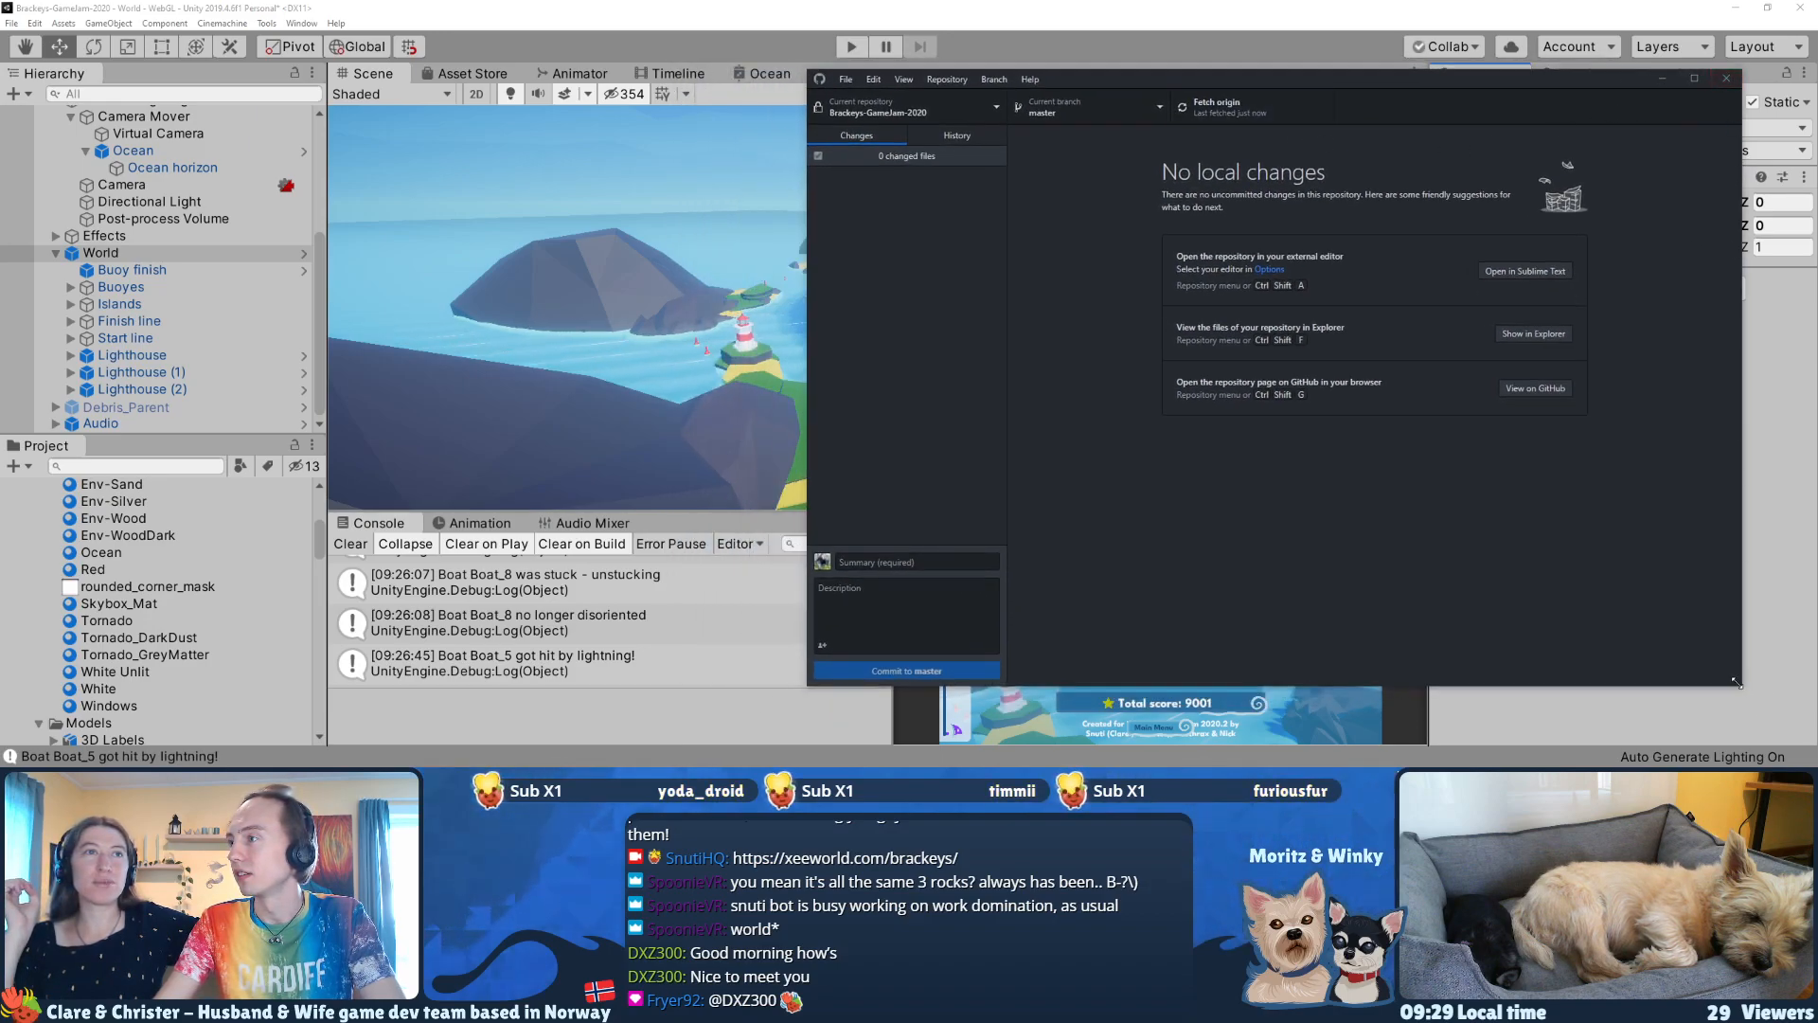
left_click_drag(1741, 684, 1467, 593)
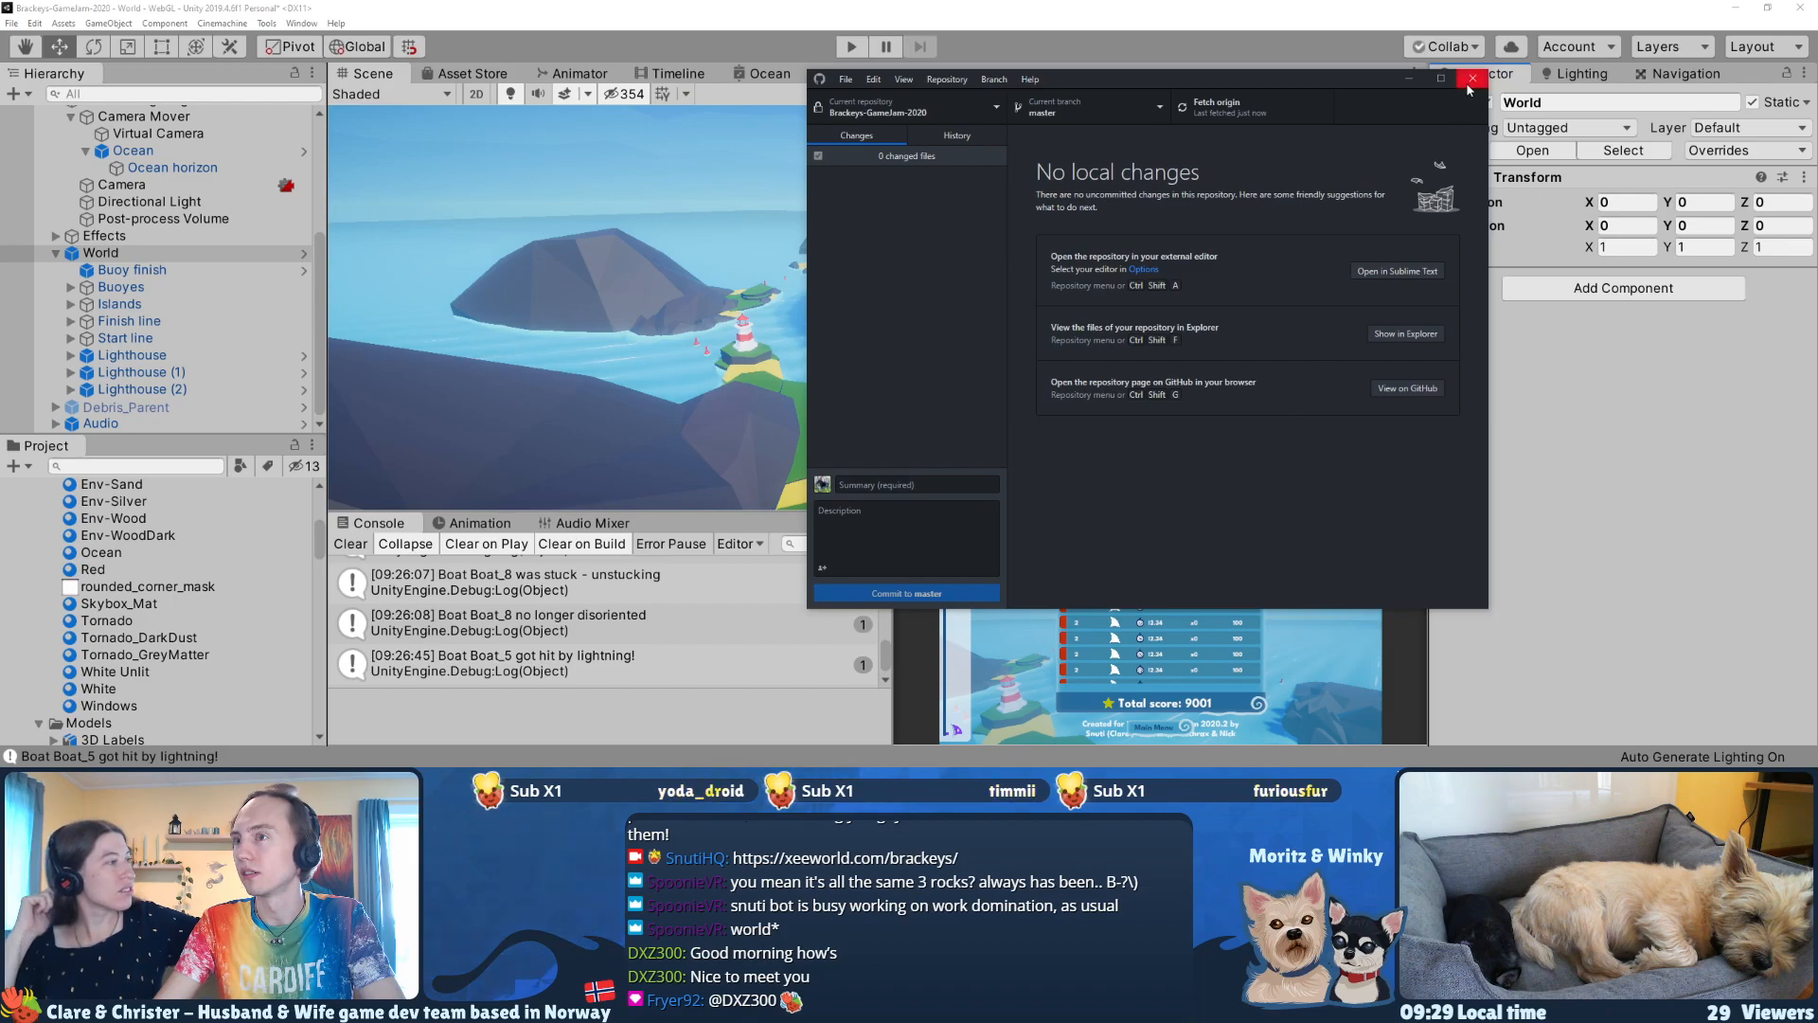
left_click(1472, 78)
scroll(609, 584, "up", 15)
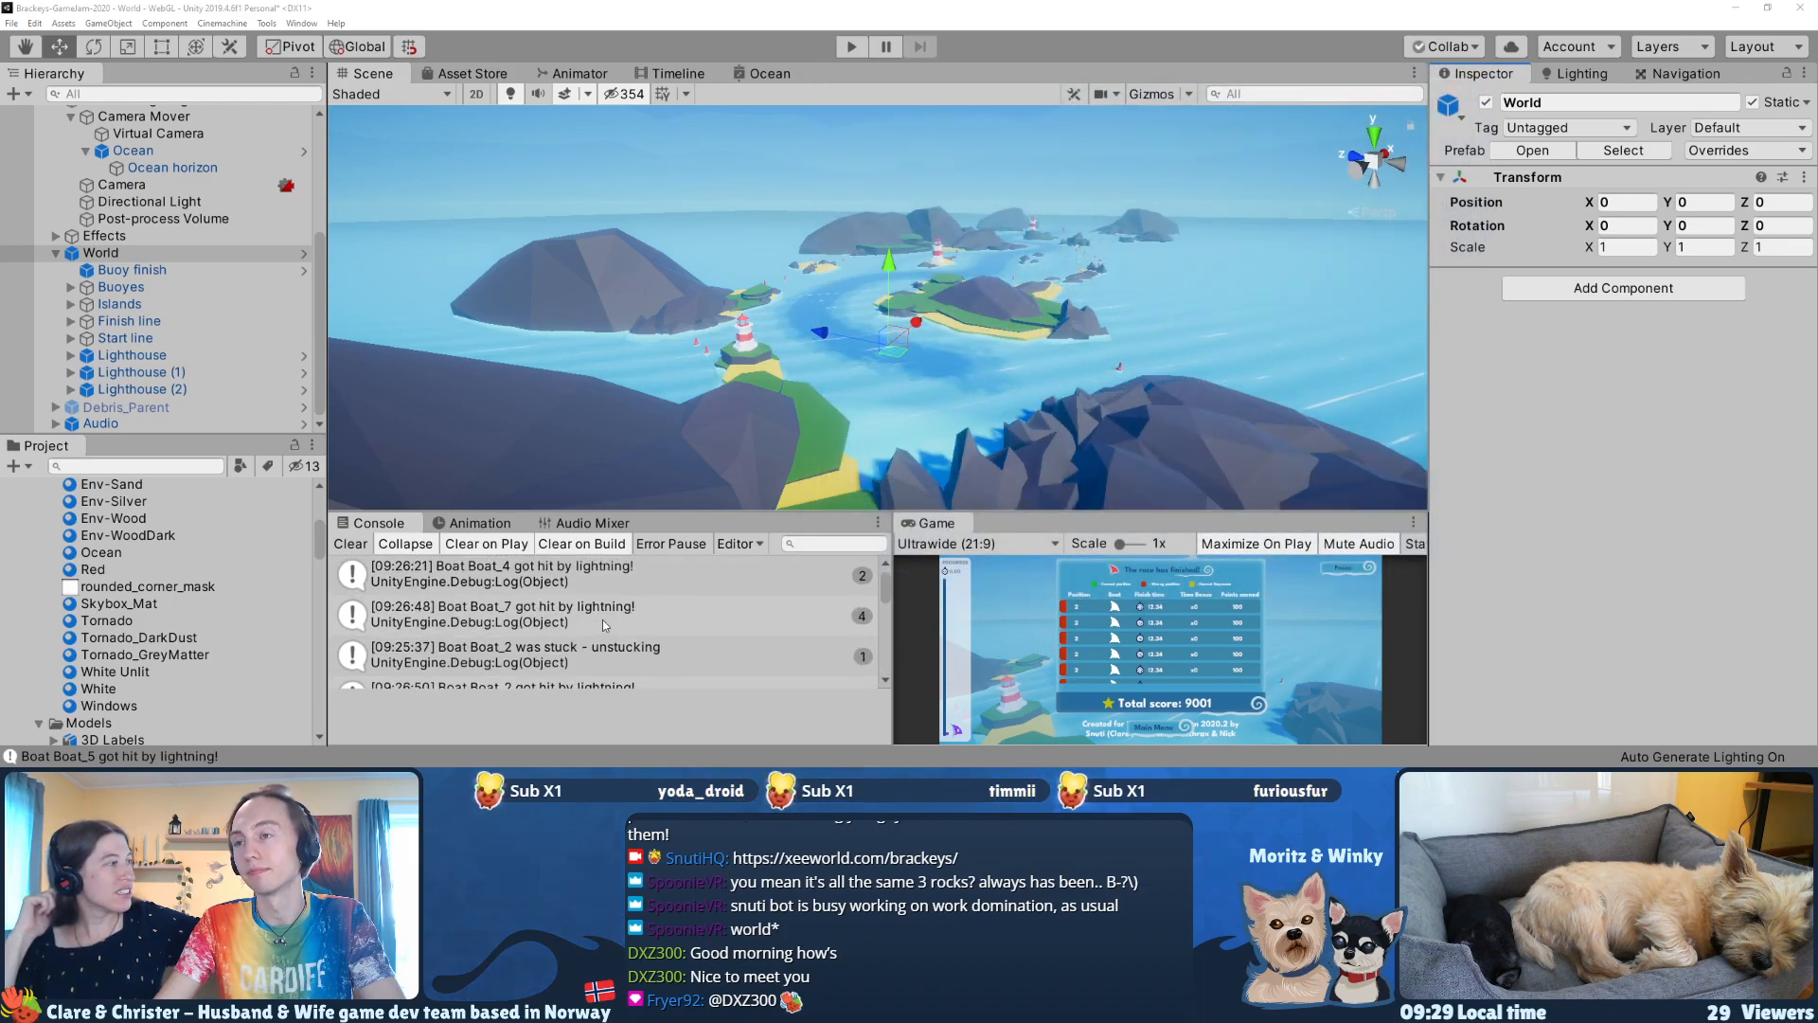
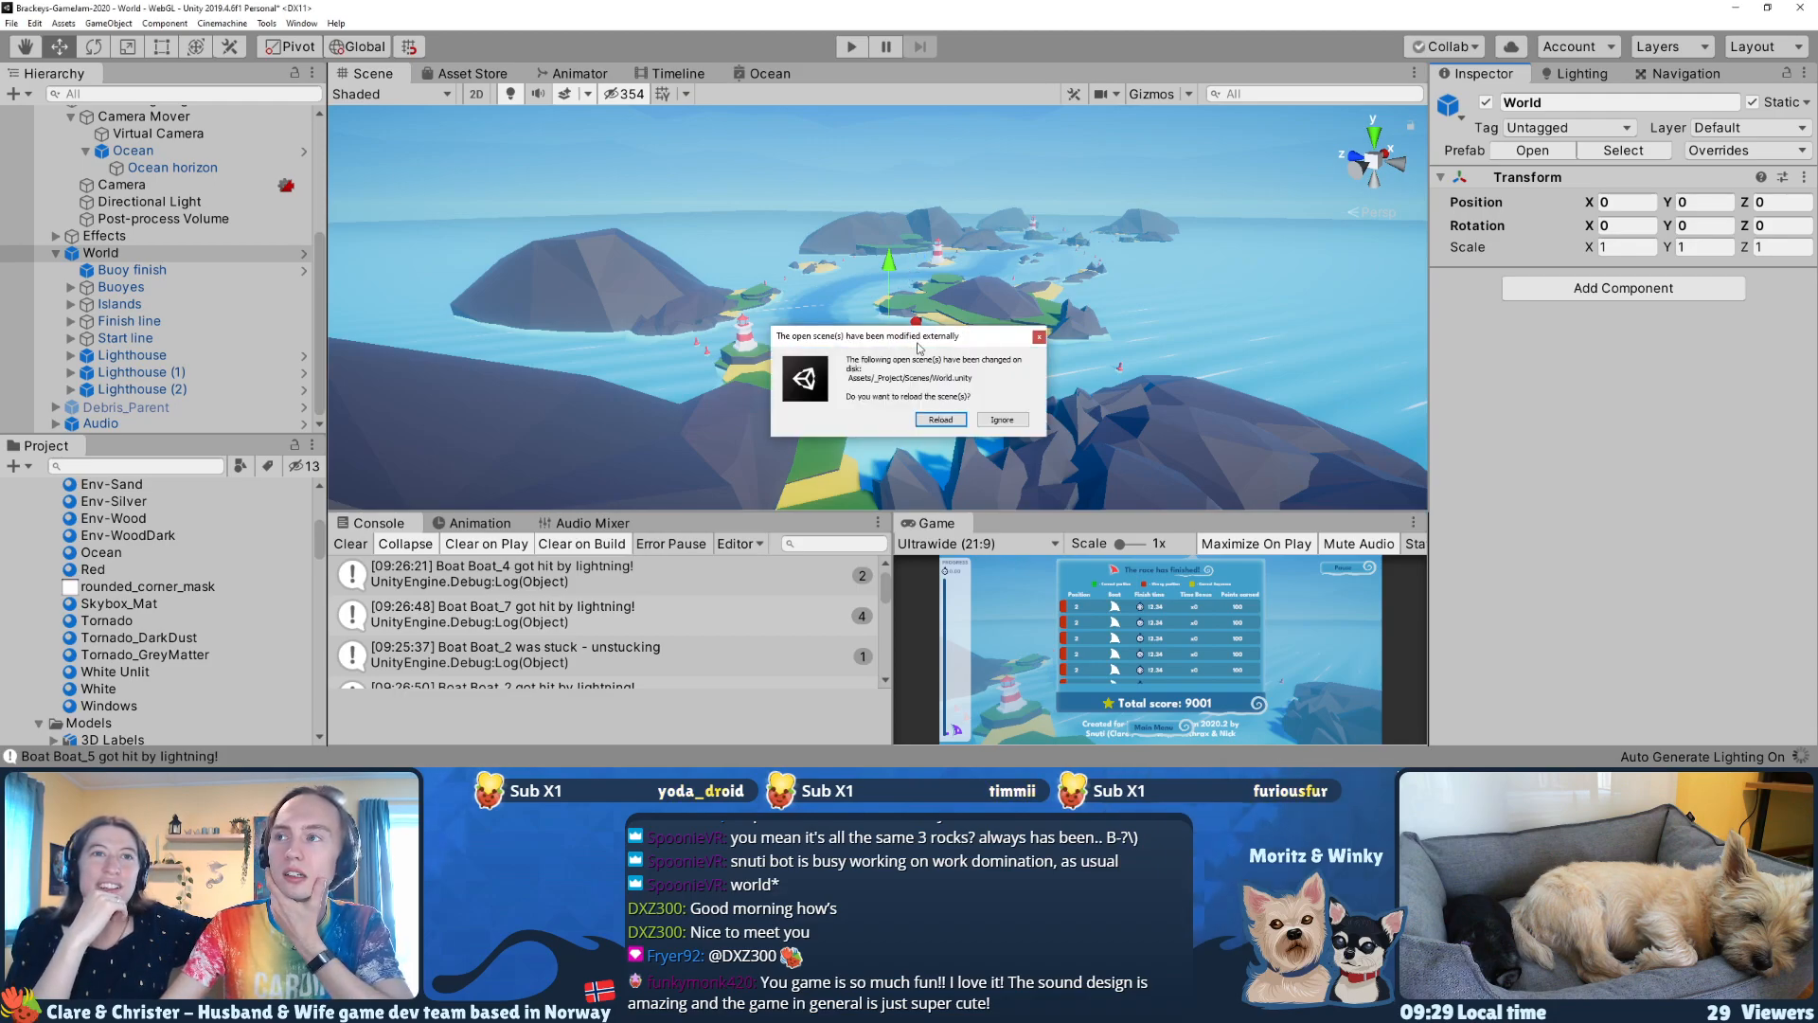
Step: Reload the externally modified World scene and expand the World object to inspect its lighthouse children
left_click(930, 417)
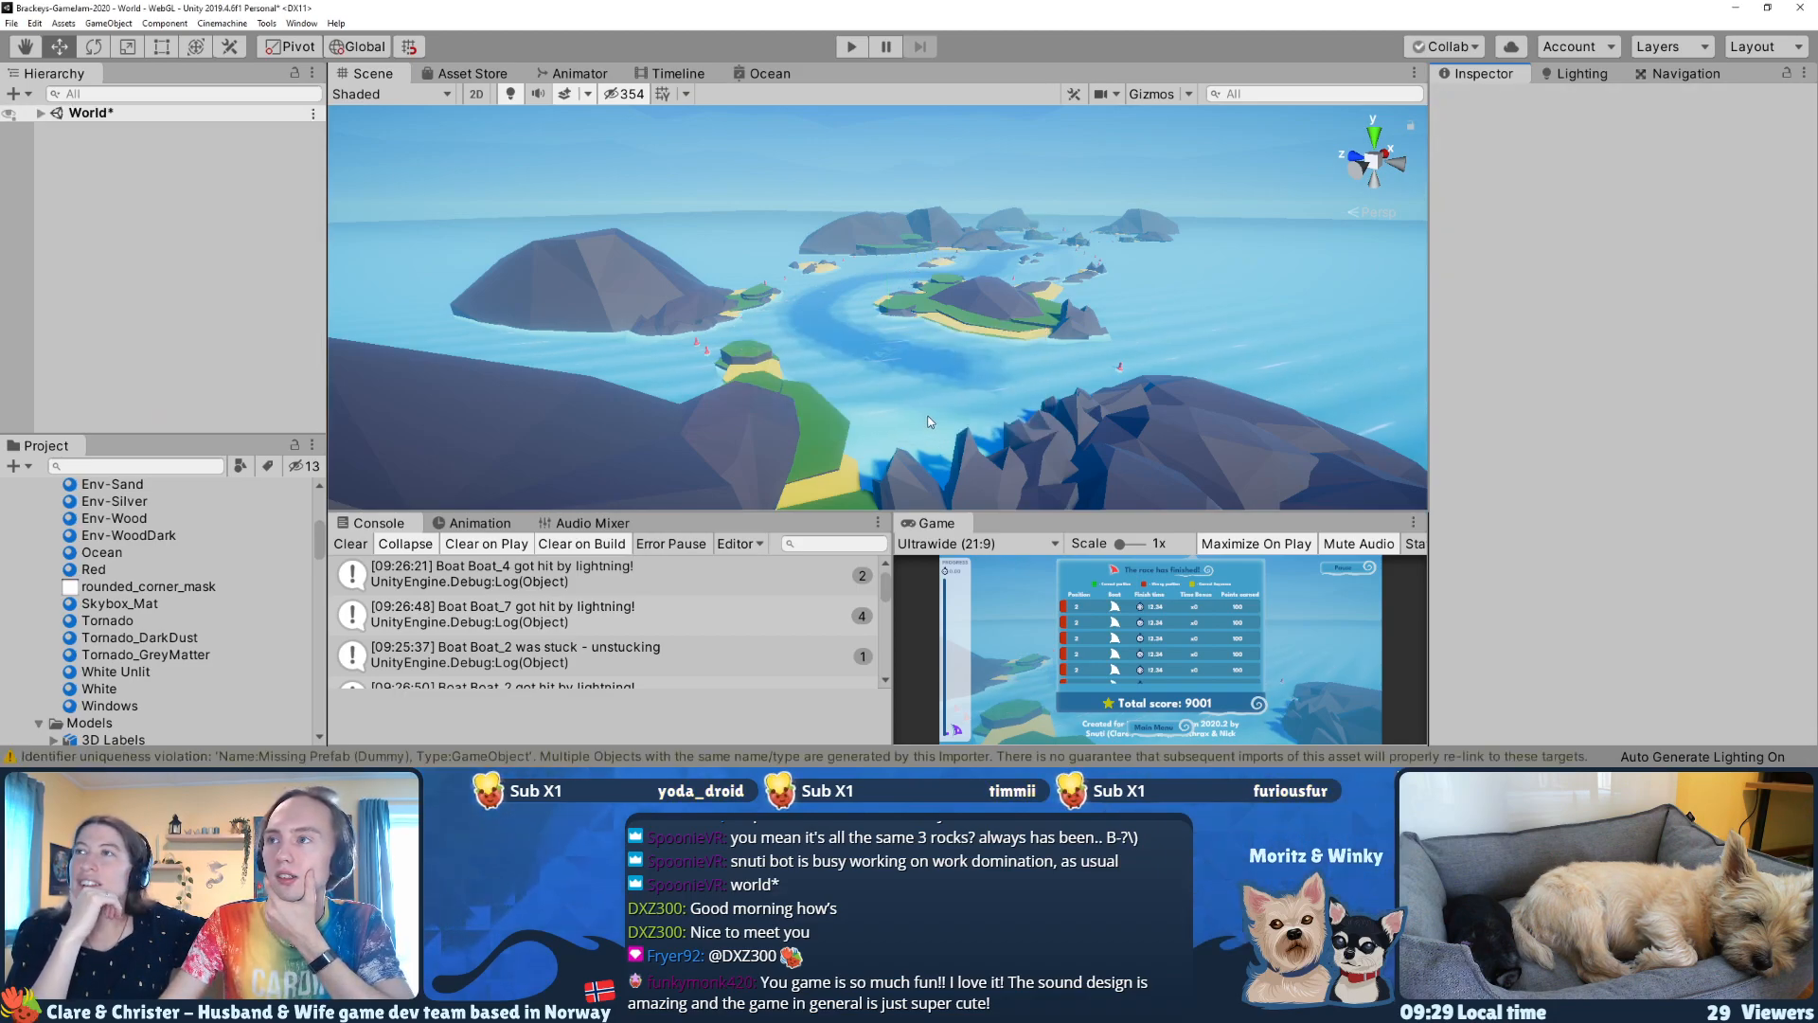
left_click(41, 113)
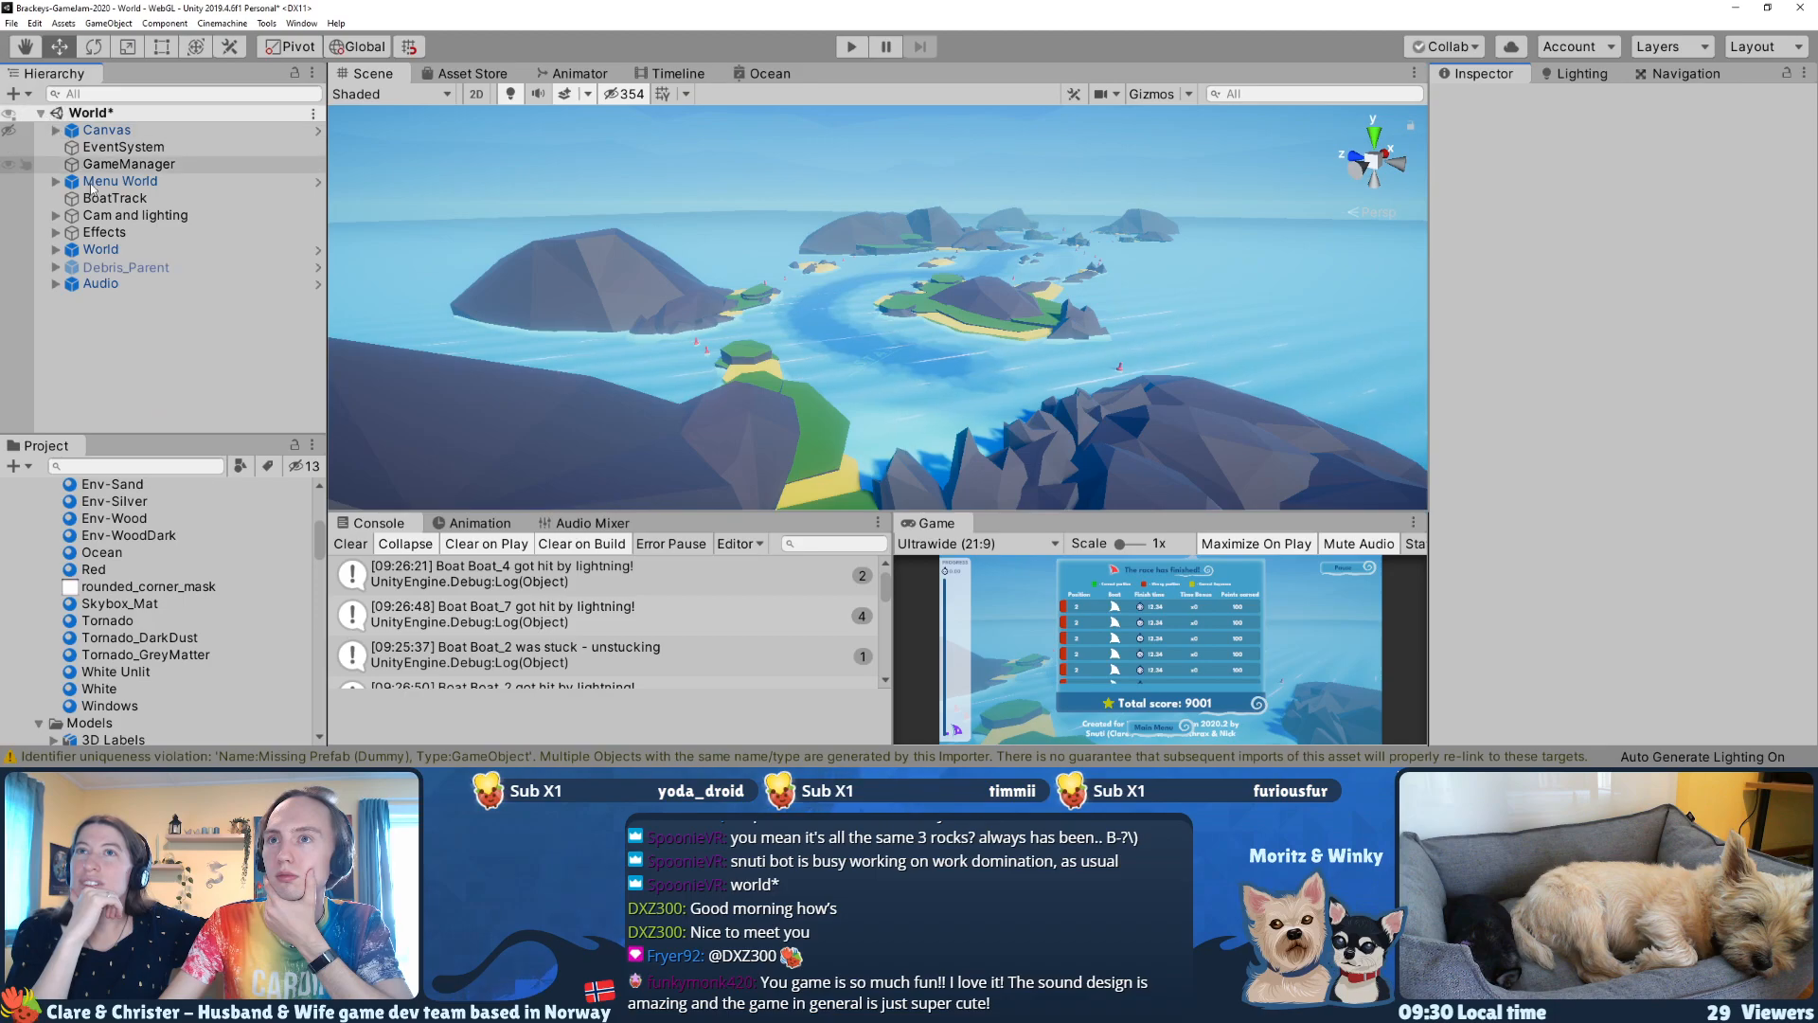
left_click(71, 251)
left_click(56, 249)
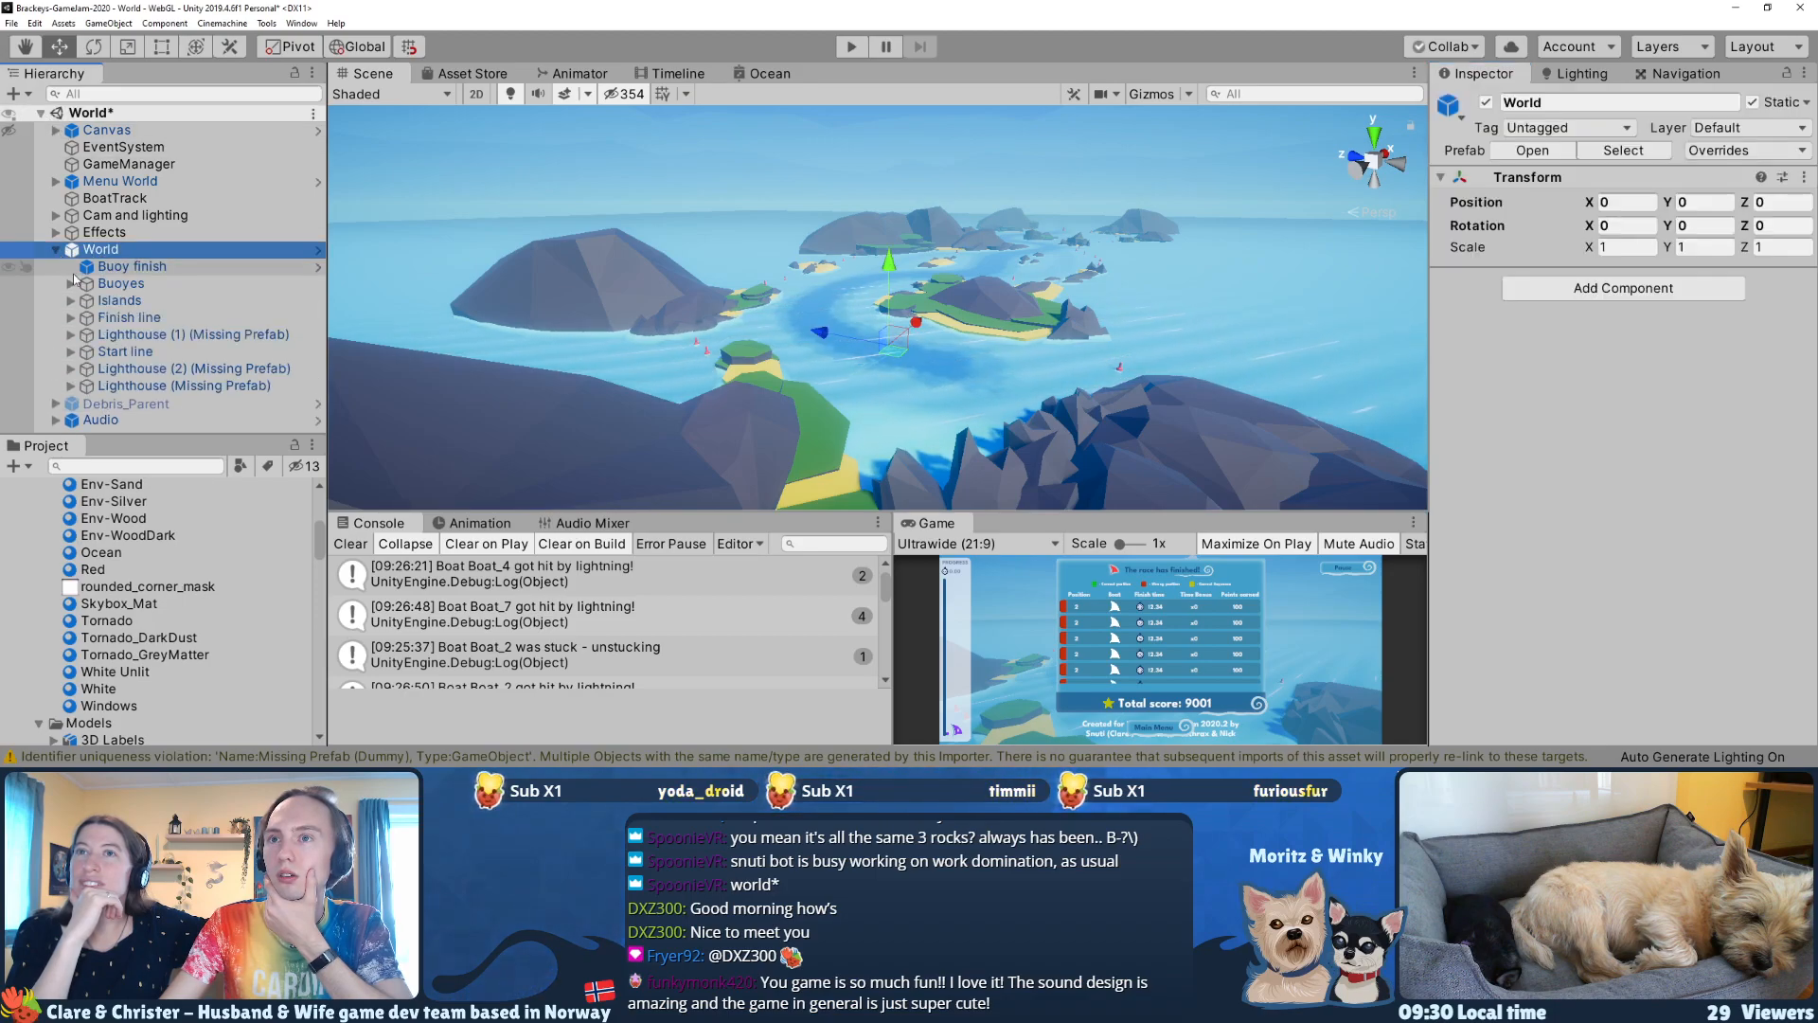
left_click(161, 368)
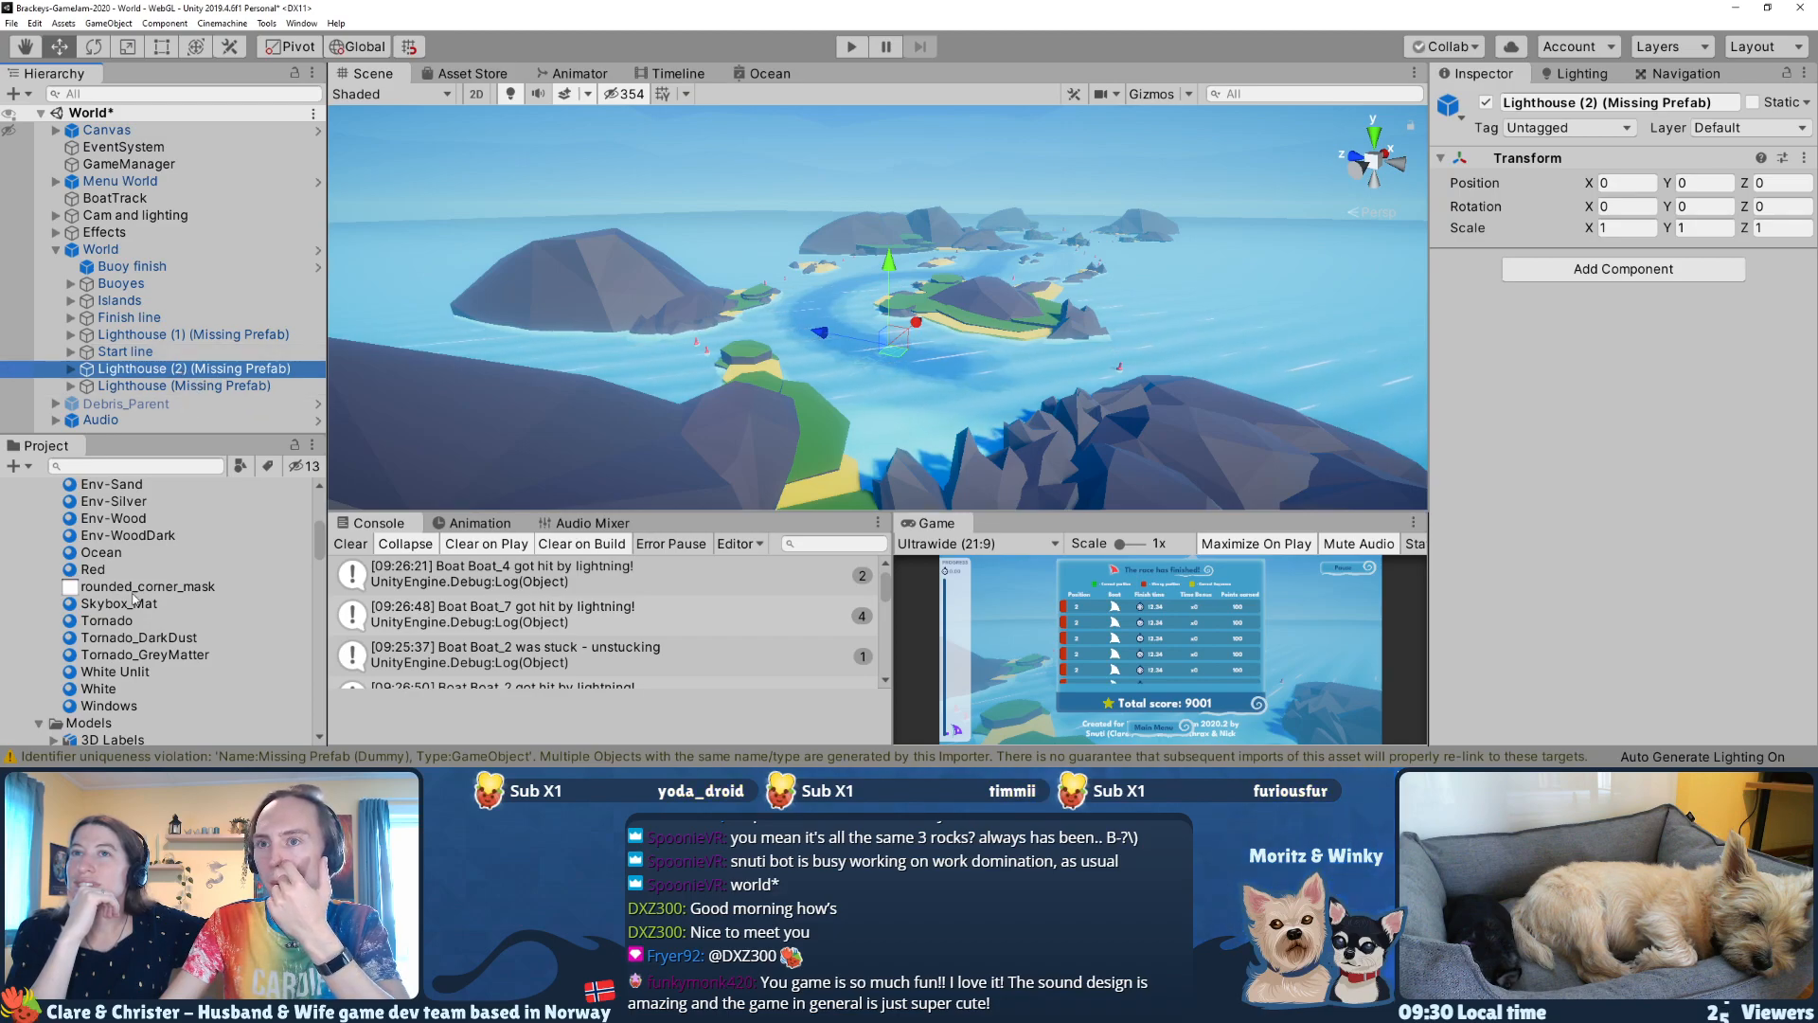
scroll(135, 602, "down", 3)
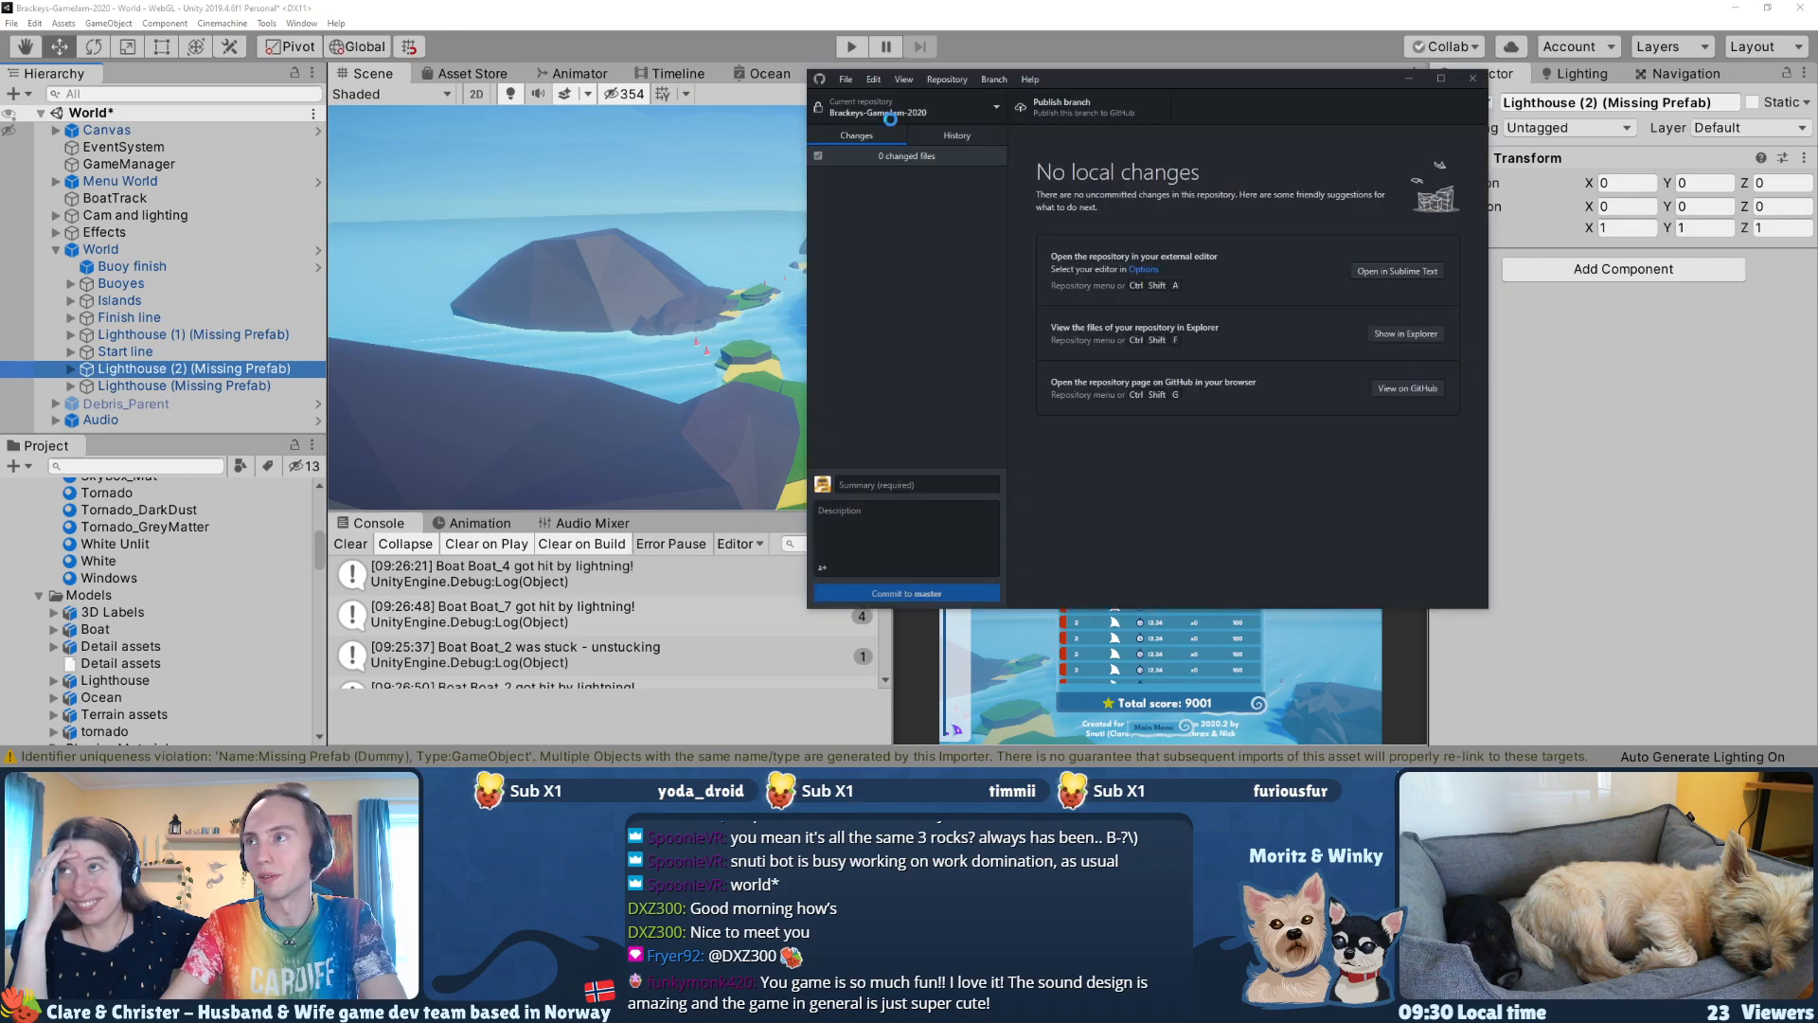
Step: Check GitHub Desktop for pending changes, then inspect the Lighthouse objects under World and how they appear in the scene
left_click_drag(1071, 79, 810, 101)
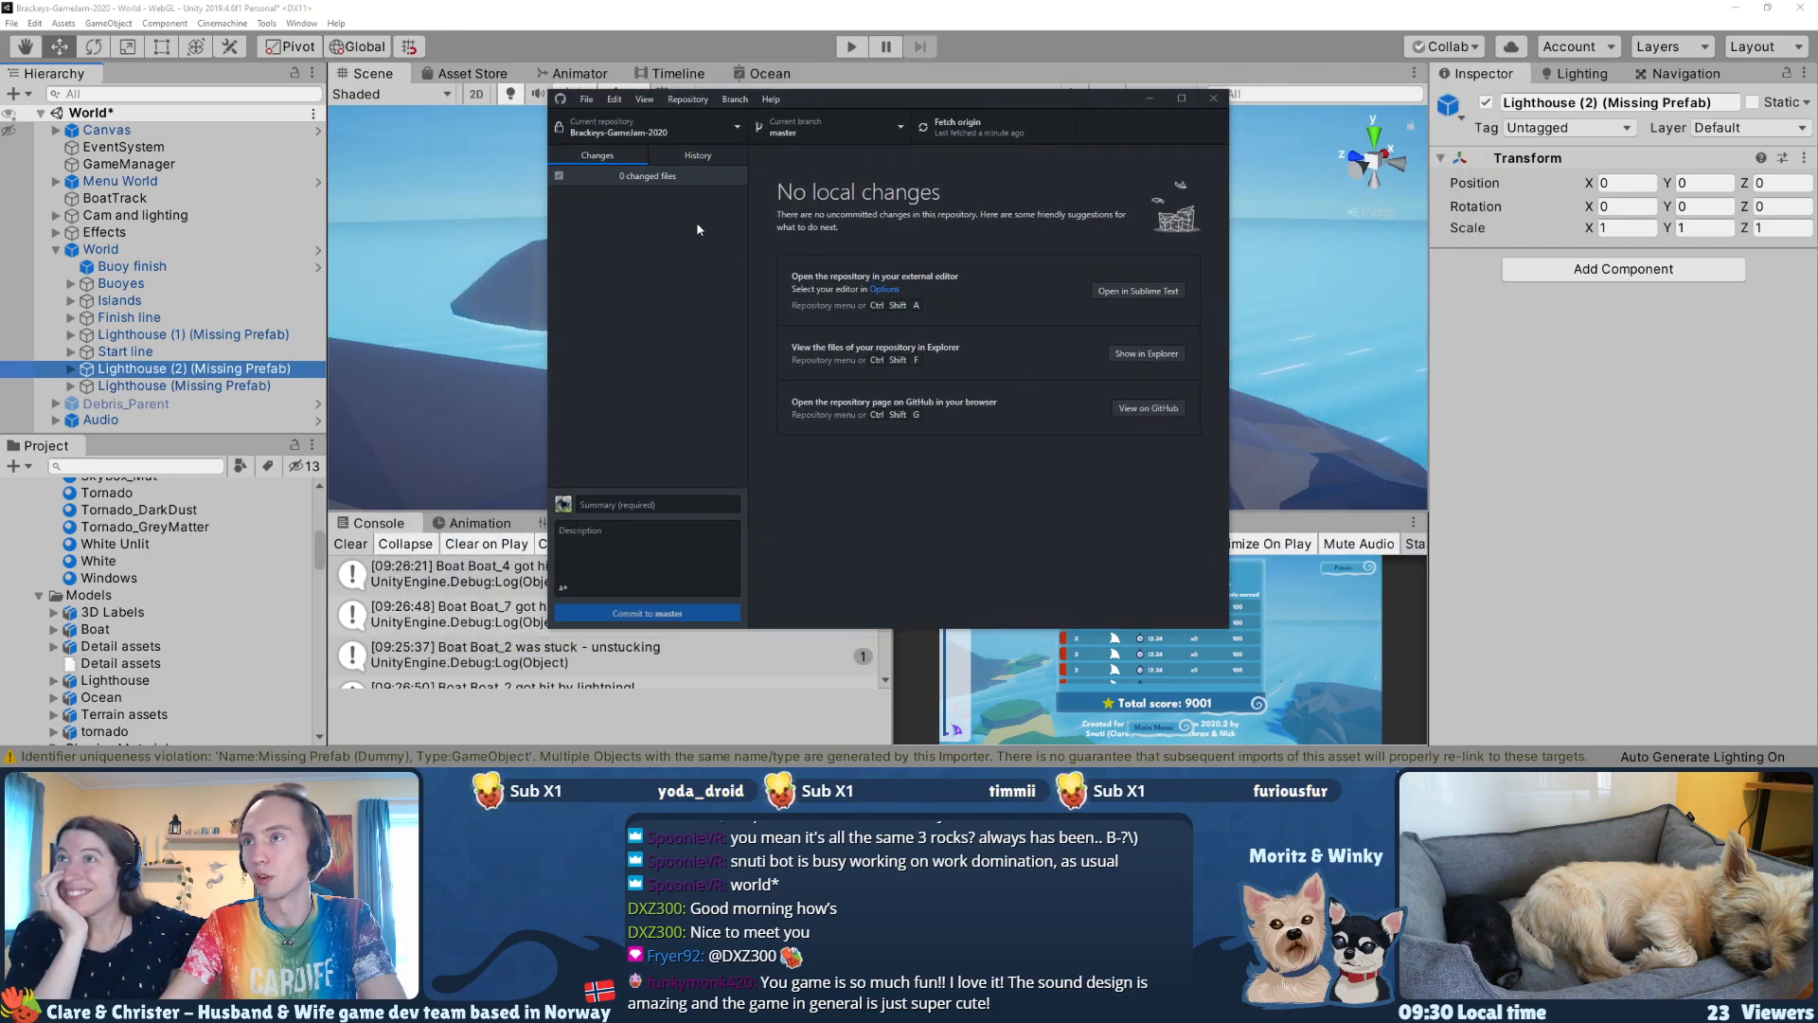
left_click(228, 377)
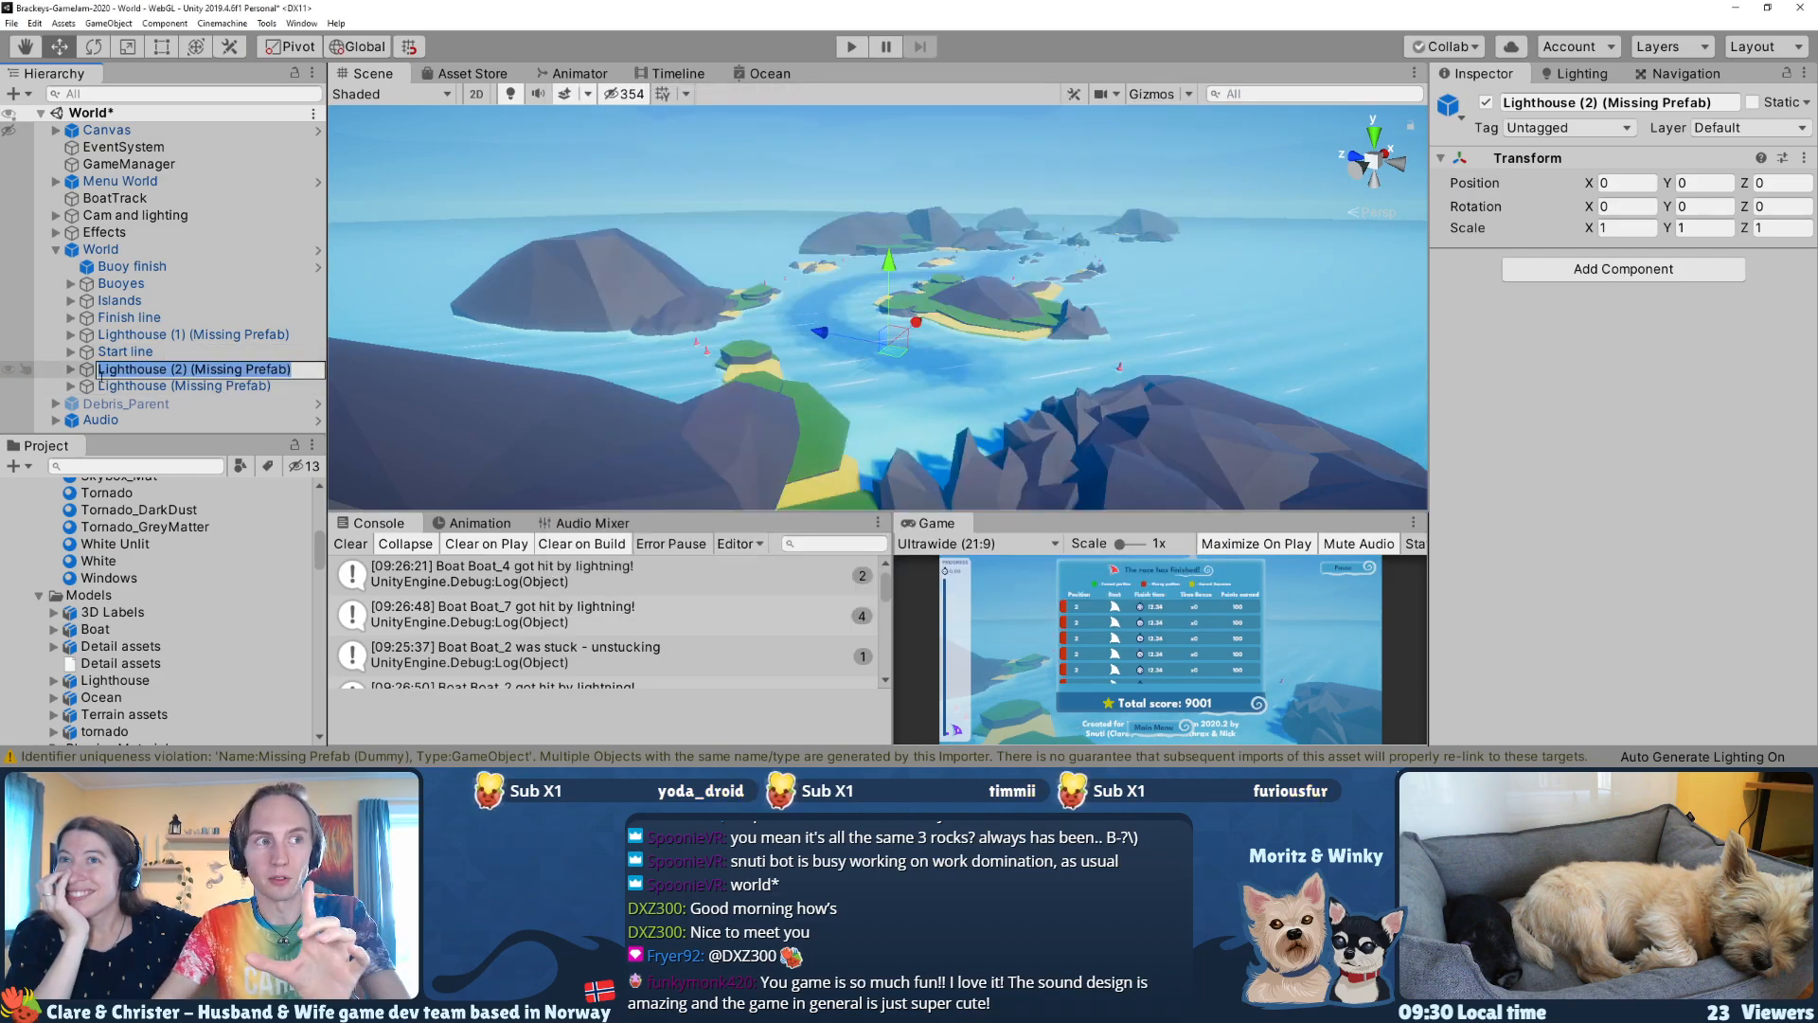
left_click(71, 372)
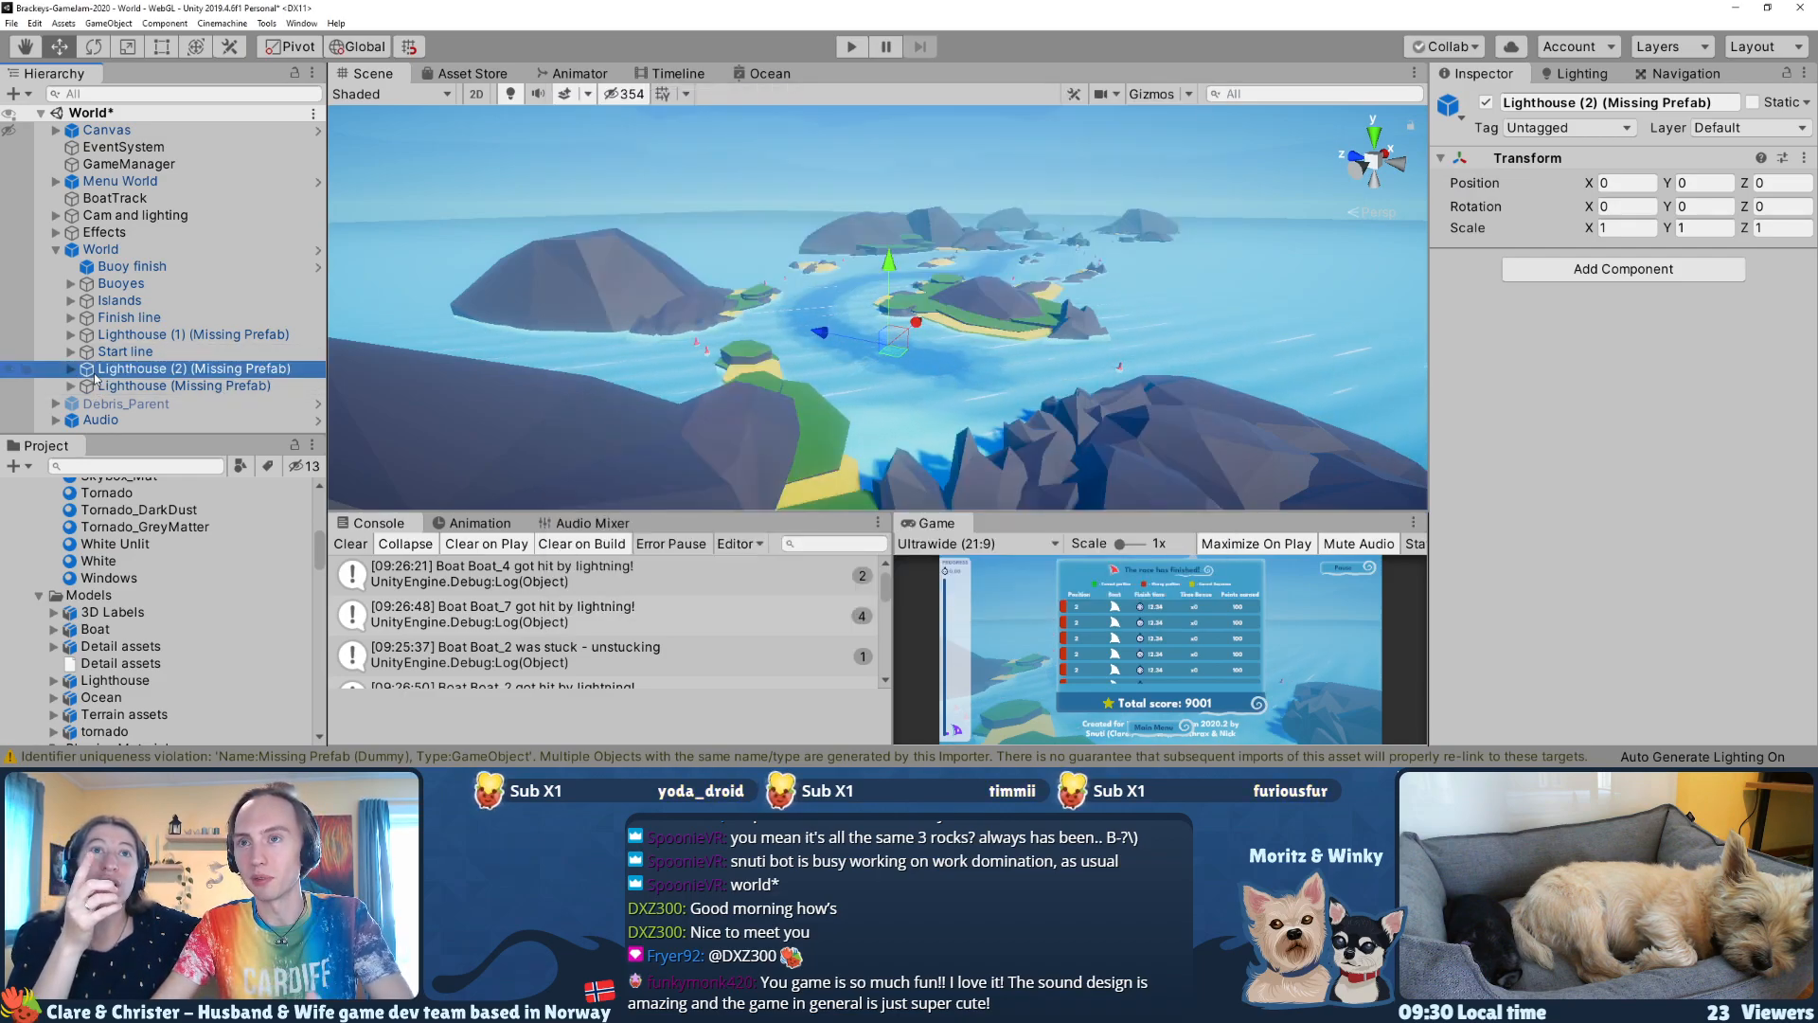
left_click(121, 337)
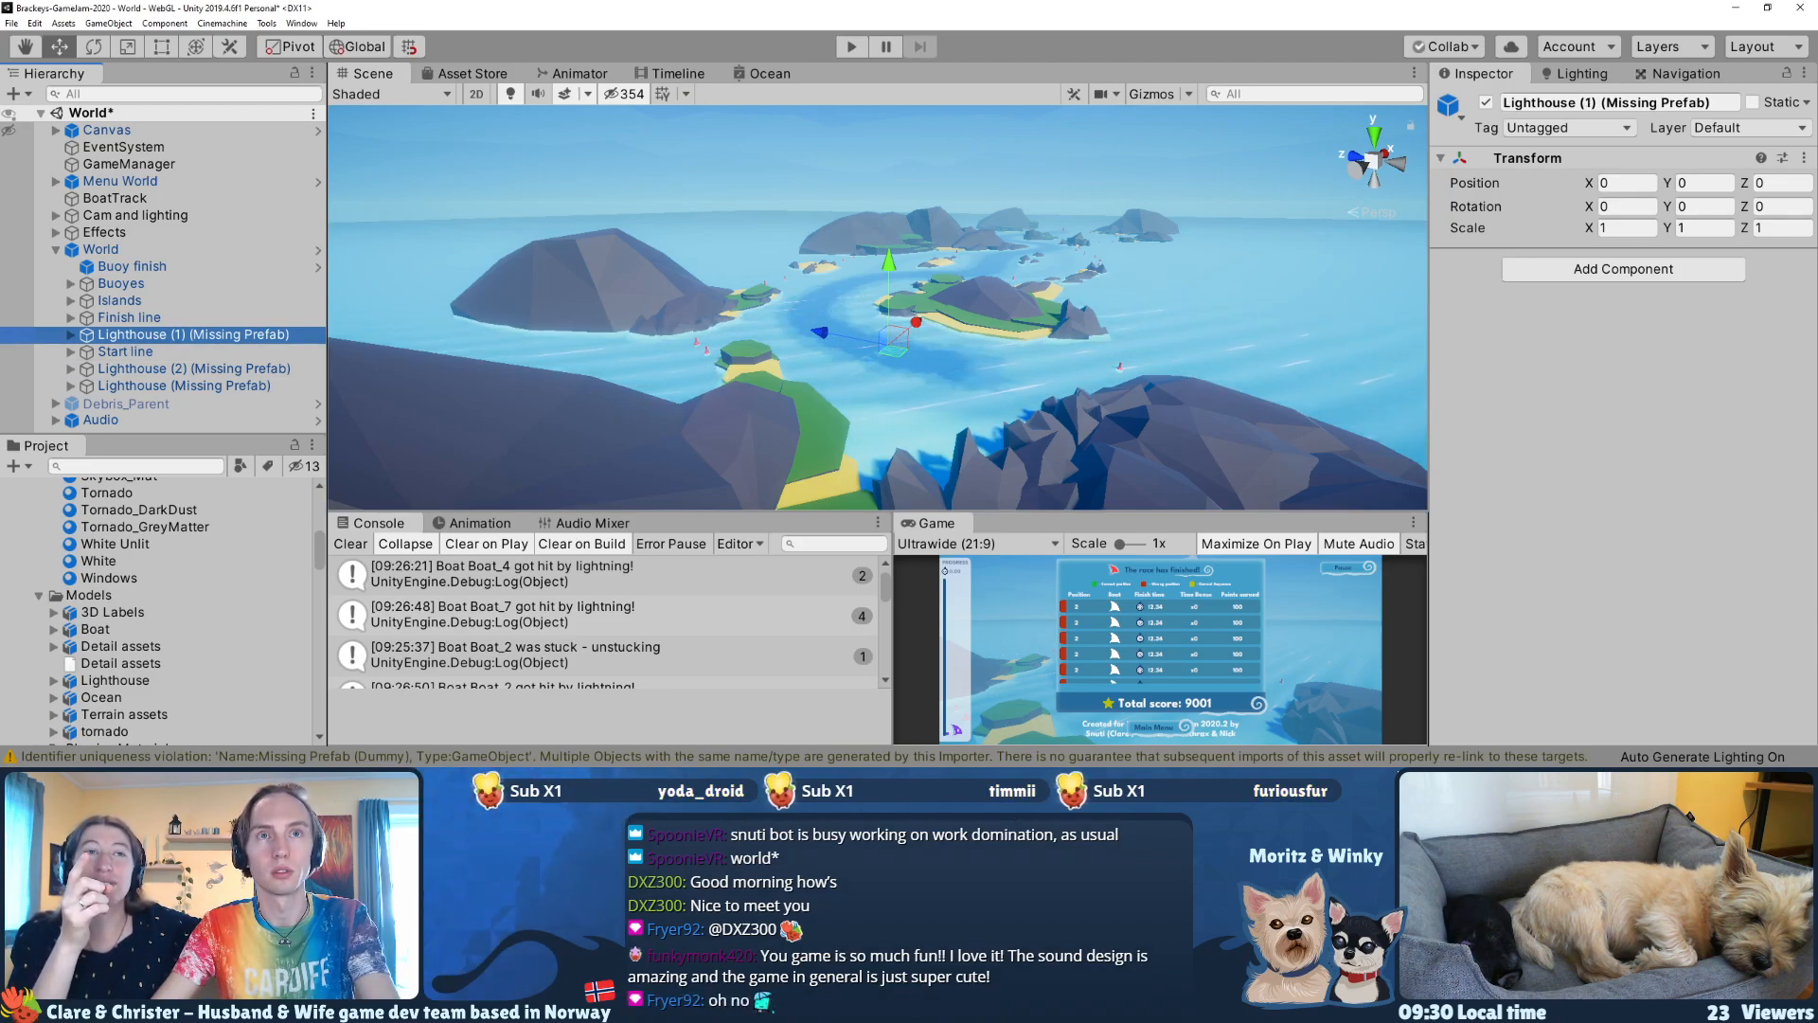
key("ctrl+super+Right")
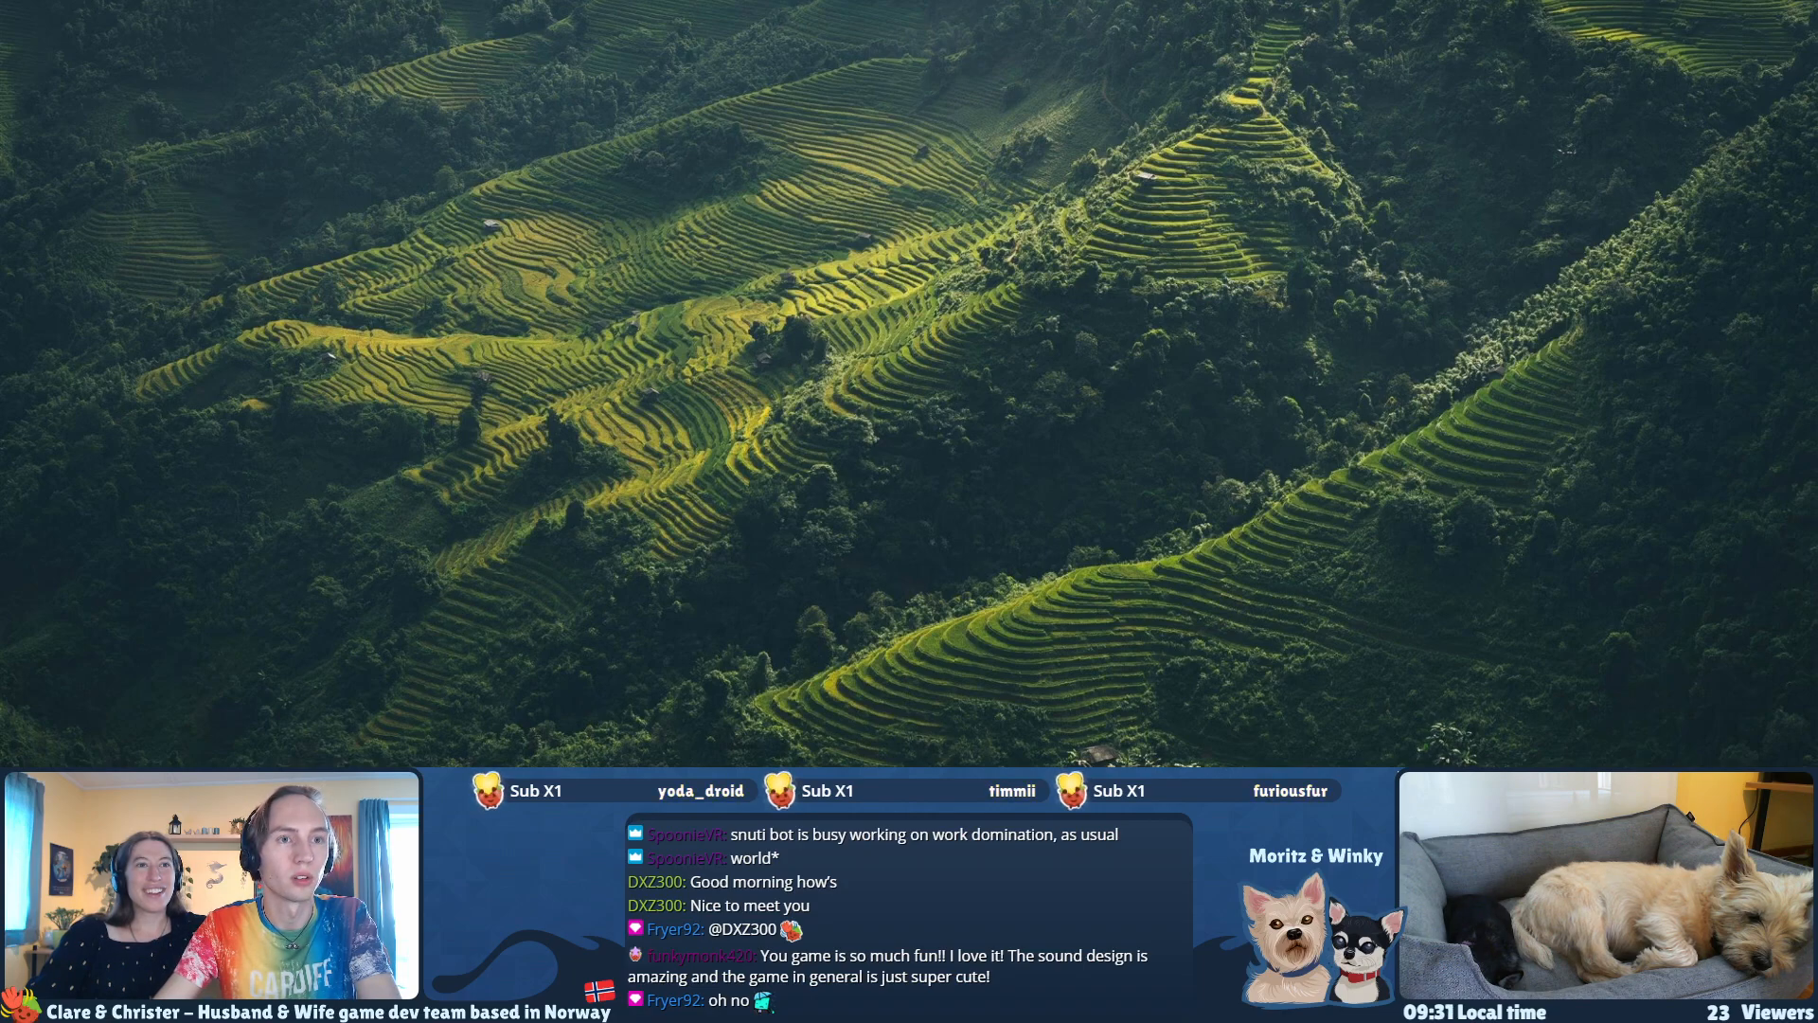
key("ctrl+super+Left")
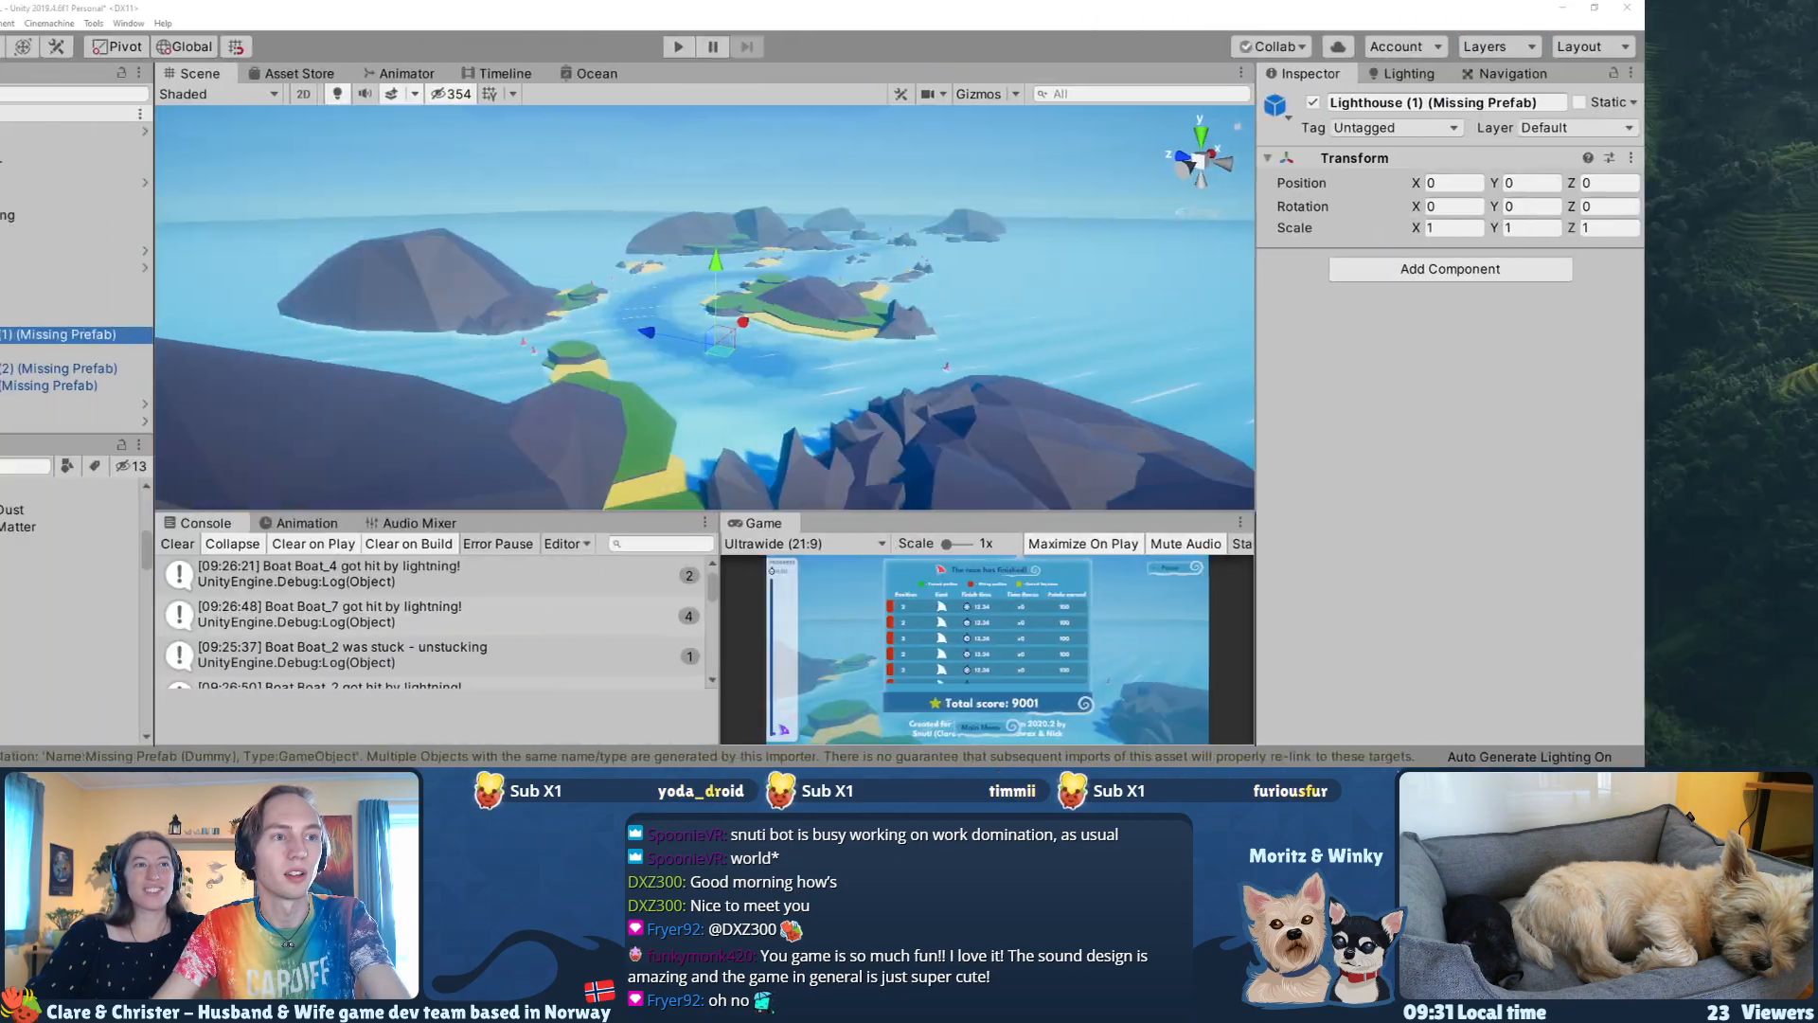
right_click_drag(800, 330, 819, 319)
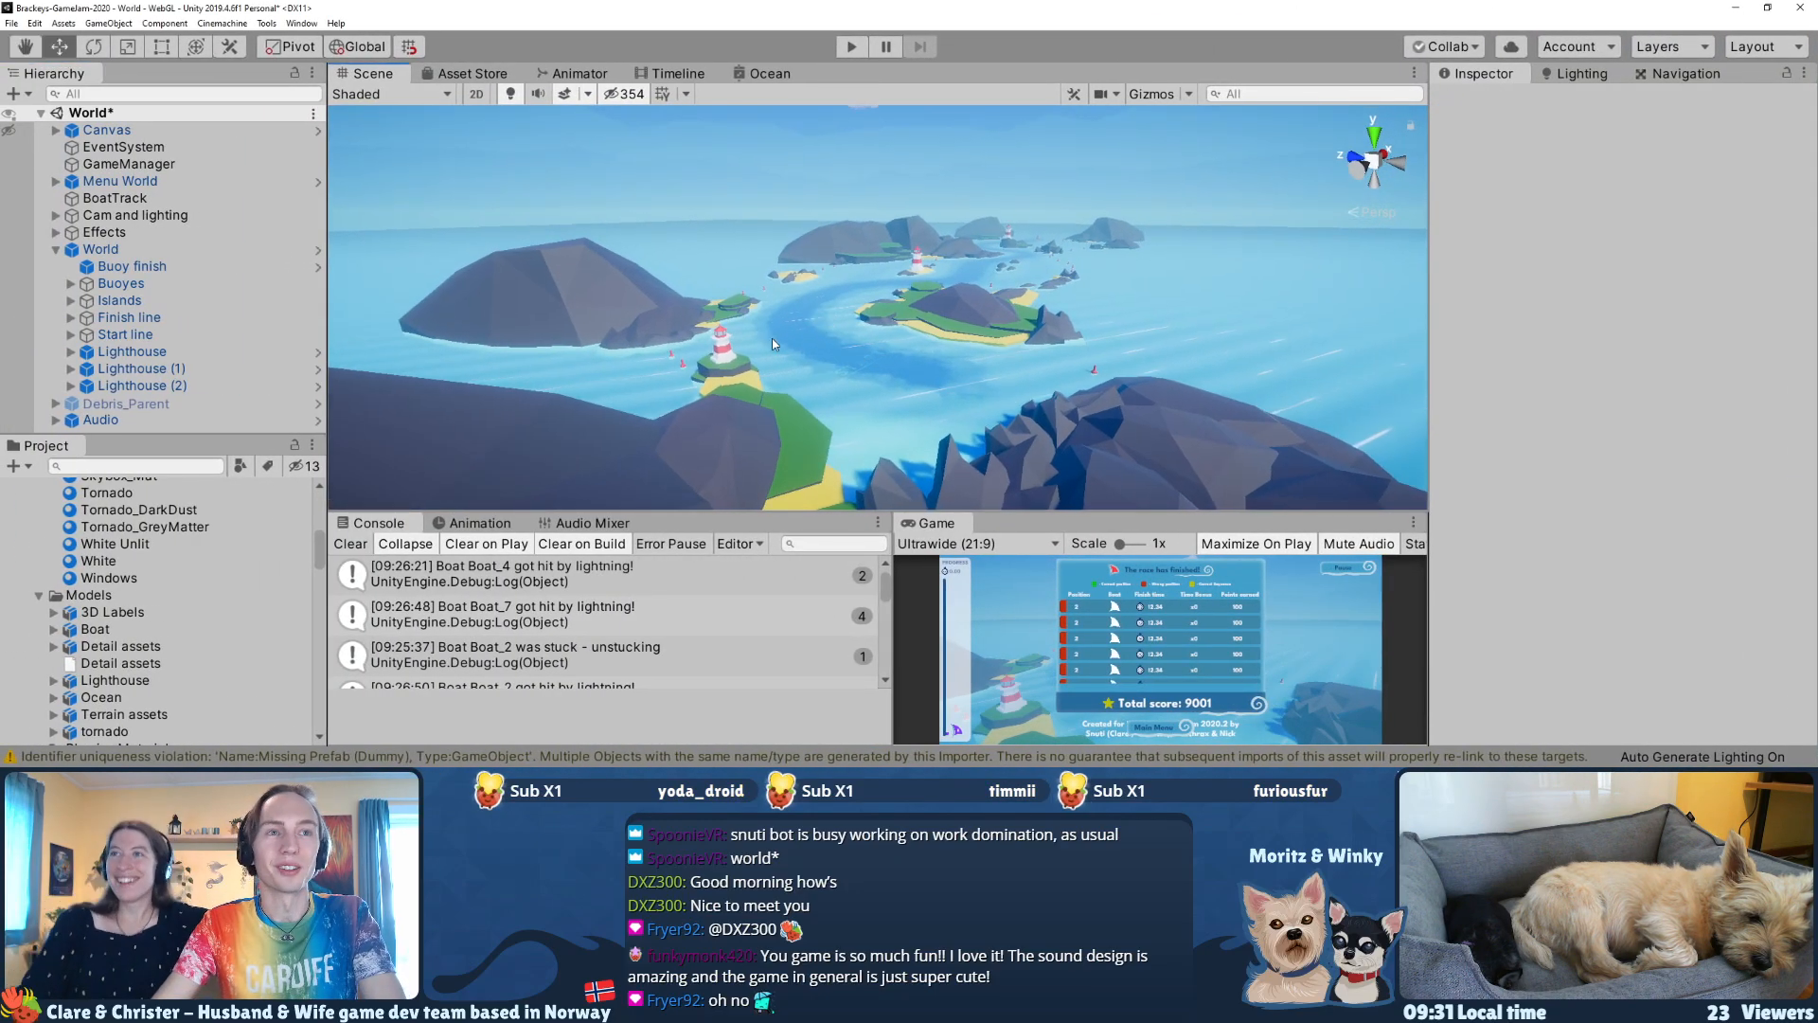
Step: Switch to GitHub Desktop and enter the commit summary "The missing prefab" for the Lighthouse 1.prefab files
key("alt+Tab")
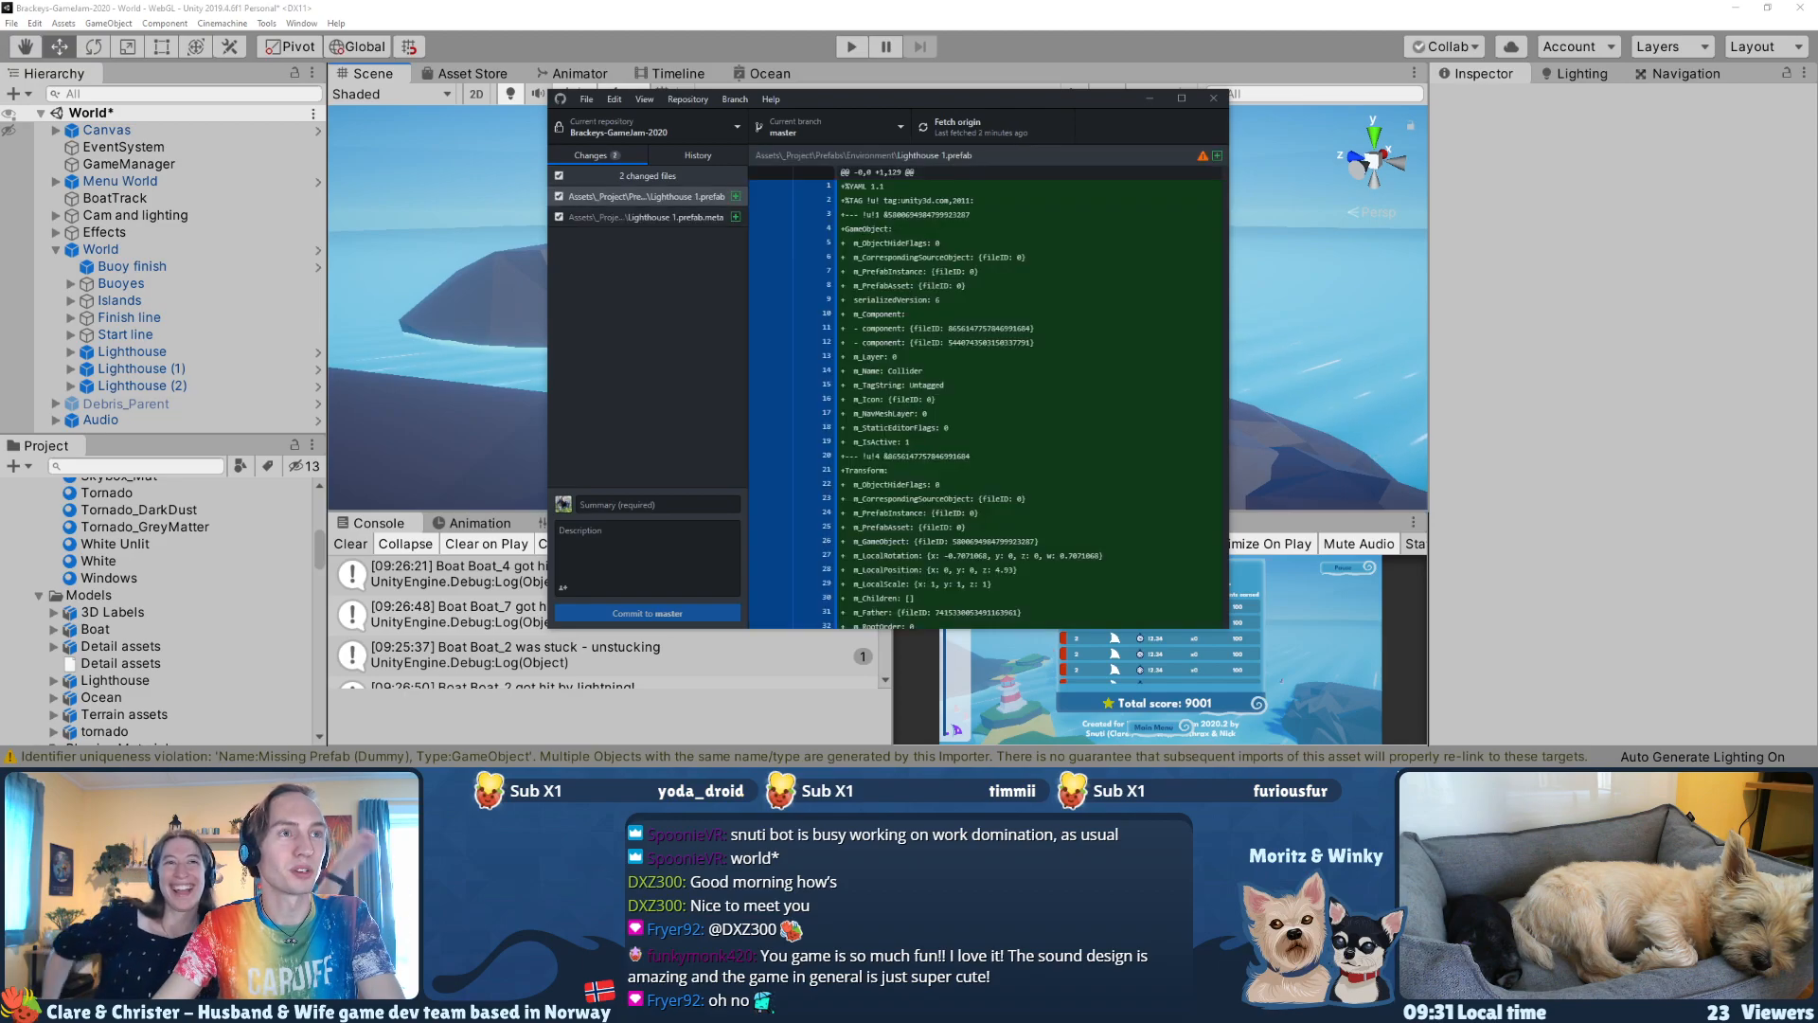
left_click(653, 505)
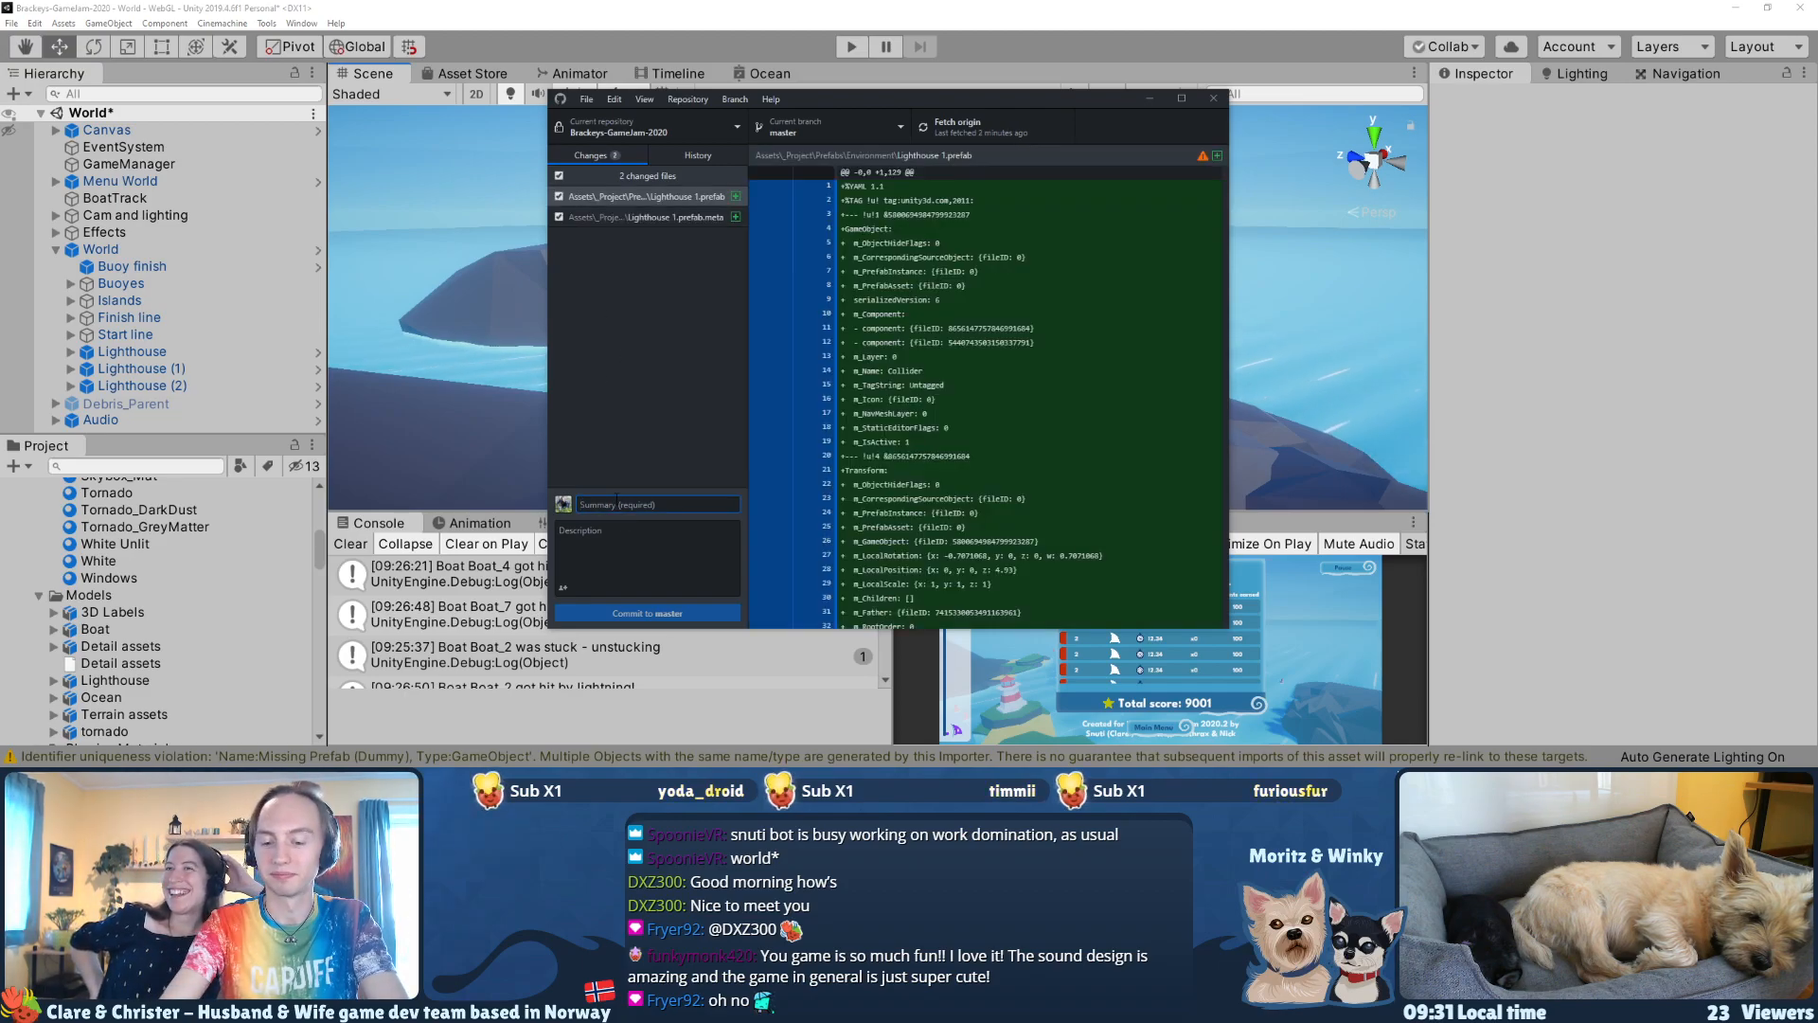
type("The missing")
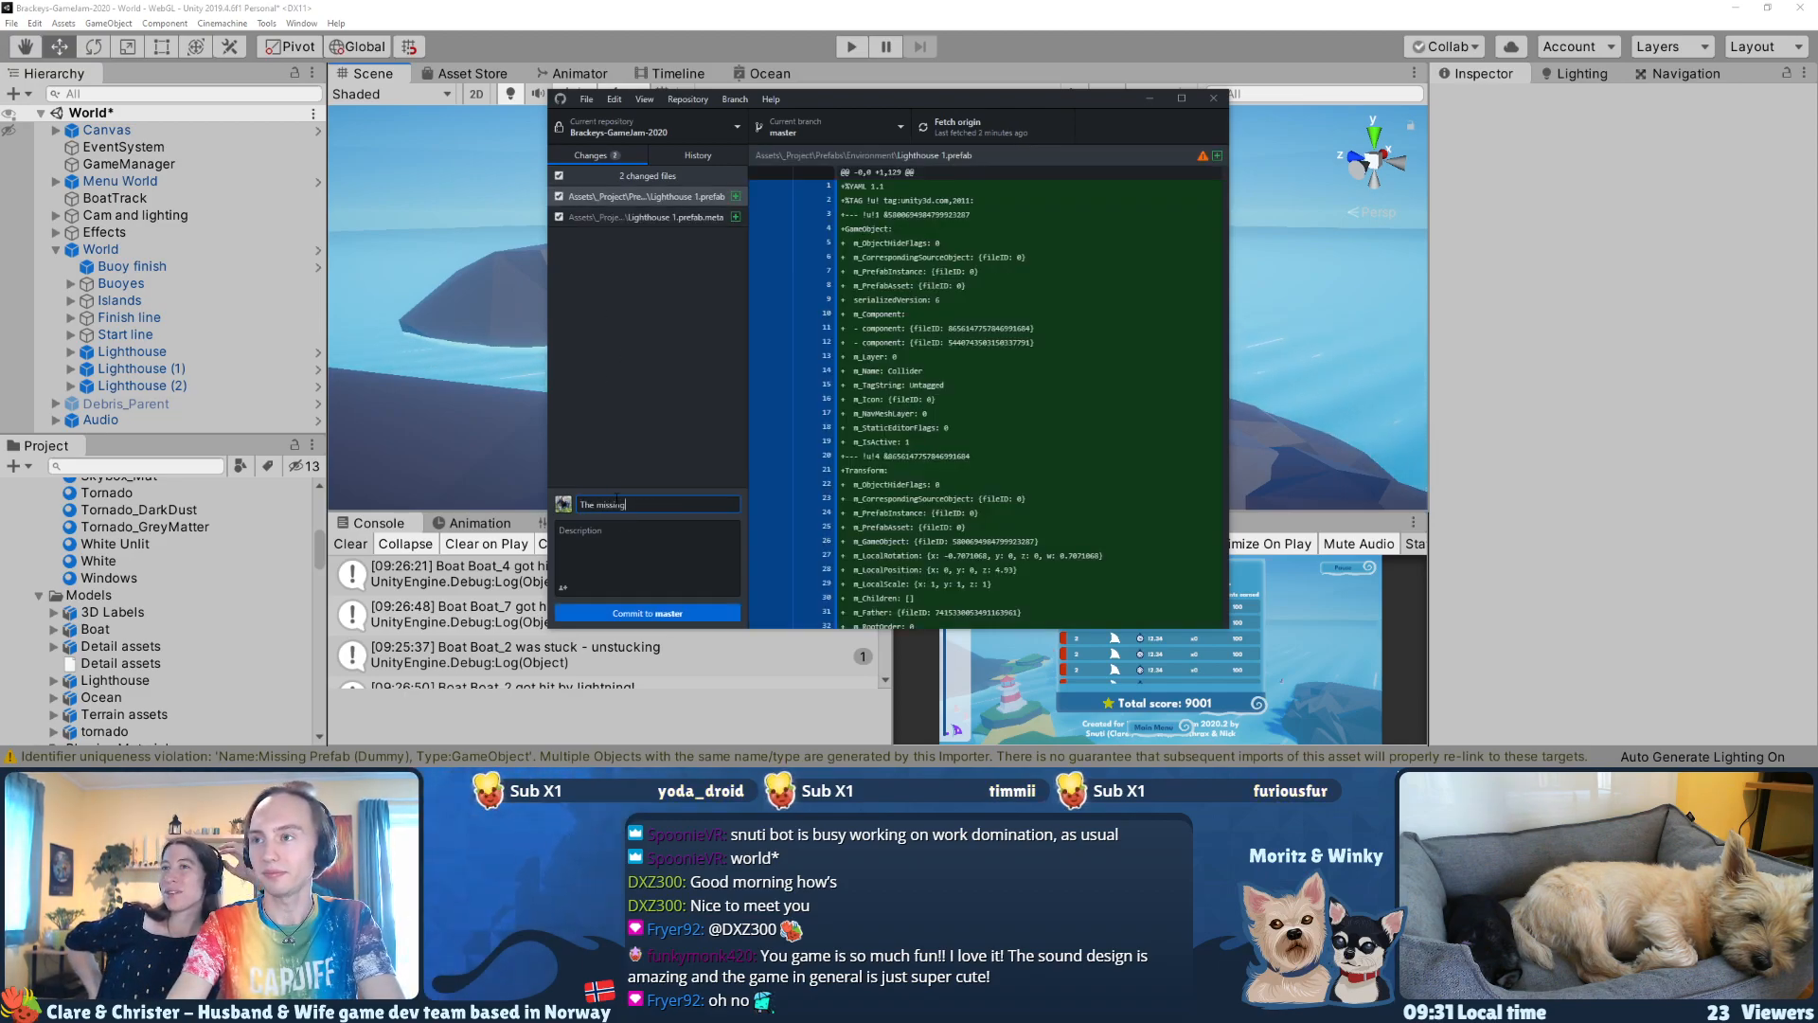
type(" prefab")
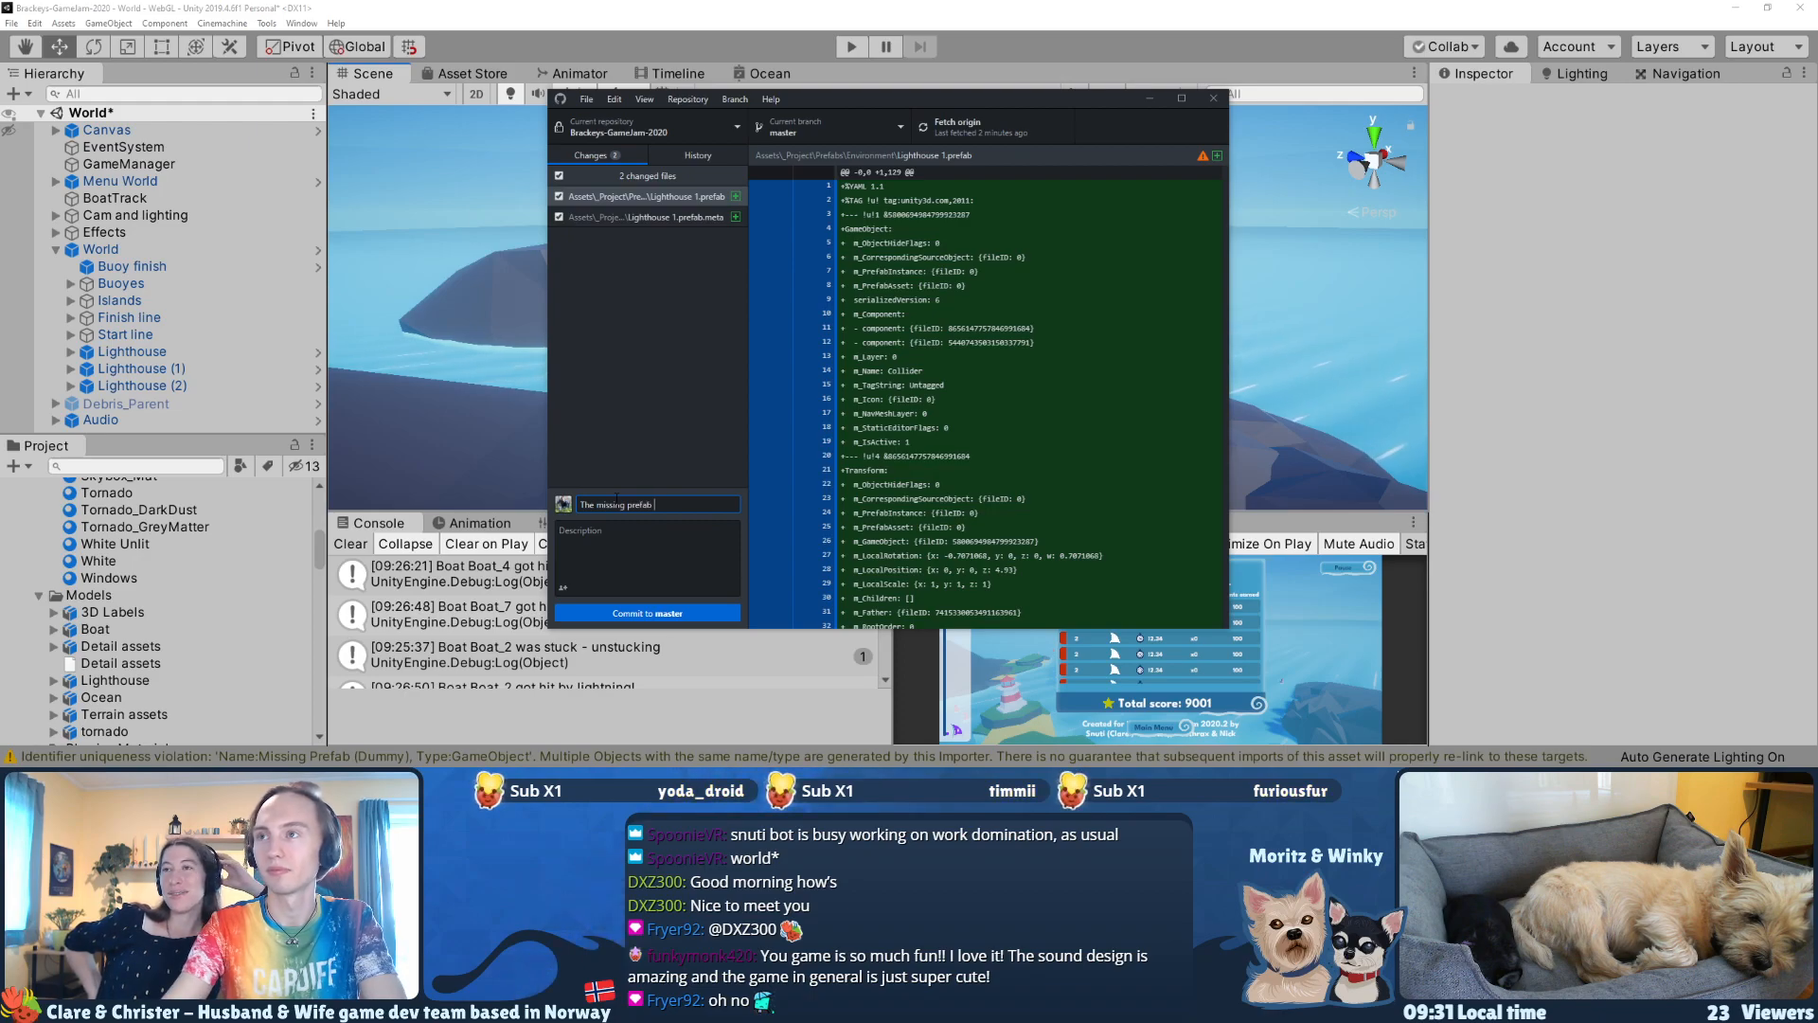
mouse_move(886, 101)
left_mouse_down()
mouse_move(941, 95)
mouse_move(867, 124)
left_mouse_up()
right_click(662, 224)
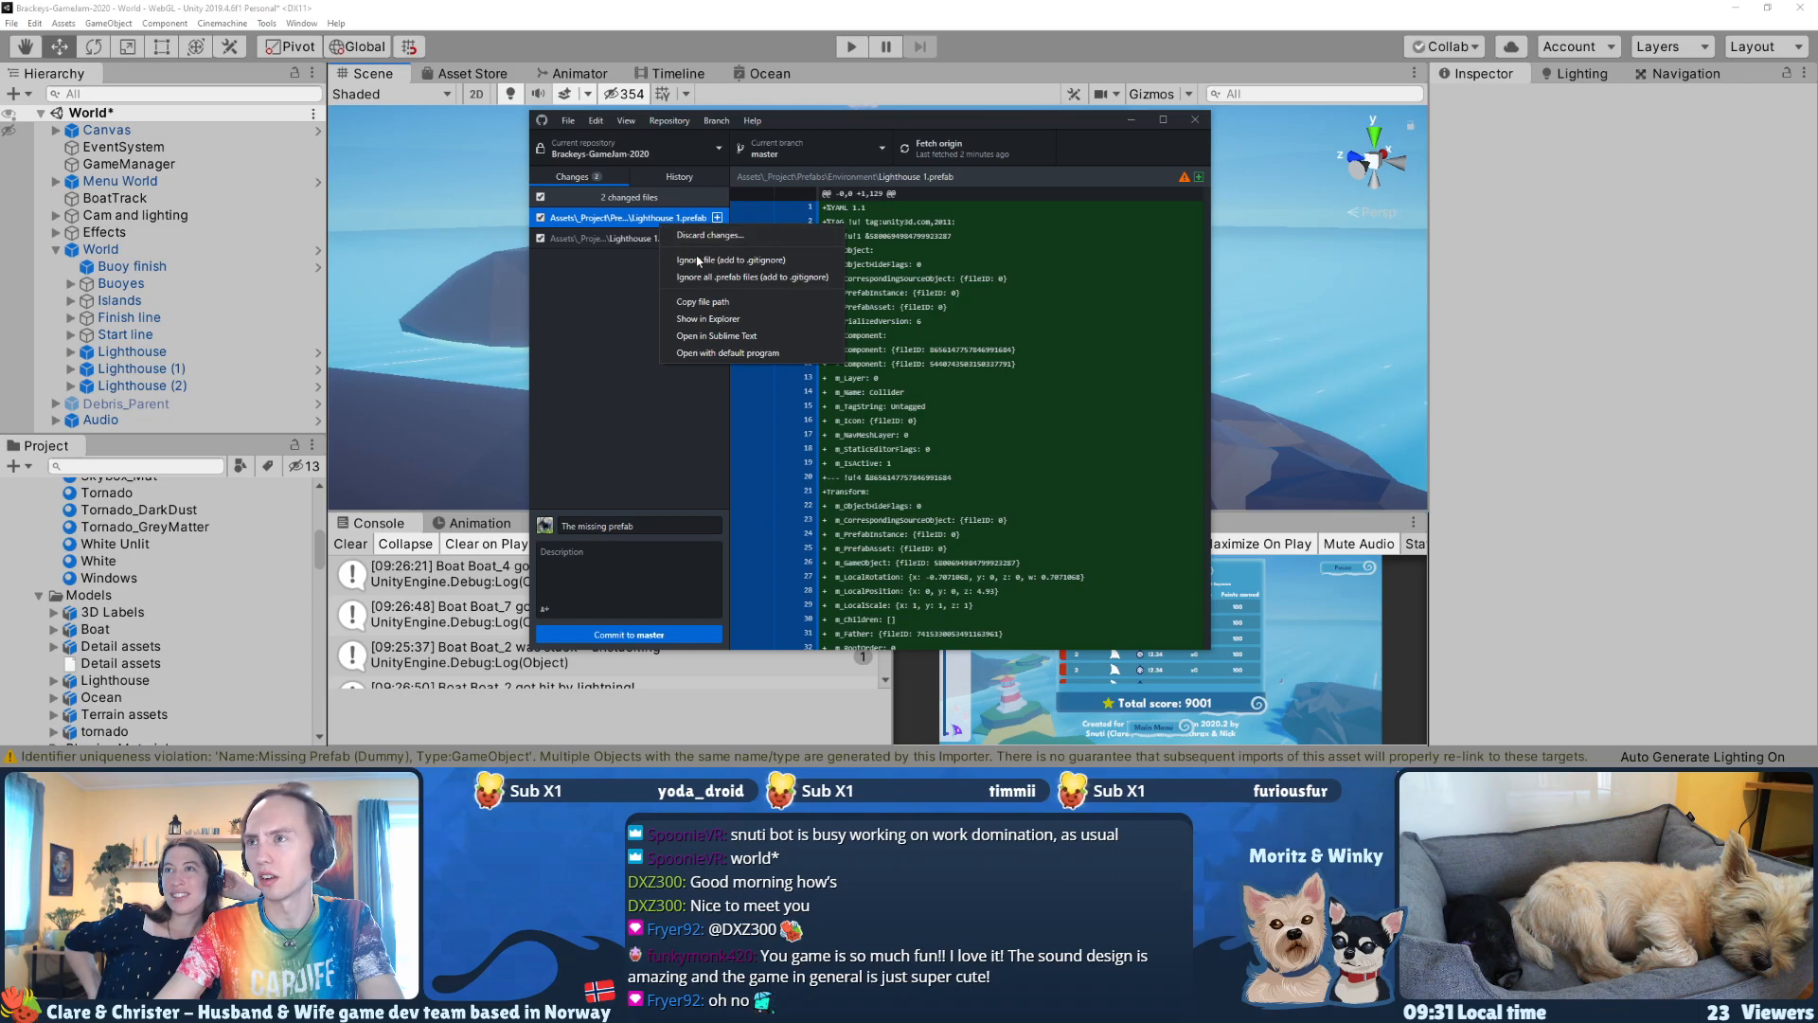
left_click(718, 235)
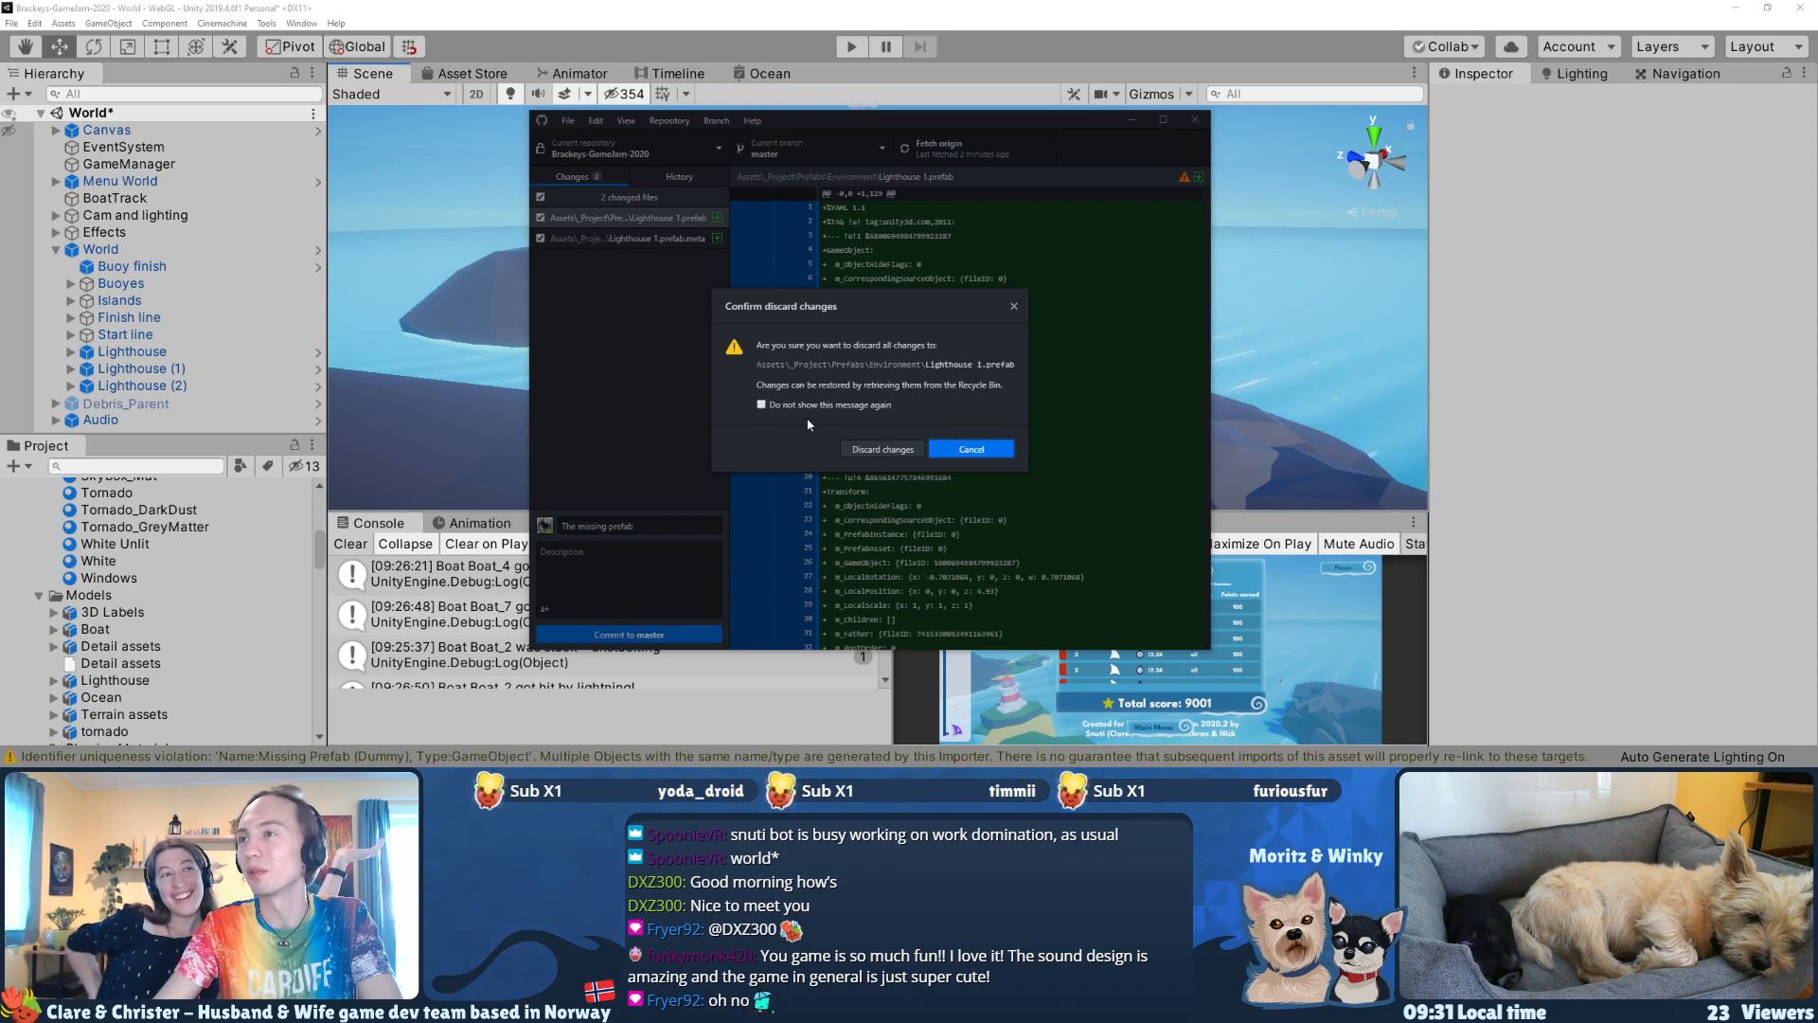
left_click(1015, 306)
Step: Change the commit summary to "The missing lighthouse prefab." and commit the two prefab files to master
left_click(666, 521)
key("ctrl+Left")
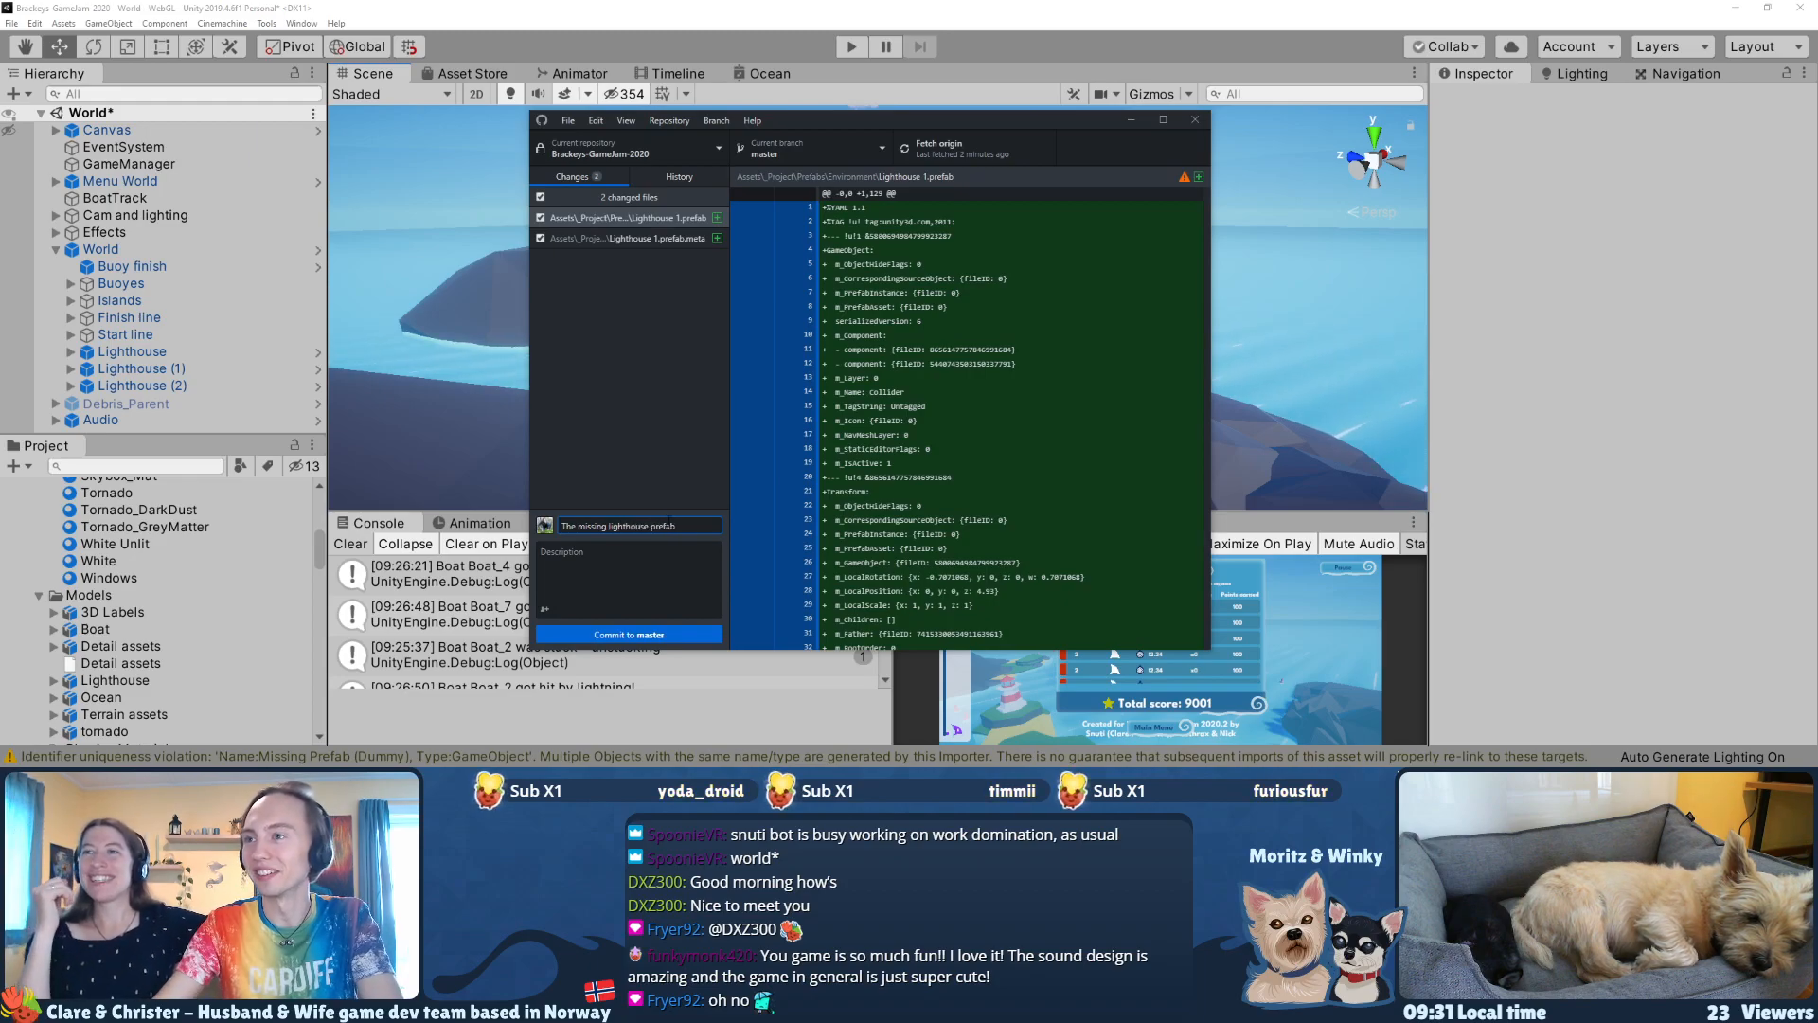
left_click(684, 521)
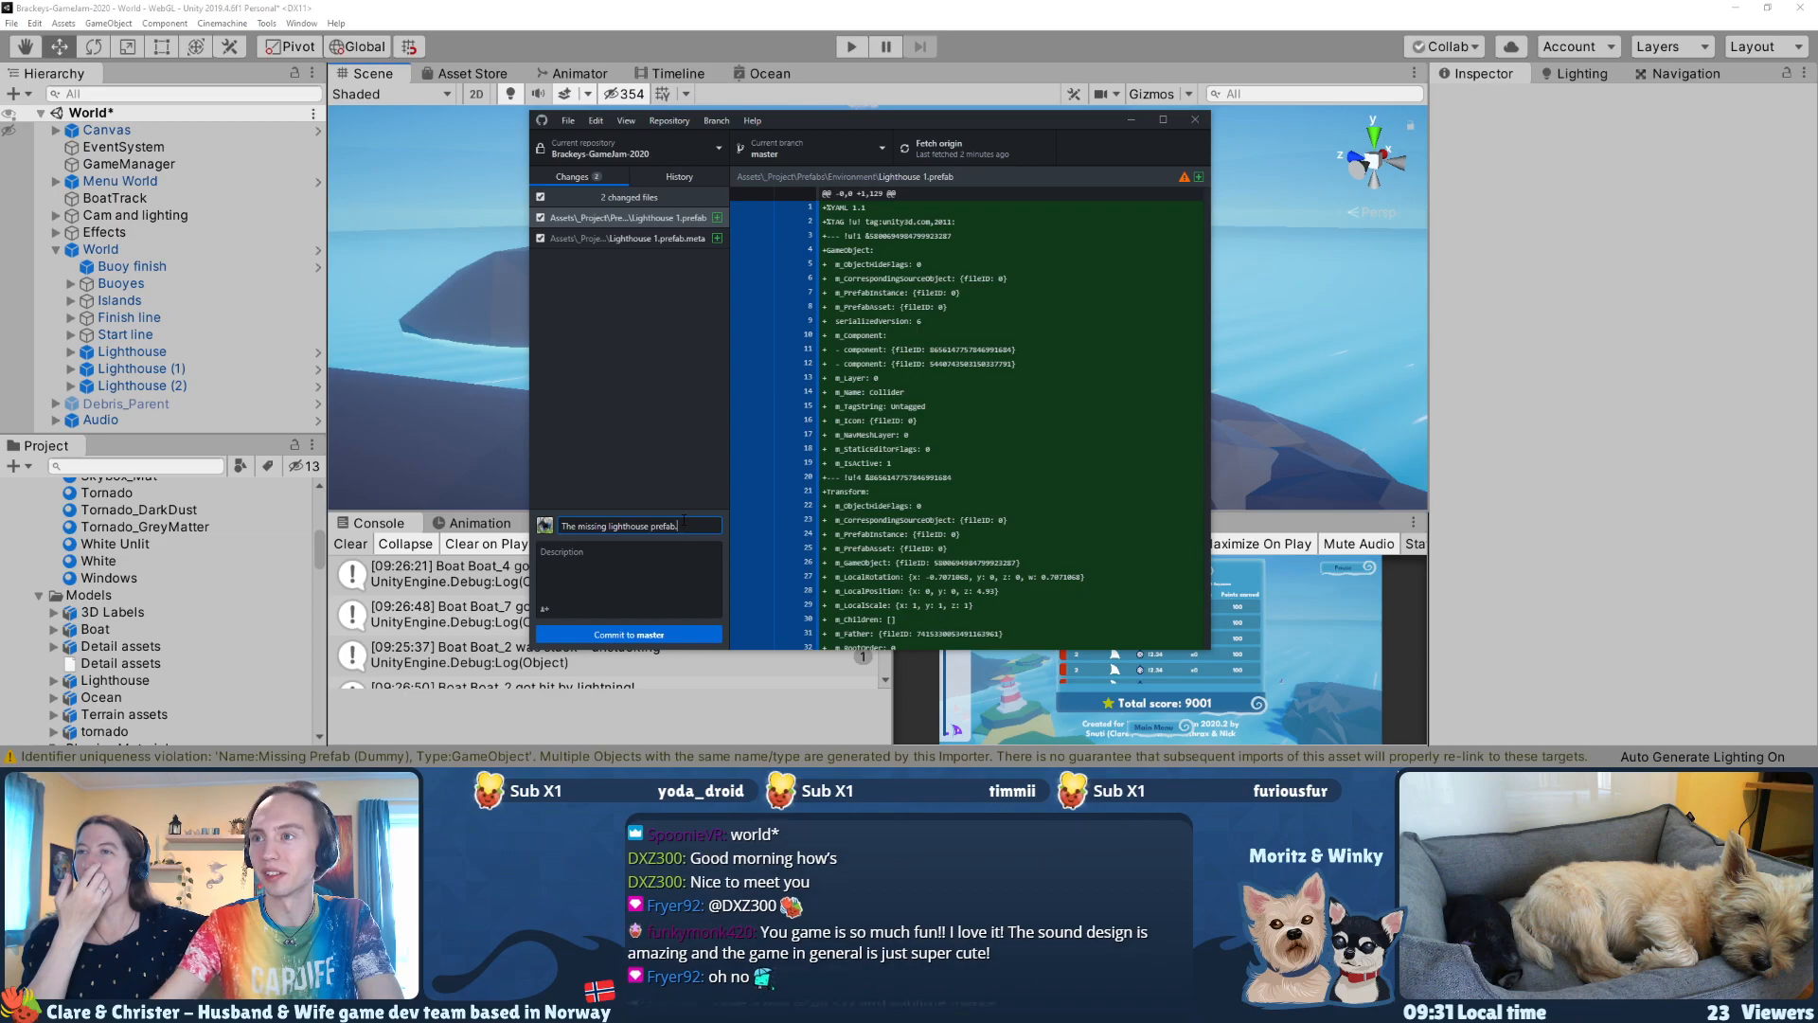
type(".")
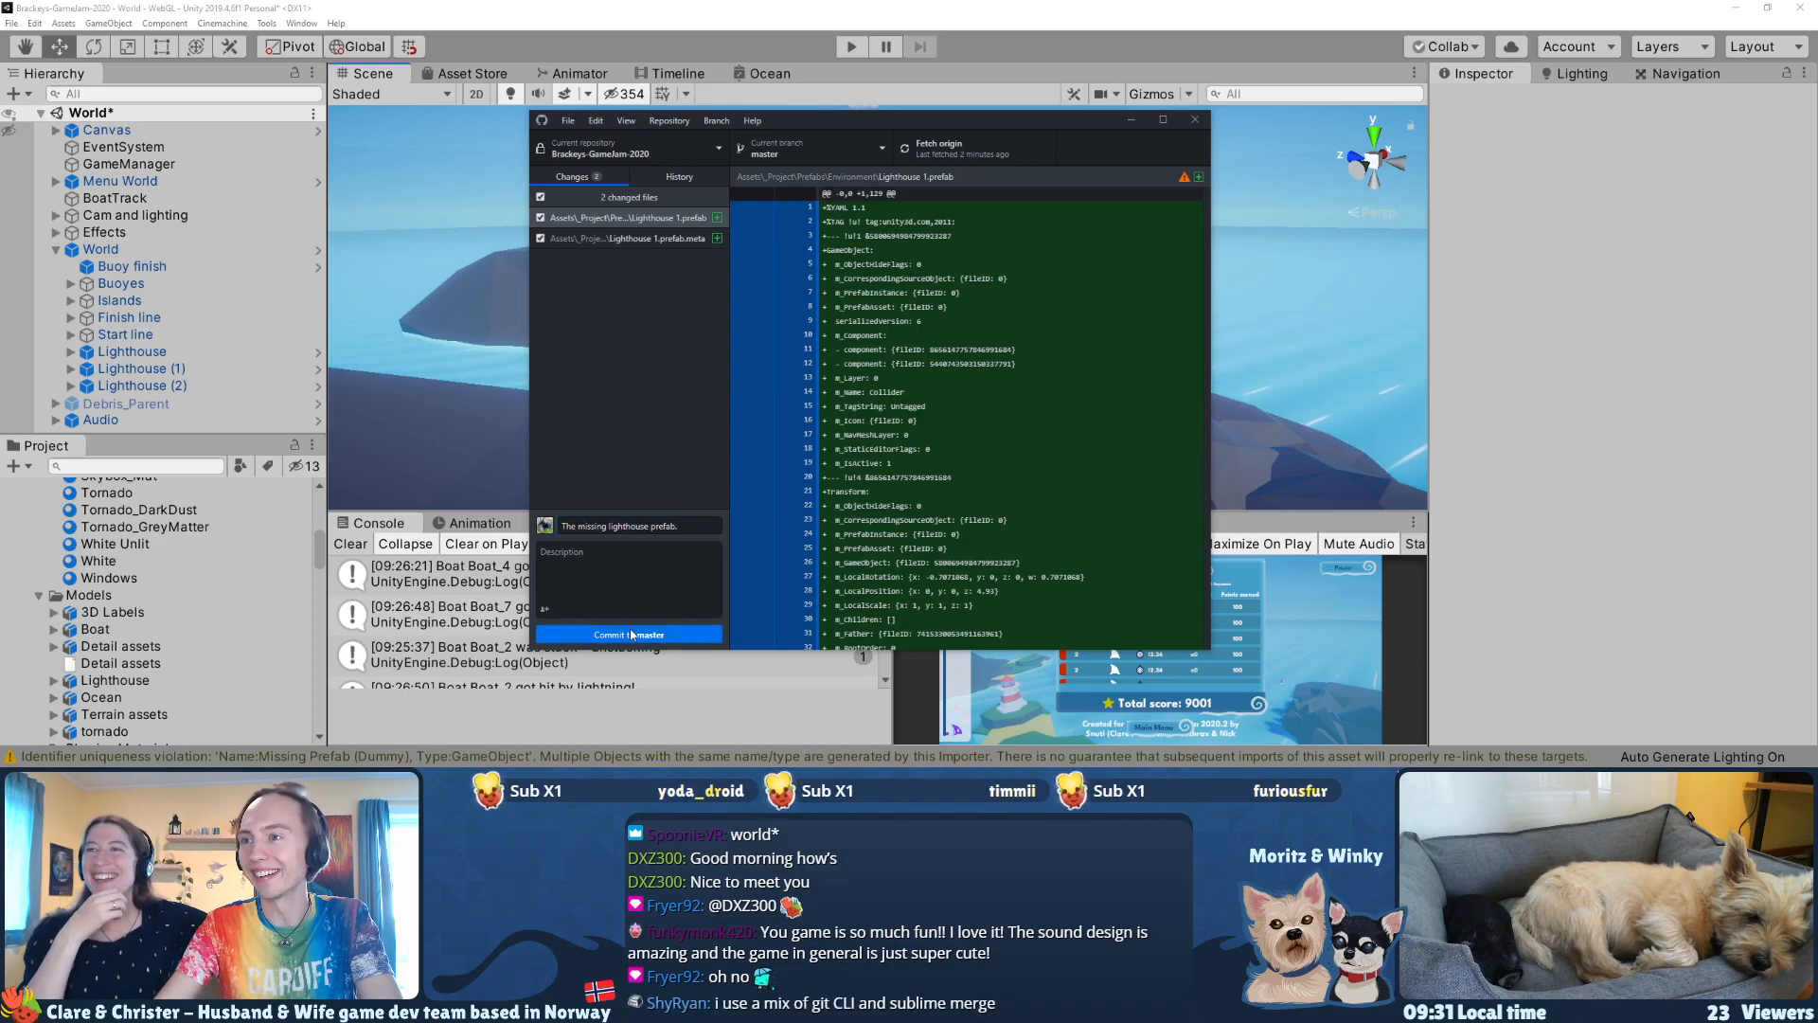
left_click(660, 634)
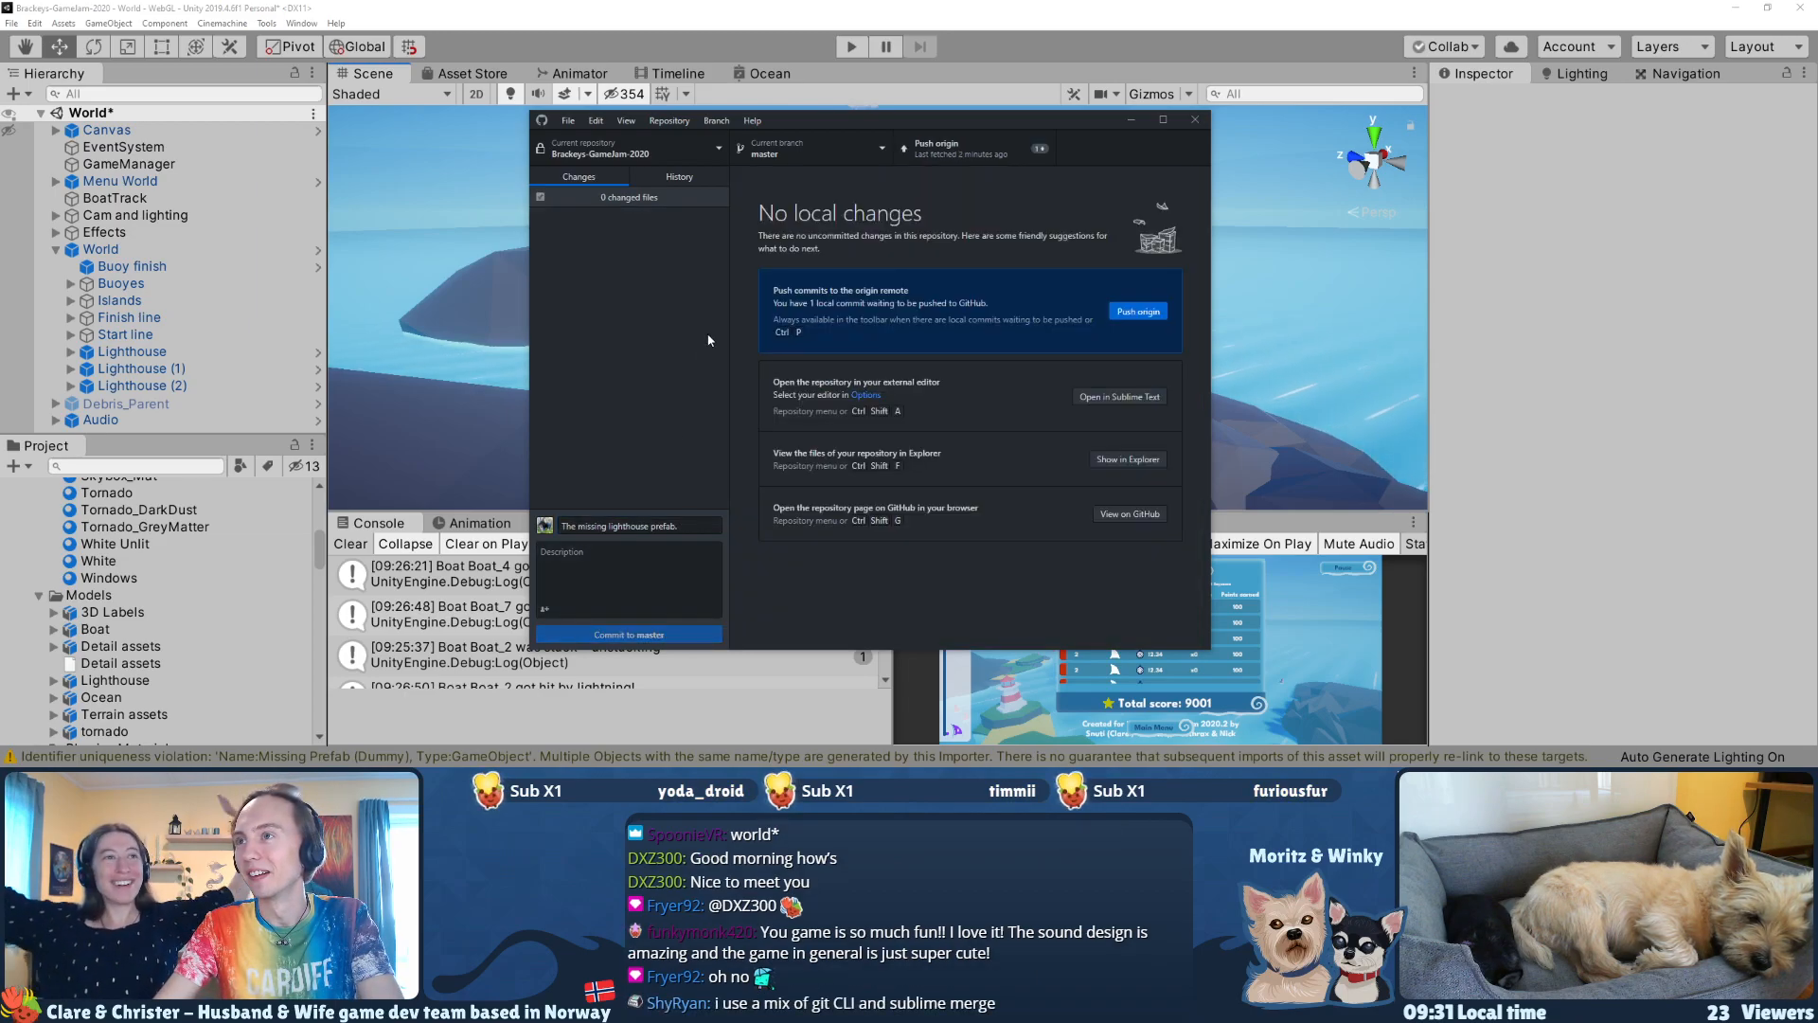
Step: Push the prefab commit to origin, then close GitHub Desktop to return to Unity
left_click(954, 152)
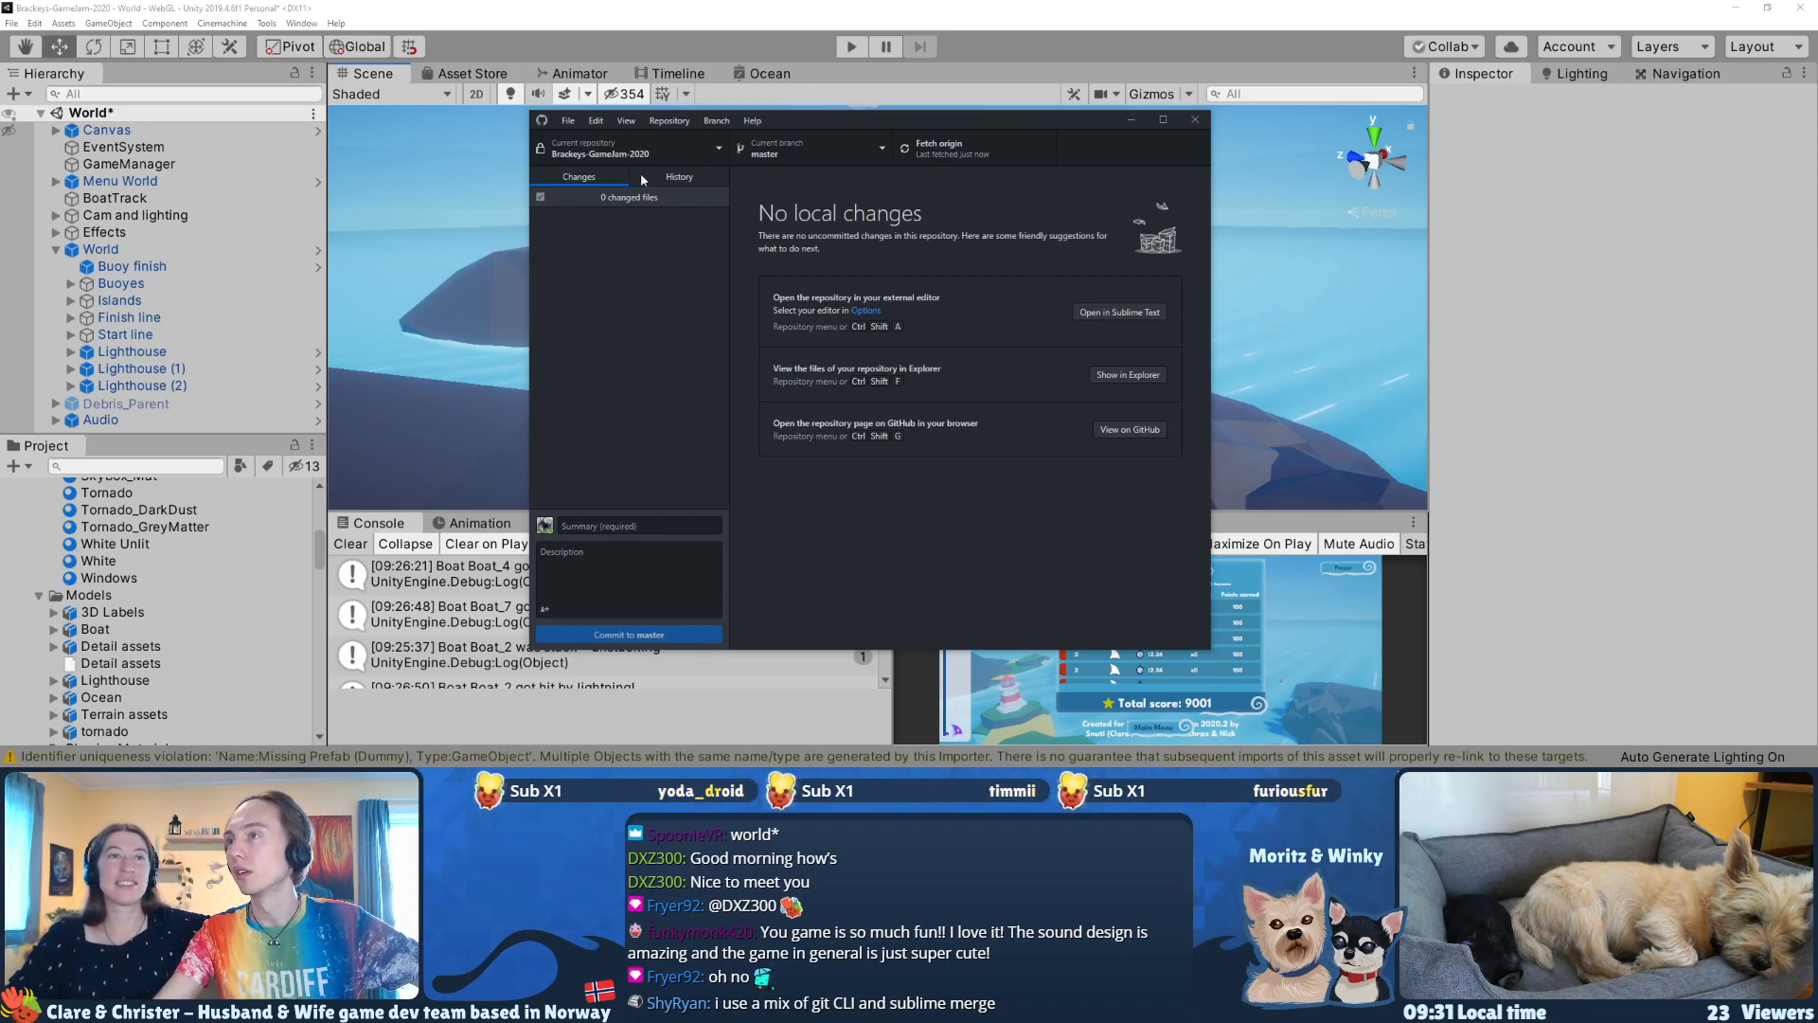
left_click_drag(833, 119, 666, 135)
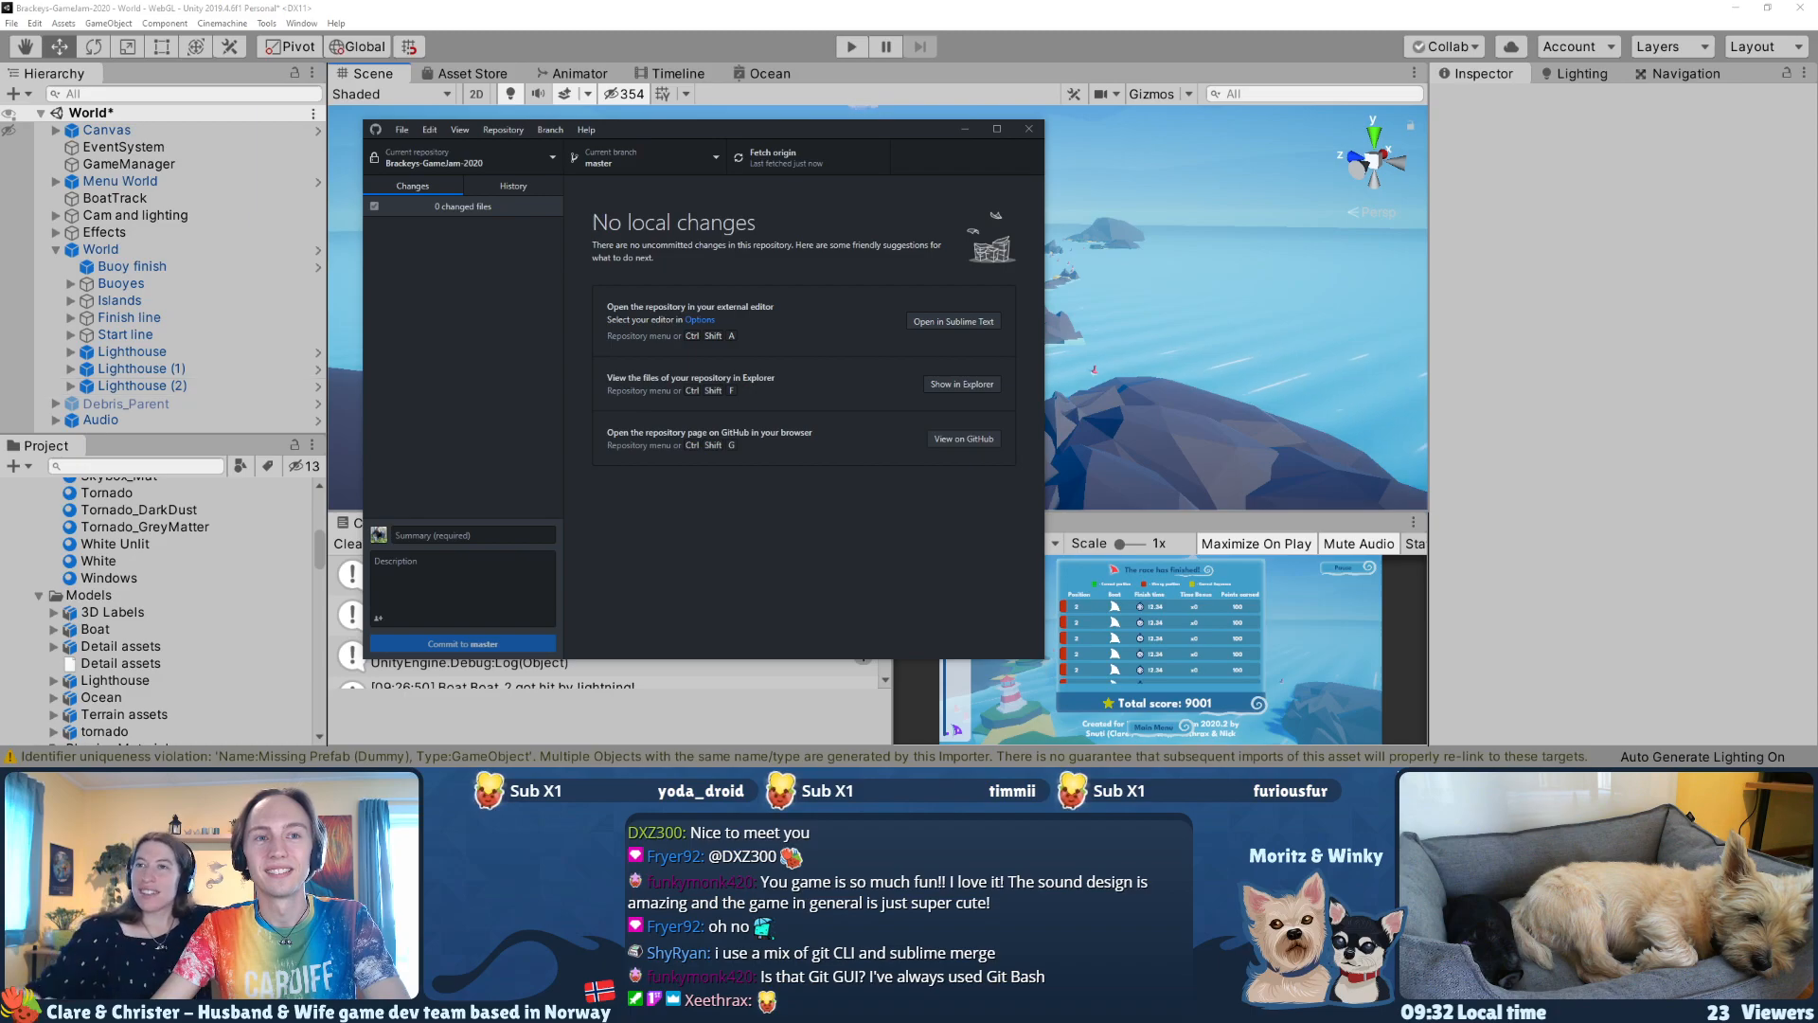
left_click_drag(927, 128, 896, 132)
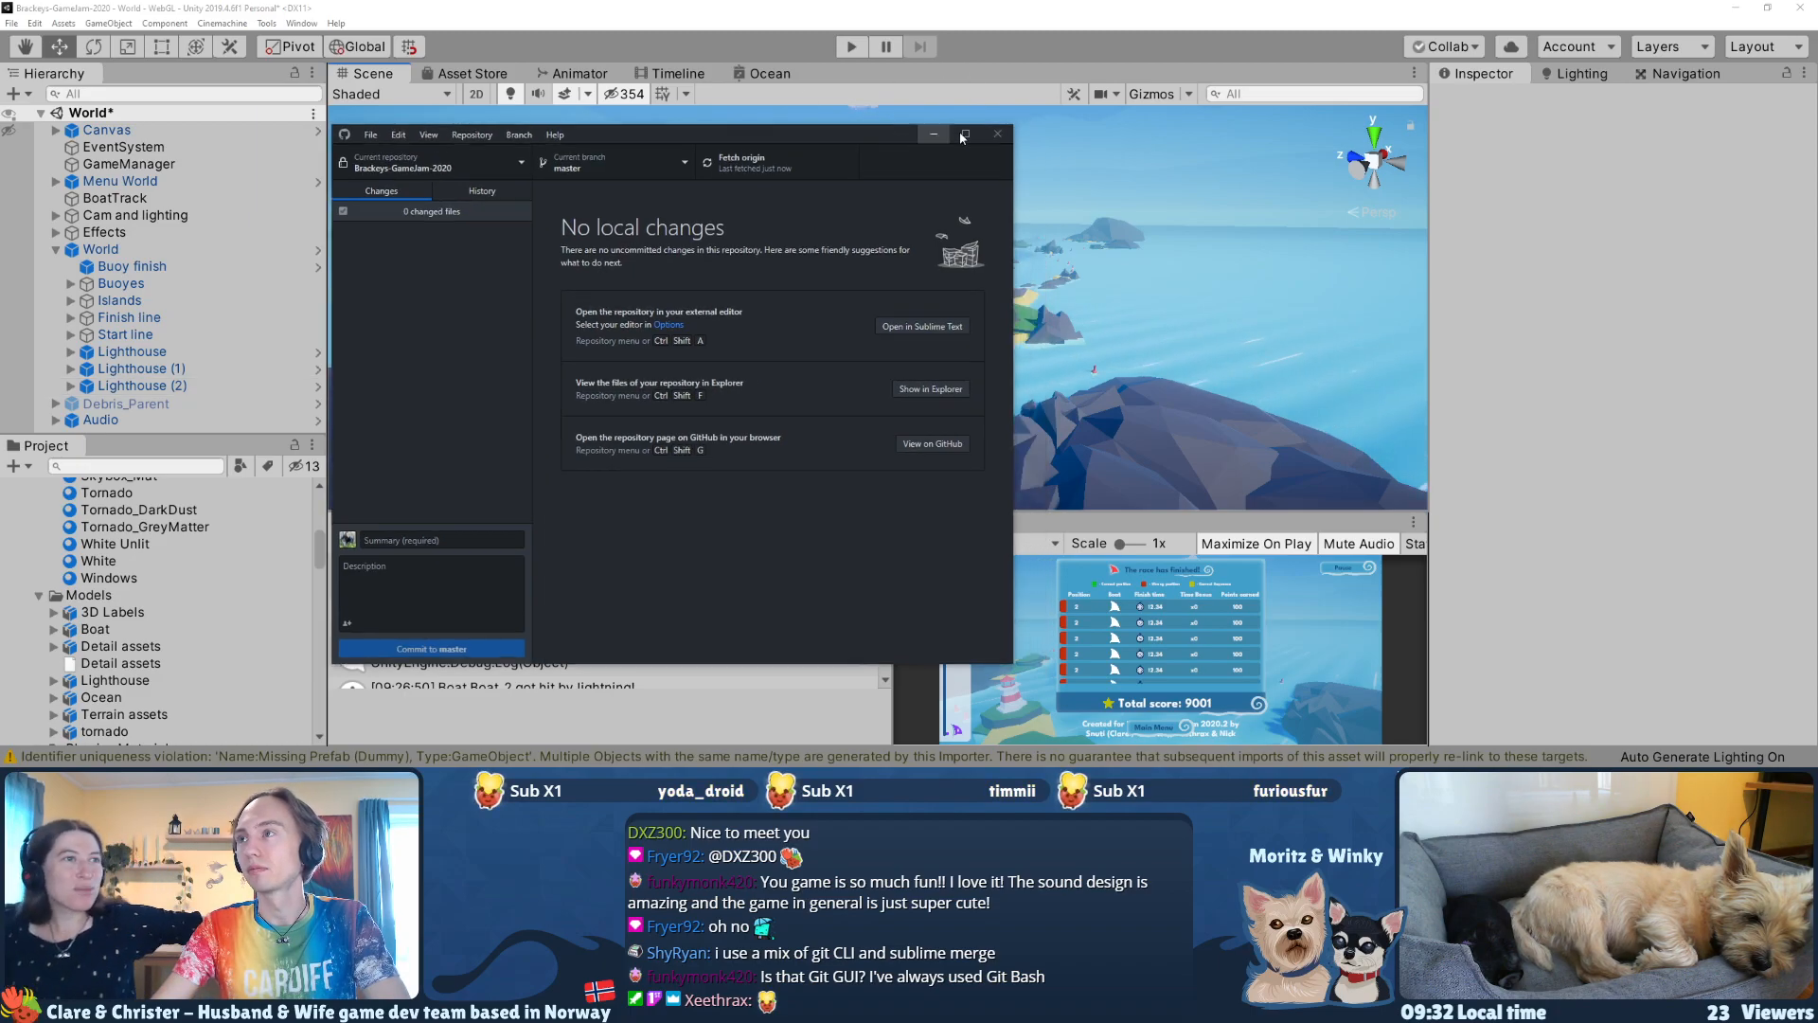
left_click(997, 135)
Step: Run the game and read through its Credits screen, including the creator links and audio credits
left_click(850, 53)
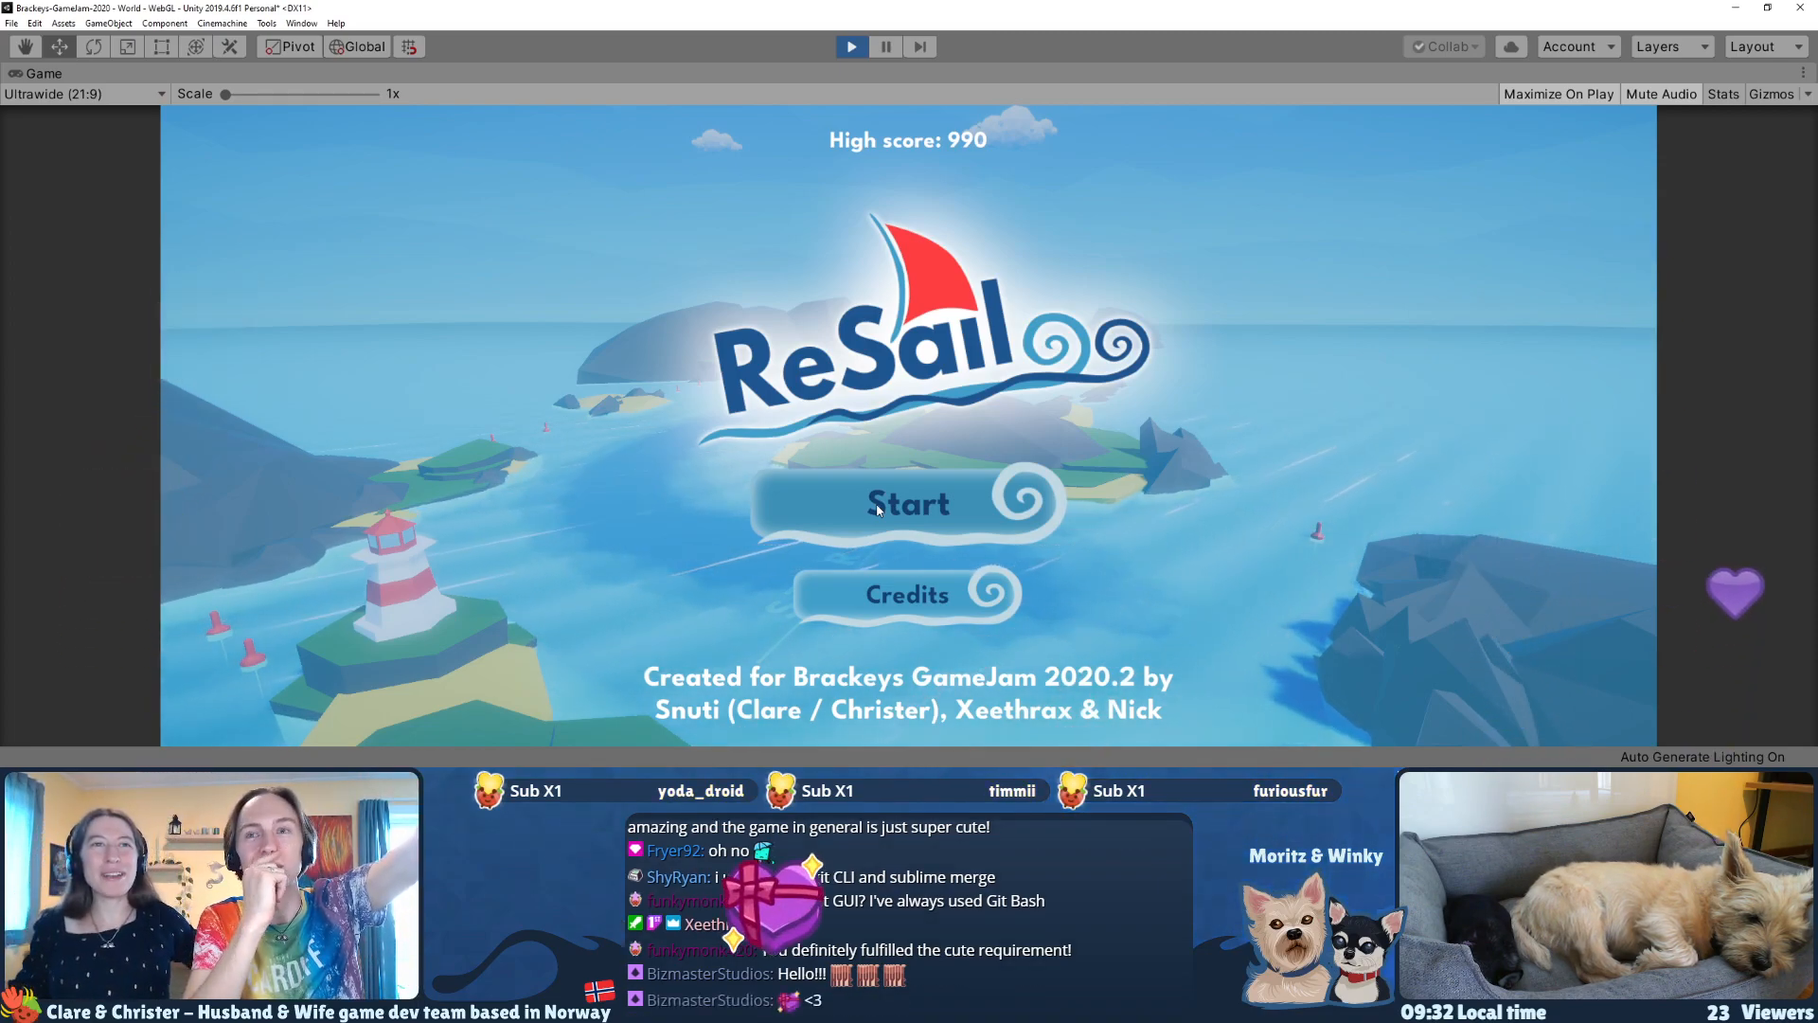
left_click(883, 594)
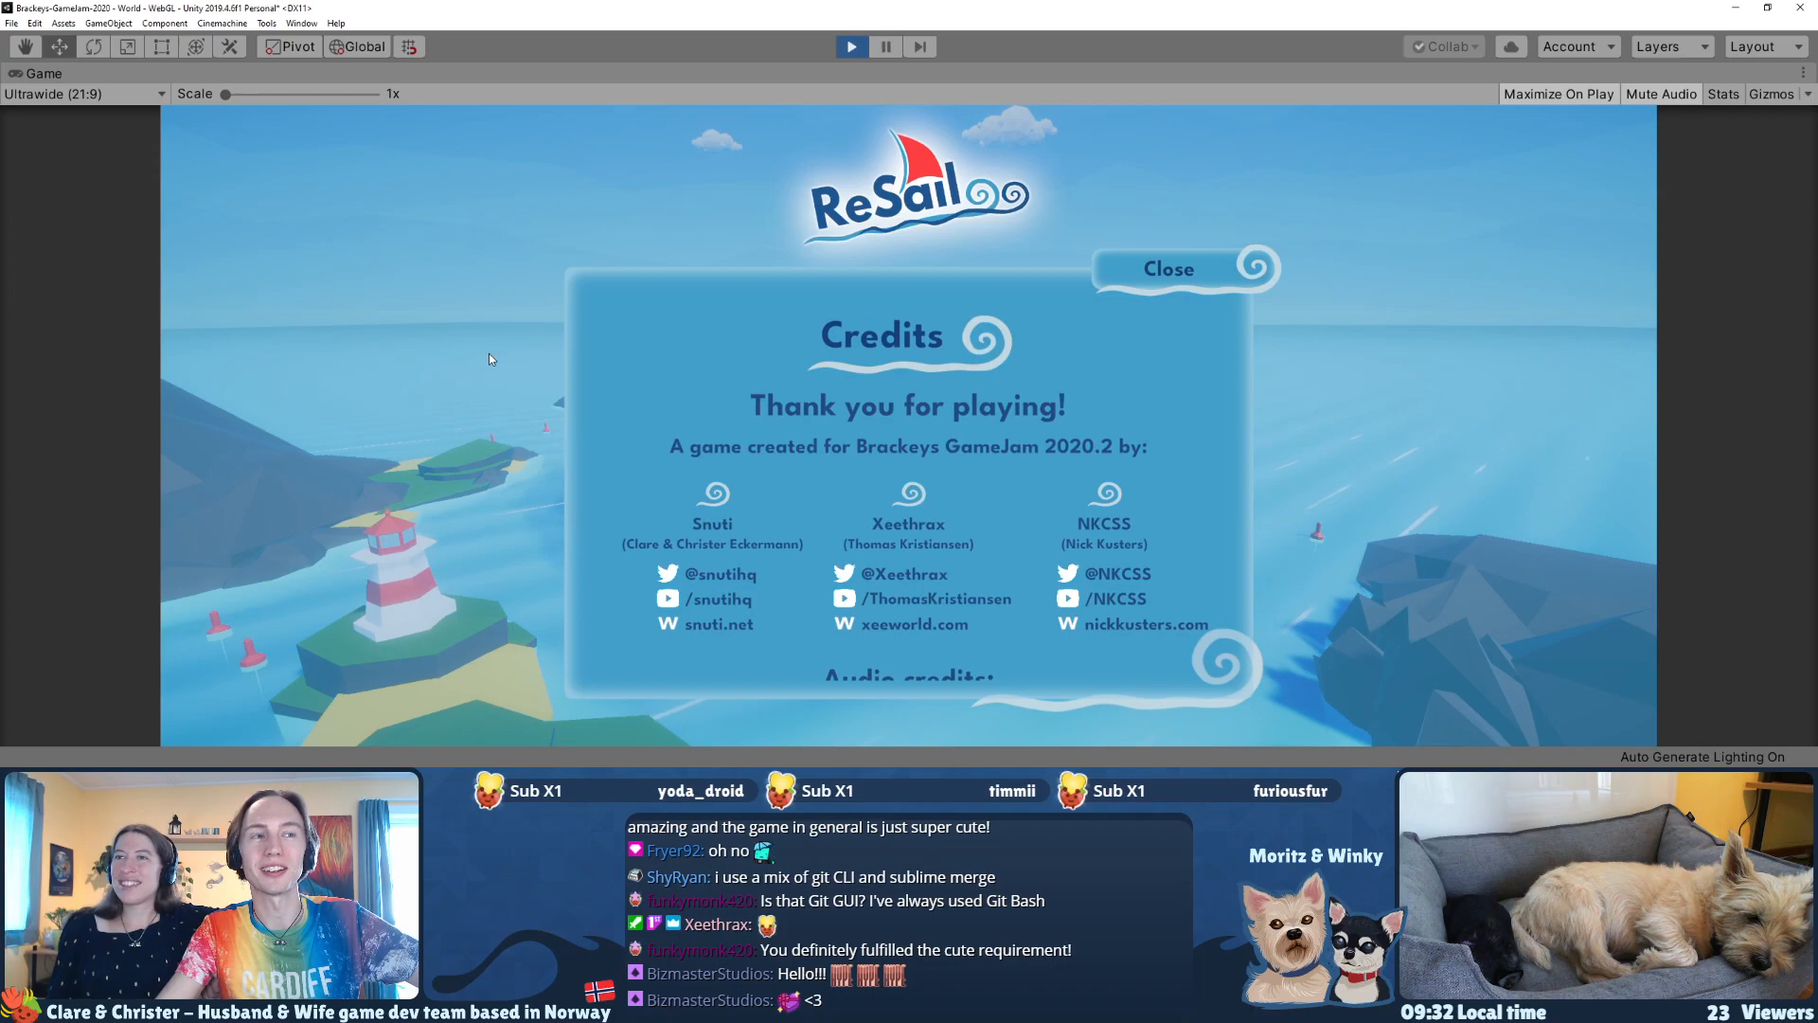
scroll(725, 440, "down", 3)
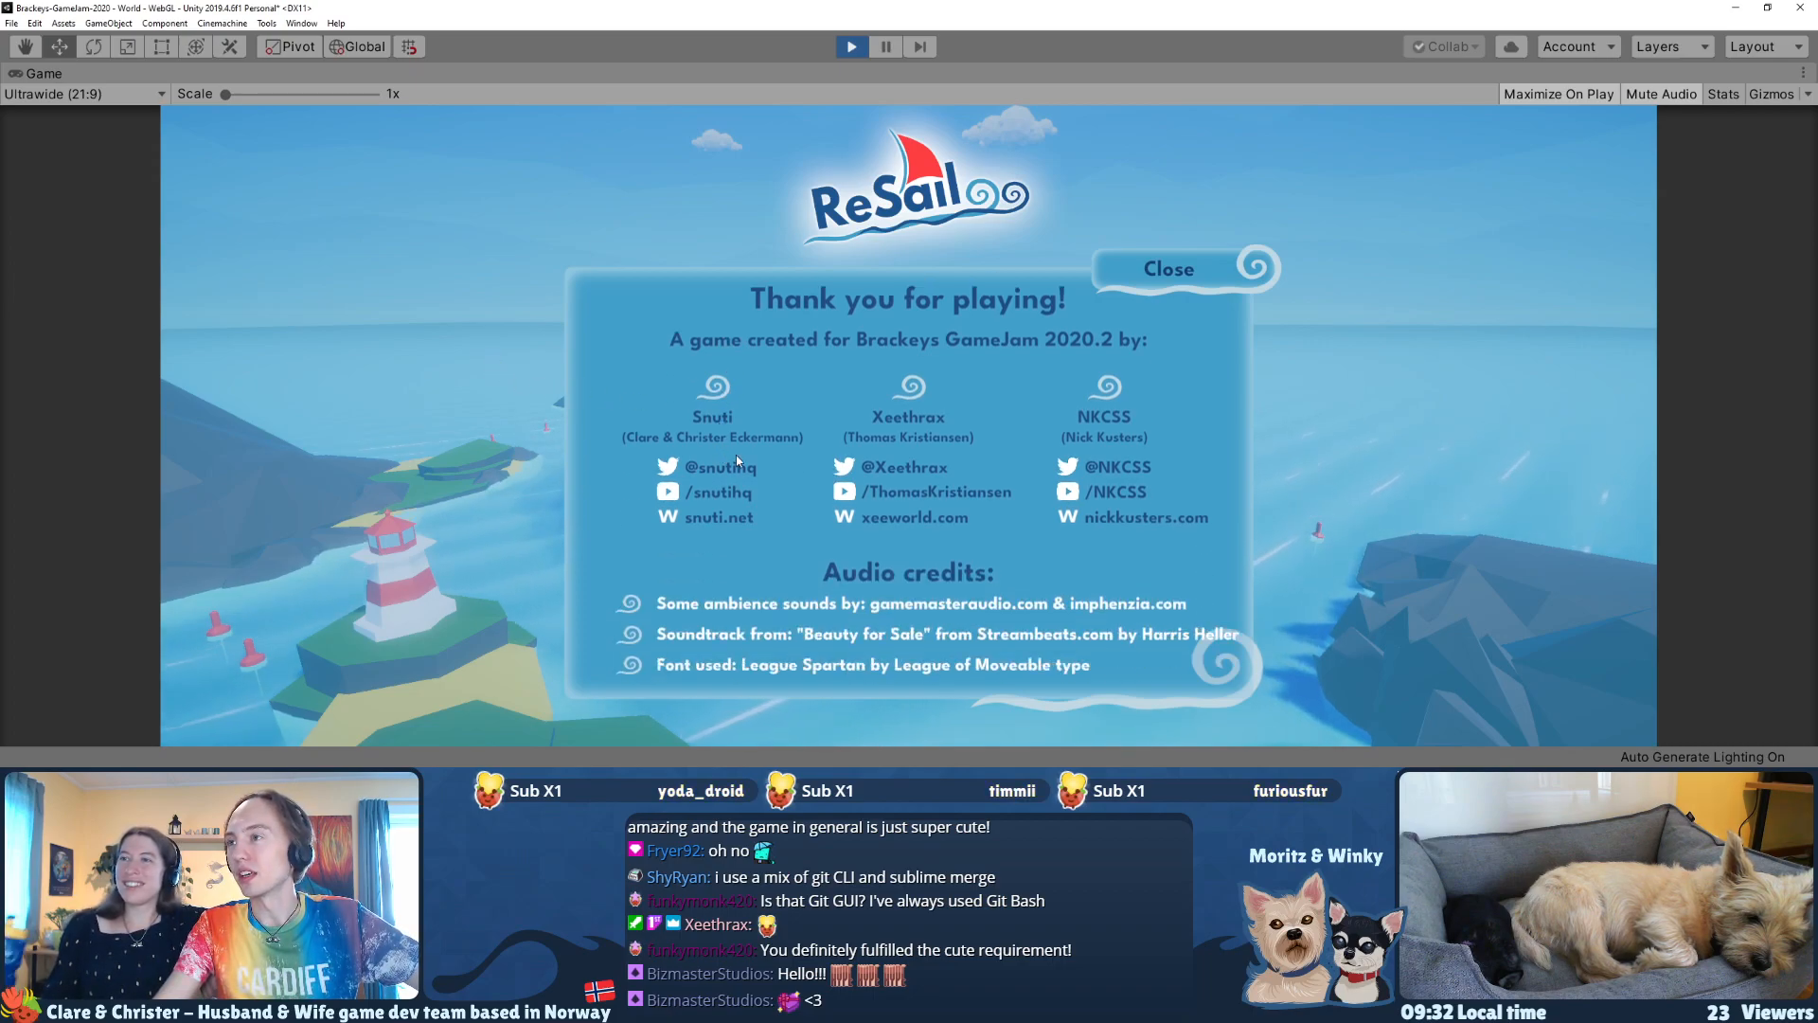
scroll(735, 462, "down", 4)
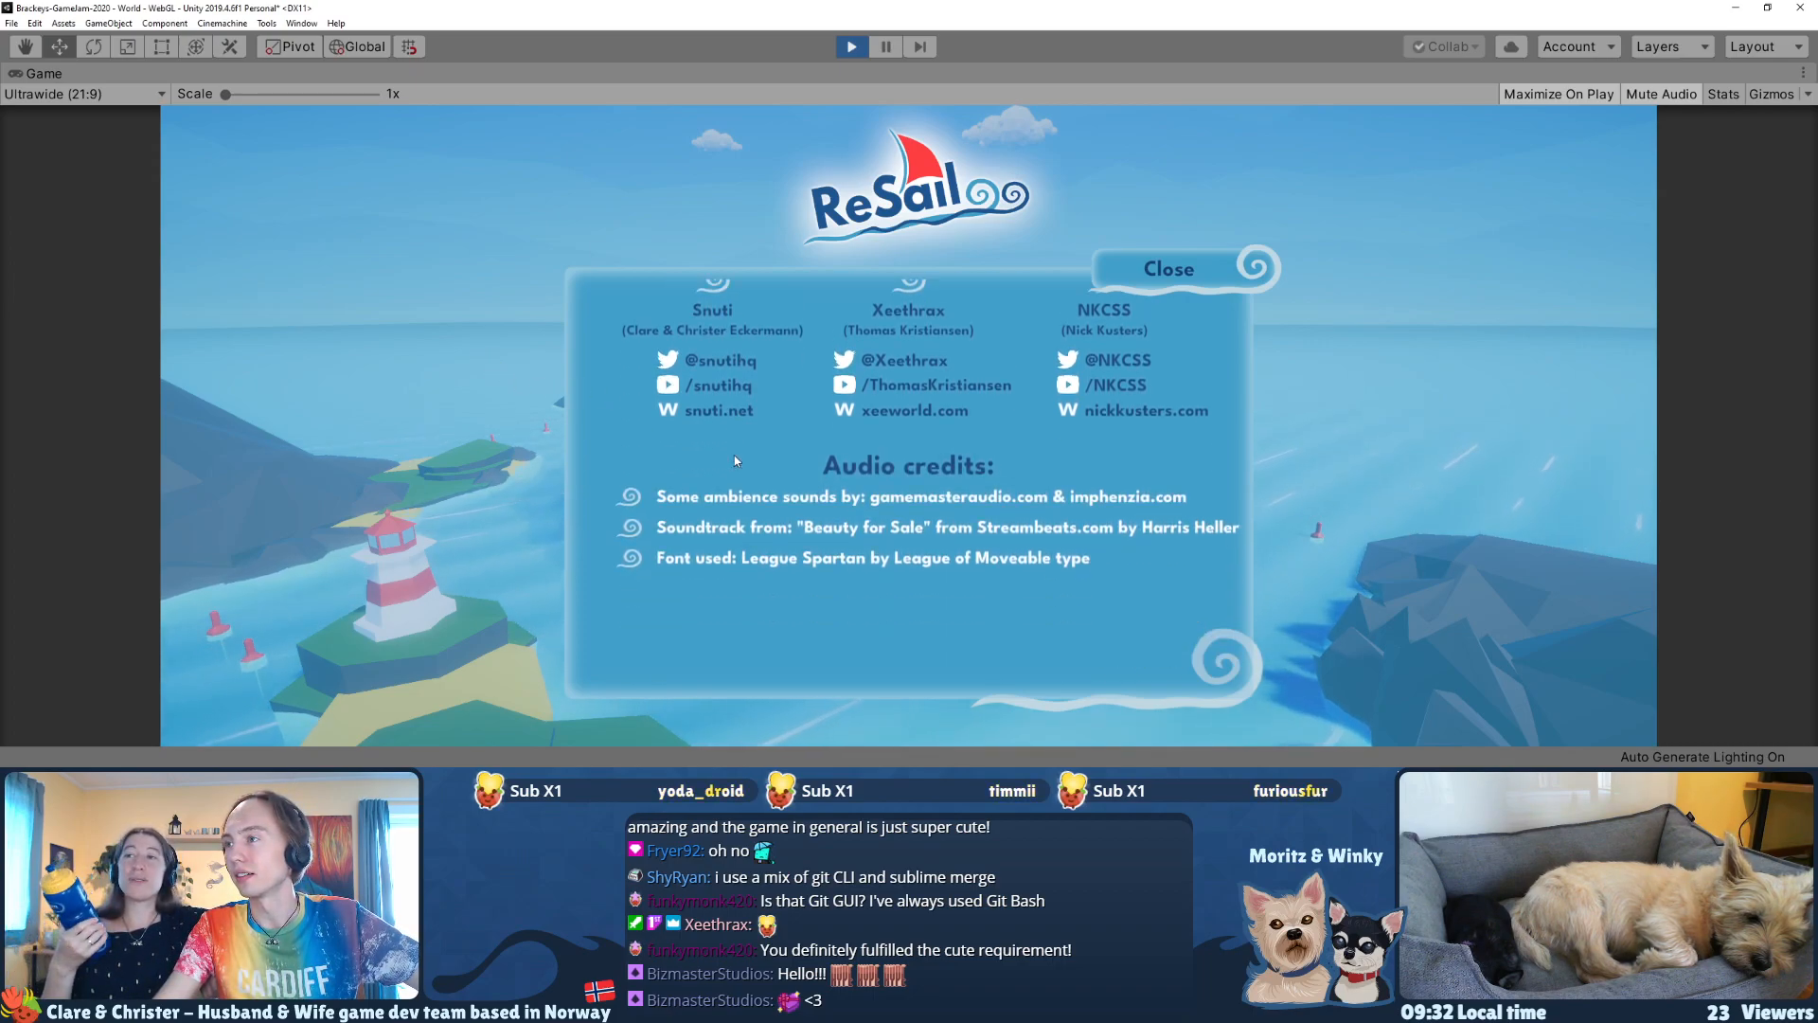
scroll(731, 455, "up", 3)
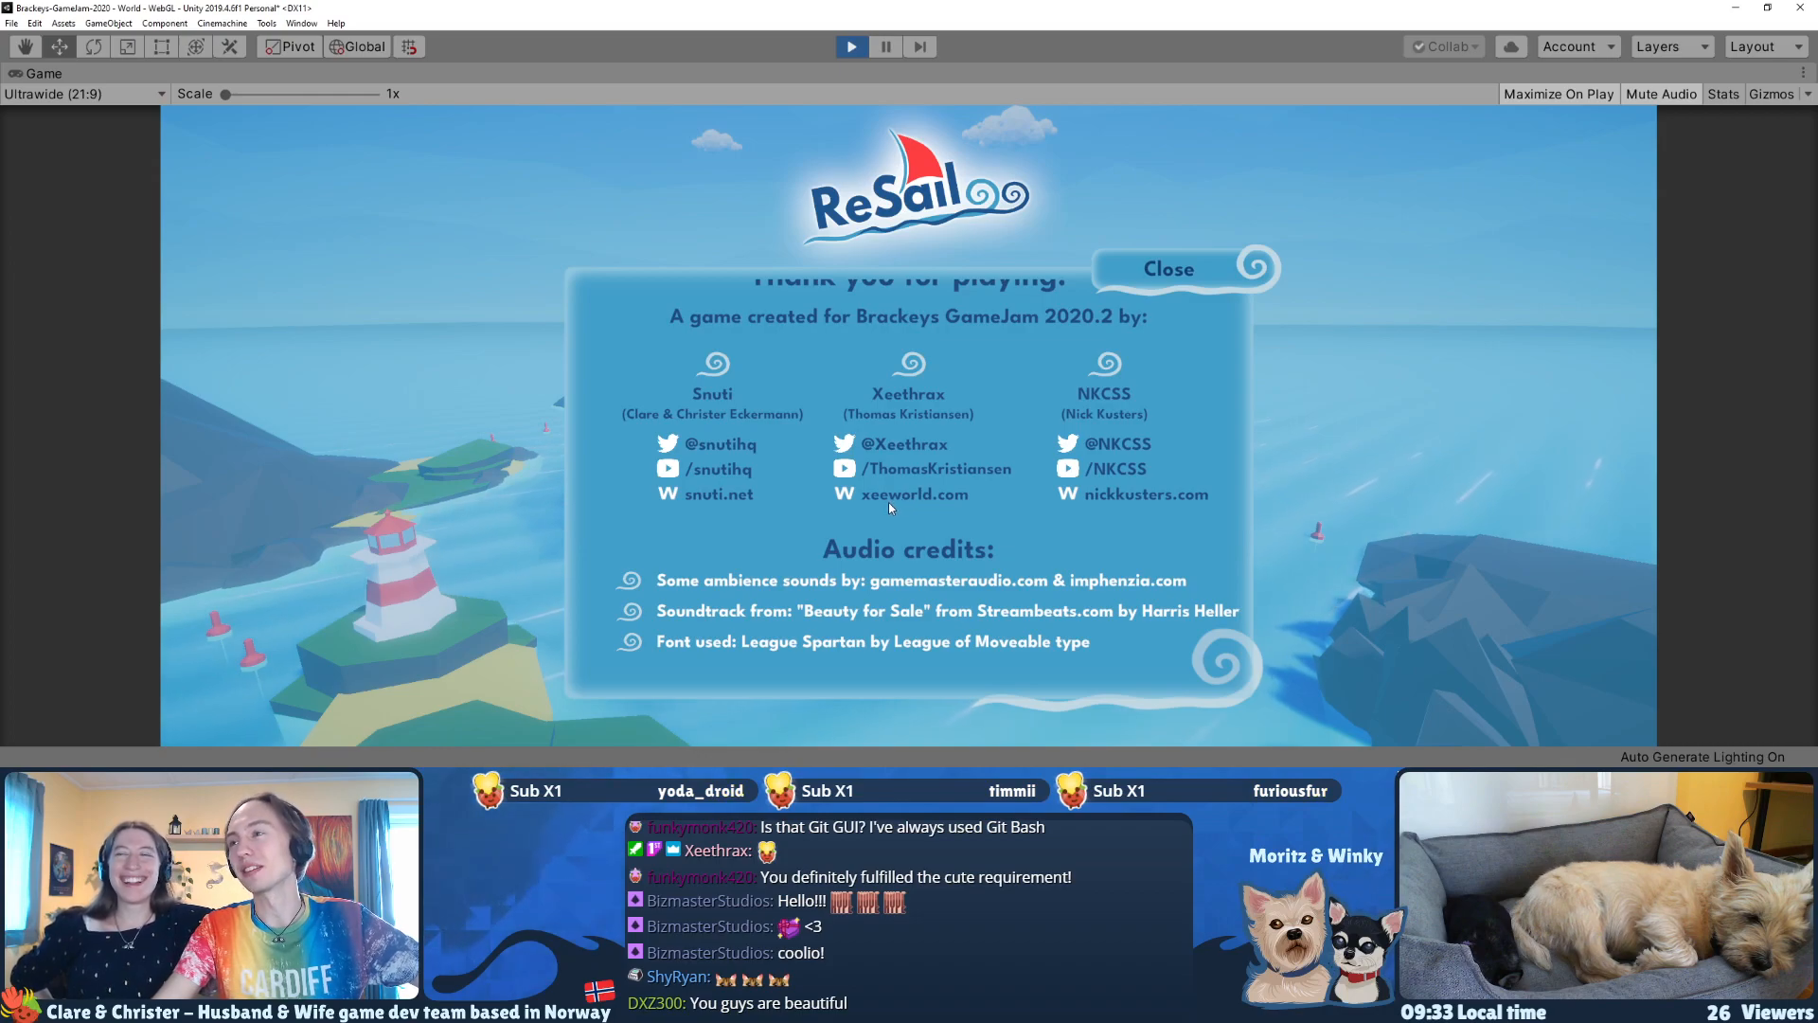
scroll(866, 470, "up", 3)
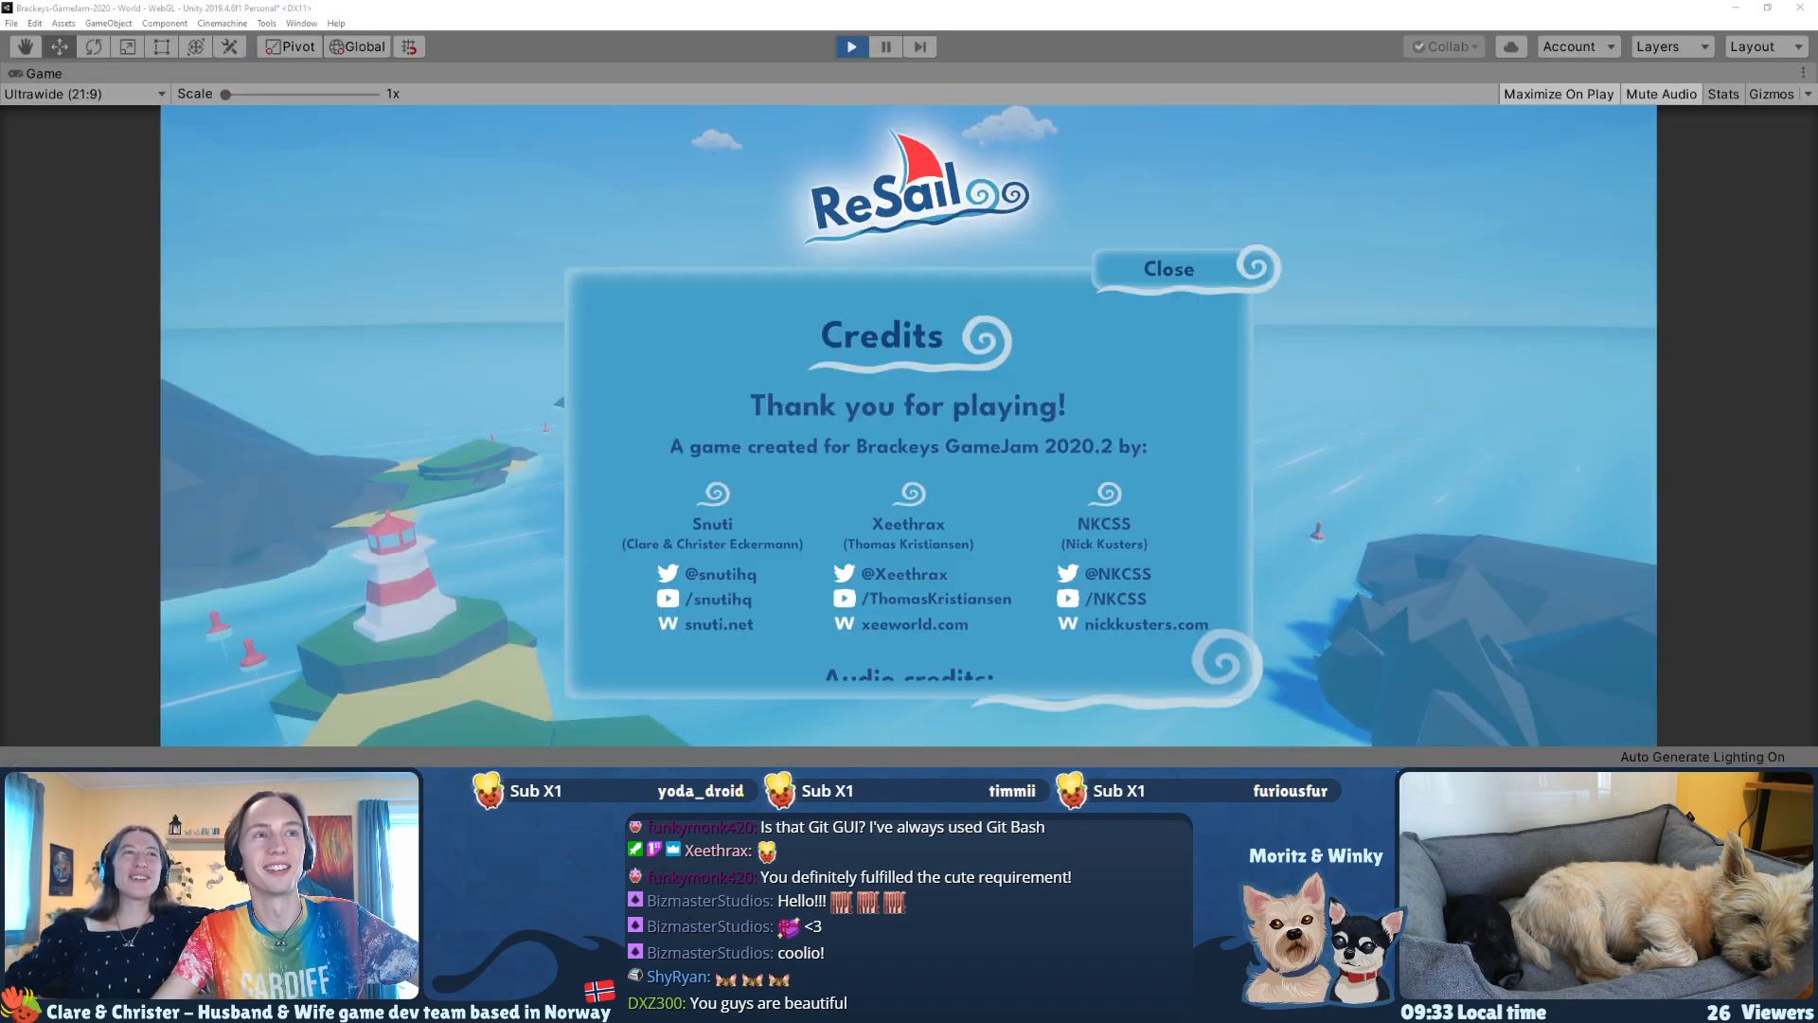
Step: Bring the Discord group chat into view to check the team's messages, and move it away again
left_click_drag(0, 95, 810, 15)
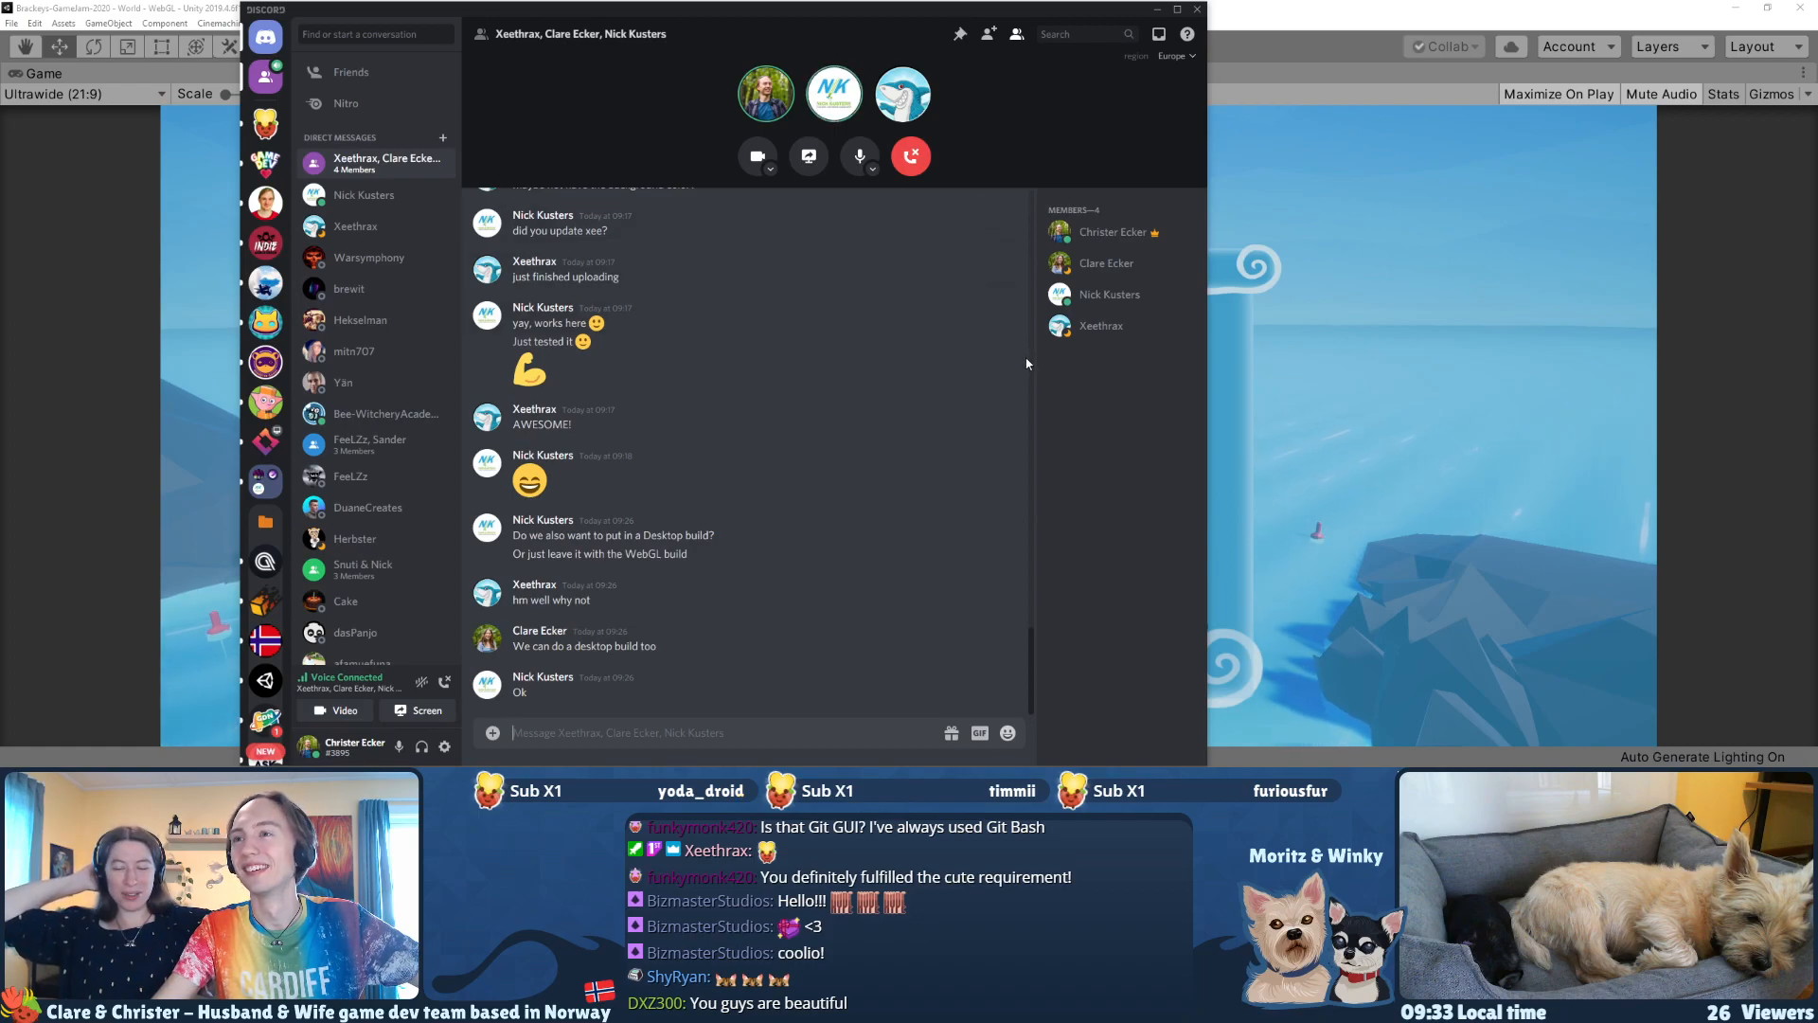
left_click_drag(1037, 17, 0, 81)
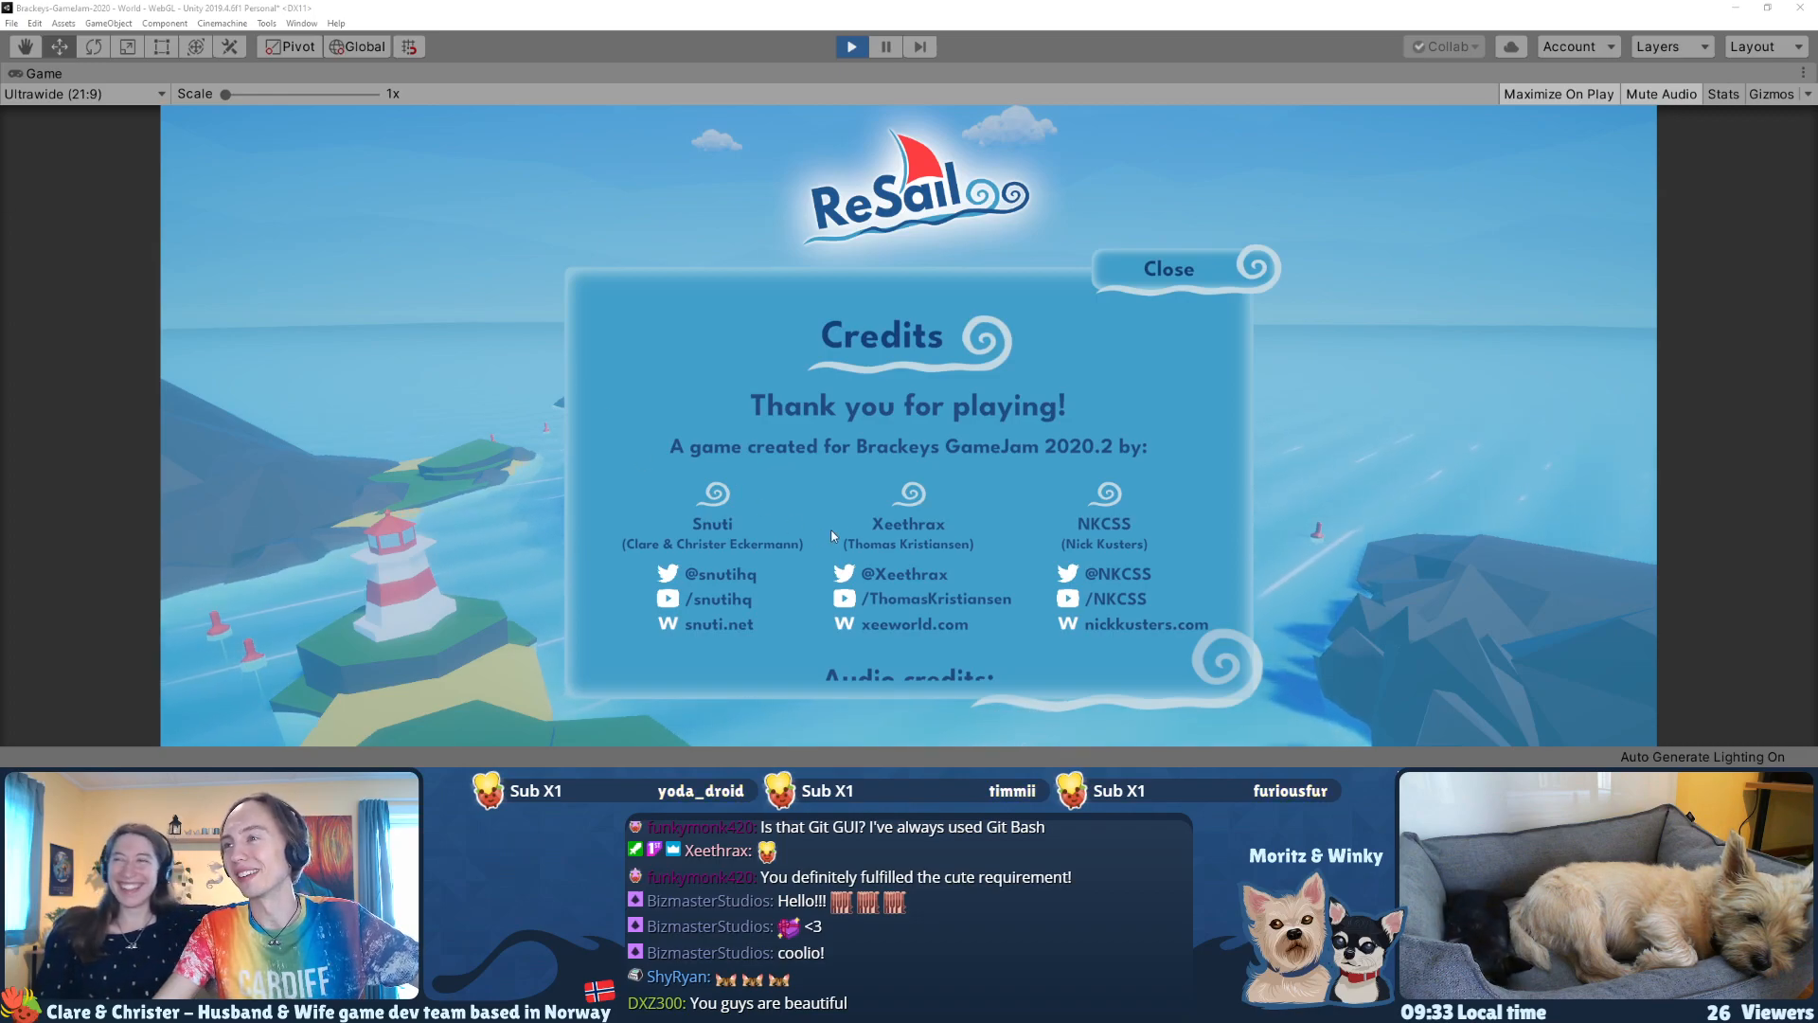
Step: Test the YouTube link listed under Xeethrax in the game's credits
scroll(864, 507, "down", 2)
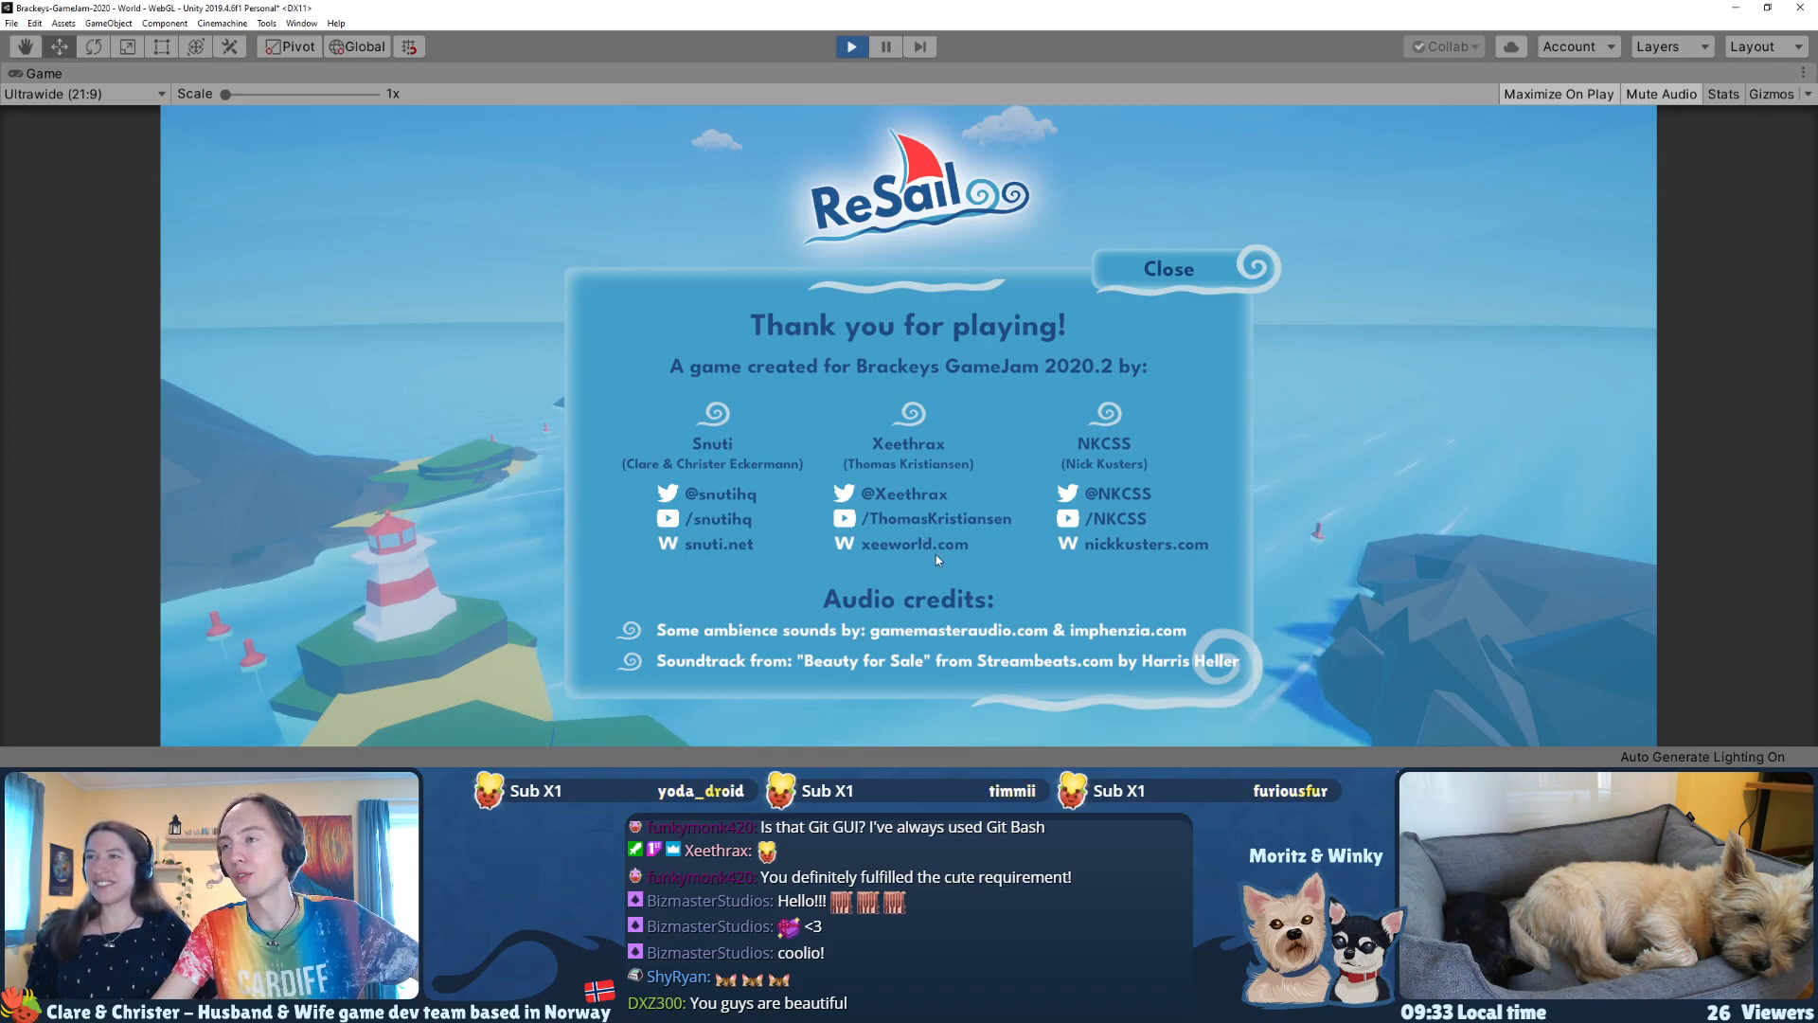
left_click(903, 518)
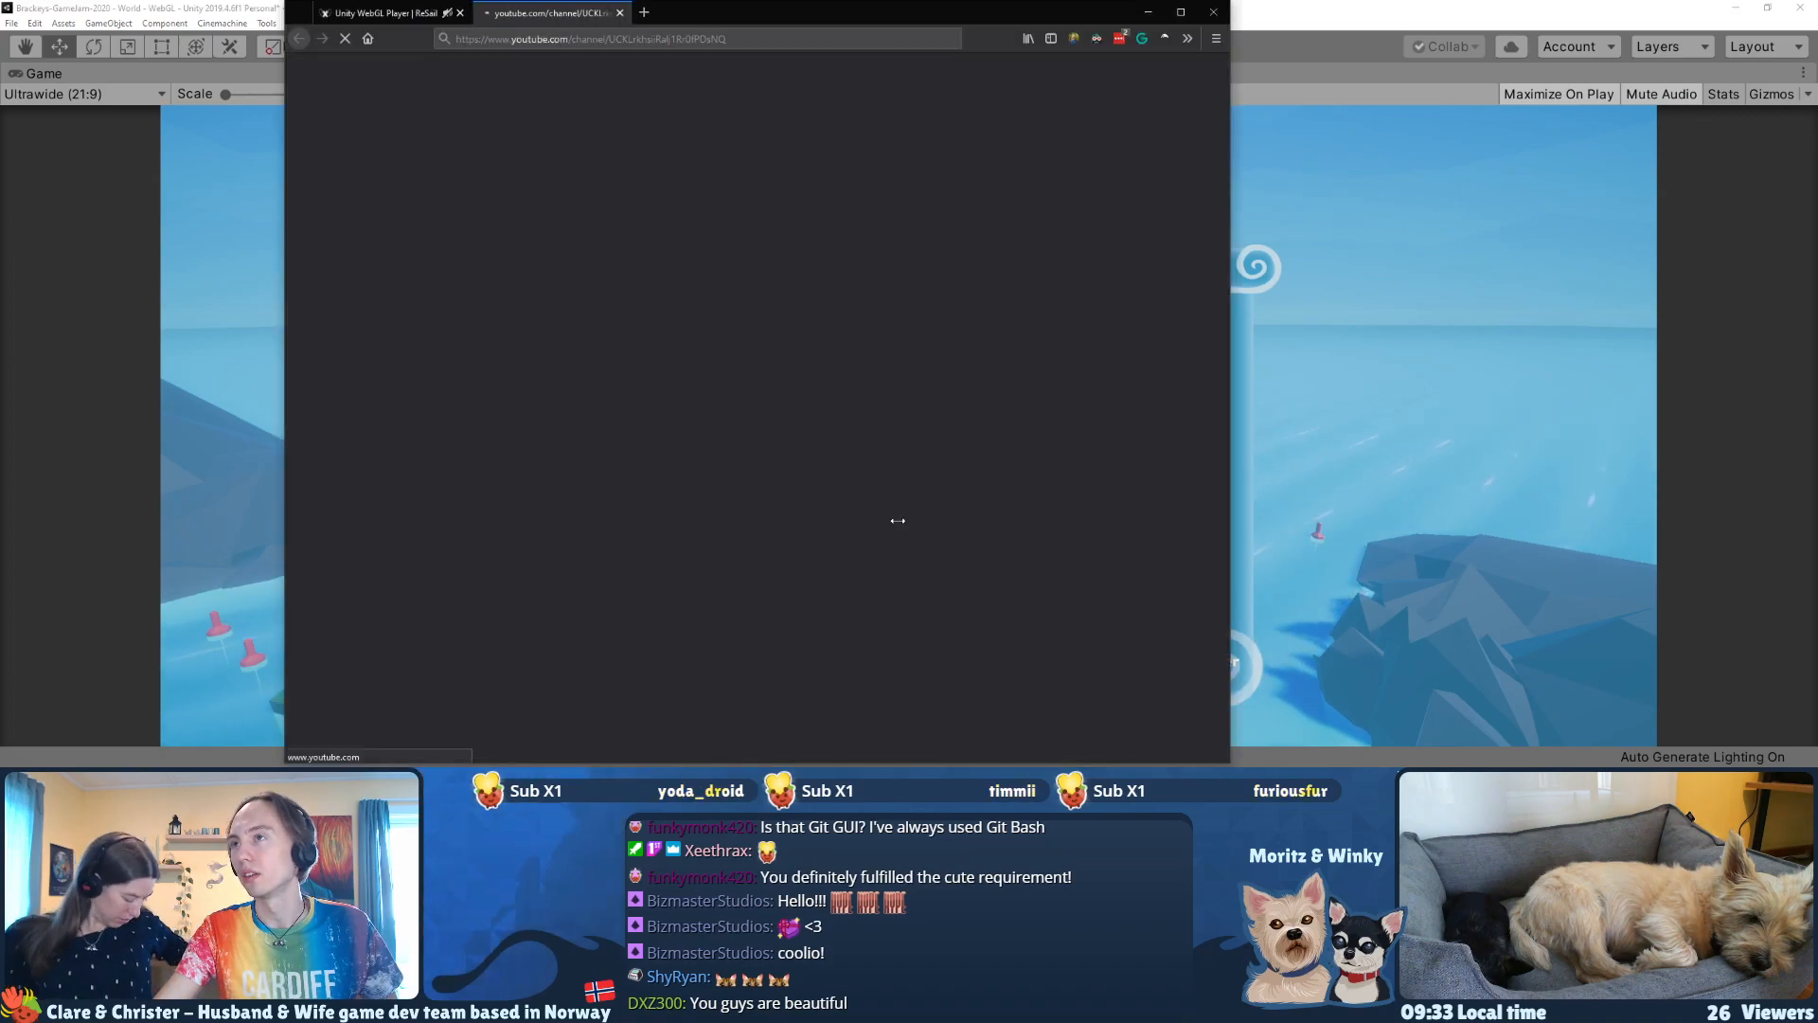
Step: Close the YouTube channel tab and return to the running game in Unity
left_click(620, 13)
left_click(1266, 12)
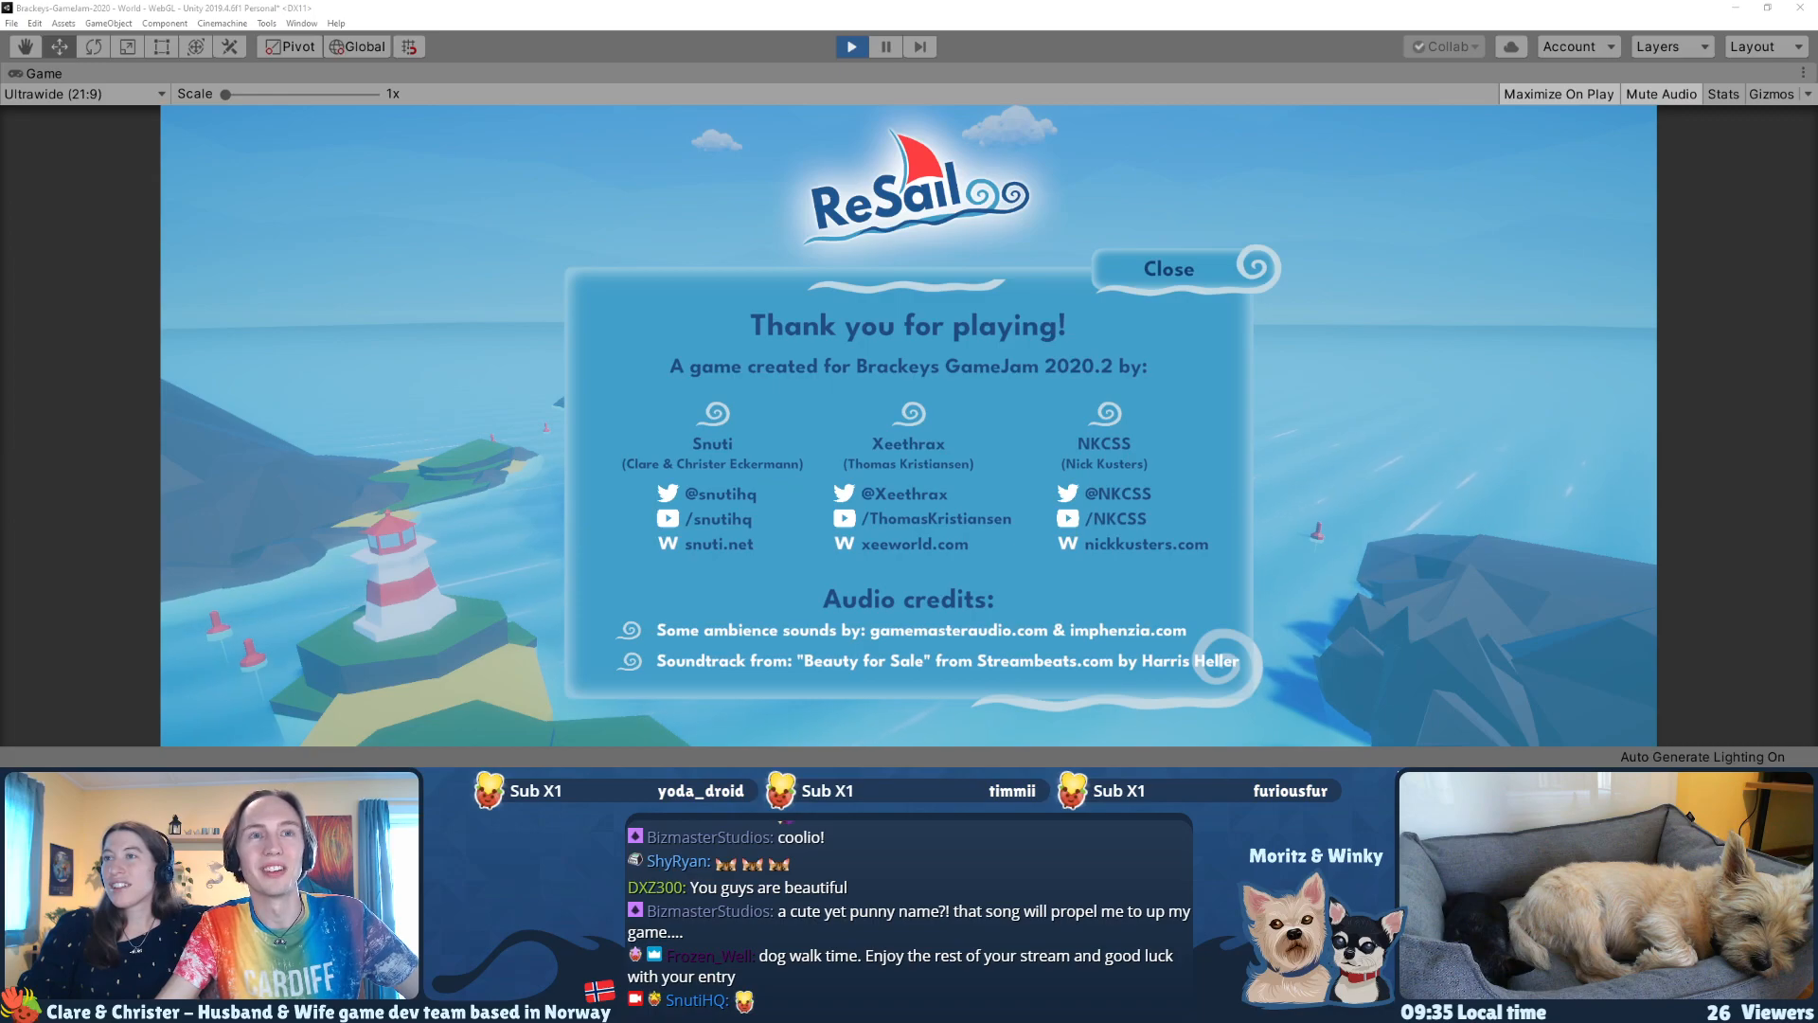
Step: Bring up GitHub Desktop to check for uncommitted changes, and minimize it again
key("alt+Tab")
left_click_drag(618, 137, 480, 155)
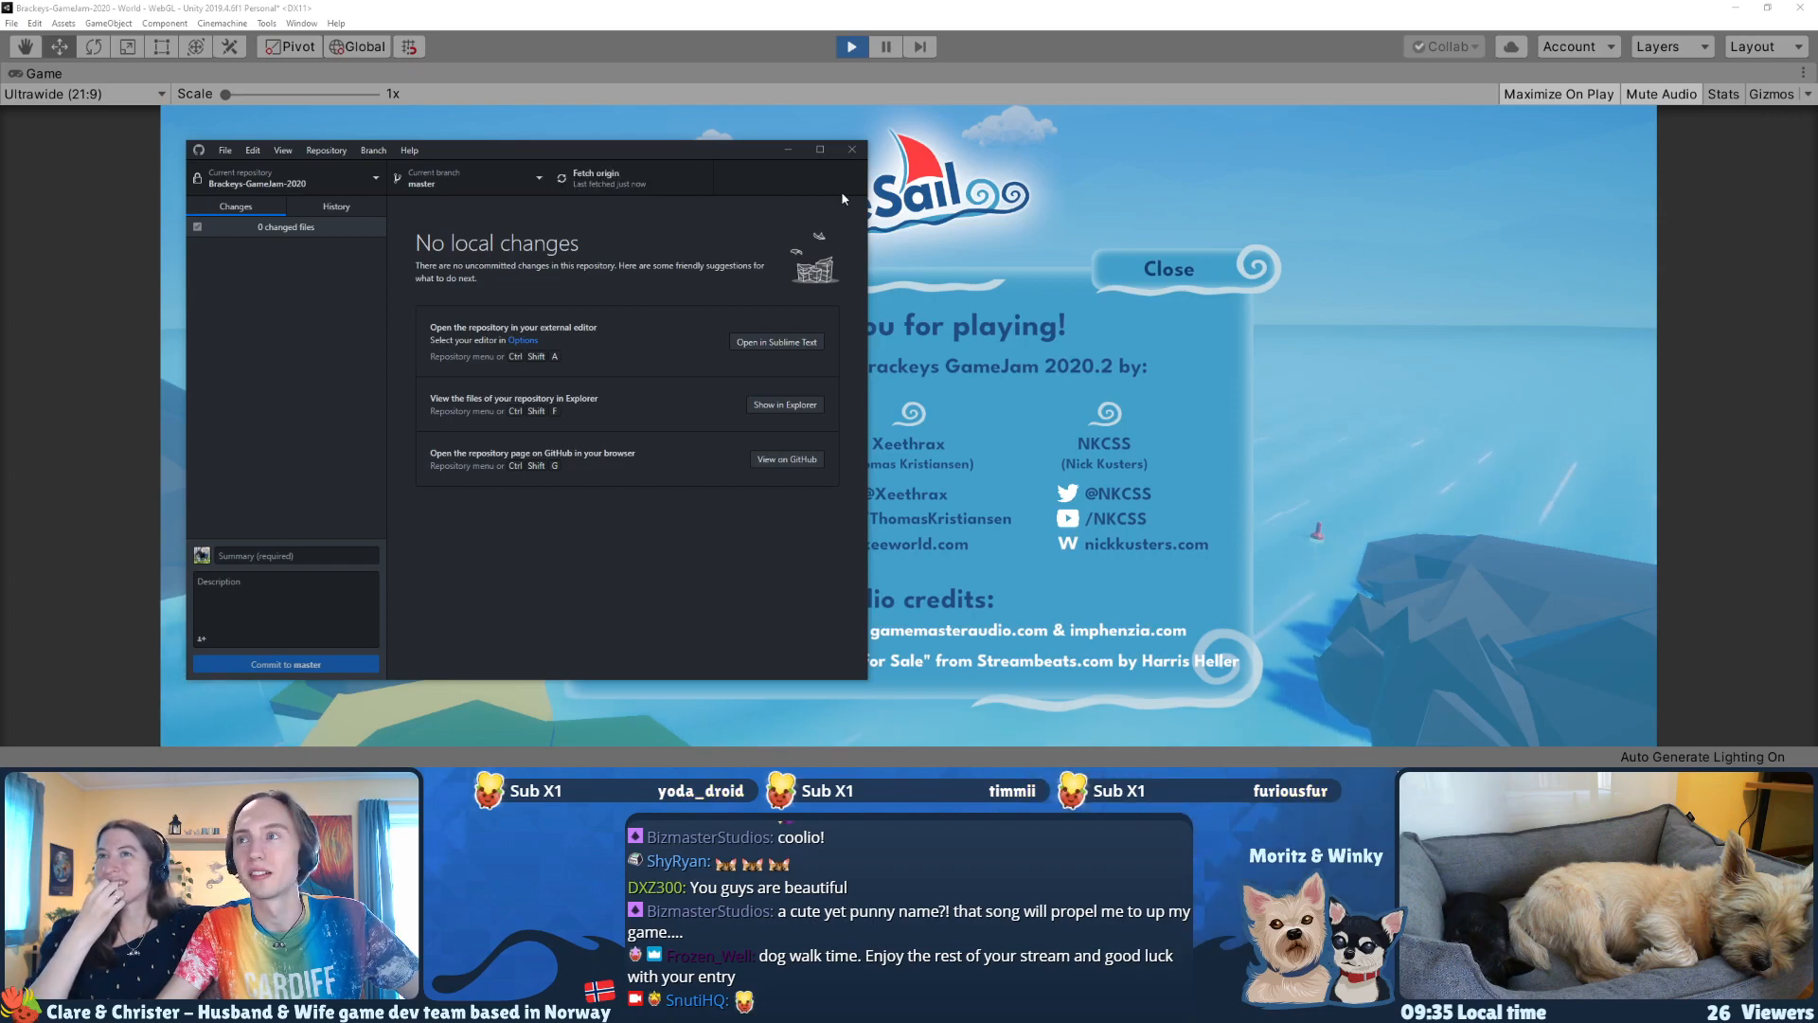
left_click(788, 149)
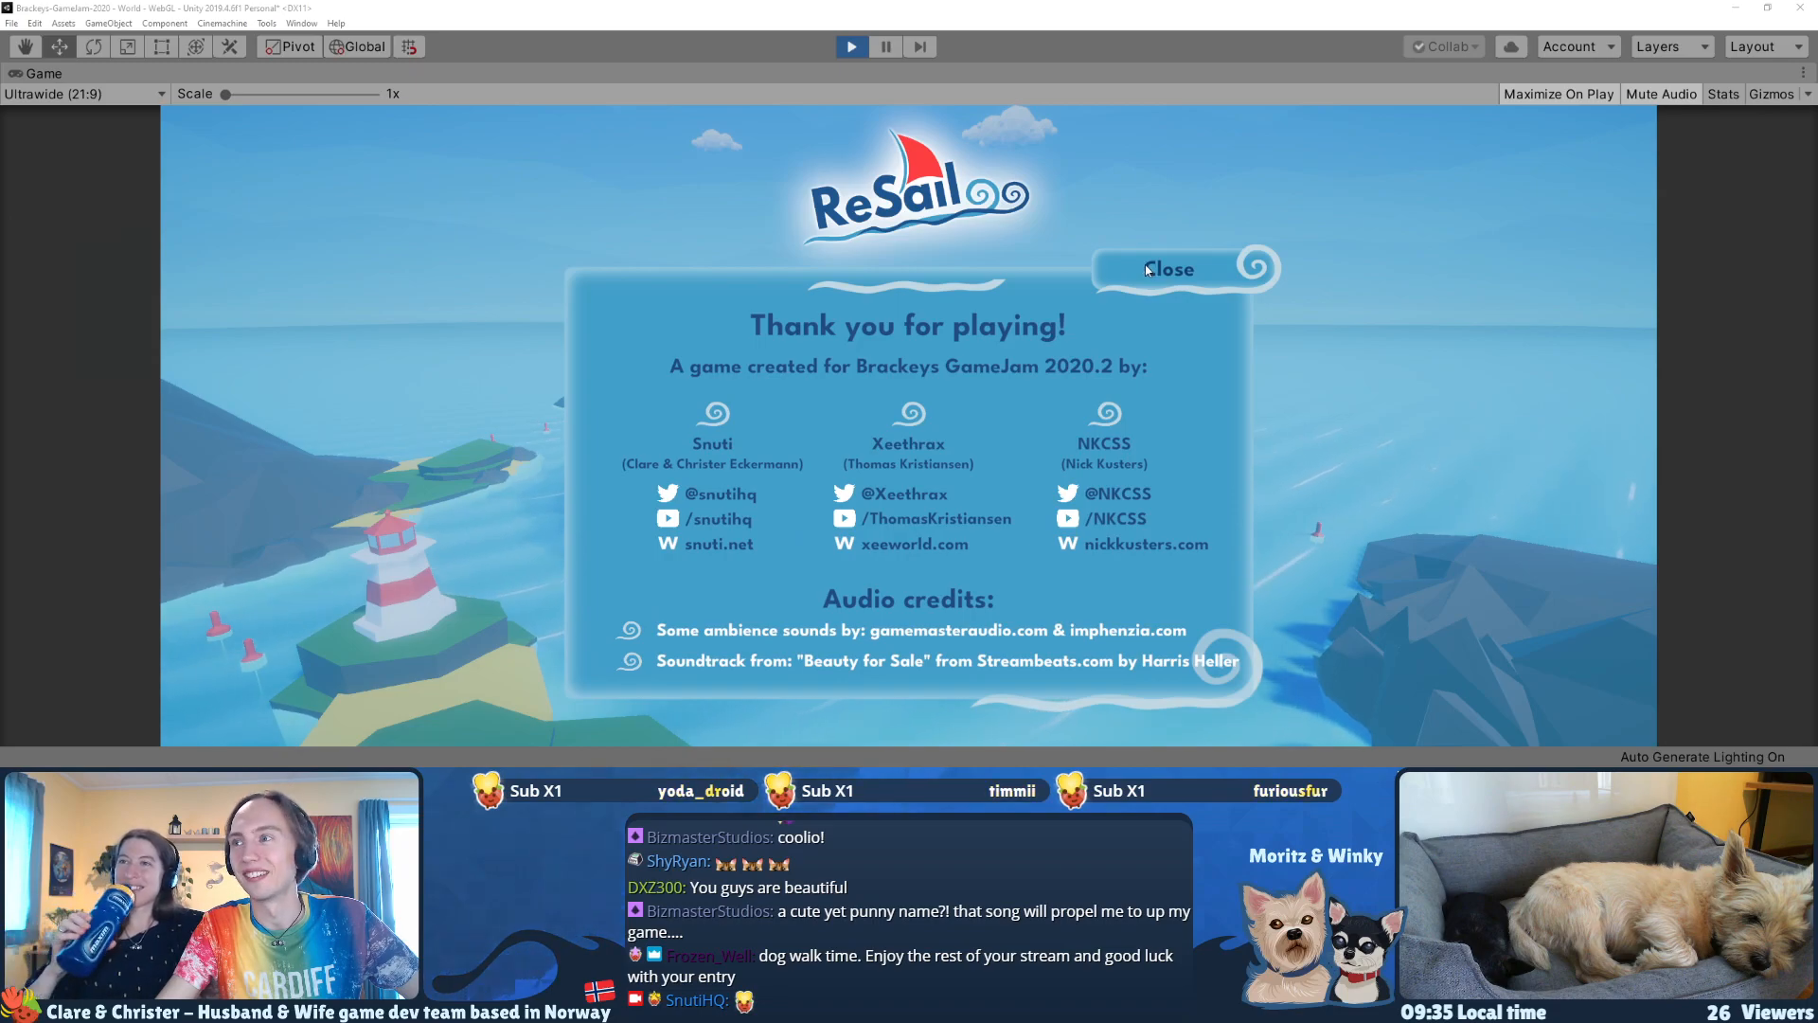
Step: Close the game's Credits screen, and test opening and closing it once more from the main menu
left_click(1147, 269)
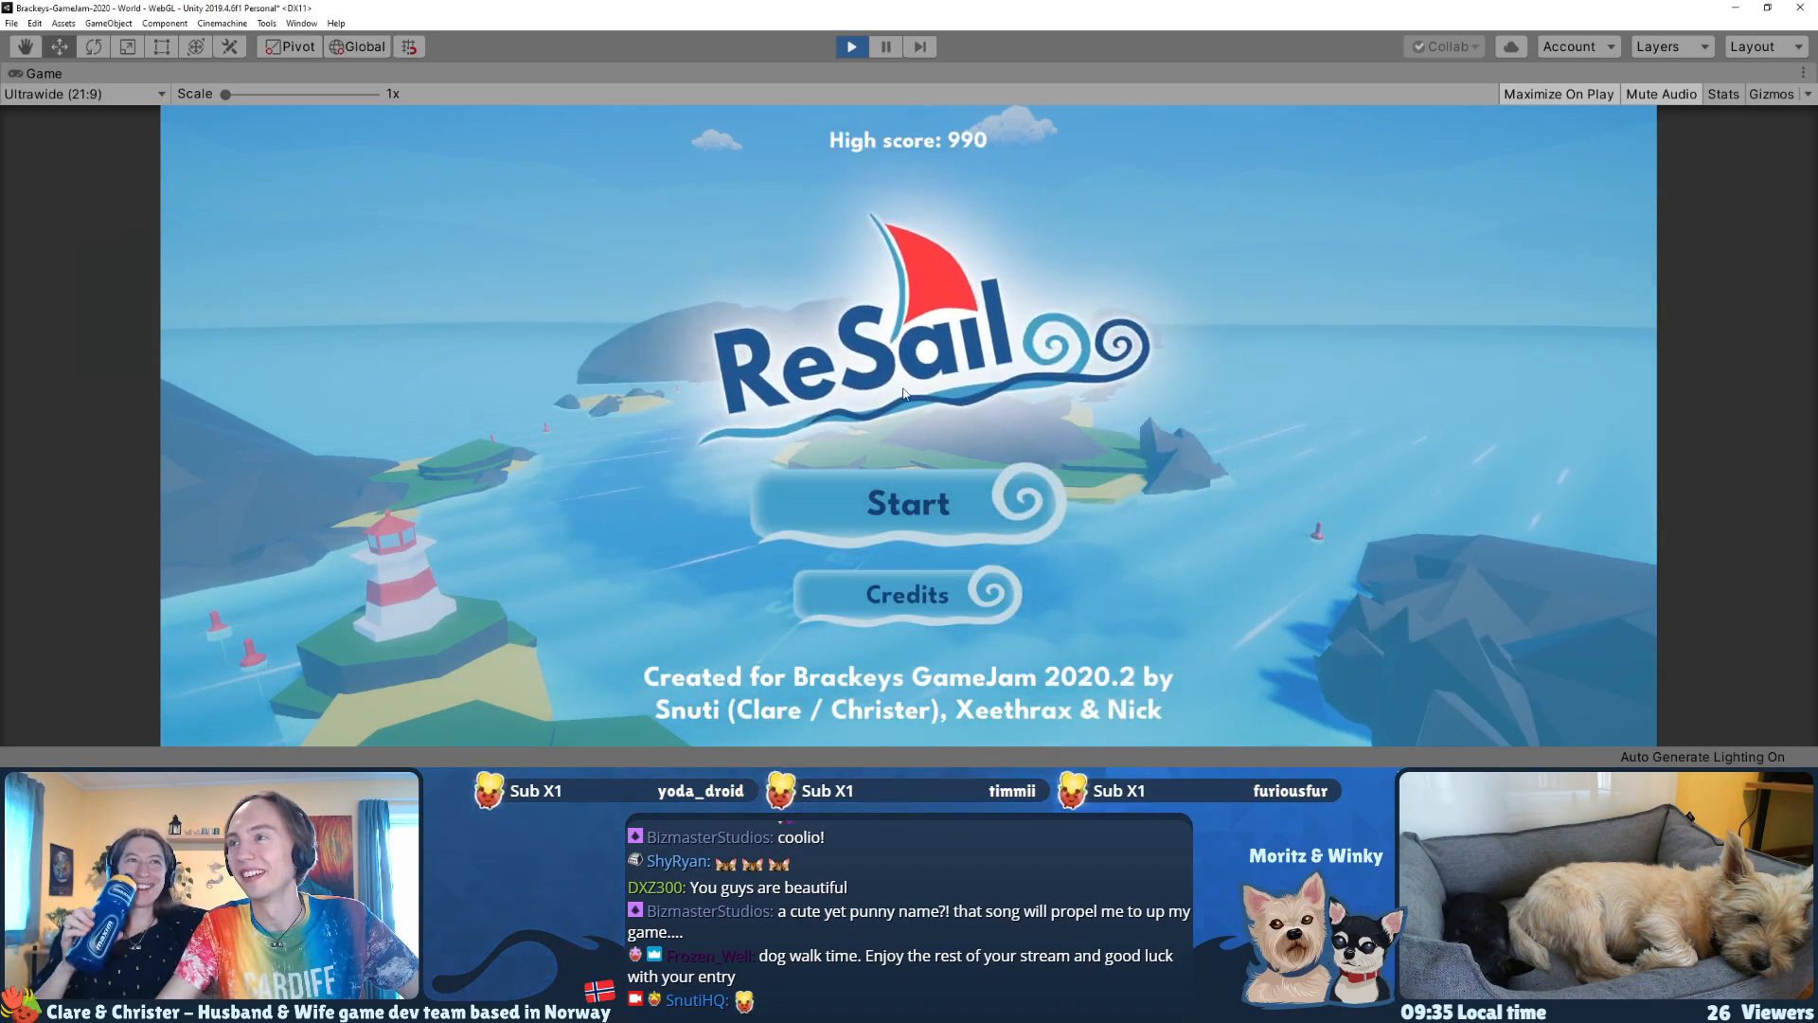
left_click(907, 593)
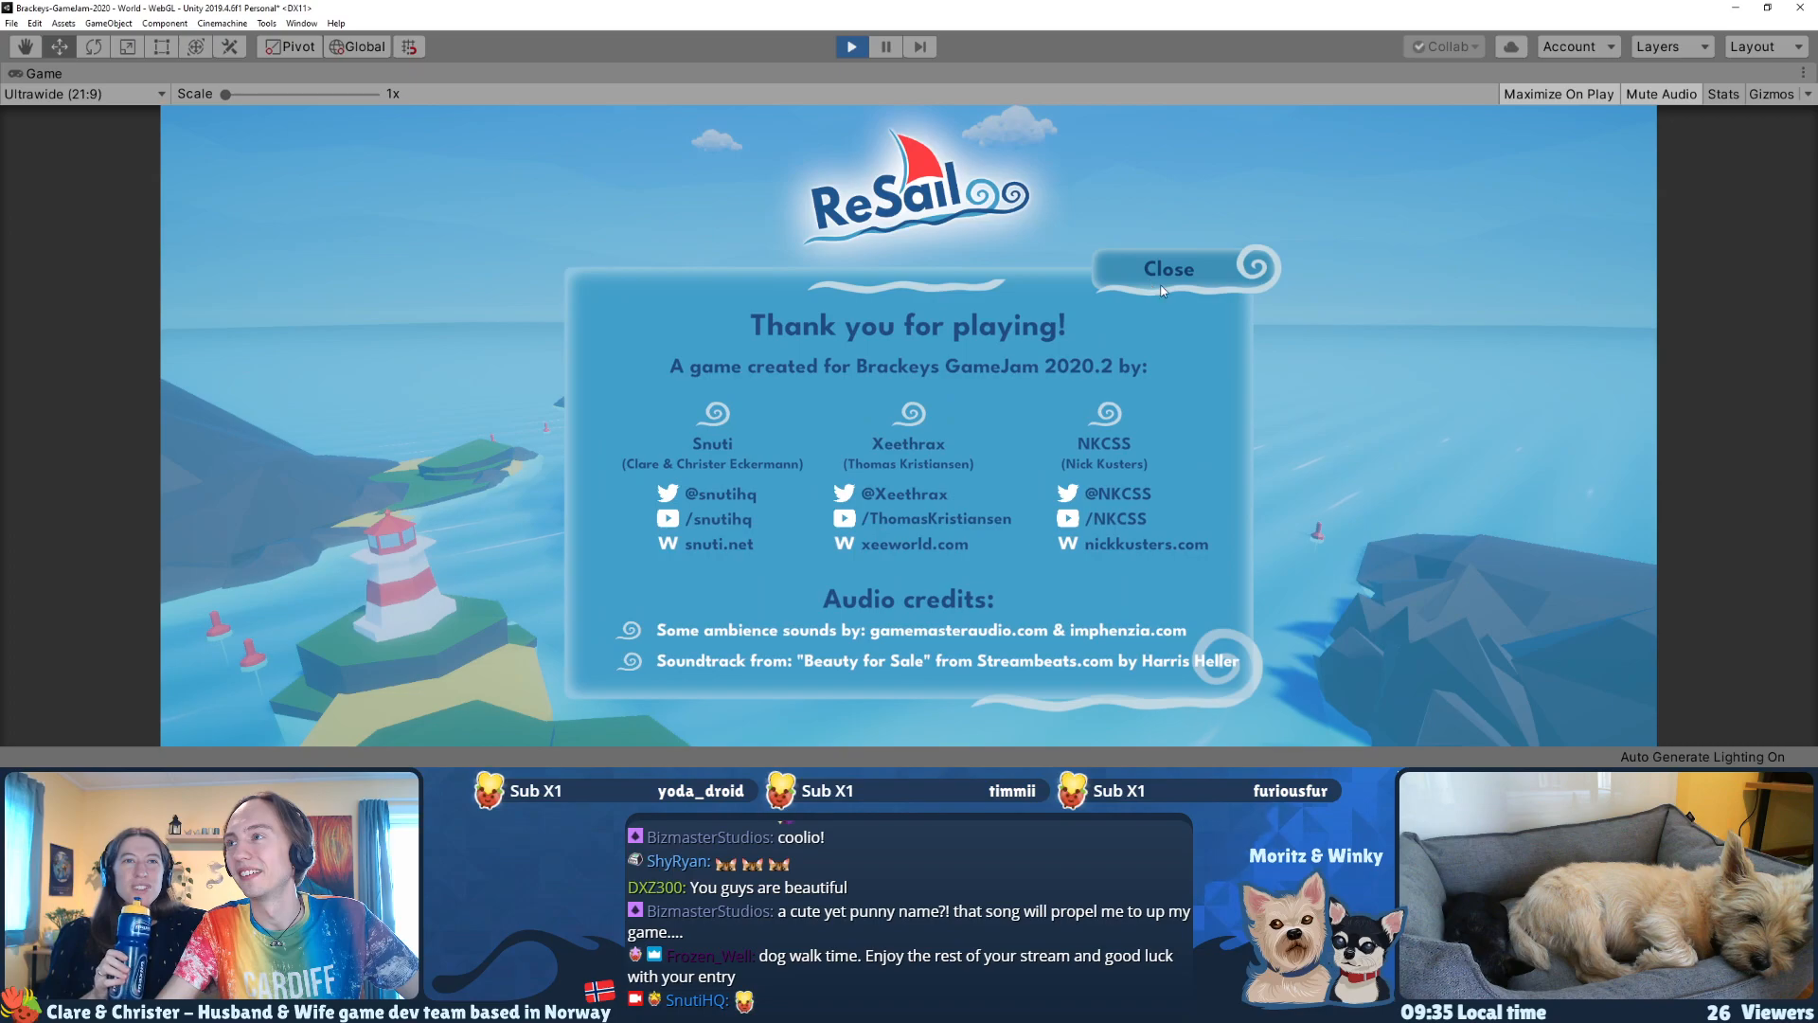
left_click(1162, 283)
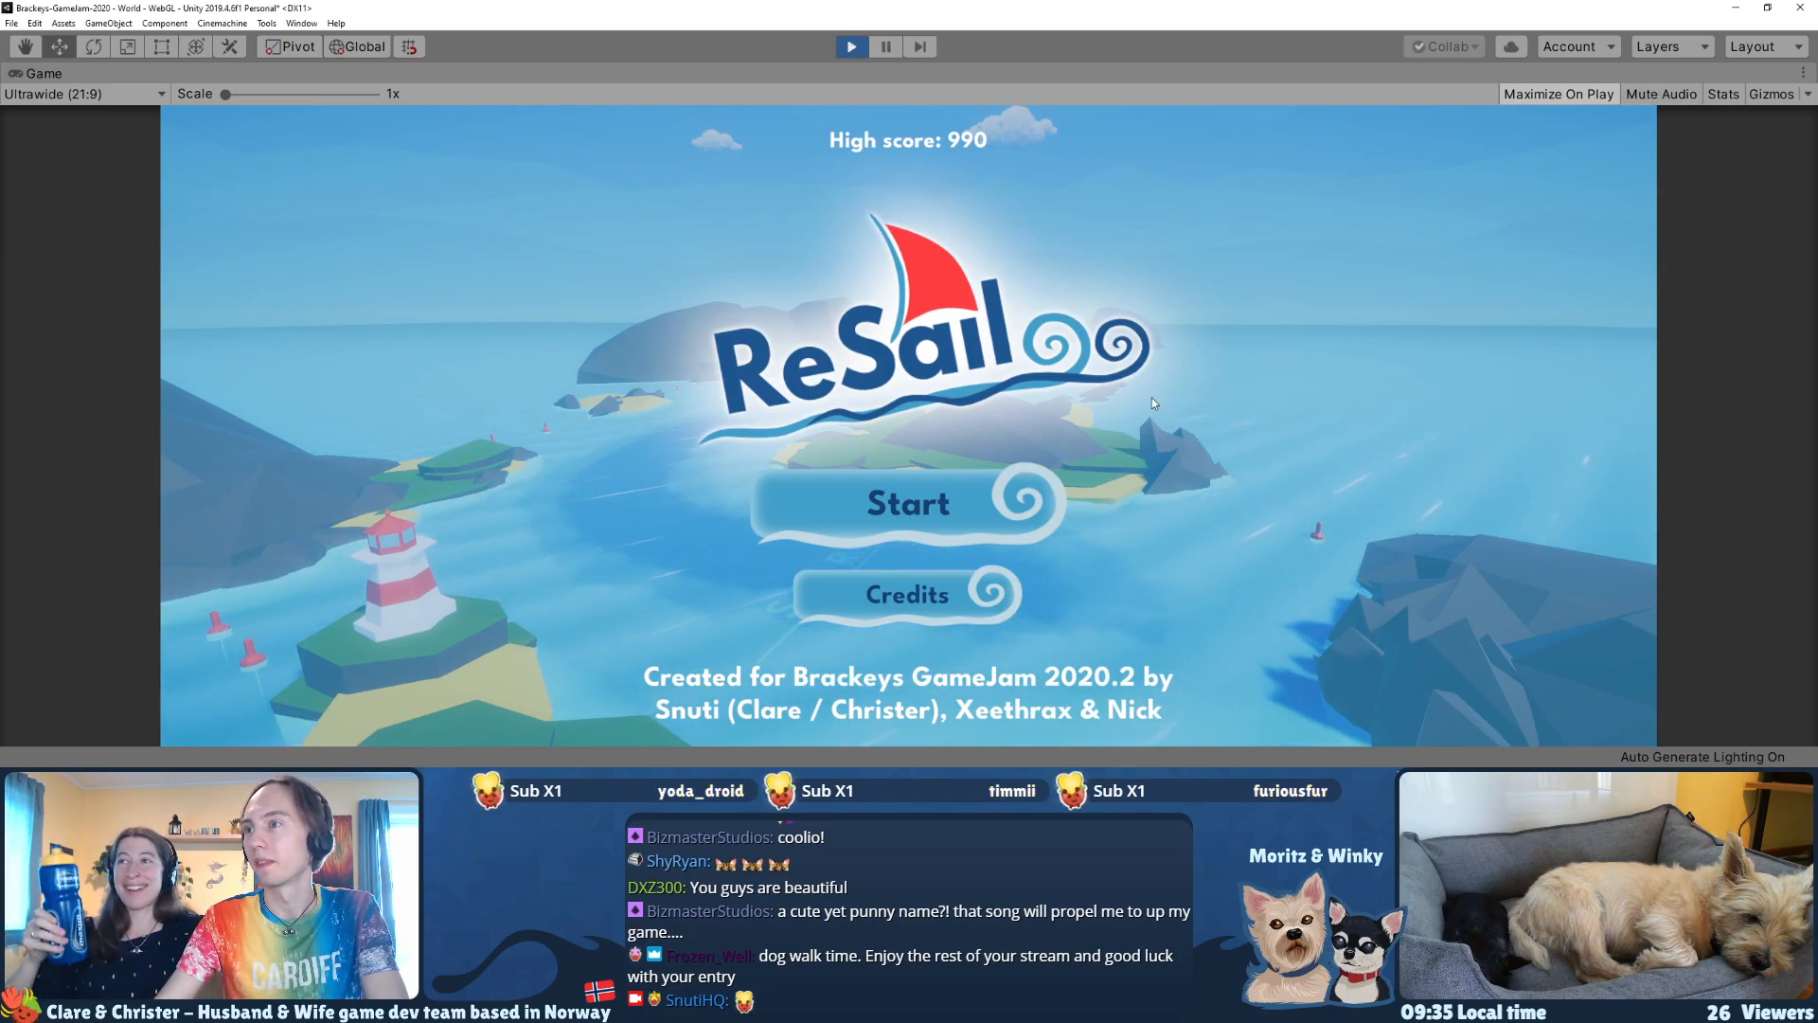
Step: Play a full race from the main menu through to the results, and return to the main menu
left_click(1000, 514)
left_click(893, 701)
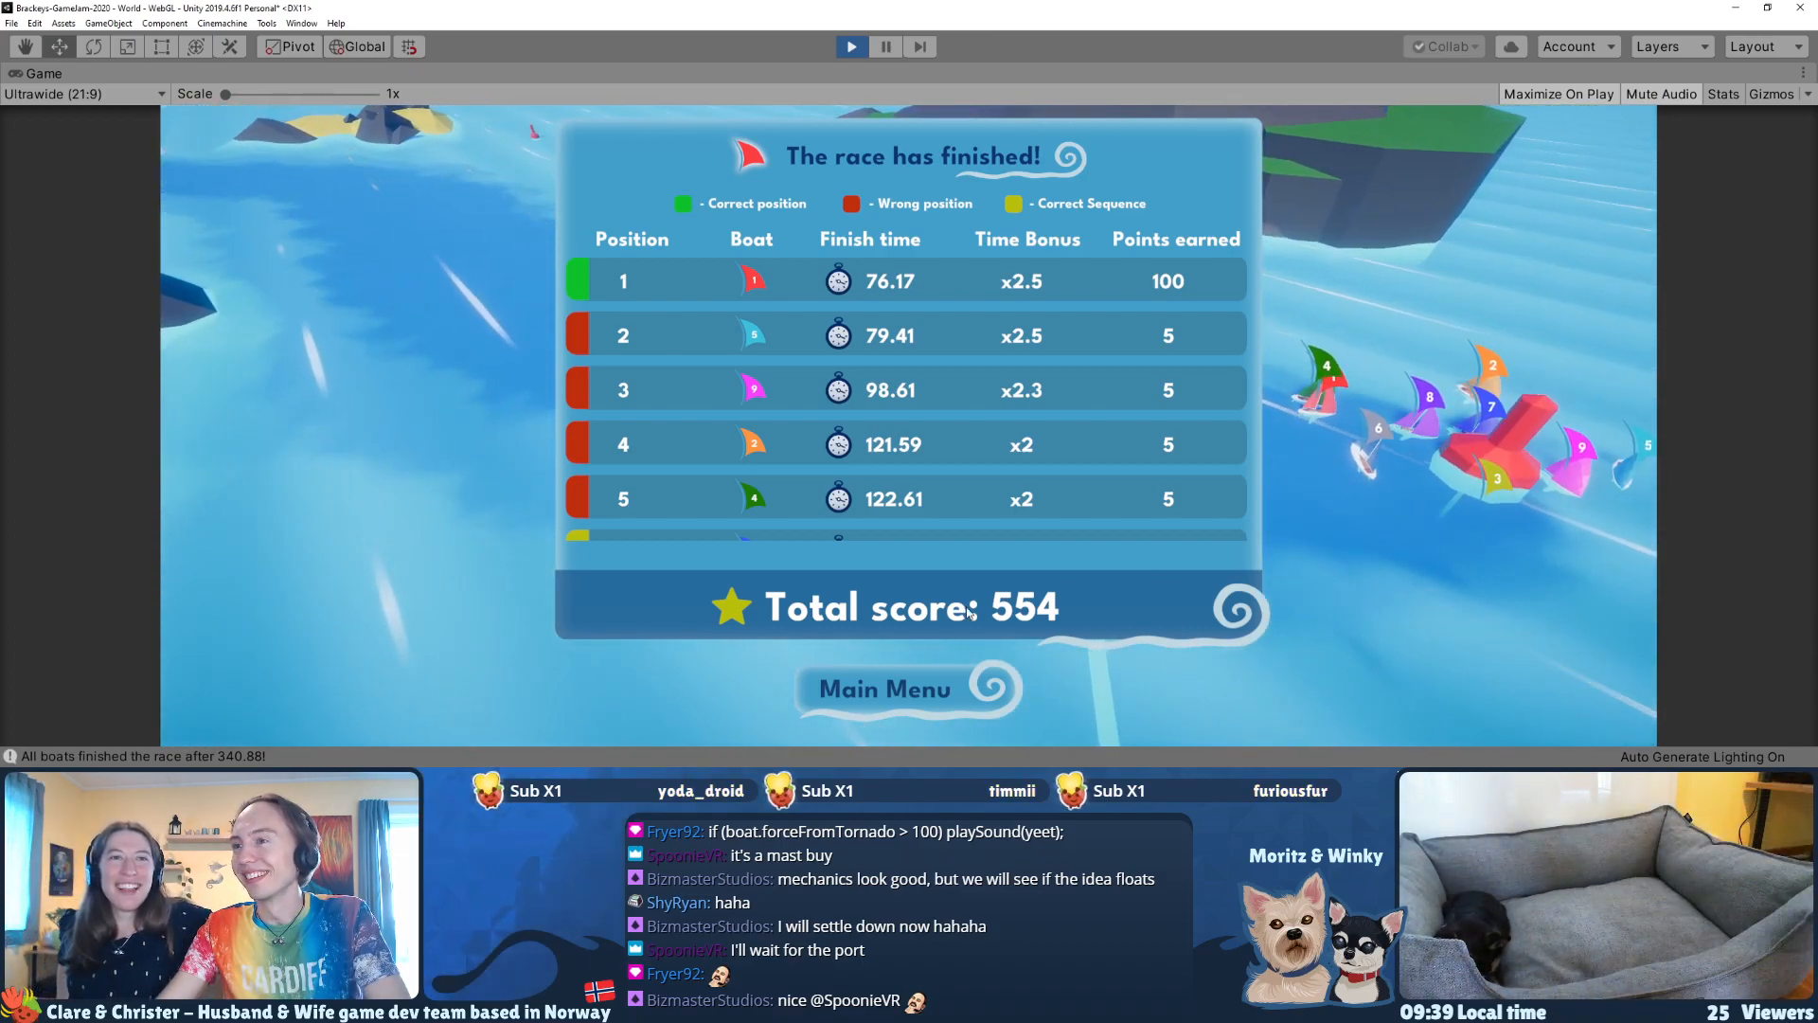
left_click(944, 701)
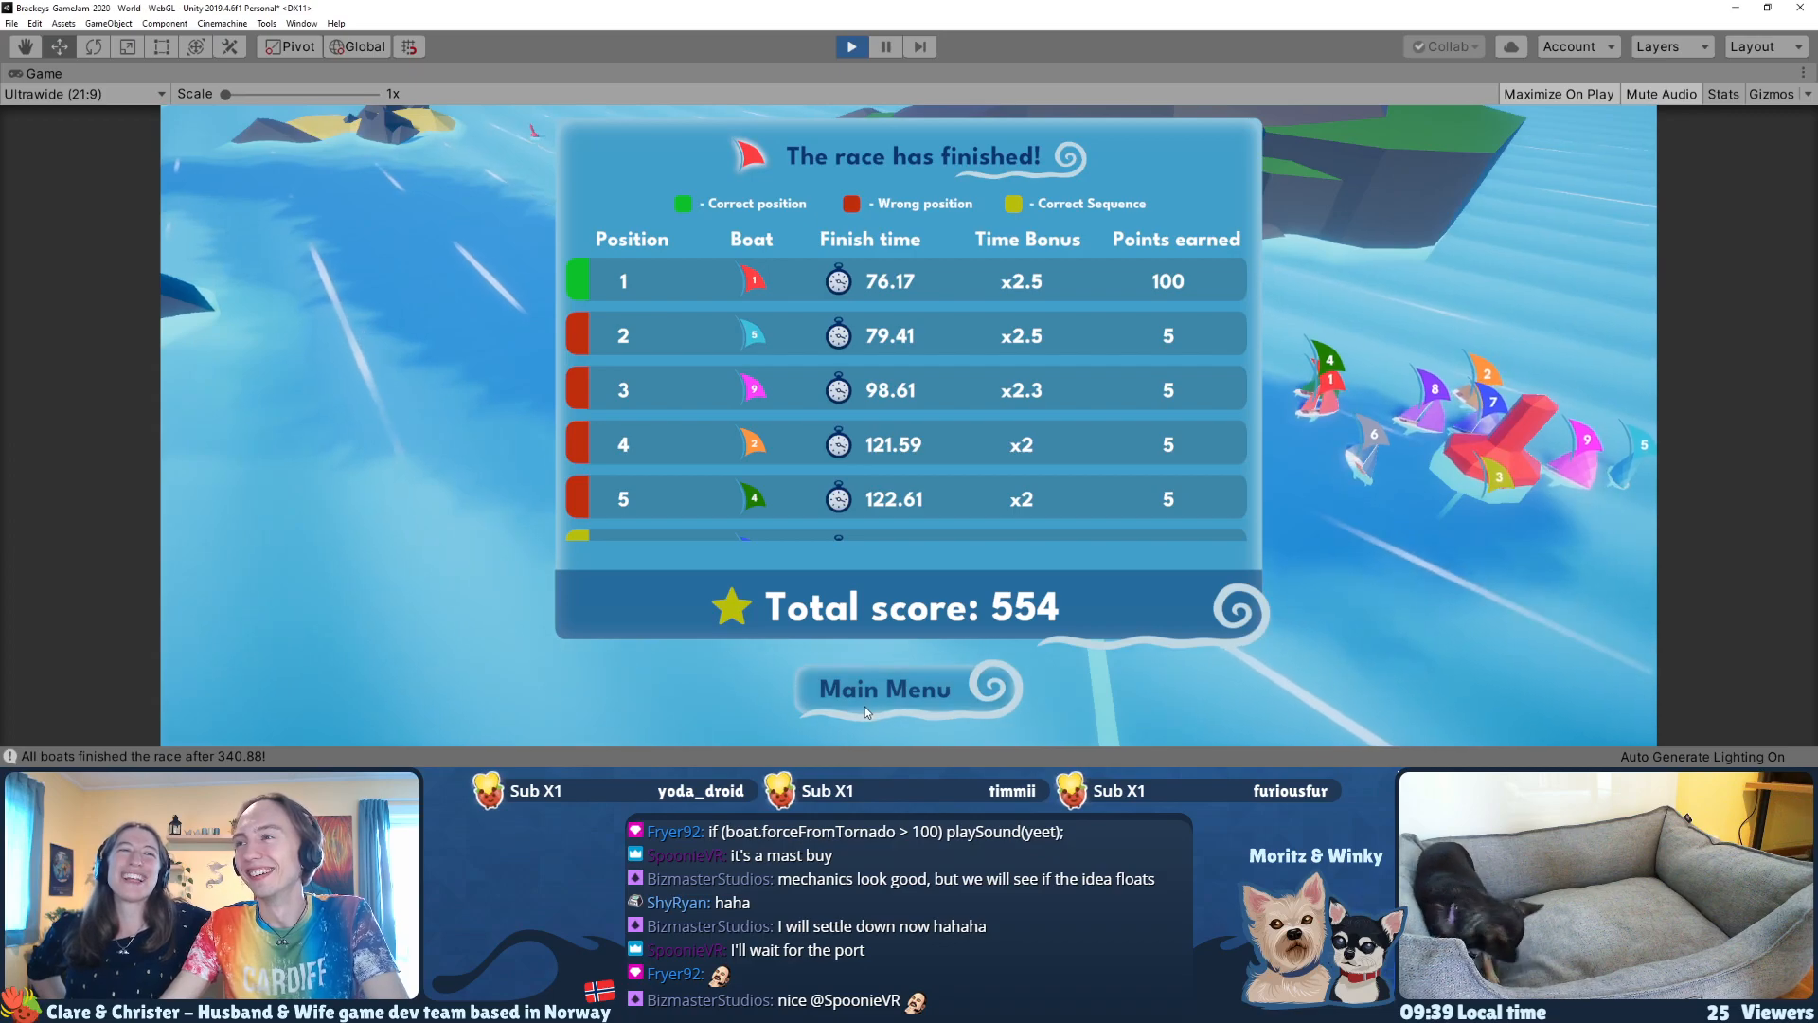
left_click(866, 708)
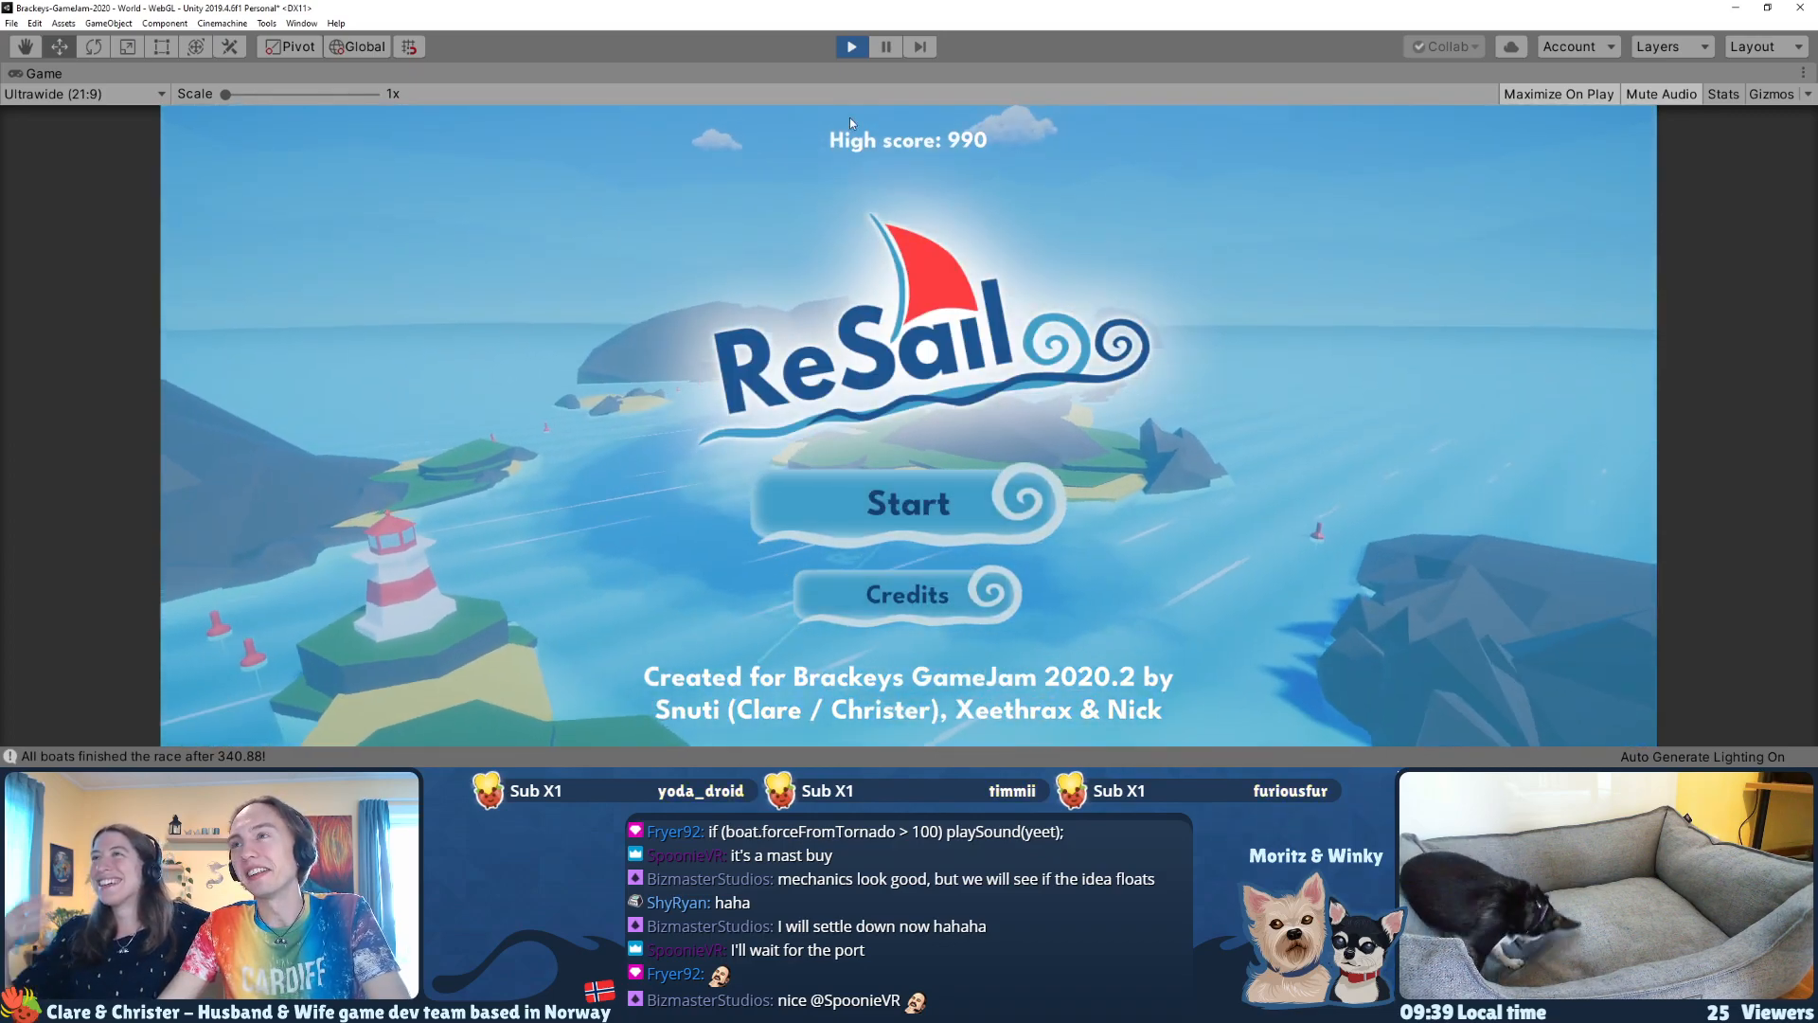
Step: Stop the running game and look over the islands and lighthouses in the Scene view
left_click(851, 47)
left_click_drag(823, 389, 958, 324, "alt")
scroll(957, 324, "up", 3)
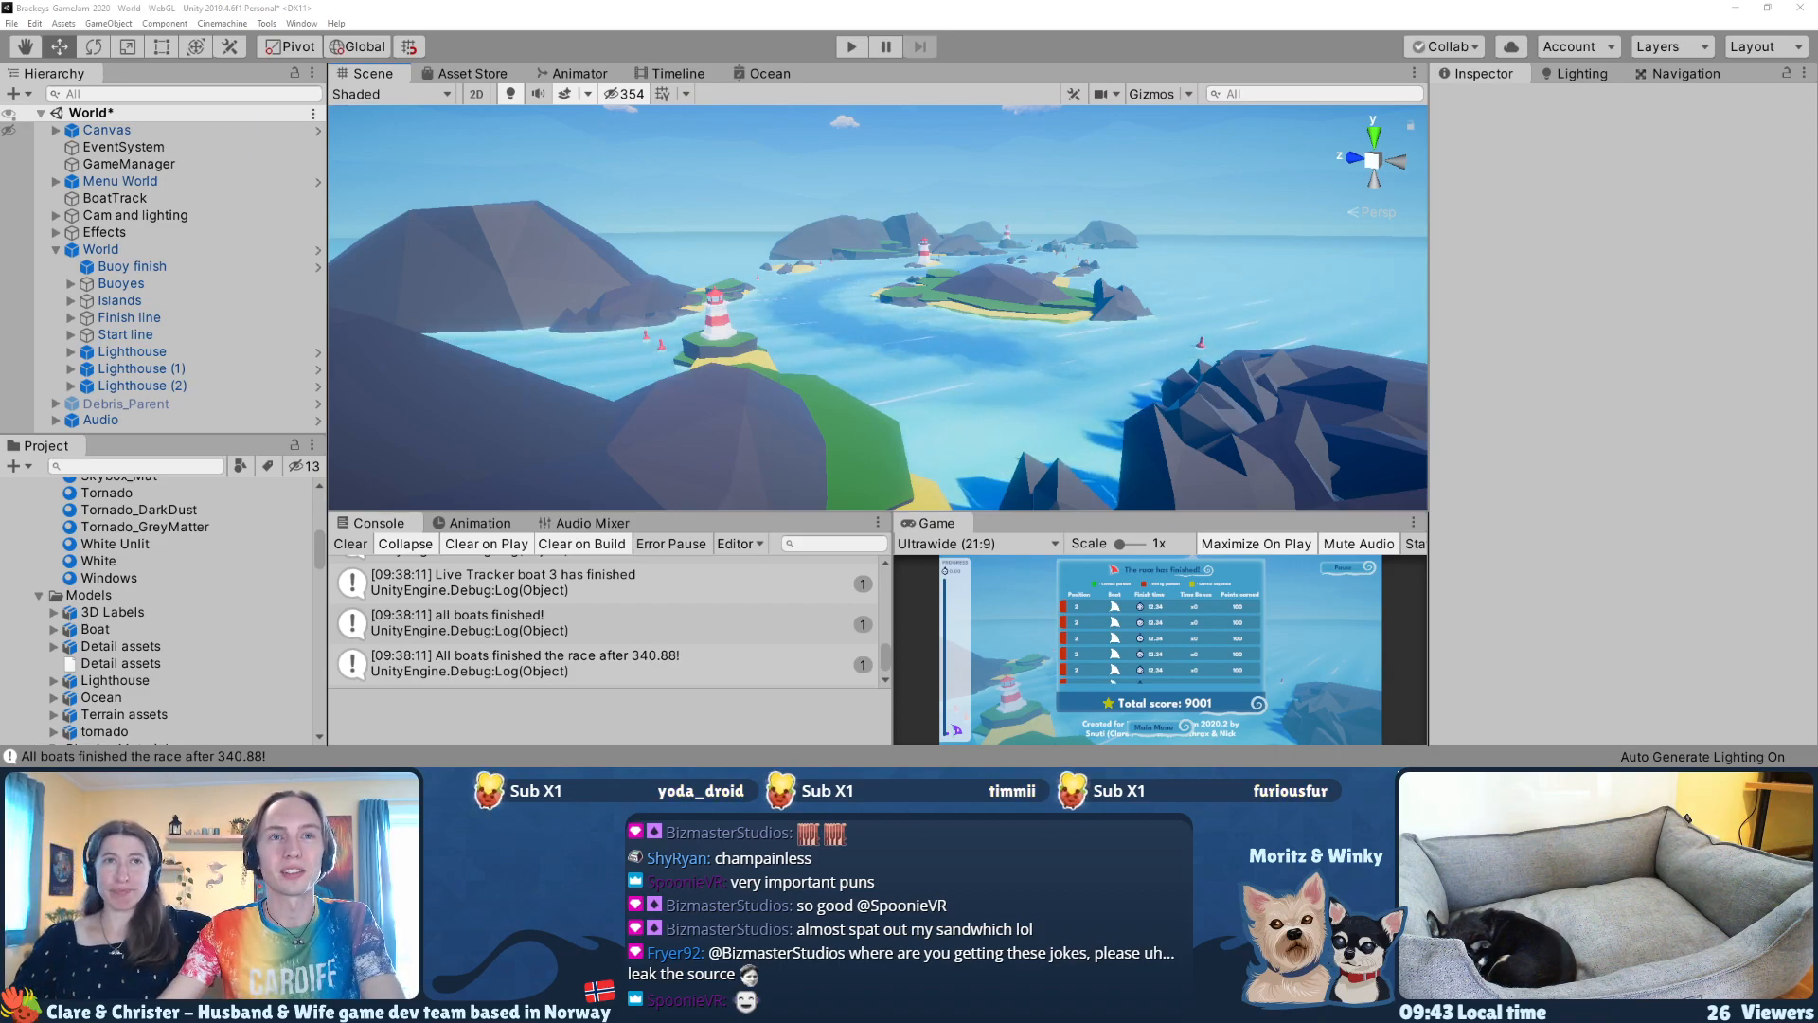
Step: Switch to Firefox and open Snuti's itch.io profile page (snuti.itch.io) in a new tab
key("alt+Tab")
left_click(684, 39)
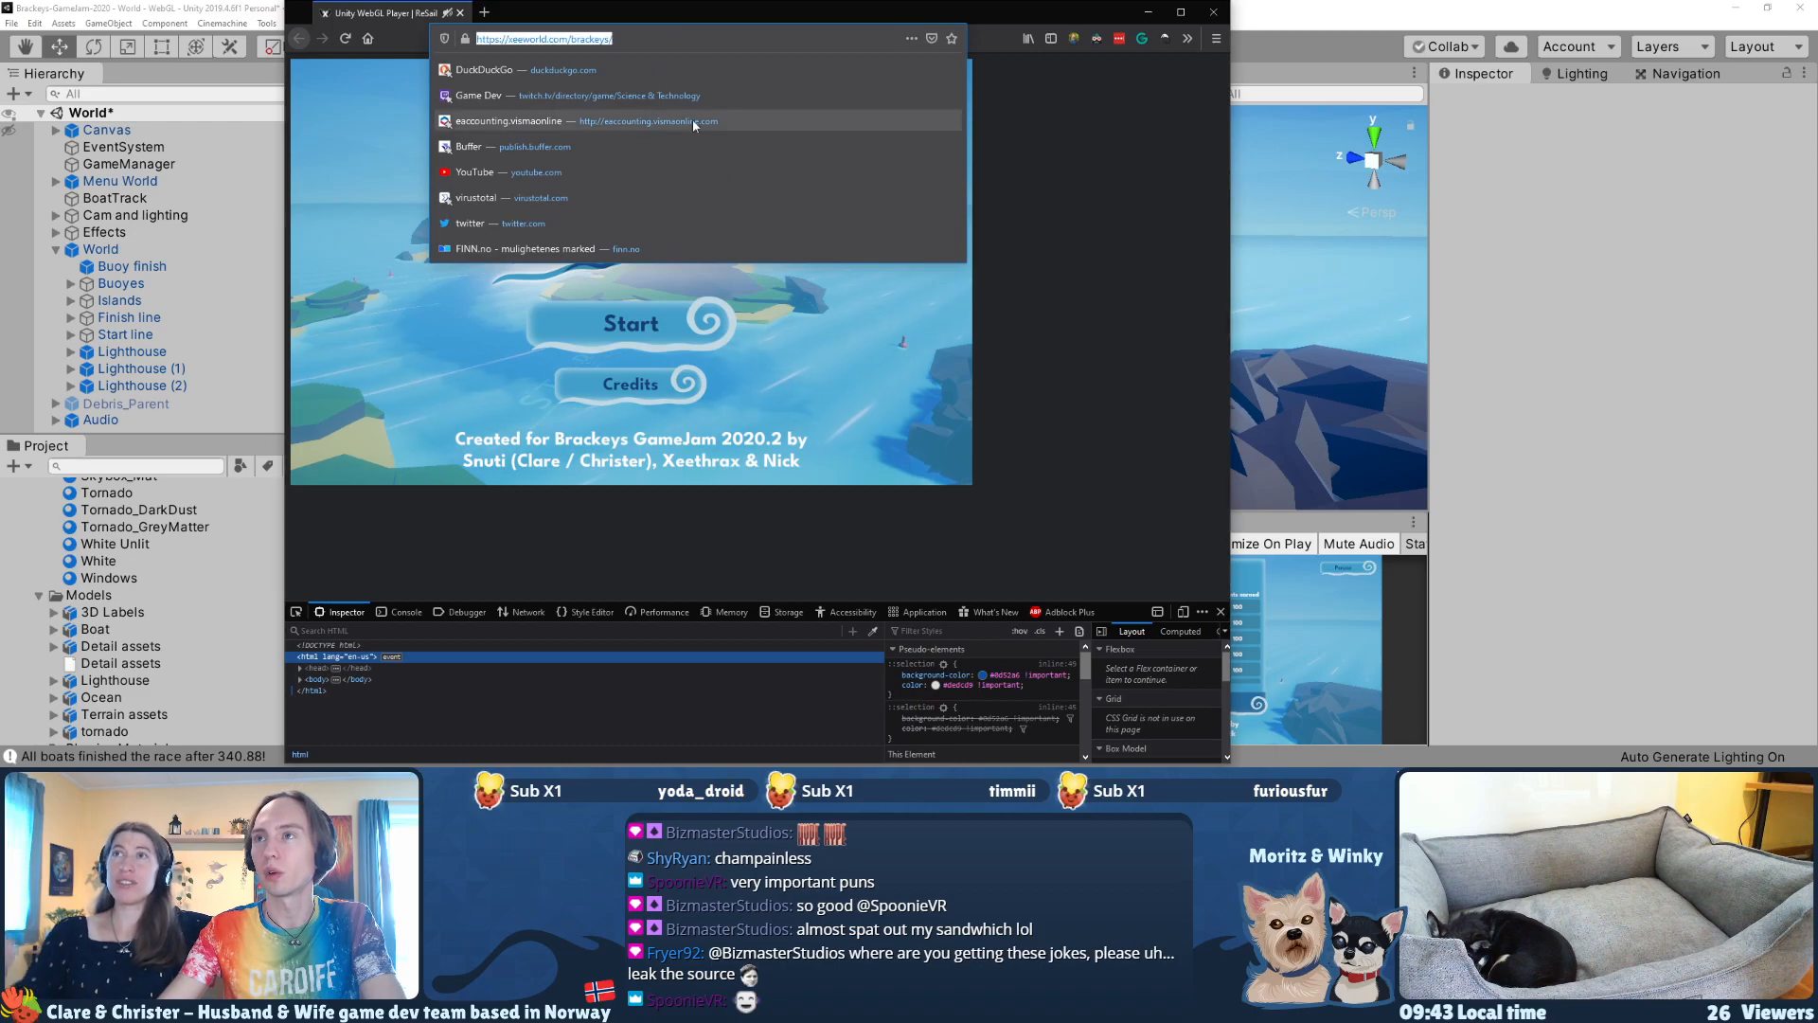
key("ctrl+t")
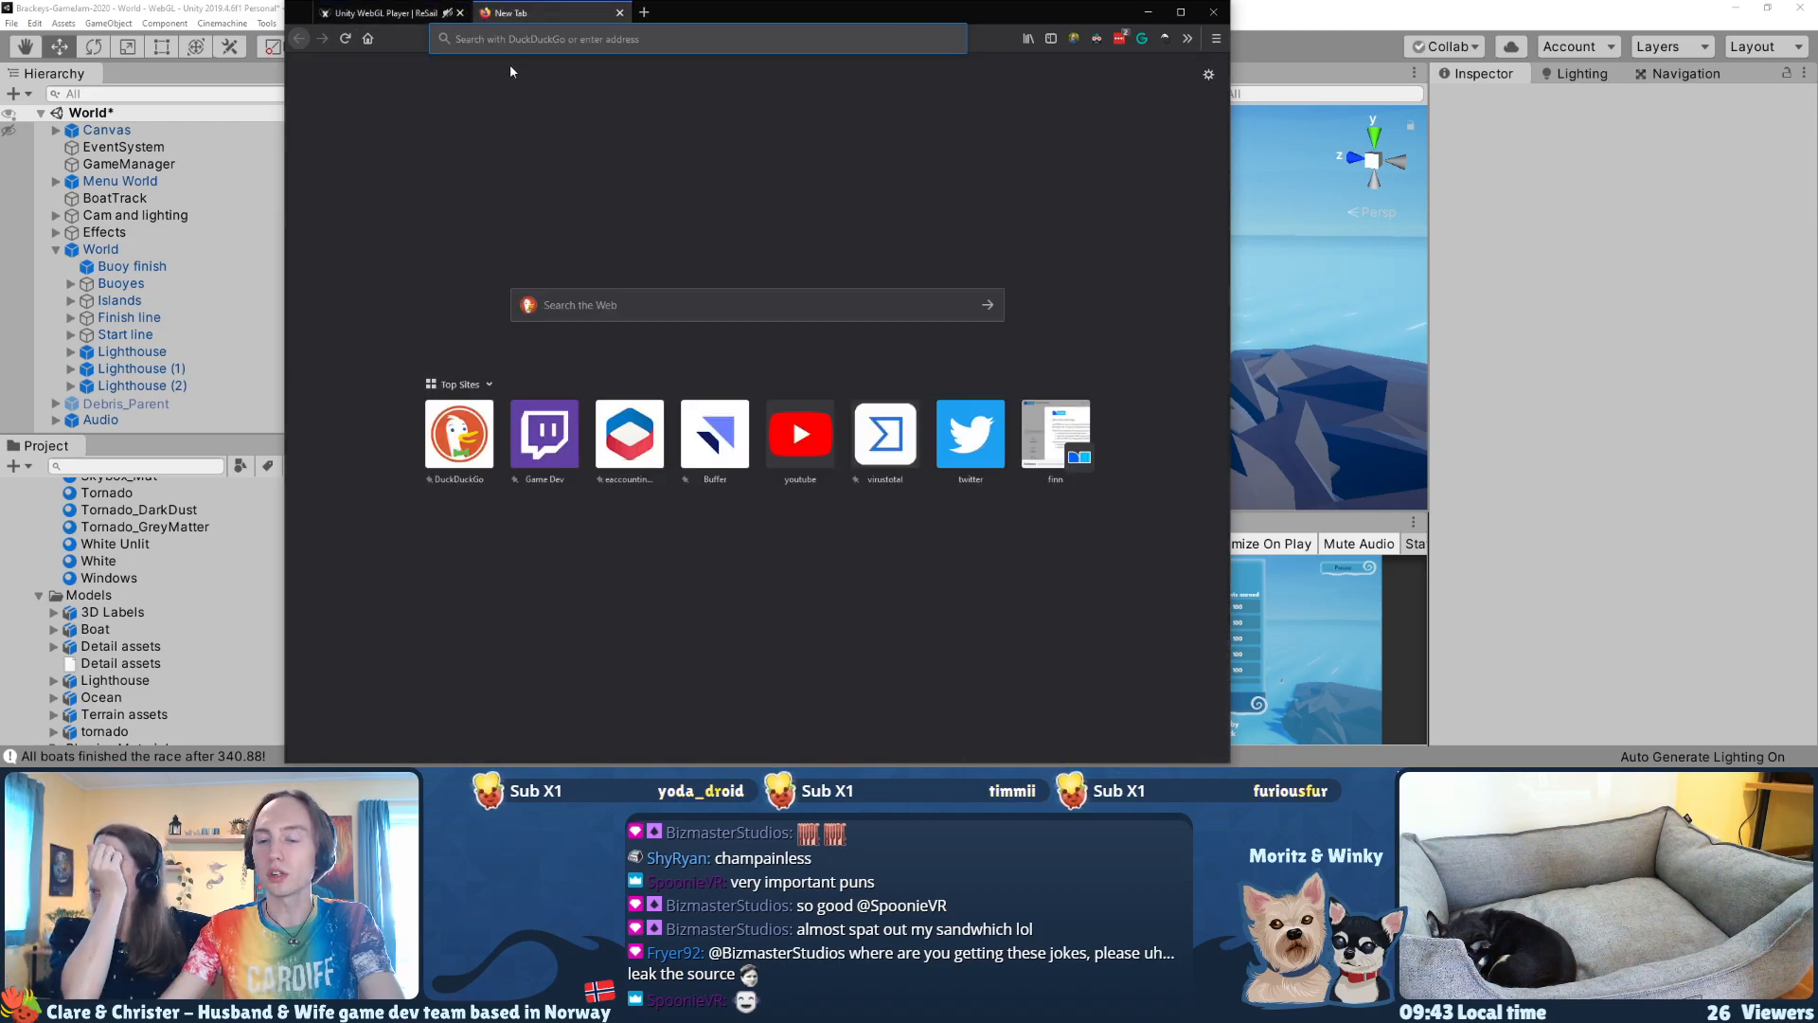
type("itch.io/")
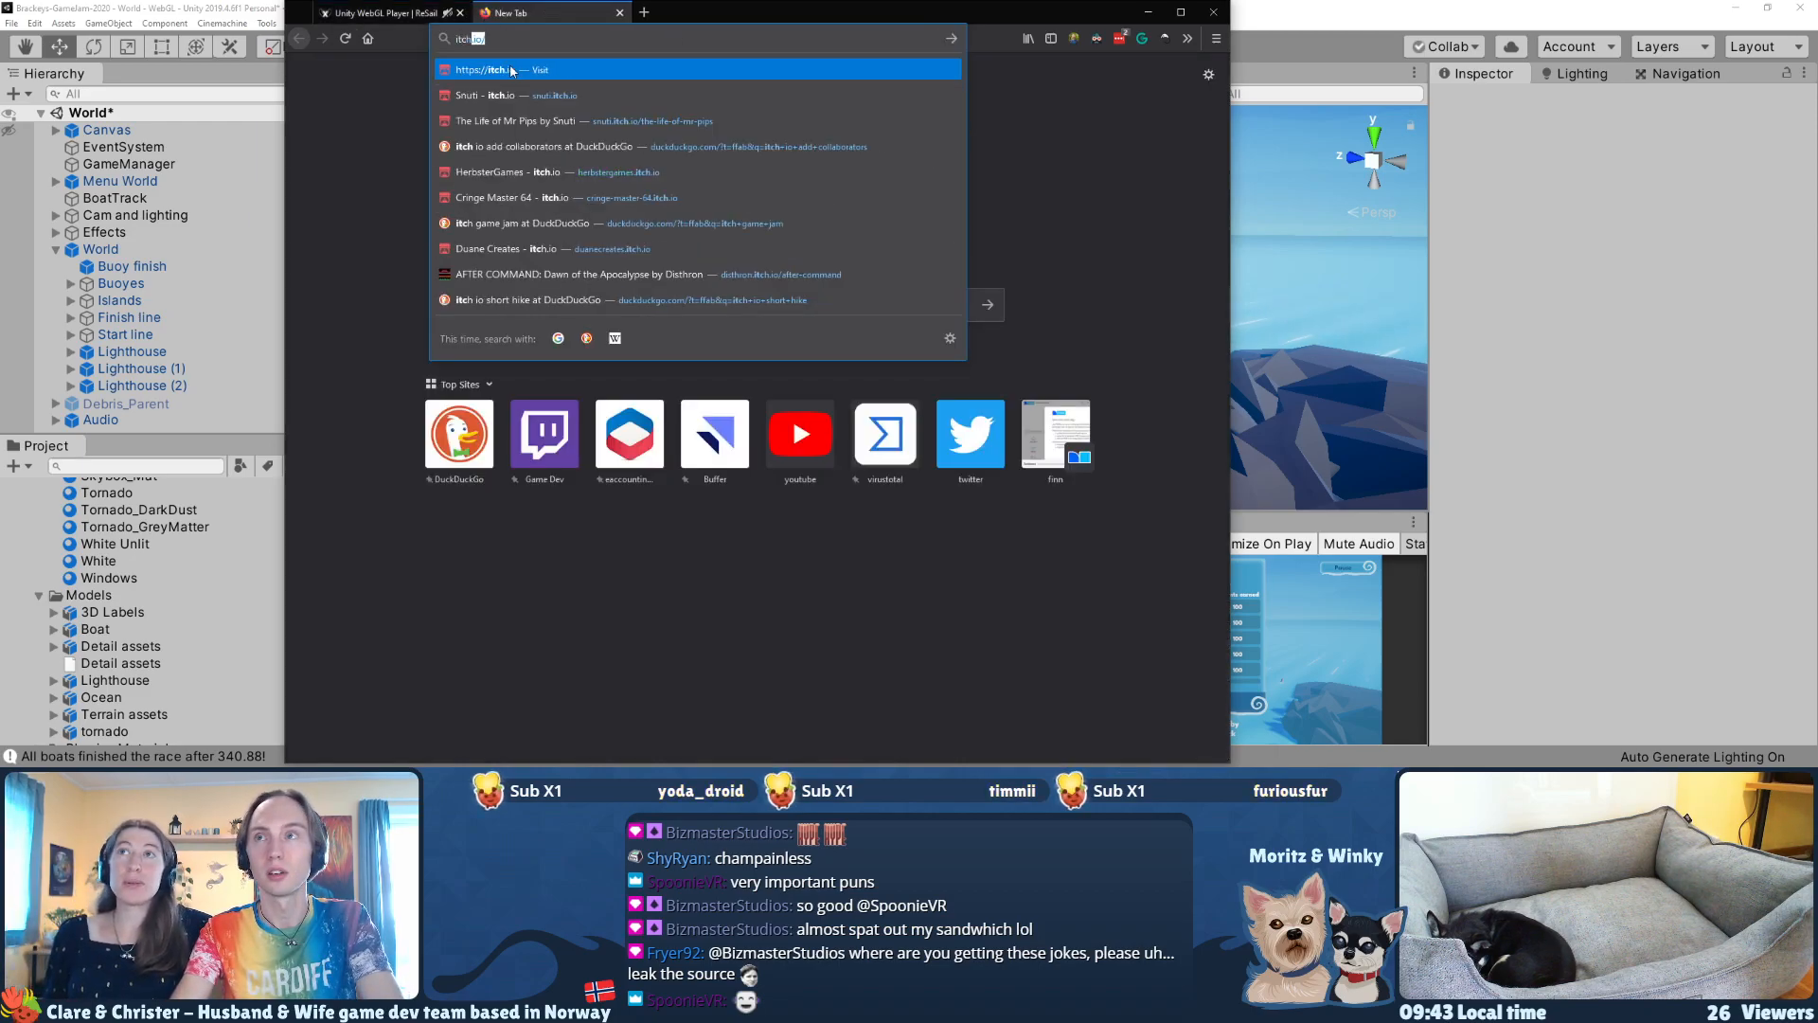
key("Down")
key("Down")
key("Up")
key("Return")
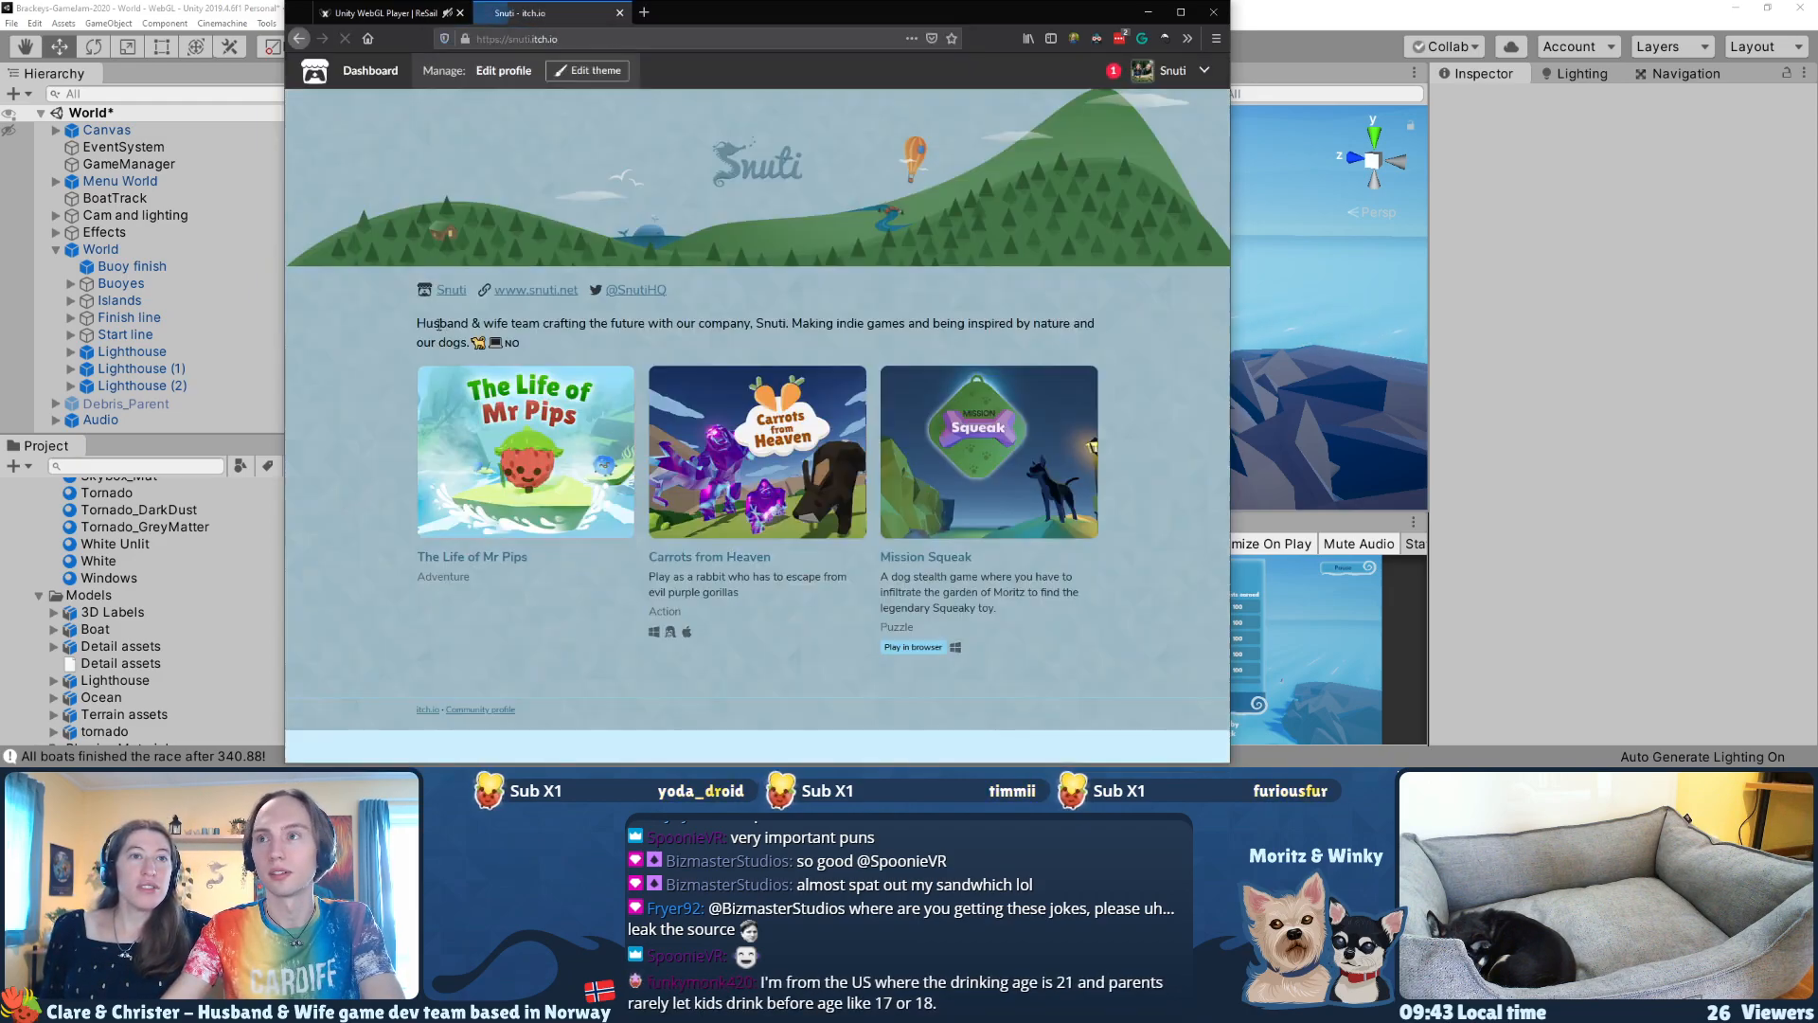
Step: Open the Creator Dashboard from the Snuti account on itch.io
left_click(1195, 72)
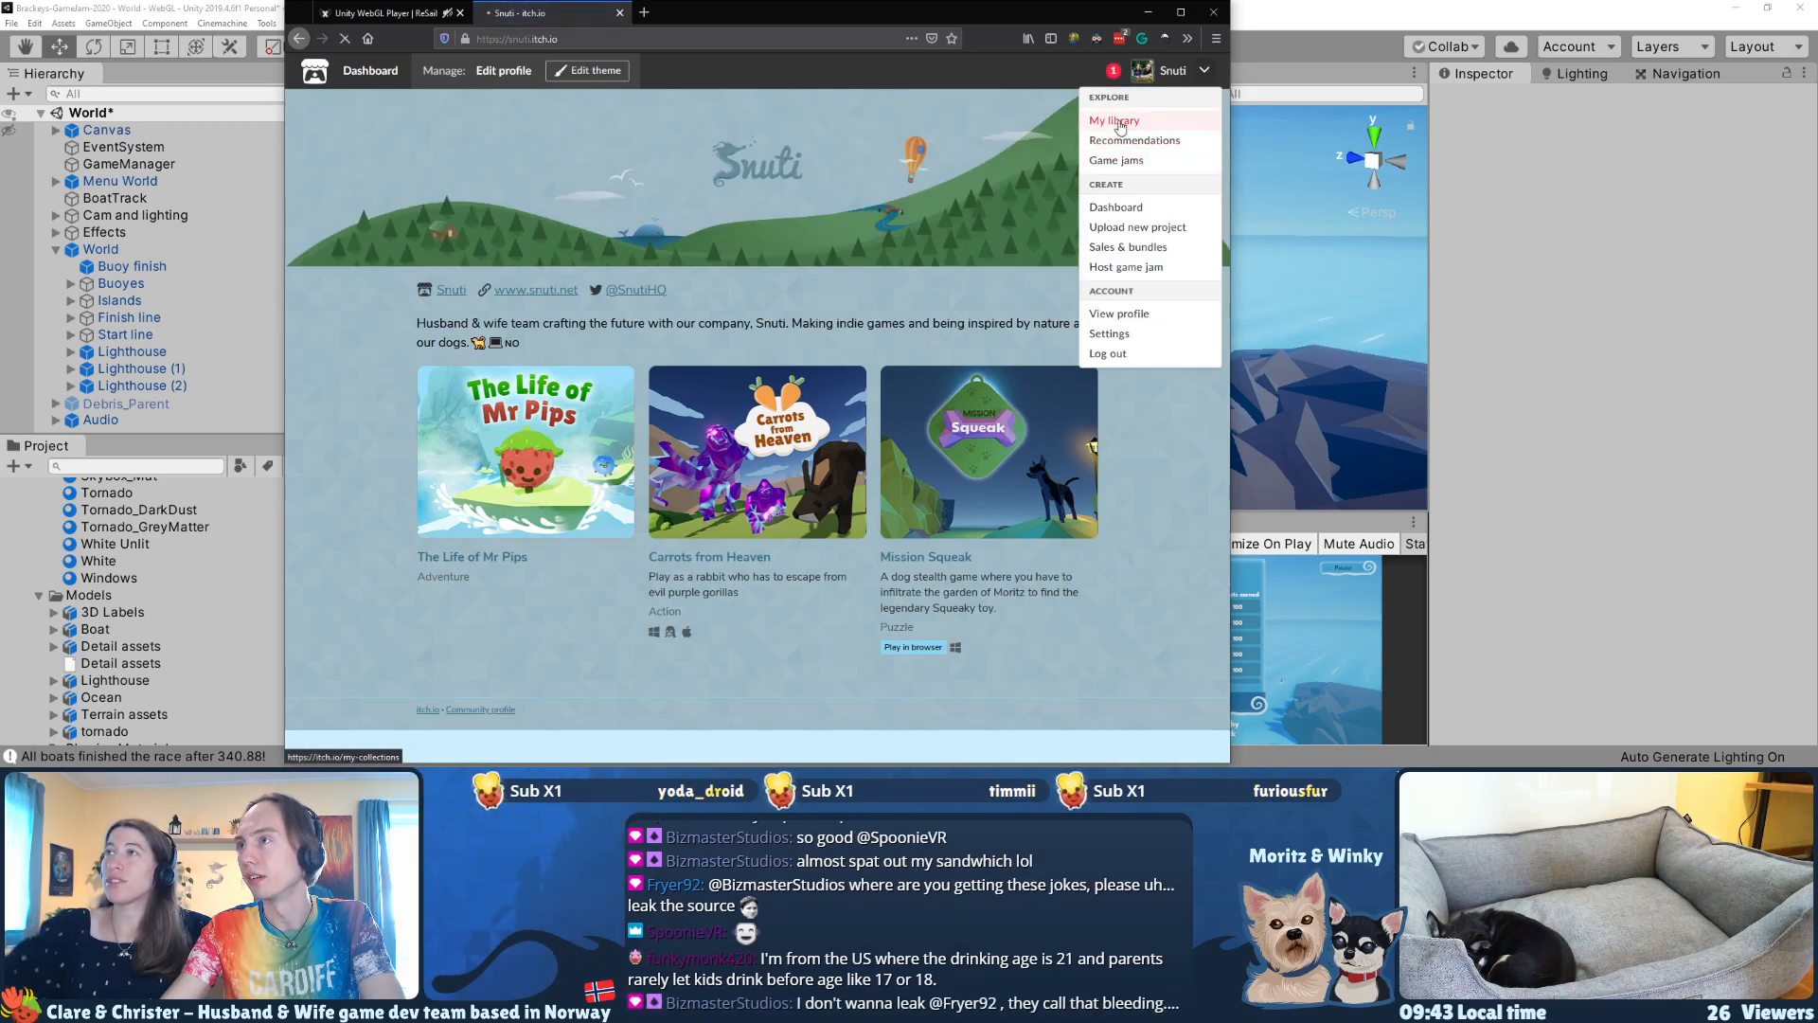
left_click(1120, 122)
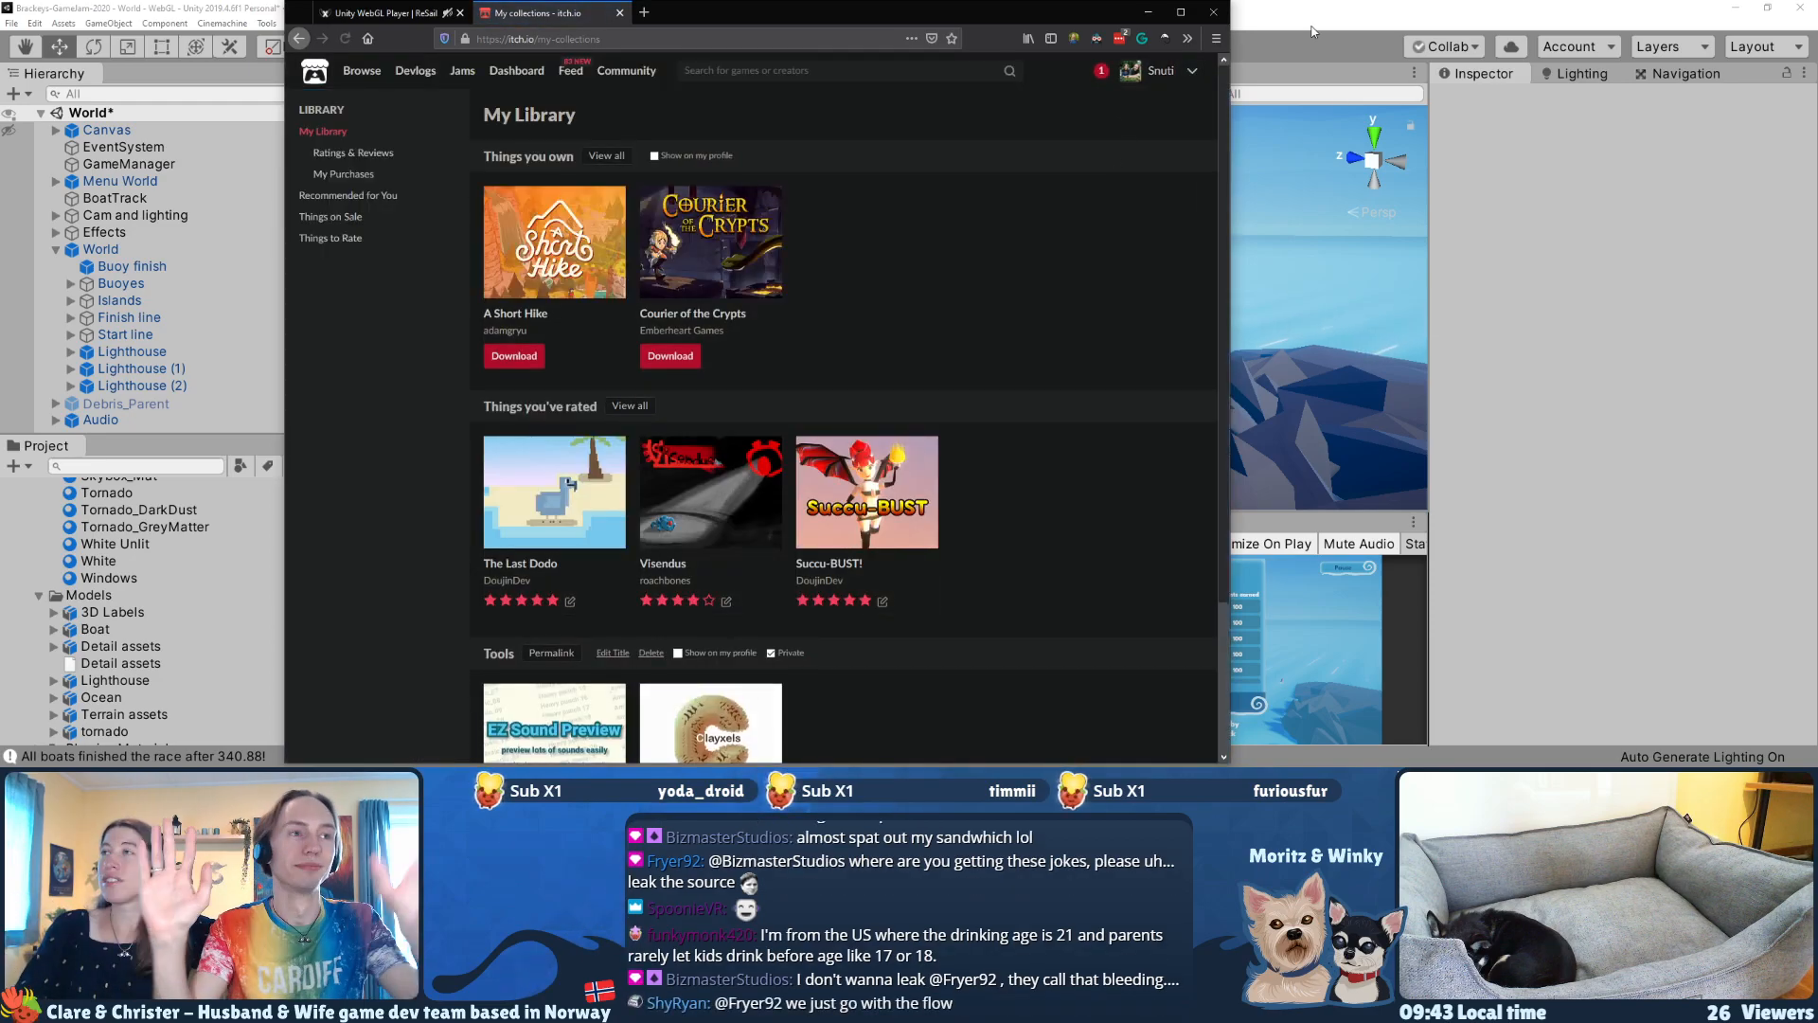
left_click(1195, 71)
left_click(1104, 206)
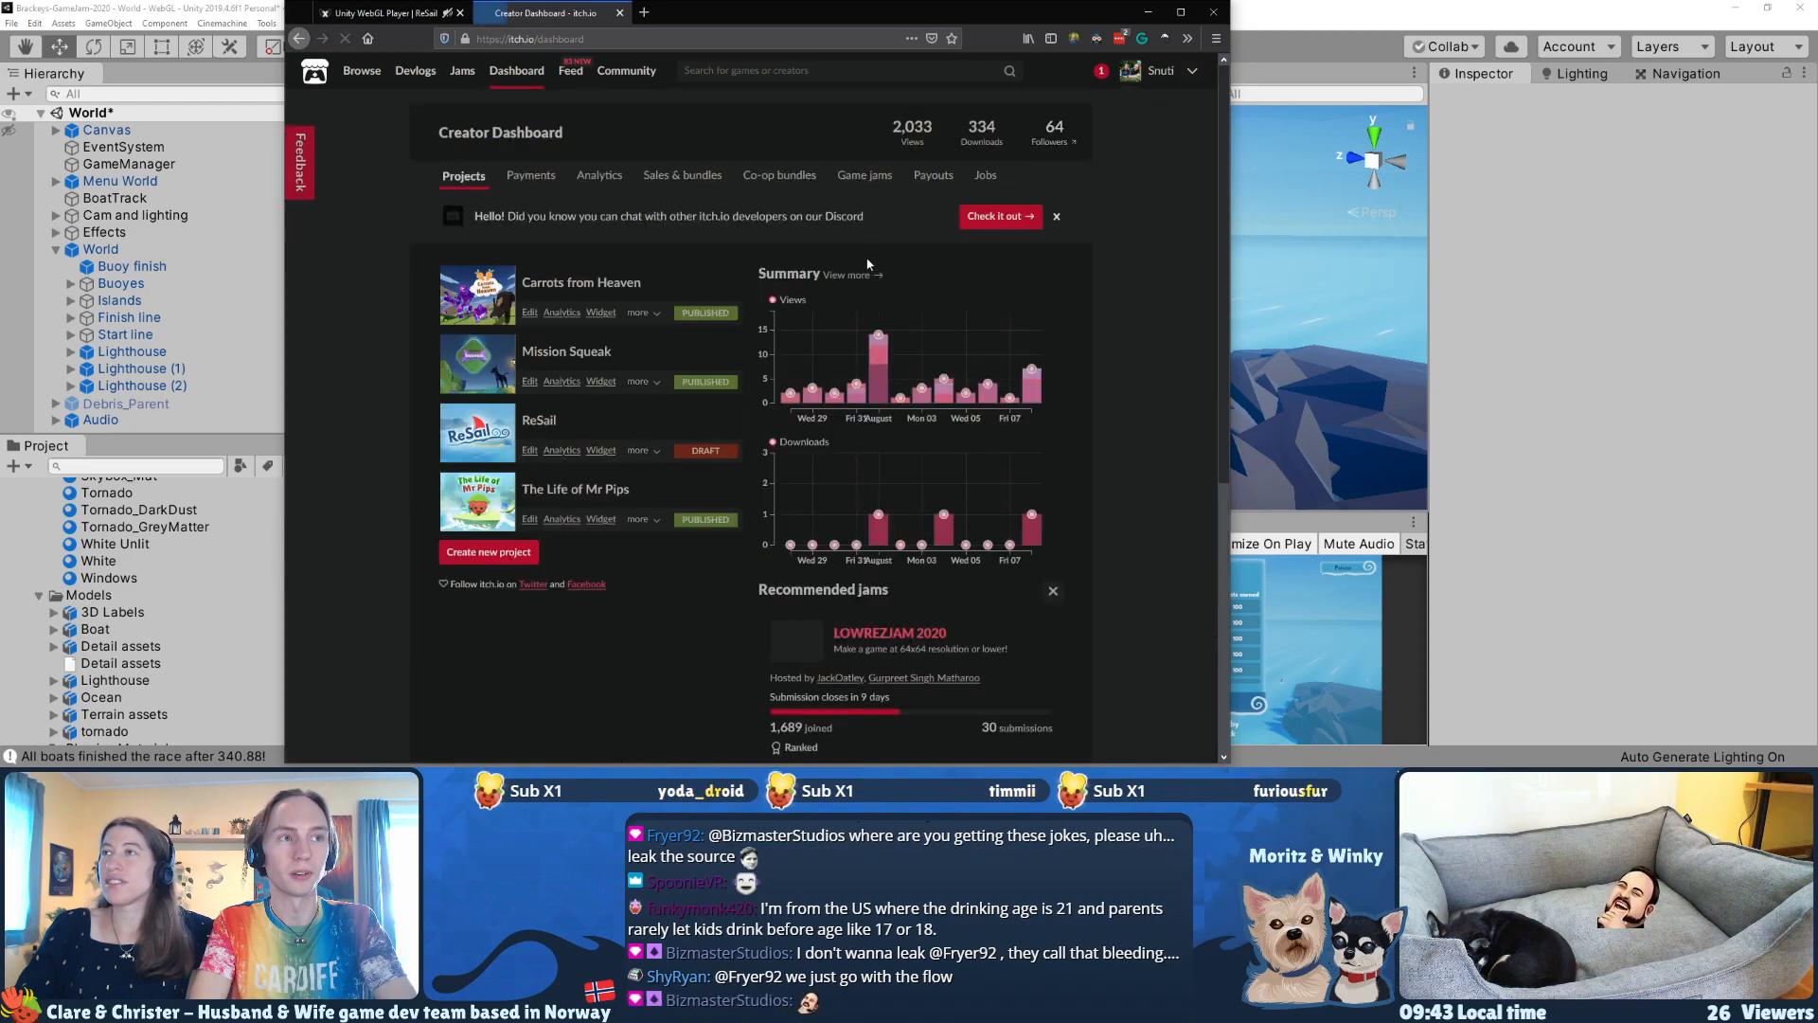
Step: Open the ReSail project for editing in a new tab, and open its draft game page
middle_click(530, 452)
left_click(639, 451)
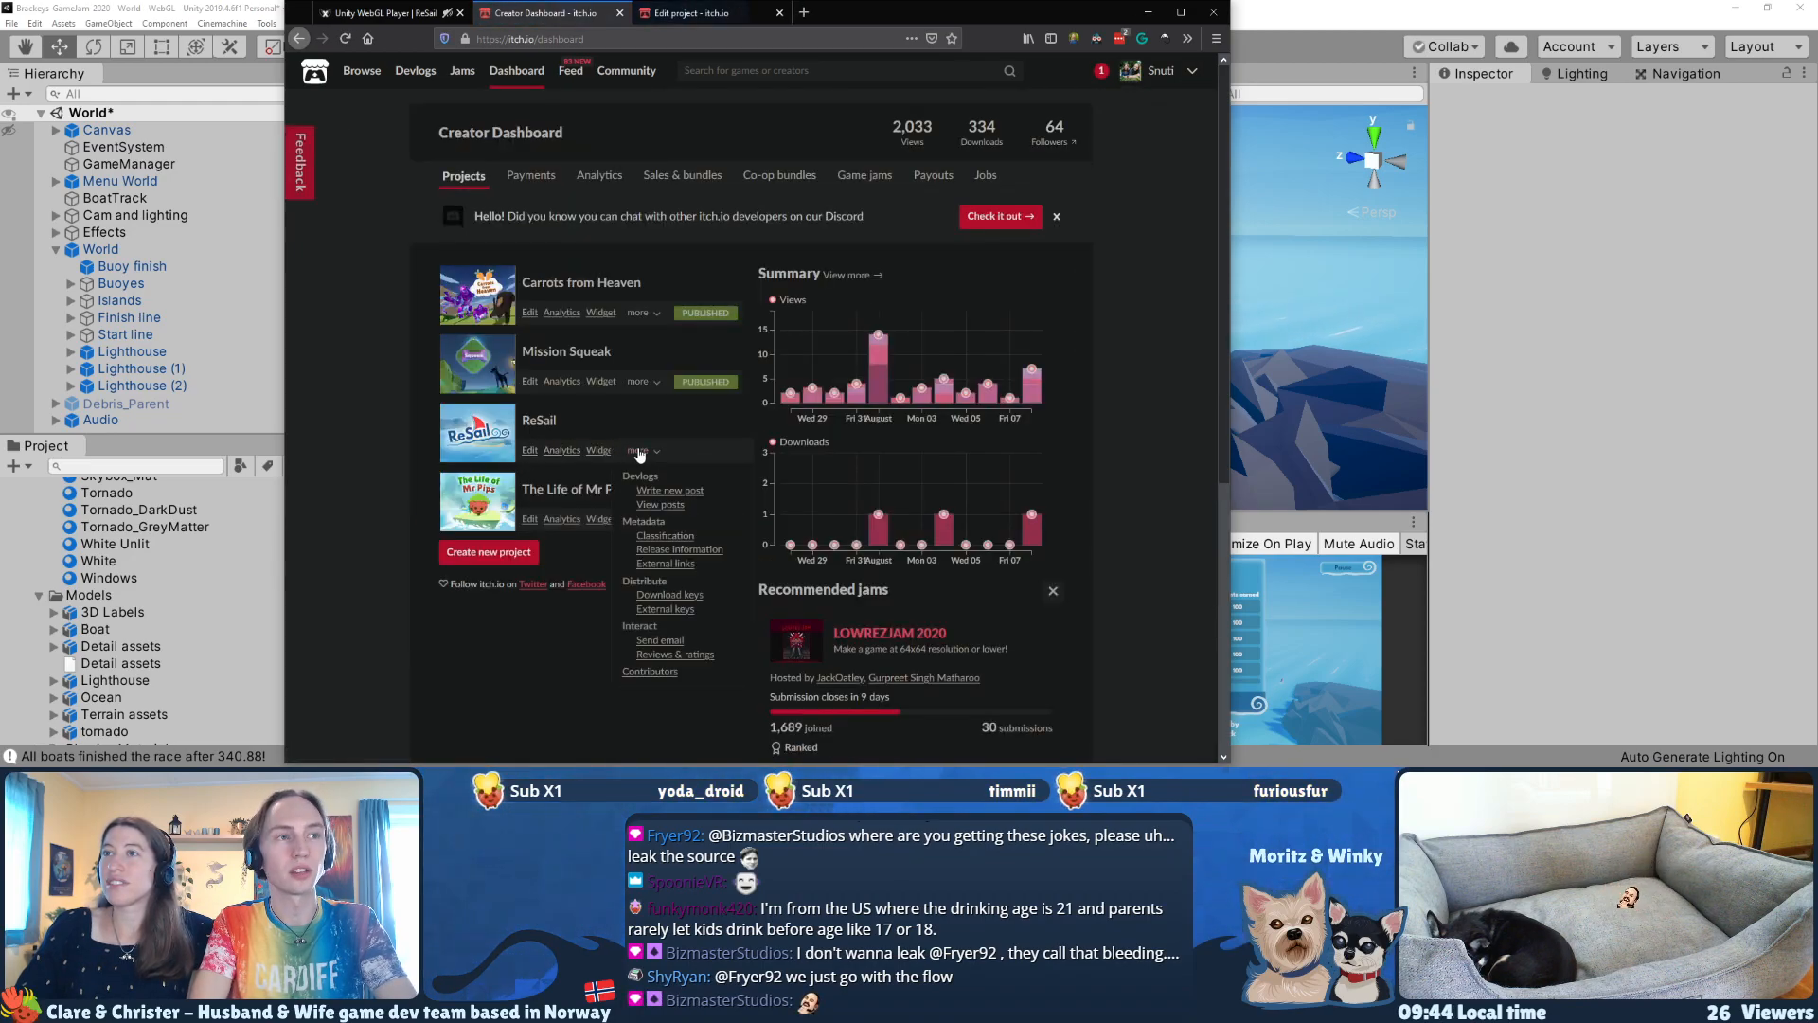
left_click(639, 451)
left_click(701, 12)
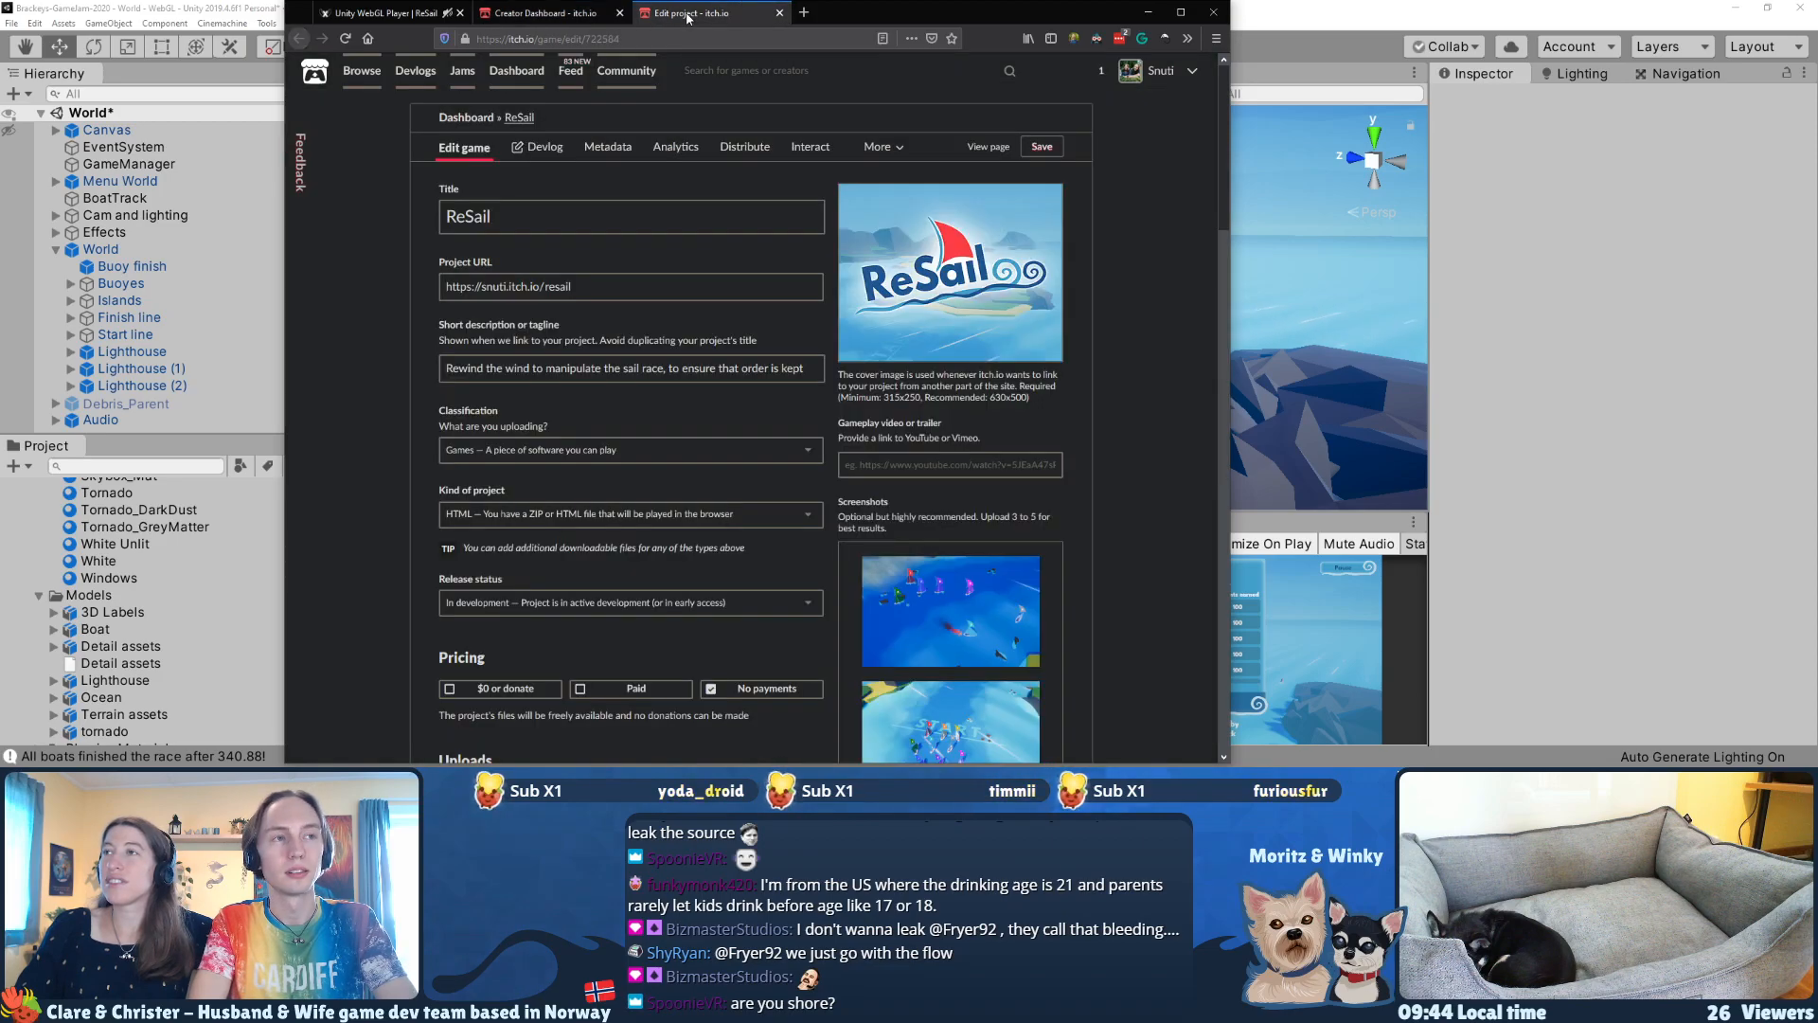
left_click(986, 147)
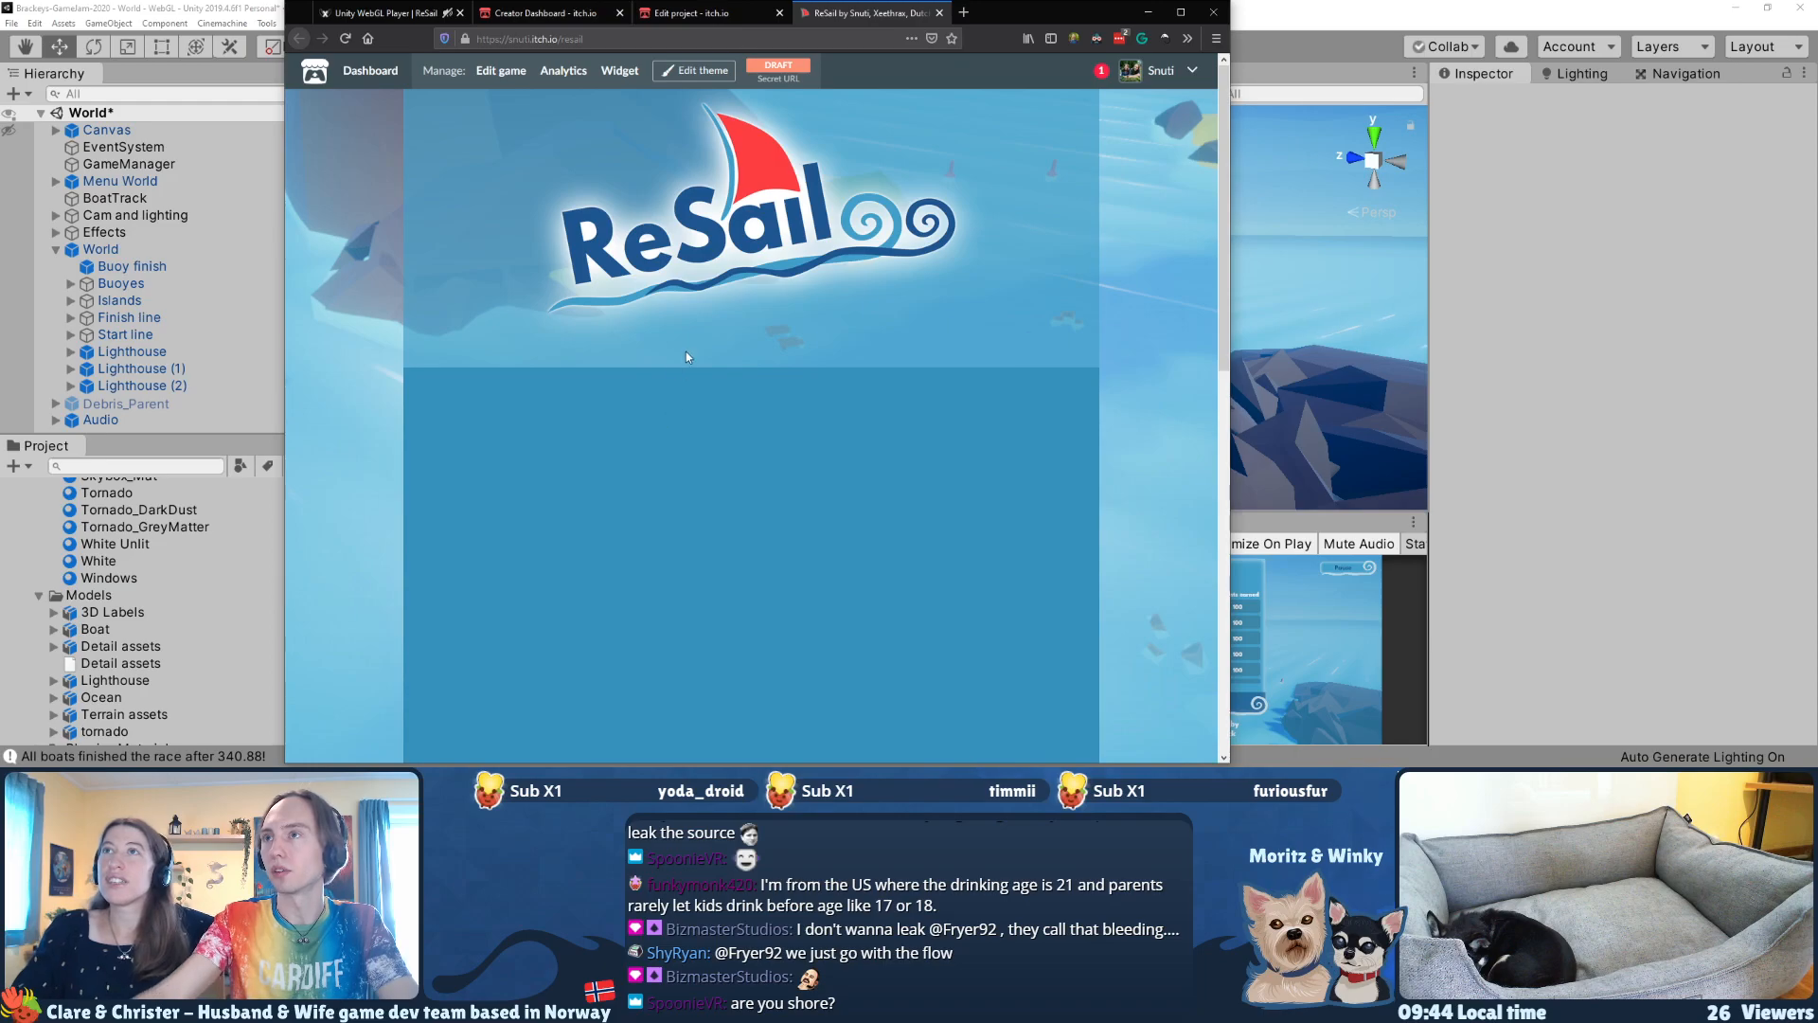
Step: Review the Uploads section on the ReSail edit page for the uploaded build
left_click(701, 12)
scroll(602, 336, "down", 3)
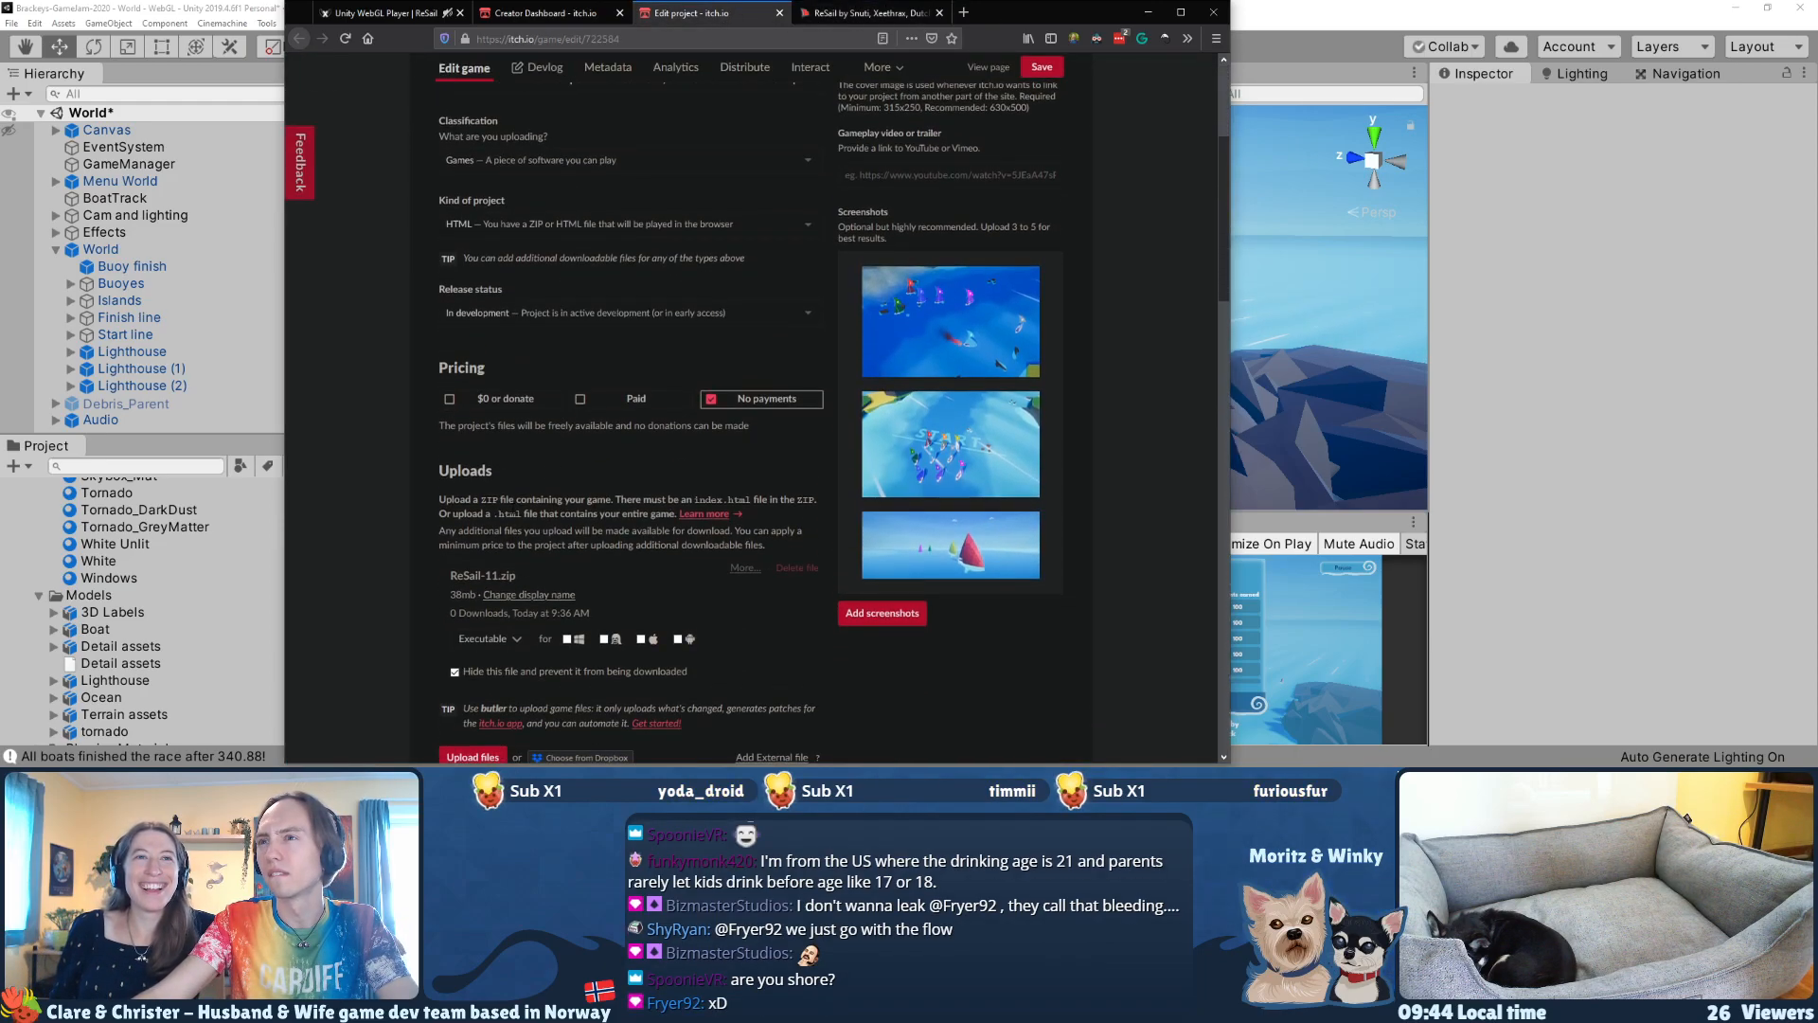
scroll(533, 601, "down", 1)
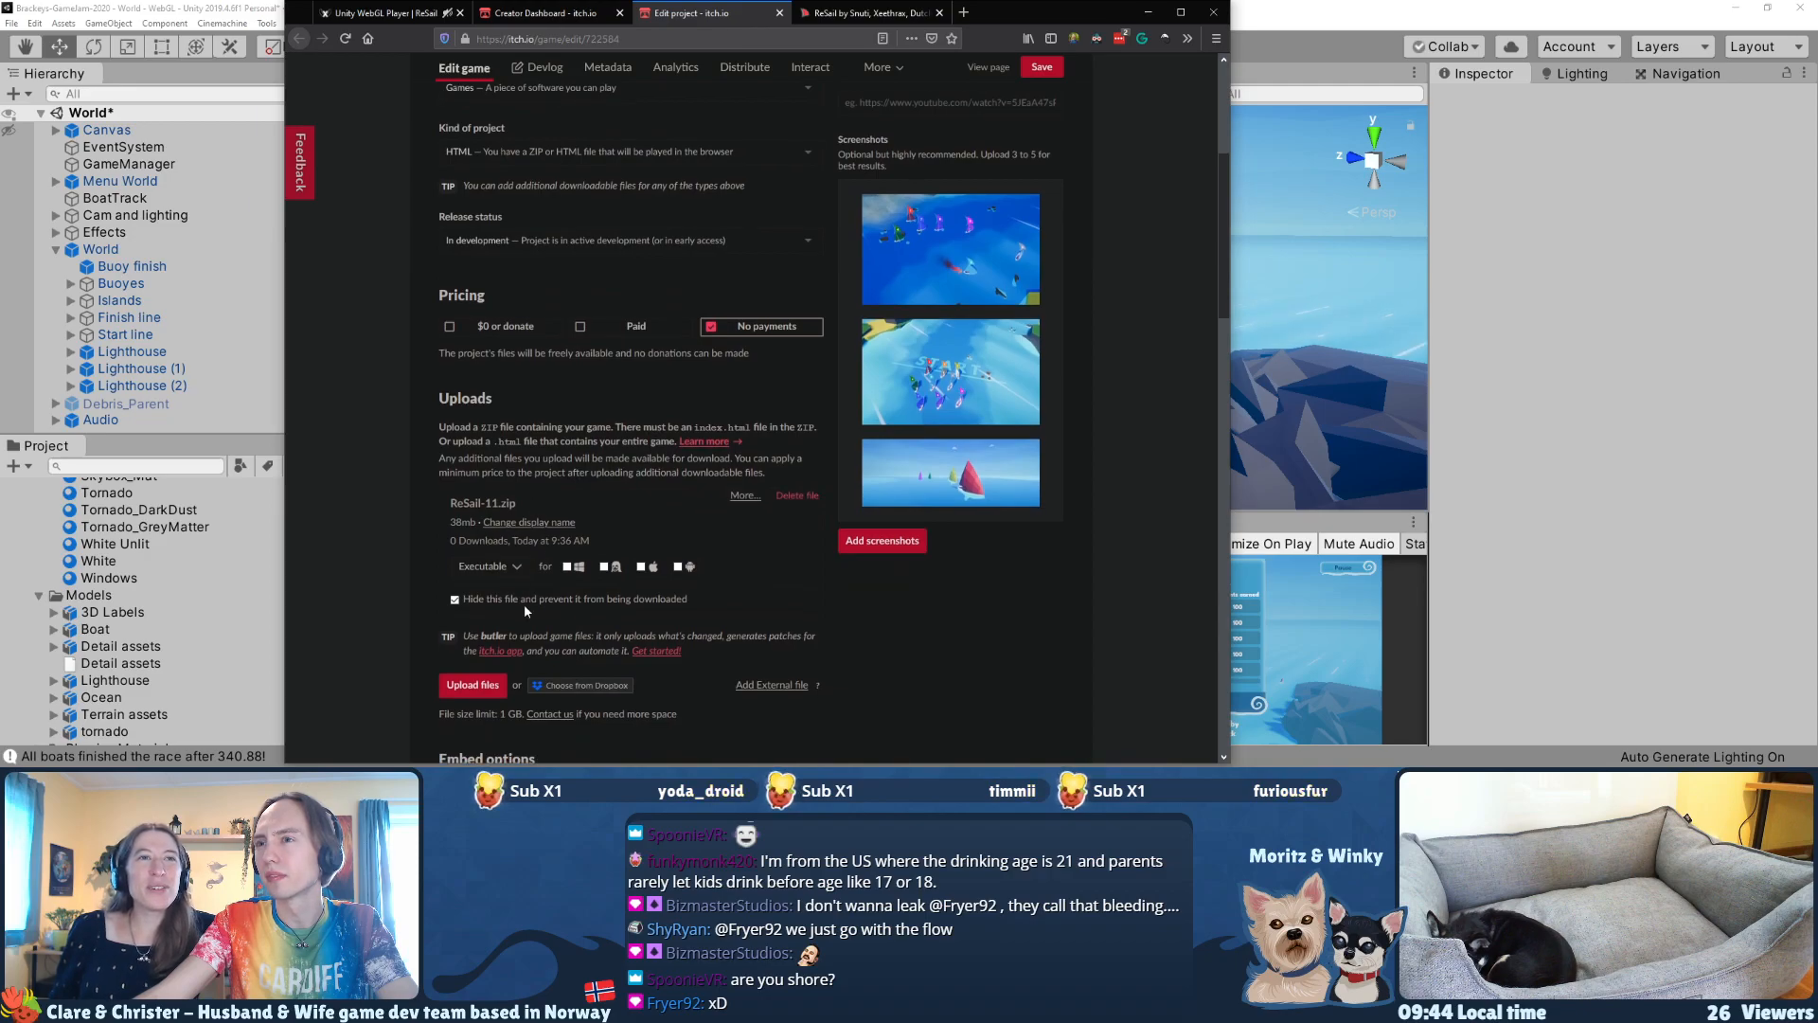
Step: Mute the ReSail game page's tab, and test the embedded game in full screen
left_click(843, 15)
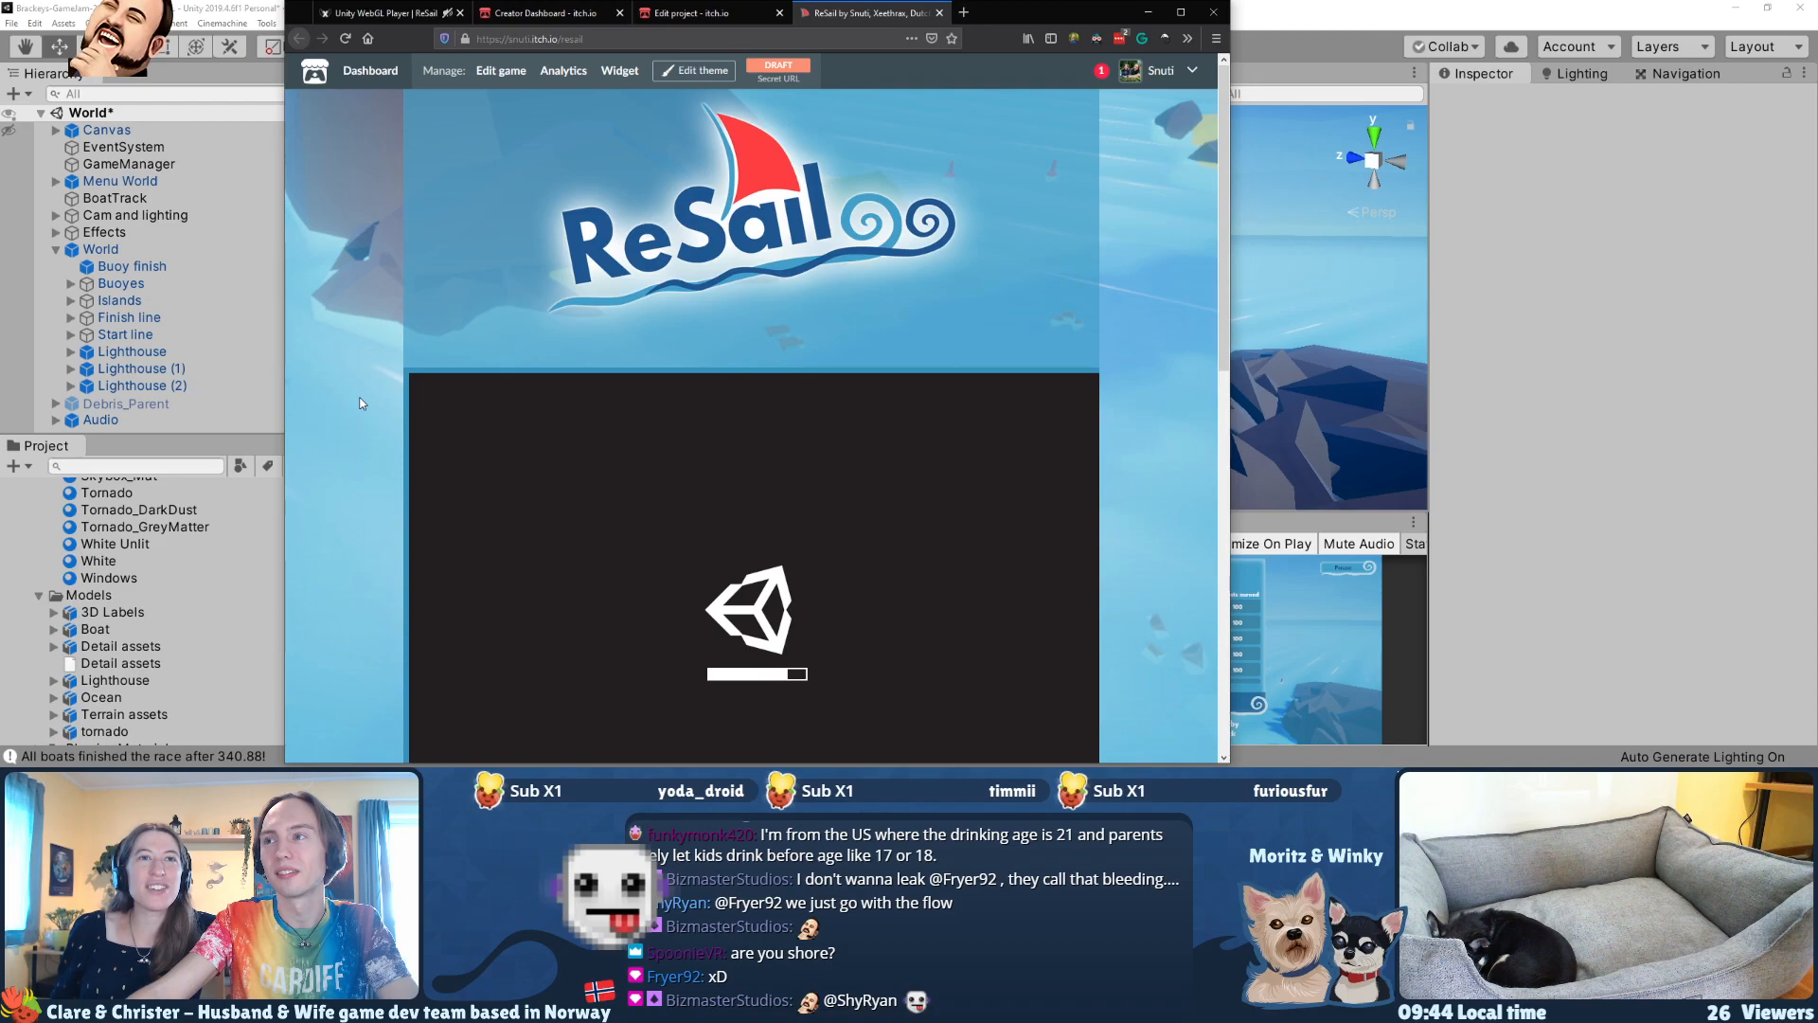
scroll(360, 403, "down", 3)
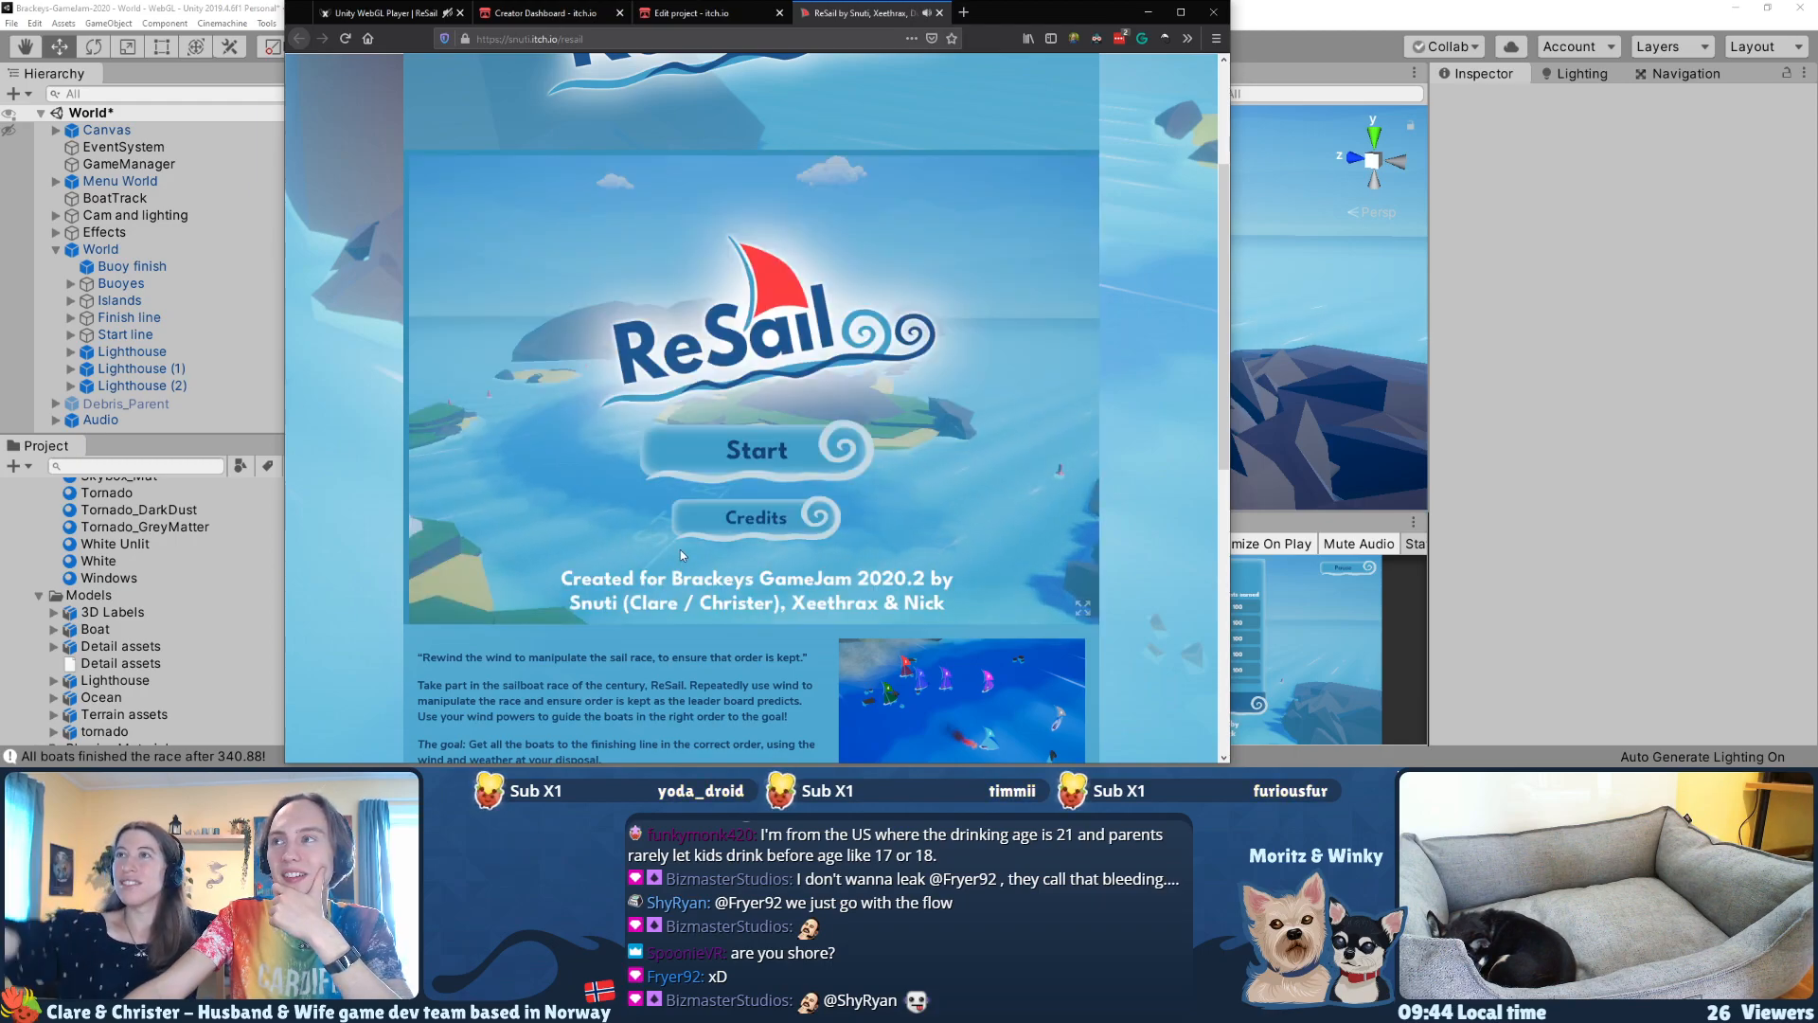
left_click(926, 12)
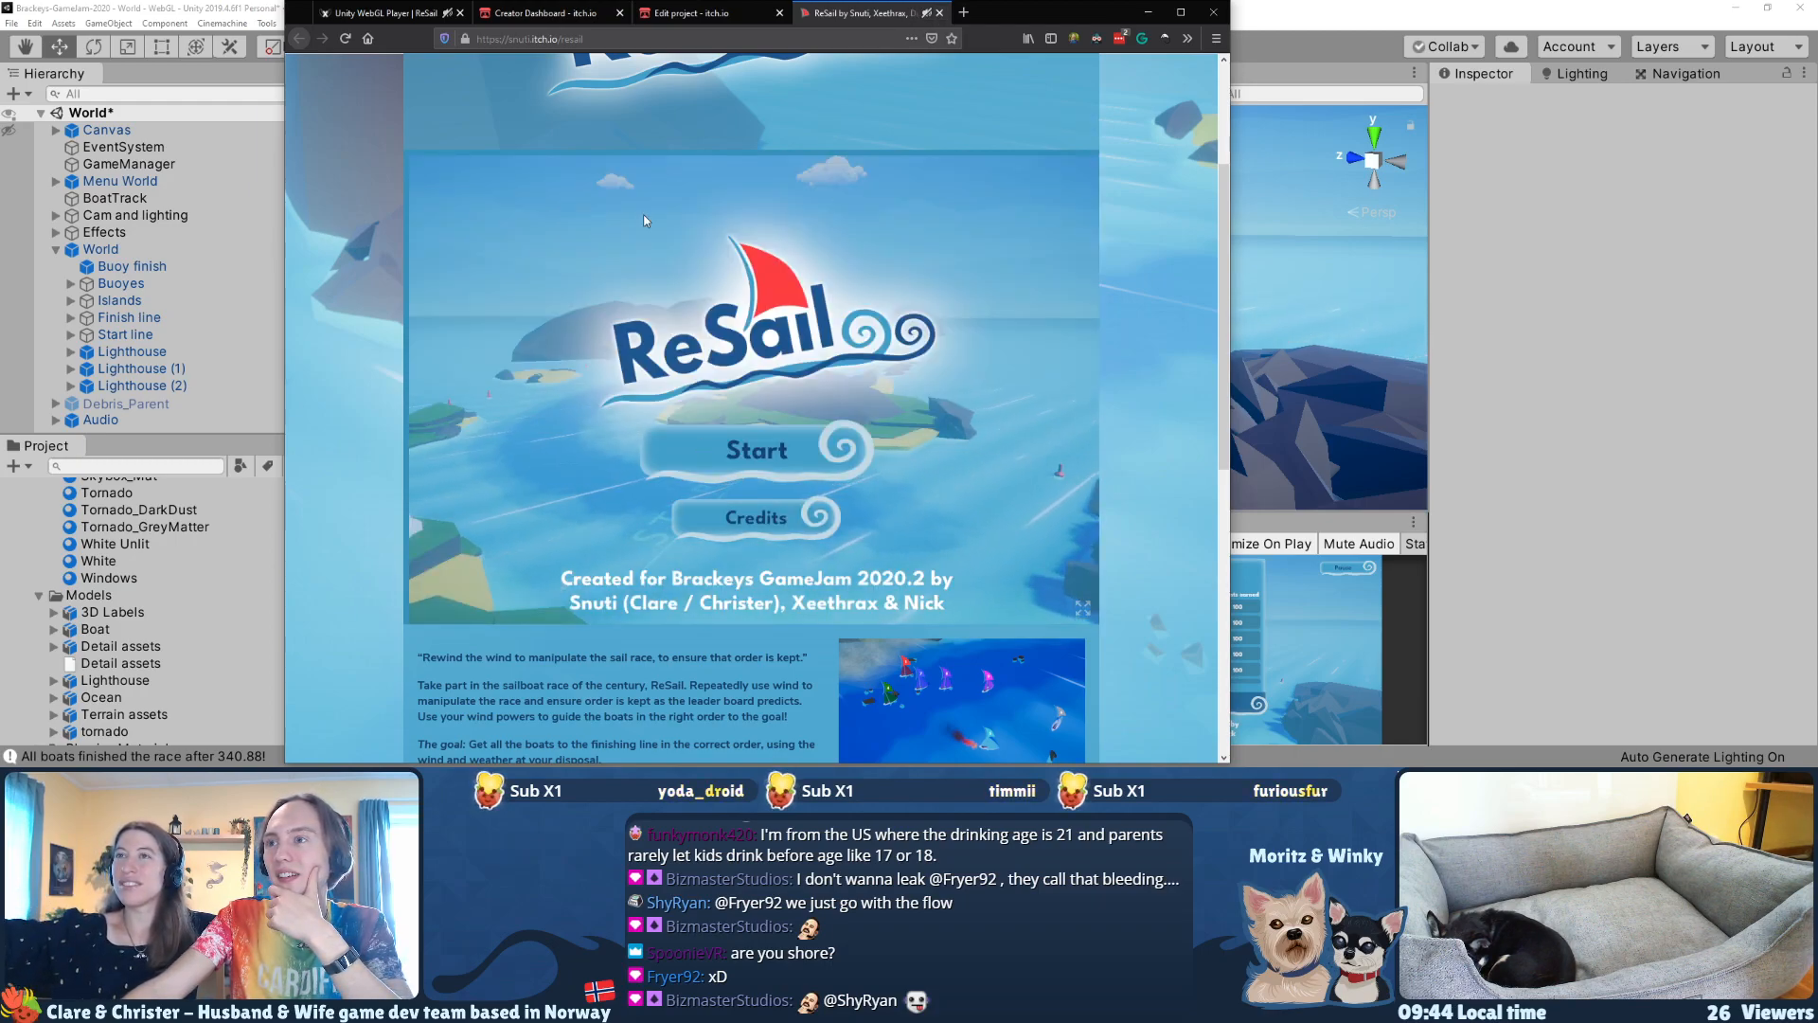
left_click(1085, 608)
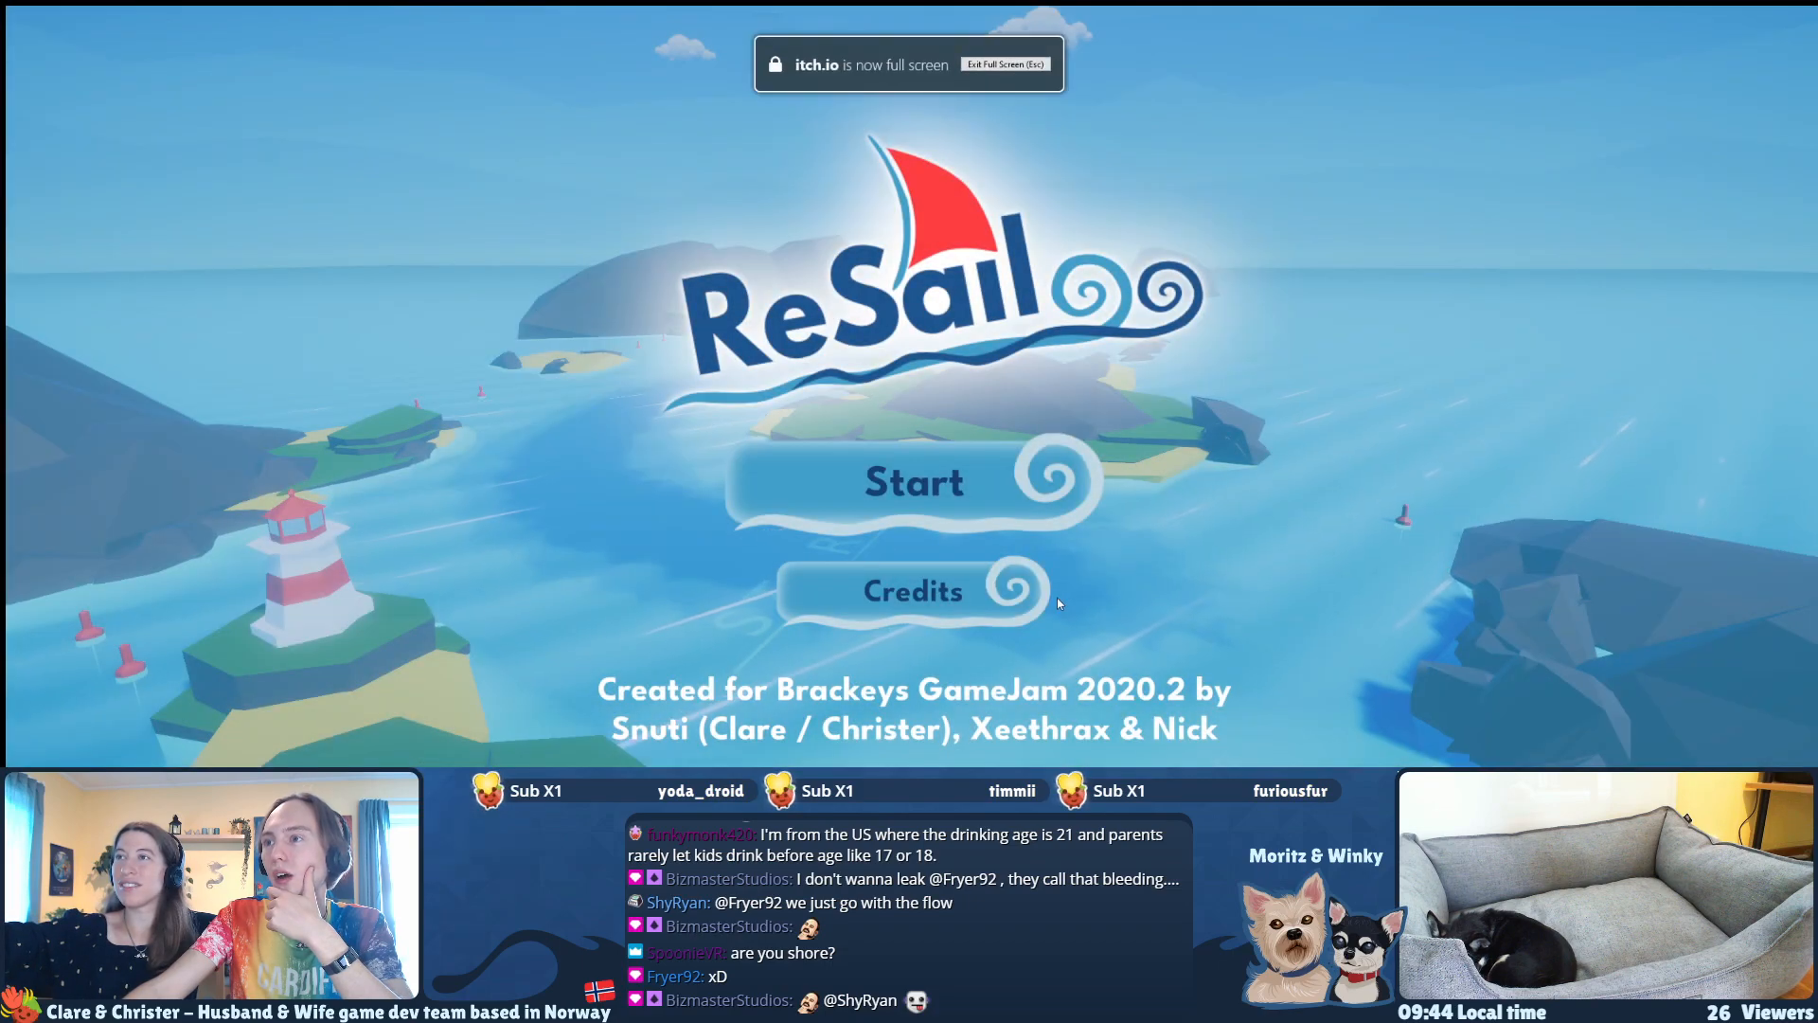
key("Escape")
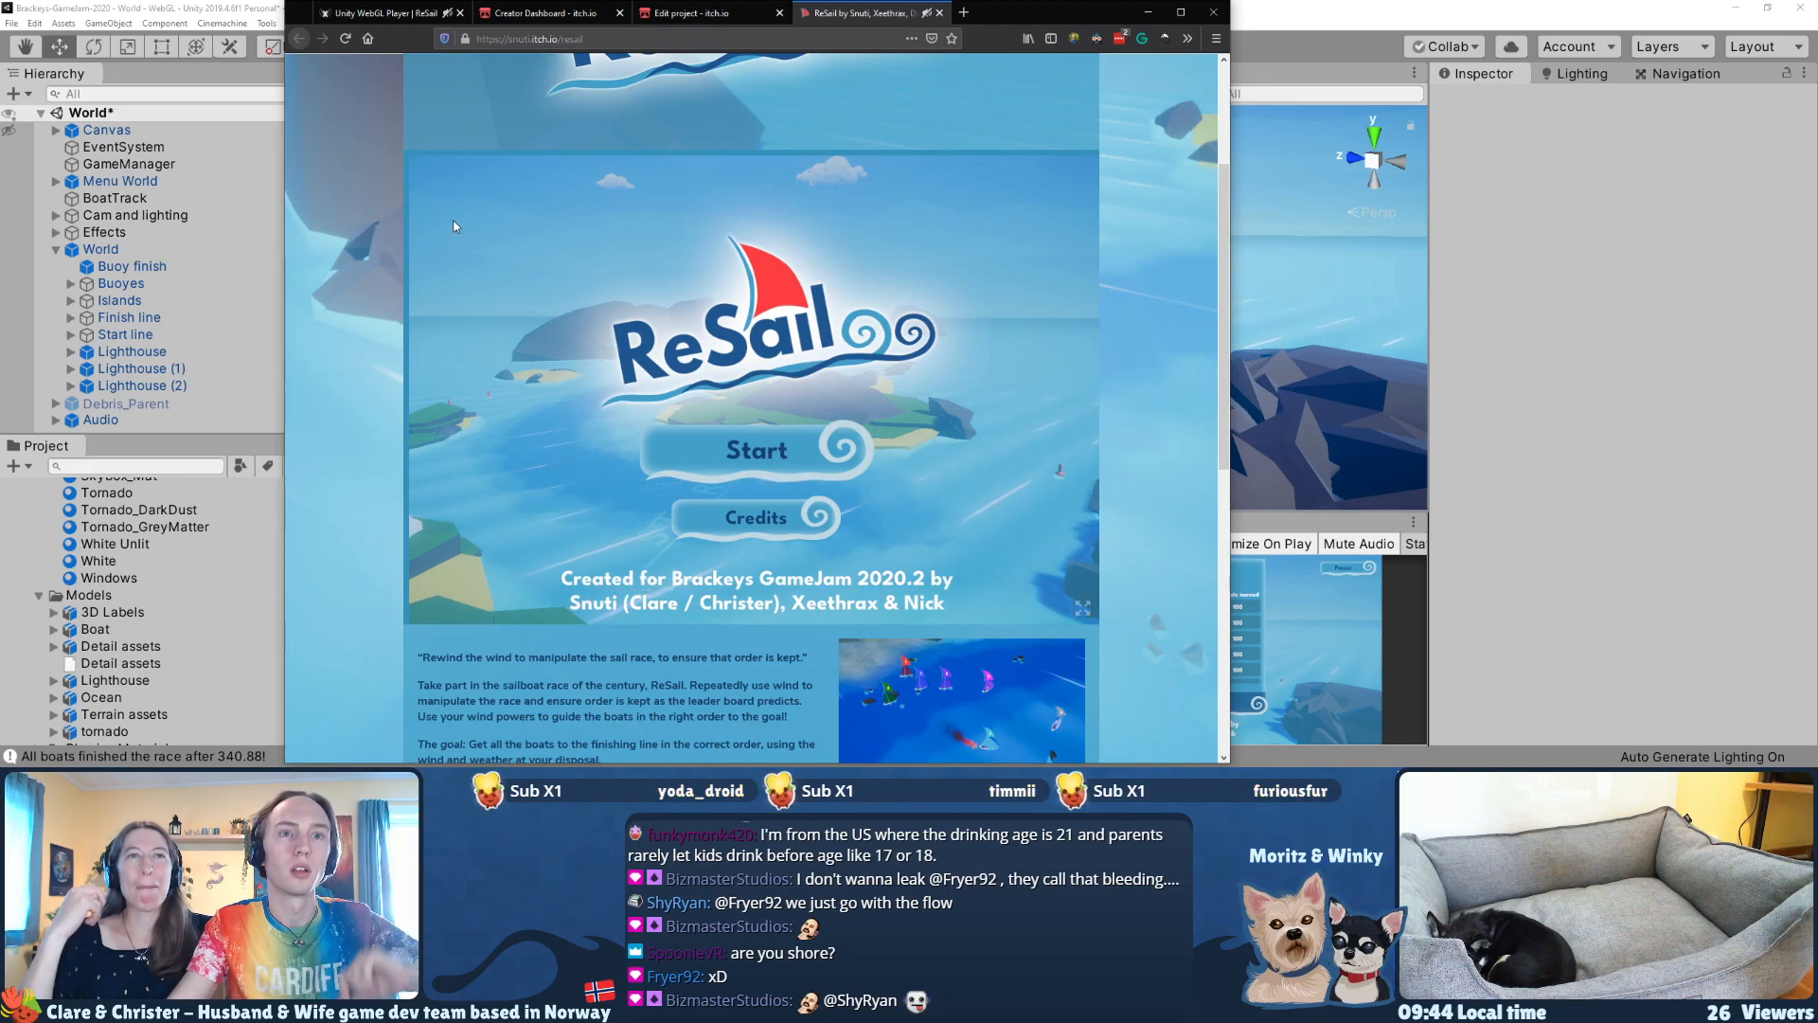
Step: Inspect the embedded game frame, add margin: 0 to its body element as a test, and close the developer tools
right_click(408, 204)
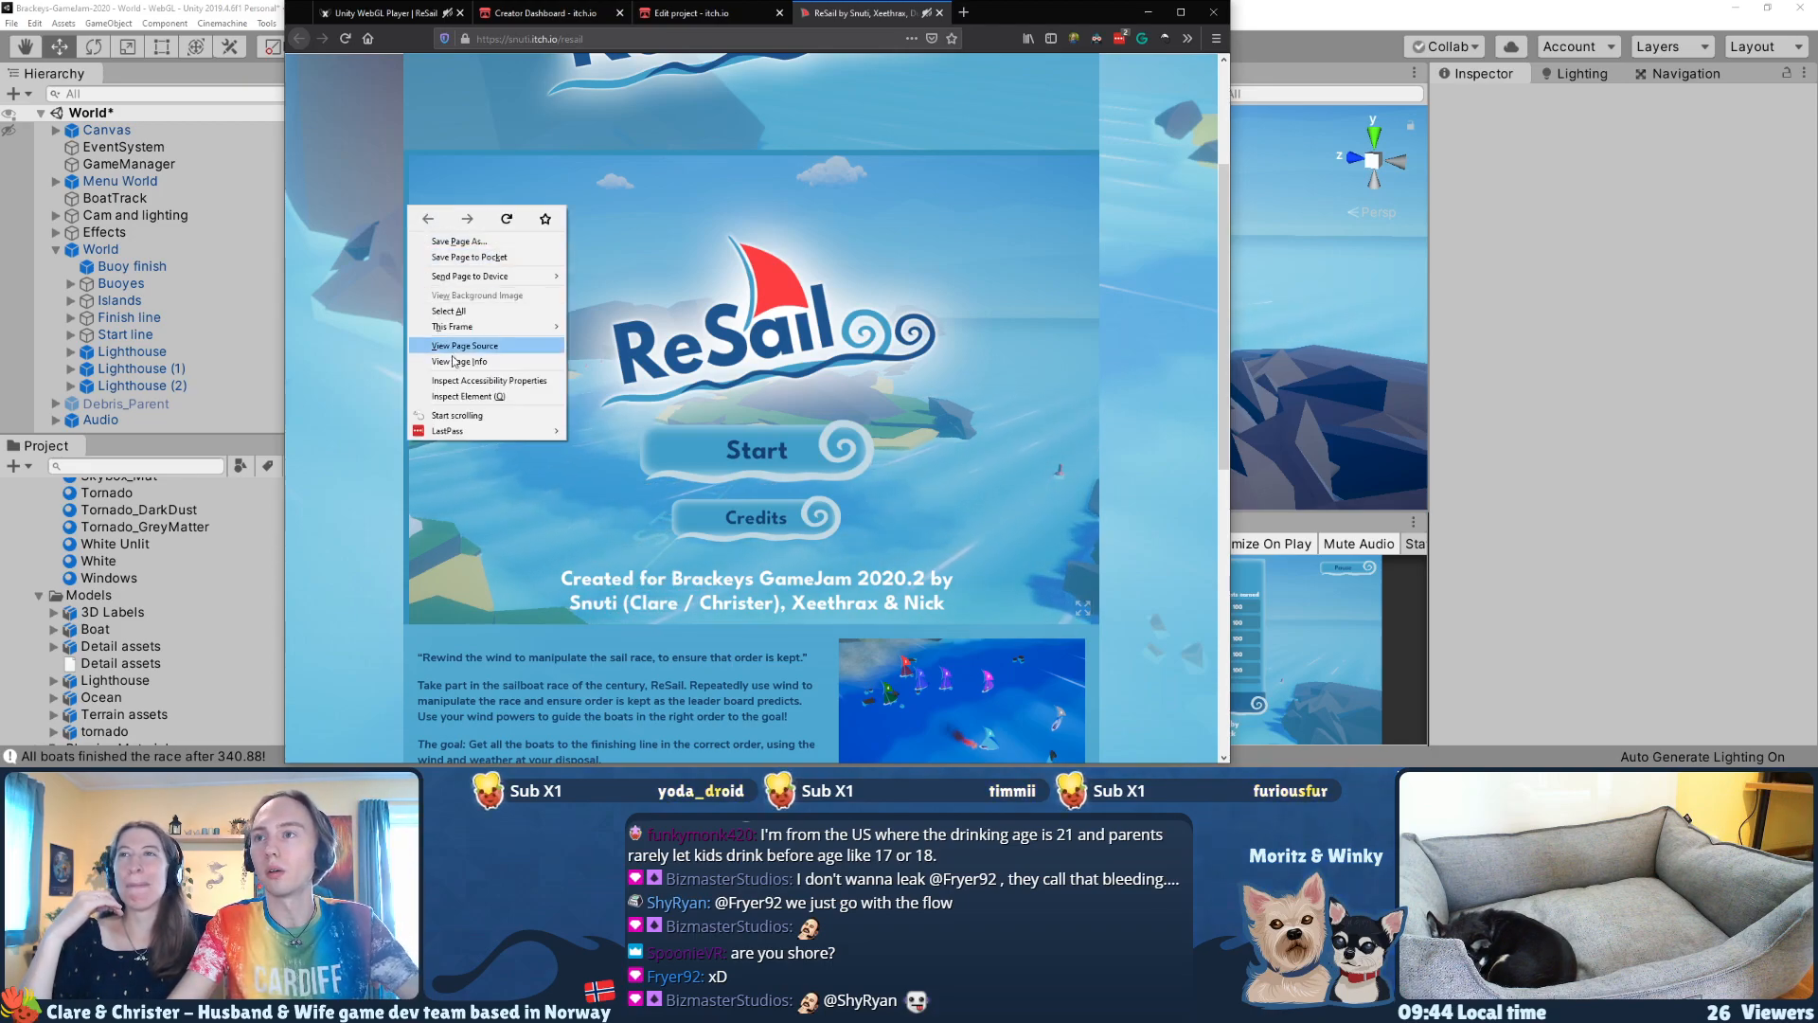
left_click(475, 398)
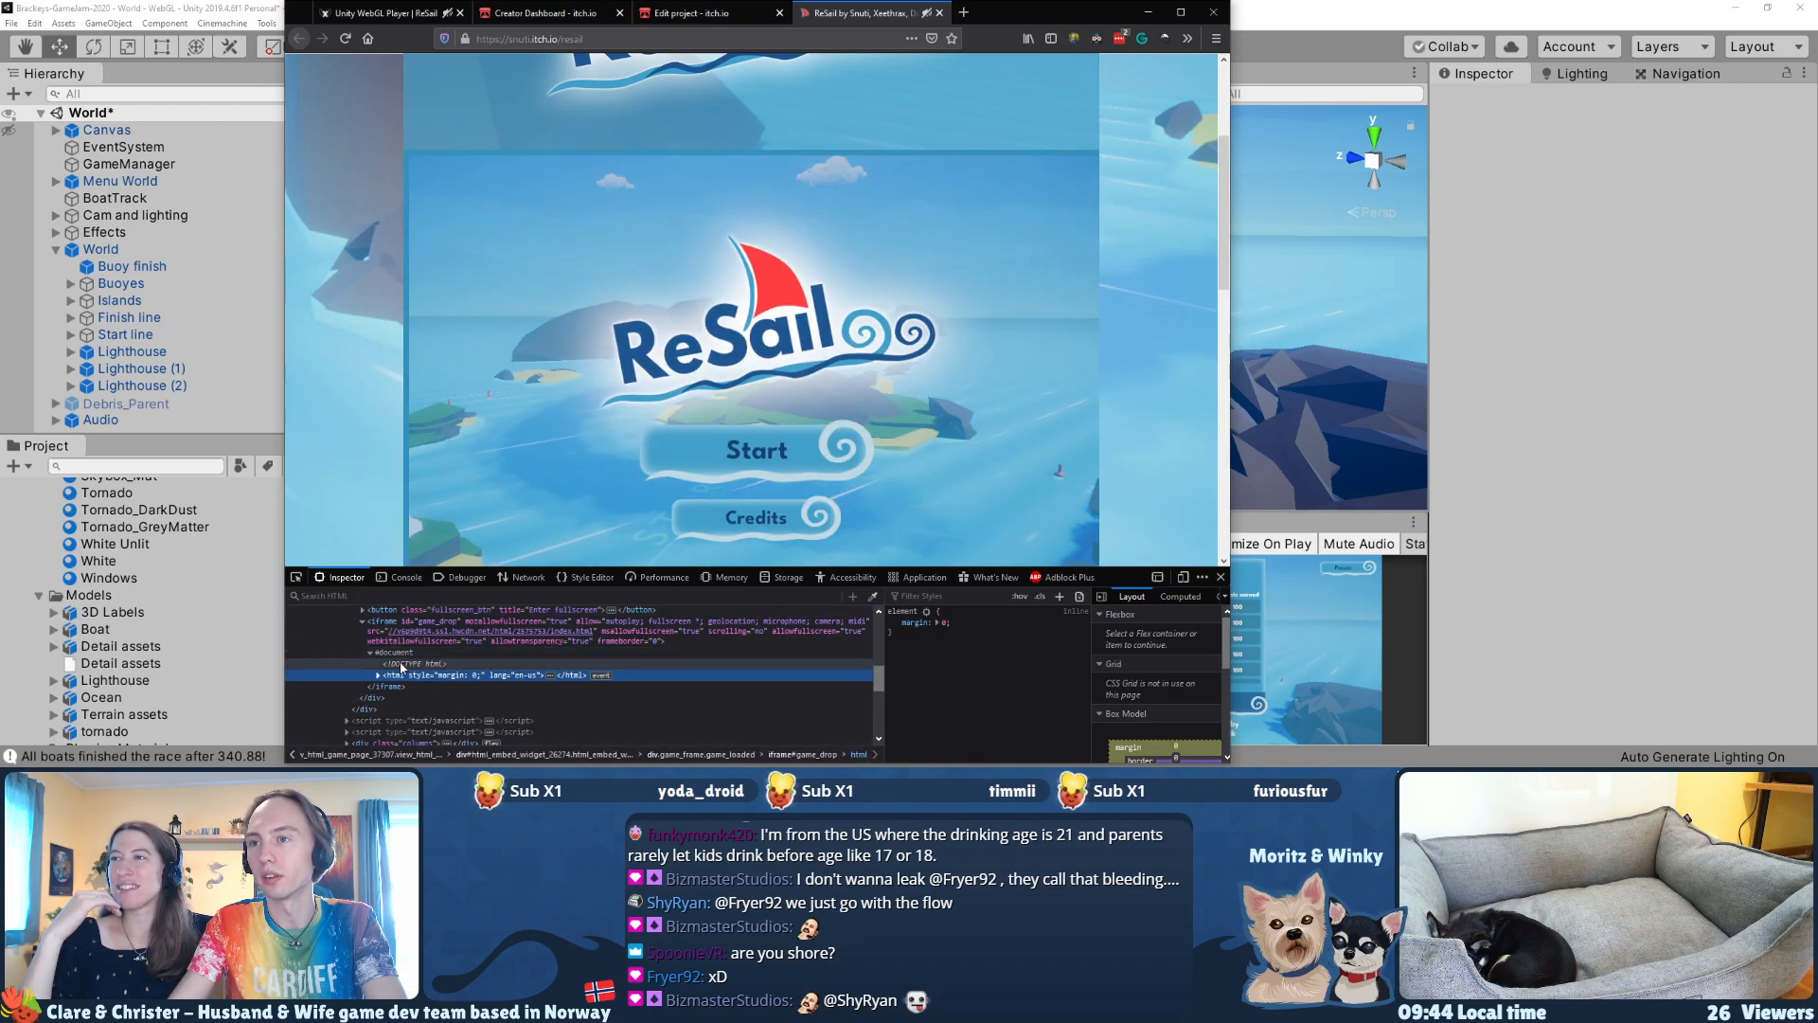
key("Right")
key("Down")
key("Down")
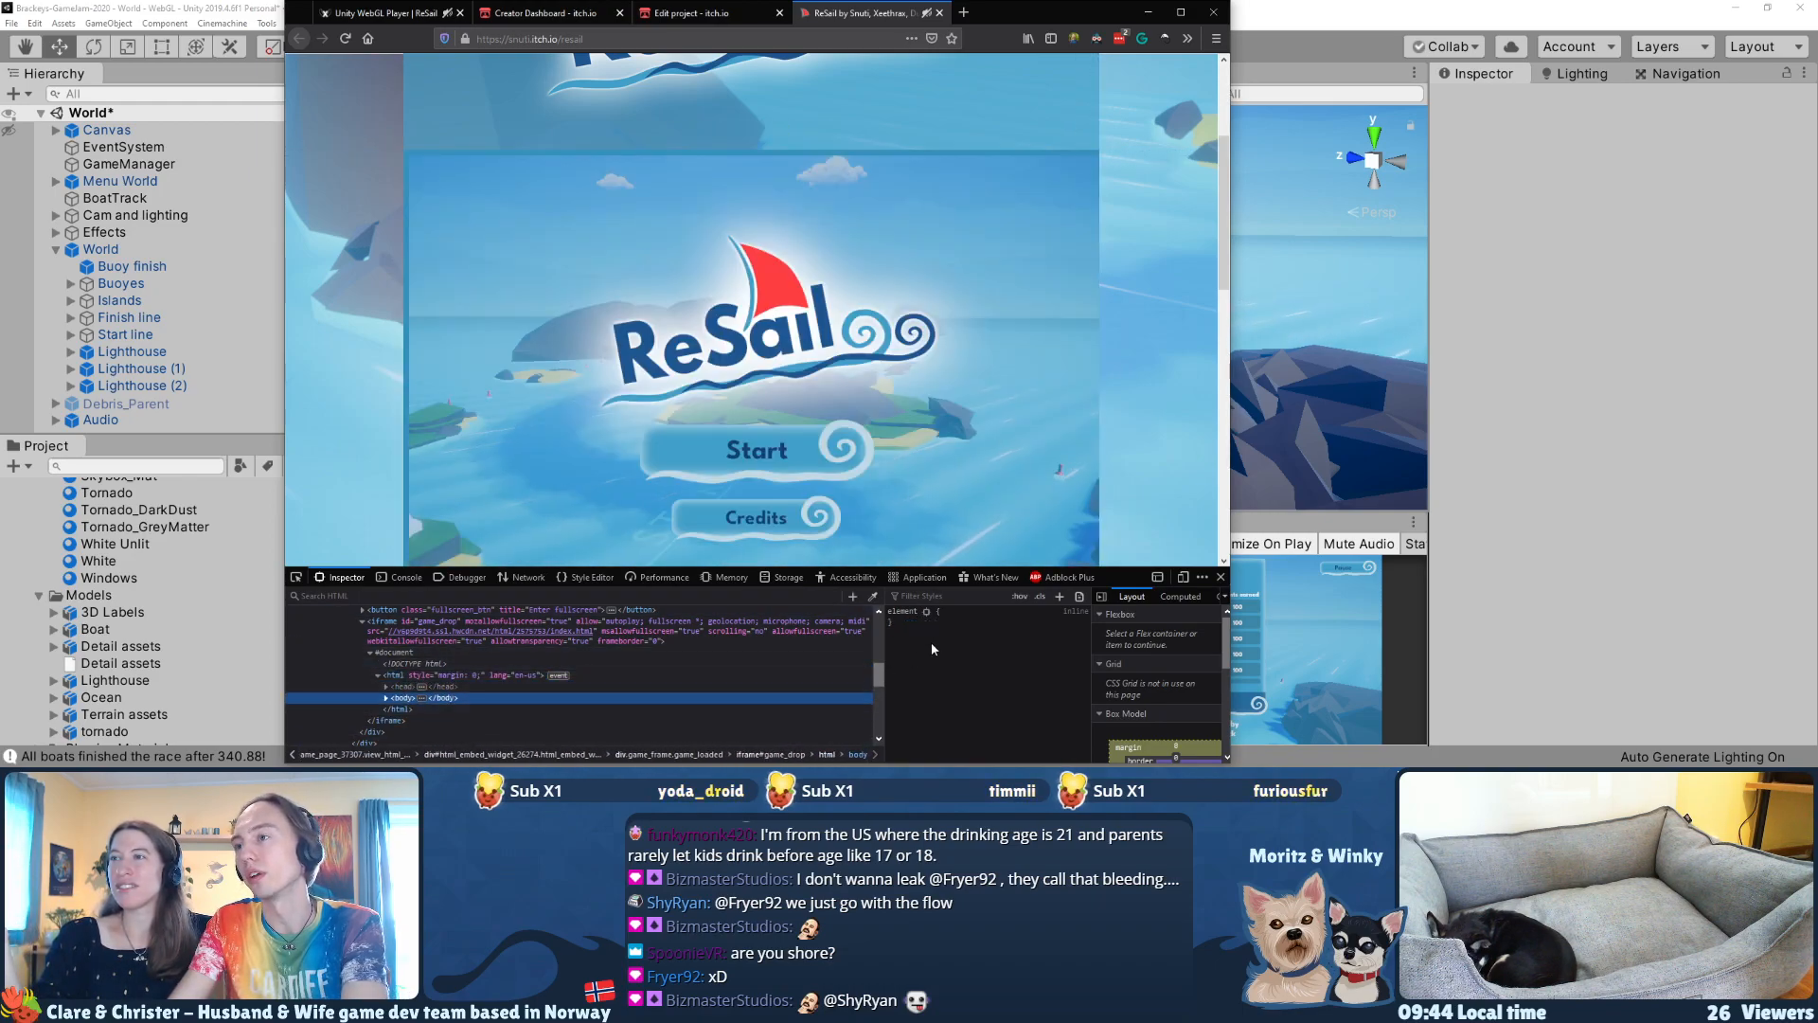
left_click(960, 613)
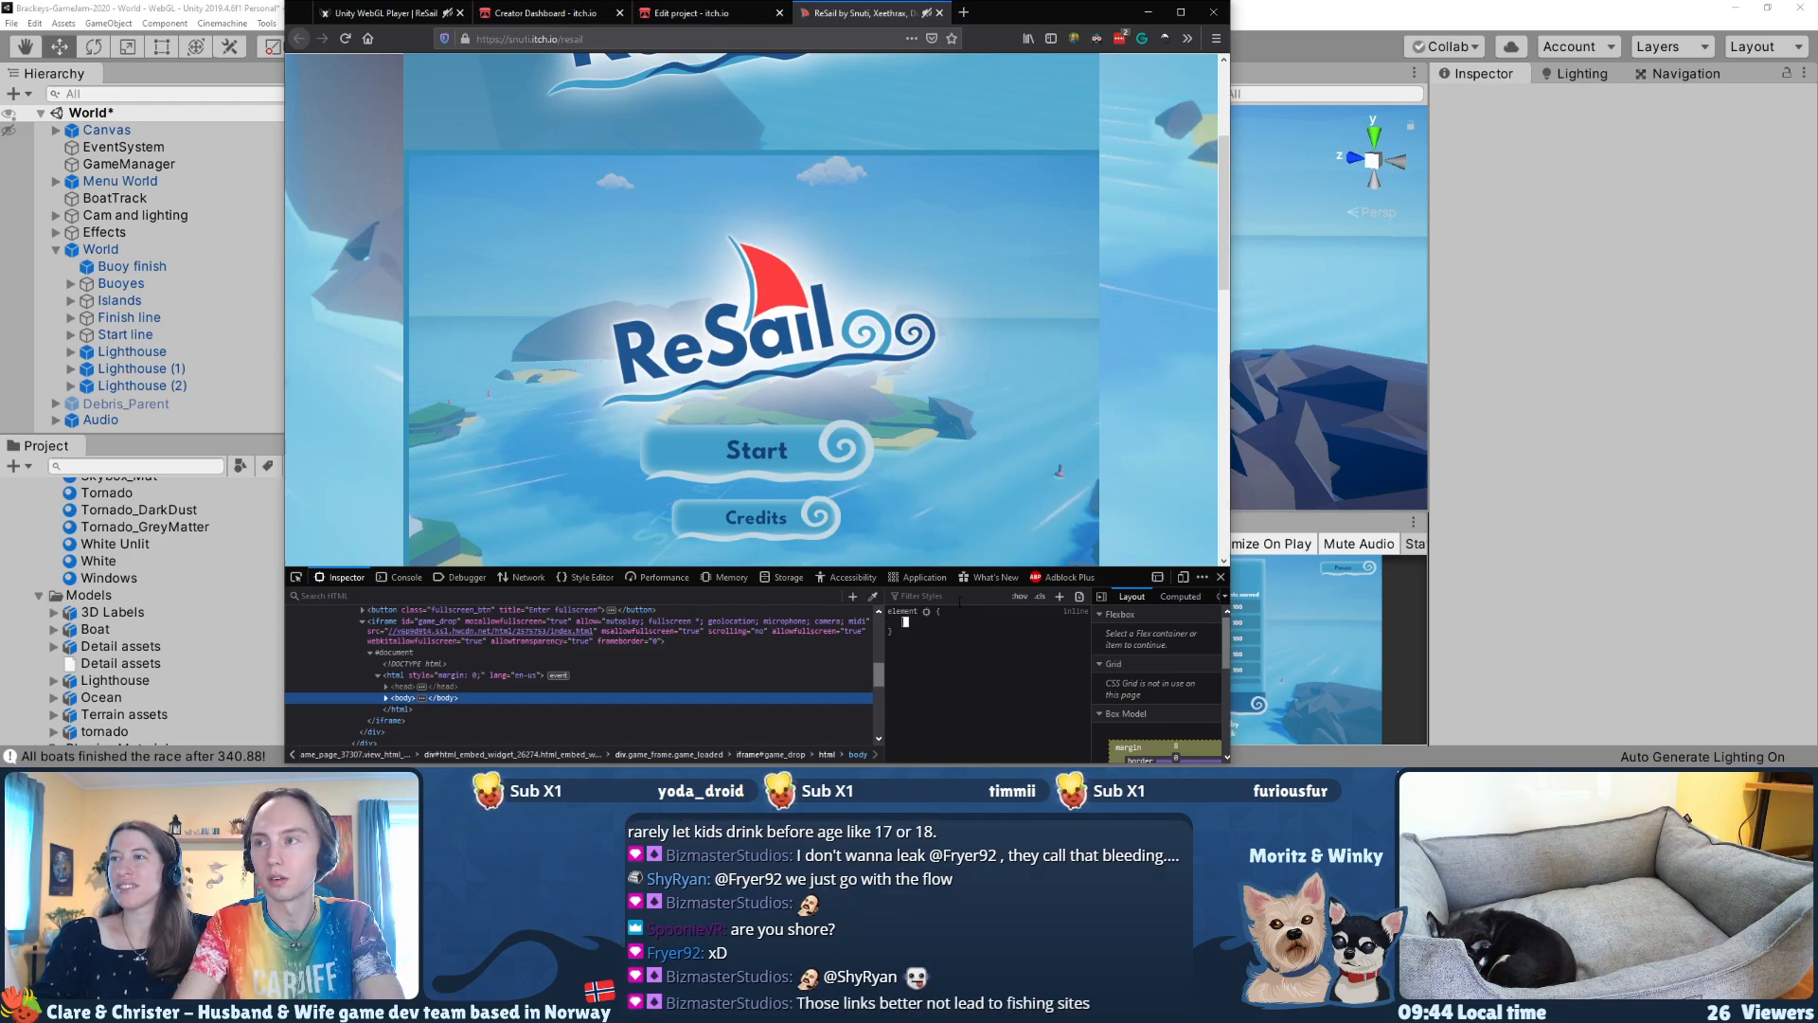
type("margin:0")
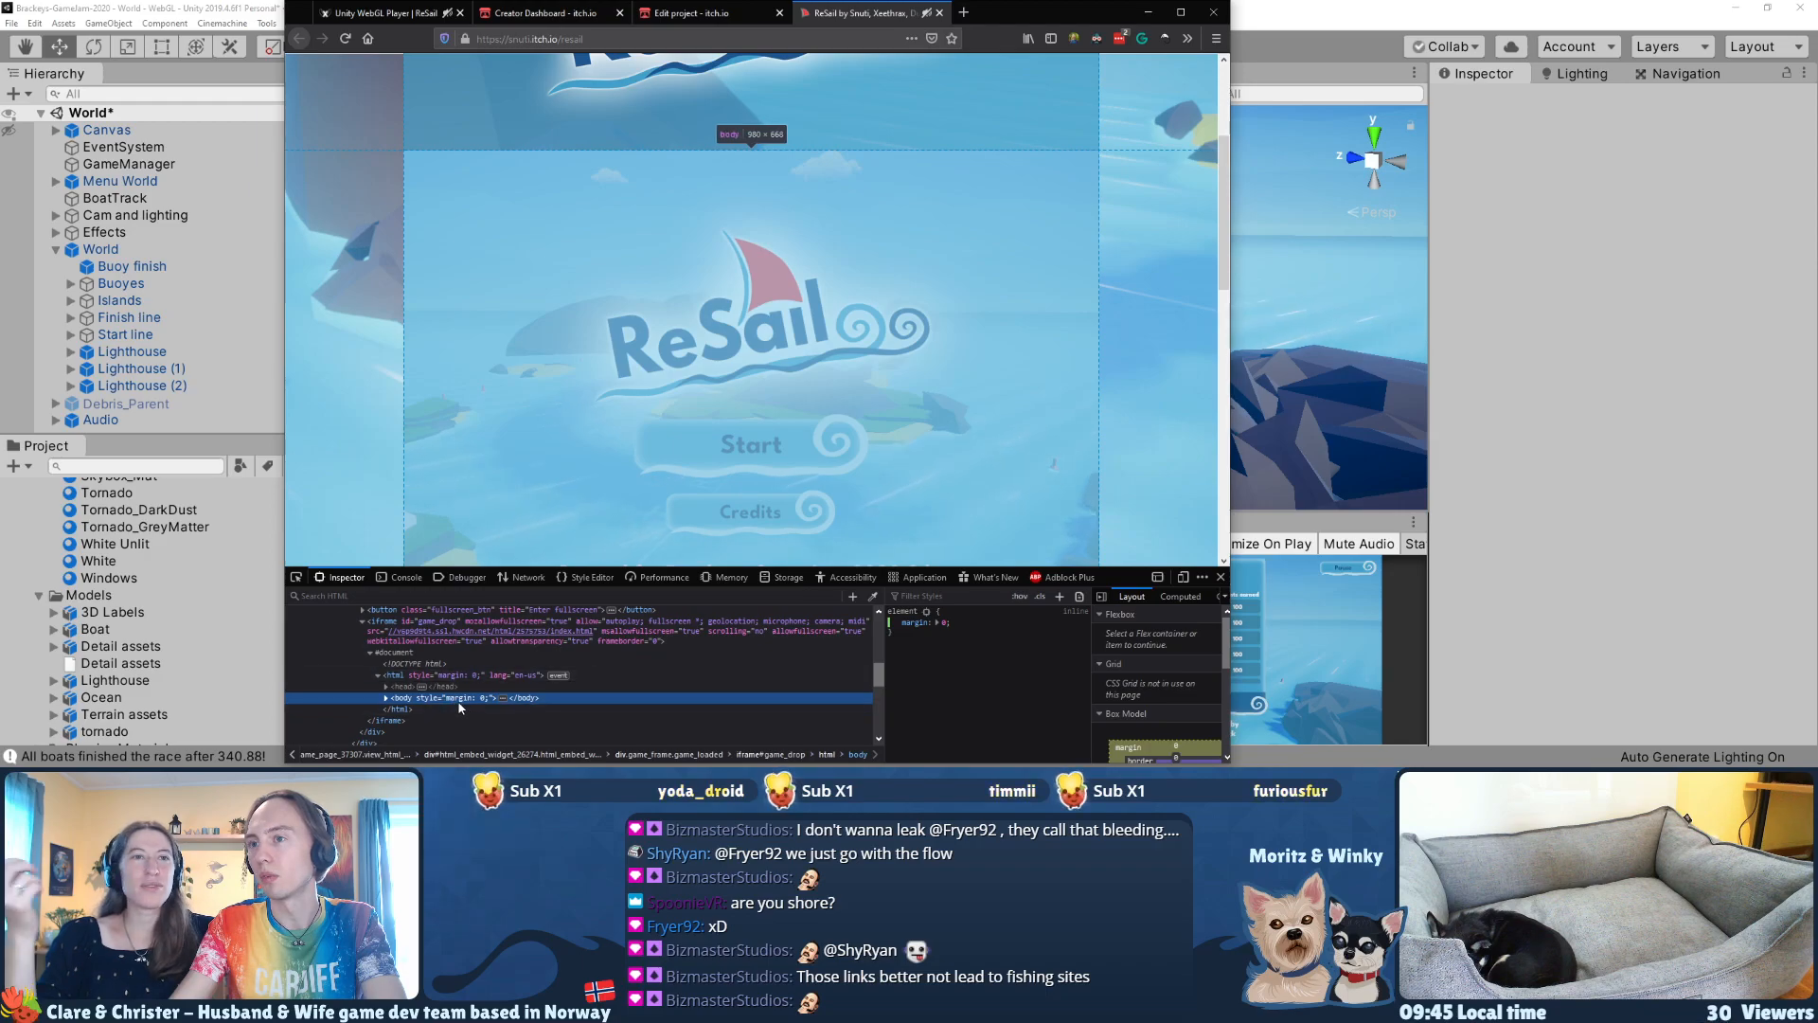
left_click(681, 675)
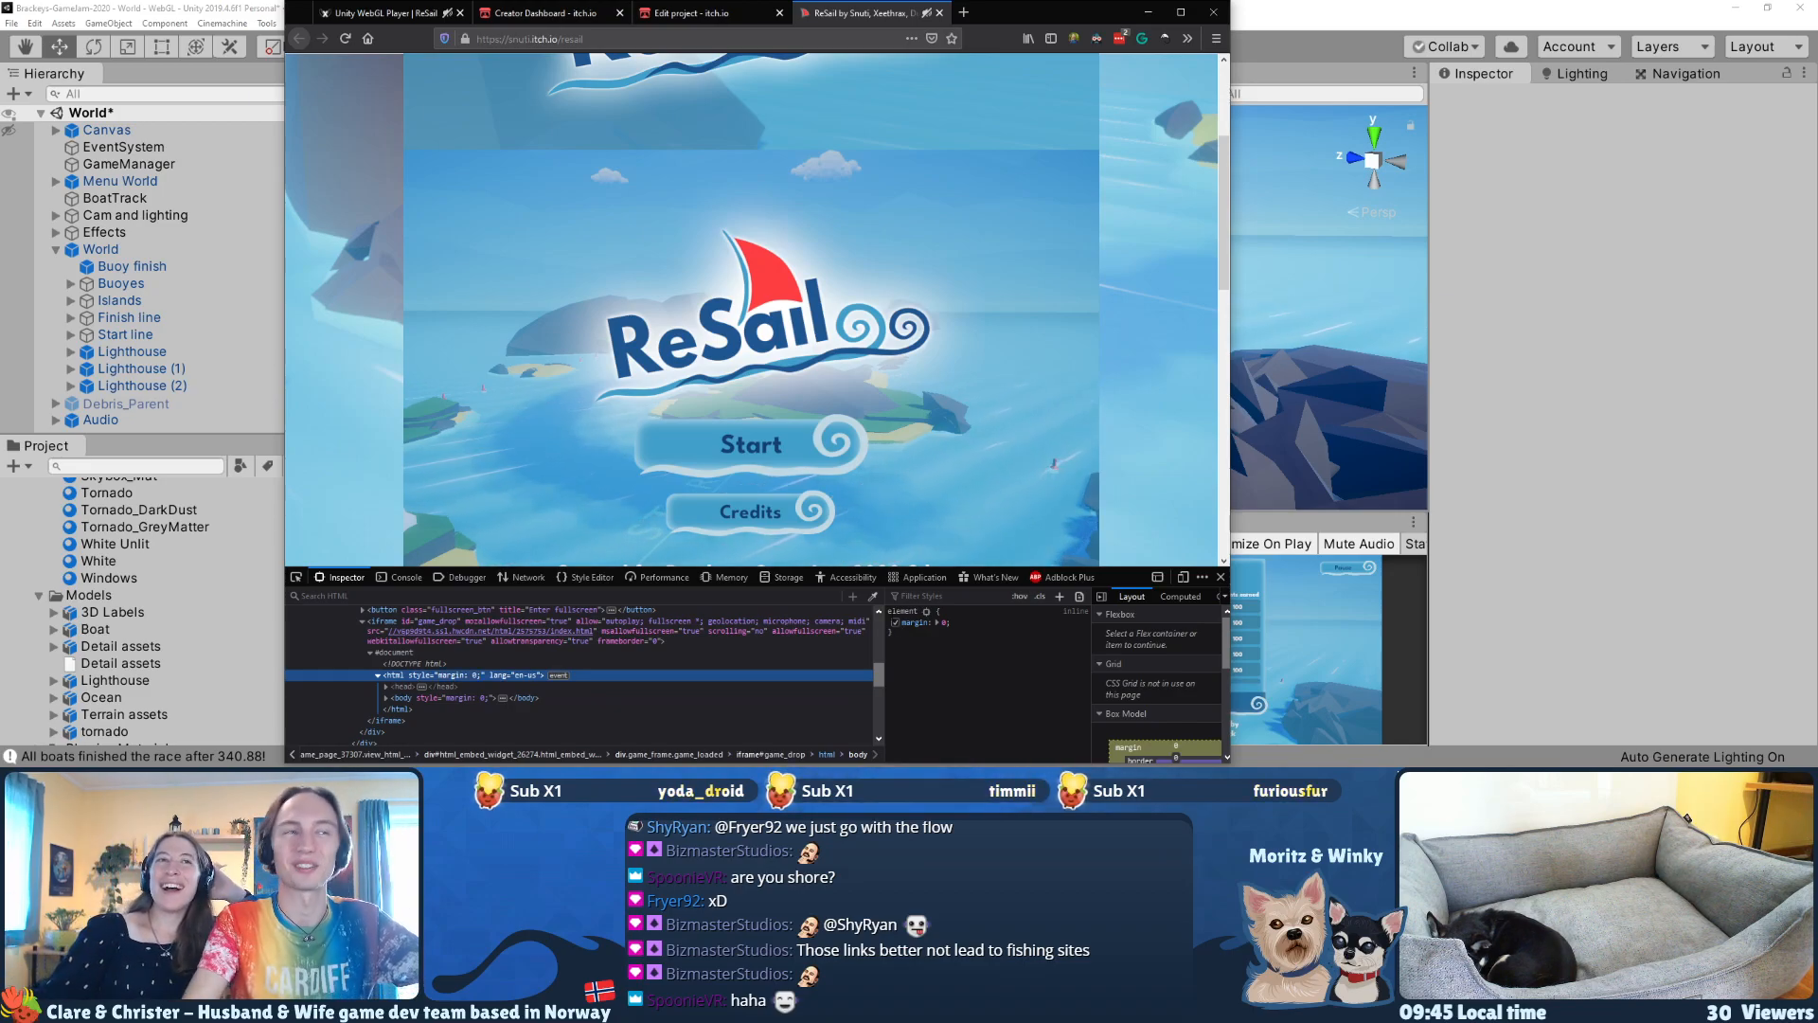
left_click(1223, 577)
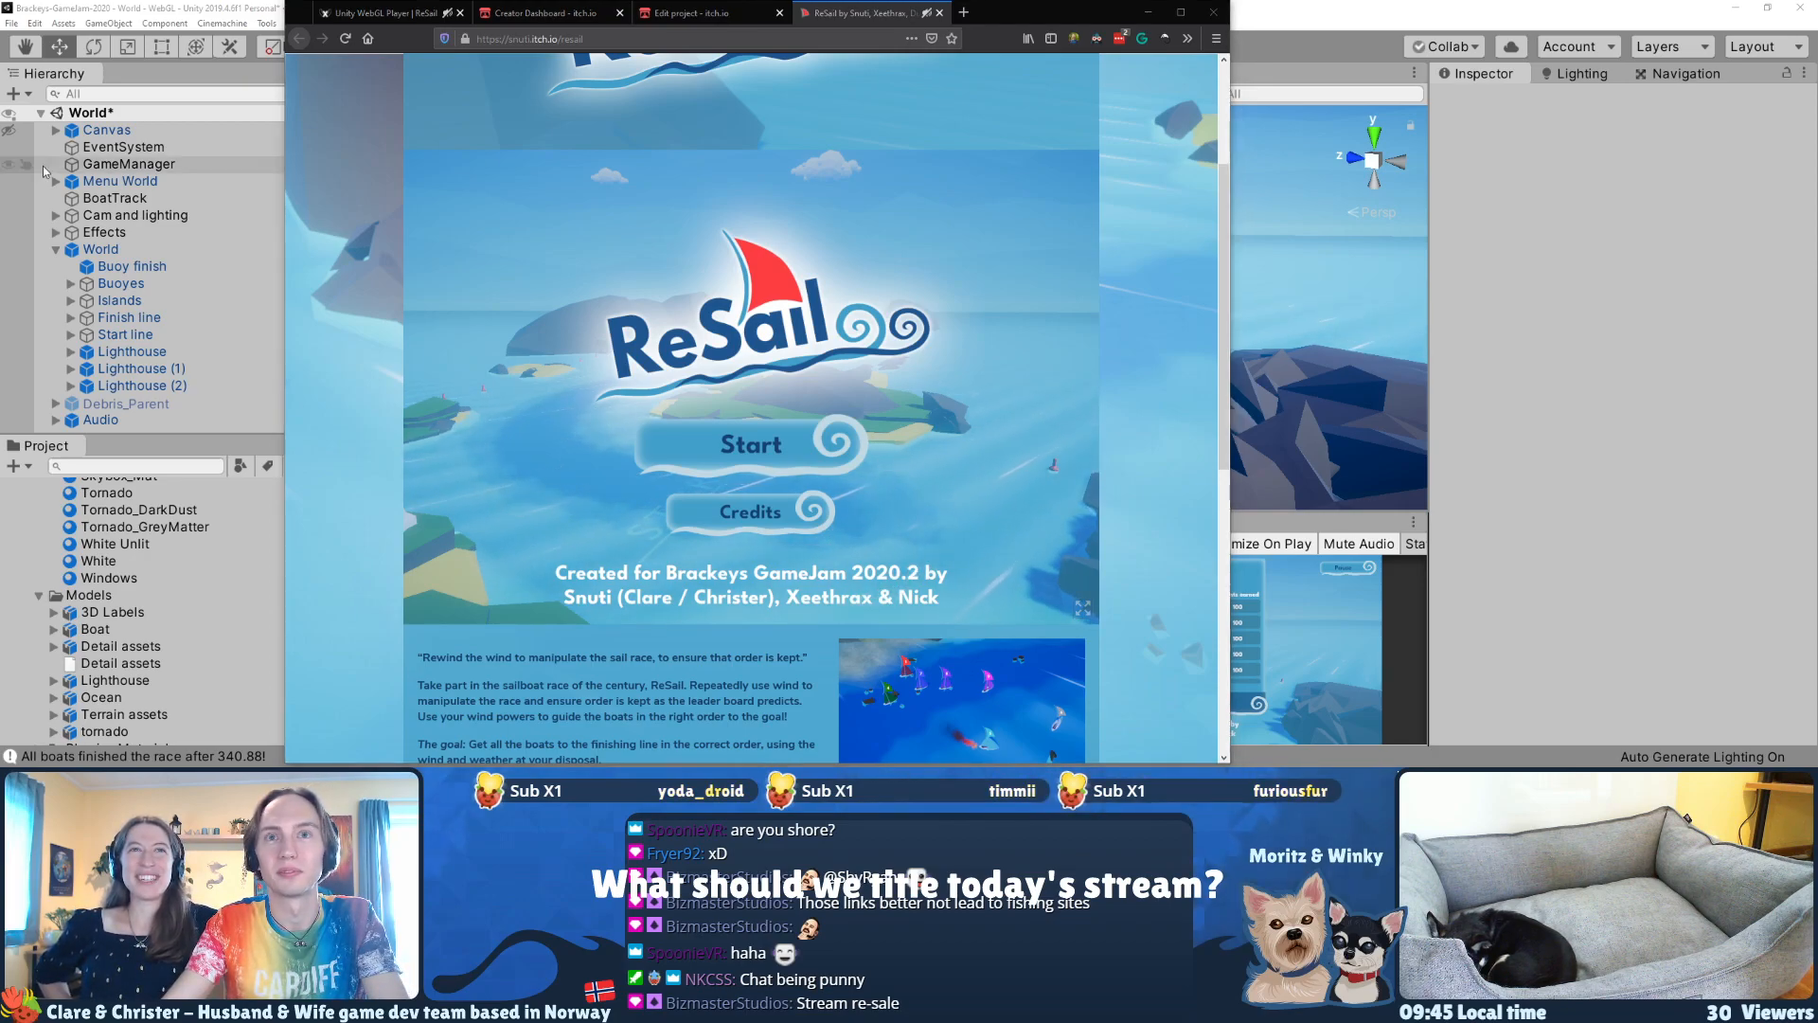
key("ctrl+super+Right")
key("ctrl+super+Left")
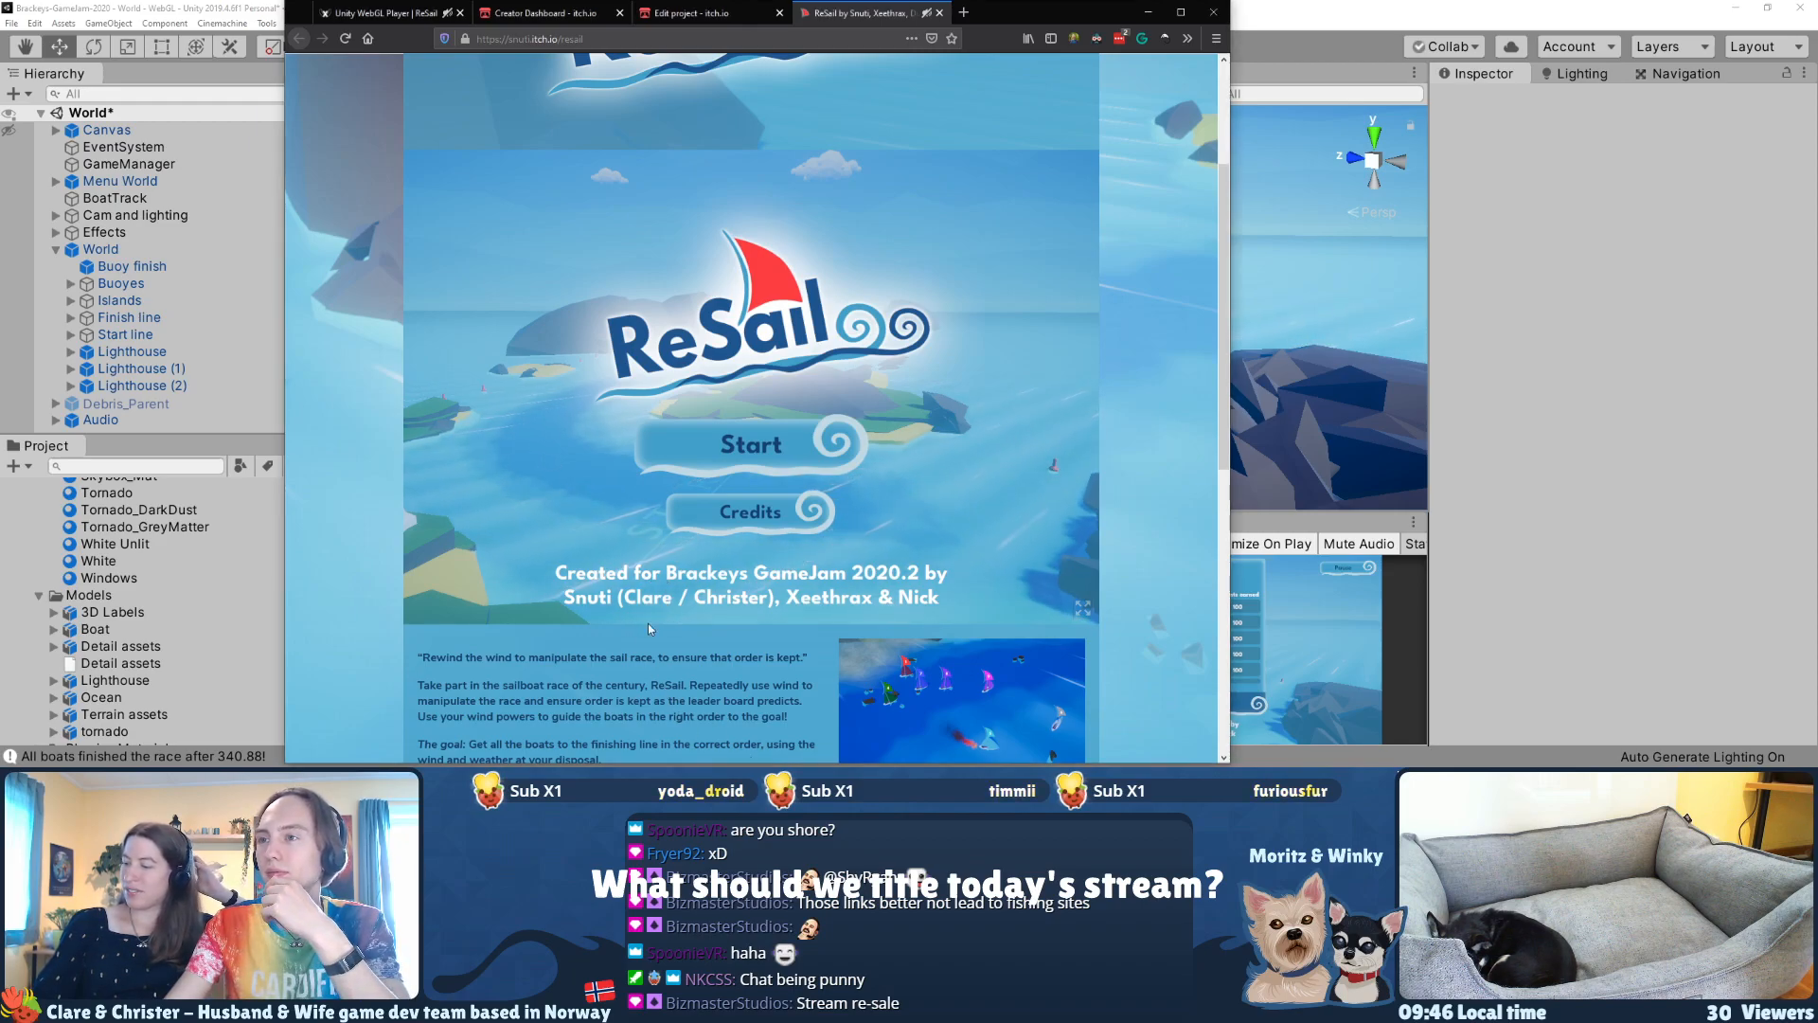
Step: Look over the ReSail page's description and credits, and check the project's publication status in the Creator Dashboard
scroll(661, 696, "down", 5)
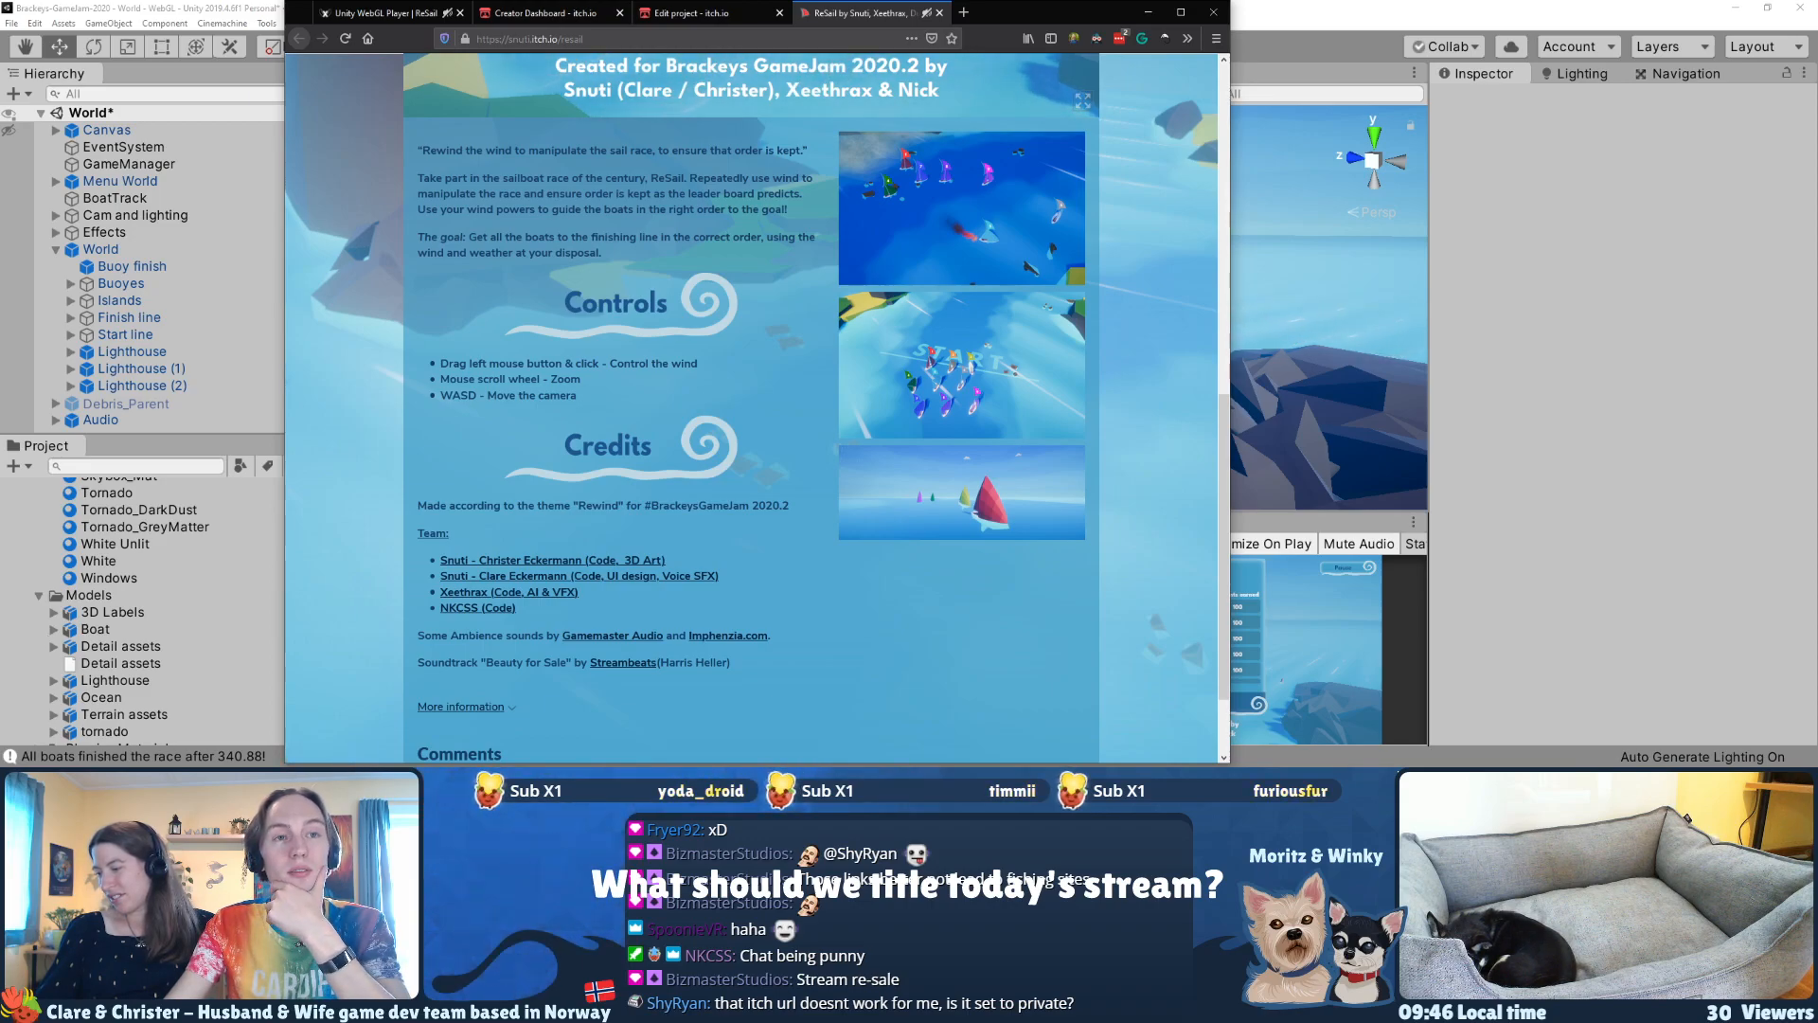
left_click(696, 14)
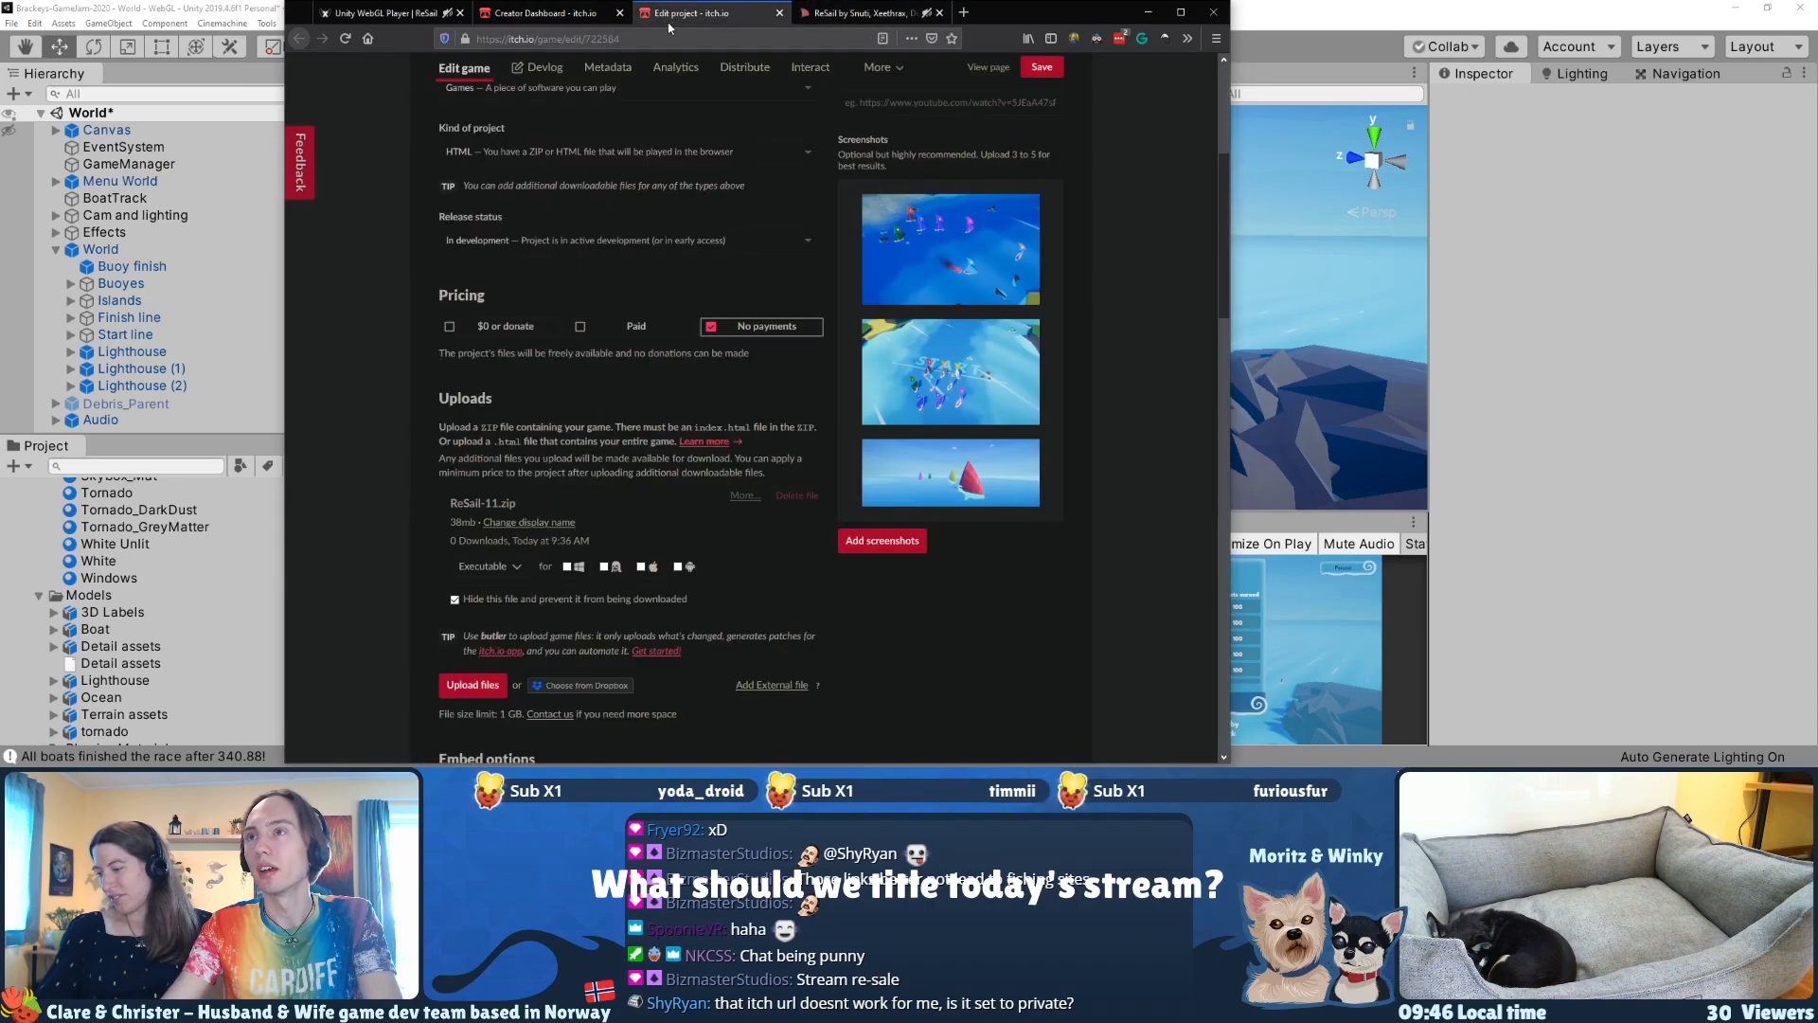
left_click(557, 15)
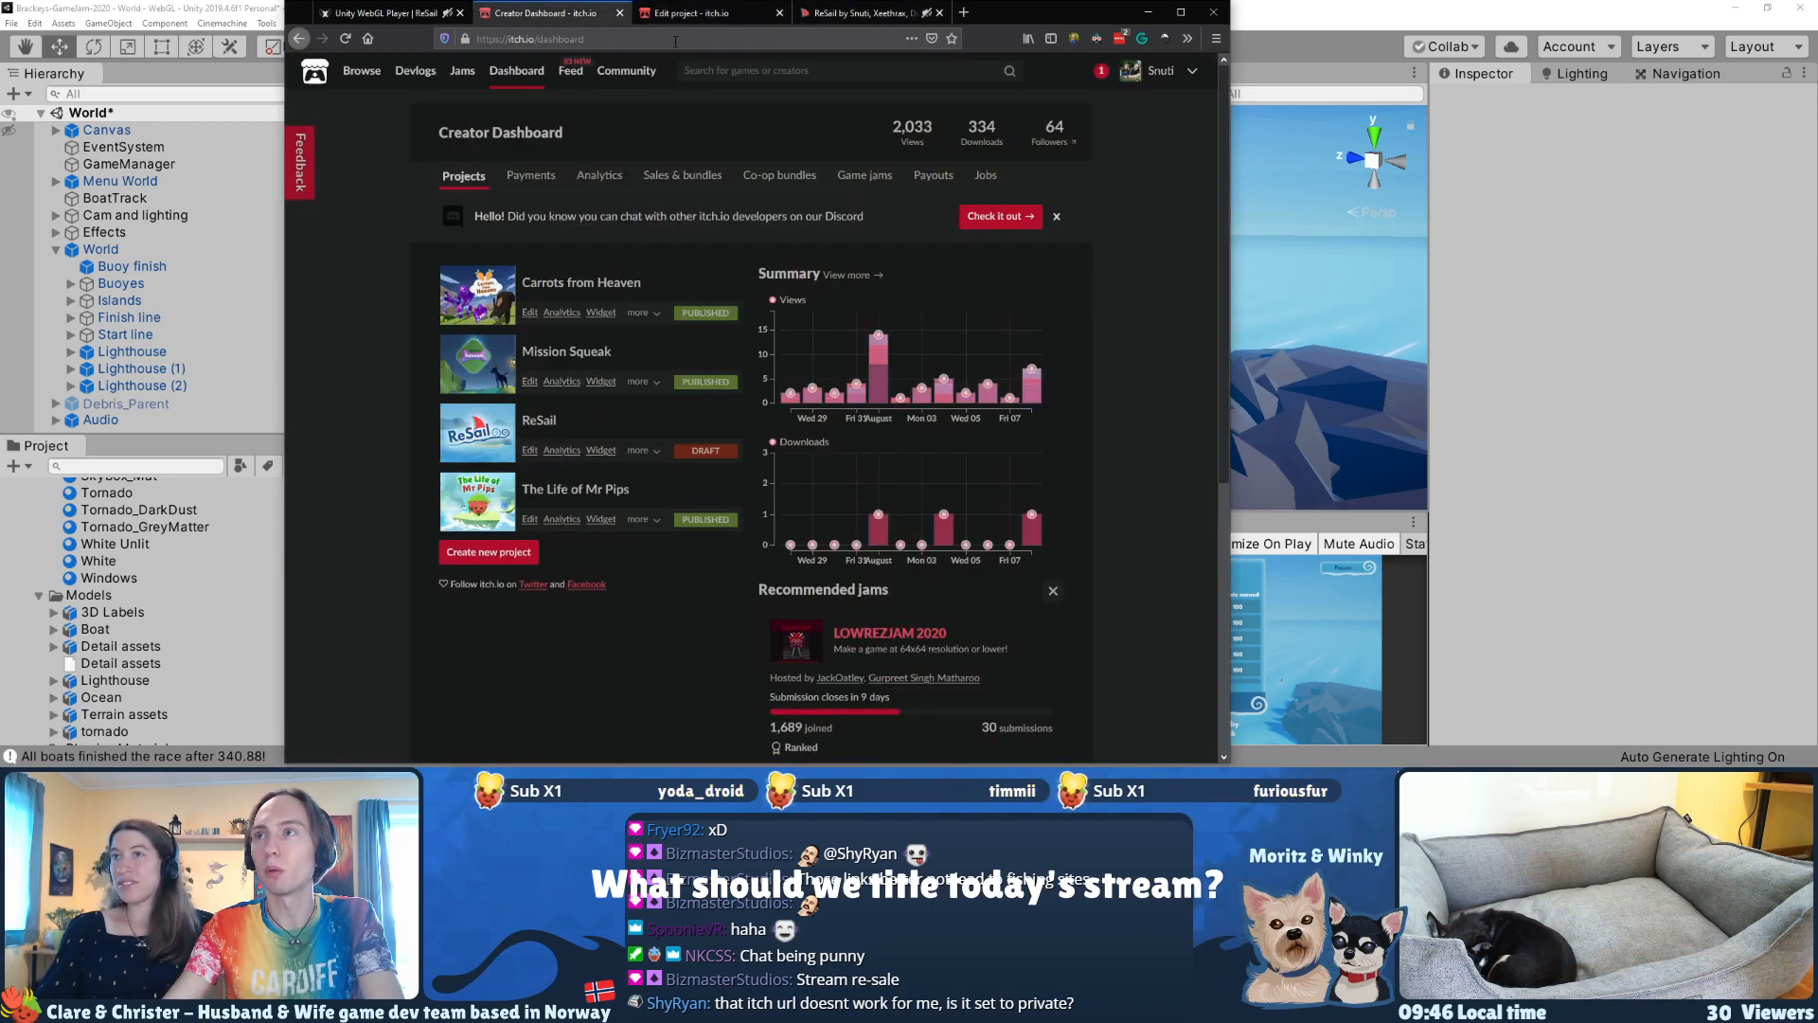
left_click(706, 13)
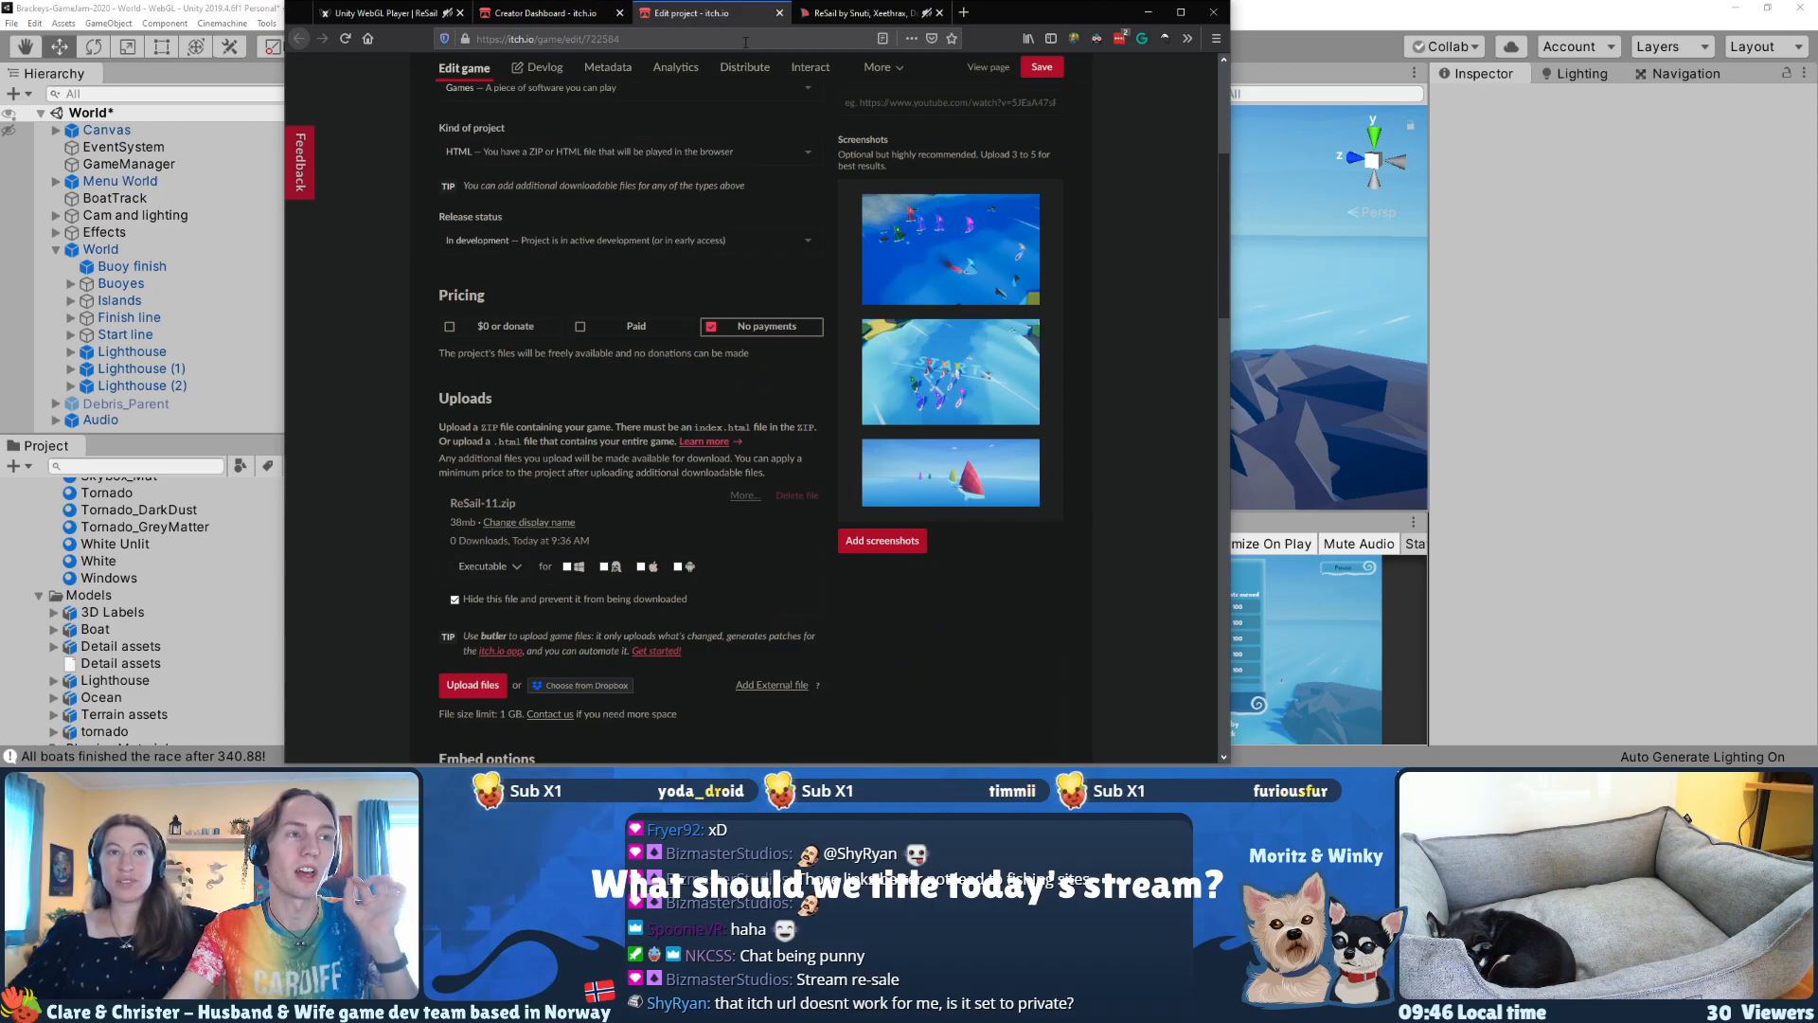
left_click(517, 18)
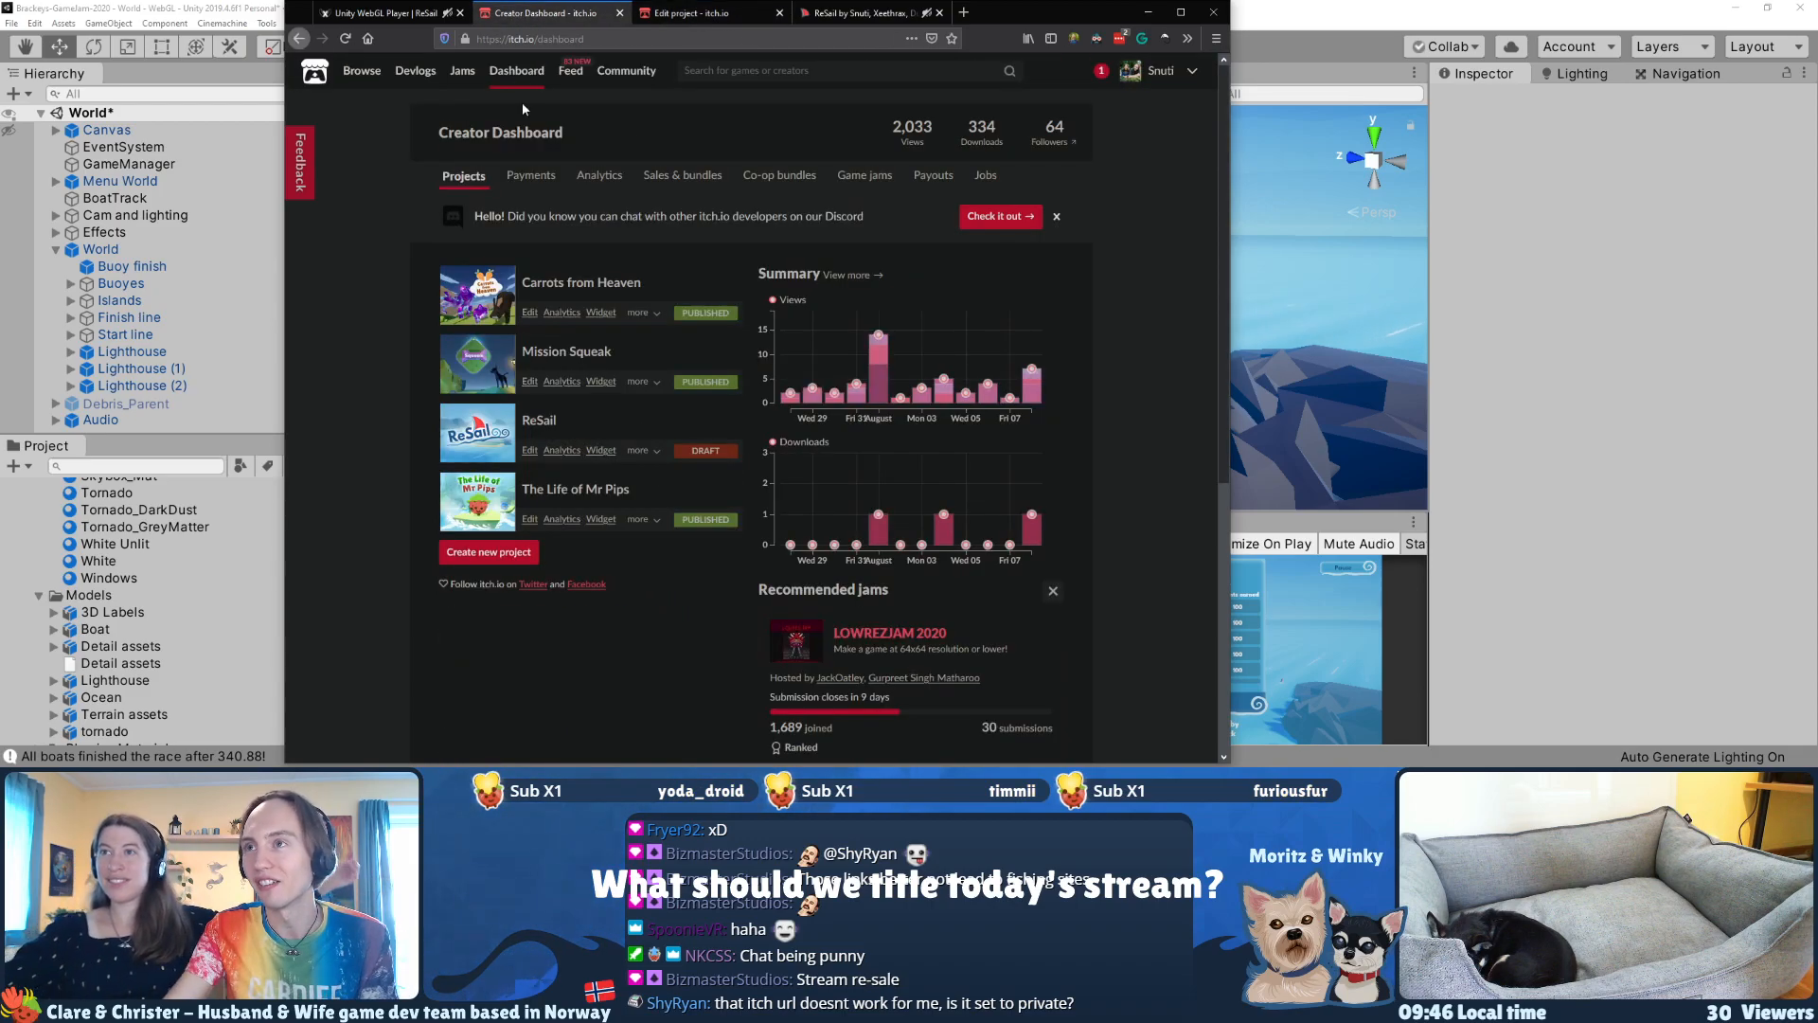
Step: Review the ReSail game page's description, particularly the opening quote "Rewind the wind to manipulate the sail race, to ensure that order is kept."
left_click(857, 13)
scroll(468, 254, "up", 4)
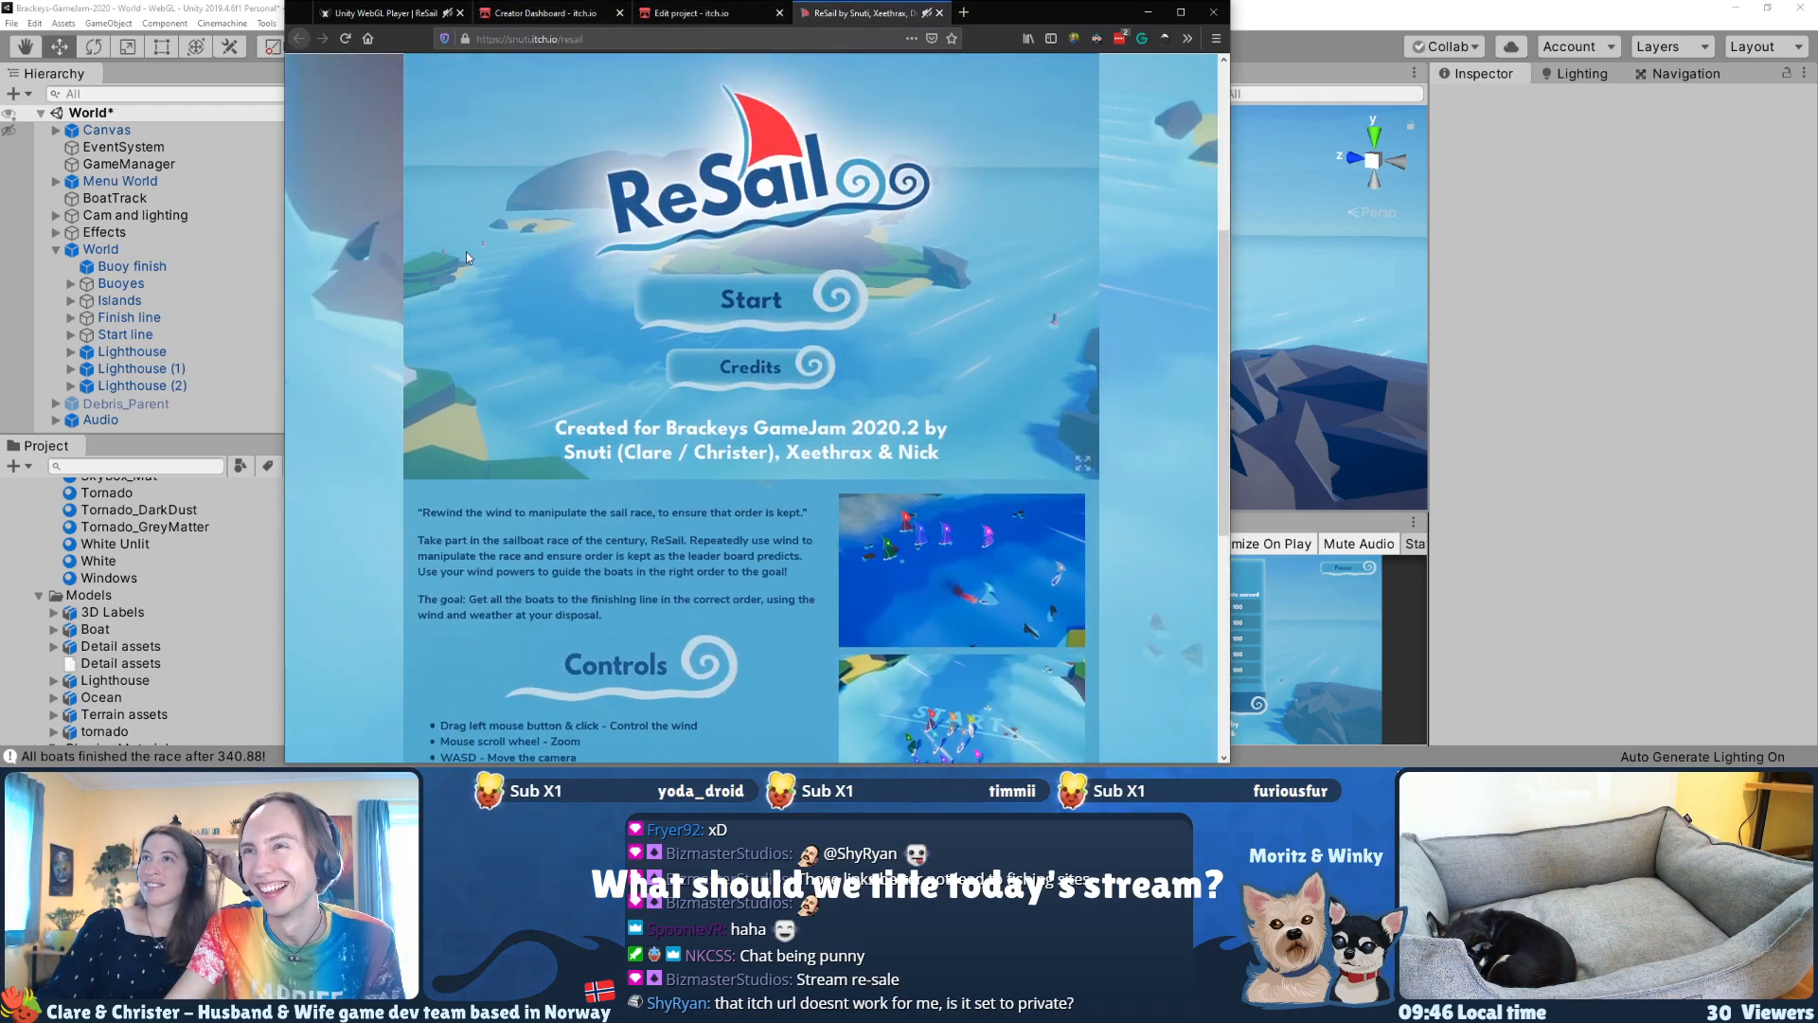
scroll(464, 468, "down", 2)
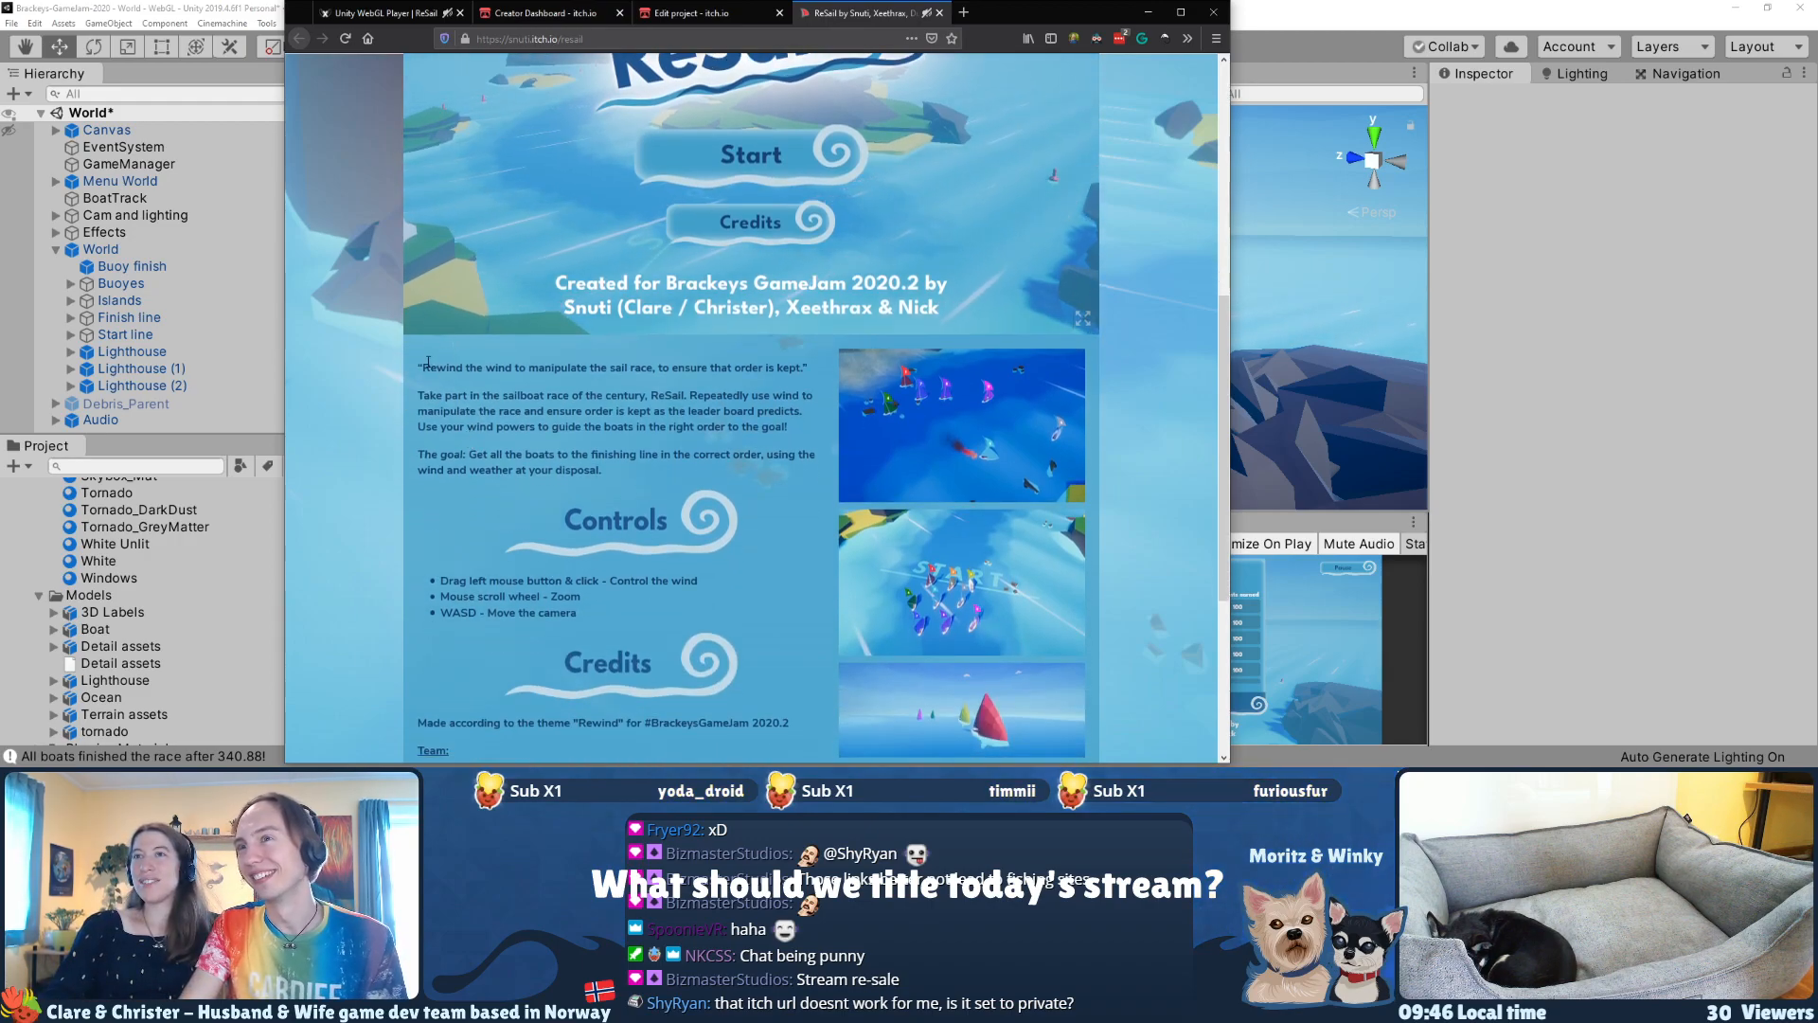
left_click_drag(418, 368, 803, 372)
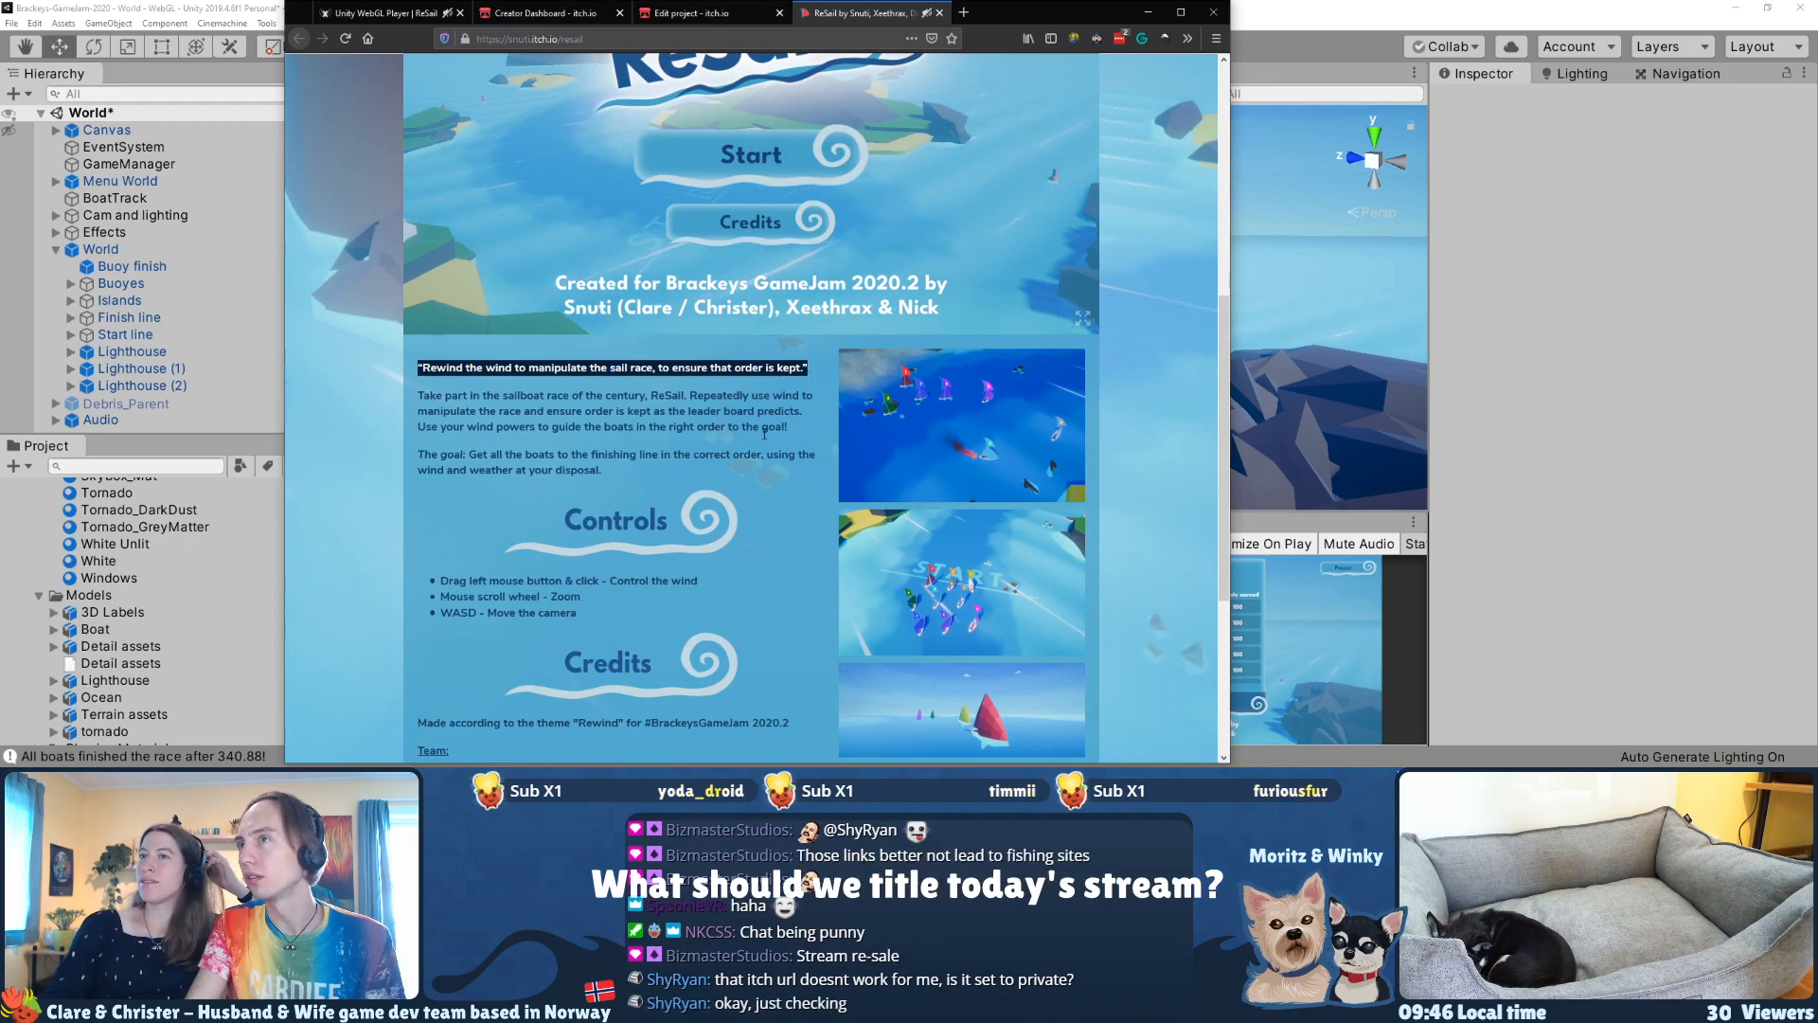
scroll(764, 433, "down", 2)
scroll(764, 438, "up", 3)
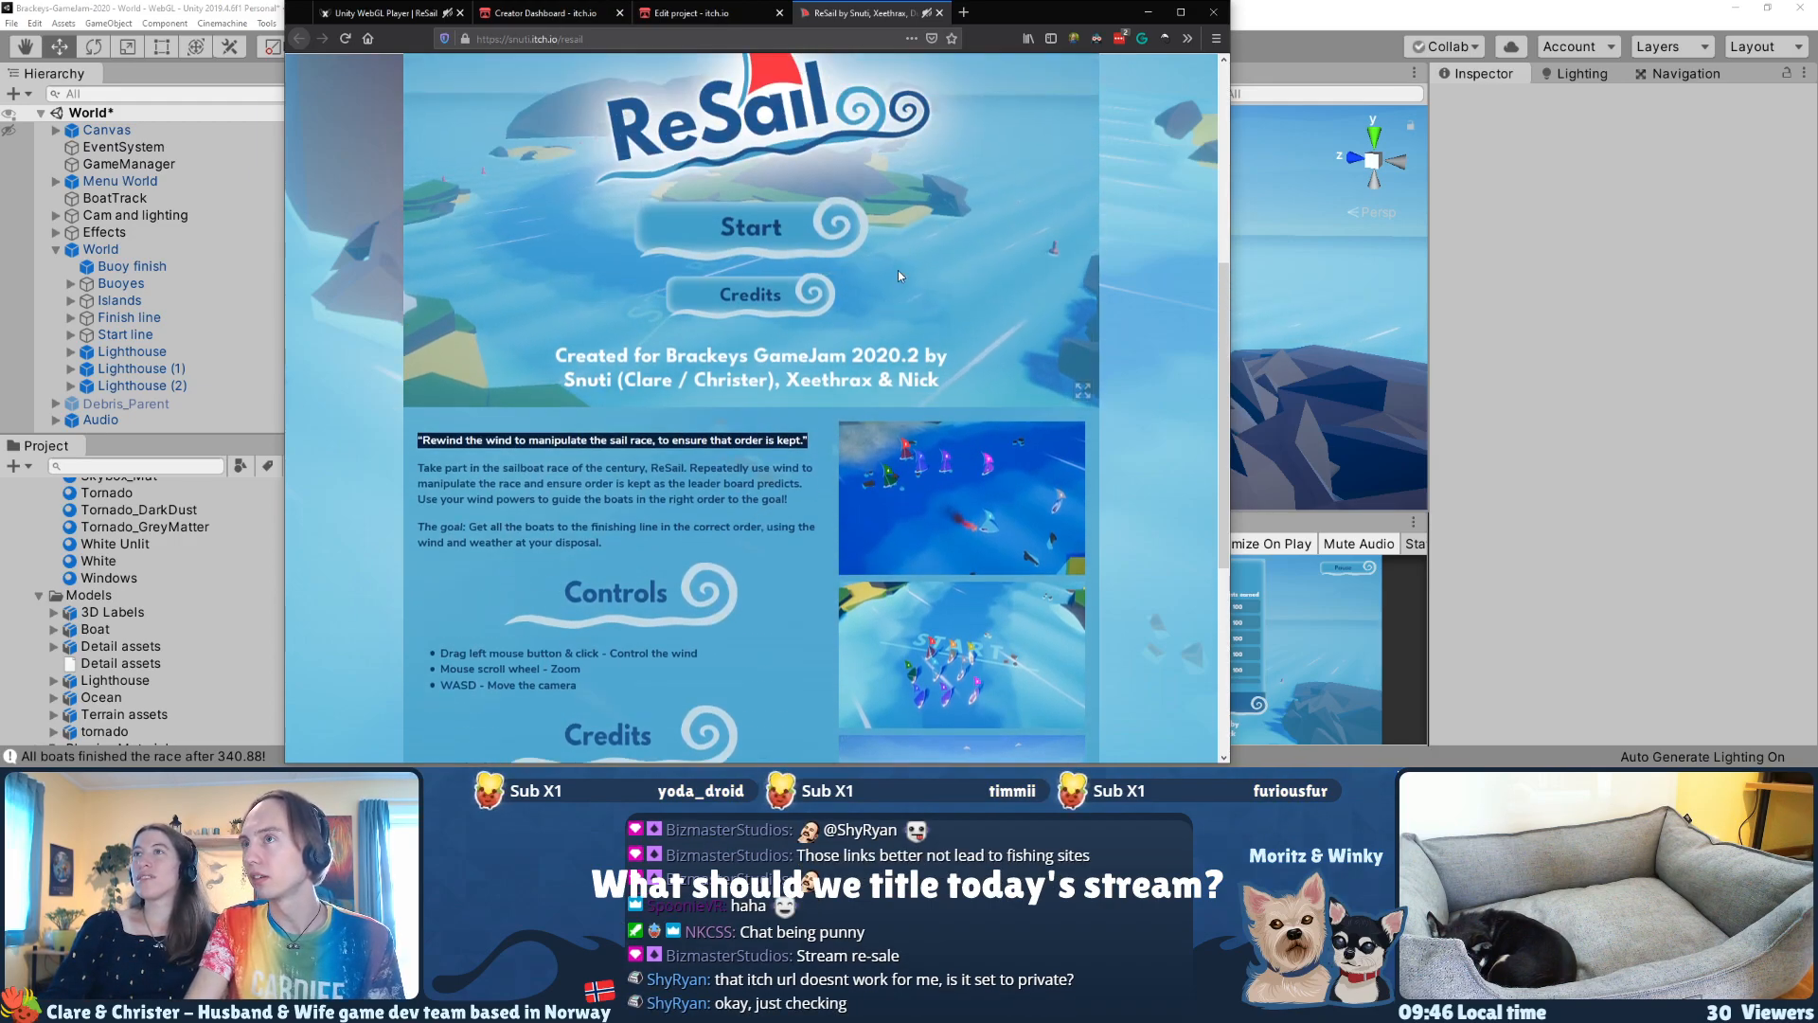
scroll(1126, 292, "up", 5)
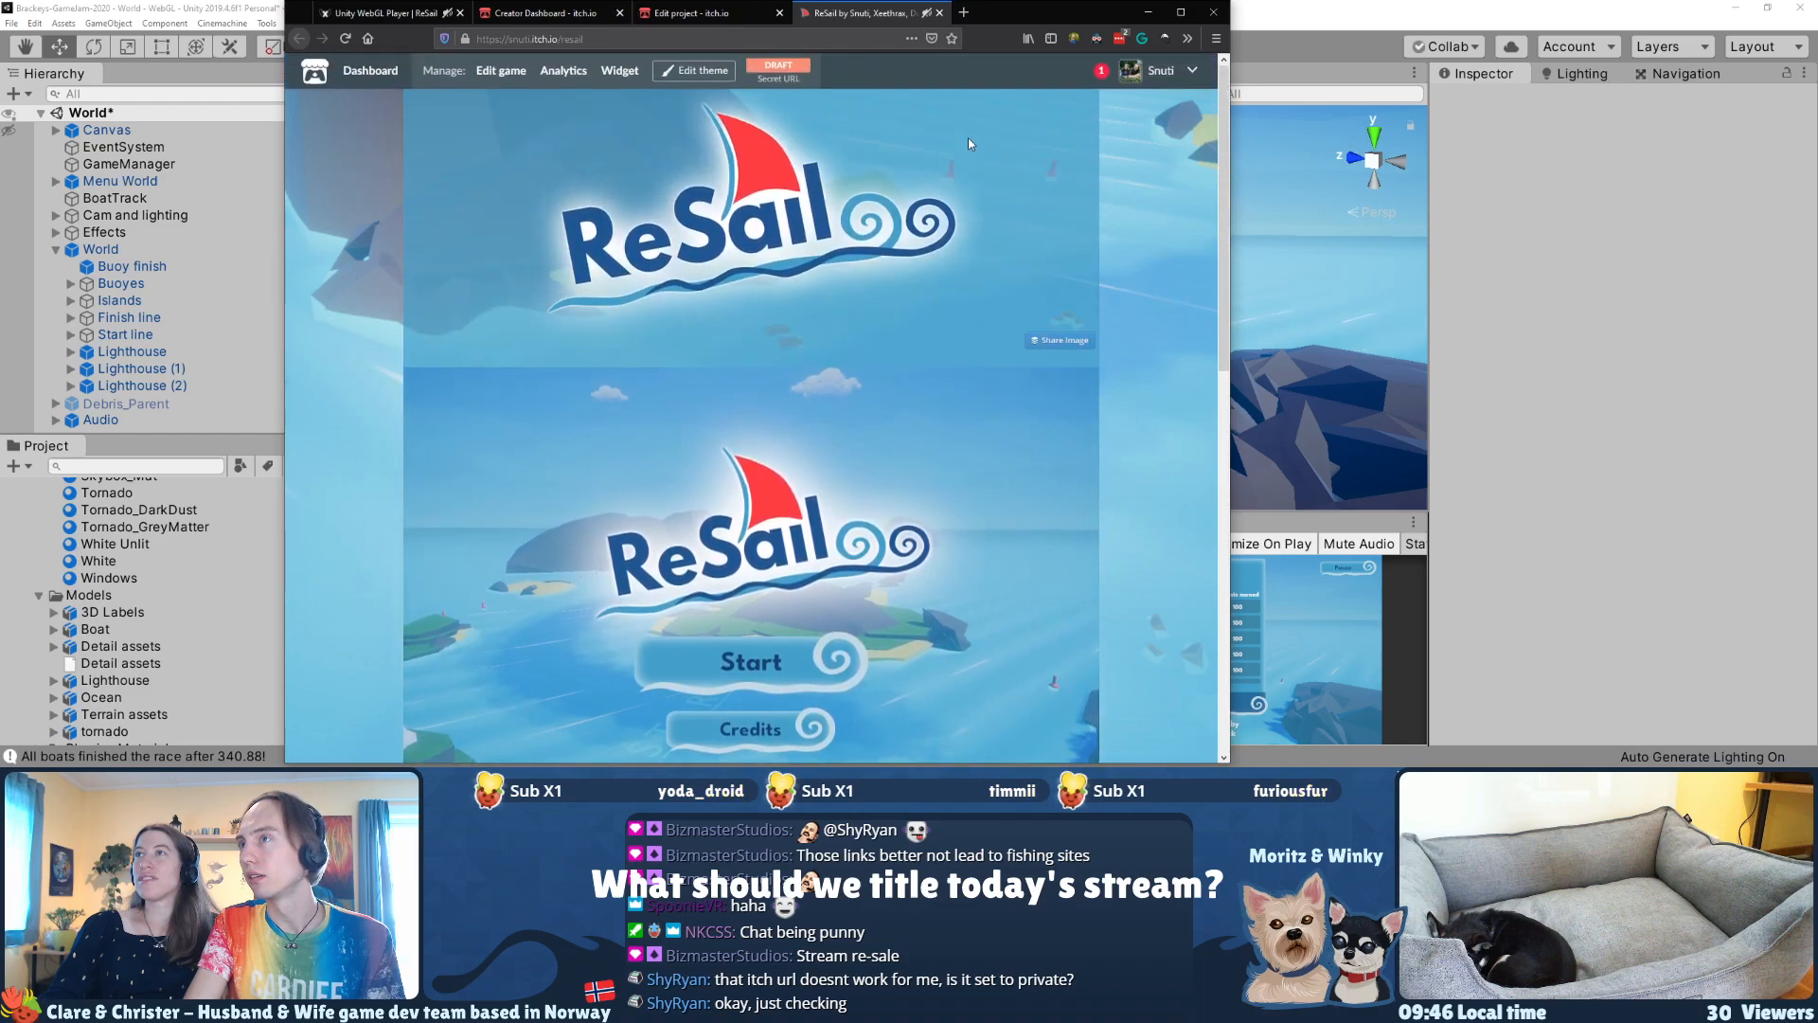
Step: Add a screenshot showing the islands and boats from above to the Screenshots section of the ReSail edit page
left_click(704, 72)
left_click(705, 13)
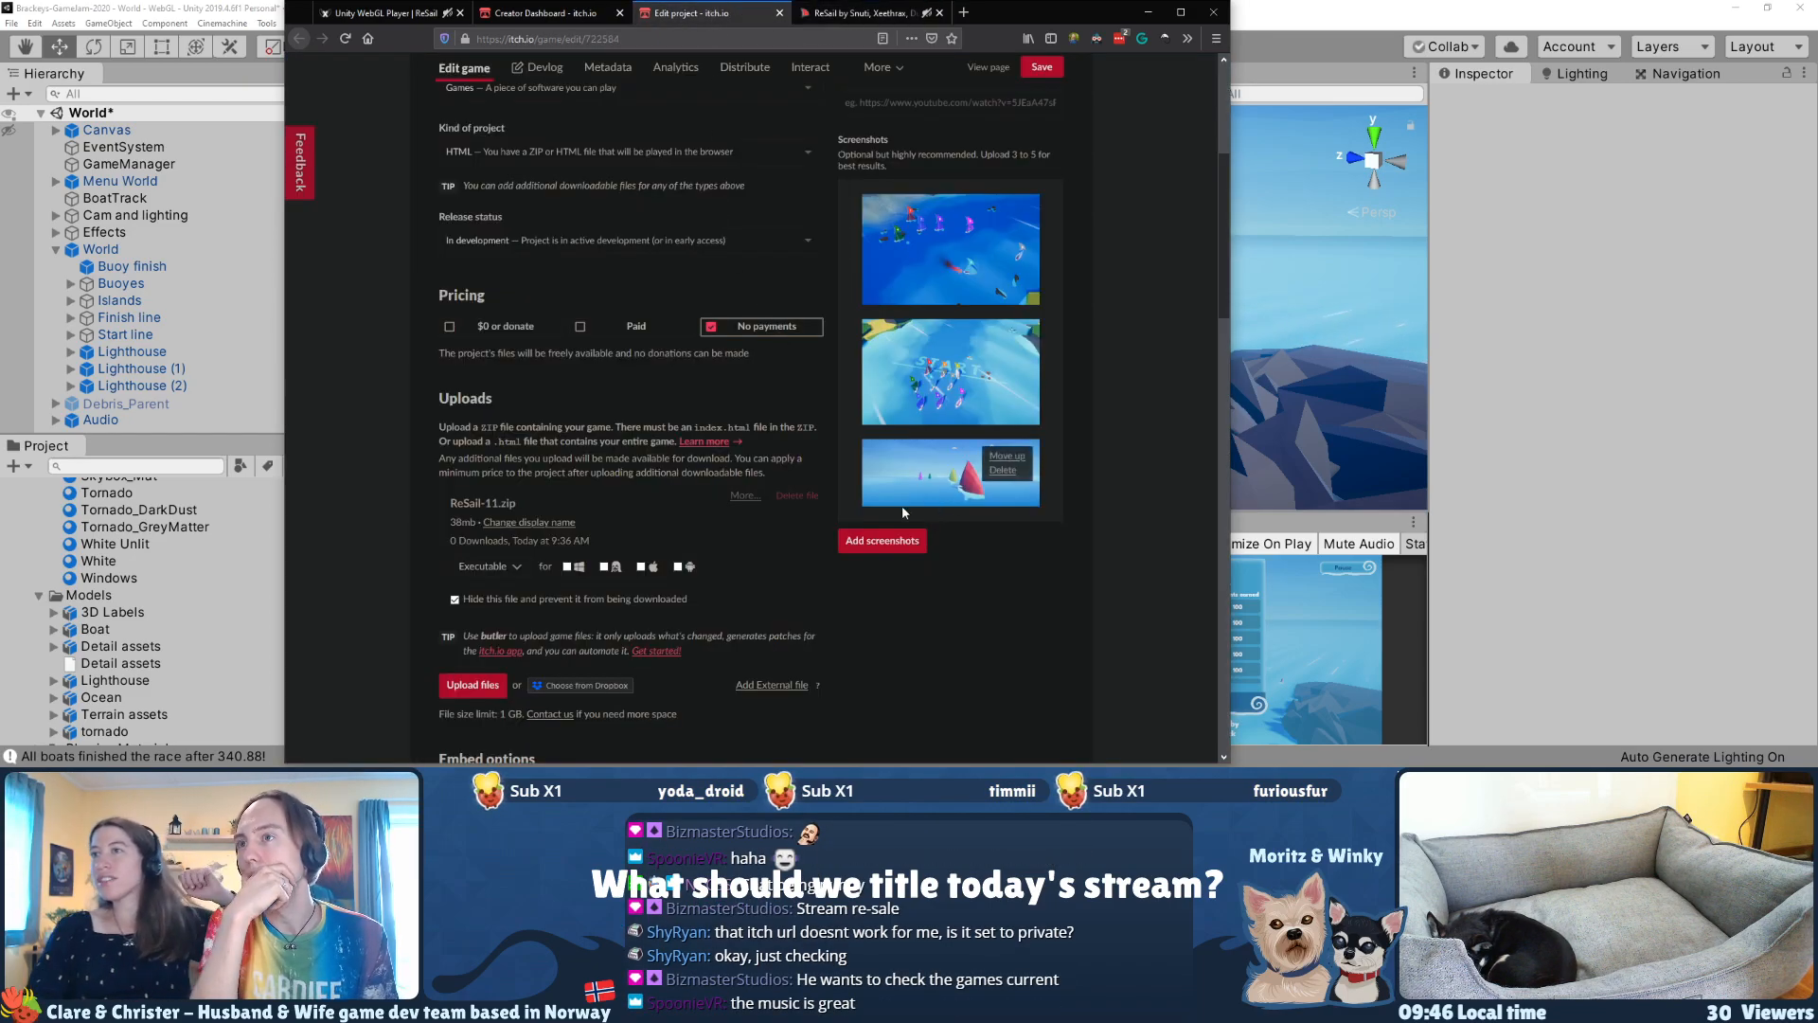
left_click(902, 543)
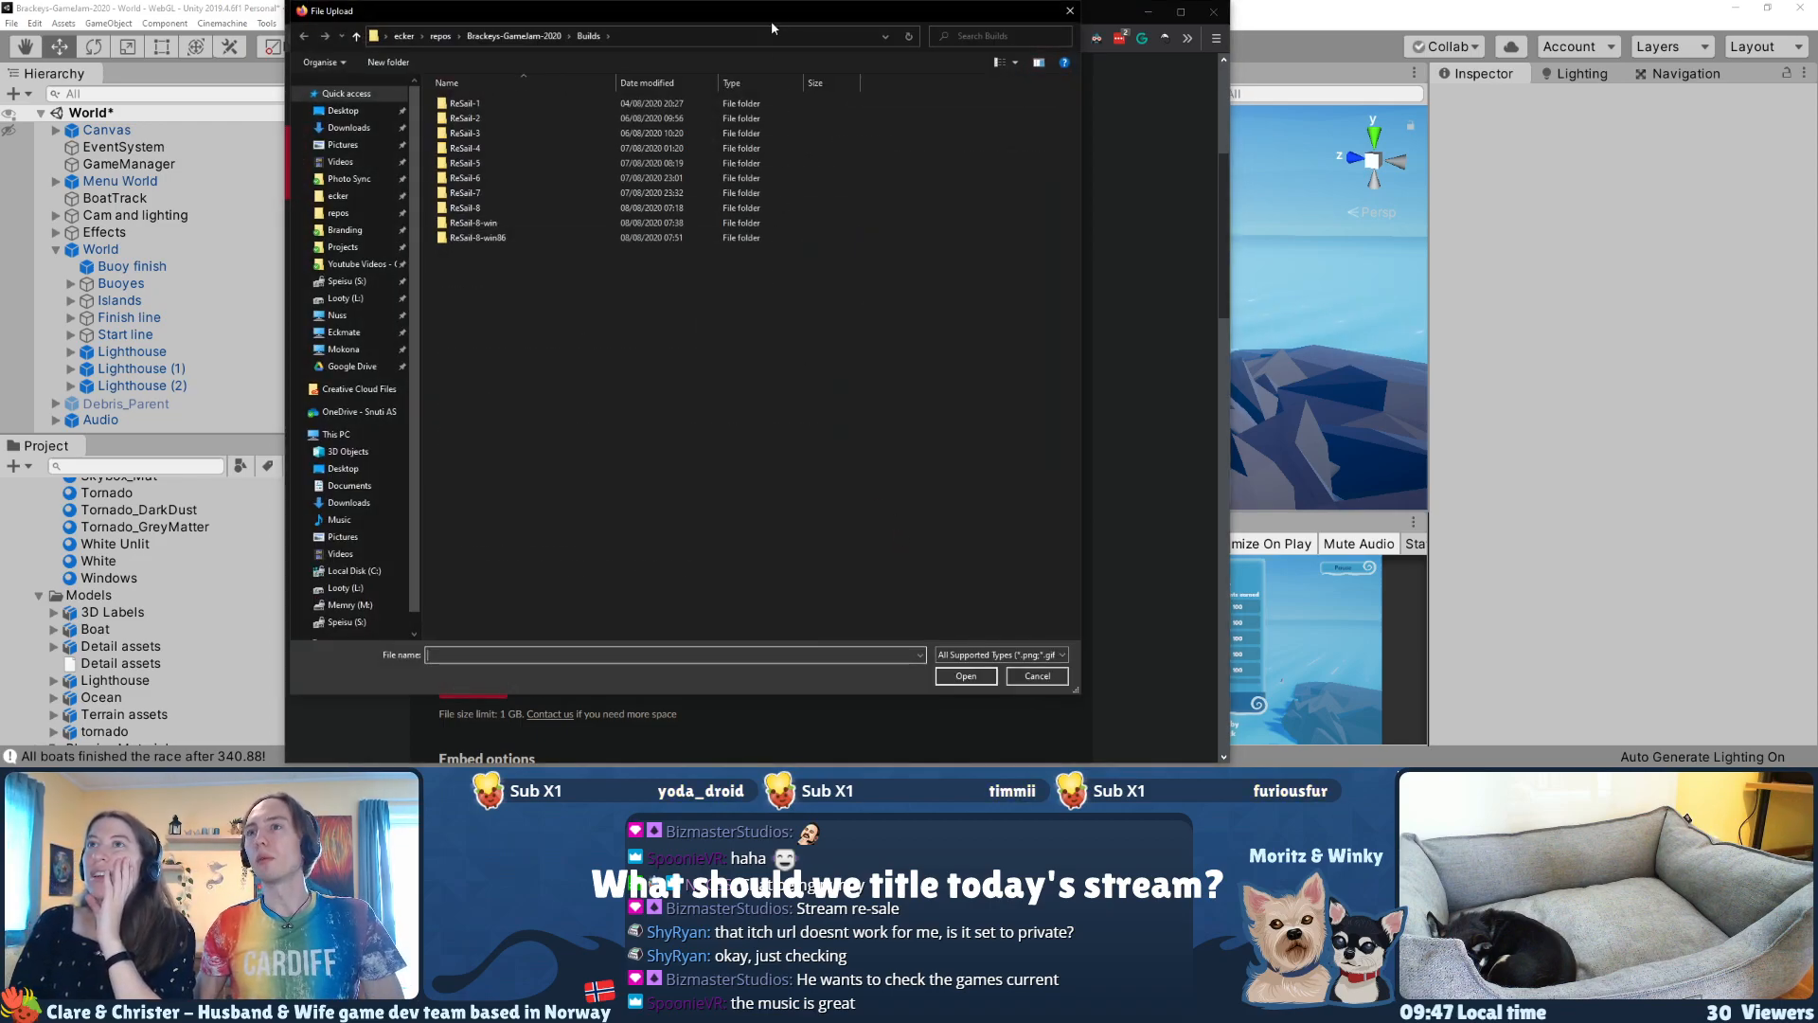
left_click_drag(762, 24, 593, 42)
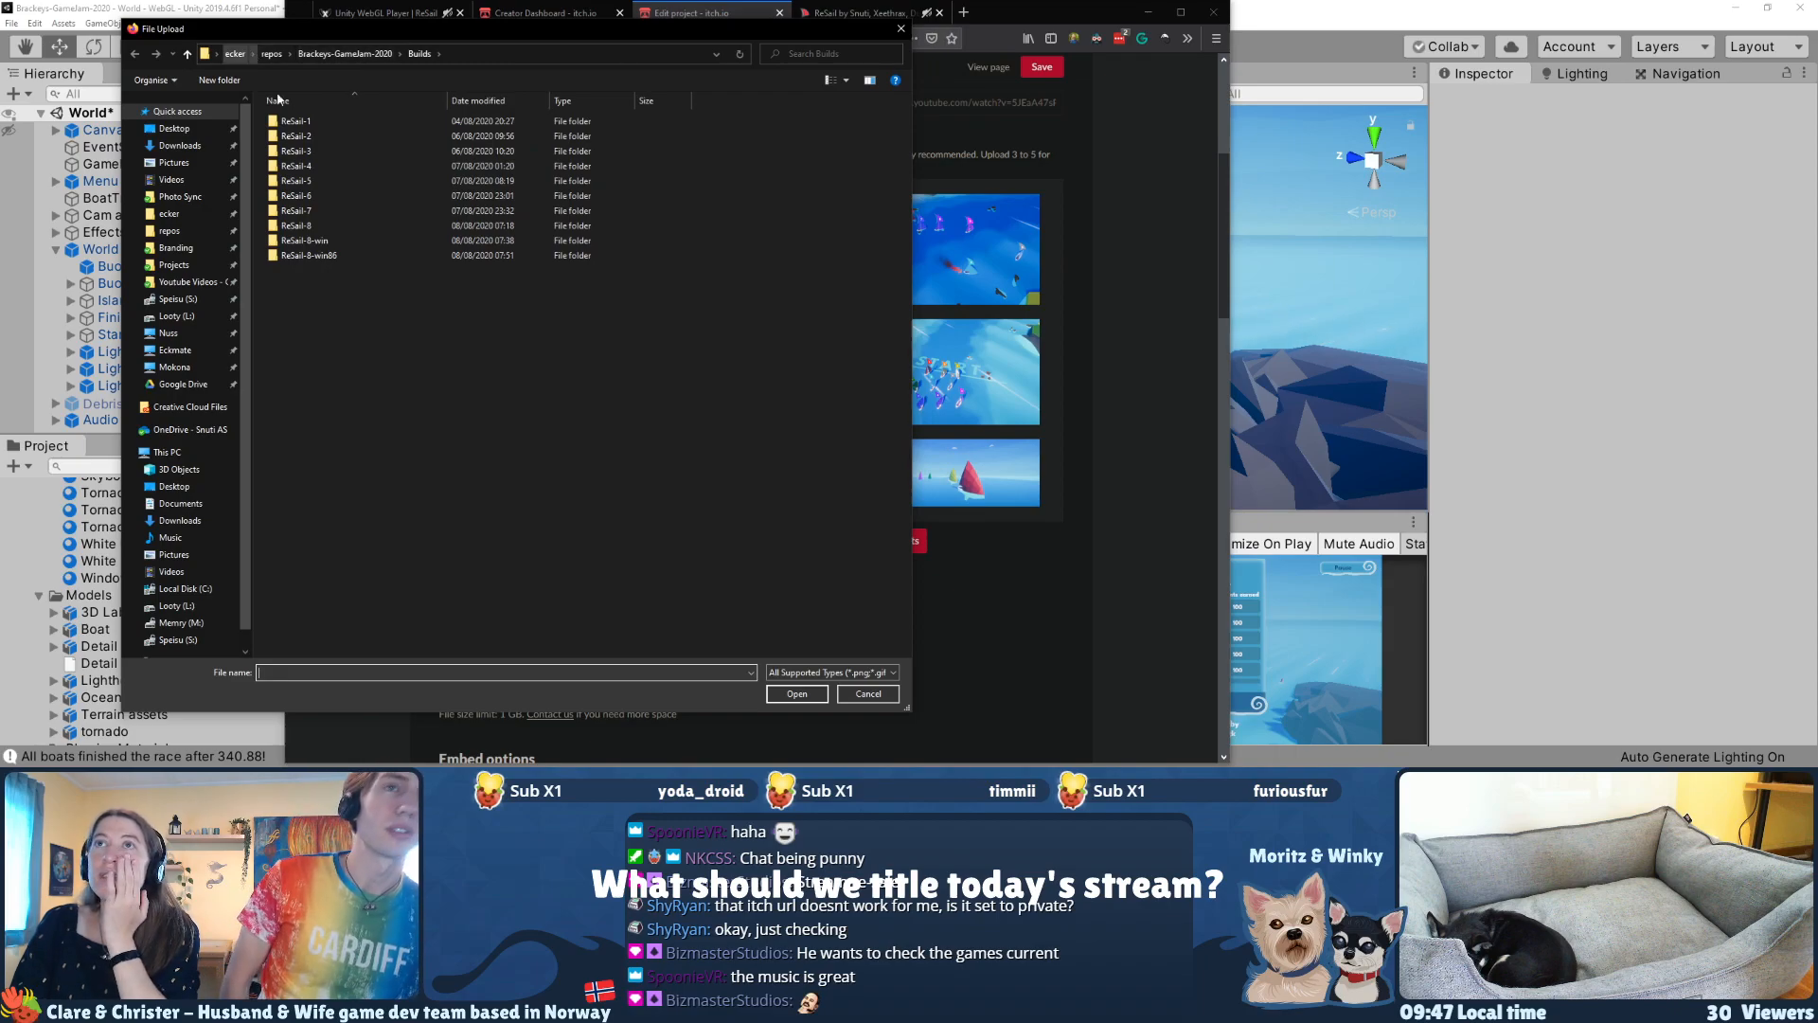
key("Escape")
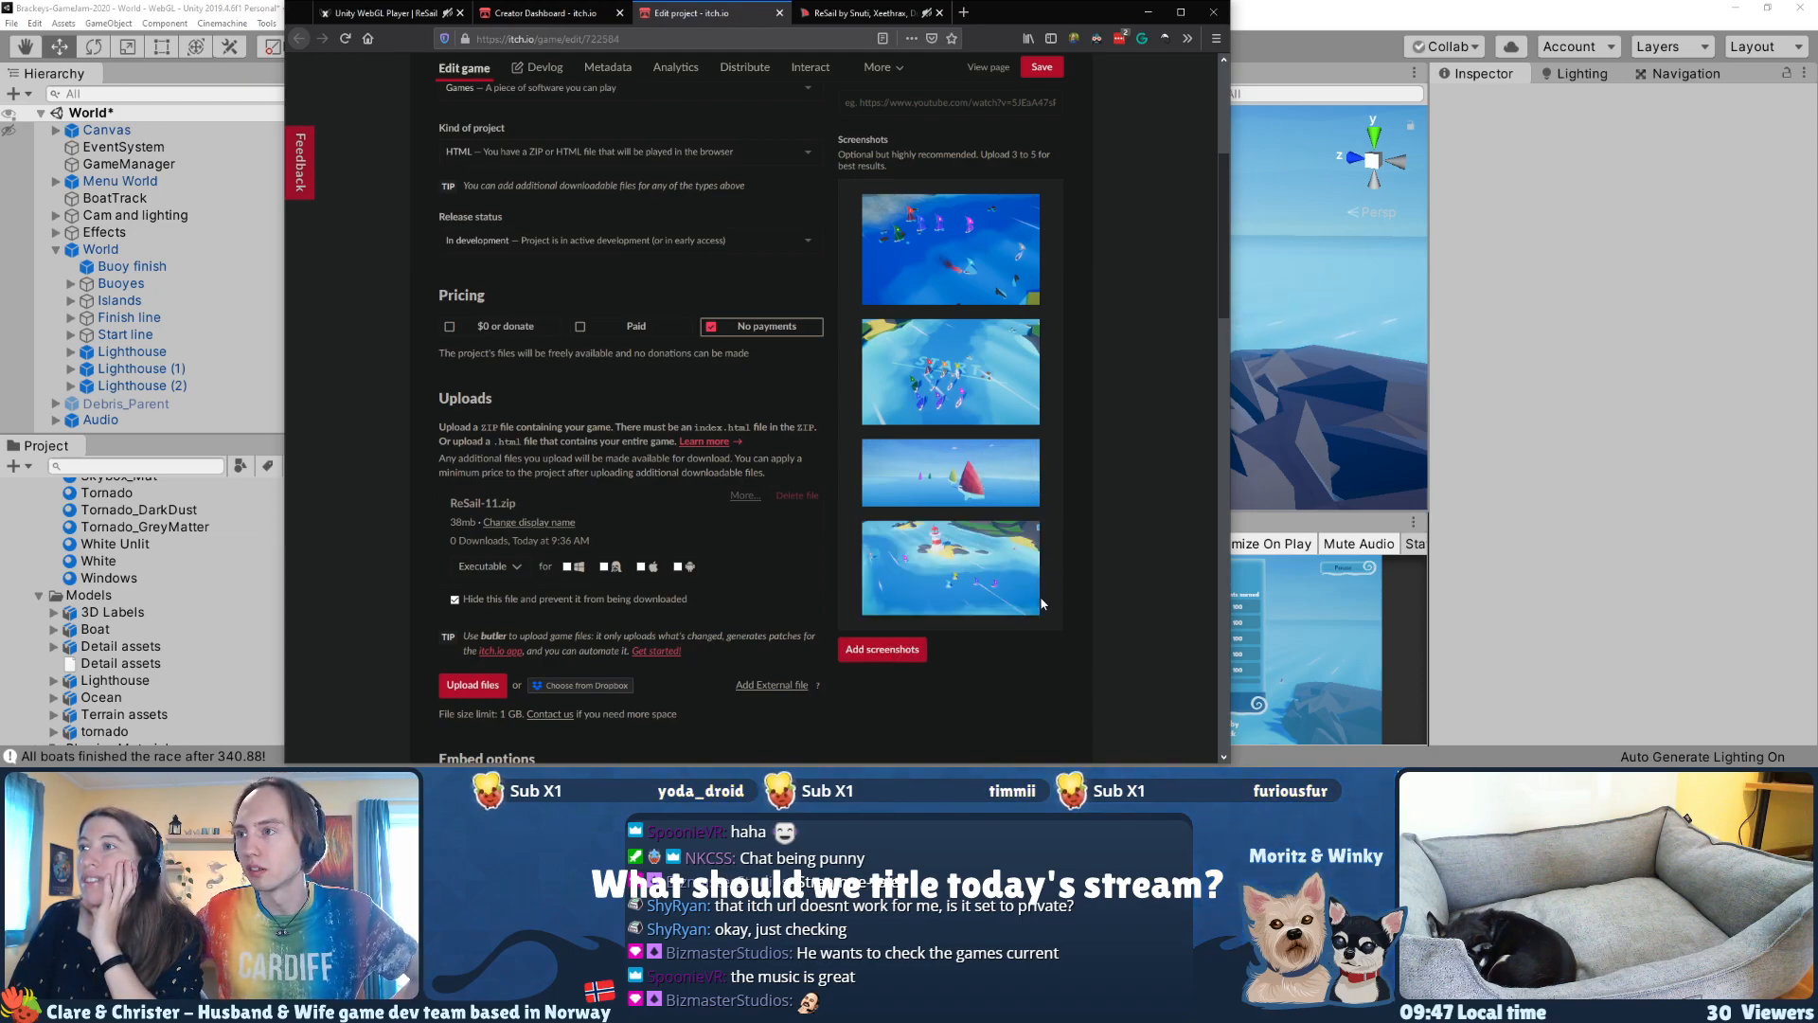
mouse_move(952, 592)
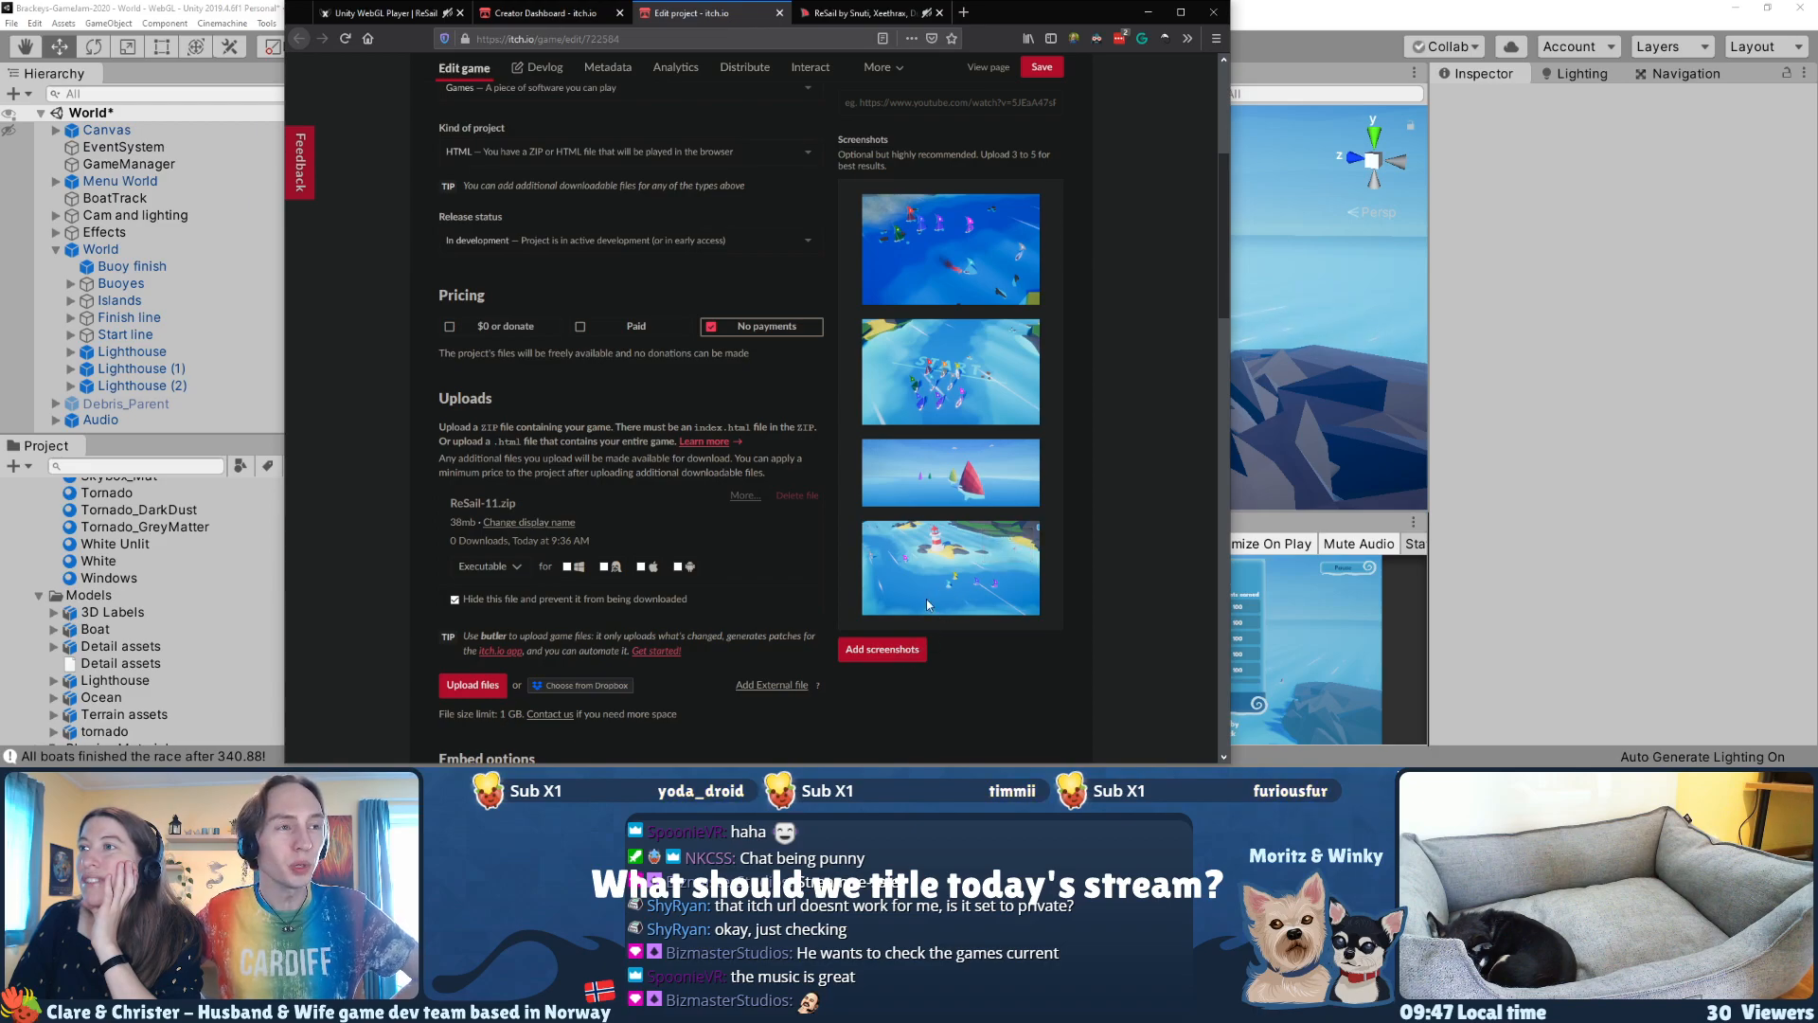
mouse_move(953, 492)
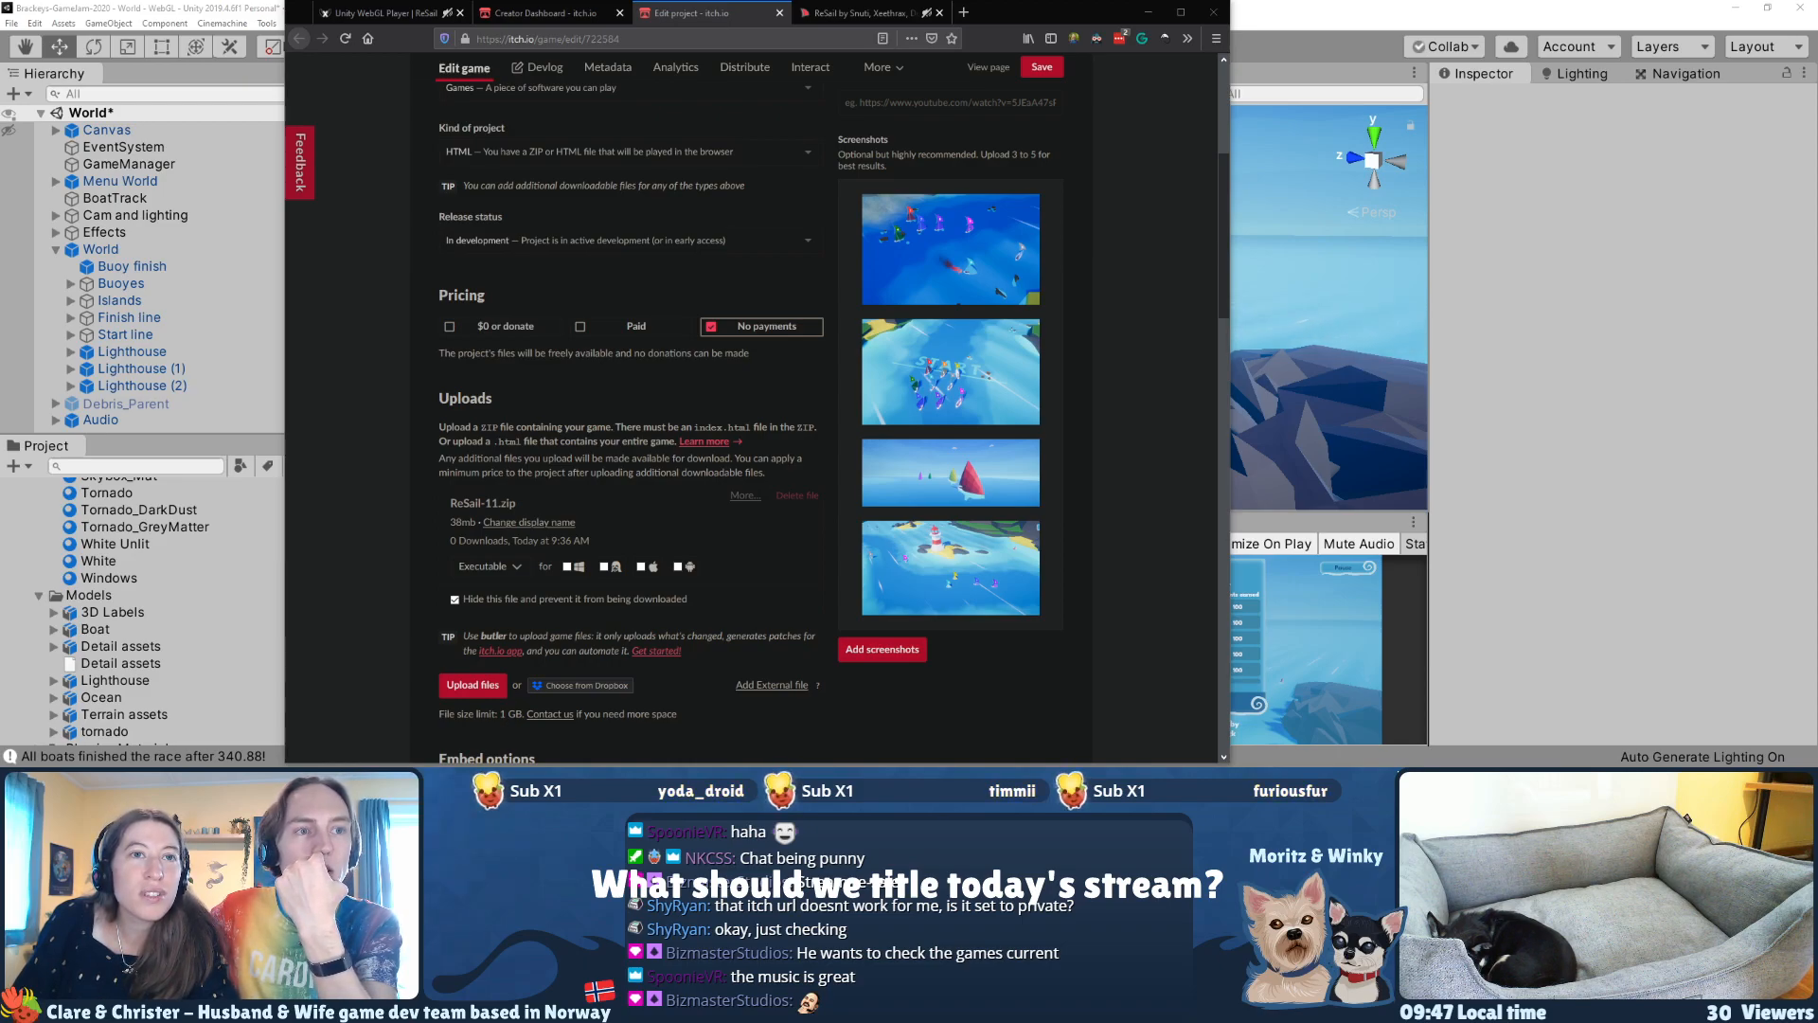
left_click(316, 640)
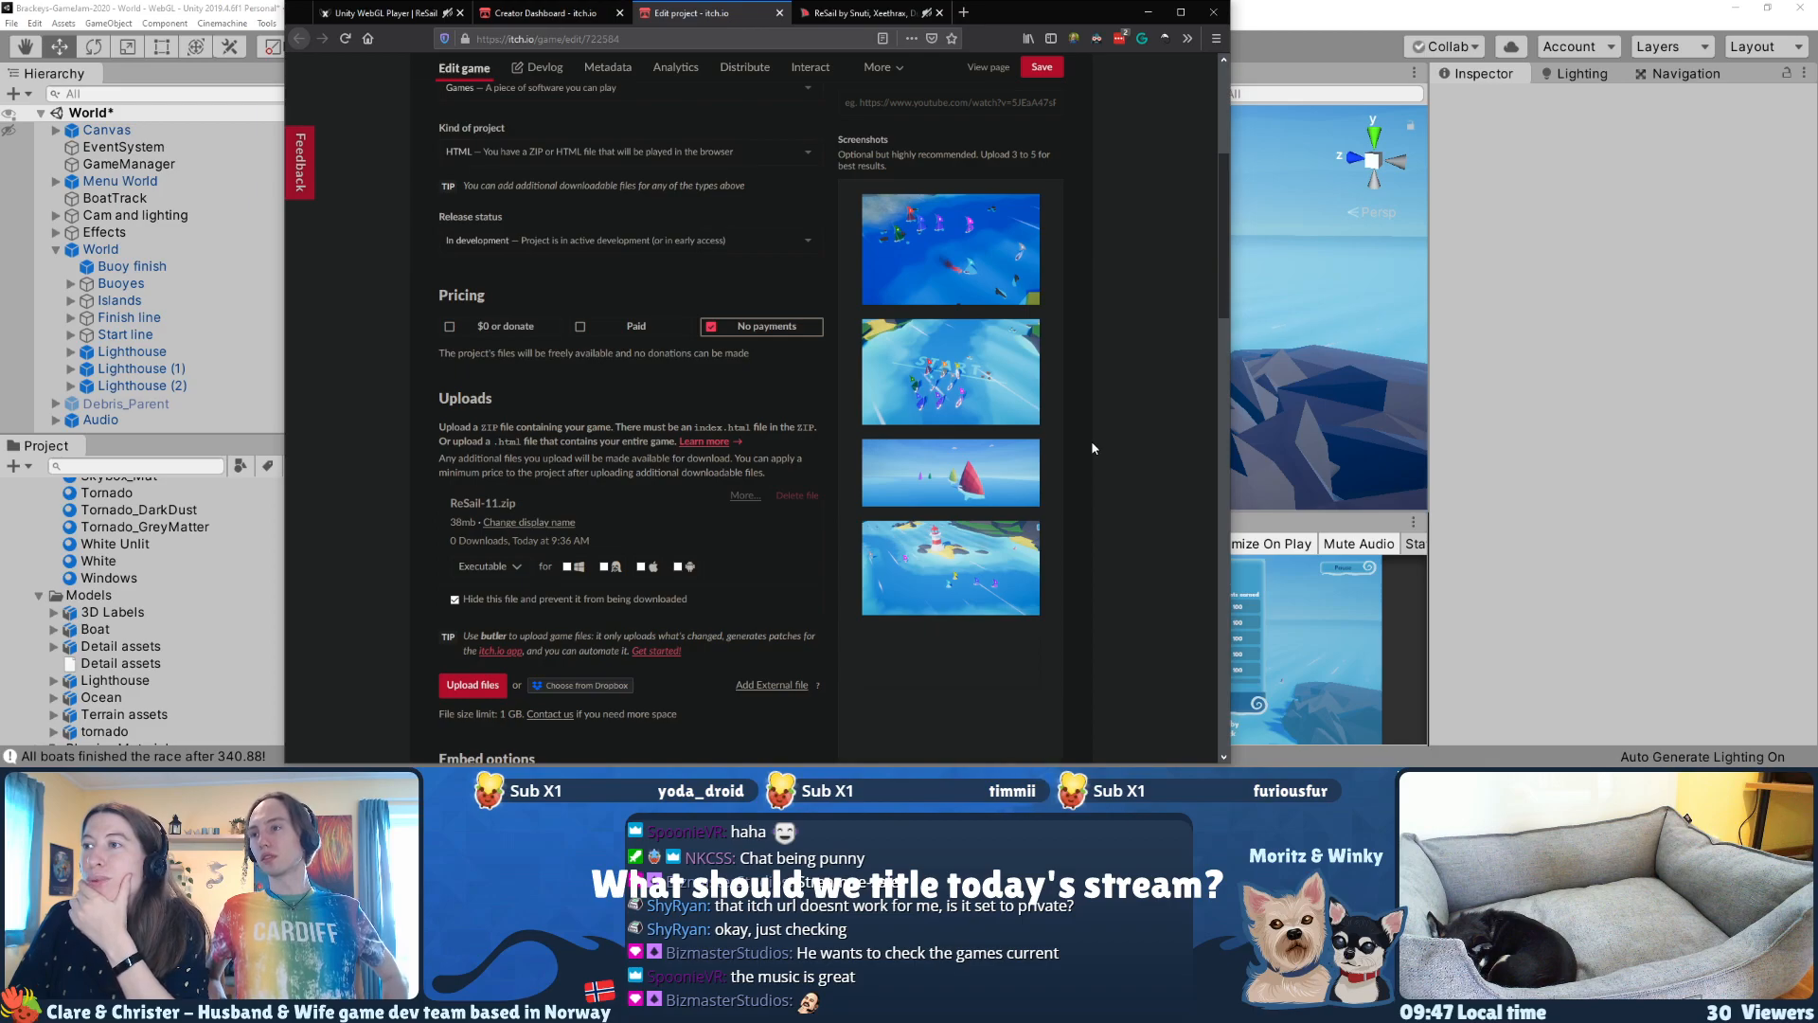
Step: In the description's HTML source, give the opening quote's div the style font-size: 28px, and return to the formatted view
scroll(1091, 441, "down", 1)
scroll(1091, 440, "down", 8)
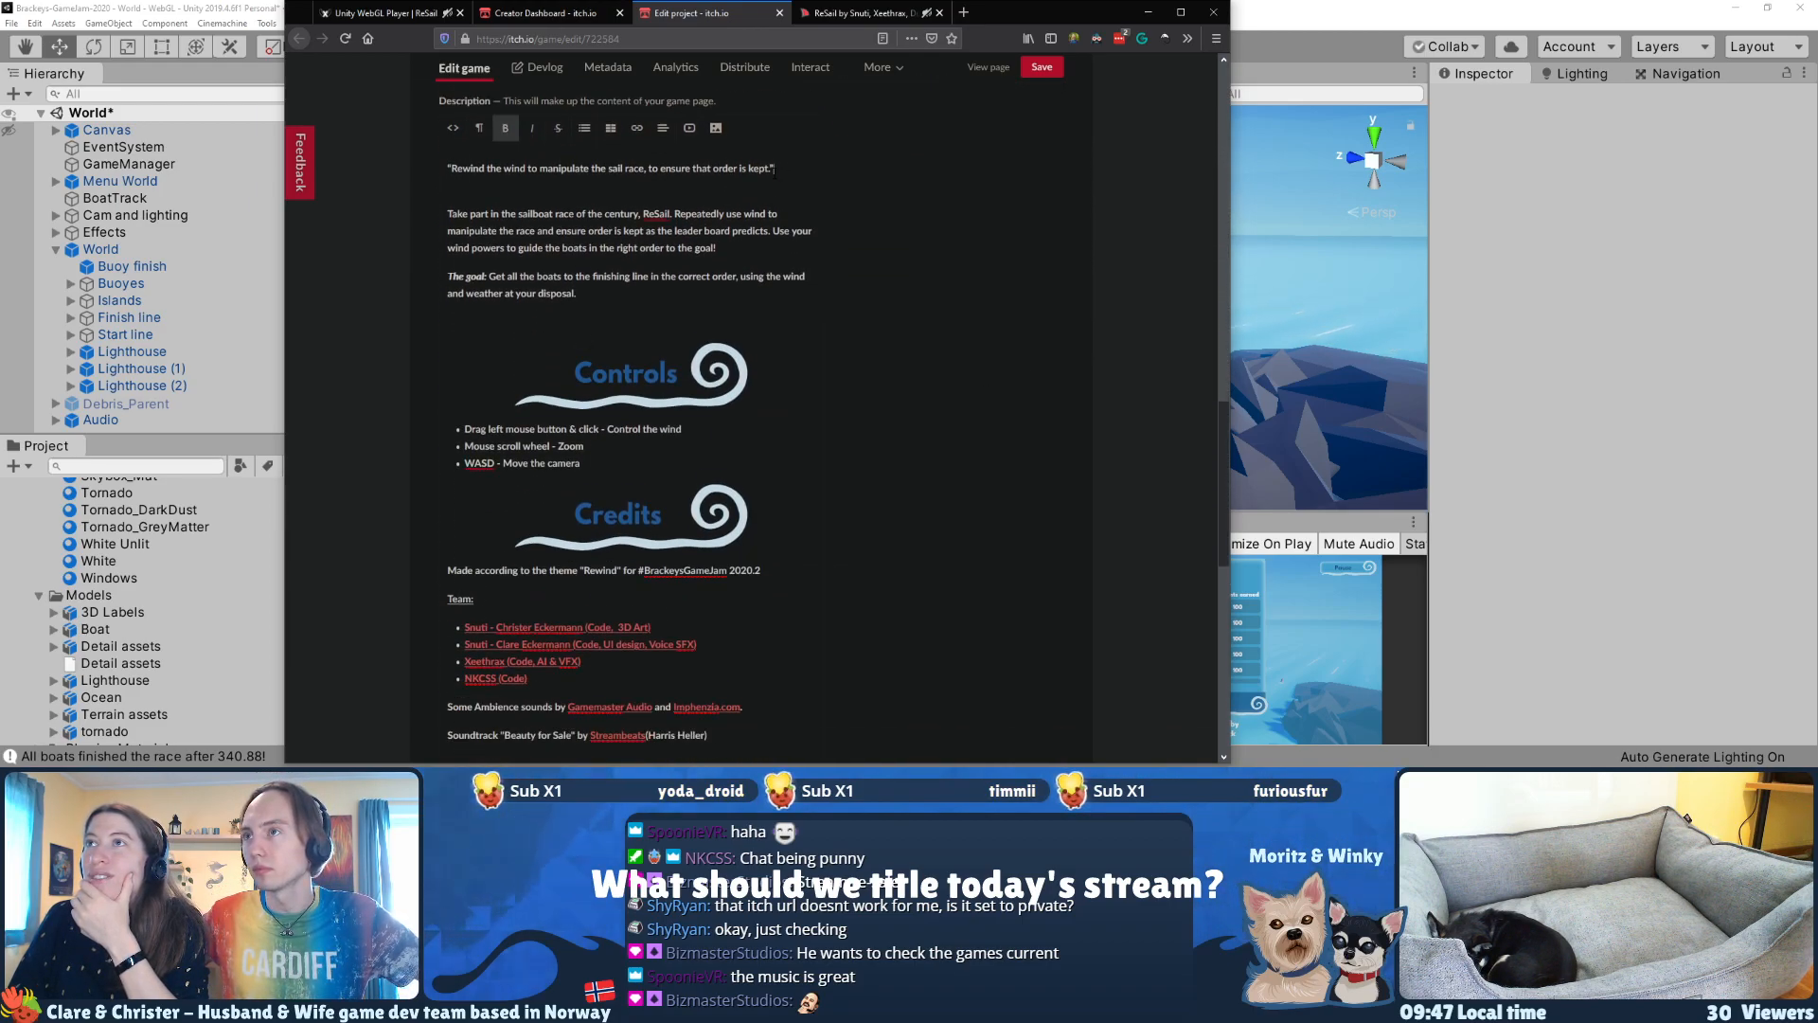
left_click_drag(775, 169, 452, 168)
left_click(453, 128)
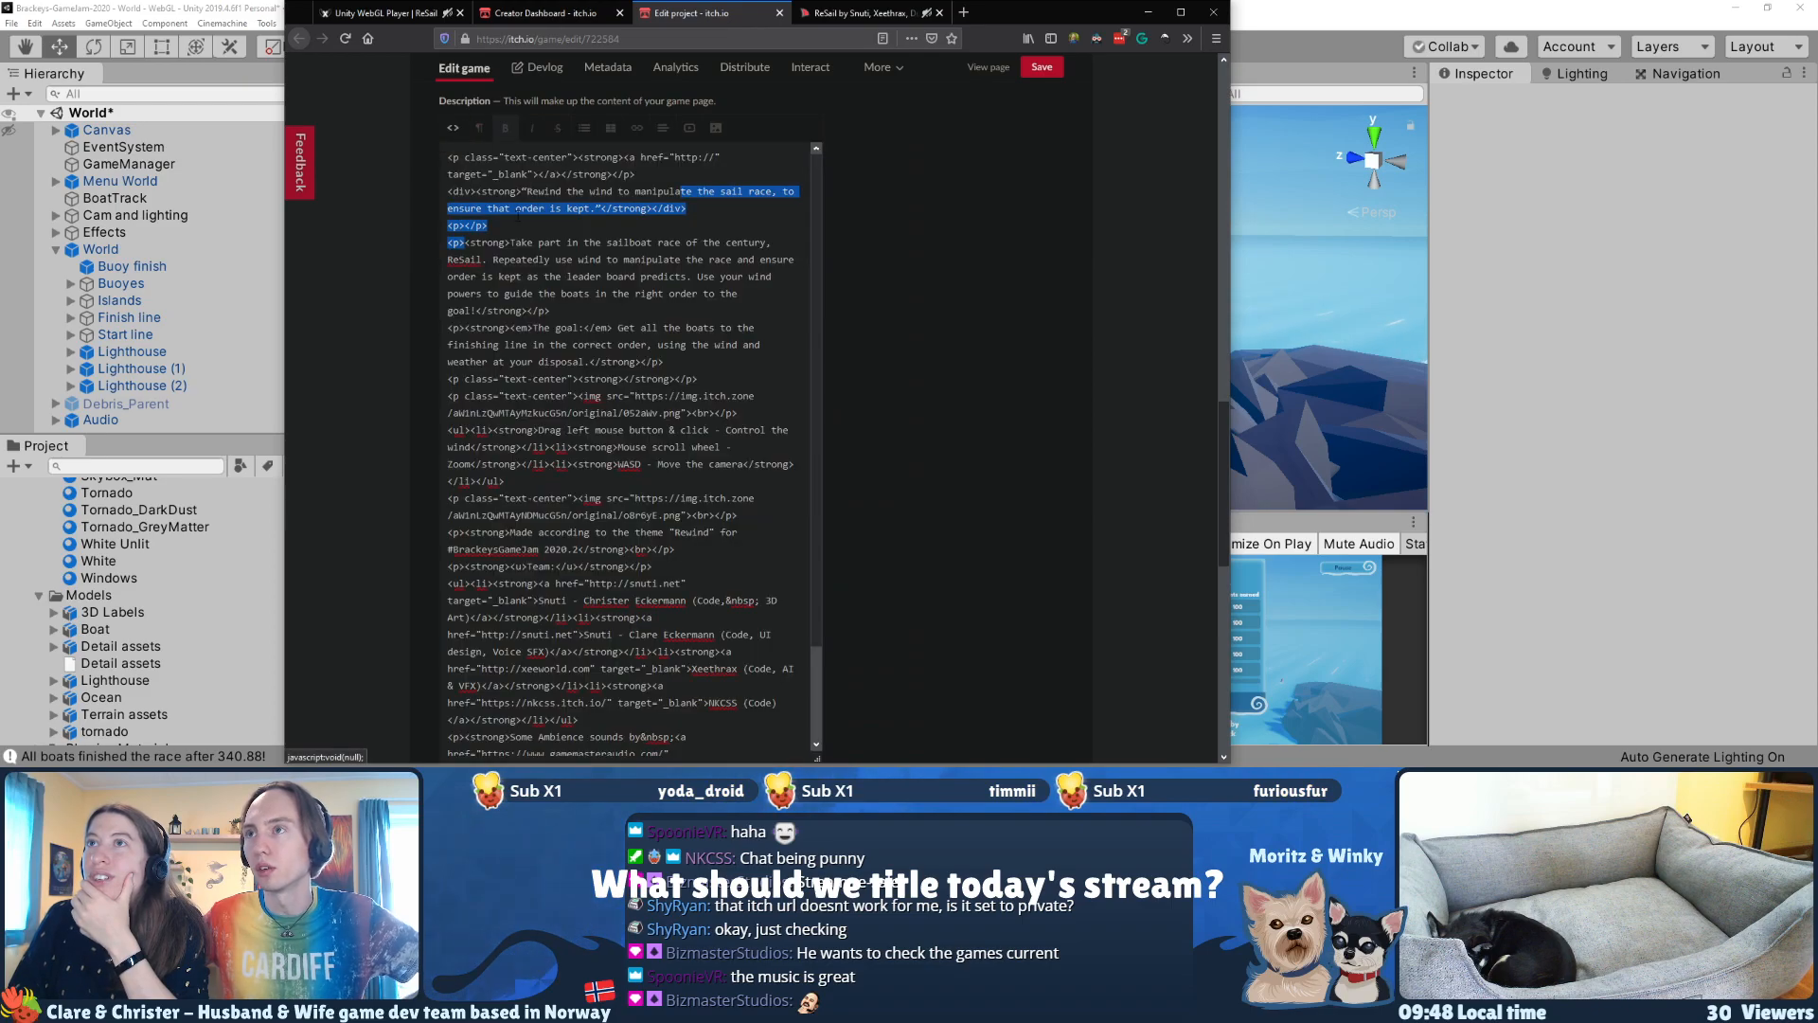
left_click(454, 128)
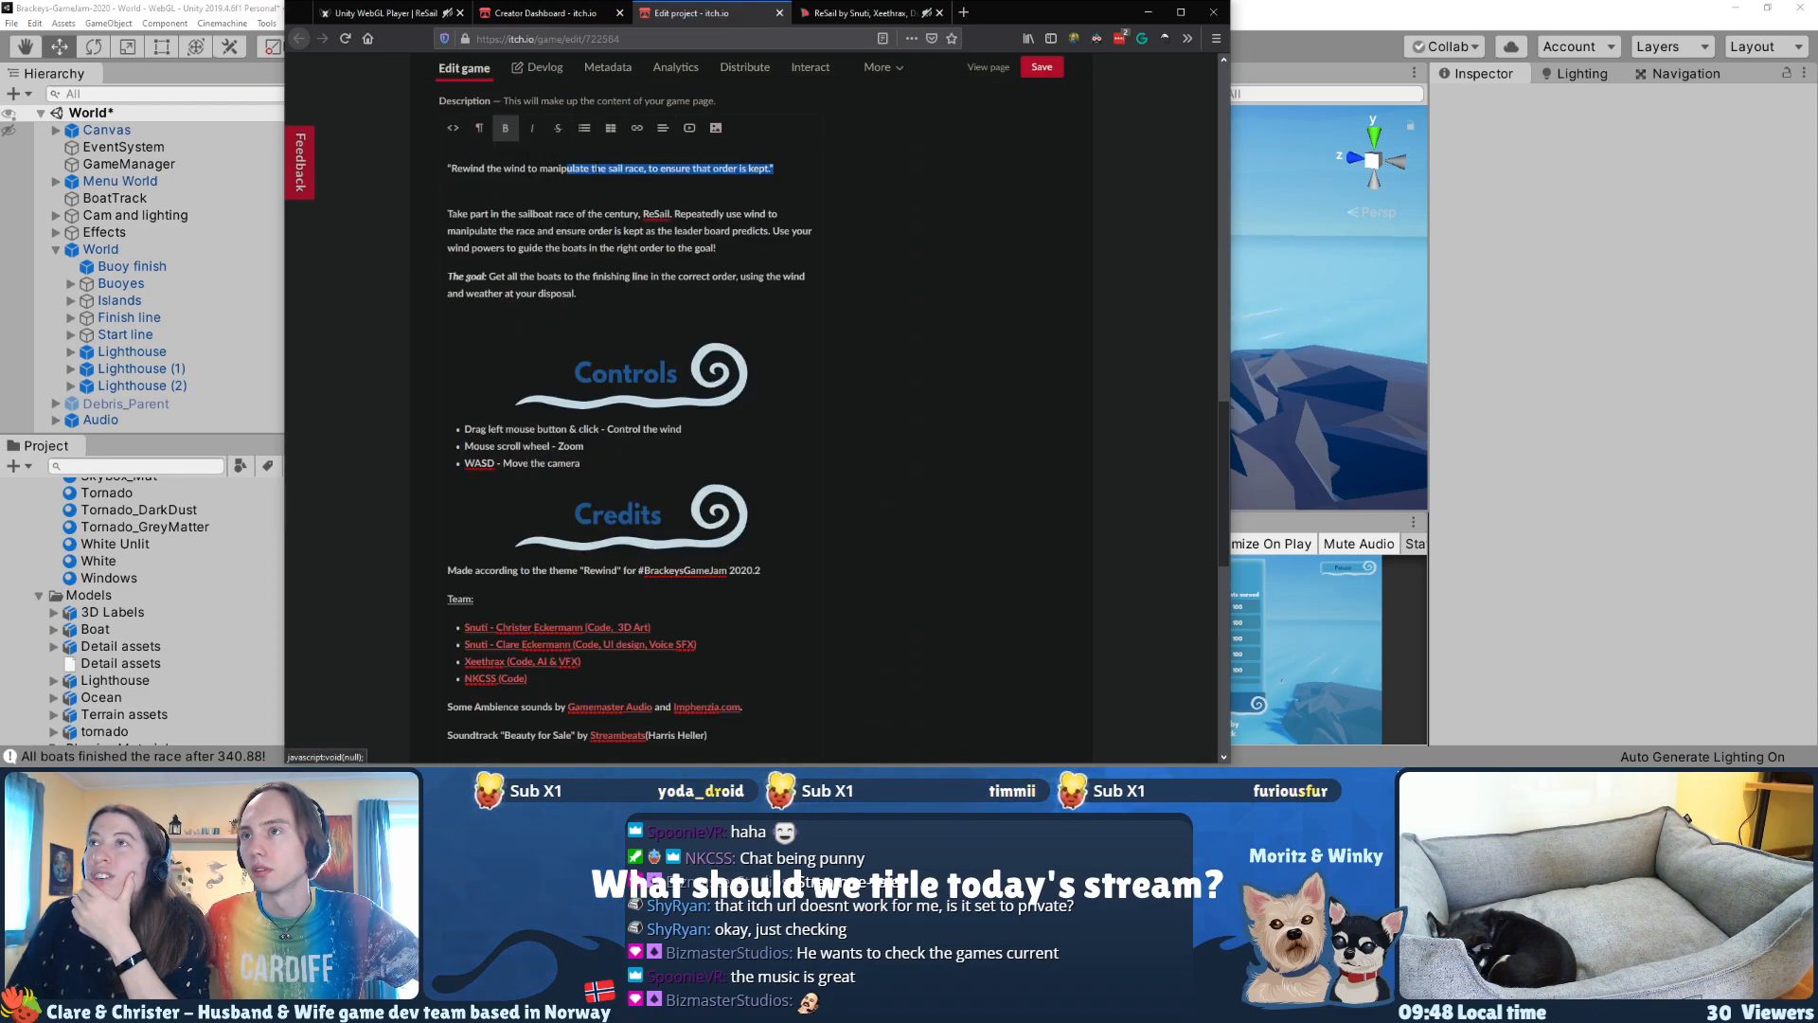
left_click(454, 128)
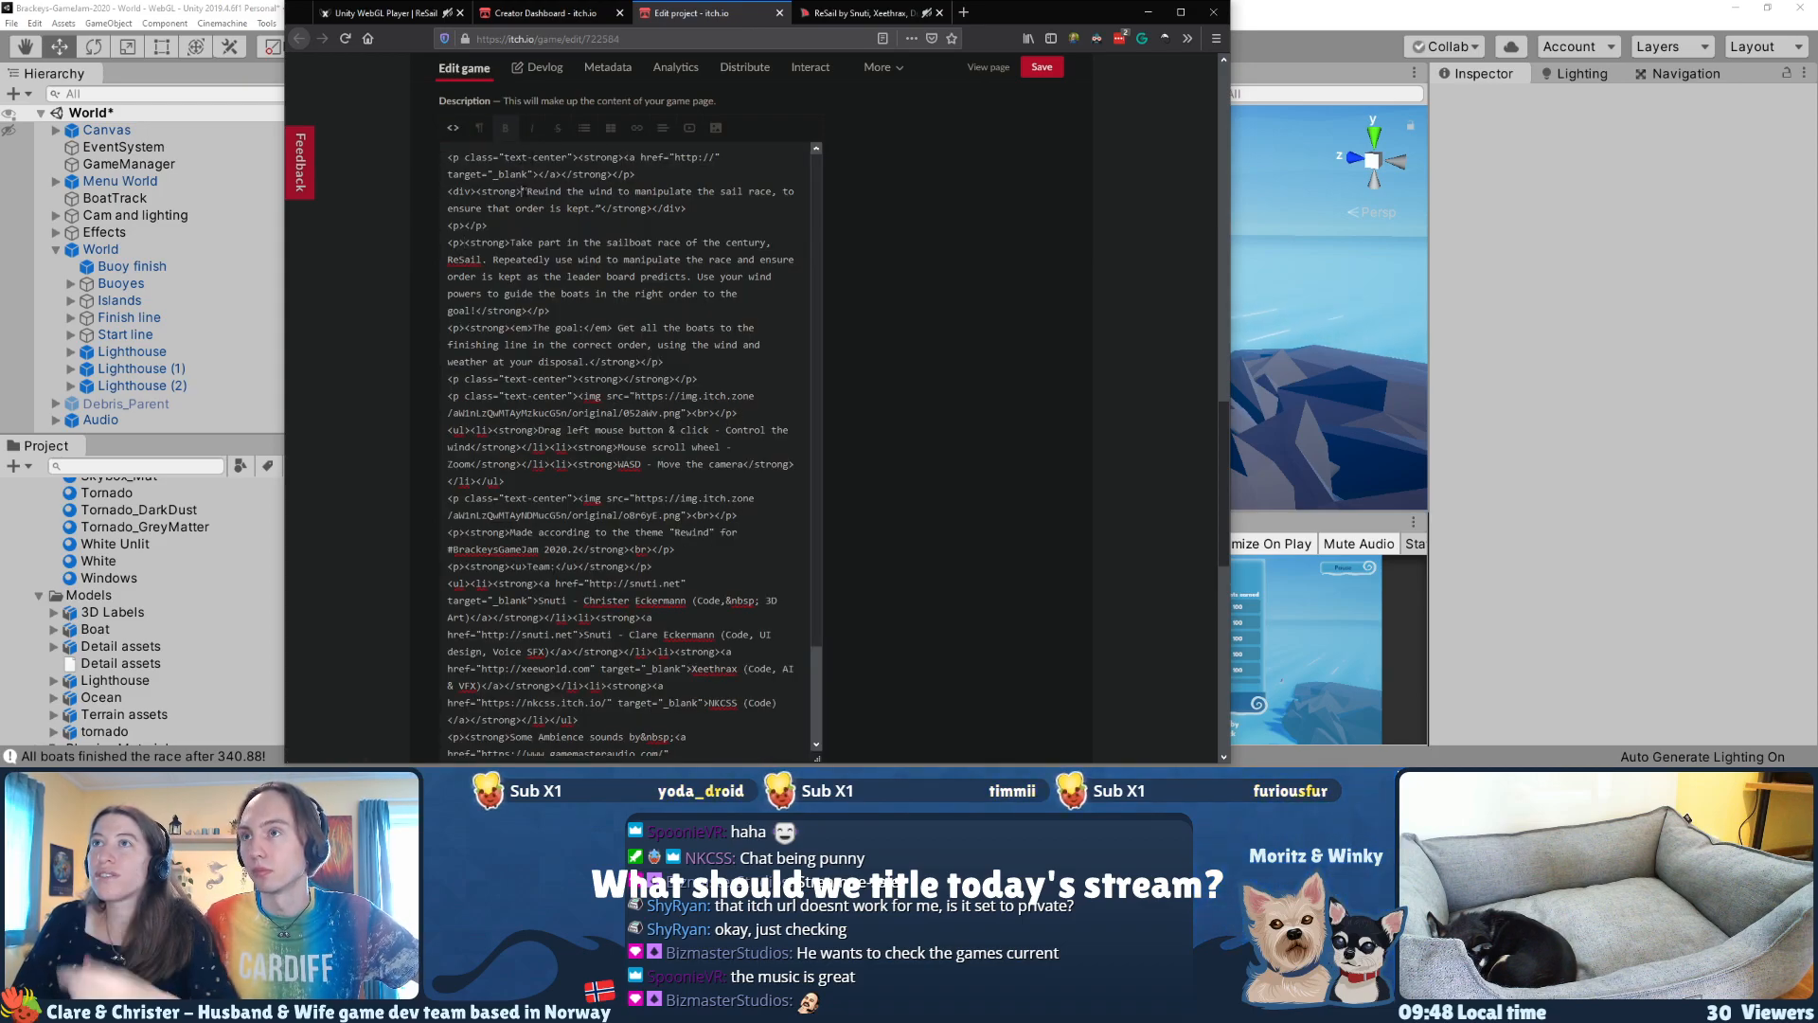
type("<div sty")
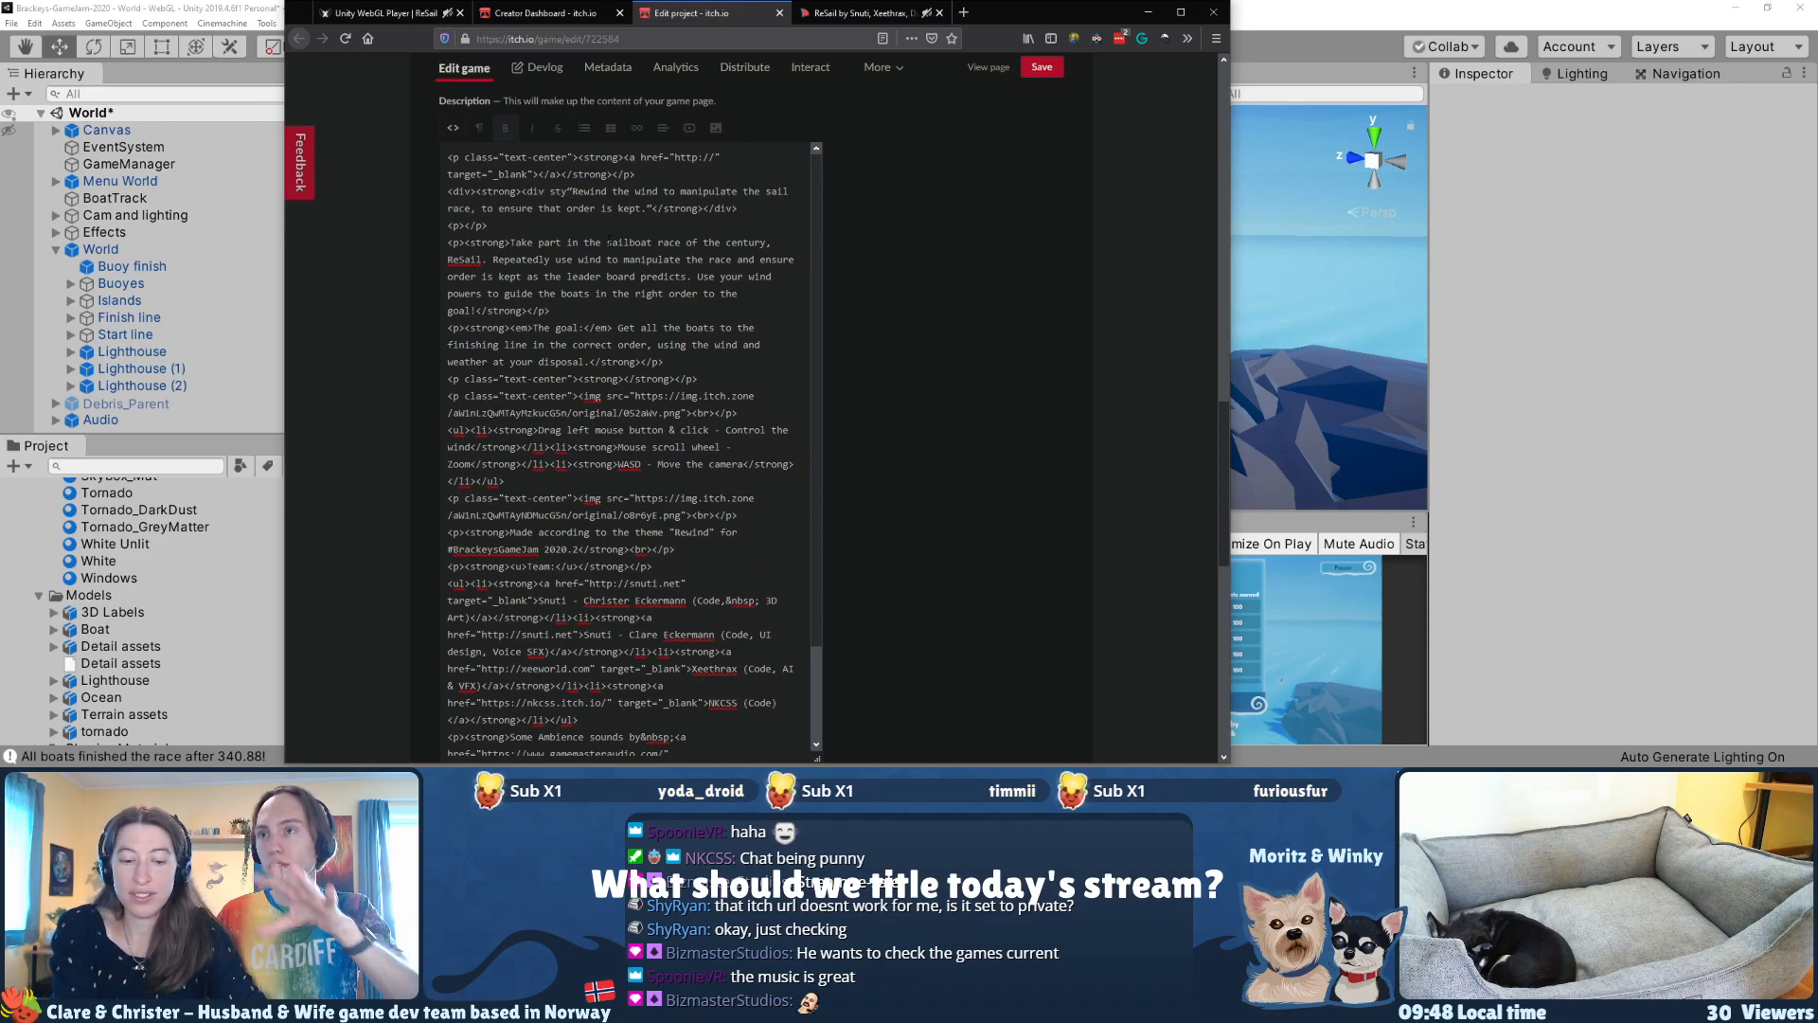
key("BackSpace")
key("BackSpace")
key("BackSpace")
key("BackSpace")
key("BackSpace")
key("BackSpace")
key("BackSpace")
key("BackSpace")
key("BackSpace")
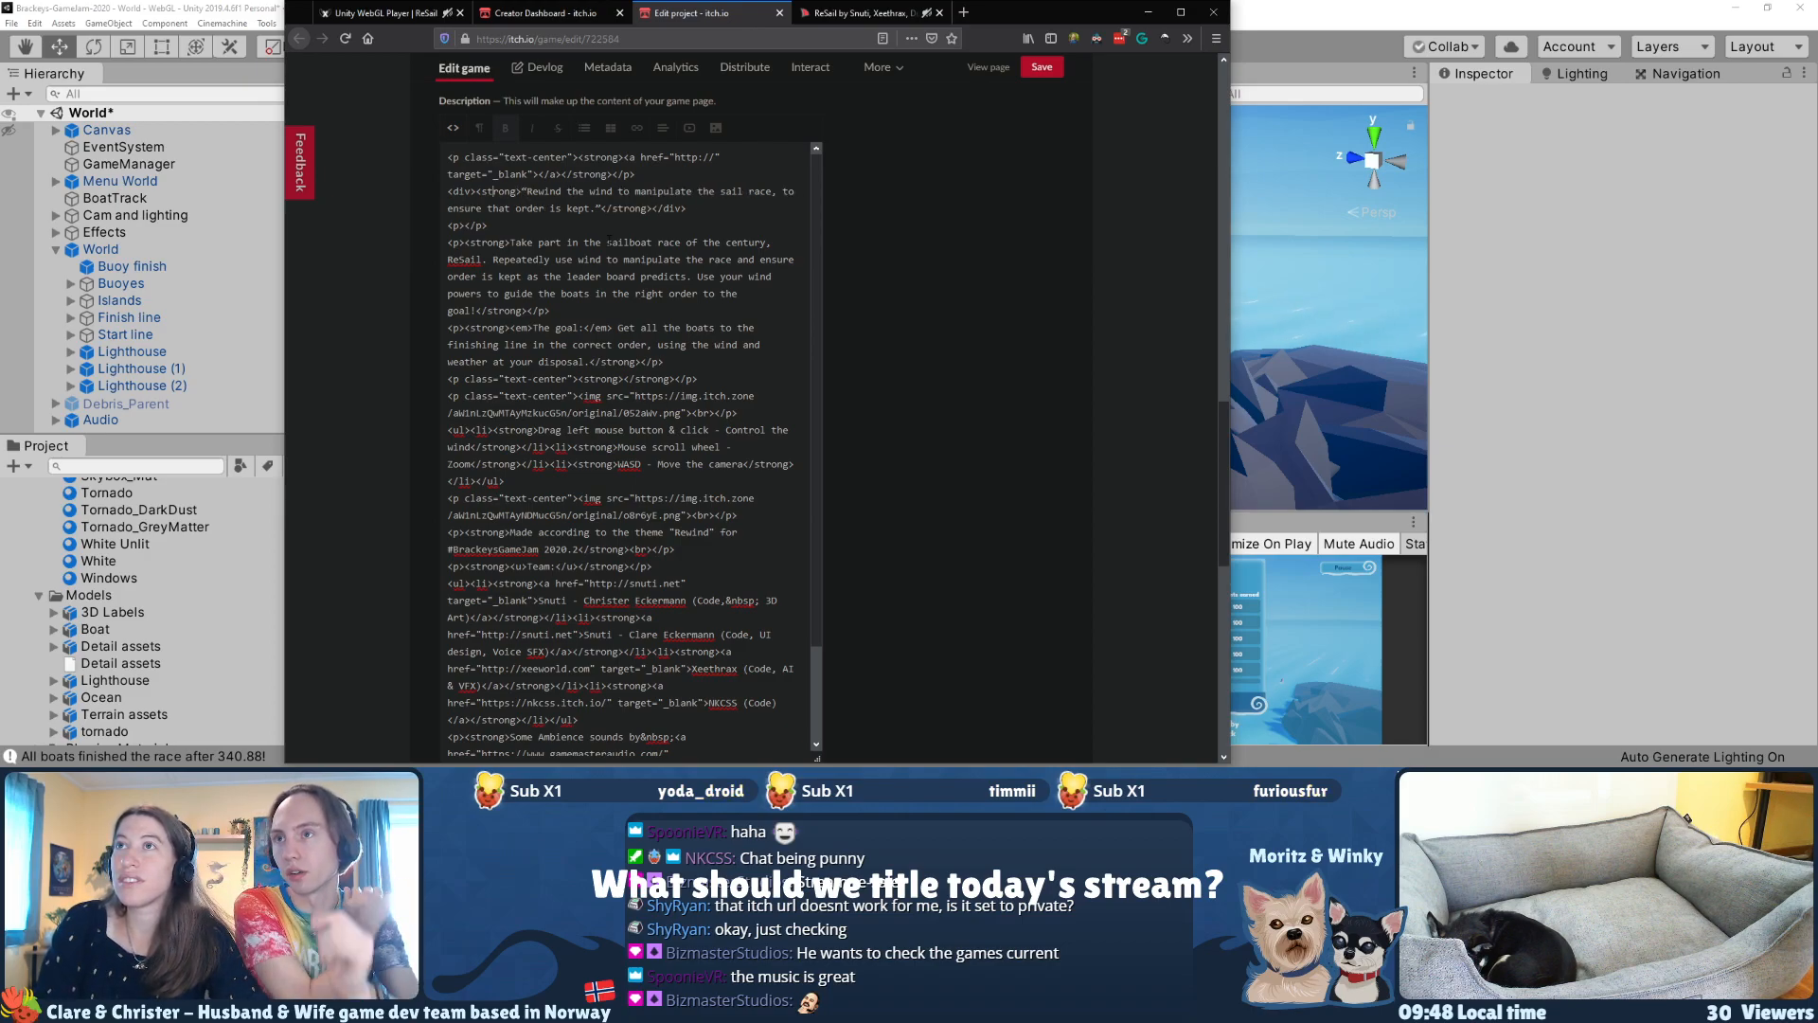
type("styl")
type("e=")
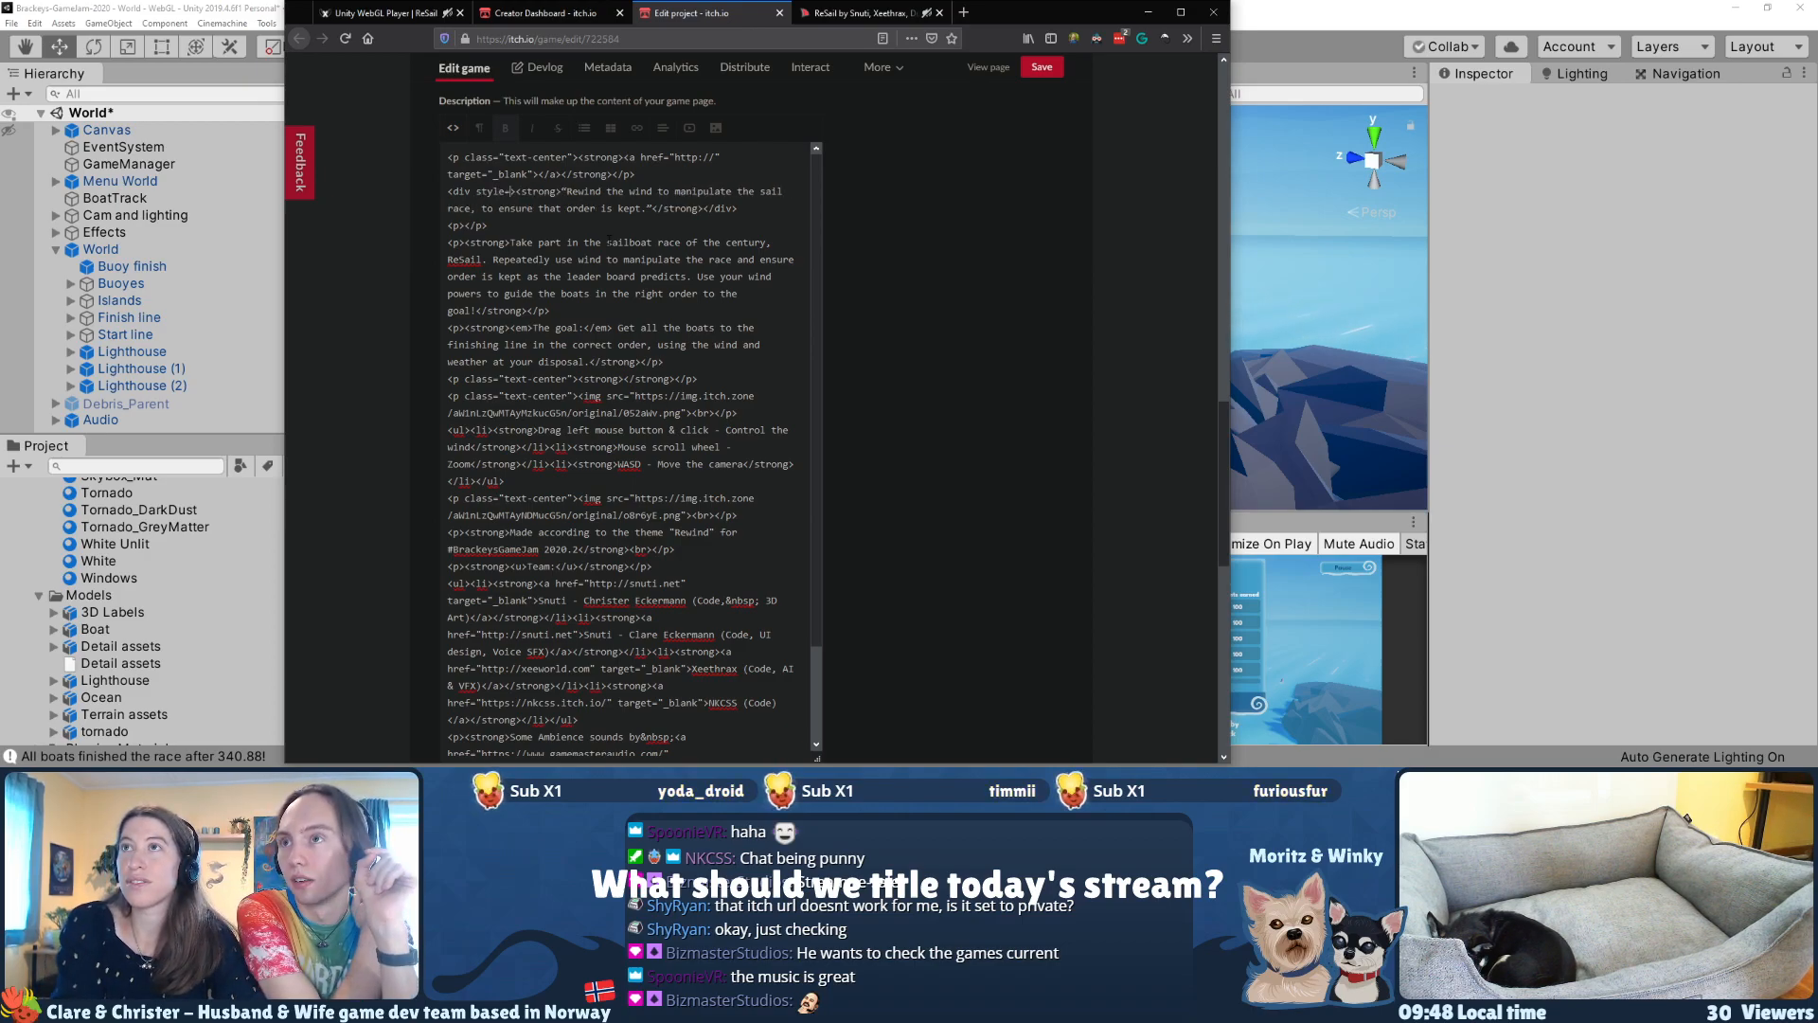
type("\"font-size: ")
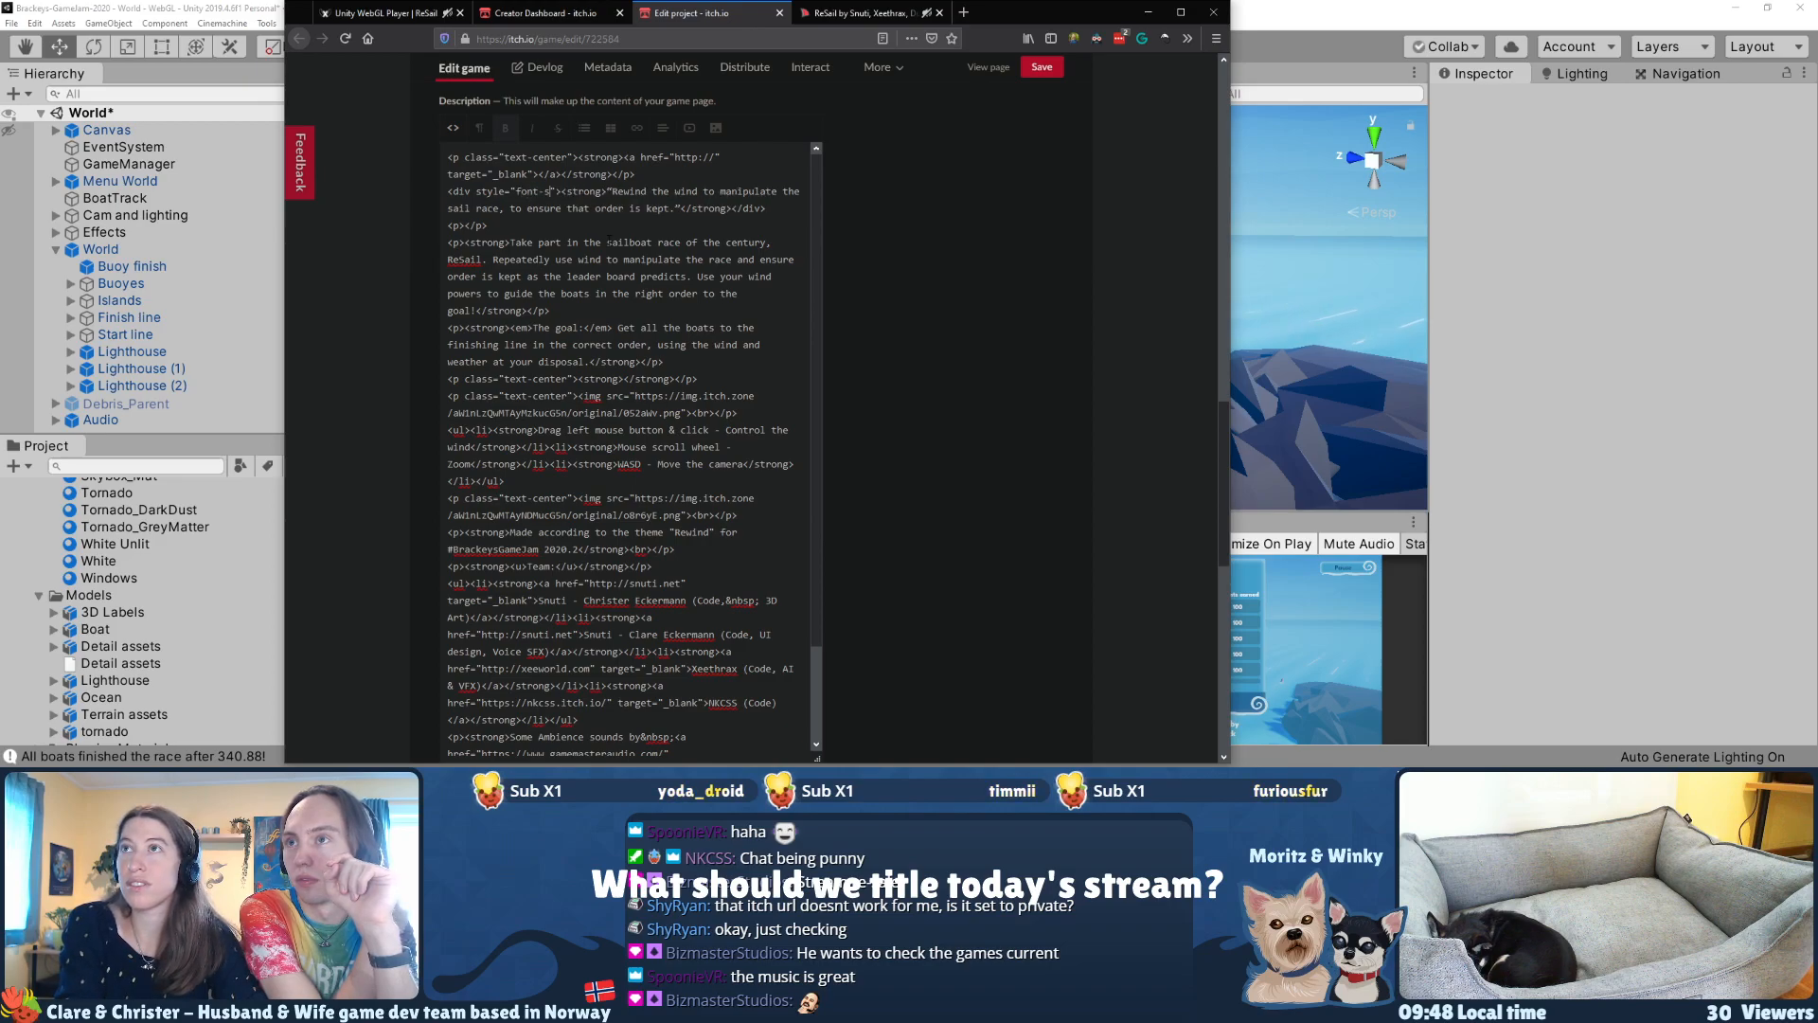
type("28px;")
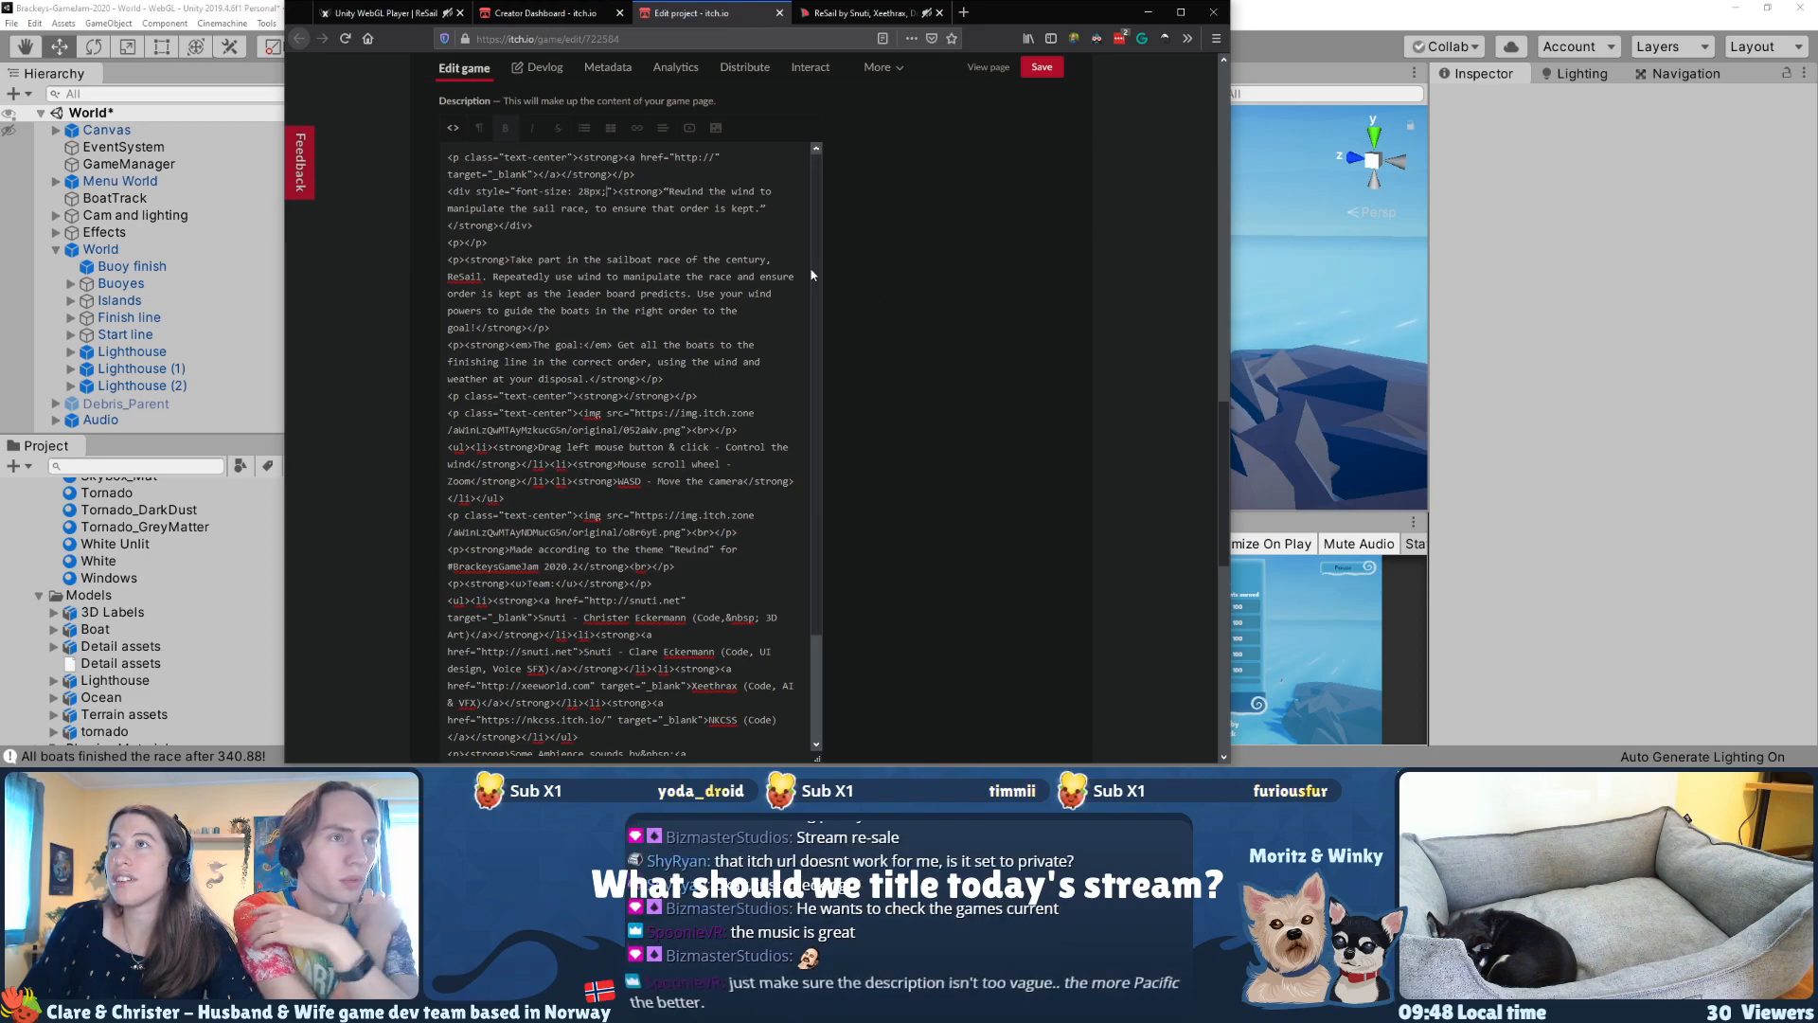
left_click(458, 130)
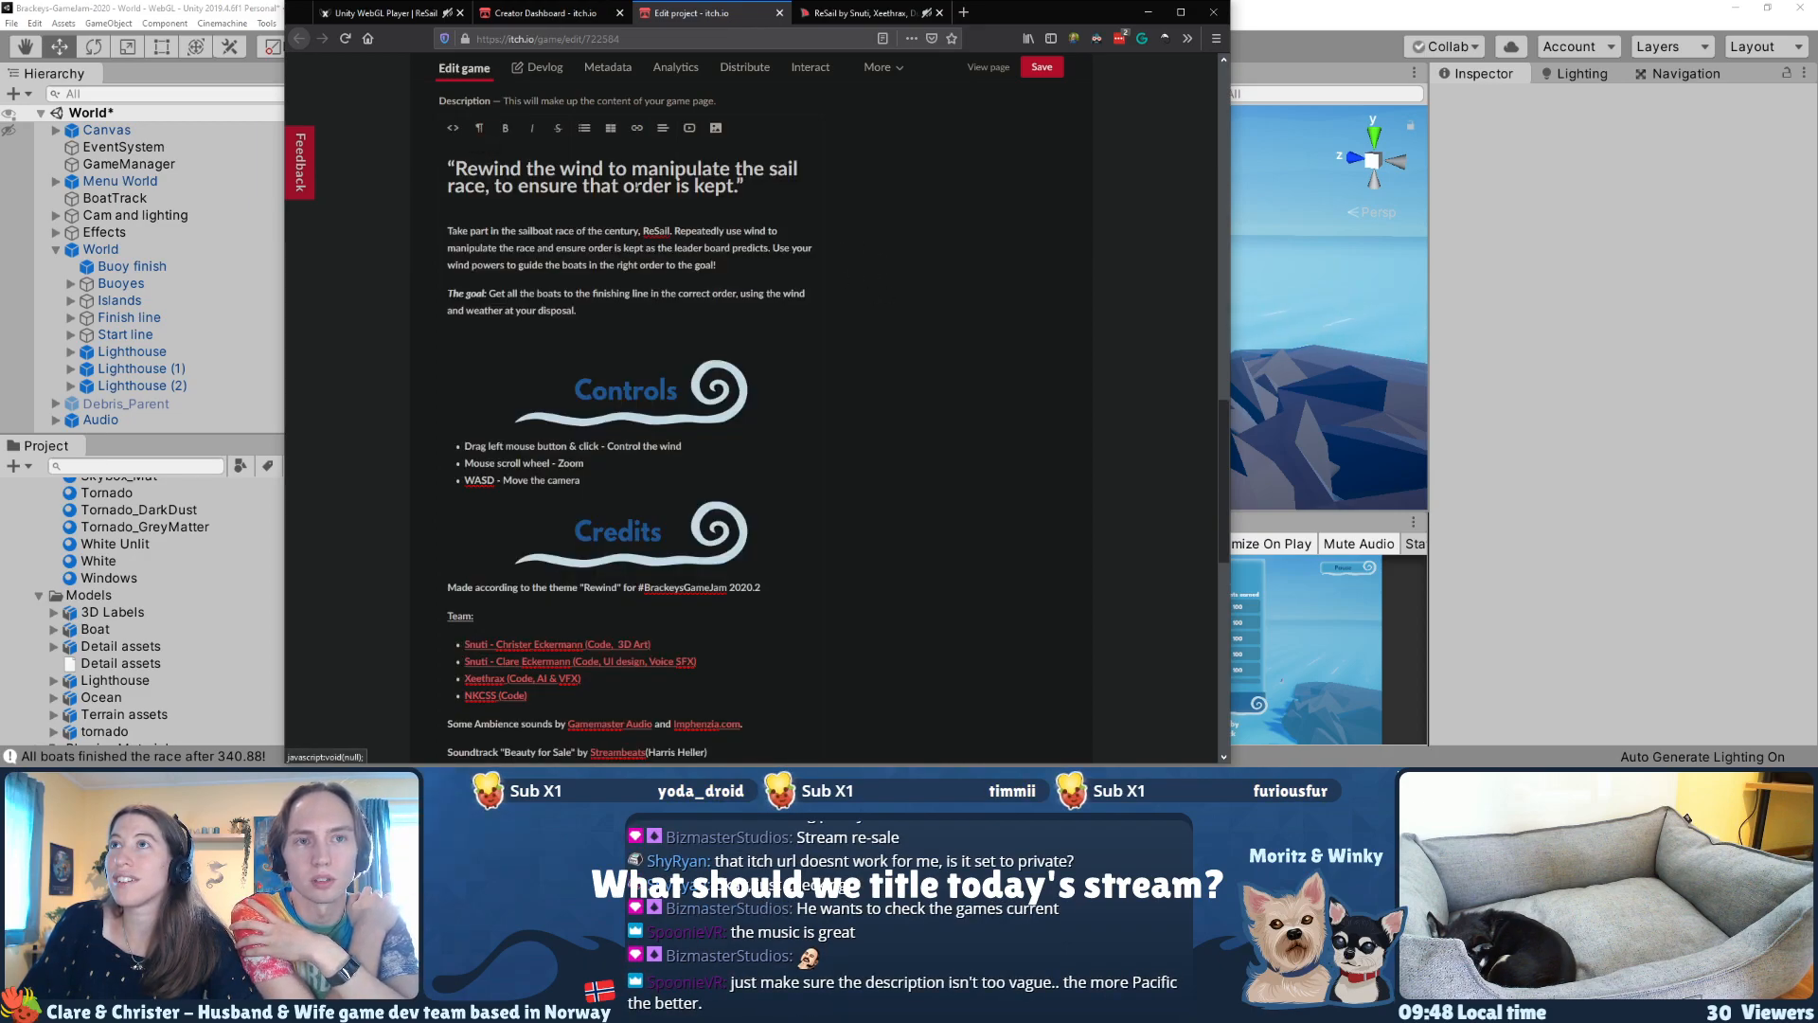
Step: Reduce the font size of the opening quote's div in the HTML source, and return to the formatted view
left_click_drag(803, 199, 447, 168)
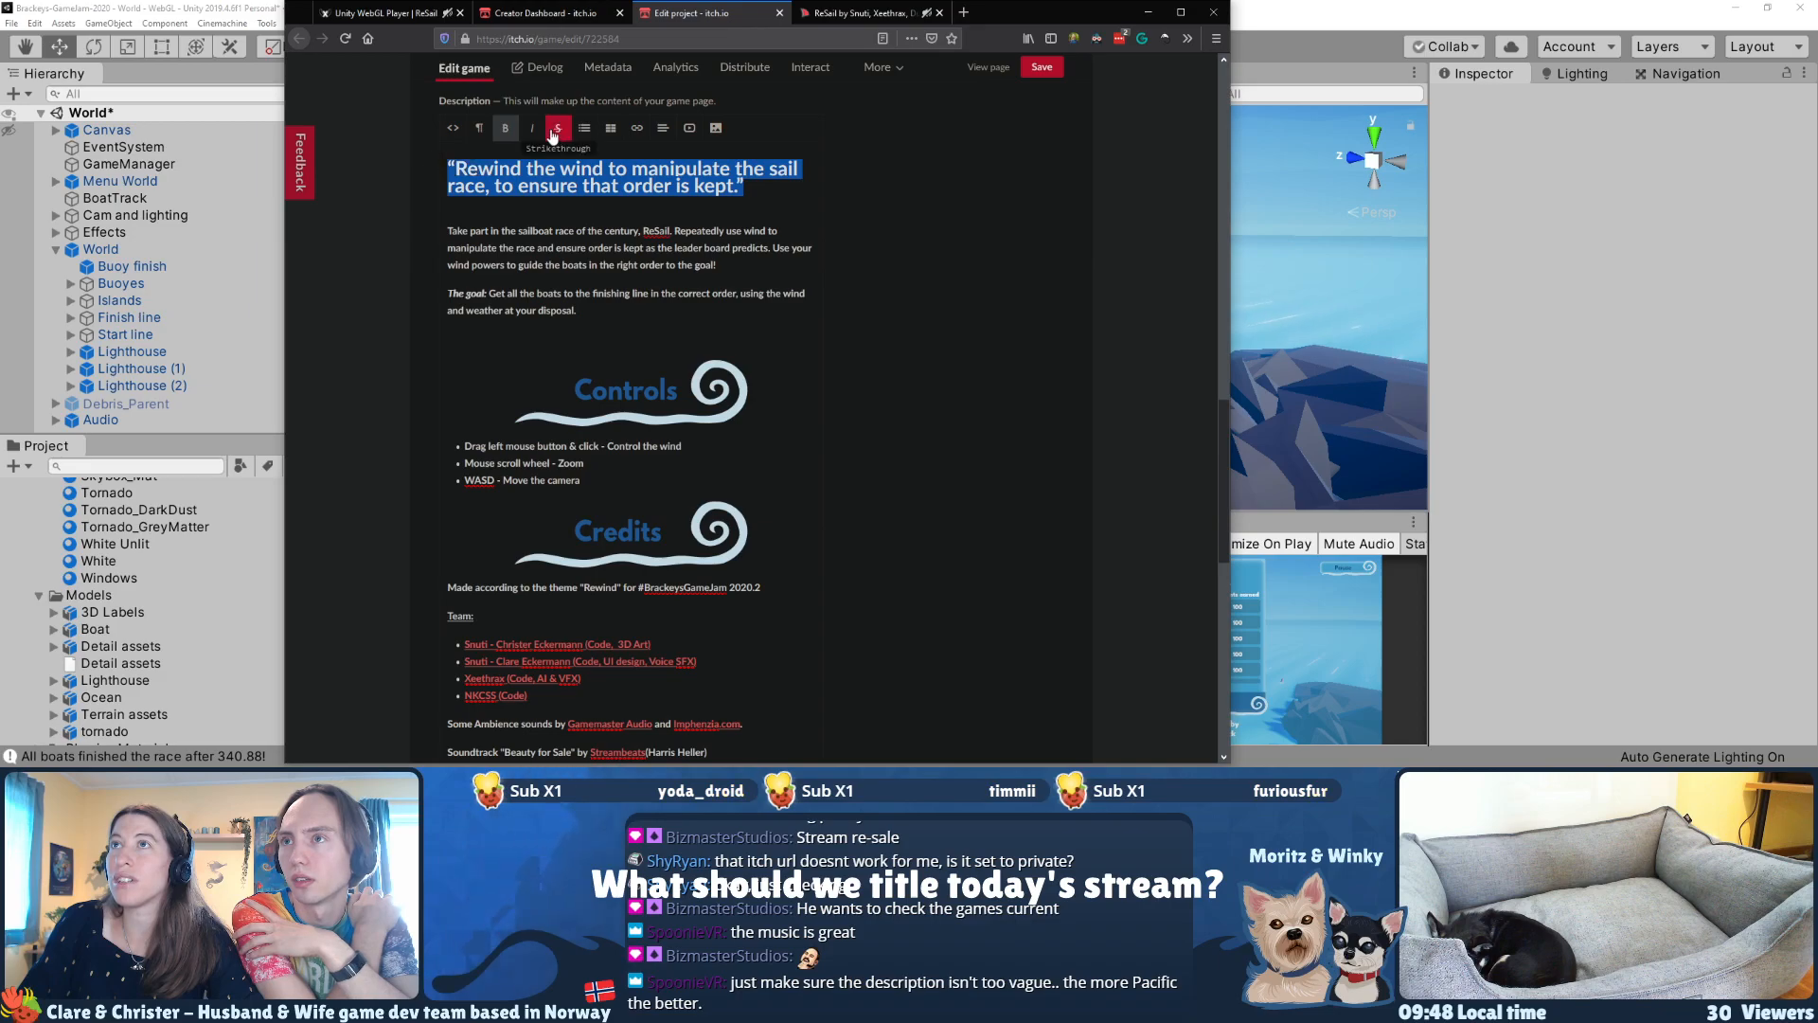
left_click(458, 132)
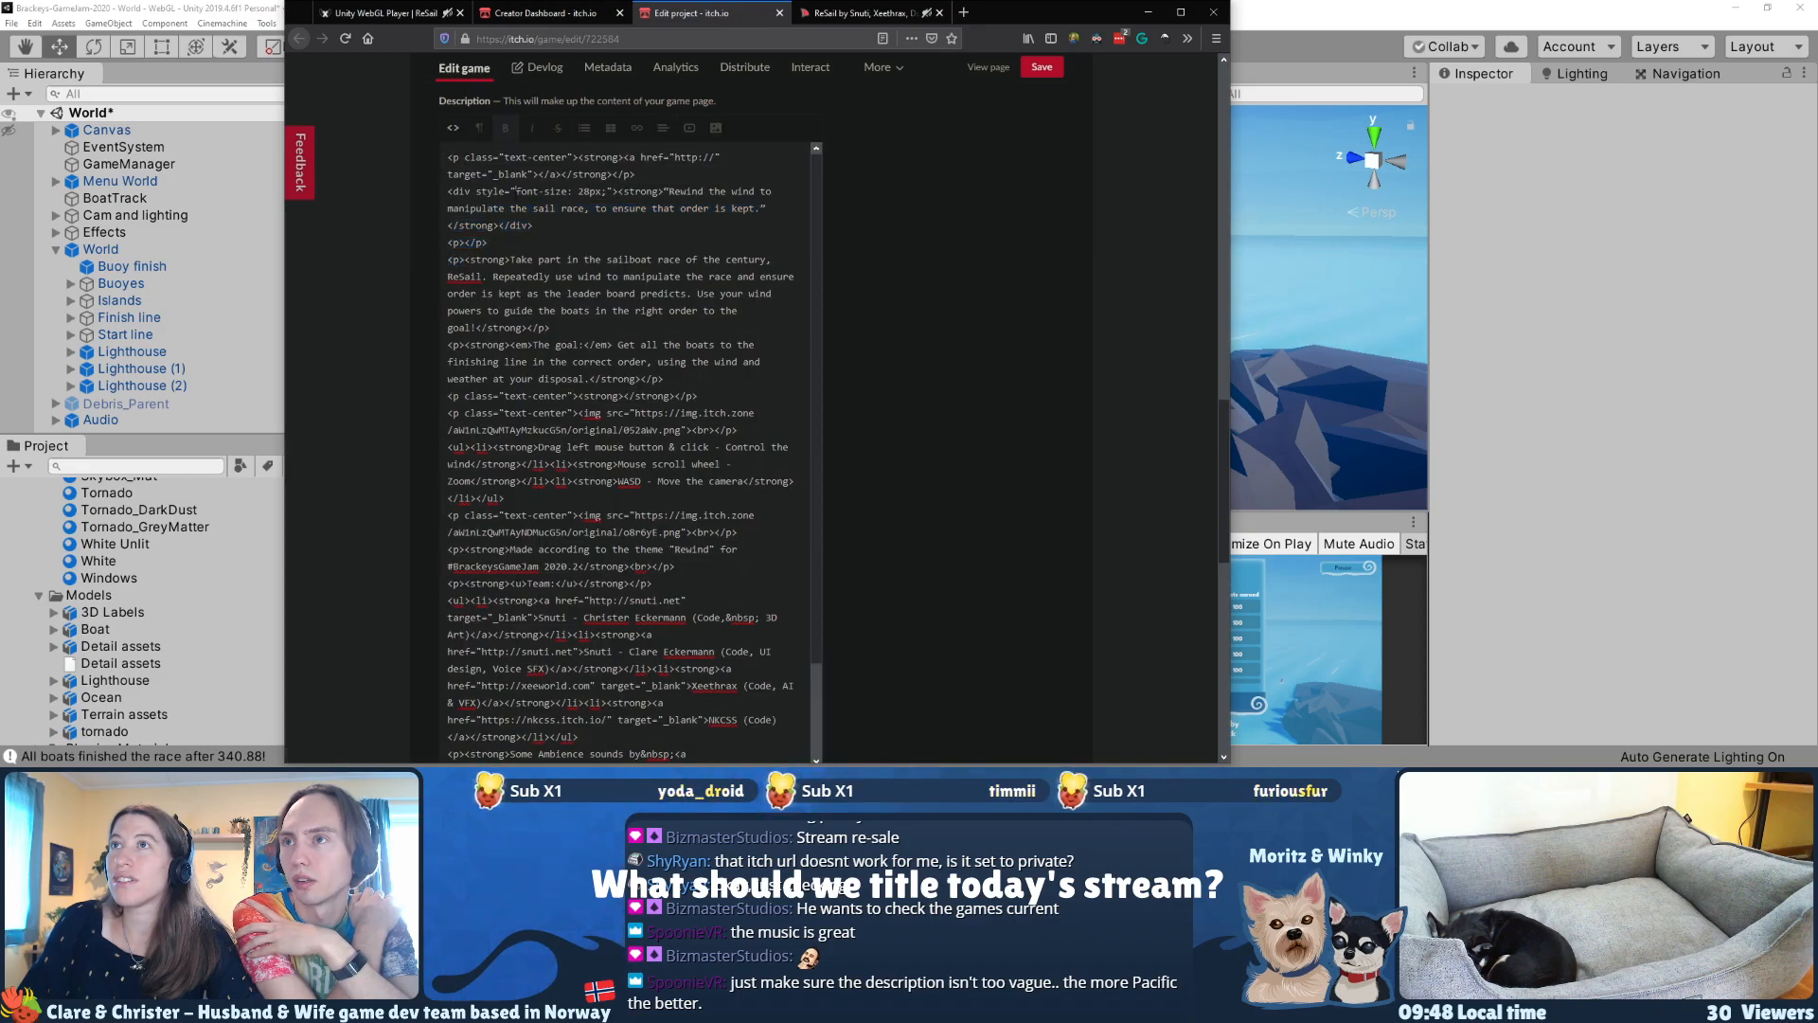
scroll(814, 407, "up", 3)
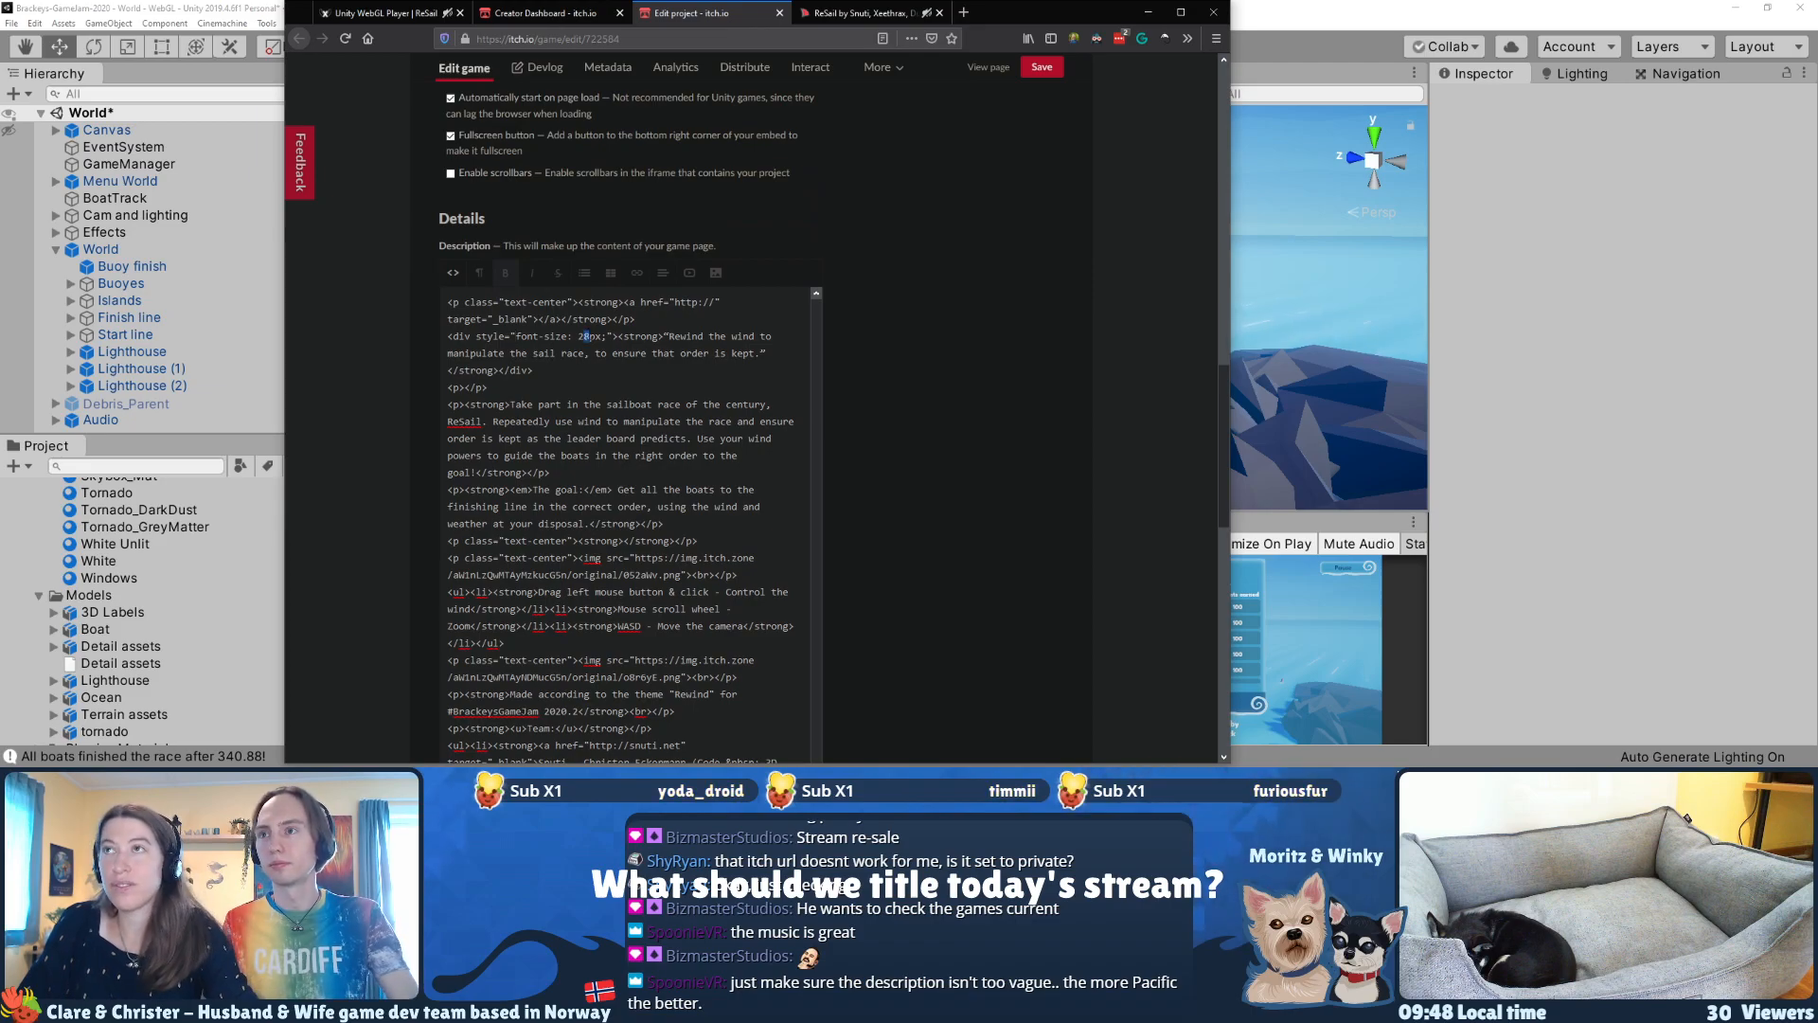
left_click(454, 272)
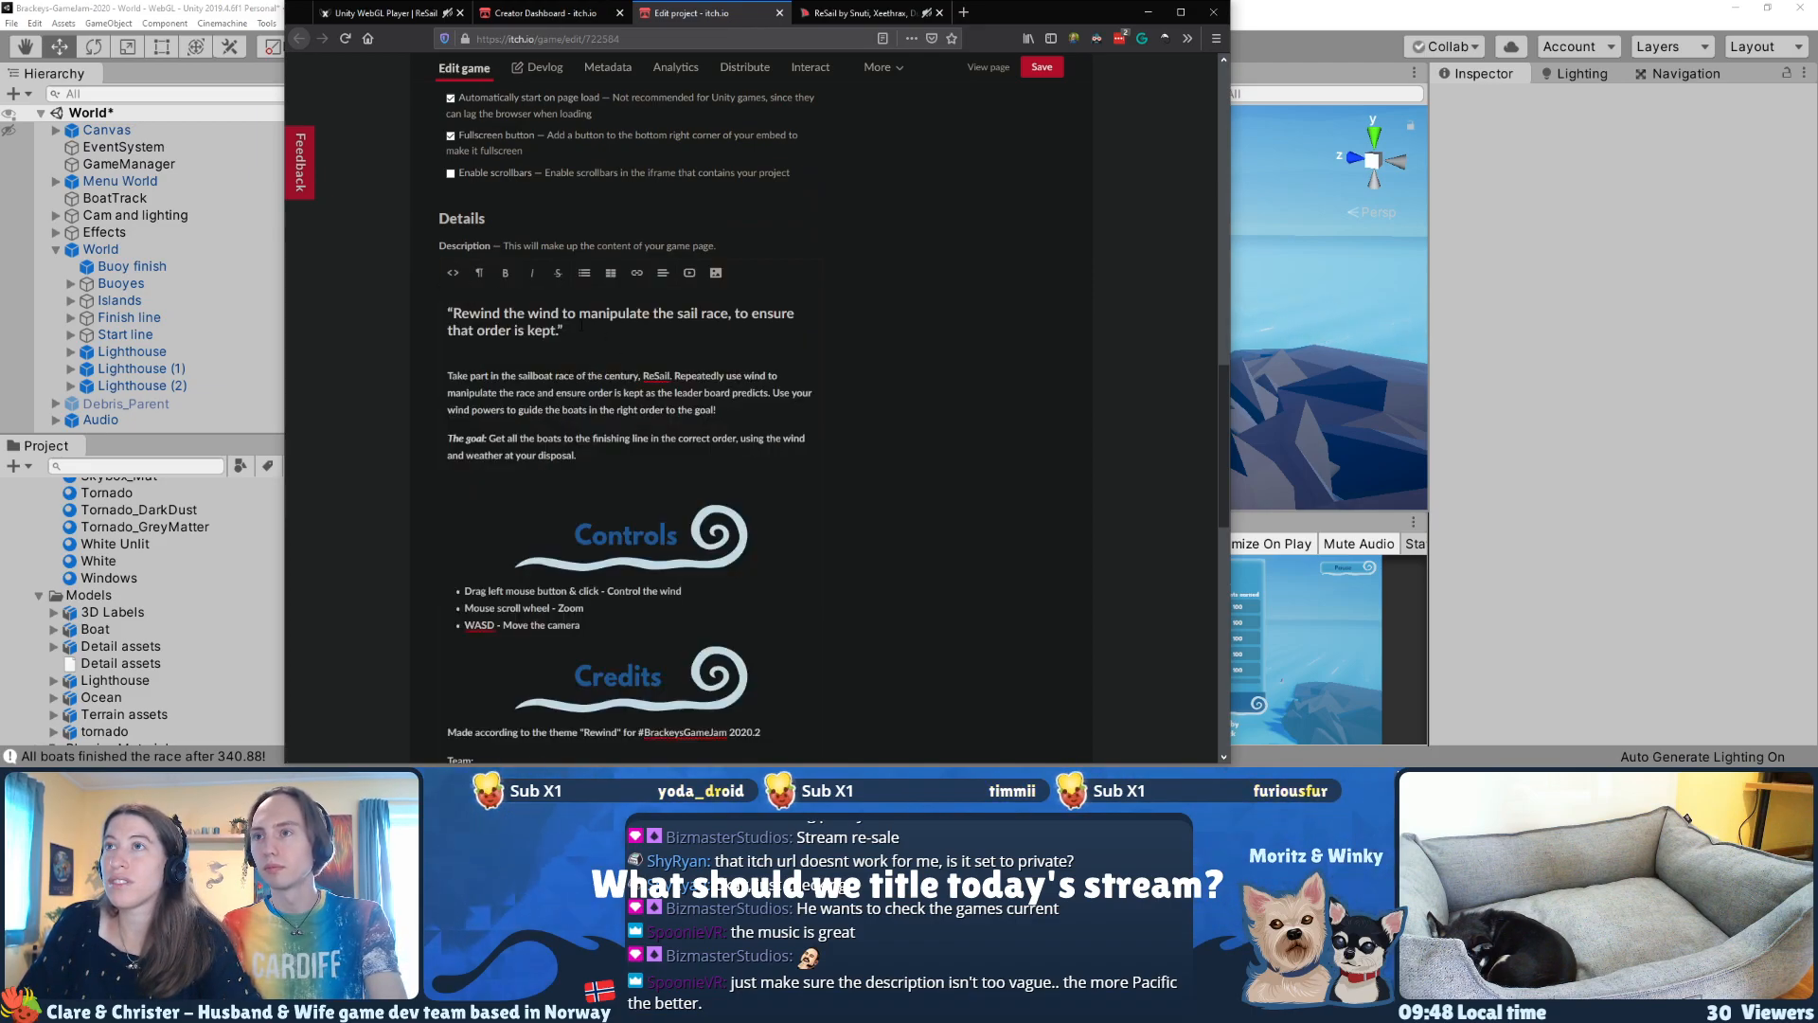
Step: Try to remove the blank line between the opening quote and the race paragraph, and undo the deletion
left_click_drag(574, 333, 447, 313)
left_click(542, 353)
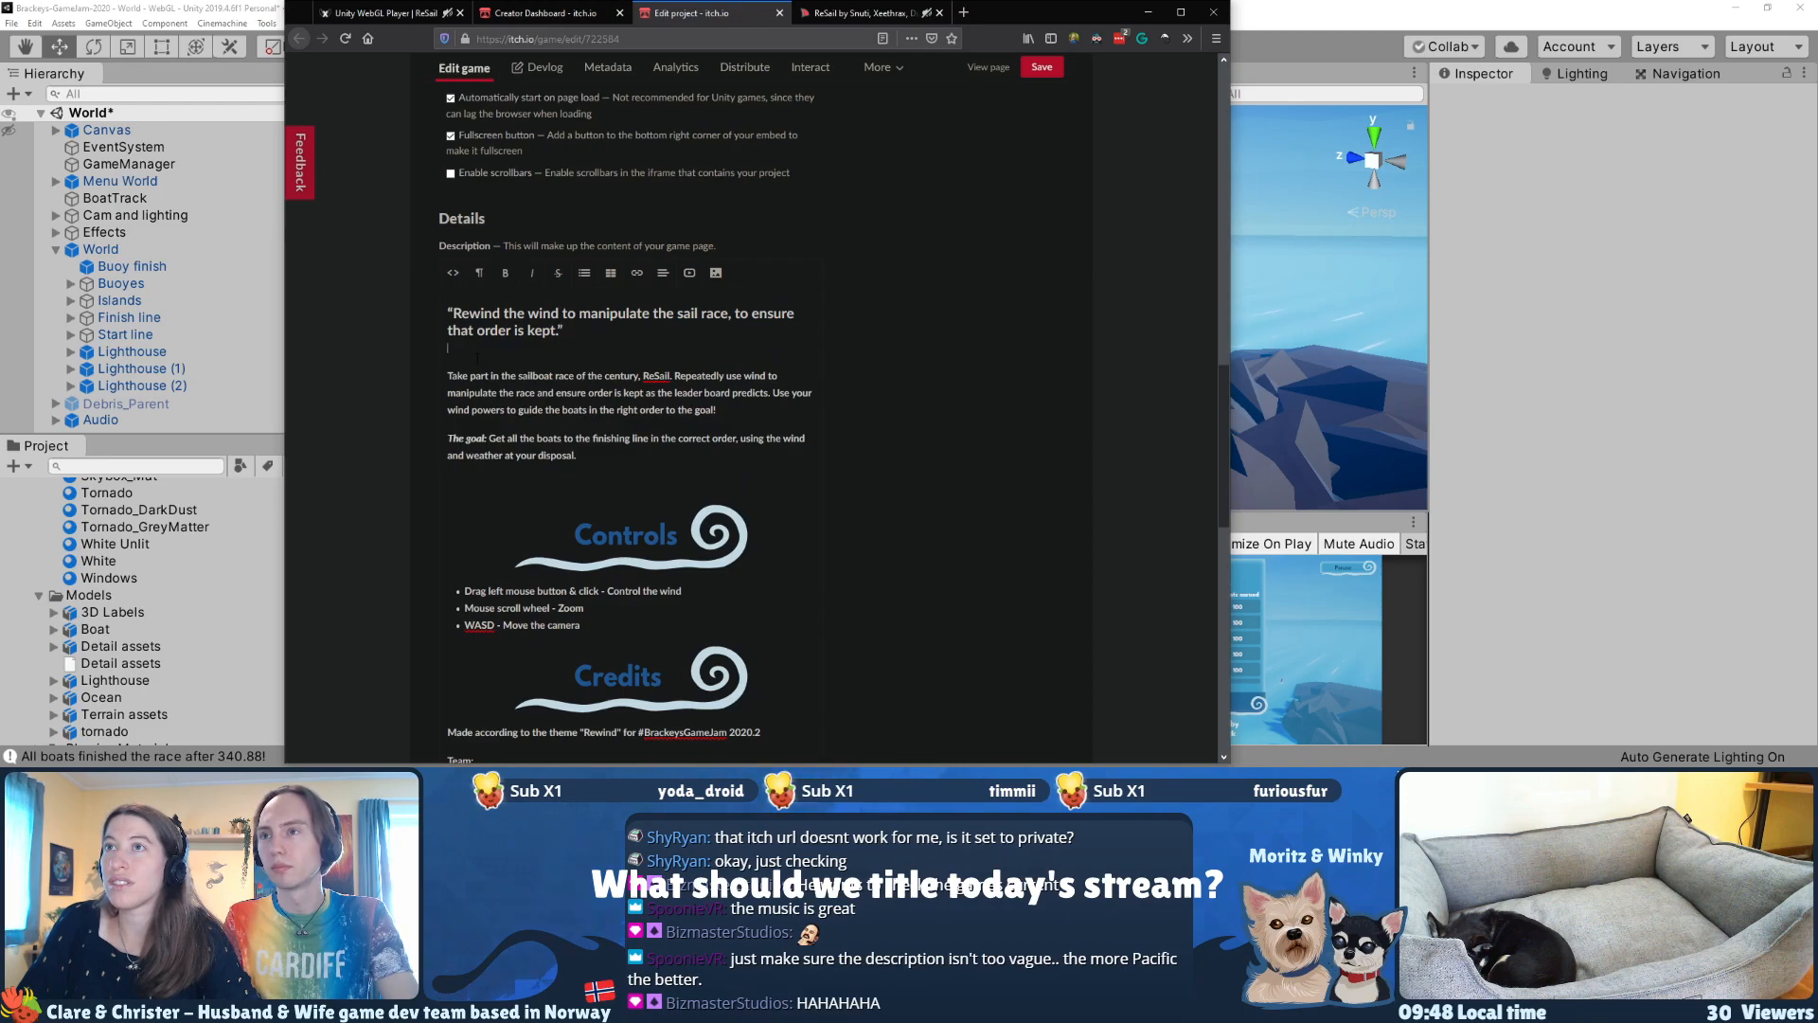
key("Delete")
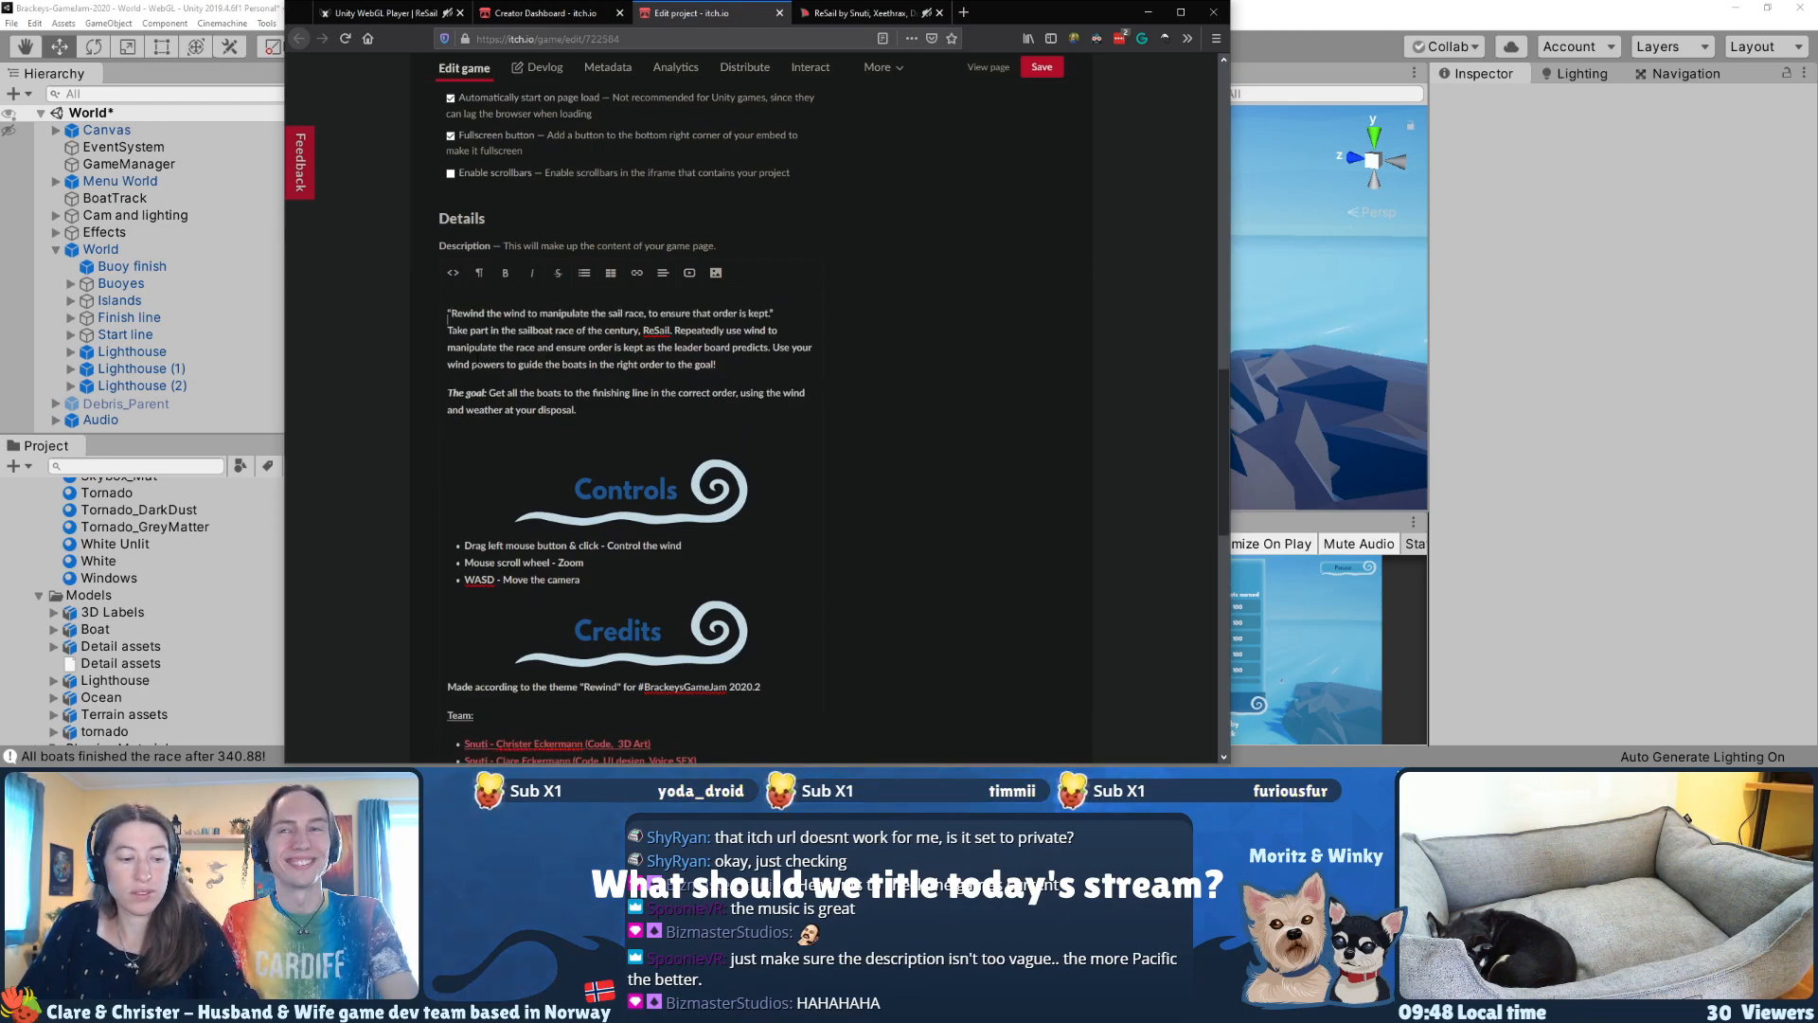
key("ctrl+z")
Step: Save the ReSail project, and open its game page in a new tab in place of the old one
left_click(1044, 70)
middle_click(987, 67)
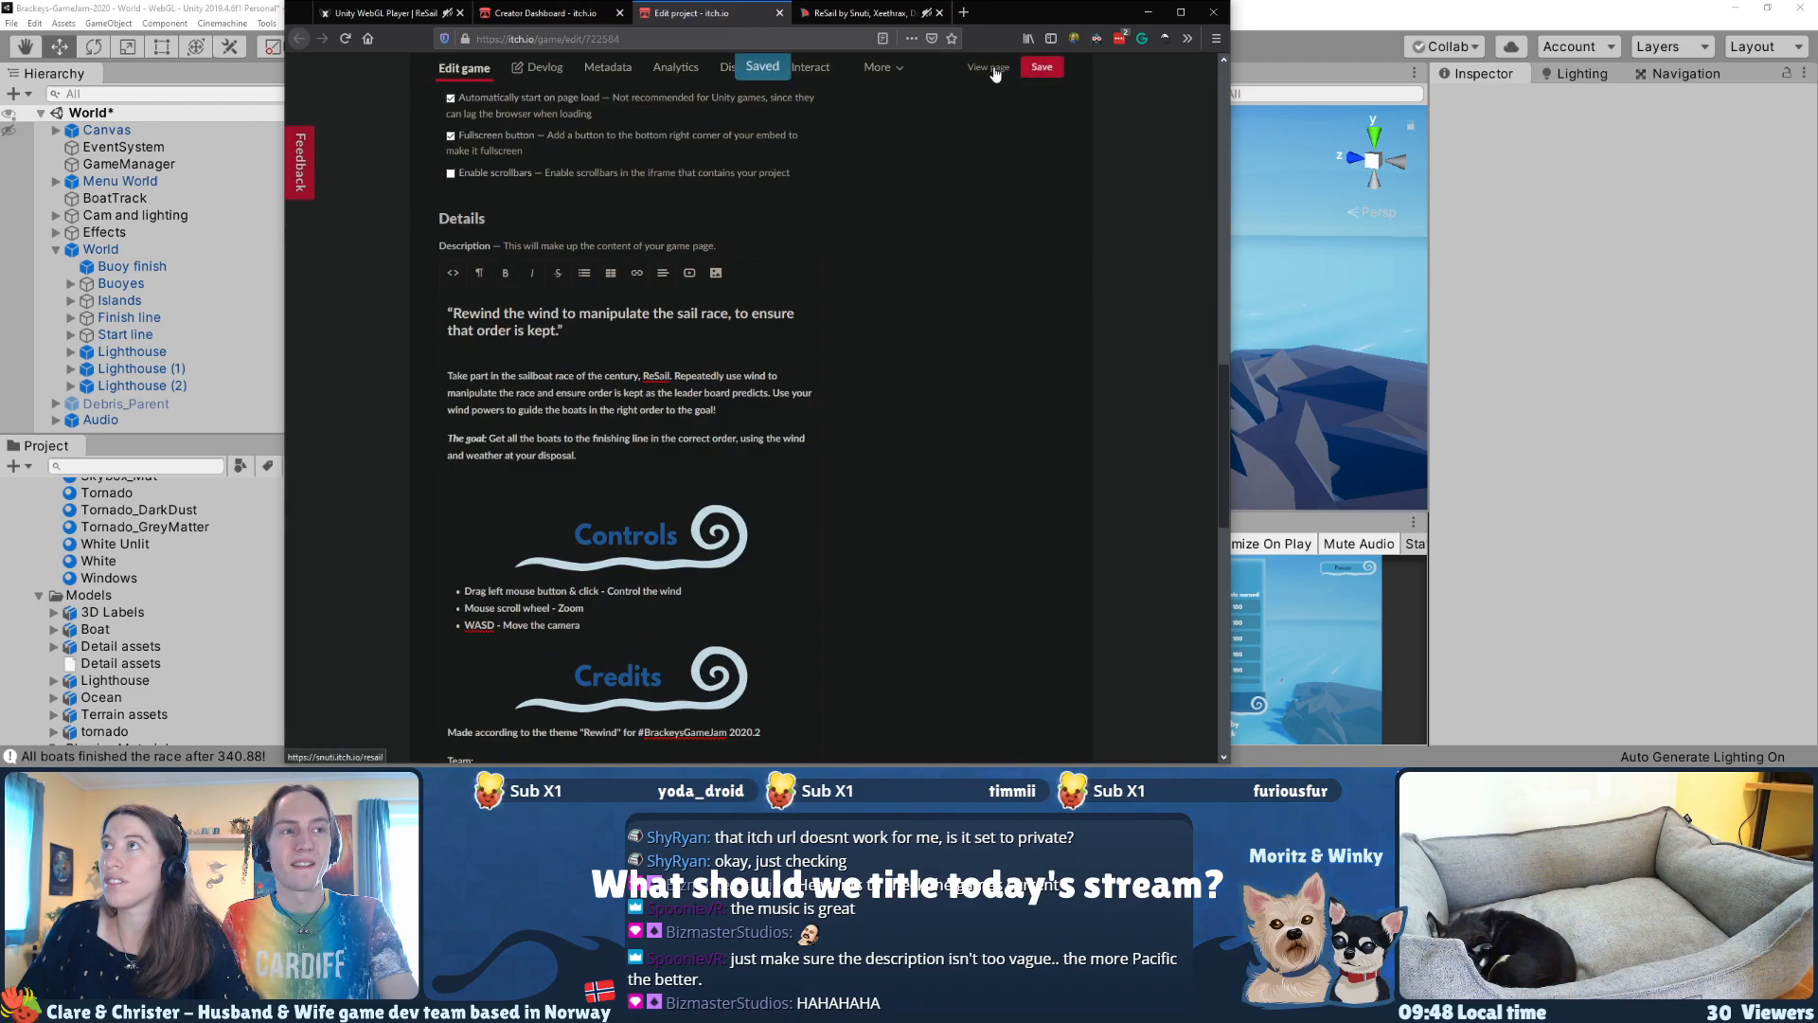
middle_click(968, 10)
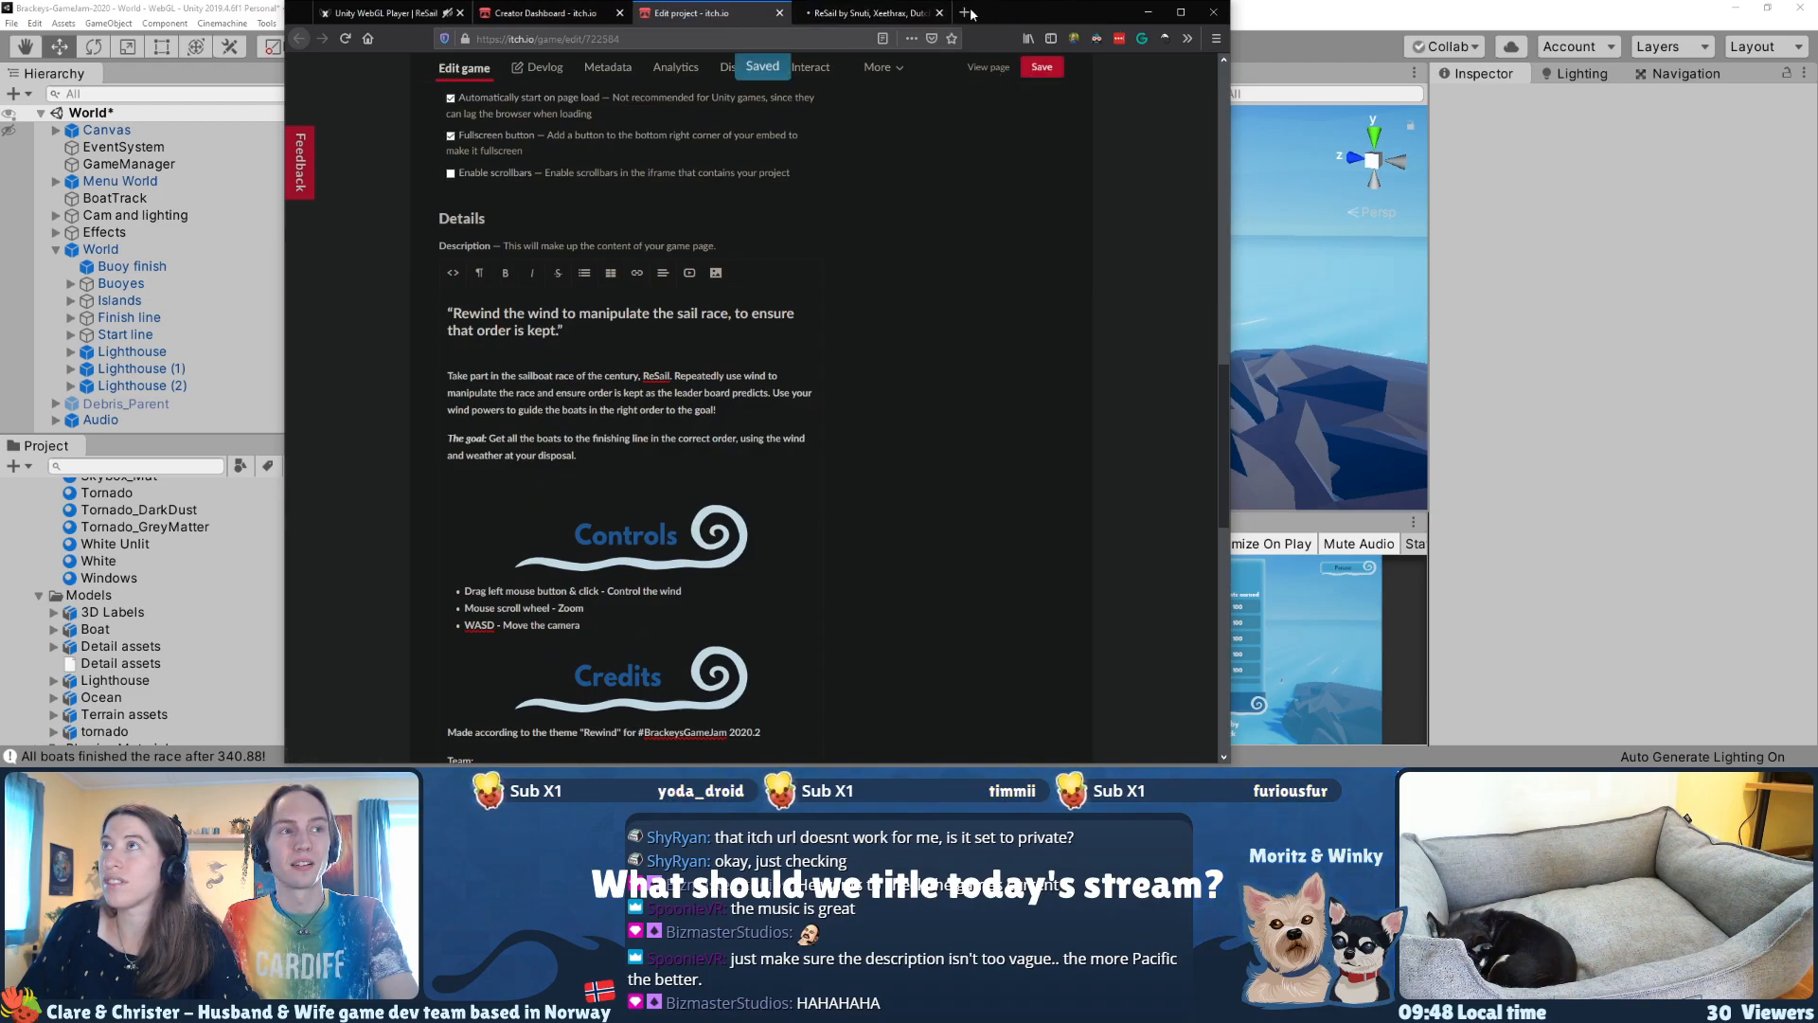
Step: Review the ReSail game page, checking its description text, controls, credits and screenshots
left_click(910, 13)
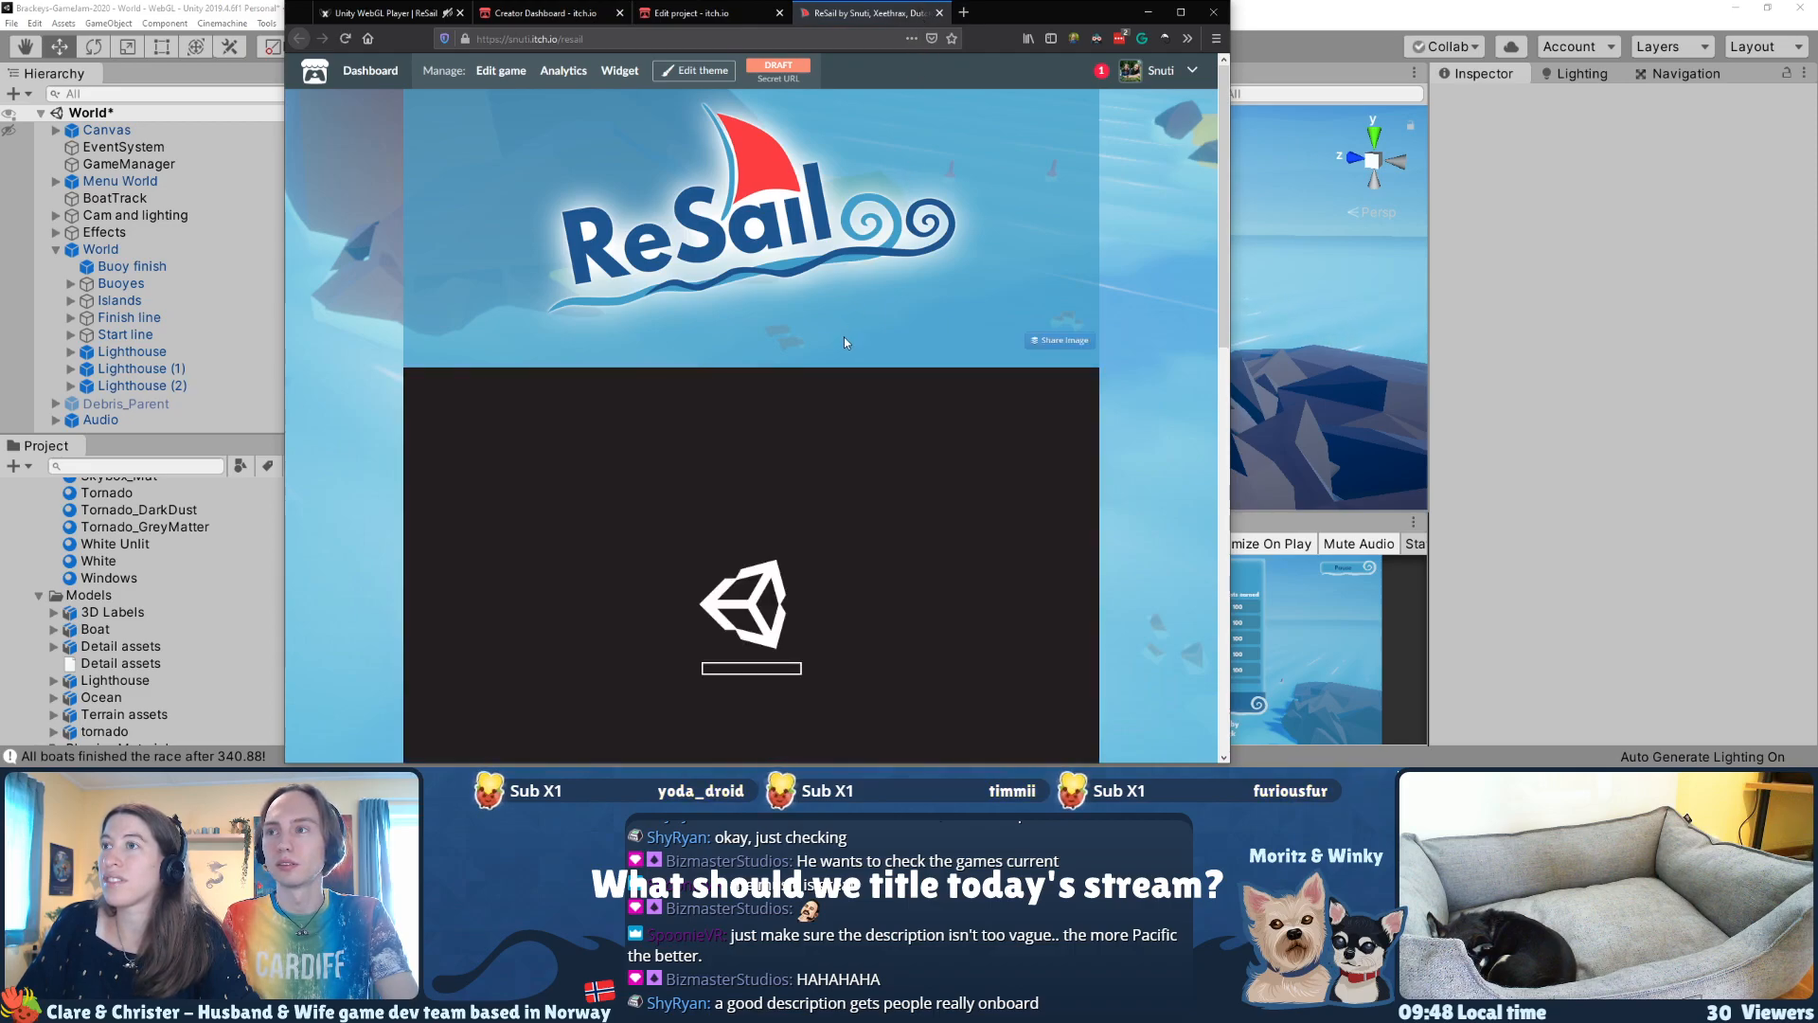
scroll(844, 337, "down", 5)
scroll(546, 299, "down", 2)
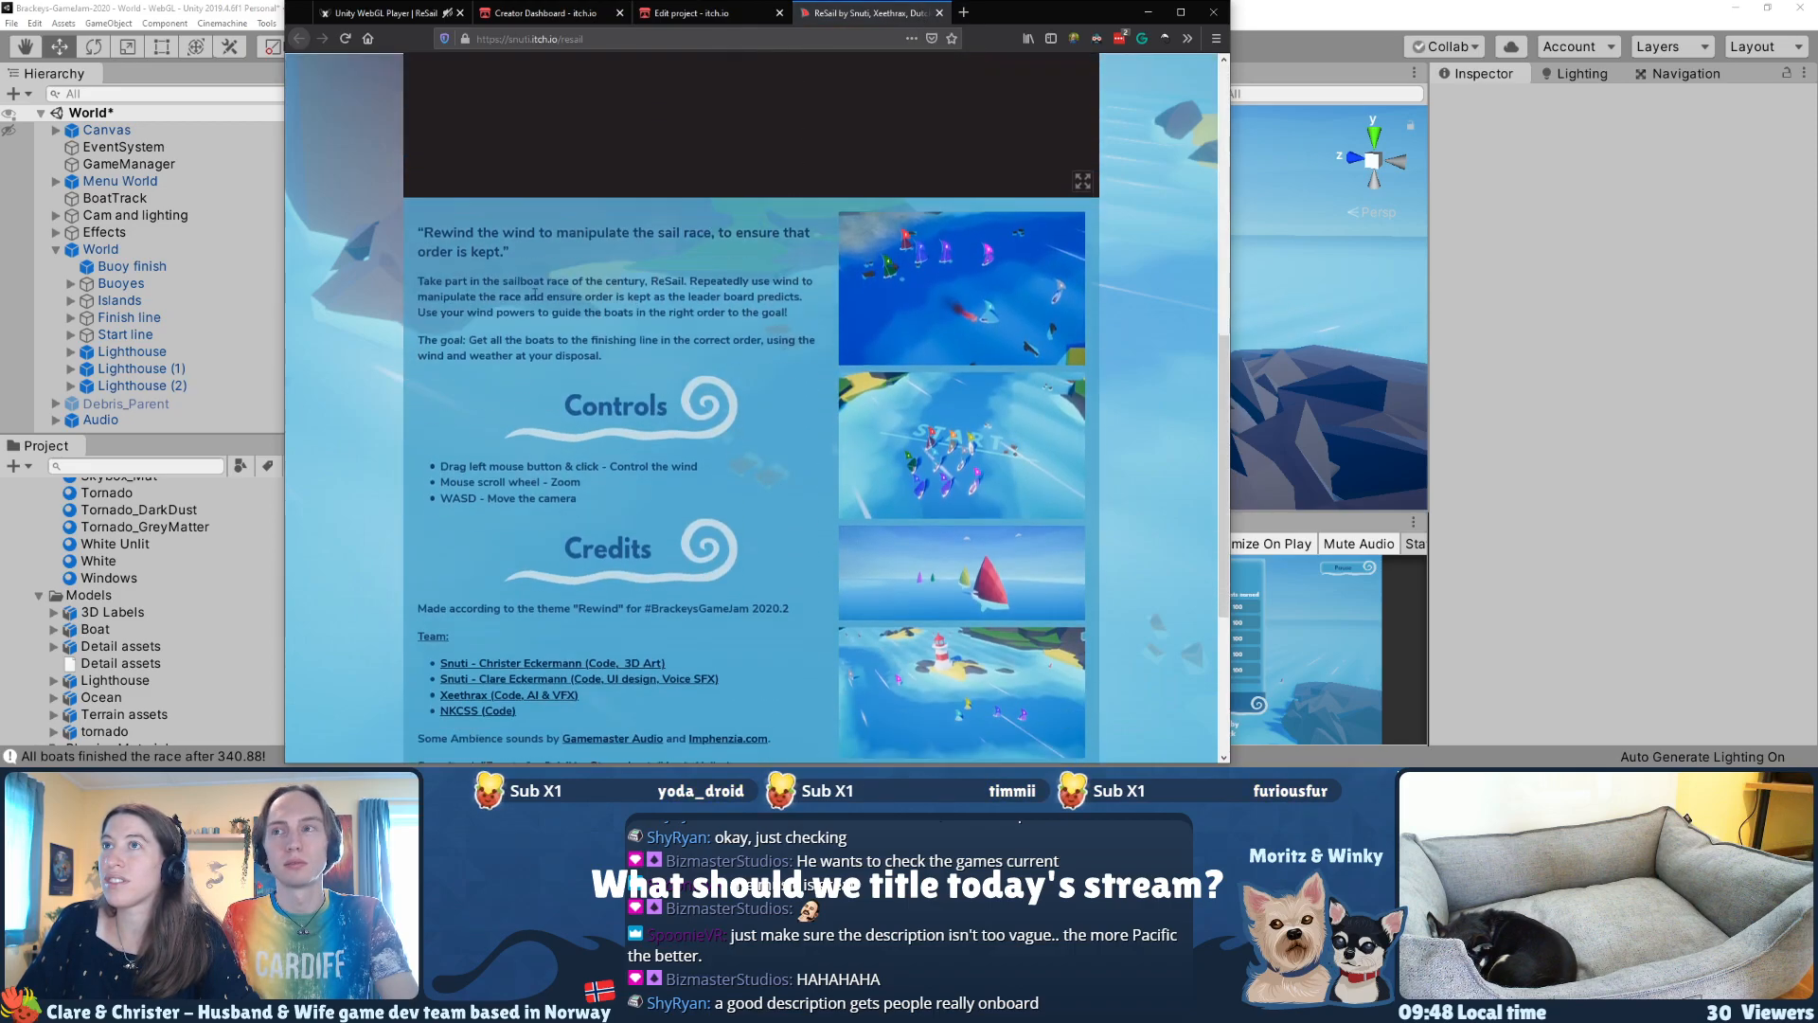
scroll(584, 347, "down", 3)
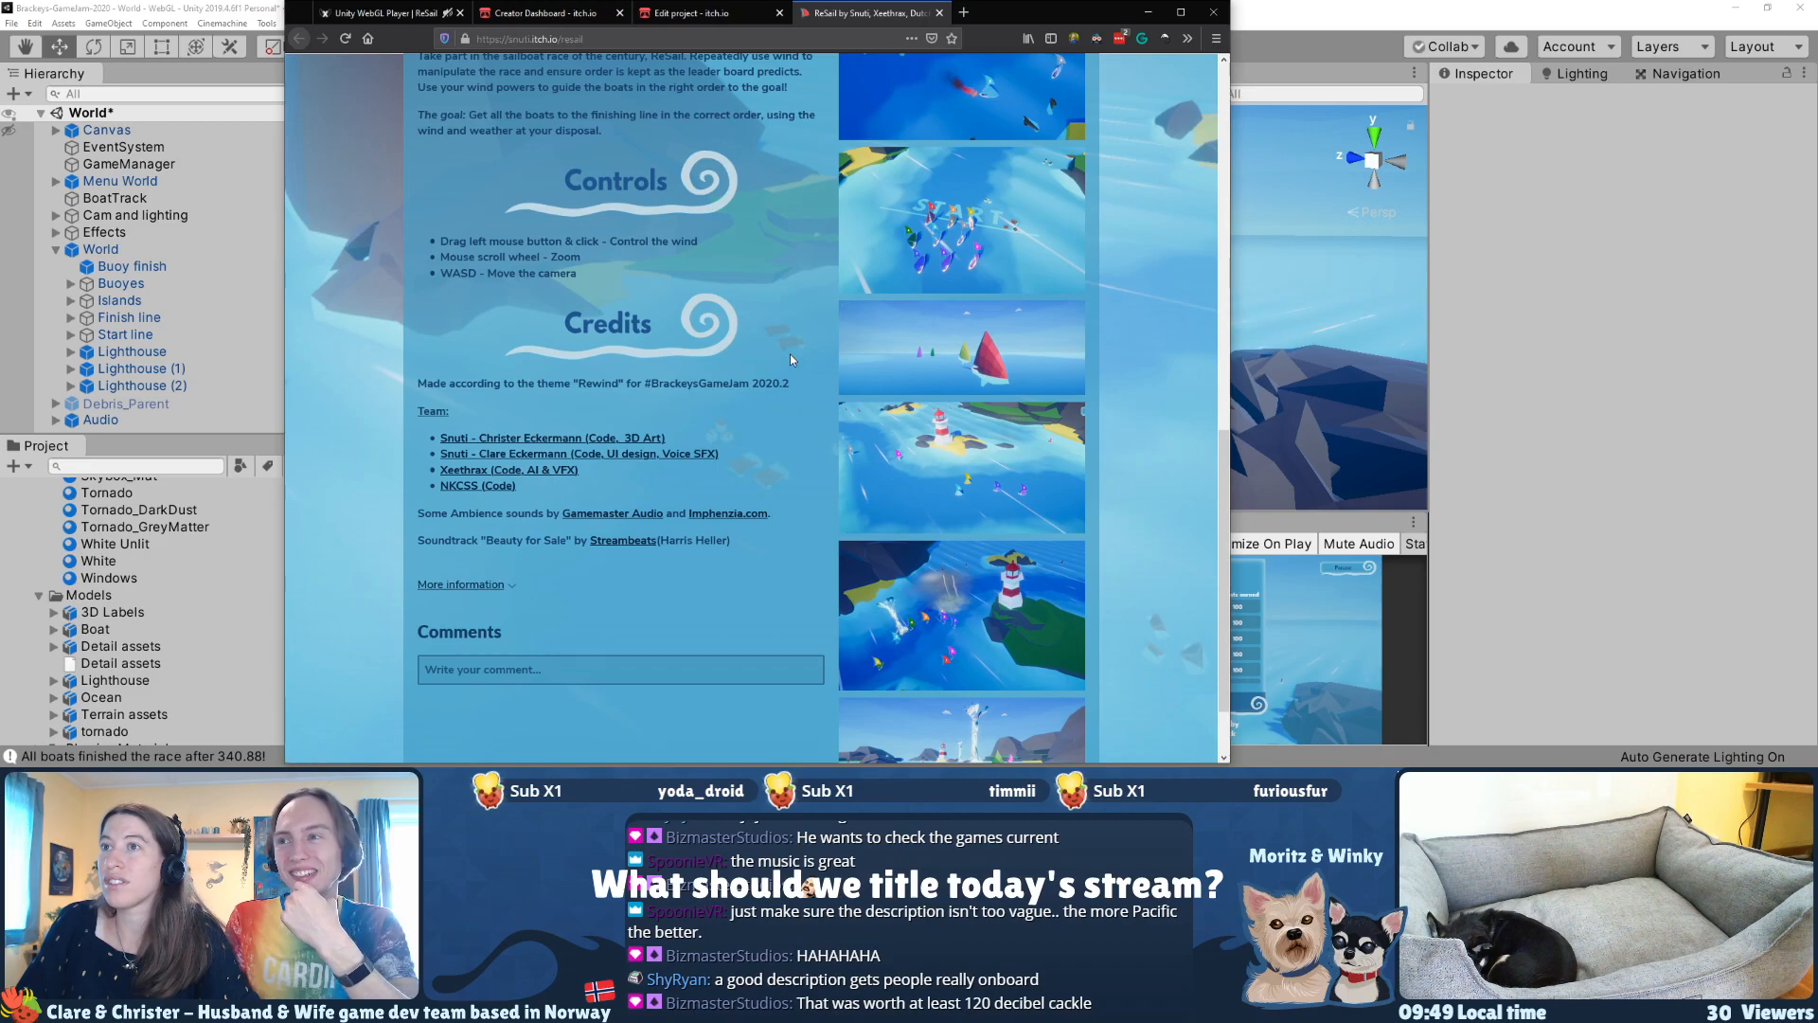
scroll(790, 355, "down", 1)
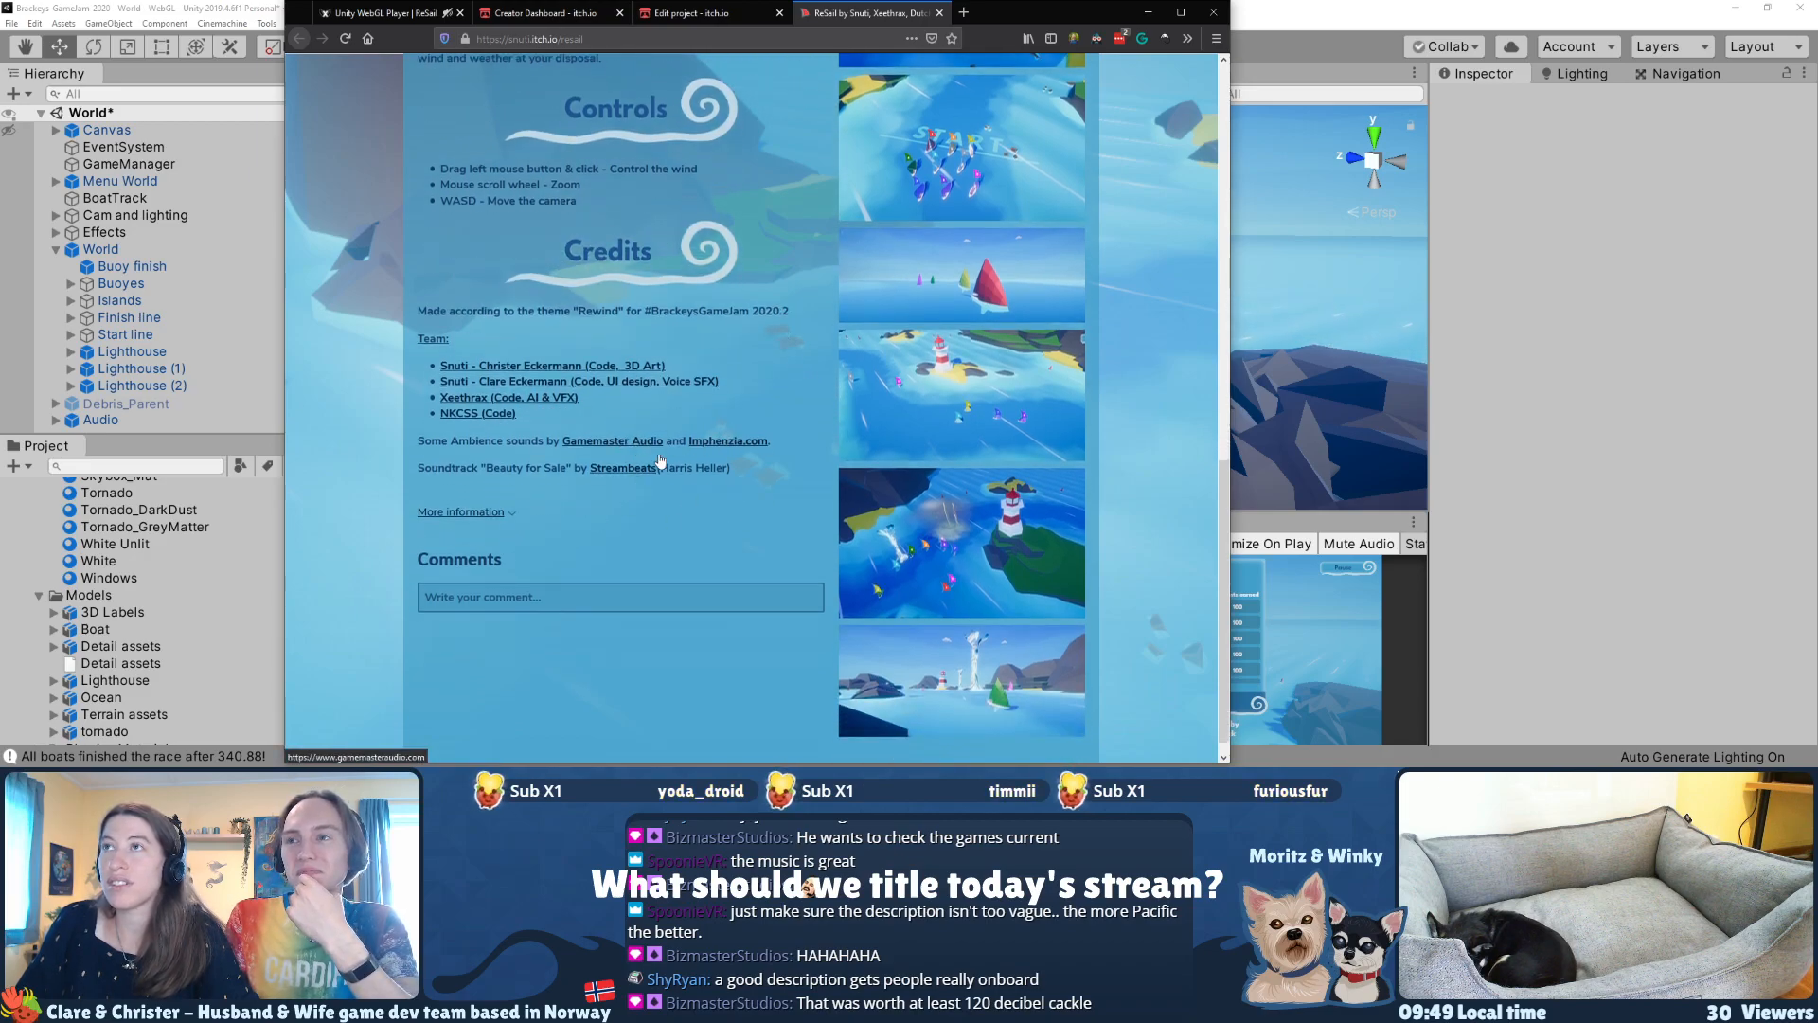
scroll(648, 455, "up", 6)
left_click_drag(575, 567, 685, 579)
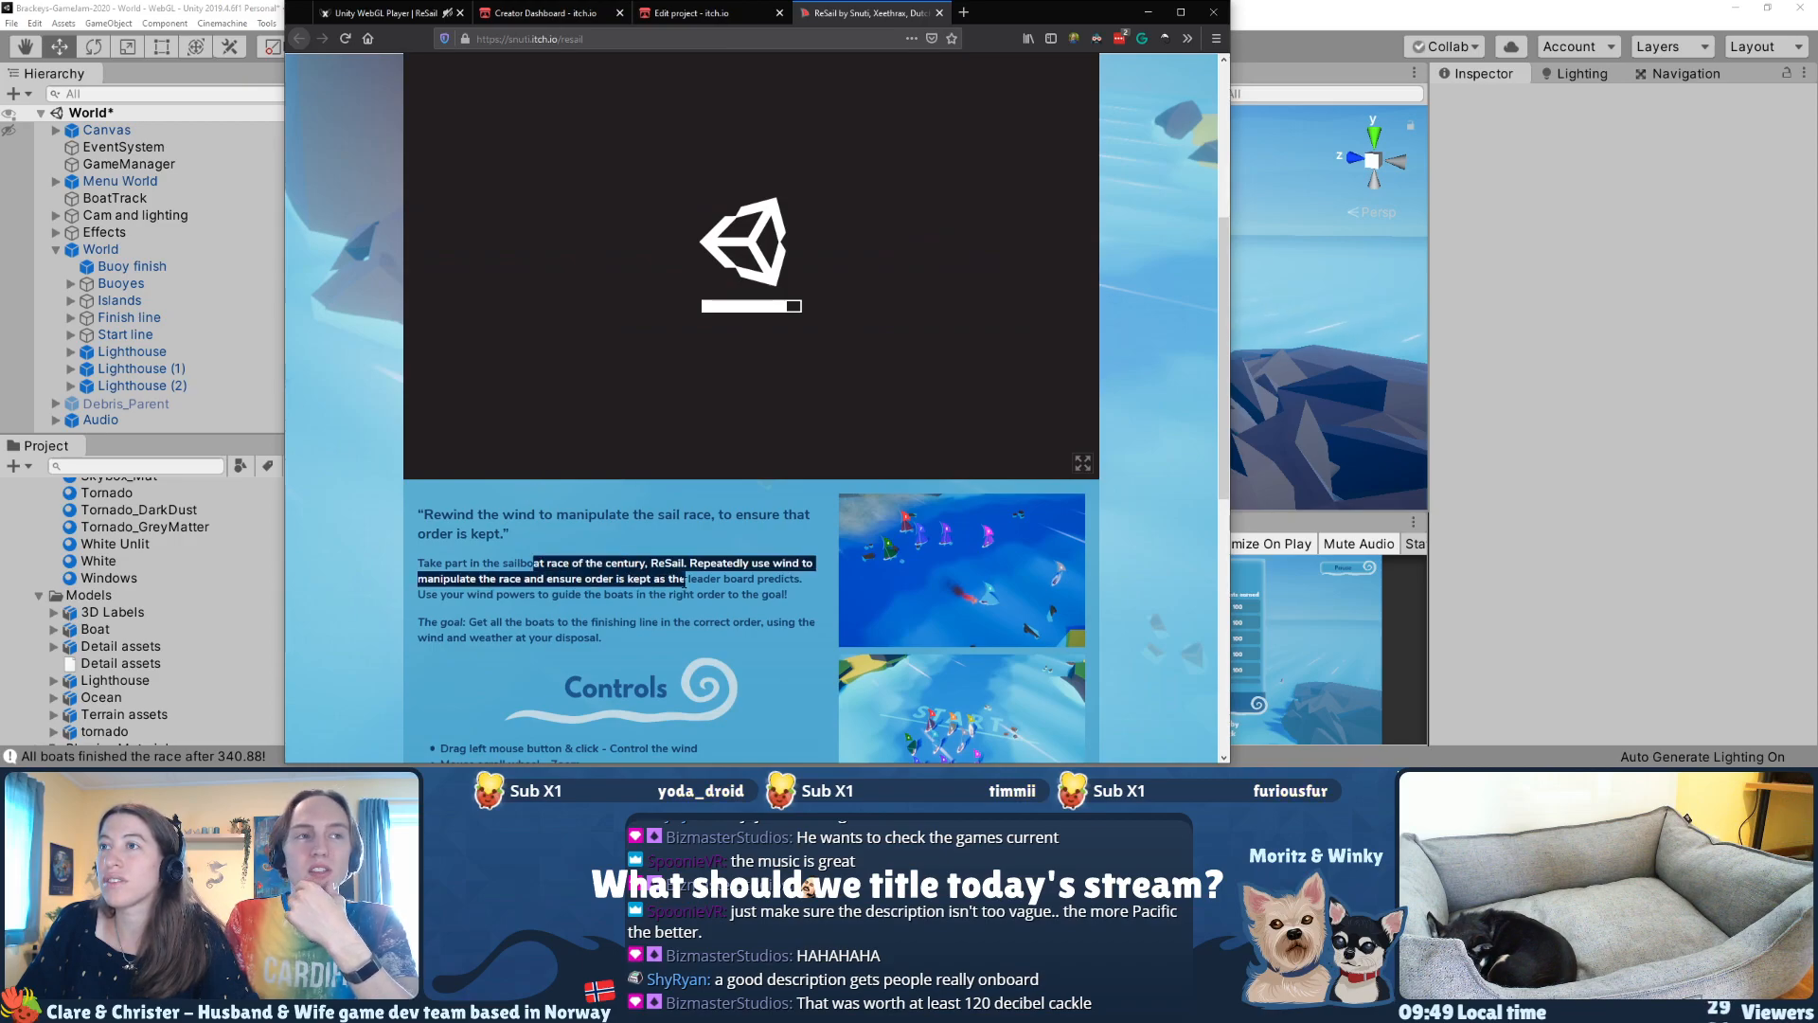
left_click_drag(560, 579, 644, 594)
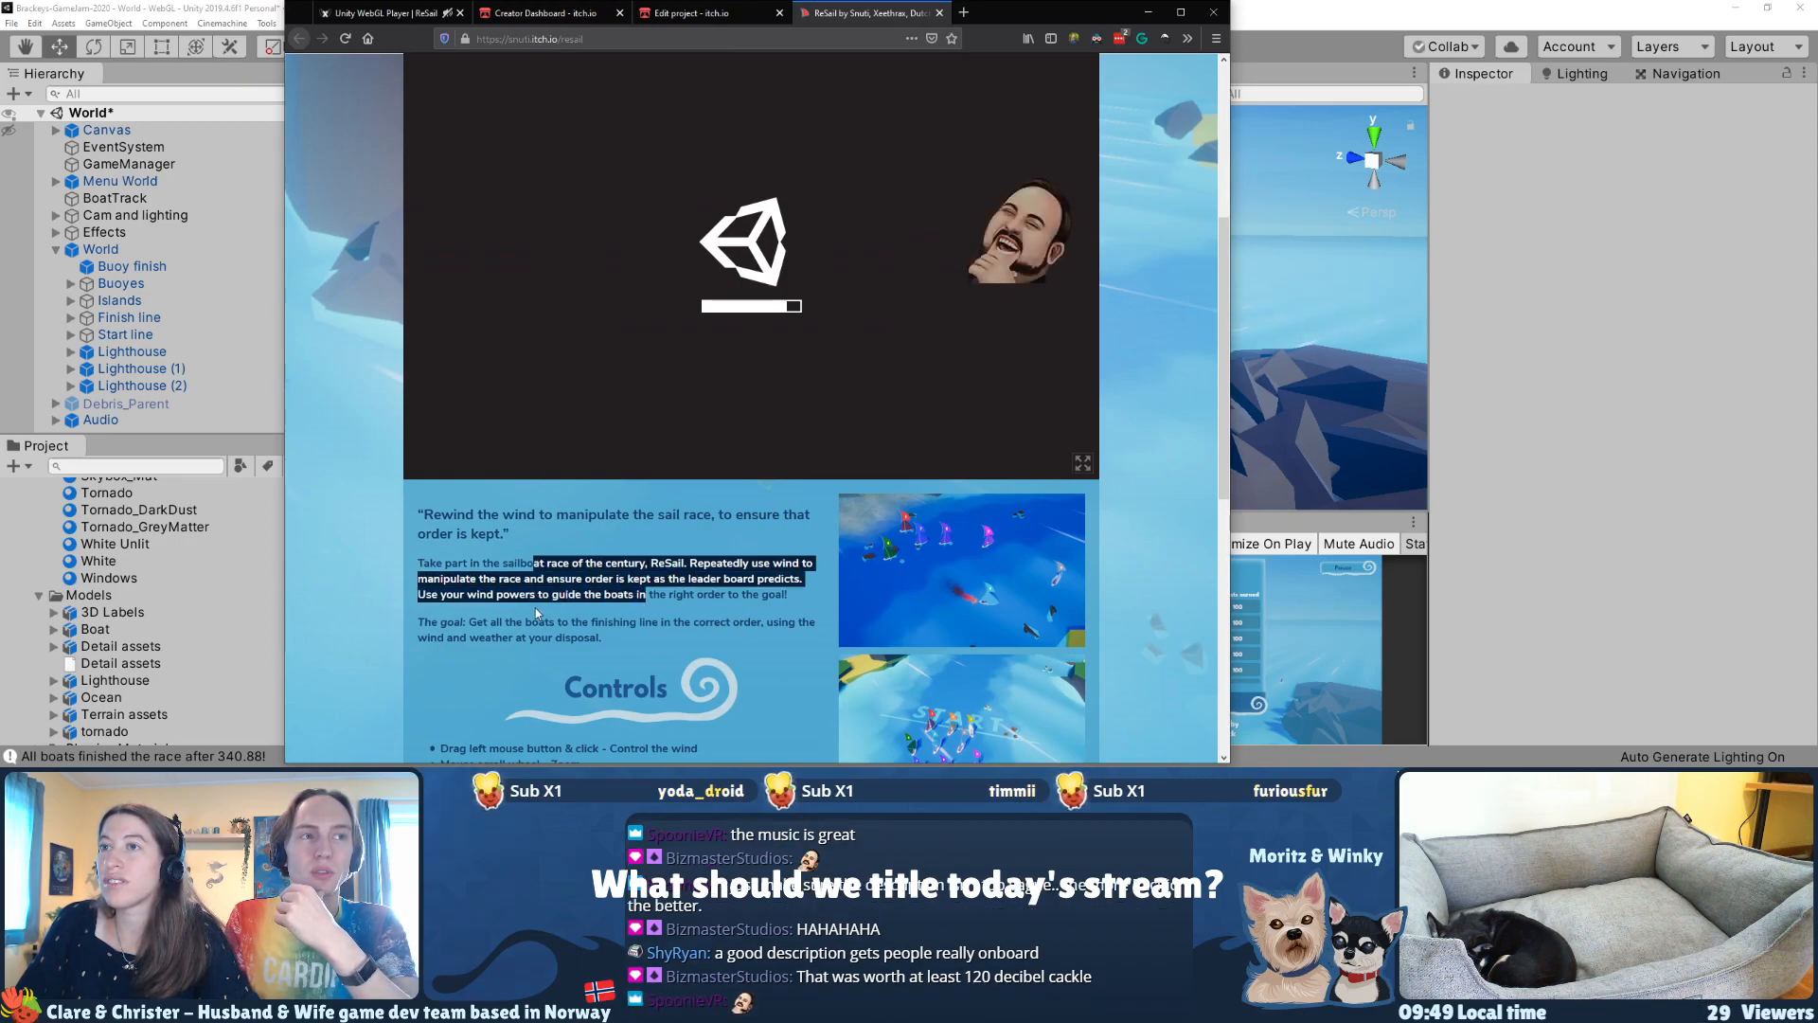
left_click_drag(466, 622, 639, 637)
left_click(739, 170)
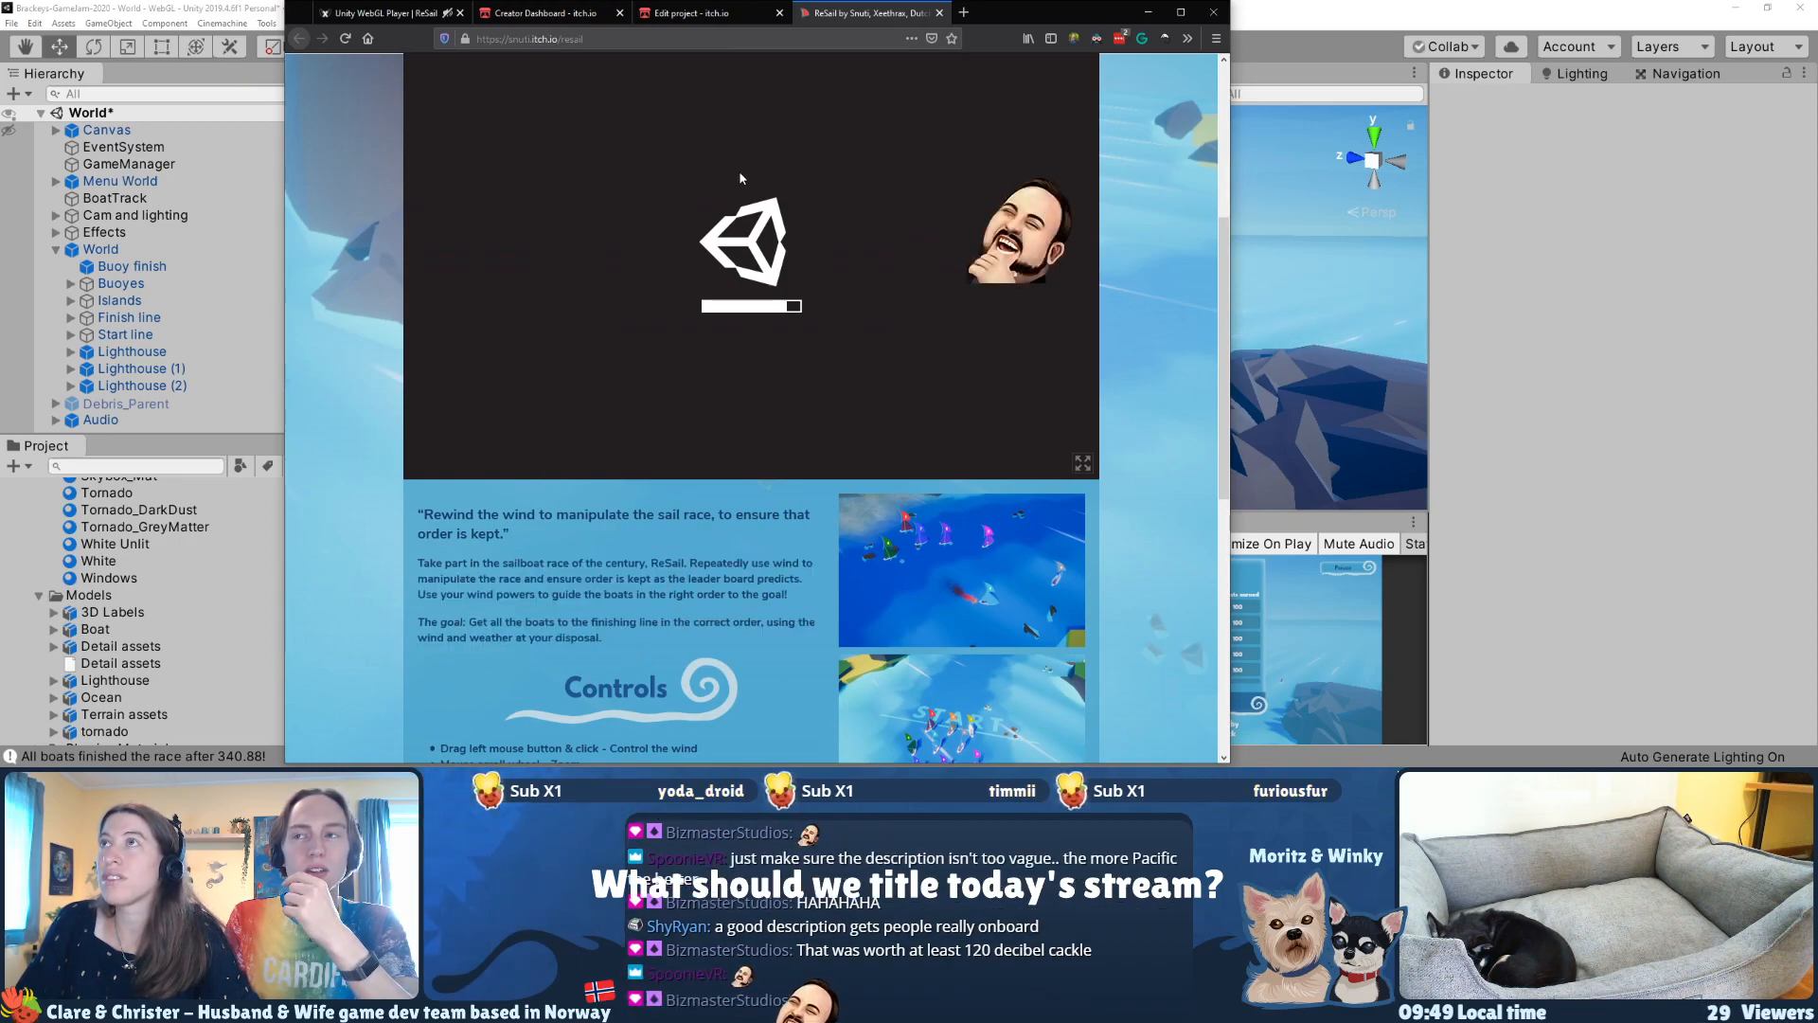
Step: On the ReSail project's edit page, set the release status to Released
left_click(701, 13)
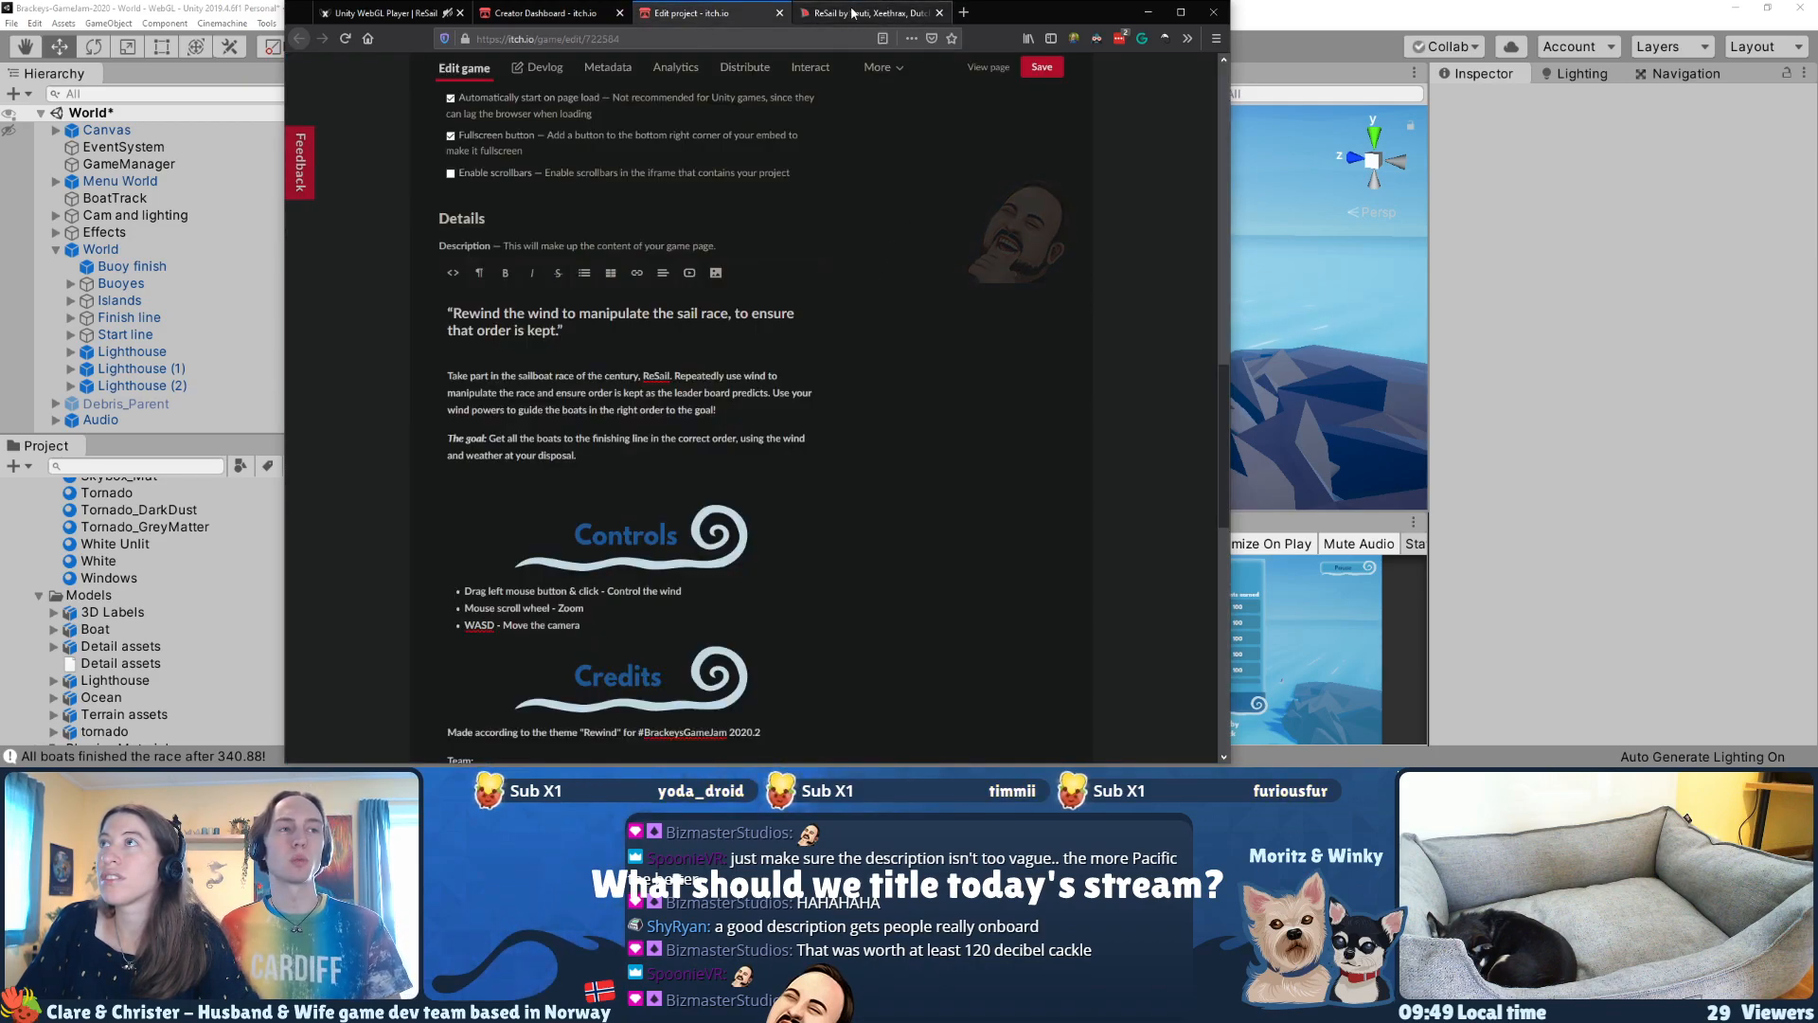
scroll(798, 354, "up", 5)
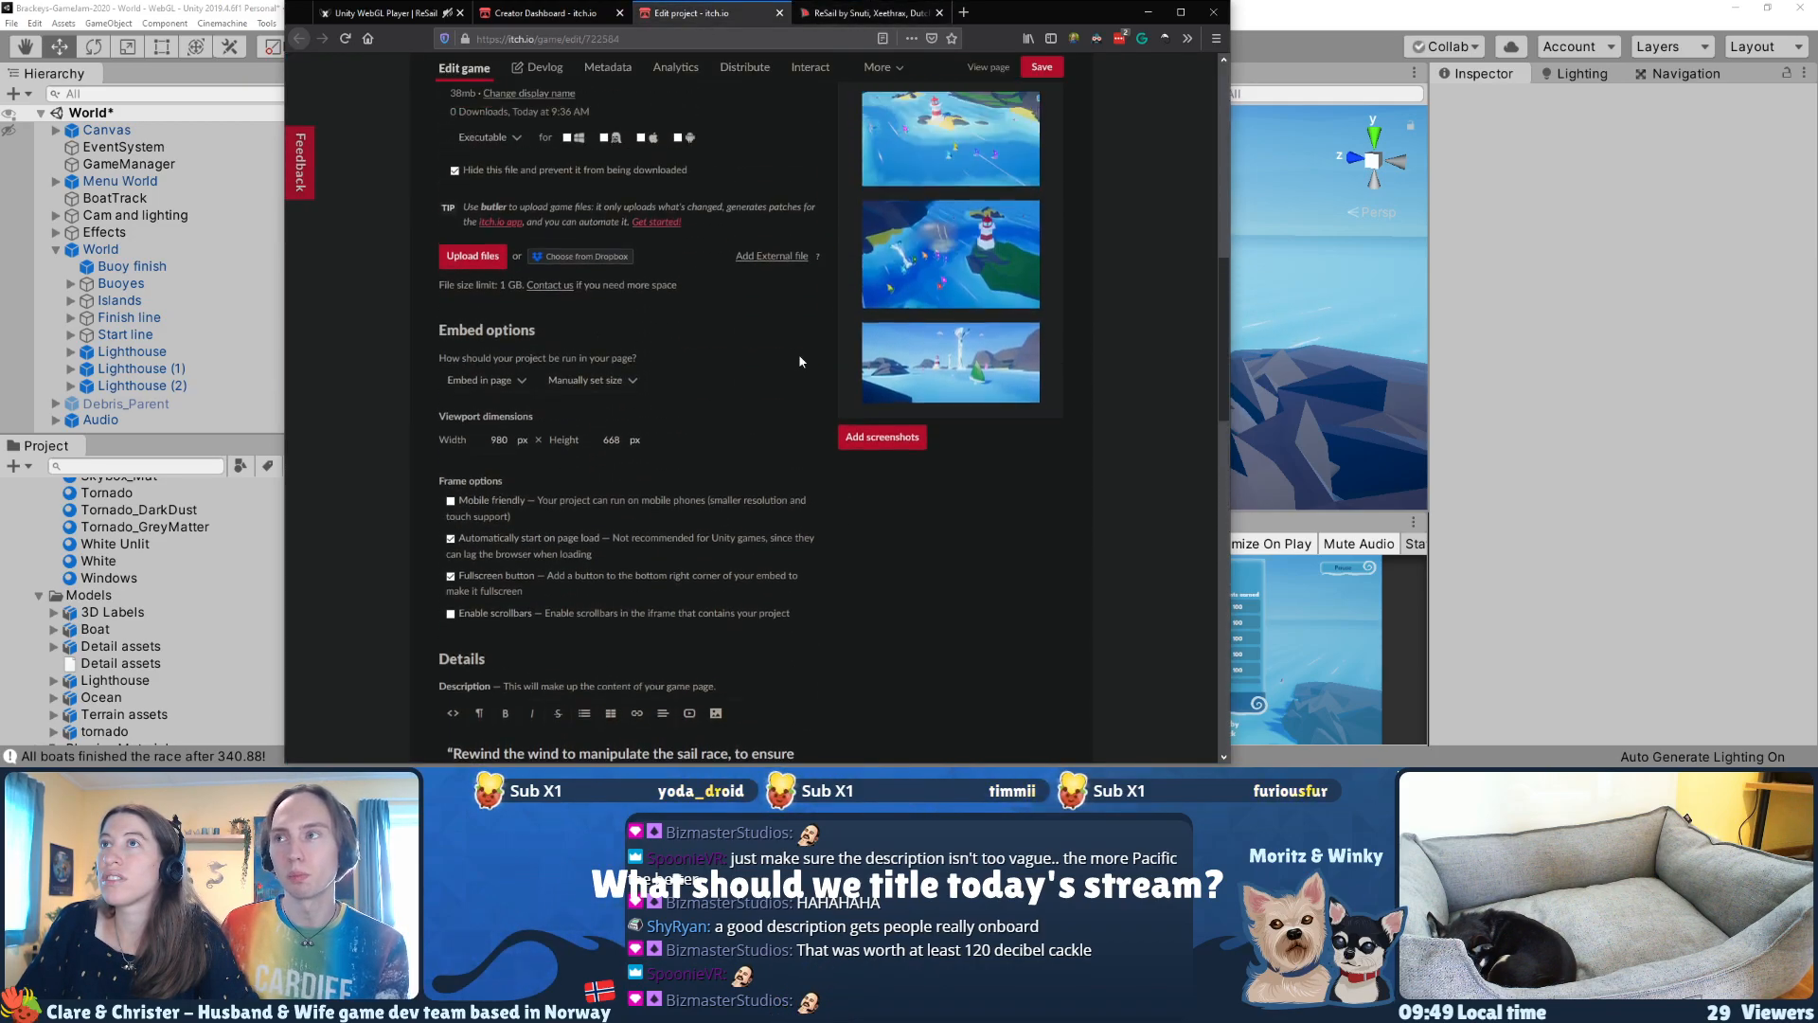
scroll(800, 360, "up", 3)
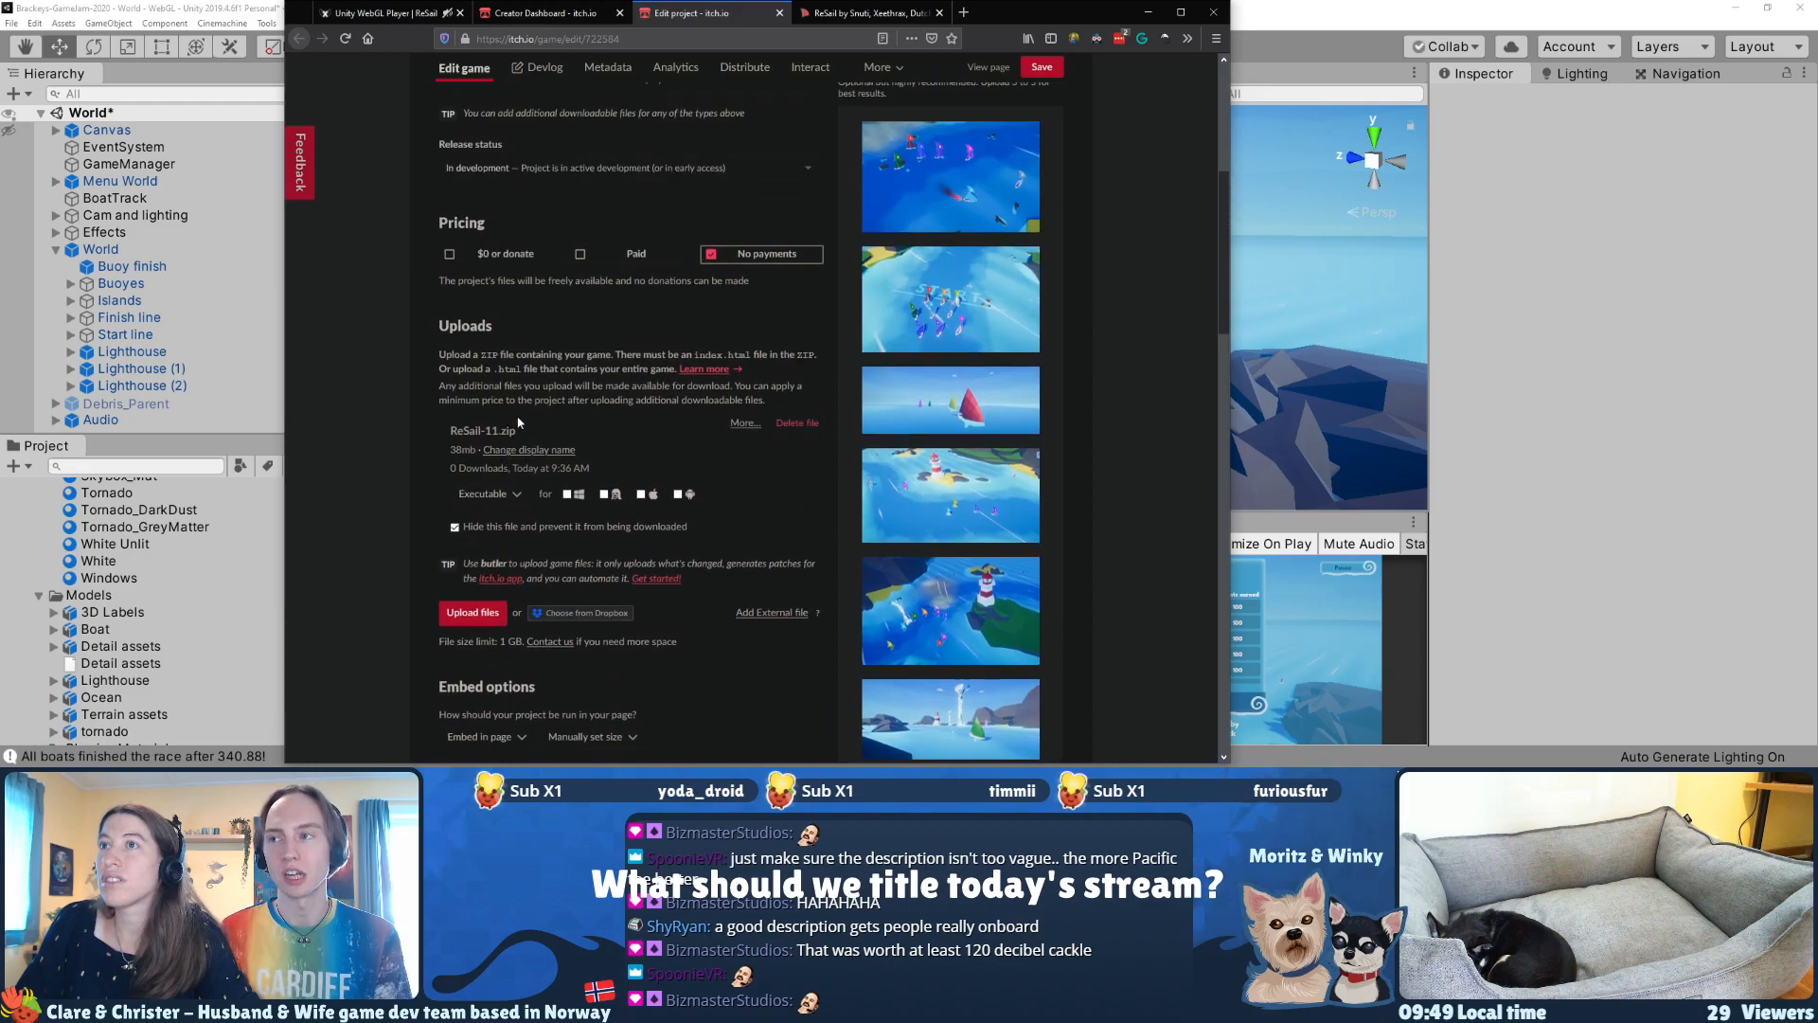
scroll(678, 453, "up", 1)
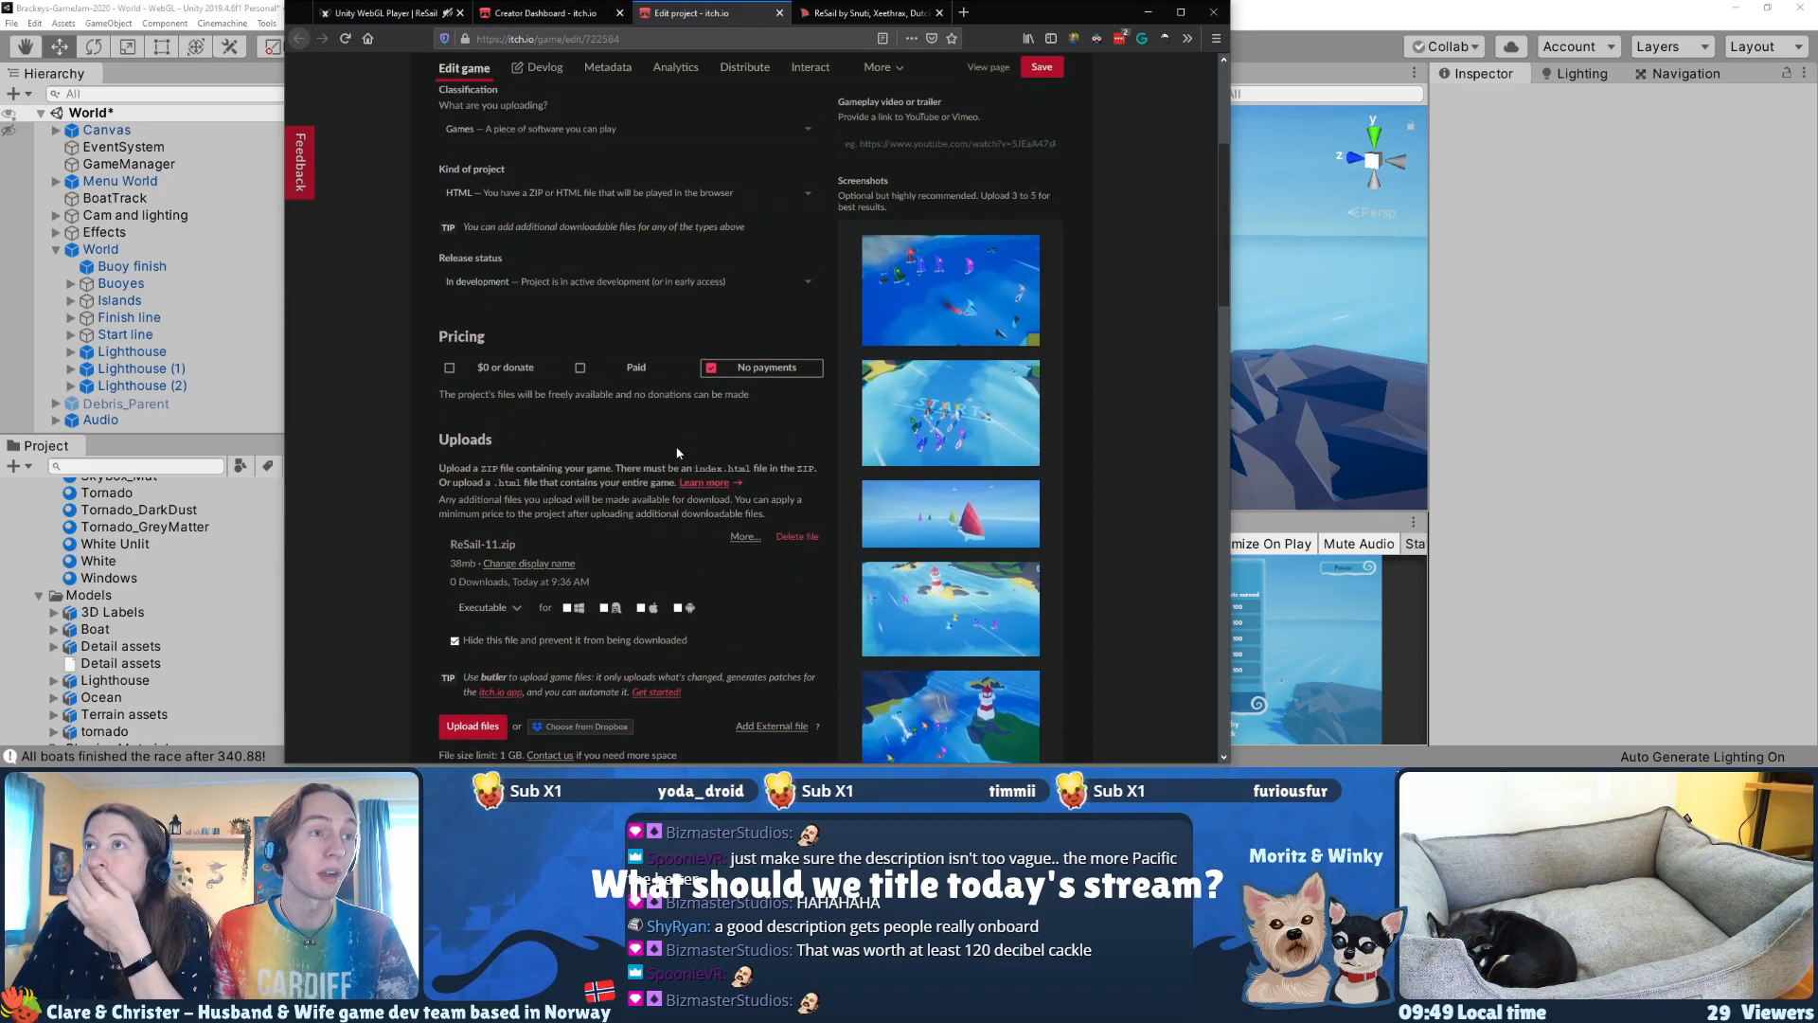
scroll(678, 452, "up", 3)
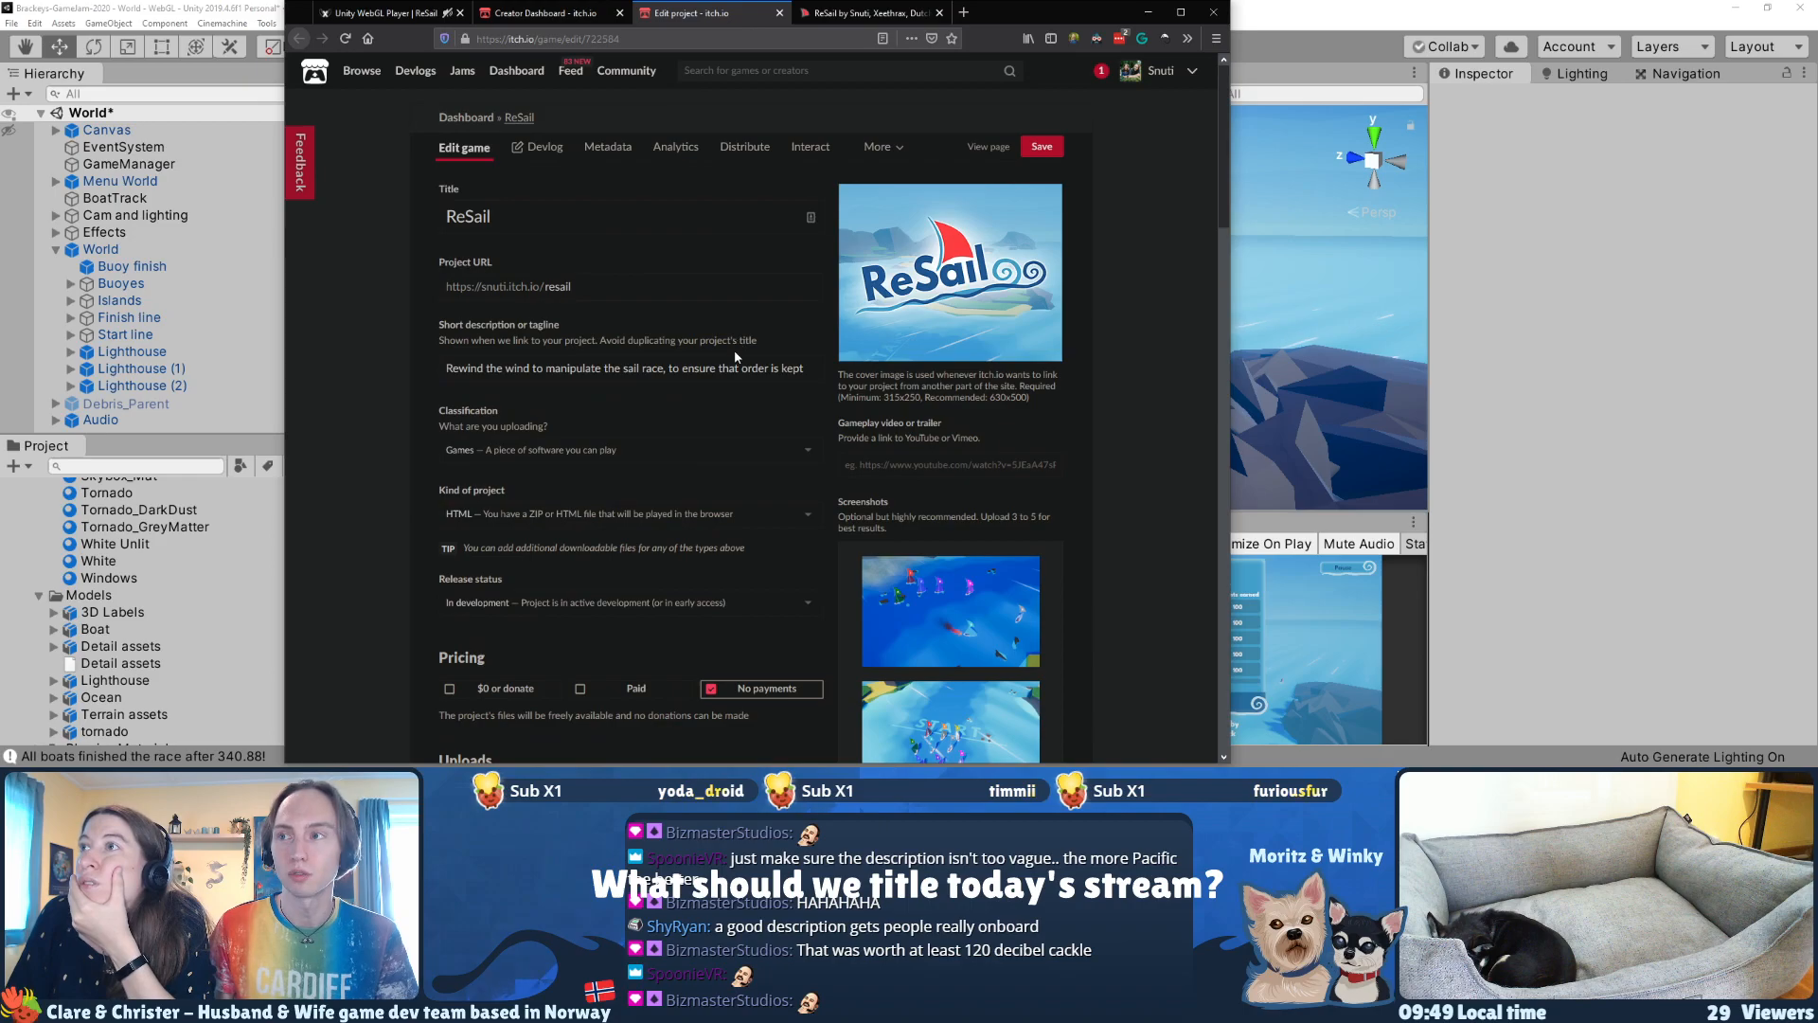
scroll(735, 358, "down", 20)
scroll(735, 358, "up", 8)
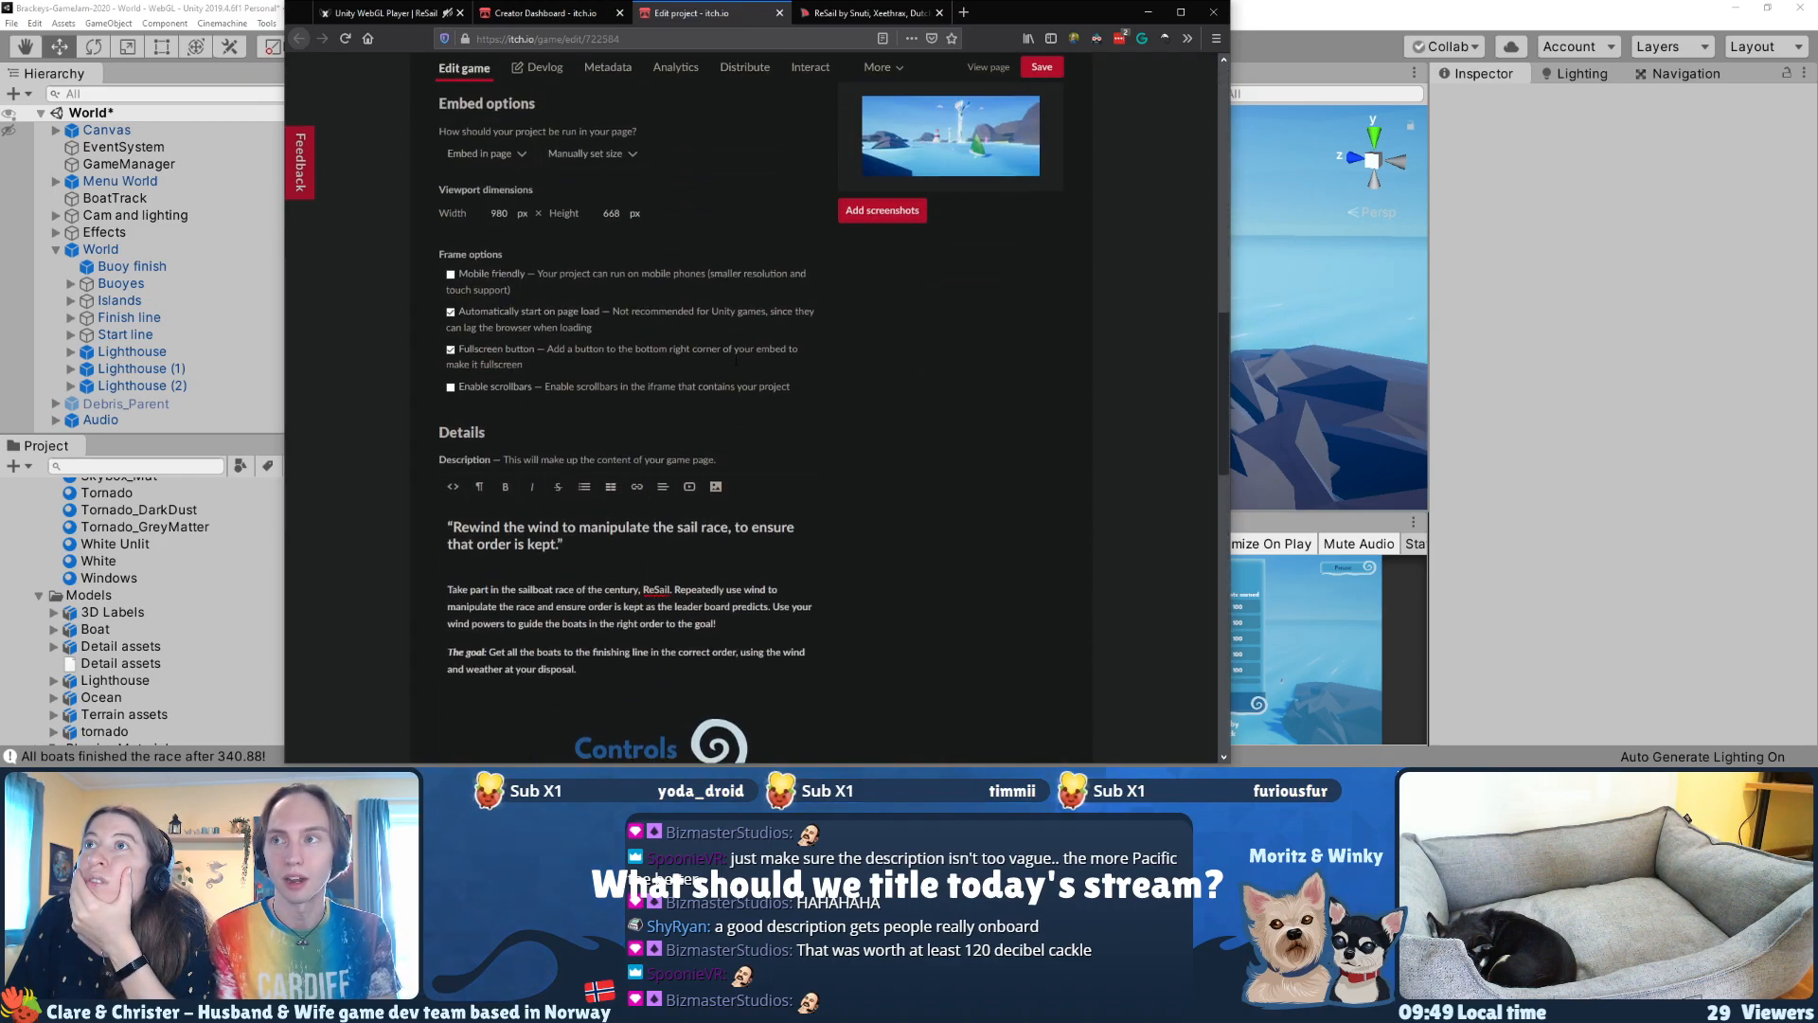
scroll(731, 364, "up", 5)
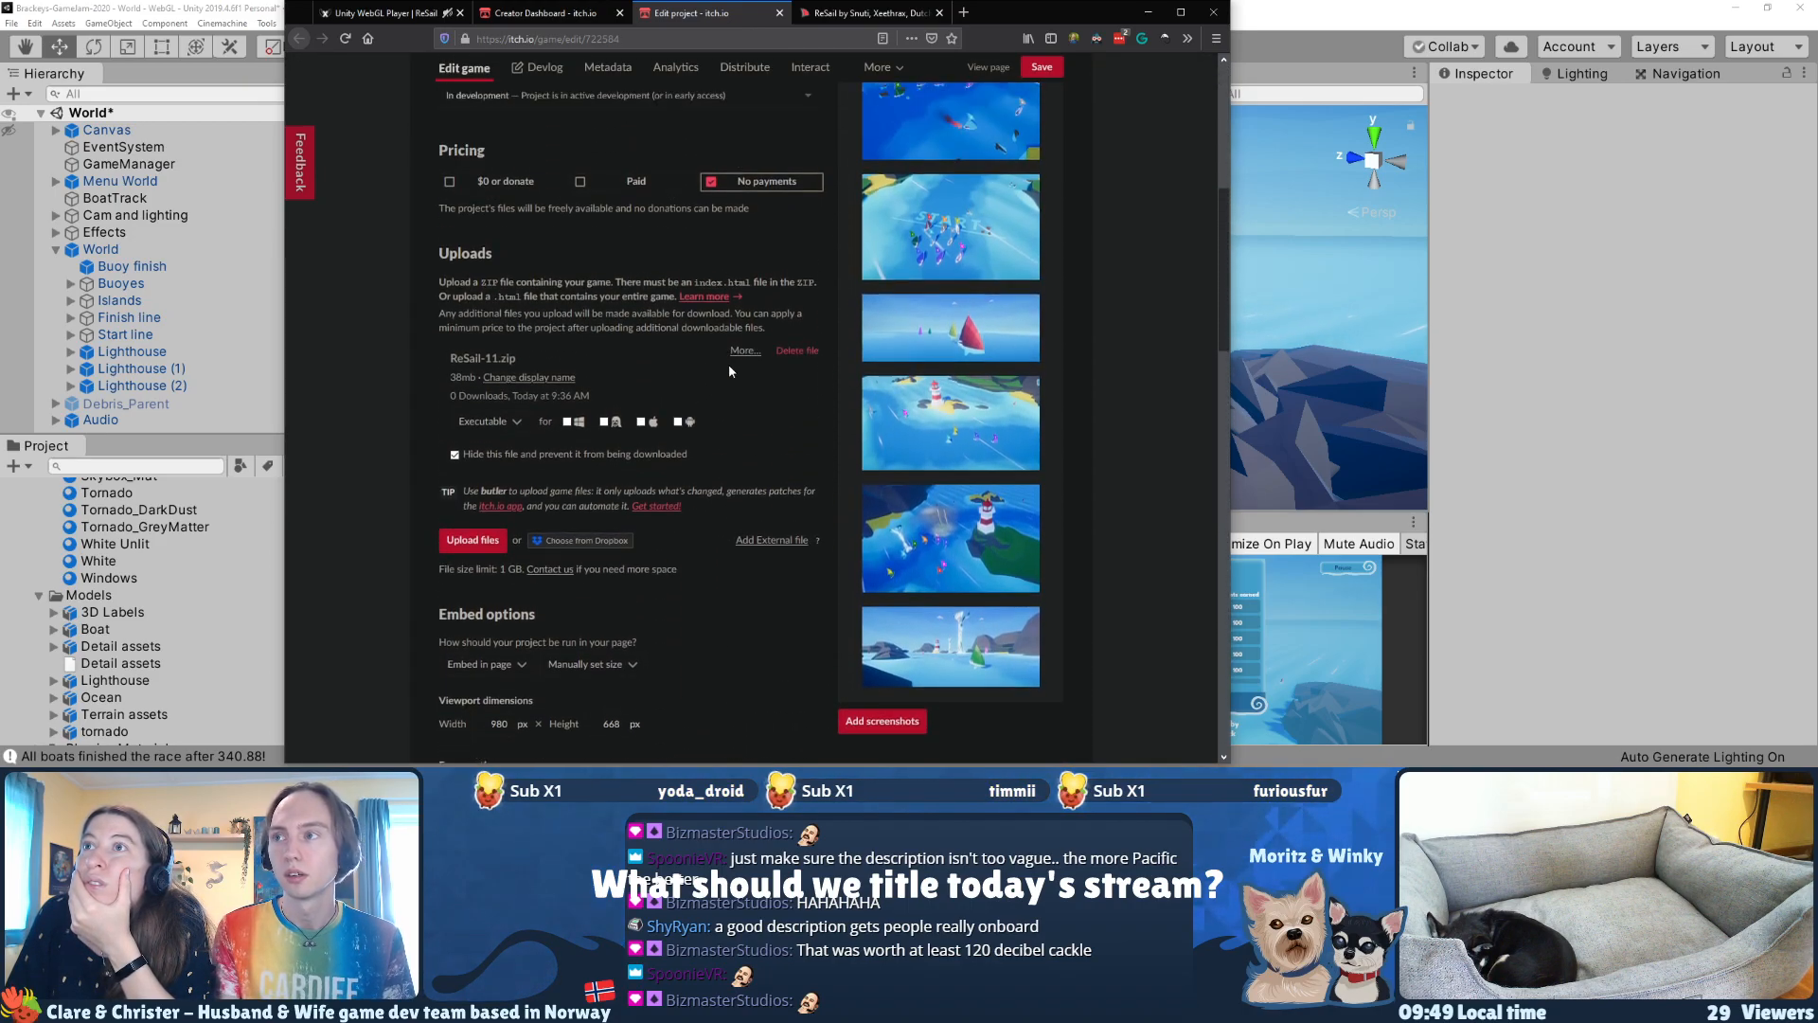
scroll(730, 367, "up", 3)
left_click(572, 385)
left_click(547, 403)
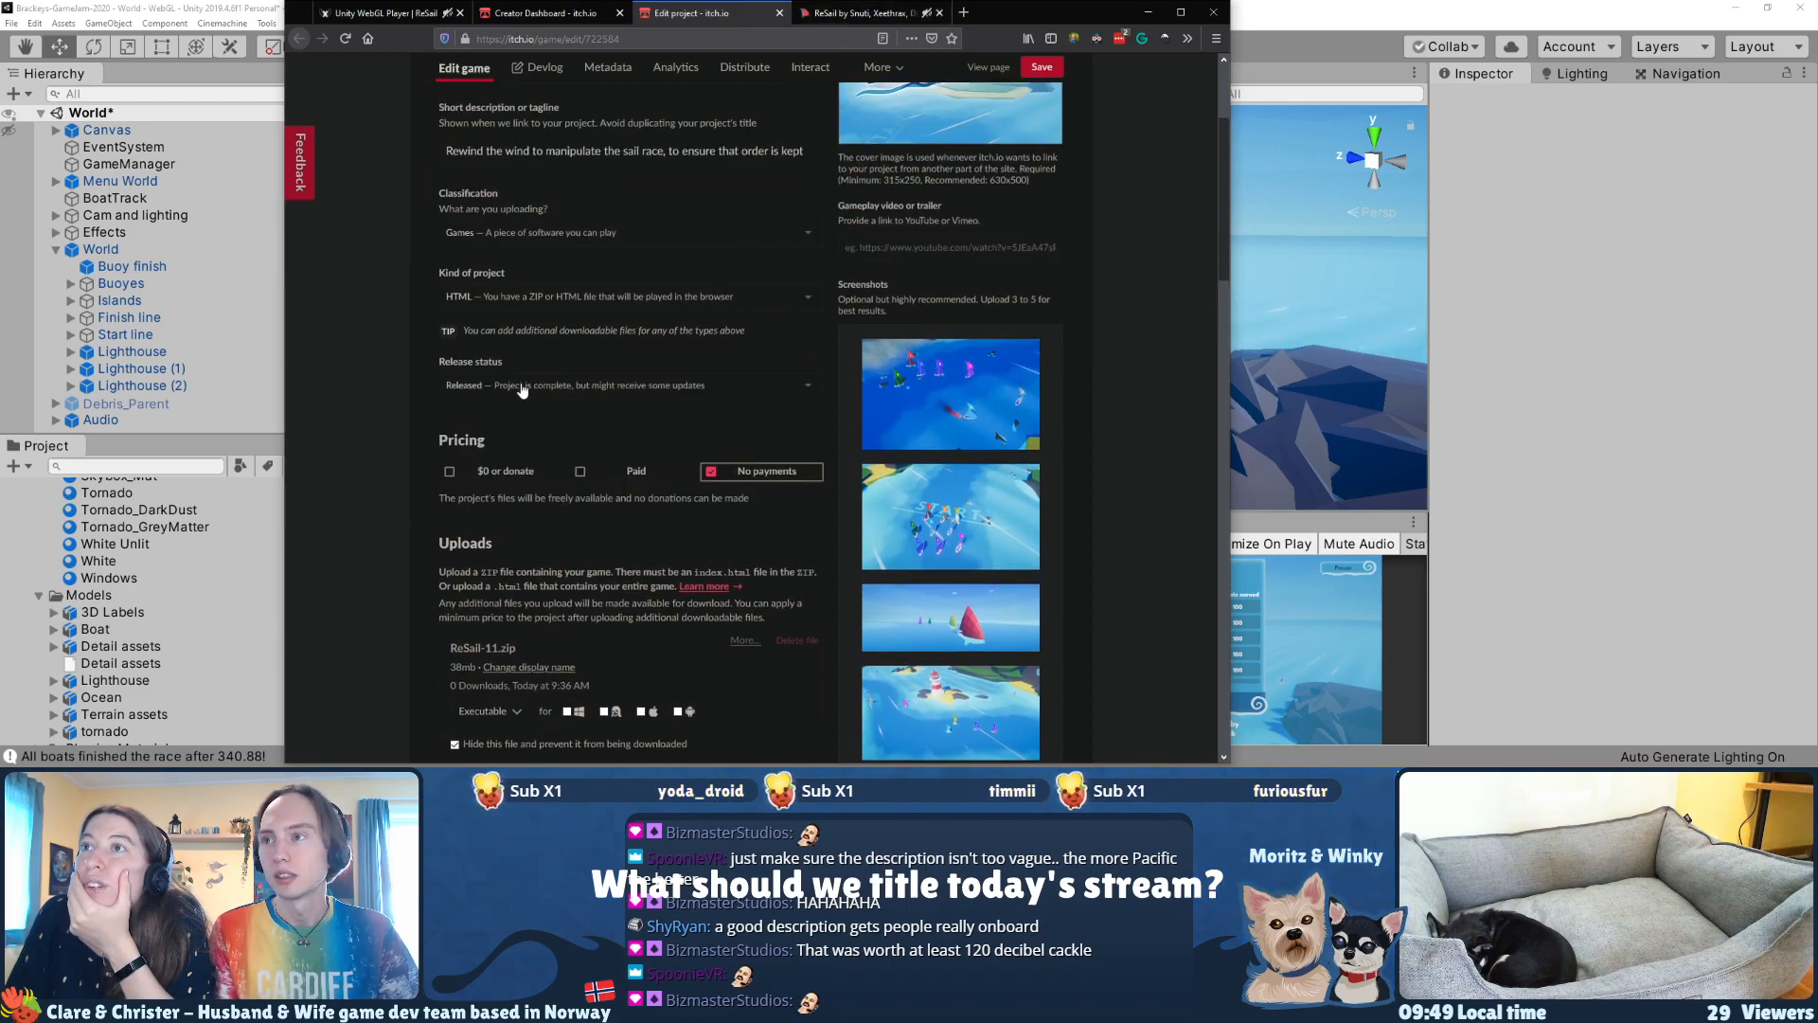
Step: Set the project's visibility to Public and save the ReSail project
scroll(549, 401, "down", 15)
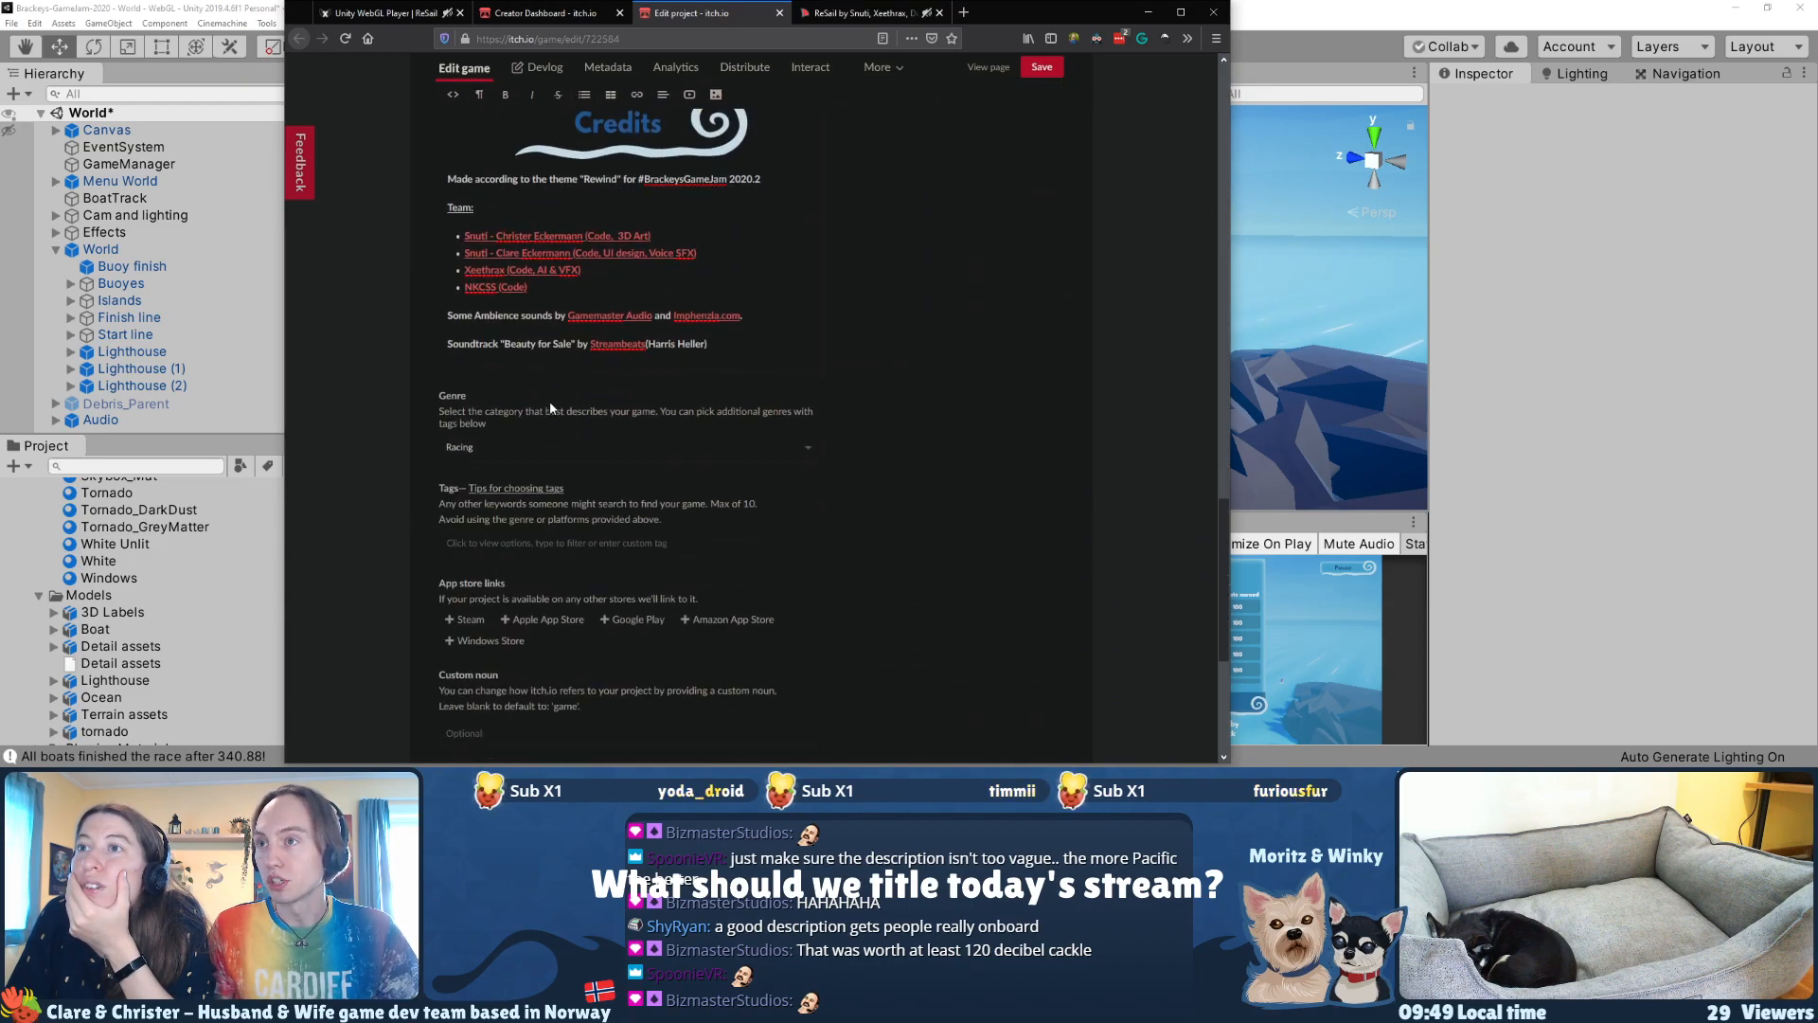
scroll(743, 413, "down", 3)
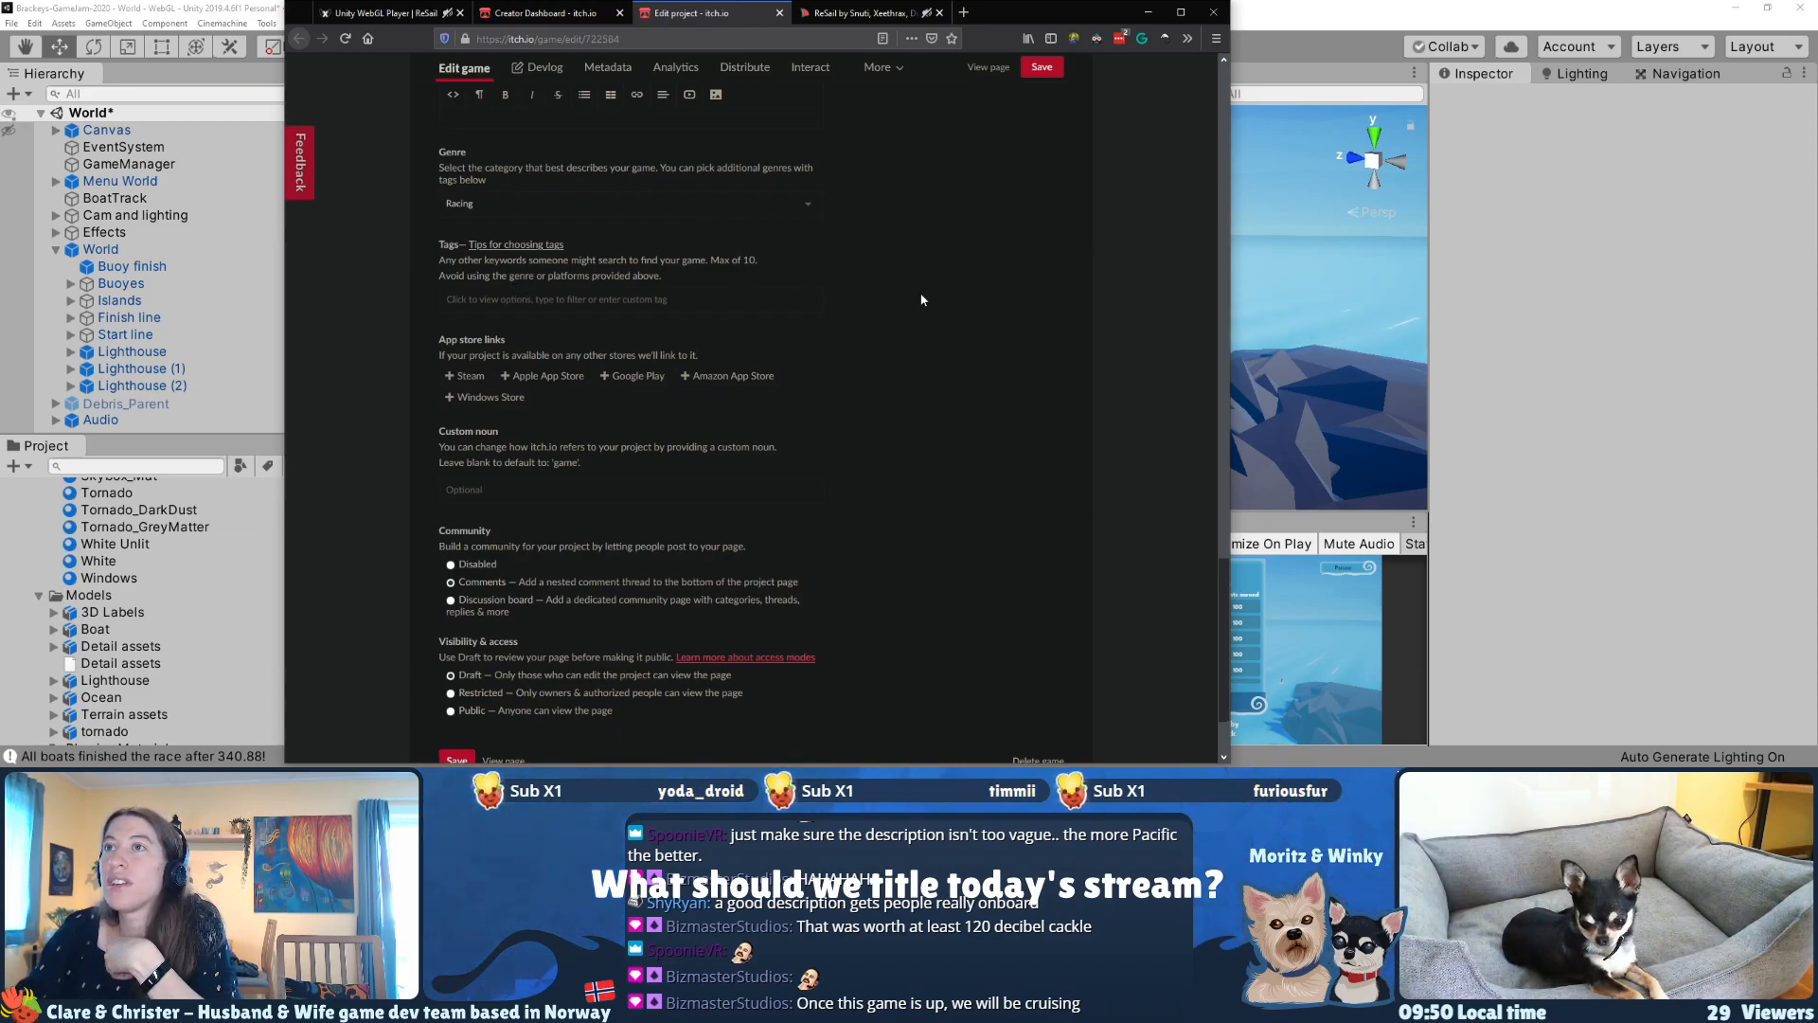
scroll(878, 326, "down", 3)
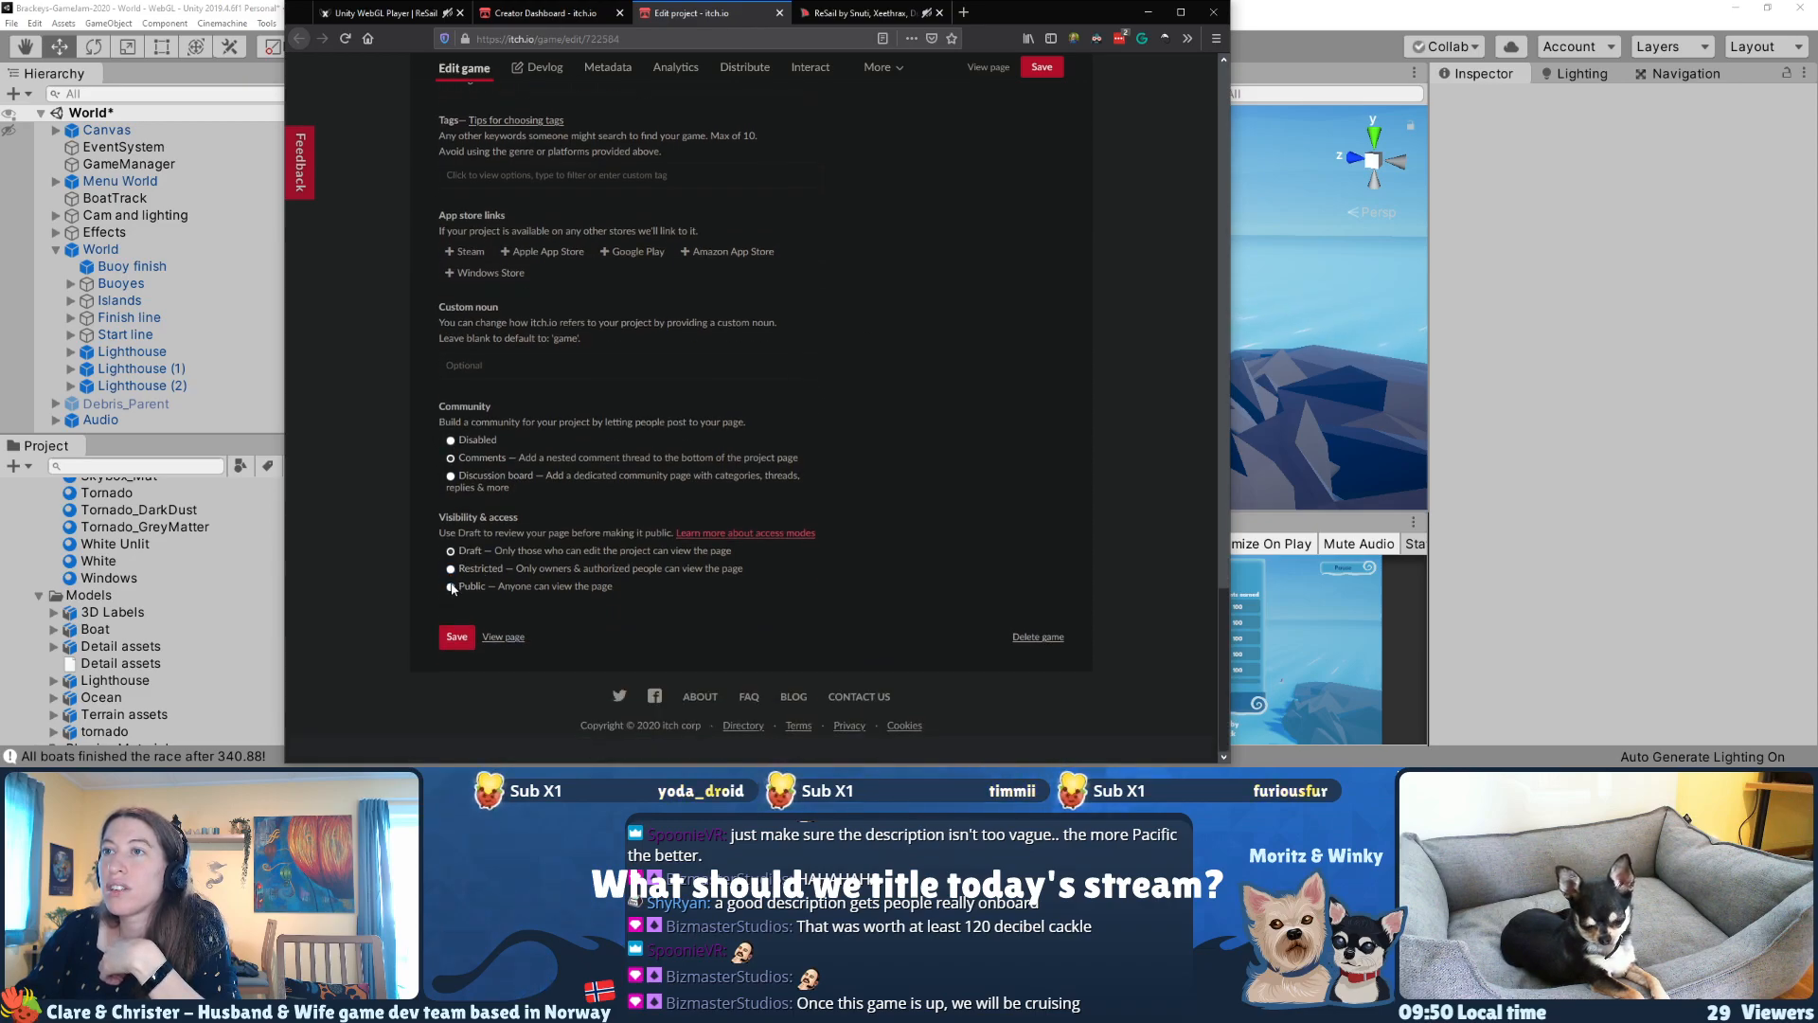
left_click(655, 585)
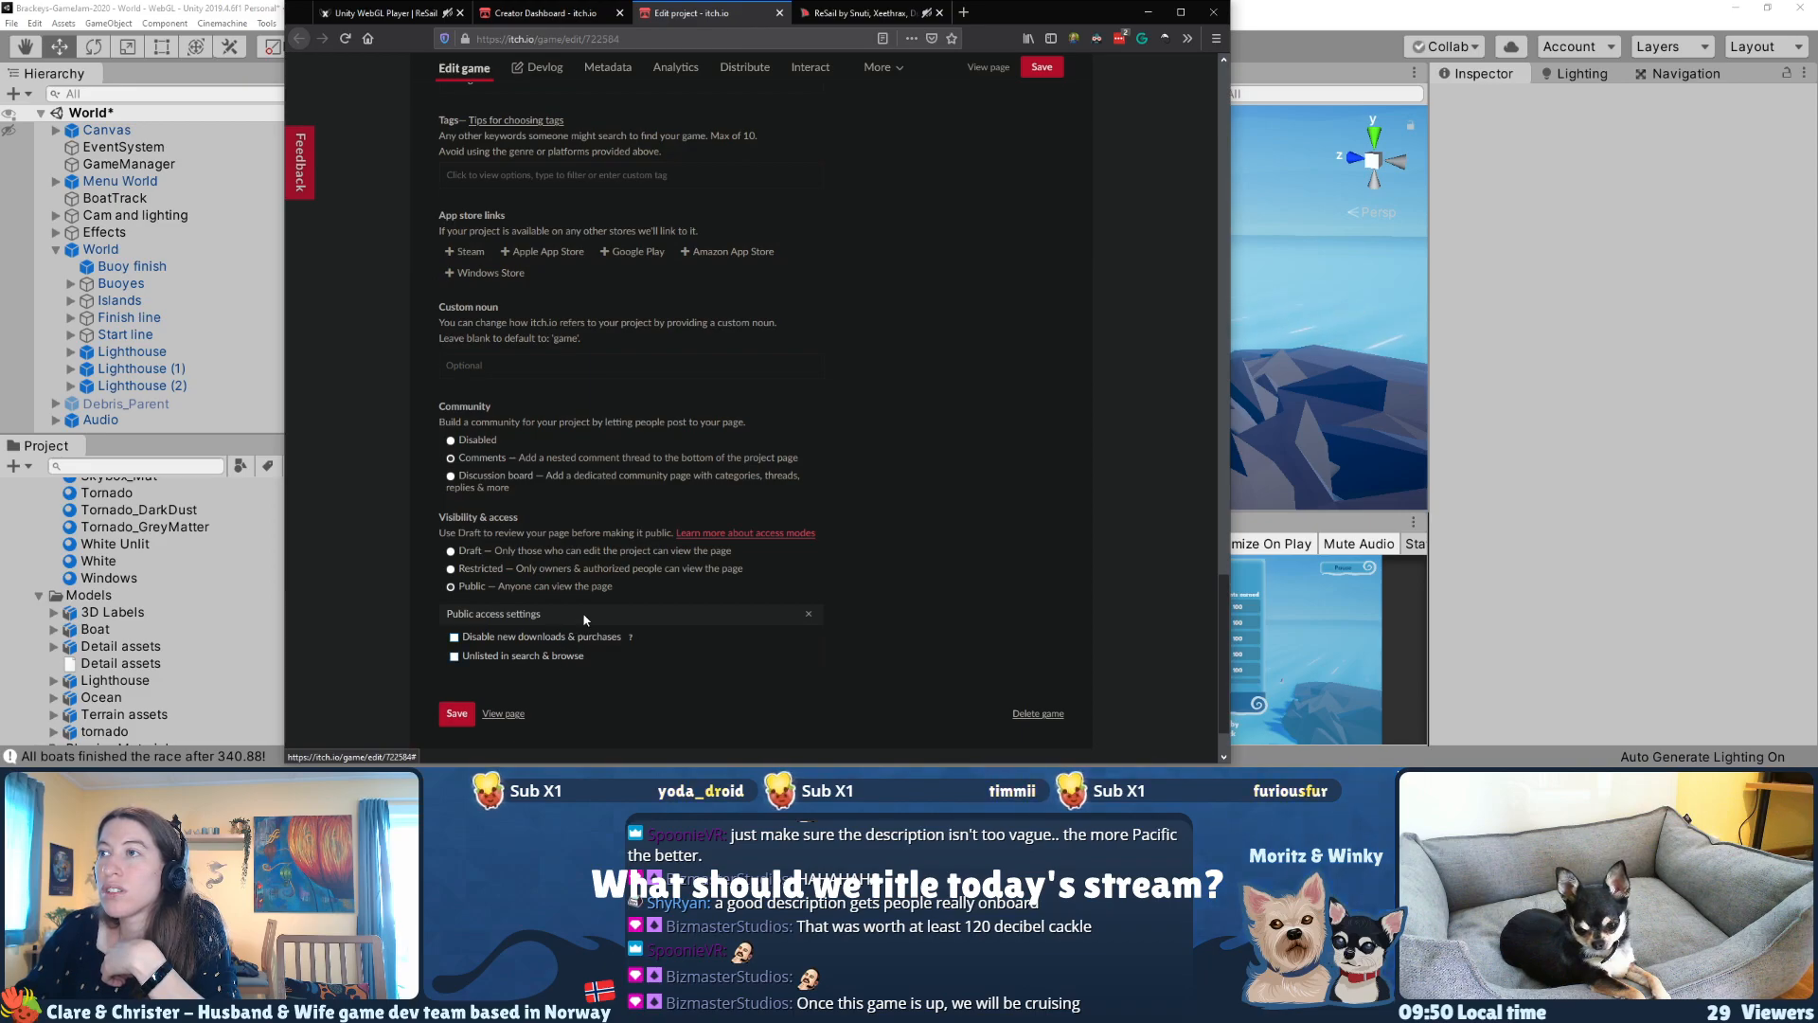
left_click(454, 716)
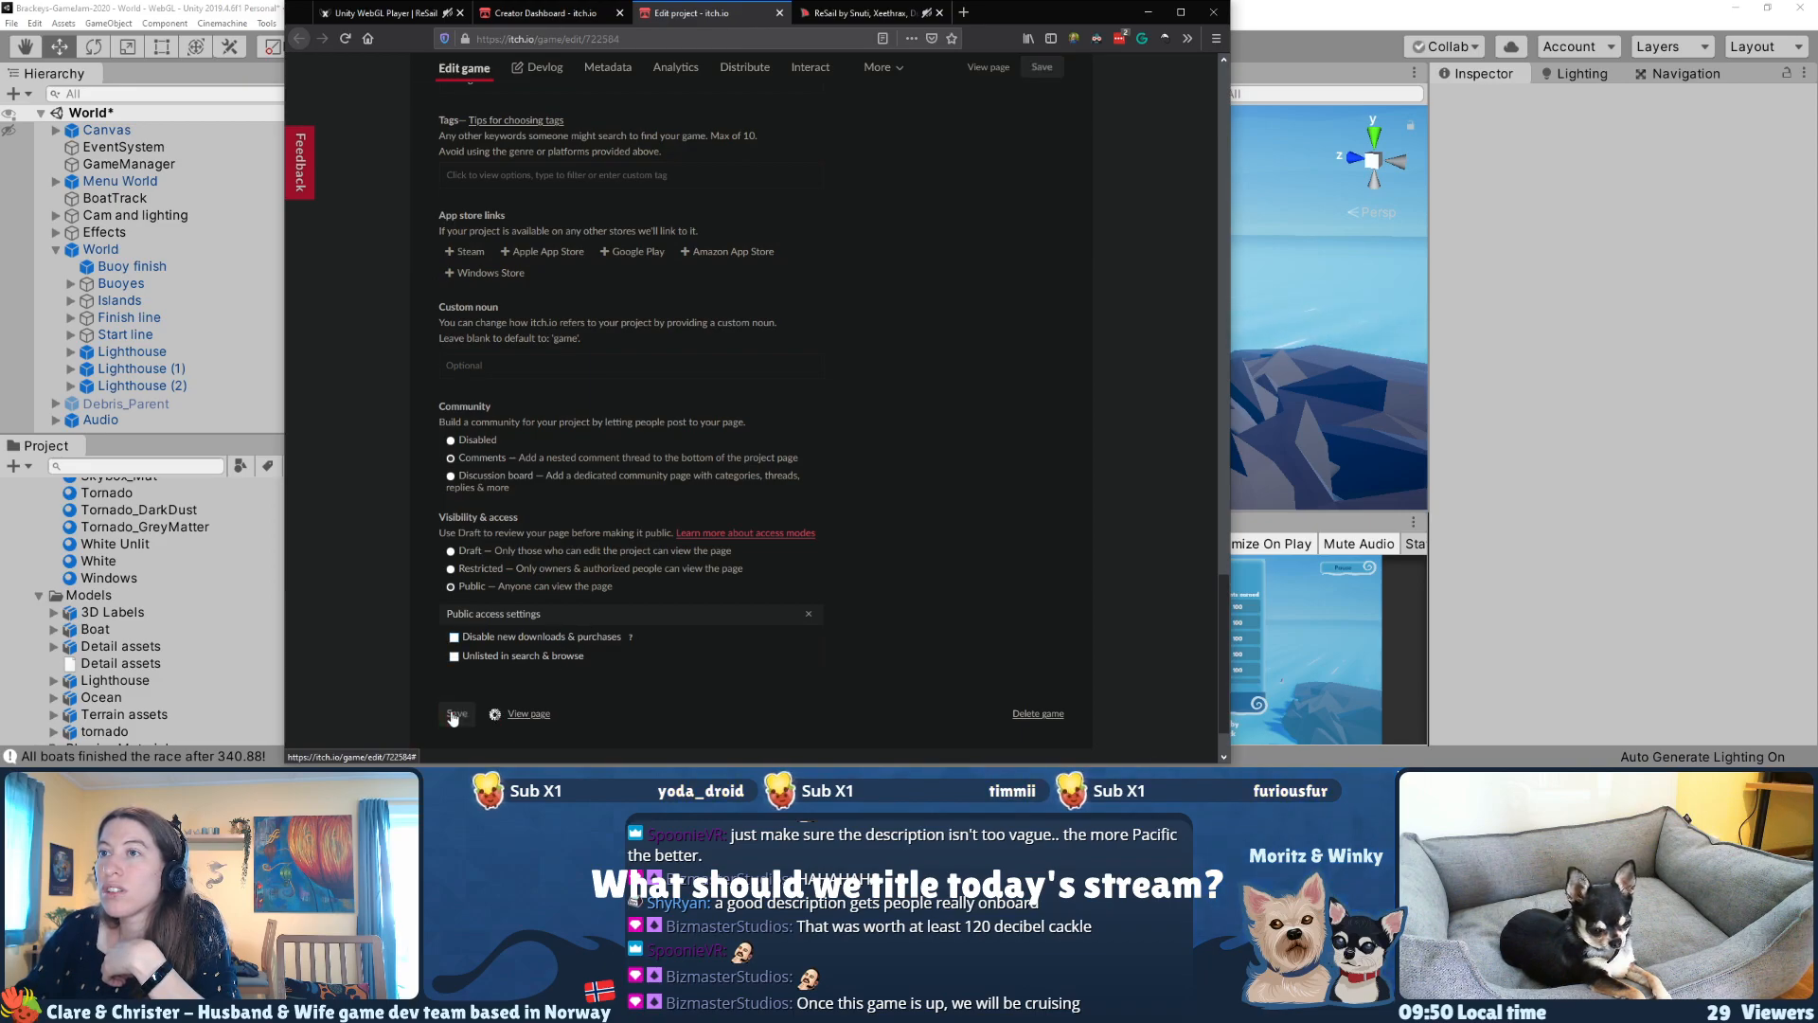
Step: Reload the ReSail game page and copy its address for sharing
left_click(857, 12)
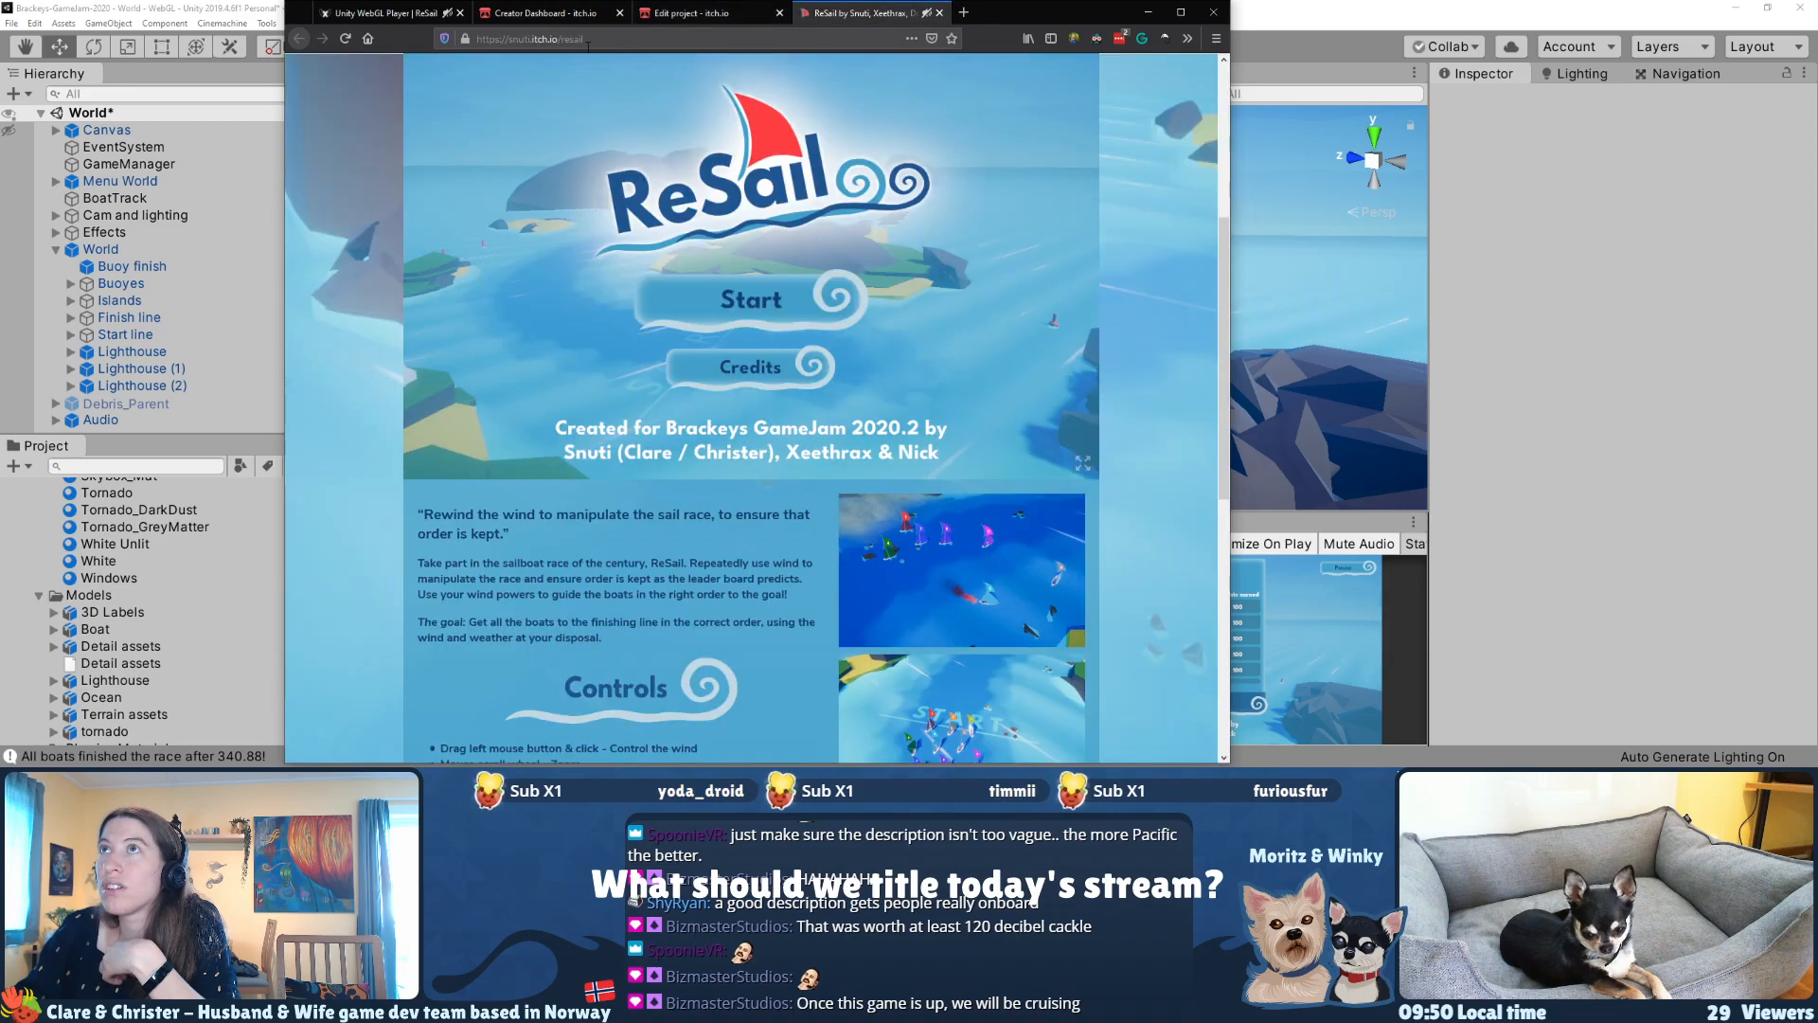
left_click(623, 39)
key("Return")
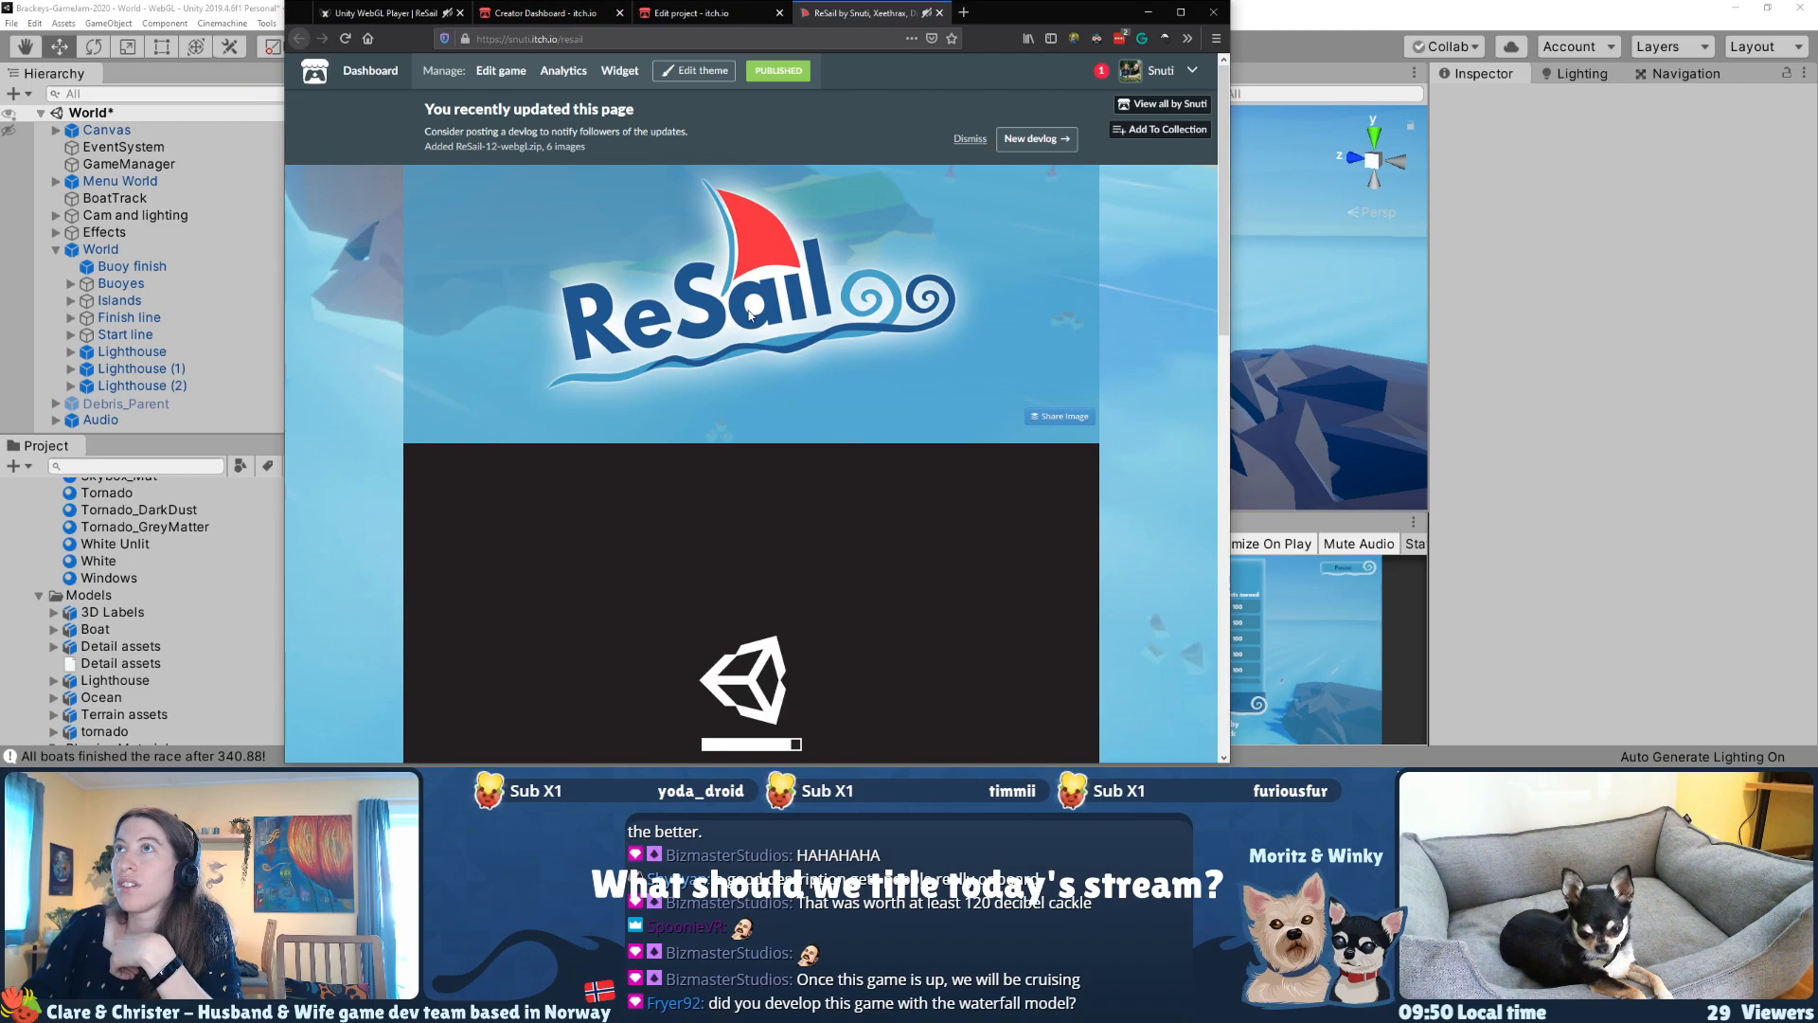
left_click(638, 34)
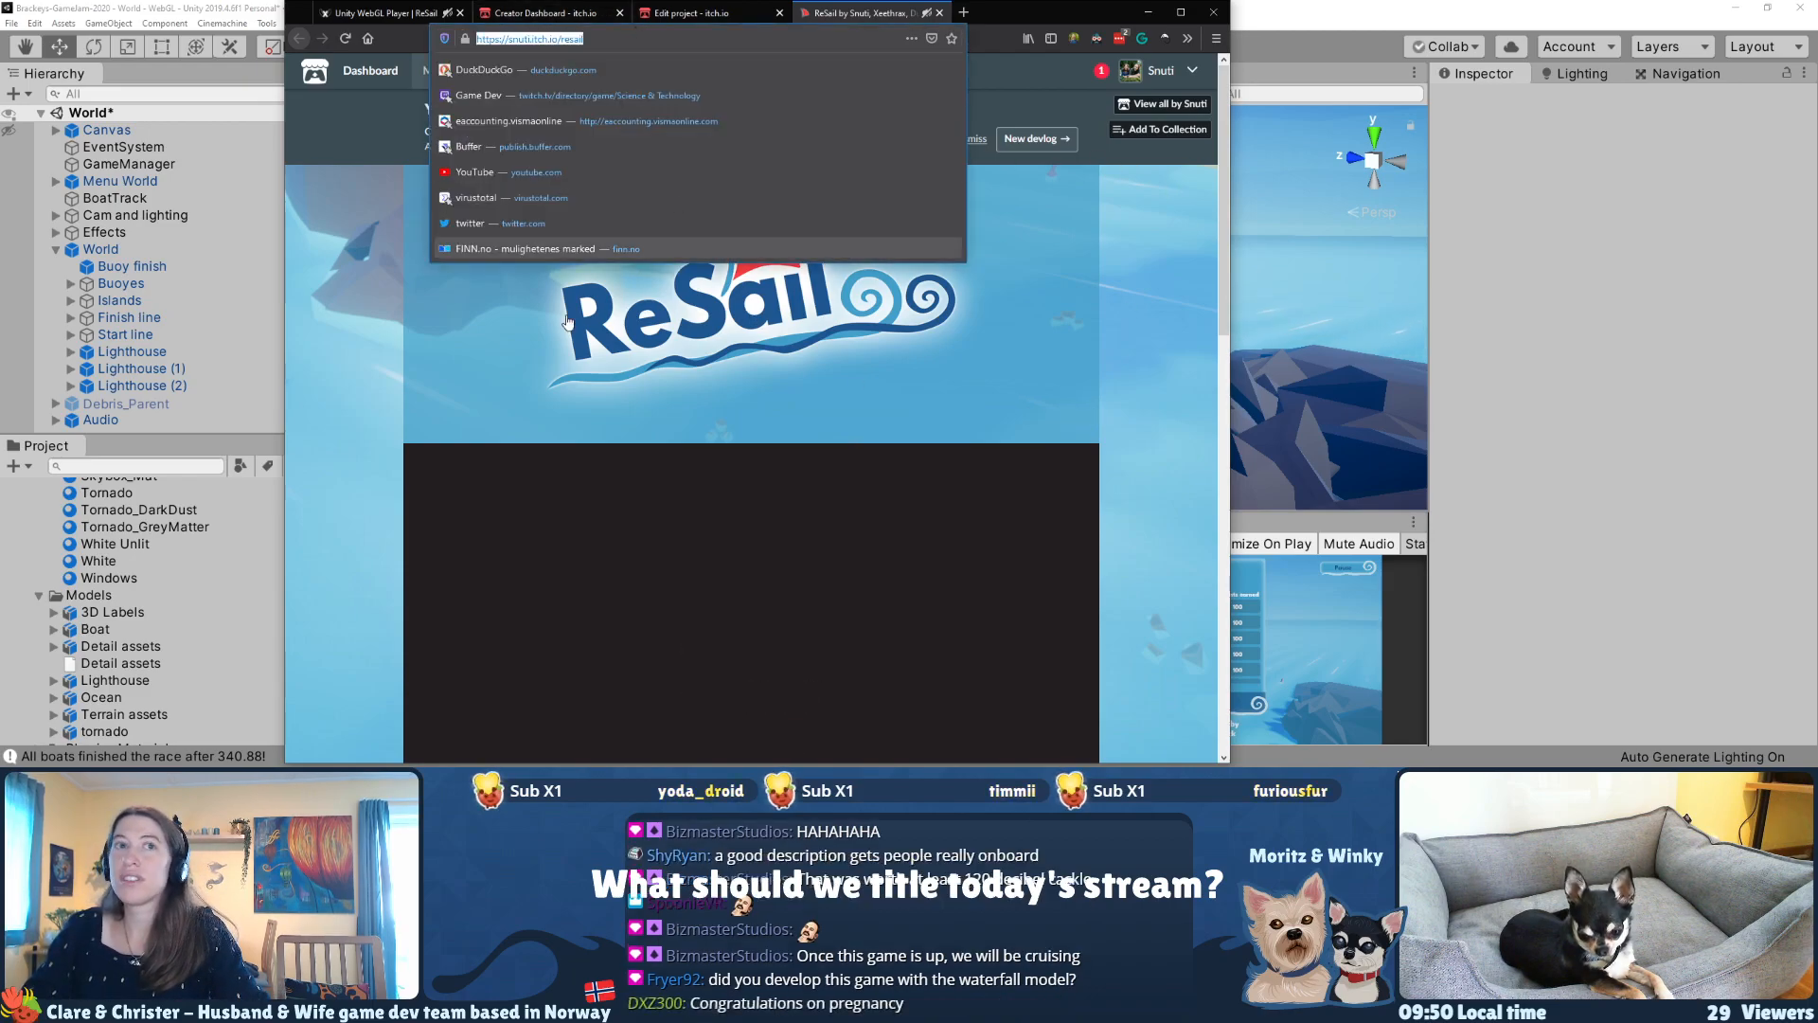
key("alt+Tab")
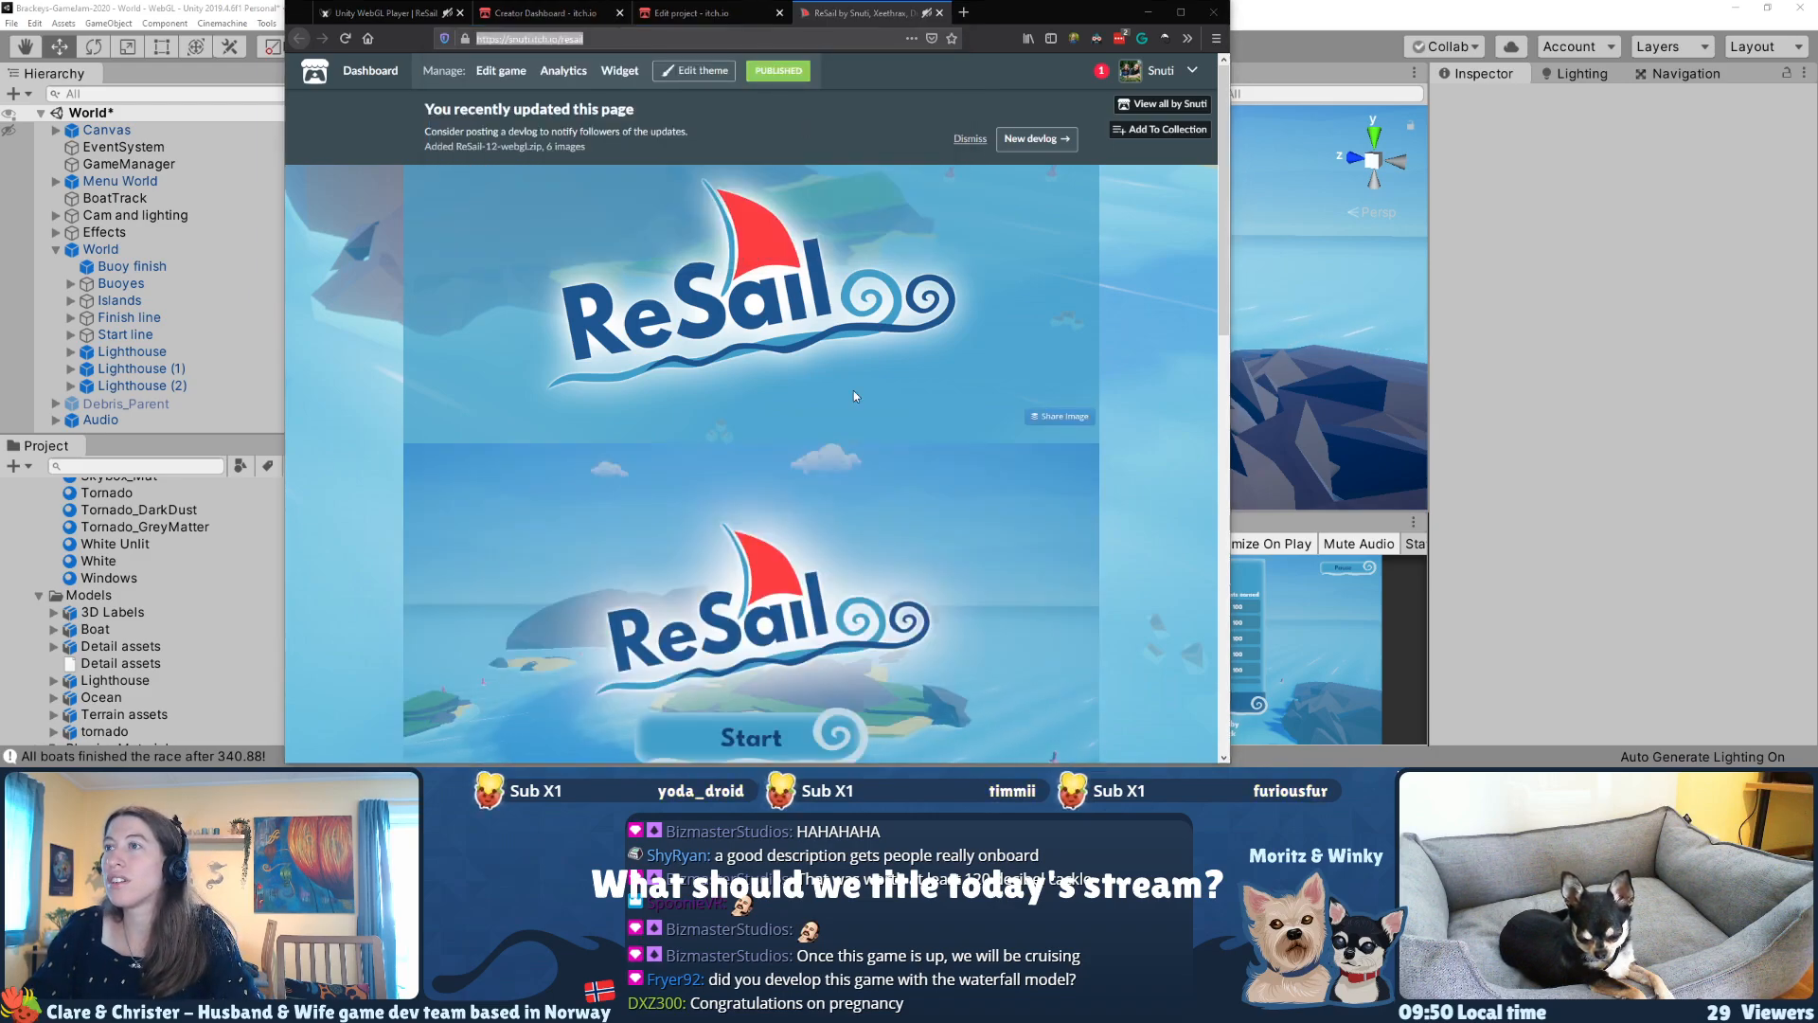
scroll(855, 390, "down", 3)
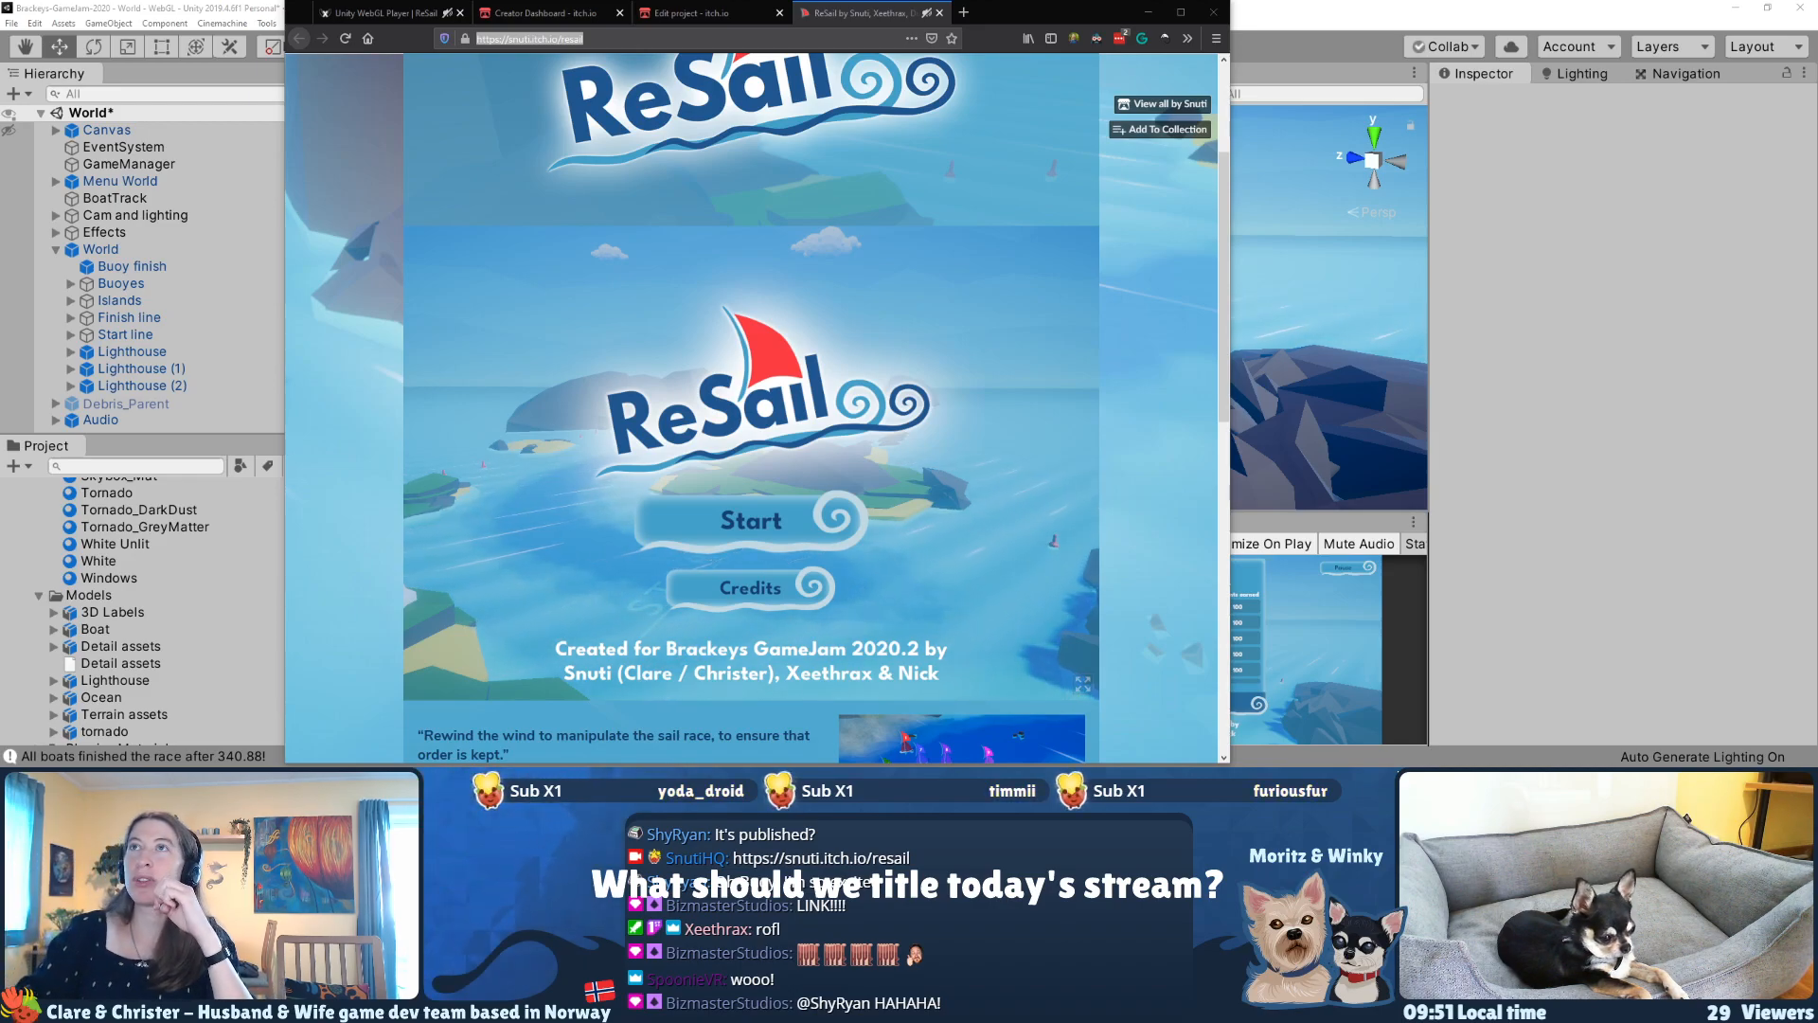
Step: Close the Unity WebGL Player tab, search the web for "brackeys jam 2020.2" in a new tab, and open the jam's itch.io page
left_click(460, 13)
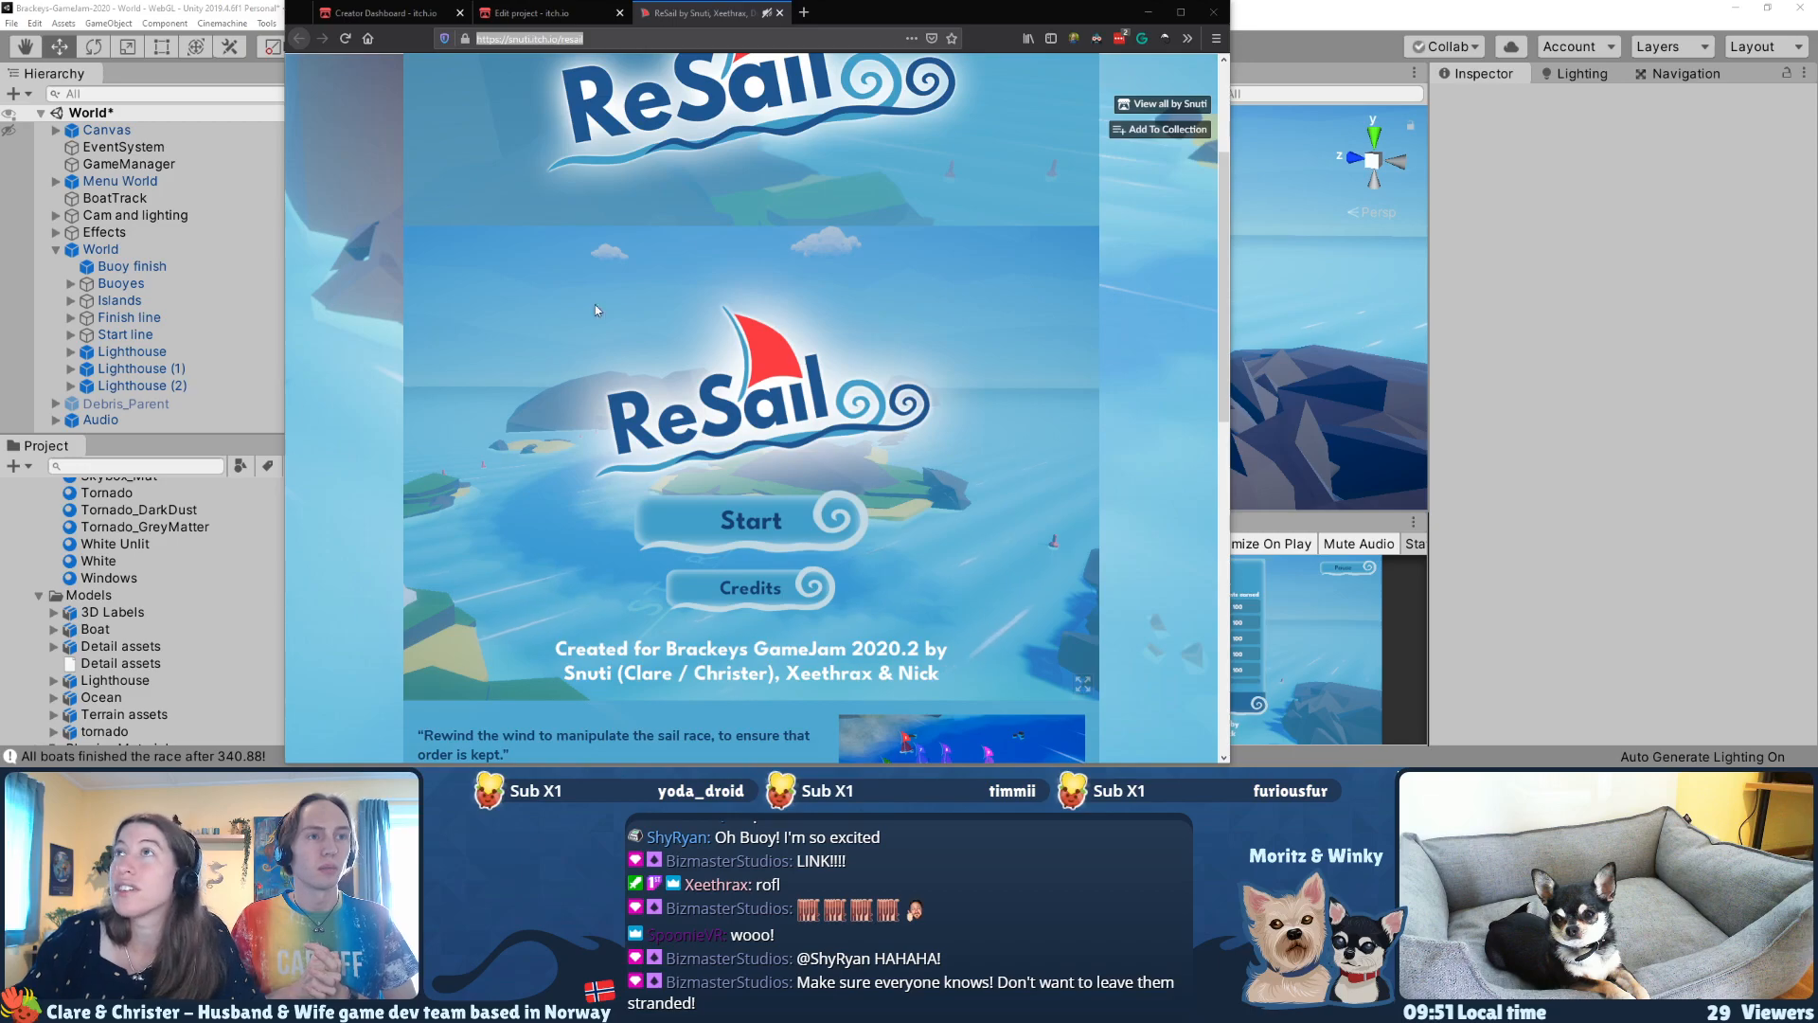
left_click(804, 13)
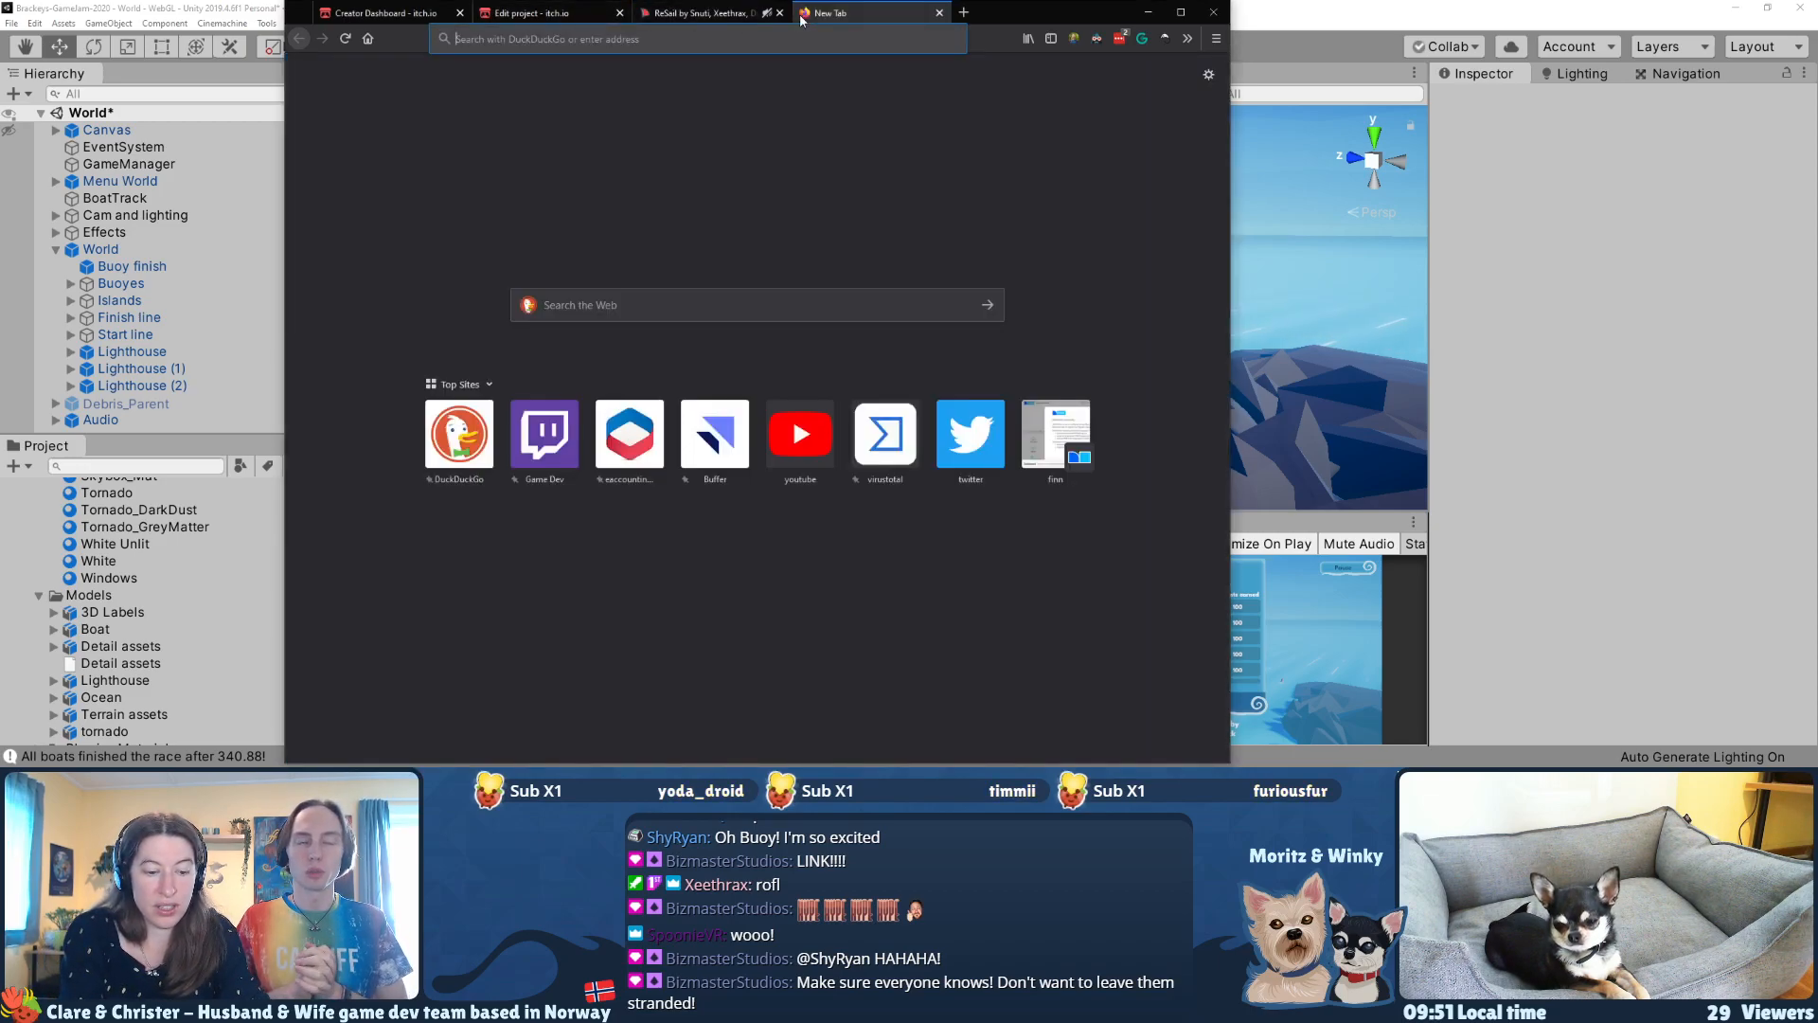
type("brackeys jam")
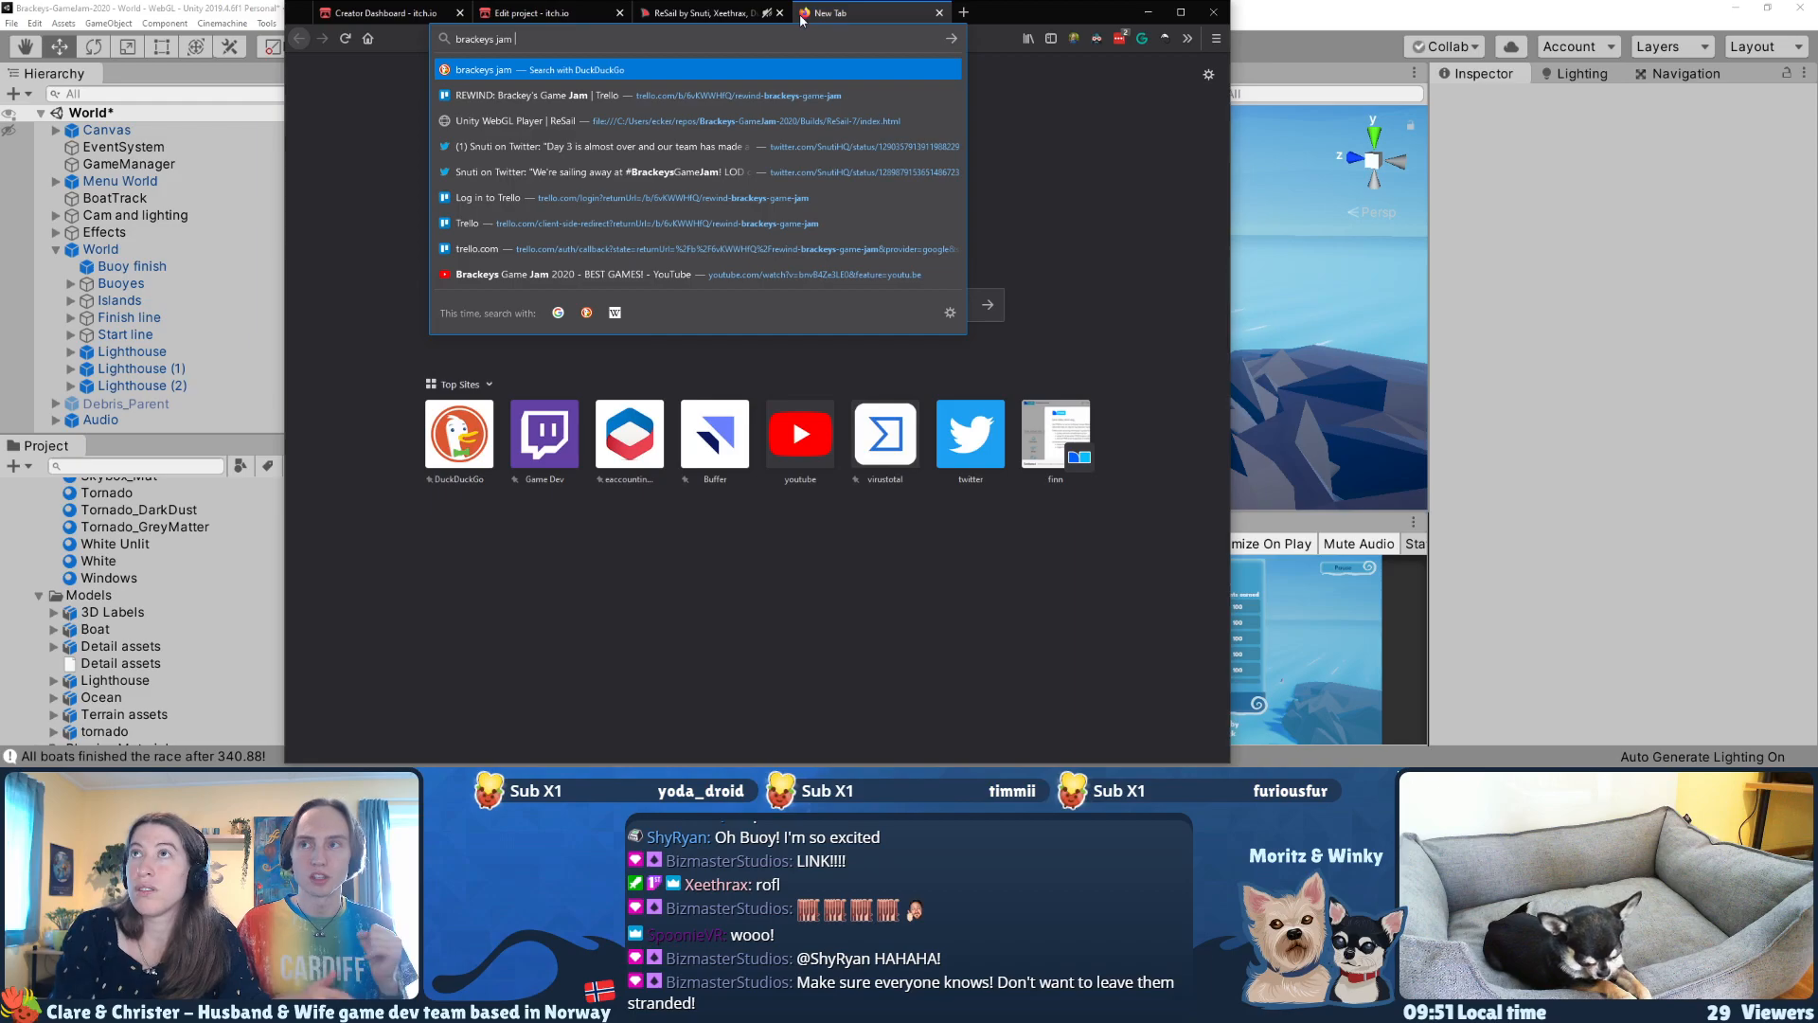
type("2020.2")
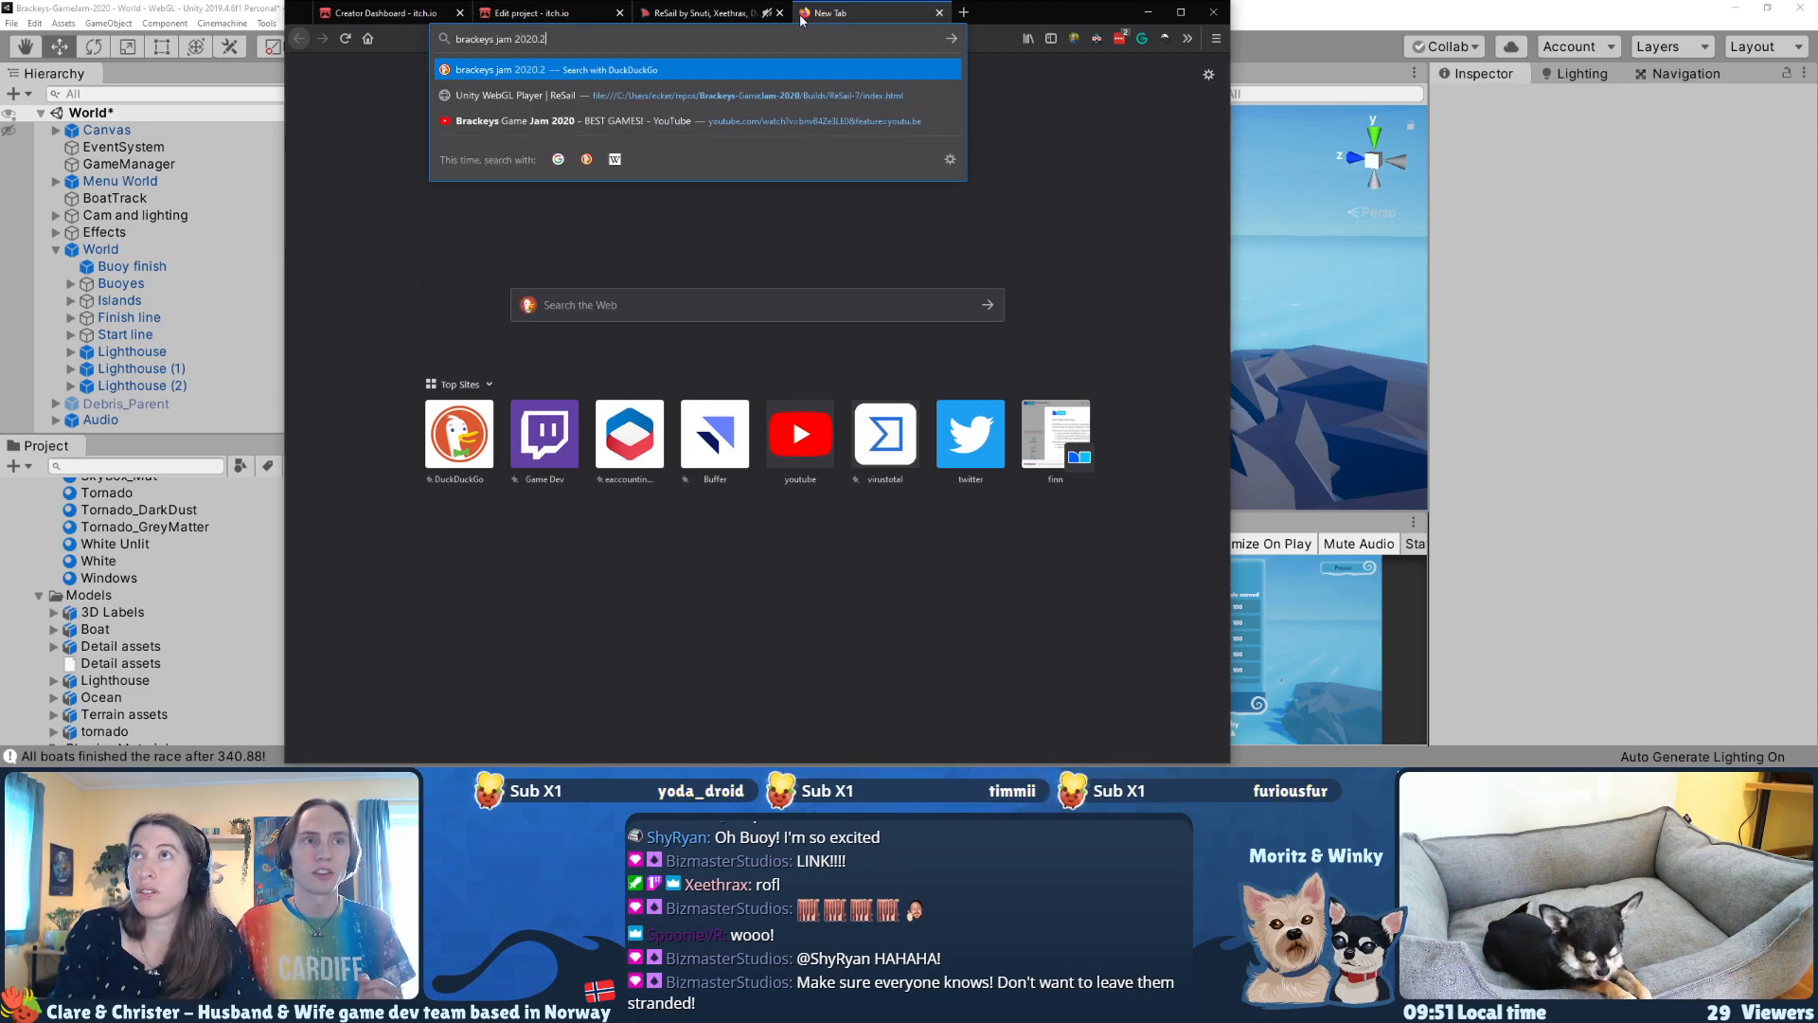
key("Return")
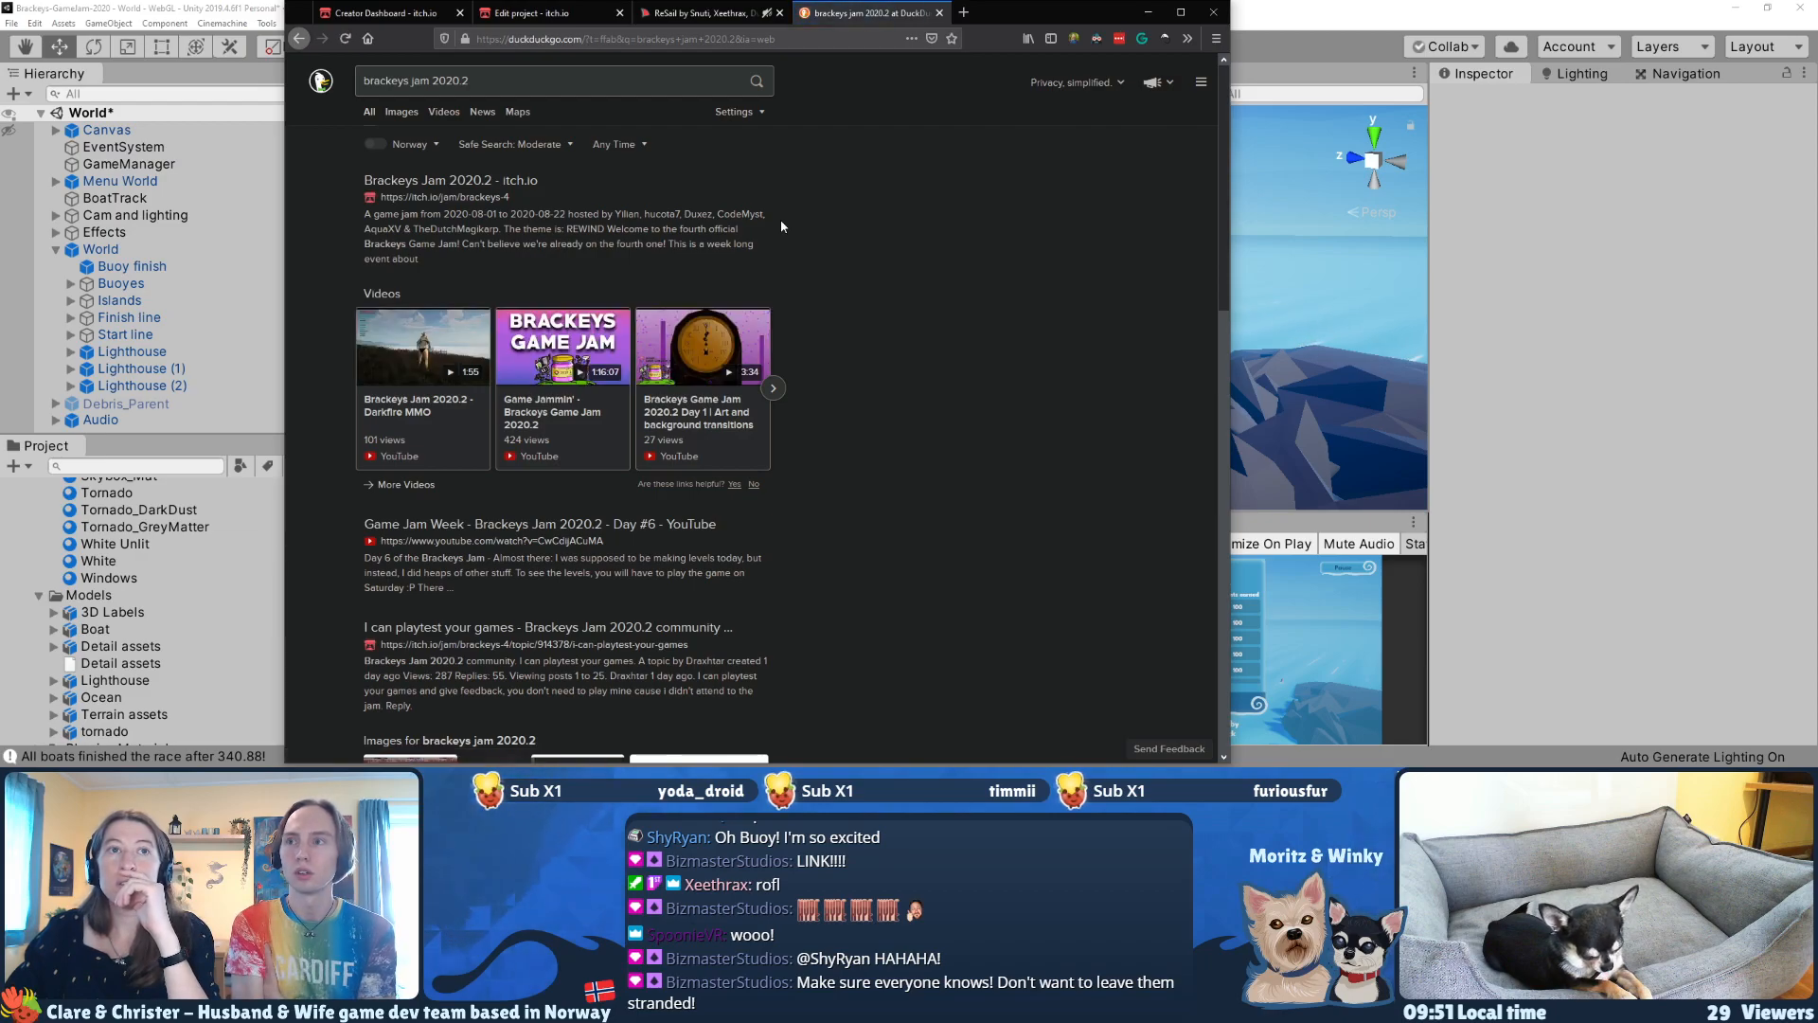
left_click(513, 189)
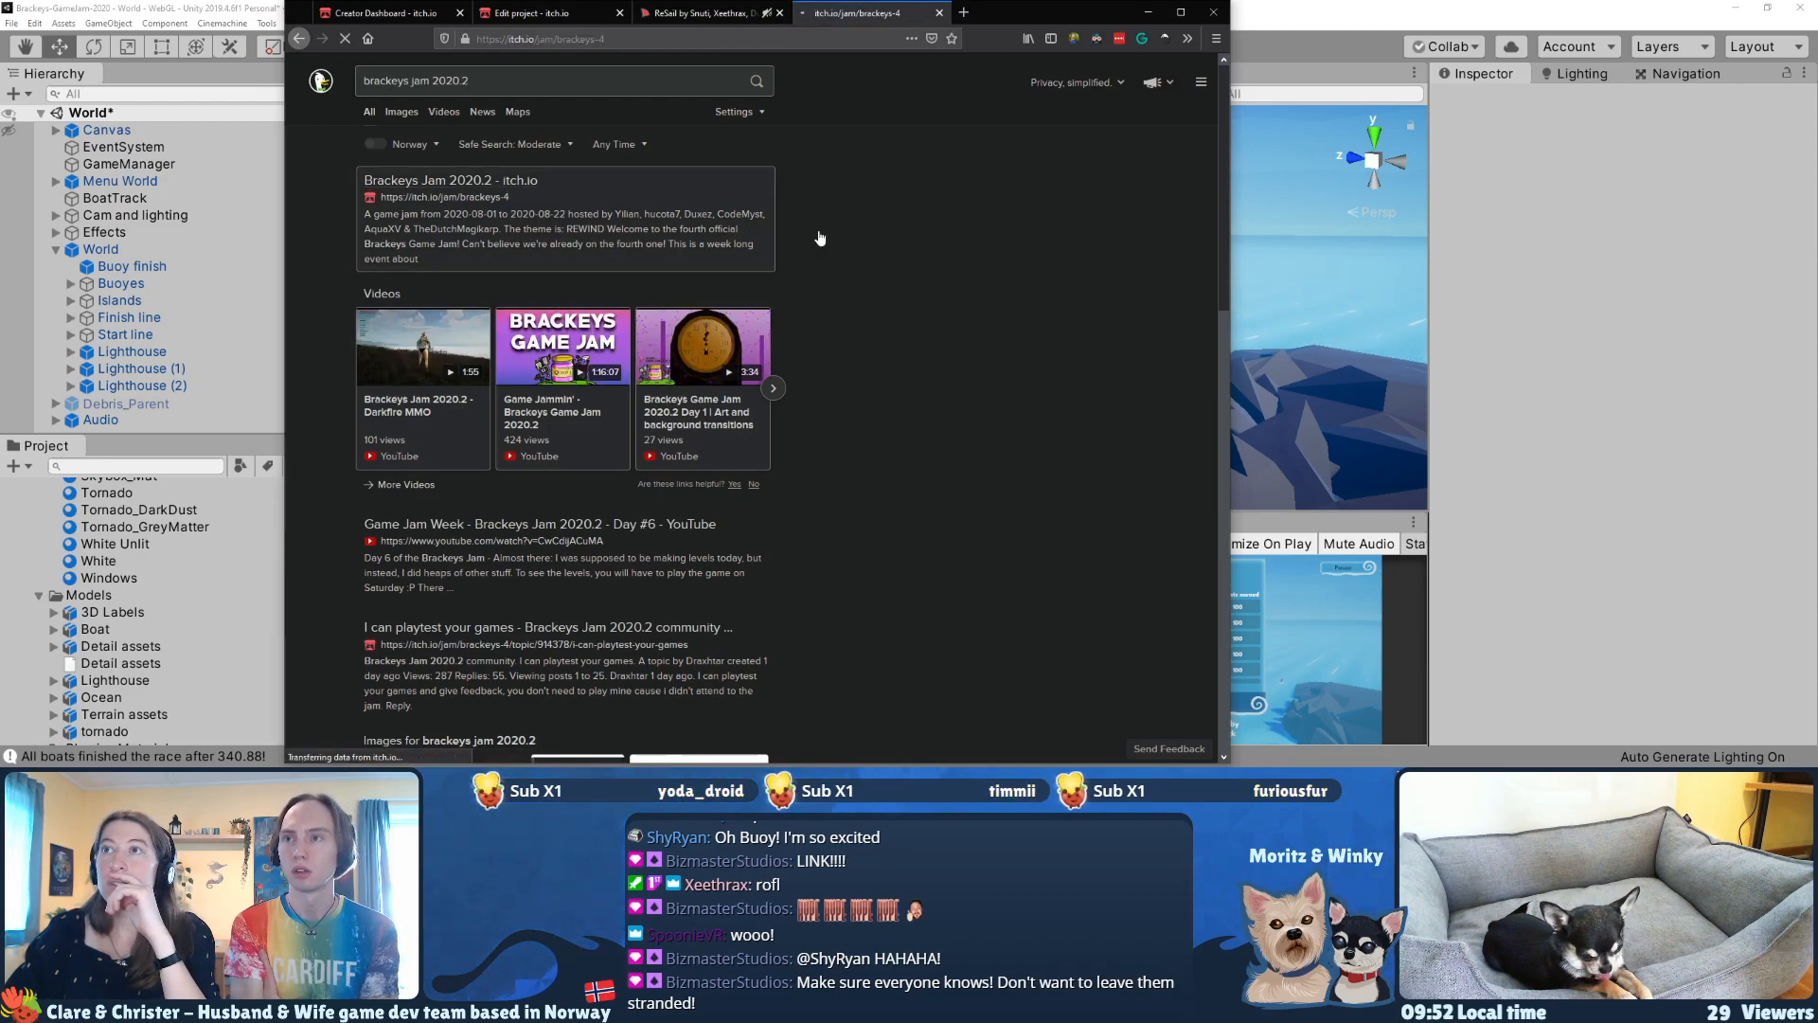
Step: Start a project submission to the jam, choose ReSail as the existing game, and paste the prepared answer on how it fits the theme
scroll(839, 358, "down", 3)
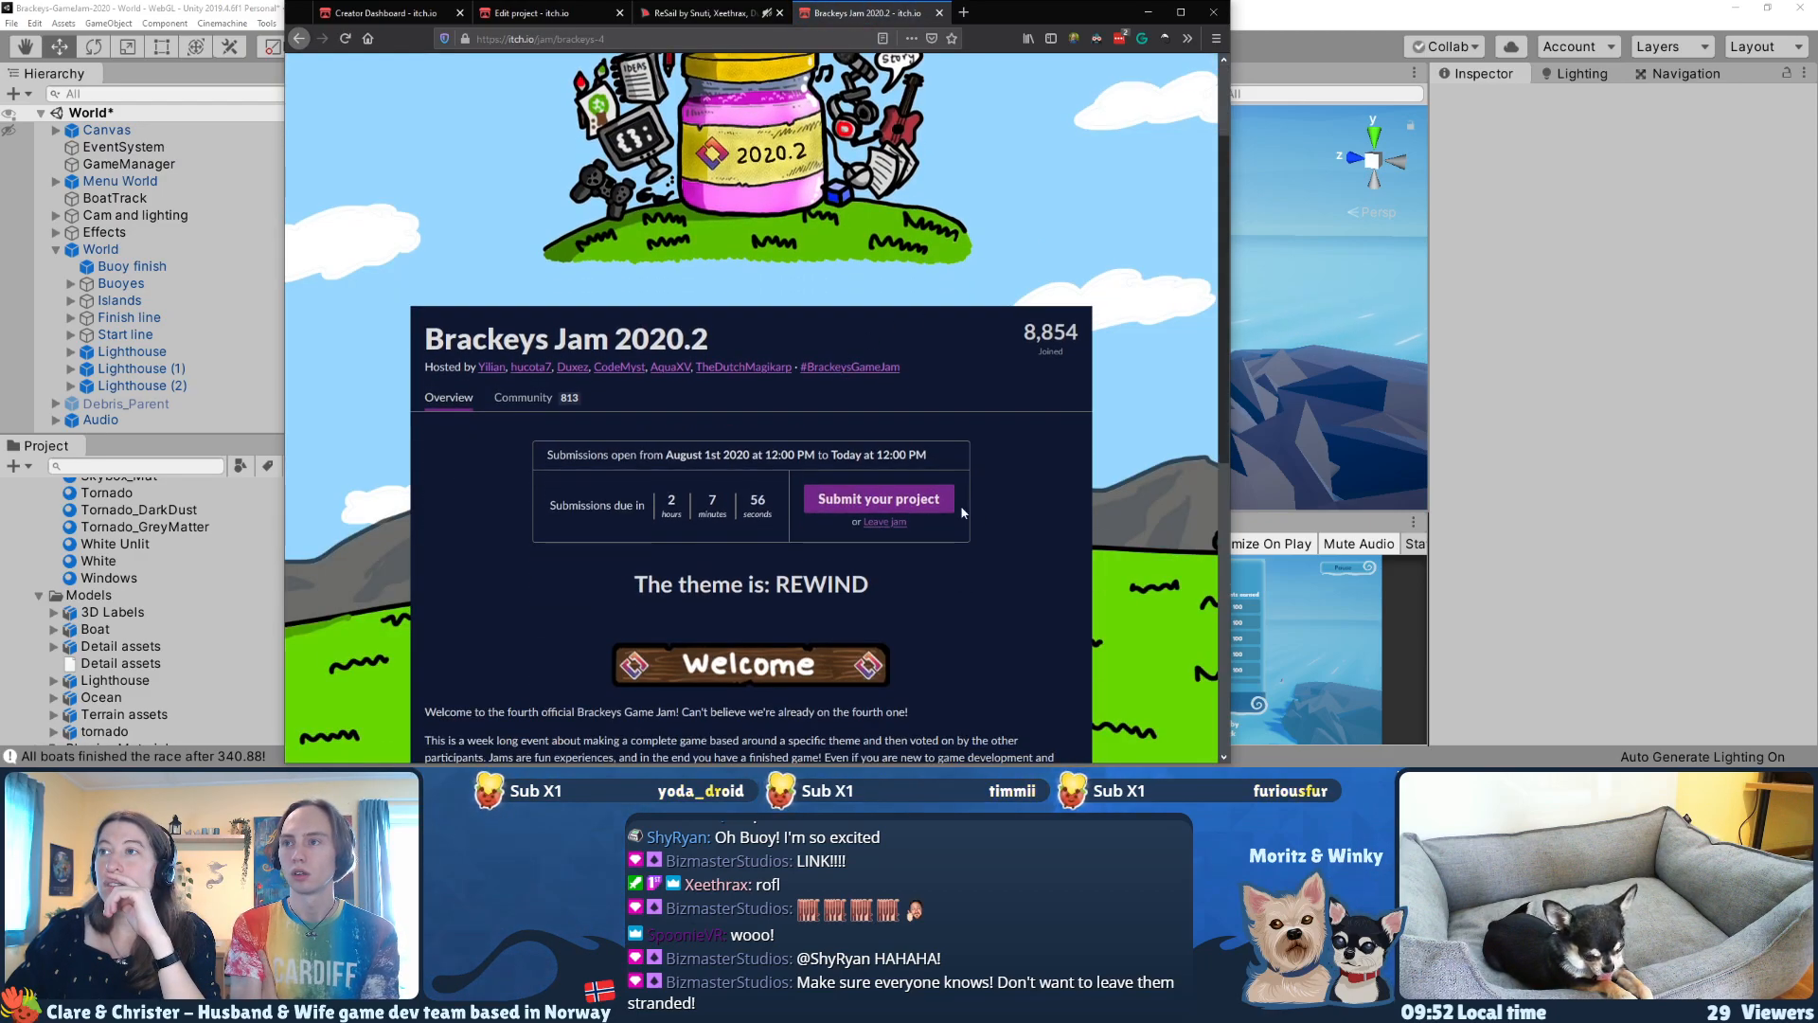
left_click(930, 504)
left_click(665, 231)
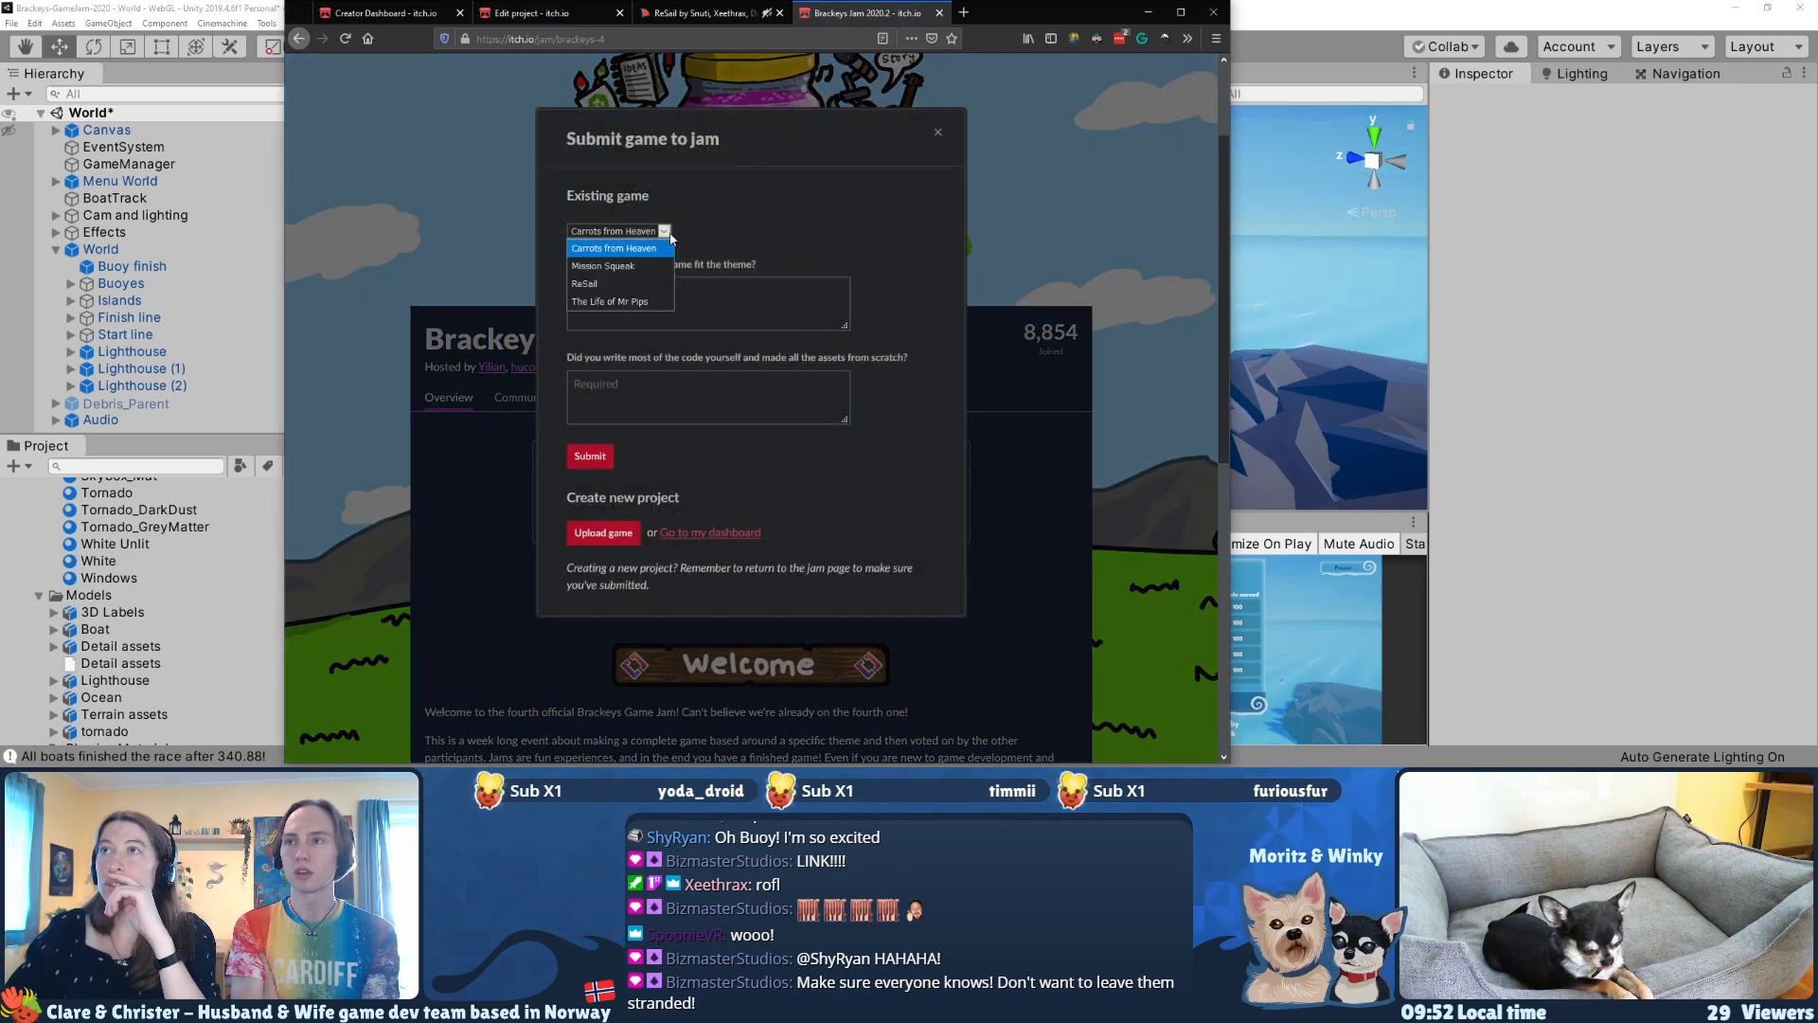
left_click(598, 281)
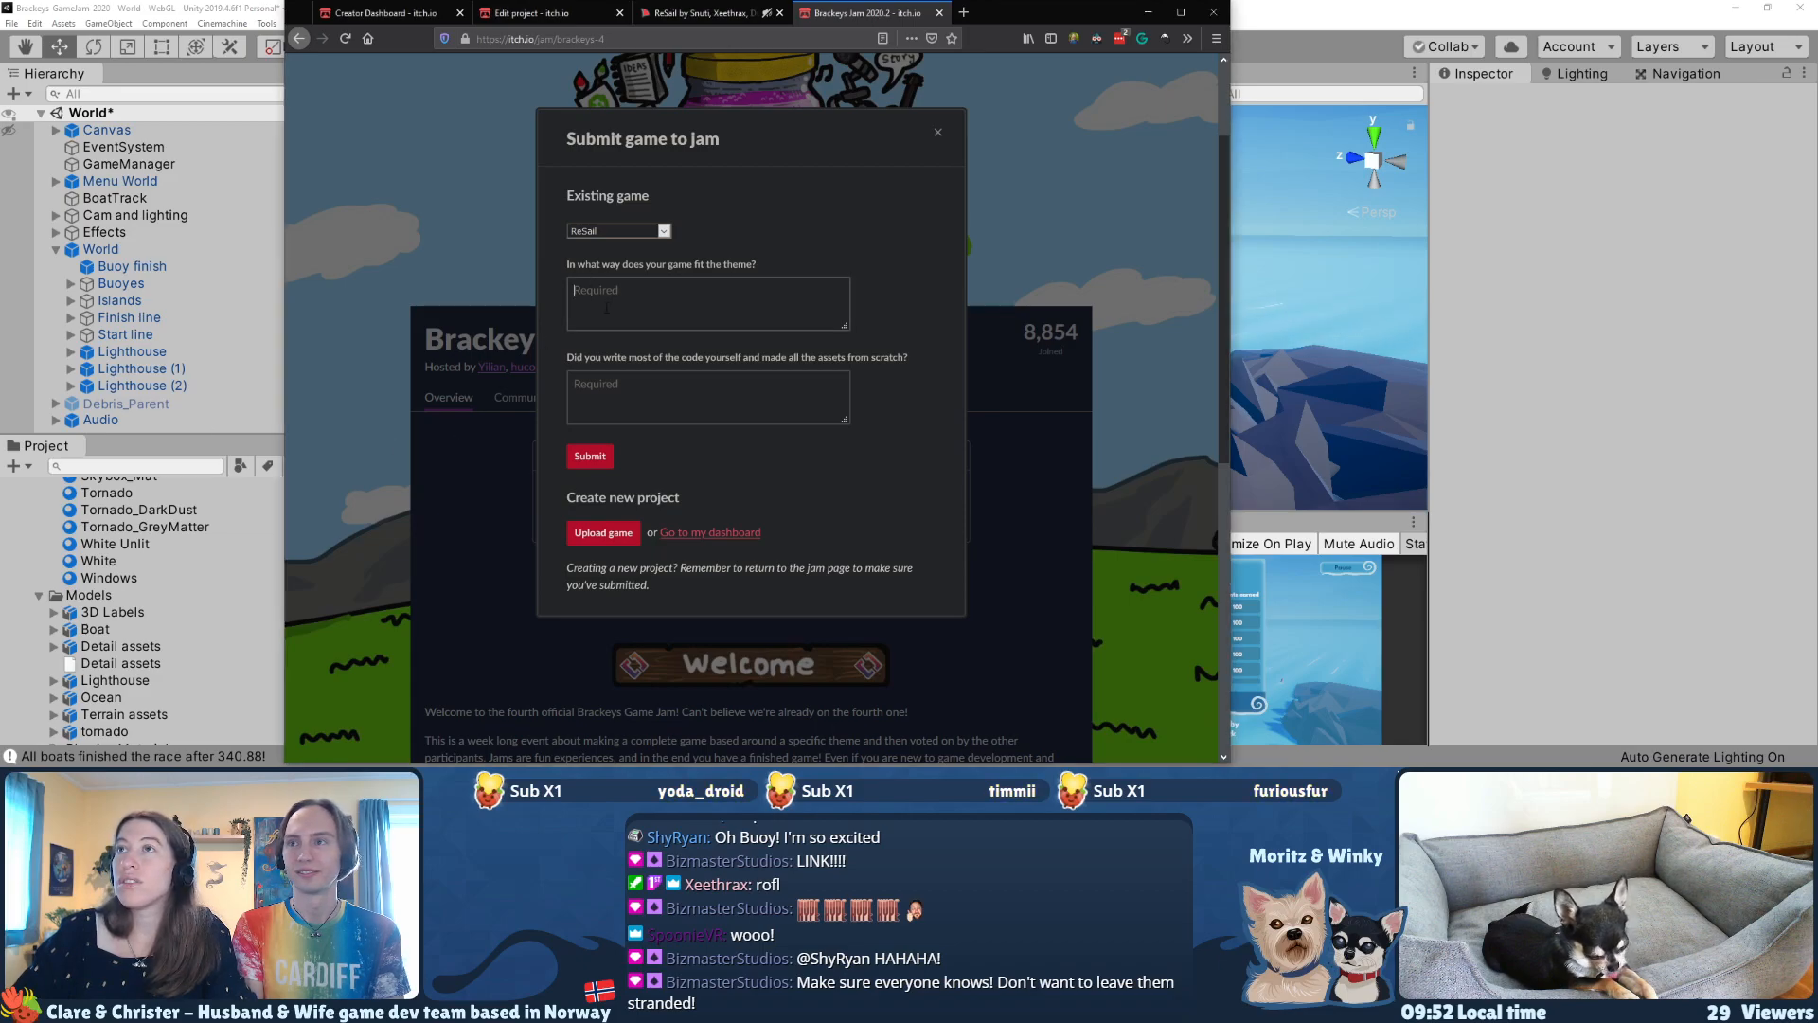
type("Wind. It's the task of the player to repeatedly use wind and control the wind to manipulate the sailboat race to ensure that order is kept.")
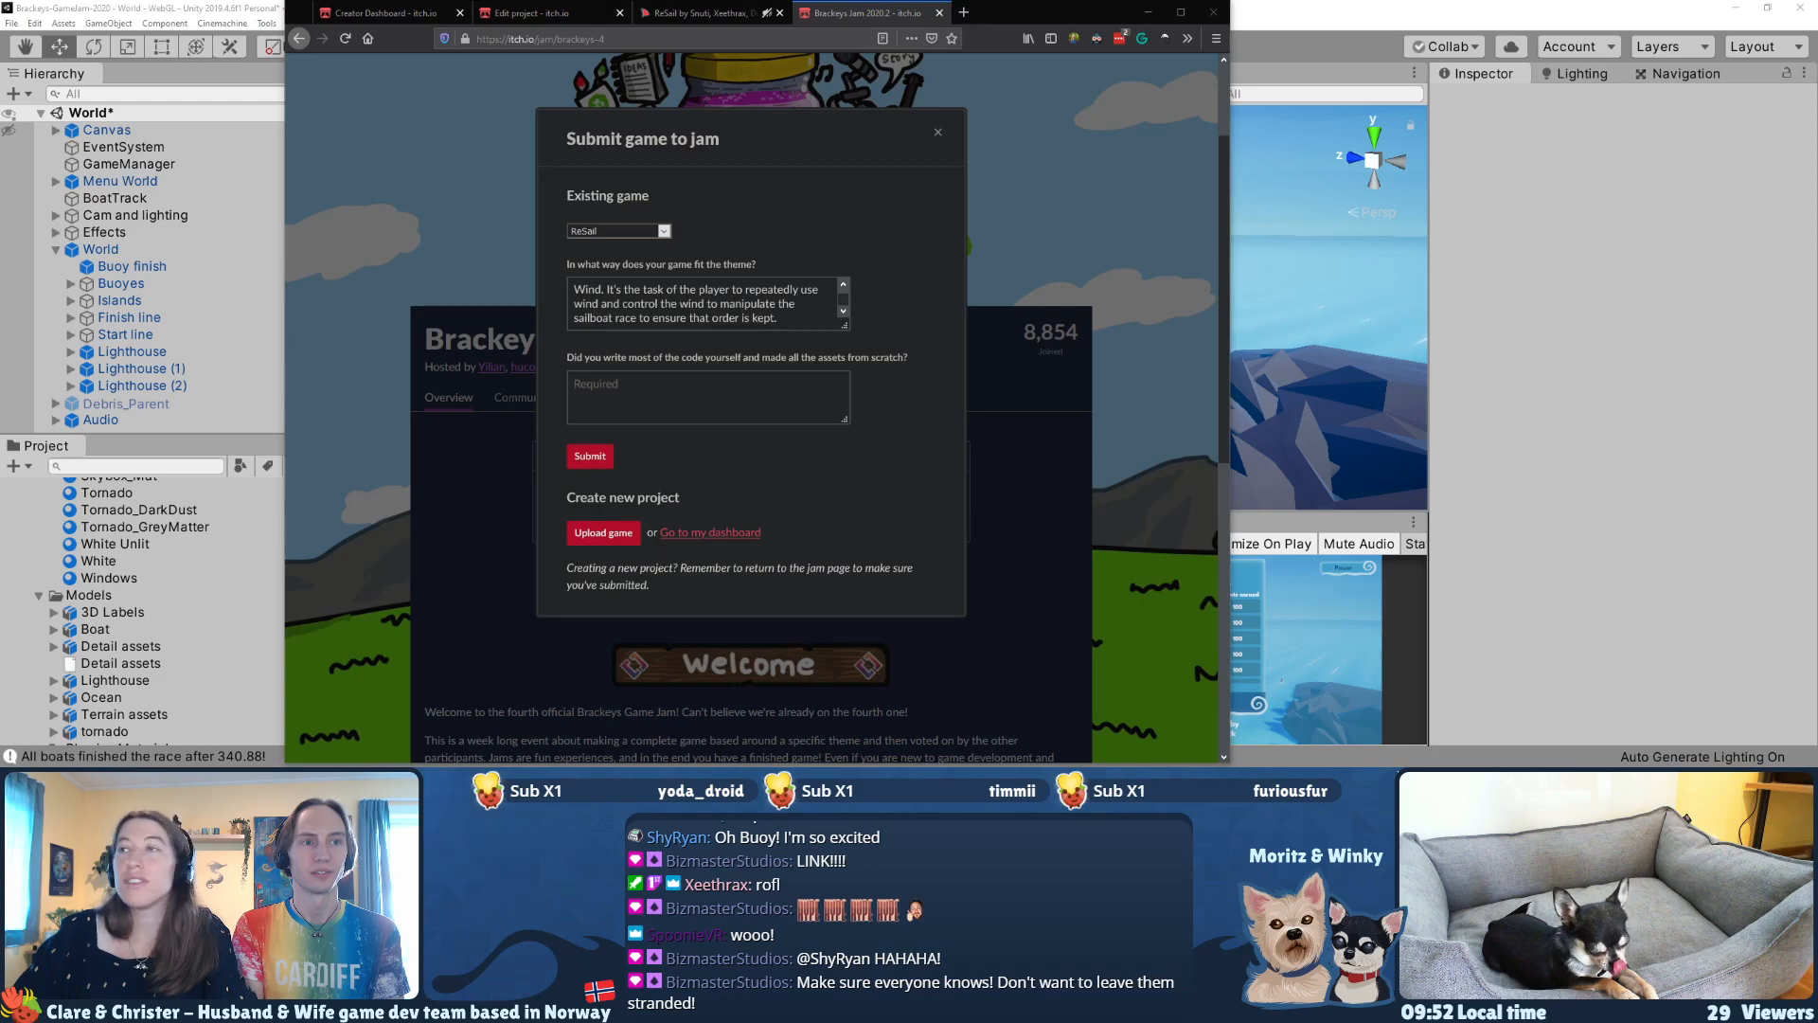
Step: Paste the prepared answer about who made the code and assets, and enlarge both answer boxes to show their full text
key("ctrl+v")
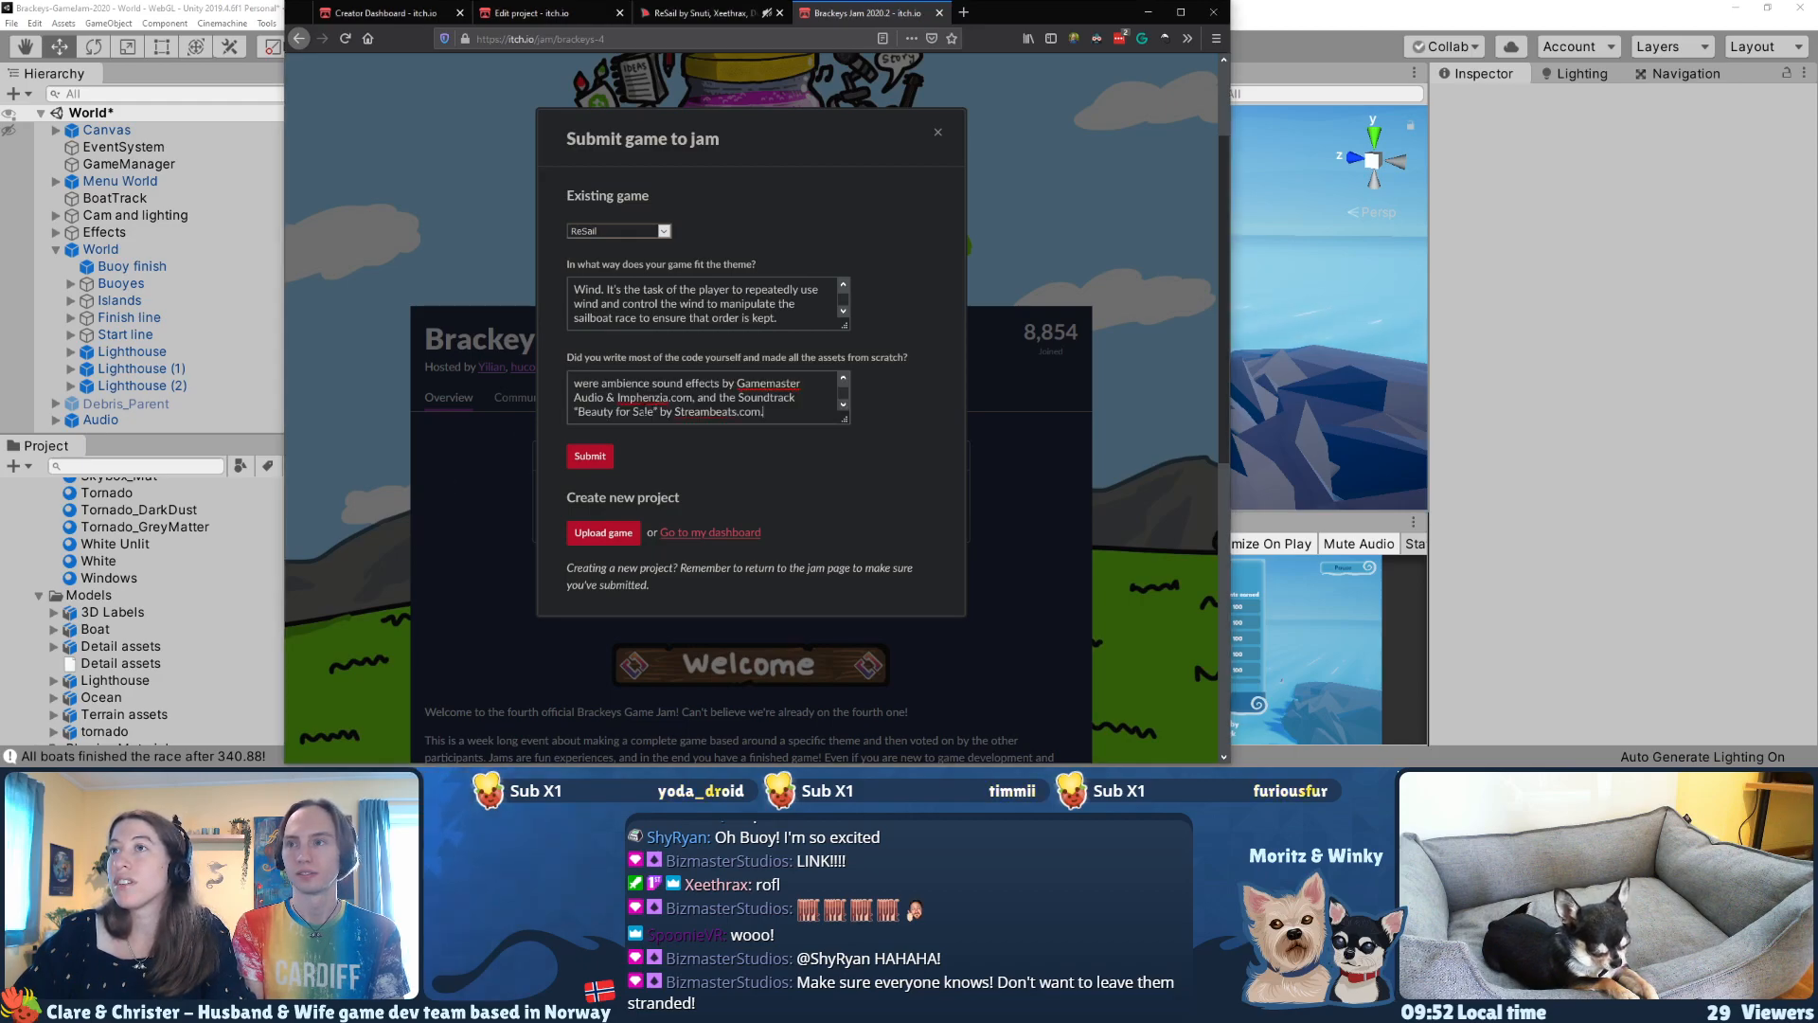
left_click(844, 379)
left_click_drag(845, 326, 948, 447)
left_click_drag(844, 539, 953, 637)
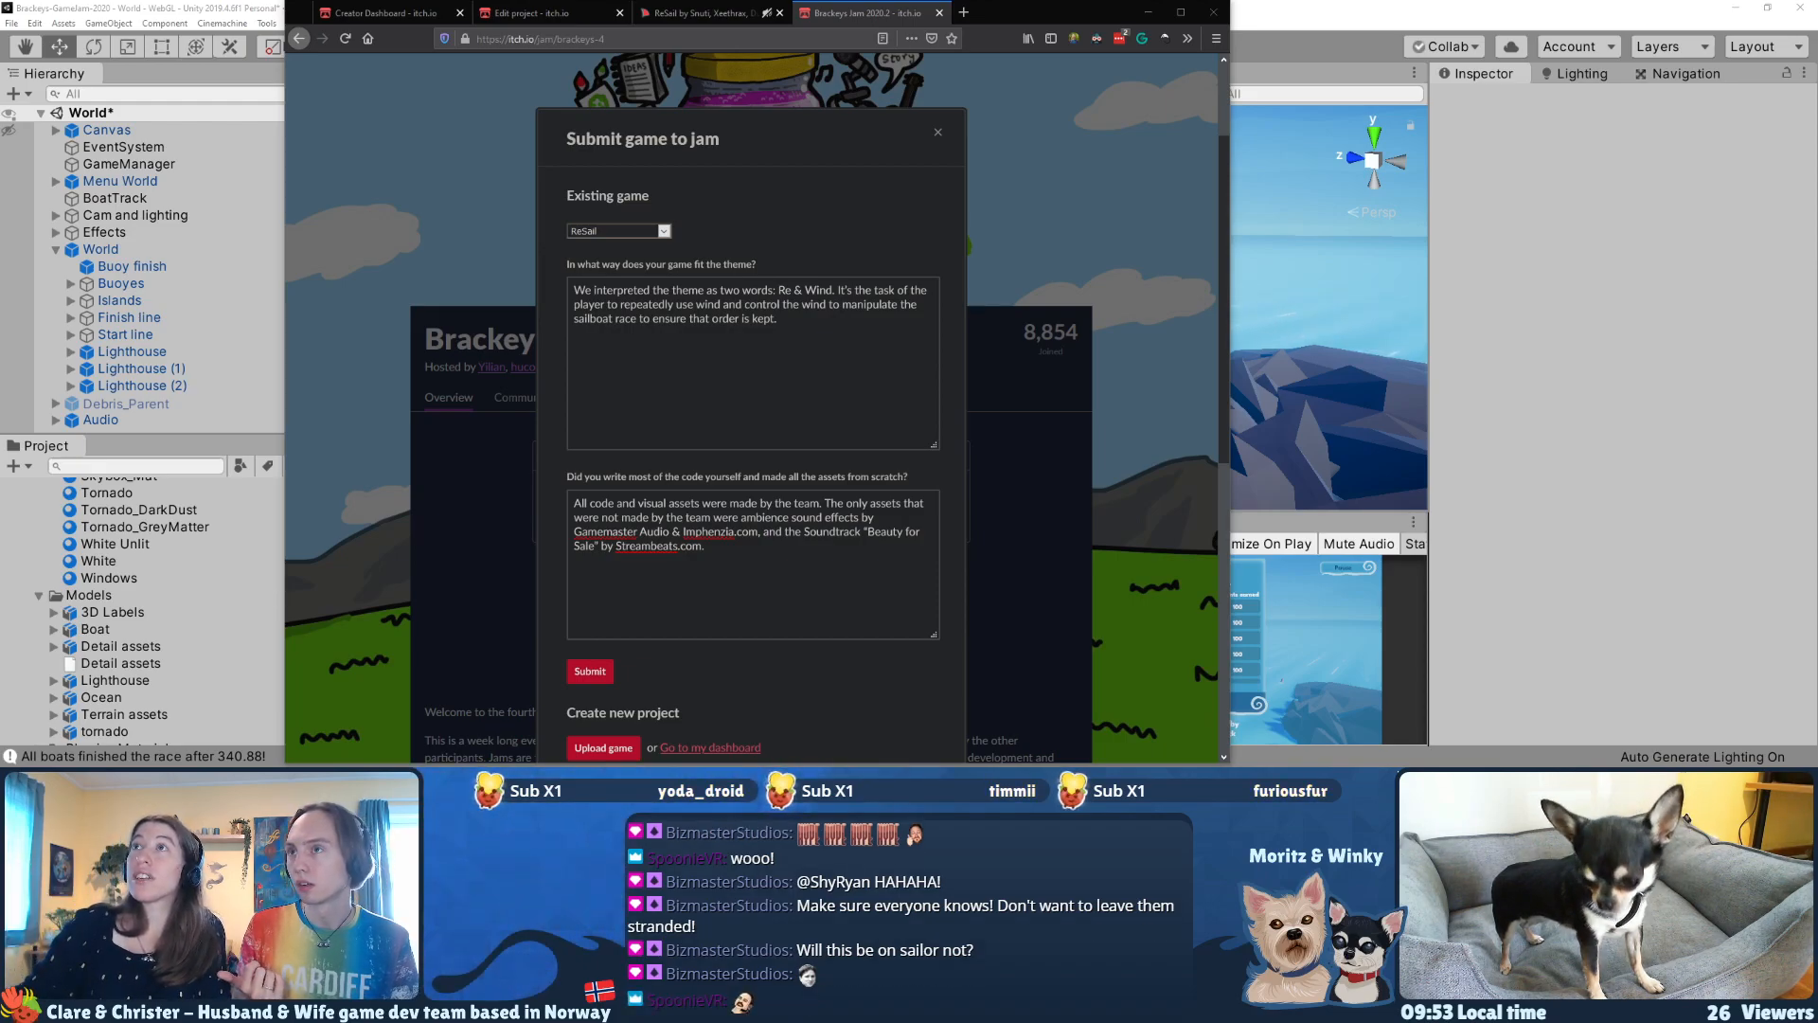
Step: Check the controls and credits on the published ReSail page, and return to the jam submission form
left_click(699, 12)
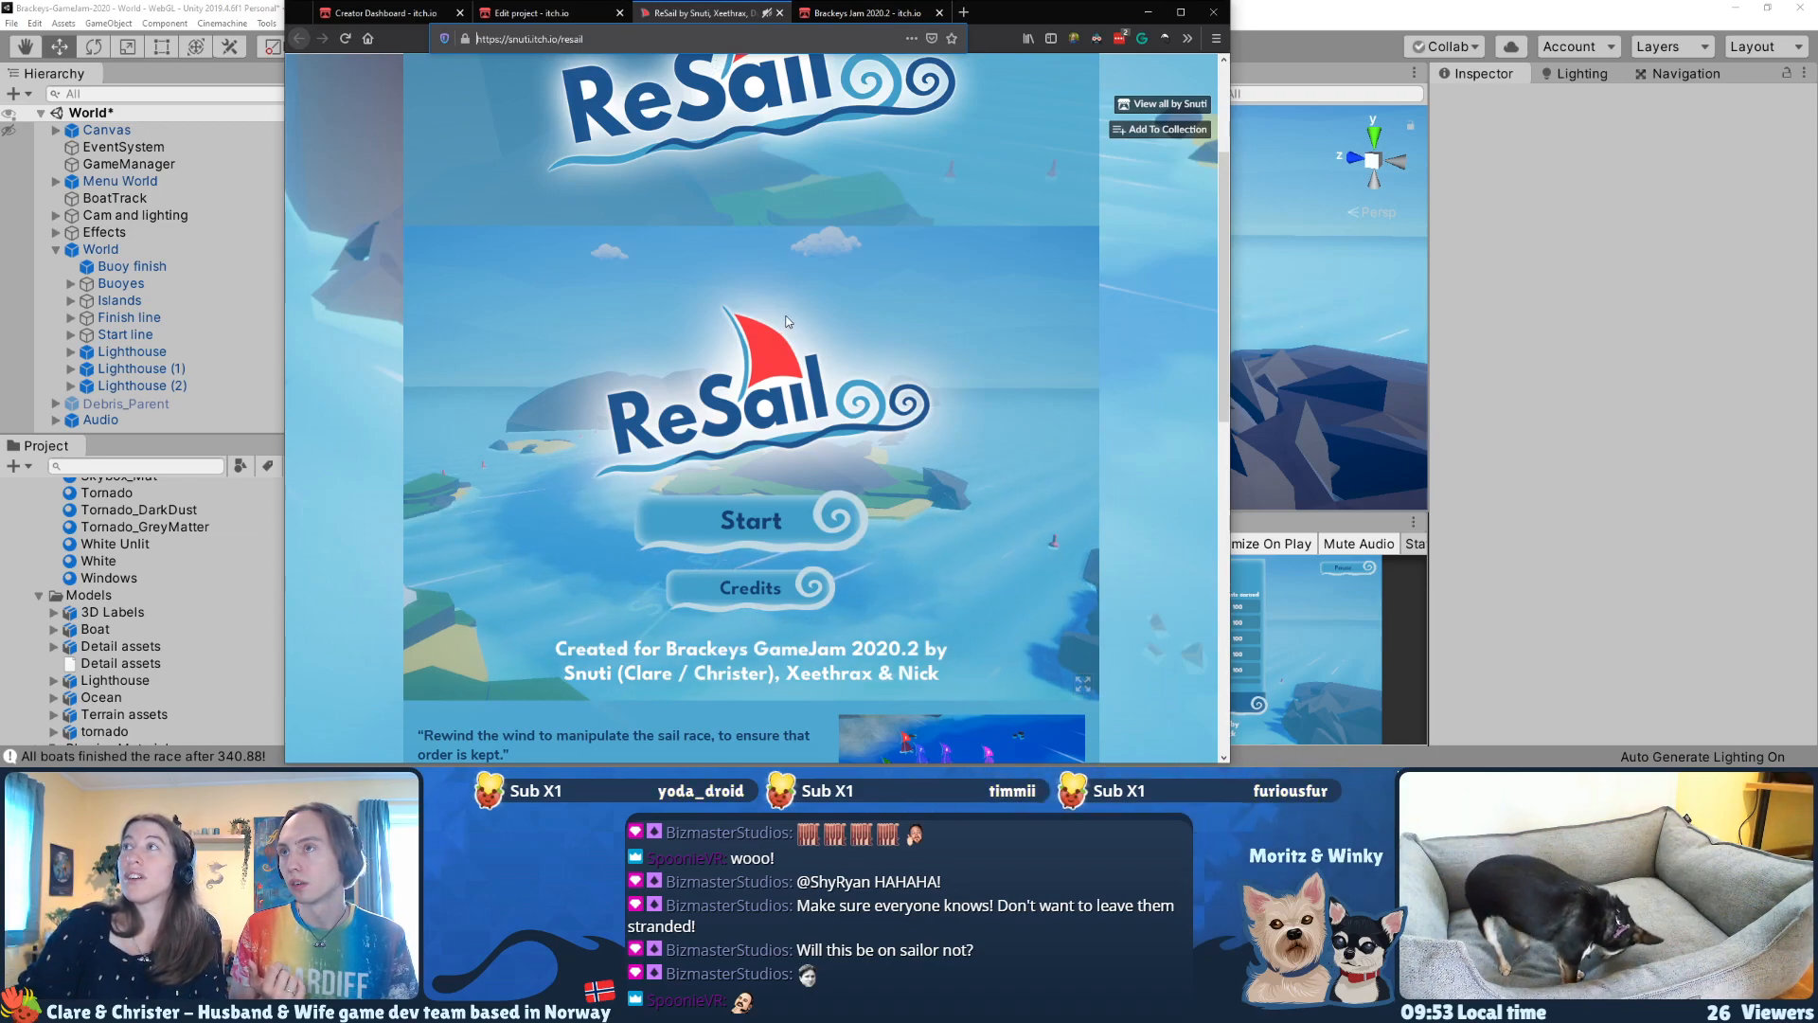
scroll(978, 386, "down", 9)
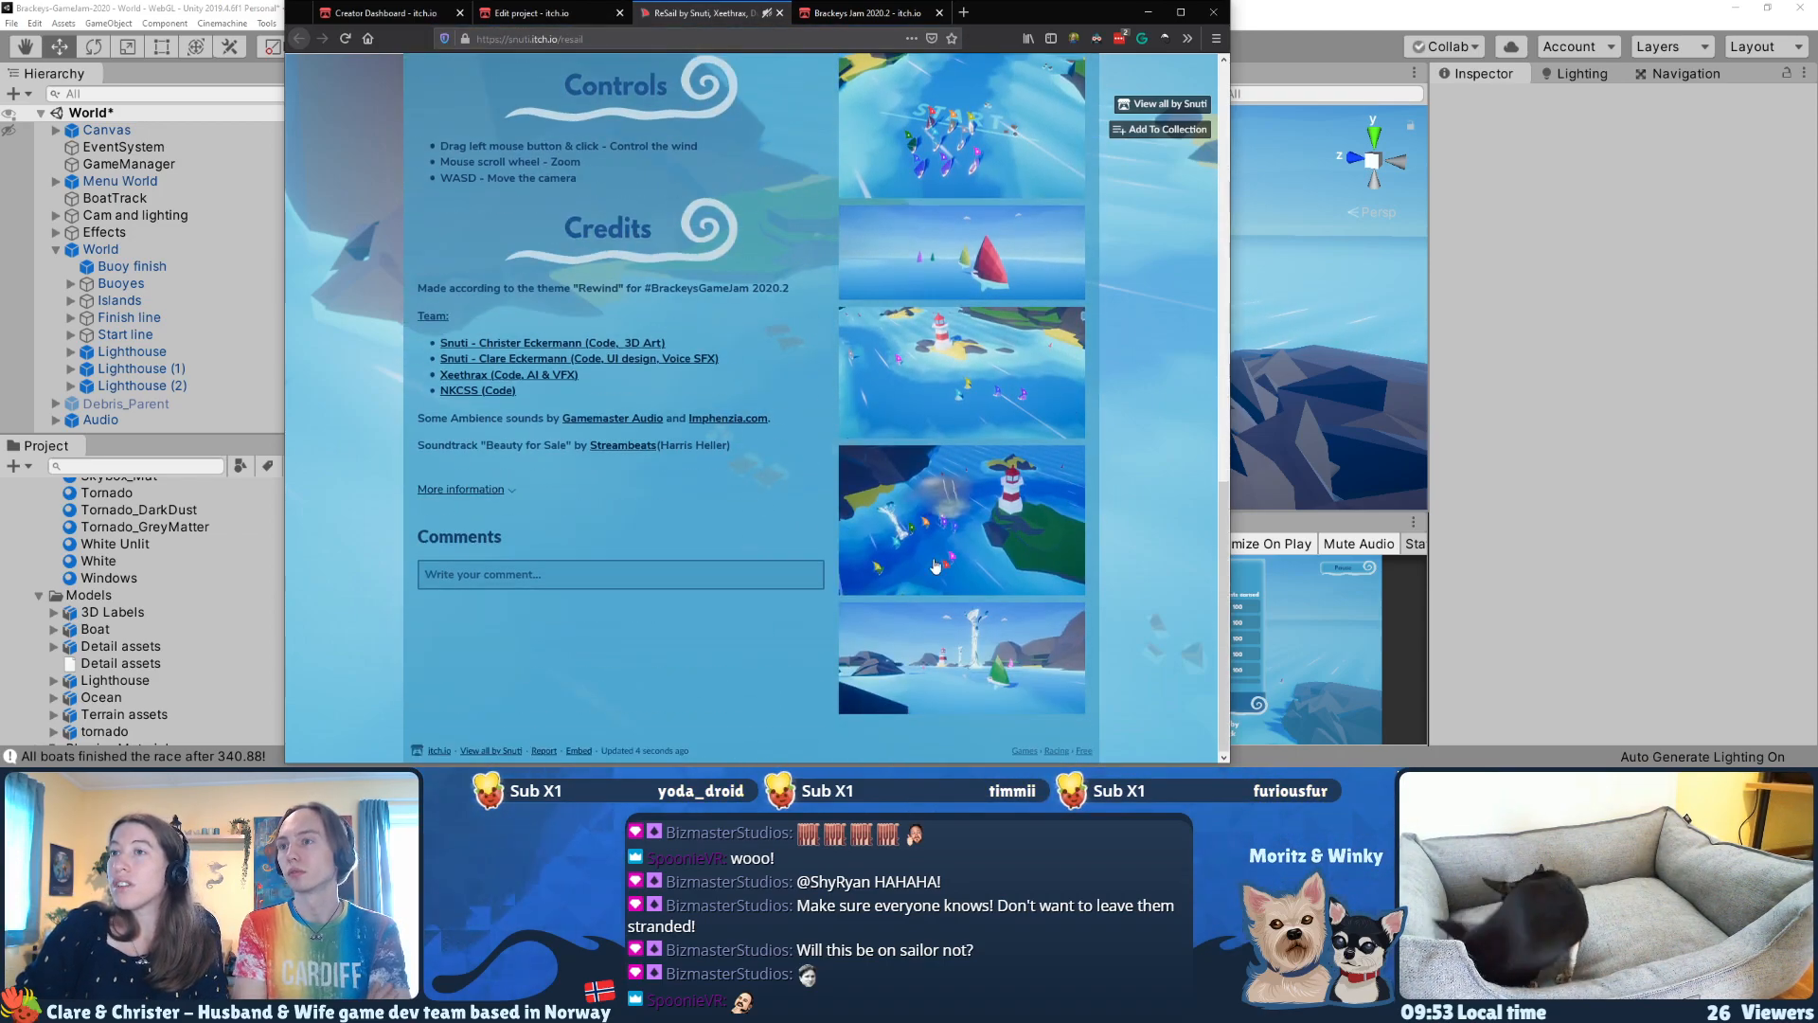
scroll(660, 564, "up", 4)
scroll(660, 564, "down", 4)
scroll(660, 563, "up", 9)
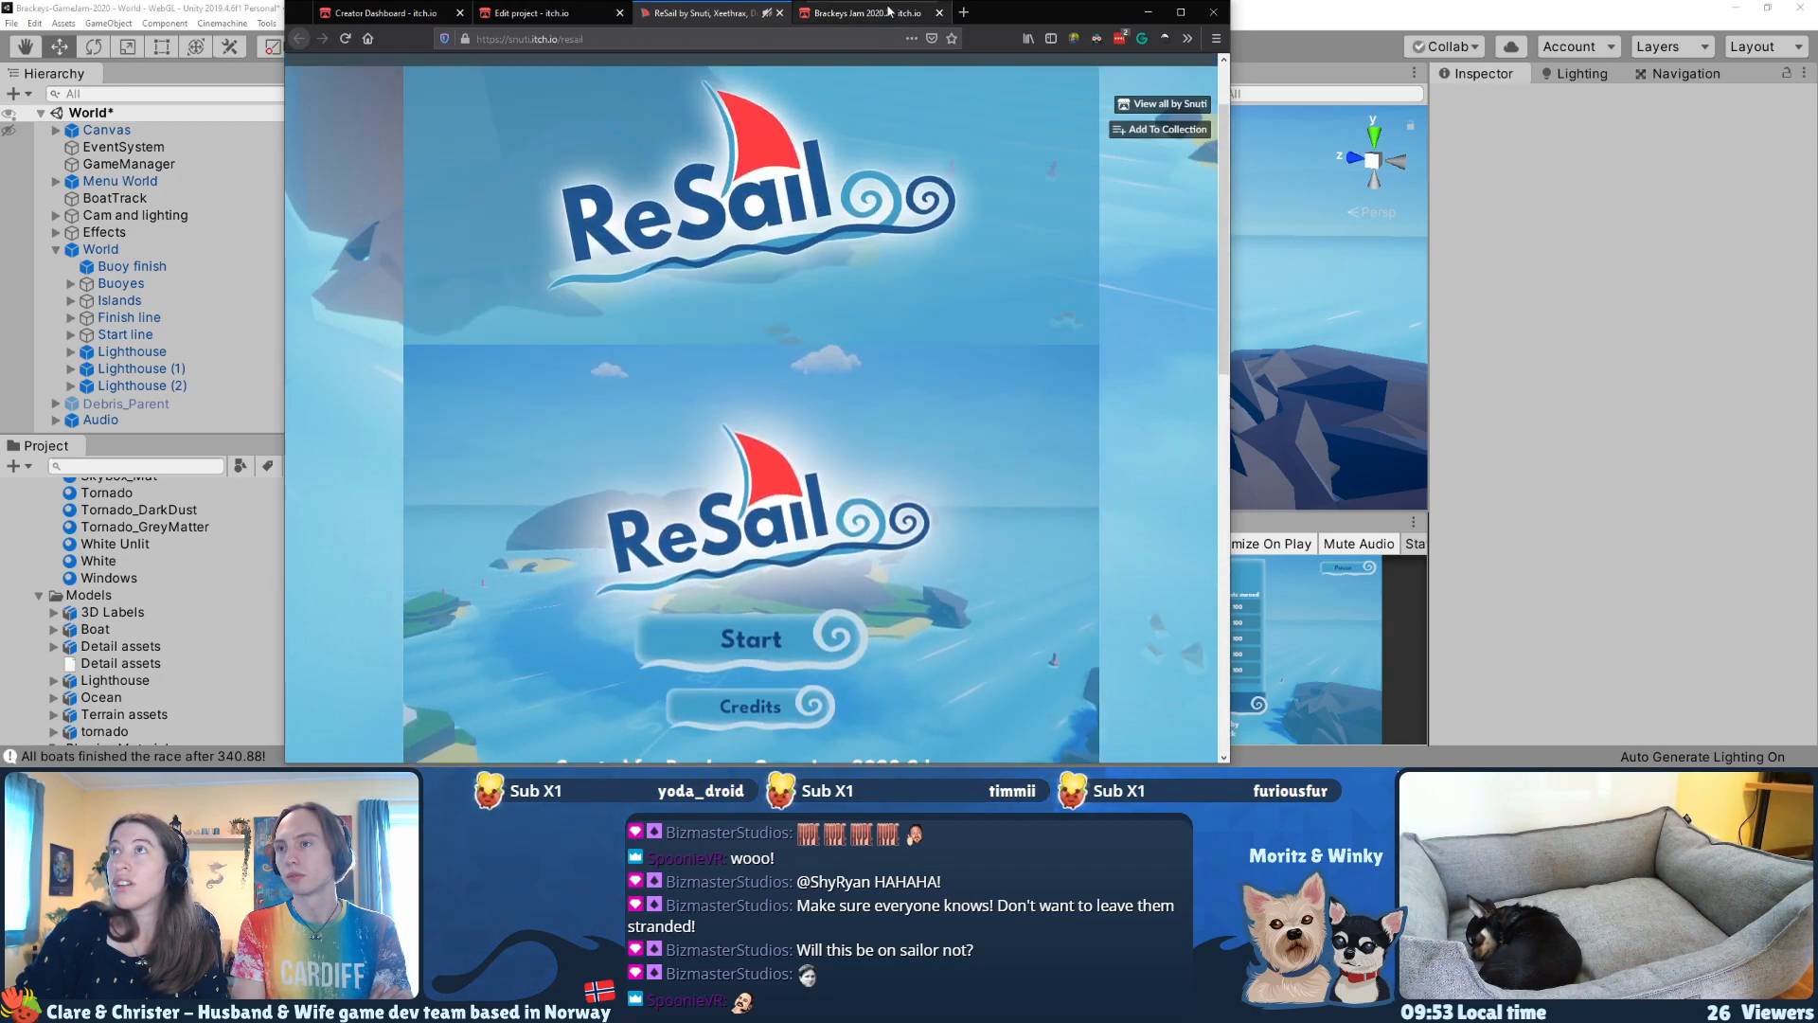
left_click(846, 13)
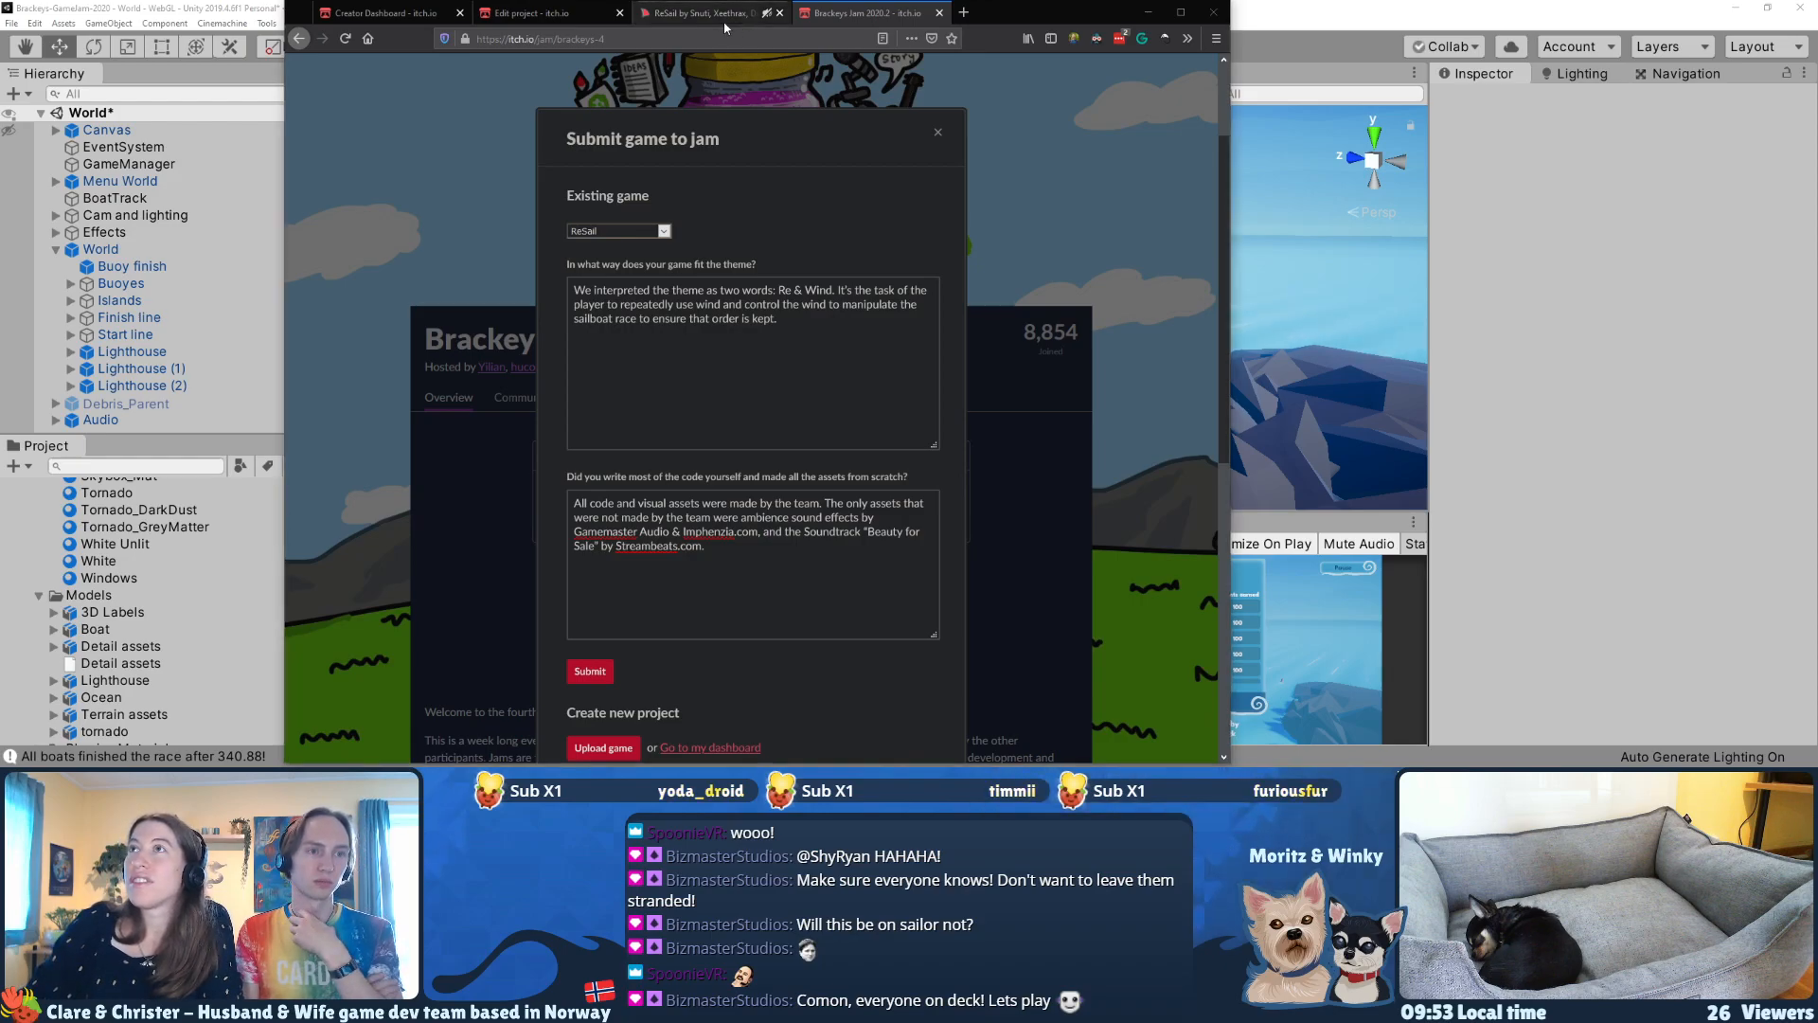
Step: Return to the ReSail page and start a race from the How to play instructions
left_click(652, 7)
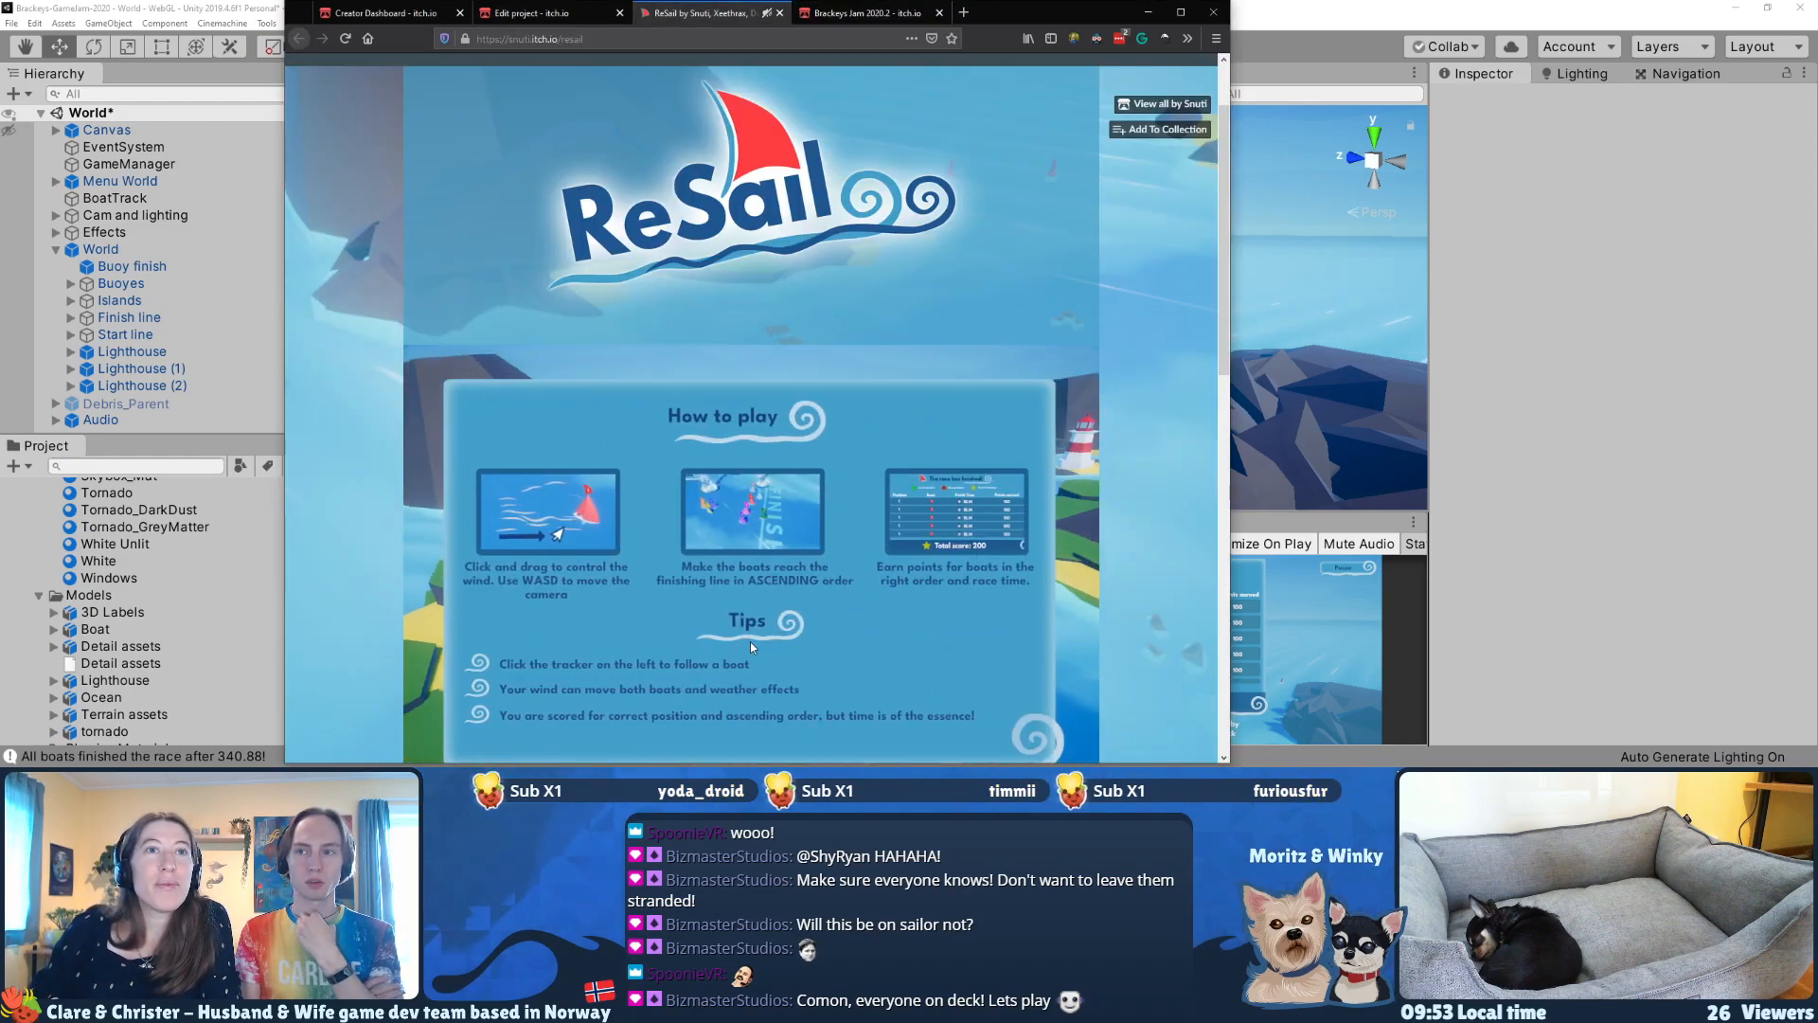
scroll(797, 594, "down", 2)
scroll(1117, 558, "down", 3)
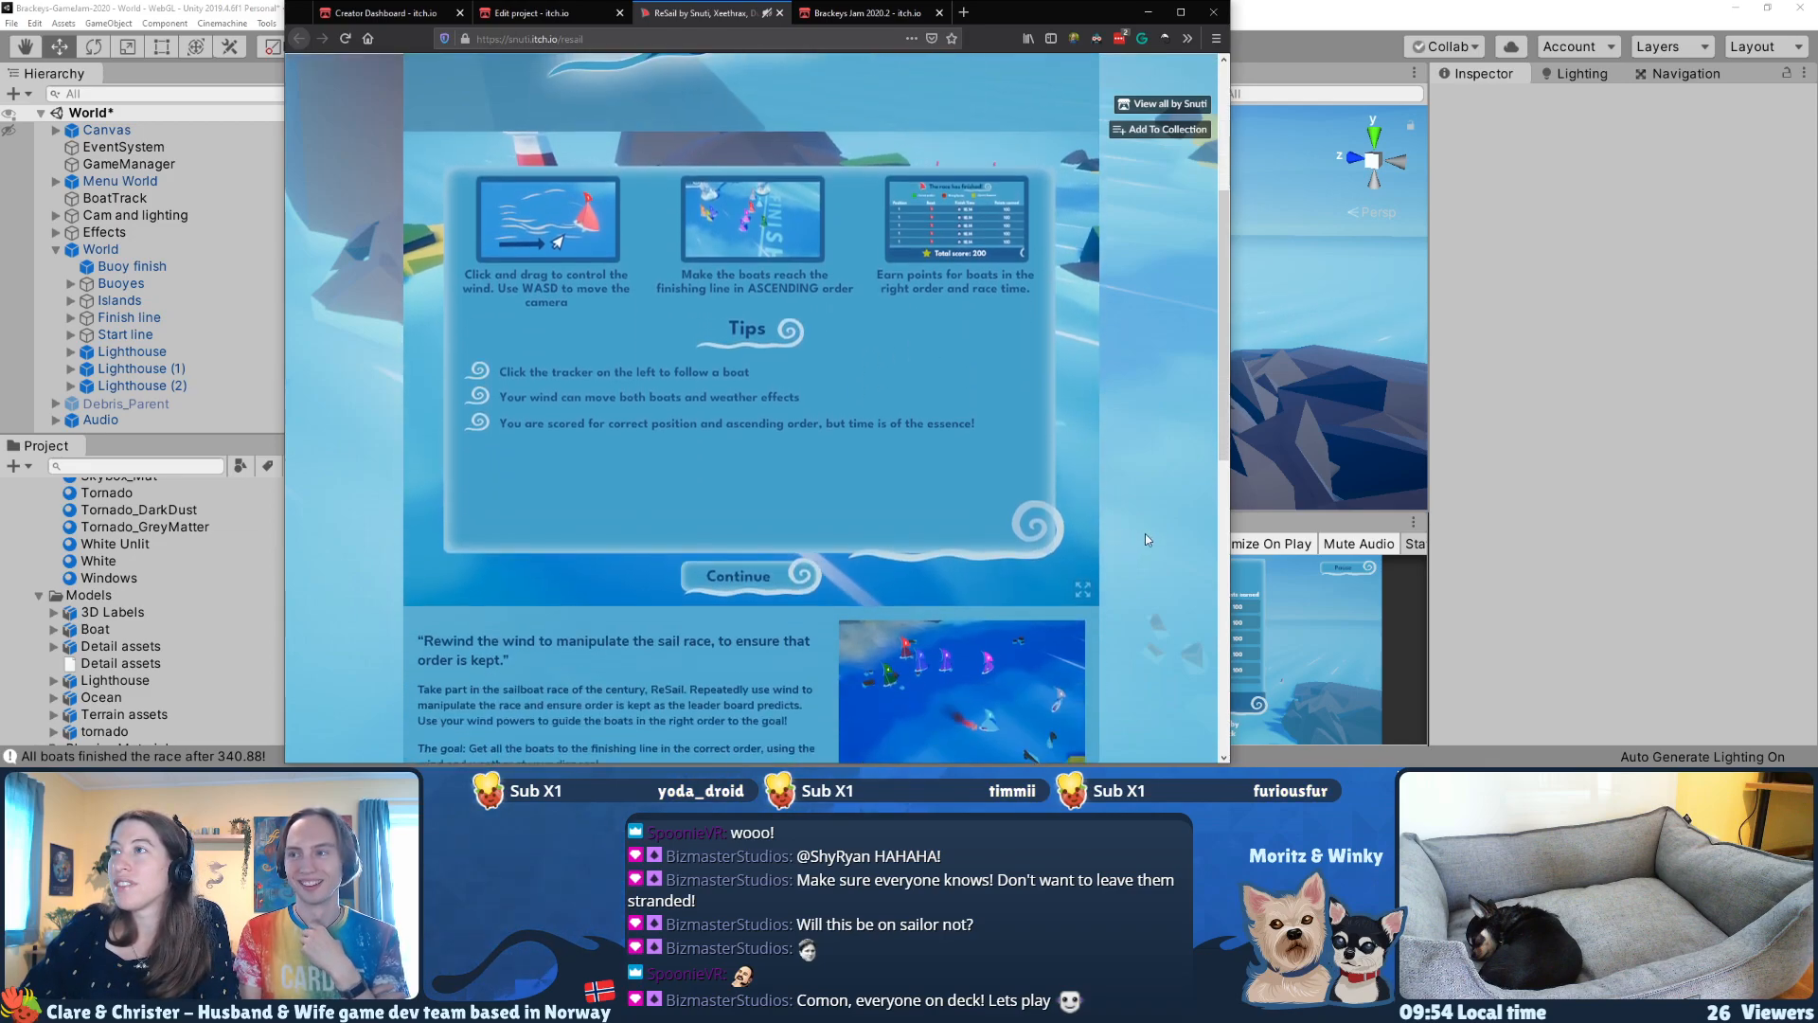
left_click(760, 570)
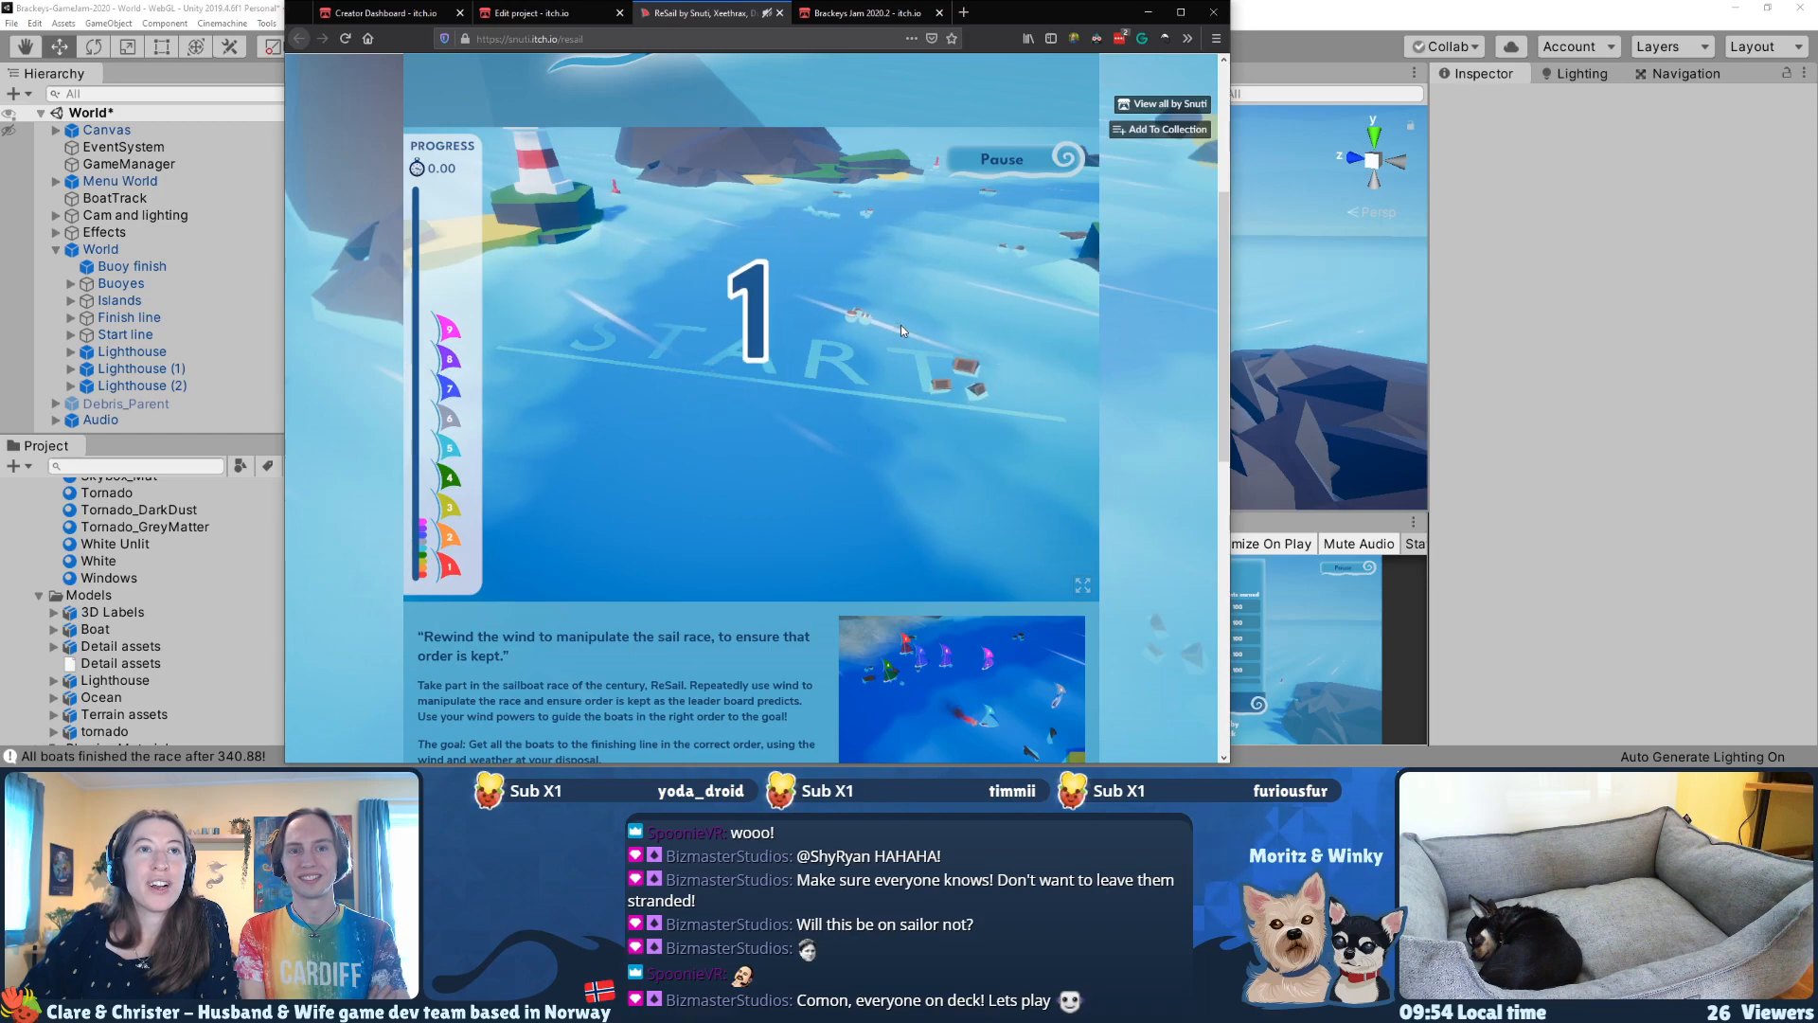
Step: Blow gusts of wind across the start line to push the fleet forward, and follow it to the first island
left_click_drag(832, 429, 869, 343)
left_click_drag(788, 276, 826, 247)
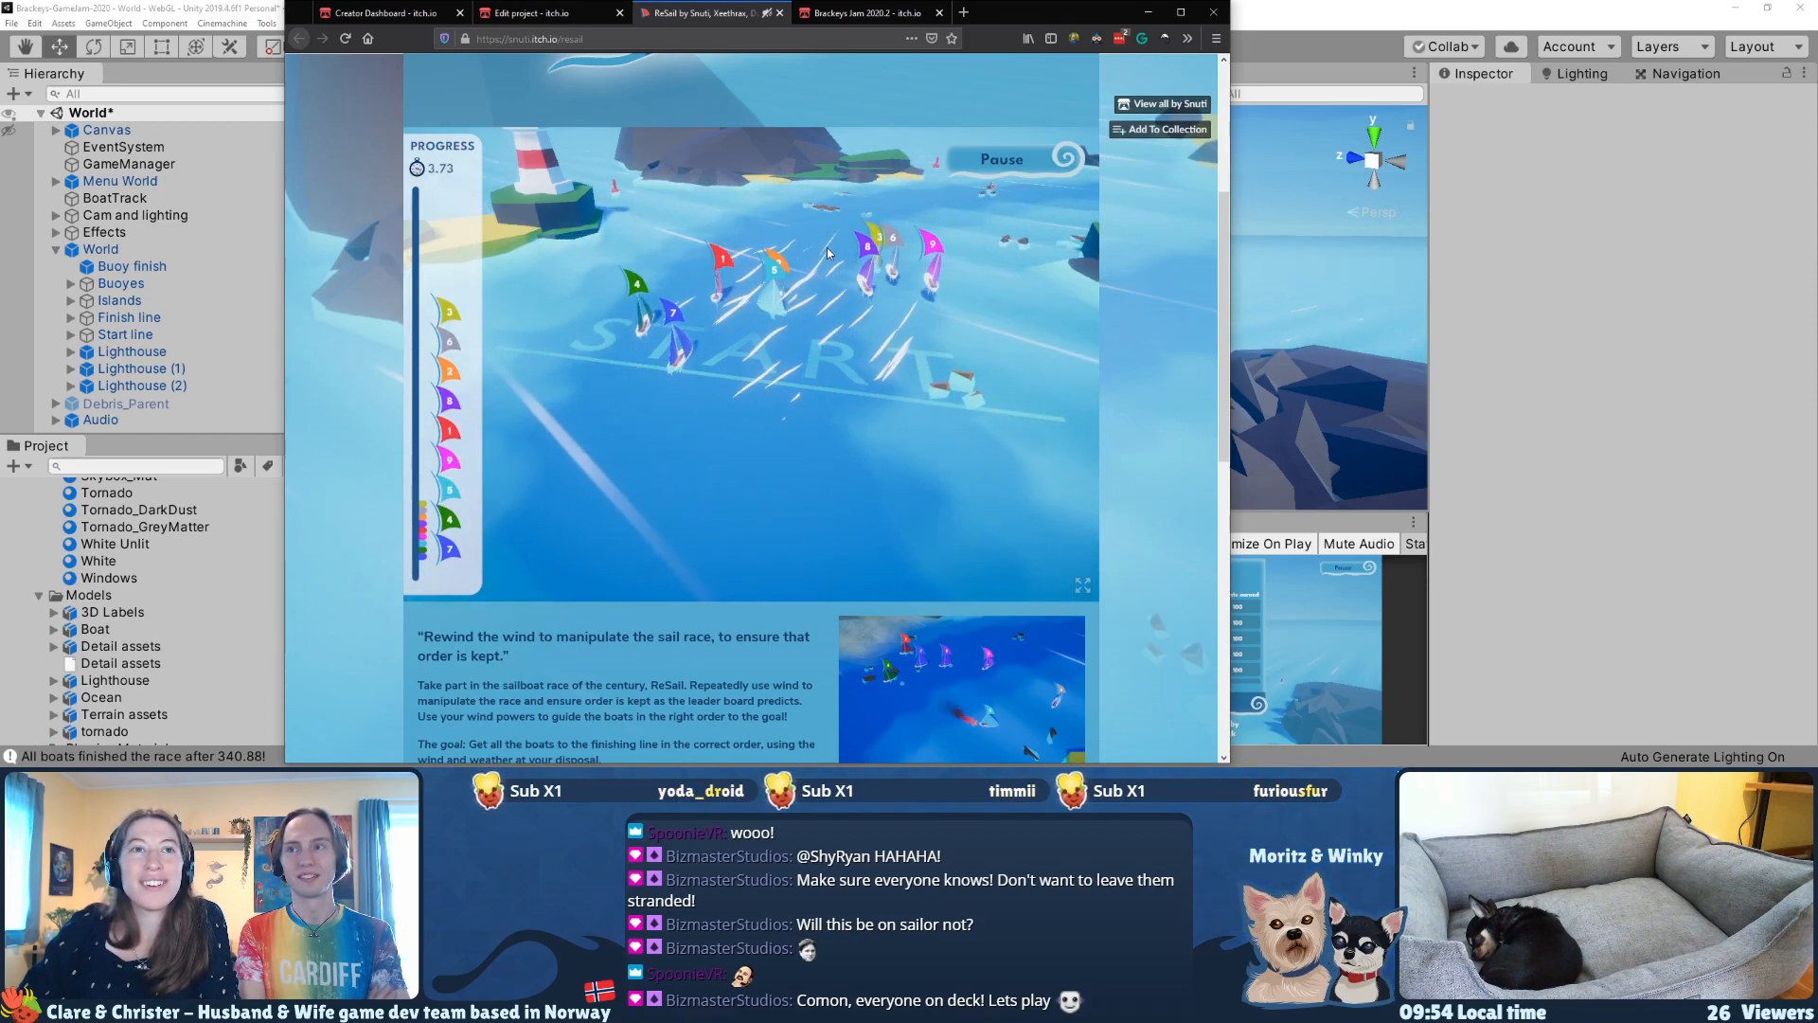
left_click_drag(744, 316, 889, 248)
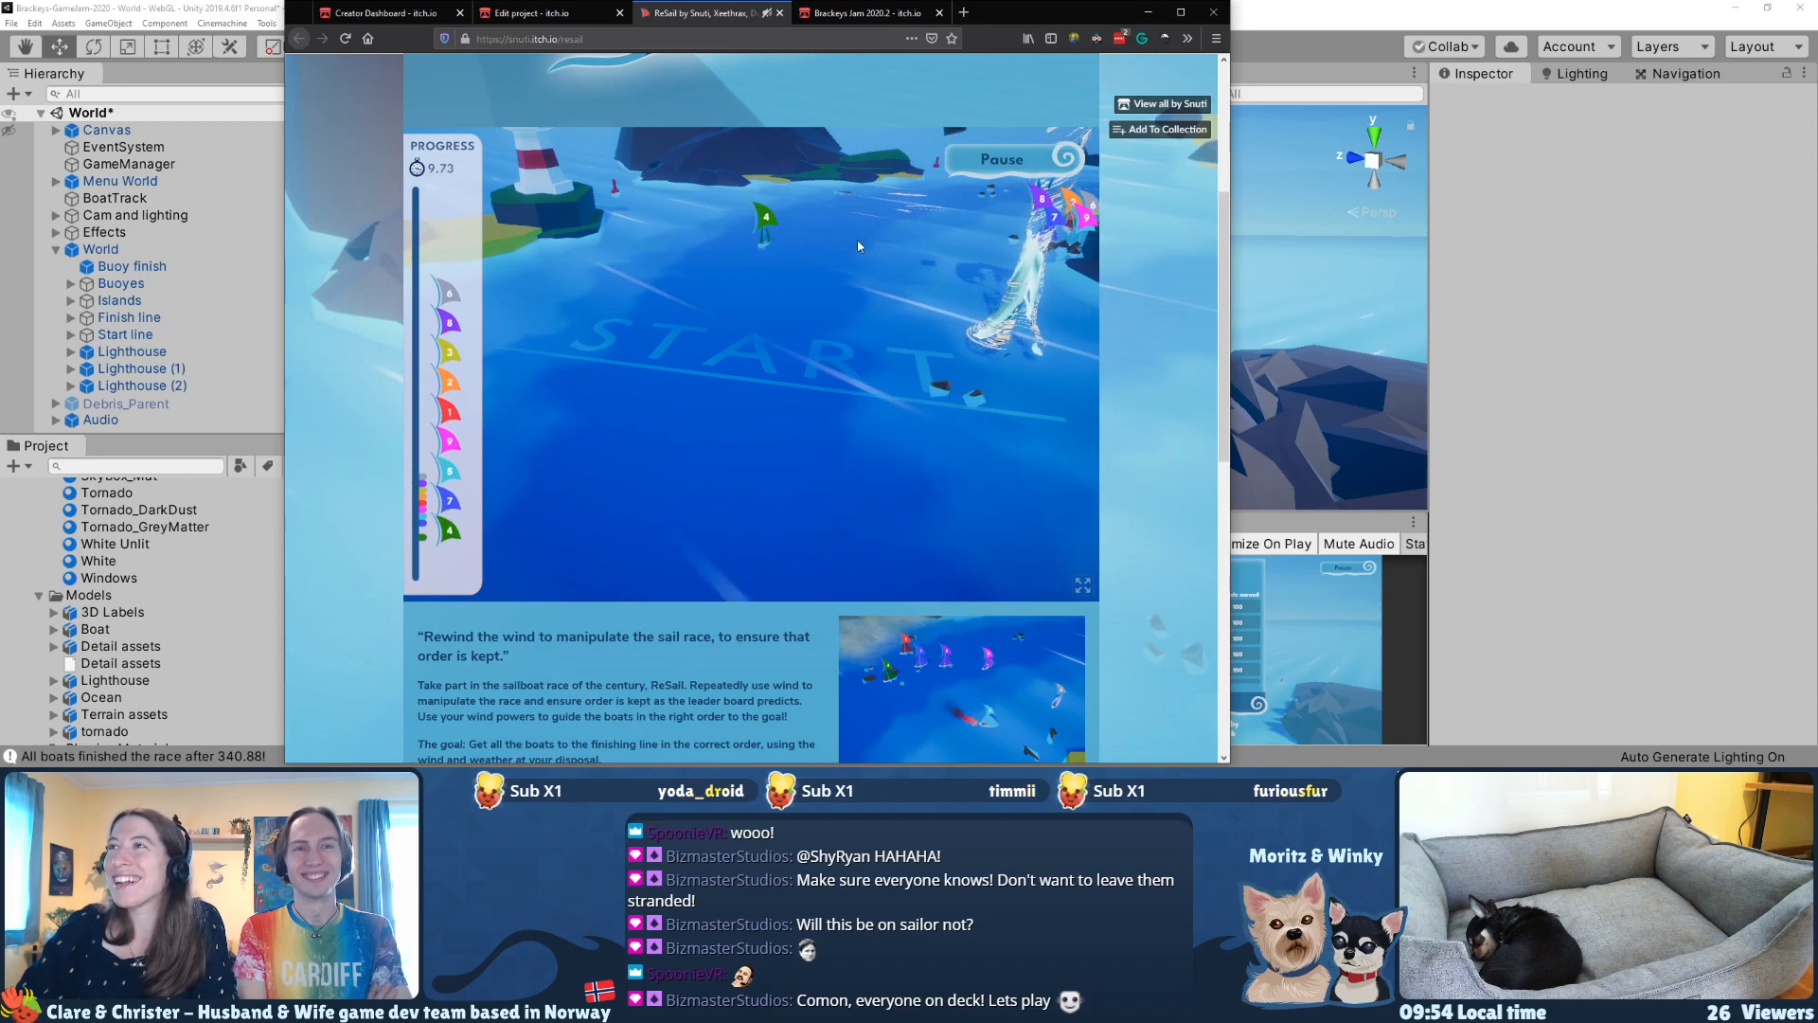
key("d")
key("w")
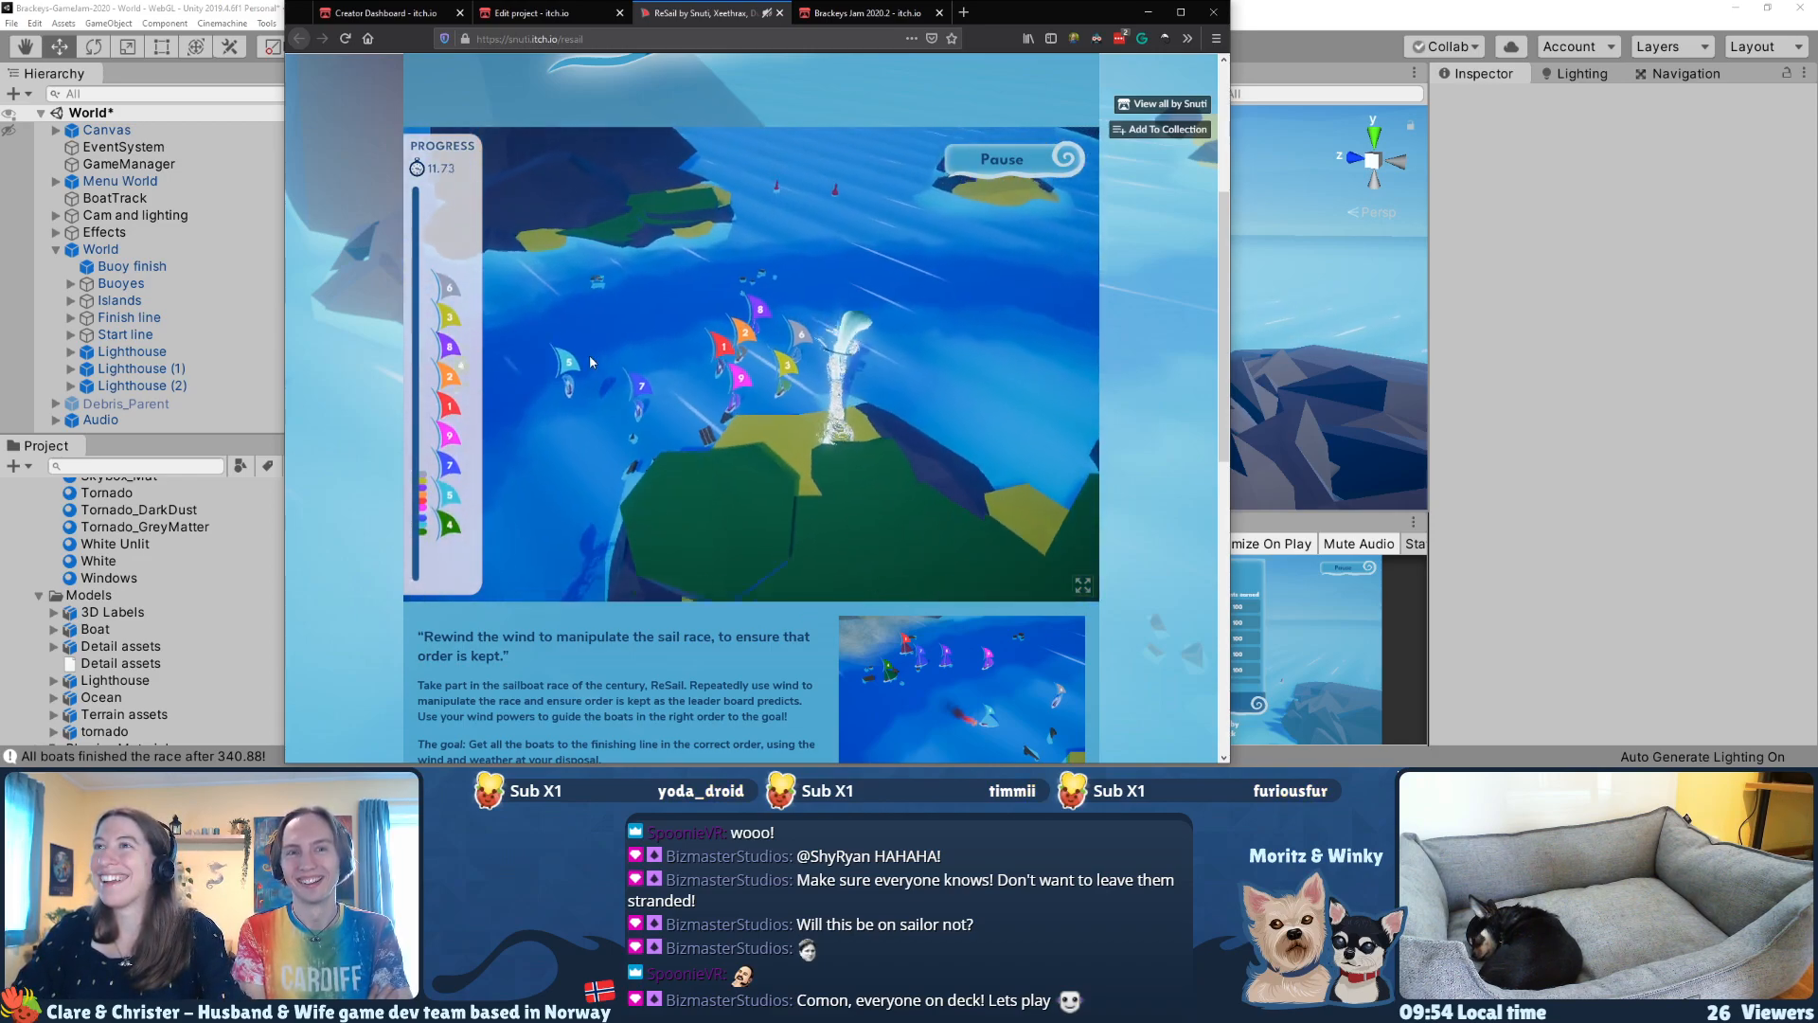
Step: Blow the fleet along the first island's coast and away from the tornadoes
left_click_drag(570, 386, 645, 453)
key("s")
key("d")
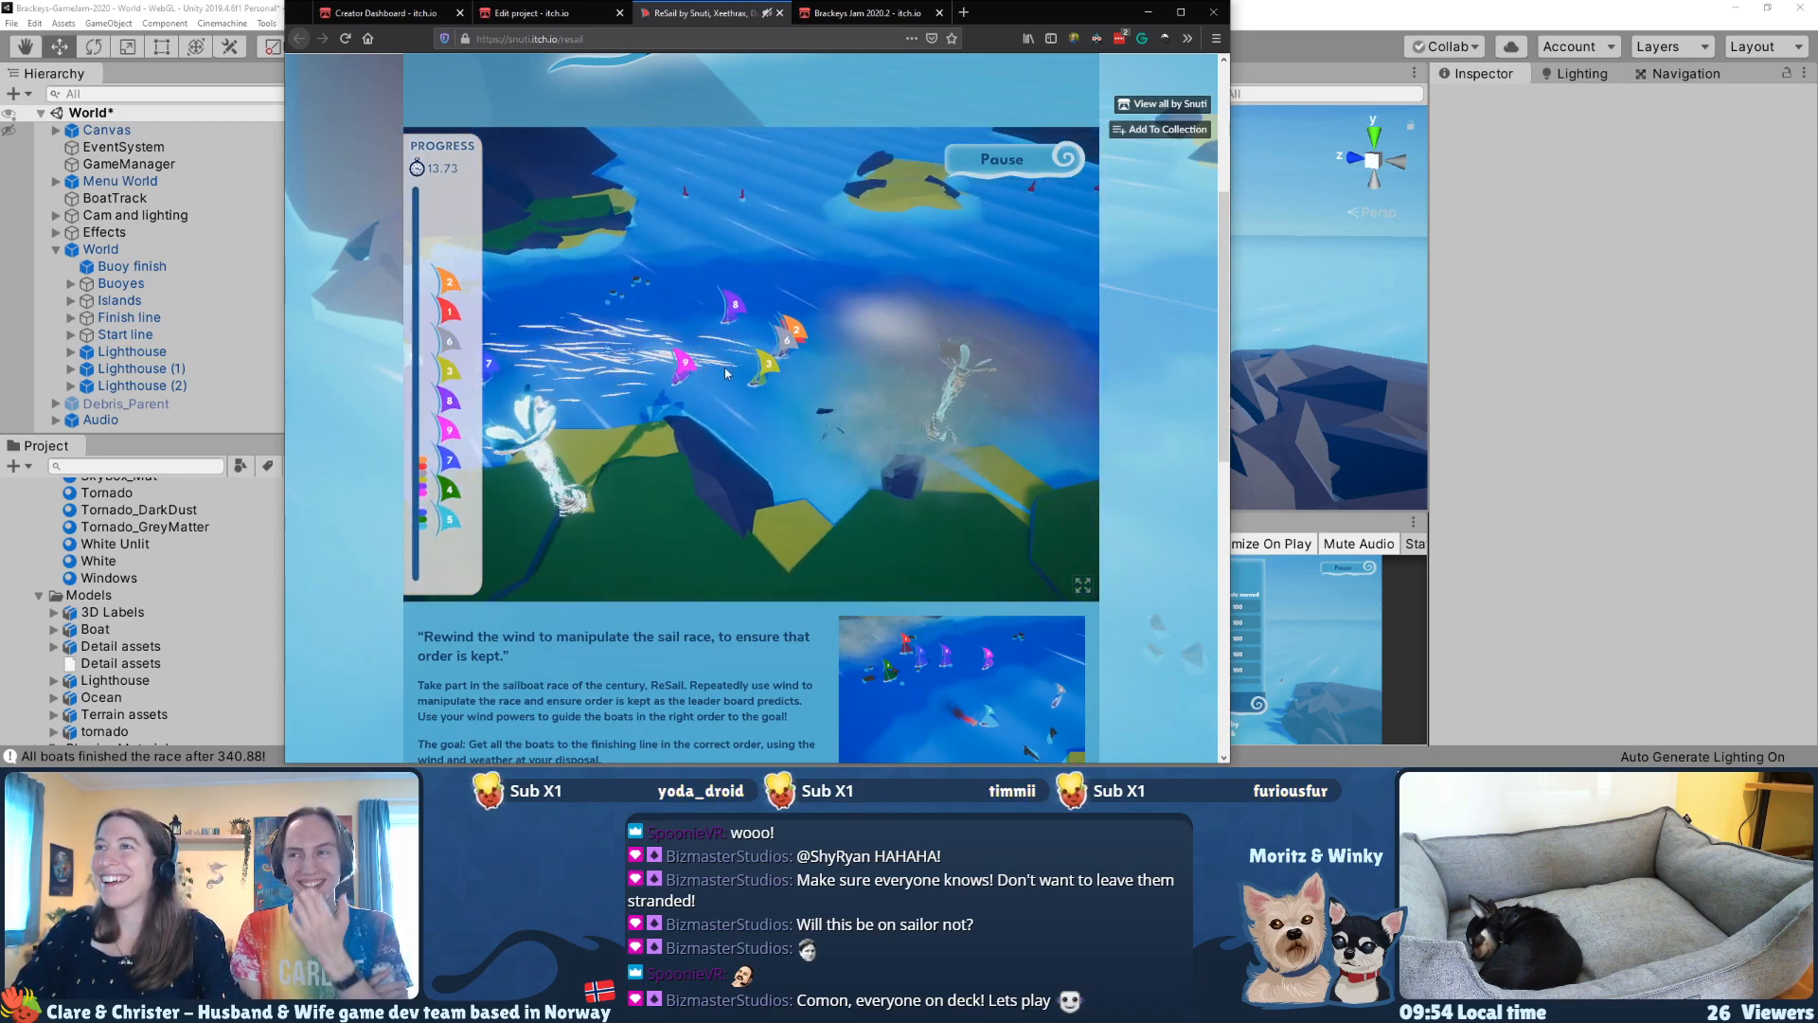
left_click_drag(635, 334, 725, 320)
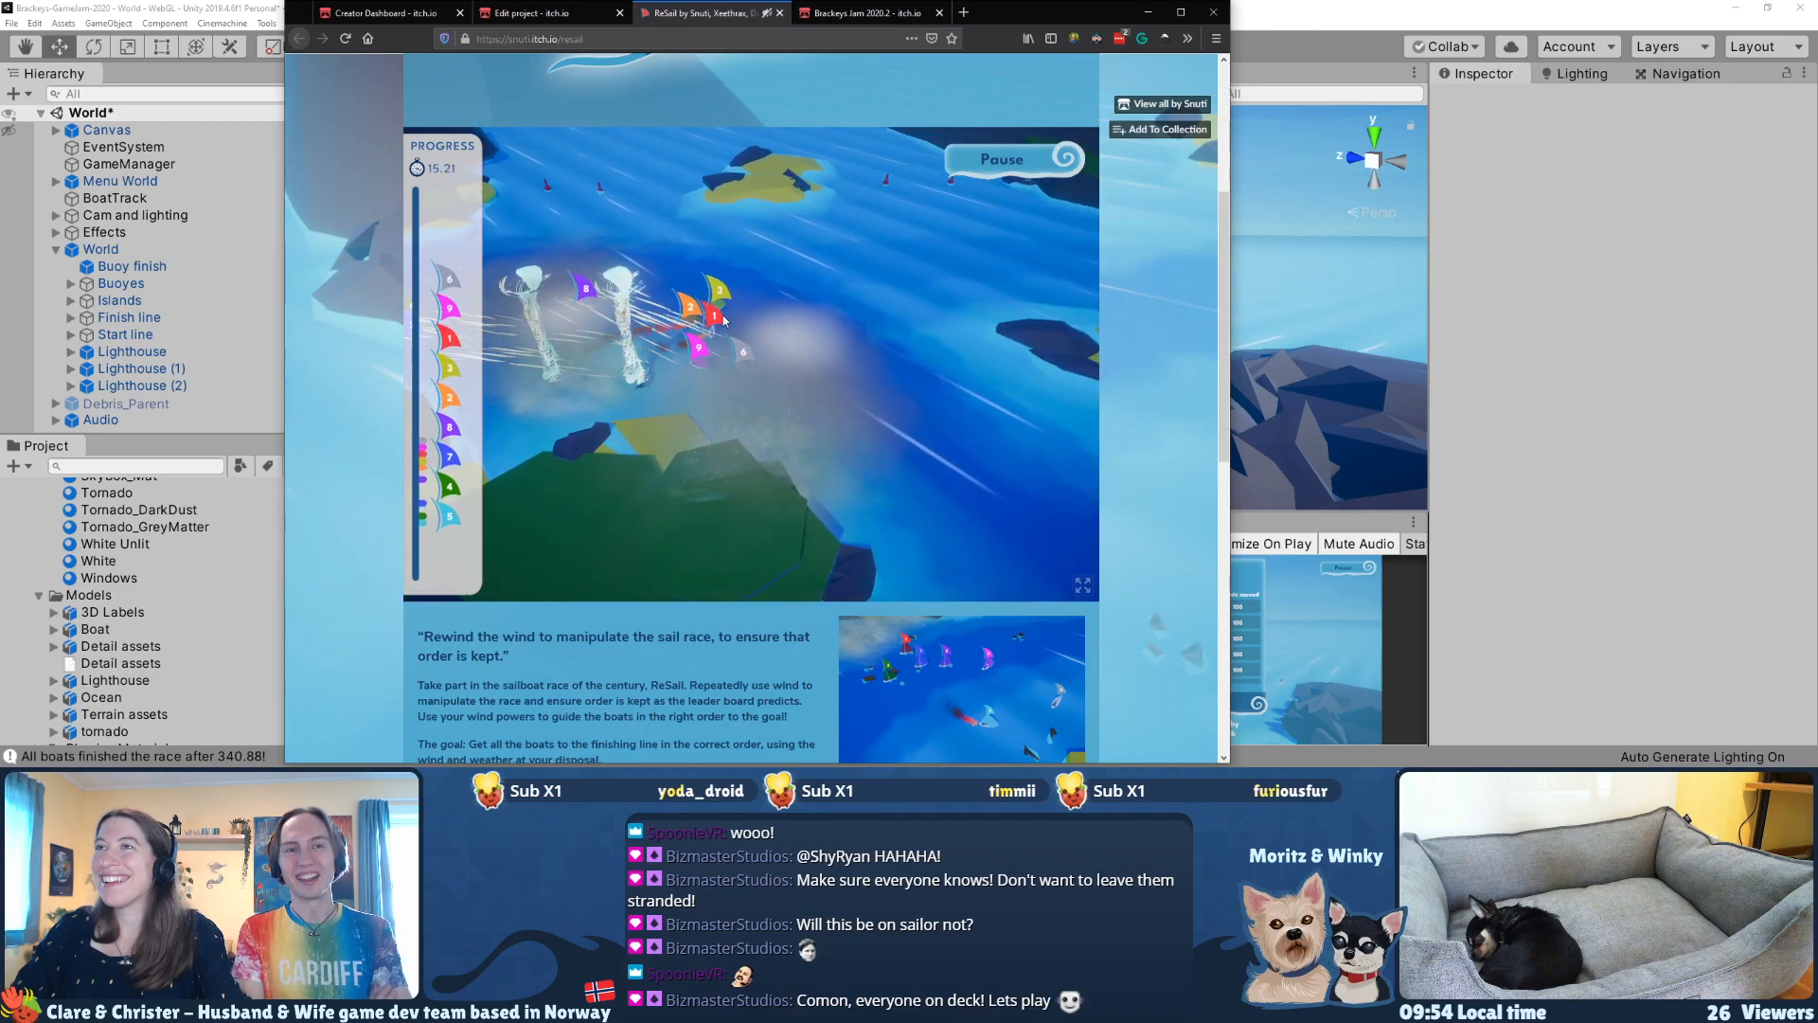
key("d")
key("s")
left_click_drag(696, 256, 878, 438)
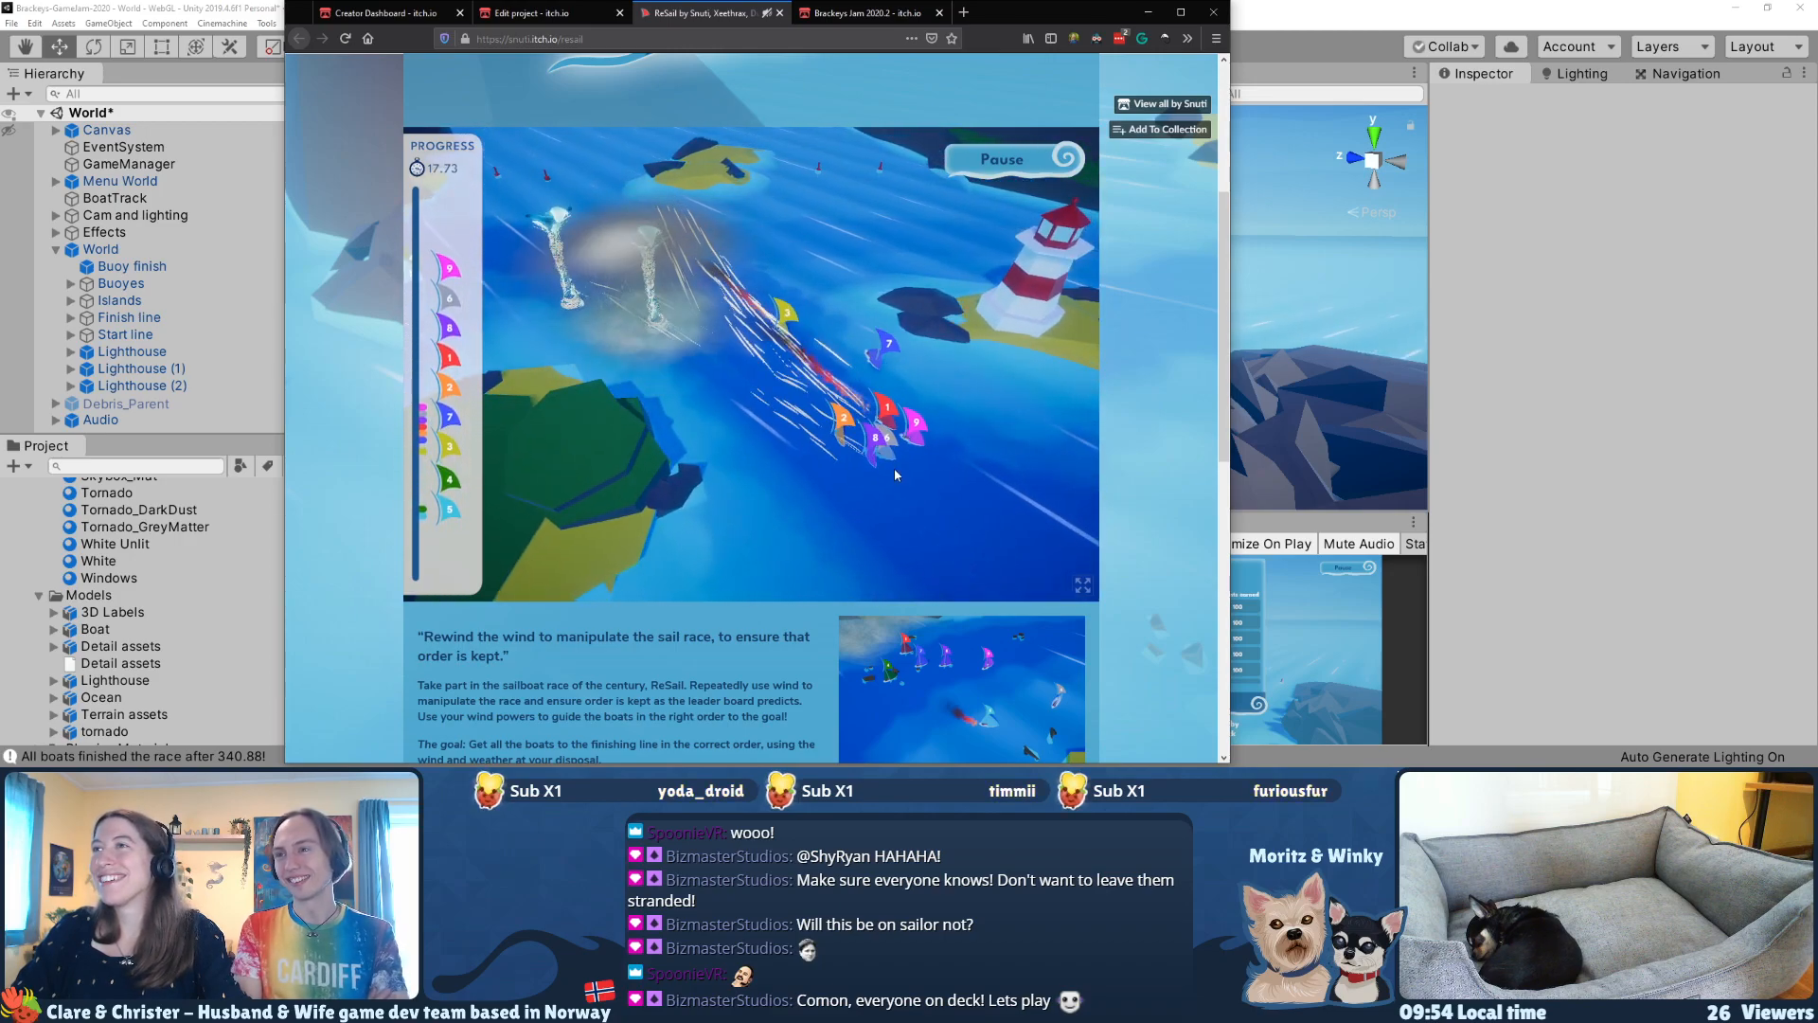
Step: Push the leading pack past the first lighthouse with gusts towards the flat rocks
key("d")
key("s")
mouse_move(699, 390)
left_mouse_down()
mouse_move(769, 397)
mouse_move(1038, 352)
left_mouse_up()
key("d")
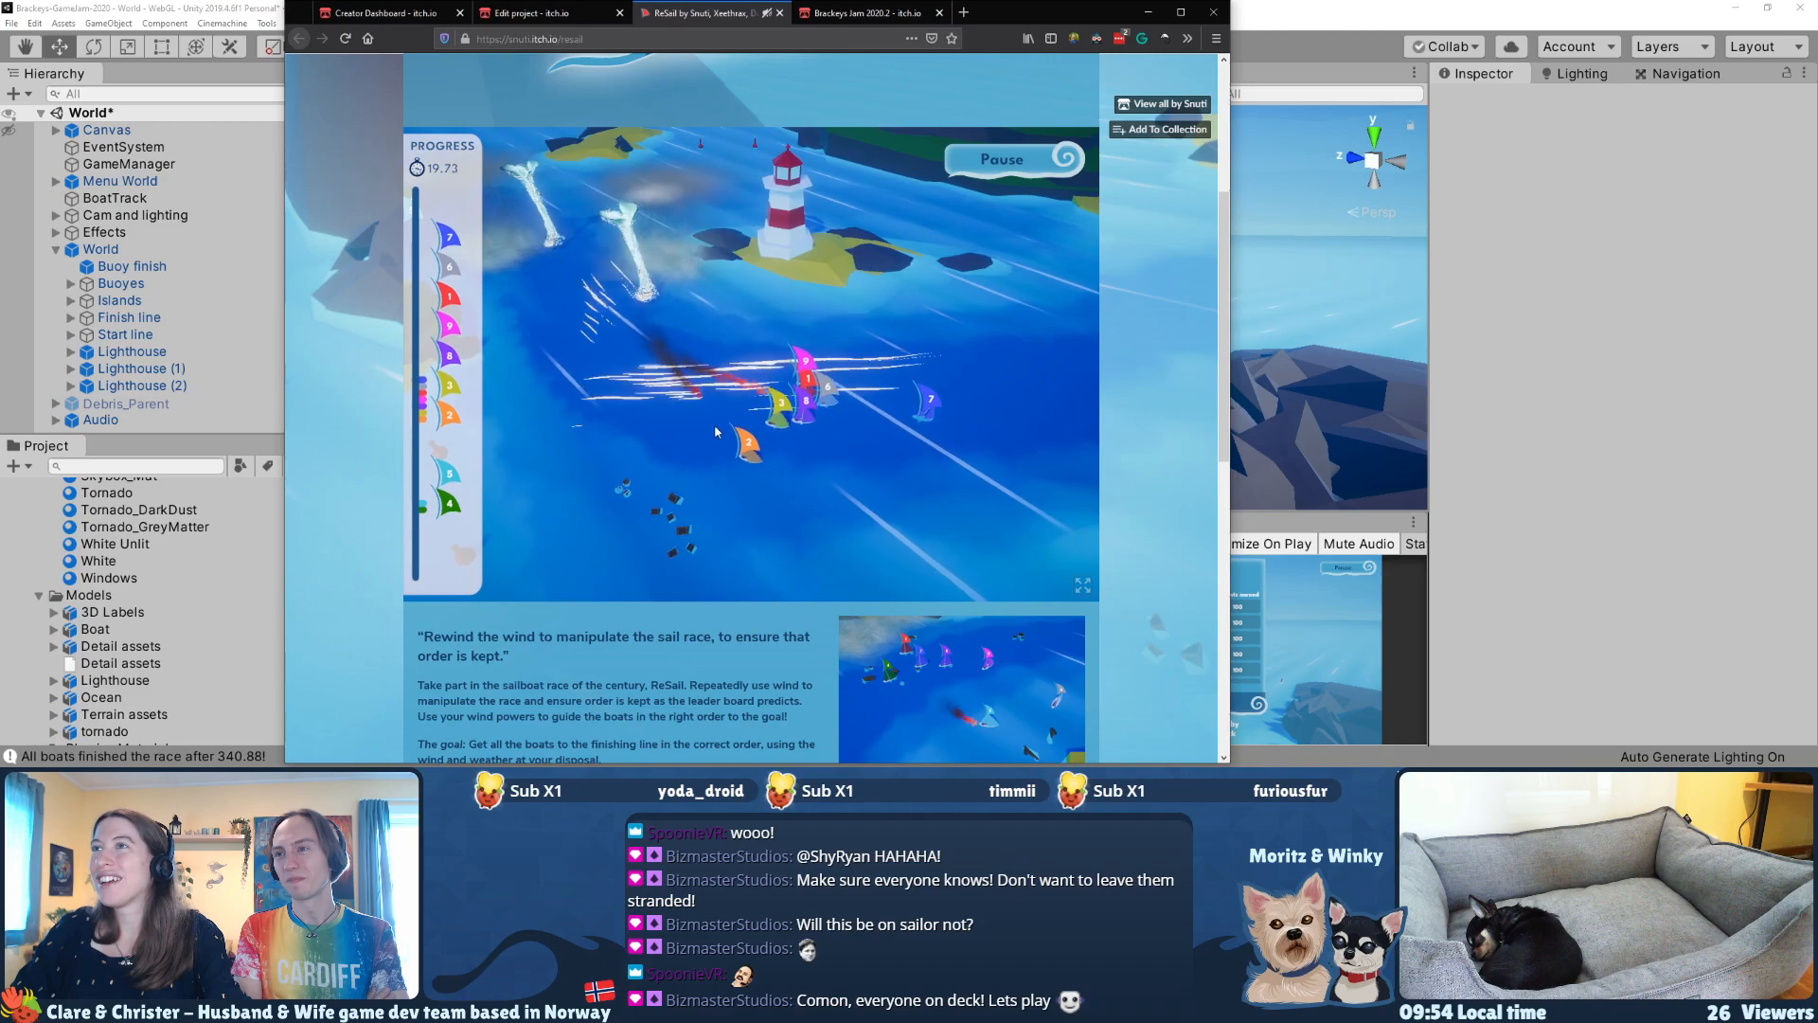
left_click_drag(699, 284, 838, 289)
key("d")
left_click_drag(663, 305, 769, 352)
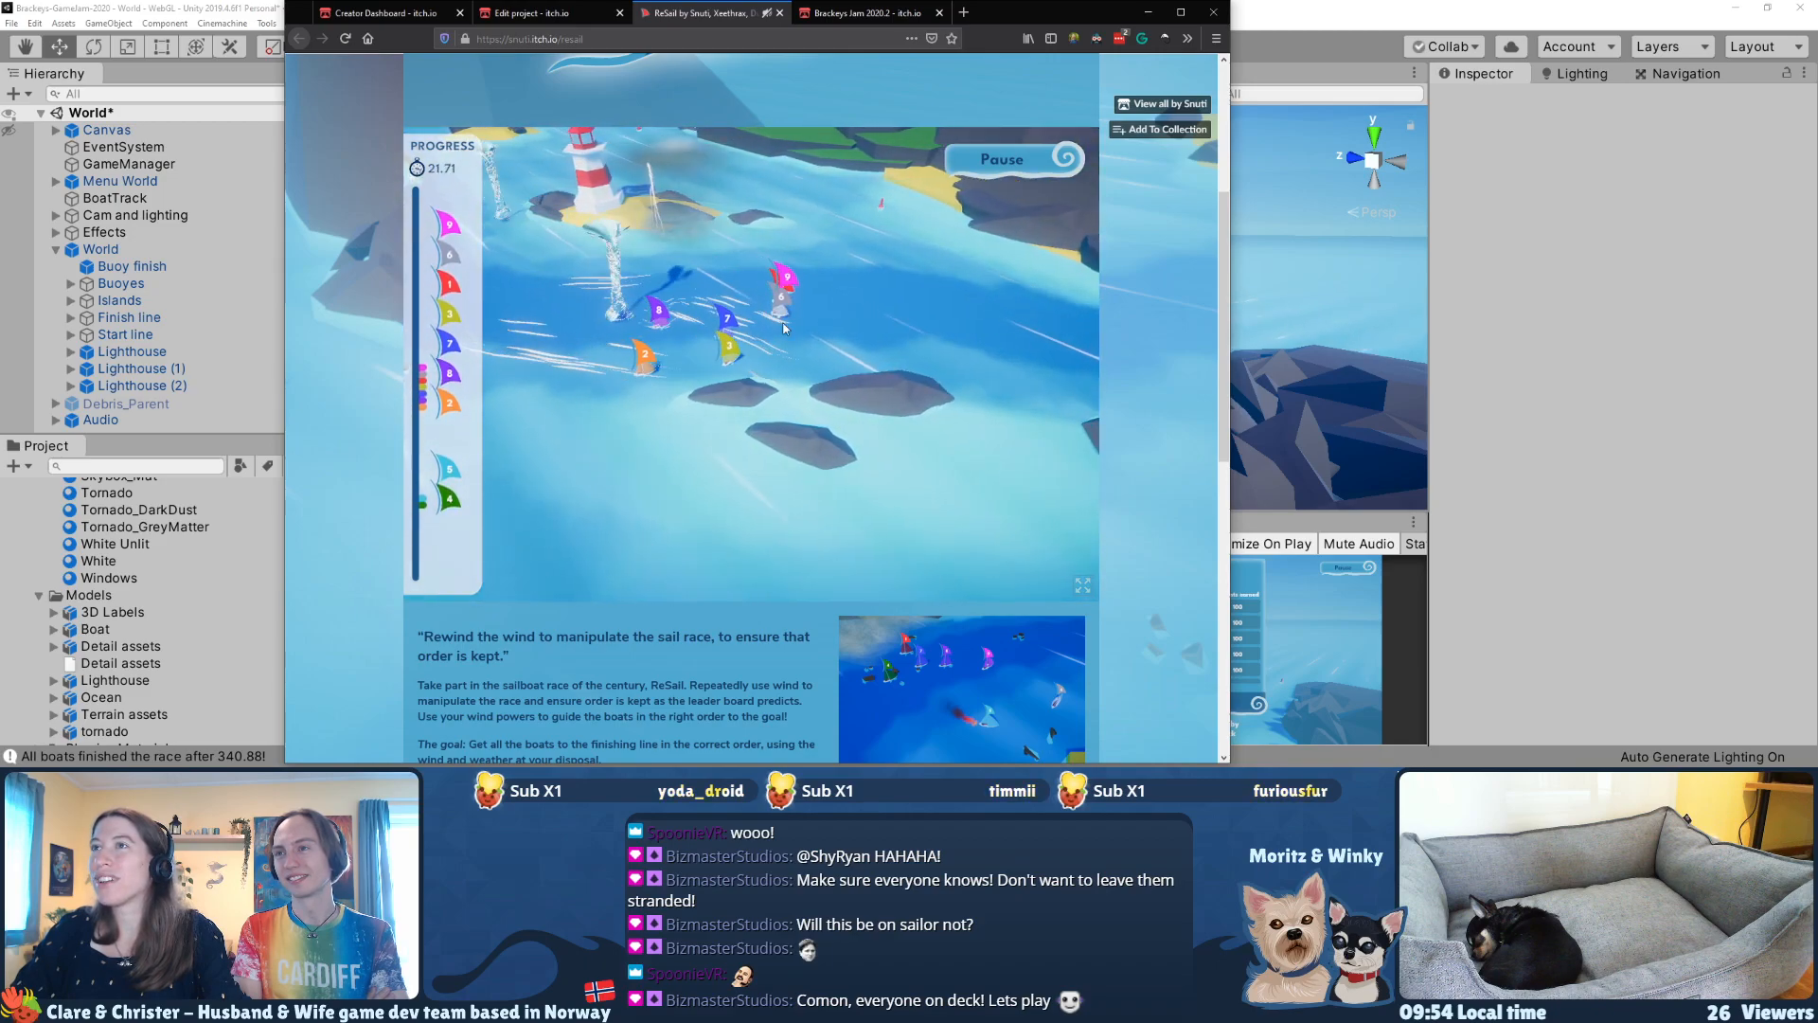
Step: Blow the leading boats through the flat rocks beyond the first lighthouse
key("d")
left_click_drag(615, 303, 757, 364)
key("d")
left_click_drag(595, 339, 833, 355)
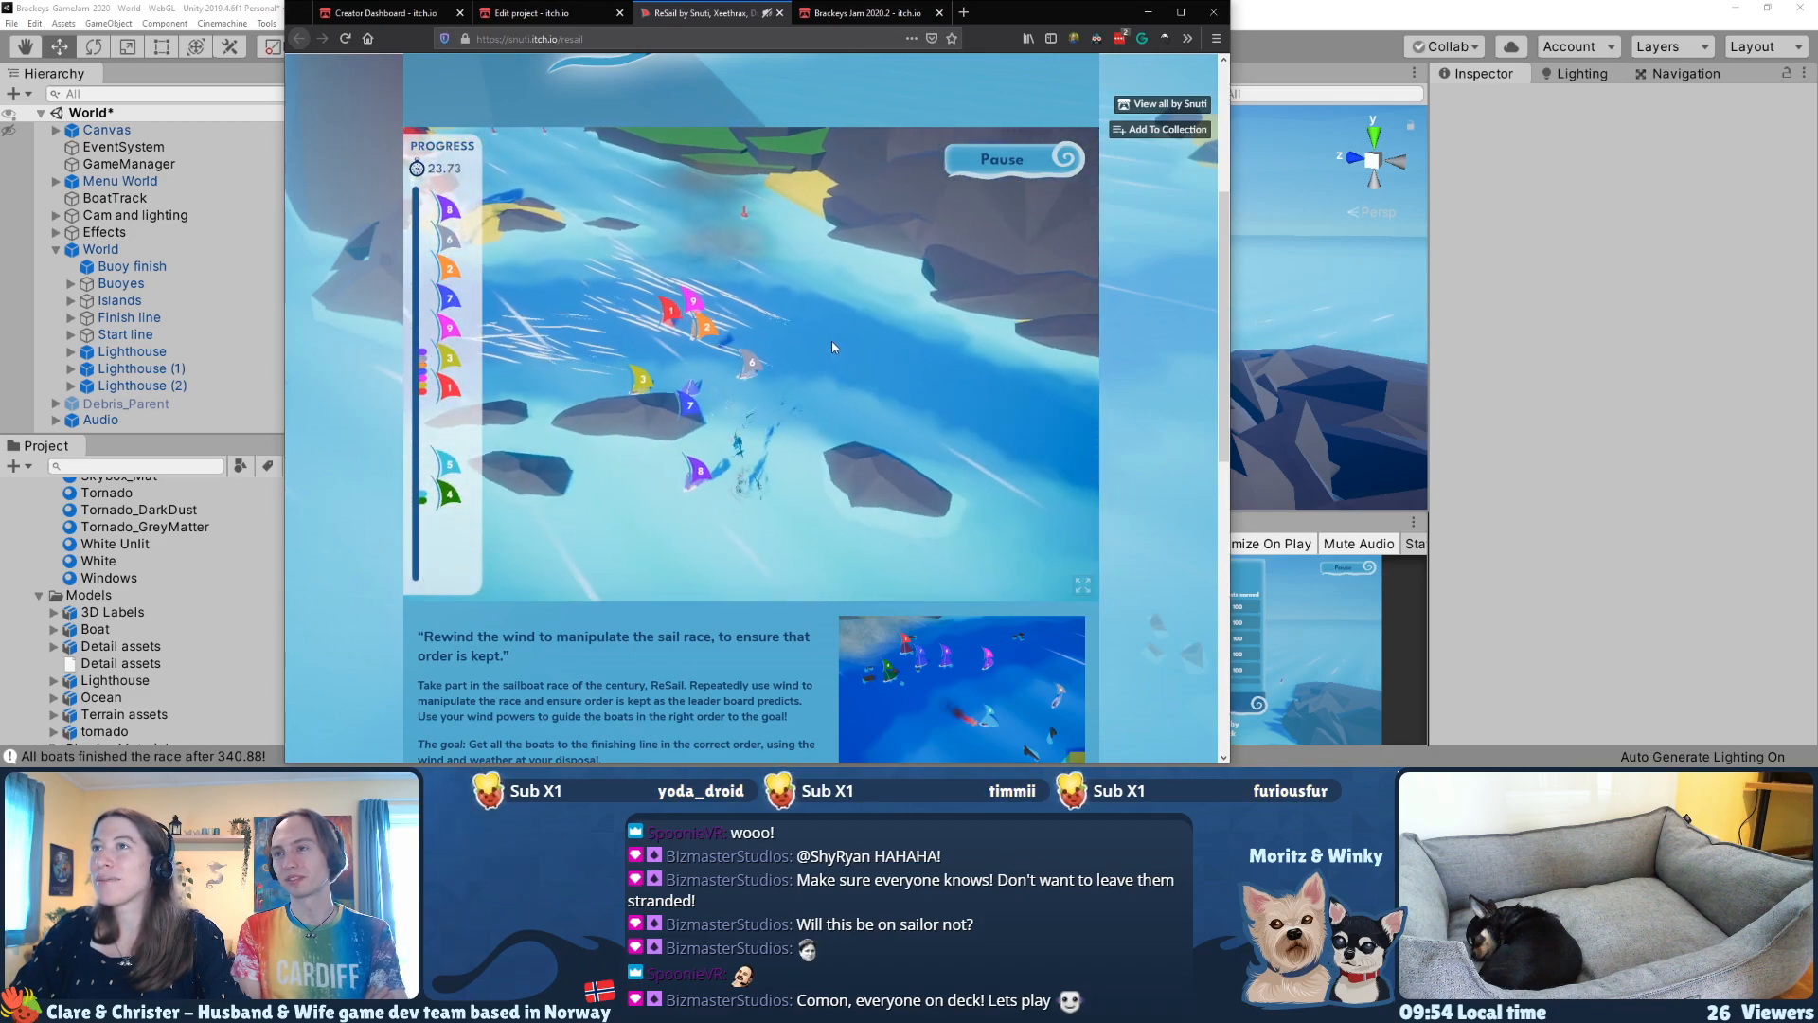
key("d")
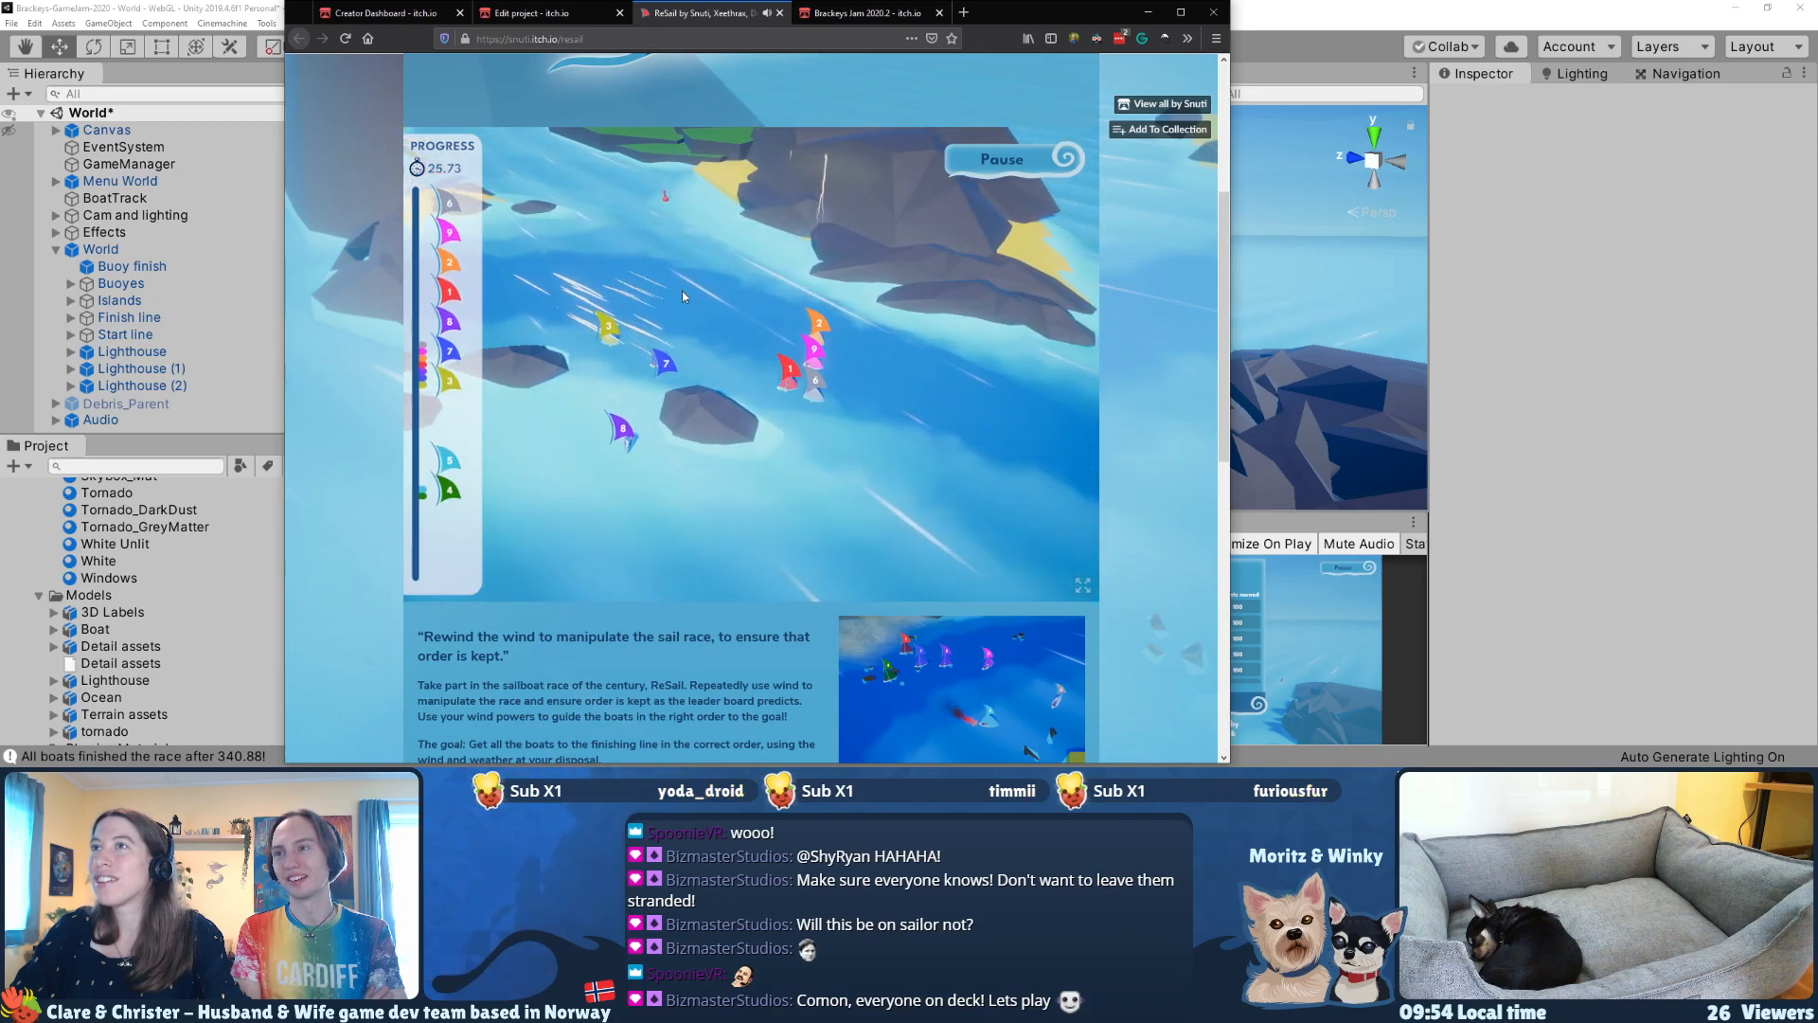
Step: Send long gusts behind the pack to drive it out of the rocks and around the large cliff
key("d")
left_click_drag(654, 313, 951, 424)
key("d")
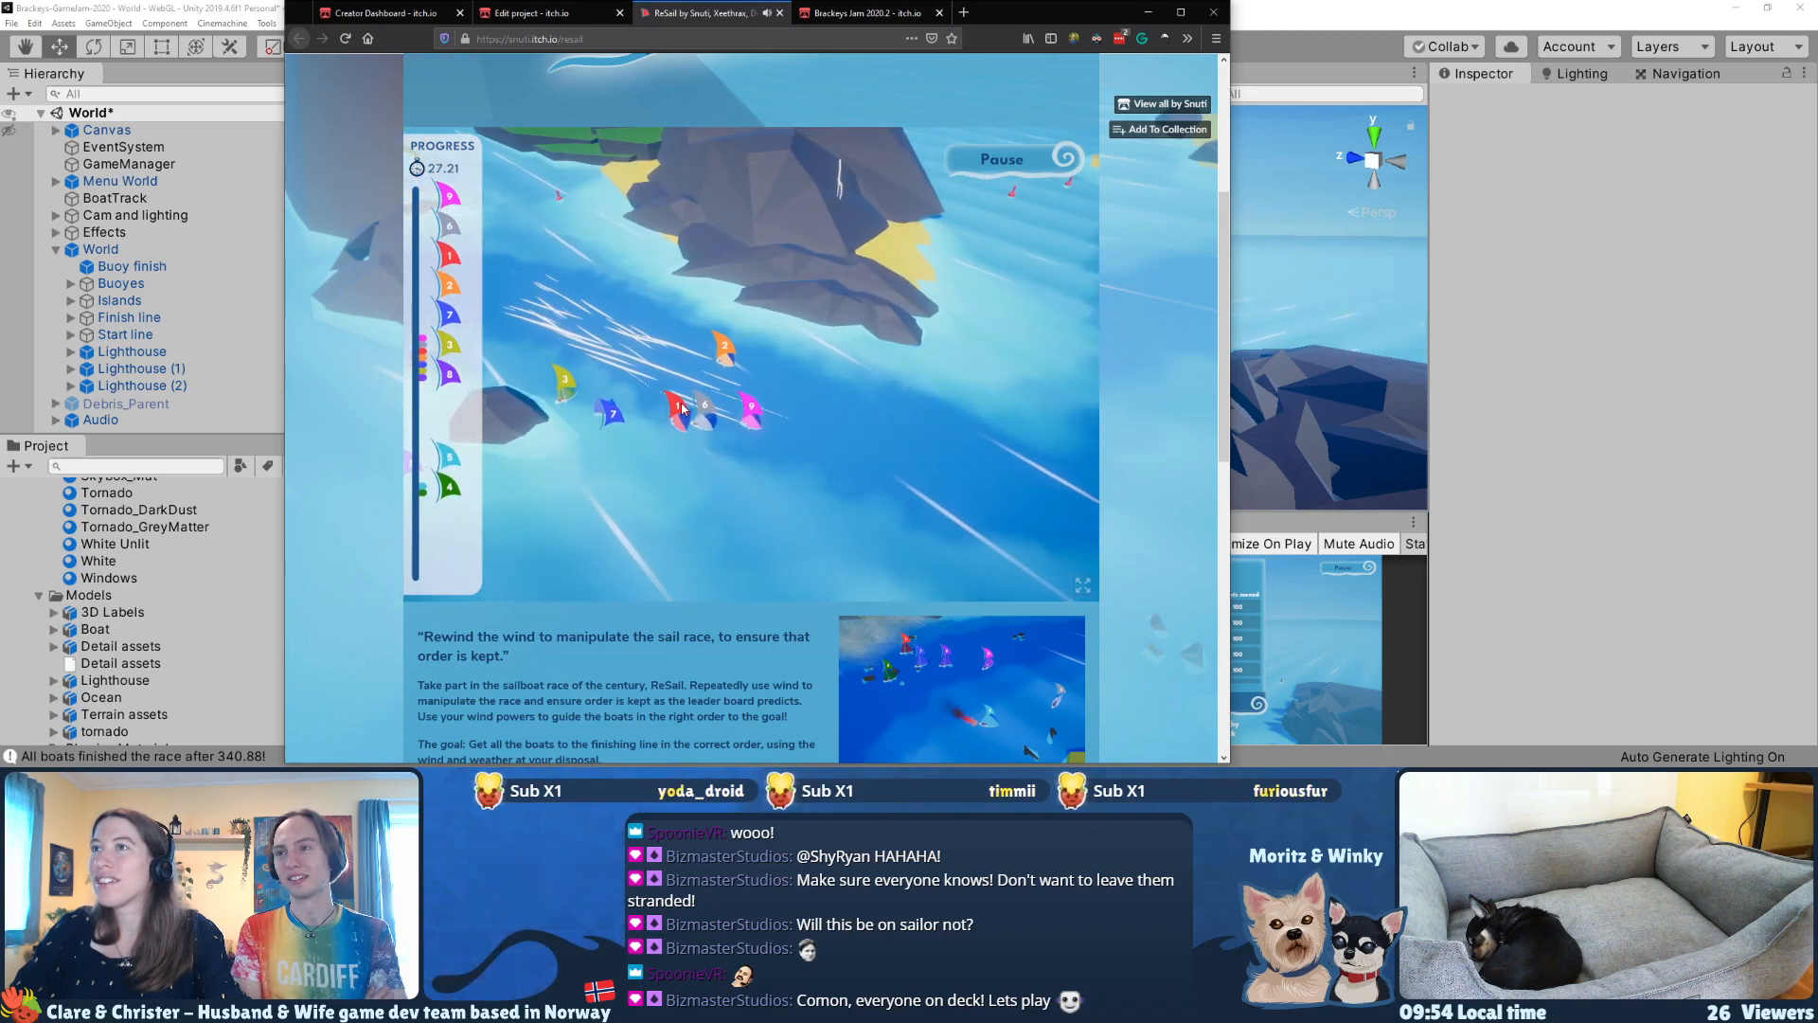
mouse_move(682, 409)
left_mouse_down()
mouse_move(884, 535)
mouse_move(1013, 511)
left_mouse_up()
key("d")
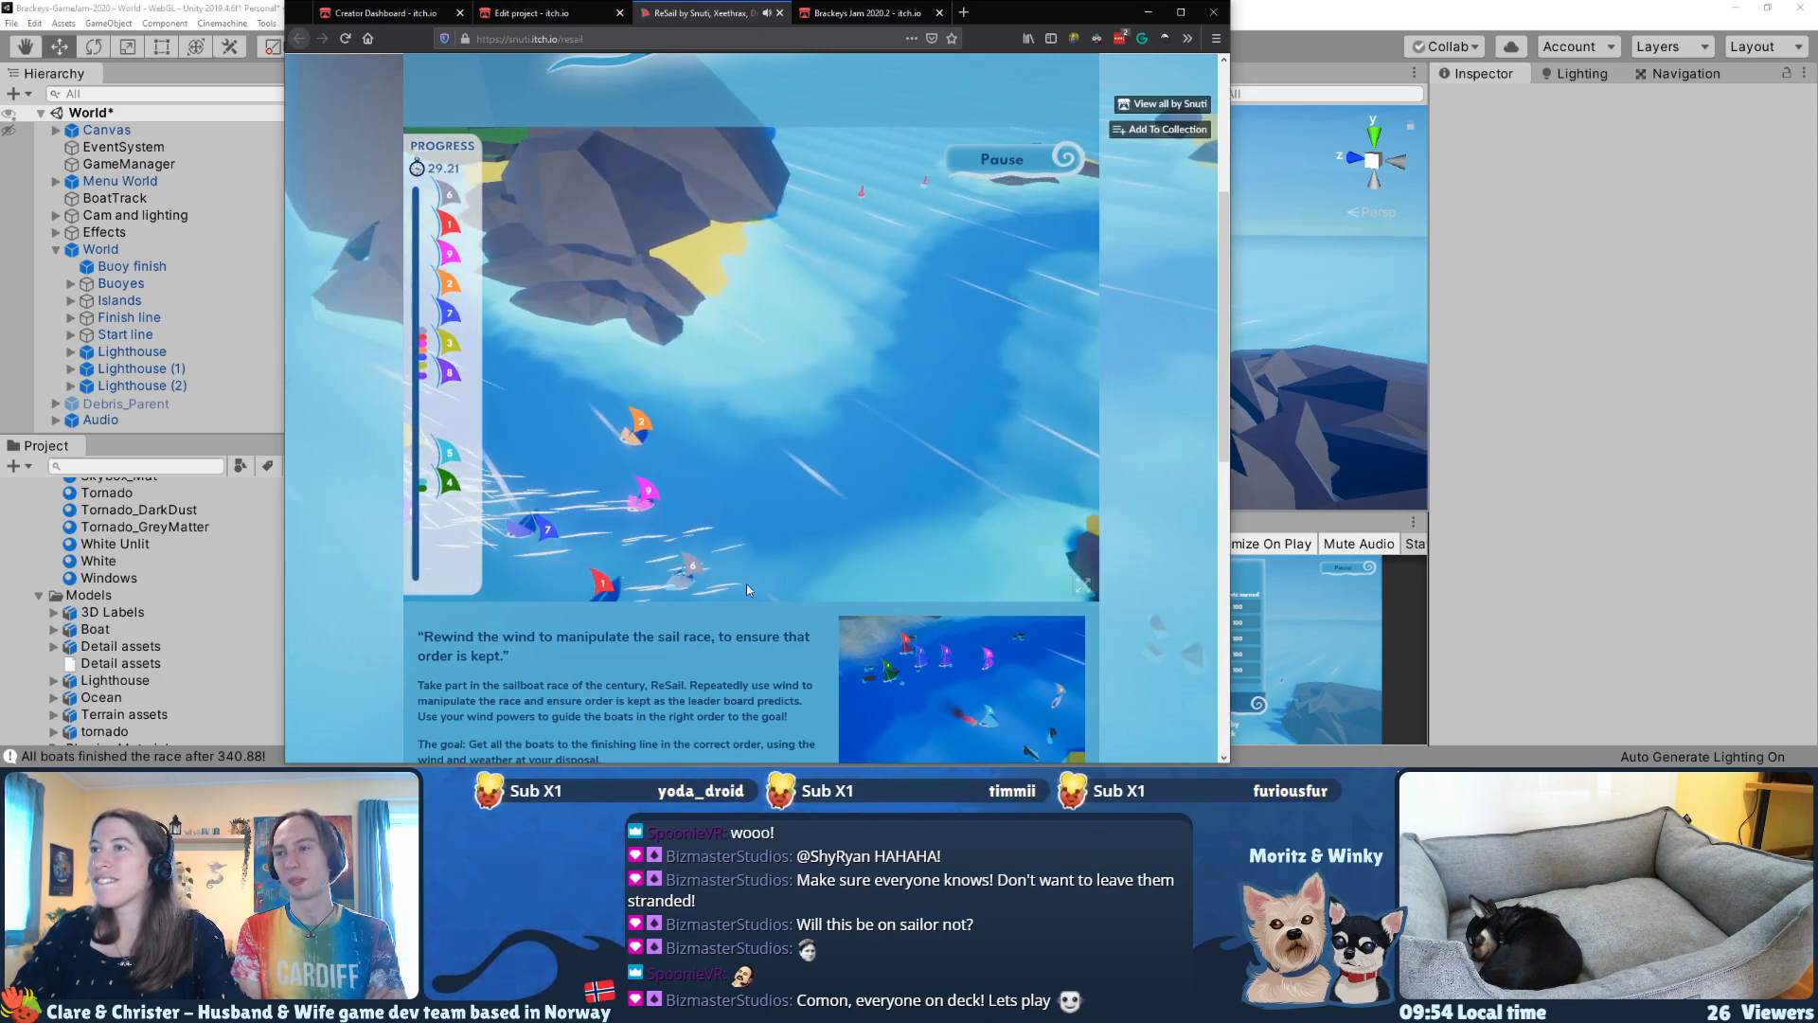
Step: Blow the leading boats up the channel towards the second lighthouse
key("d")
key("s")
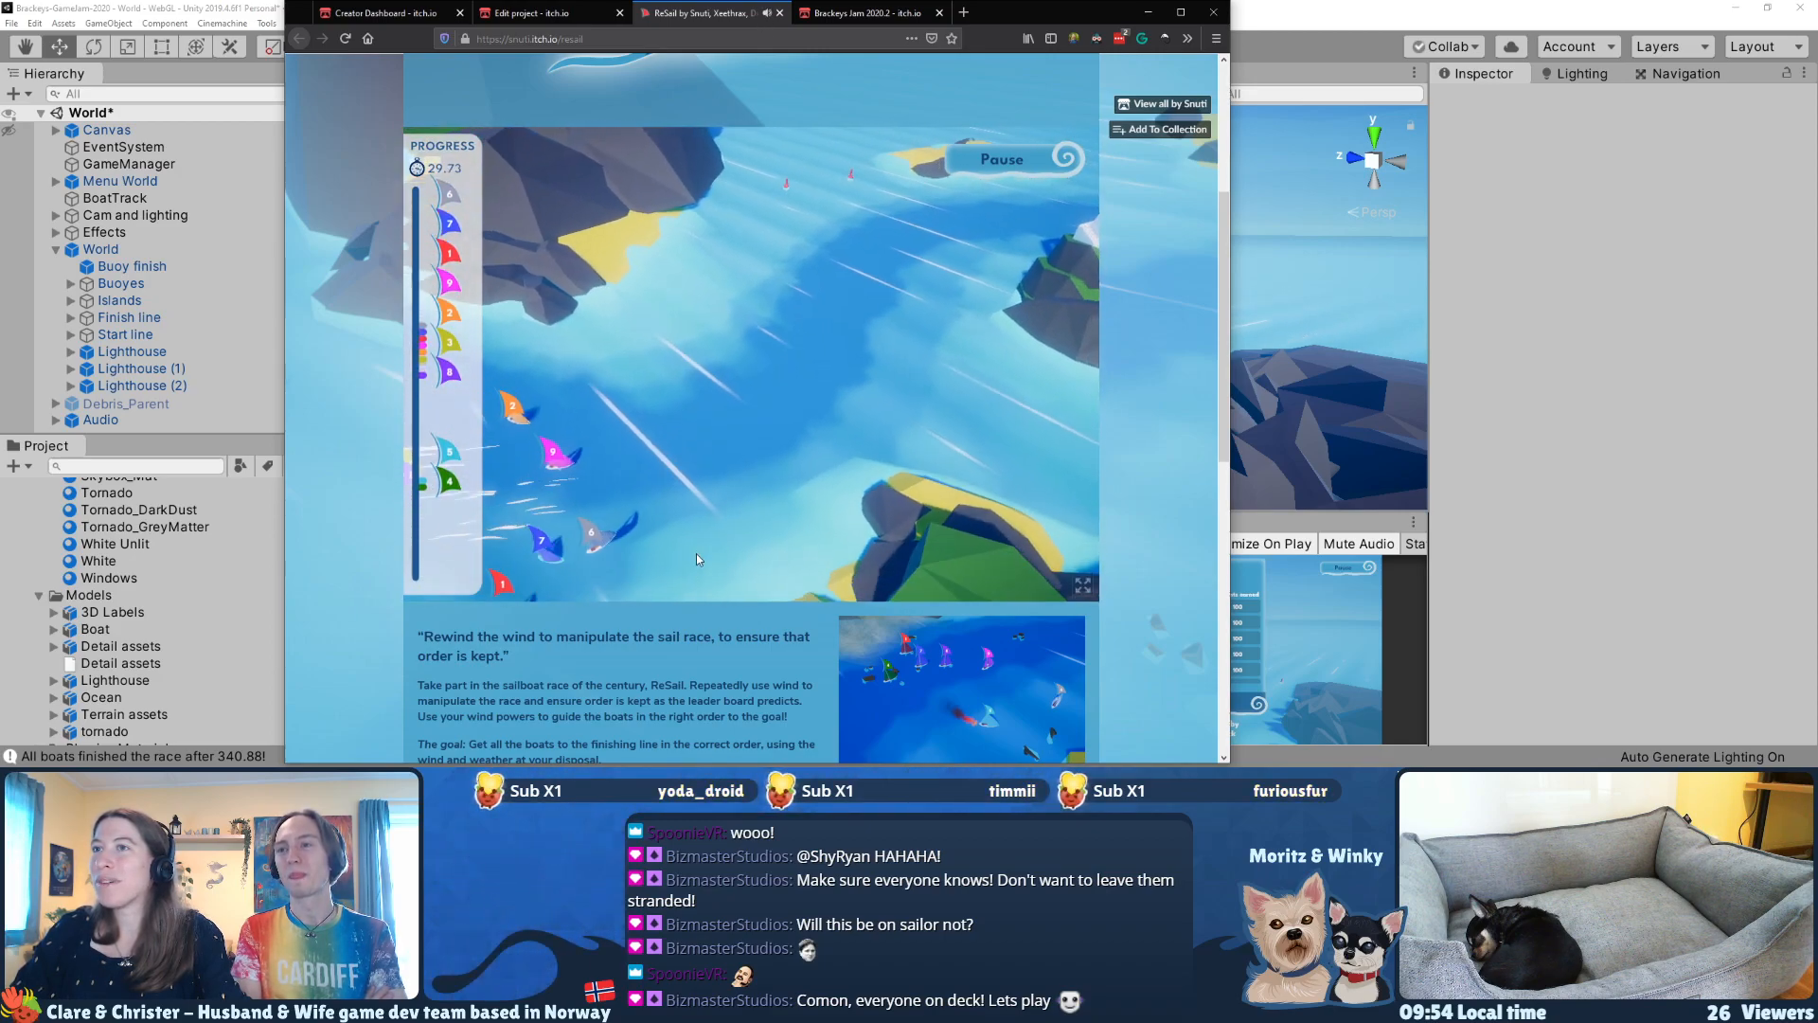
left_click_drag(663, 530, 790, 379)
mouse_move(772, 568)
left_mouse_down()
mouse_move(885, 379)
mouse_move(885, 426)
mouse_move(945, 324)
left_mouse_up()
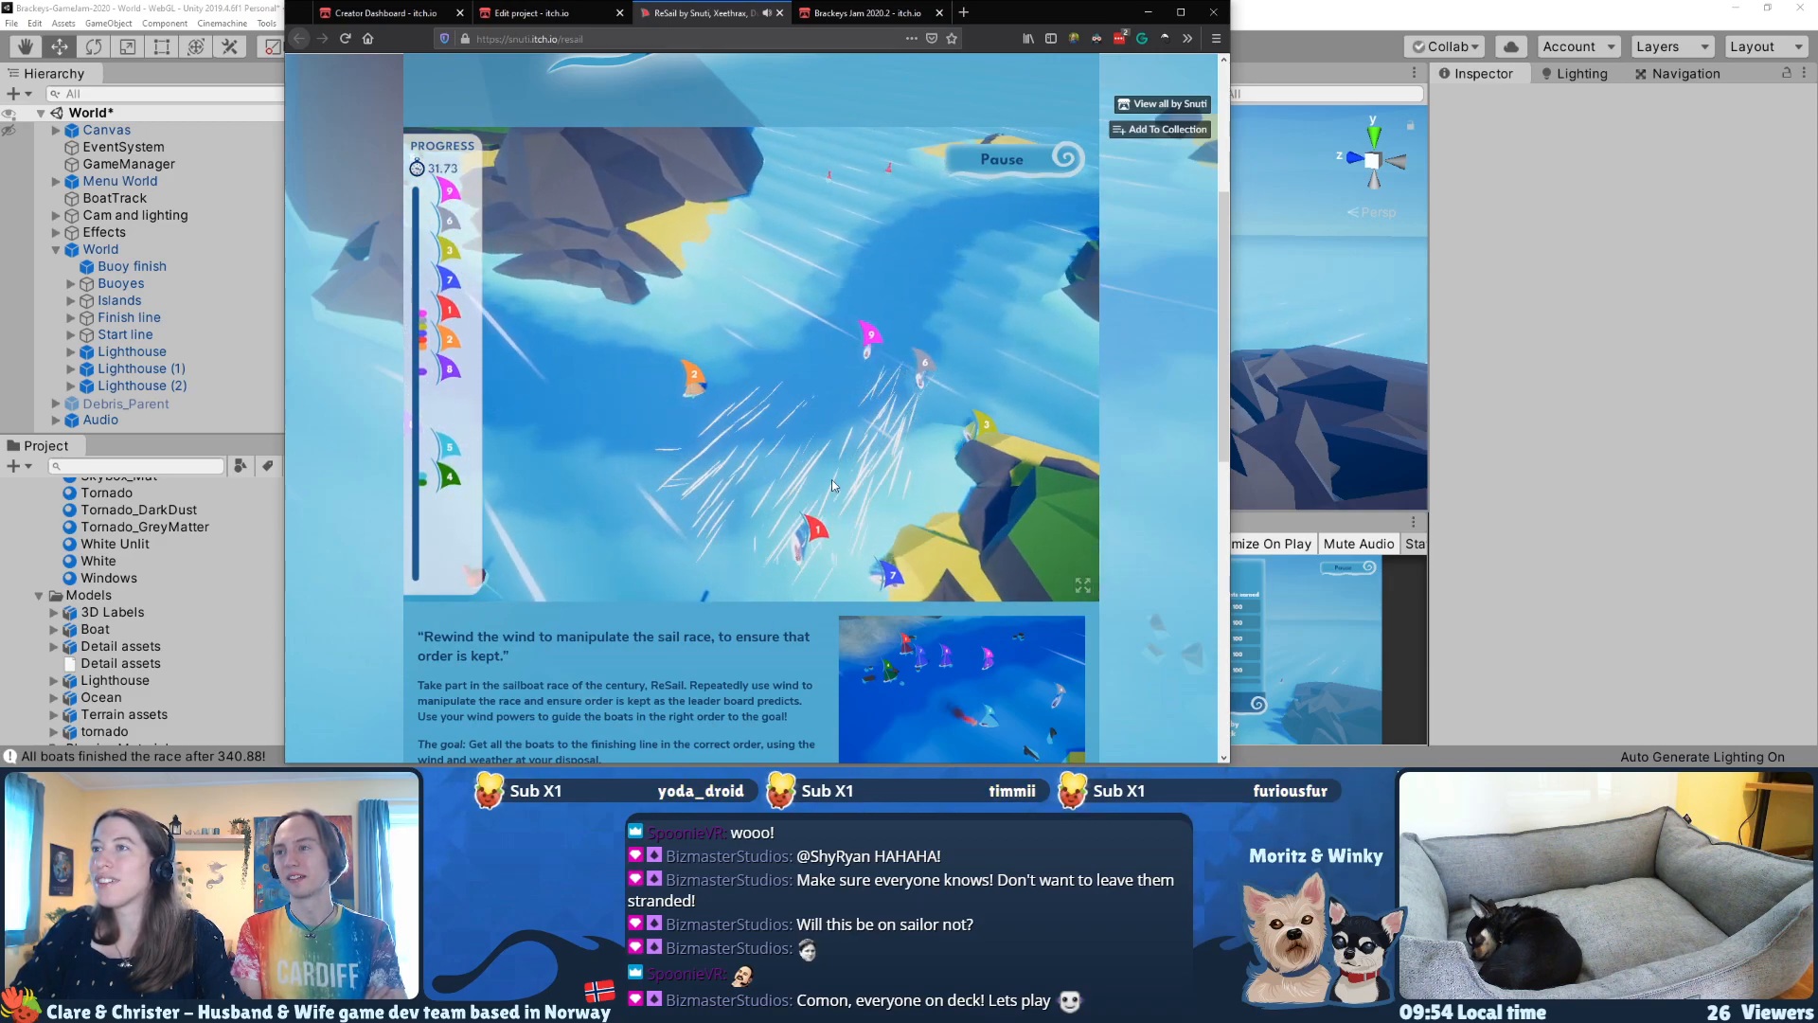
Step: Blow the leading red boat 1 and grey boat 6 past the second lighthouse and across the finish line
key("d")
key("w")
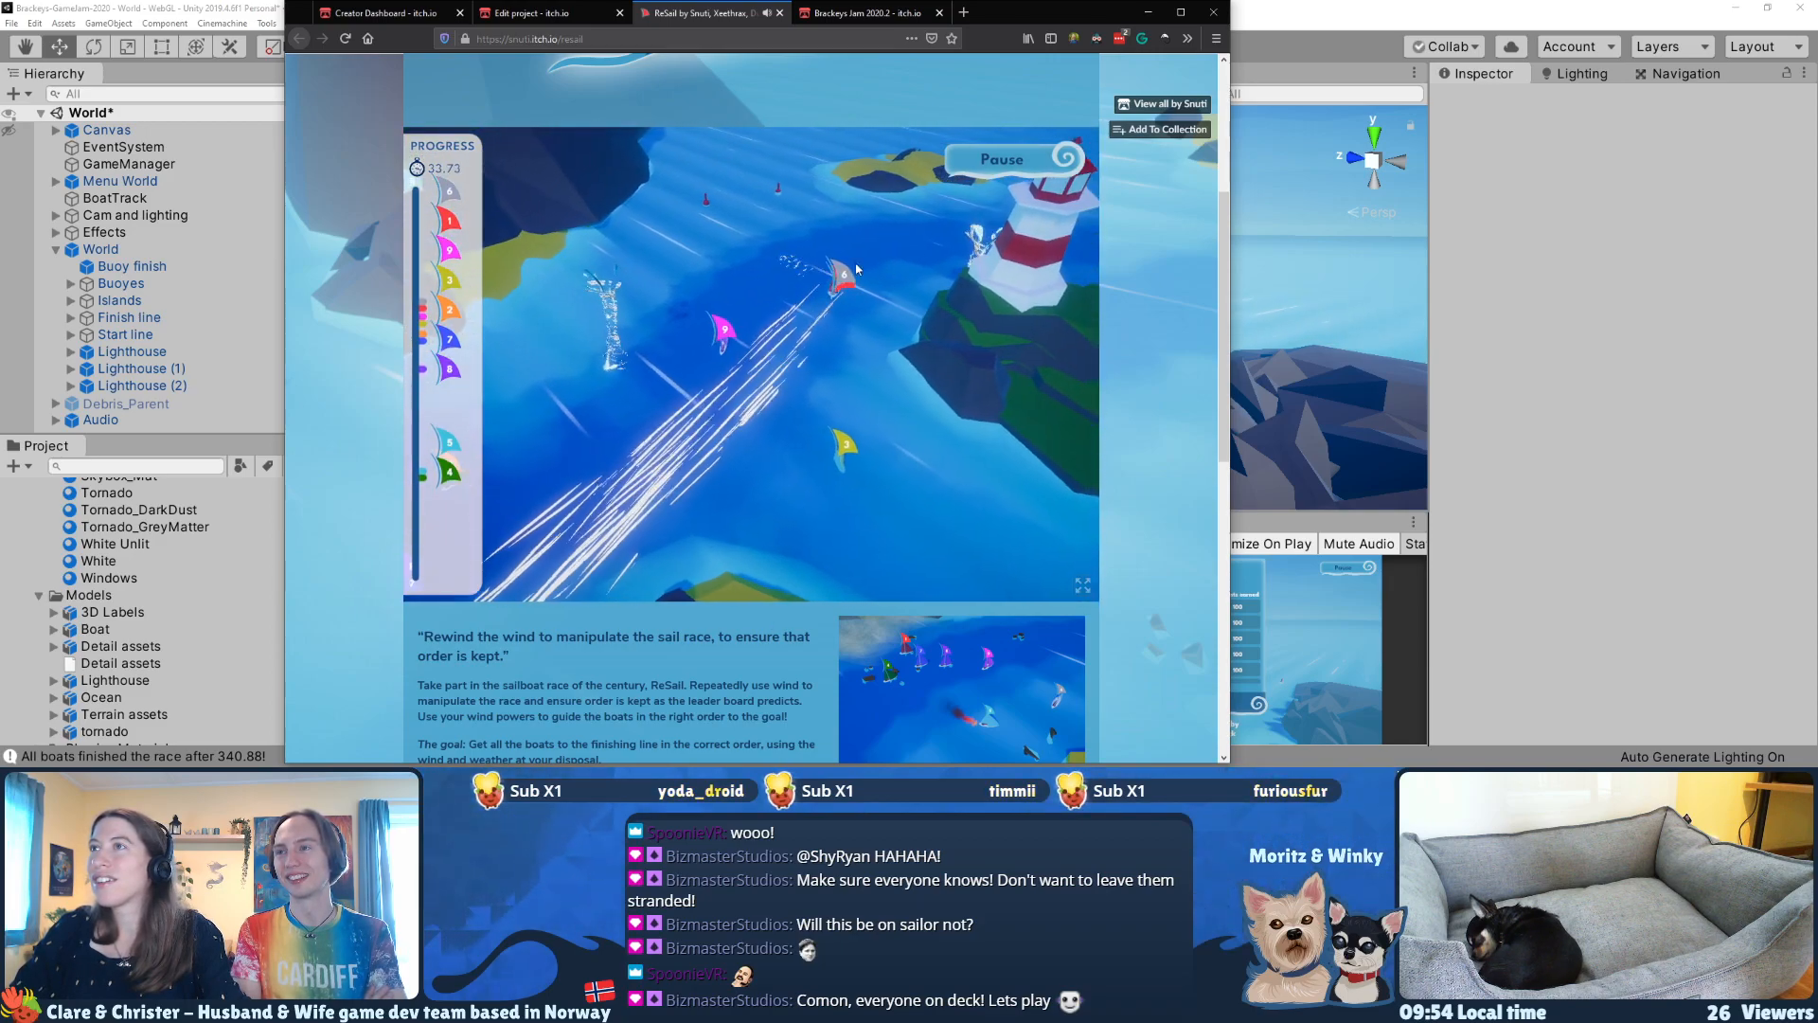
left_click_drag(653, 322, 772, 365)
left_click_drag(568, 270, 689, 309)
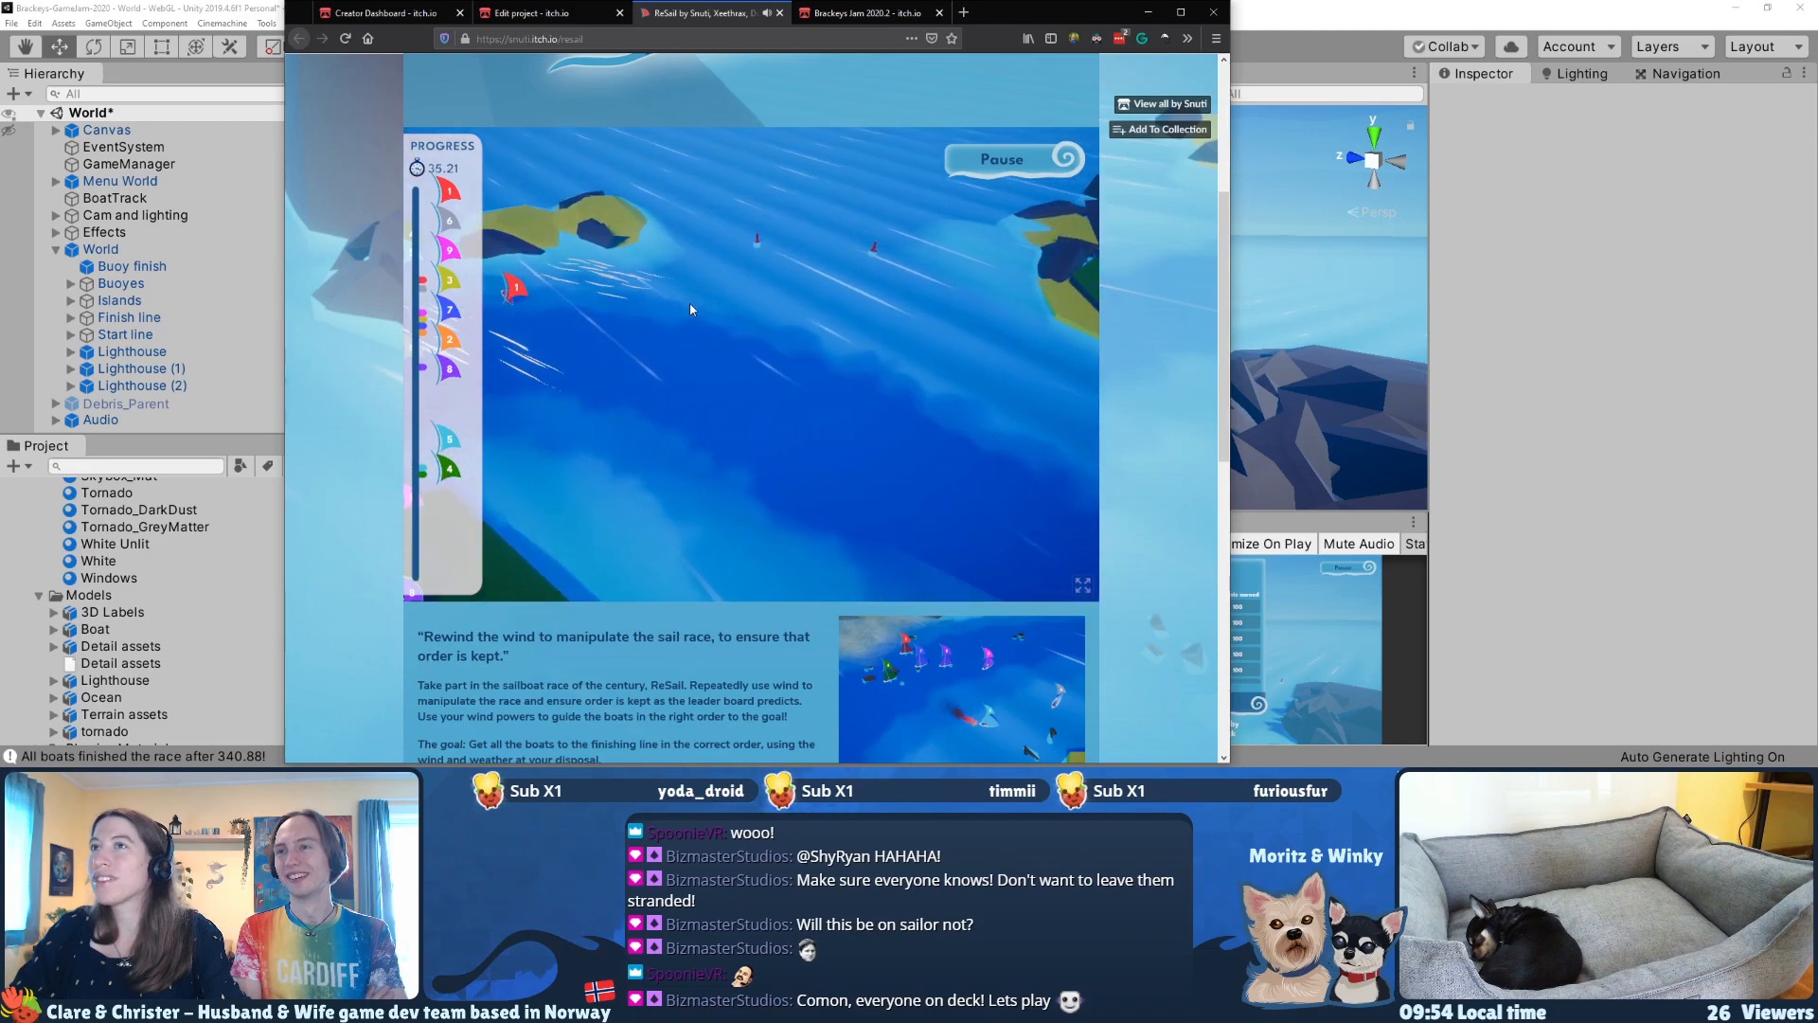
mouse_move(535, 246)
left_mouse_down()
mouse_move(659, 364)
mouse_move(708, 457)
left_mouse_up()
key("d")
key("d")
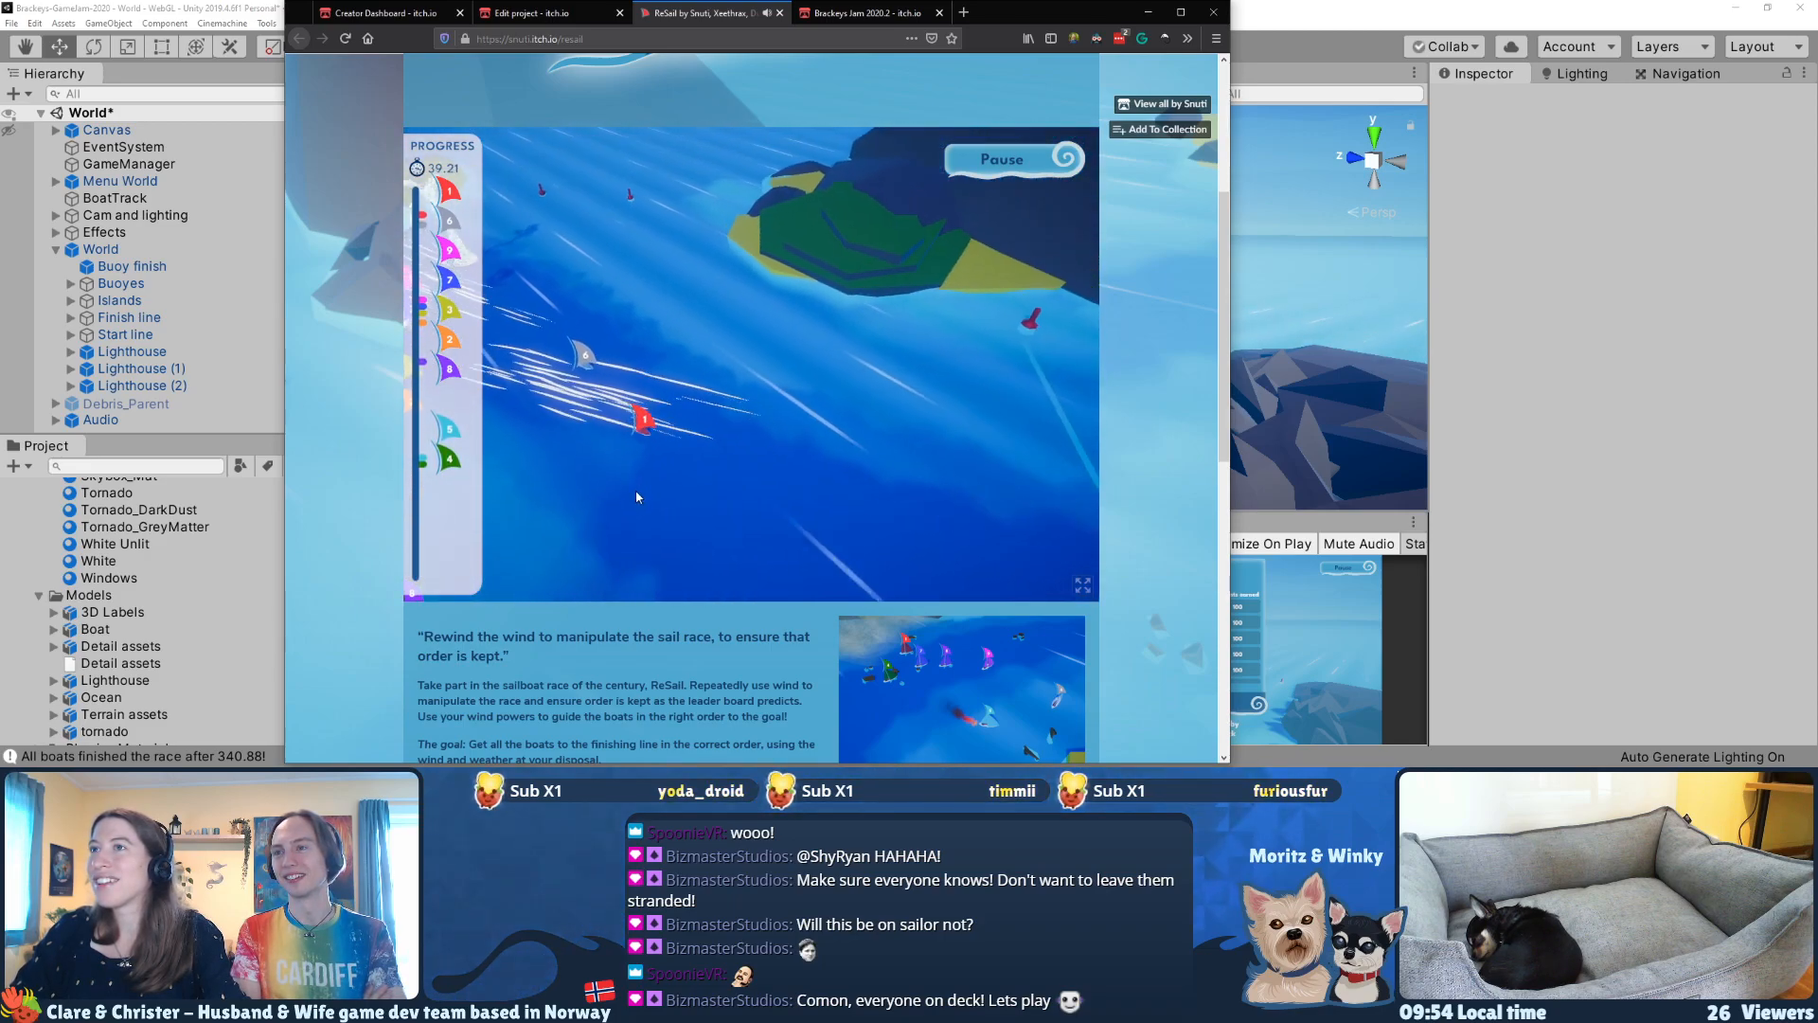
key("d")
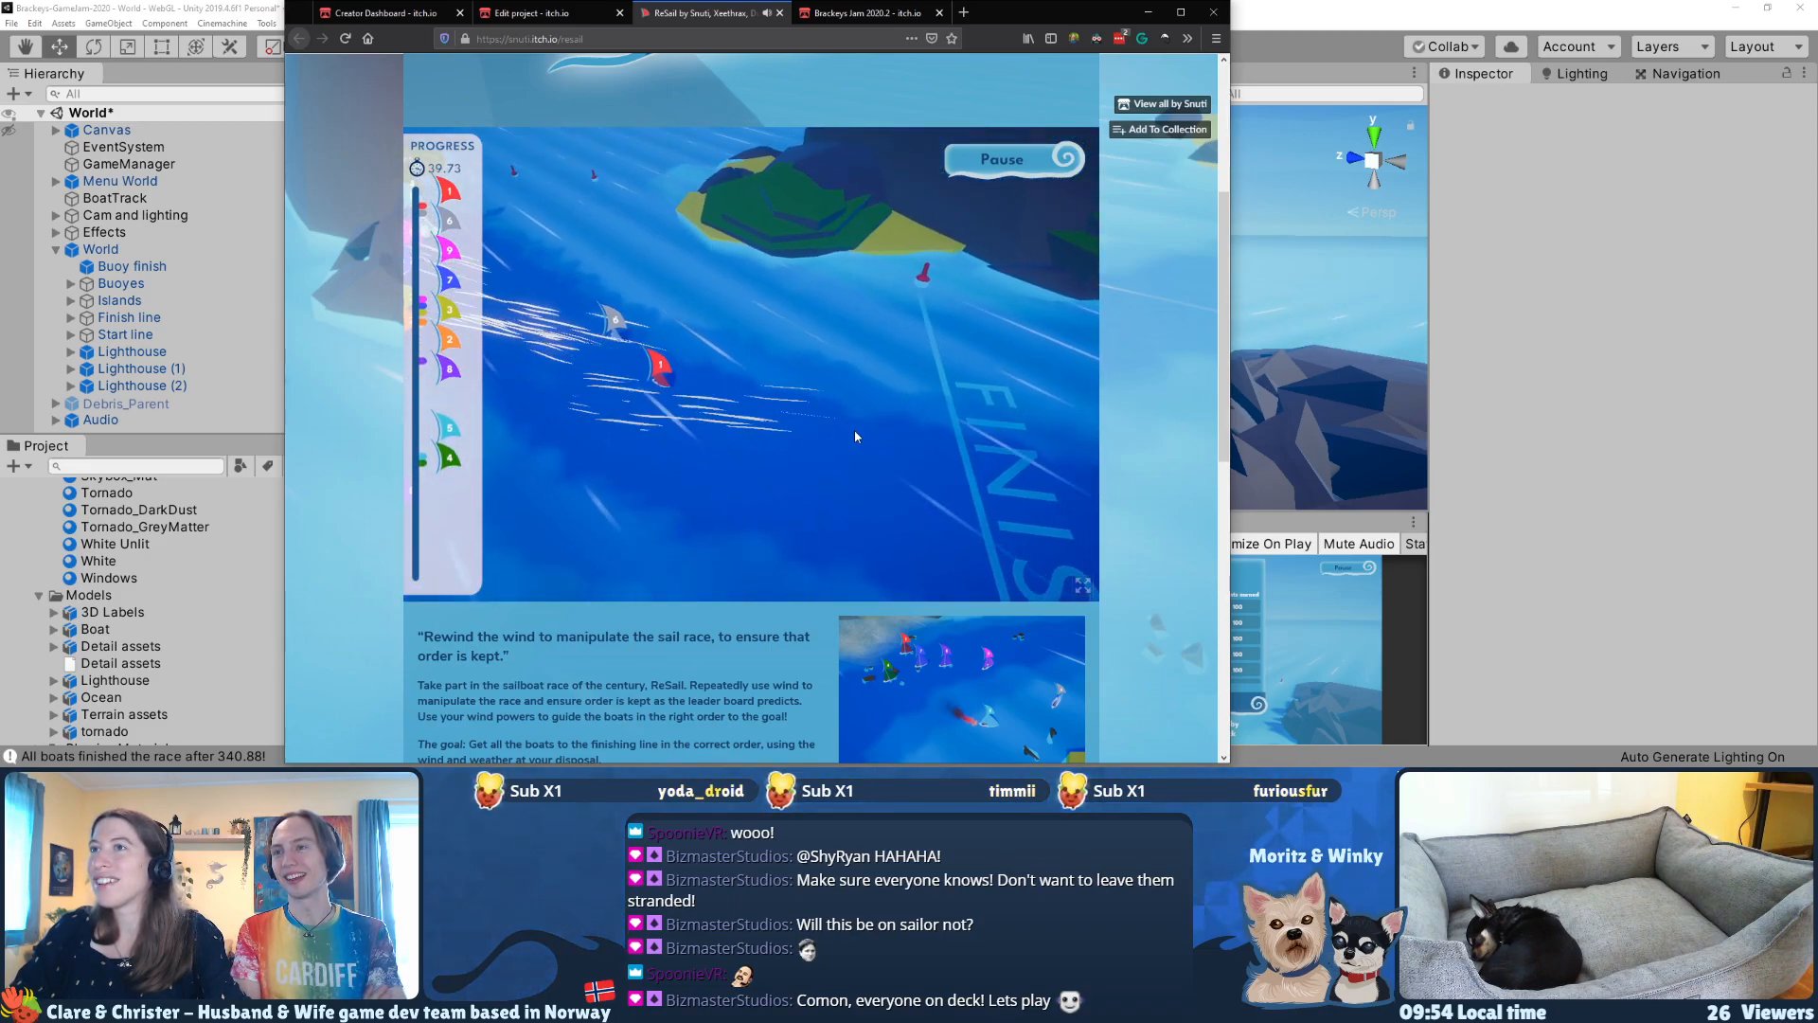
left_click_drag(856, 438, 1025, 454)
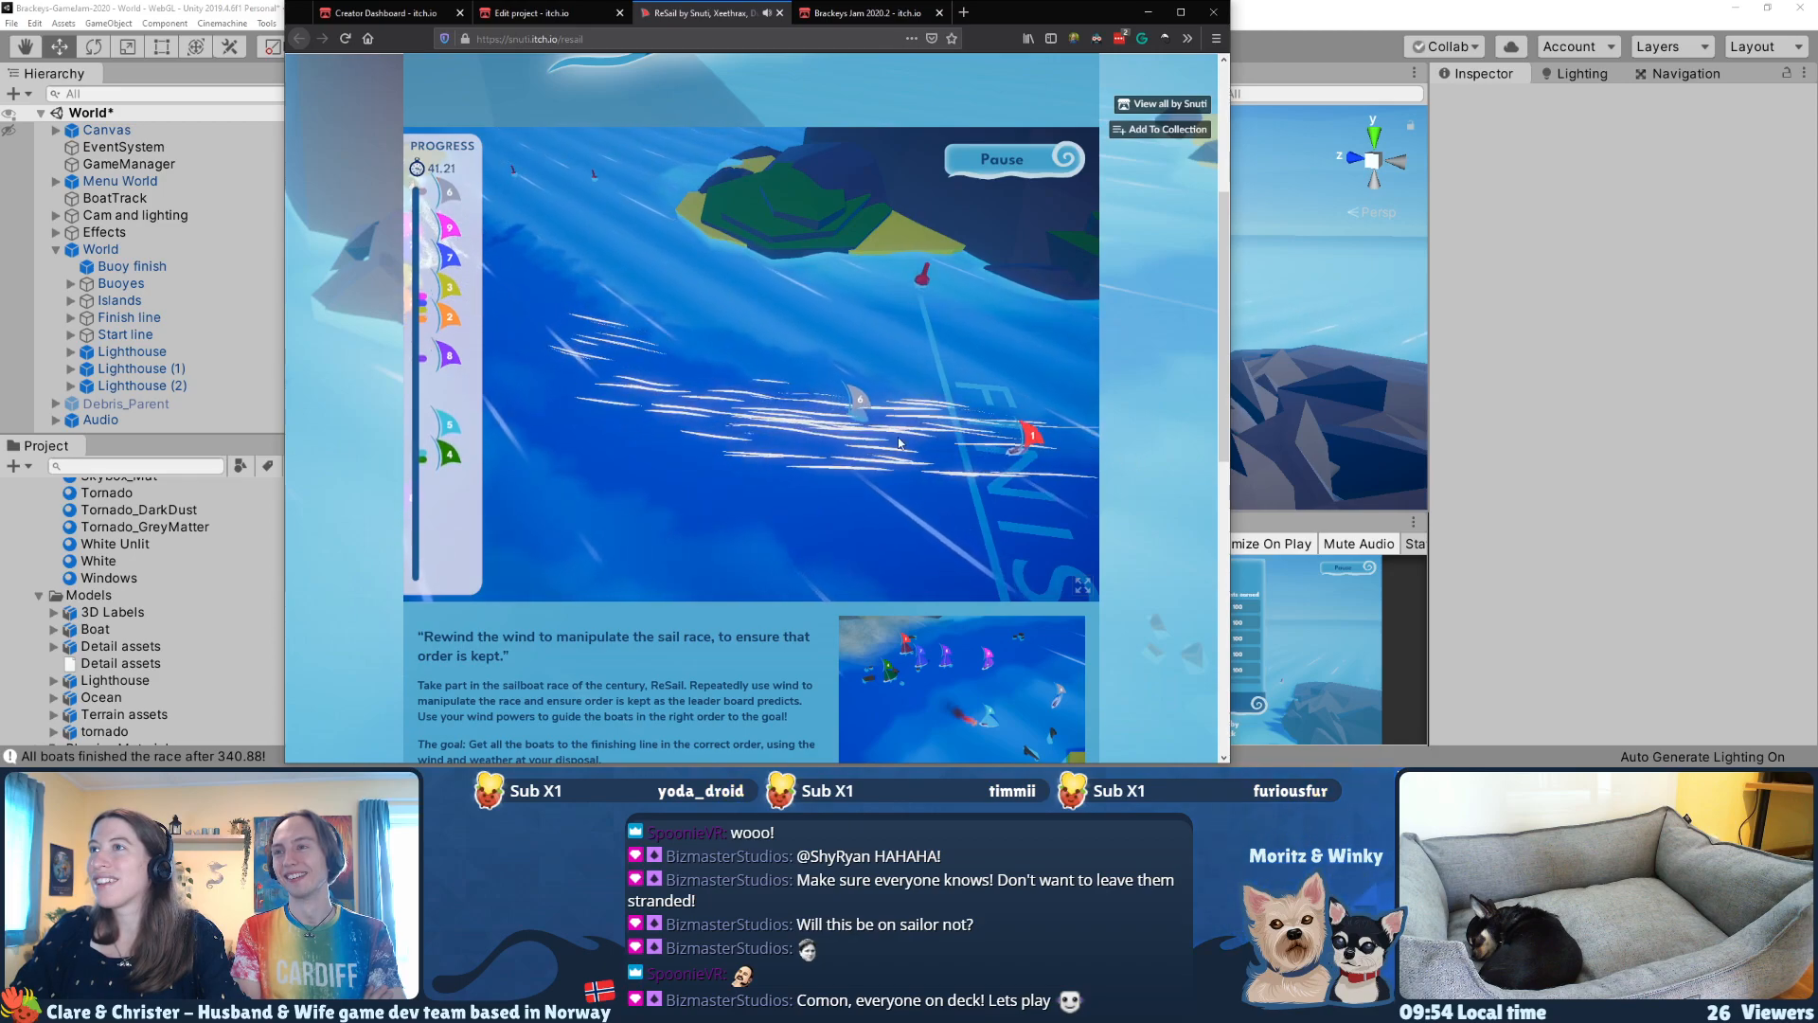
left_click_drag(898, 443, 1009, 459)
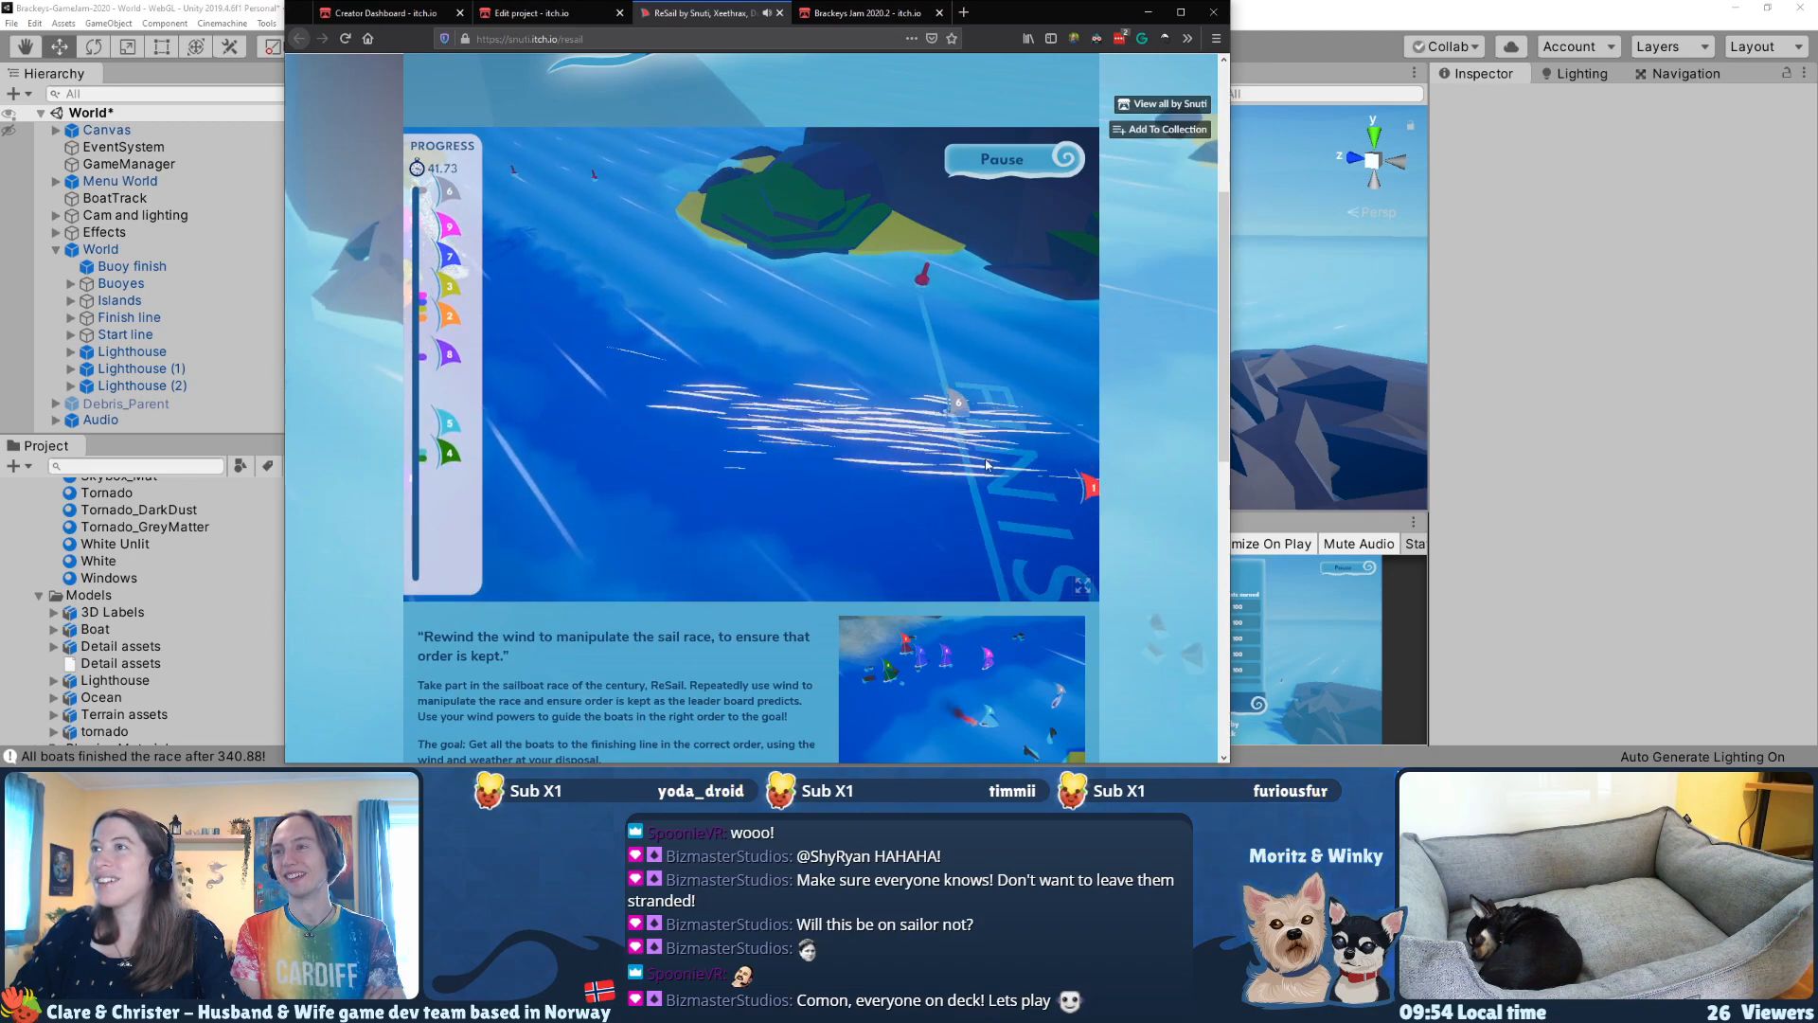
Step: Follow pink boat 9 and use gusts to move orange boat 2 ahead of the other boats at the lighthouse
key("a")
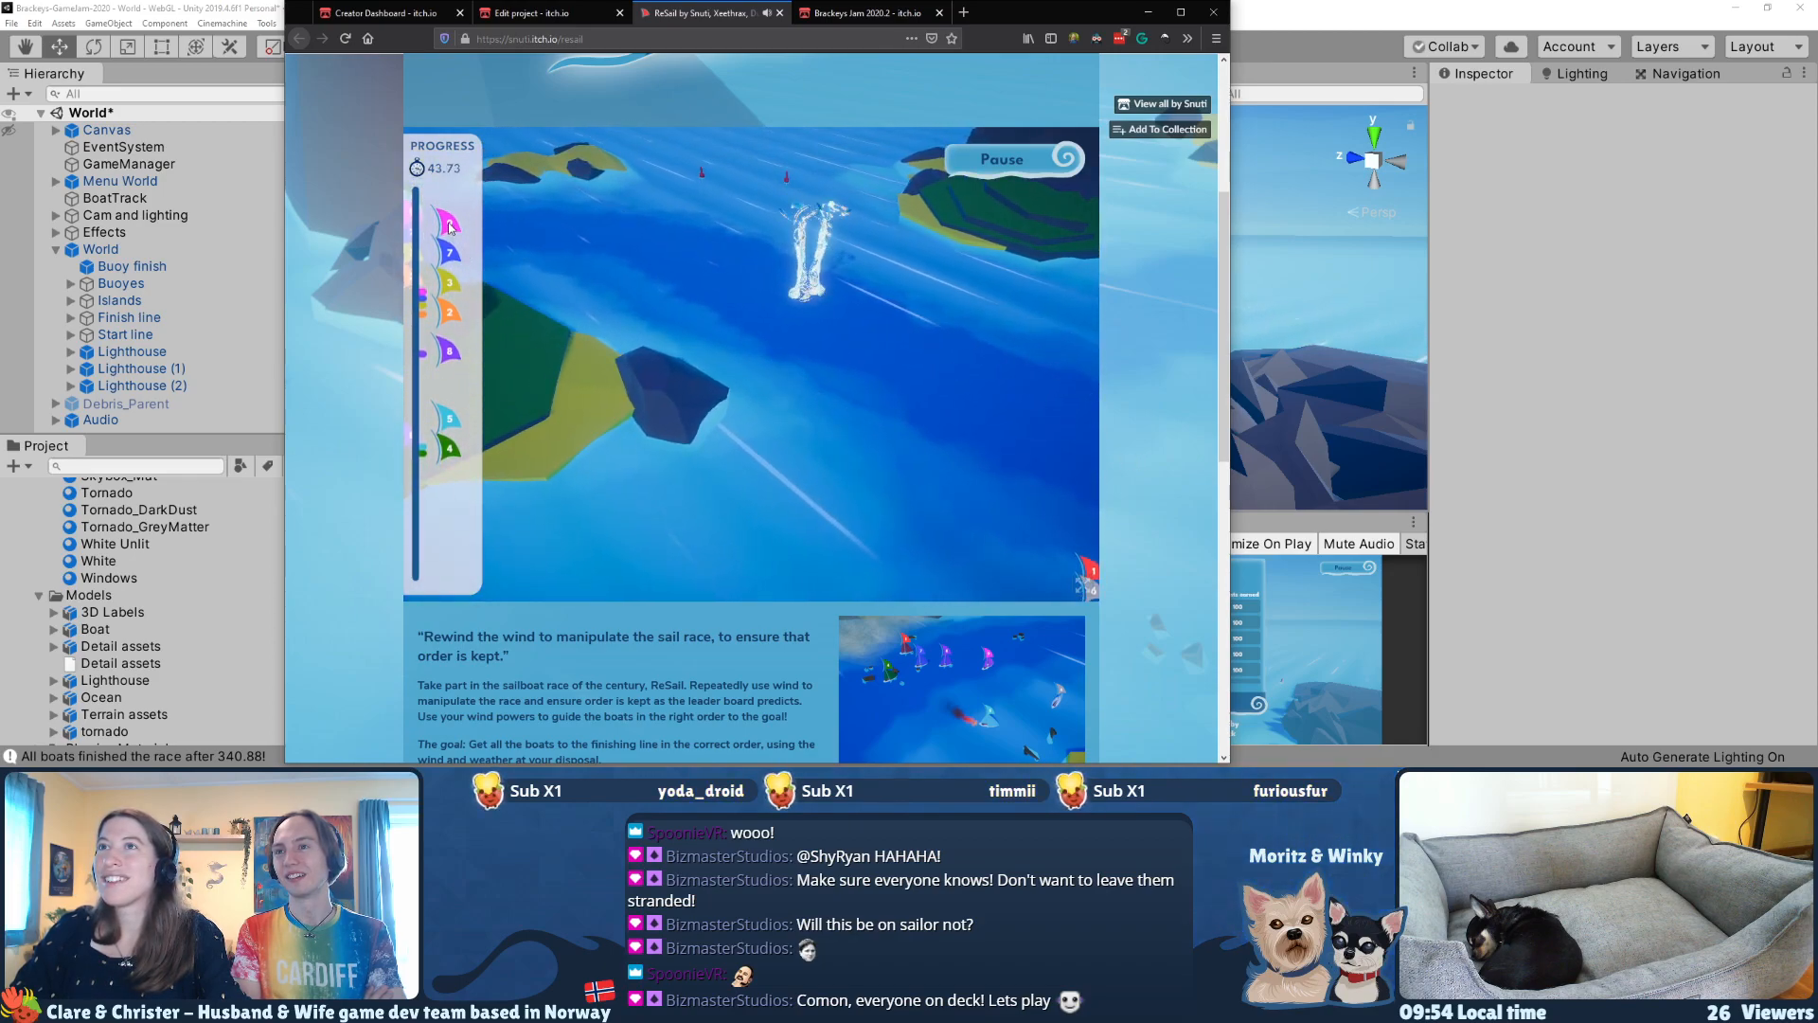
left_click(451, 230)
key("s")
left_click_drag(616, 465, 754, 444)
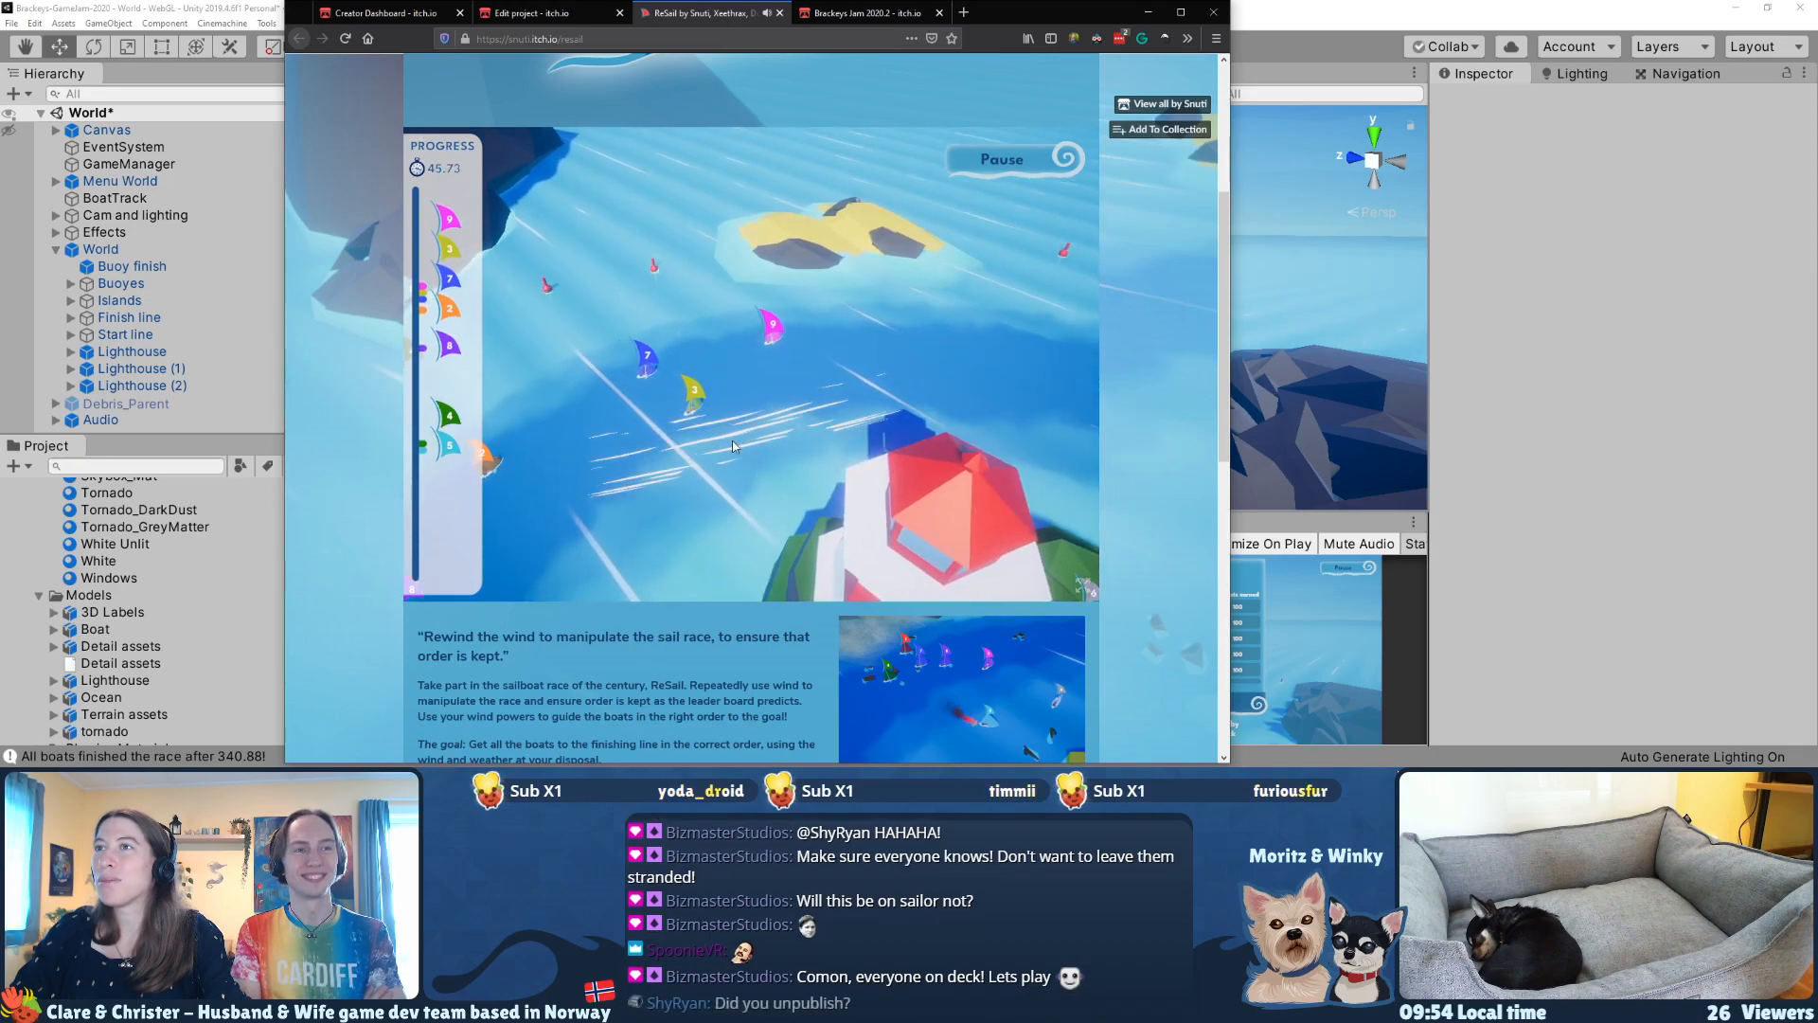
left_click_drag(519, 460, 975, 356)
key("d")
key("s")
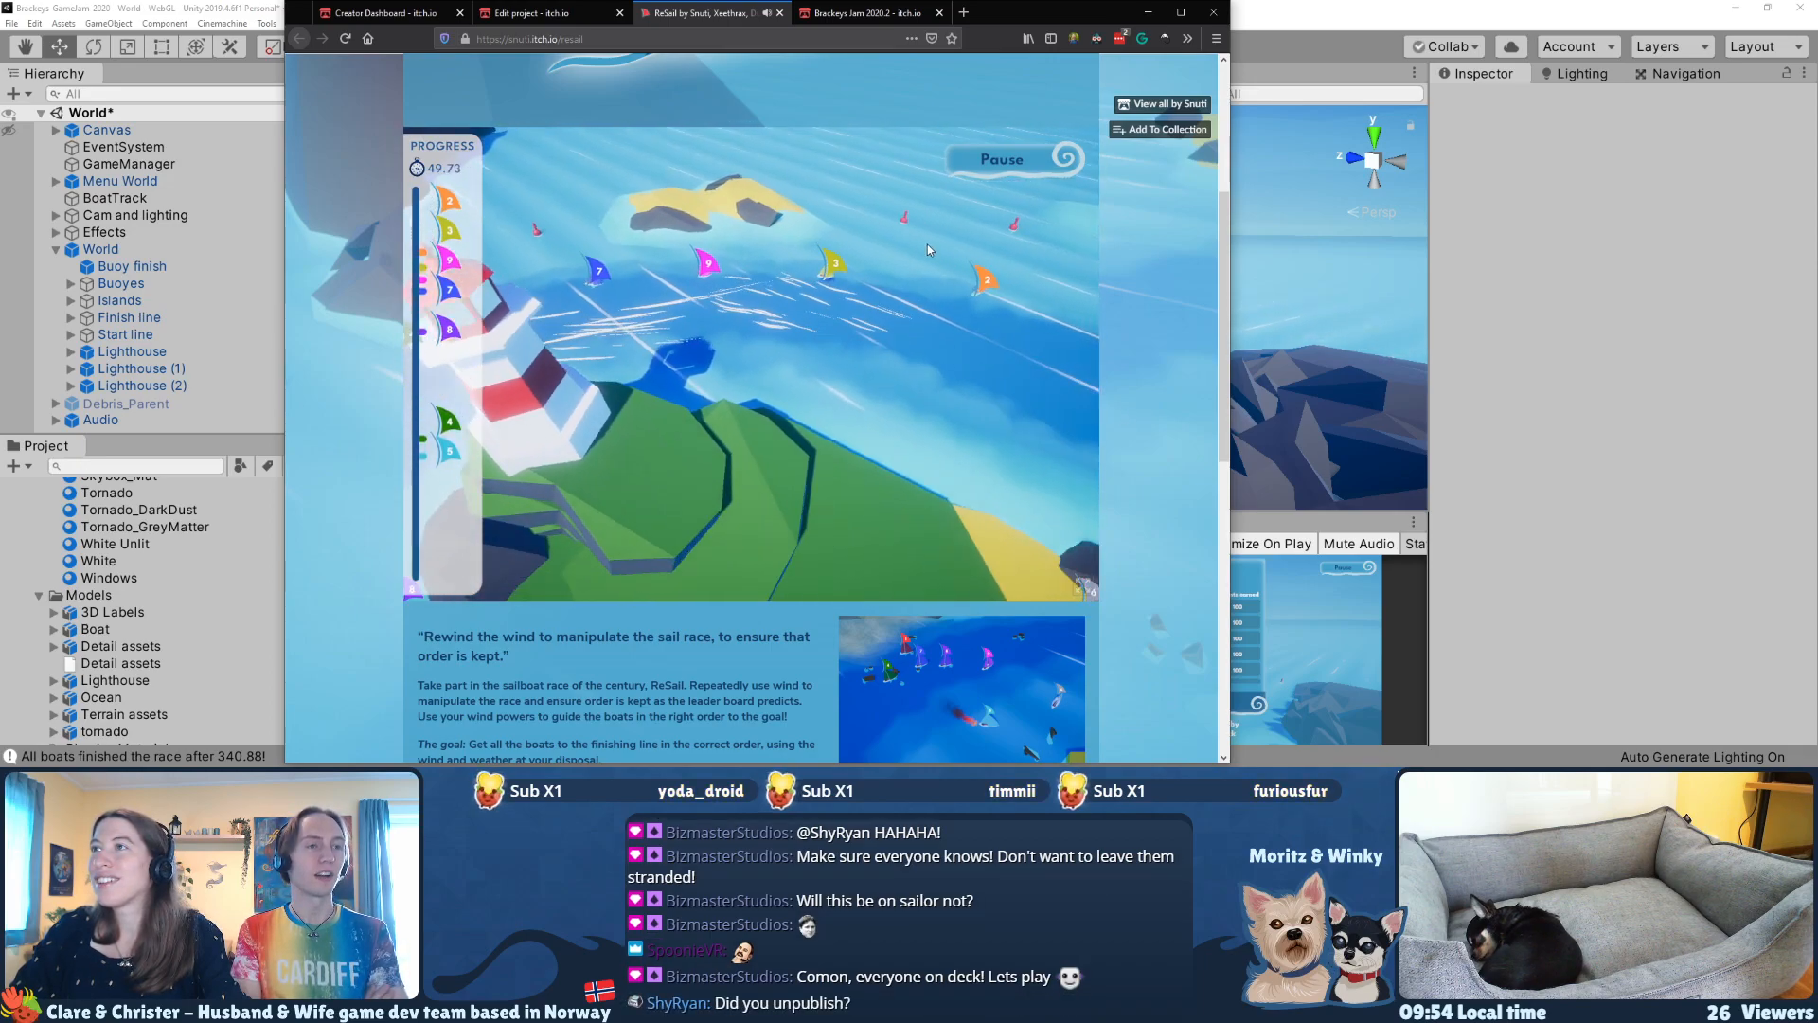
Step: Blow orange boat 2 down the last stretch to the finish line
left_click_drag(833, 180, 904, 259)
left_click_drag(789, 223, 850, 269)
key("s")
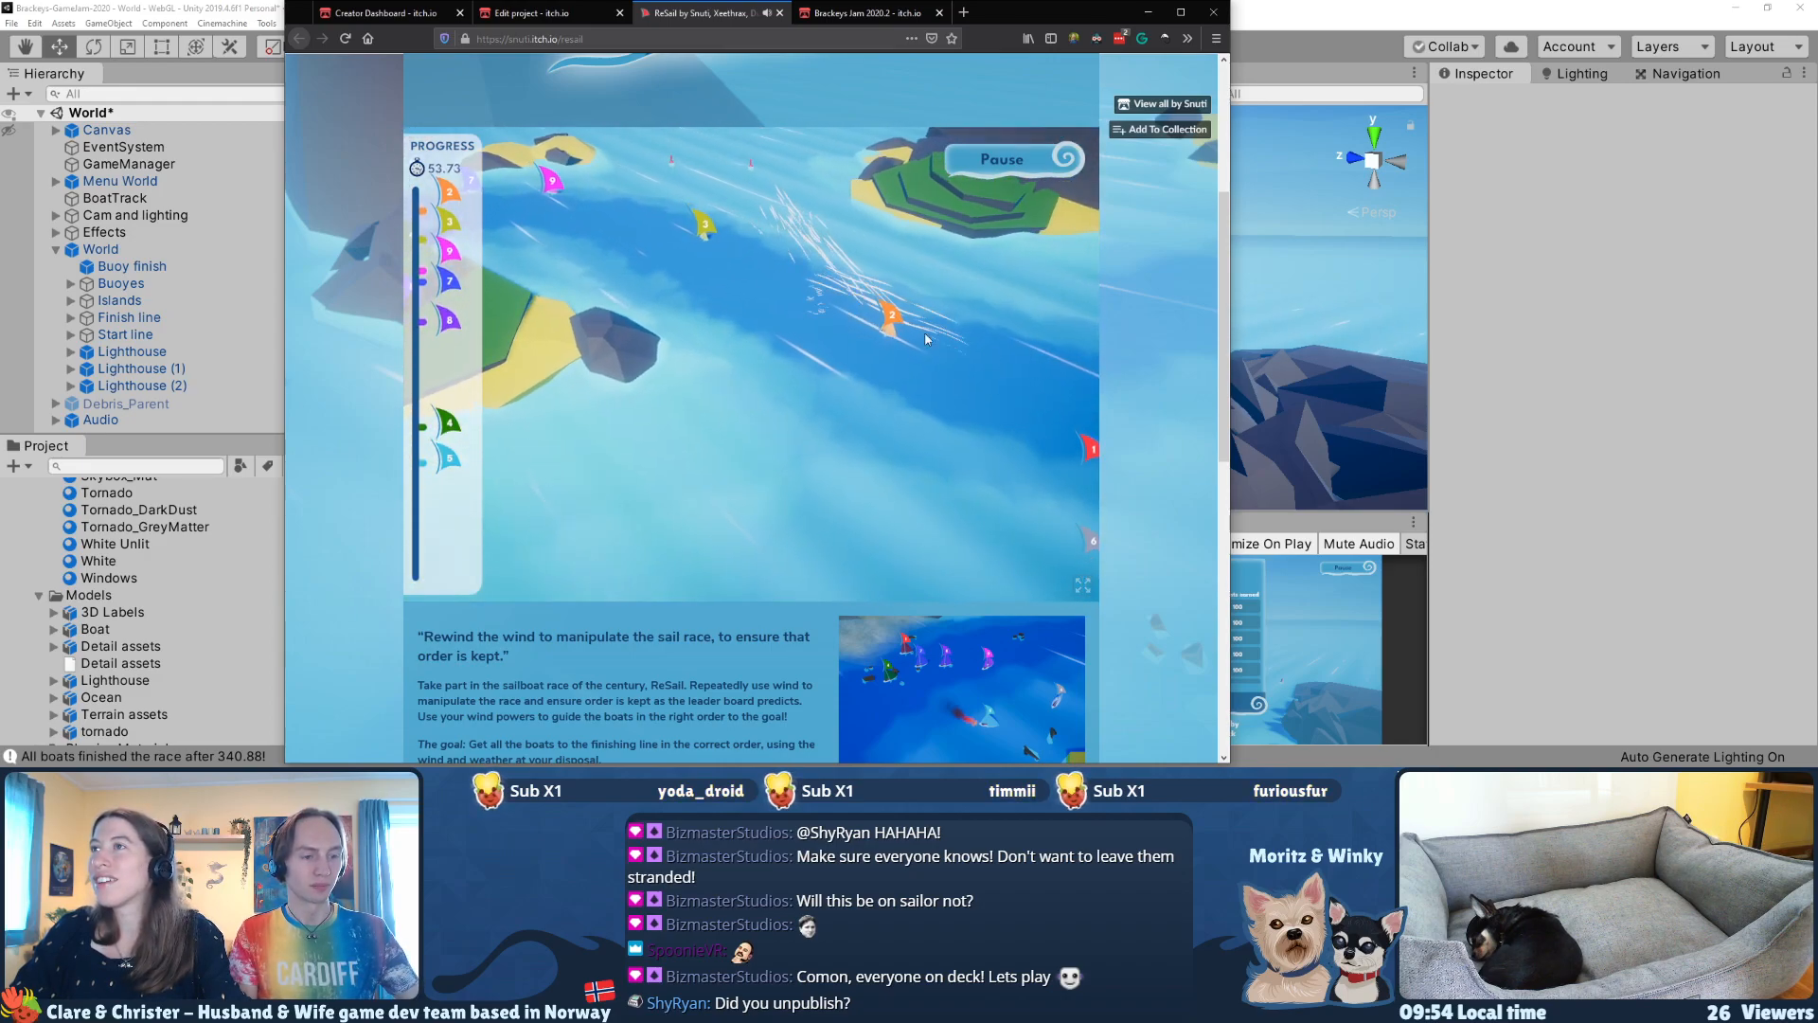
key("d")
left_click_drag(741, 332, 947, 347)
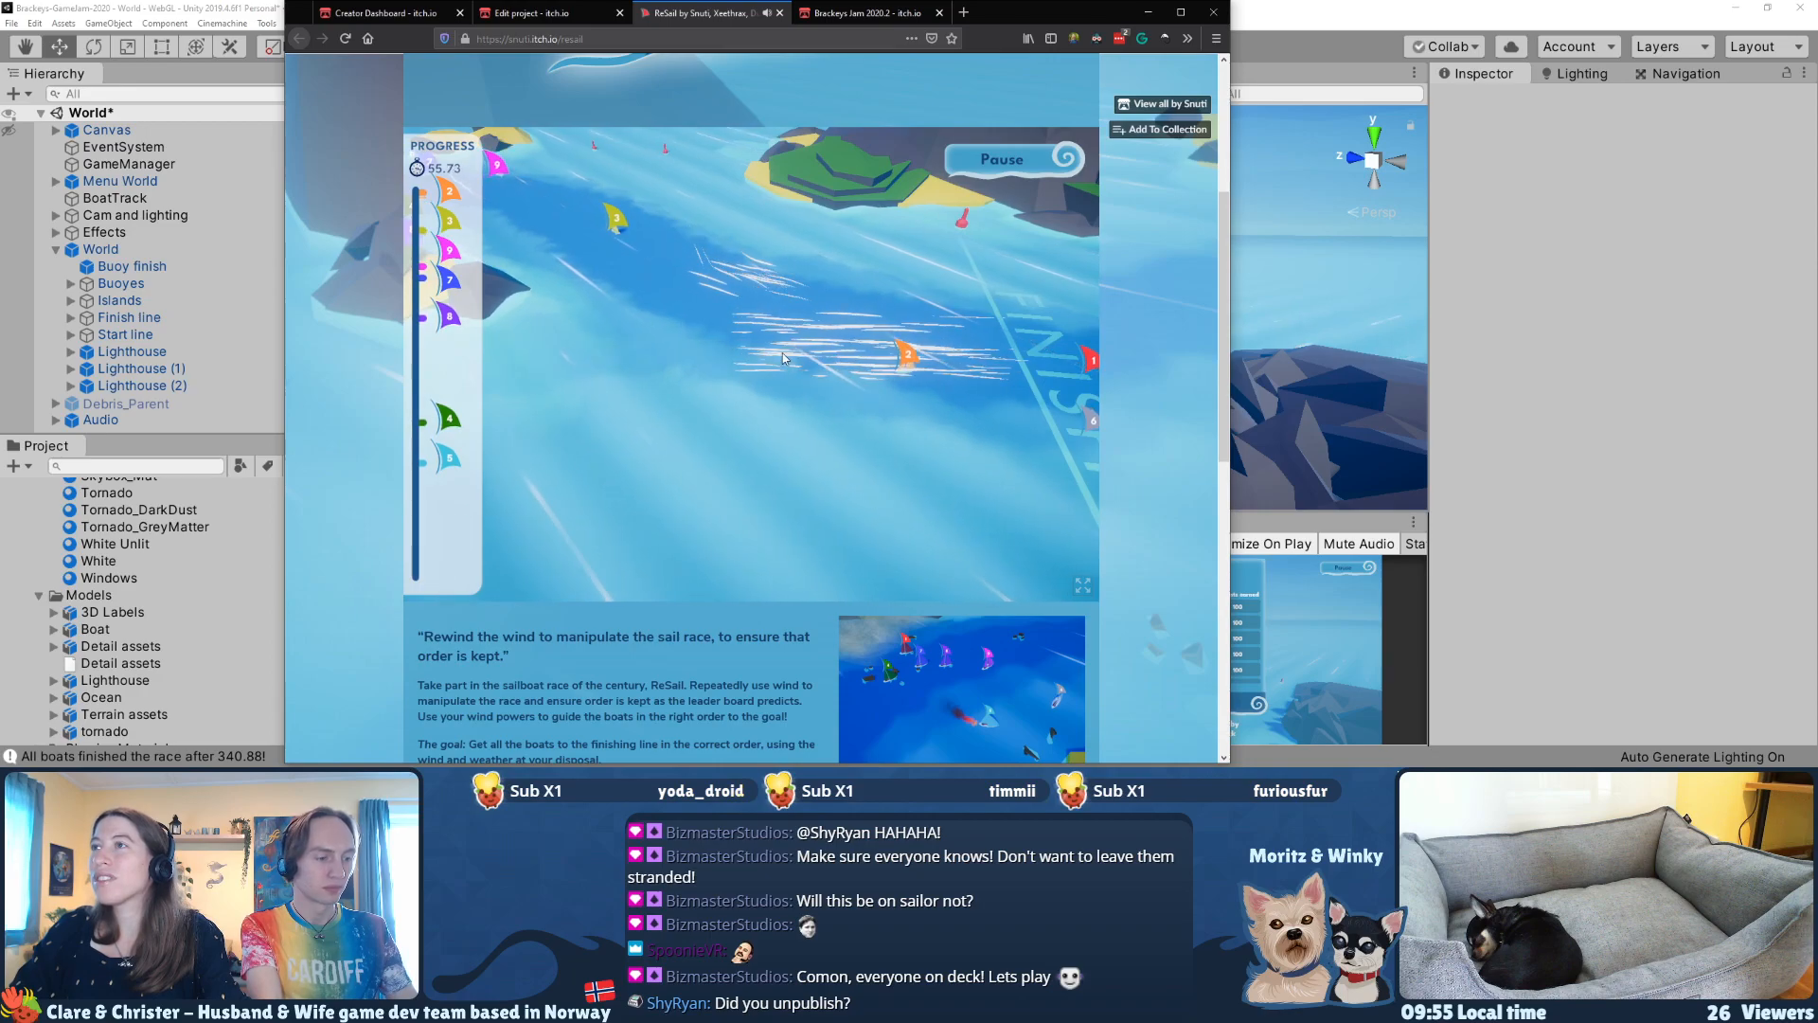
Step: Blow yellow boat 3 across the finish line and move back to the boats behind it
key("a")
left_click_drag(577, 229, 980, 352)
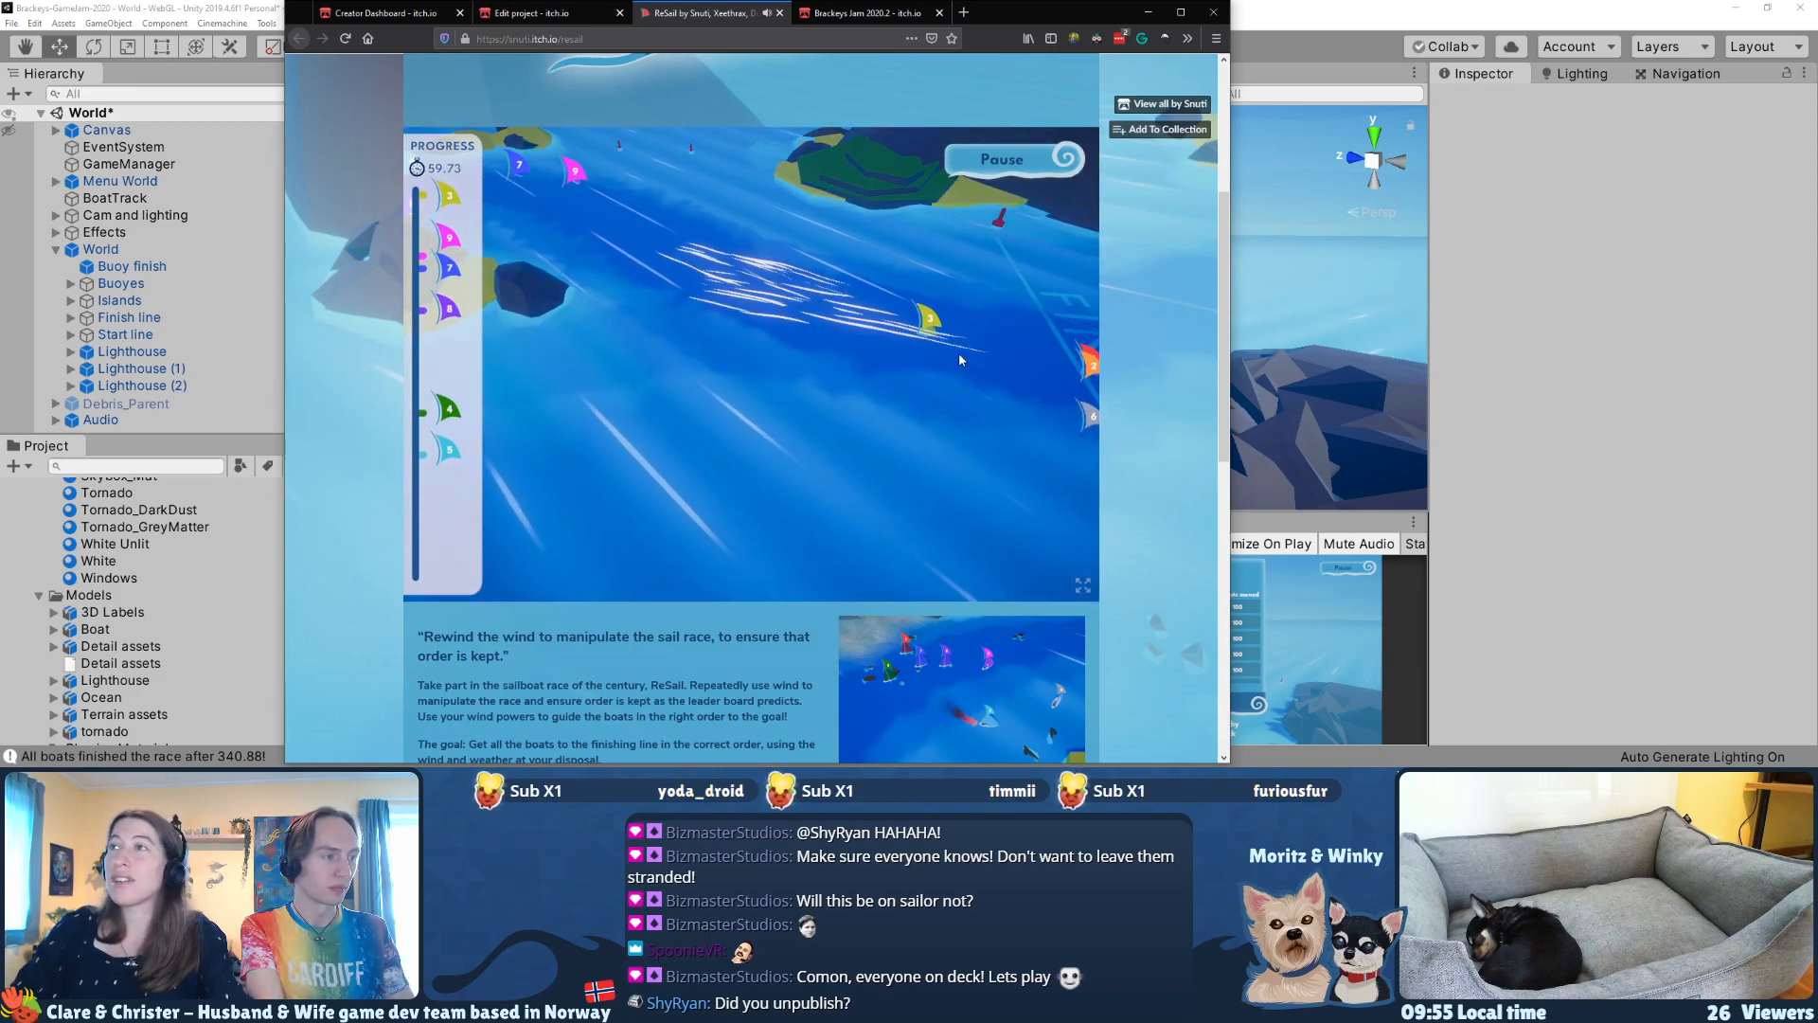
key("w")
key("a")
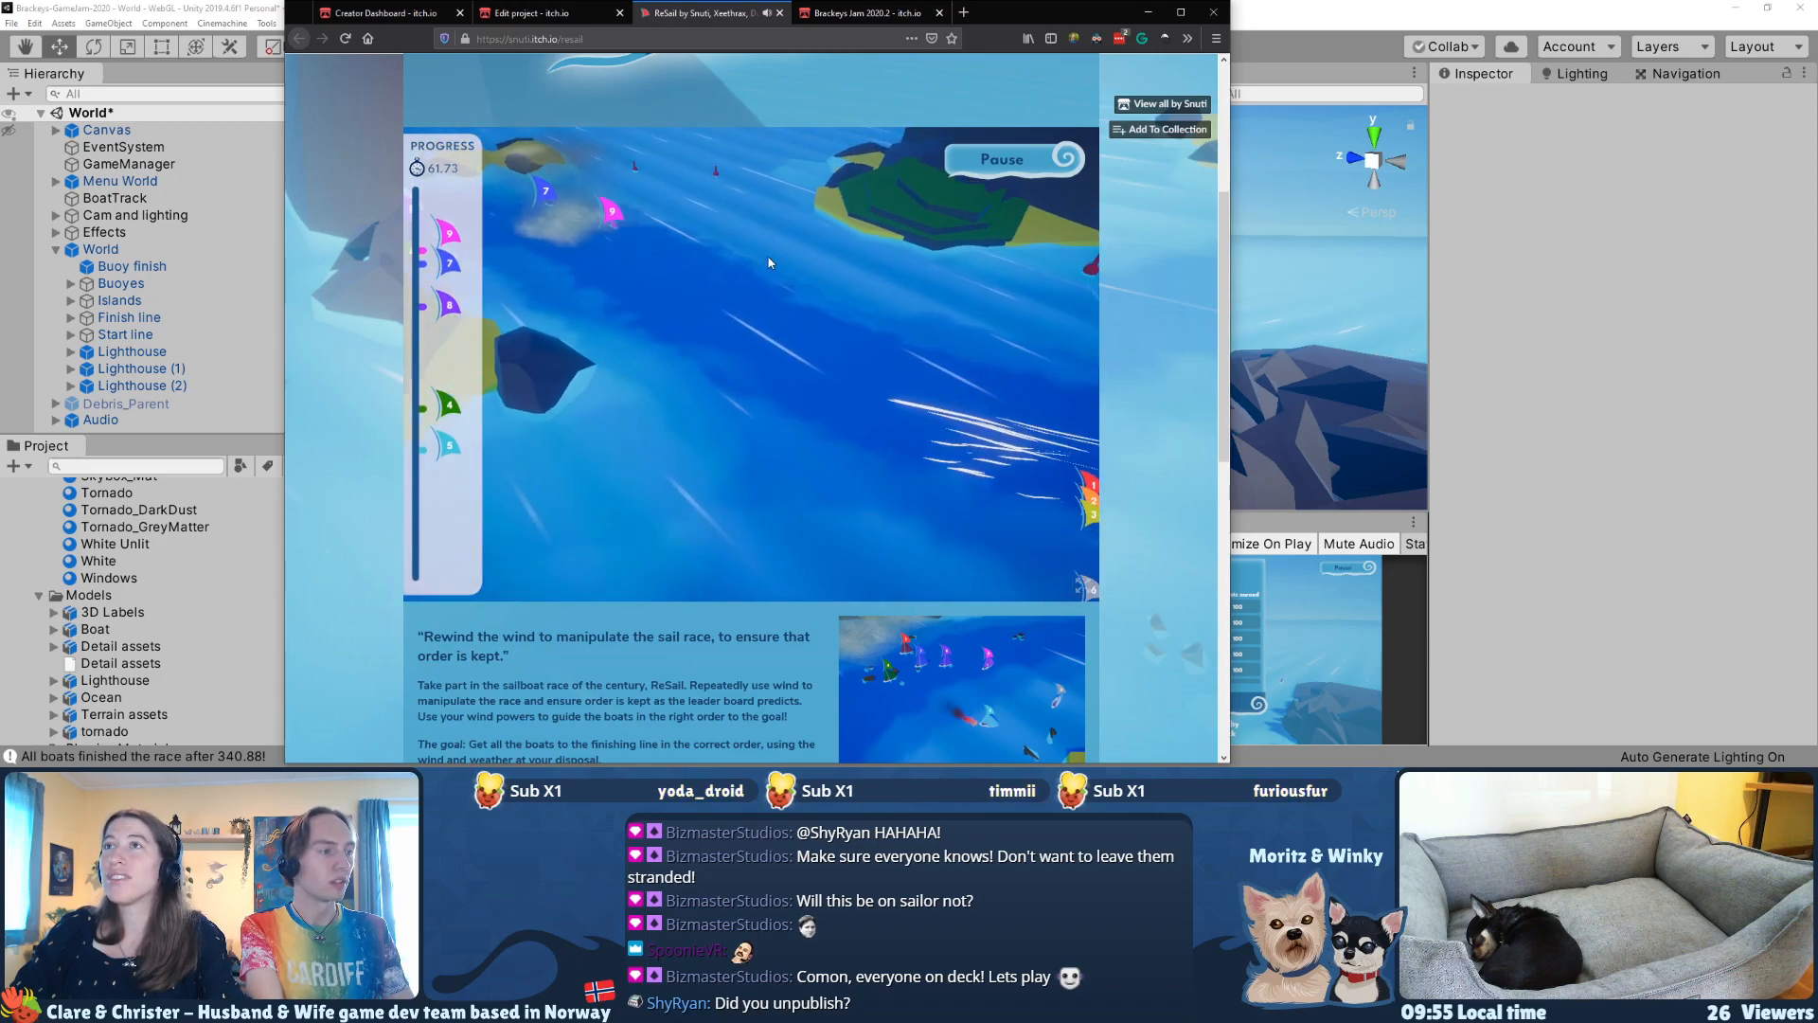
Step: Follow the trailing green boat 4 and blow it along the channel beyond the first lighthouse
left_click(451, 405)
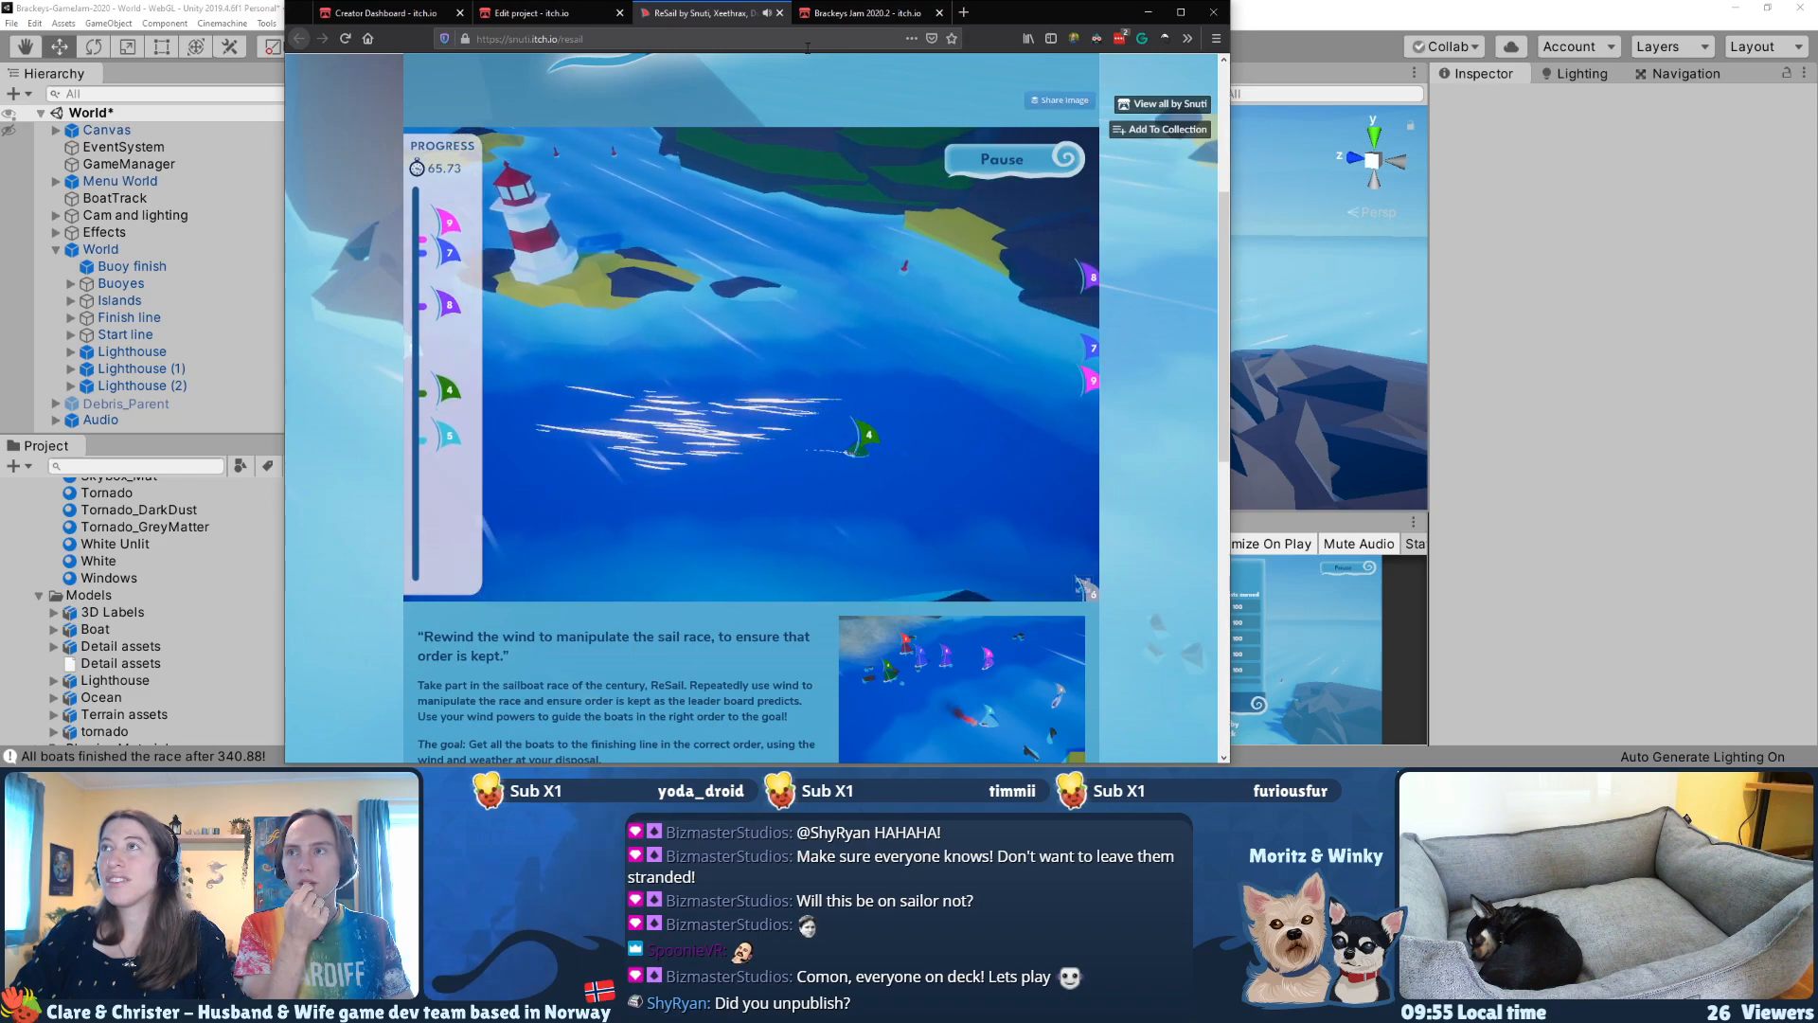
key("d")
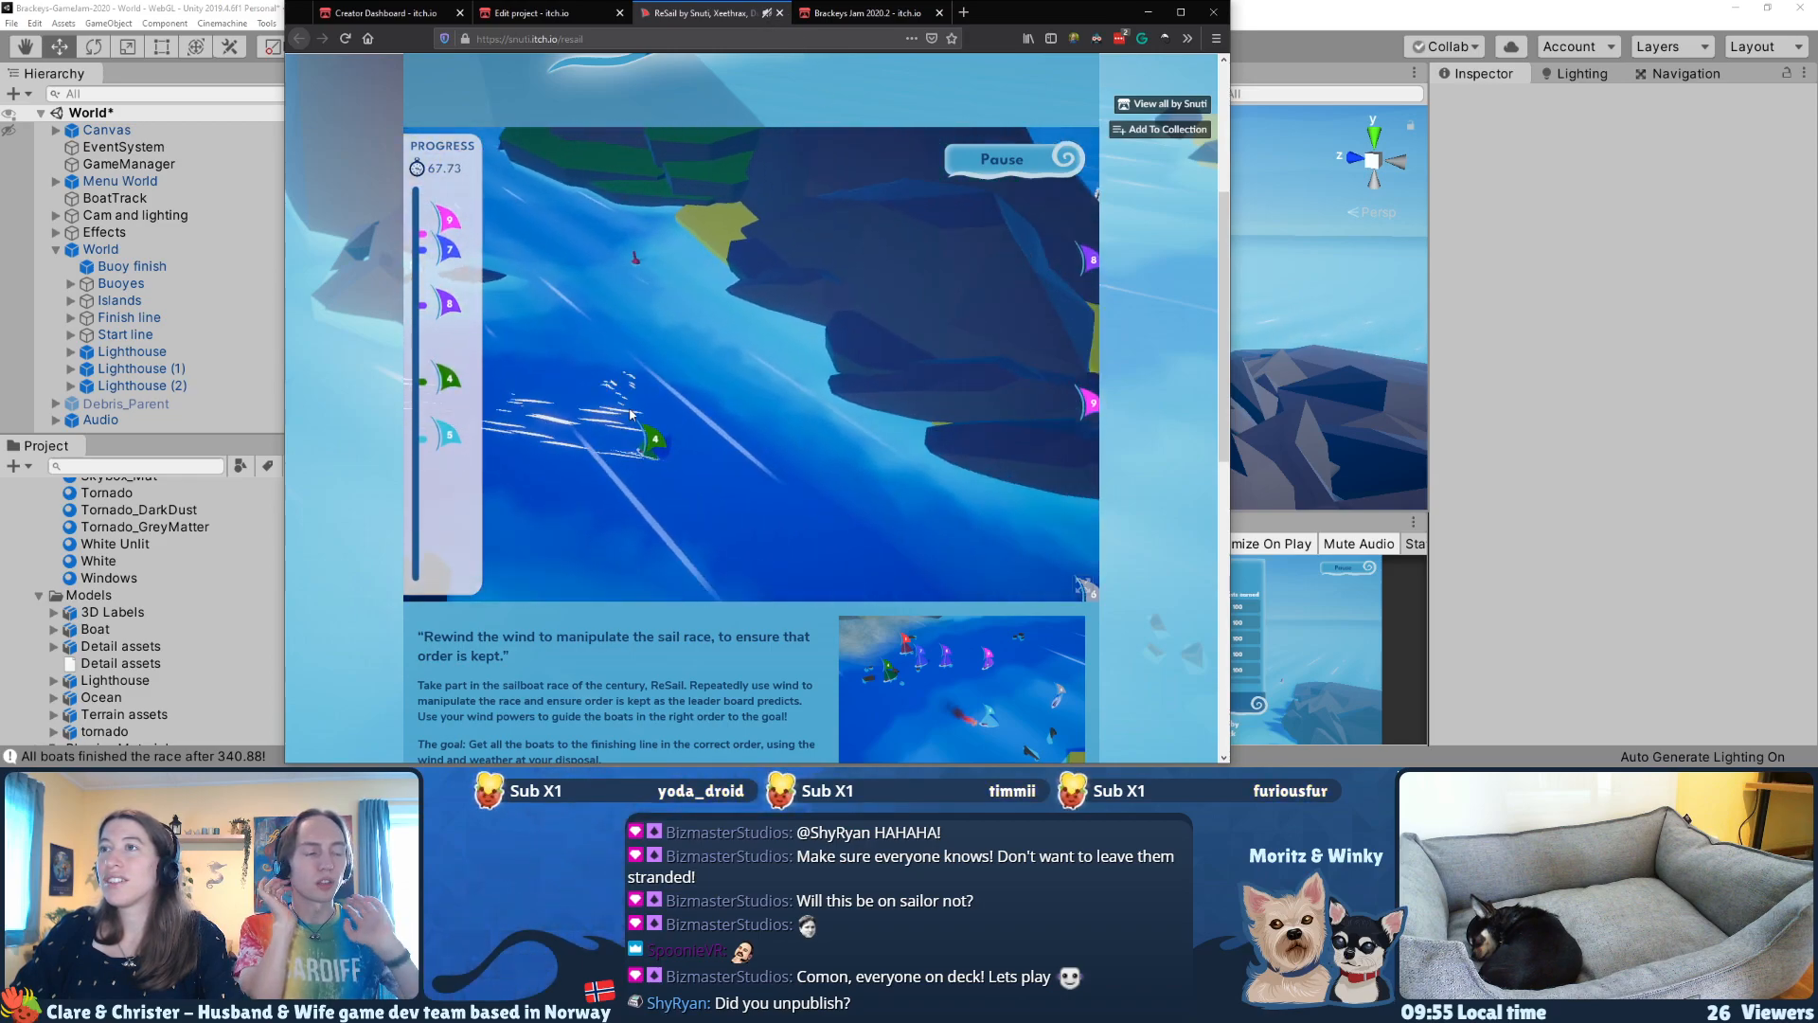
key("s")
Step: Drive green boat 4 up the channel and around the second lighthouse's island with successive gusts
key("s")
mouse_move(666, 390)
left_mouse_down()
mouse_move(833, 445)
mouse_move(911, 431)
mouse_move(922, 398)
left_mouse_up()
key("d")
key("w")
left_click_drag(616, 512, 1003, 416)
key("d")
key("d")
left_click_drag(625, 559, 854, 345)
key("d")
key("d")
key("d")
mouse_move(512, 318)
left_mouse_down()
mouse_move(741, 280)
mouse_move(900, 336)
left_mouse_up()
key("s")
left_click_drag(805, 303, 917, 356)
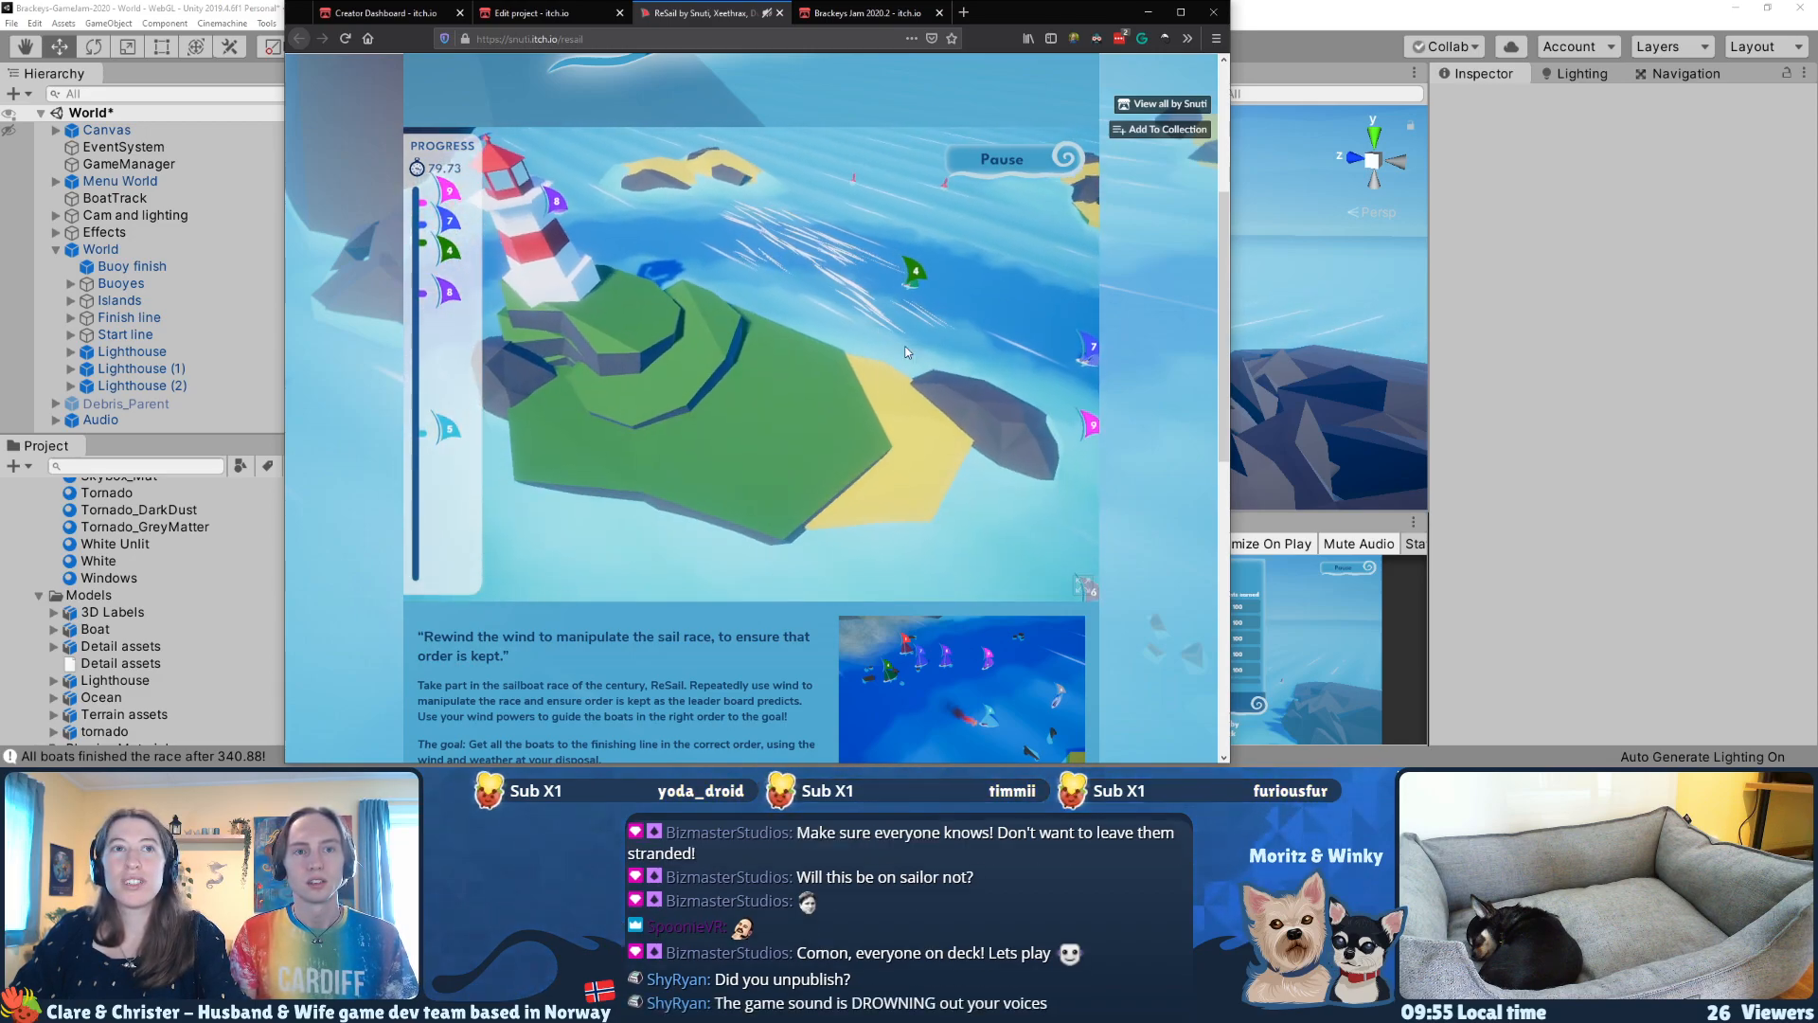
Step: Follow green boat 4 past the lighthouse island and blow it down the channel alongside blue boat 7
key("d")
key("d")
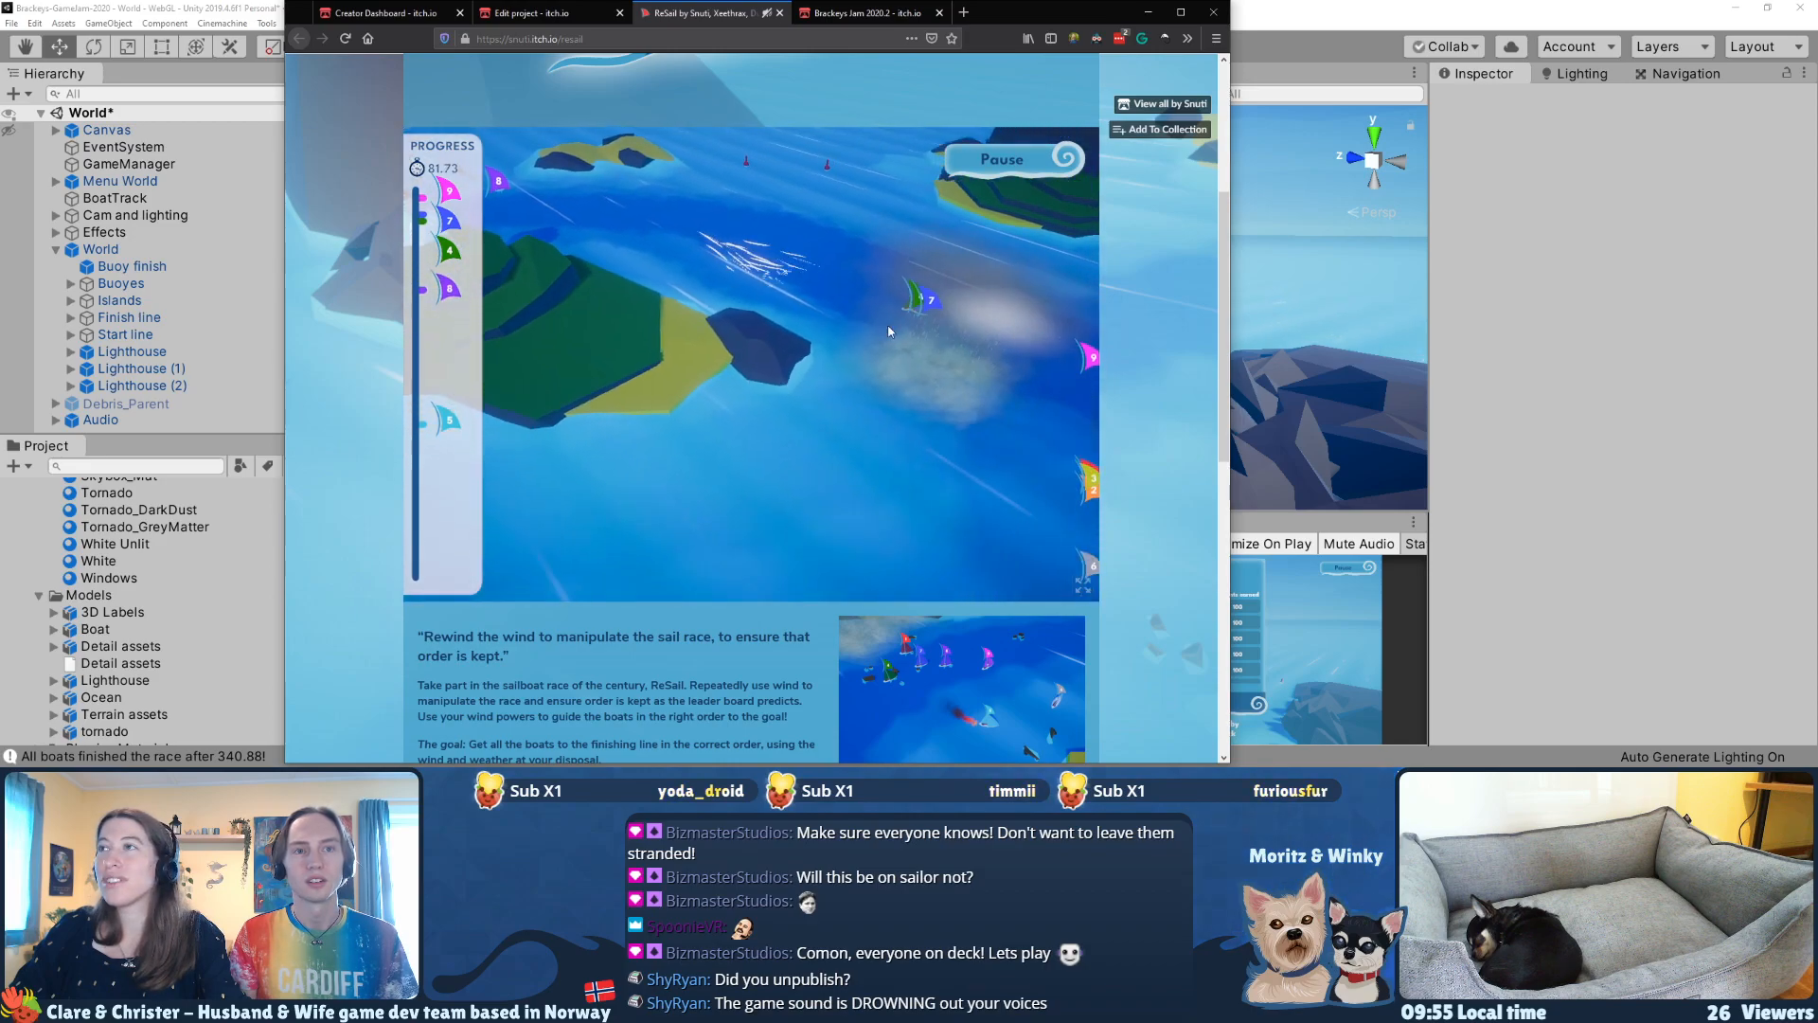
left_click_drag(791, 227, 890, 313)
mouse_move(668, 248)
left_mouse_down()
mouse_move(814, 322)
mouse_move(900, 332)
left_mouse_up()
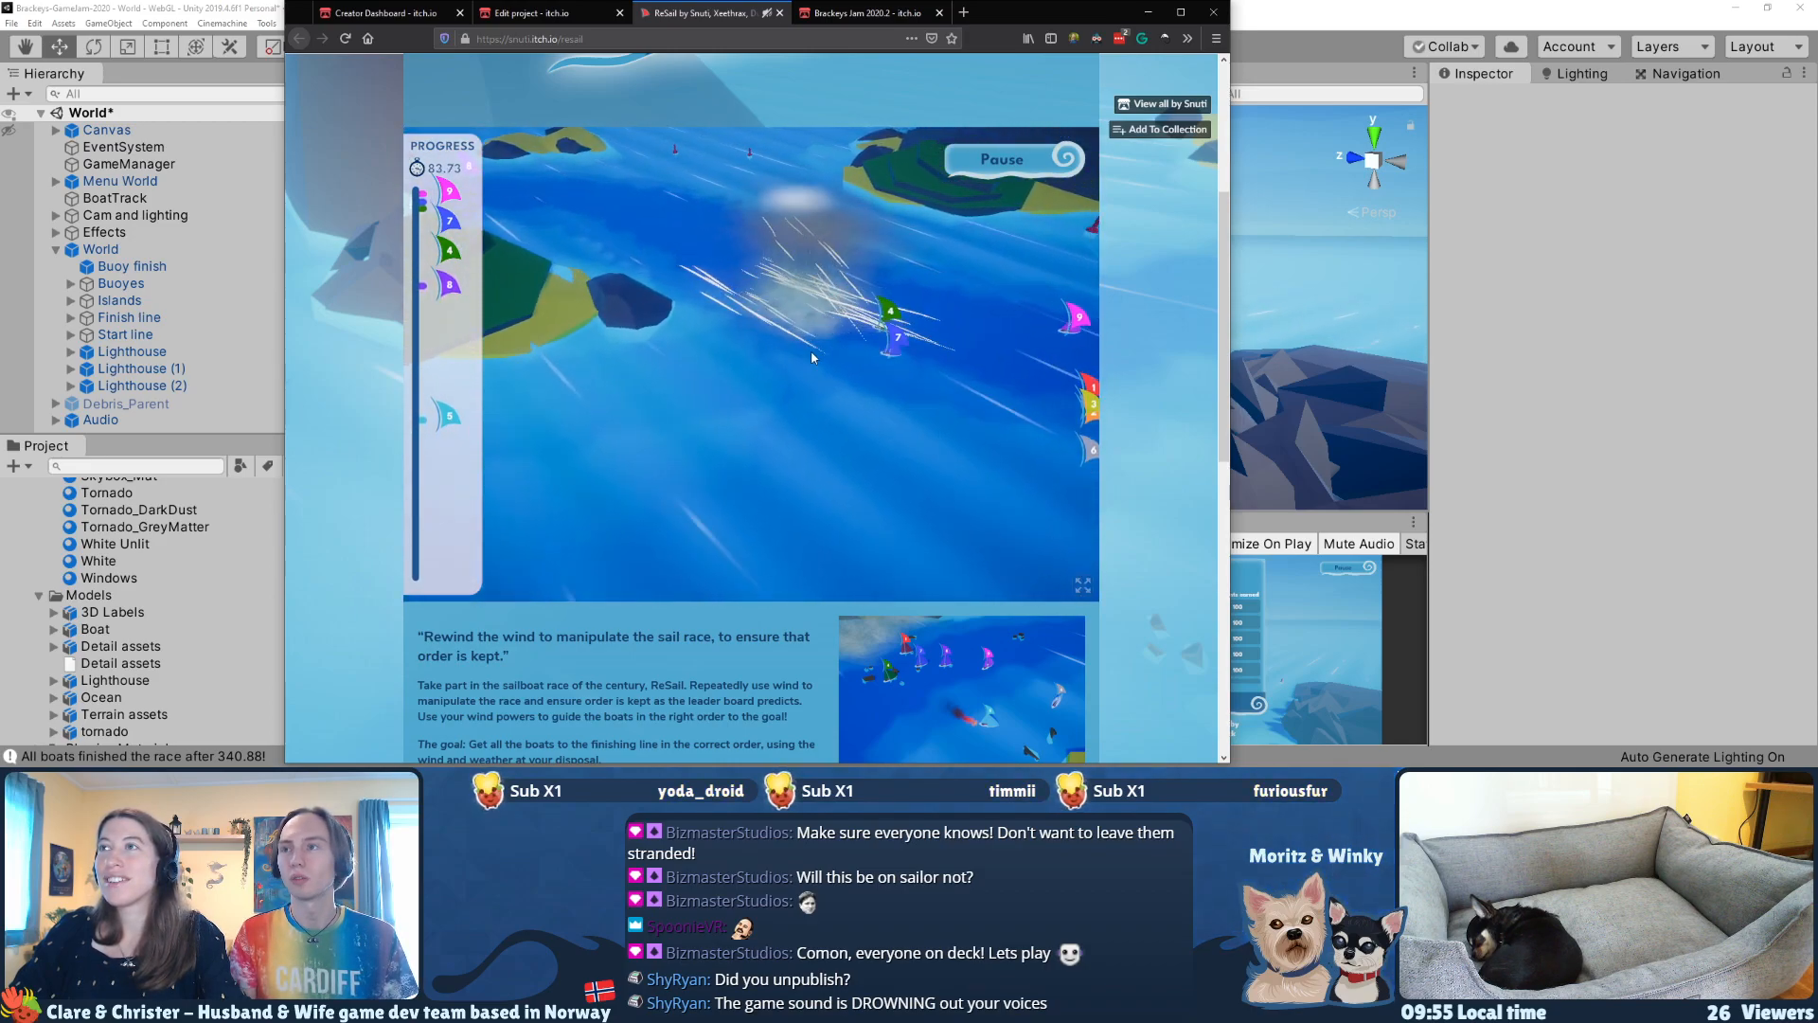
key("d")
Step: Blow green boat 4, blue boat 7 and the pink boat across the finish line
left_click_drag(800, 360, 947, 374)
left_click_drag(781, 402, 933, 412)
left_click_drag(818, 467, 968, 456)
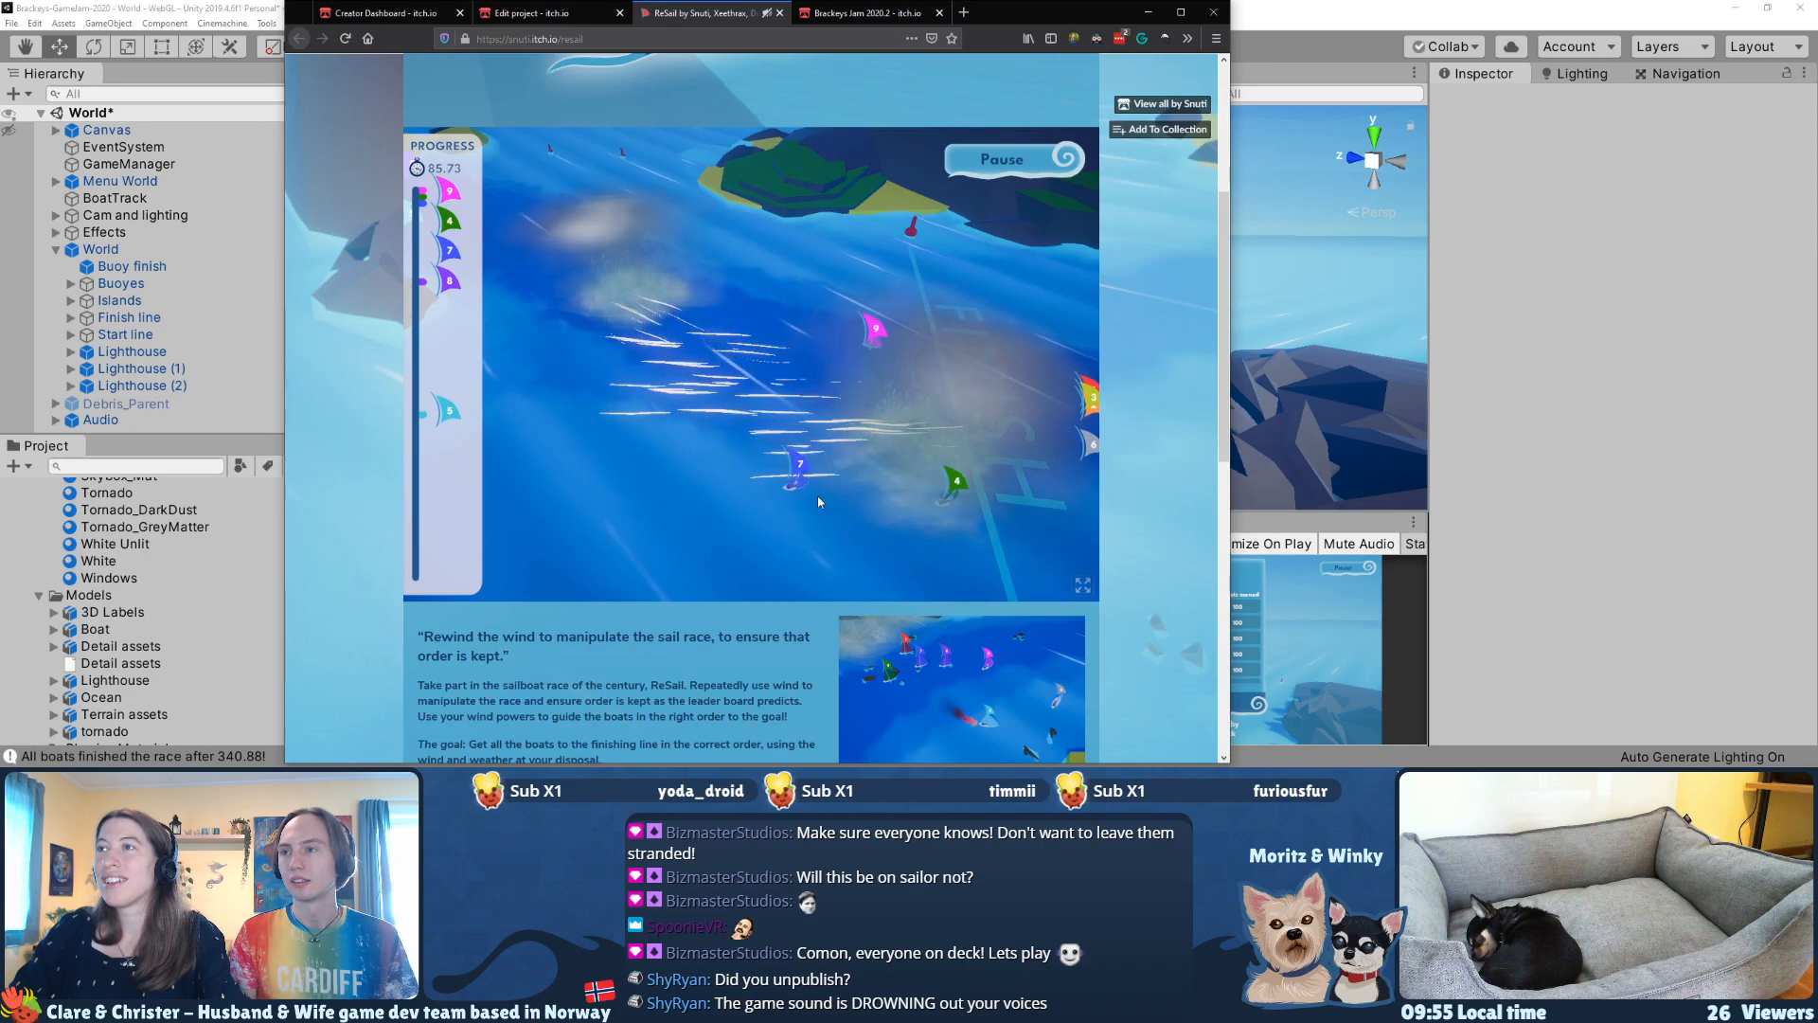
left_click_drag(820, 492, 1020, 481)
left_click_drag(824, 319, 966, 367)
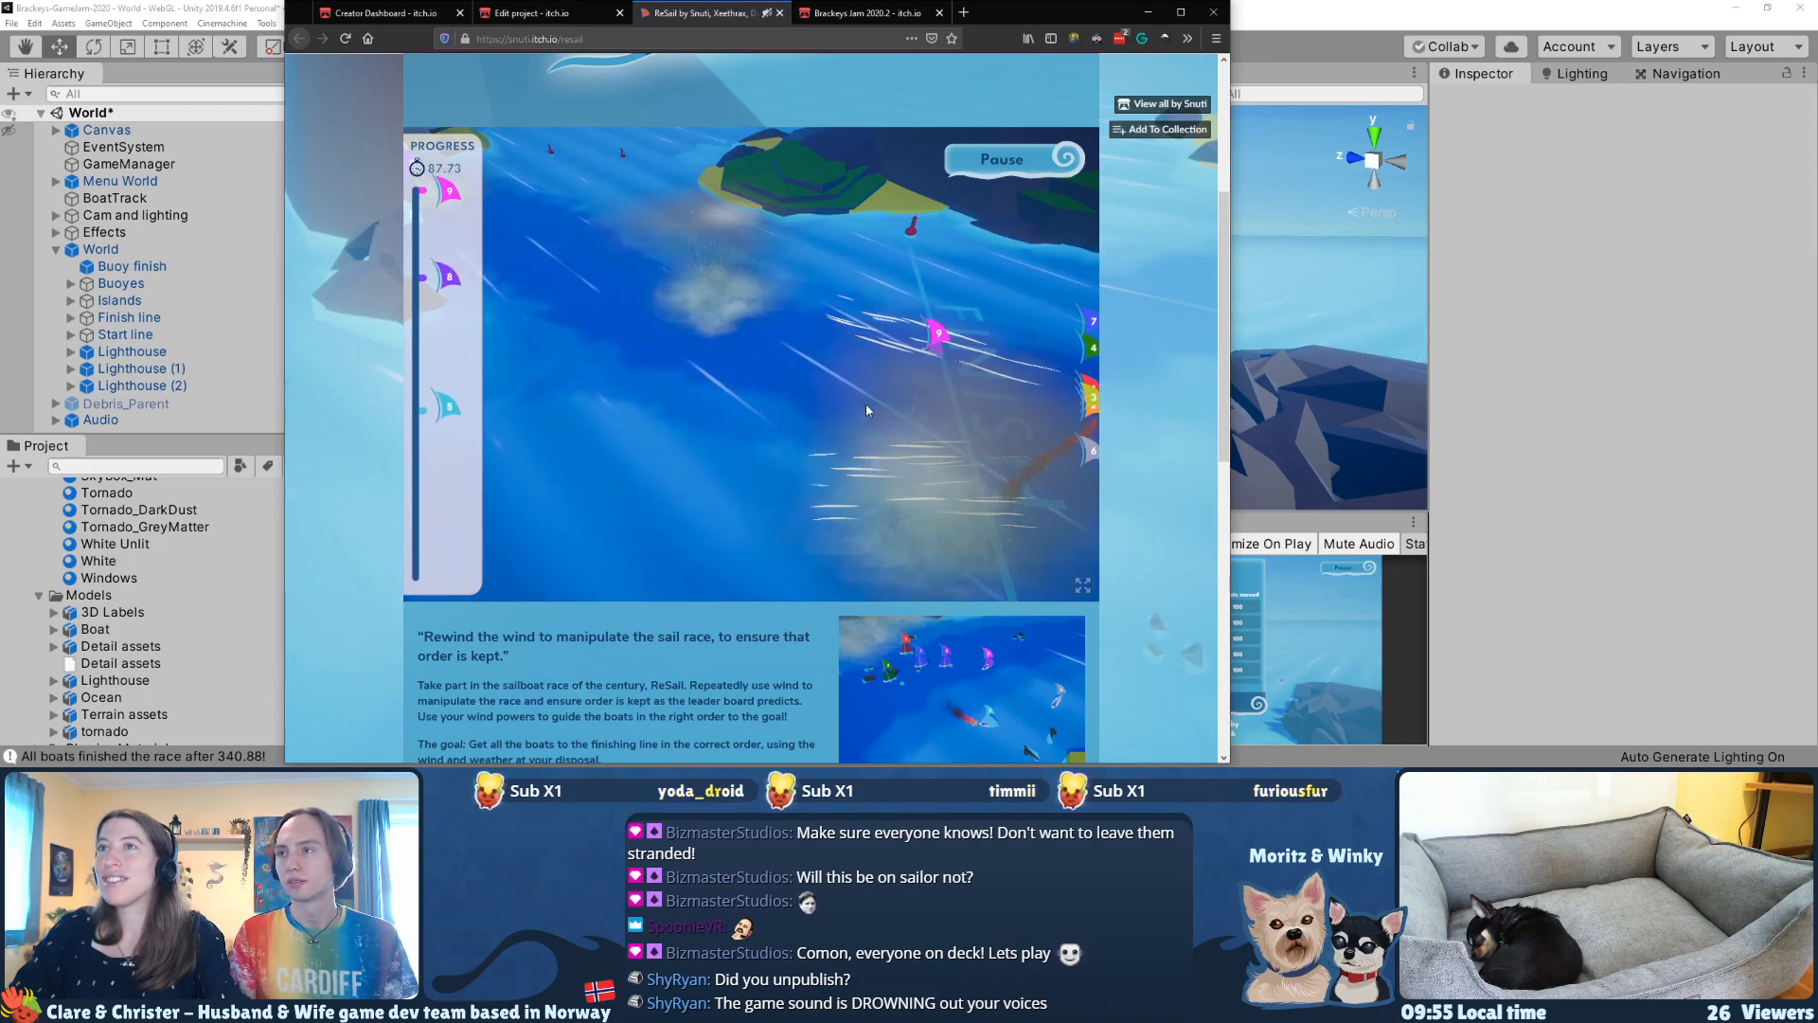
Step: Focus the camera on purple boat 8 and blow it down the channel to the finish line
left_click(449, 274)
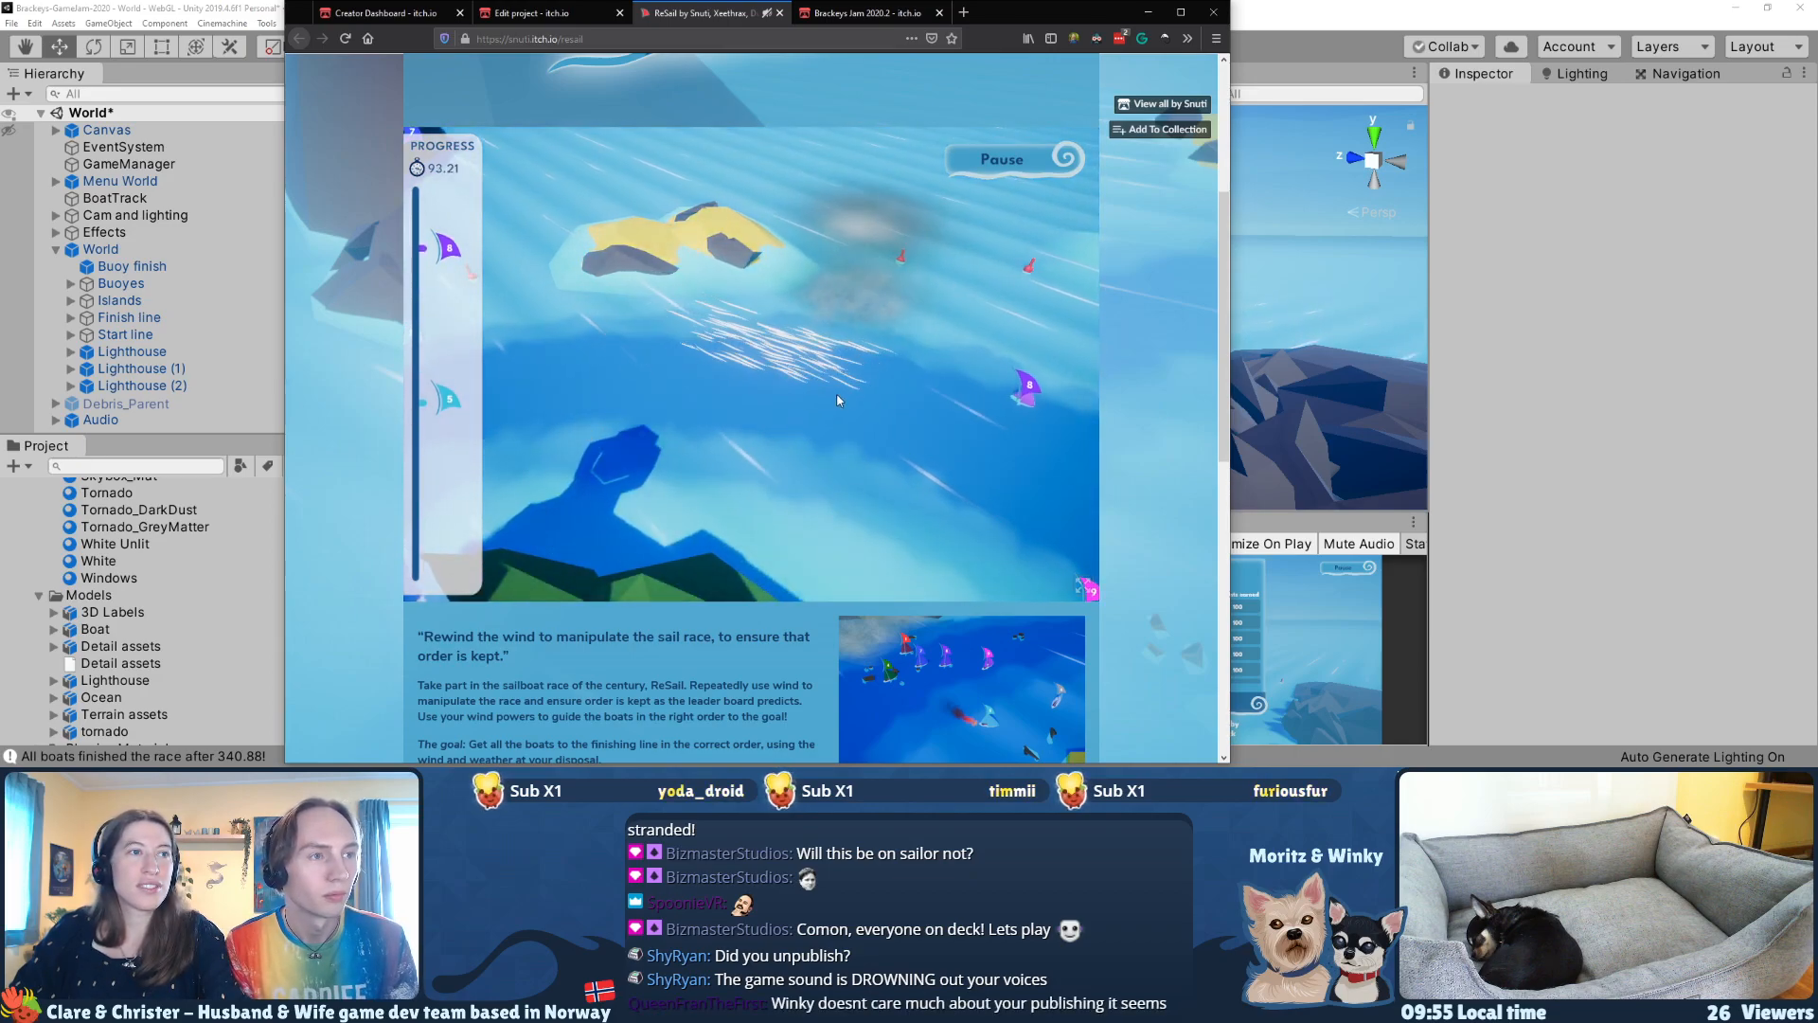
right_click_drag(835, 405, 803, 392)
left_click_drag(803, 392, 988, 455)
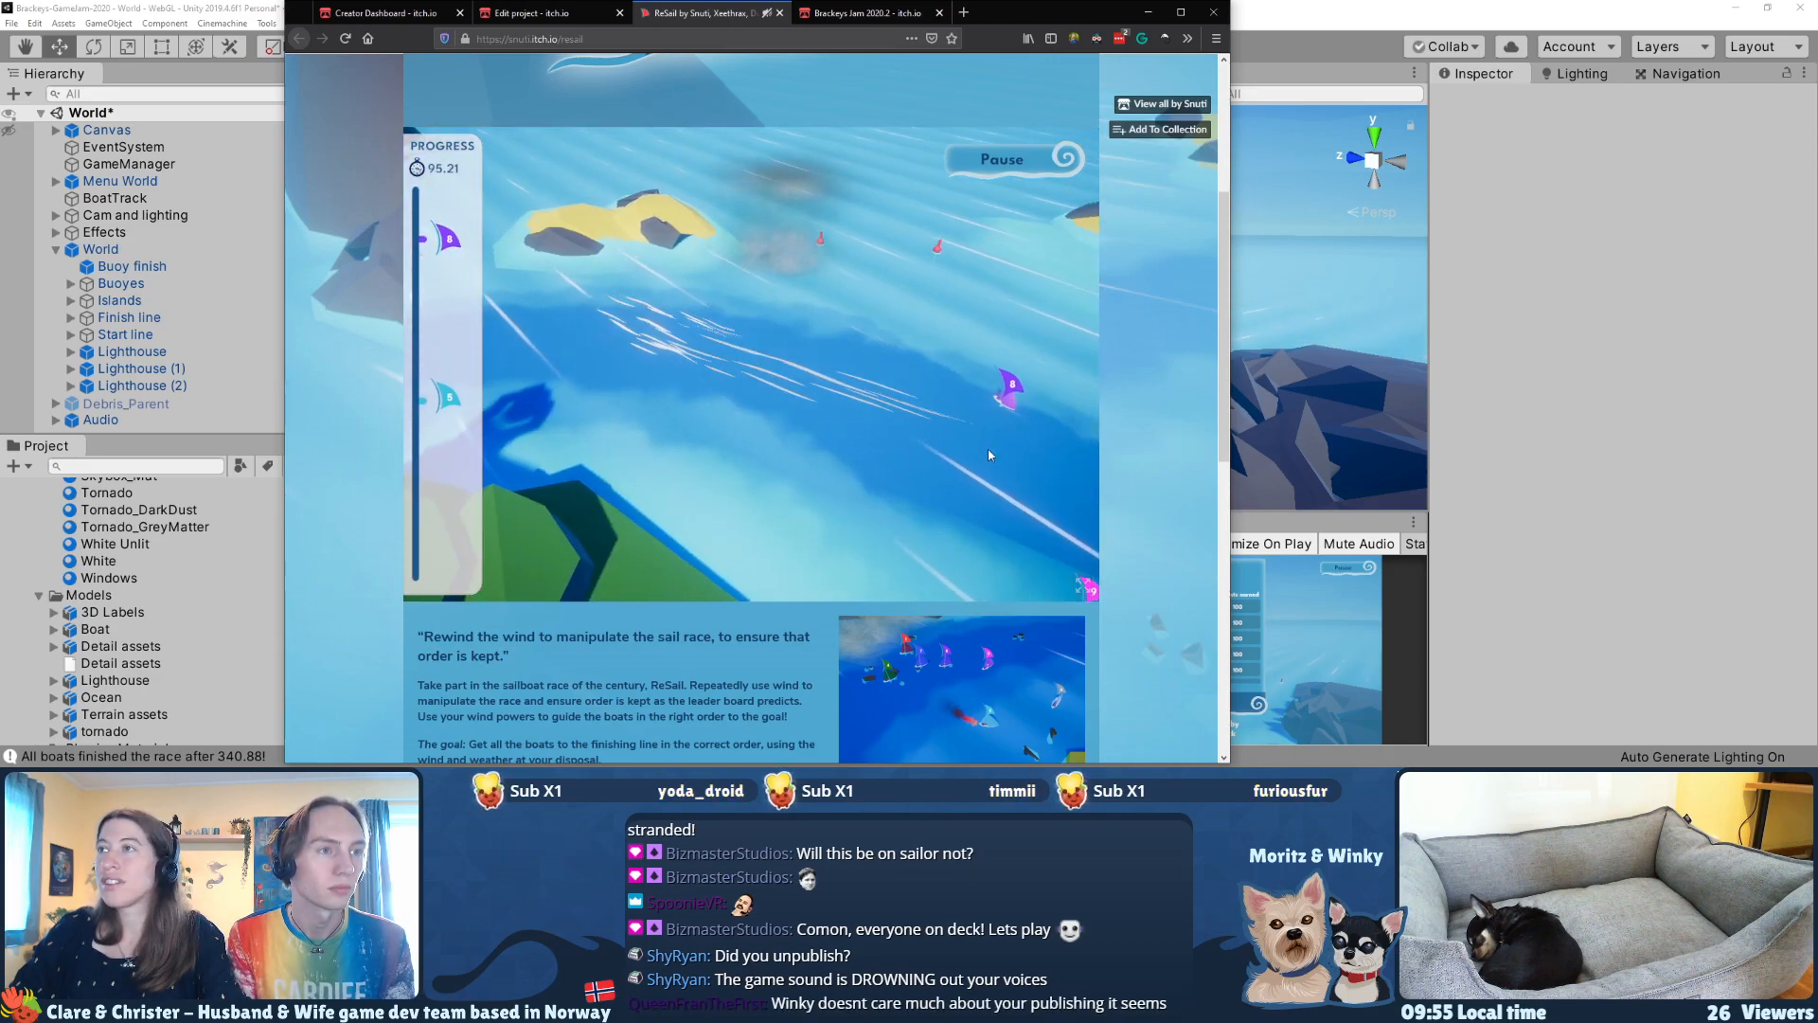
right_click_drag(987, 455, 779, 341)
left_click_drag(779, 341, 940, 436)
right_click_drag(1037, 482, 810, 367)
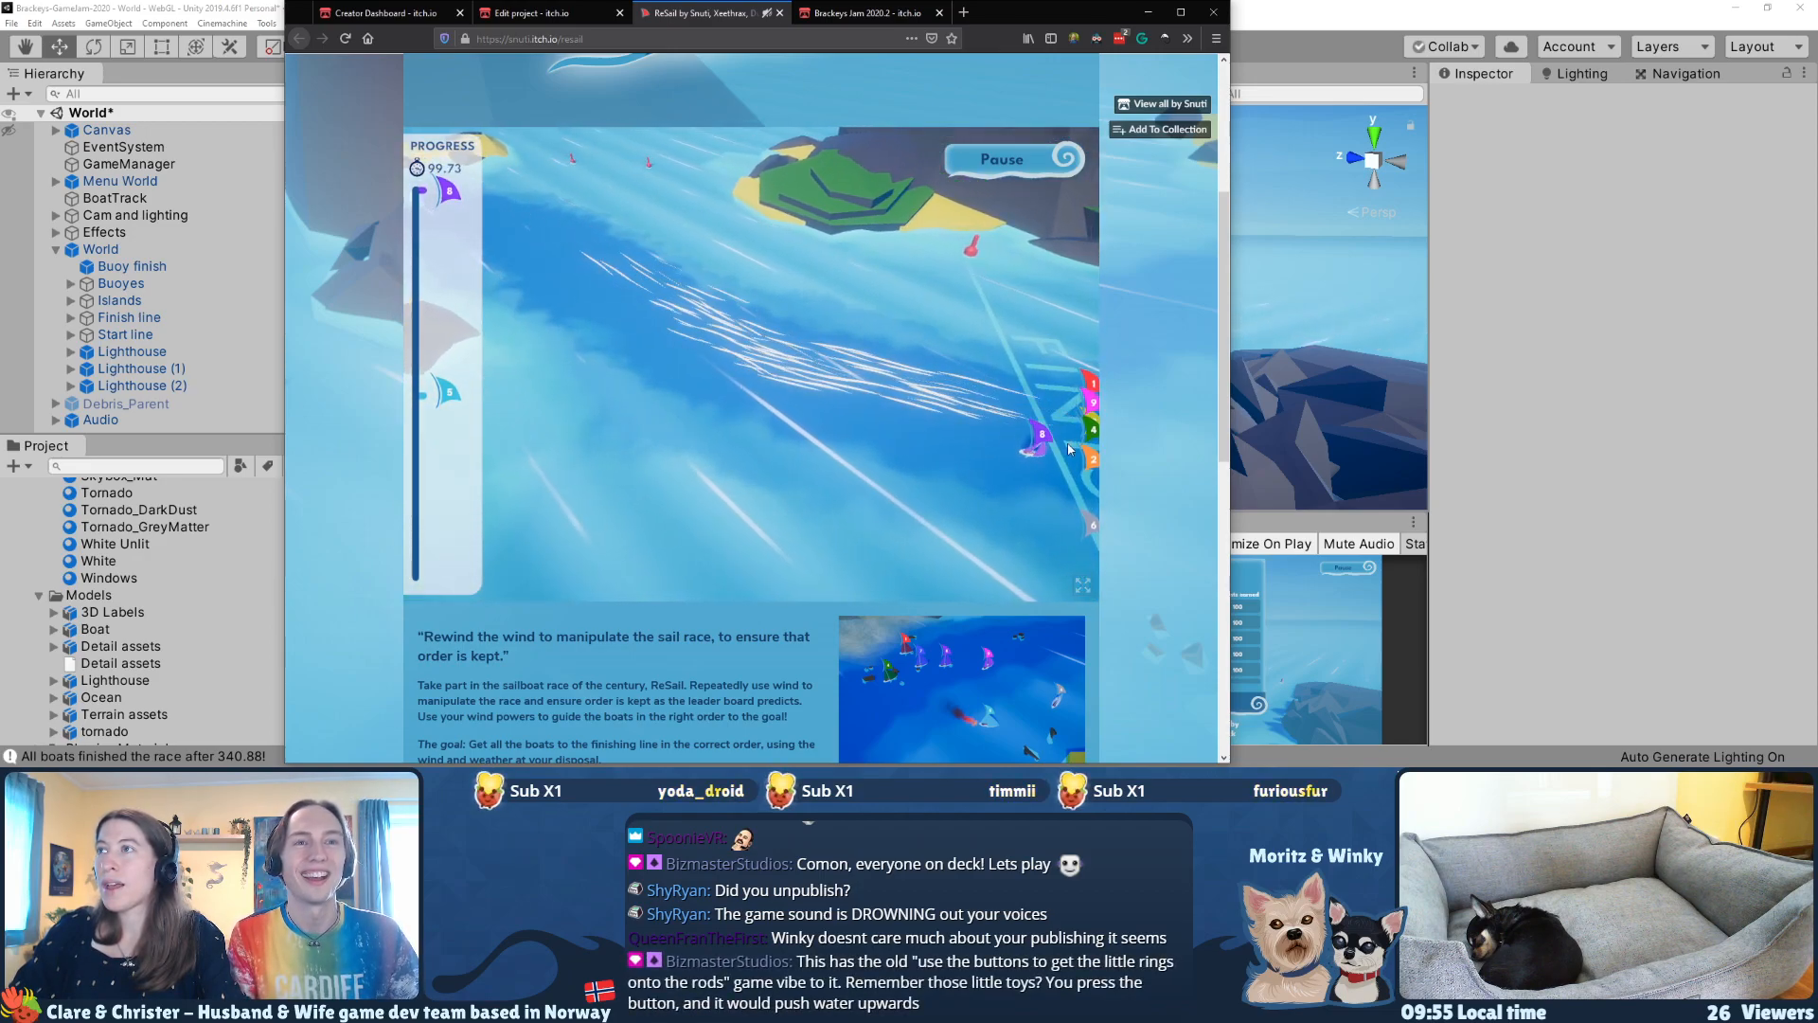
Step: Follow the last light blue boat and blow it past the lighthouse island to finish the race
key("a")
left_click(450, 392)
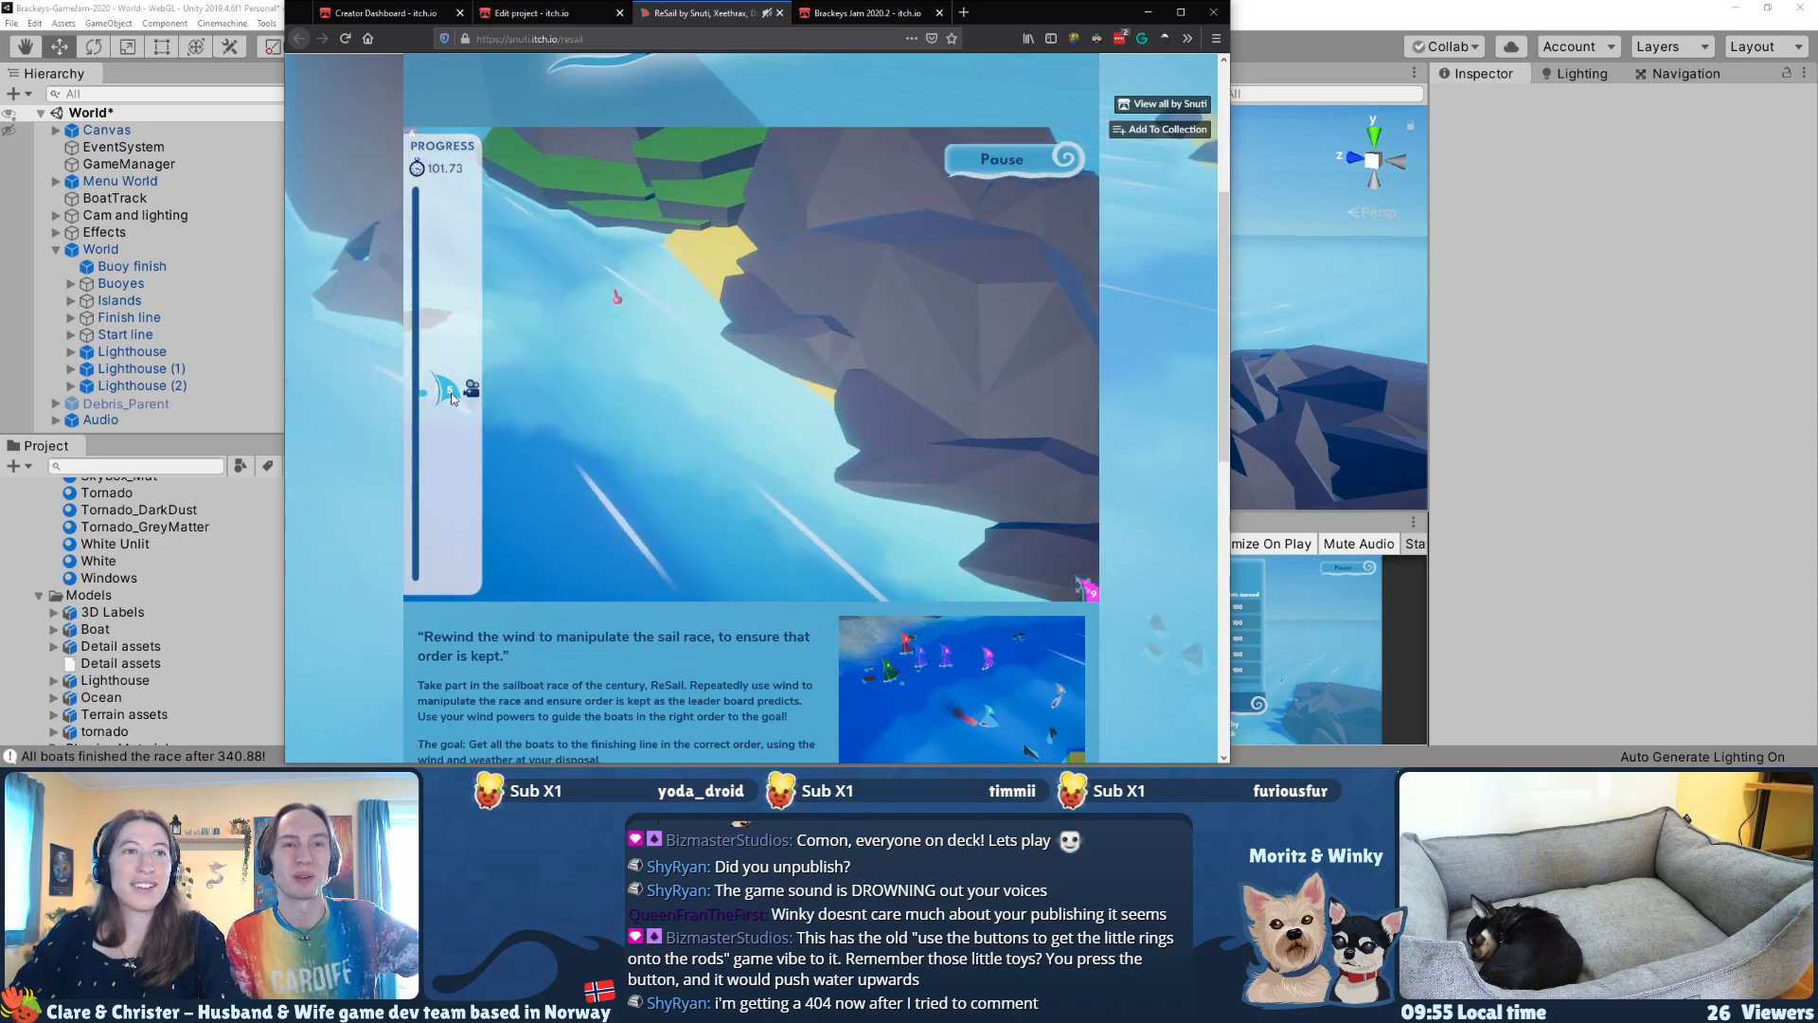
left_click_drag(624, 358, 869, 532)
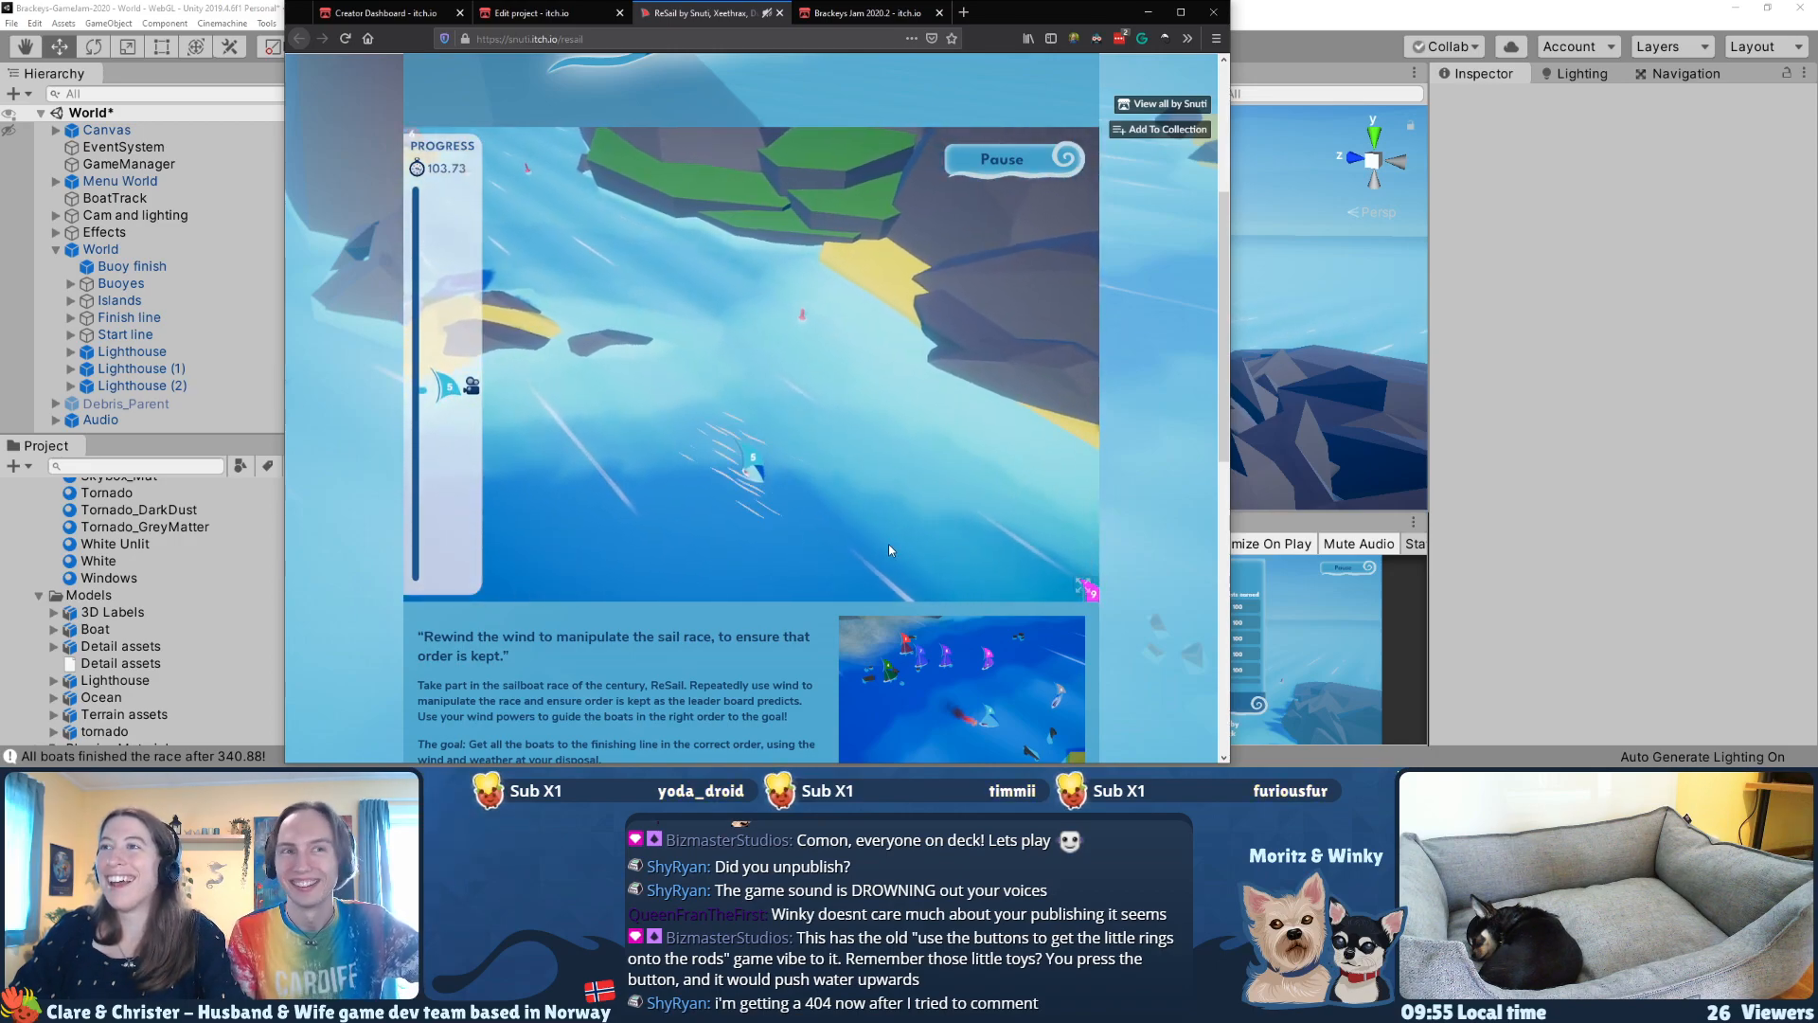
key("s")
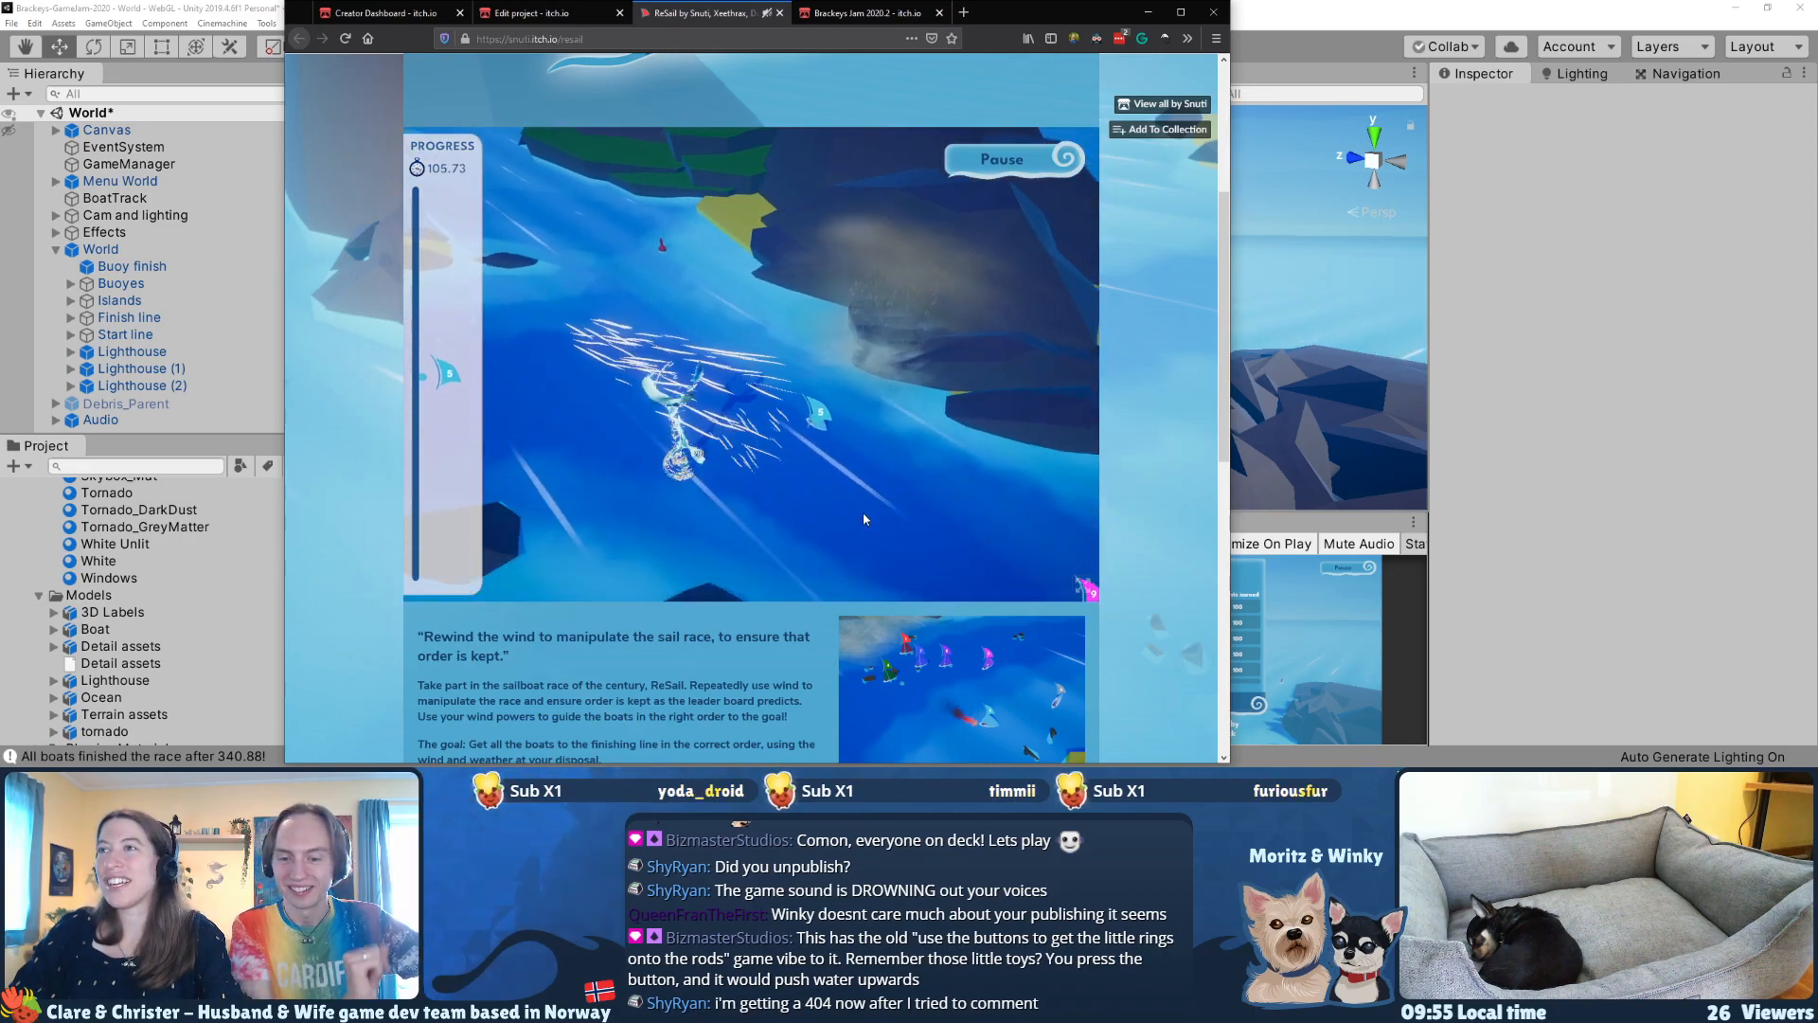
mouse_move(663, 307)
left_mouse_down()
mouse_move(828, 414)
mouse_move(934, 438)
left_mouse_up()
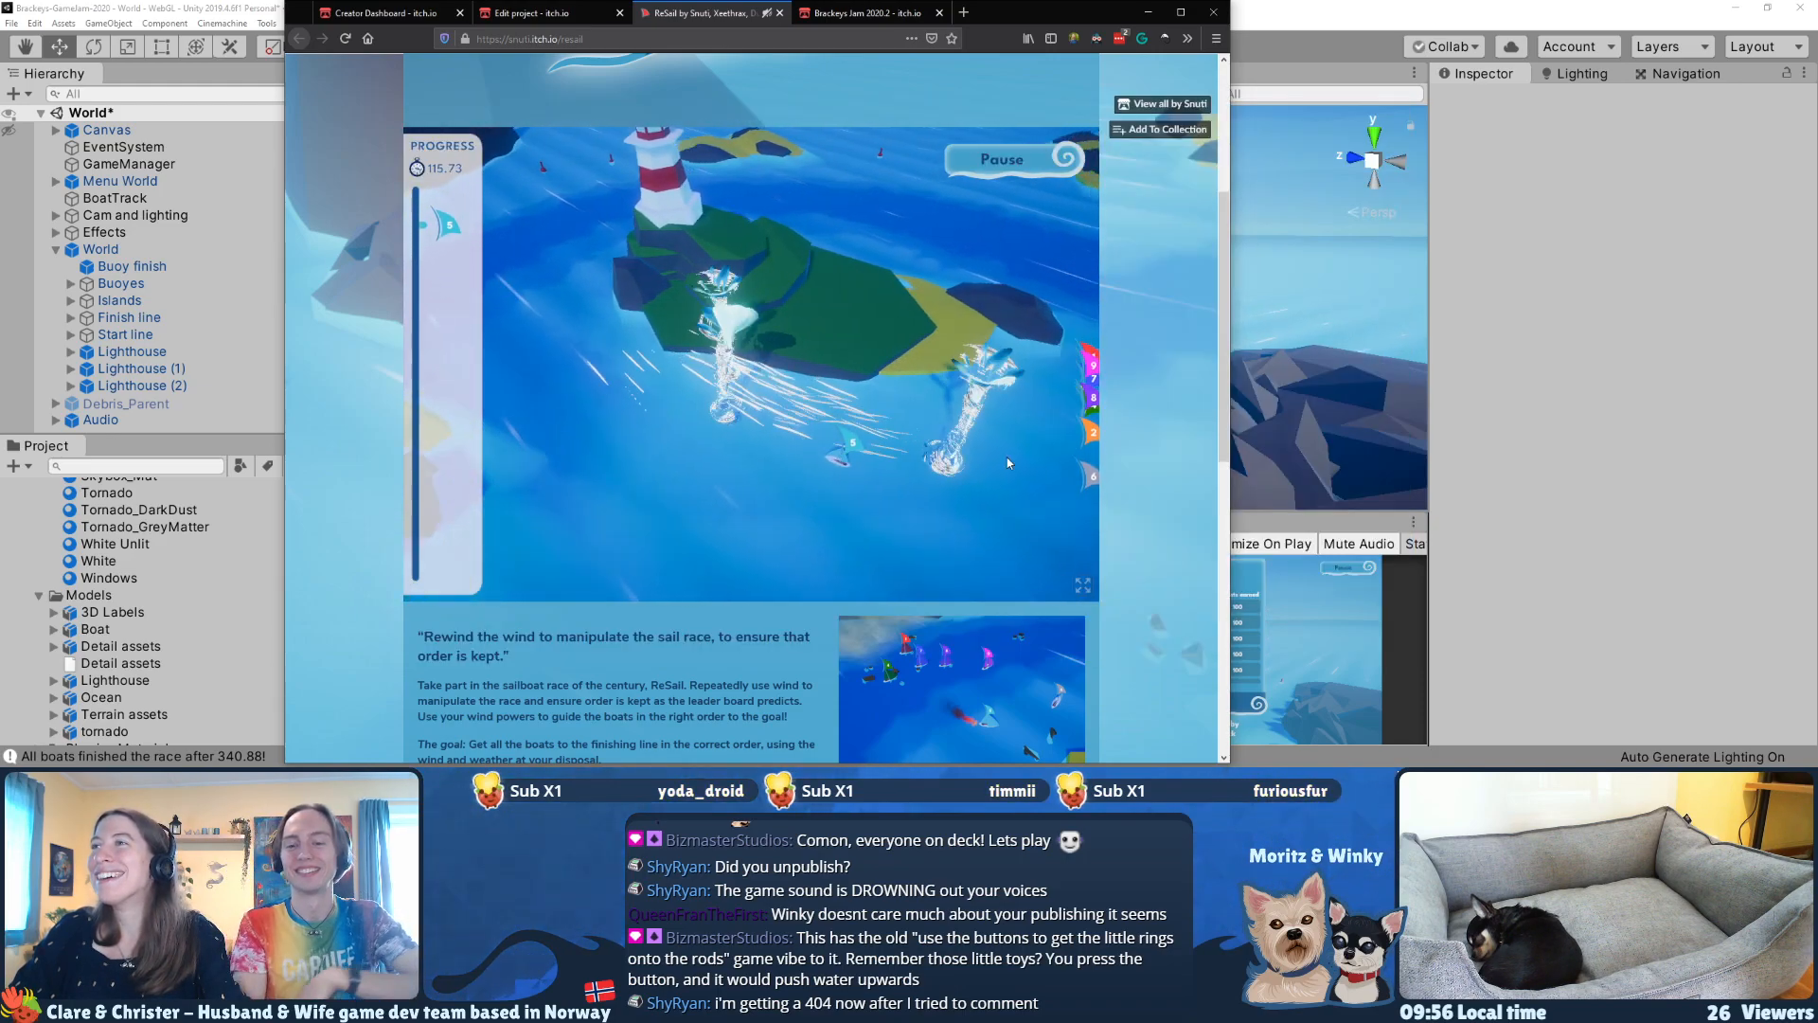
left_click_drag(724, 400, 867, 432)
left_click_drag(615, 420, 900, 457)
left_click_drag(644, 398, 863, 383)
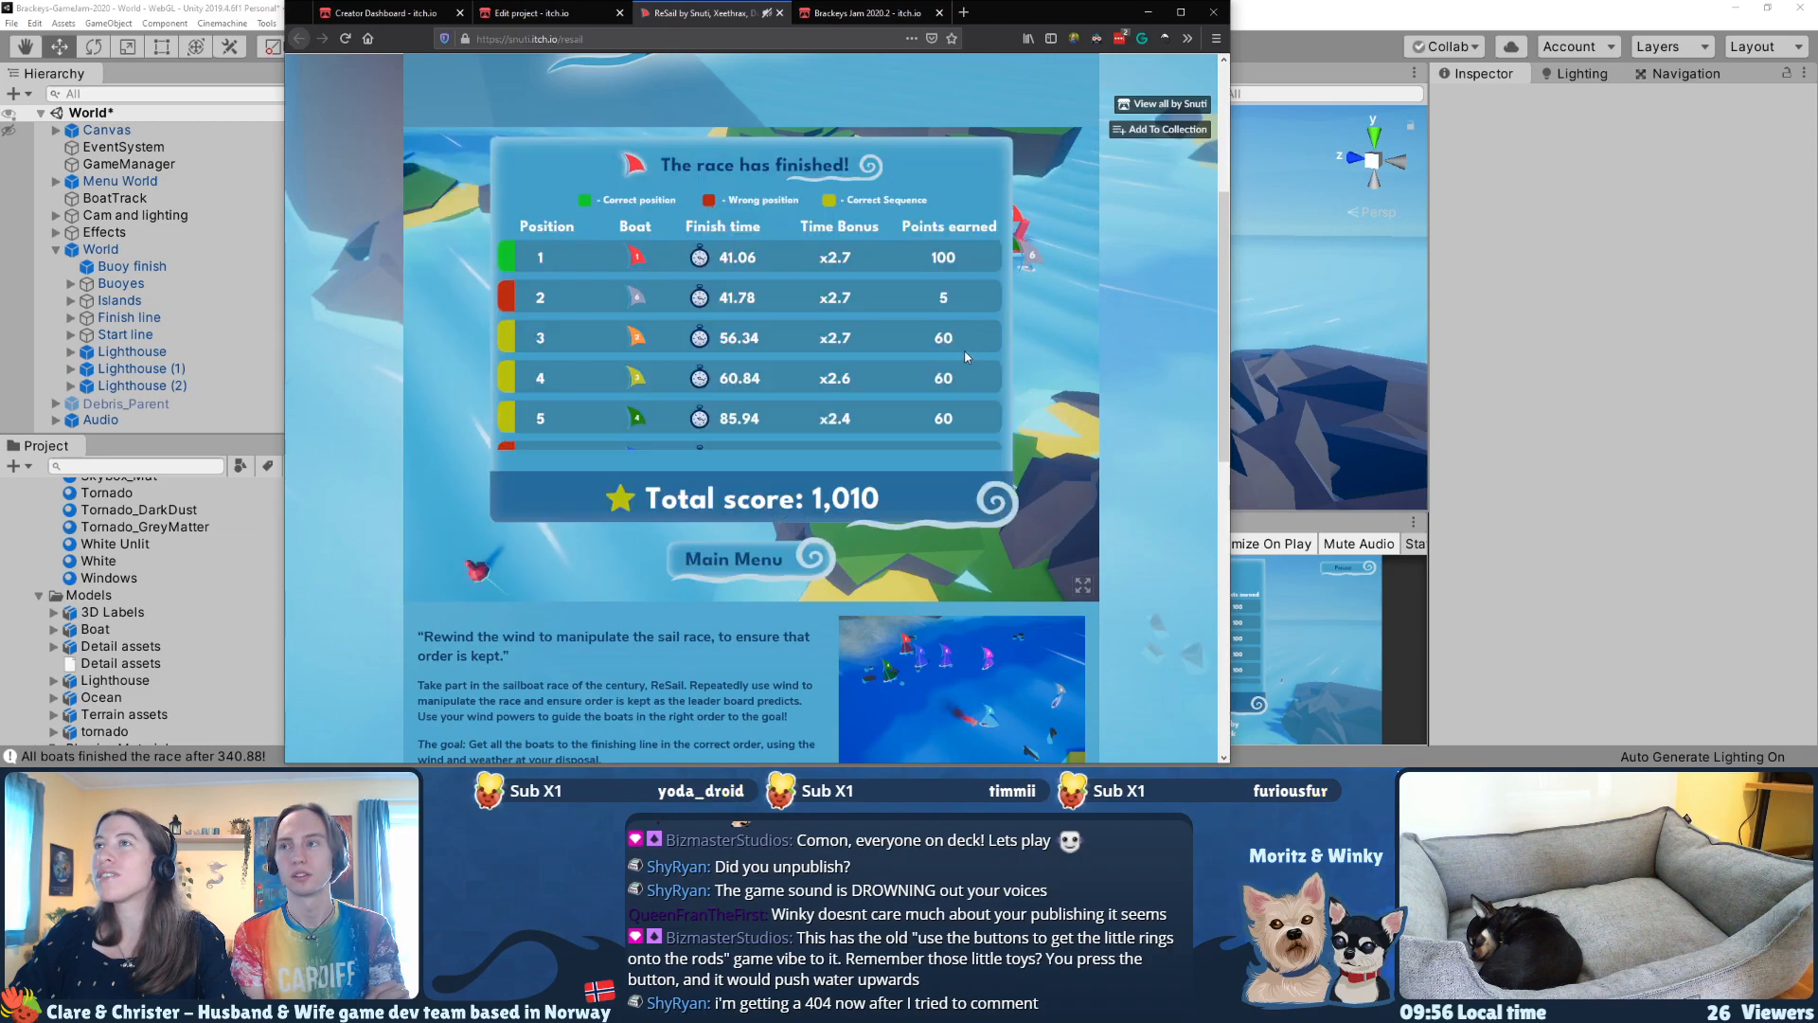
Step: Check ReSail's uploaded files, embed options and visibility settings on its project edit page
left_click(551, 11)
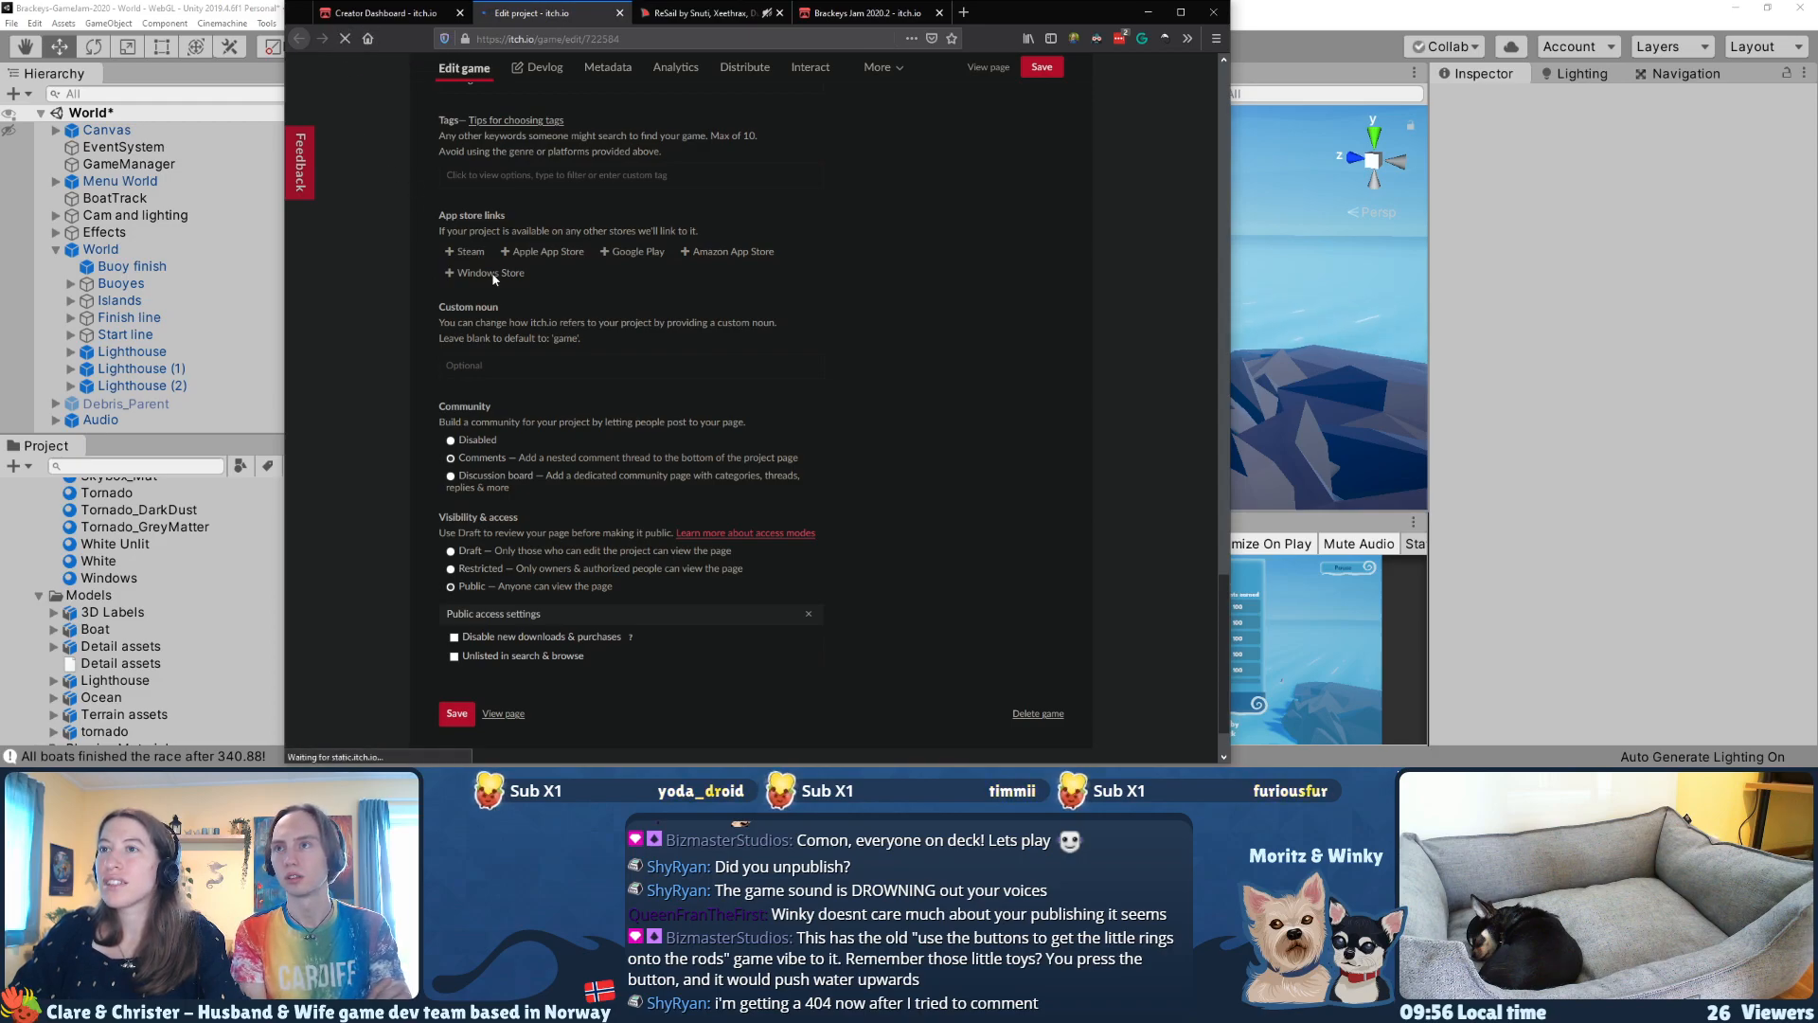
scroll(650, 479, "up", 15)
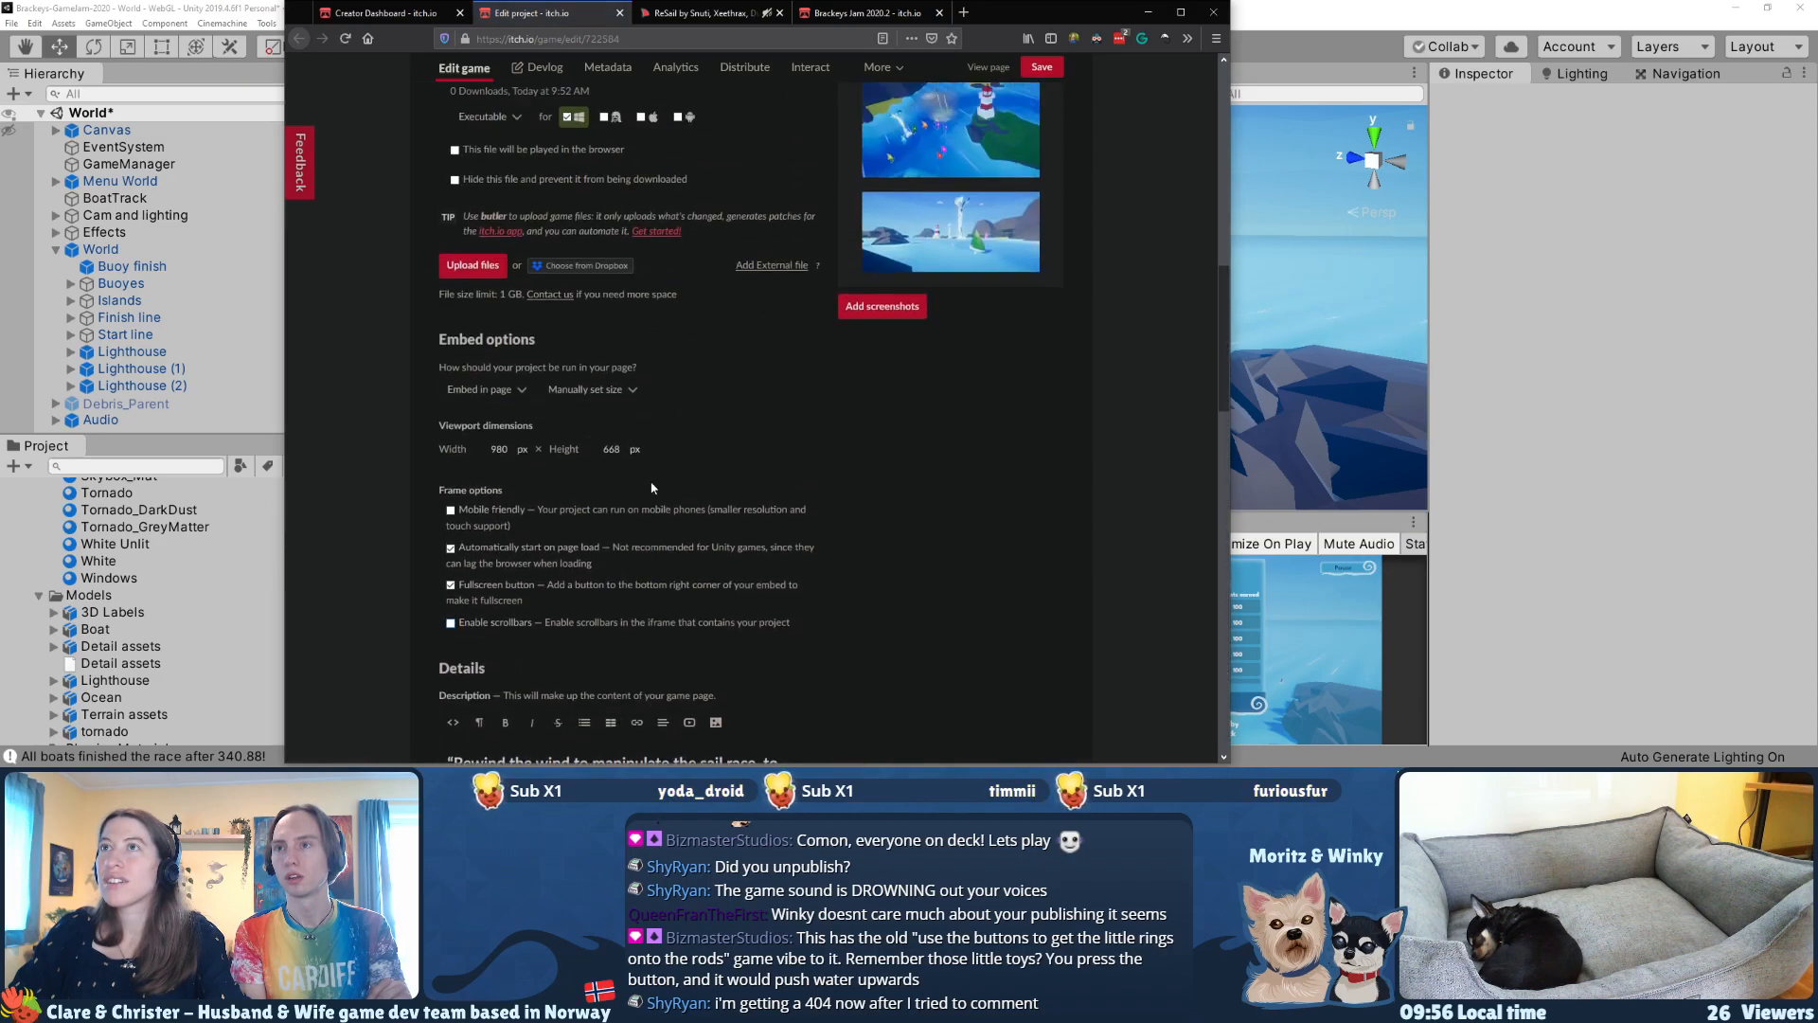
scroll(651, 487, "down", 3)
scroll(652, 488, "up", 6)
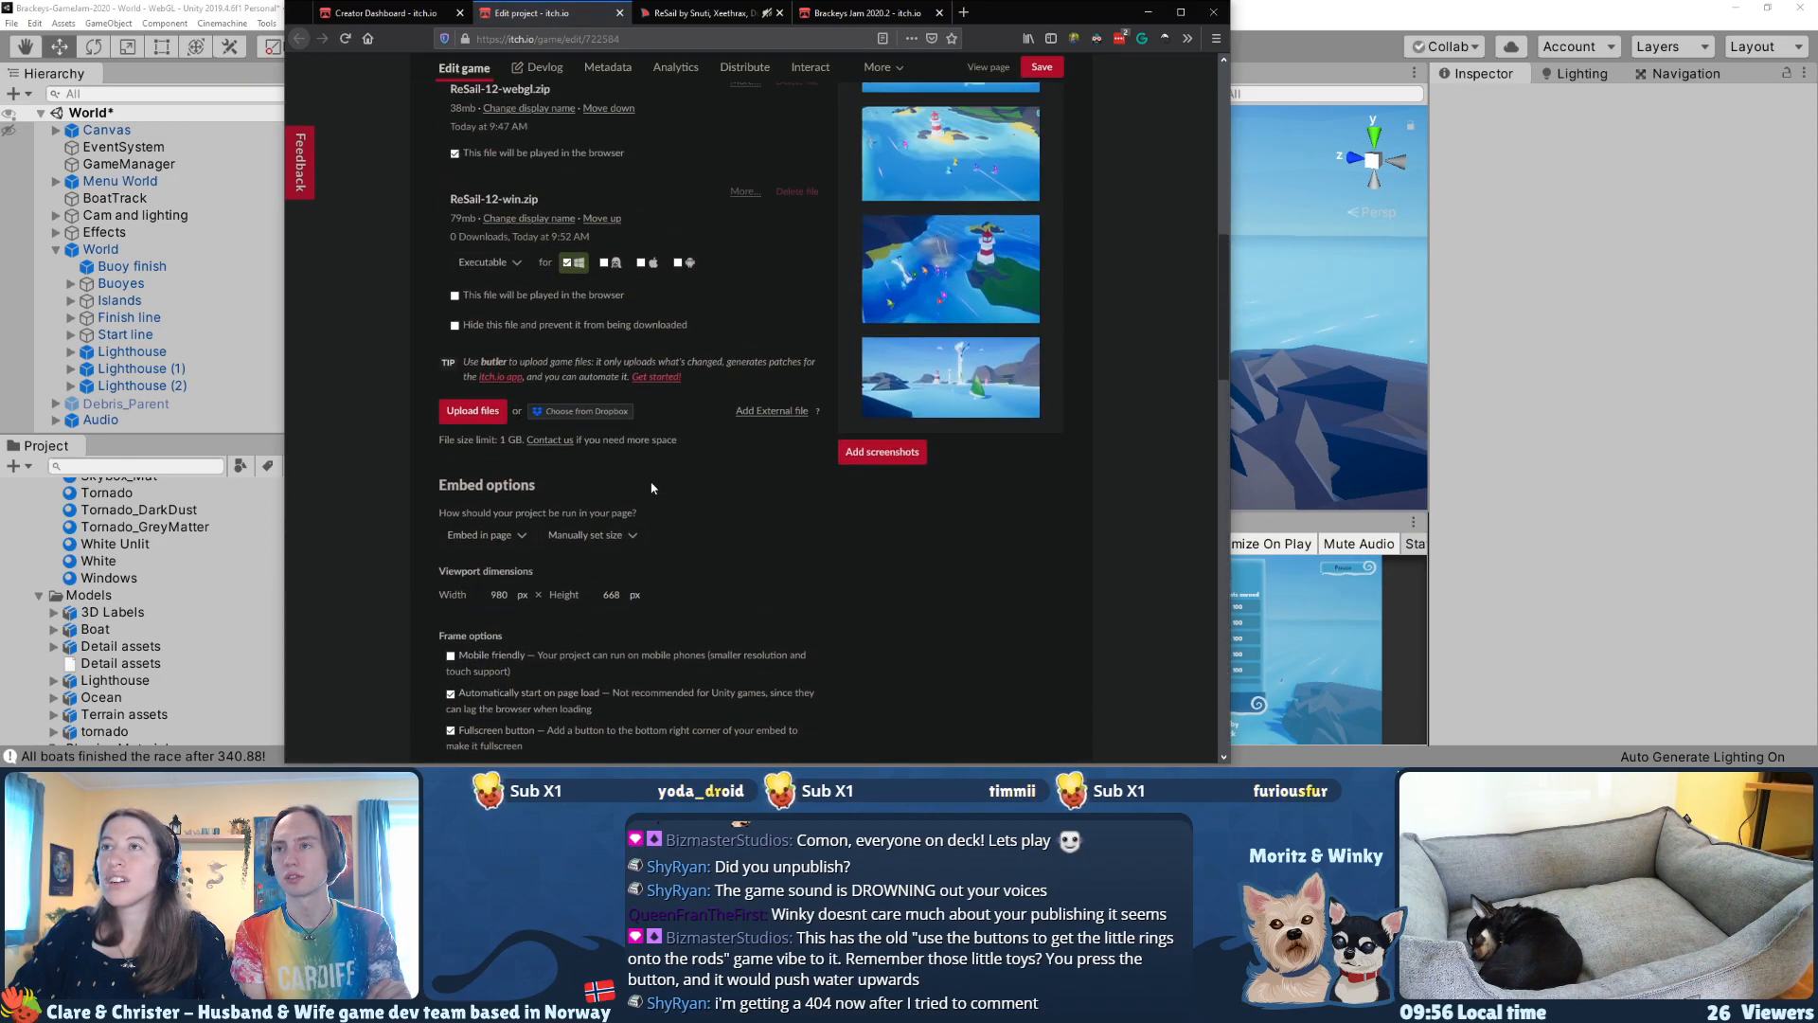
scroll(651, 487, "up", 3)
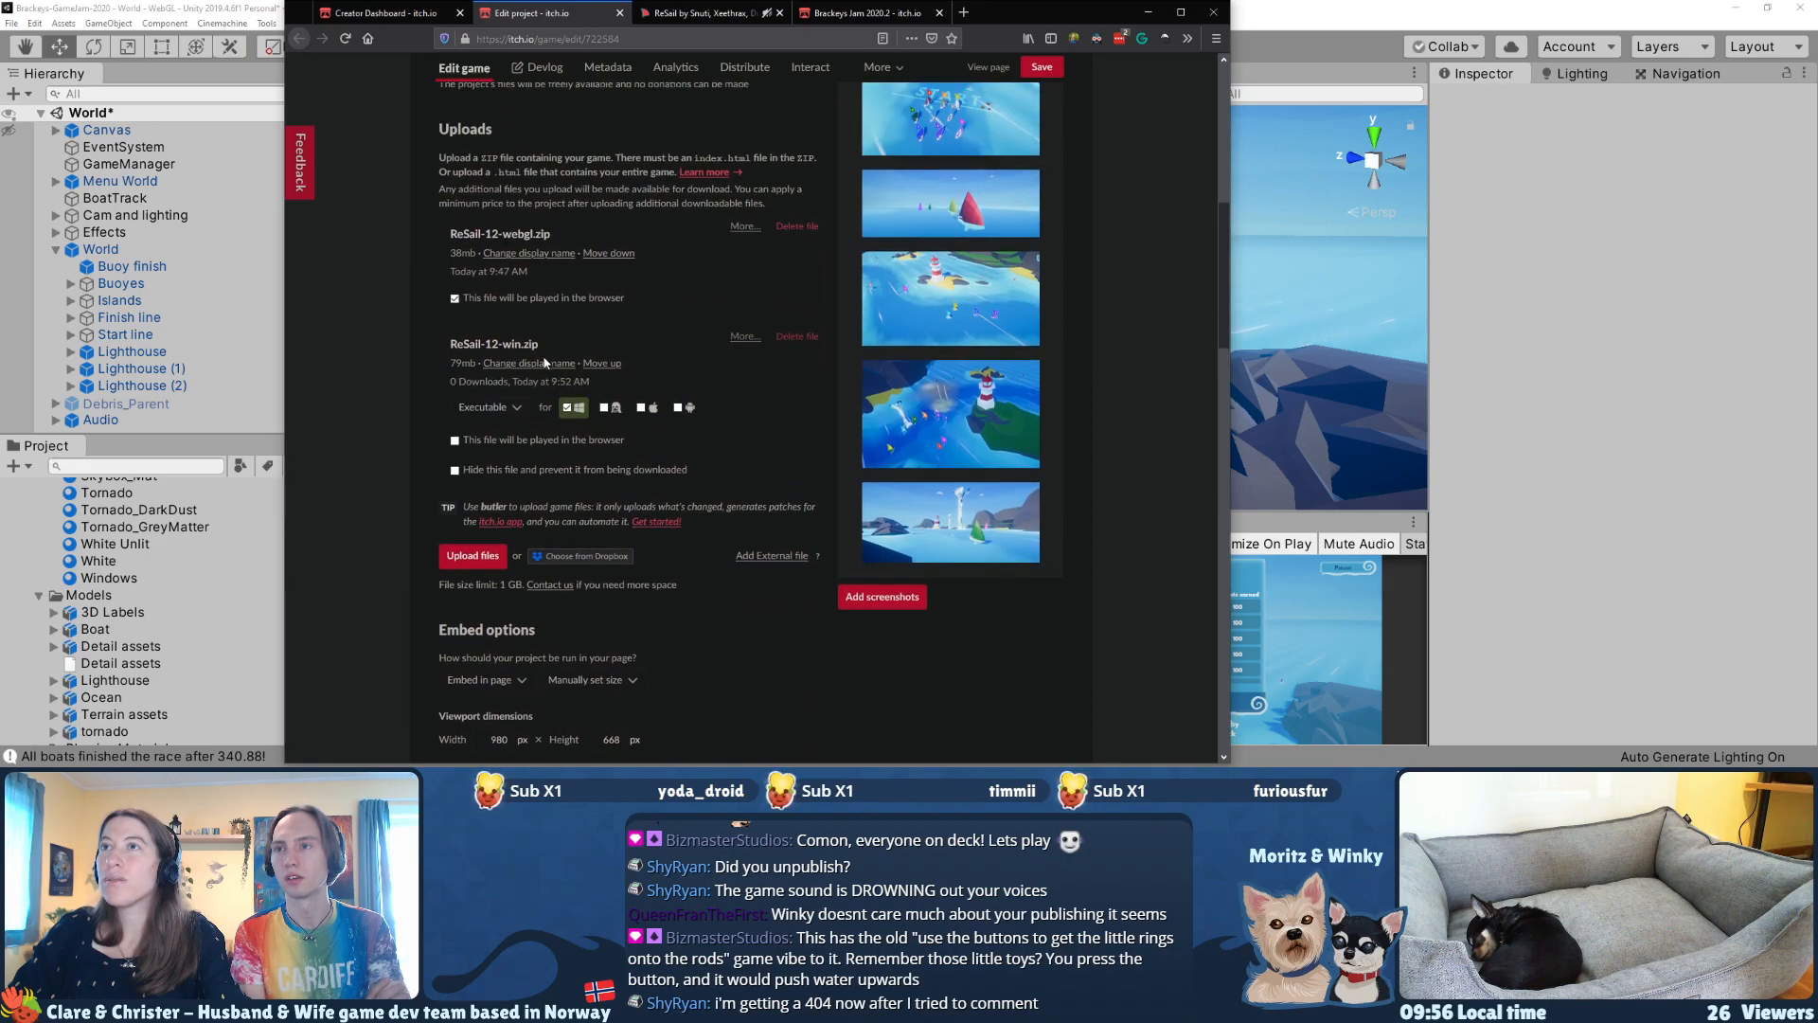
scroll(561, 535, "down", 15)
scroll(560, 535, "down", 3)
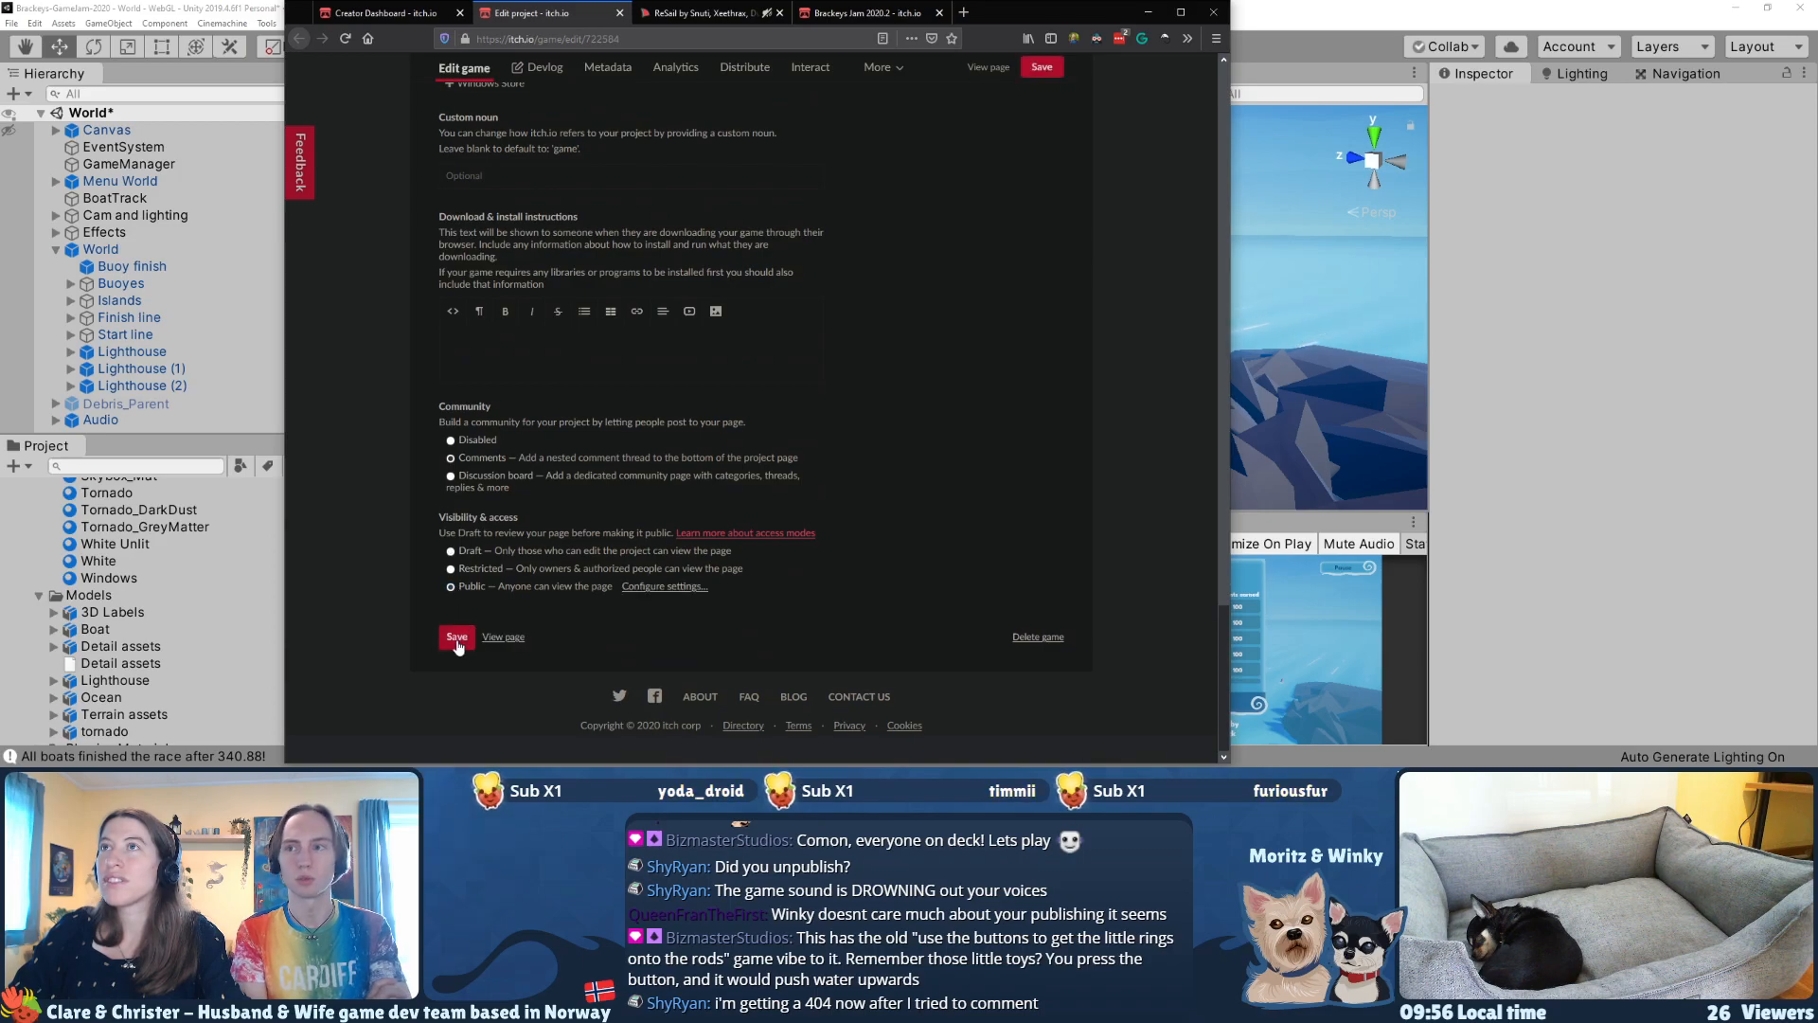
Step: Review the remaining race results in the game and return to its main menu
left_click(697, 15)
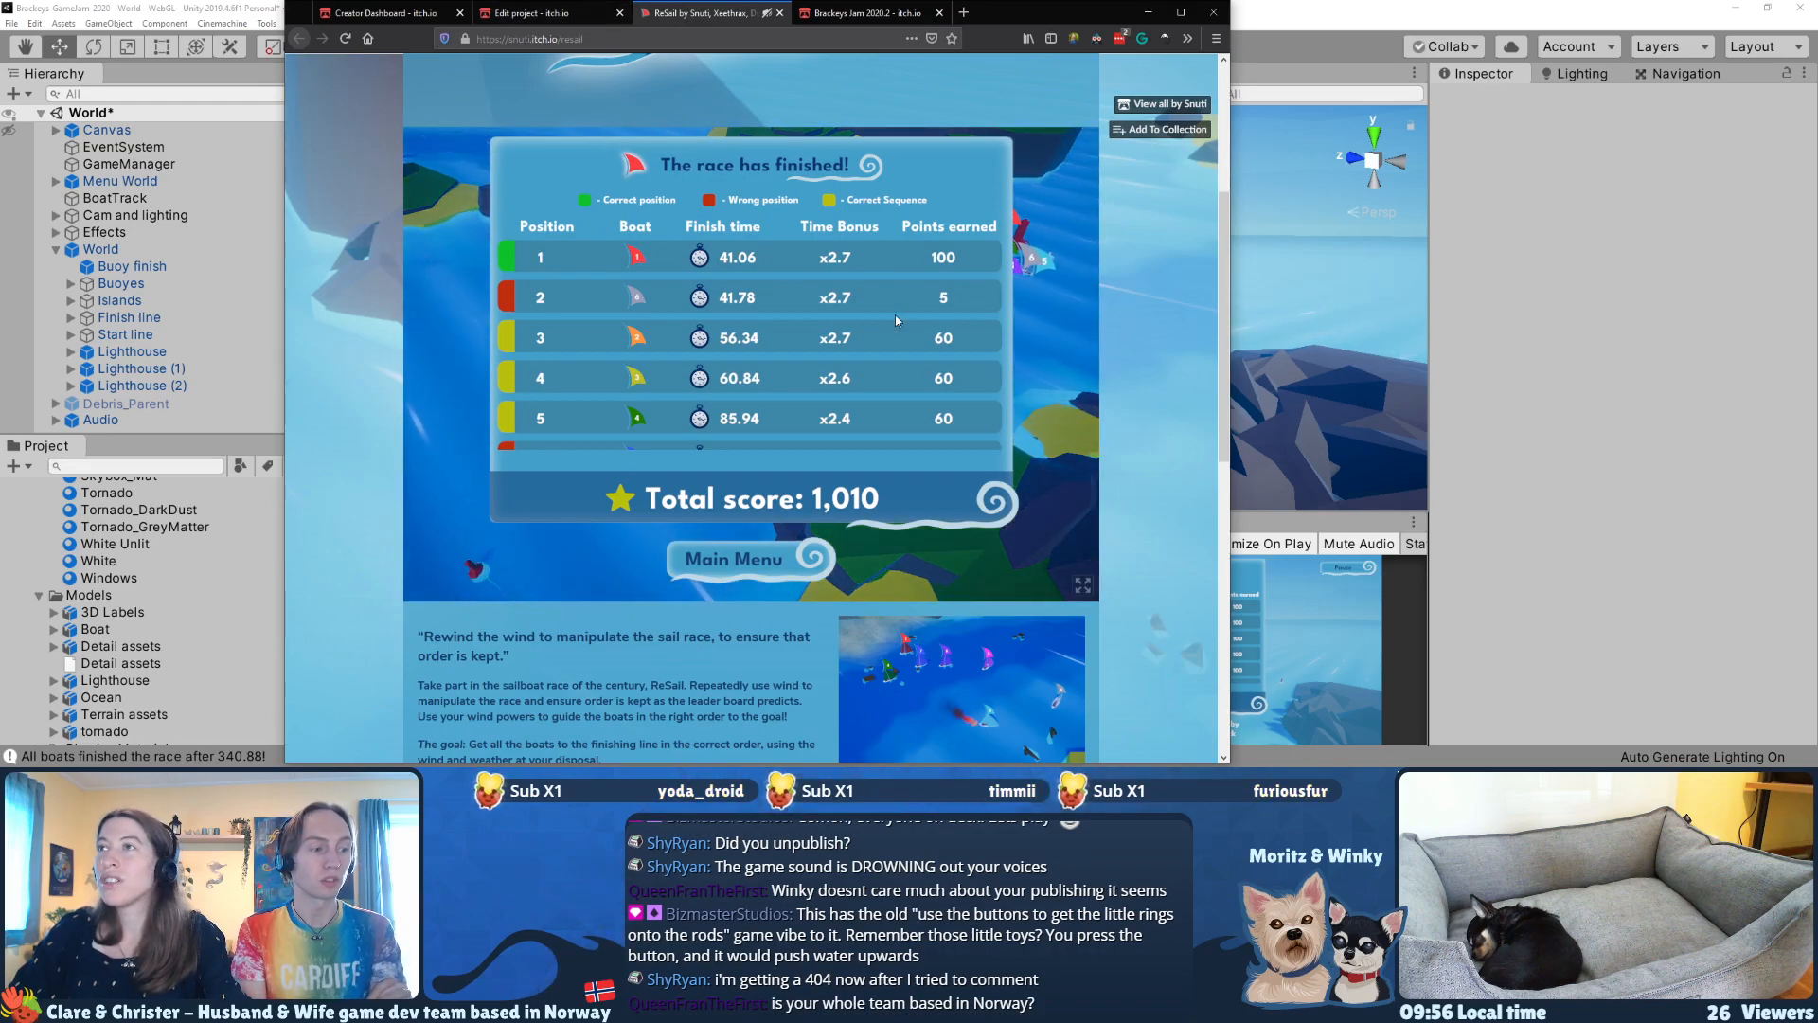
scroll(890, 322, "down", 5)
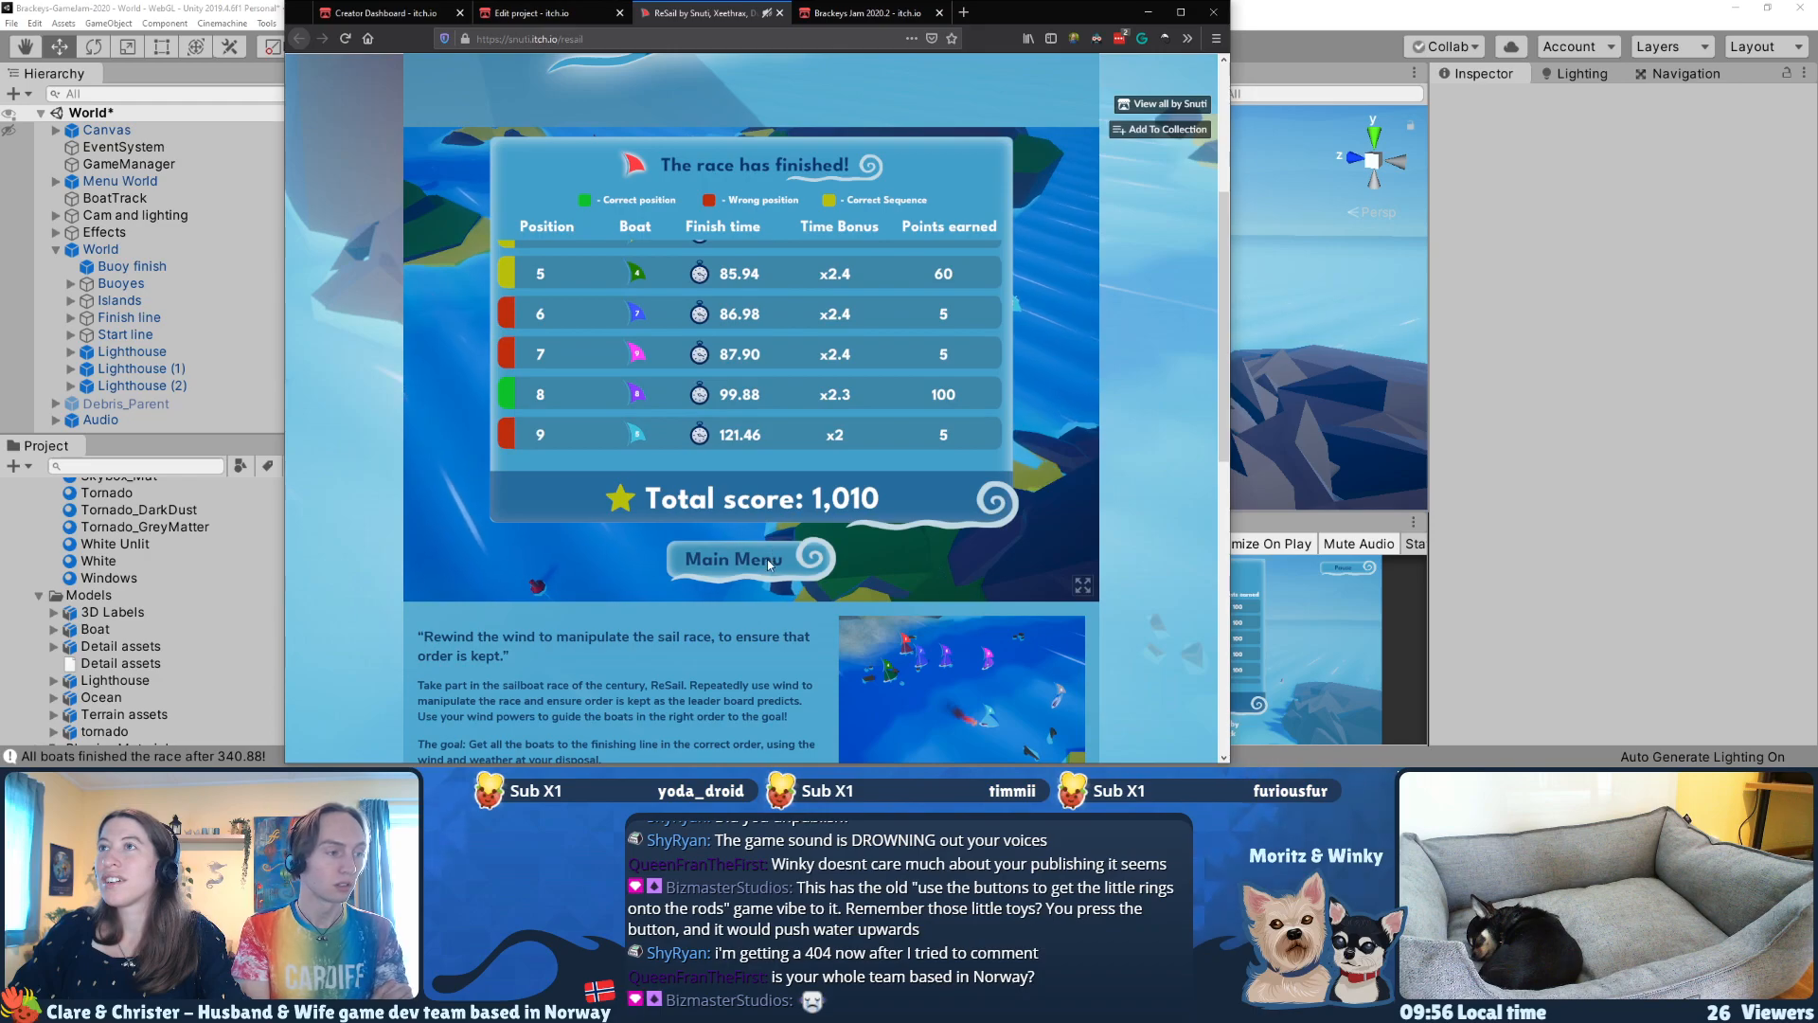
left_click(767, 559)
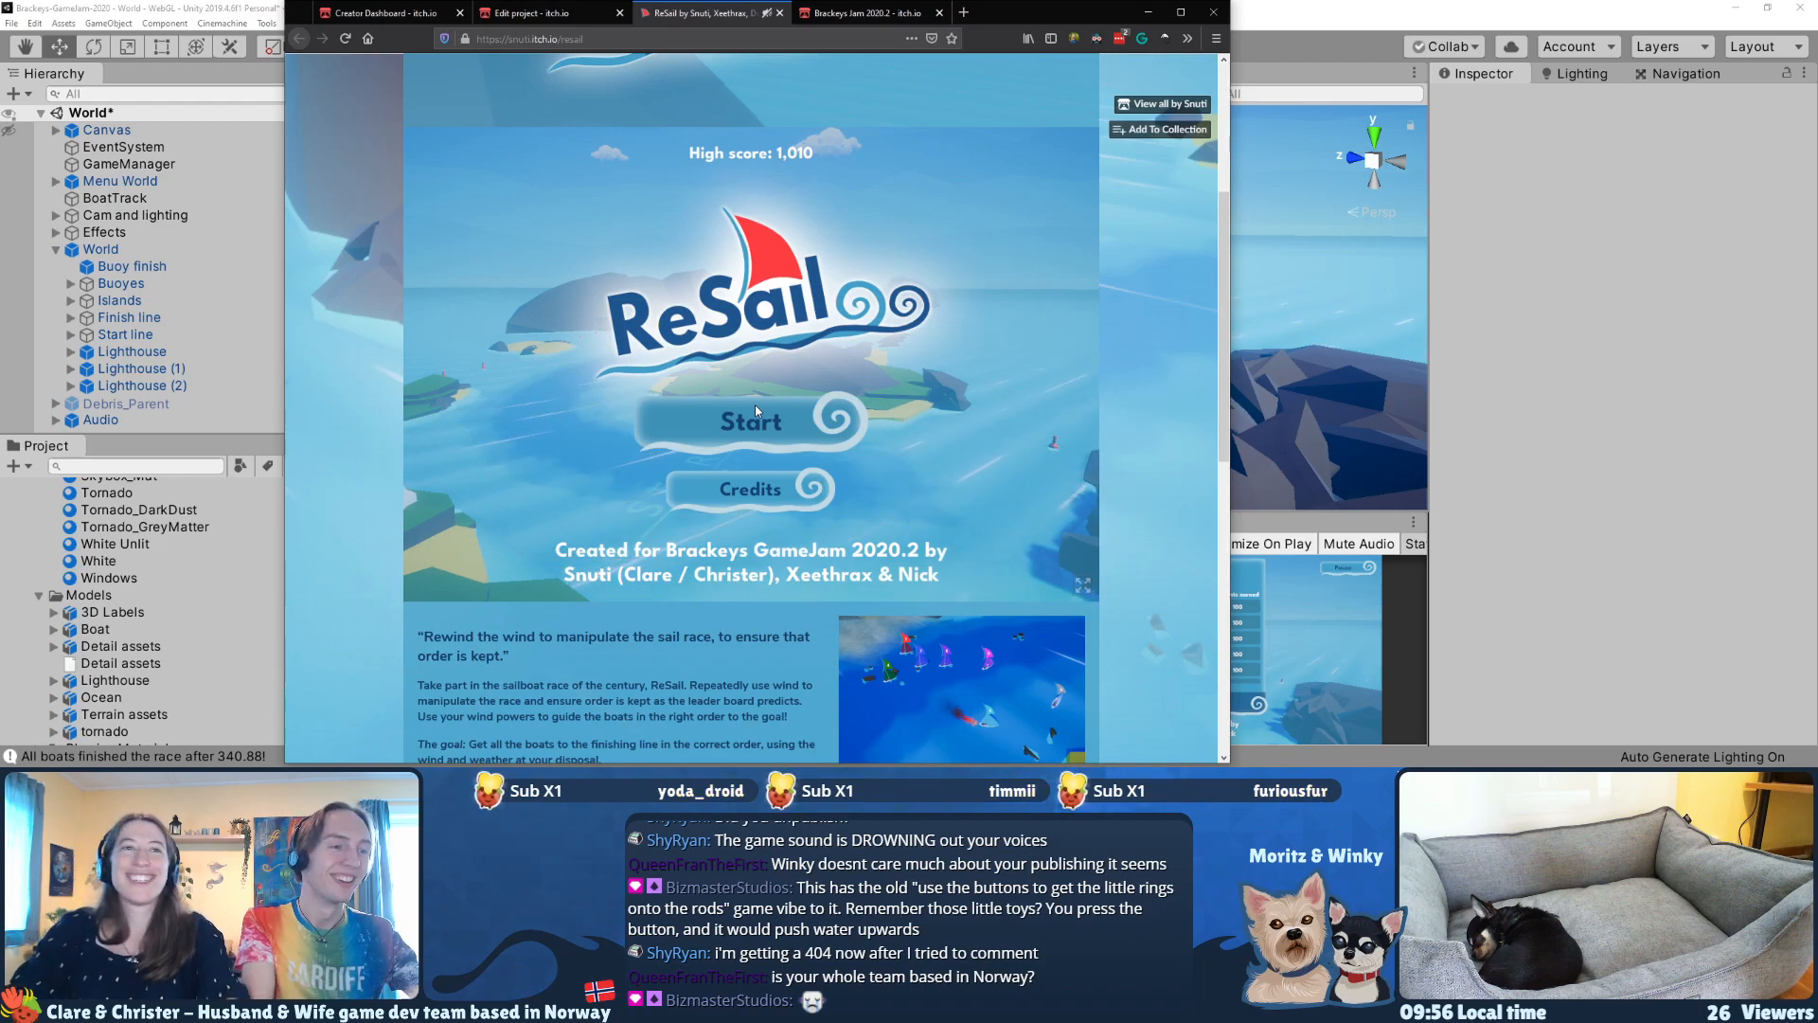
Step: Look over ReSail's edit page, the creator dashboard and the public game page's description, controls and credits
left_click(560, 18)
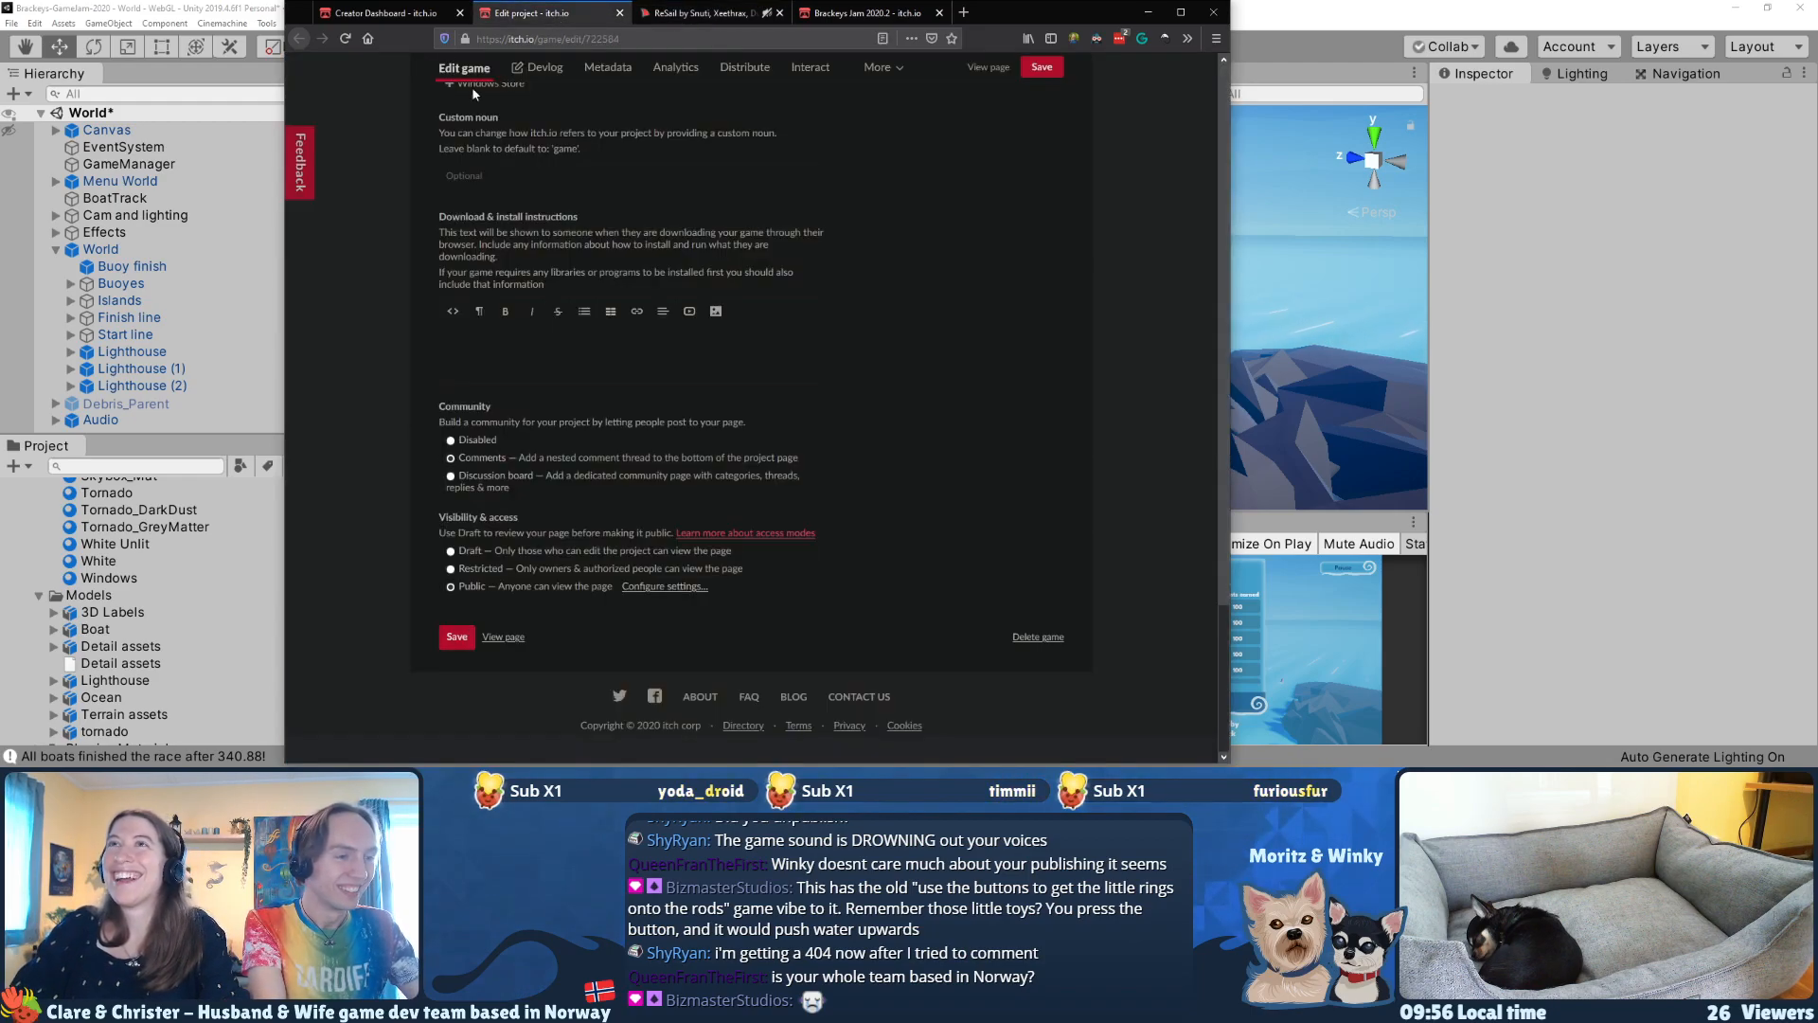
left_click(384, 13)
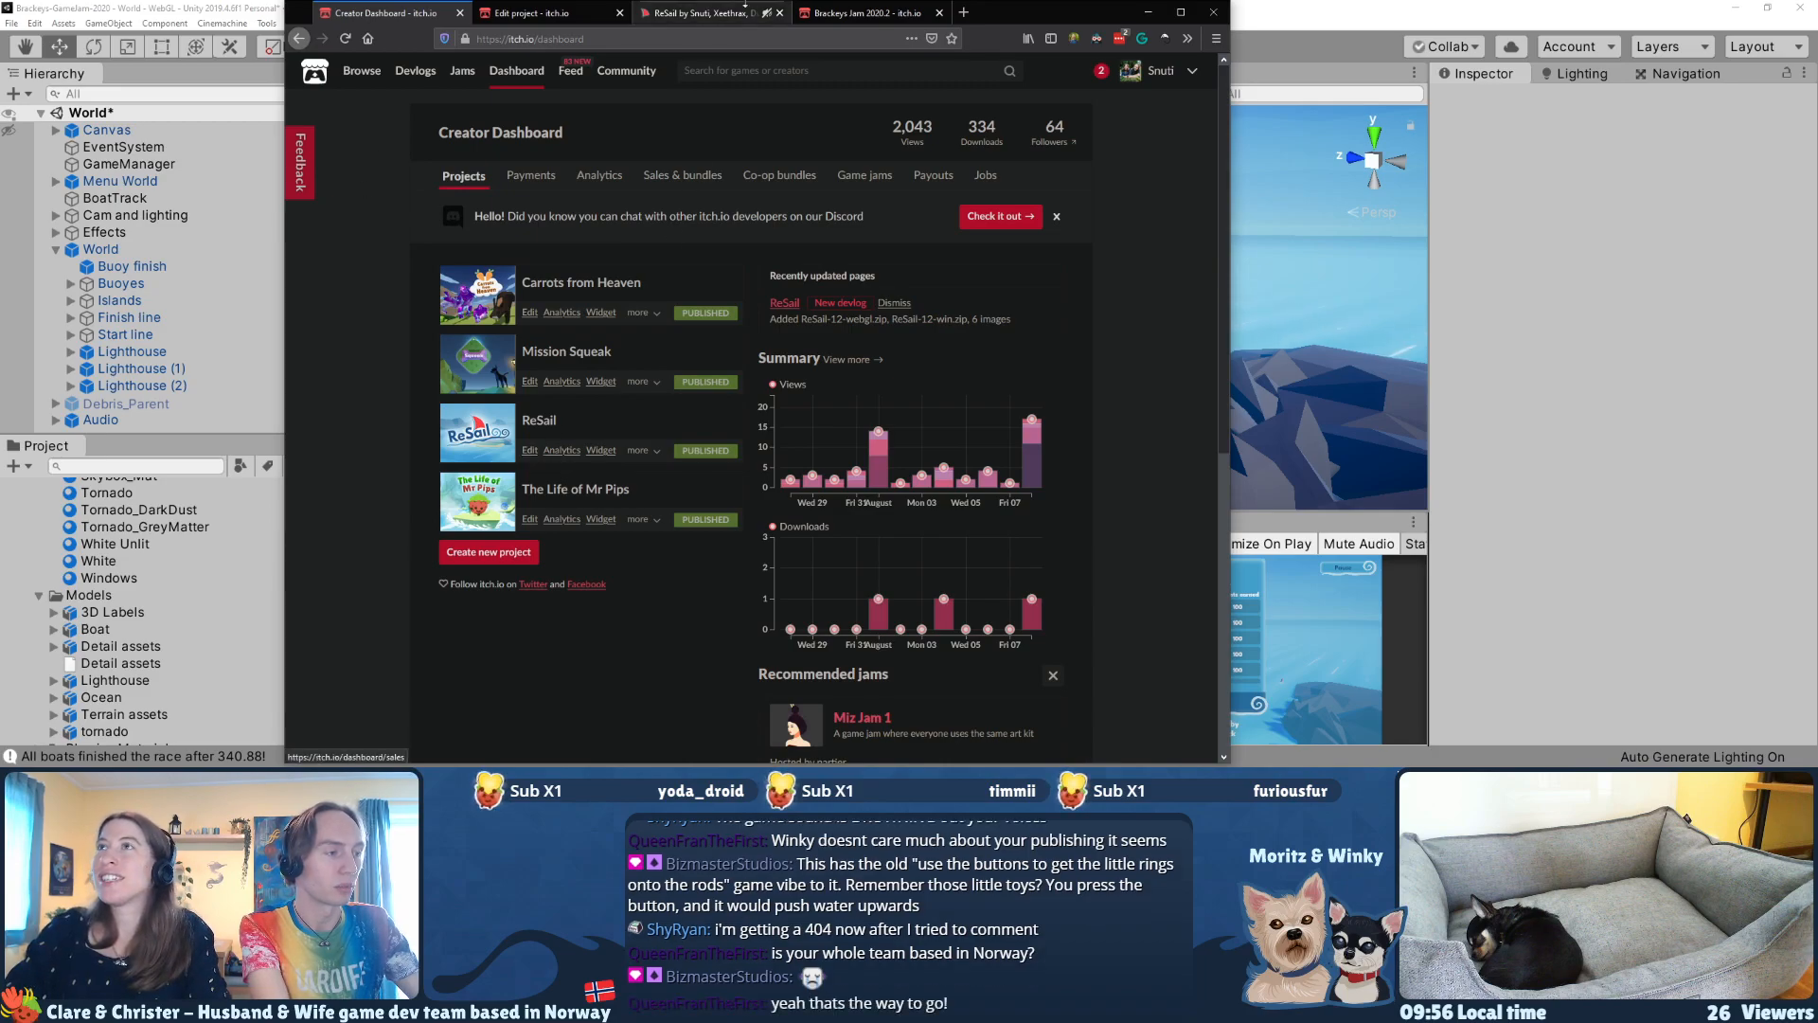
left_click(717, 17)
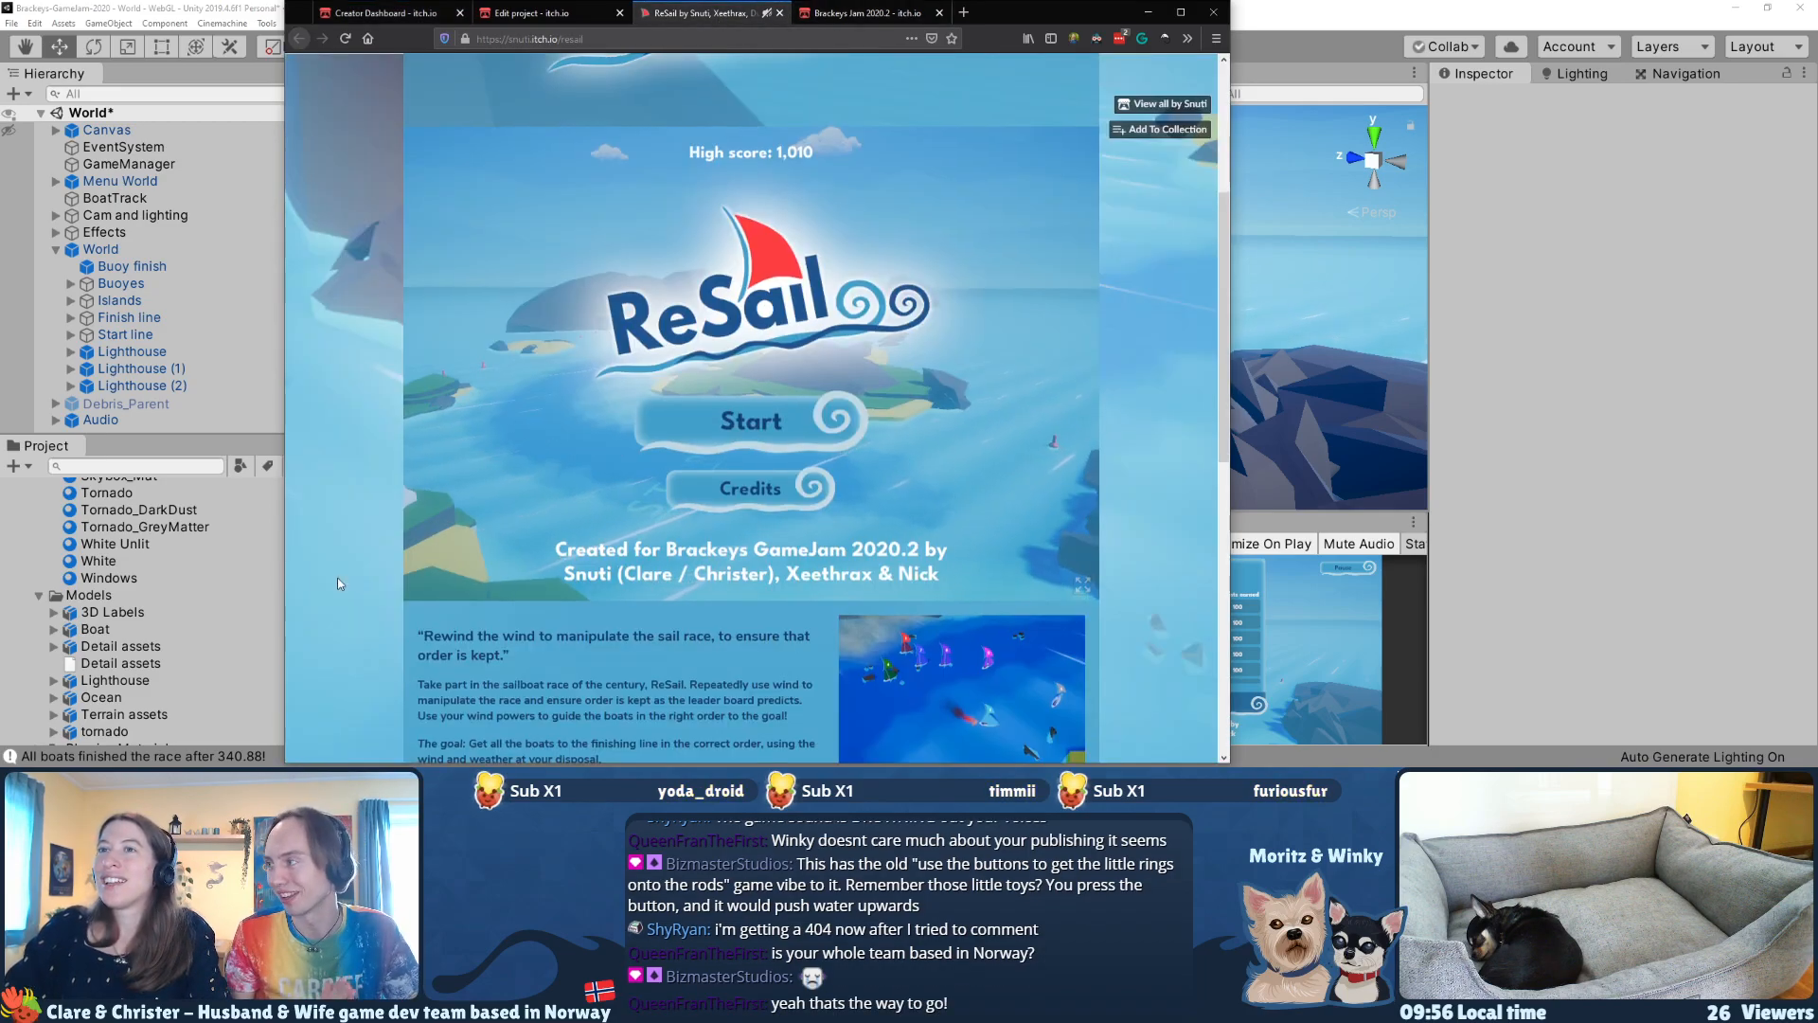
scroll(360, 577, "down", 6)
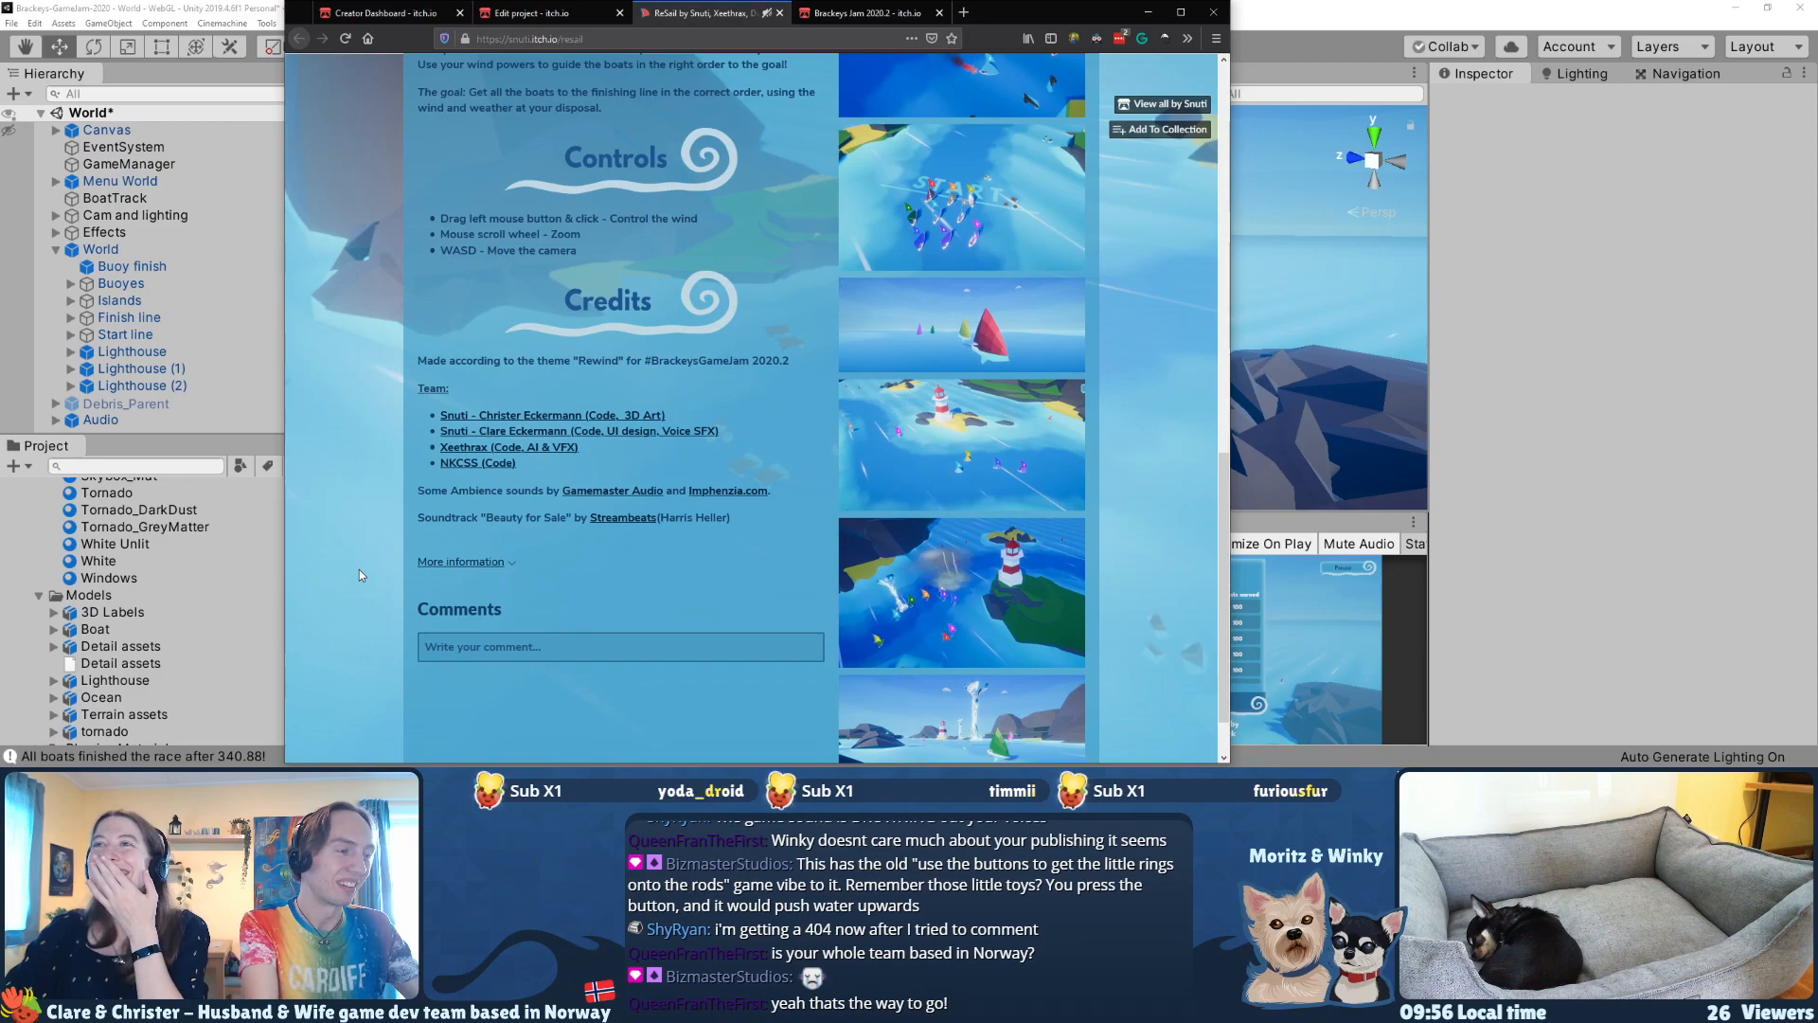
scroll(359, 571, "up", 4)
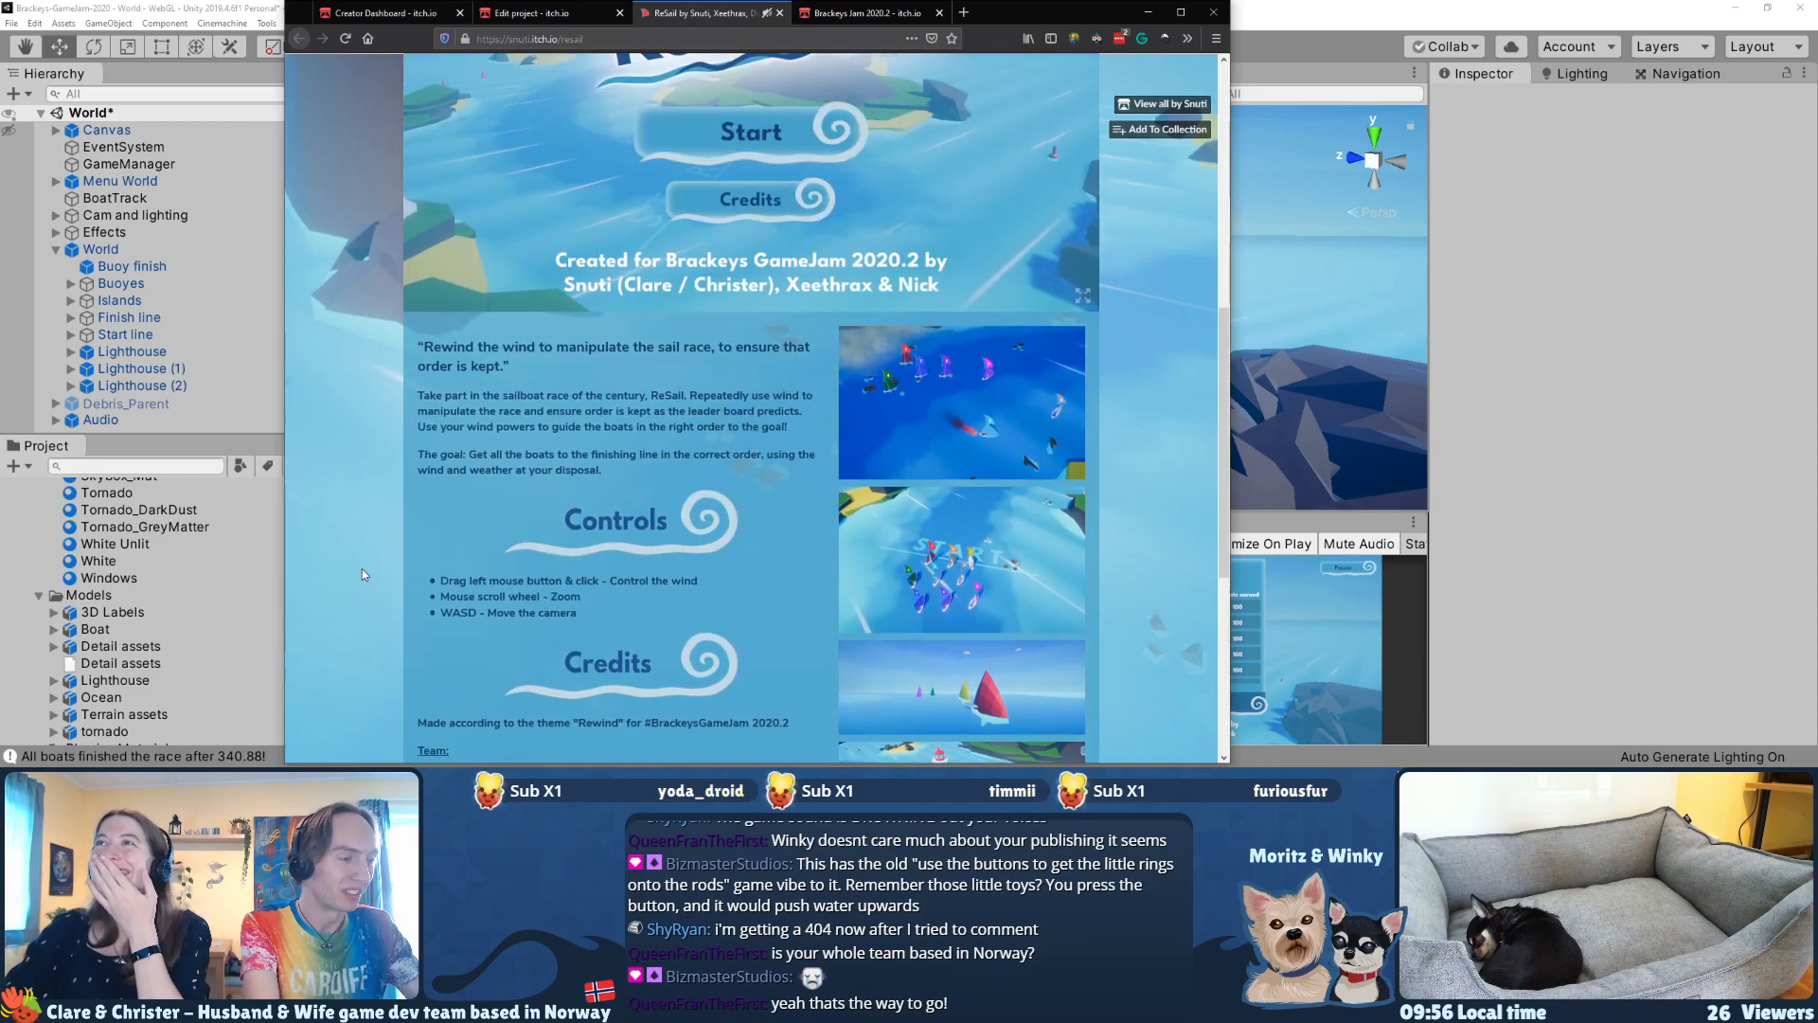
Step: Review the completed jam entry form and submit ReSail to Brackeys Jam 2020.2
left_click(861, 16)
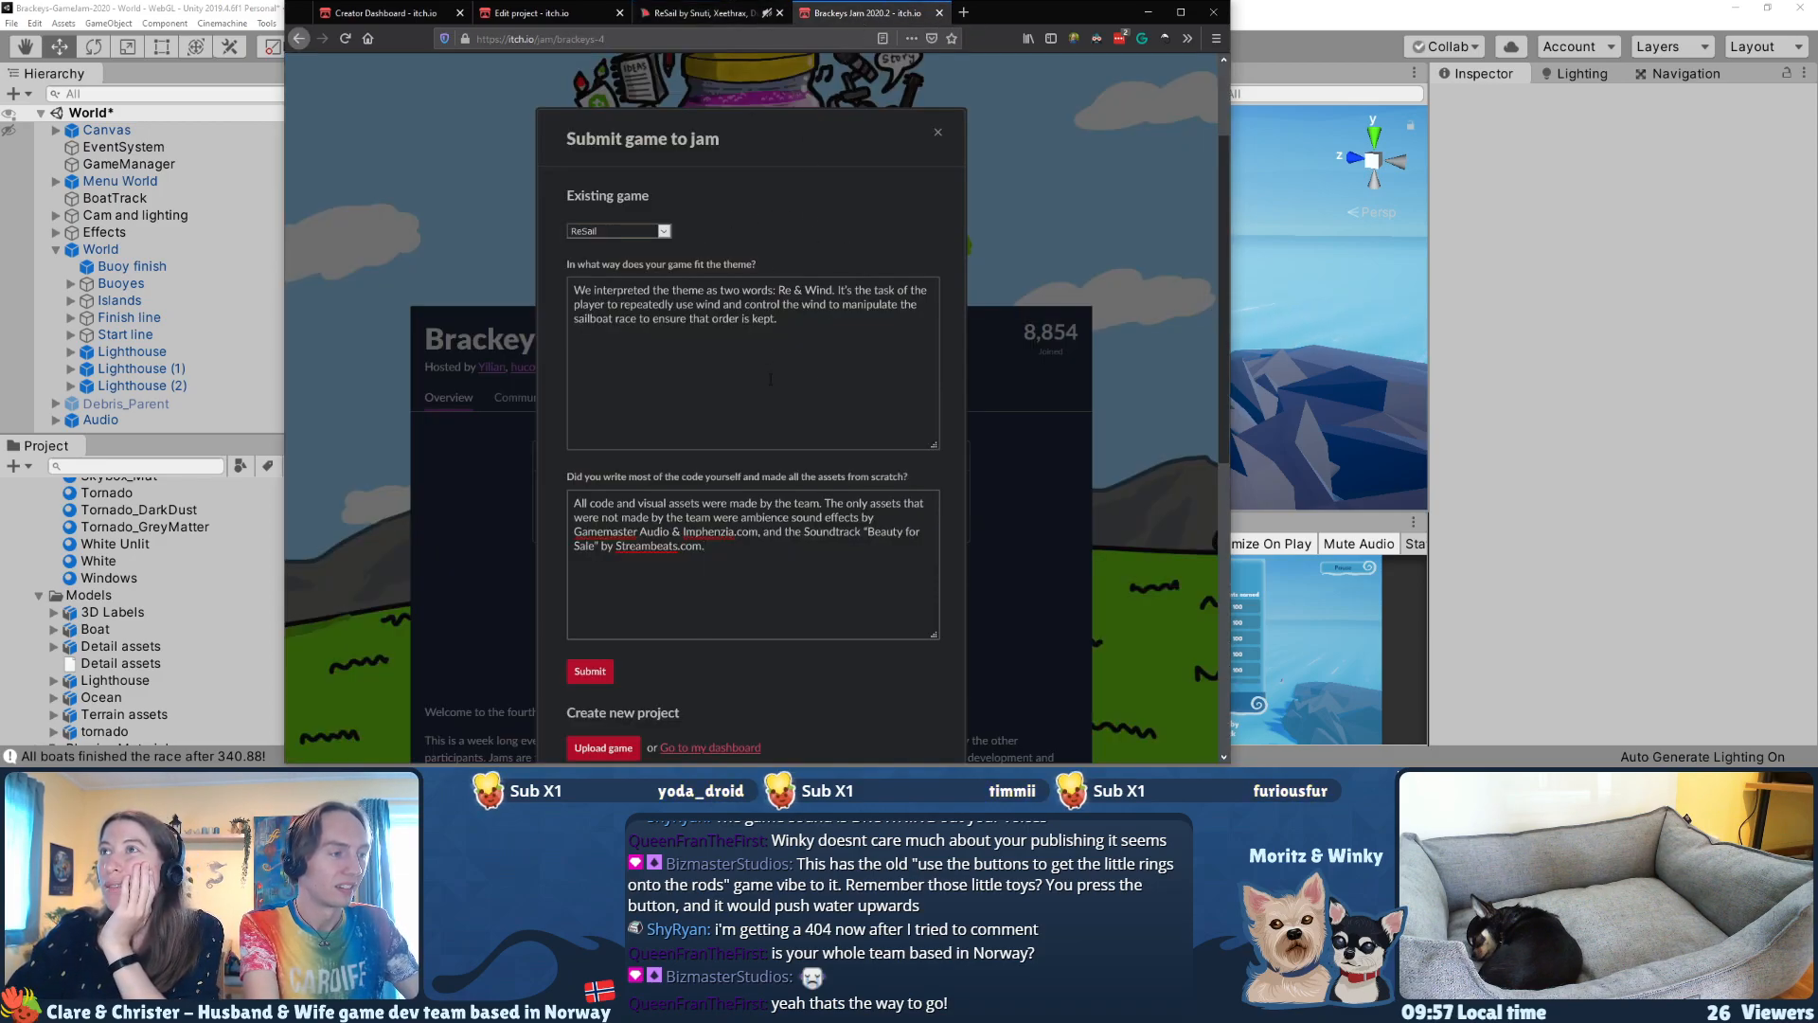
scroll(770, 379, "down", 2)
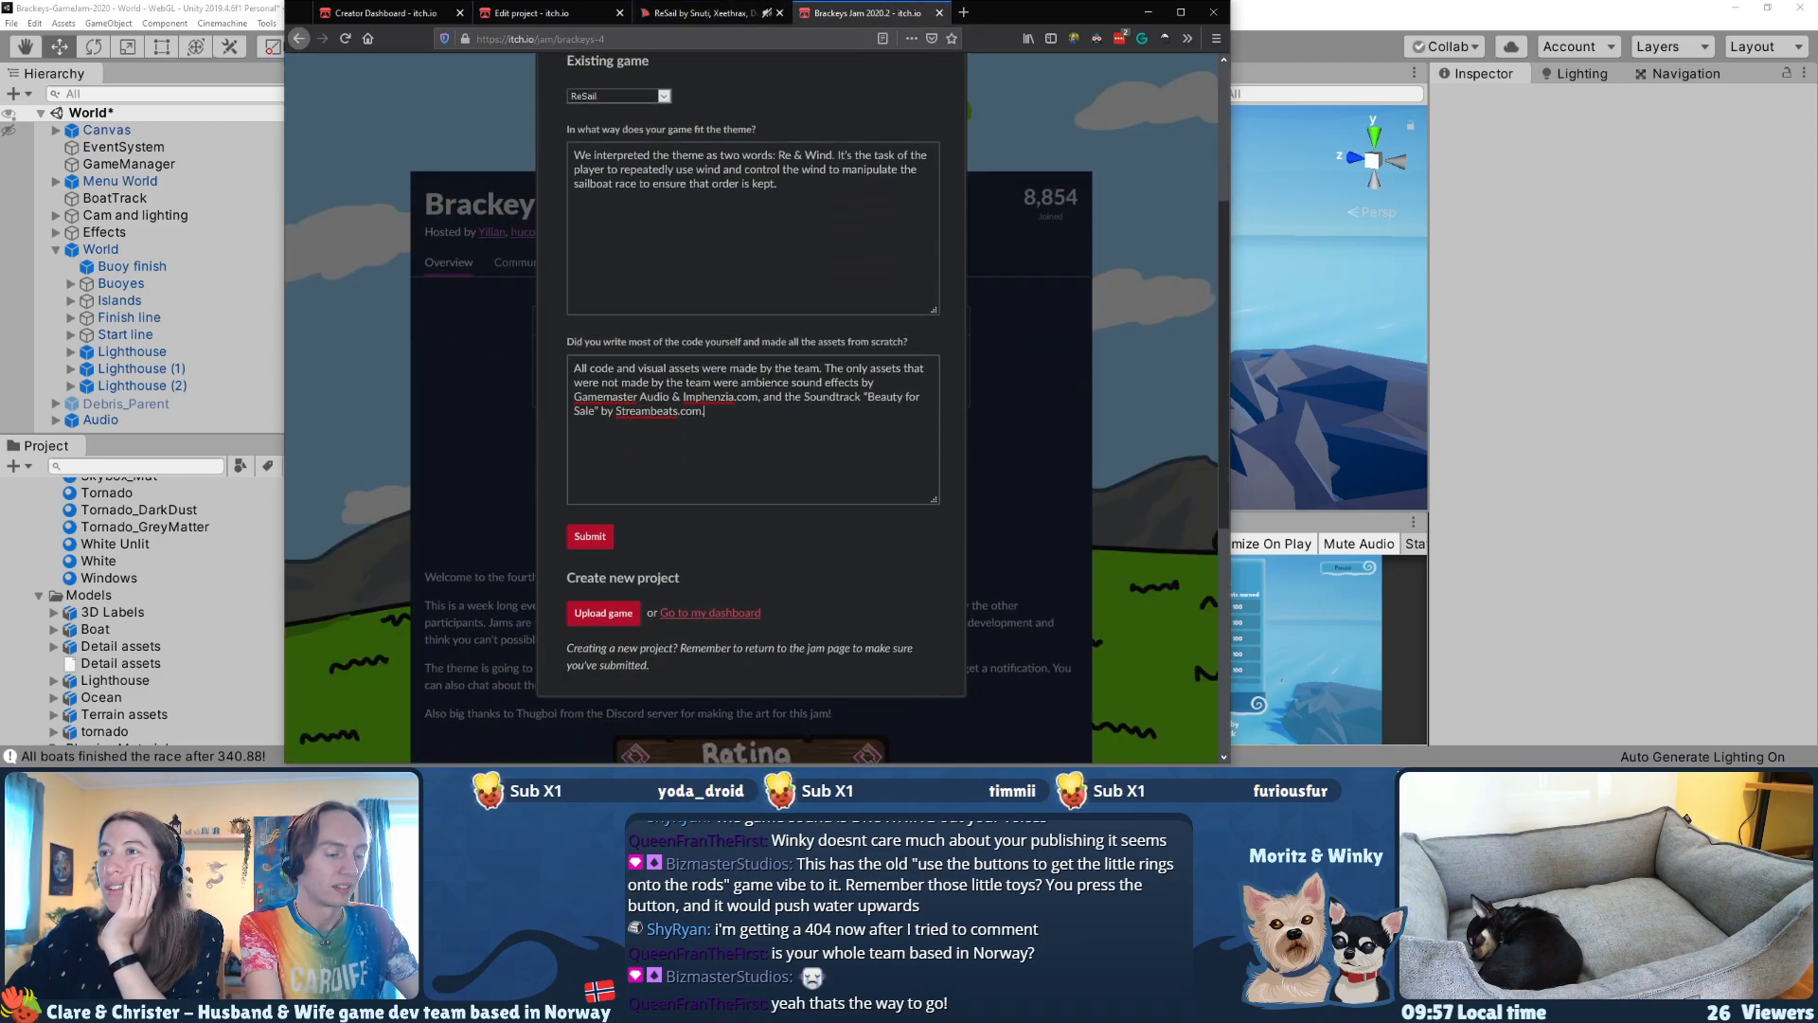
left_click(601, 530)
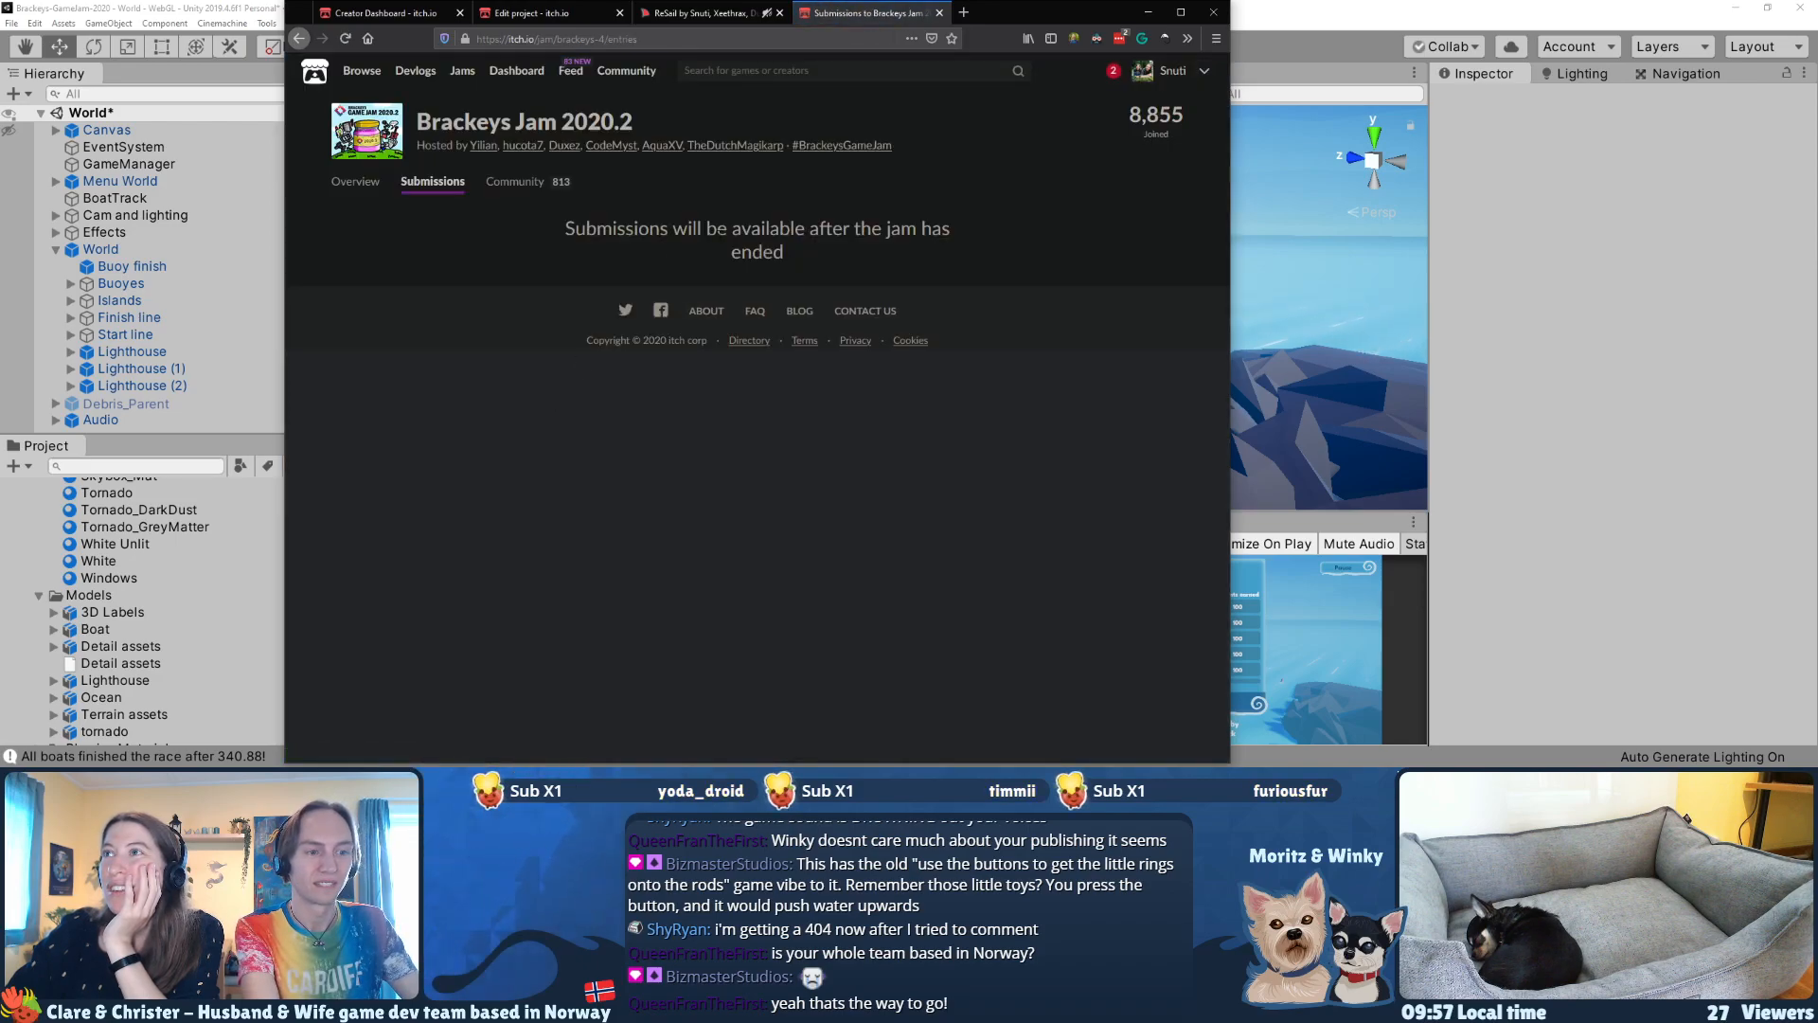
Step: Return to the jam's overview page, reopen the project submission dialog to check the entry, and close it
left_click_drag(732, 230, 791, 258)
left_click(758, 257)
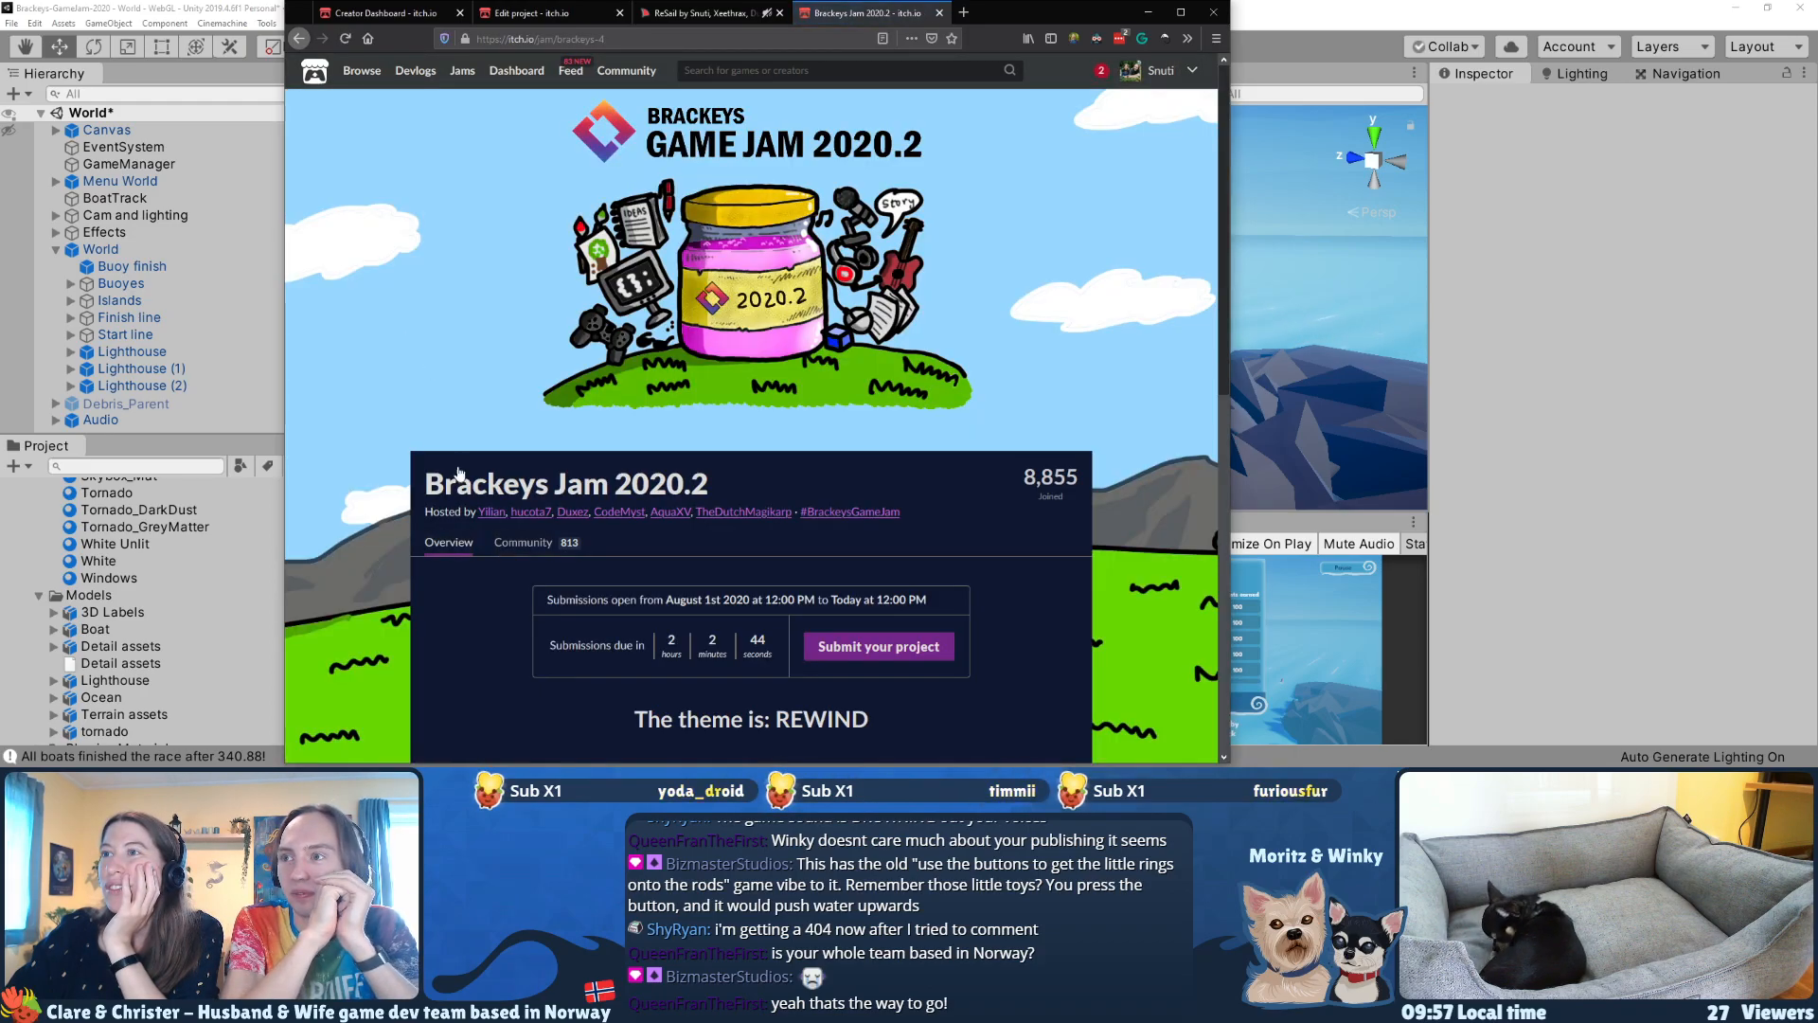
scroll(459, 472, "down", 3)
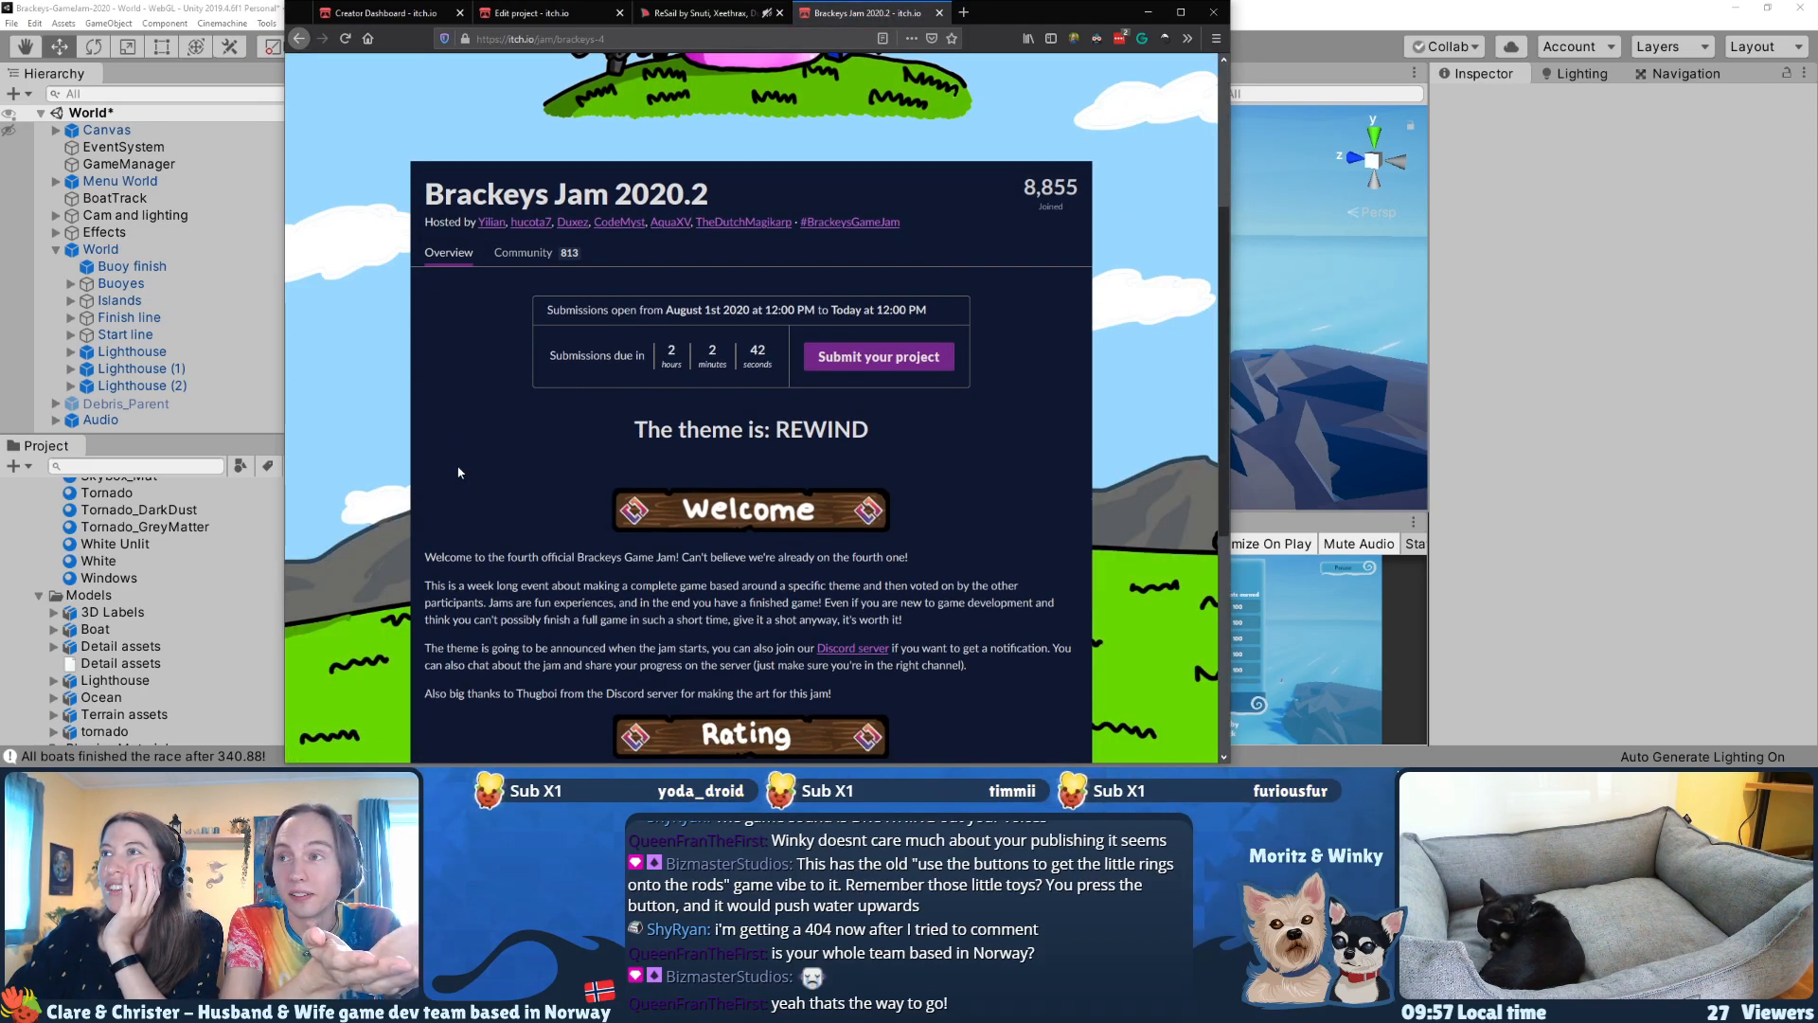
left_click(887, 364)
left_click(939, 136)
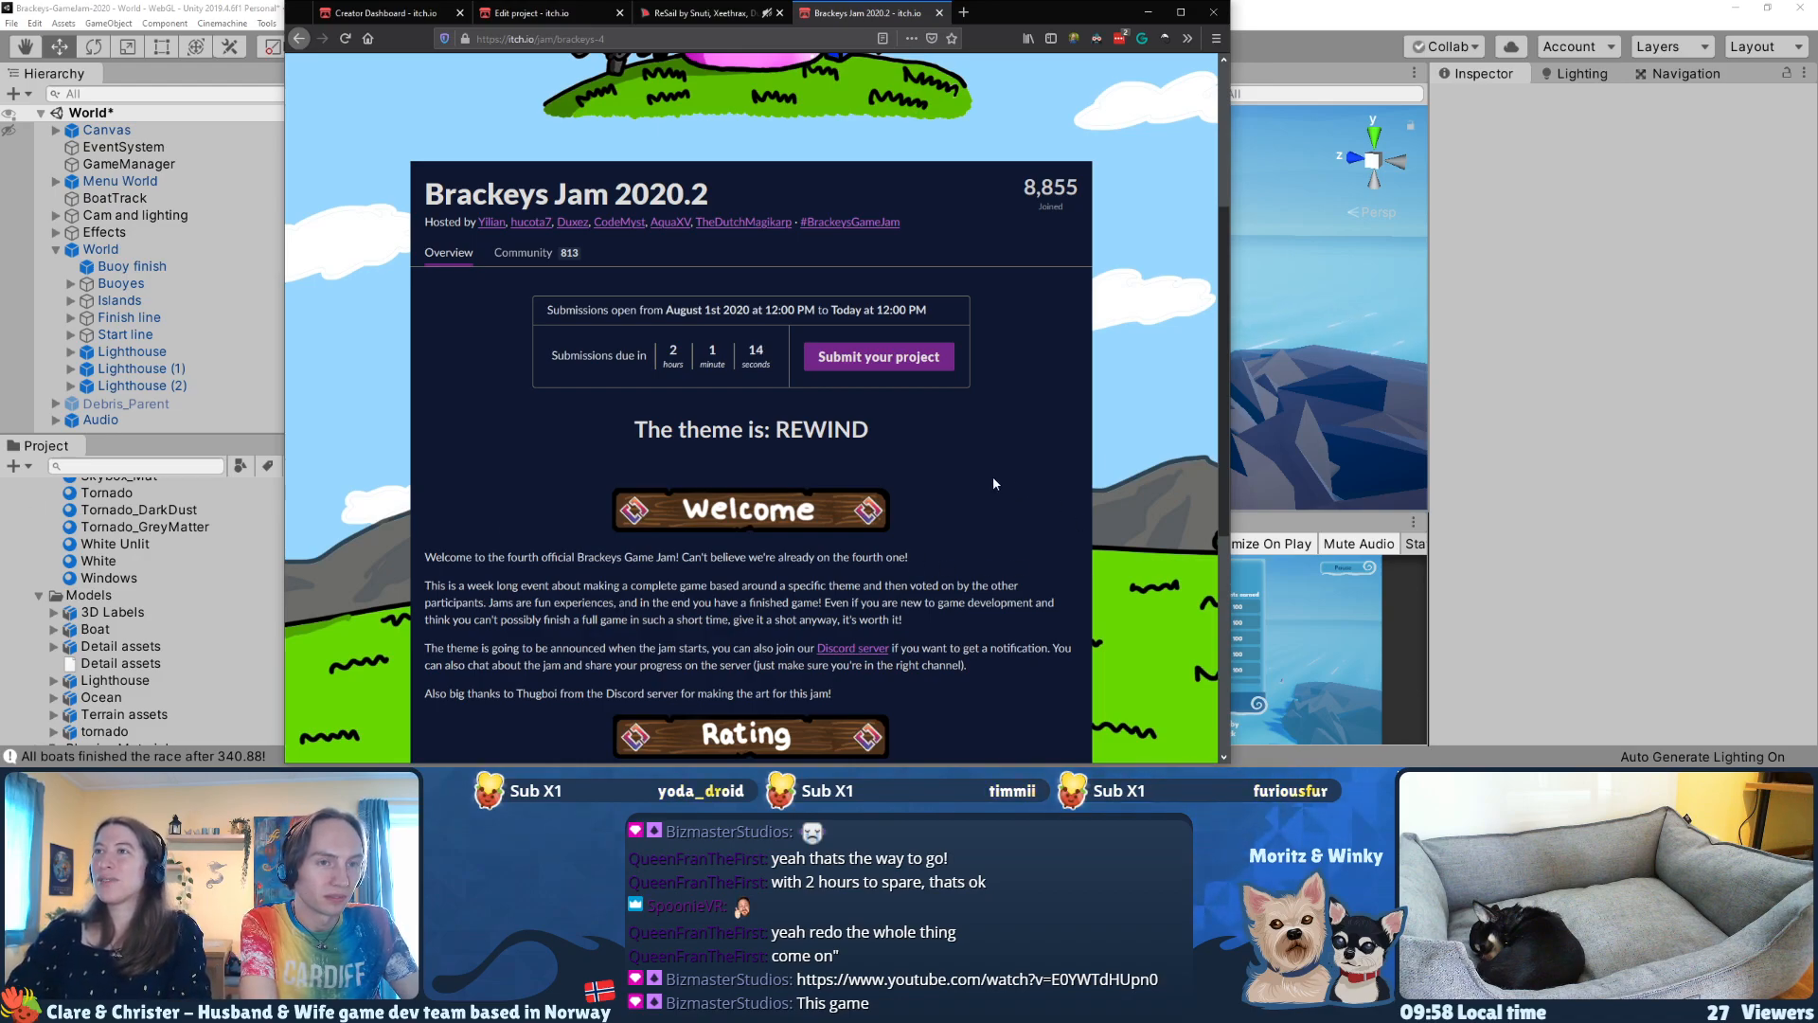
Step: Examine the public ReSail page for its jam submission link, Windows download and player comments
left_click(682, 12)
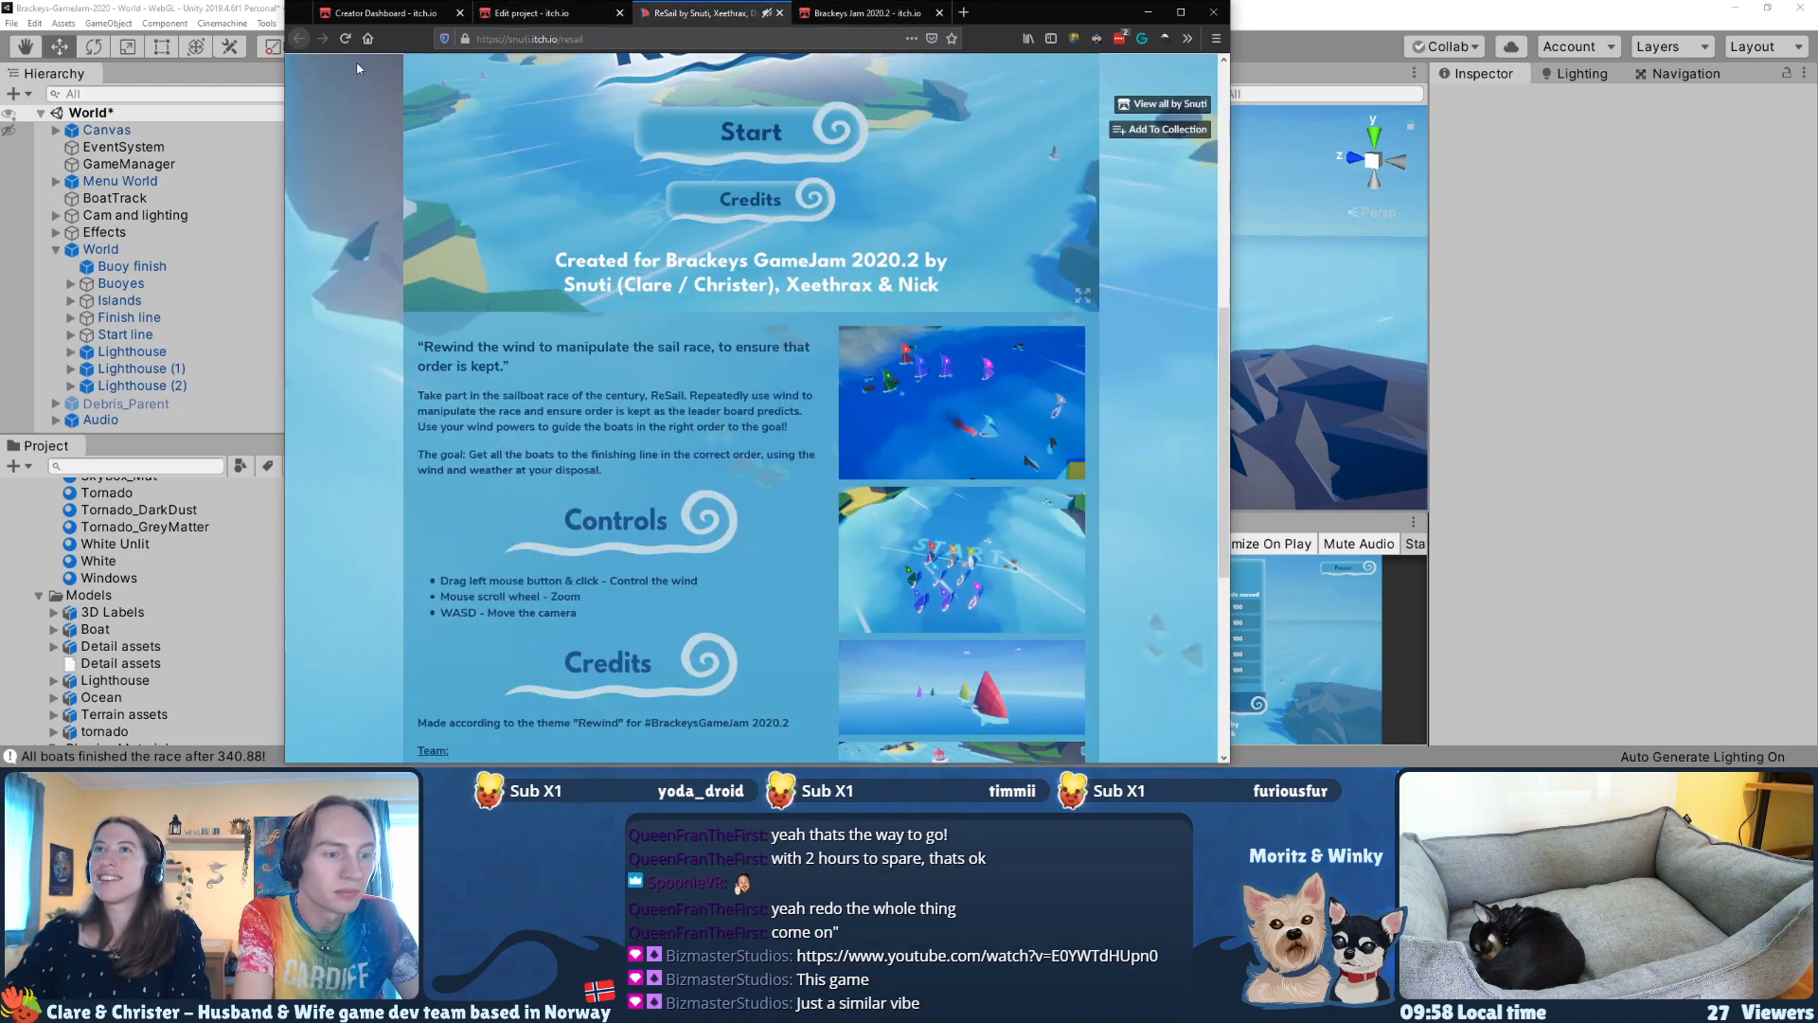
scroll(416, 380, "down", 5)
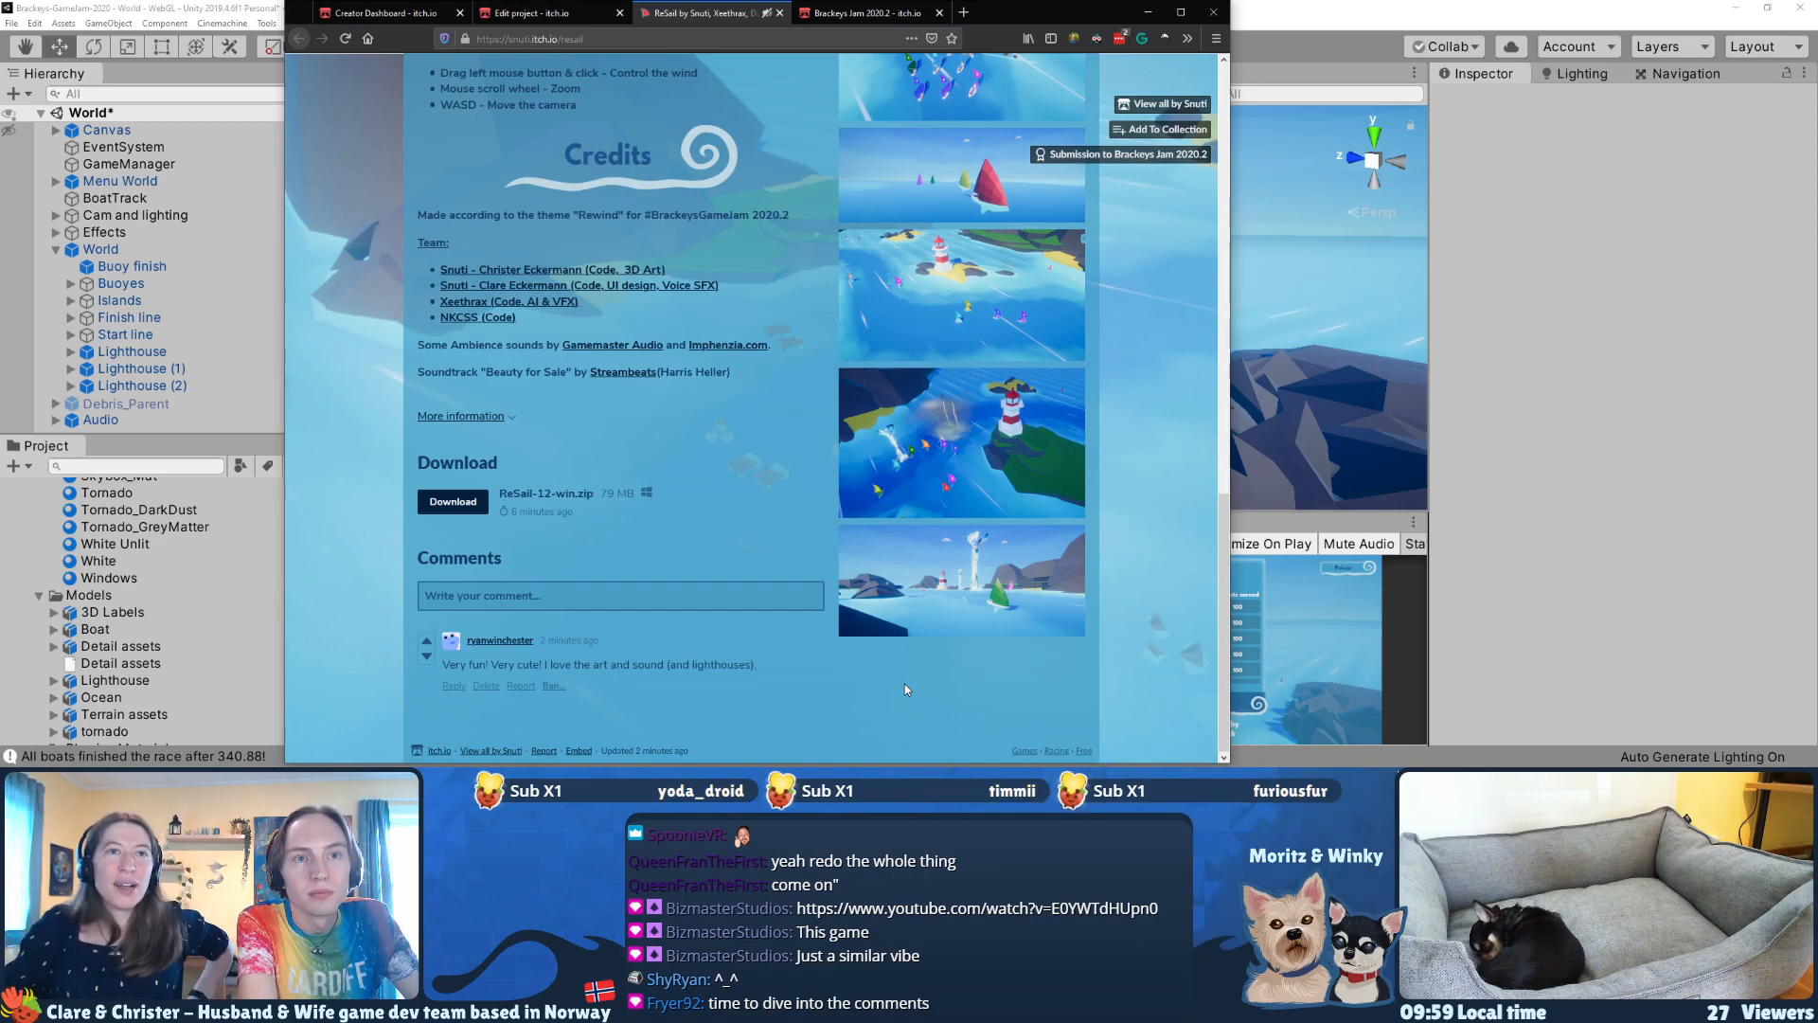
scroll(672, 529, "up", 10)
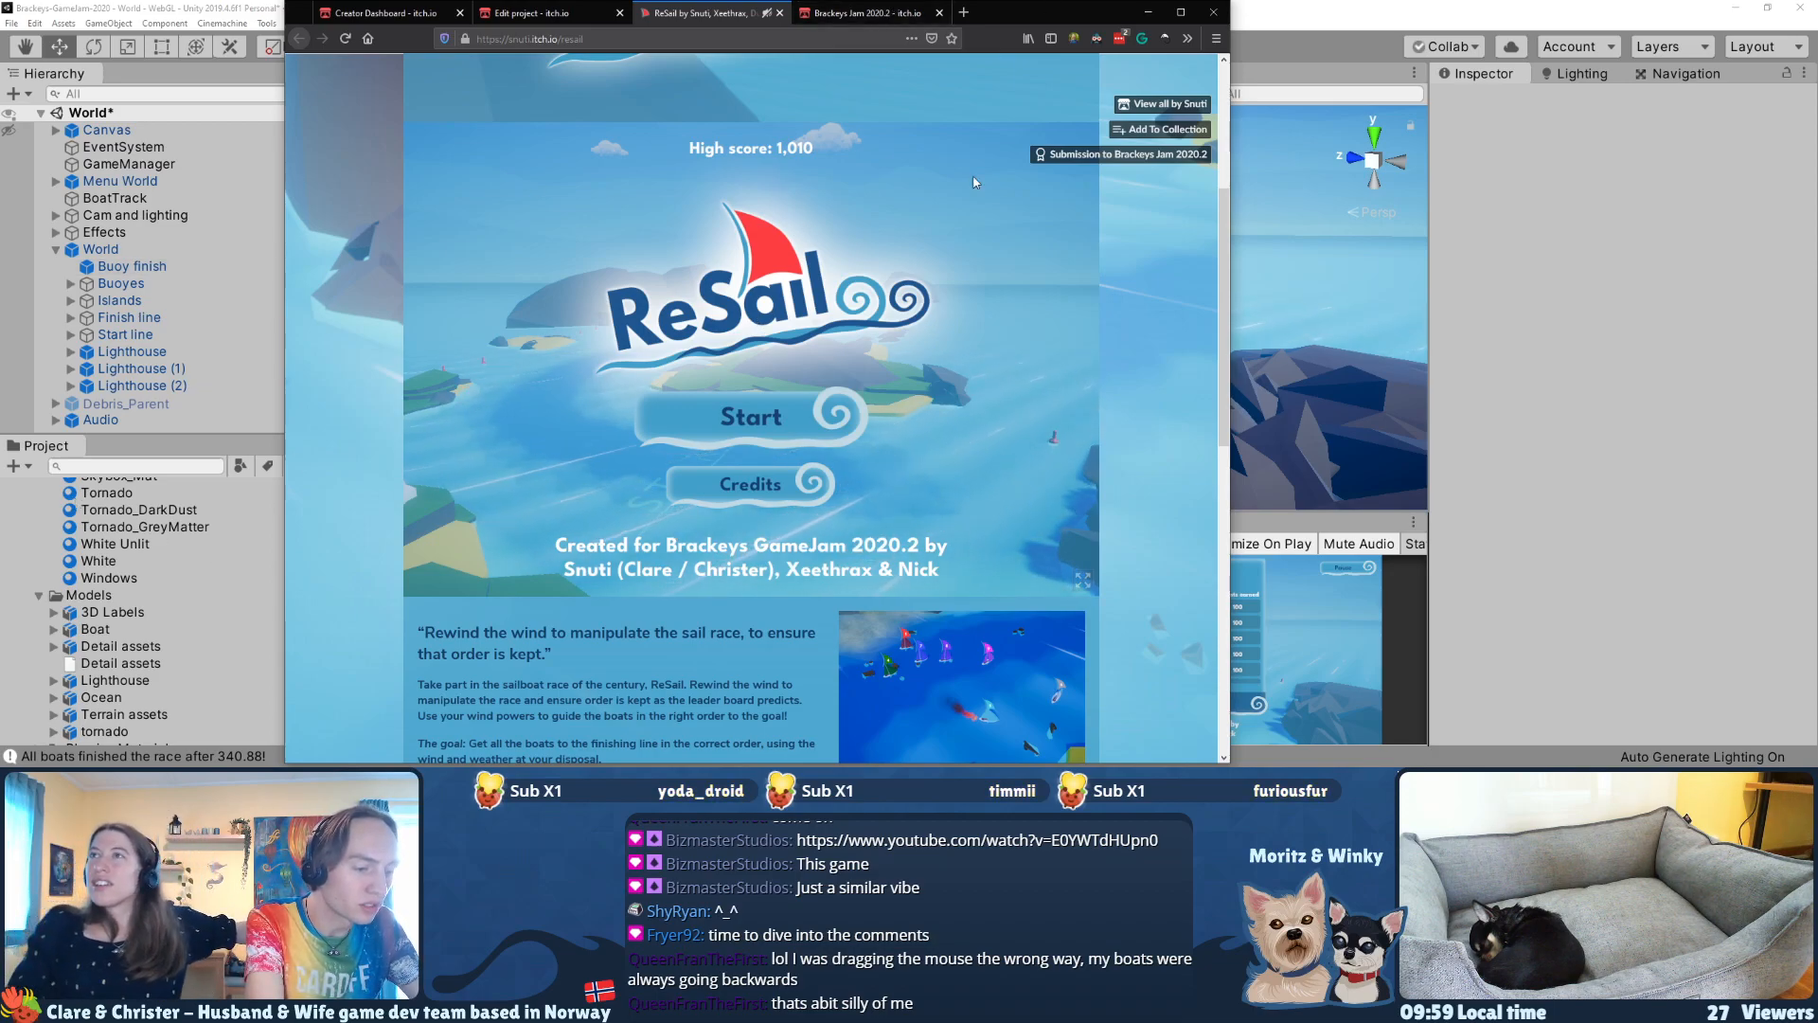
scroll(1166, 367, "up", 2)
scroll(1170, 356, "up", 1)
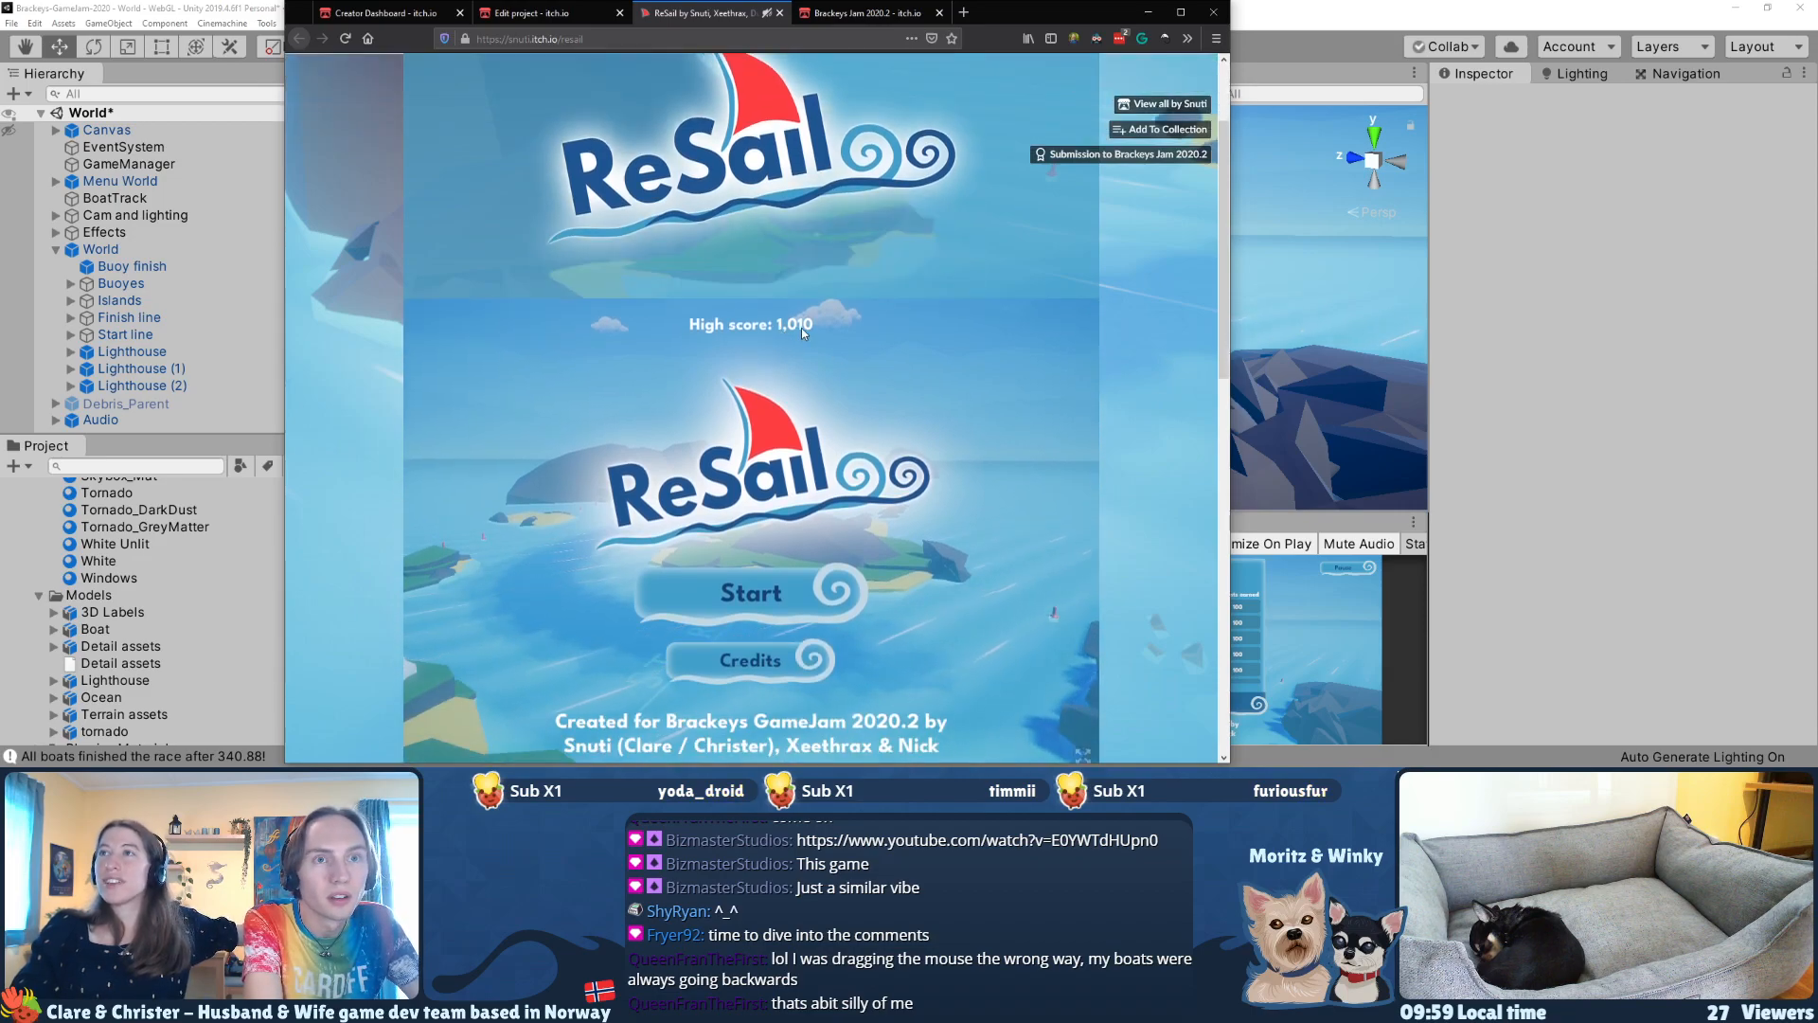
Step: Capture a screenshot of the embedded game's title screen, including the high score
scroll(1174, 379, "down", 1)
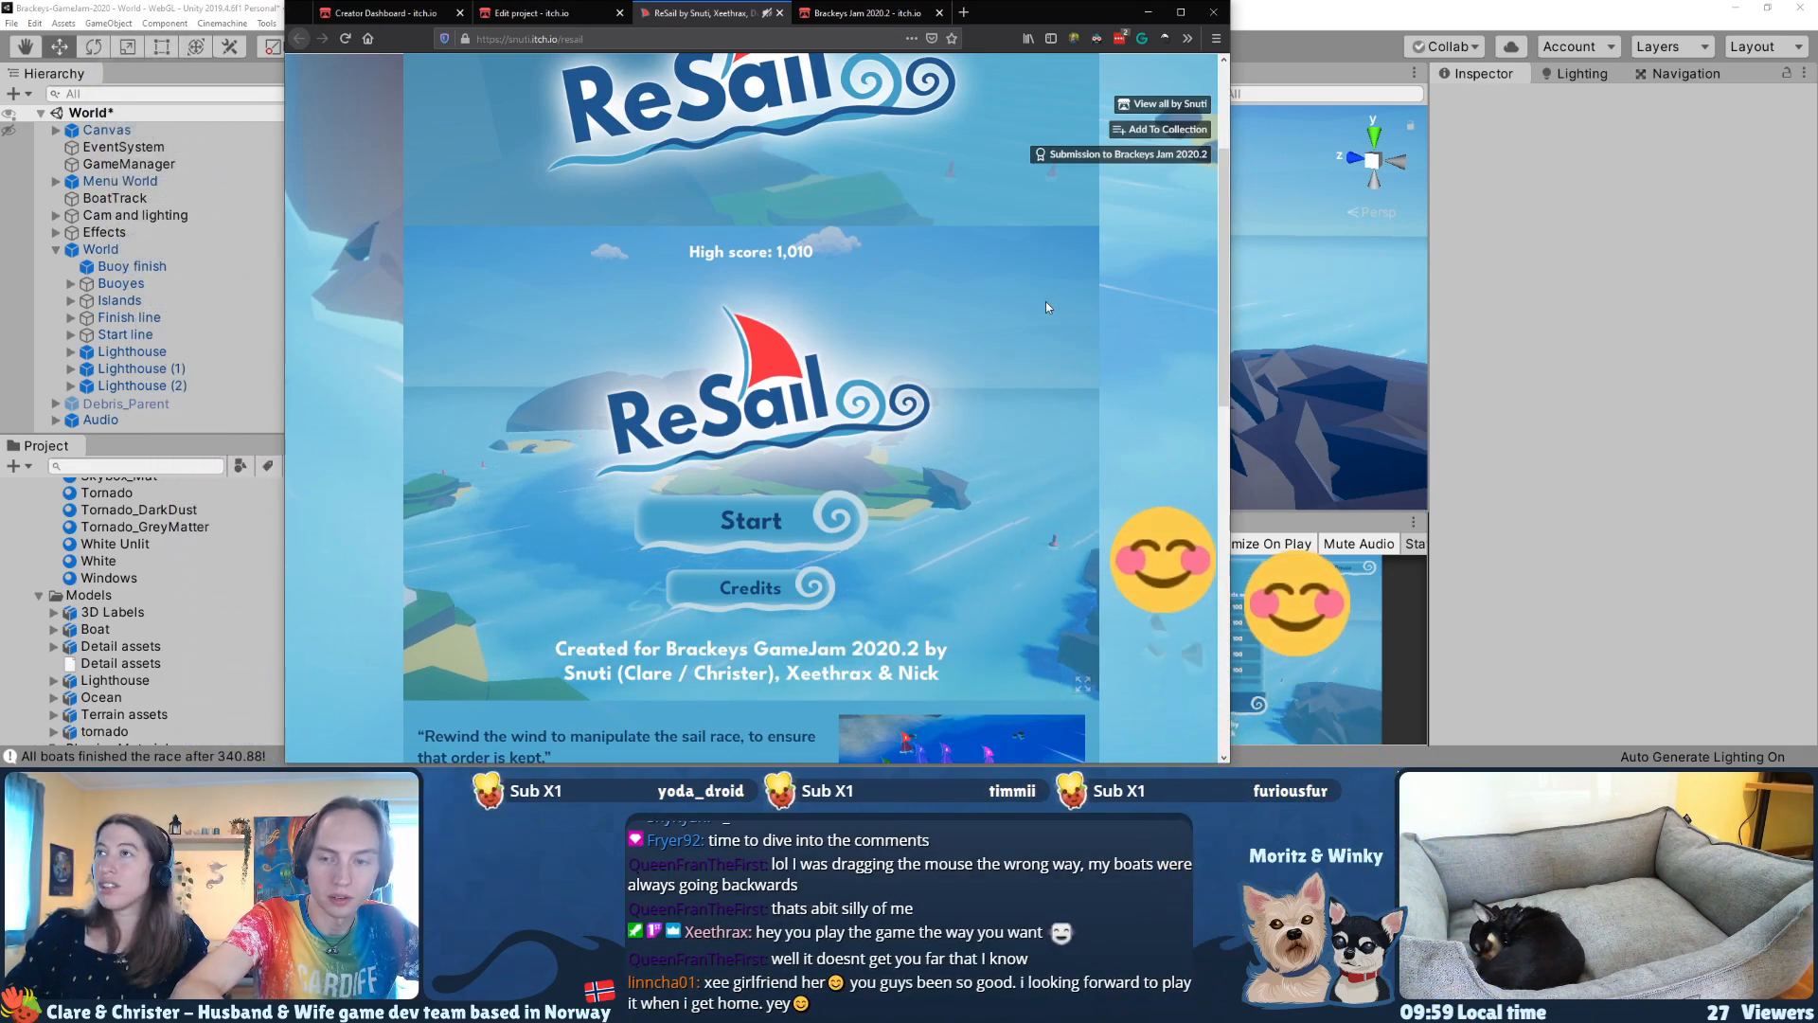
key("shift+super+s")
left_click_drag(409, 222, 1097, 706)
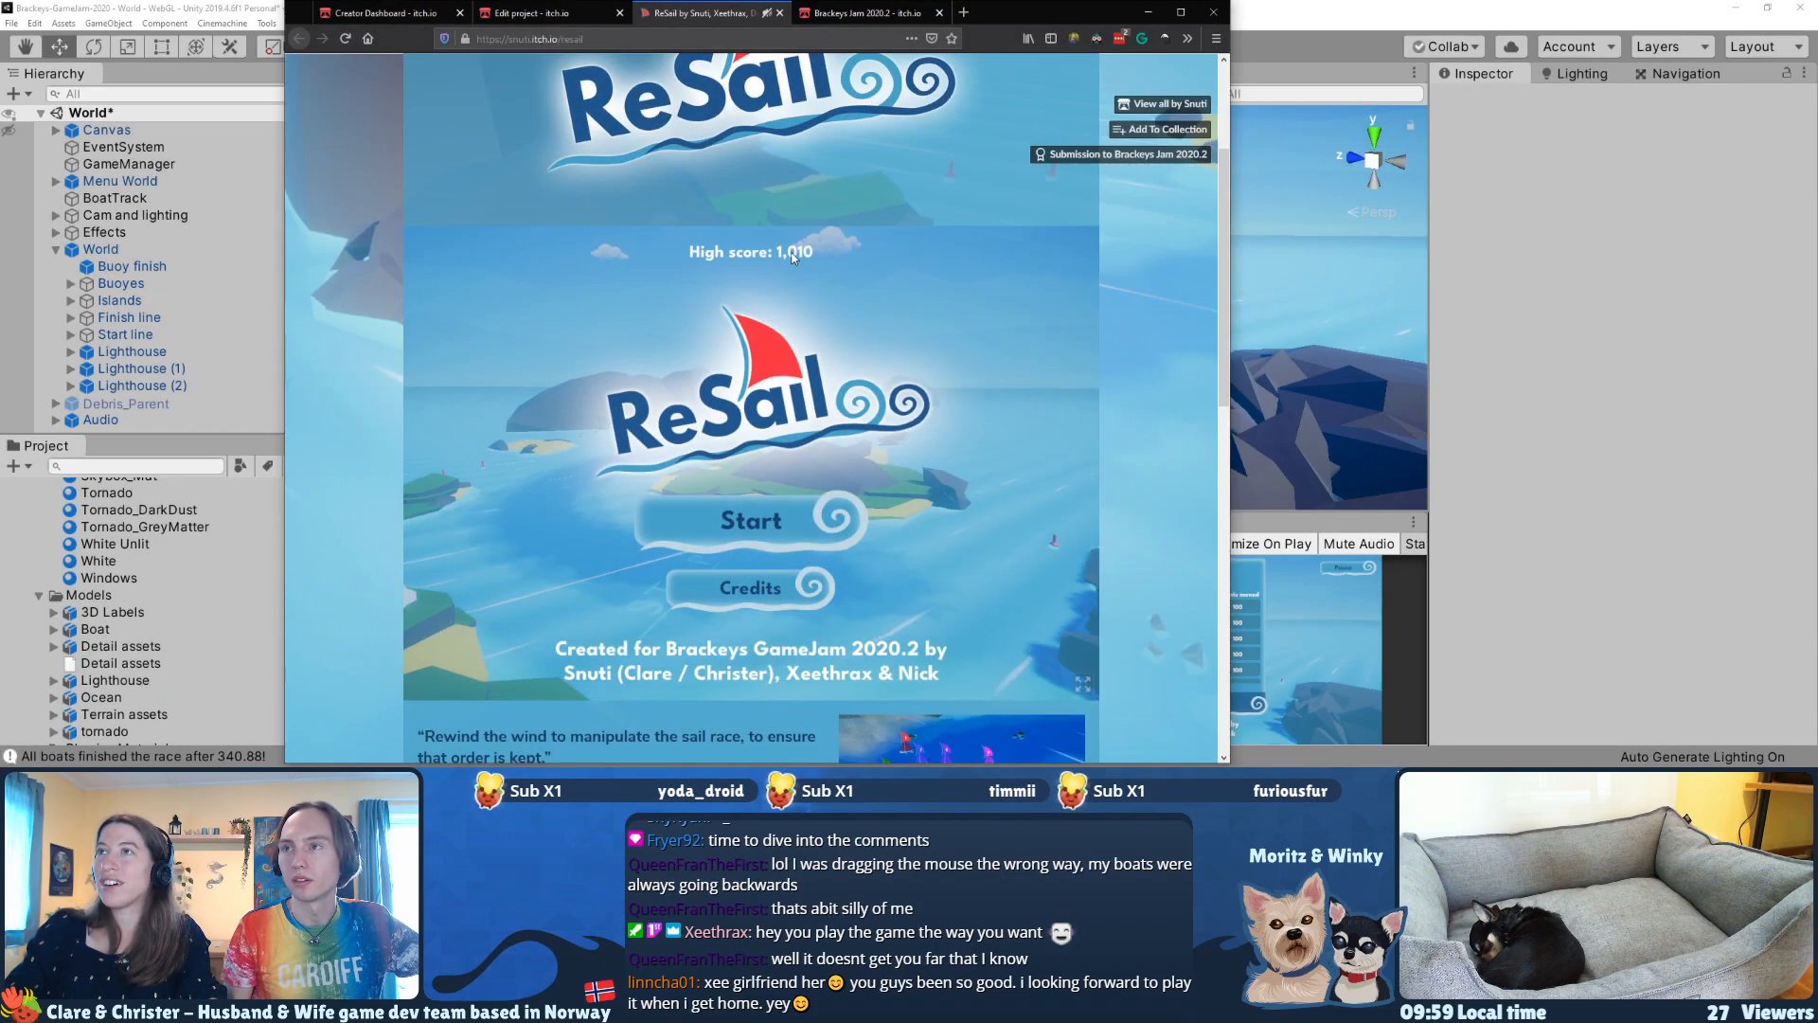
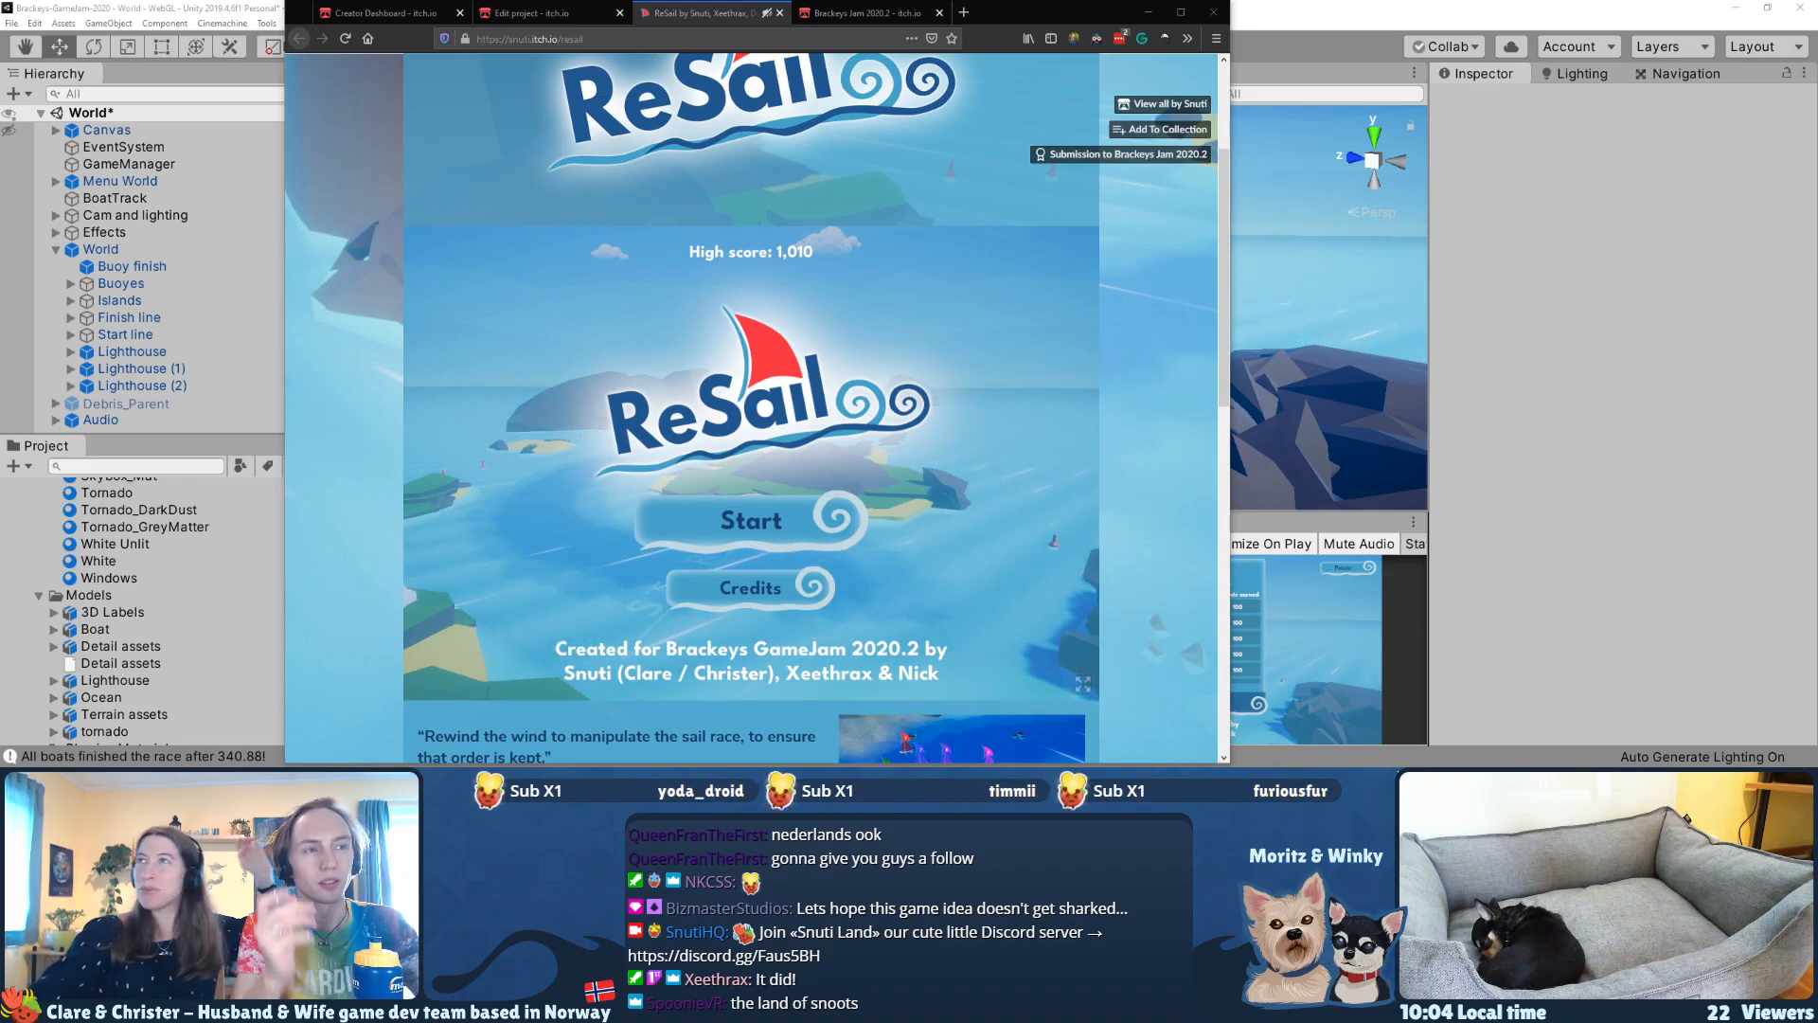
Step: Start a ReSail race past the How to play instructions and push the boats away from the start line with wind gusts
left_click(719, 519)
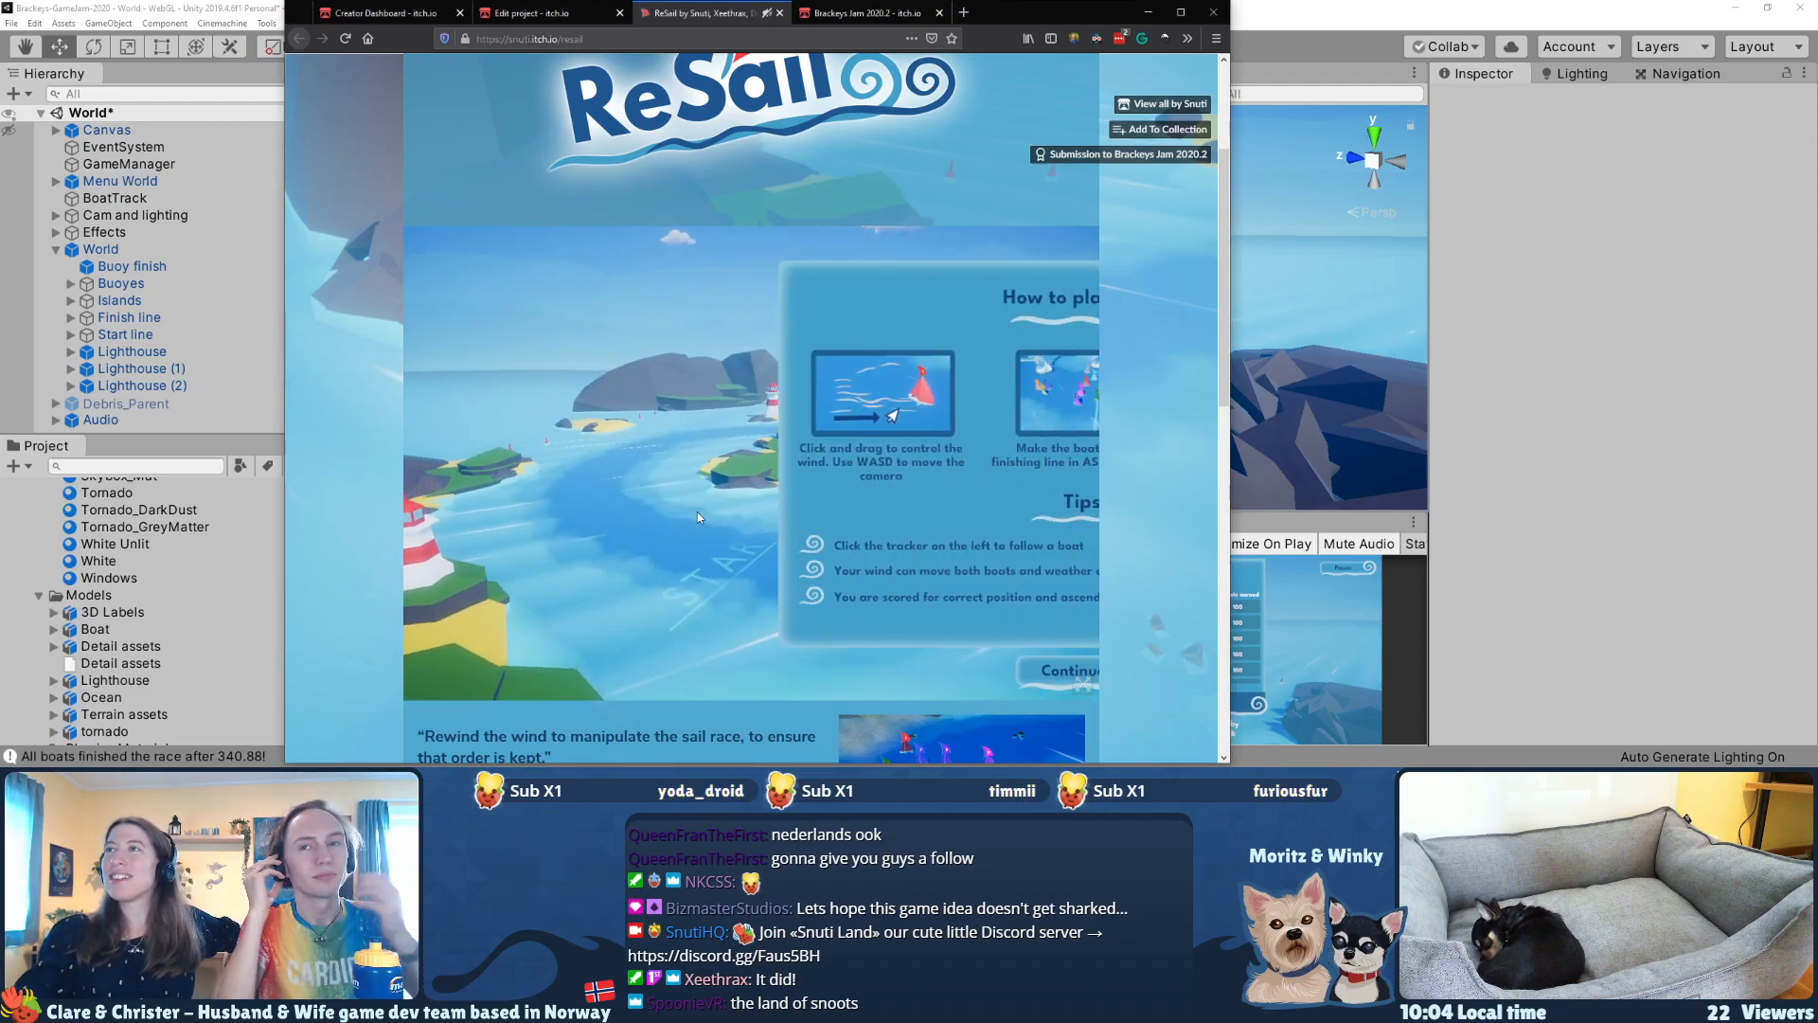
left_click(740, 672)
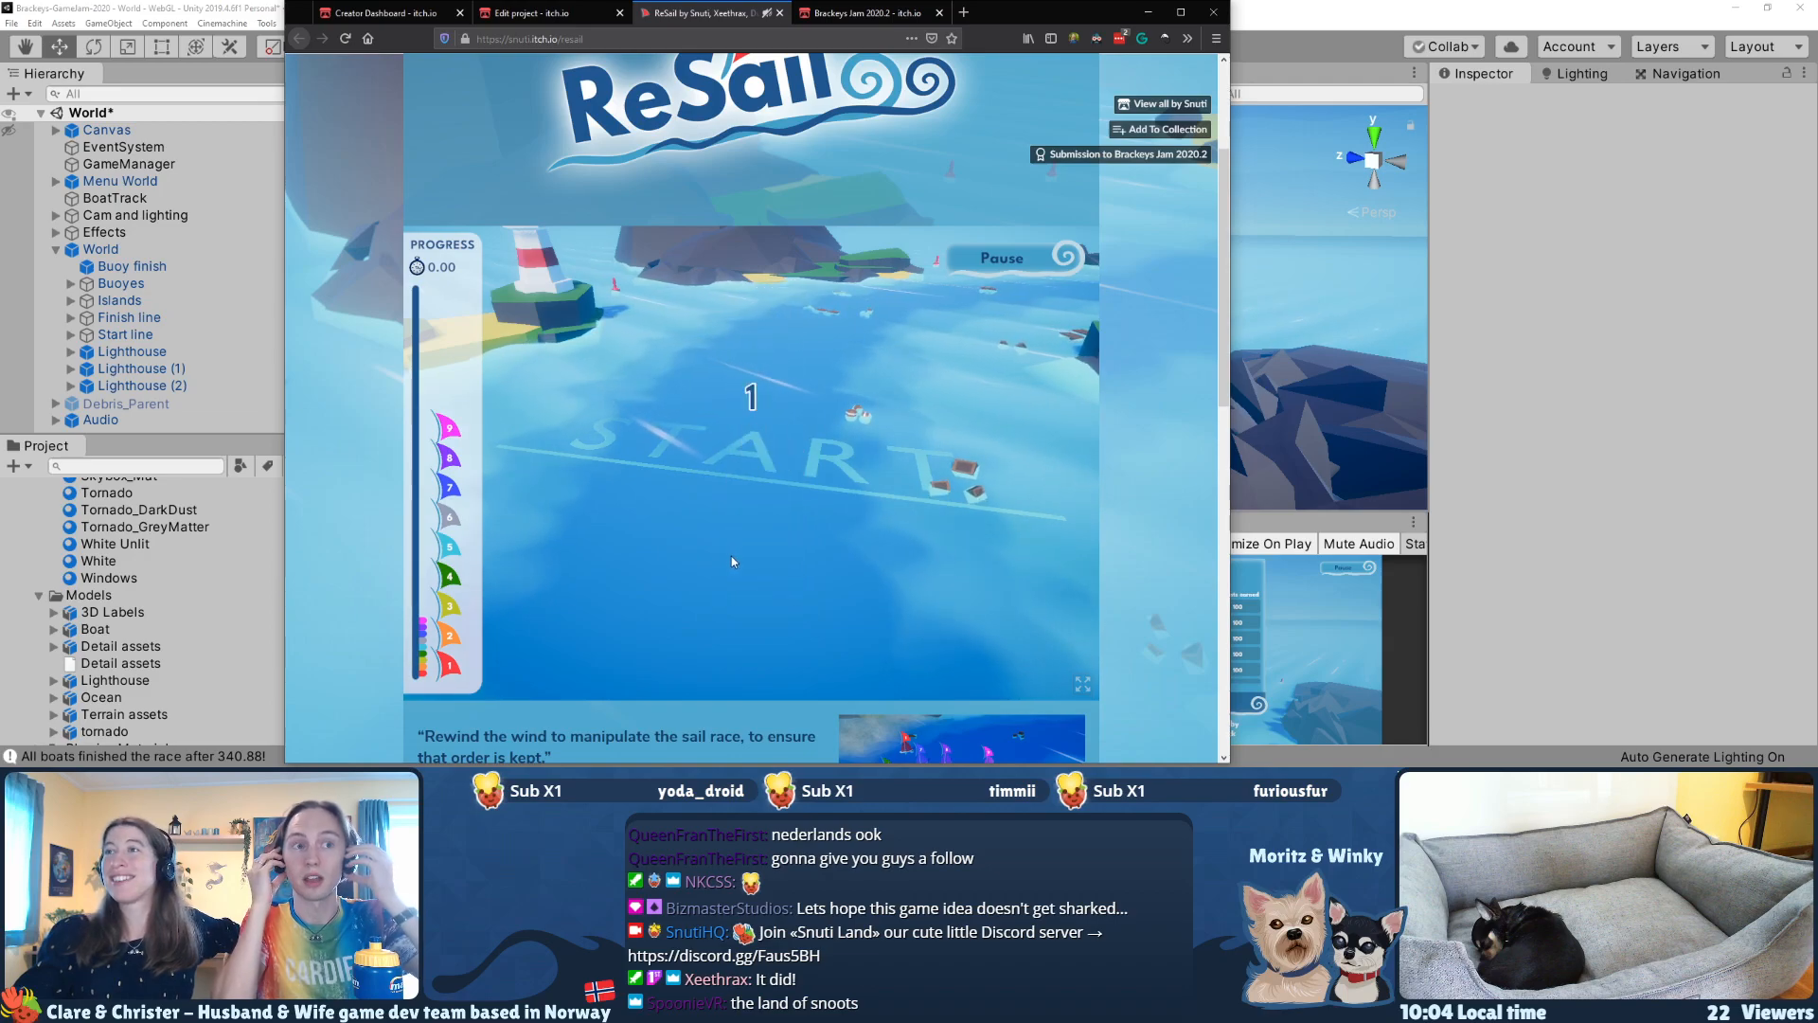
mouse_move(820, 478)
left_mouse_down()
mouse_move(743, 476)
mouse_move(718, 396)
mouse_move(778, 369)
mouse_move(854, 406)
mouse_move(816, 425)
mouse_move(746, 413)
mouse_move(727, 381)
mouse_move(778, 365)
mouse_move(841, 388)
mouse_move(811, 472)
left_mouse_up()
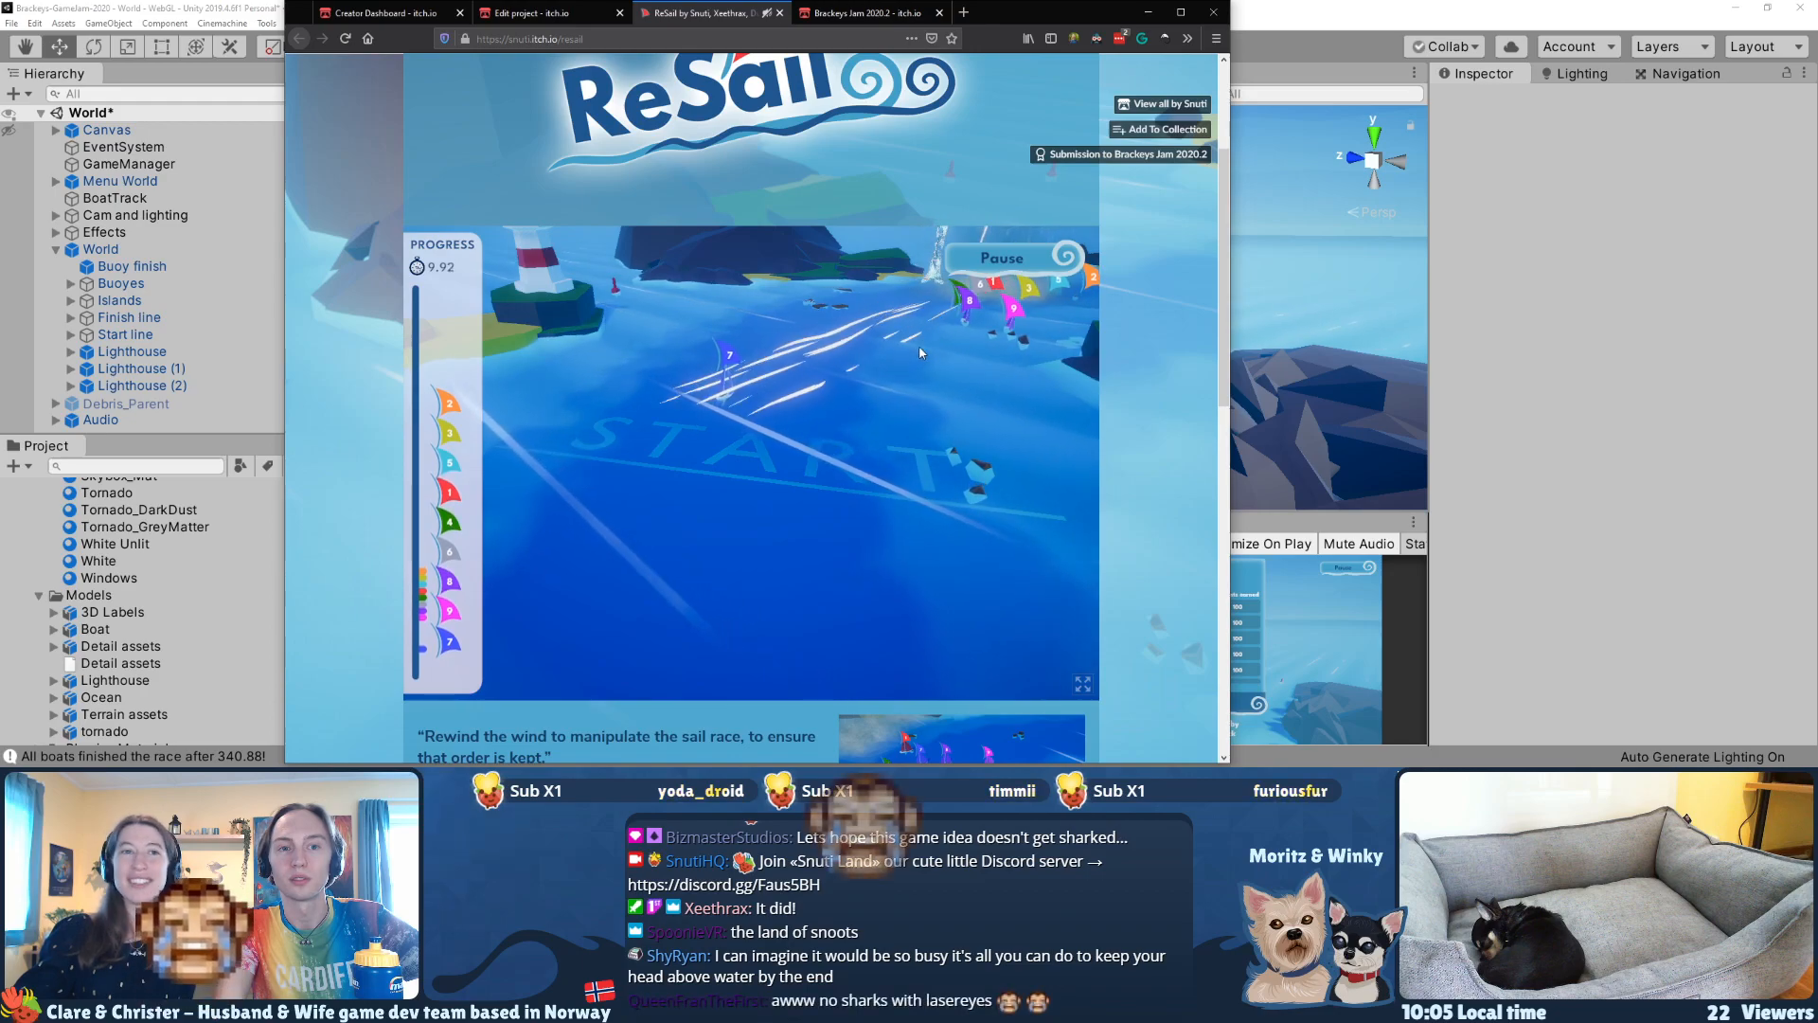
left_click_drag(895, 354, 1141, 311)
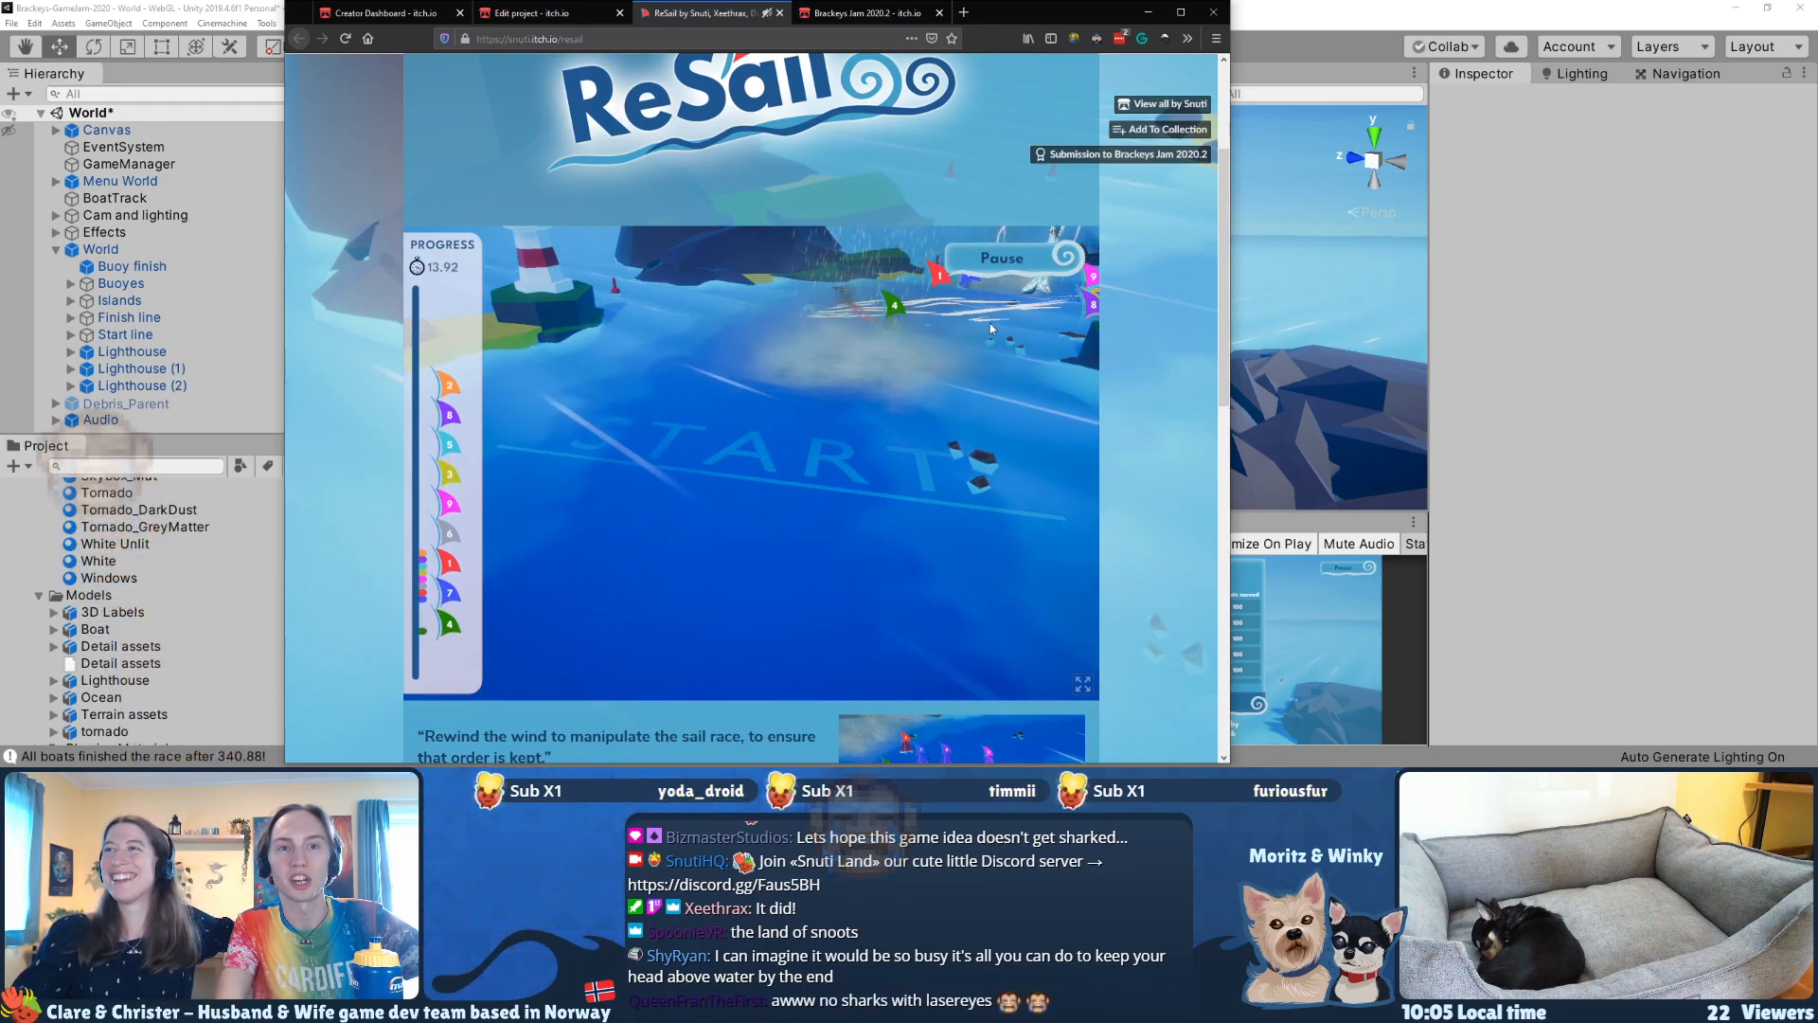
left_click_drag(865, 341, 1046, 308)
left_click_drag(843, 356, 926, 343)
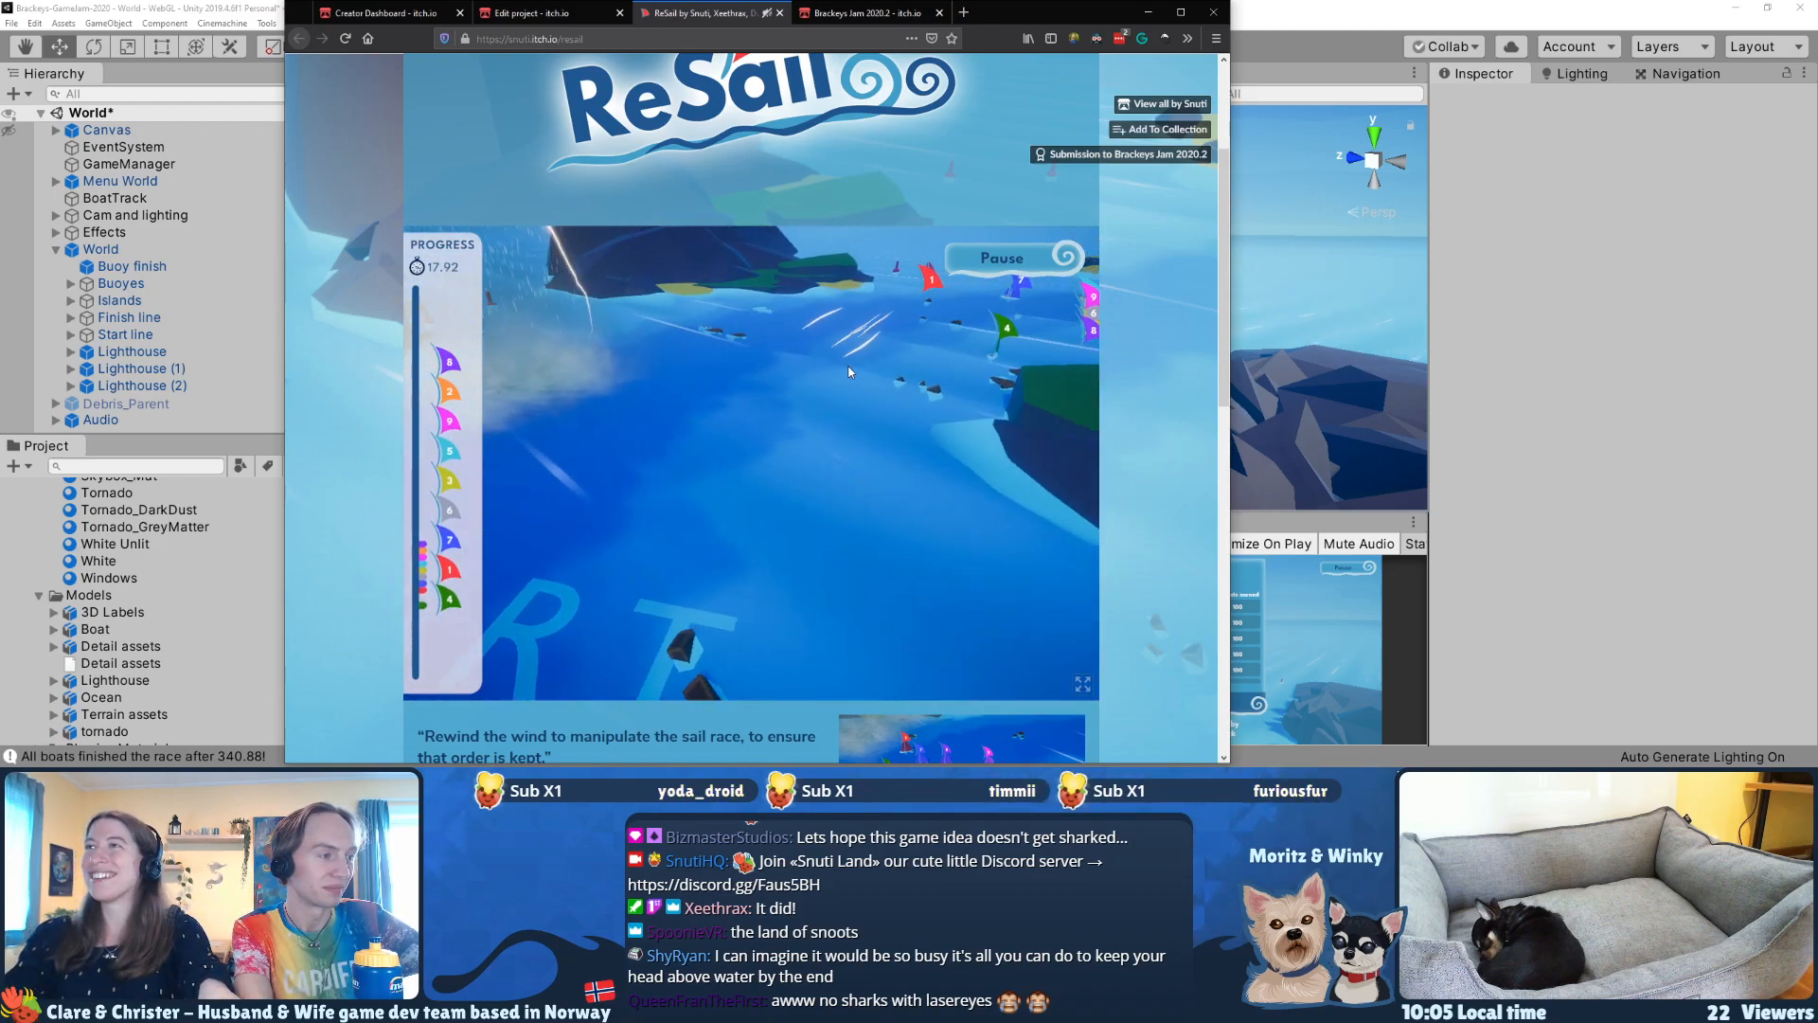
left_click_drag(801, 326, 941, 420)
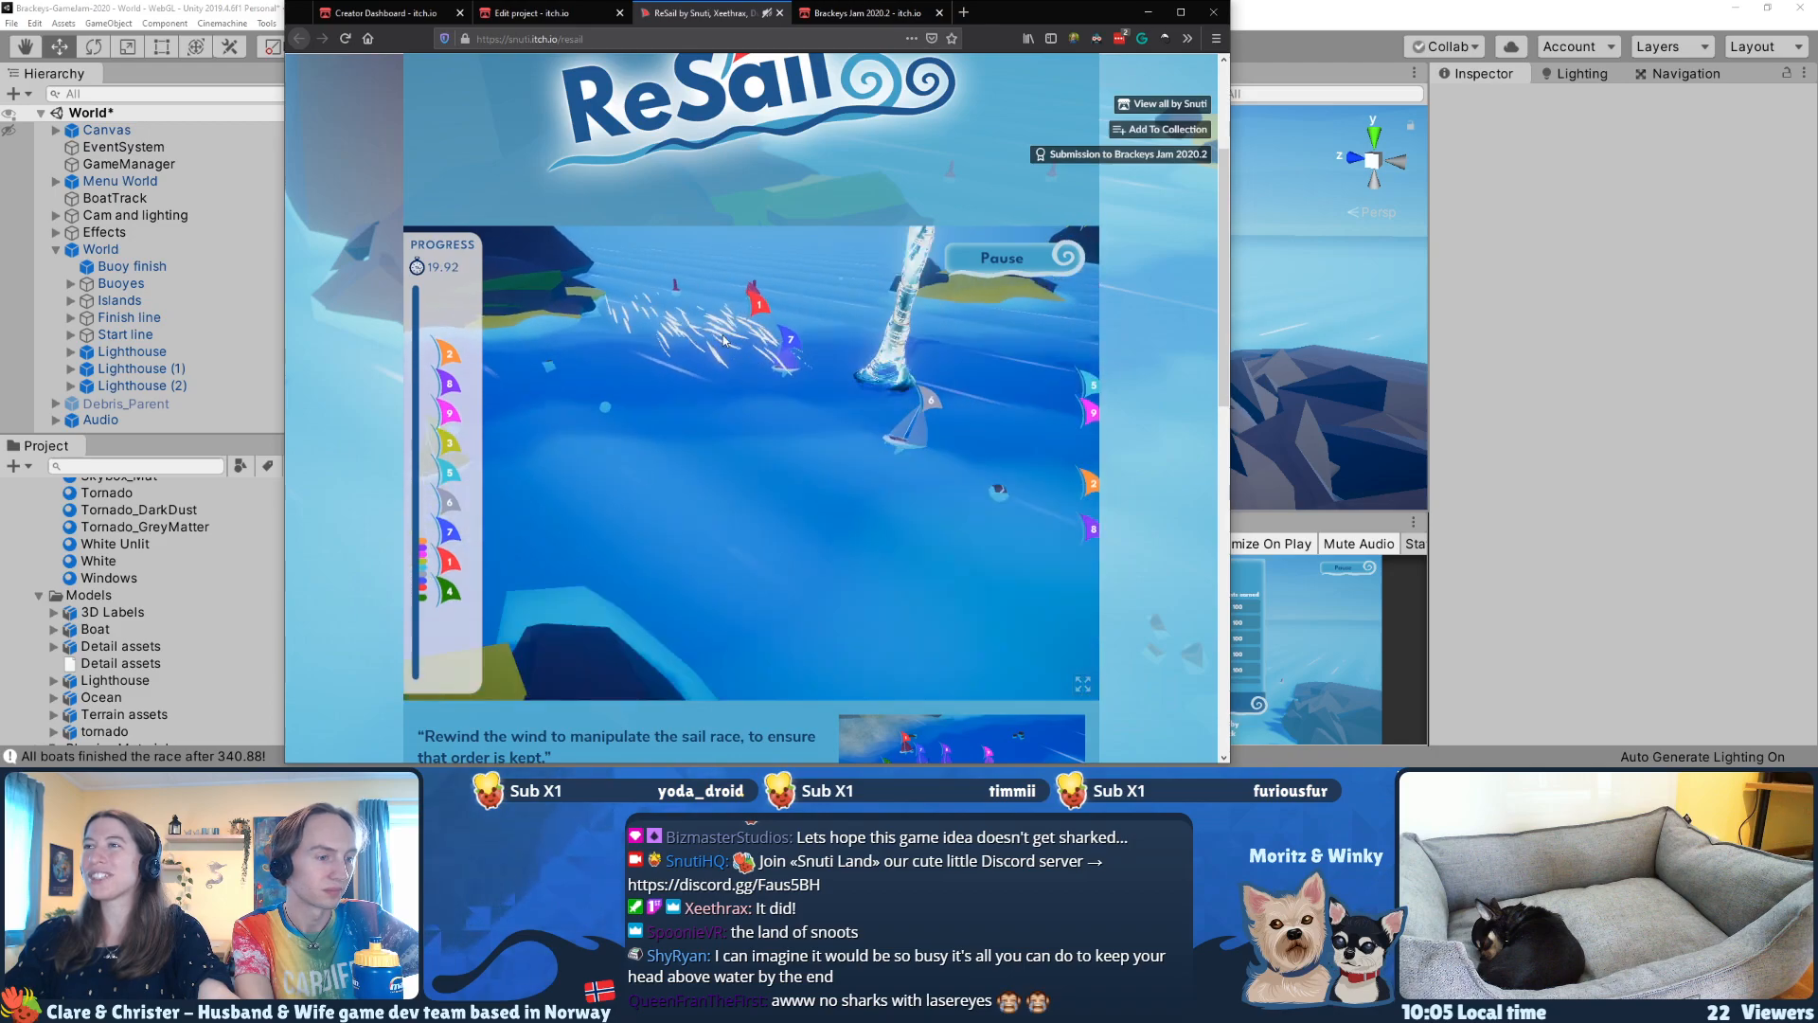
left_click_drag(663, 372, 750, 400)
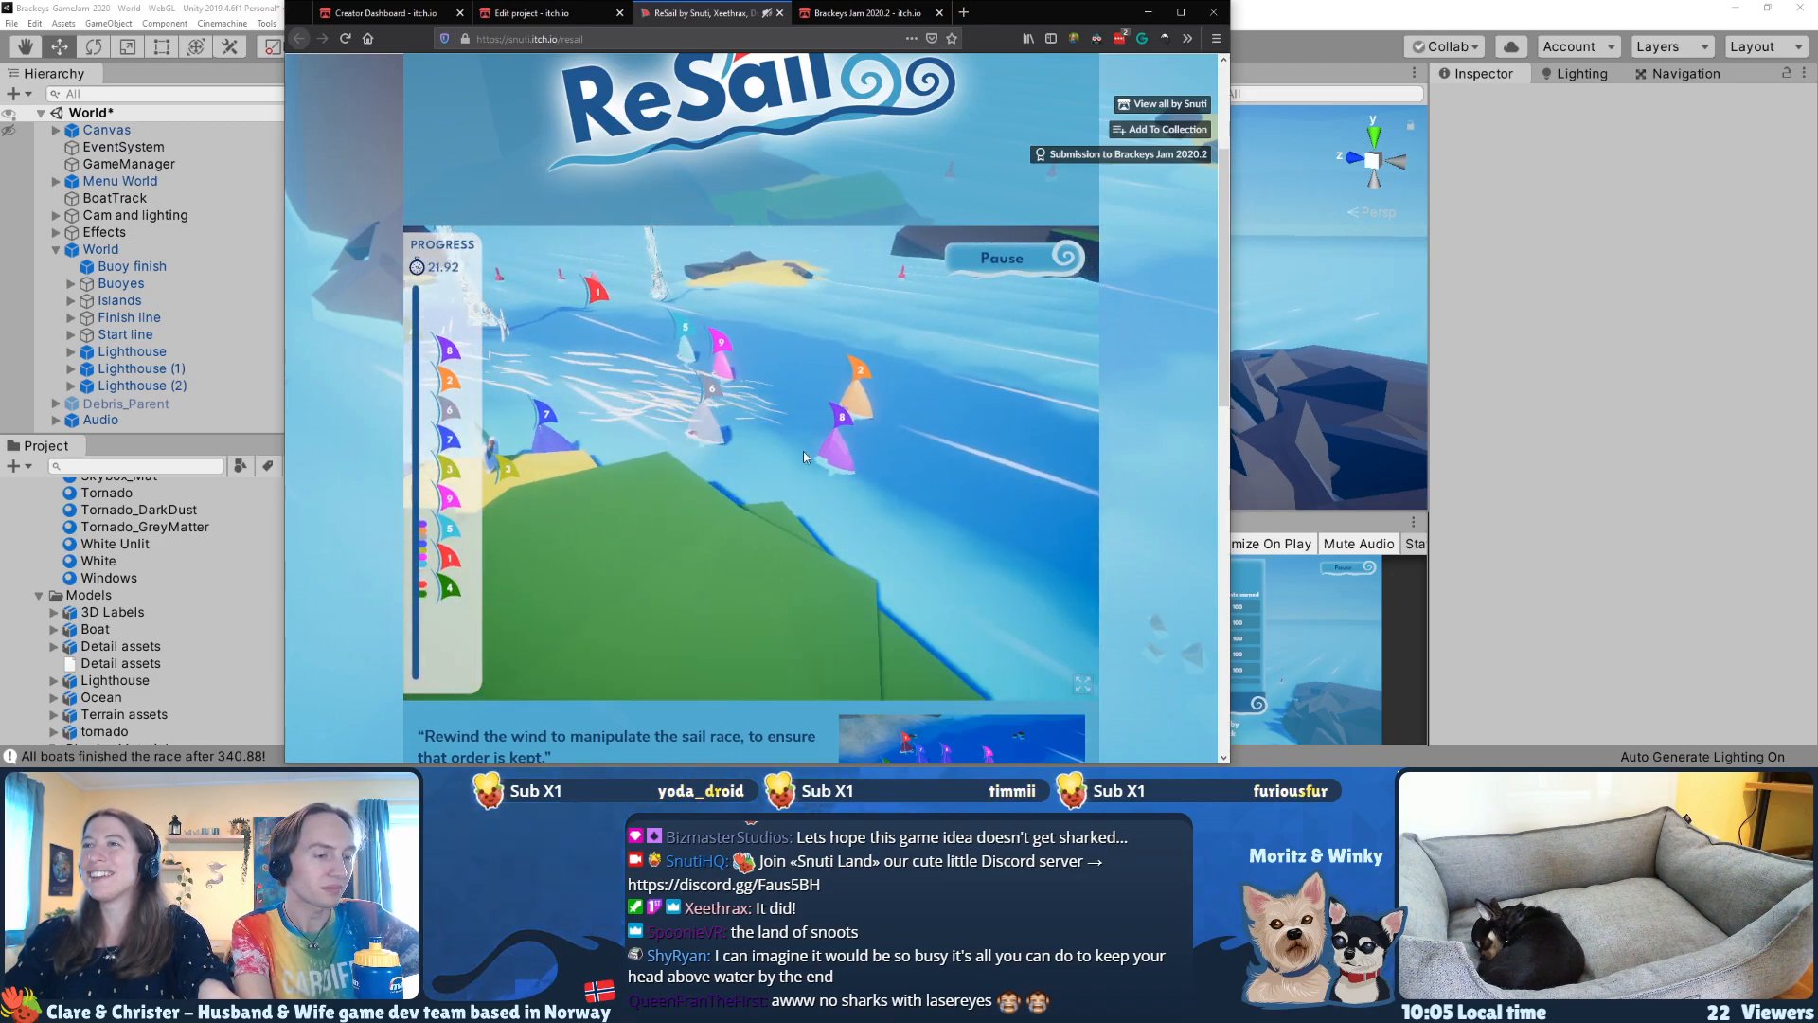
mouse_move(684, 331)
left_mouse_down()
mouse_move(758, 426)
mouse_move(743, 464)
mouse_move(632, 381)
left_mouse_up()
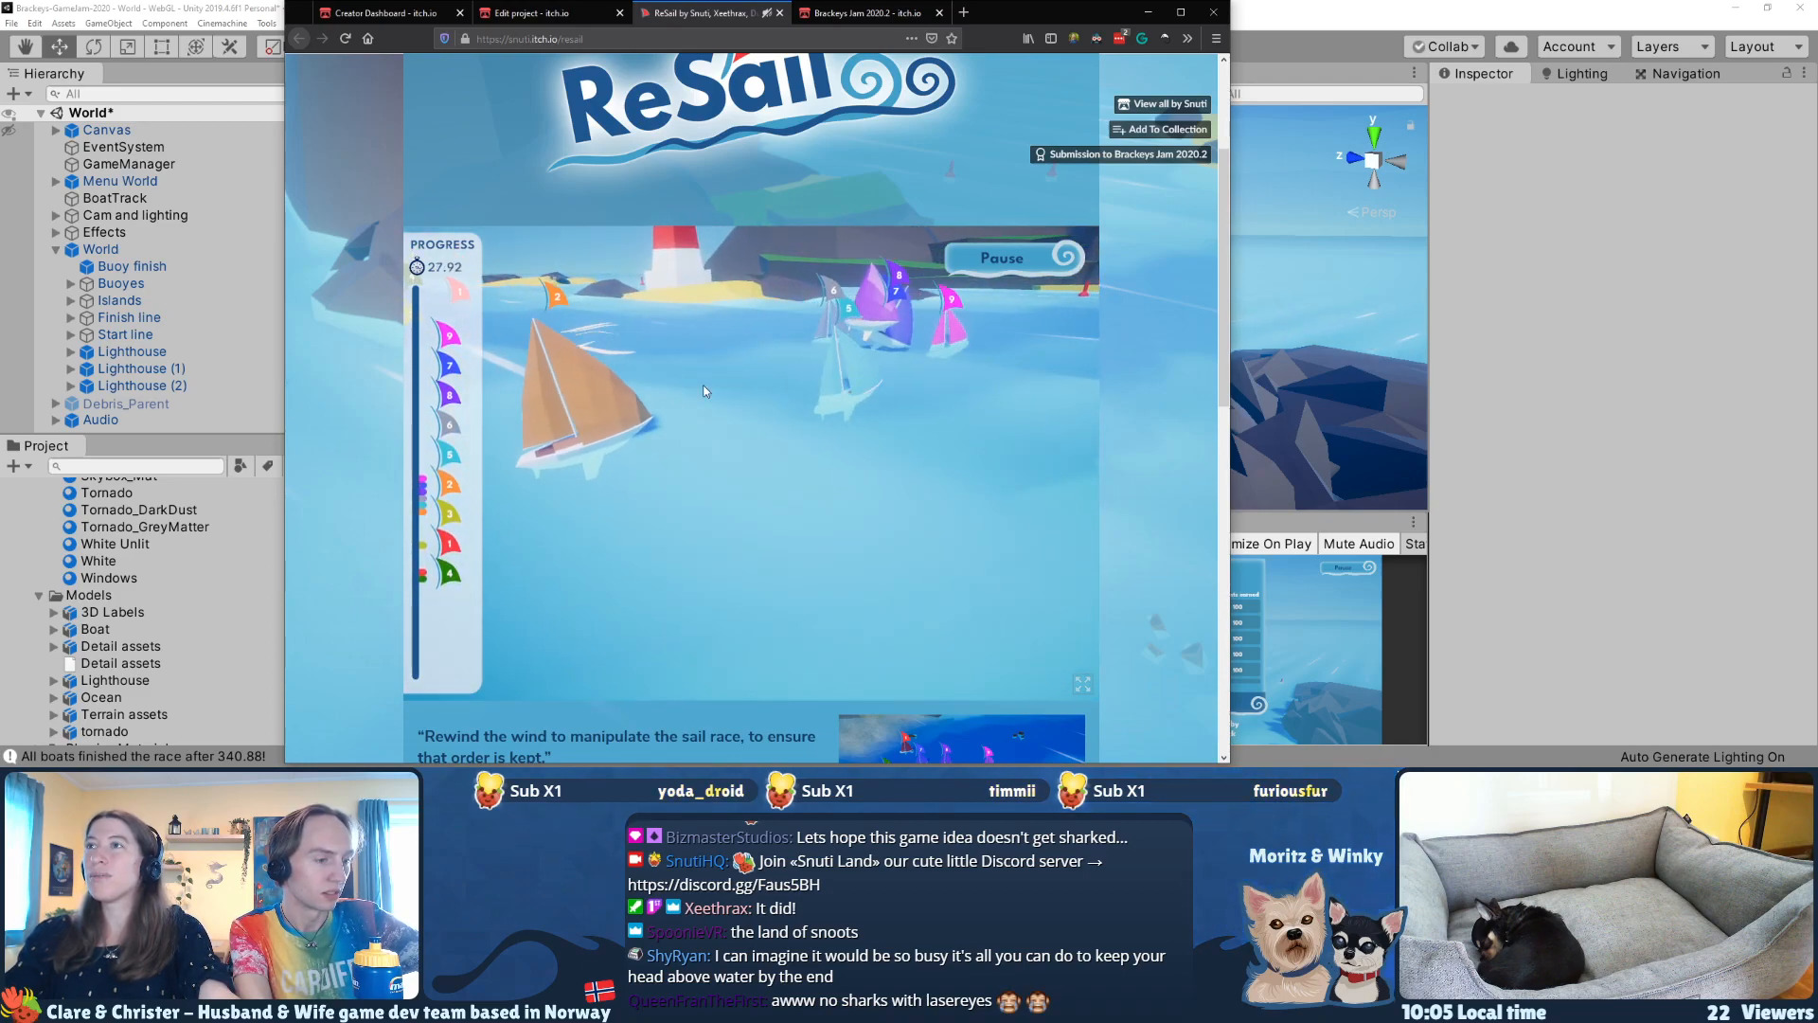
Step: Check the submission deadline on the Brackeys Jam 2020.2 page and return to the ReSail game
left_click(839, 13)
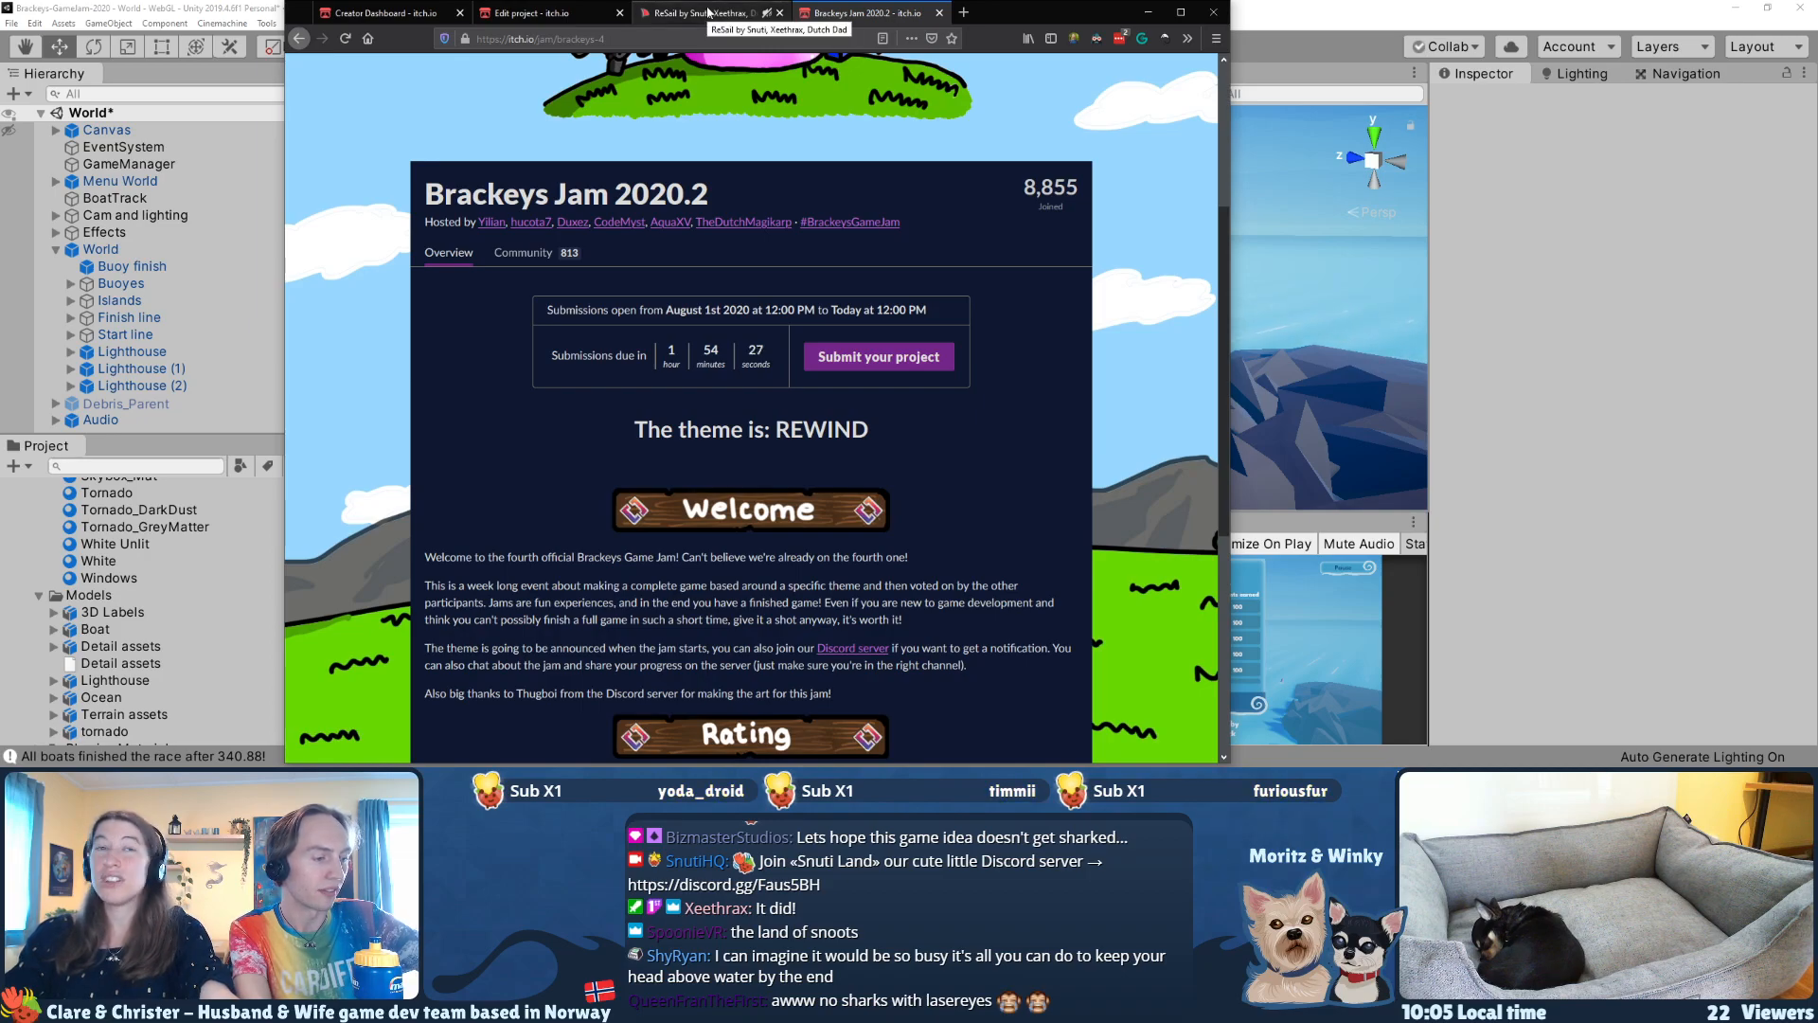
left_click(708, 12)
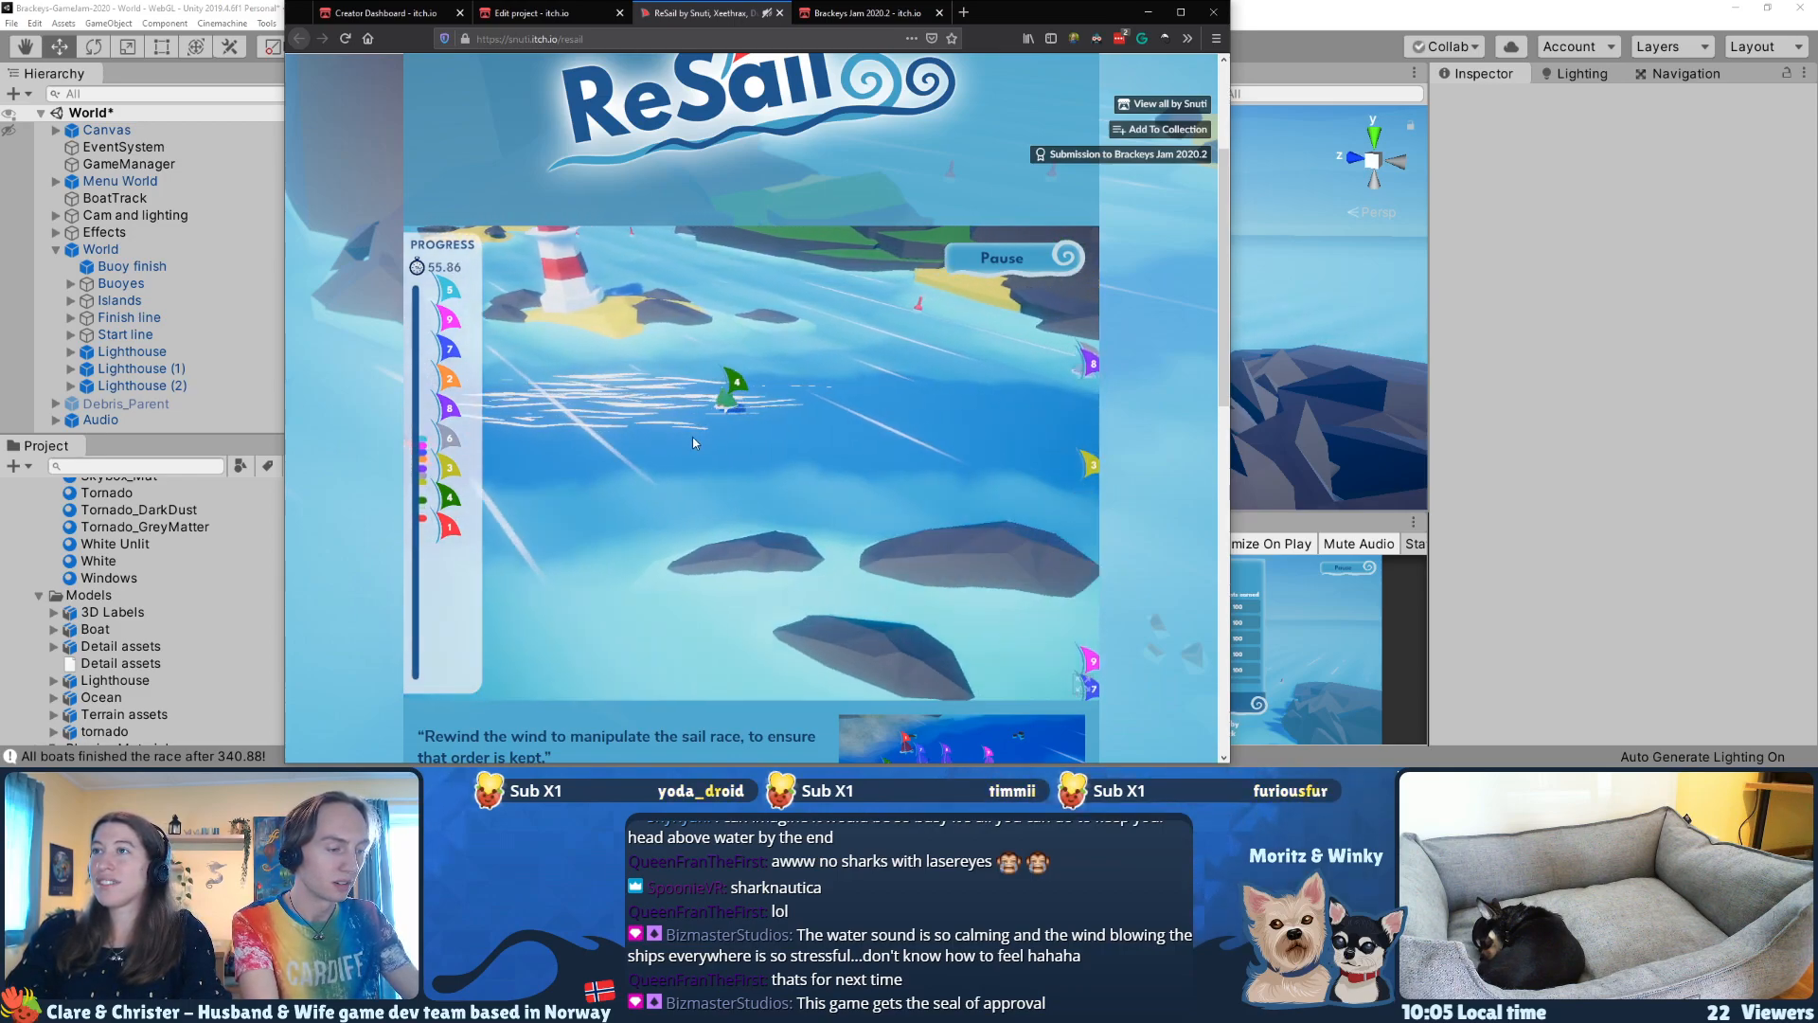
Step: Blow the leading orange, magenta and grey boats along the course toward the finish line
left_click_drag(568, 341, 793, 409)
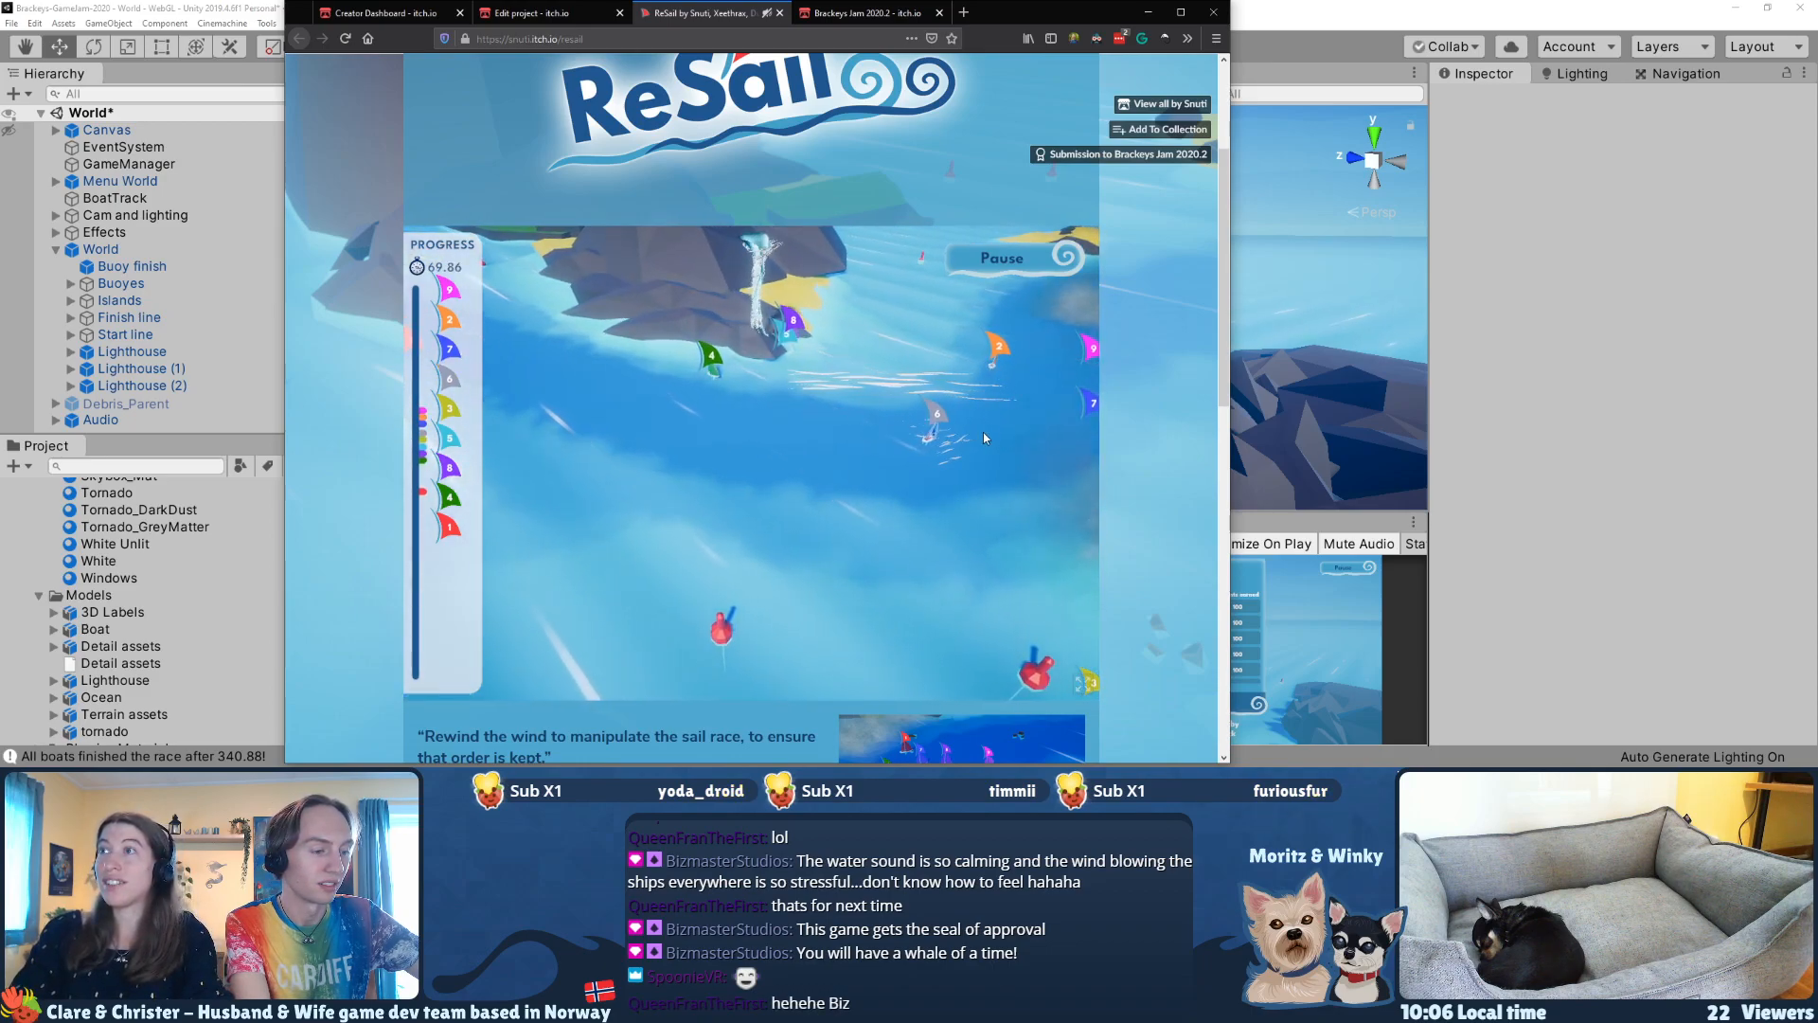
mouse_move(1048, 349)
left_mouse_down()
mouse_move(862, 423)
mouse_move(786, 488)
mouse_move(845, 440)
mouse_move(760, 422)
mouse_move(849, 441)
mouse_move(959, 424)
mouse_move(940, 468)
mouse_move(1040, 477)
left_mouse_up()
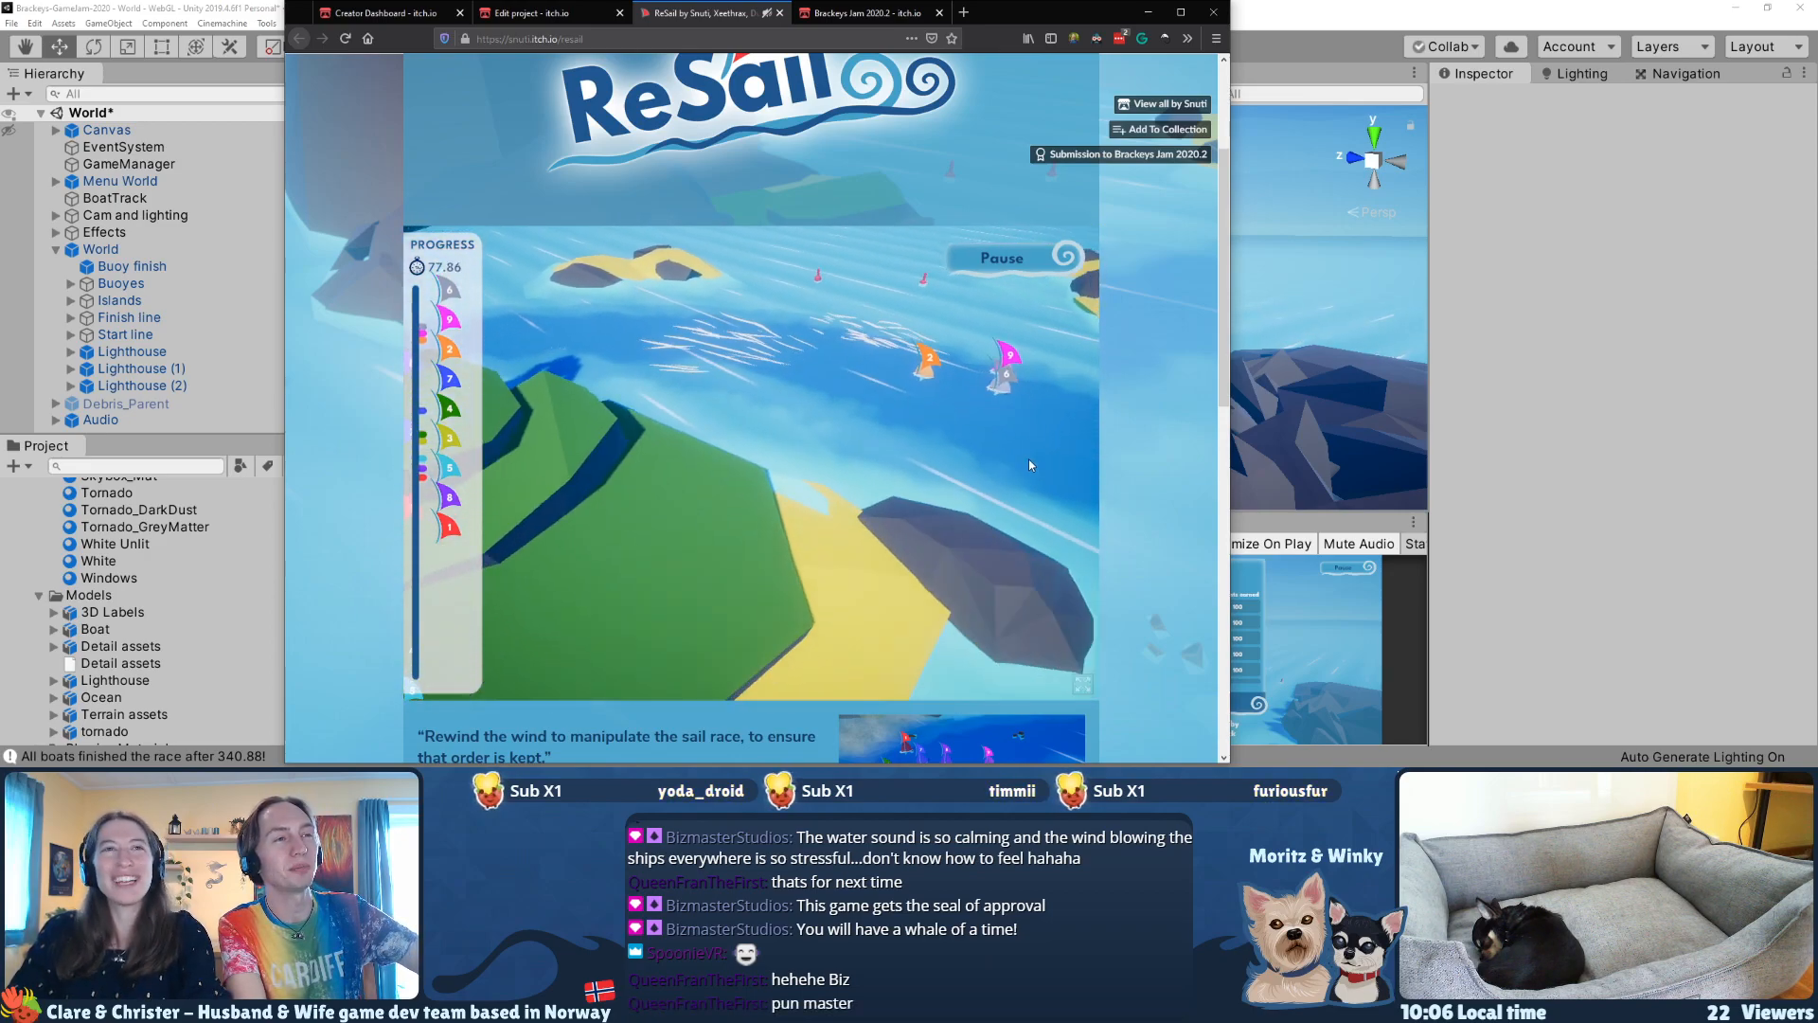
key("d")
left_click_drag(1031, 420, 959, 426)
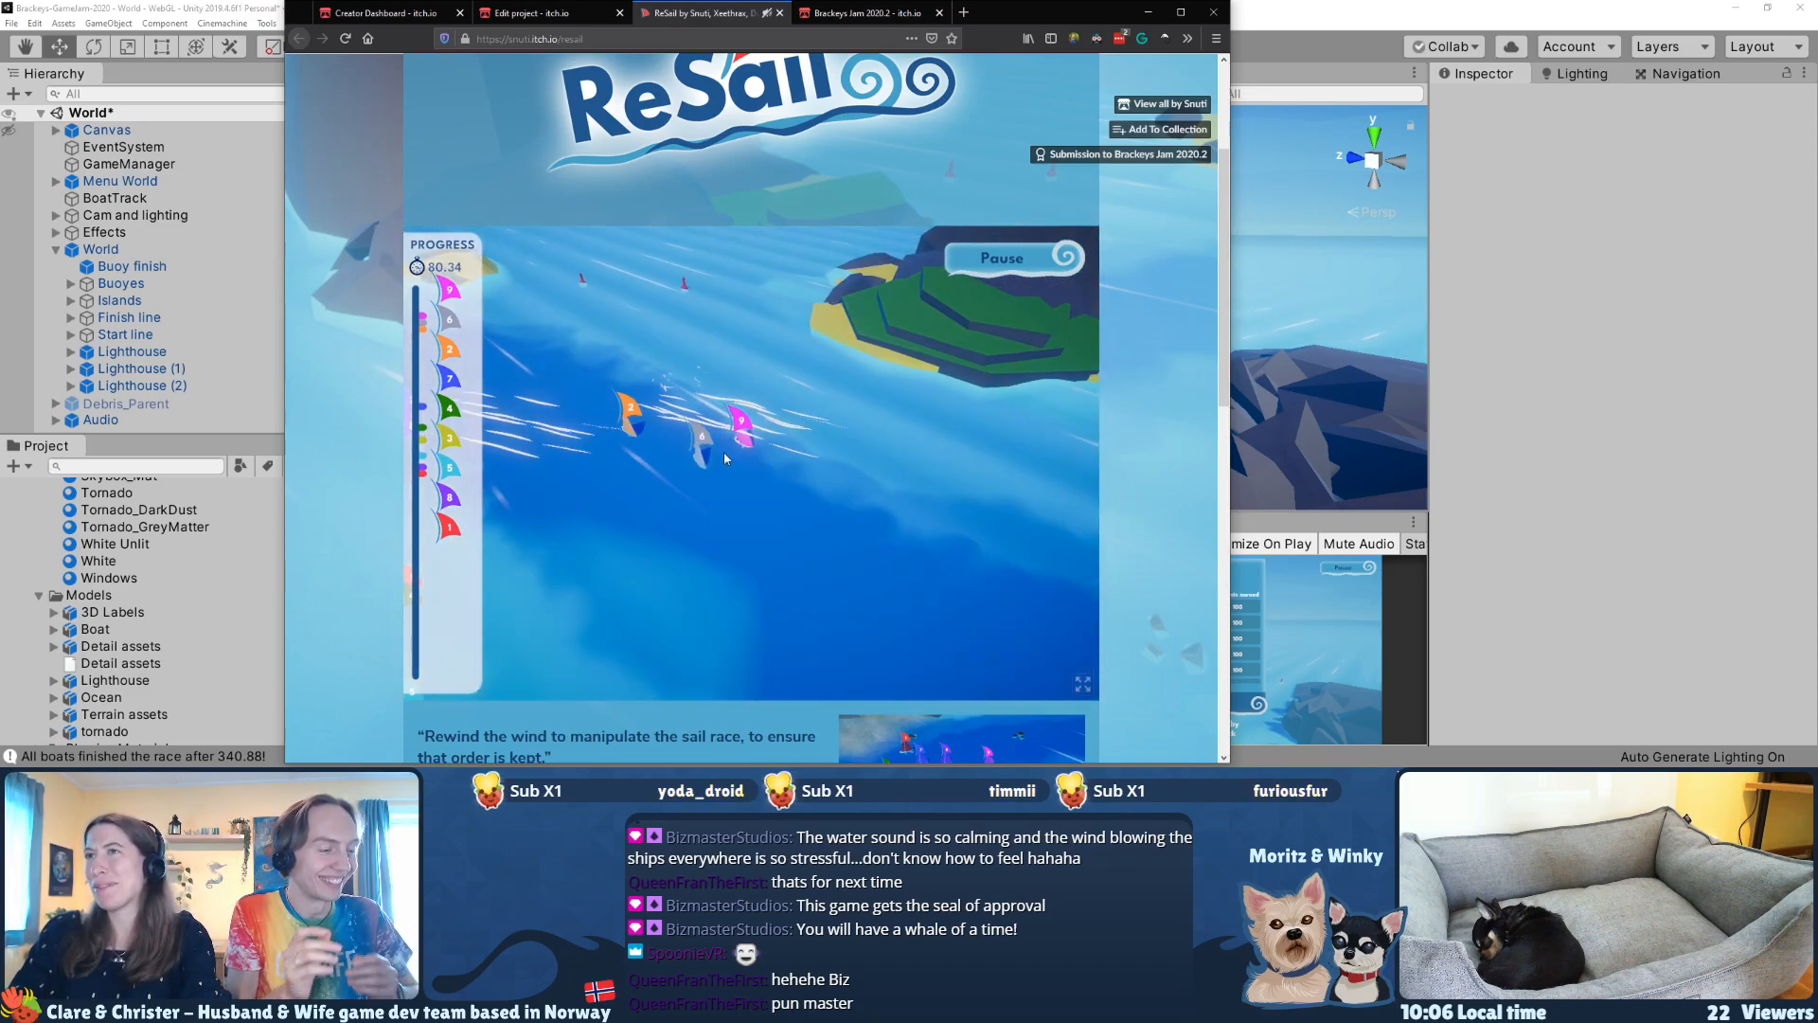
mouse_move(724, 454)
left_mouse_down()
mouse_move(743, 412)
mouse_move(824, 455)
mouse_move(925, 523)
mouse_move(903, 553)
left_mouse_up()
left_click_drag(758, 478, 1039, 555)
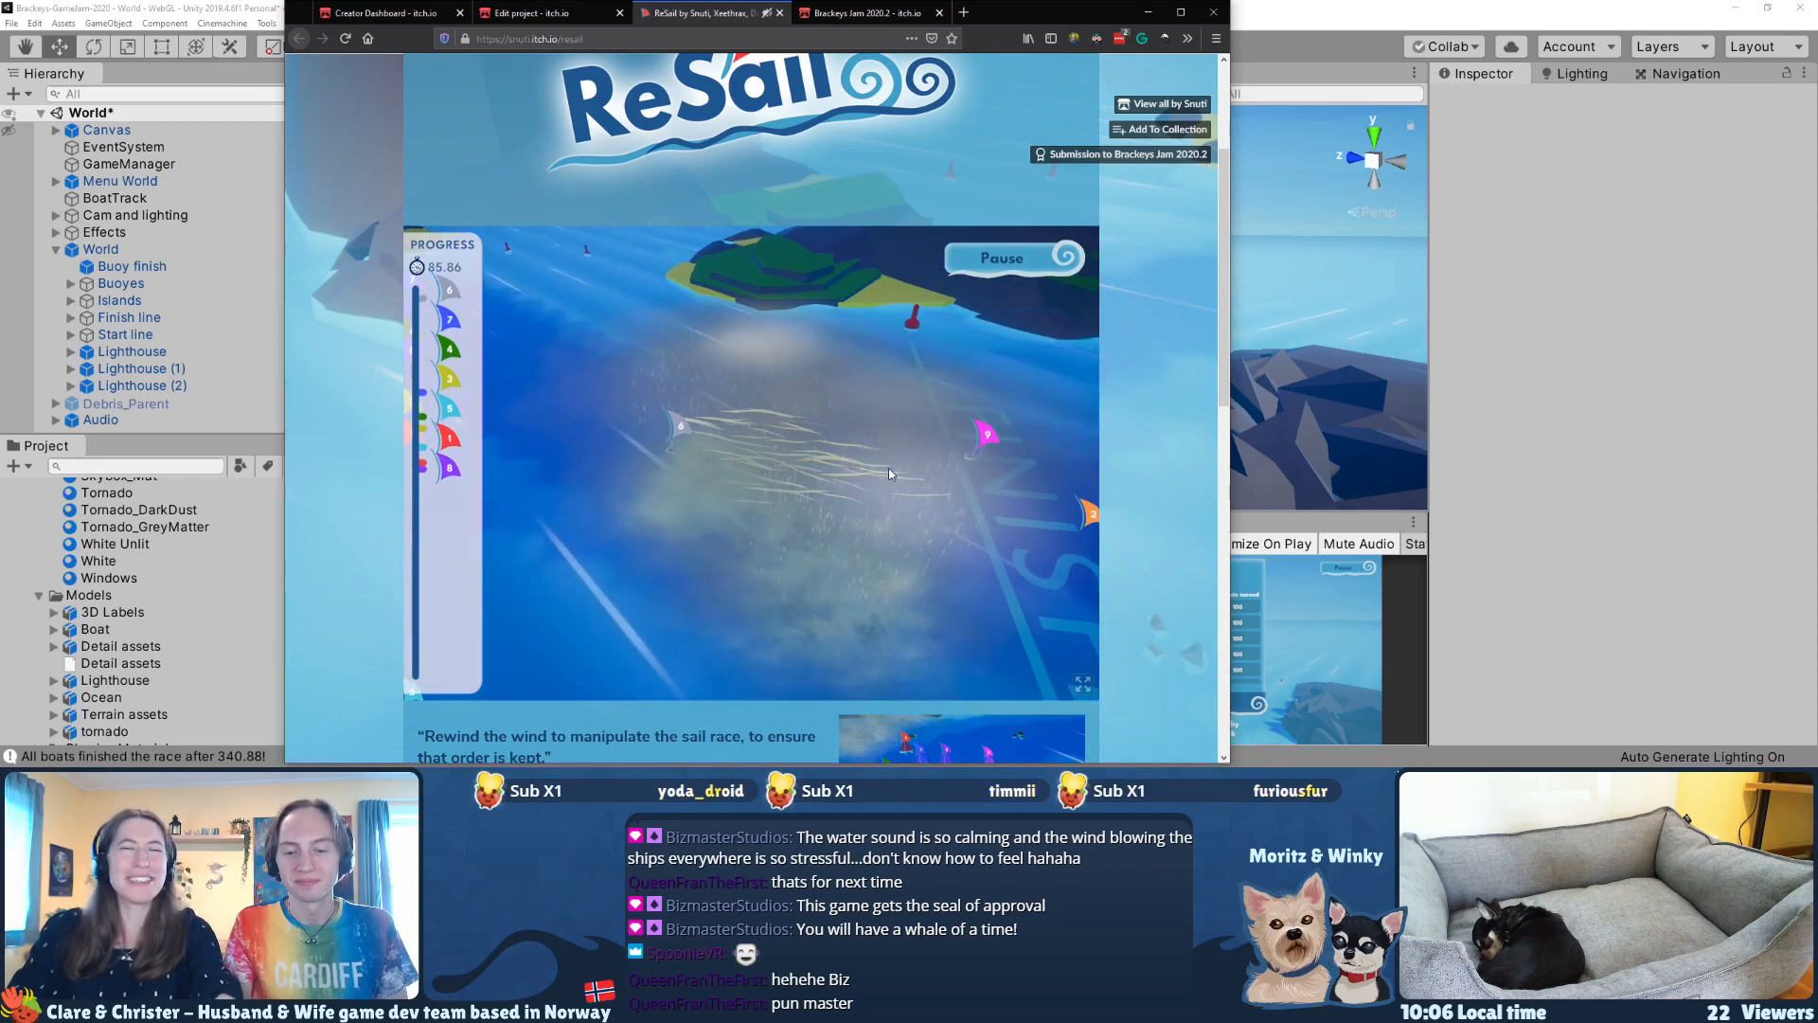
left_click_drag(727, 431, 874, 477)
mouse_move(966, 341)
left_mouse_down()
mouse_move(918, 459)
mouse_move(726, 429)
mouse_move(767, 535)
mouse_move(873, 600)
left_mouse_up()
Step: Follow the dark blue boat 7 with the game camera and blow it toward the finish line
left_click(449, 313)
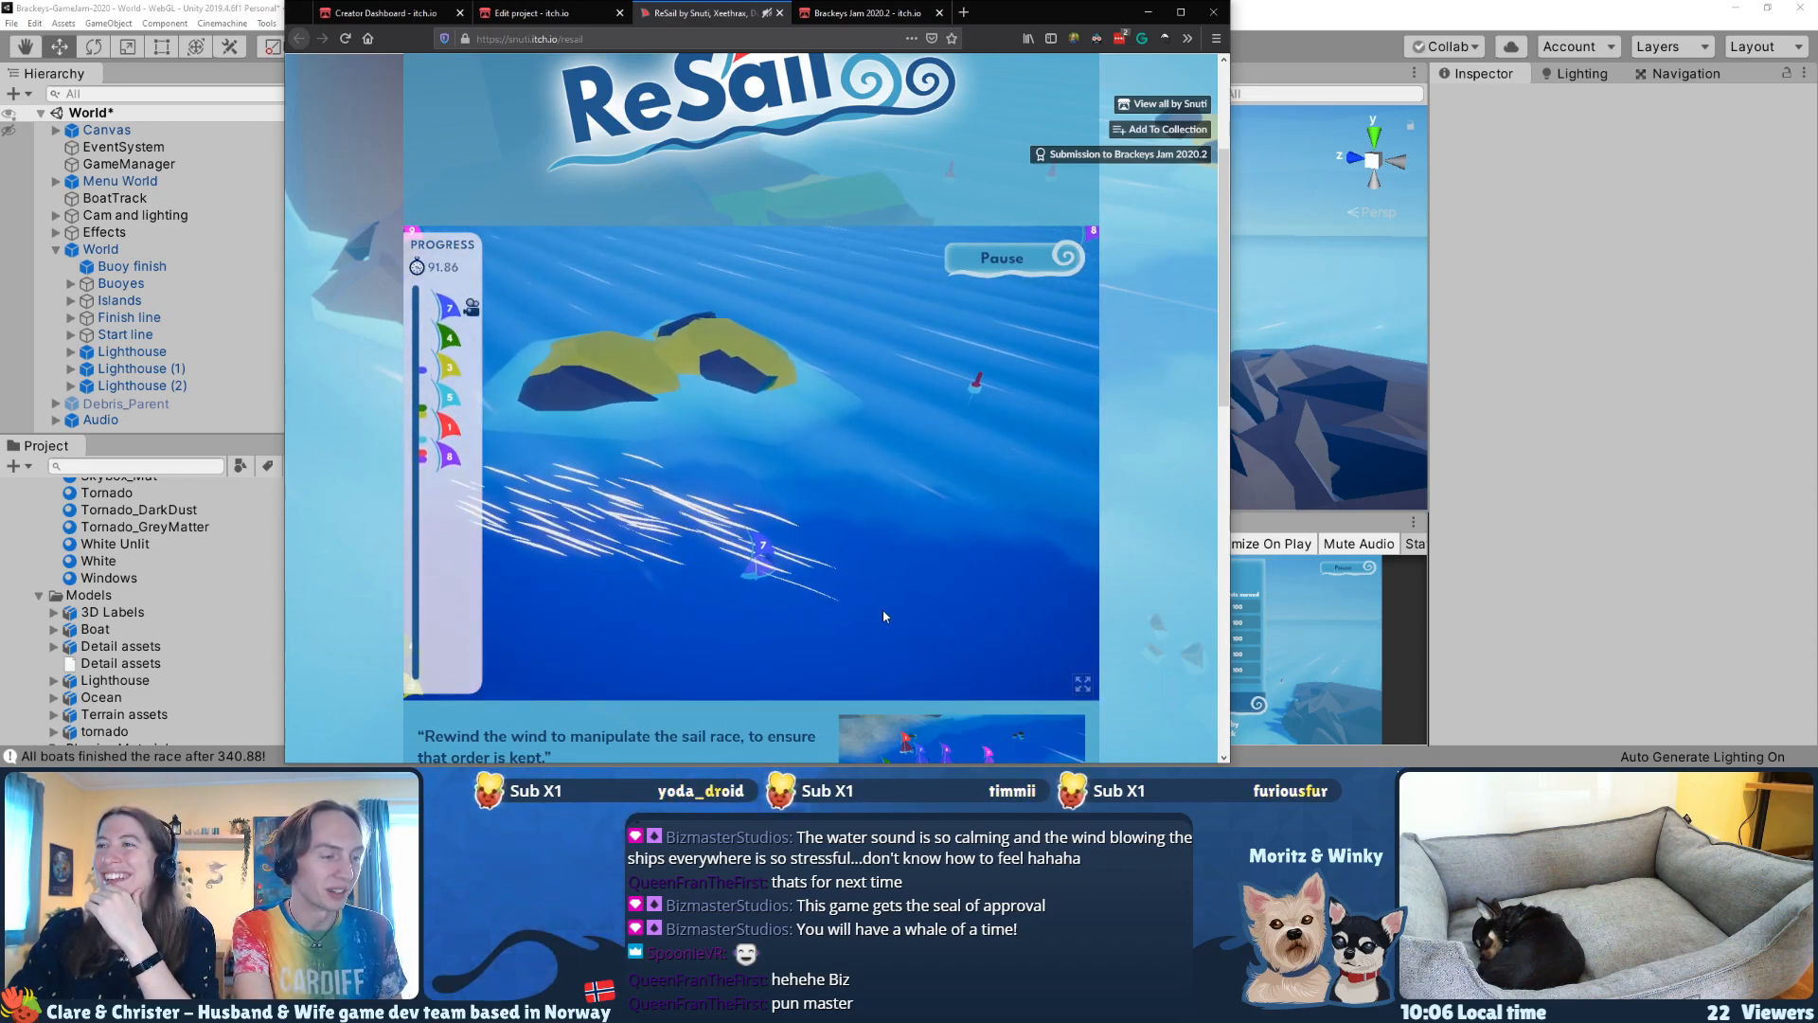
mouse_move(606, 483)
left_mouse_down()
mouse_move(856, 622)
mouse_move(864, 656)
left_mouse_up()
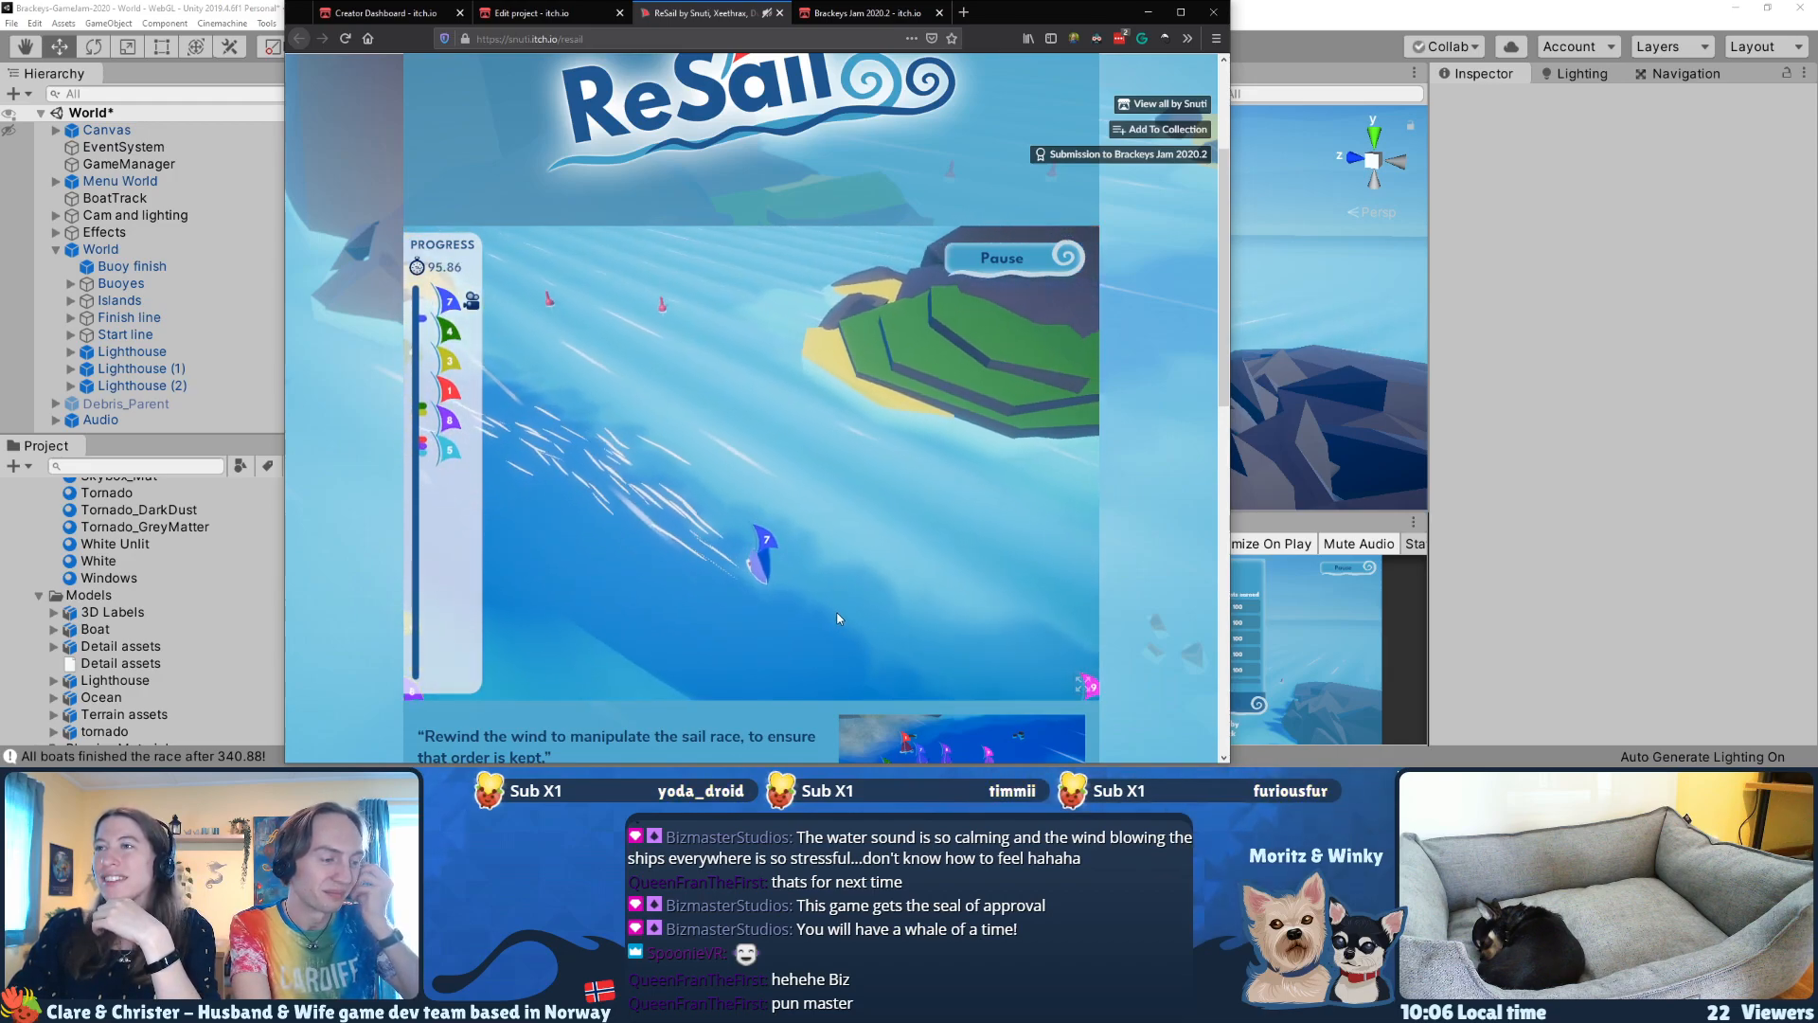
left_click_drag(616, 473, 856, 623)
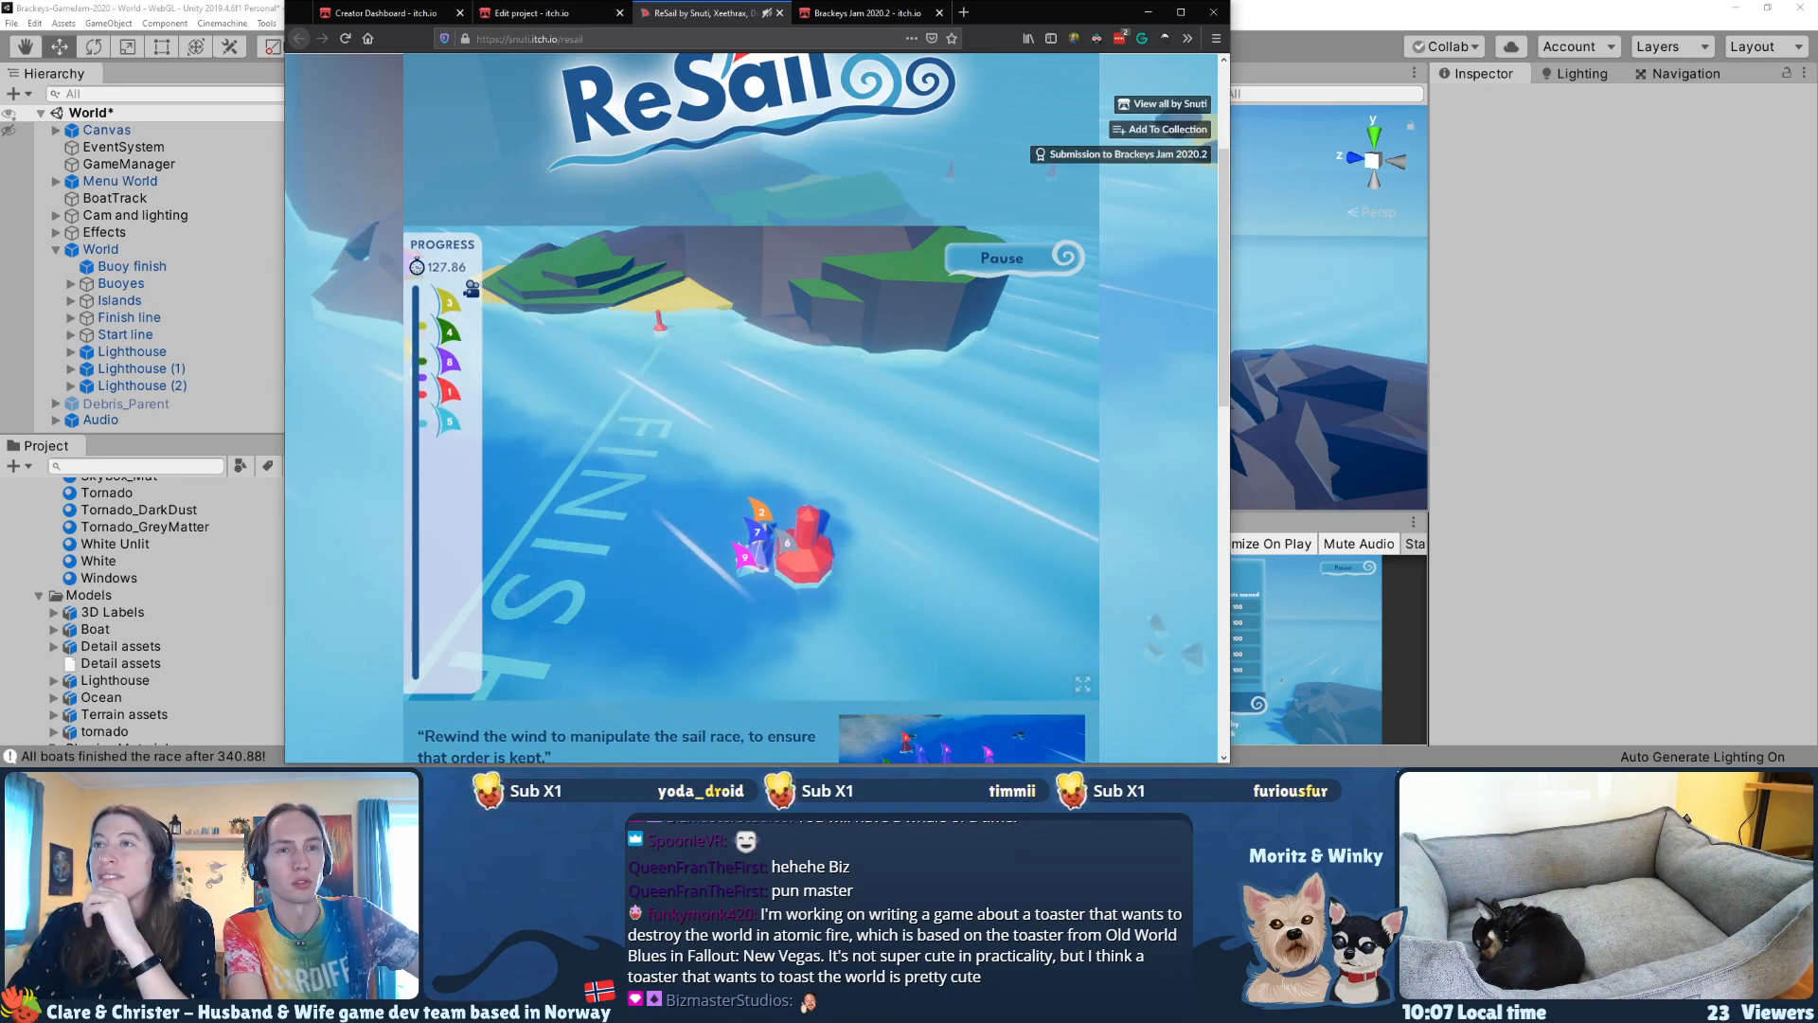
Step: Follow the yellow, green and red boats from the progress tracker and blow them across the finish line
left_click(447, 301)
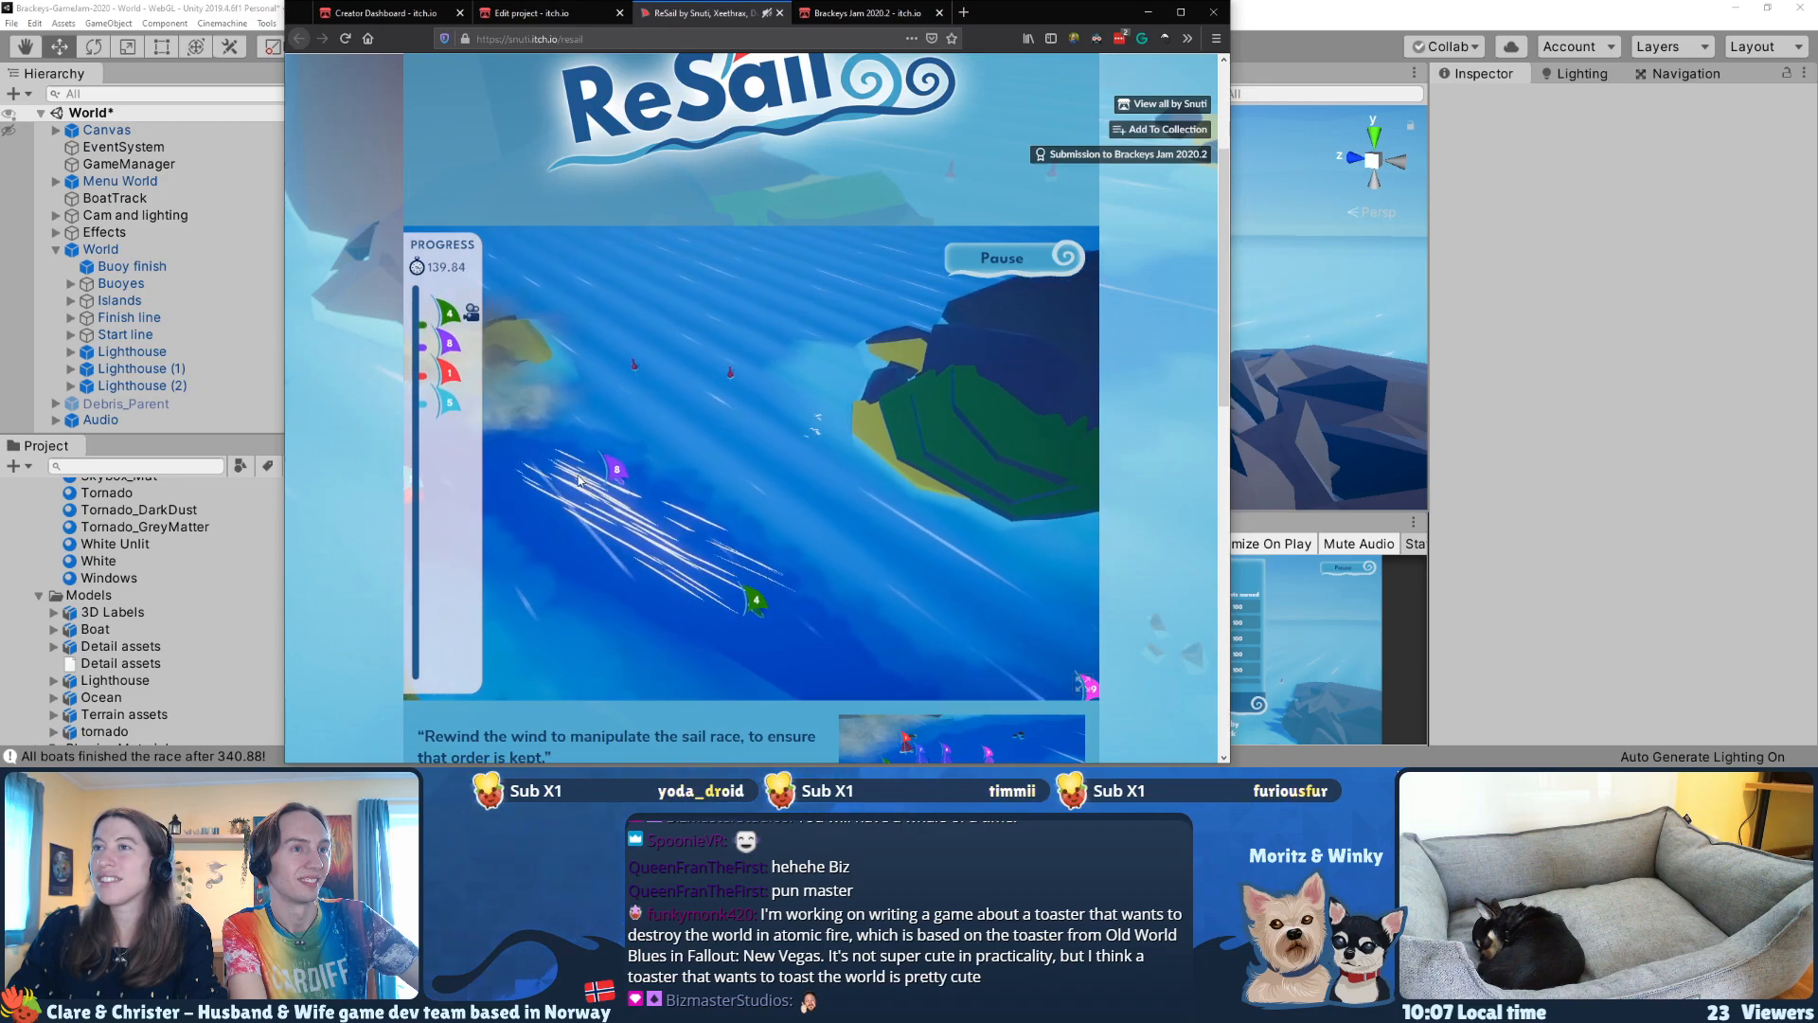
mouse_move(625, 539)
left_mouse_down()
mouse_move(691, 614)
mouse_move(987, 621)
left_mouse_up()
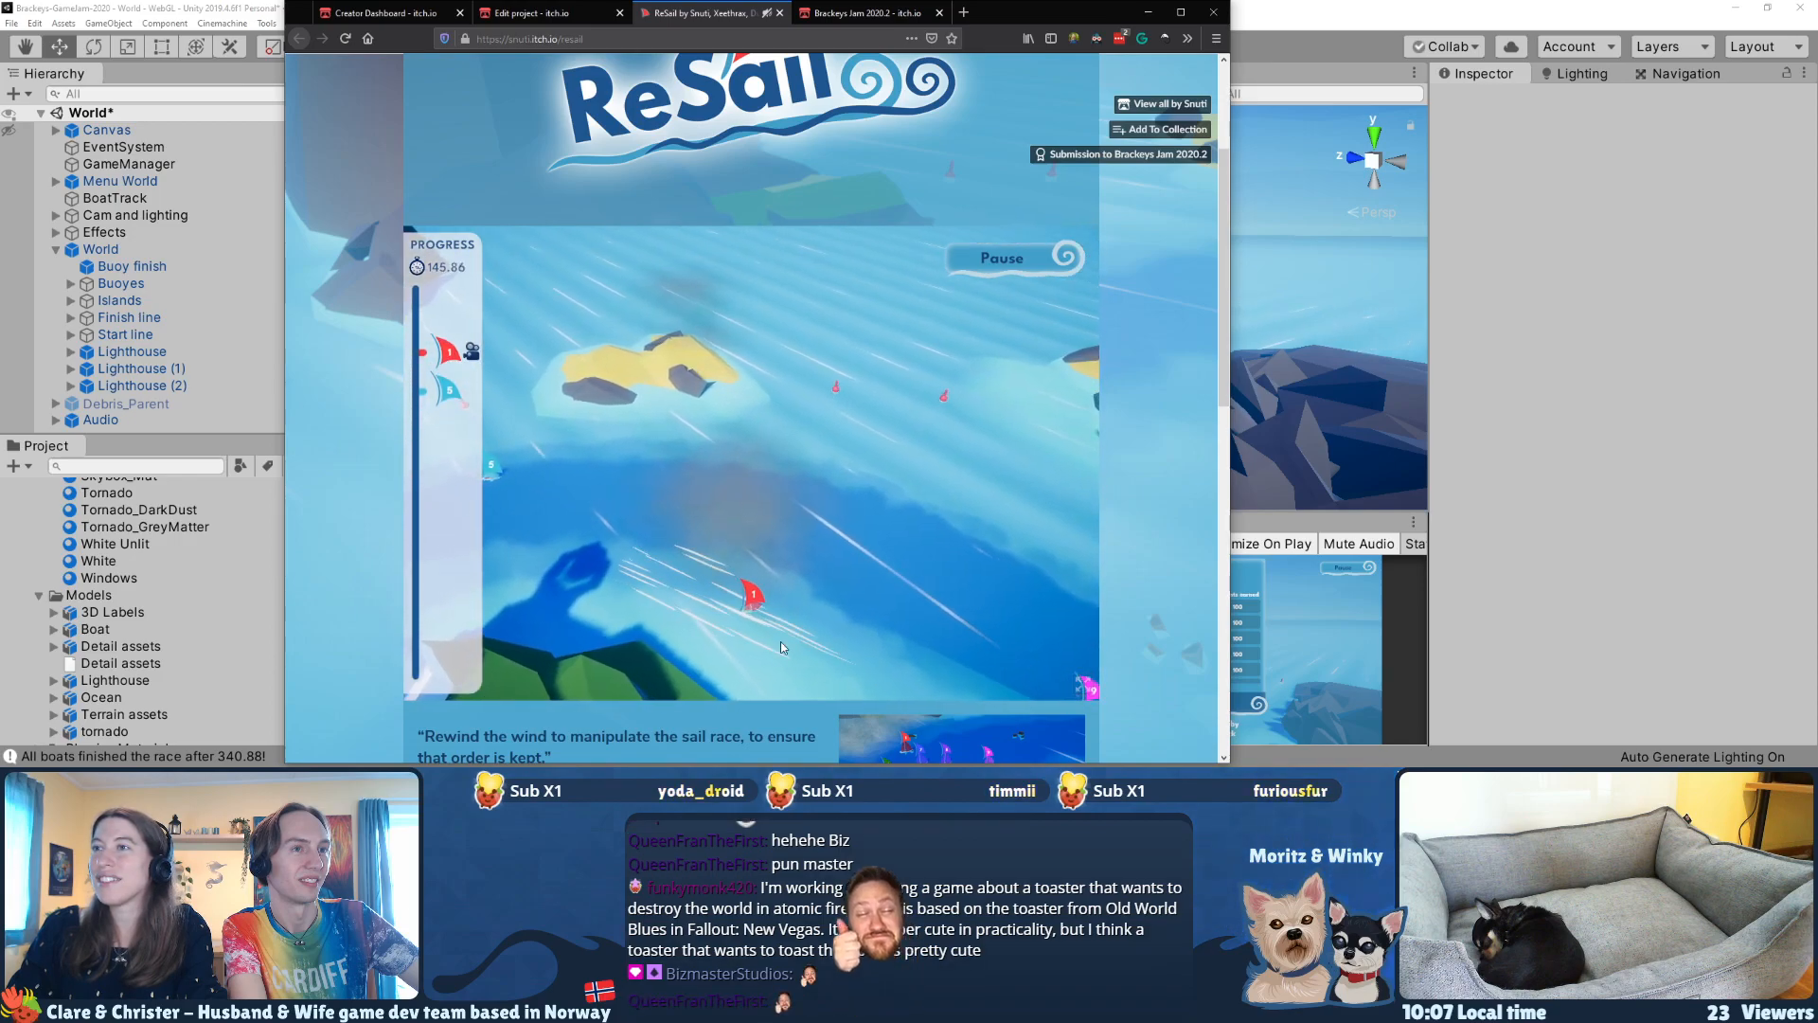
left_click_drag(620, 533, 895, 666)
mouse_move(644, 536)
left_mouse_down()
mouse_move(684, 582)
mouse_move(833, 658)
left_mouse_up()
mouse_move(624, 492)
left_mouse_down()
mouse_move(738, 561)
mouse_move(763, 634)
mouse_move(881, 697)
left_mouse_up()
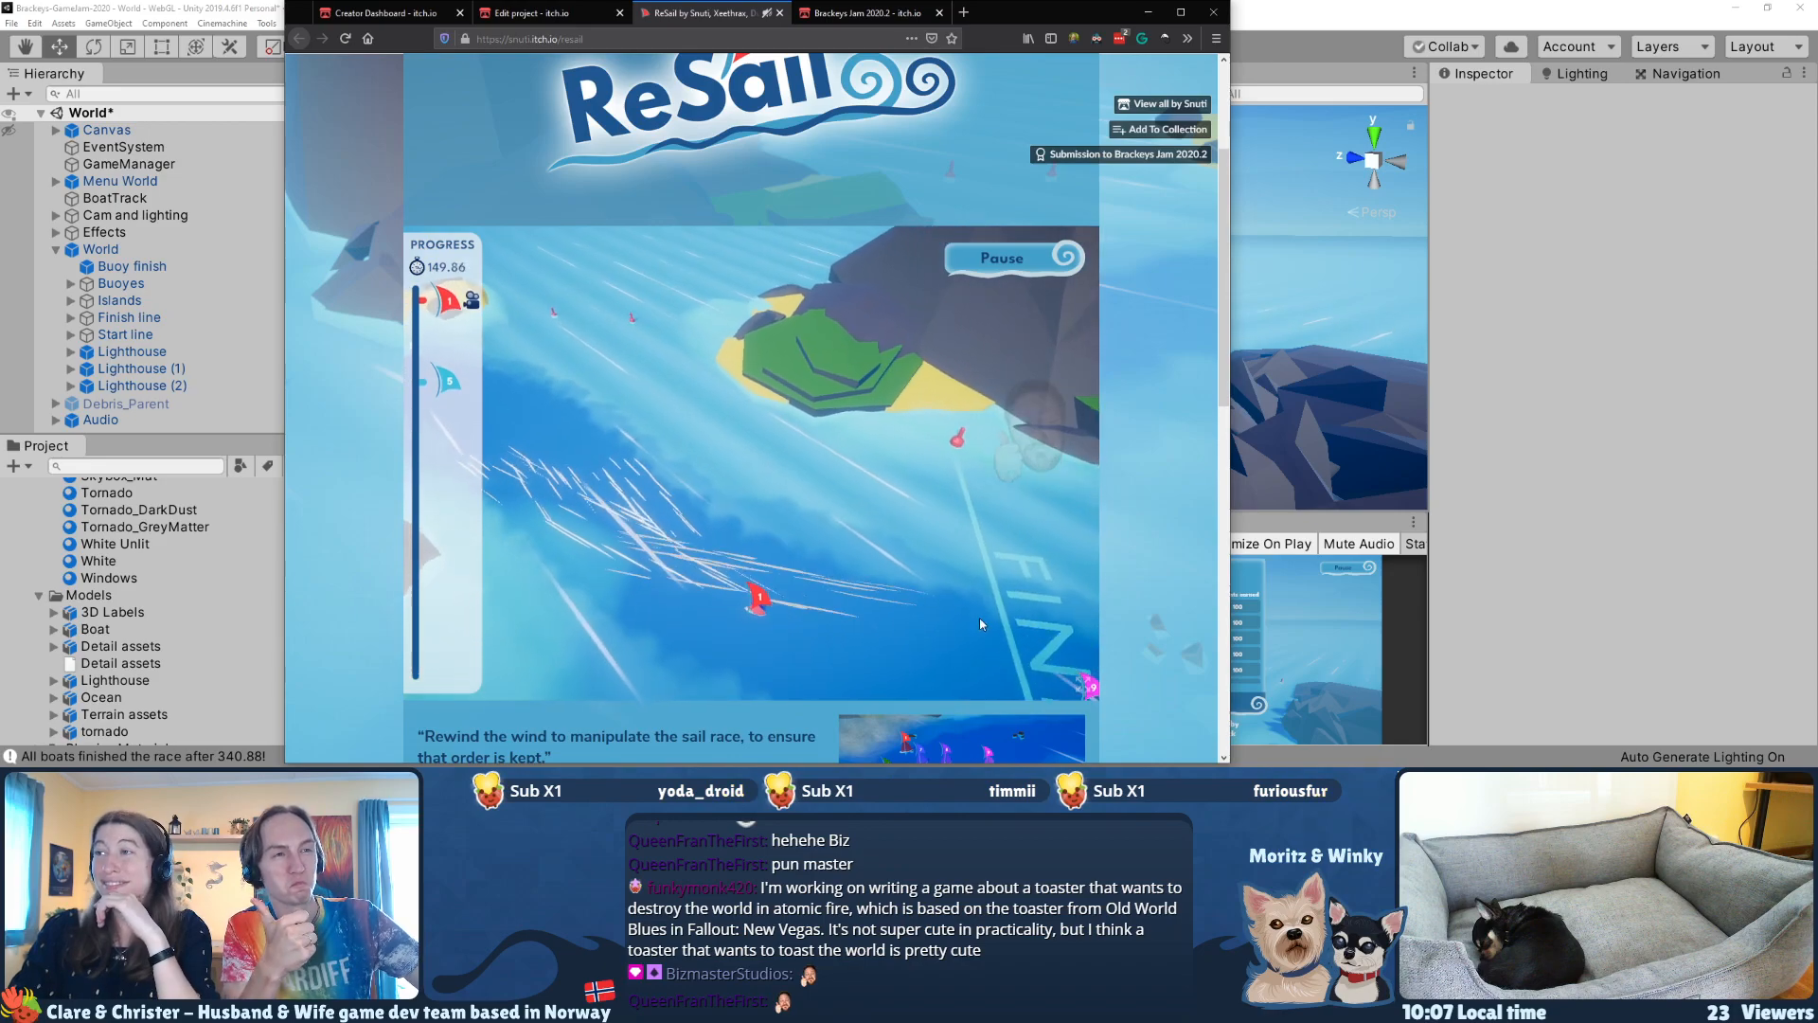
left_click_drag(587, 530, 804, 572)
left_click_drag(625, 572, 960, 592)
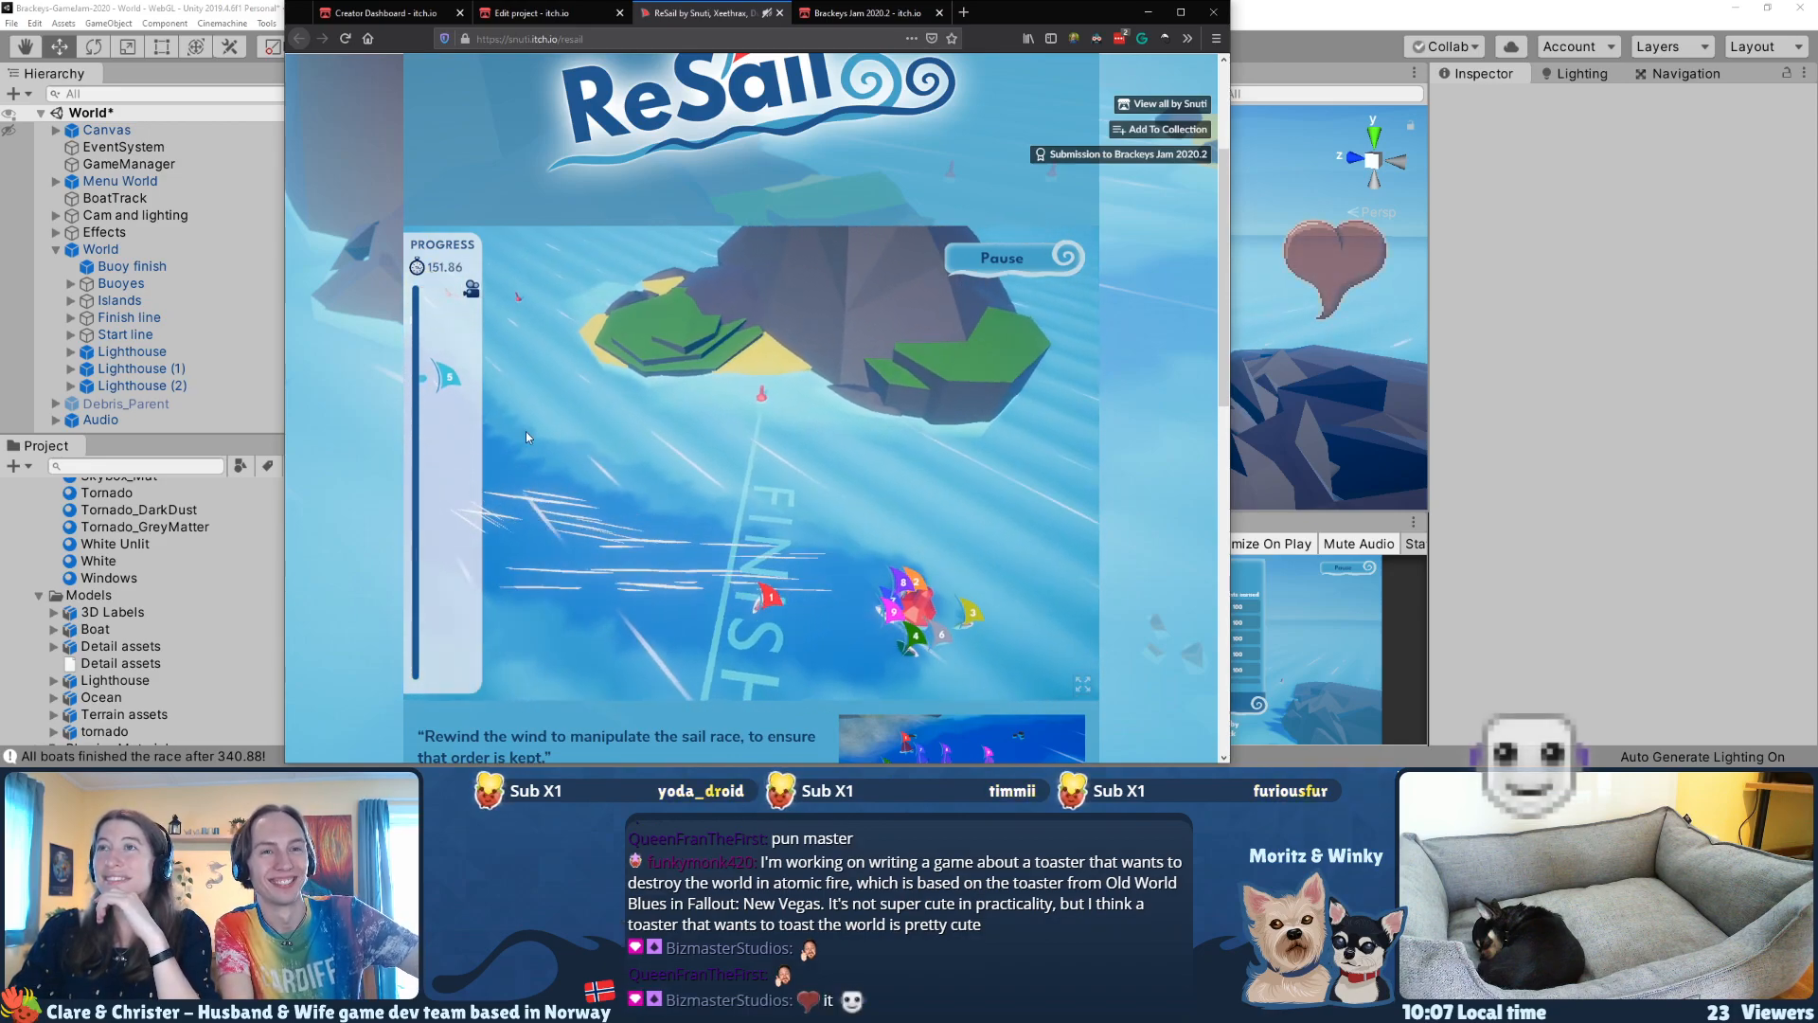
Step: Blow the last remaining boat, the cyan one, toward the finish line to end the race
left_click_drag(616, 506, 852, 630)
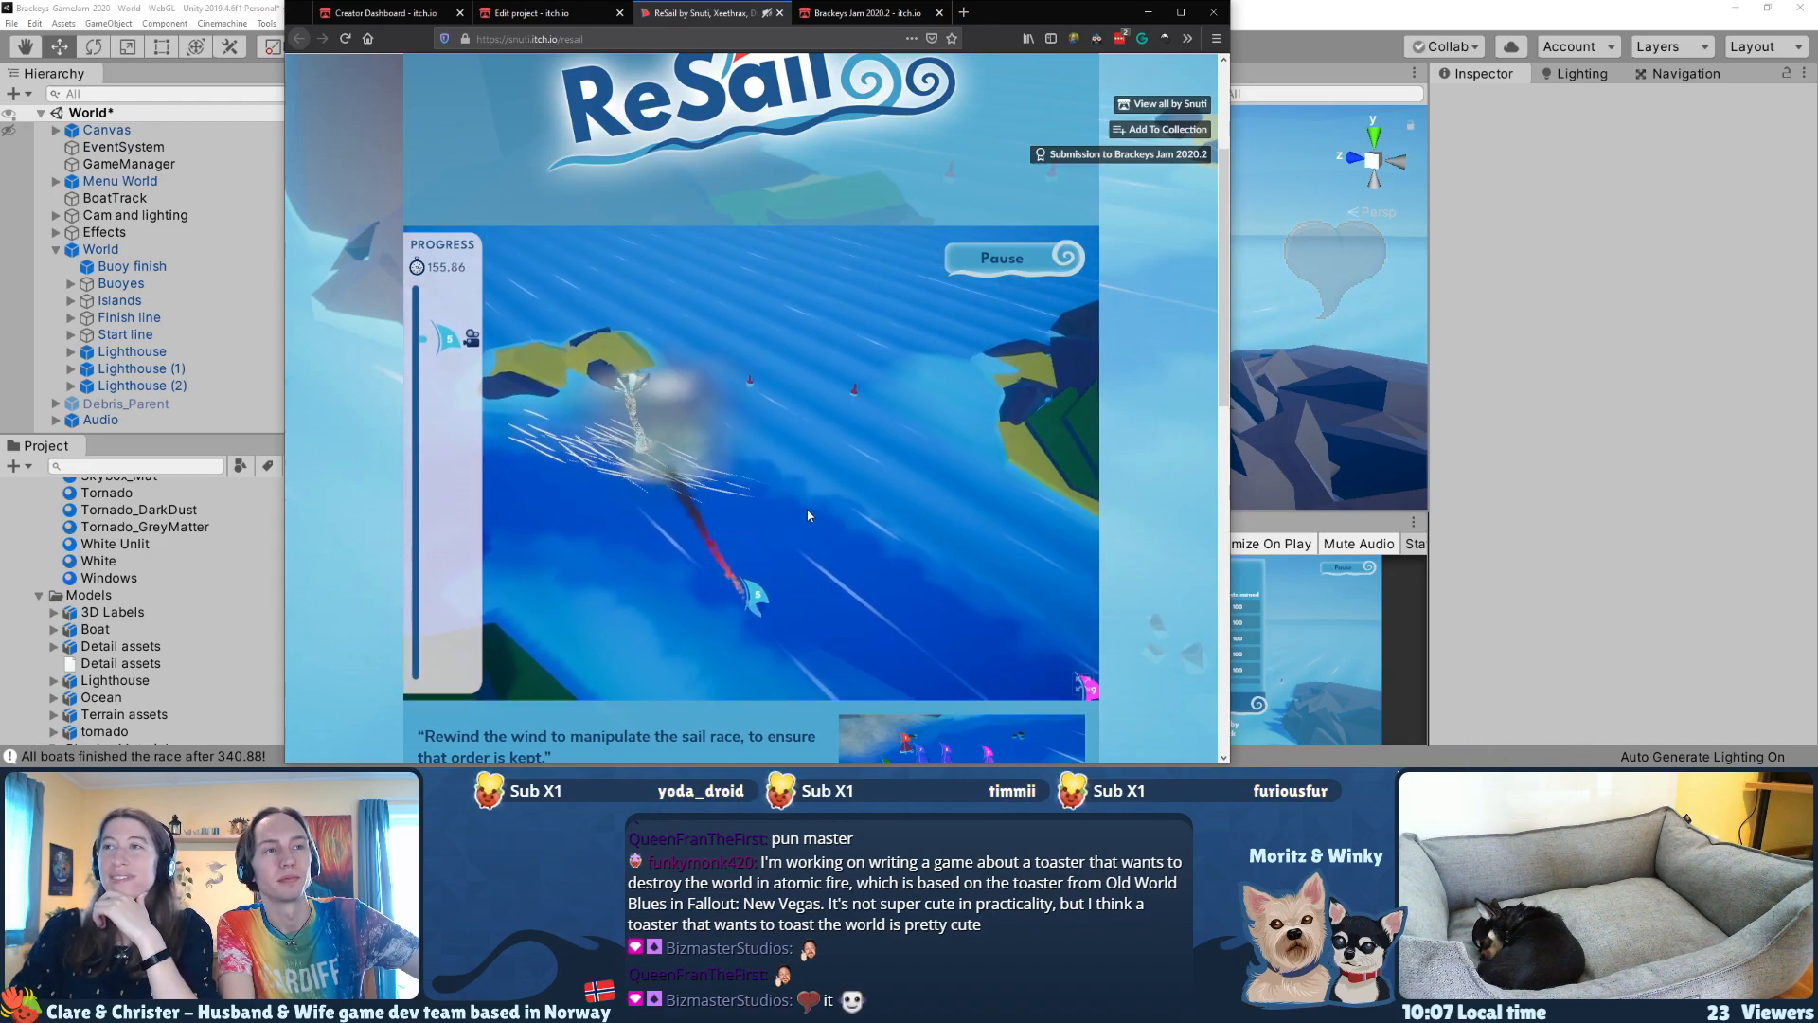
left_click_drag(620, 568, 914, 589)
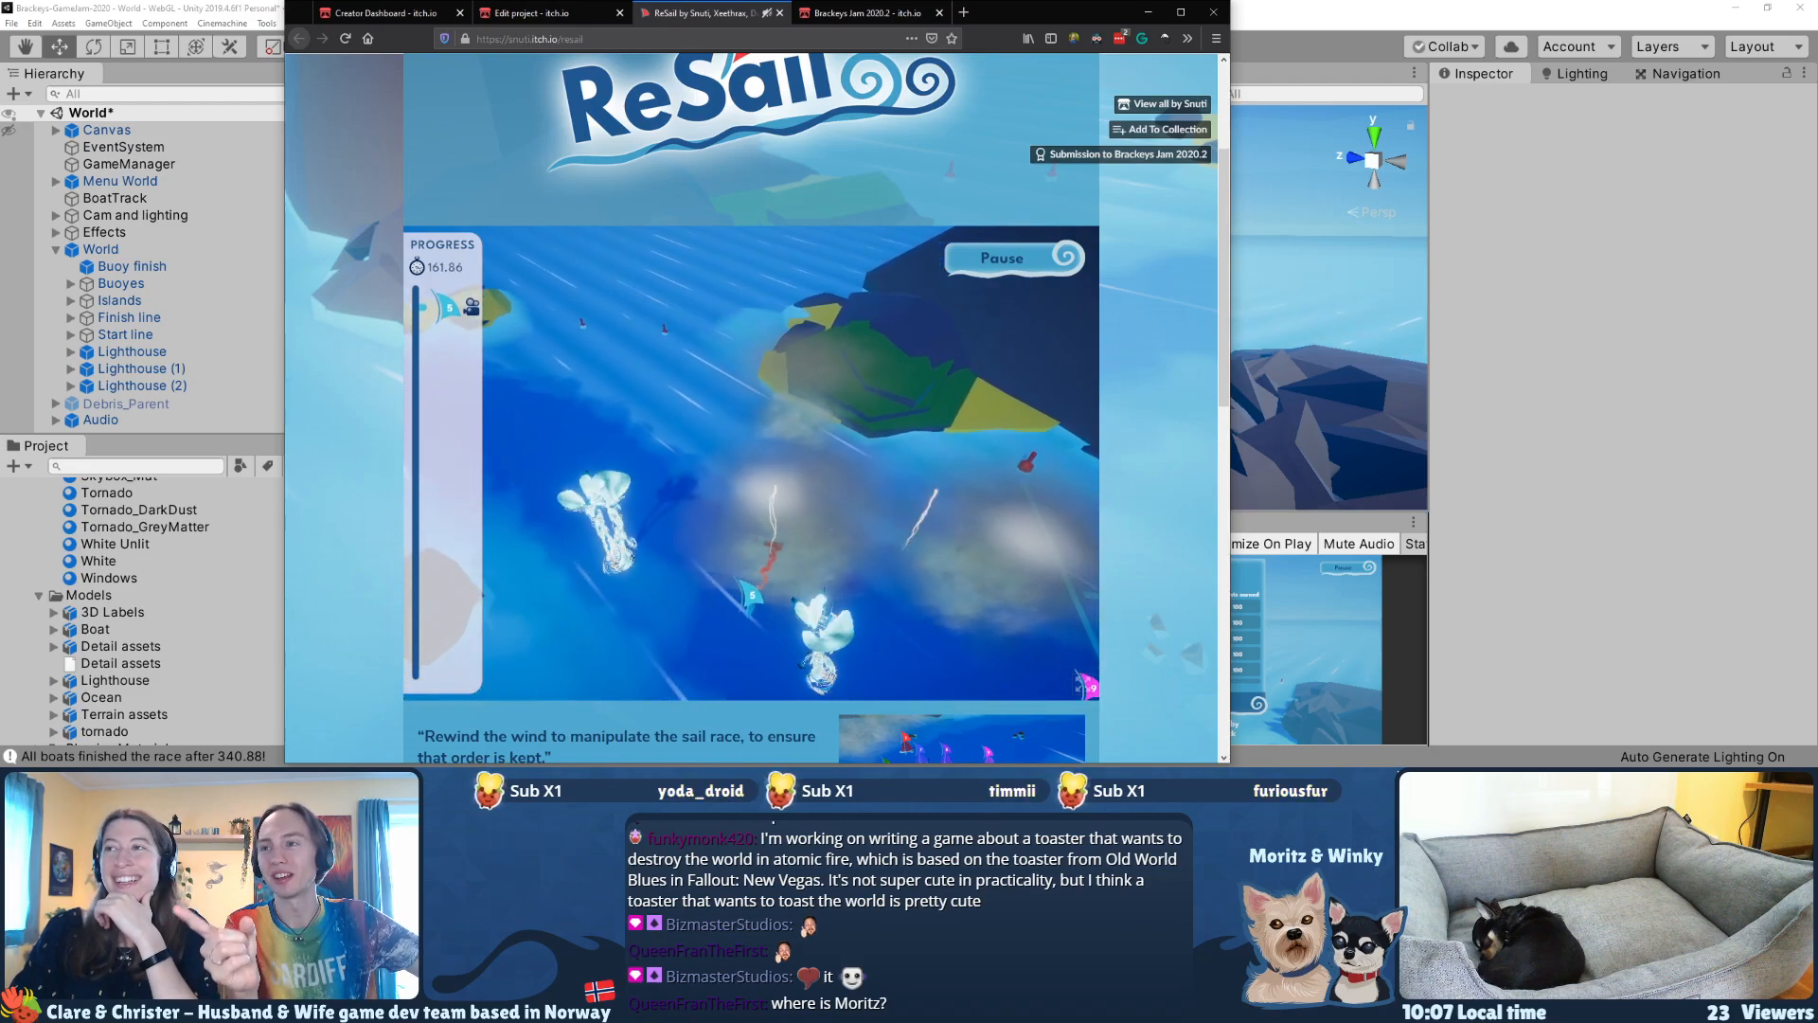
left_click_drag(654, 607, 941, 618)
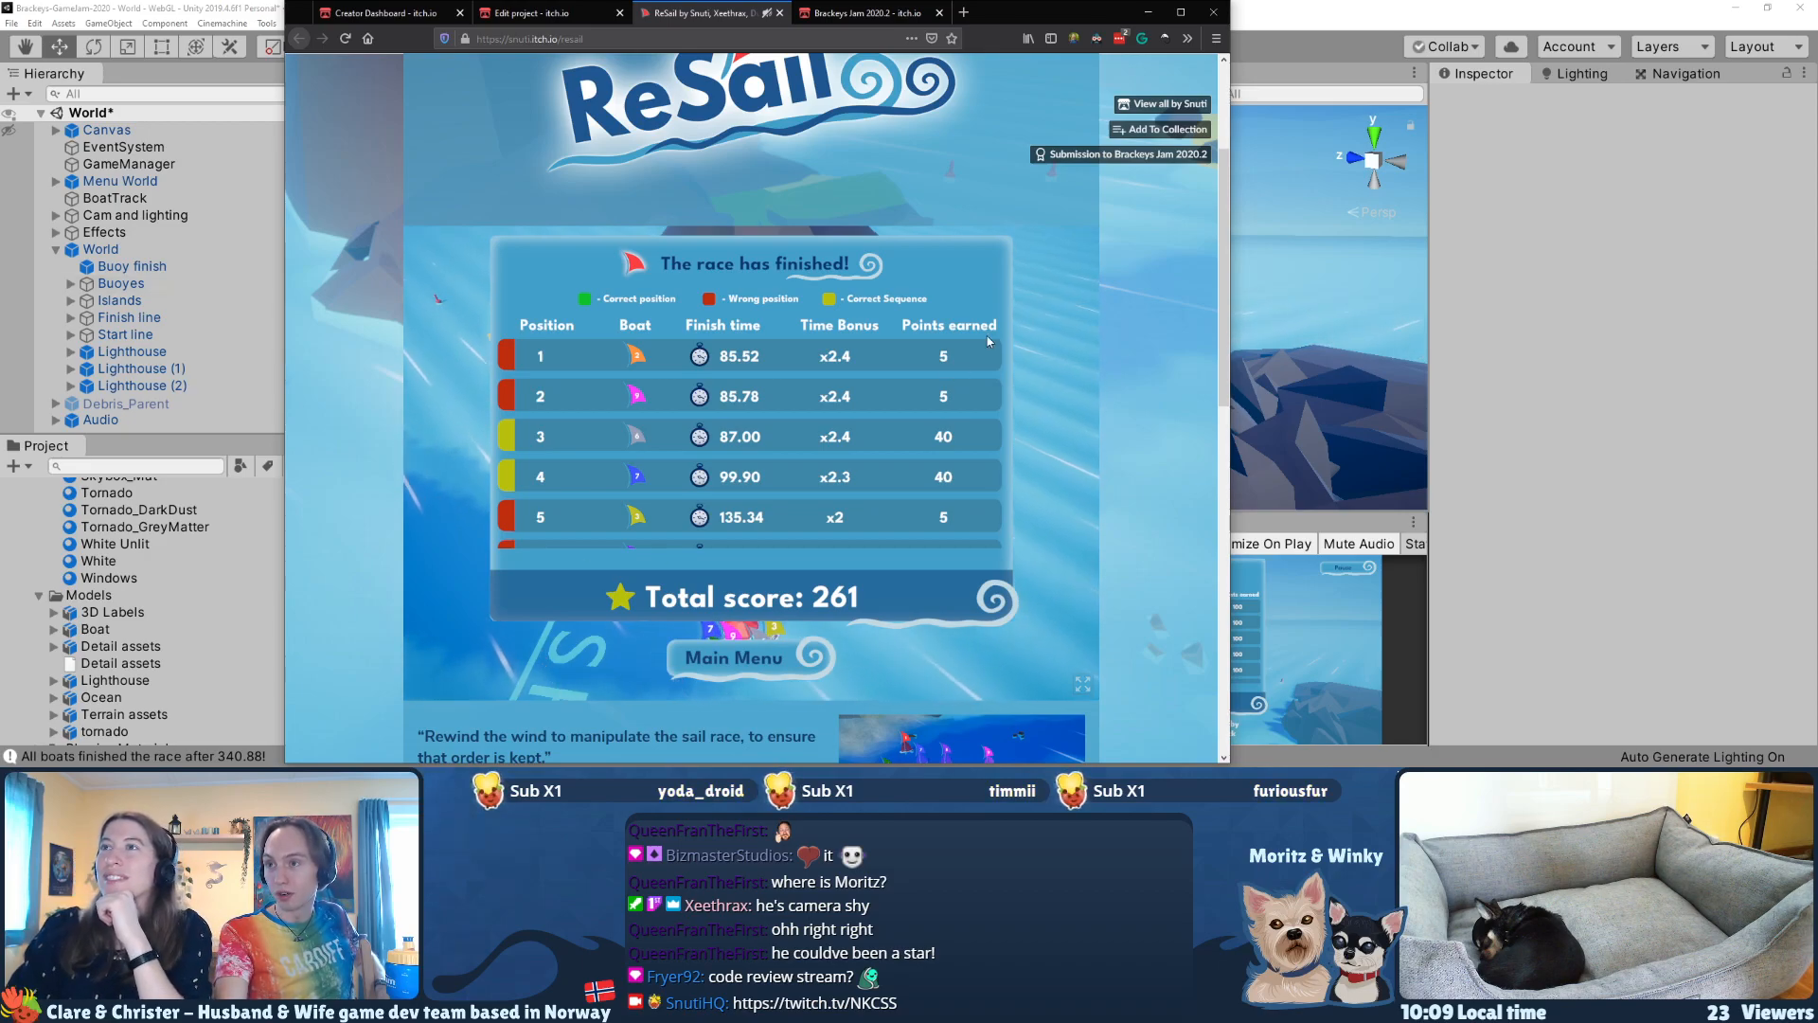
Step: Switch to the Unity editor and open the ScreenToGif screen recorder
left_click(1349, 10)
middle_click_drag(980, 258, 837, 294)
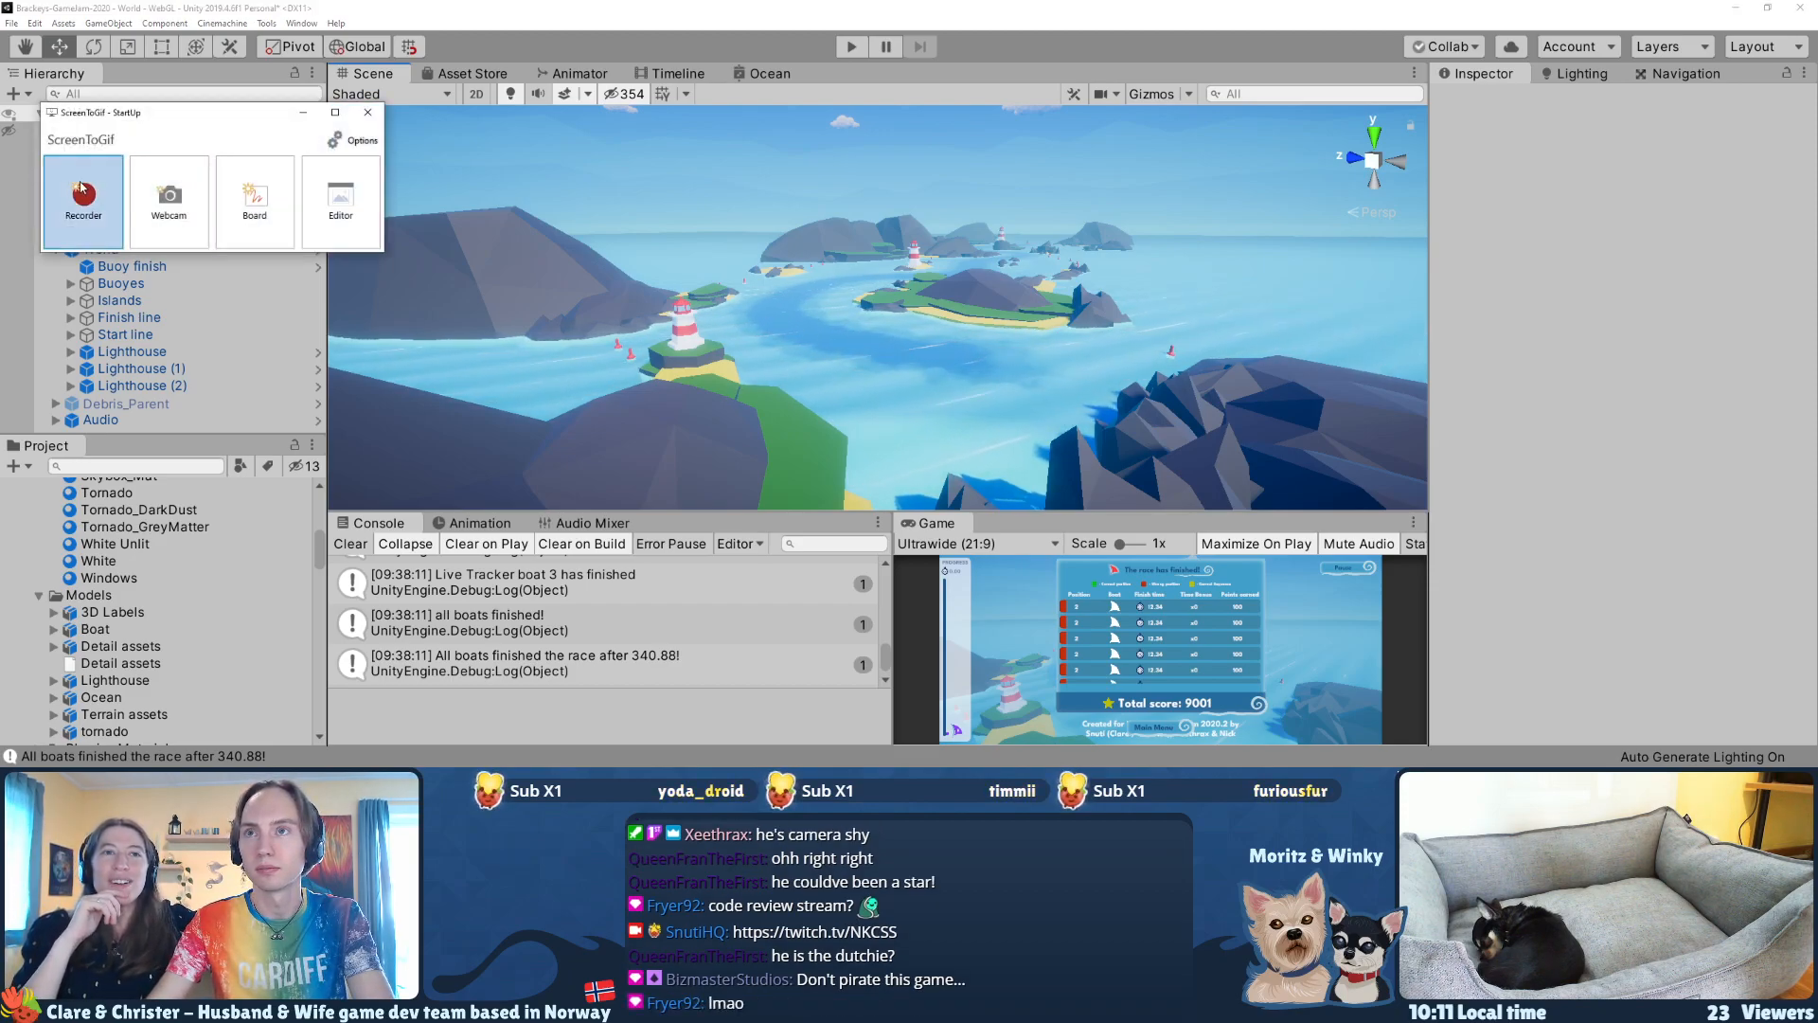
left_click(83, 189)
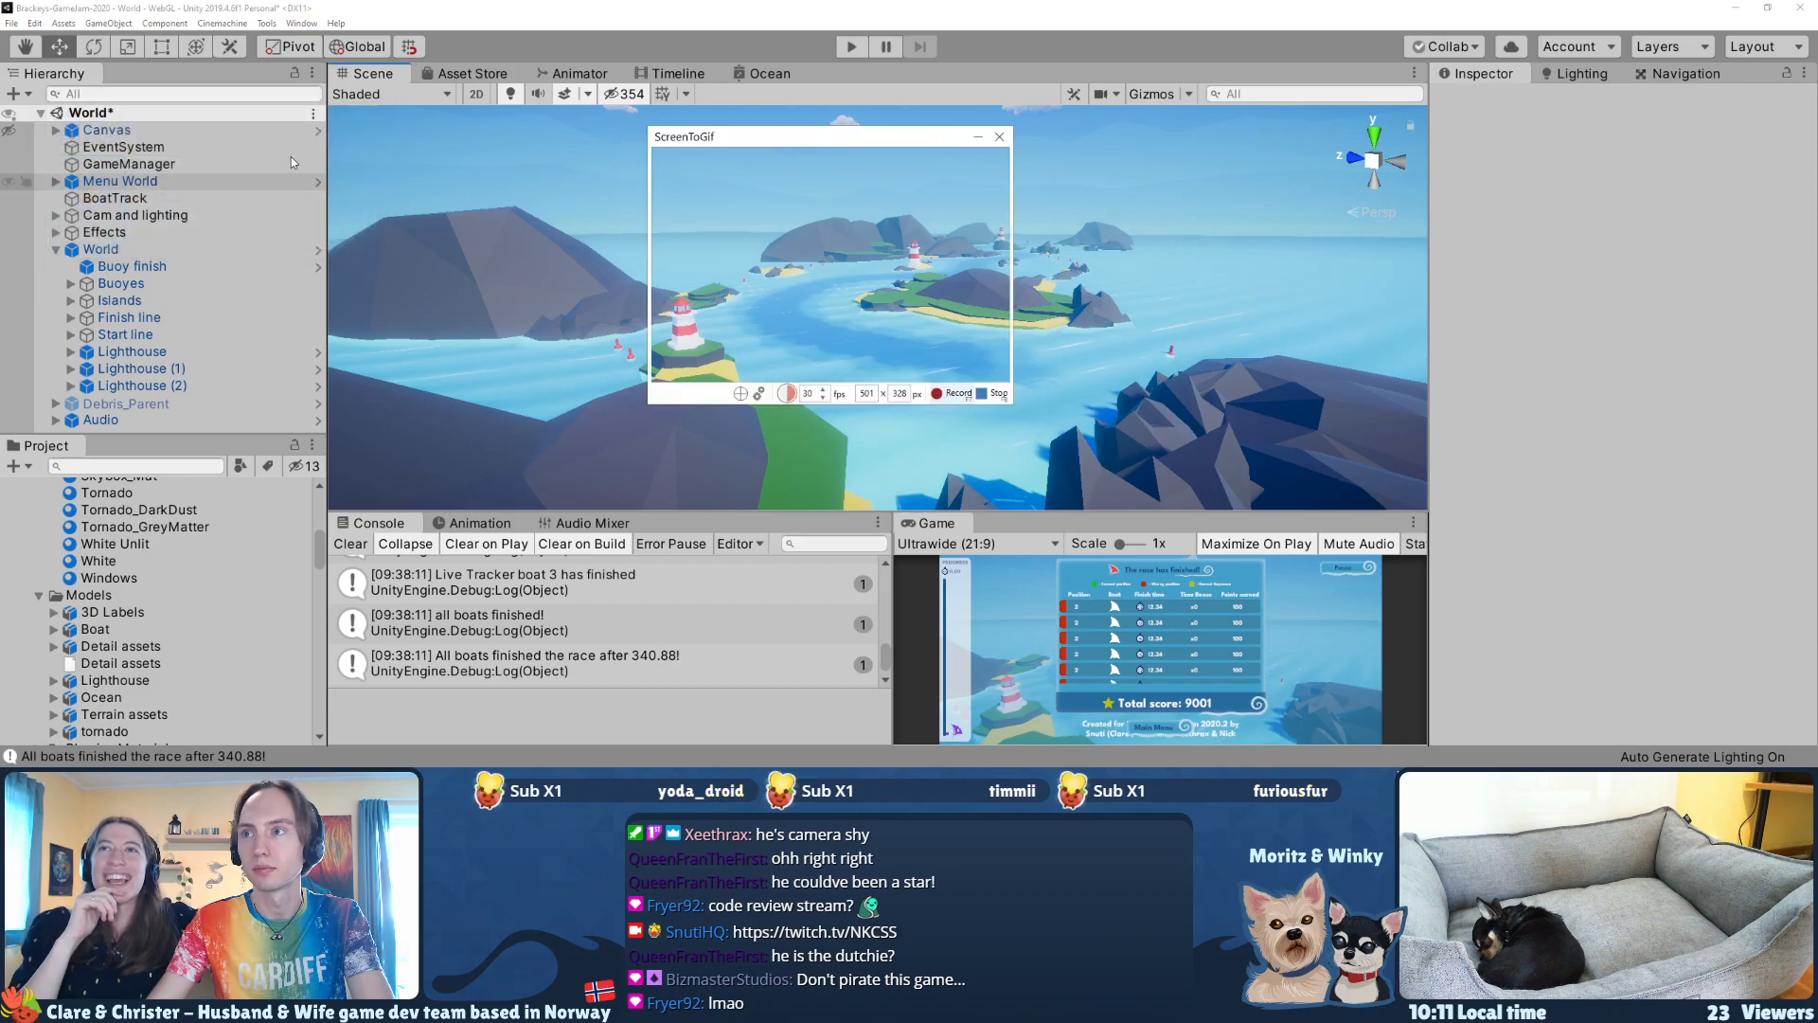
Step: Set the ScreenToGif capture area to 640 × 360 px
left_click(861, 395)
type("640")
key("Tab")
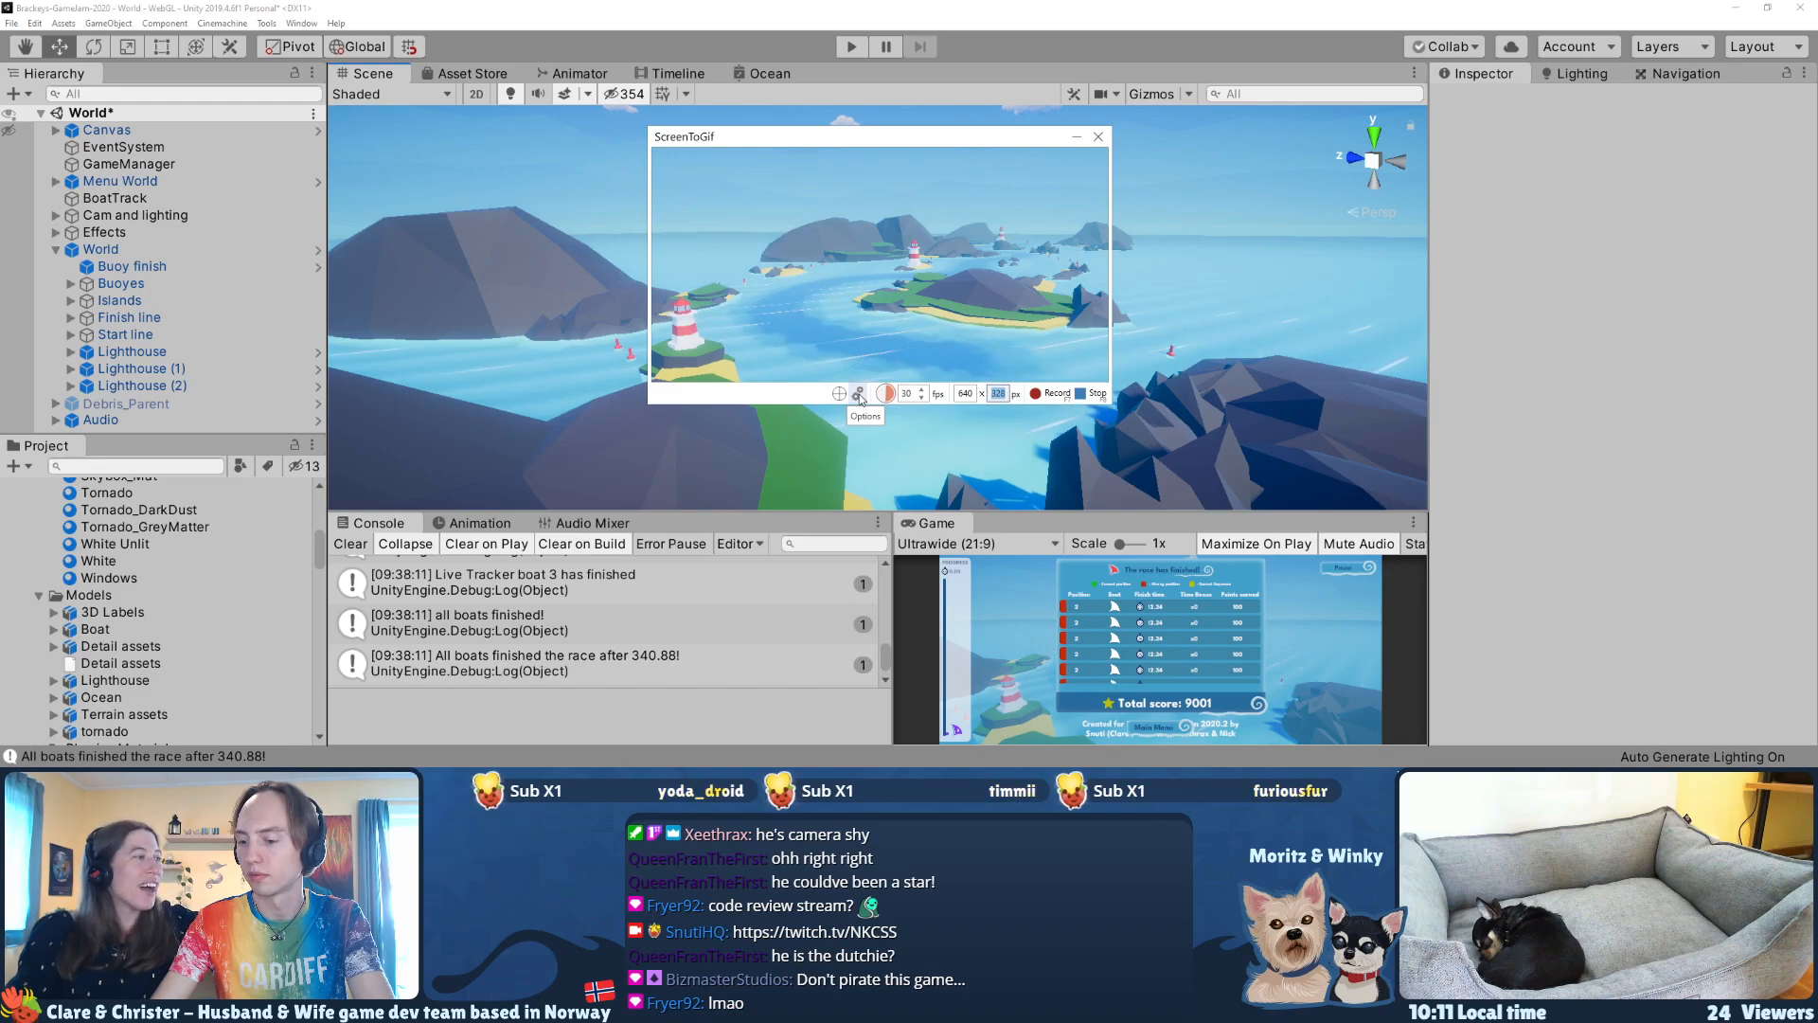
type("480")
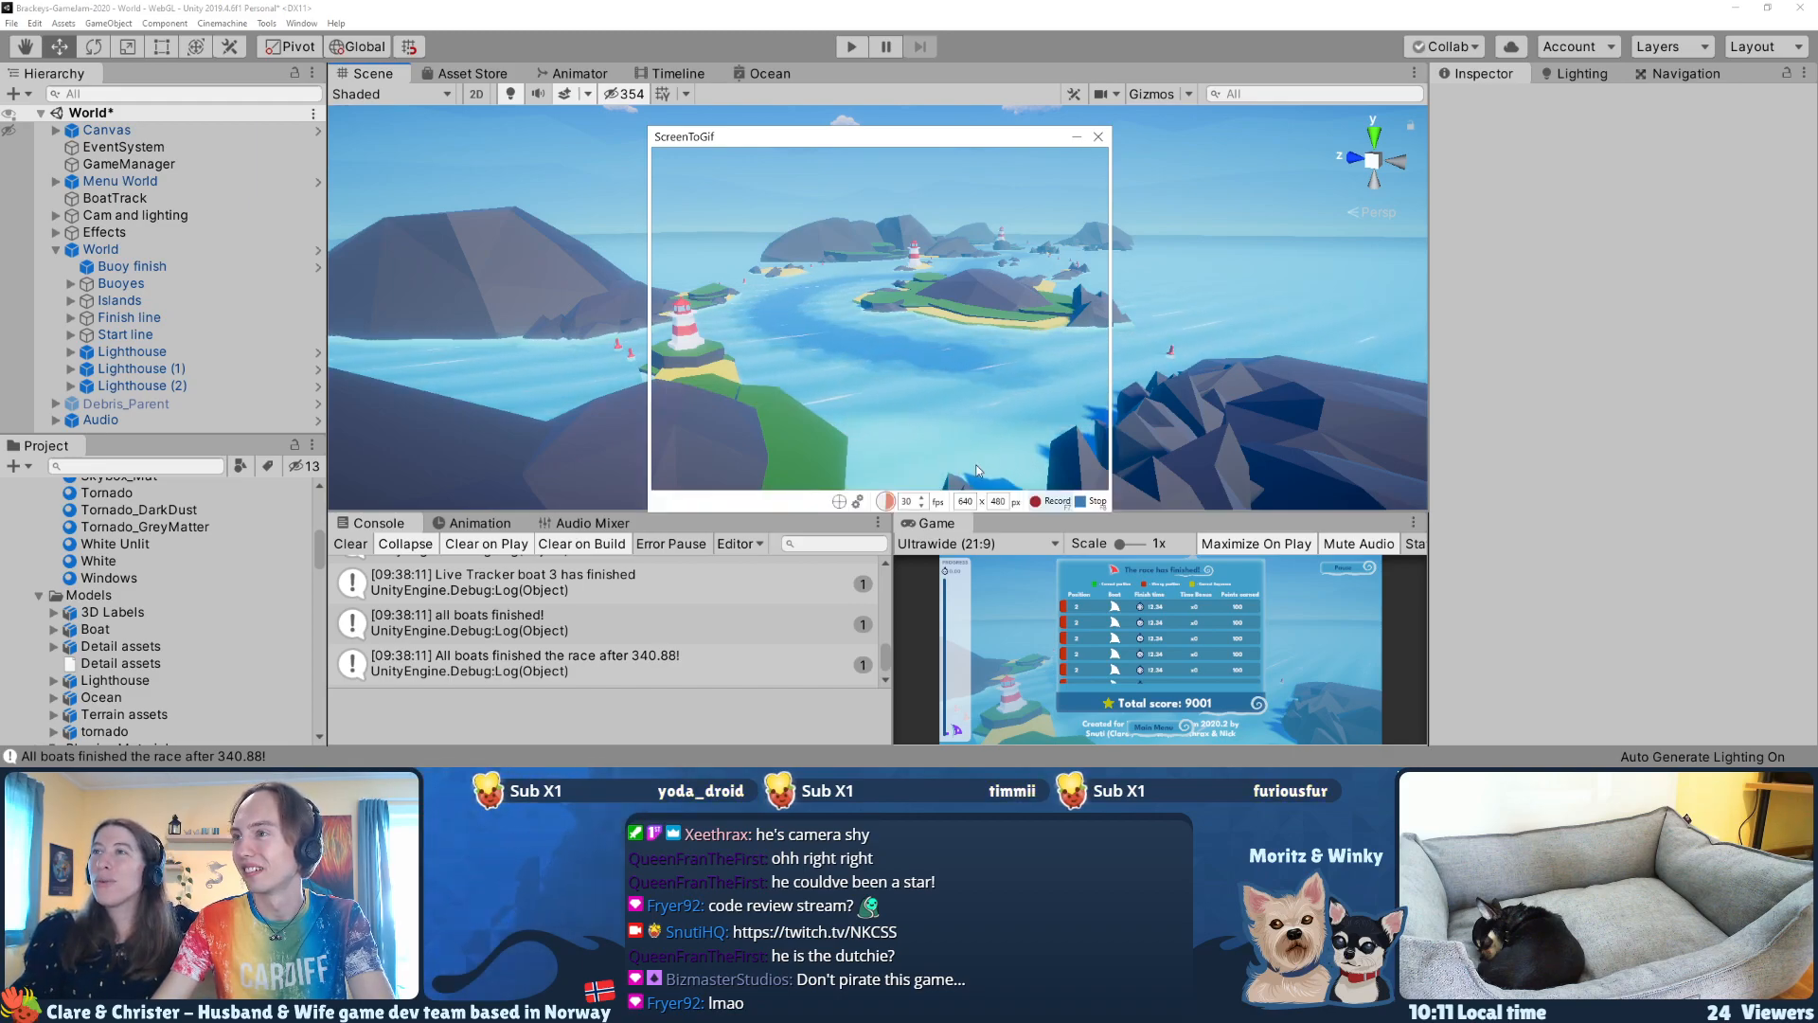
double_click(994, 500)
type("360")
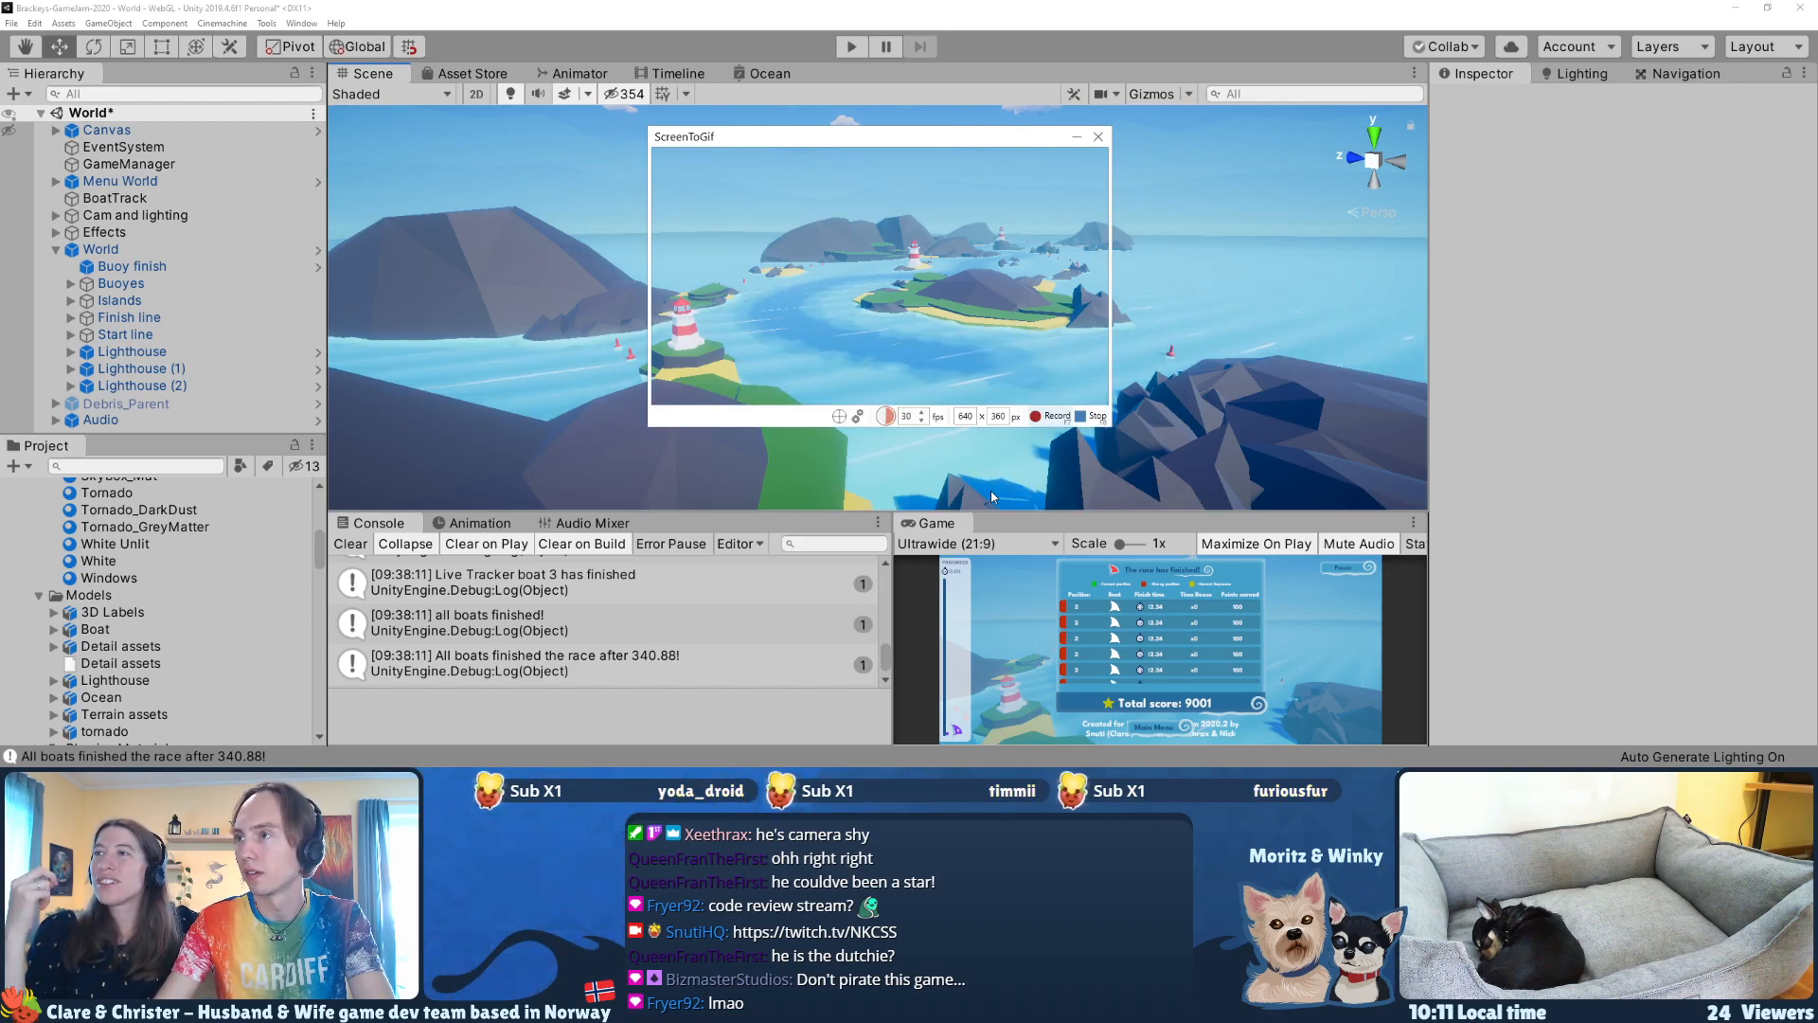
Step: Enlarge Unity's Game view in both directions and place the ScreenToGif capture frame over it
mouse_move(717, 136)
left_mouse_down()
mouse_move(672, 176)
mouse_move(710, 166)
left_mouse_up()
right_click_drag(899, 337, 911, 337)
left_click_drag(994, 511, 984, 376)
left_click_drag(892, 490, 662, 492)
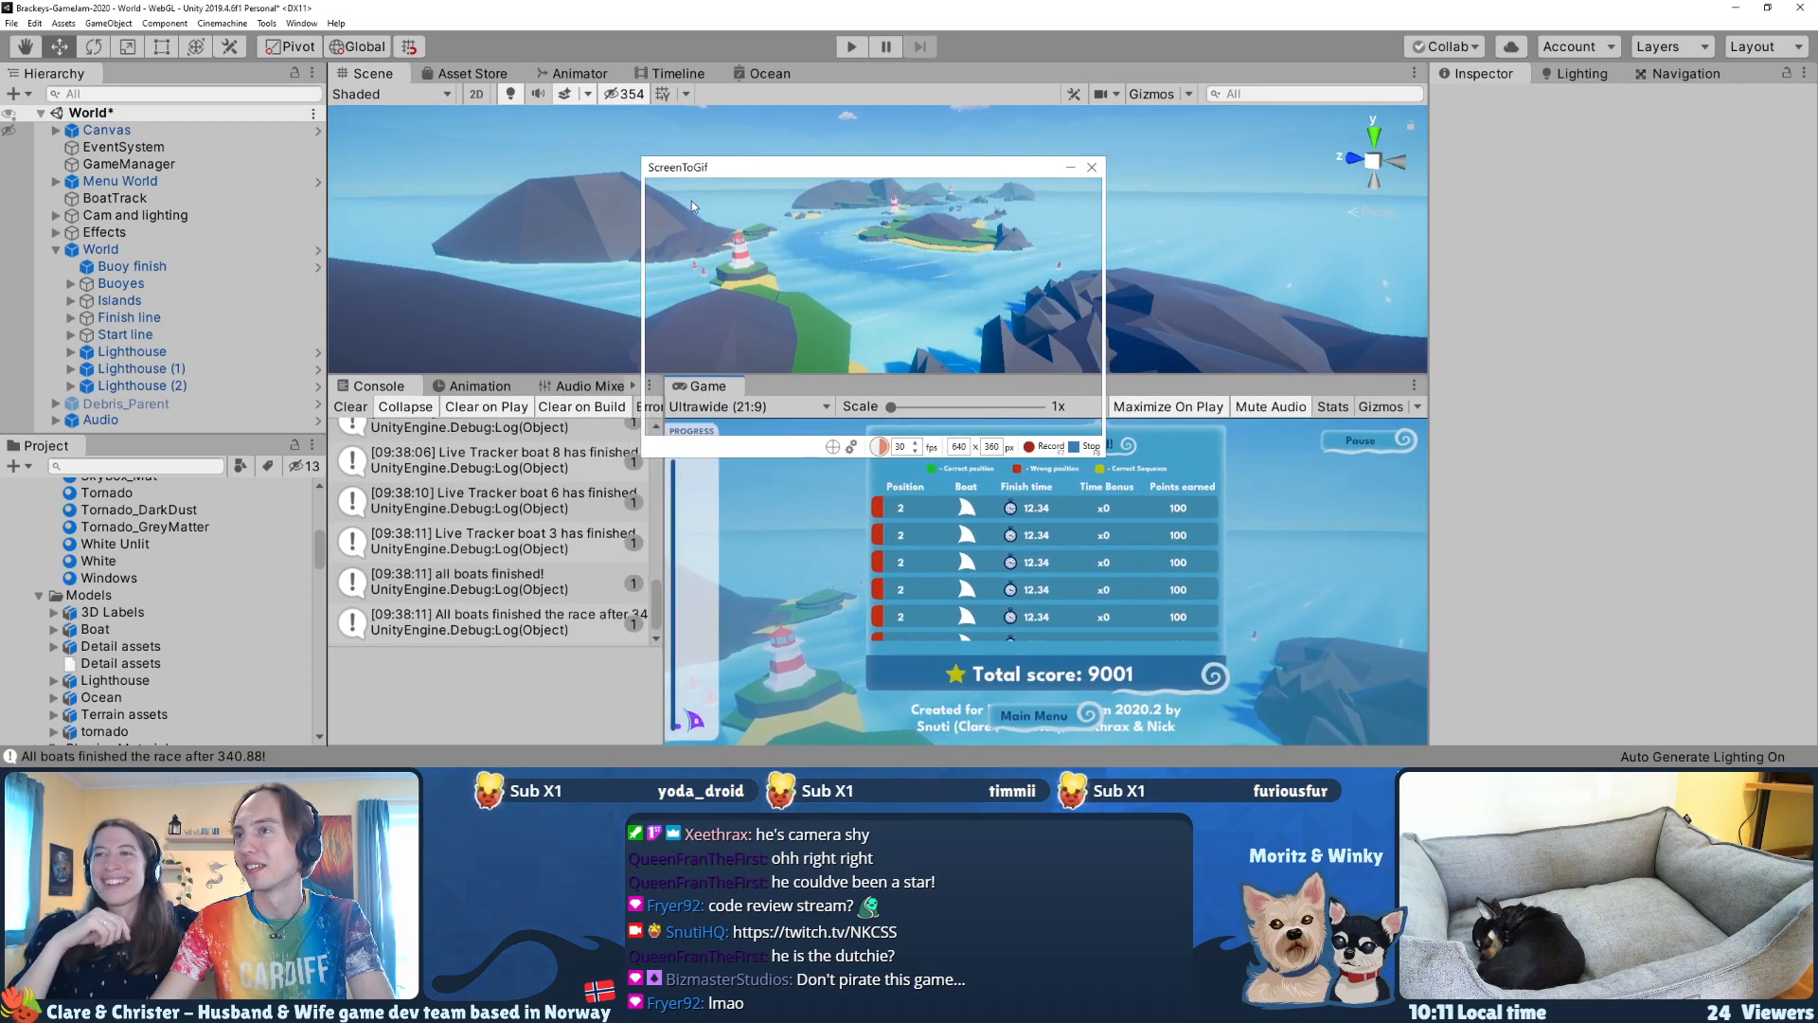
left_click_drag(695, 179, 866, 456)
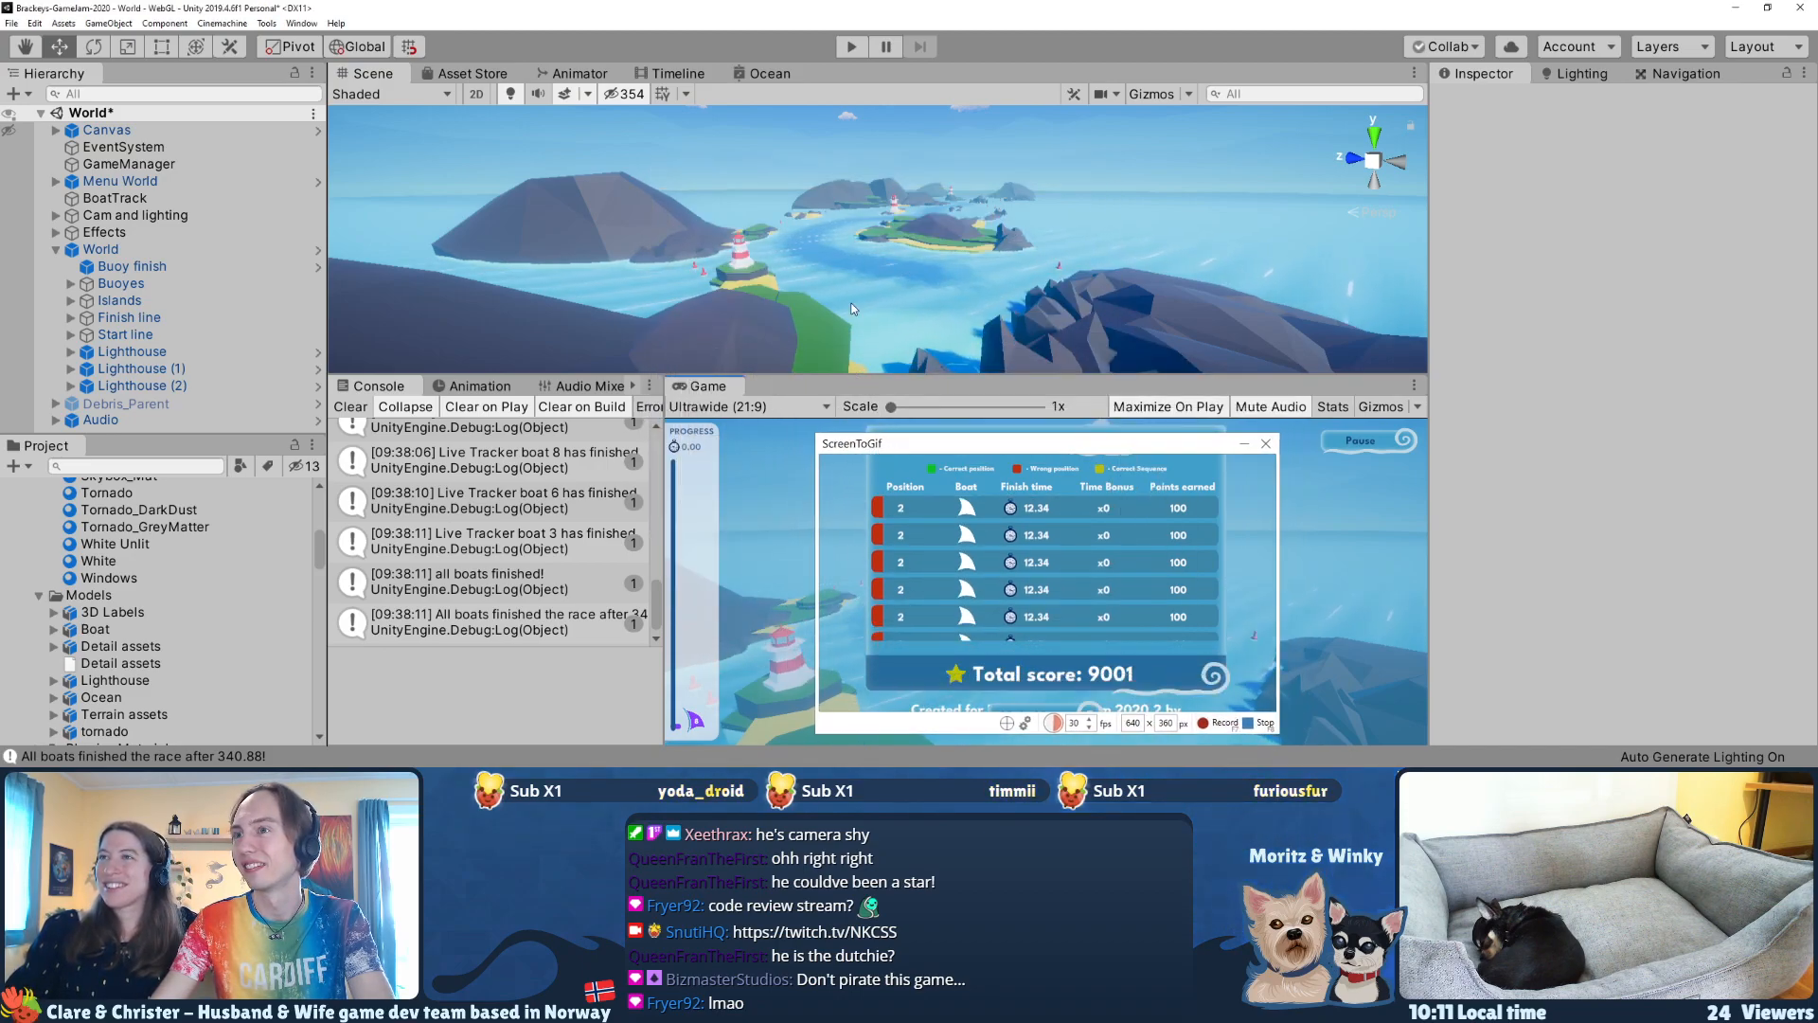
left_click_drag(862, 373, 757, 297)
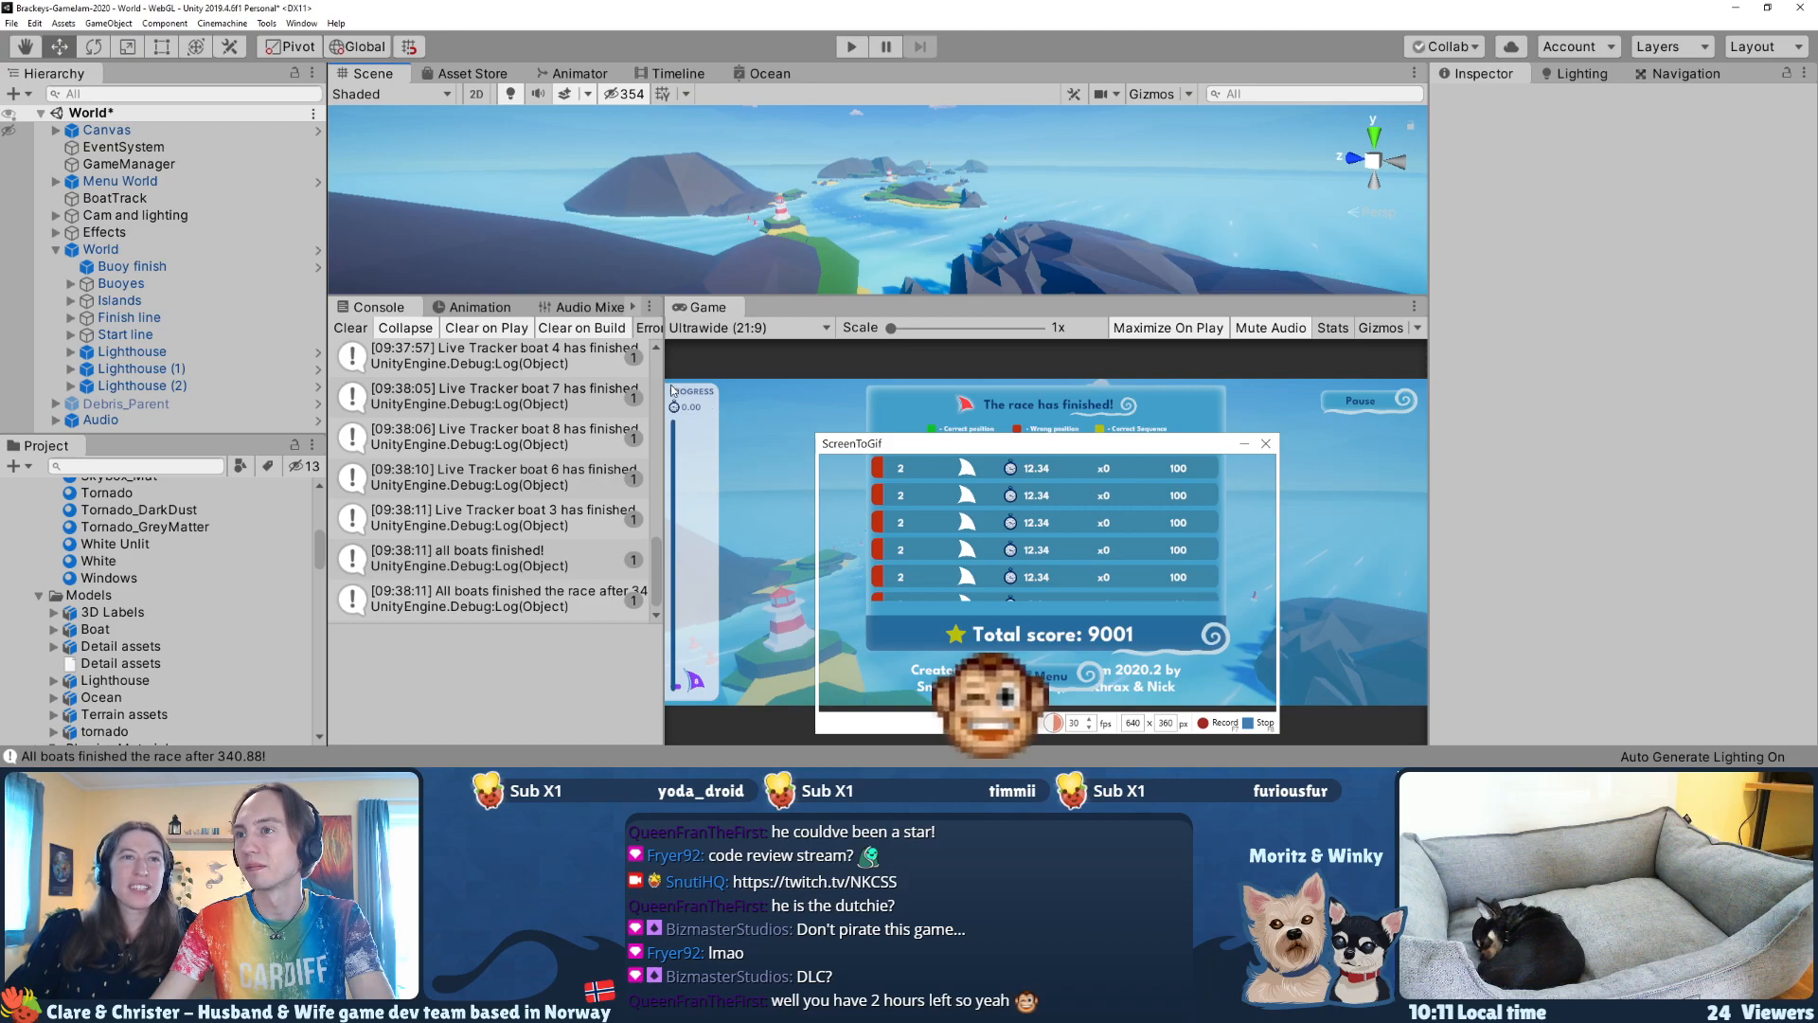
left_click_drag(655, 383, 531, 382)
left_click_drag(879, 447, 812, 402)
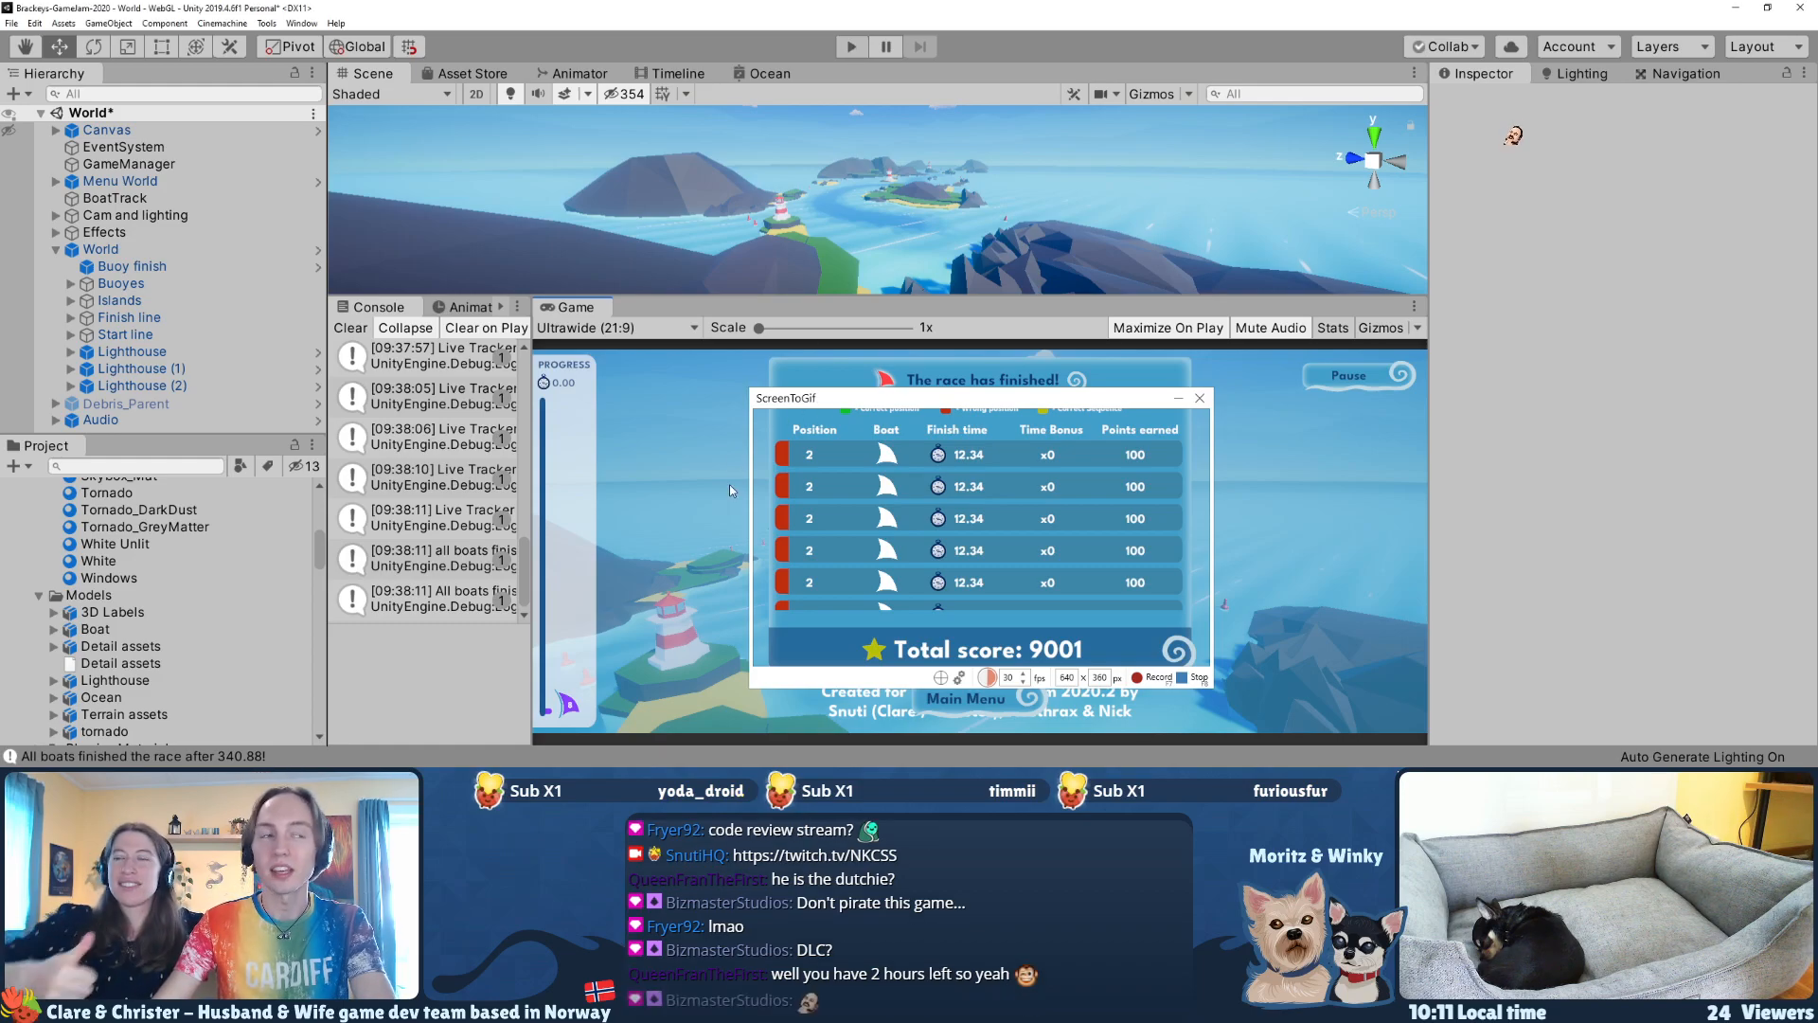
Step: Run the game in the editor with the capture frame shifted over its title screen, and pause play mode
key("ctrl+p")
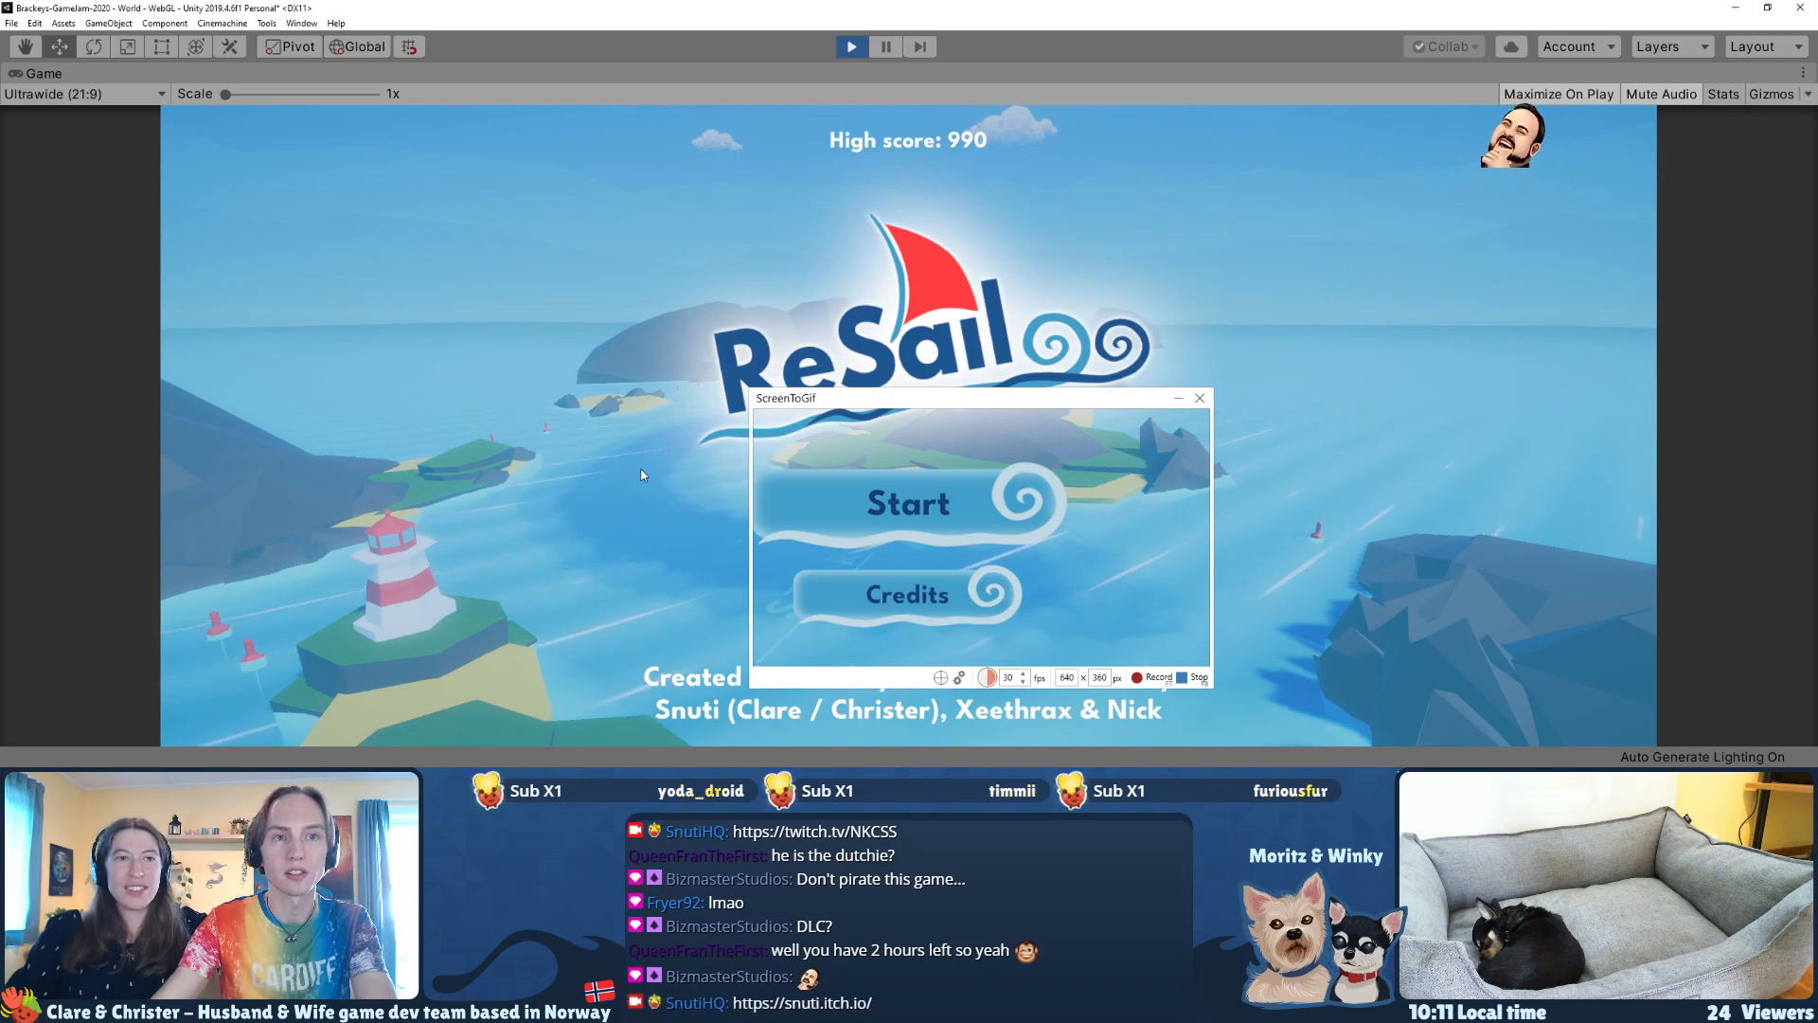
left_click_drag(881, 399, 795, 380)
left_click(883, 55)
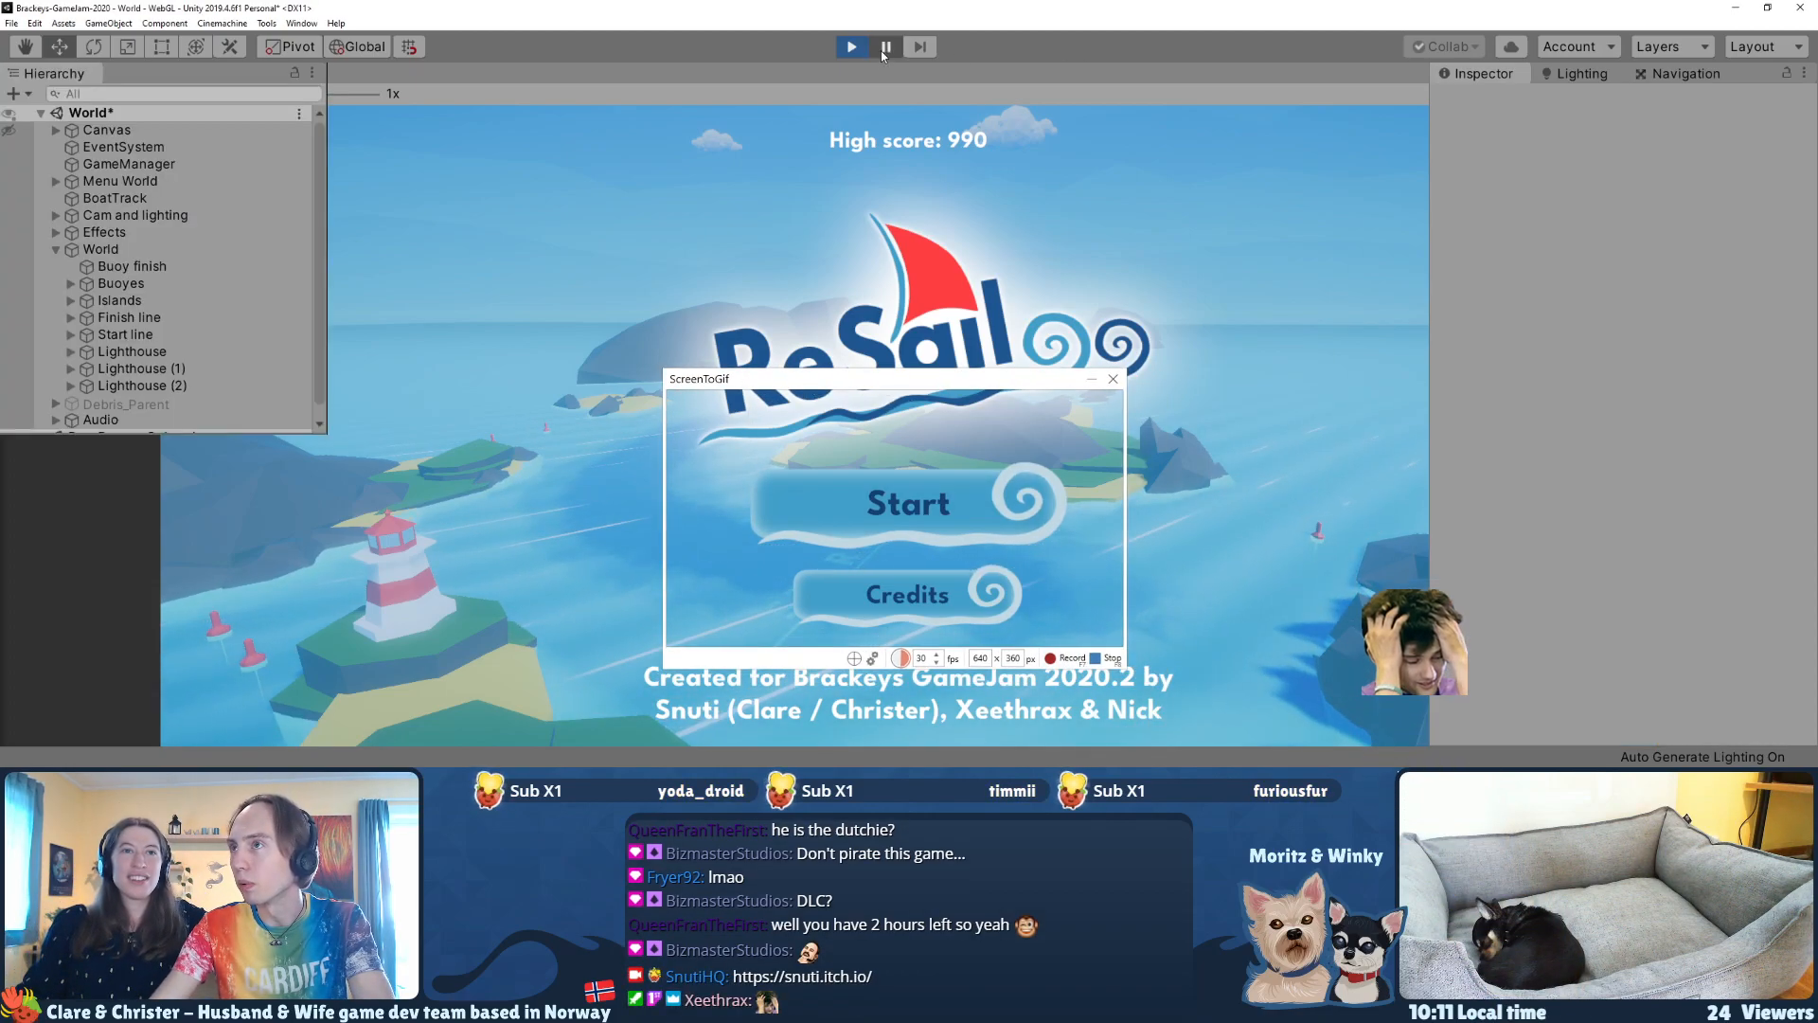
Step: Resume play mode, reset the ScreenToGif capture height to 360 px, and centre the capture frame over the game's title logo and menu buttons
left_click(883, 55)
left_click_drag(875, 370, 935, 364)
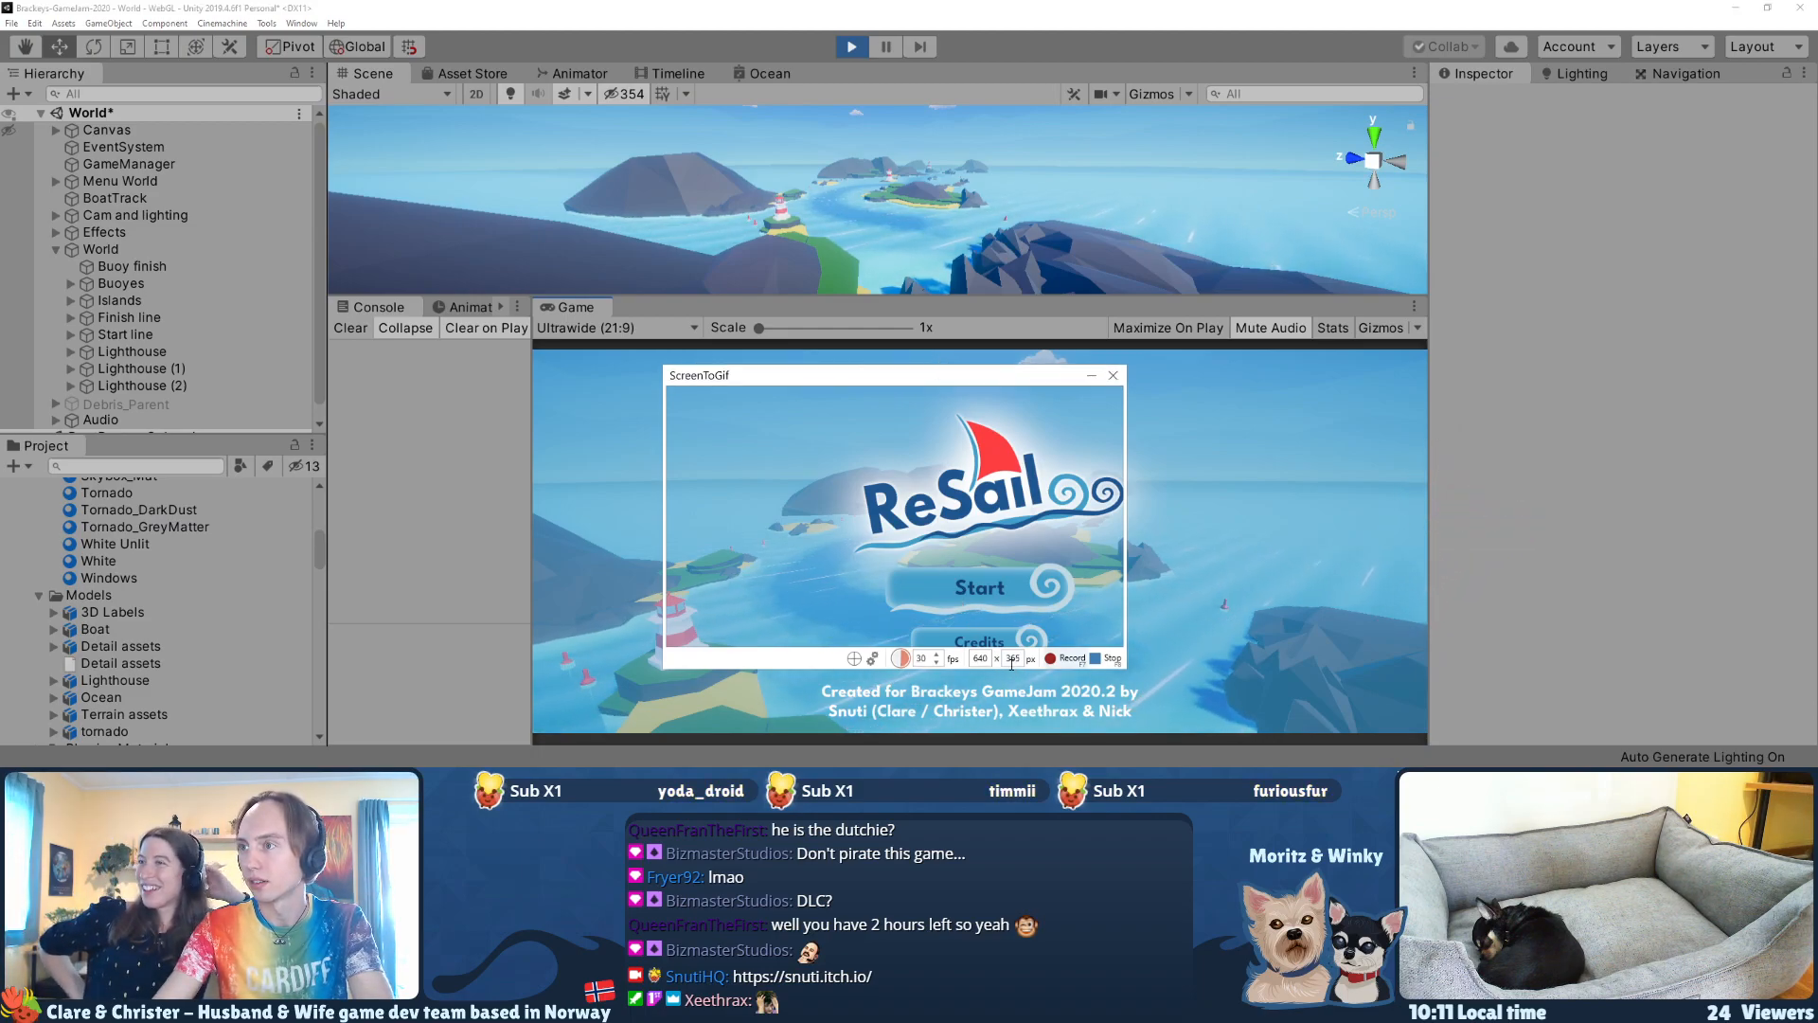
type("360")
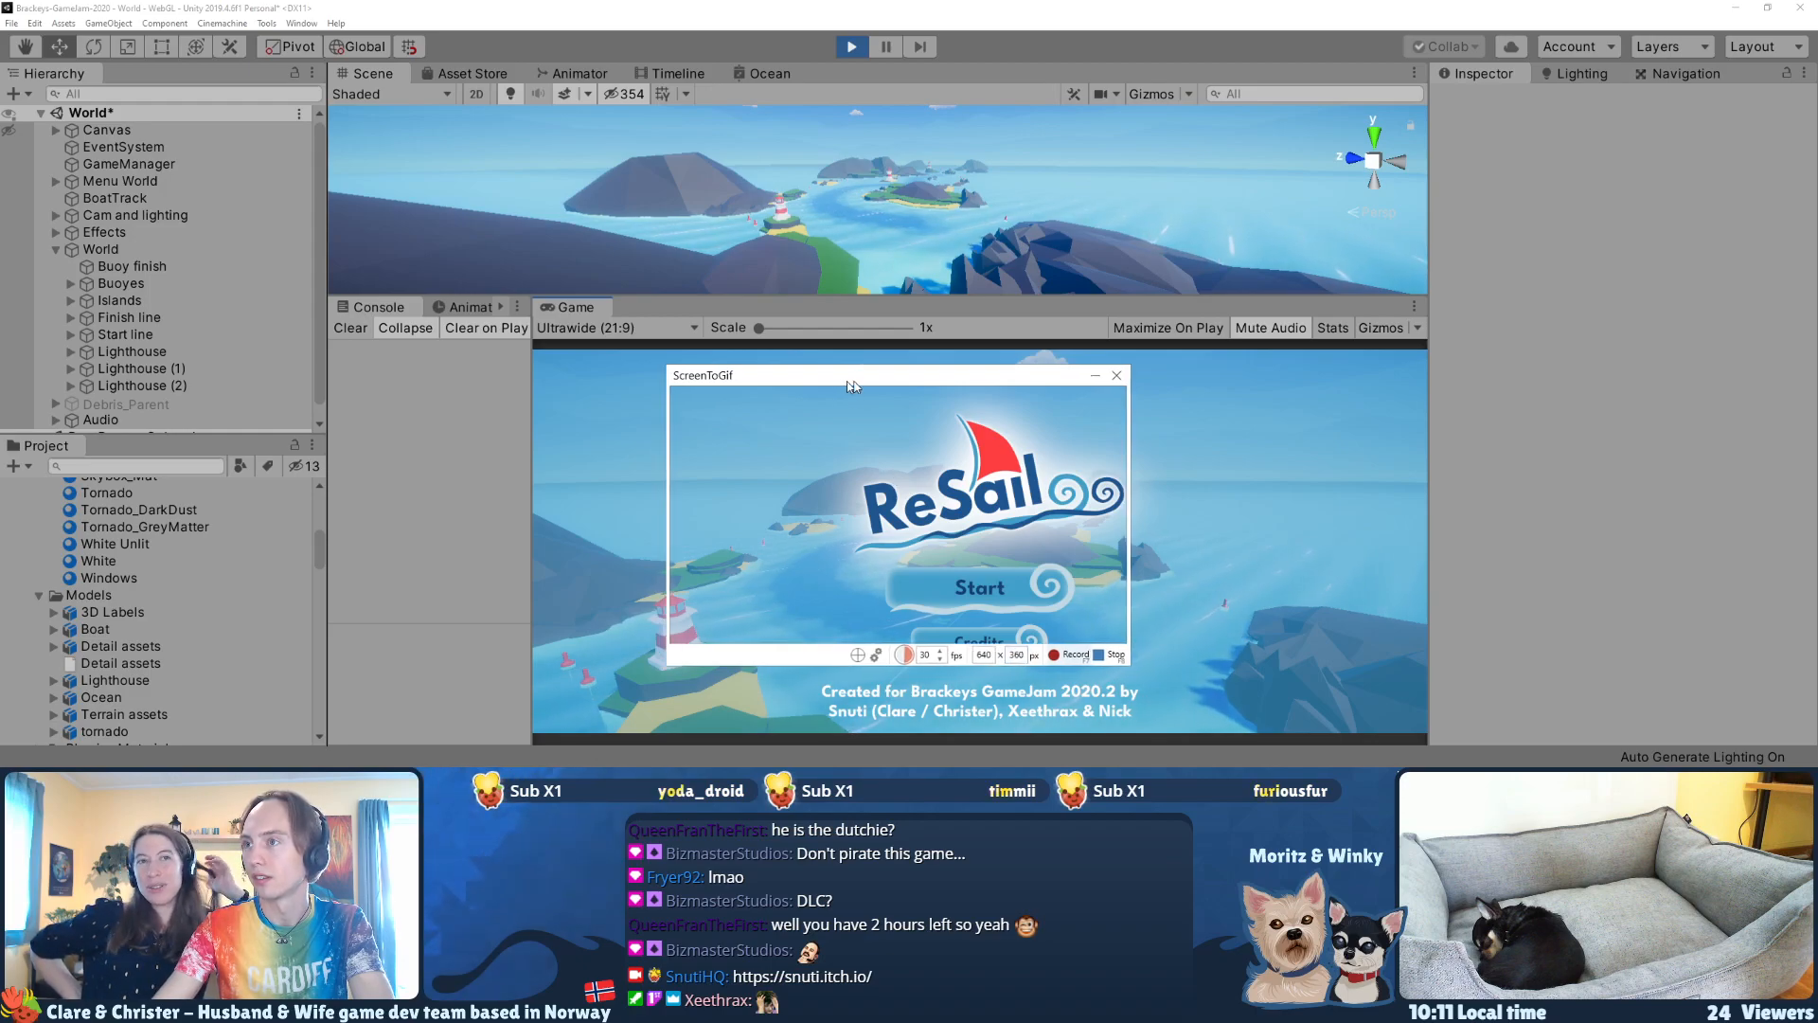
left_click_drag(848, 382, 945, 409)
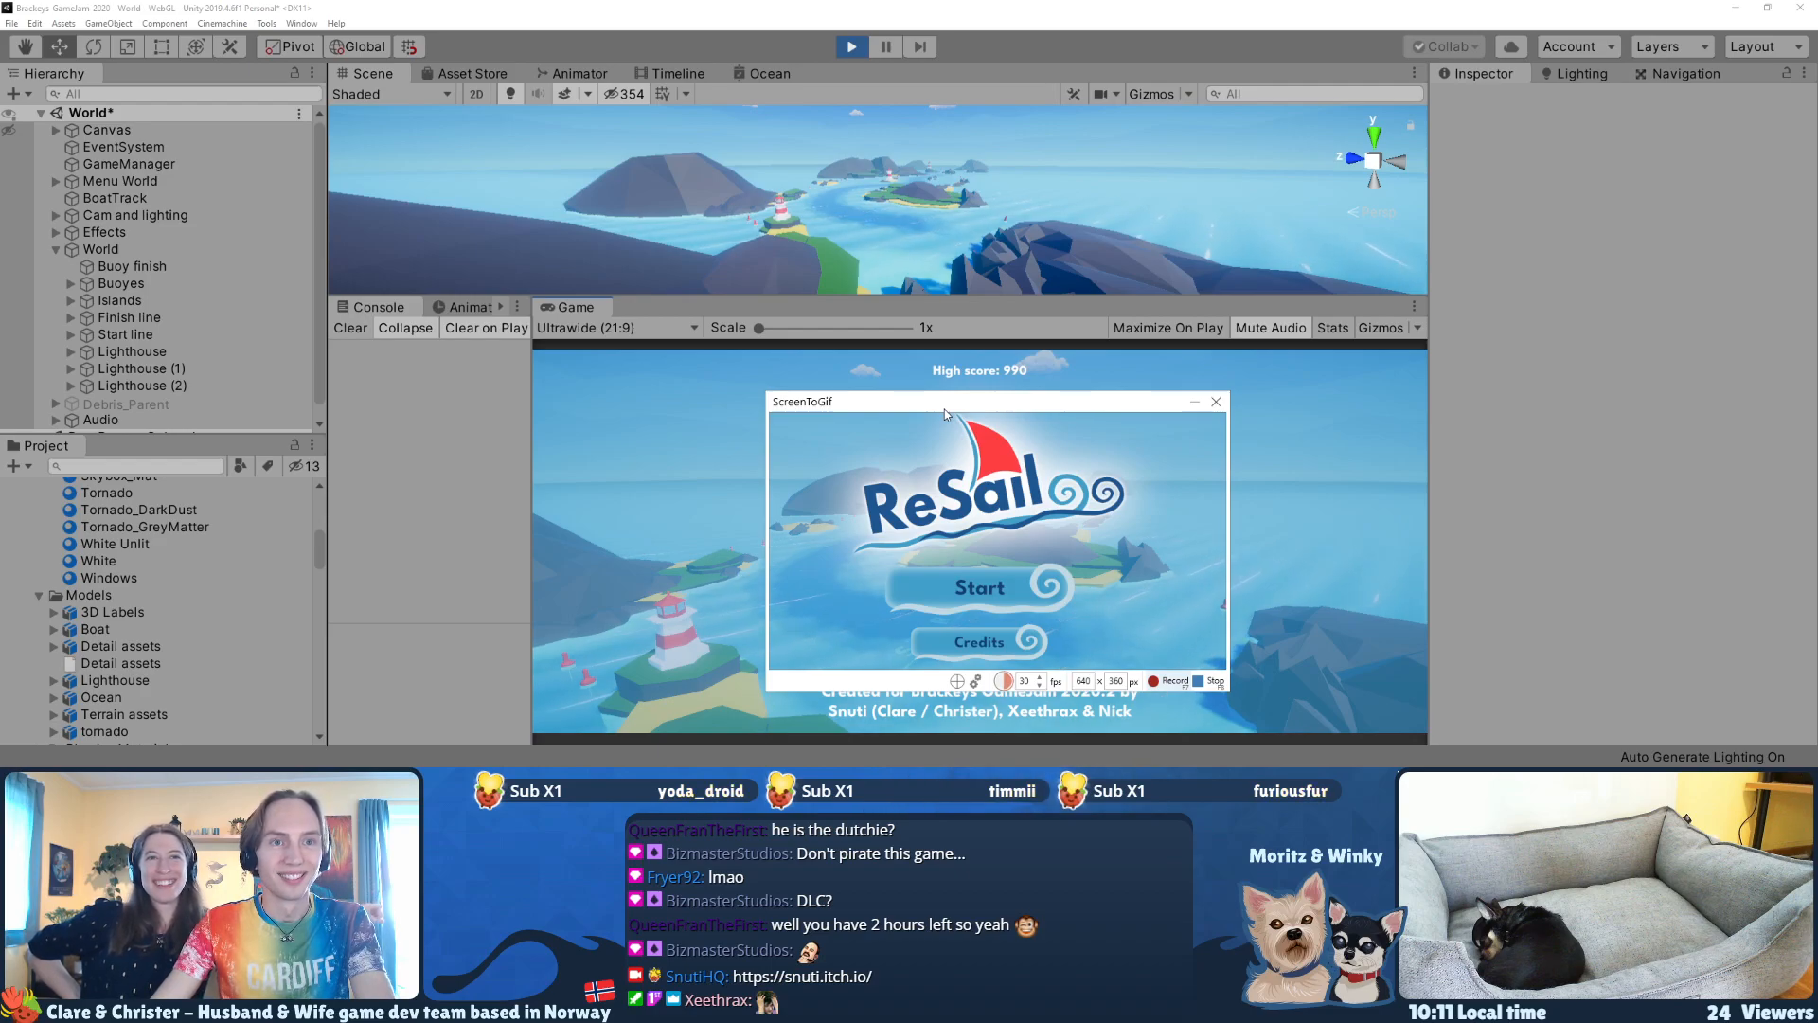
left_click_drag(940, 409, 929, 408)
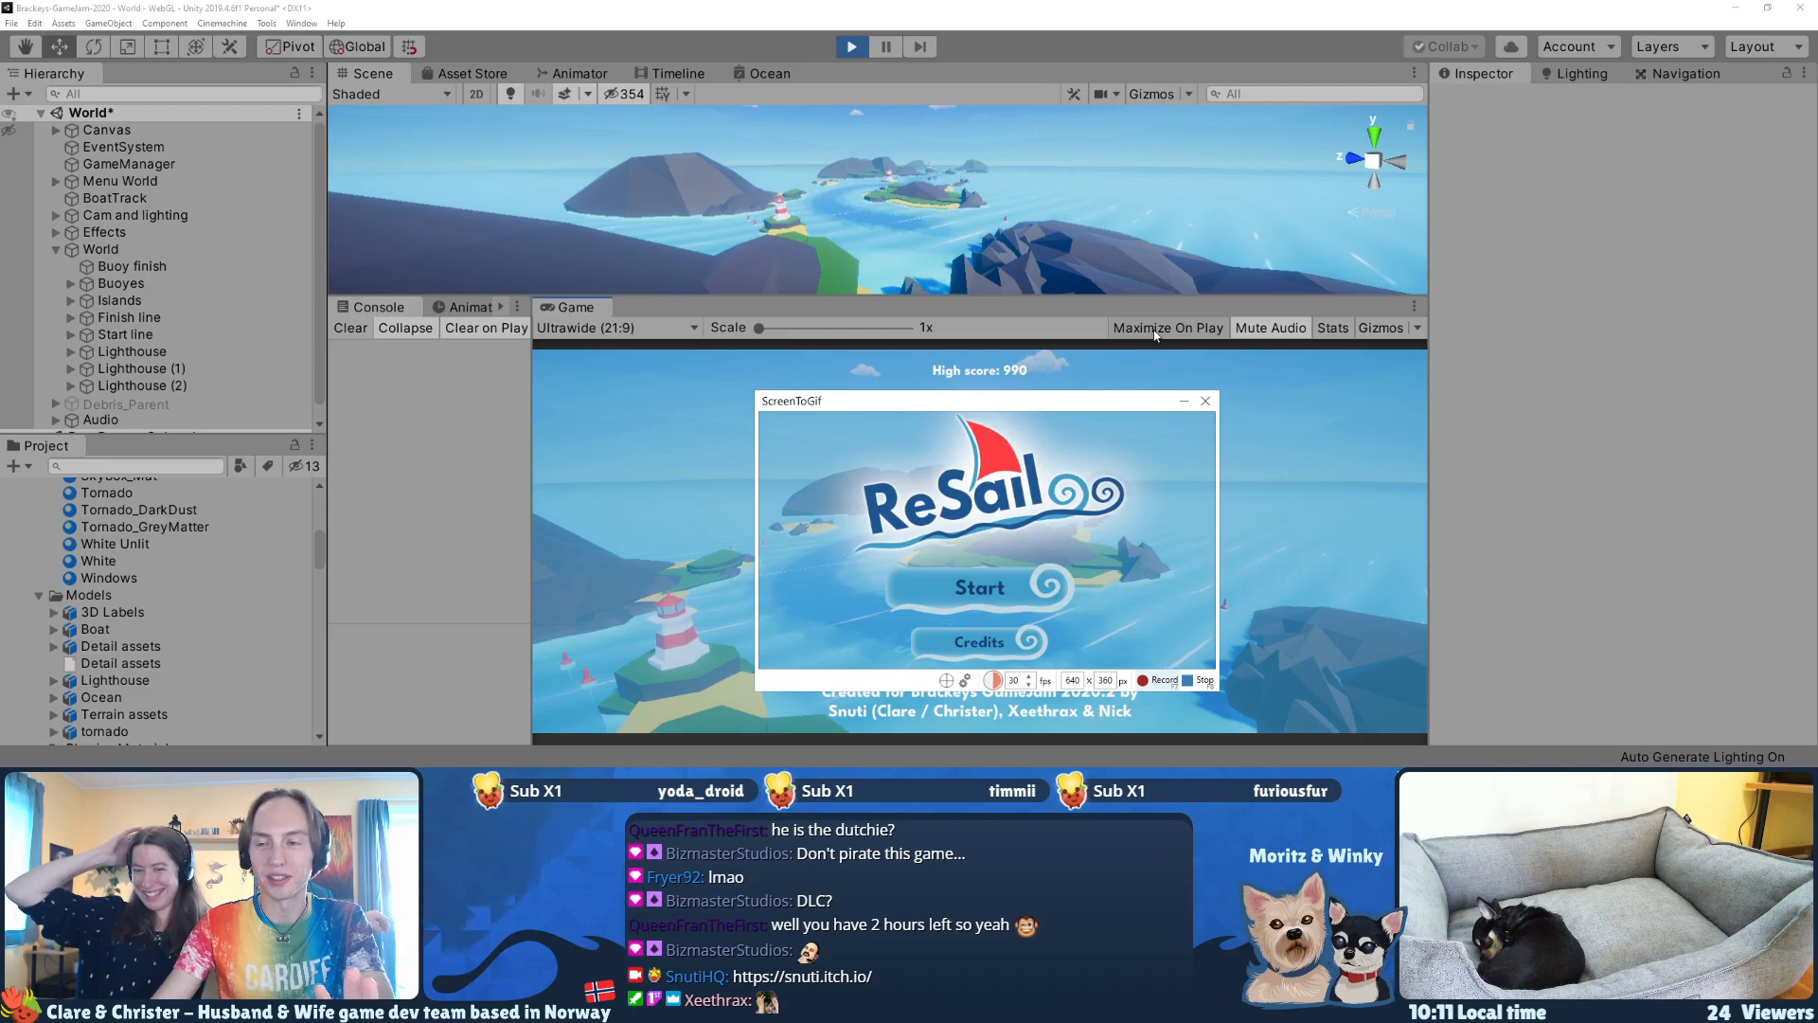
Step: Start the game, shift the capture frame slightly over the How to play screen, and begin recording
left_click(991, 609)
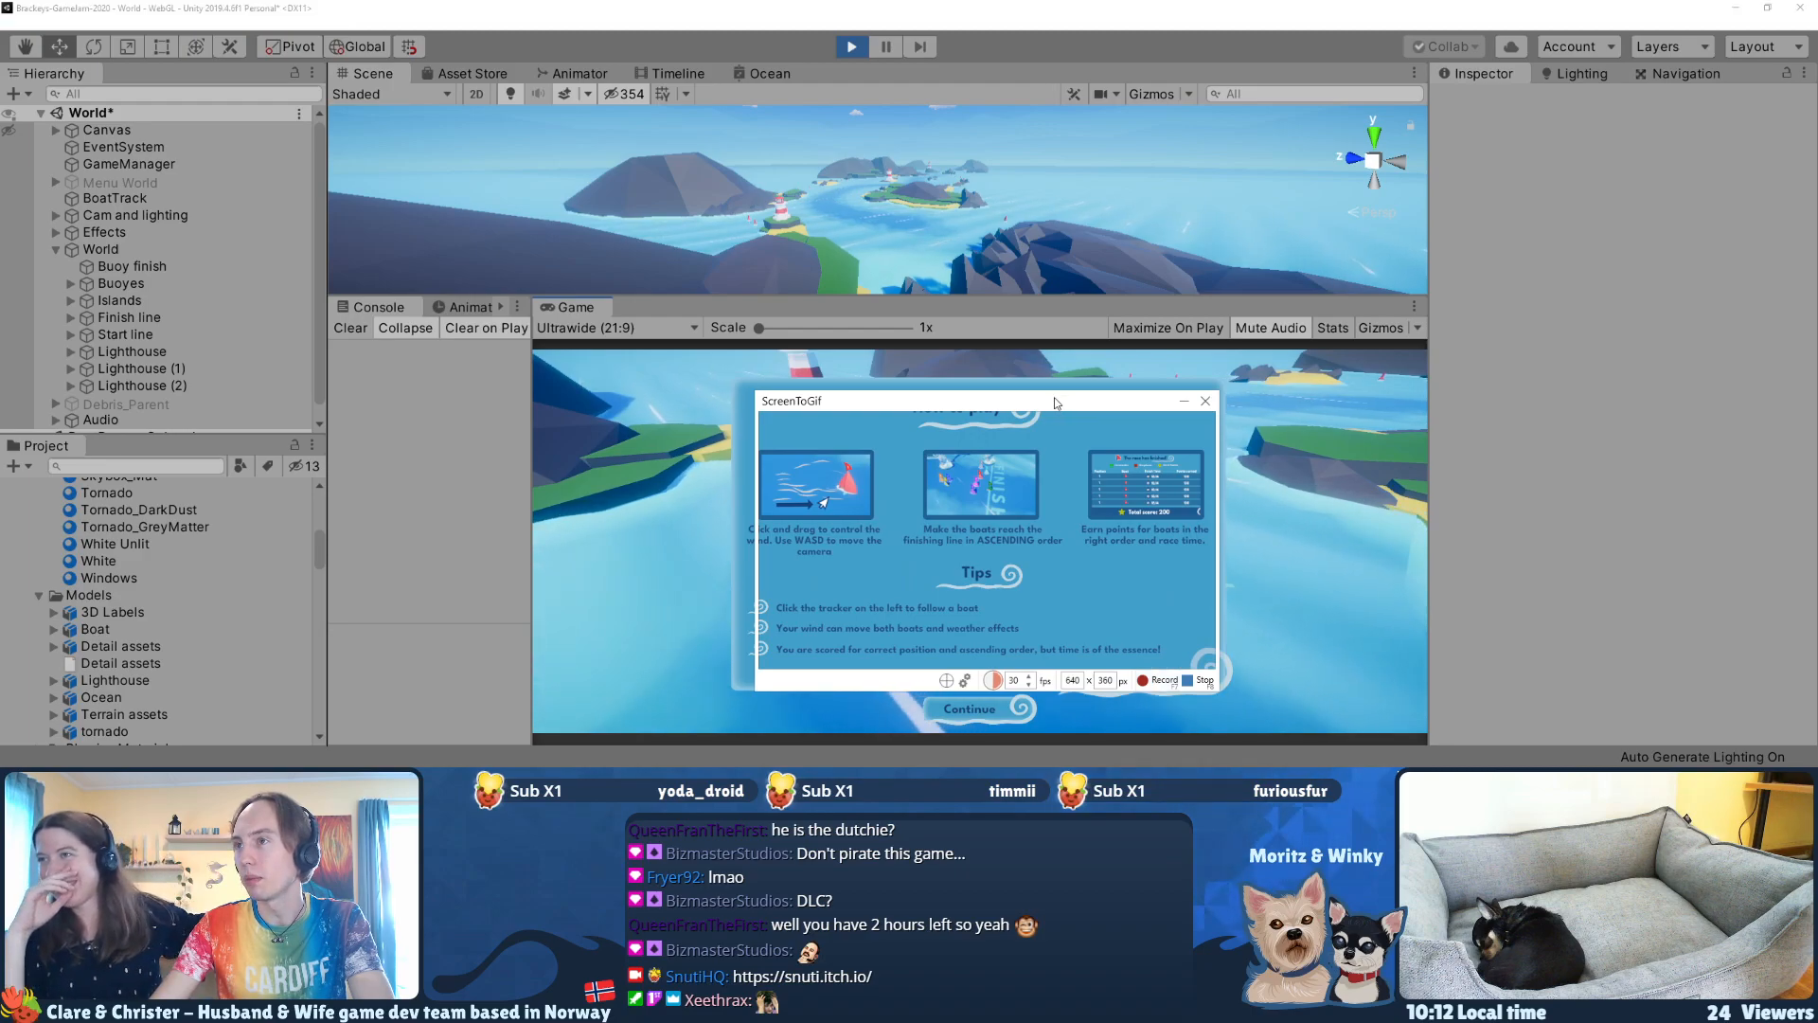
left_click_drag(1057, 403, 1048, 400)
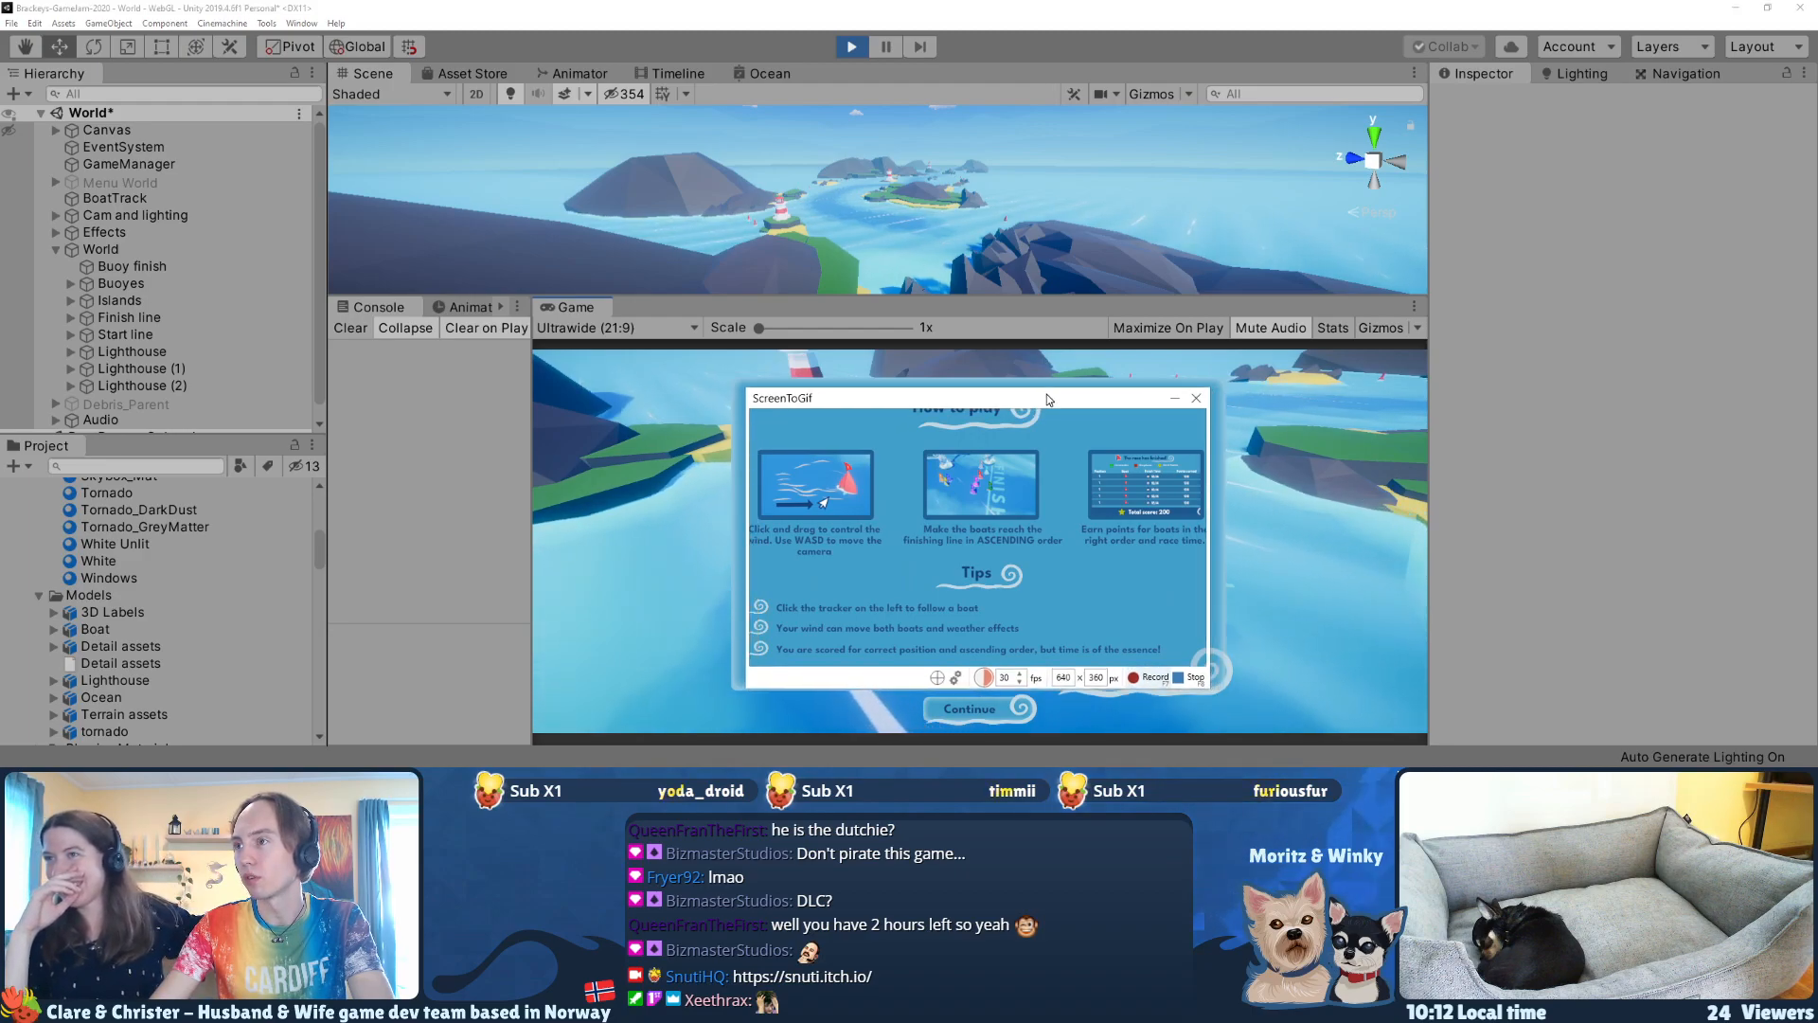
left_click(1150, 678)
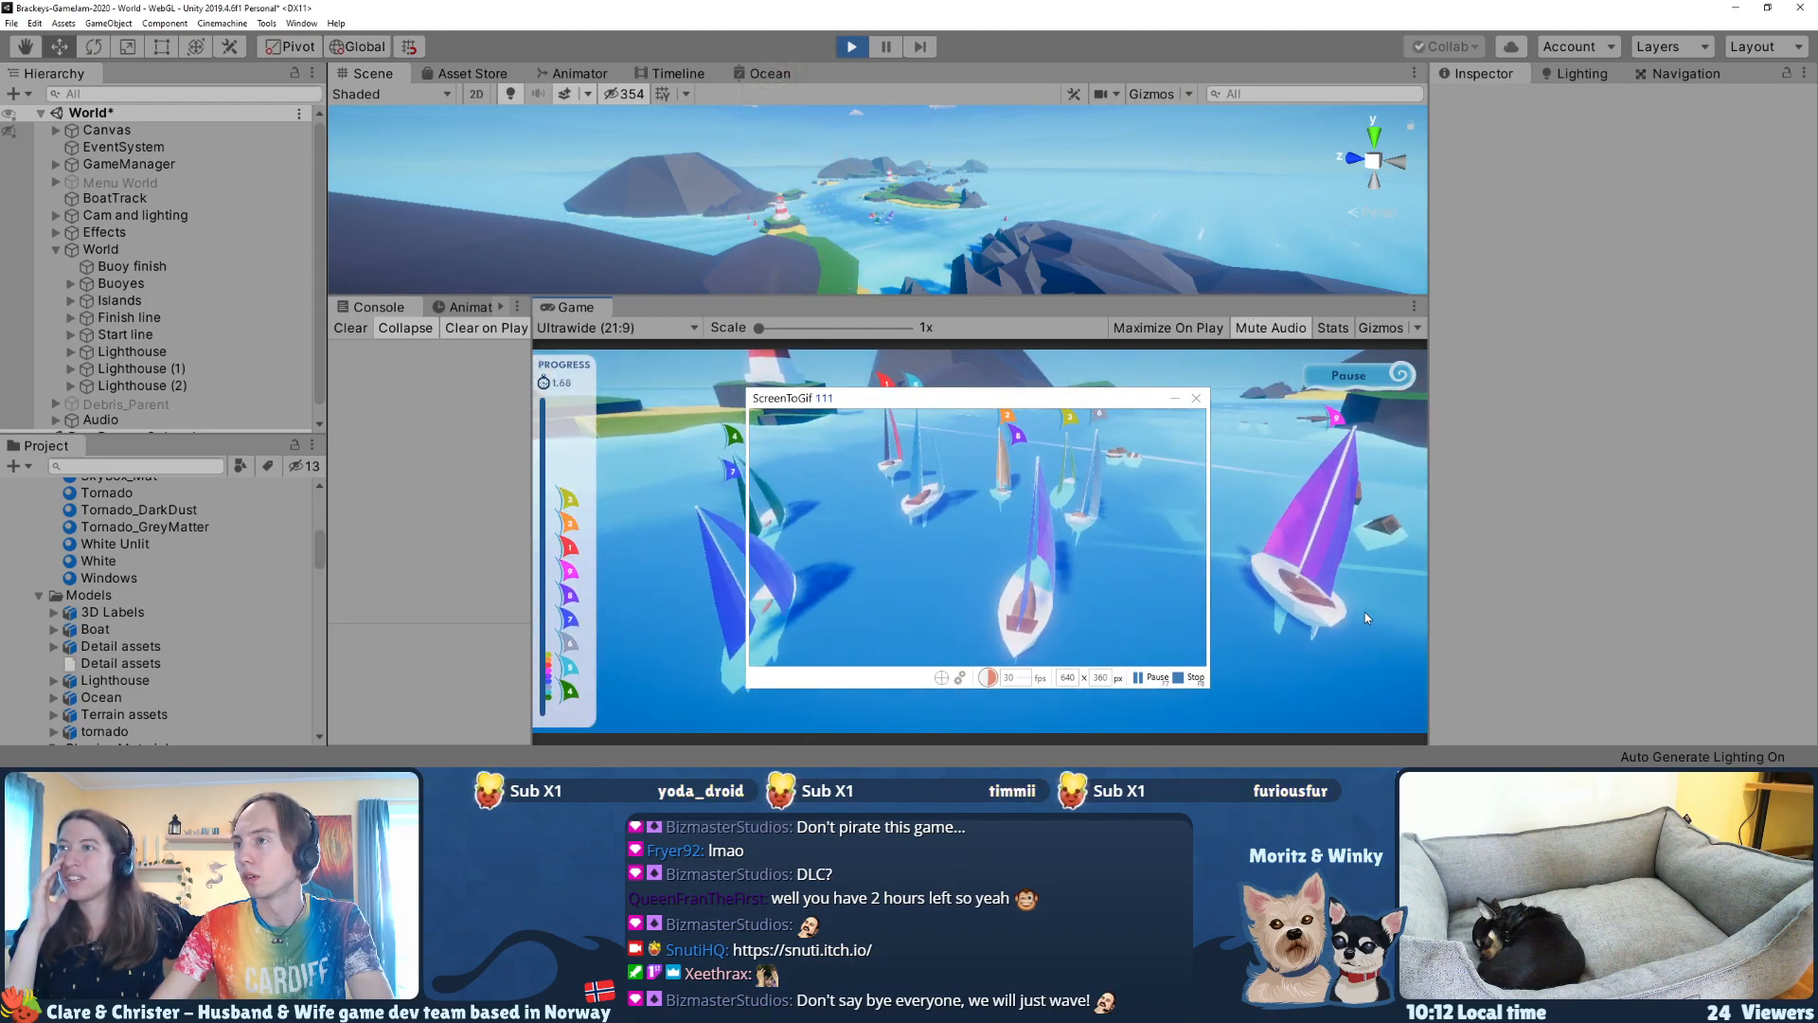
Step: Record separate race moments up to the finish line, pausing the capture between them, and stop the recording
left_click(1145, 680)
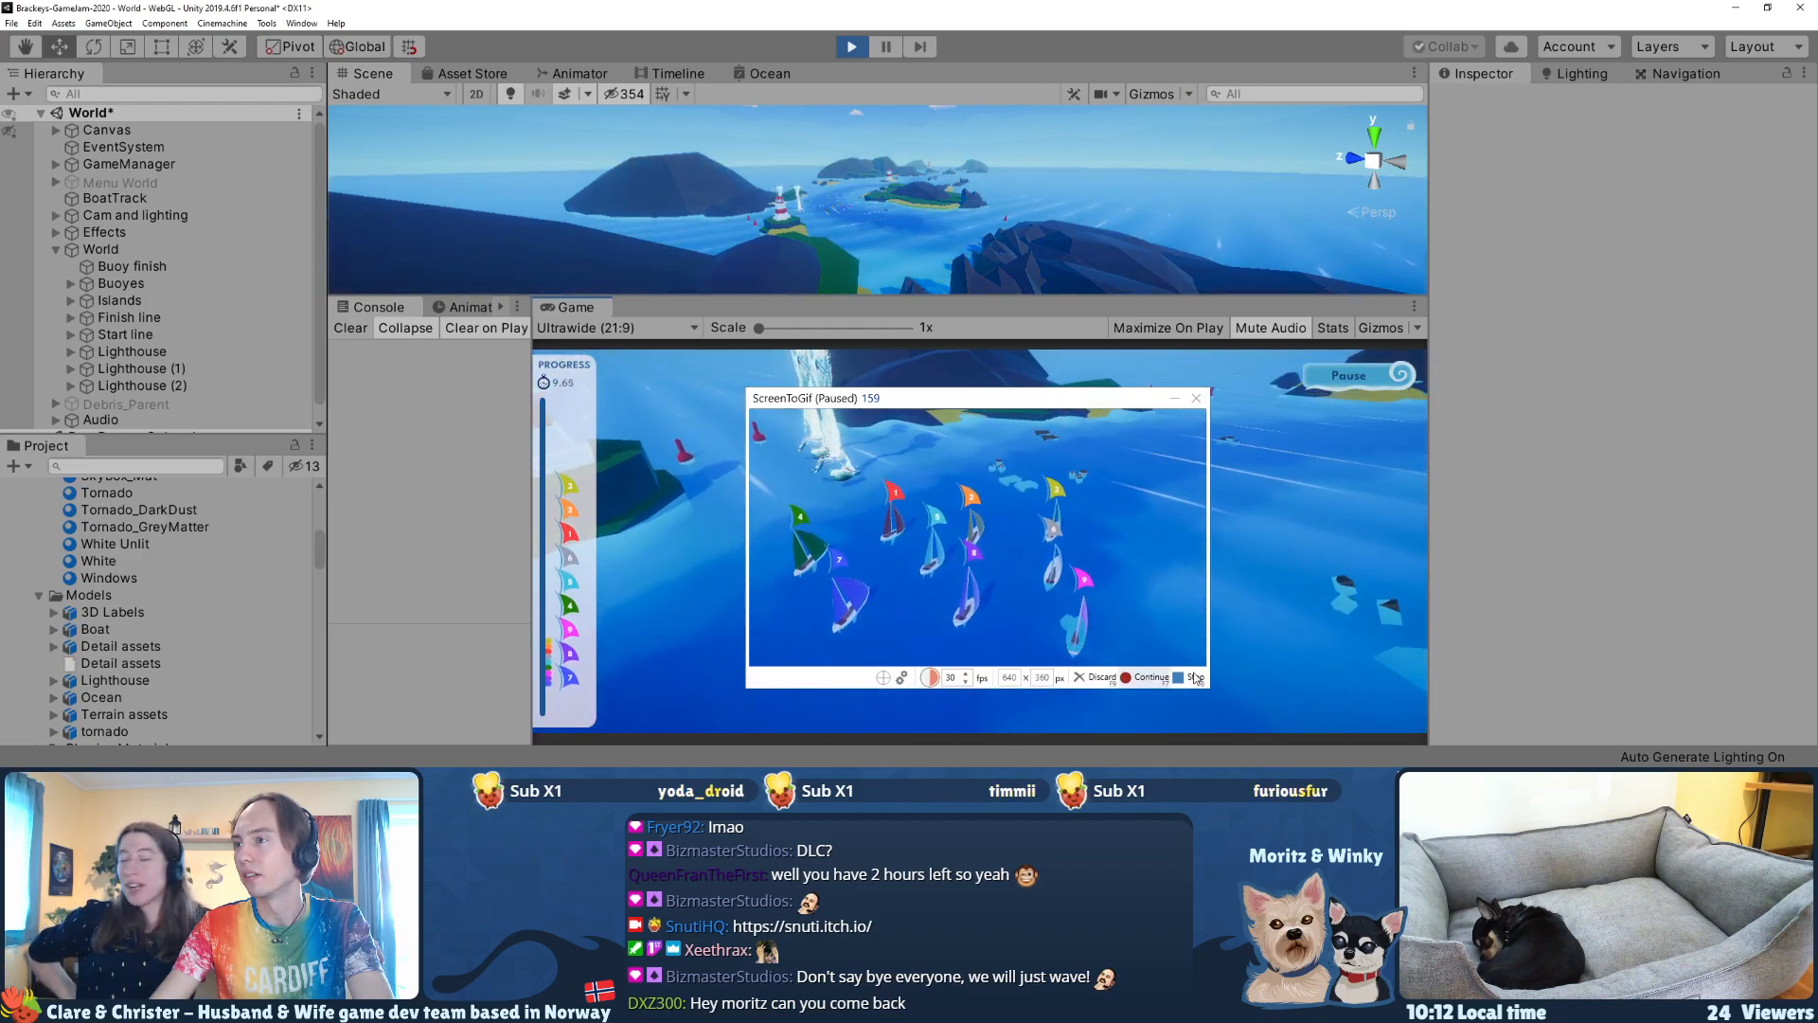
key("F7")
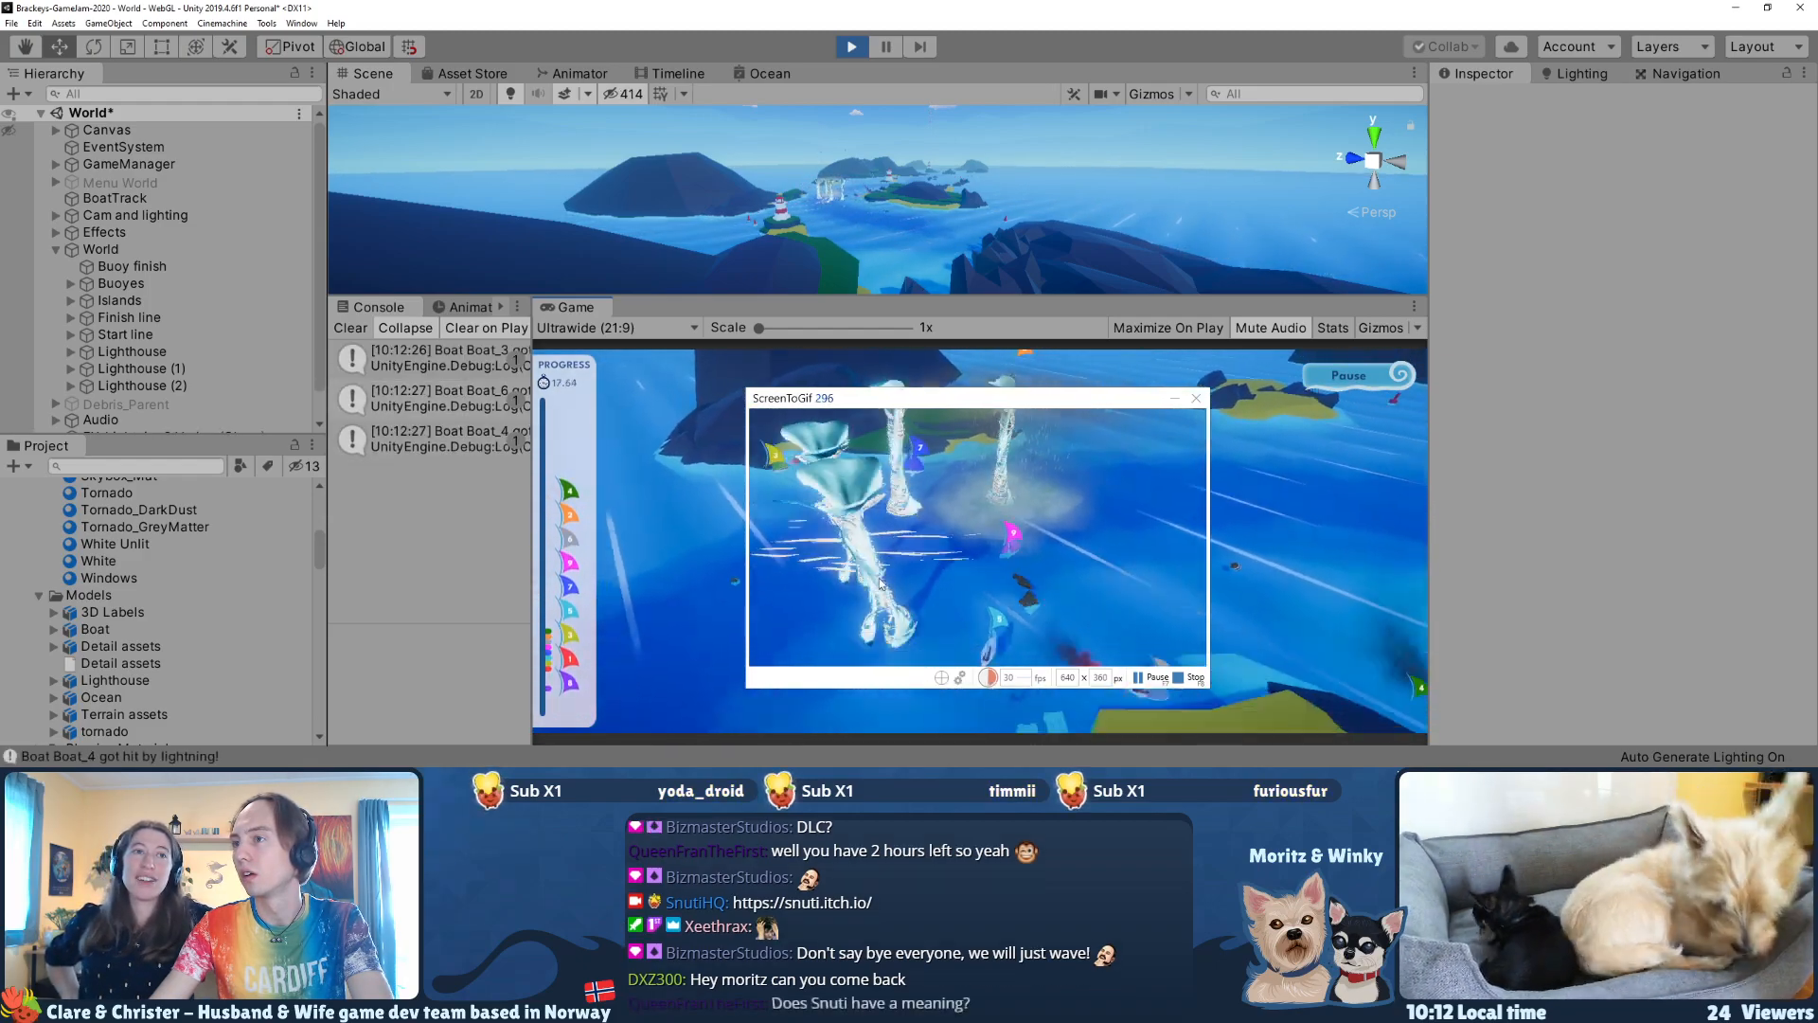
left_click(1153, 678)
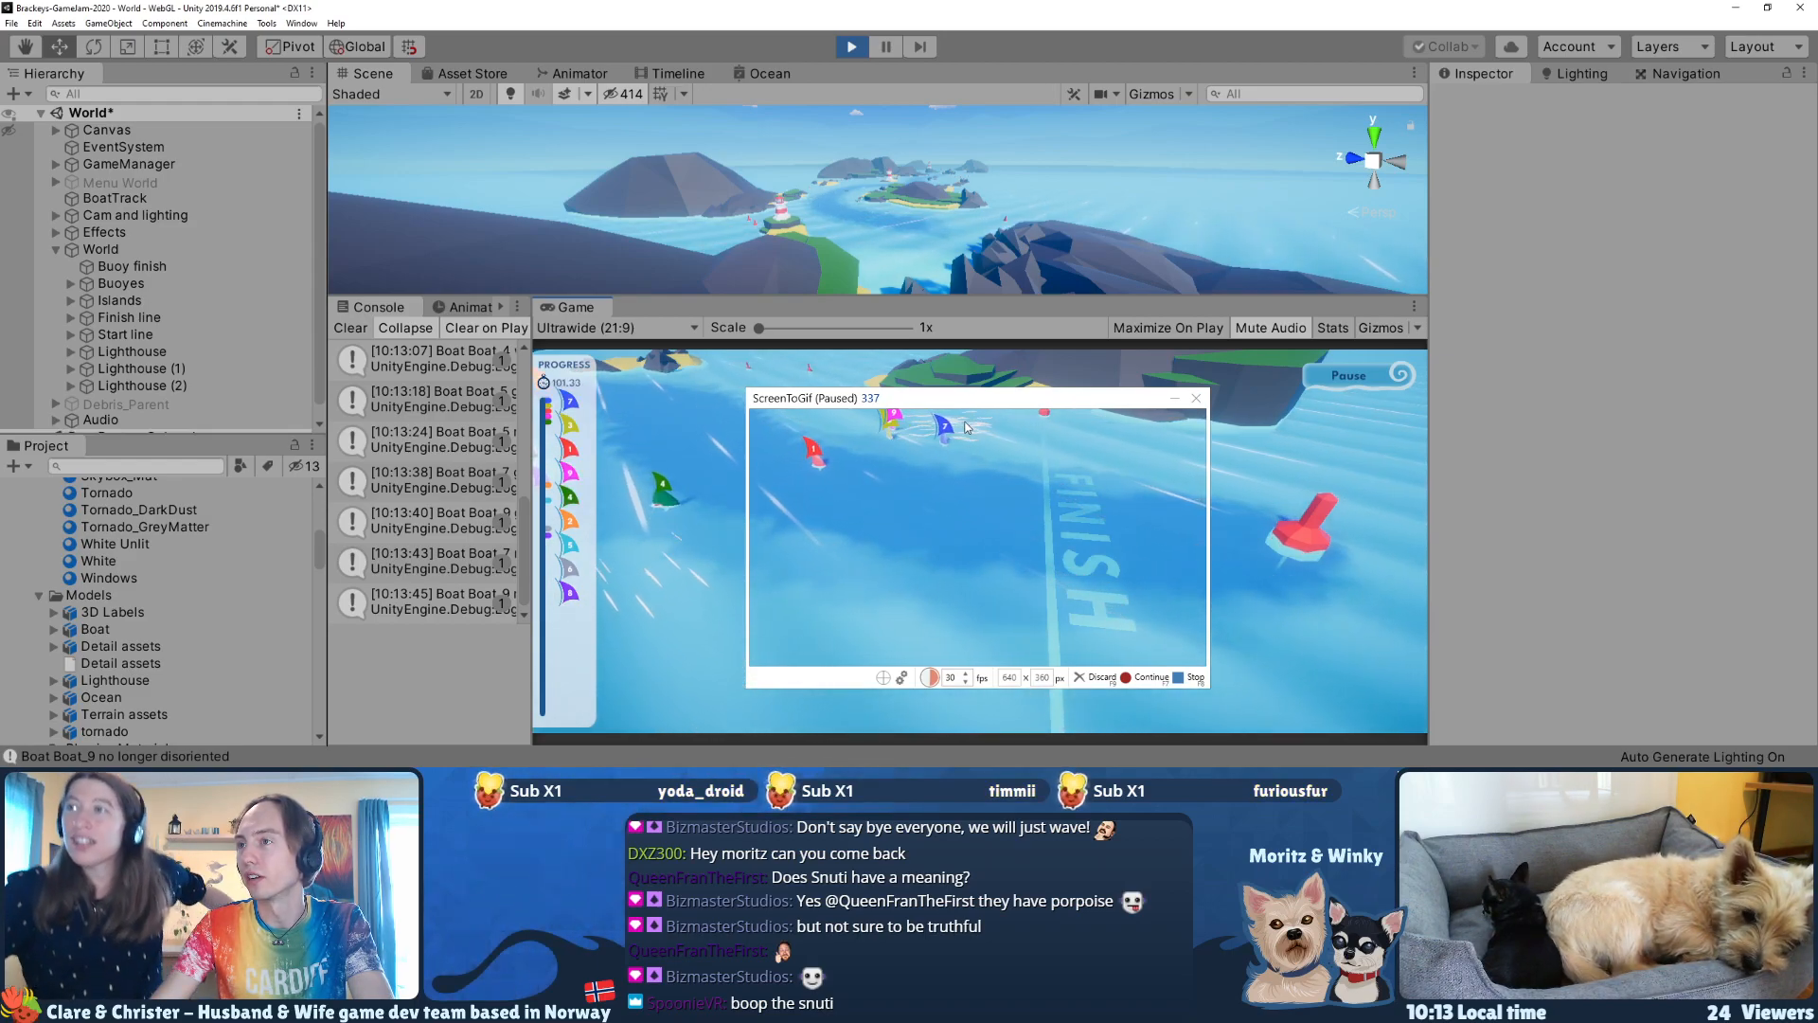
left_click(1146, 678)
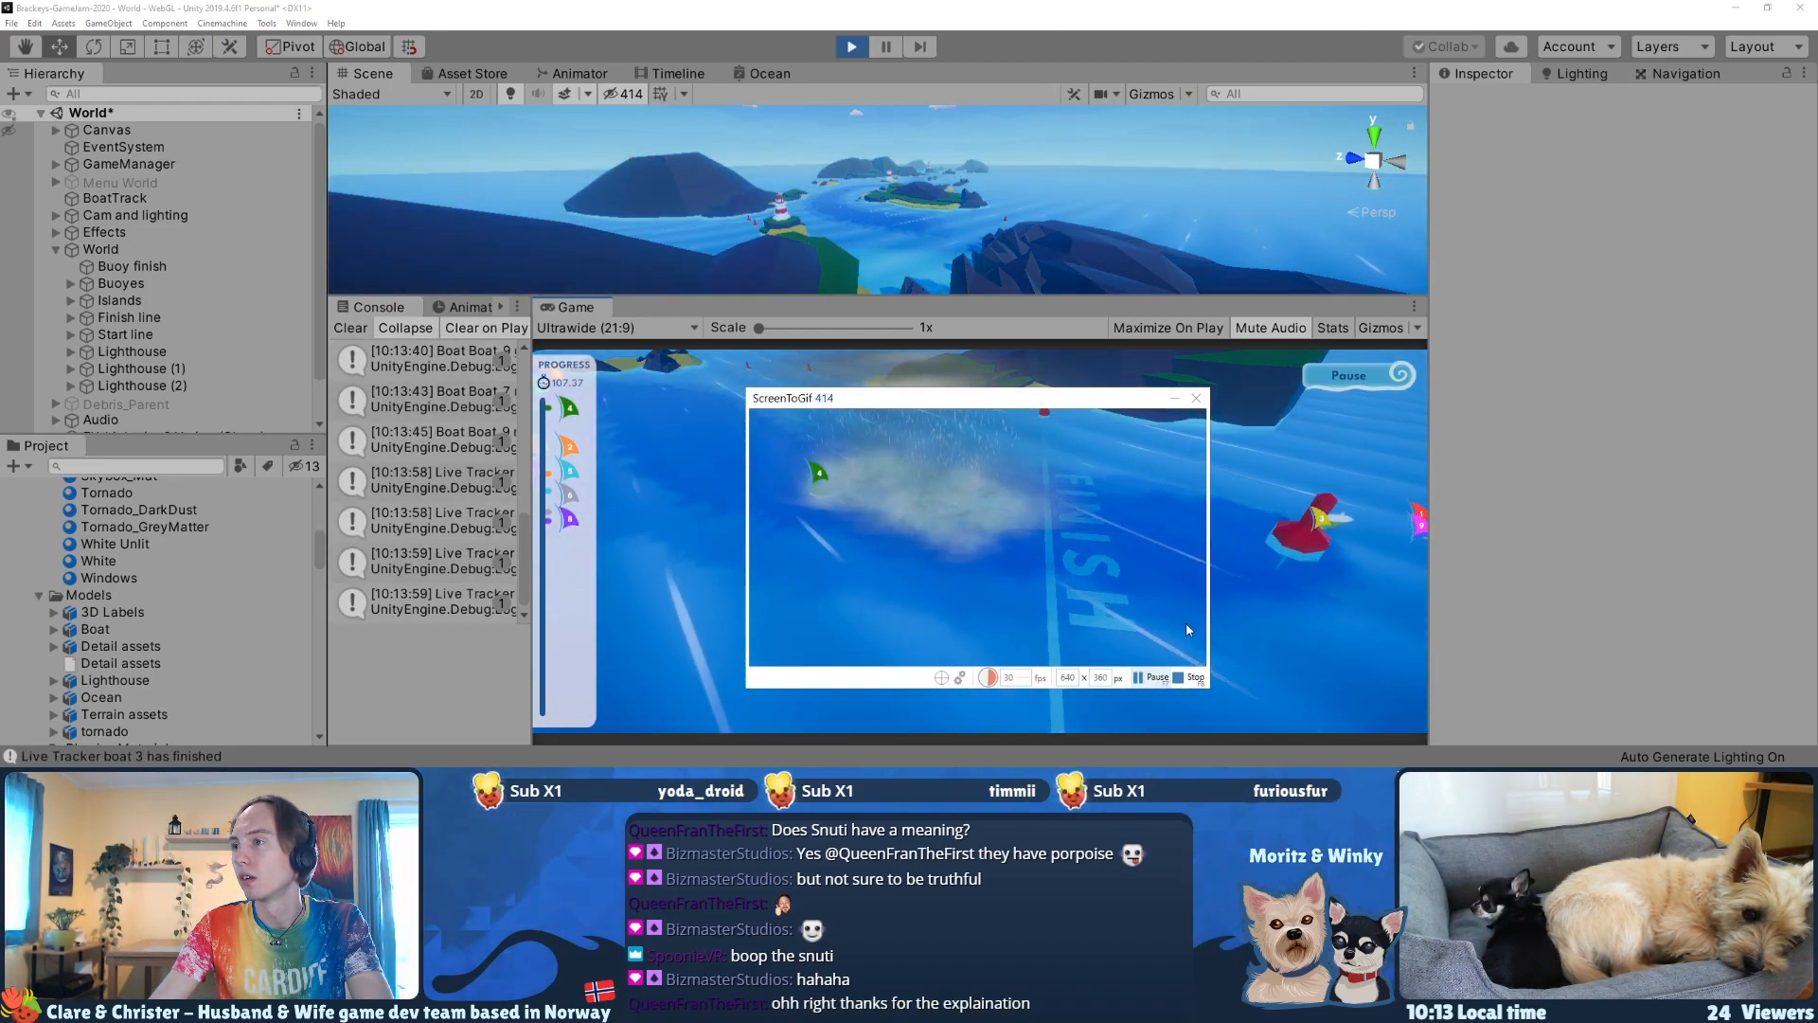
left_click(1193, 680)
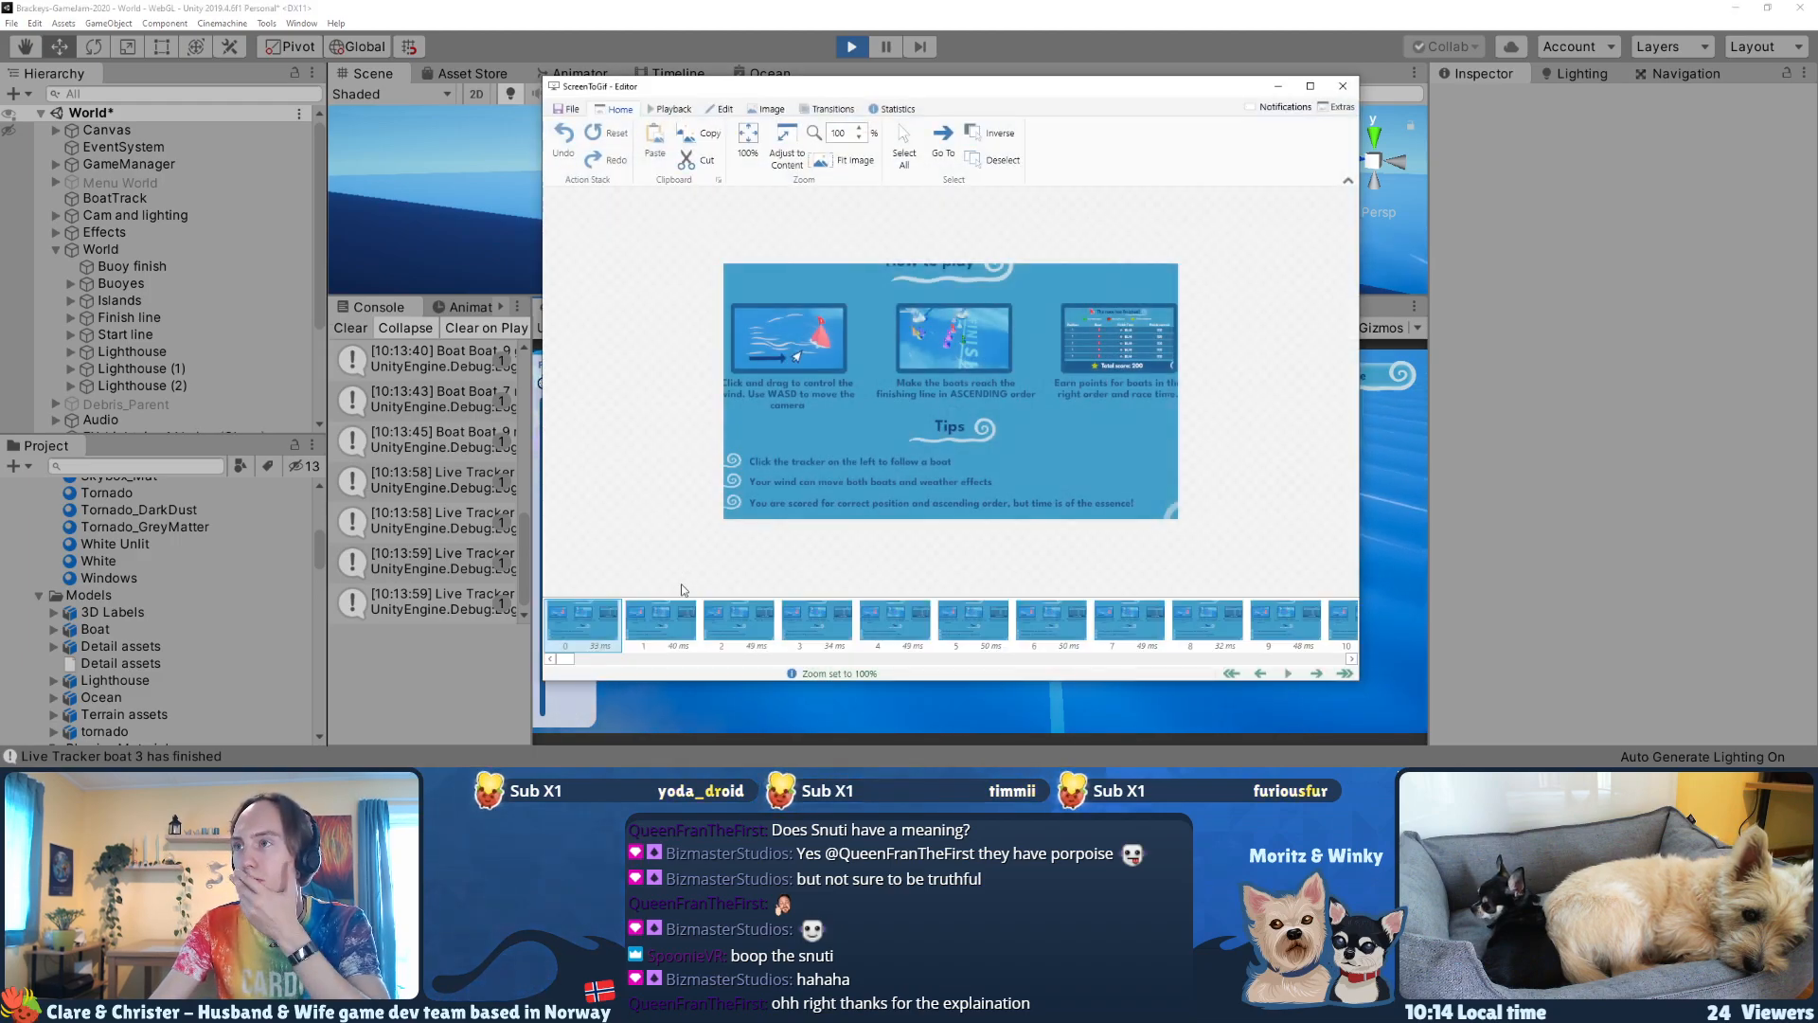
Step: Delete recorded frames 0–11 showing the How to play screen before the countdown
mouse_move(572, 662)
left_mouse_down()
mouse_move(614, 662)
mouse_move(583, 660)
left_mouse_up()
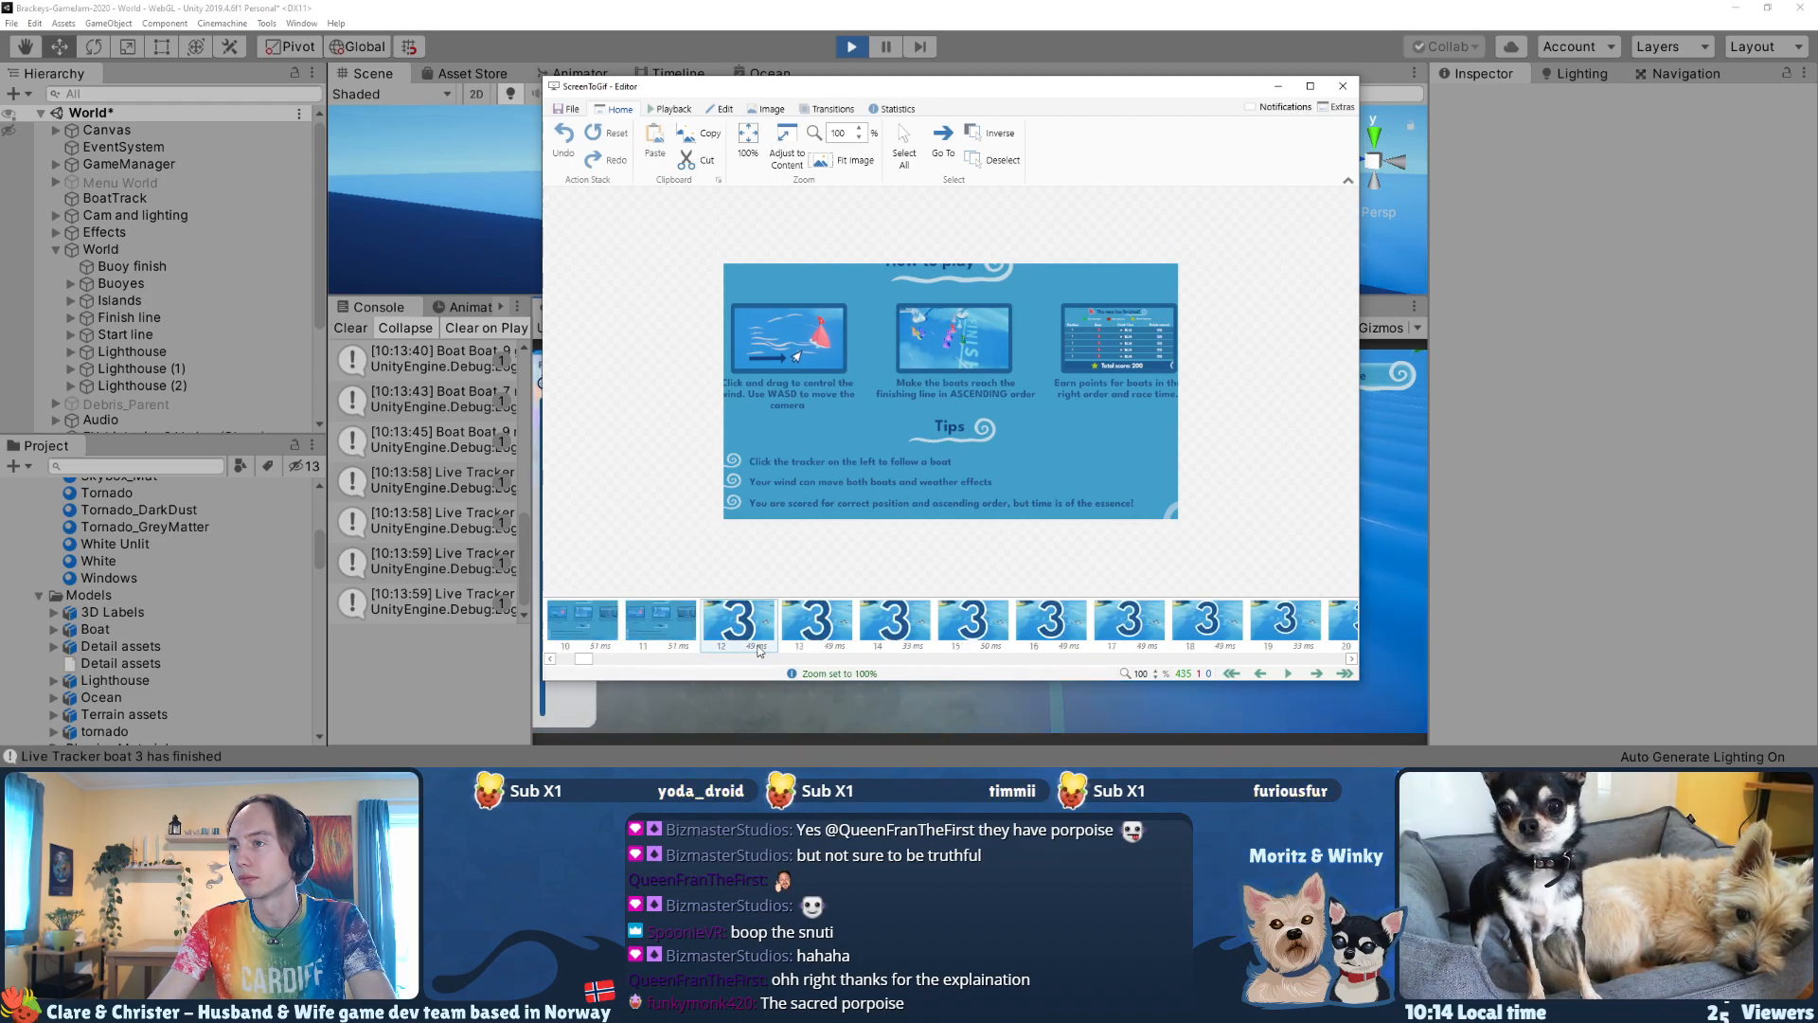
left_click(742, 634)
left_click(668, 630)
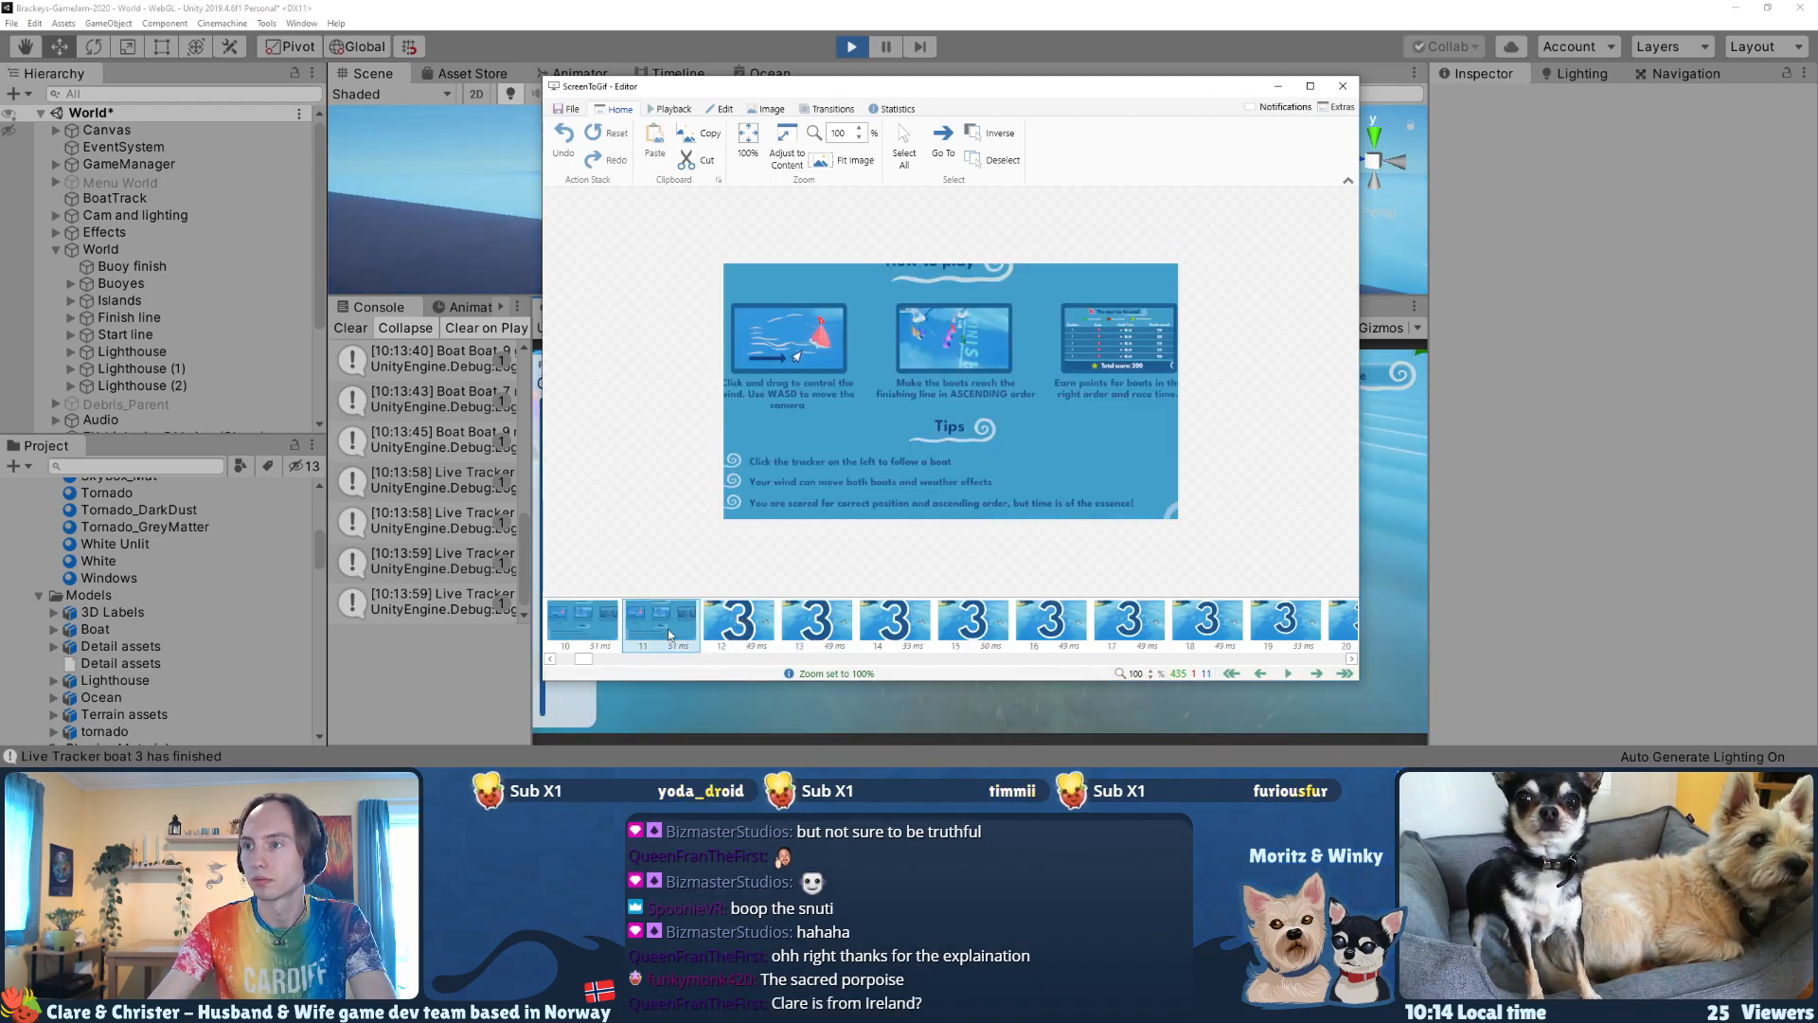
key("shift+Home")
key("Delete")
key("Return")
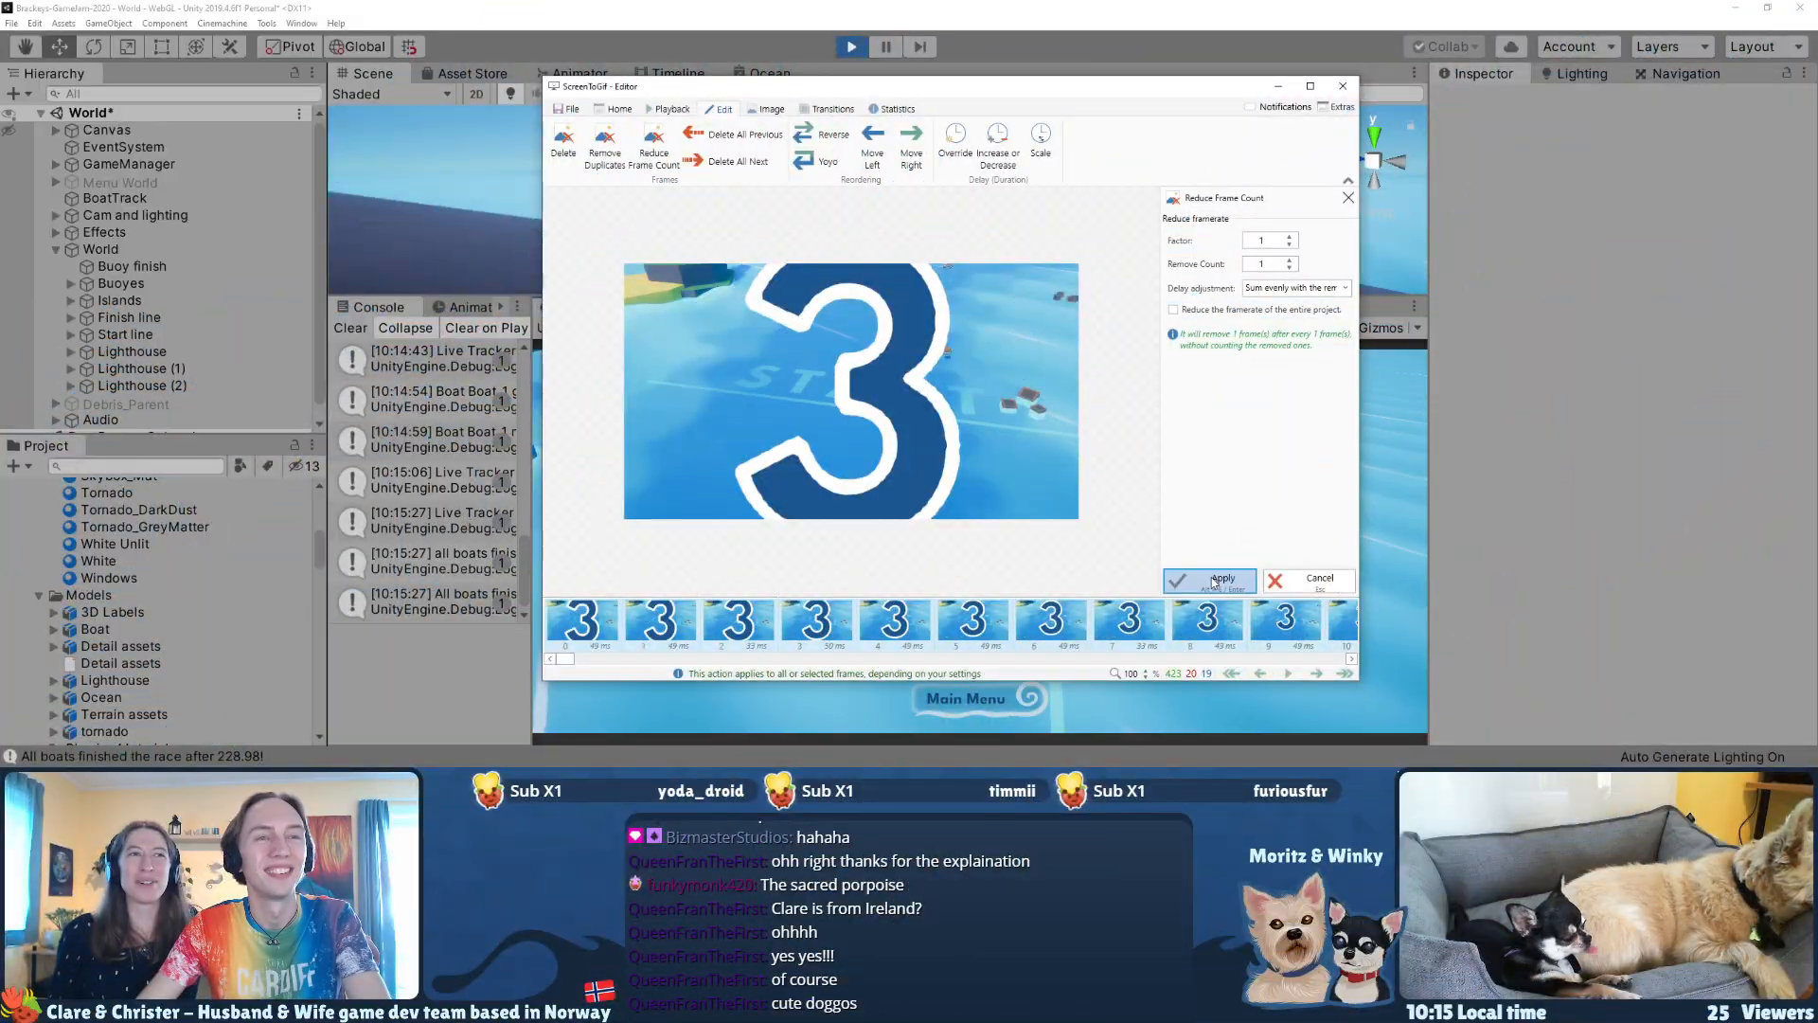
Step: Try reducing the frame count of the countdown's "3" frames with factor 1 and remove count 1, review the frames, and undo the reduction
left_click(1213, 579)
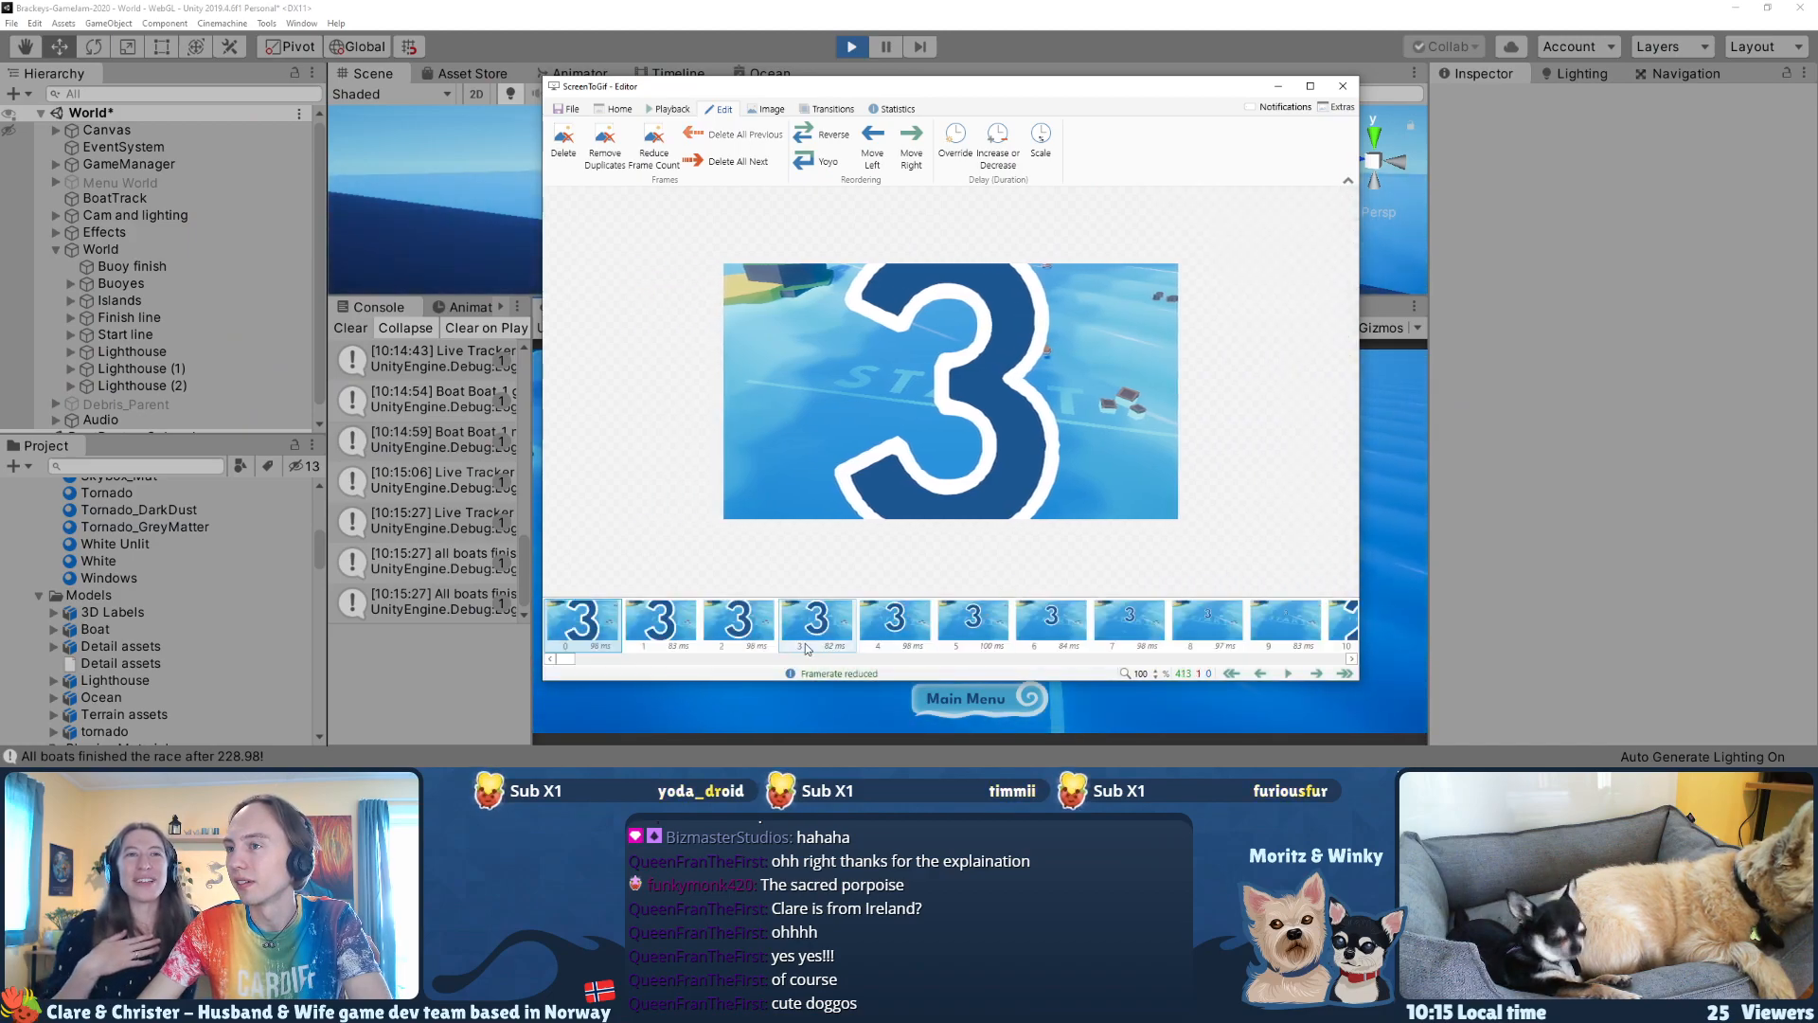
left_click(682, 640)
key("Left")
key("Right")
key("Right")
key("Right")
key("Right")
key("Right")
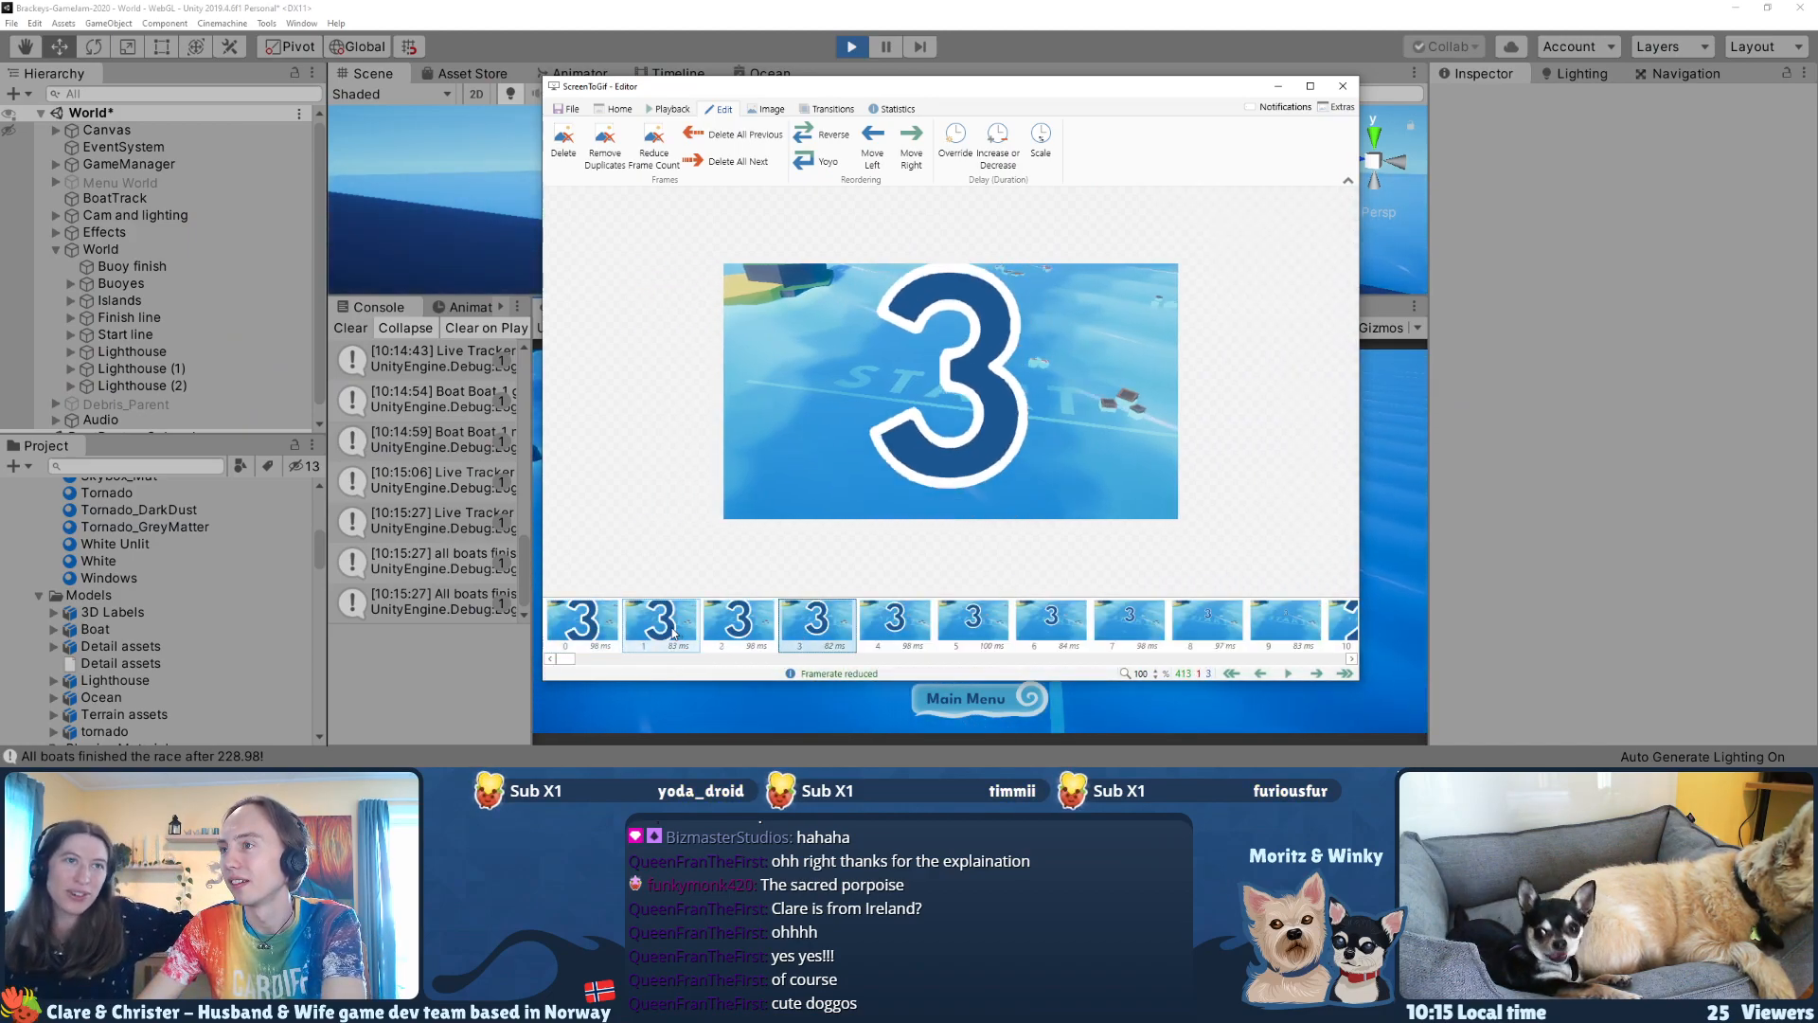
left_click_drag(581, 664, 596, 675)
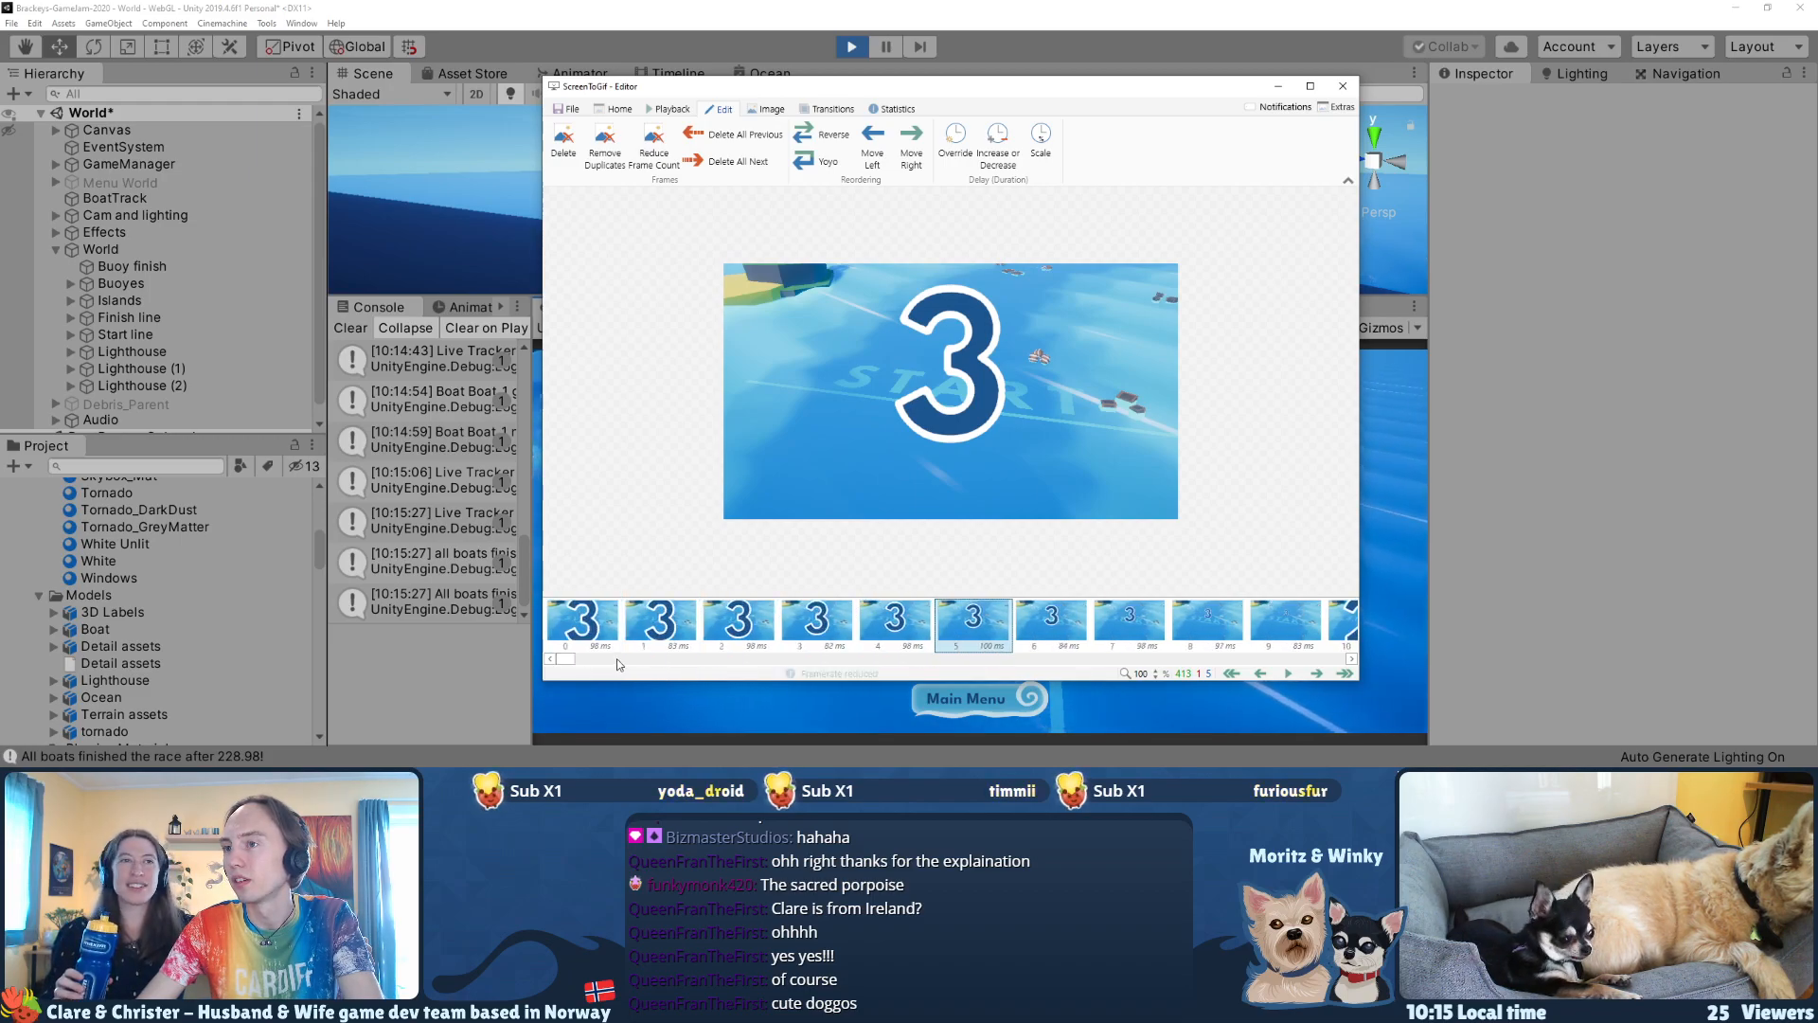
key("ctrl+z")
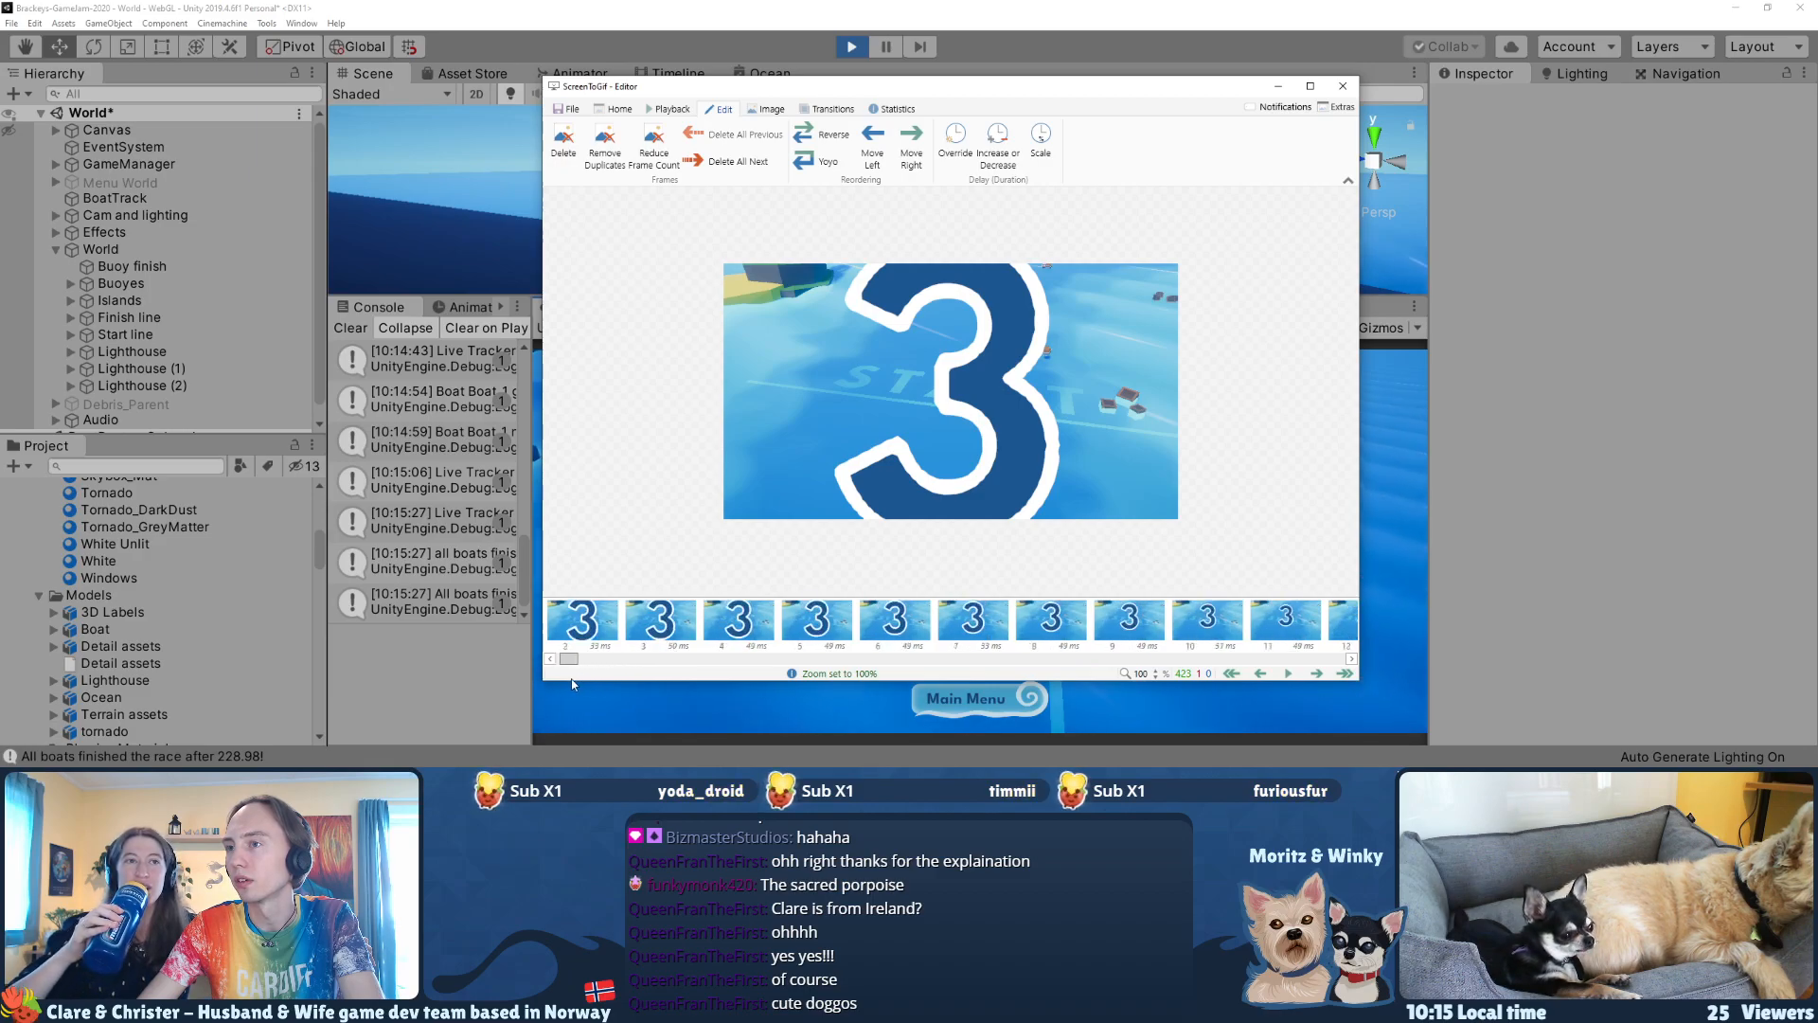
Step: Reduce the frame count of frames 0–19, the countdown's "3", with factor 1 and remove count 2
left_click_drag(566, 660, 638, 663)
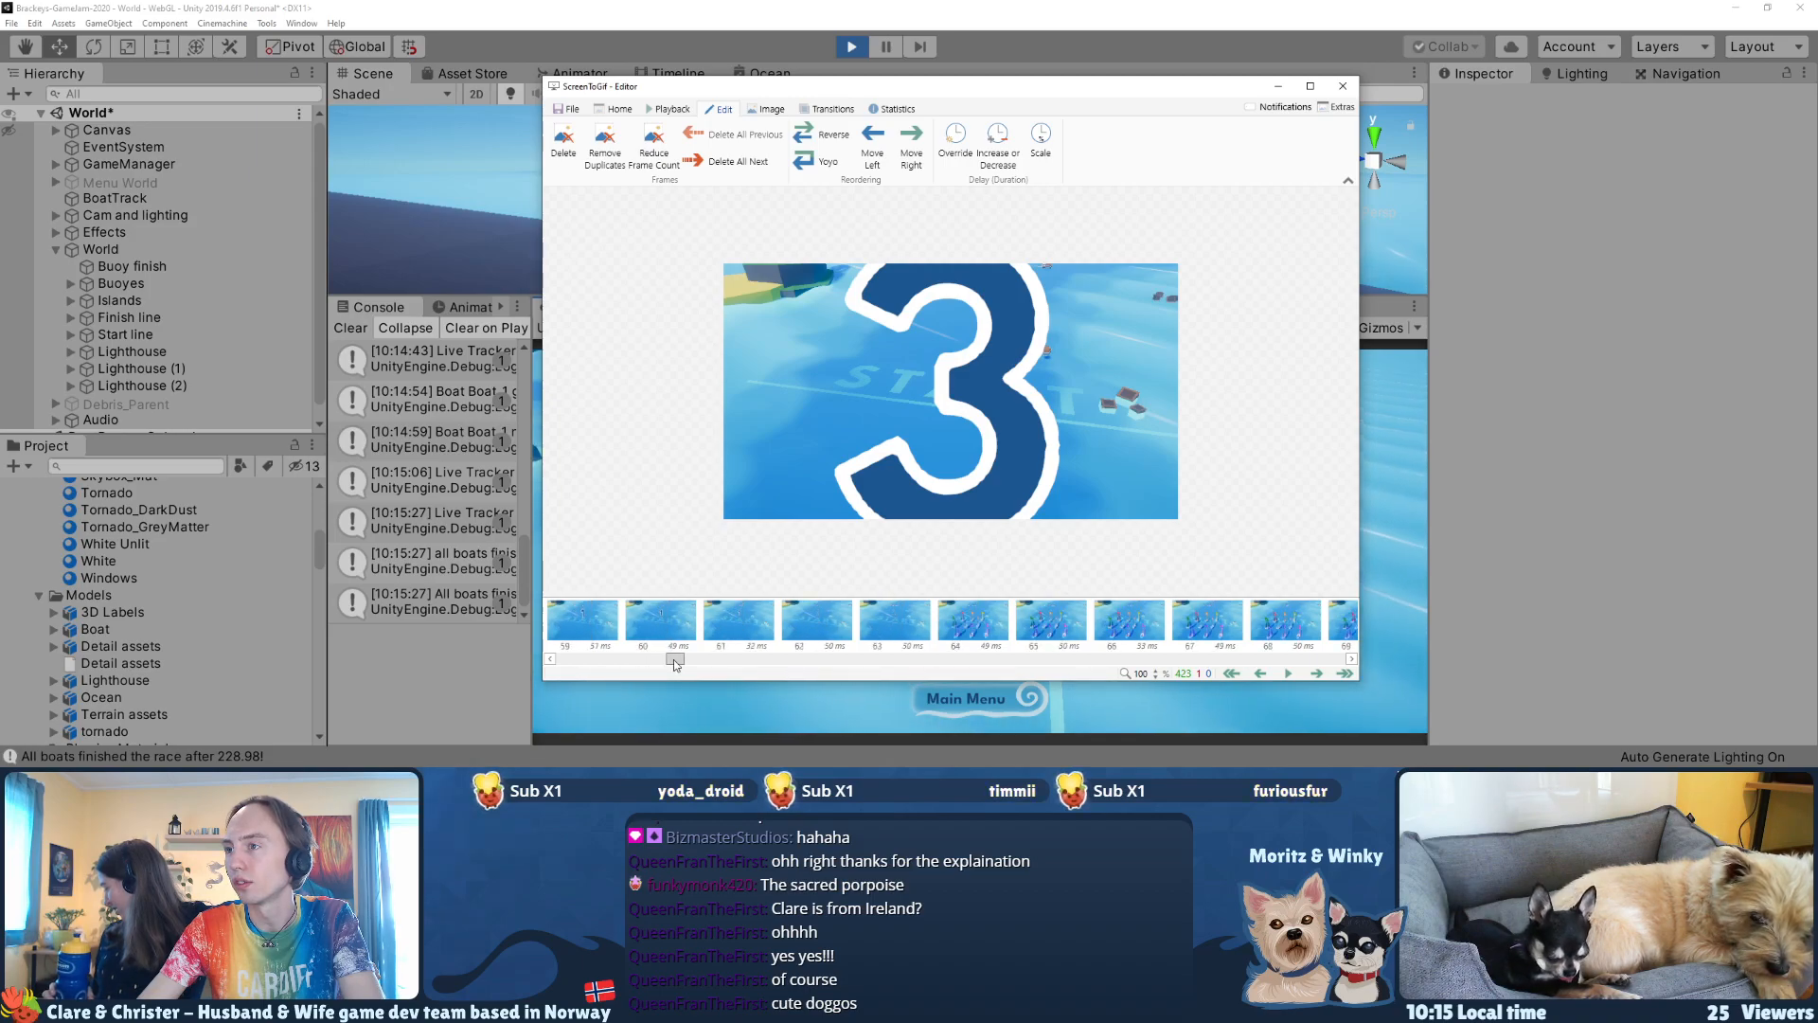
left_click_drag(561, 666, 599, 660)
left_click(597, 630)
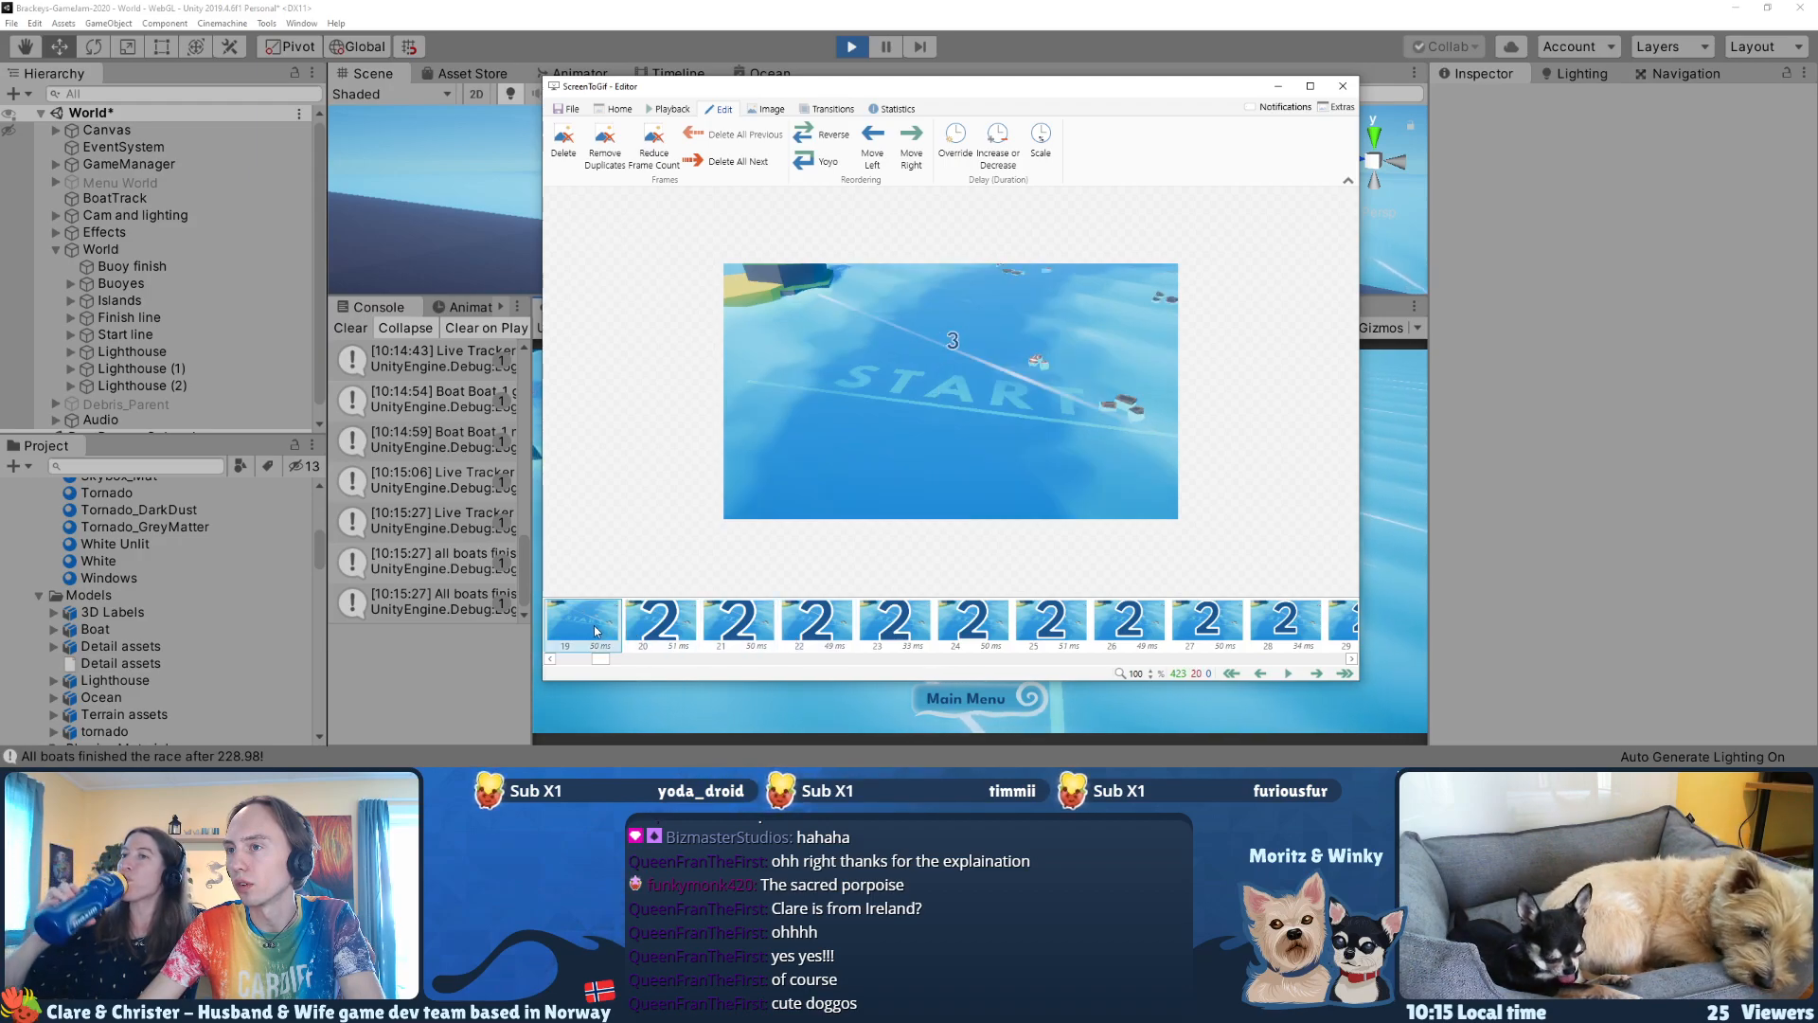
left_click_drag(602, 663, 546, 668)
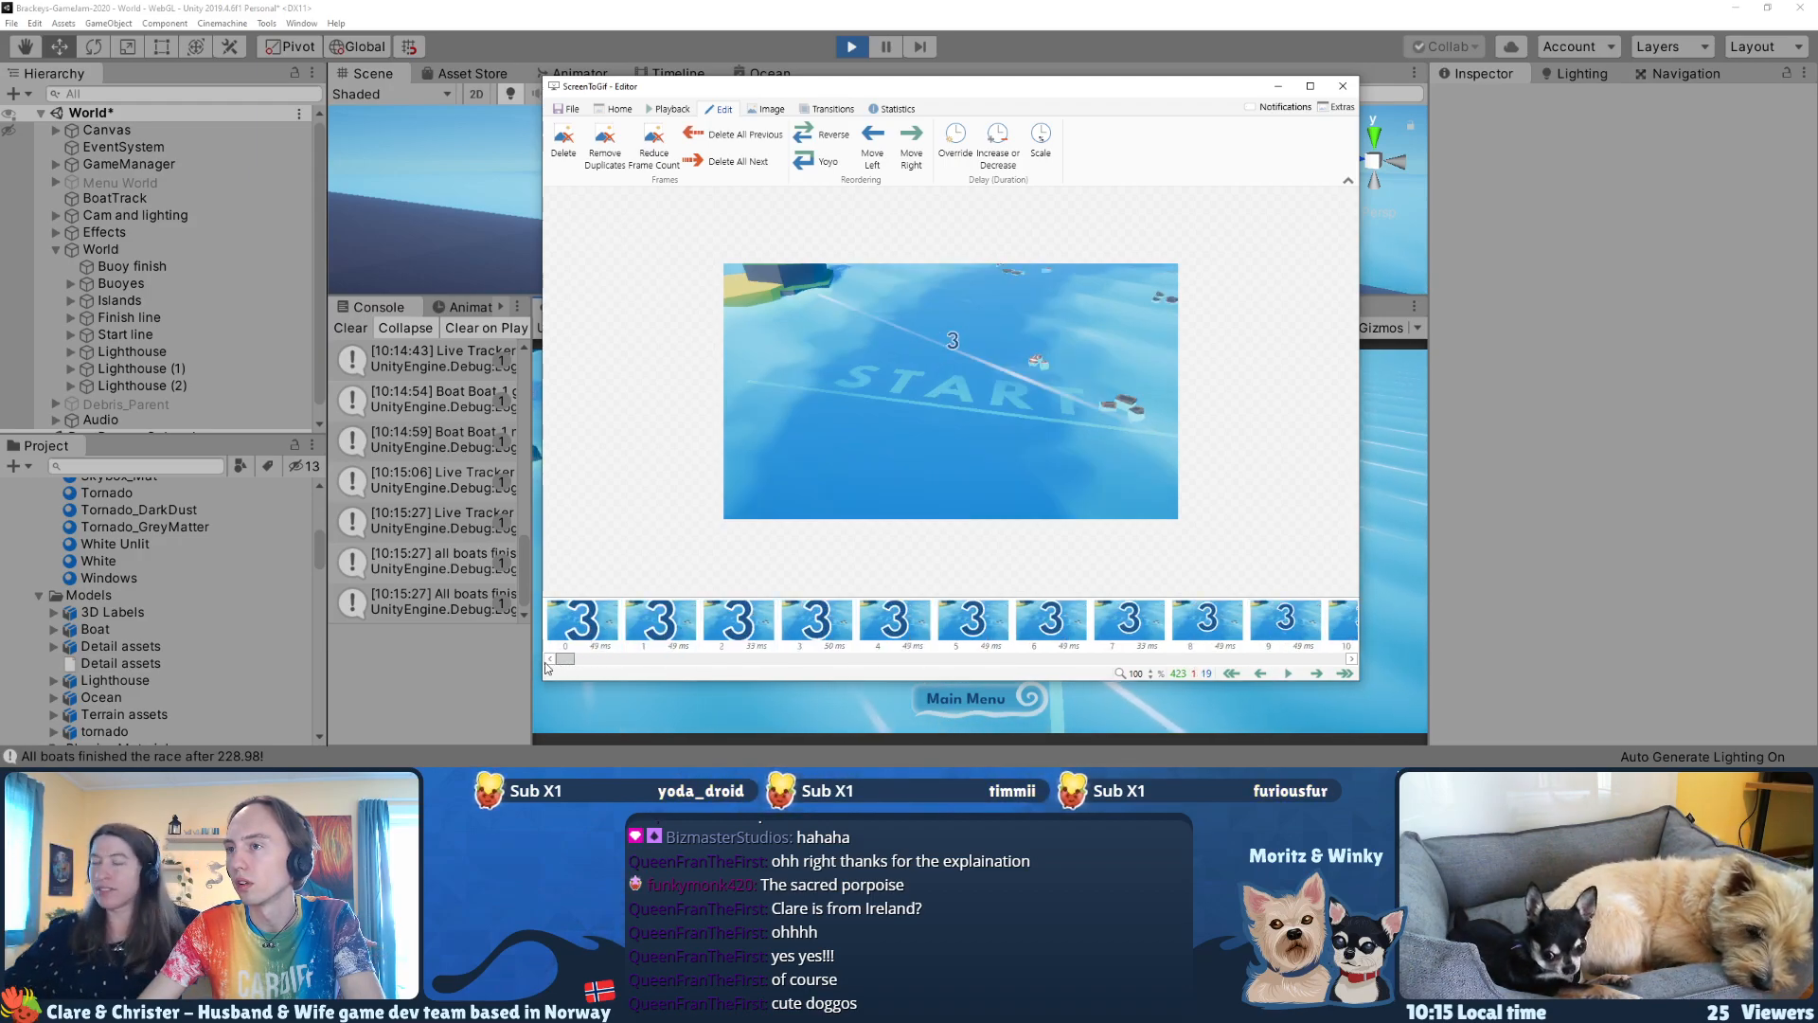
left_click(607, 614, "shift")
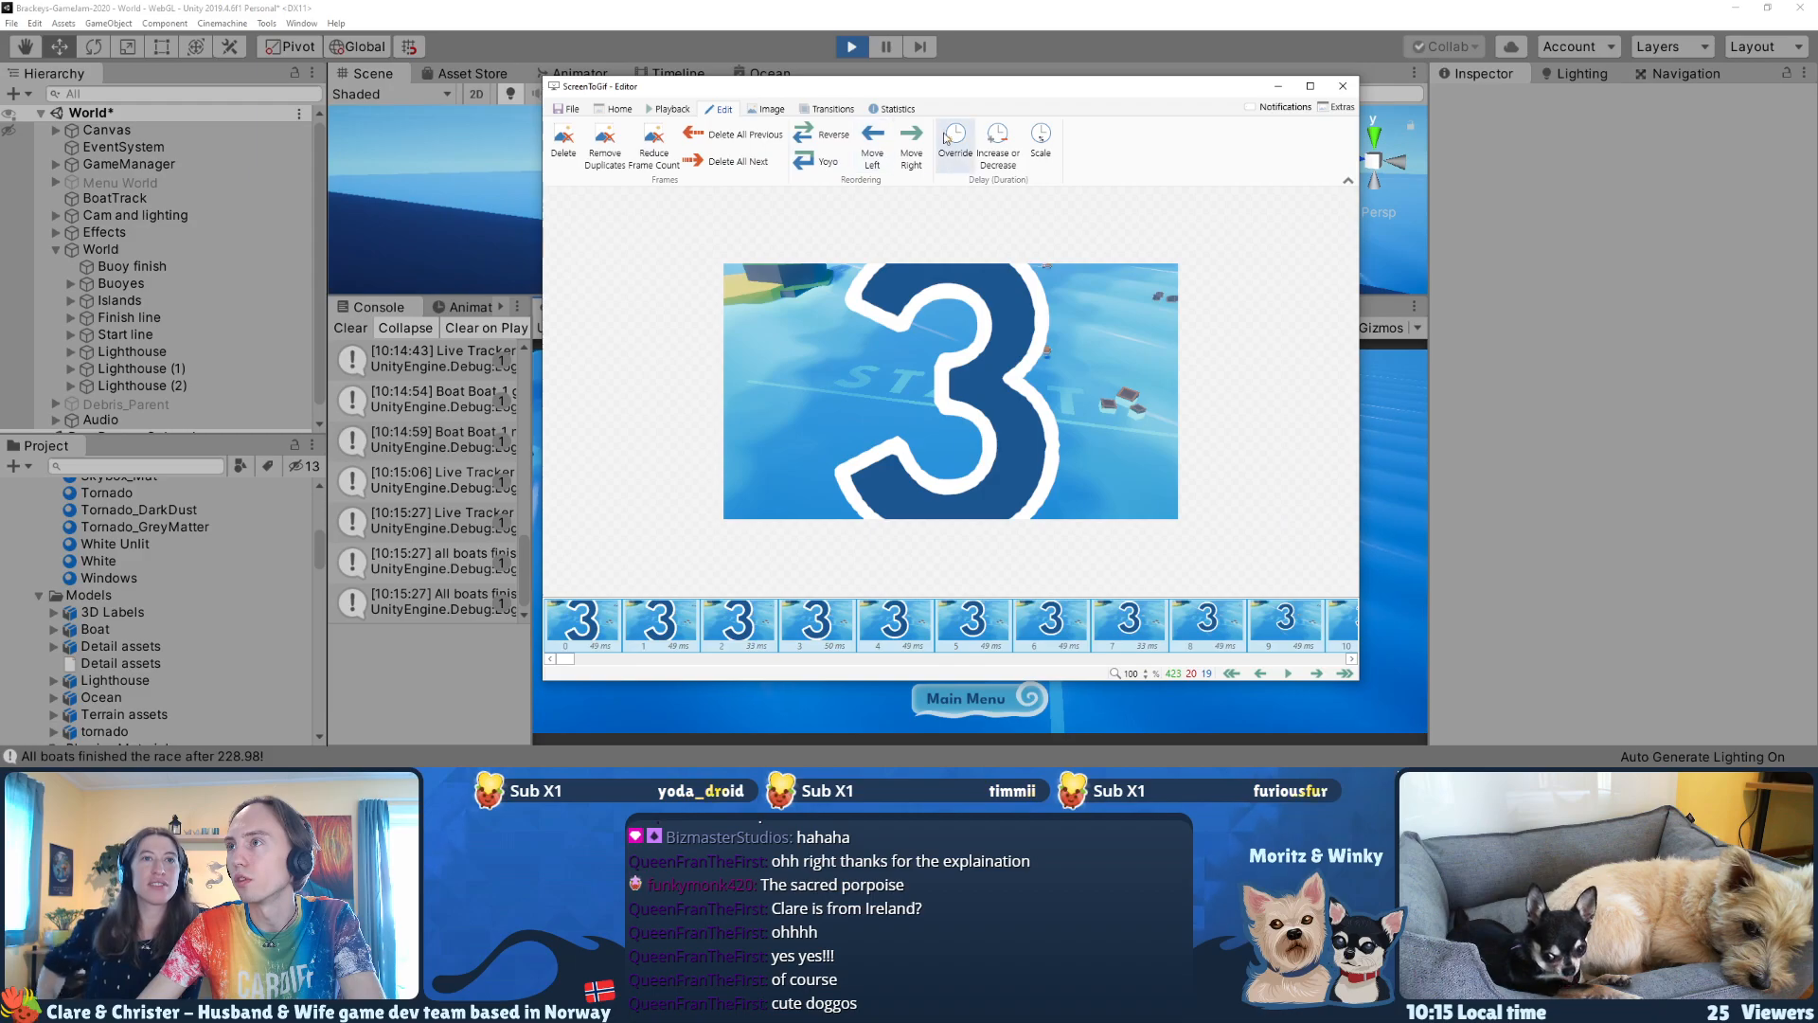
left_click(653, 144)
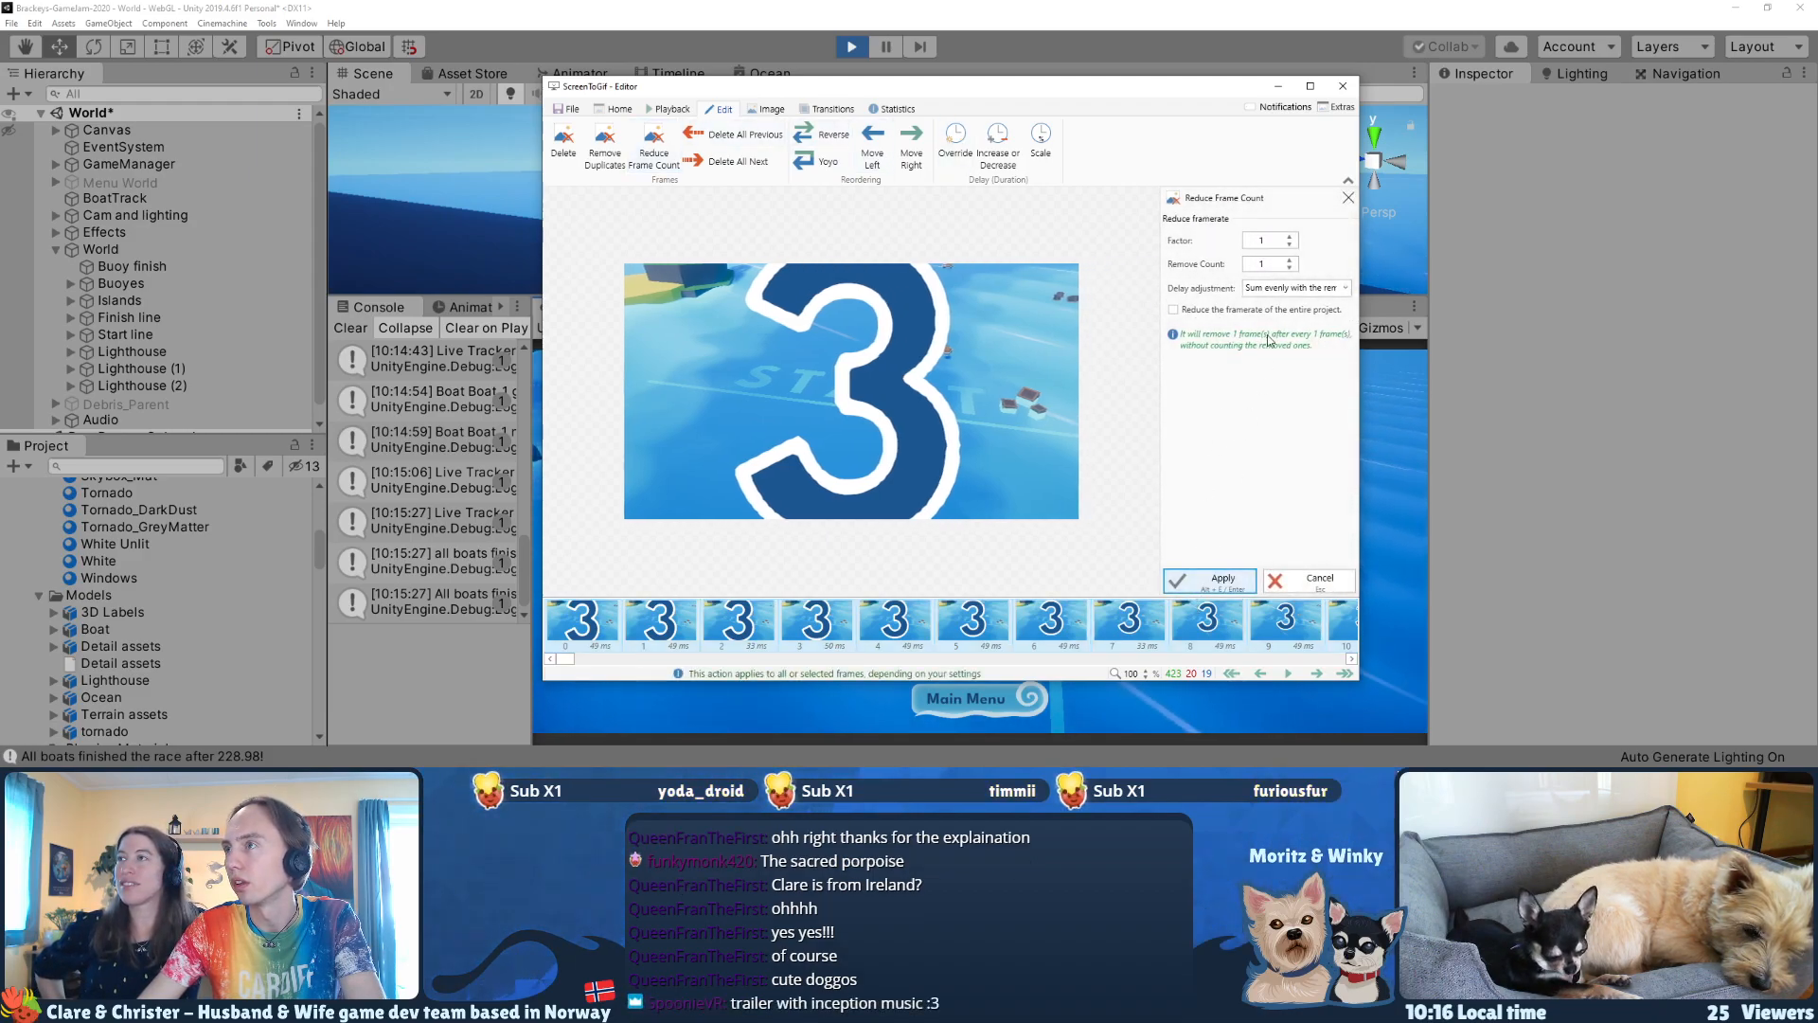
left_click(1222, 581)
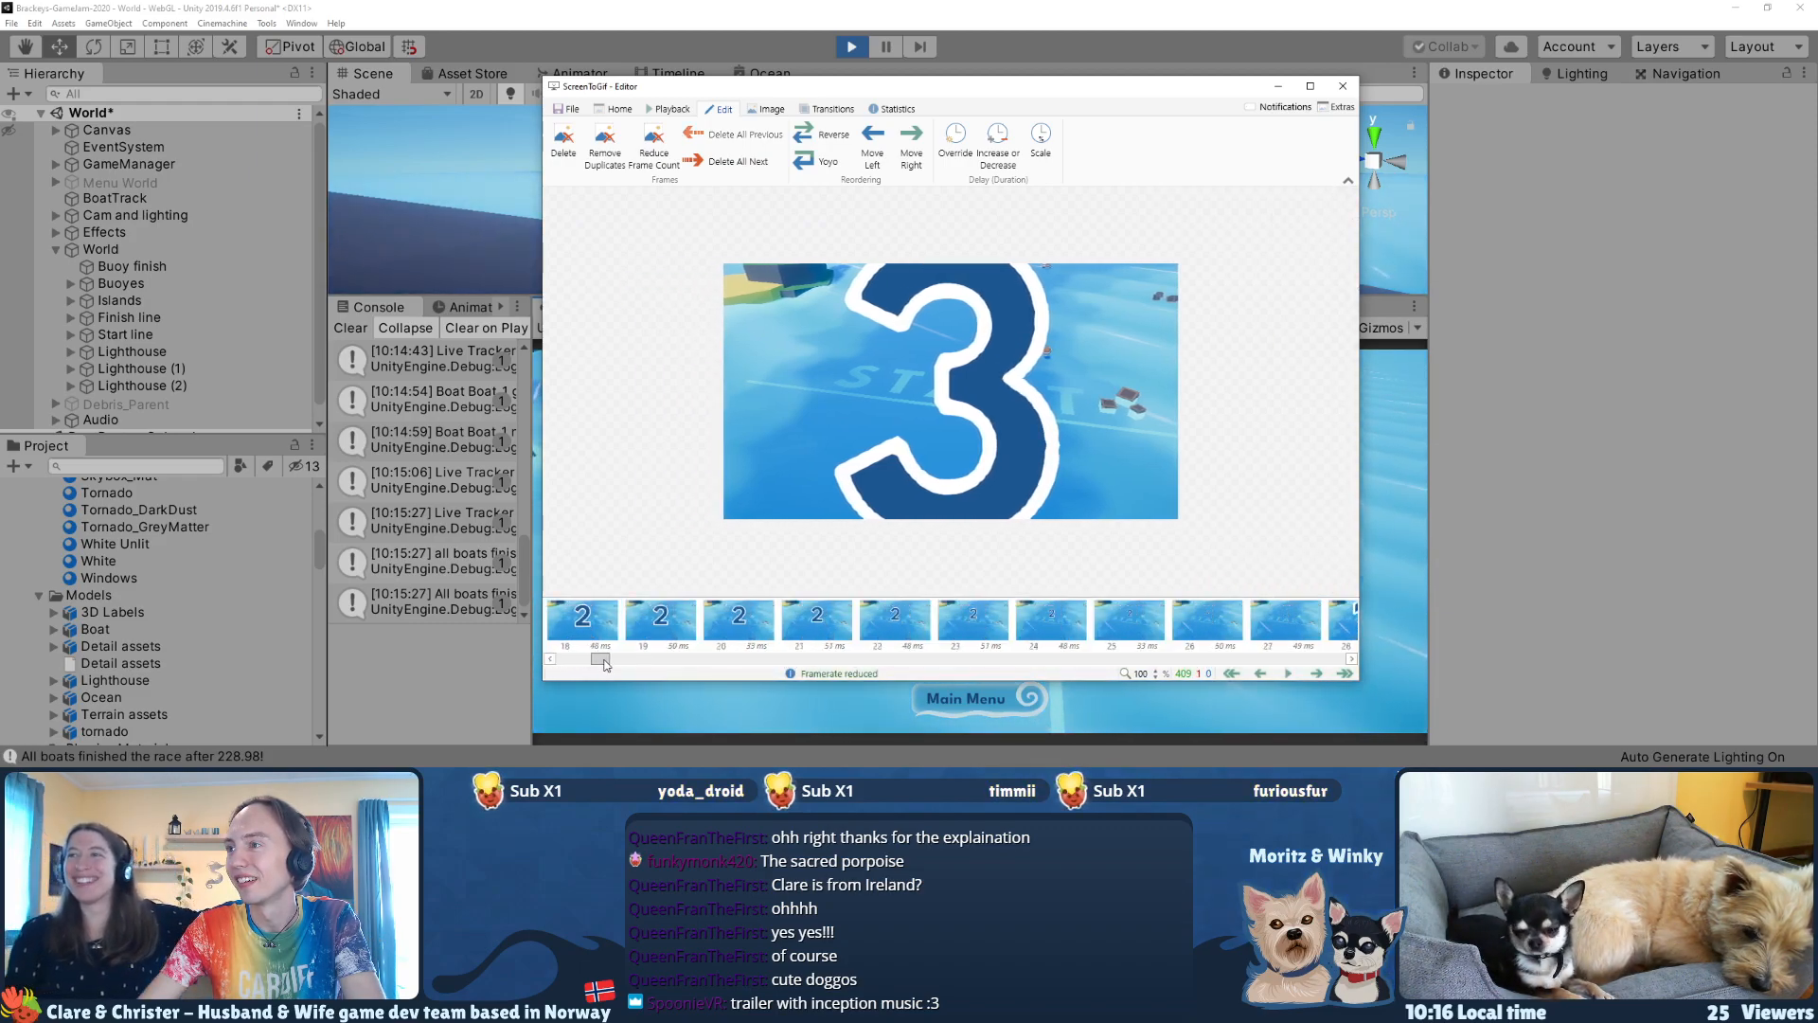
Step: Reduce the frame count of frames 7–49, from the first "2" to the end of the countdown, with factor 1 and remove count 2
left_click_drag(587, 661, 574, 663)
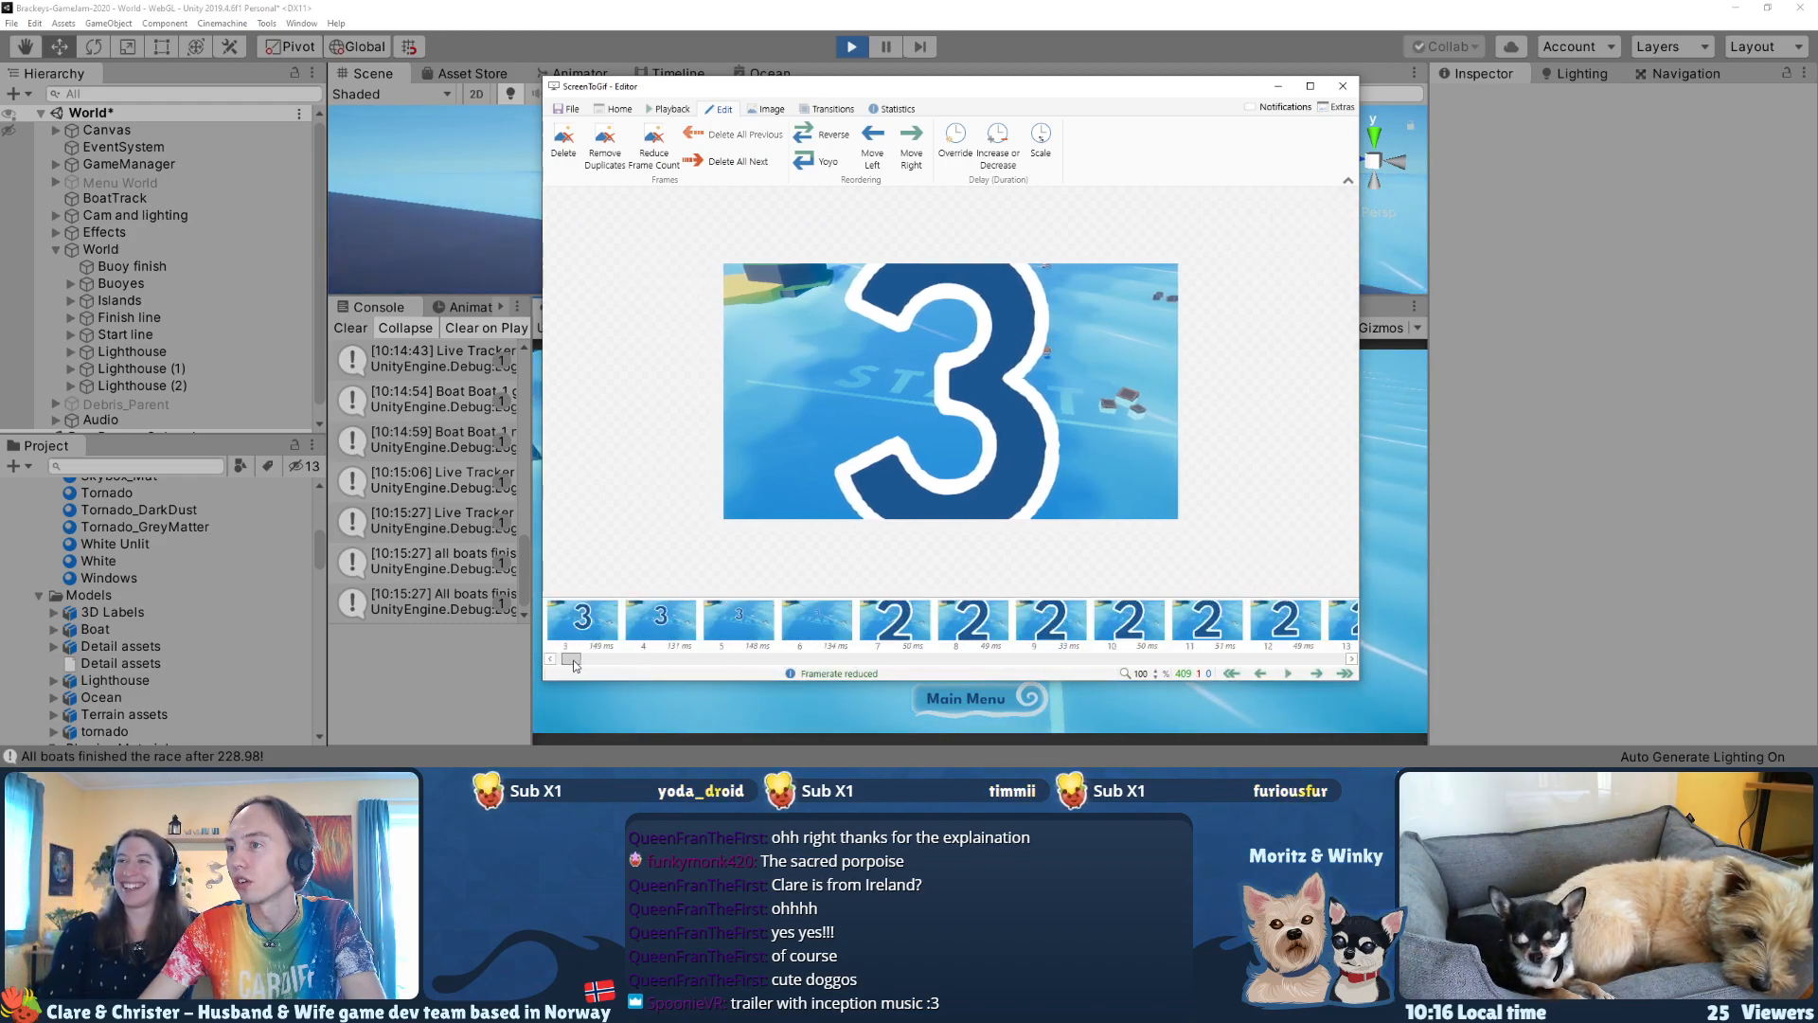
left_click(866, 625)
left_click(840, 624)
left_click(881, 622)
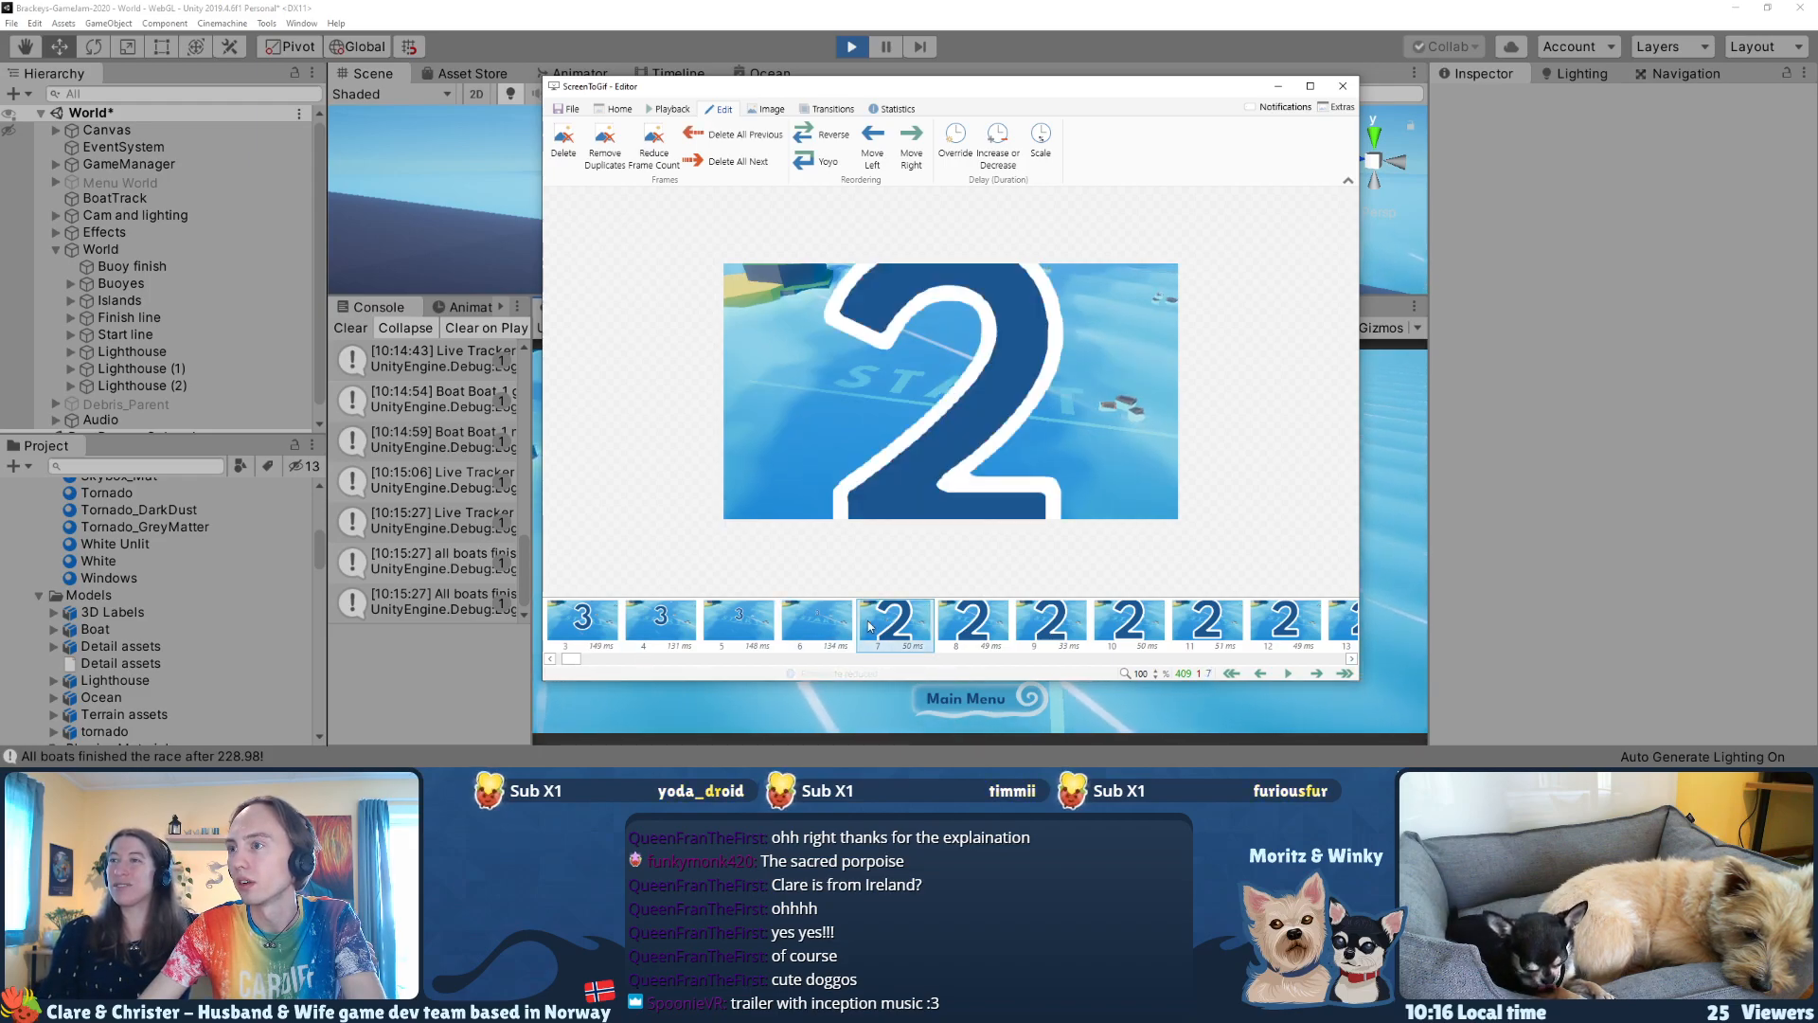
left_click(596, 661)
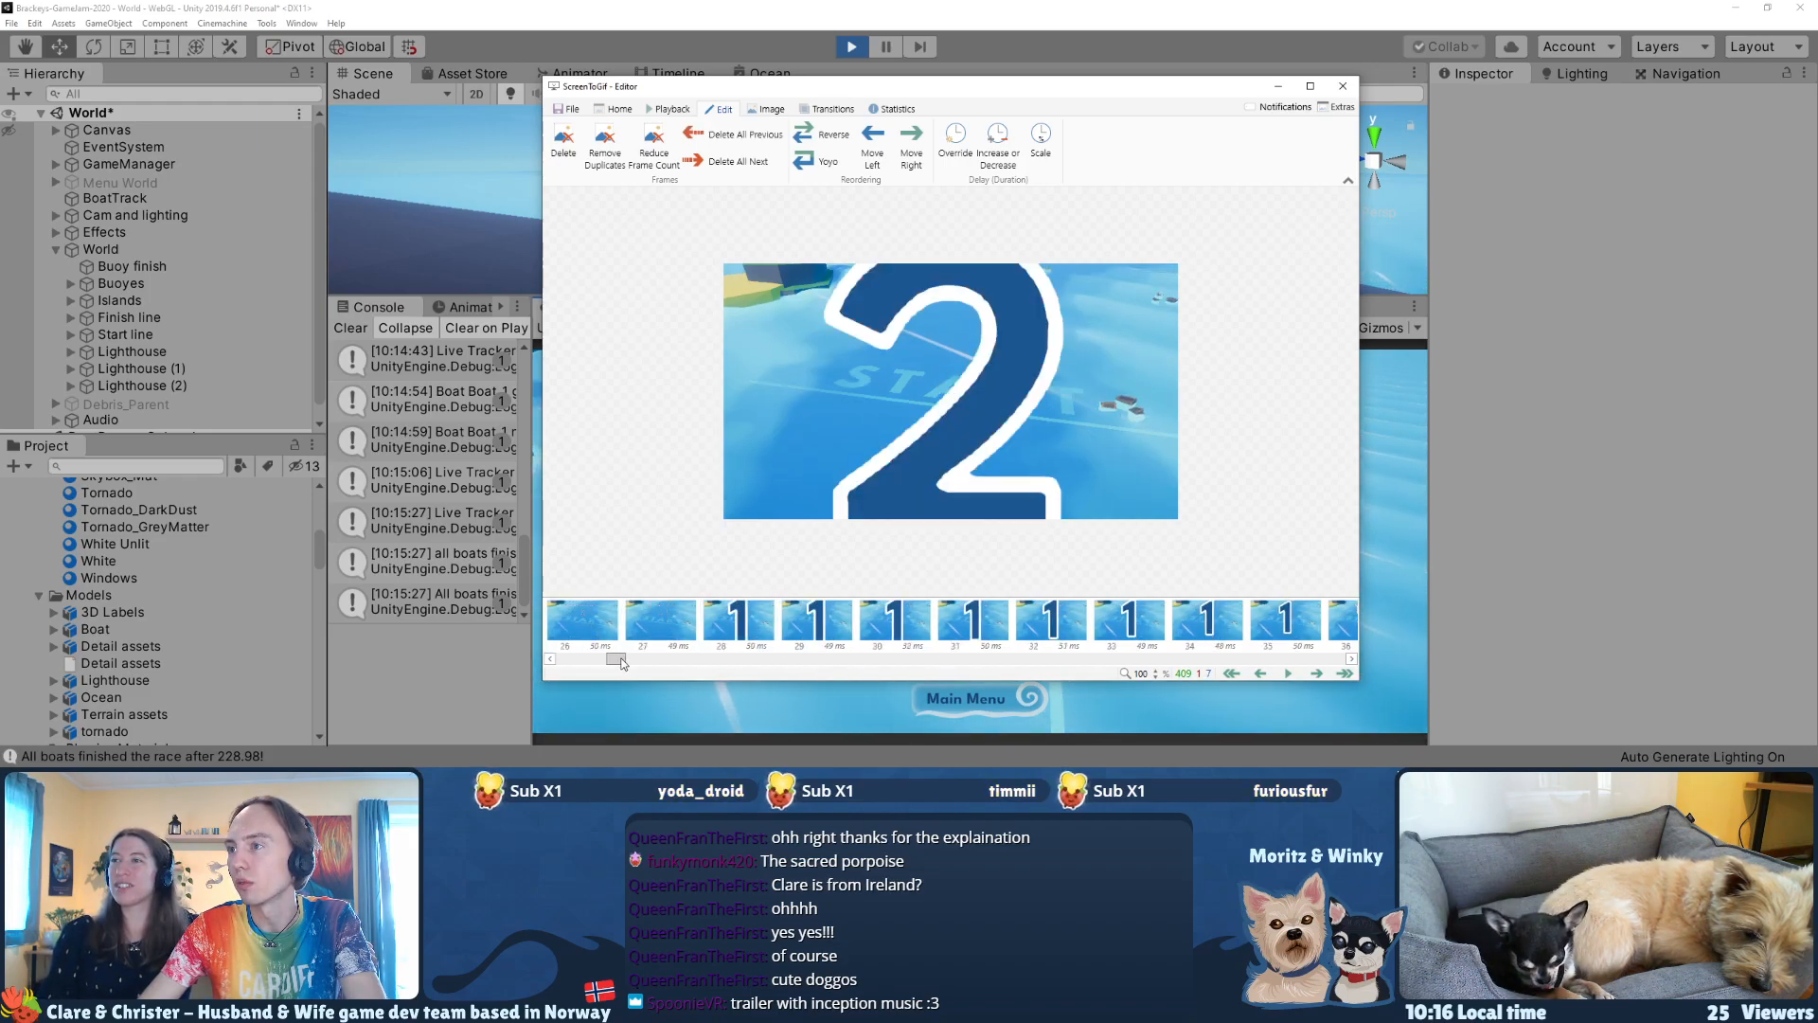
left_click_drag(622, 663, 641, 663)
left_click(881, 631, "shift")
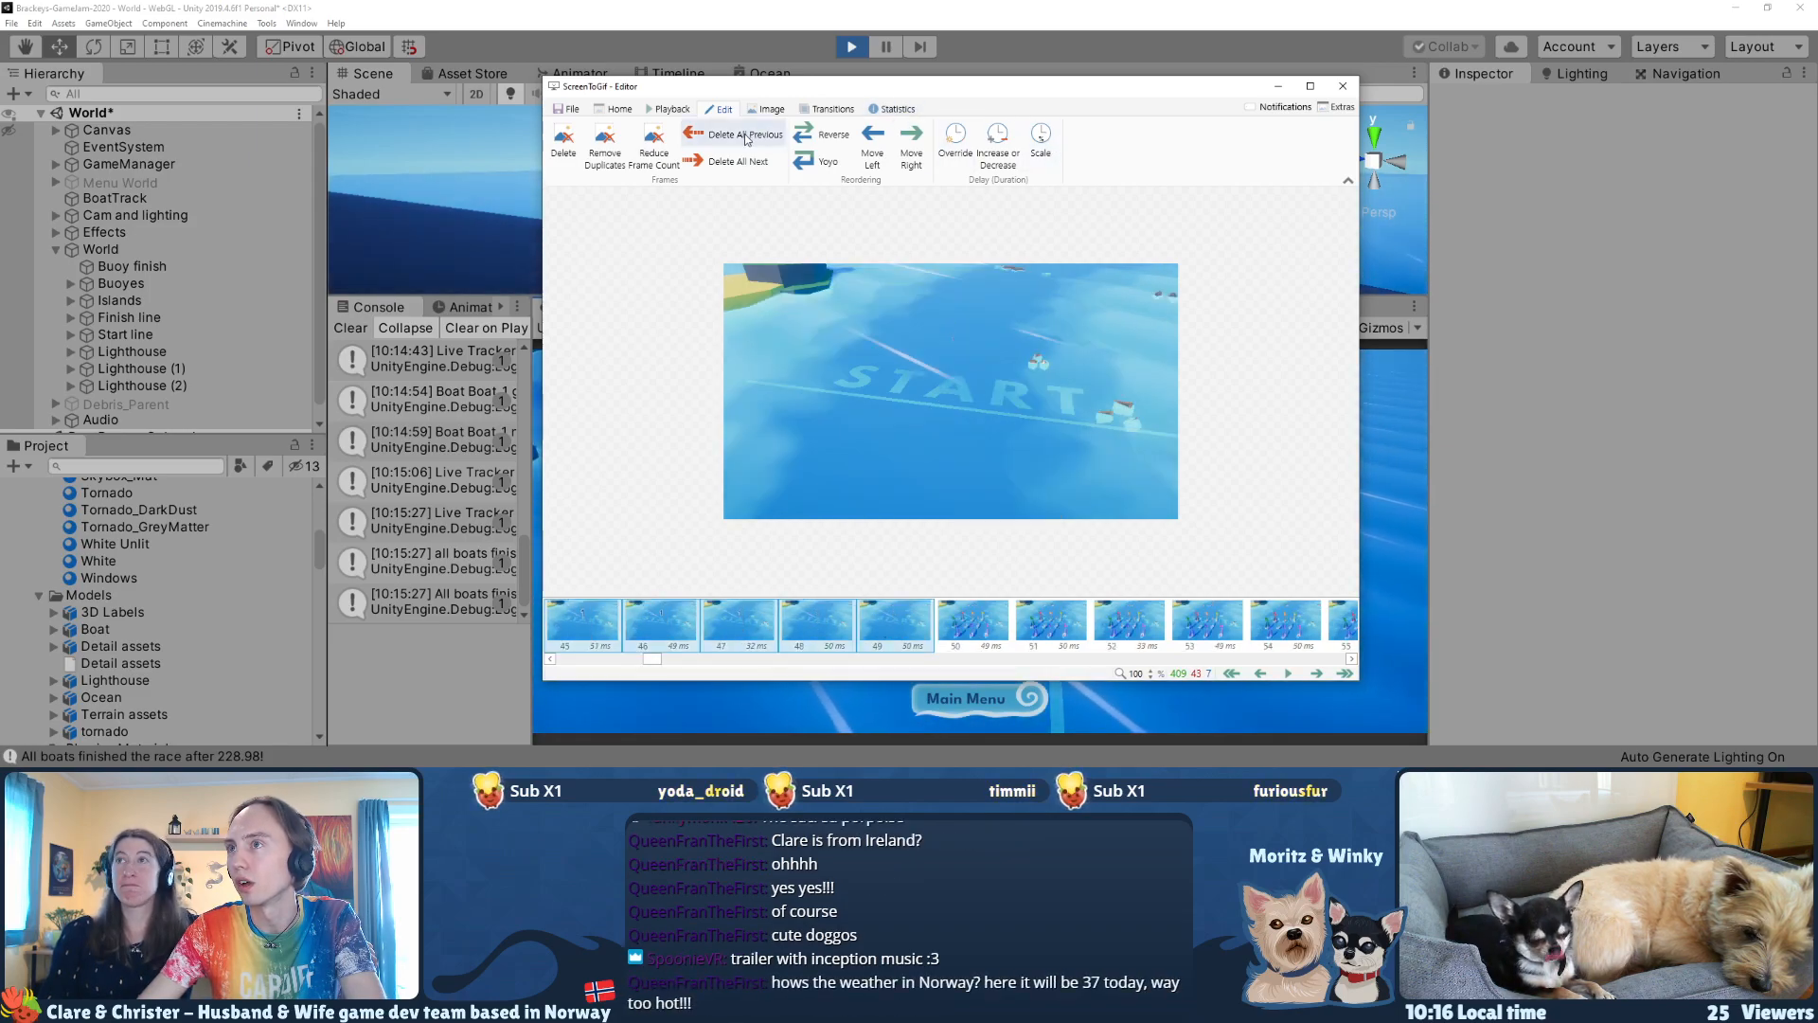
left_click(652, 139)
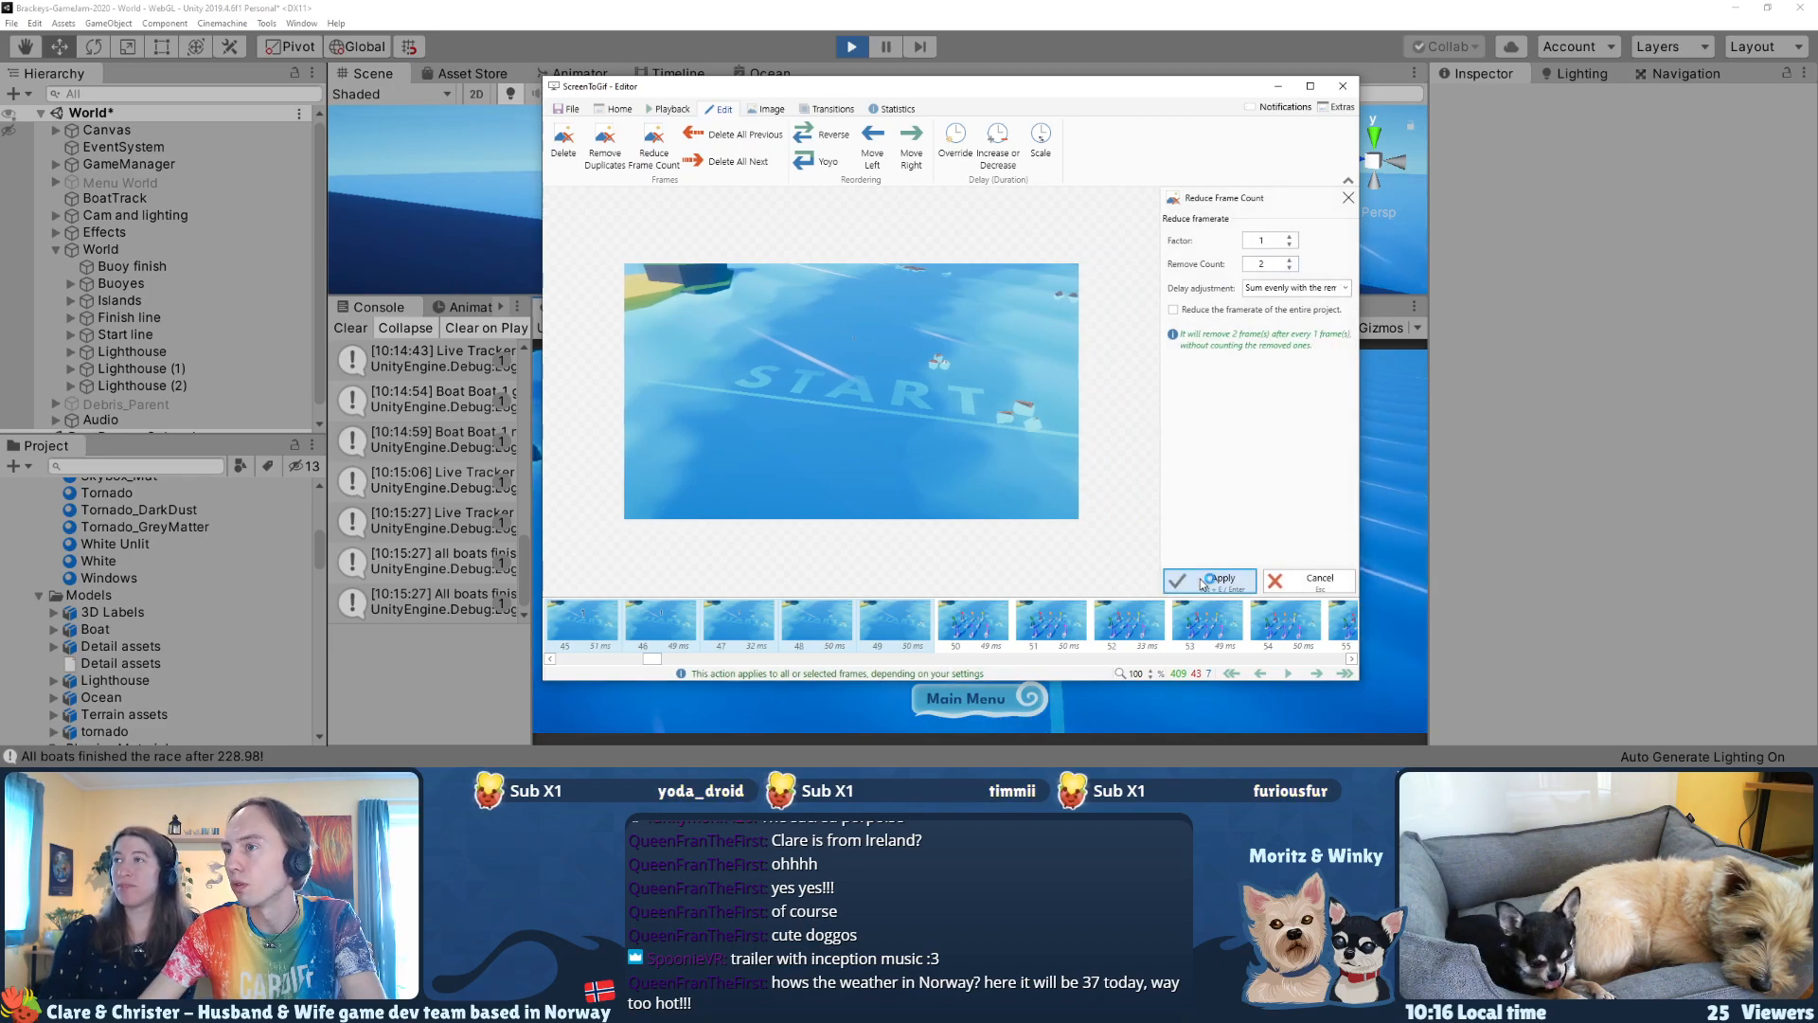
left_click(1202, 580)
Step: Play back the thinned-out countdown, and scale the delay of frames 0–20 to 35%
left_click_drag(686, 657, 593, 657)
left_click(587, 630)
key("space")
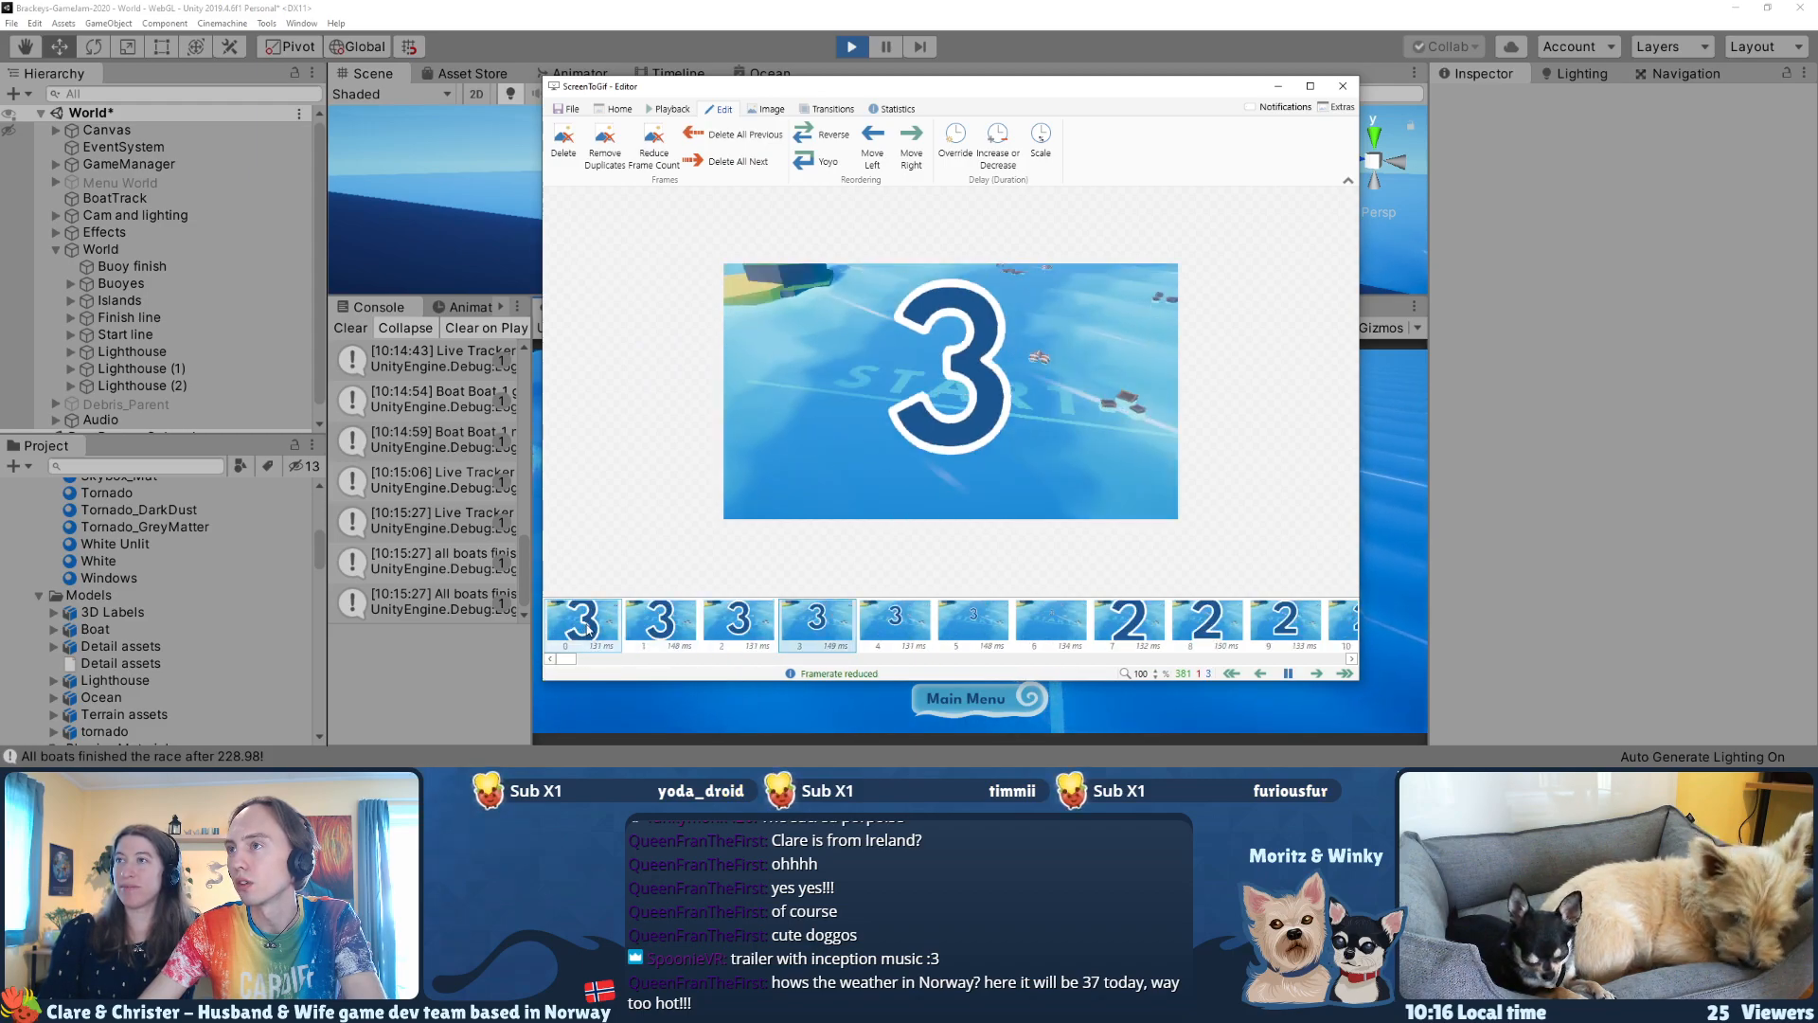
key("space")
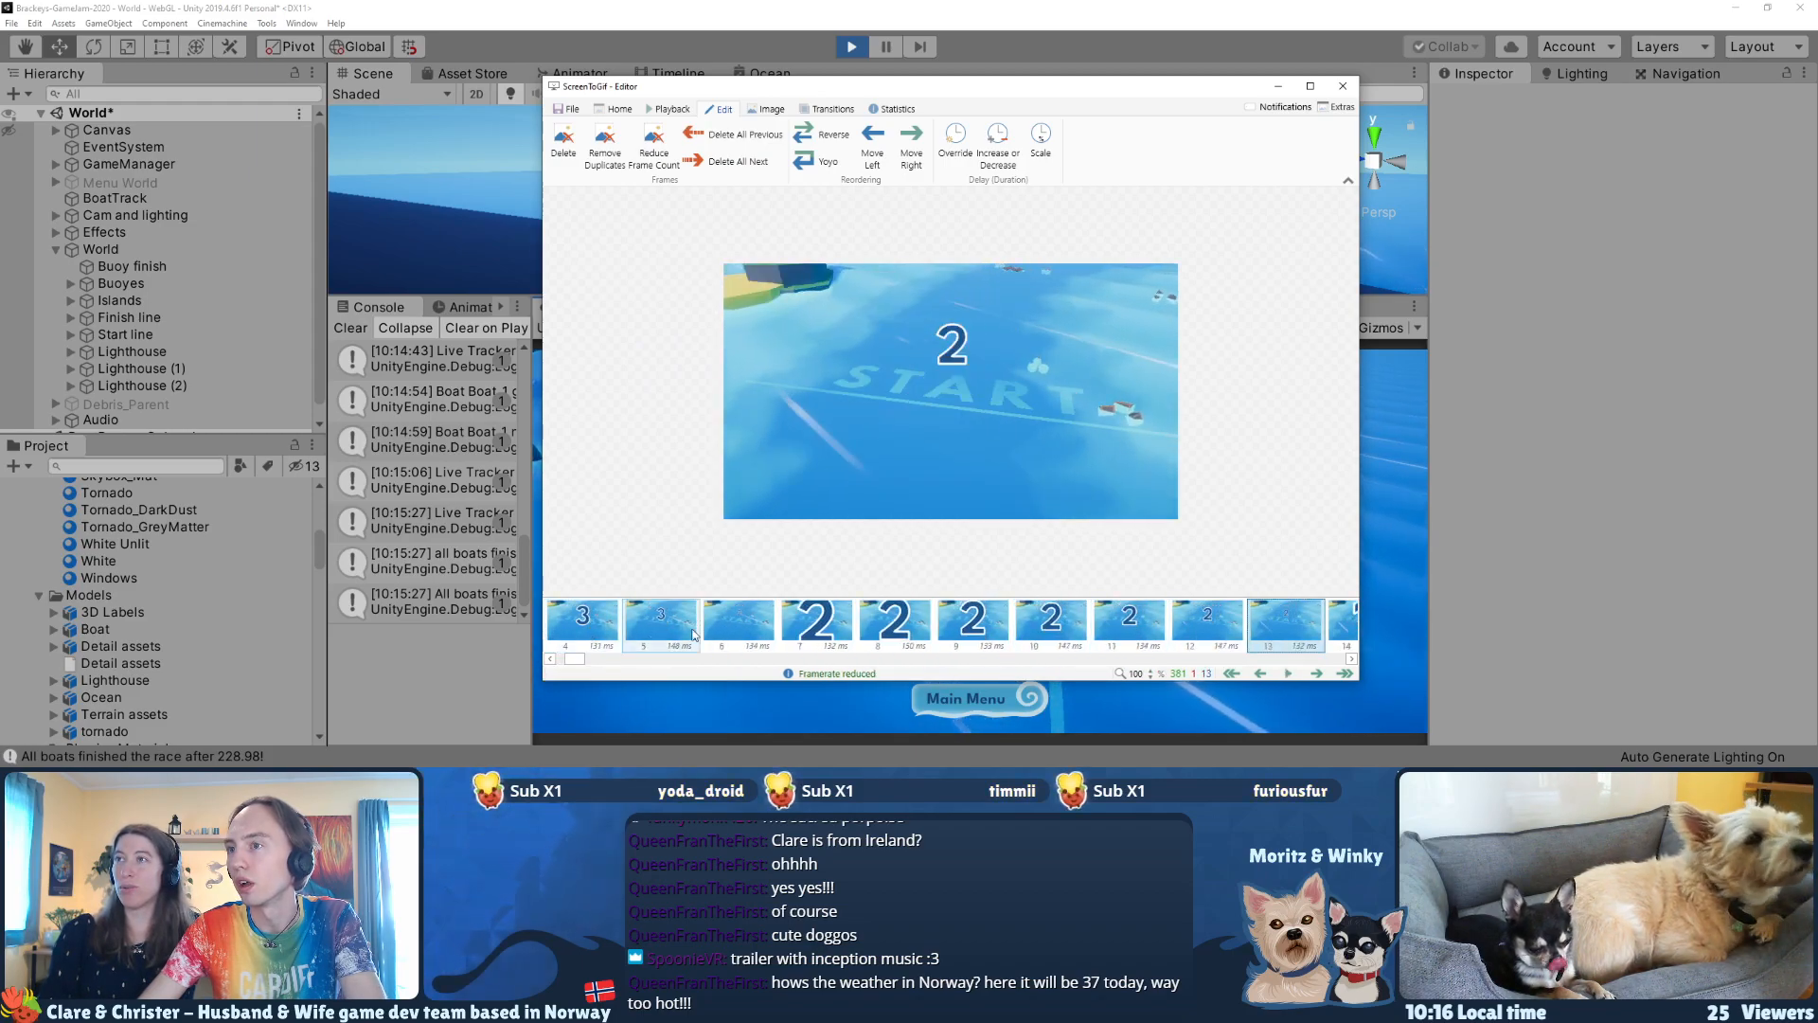
left_click_drag(581, 659, 606, 662)
left_click(580, 636)
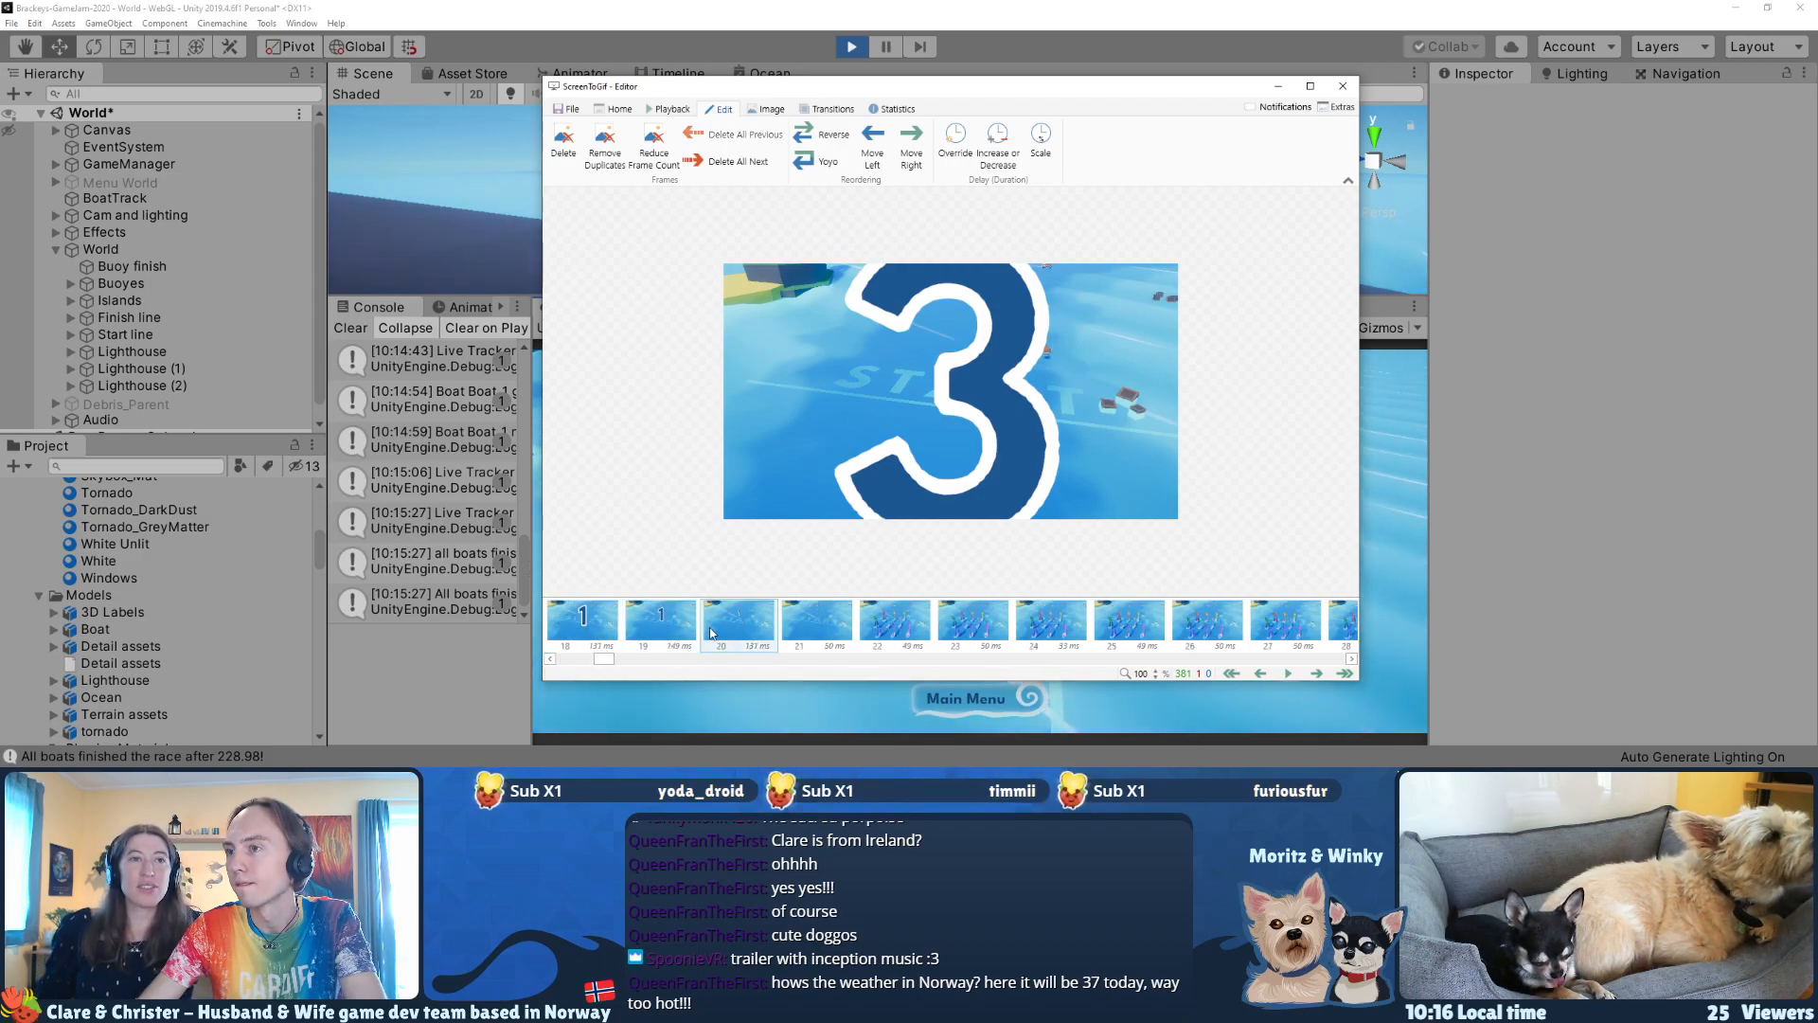
left_click(757, 628, "shift")
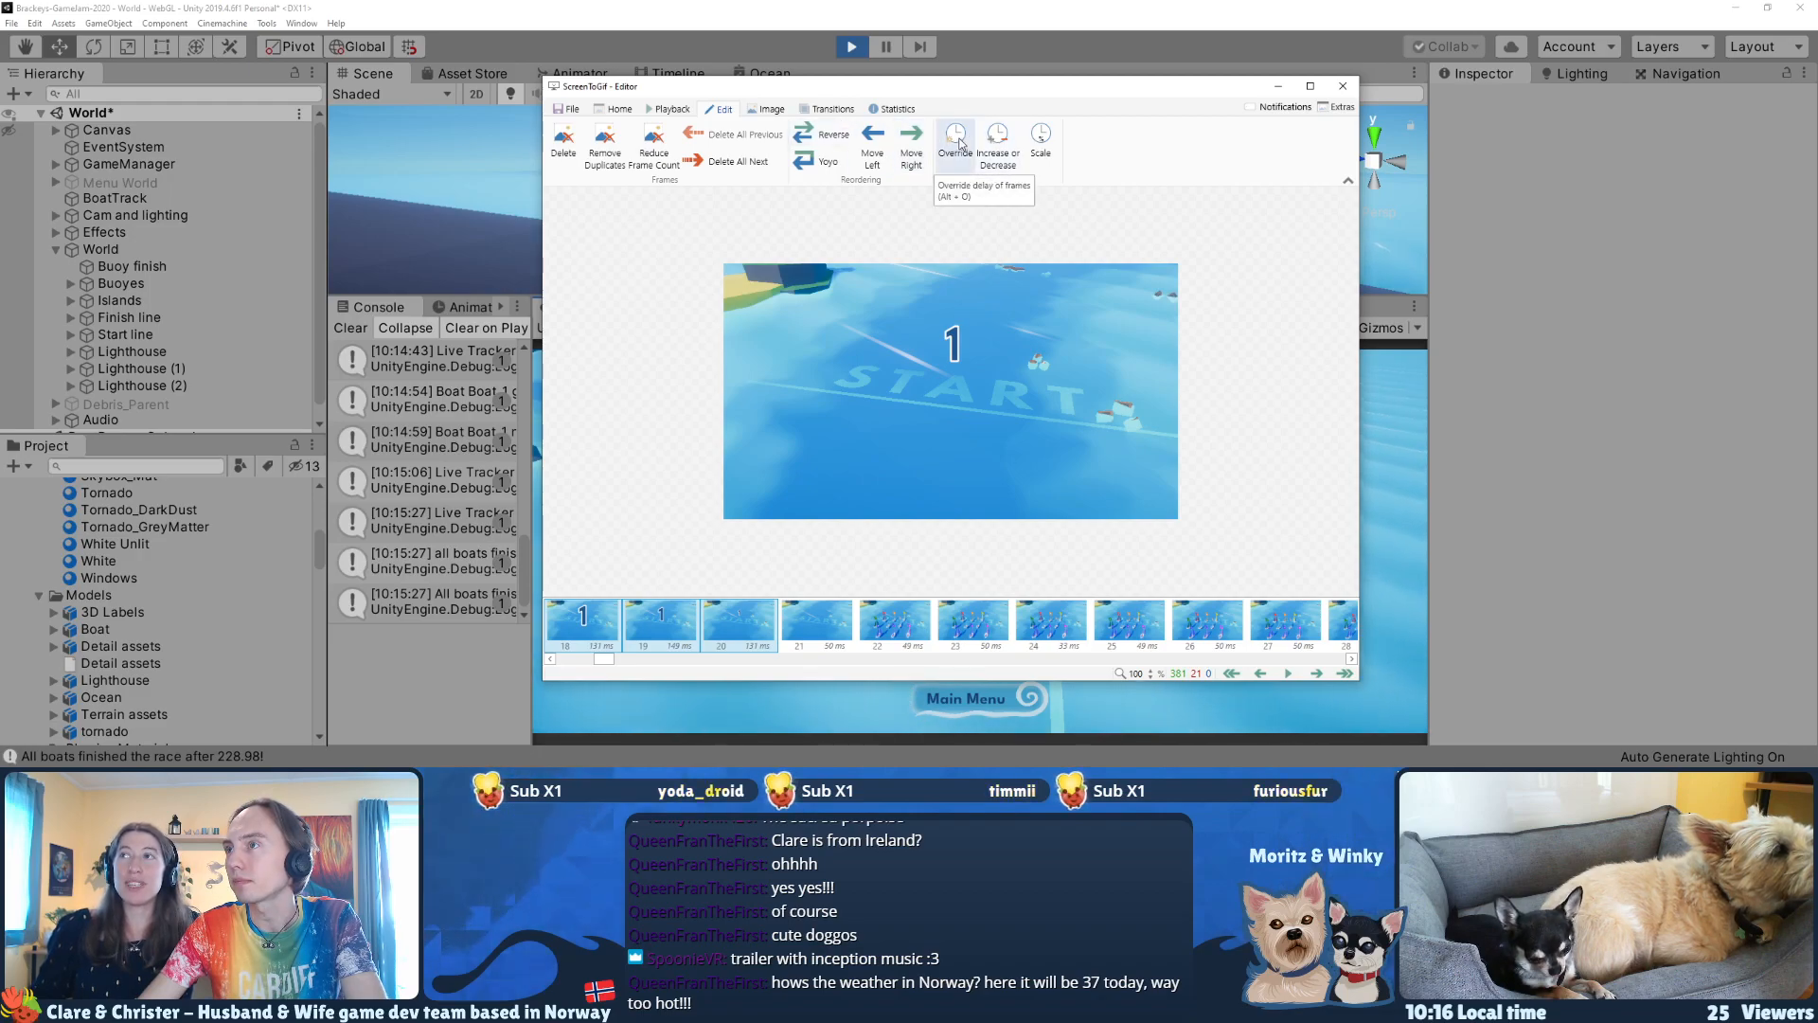
left_click(1041, 138)
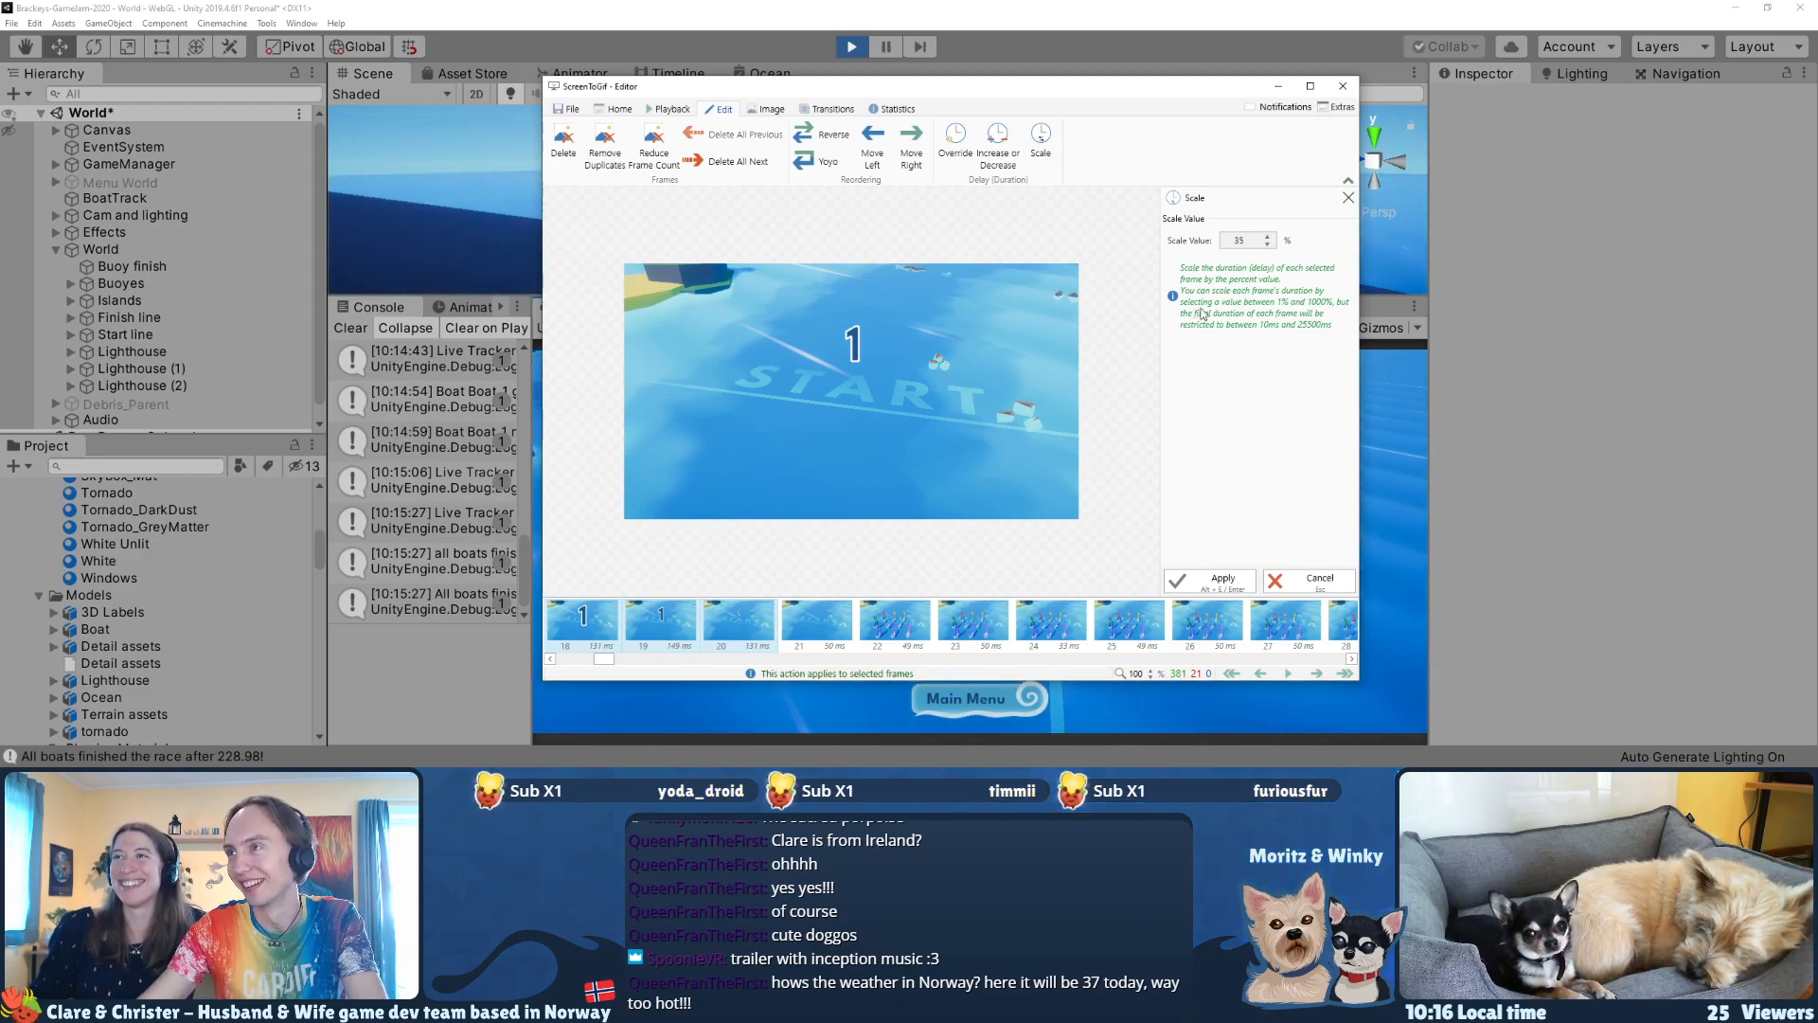
left_click(1203, 579)
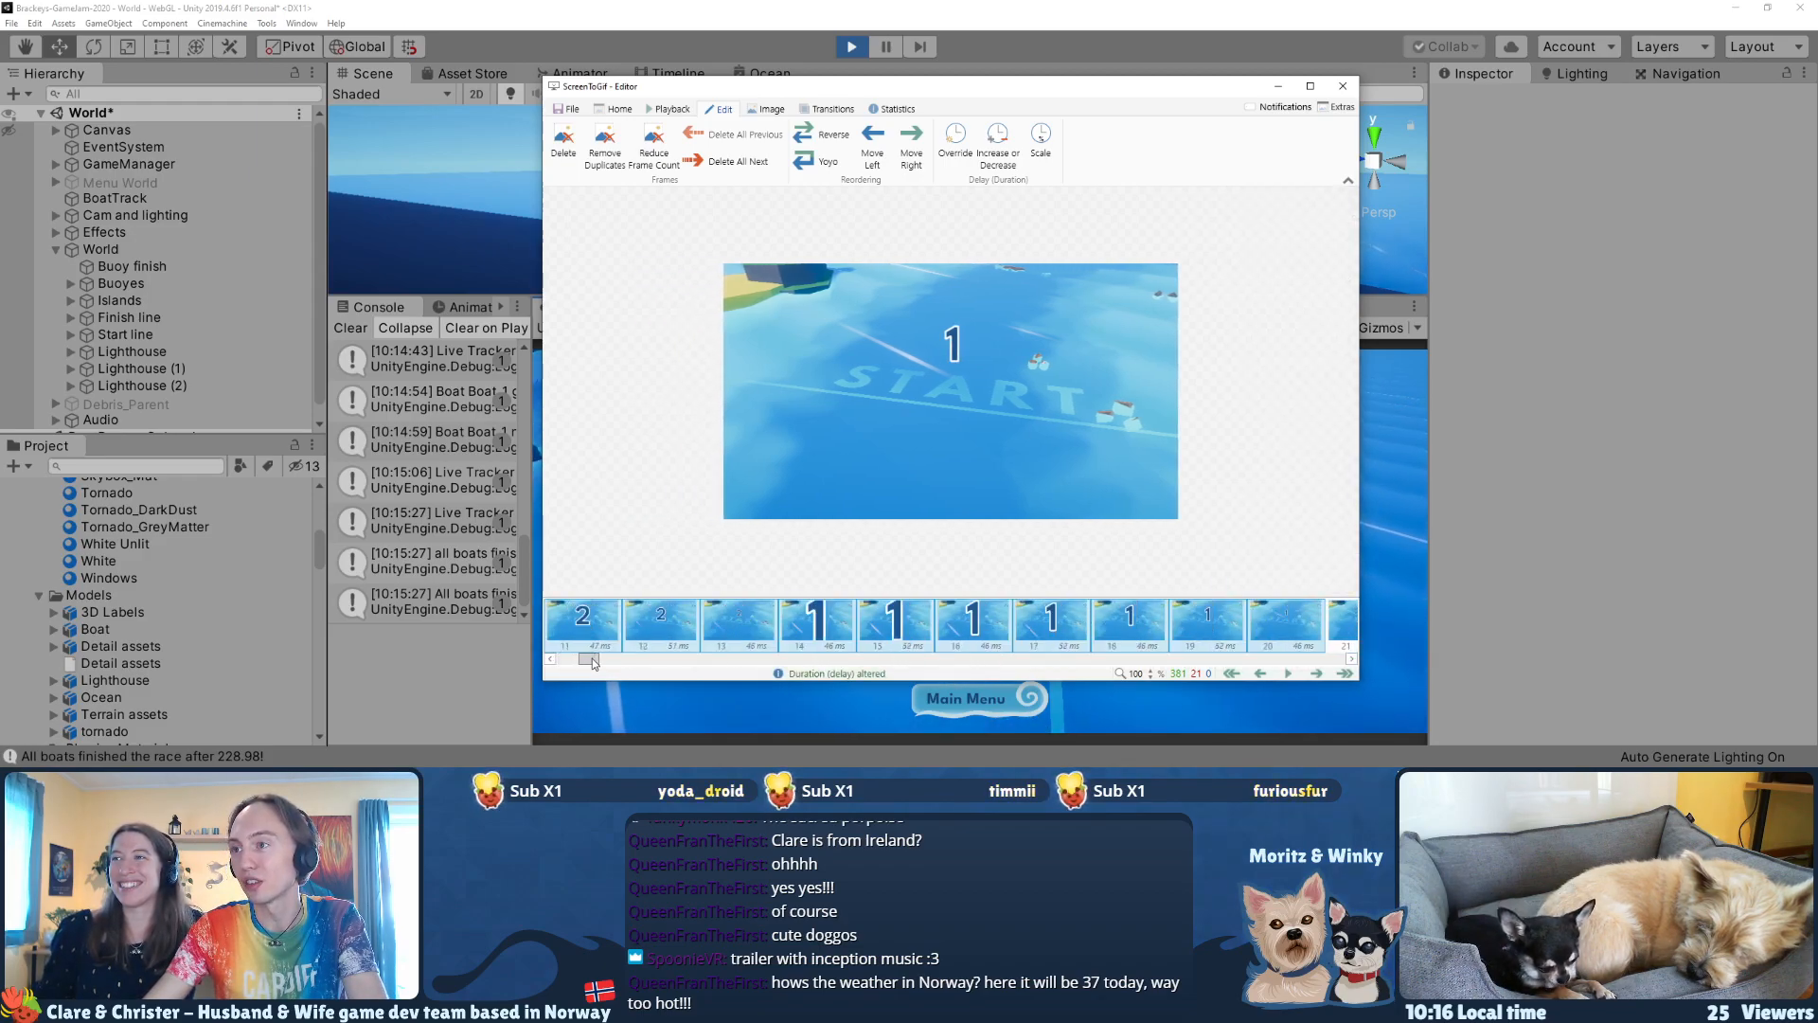
Step: Delete frame 21, the empty frame after the countdown, and play back the transition into the race start
left_click(1034, 627)
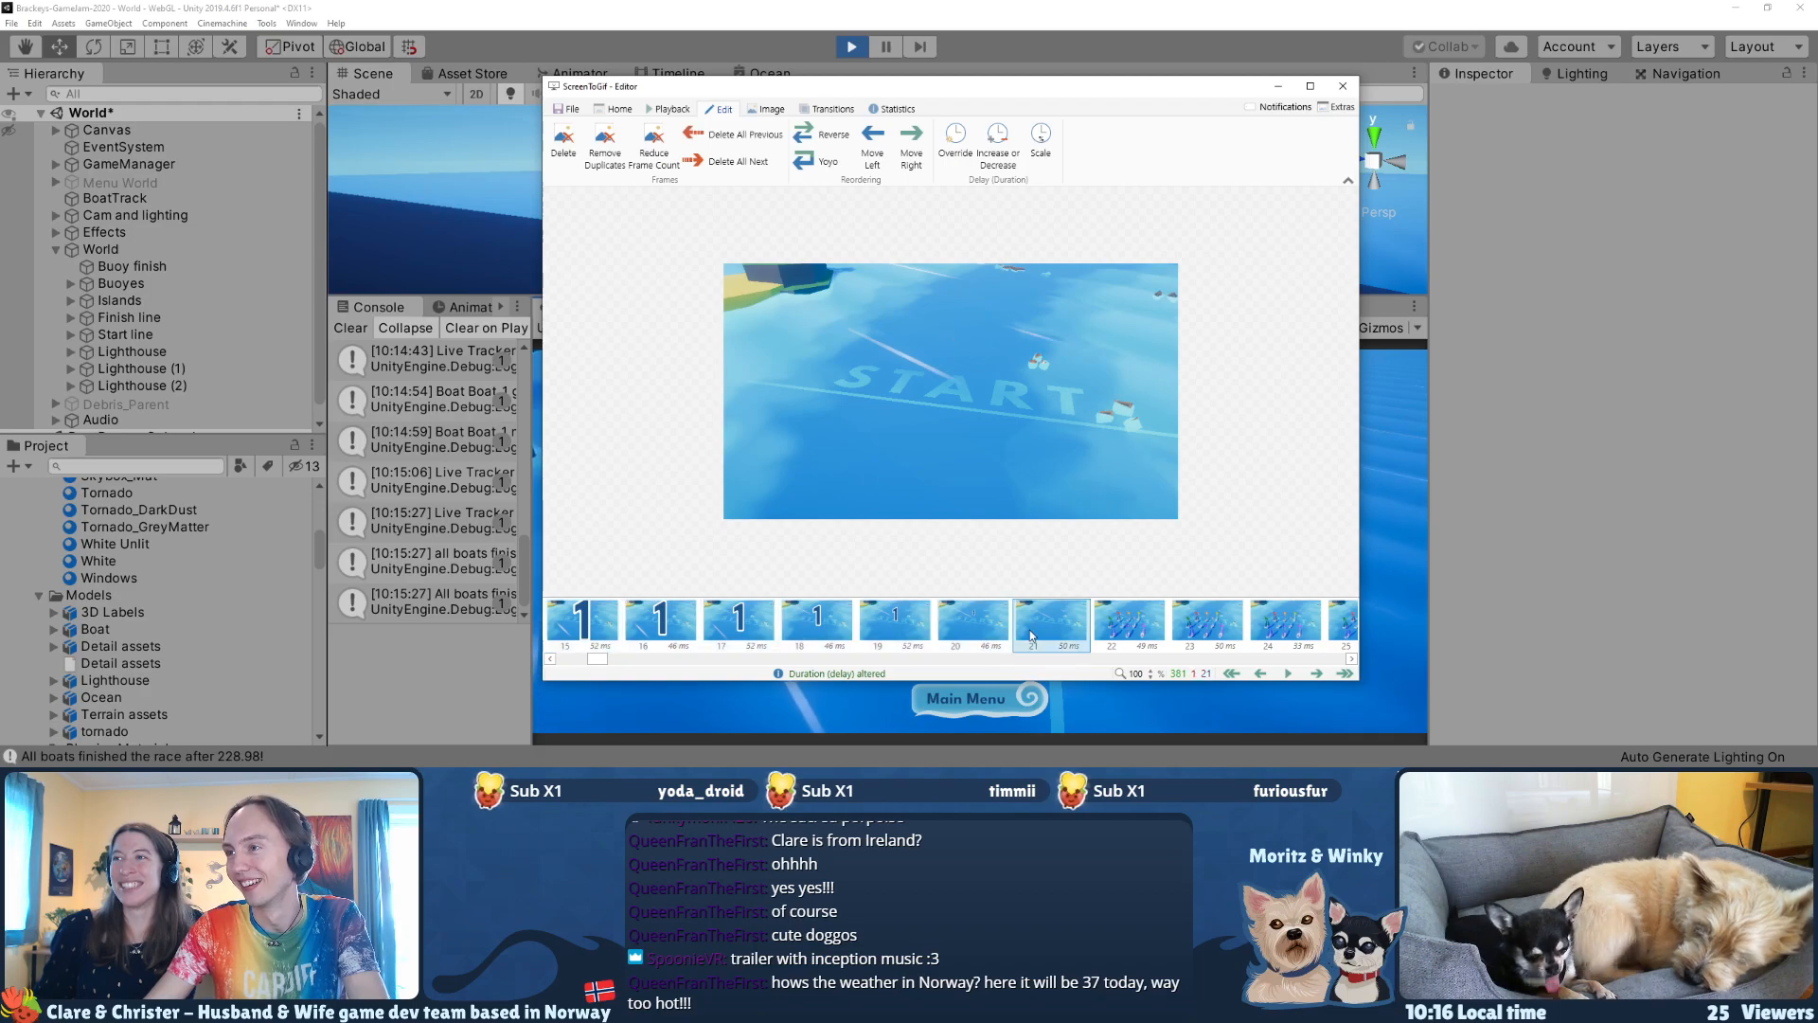
key("Delete")
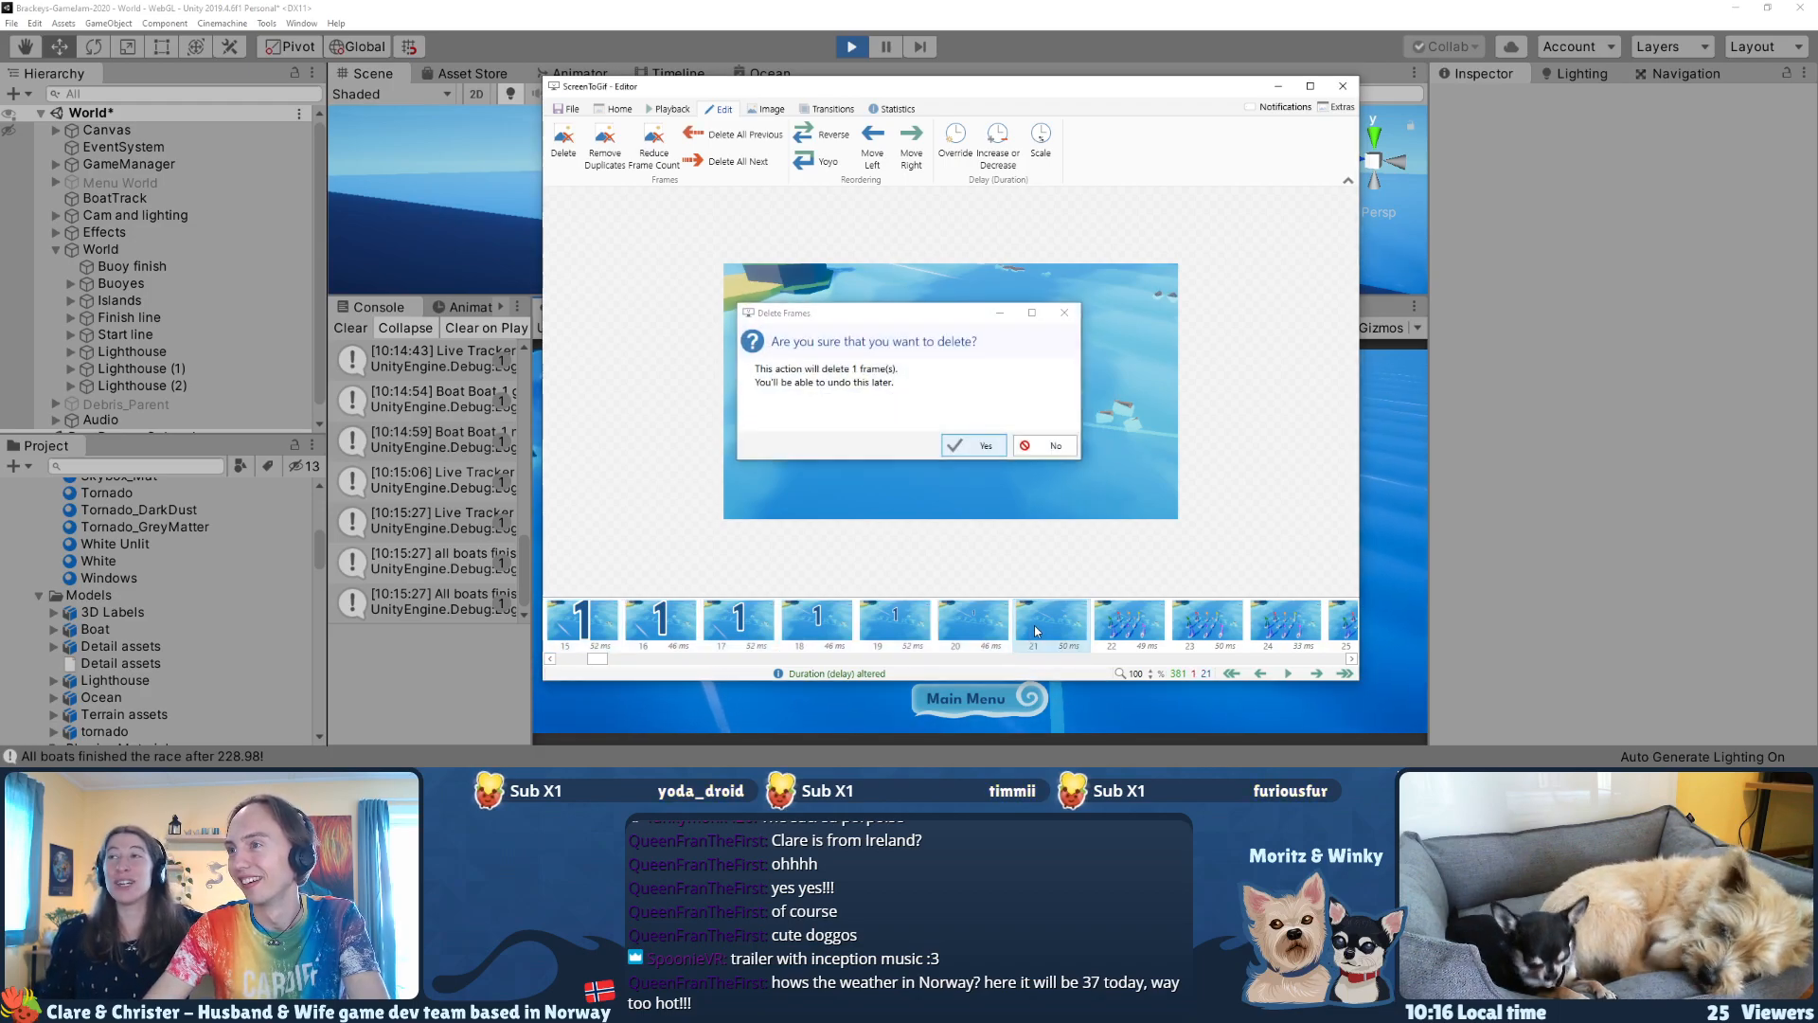
key("Return")
key("space")
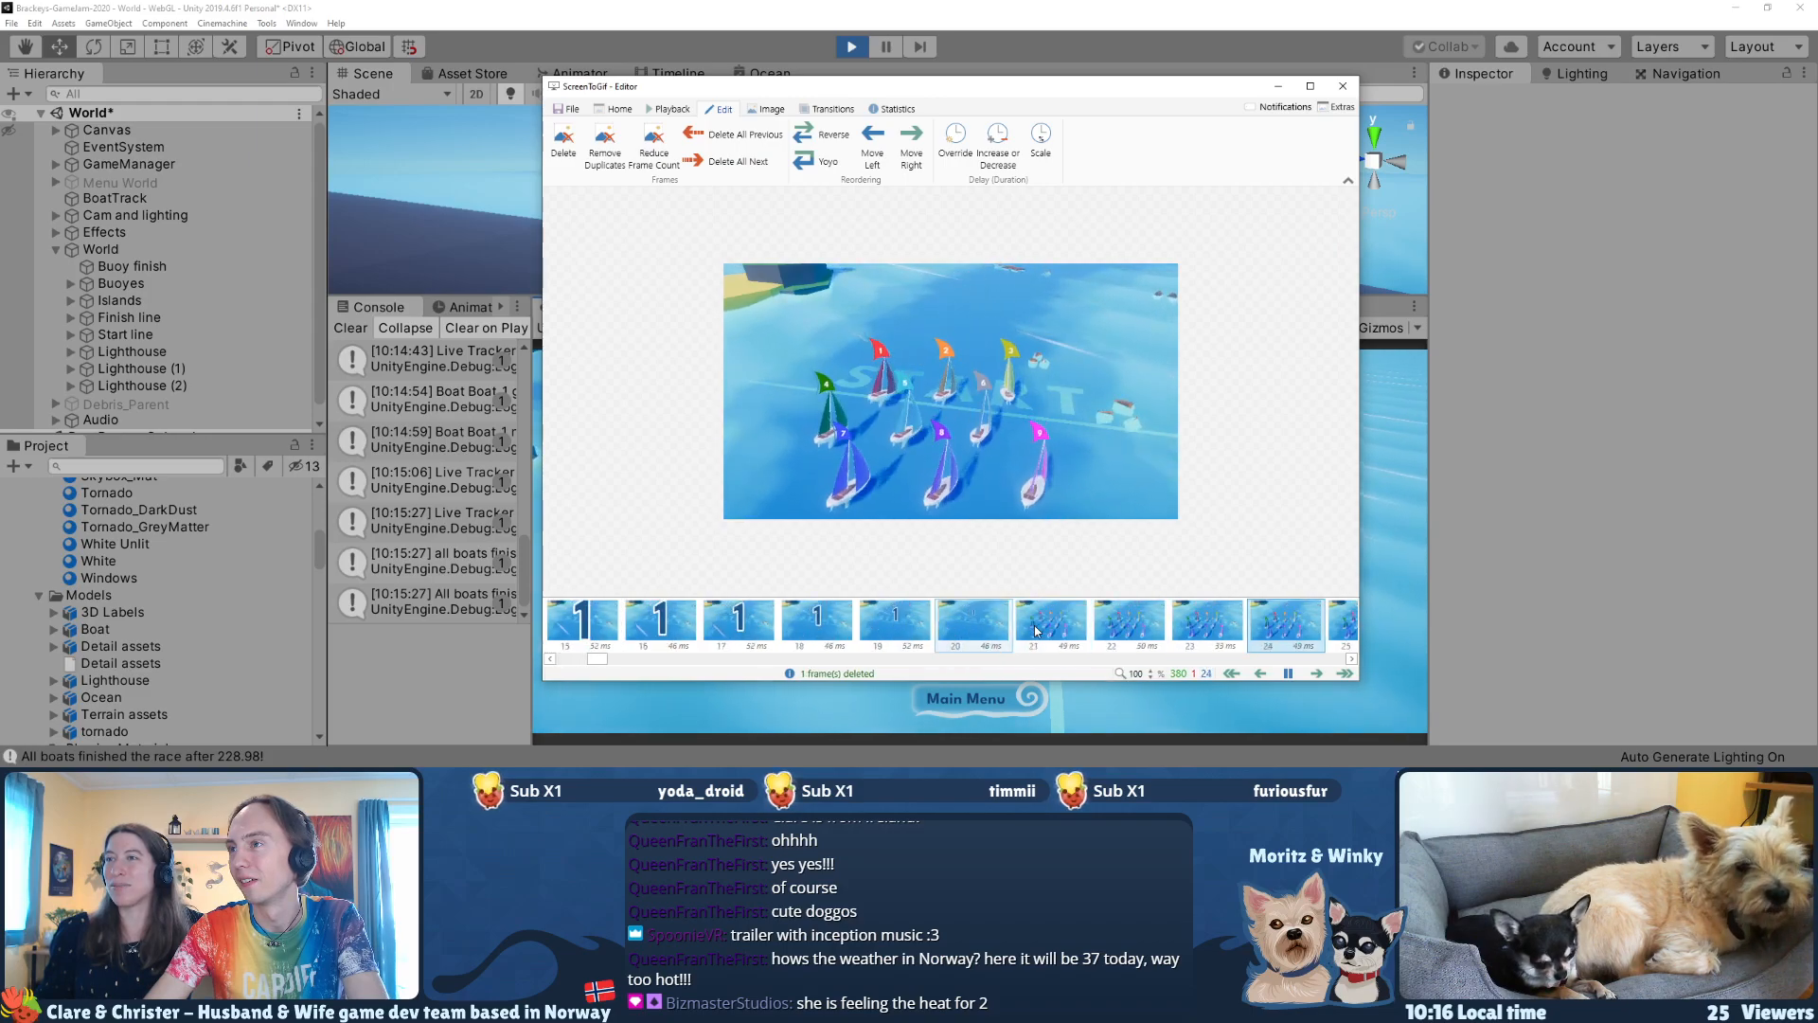
key("space")
key("Left")
key("Left")
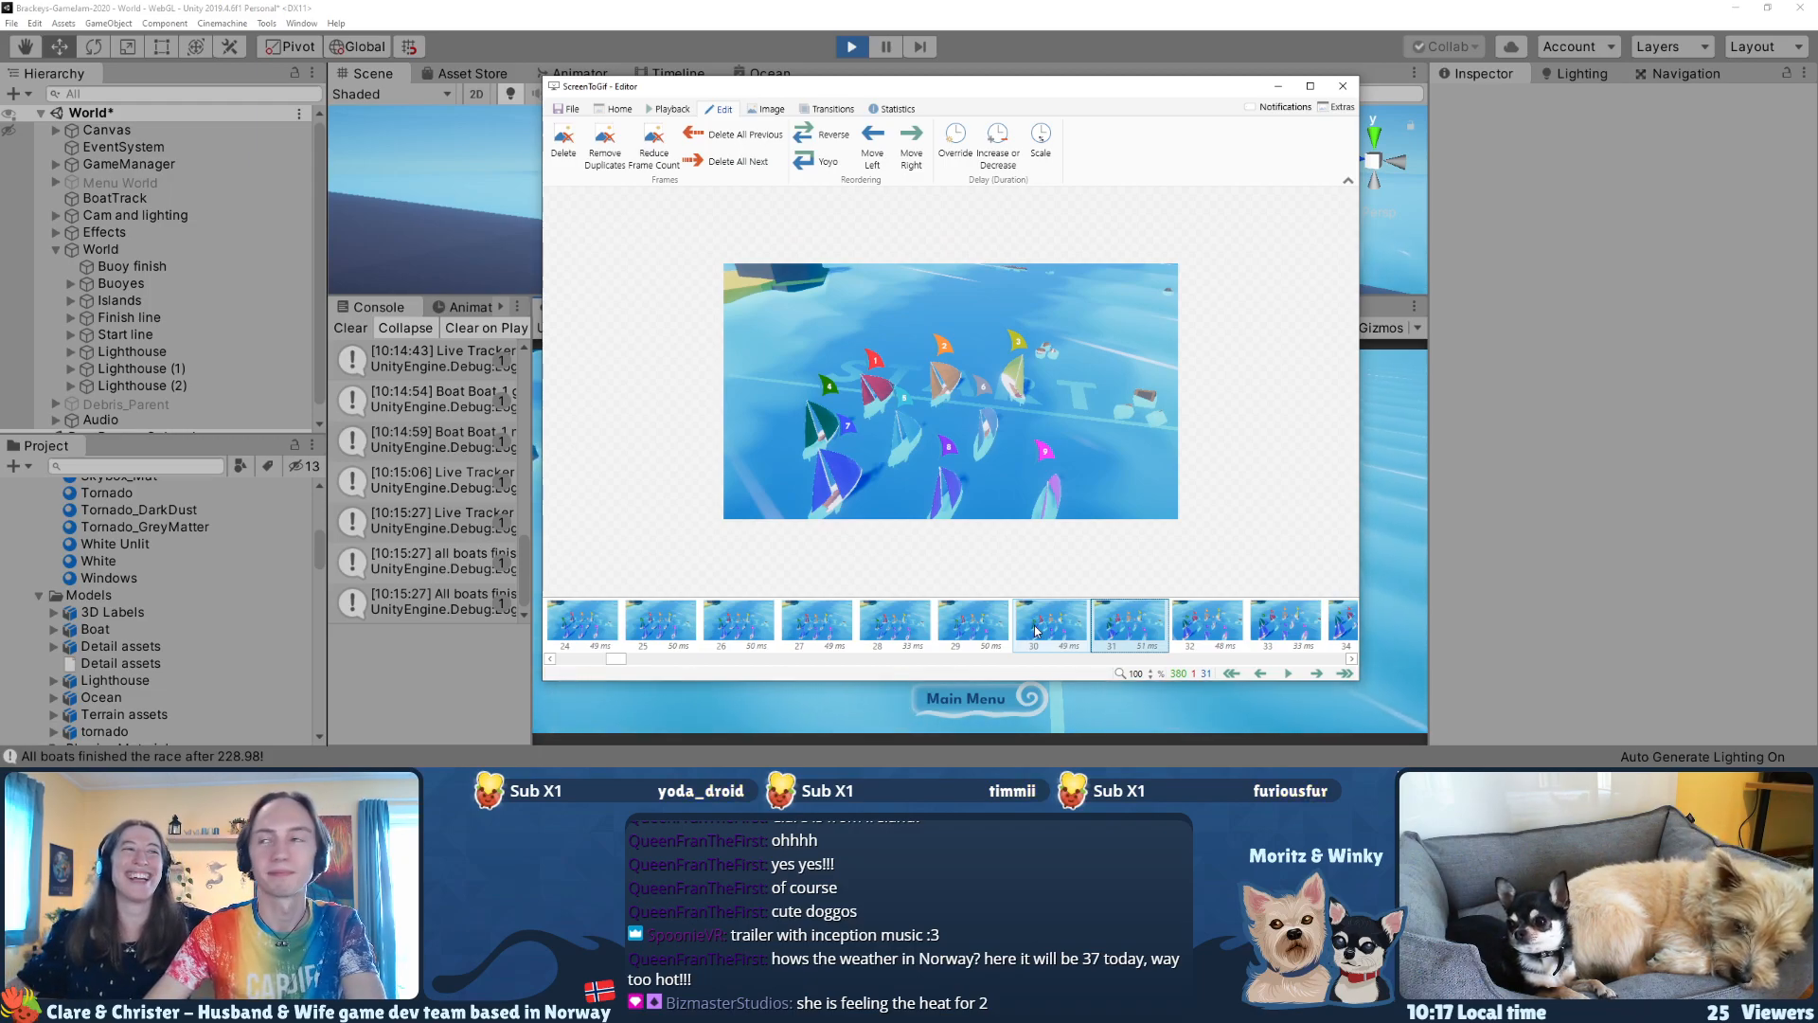
key("Left")
key("Left")
key("Left")
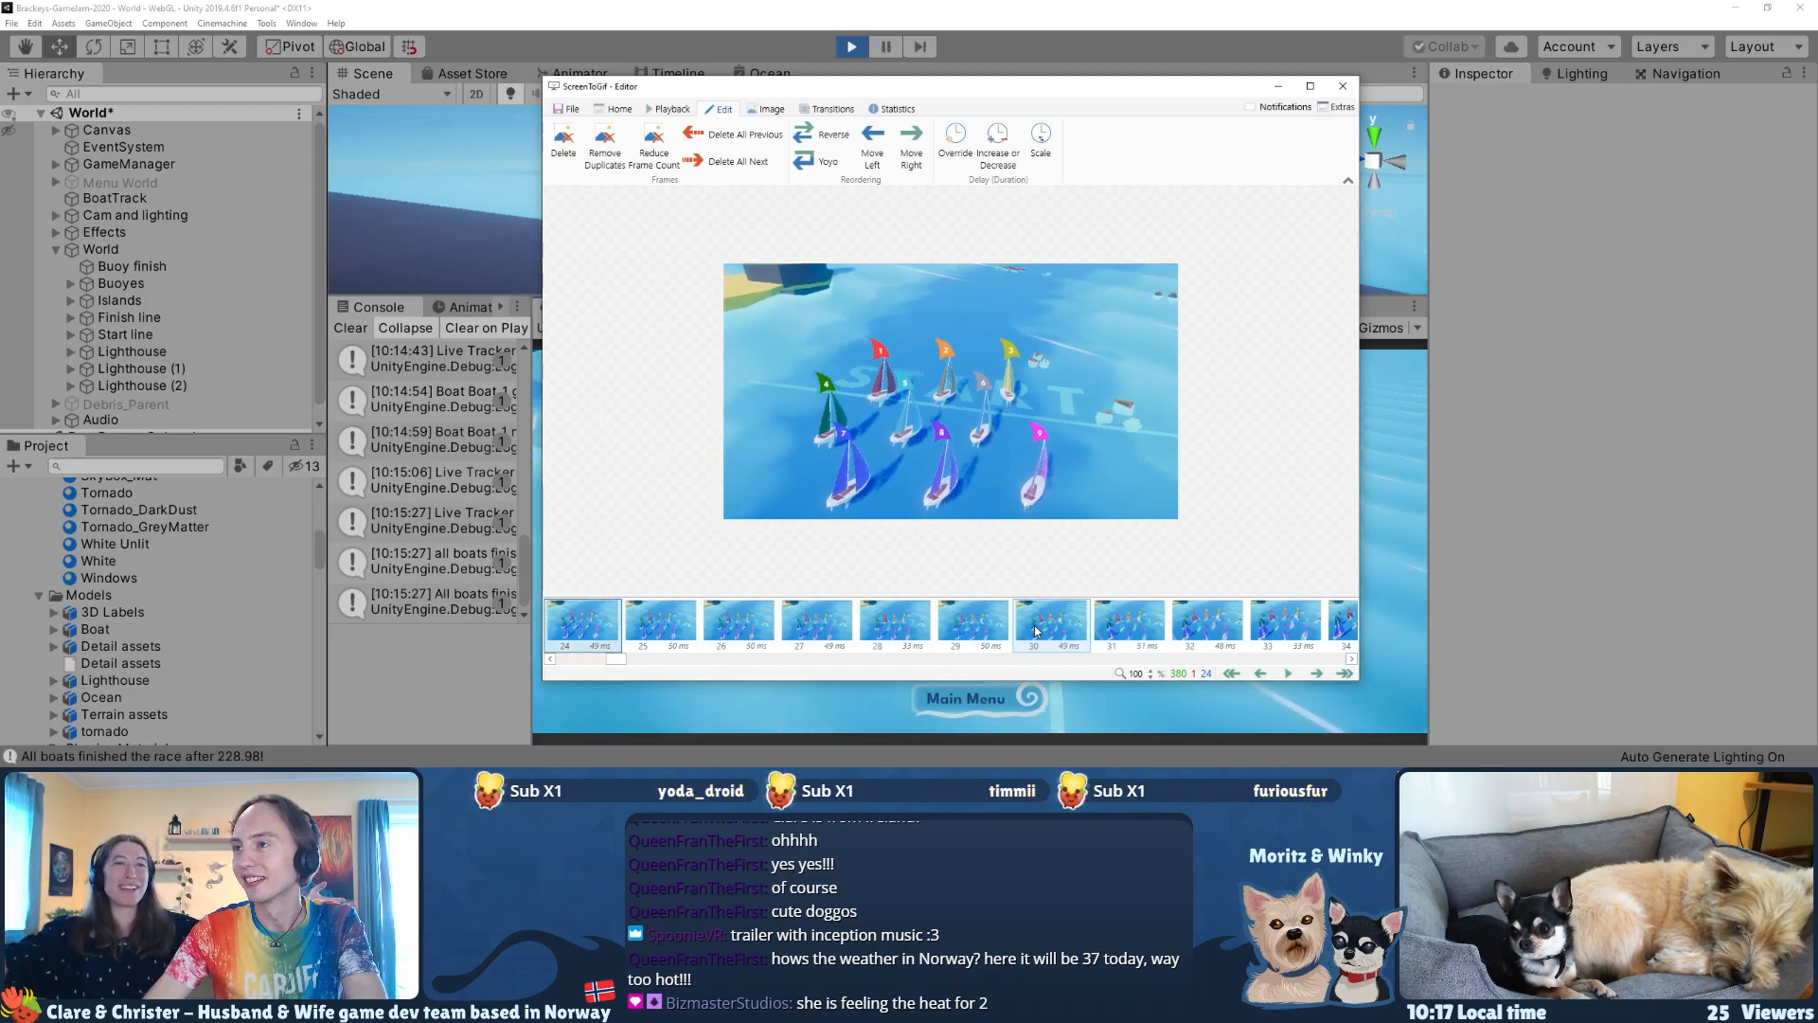
key("Left")
key("Left")
key("Left")
key("Left")
key("Left")
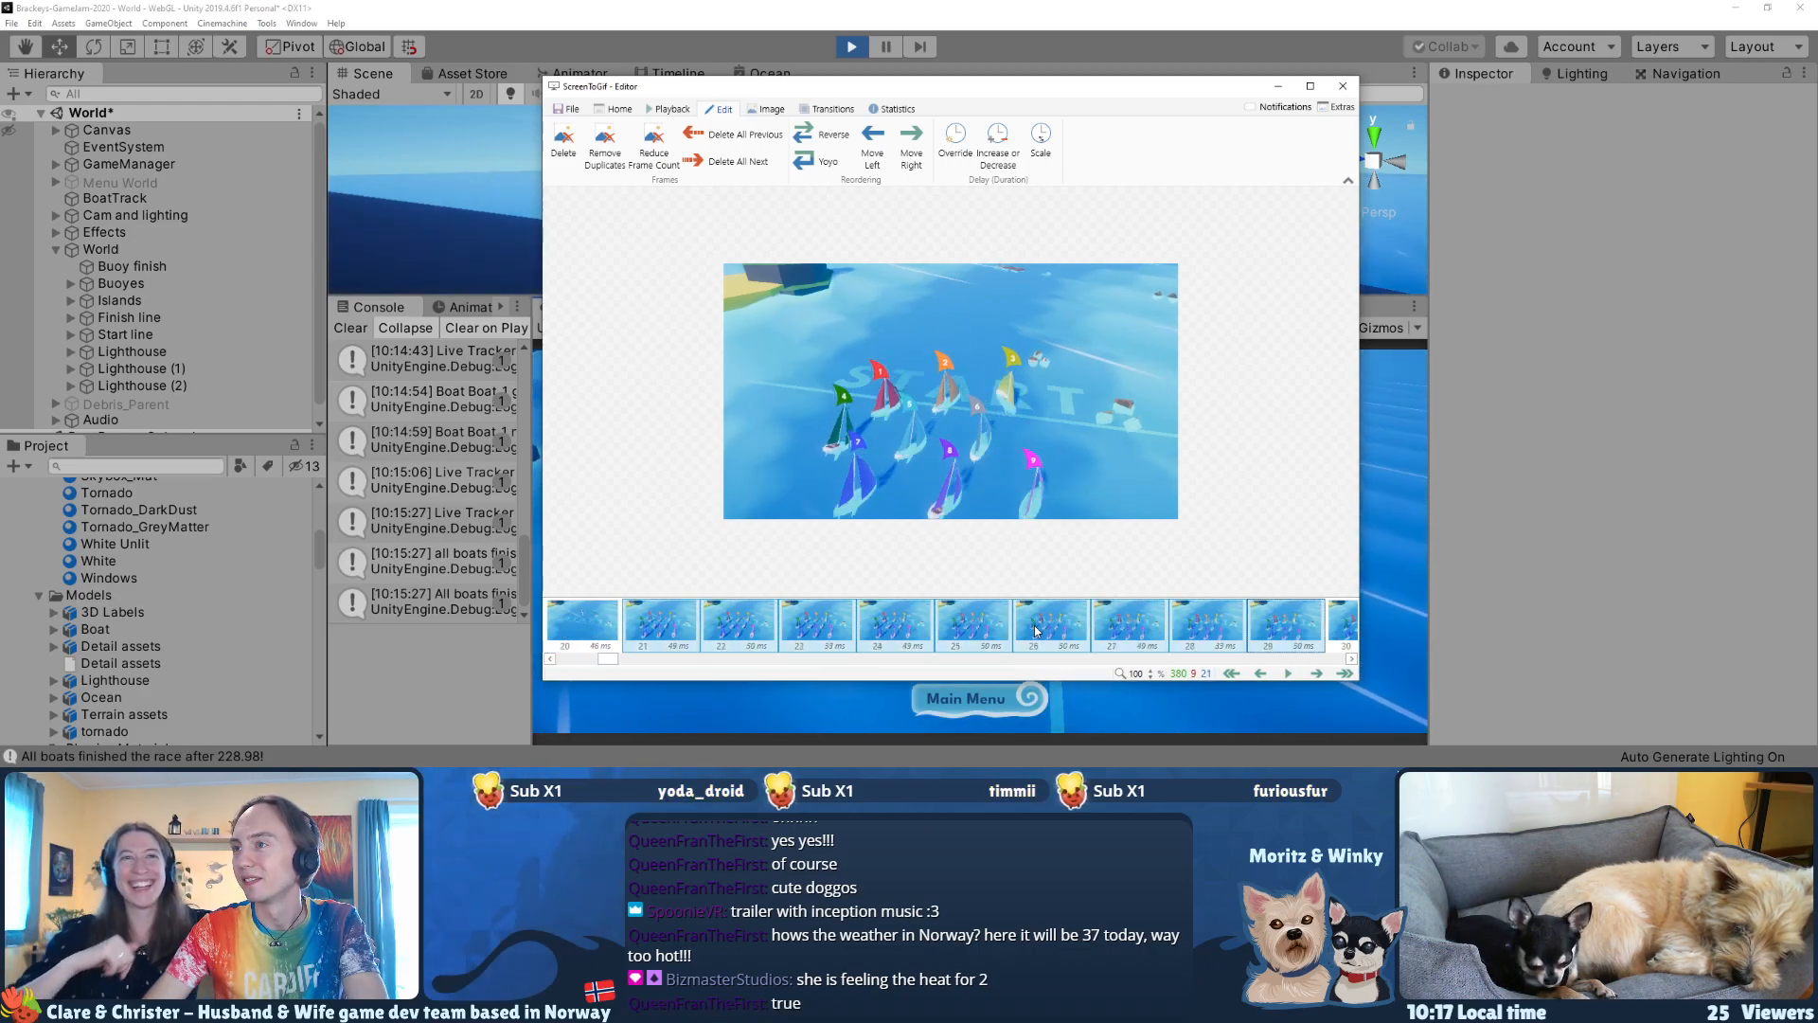
key("shift+Right")
key("shift+Right")
key("shift+Right")
key("shift+Right")
key("shift+Right")
key("shift+Right")
key("shift+Right")
key("shift+Left")
key("shift+Left")
key("shift+Left")
key("shift+Left")
key("shift+Left")
key("shift+Left")
key("shift+Left")
key("shift+Left")
key("shift+Left")
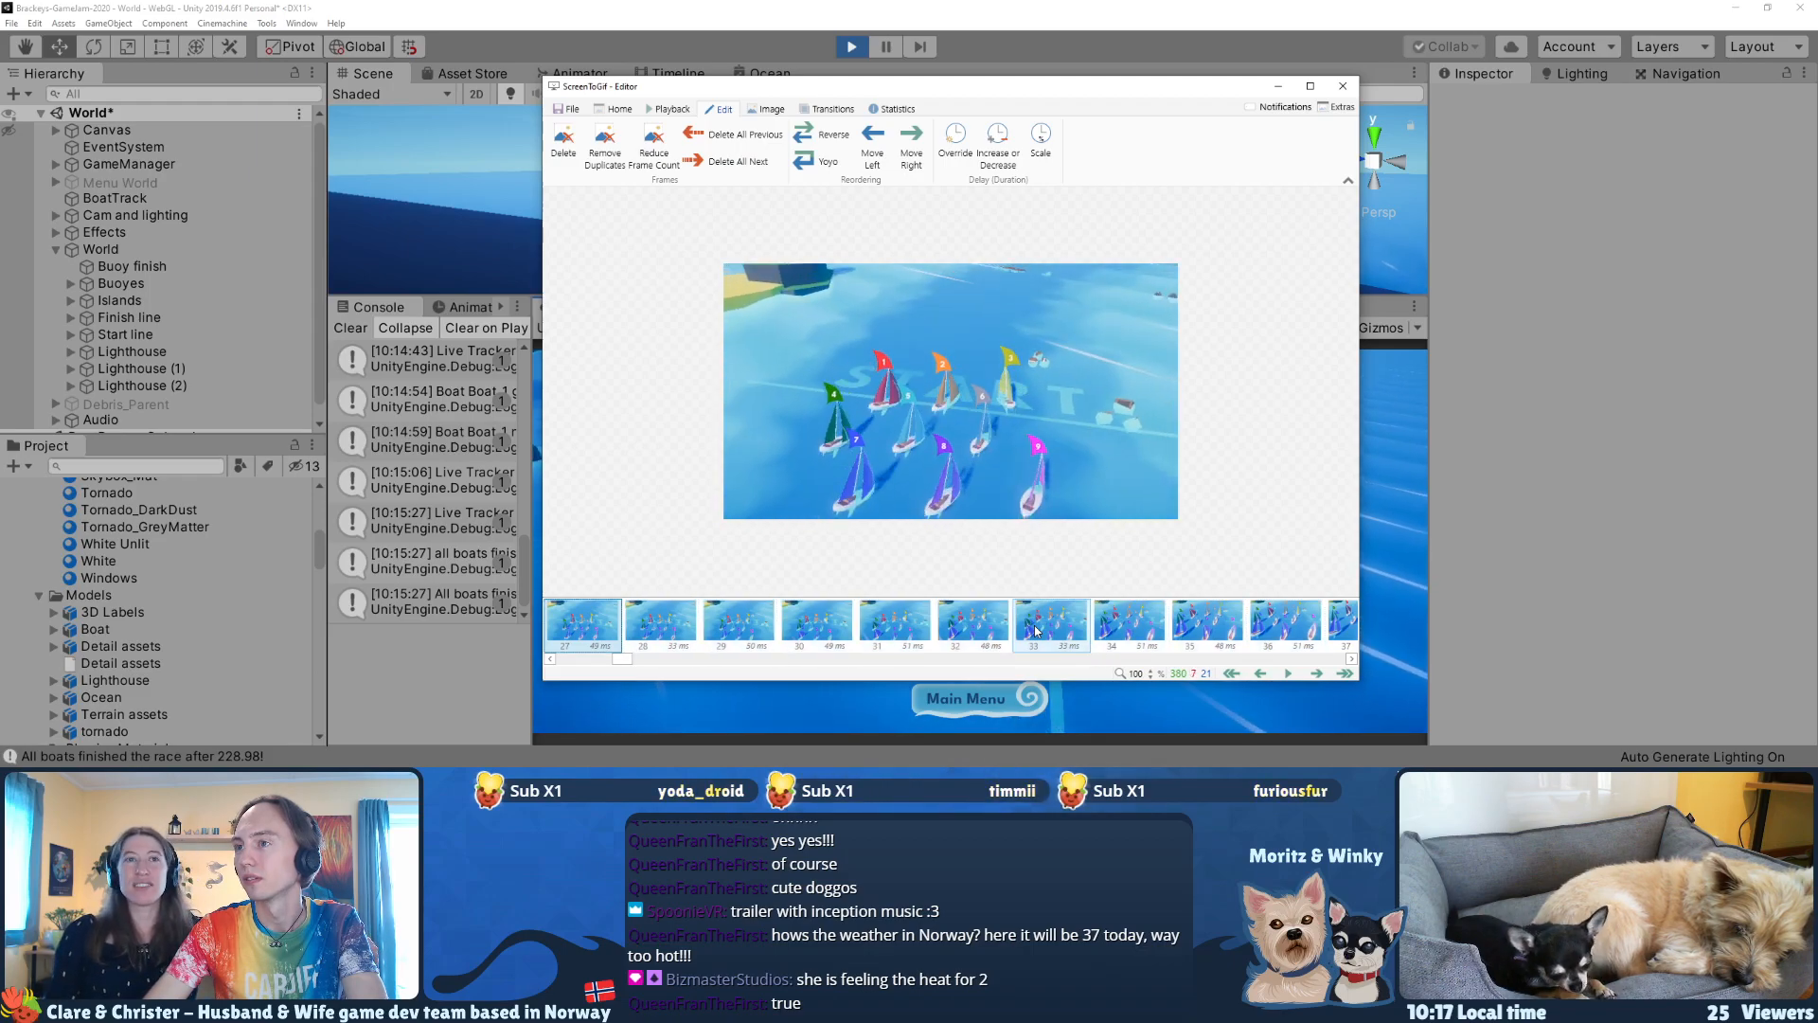
key("shift+Left")
key("shift+Left")
key("shift+Right")
key("shift+Right")
key("shift+Right")
key("Right")
key("Right")
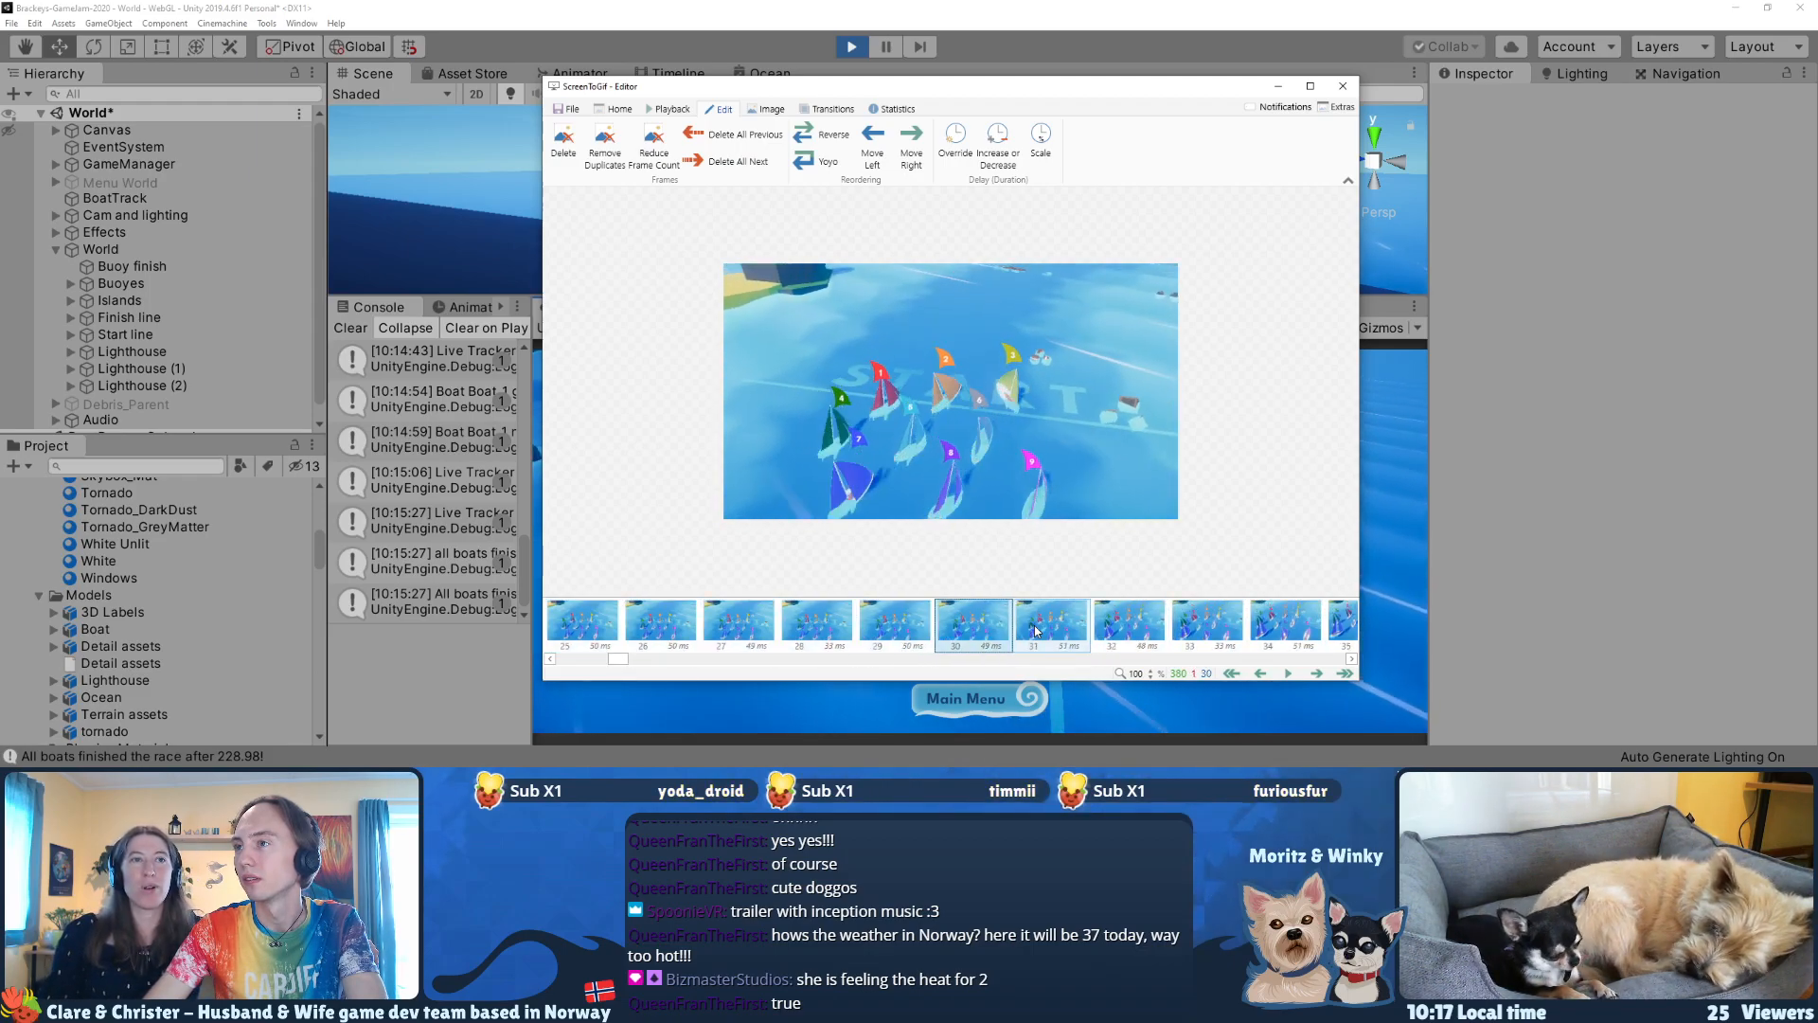
Step: Step through and play the race-start frames from frame 30 on, examining the boats' motion and the camera changes
key("Right")
key("Right")
key("Right")
key("Right")
key("Right")
key("Right")
key("Right")
key("Right")
key("Right")
key("Right")
key("Right")
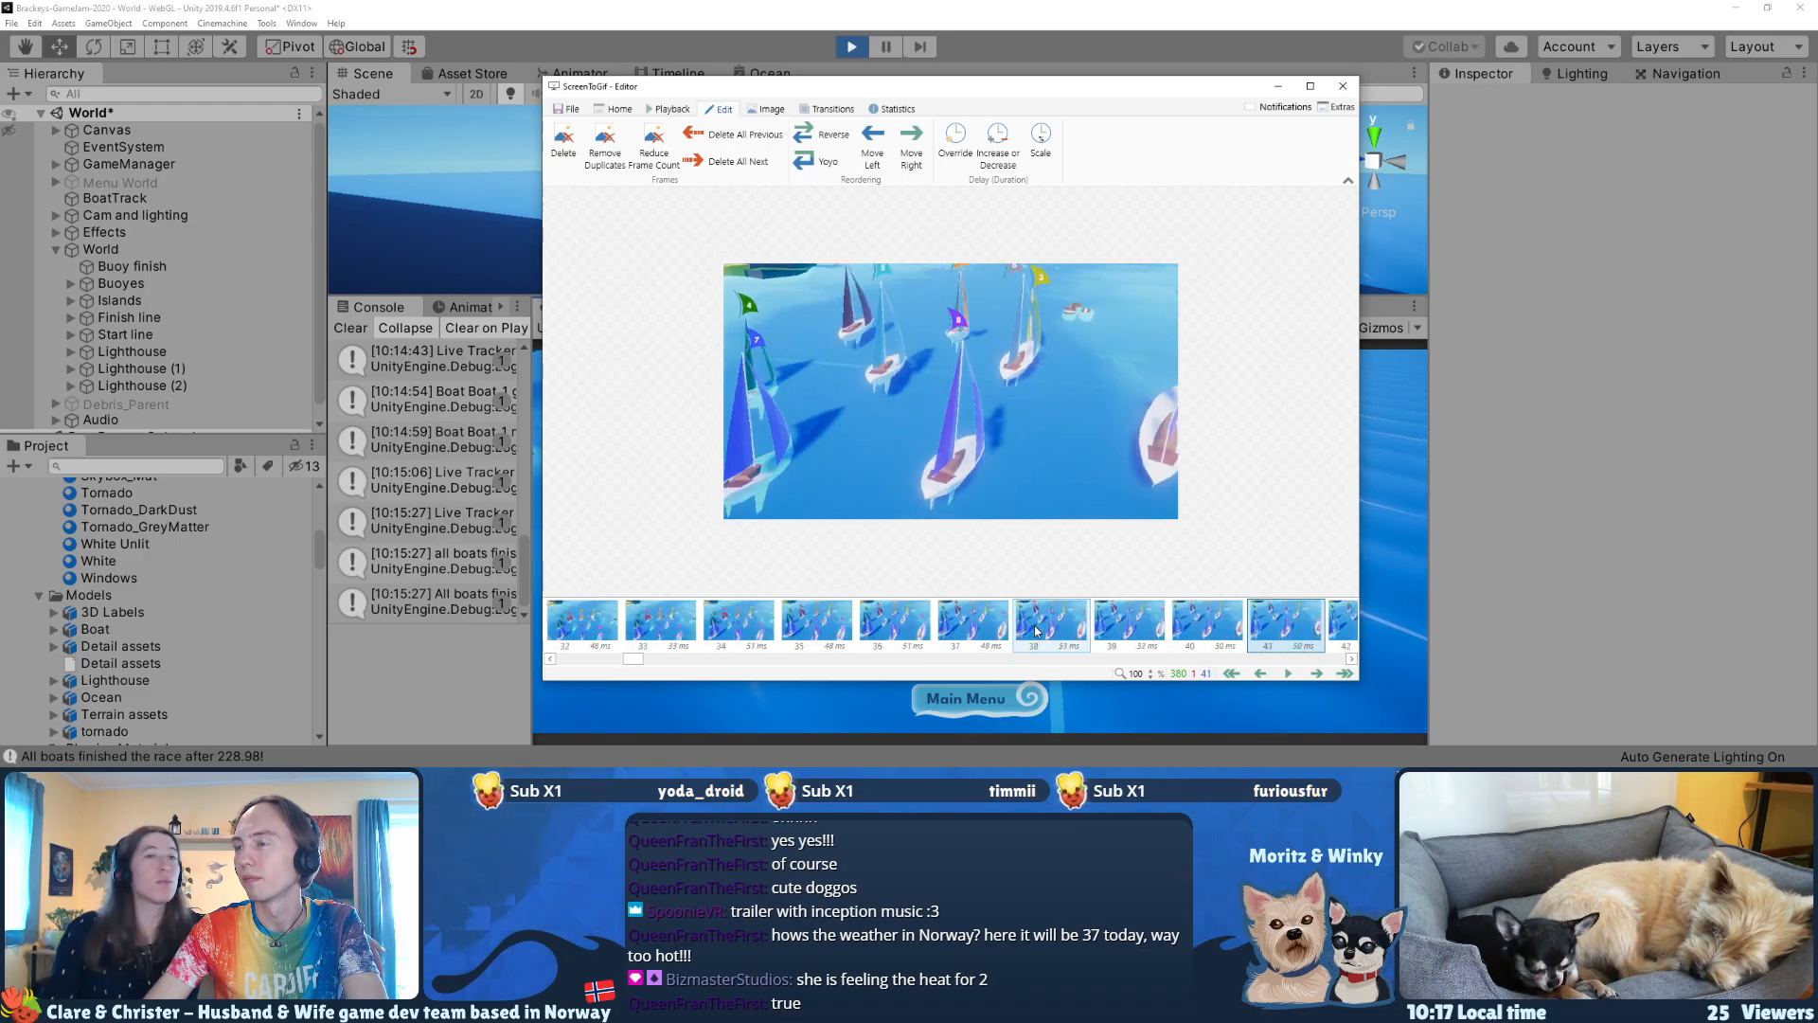
key("Right")
key("Right")
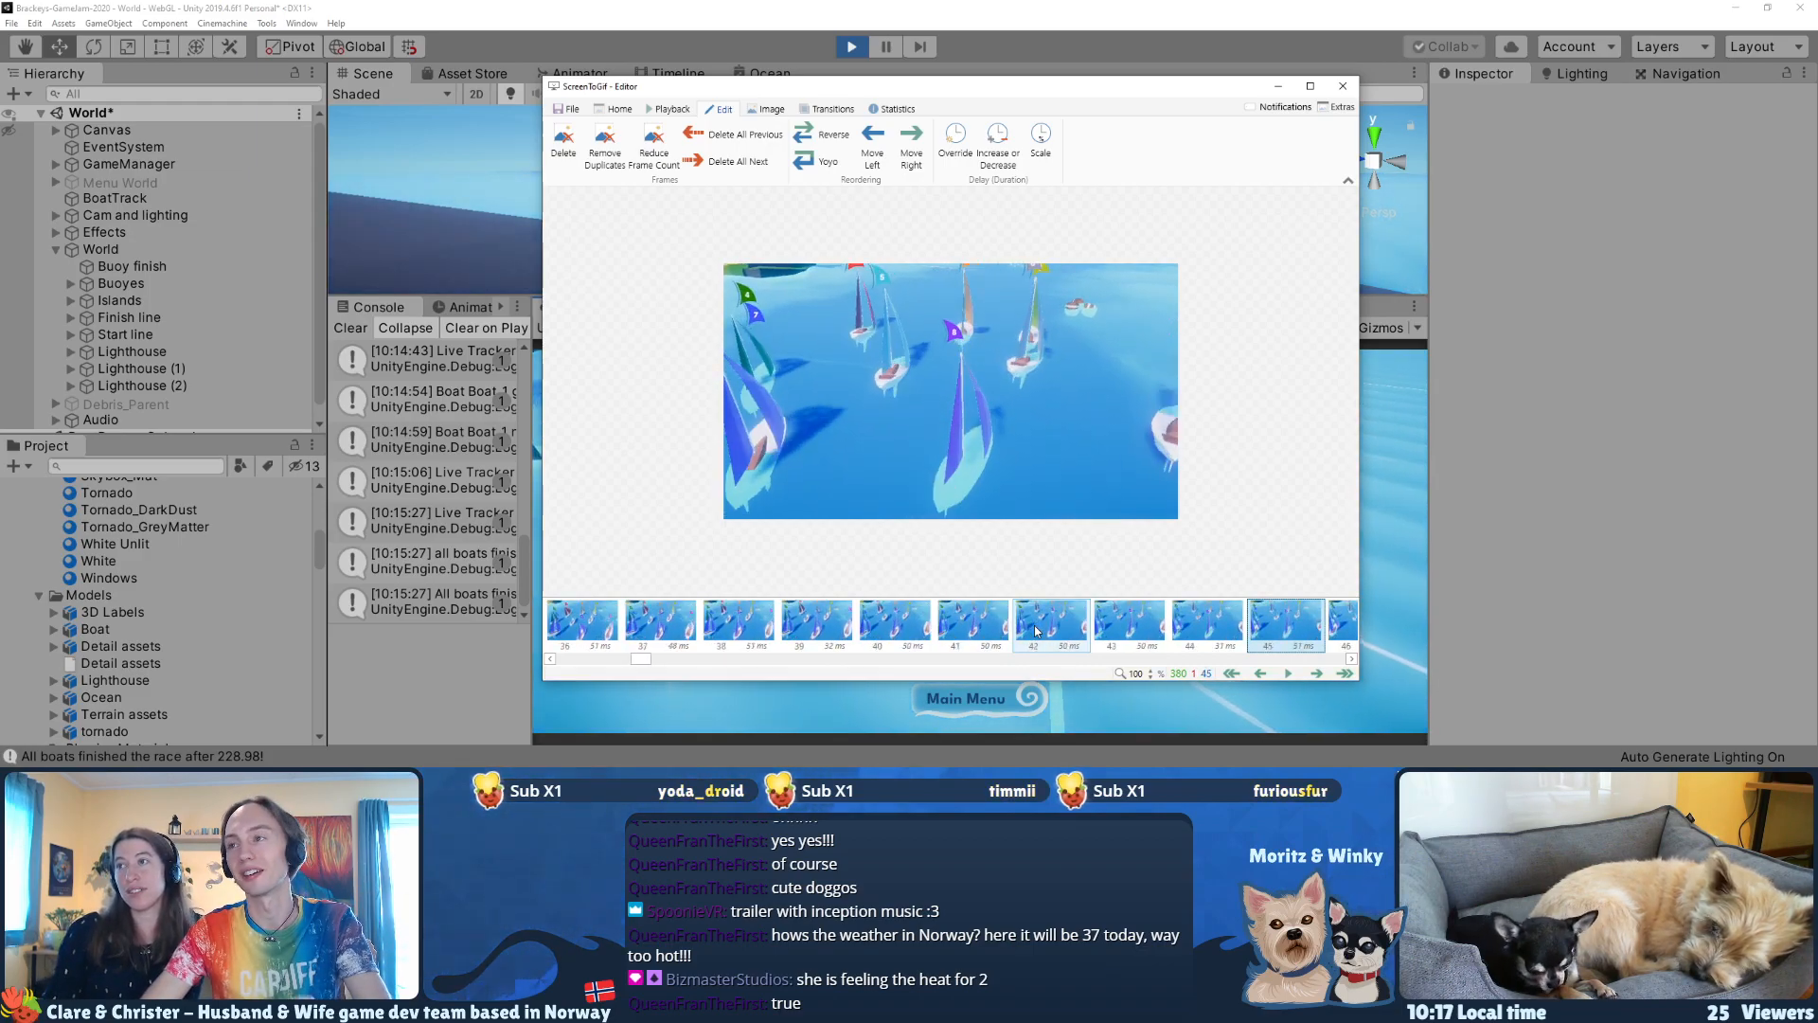
key("Right")
key("Right")
key("Right")
key("Left")
key("Left")
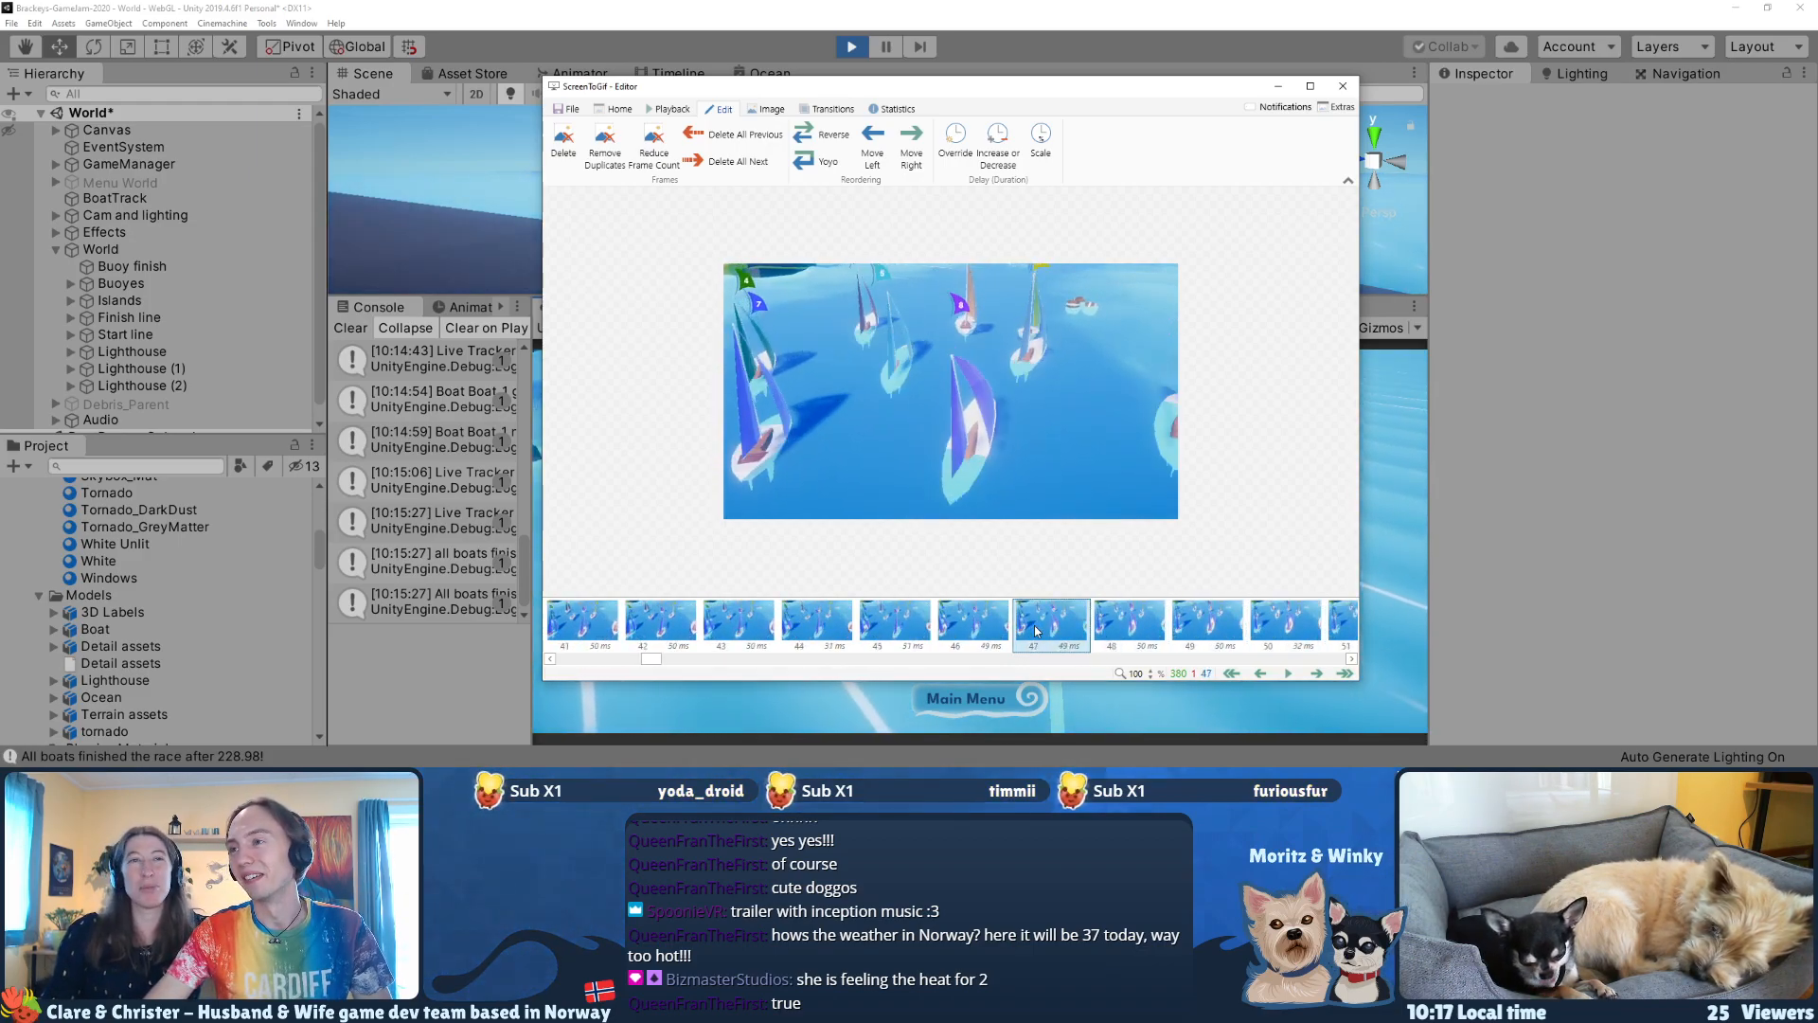
key("Right")
key("Right")
key("Right")
key("Right")
key("Right")
key("Right")
key("Right")
key("Right")
key("Right")
key("Right")
key("Right")
key("Right")
key("Right")
key("Right")
key("Right")
key("Right")
key("Right")
key("Right")
key("Right")
key("Right")
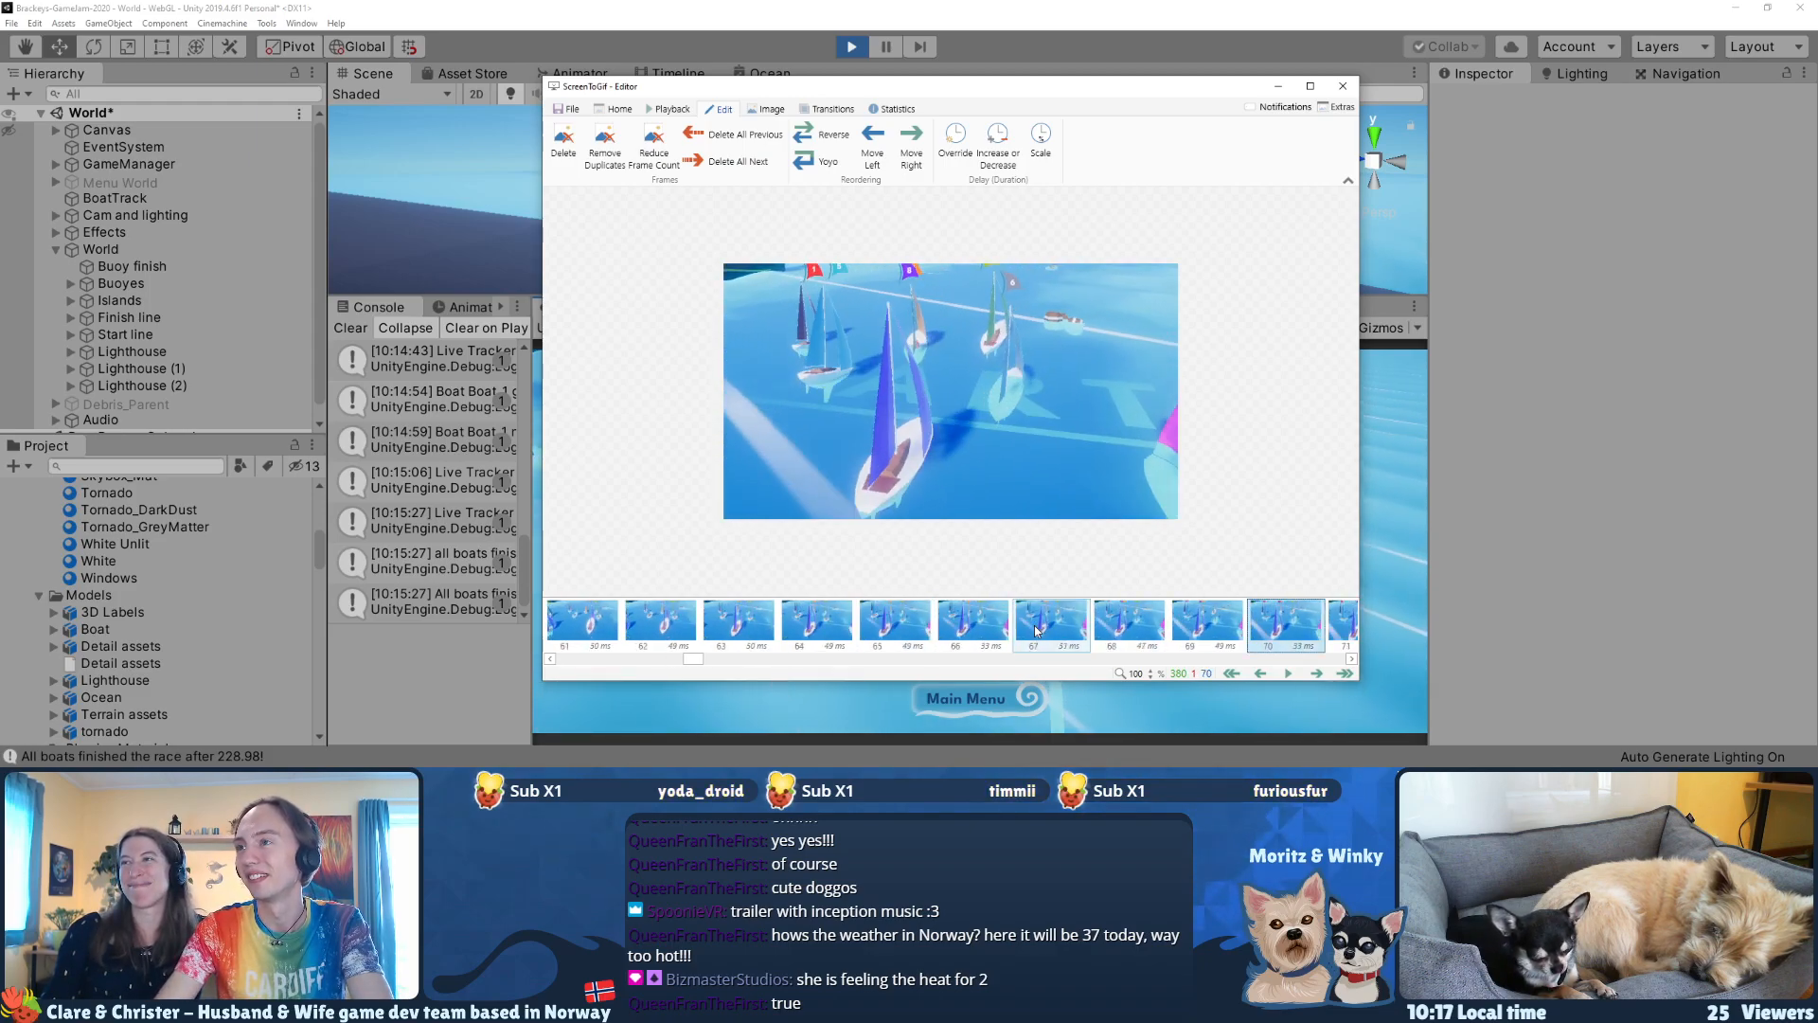
key("Right")
key("Right")
key("Right")
key("Right")
key("Right")
key("Right")
key("Right")
key("Right")
key("Right")
key("Right")
key("Right")
key("Right")
key("Right")
key("Right")
key("Right")
key("Right")
key("Right")
key("Right")
key("Right")
key("Right")
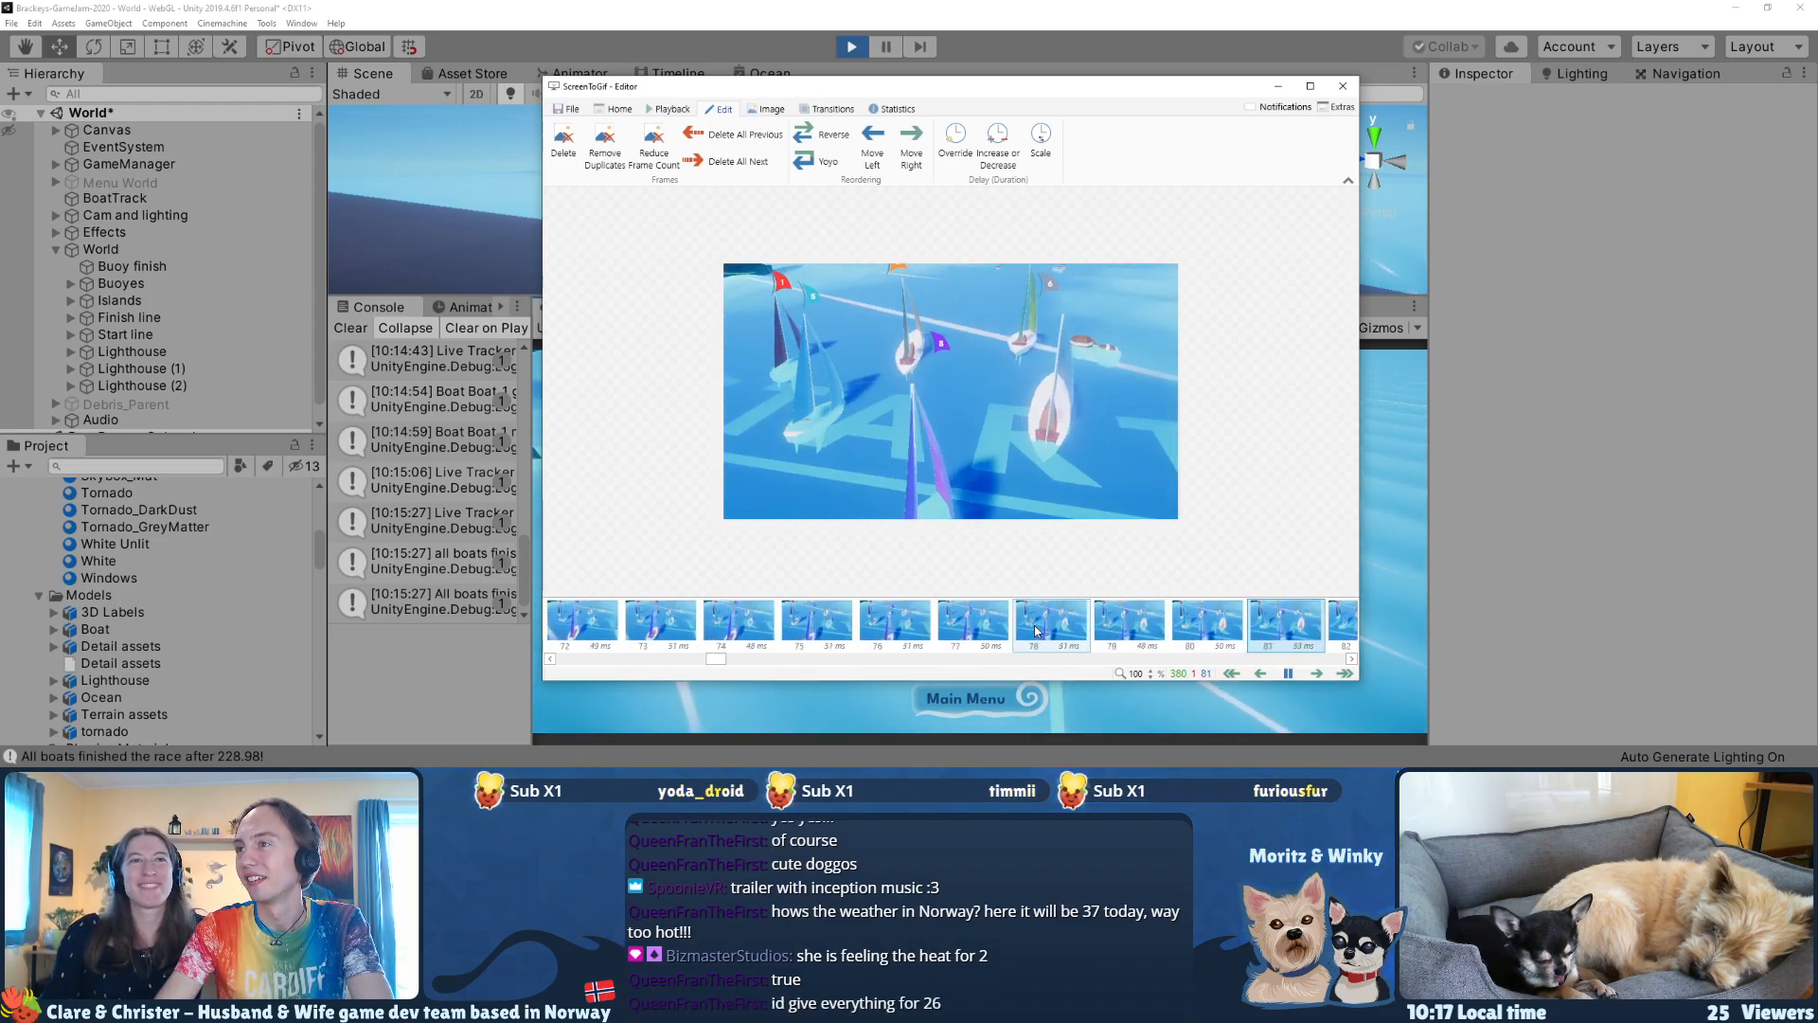
key("space")
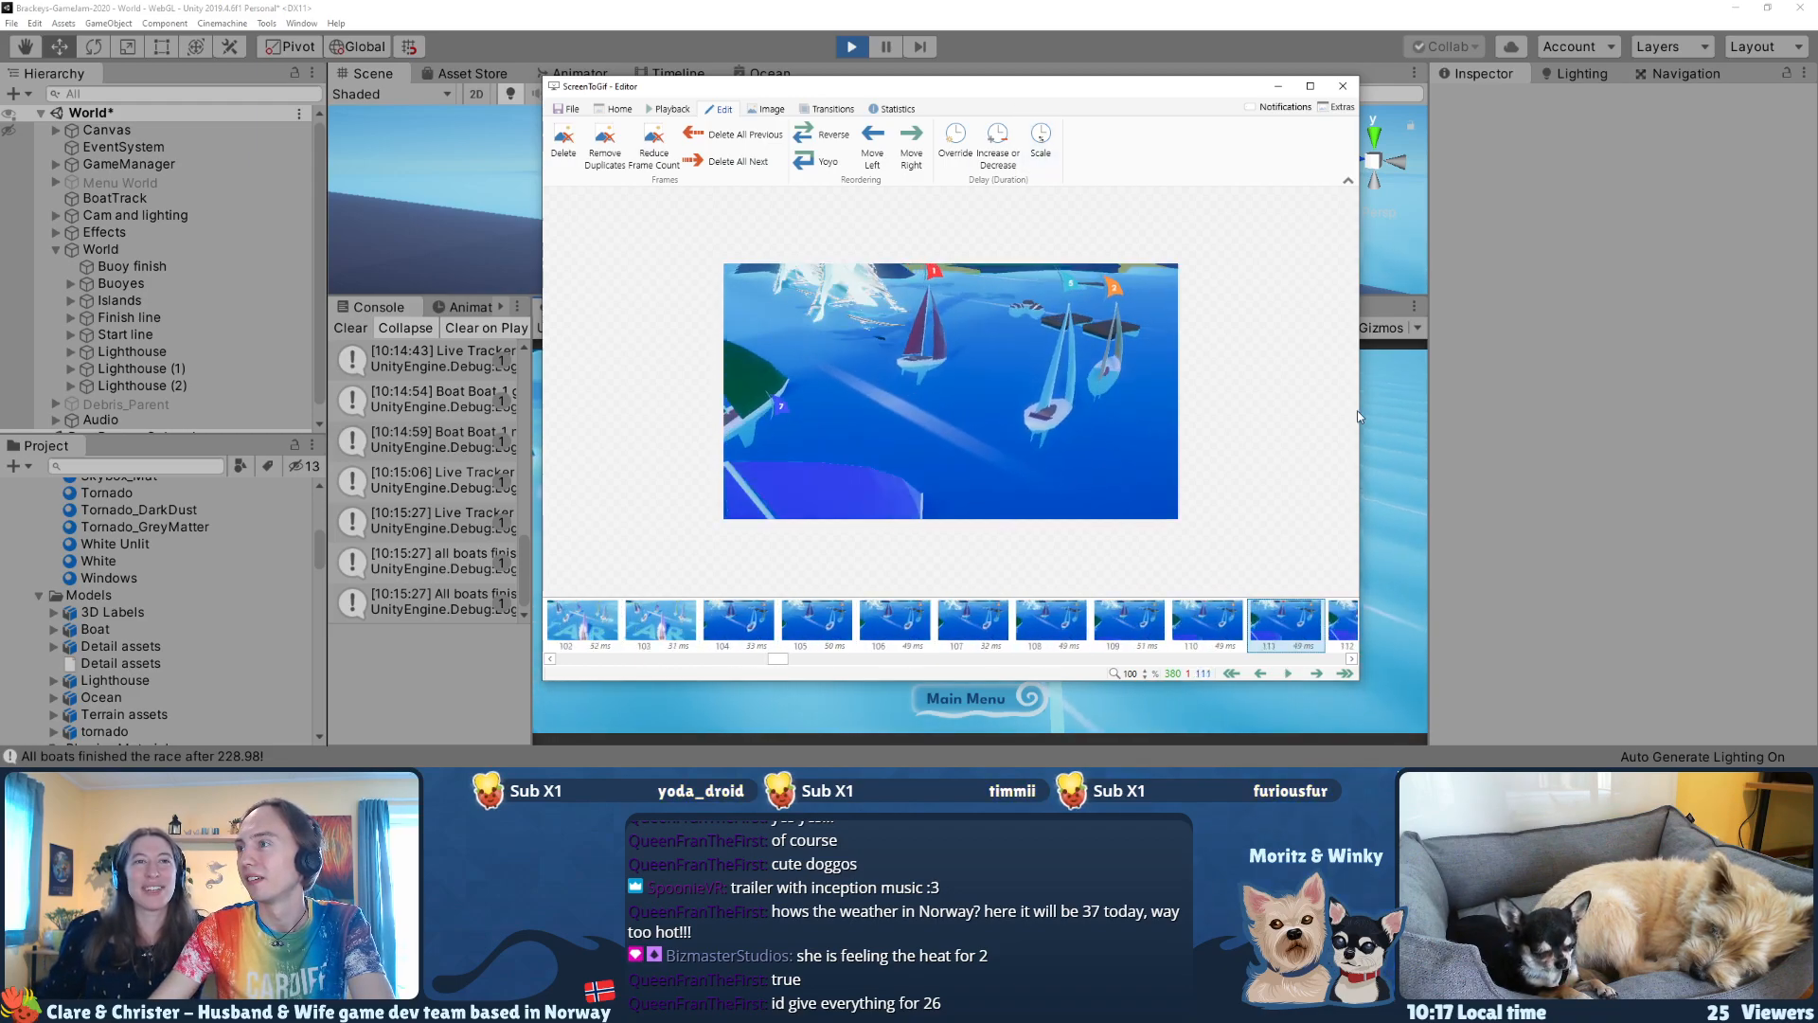
Step: Widen the editor window on both sides to show more frames, and play the race through to the finish line
left_click_drag(1359, 410, 1731, 426)
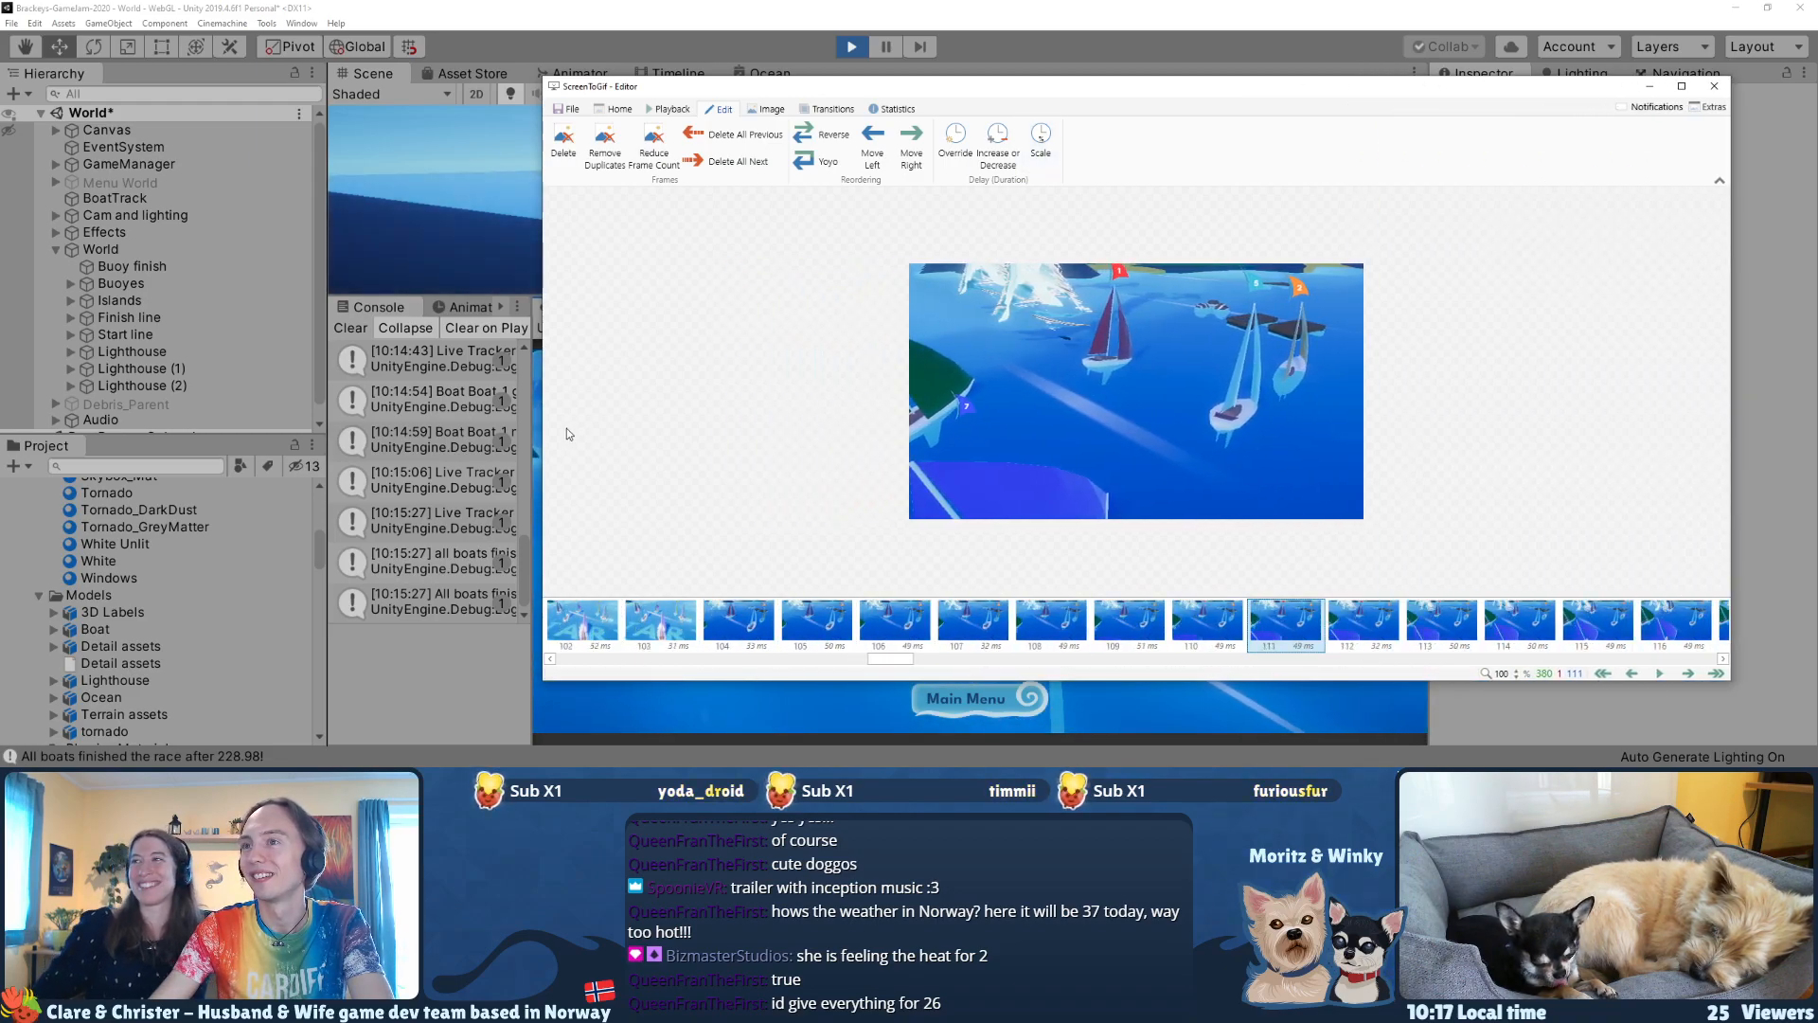
left_click_drag(538, 426, 179, 455)
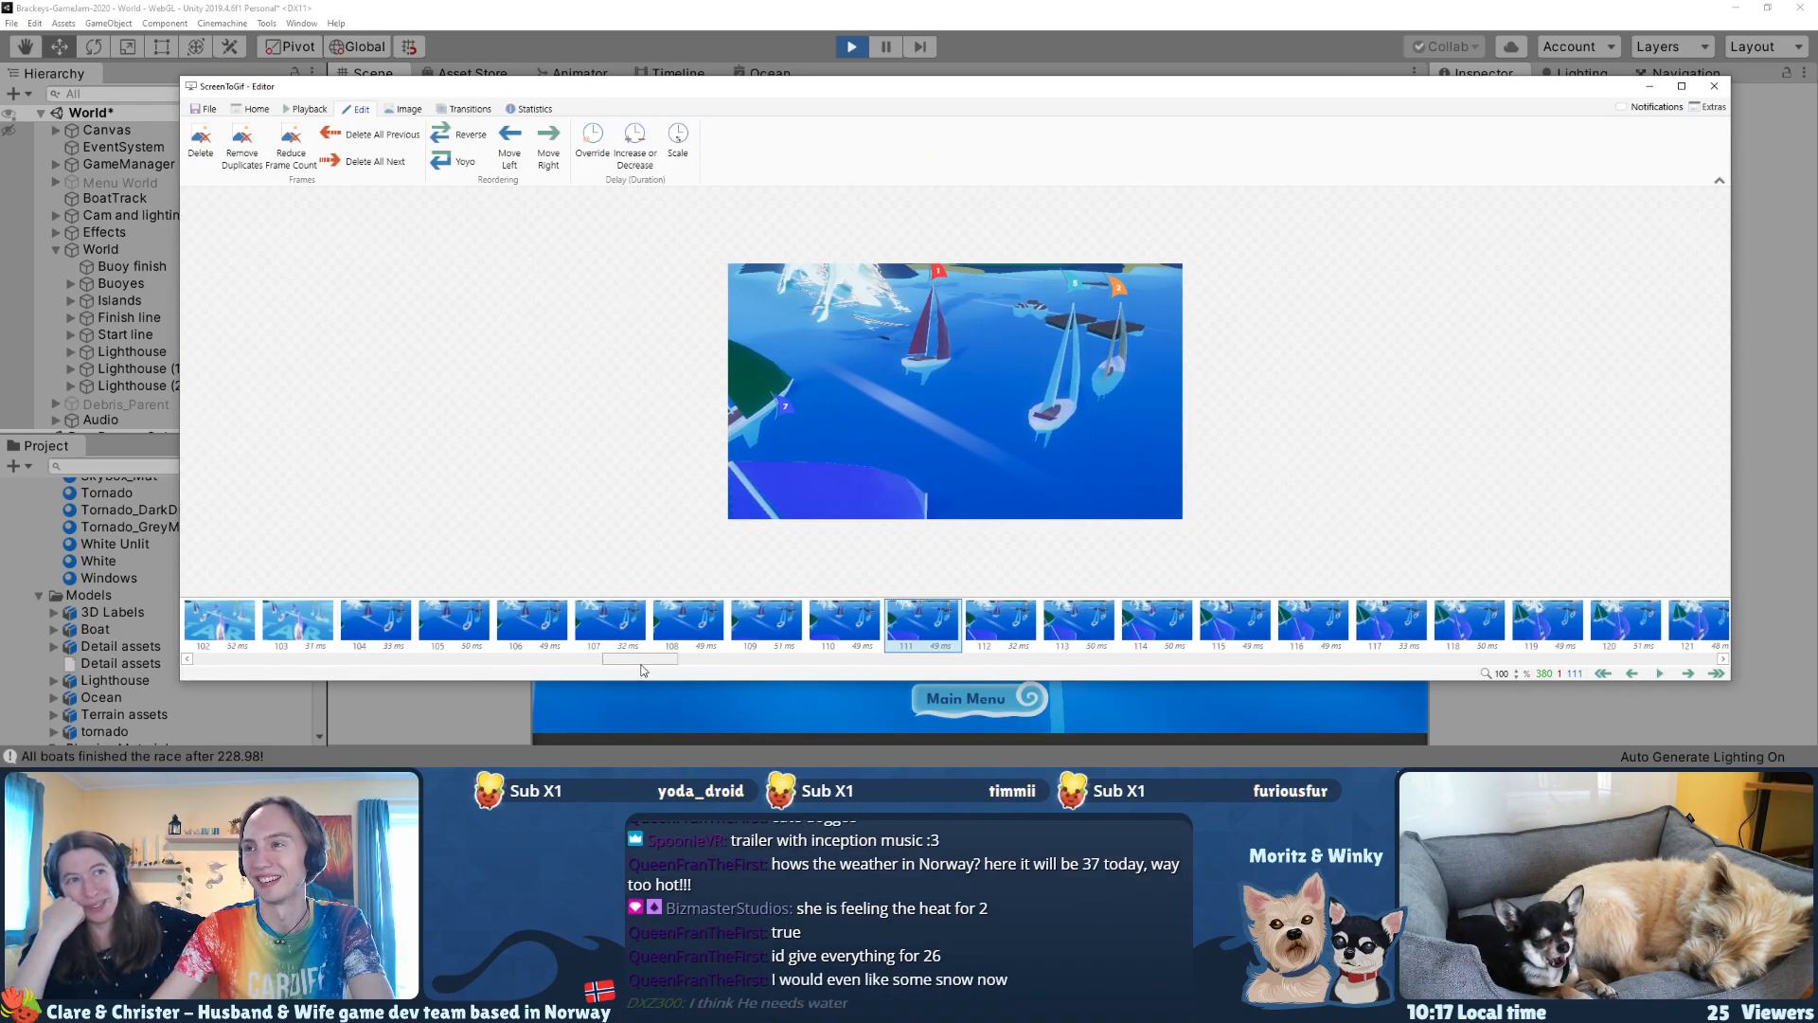
key("space")
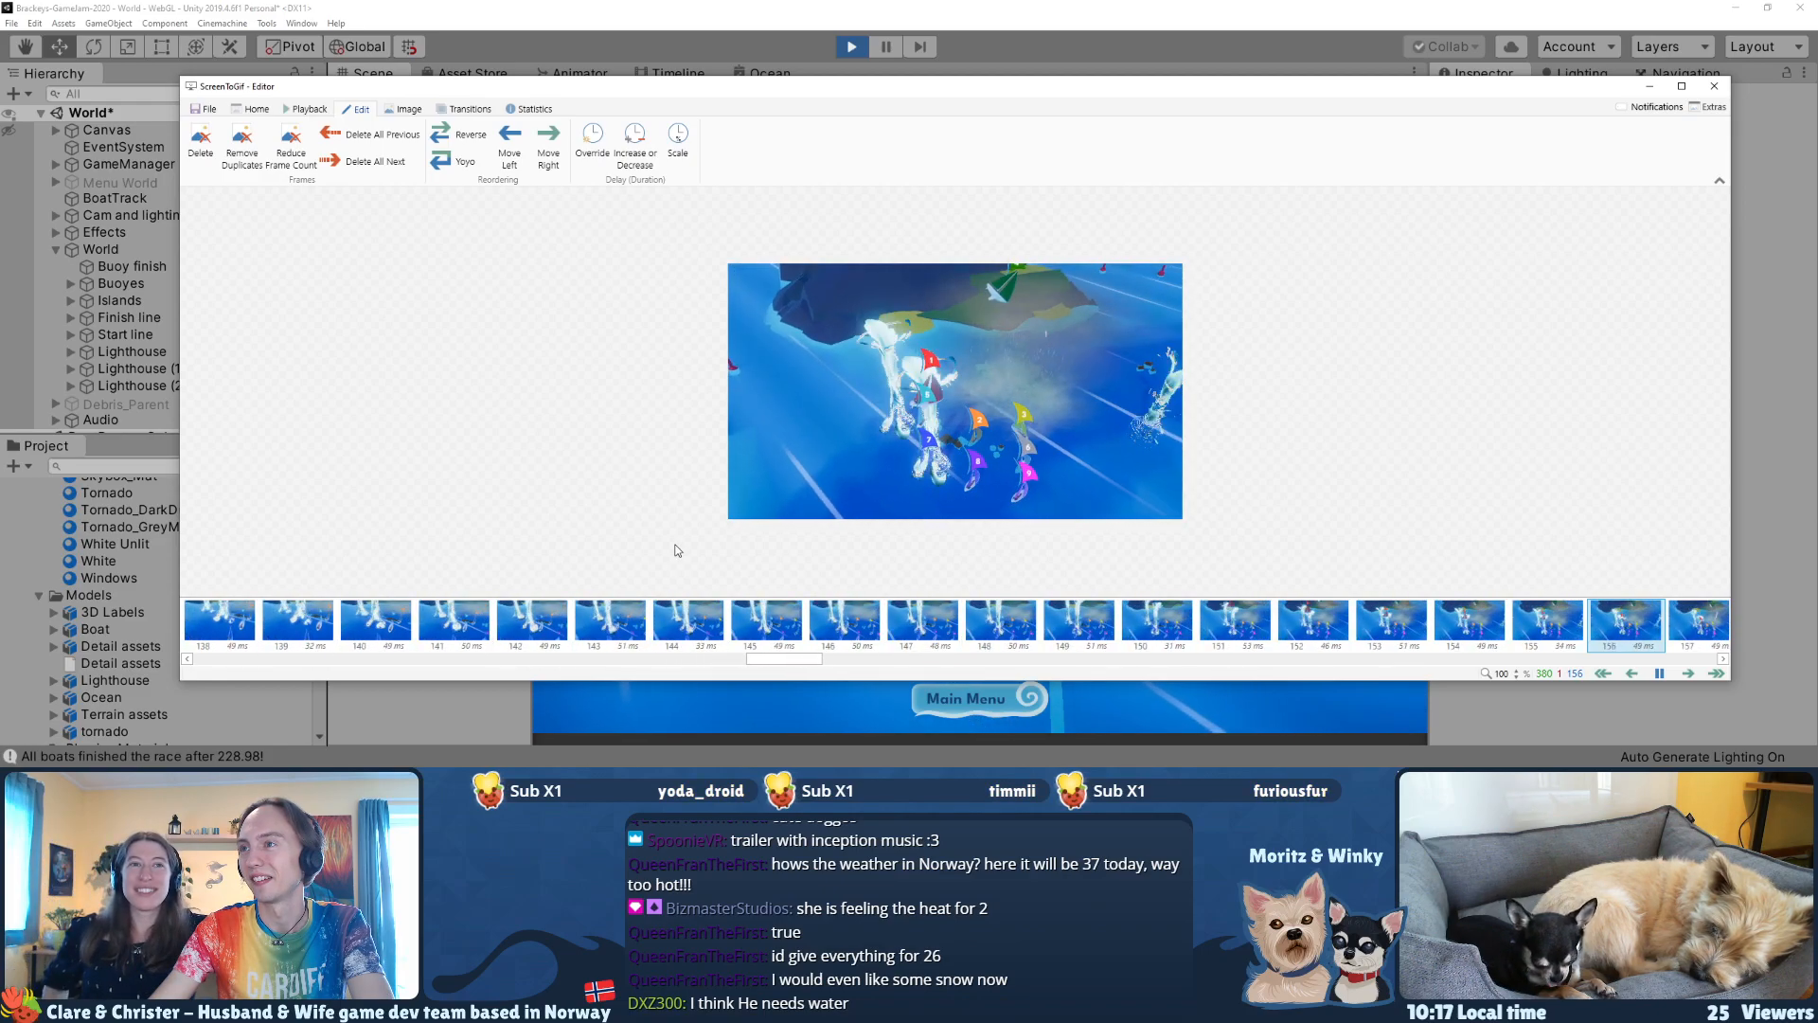
key("space")
key("space")
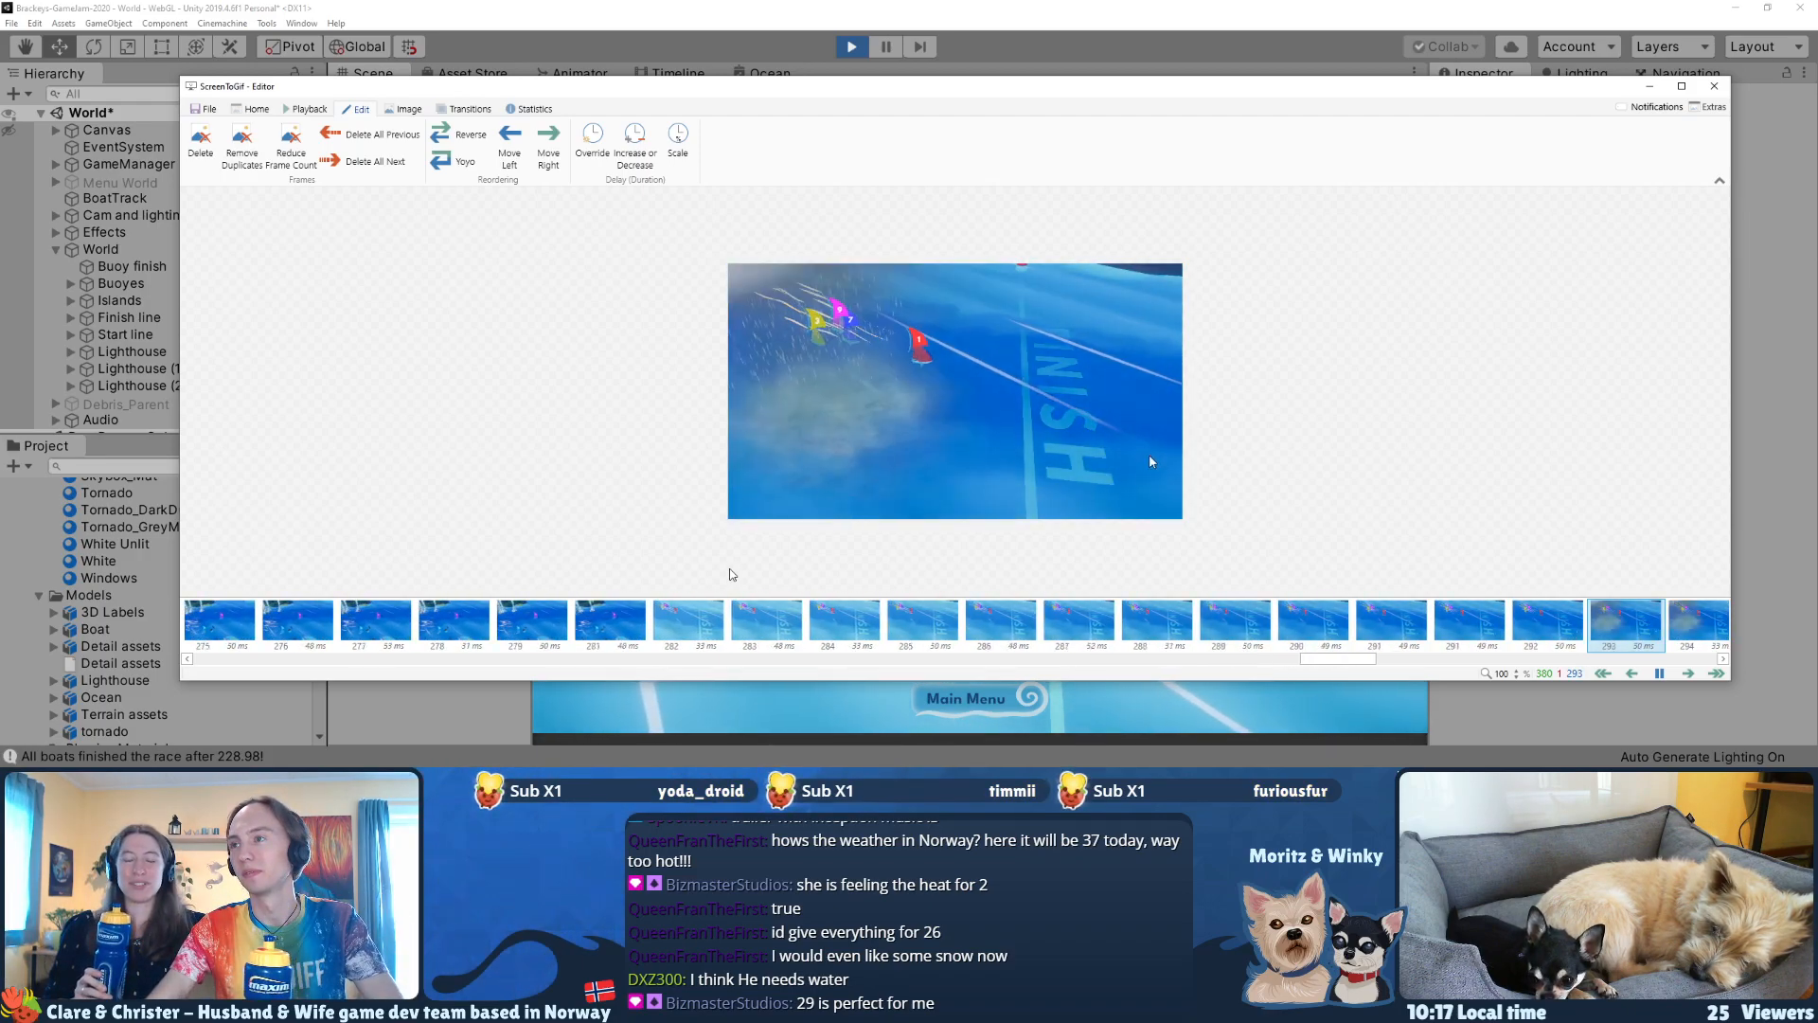
key("space")
Step: Examine the frames around the cut to the finish line to locate the last frame before it
left_click_drag(1386, 659, 1288, 669)
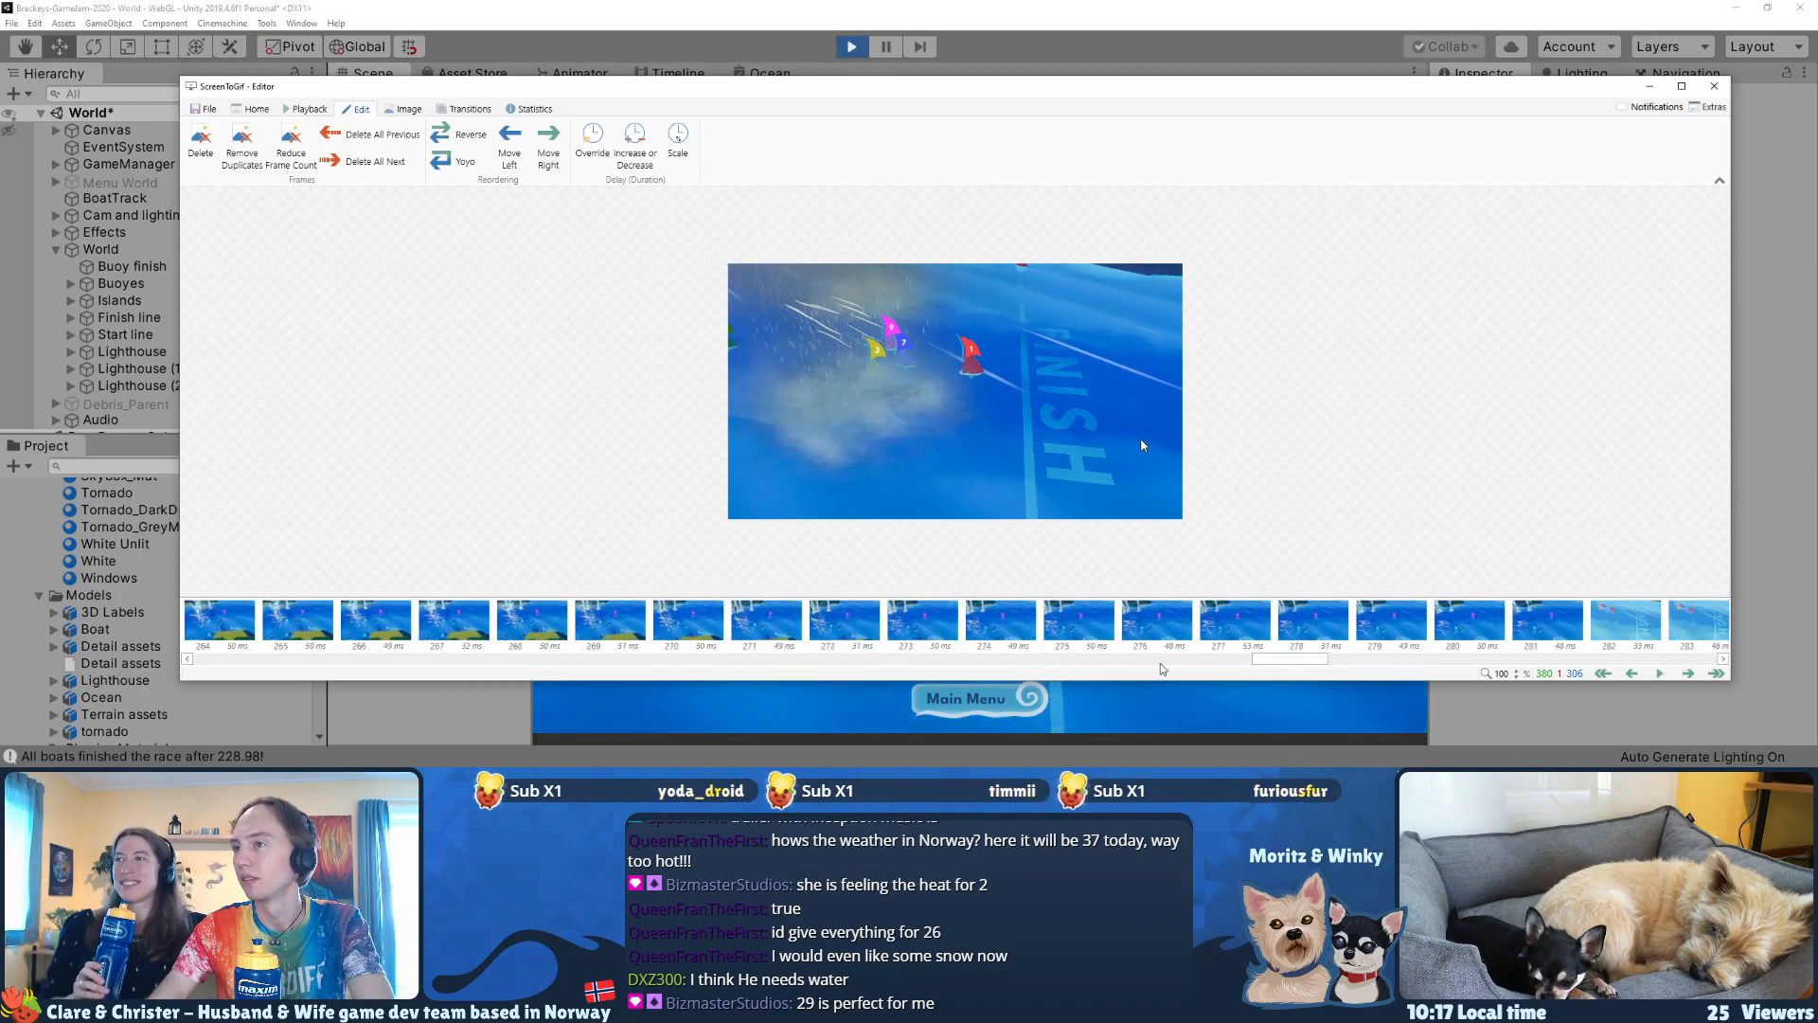
key("space")
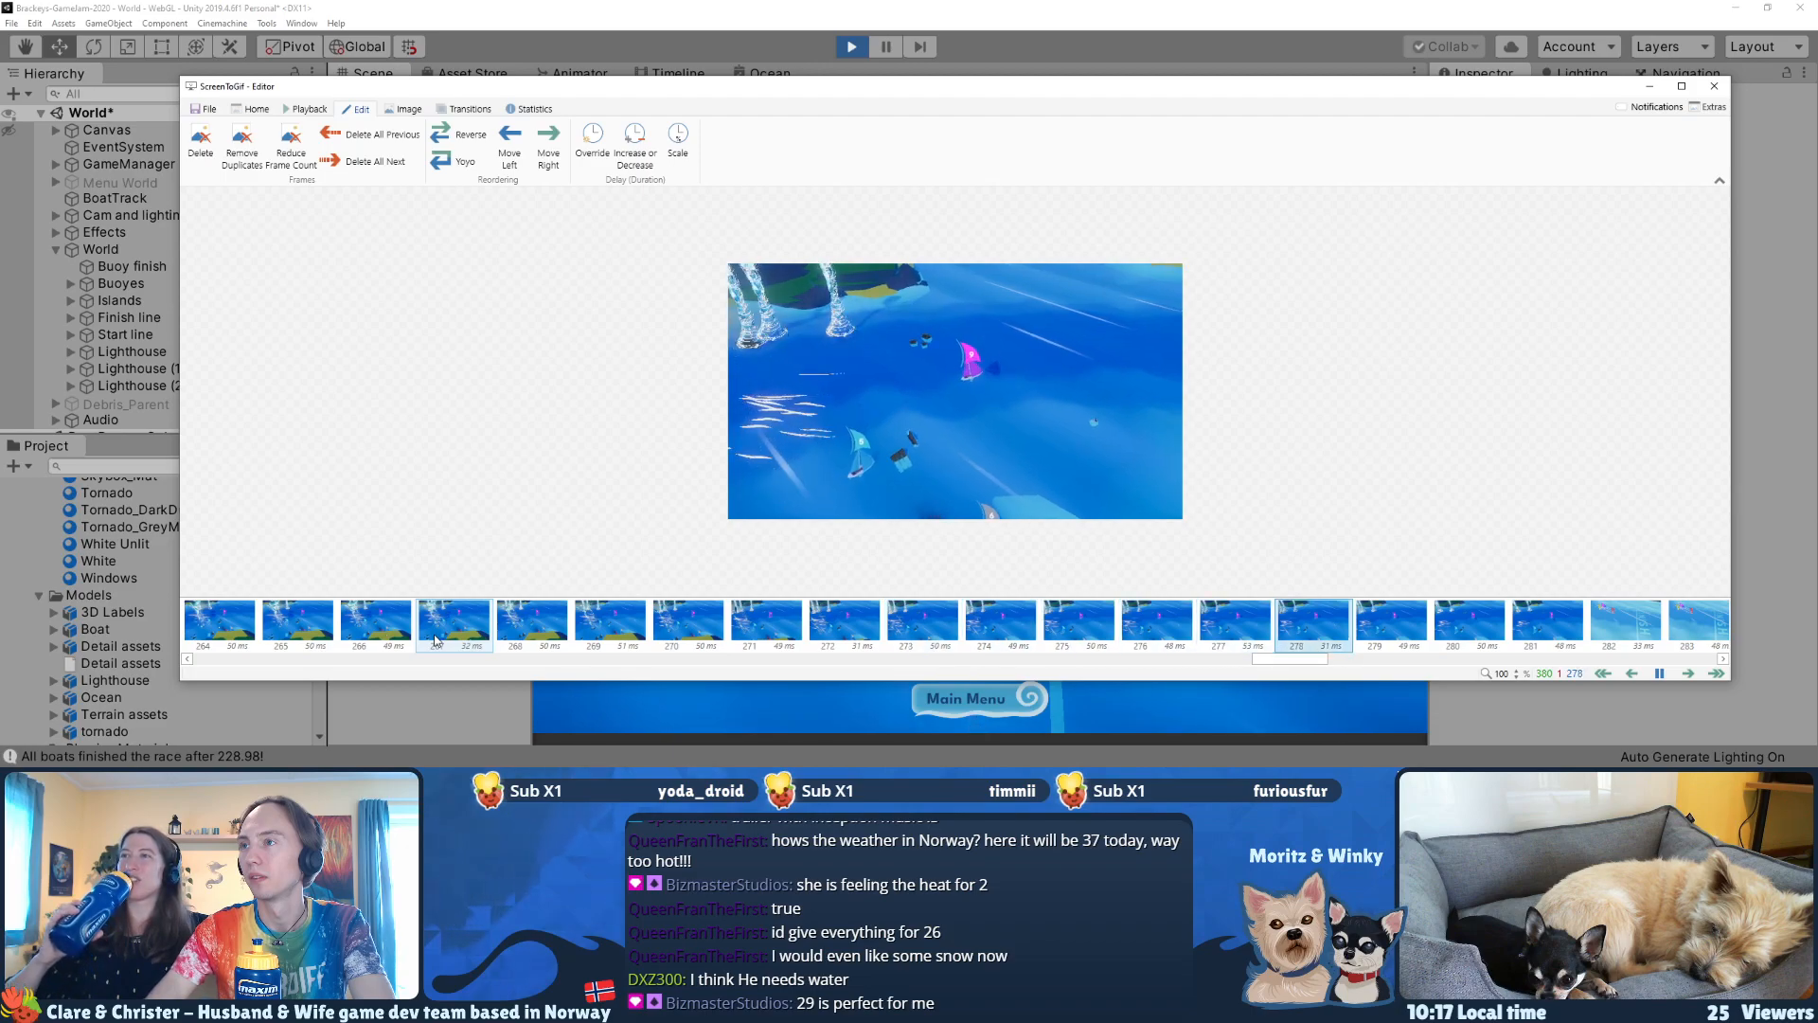
key("space")
key("Left")
key("Left")
key("Left")
key("Left")
key("Left")
key("Left")
key("Left")
key("Left")
key("Left")
key("Left")
key("Left")
key("Left")
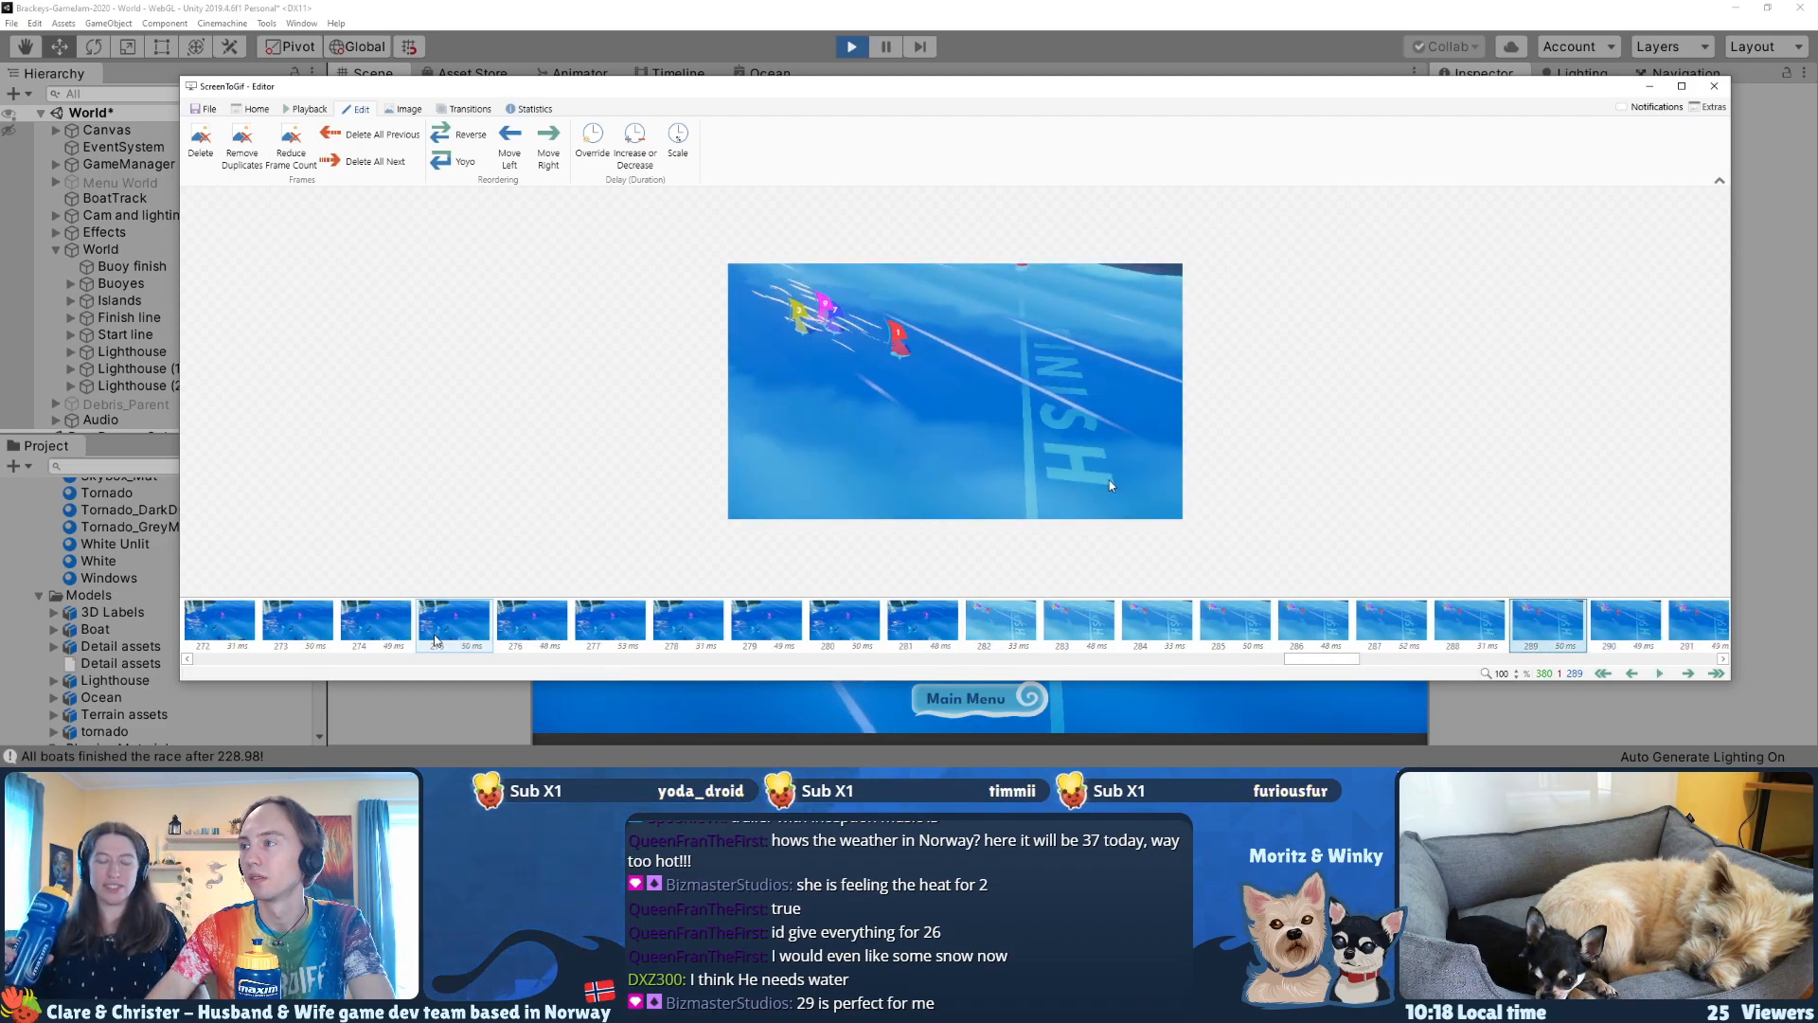
key("Left")
key("Left")
key("Right")
key("Right")
key("Right")
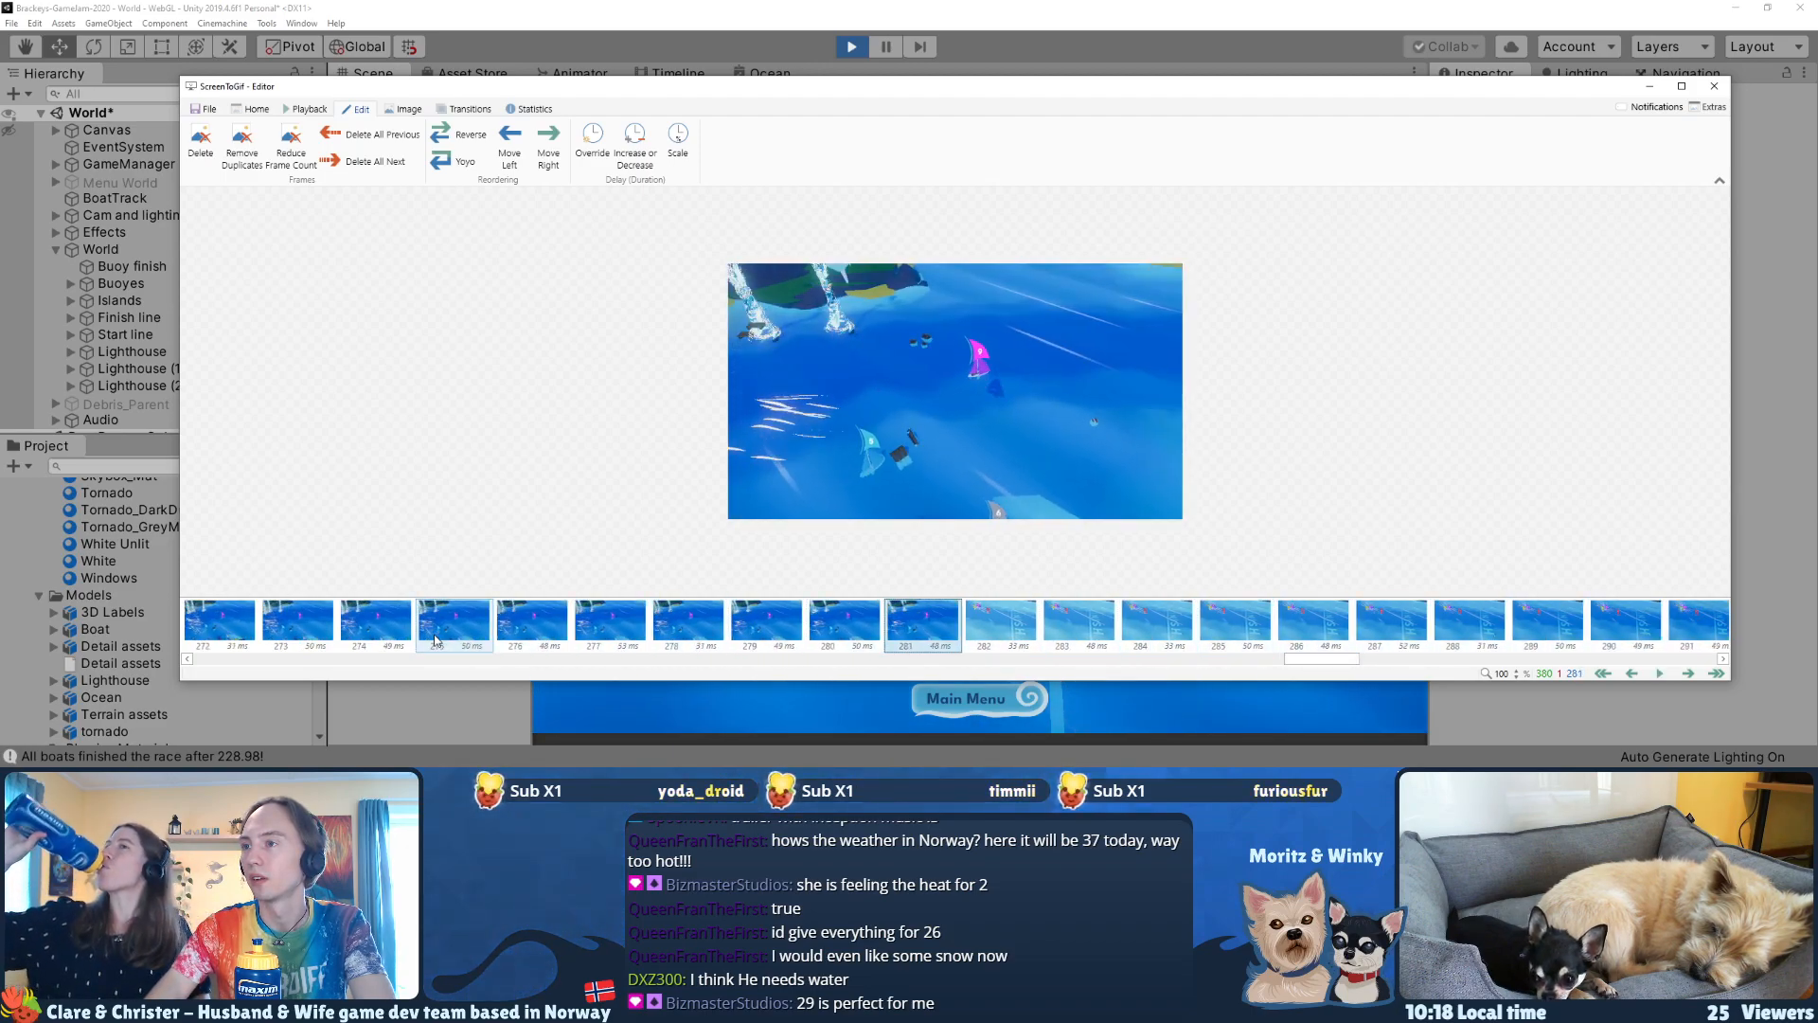
Step: Delete frames 247–281, the slow stretch just before the cut to the finish line, and play back the ending
key("shift+Left")
key("shift+Left")
key("shift+Left")
key("shift+Left")
key("shift+Left")
key("shift+Left")
key("shift+Left")
key("shift+Left")
key("shift+Left")
key("shift+Left")
key("shift+Left")
key("shift+Left")
key("shift+Left")
key("shift+Left")
key("shift+Left")
key("shift+Left")
key("shift+Left")
key("shift+Left")
key("shift+Left")
key("shift+Left")
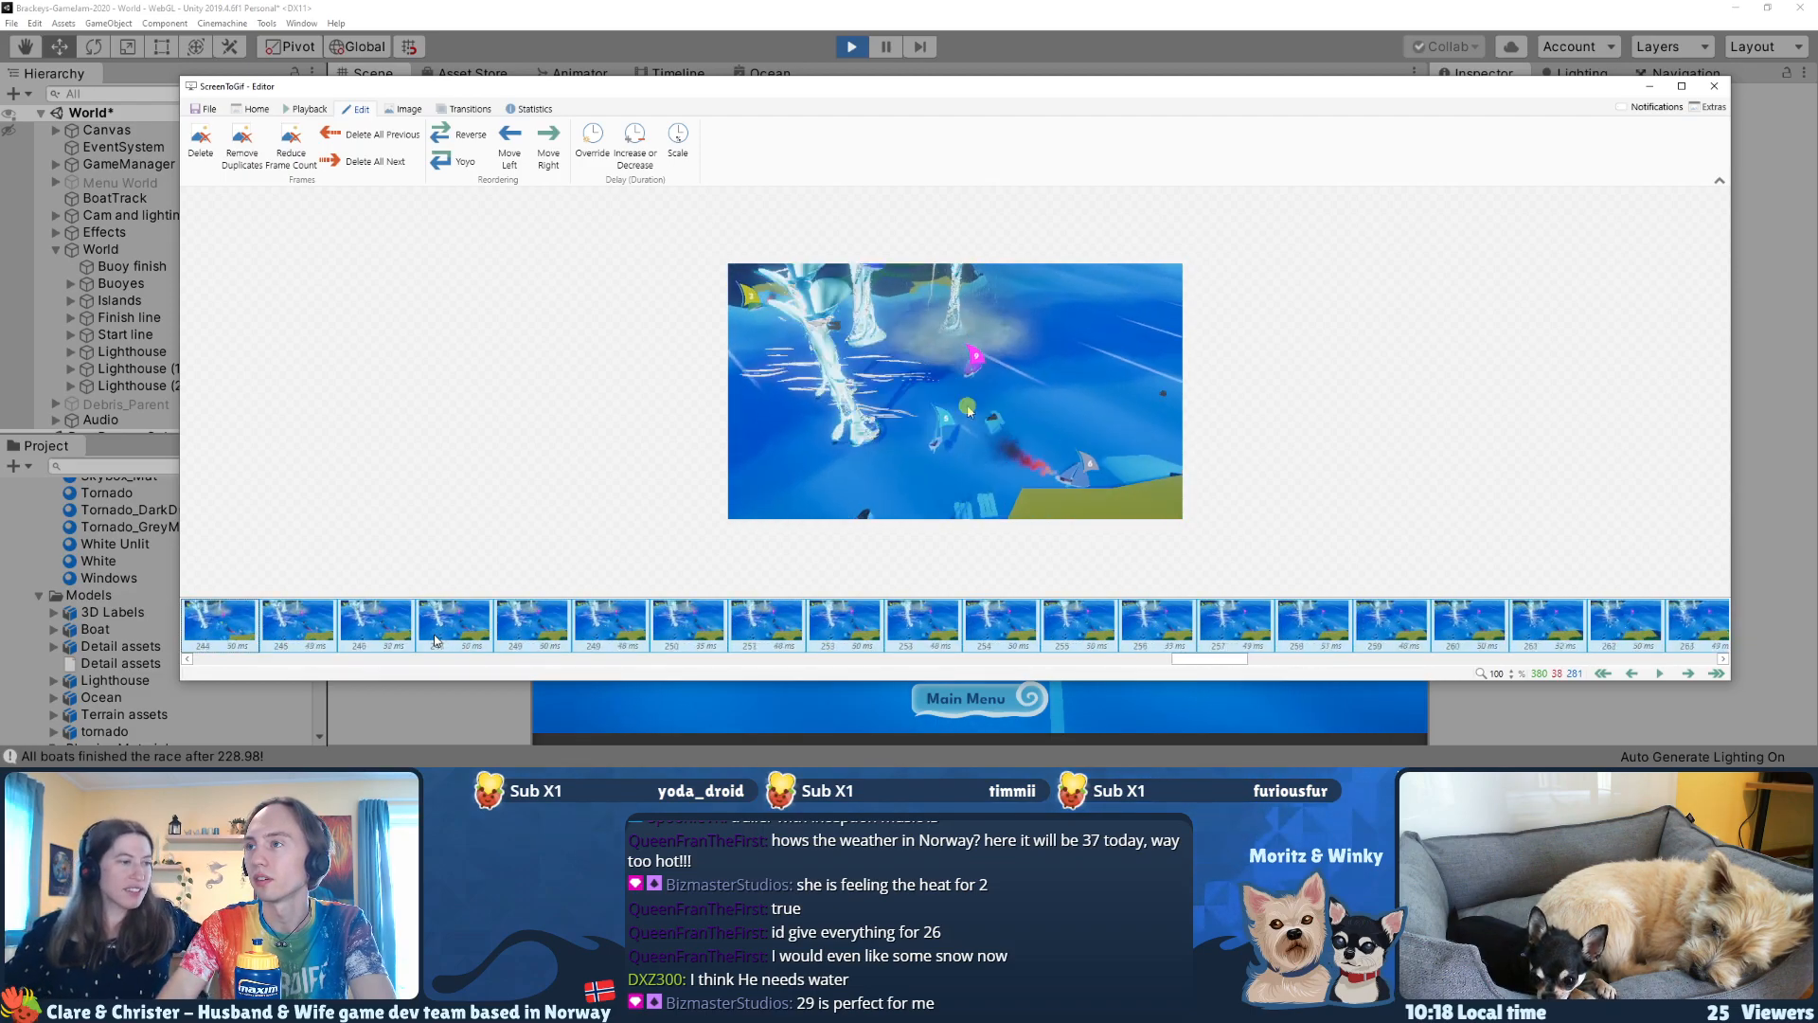
key("shift+Left")
key("shift+Left")
key("shift+Left")
key("shift+Left")
key("shift+Left")
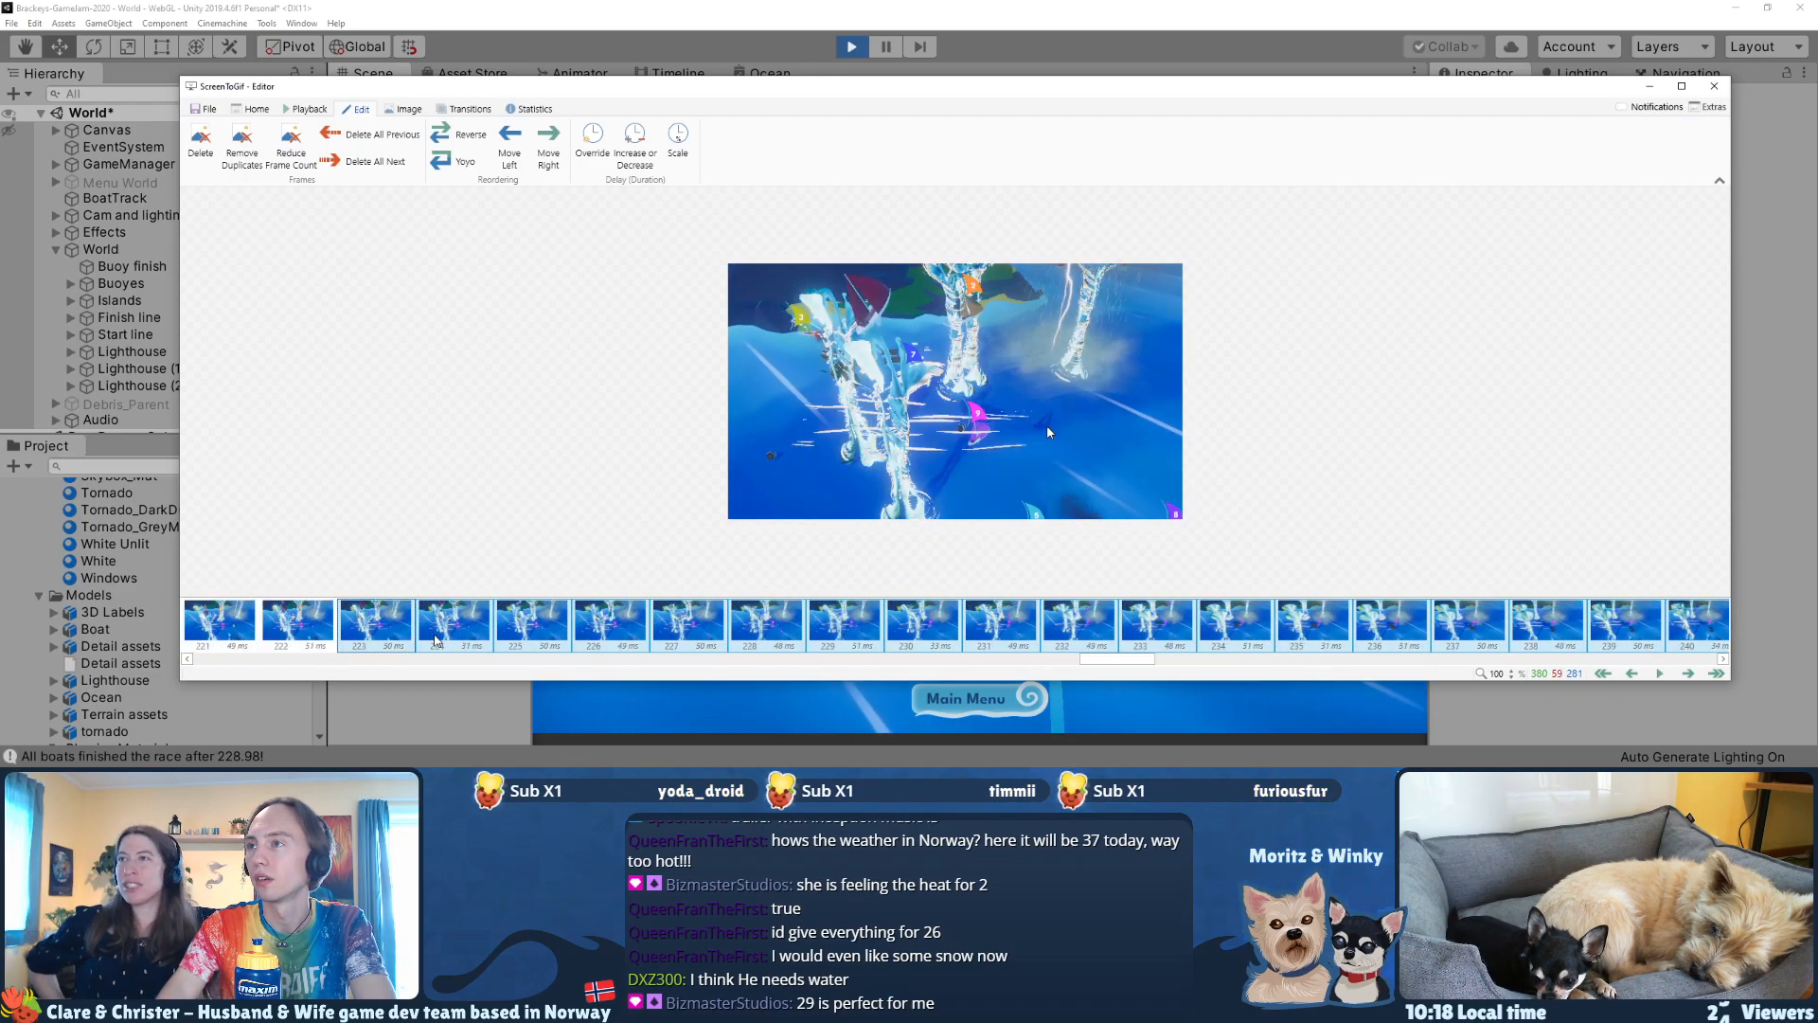
key("shift+Right")
key("shift+Right")
key("shift+Right")
key("shift+Right")
key("shift+Right")
key("shift+Right")
key("shift+Right")
key("shift+Right")
key("shift+Right")
key("shift+Right")
key("shift+Right")
key("shift+Right")
key("shift+Right")
key("shift+Right")
key("shift+Right")
key("shift+Right")
key("shift+Right")
key("shift+Right")
key("shift+Right")
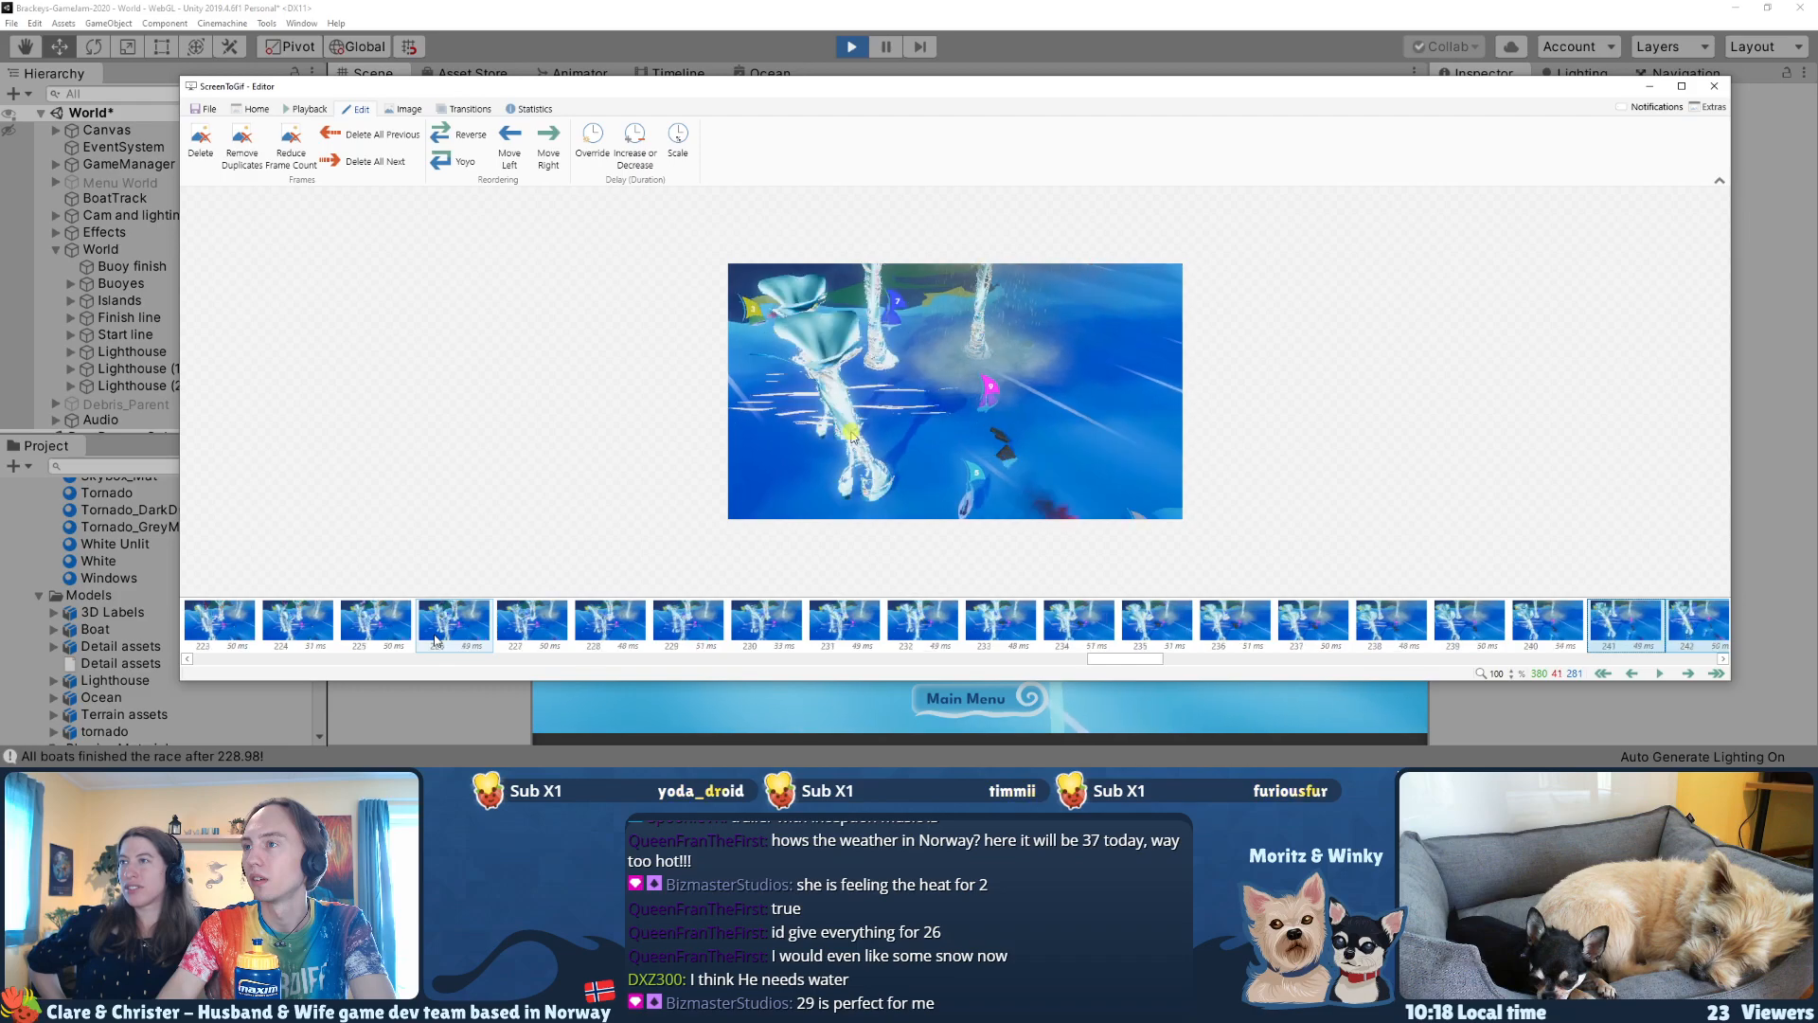
key("shift+Left")
key("shift+Left")
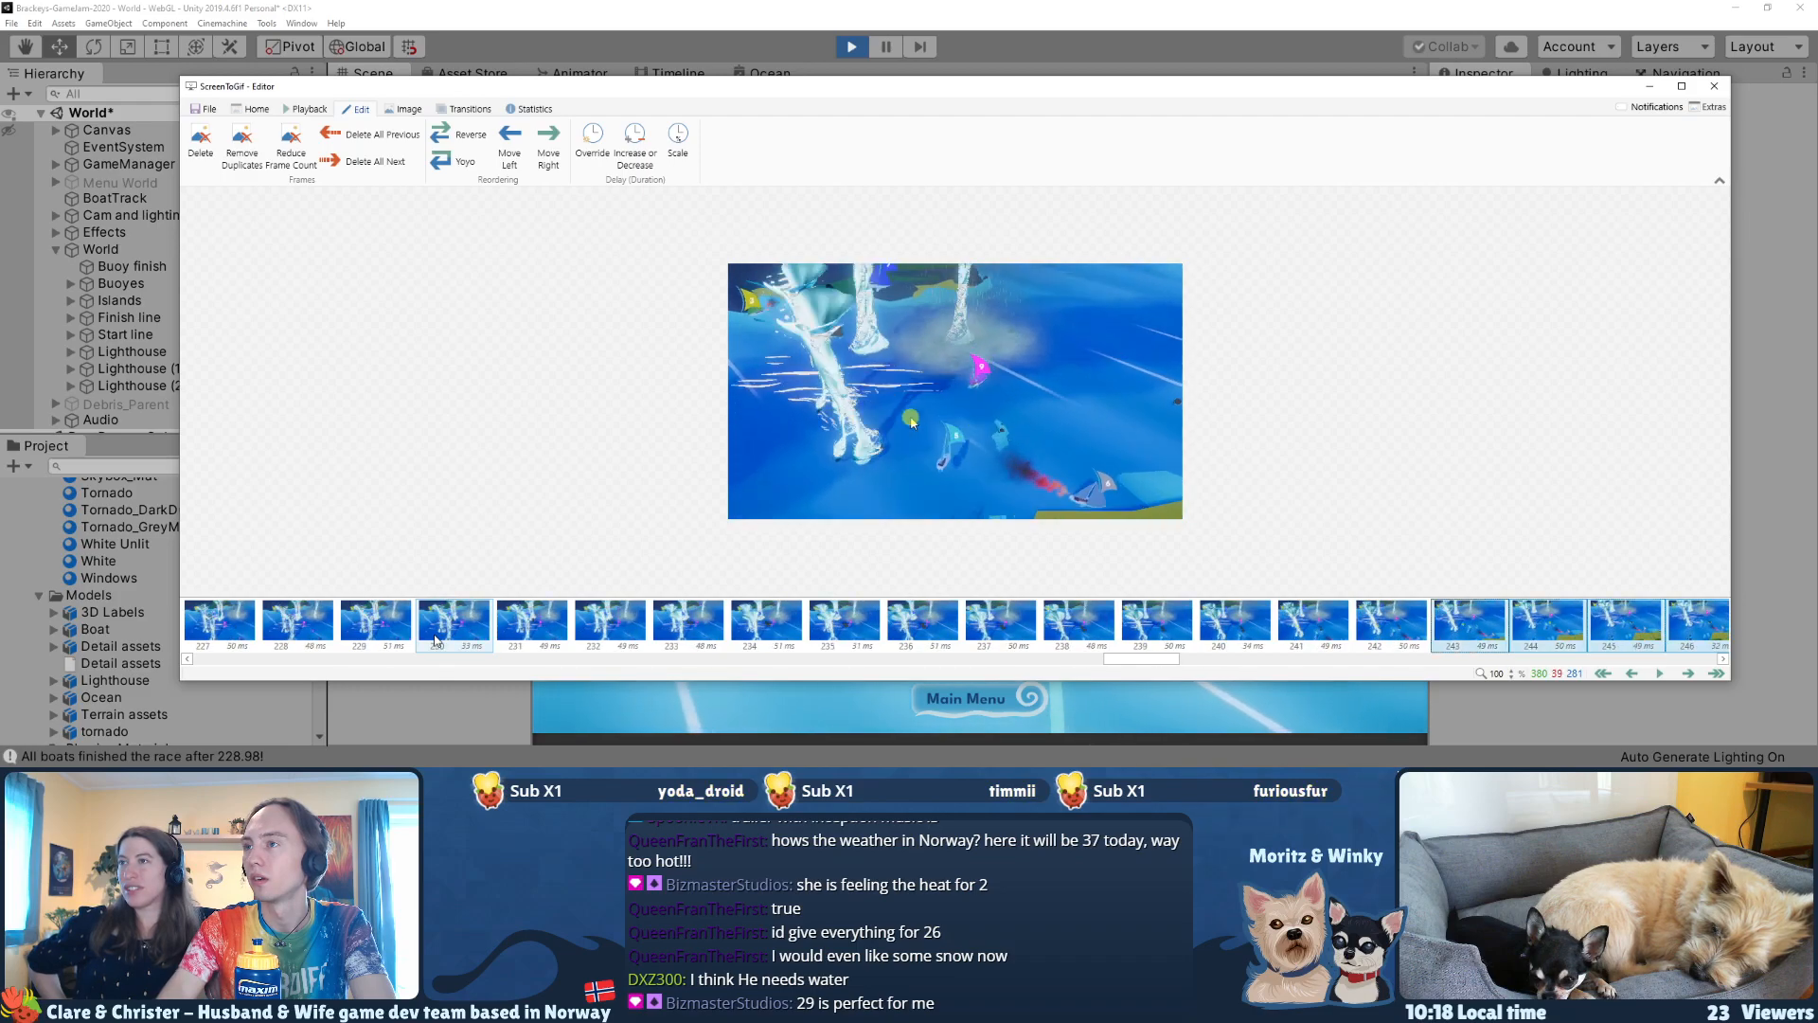
key("shift+Right")
key("shift+Right")
key("shift+Right")
key("shift+Right")
key("shift+Right")
key("shift+Right")
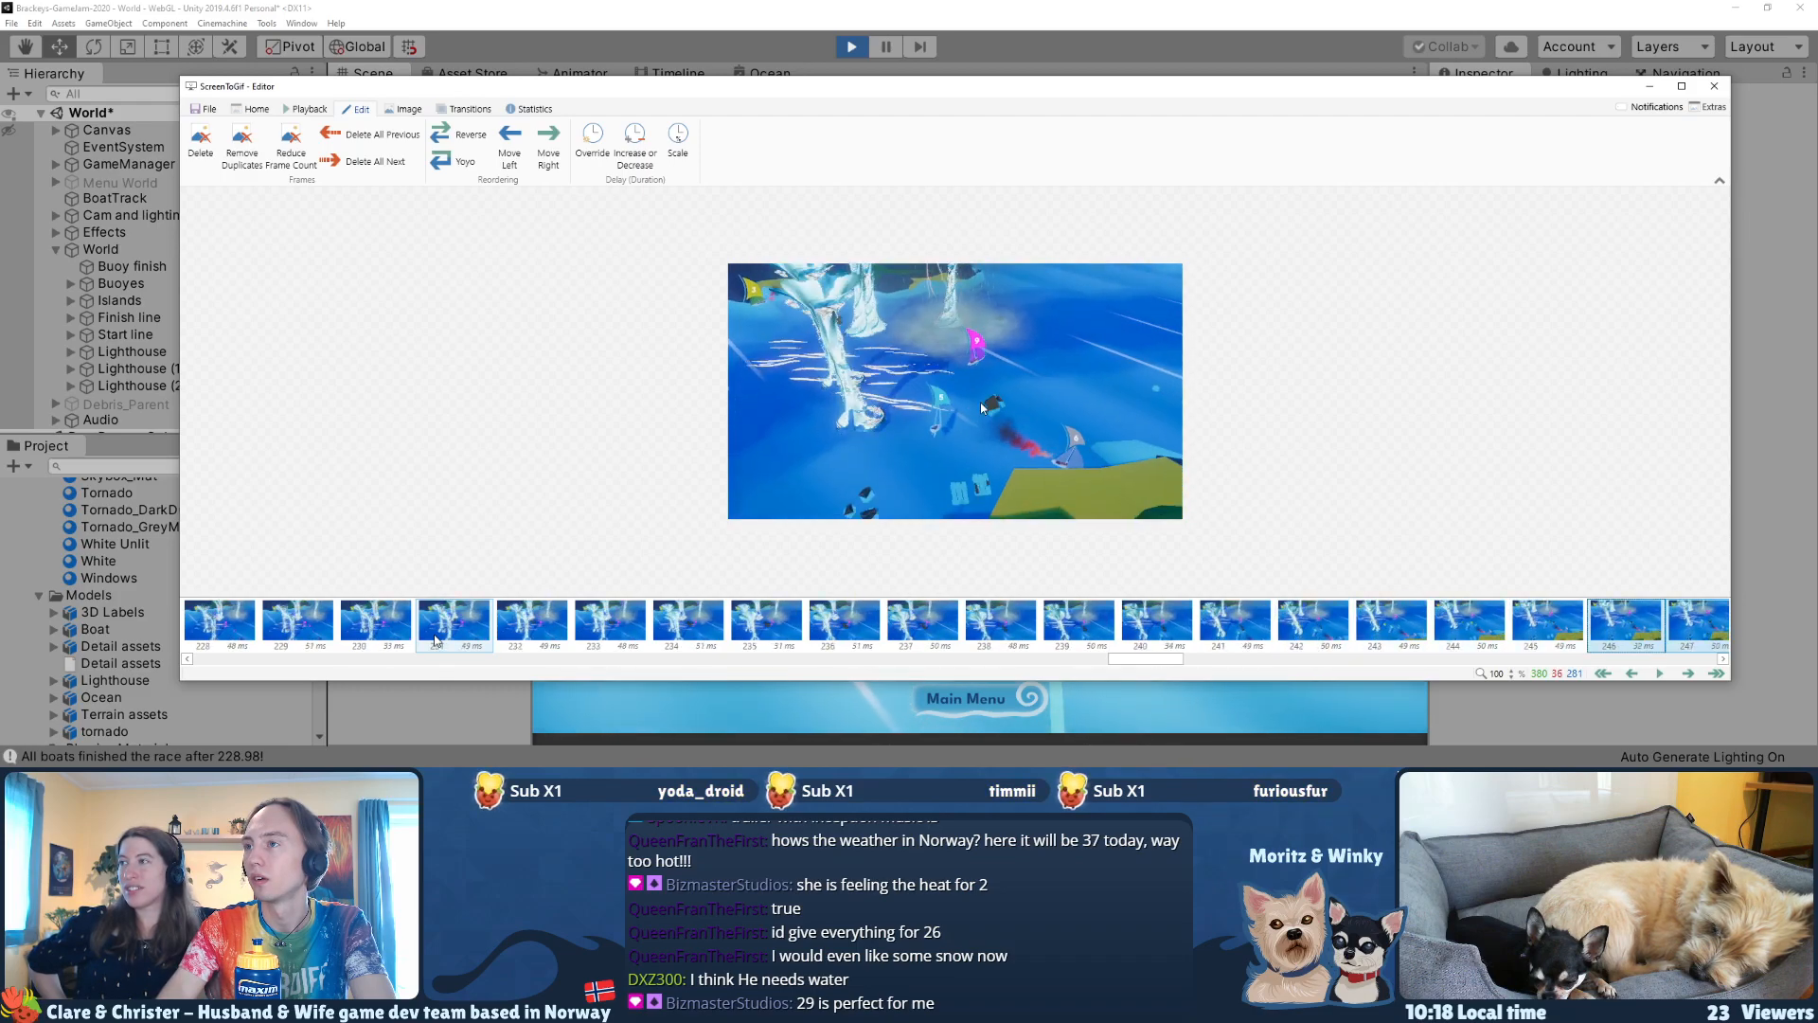
key("Delete")
key("Return")
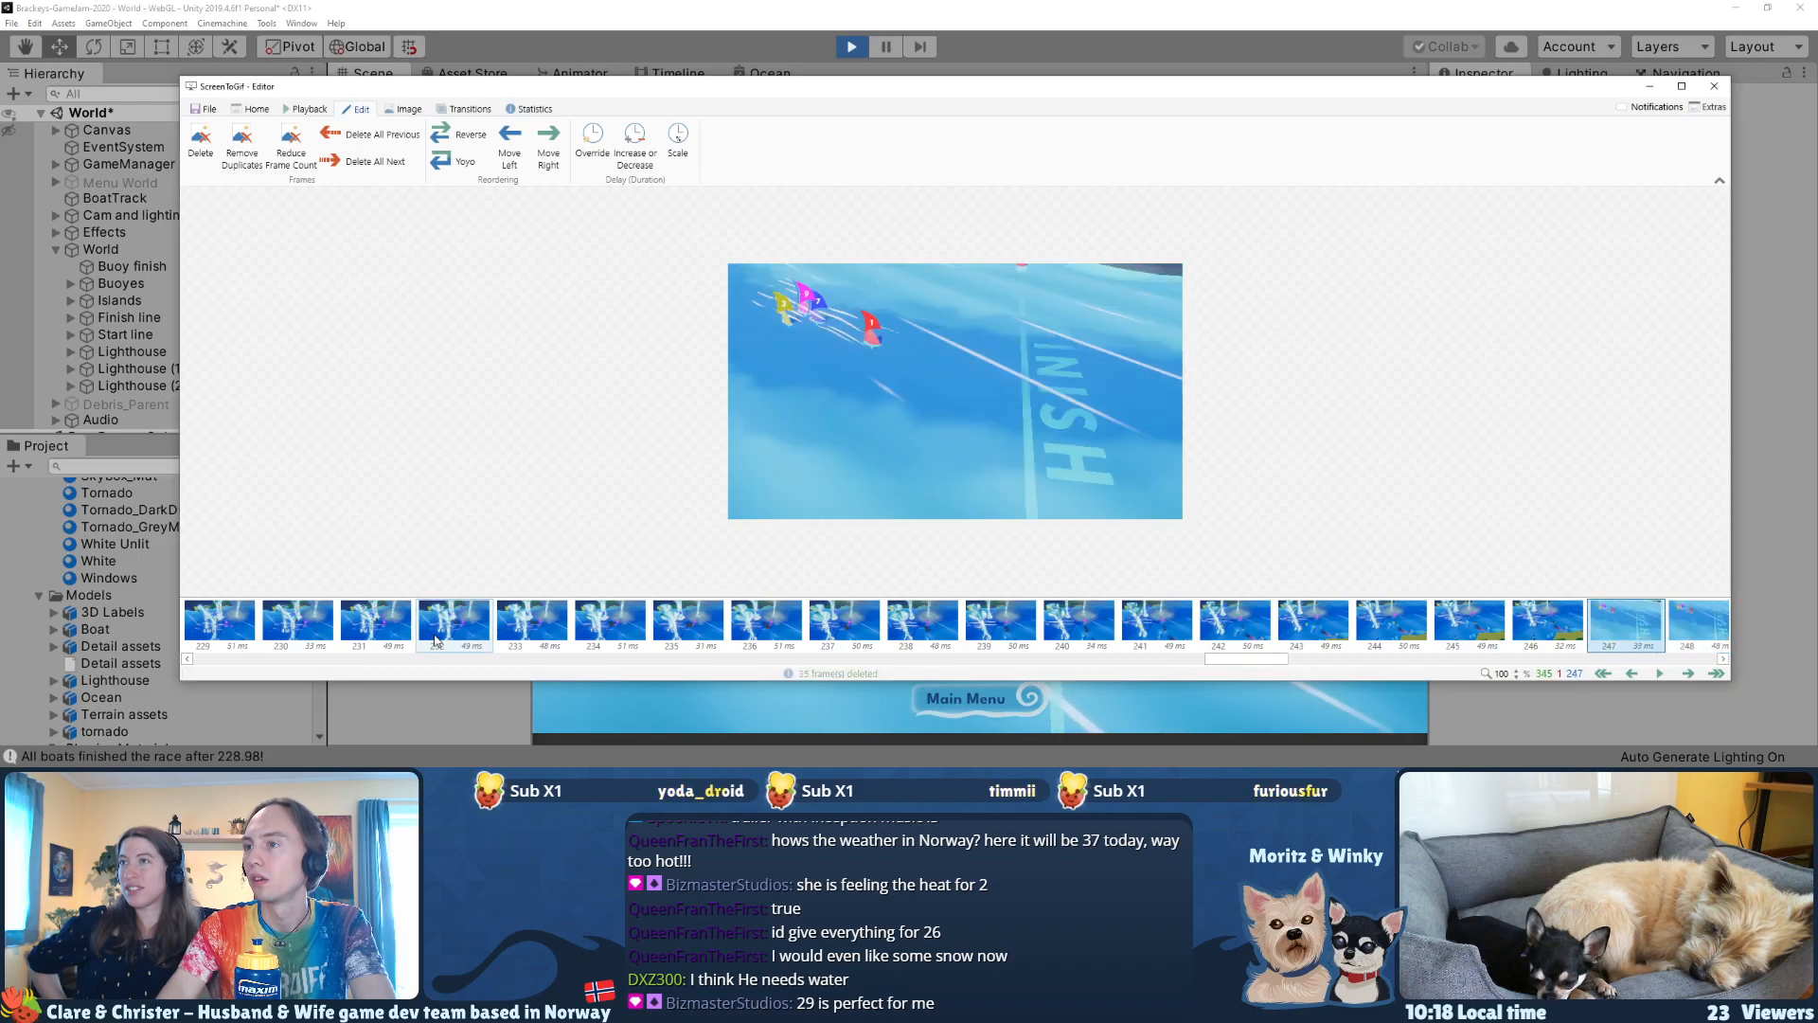
key("space")
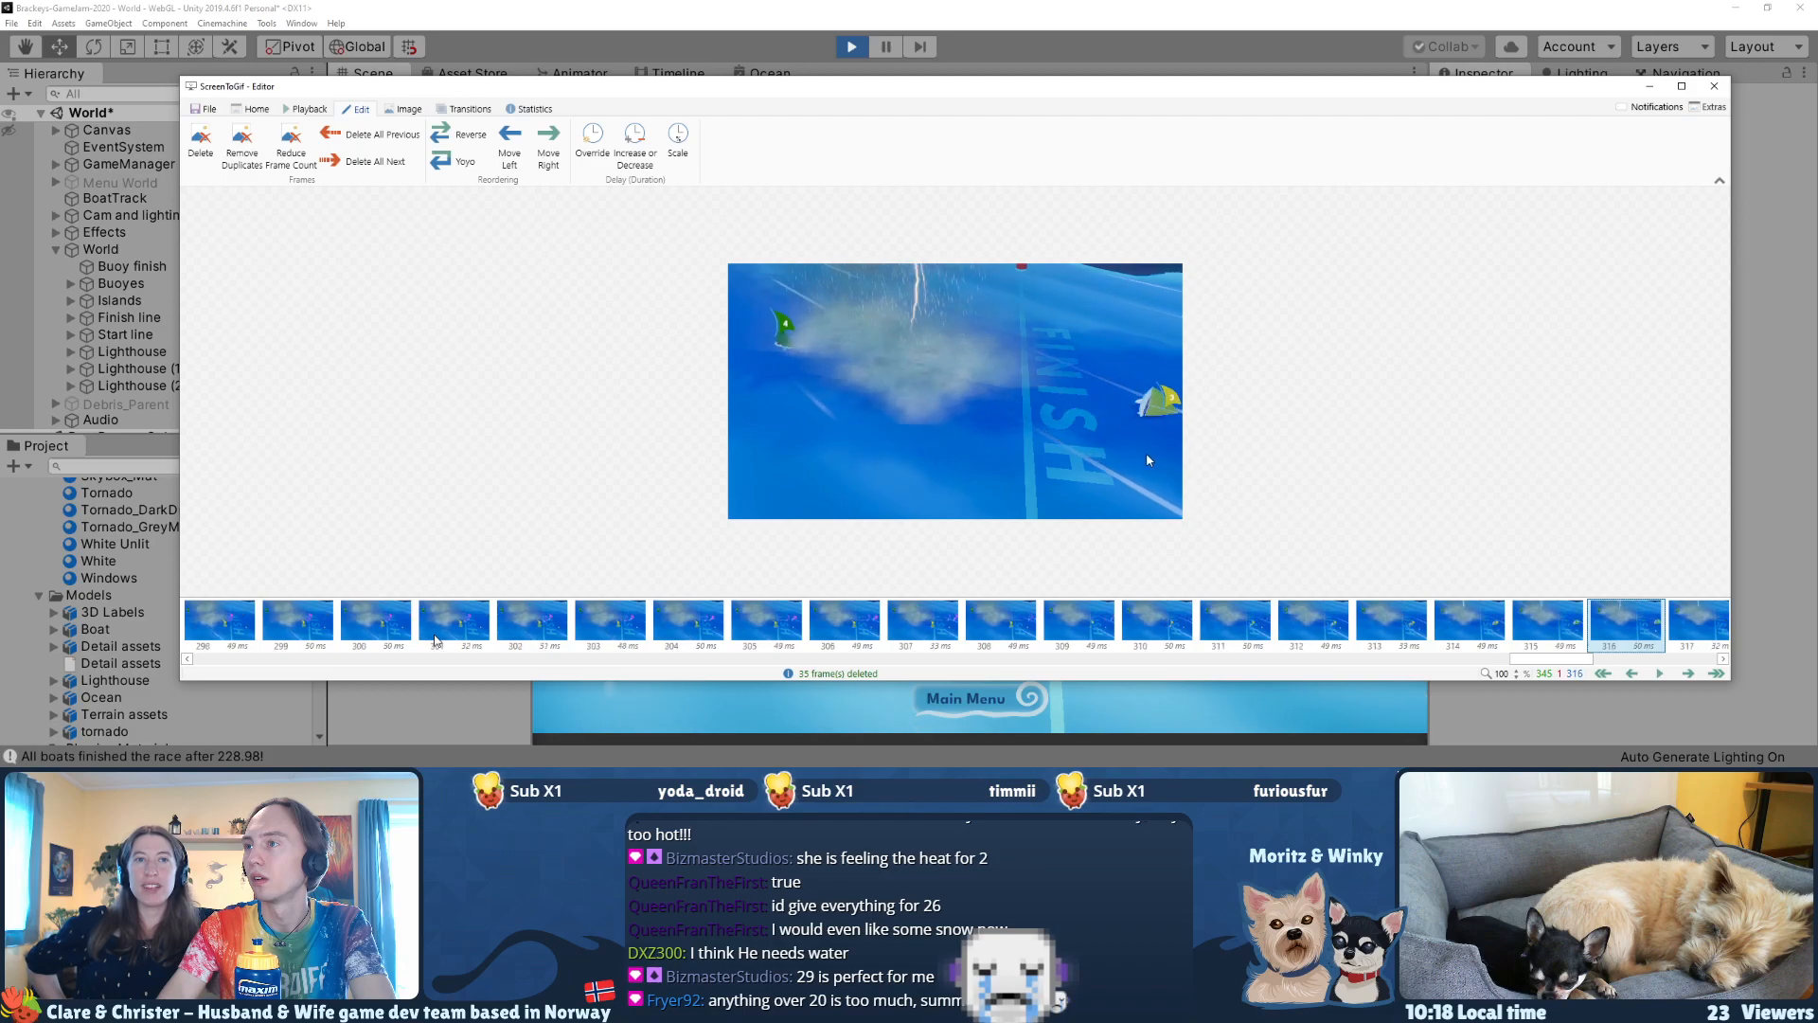
Step: Delete the last 26 frames of the recording, frames 319–344, so the clip ends at frame 318
key("Left")
key("Right")
key("shift+Left")
key("shift+Left")
key("shift+Left")
key("shift+Left")
key("shift+Left")
key("shift+Left")
key("shift+Left")
key("shift+Left")
key("shift+Left")
key("shift+Left")
key("shift+Left")
key("shift+Left")
key("shift+Left")
key("shift+Left")
key("shift+Left")
key("shift+Left")
key("shift+Left")
key("shift+Left")
key("shift+Left")
key("shift+Left")
key("shift+Left")
key("shift+Left")
key("shift+Left")
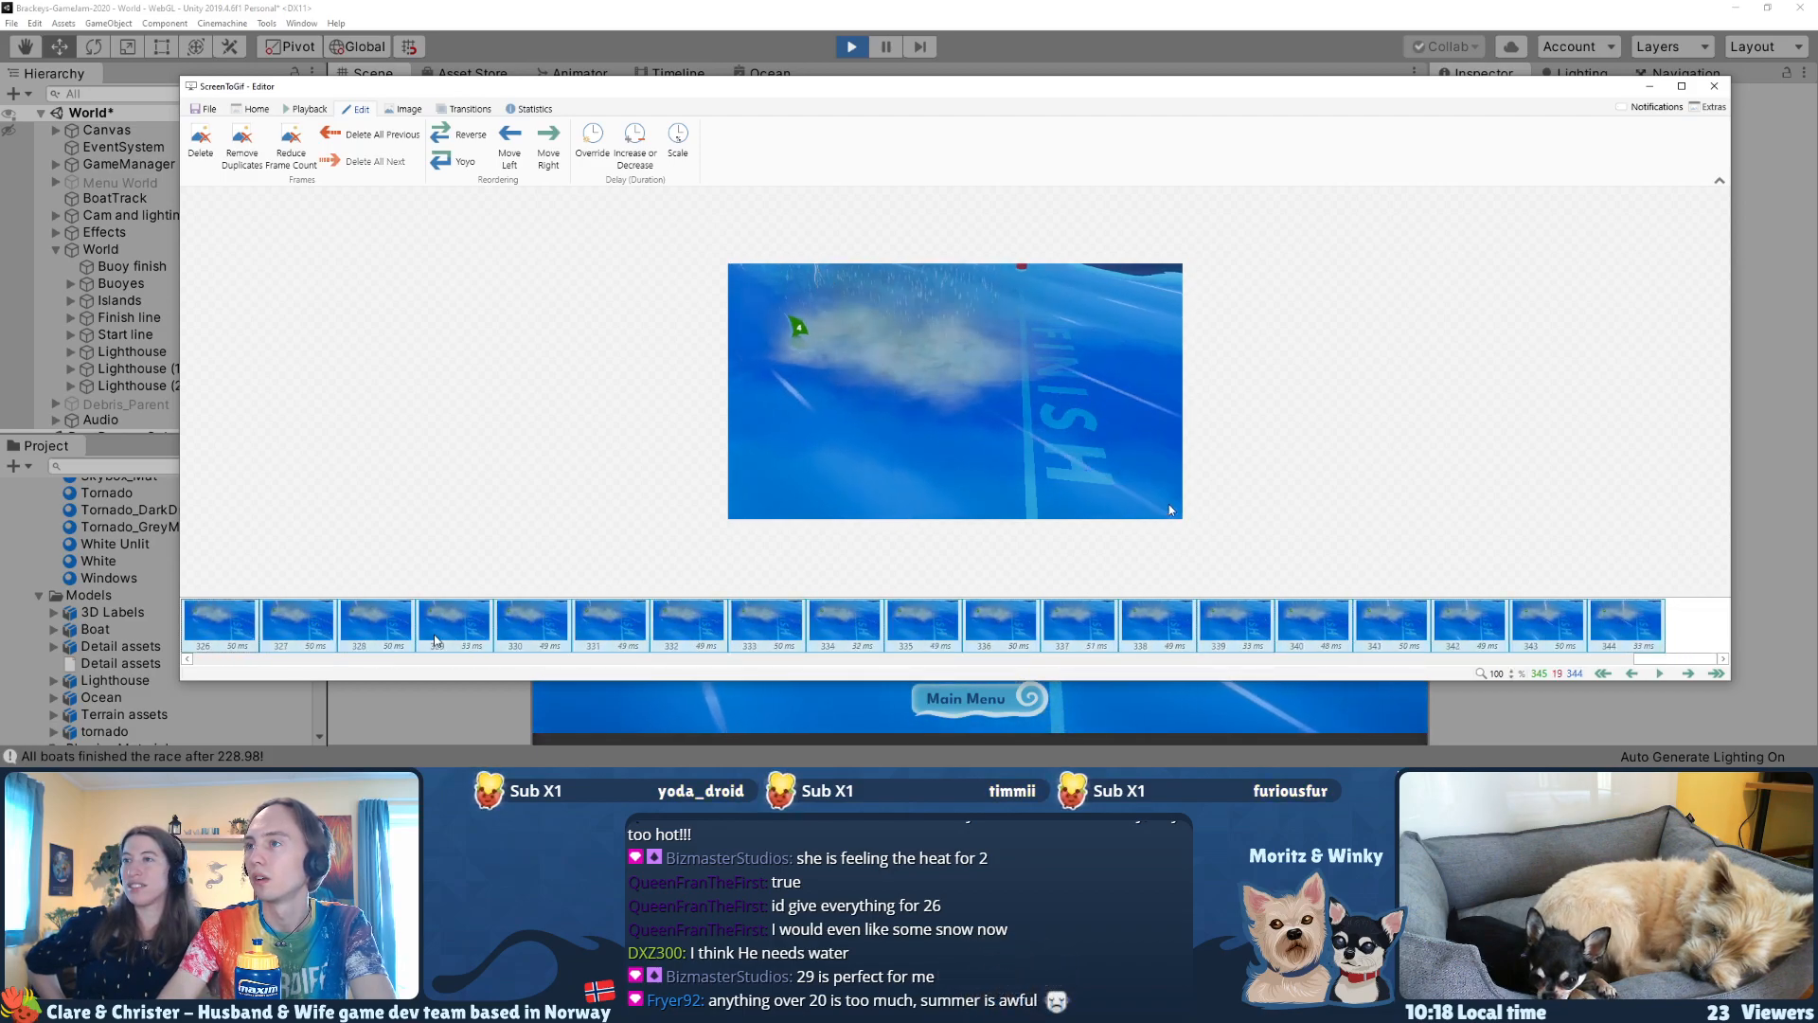
key("shift+Right")
key("shift+Right")
key("shift+Right")
key("shift+Right")
key("shift+Right")
key("shift+Right")
key("shift+Right")
key("shift+Right")
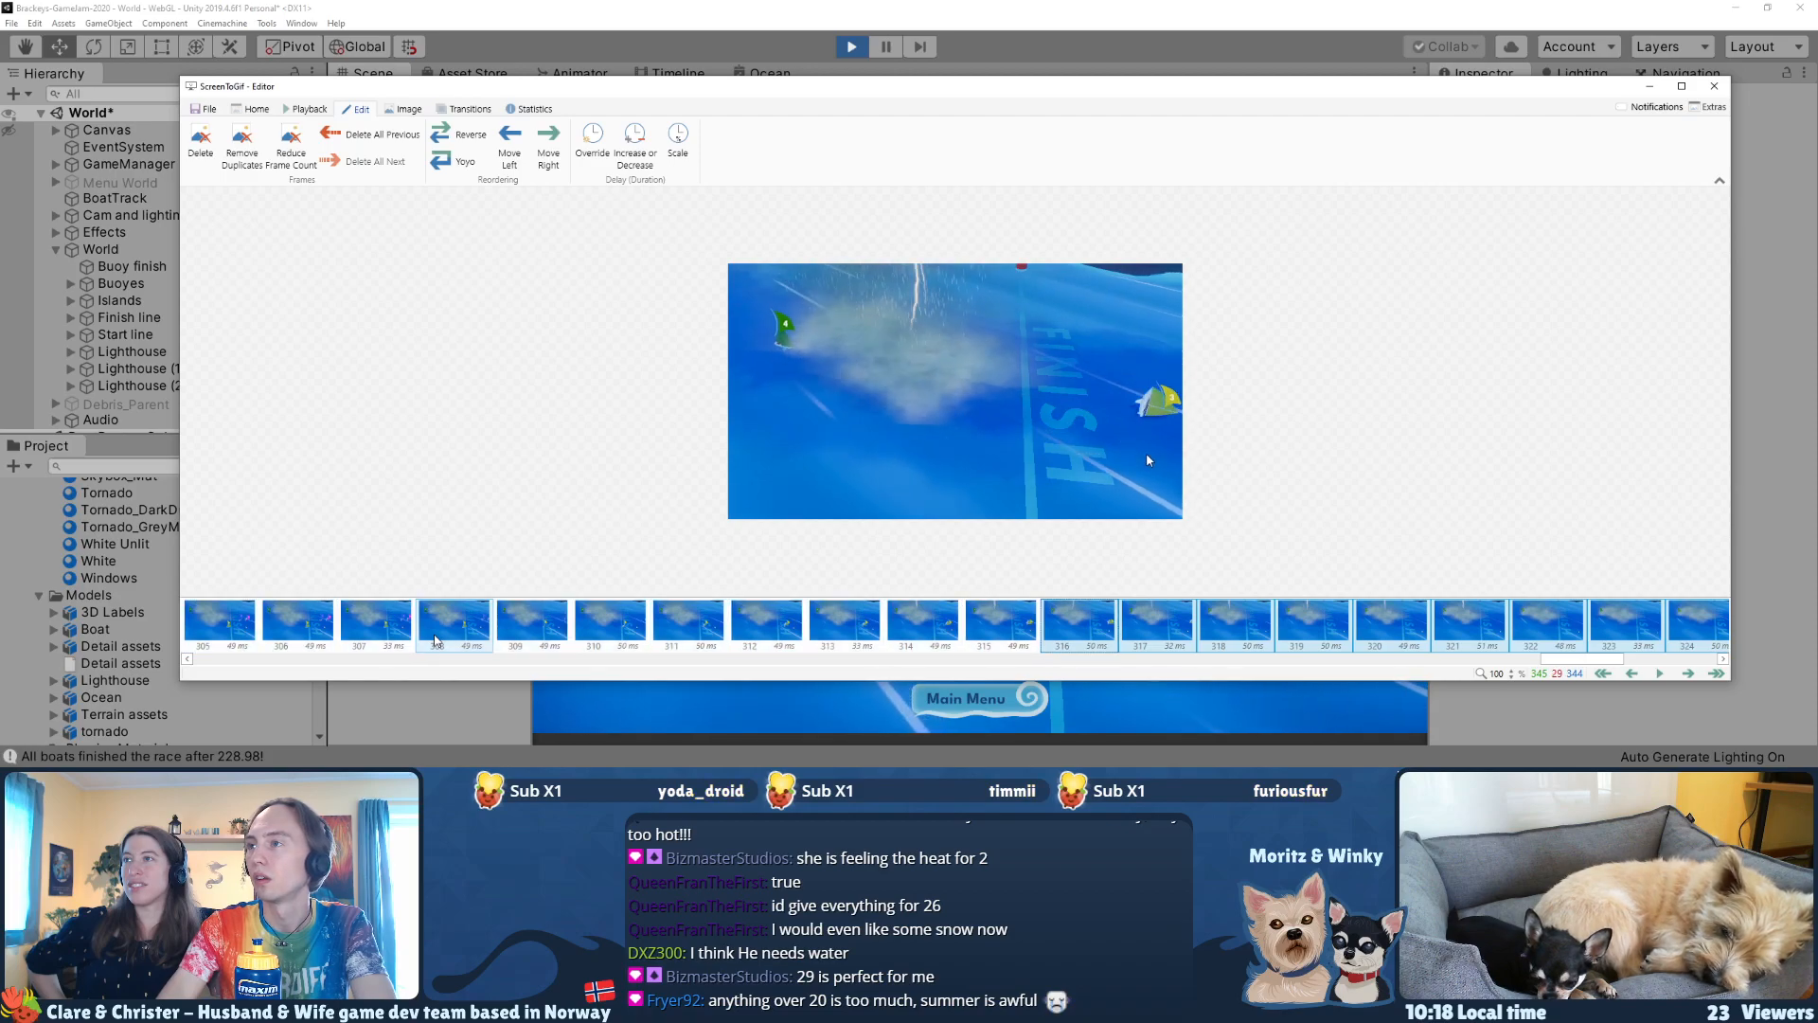
key("Delete")
key("Return")
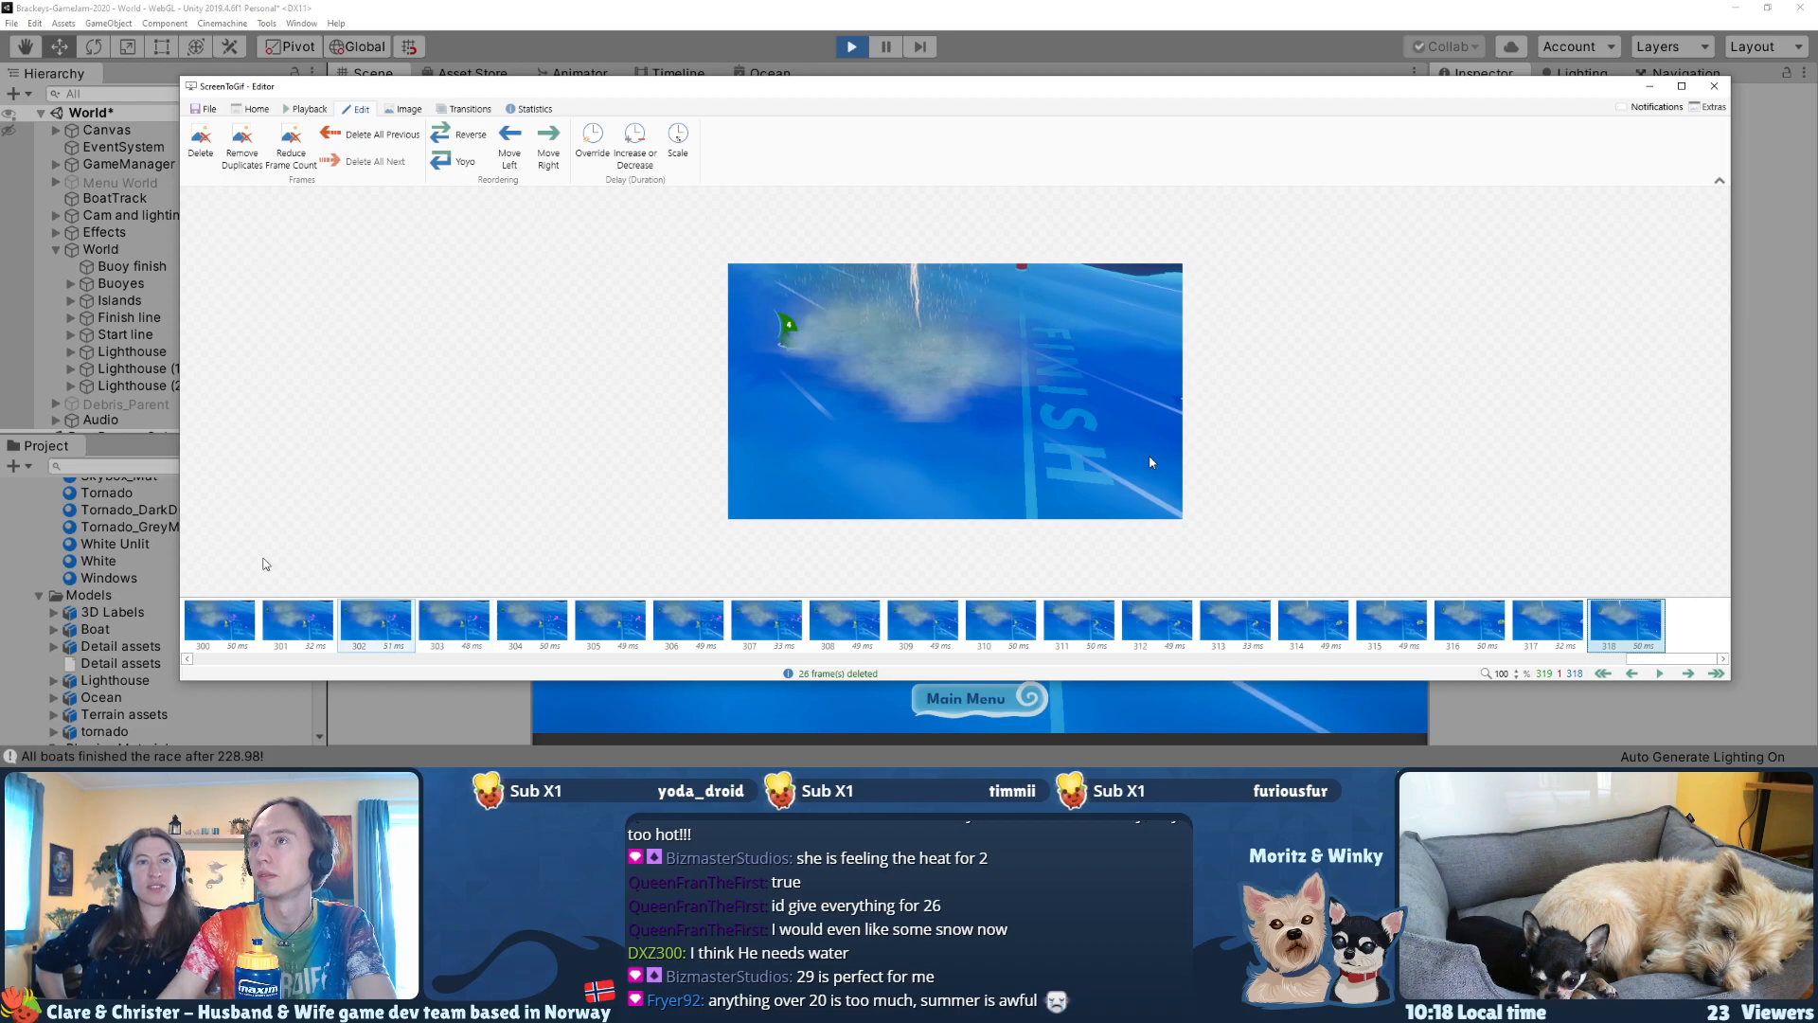
Step: Export the clip to the Downloads folder as gif1, using the ScreenToGif encoder with Neural network quantization and 256 colors
left_click(207, 109)
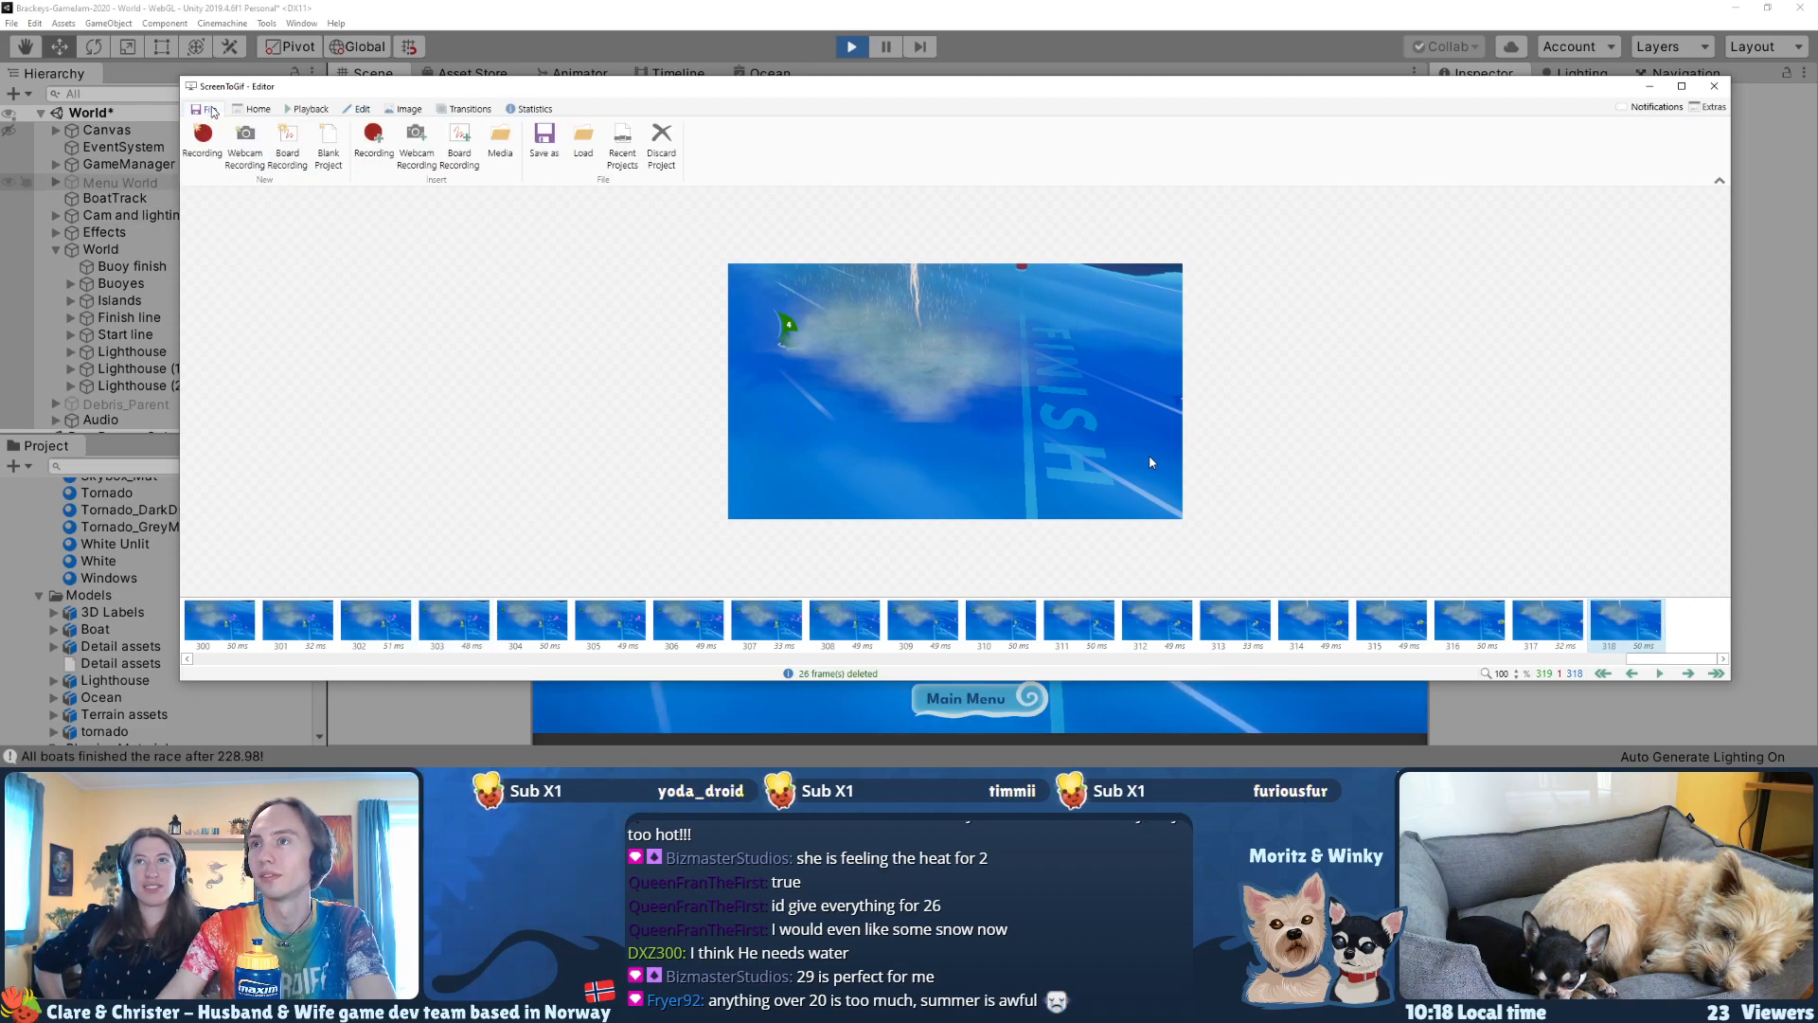
left_click(545, 142)
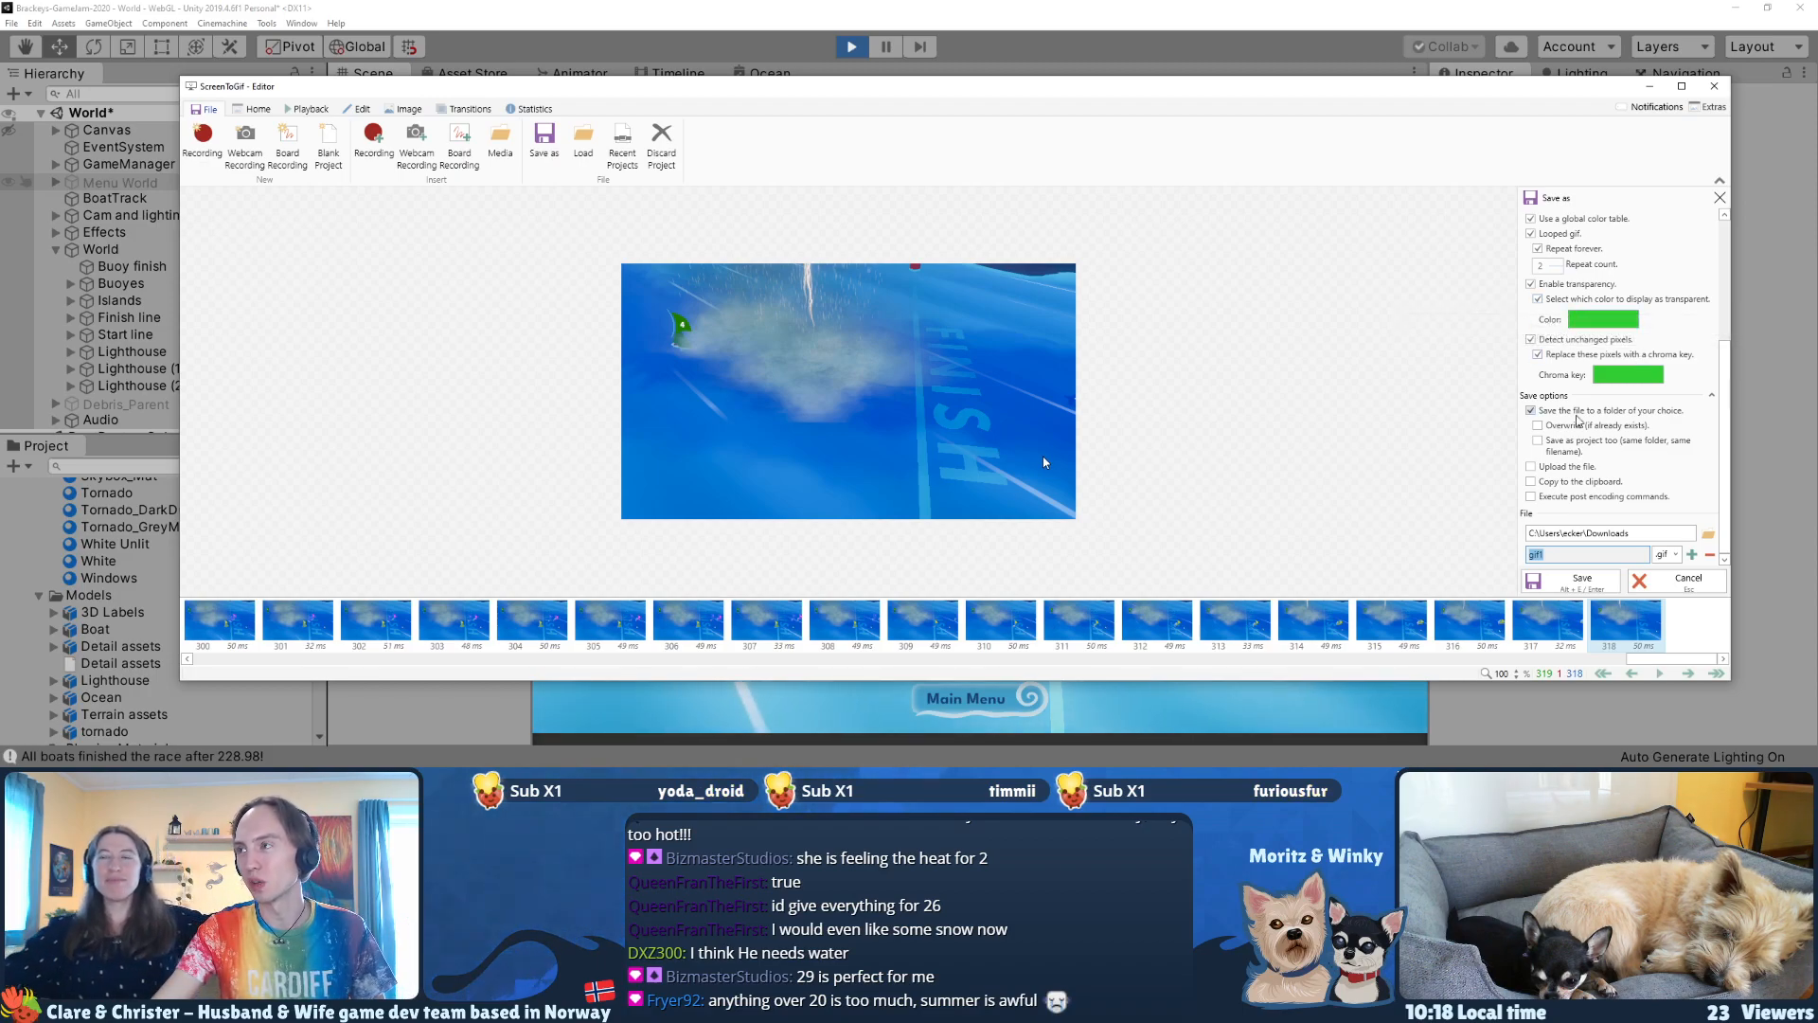
scroll(1722, 404, "up", 1)
scroll(1722, 405, "up", 5)
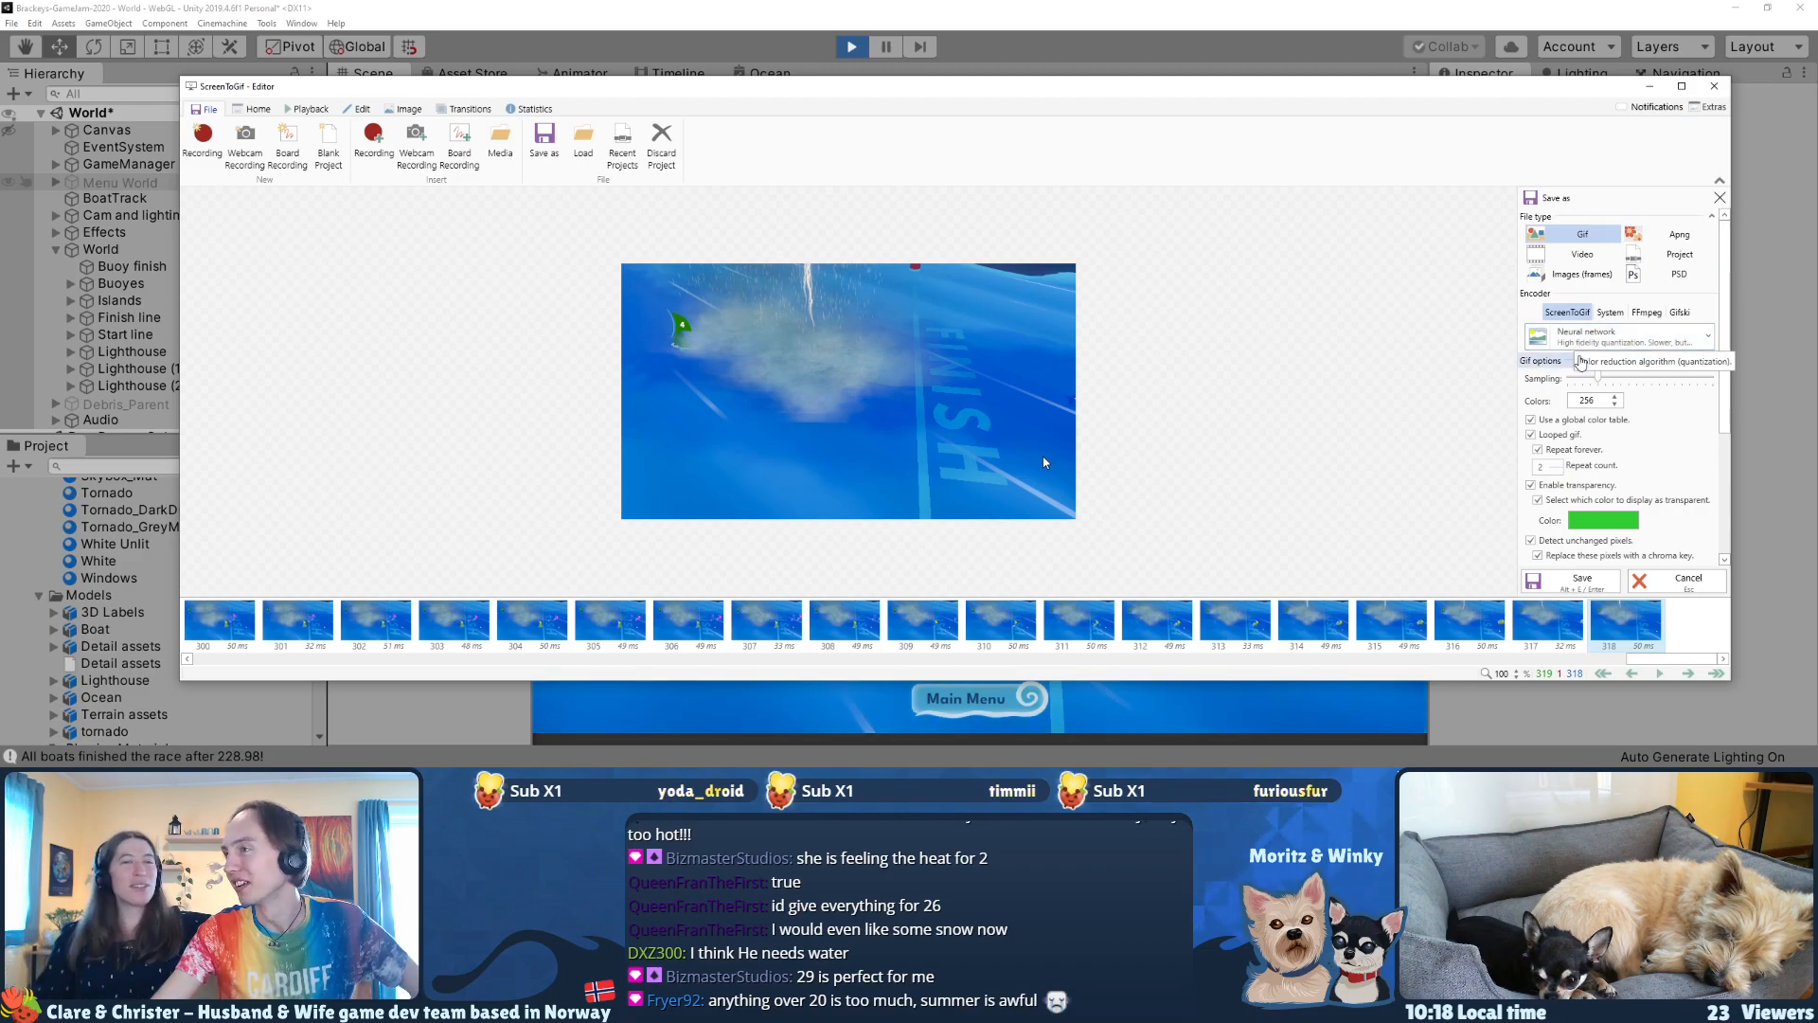
mouse_move(1726, 404)
left_mouse_down()
mouse_move(1729, 527)
mouse_move(1726, 376)
left_mouse_up()
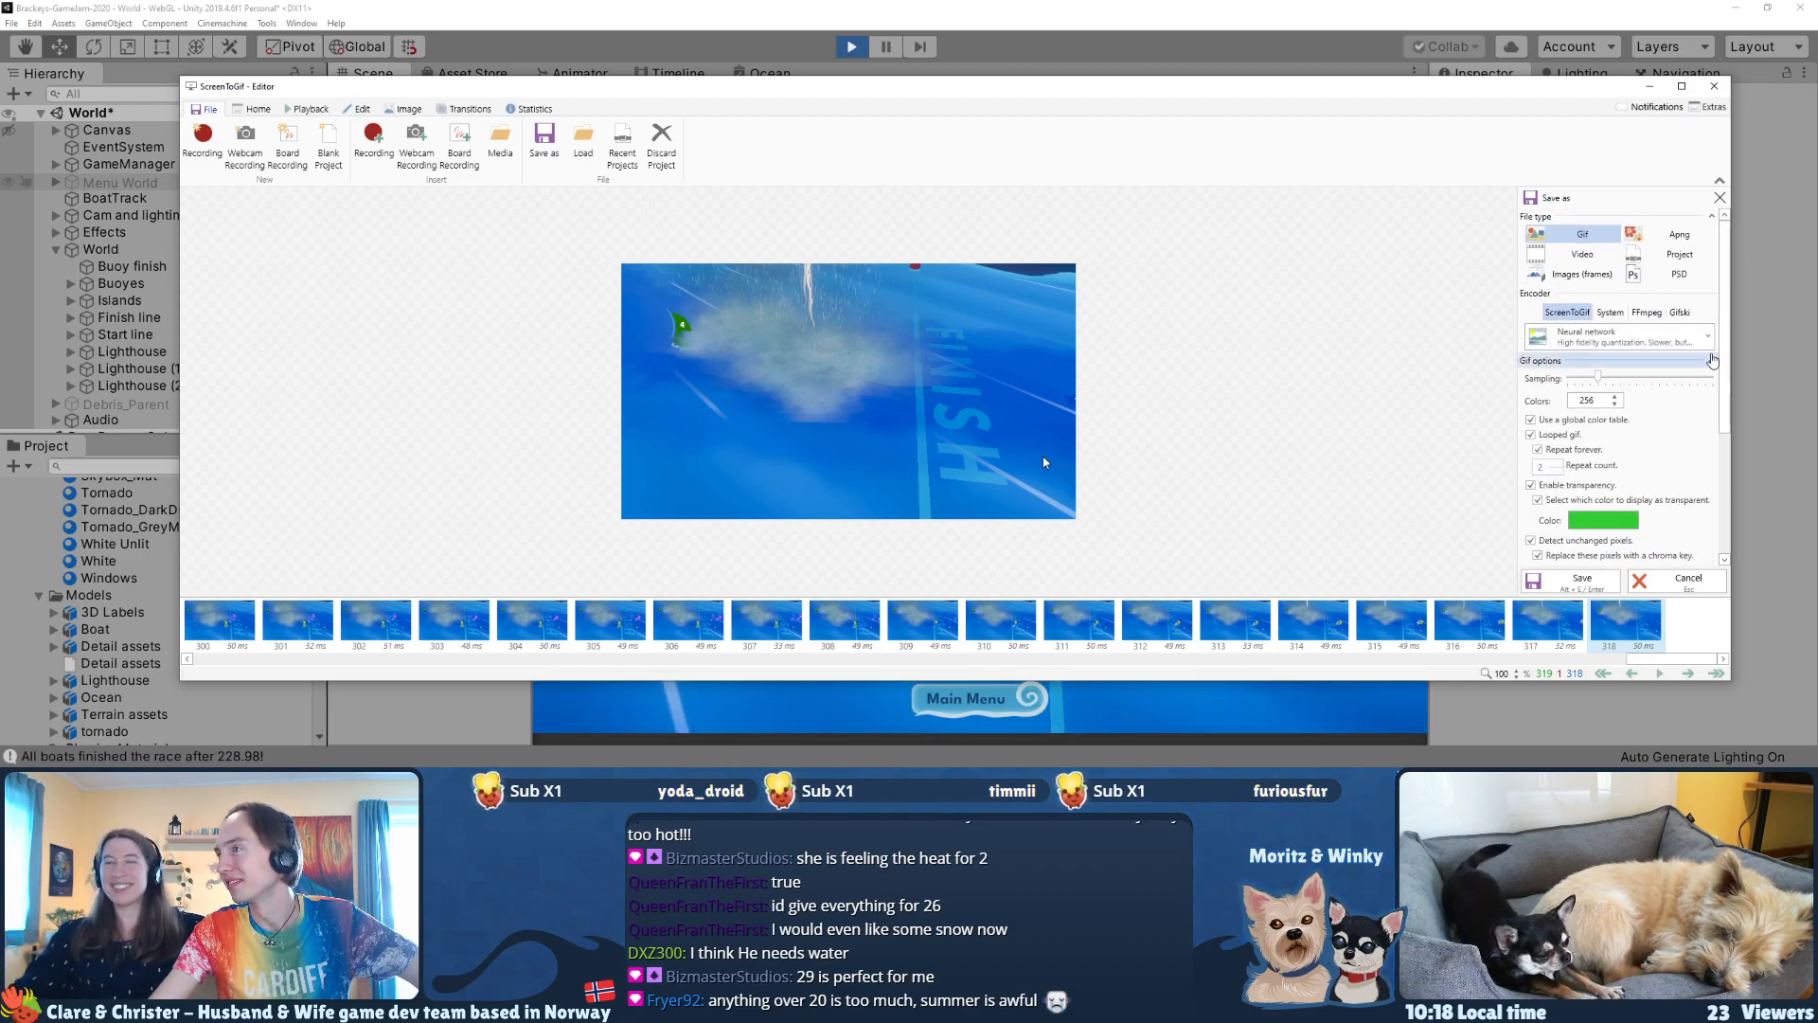
left_click(1579, 579)
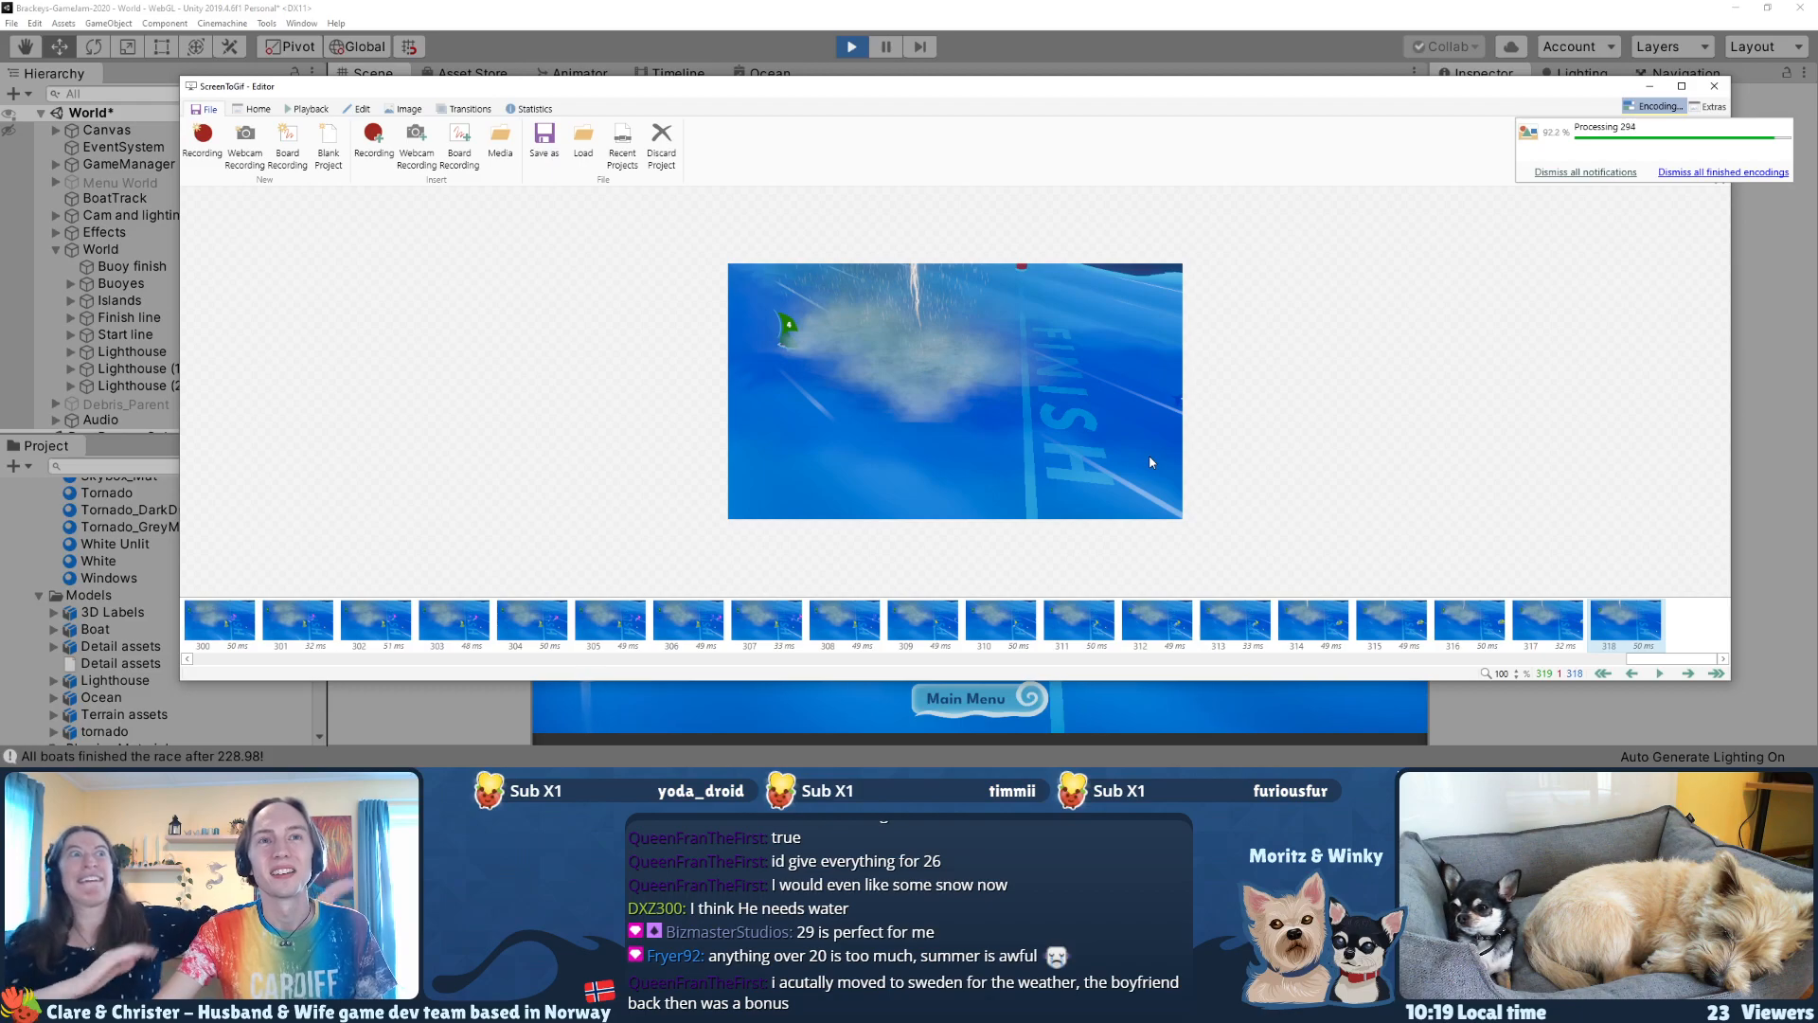
key("alt+Tab")
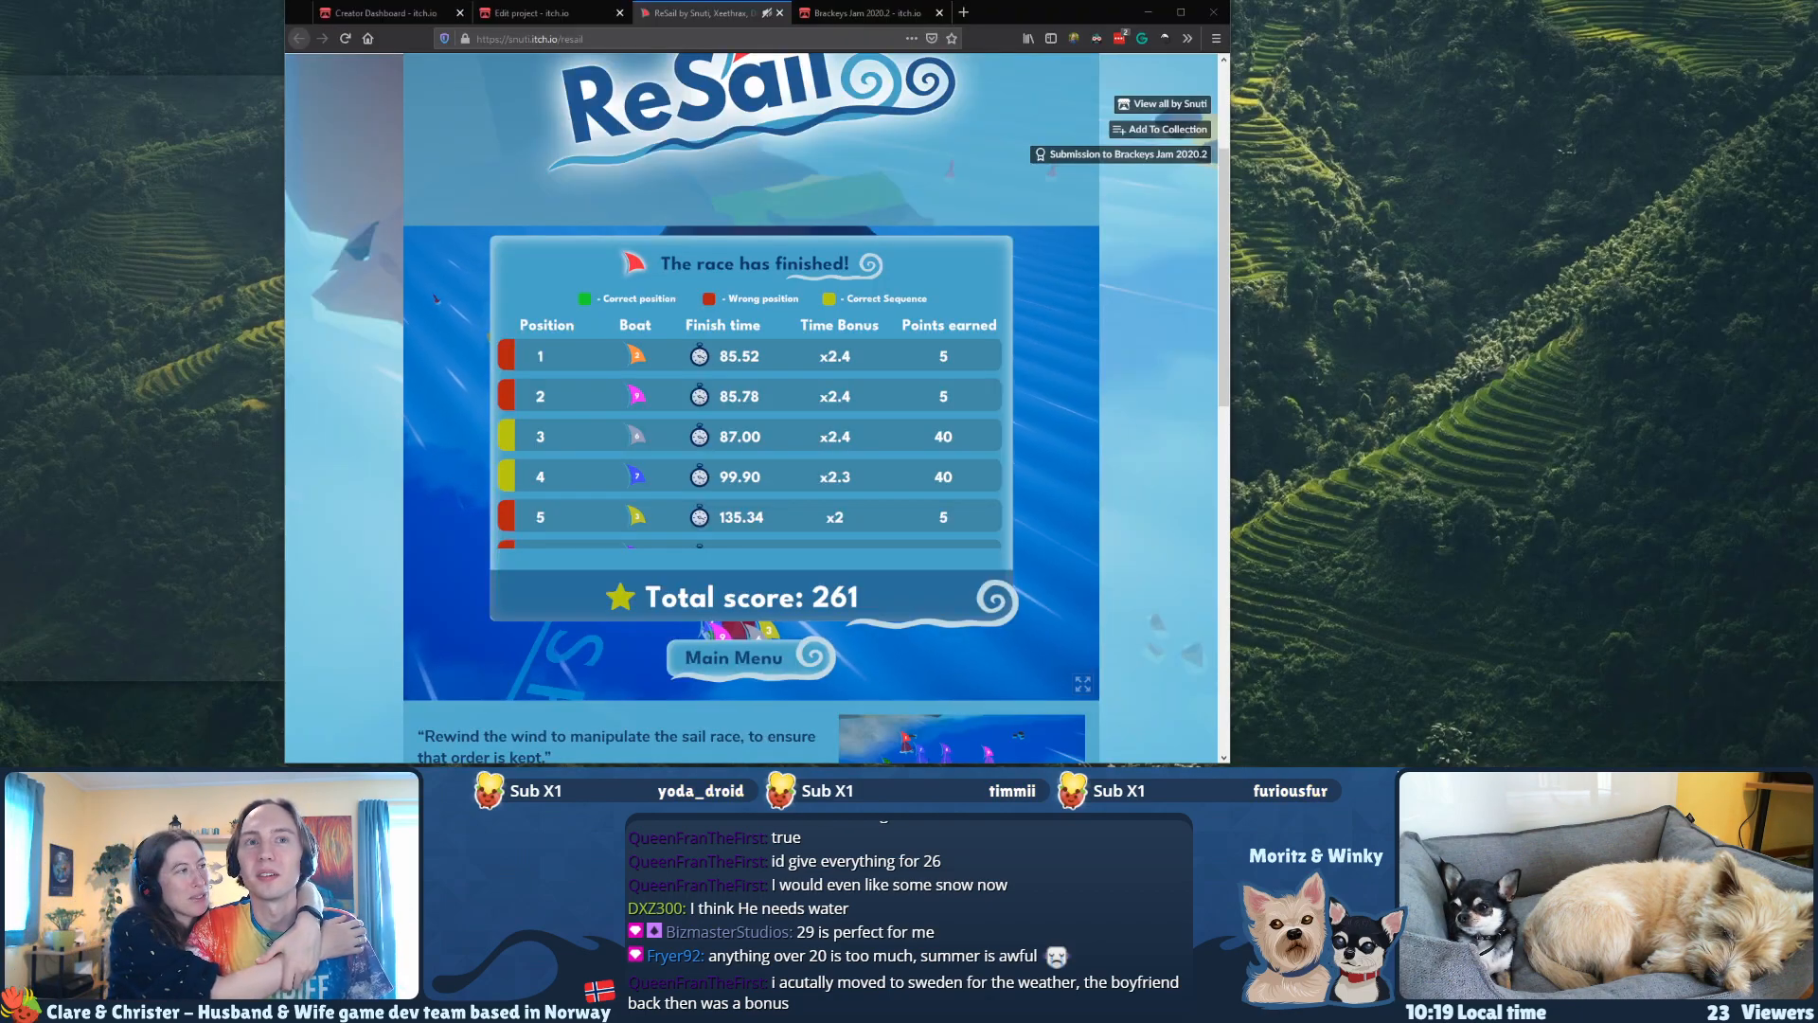
key("alt+Tab")
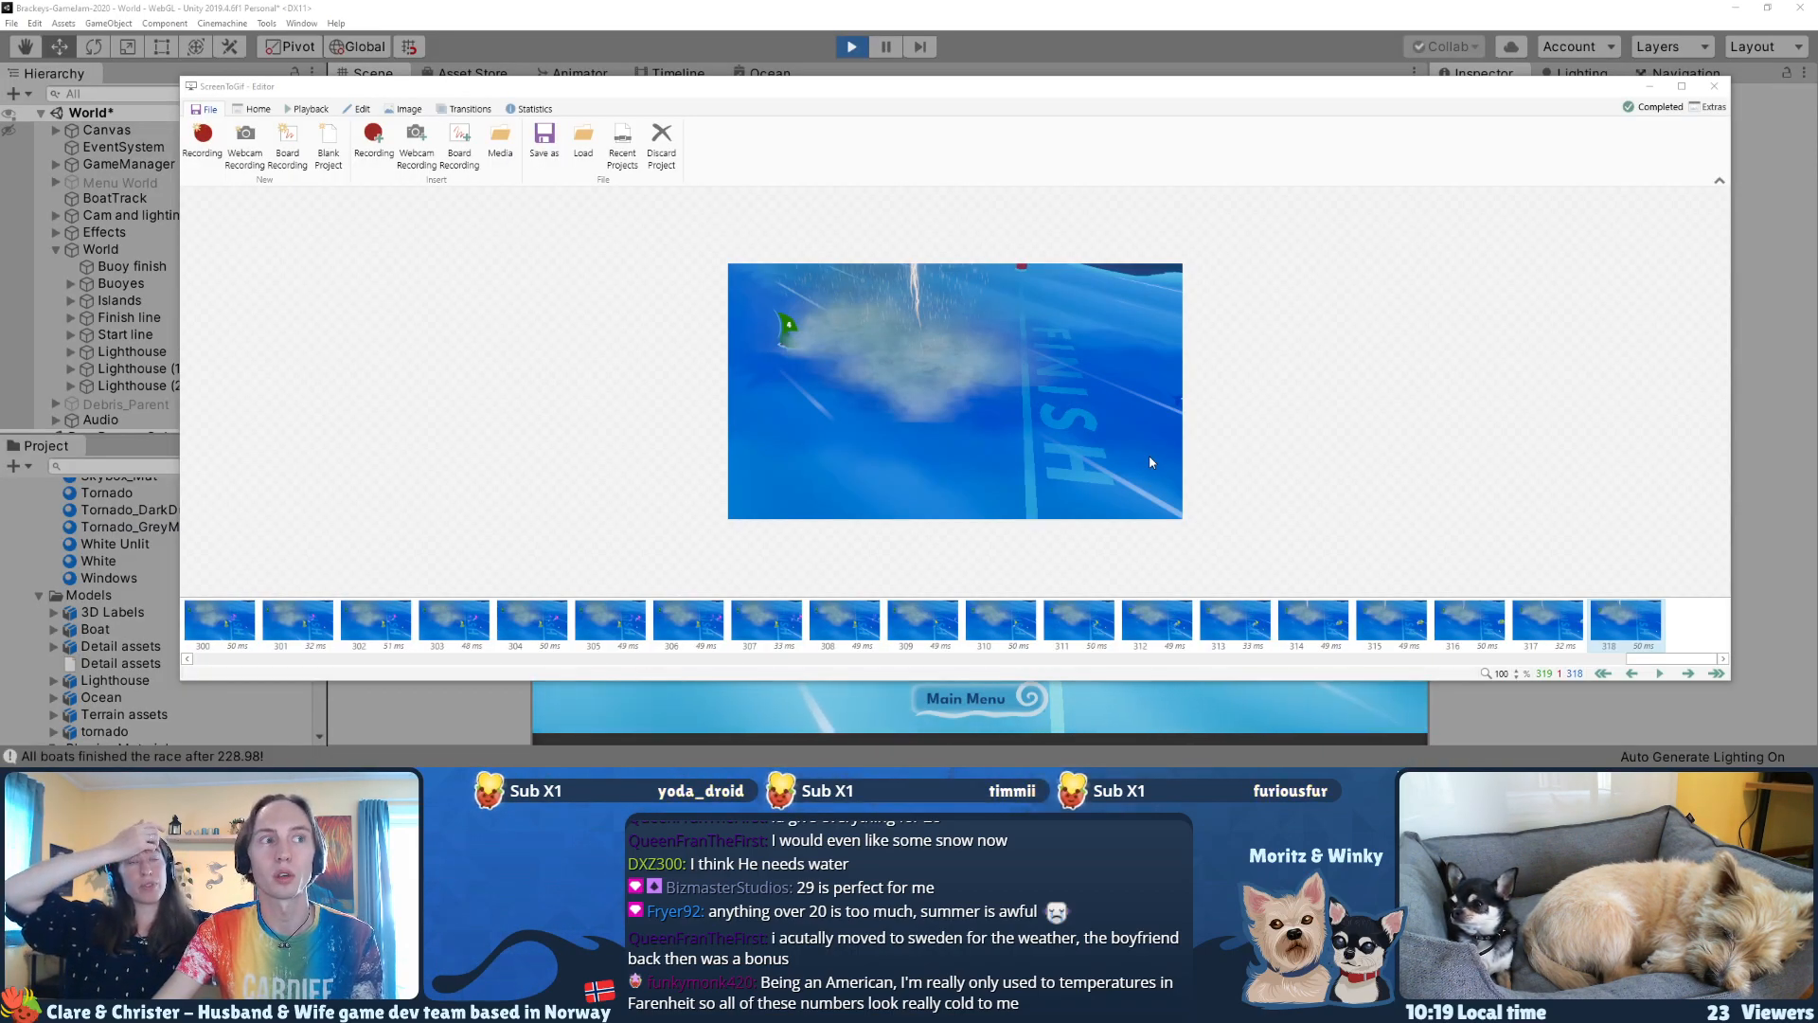
Step: Open the exported gif1.gif from the Downloads folder and watch its playback in a small Photos window beside the editor
left_click(1659, 110)
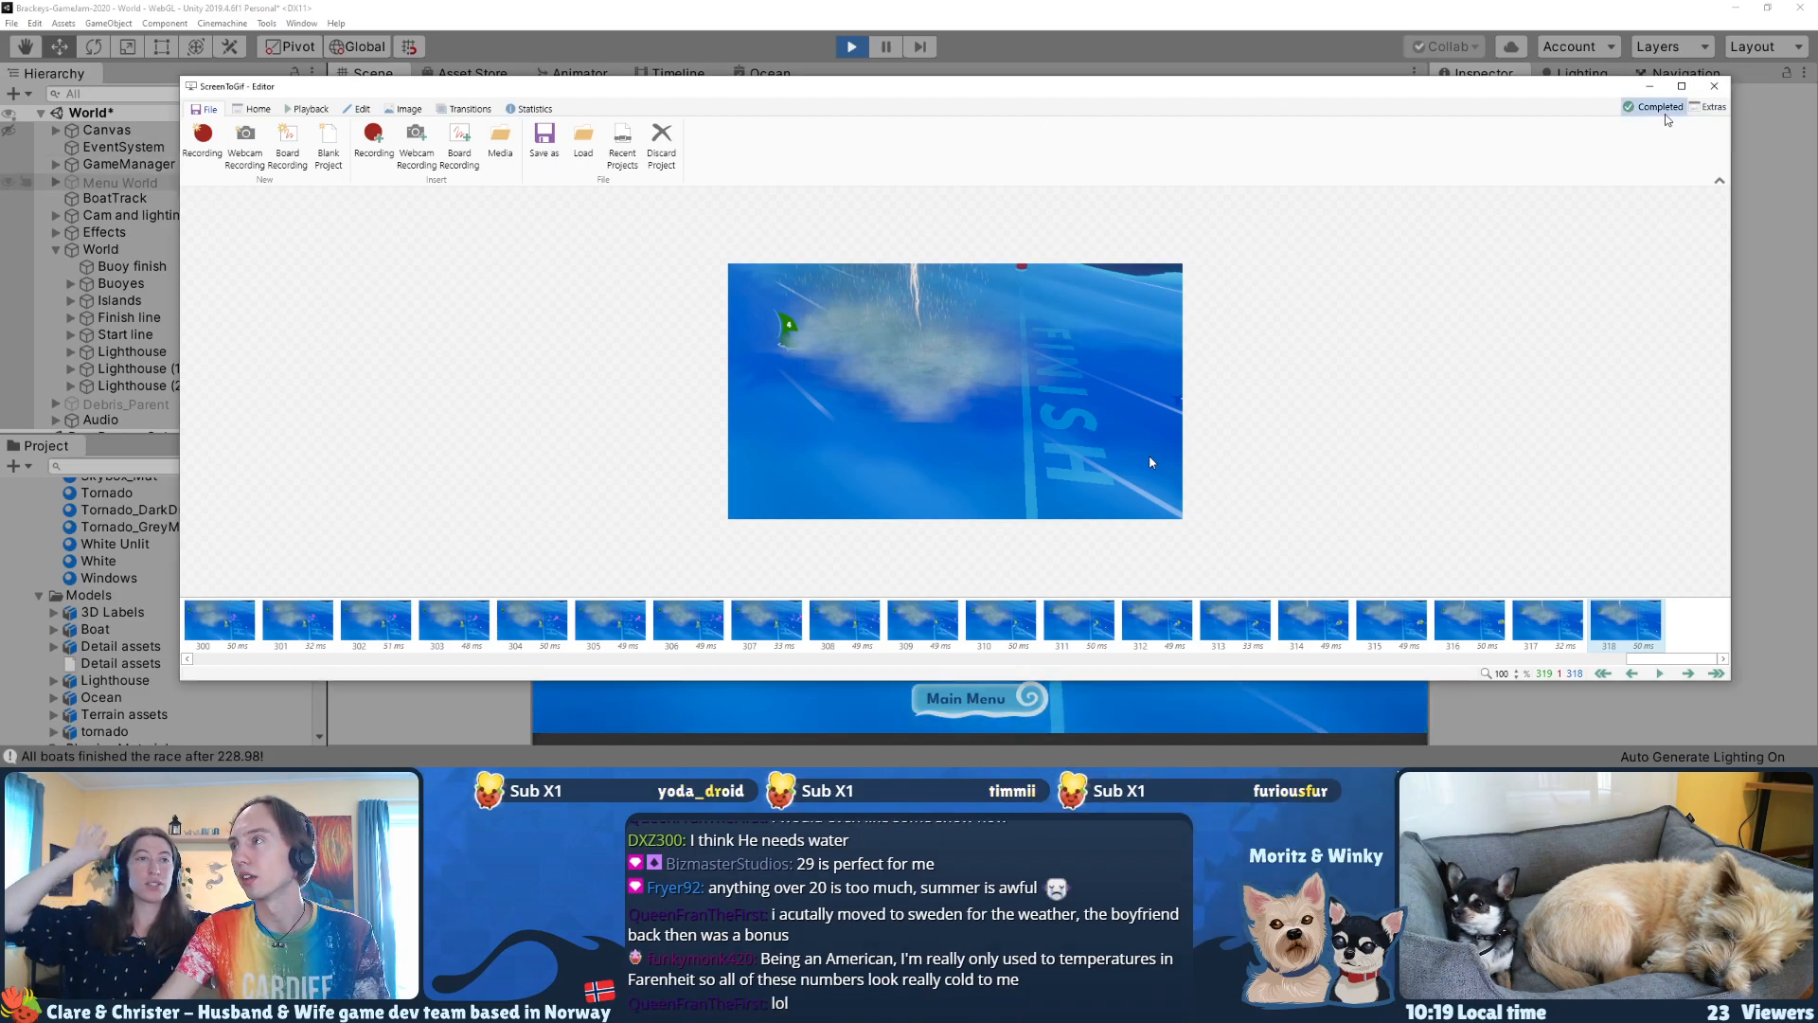
left_click(1785, 136)
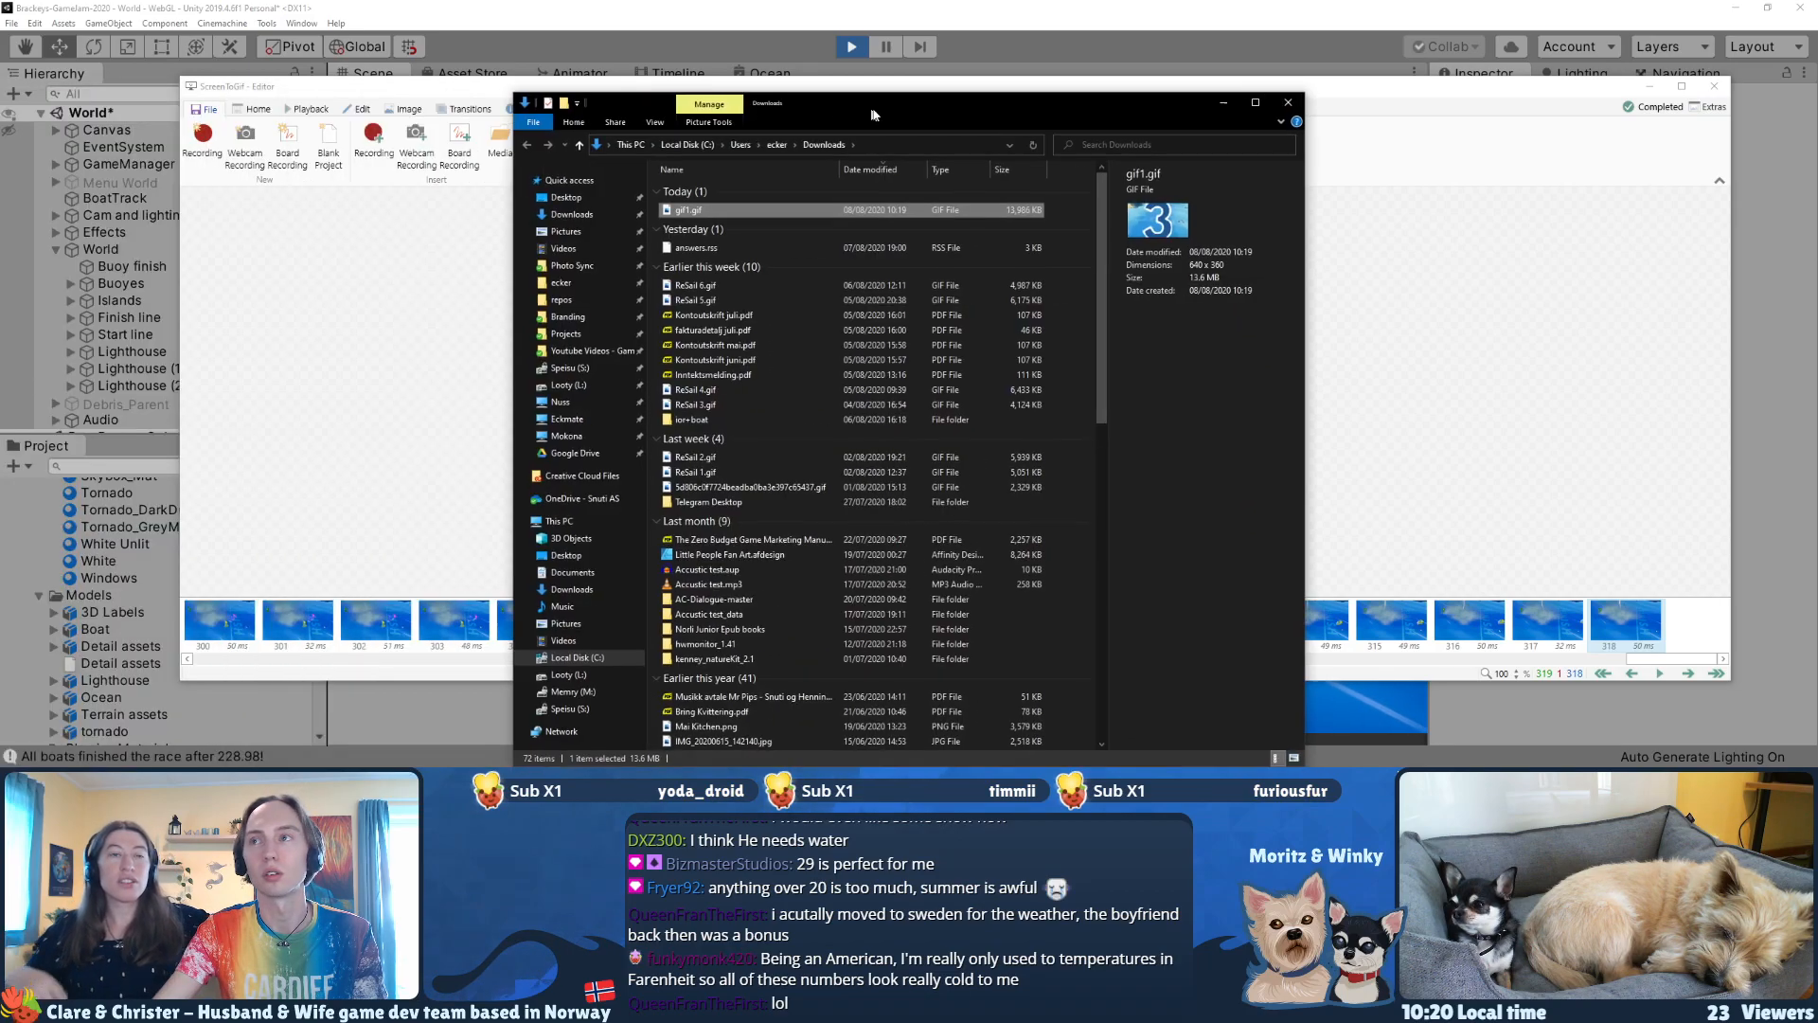
double_click(689, 168)
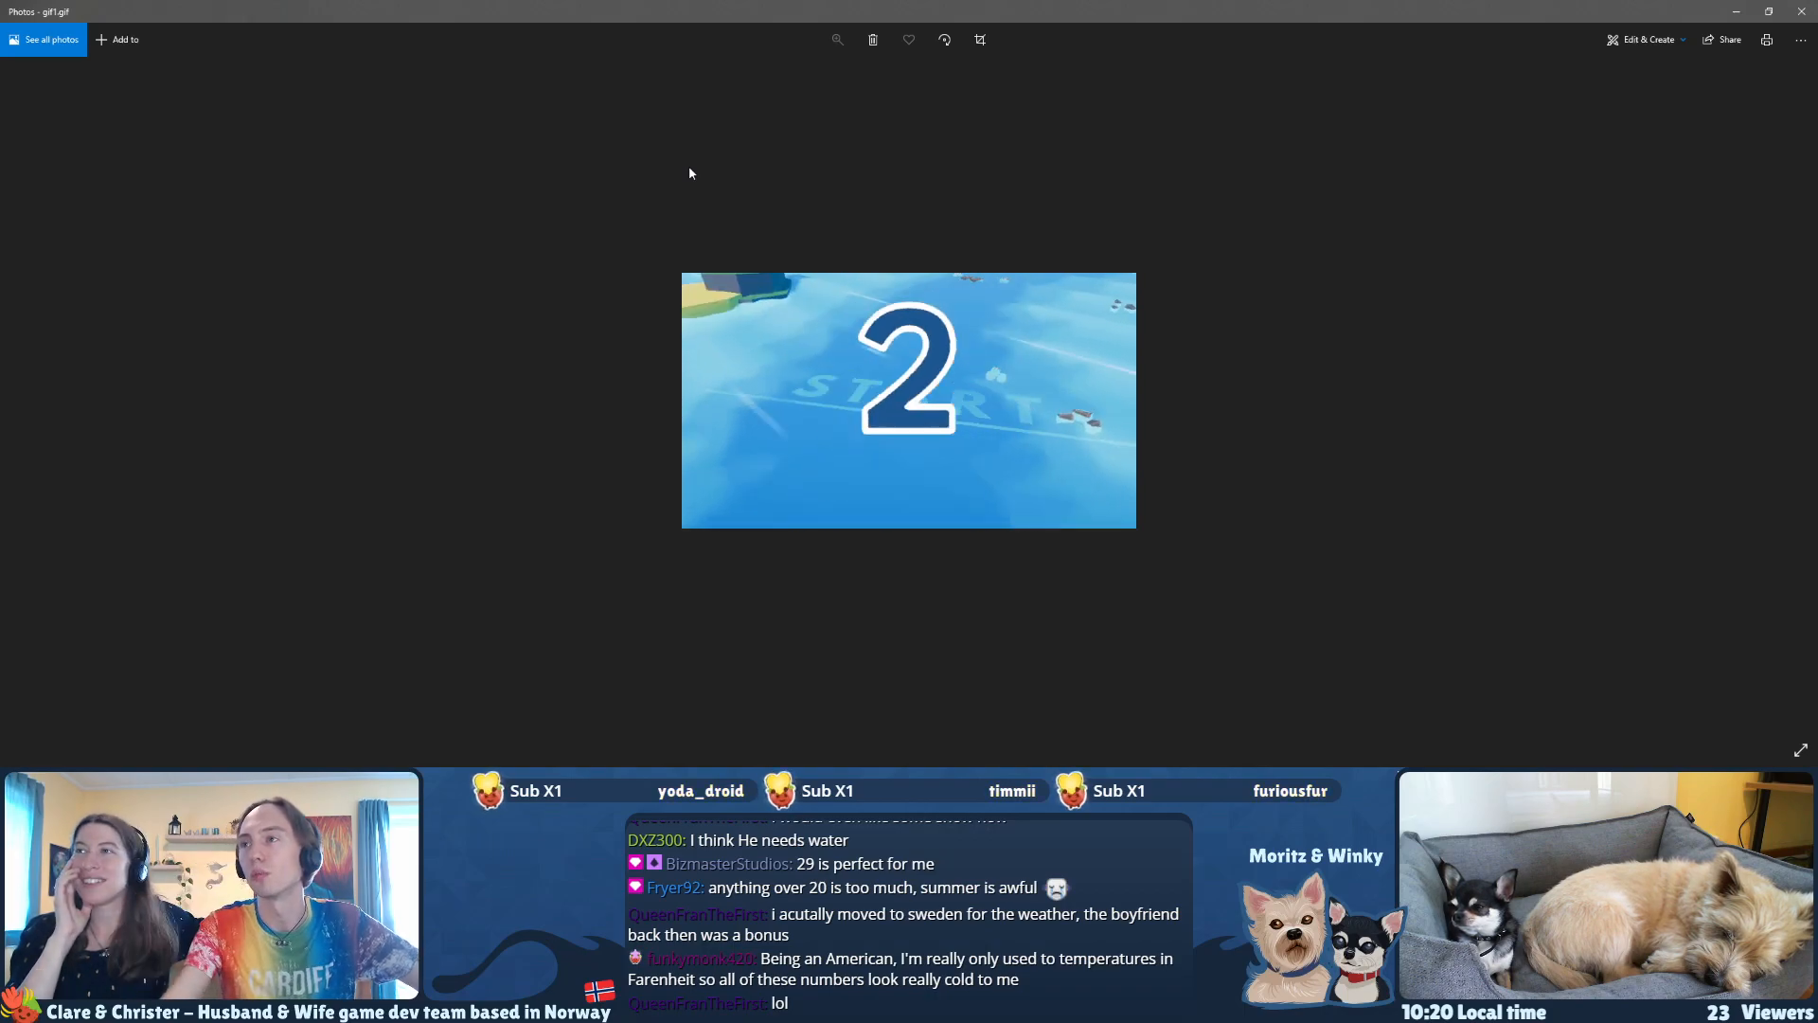
left_click_drag(1519, 10, 833, 128)
left_click(1293, 55)
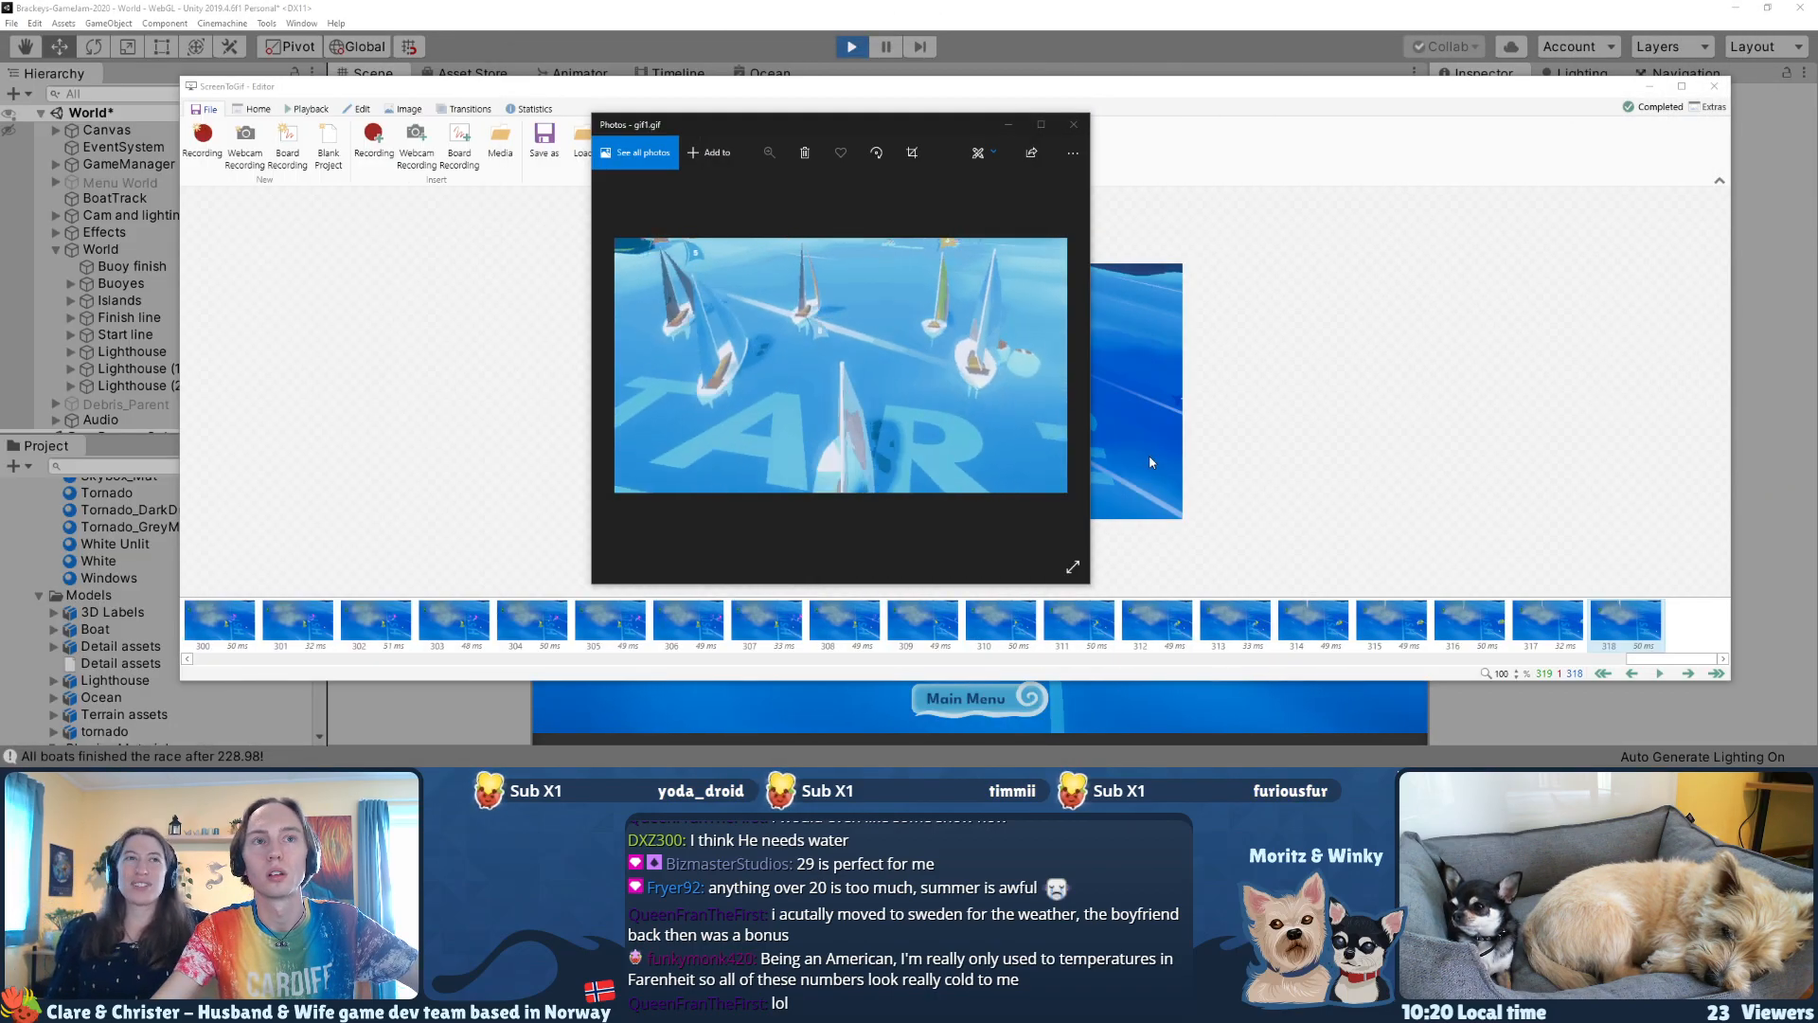
left_click_drag(721, 127, 307, 62)
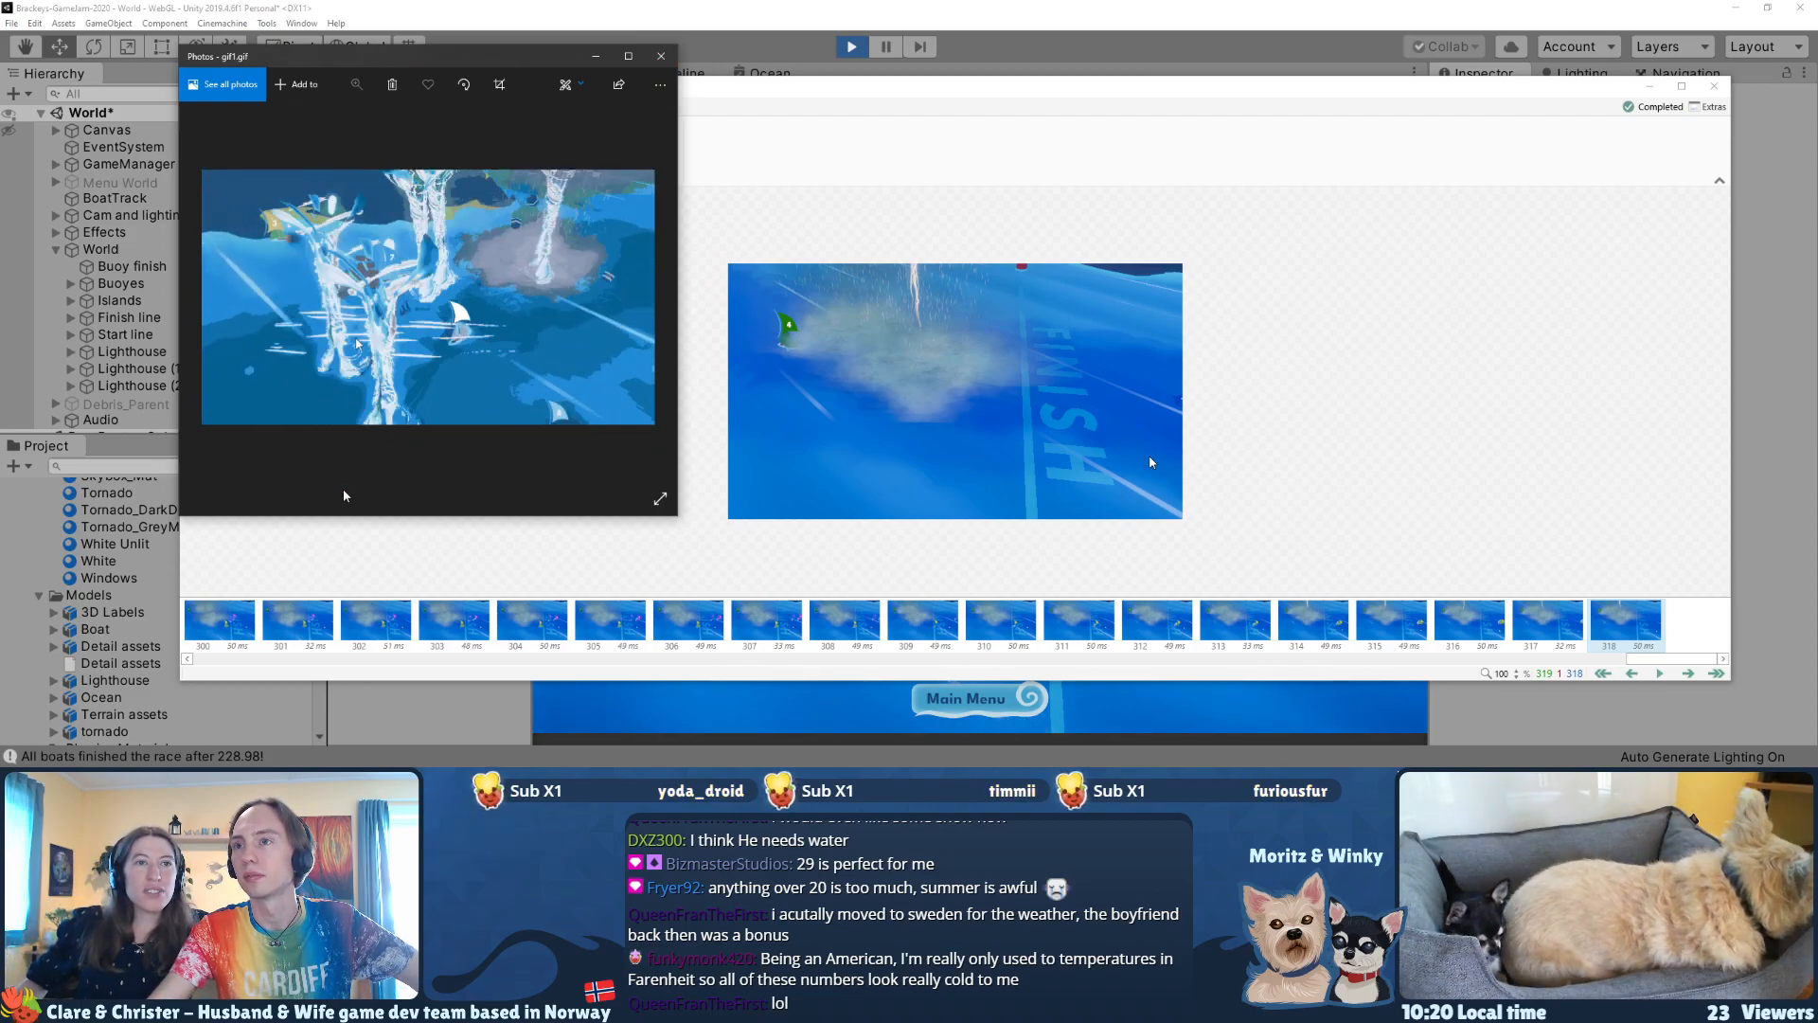
left_click(661, 59)
Step: Play the race-start frames in the editor and examine the GIF export options, including the sampling setting
left_click(688, 620)
key("space")
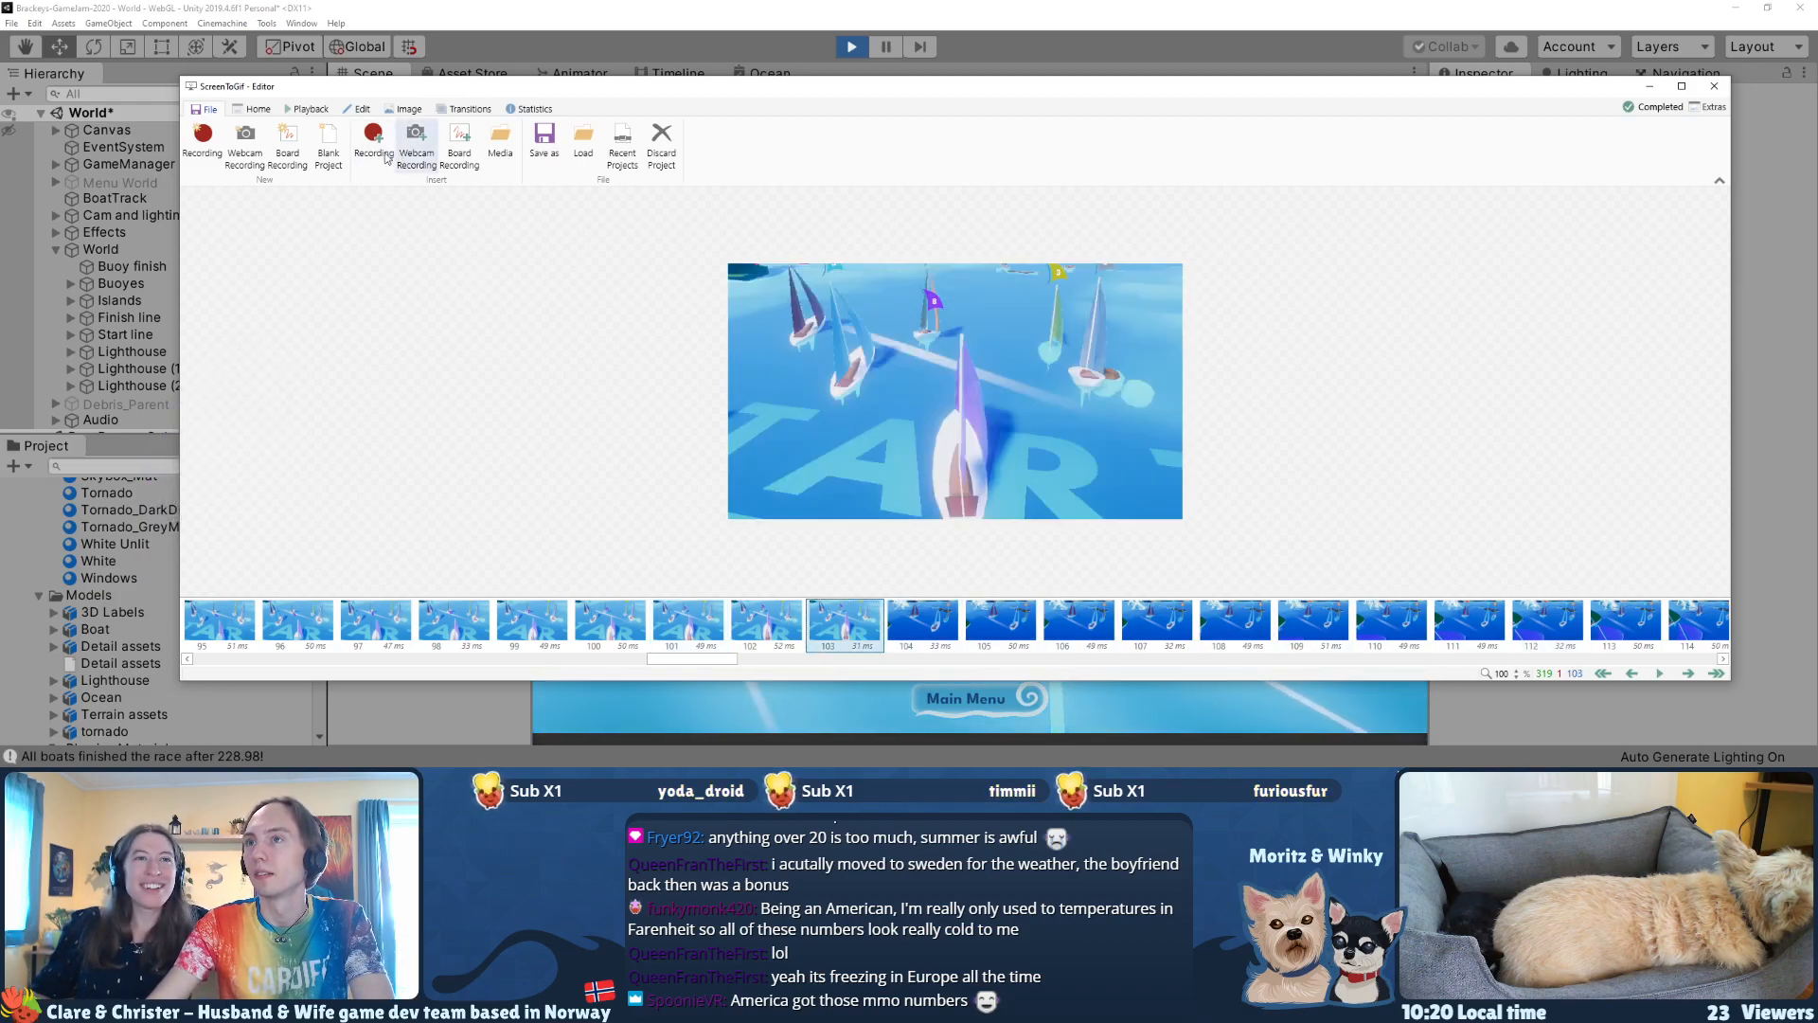
left_click(536, 163)
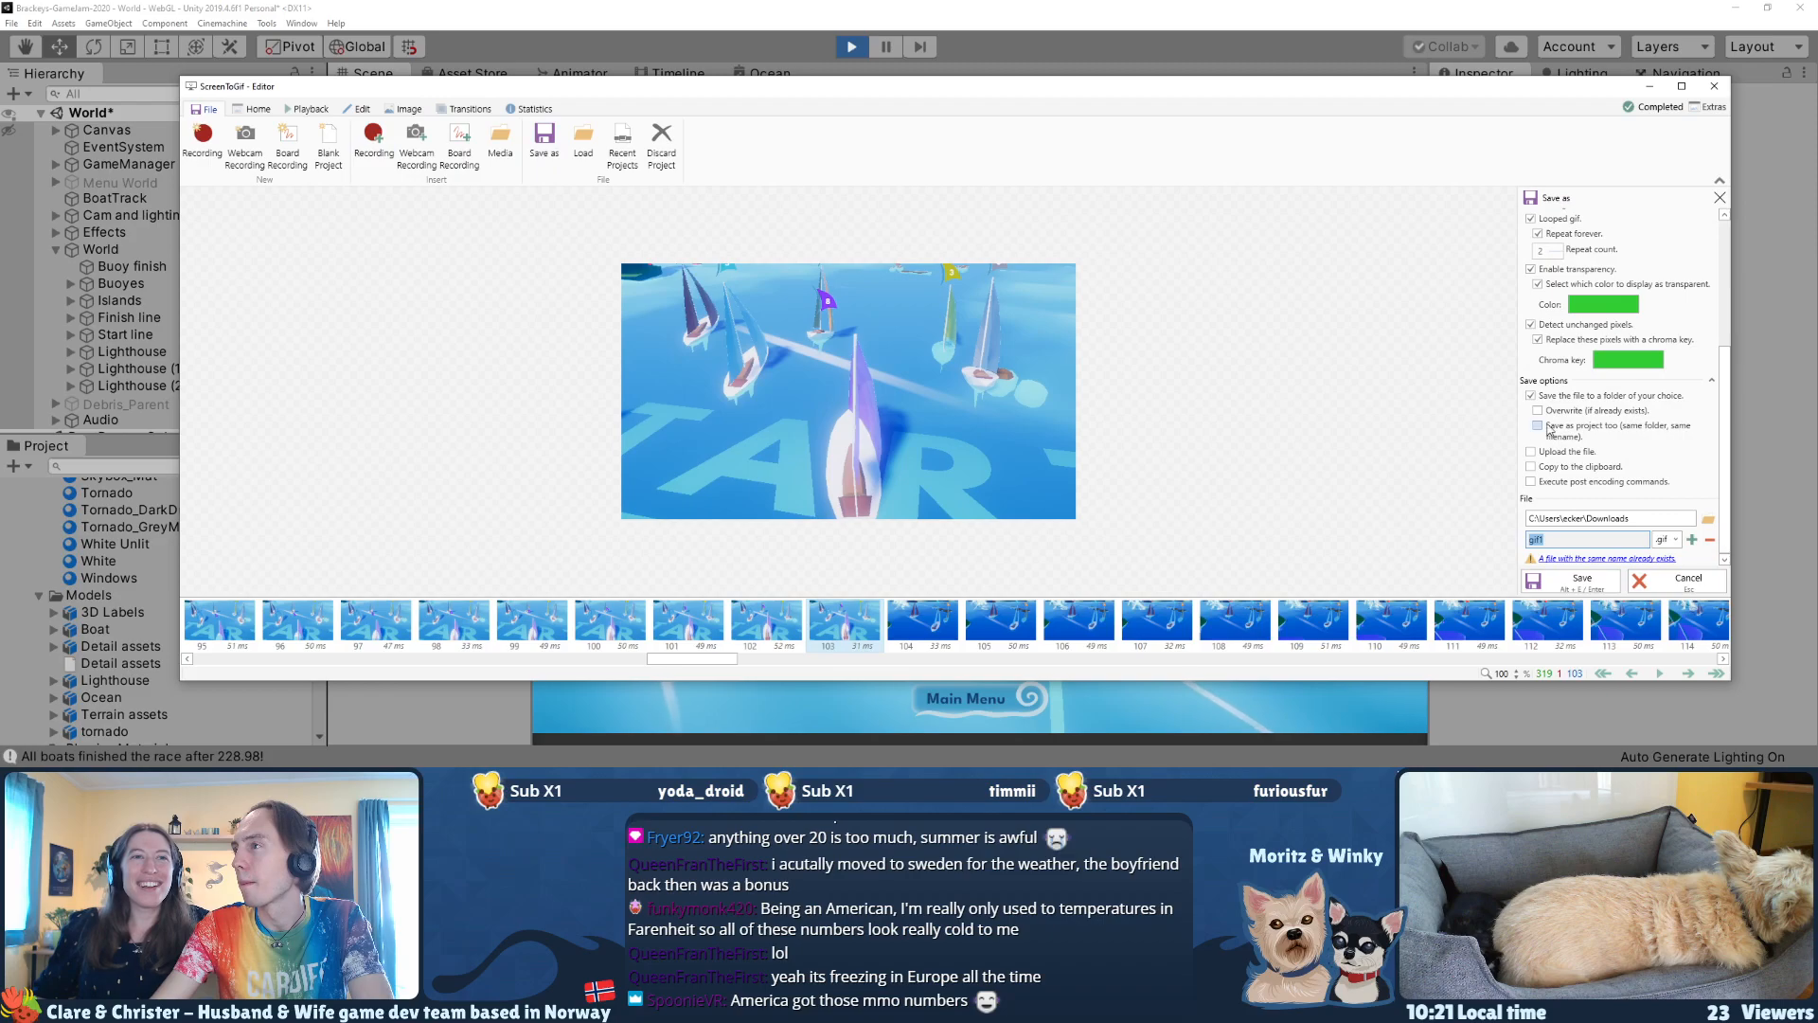
scroll(1549, 428, "up", 5)
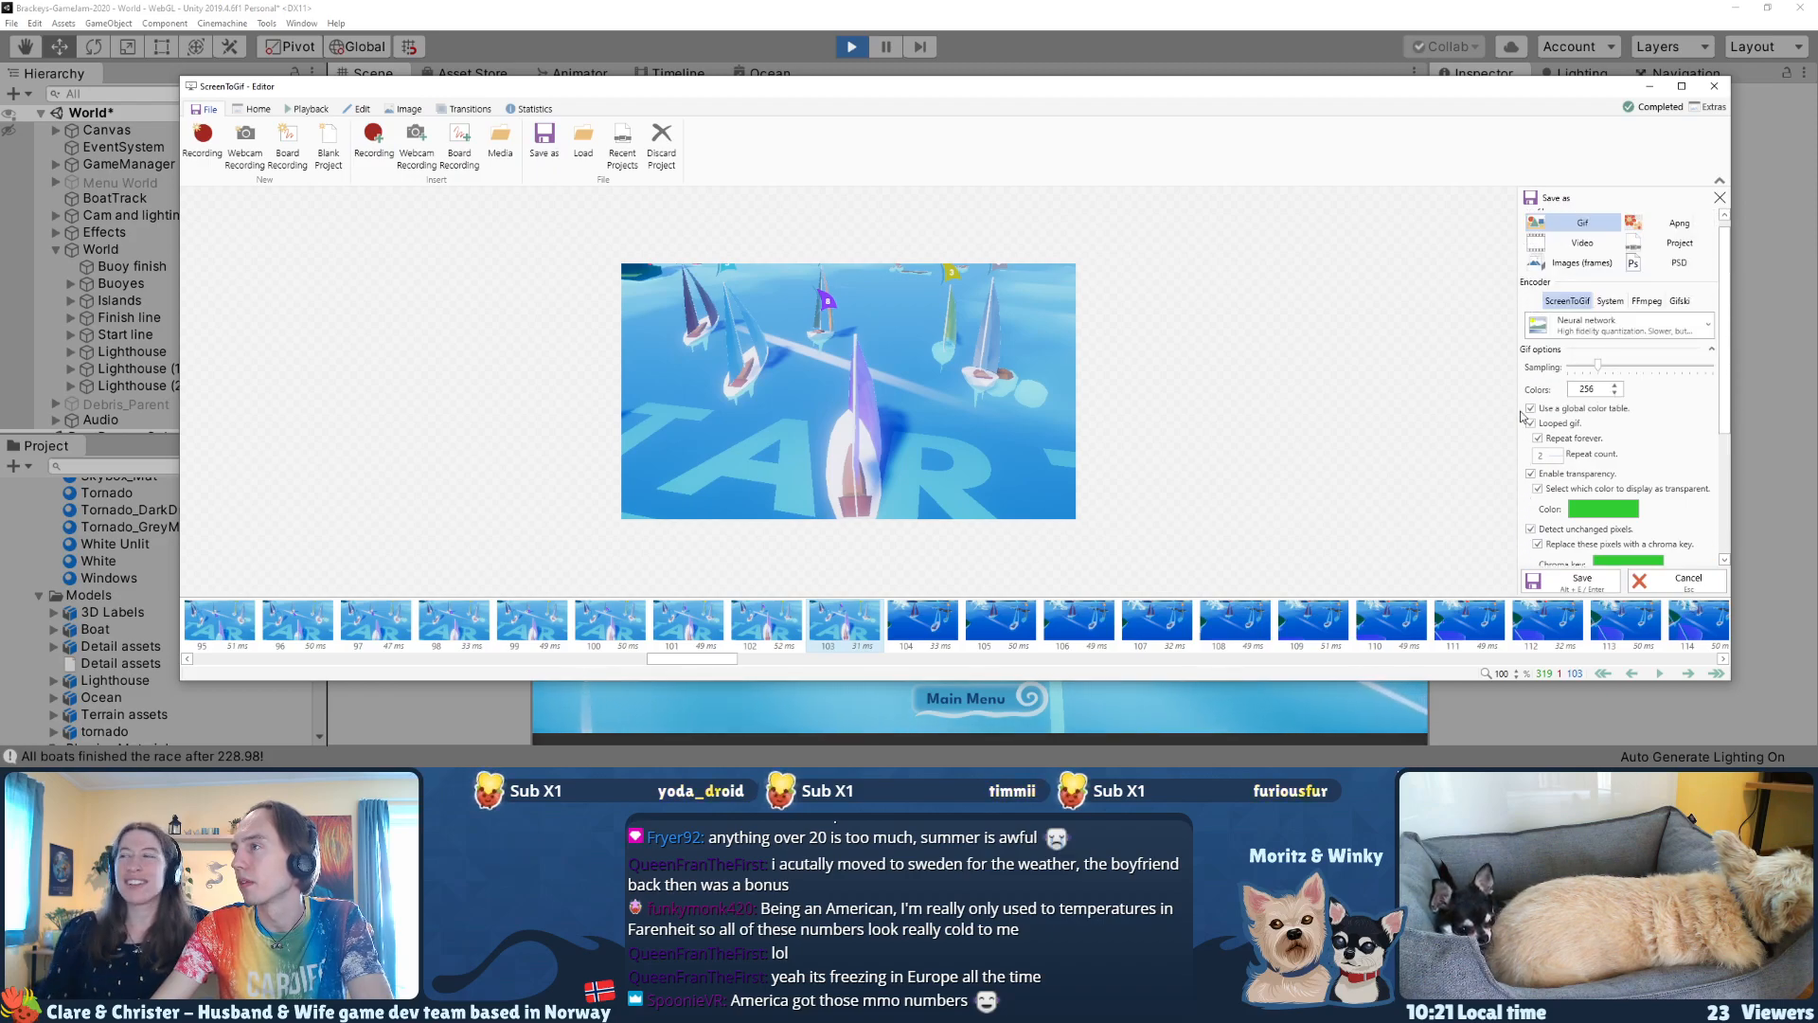
left_click(1599, 366)
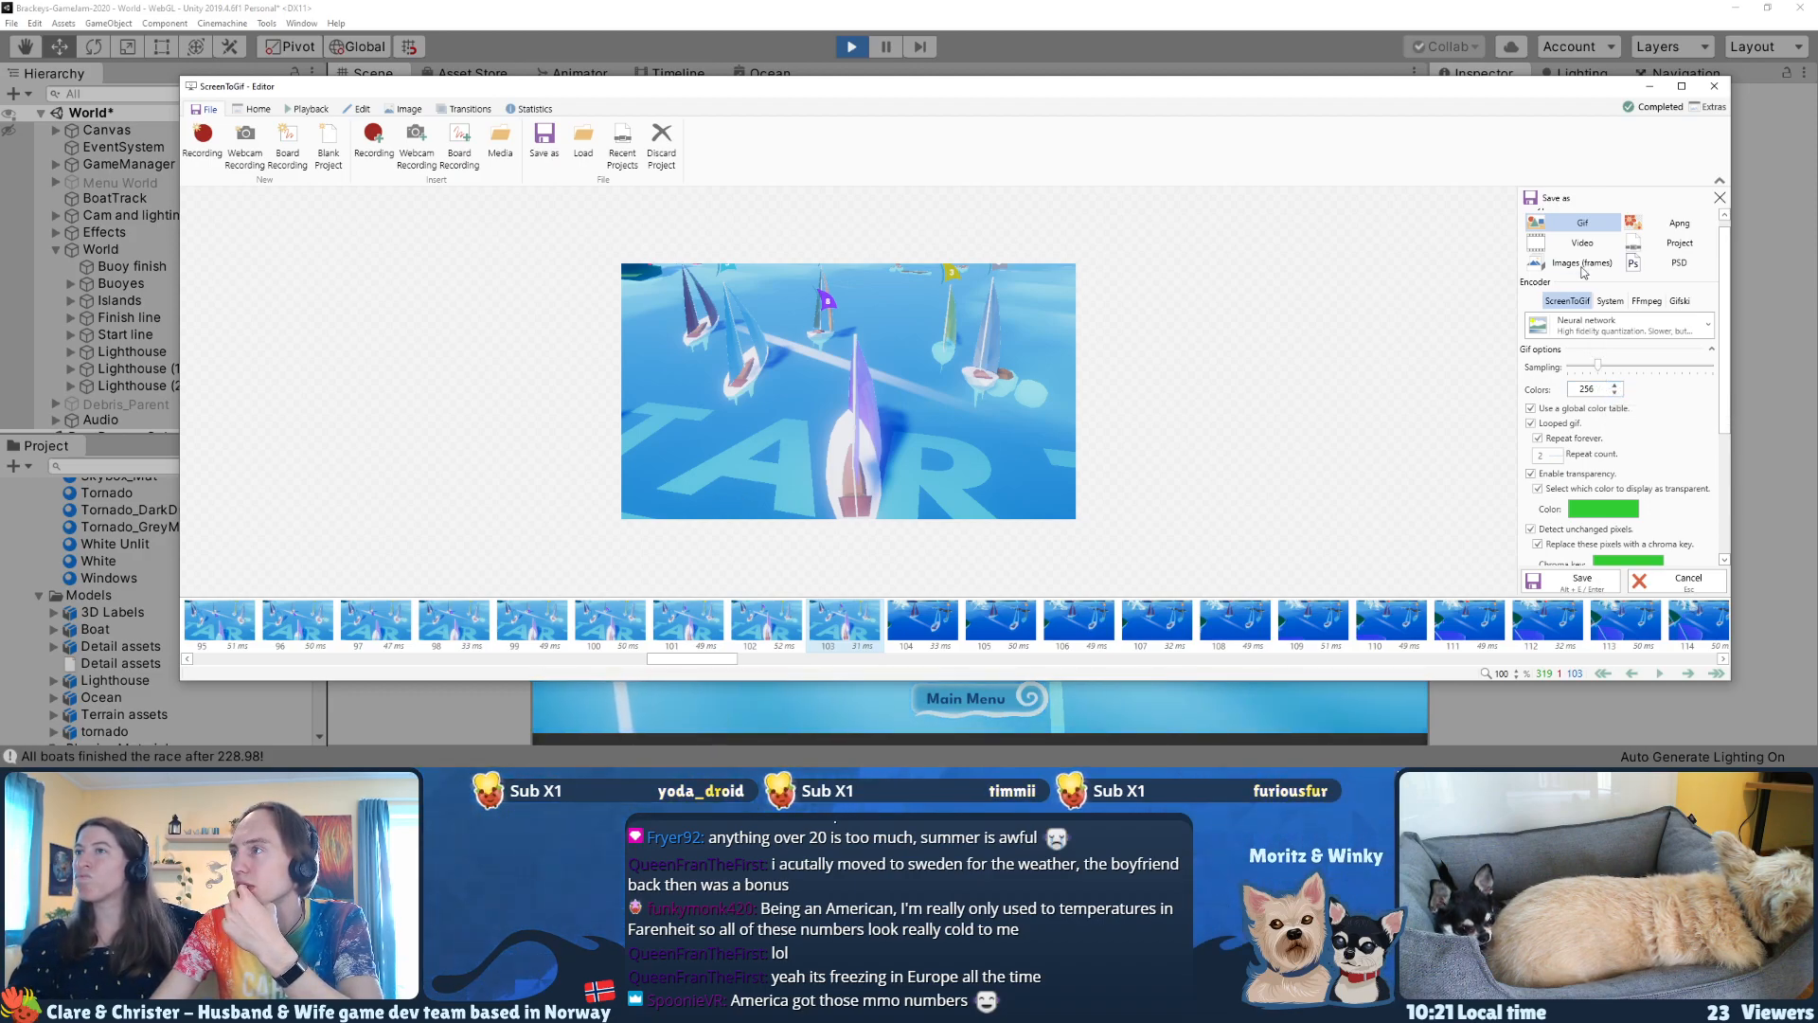
Step: Delete frames 104–318, keeping only the race start up to the first camera cut
mouse_move(685, 658)
left_mouse_down()
mouse_move(344, 666)
mouse_move(701, 663)
left_mouse_up()
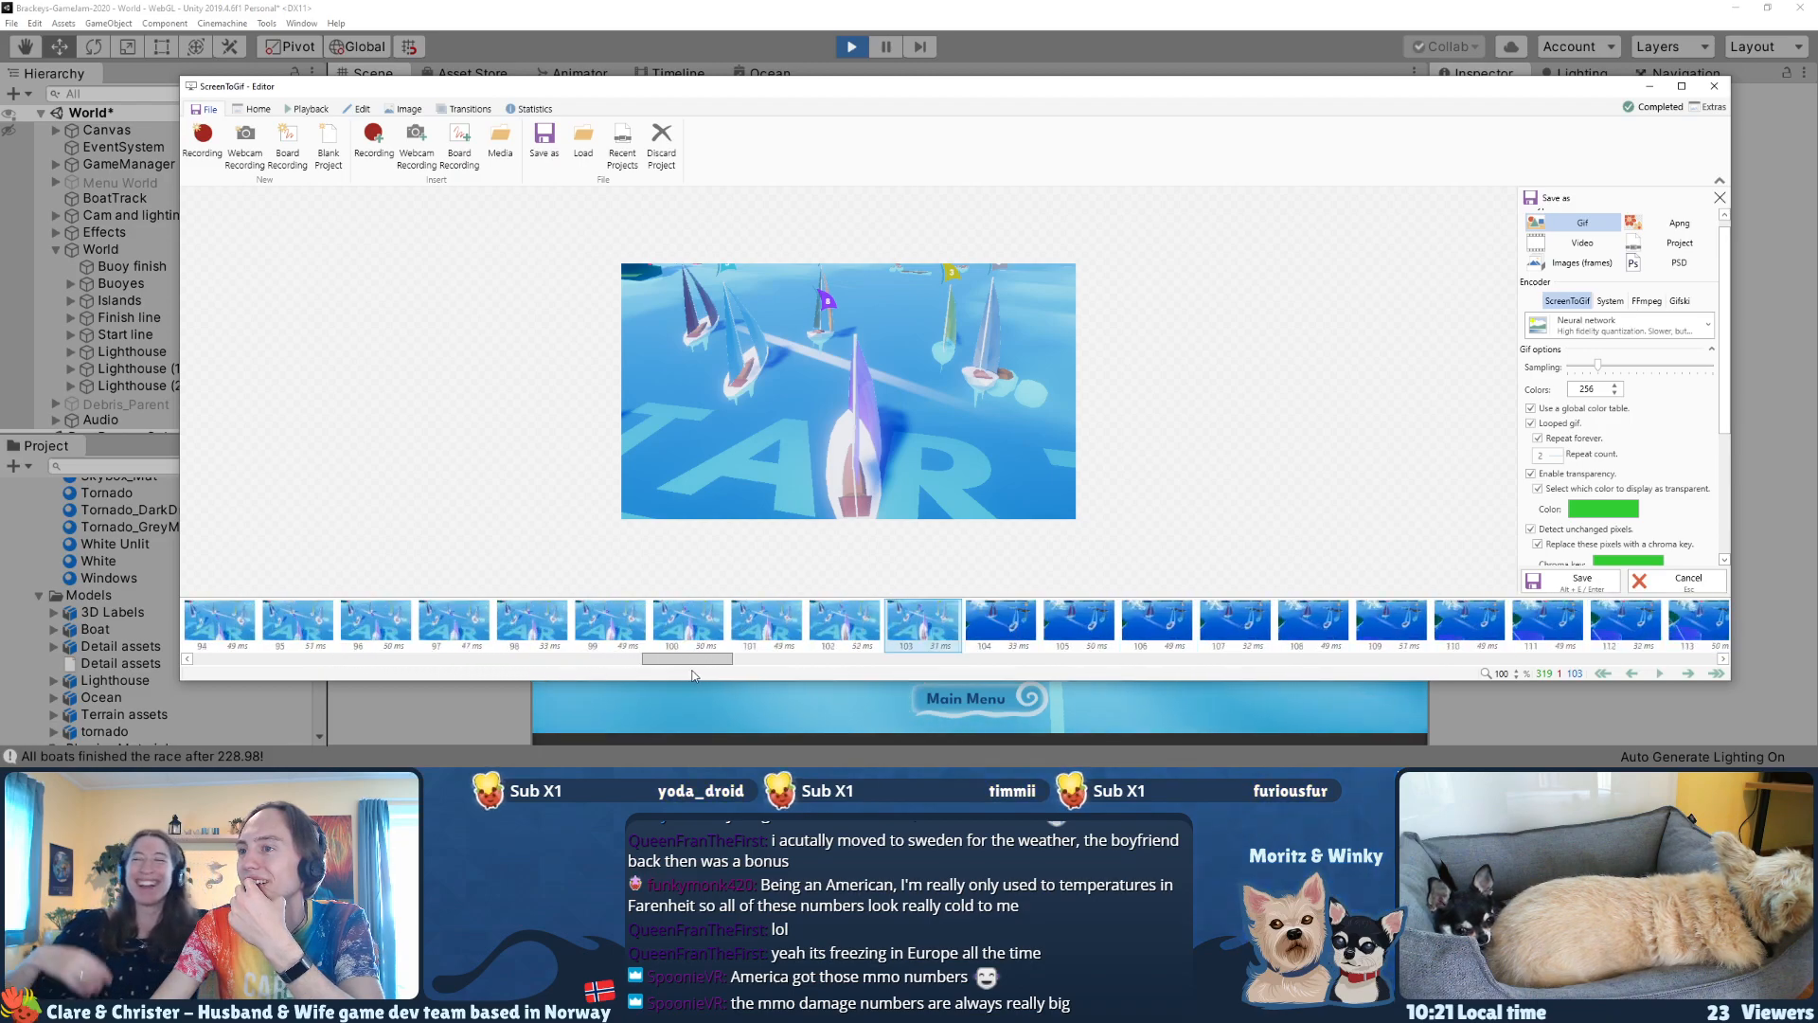
left_click(828, 625)
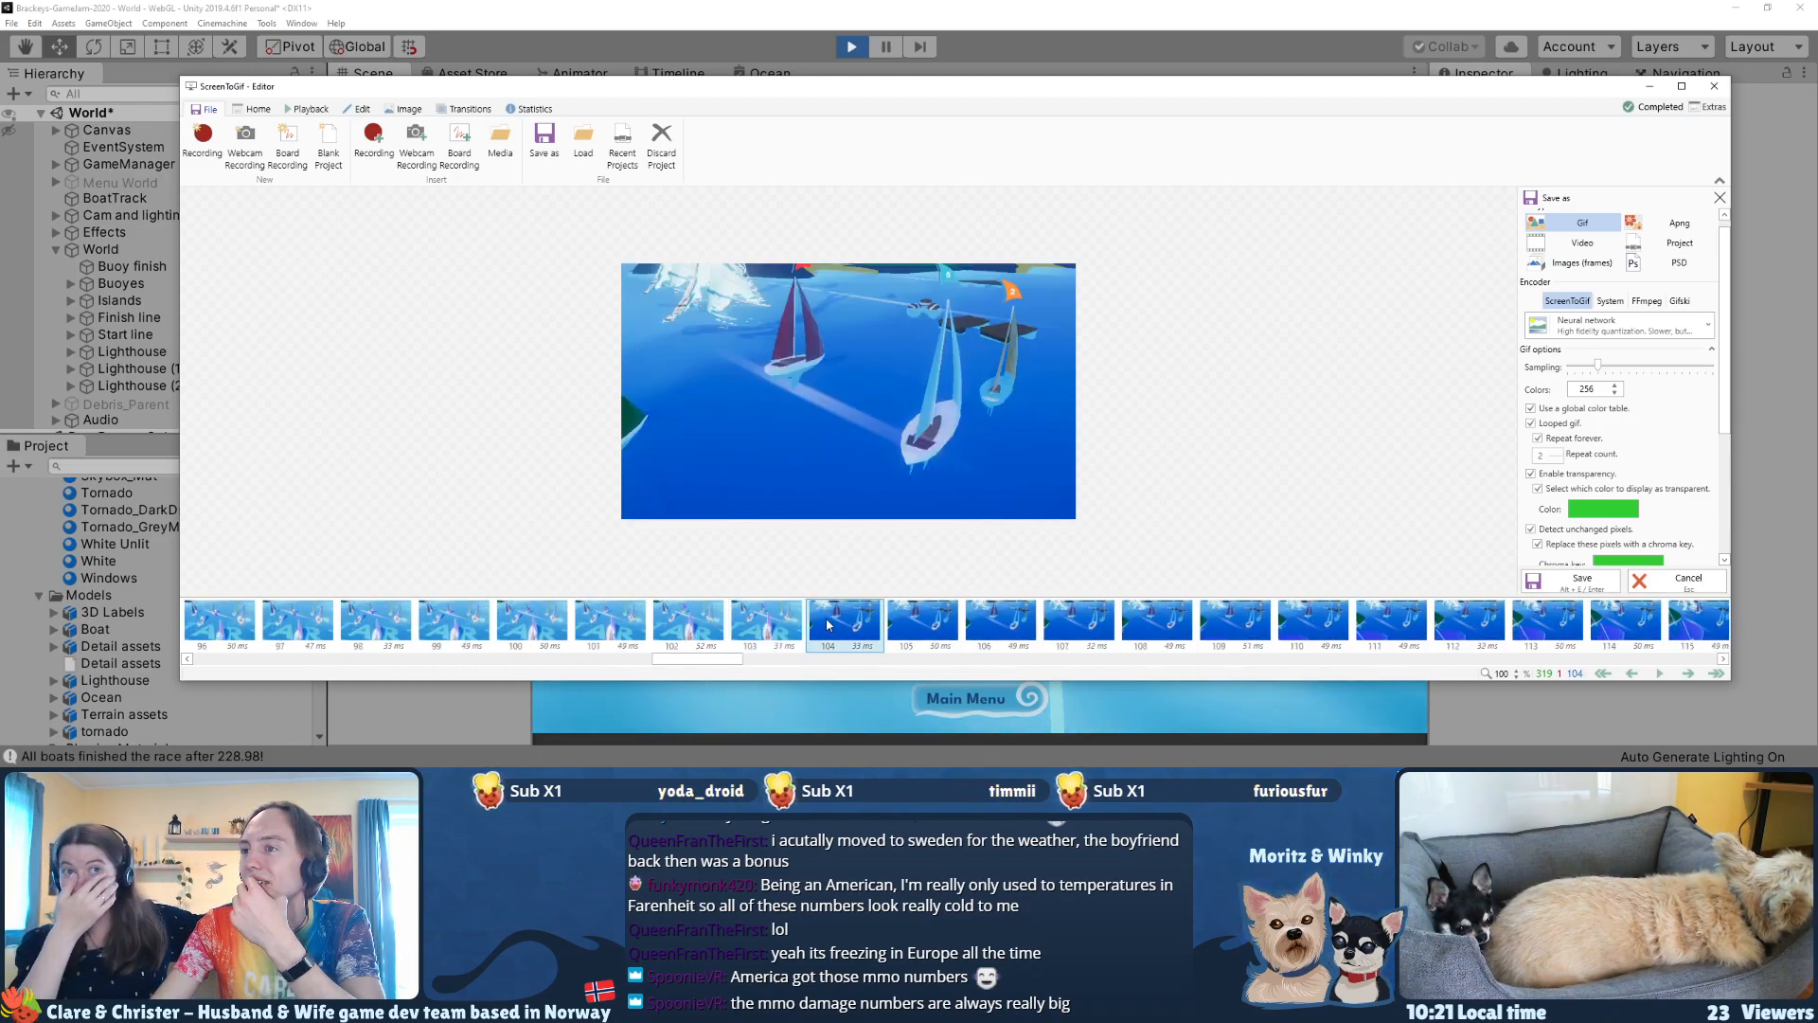
left_click(788, 627)
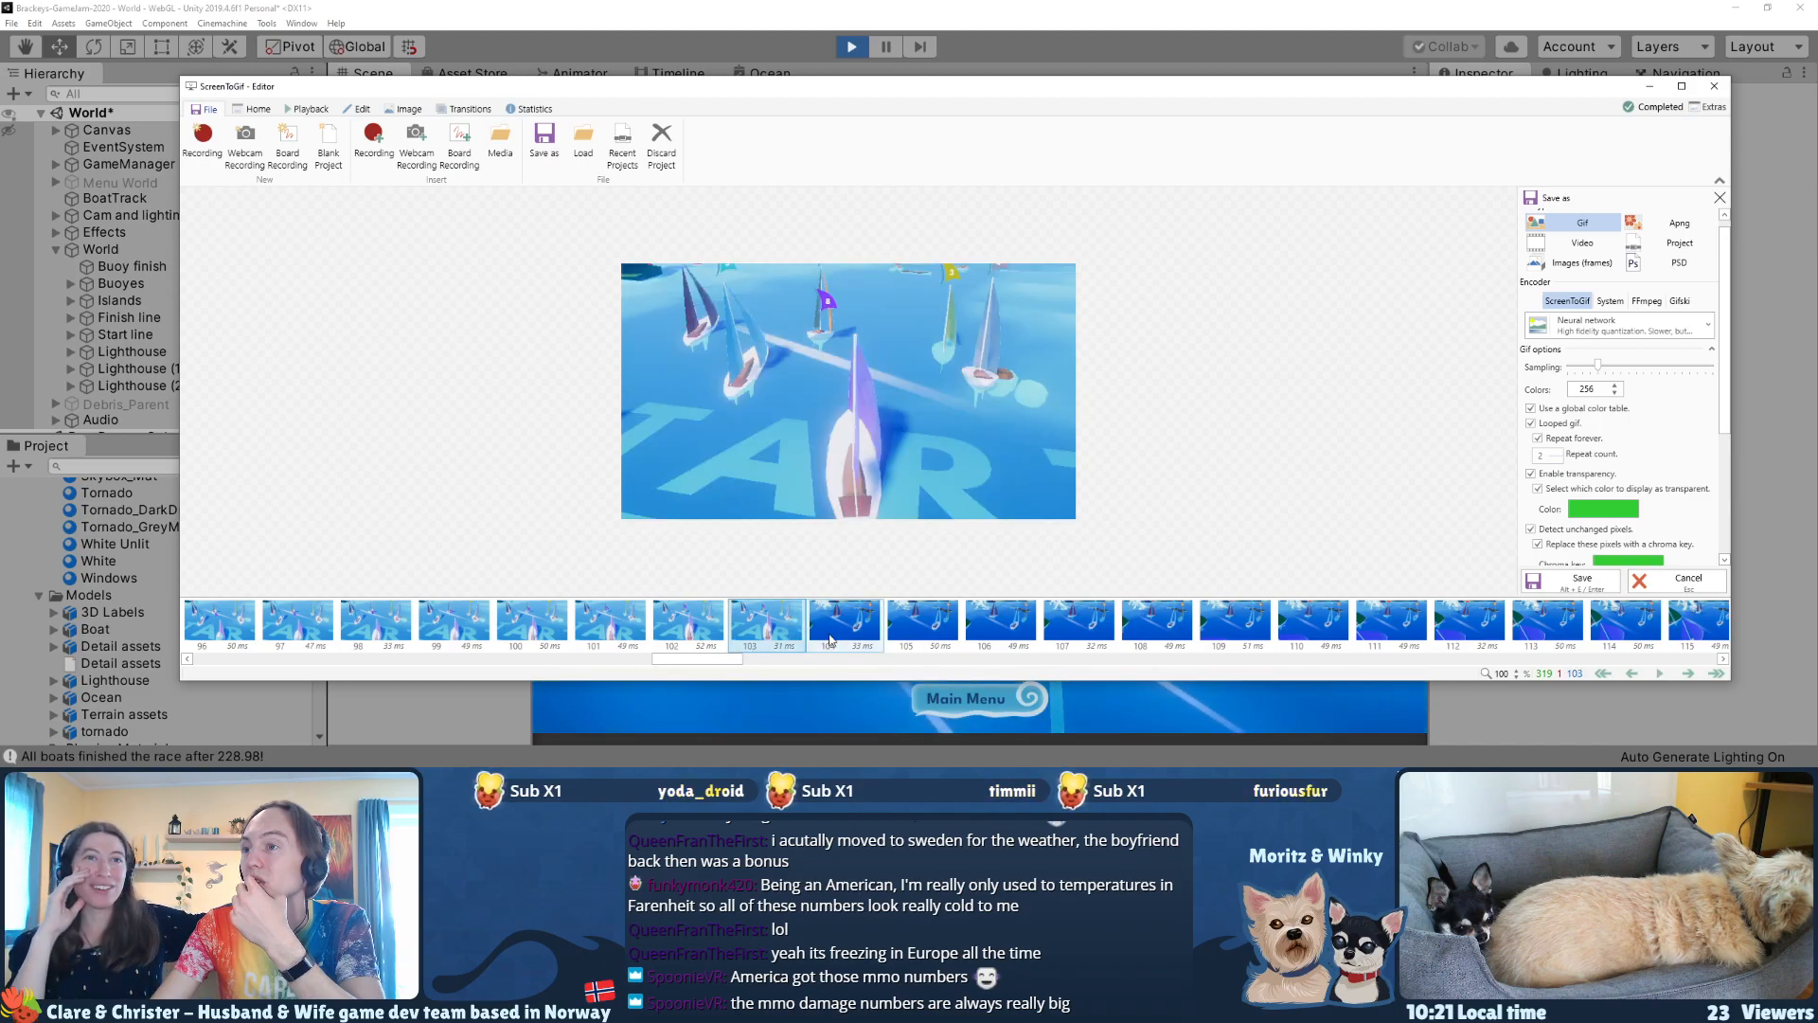
left_click(830, 637)
left_click_drag(694, 663, 1726, 660)
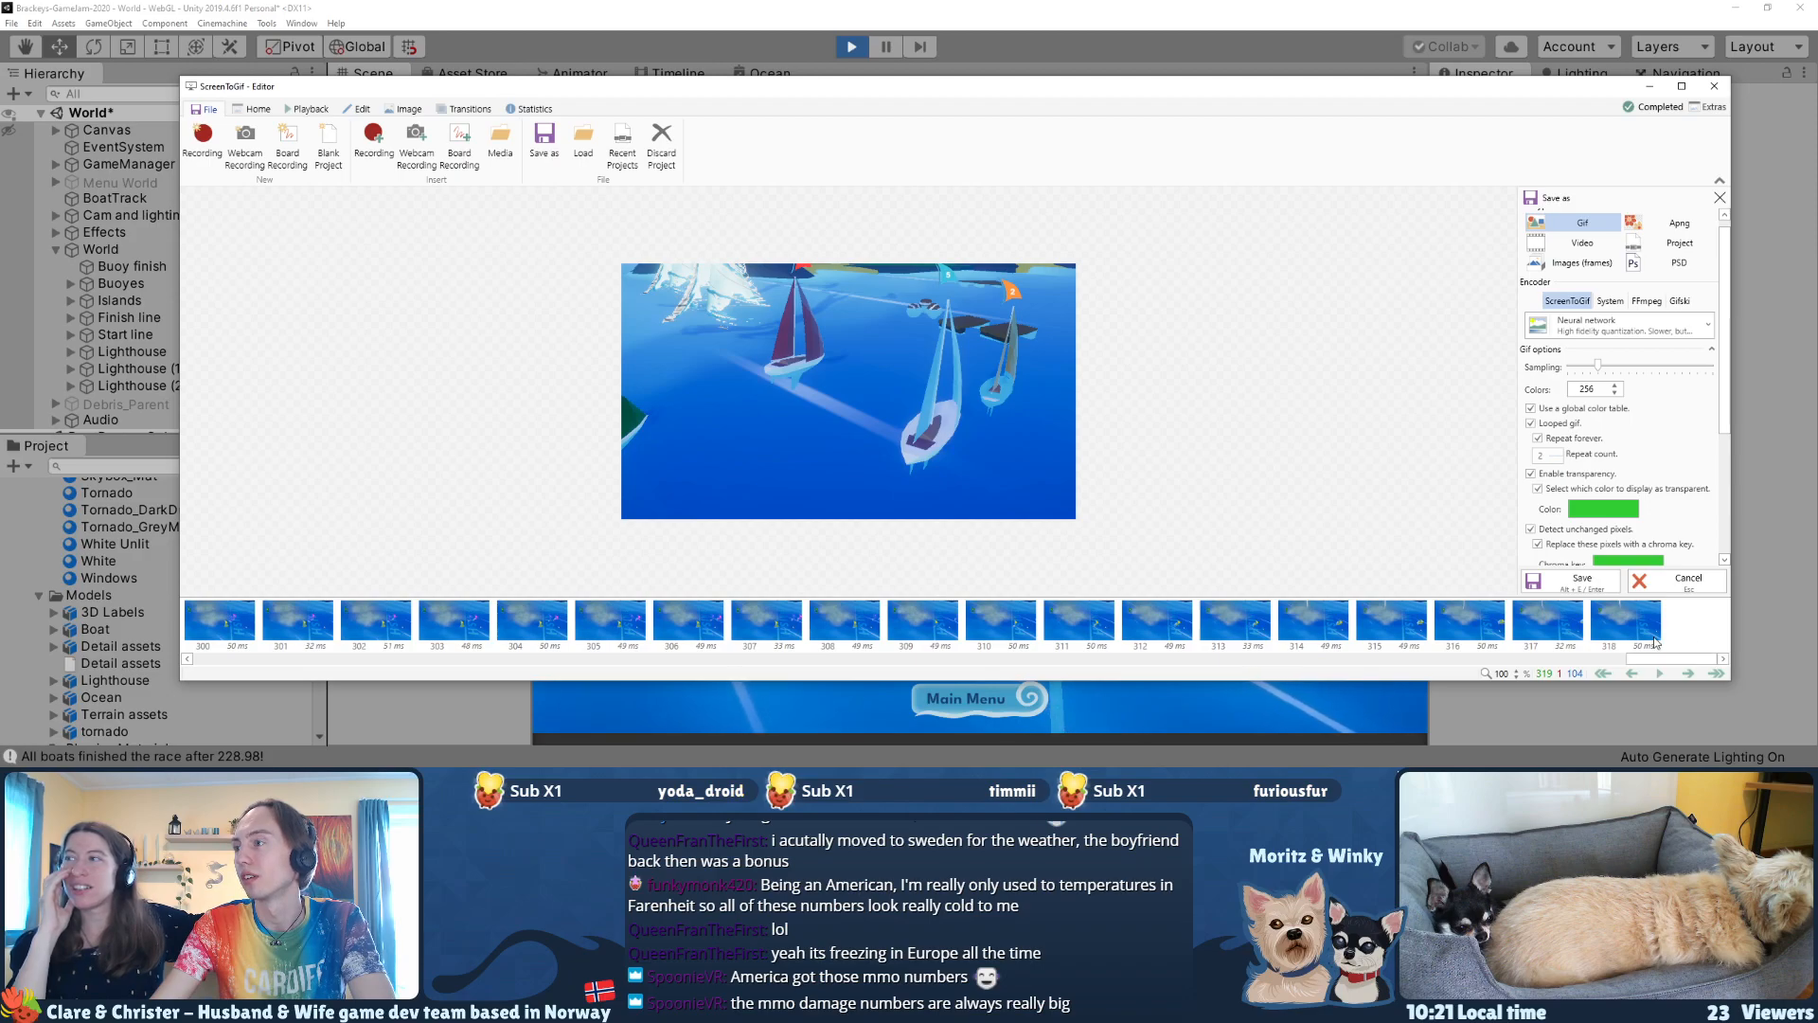
left_click(1607, 637, "shift")
key("Return")
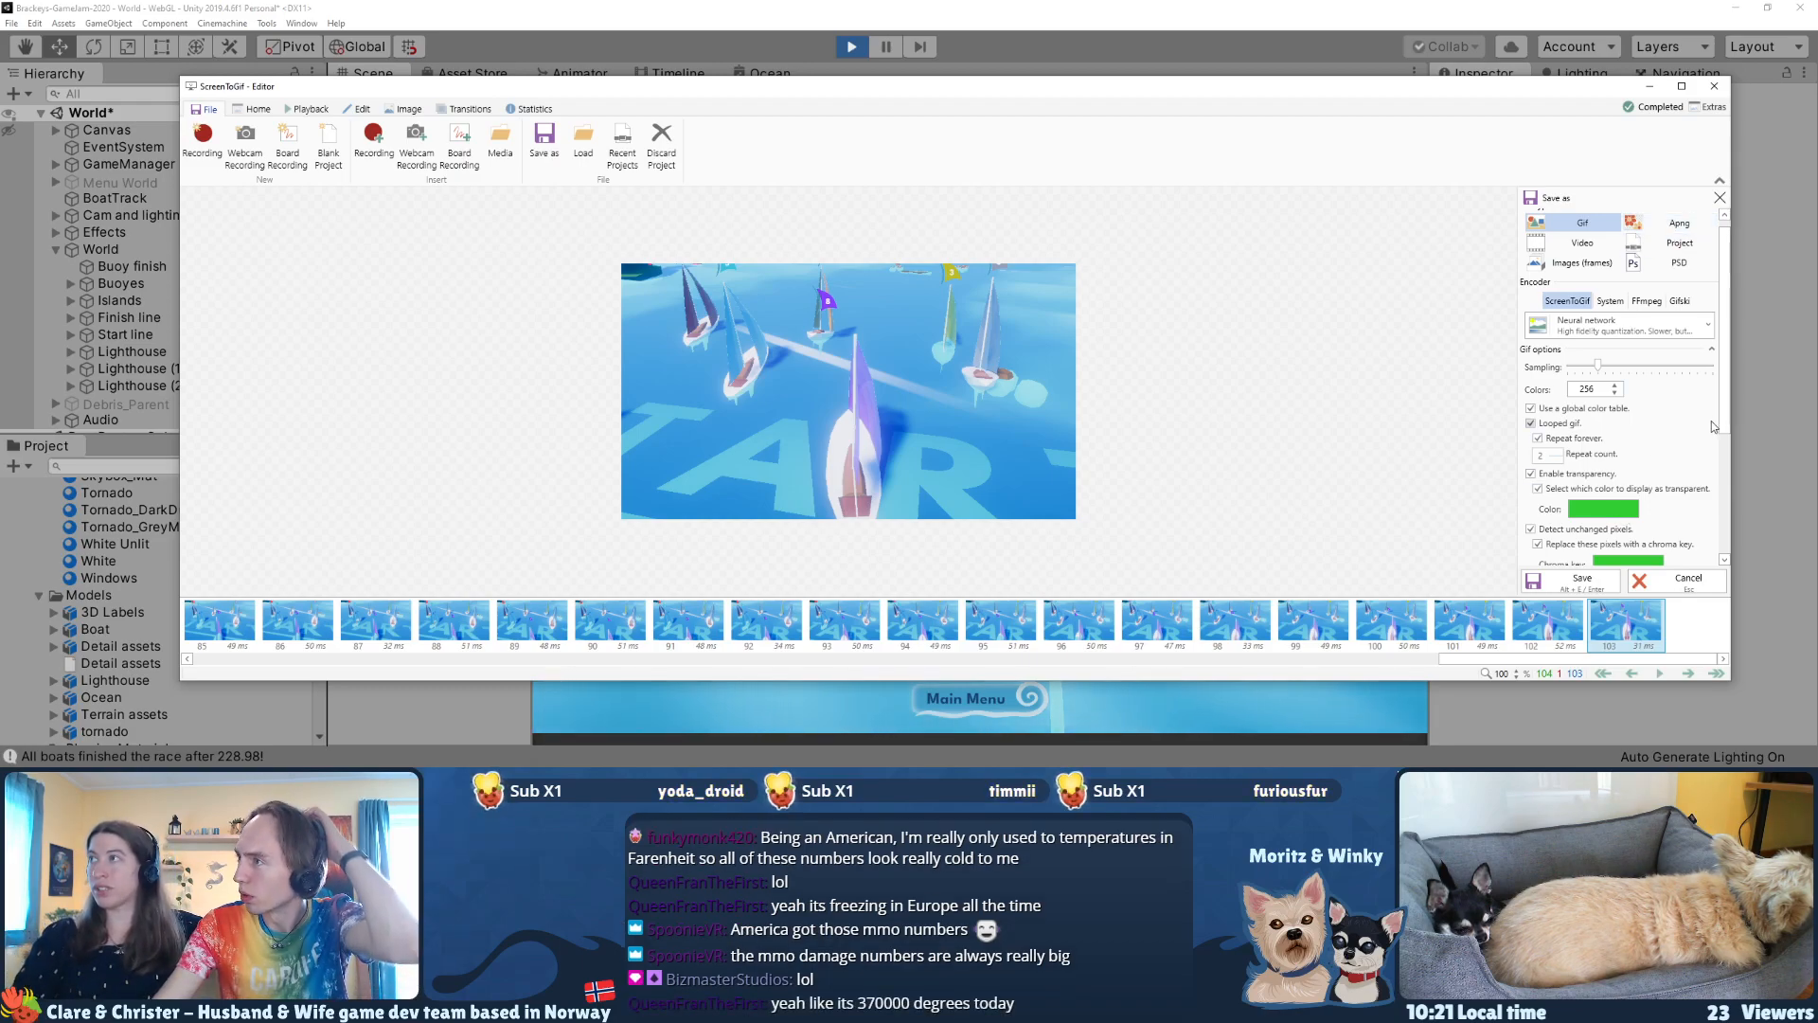
Step: Export the shortened clip to Downloads as gif2 with the ScreenToGif encoder and 256 colors, and view the exported file
scroll(1700, 530, "down", 5)
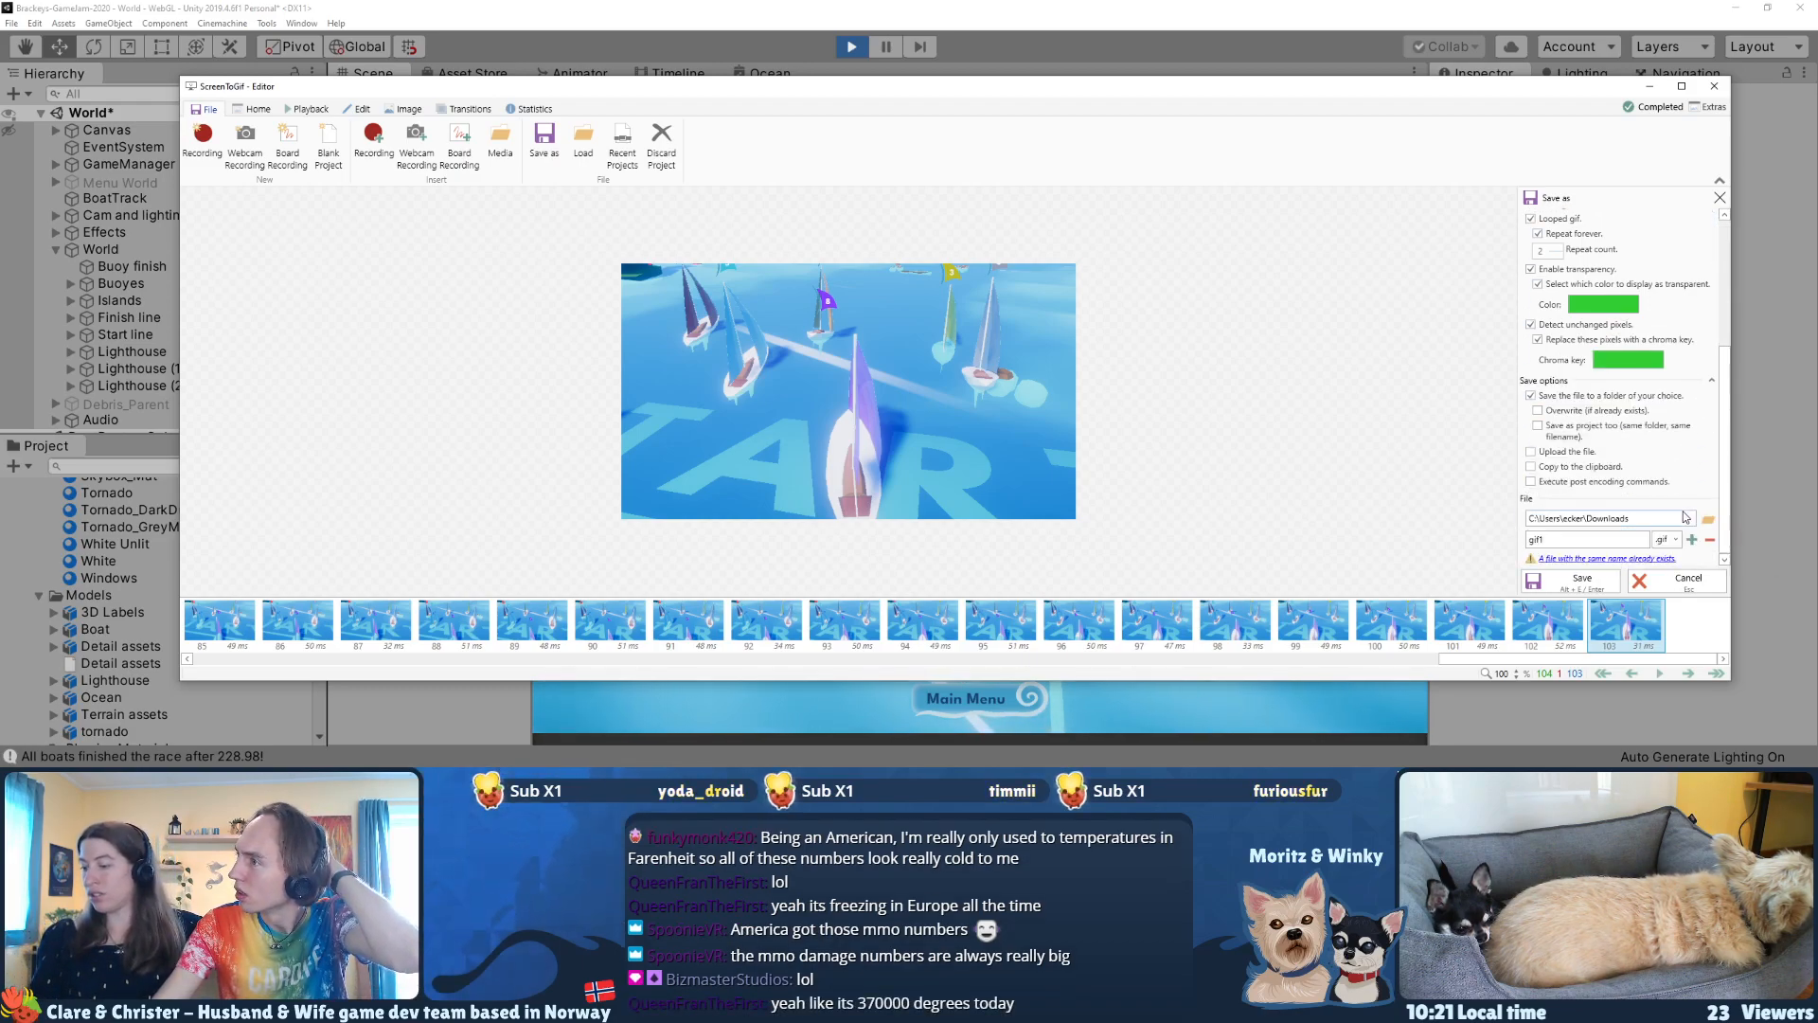
left_click(1692, 538)
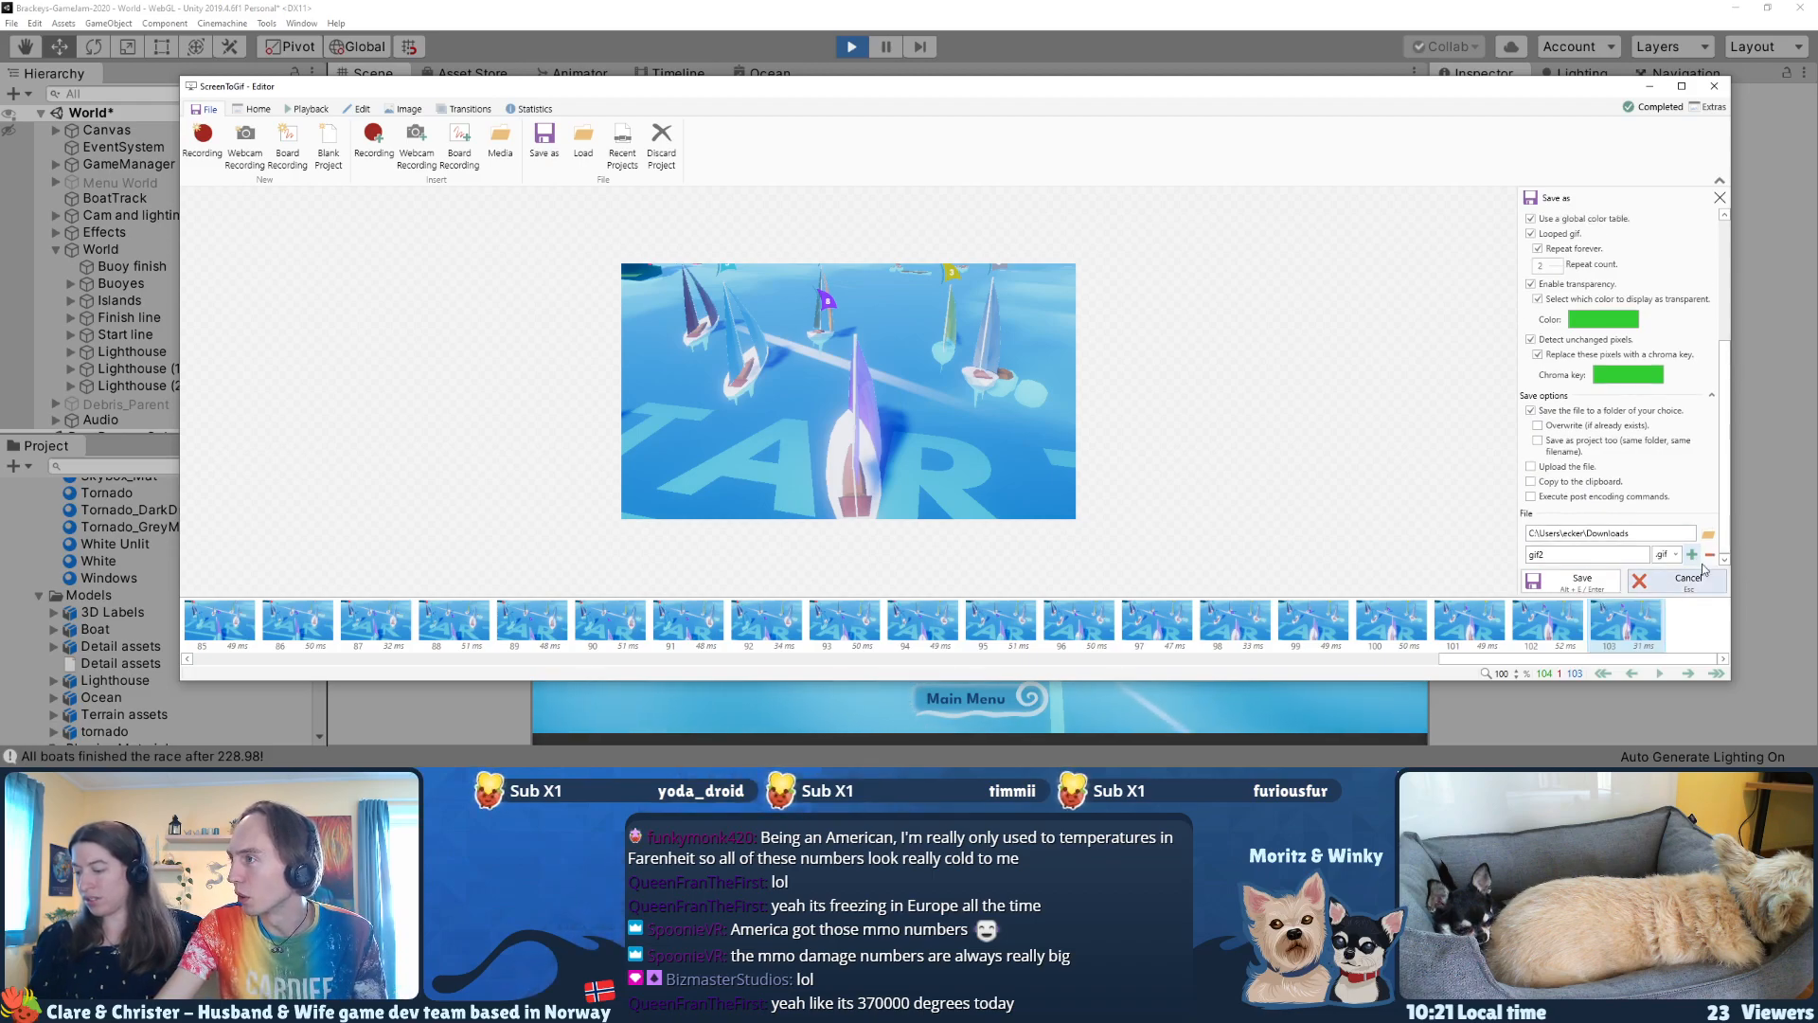
scroll(1725, 452, "up", 5)
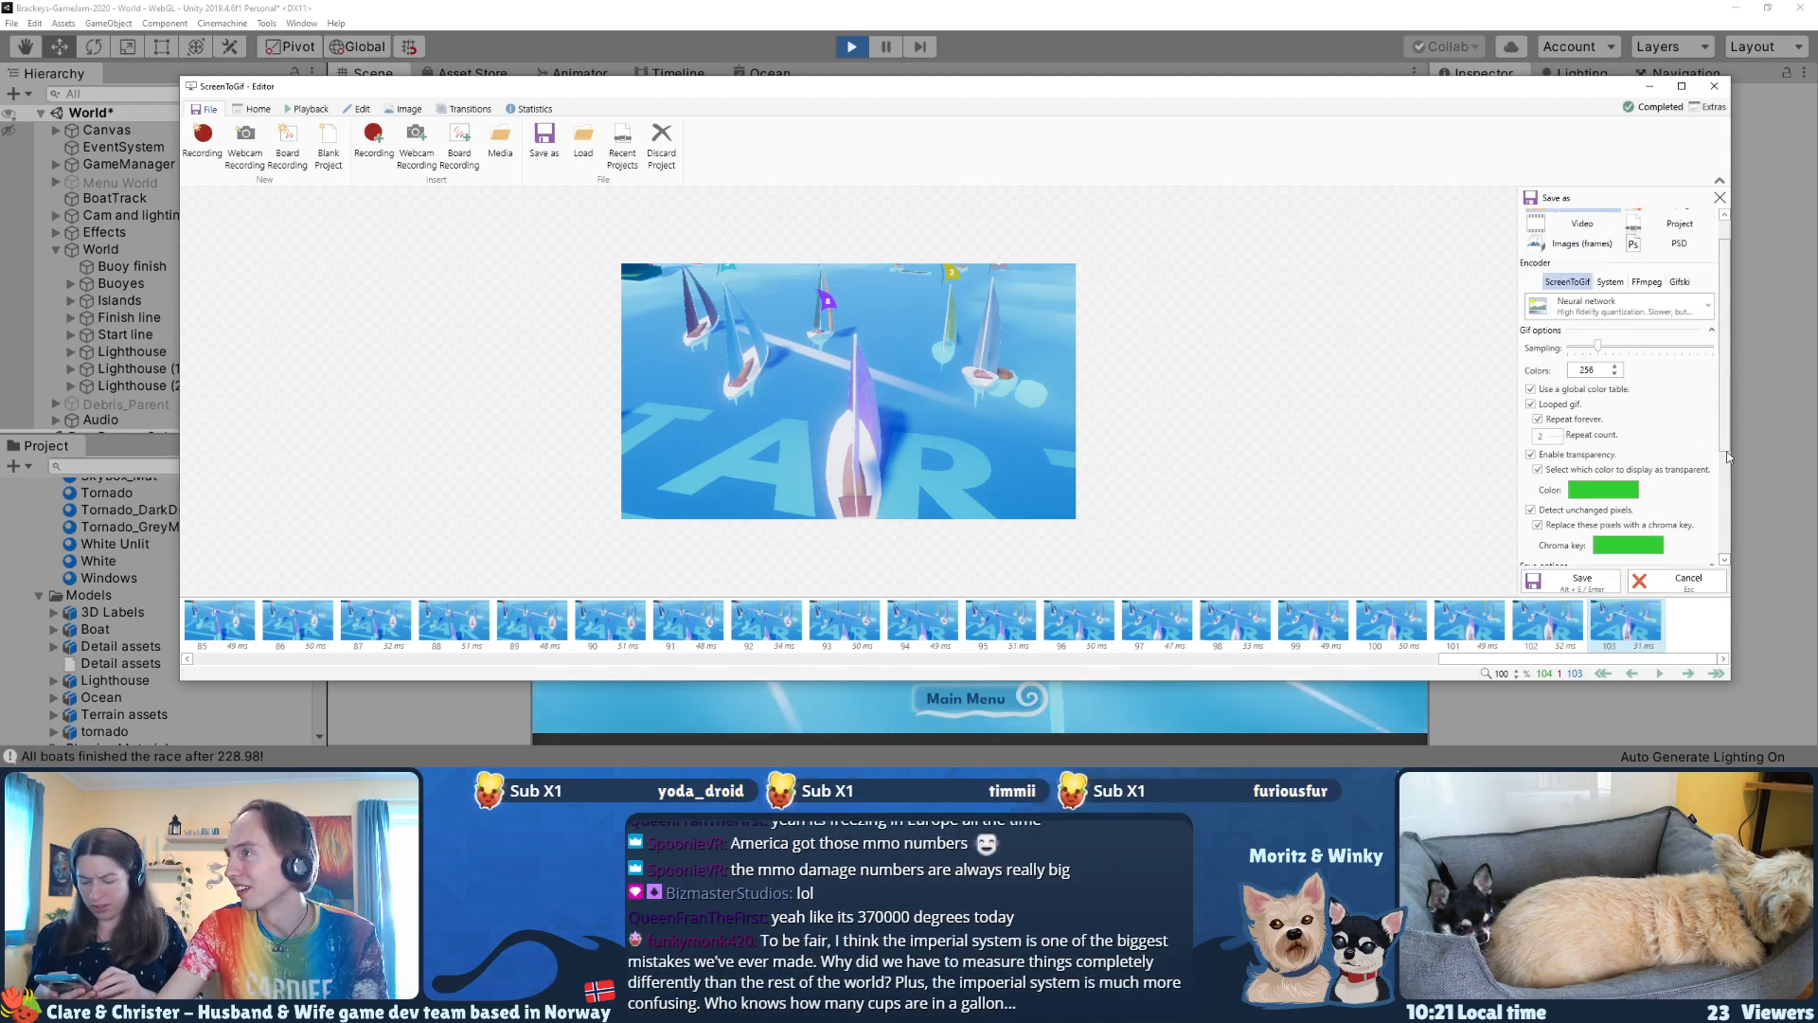
left_click(1595, 584)
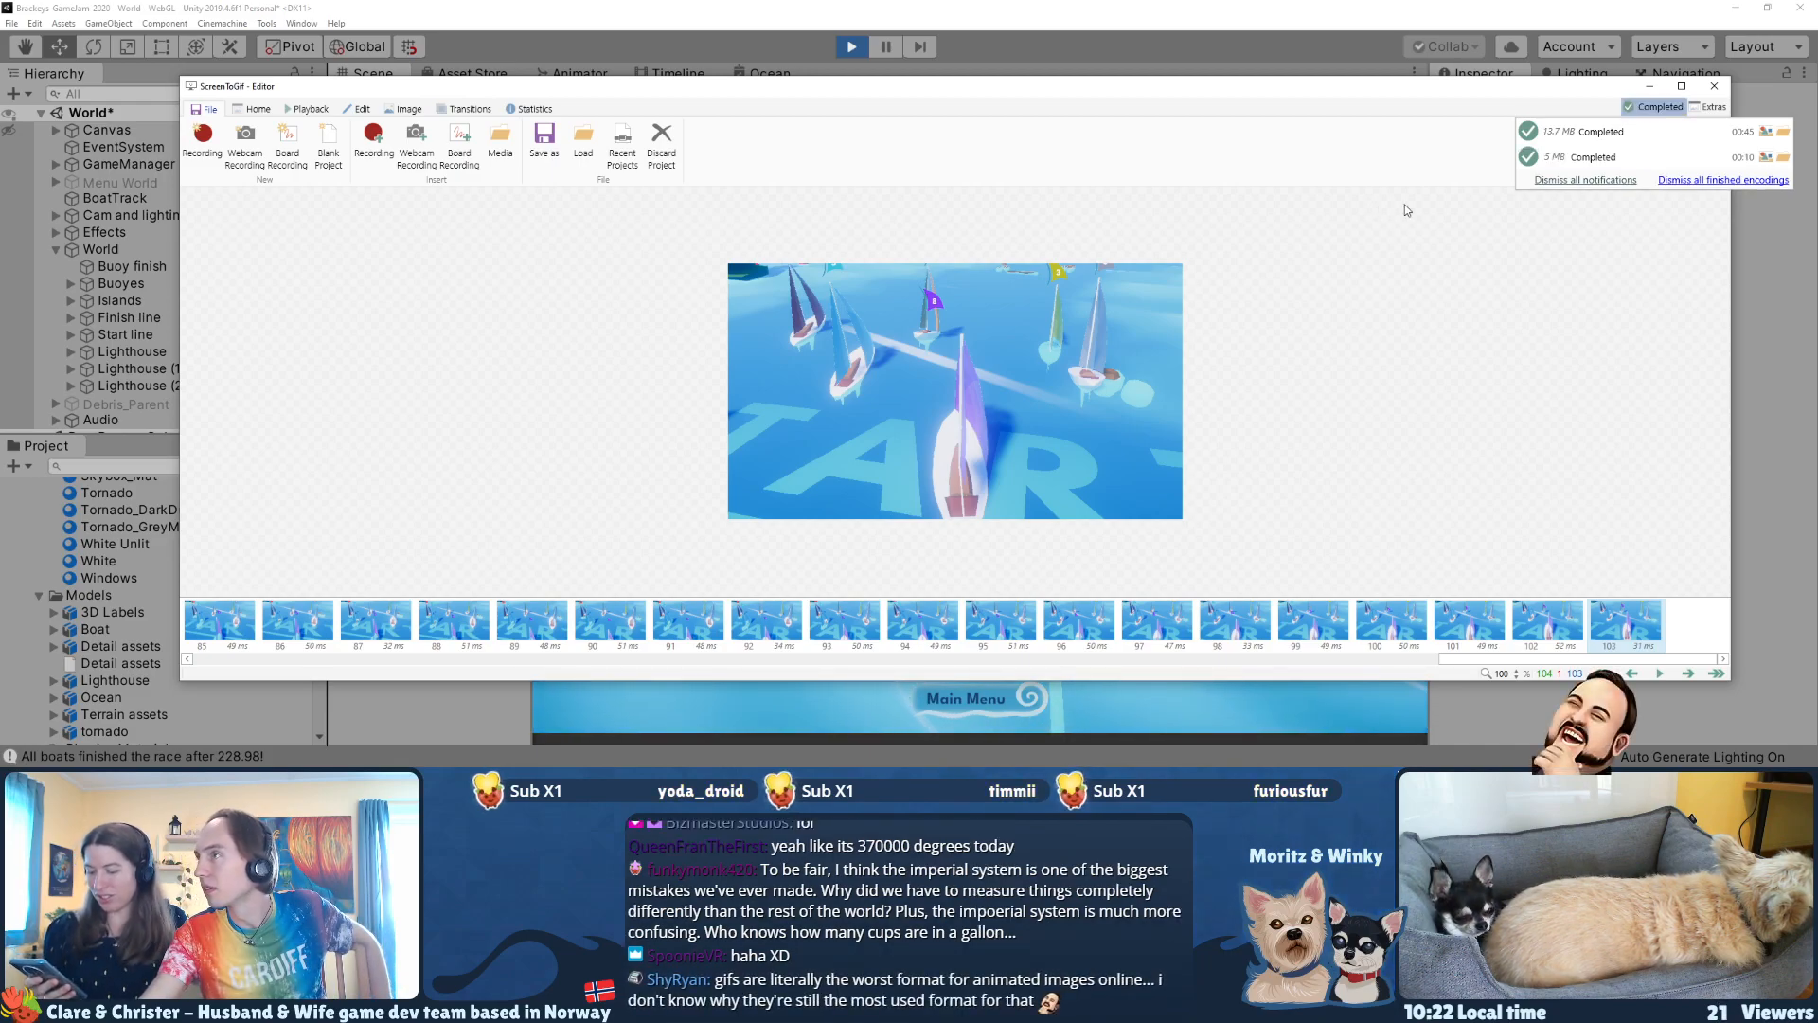
left_click(1783, 158)
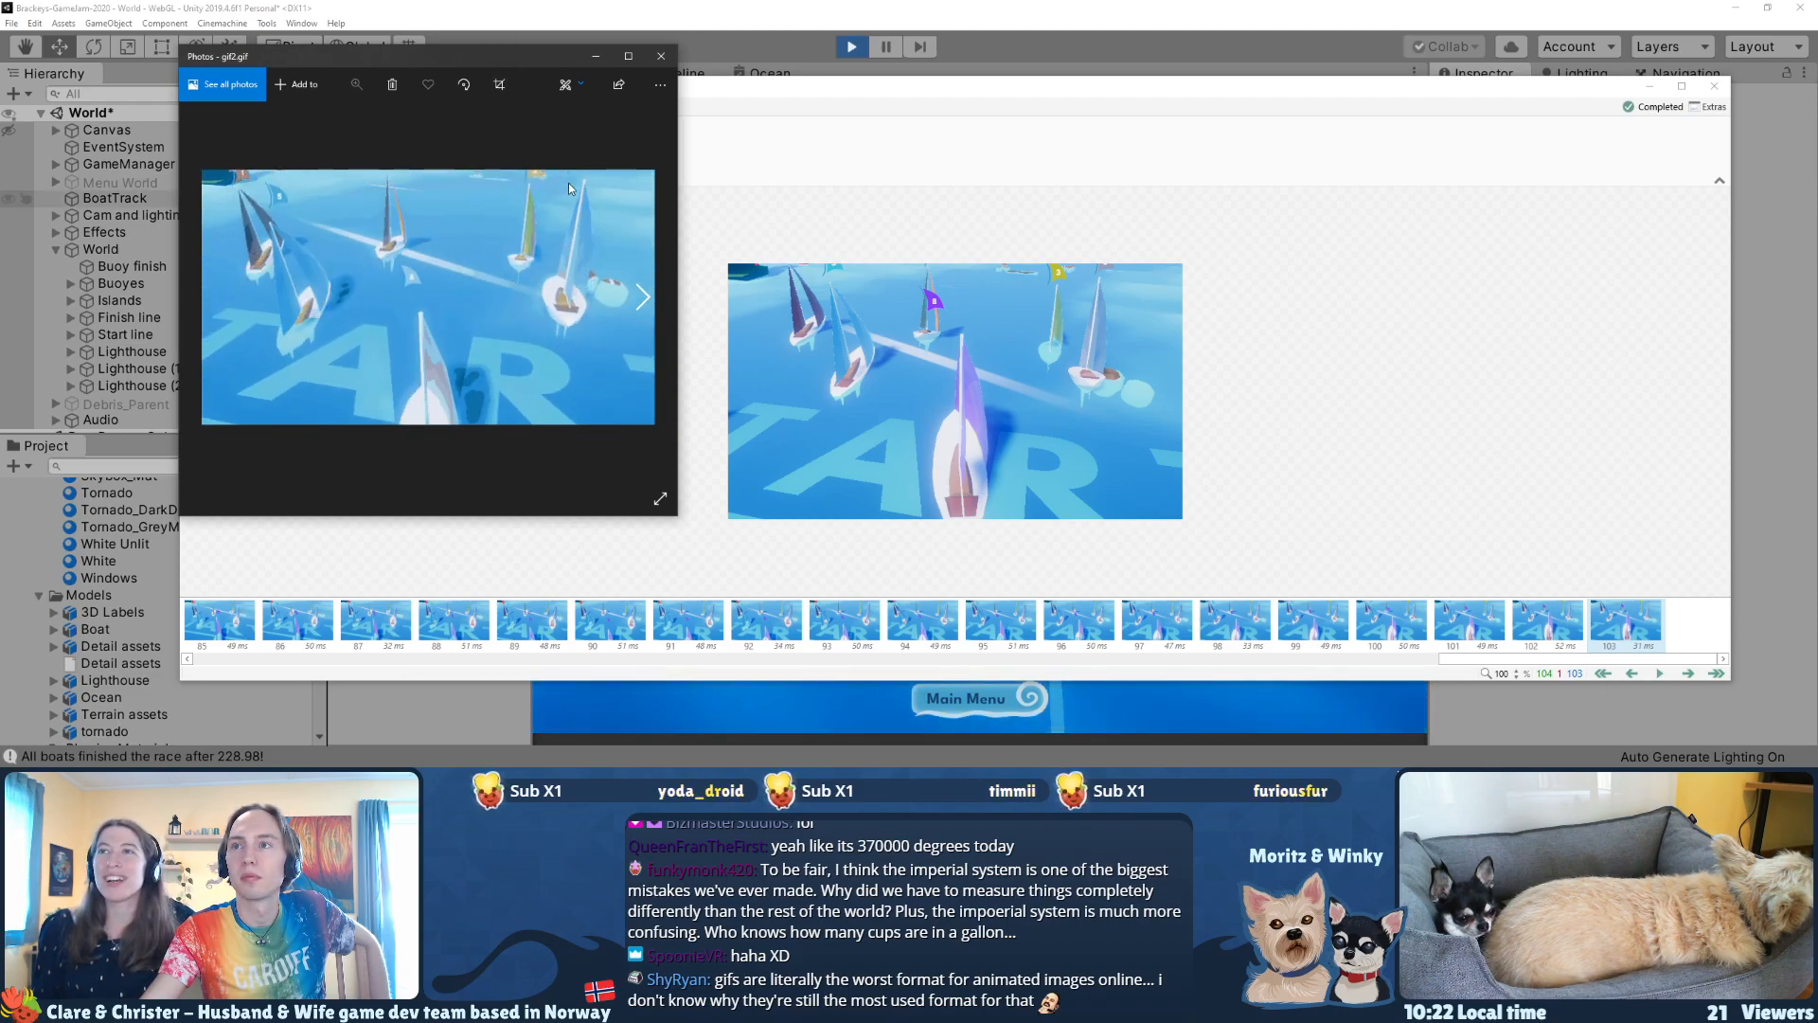
left_click(660, 60)
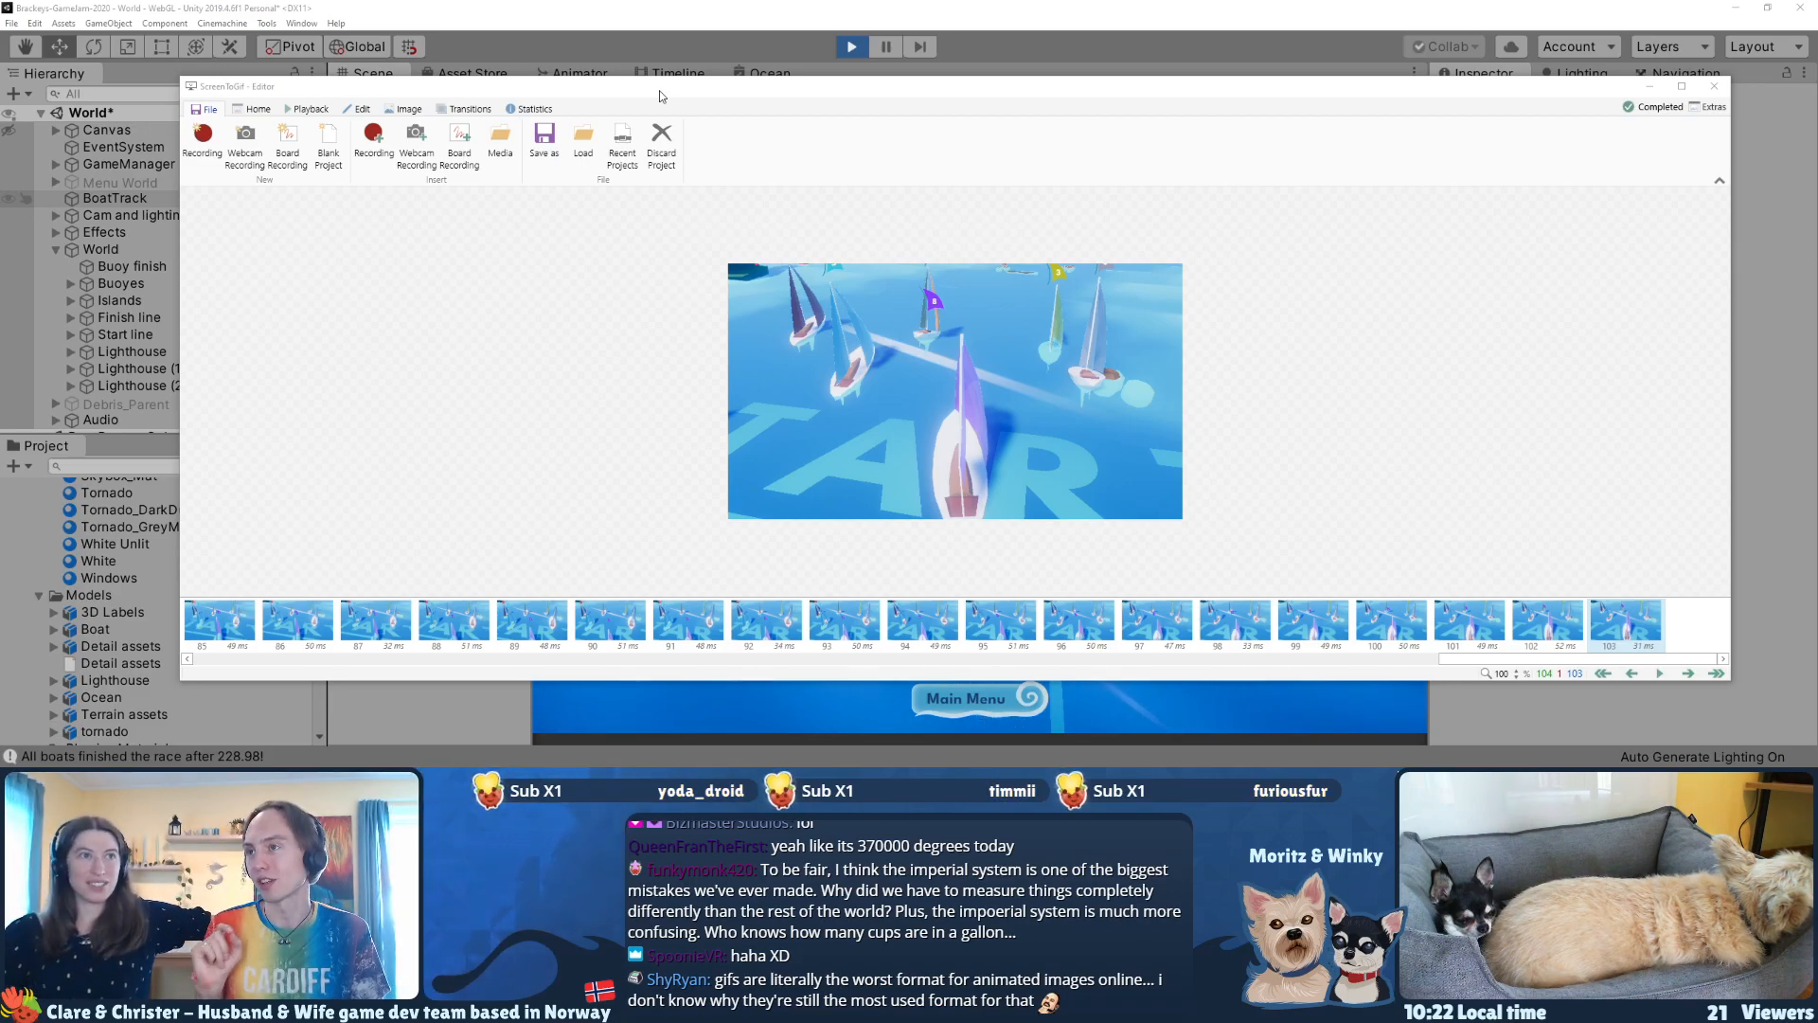
Step: Export the shortened clip again as gif3 with the Gifski encoder, and open the exported file
left_click(546, 169)
scroll(1527, 293, "up", 5)
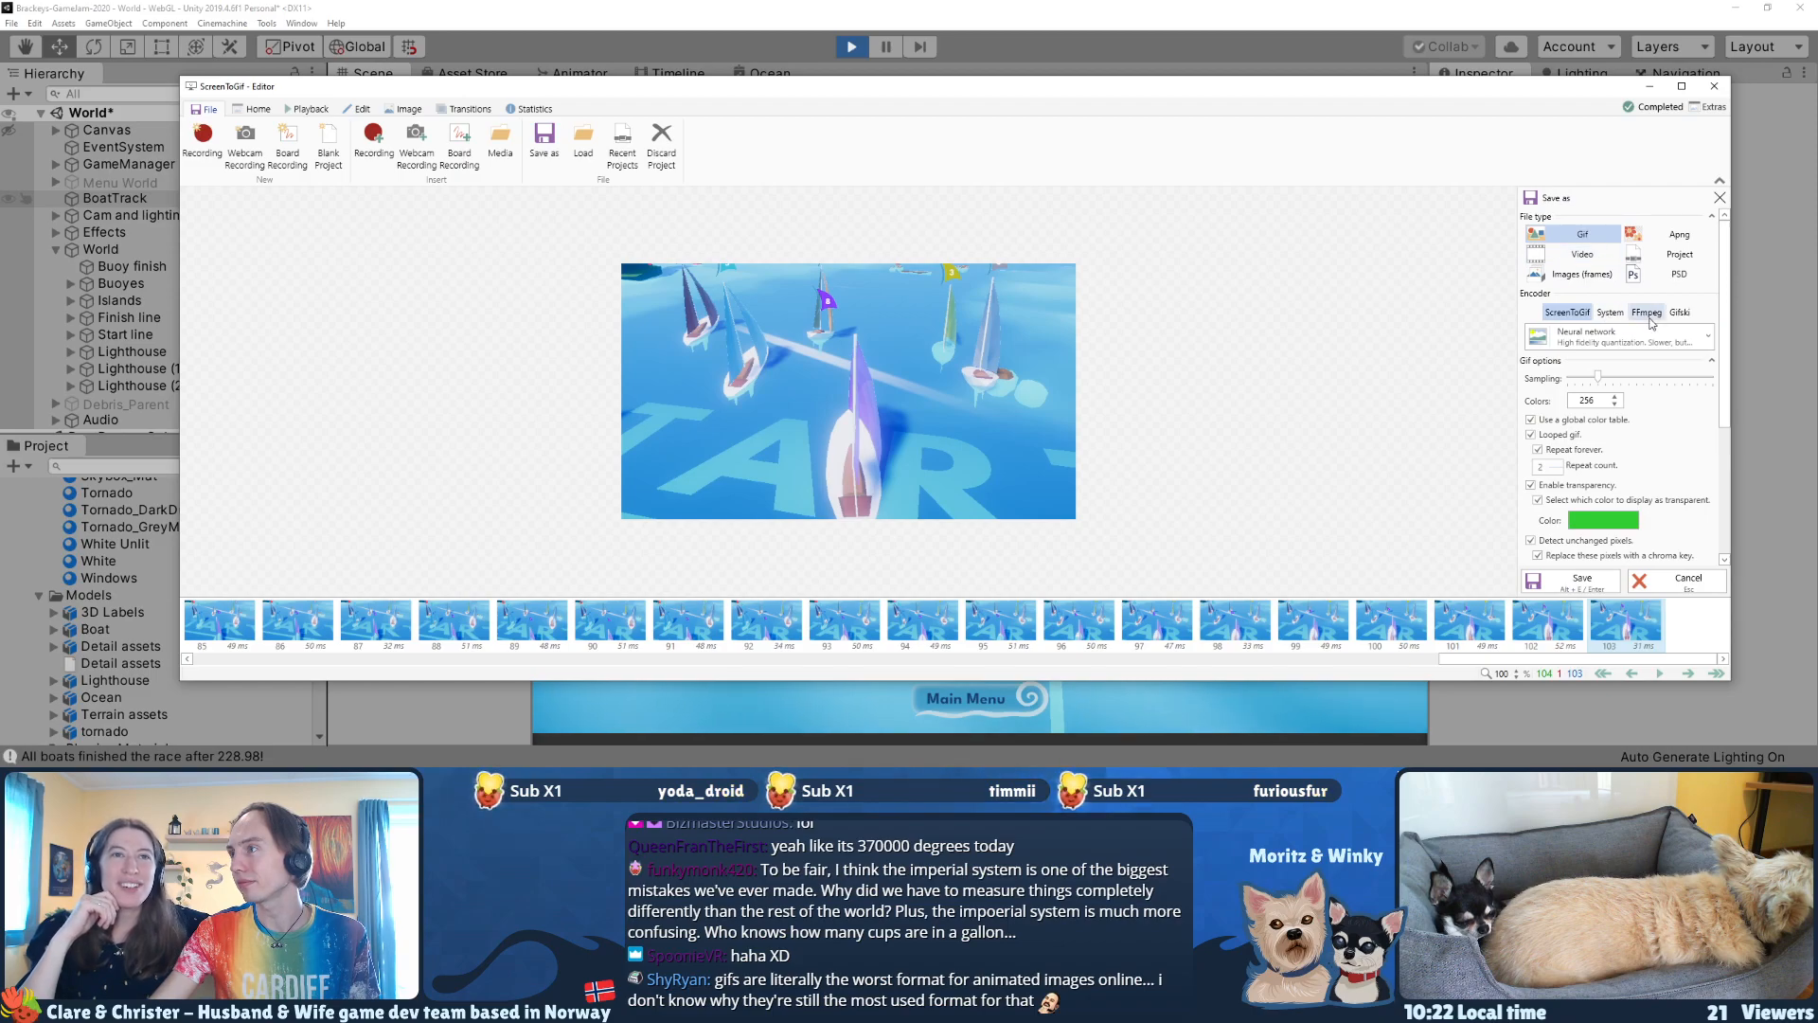
left_click(1679, 312)
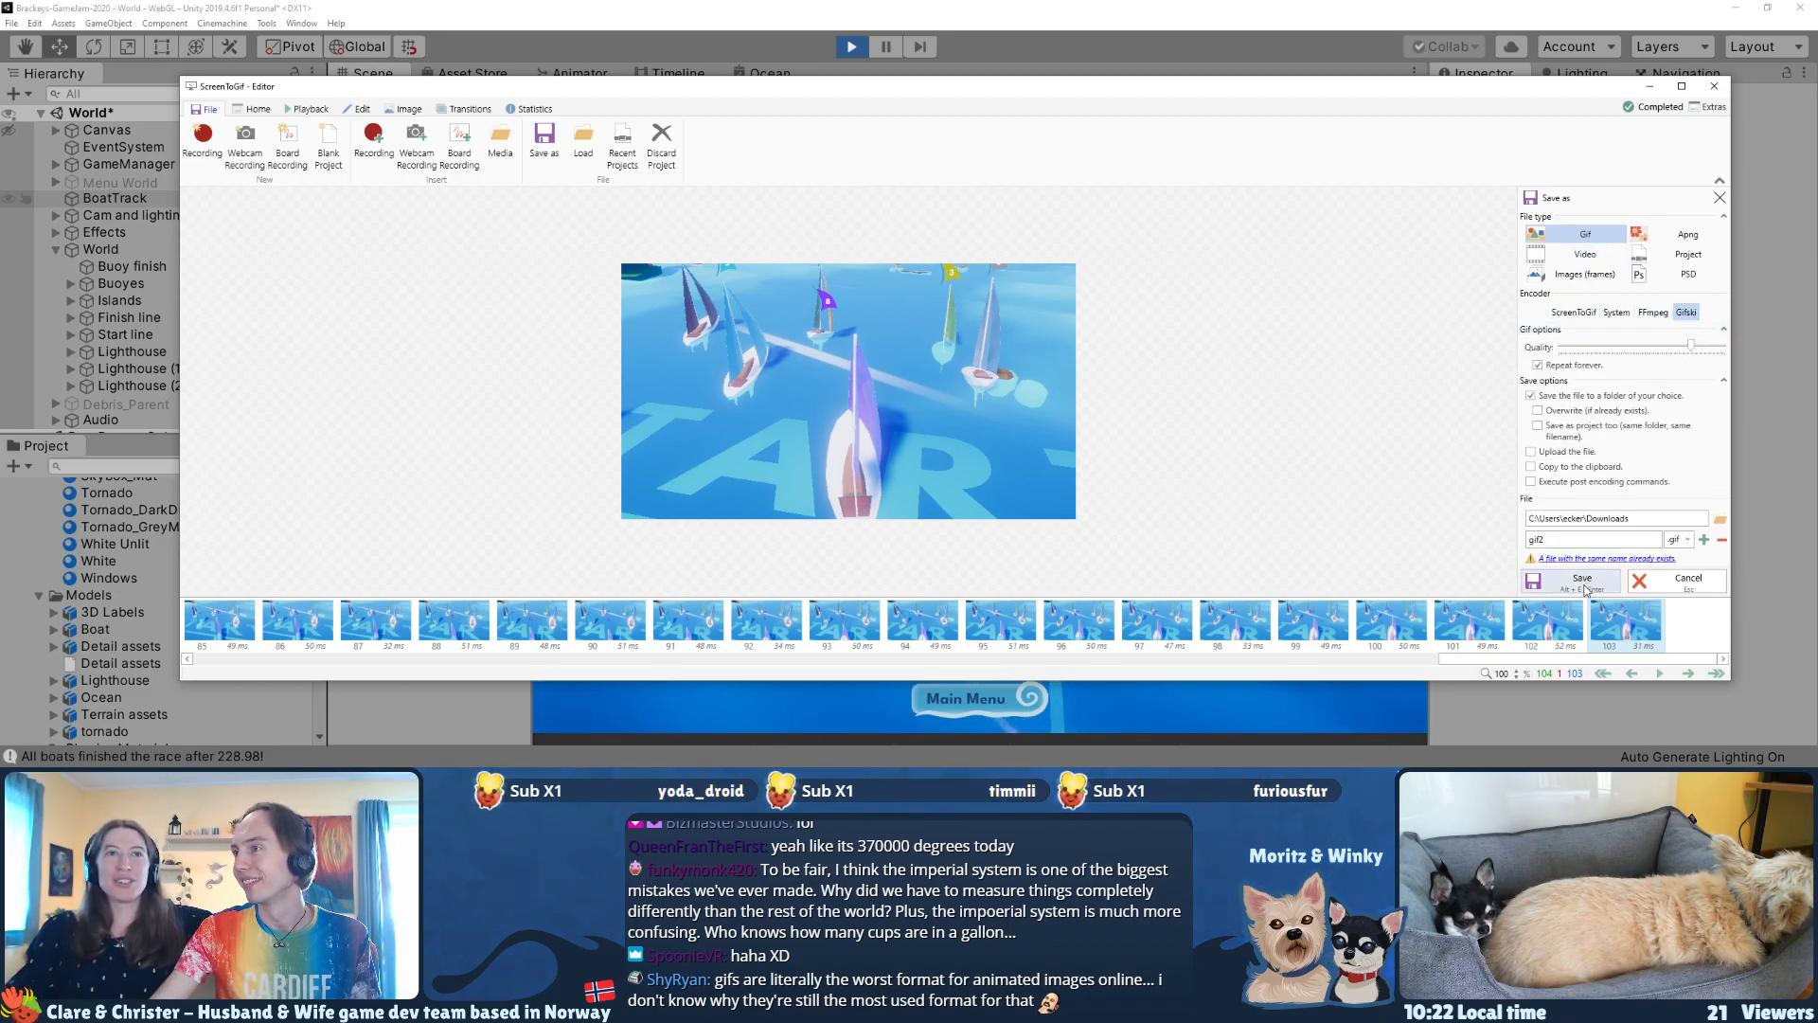
left_click(1705, 540)
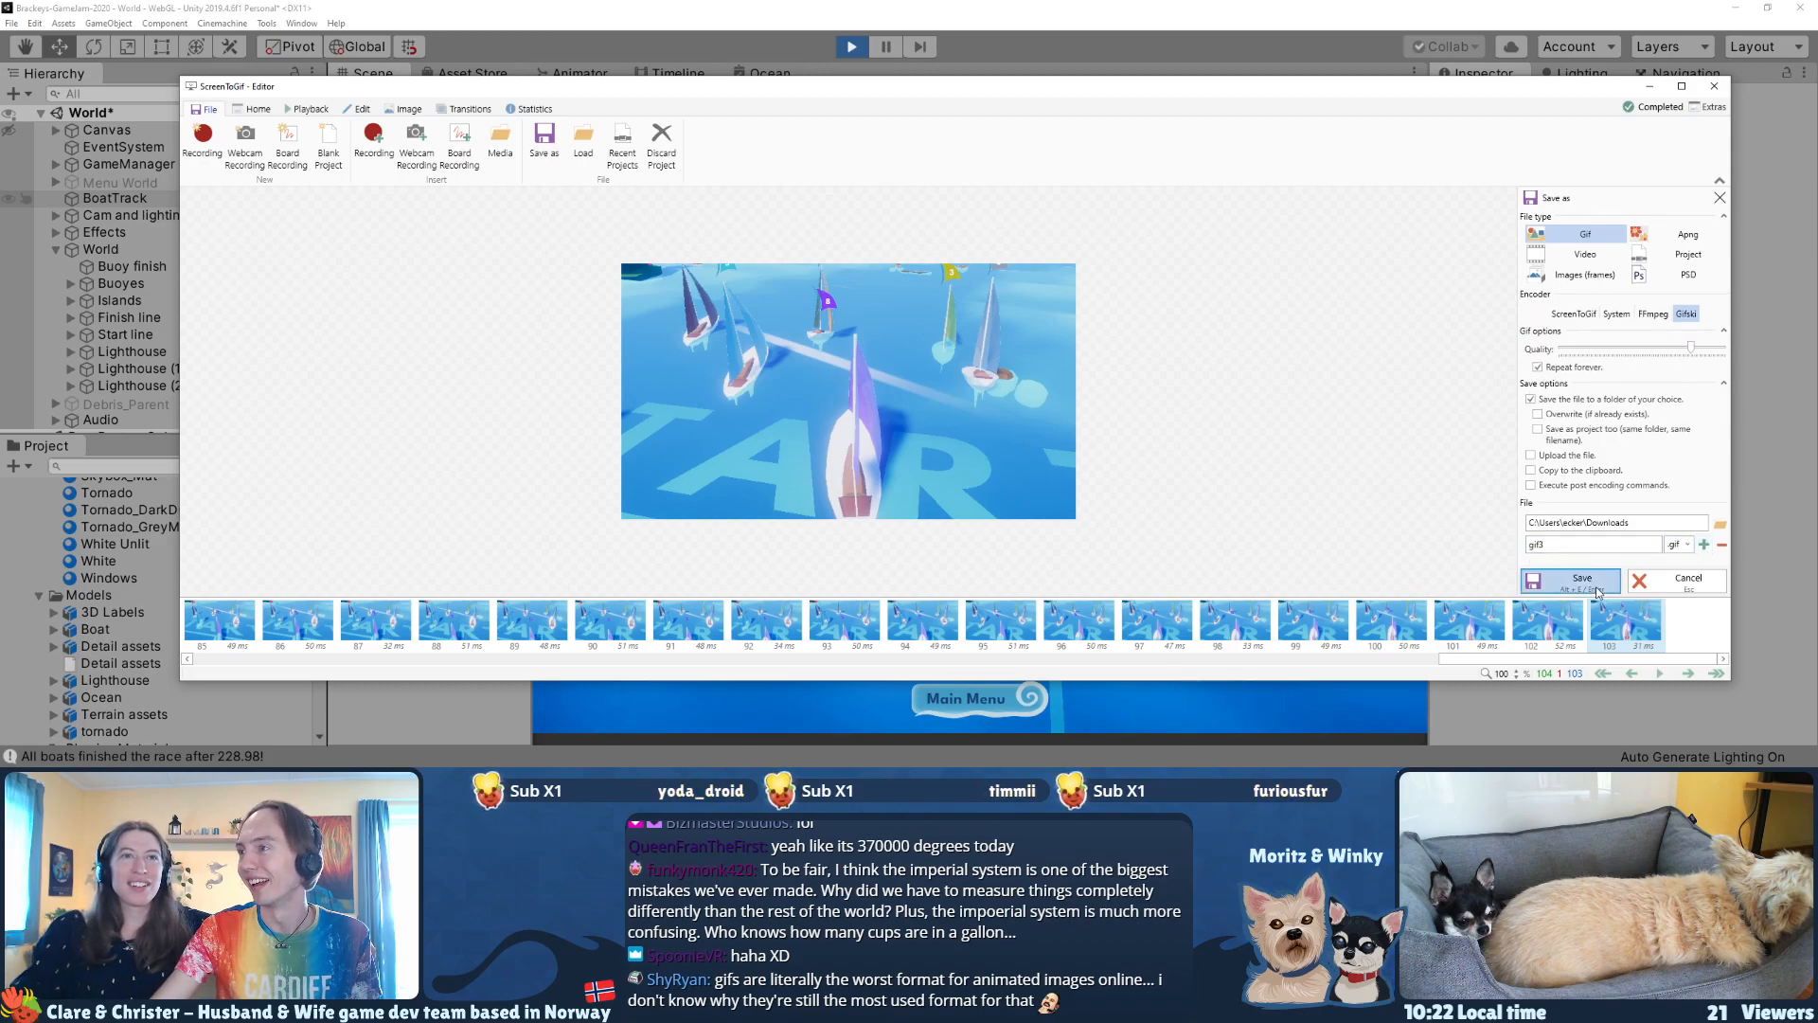
left_click(1596, 587)
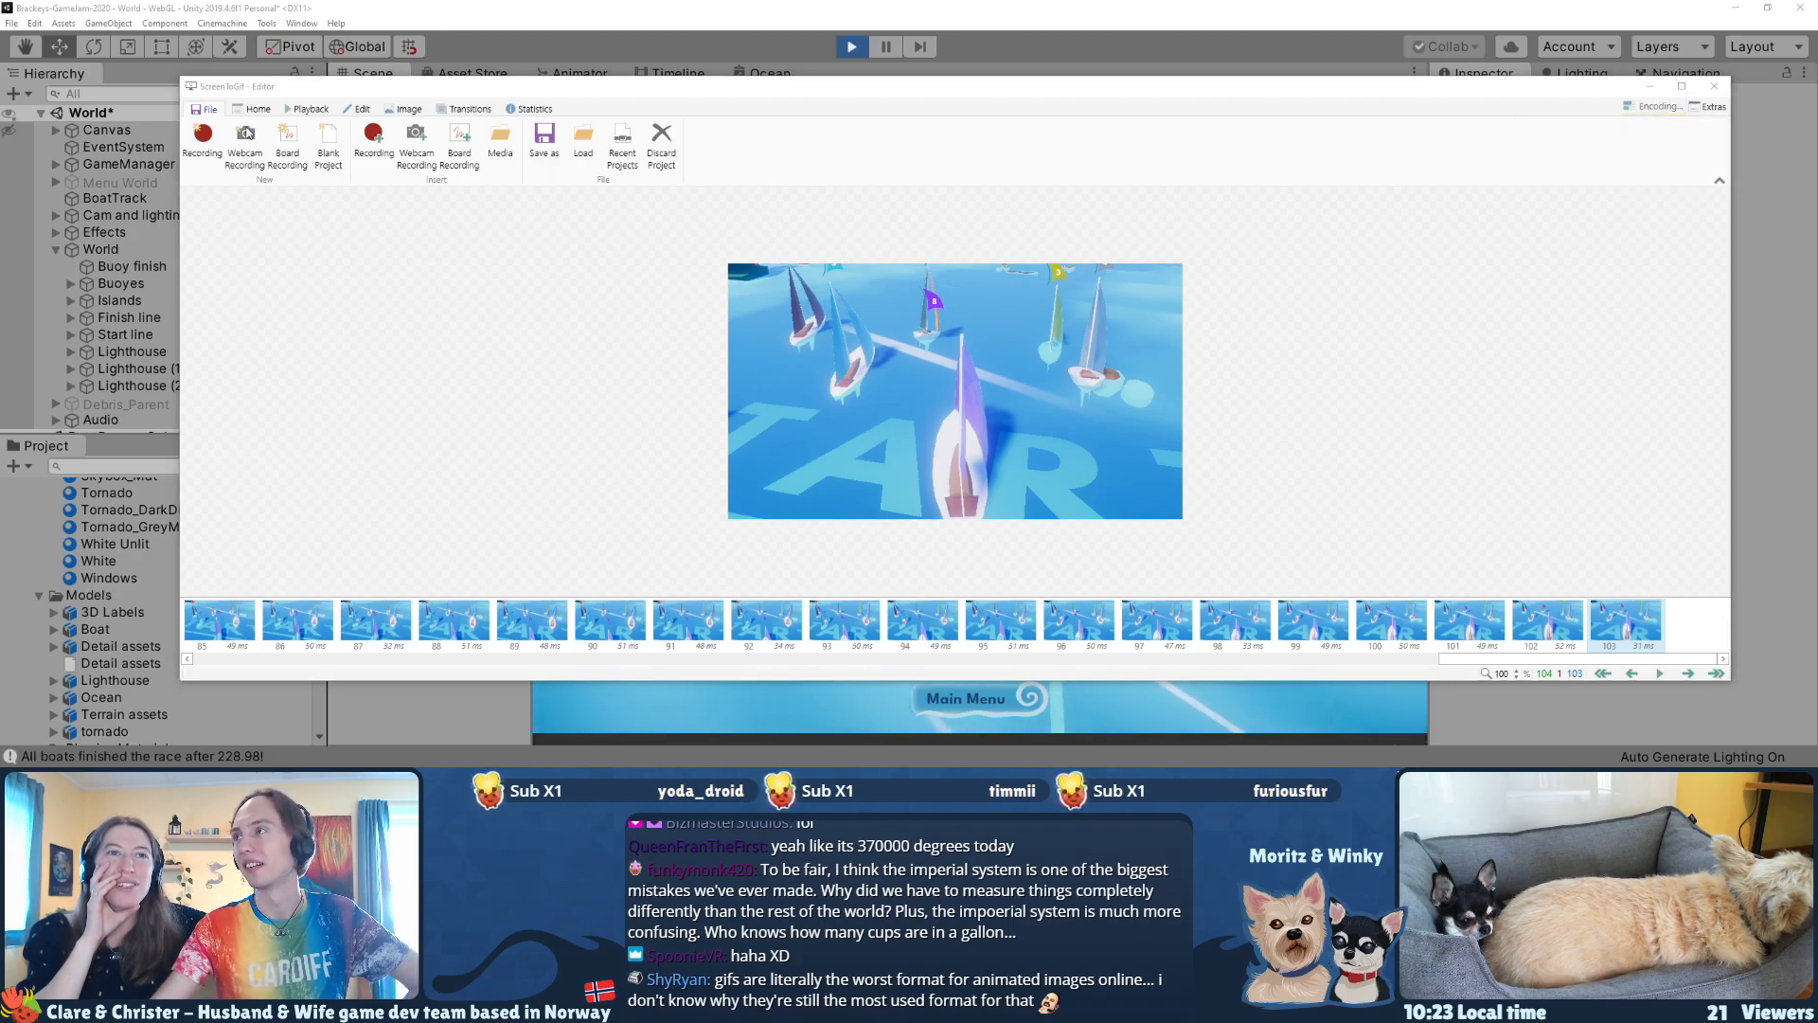
left_click(1627, 112)
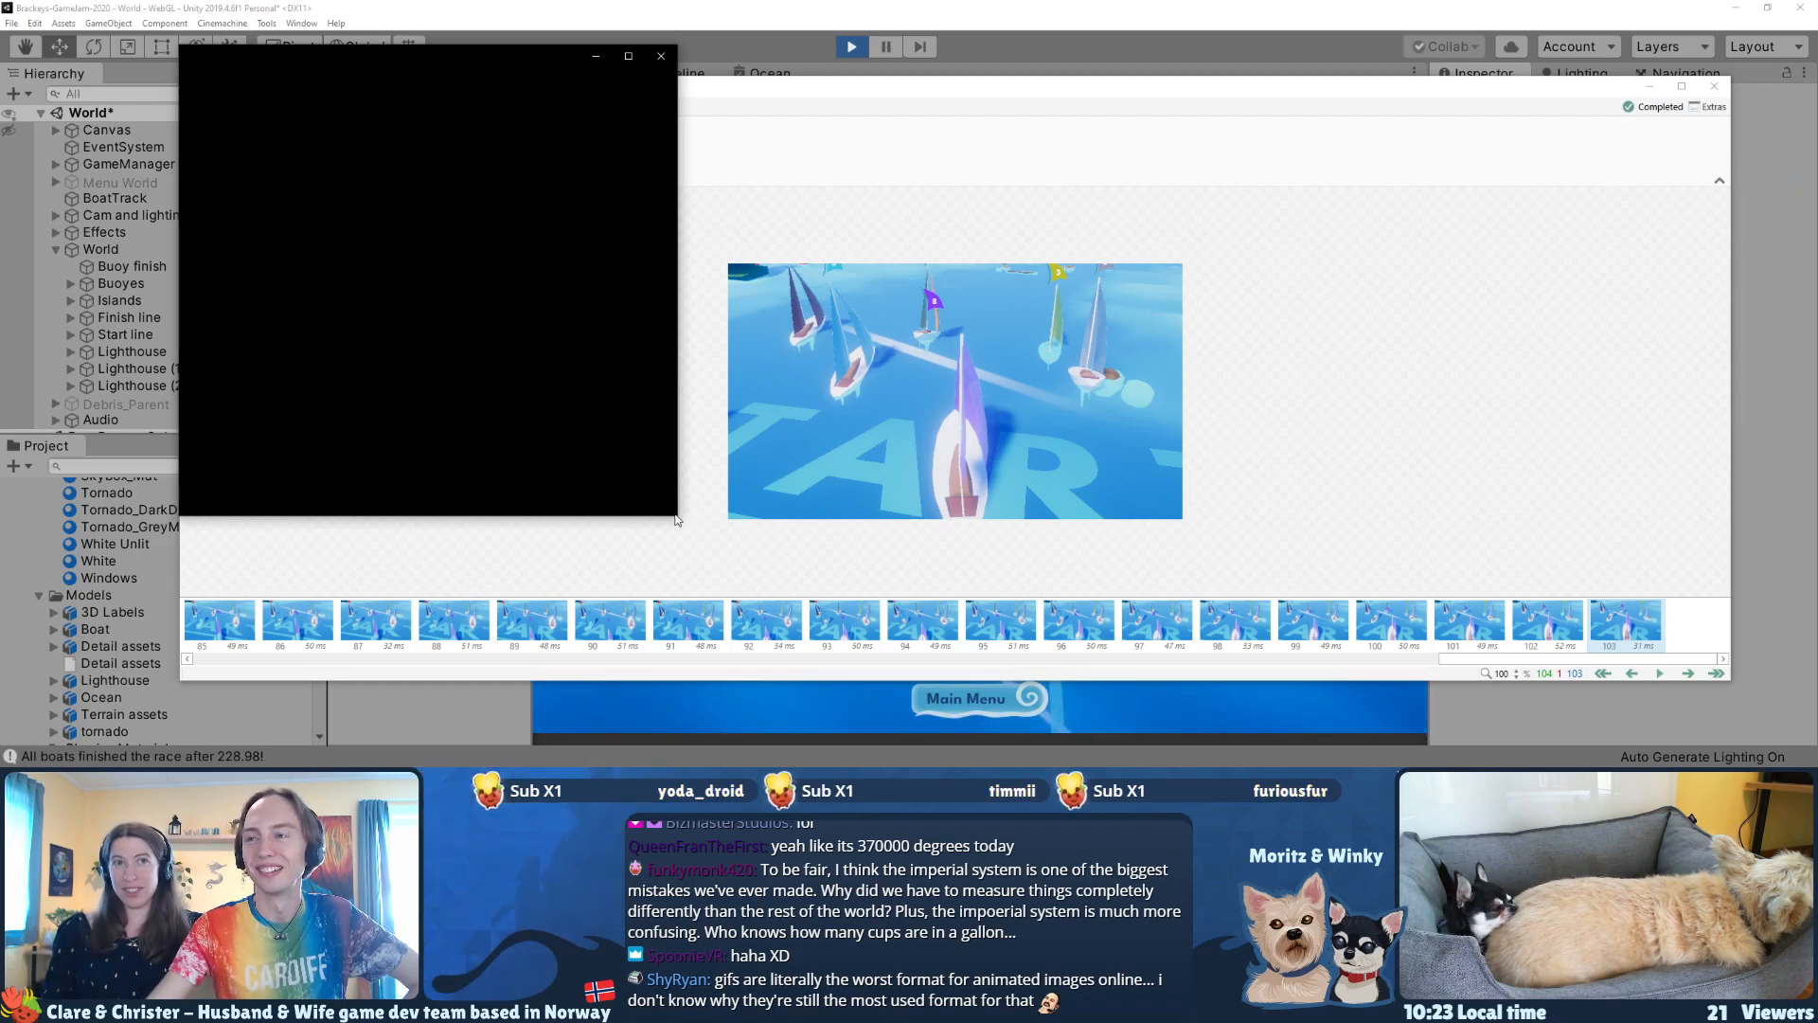
Step: Watch the exported gif3 in an enlarged viewer window and close the viewer
left_click_drag(485, 75, 570, 73)
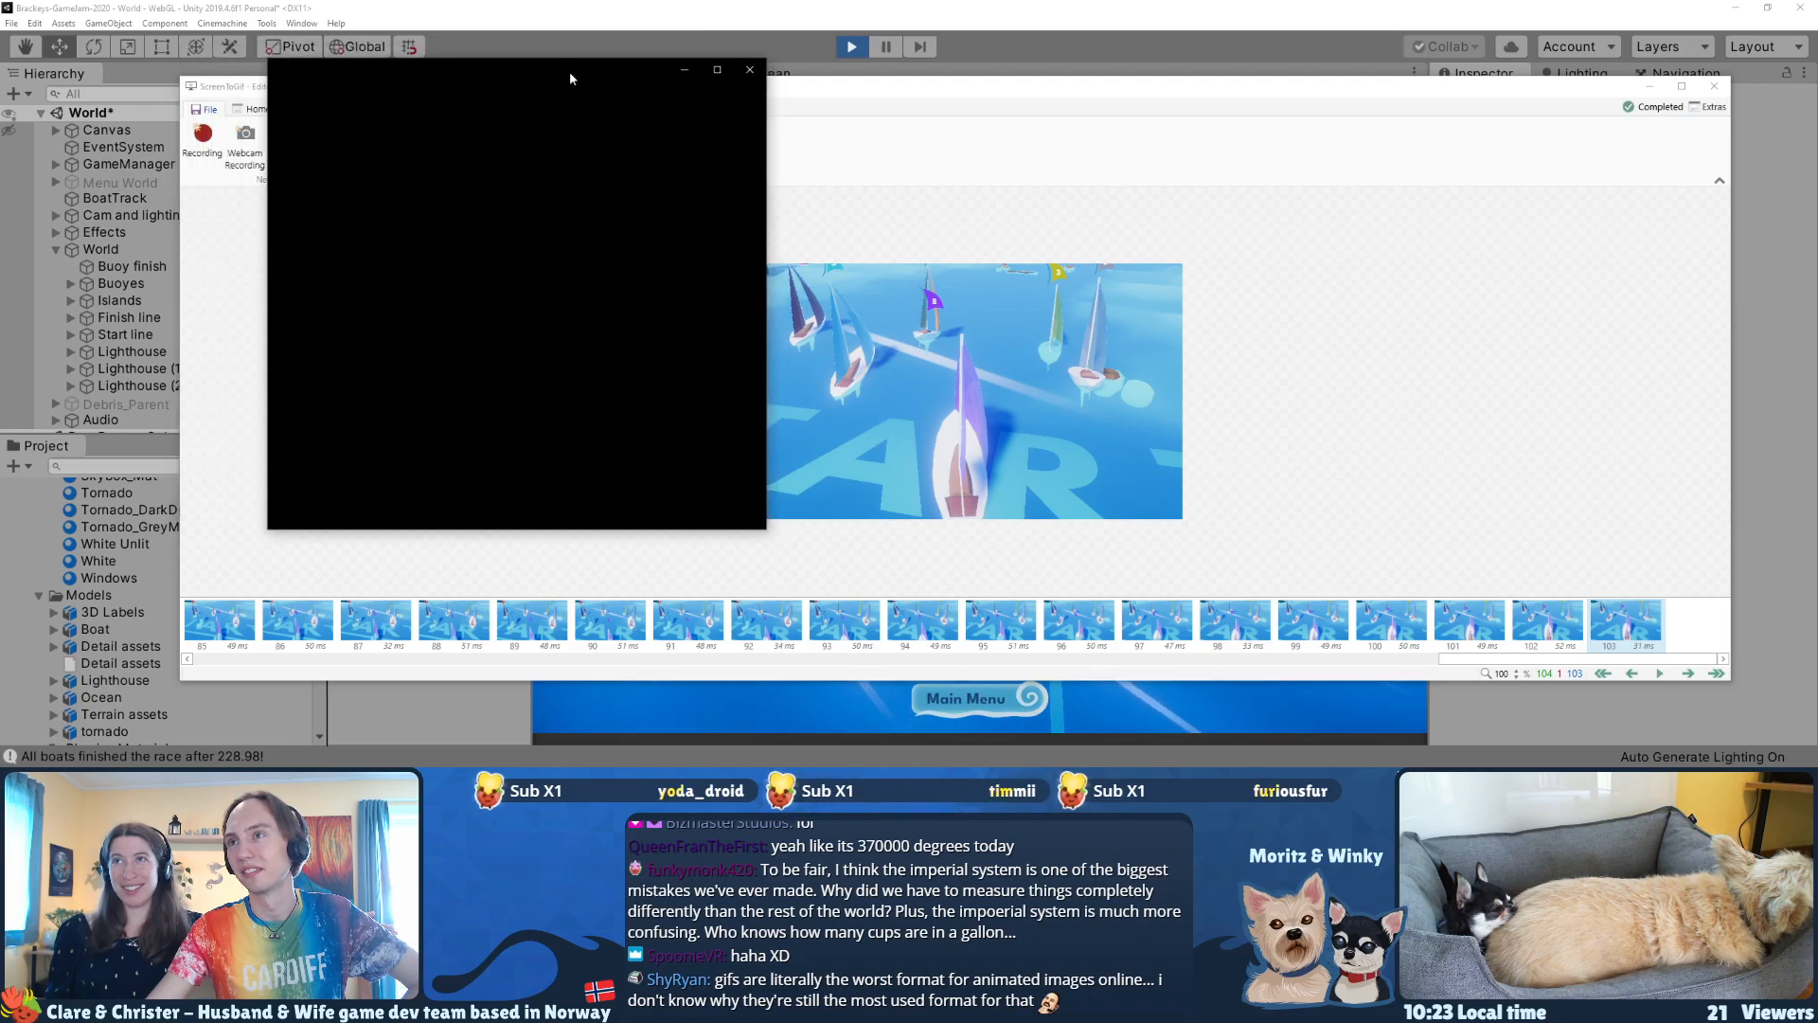
left_click(748, 72)
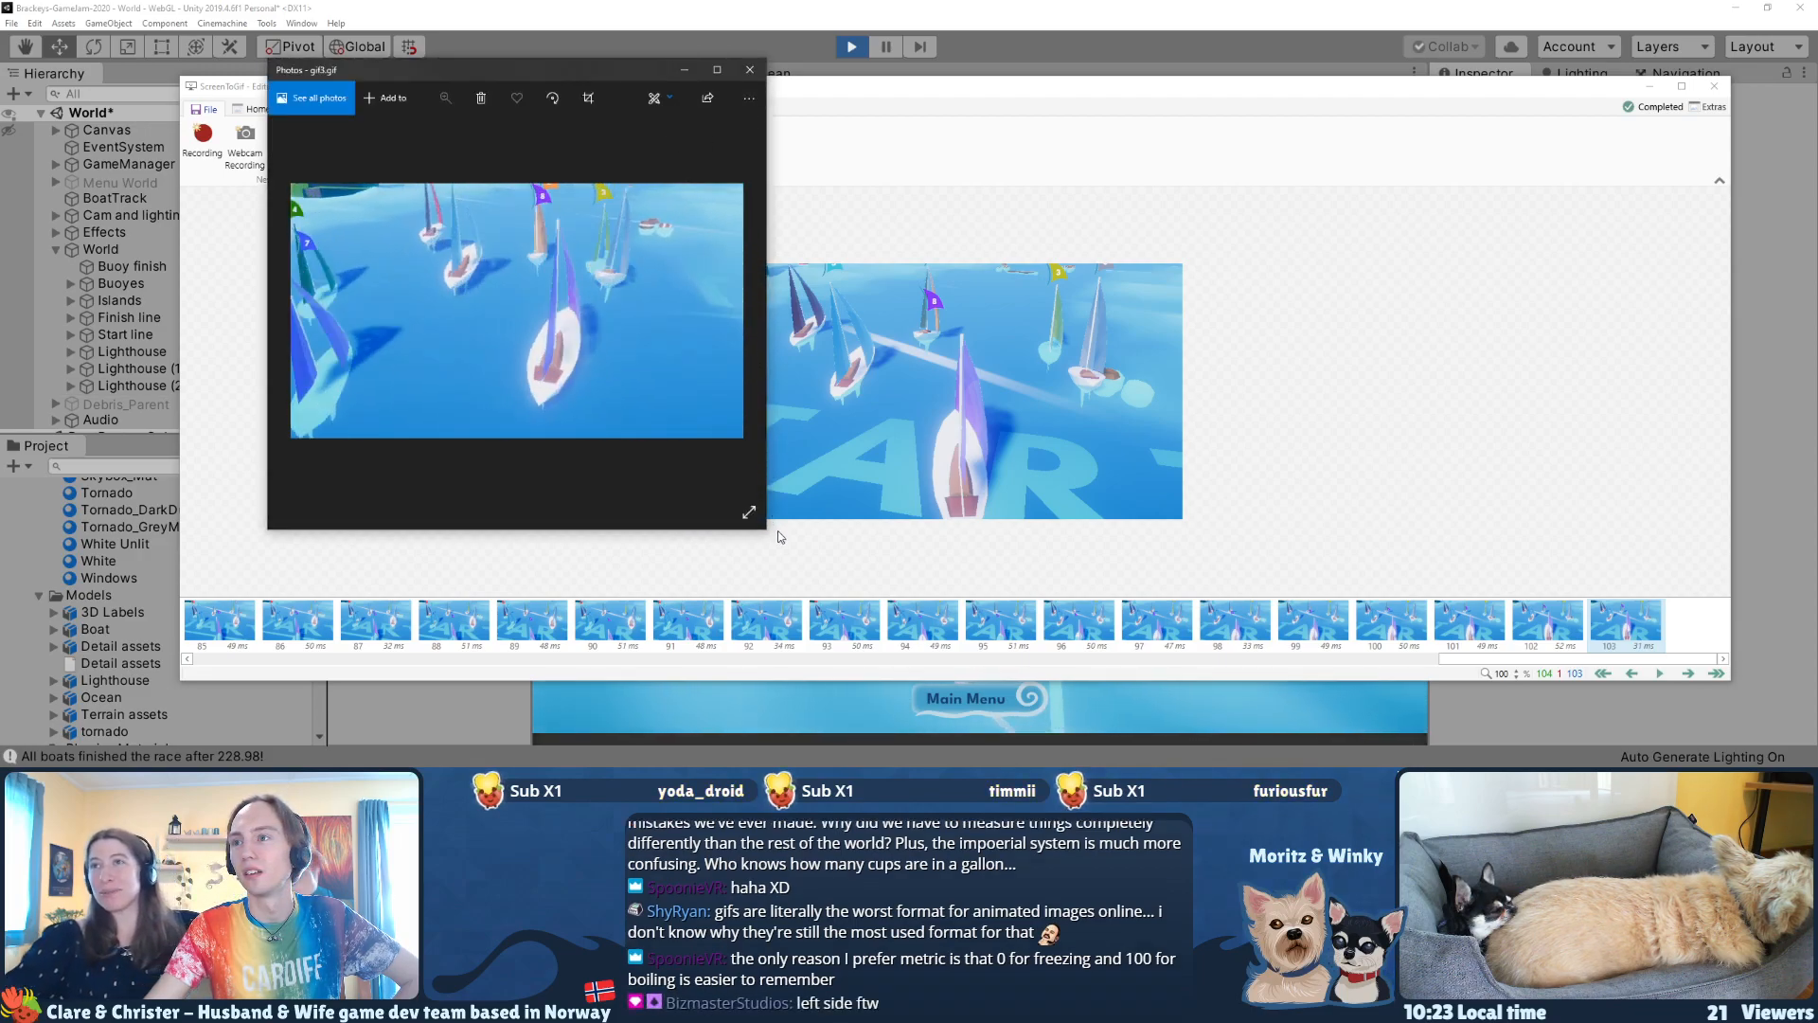
left_click_drag(766, 527, 1243, 600)
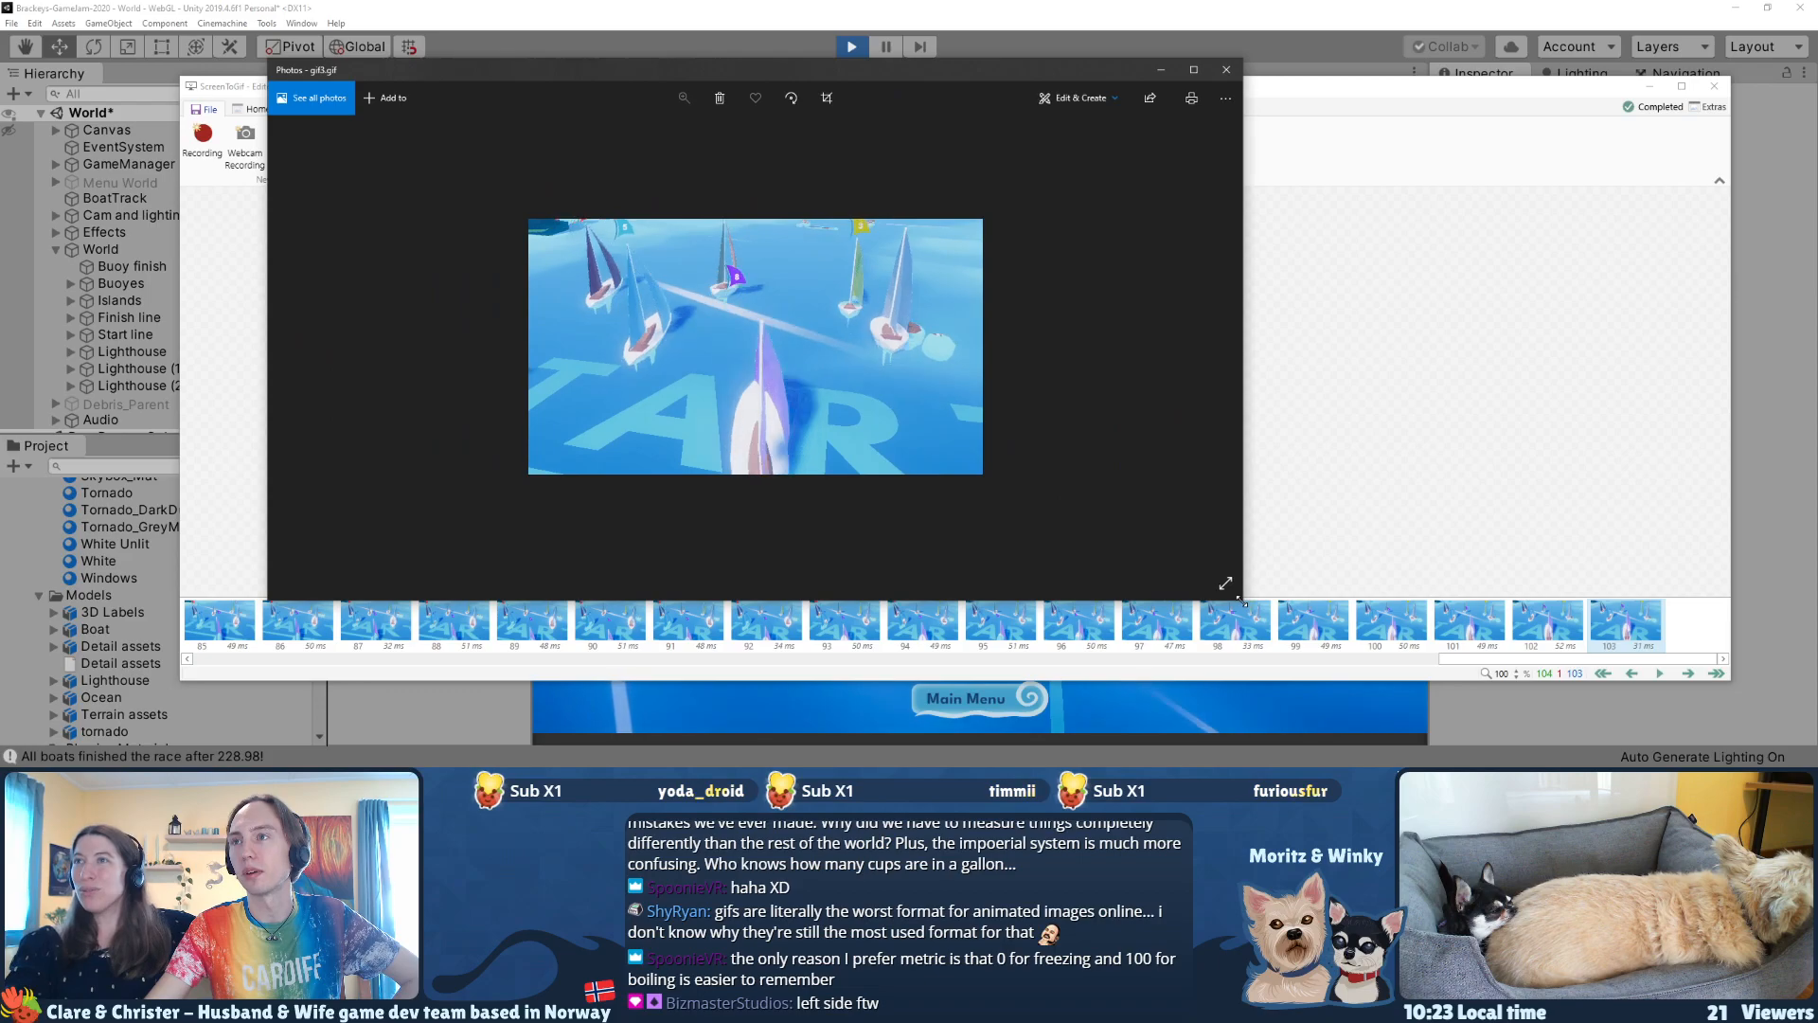
left_click(1227, 69)
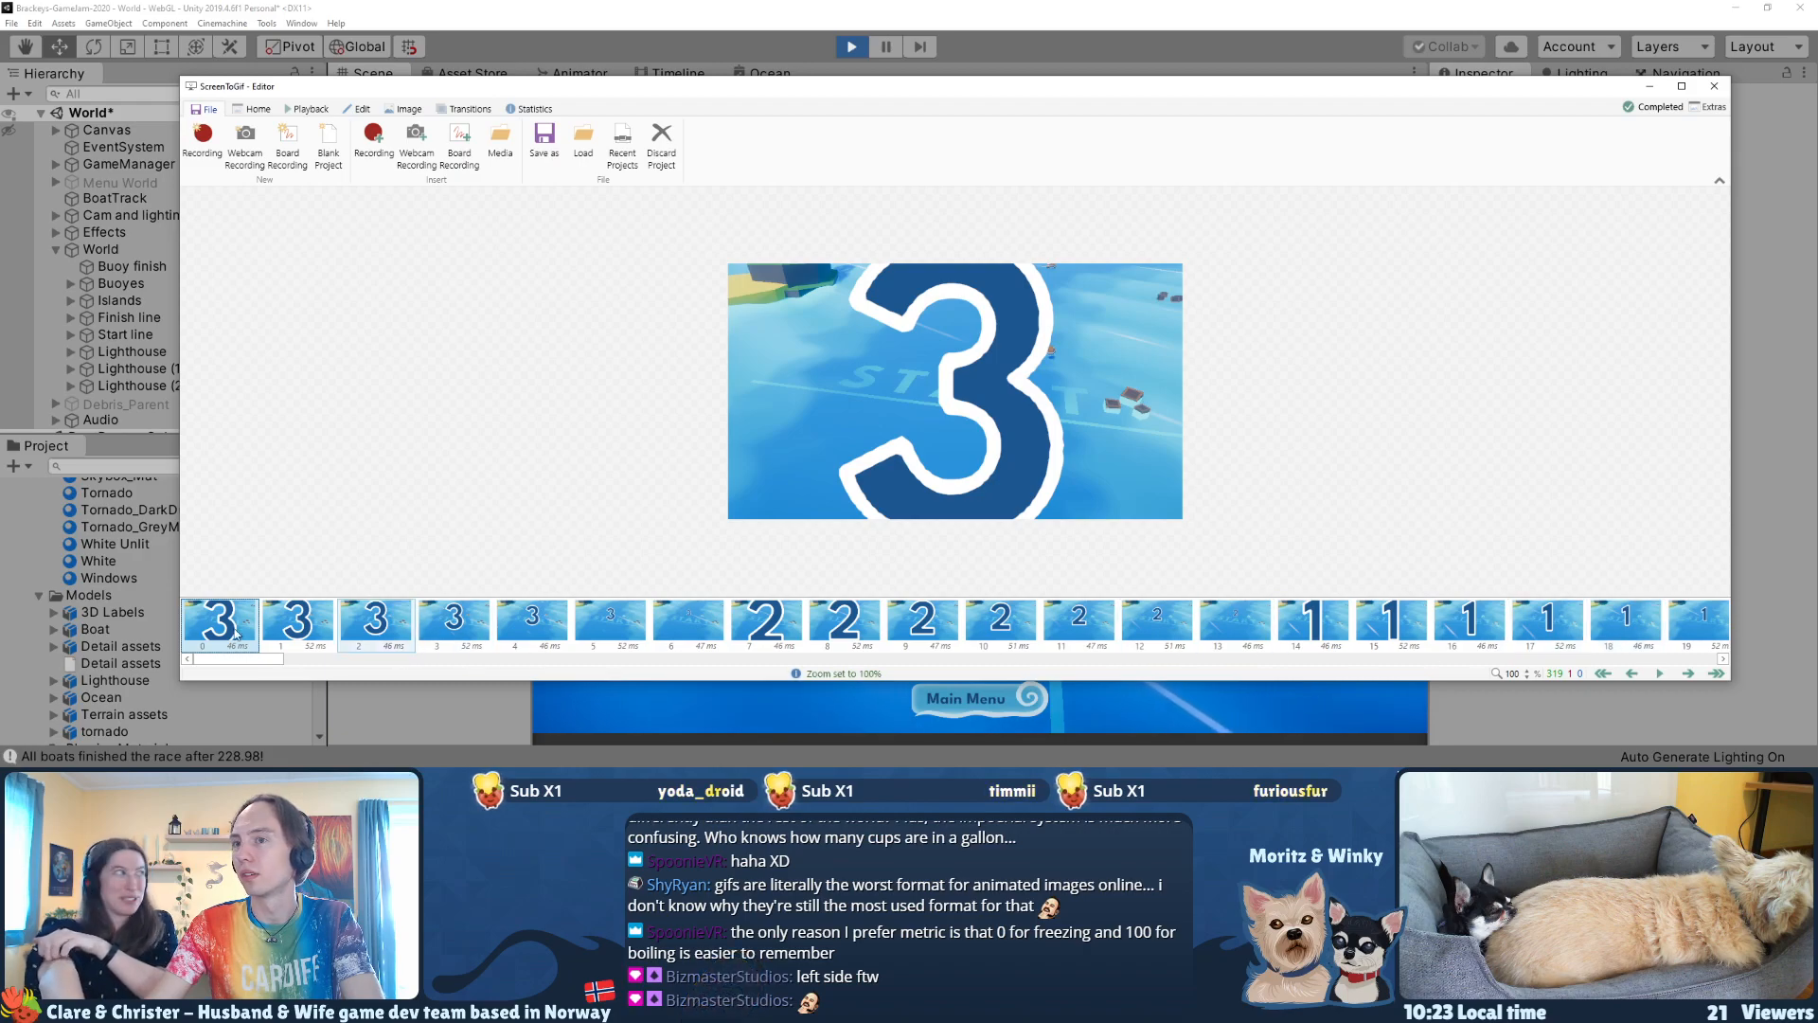
Step: Delete frames 232–246, the tornado frames just before the camera cut
left_click_drag(214, 660, 1319, 653)
left_click(1244, 626)
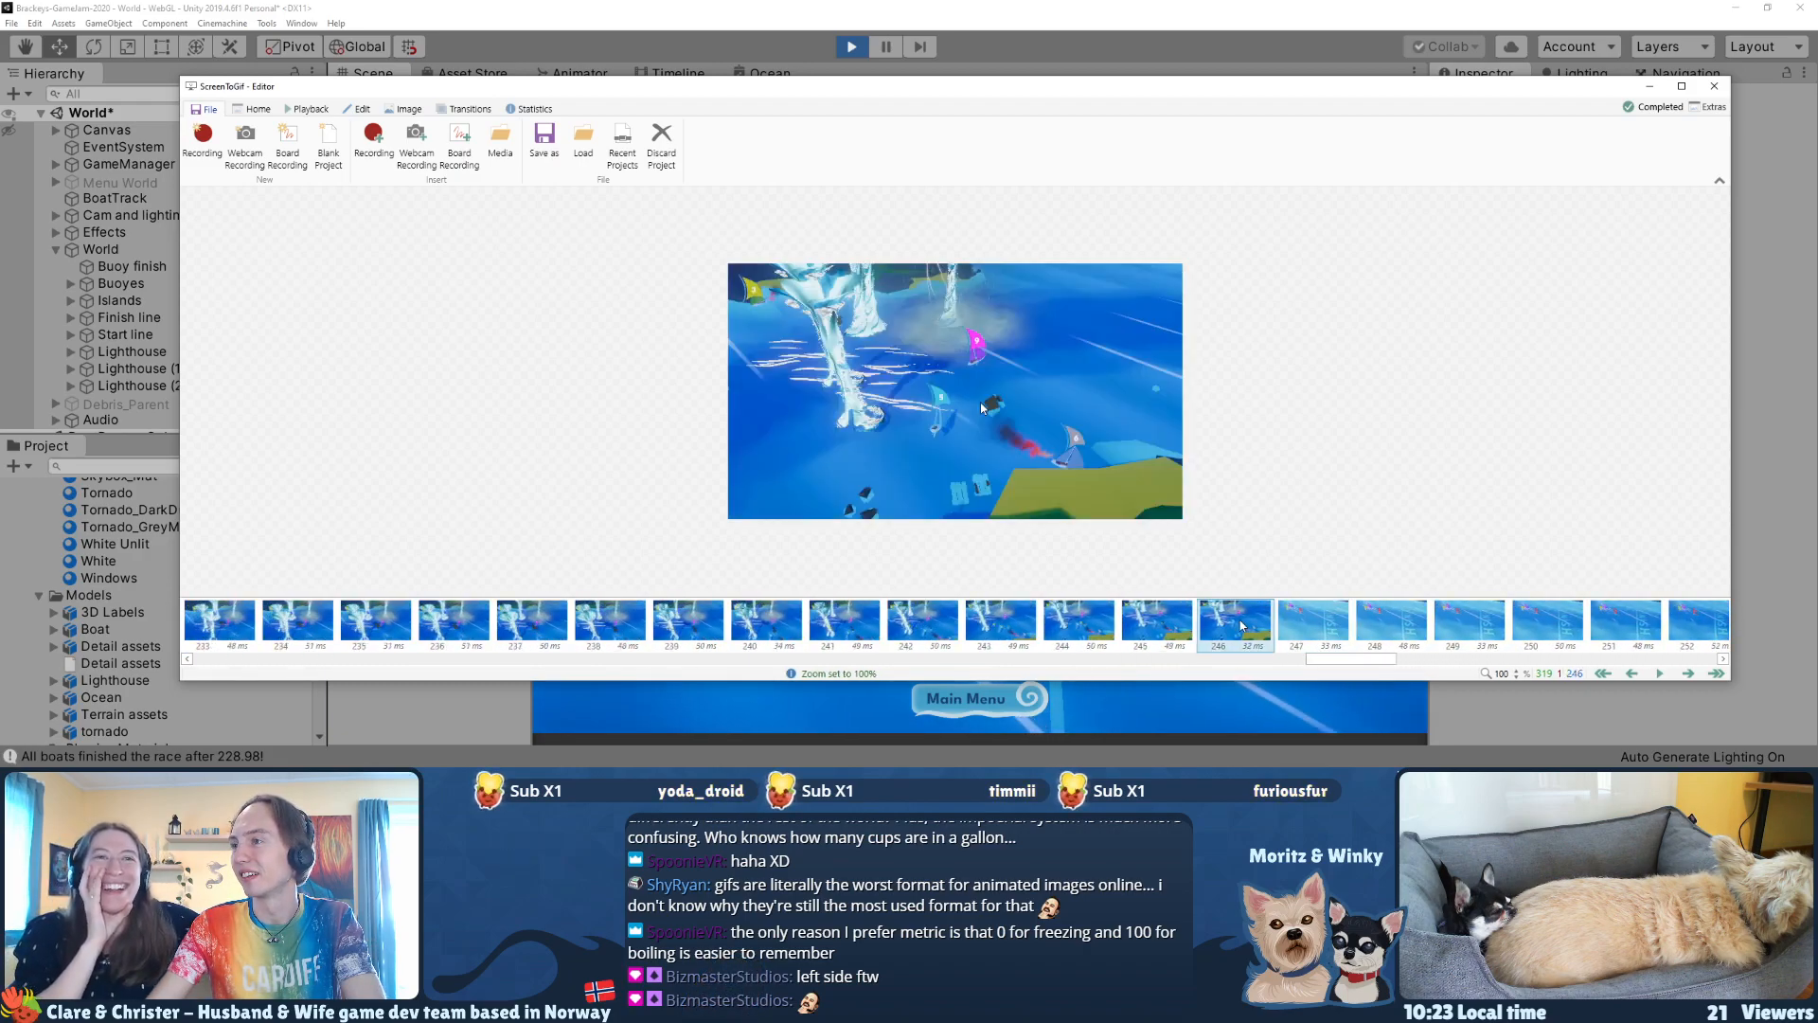
key("shift+Left")
key("shift+Left")
key("shift+Left")
key("shift+Left")
key("shift+Left")
key("shift+Left")
key("shift+Left")
key("shift+Left")
key("shift+Left")
key("shift+Left")
key("shift+Left")
key("shift+Left")
key("shift+Left")
key("shift+Left")
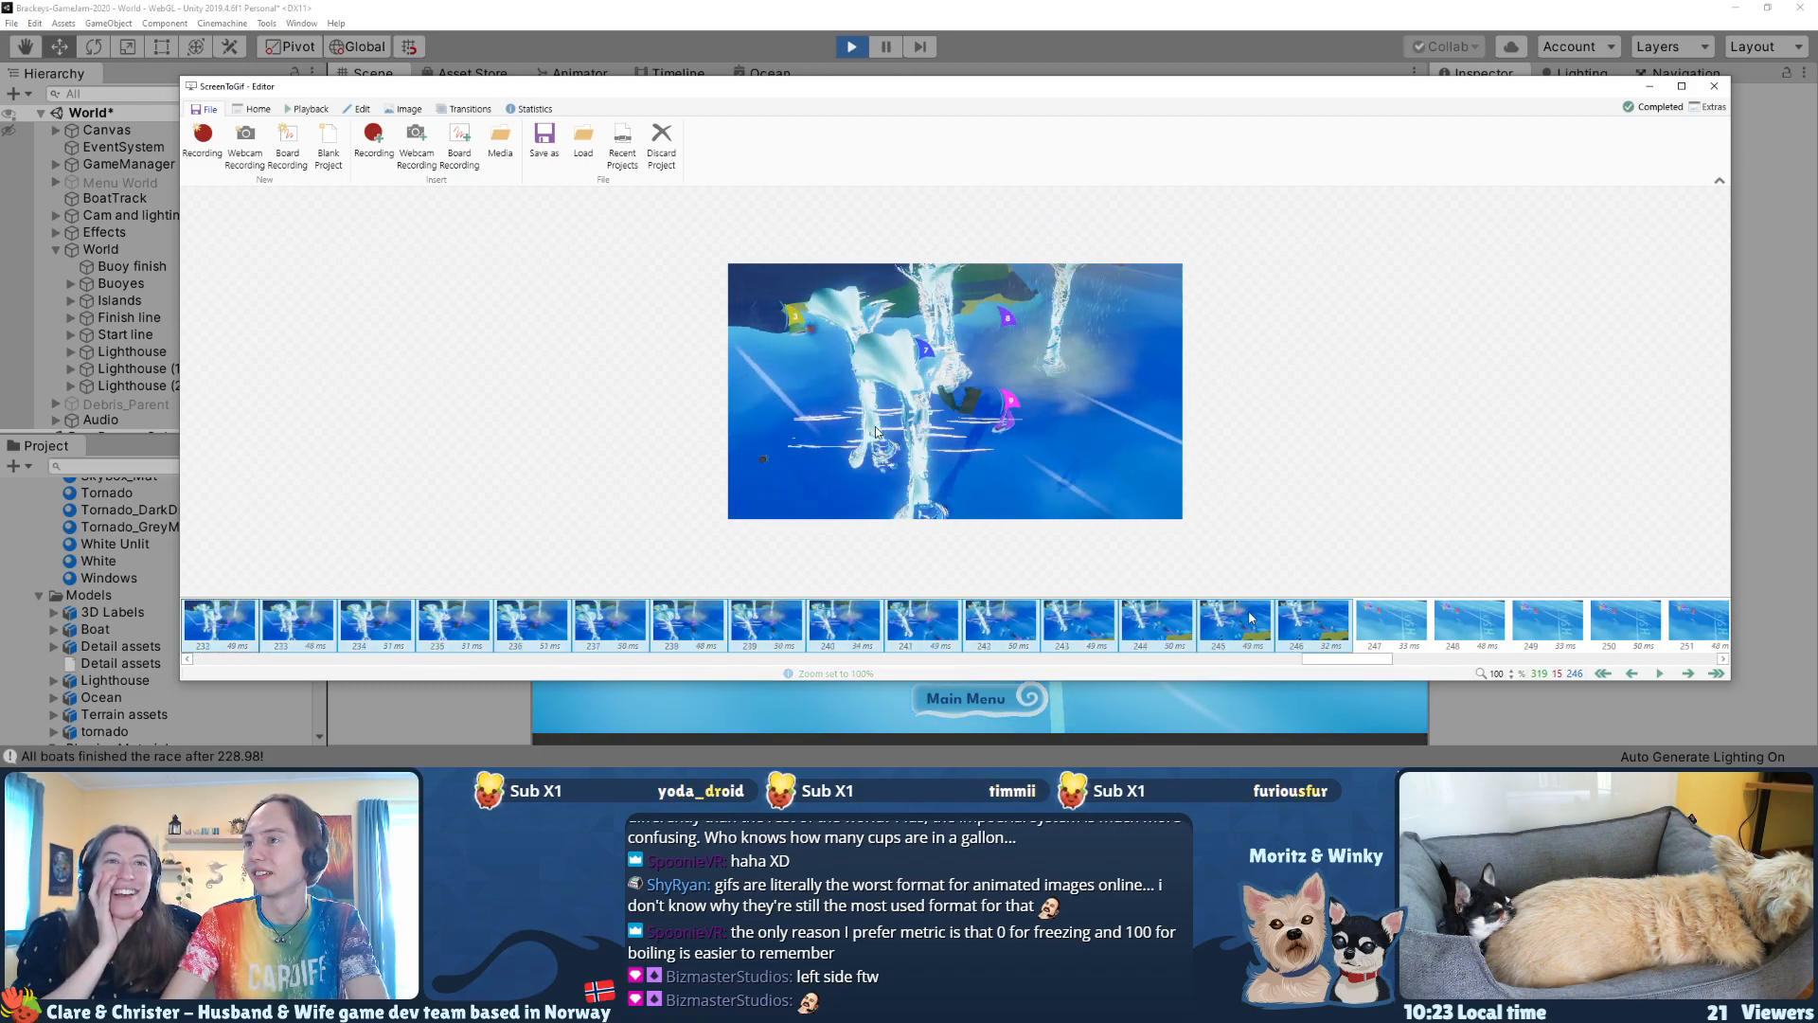
key("Delete")
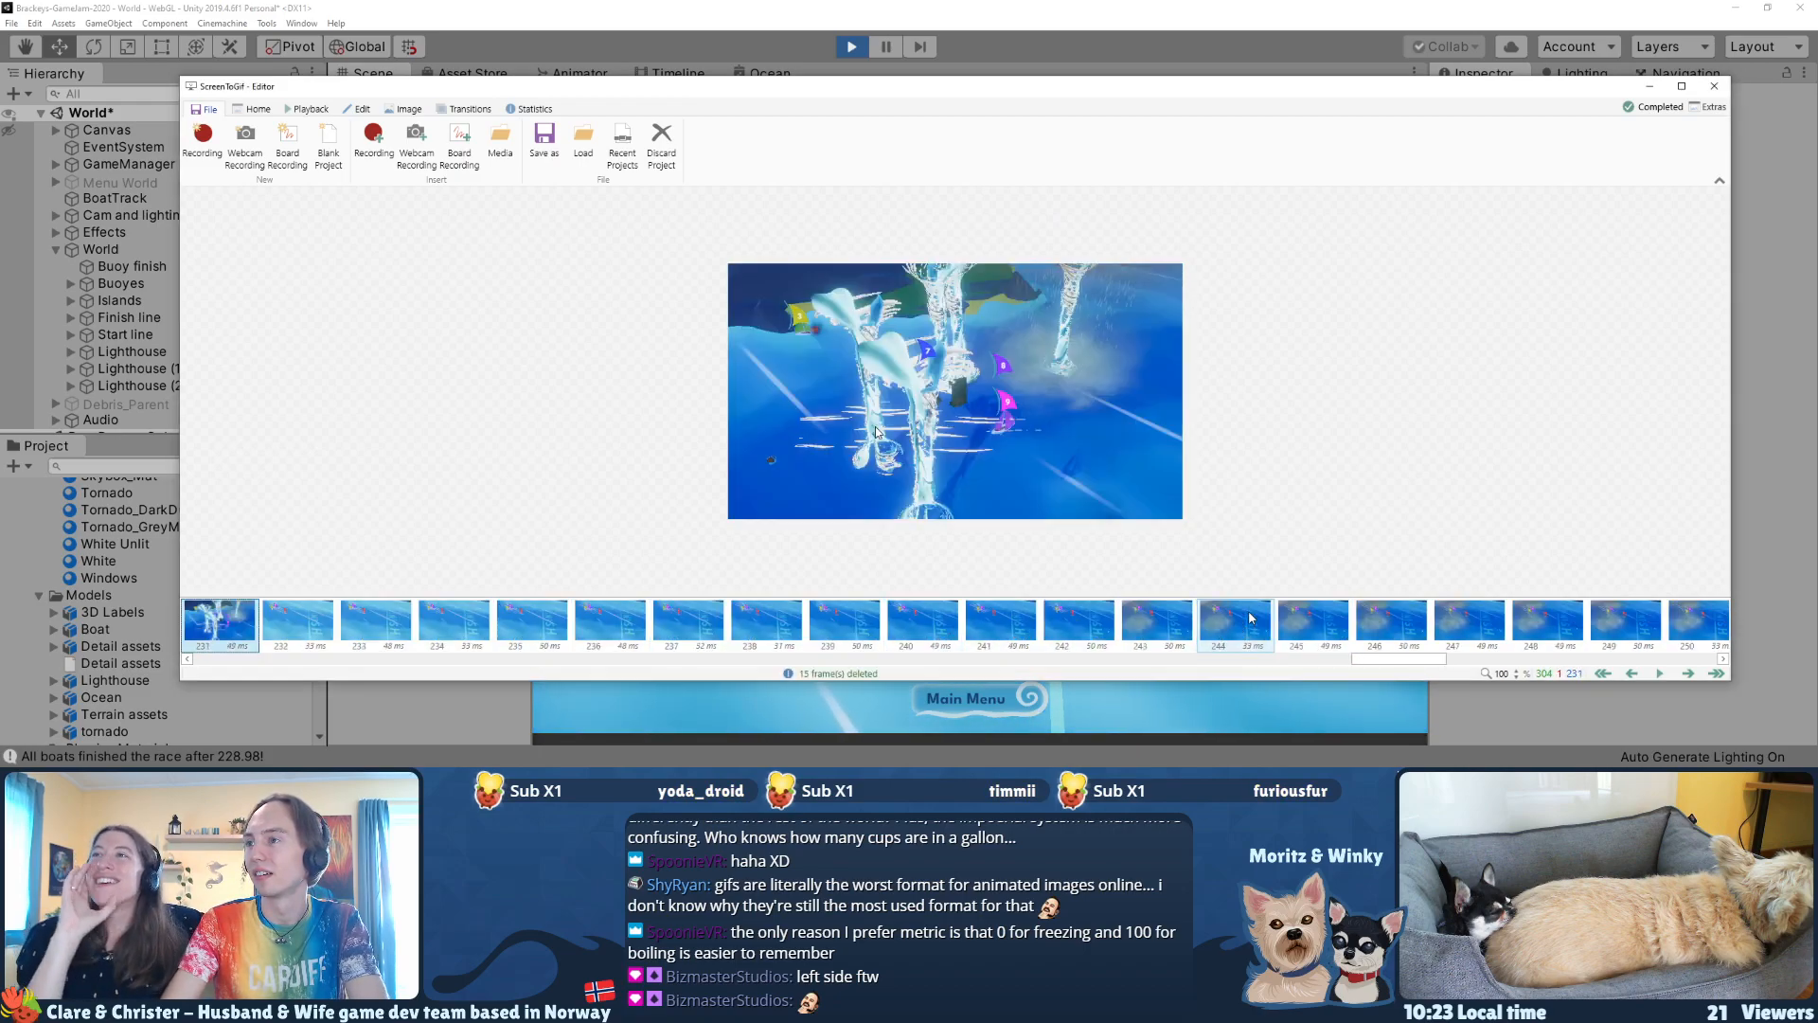
Step: Review the earlier race frames and delete frames 65–103, ending the race-start shot earlier at its camera cut
key("Left")
key("Left")
key("Left")
key("Left")
key("Left")
key("Left")
key("Left")
key("Left")
key("Left")
key("Left")
key("Left")
key("Left")
key("Left")
key("Left")
key("Left")
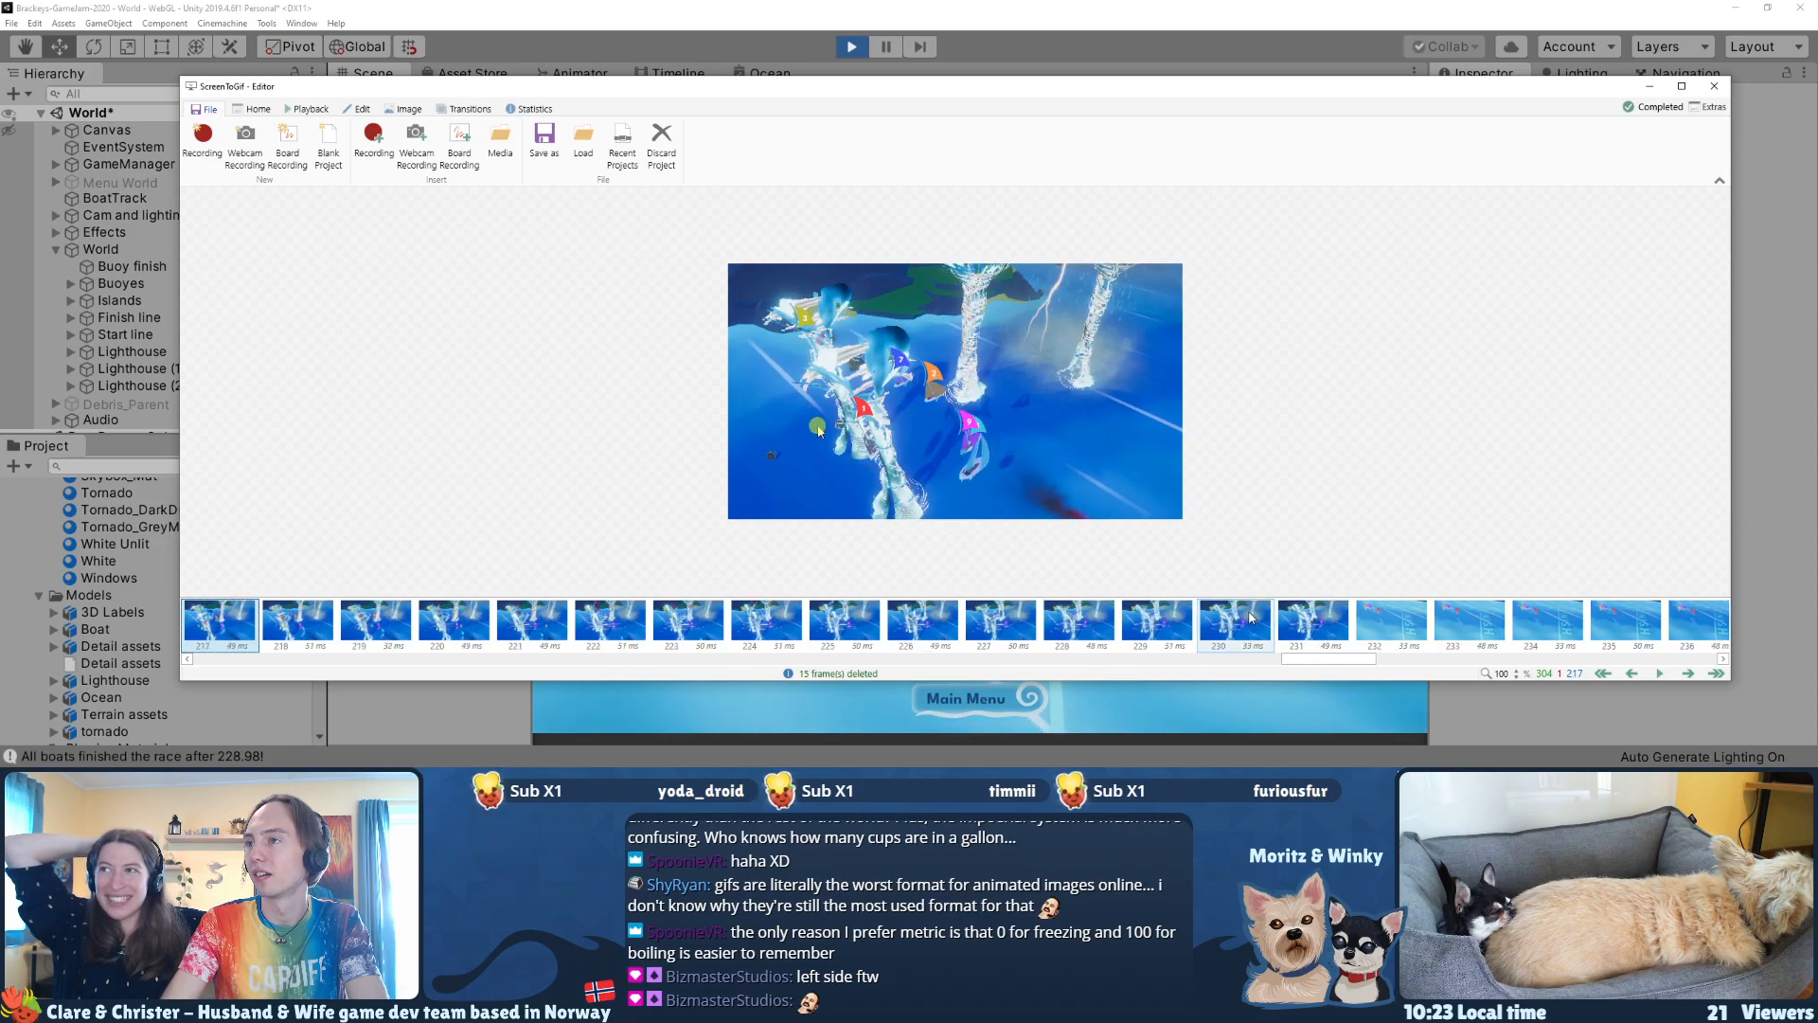
key("Left")
key("Left")
key("Left")
key("Left")
key("Left")
key("Left")
key("Left")
key("Left")
key("Left")
key("Left")
key("Left")
key("Left")
key("Left")
key("Left")
key("Left")
key("Left")
key("Left")
key("Left")
key("Left")
key("Left")
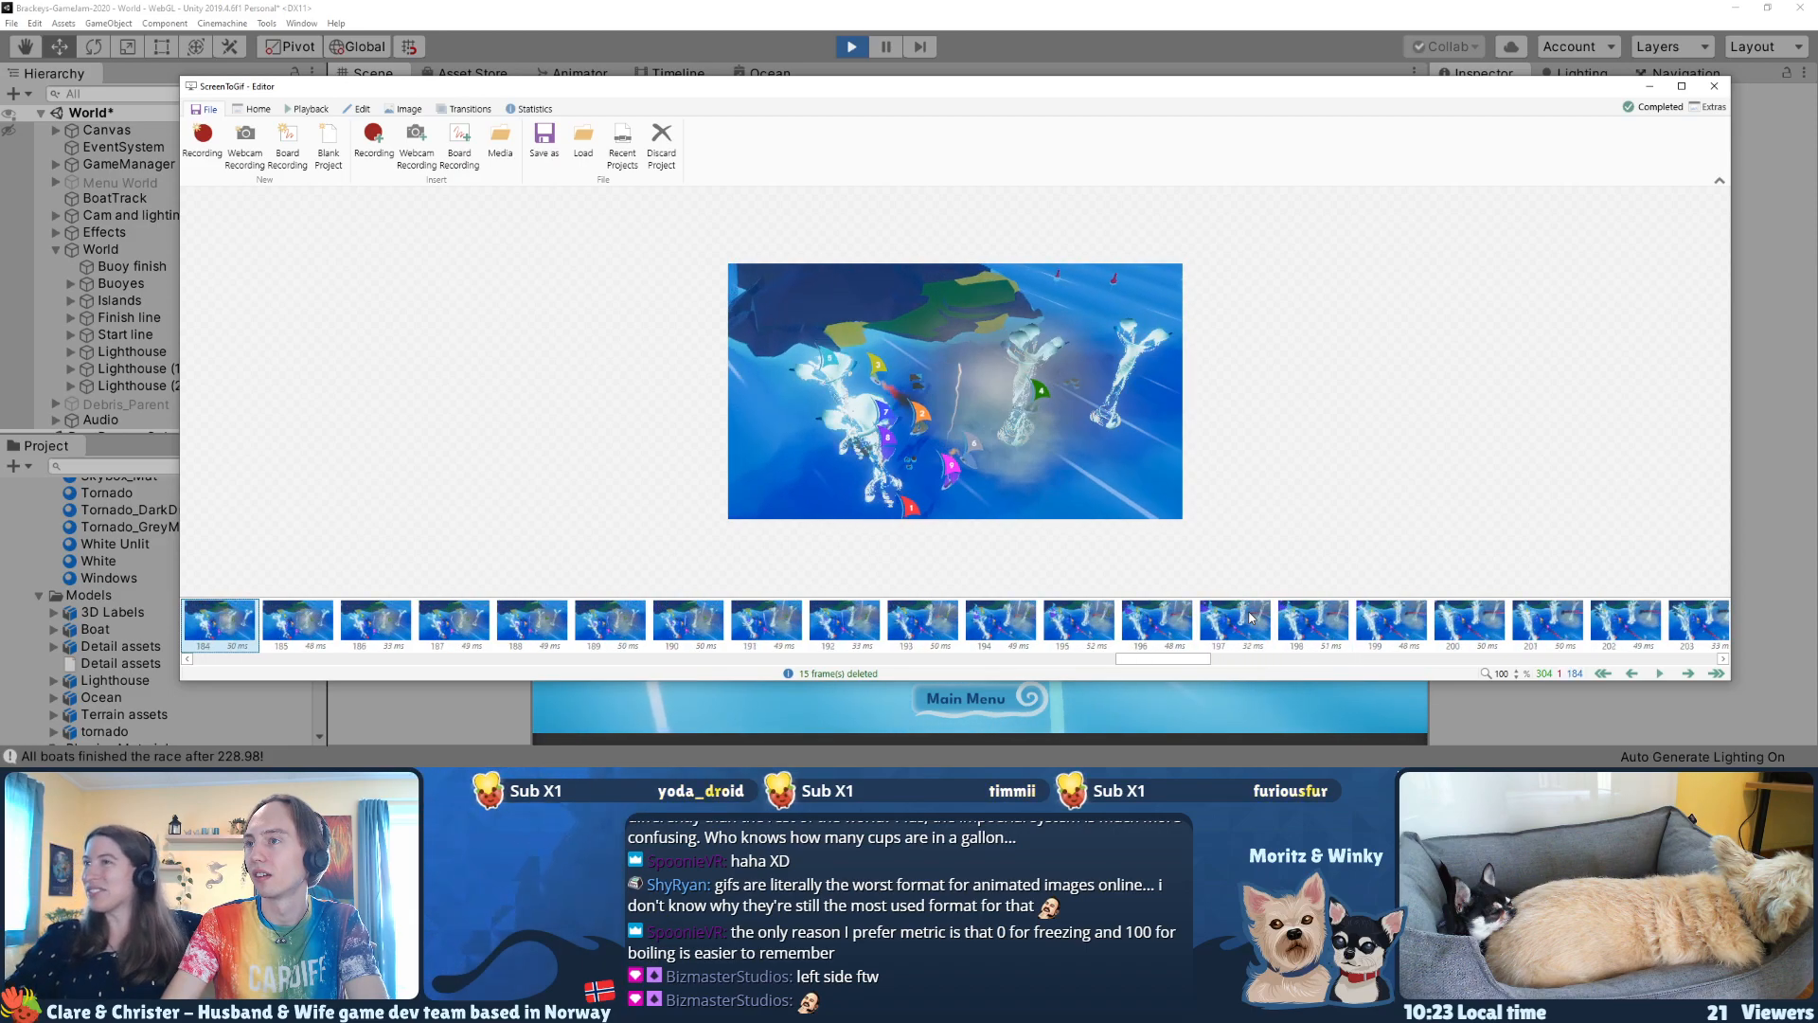
key("Left")
key("Left")
key("Left")
key("Left")
key("Left")
key("Left")
key("Left")
key("Left")
key("Left")
key("Left")
key("Left")
key("Left")
key("Left")
key("Left")
key("Left")
key("Left")
key("Left")
key("Left")
key("Left")
key("Left")
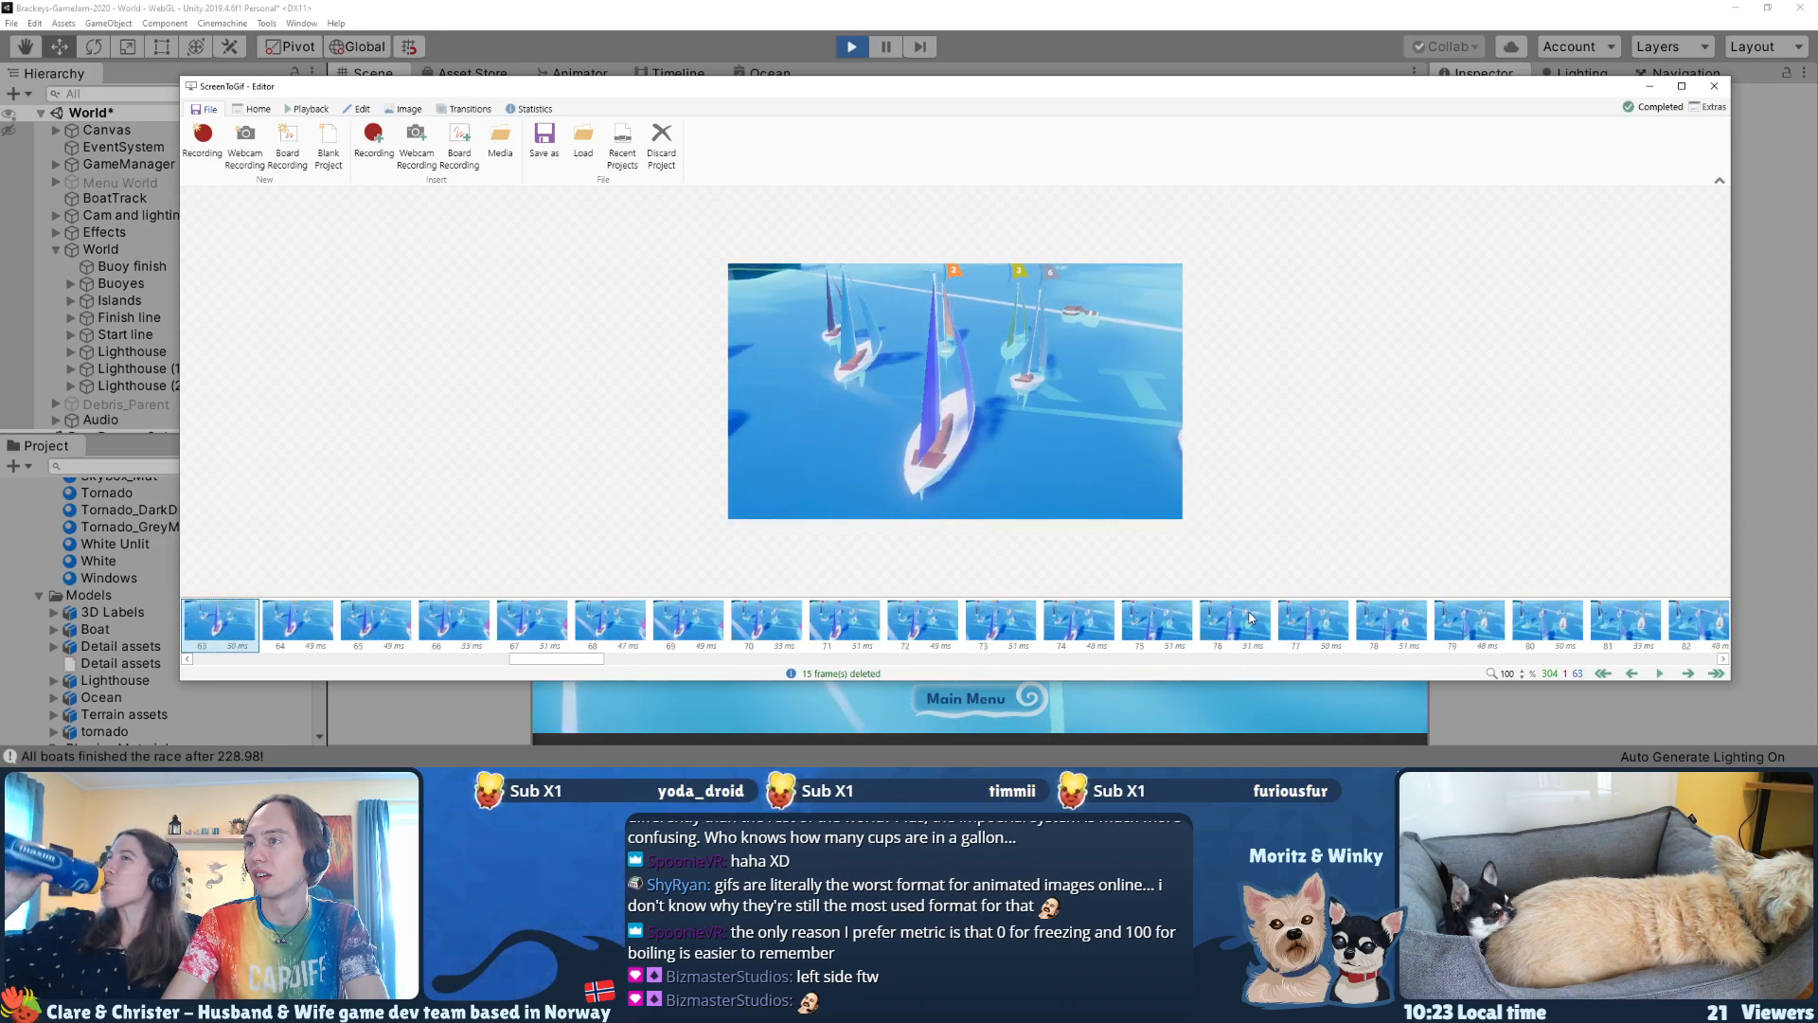
key("Left")
key("Left")
key("Left")
key("Left")
key("Left")
key("Left")
key("Left")
key("Left")
key("Left")
key("Left")
key("Left")
key("Left")
key("Left")
key("Left")
key("Left")
key("Left")
key("Left")
key("Left")
key("Left")
key("Left")
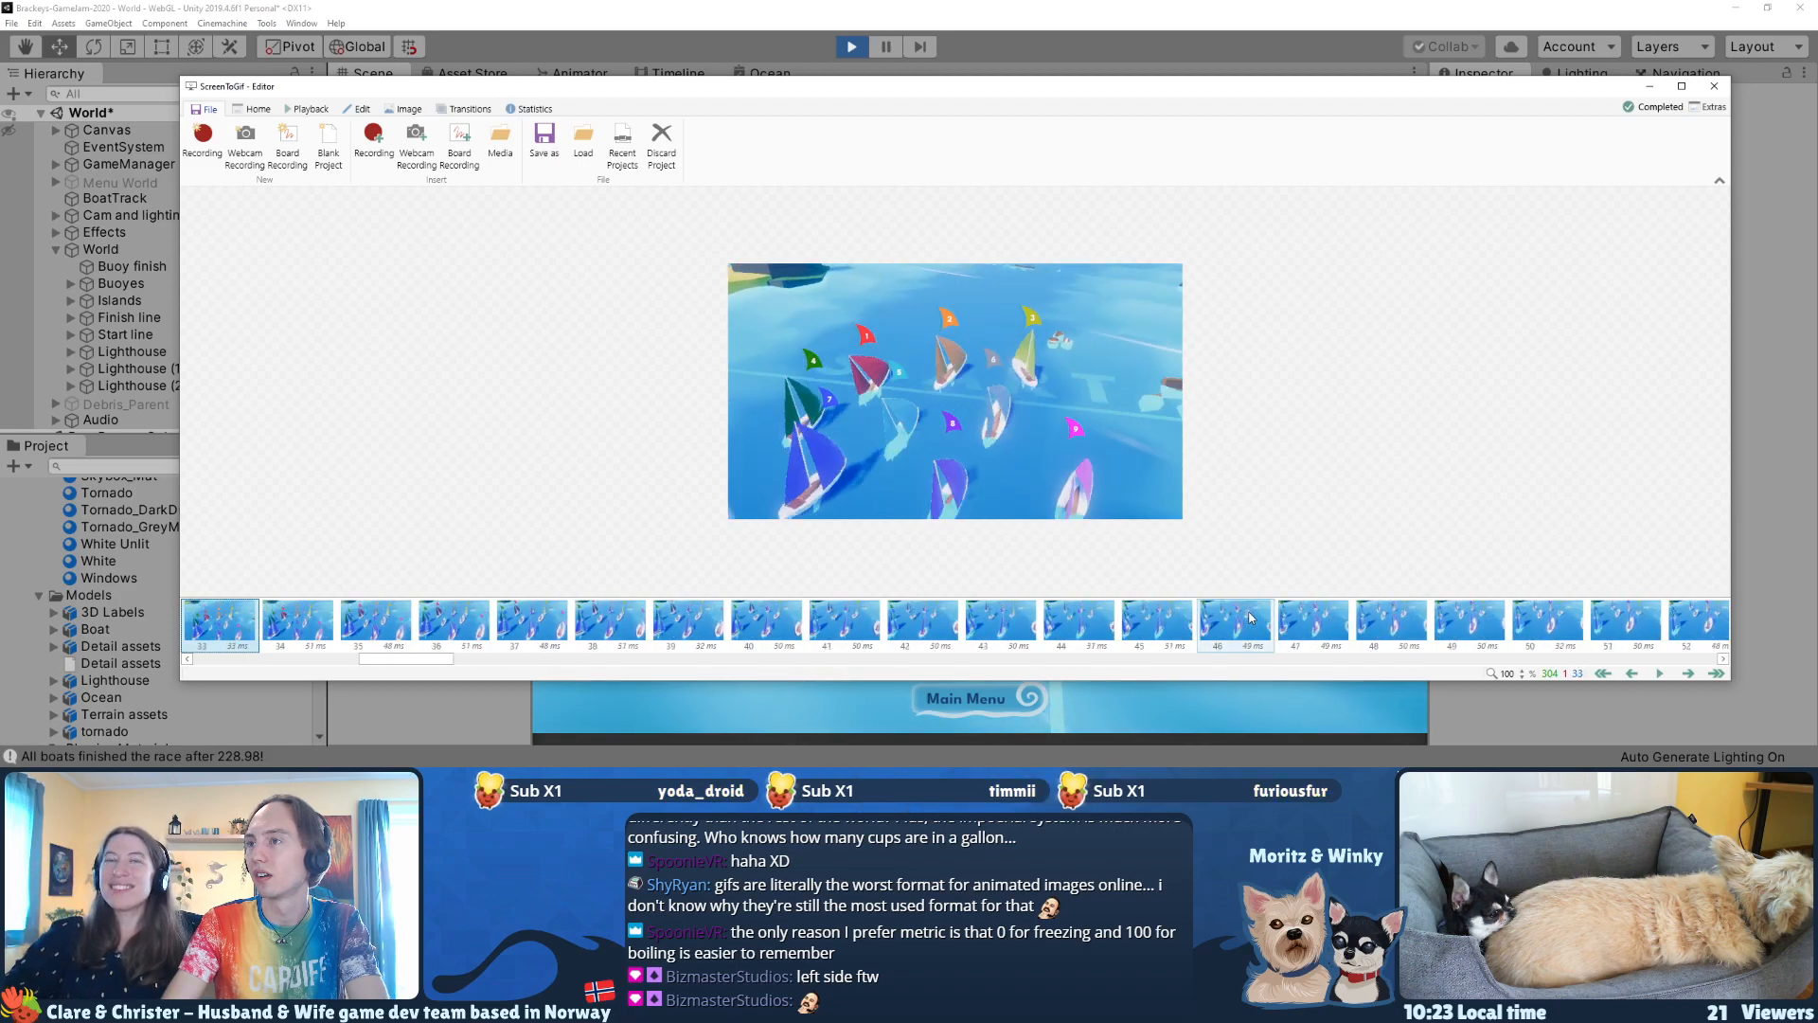
key("Right")
key("Right")
key("Right")
key("Right")
key("Right")
key("Right")
key("Right")
key("Right")
key("Right")
key("Right")
key("Right")
key("Right")
key("Right")
key("Right")
key("Right")
key("Right")
key("Right")
key("Right")
key("Right")
key("Right")
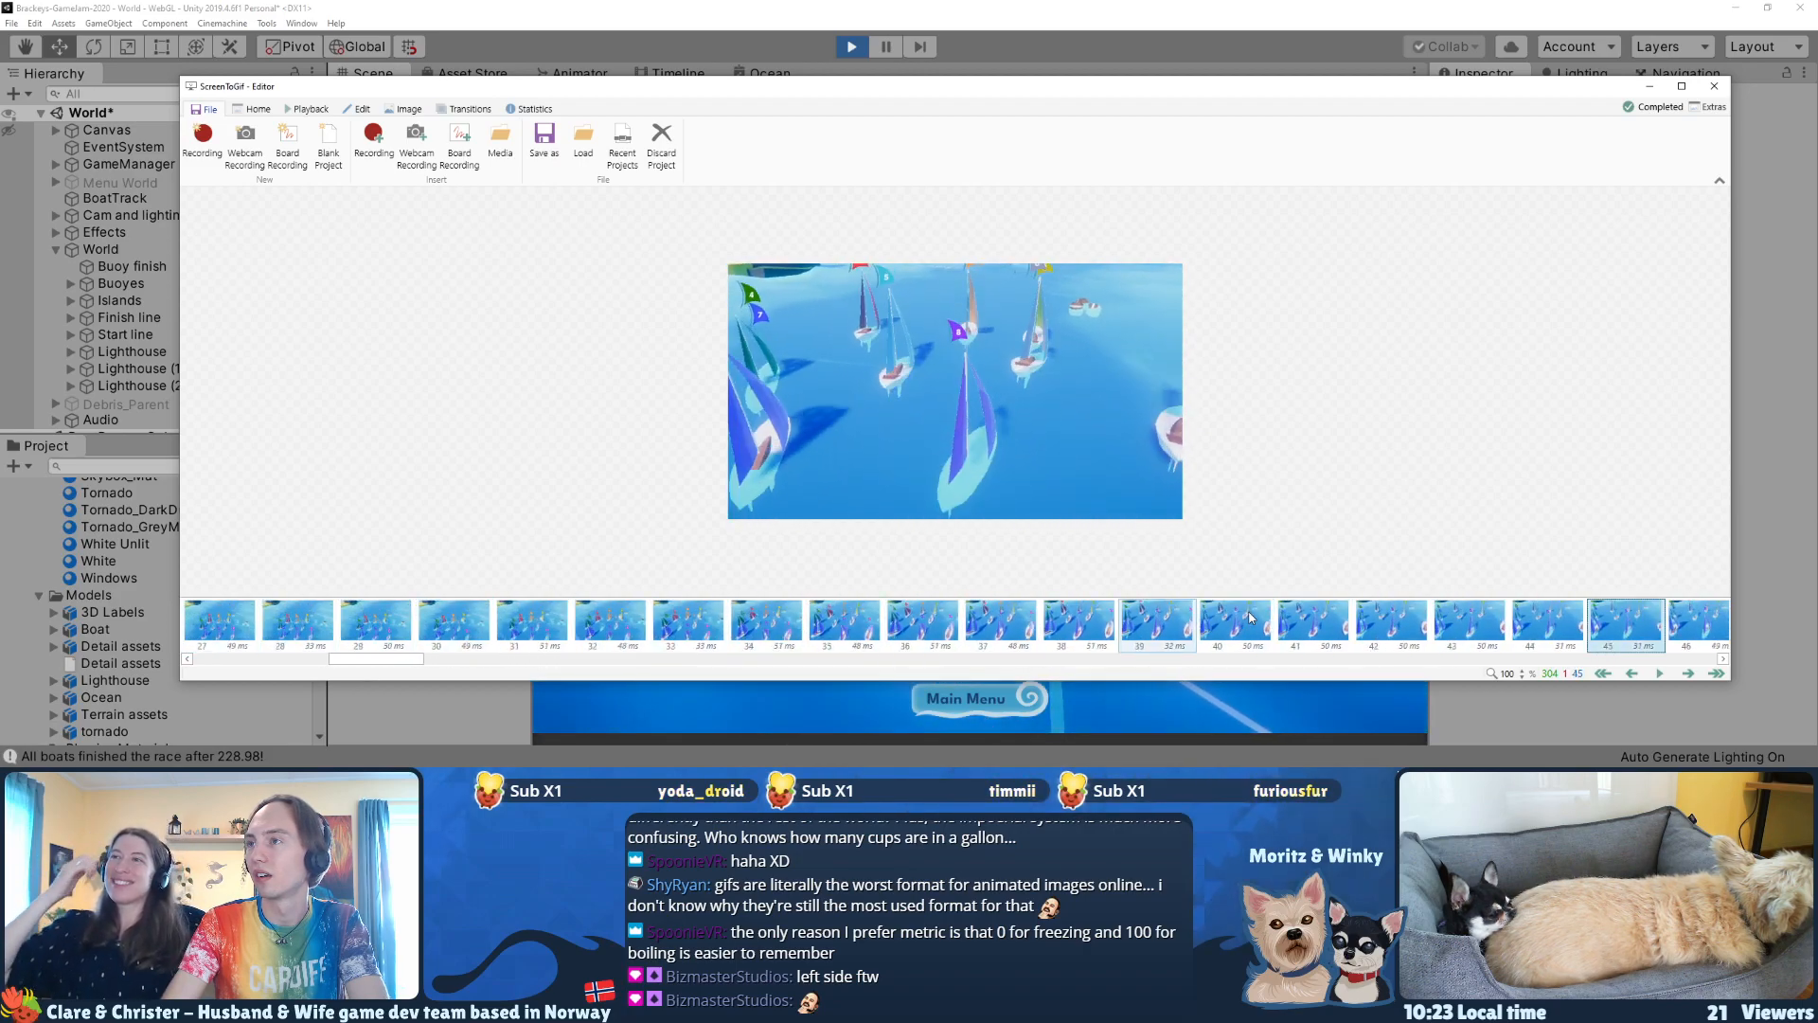
key("Right")
key("Right")
key("Right")
key("Right")
key("Right")
key("Right")
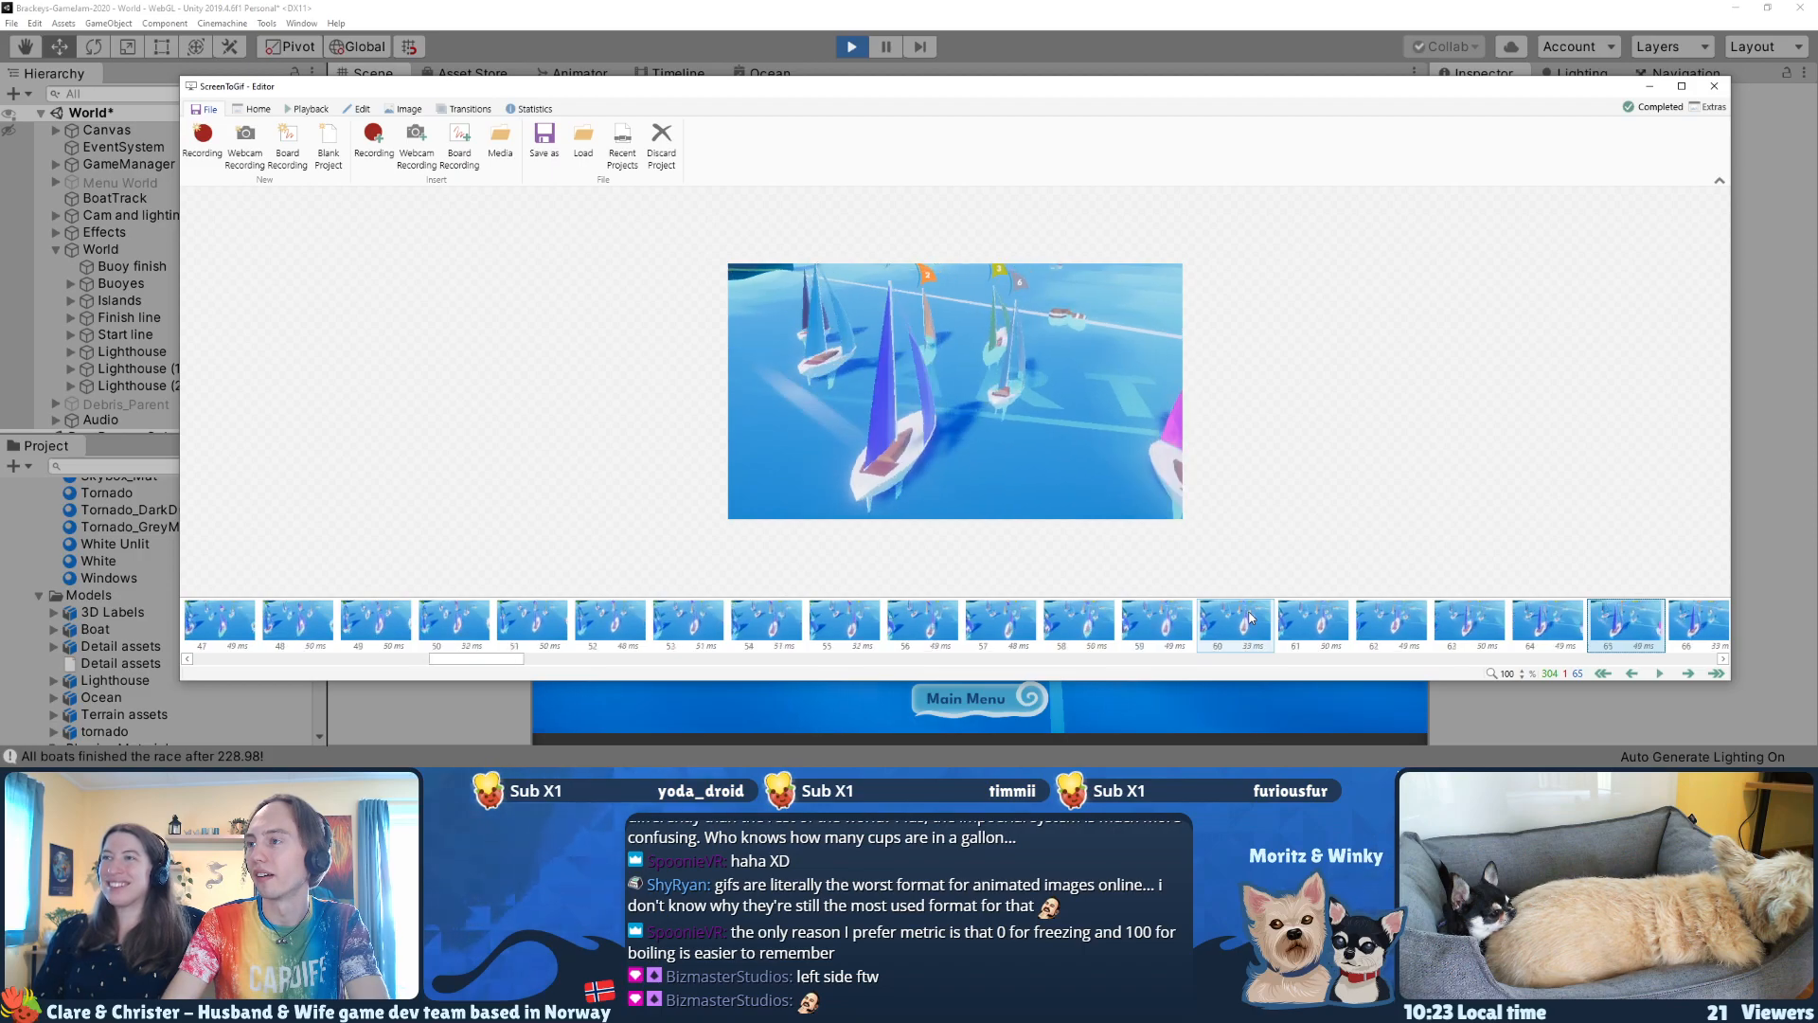
key("shift+Right")
key("shift+Right")
key("shift+Right")
key("shift+Right")
key("shift+Right")
key("shift+Right")
key("shift+Right")
key("shift+Right")
key("shift+Right")
key("shift+Right")
key("shift+Right")
key("shift+Right")
key("shift+Right")
key("shift+Right")
key("shift+Right")
key("shift+Right")
key("shift+Right")
key("shift+Right")
key("shift+Right")
key("shift+Right")
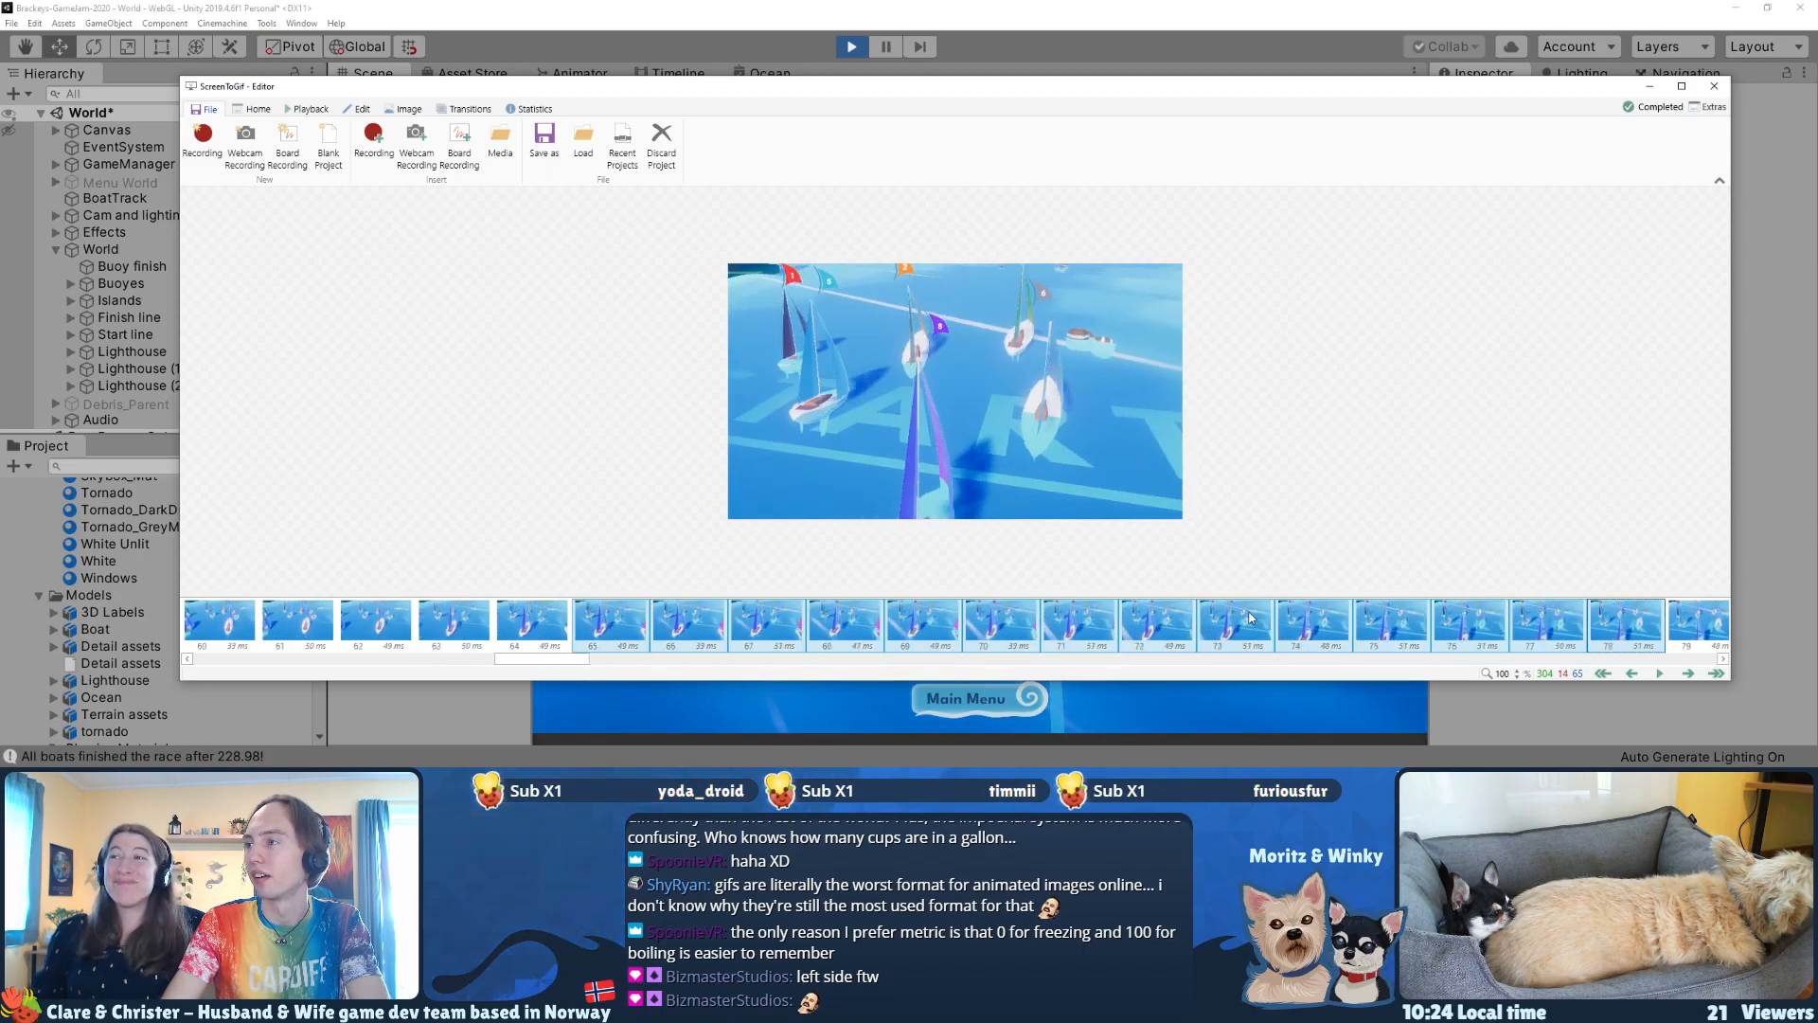
key("shift+Right")
key("shift+Right")
key("shift+Right")
key("shift+Right")
key("shift+Right")
key("shift+Right")
key("shift+Right")
key("shift+Right")
key("shift+Right")
key("shift+Right")
key("shift+Right")
key("shift+Right")
key("shift+Right")
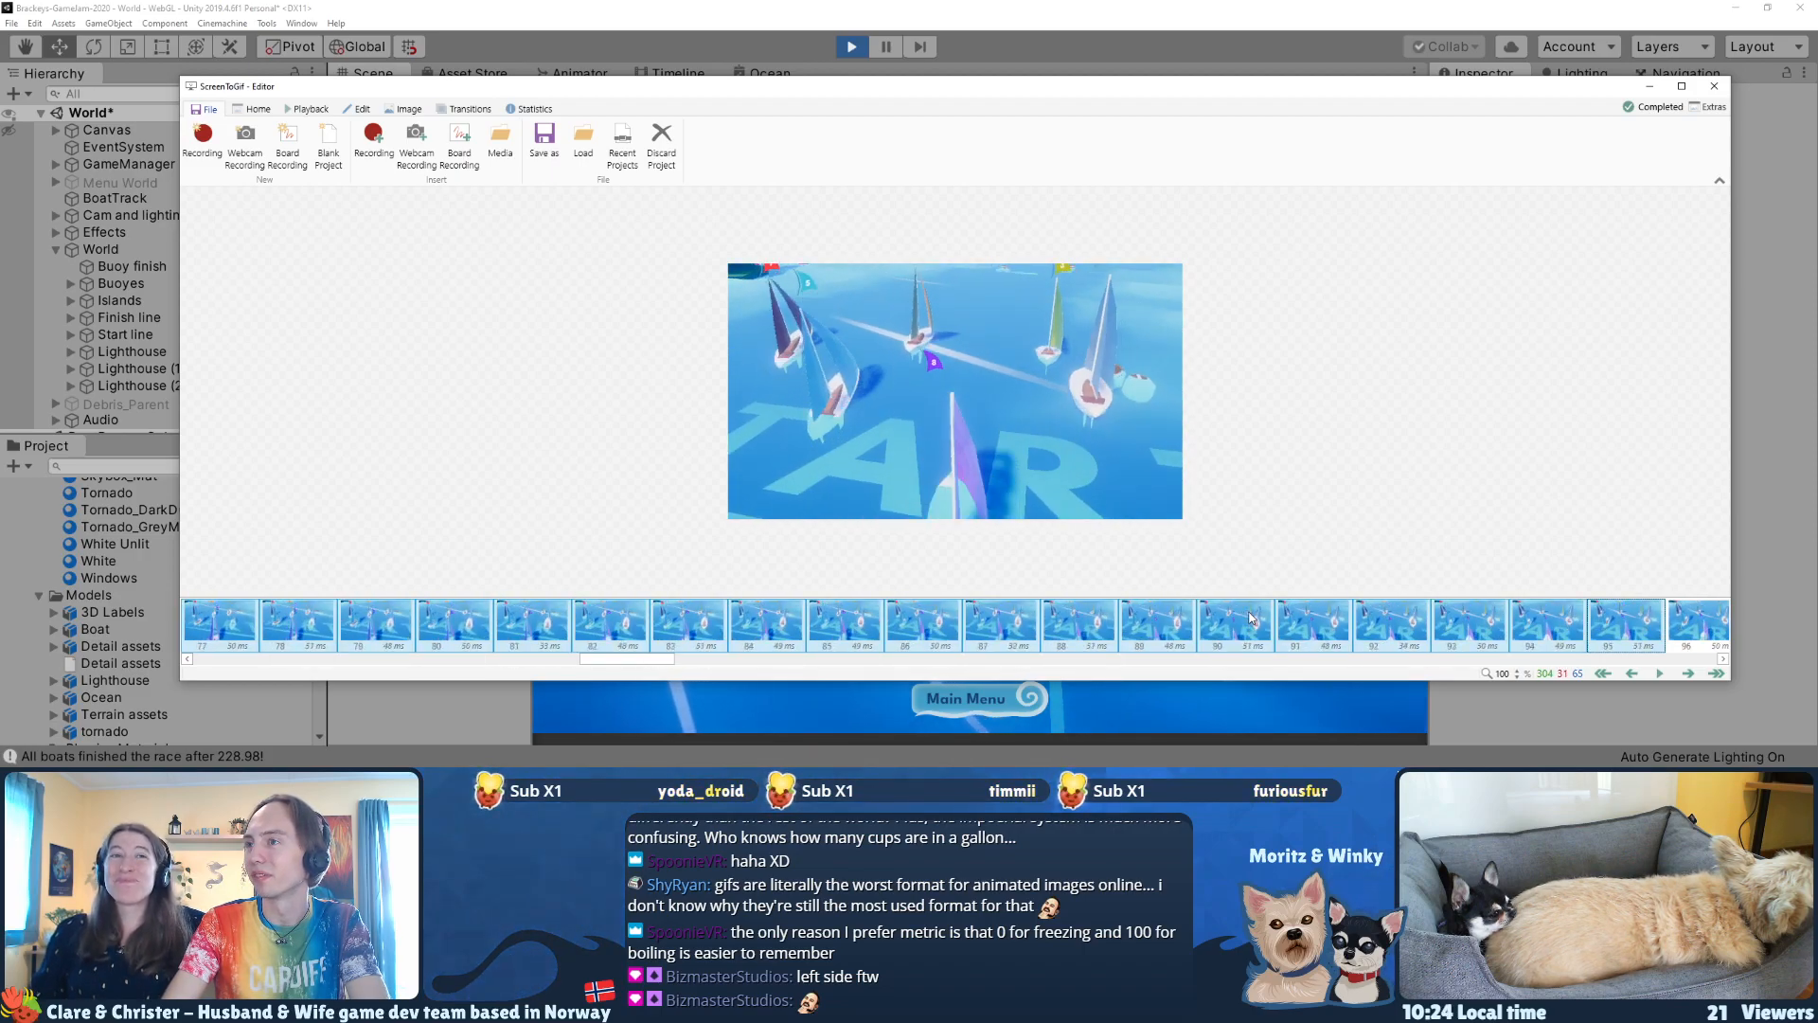
key("shift+Right")
key("shift+Right")
key("shift+Right")
key("shift+Right")
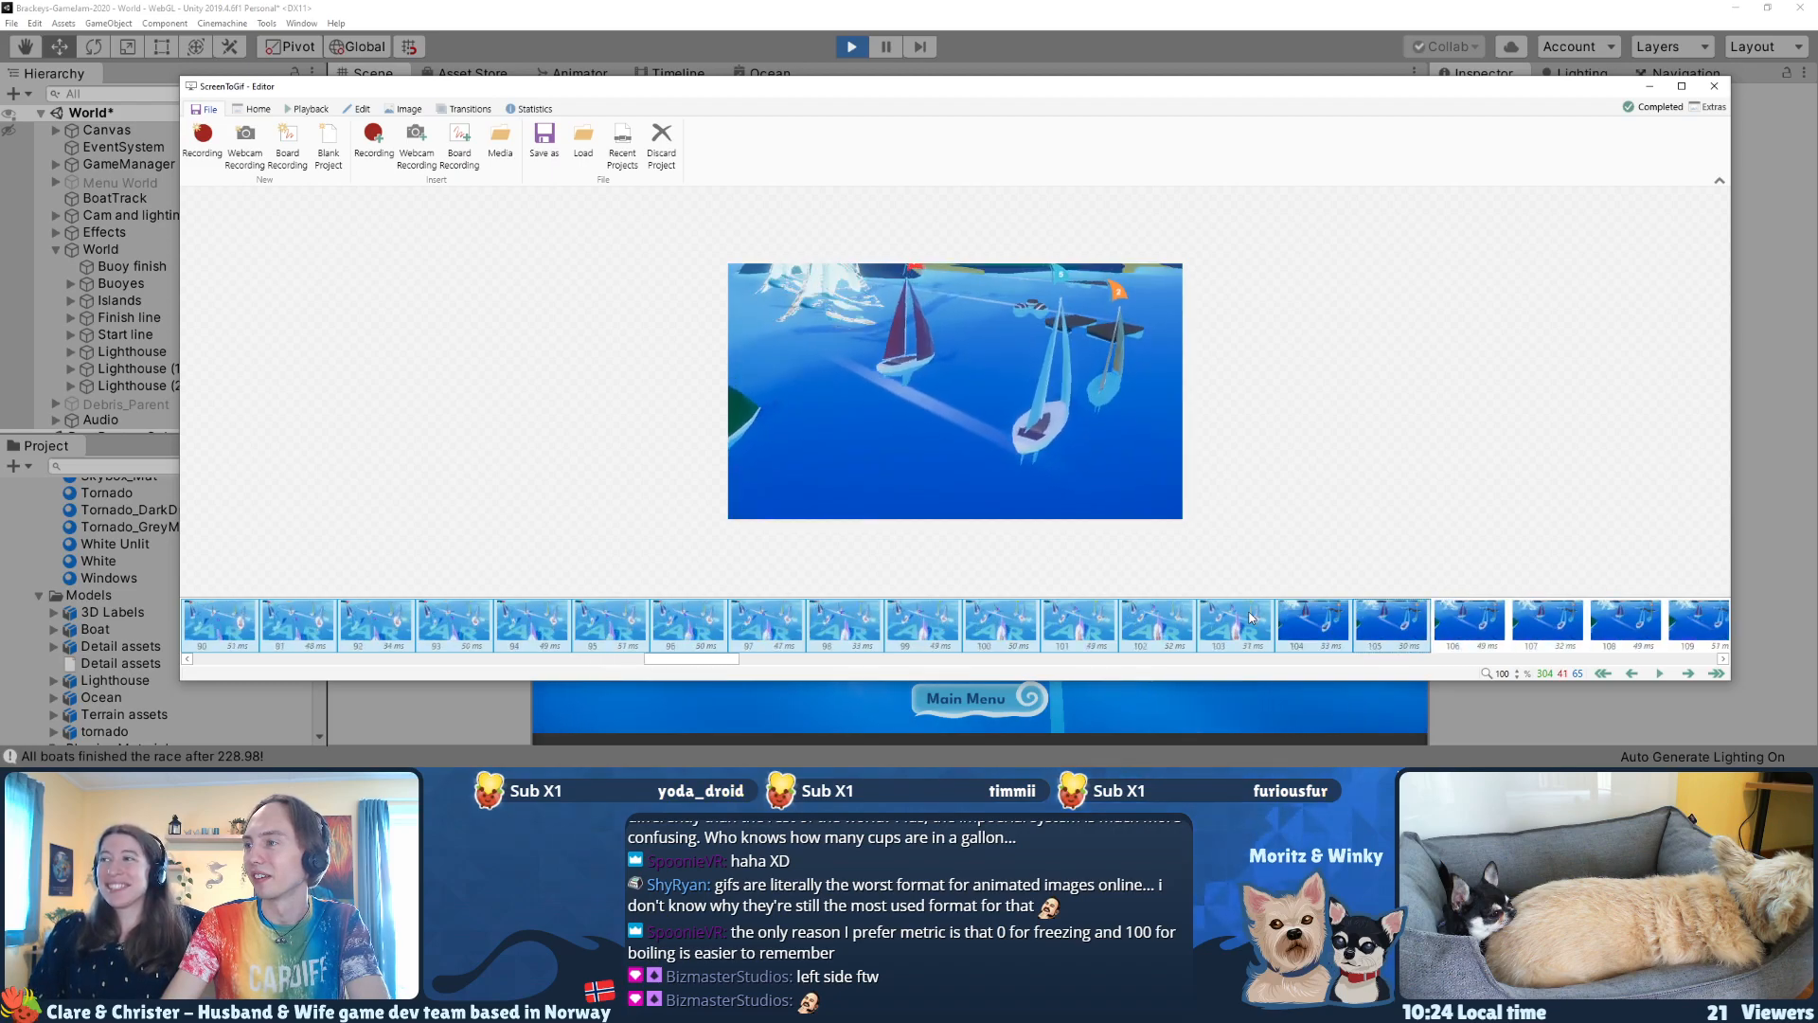
key("shift+Right")
key("Delete")
key("Return")
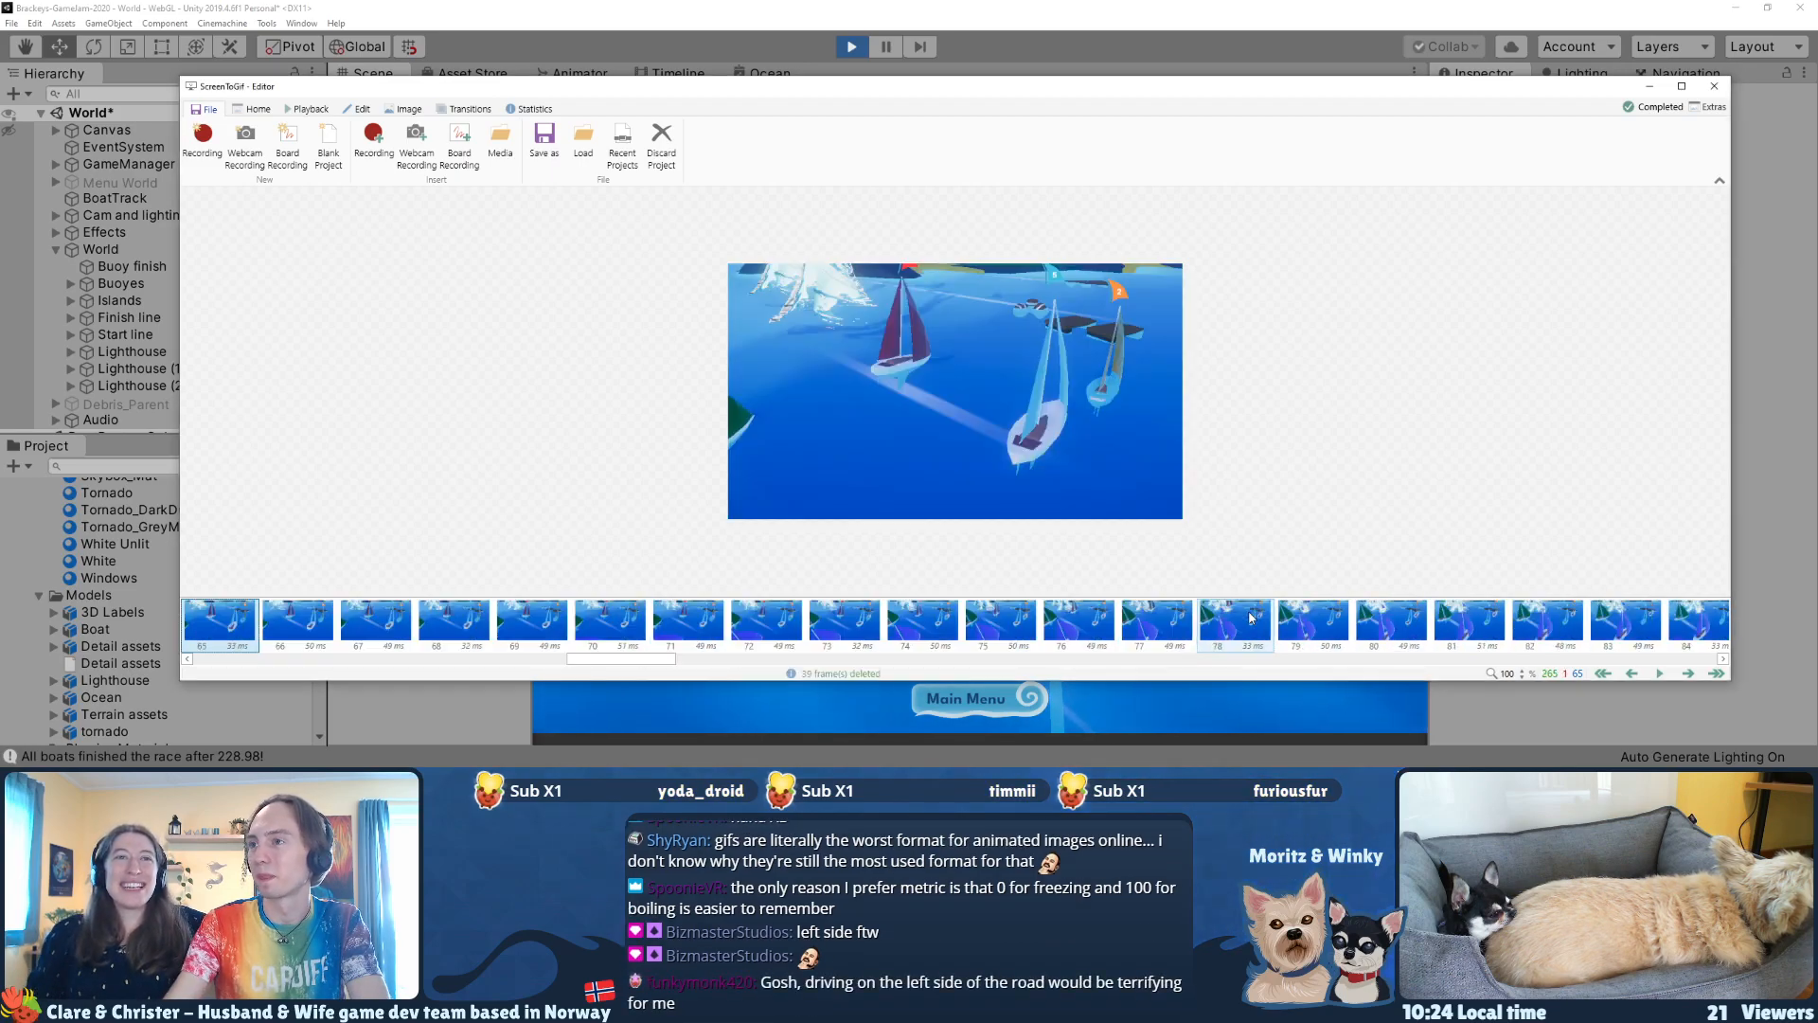
Step: Export the trimmed clip to Downloads as gif4 with the Gifski encoder
left_click(544, 142)
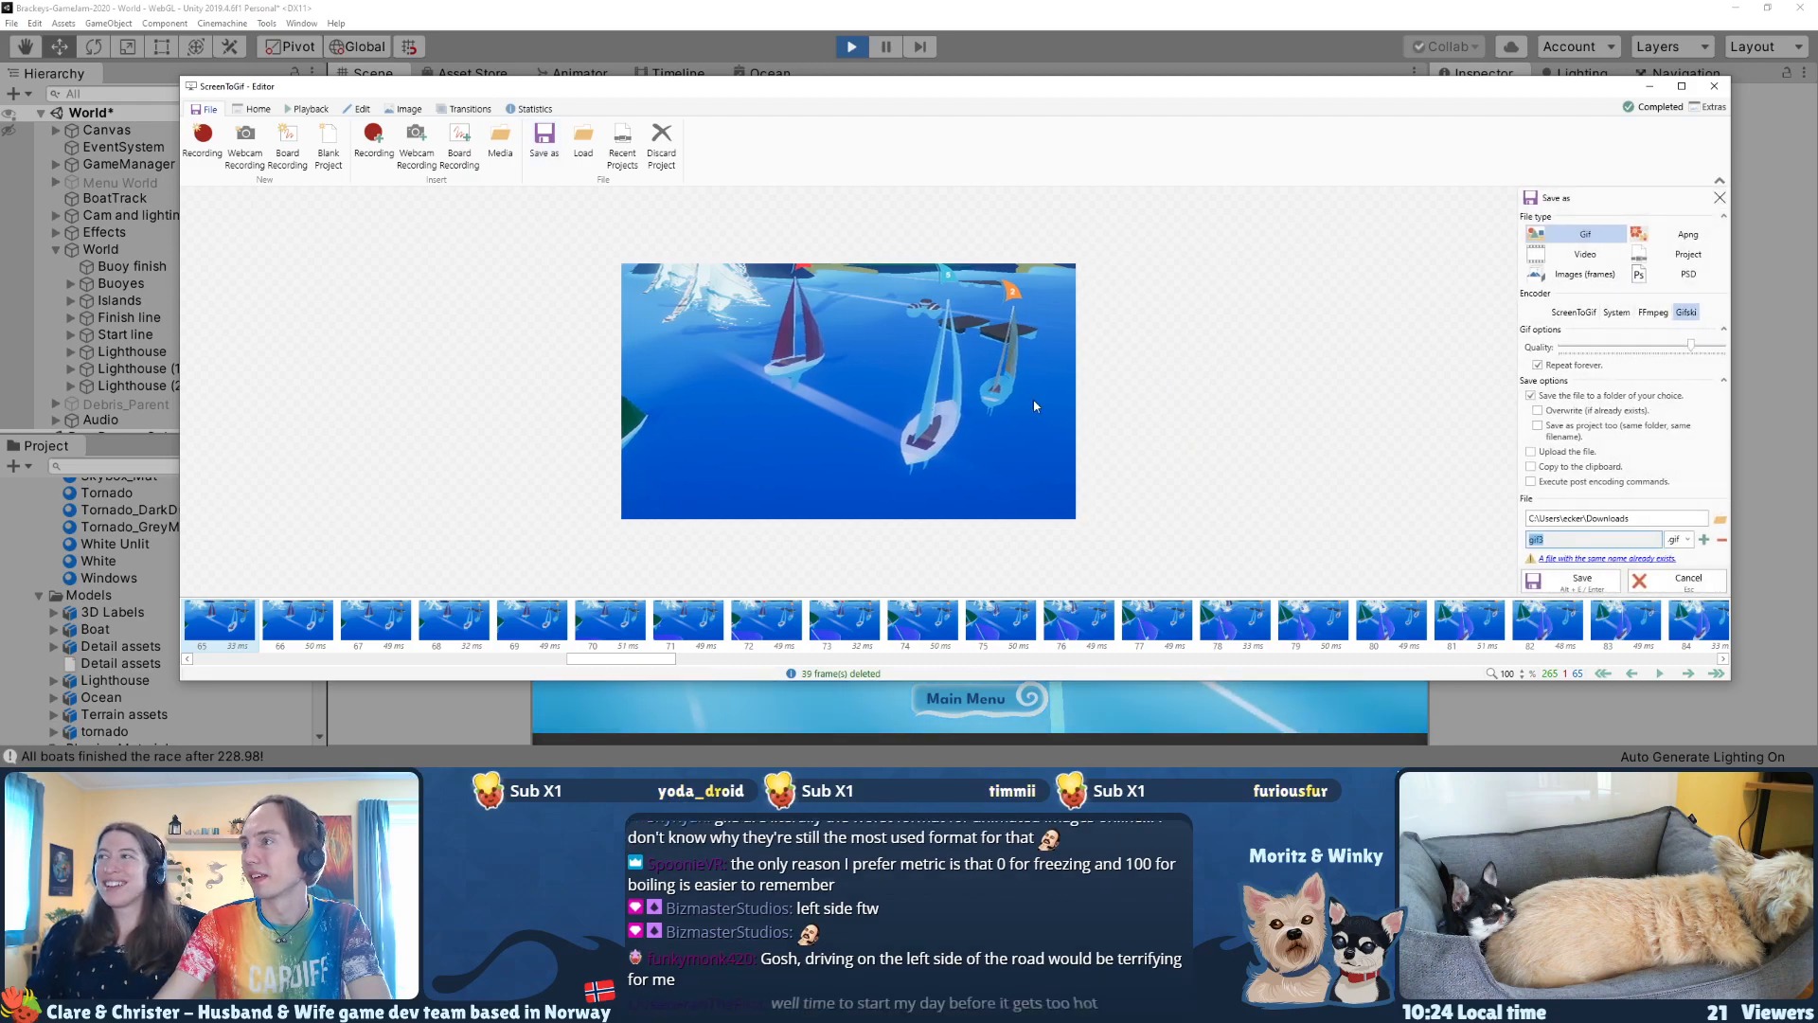
left_click(1704, 540)
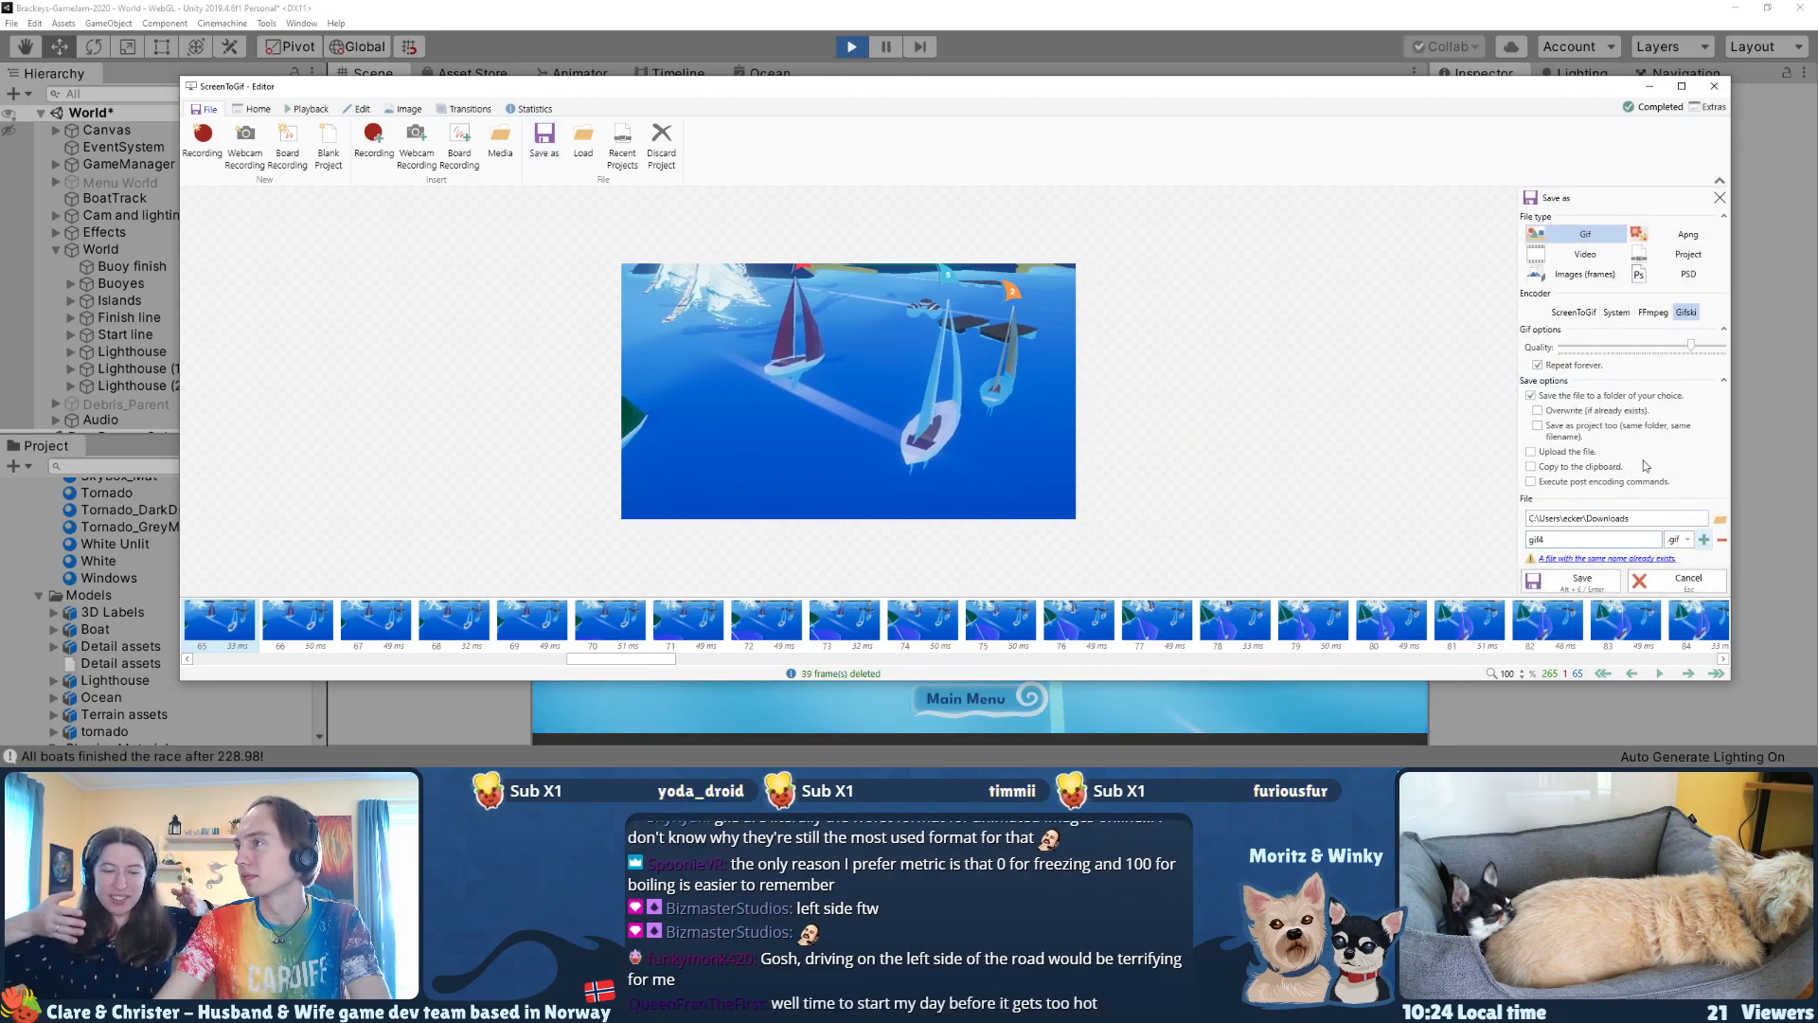
left_click(1591, 582)
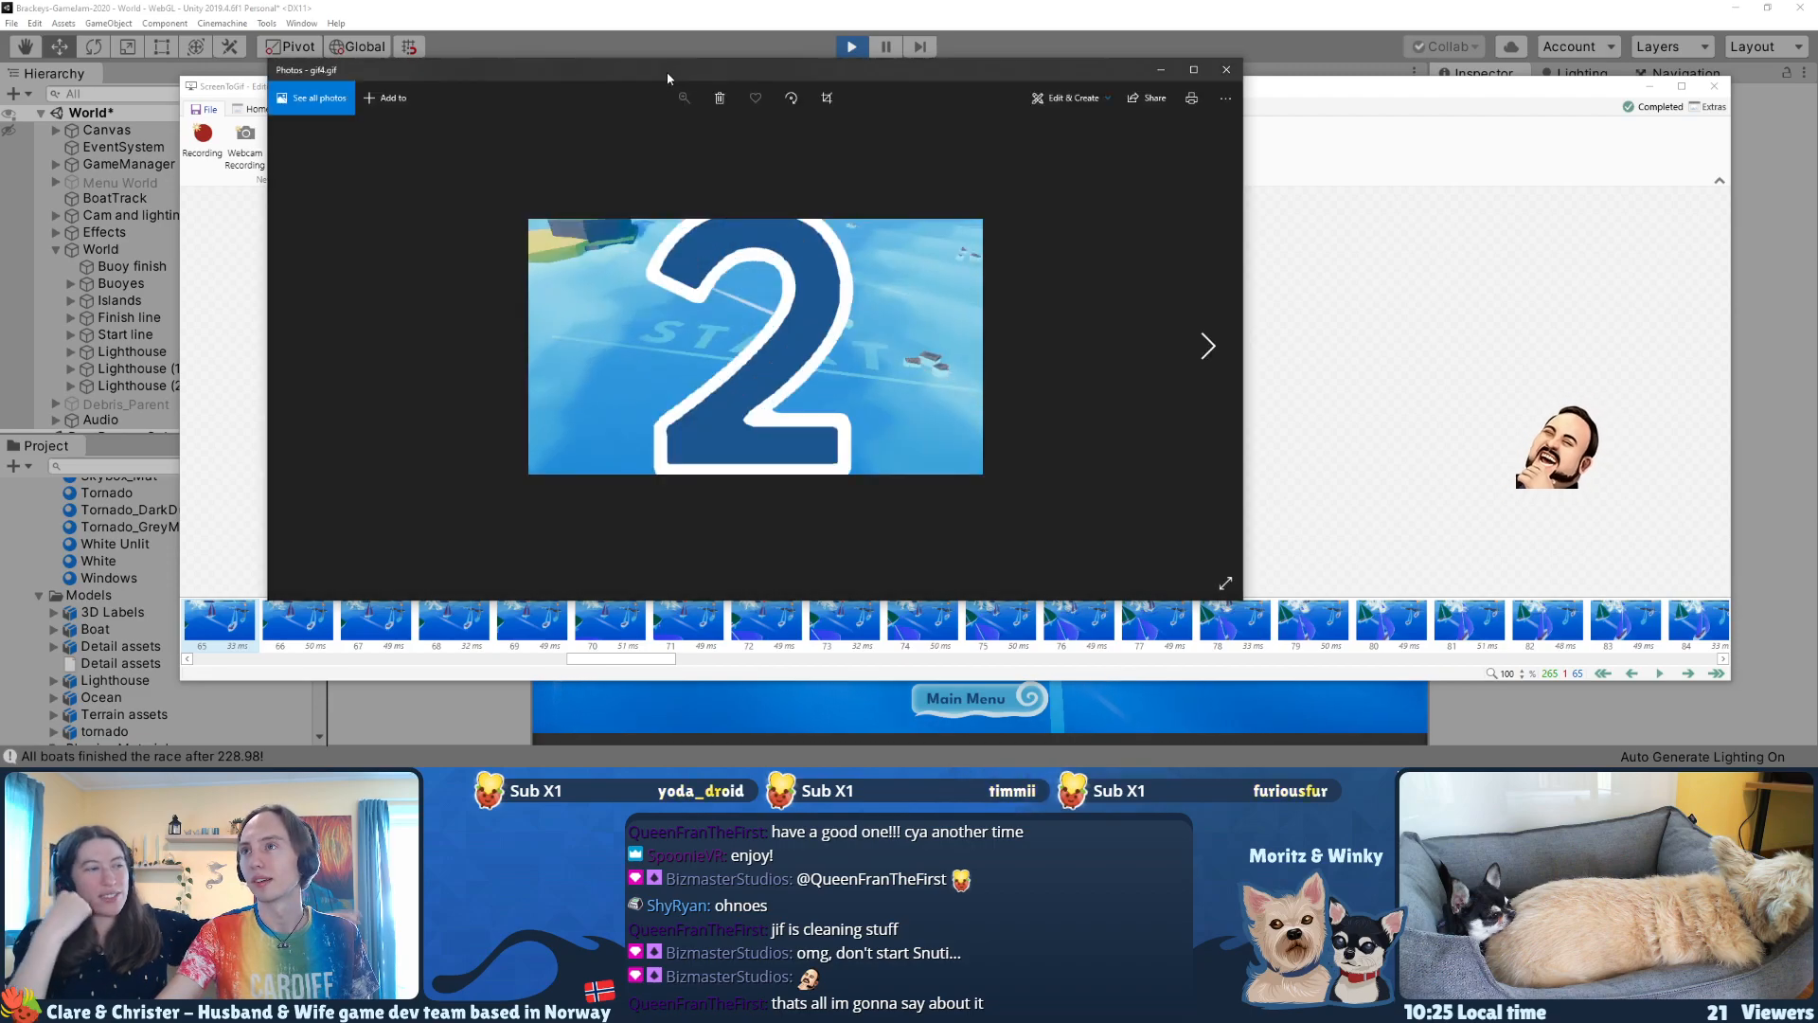
Step: Watch the exported gif4 full screen and in a smaller viewer window, and close the viewer
double_click(912, 77)
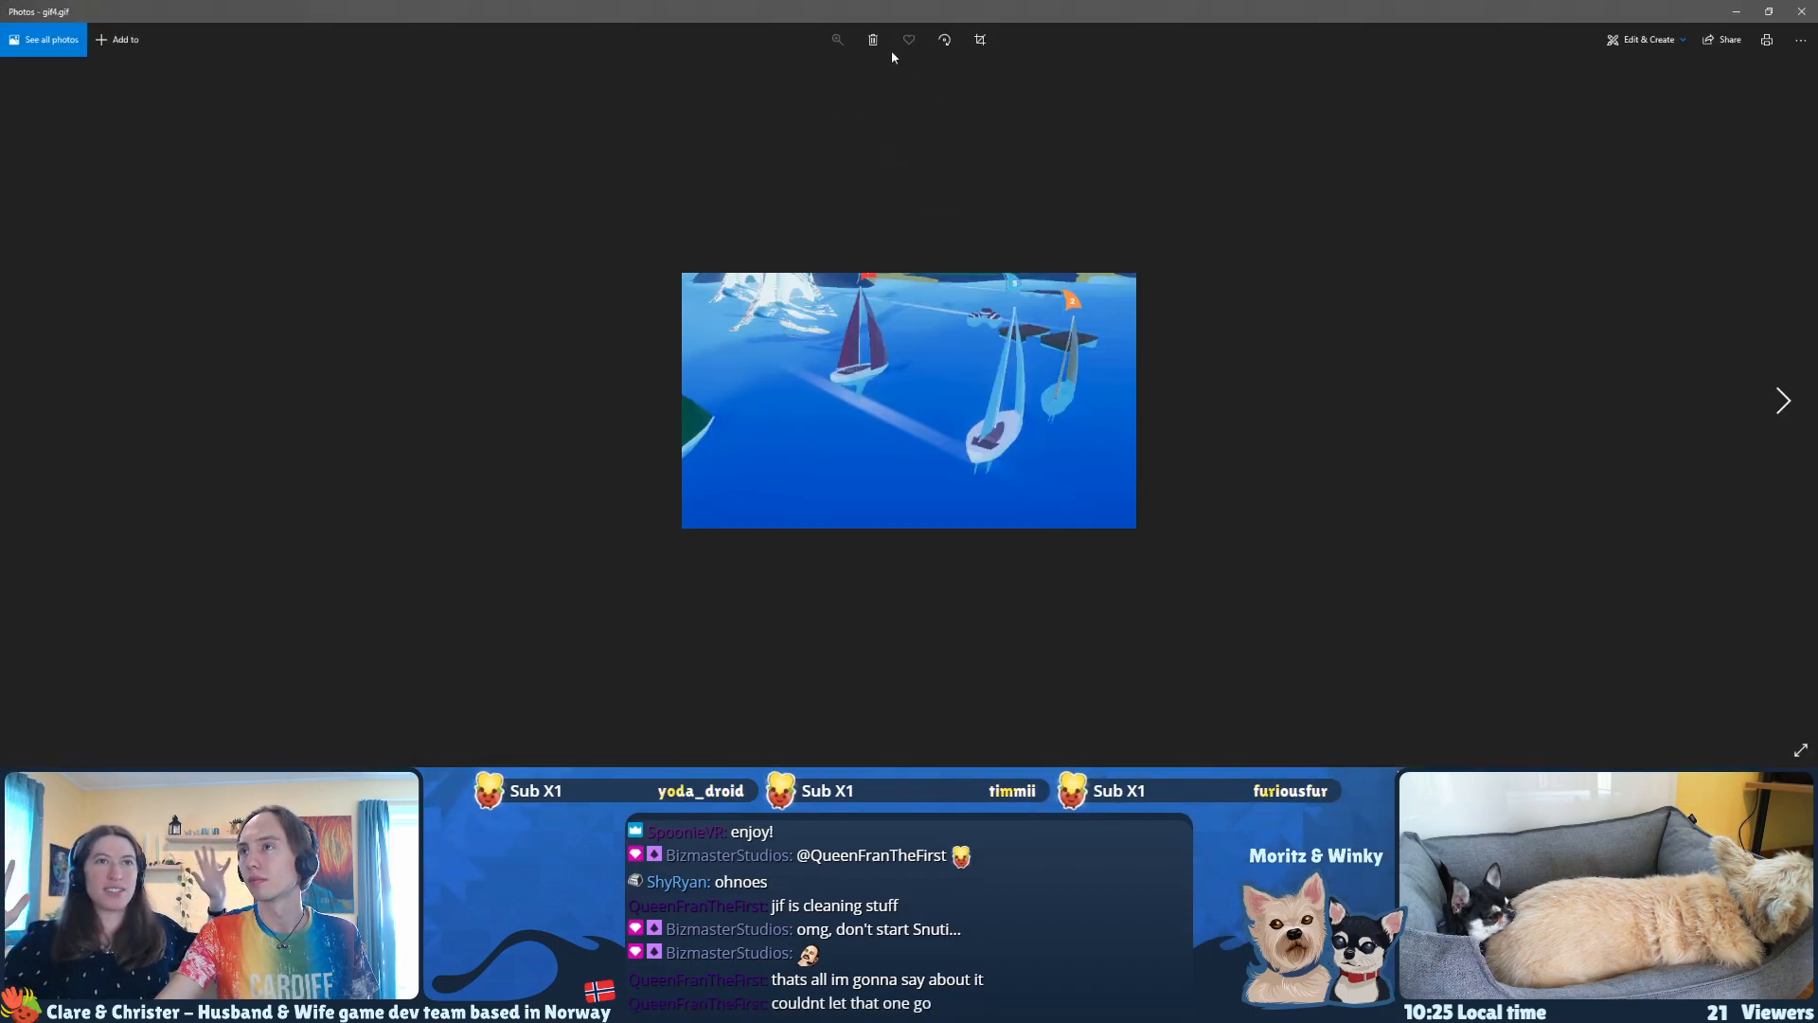
double_click(846, 13)
left_click_drag(846, 77, 481, 96)
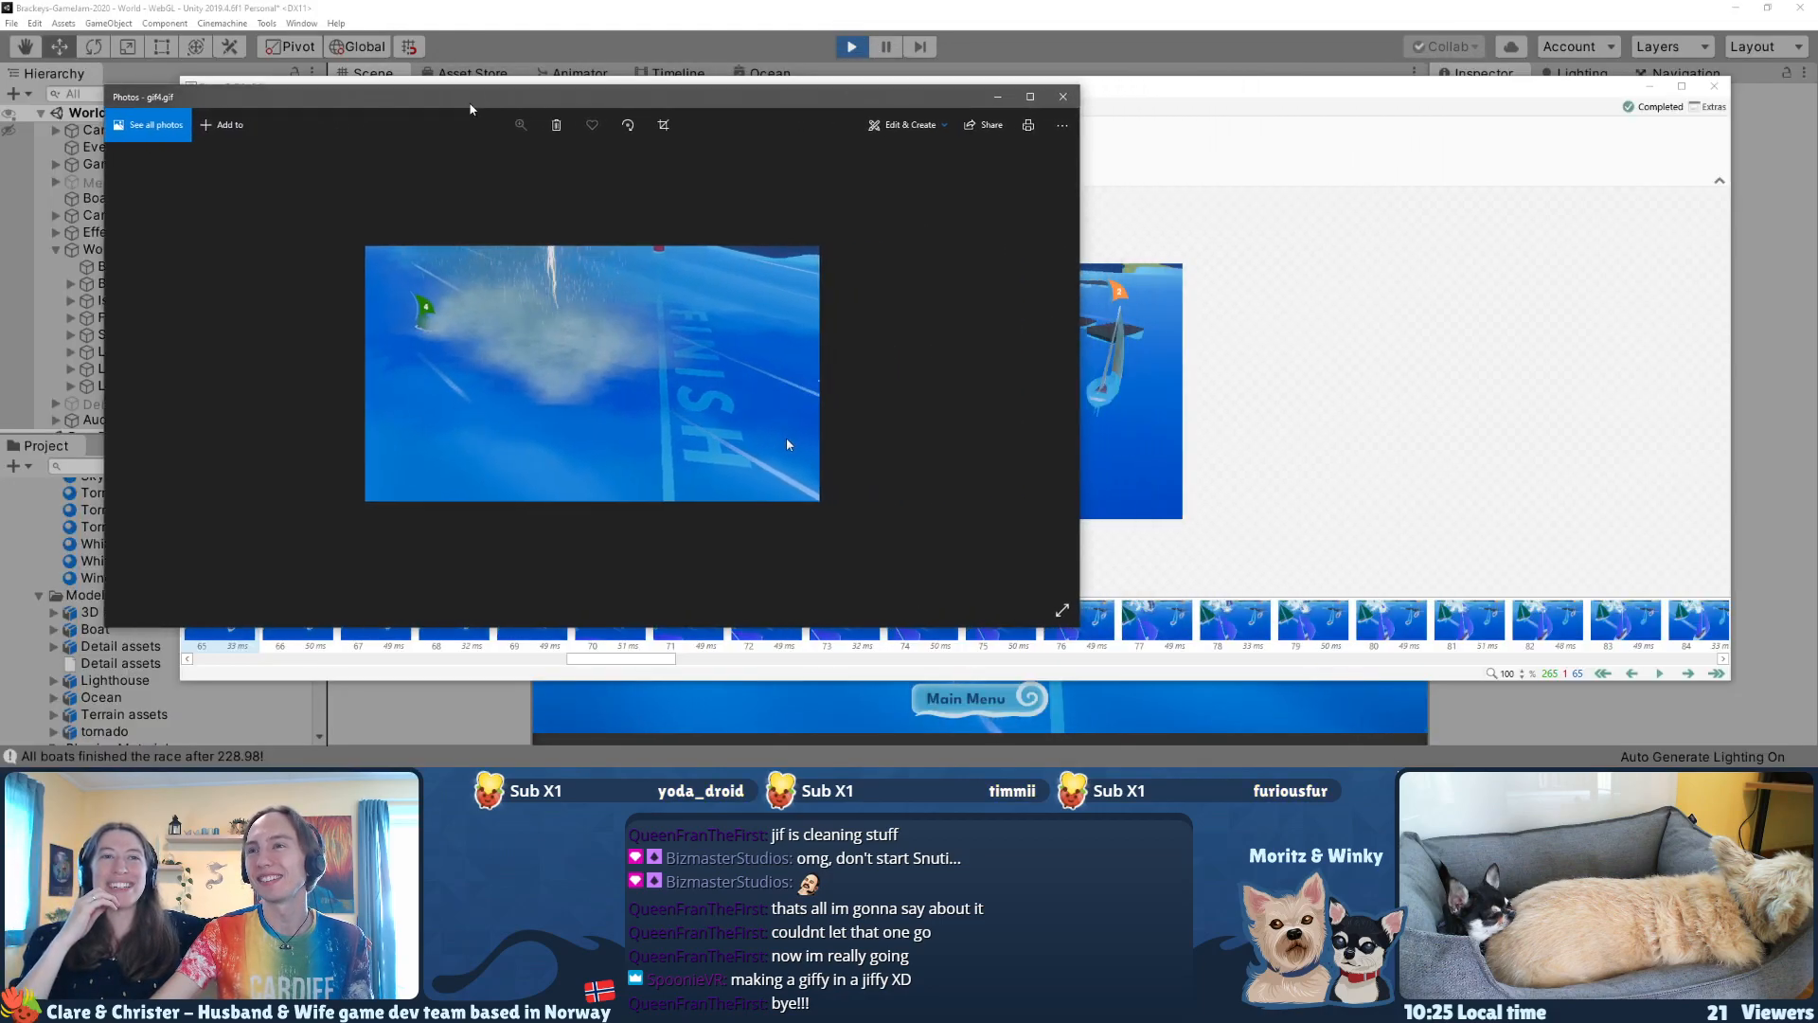
left_click_drag(1078, 379, 784, 378)
left_click_drag(496, 101, 481, 101)
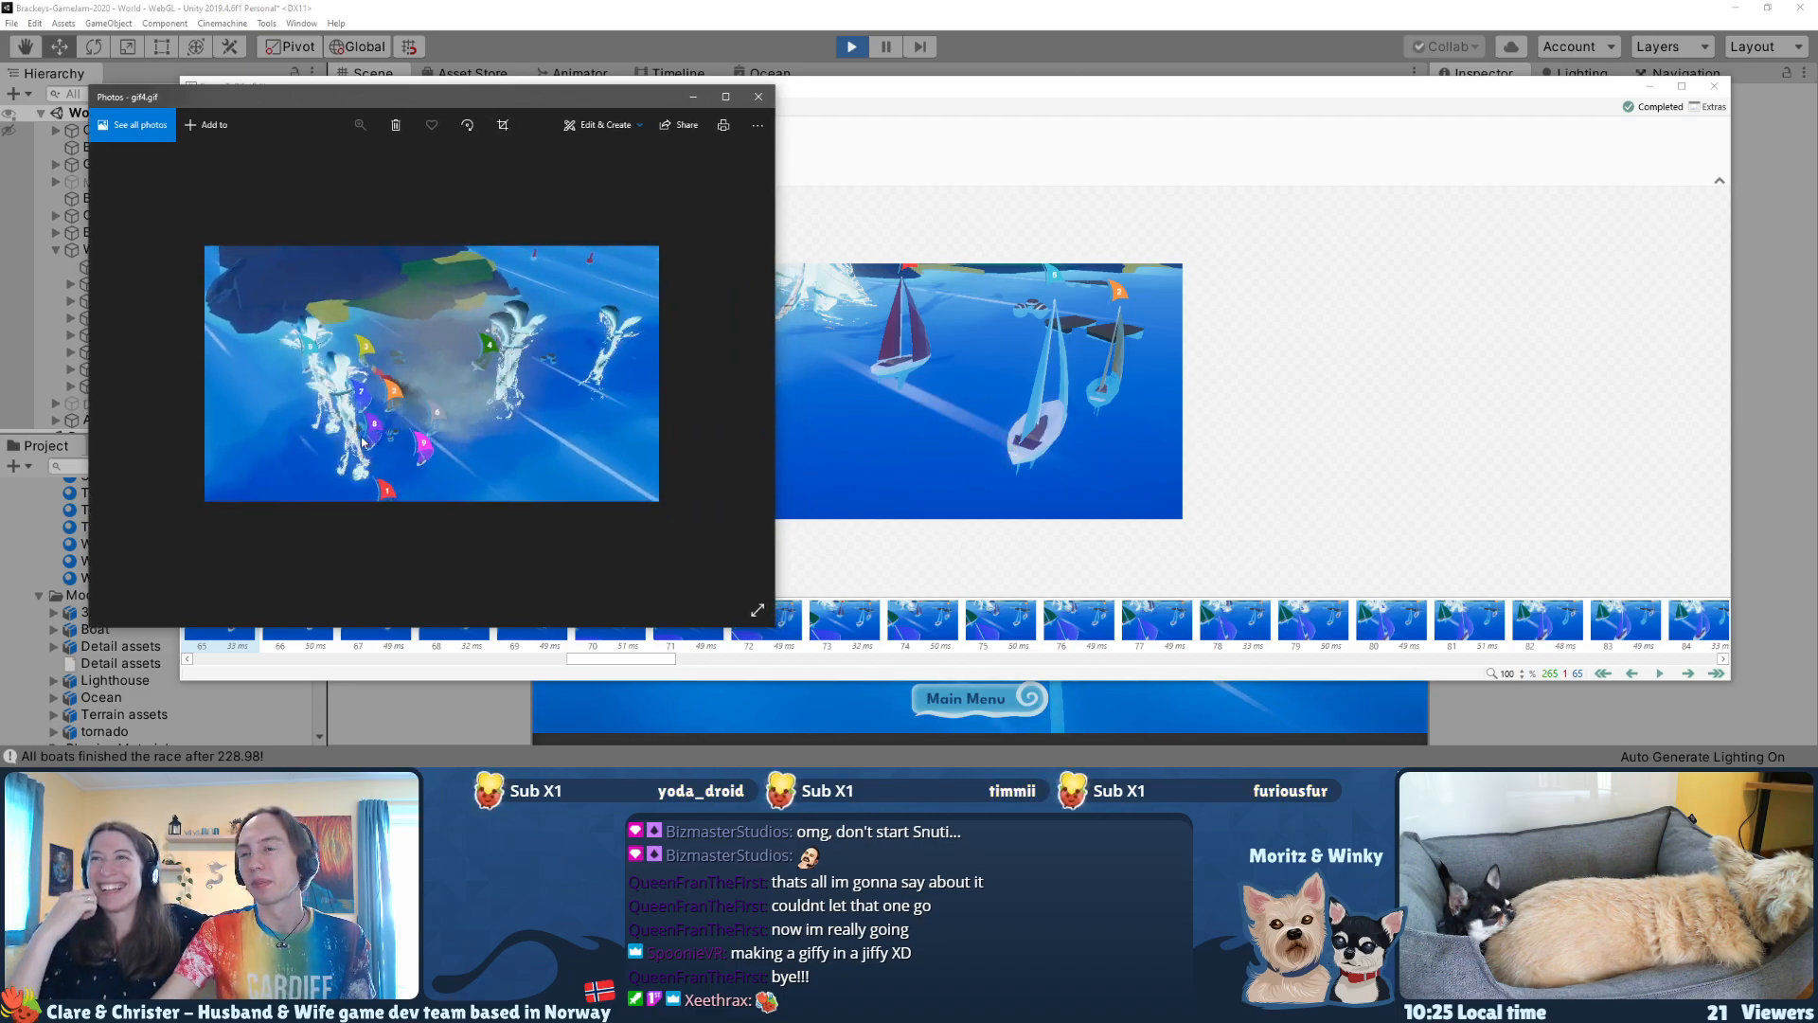
left_click(755, 103)
Step: Delete frames 21–40, the opening boat movement right after the countdown
left_click_drag(644, 660, 340, 672)
left_click(515, 641)
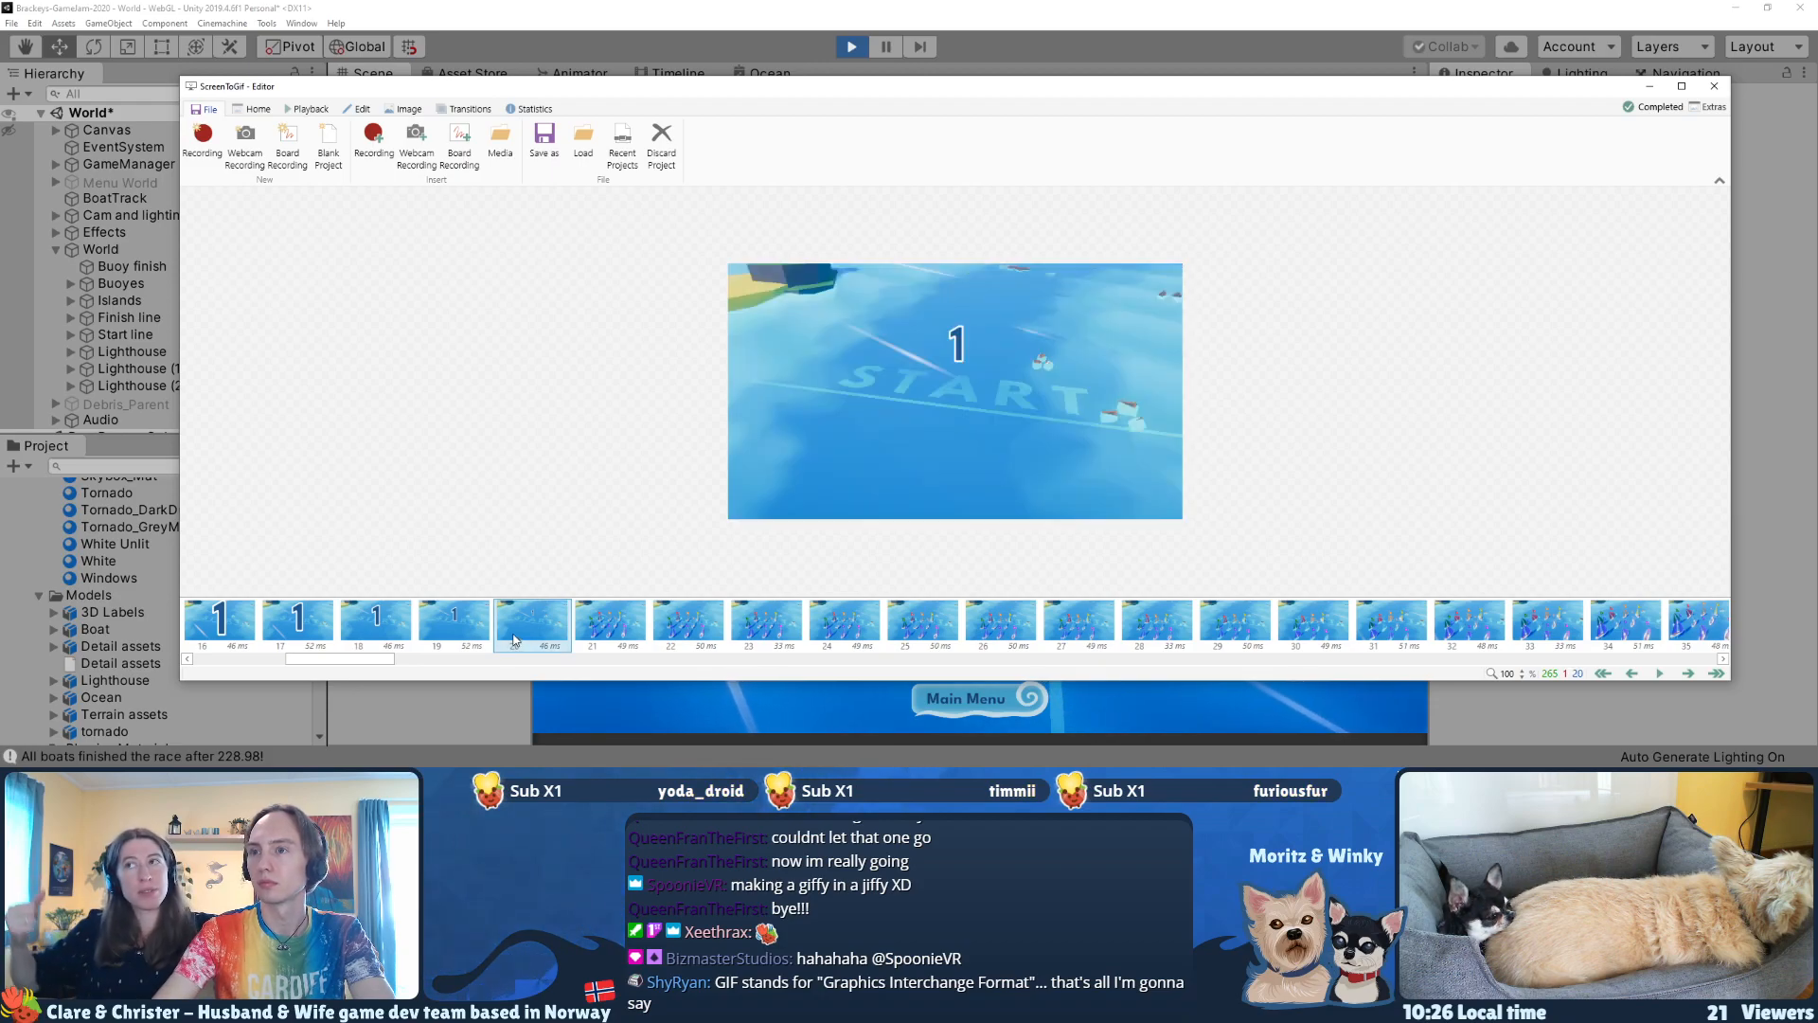
key("Right")
key("Right")
key("Right")
key("Right")
key("Right")
key("Right")
key("Right")
key("Right")
key("Right")
key("Right")
key("Right")
key("Right")
key("Right")
key("Right")
key("Right")
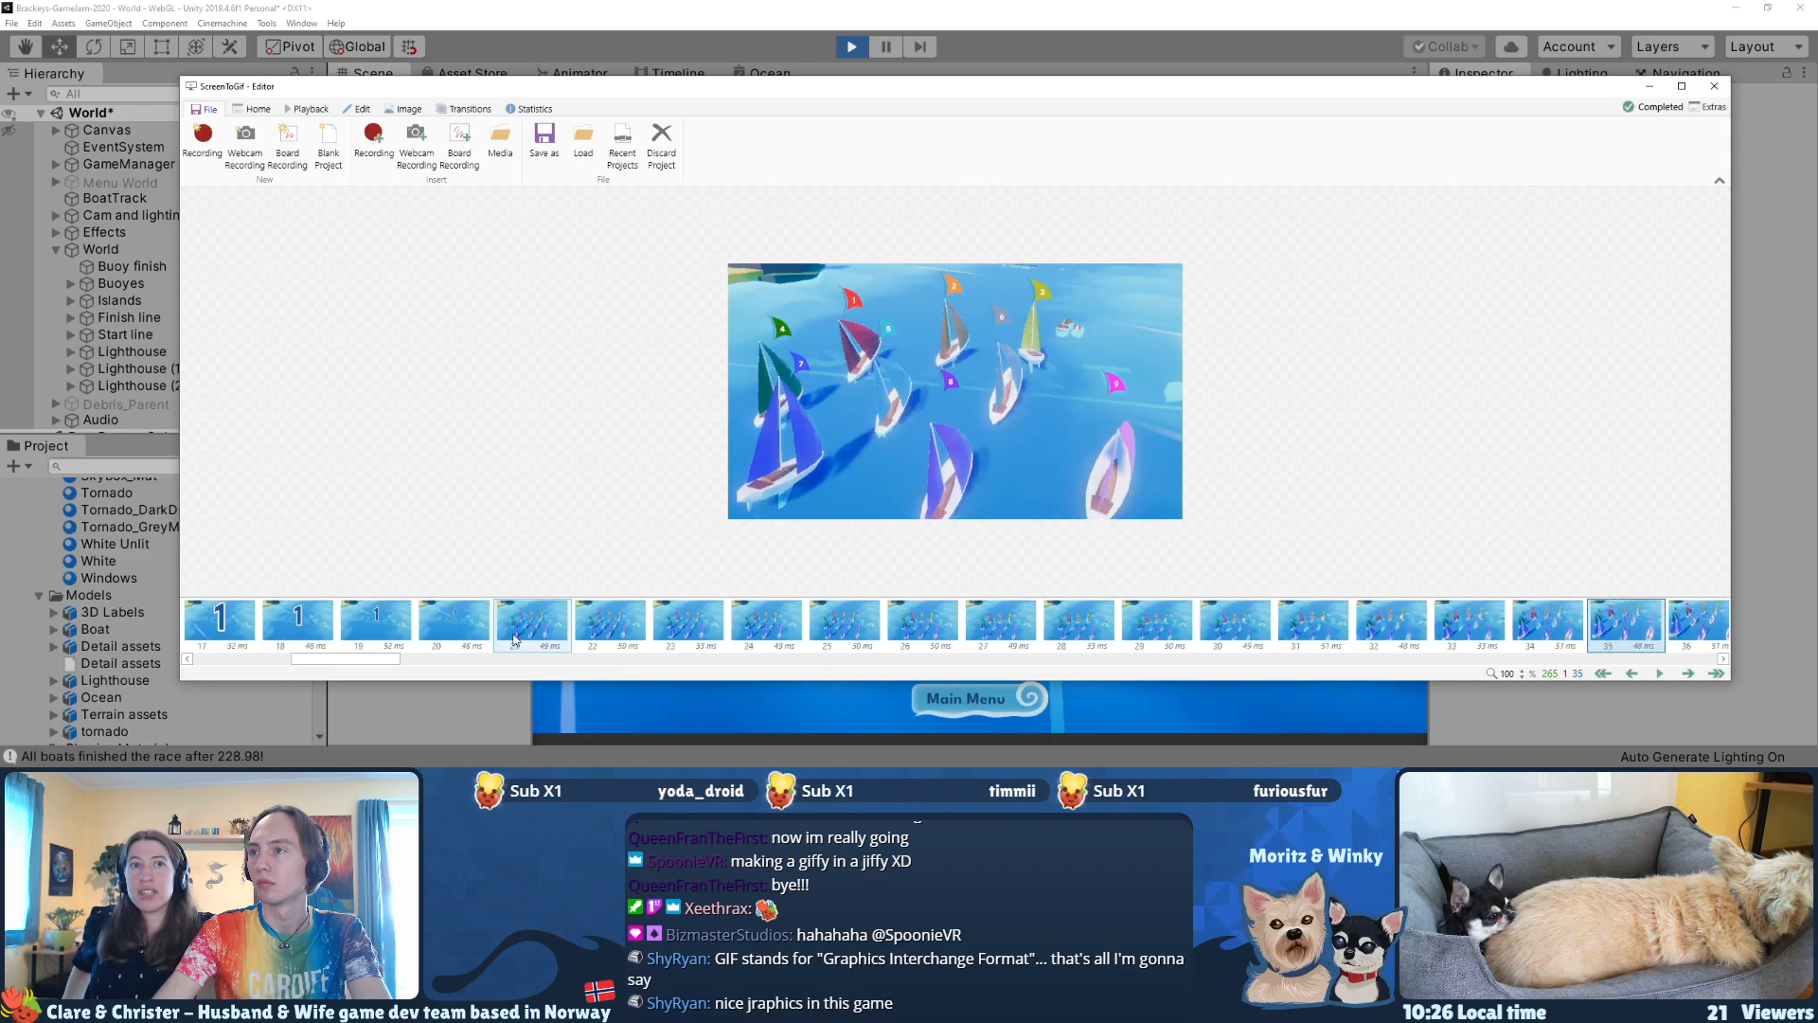
key("Right")
key("Right")
key("Right")
key("Right")
key("Right")
key("Right")
key("Right")
key("Right")
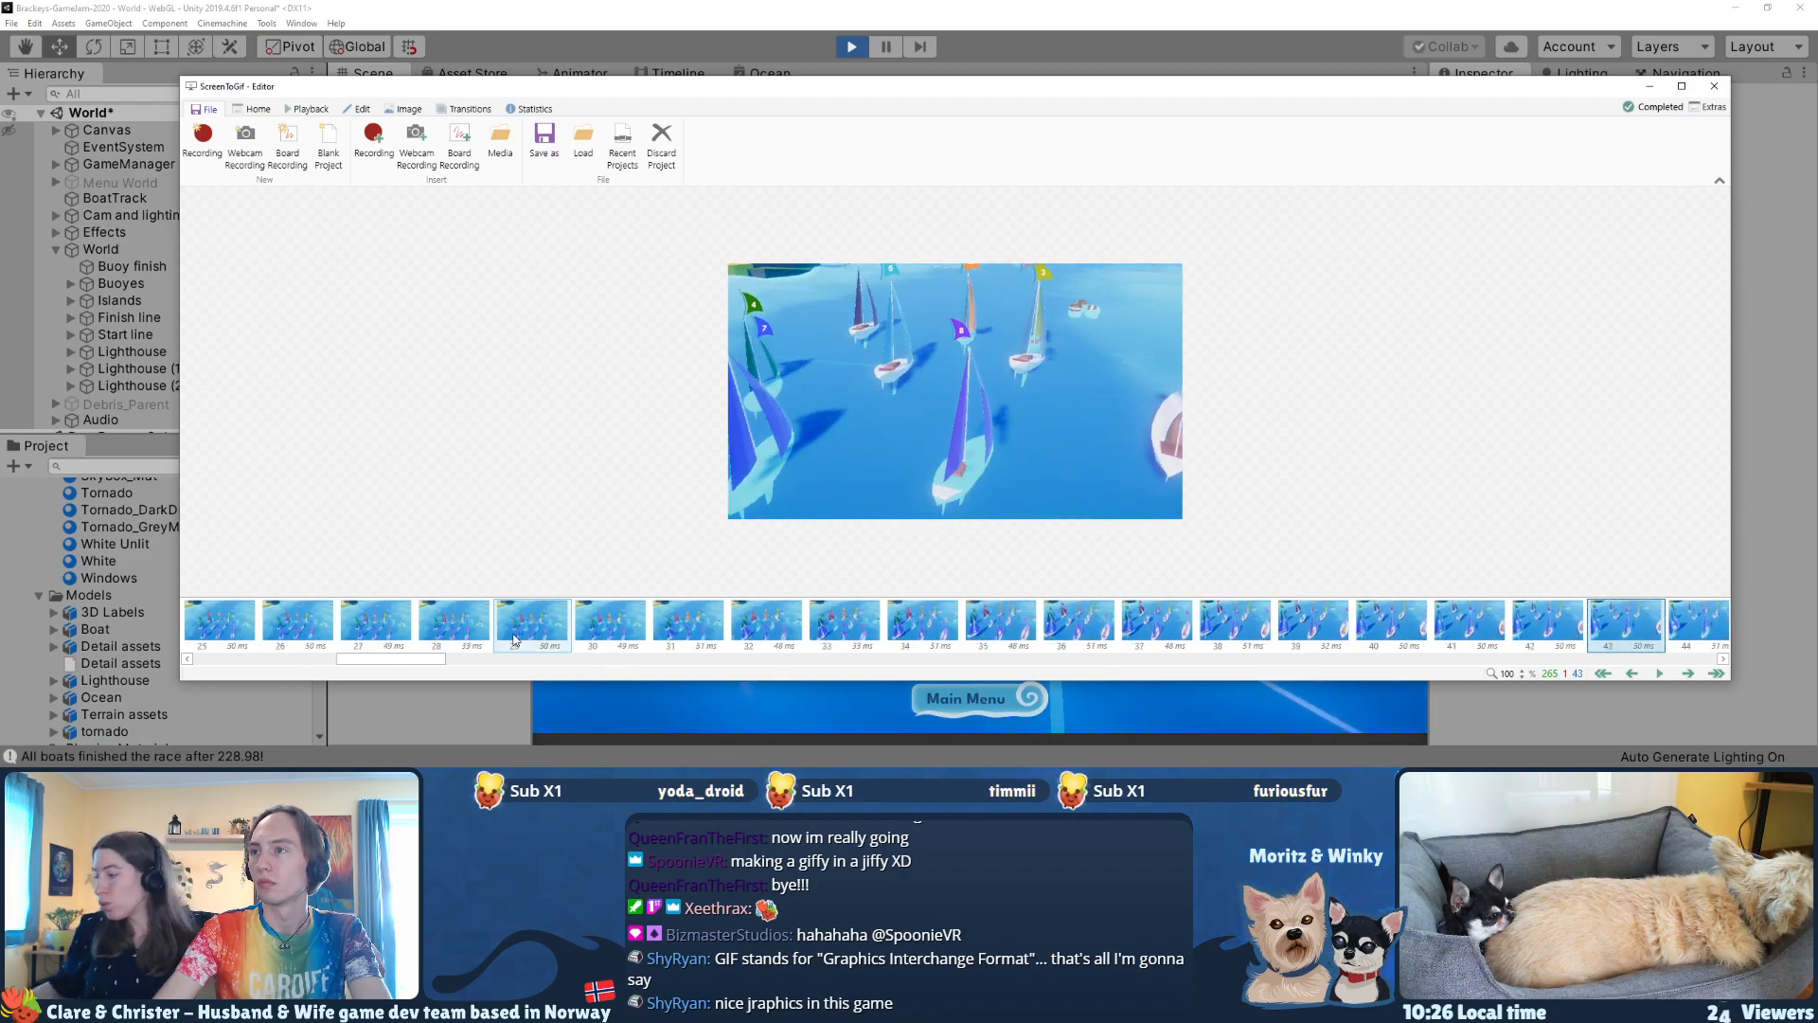
key("Left")
key("Left")
key("Left")
key("shift+Left")
key("shift+Left")
key("shift+Left")
key("shift+Left")
key("shift+Left")
key("shift+Left")
key("shift+Left")
key("shift+Left")
key("shift+Left")
key("shift+Left")
key("shift+Left")
key("shift+Left")
key("shift+Left")
key("shift+Left")
key("shift+Left")
key("shift+Left")
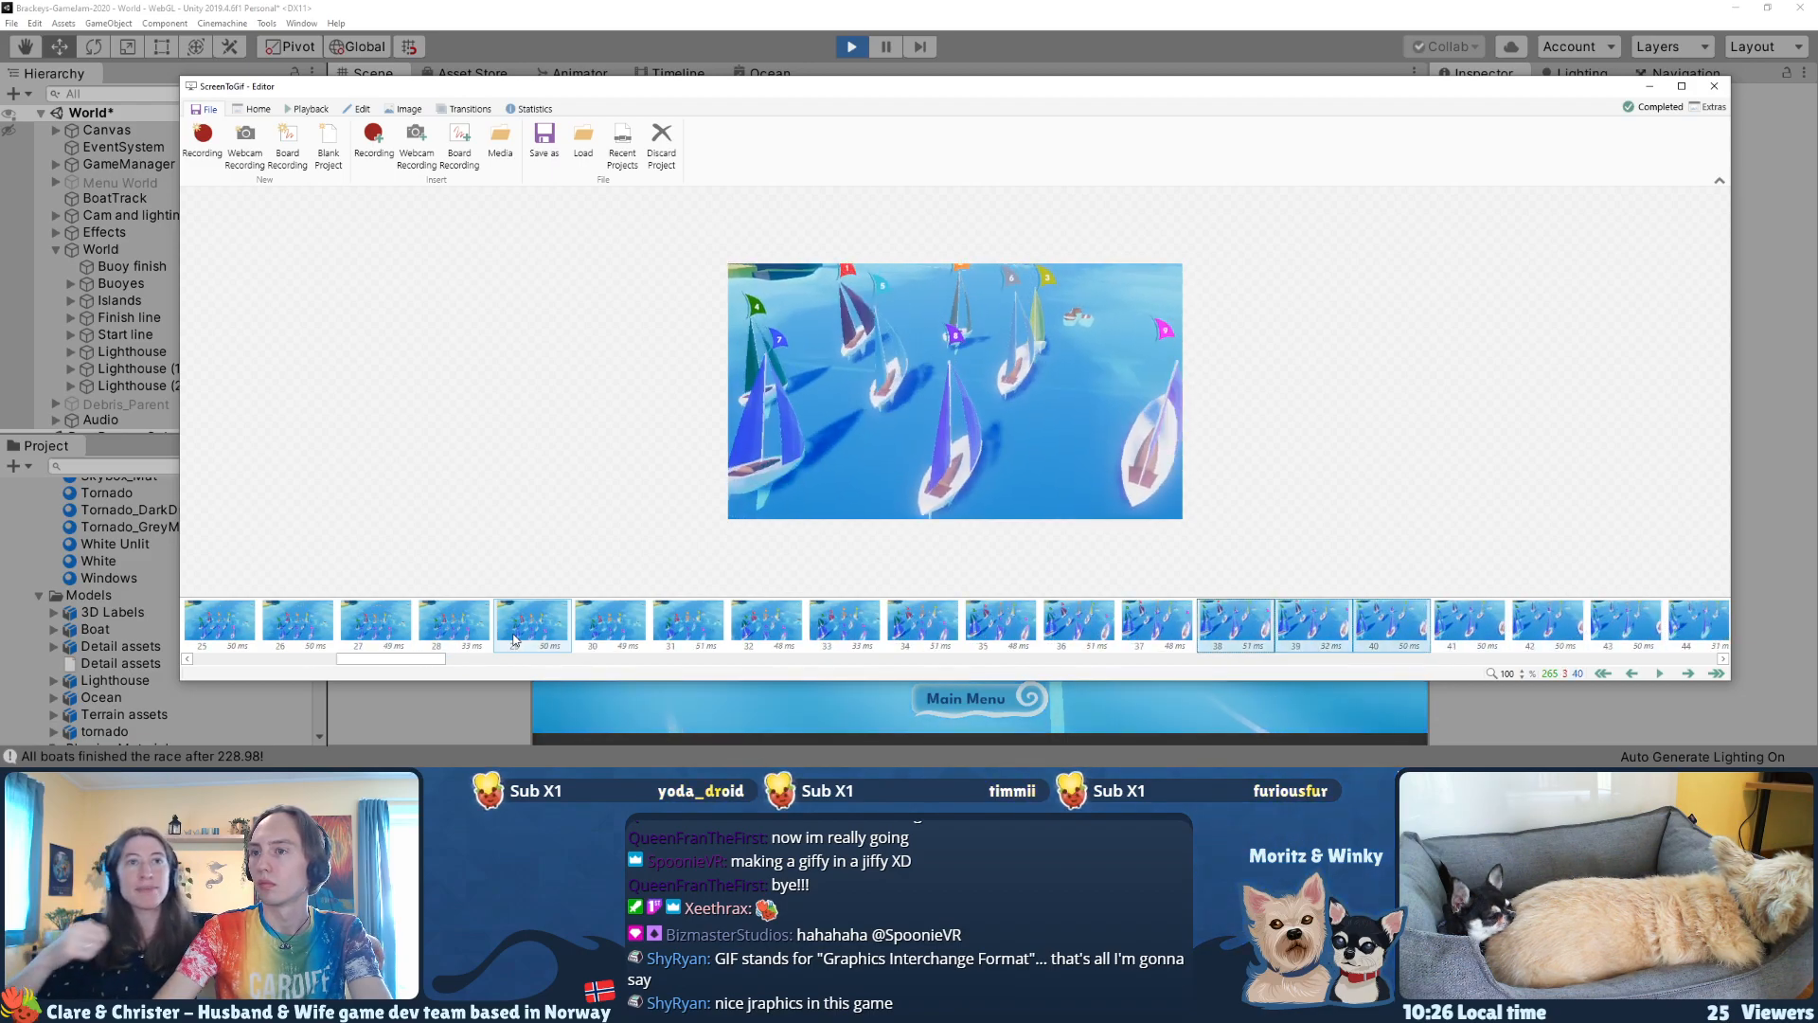
key("shift+Left")
key("shift+Left")
key("shift+Left")
key("shift+Left")
key("shift+Left")
key("shift+Right")
key("shift+Right")
key("Delete")
key("Return")
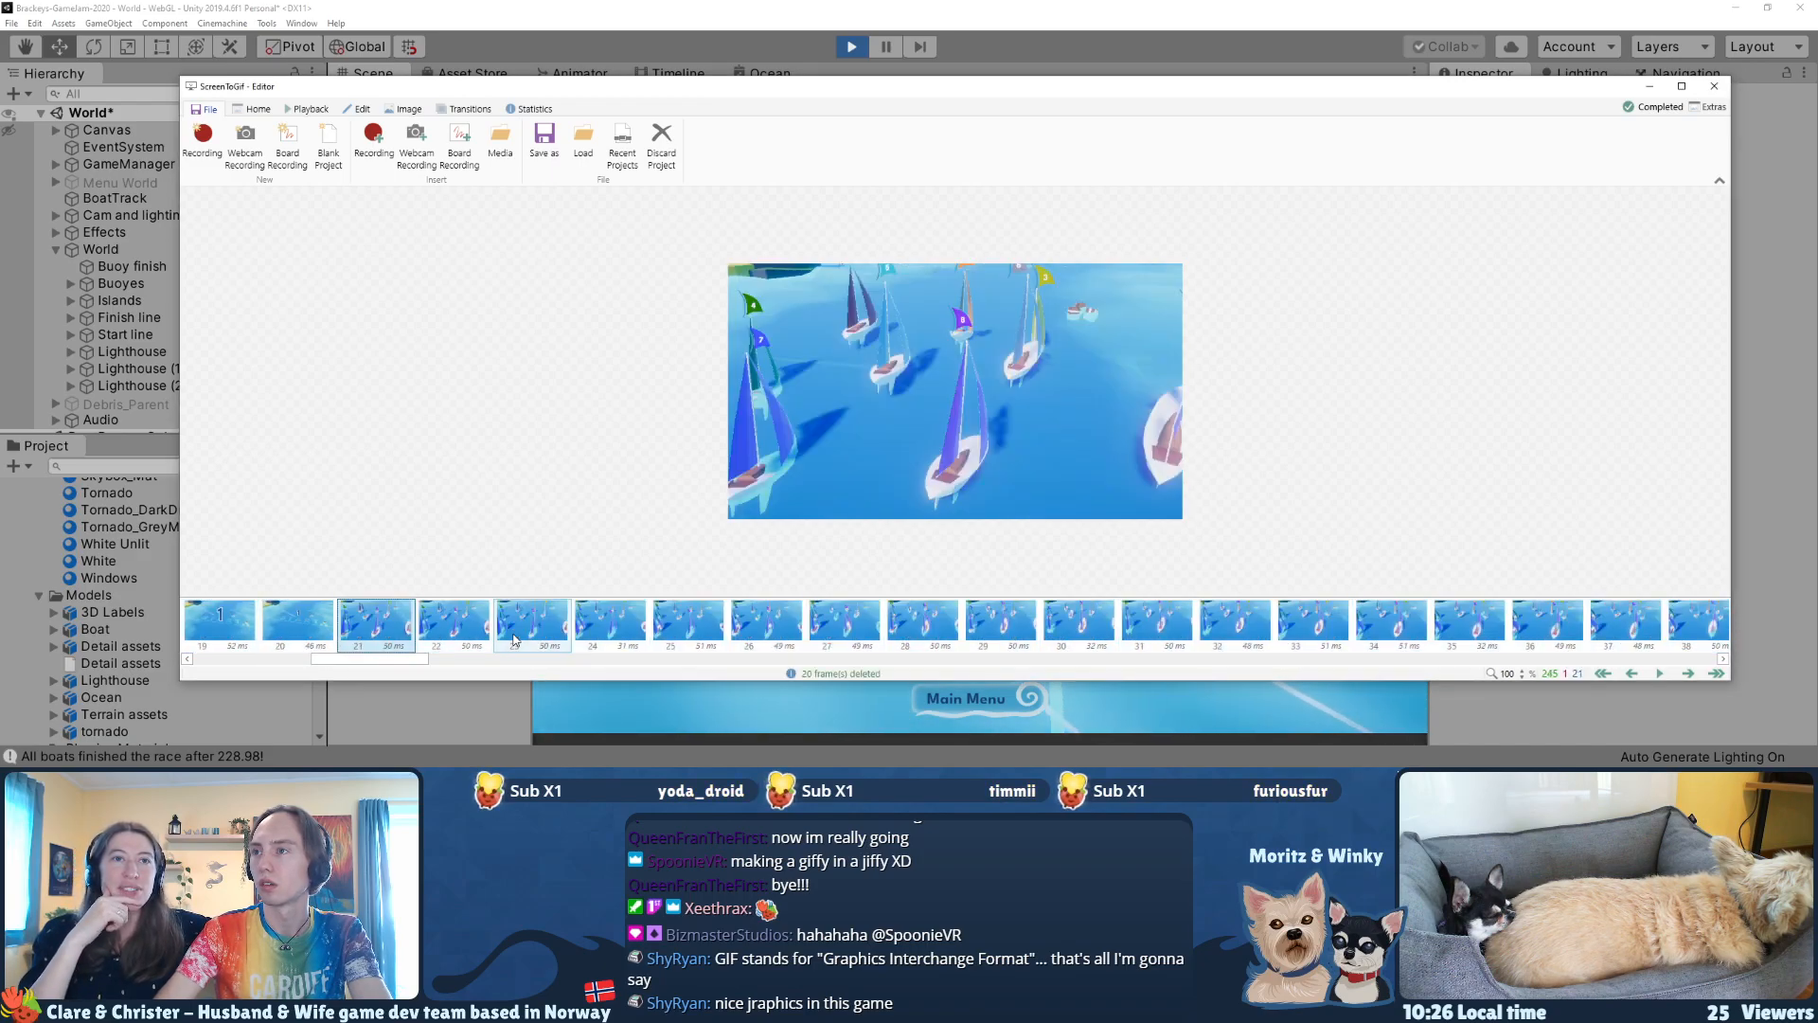
Step: Compare the frames around the first camera cut and delete frames 41–44 just before it
key("Right")
key("Right")
key("Right")
key("Right")
key("Right")
key("Right")
key("Right")
key("Right")
key("Right")
key("Right")
key("Right")
key("Right")
key("Right")
key("Right")
key("Right")
key("Right")
key("Right")
key("Right")
key("Right")
key("Right")
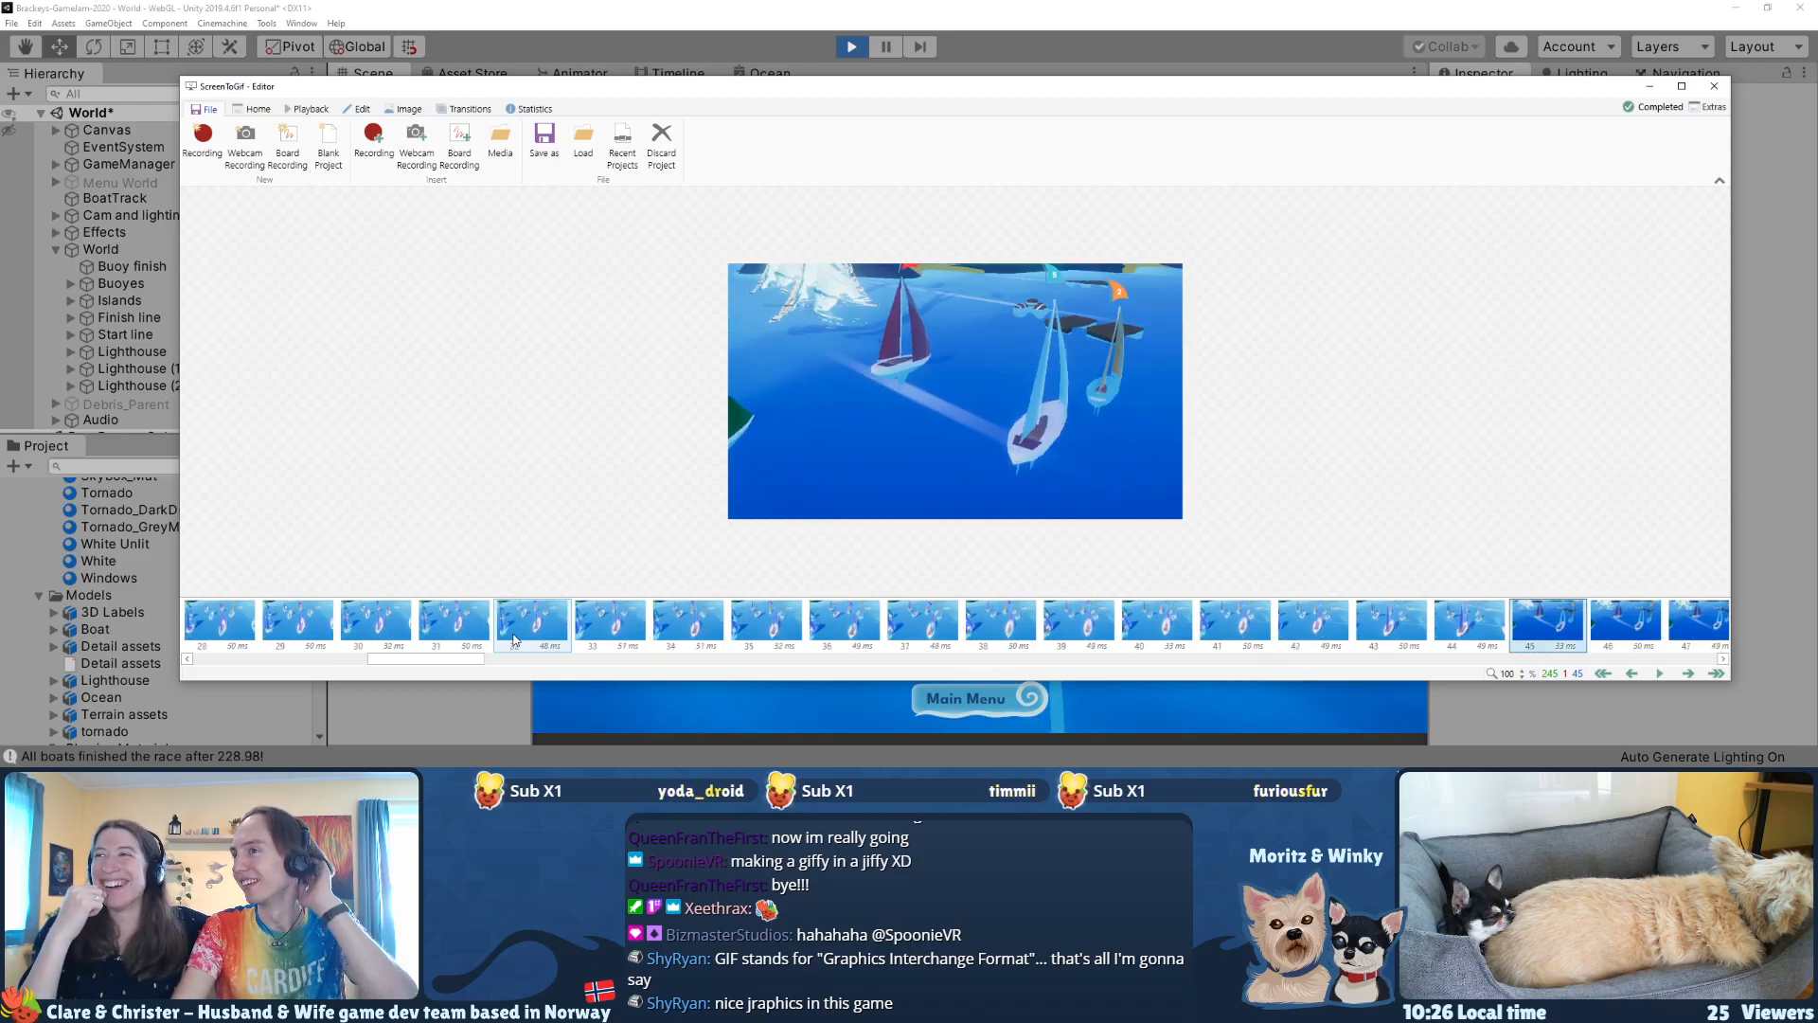
key("Left")
key("Left")
key("Right")
key("Right")
key("Right")
key("Left")
key("Left")
key("Left")
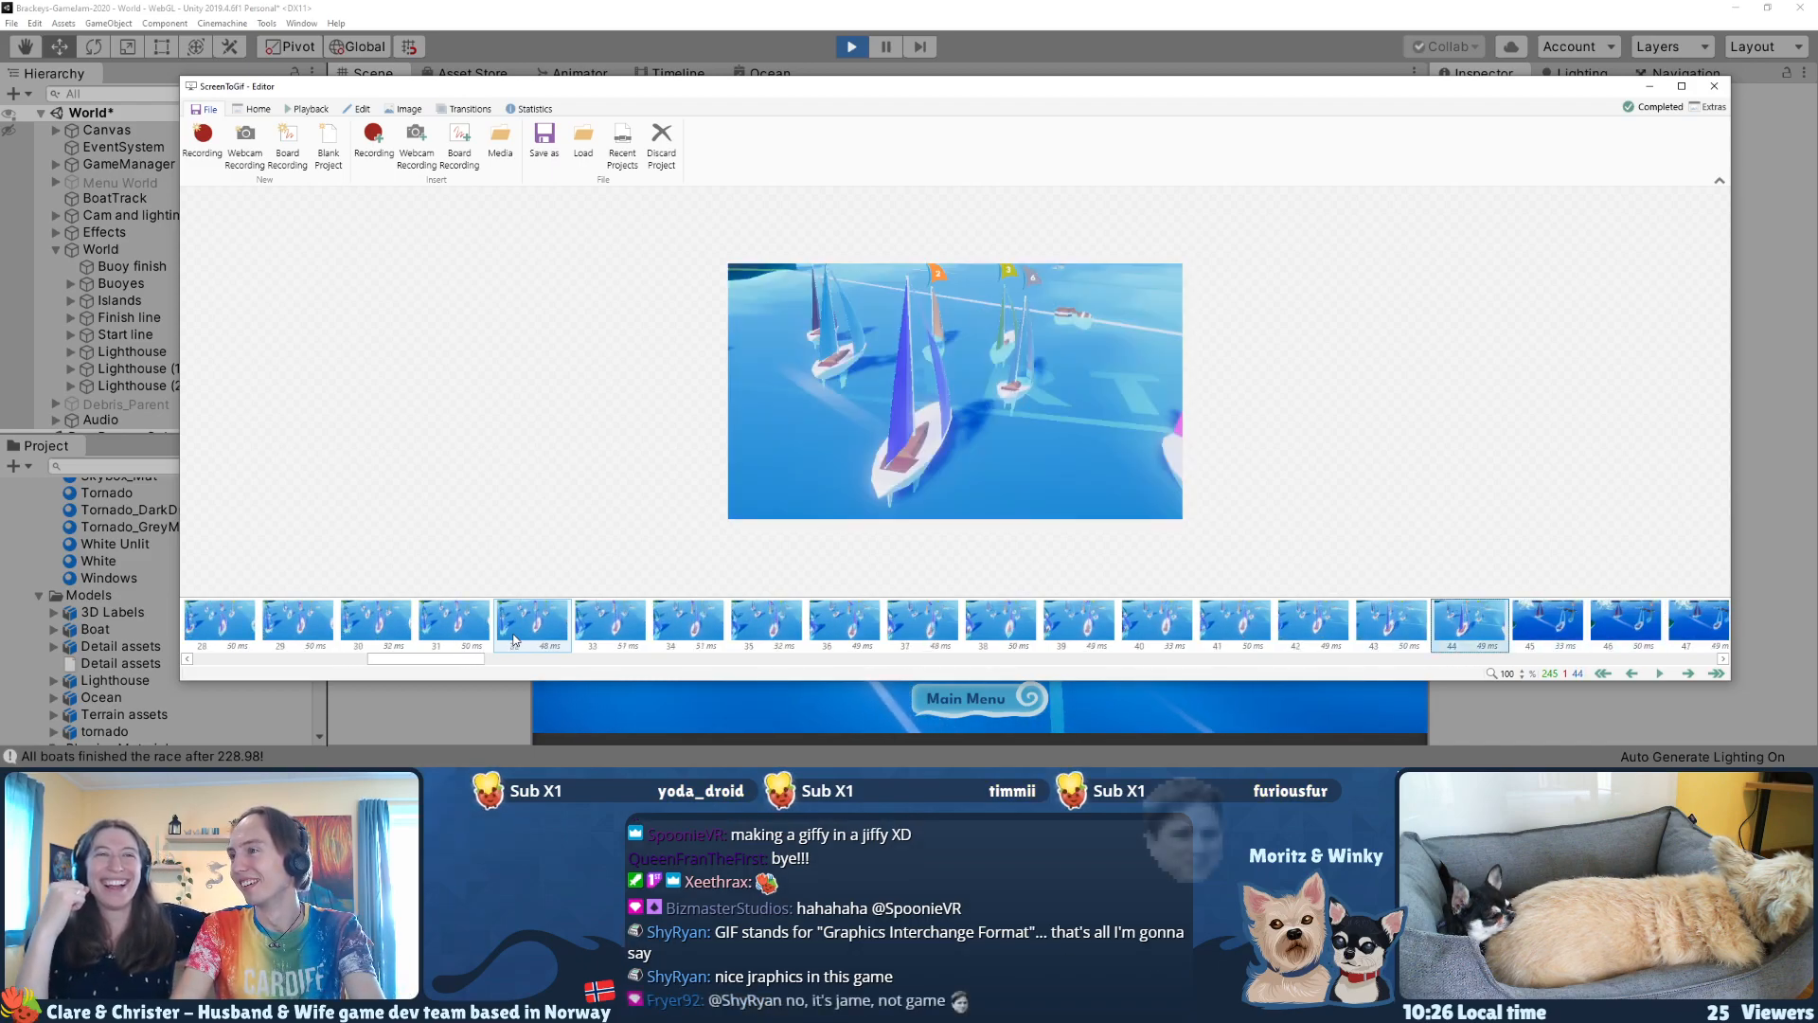
key("Left")
key("Left")
key("Left")
key("Left")
key("Right")
key("Right")
key("Right")
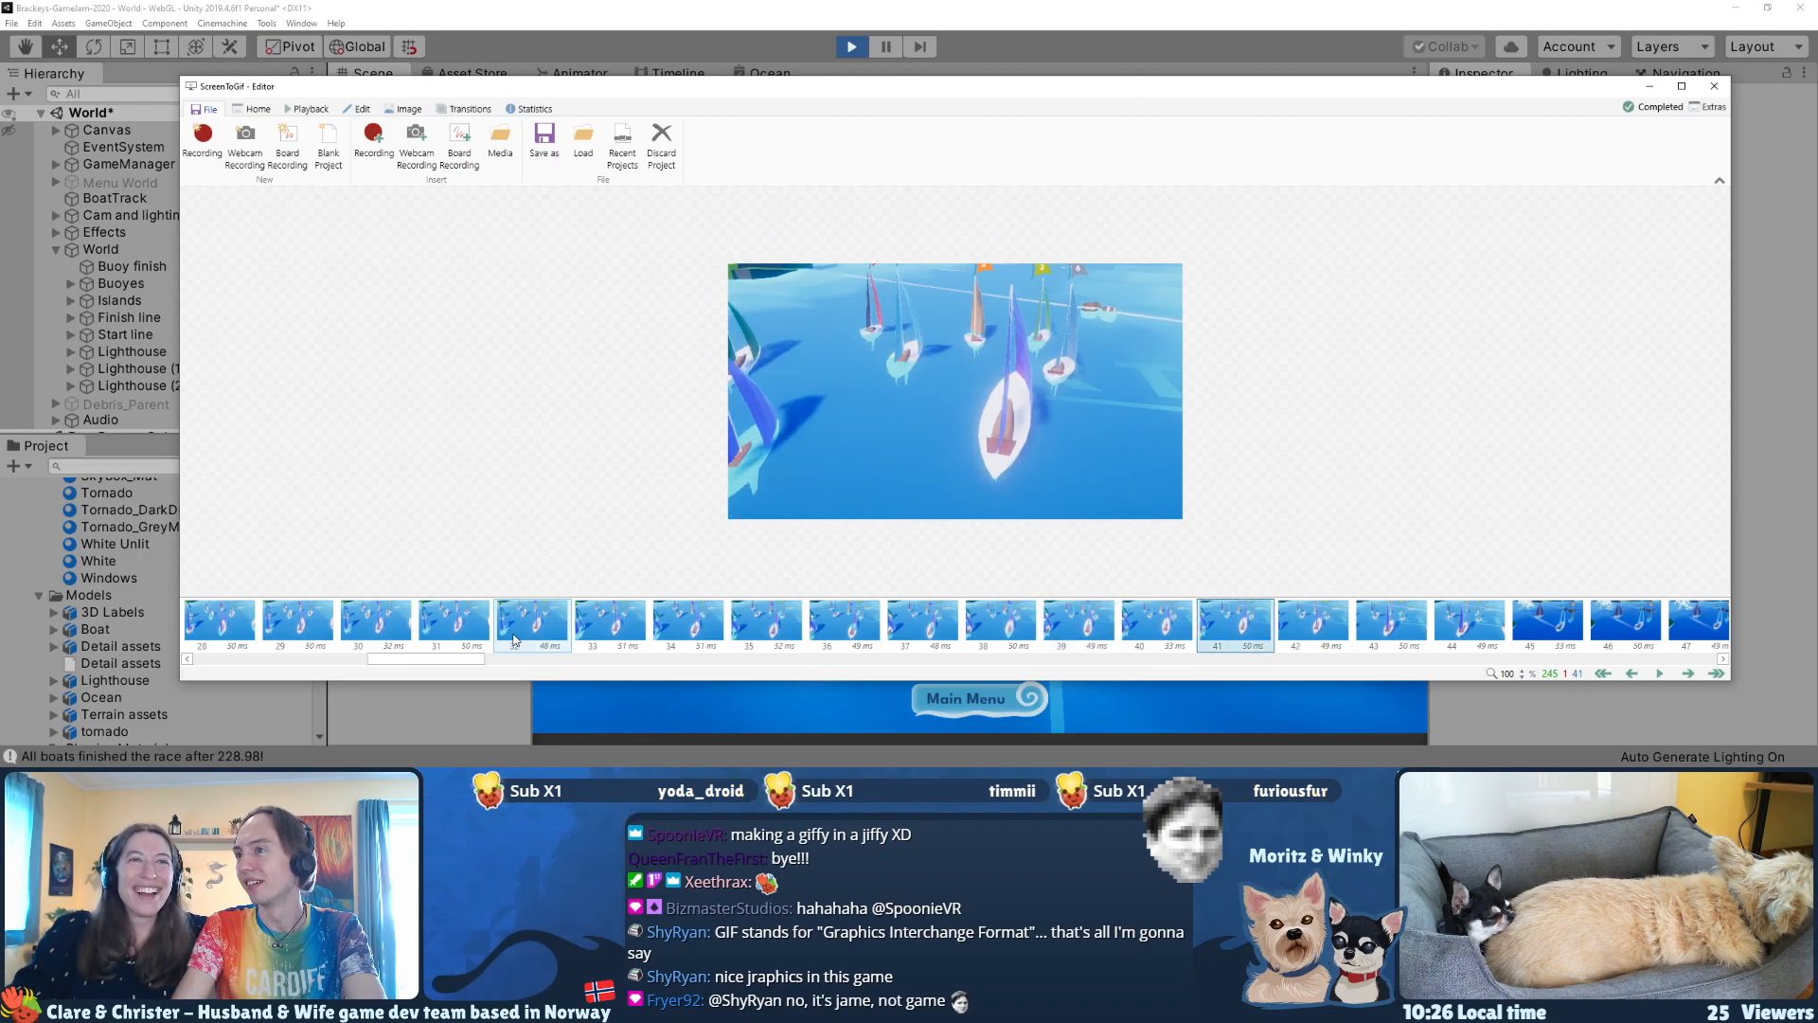
key("Delete")
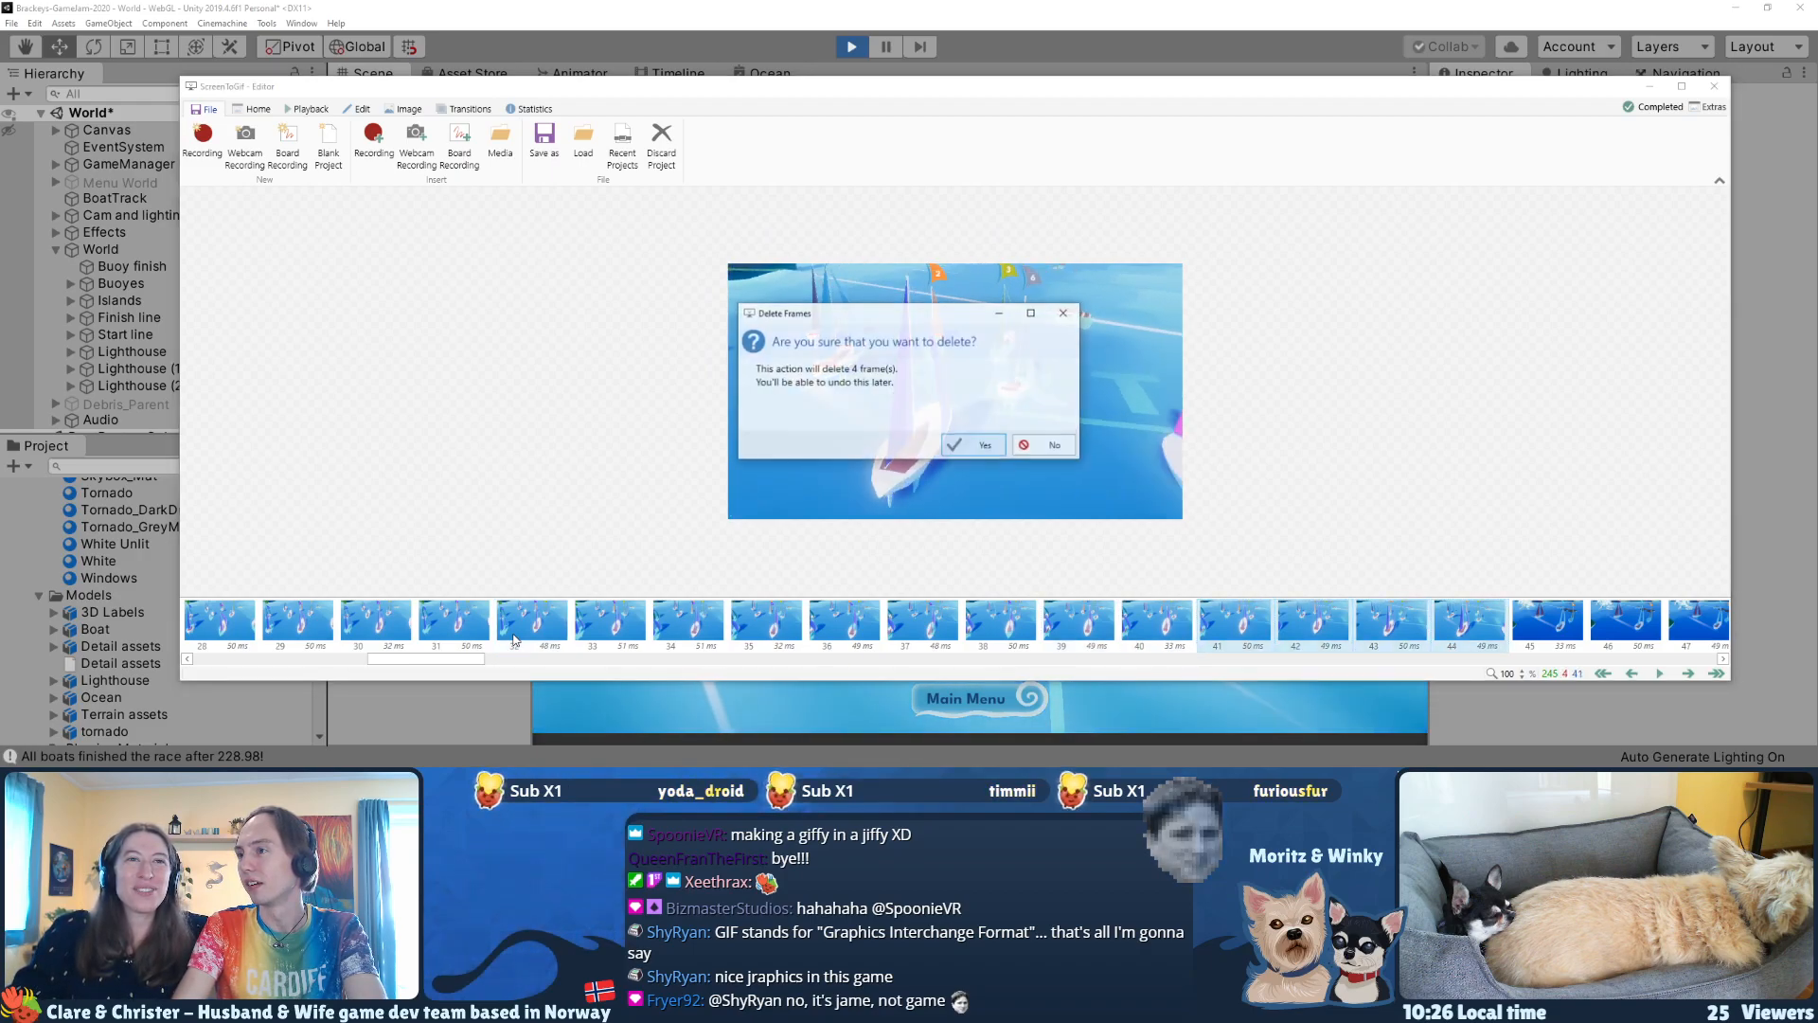
key("Return")
Step: Review the frames around the first camera cut and play the clip on through the tornado shot
key("Left")
key("Left")
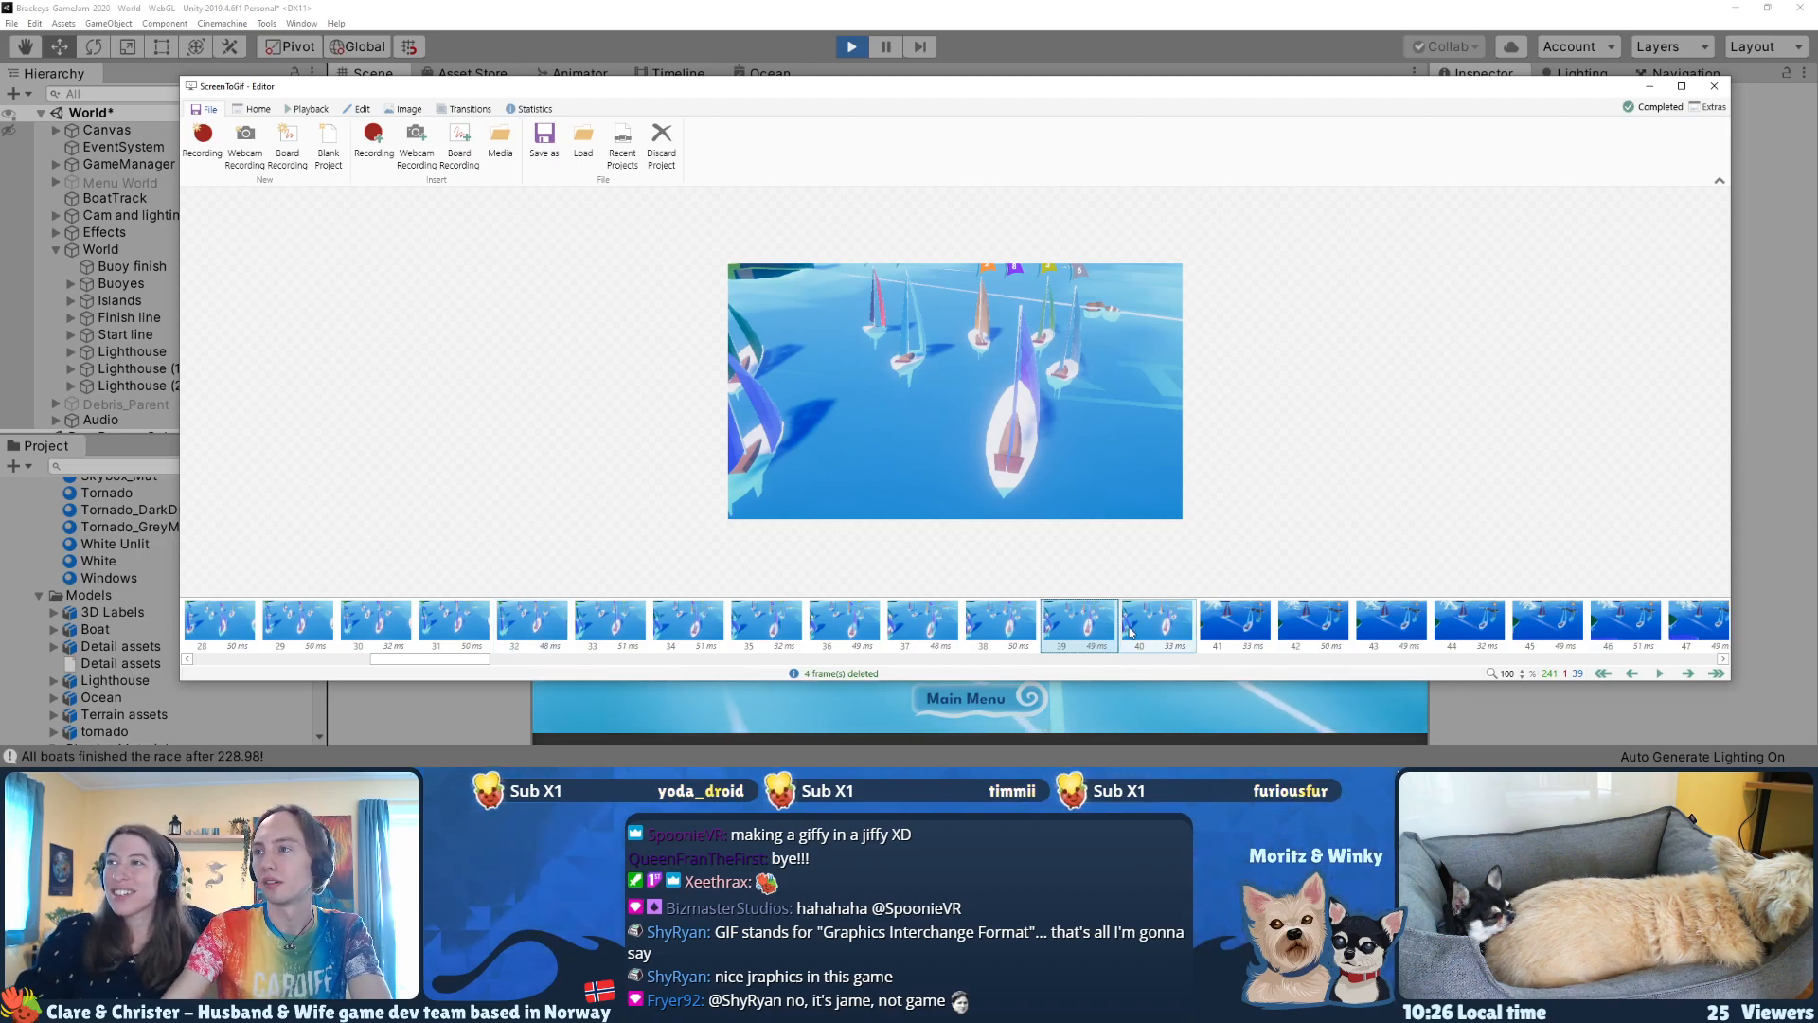
key("Left")
key("Left")
key("Left")
key("Left")
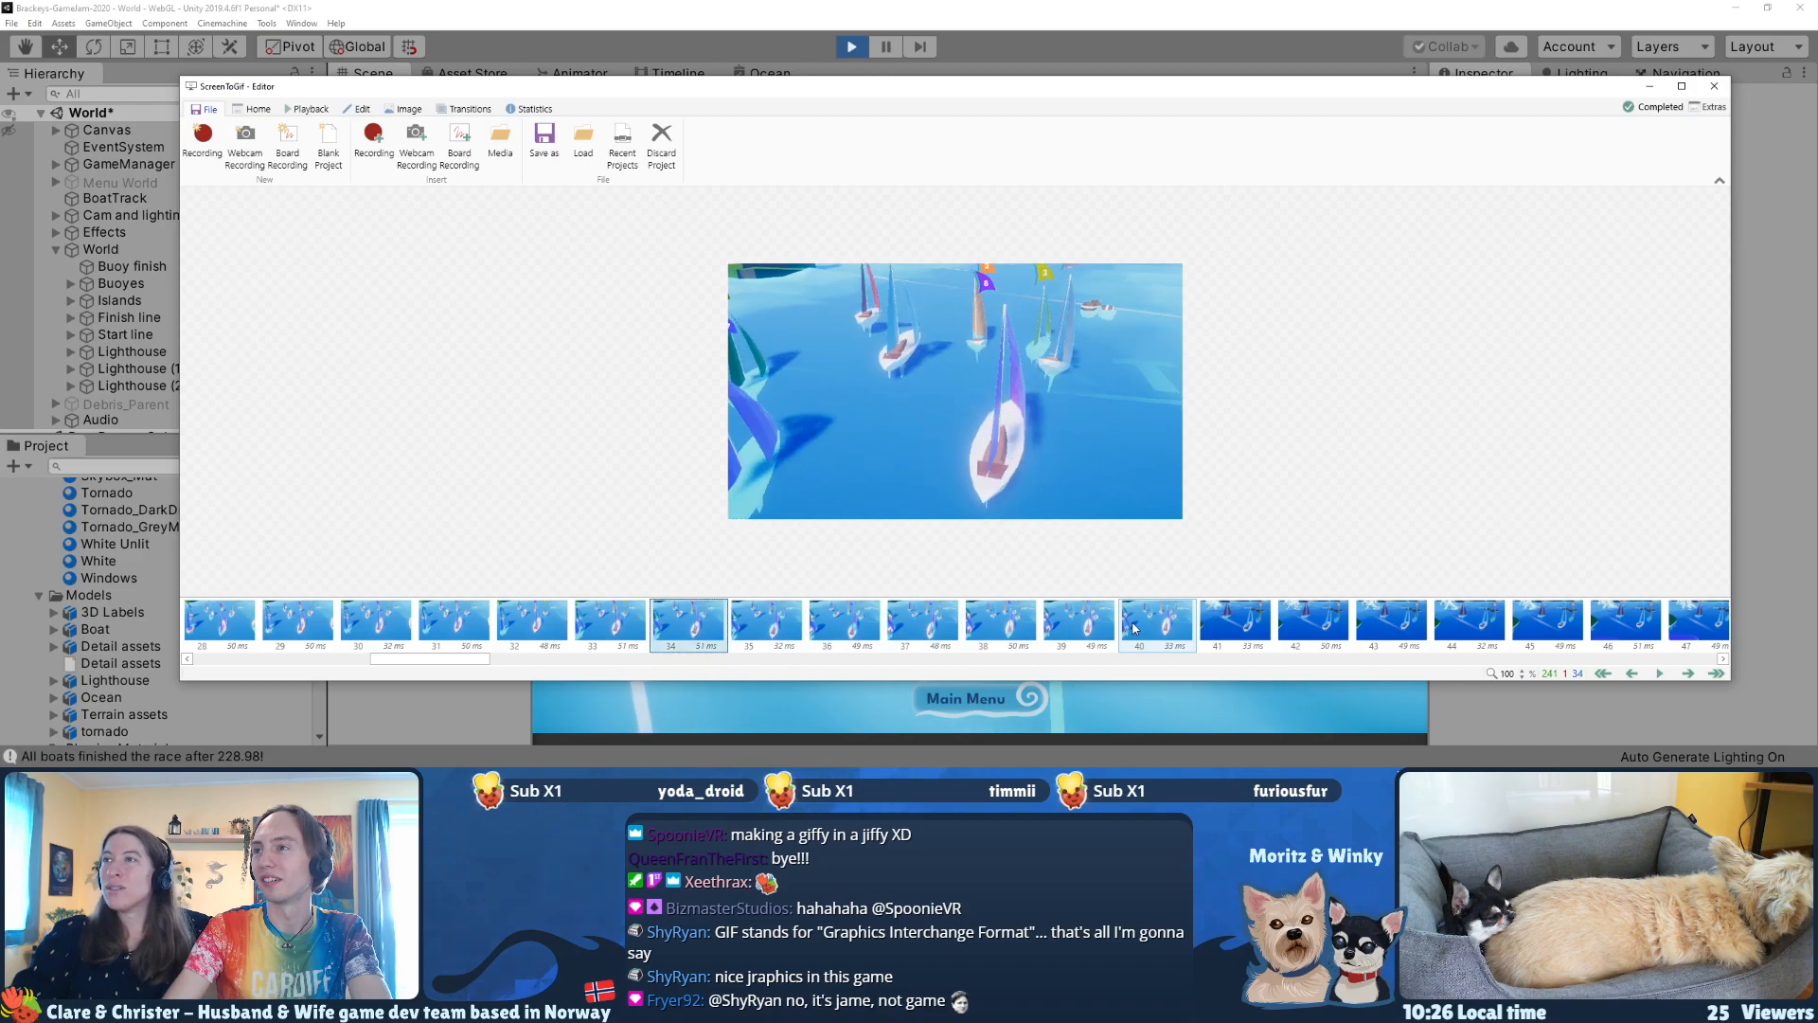
key("Right")
key("Right")
key("Right")
key("Right")
key("Right")
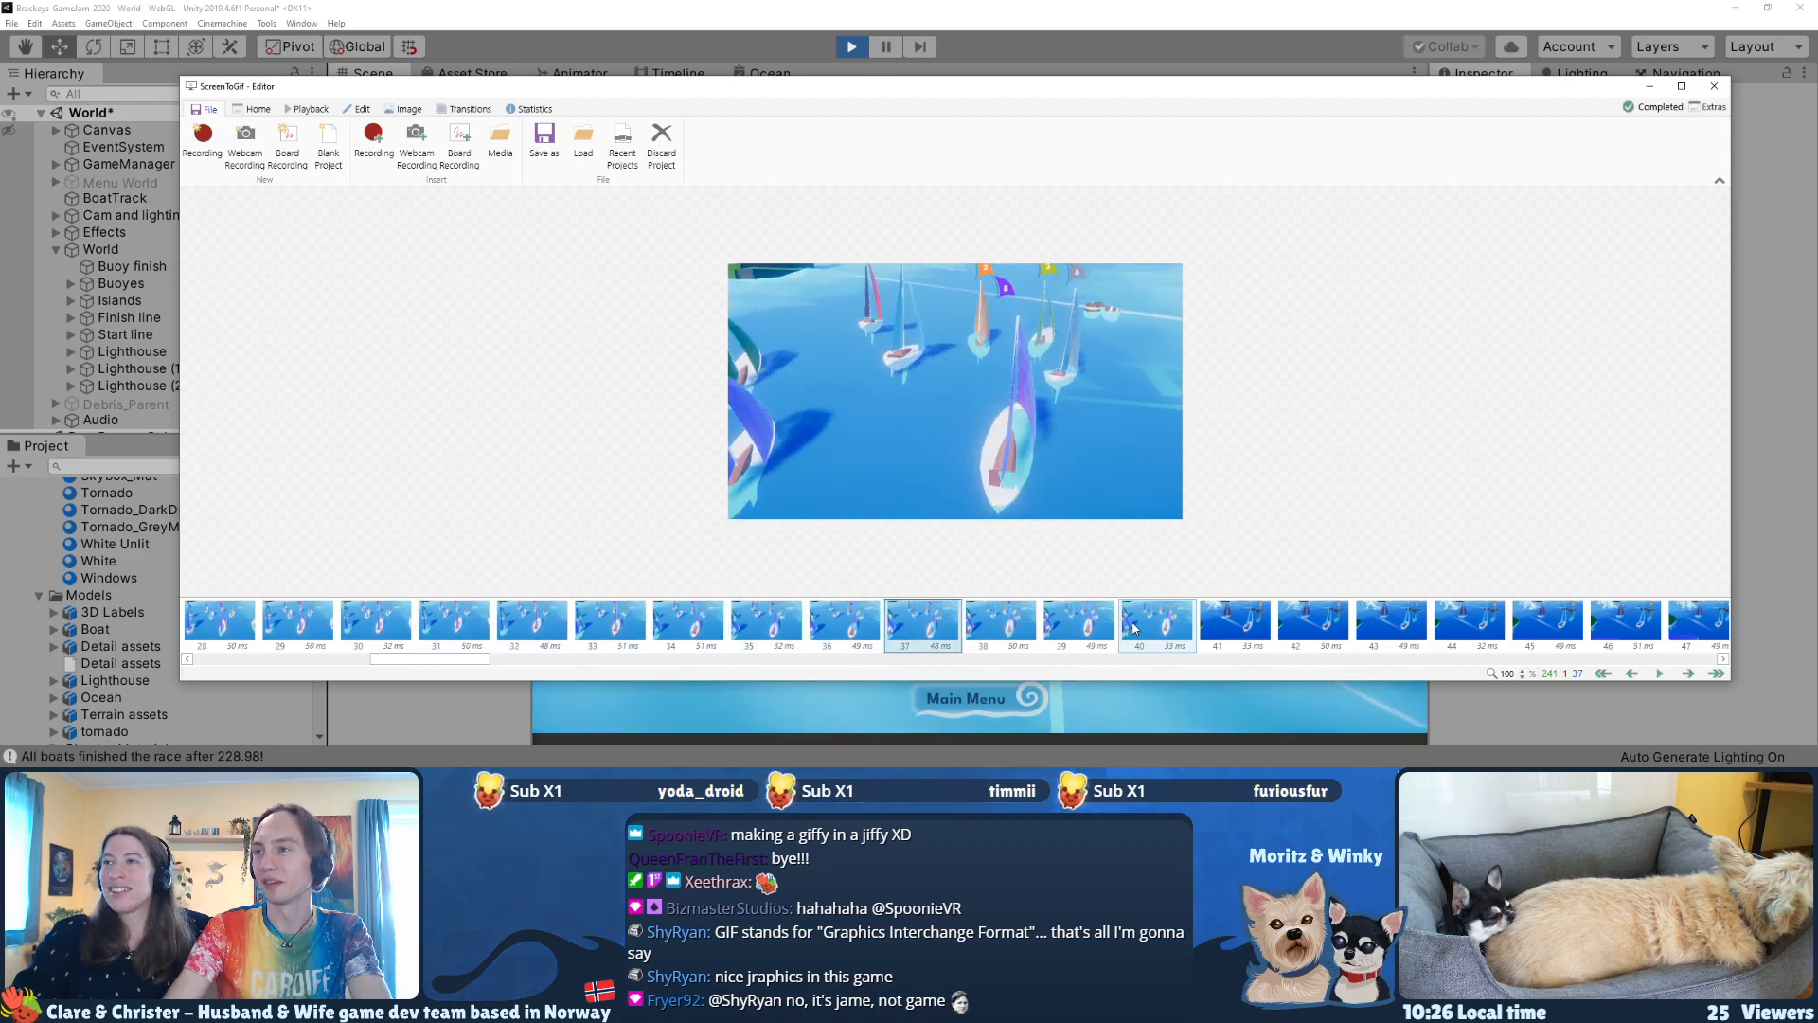
key("Right")
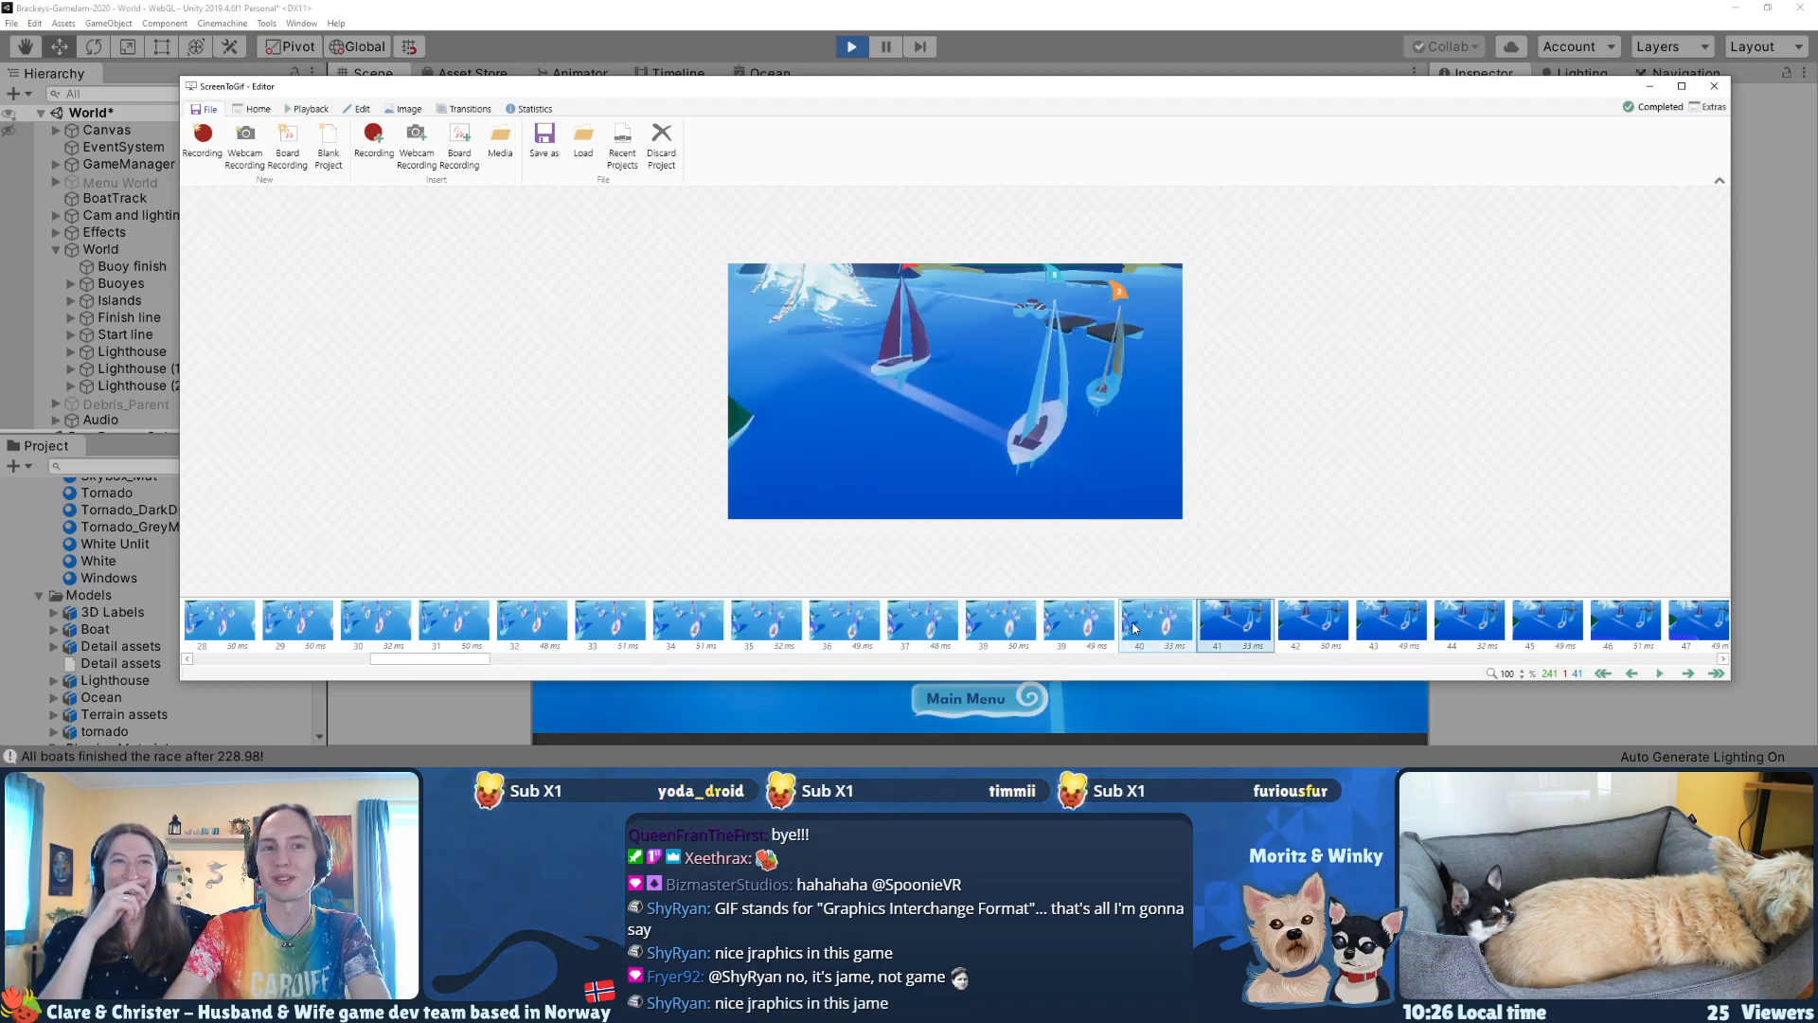
key("space")
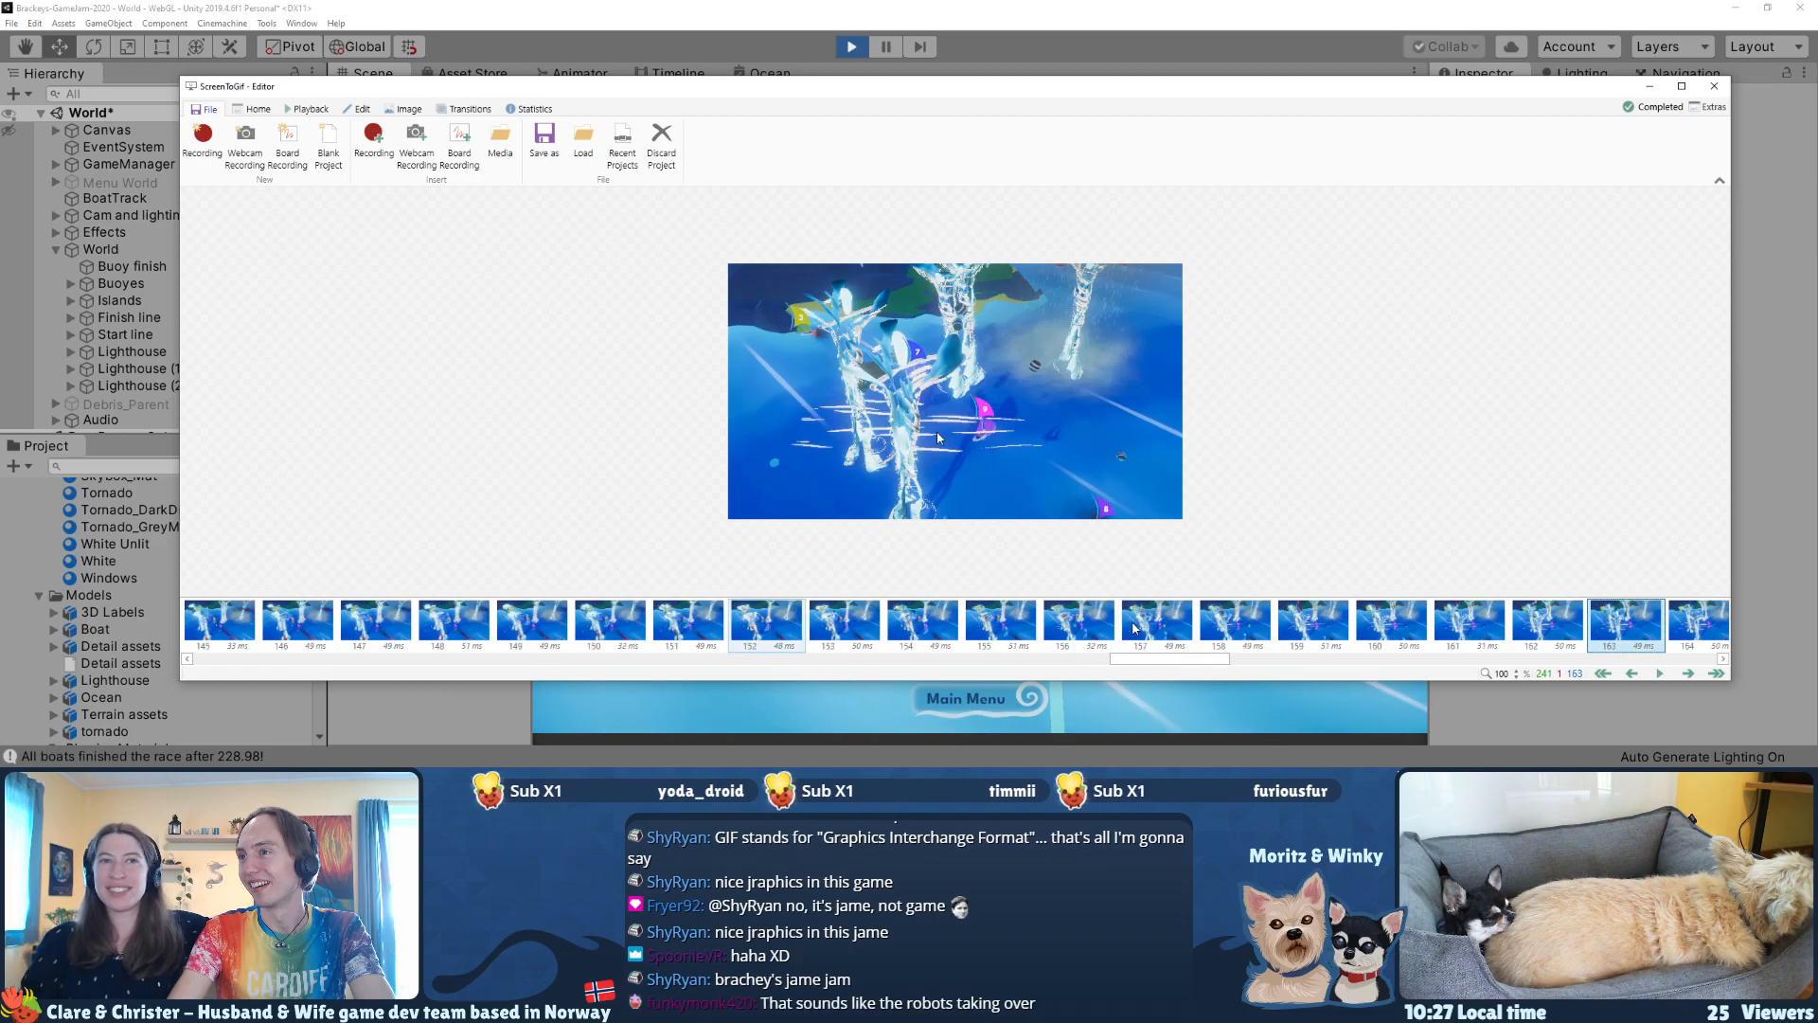
Step: Delete frames 169–179, the opening of the finish-line shot right after the tornado shot
key("Left")
key("Left")
key("Left")
key("Left")
key("Left")
key("Left")
key("Left")
key("Left")
key("Left")
key("Left")
key("Left")
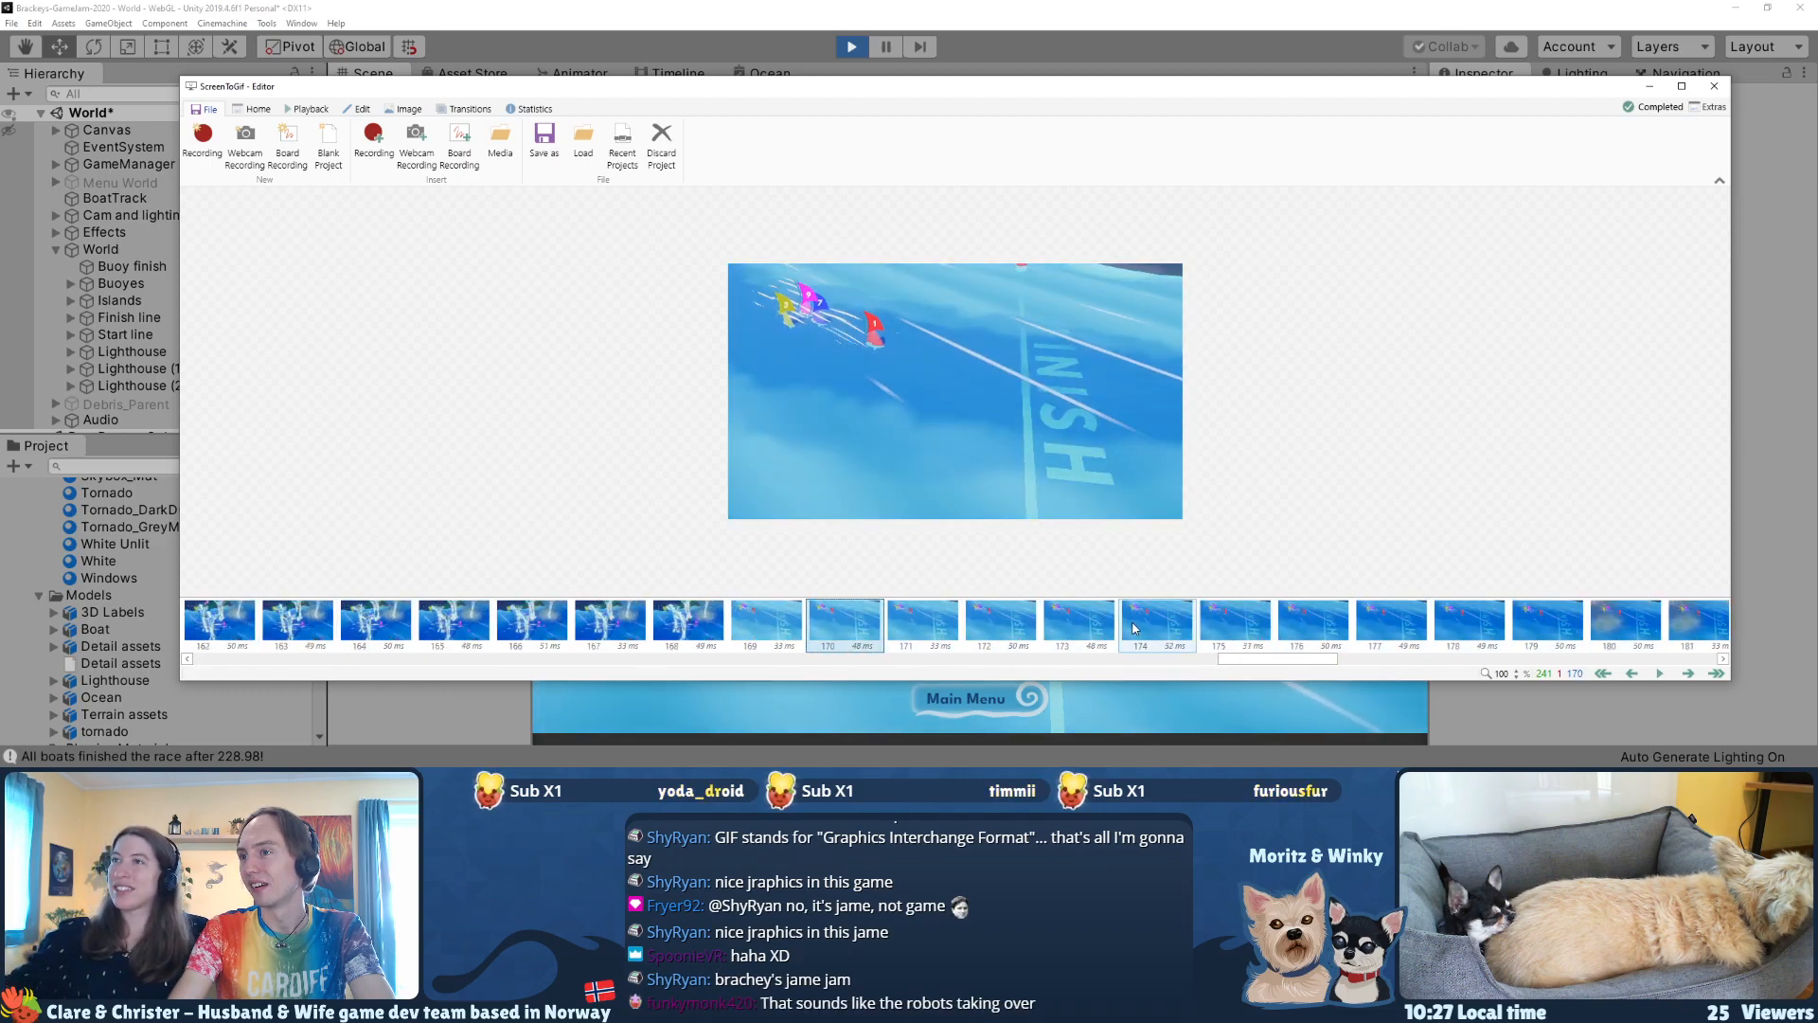
key("Left")
key("Left")
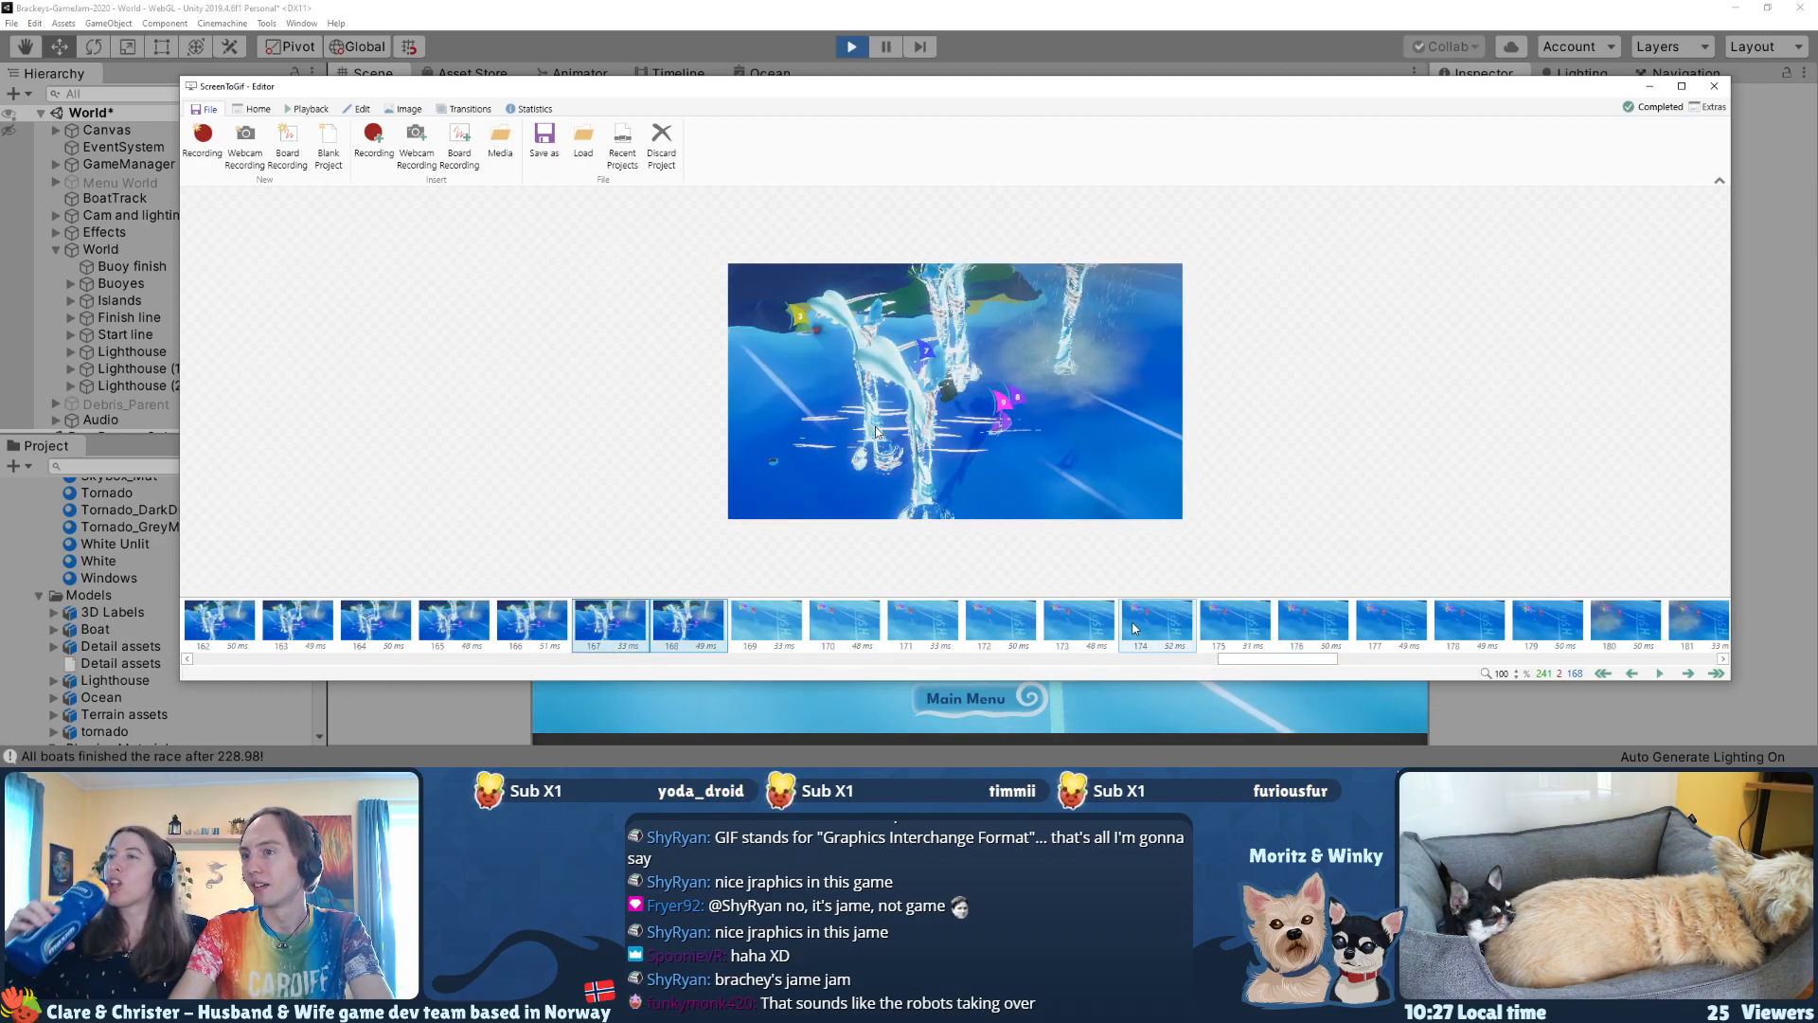
key("Right")
key("Right")
key("Right")
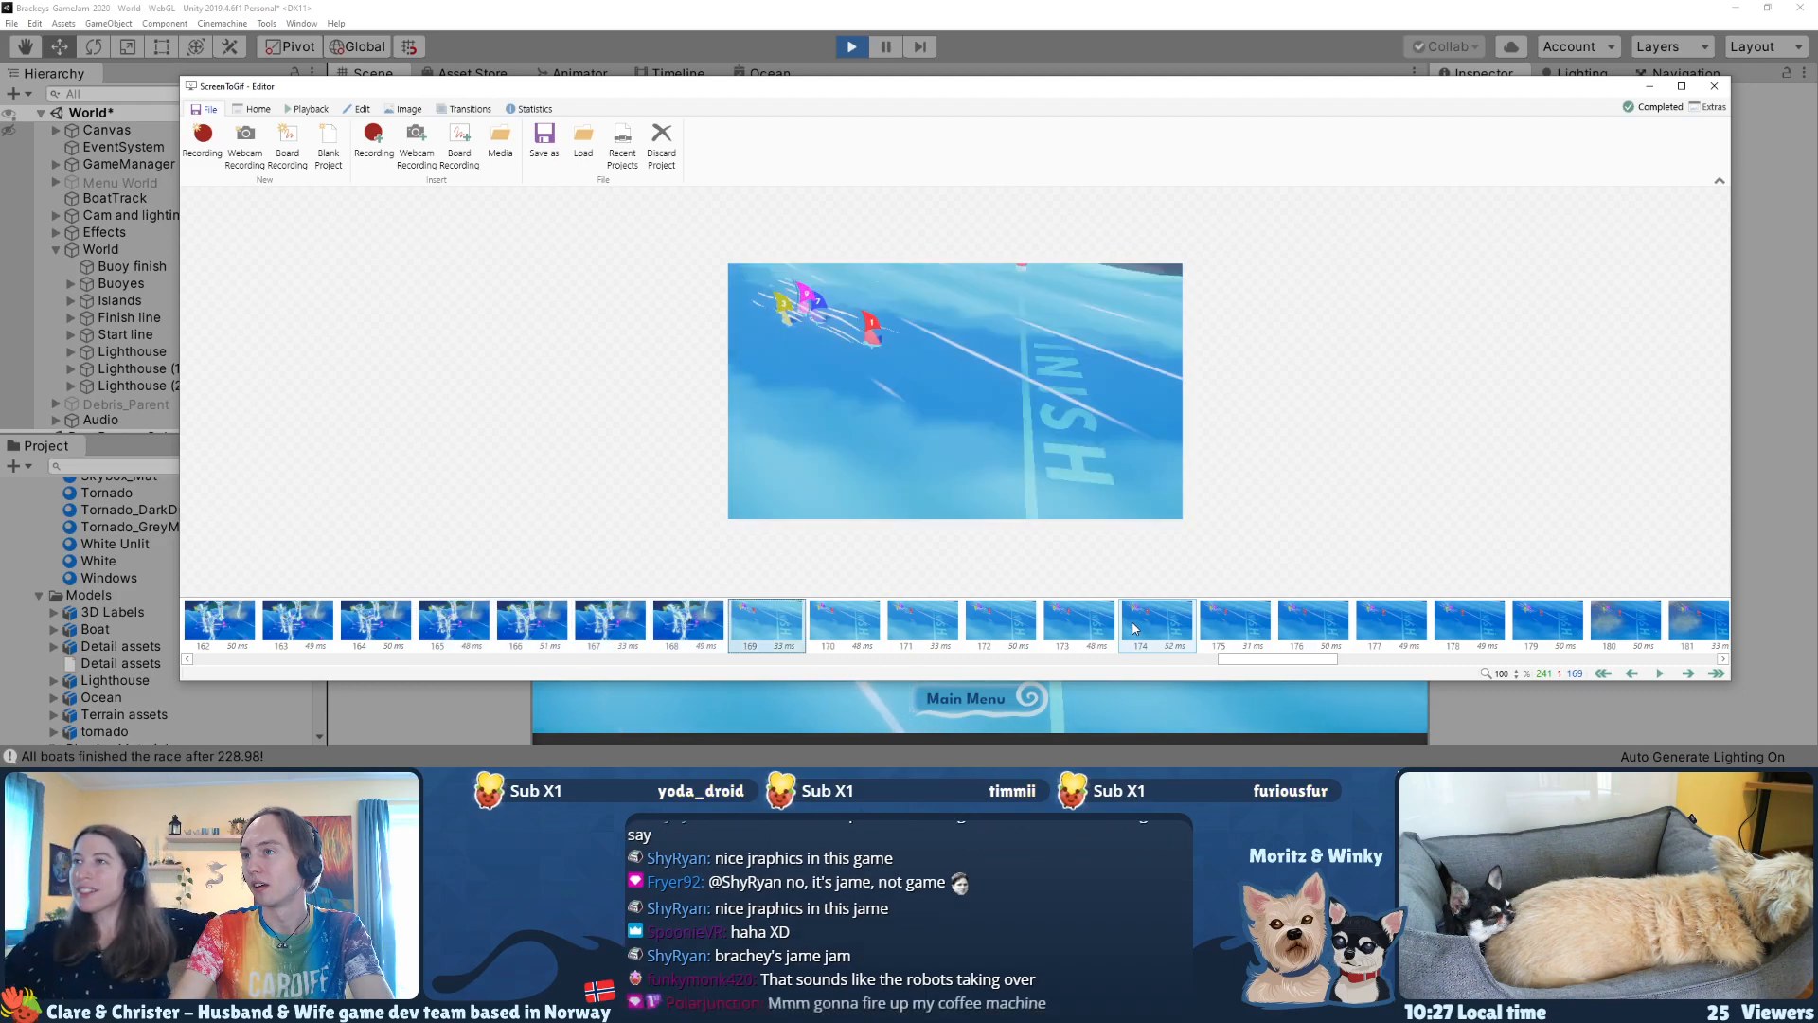
key("shift+Right")
key("shift+Right")
key("shift+Right")
key("shift+Right")
key("shift+Right")
key("shift+Right")
key("shift+Right")
key("shift+Right")
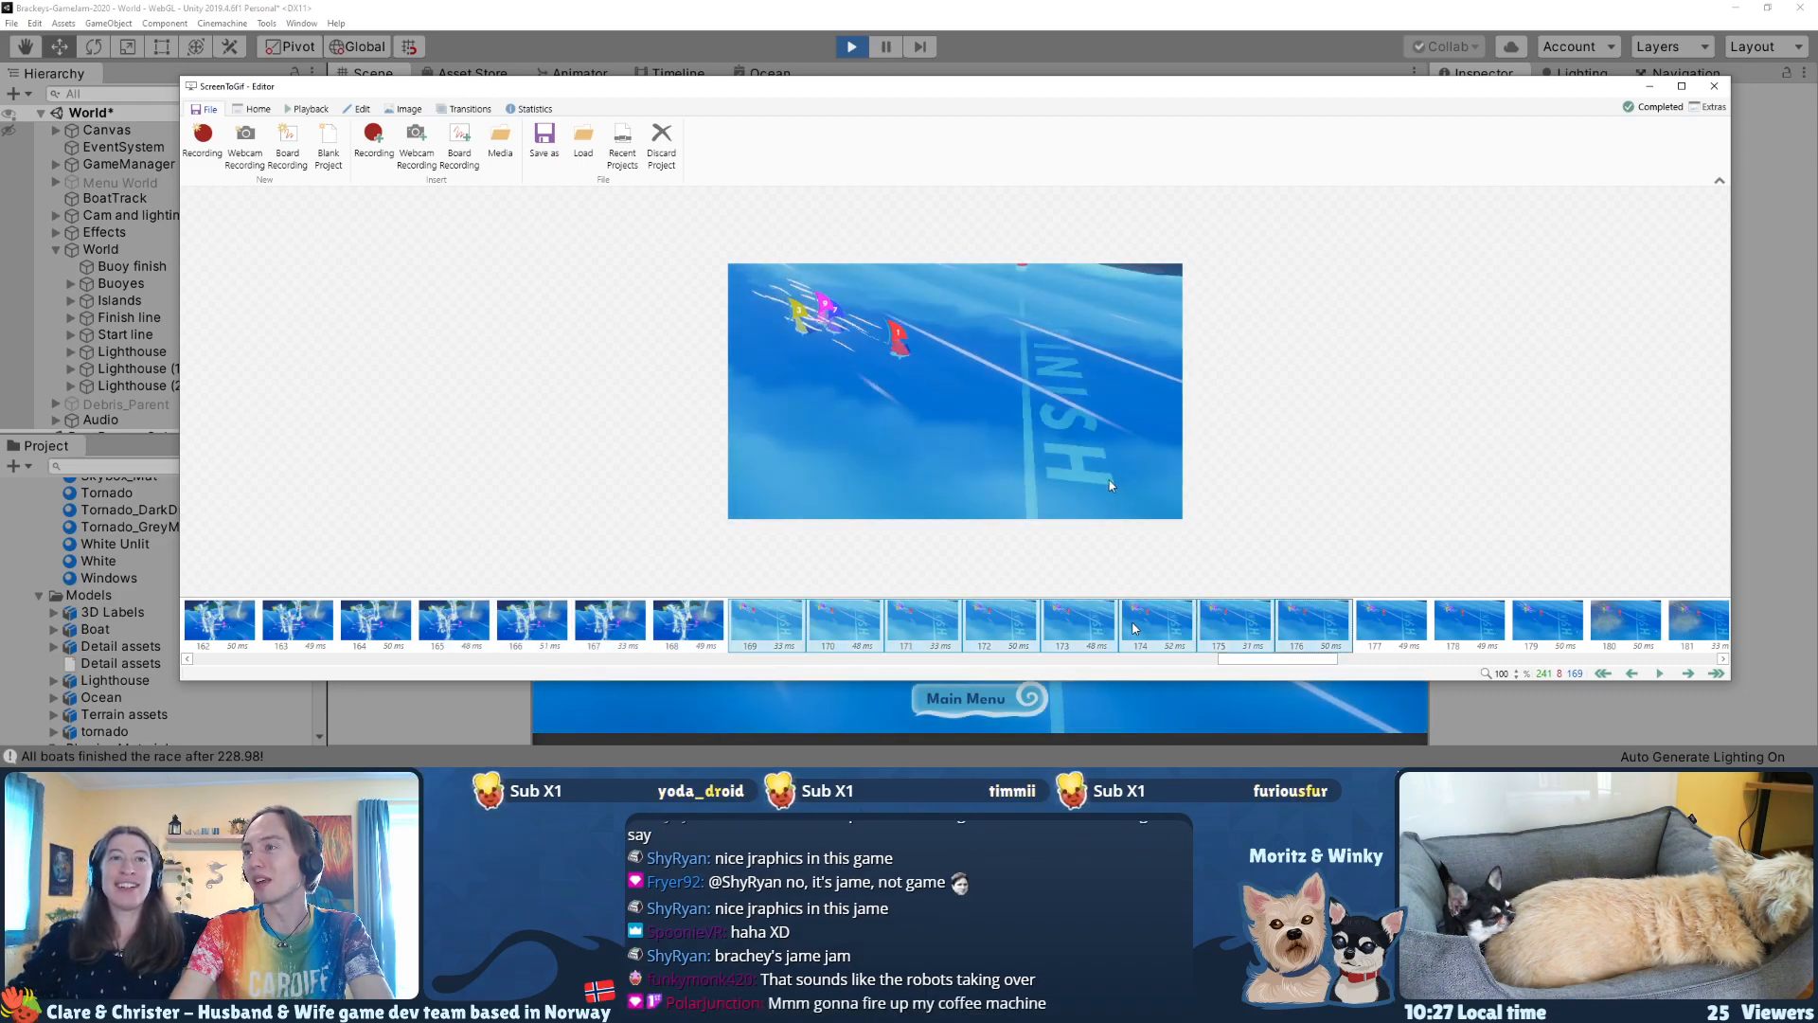
key("shift+Right")
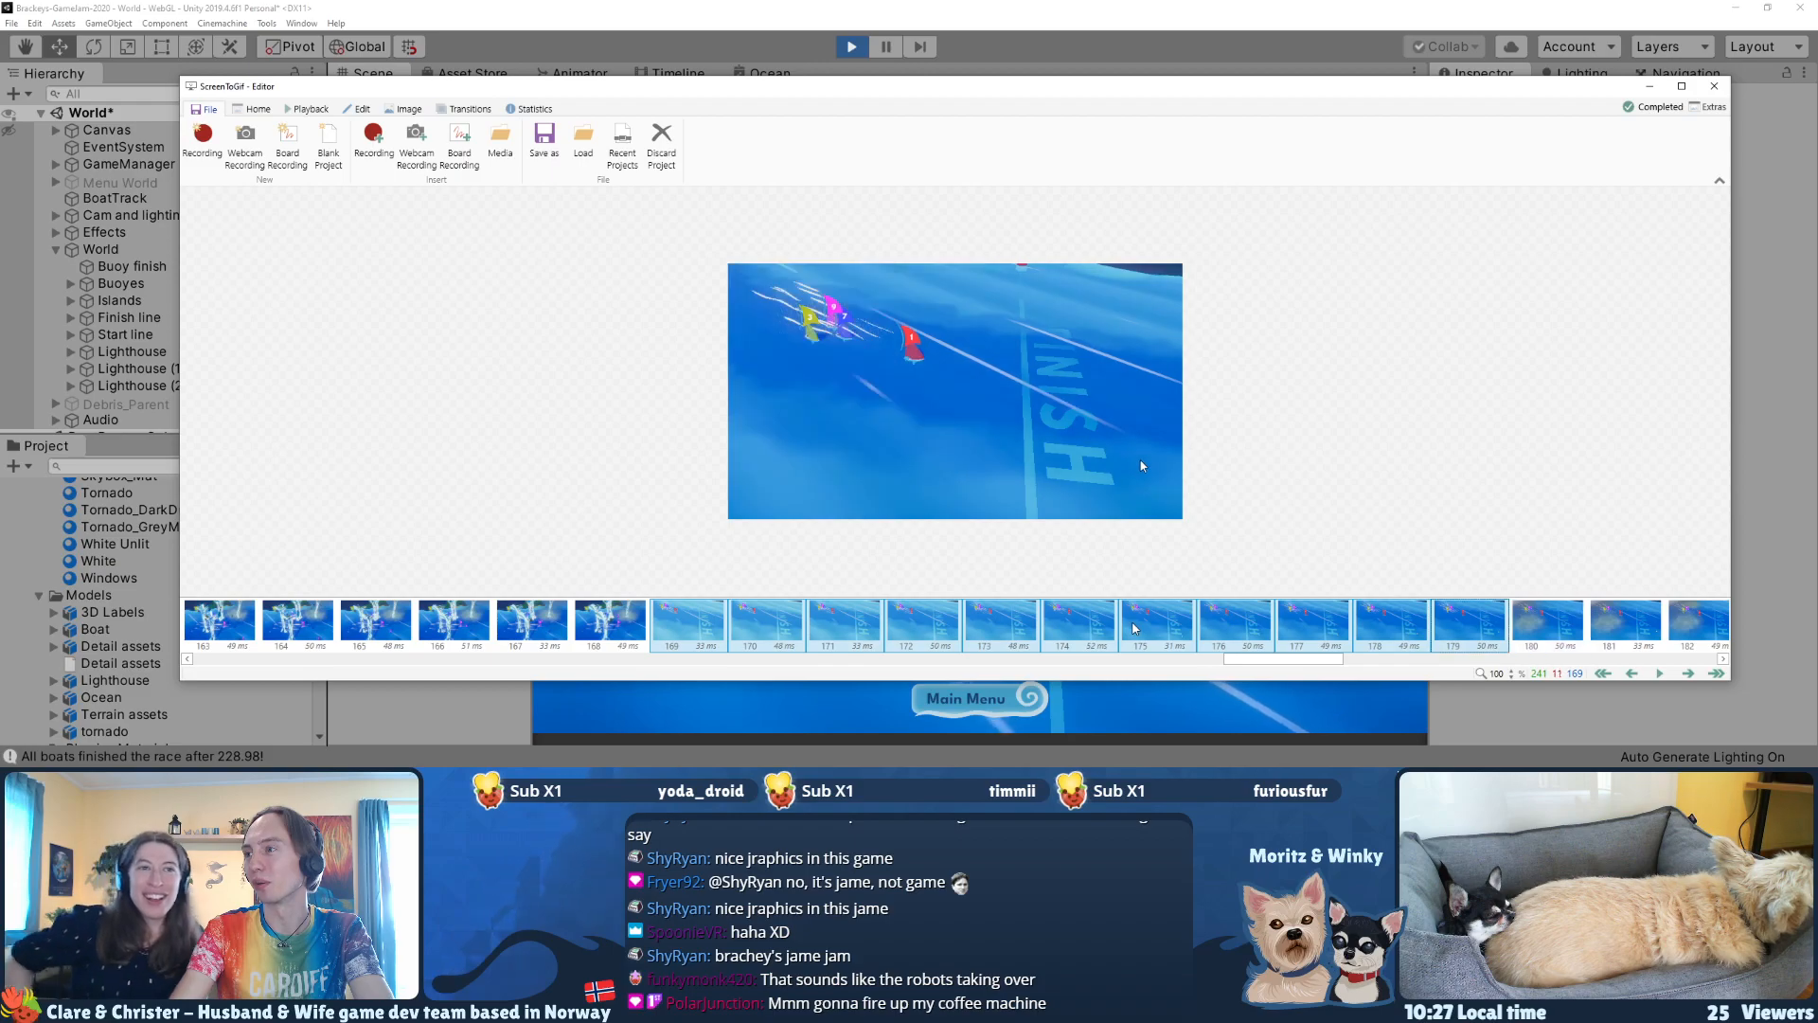
key("Delete")
key("Return")
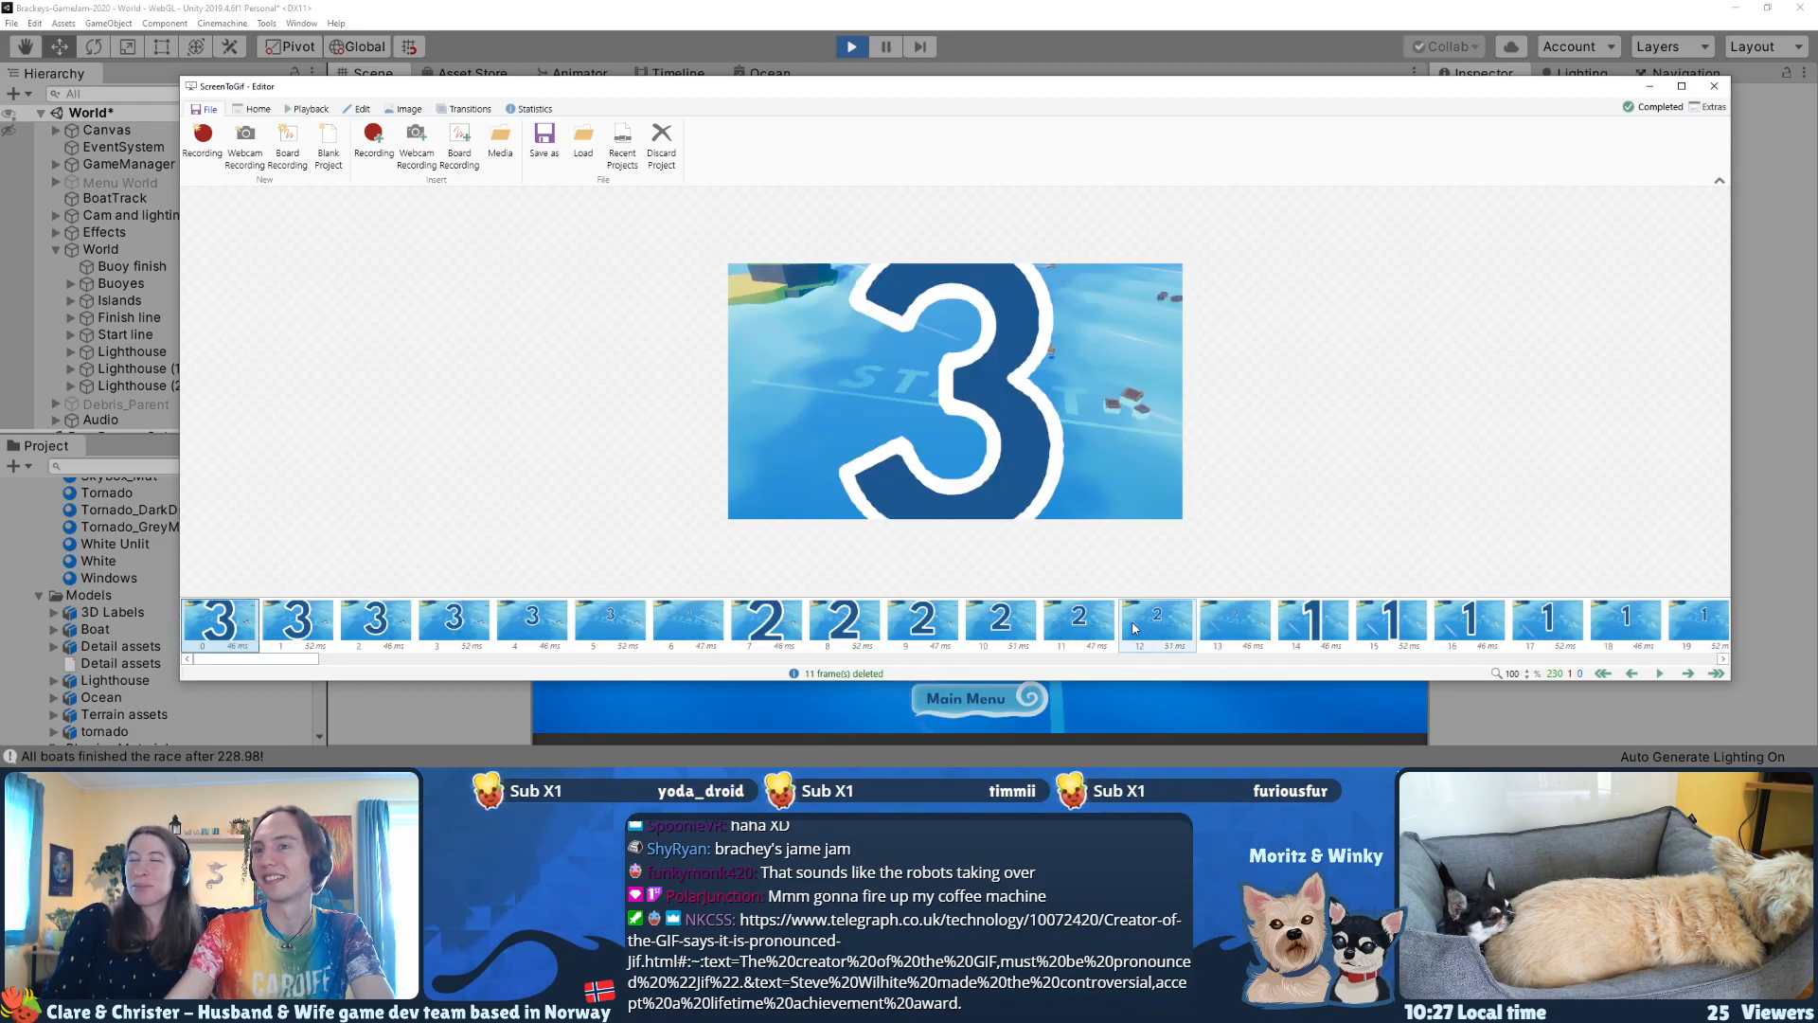
Step: Export the trimmed clip to Downloads as gif5 with the Gifski encoder
left_click(542, 142)
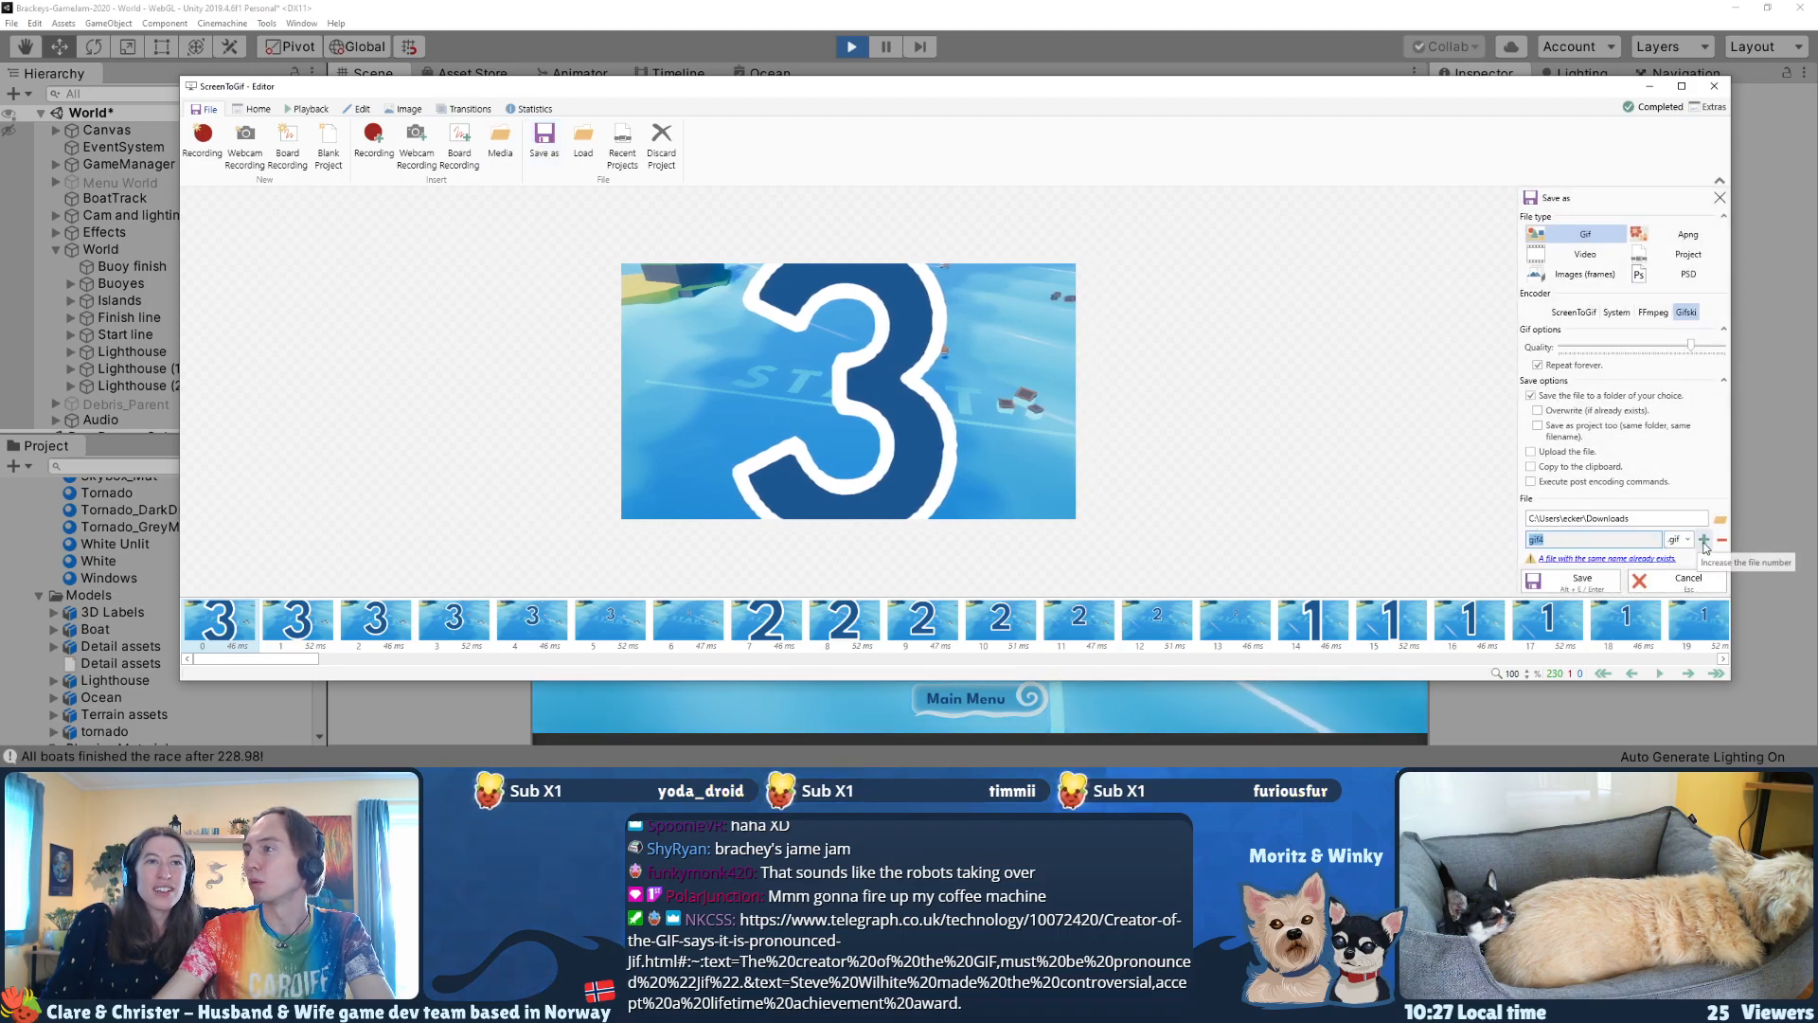
left_click(1573, 585)
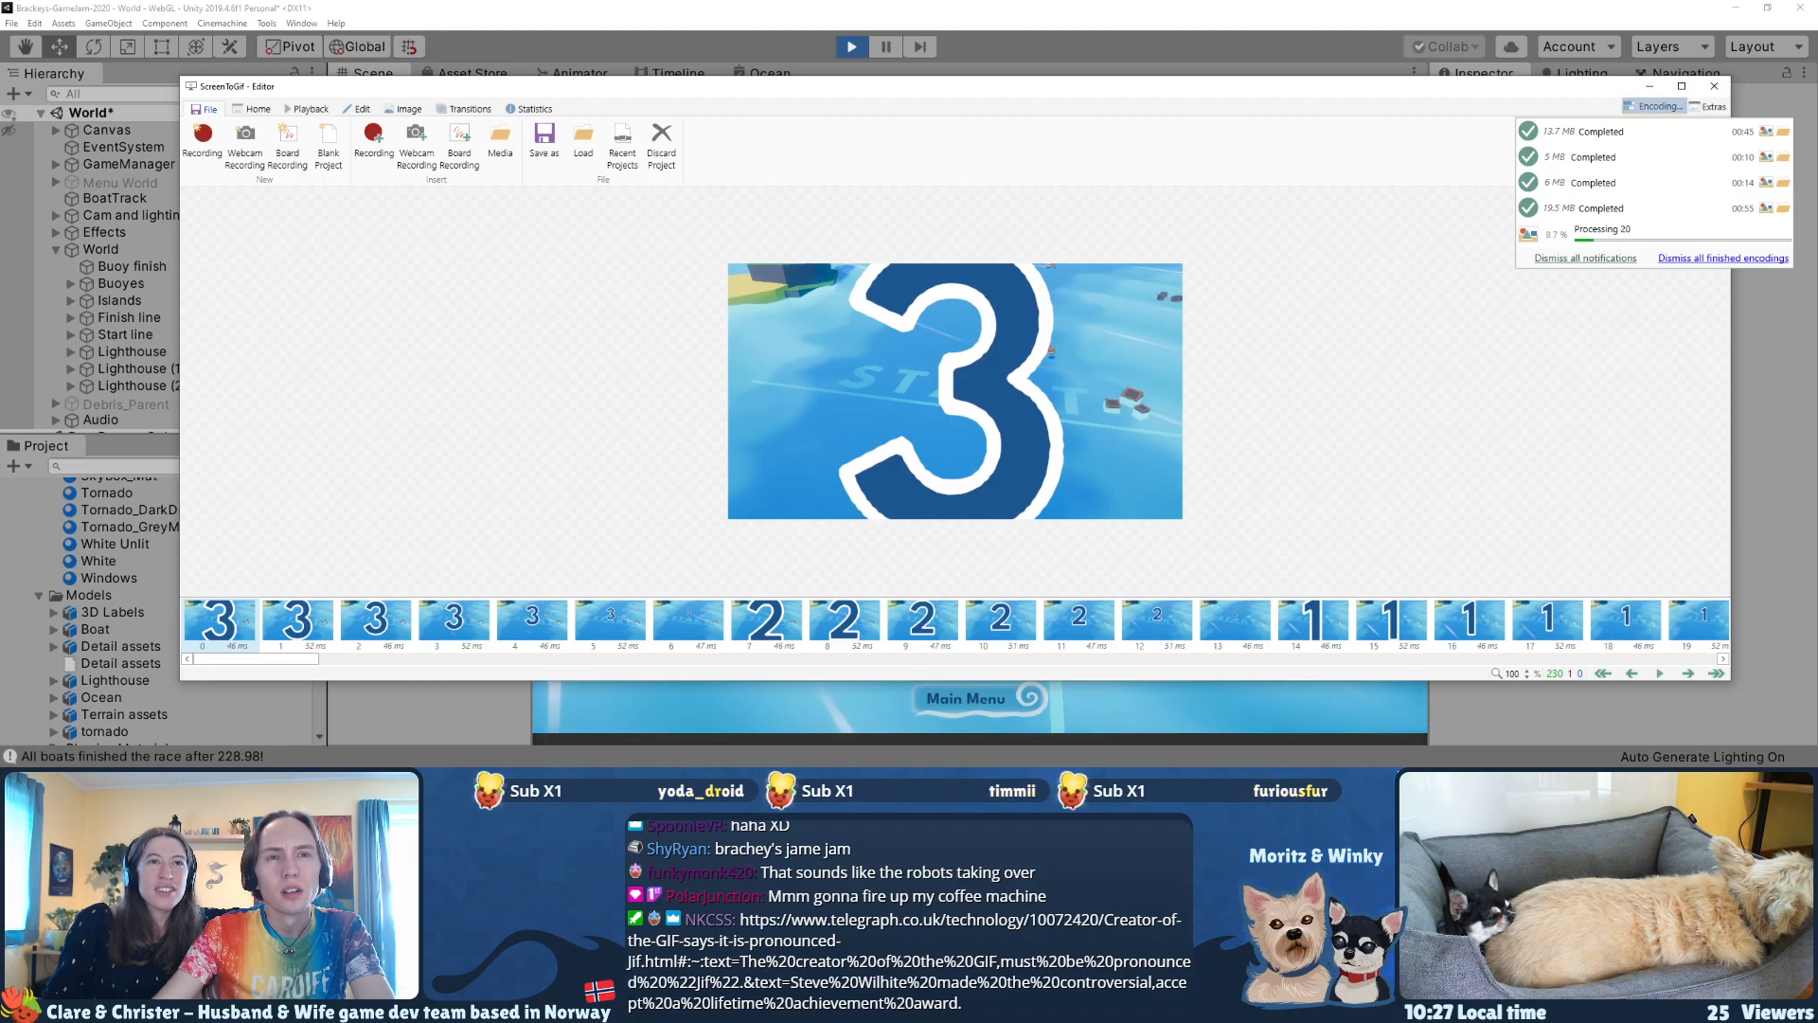
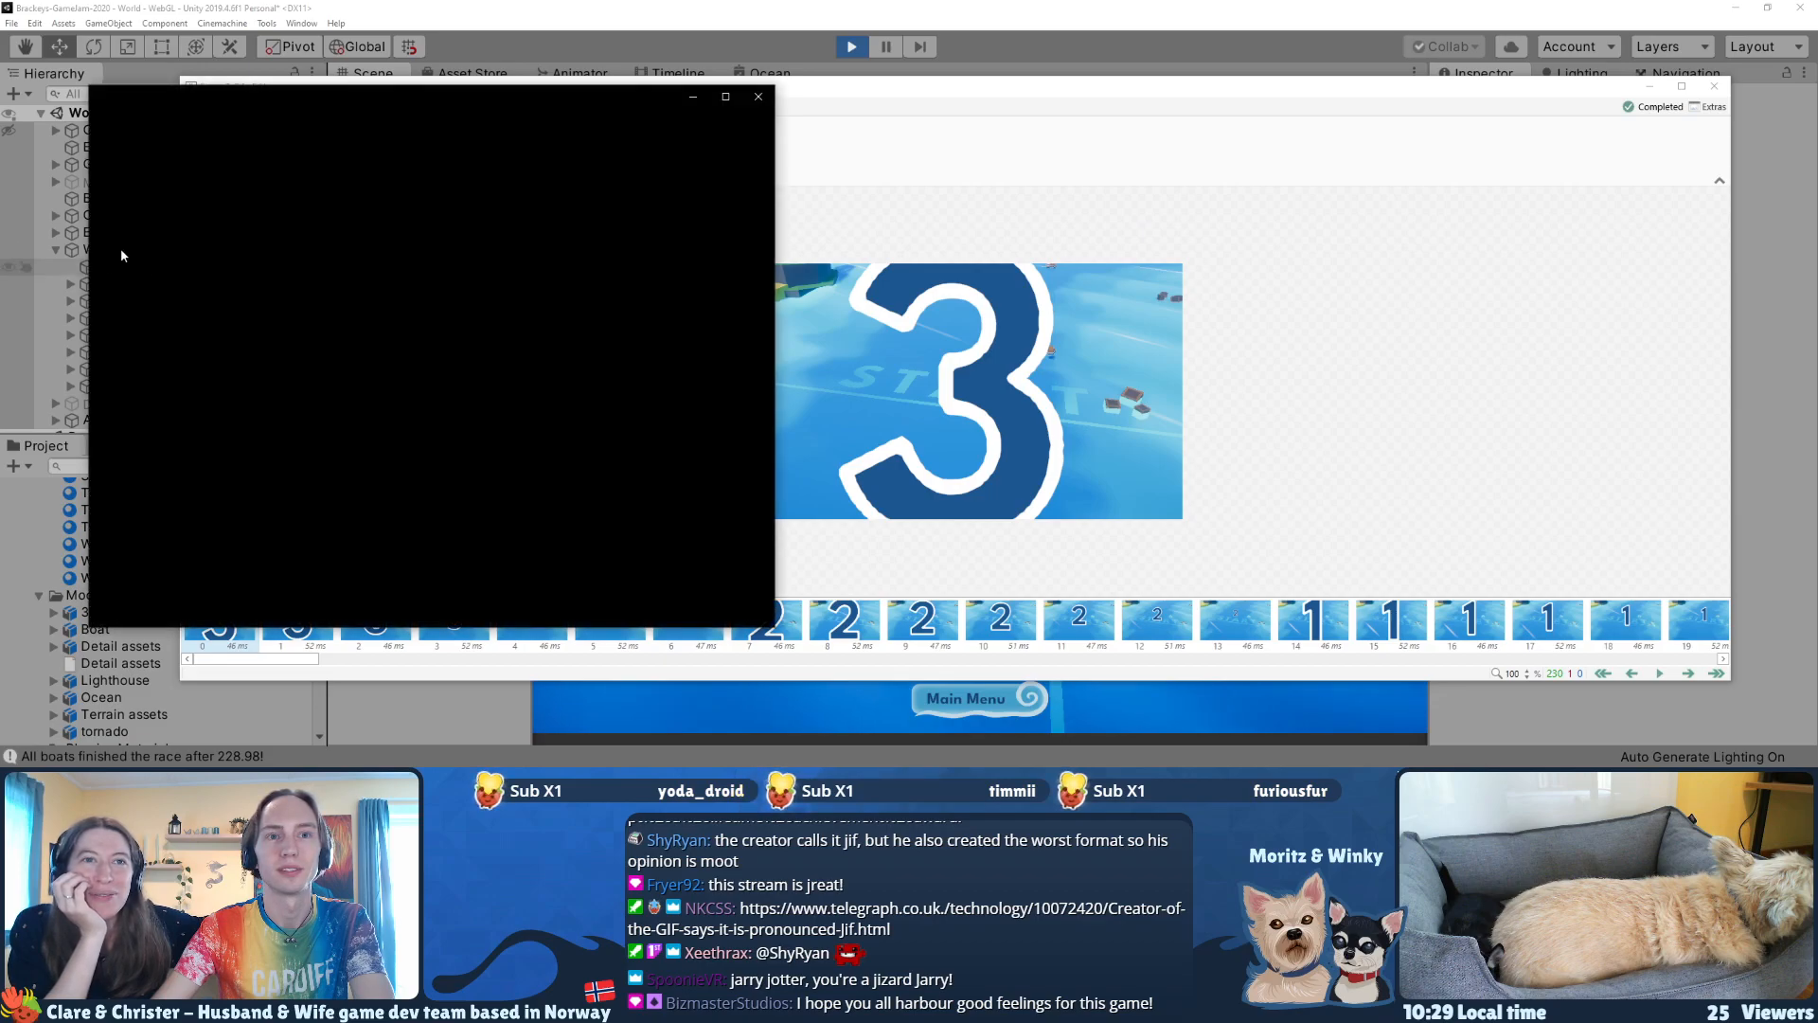
Step: Preview the exported gif5.gif in an enlarged Photos window and close it
left_click_drag(386, 102, 463, 106)
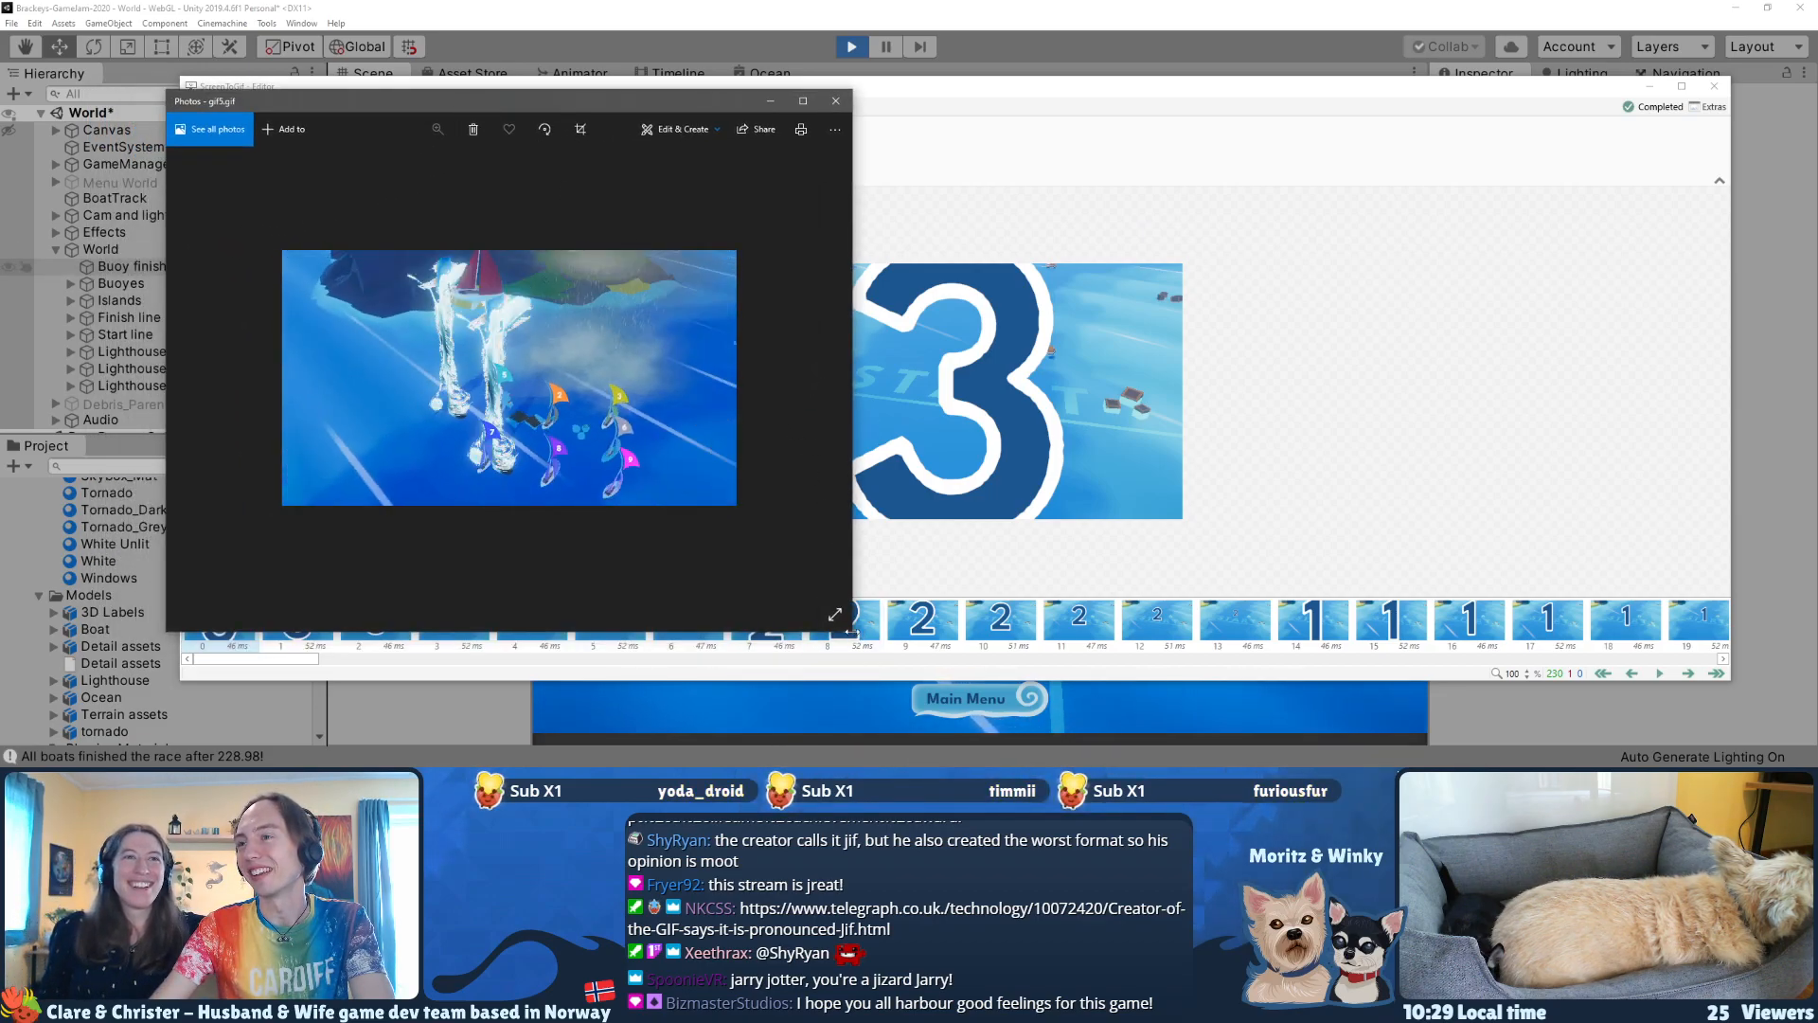
left_click_drag(849, 631, 1079, 675)
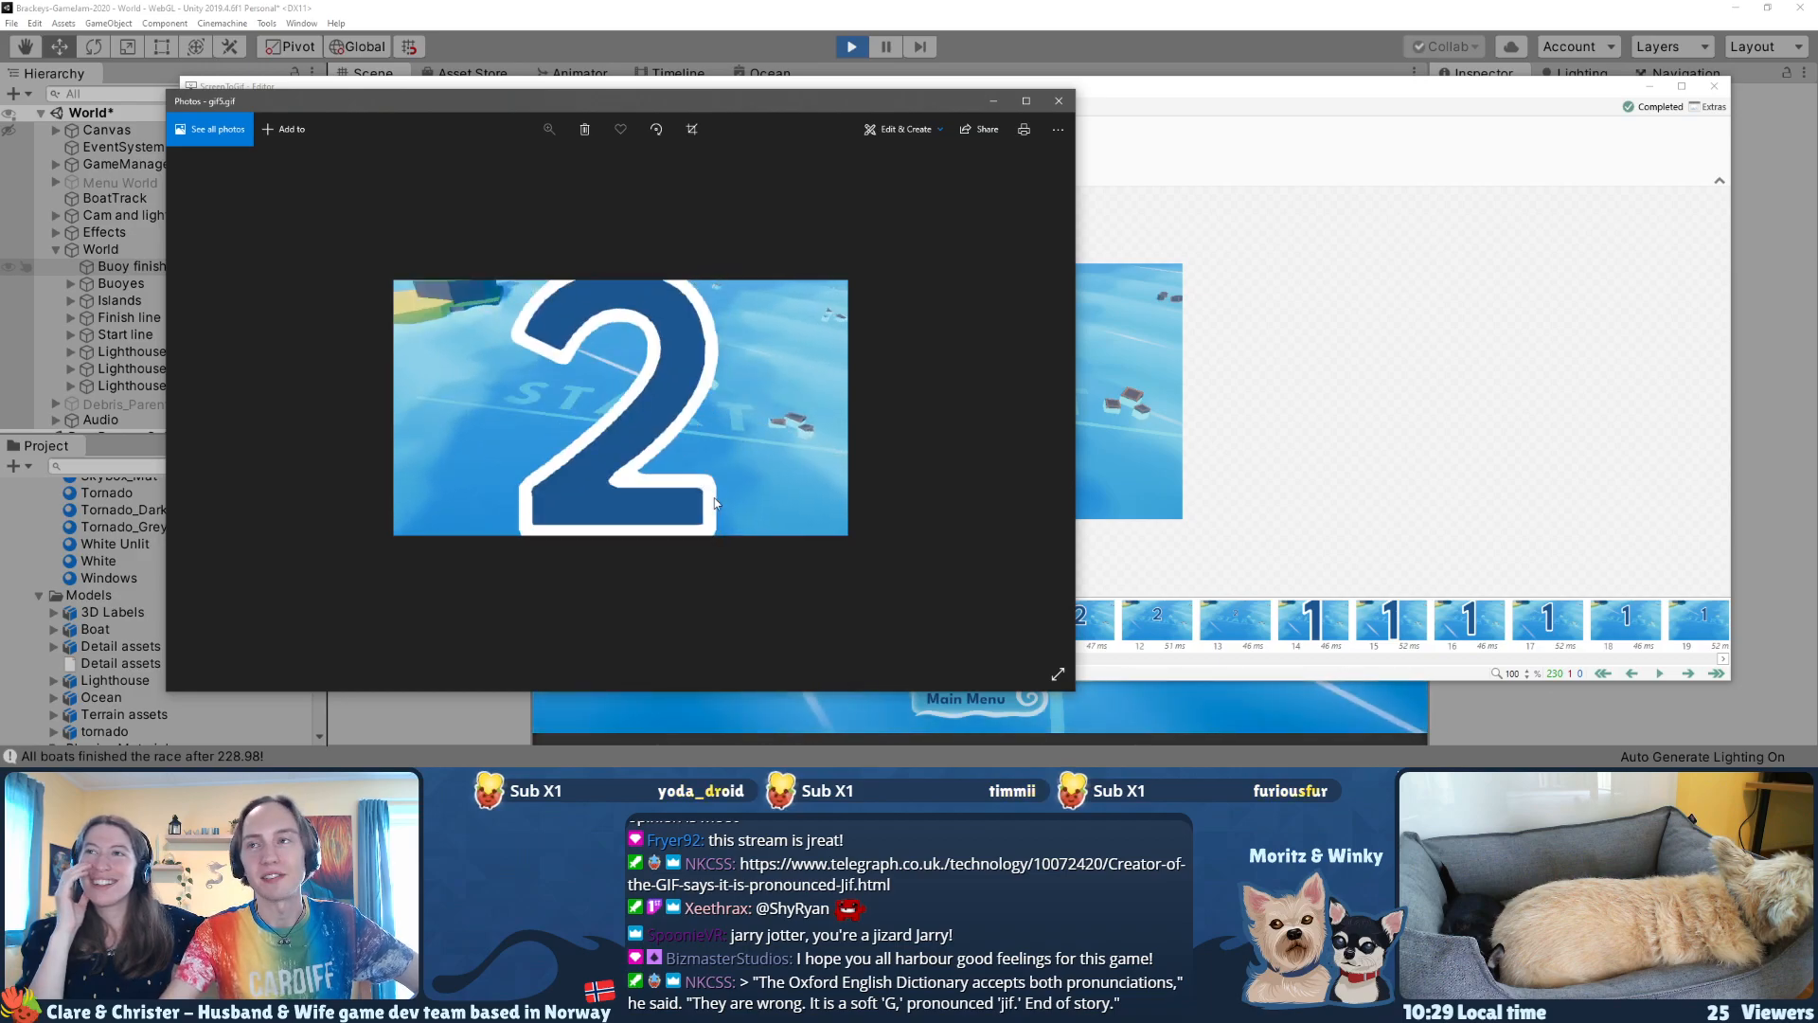
left_click(1057, 100)
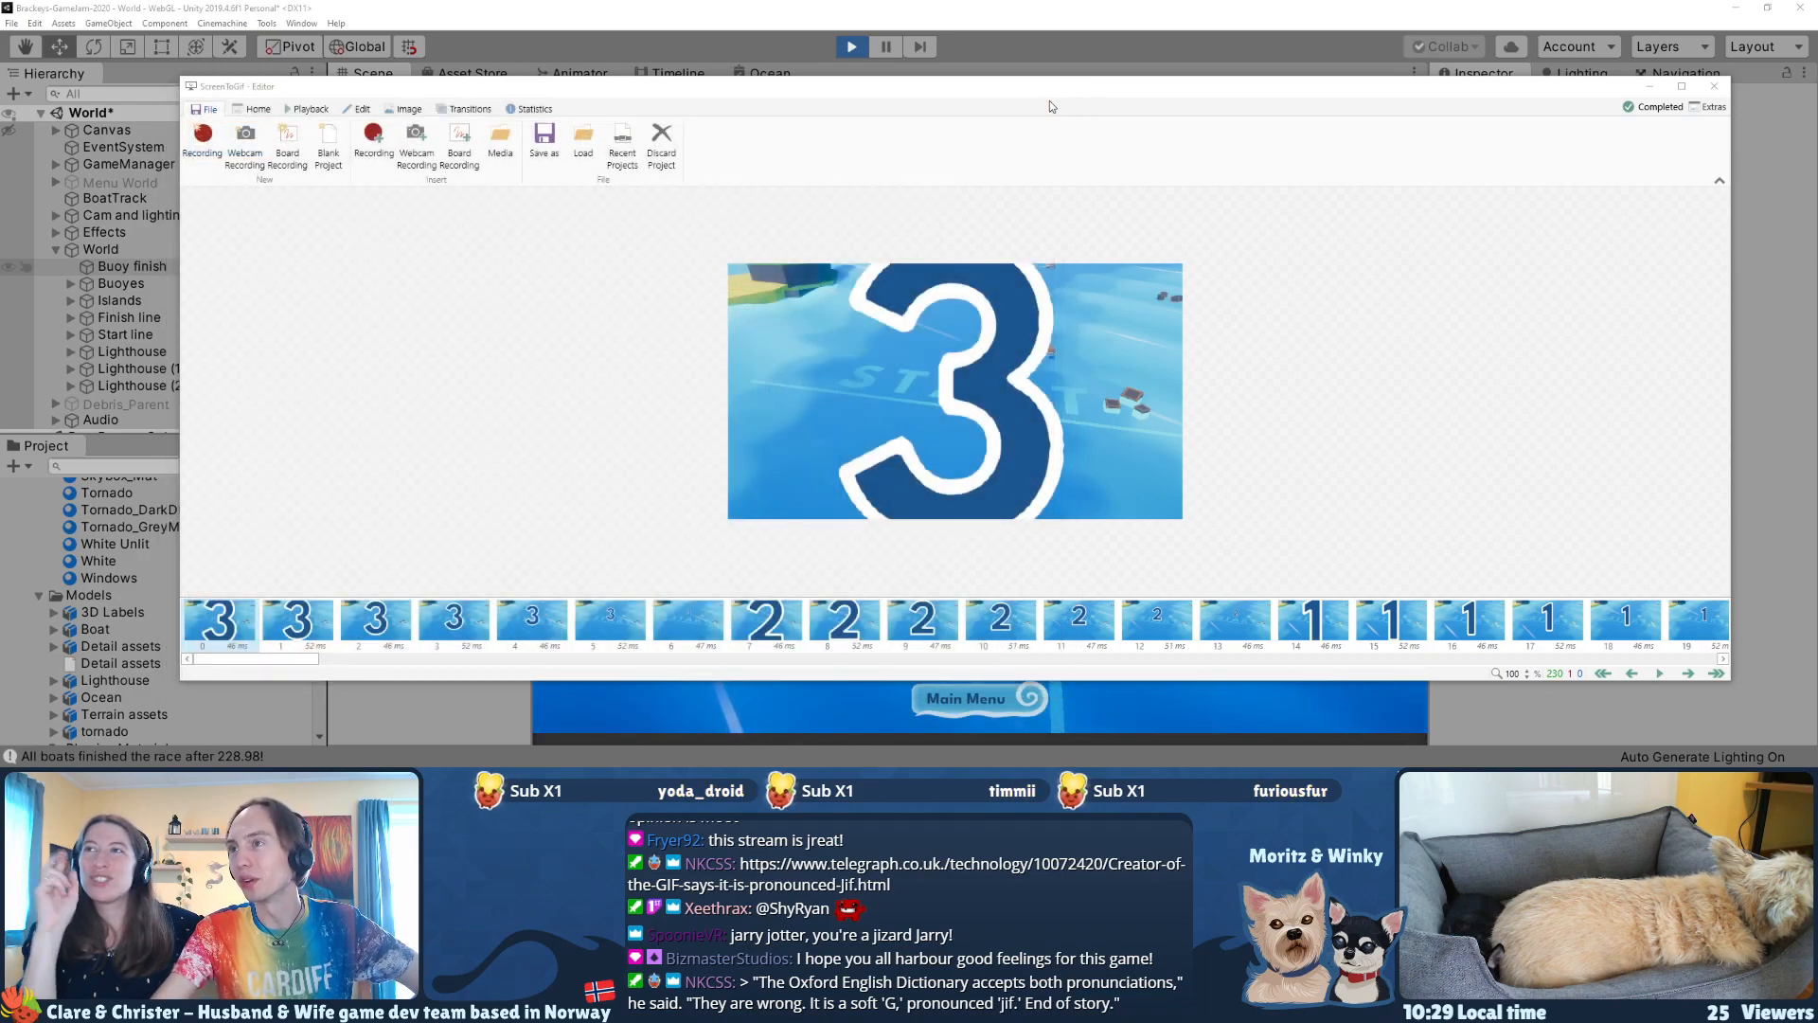
Step: Export the clip to Downloads as gif6 with the Gifski encoder at a slightly lower quality and check the exported file size
left_click(543, 140)
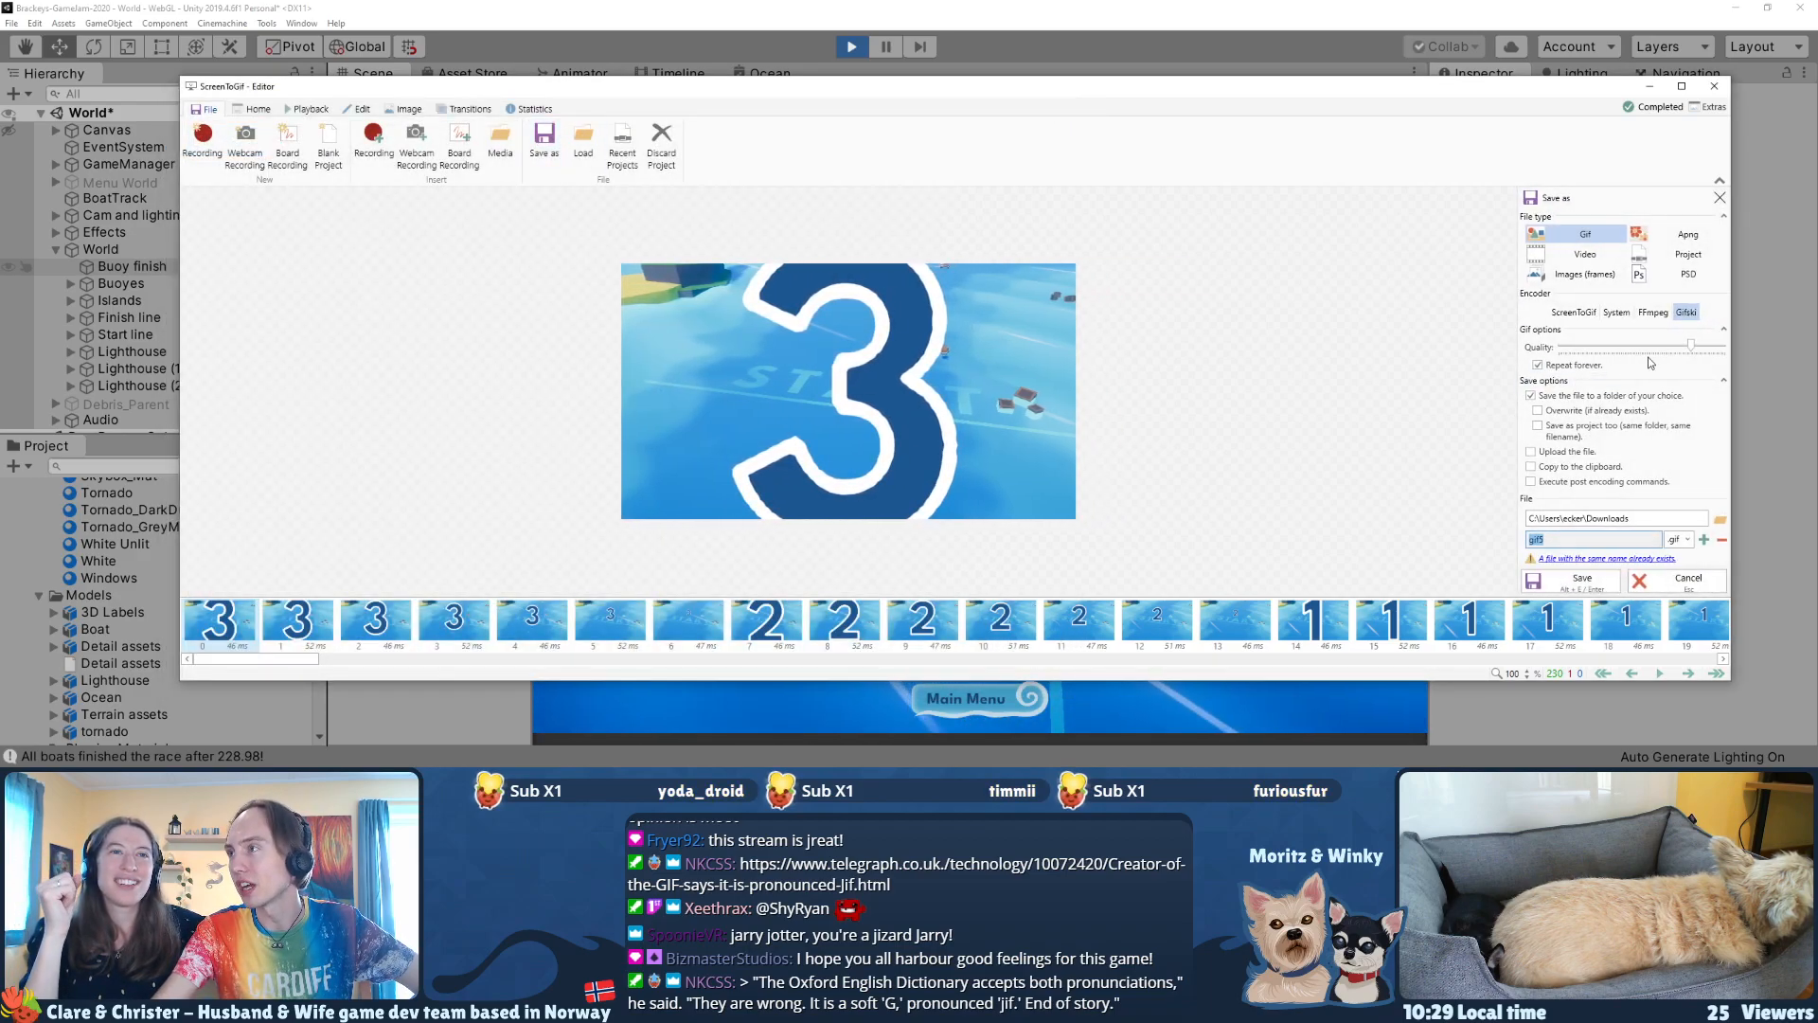
left_click(1693, 348)
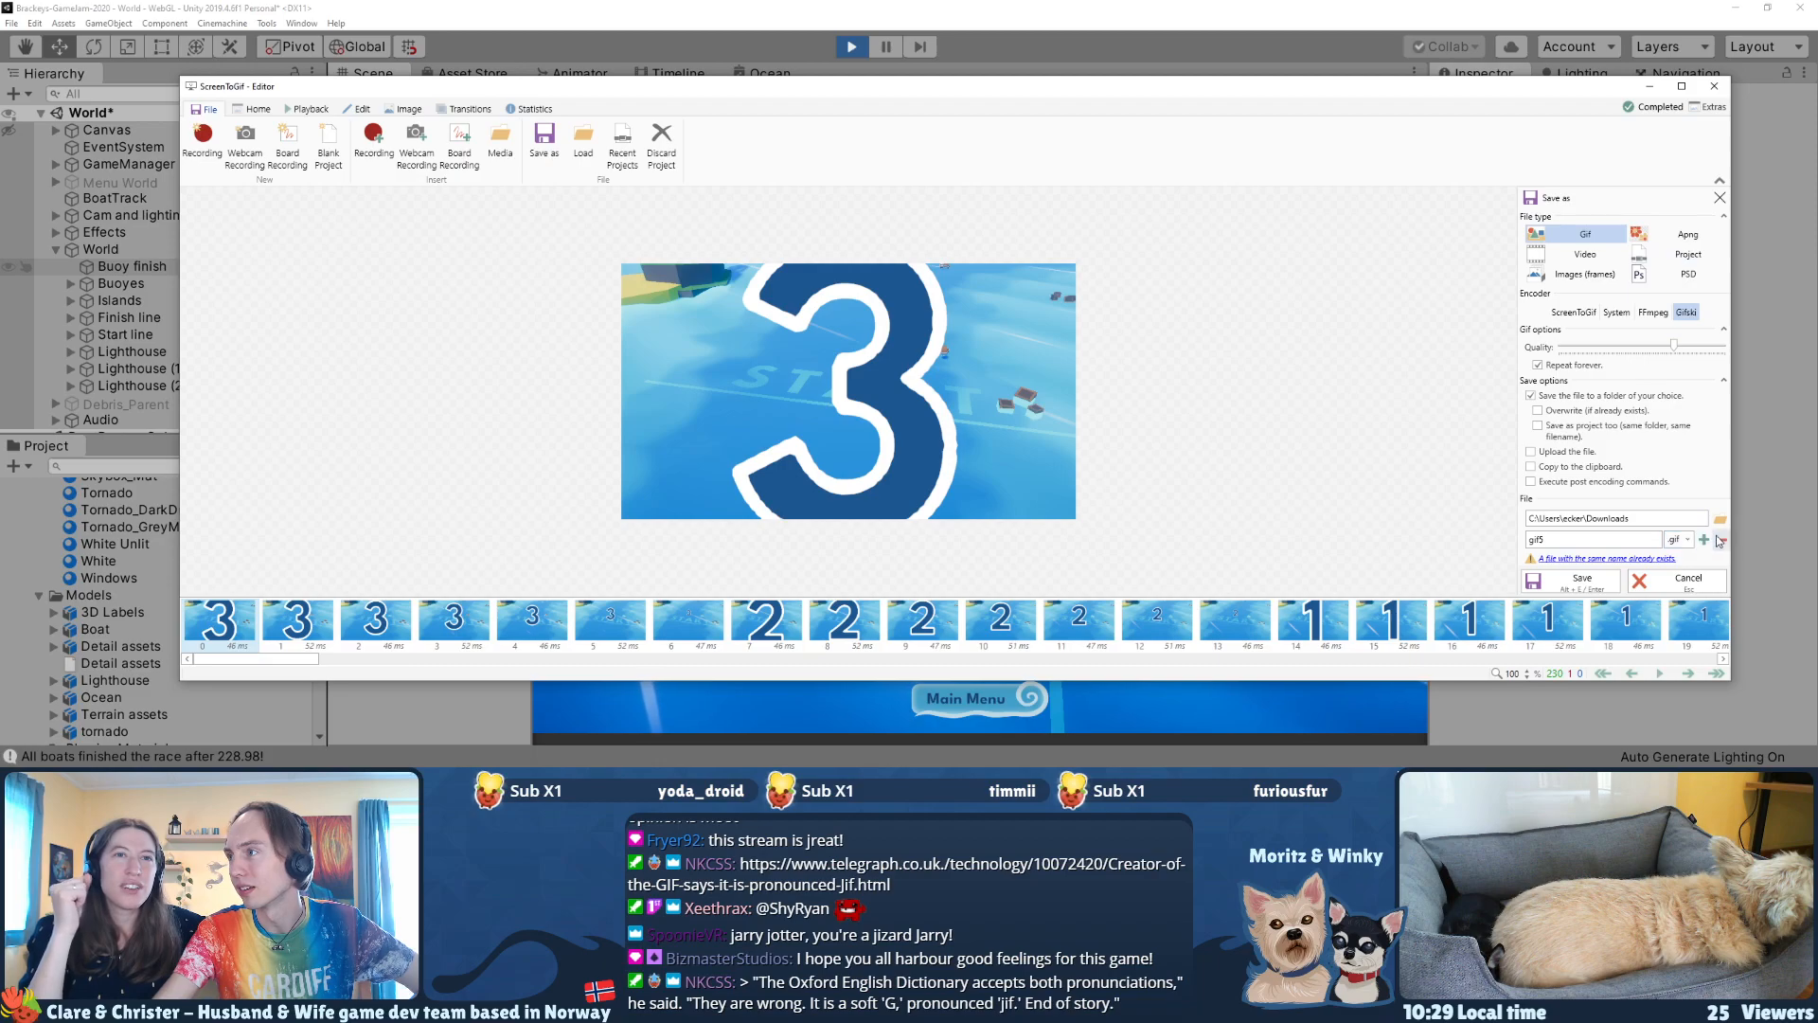
left_click(1577, 579)
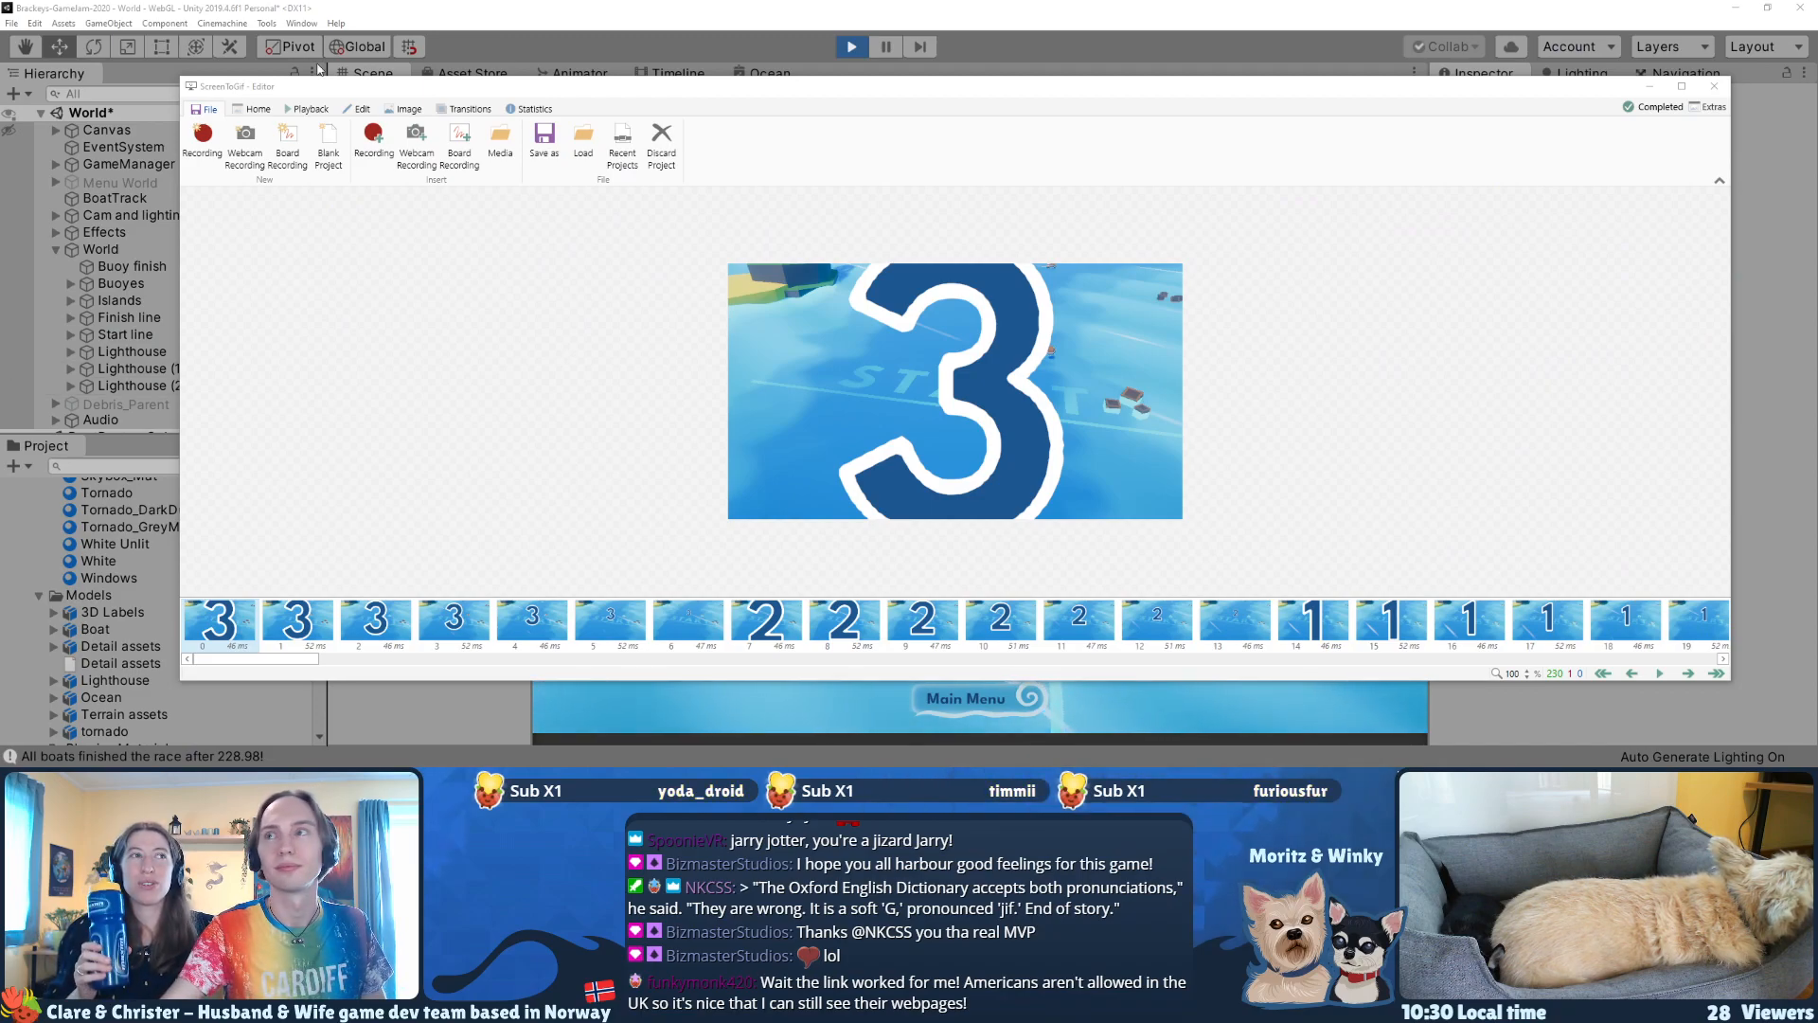
left_click(1660, 109)
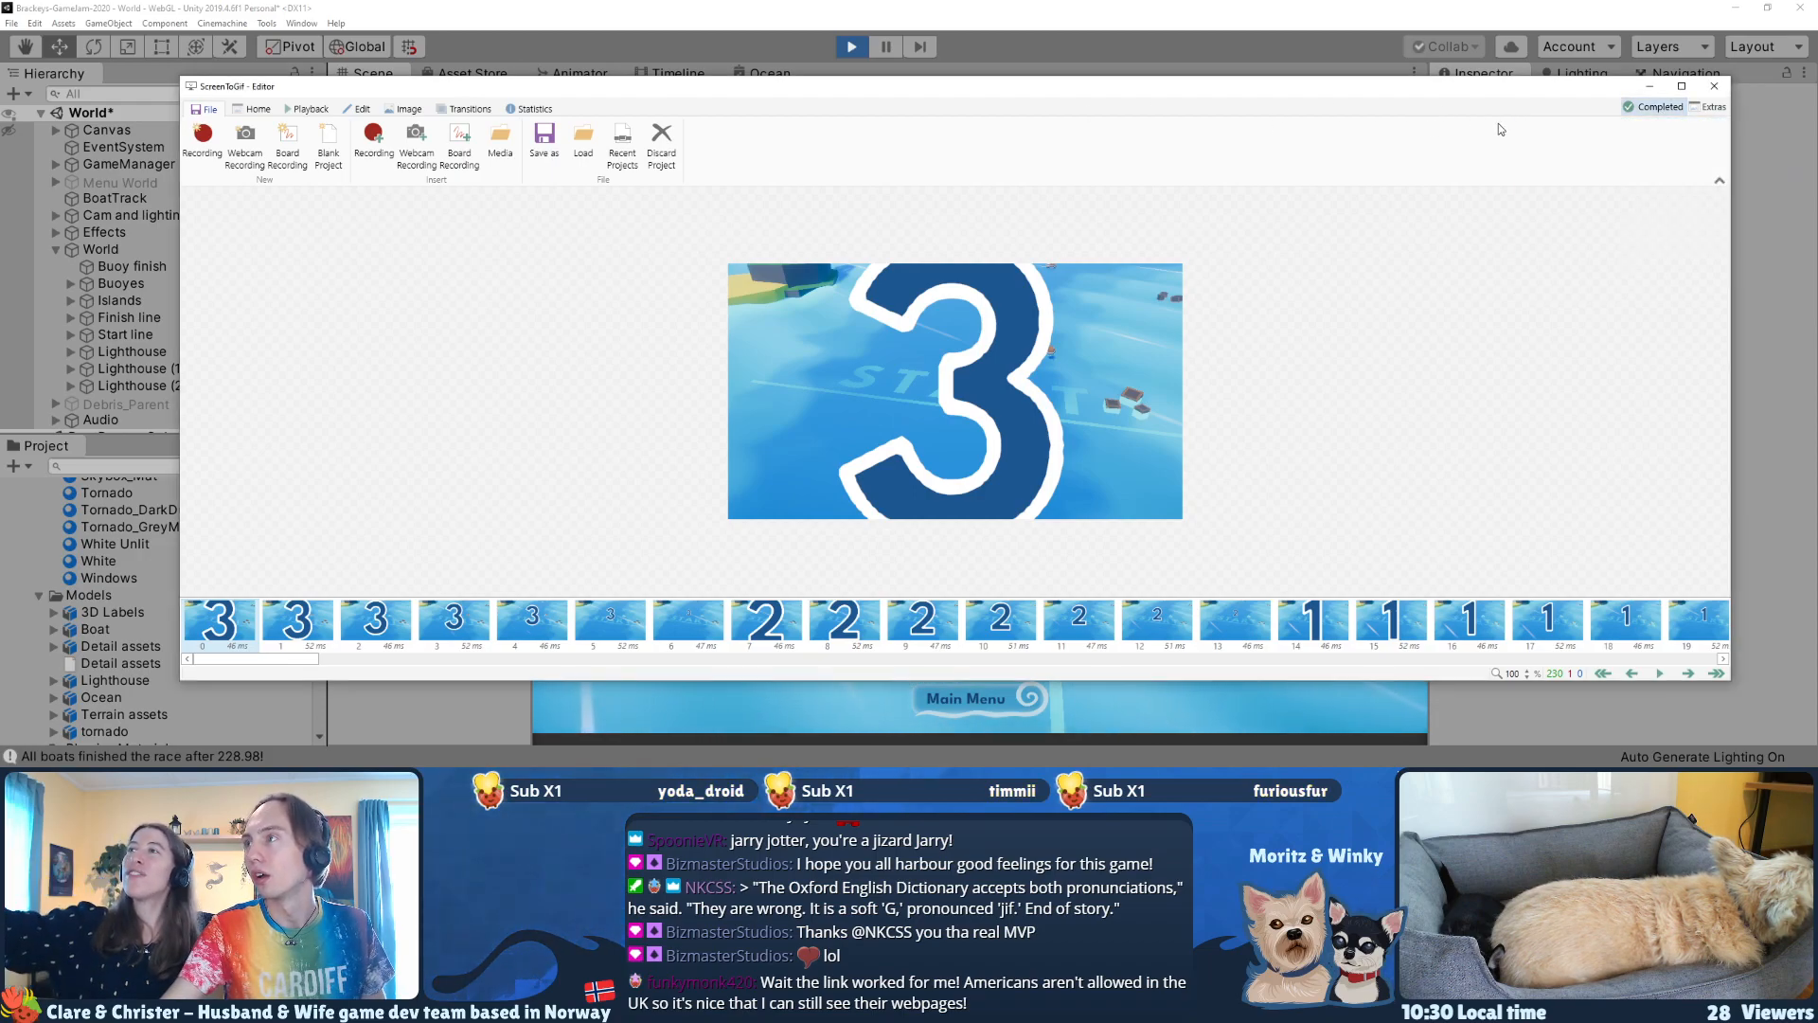
left_click(1660, 107)
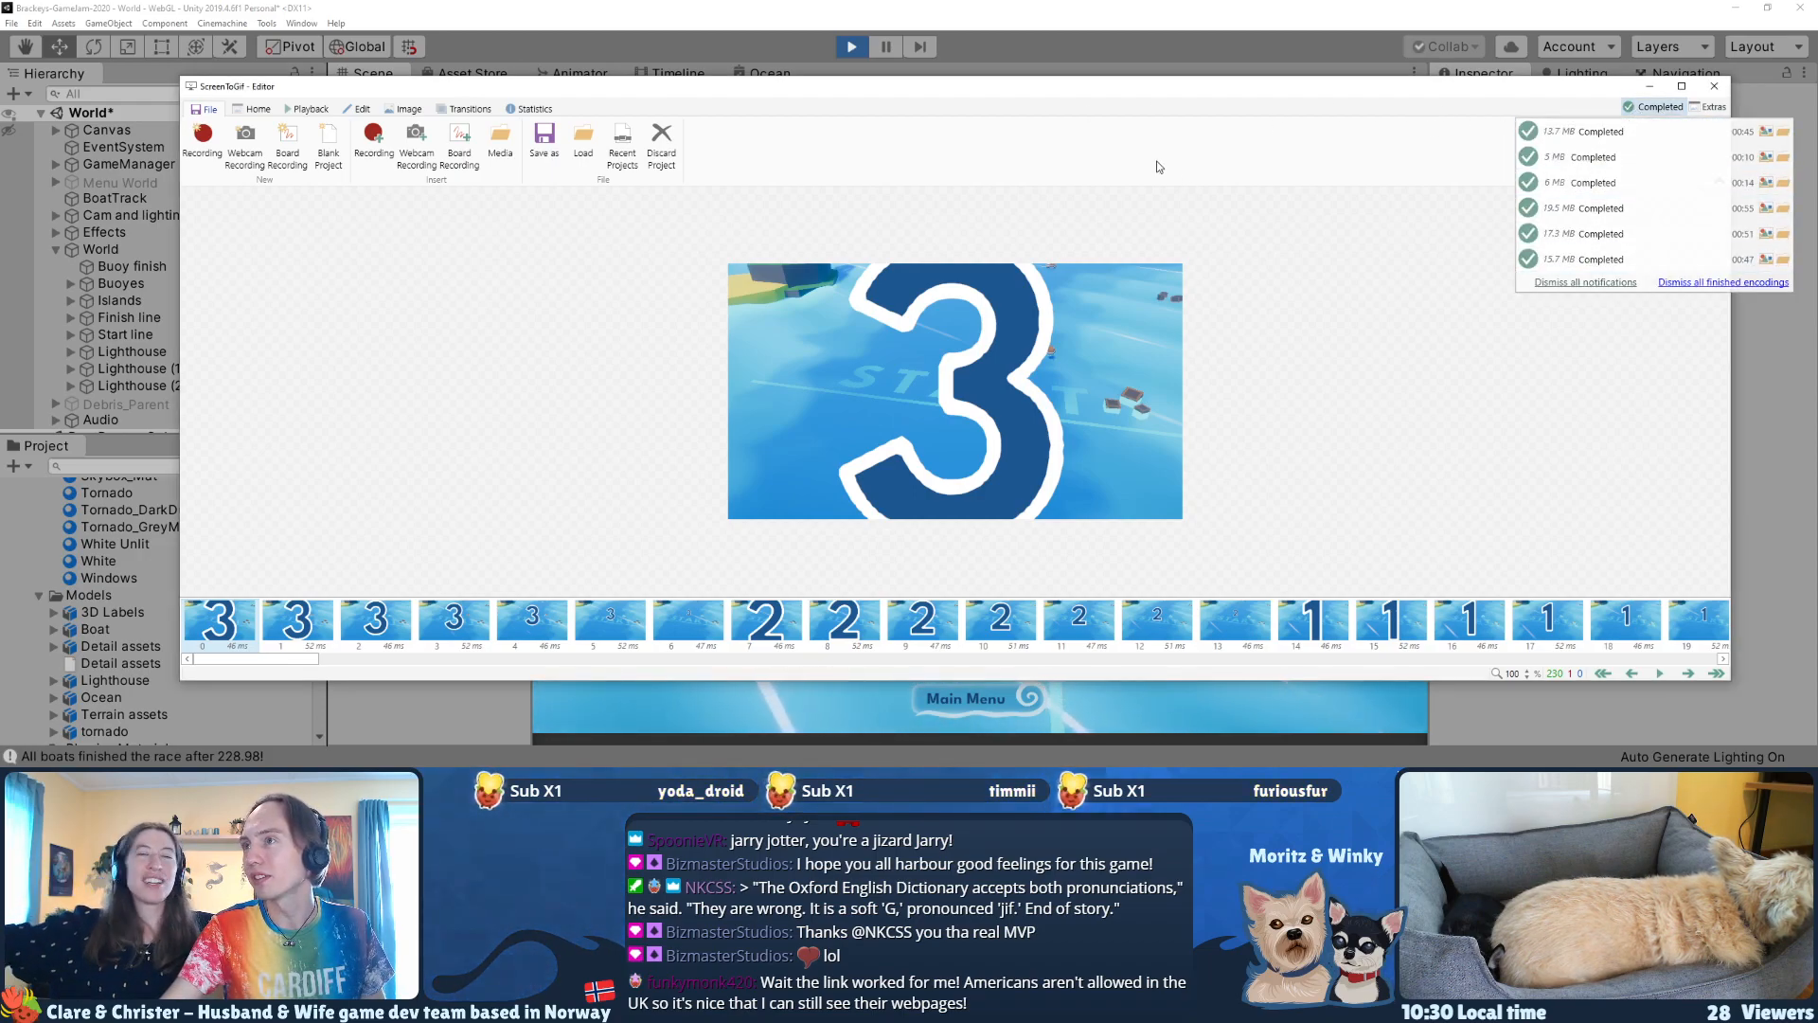
Step: Preview gif6.gif and lower the Gifski quality one notch further in the export settings
left_click(544, 141)
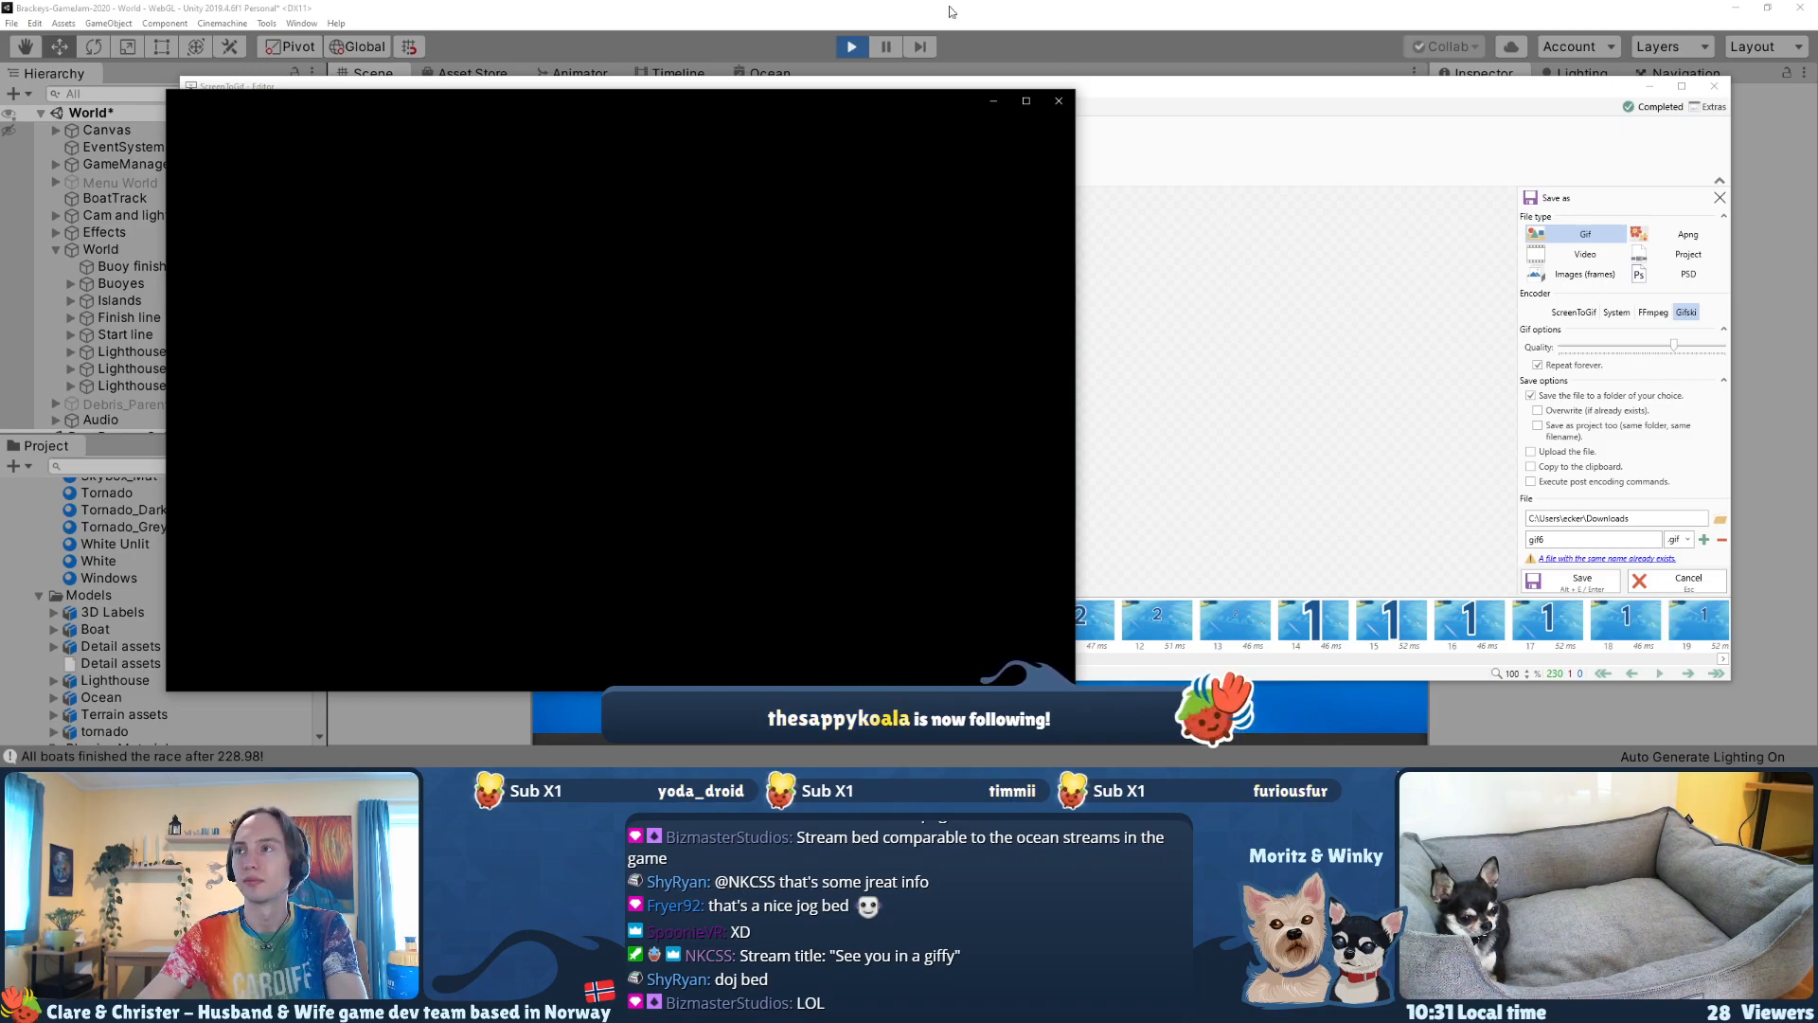
left_click(1059, 100)
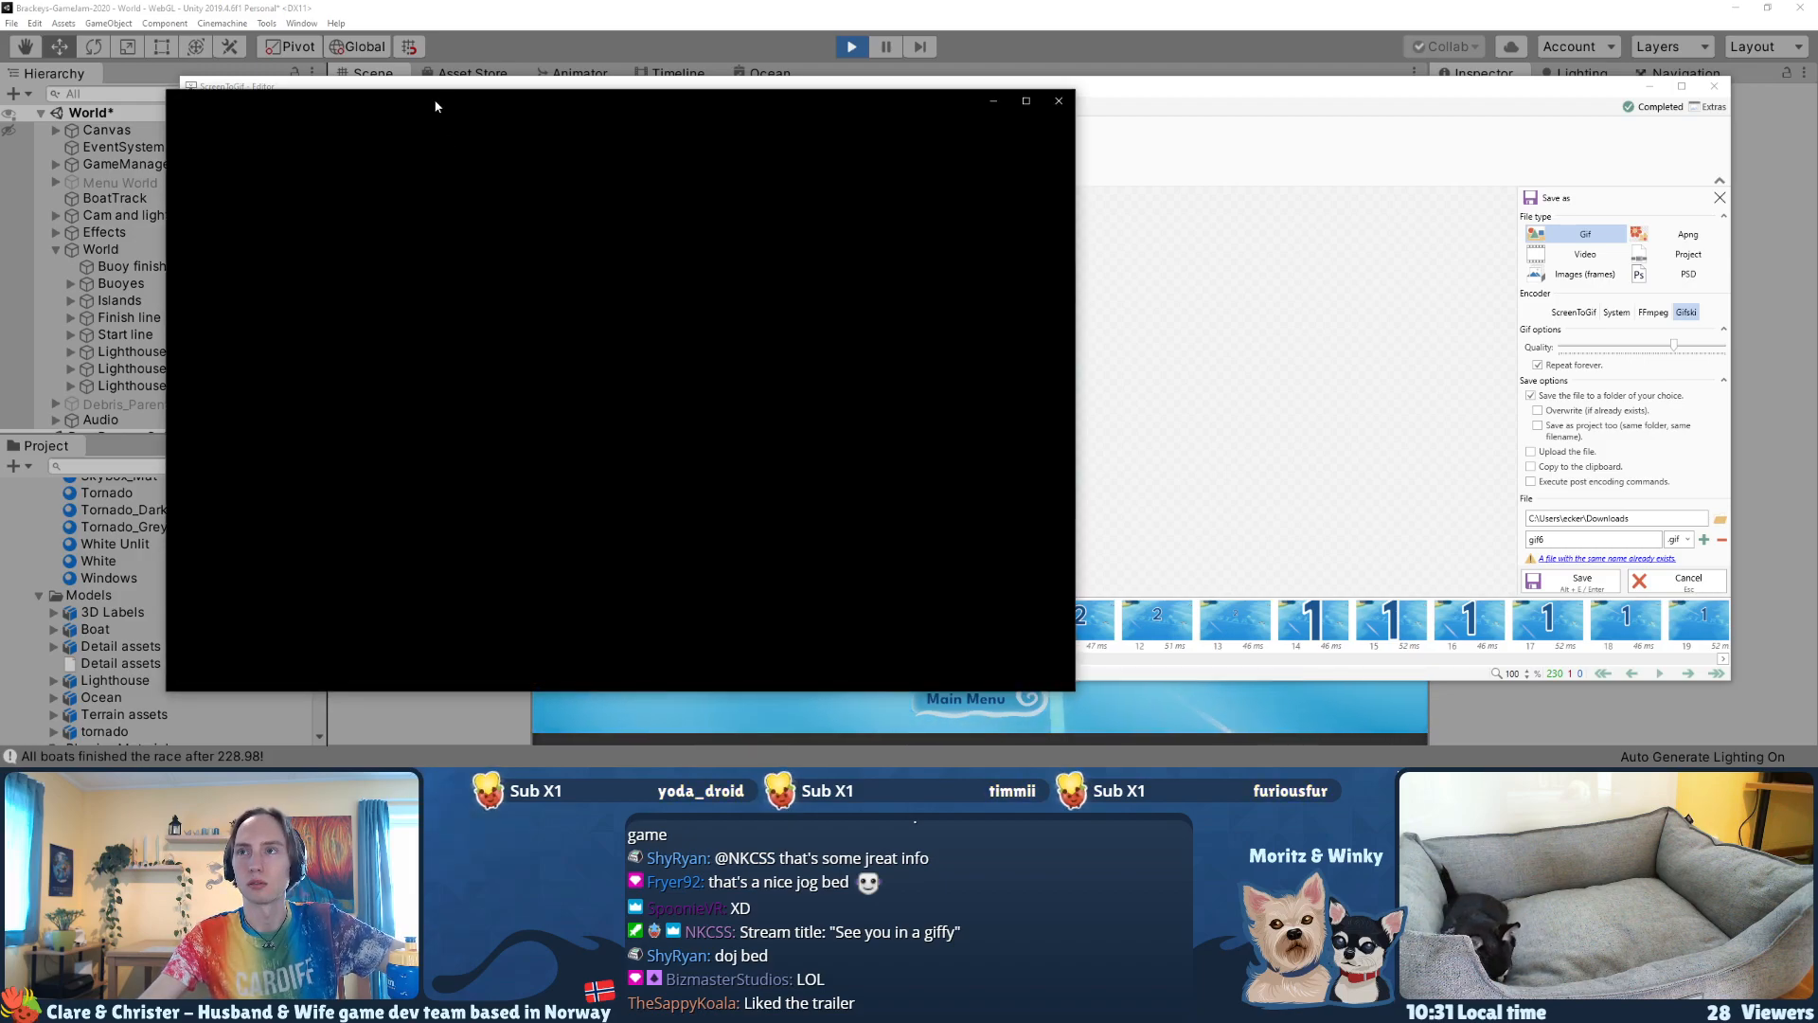
left_click(1171, 110)
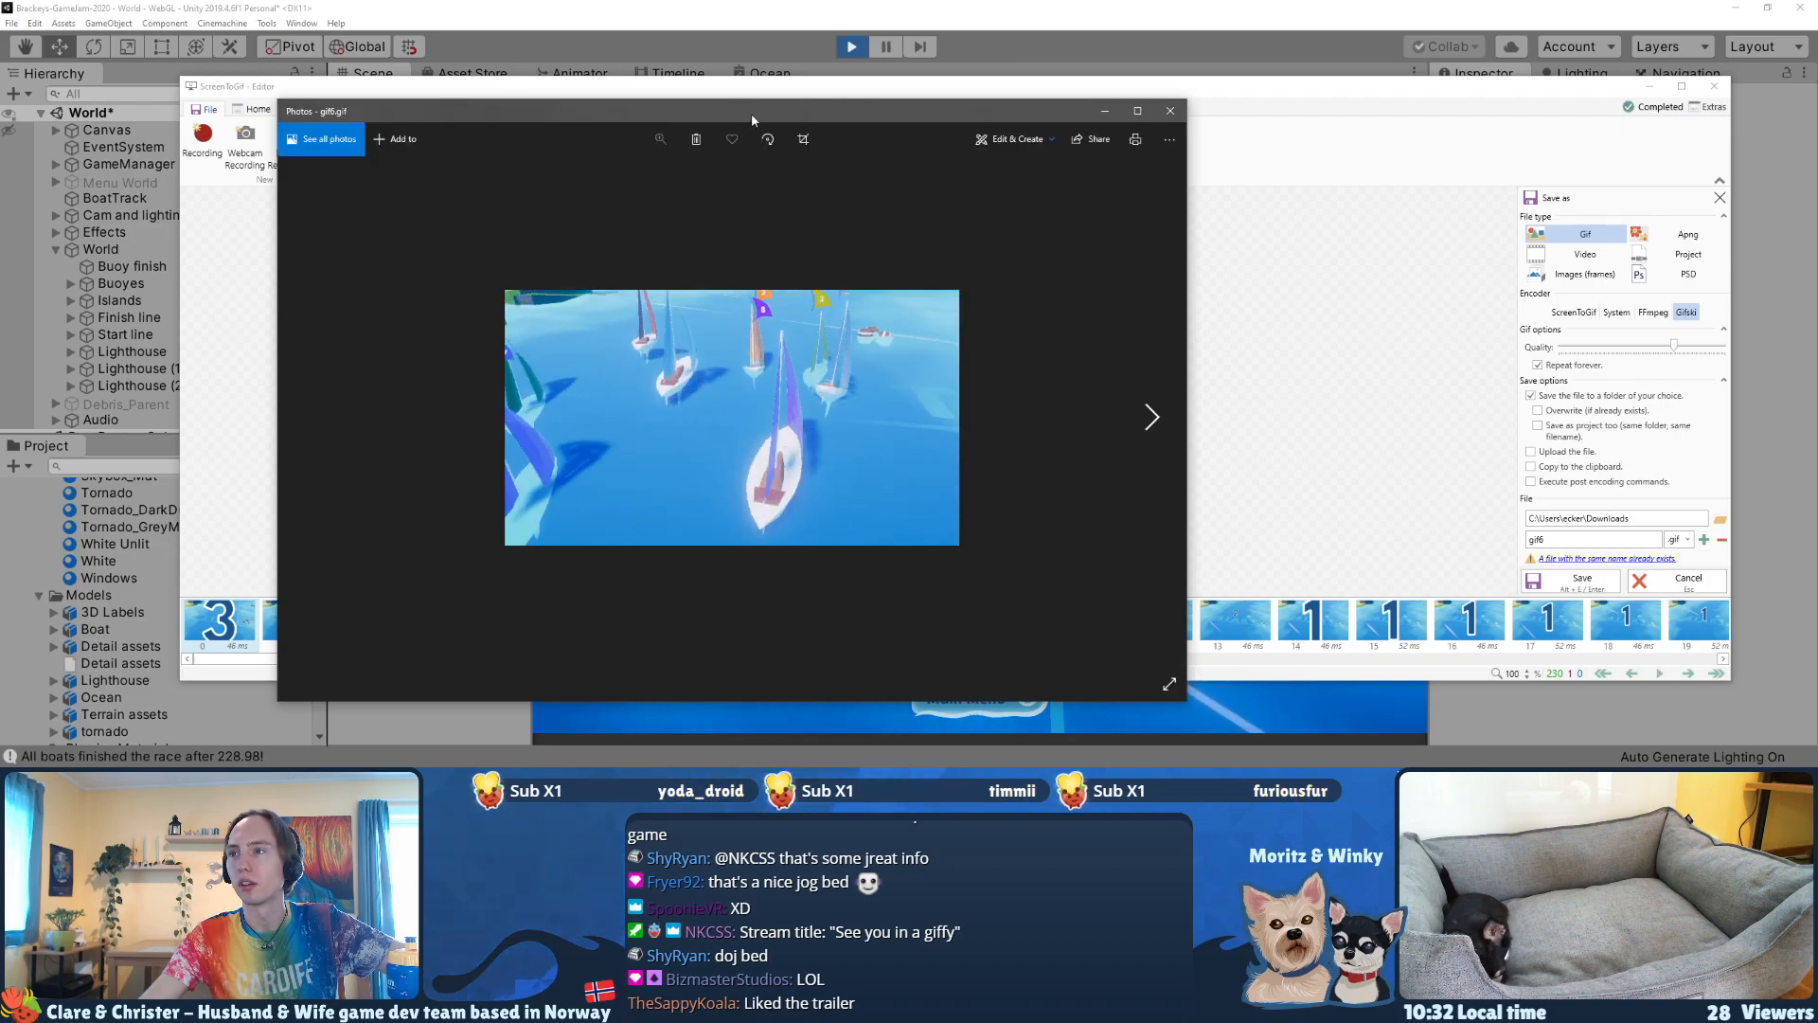
left_click(1170, 111)
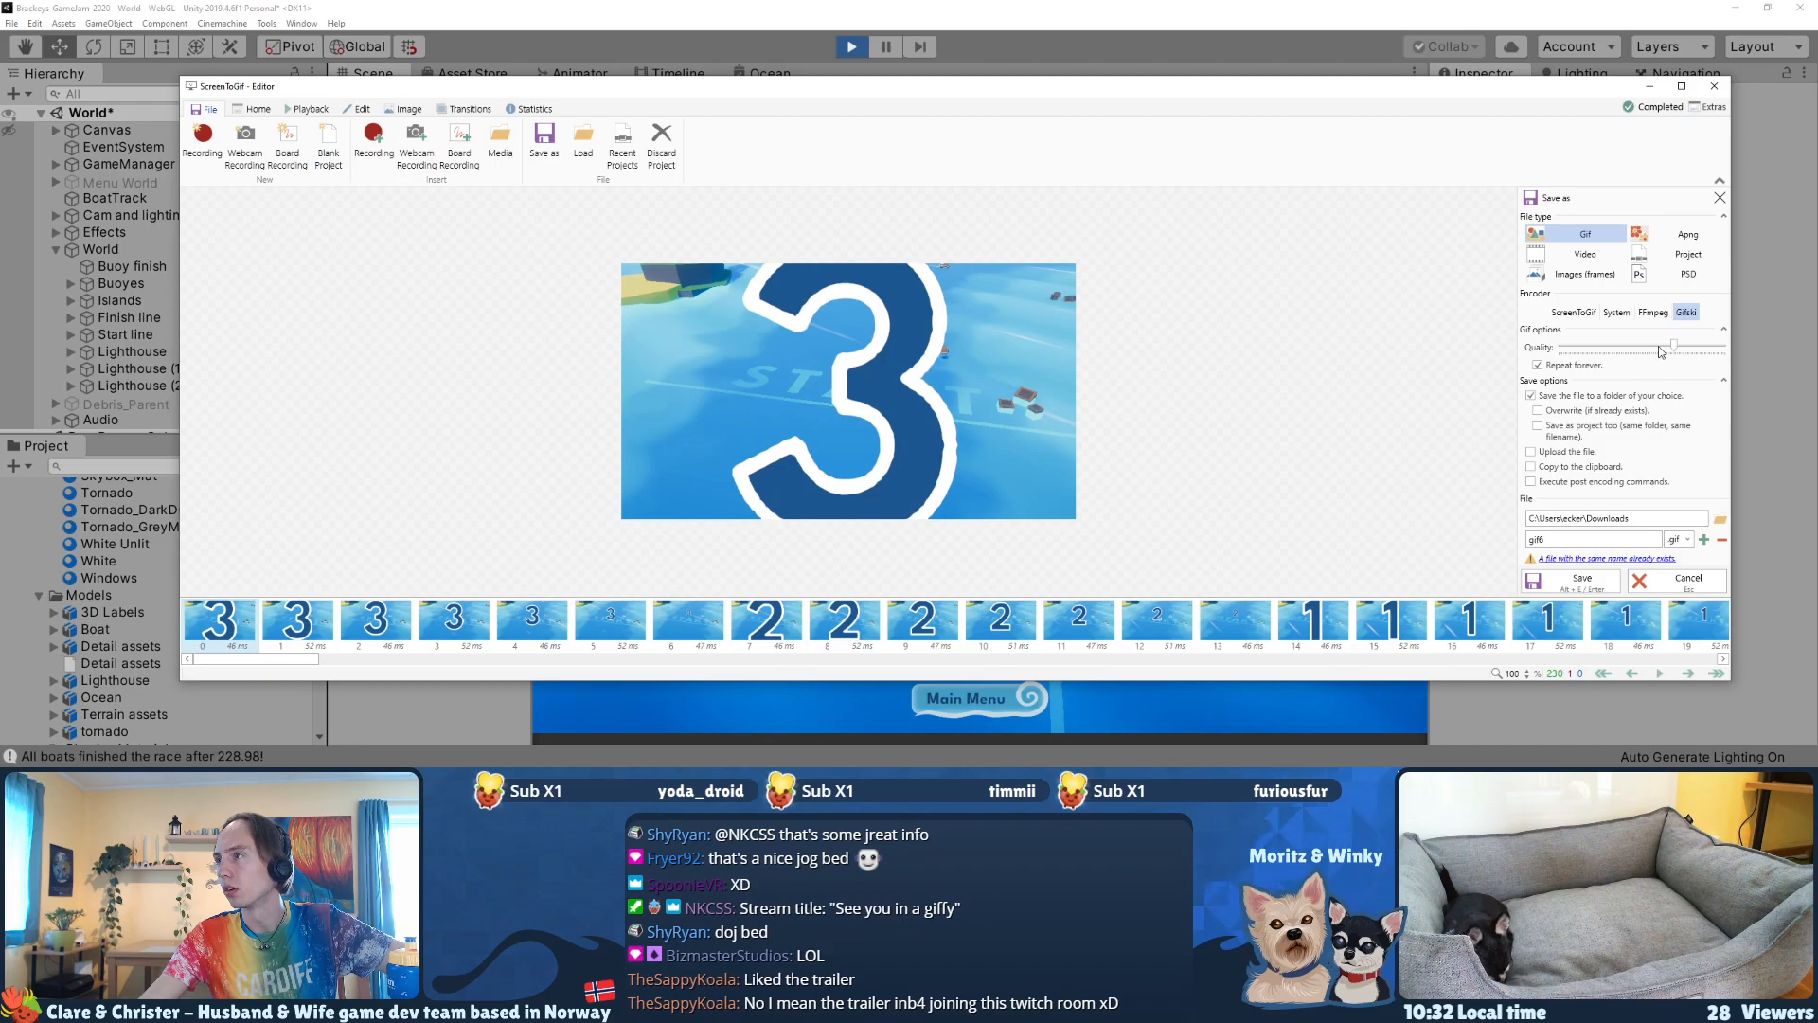
left_click_drag(1660, 351, 1658, 350)
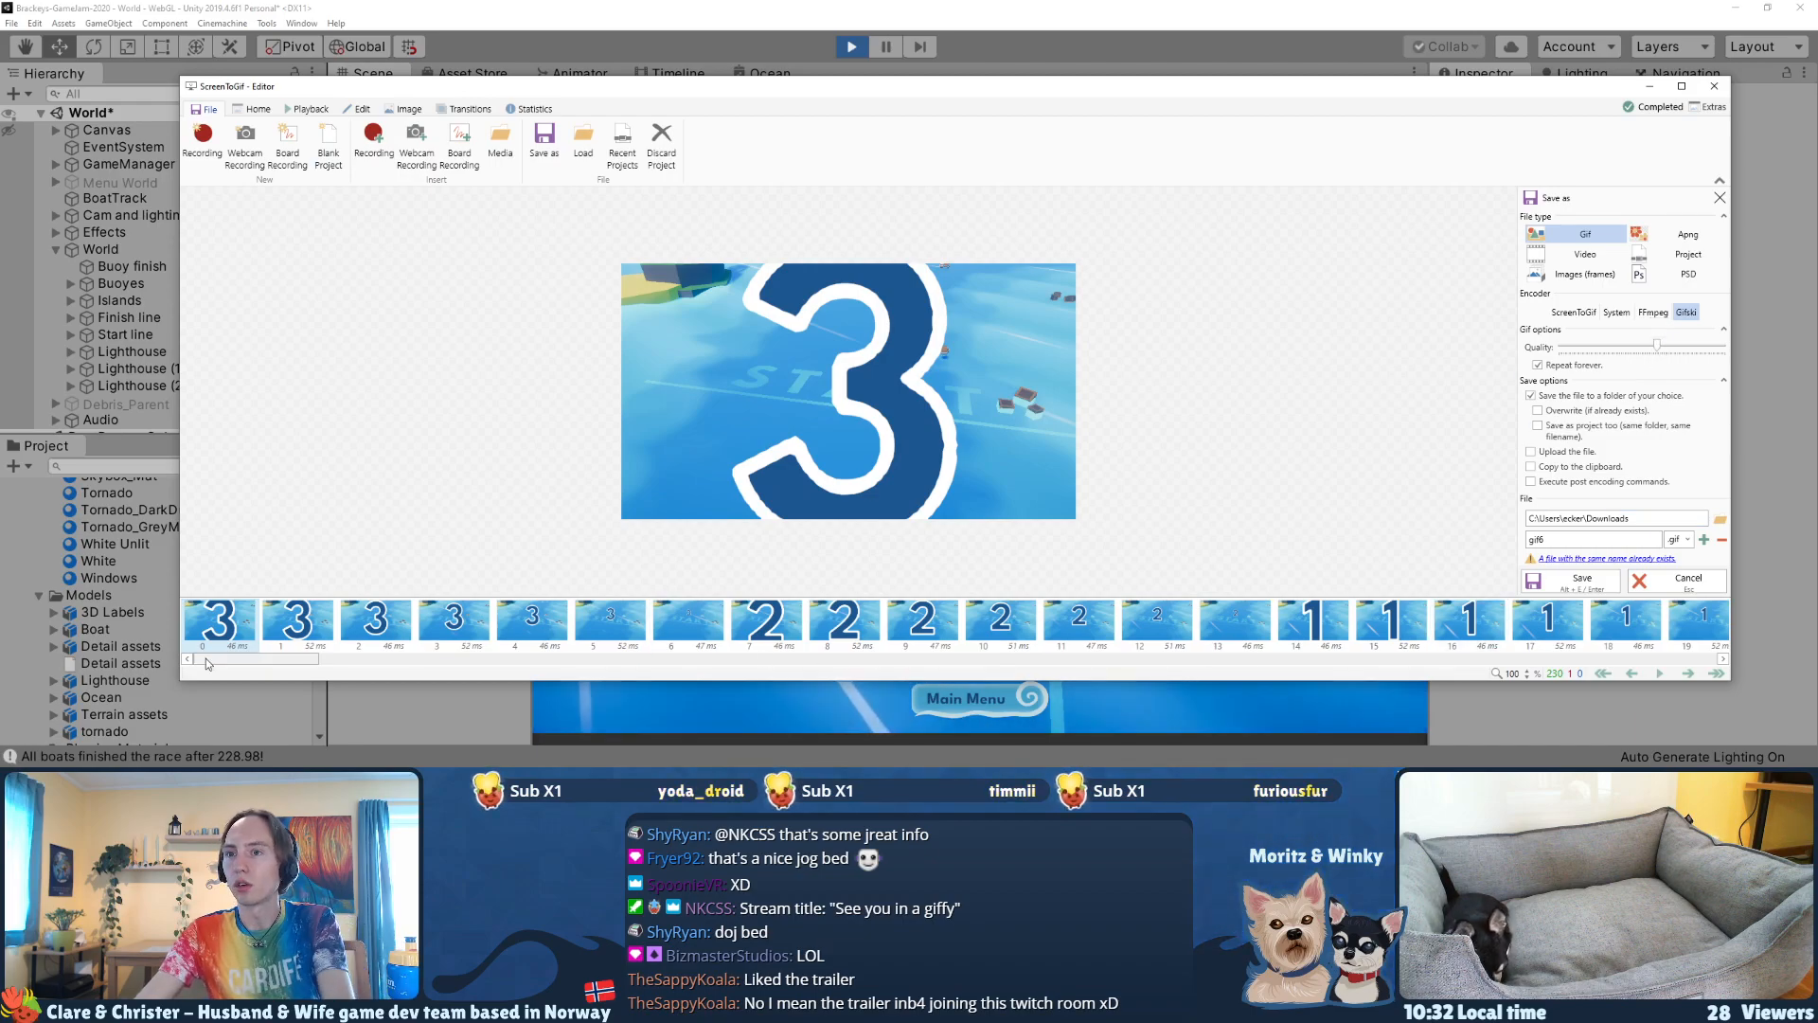
Step: Select the clip's last frame, 229, and browse File Explorer to the UI folder of the Brackeys-GameJam-2020 project
left_click_drag(298, 660, 1598, 686)
left_click(1652, 633)
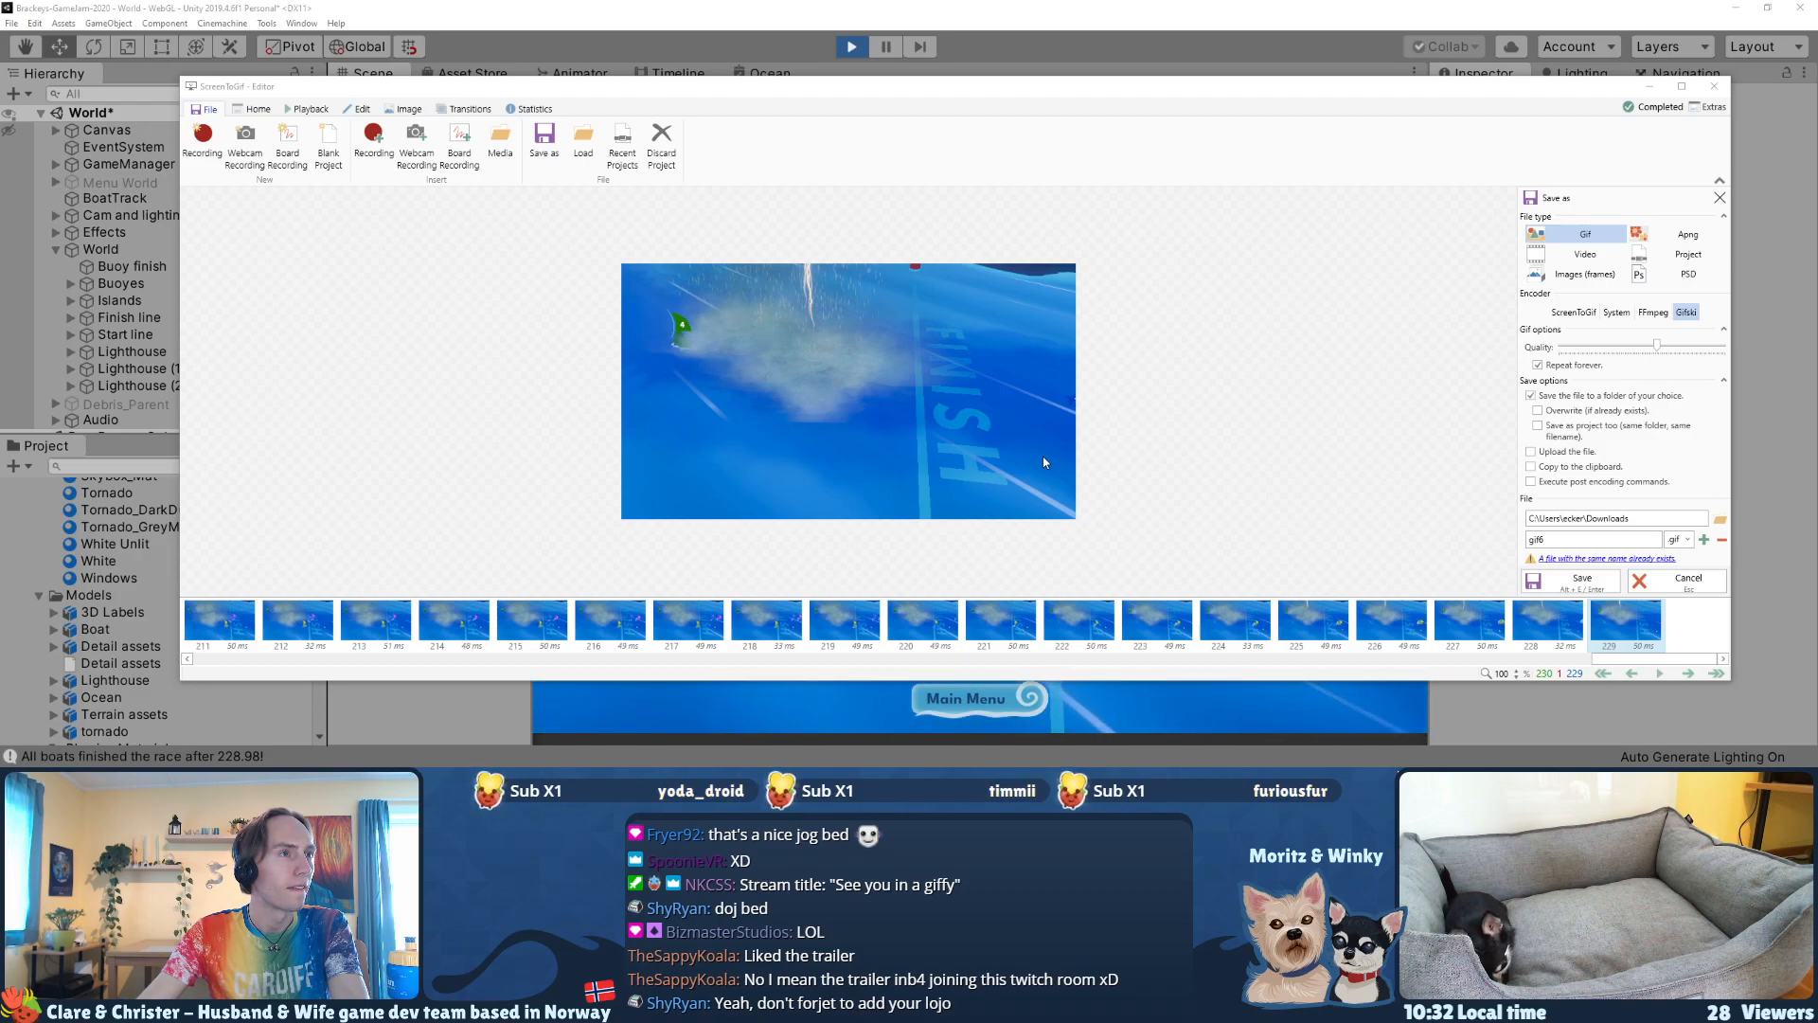
left_click_drag(0, 113, 569, 83)
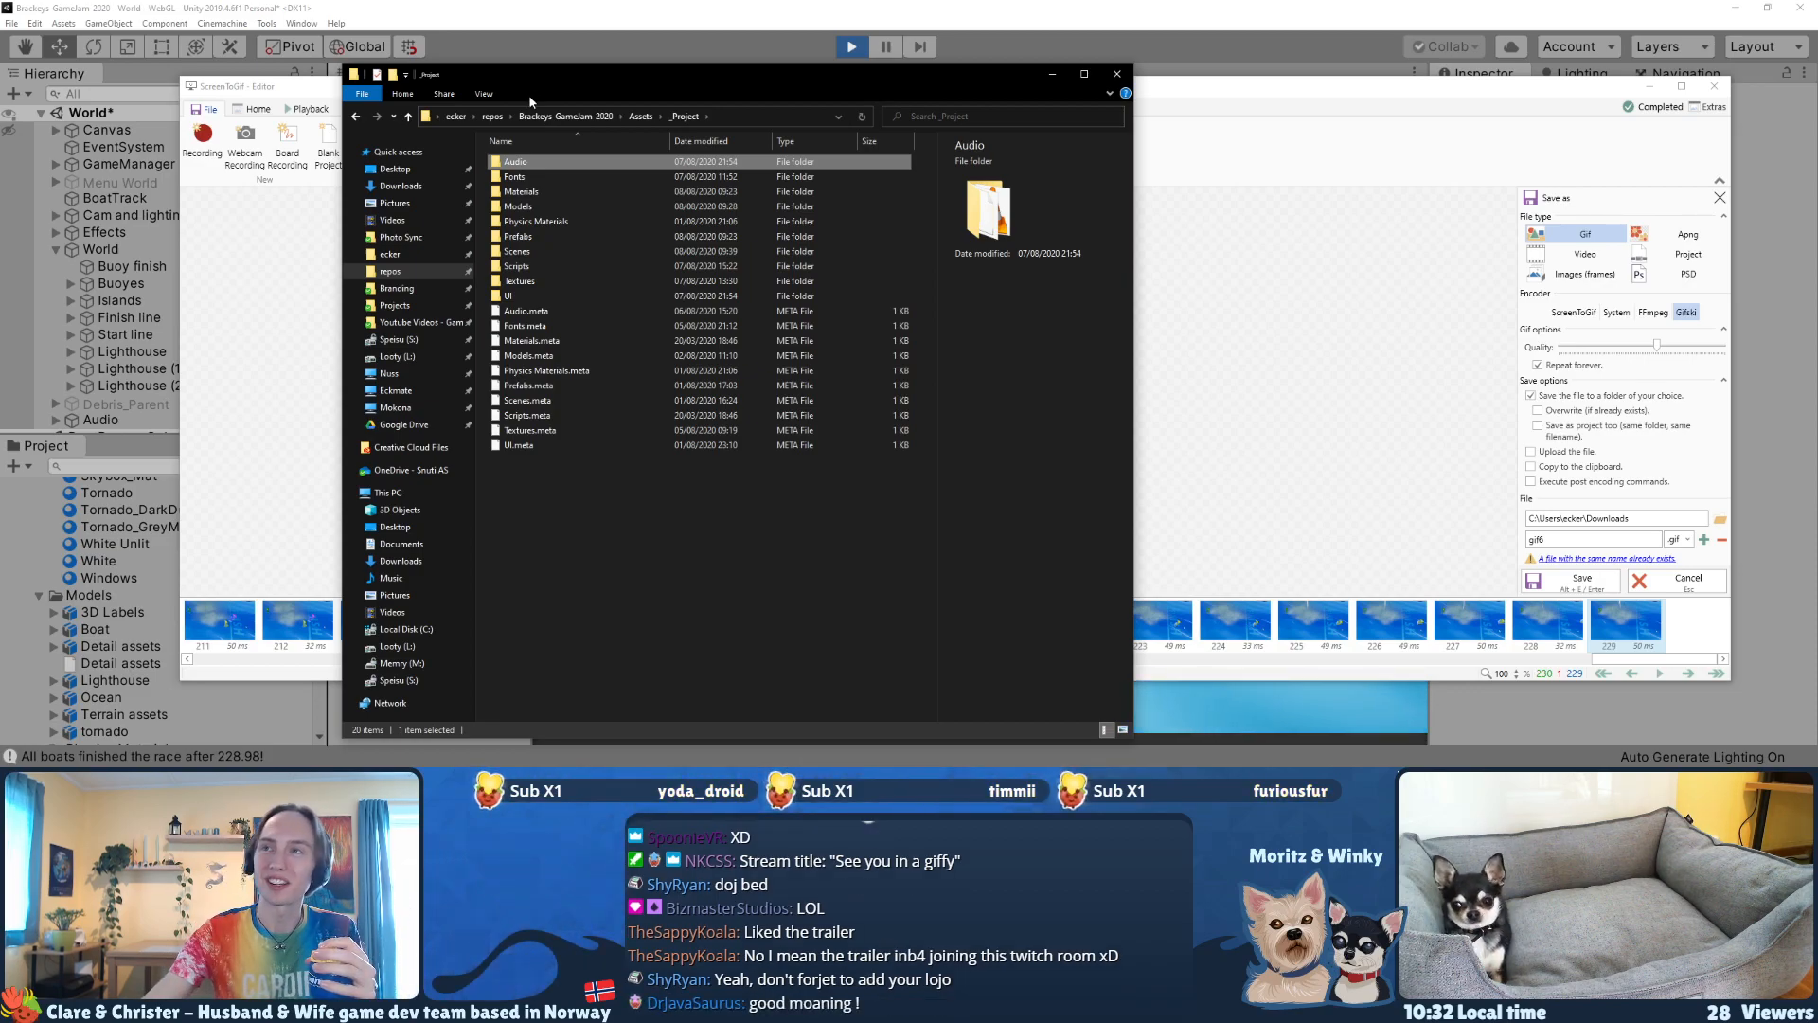
left_click_drag(526, 82, 417, 66)
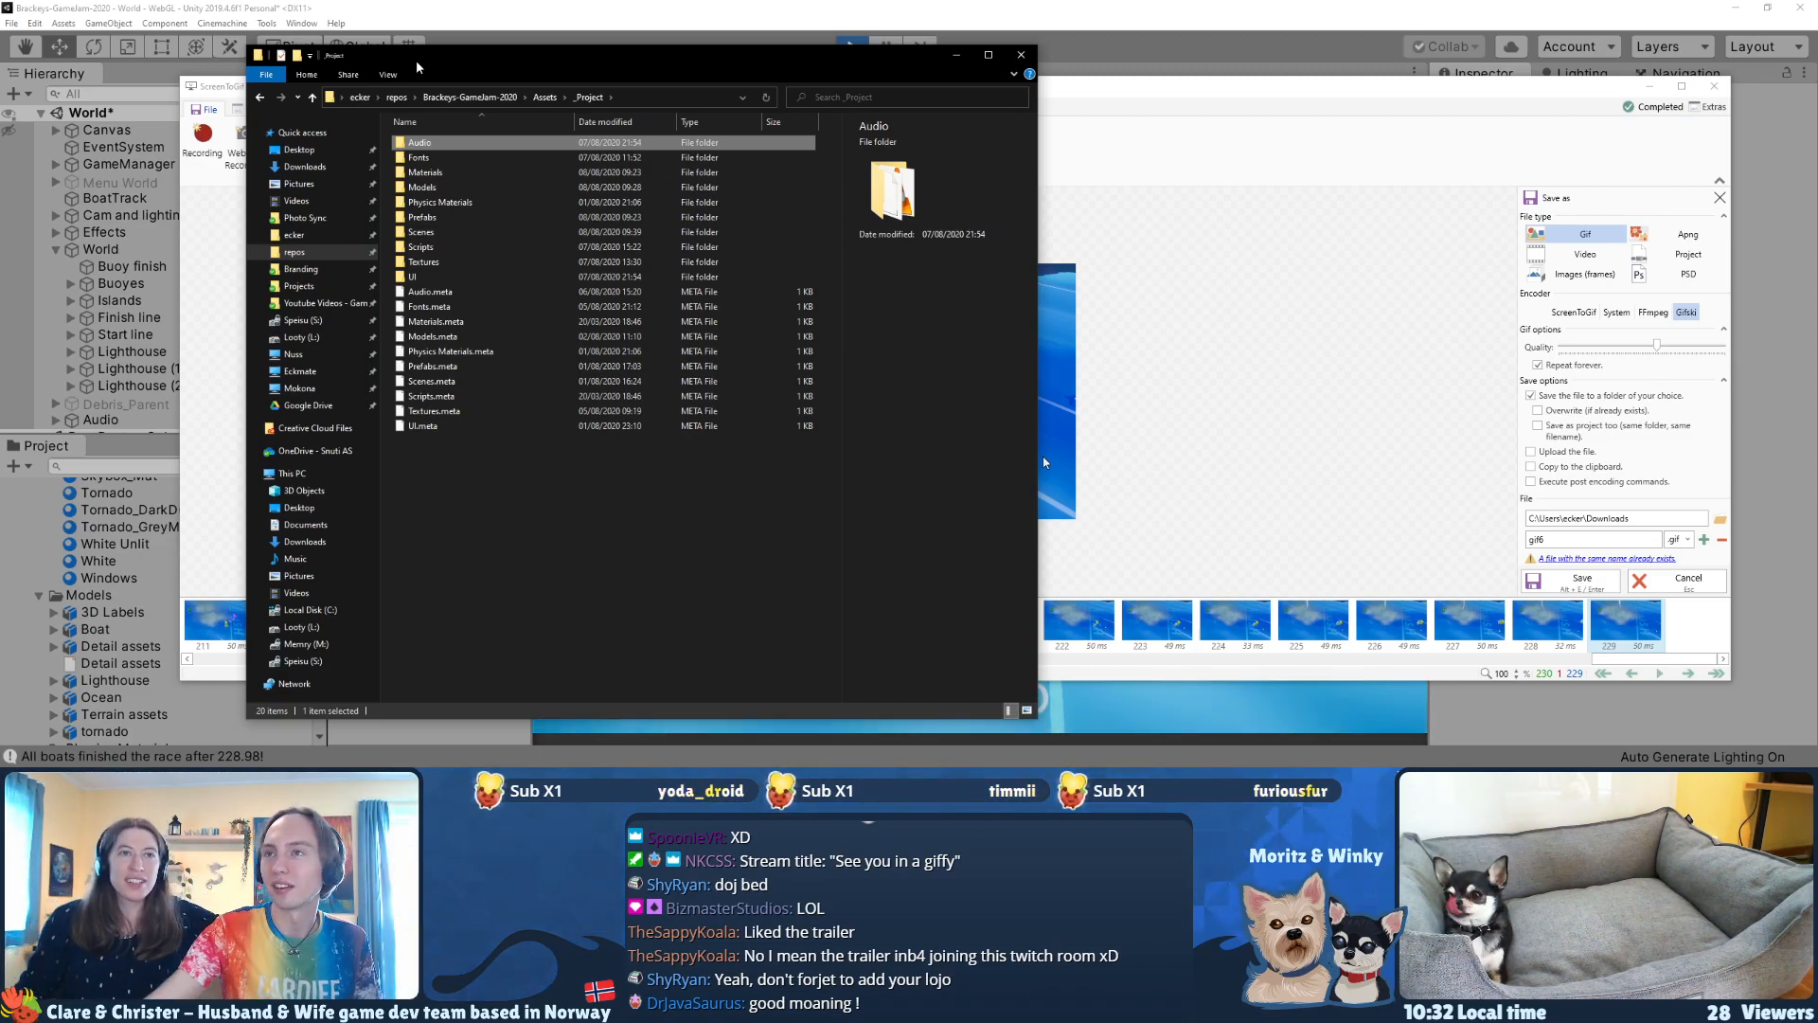
left_click(422, 218)
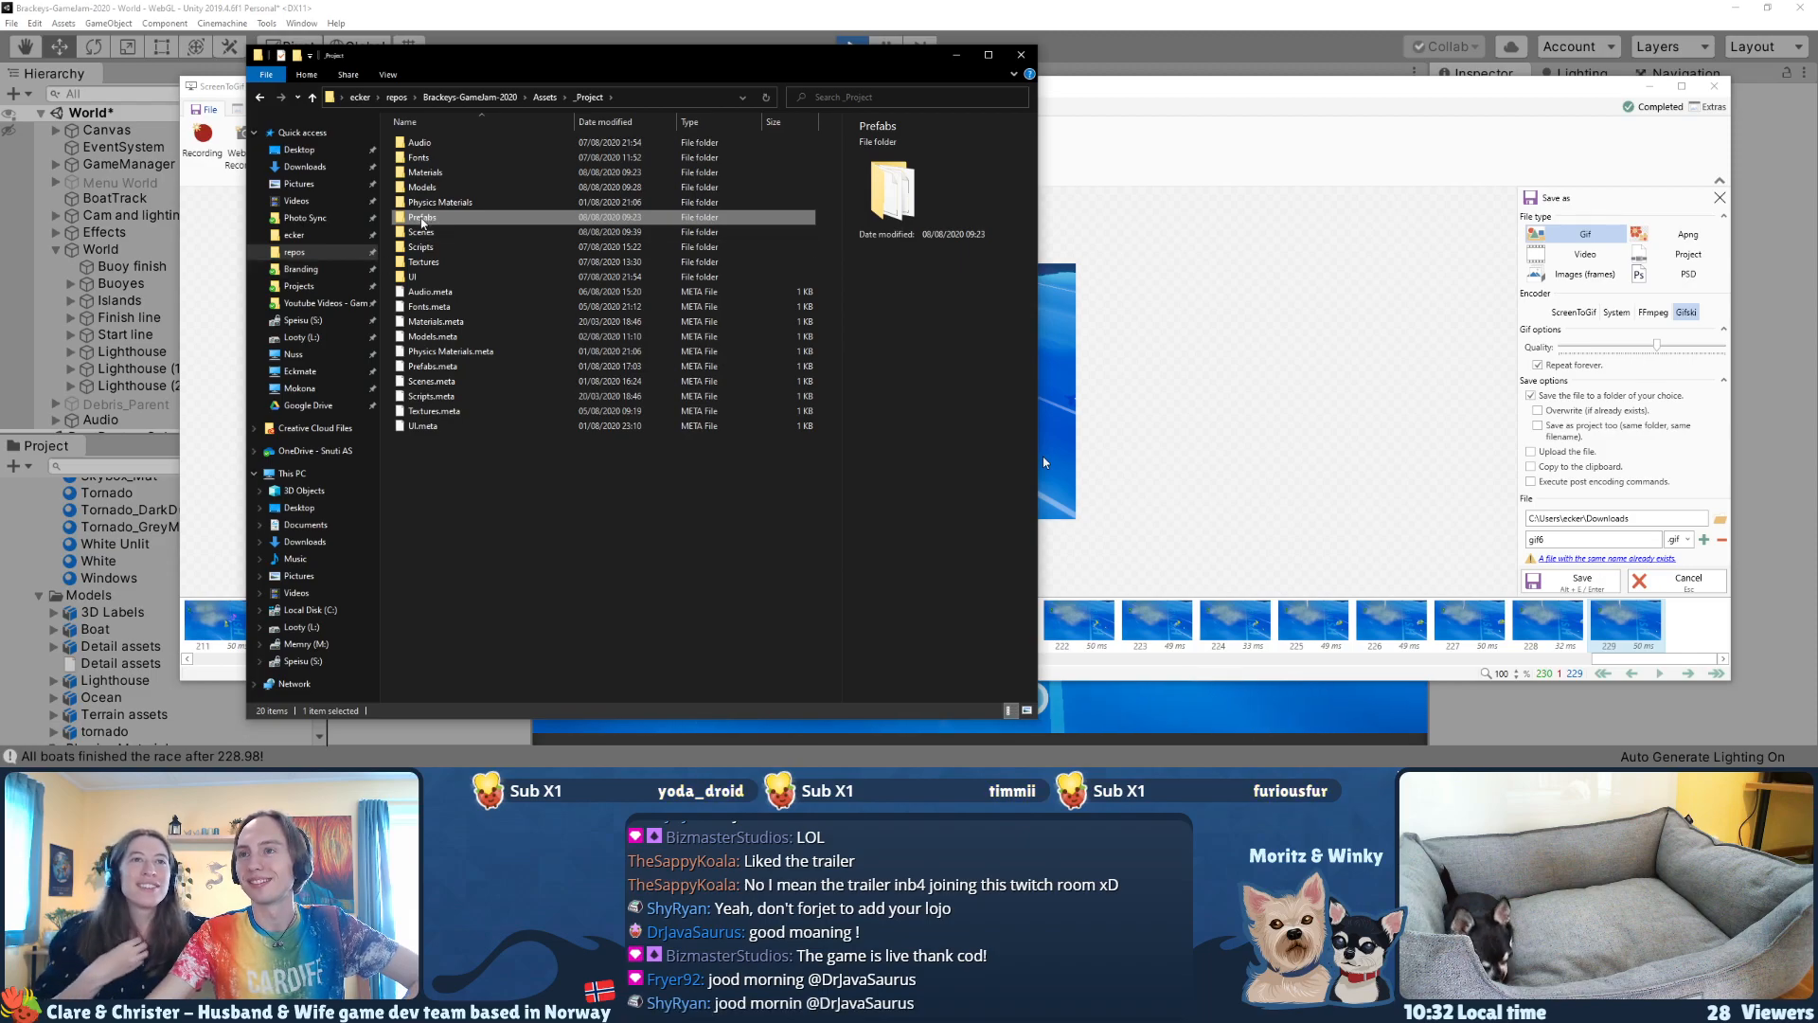
left_click(426, 276)
double_click(426, 277)
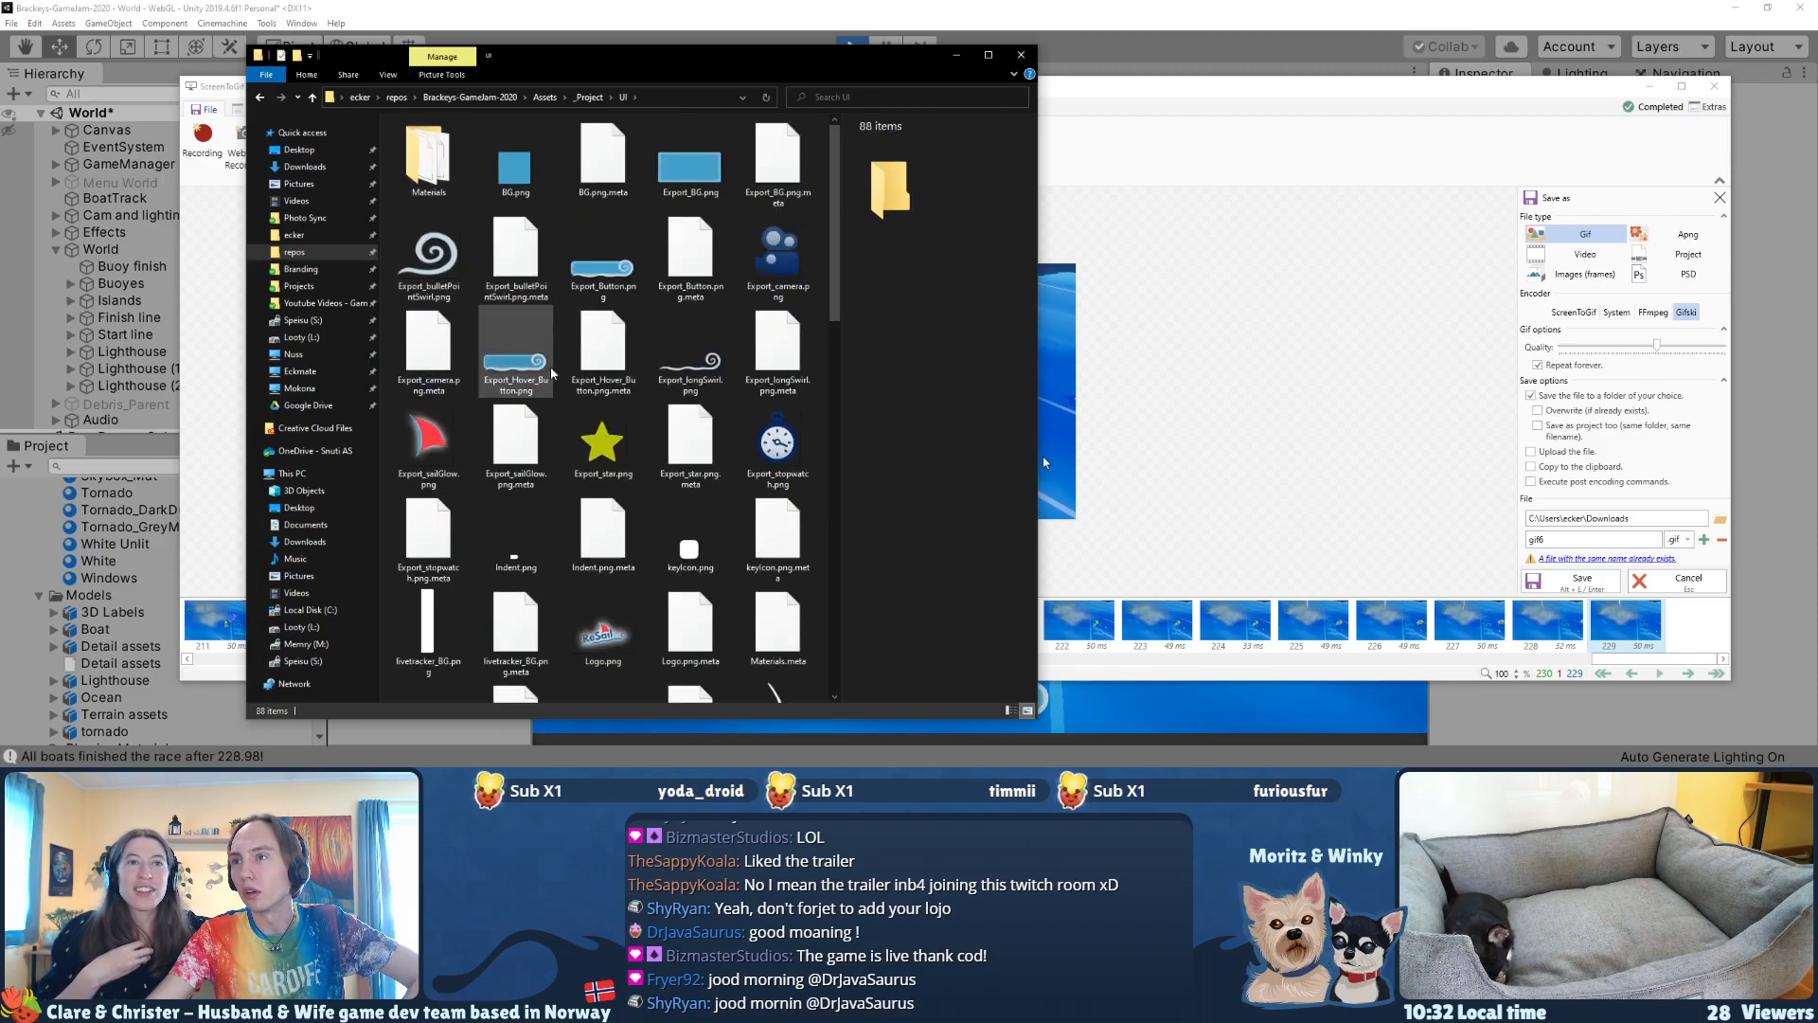
Step: Try to add Logo.png from the UI folder after the clip's last frame
left_click_drag(838, 297, 855, 397)
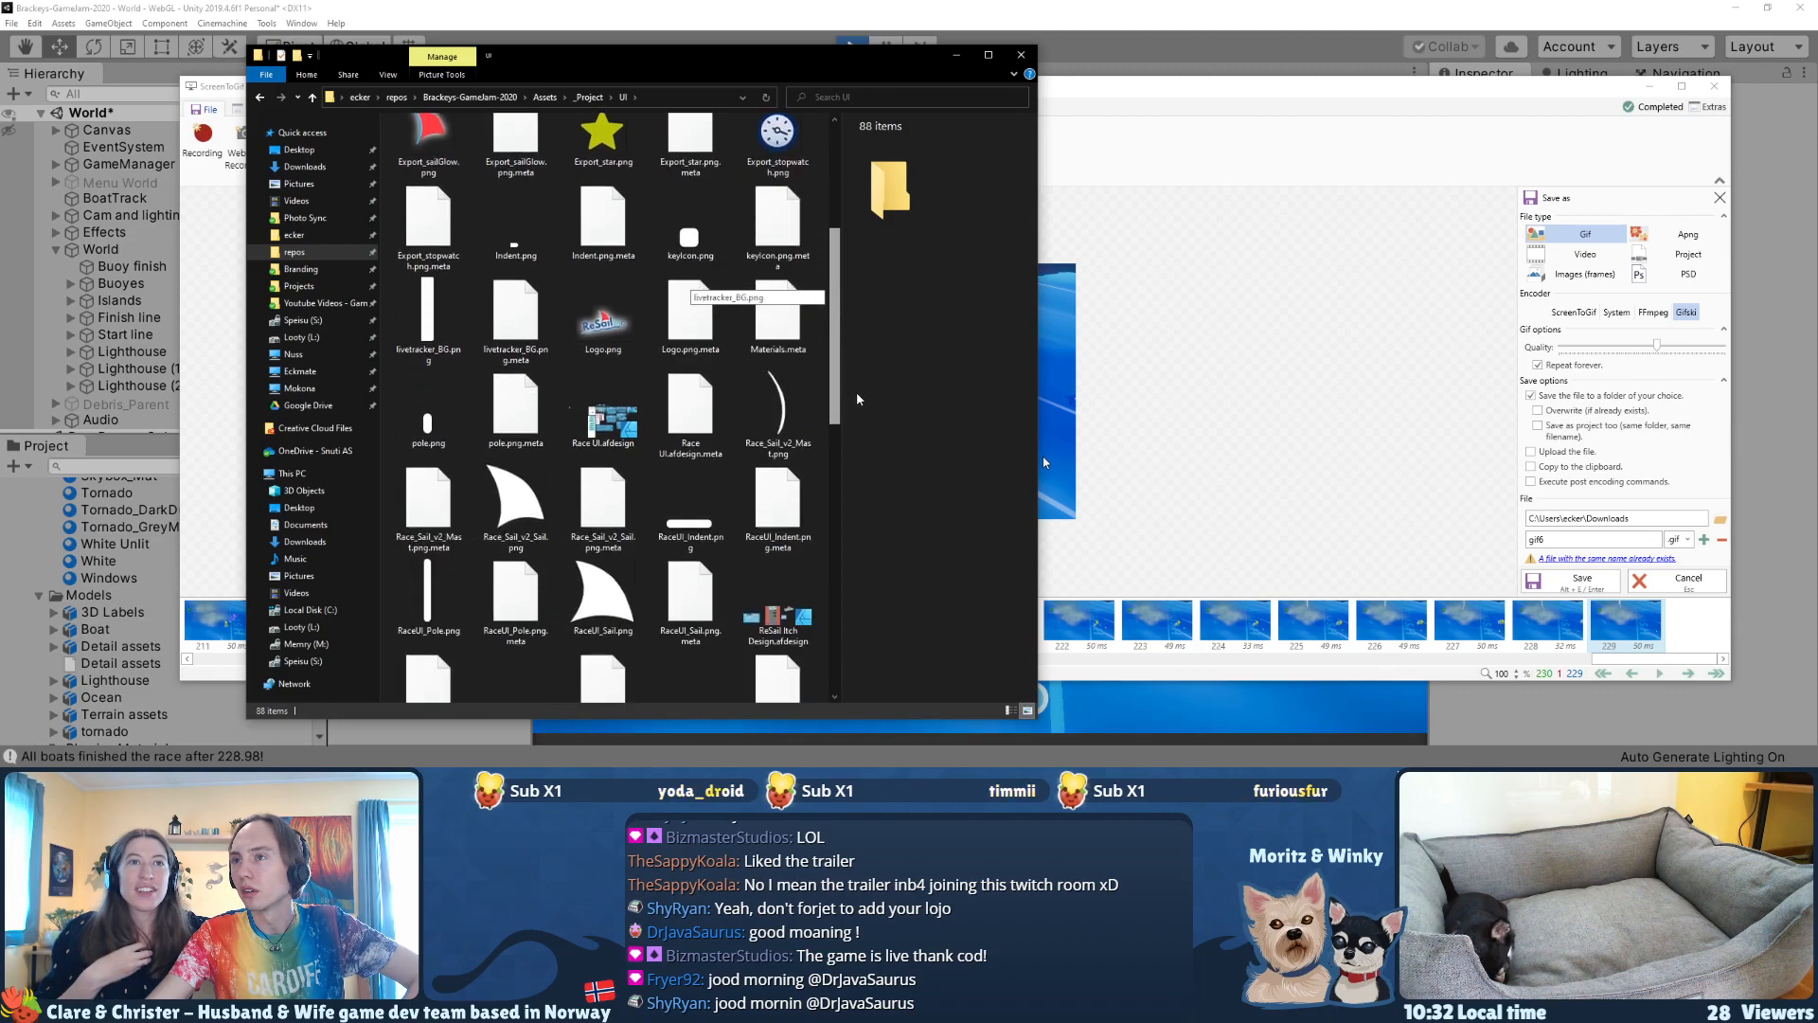
left_click_drag(603, 313, 1662, 623)
left_click_drag(1580, 583, 603, 320)
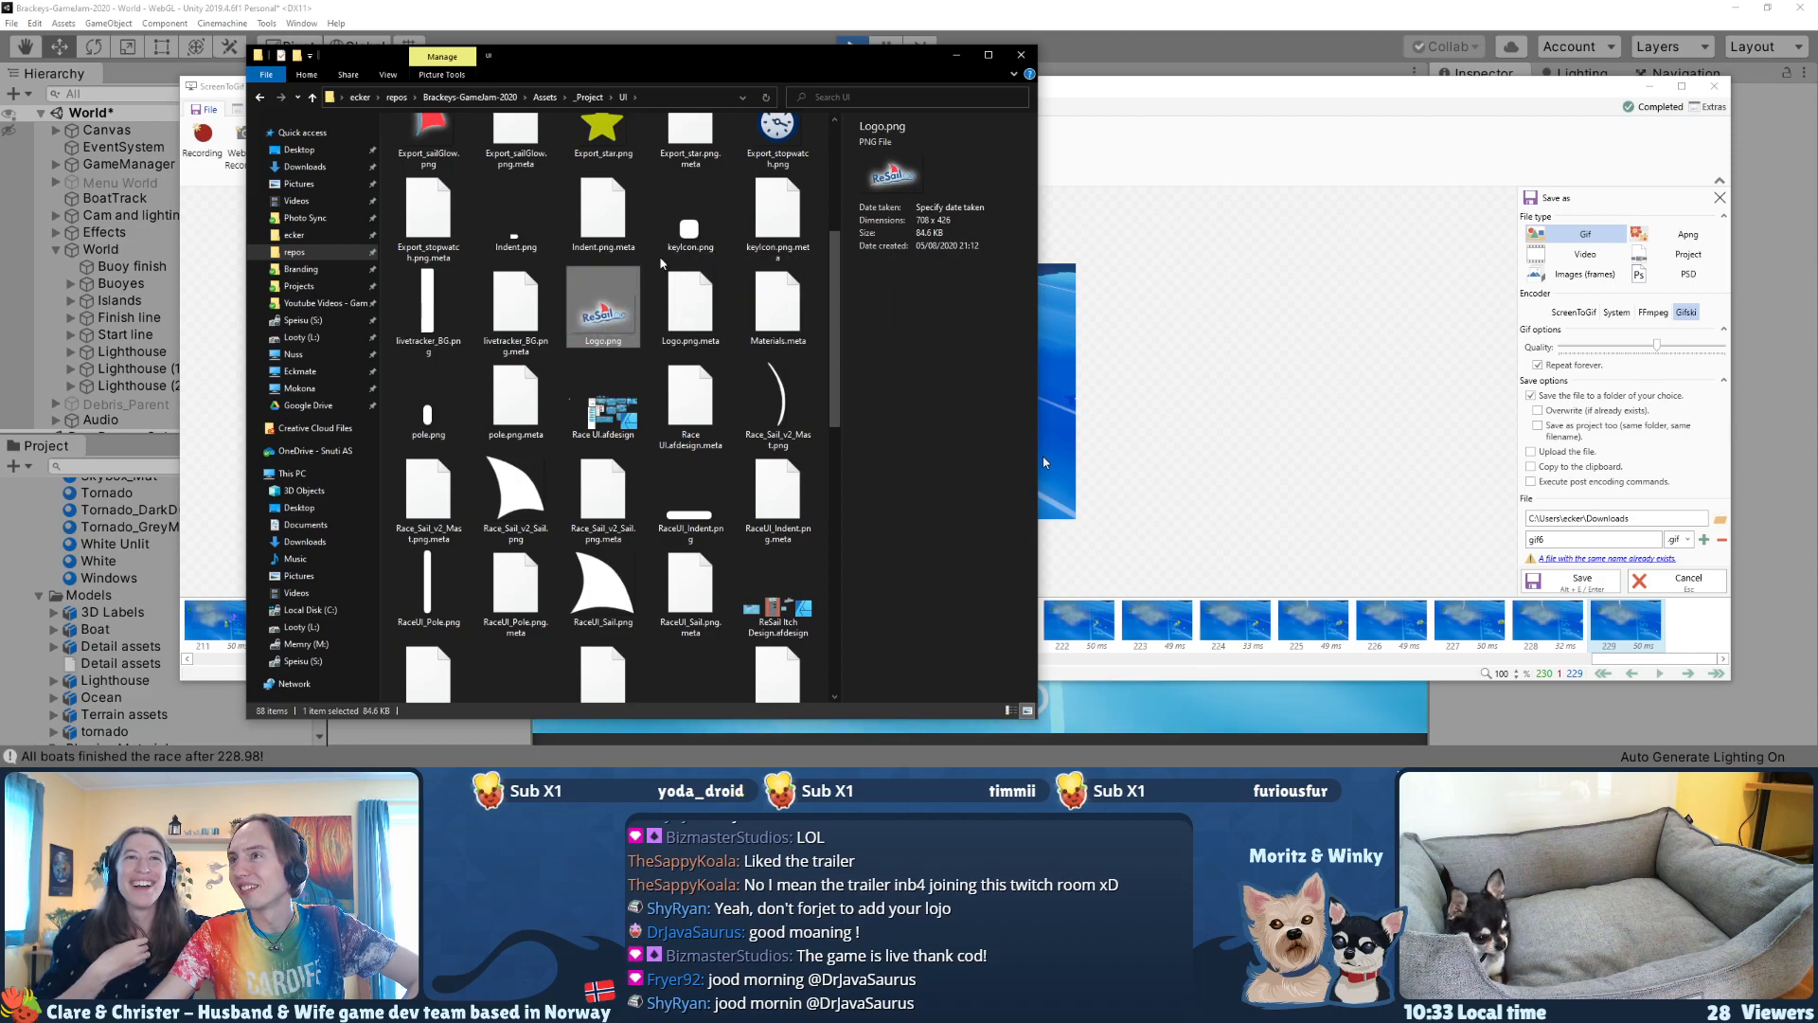
Step: Return to ScreenToGif, show its image tools, and narrow and move its window so Logo.png in File Explorer stays visible beside it
left_click(1075, 95)
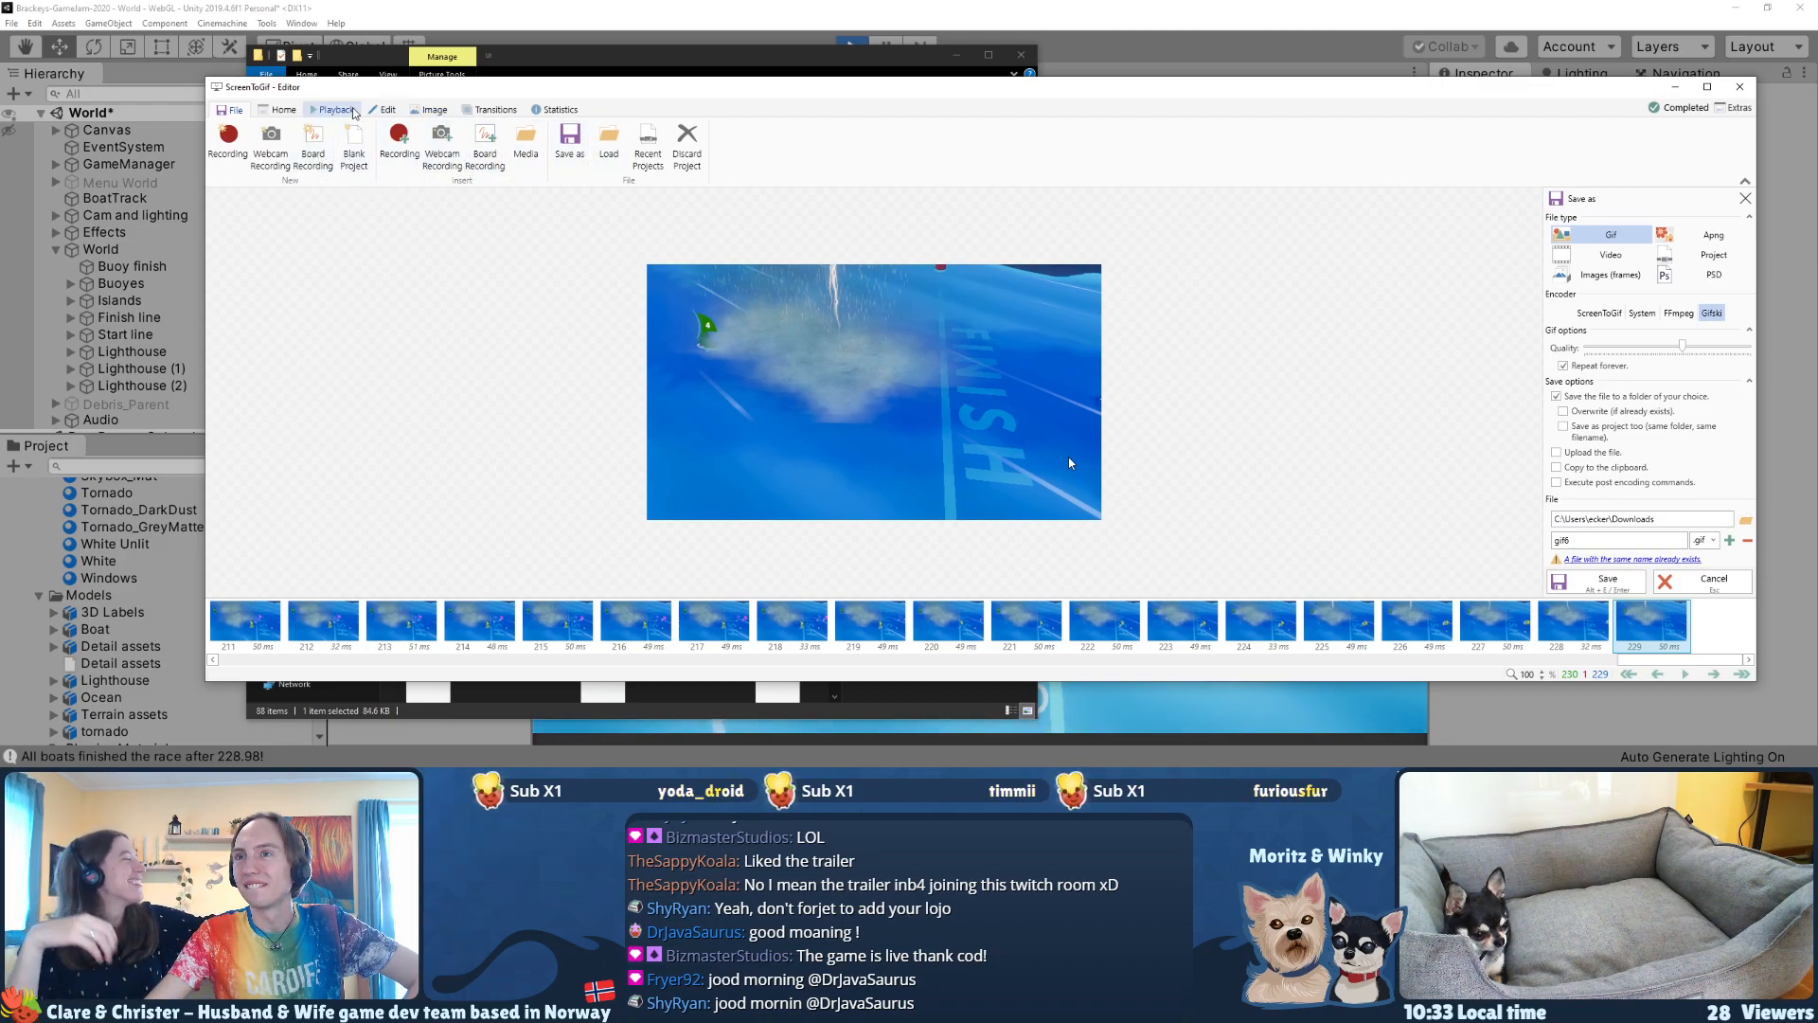
left_click(429, 110)
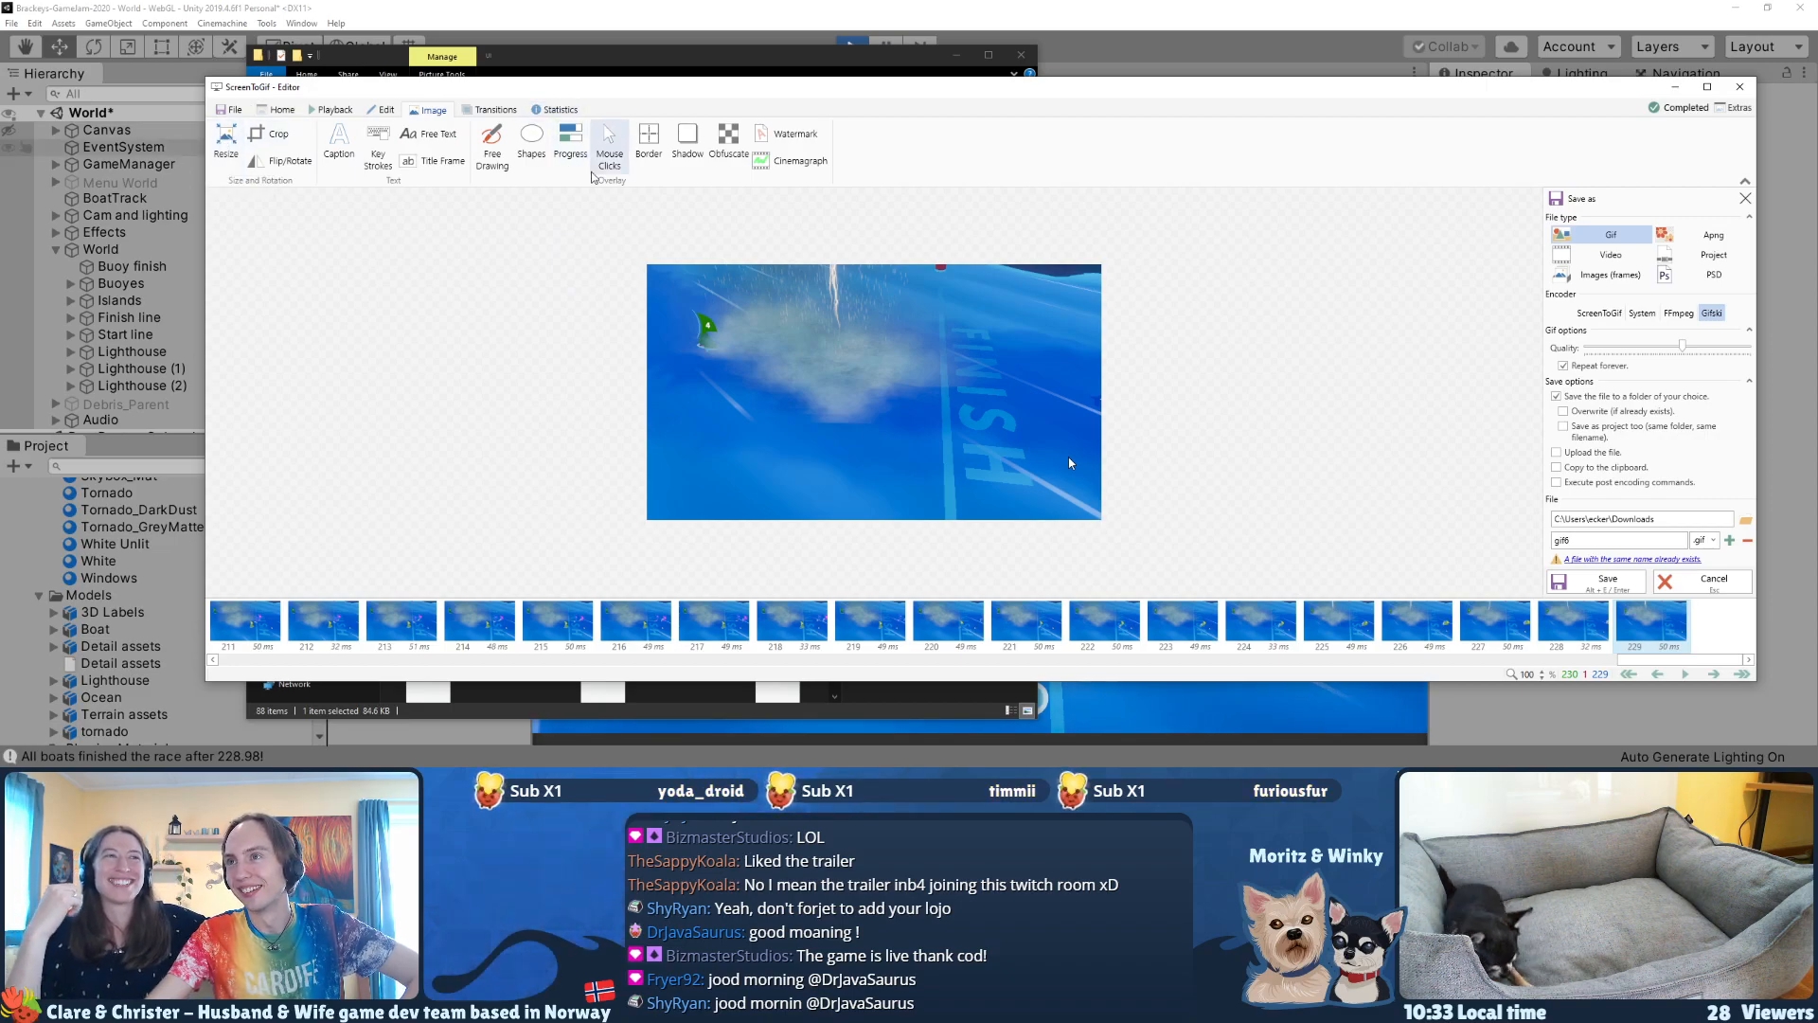
left_click_drag(667, 95, 676, 120)
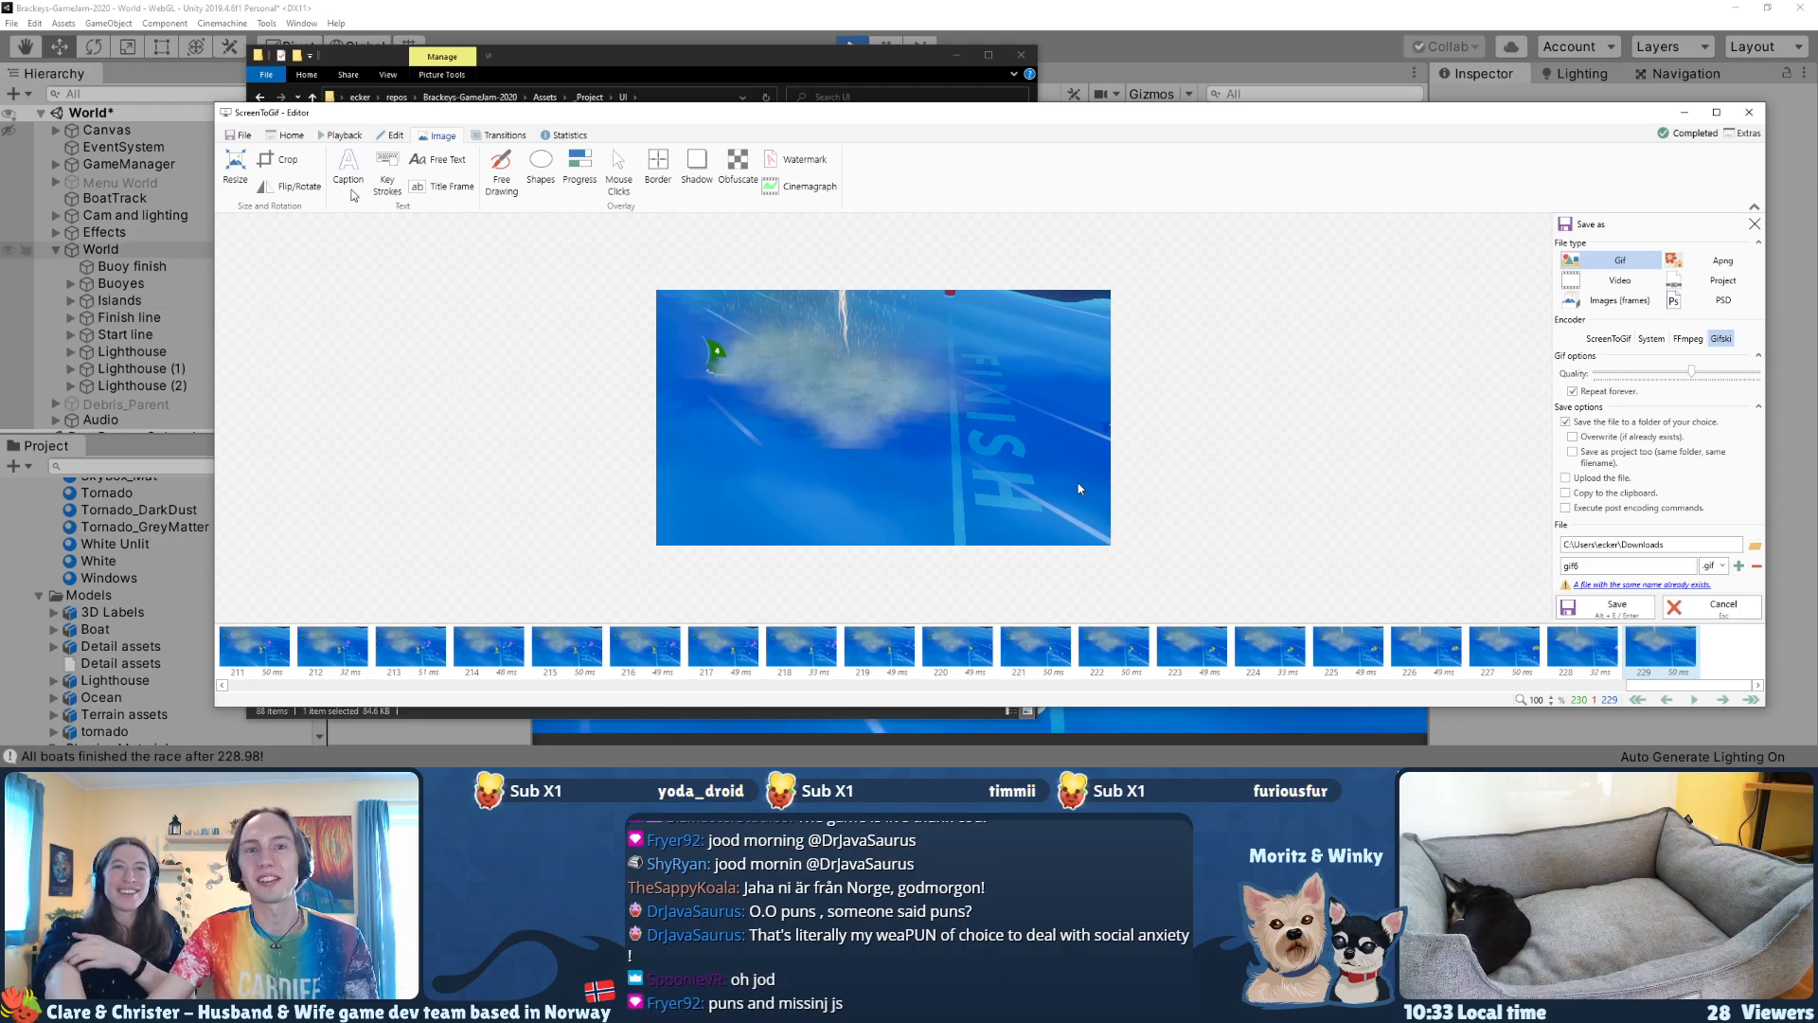
left_click_drag(697, 120, 596, 124)
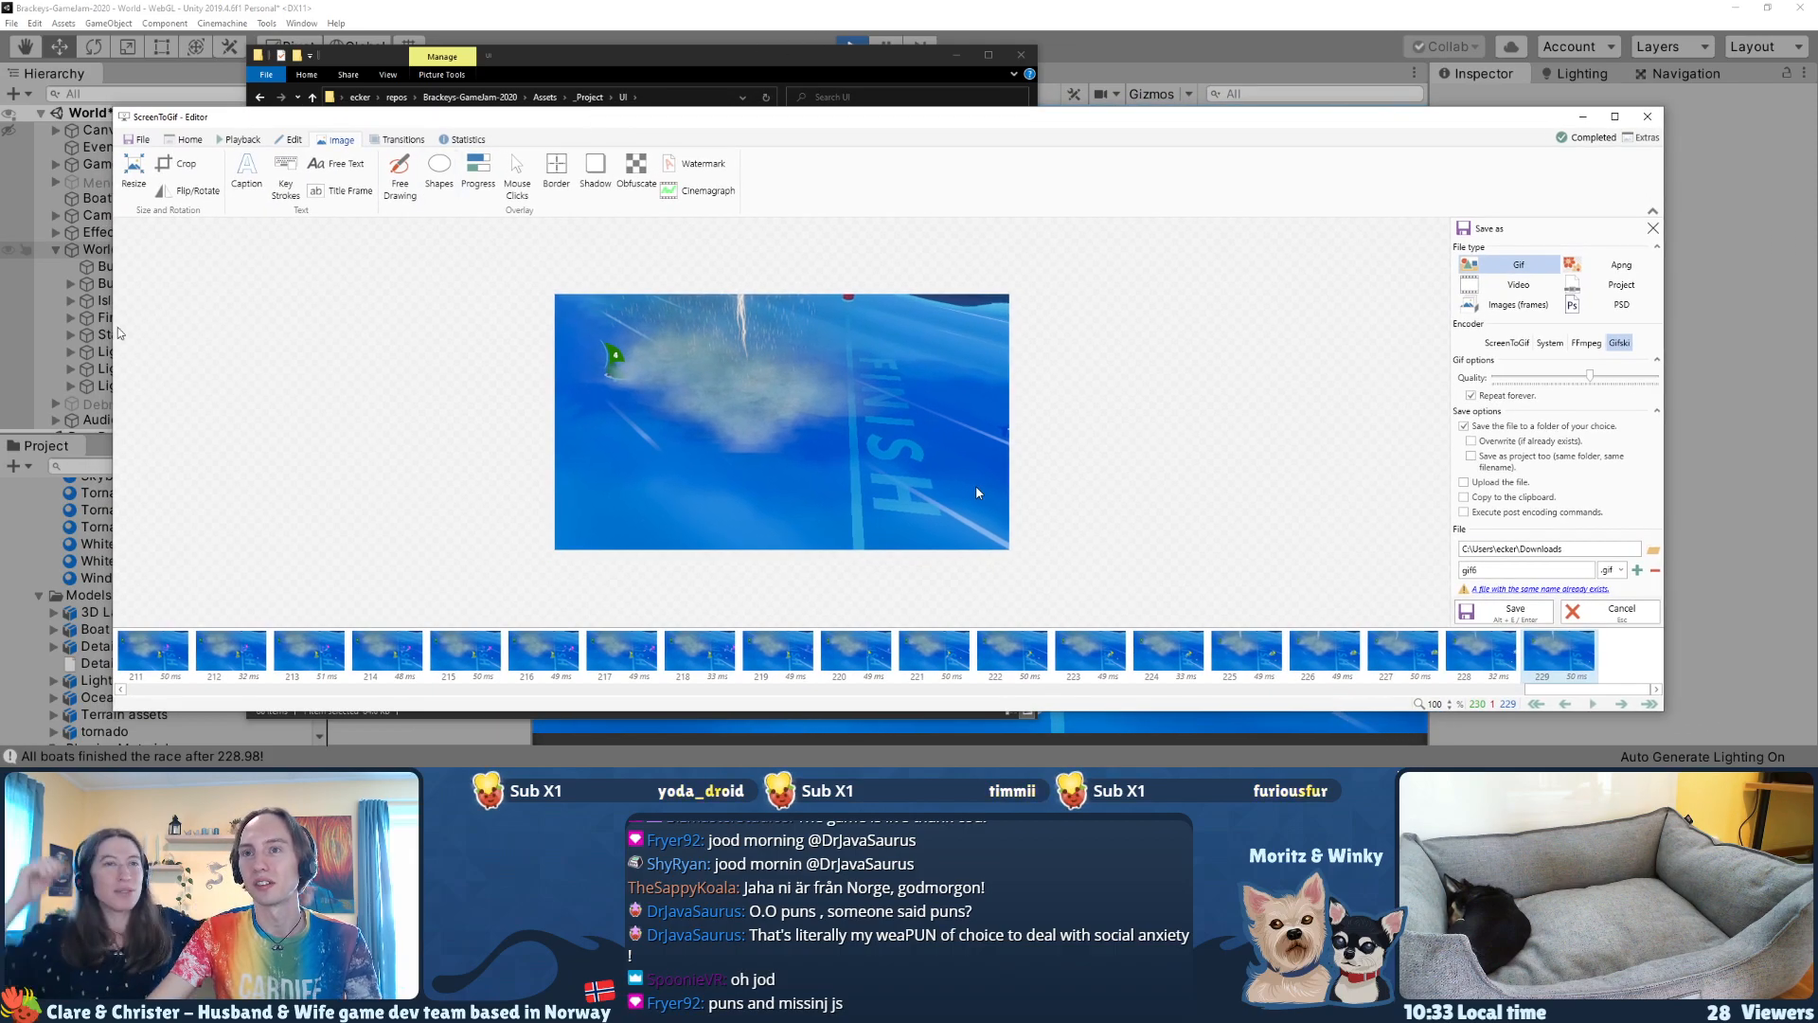
left_click_drag(114, 329, 225, 333)
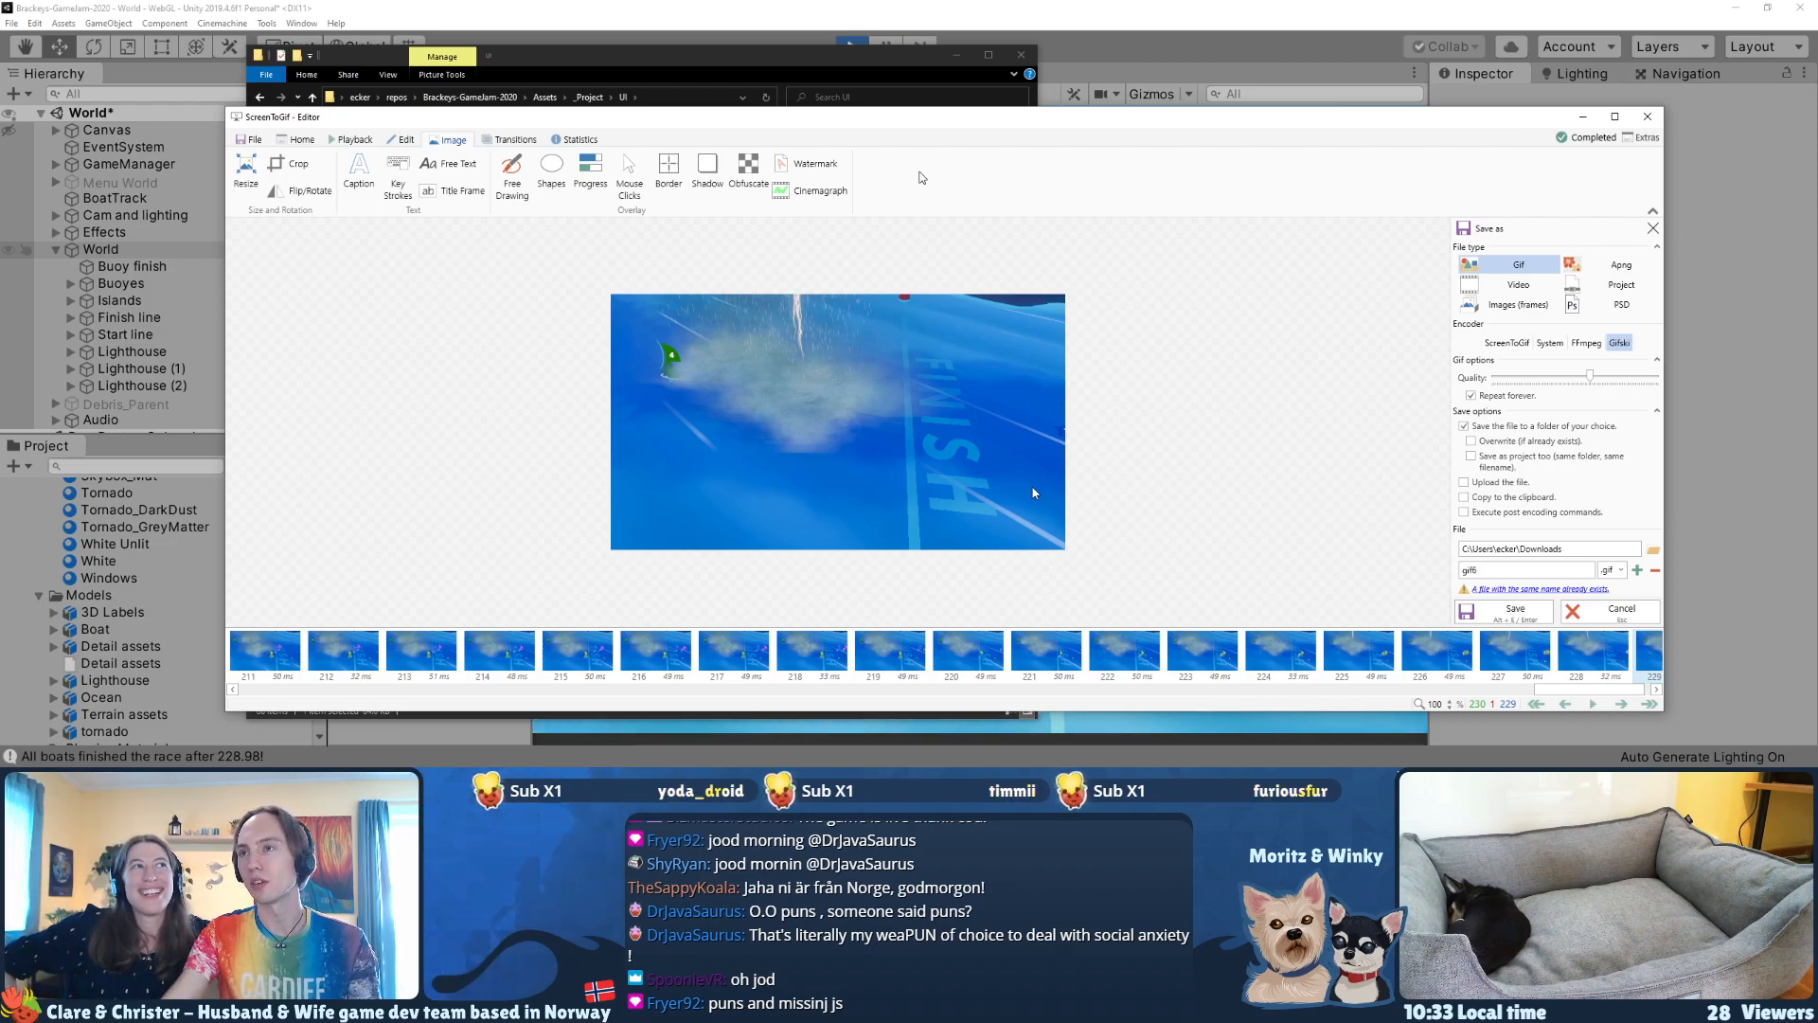
left_click_drag(220, 305, 754, 305)
left_click_drag(892, 125, 899, 132)
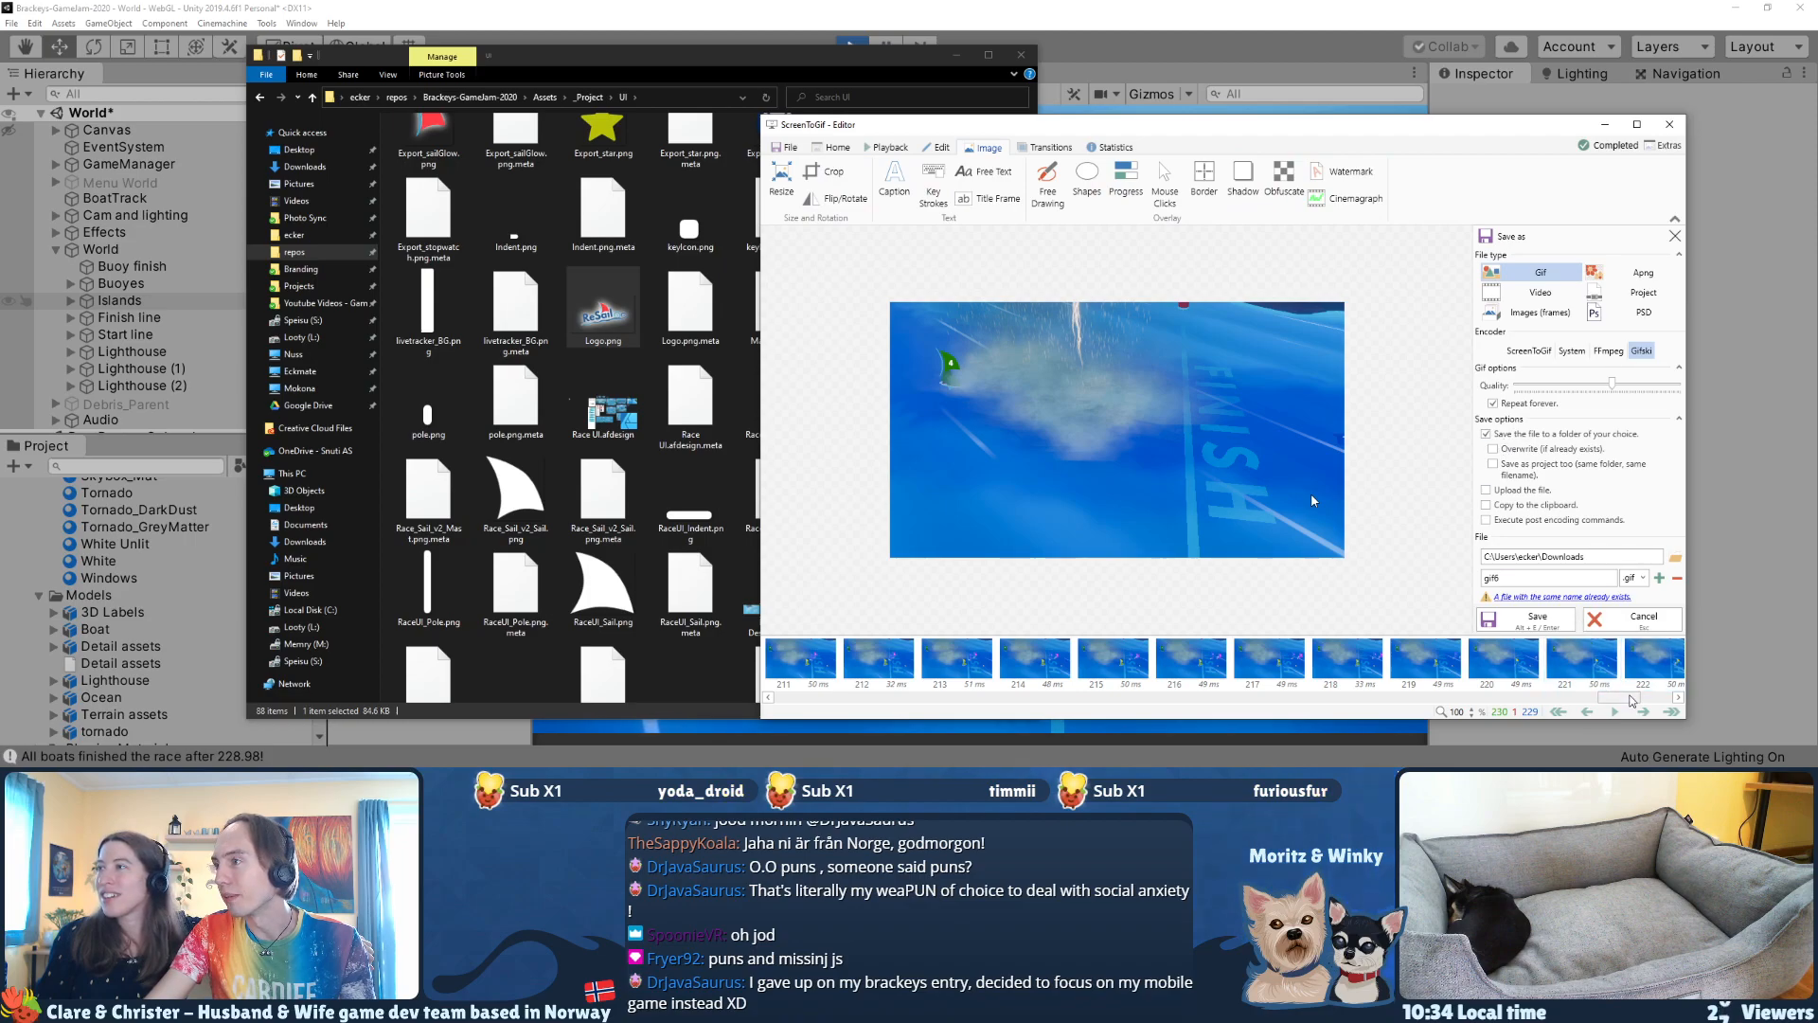
Step: Try setting up a title frame before the clip's last frame
scroll(1655, 676, "down", 3)
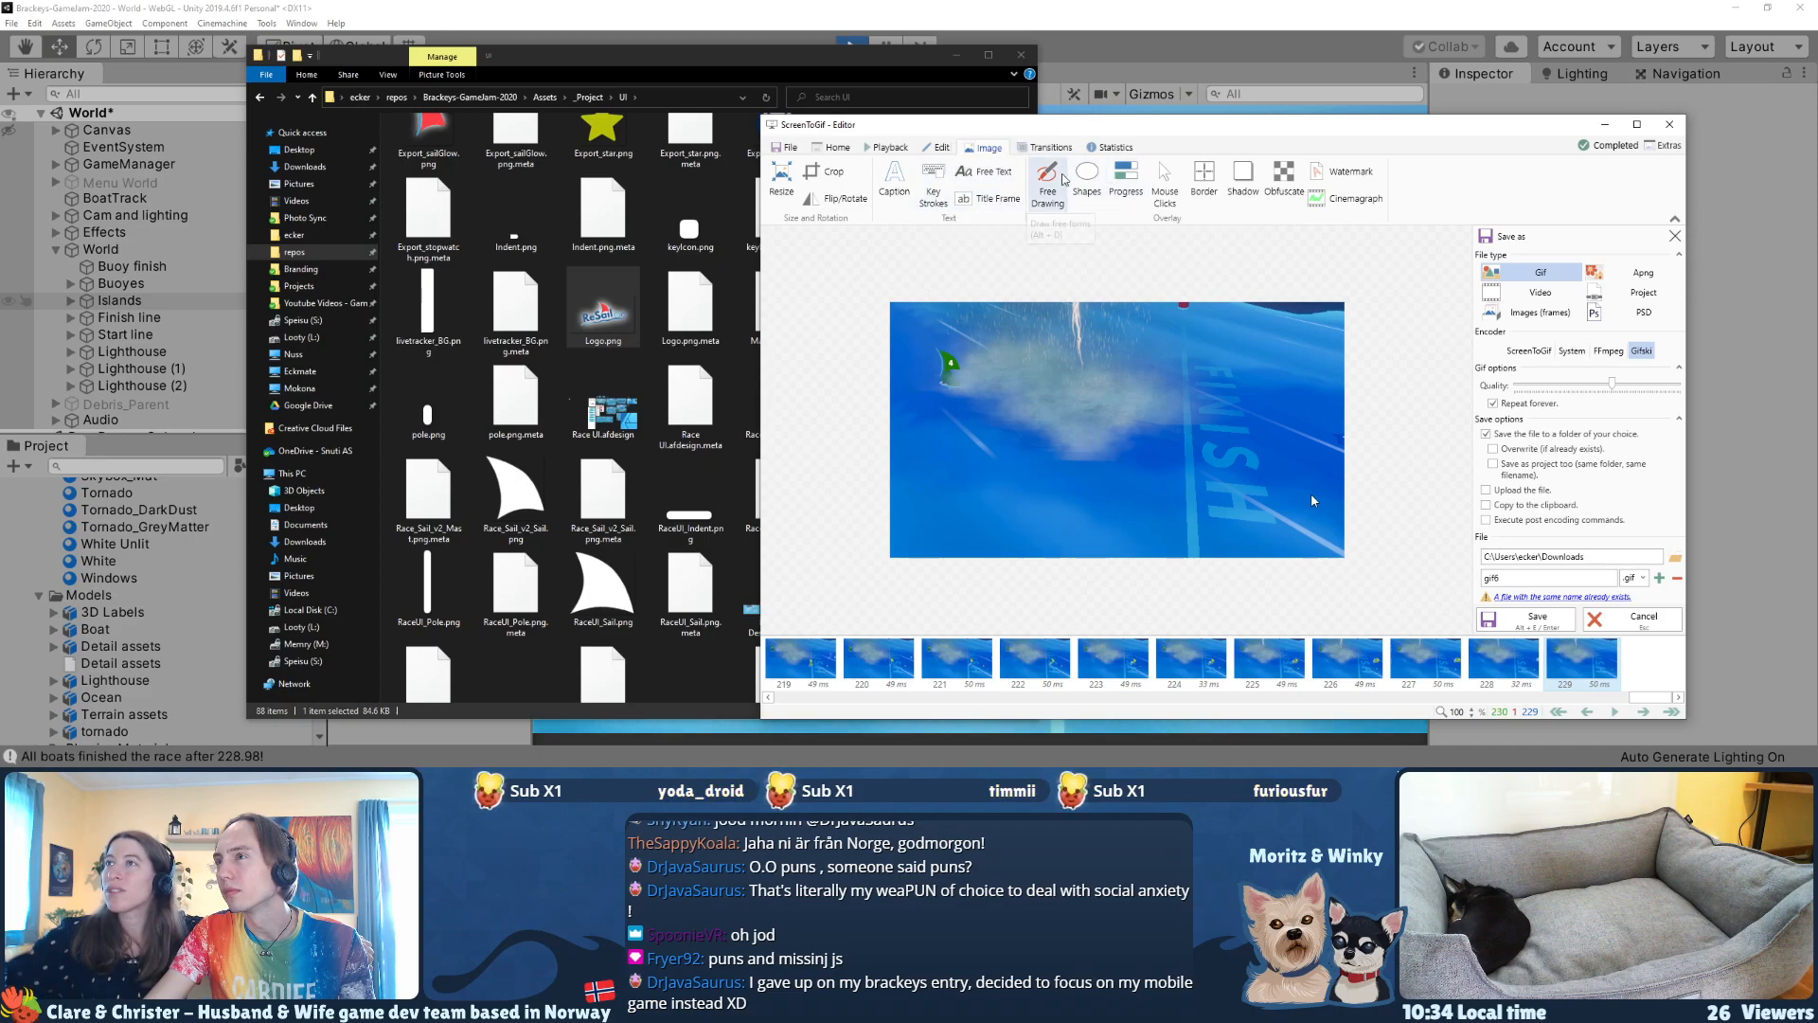
left_click(989, 198)
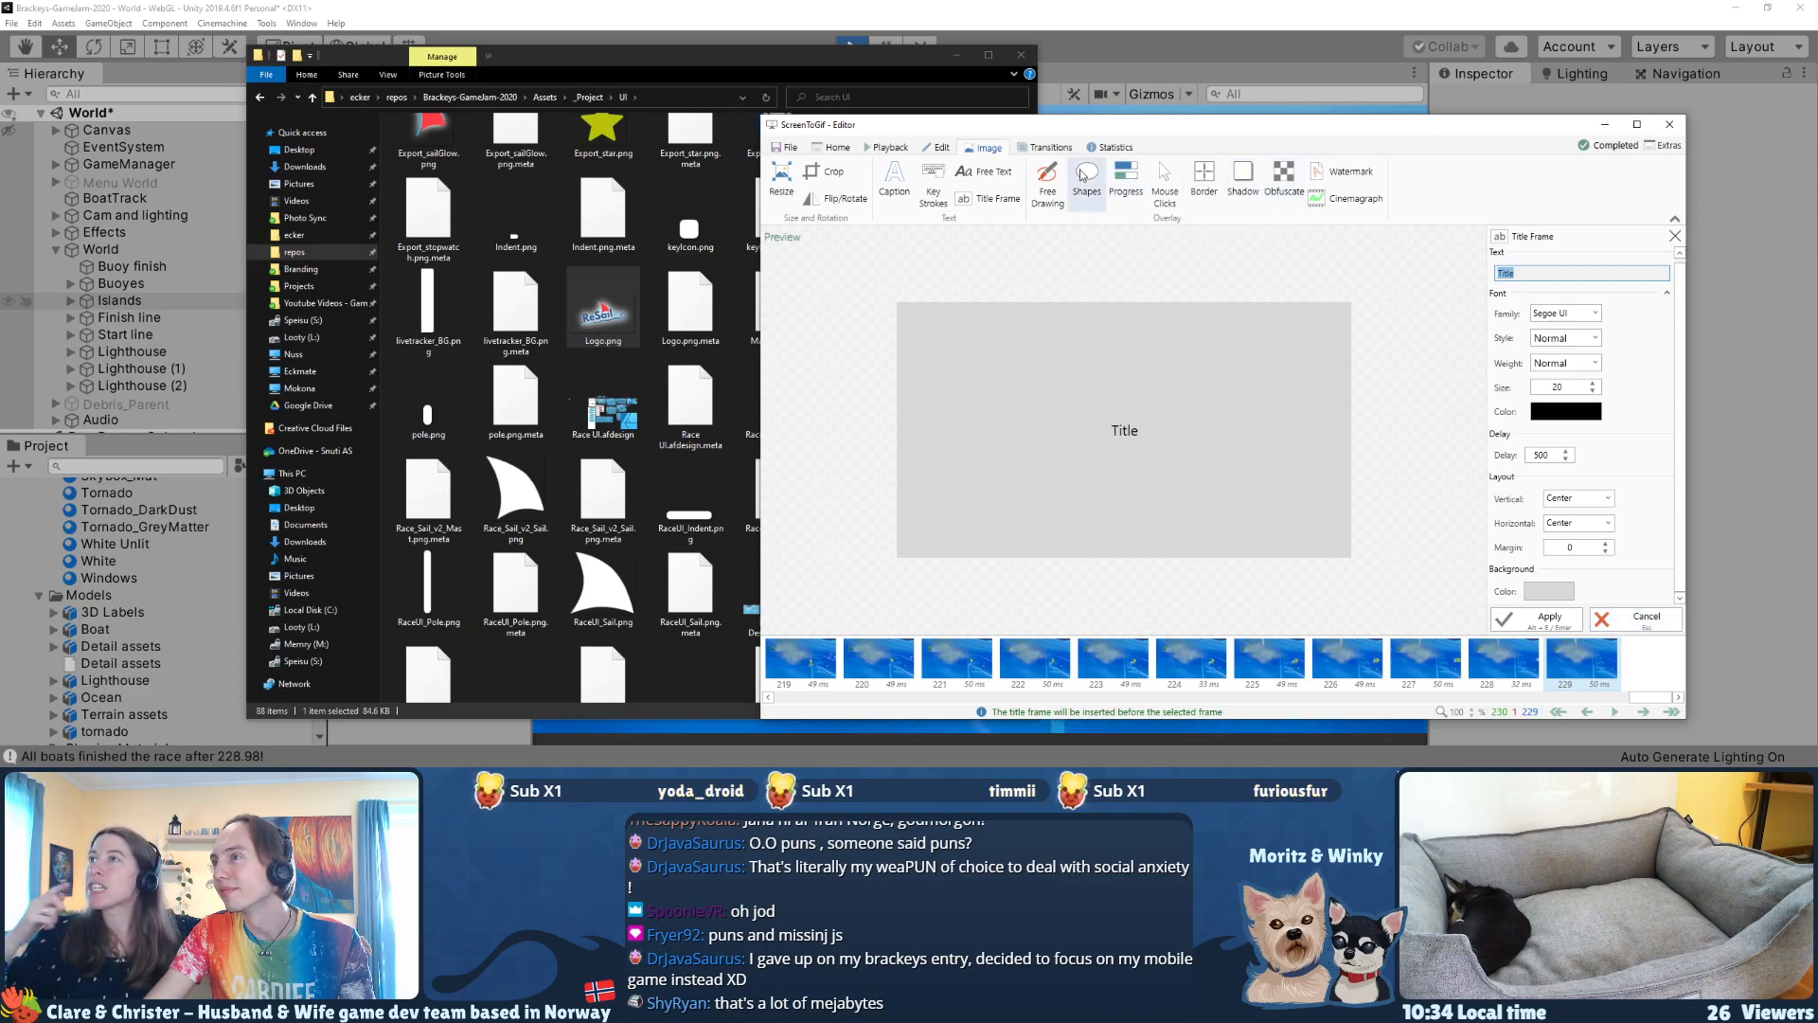
left_click(1015, 150)
left_click(985, 148)
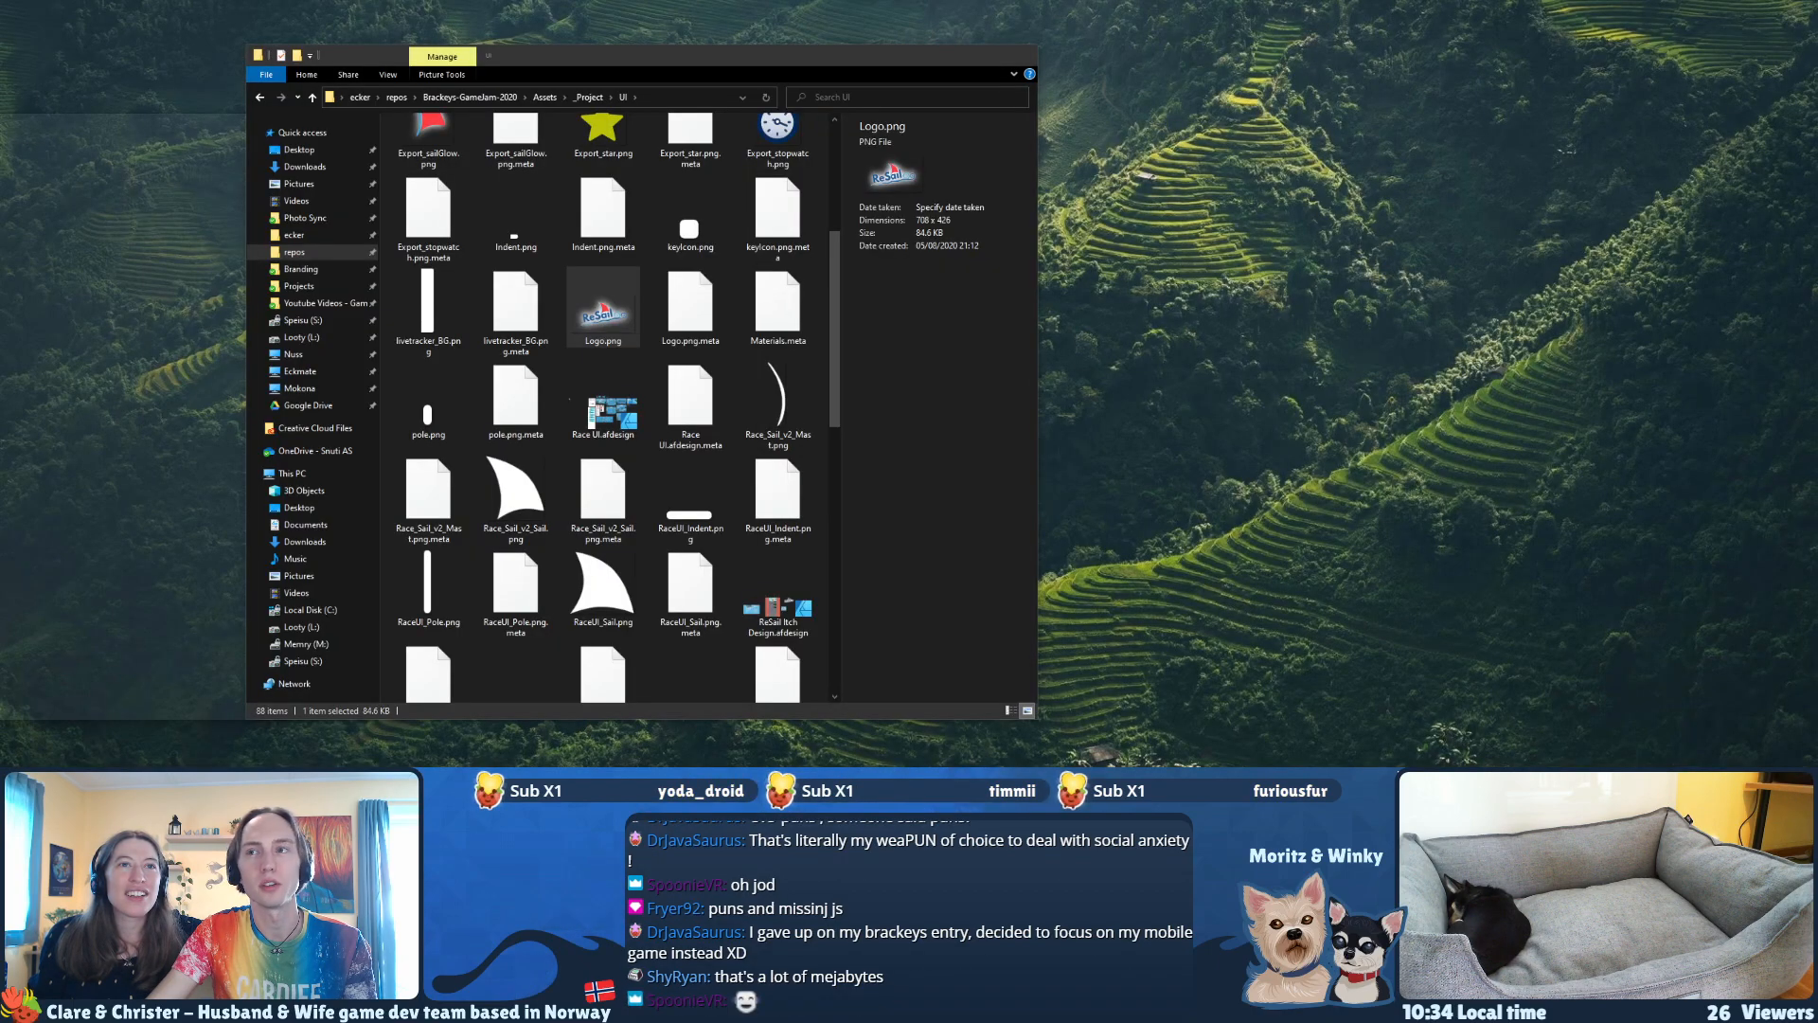
left_click(530, 909)
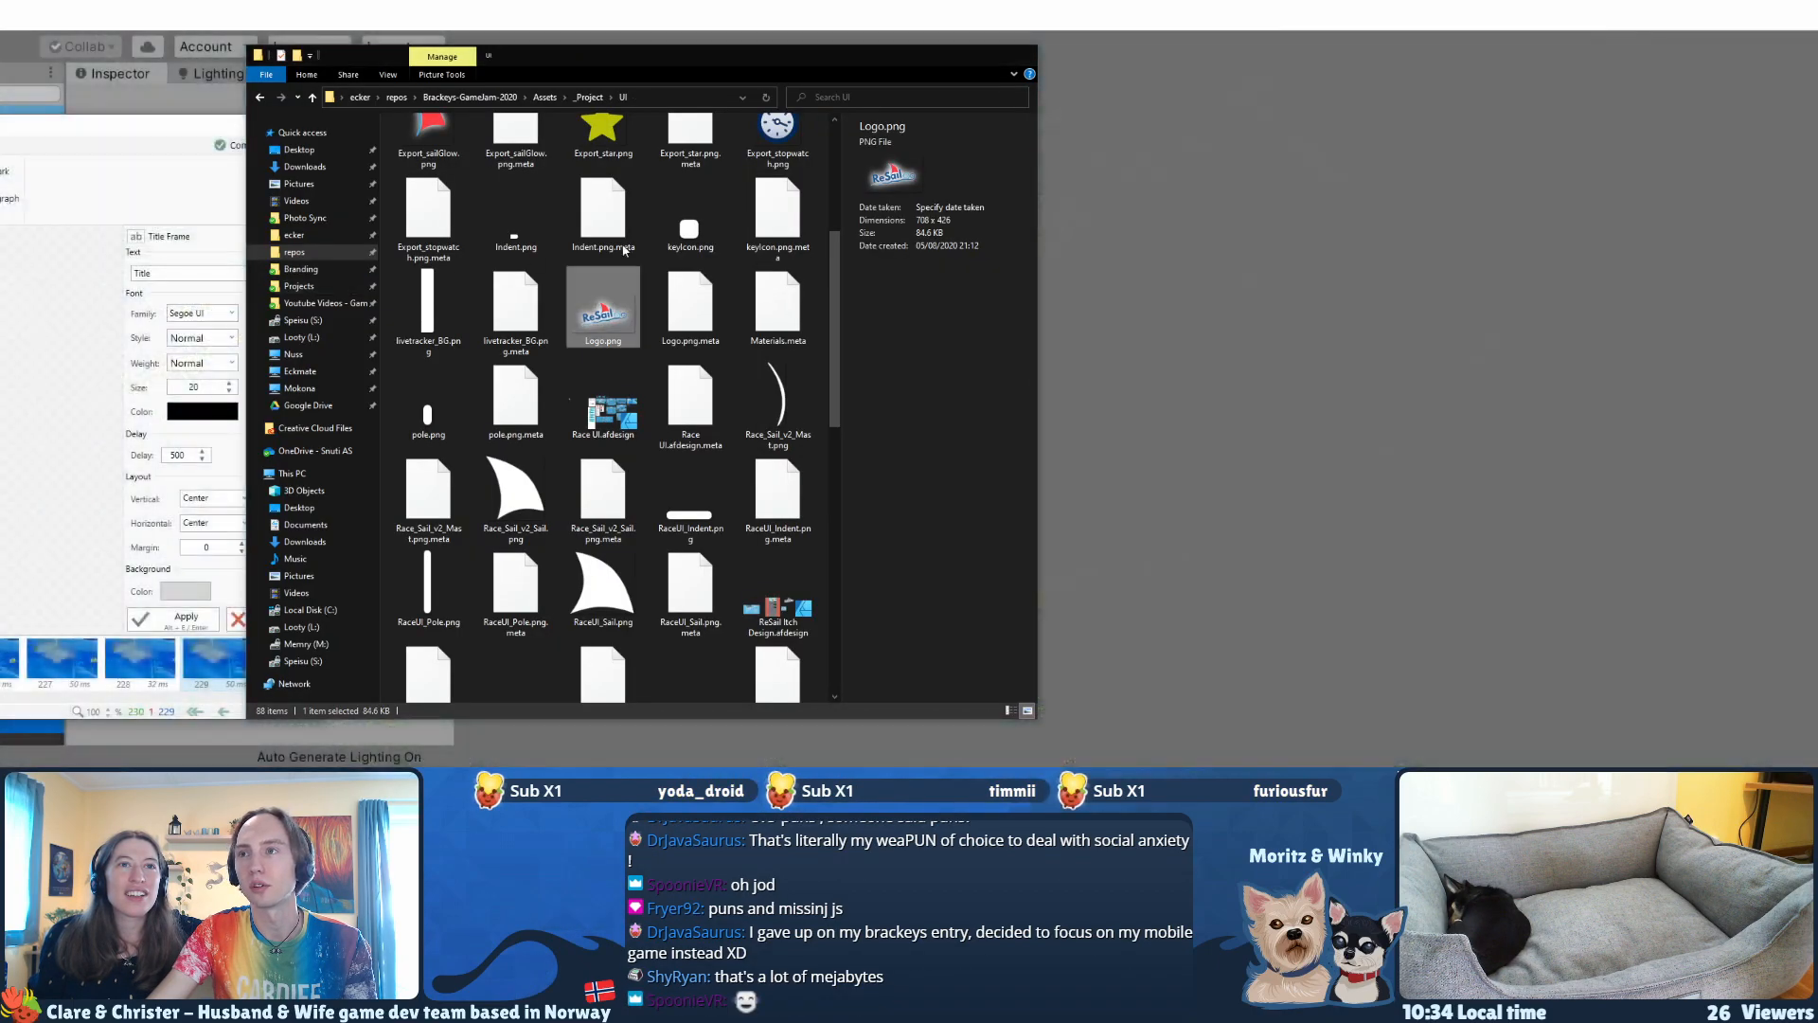
left_click_drag(682, 57, 0, 57)
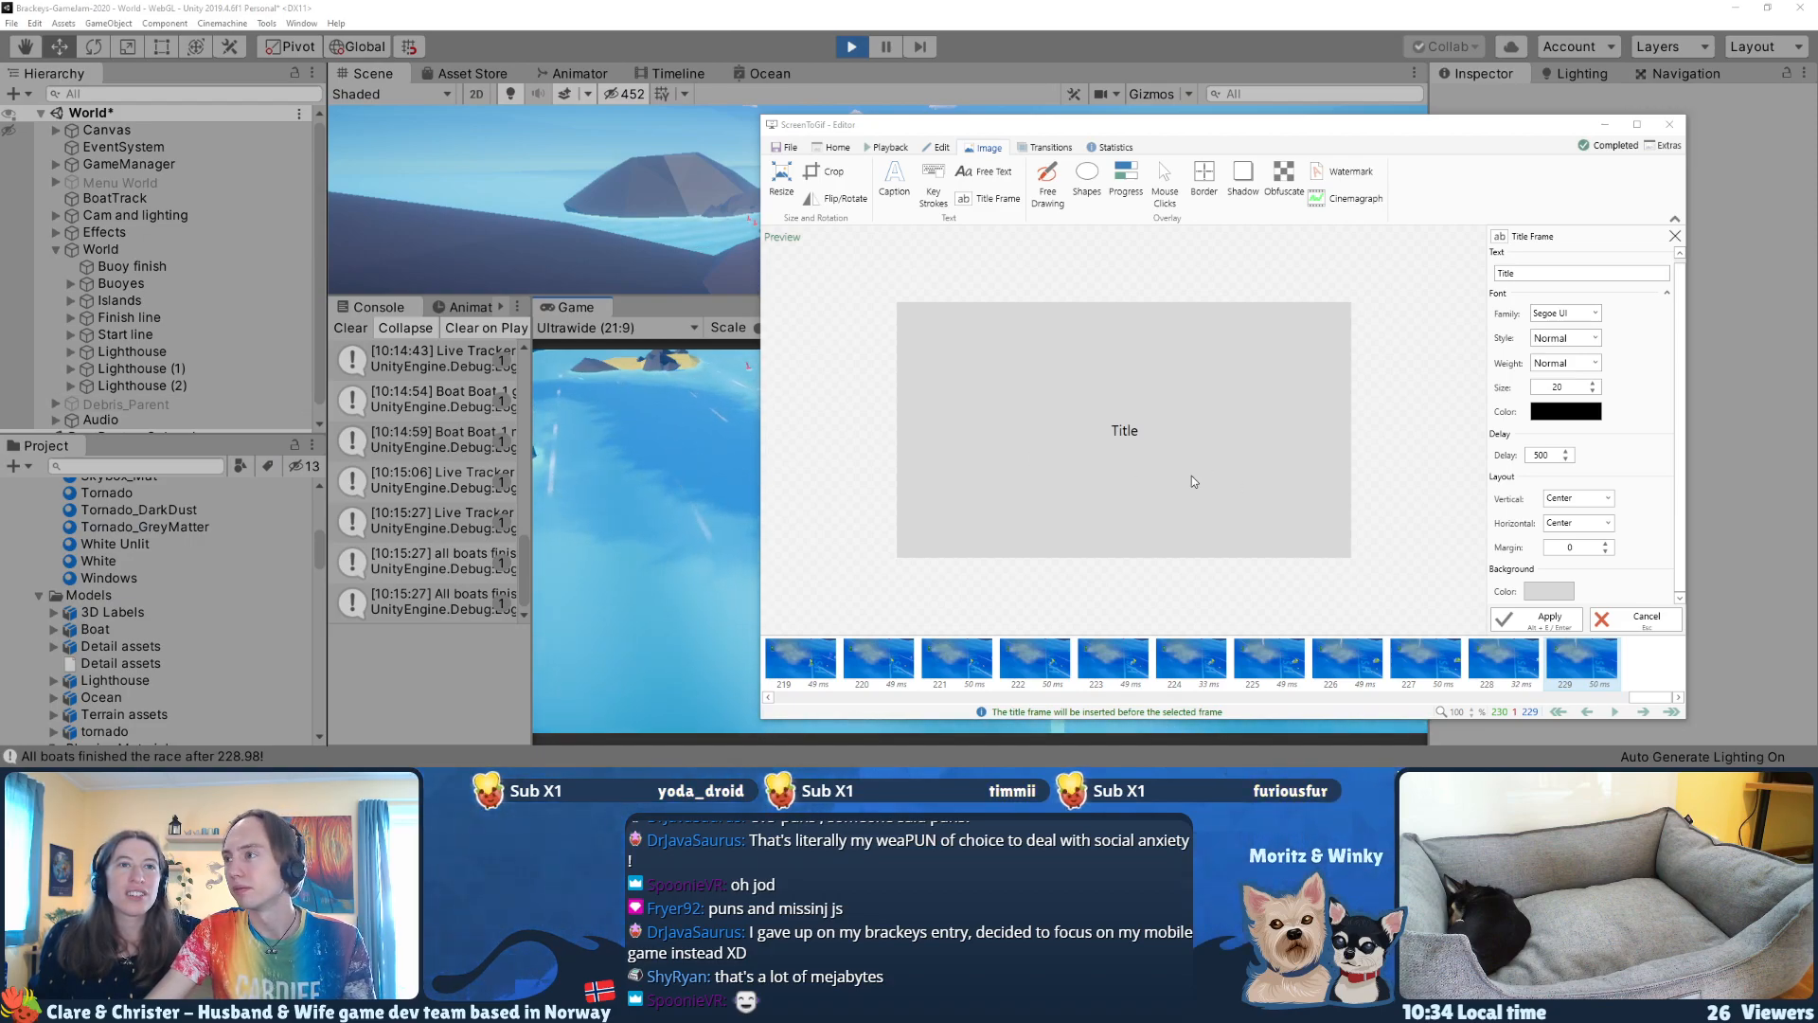
left_click(779, 149)
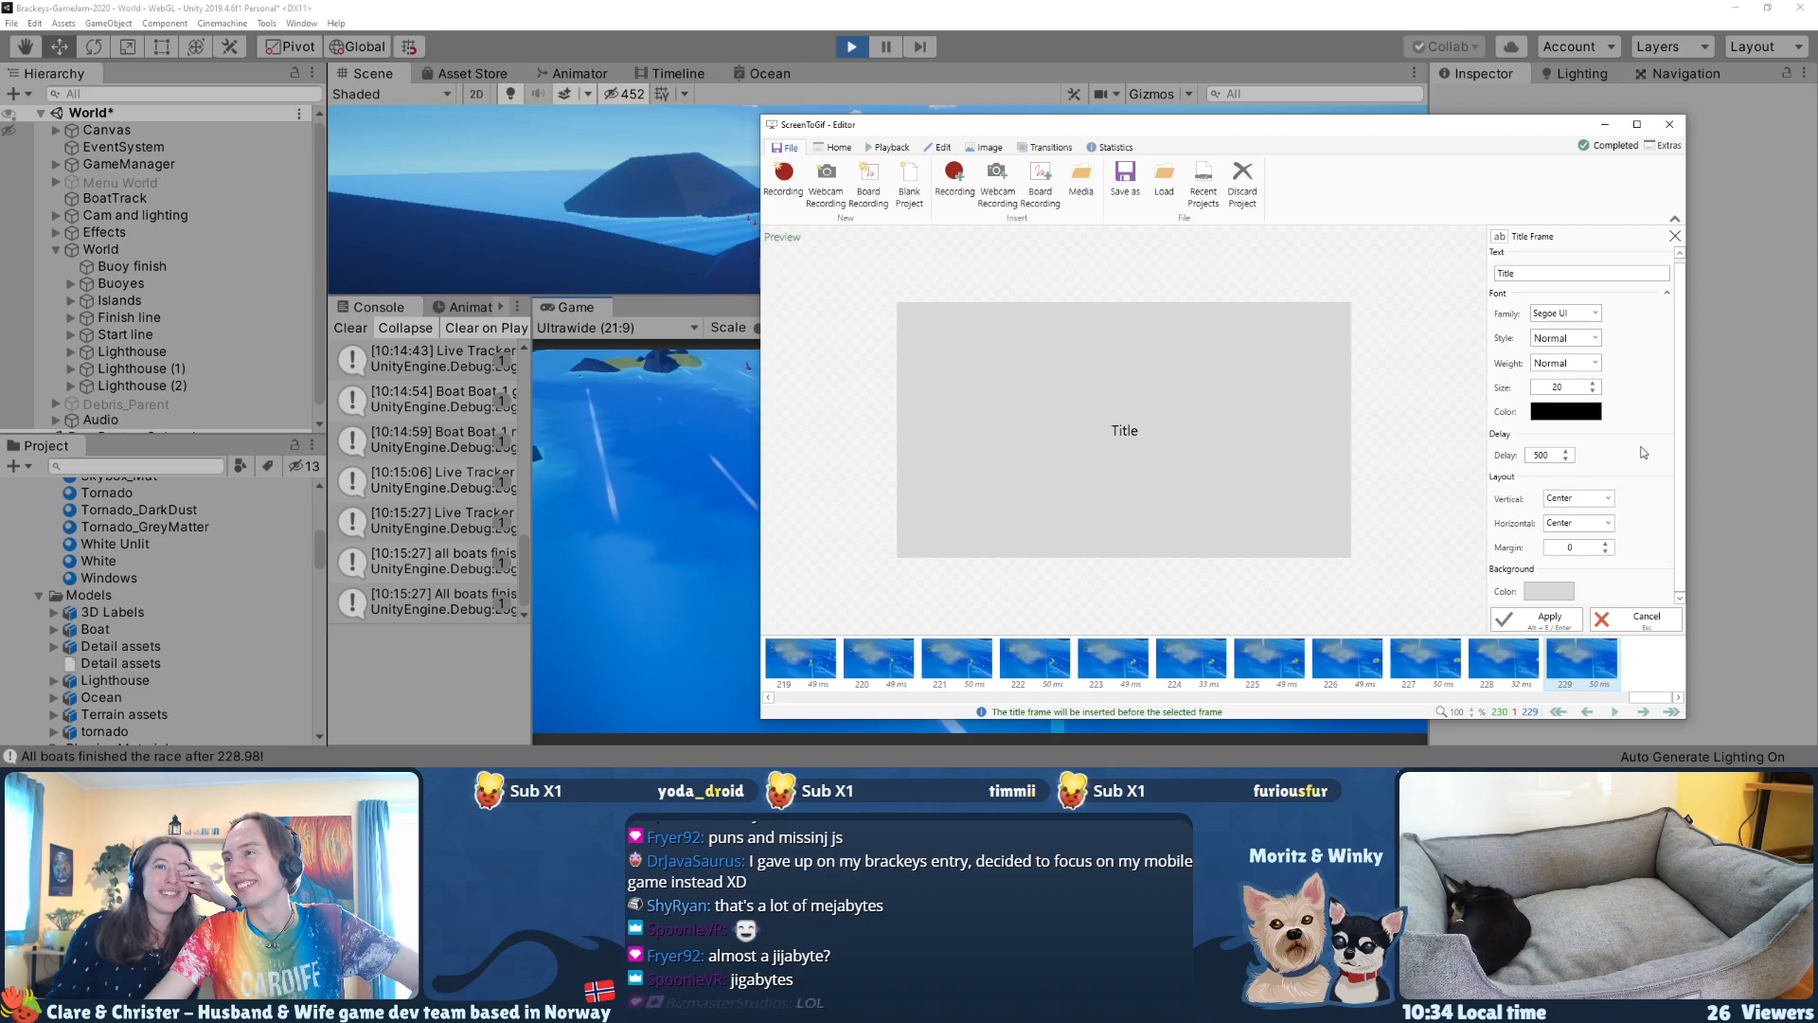
left_click(1636, 617)
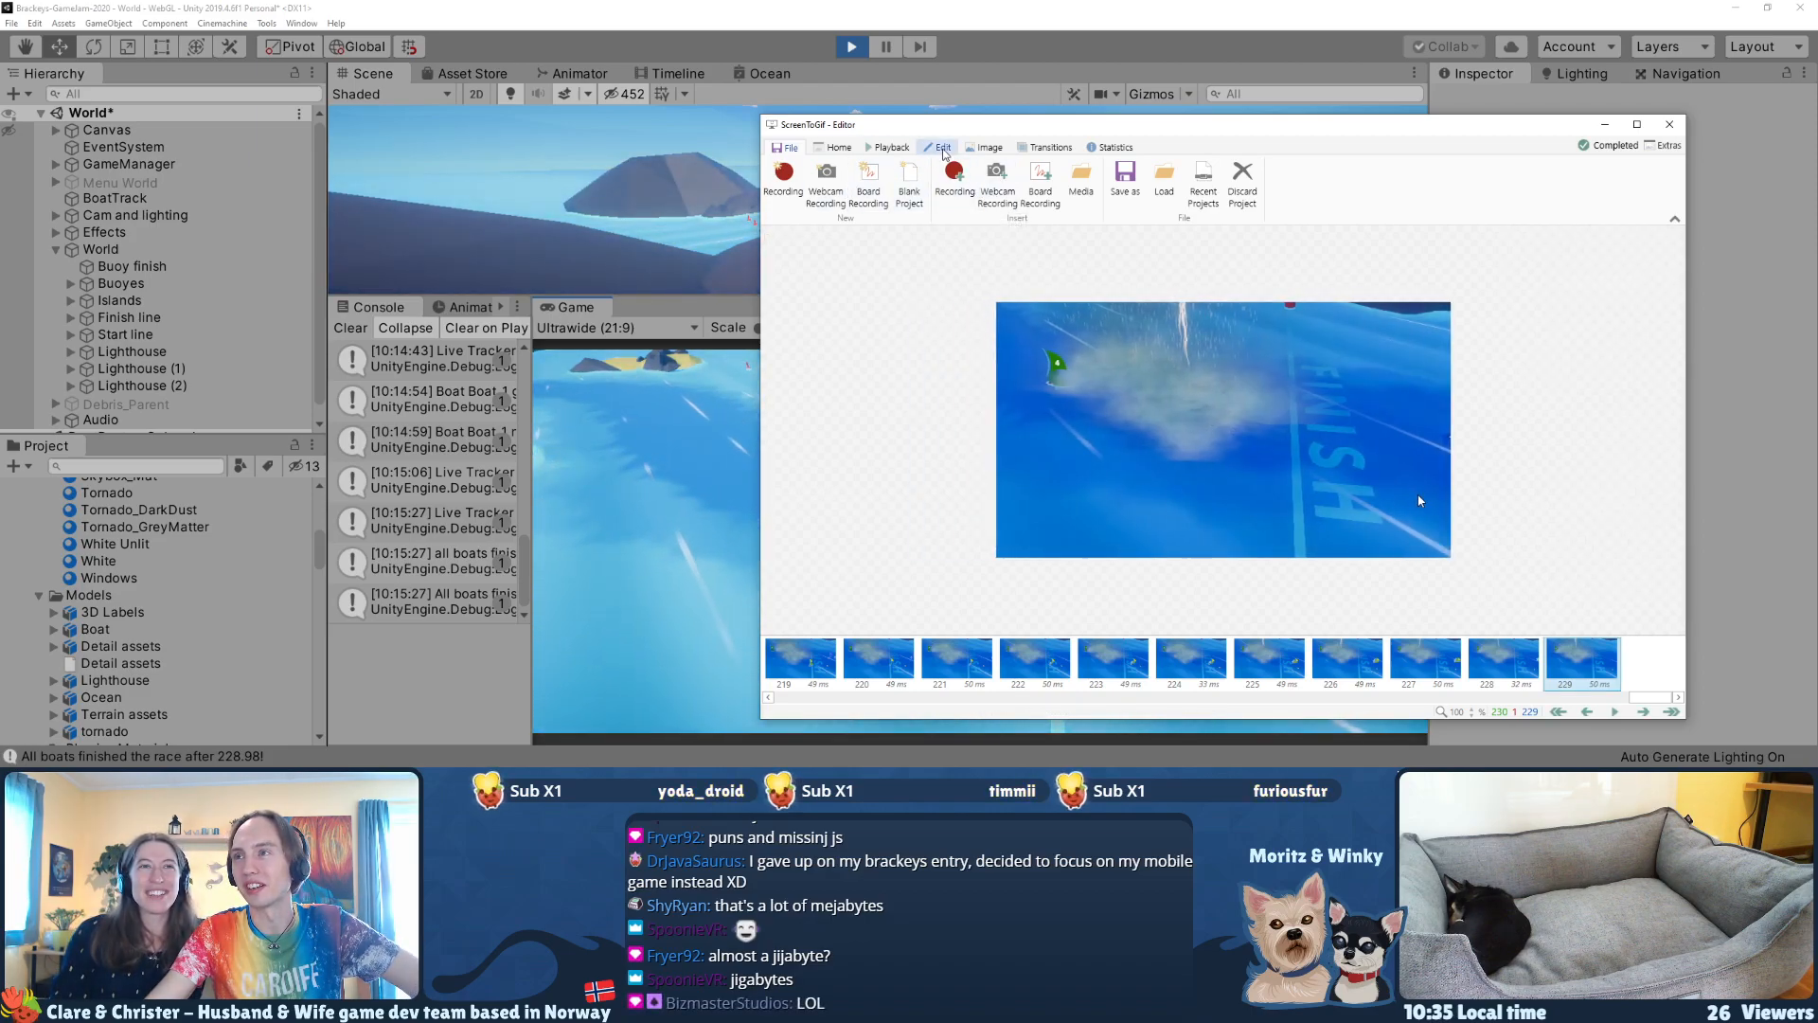
left_click(983, 147)
left_click(1036, 148)
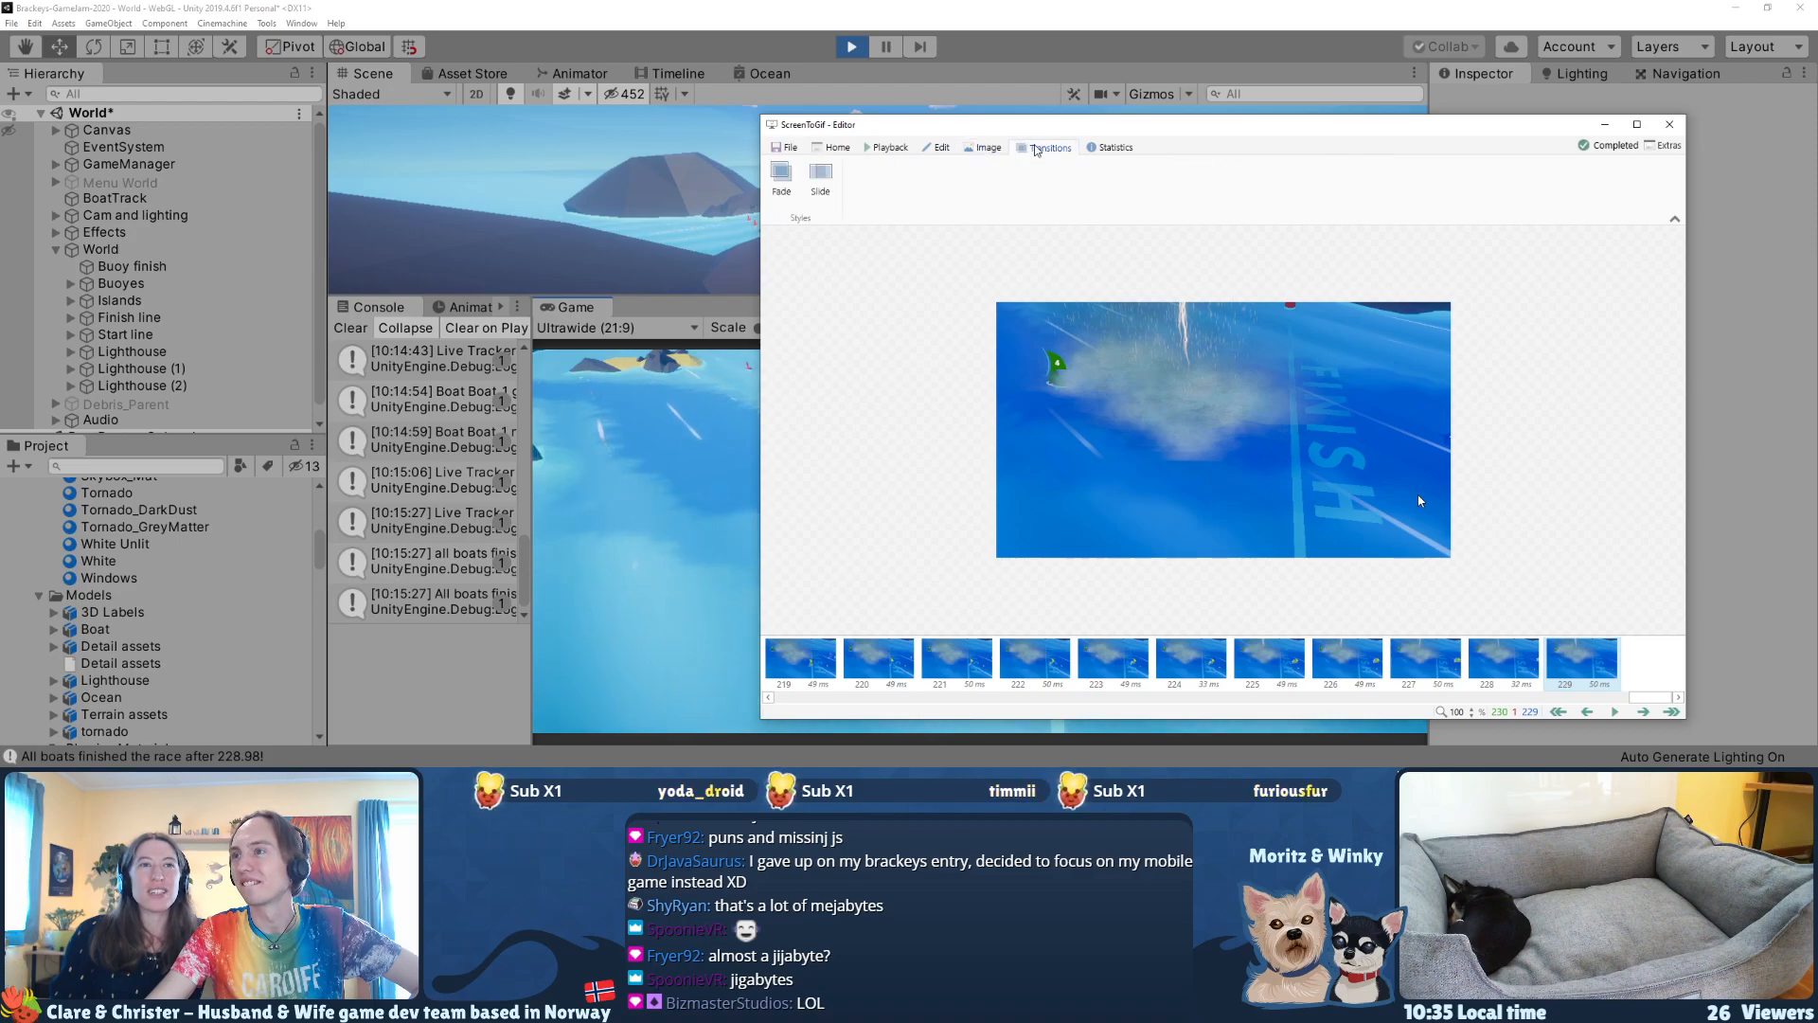
left_click(1108, 148)
left_click(931, 149)
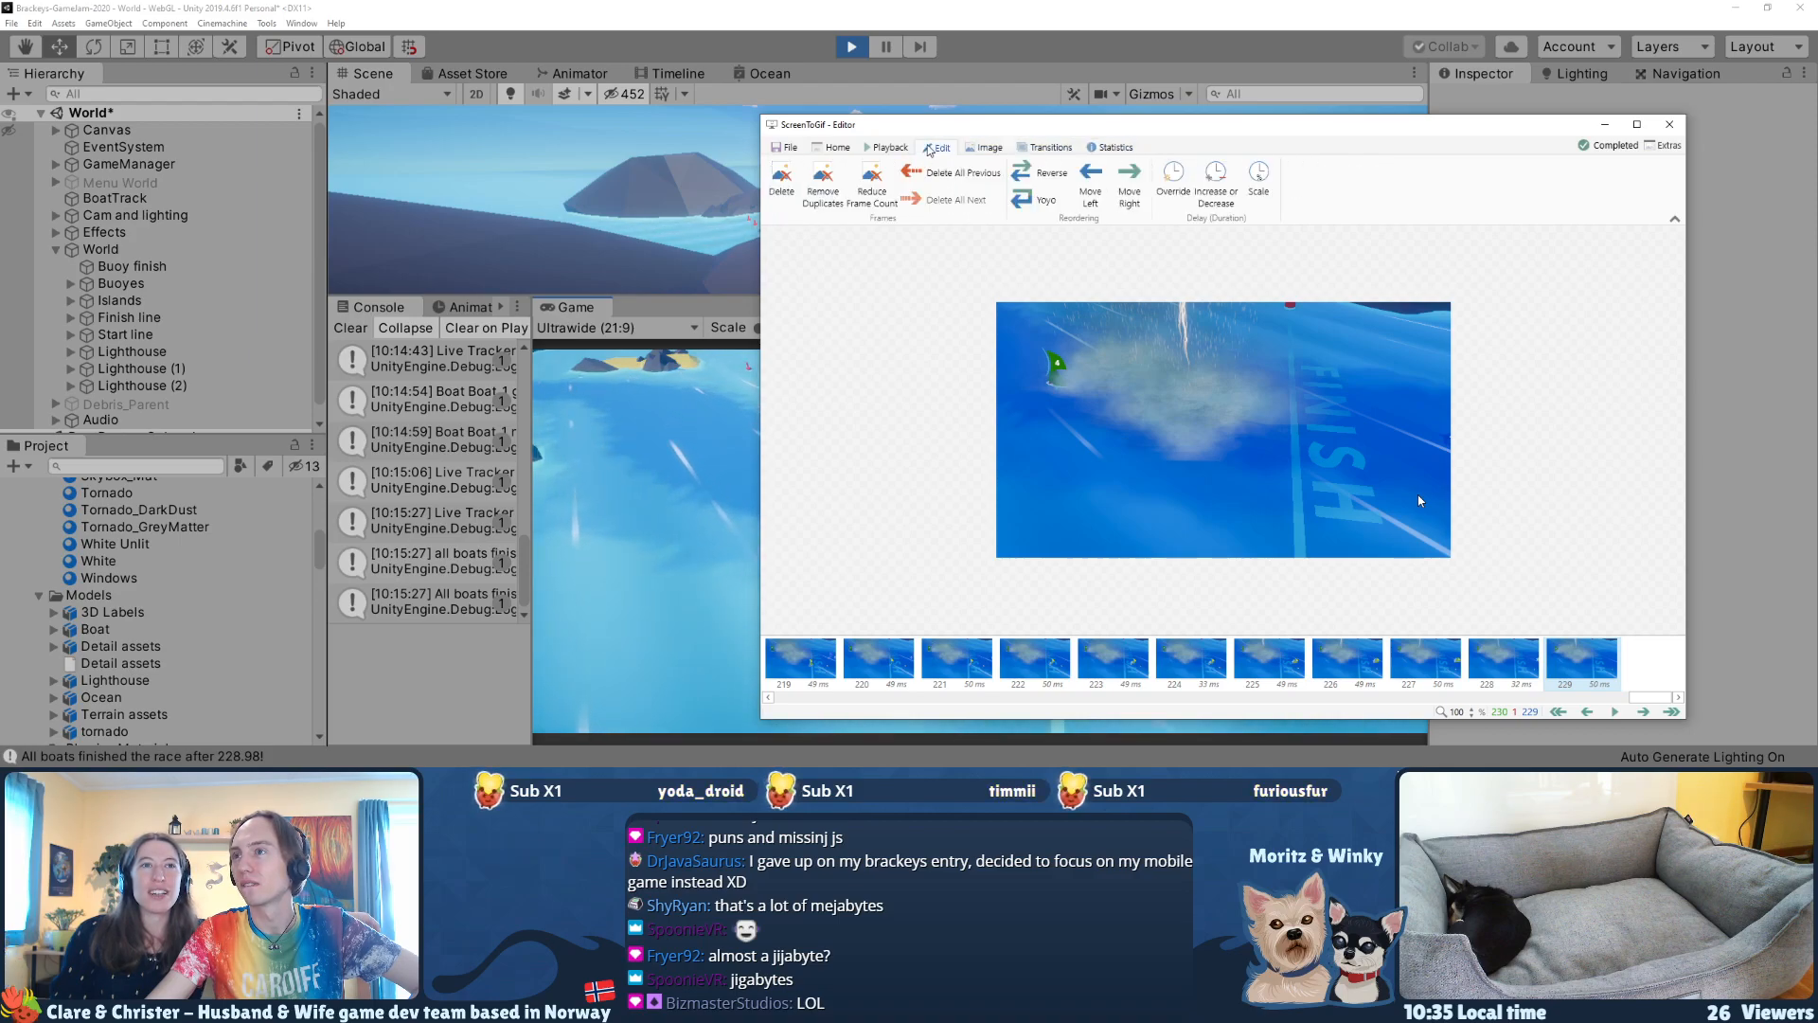
Step: Bring up the GIF editor's file and insert commands, and move the dark overlapping window and the editor aside
left_click(870, 148)
left_click(836, 149)
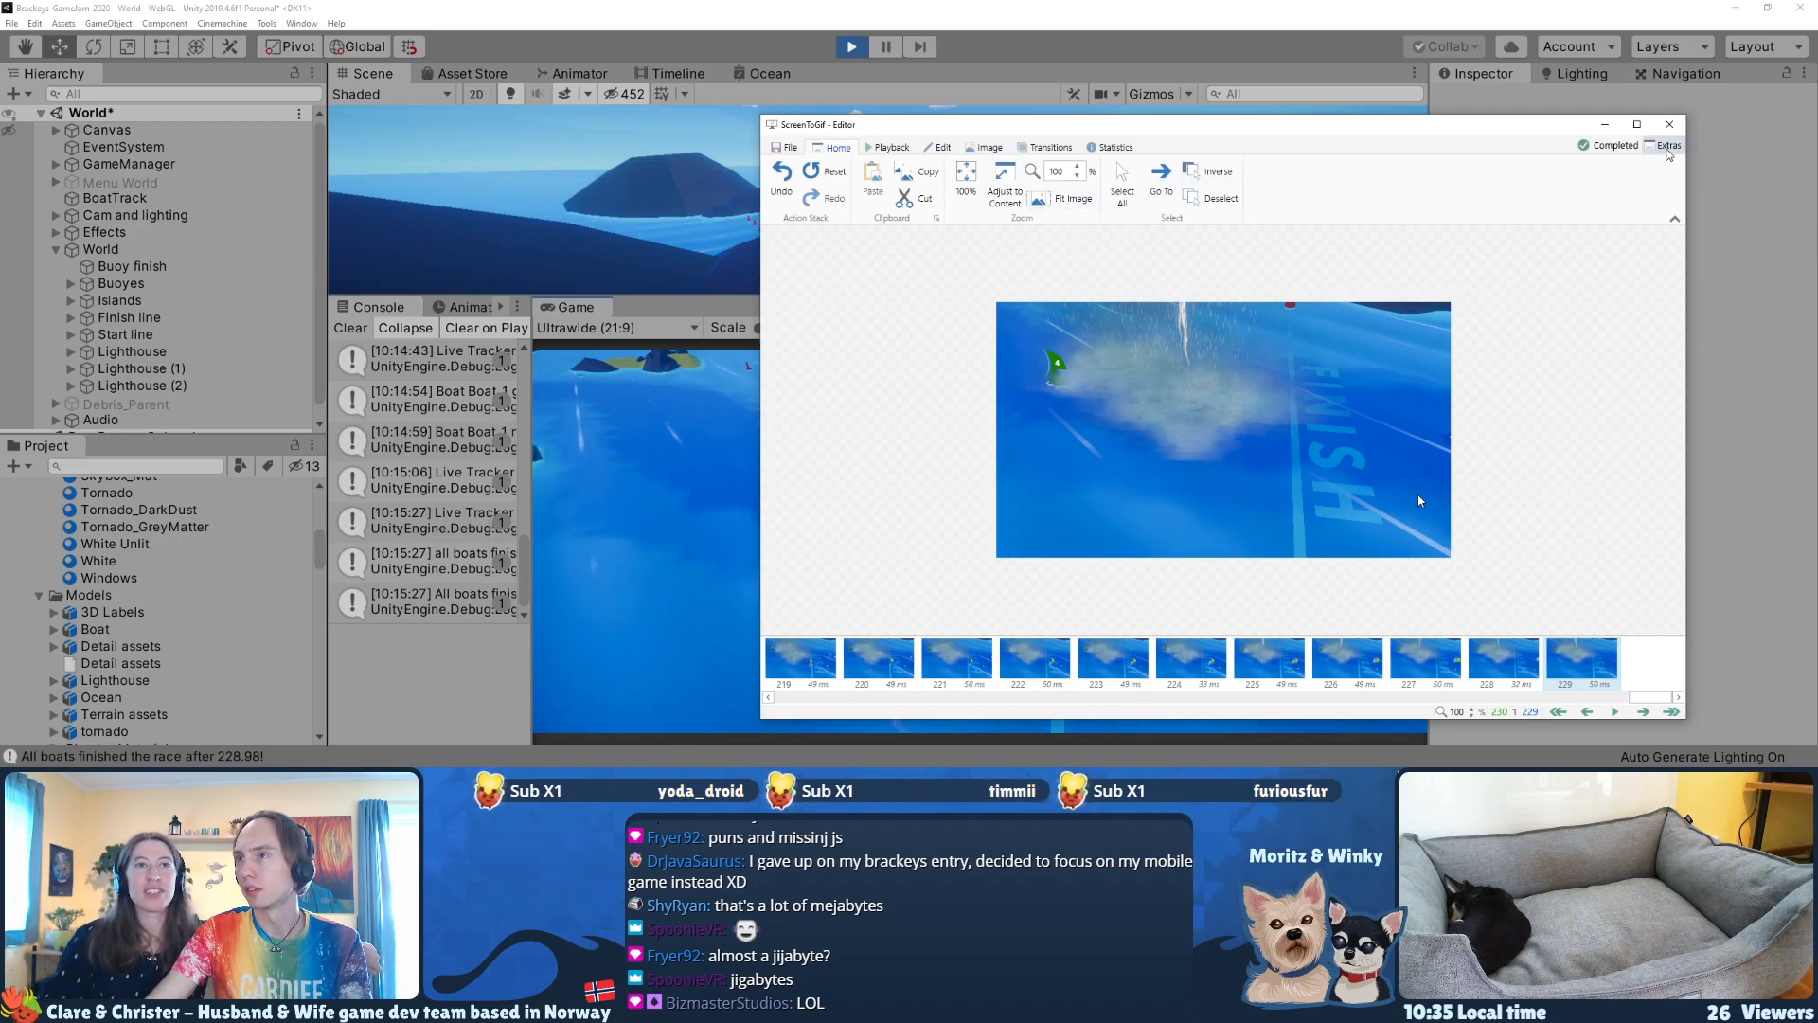
left_click(788, 148)
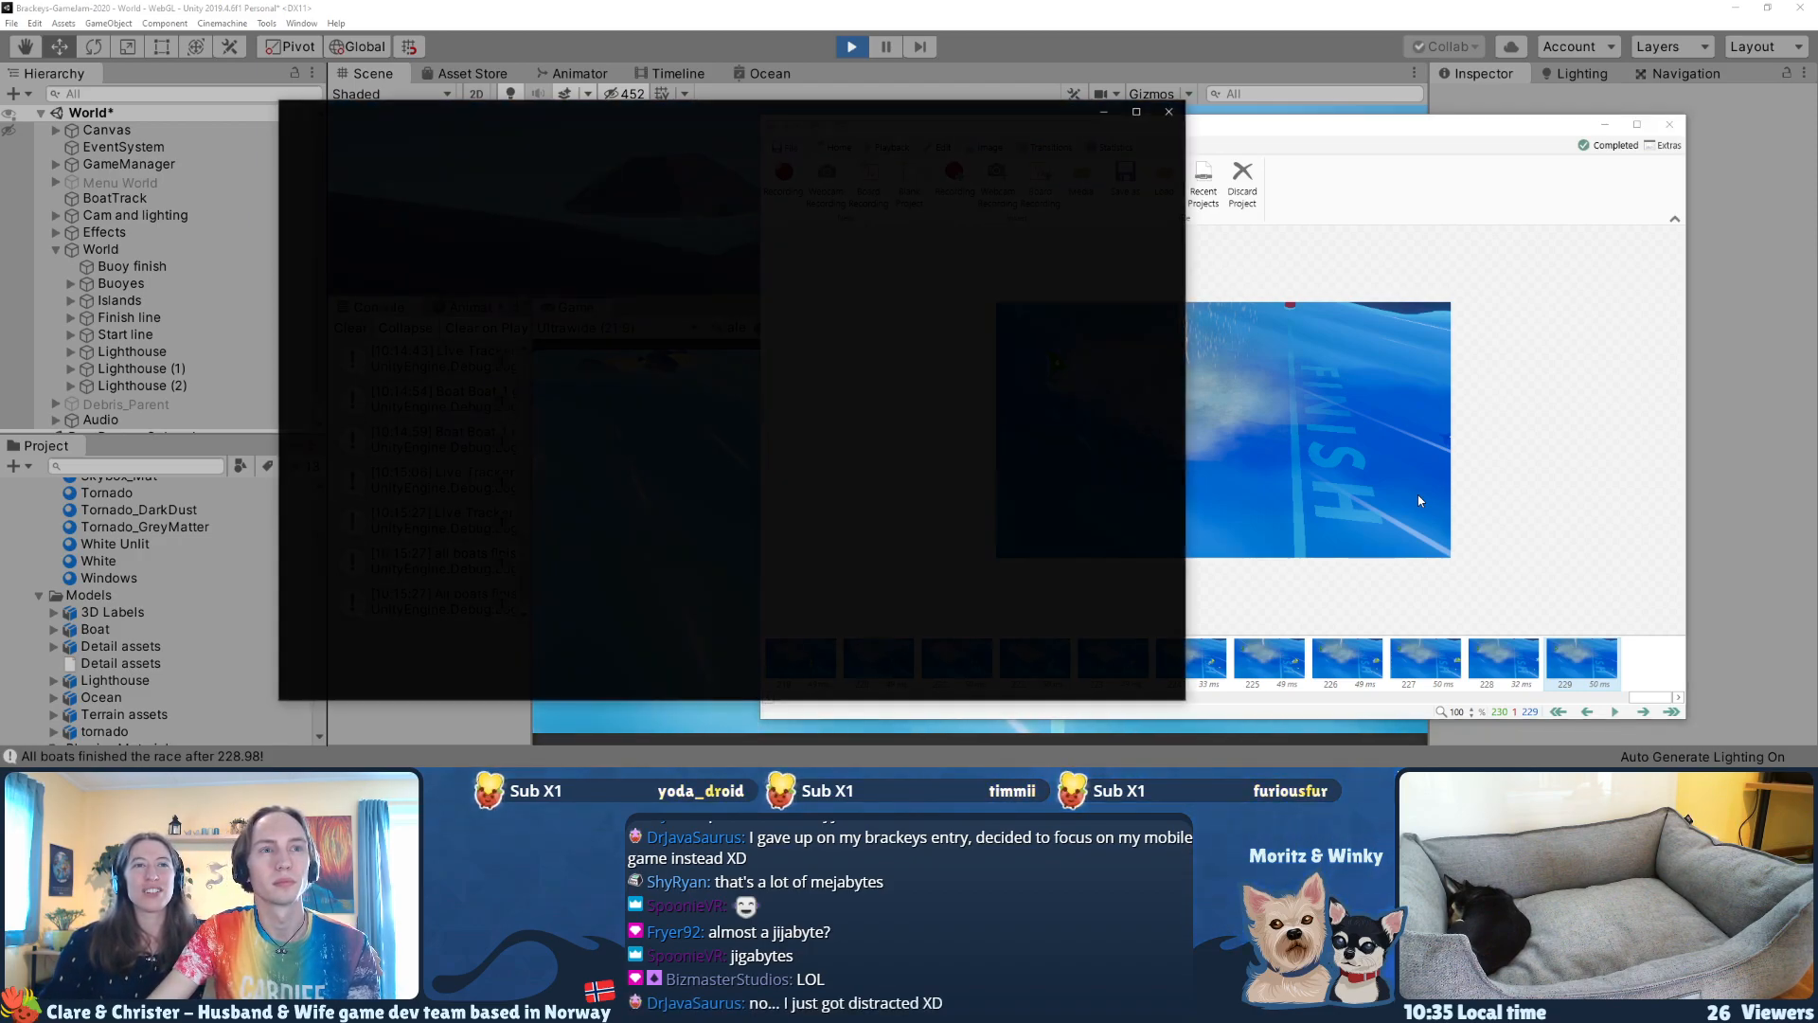
left_click_drag(700, 125, 0, 82)
left_click_drag(1025, 129, 934, 119)
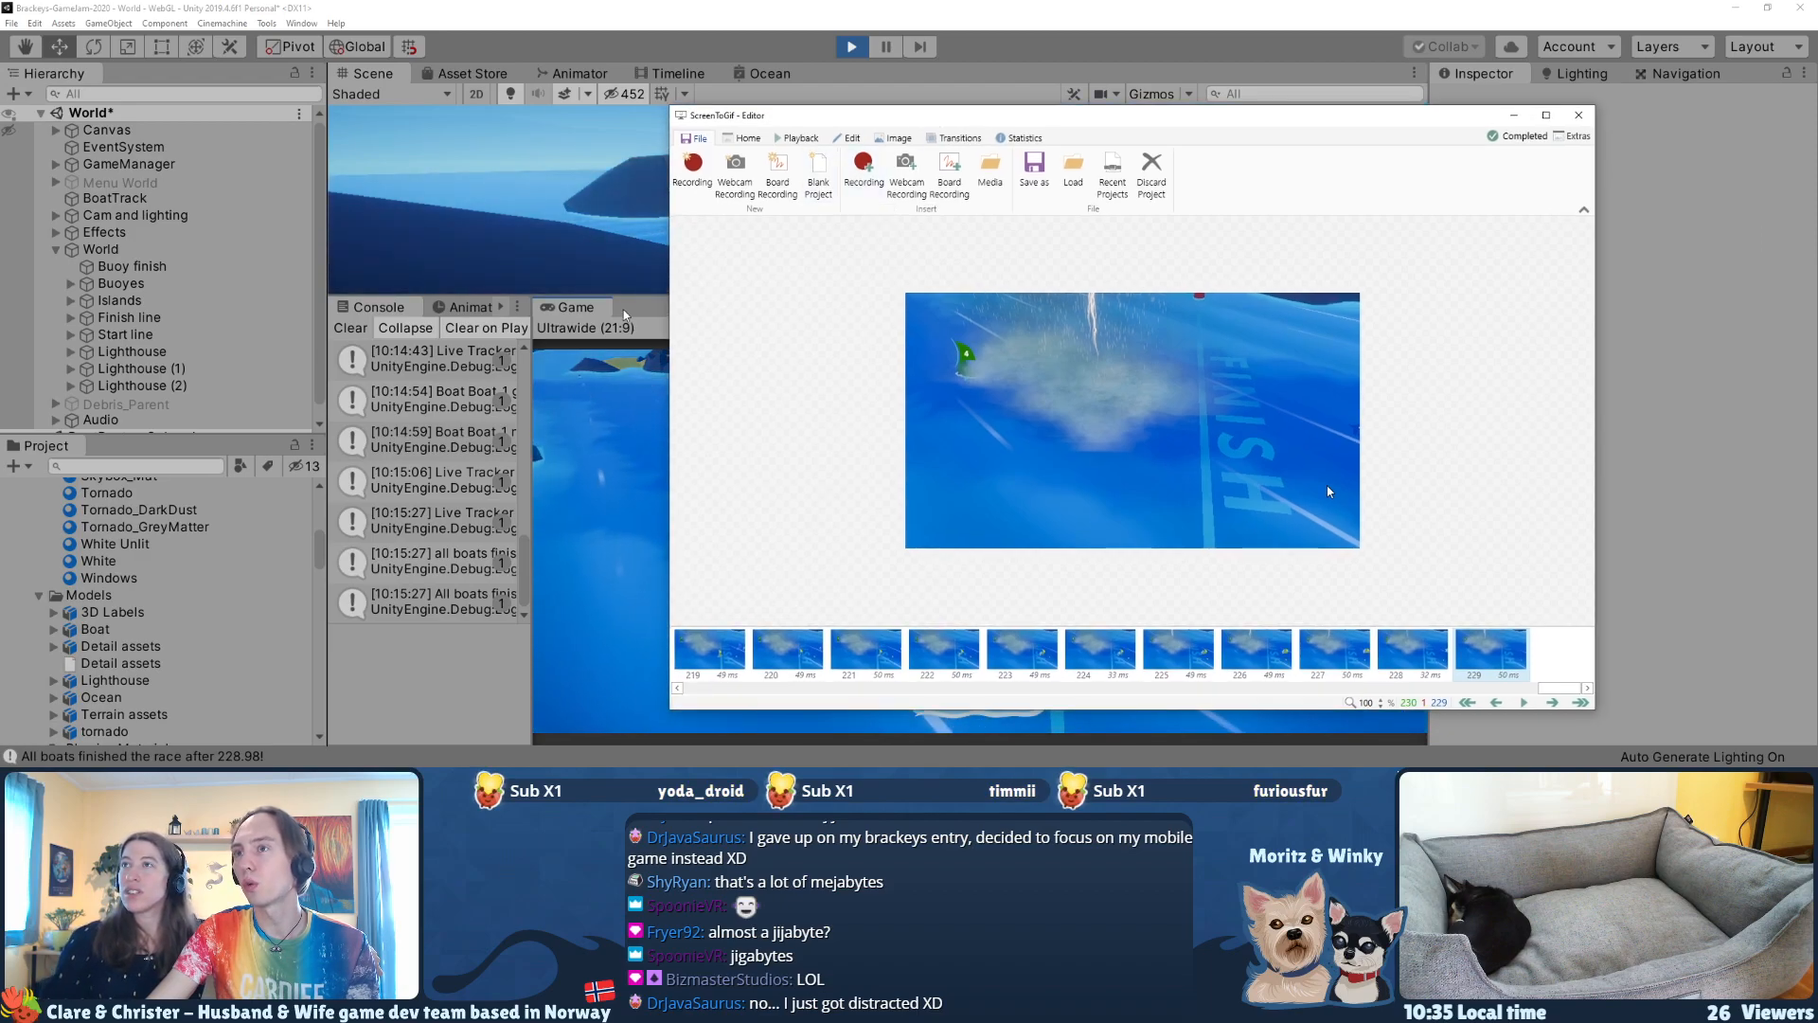
Step: Return the Unity game to its main menu, and start an inserted screen recording in ScreenToGif with its frame over the ReSail logo
left_click(867, 74)
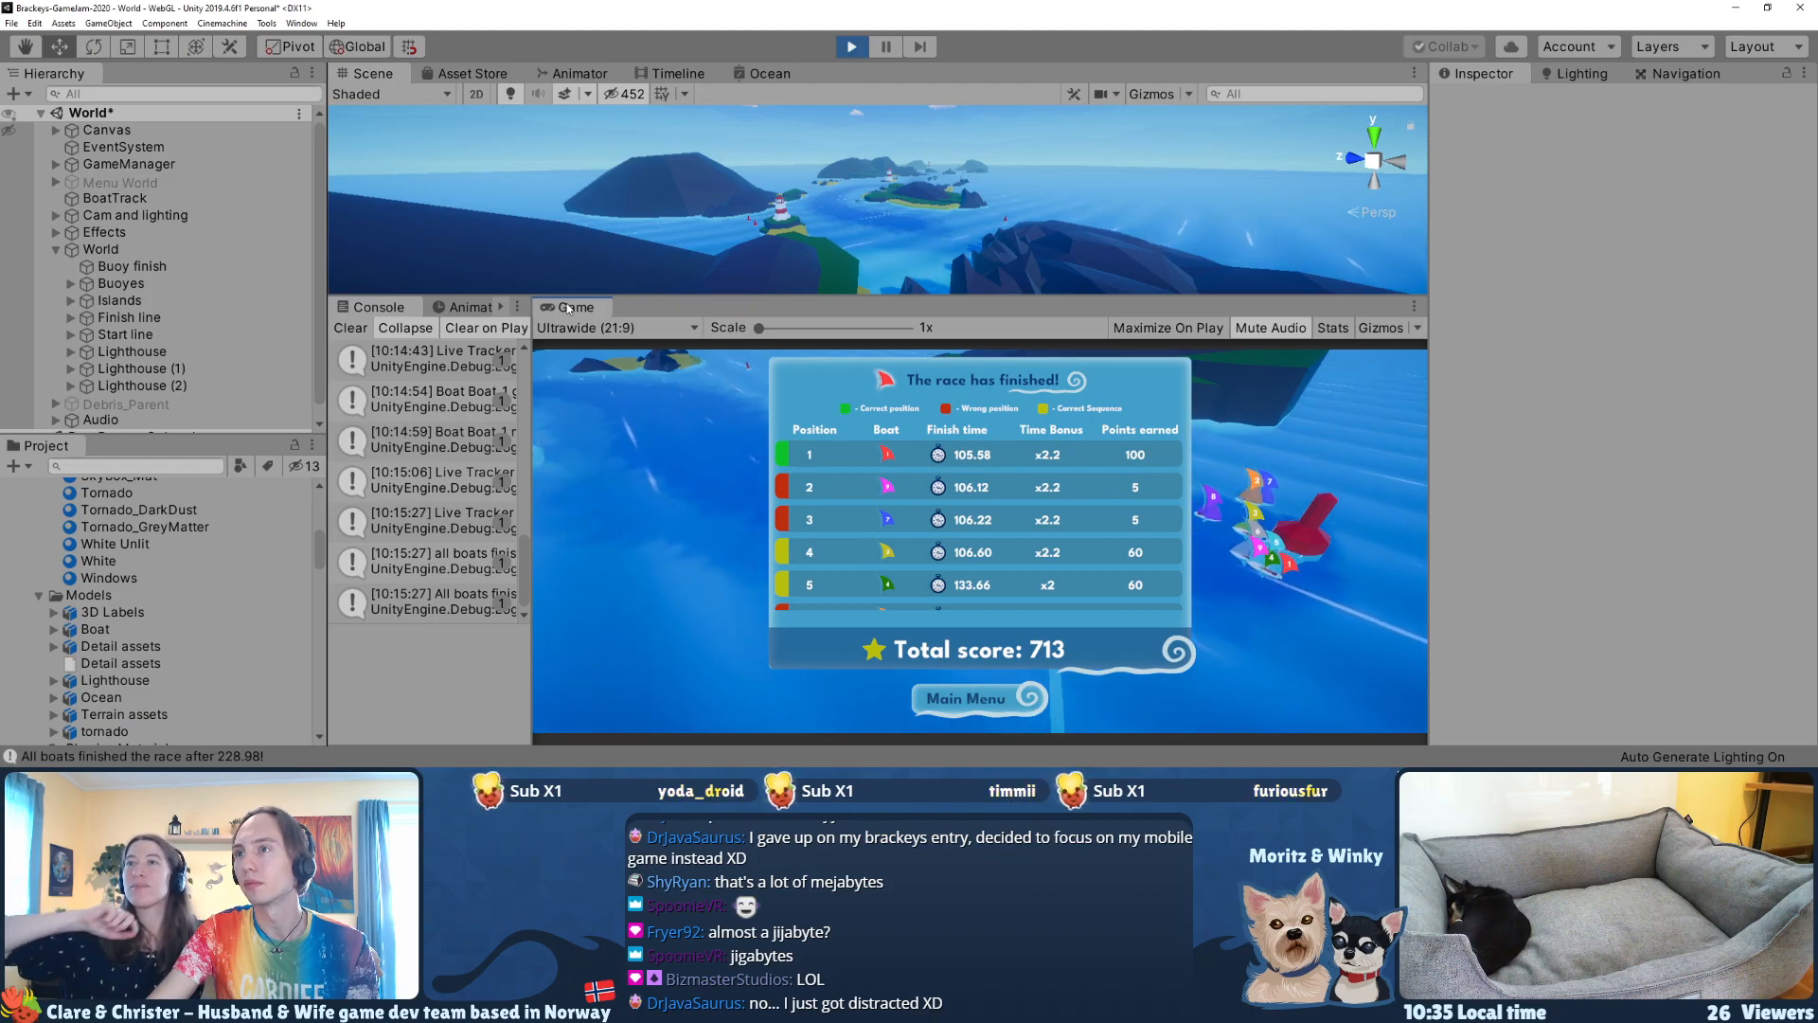
left_click(916, 696)
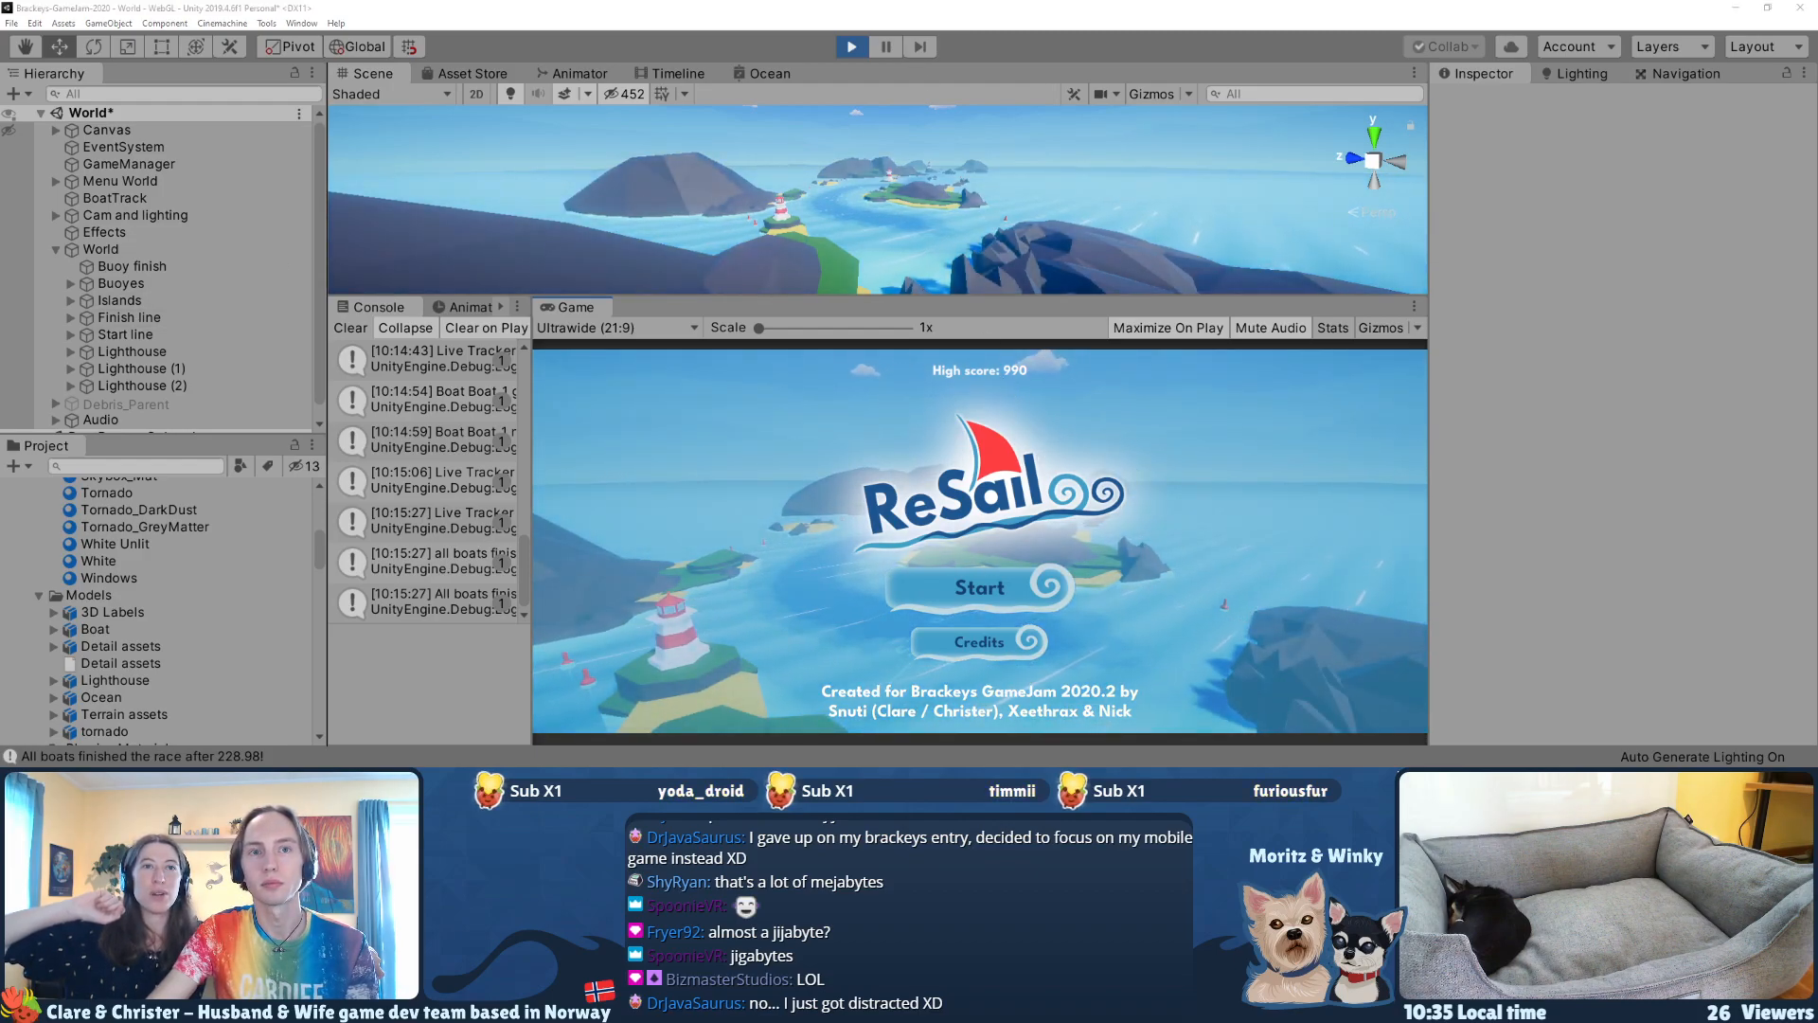
key("alt+Tab")
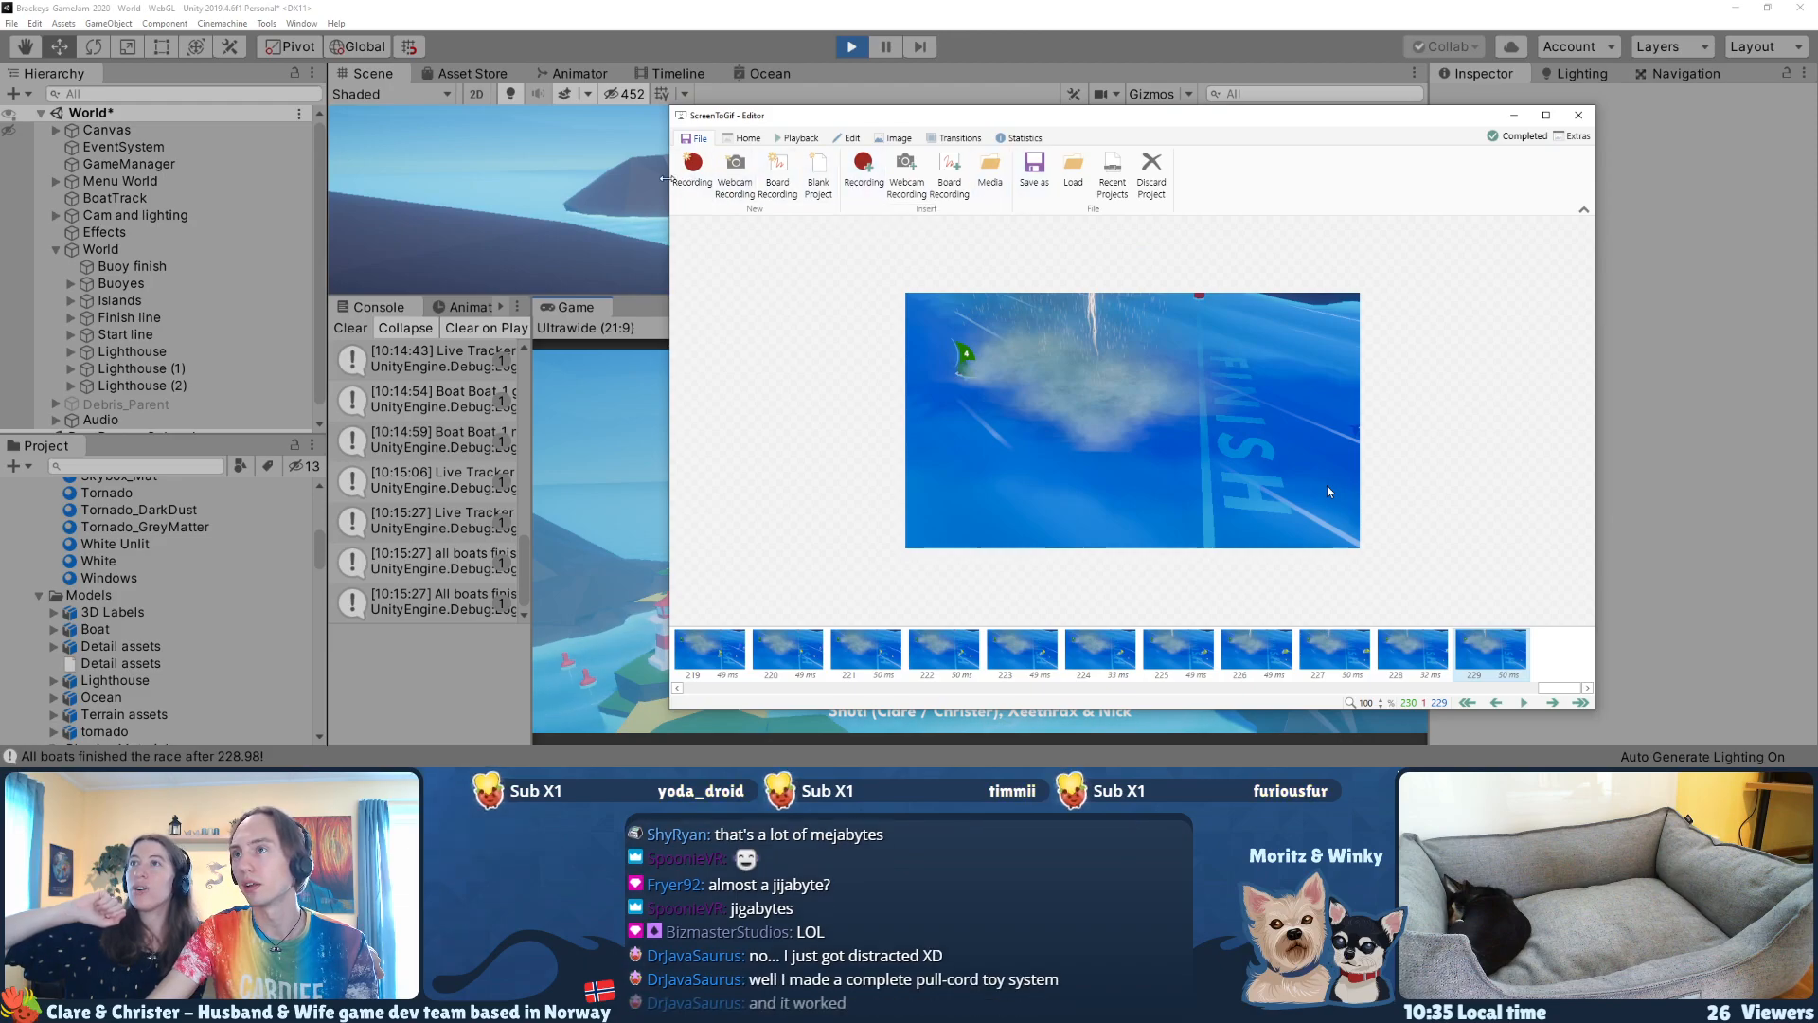
left_click(868, 174)
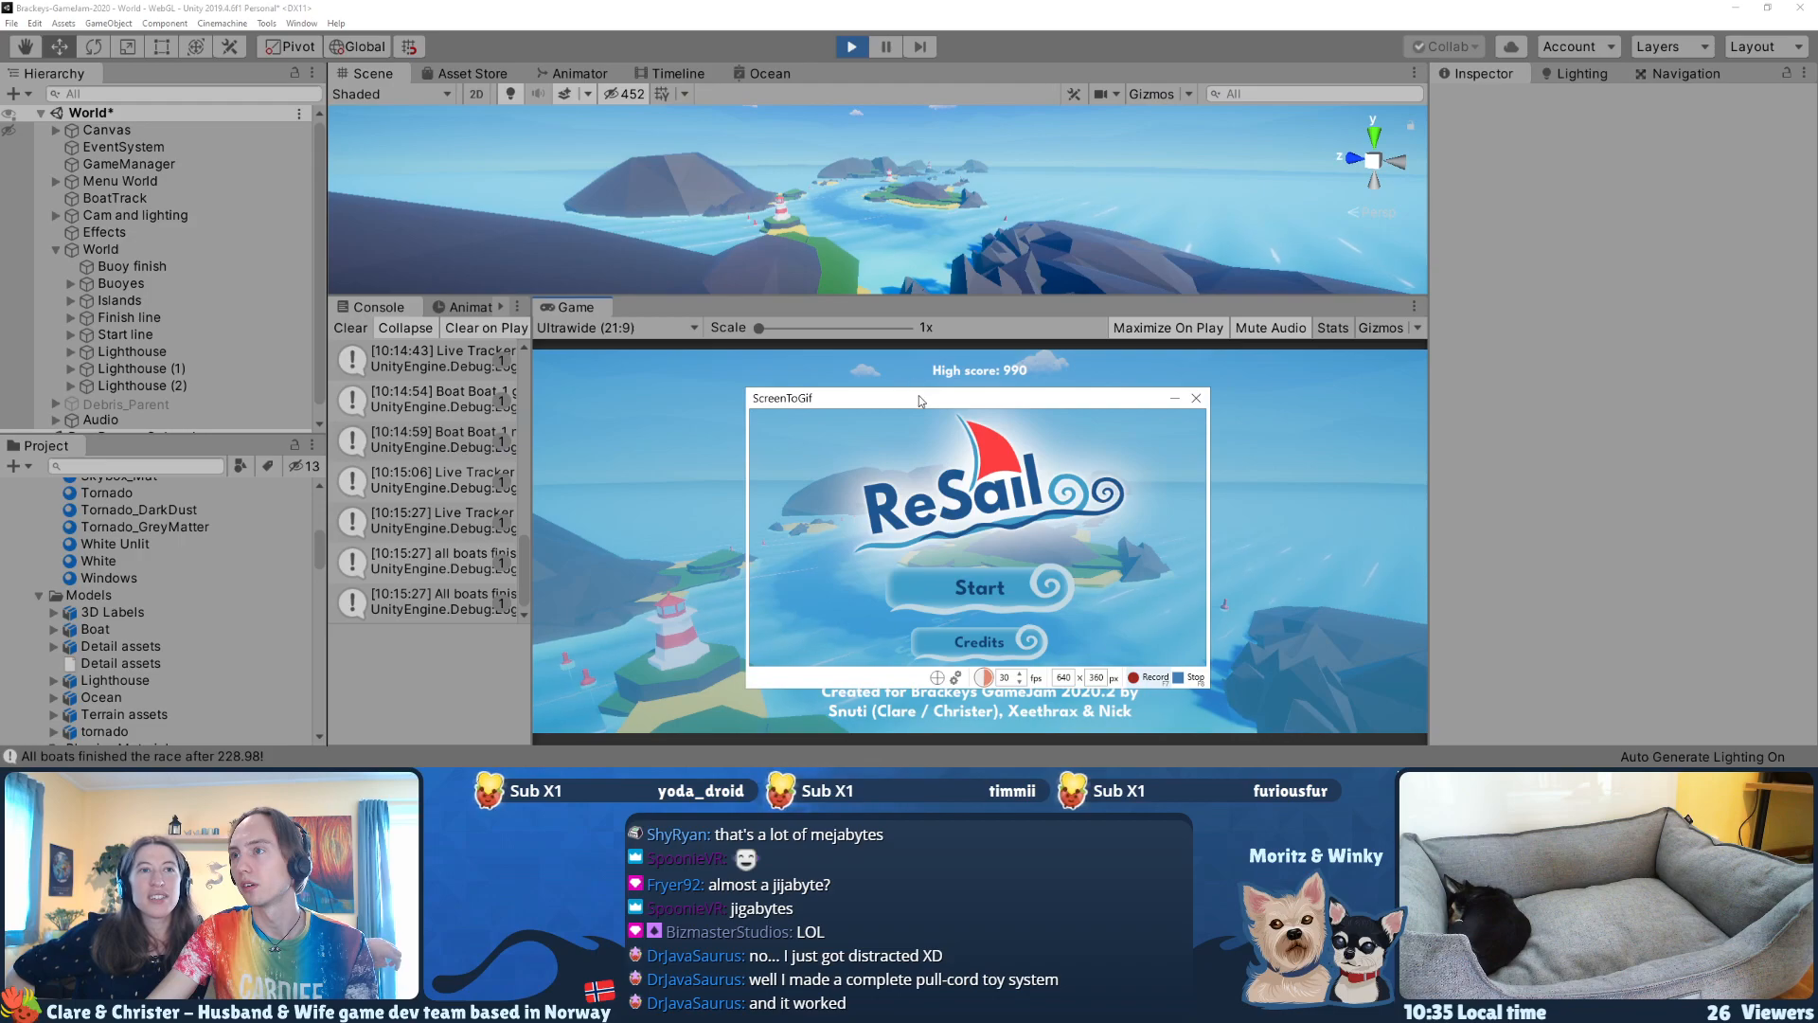
left_click_drag(921, 400, 921, 387)
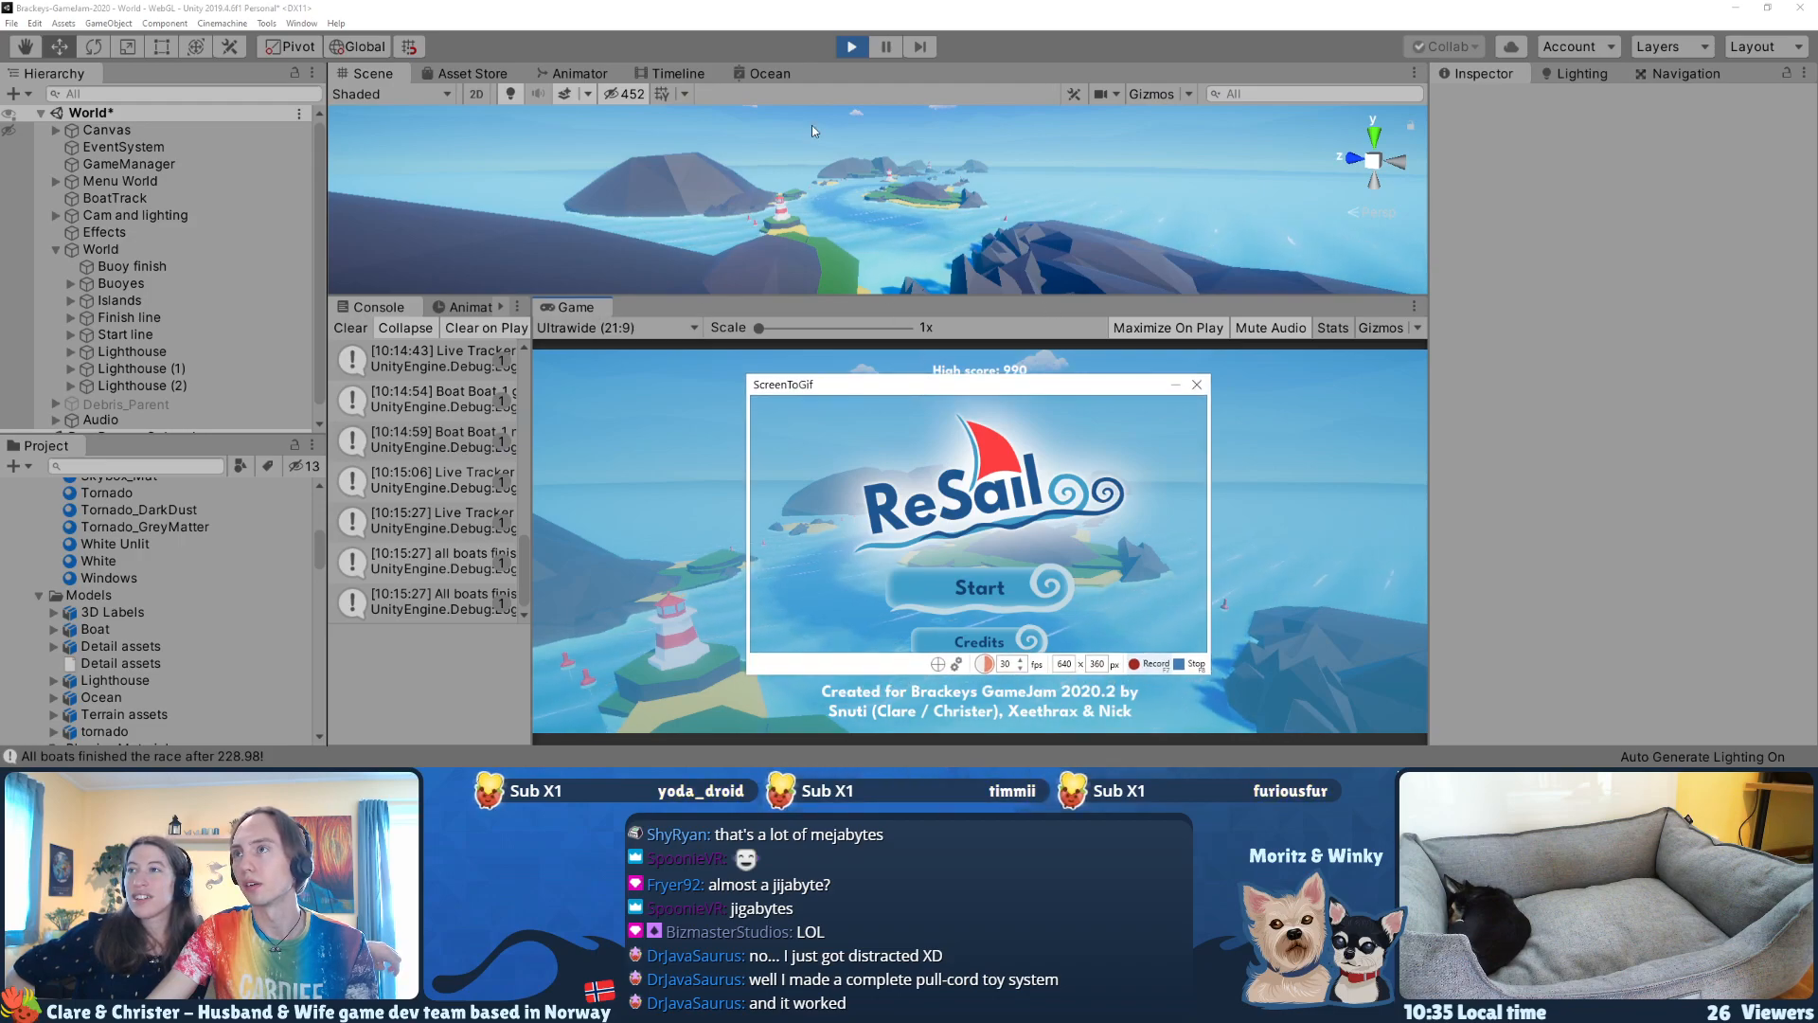
Step: Try maximizing Unity's Game view and placing the recording frame over the enlarged ReSail logo
left_click(884, 54)
left_click(885, 54)
key("shift+space")
left_click_drag(924, 384, 873, 185)
right_click(45, 74)
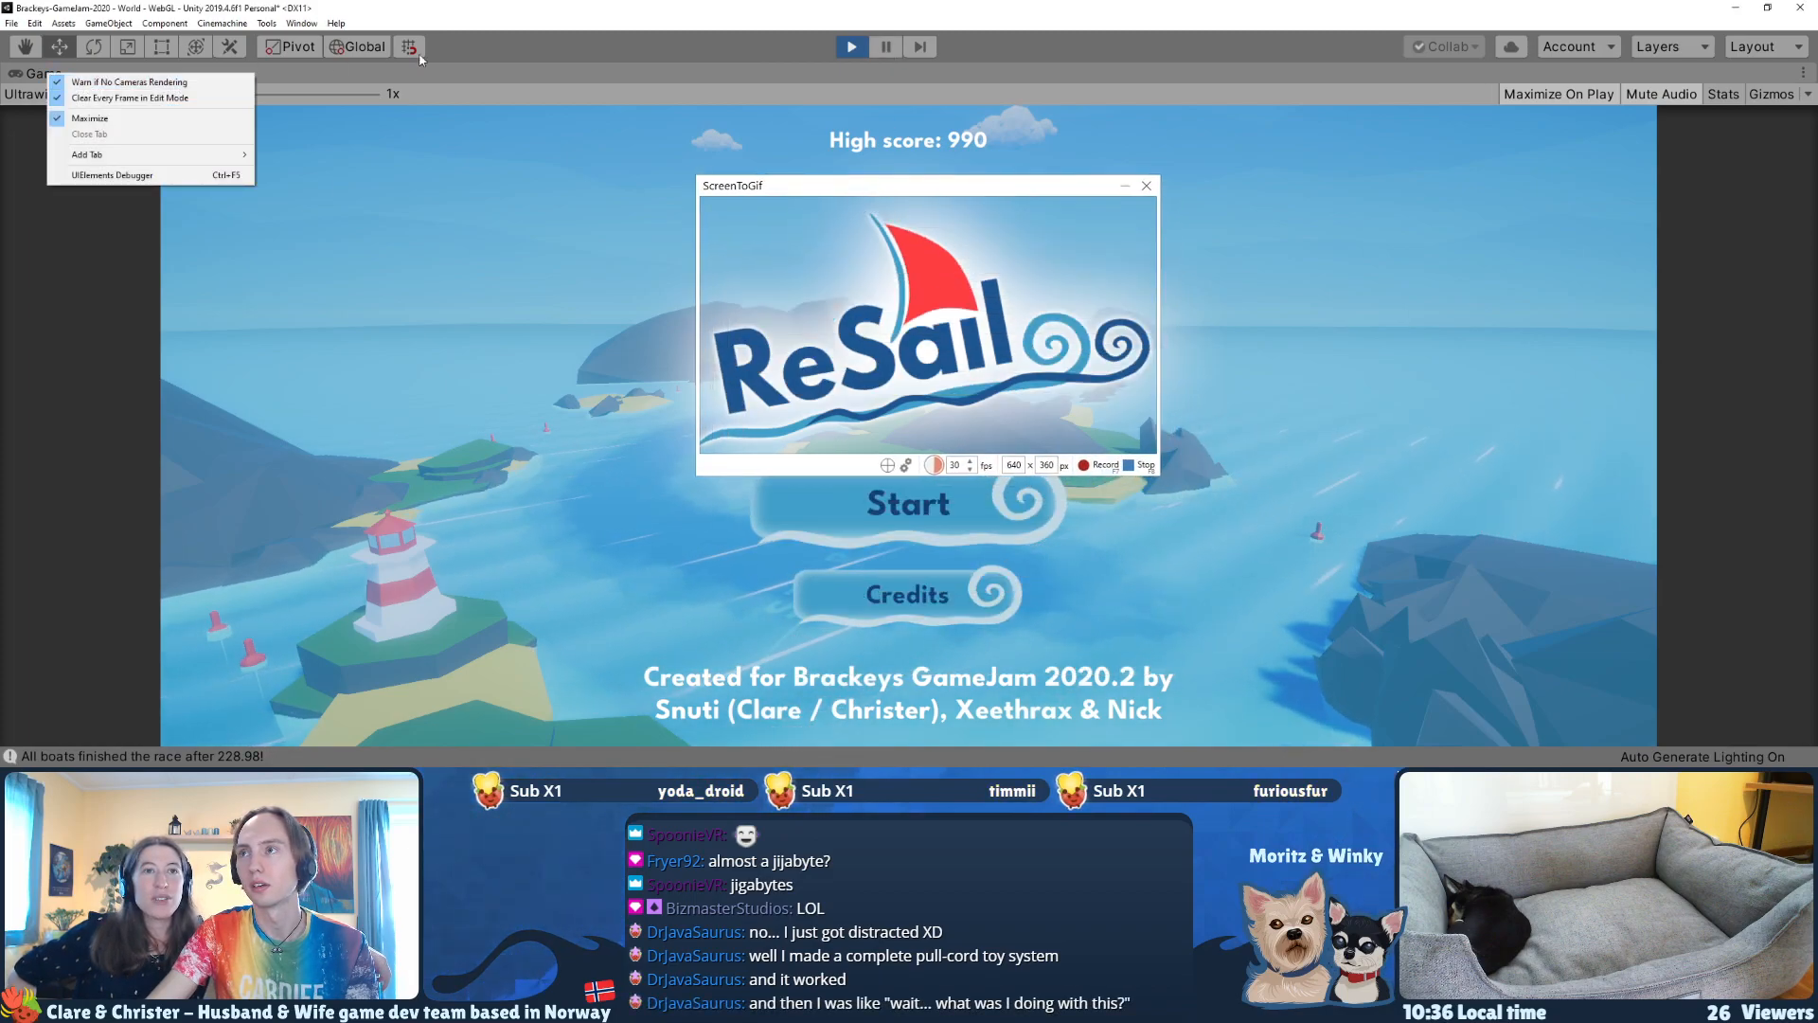
left_click(1534, 94)
left_click(1530, 94)
left_click(884, 47)
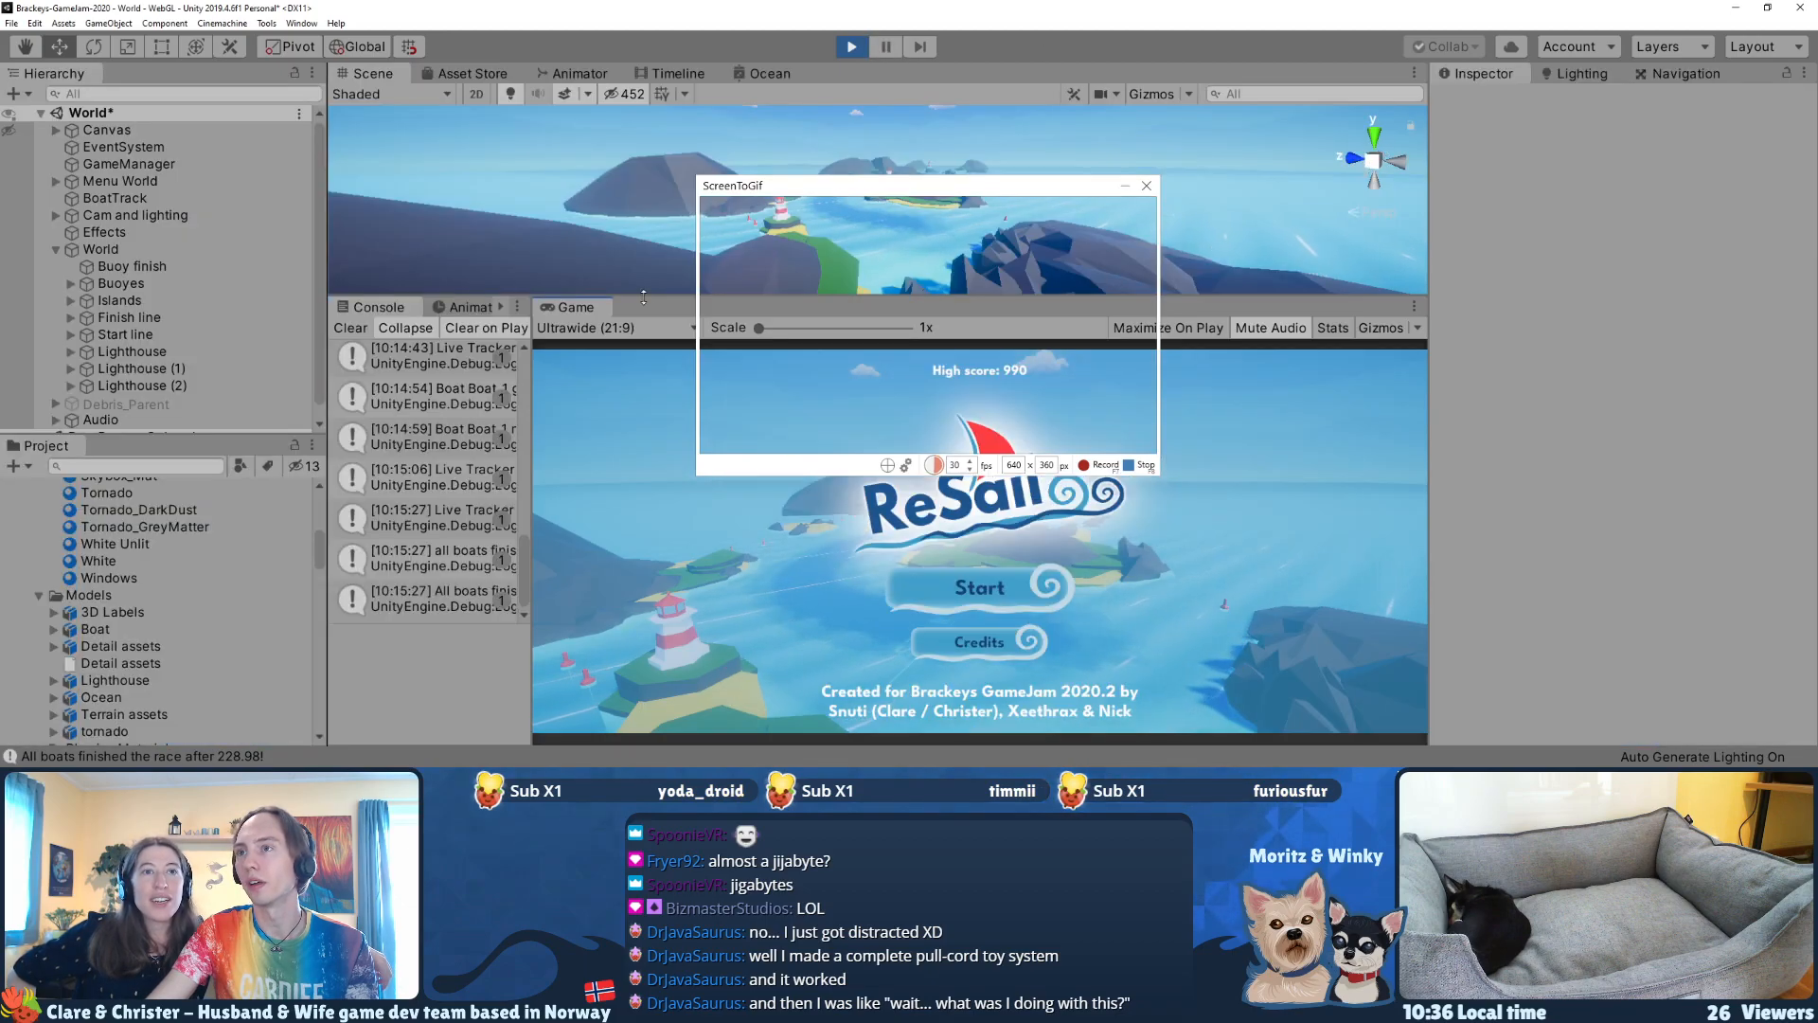
Step: Enlarge Unity's Game view within the layout and centre the 640 × 360 recording frame on the ReSail logo
left_click_drag(643, 297, 644, 209)
left_click_drag(1430, 322, 1521, 309)
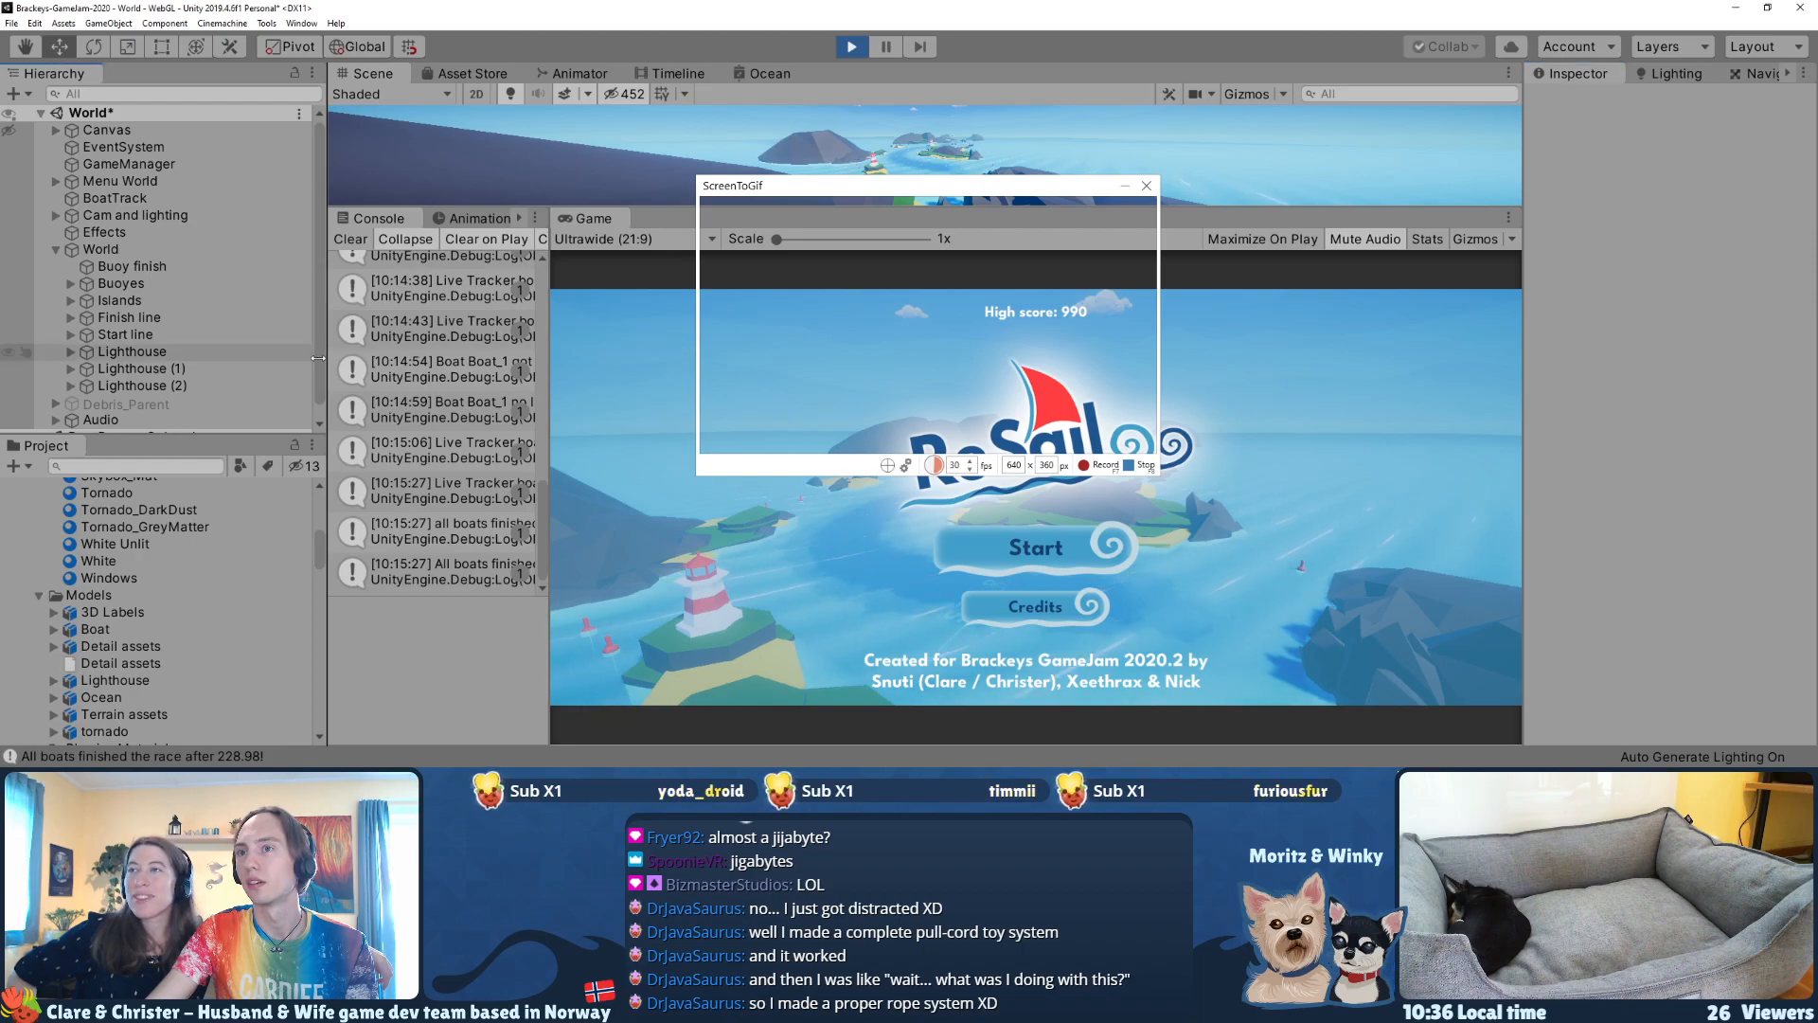
left_click_drag(322, 358, 245, 359)
left_click_drag(469, 407, 355, 407)
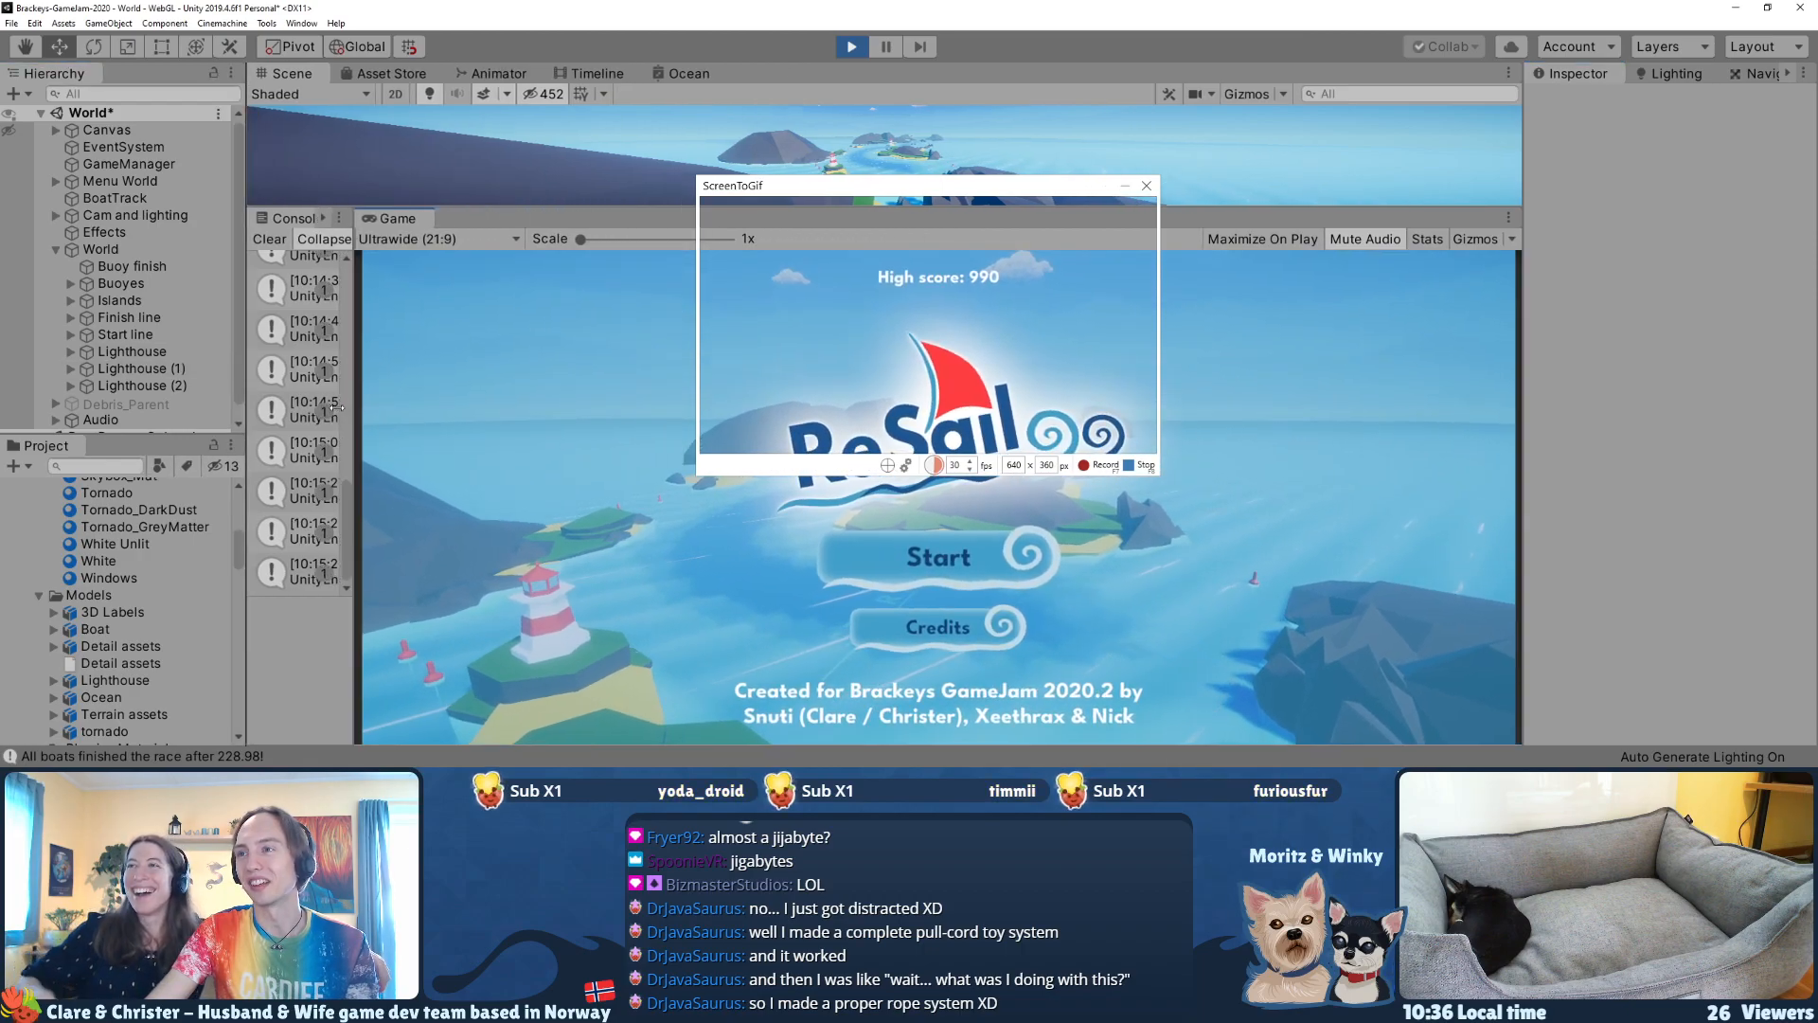
left_click_drag(815, 192, 835, 282)
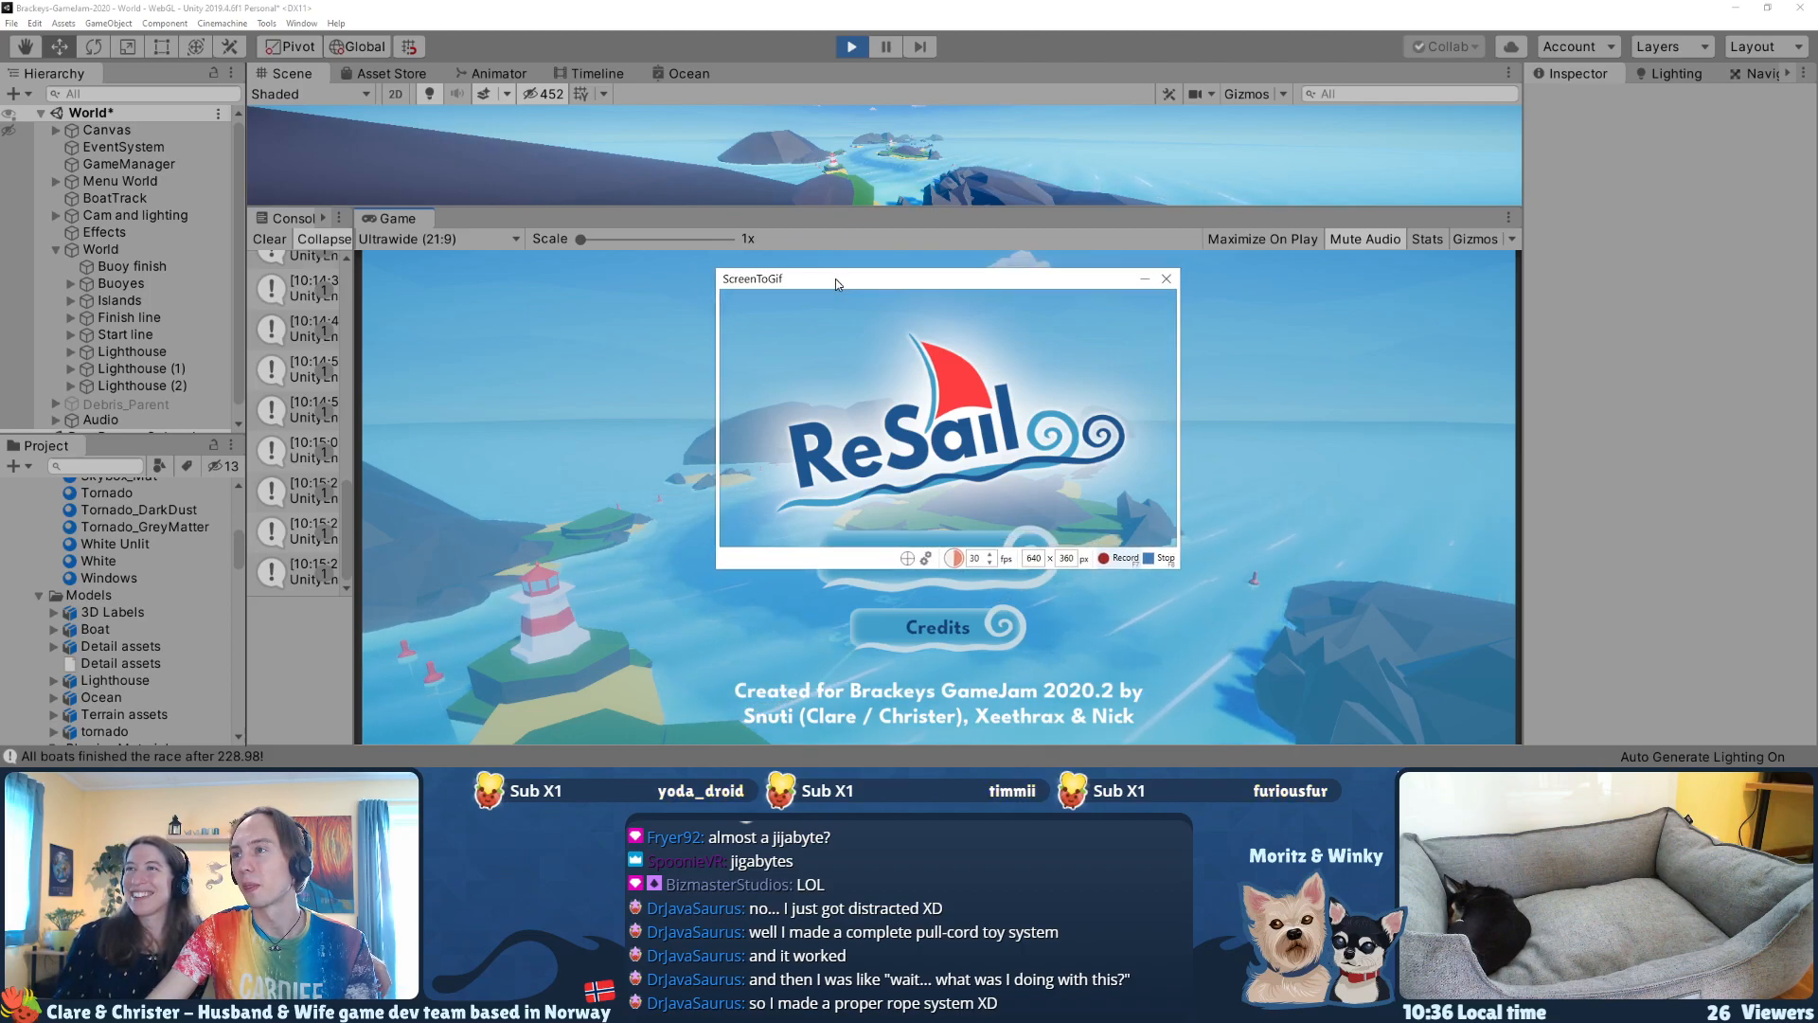
Step: Record a short 640 × 360 clip of the ReSail logo and insert its frames before frame 229
left_click(1119, 560)
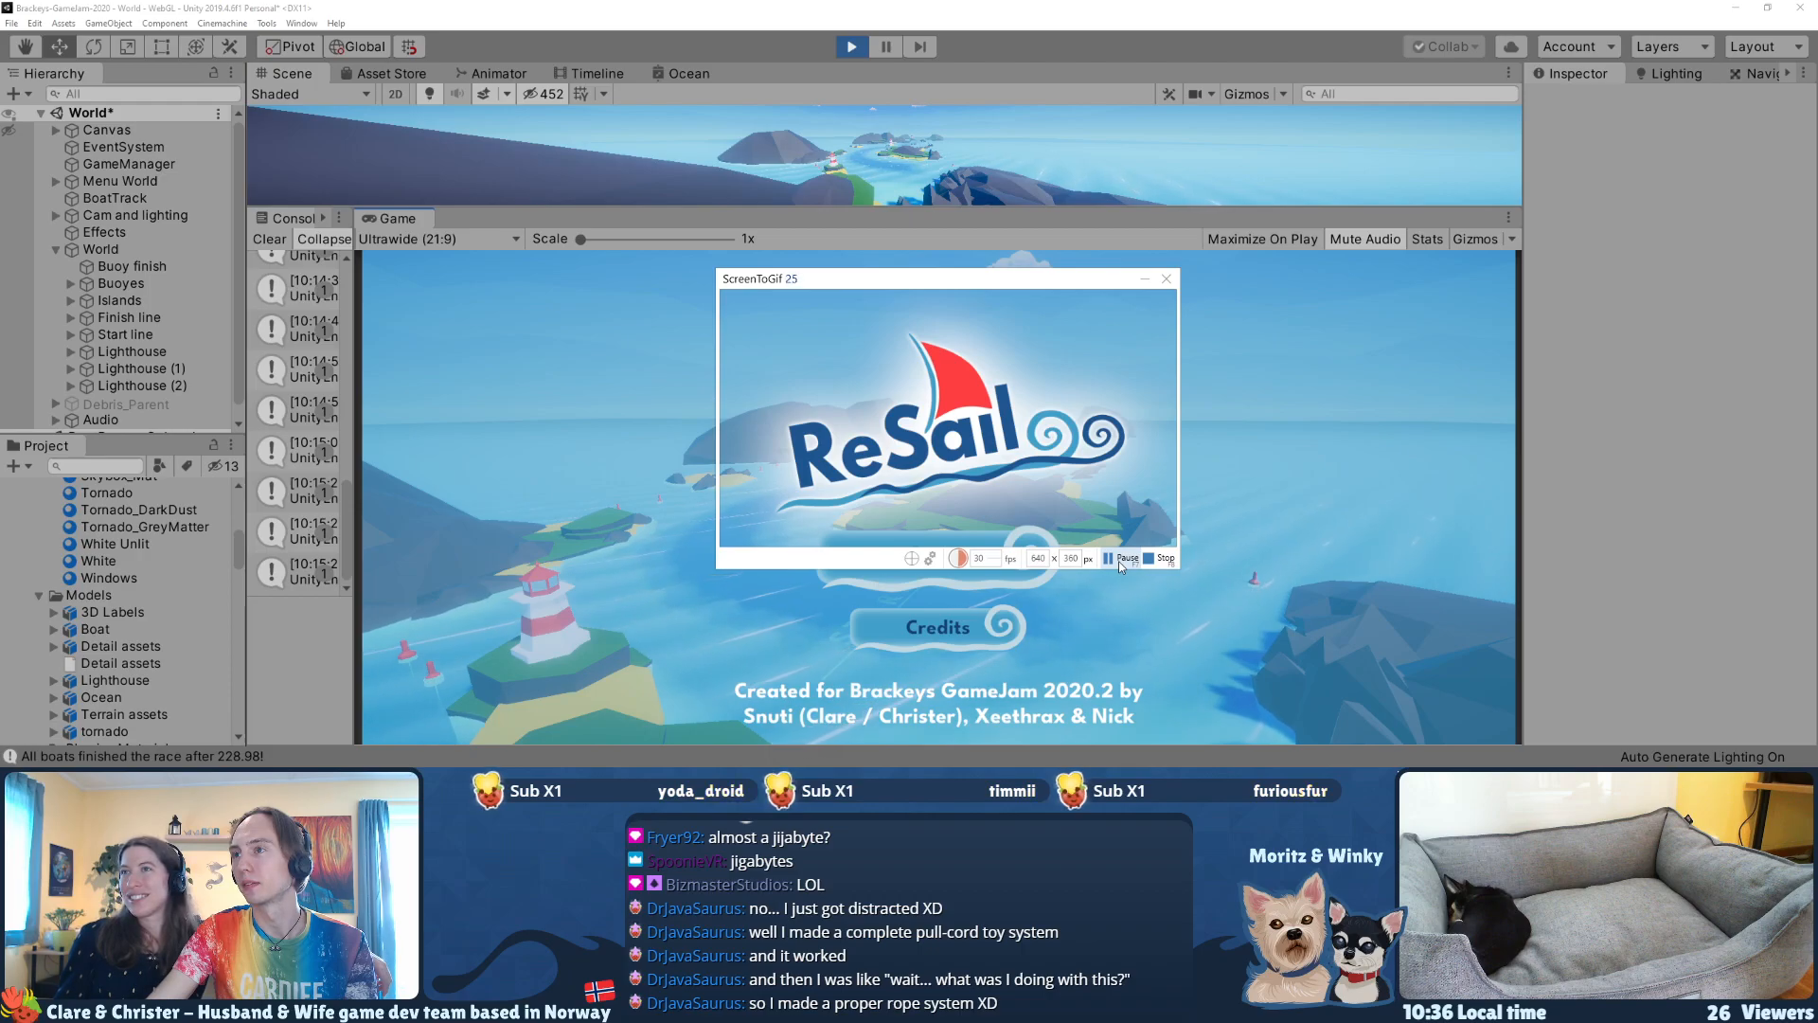
left_click(1118, 560)
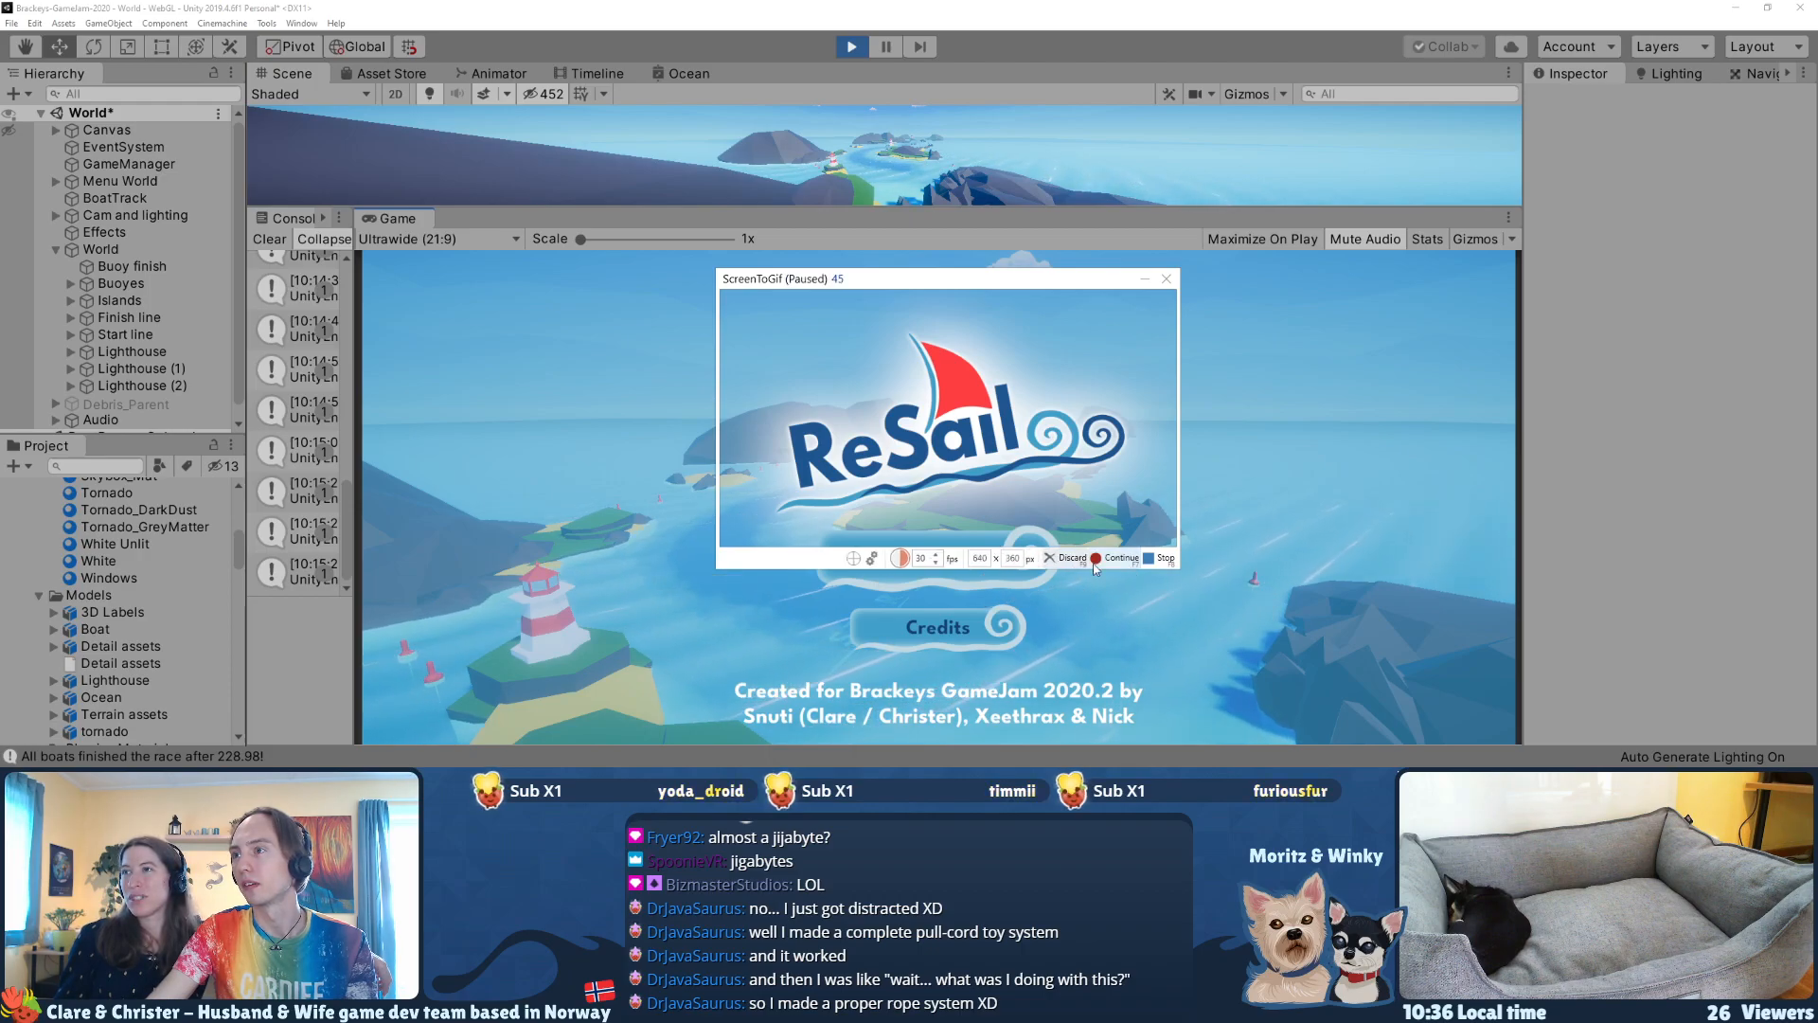
left_click(1163, 559)
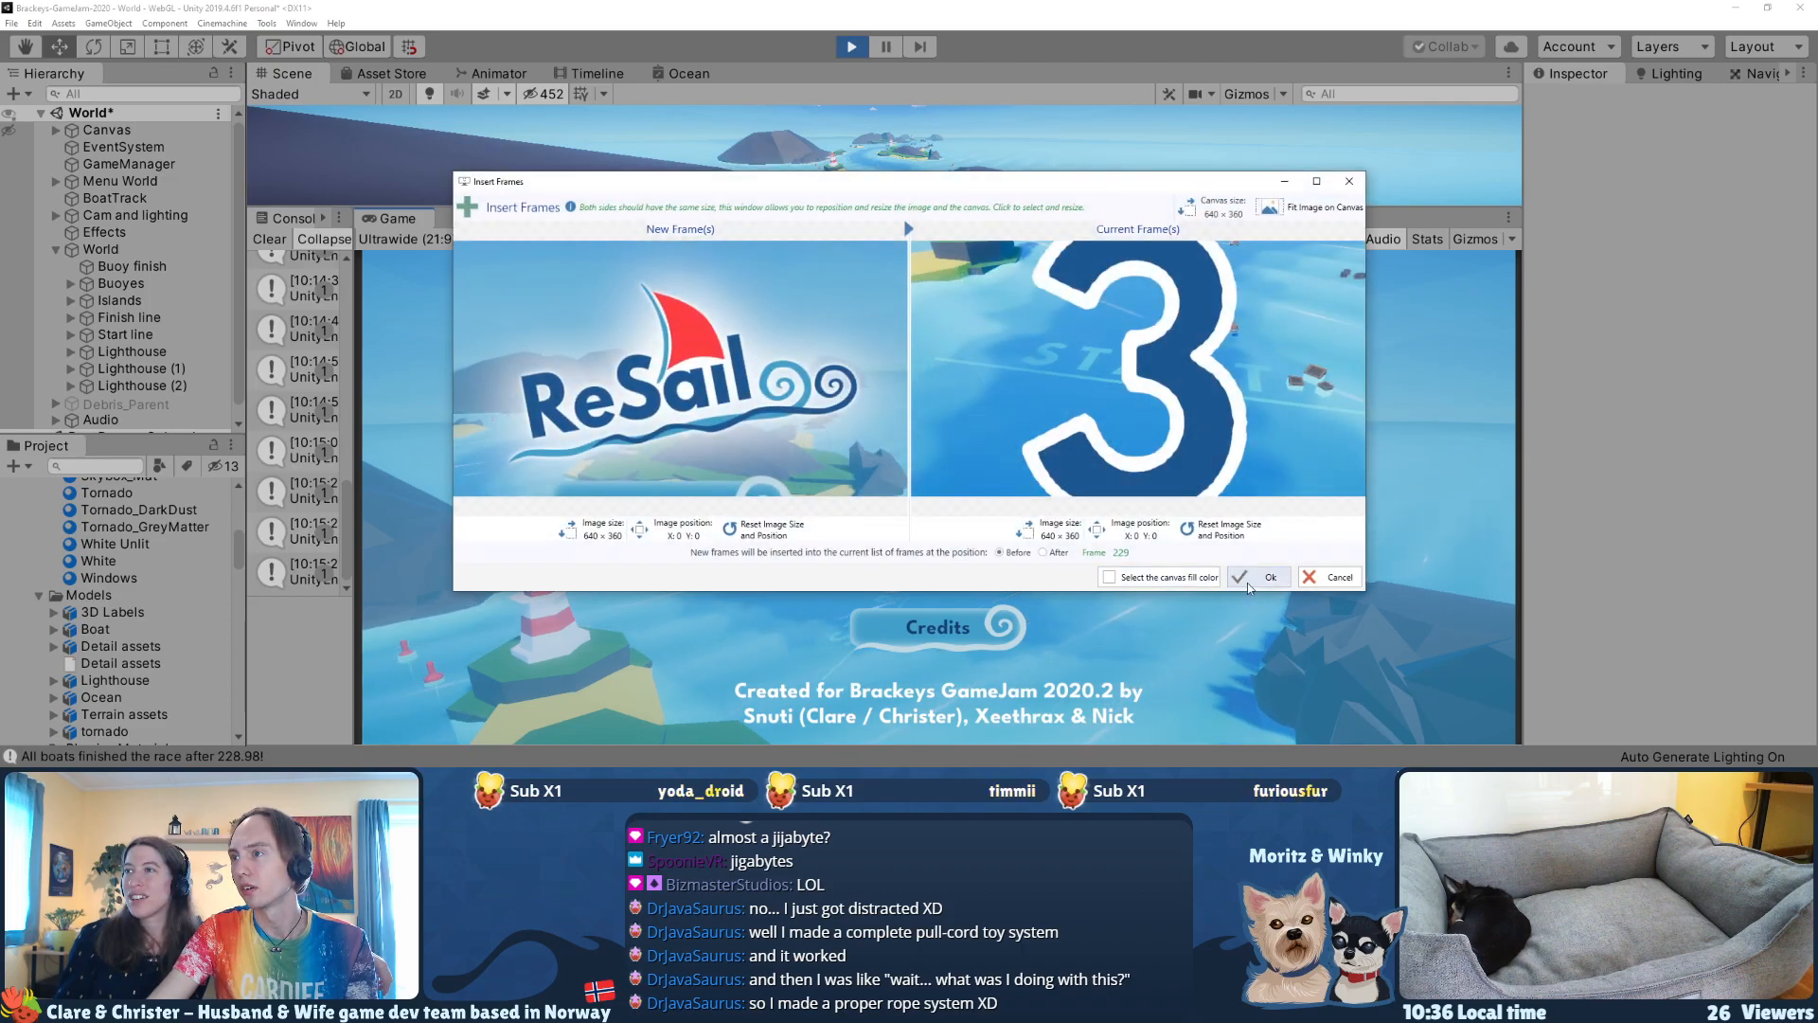
left_click(1247, 579)
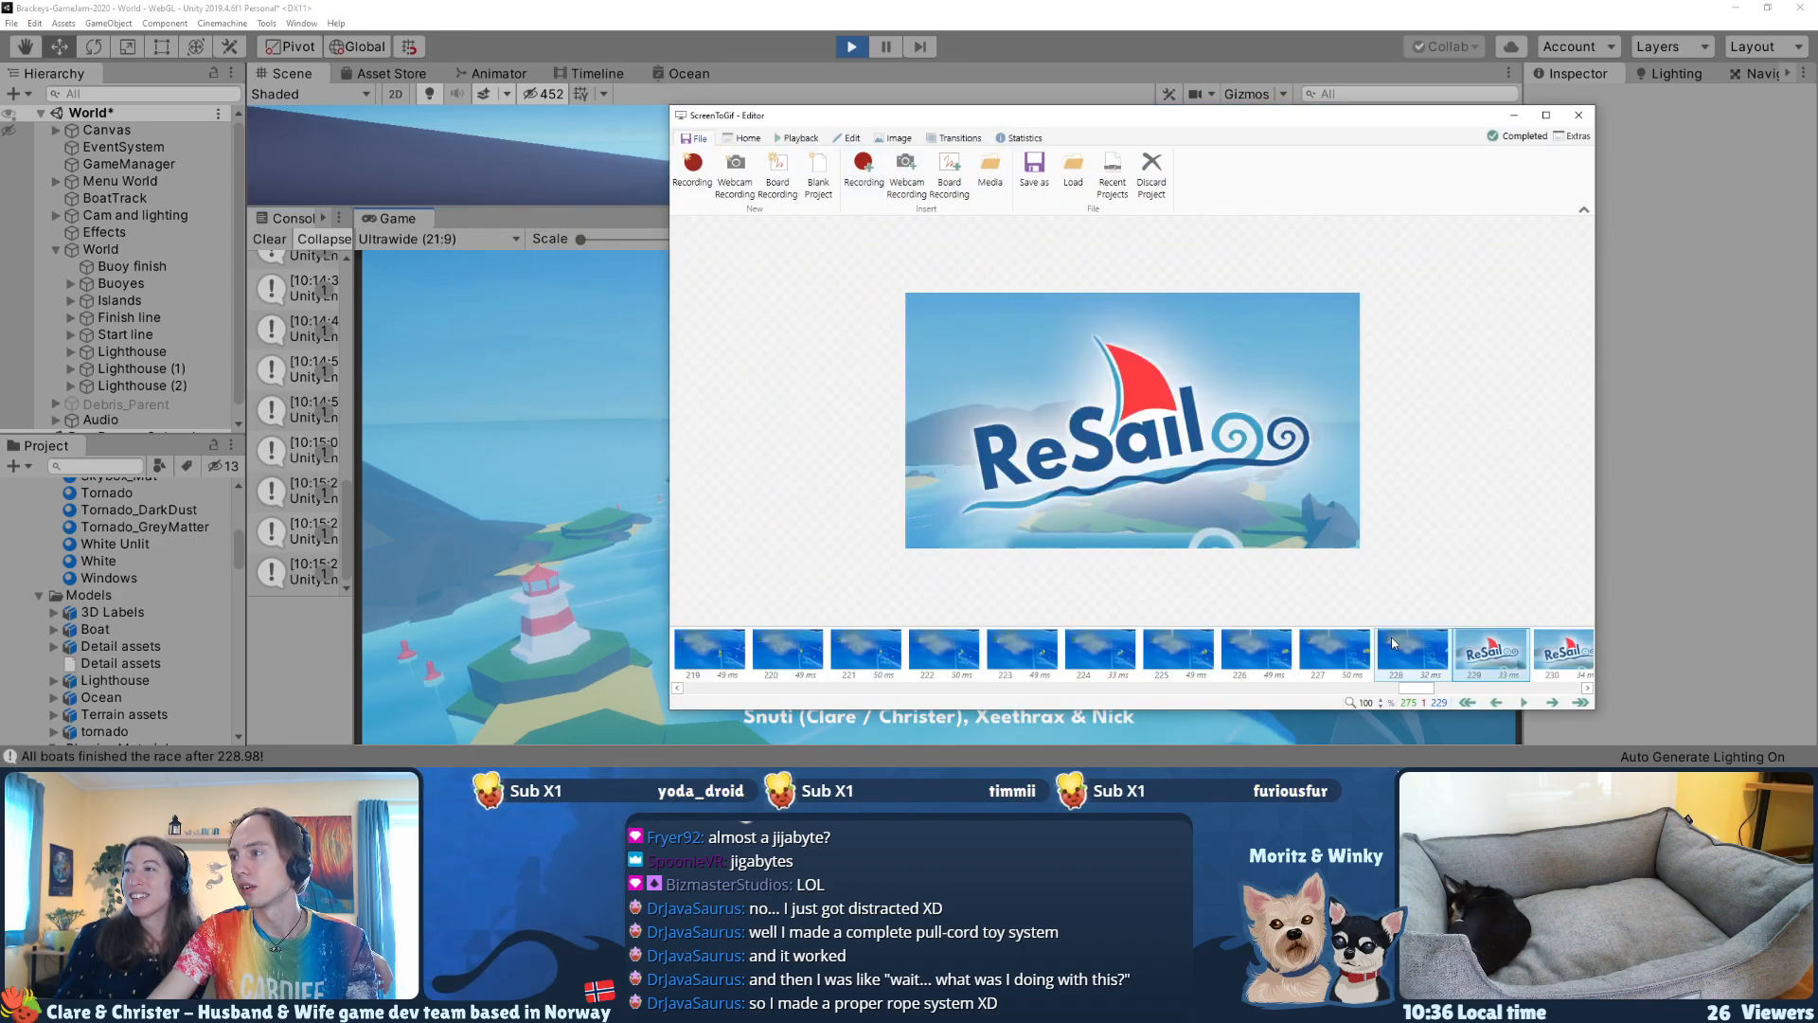
Step: Delete all frames from 230 to the end, keeping one ReSail logo frame as the clip's last frame
left_click(1419, 651)
key("Right")
key("Right")
key("Right")
key("Right")
key("Right")
key("Right")
key("Right")
key("Right")
key("Right")
key("Right")
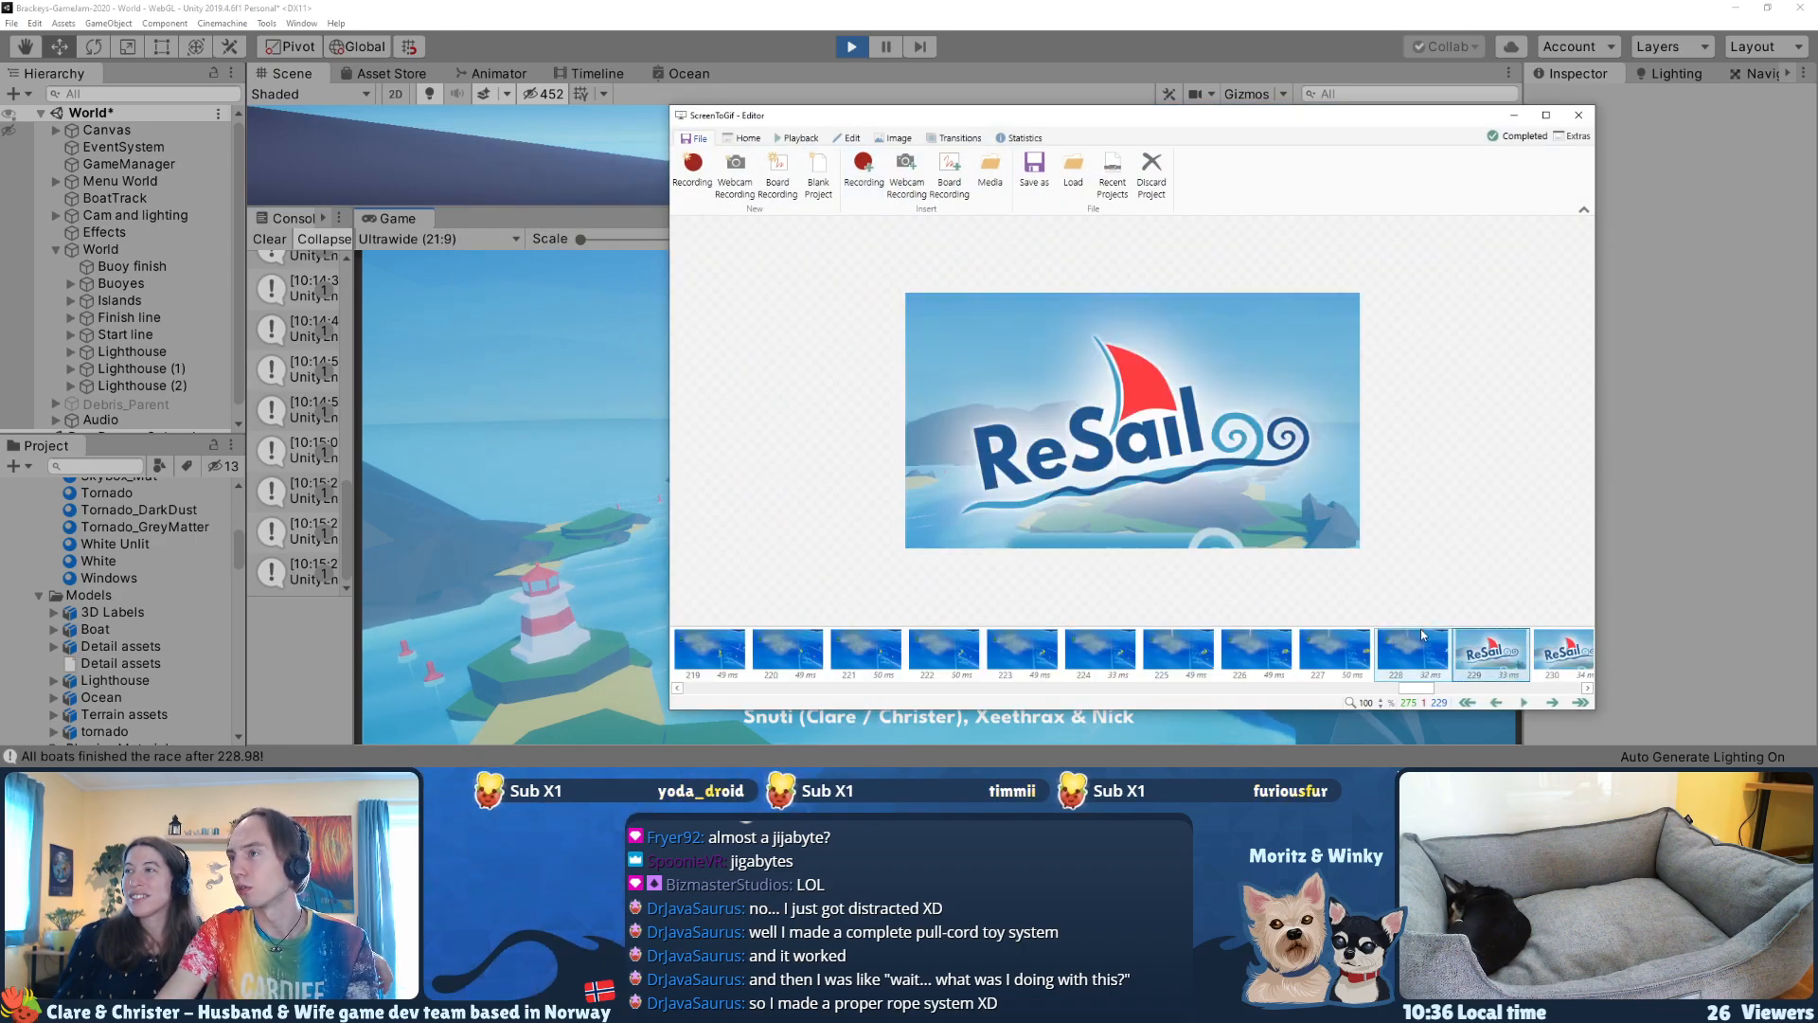
key("Left")
key("Left")
key("Left")
key("Left")
key("Left")
key("Left")
key("Left")
key("Left")
key("Left")
key("Left")
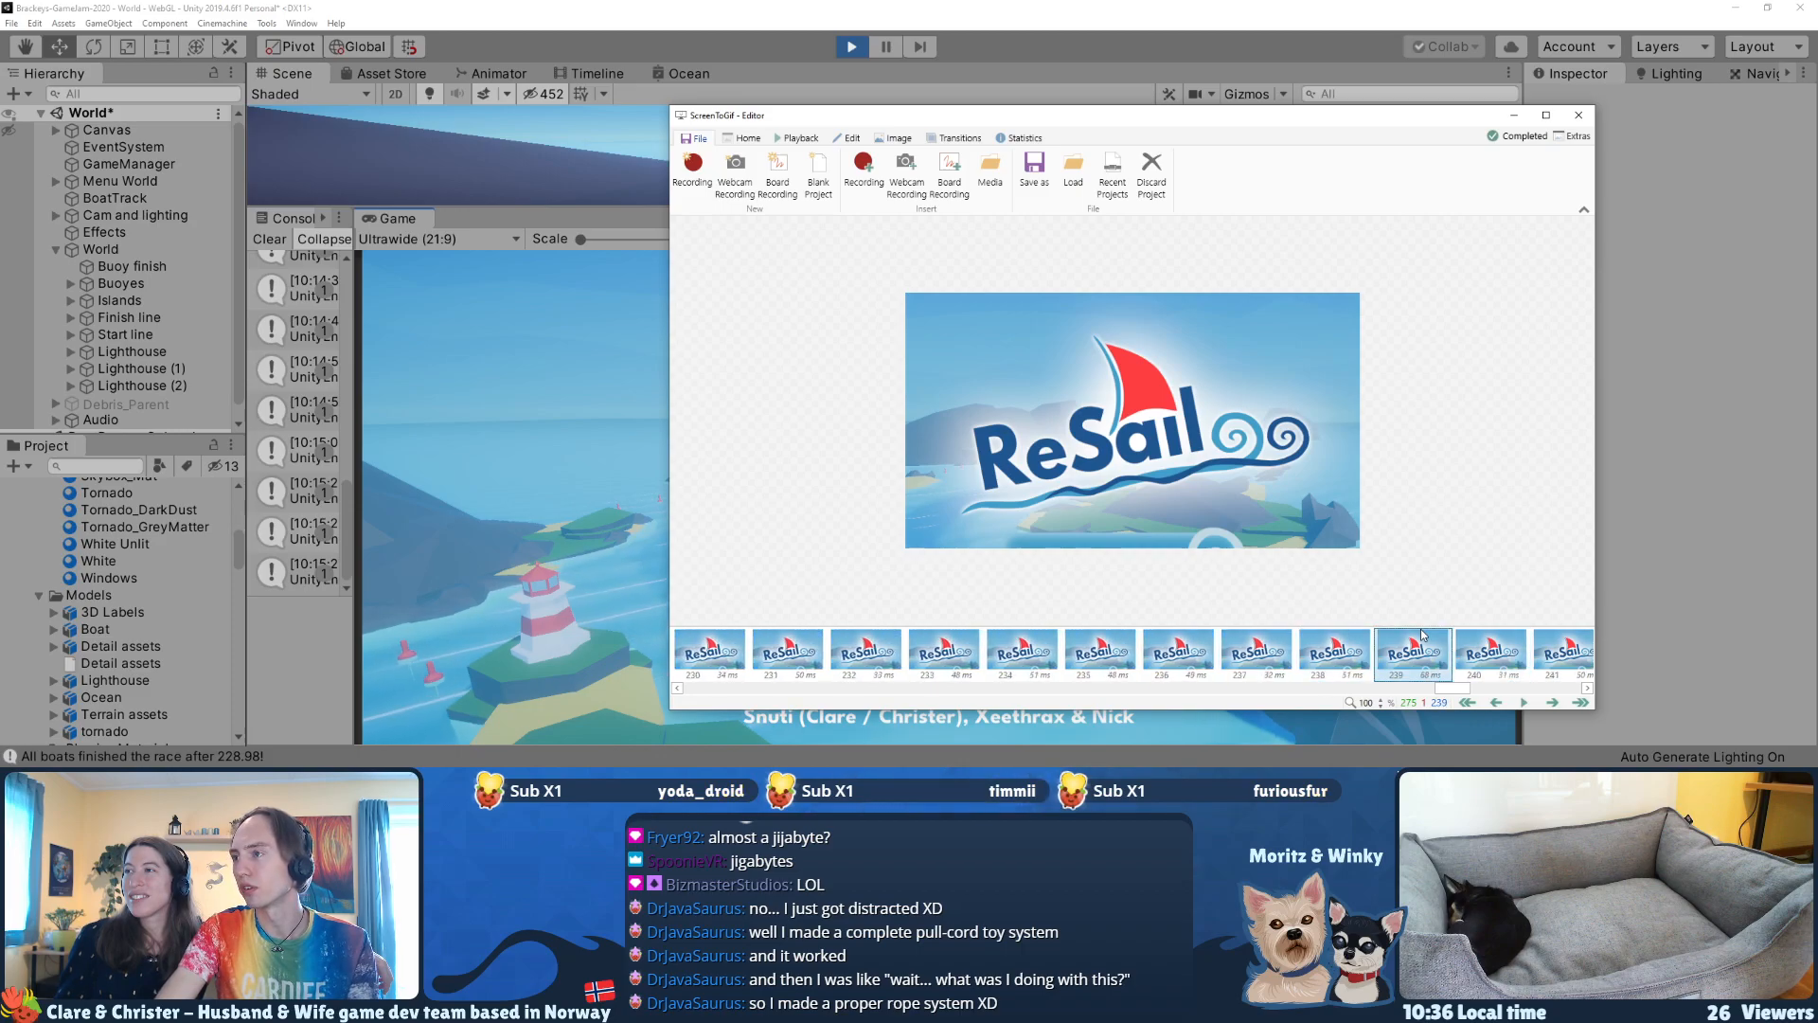
key("Right")
key("Right")
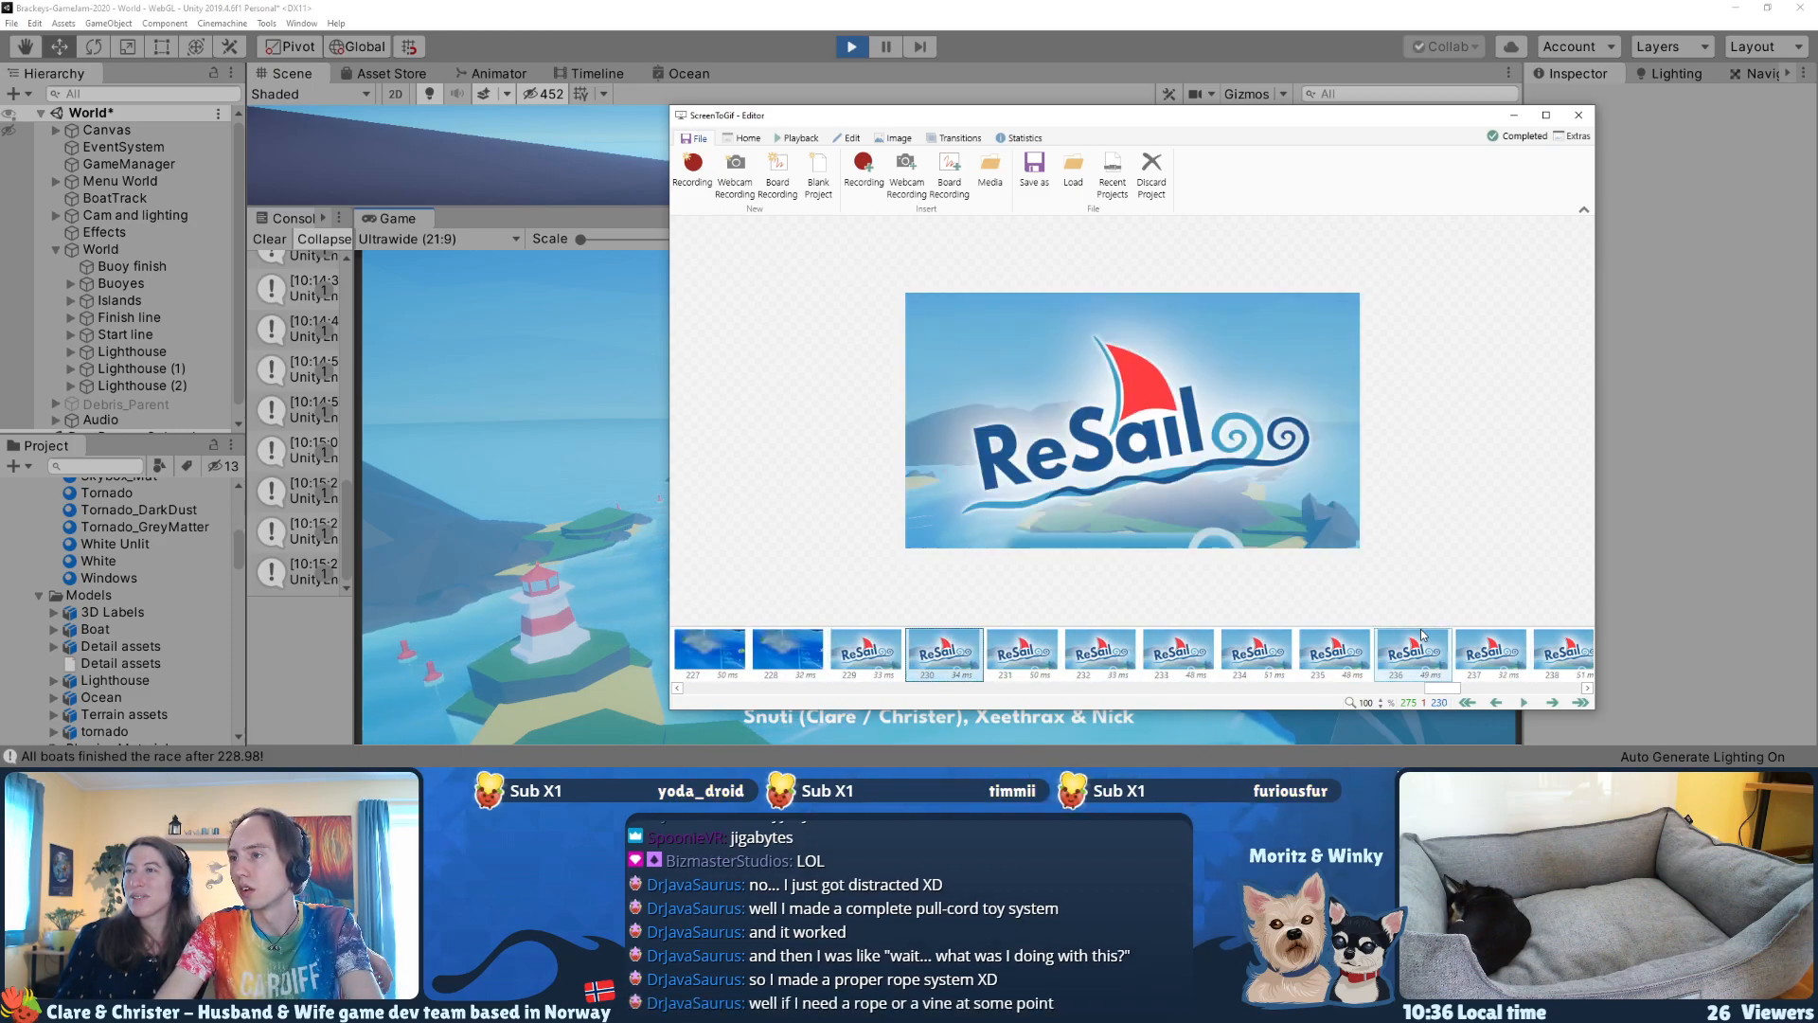
key("shift+End")
key("Delete")
key("Return")
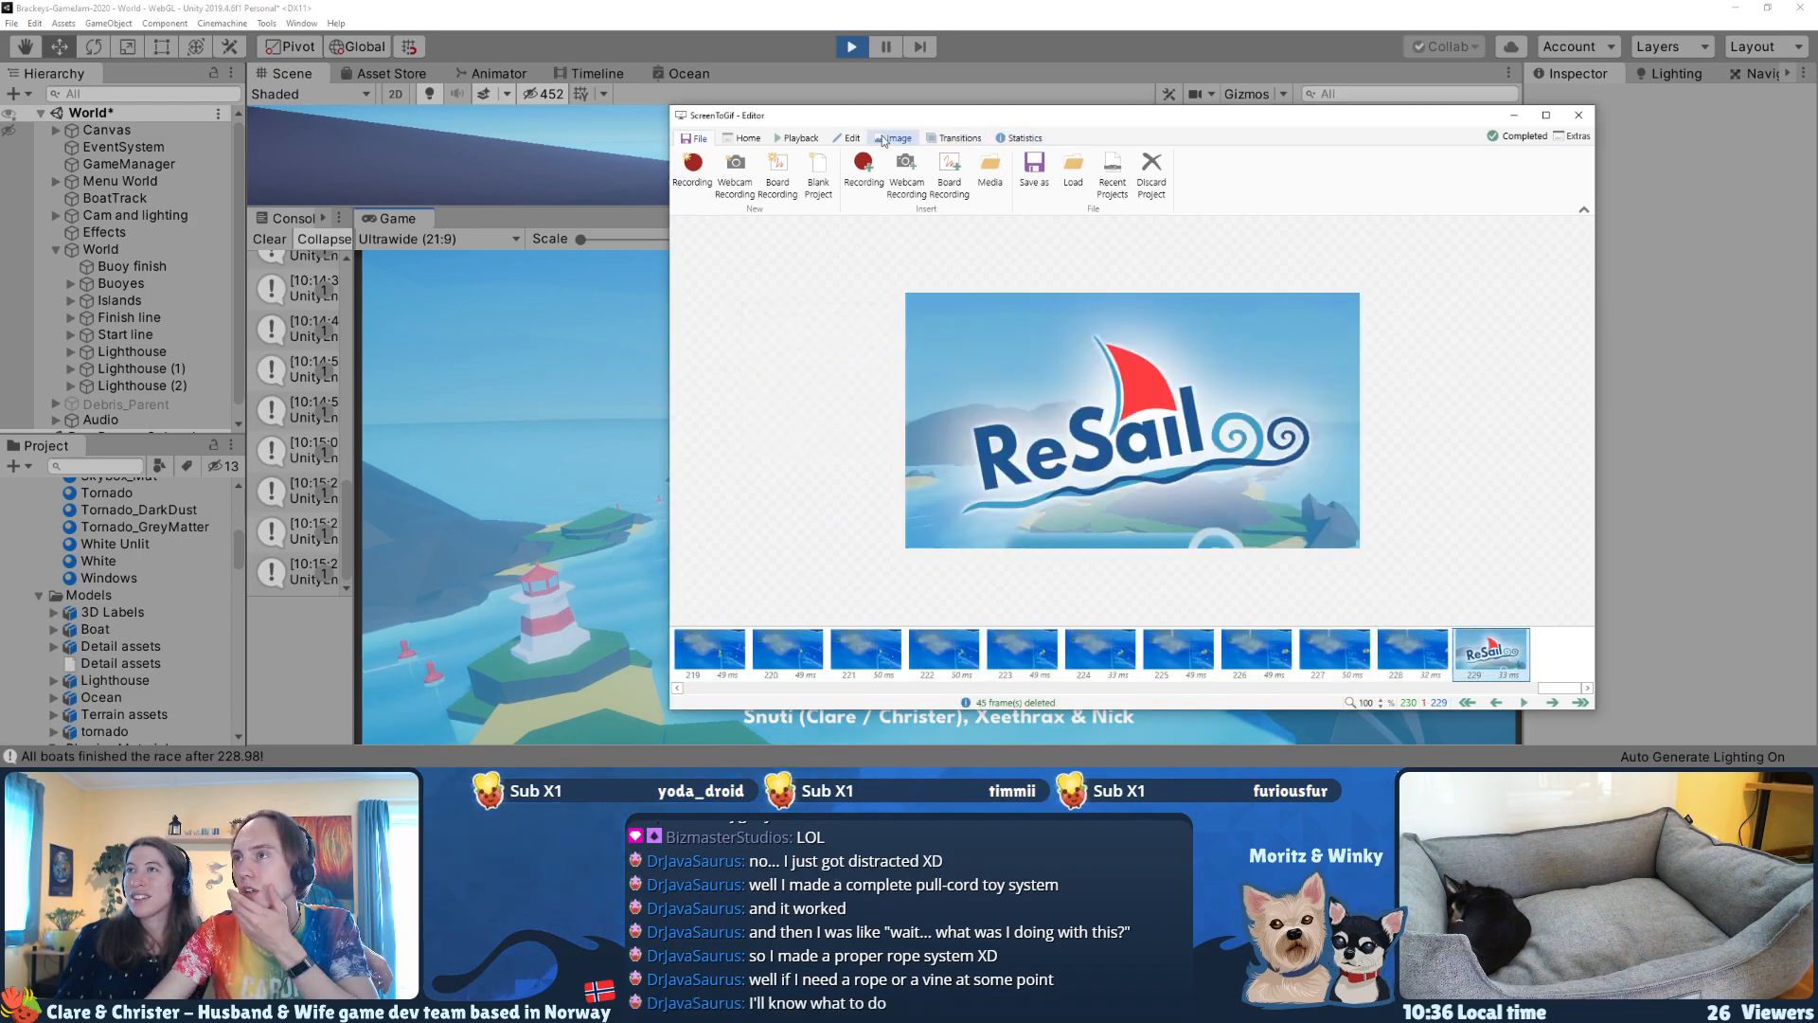
Step: Override the delay of the ReSail logo frame with 350 ms
left_click(840, 139)
left_click(745, 140)
left_click(875, 140)
left_click(847, 138)
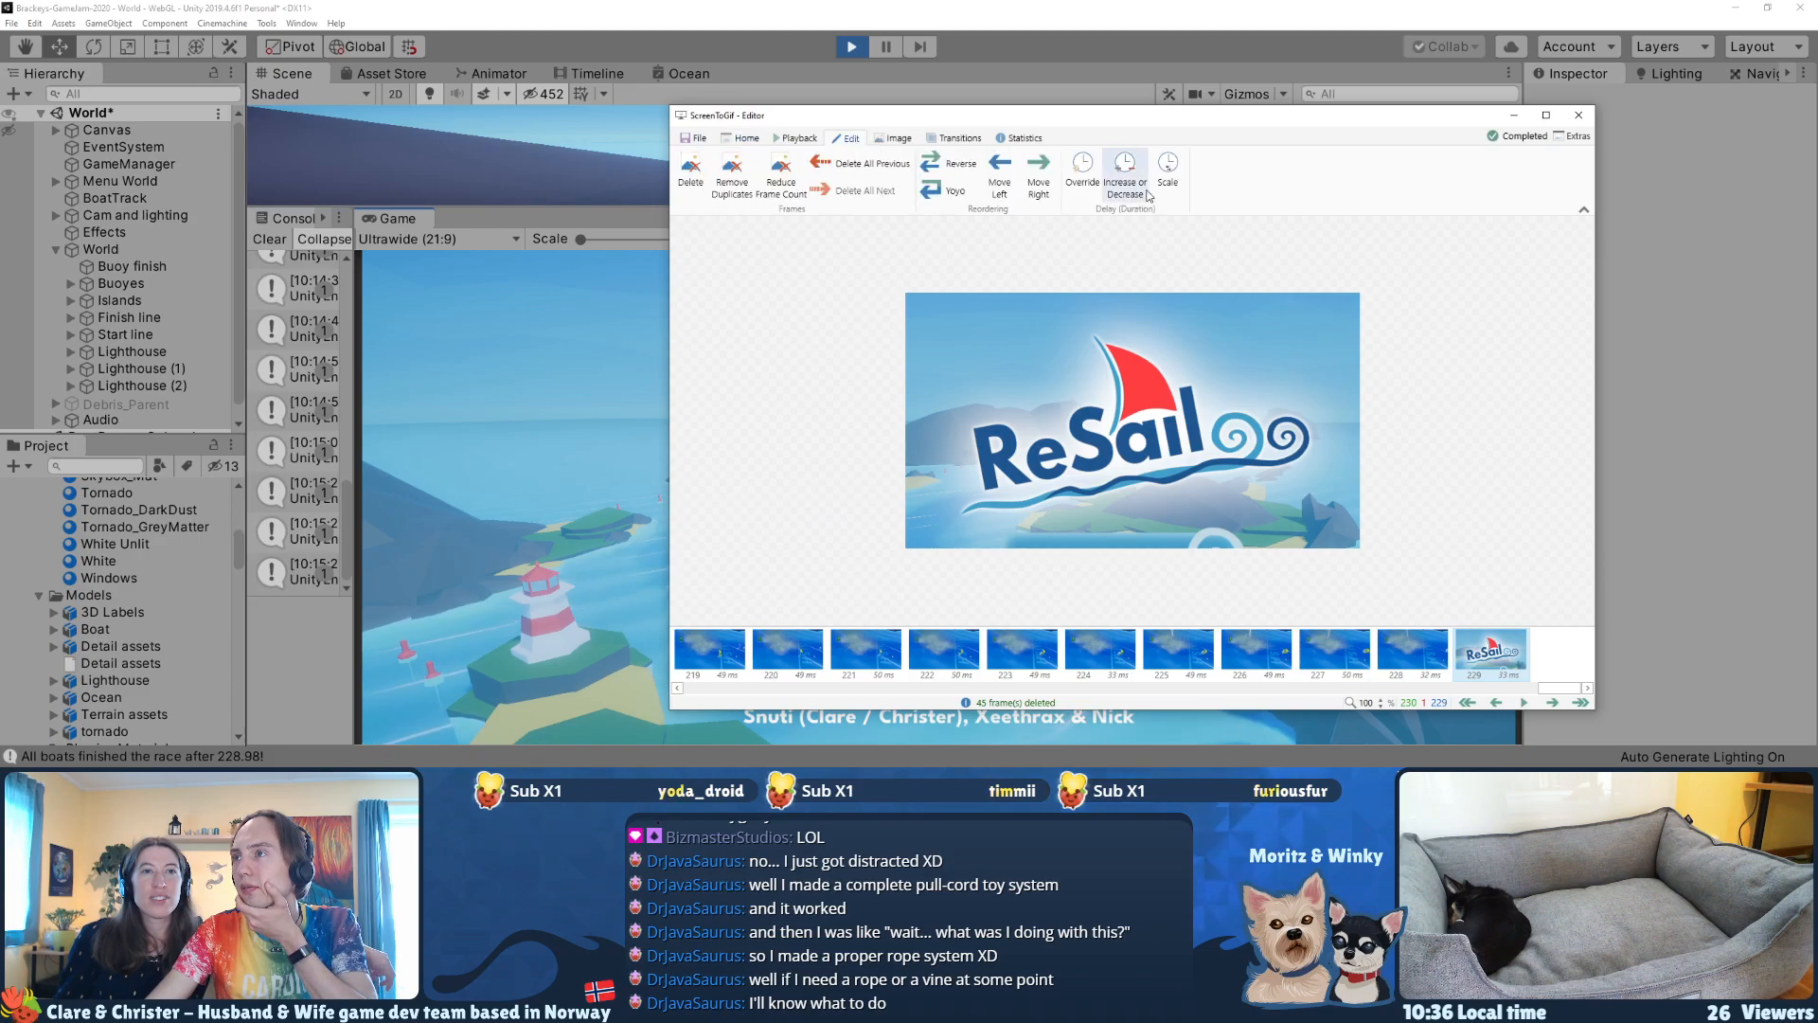
left_click(1086, 170)
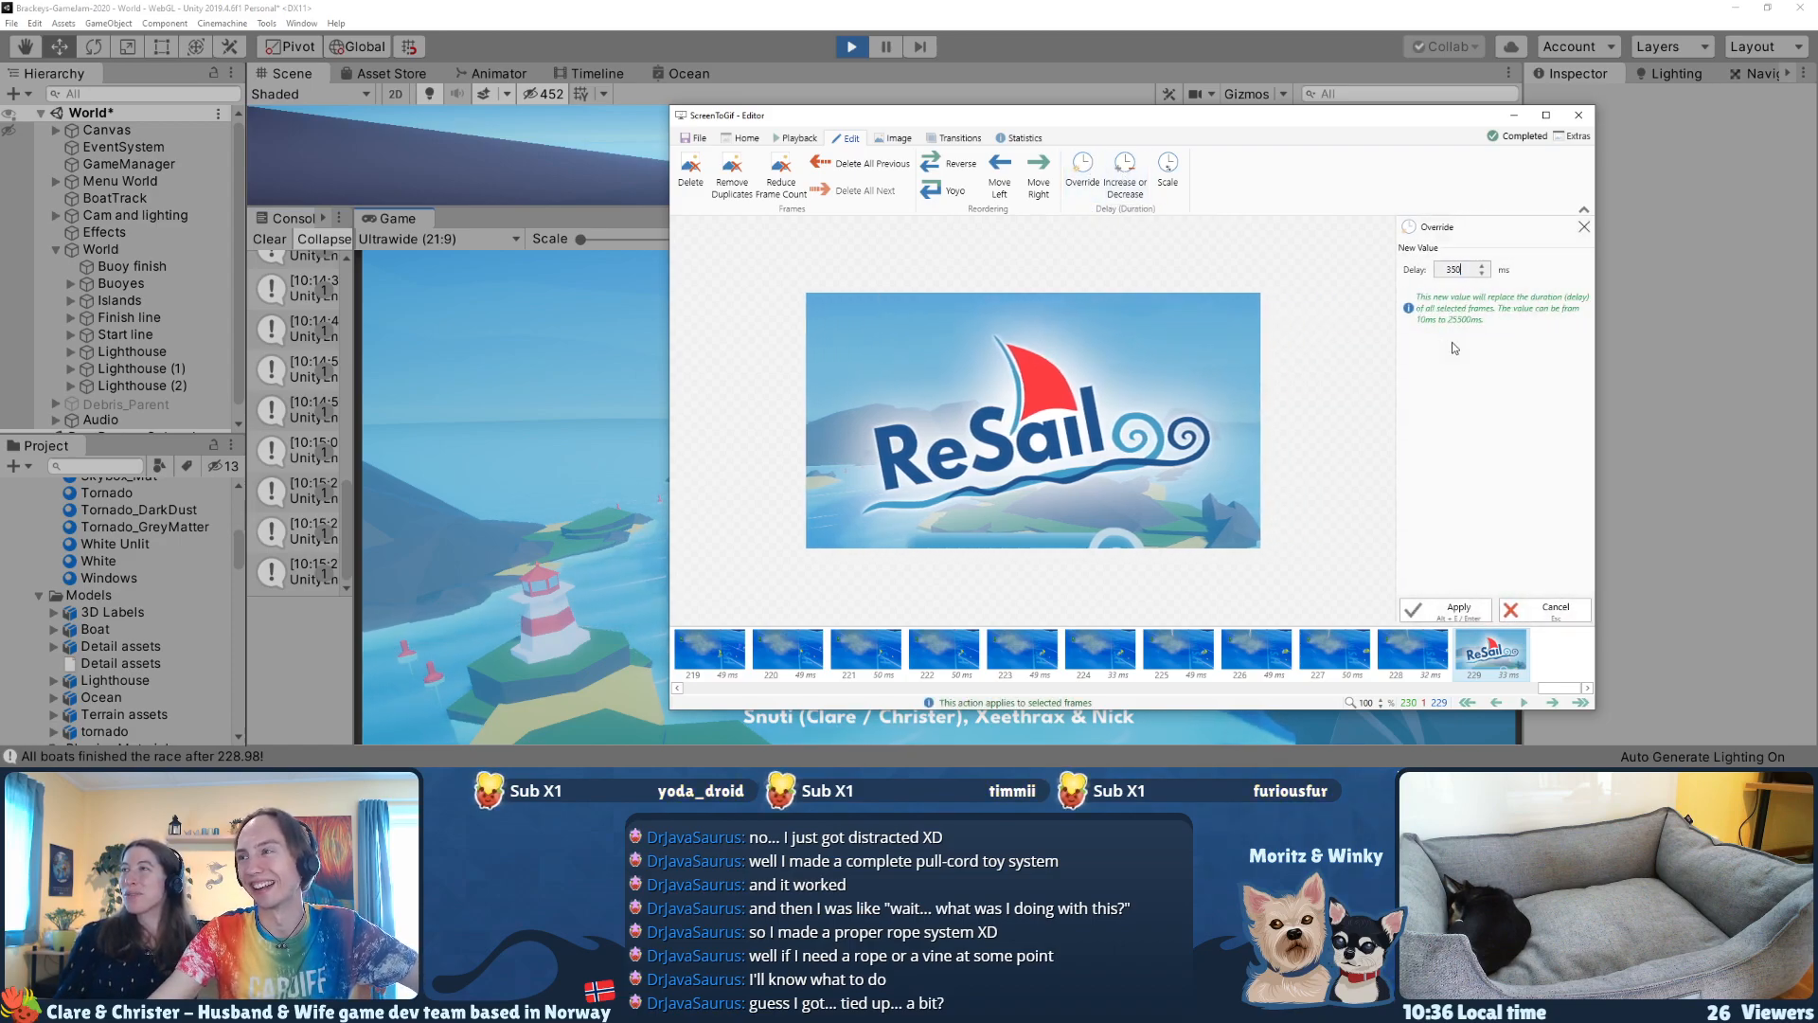
type("350")
left_click(1446, 618)
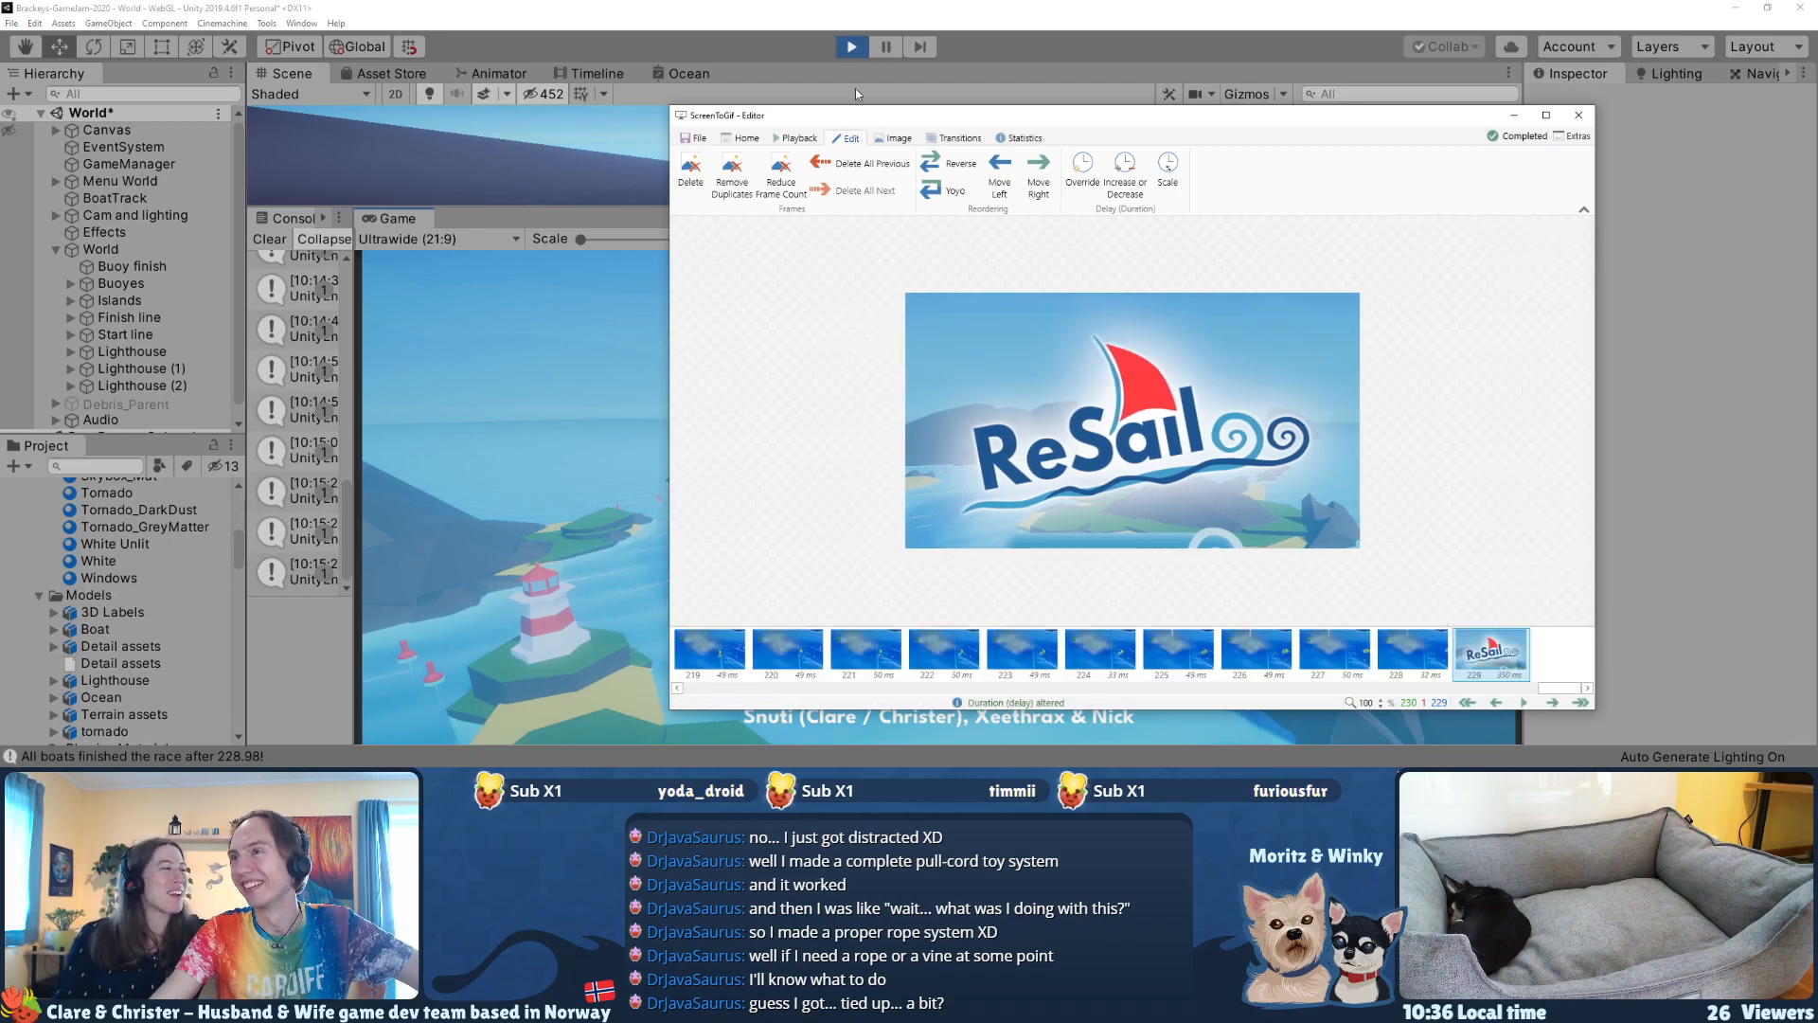
Step: Export the clip with its closing logo frame as a new GIF file
left_click(701, 138)
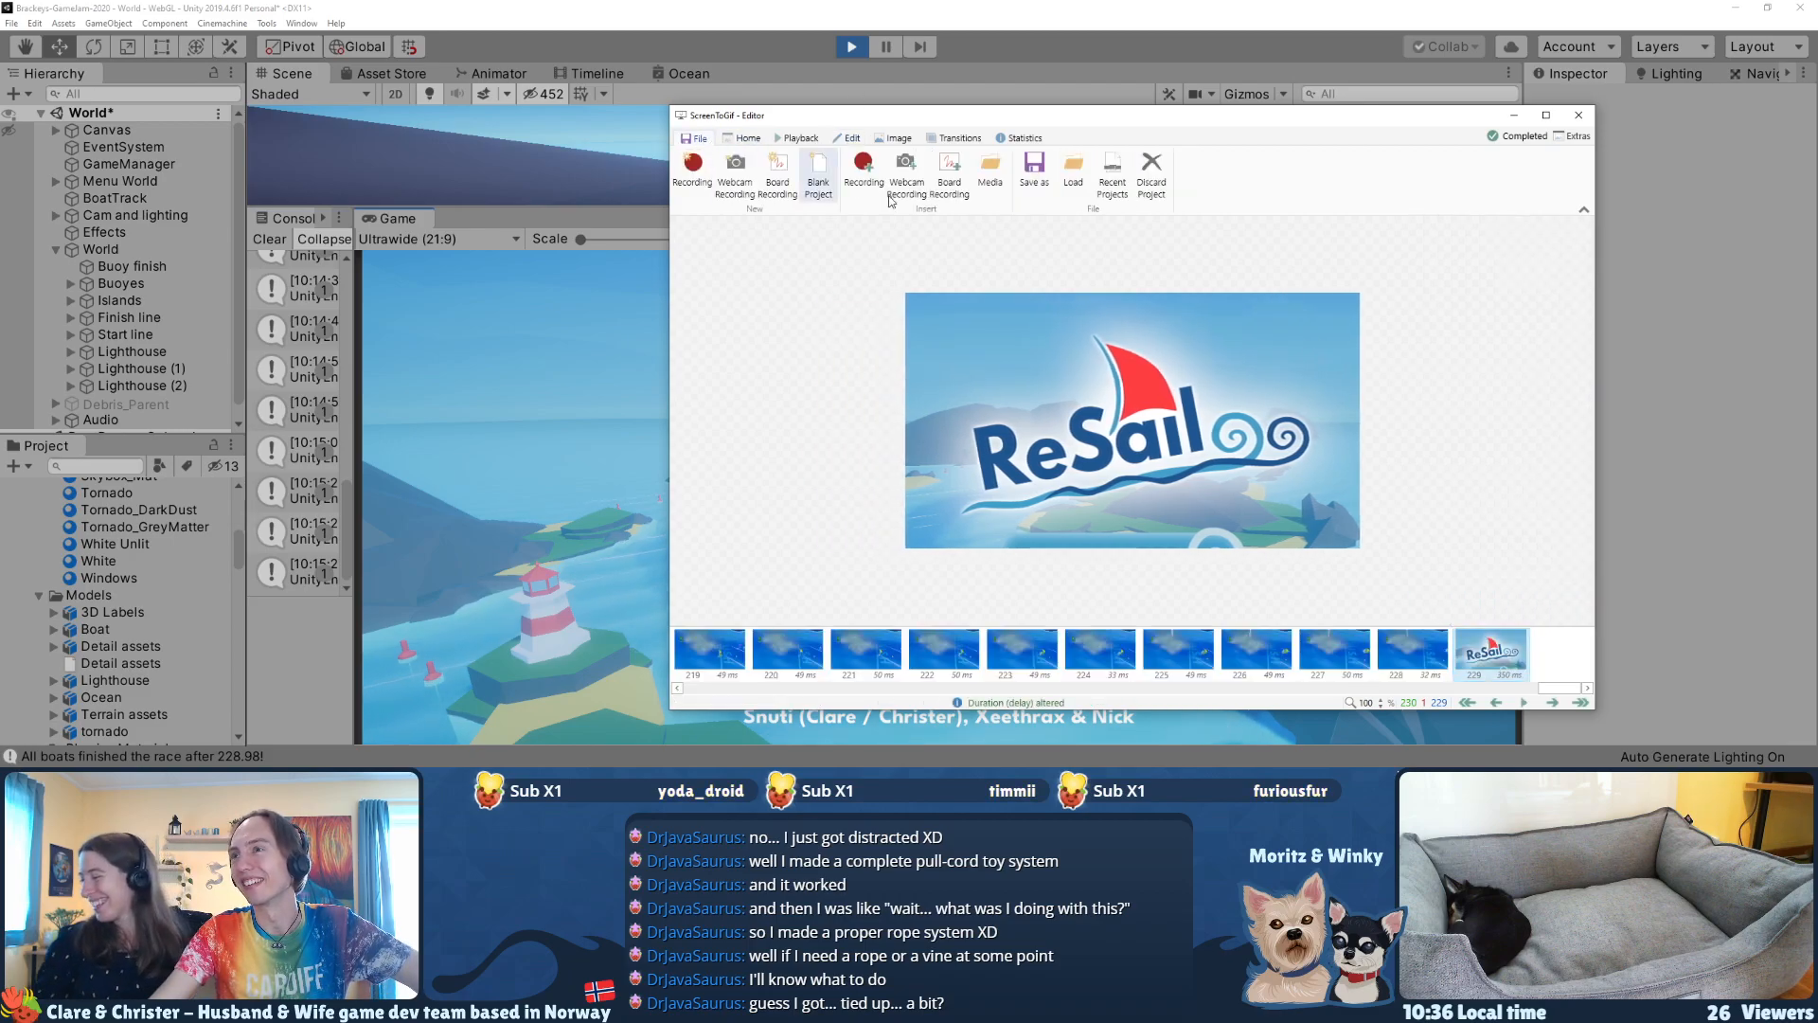
left_click(1034, 171)
left_click(1569, 569)
left_click(1446, 611)
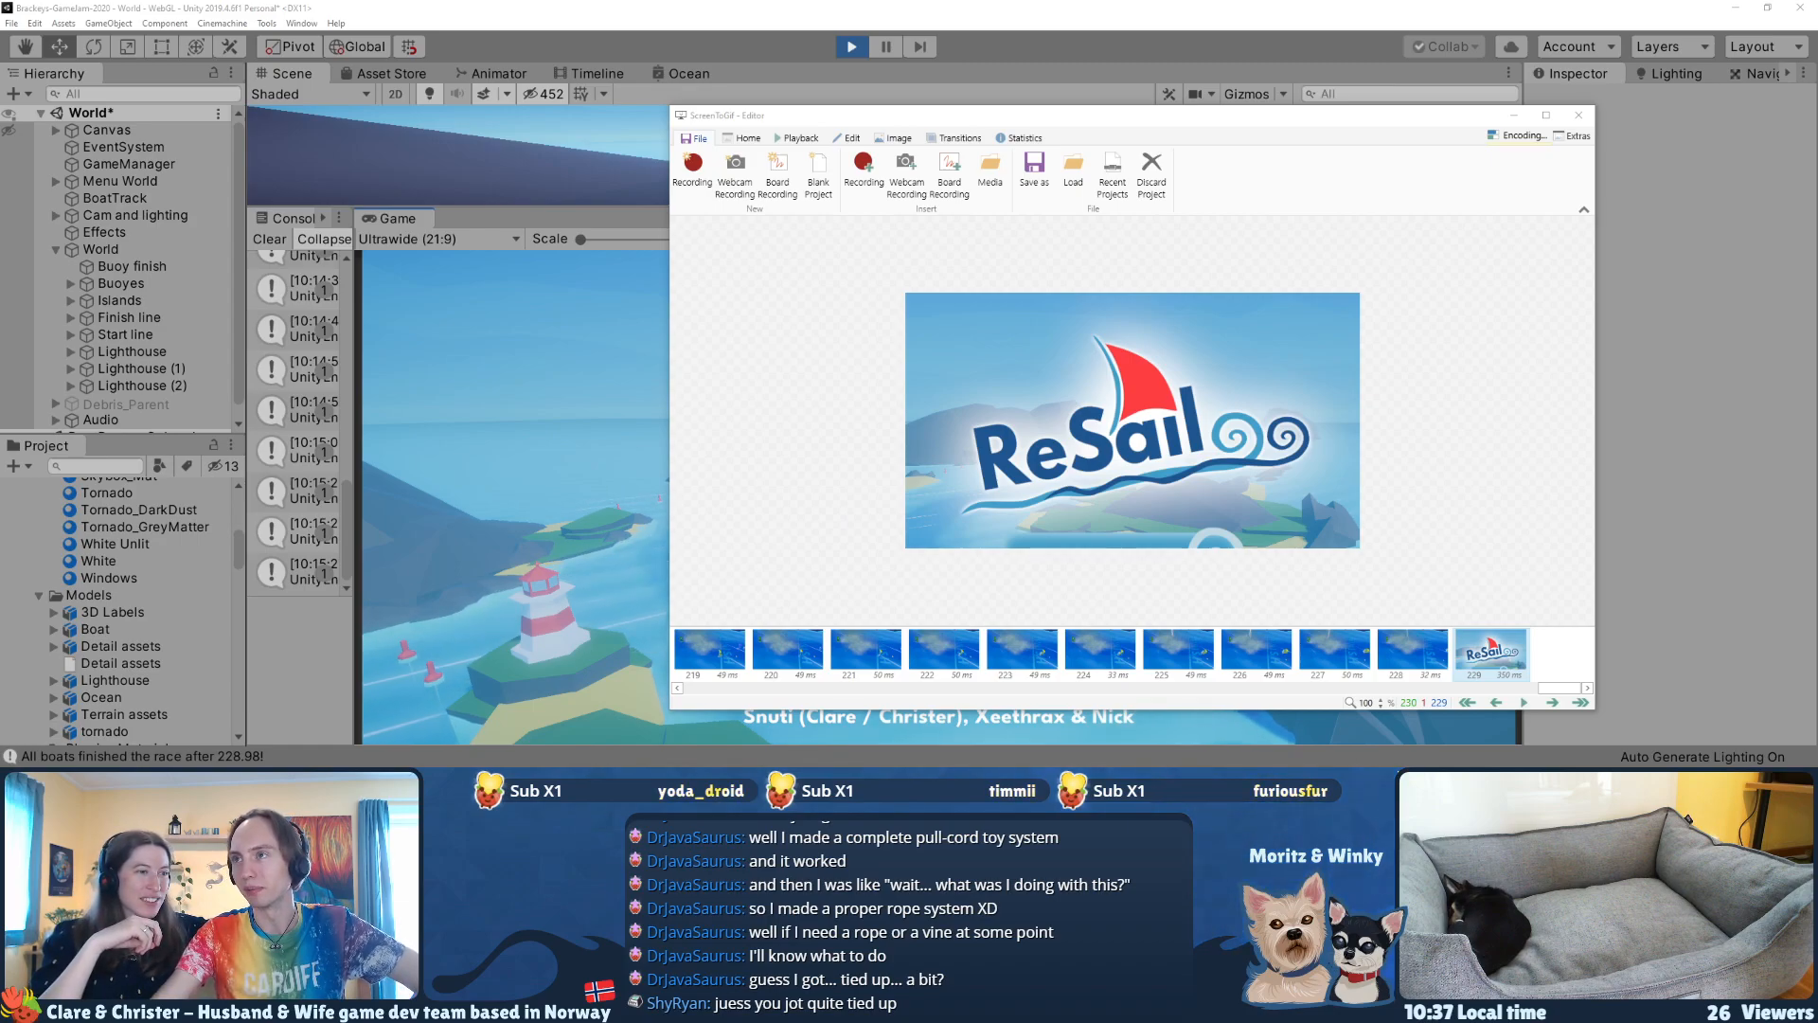
Step: Move the editor aside, preview gif7.gif in Photos, and dismiss the preview
left_click_drag(795, 120, 737, 104)
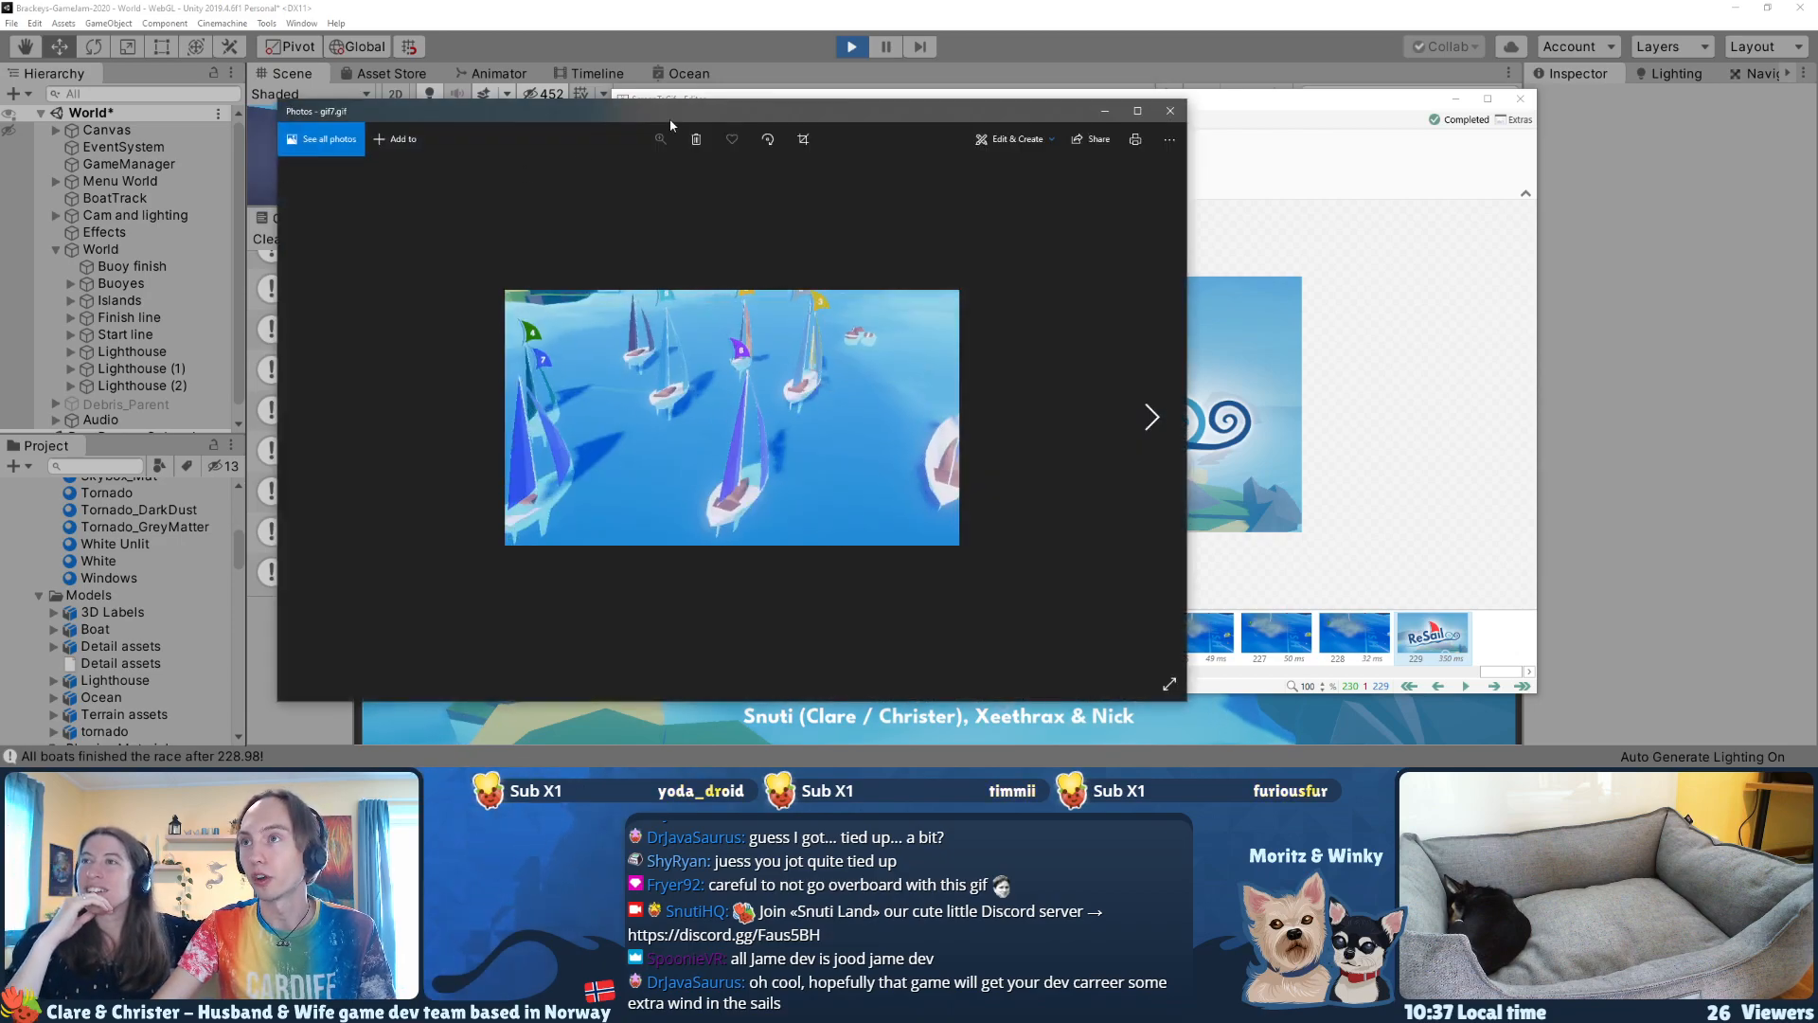
left_click_drag(669, 117, 984, 126)
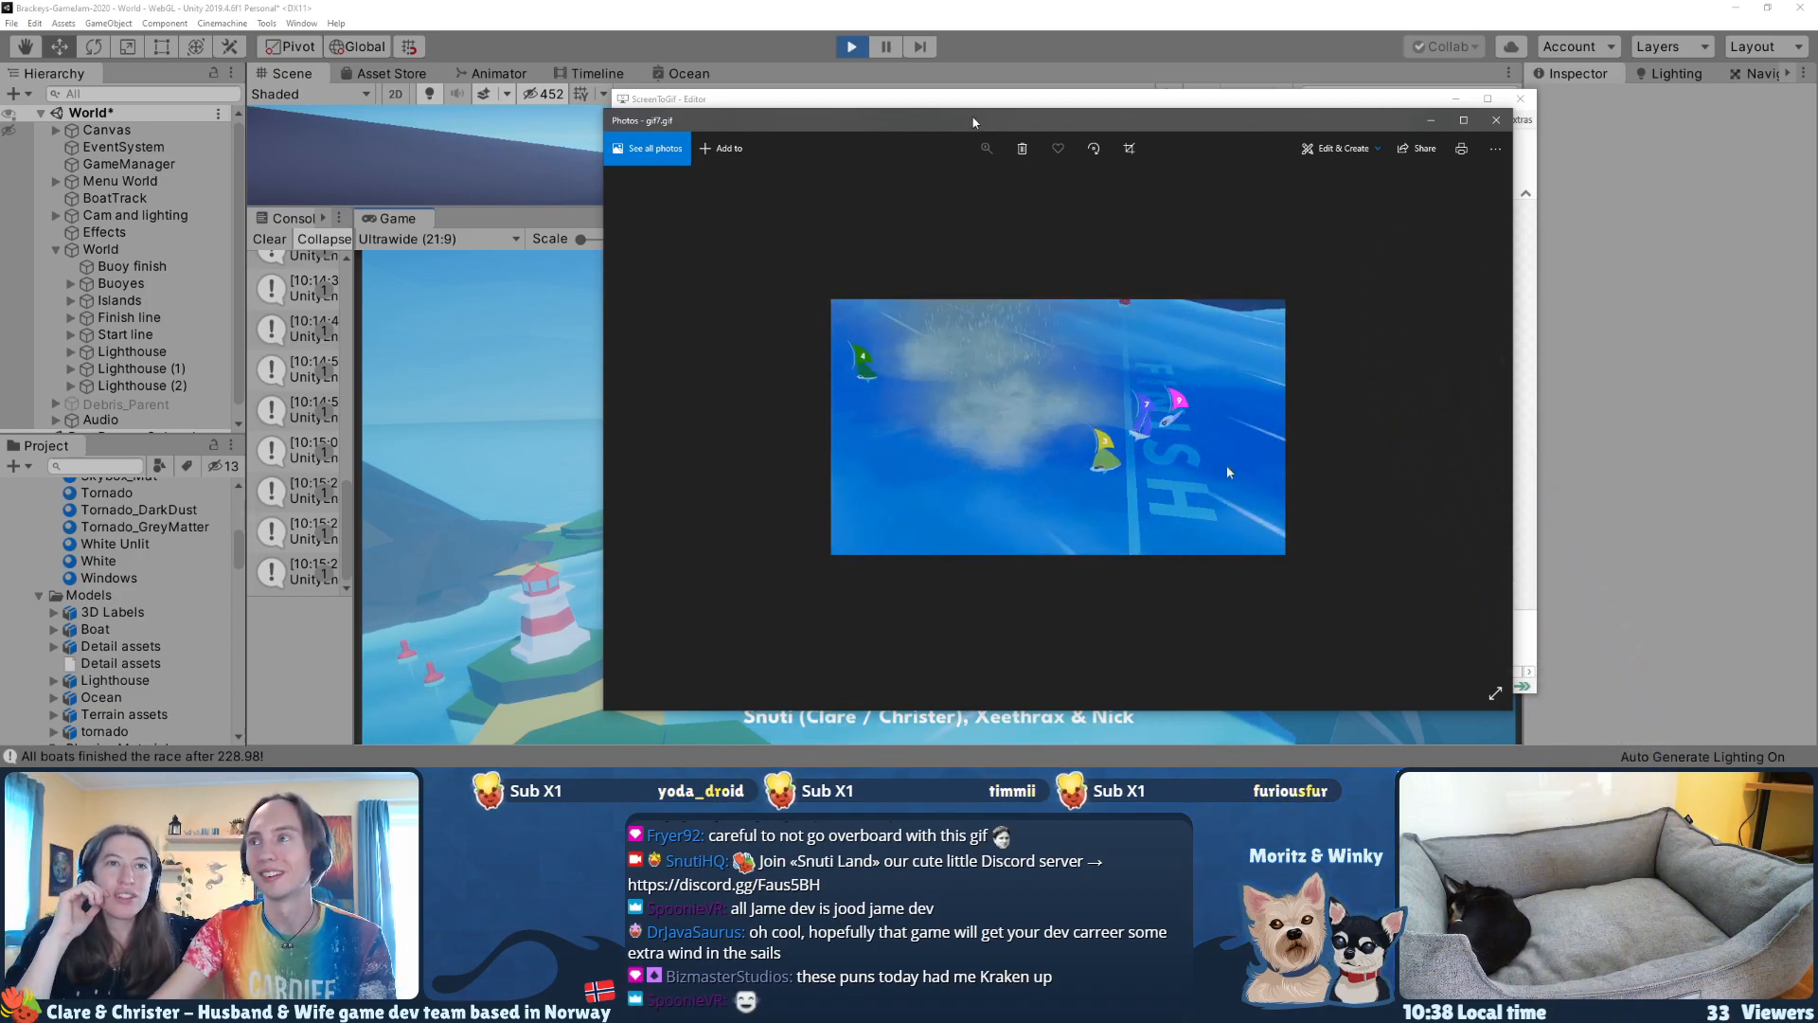
left_click(1449, 95)
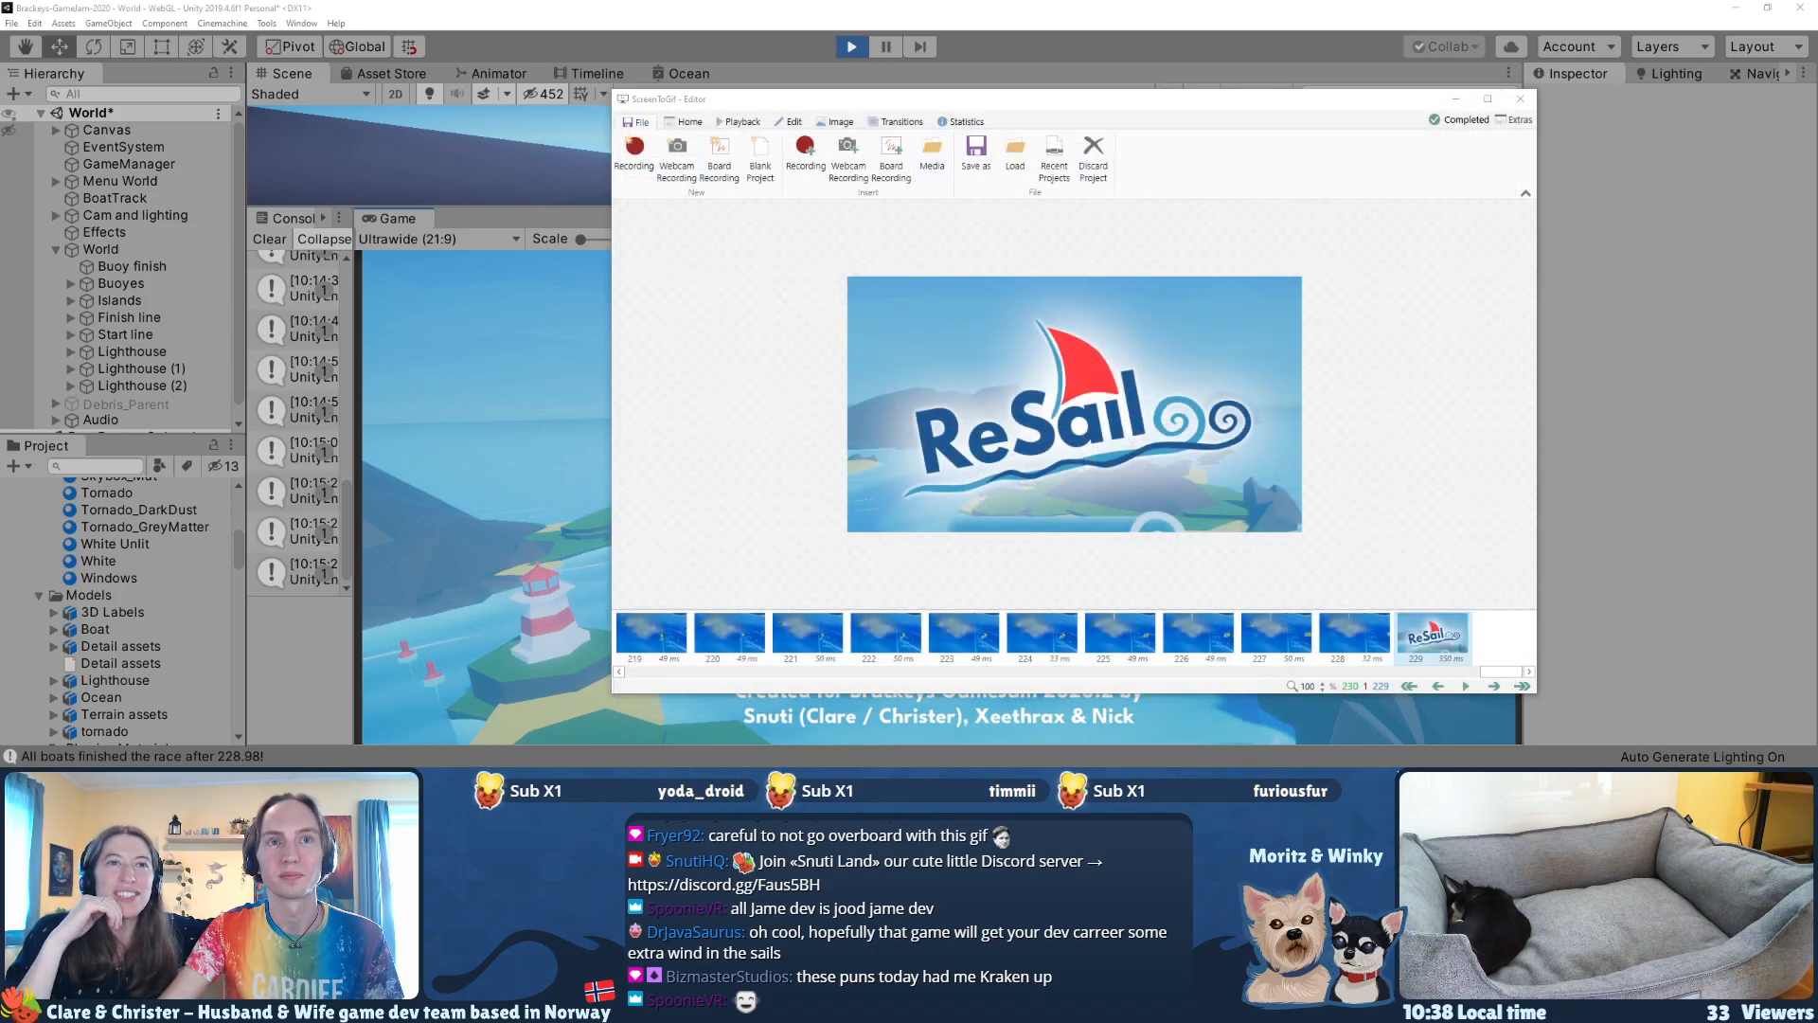
Step: Switch to the web browser and open the SnutiHQ Twitter profile in a new tab
key("alt+Tab")
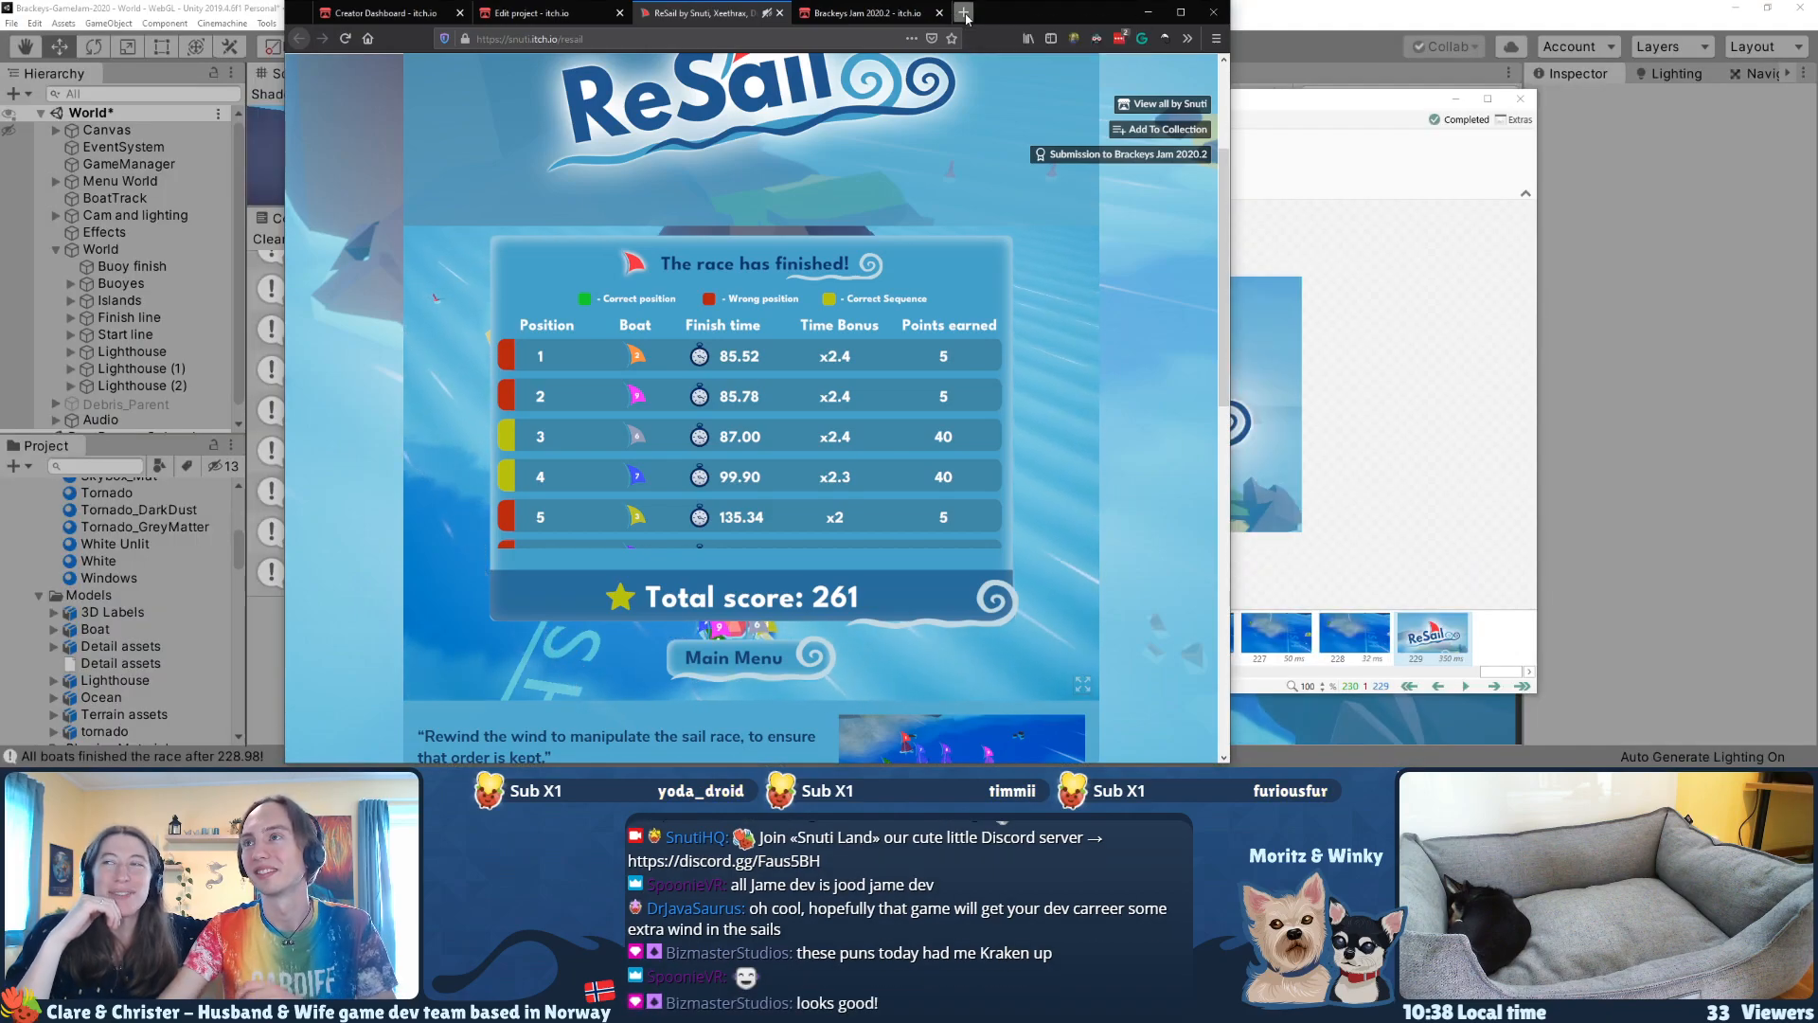
left_click(963, 13)
type("witch")
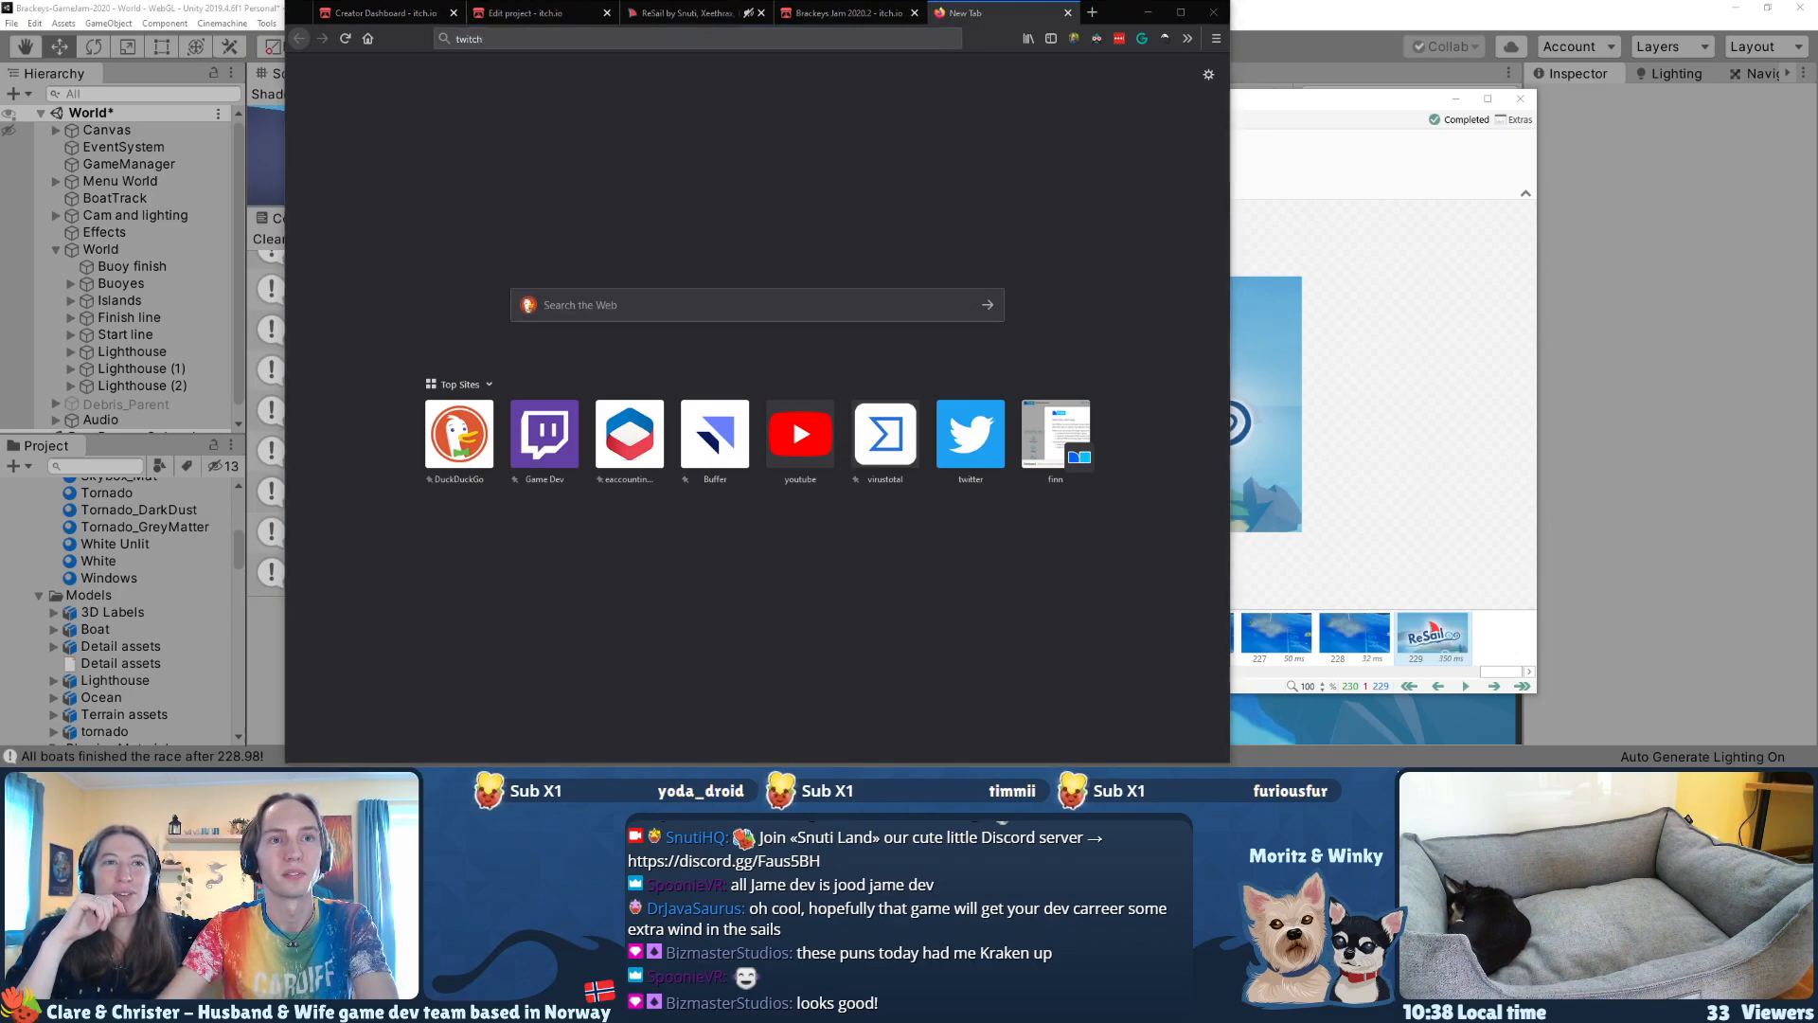
left_click(520, 43)
type("twi")
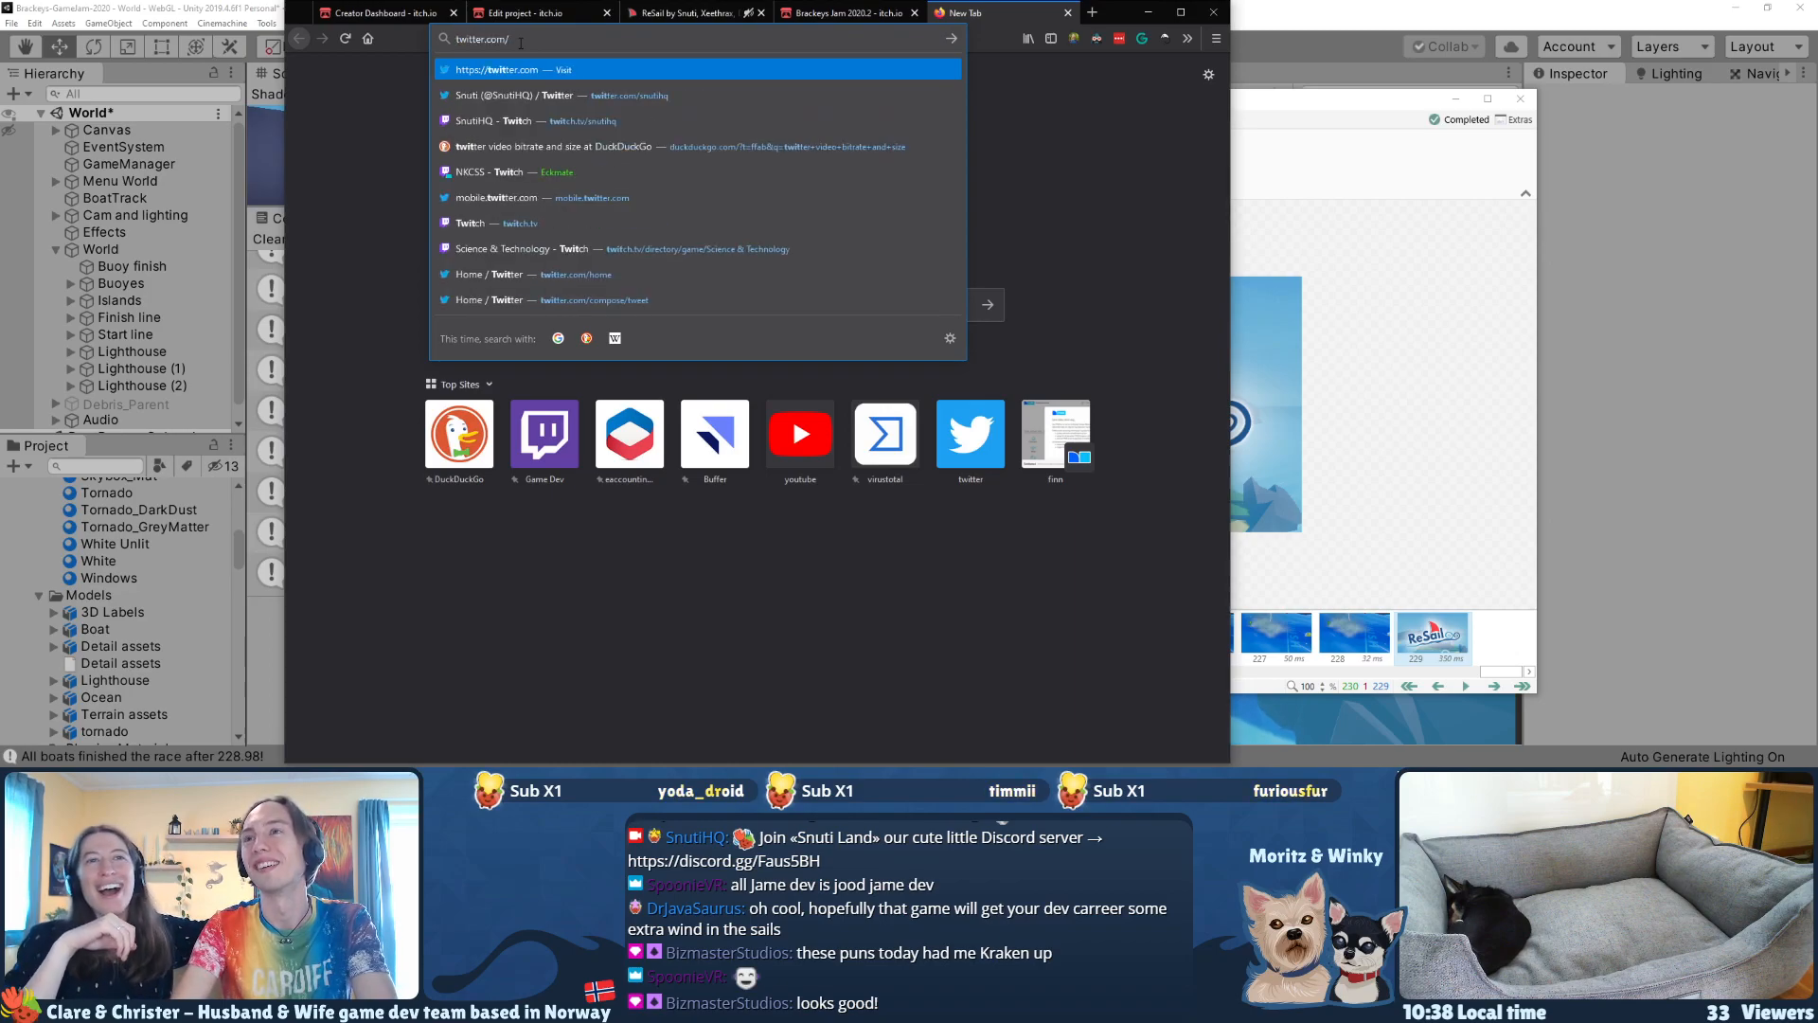
key("Down")
key("Return")
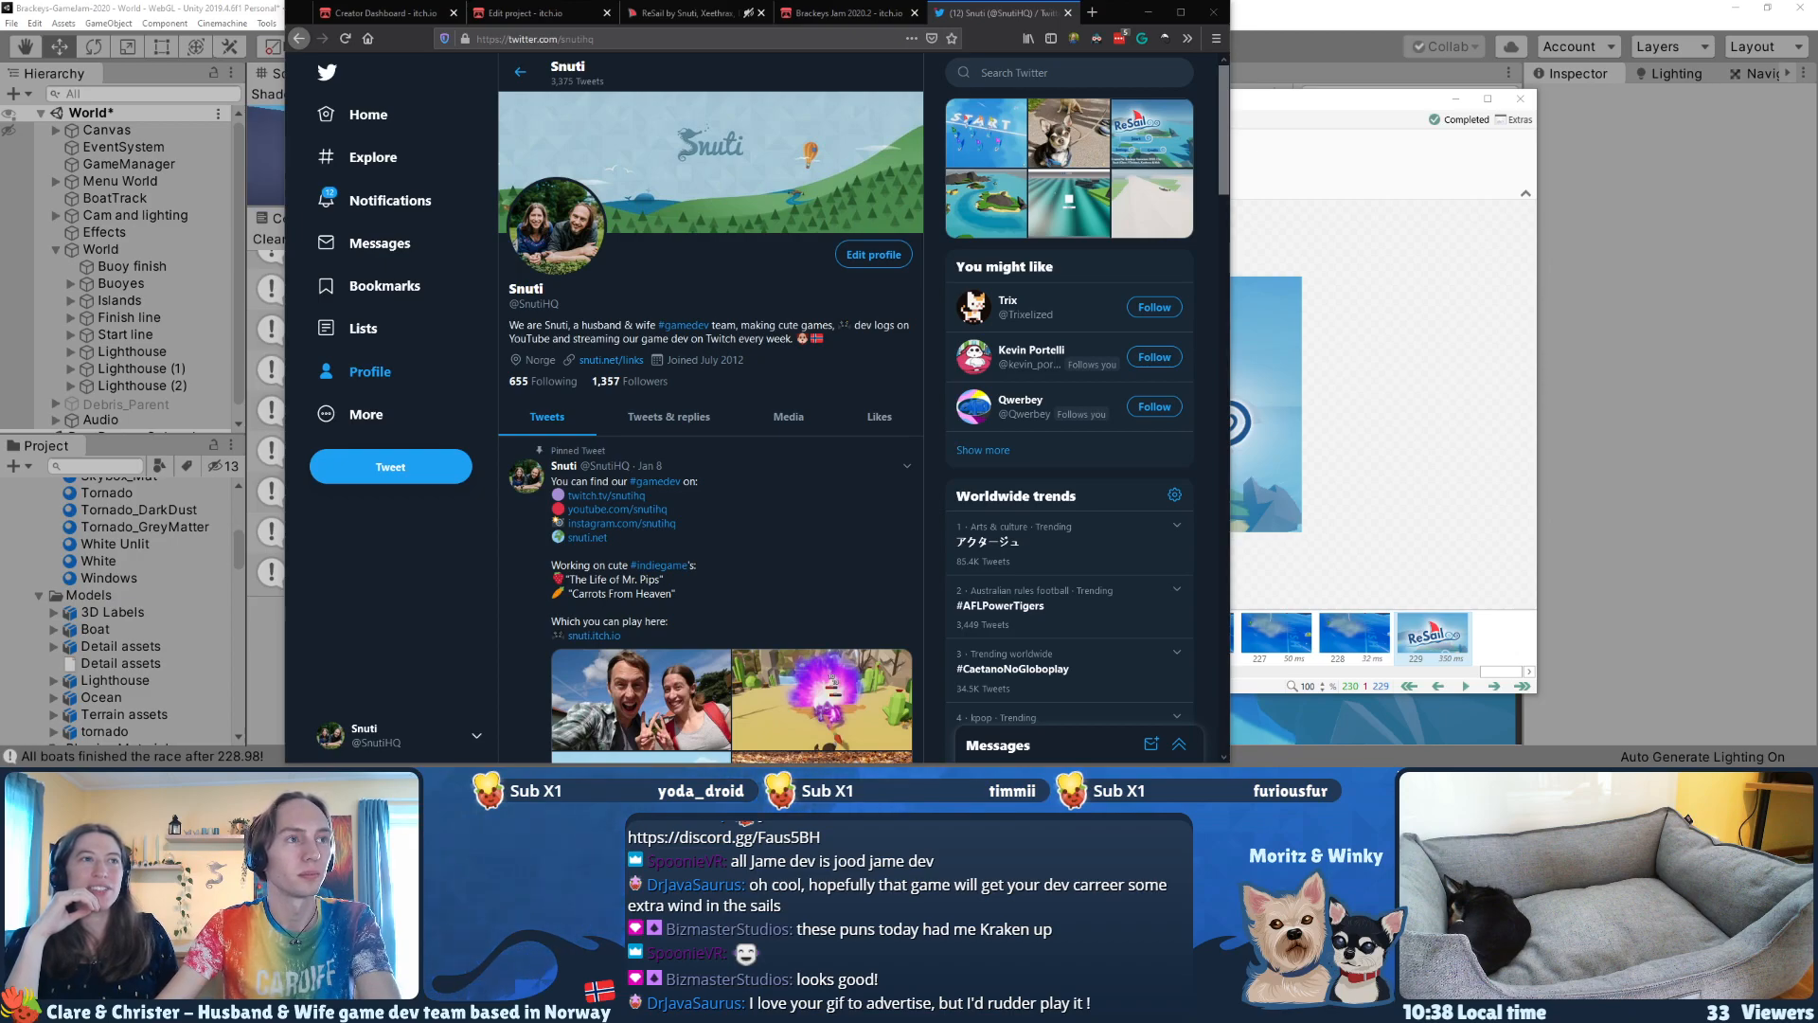
Step: Start a new tweet and paste the prepared announcement that the ReSail entry for #BrackeysGameJam is live, including its itch.io link and hashtags
left_click(443, 466)
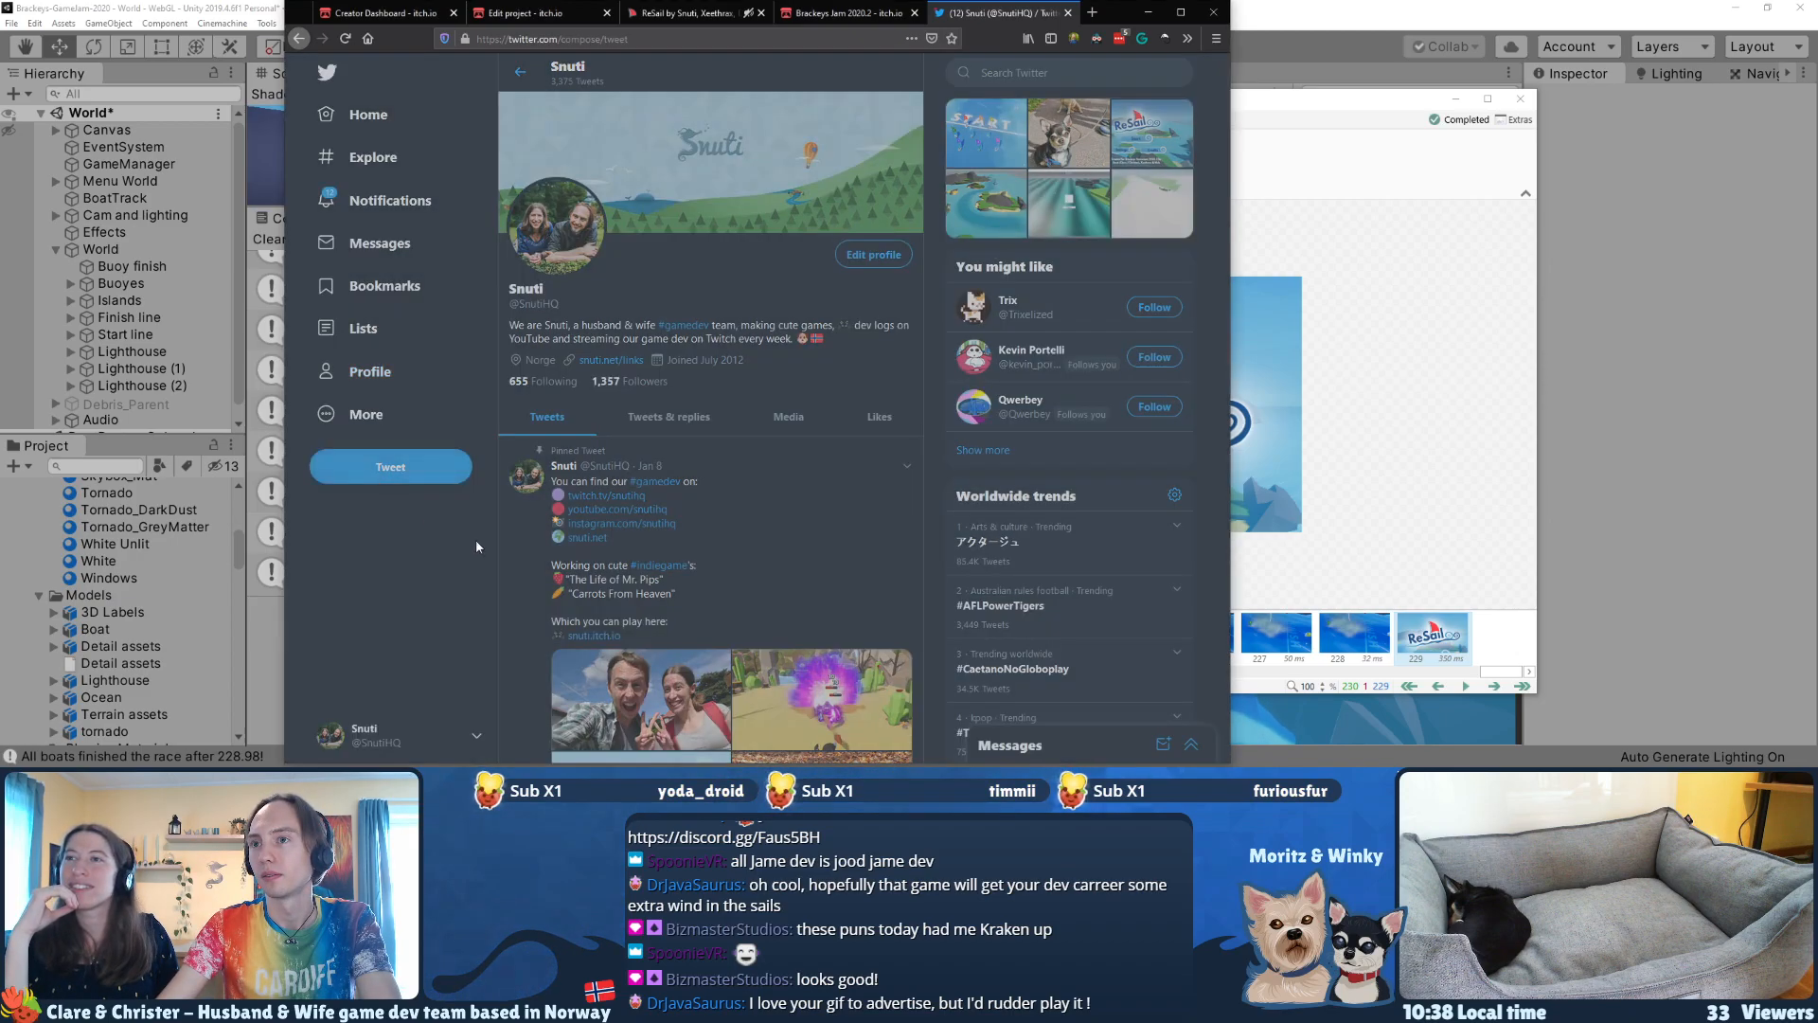
type("Our Rewind entry, ReSail, for the #BrackeysGameJam is now live! 💪 It was so much fun making this game possible with @Xeethrax & @NKCSS! Let's go sailing! ⛵ ⛵  ❤ https://snuti.itch.io/resail  #screenshotsaturday #madewithunity #gamedev")
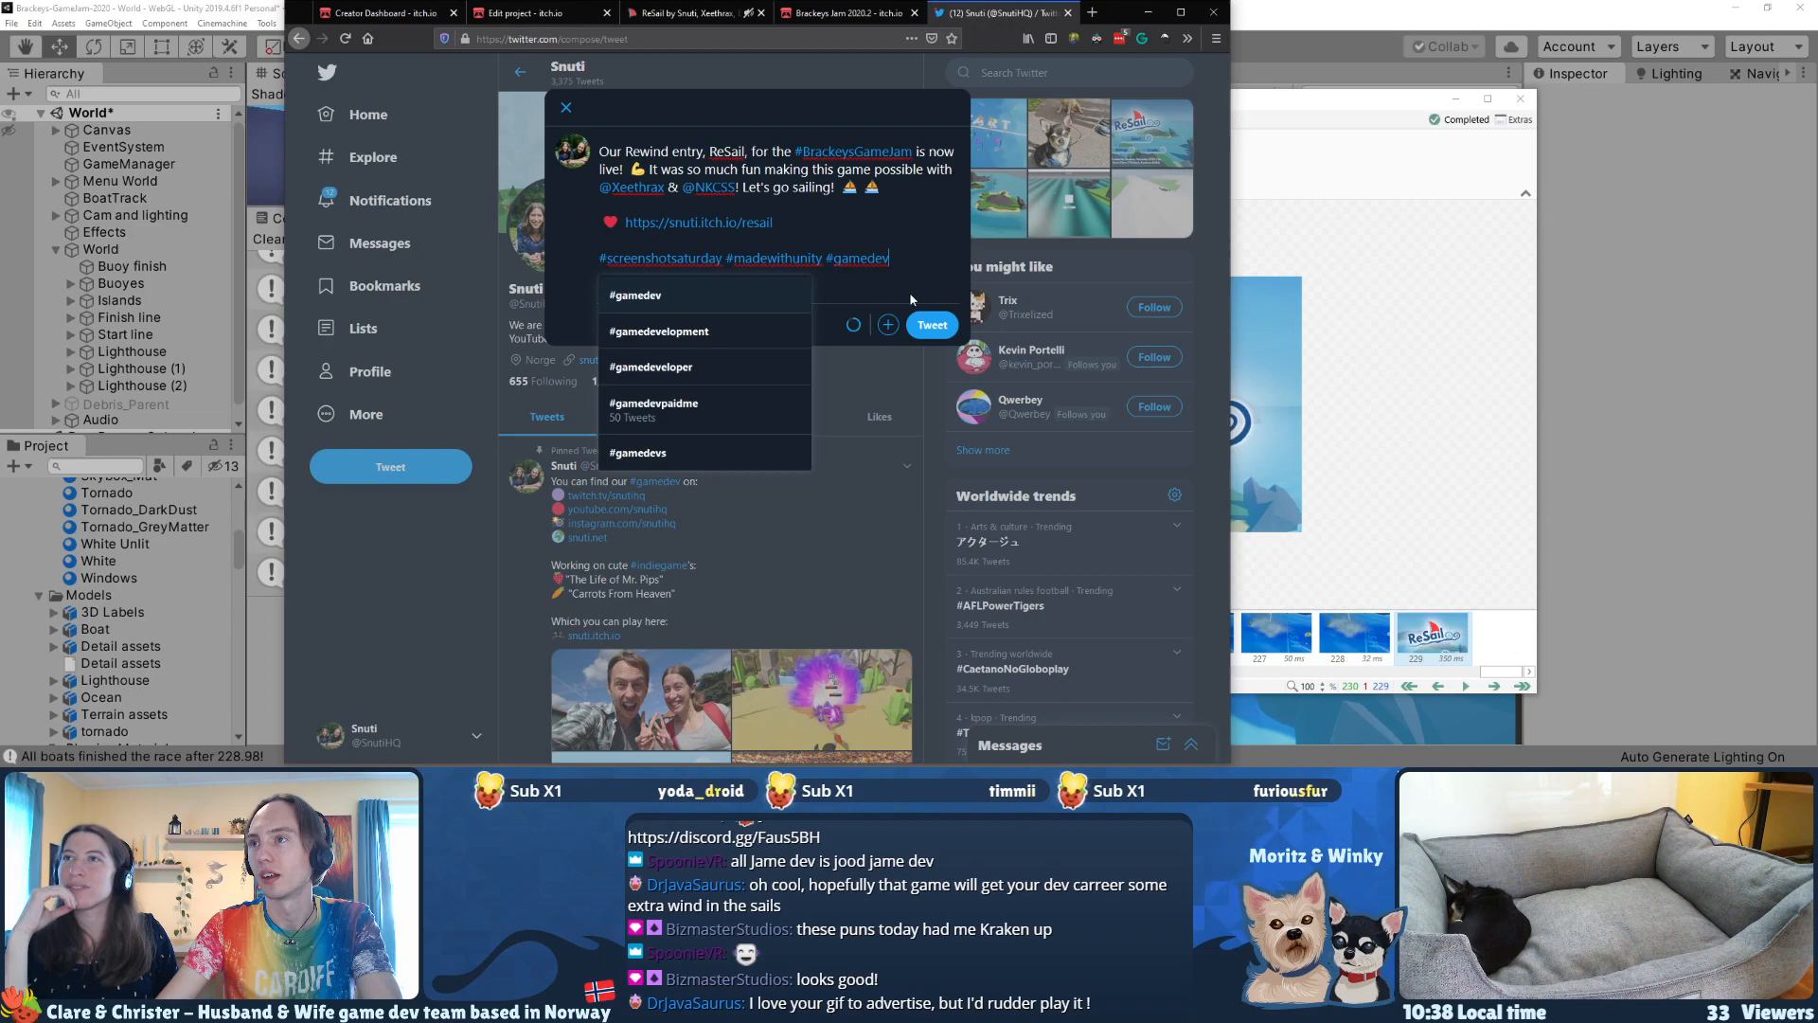
Step: Dismiss the hashtag suggestions in the tweet draft and attach the ReSail gameplay GIF
left_click(871, 213)
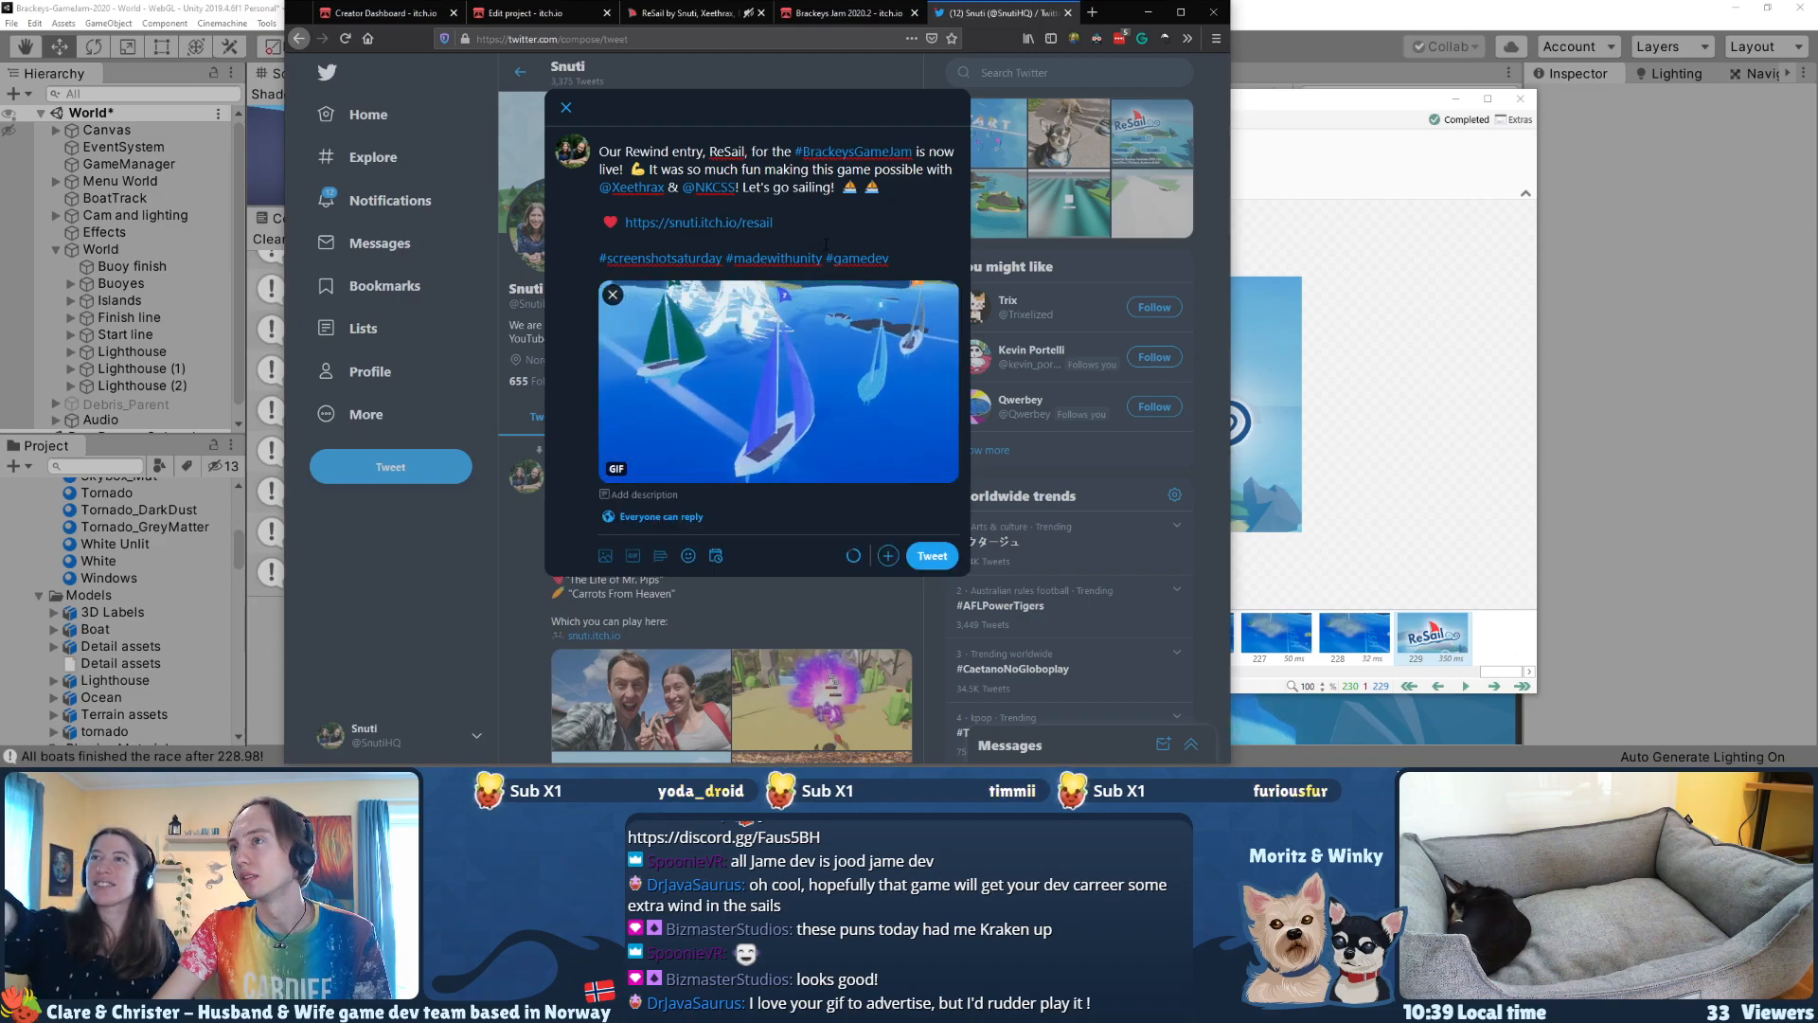
Step: Check the tweet's itch.io link by opening it in a new tab, look through the ReSail page, and close that tab
left_click_drag(773, 223, 626, 223)
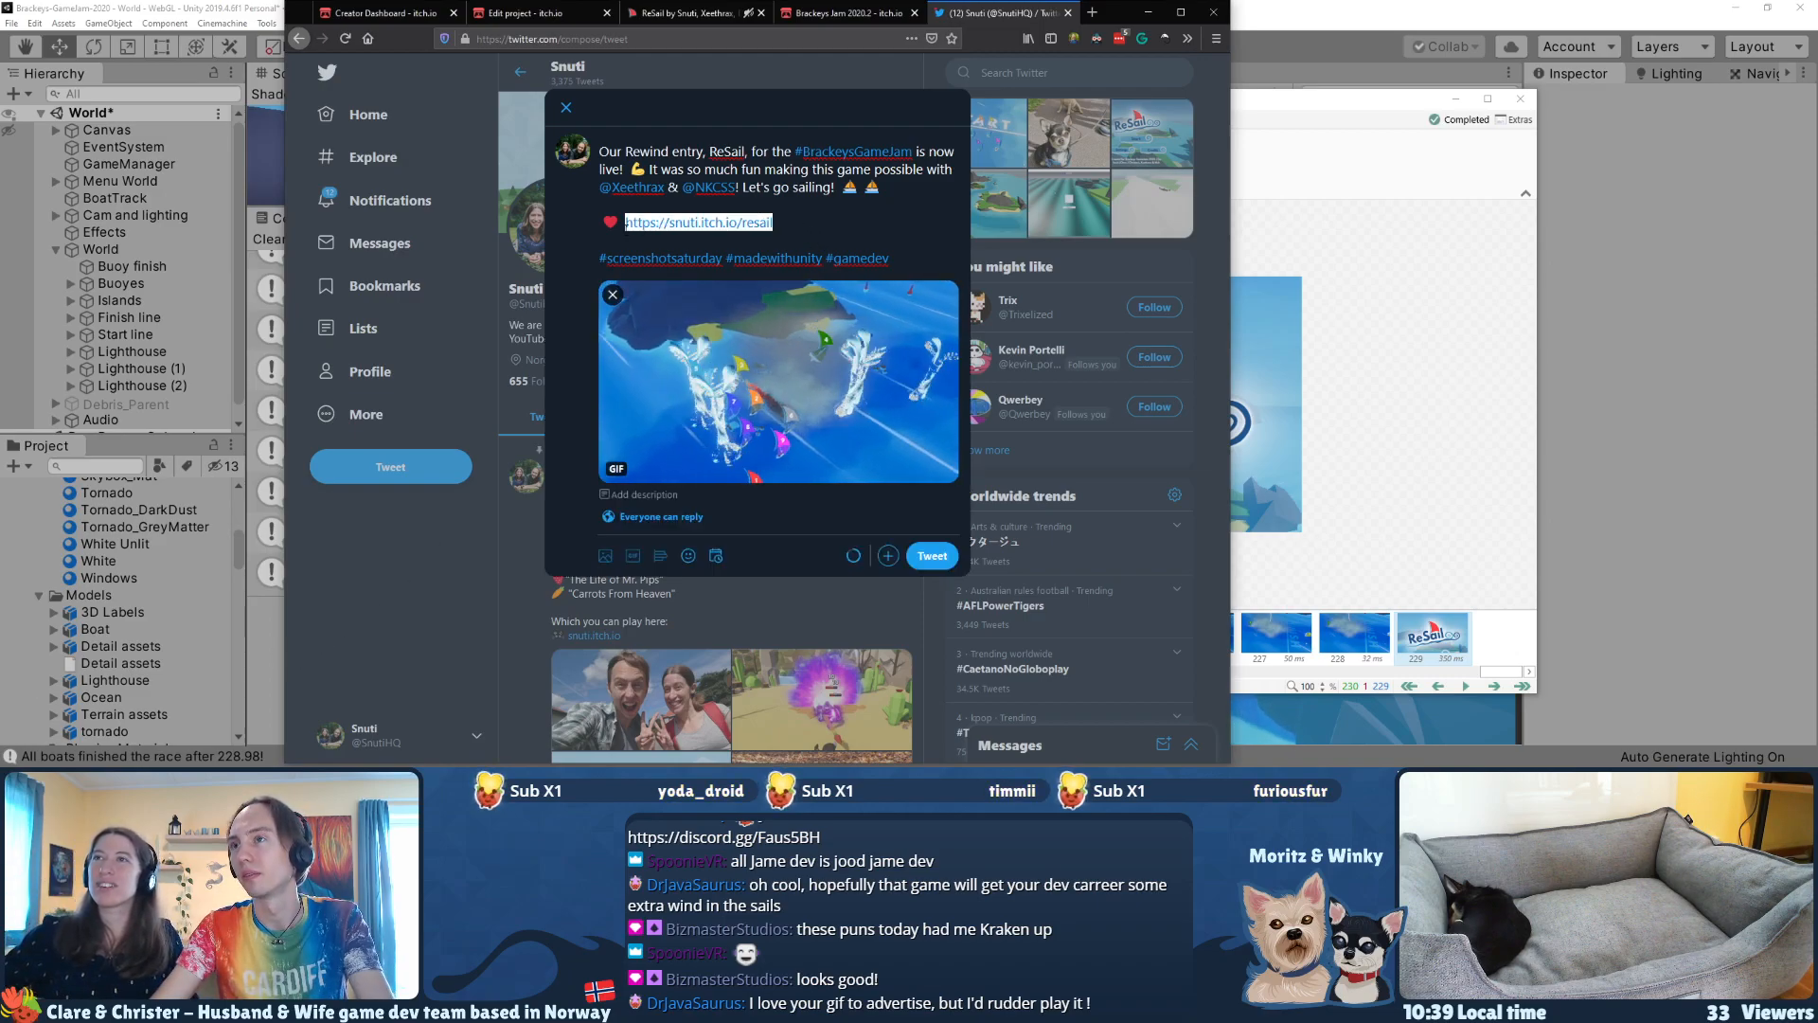
key("ctrl+c")
key("ctrl+t")
key("ctrl+v")
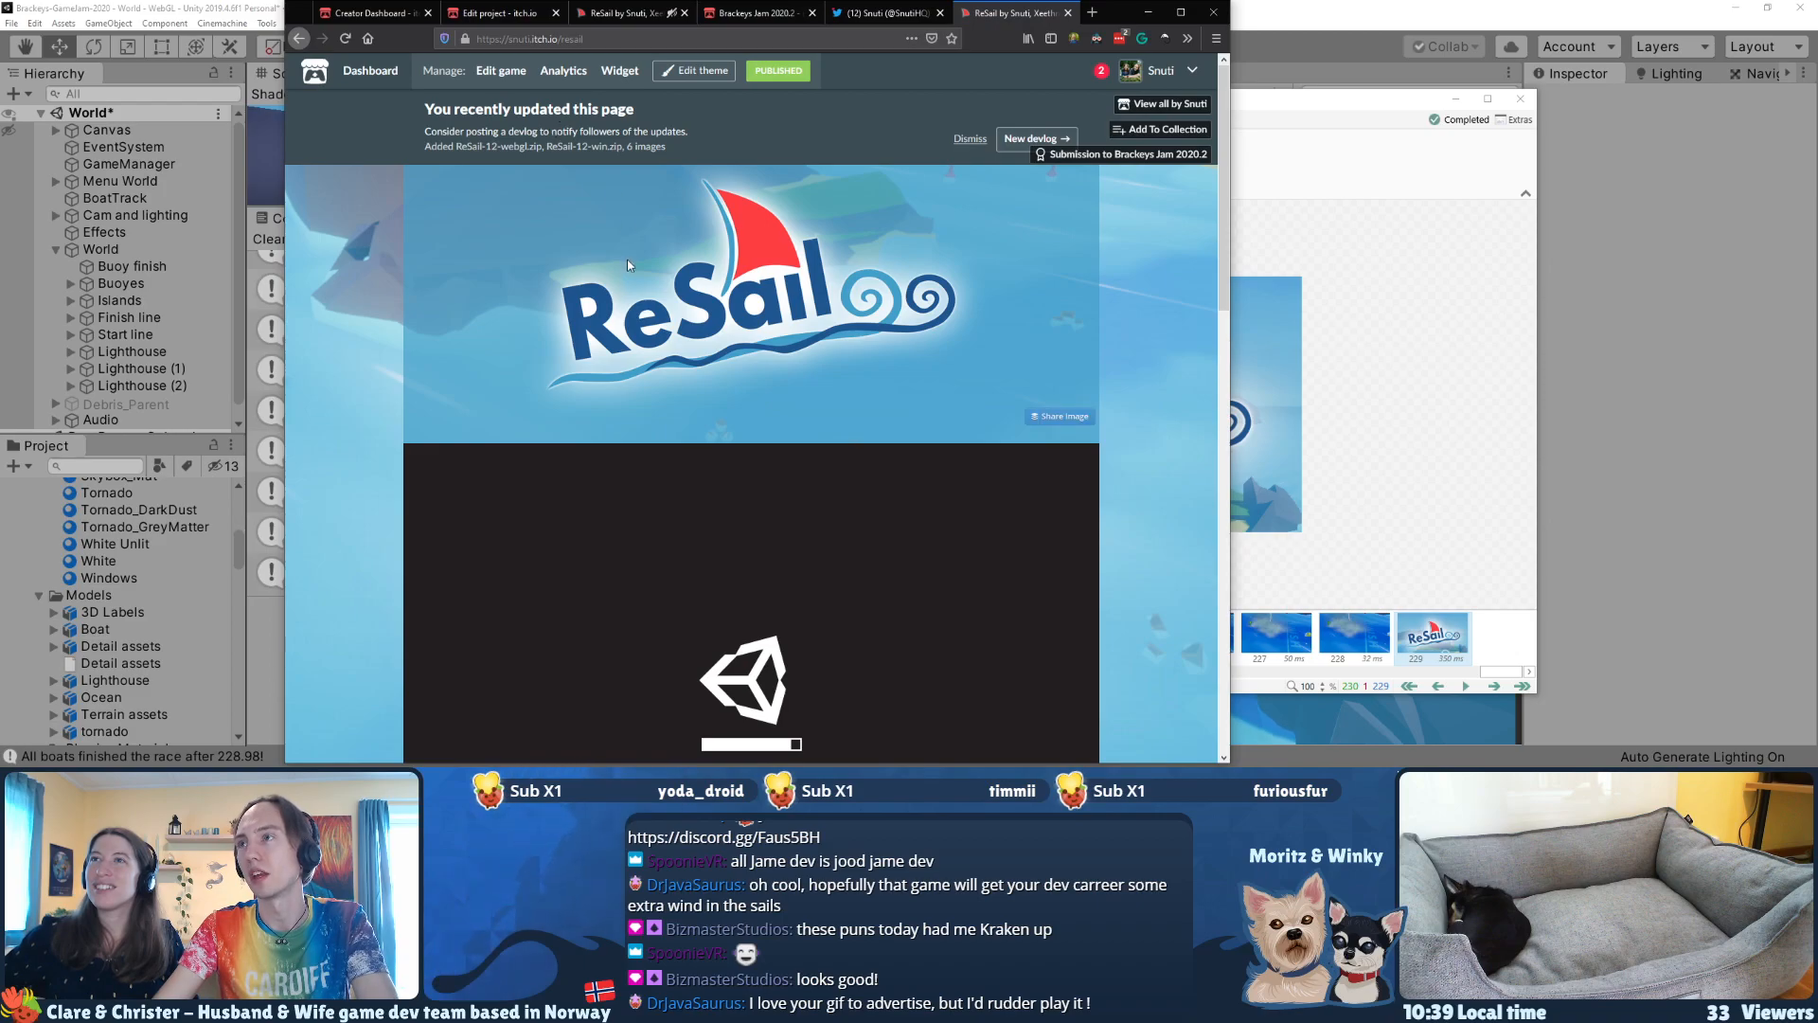
scroll(633, 280, "down", 5)
scroll(634, 316, "down", 10)
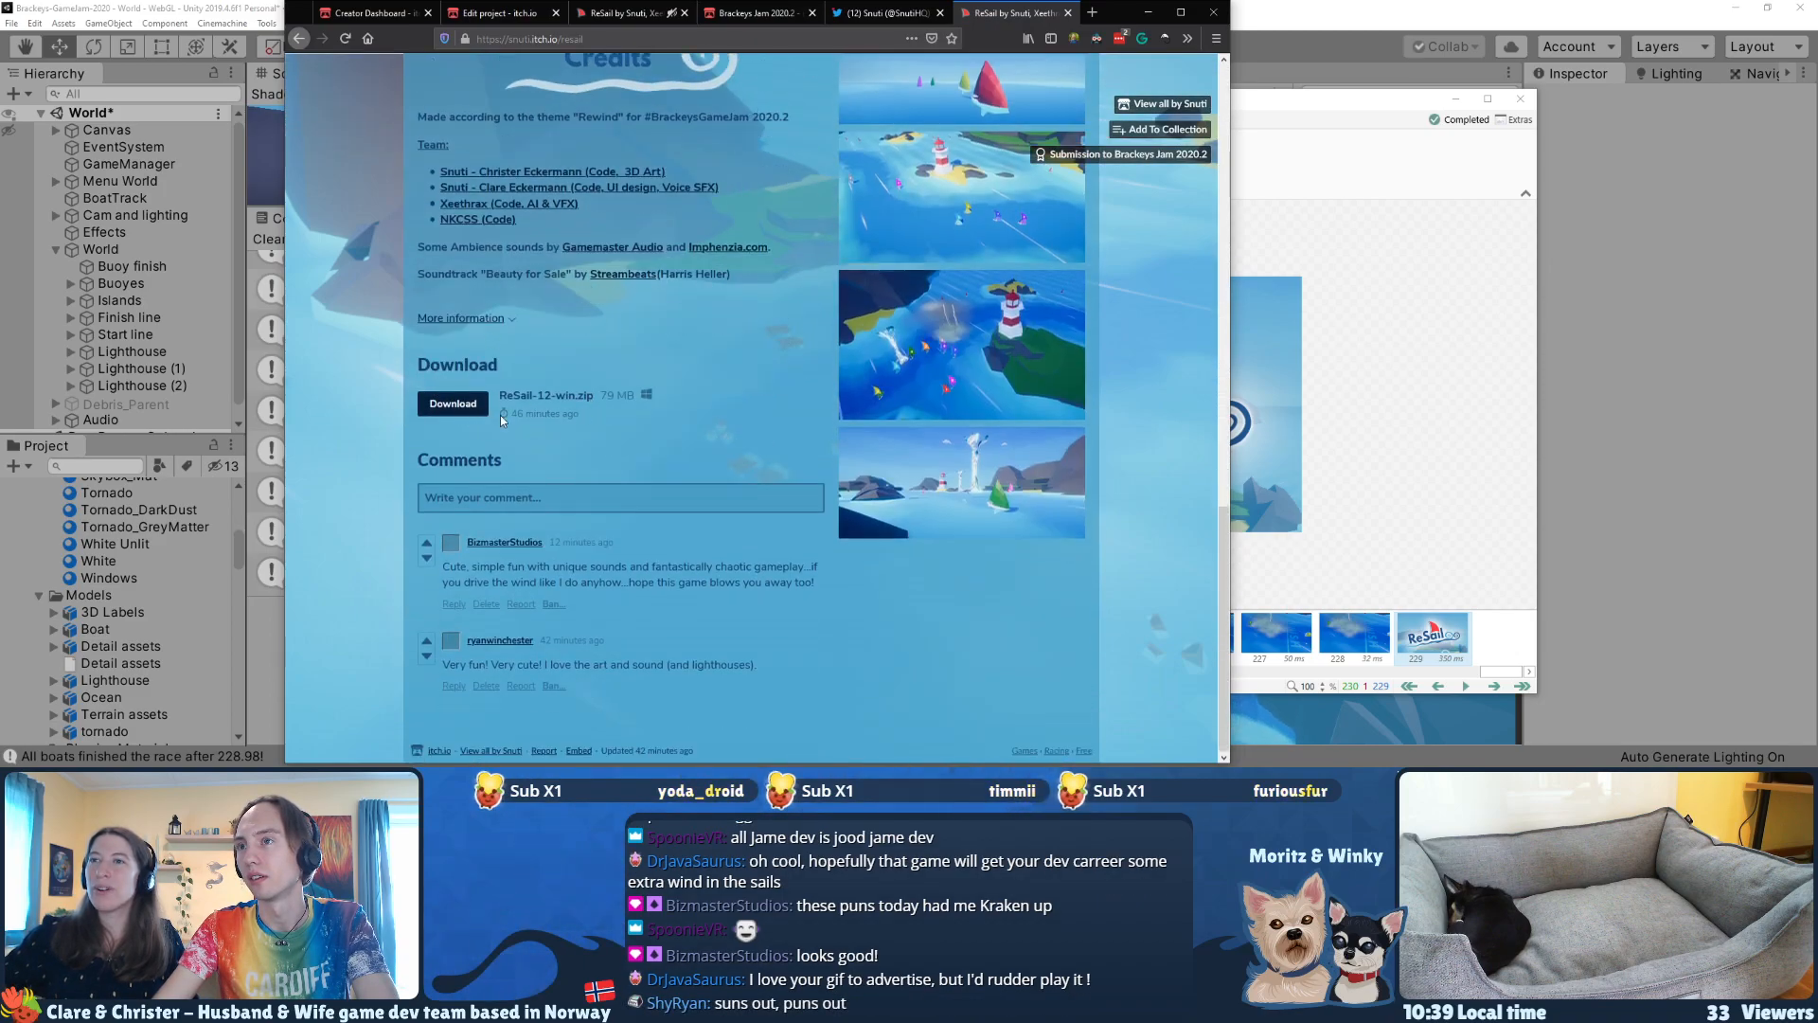
scroll(548, 437, "up", 5)
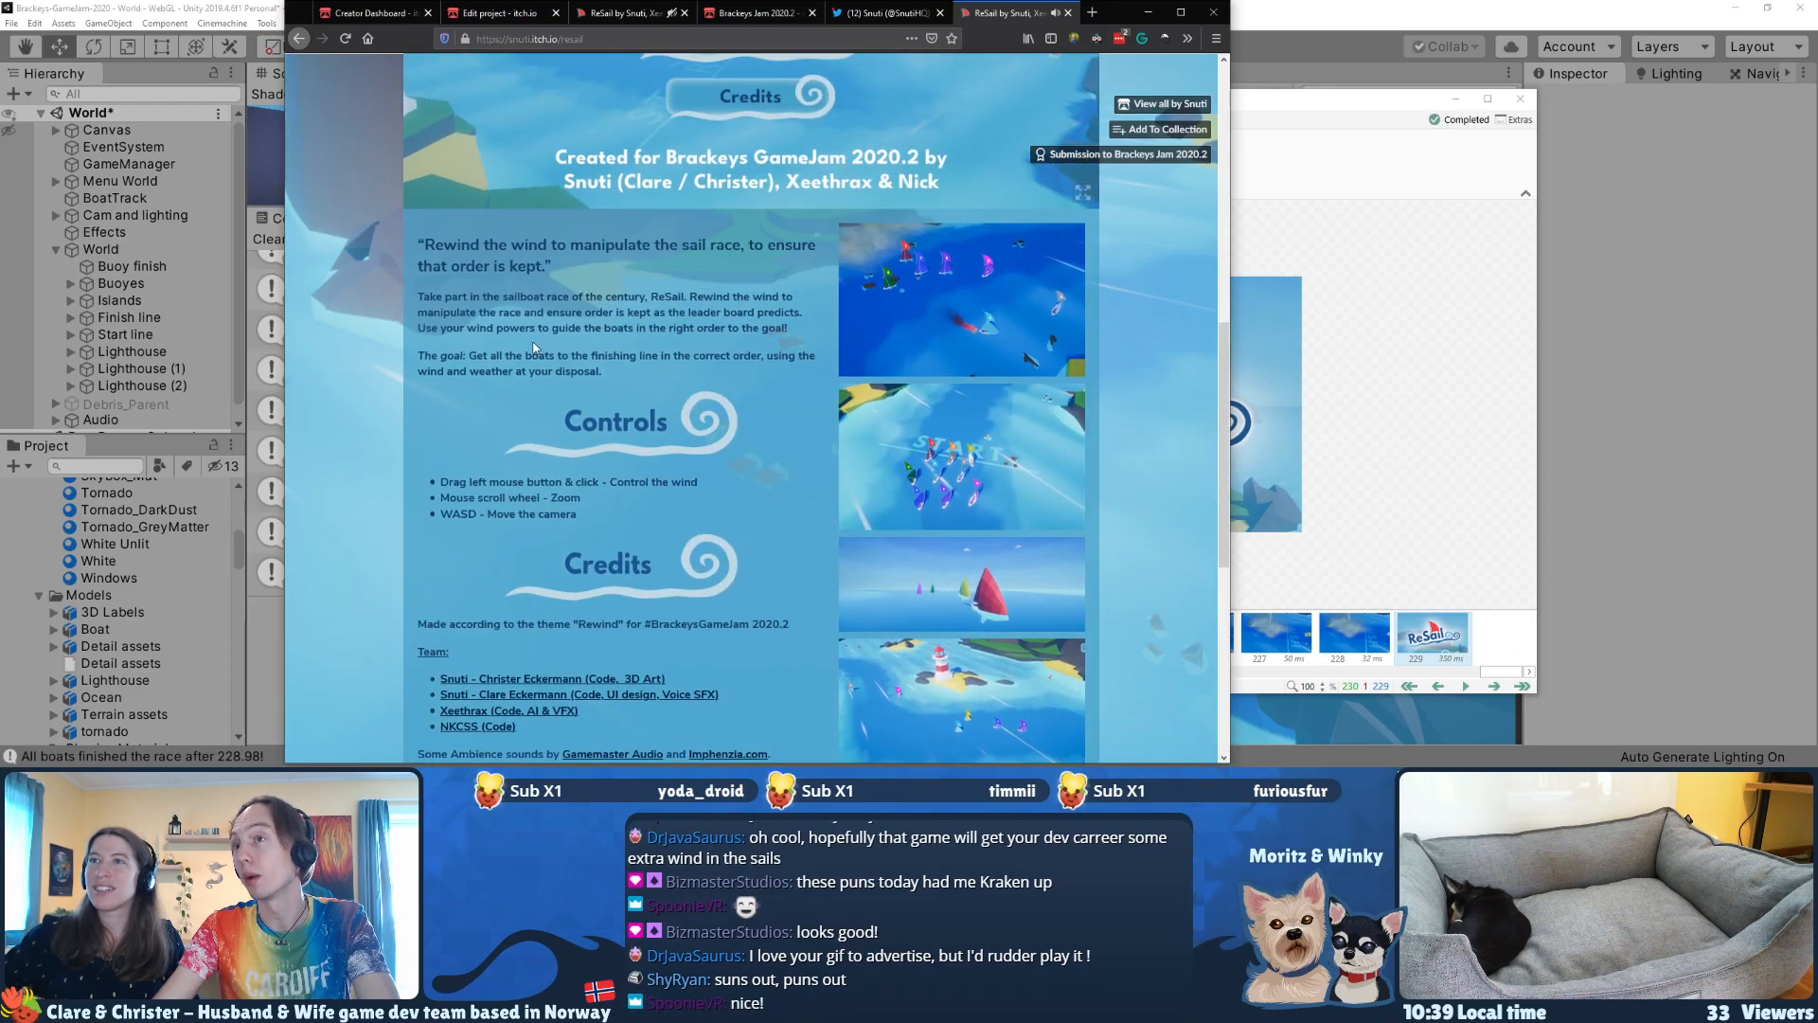
scroll(535, 348, "up", 5)
key("ctrl+w")
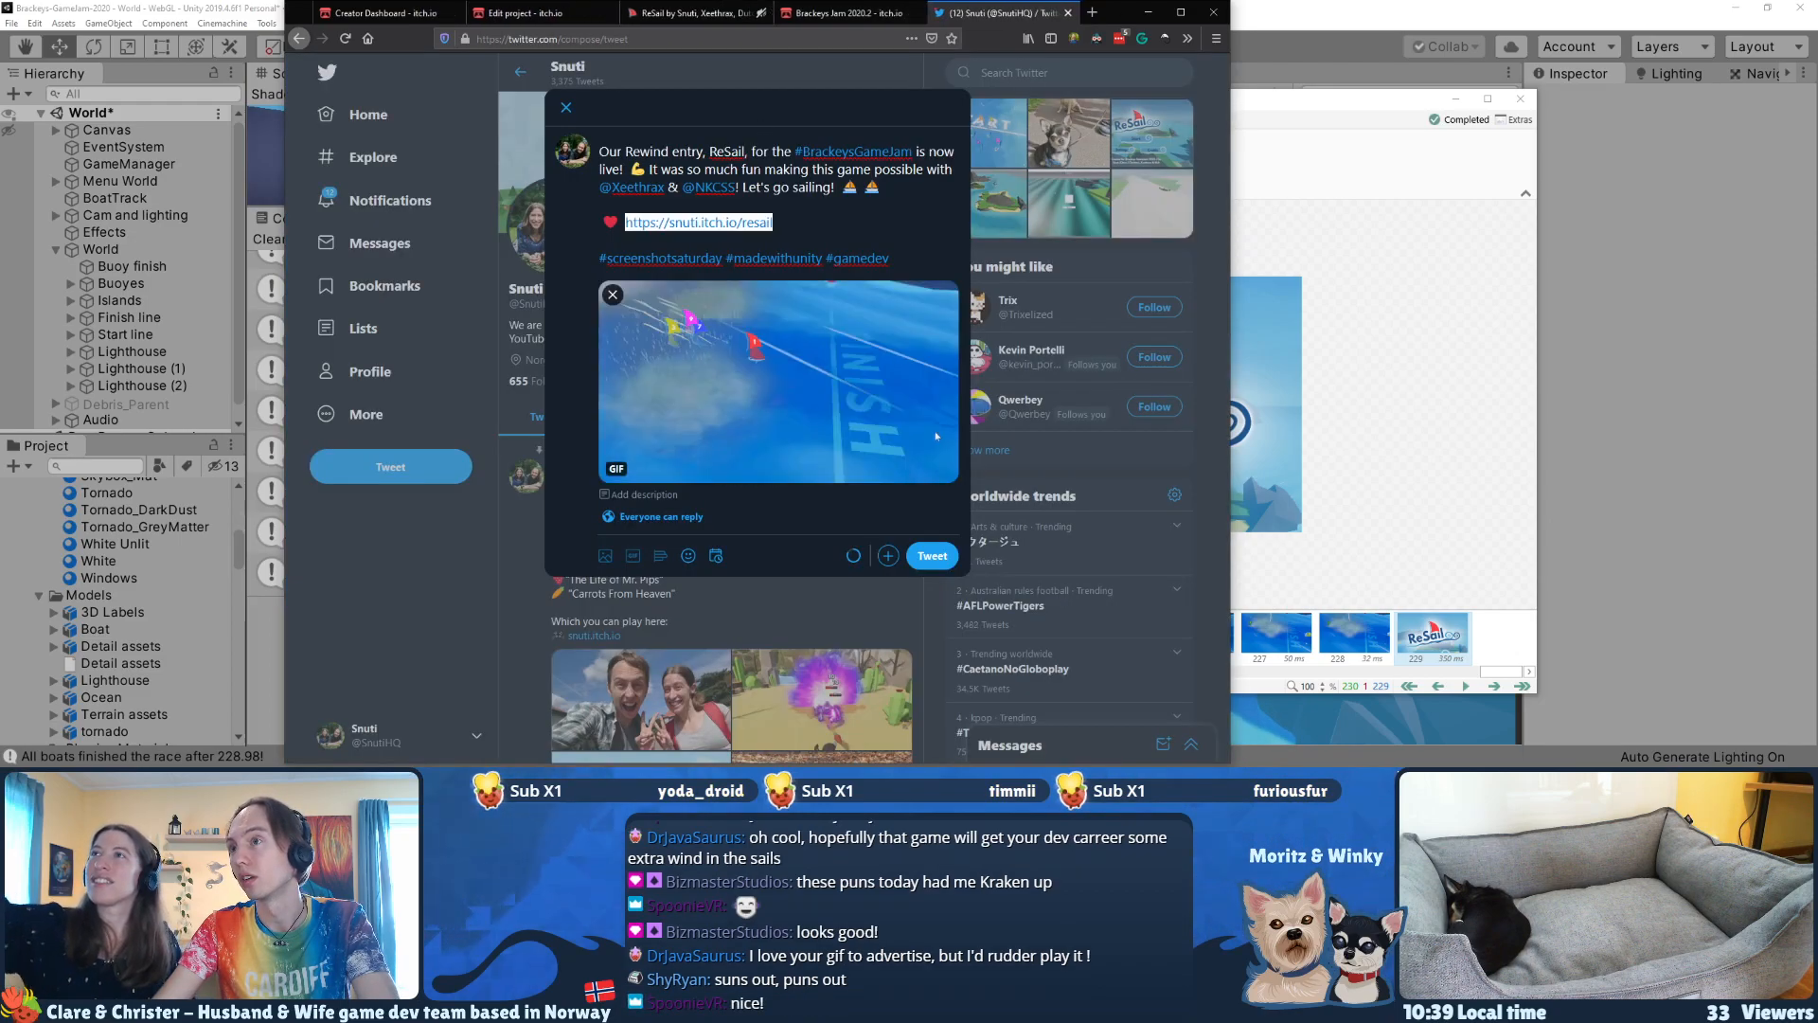
Step: Deselect the link in the draft and publish the ReSail announcement tweet with its GIF
left_click(793, 221)
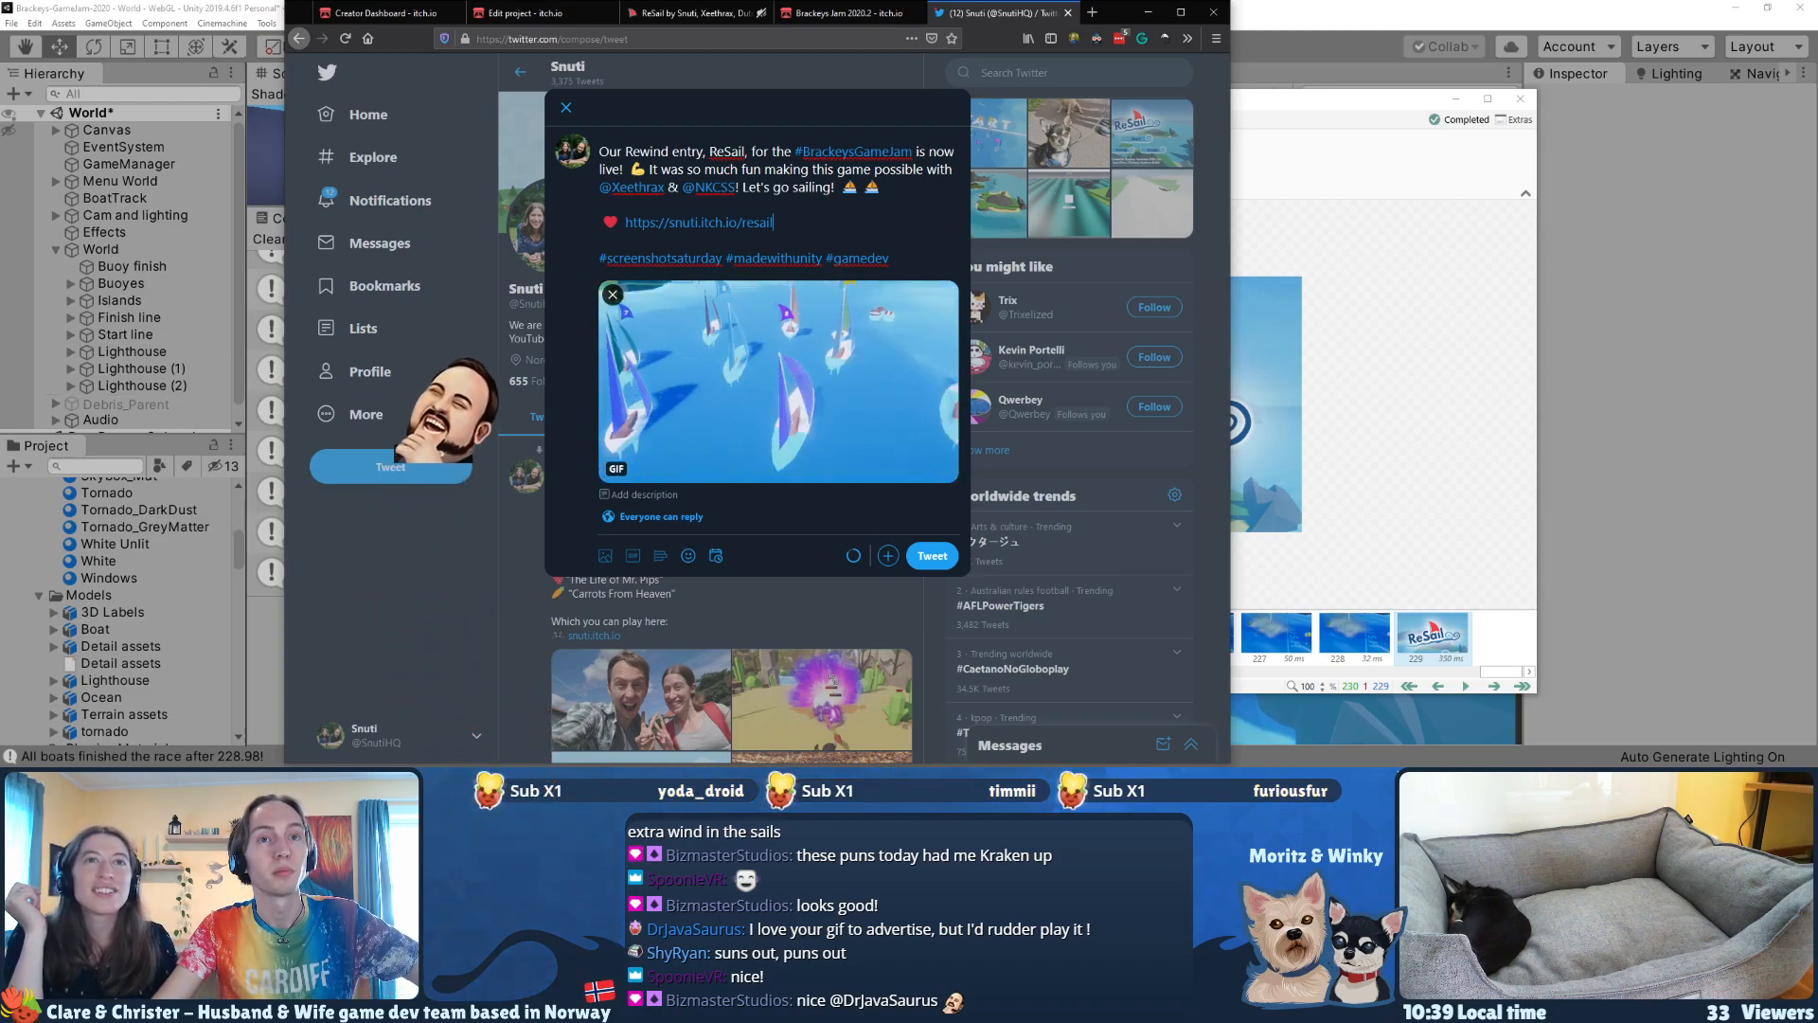
left_click(789, 202)
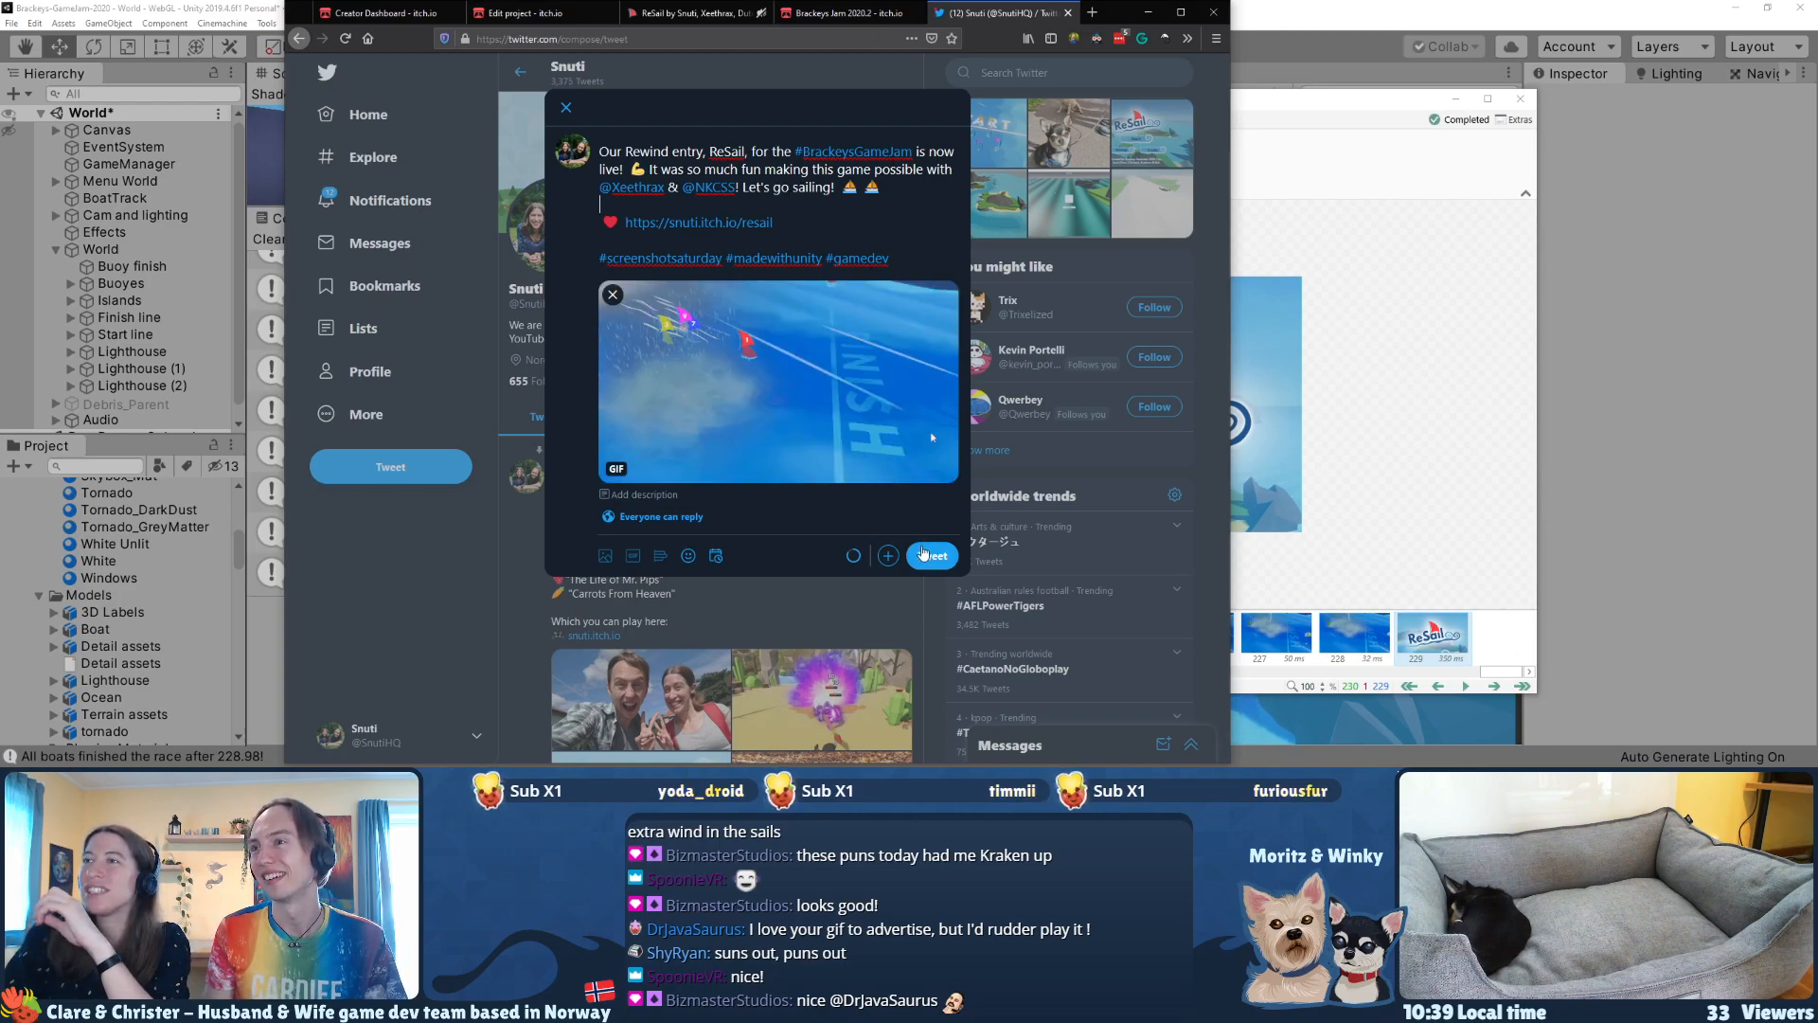
left_click(925, 555)
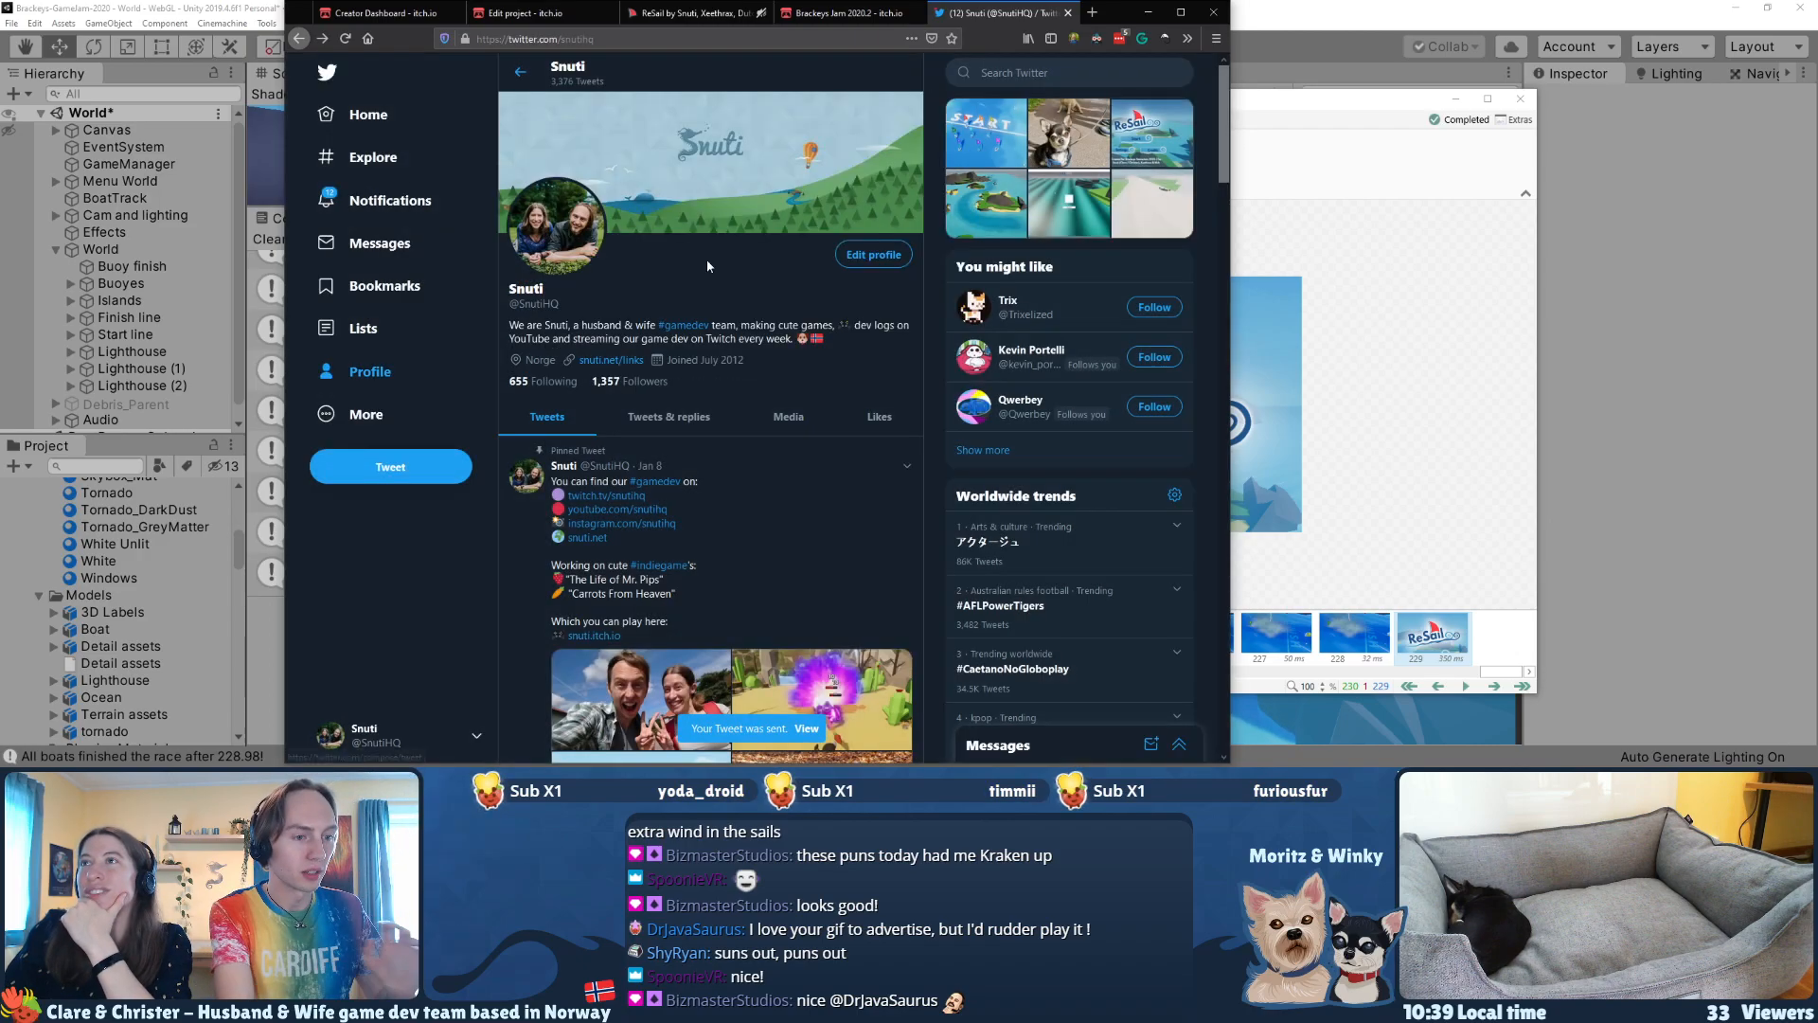
Step: Find the newly published ReSail announcement in the profile's timeline and open its tweet page
scroll(706, 259, "down", 6)
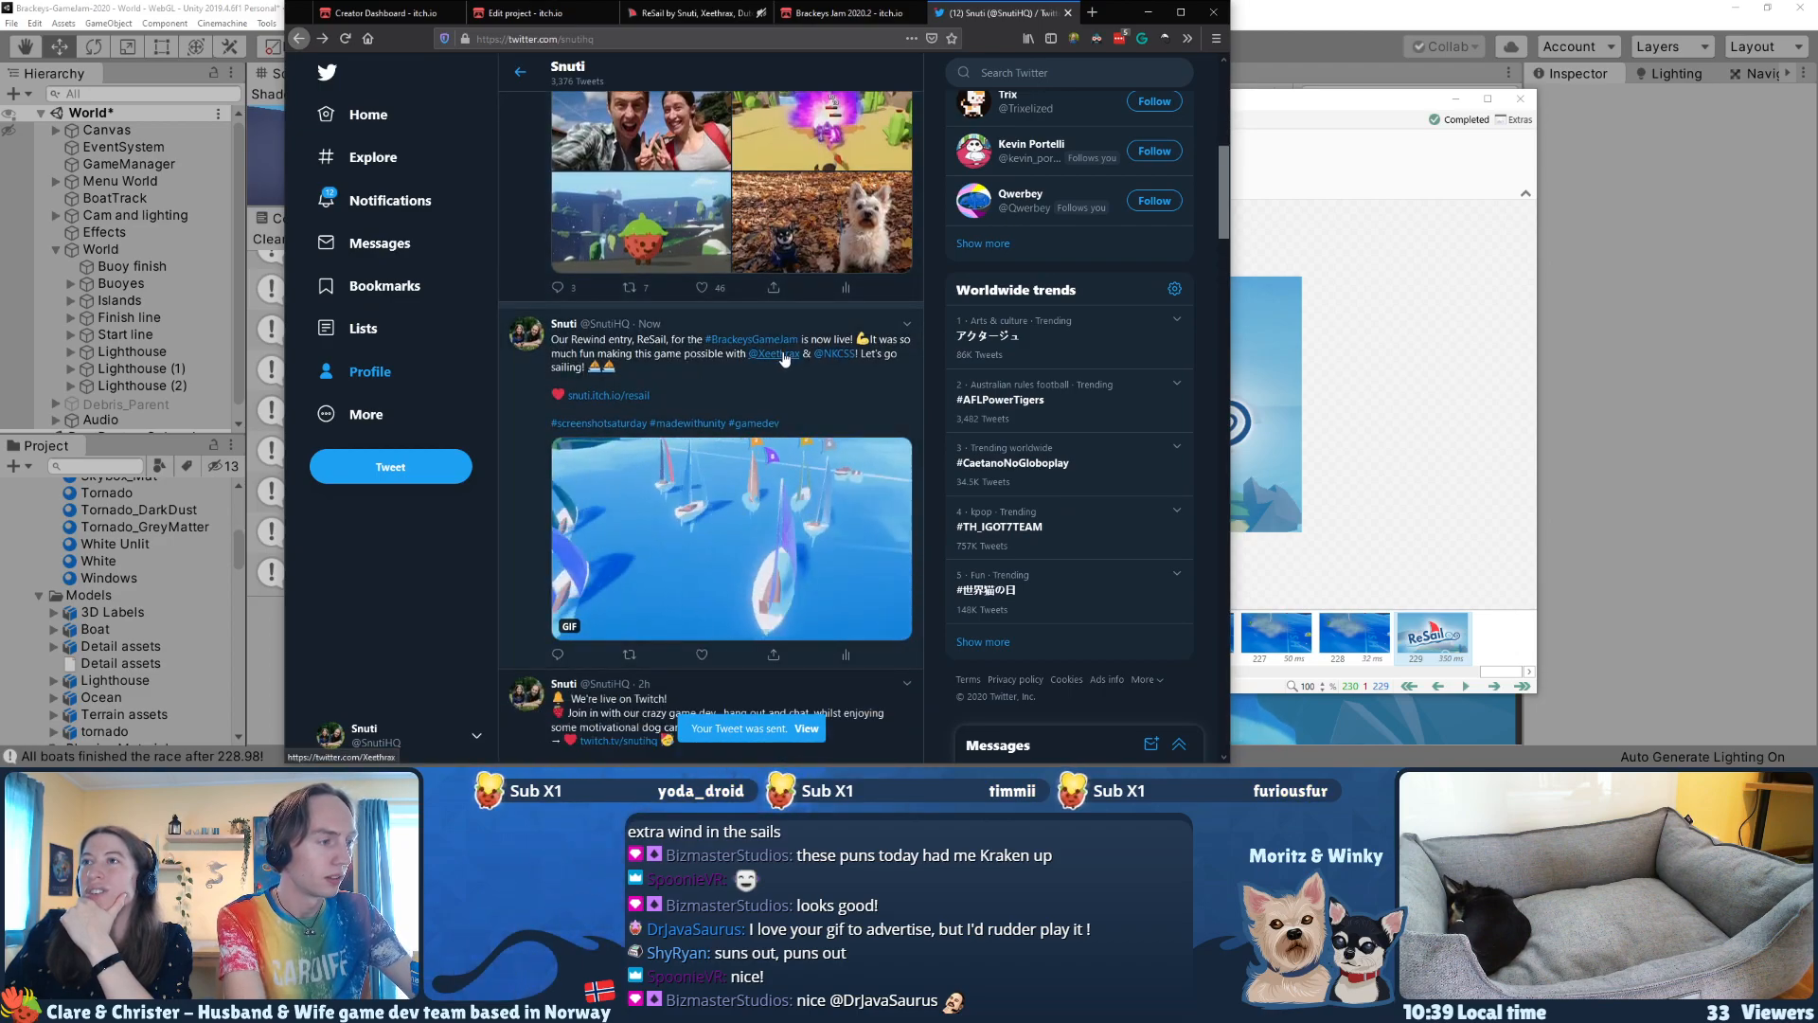
mouse_move(787, 359)
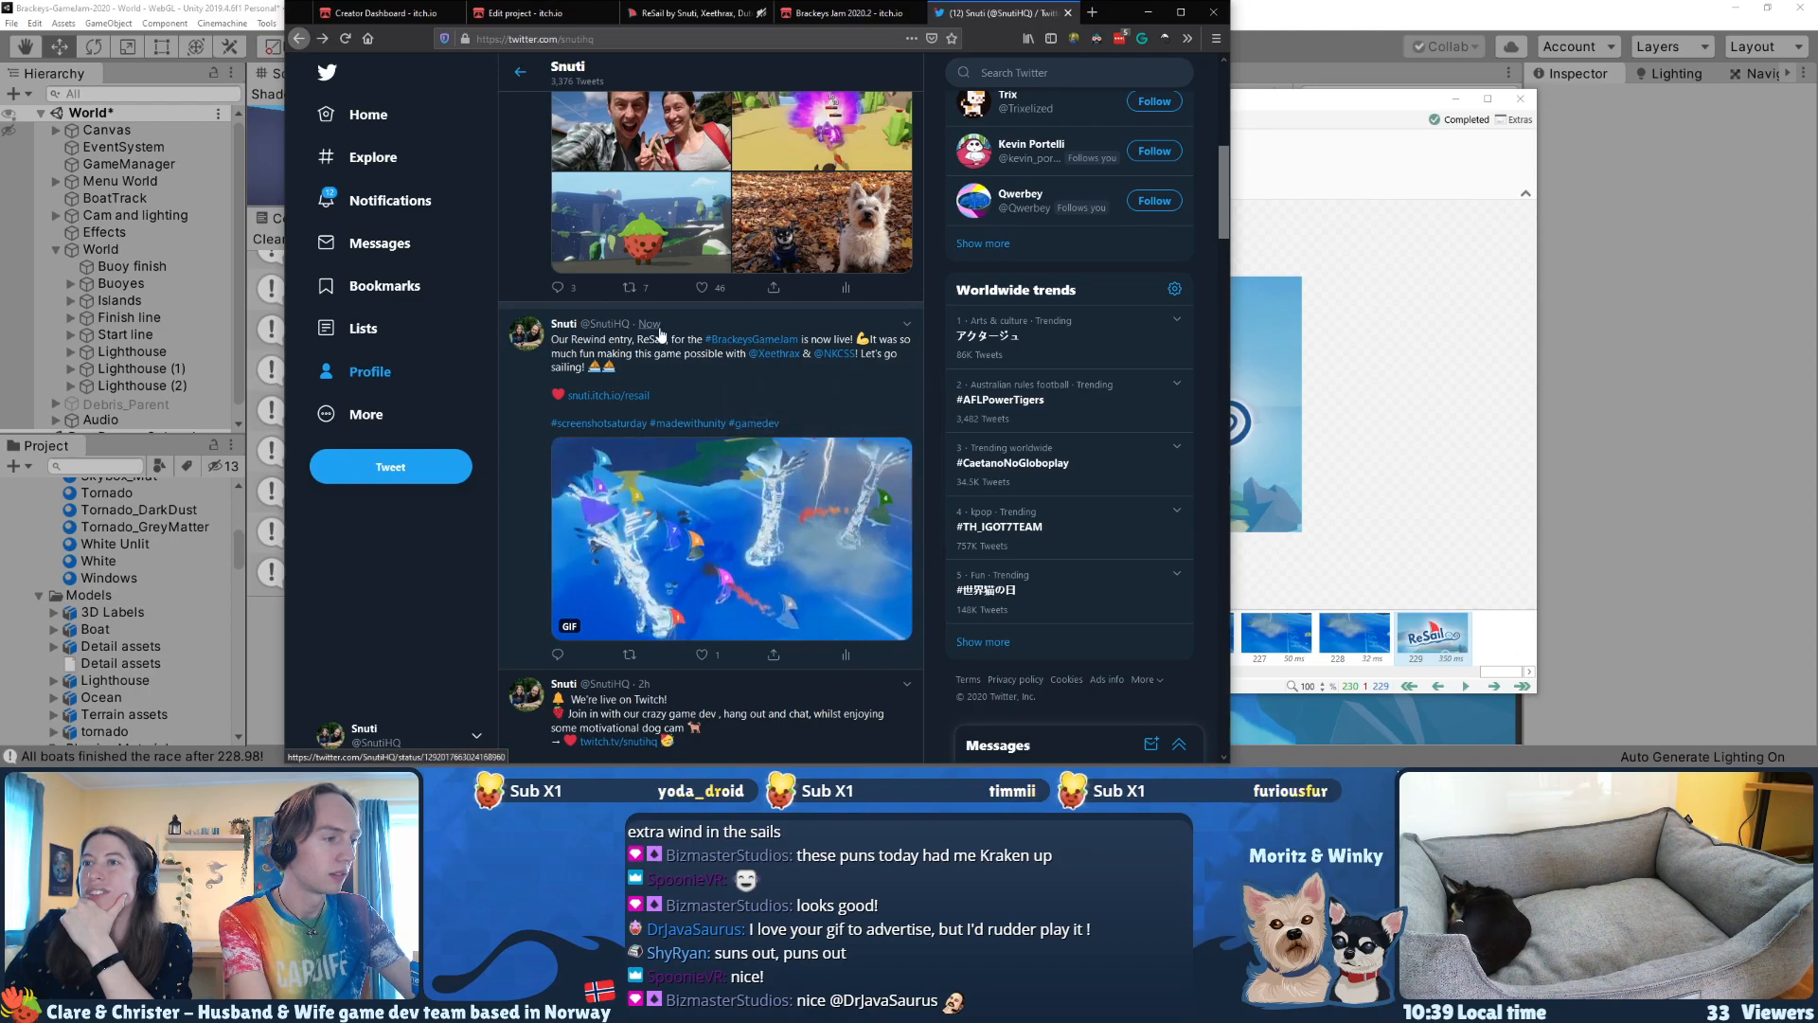
scroll(401, 228, "down", 2)
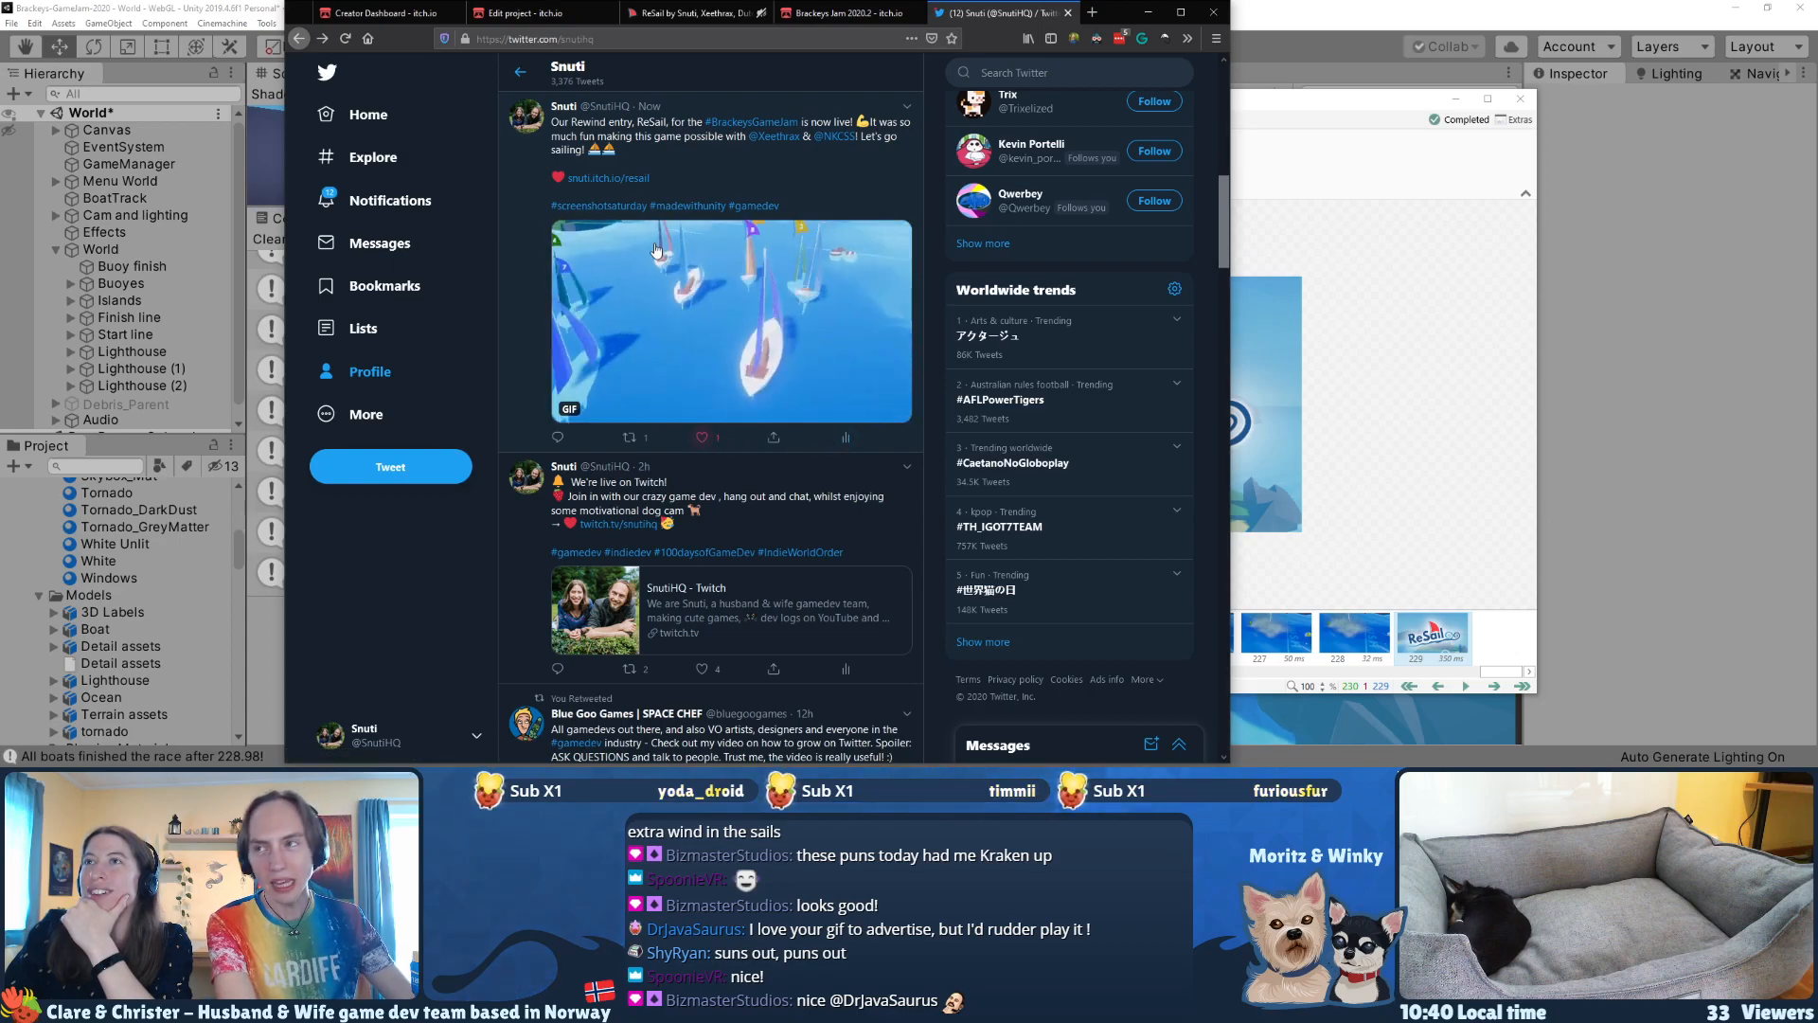
left_click(696, 151)
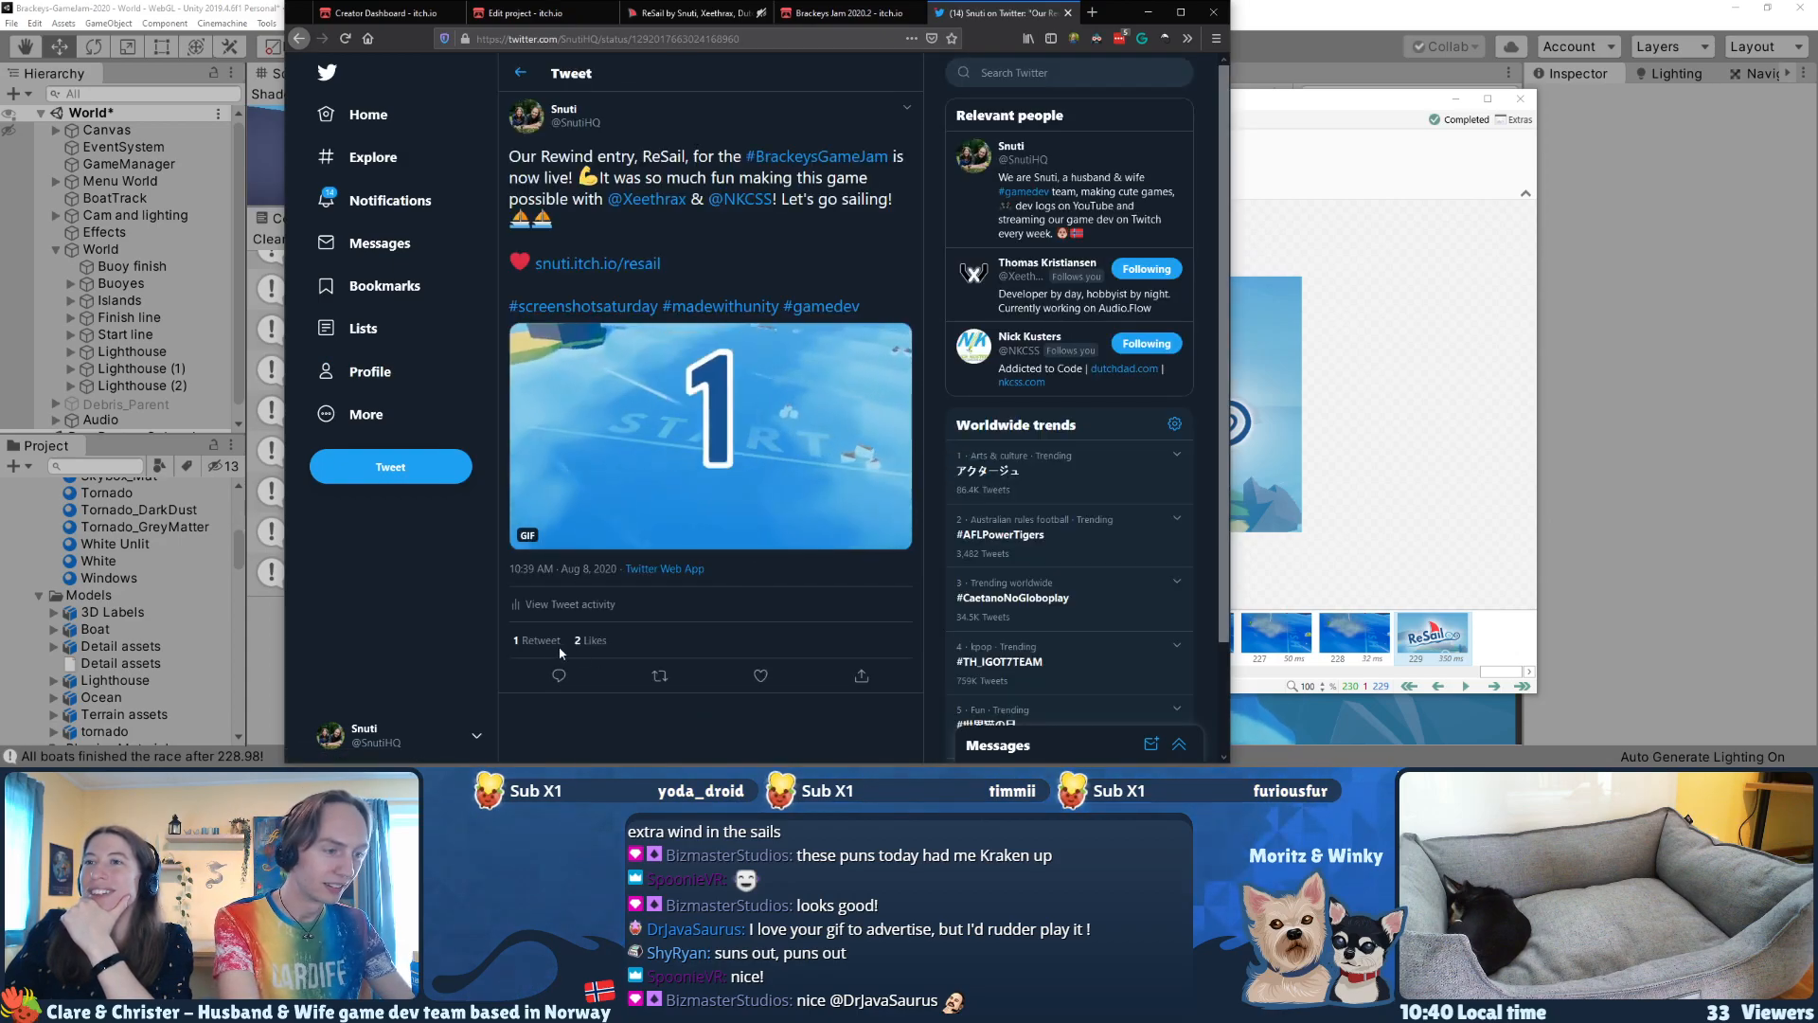
Step: Examine the lists of accounts that liked and retweeted the ReSail tweet, and close them
left_click(589, 640)
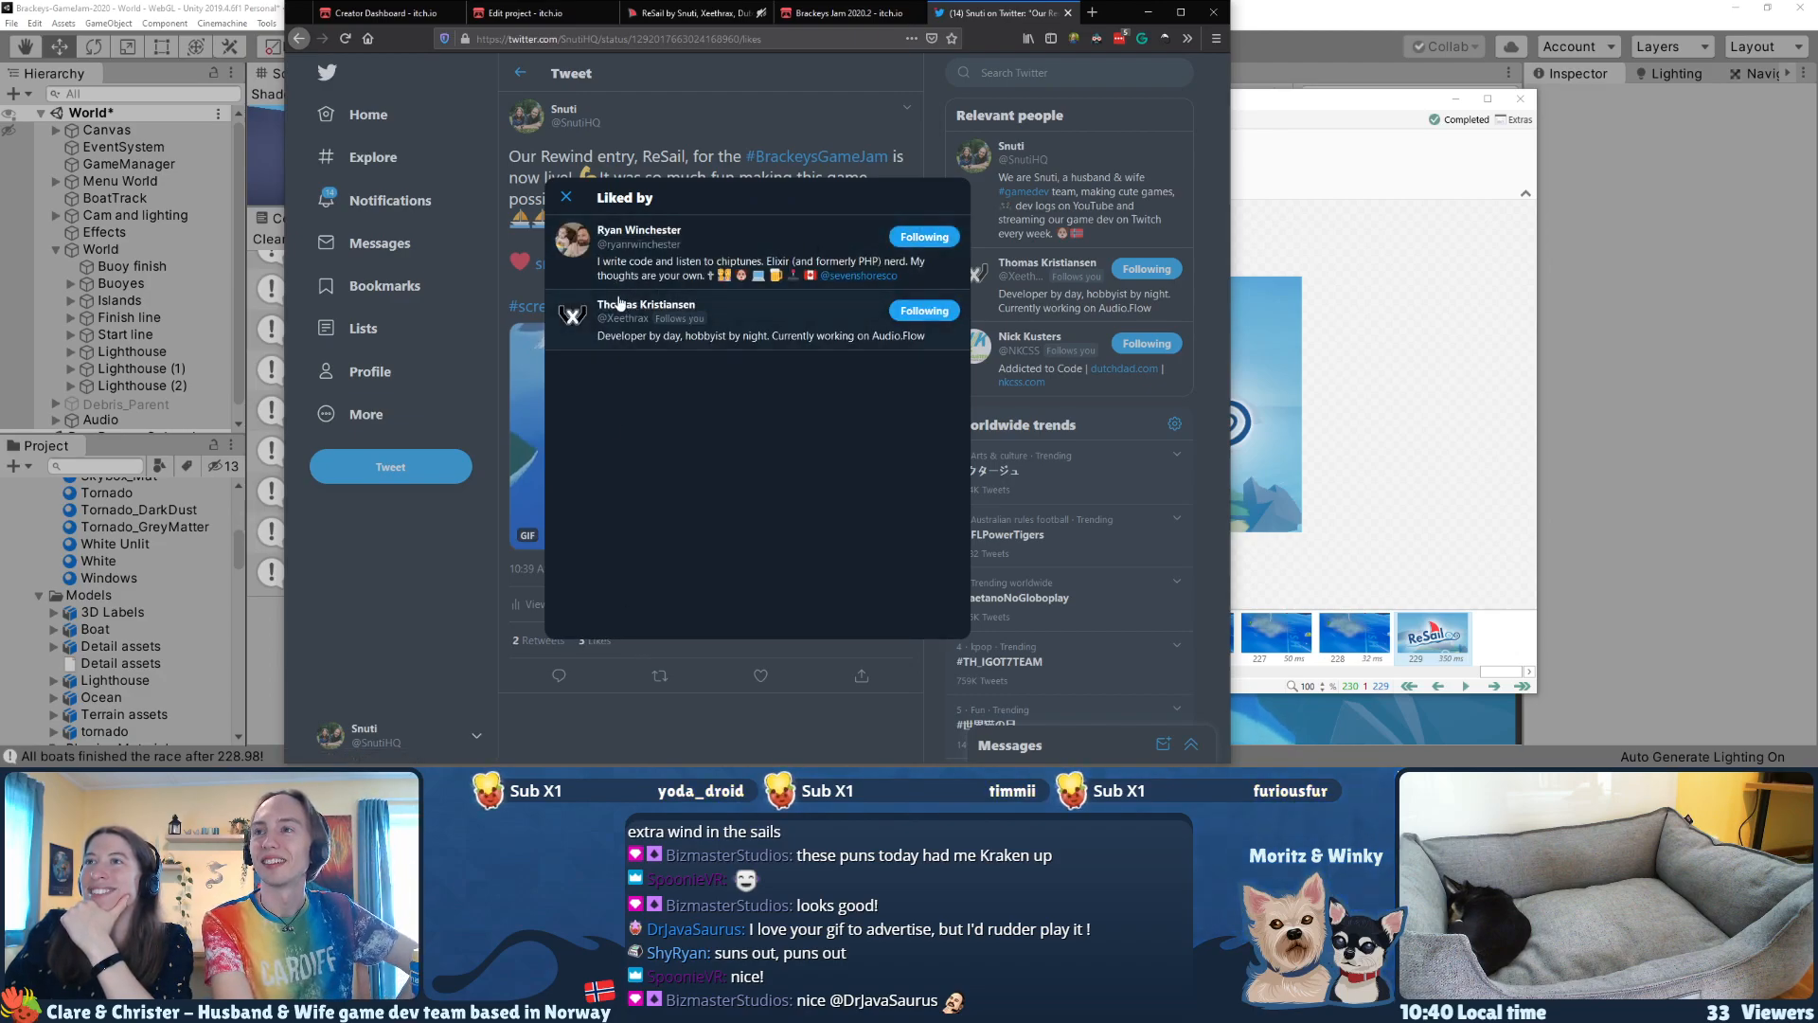
left_click(567, 198)
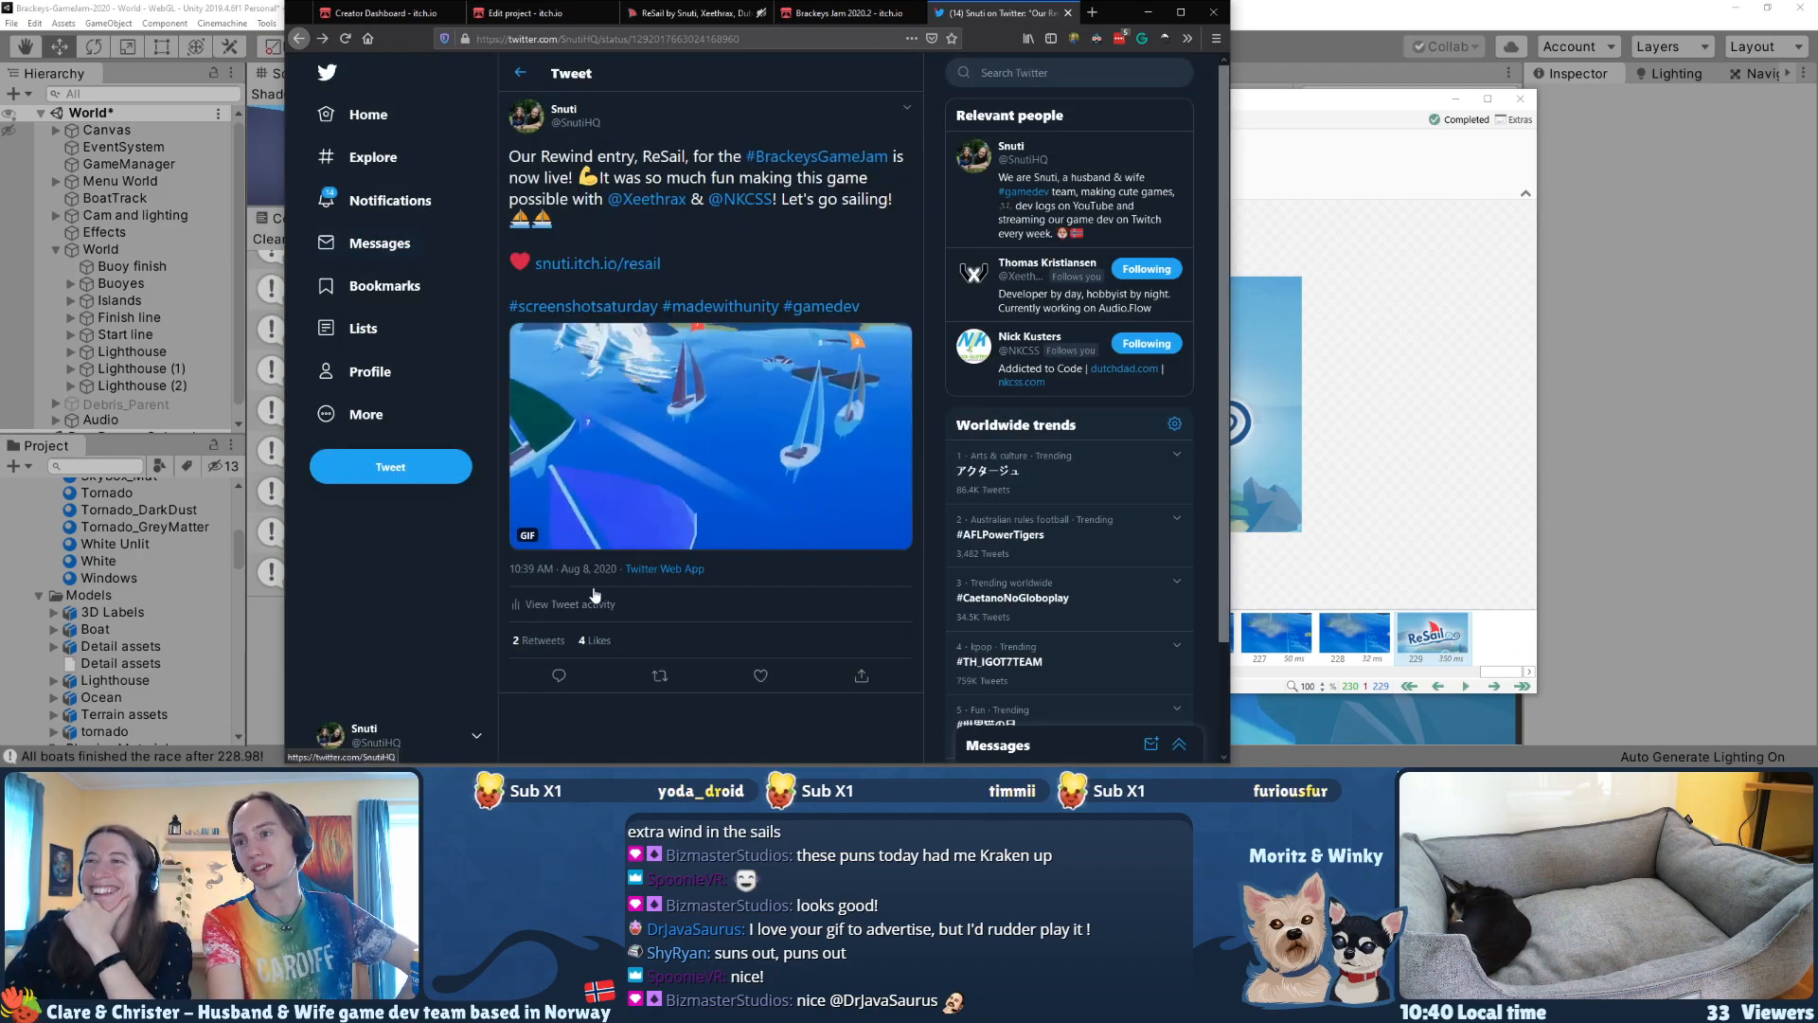
left_click(597, 642)
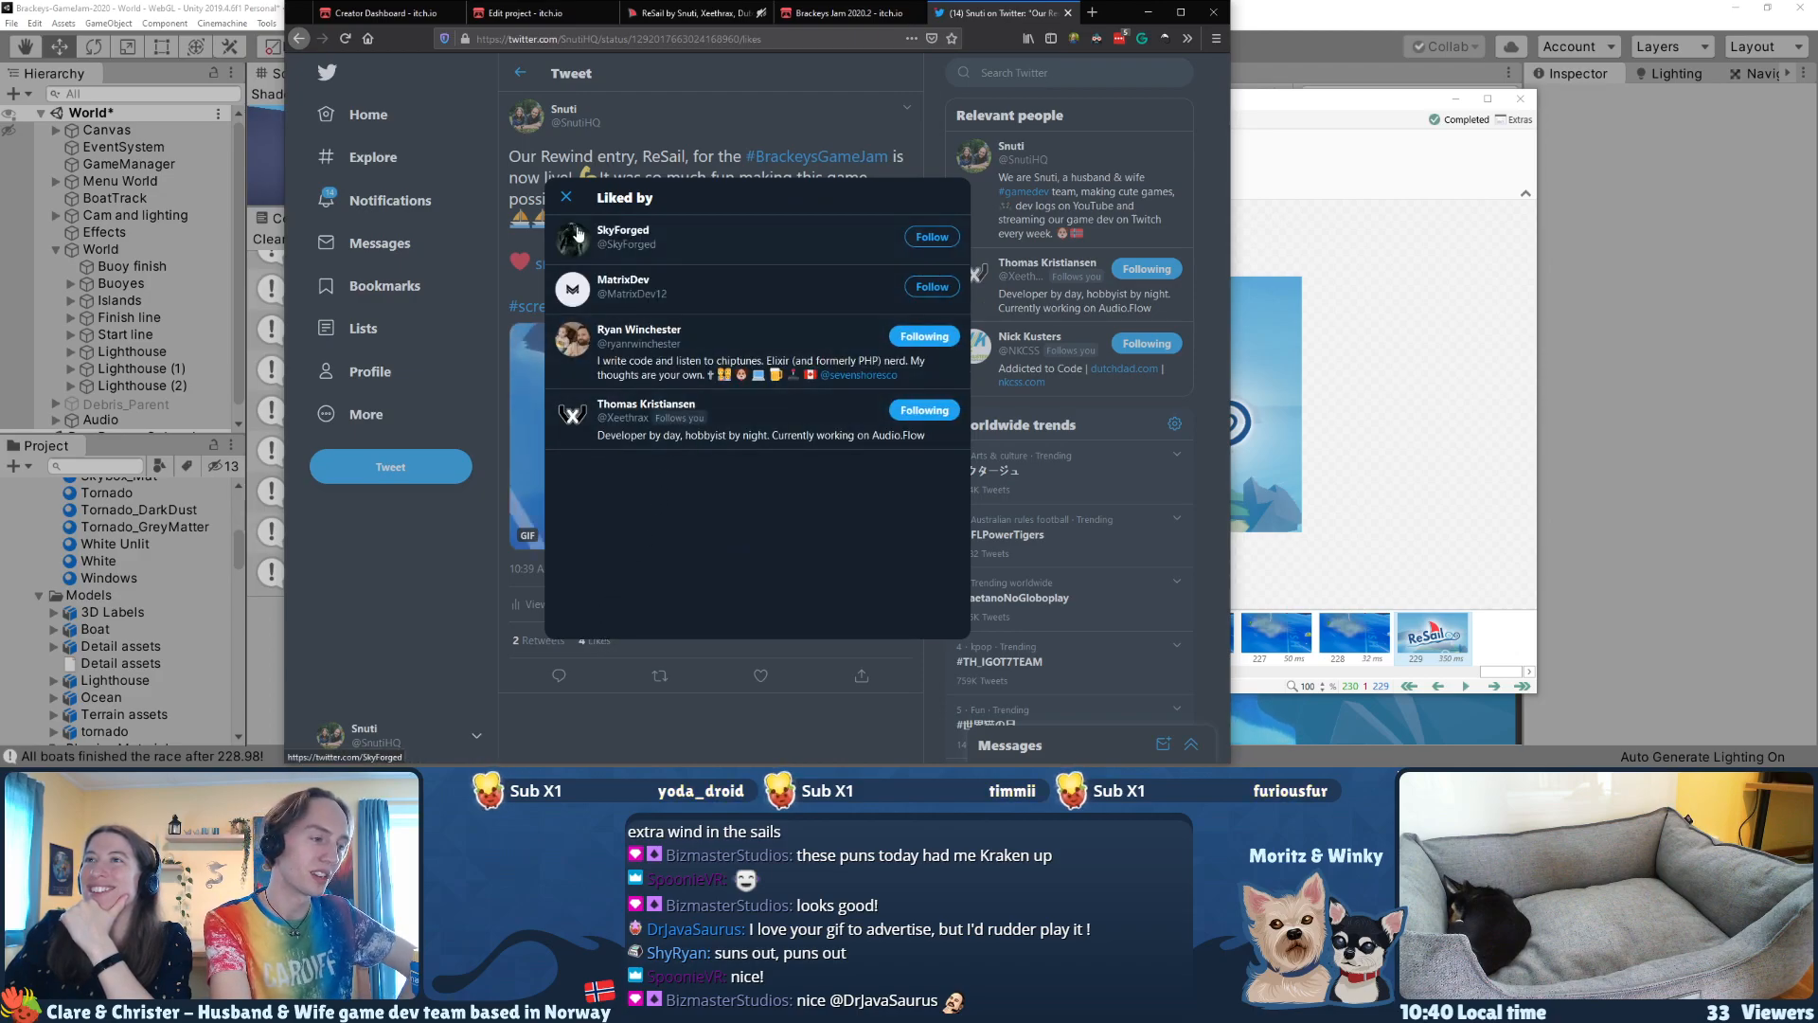
left_click(560, 200)
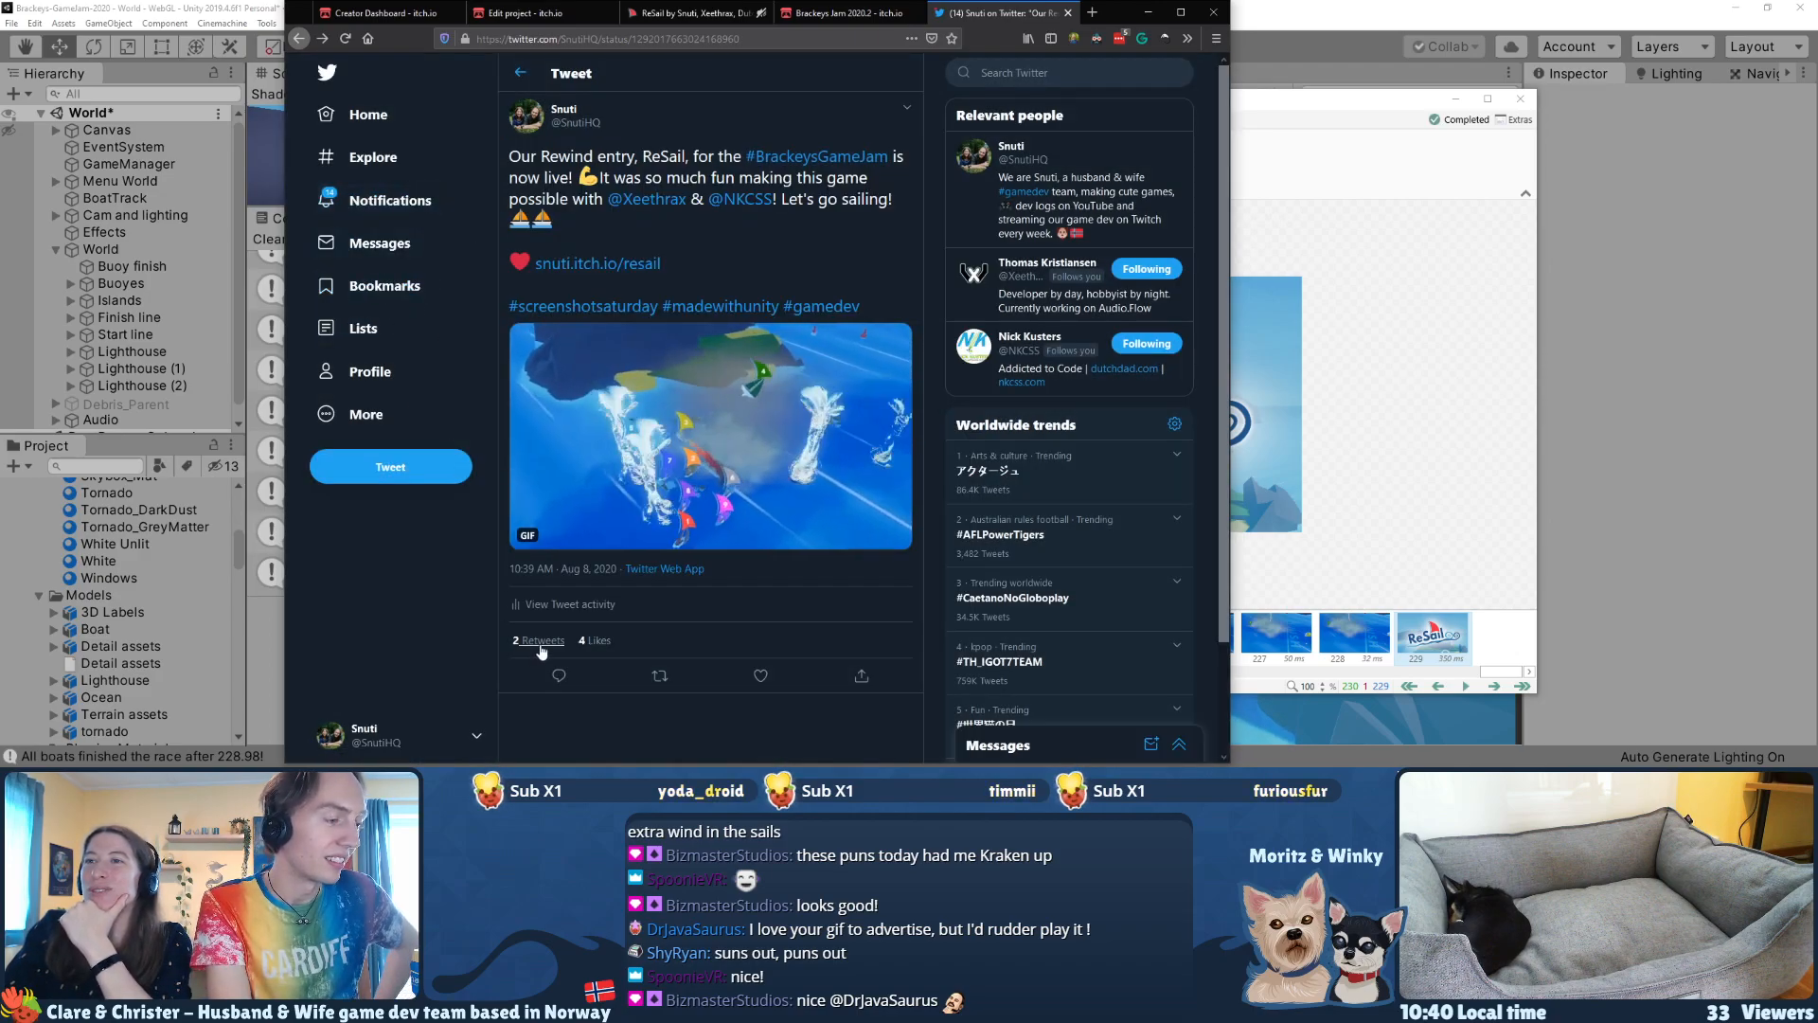
left_click(511, 639)
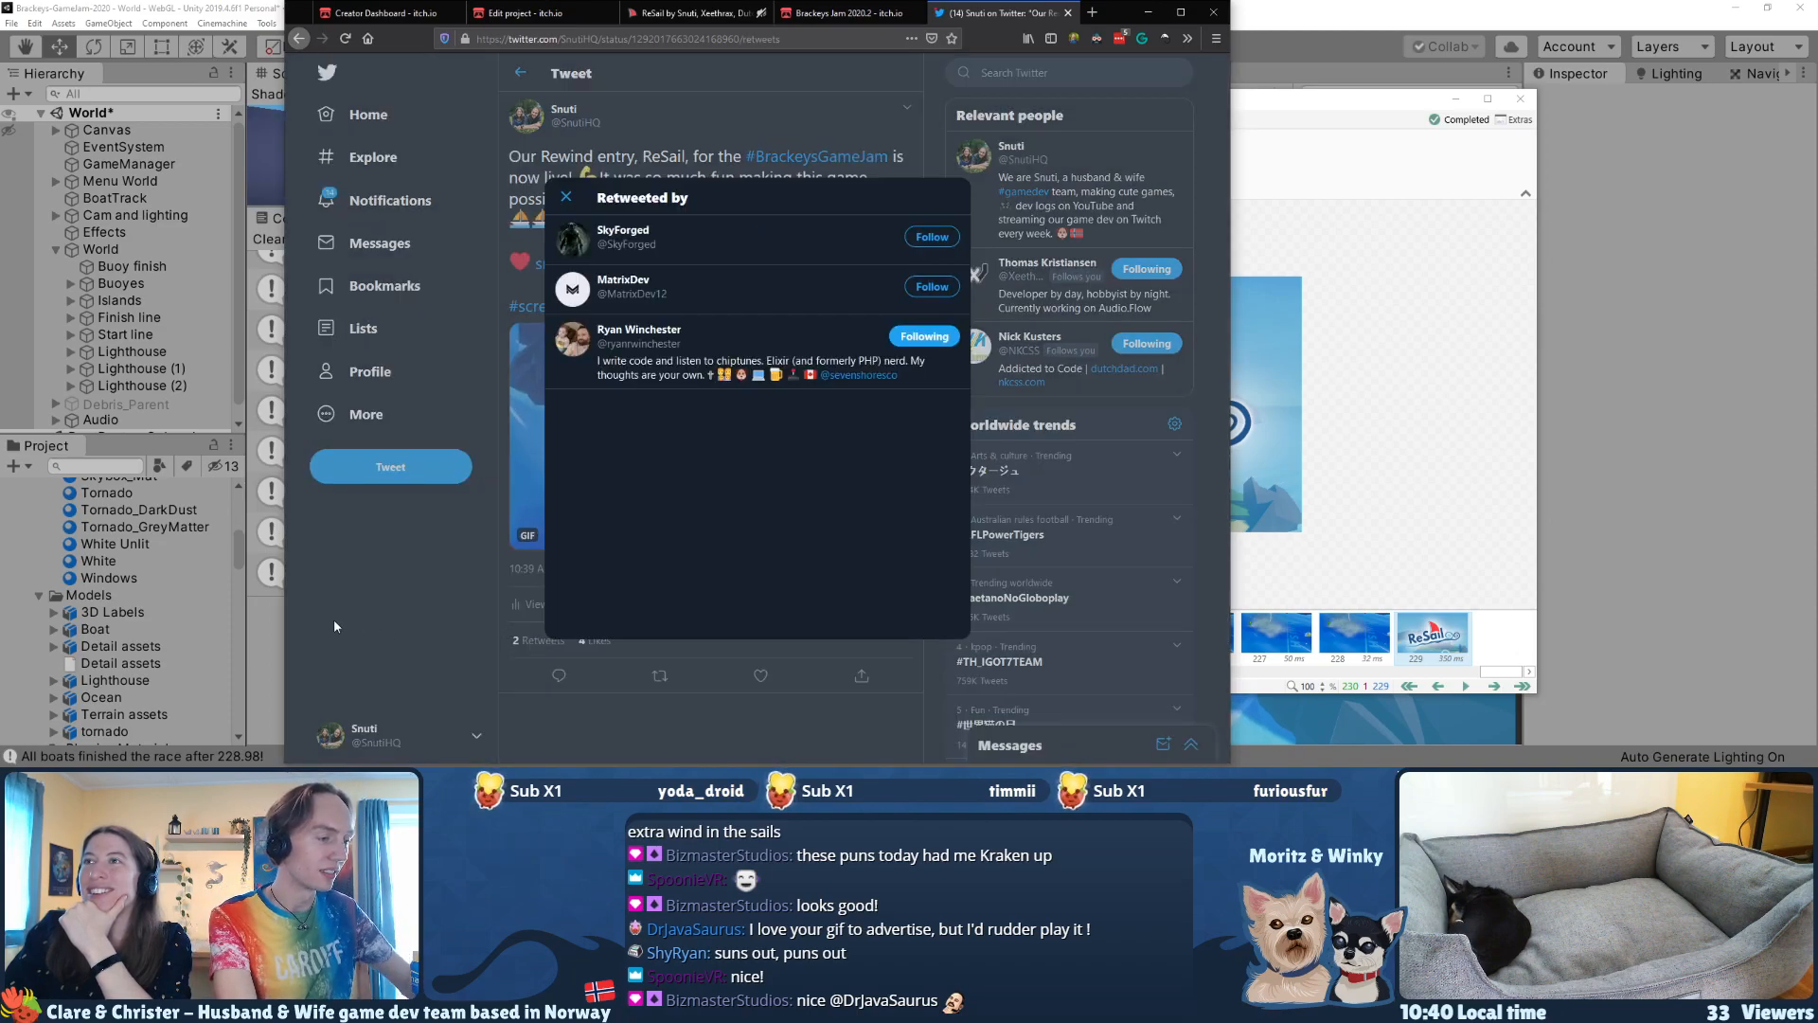
left_click(334, 620)
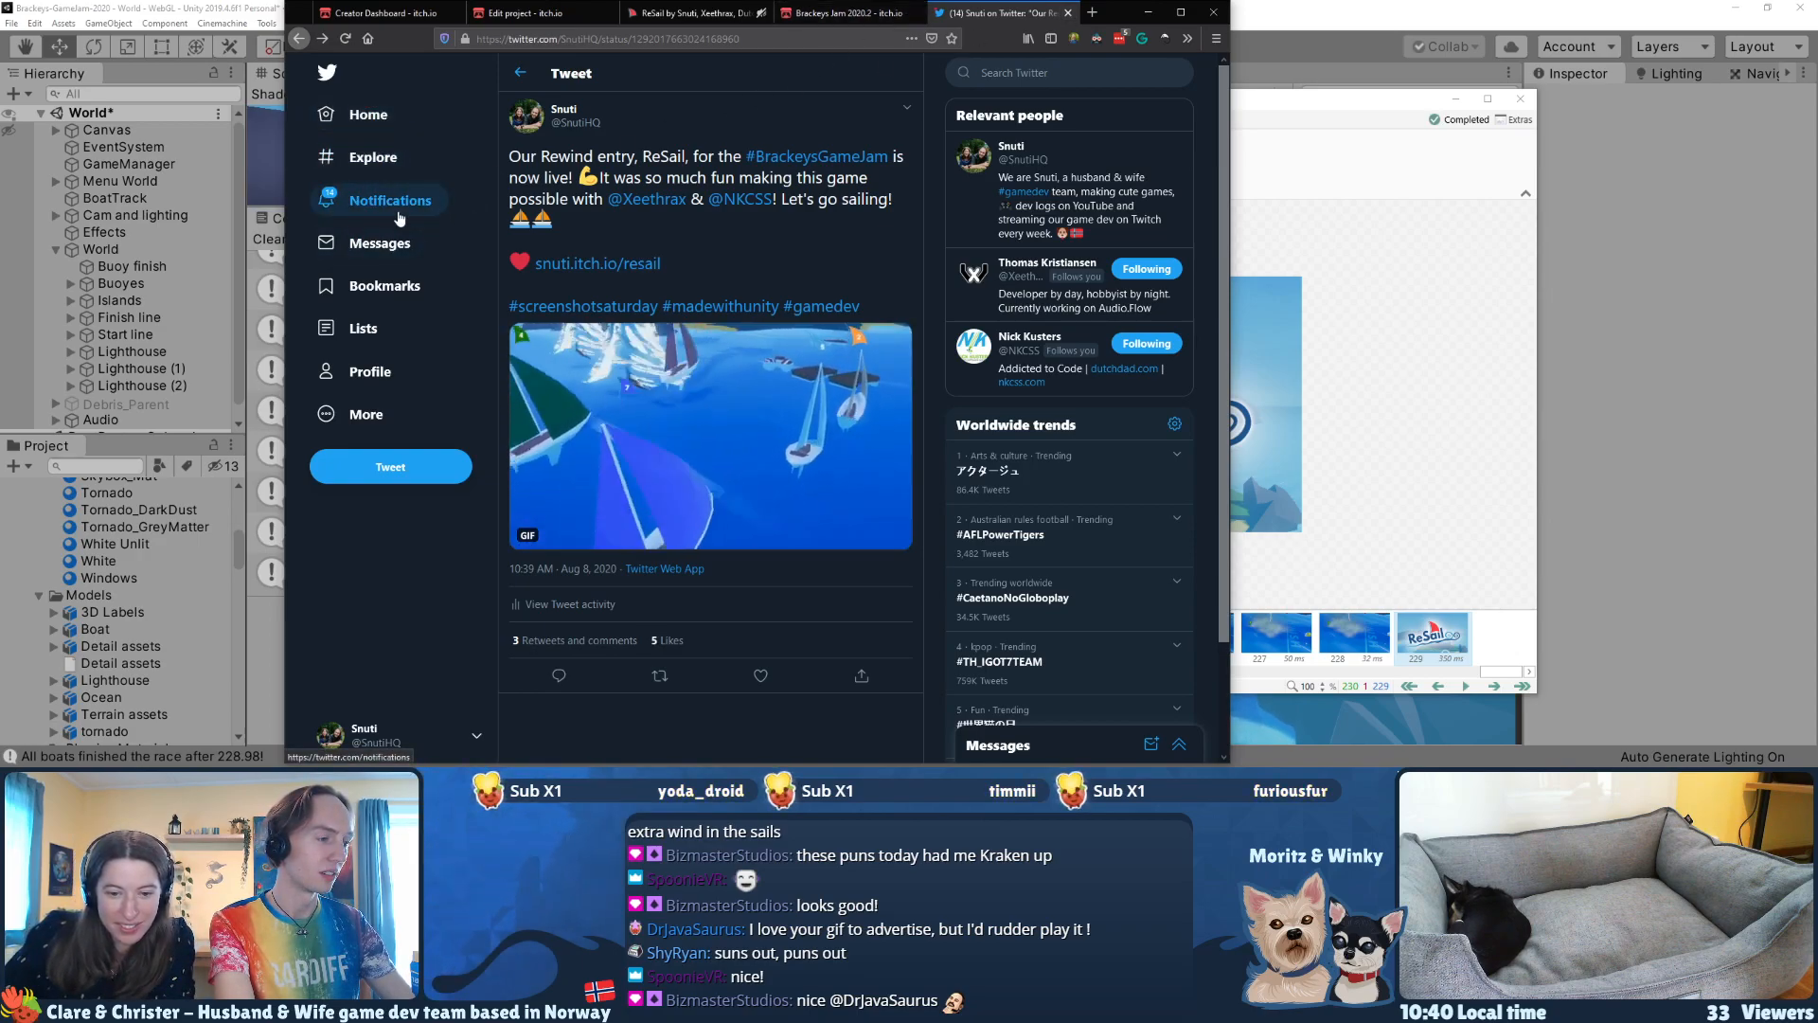
Step: Open the Twitter notifications and look through the latest reactions
left_click(398, 212)
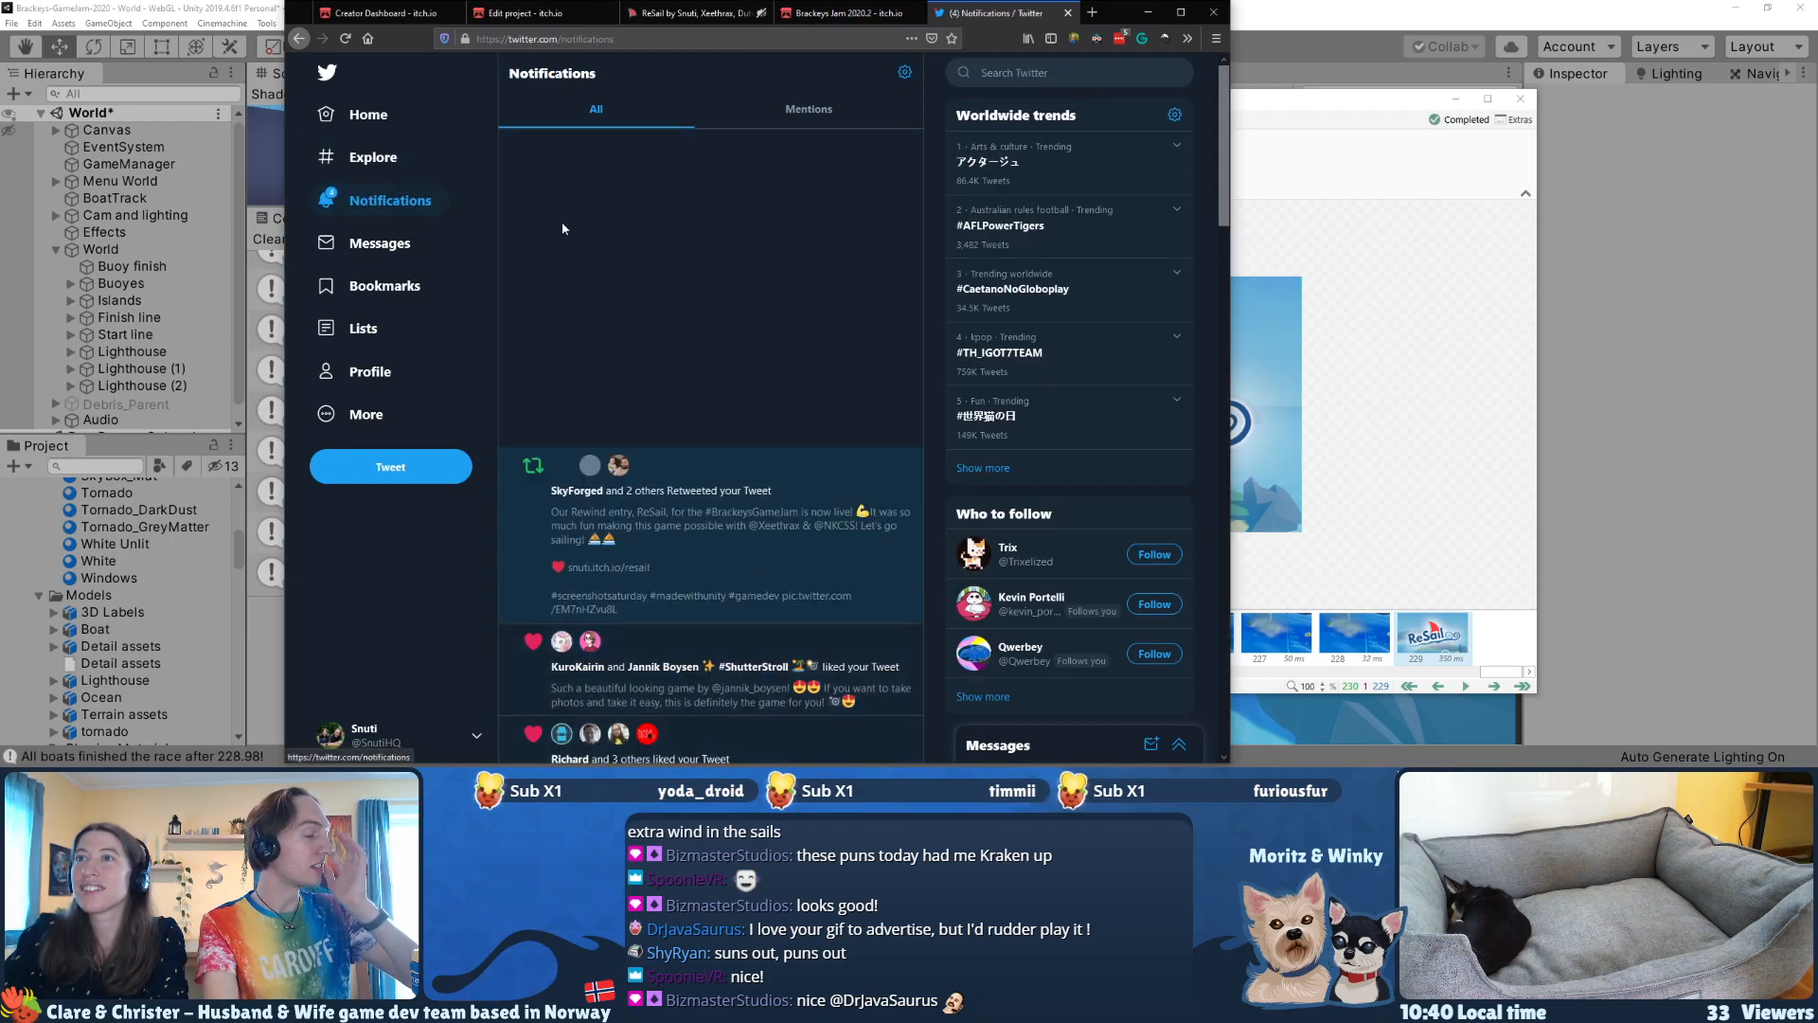
scroll(562, 229, "down", 2)
scroll(560, 230, "up", 2)
scroll(557, 232, "down", 7)
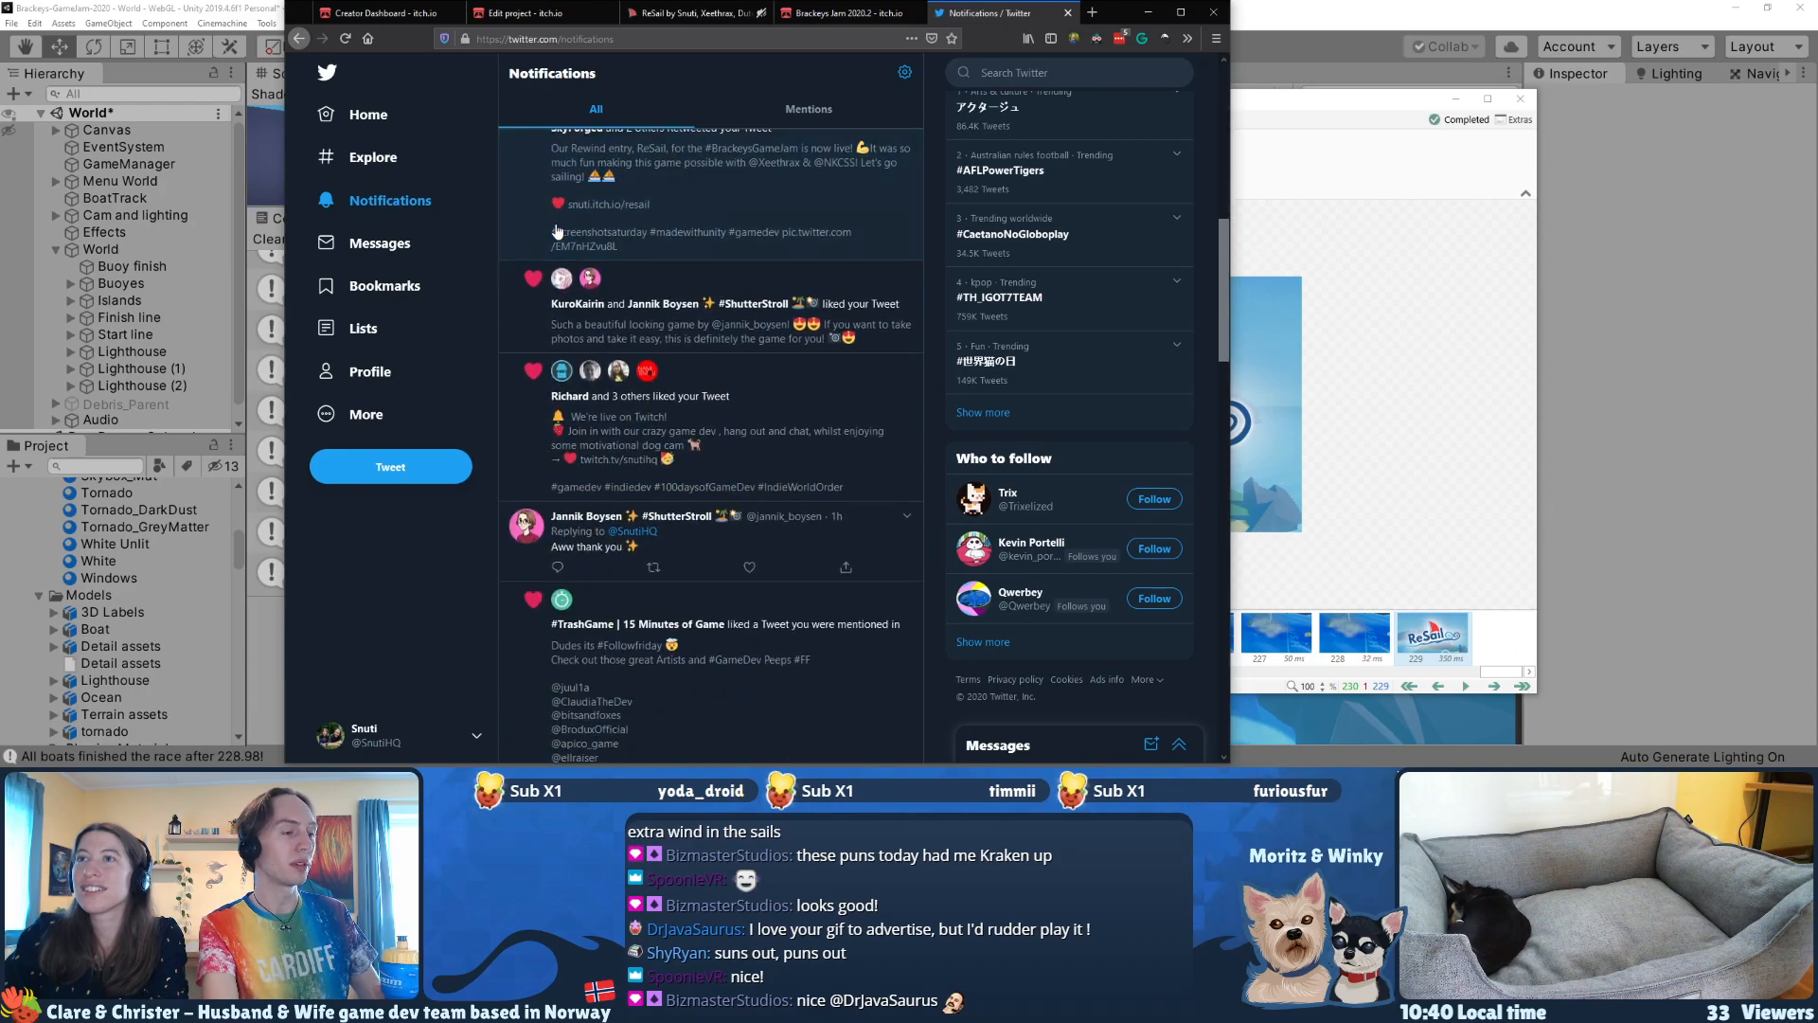
scroll(558, 232, "up", 5)
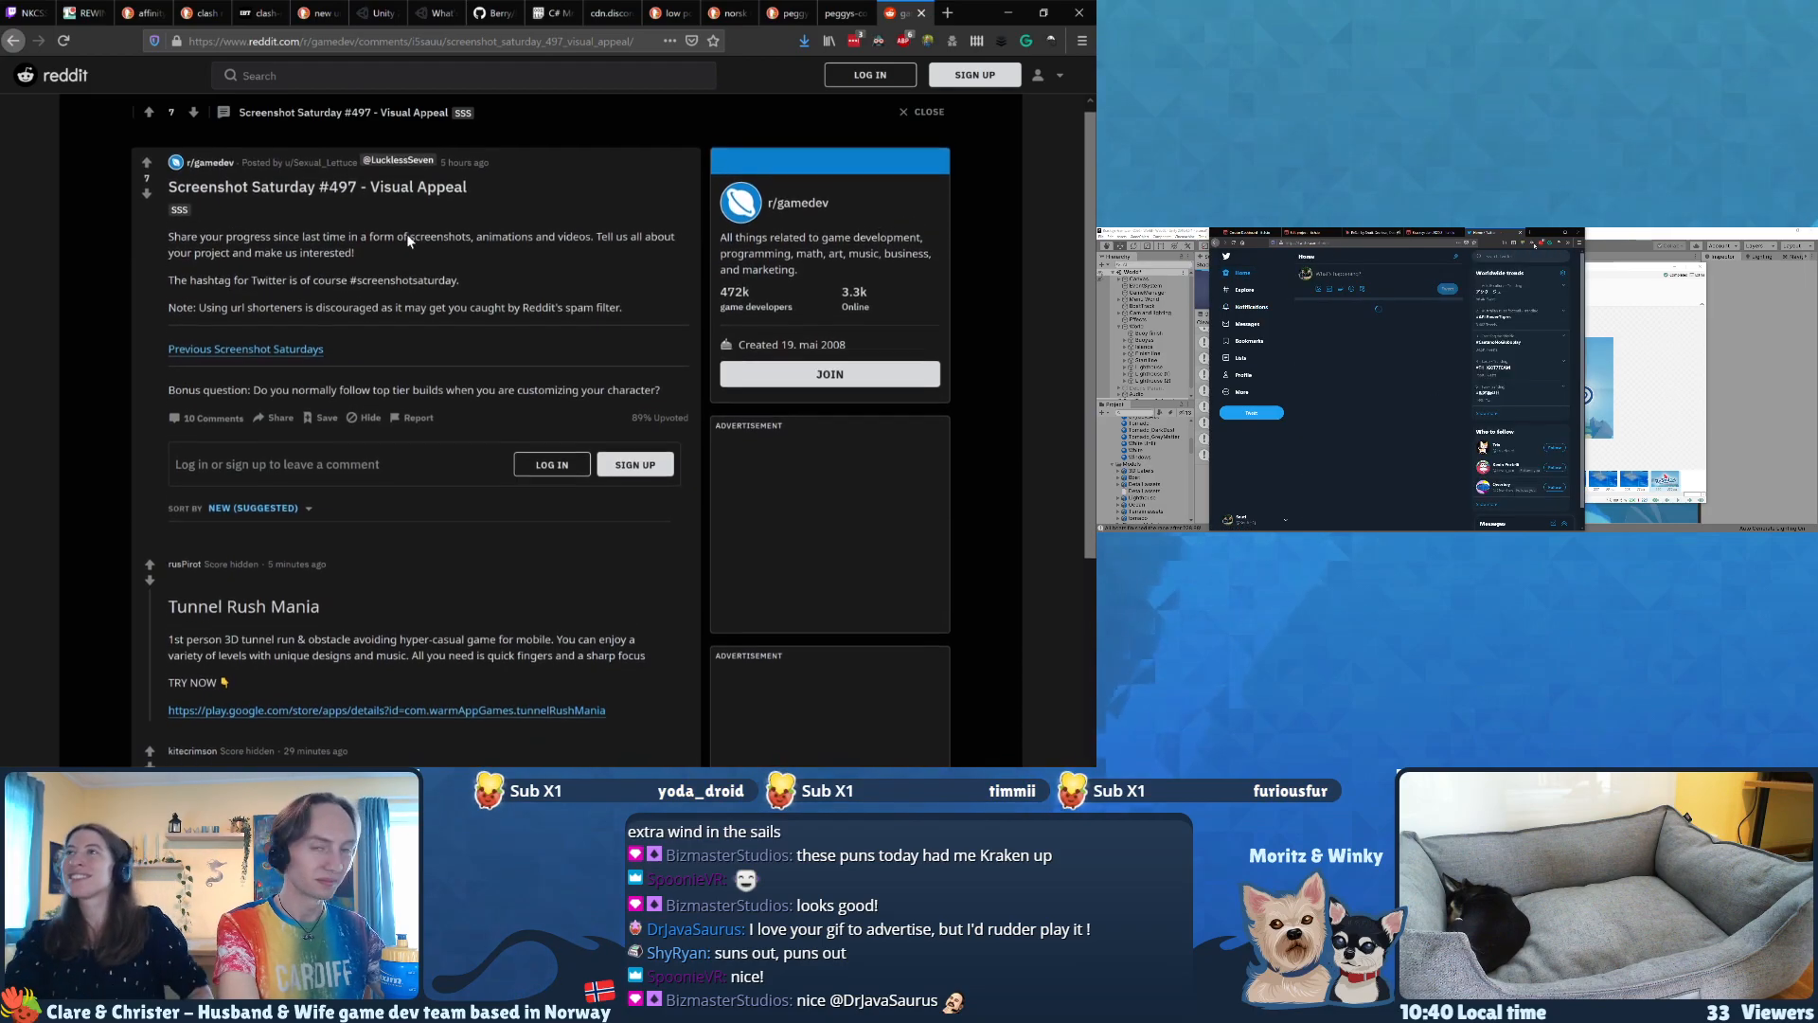
Step: Switch to Reddit and look through the r/gamedev thread "Screenshot Saturday #497 - Visual Appeal"
scroll(408, 240, "down", 3)
scroll(408, 239, "down", 2)
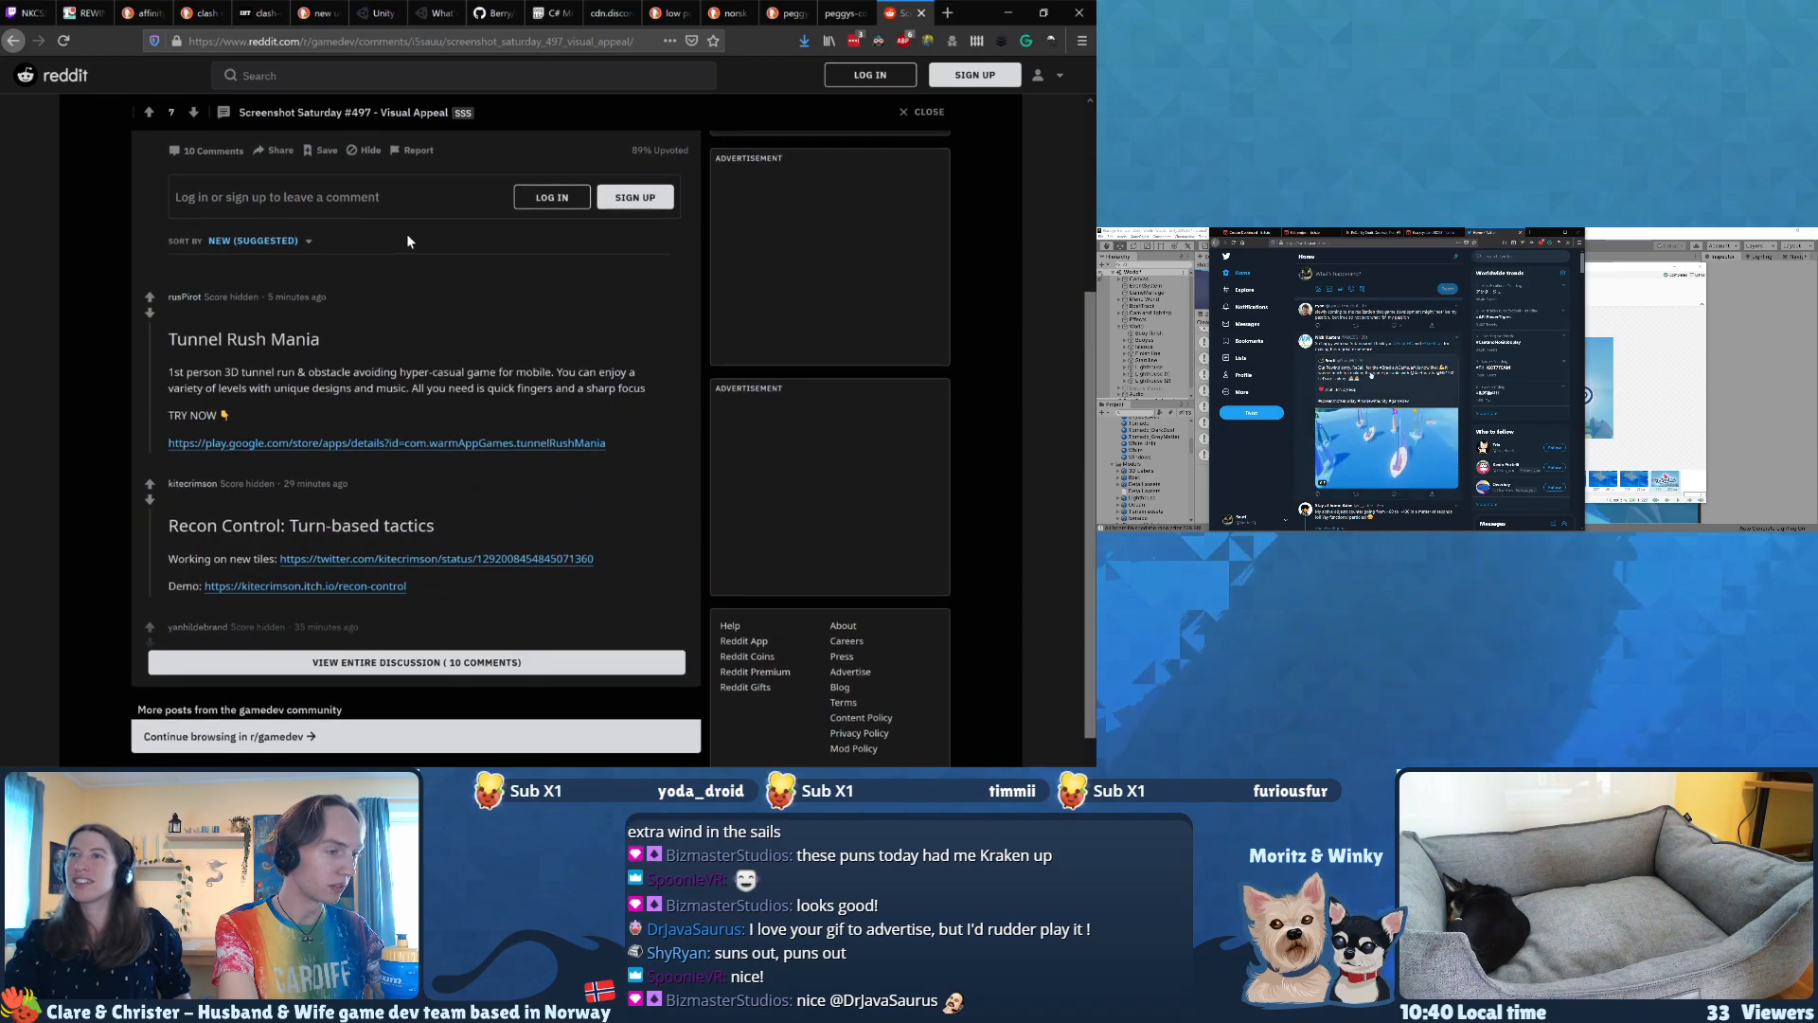
scroll(407, 240, "up", 5)
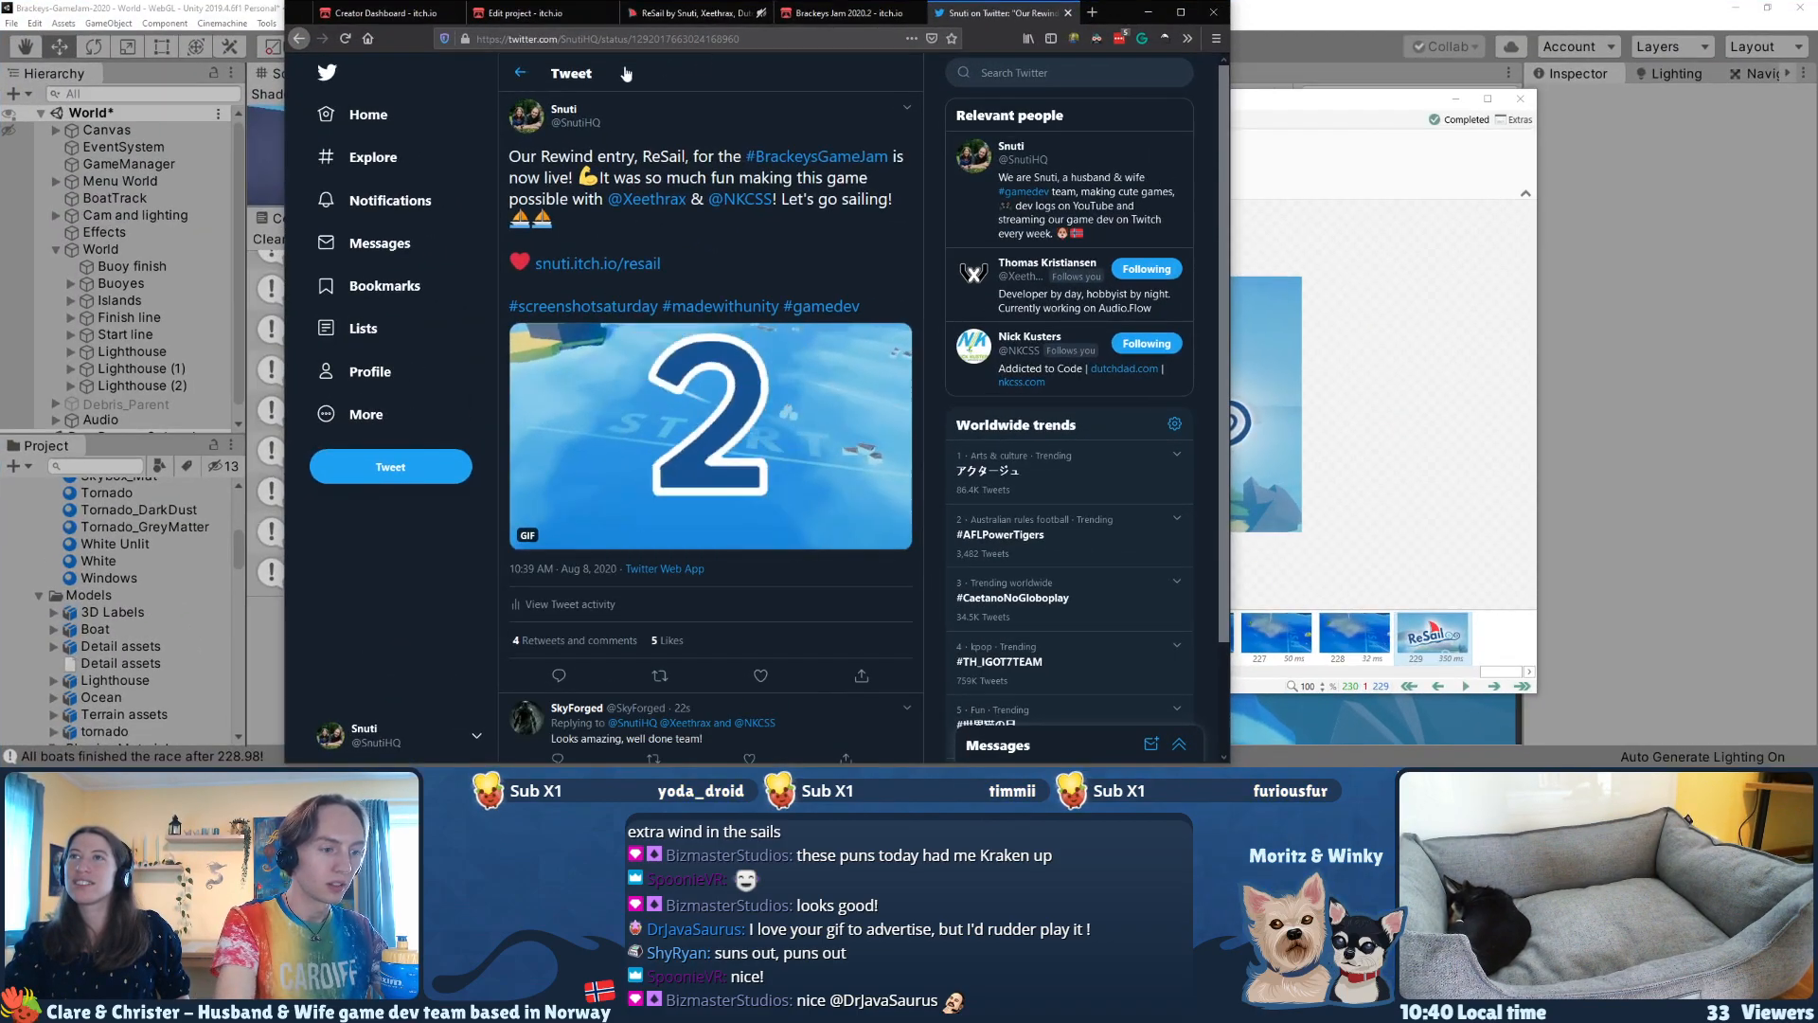
Step: Select the ReSail tweet's web address for sharing and close the Twitter tab
key("ctrl+l")
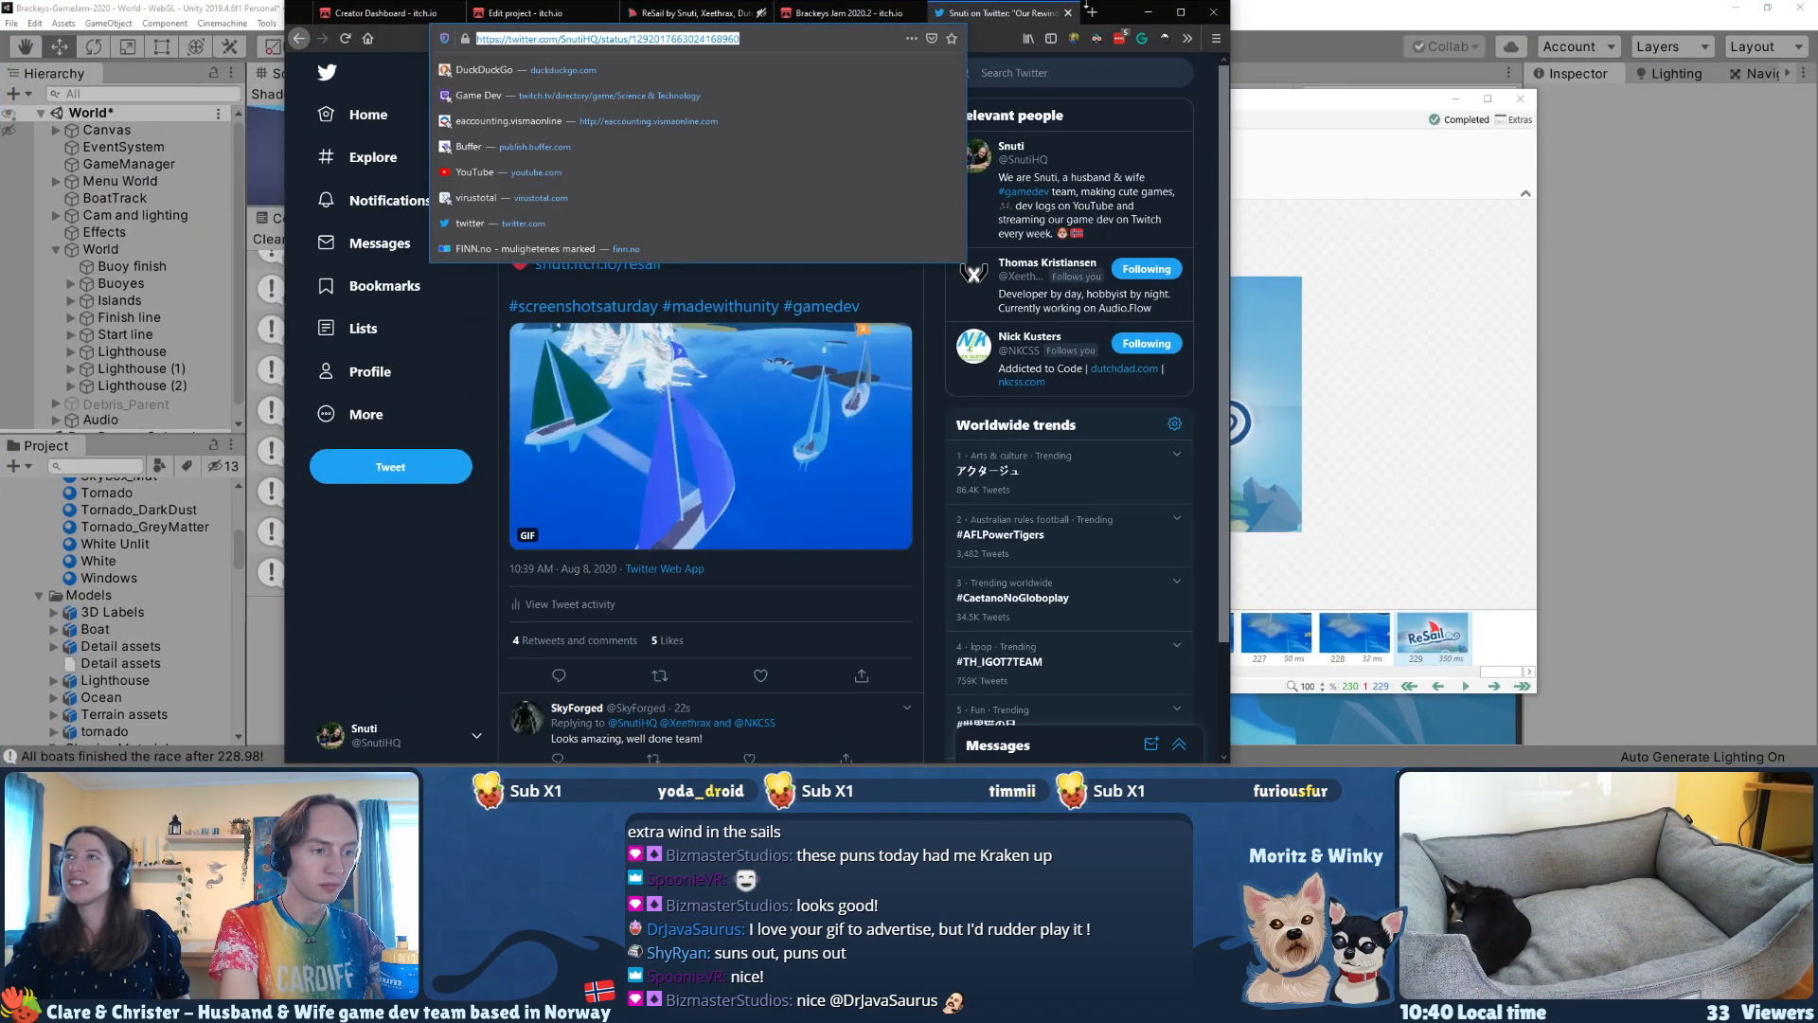
left_click(1068, 12)
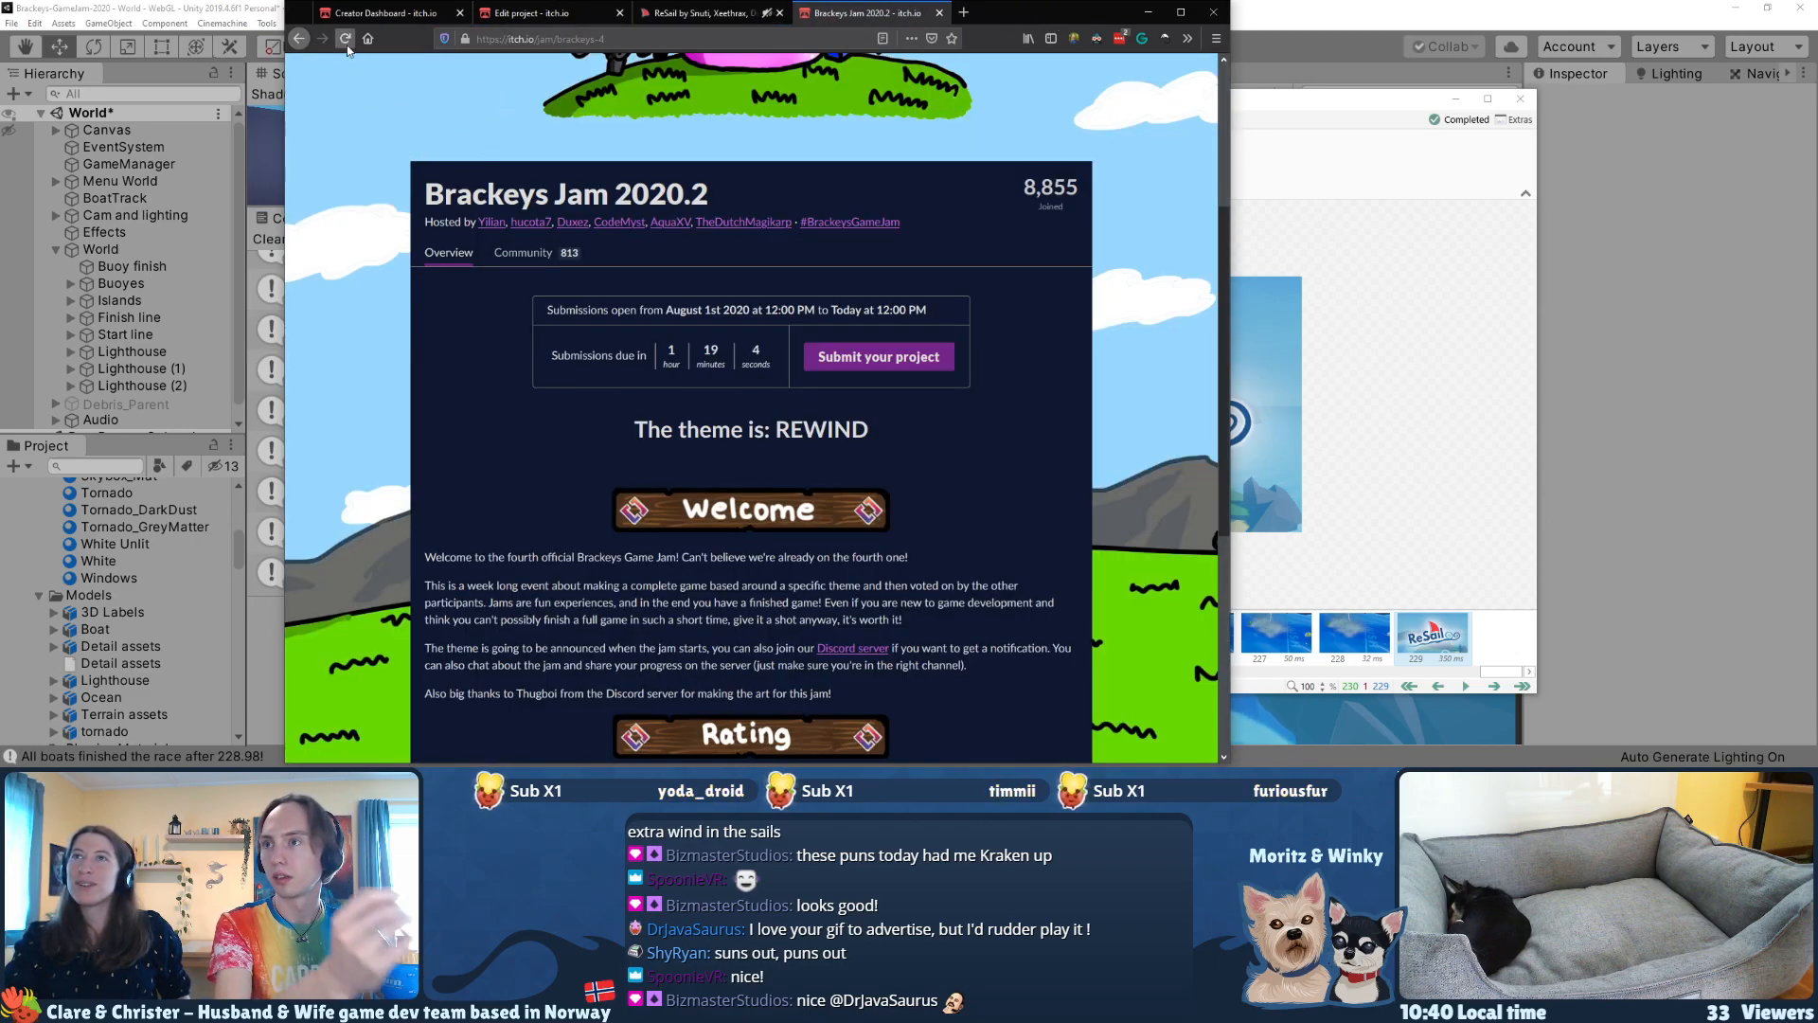
Step: Refresh the Brackeys Jam 2020.2 page and the ReSail game page, and close the Edit project tab
scroll(495, 370, "down", 3)
scroll(495, 370, "up", 3)
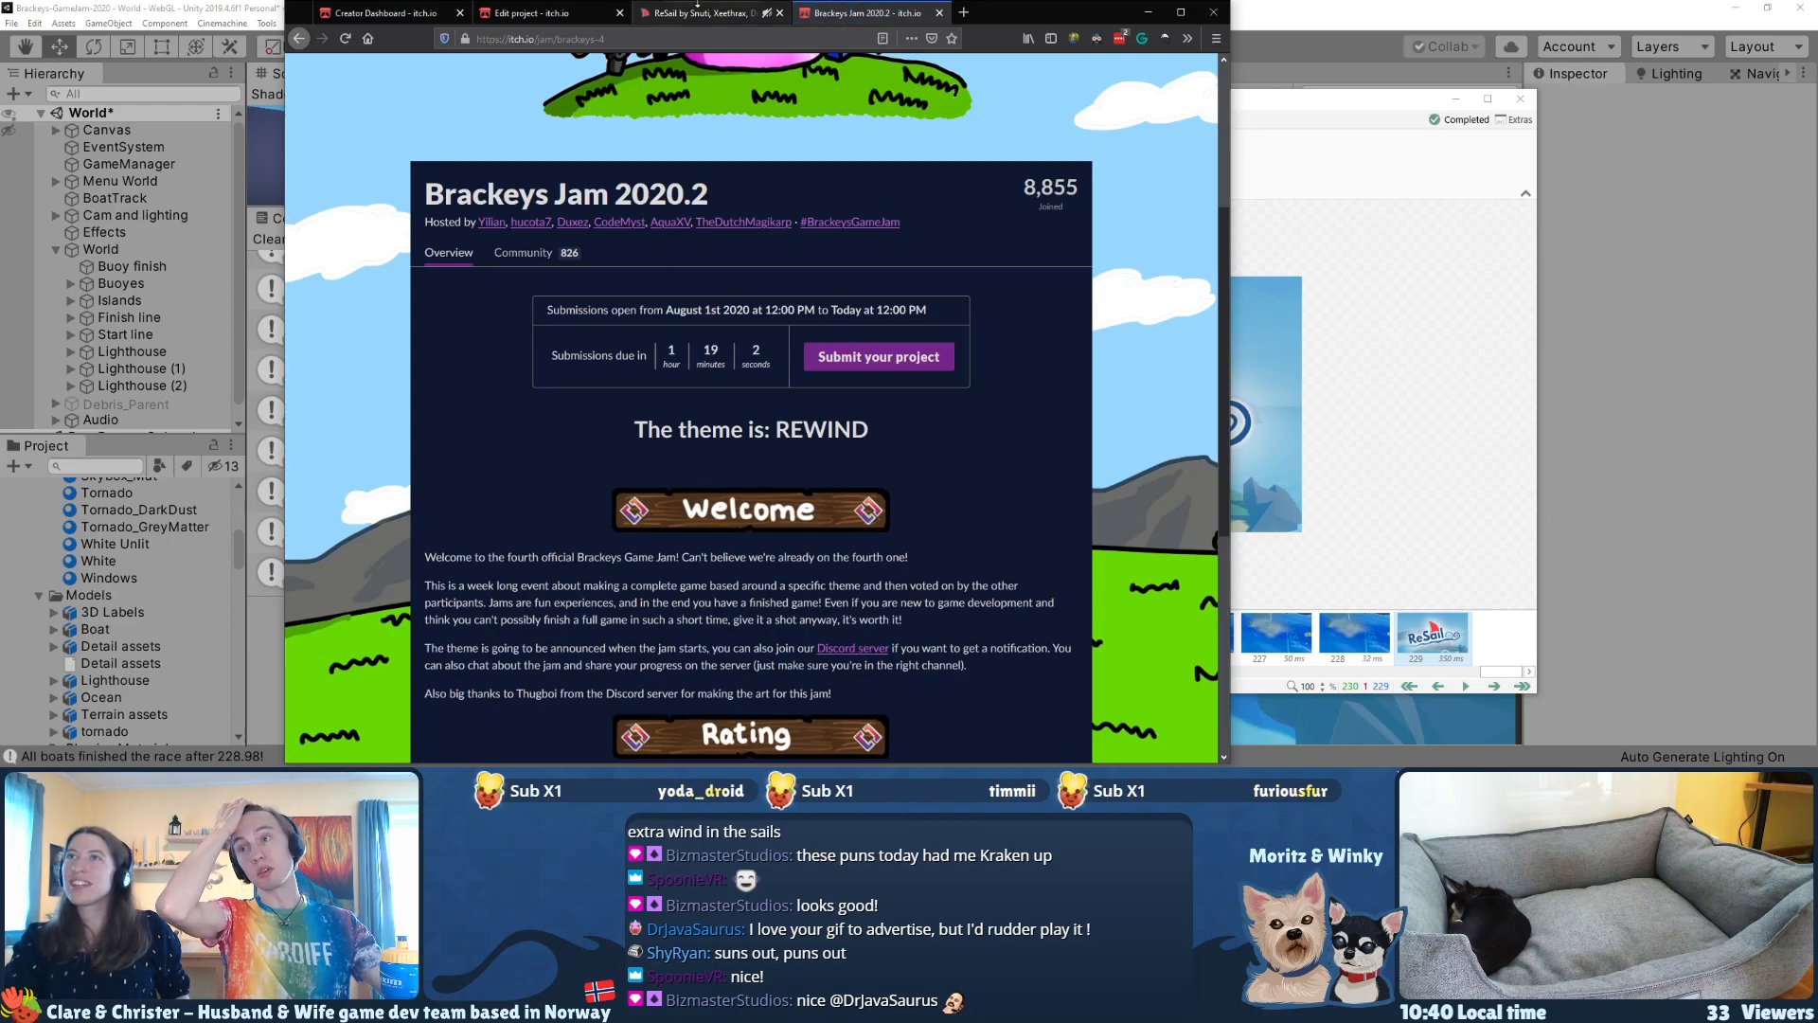
left_click(699, 12)
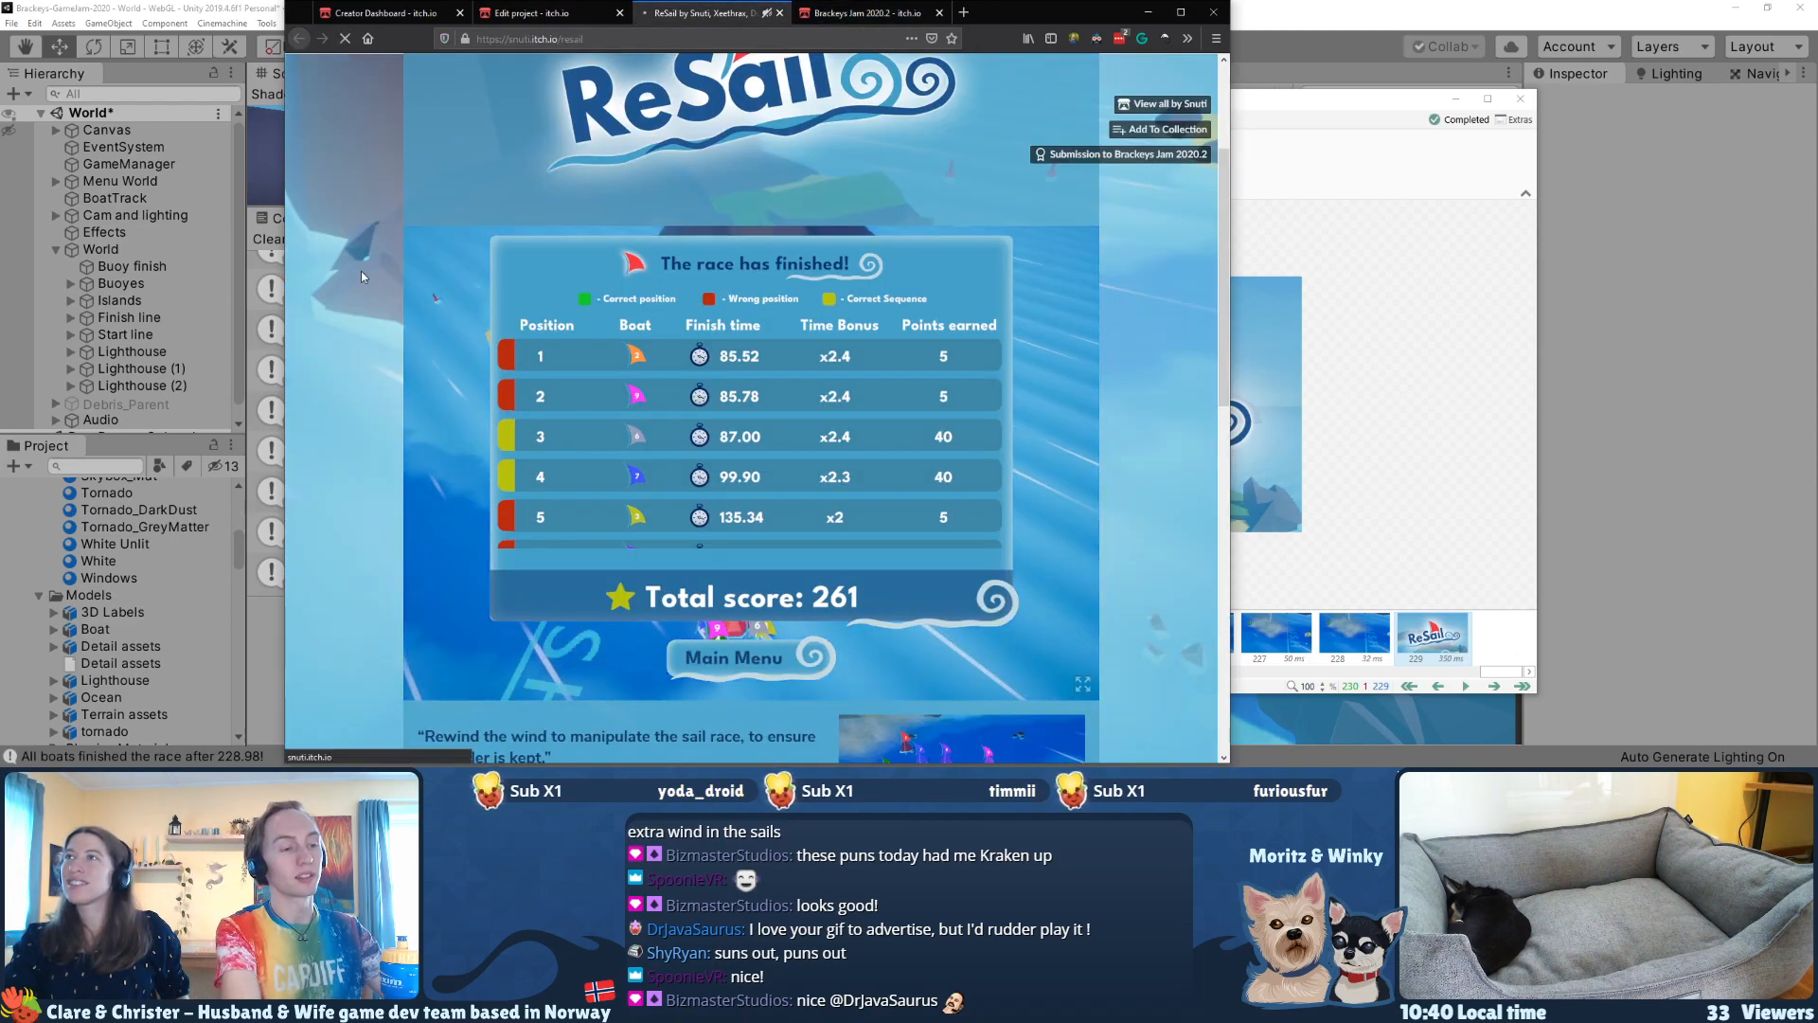
key("F5")
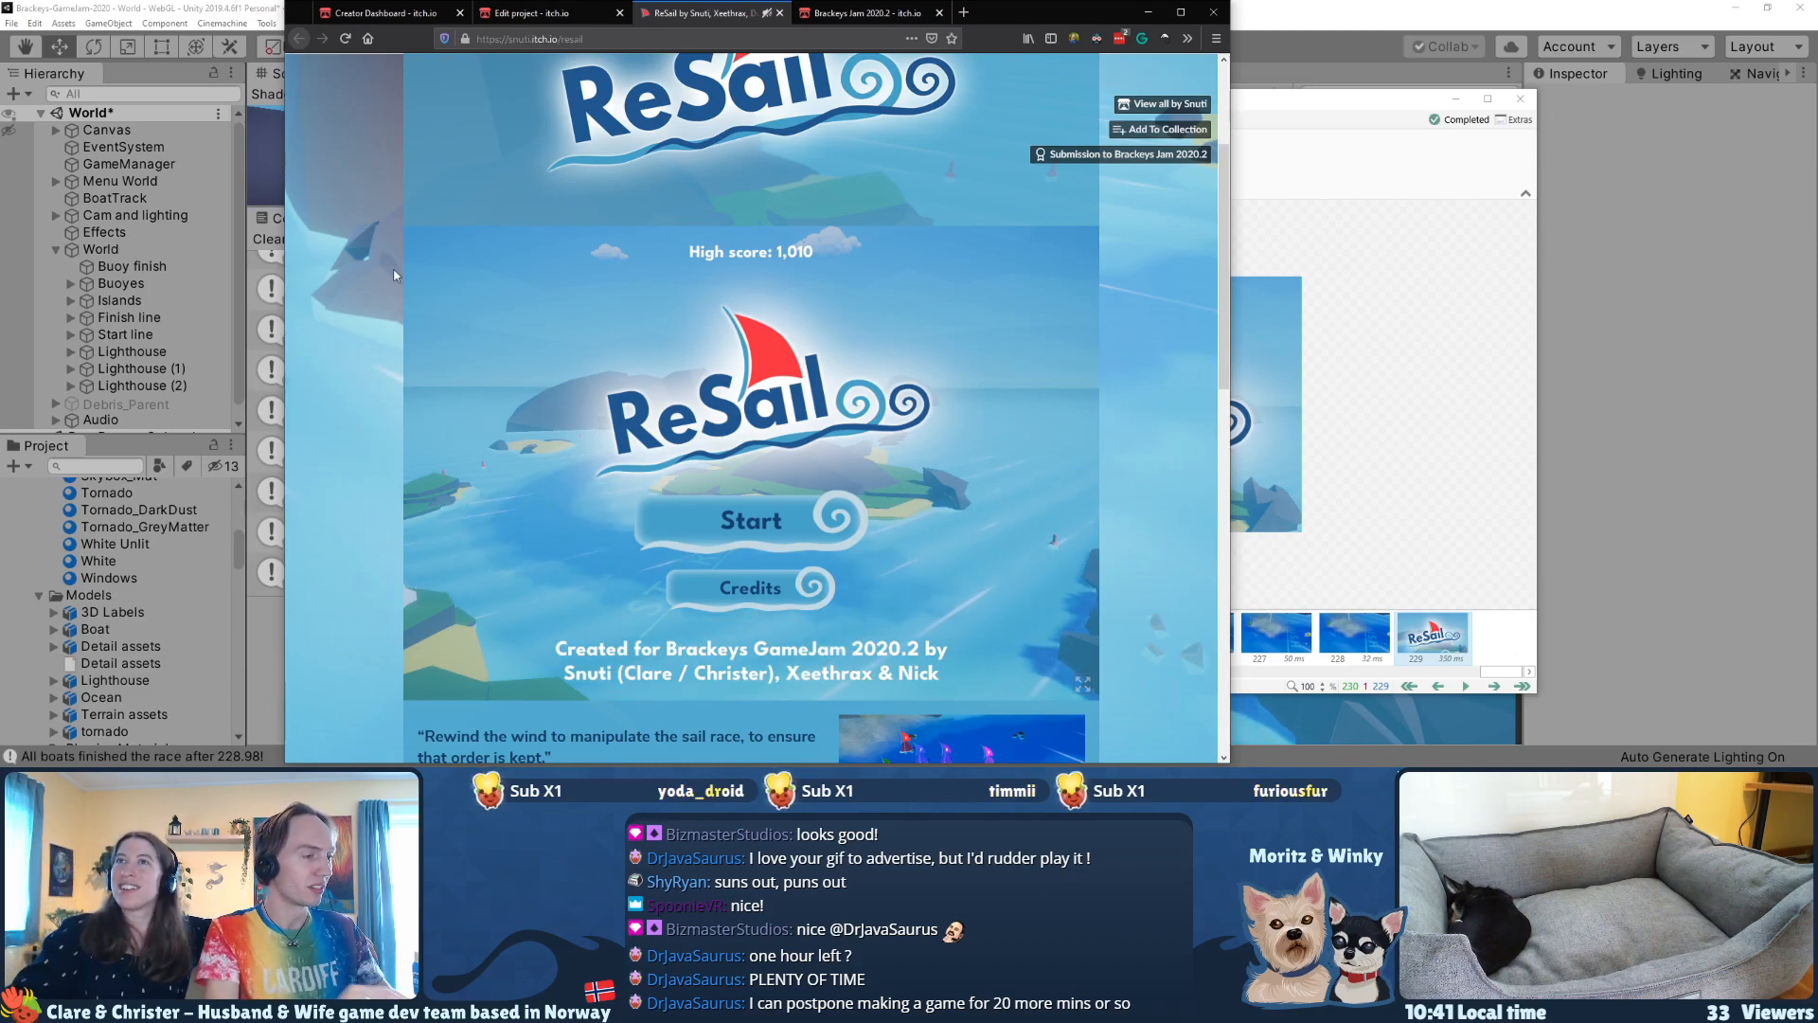
left_click(619, 12)
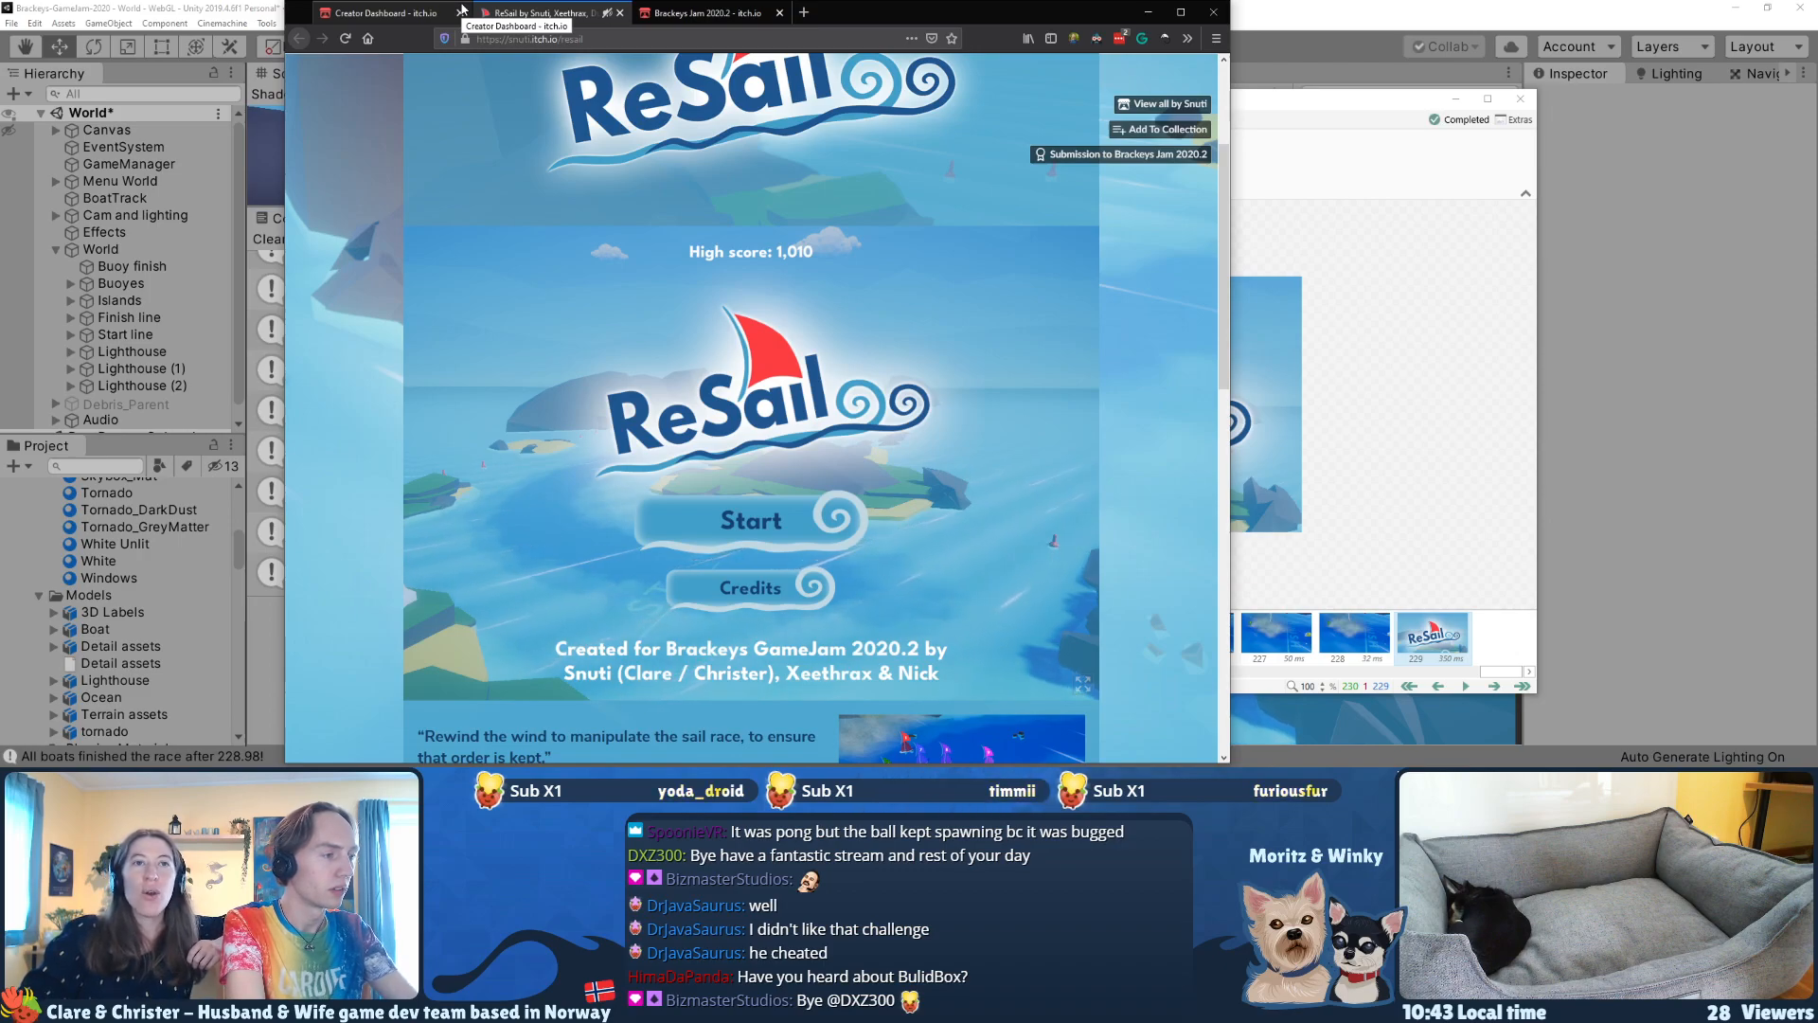
Step: Switch to the Unity editor, start a ReSail race past the instructions, and follow the topmost boat in the progress tracker
left_click(1428, 7)
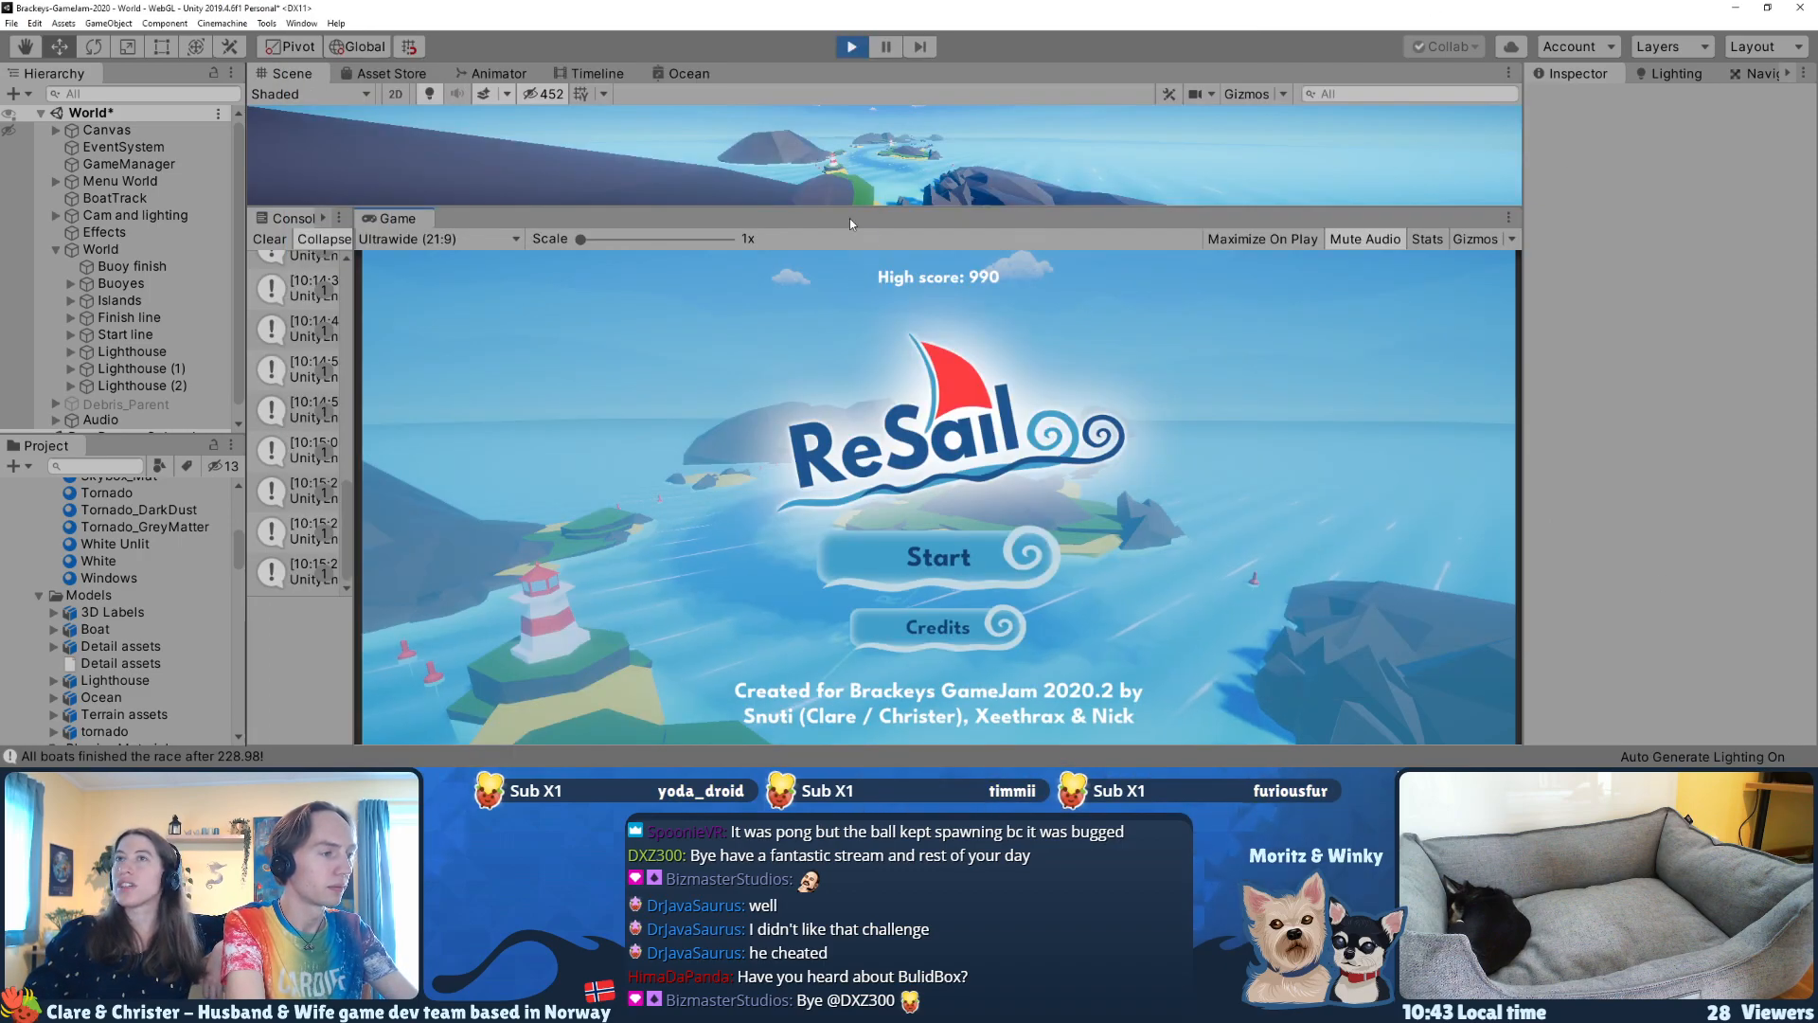
left_click(949, 559)
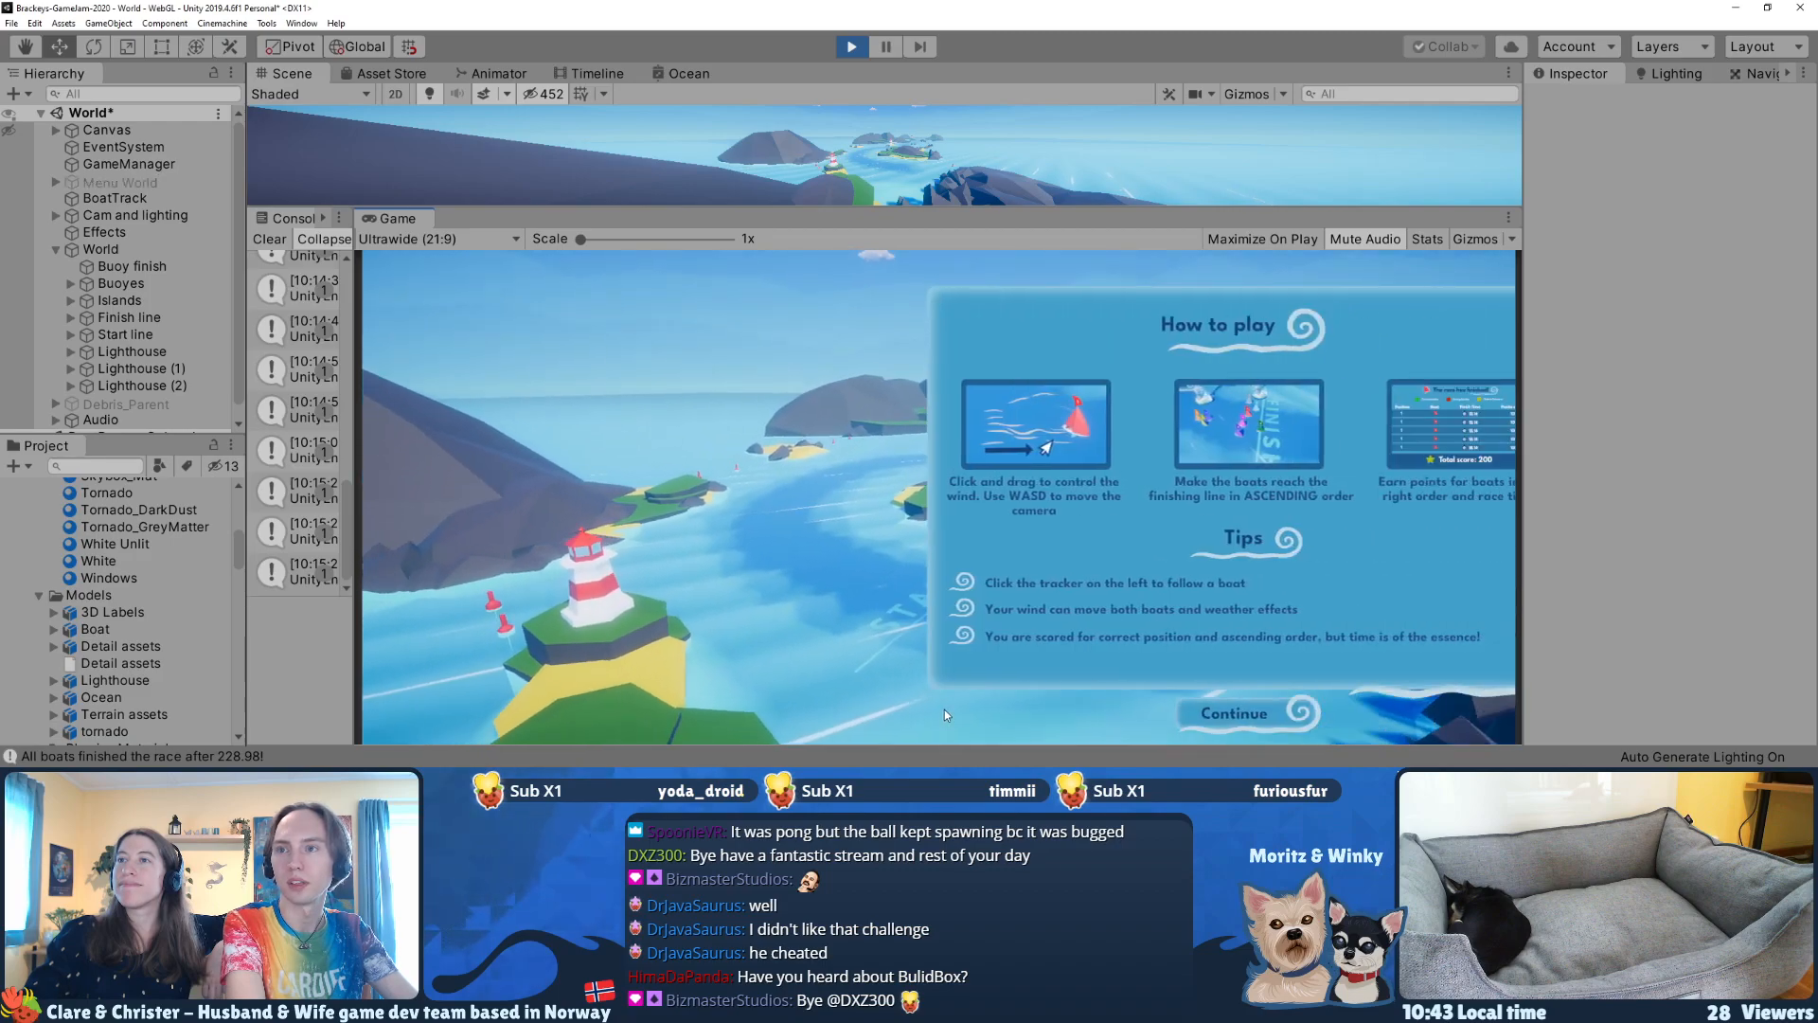
left_click(937, 715)
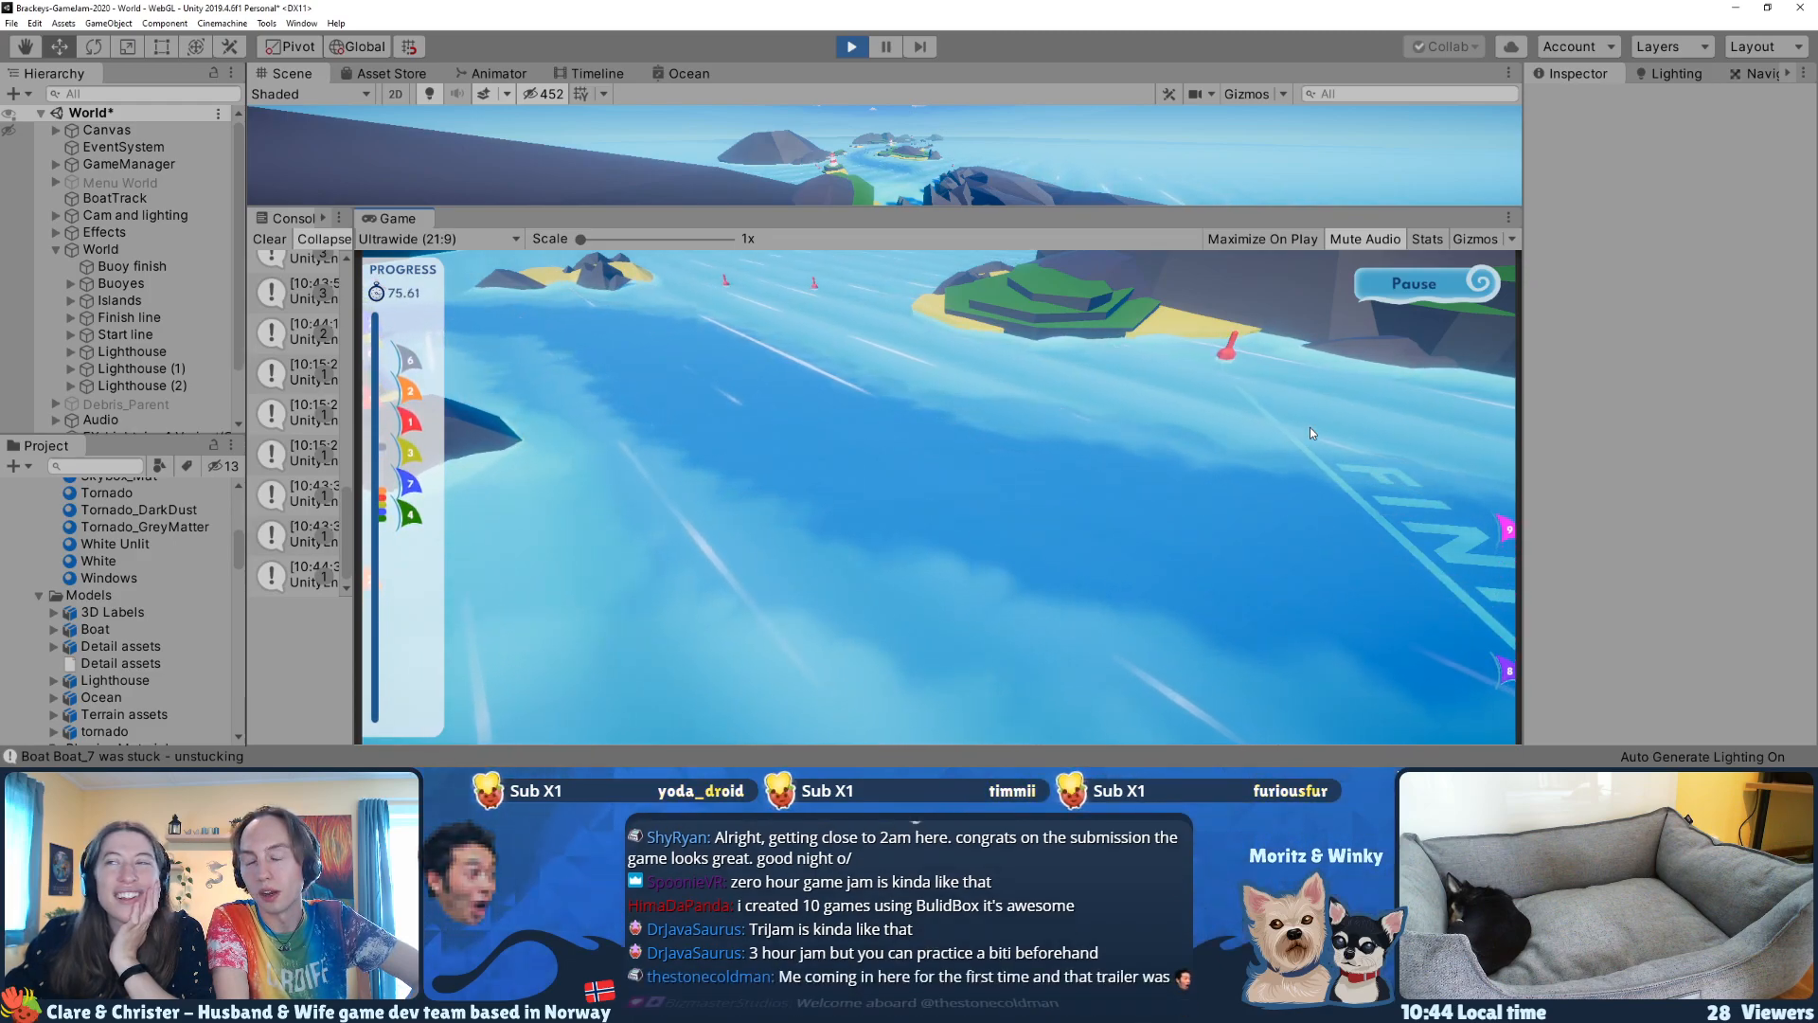
left_click(409, 360)
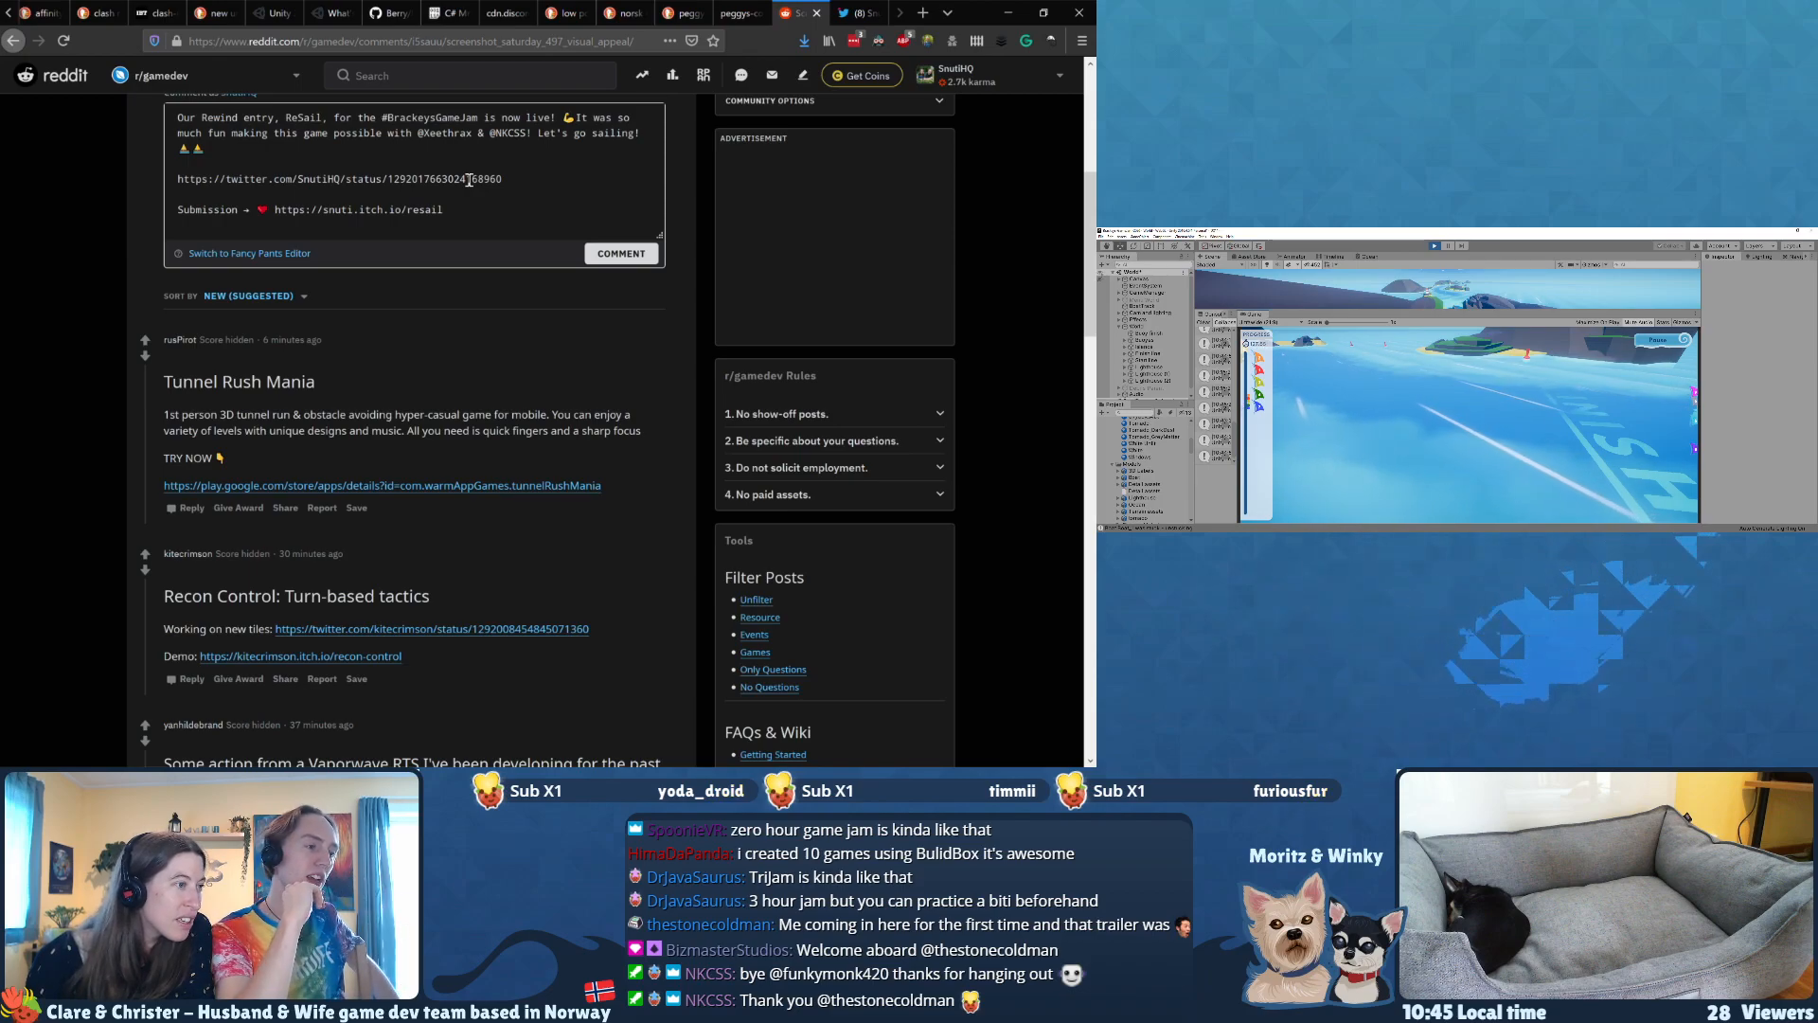
Step: Post the ReSail comment with its tweet and itch.io links in the r/gamedev Screenshot Saturday thread
scroll(469, 180, "up", 1)
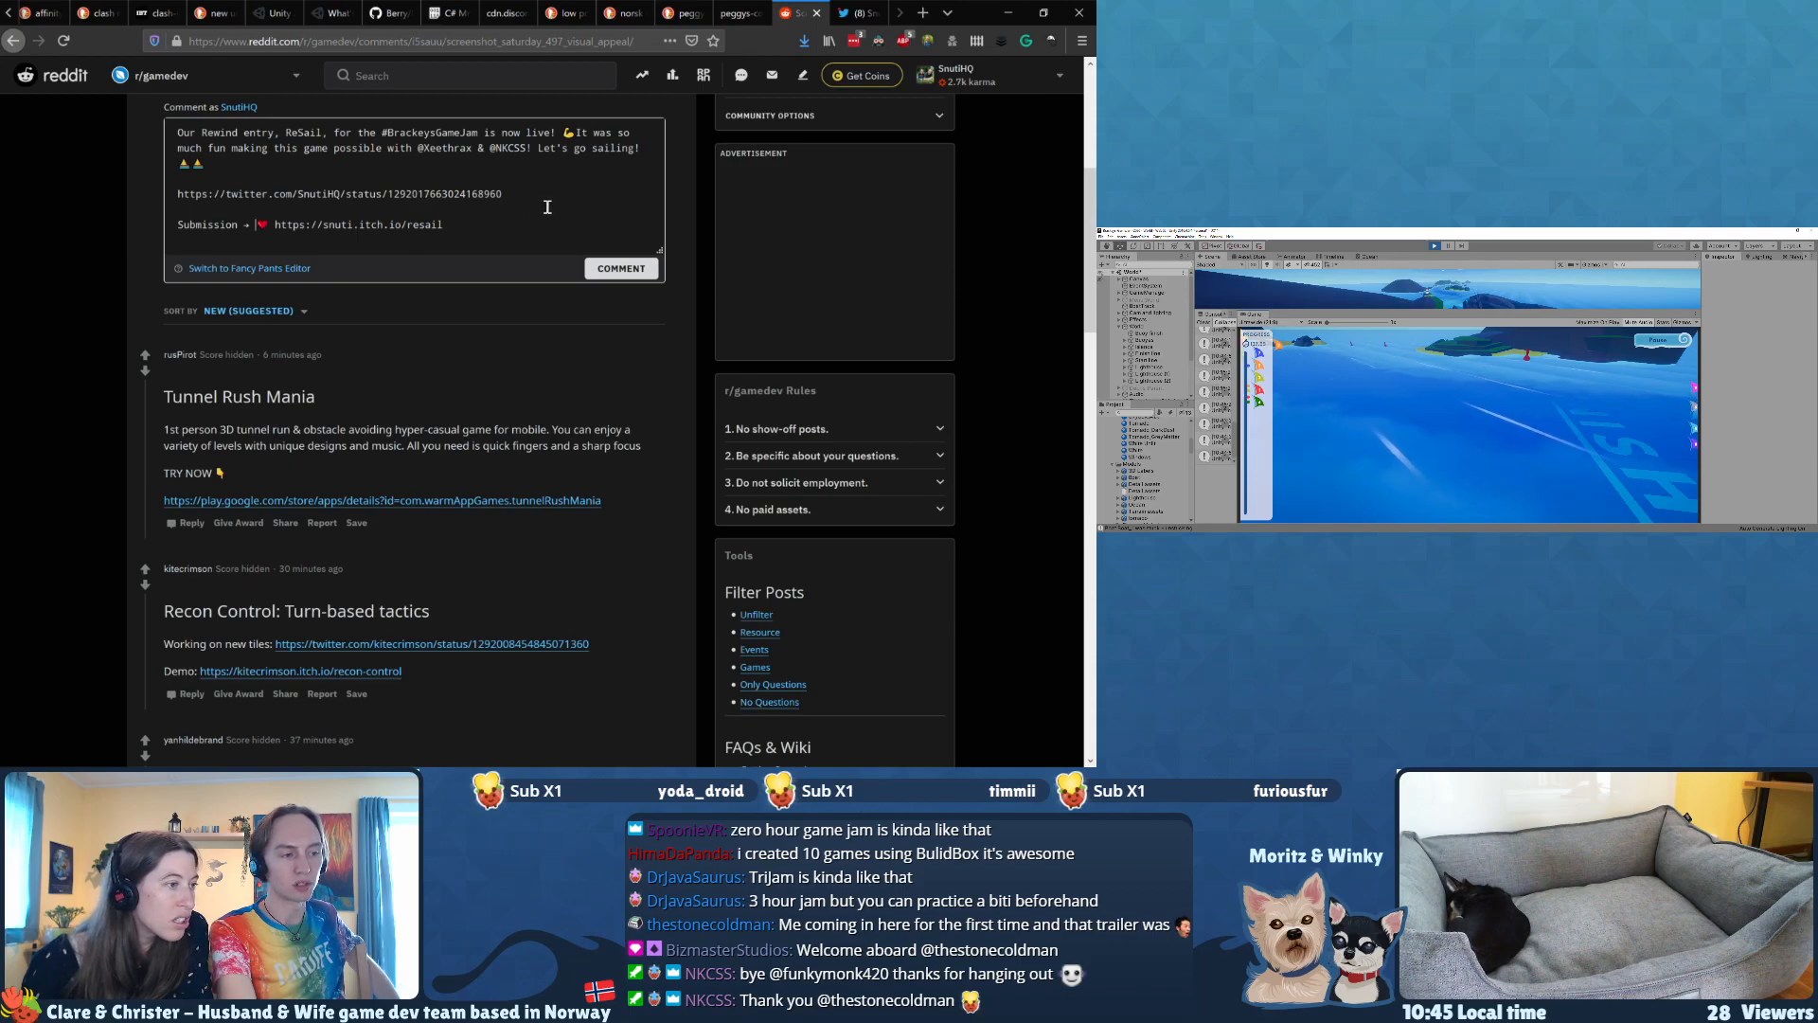
left_click(622, 273)
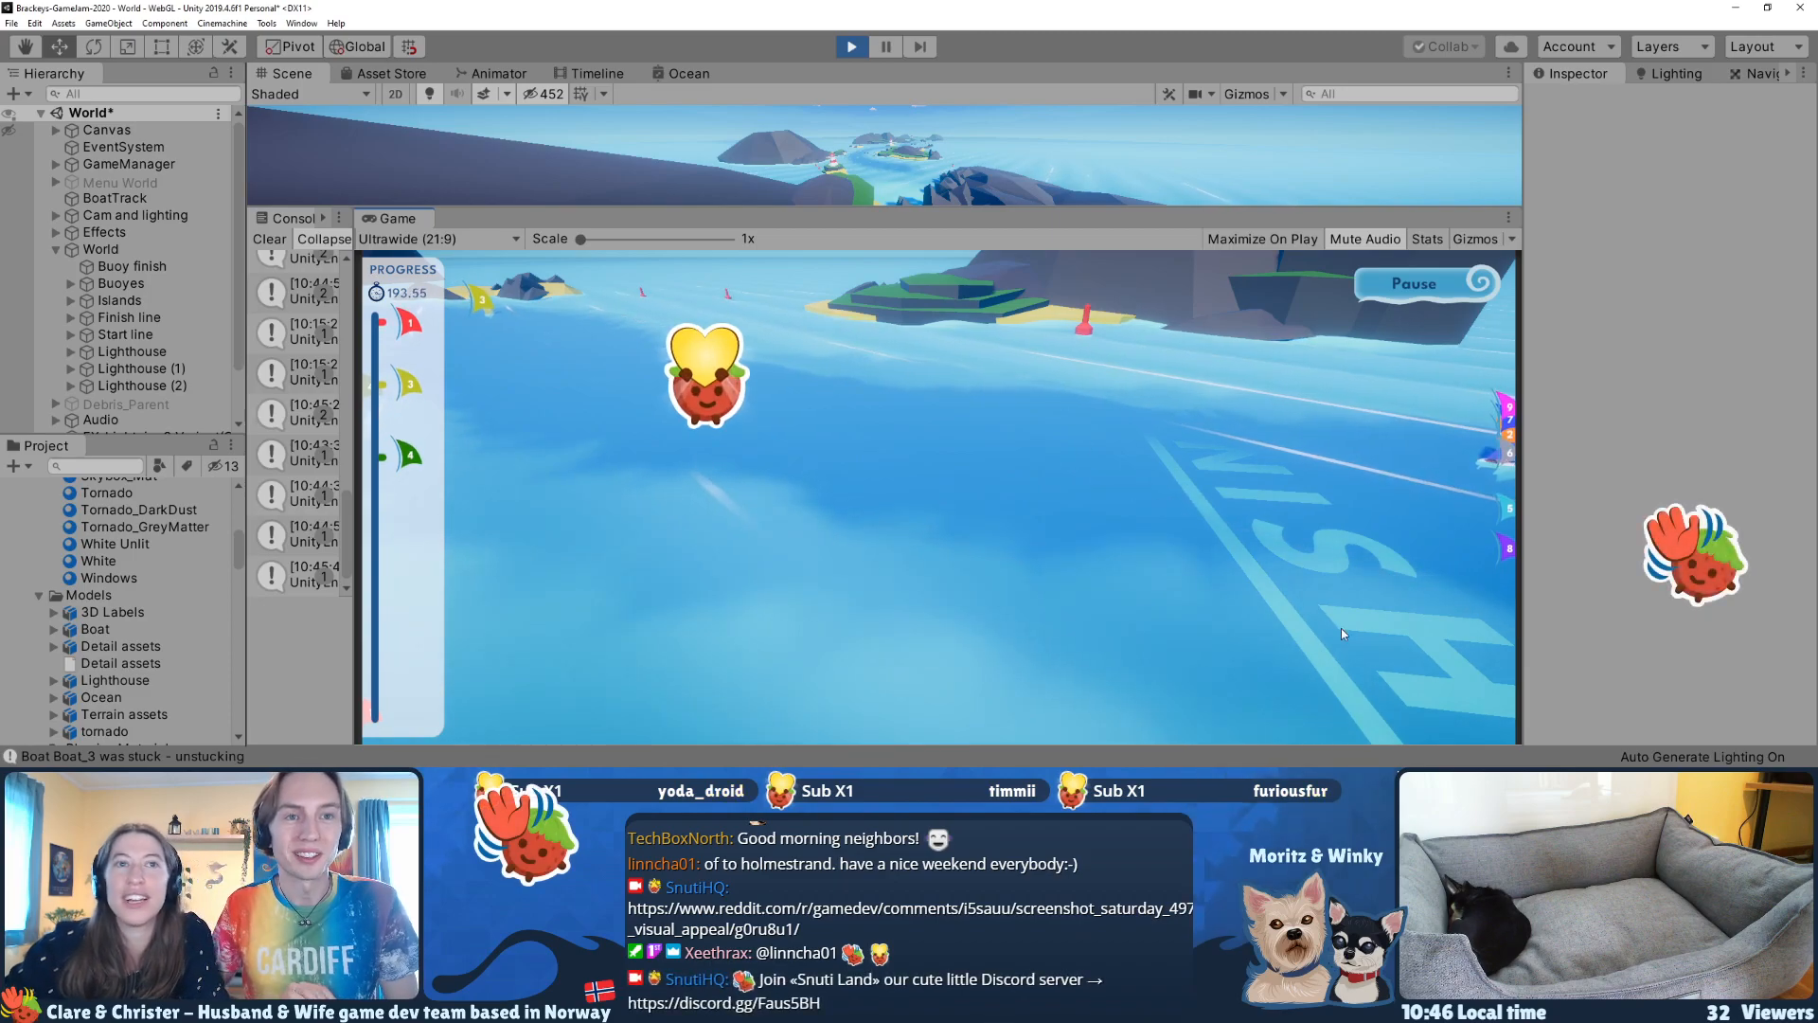
Step: Stop the ReSail race in the Unity editor and switch to the Berry project
left_click(852, 45)
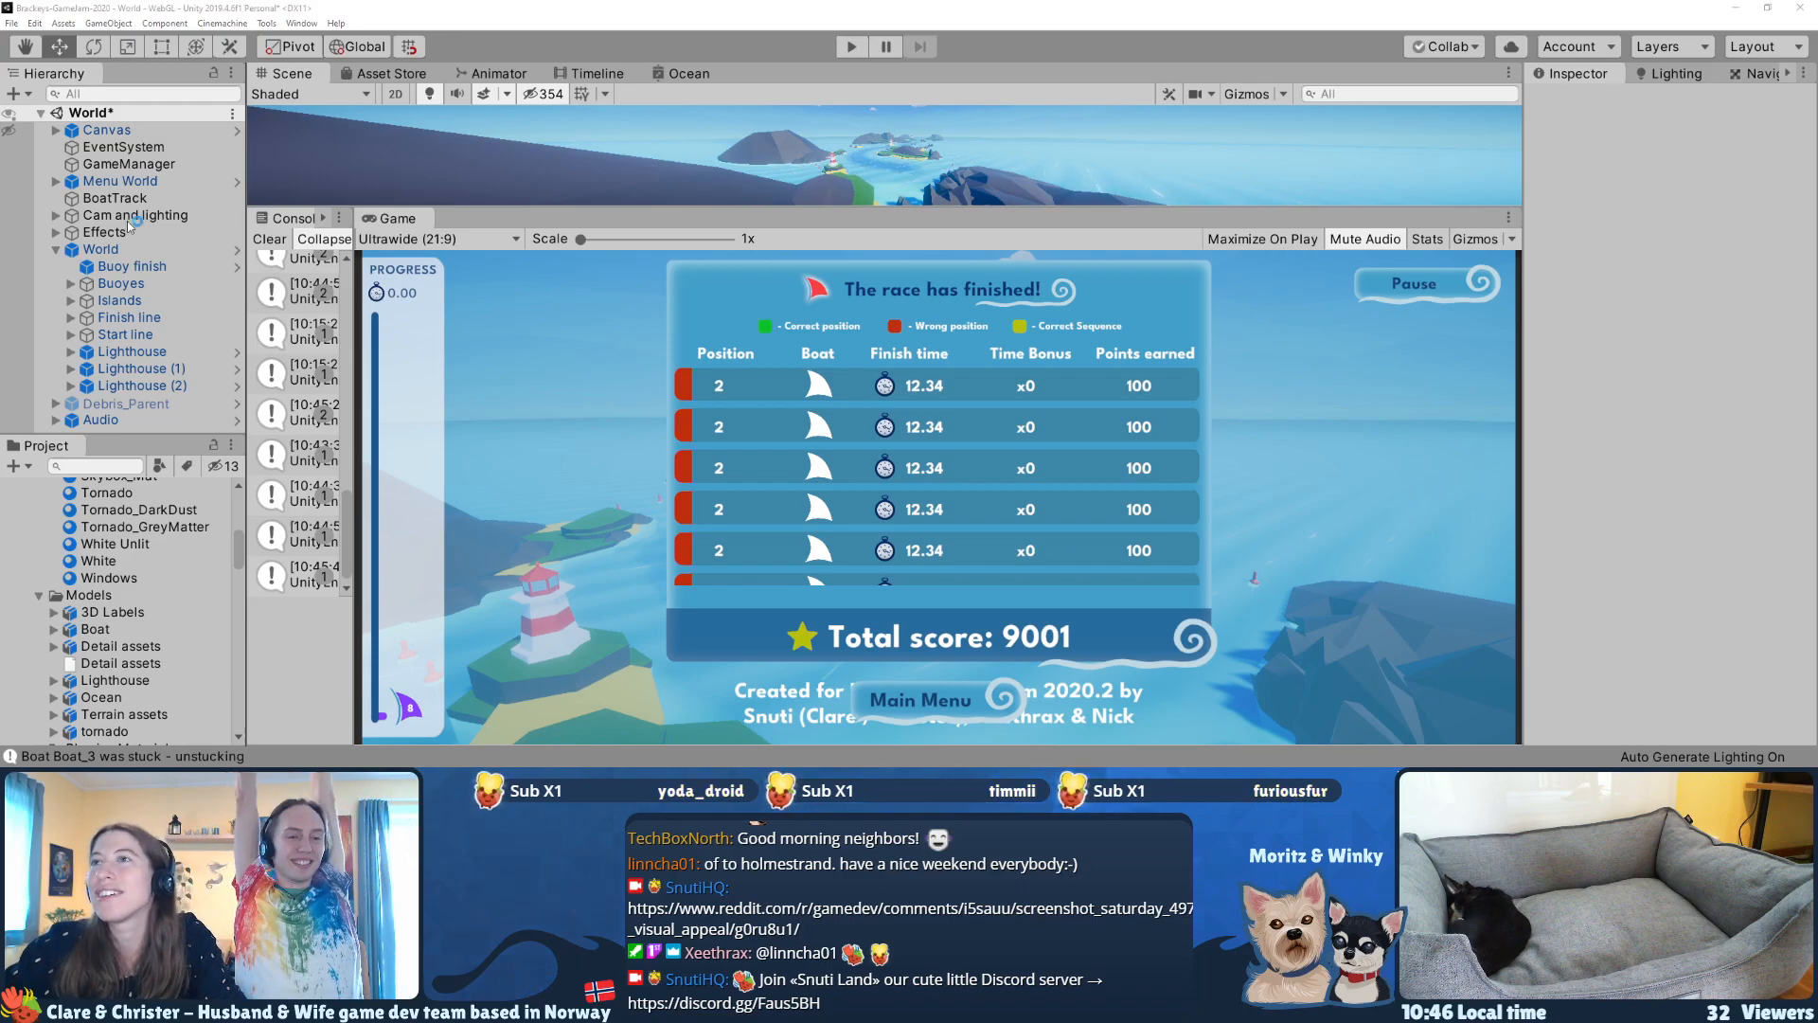
left_click(634, 434)
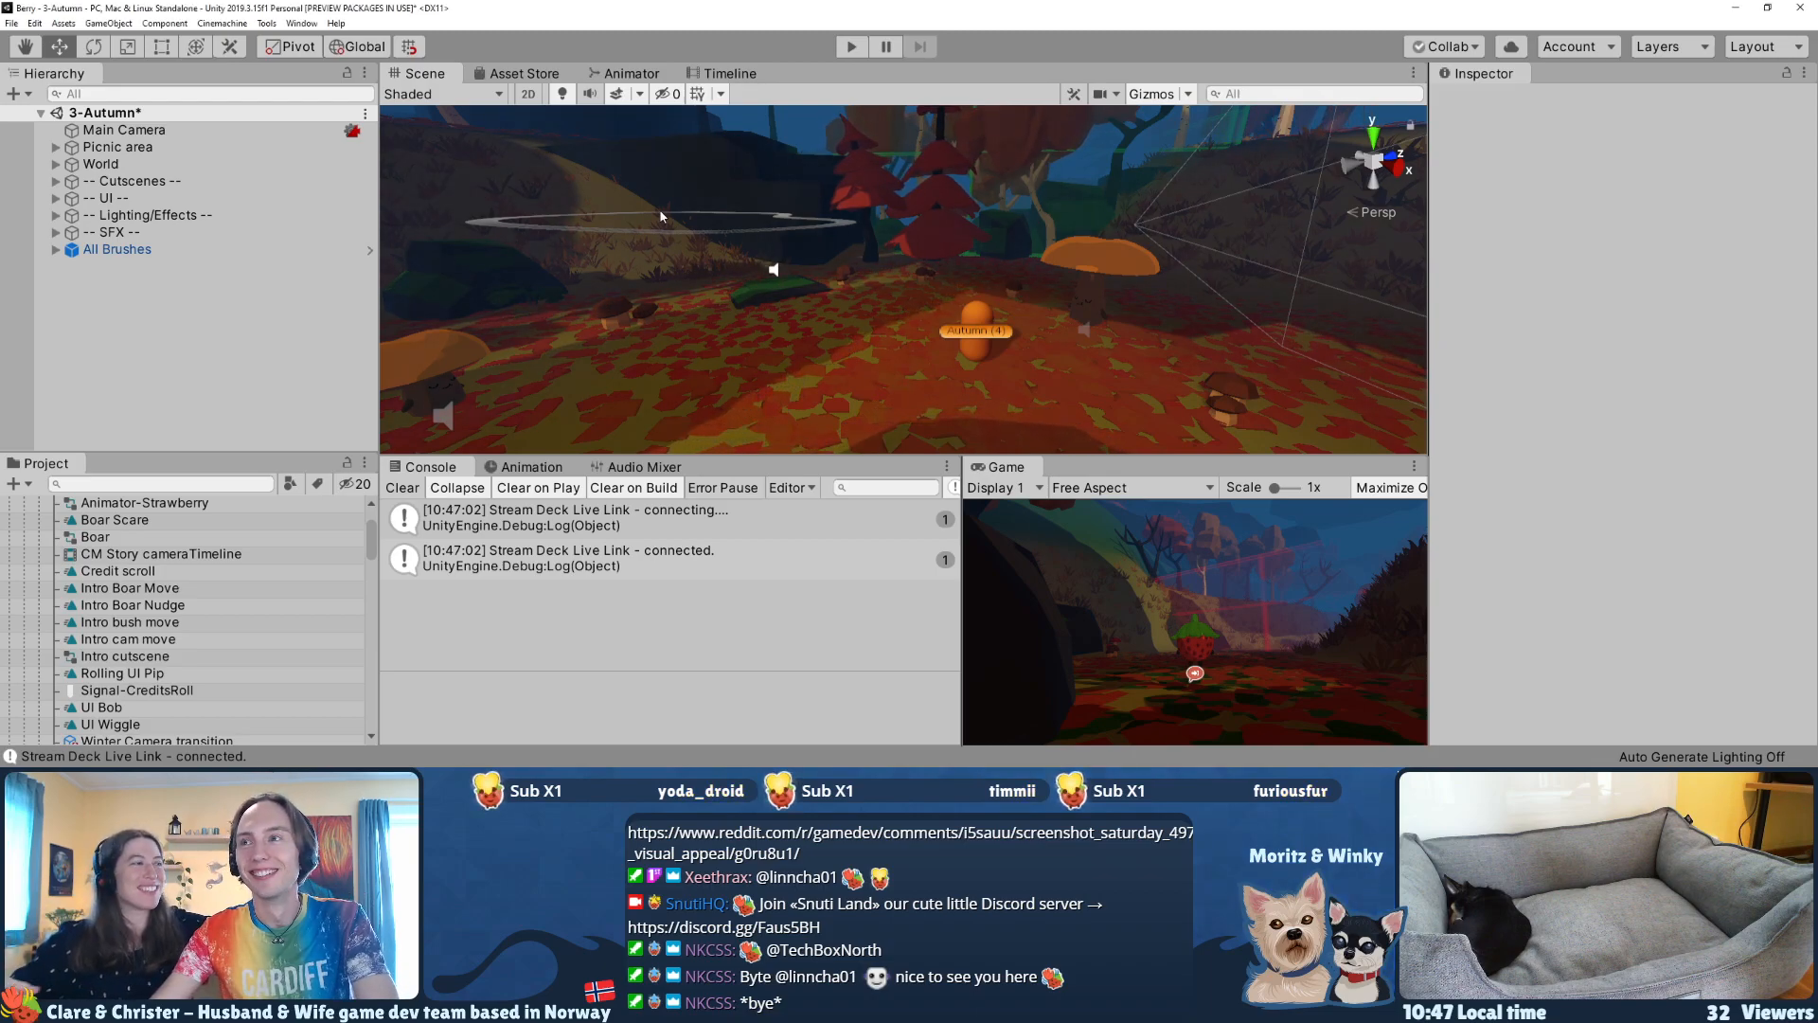
Step: Make the Scene view slightly taller and briefly play-test the 3-Autumn scene
mouse_move(712, 456)
left_mouse_down()
mouse_move(727, 539)
mouse_move(717, 485)
left_mouse_up()
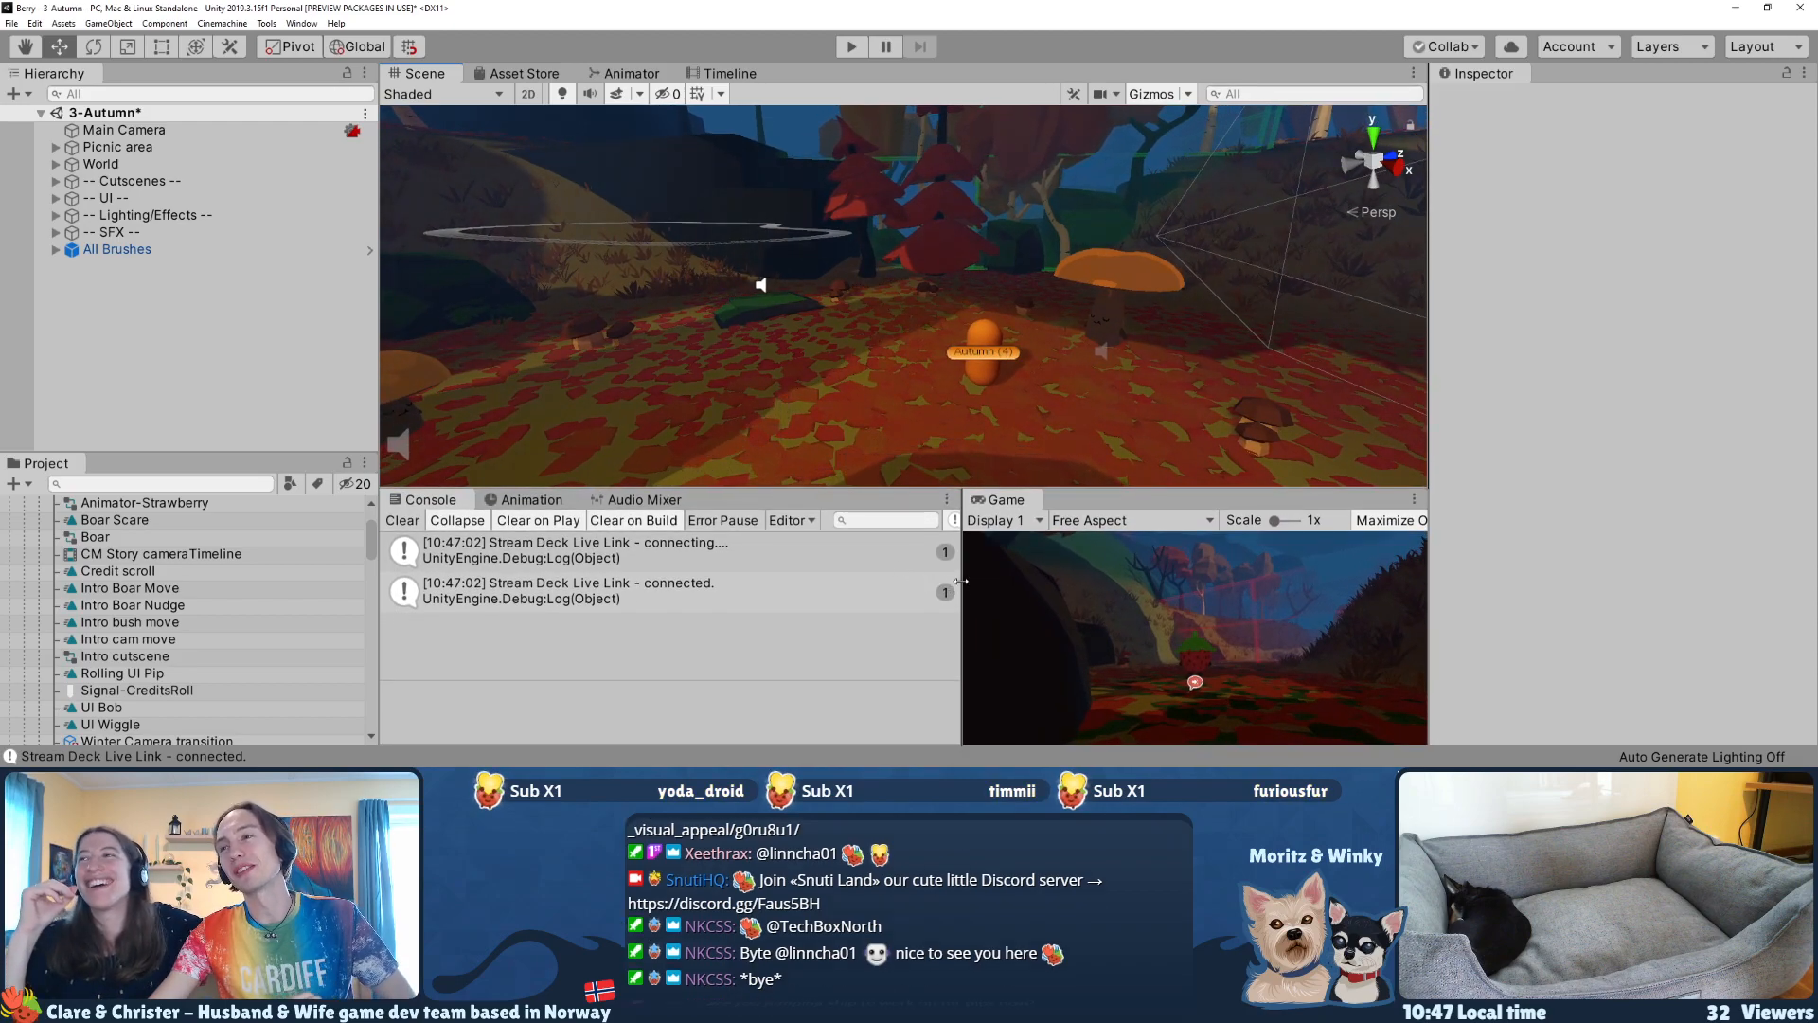
left_click(839, 45)
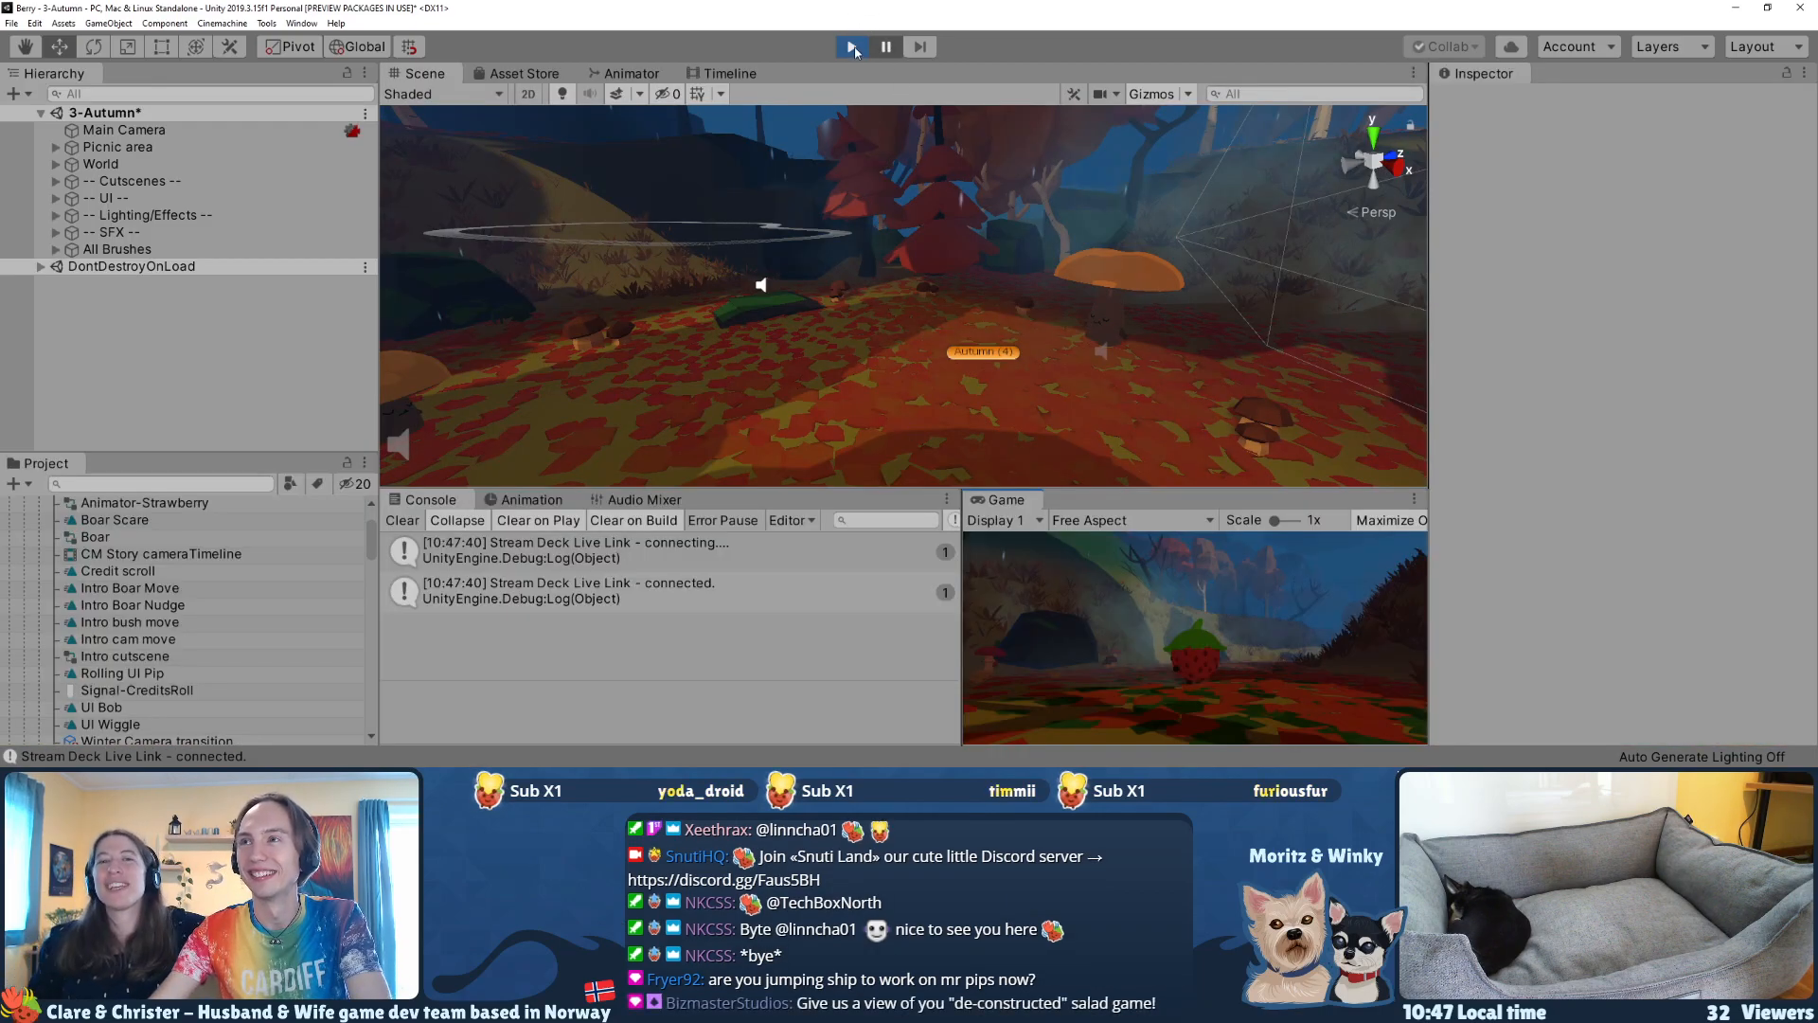
left_click(853, 47)
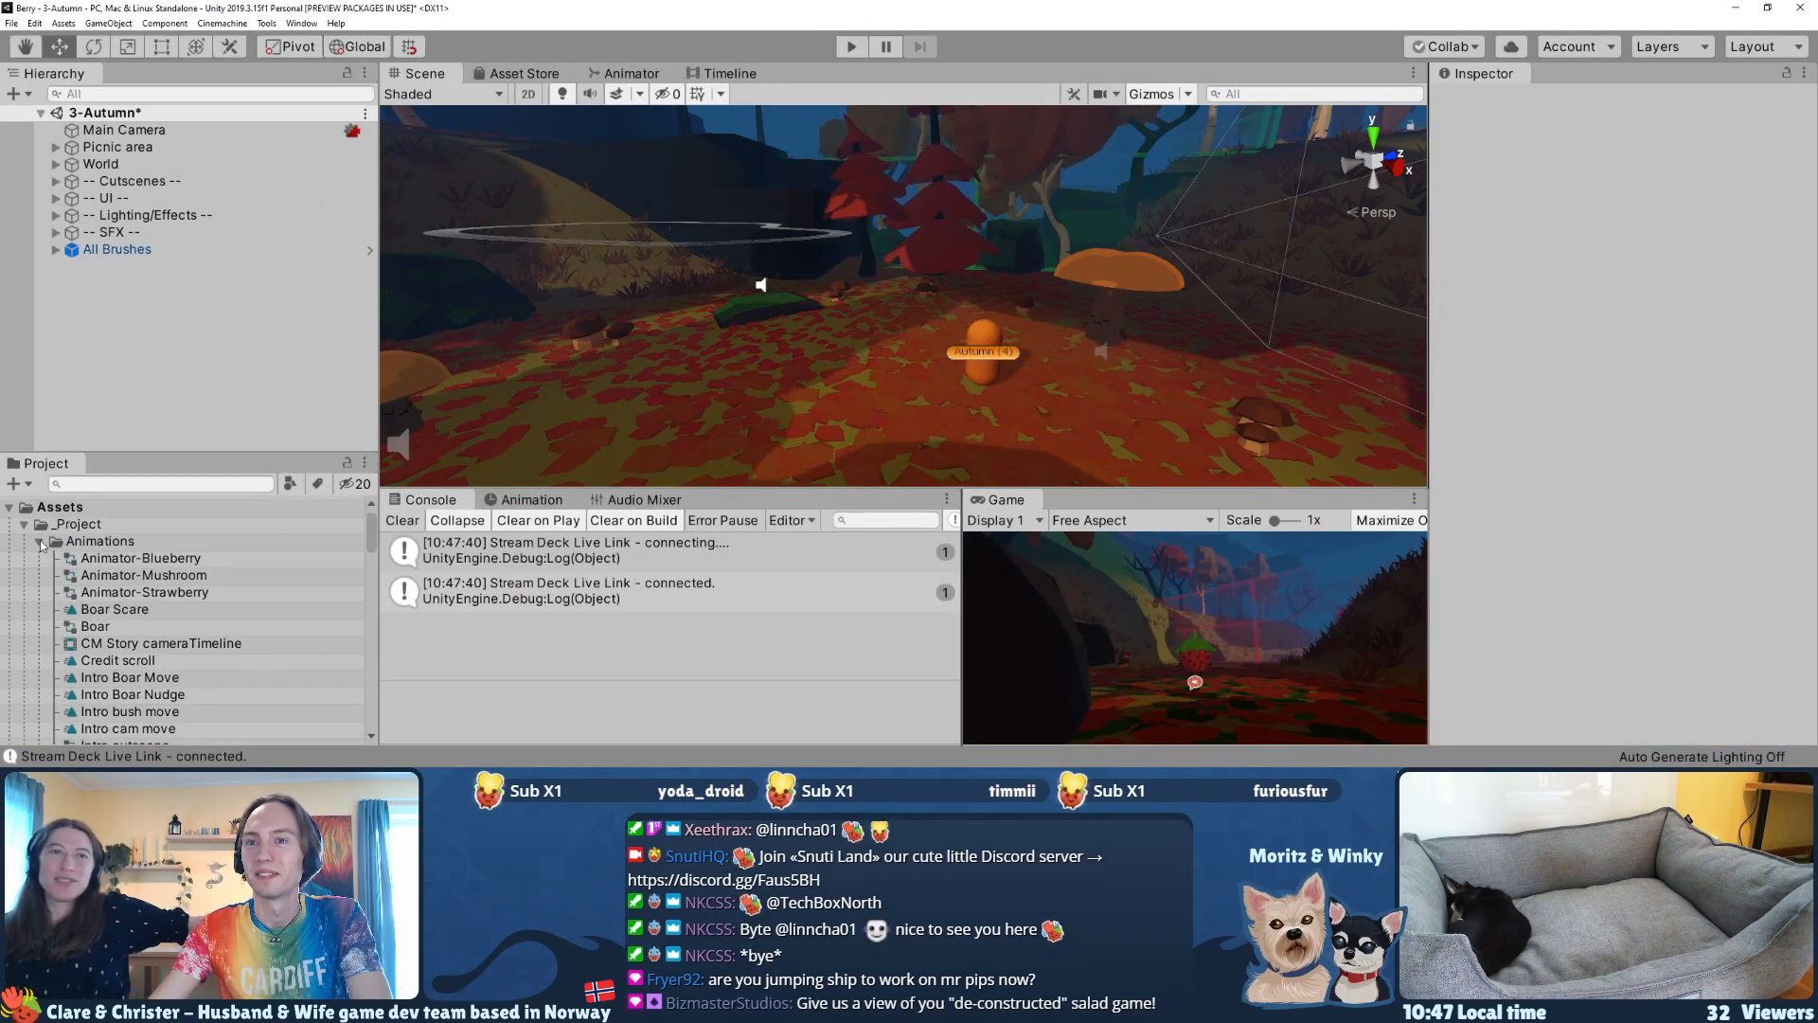
Step: Collapse the project's Animations folder and open the 1-Spring scene, discarding the changes to 3-Autumn
left_click(39, 543)
scroll(35, 573, "down", 3)
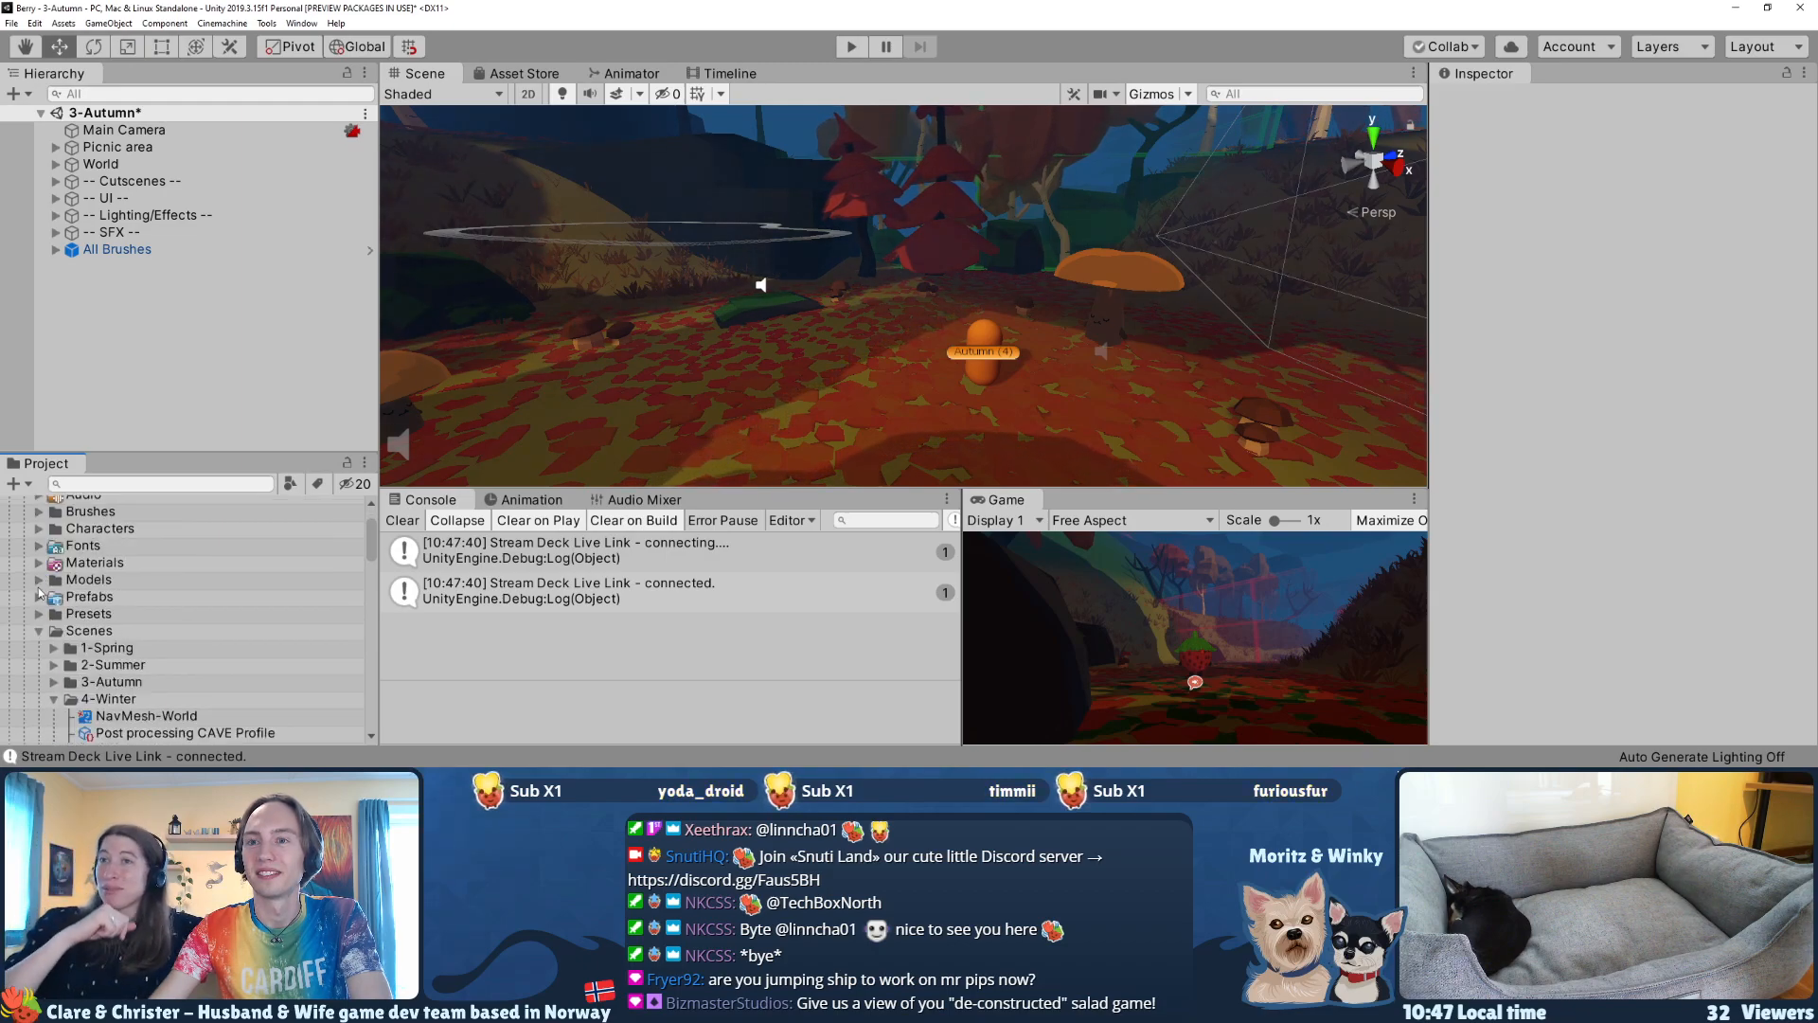
scroll(72, 649, "down", 3)
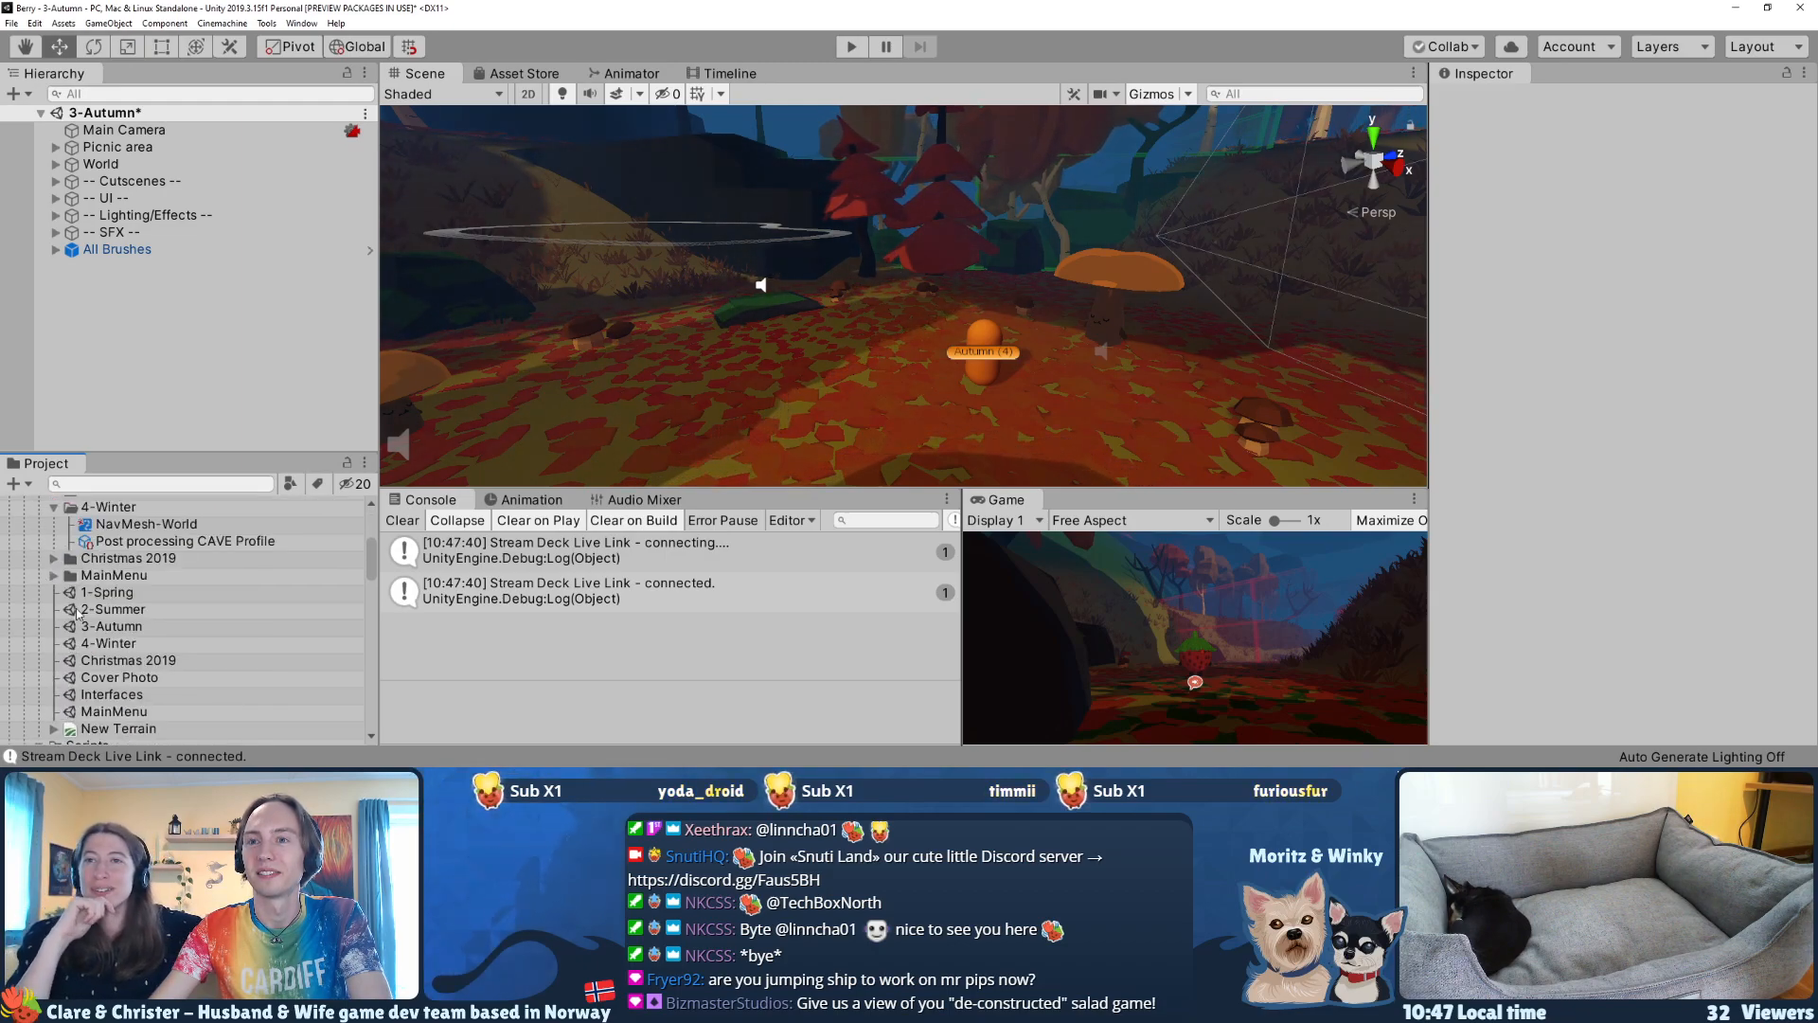
double_click(106, 592)
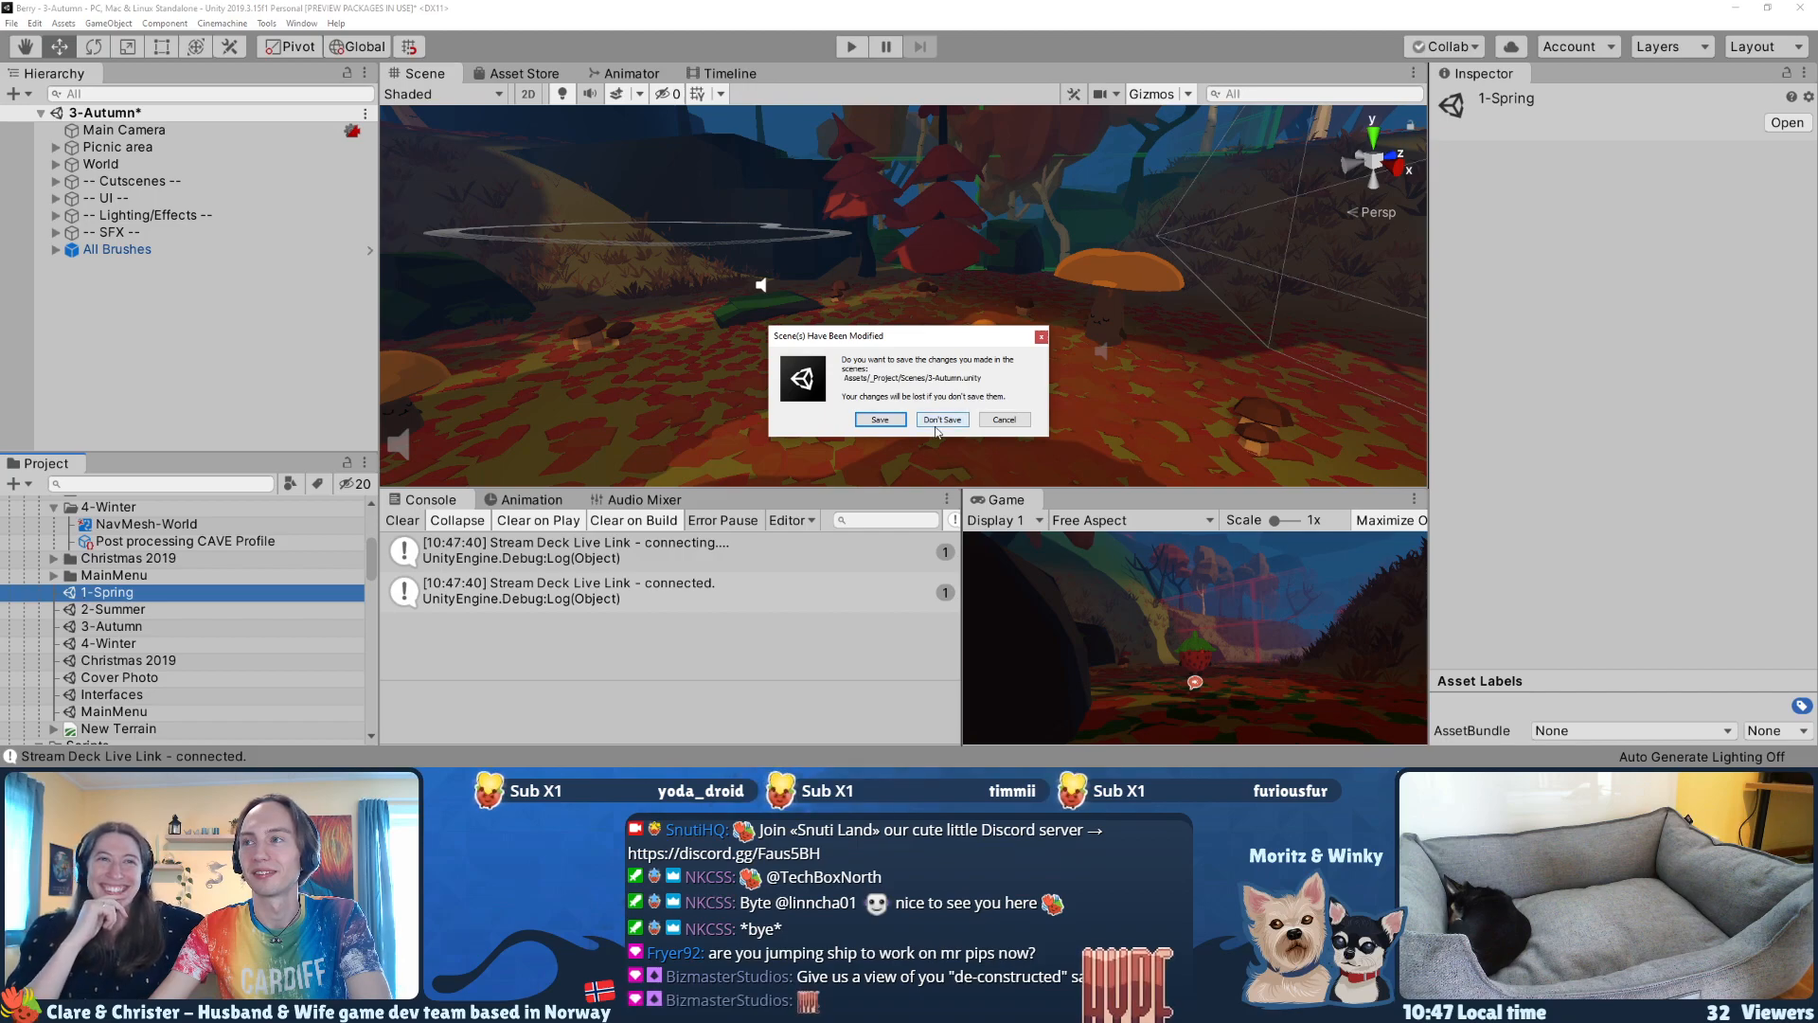
left_click(941, 420)
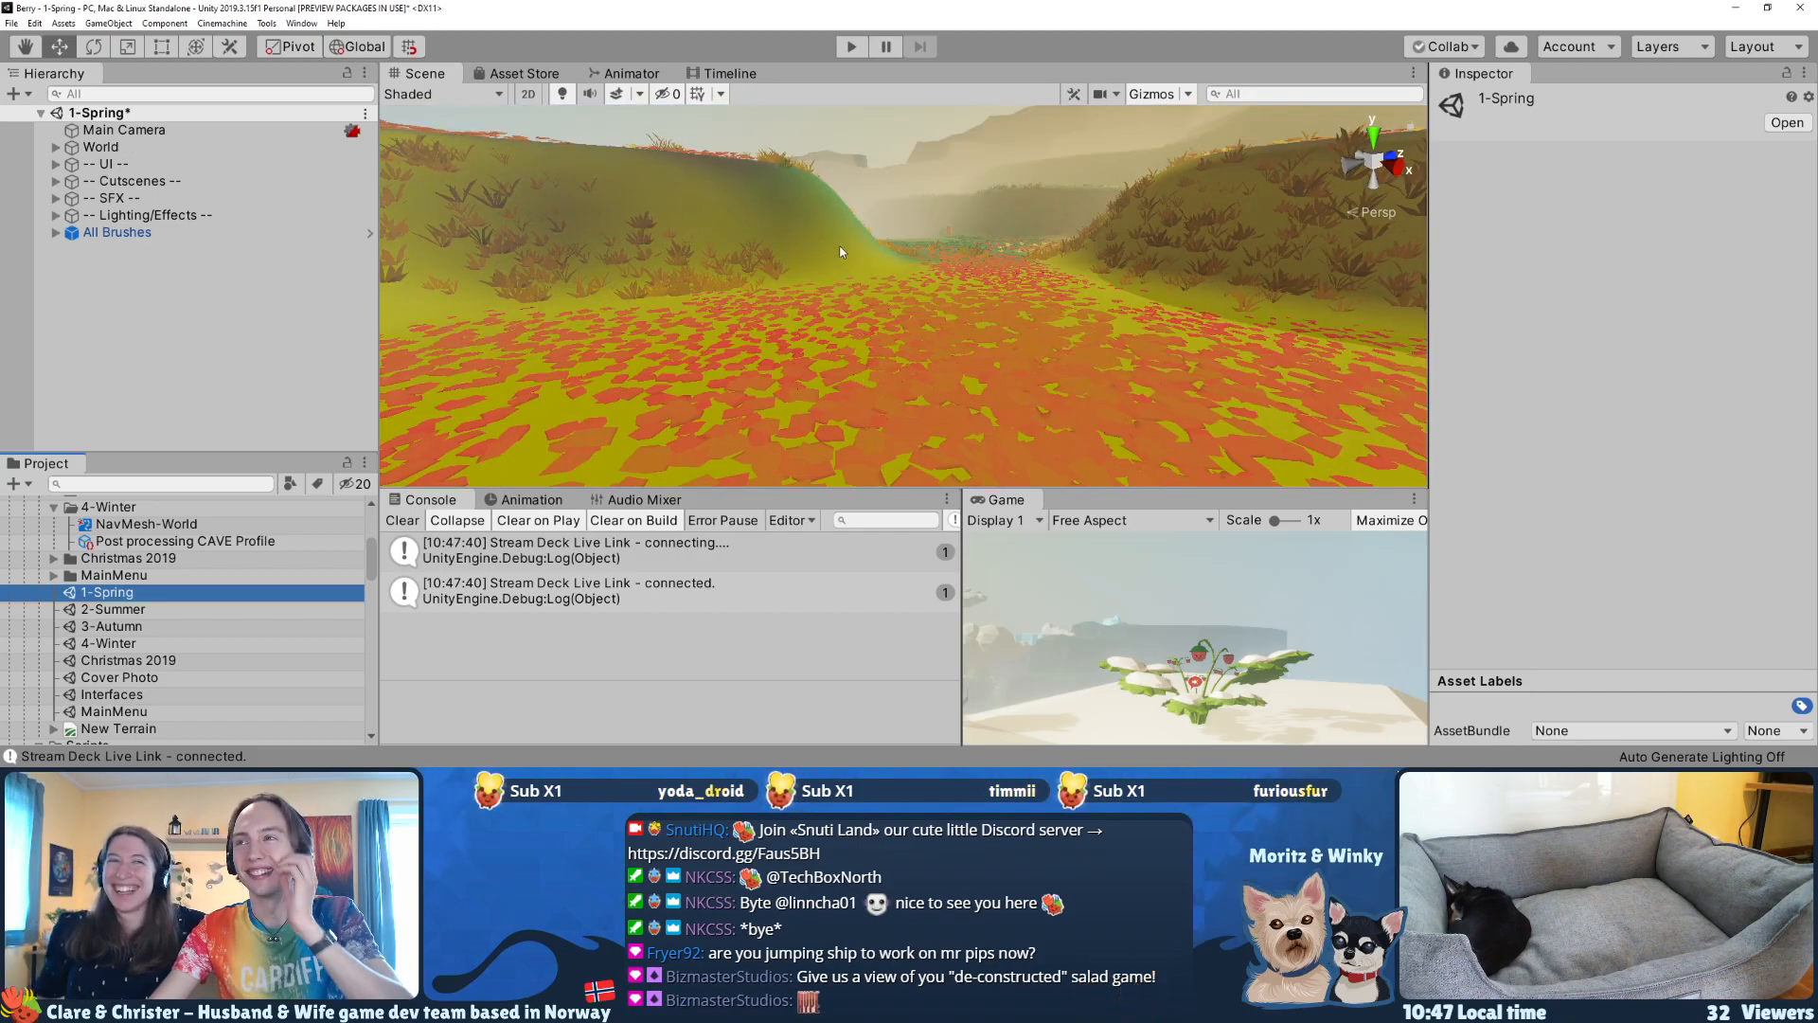
Step: Play the 1-Spring scene and advance through the story texts of the intro cutscene with the boar
left_click(850, 47)
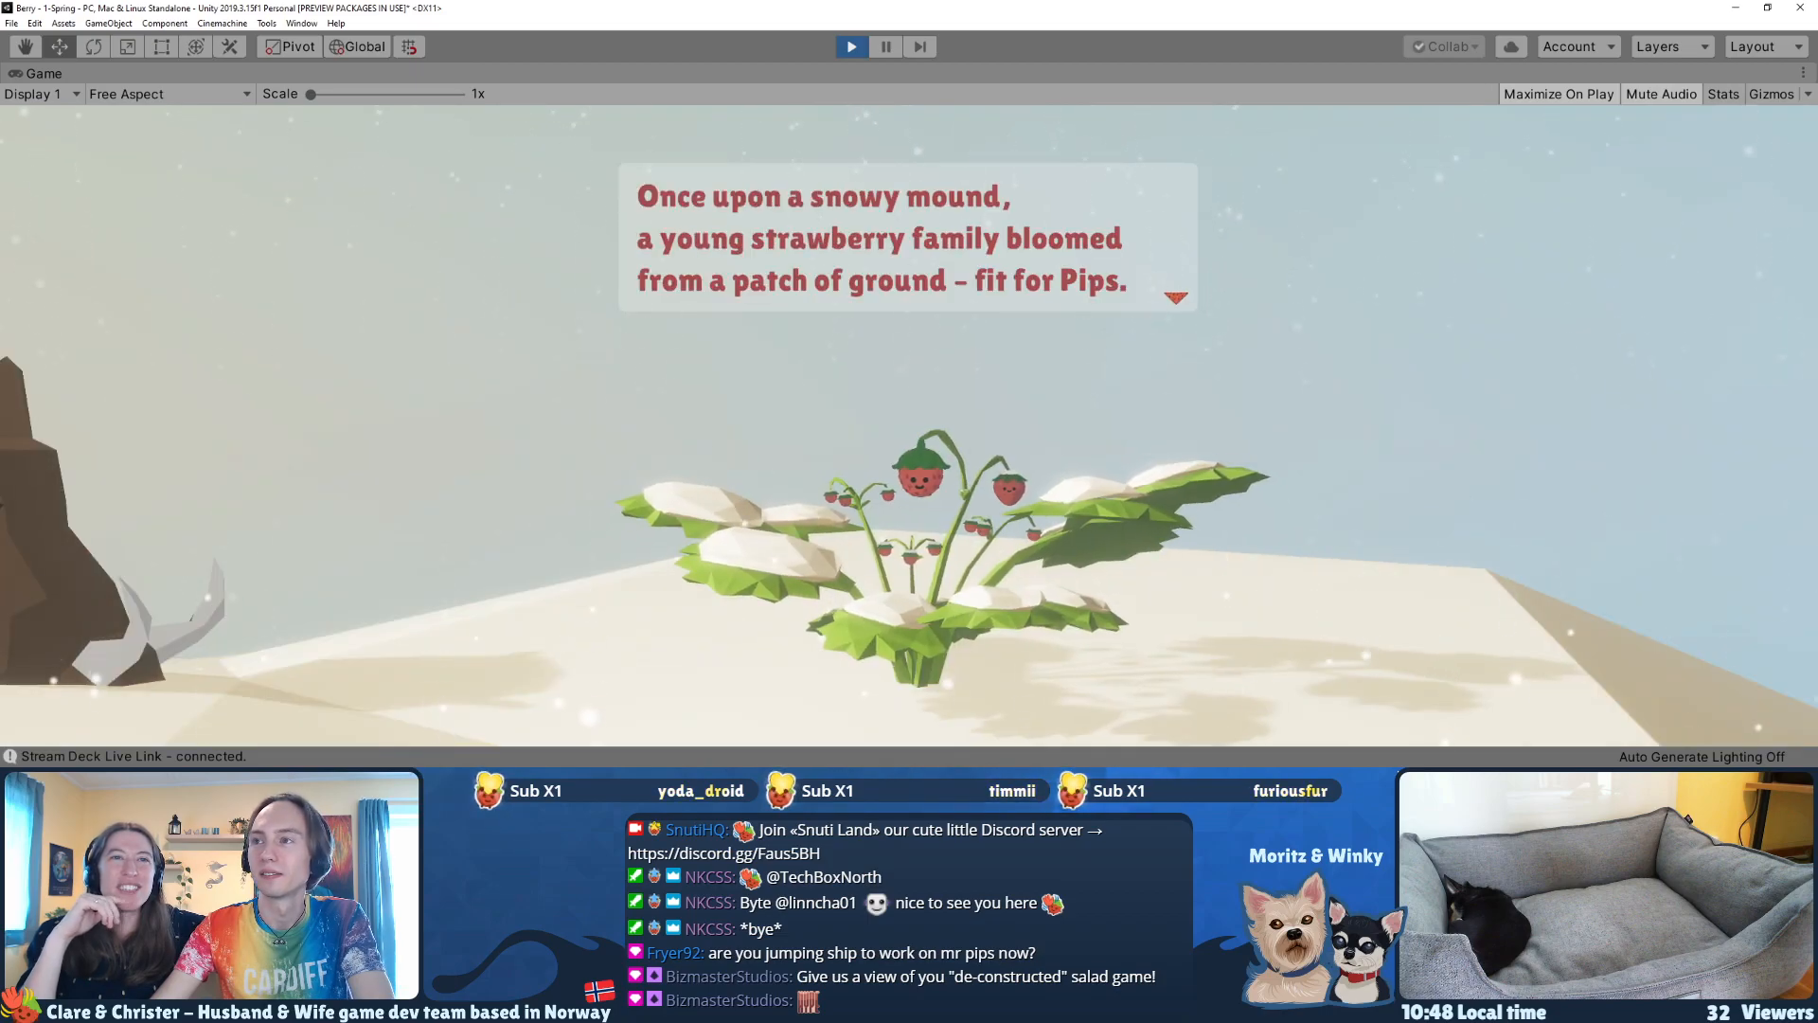
key("space")
key("space")
key("space")
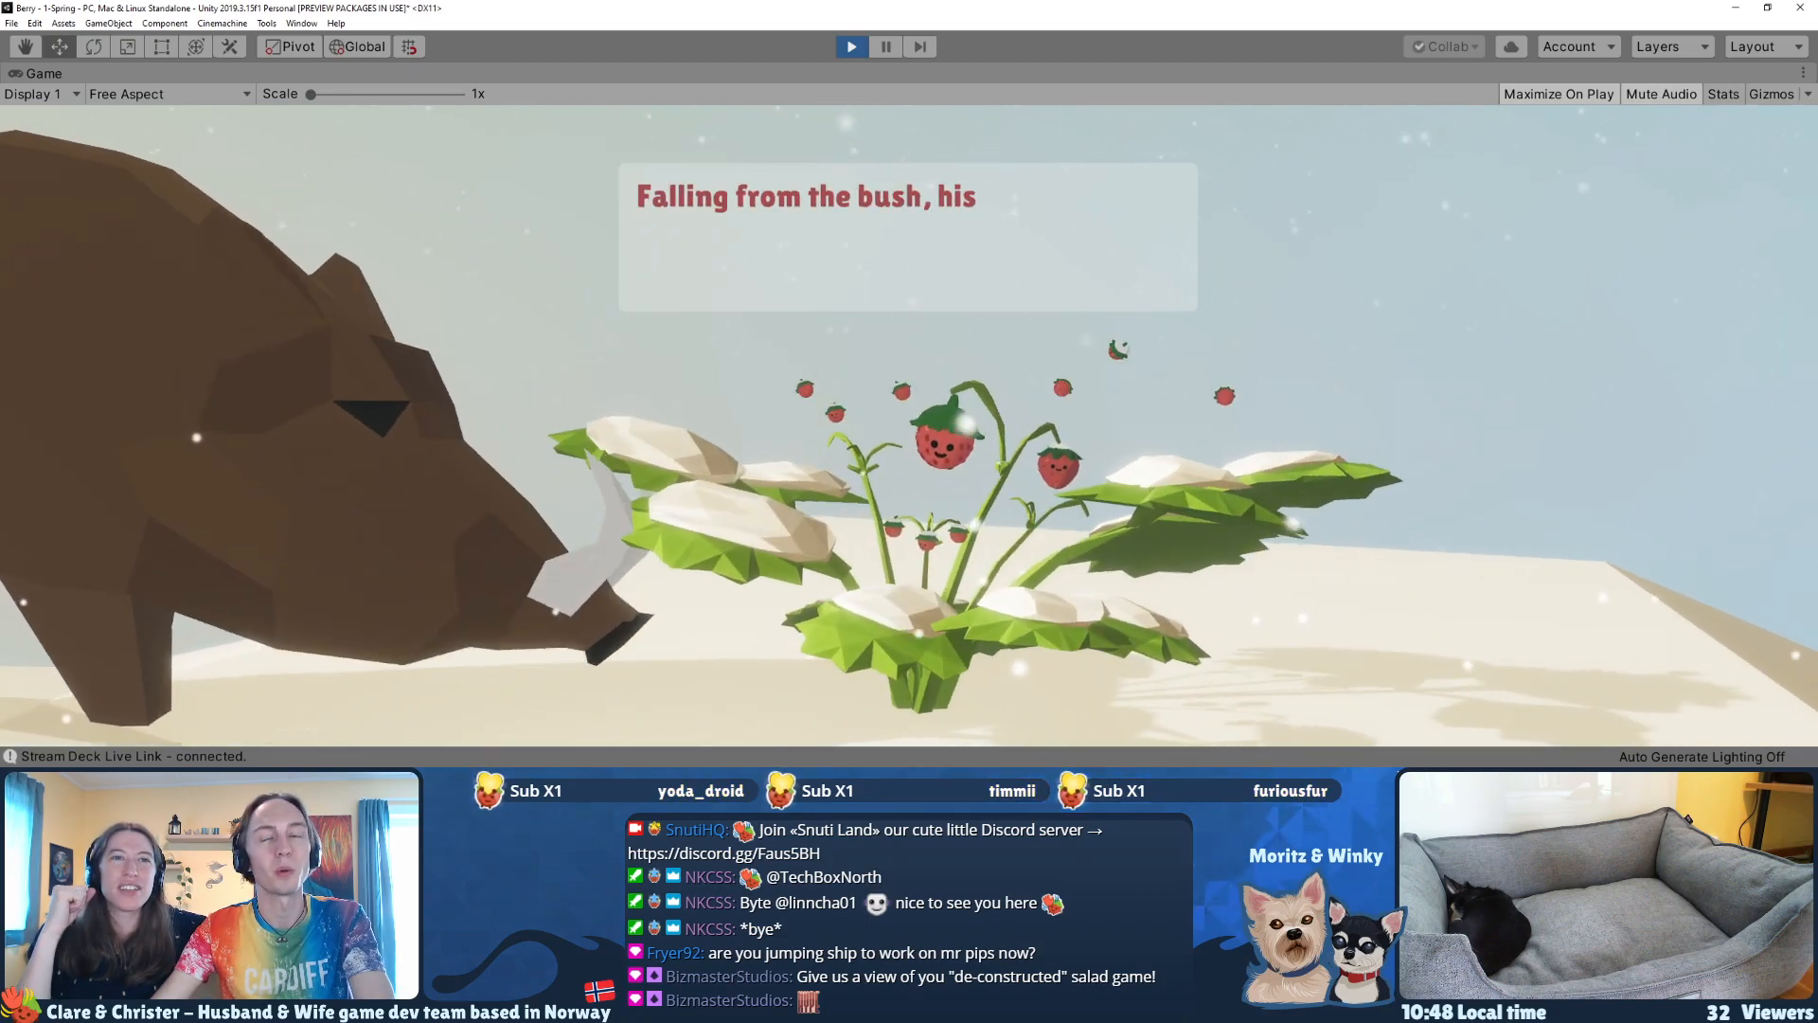
key("space")
key("space")
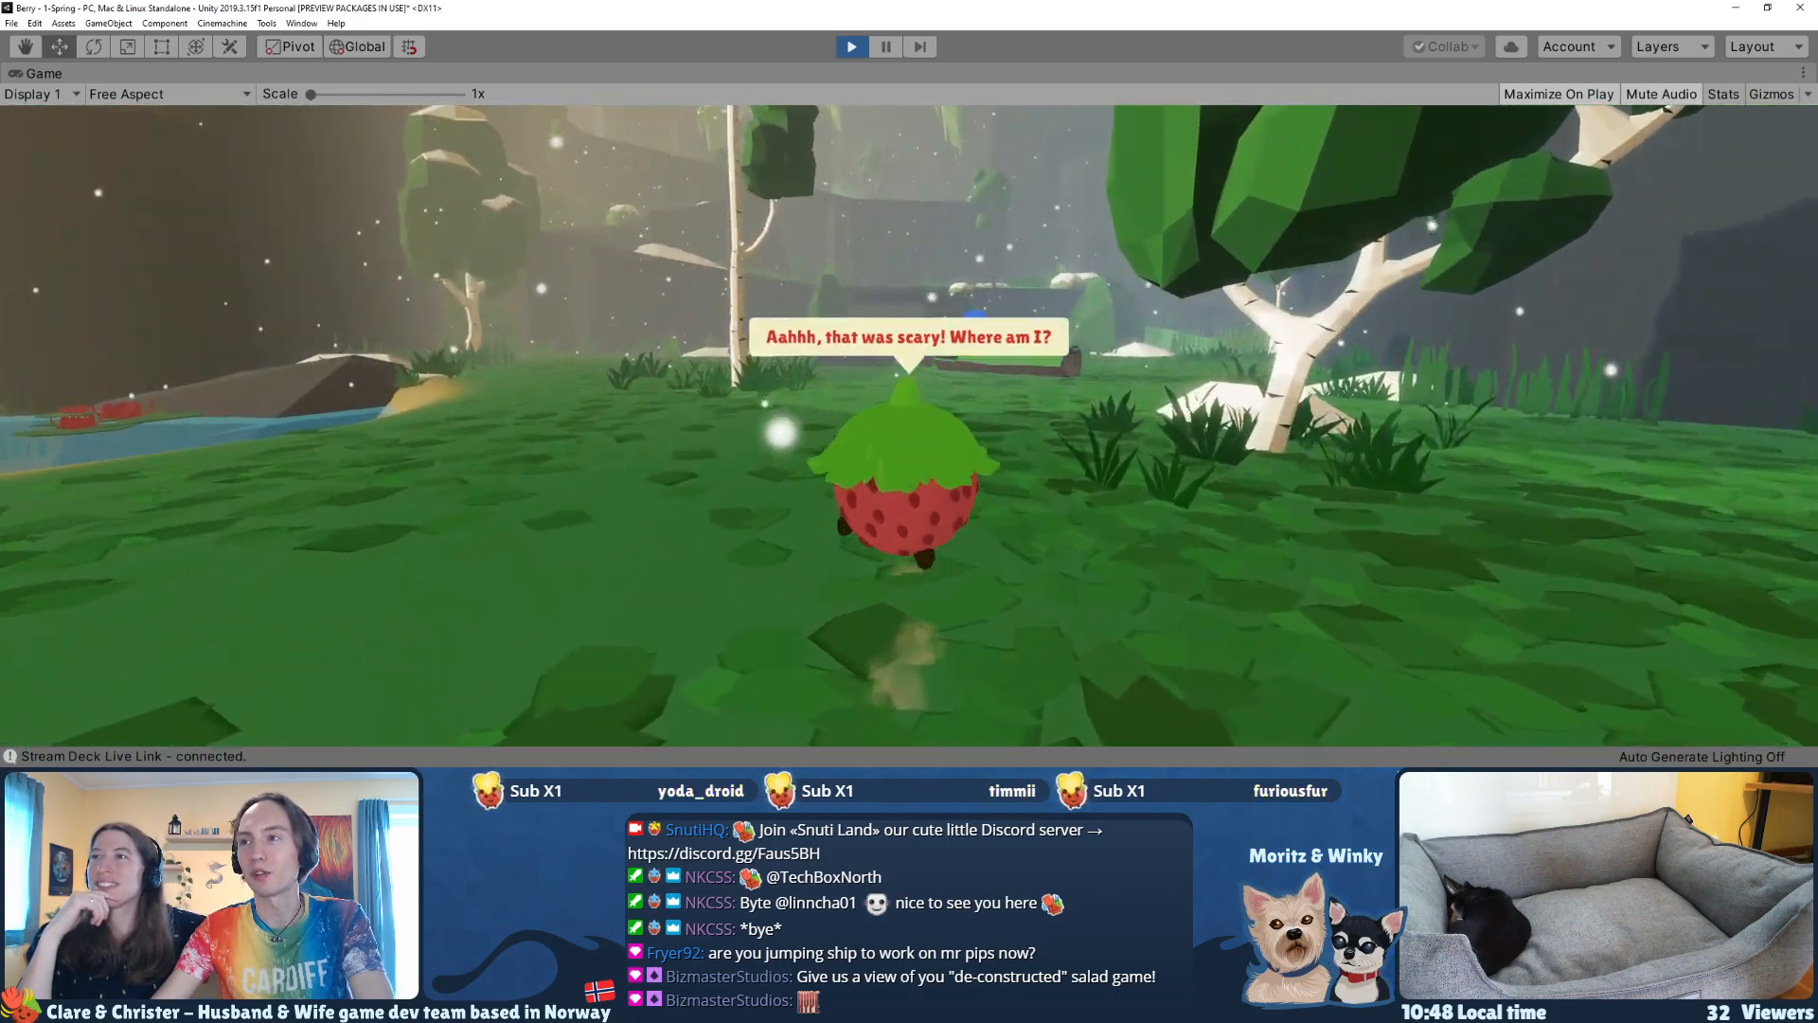
Step: Run and jump the strawberry through the spring forest, past the blueberry's log and up the rock ramp
key("w")
key("space")
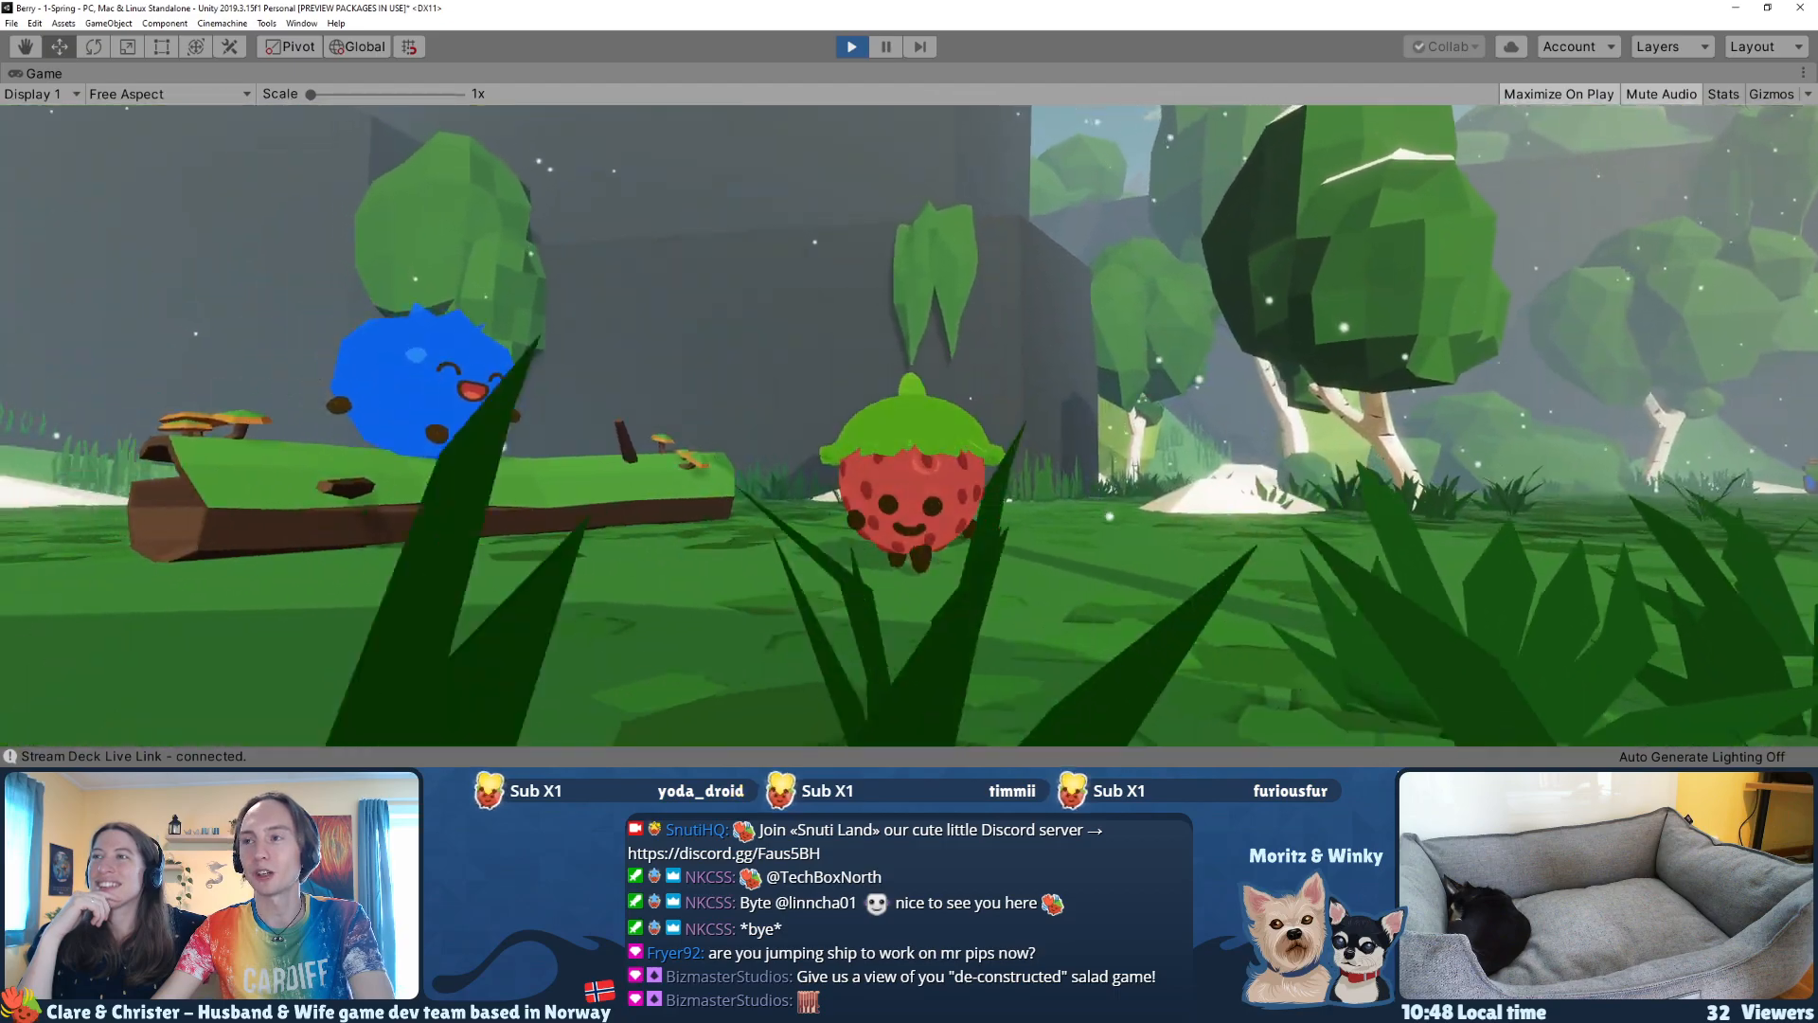
key("w")
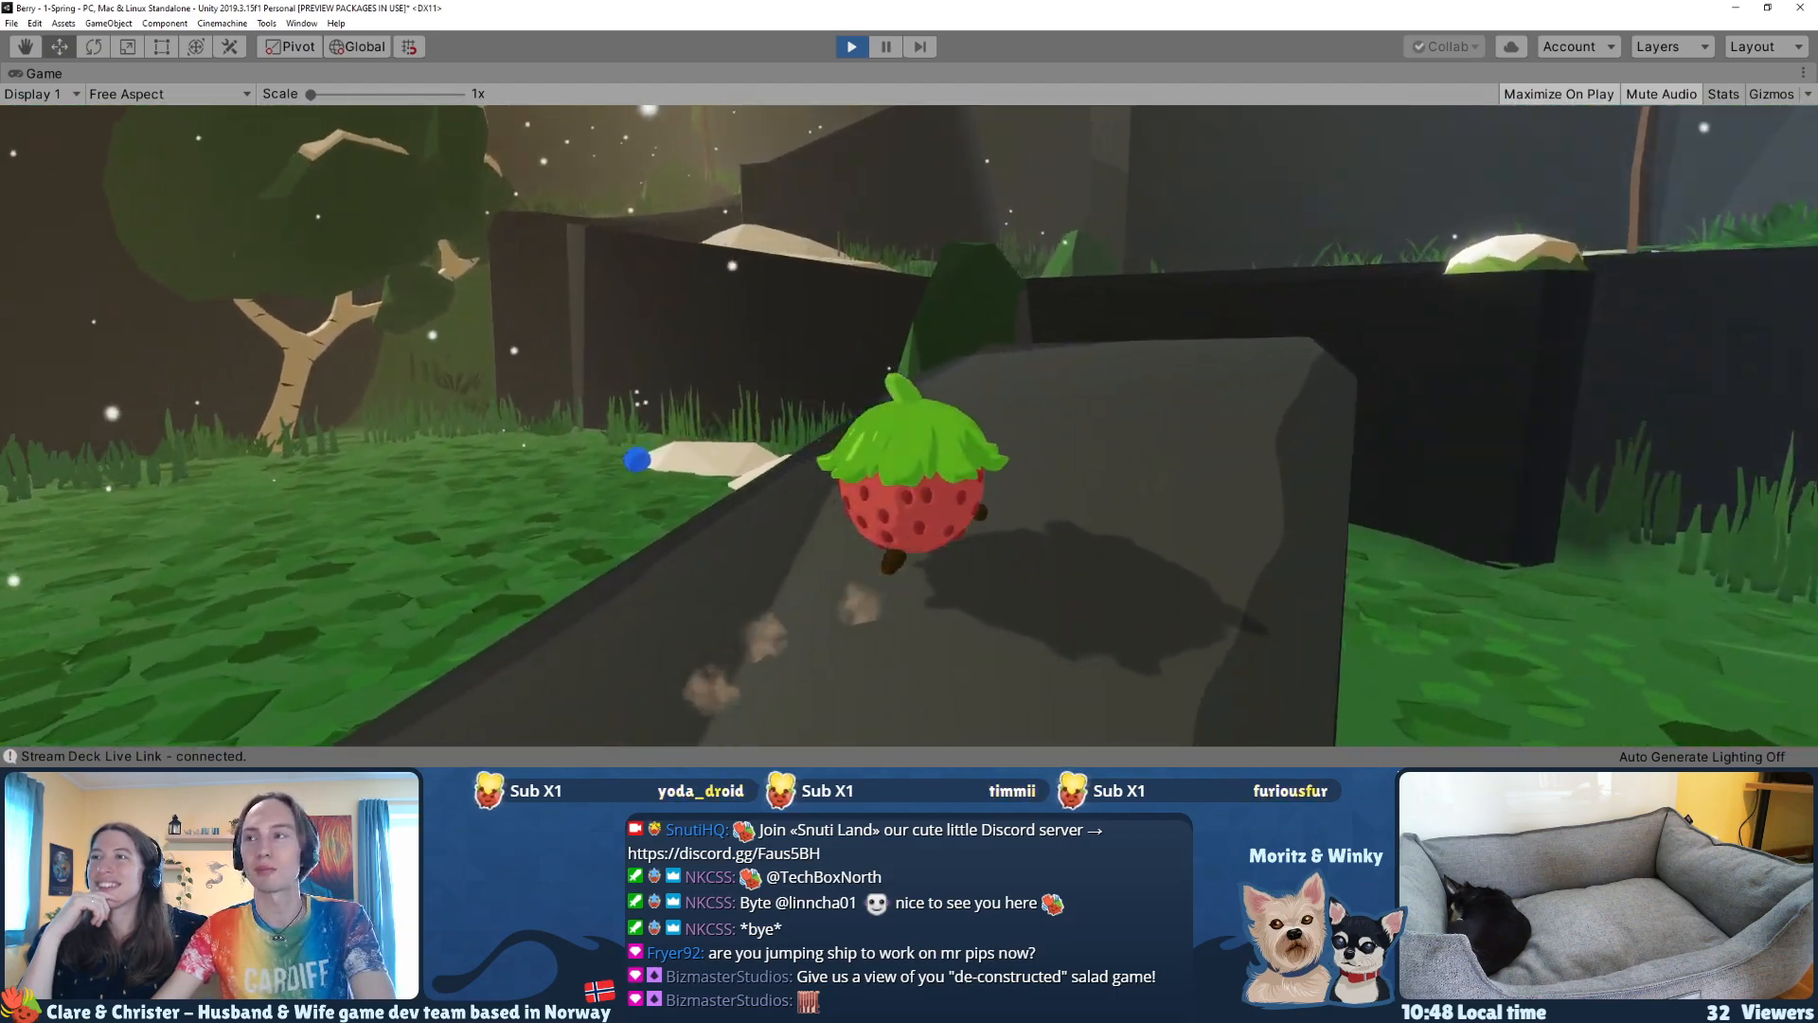
key("space")
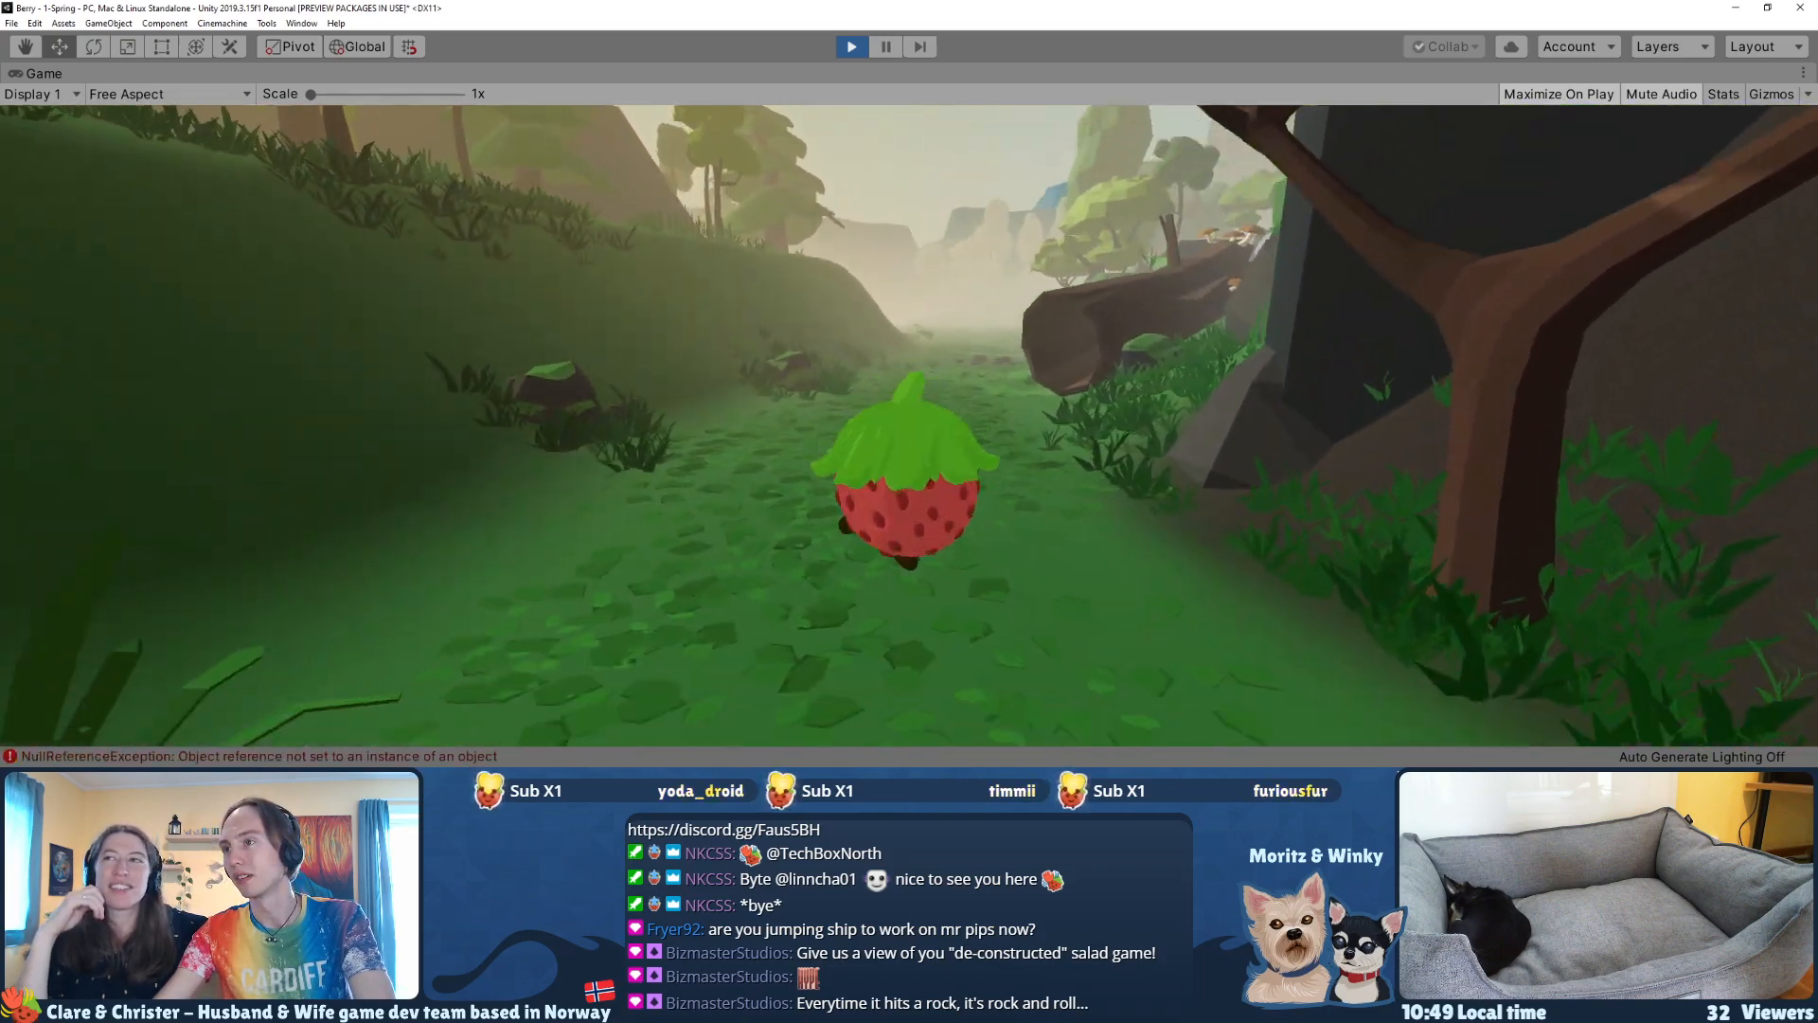
Step: End the 1-Spring playthrough and open the 2-Summer scene, saving the changes to 1-Spring
key("ctrl+shift+p")
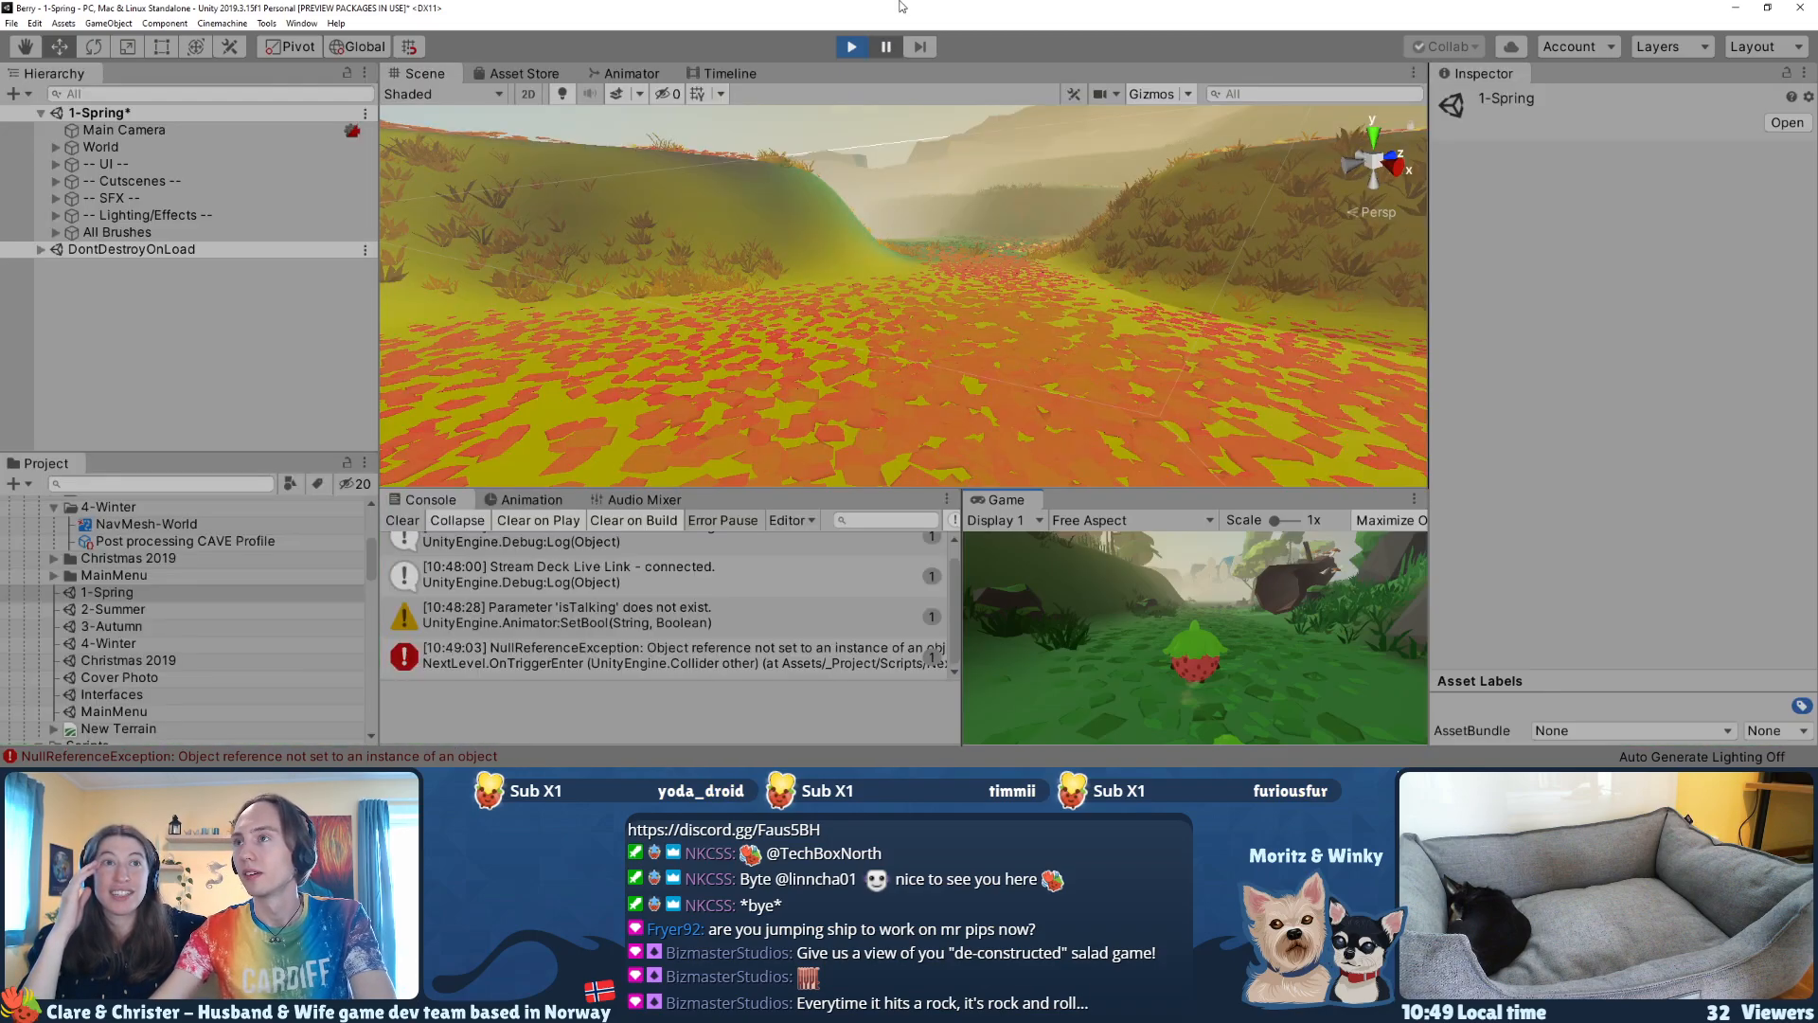
left_click(851, 46)
double_click(123, 609)
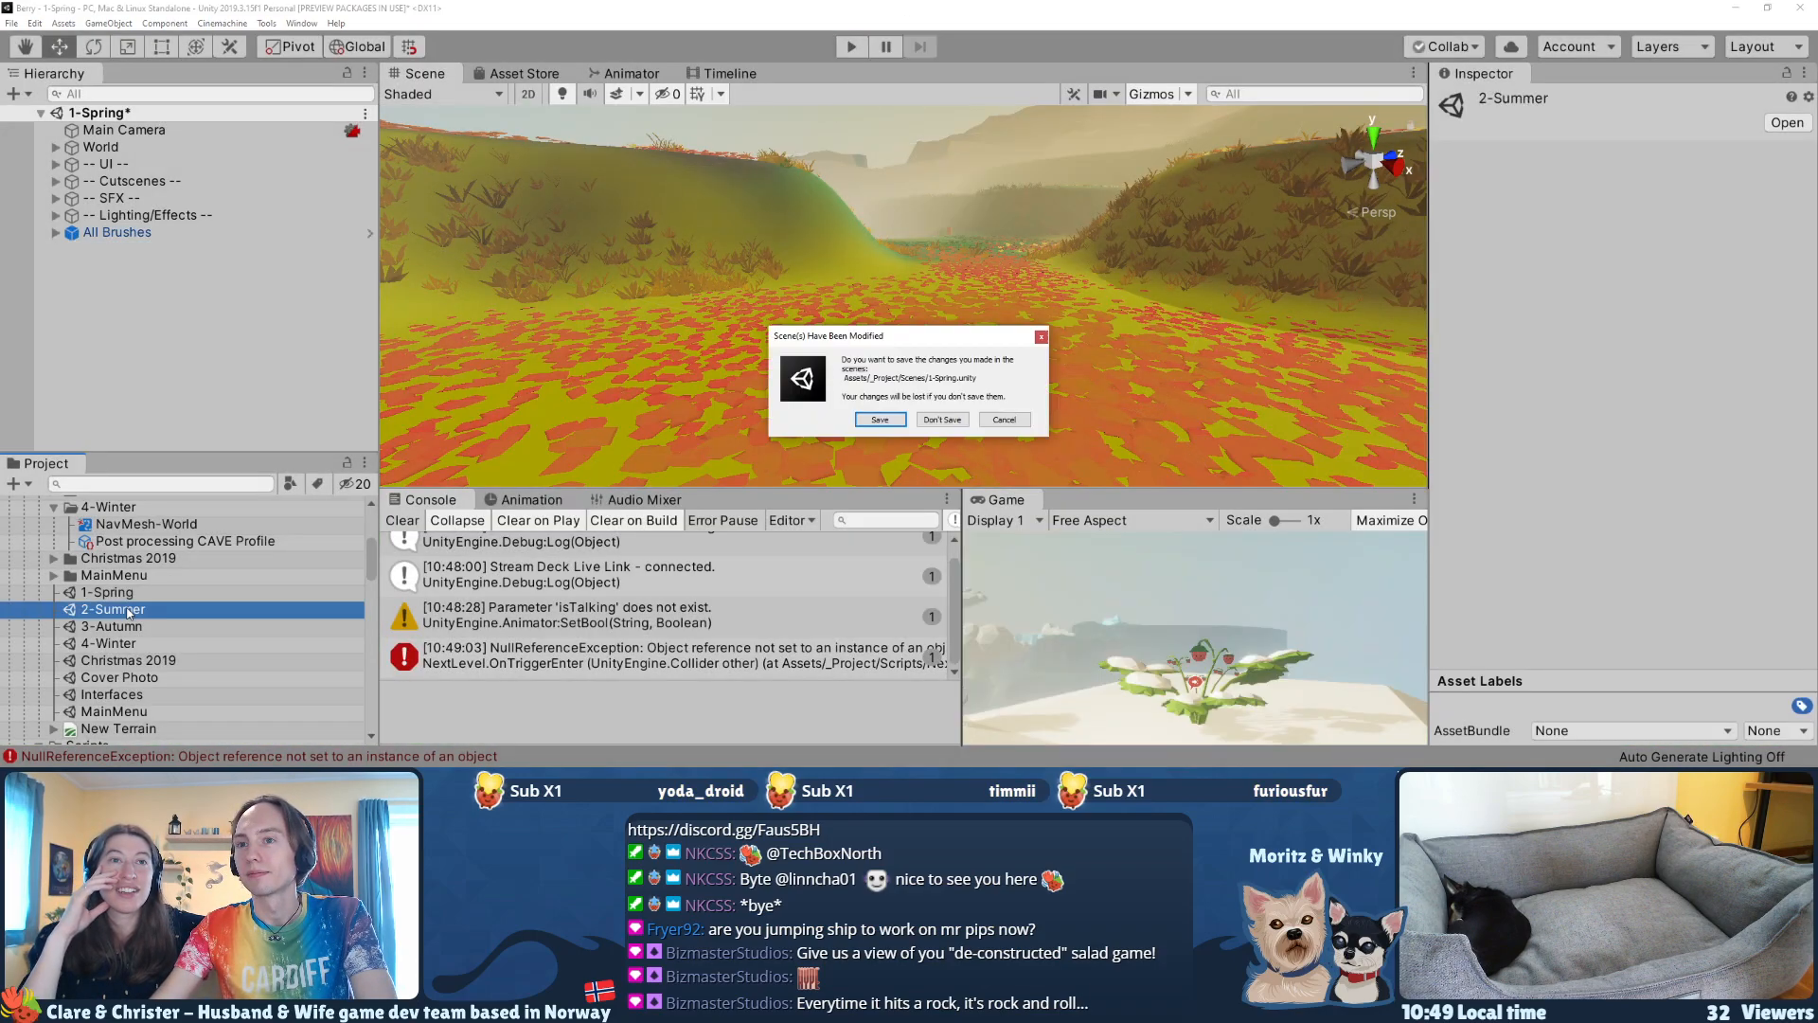
left_click(886, 422)
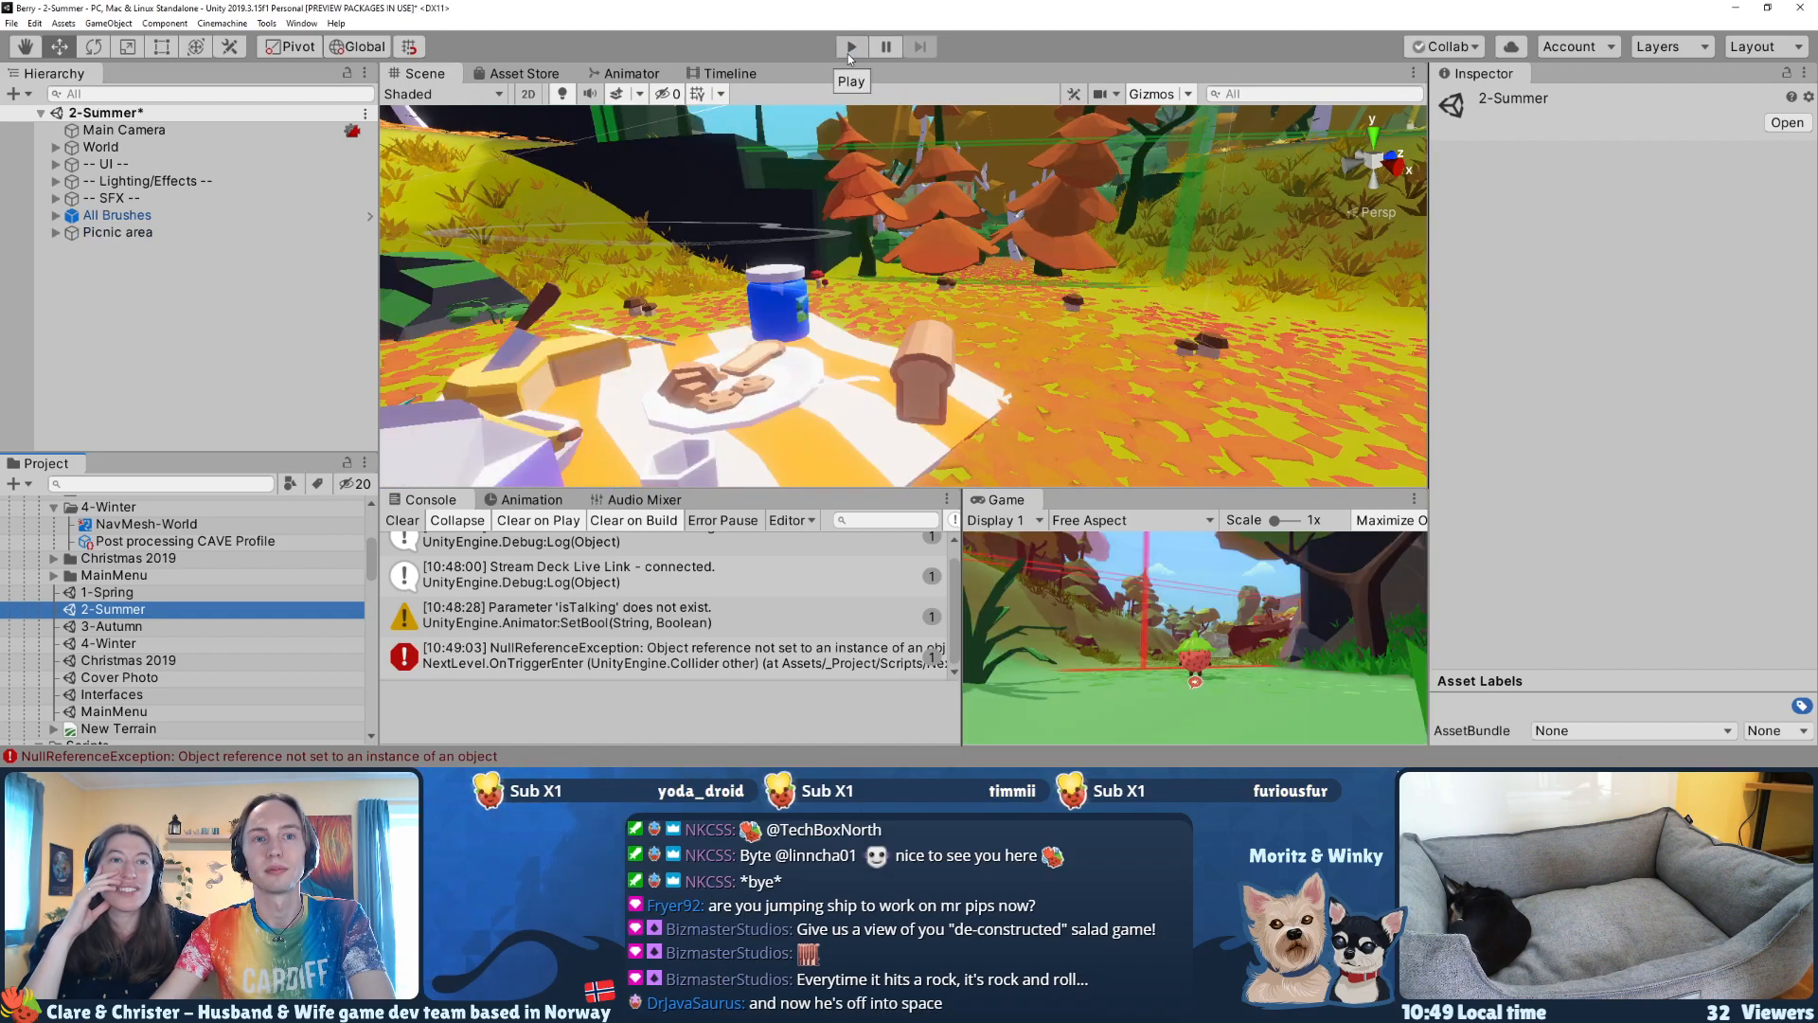
Step: Play the 2-Summer scene and run the strawberry along the grassy path toward the trees
left_click(851, 46)
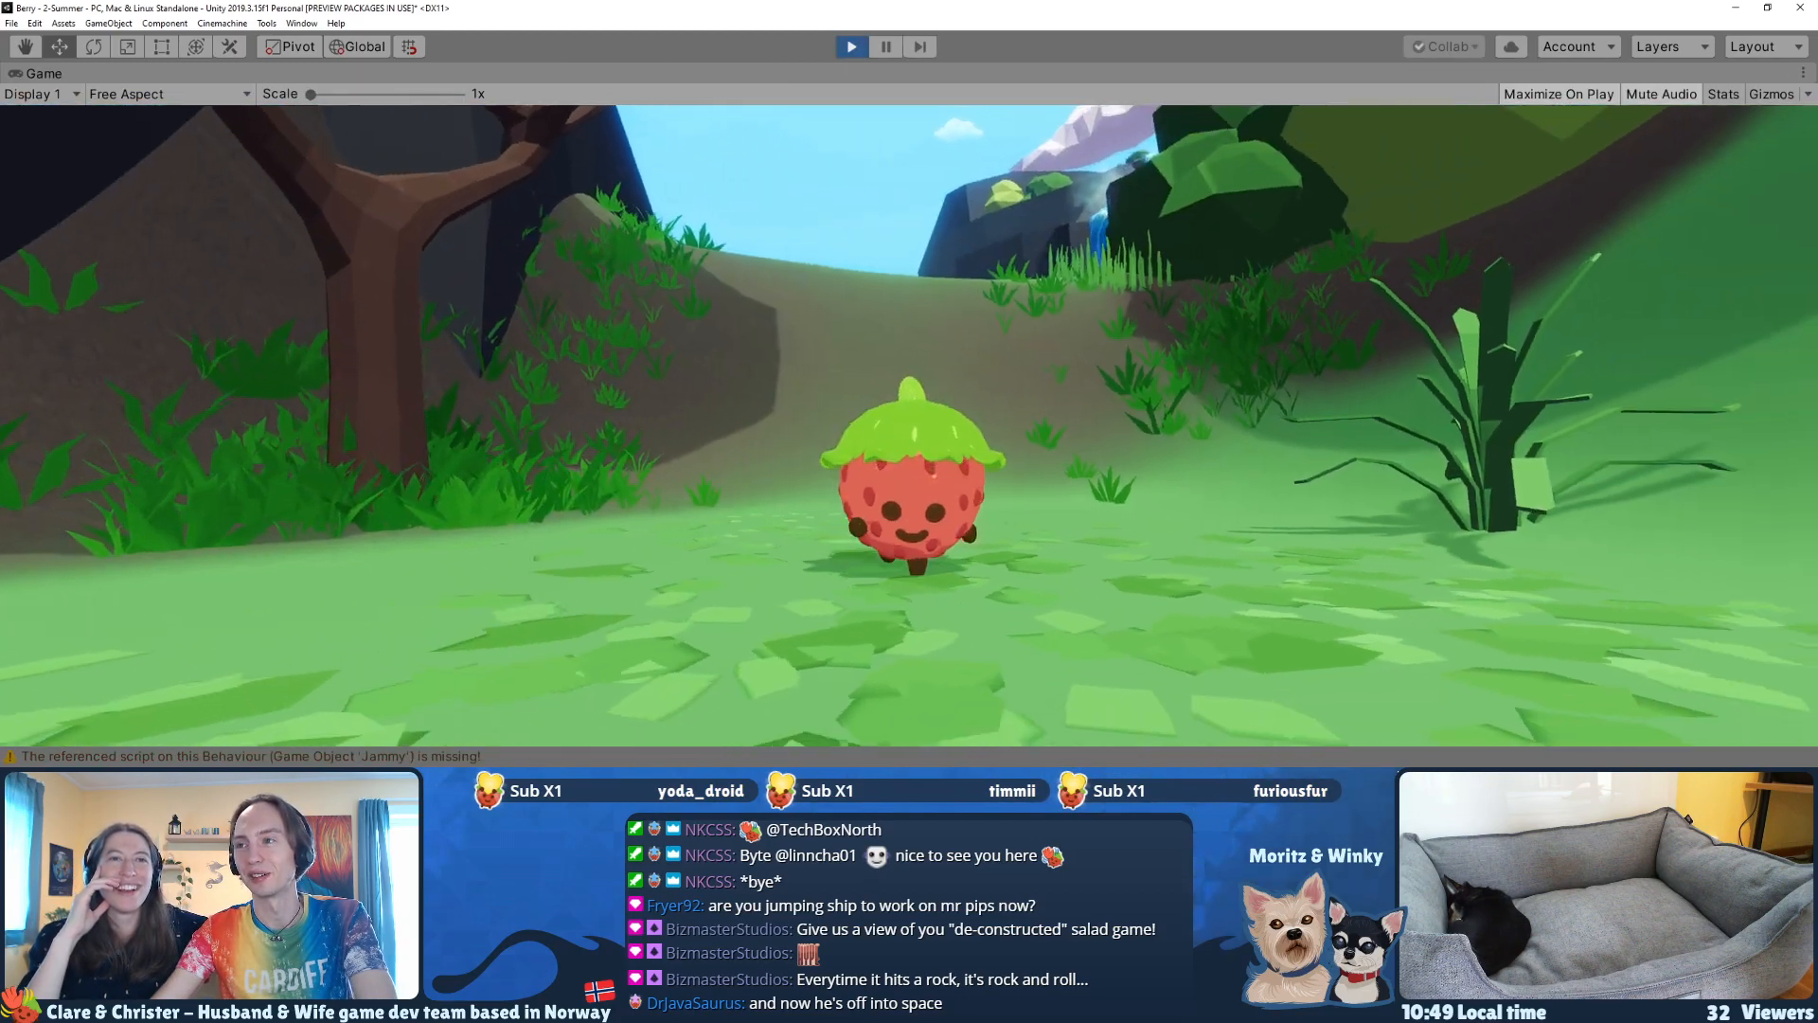
key("w")
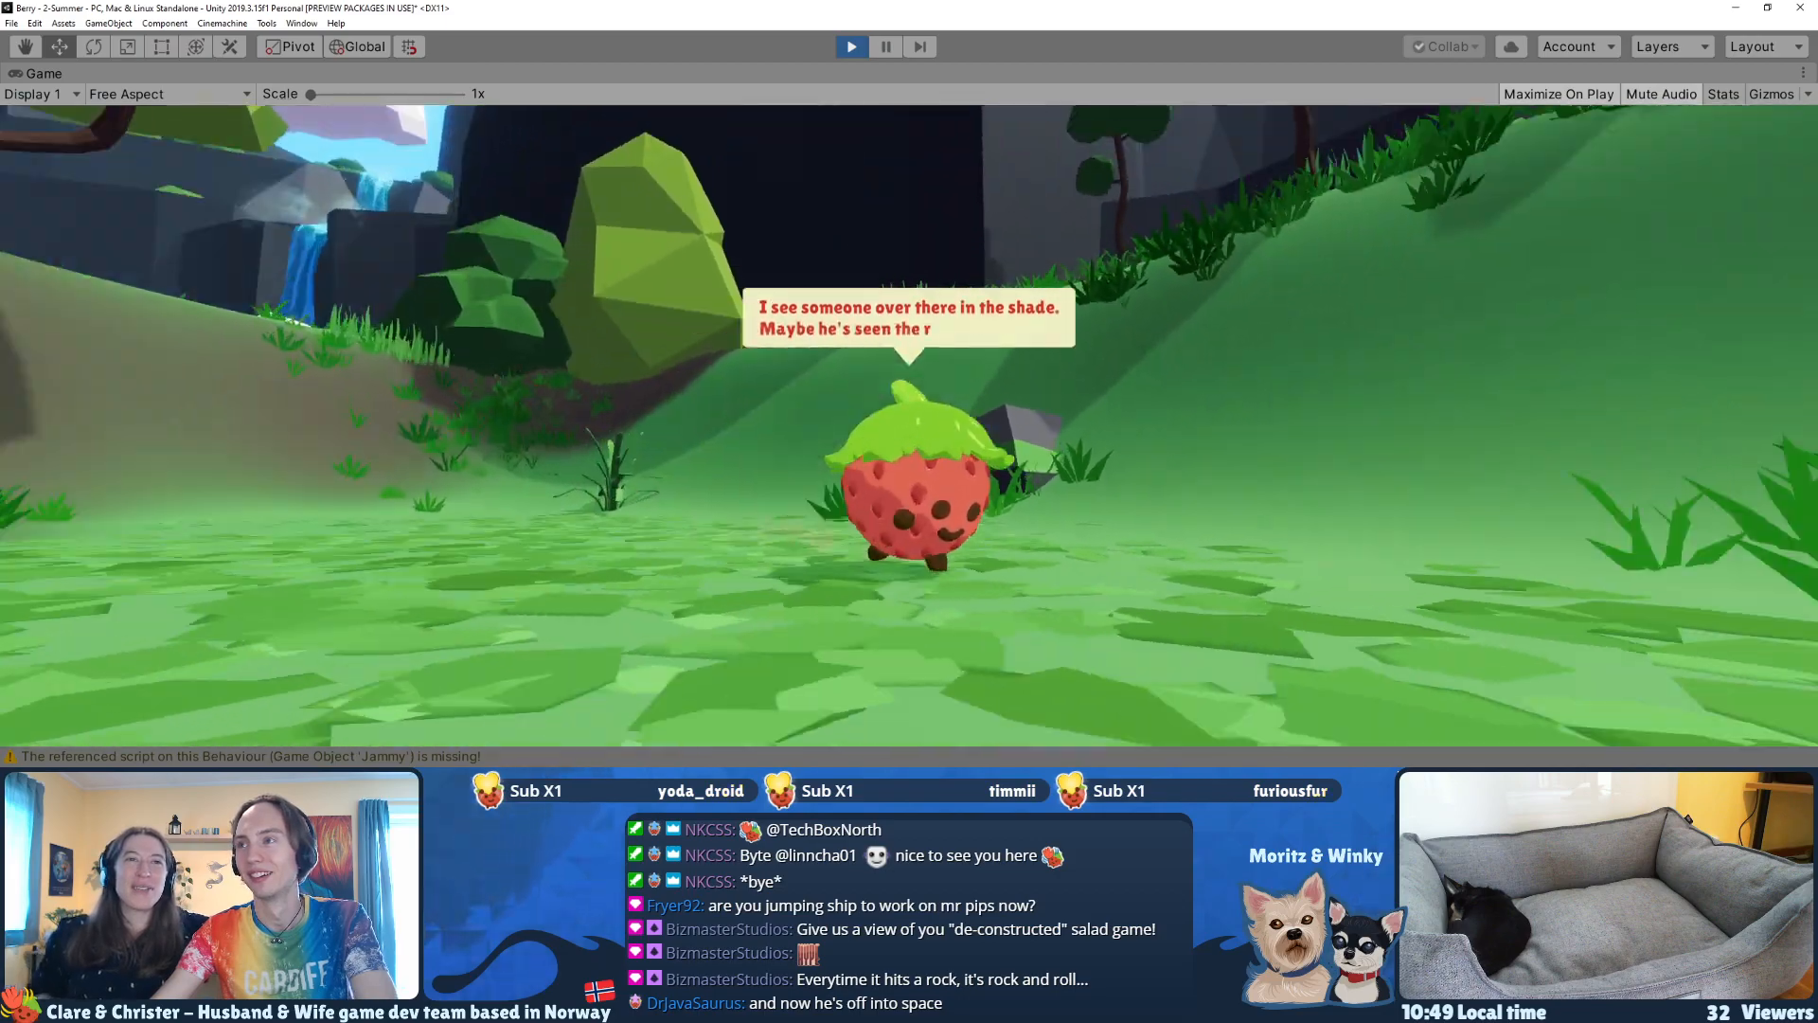
key("w")
key("space")
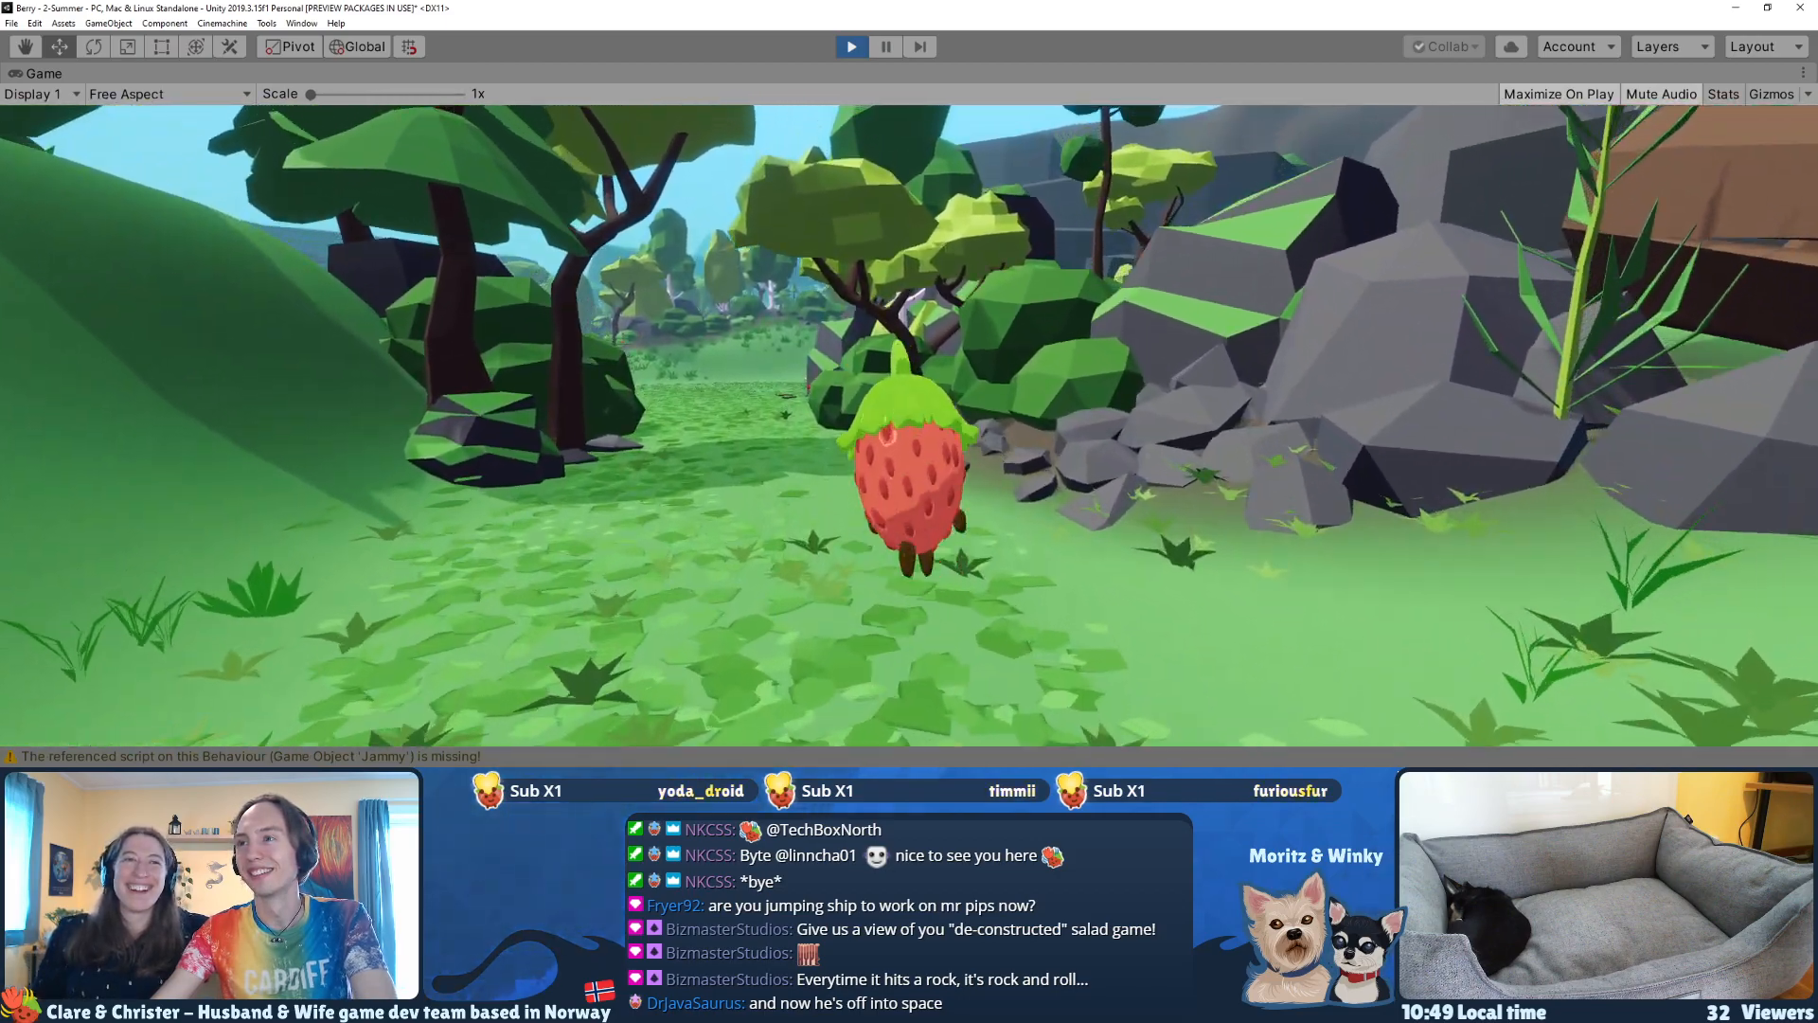
Step: Talk to the blueberry on the tree stump and advance through the dialogue about the rafter berries
key("e")
key("e")
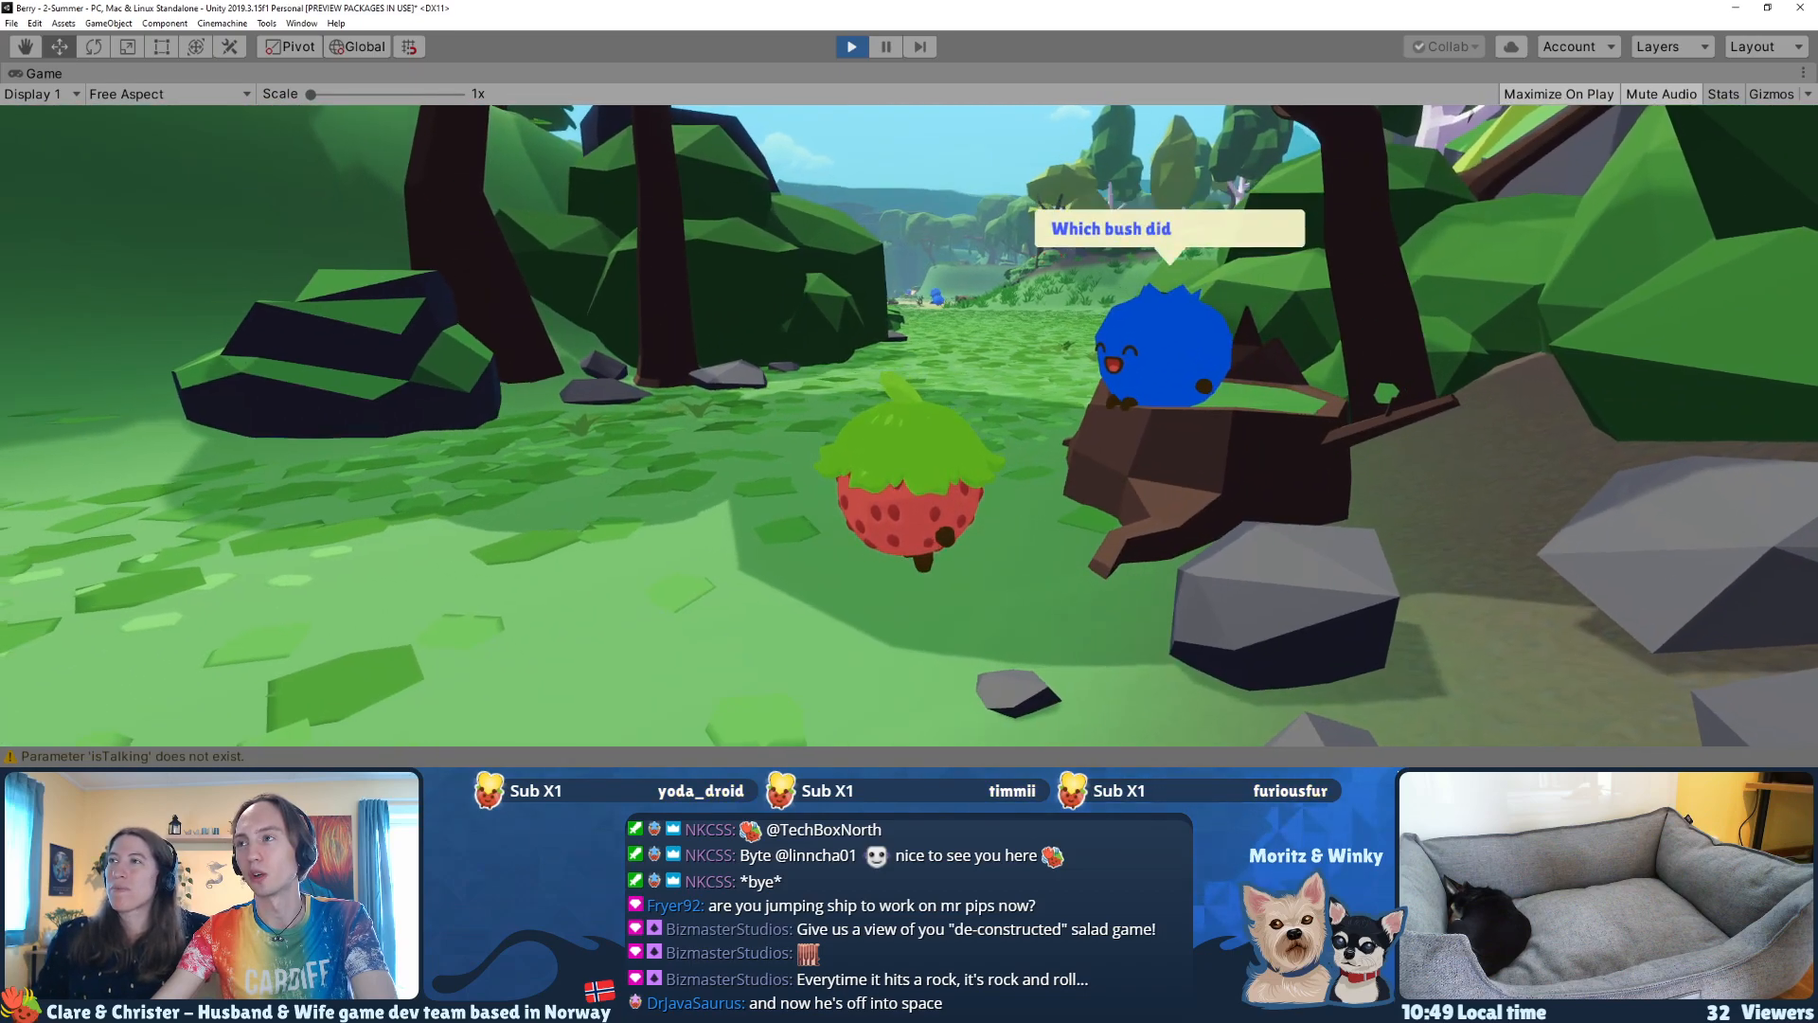
key("e")
key("e")
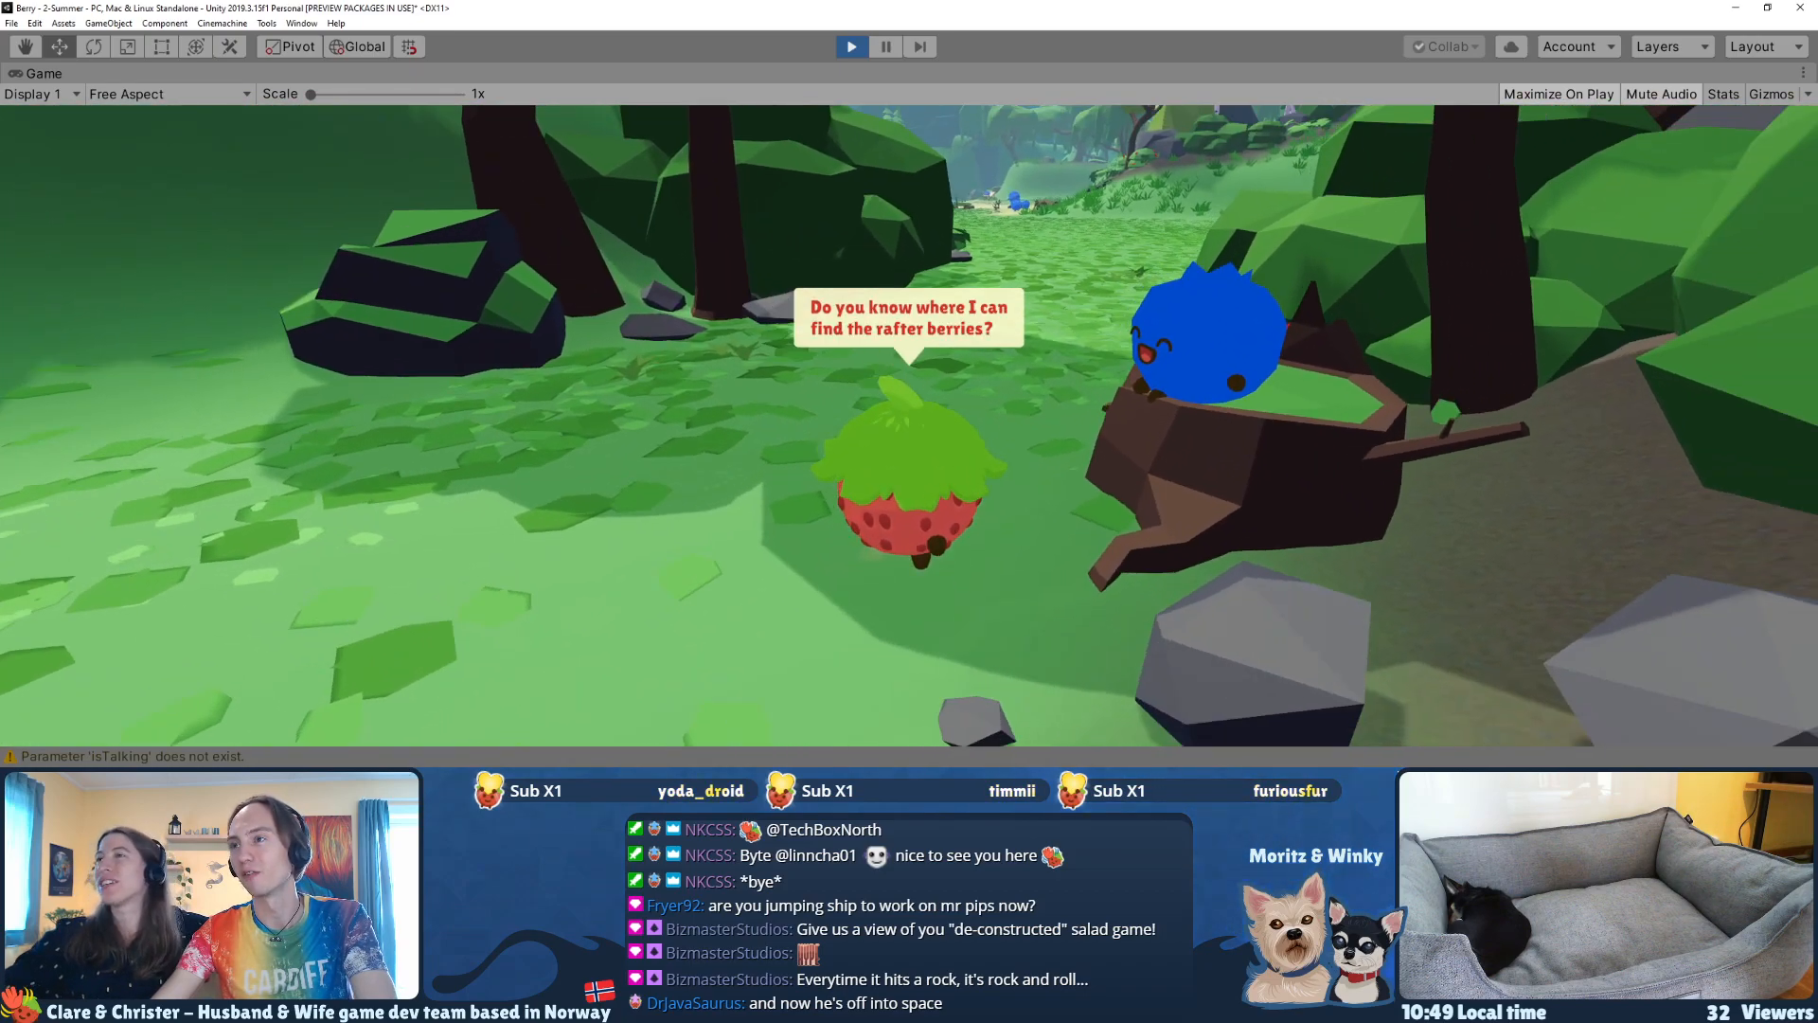
key("e")
key("e")
key("e")
key("e")
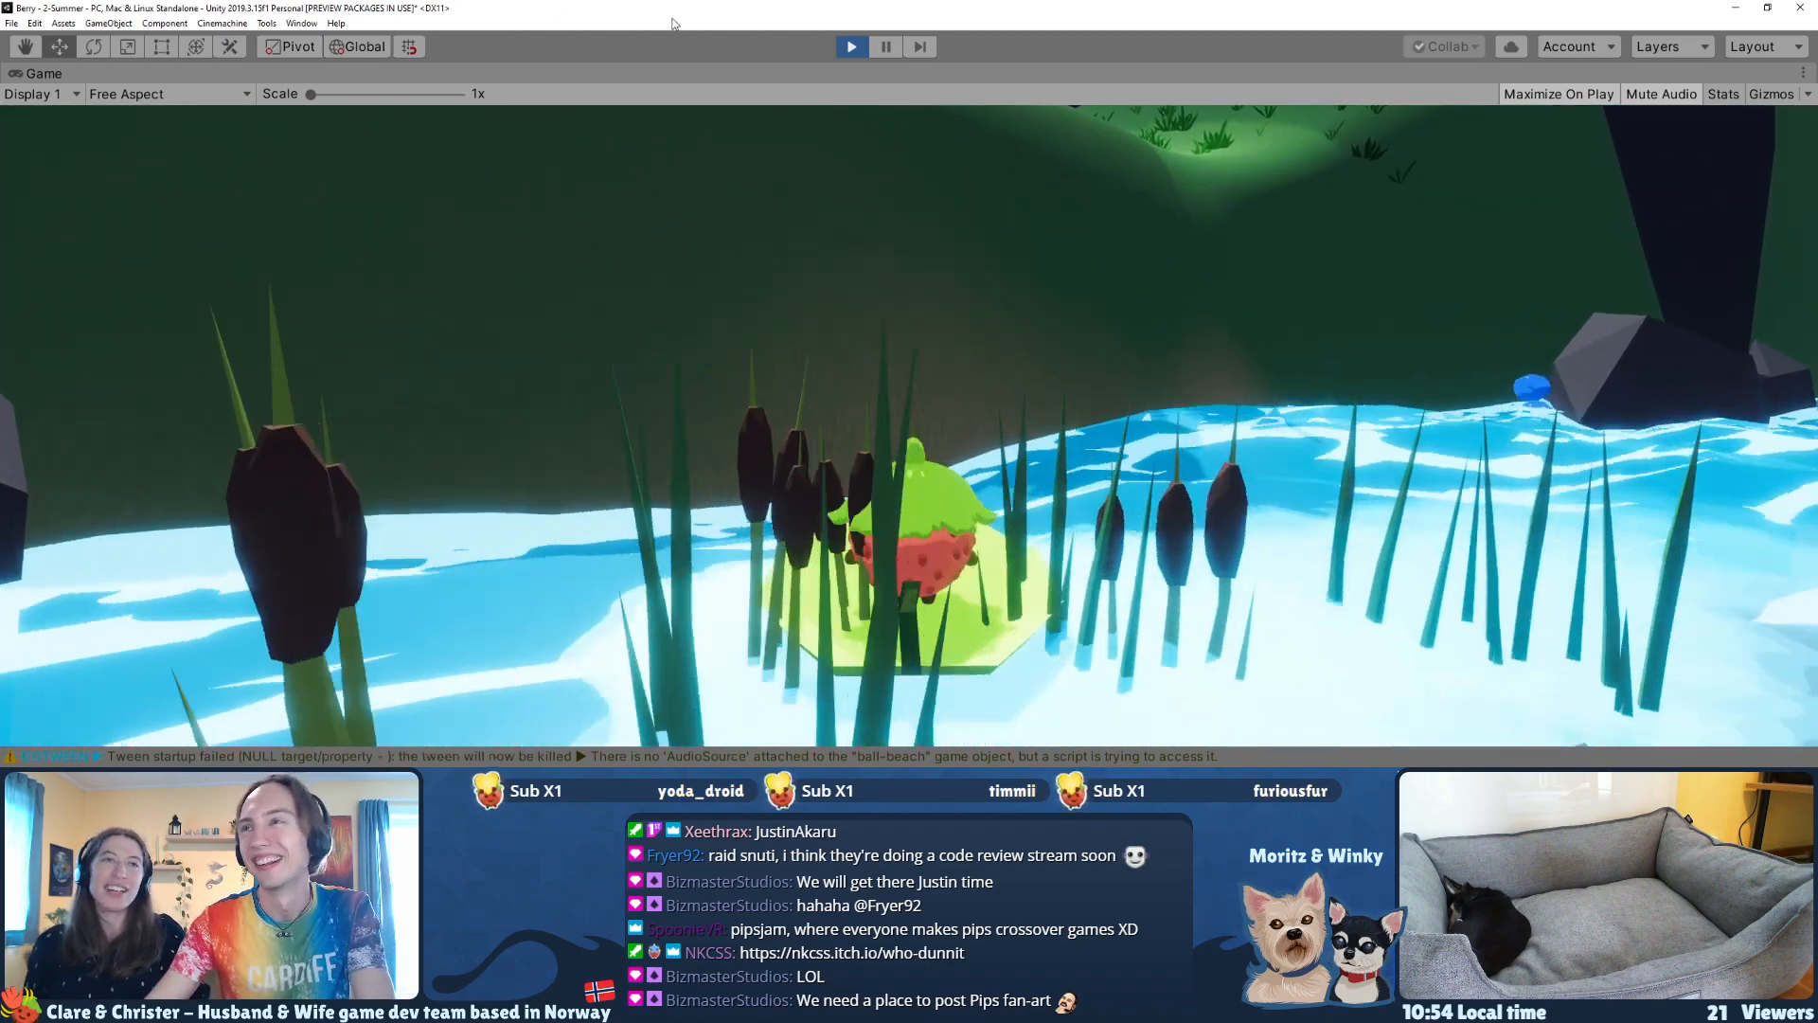
Step: Stop the 2-Summer playthrough and look over the picnic blanket in the Scene view
key("ctrl+p")
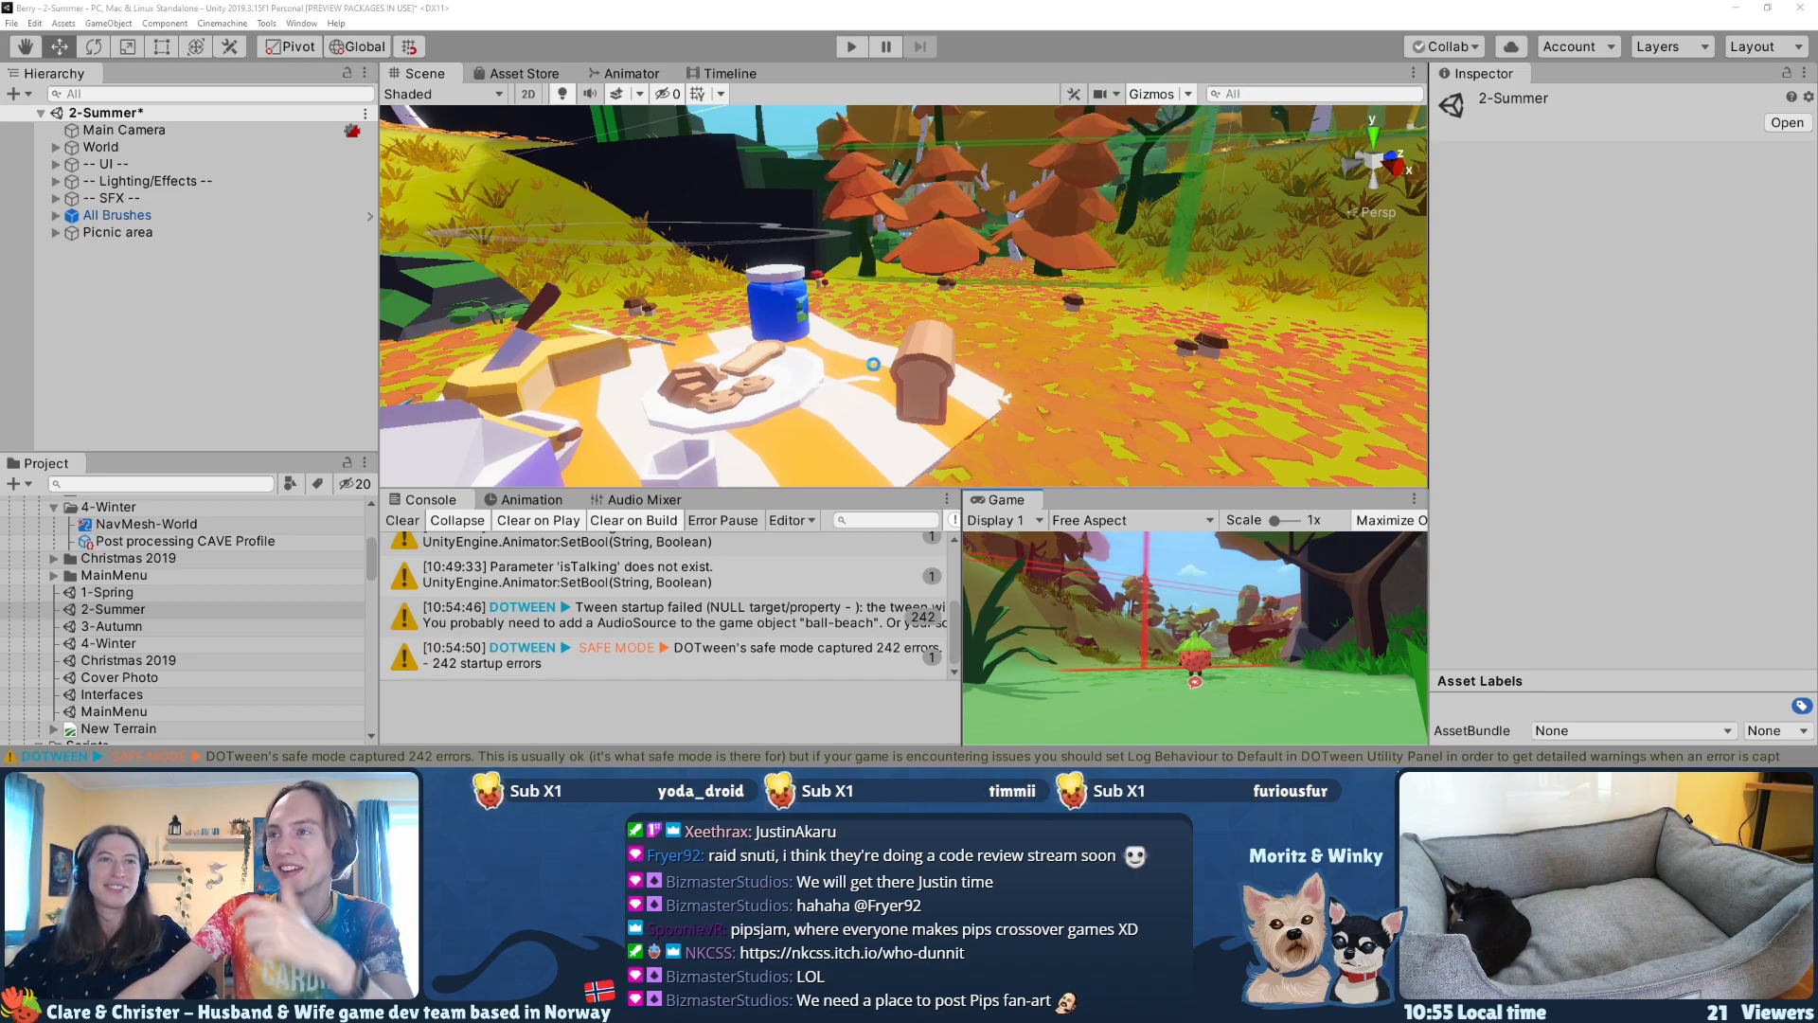
right_click_drag(962, 371, 547, 361)
key("w")
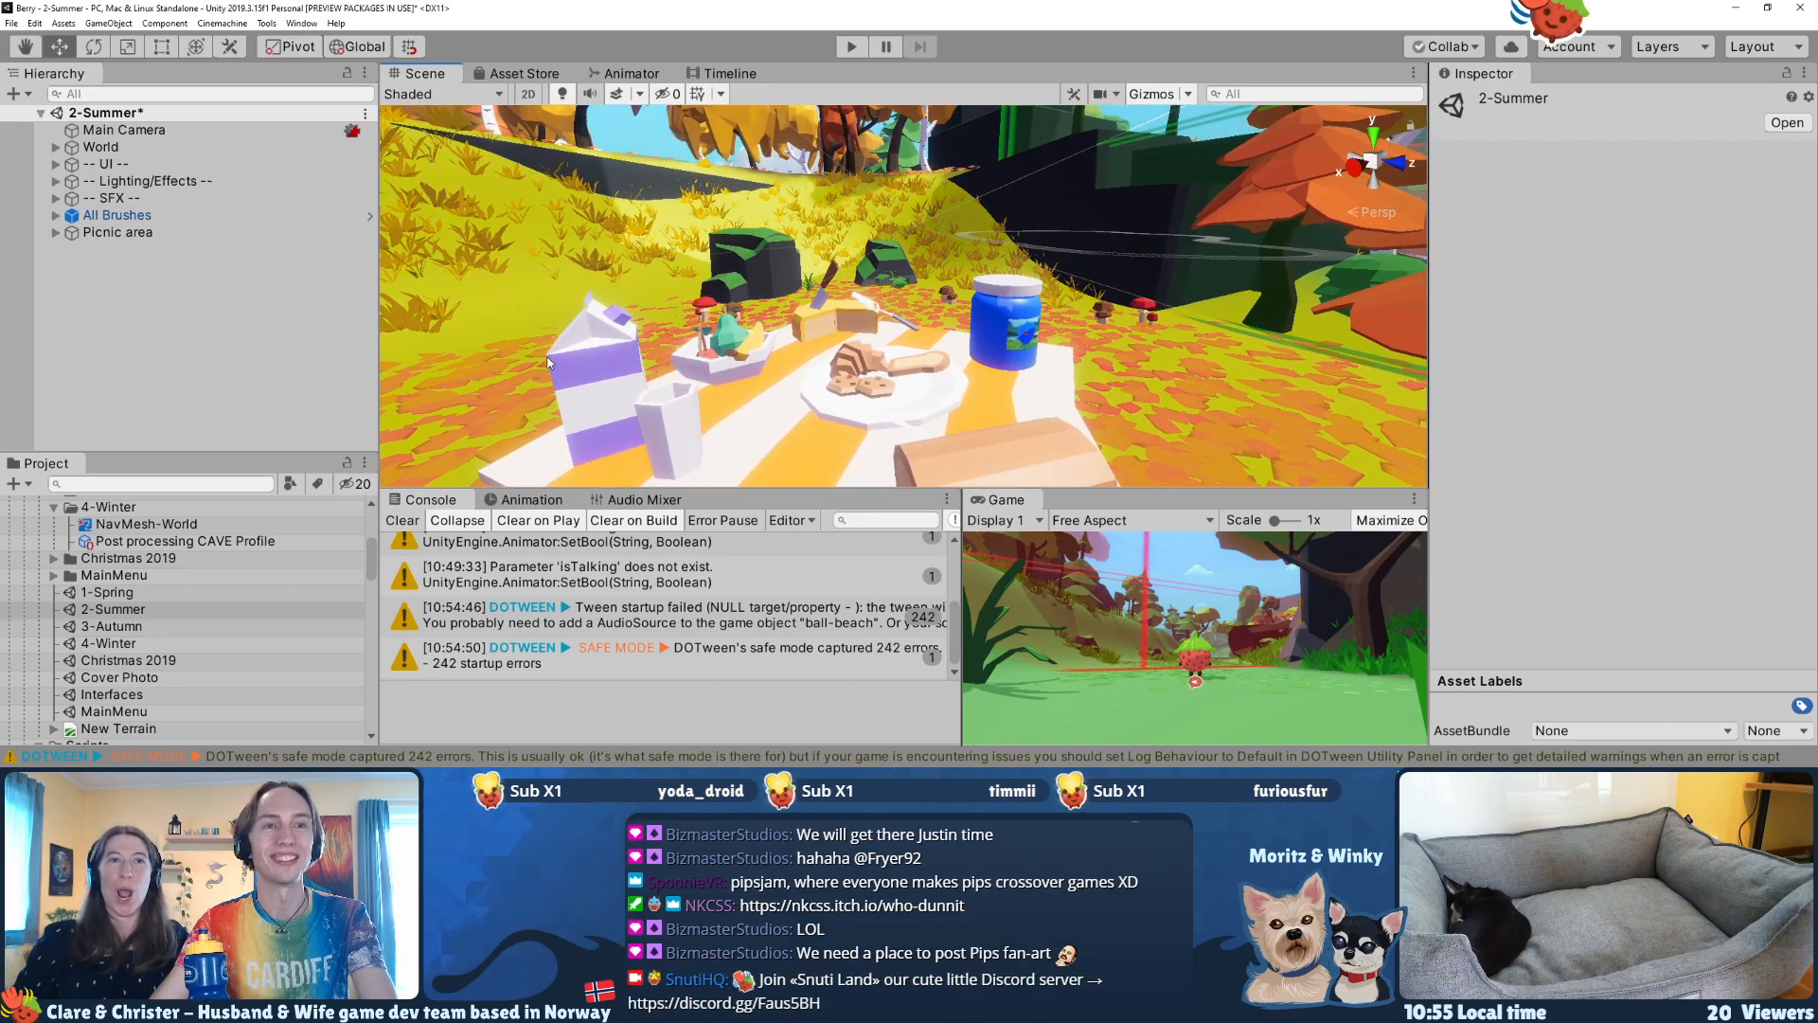